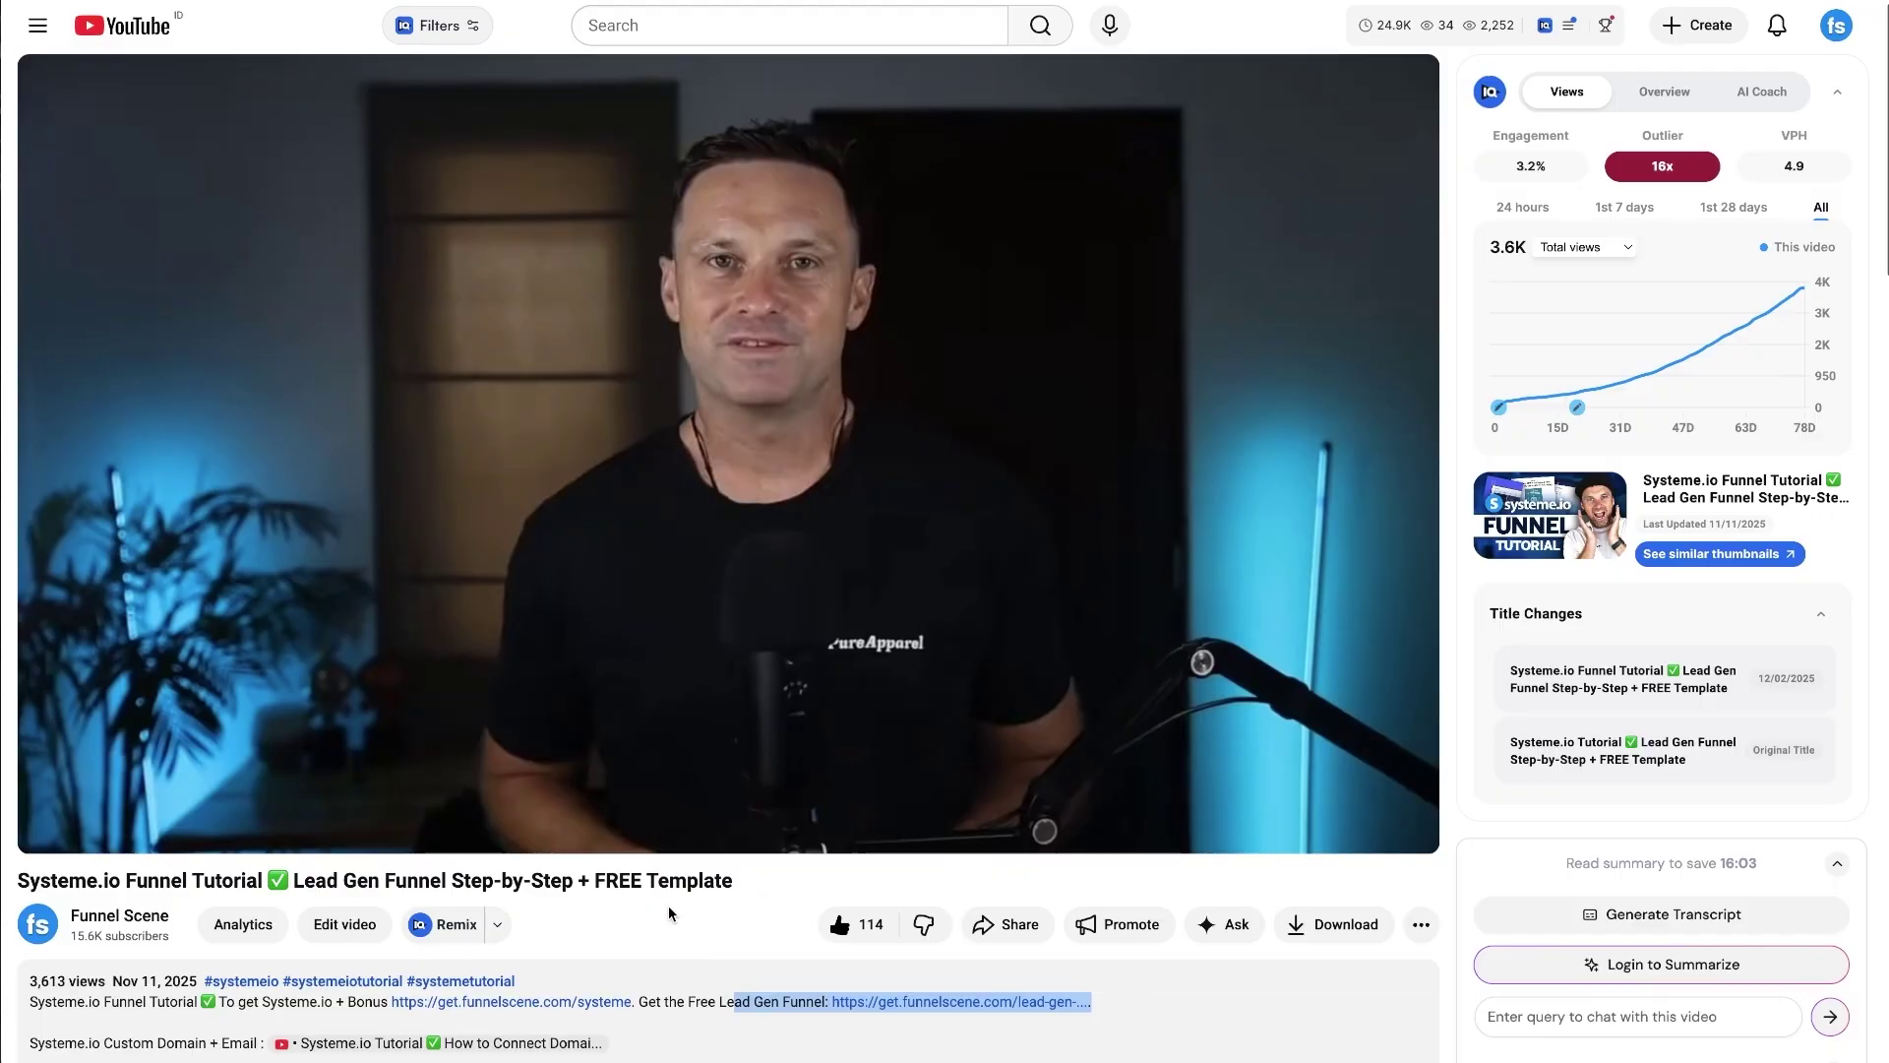
# - Review the live opt-in page's headline, form and image
pyautogui.click(673, 915)
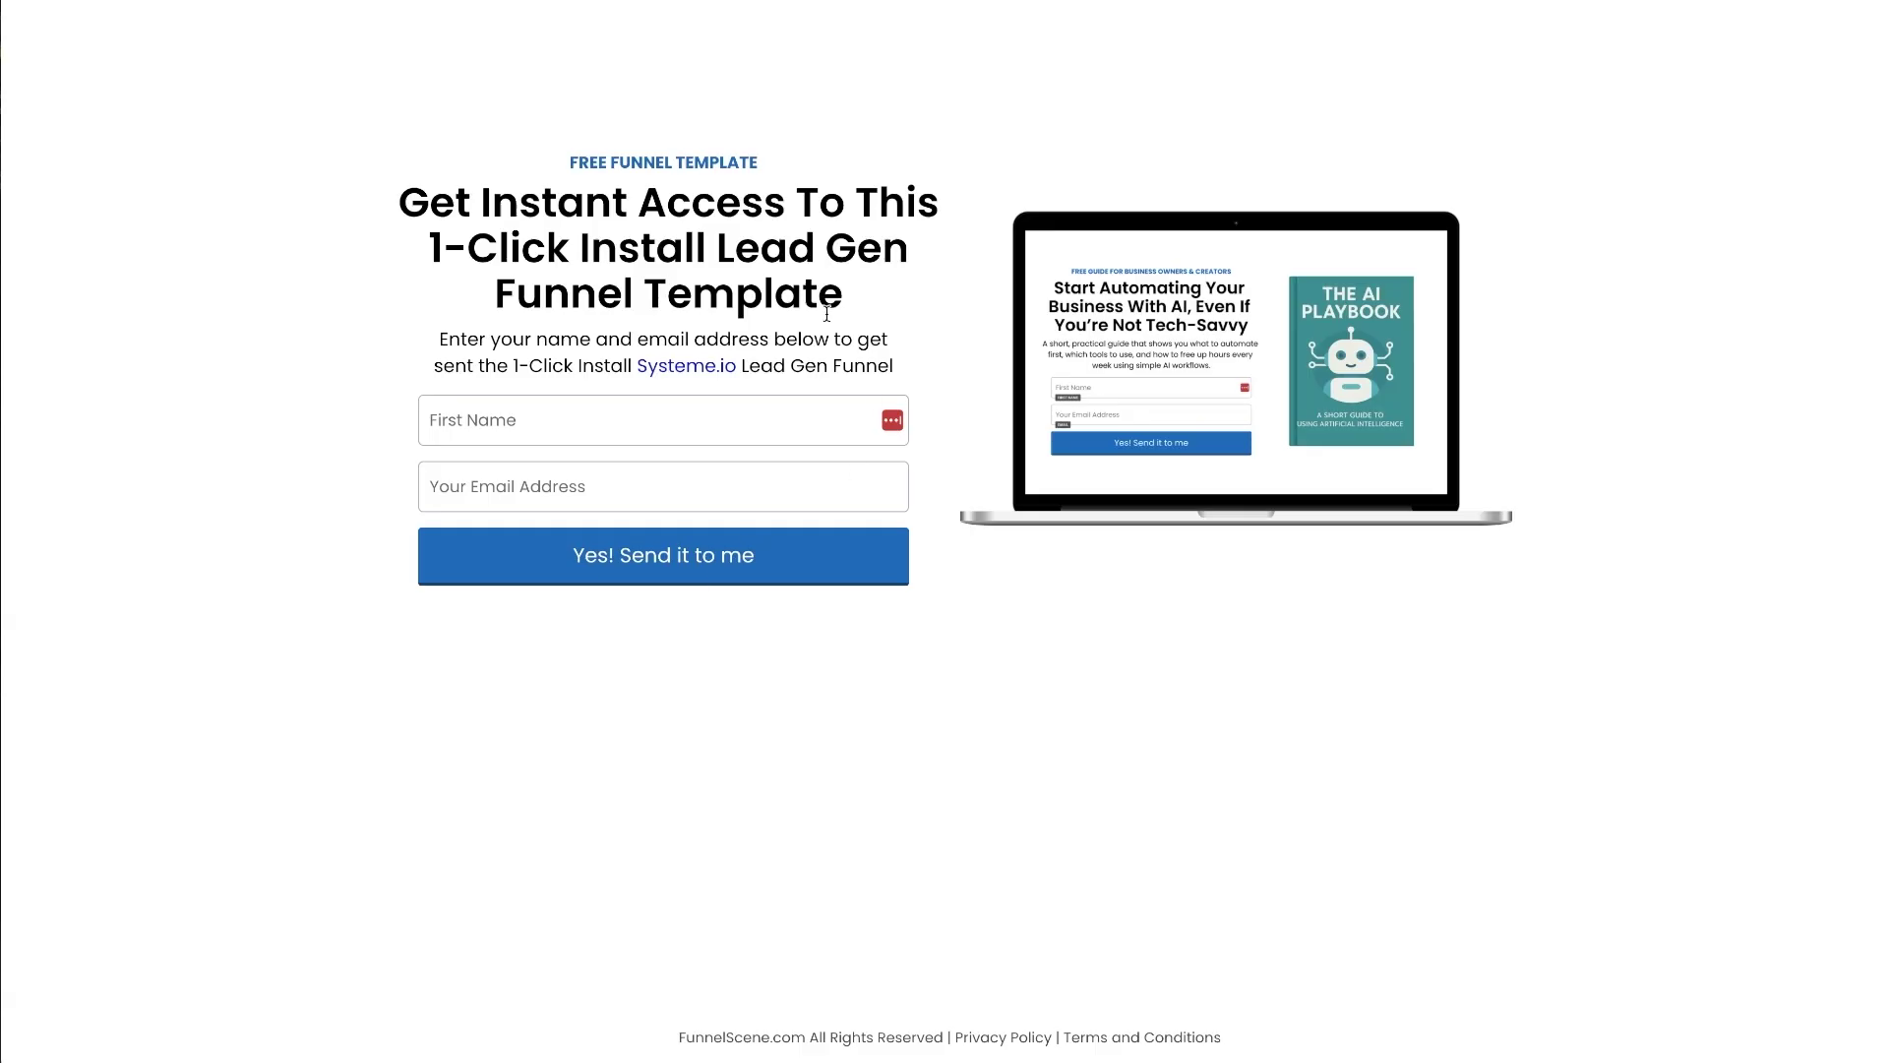
pyautogui.moveTo(341, 105); pyautogui.dragTo(1592, 718)
pyautogui.click(1593, 718)
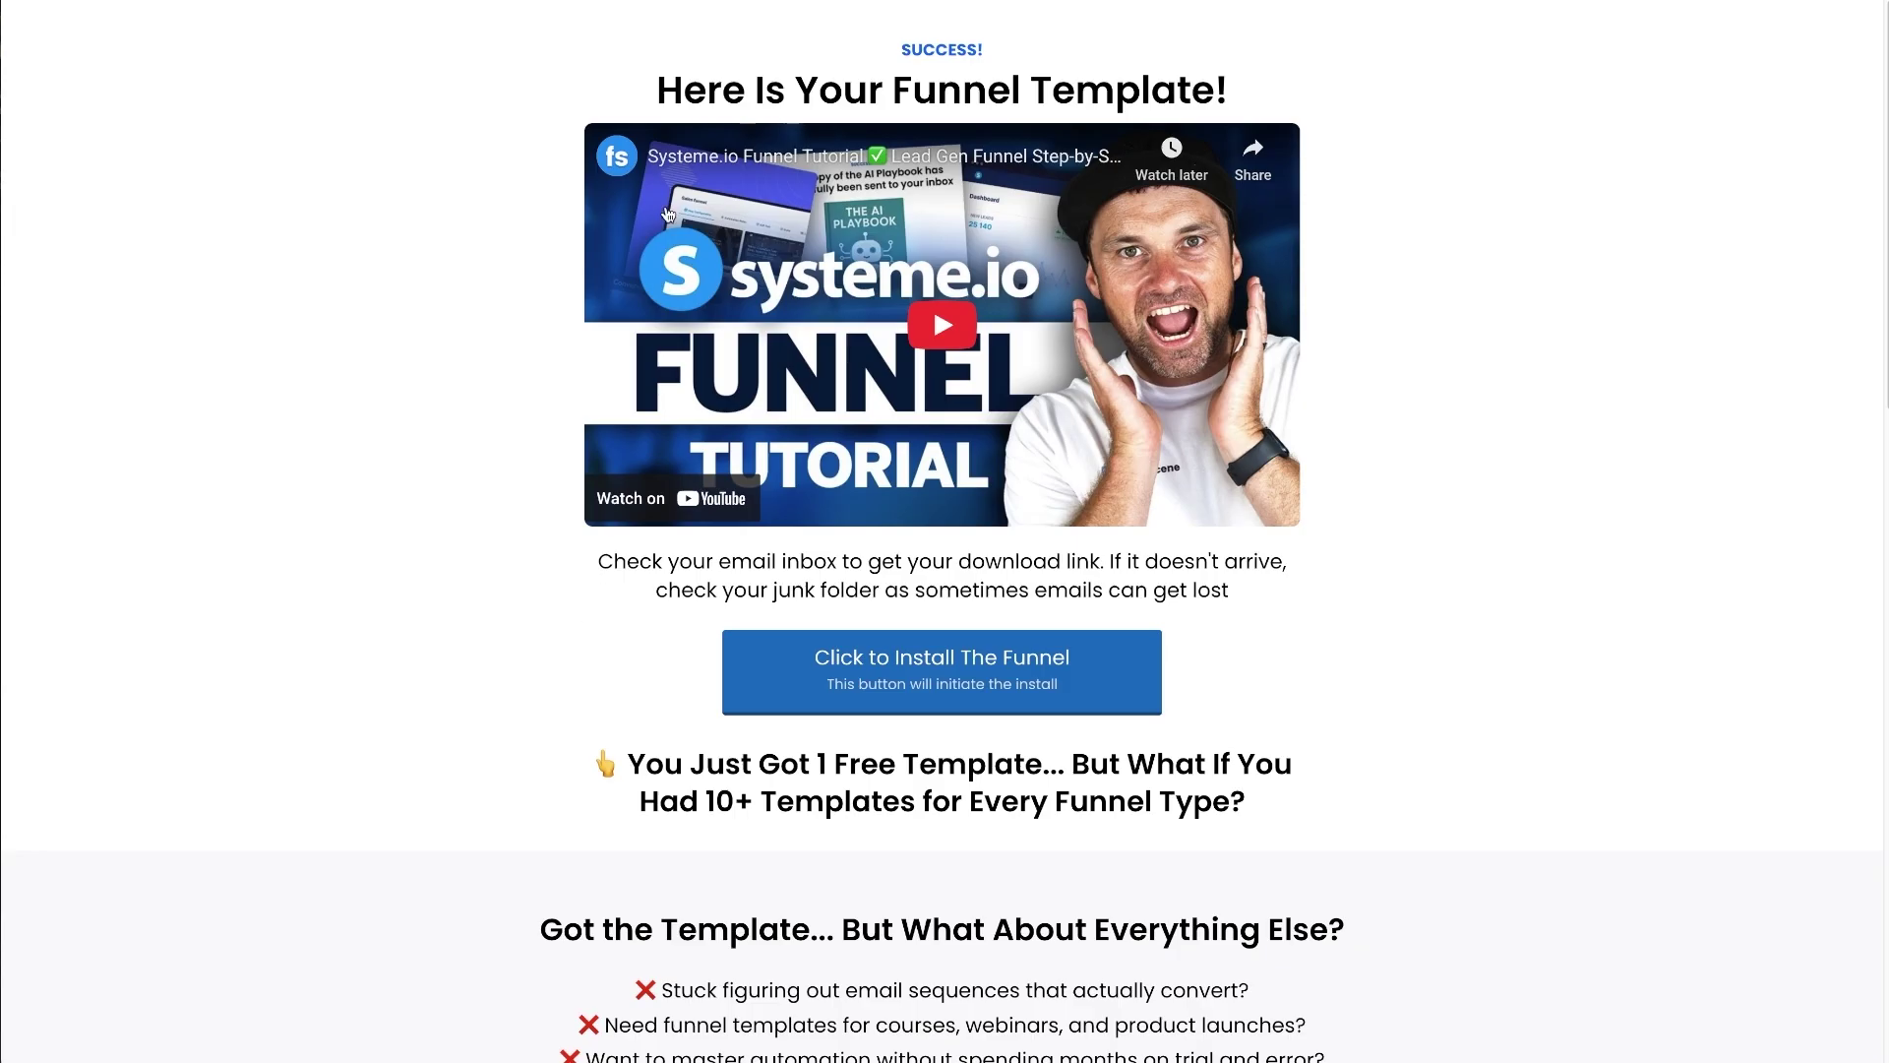
# - Review the success page down to the upsell heading, scrolling through it
pyautogui.moveTo(537, 31); pyautogui.dragTo(1362, 865)
pyautogui.click(1362, 865)
pyautogui.scroll(-7, 977, 736)
pyautogui.scroll(-10, 977, 736)
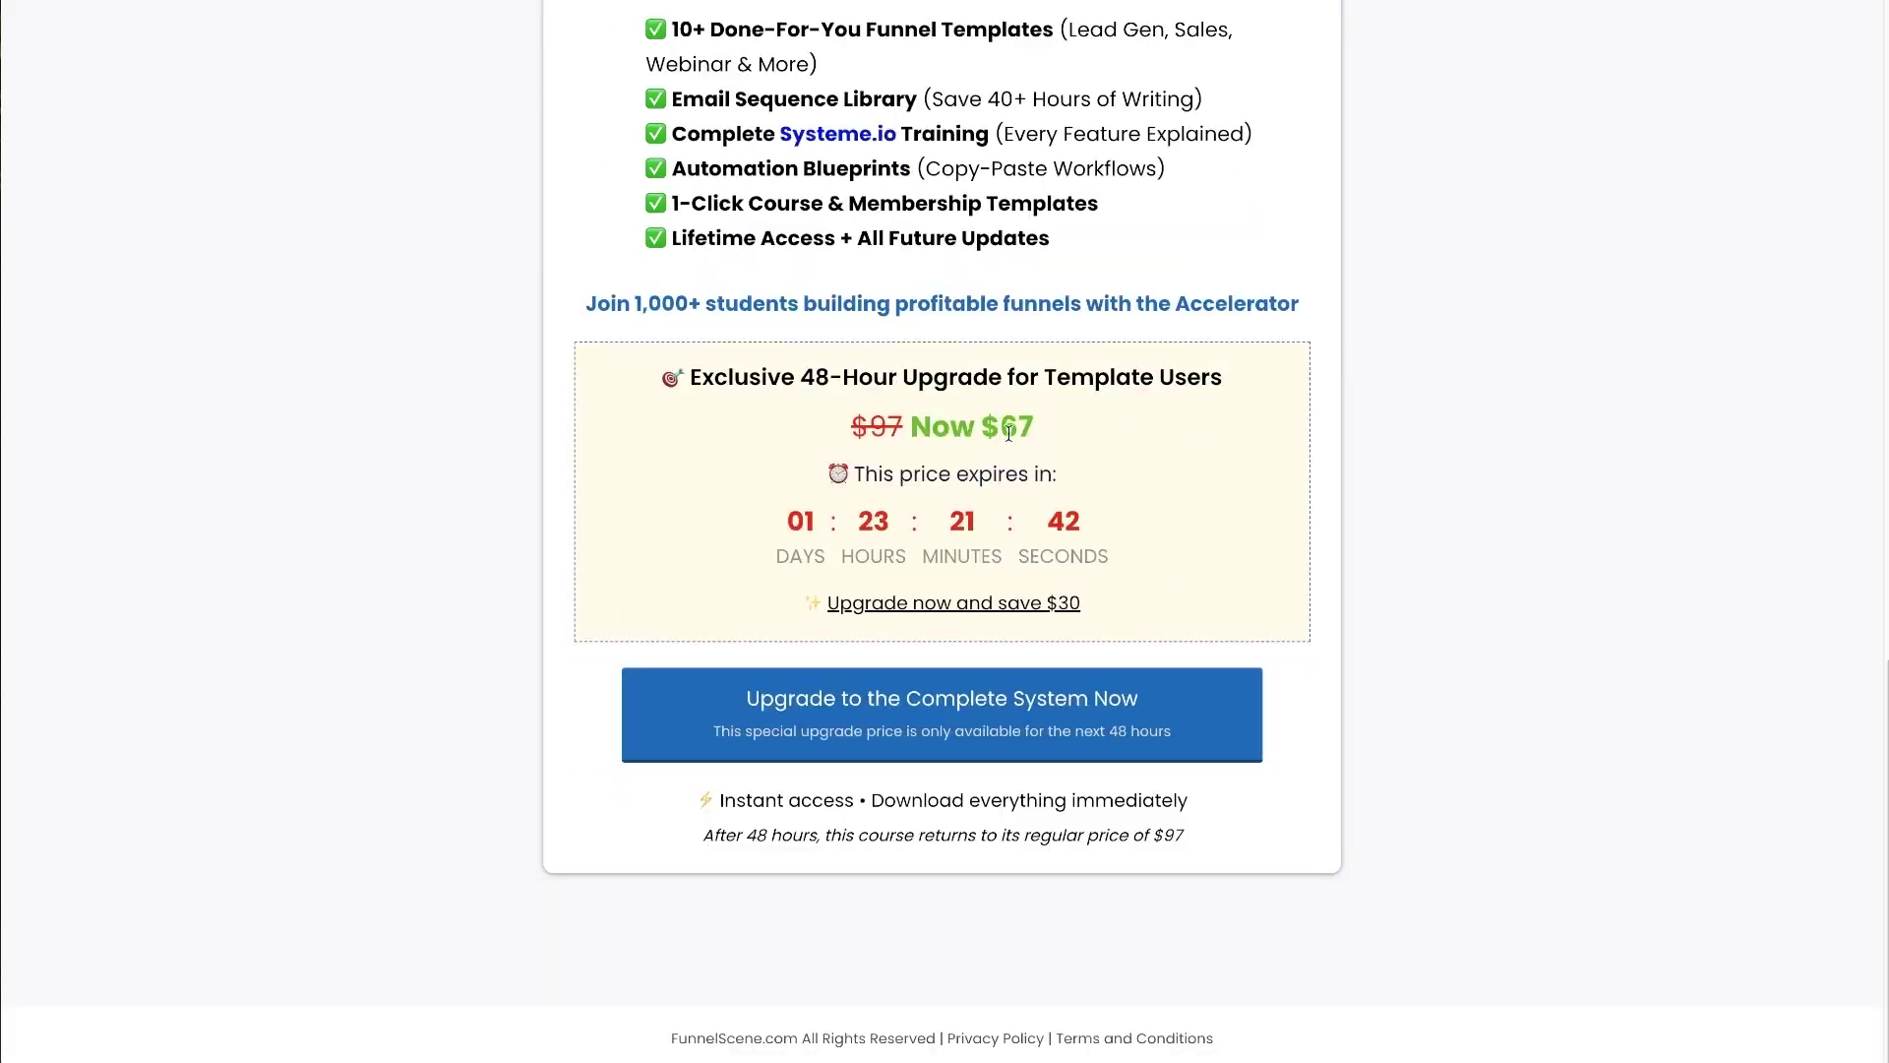
pyautogui.scroll(5, 928, 839)
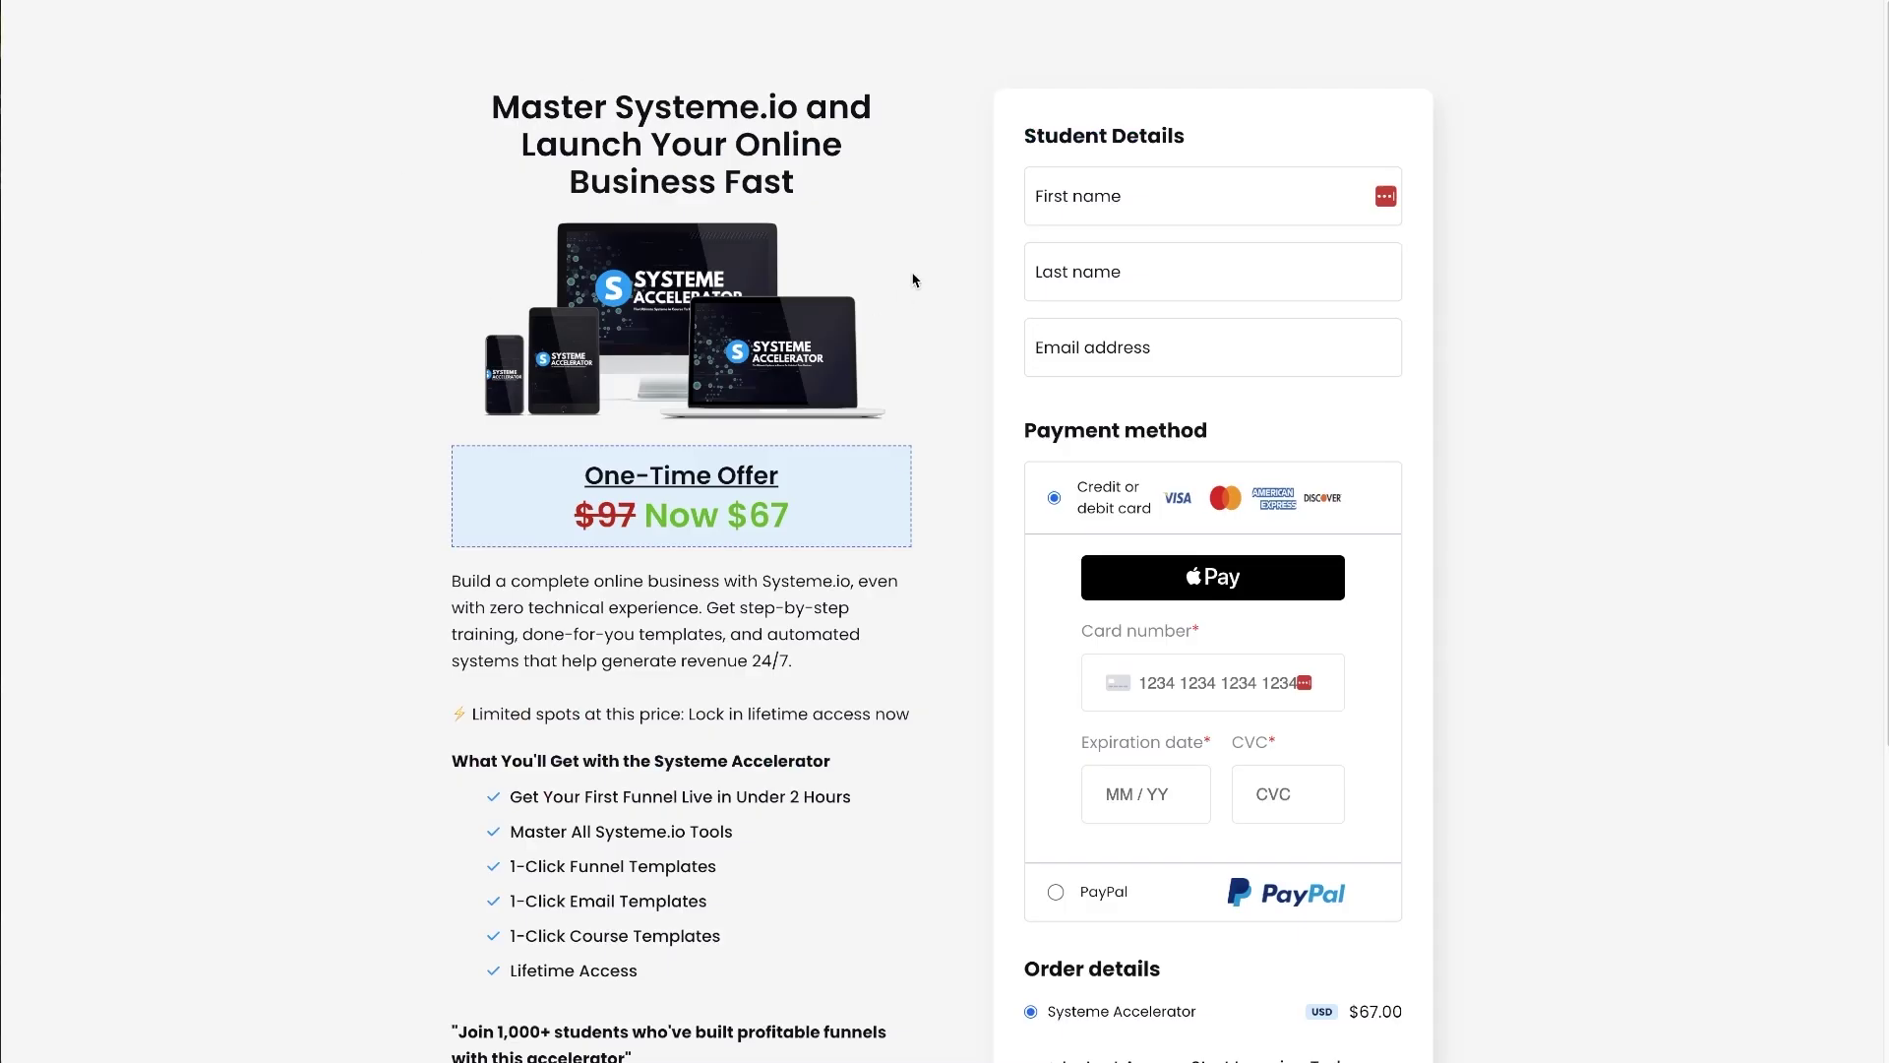
pyautogui.scroll(-5, 1073, 280)
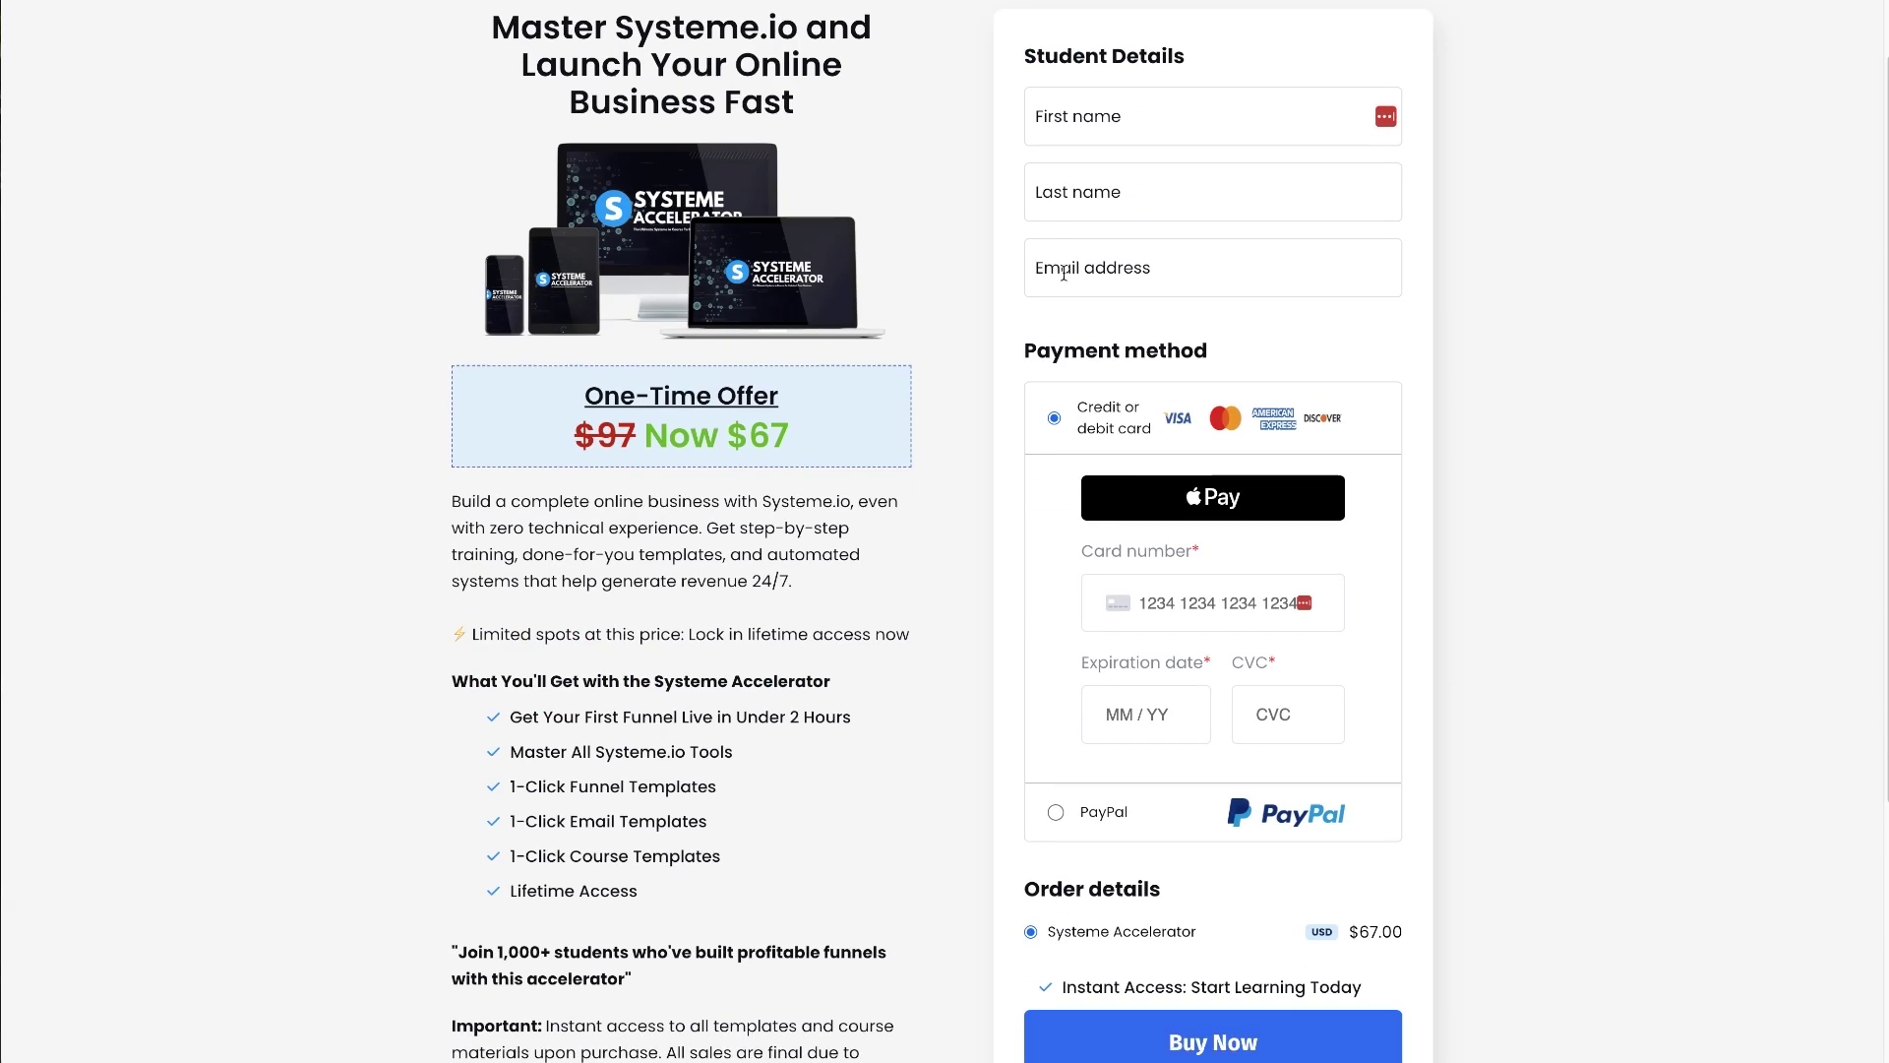
pyautogui.scroll(5, 1072, 280)
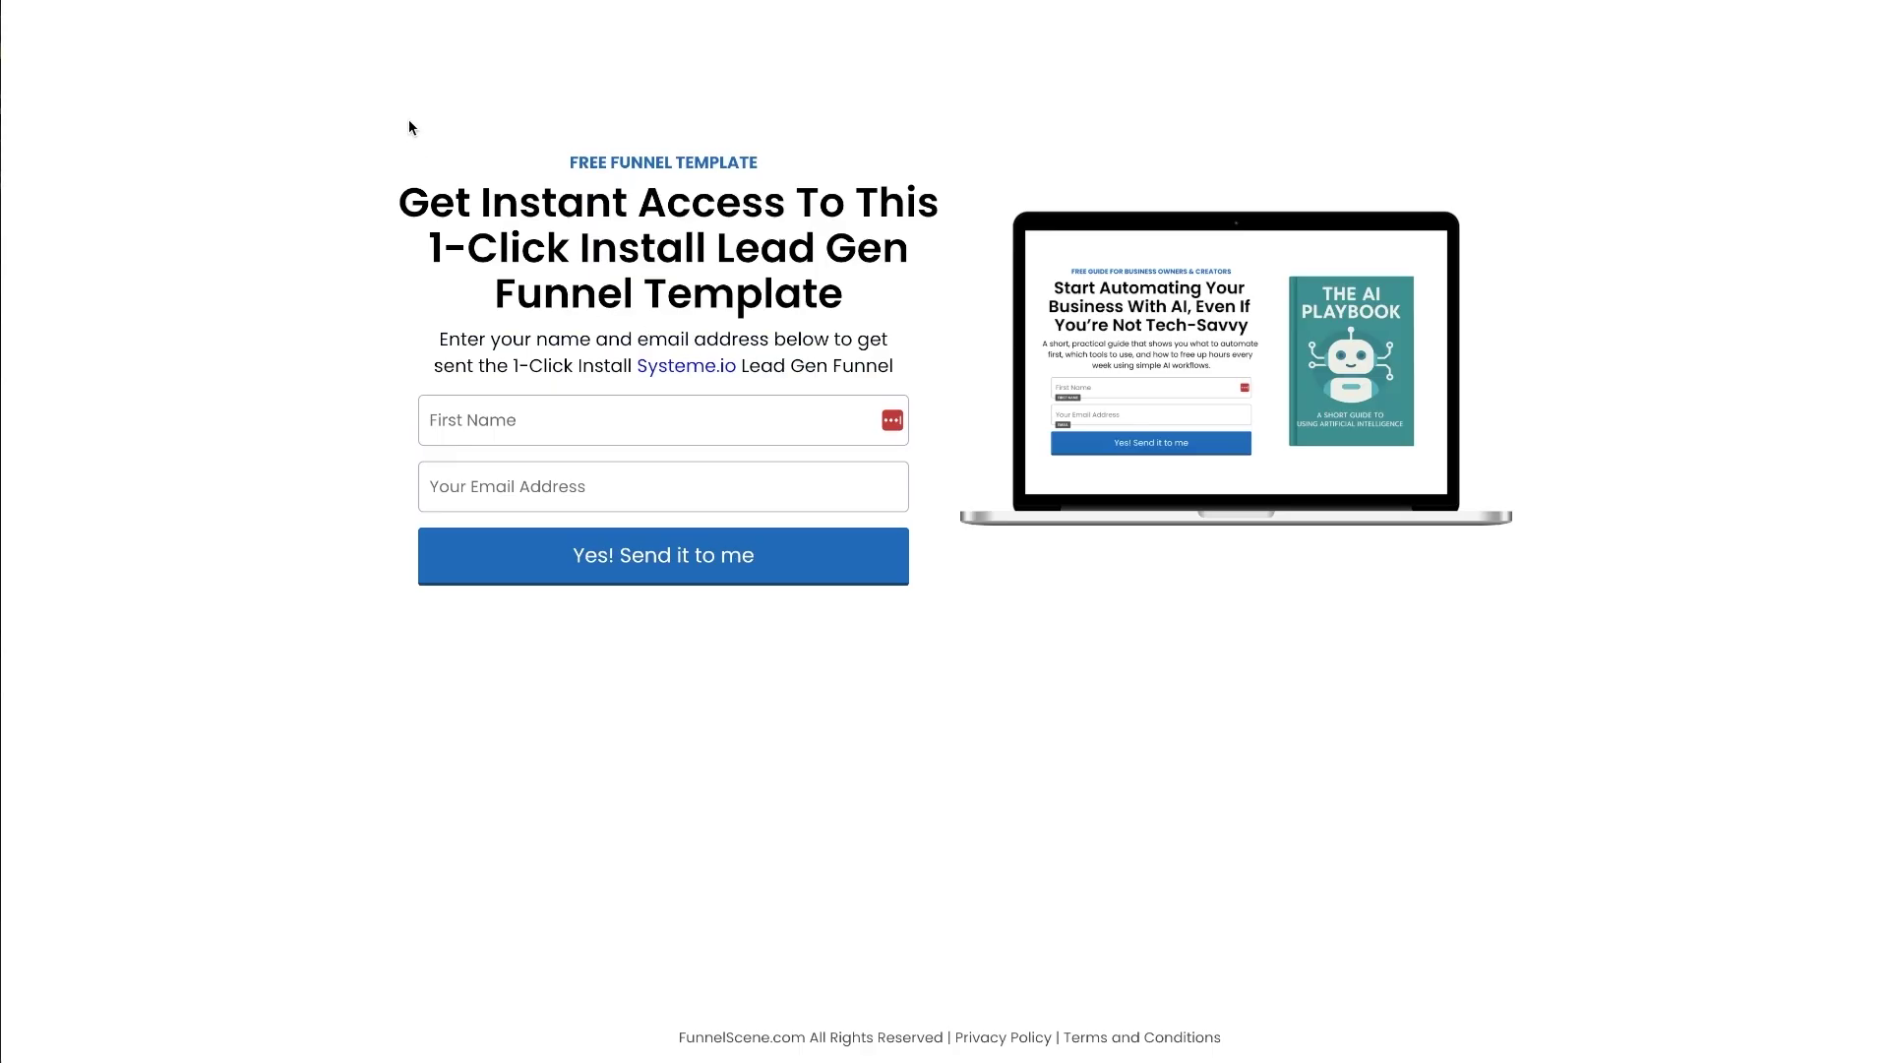
# - Inspect the Lead Gen Funnel opt-in page's headline and subtitle
pyautogui.moveTo(412, 124); pyautogui.dragTo(886, 360)
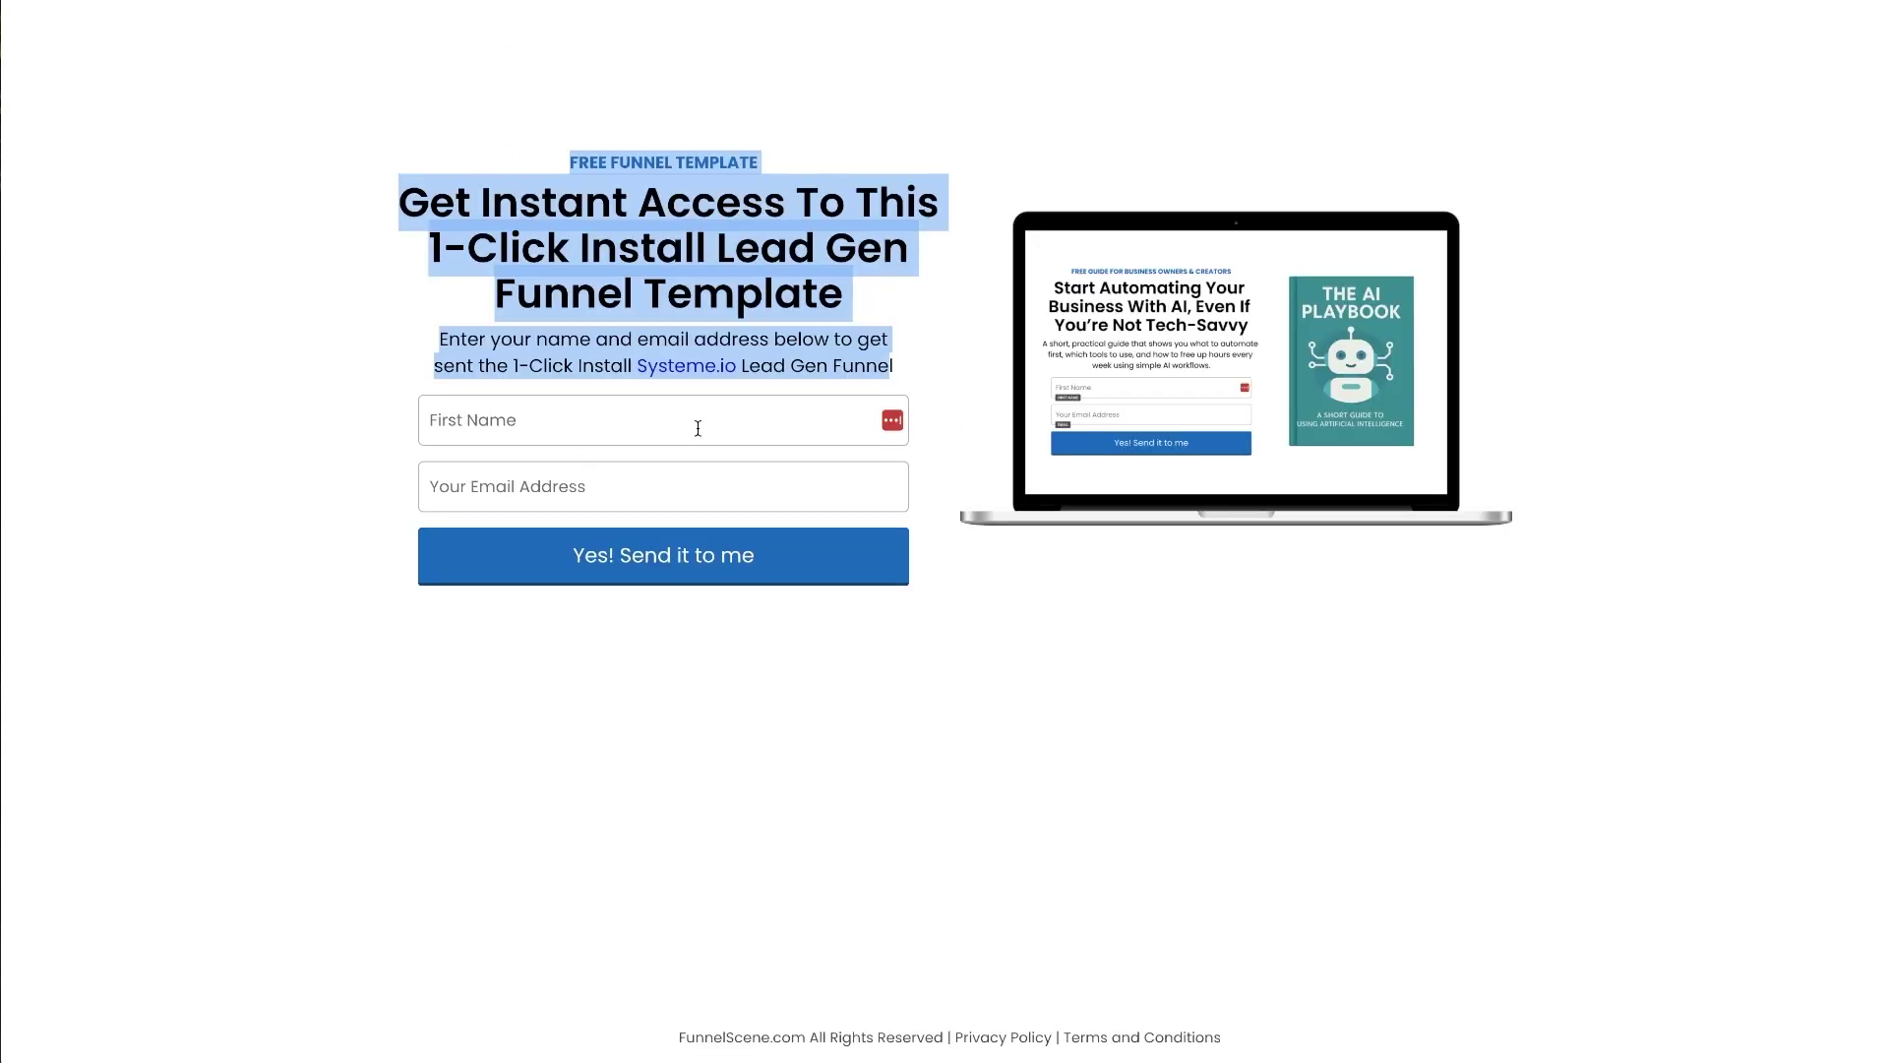
pyautogui.click(698, 428)
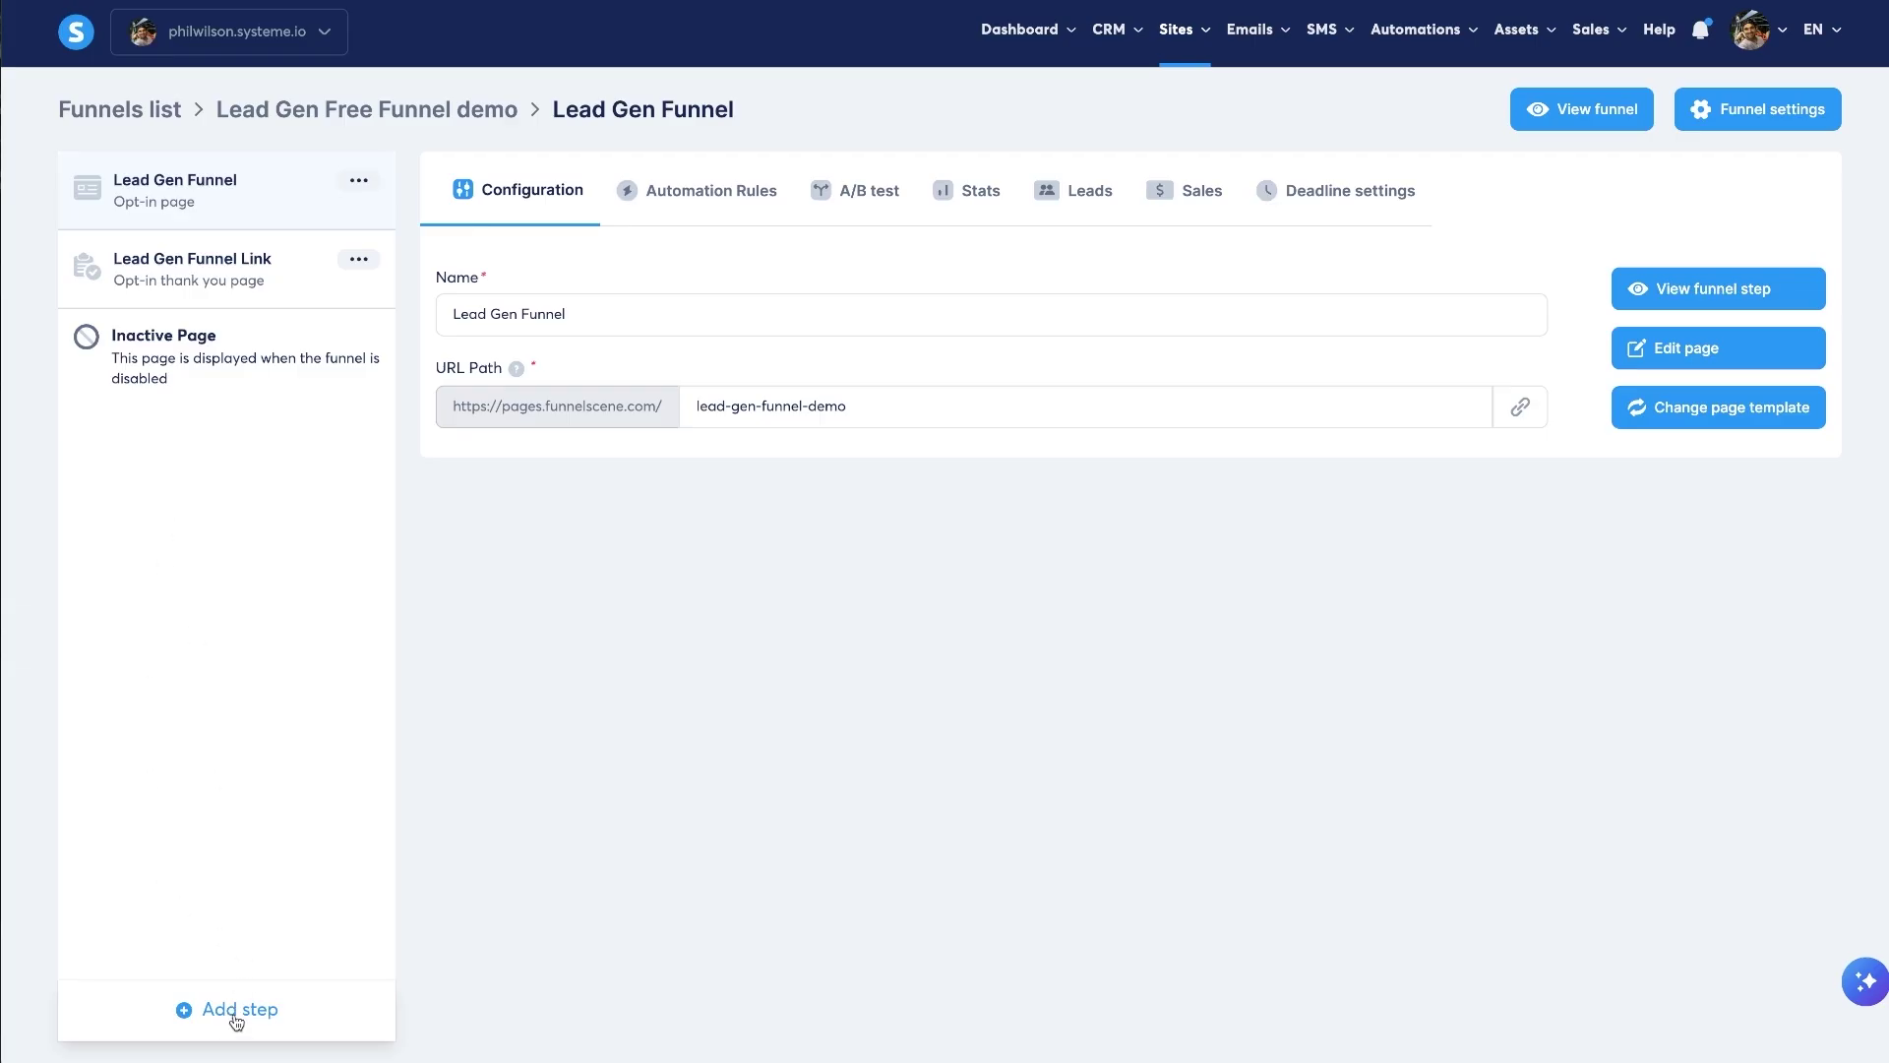
# - Create an Order form step named 'Systeme Acc Order', keeping Choose a template
pyautogui.click(240, 1008)
pyautogui.click(731, 481)
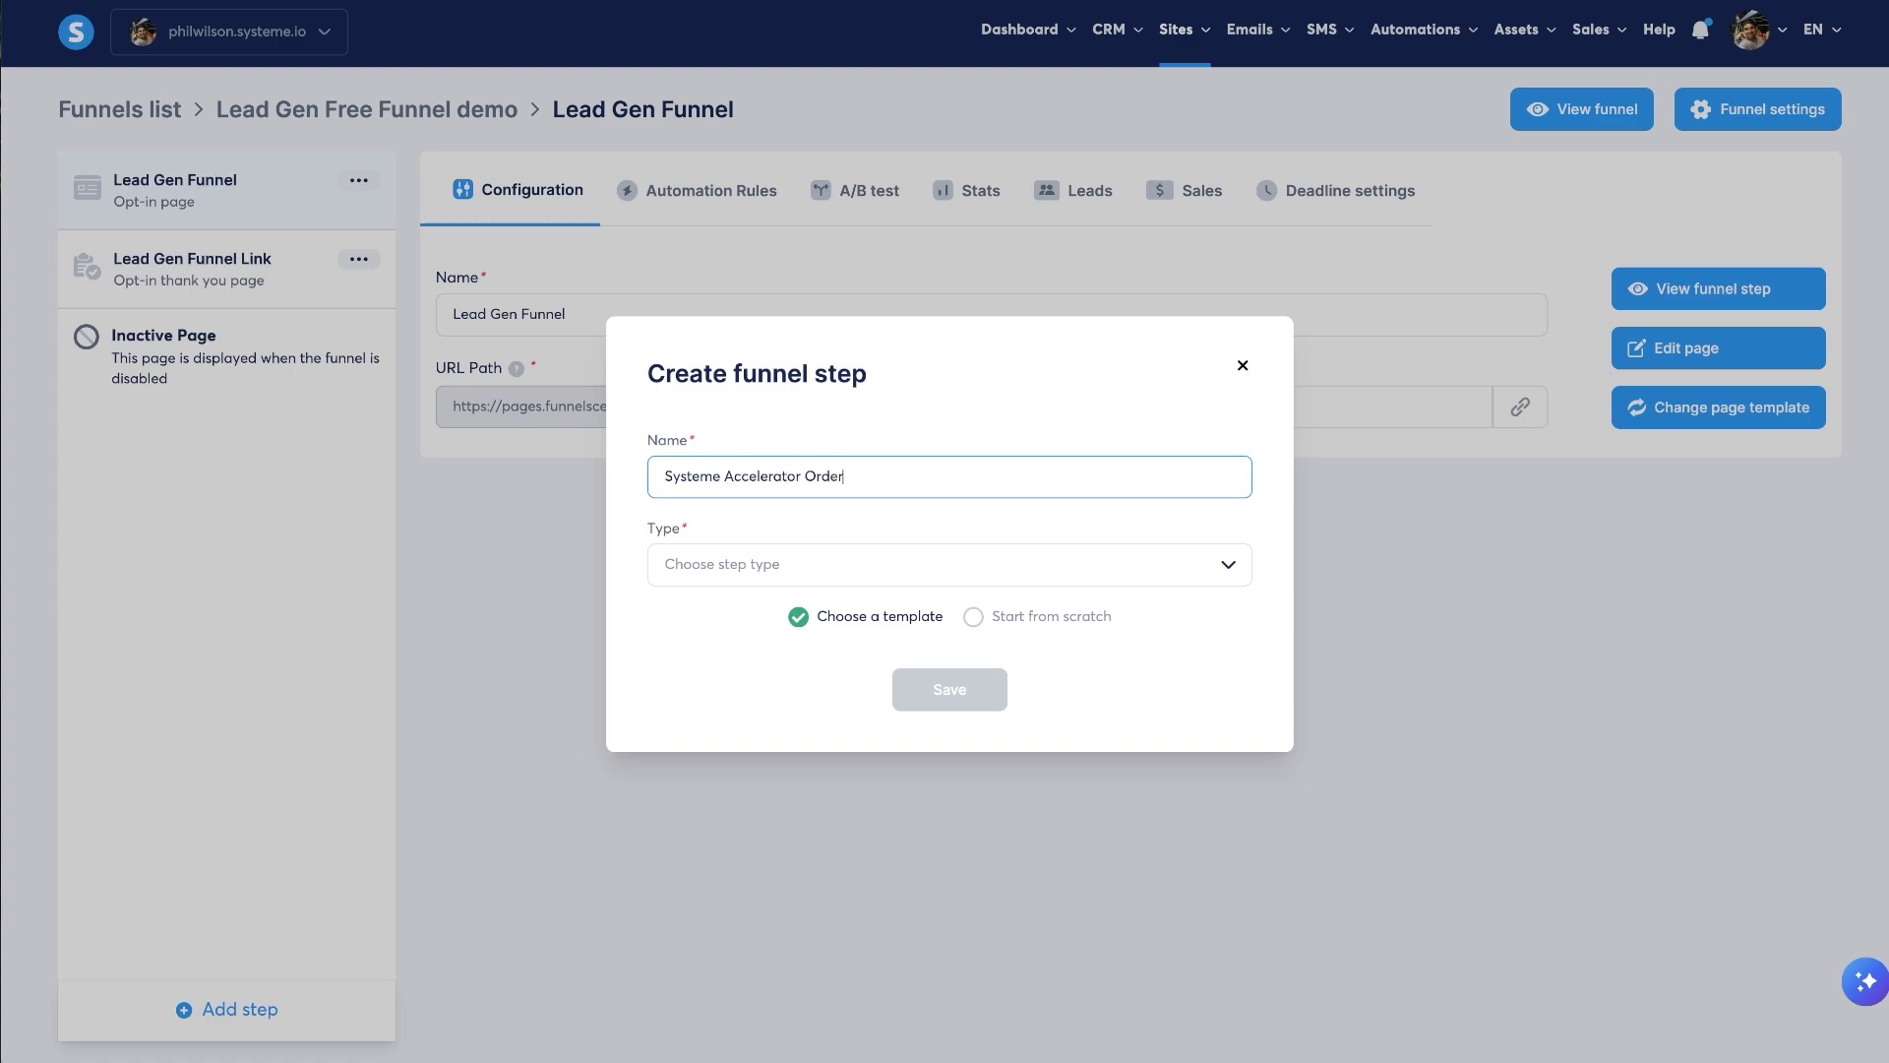
pyautogui.doubleClick(834, 473)
pyautogui.moveTo(802, 476); pyautogui.dragTo(749, 477)
pyautogui.press('BackSpace')
pyautogui.click(694, 507)
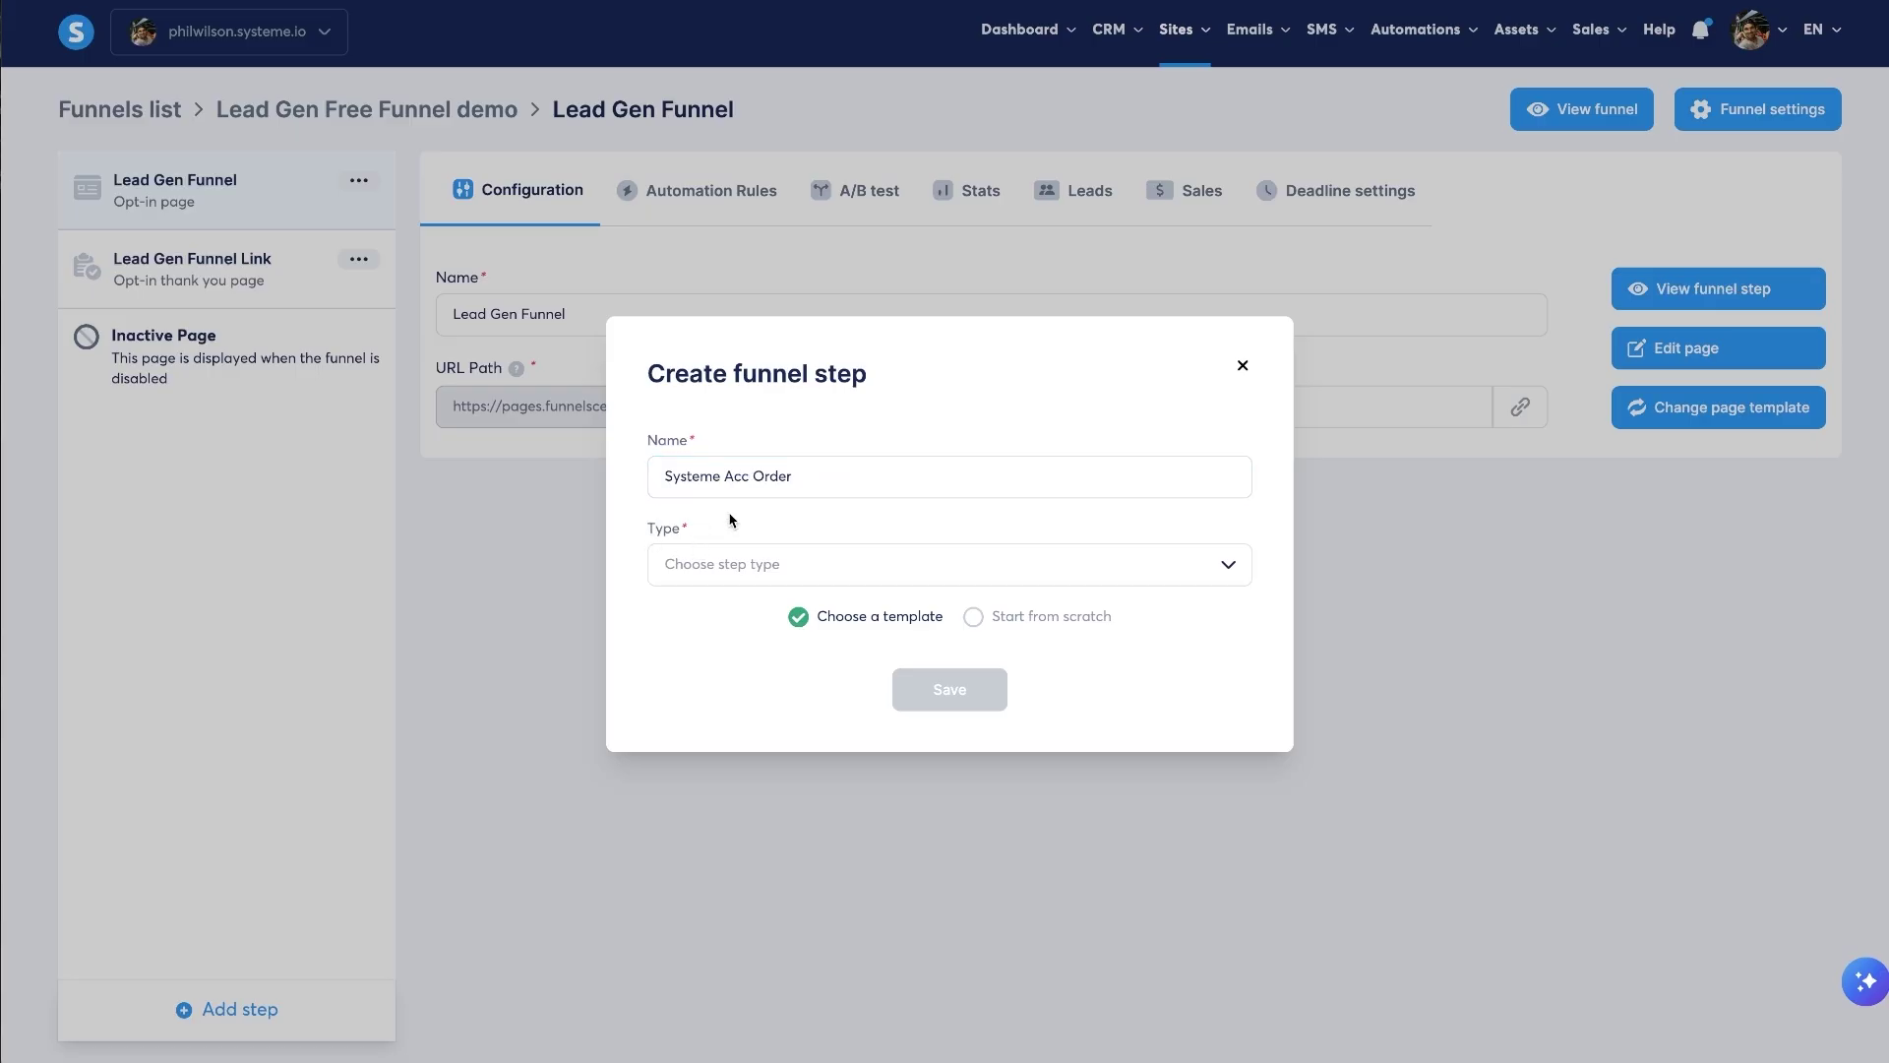
pyautogui.click(823, 581)
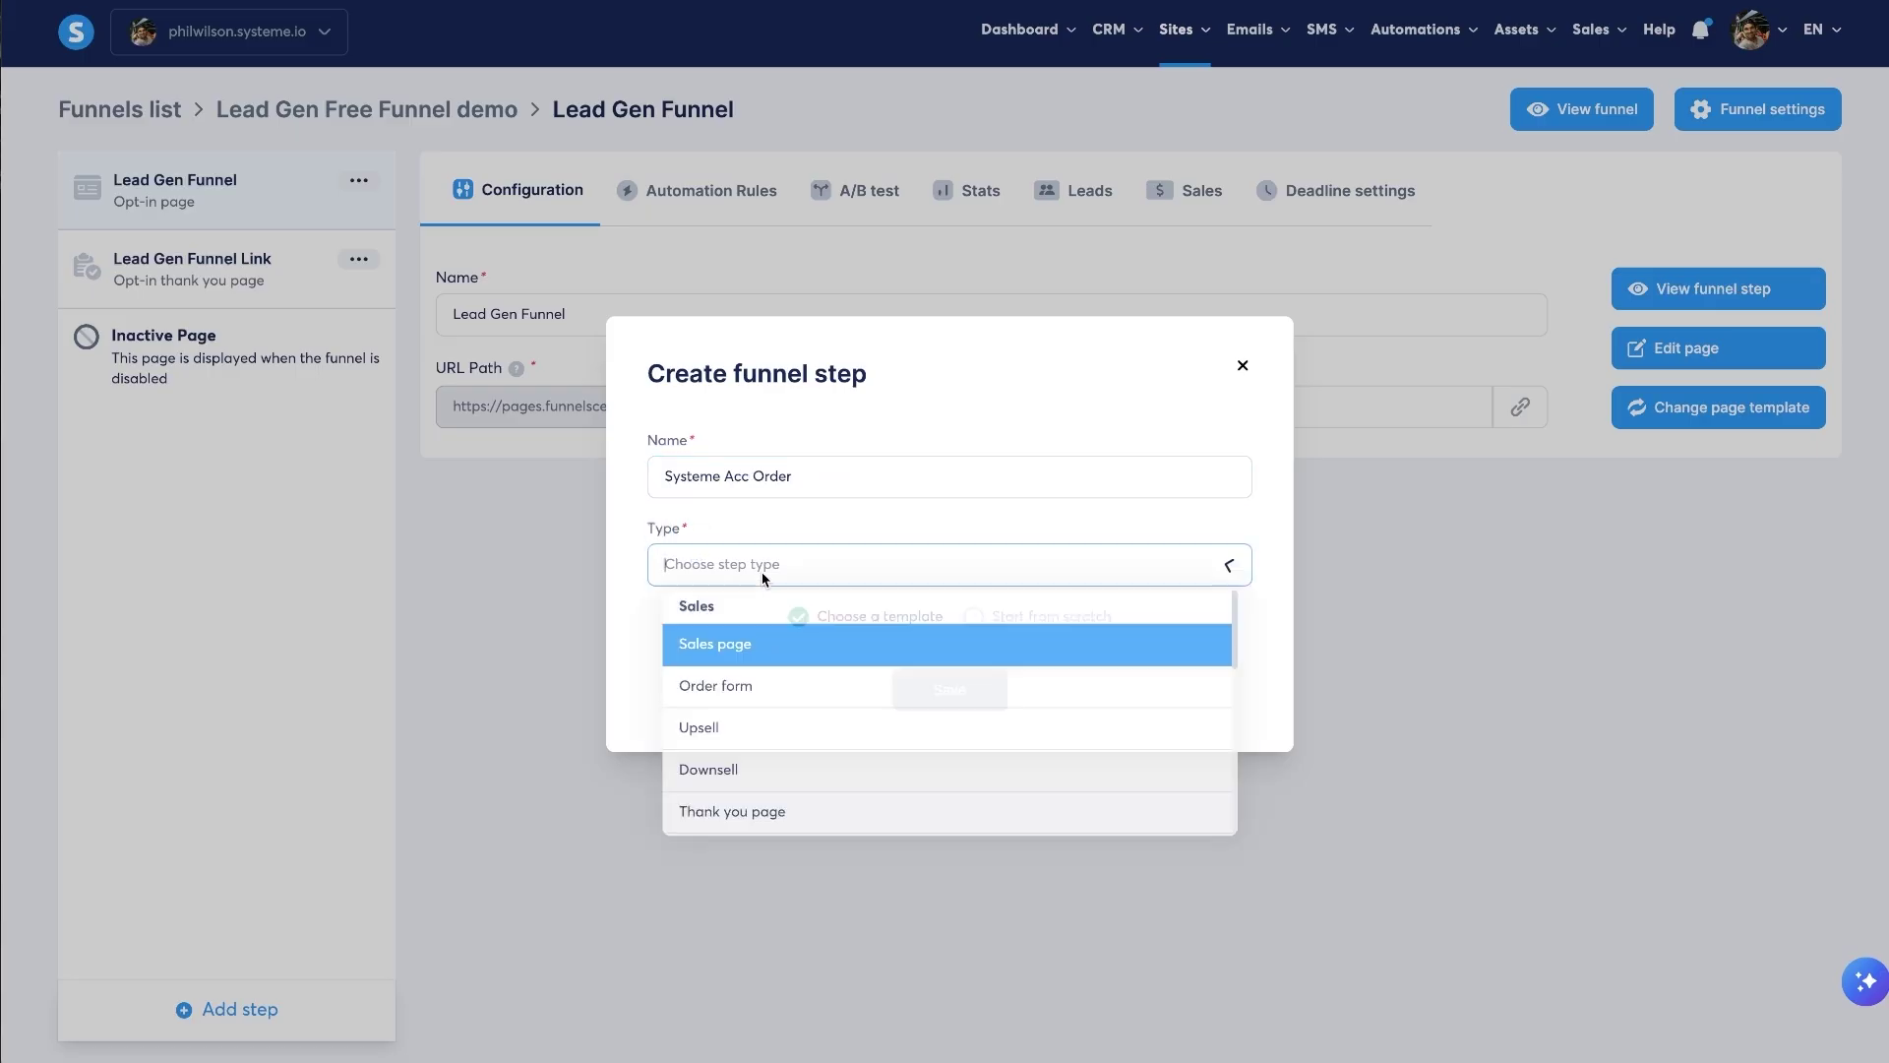
pyautogui.click(722, 679)
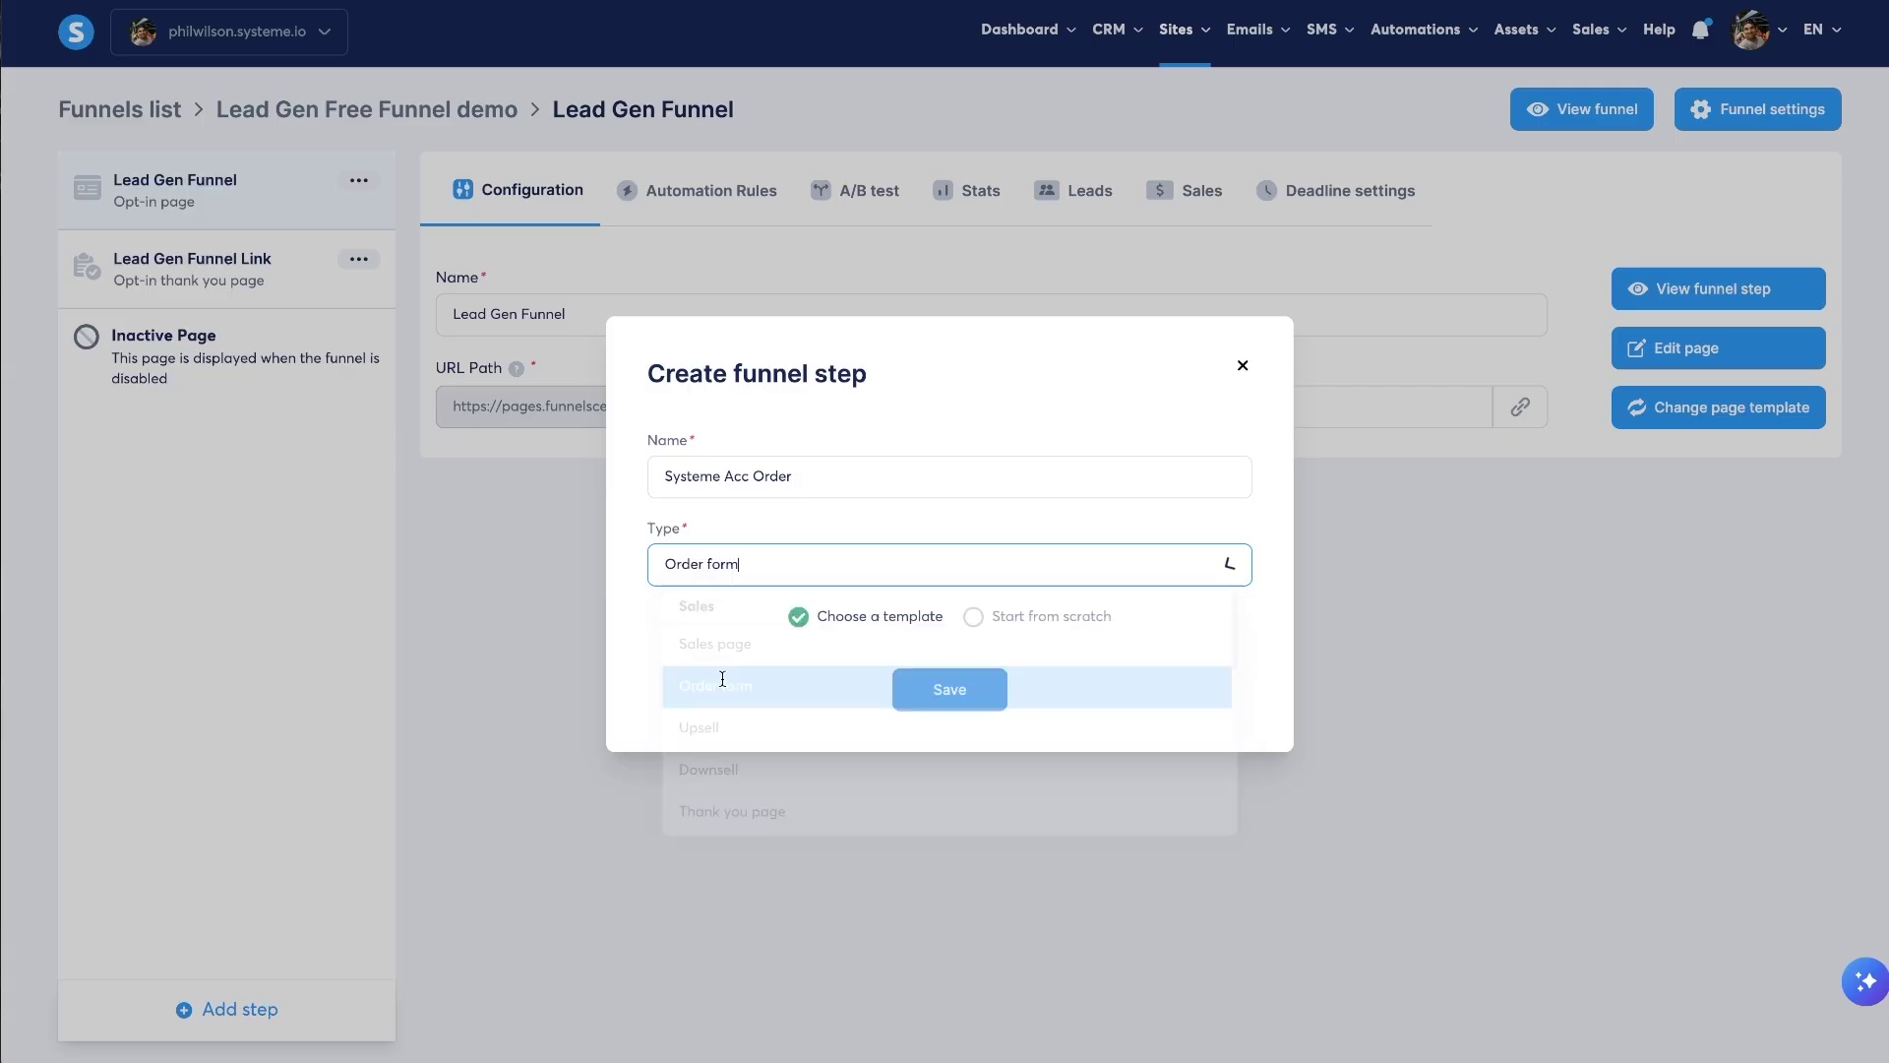
pyautogui.click(722, 563)
pyautogui.click(820, 546)
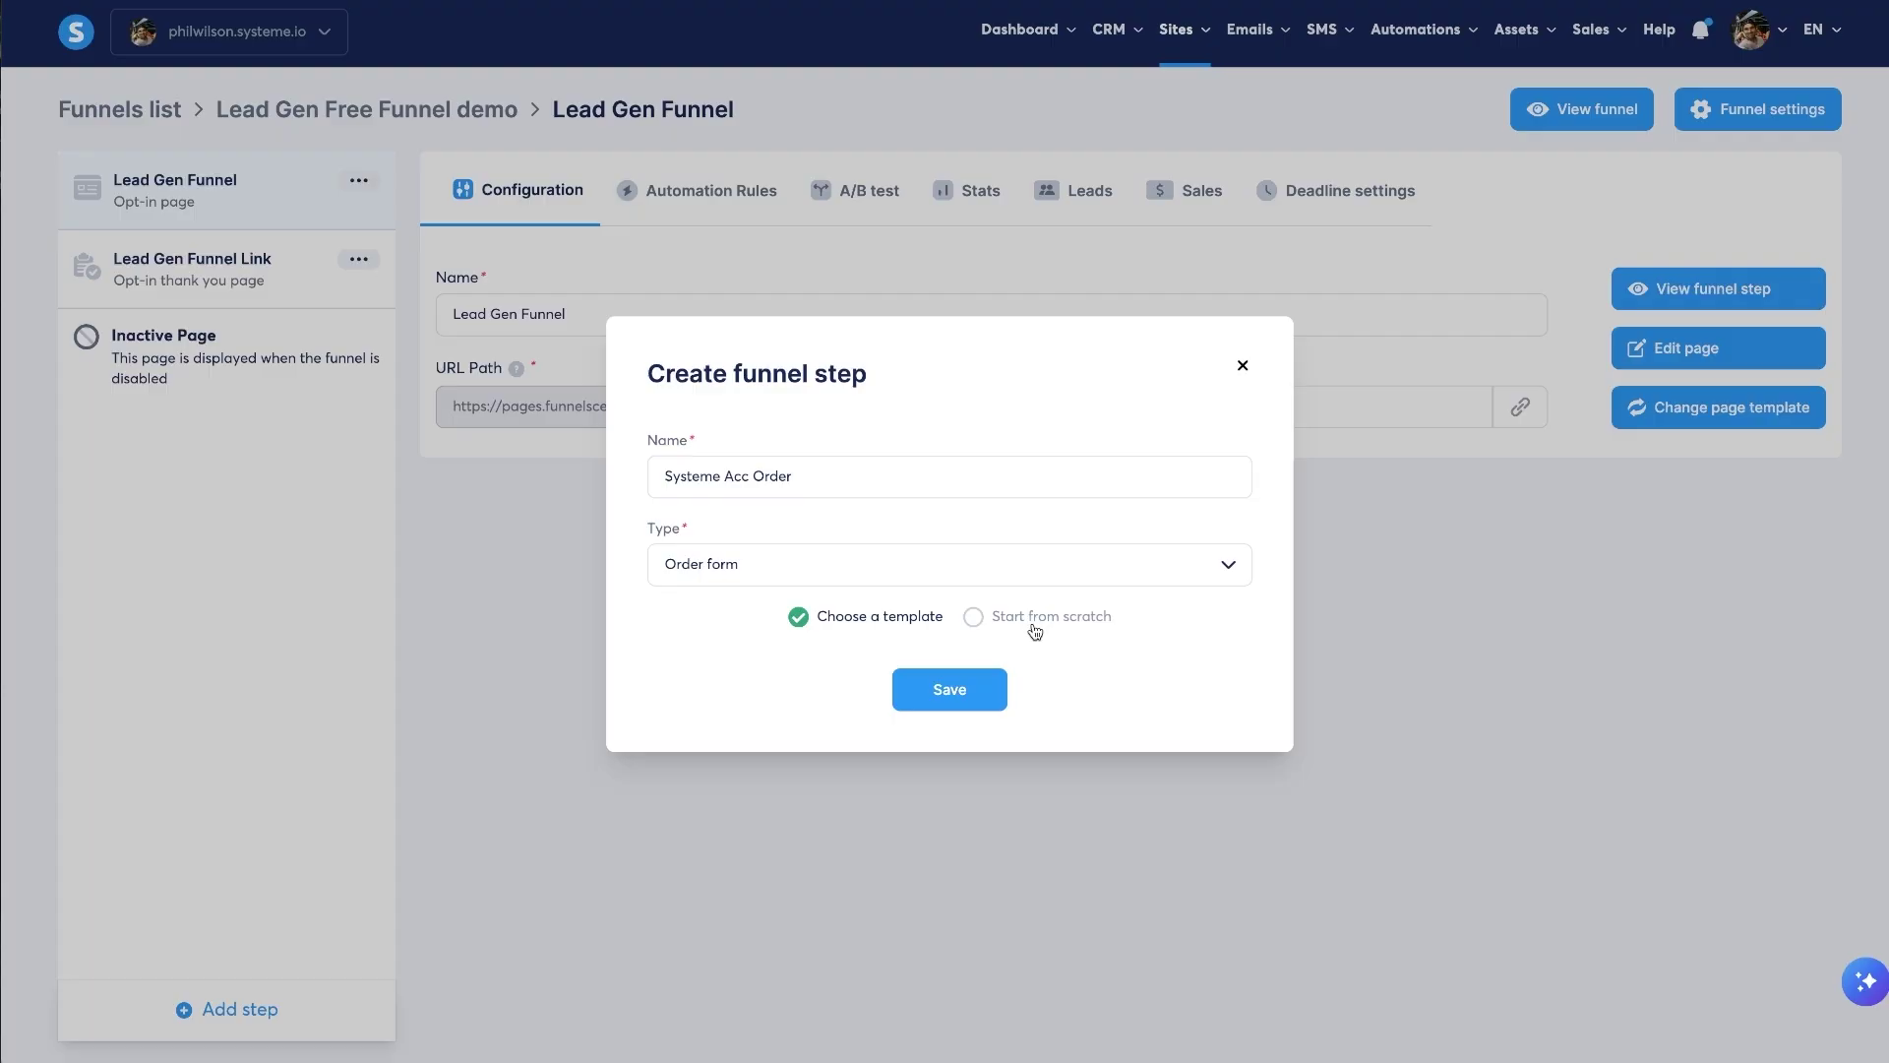
pyautogui.click(1003, 693)
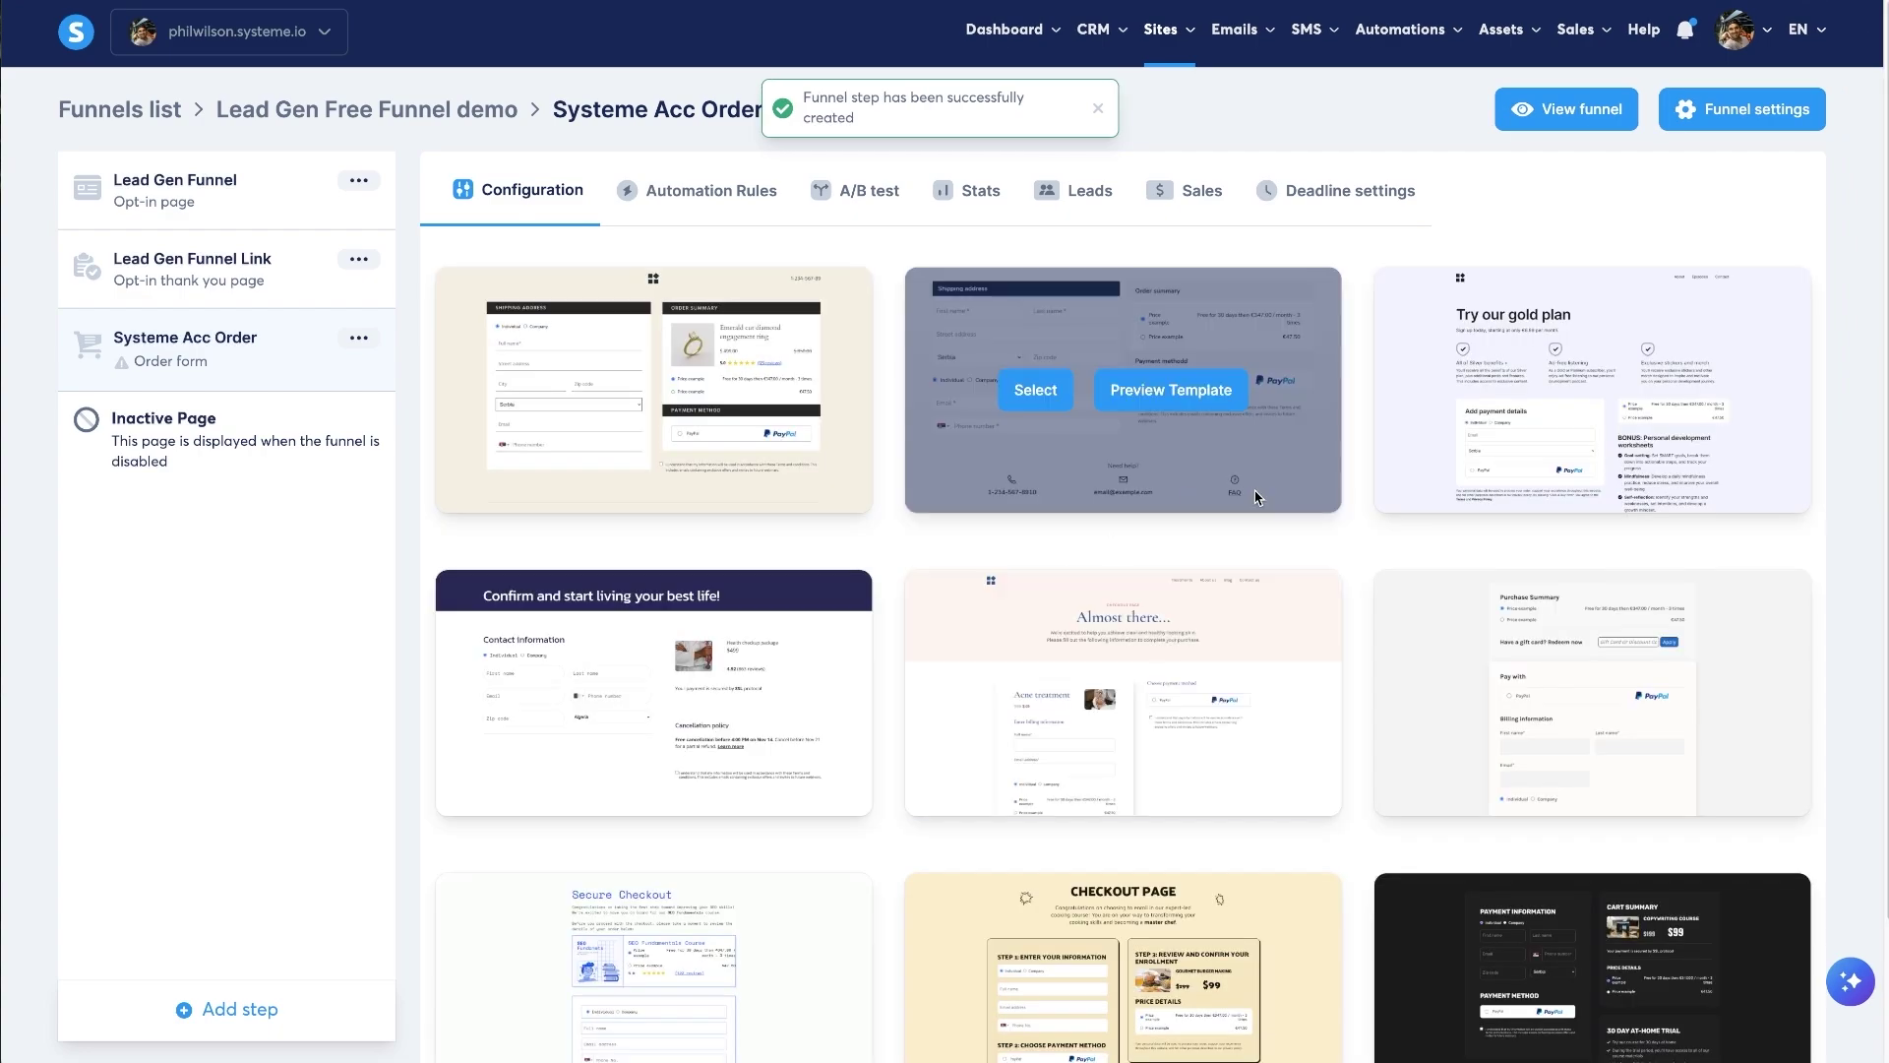
# - Show 30 templates per page and select the two-column checkout template
pyautogui.scroll(-3, 1356, 328)
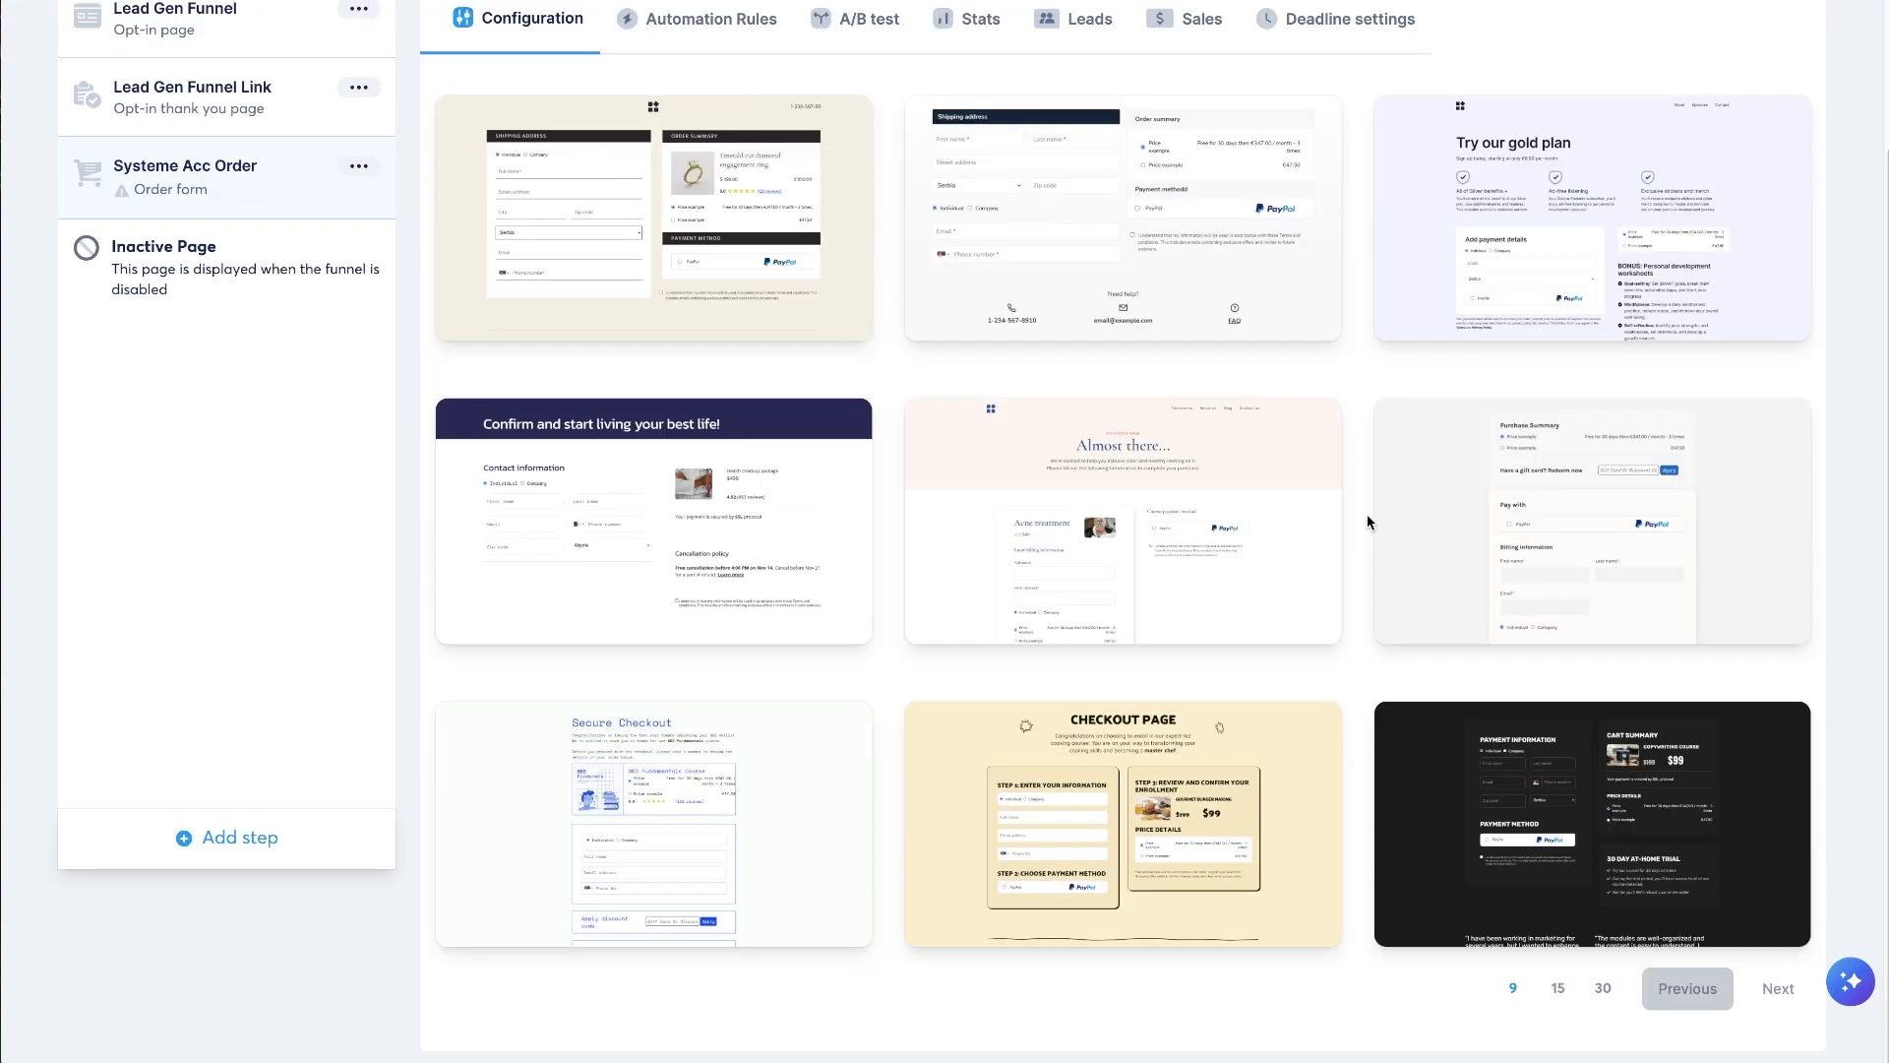
pyautogui.click(1601, 992)
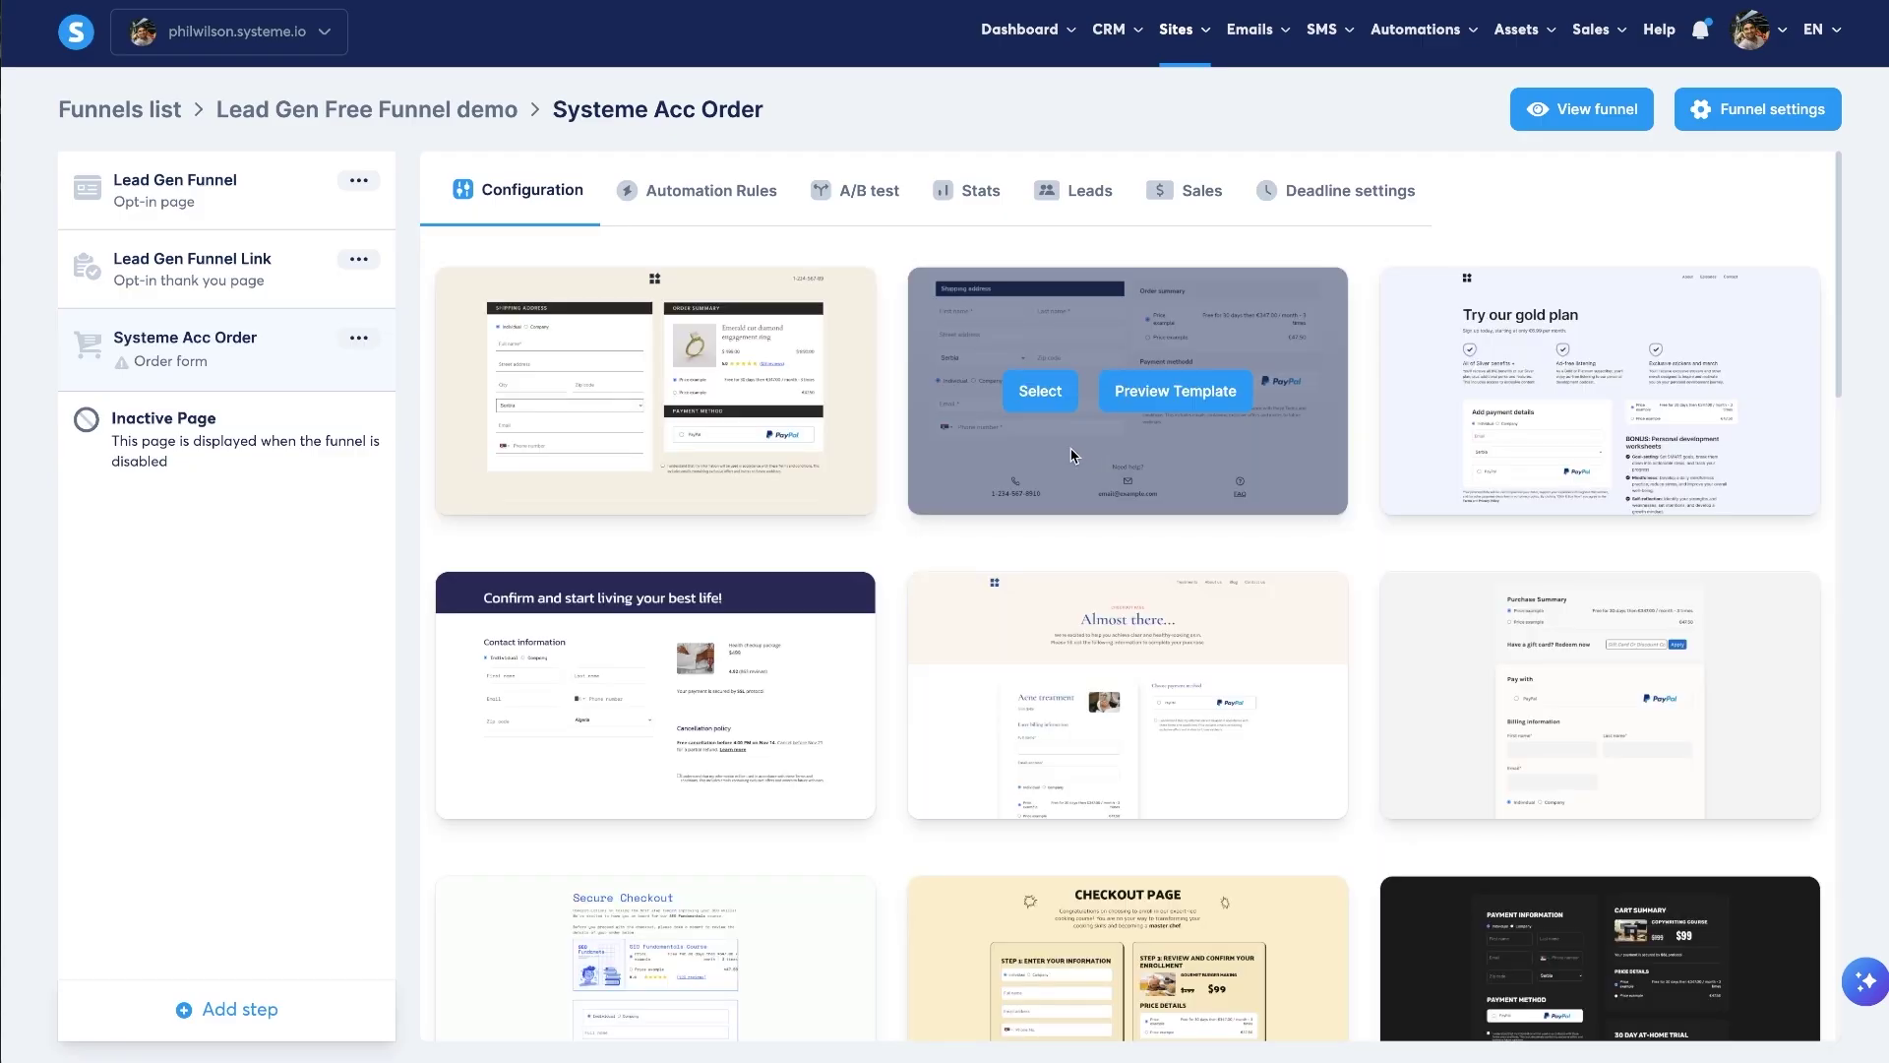
pyautogui.scroll(-5, 984, 473)
pyautogui.scroll(-9, 964, 438)
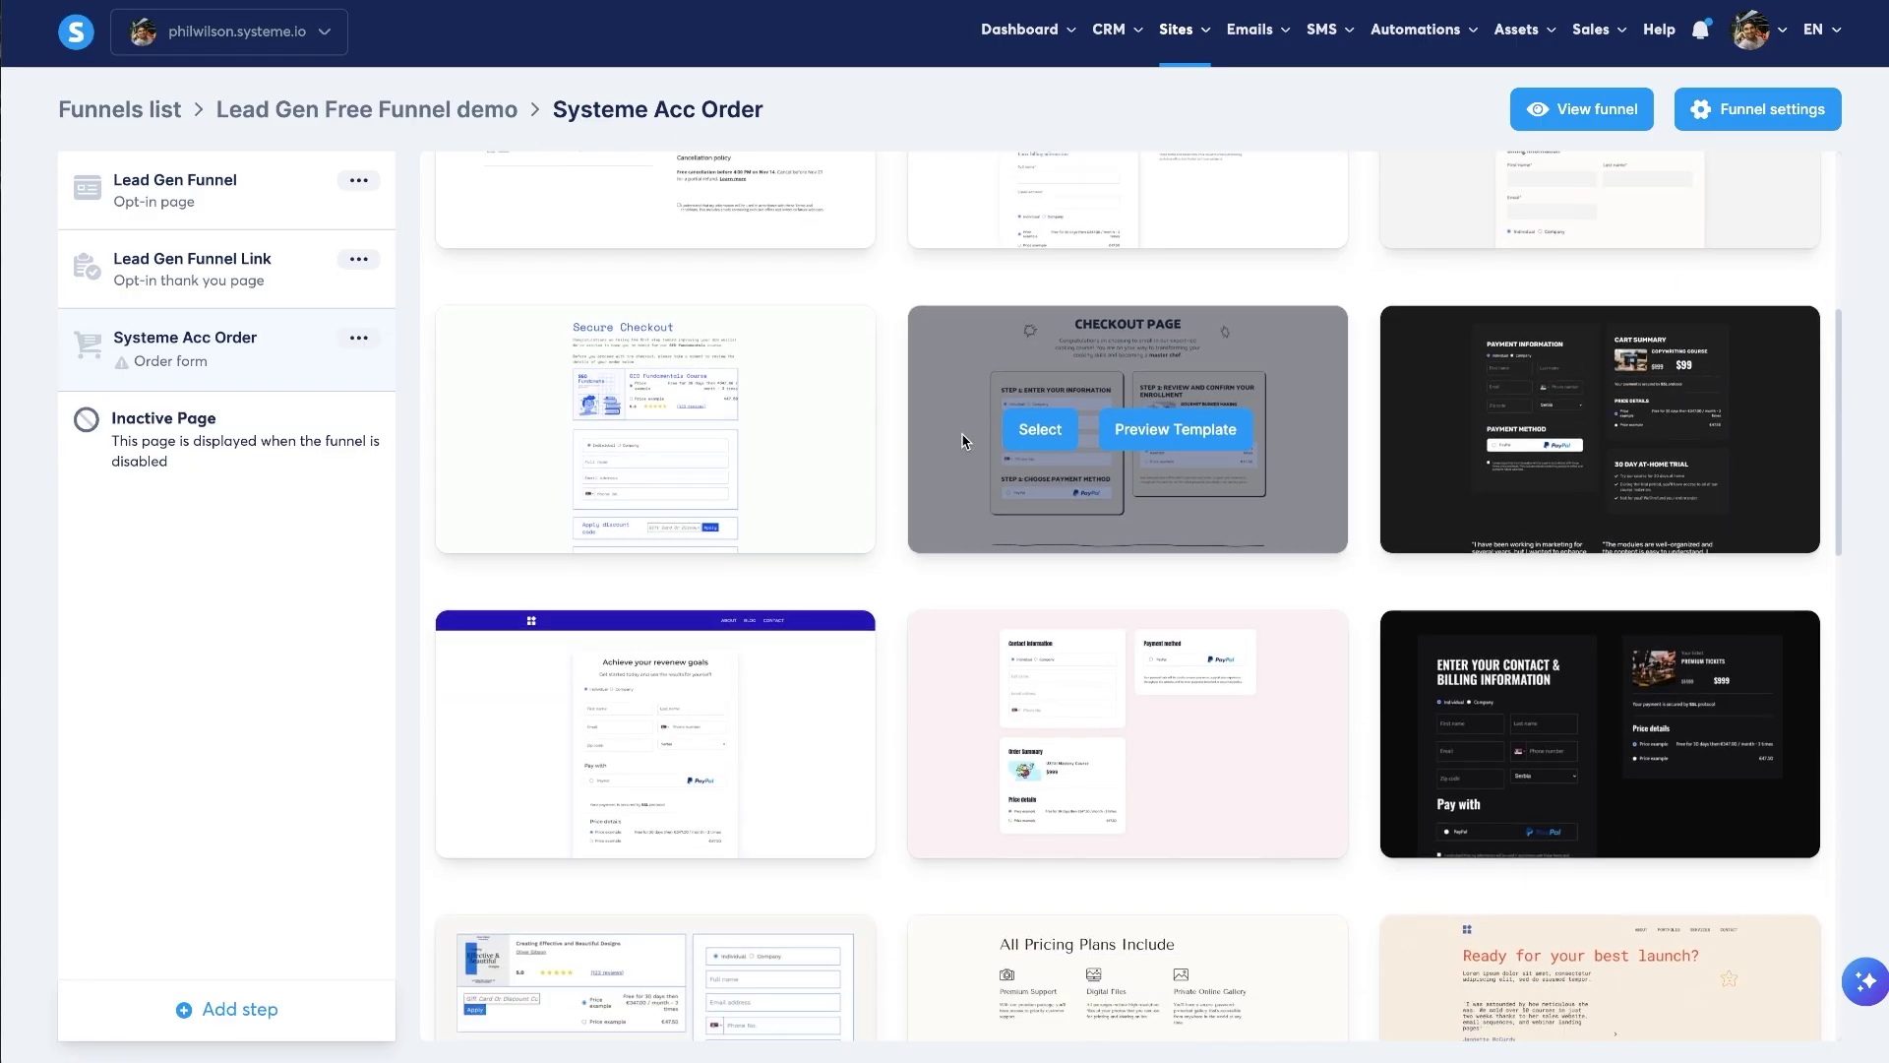
pyautogui.moveTo(602, 542)
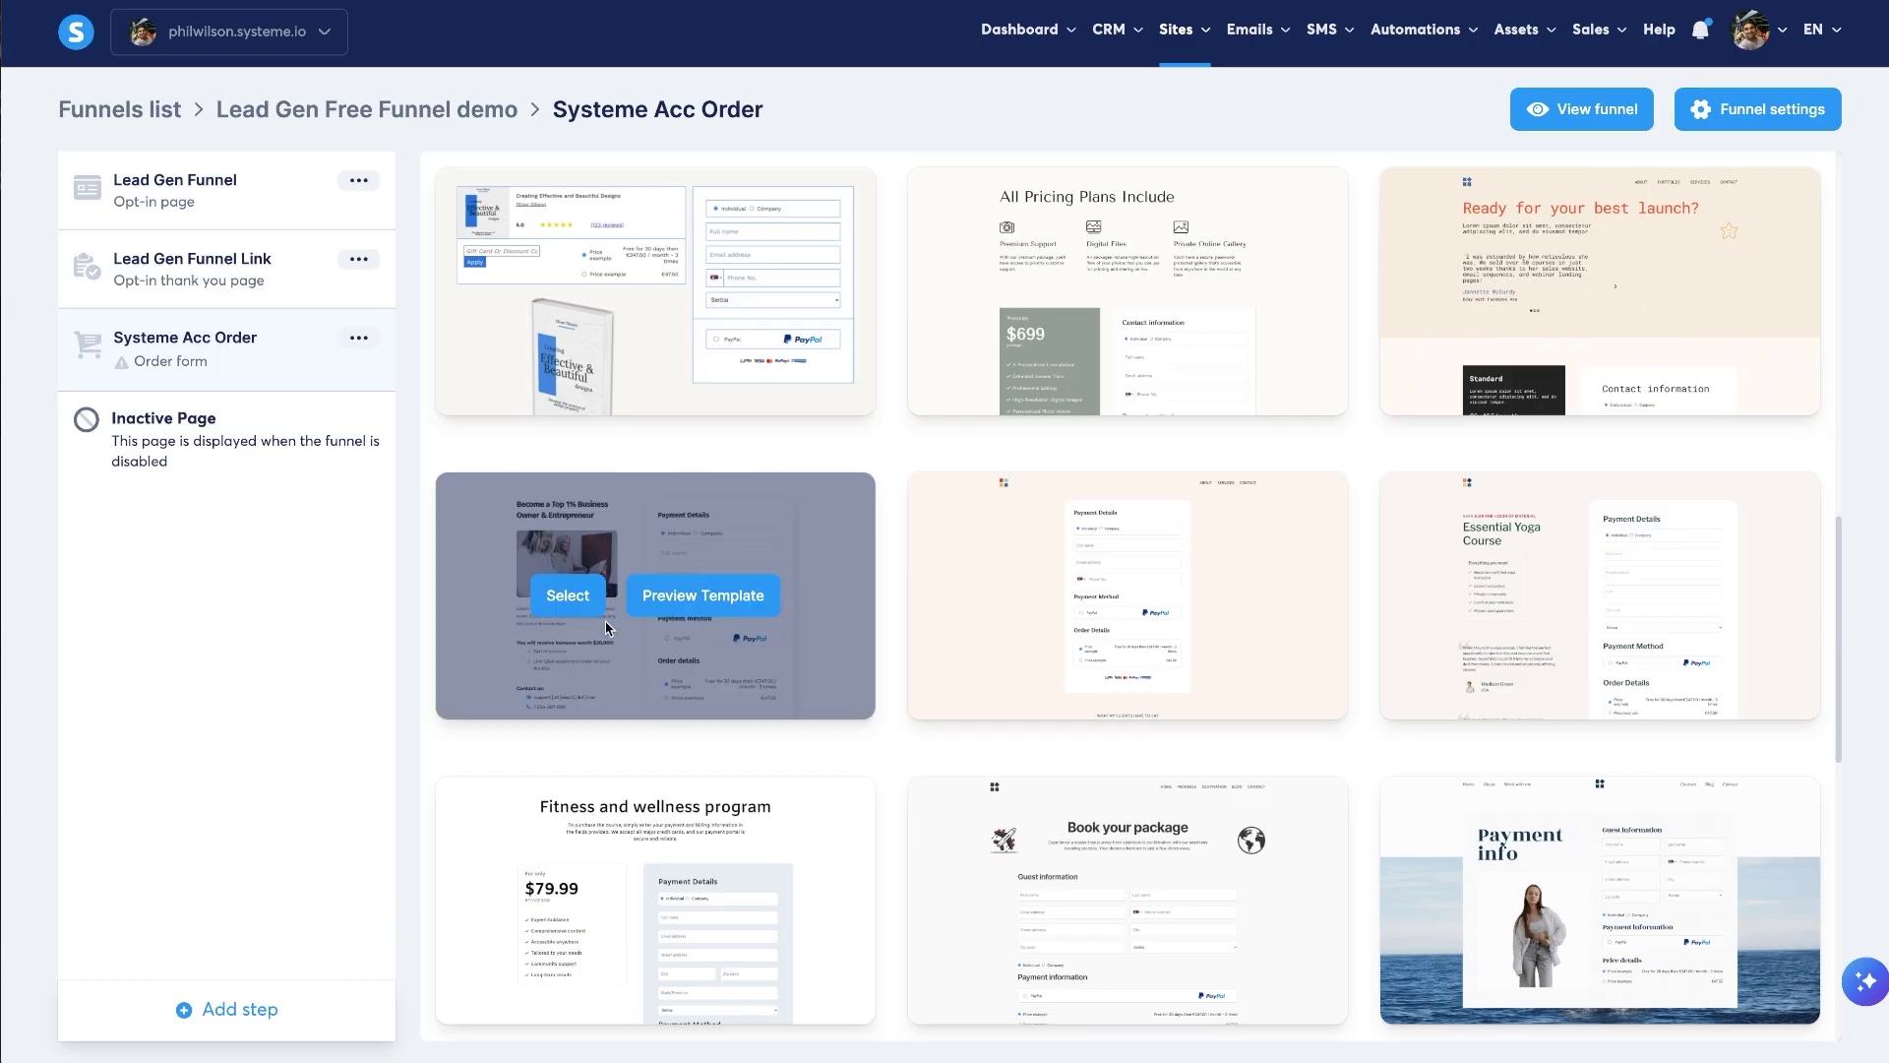
pyautogui.click(569, 597)
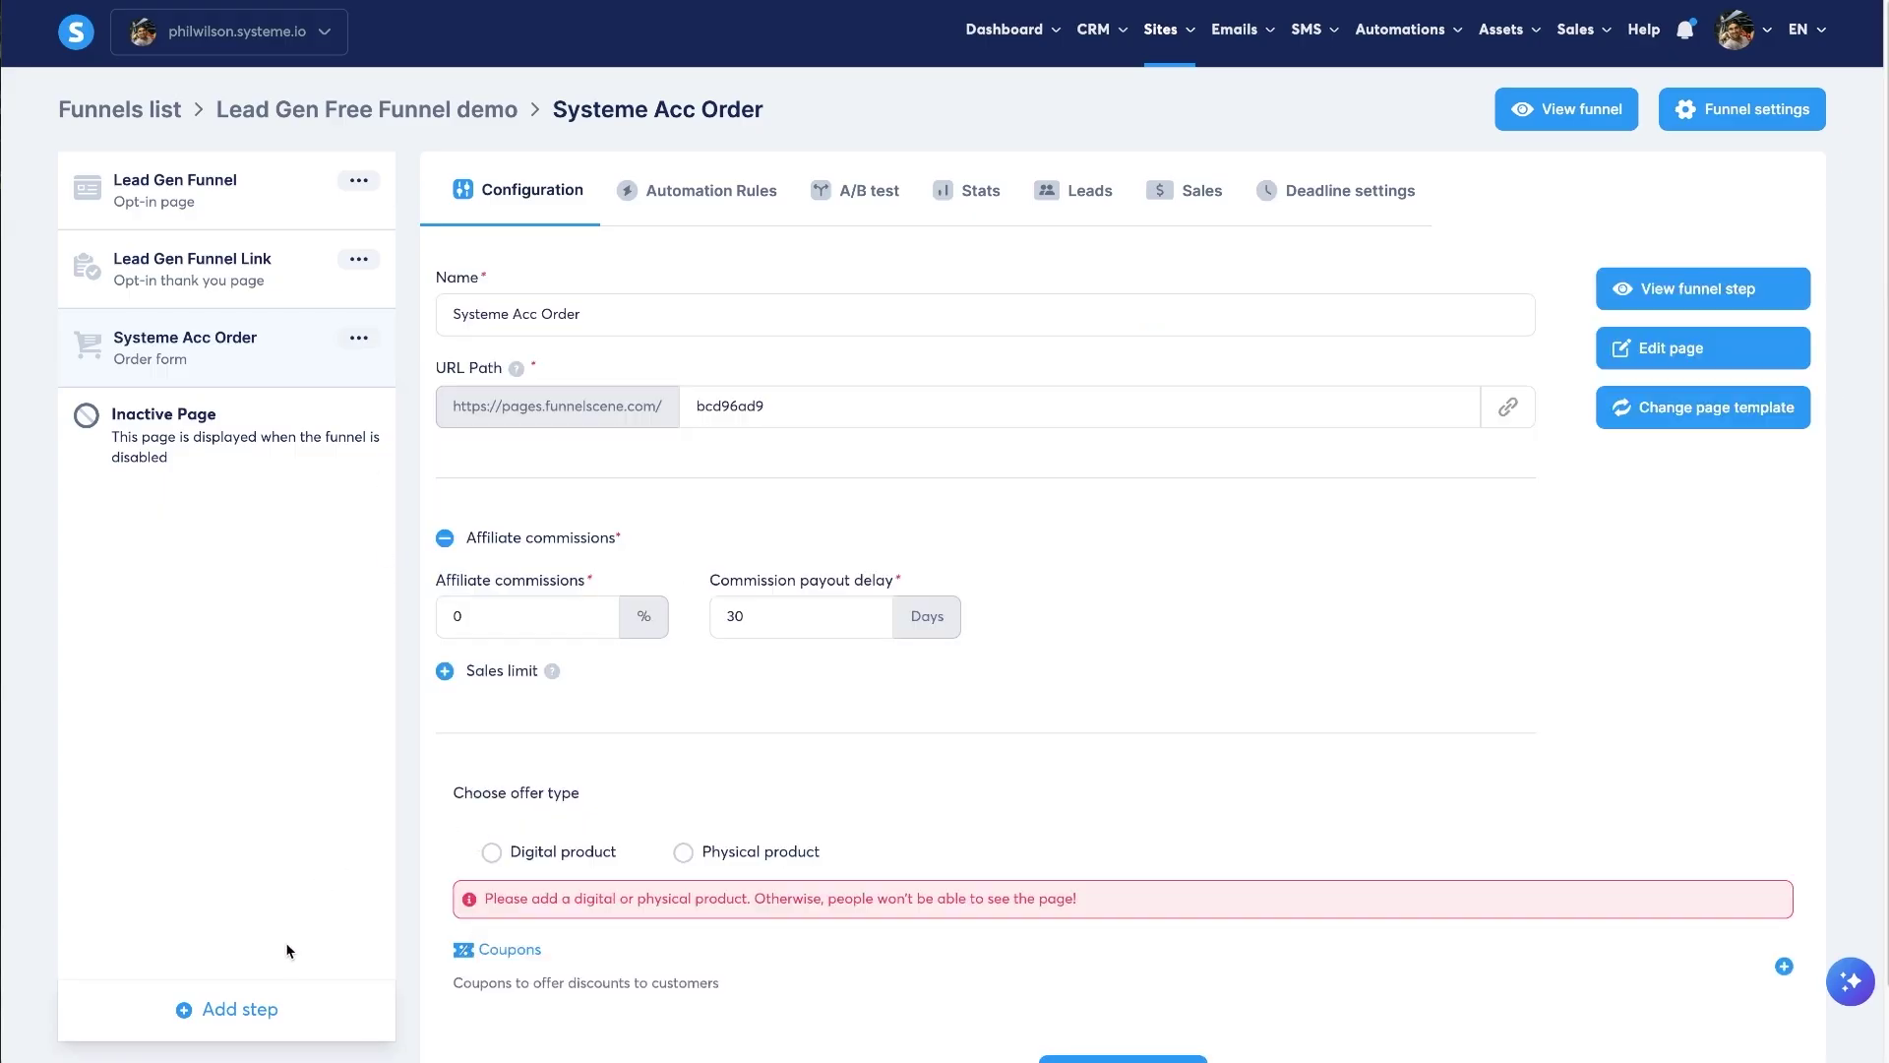
# - Create a Thank you page step named 'Systeme Acc Success', started from scratch
pyautogui.click(253, 1014)
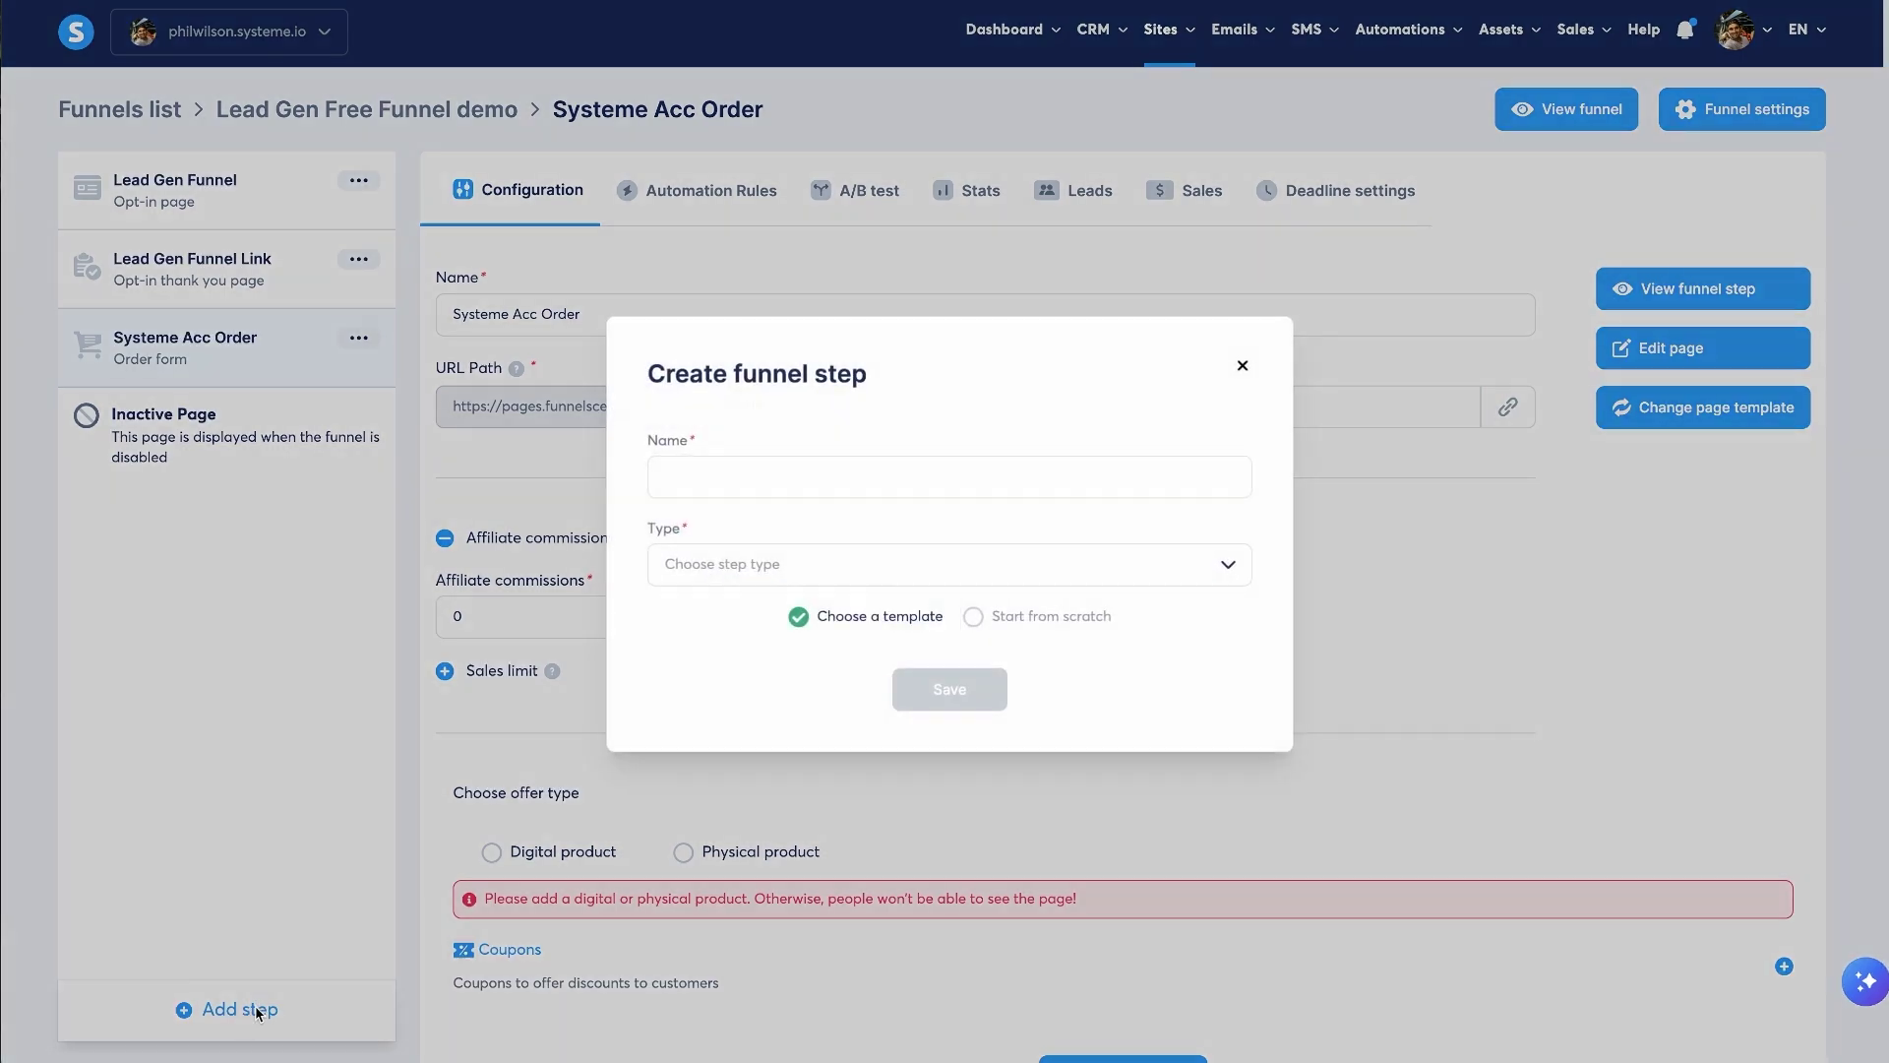
pyautogui.click(793, 473)
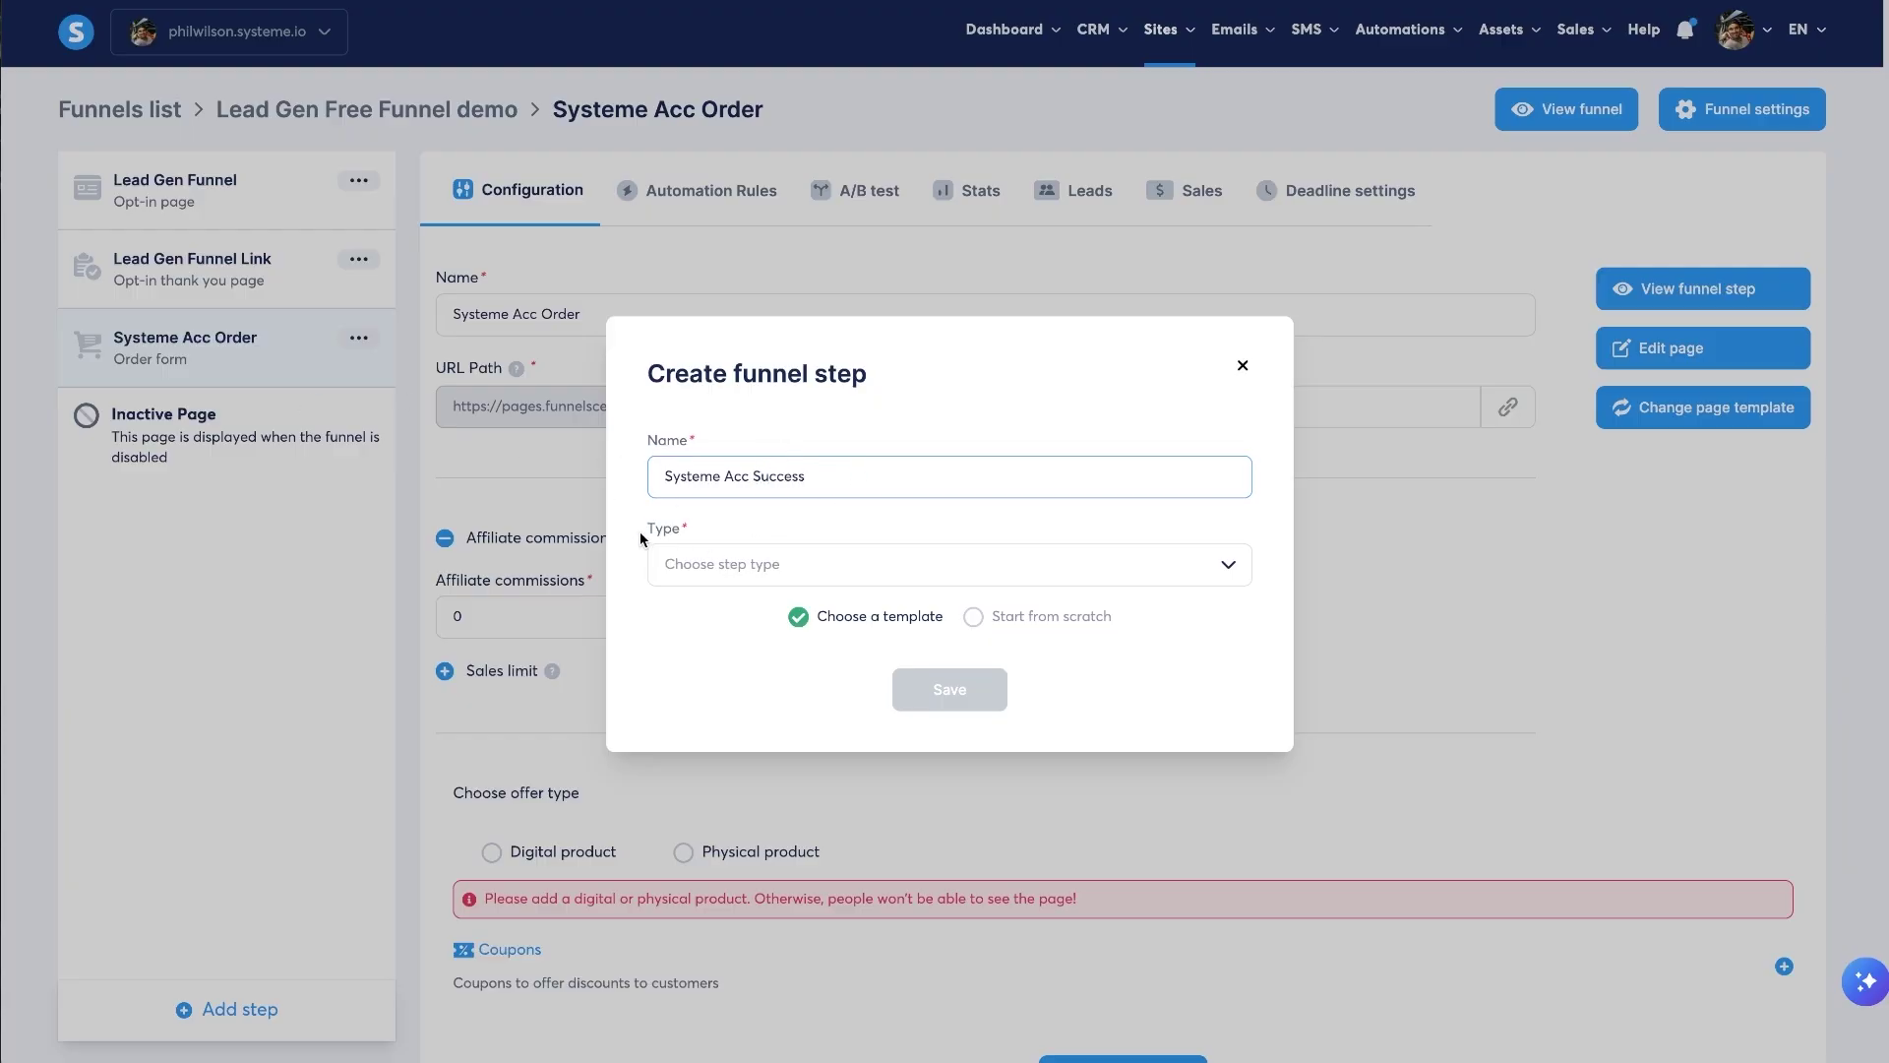
pyautogui.click(755, 567)
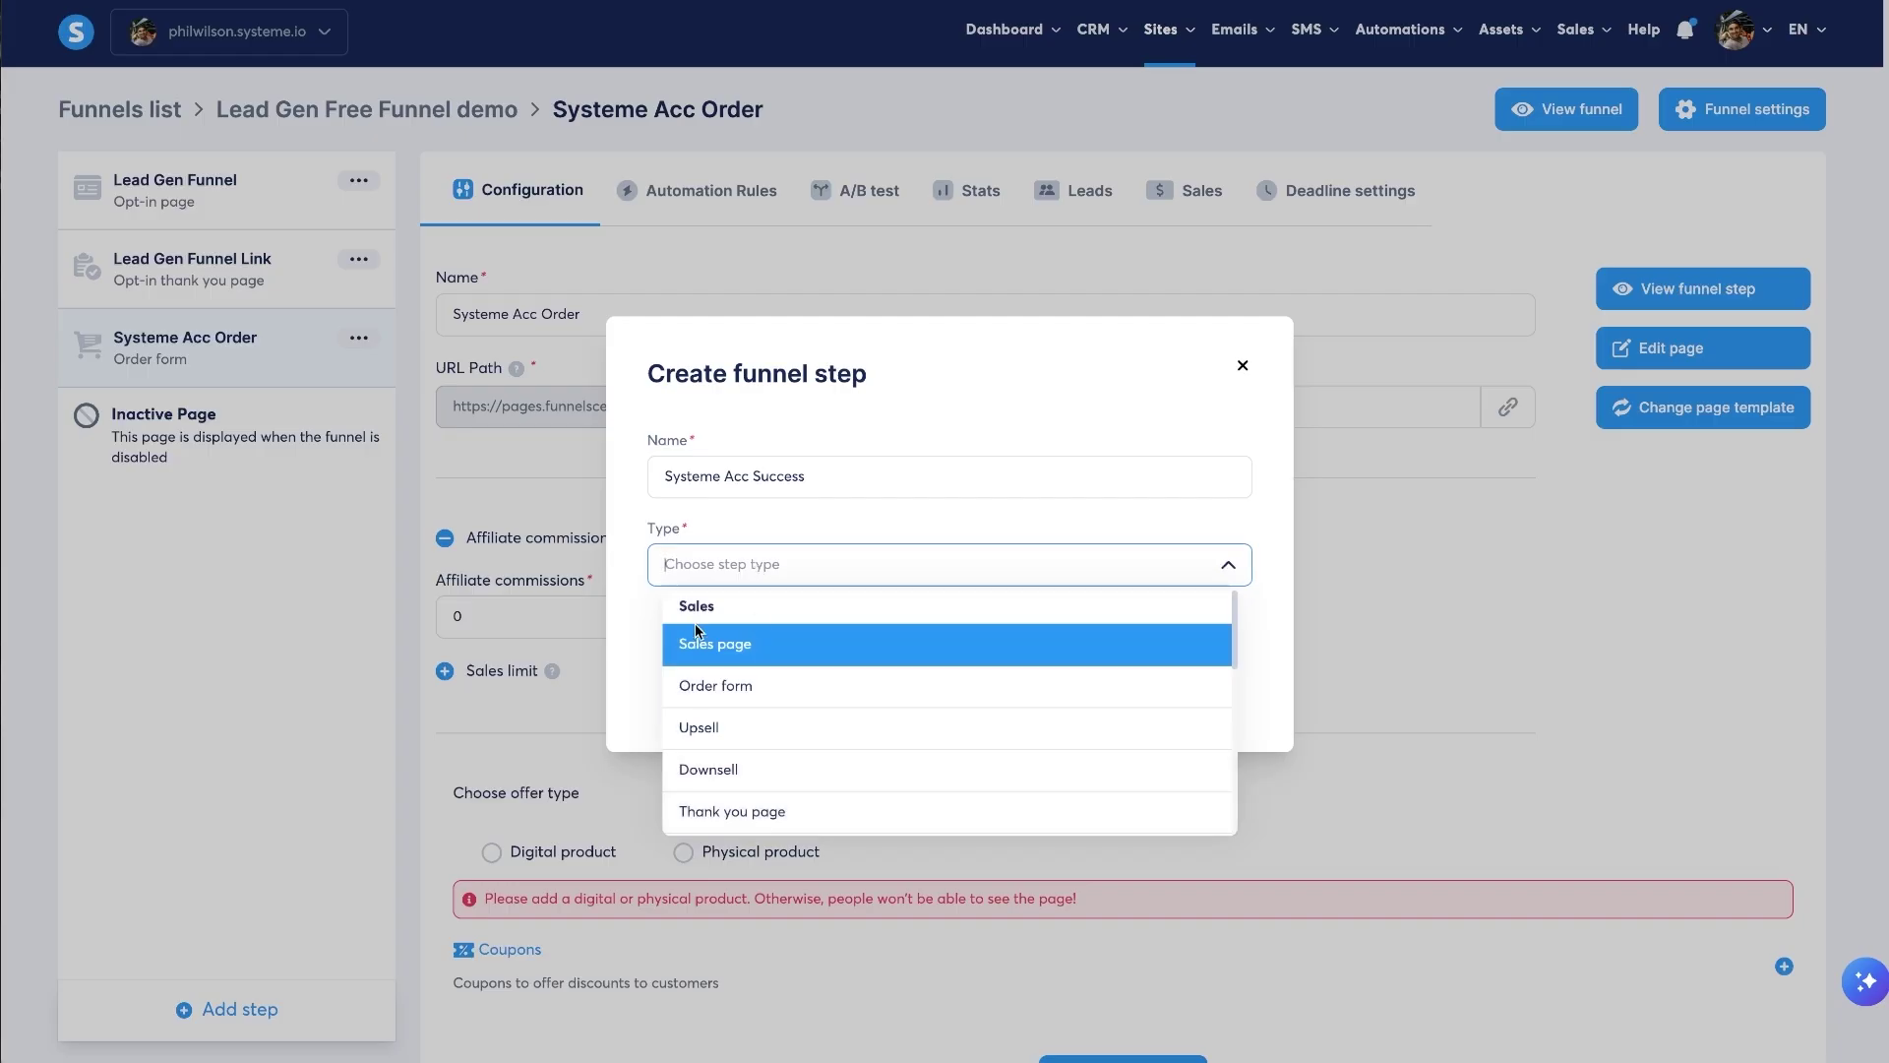
pyautogui.click(766, 811)
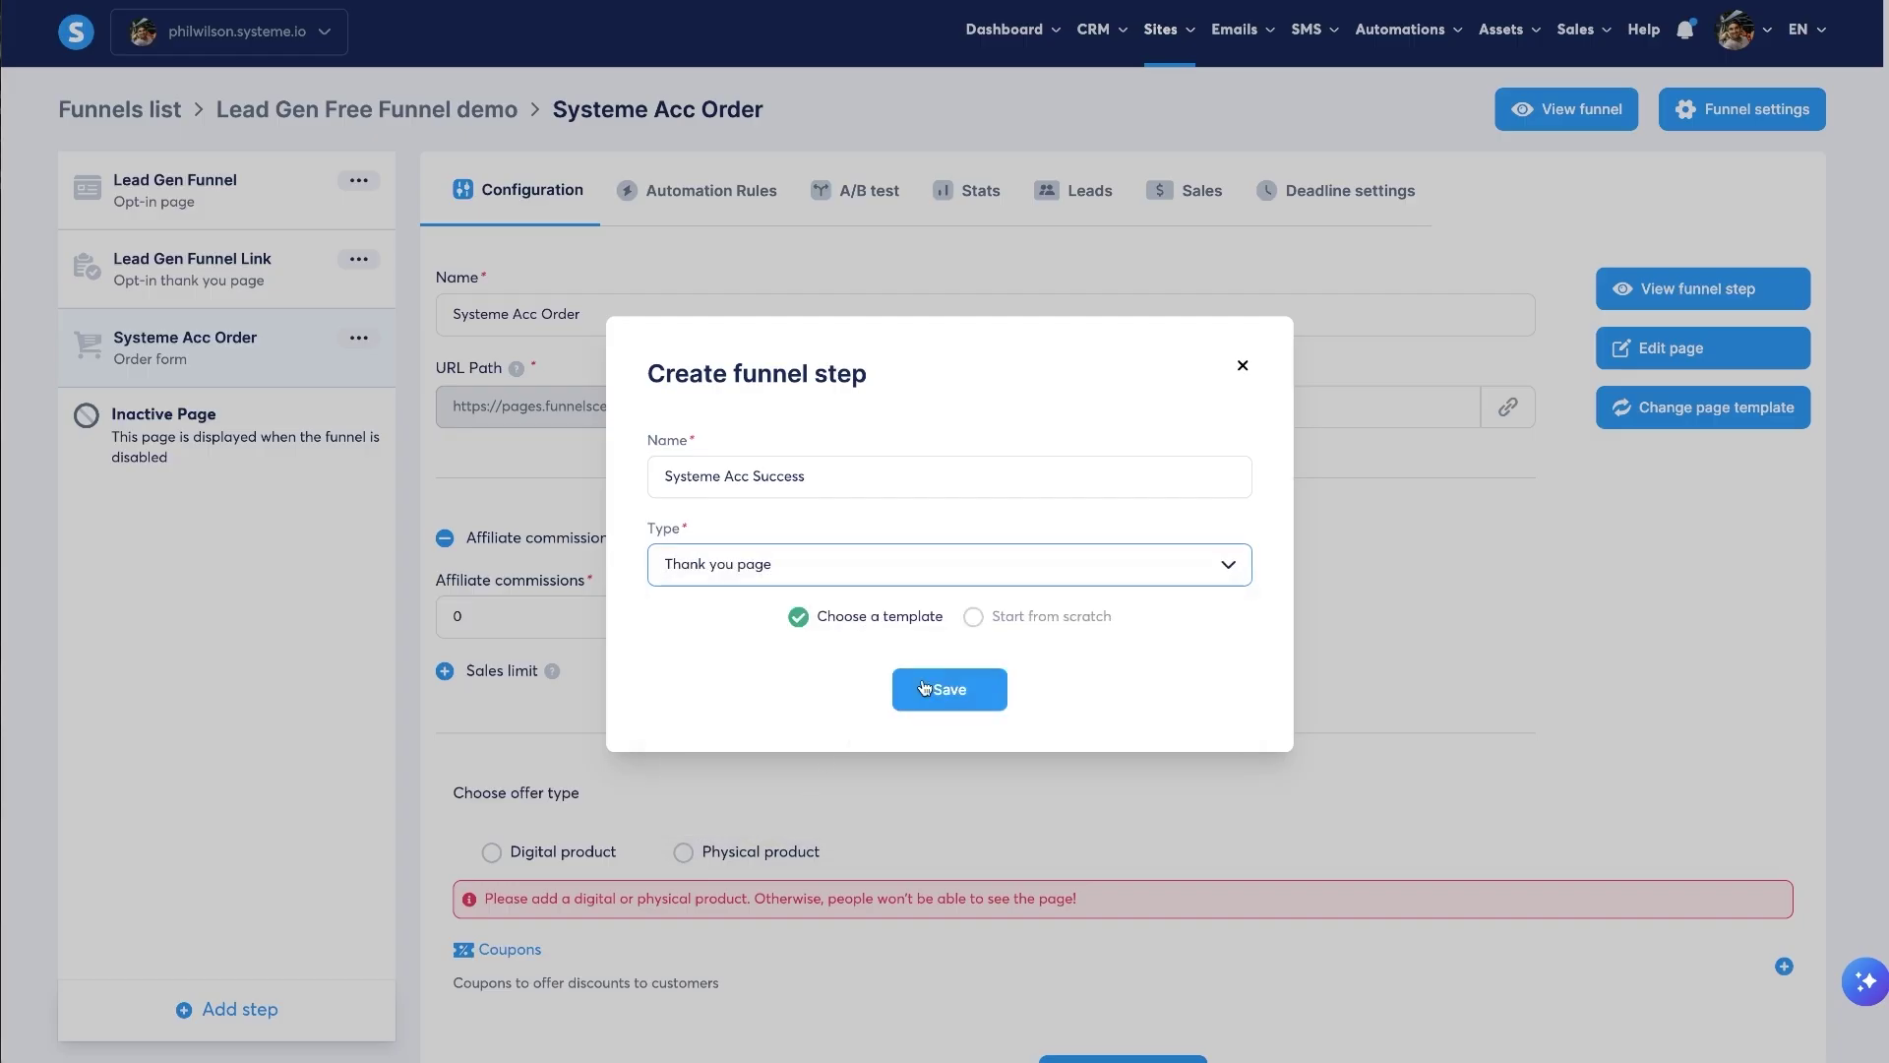
pyautogui.click(999, 620)
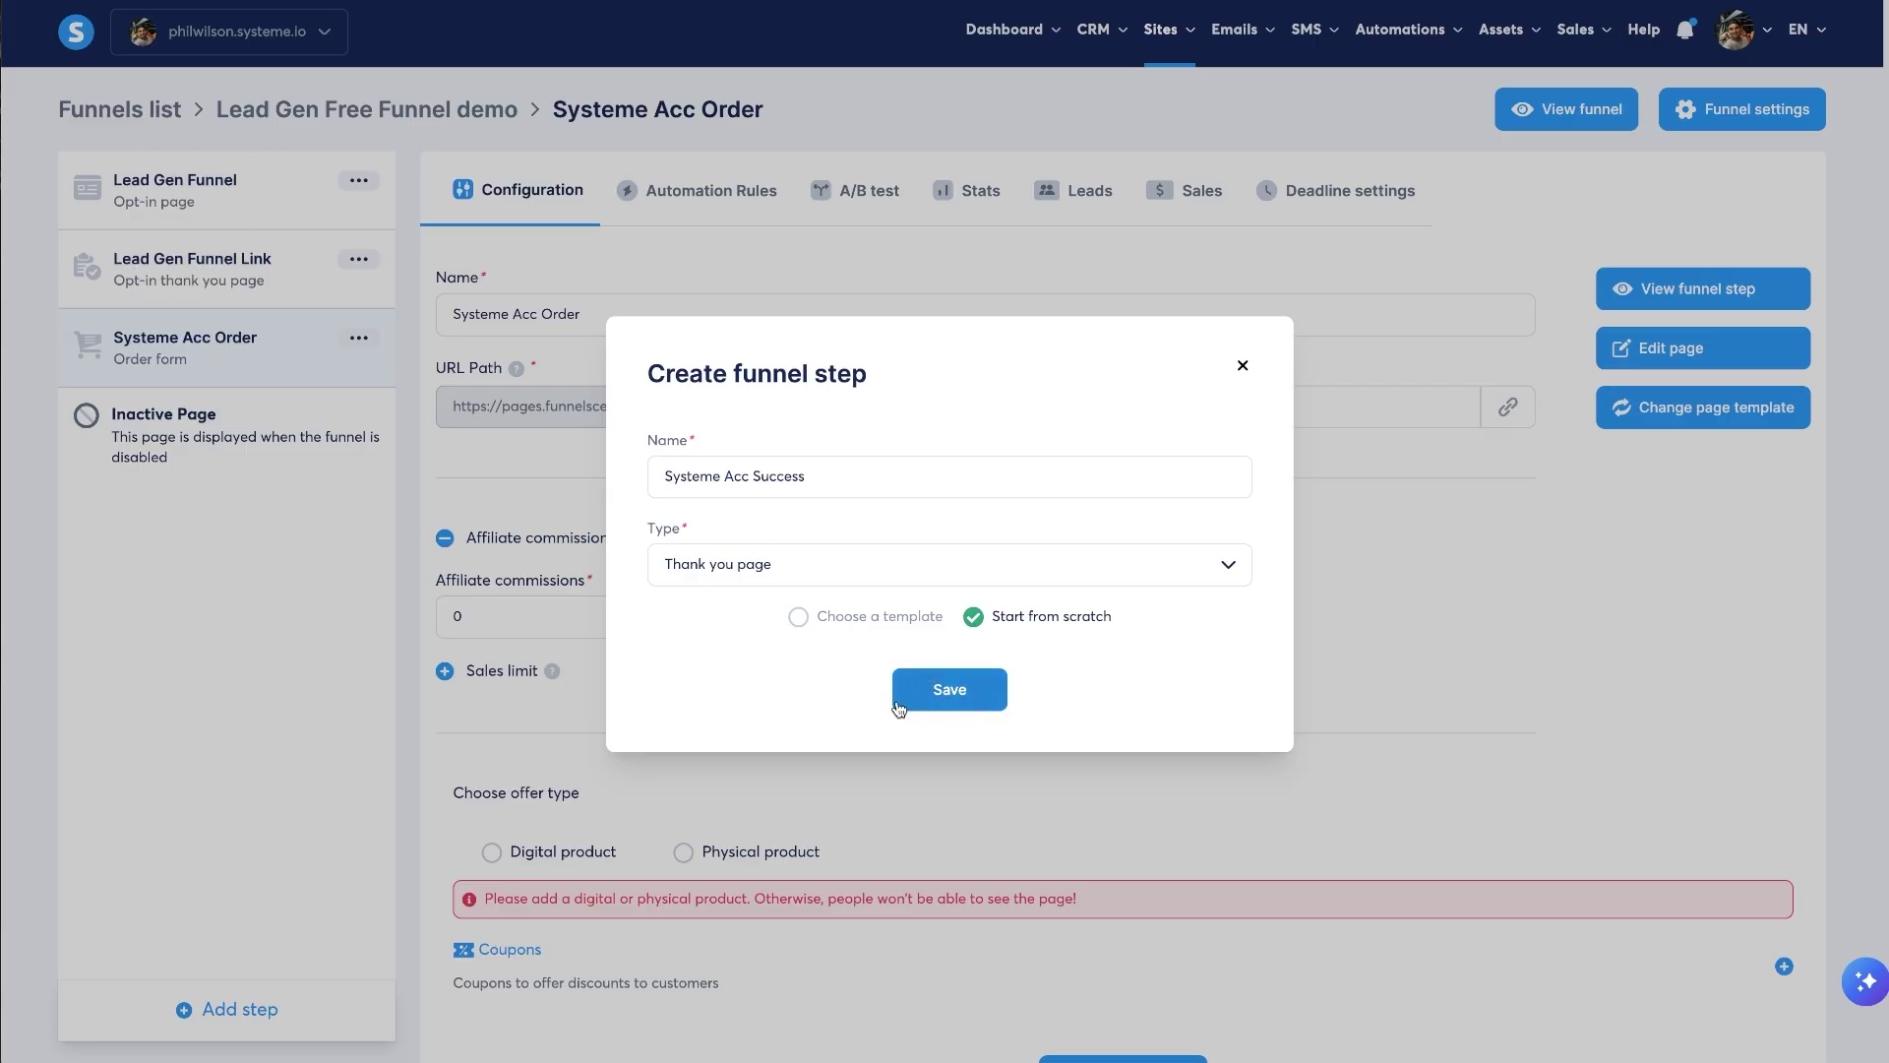
pyautogui.click(950, 691)
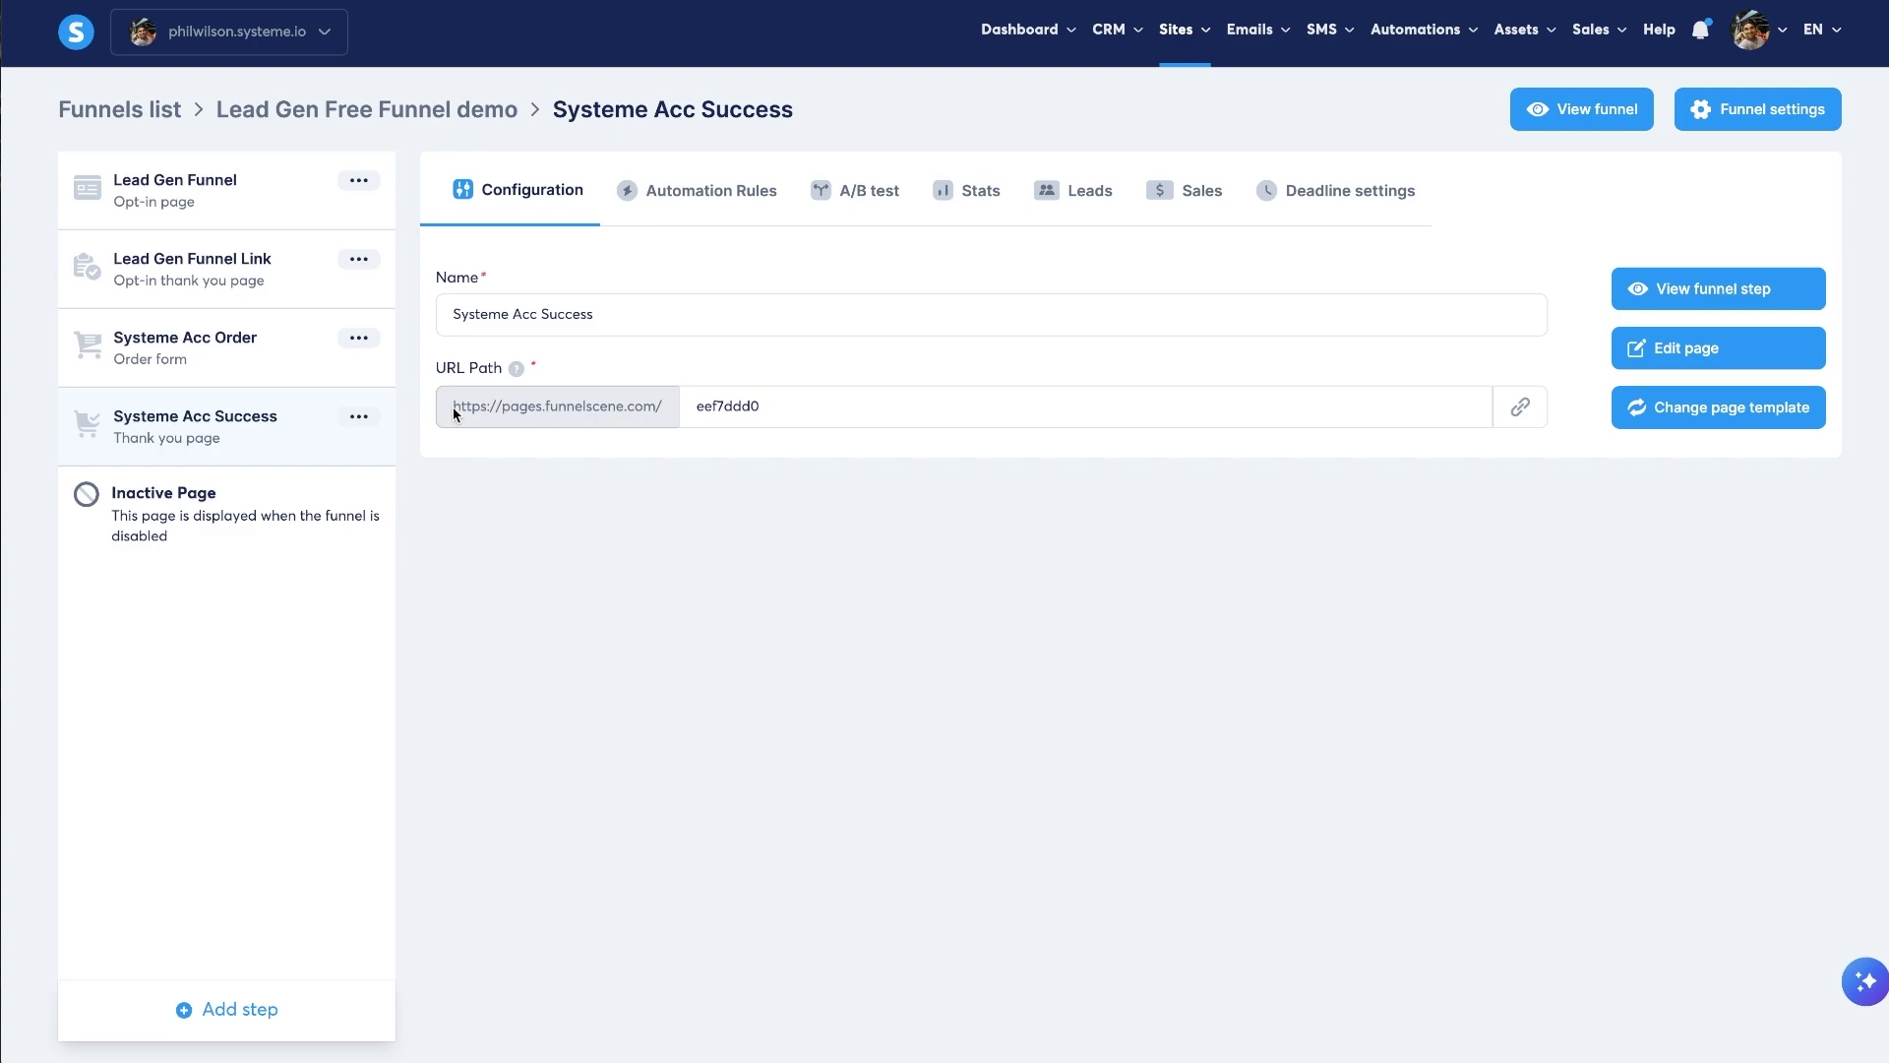
# - Copy the opt-in path lead-gen-funnel-demo into the Systeme Acc Order step's URL path
pyautogui.moveTo(452, 406); pyautogui.dragTo(847, 423)
pyautogui.click(876, 410)
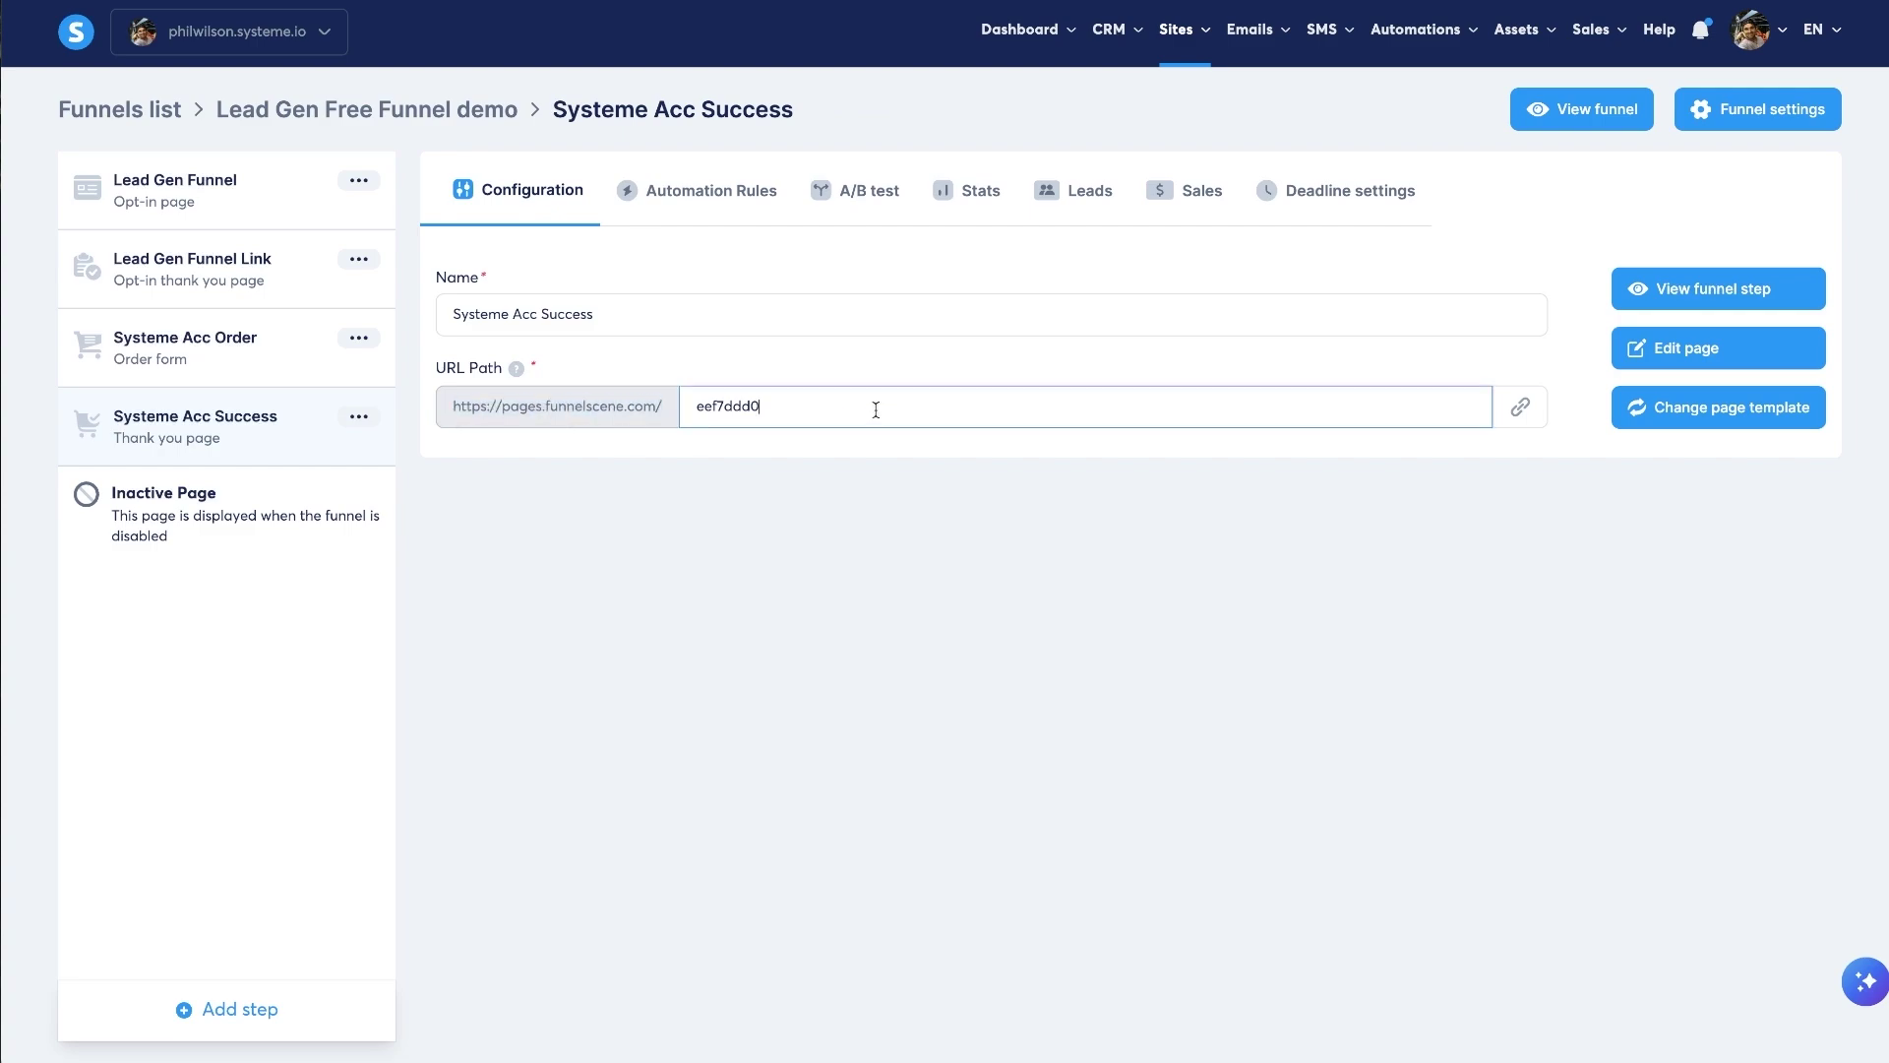
pyautogui.click(231, 195)
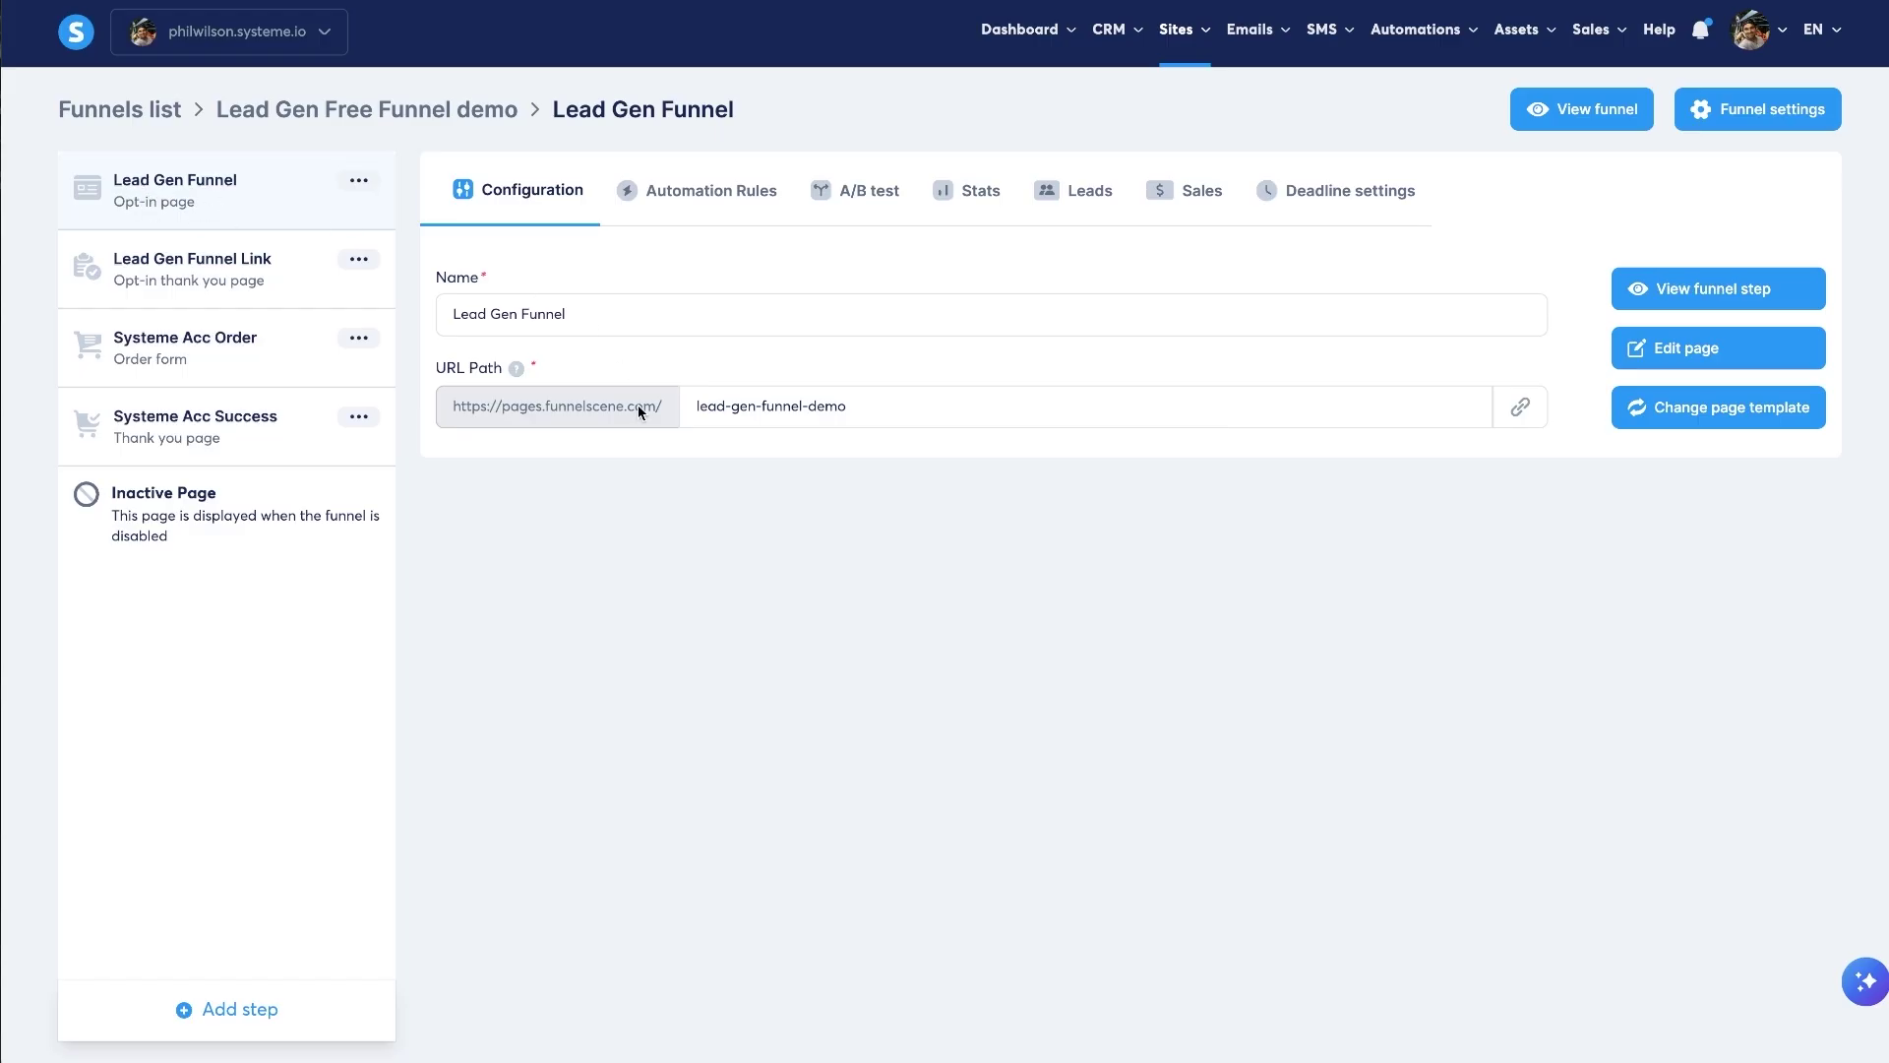
pyautogui.moveTo(700, 412); pyautogui.dragTo(809, 408)
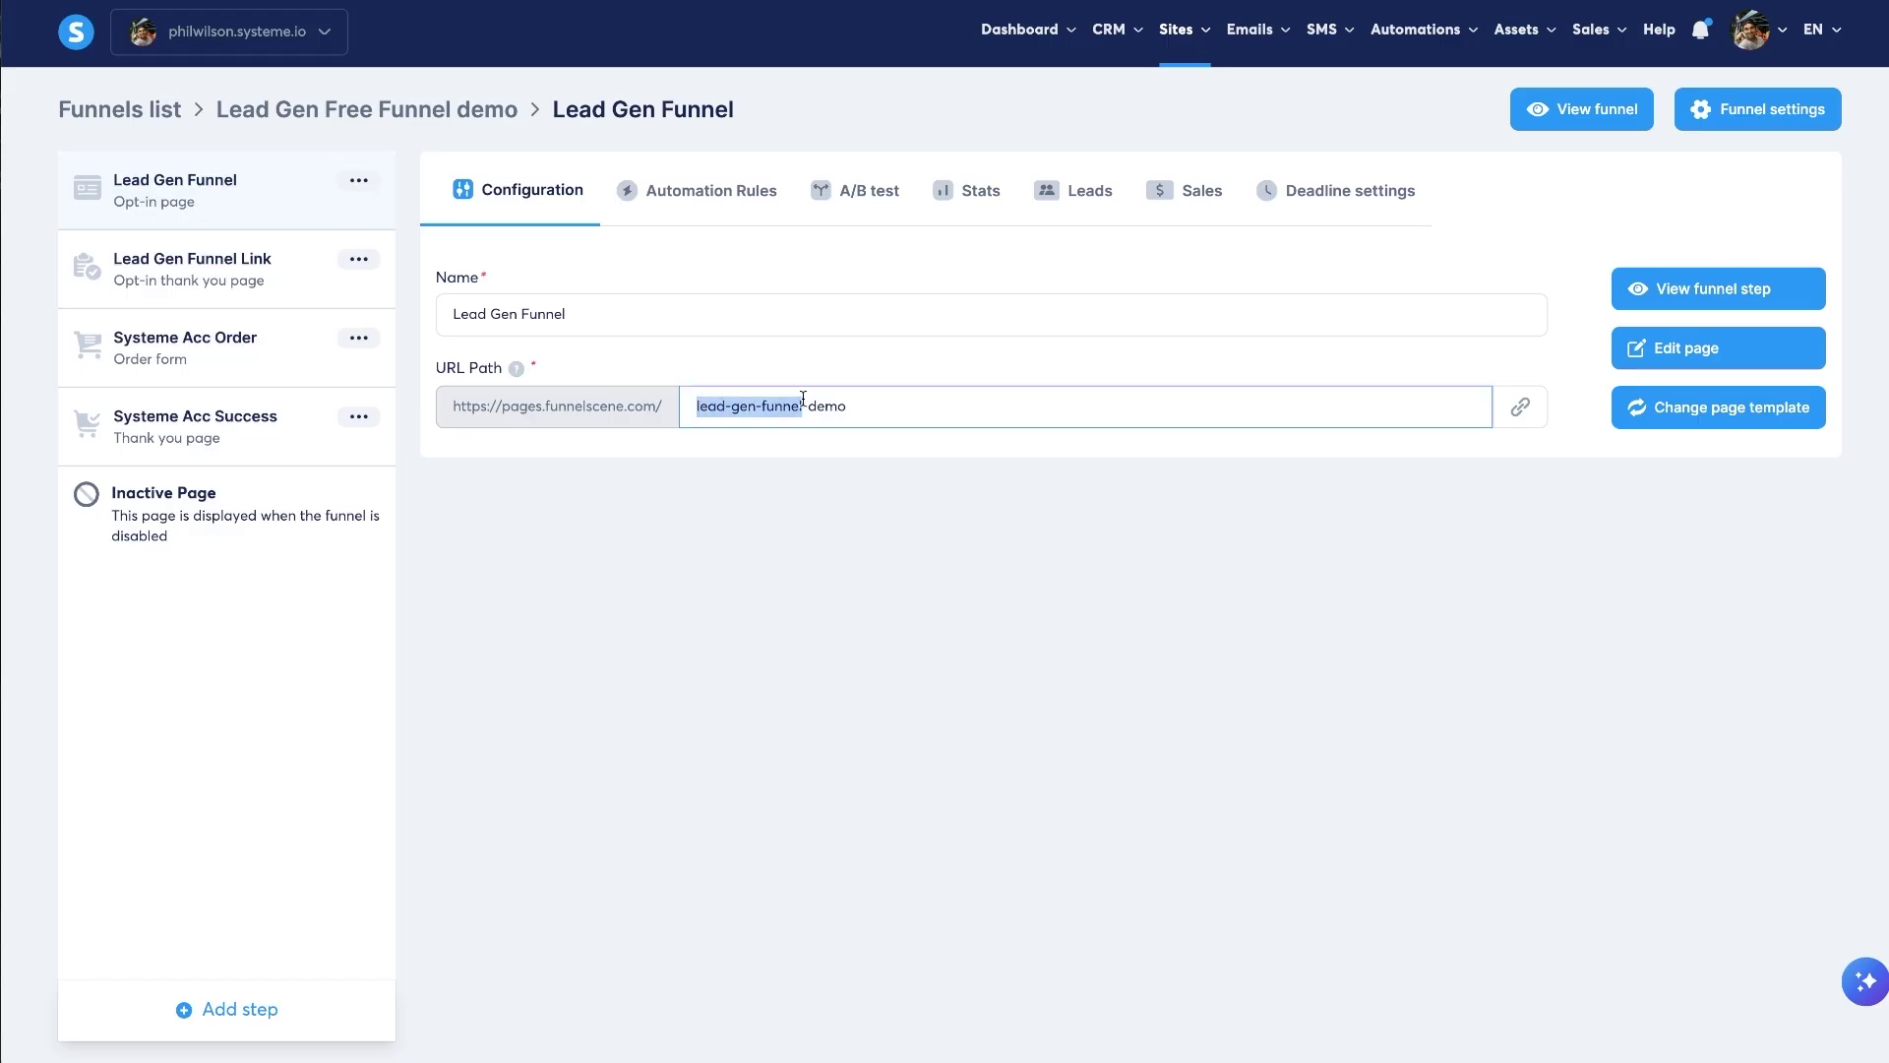
pyautogui.tripleClick(858, 403)
pyautogui.hotkey('ctrl', 'c')
pyautogui.click(278, 372)
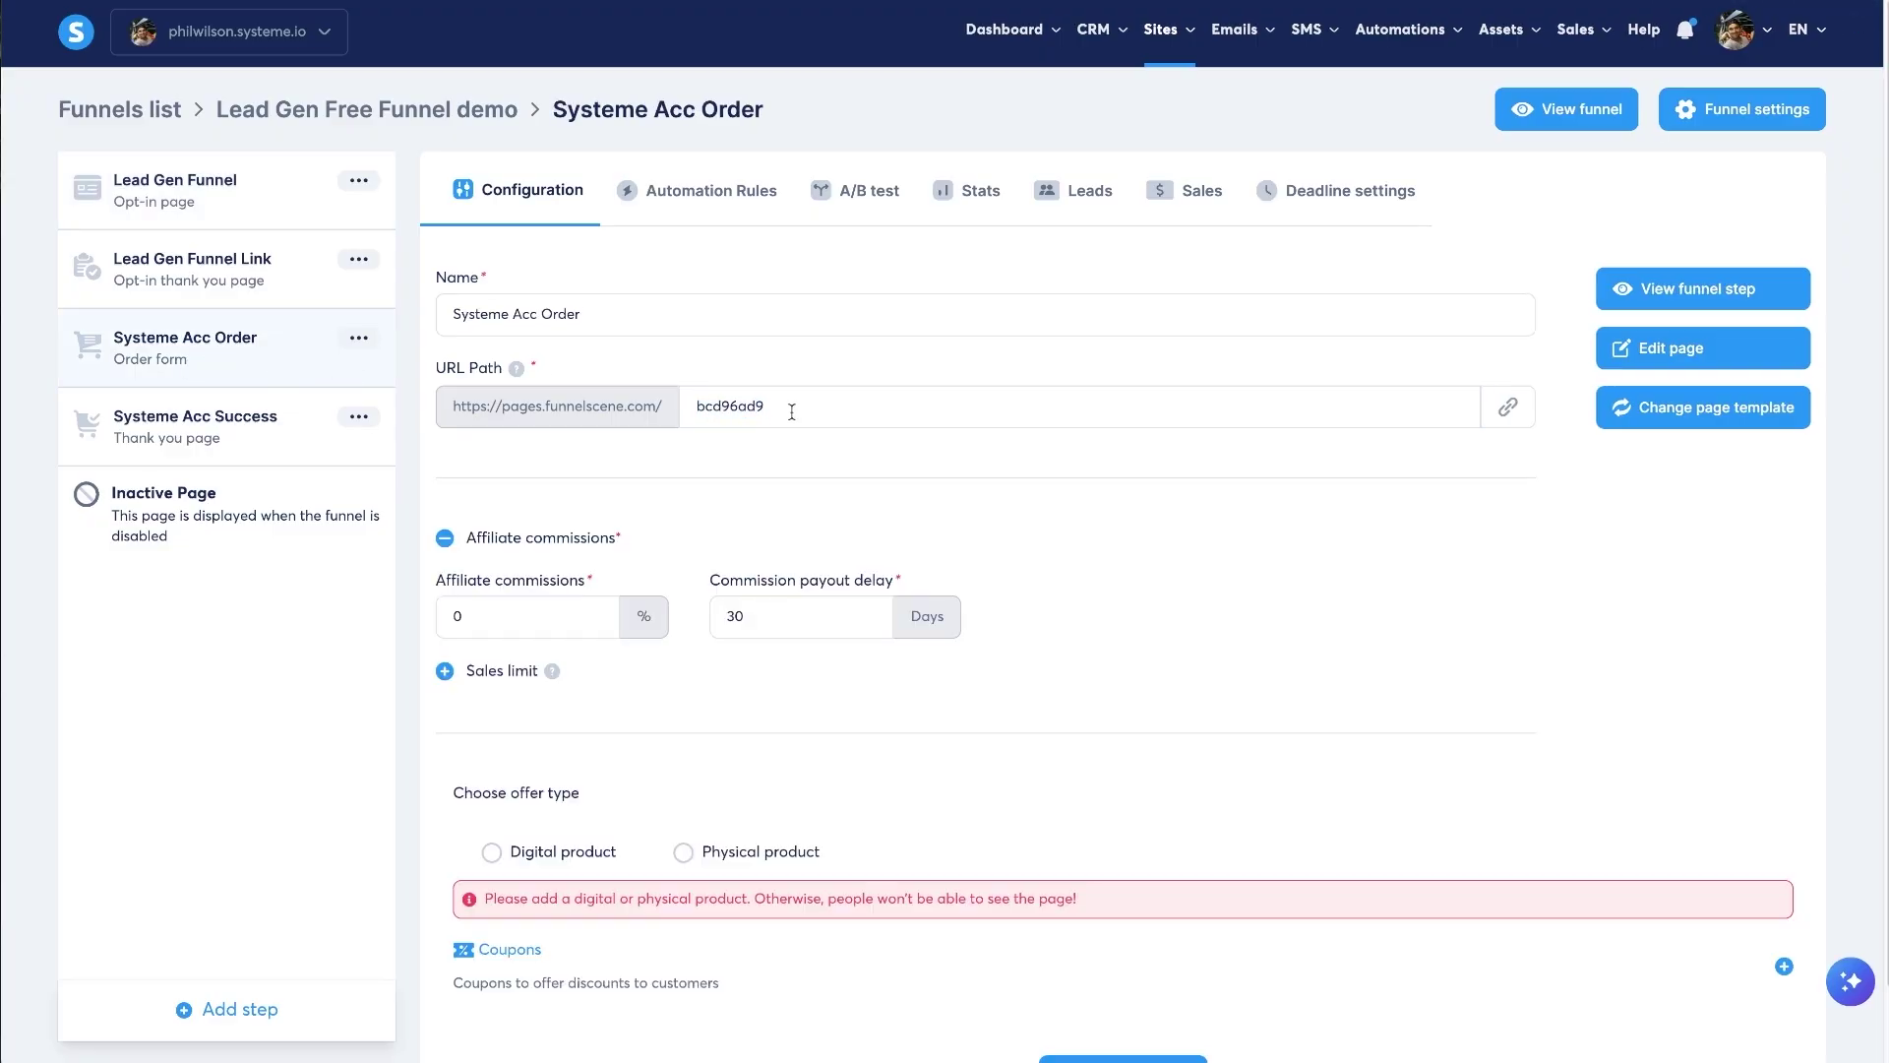
pyautogui.doubleClick(792, 412)
pyautogui.hotkey('ctrl', 'v')
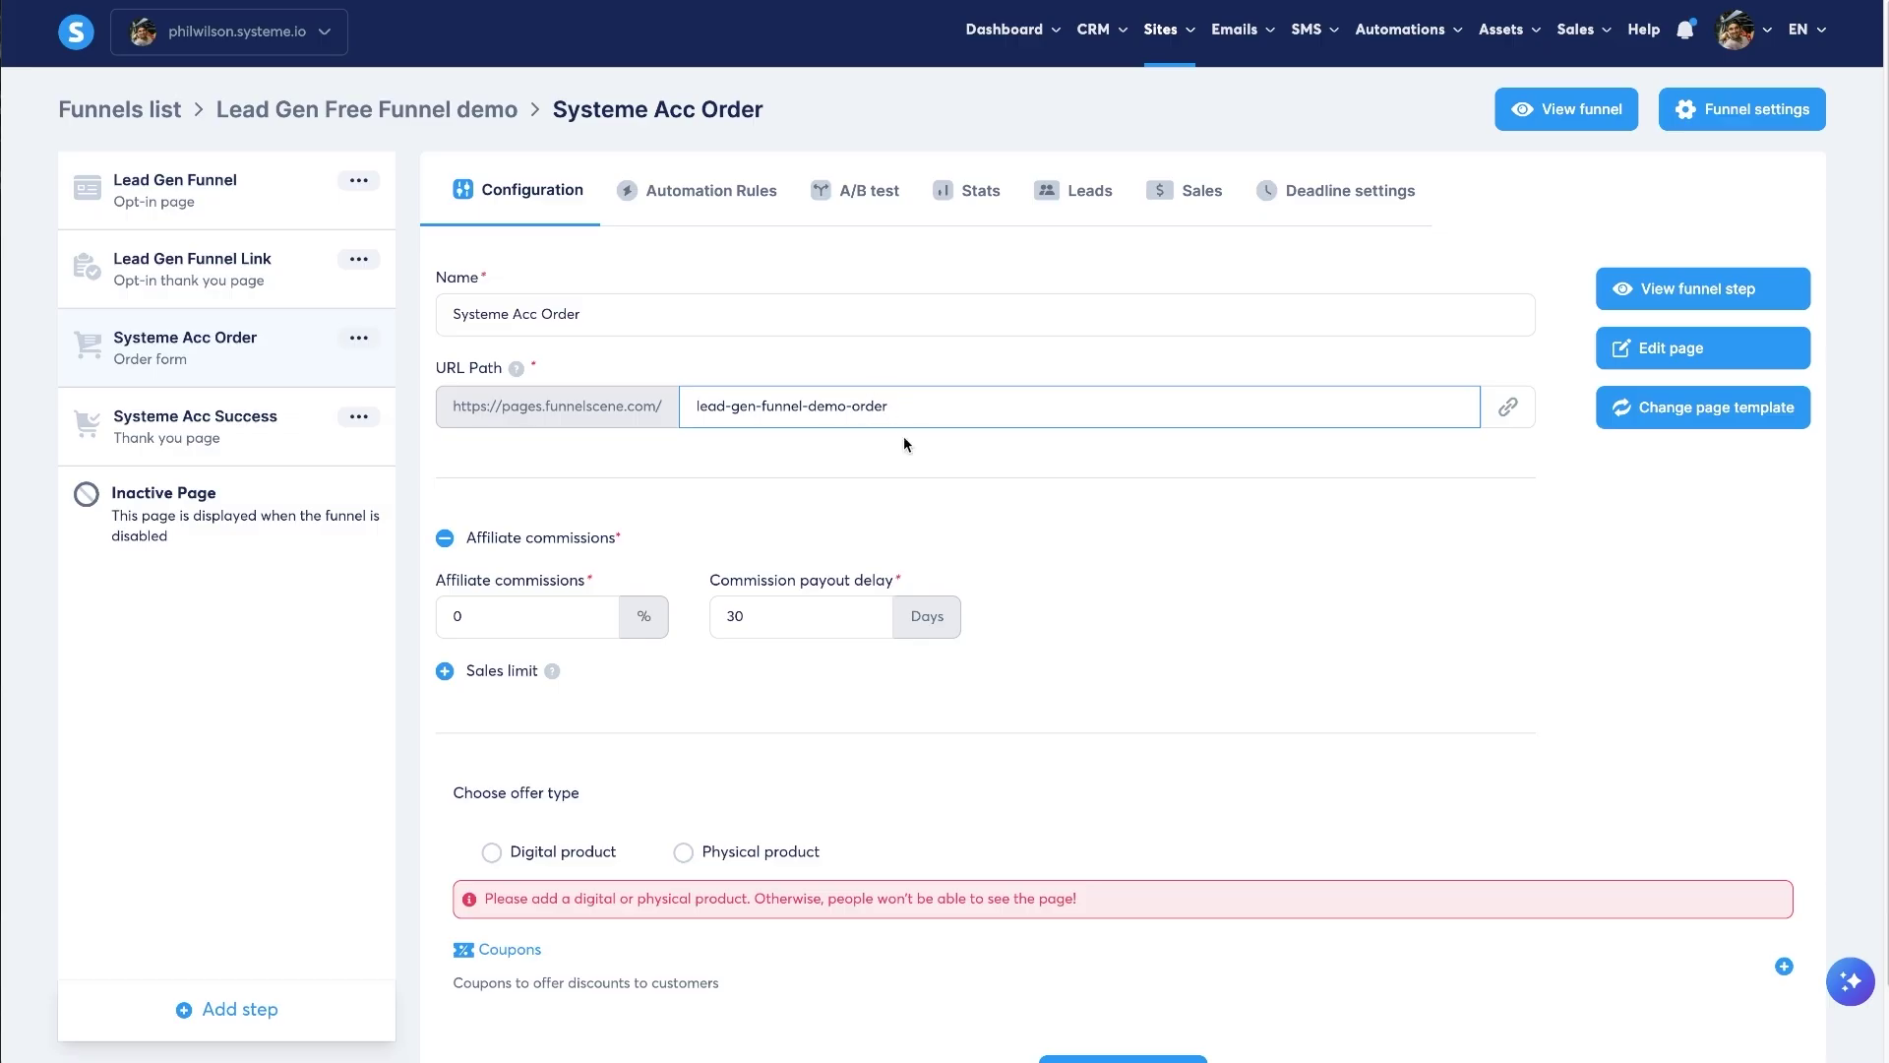
pyautogui.click(996, 448)
# - Paste the order path into Systeme Acc Success's URL path and append the success suffix
pyautogui.click(860, 405)
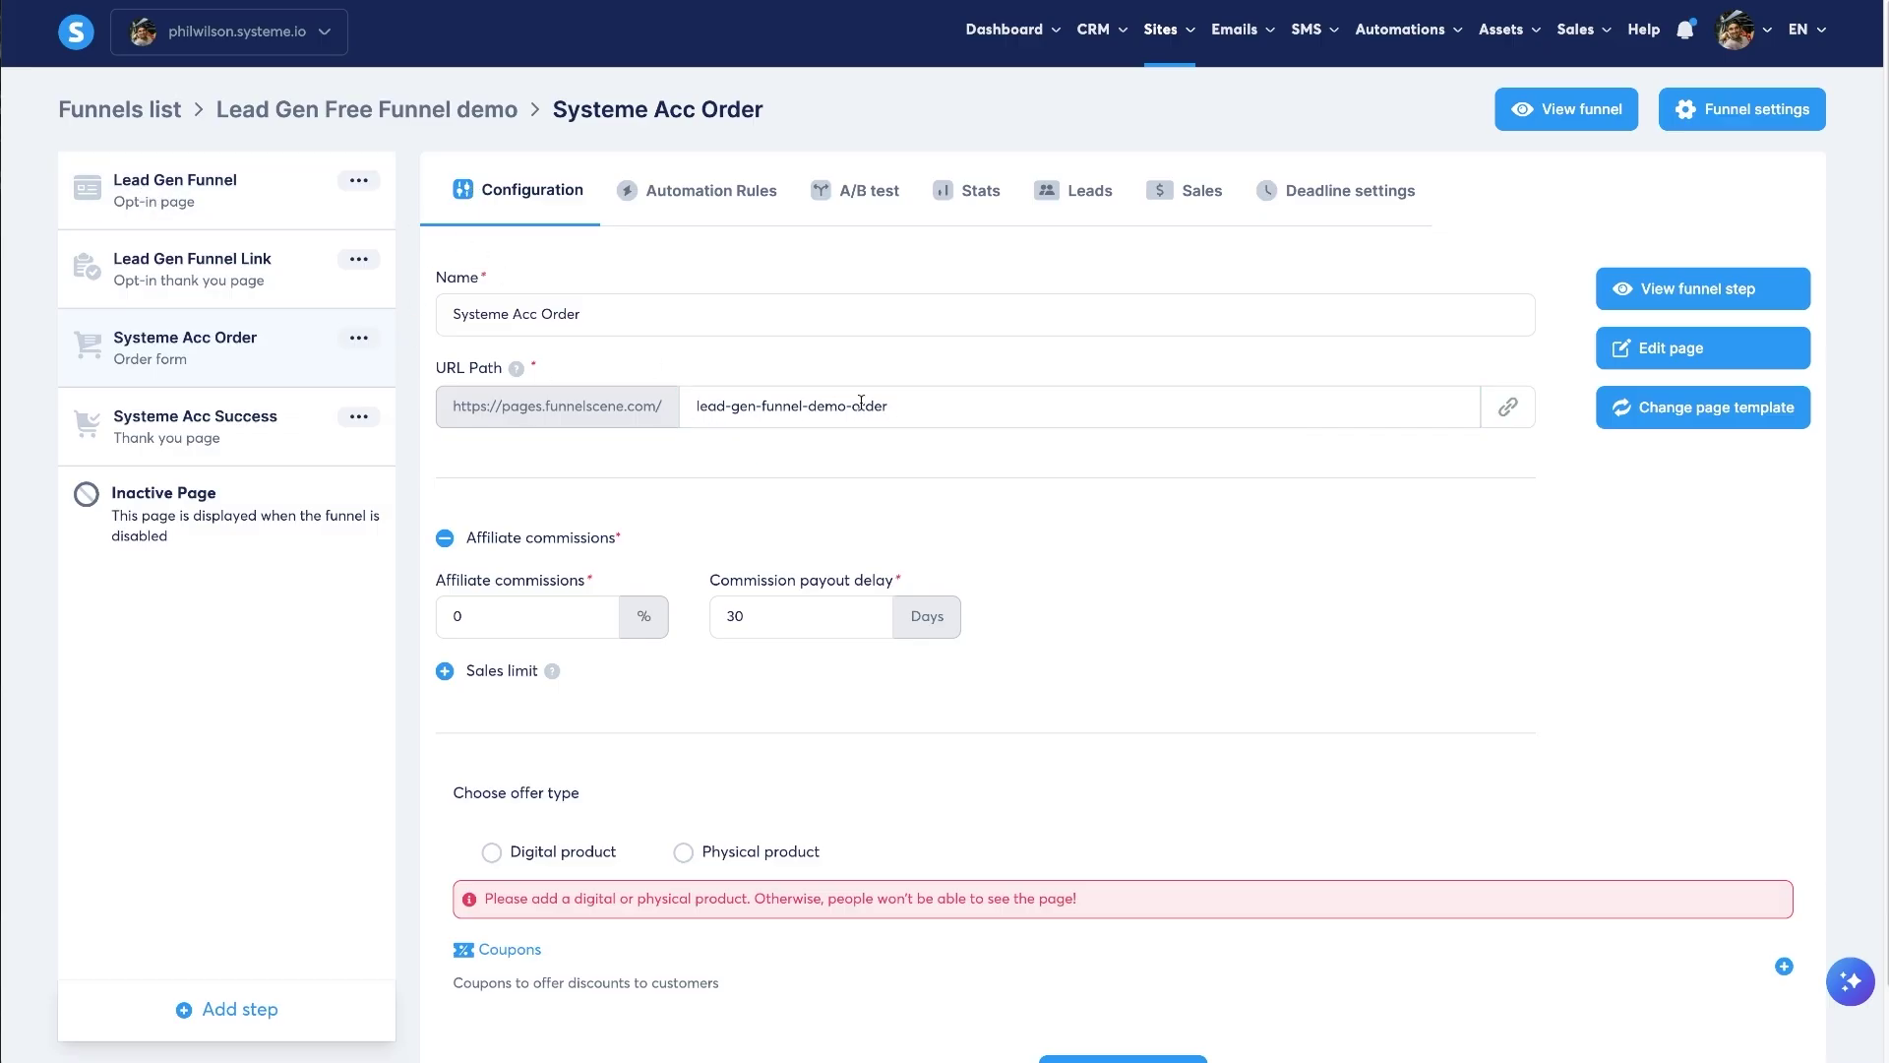
pyautogui.moveTo(916, 405); pyautogui.dragTo(705, 405)
pyautogui.click(812, 453)
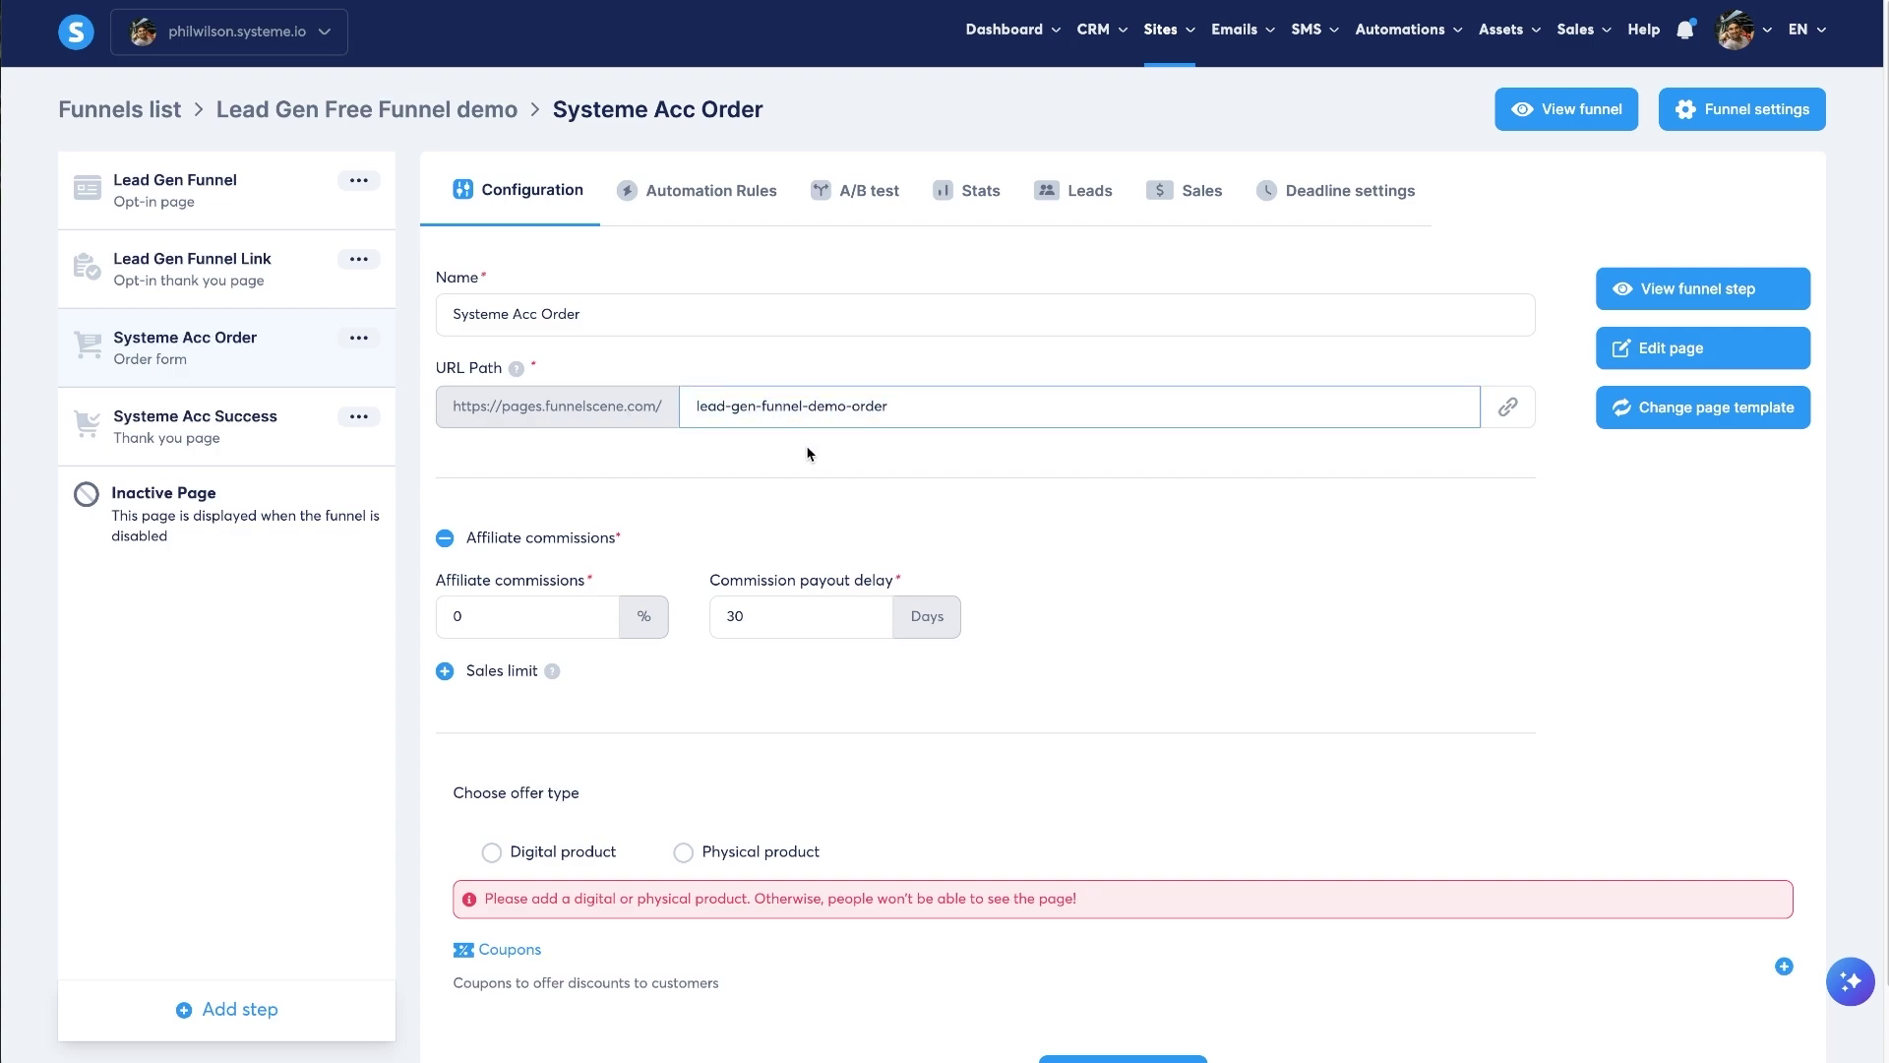
pyautogui.tripleClick(933, 403)
pyautogui.hotkey('ctrl', 'c')
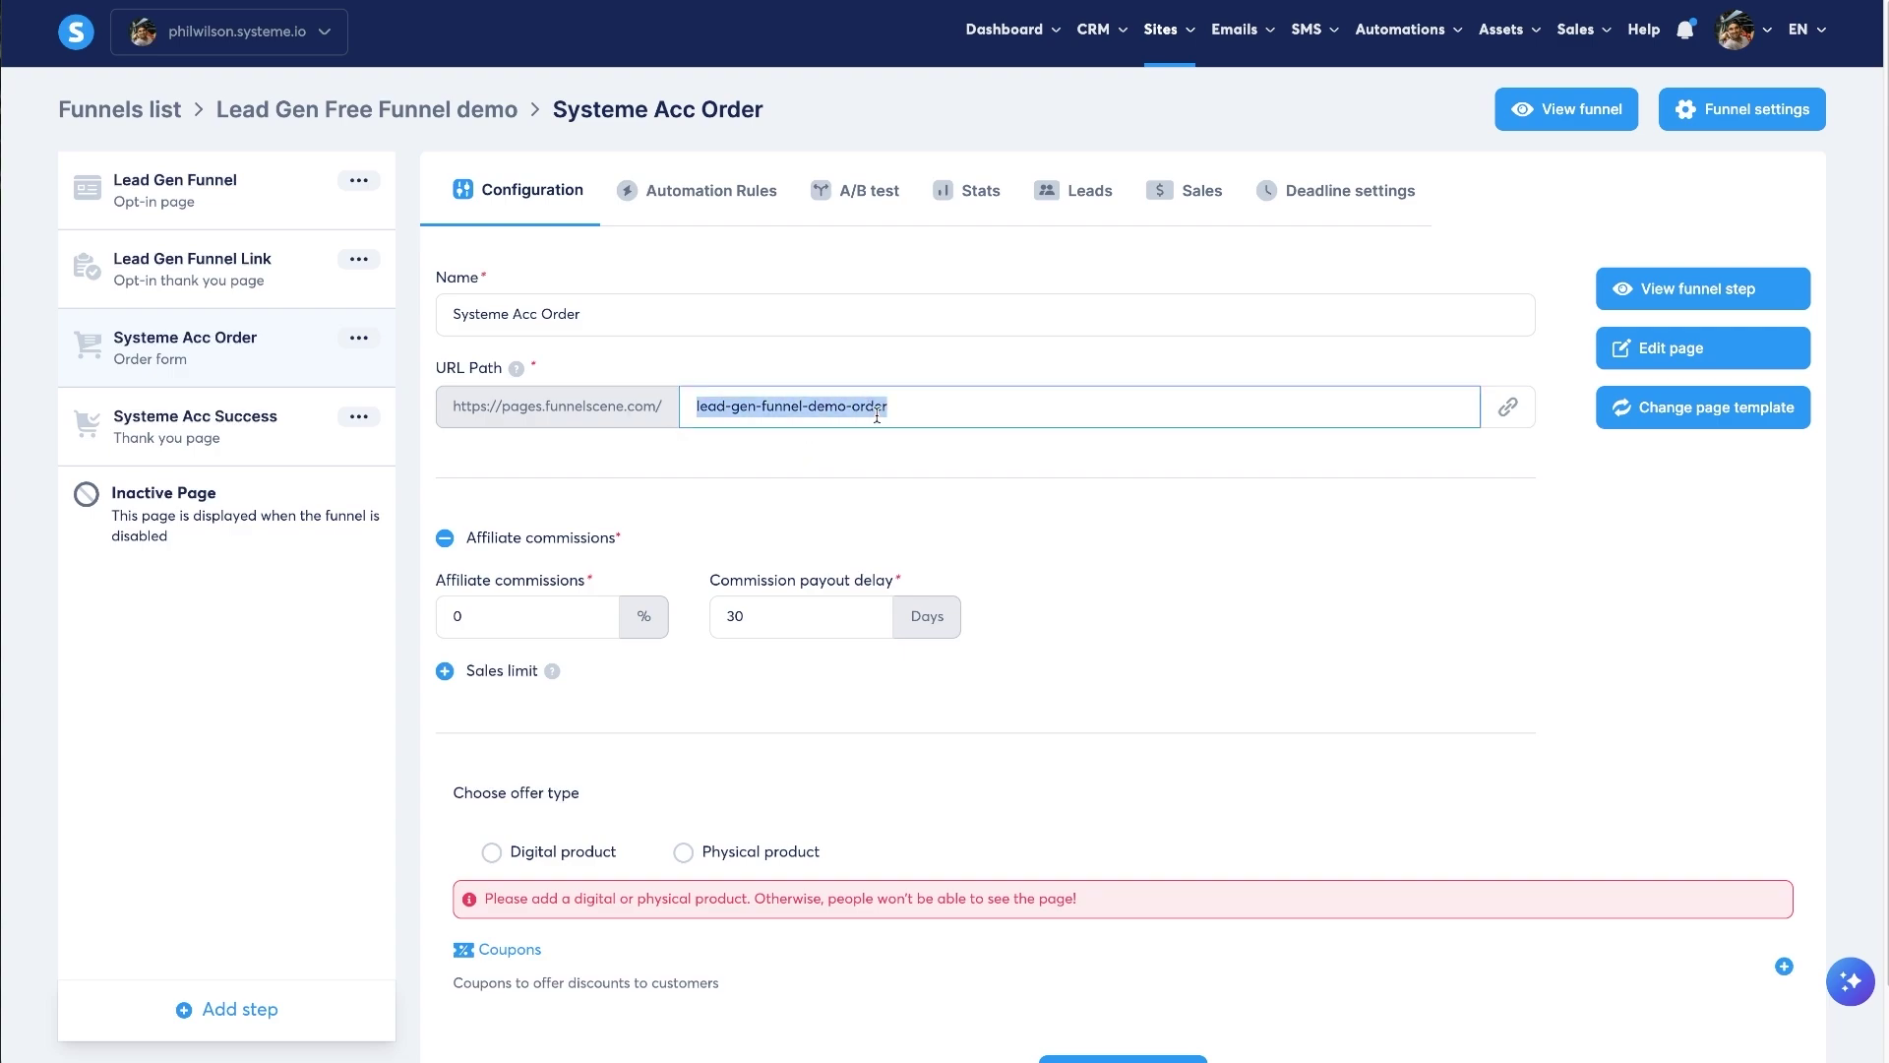
pyautogui.click(220, 412)
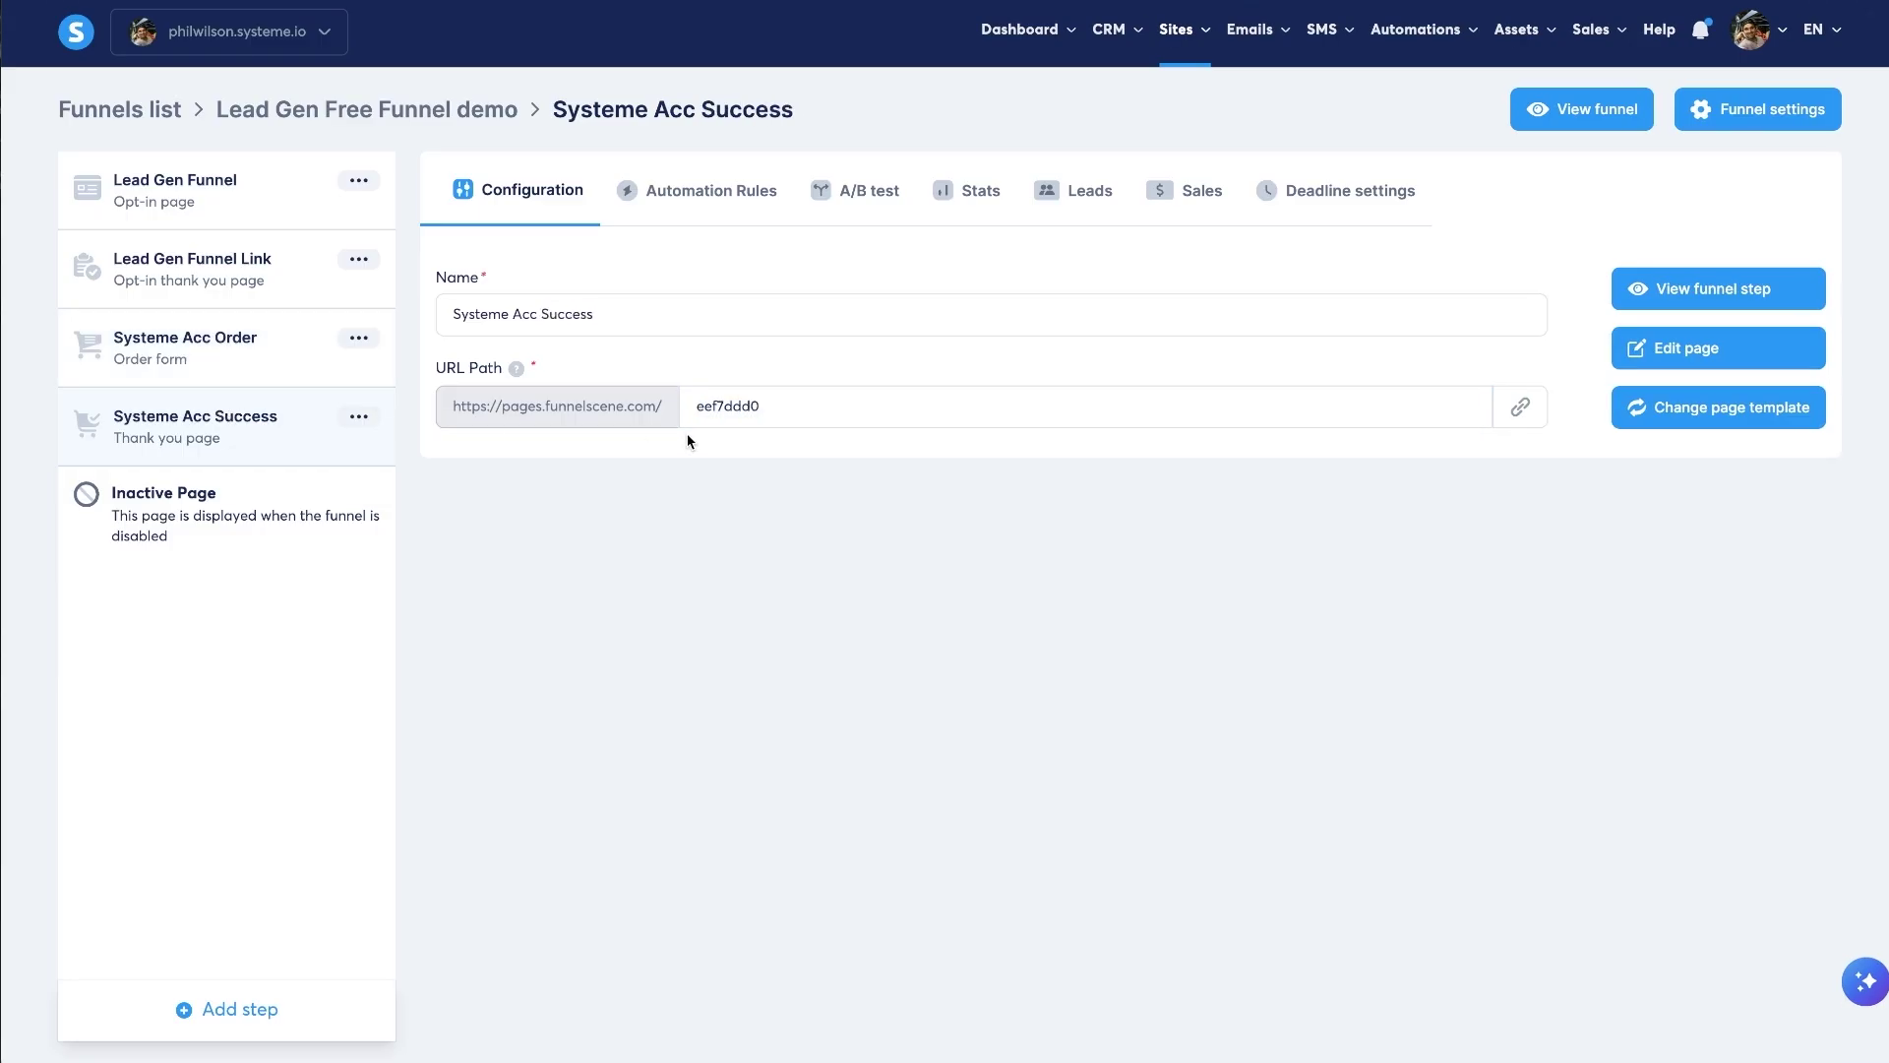
pyautogui.tripleClick(701, 408)
pyautogui.hotkey('ctrl', 'v')
pyautogui.write('-succes')
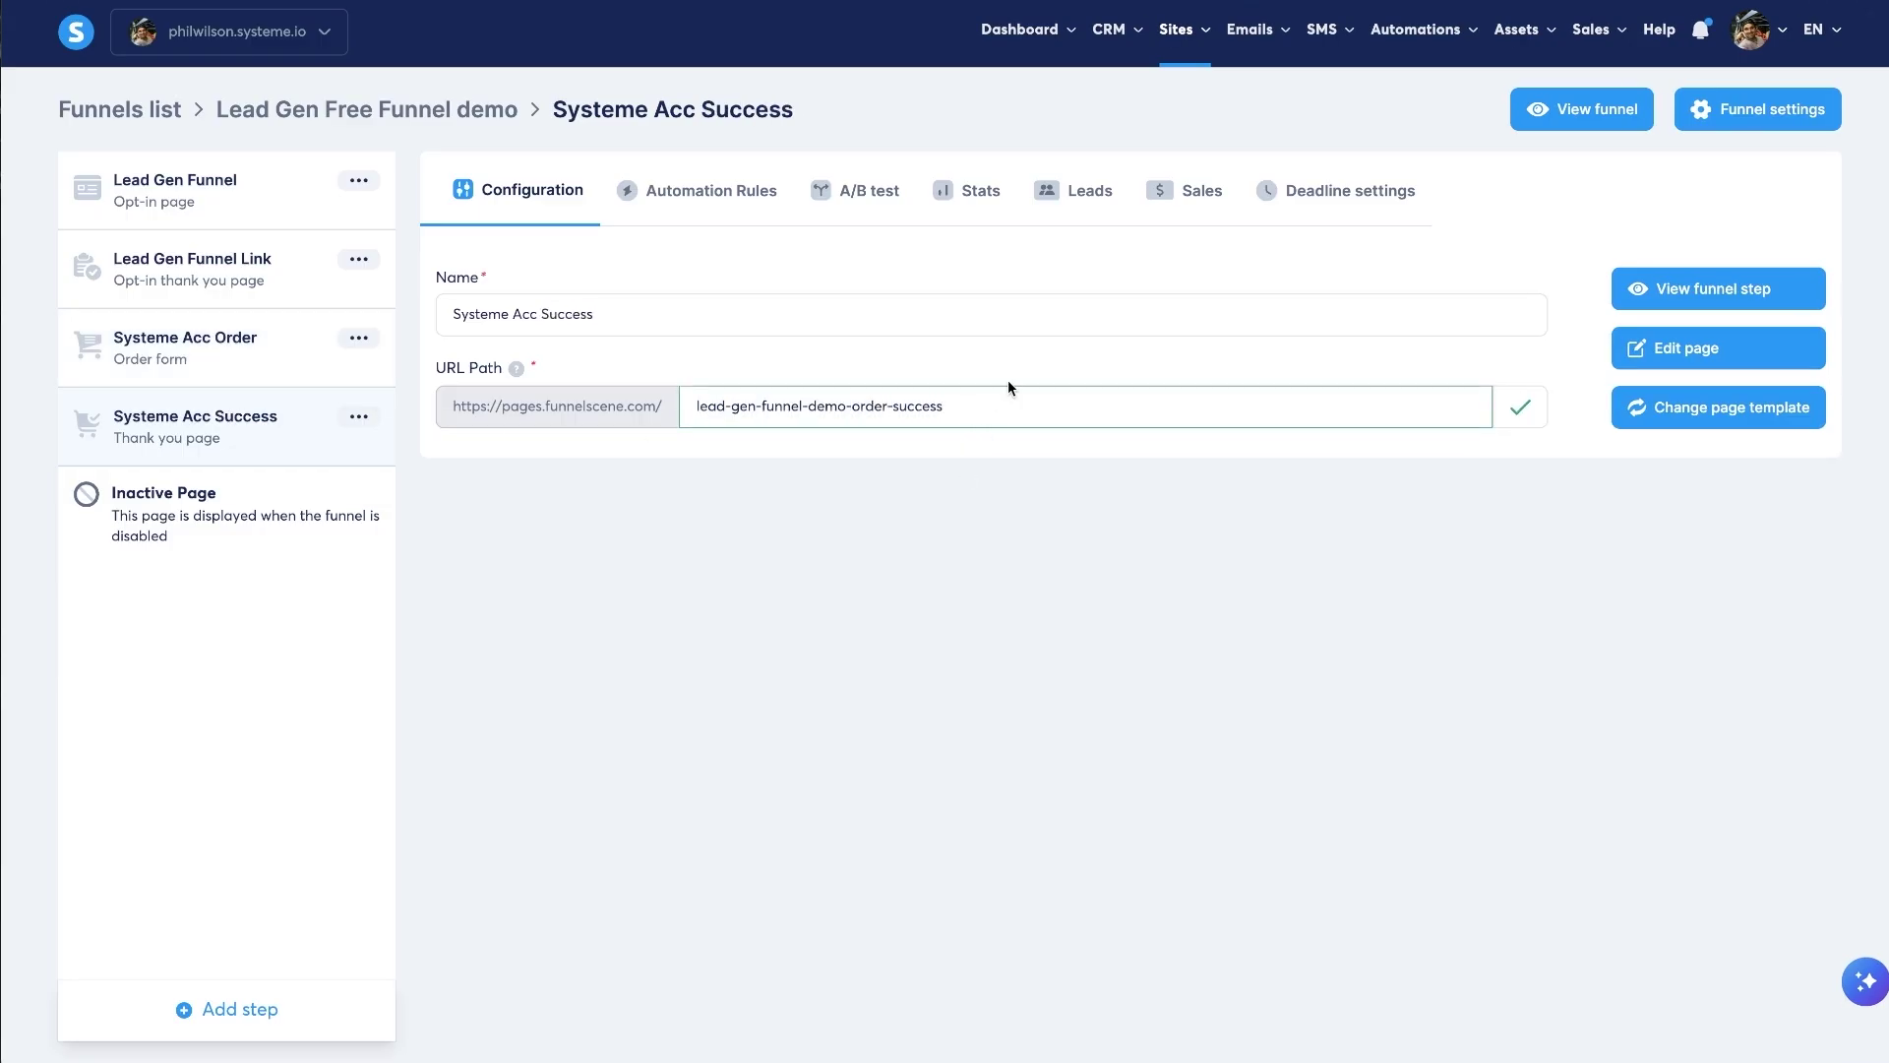
pyautogui.moveTo(986, 406); pyautogui.dragTo(1046, 416)
pyautogui.click(710, 393)
pyautogui.click(919, 409)
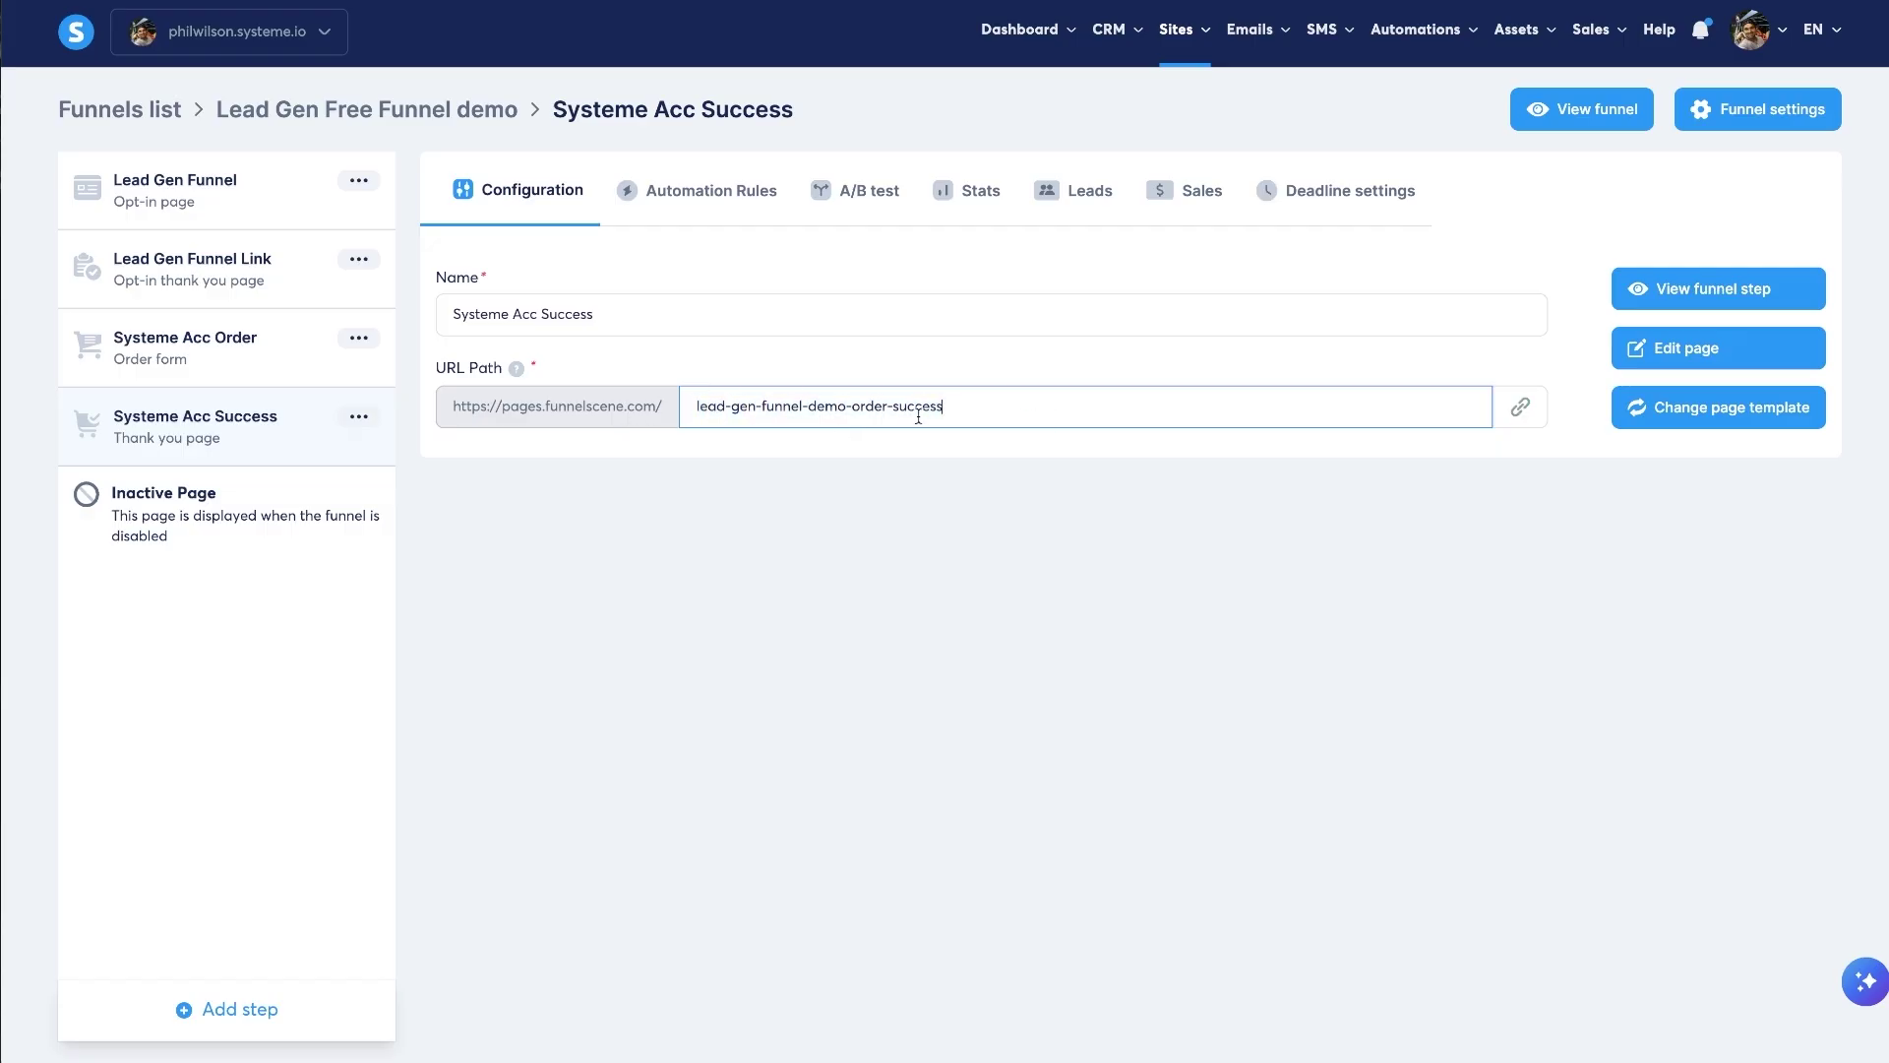
pyautogui.click(710, 546)
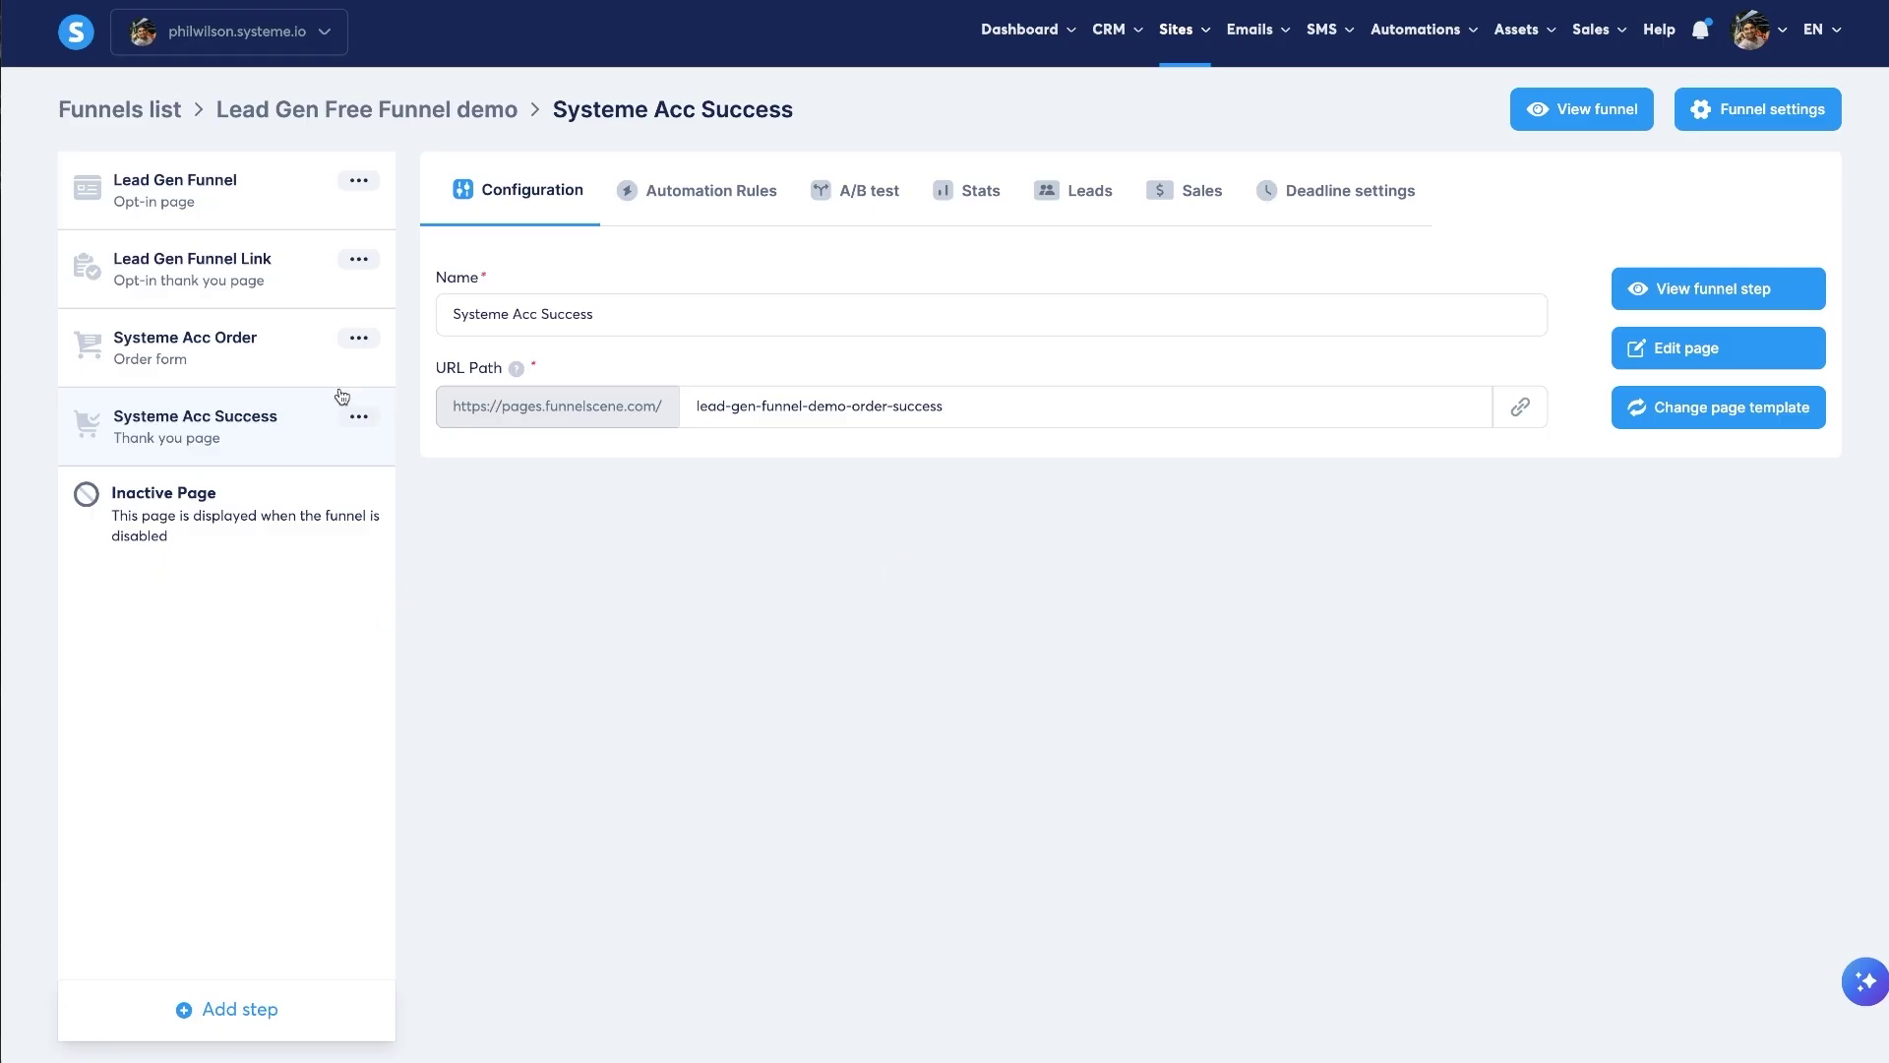
# - Preview the Systeme Acc Order checkout page, then return to its step settings
pyautogui.click(235, 366)
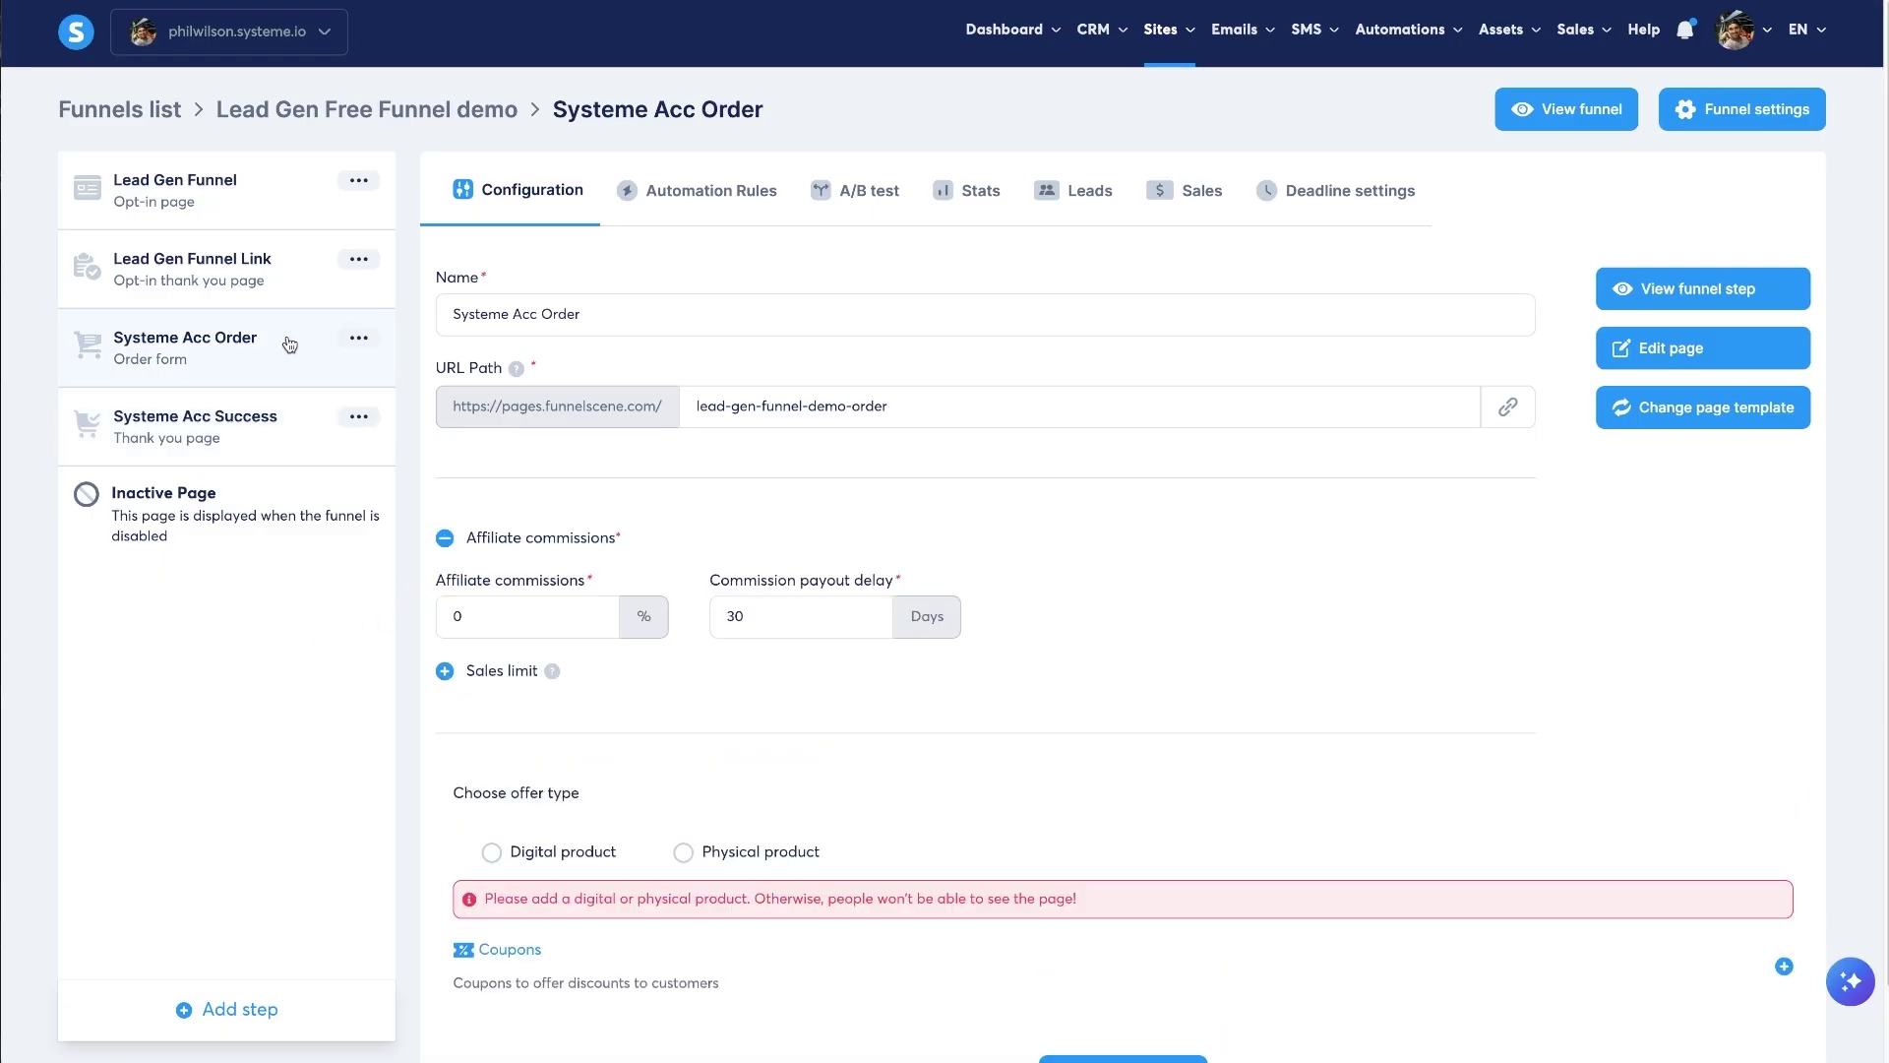
pyautogui.click(1651, 285)
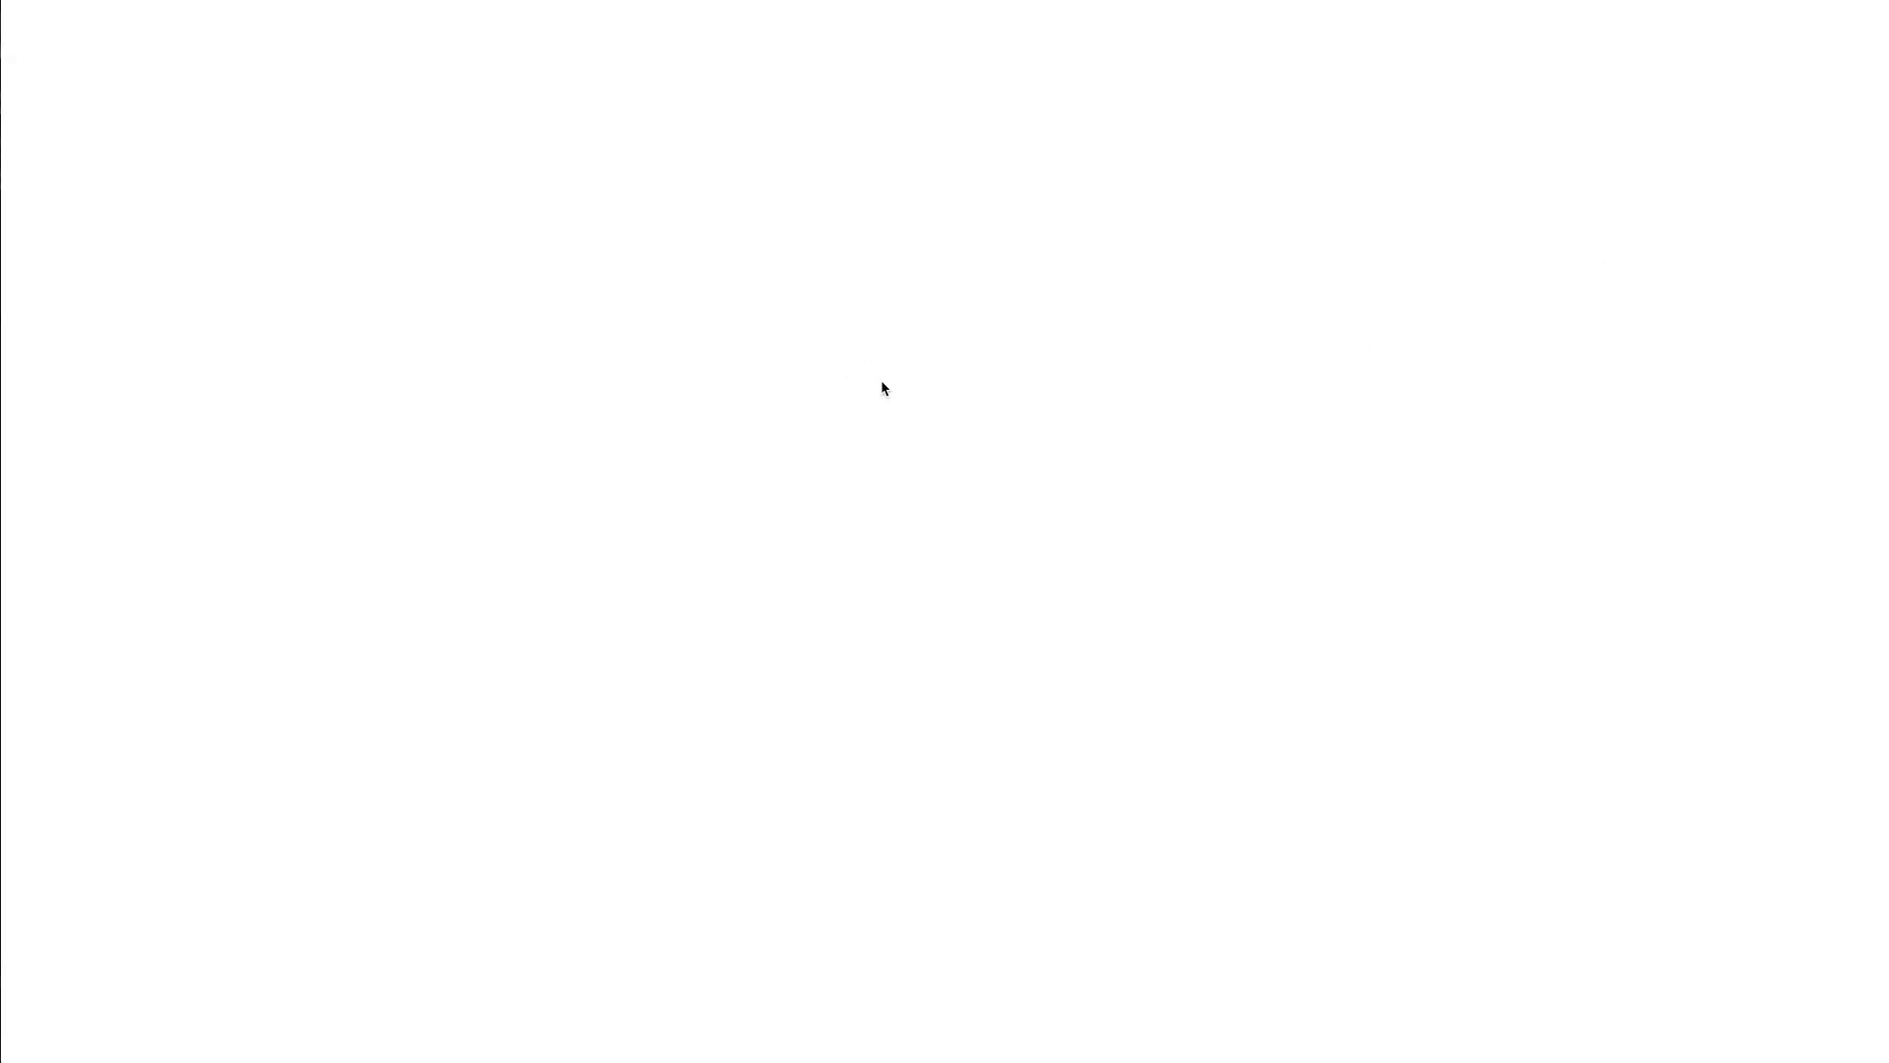
pyautogui.scroll(-3, 1024, 492)
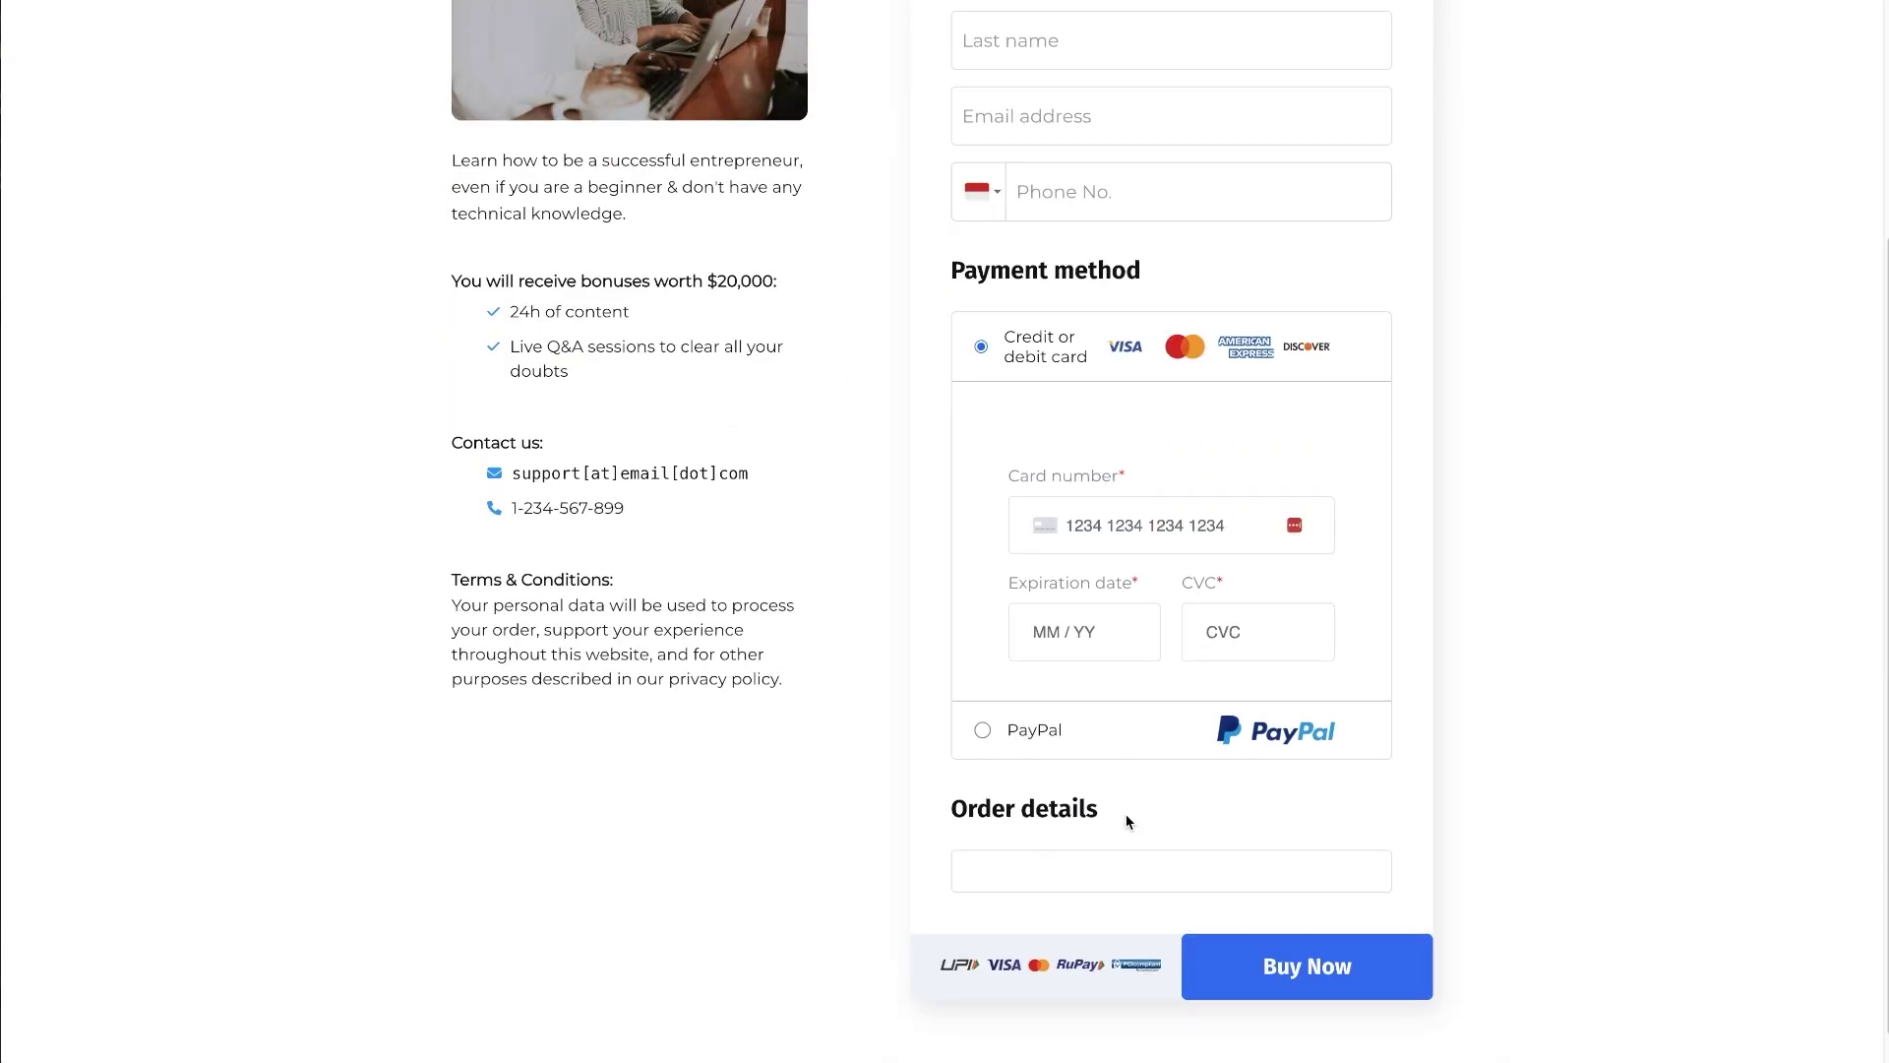
pyautogui.scroll(5, 661, 782)
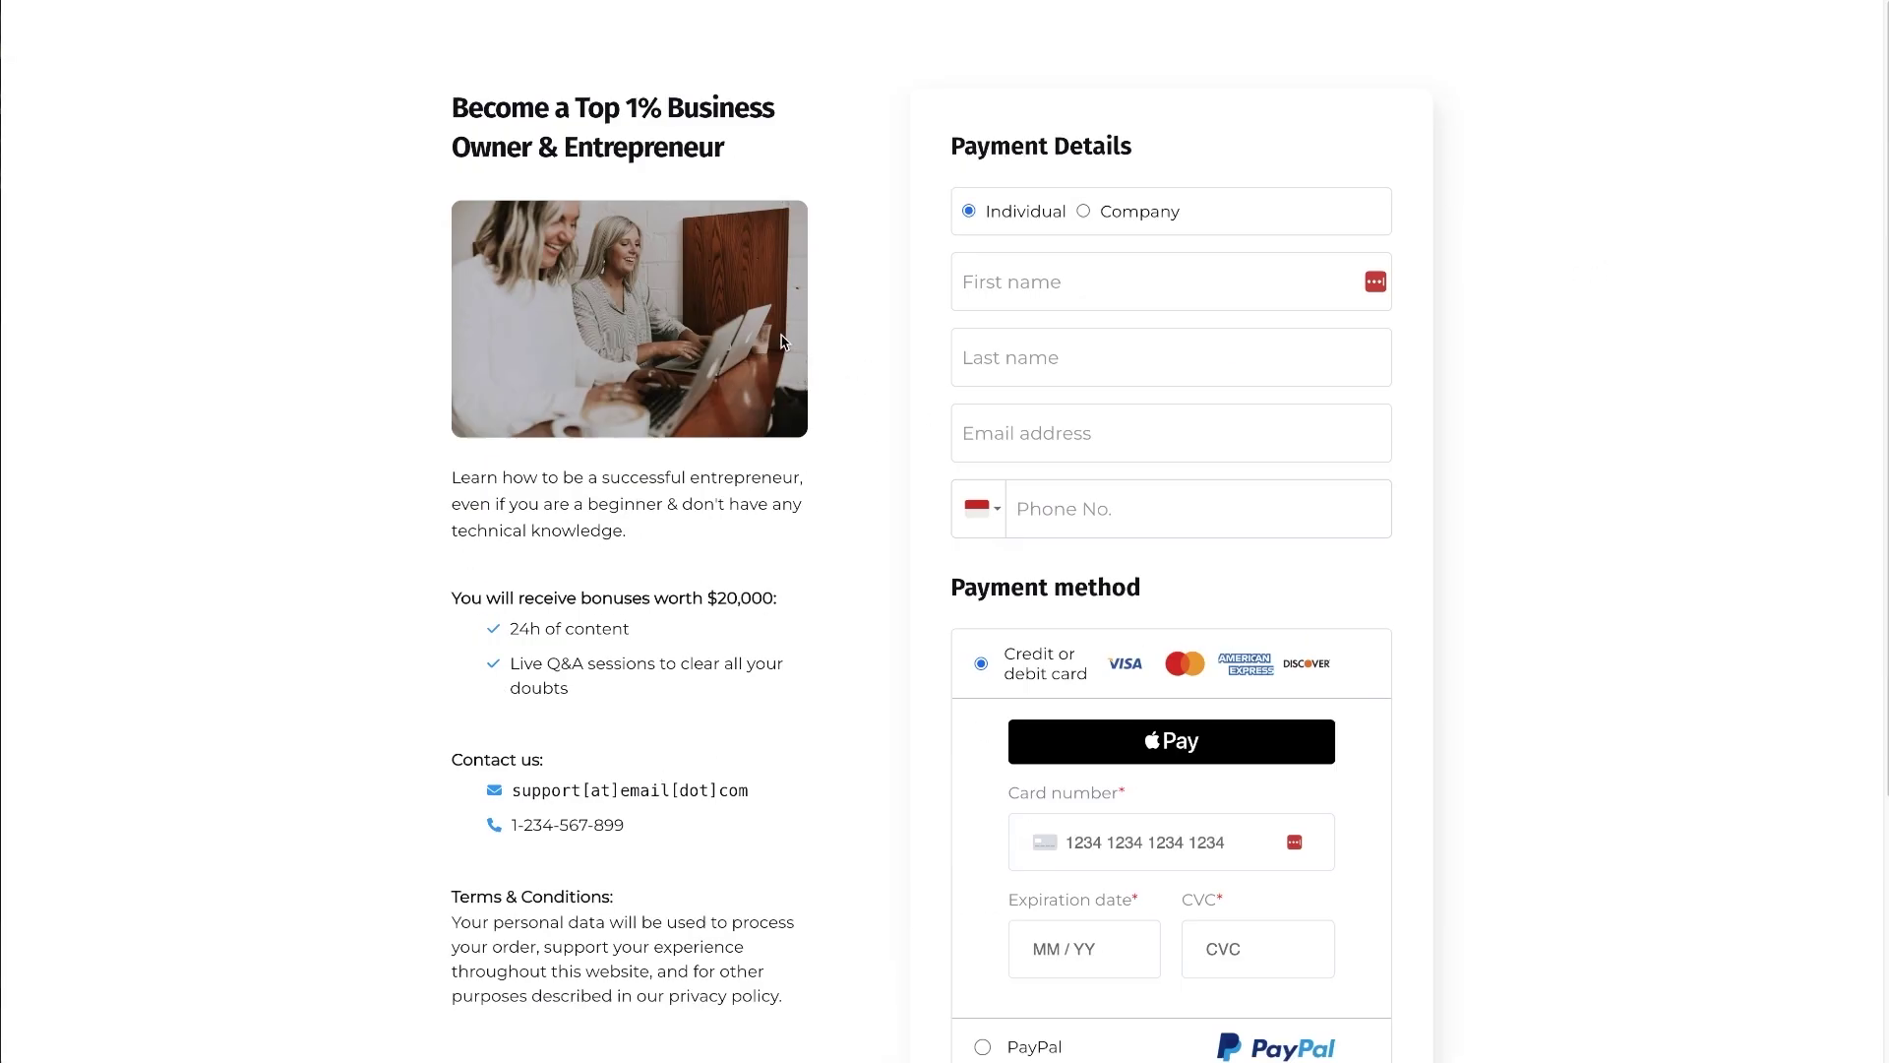
pyautogui.click(454, 3)
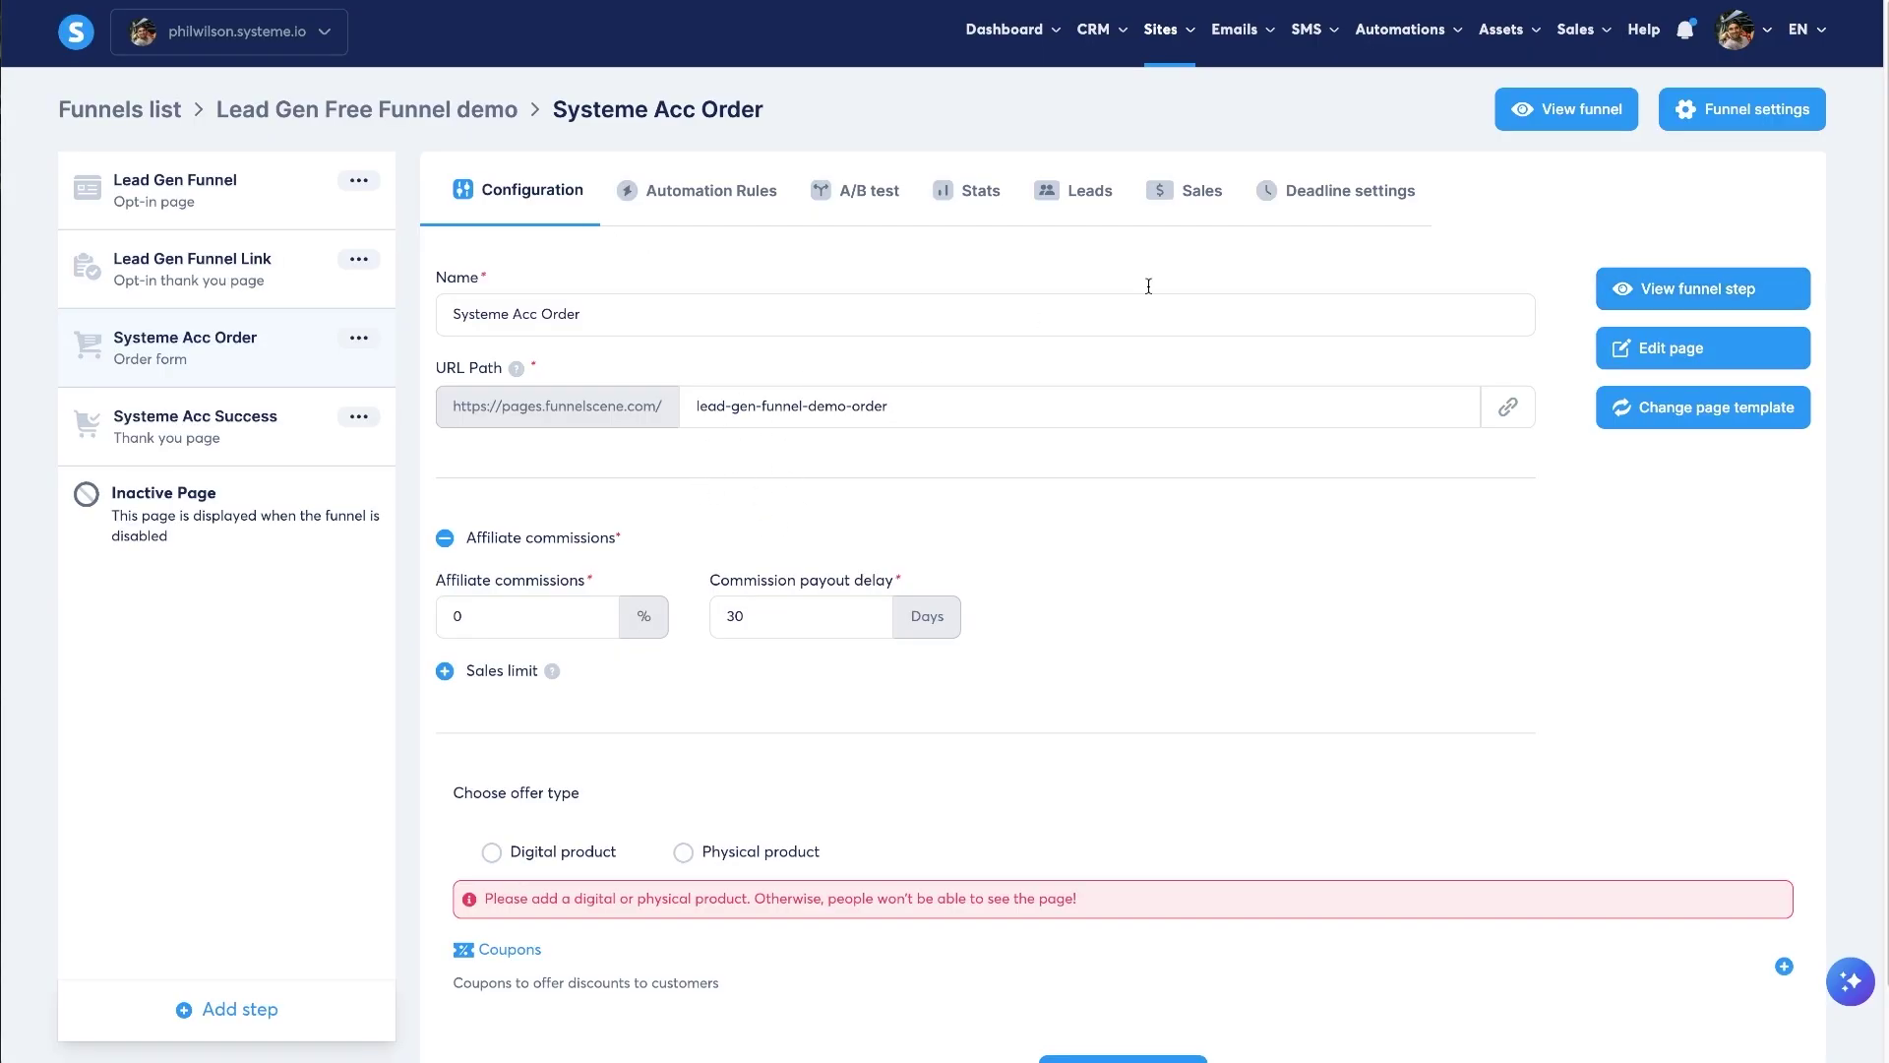
pyautogui.scroll(-1, 673, 372)
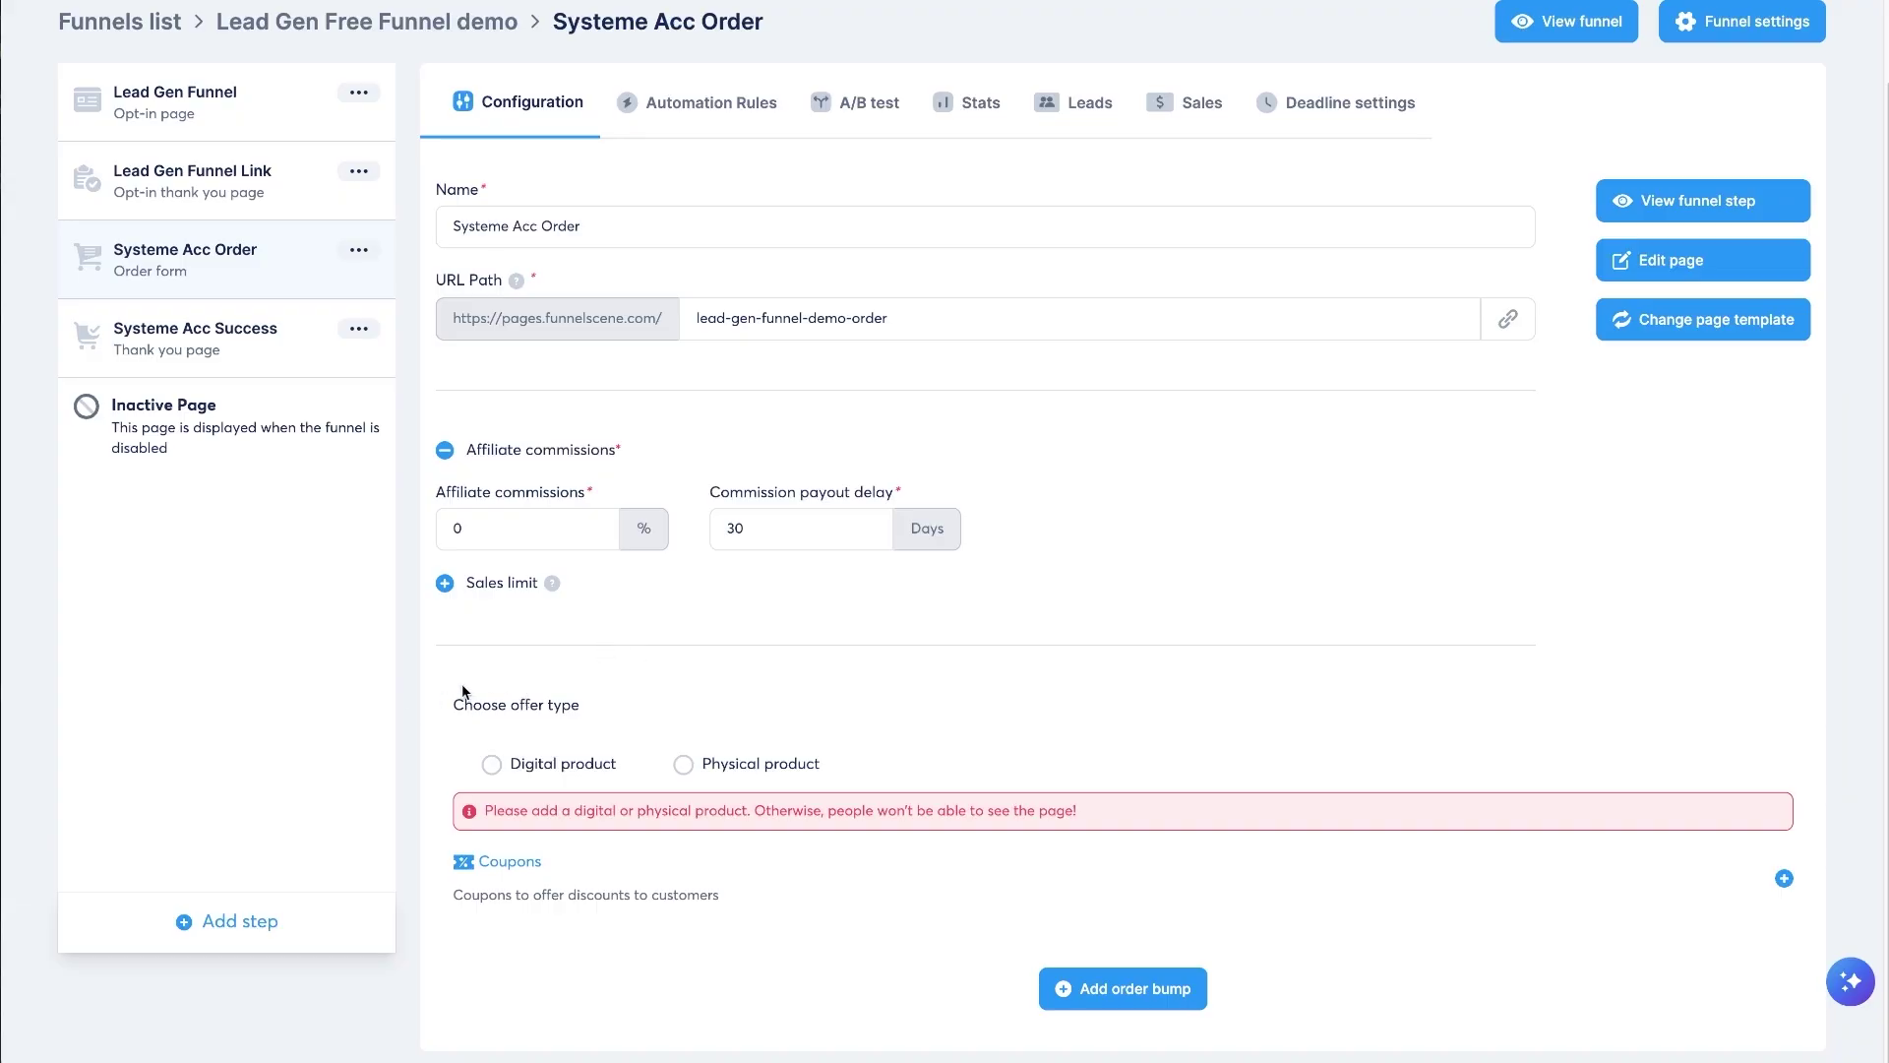
# - Make the offer a digital product named 'Systeme Accelerator'
pyautogui.moveTo(453, 705); pyautogui.dragTo(598, 704)
pyautogui.click(598, 705)
pyautogui.click(531, 768)
pyautogui.scroll(-2, 694, 648)
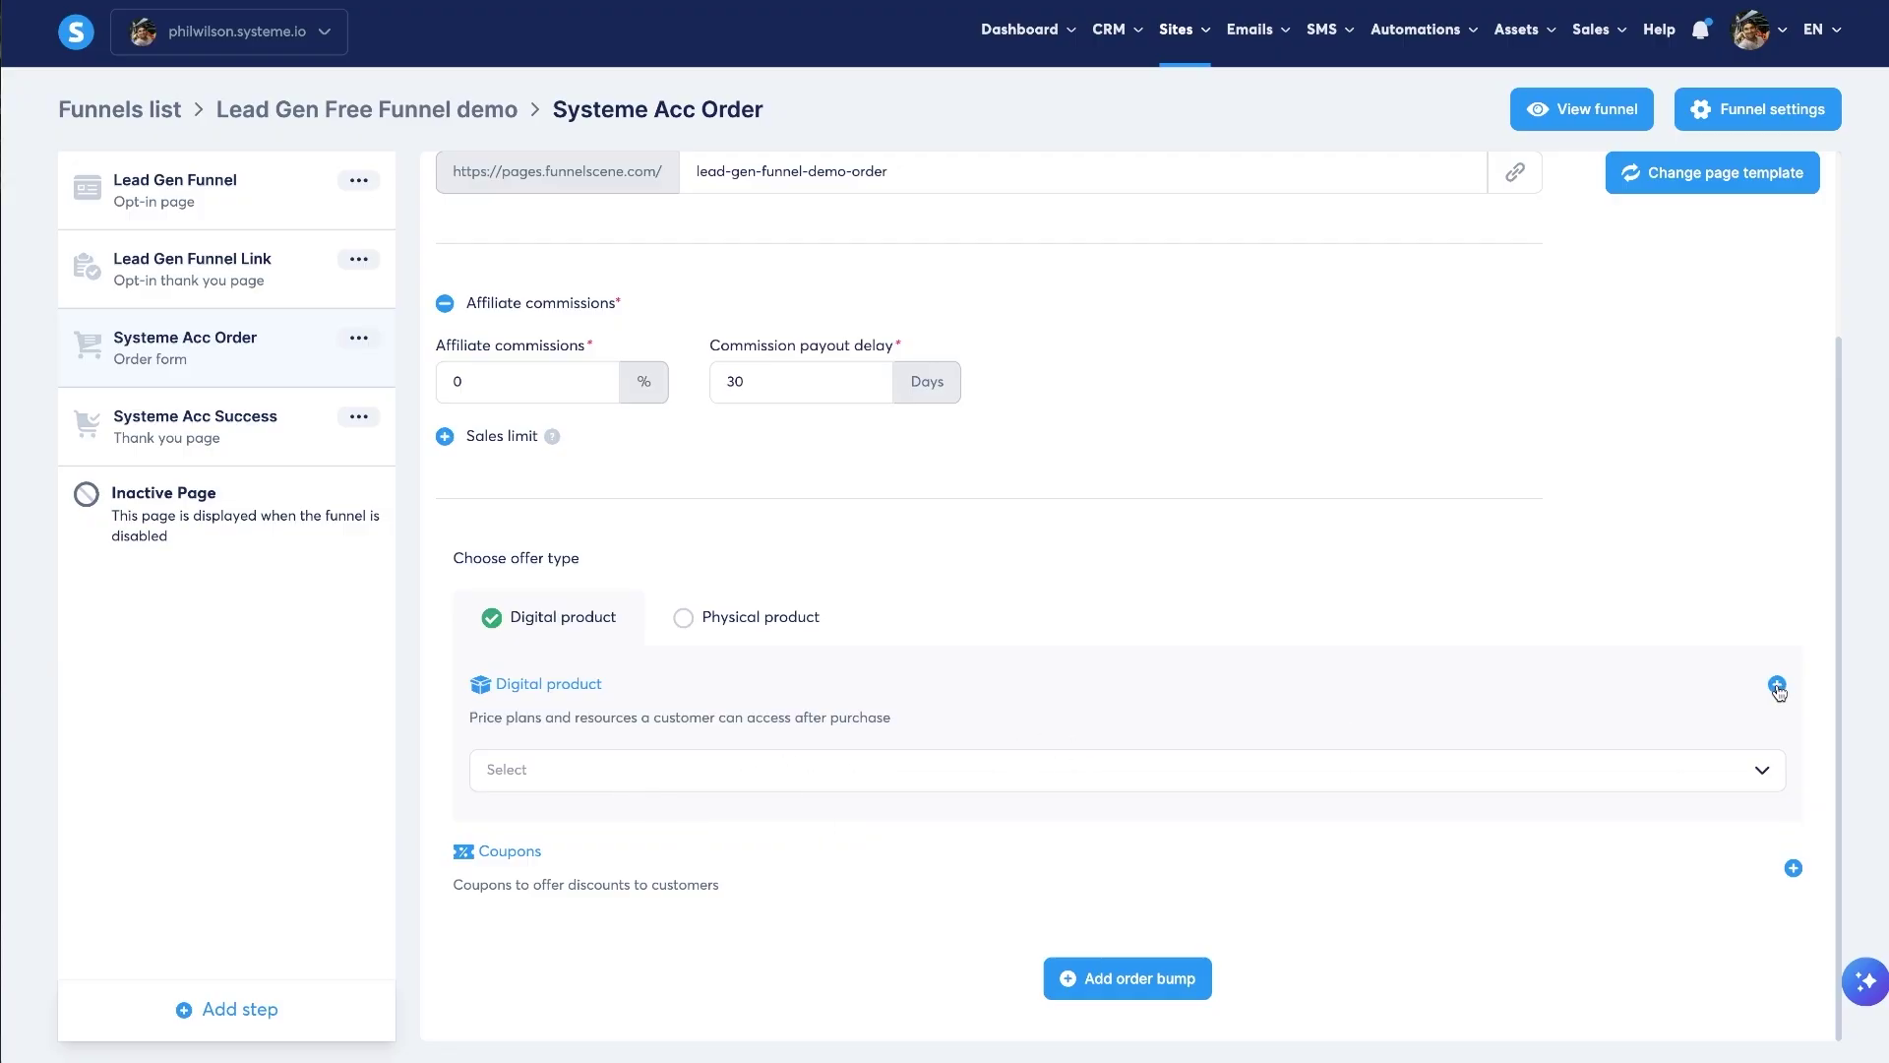
pyautogui.click(1778, 685)
pyautogui.click(723, 791)
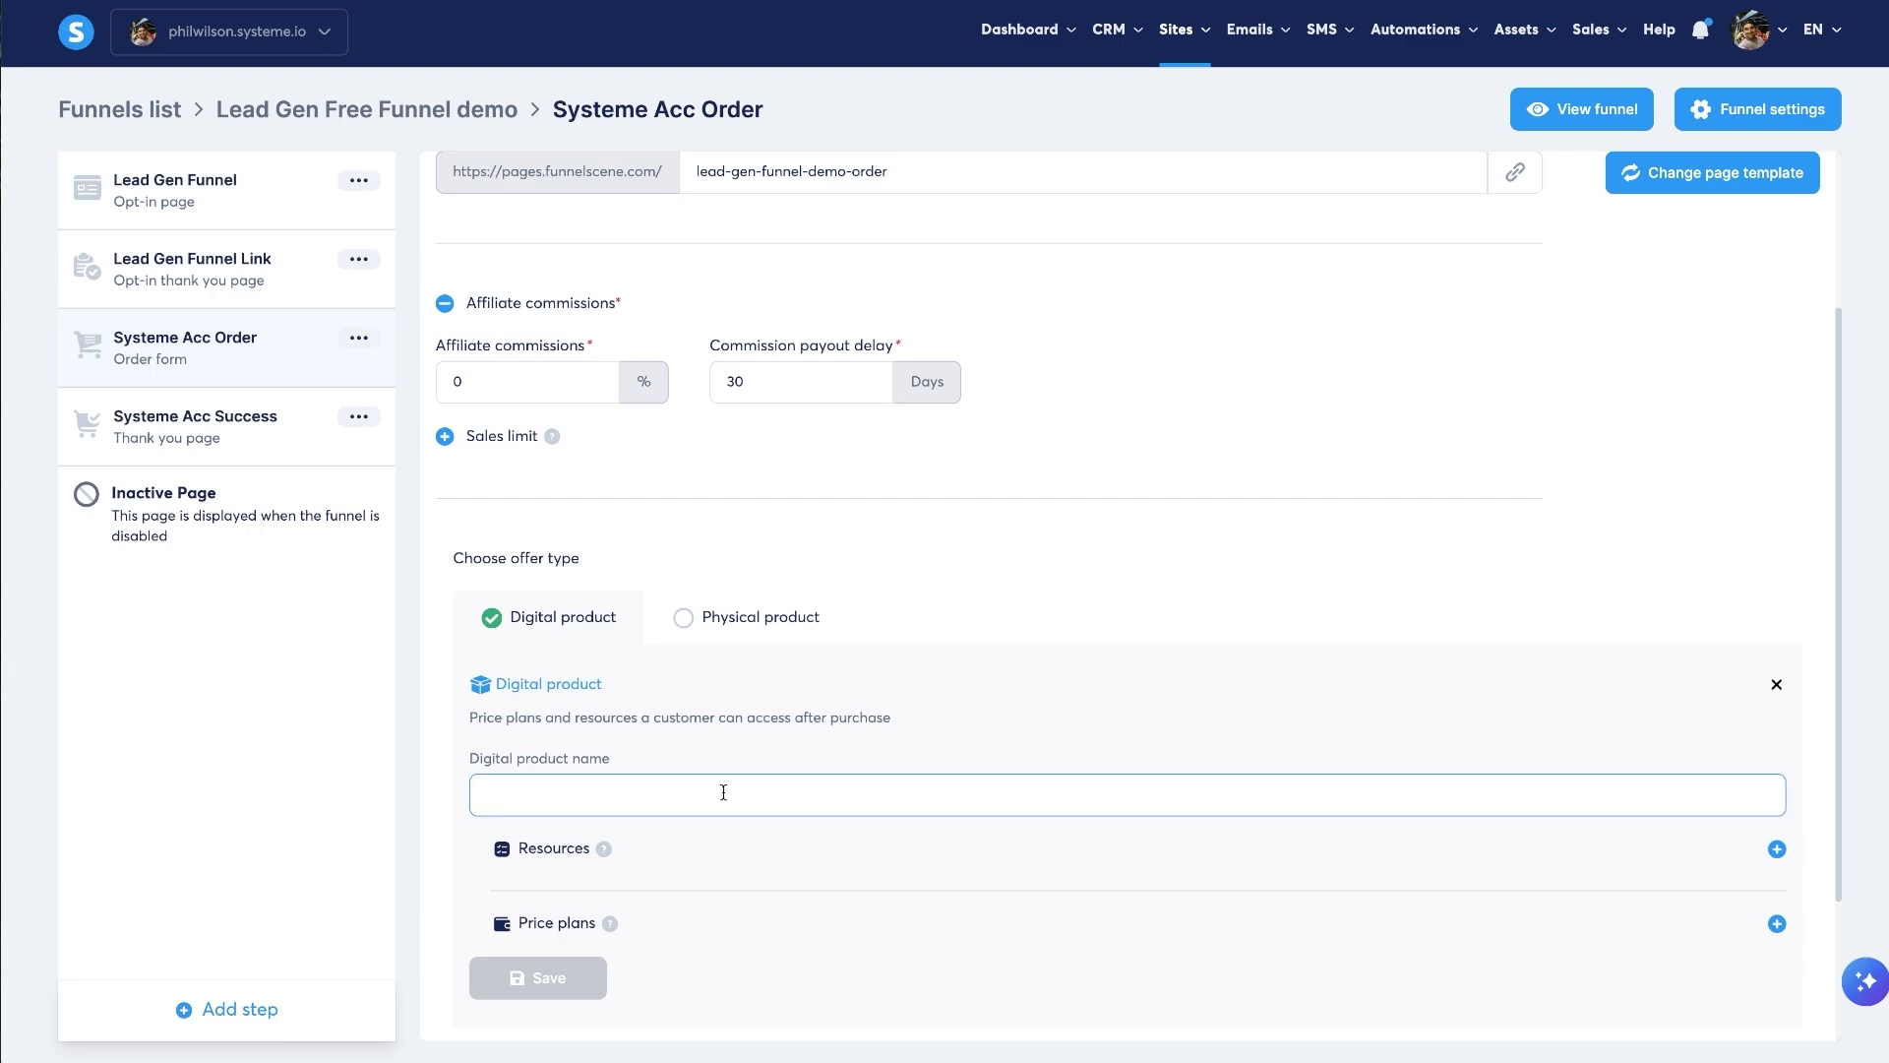
pyautogui.write('Systeme Accelerator $67')
# - Add a Courses resource granting full access to the Systeme Accelerator course
pyautogui.click(1779, 852)
pyautogui.click(826, 889)
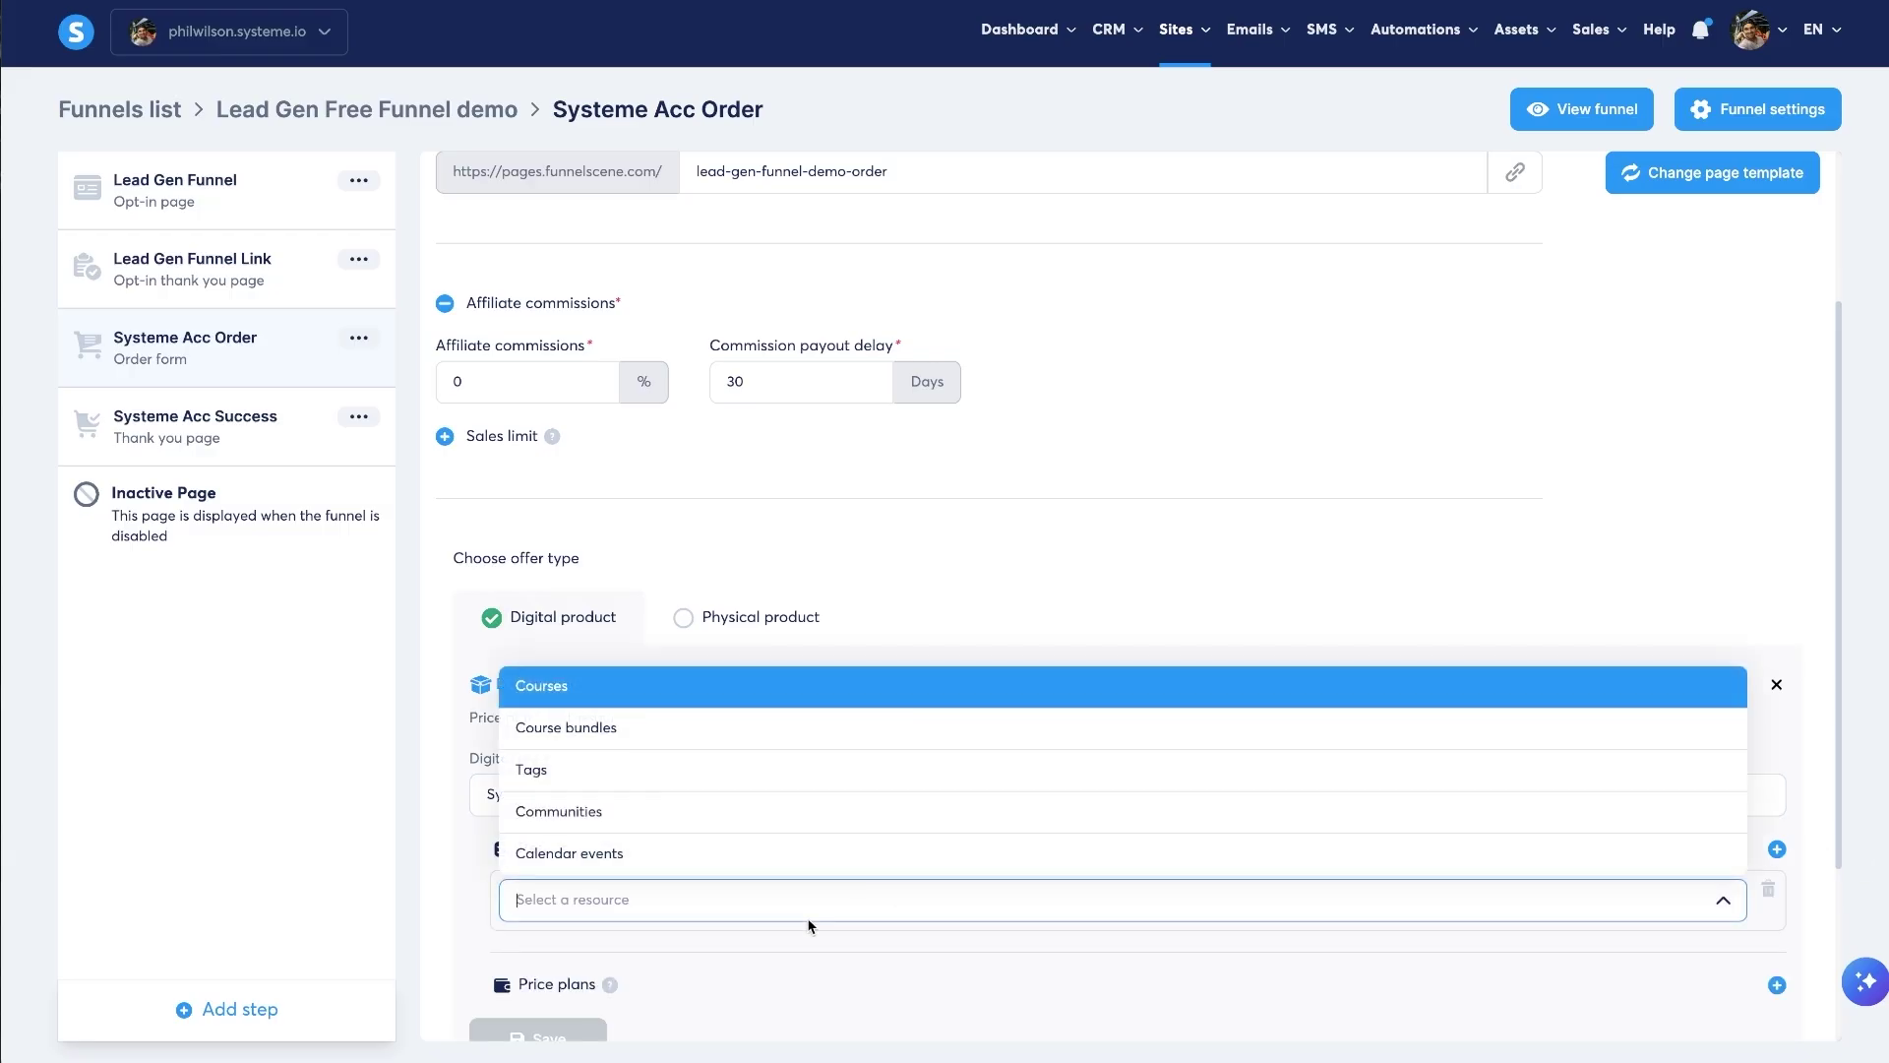
pyautogui.click(539, 689)
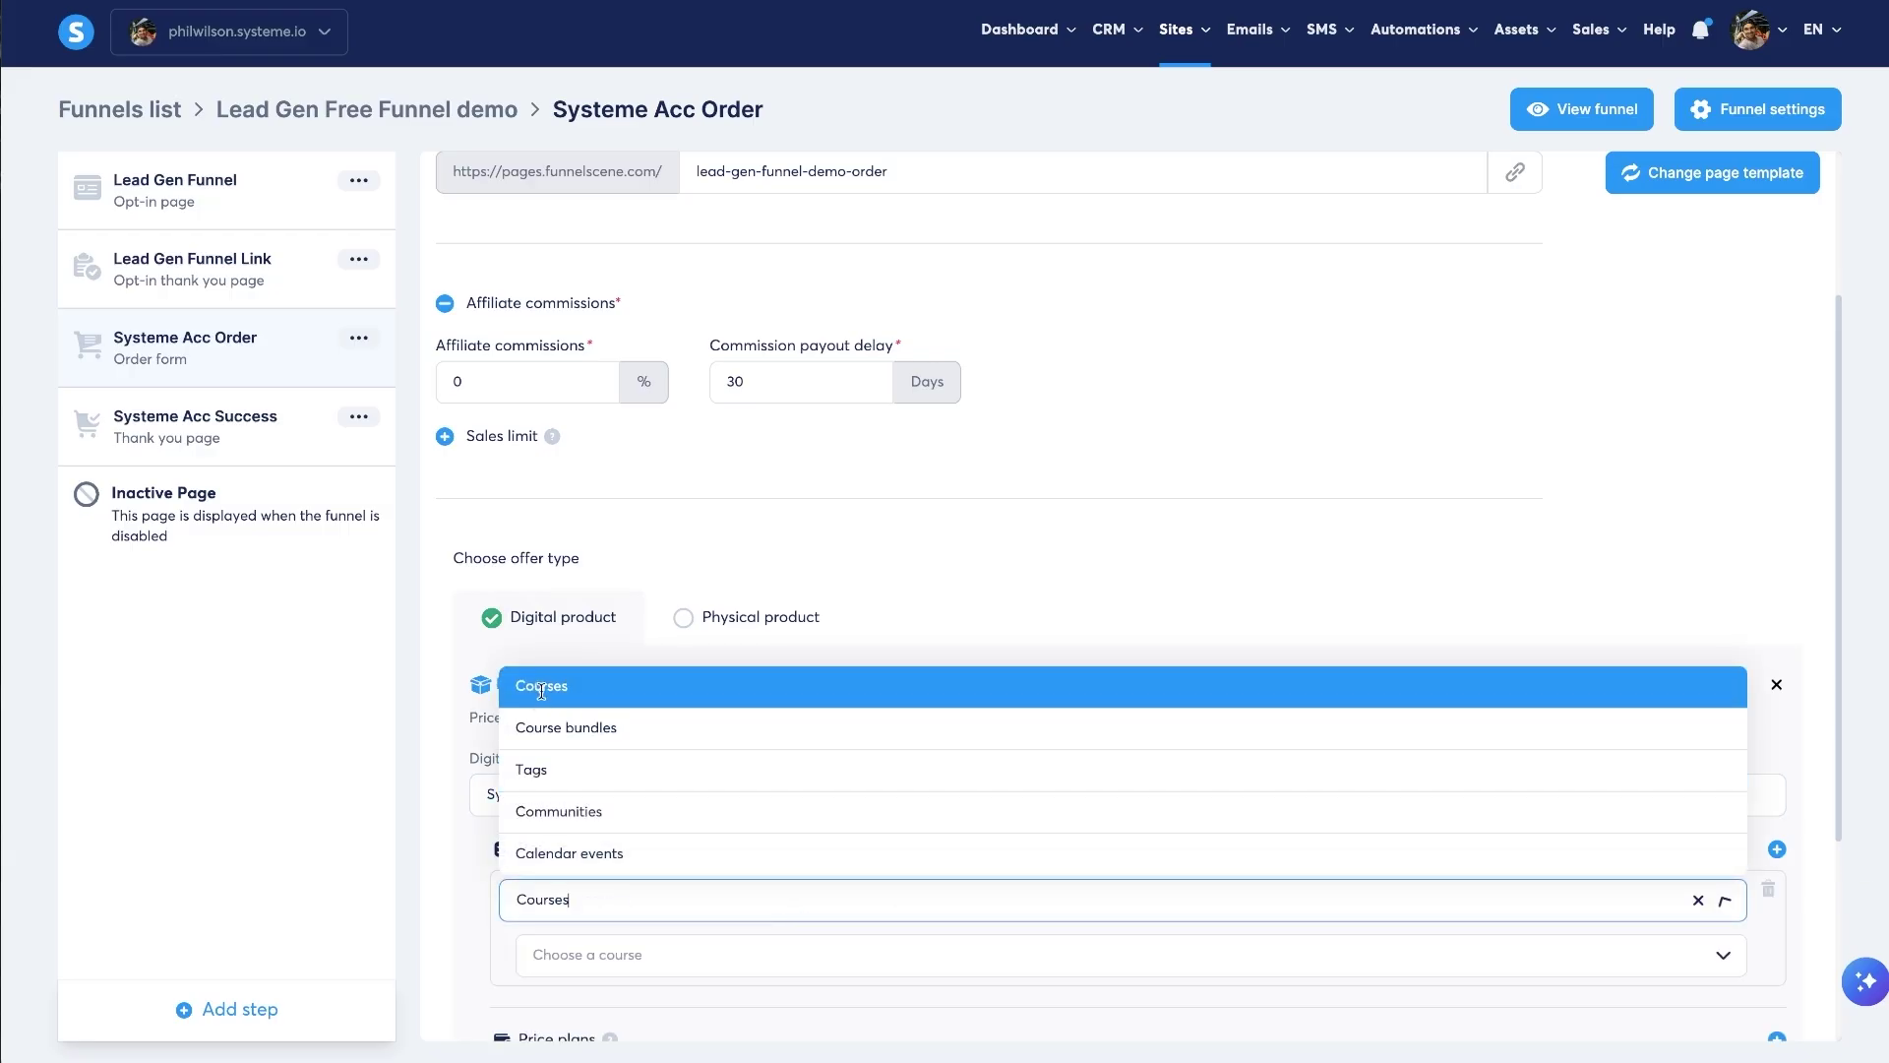
pyautogui.click(795, 952)
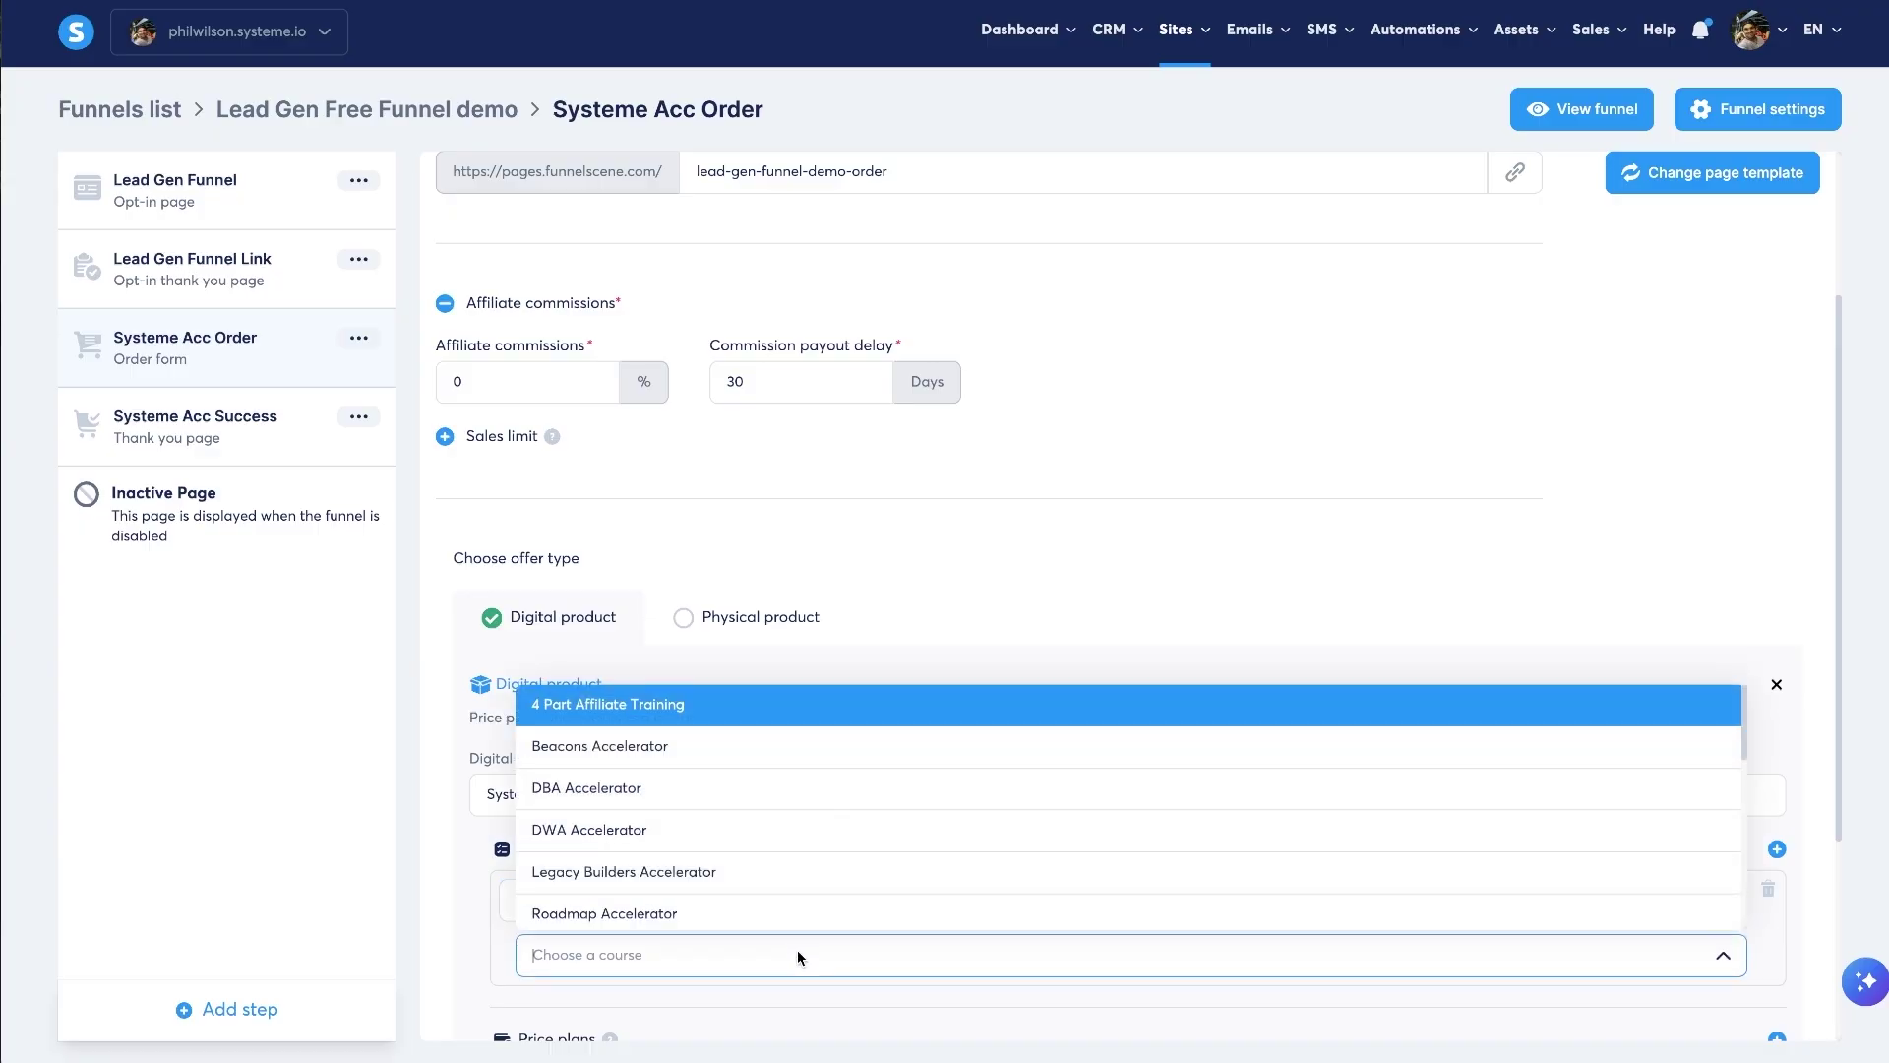
pyautogui.write('sys')
pyautogui.click(744, 860)
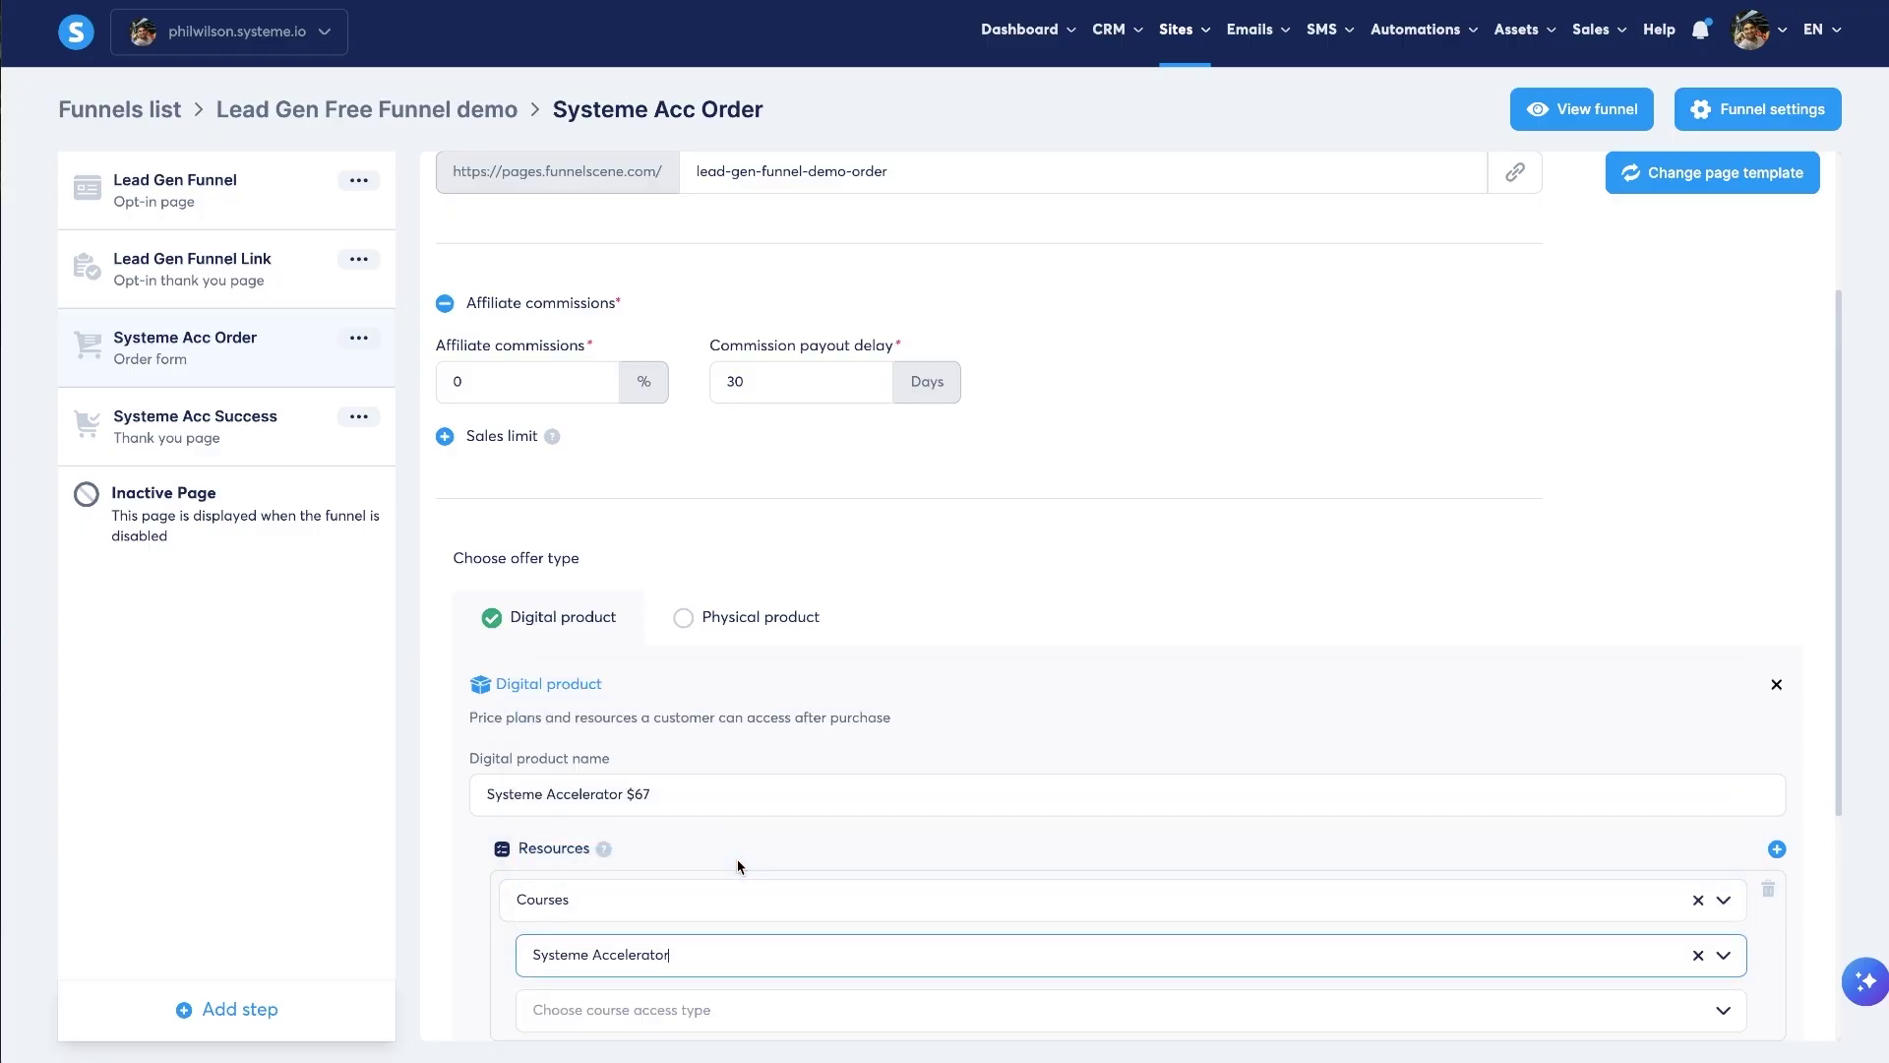
pyautogui.scroll(-1, 740, 866)
pyautogui.click(697, 878)
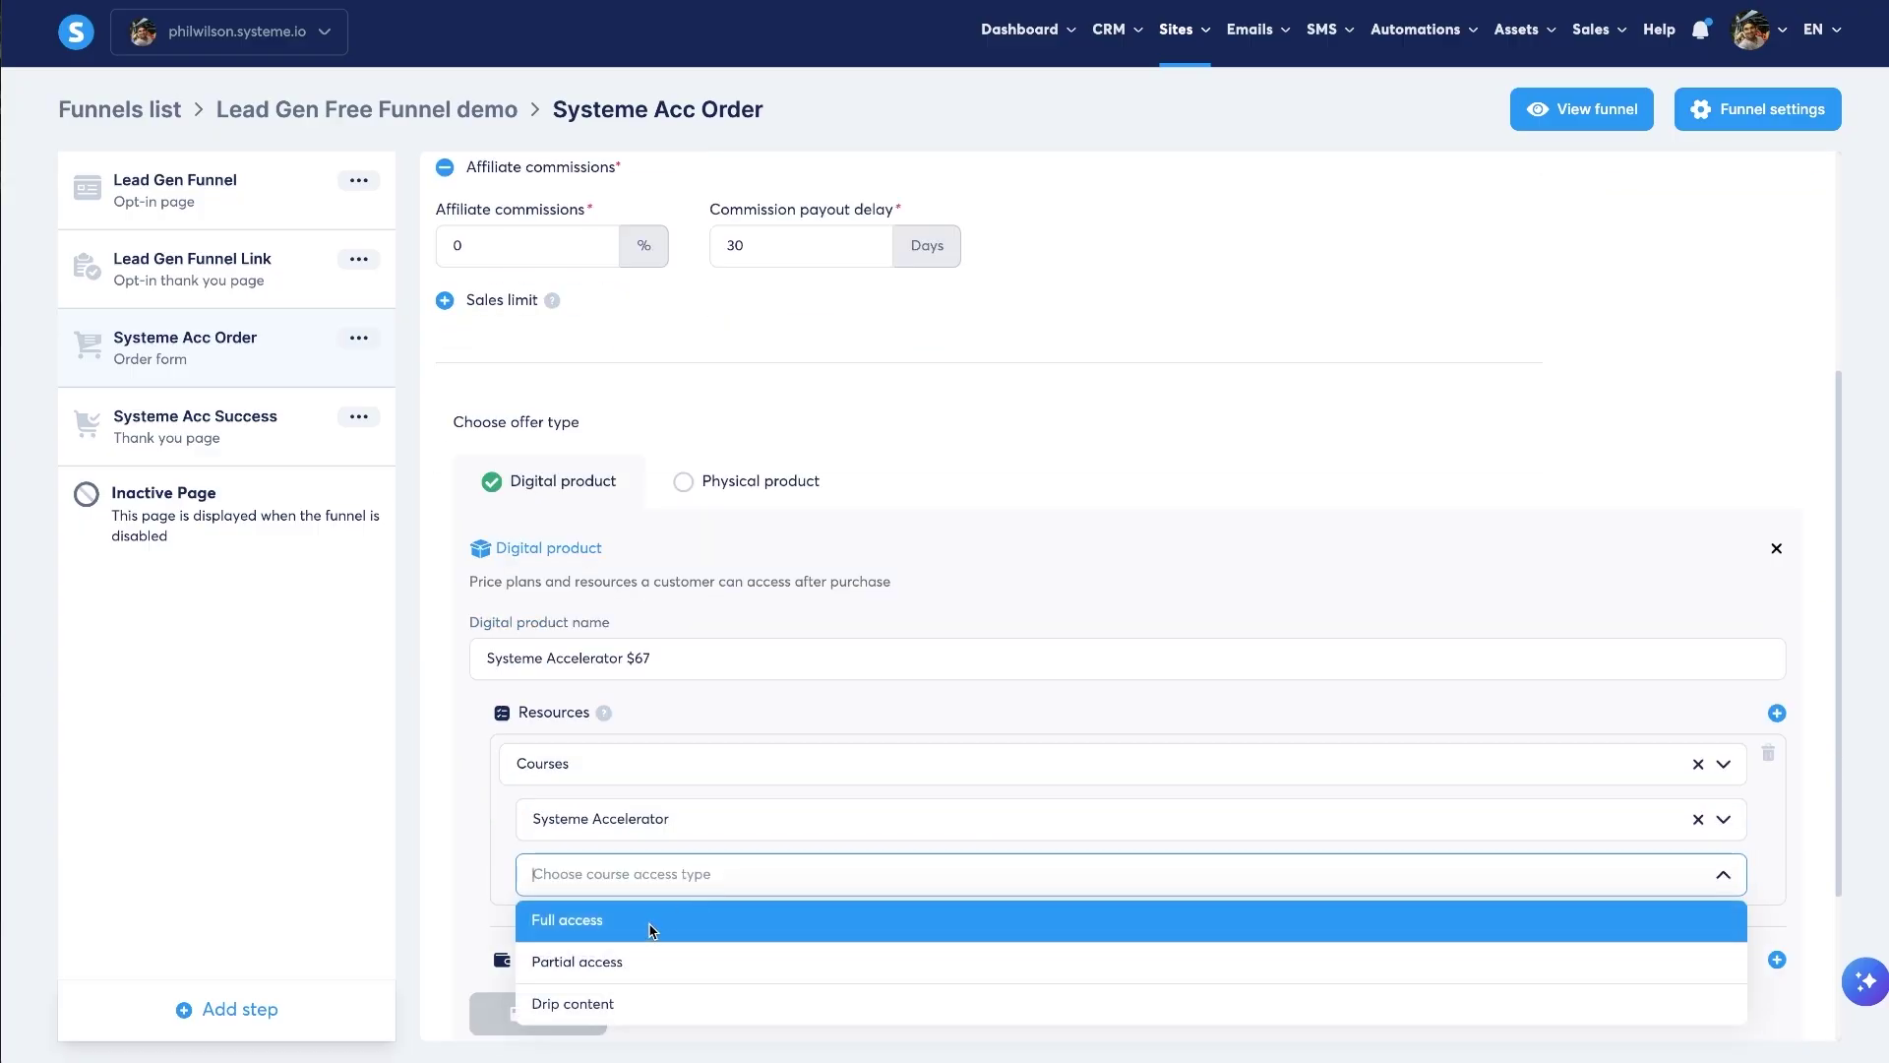
pyautogui.click(650, 925)
pyautogui.scroll(-1, 886, 813)
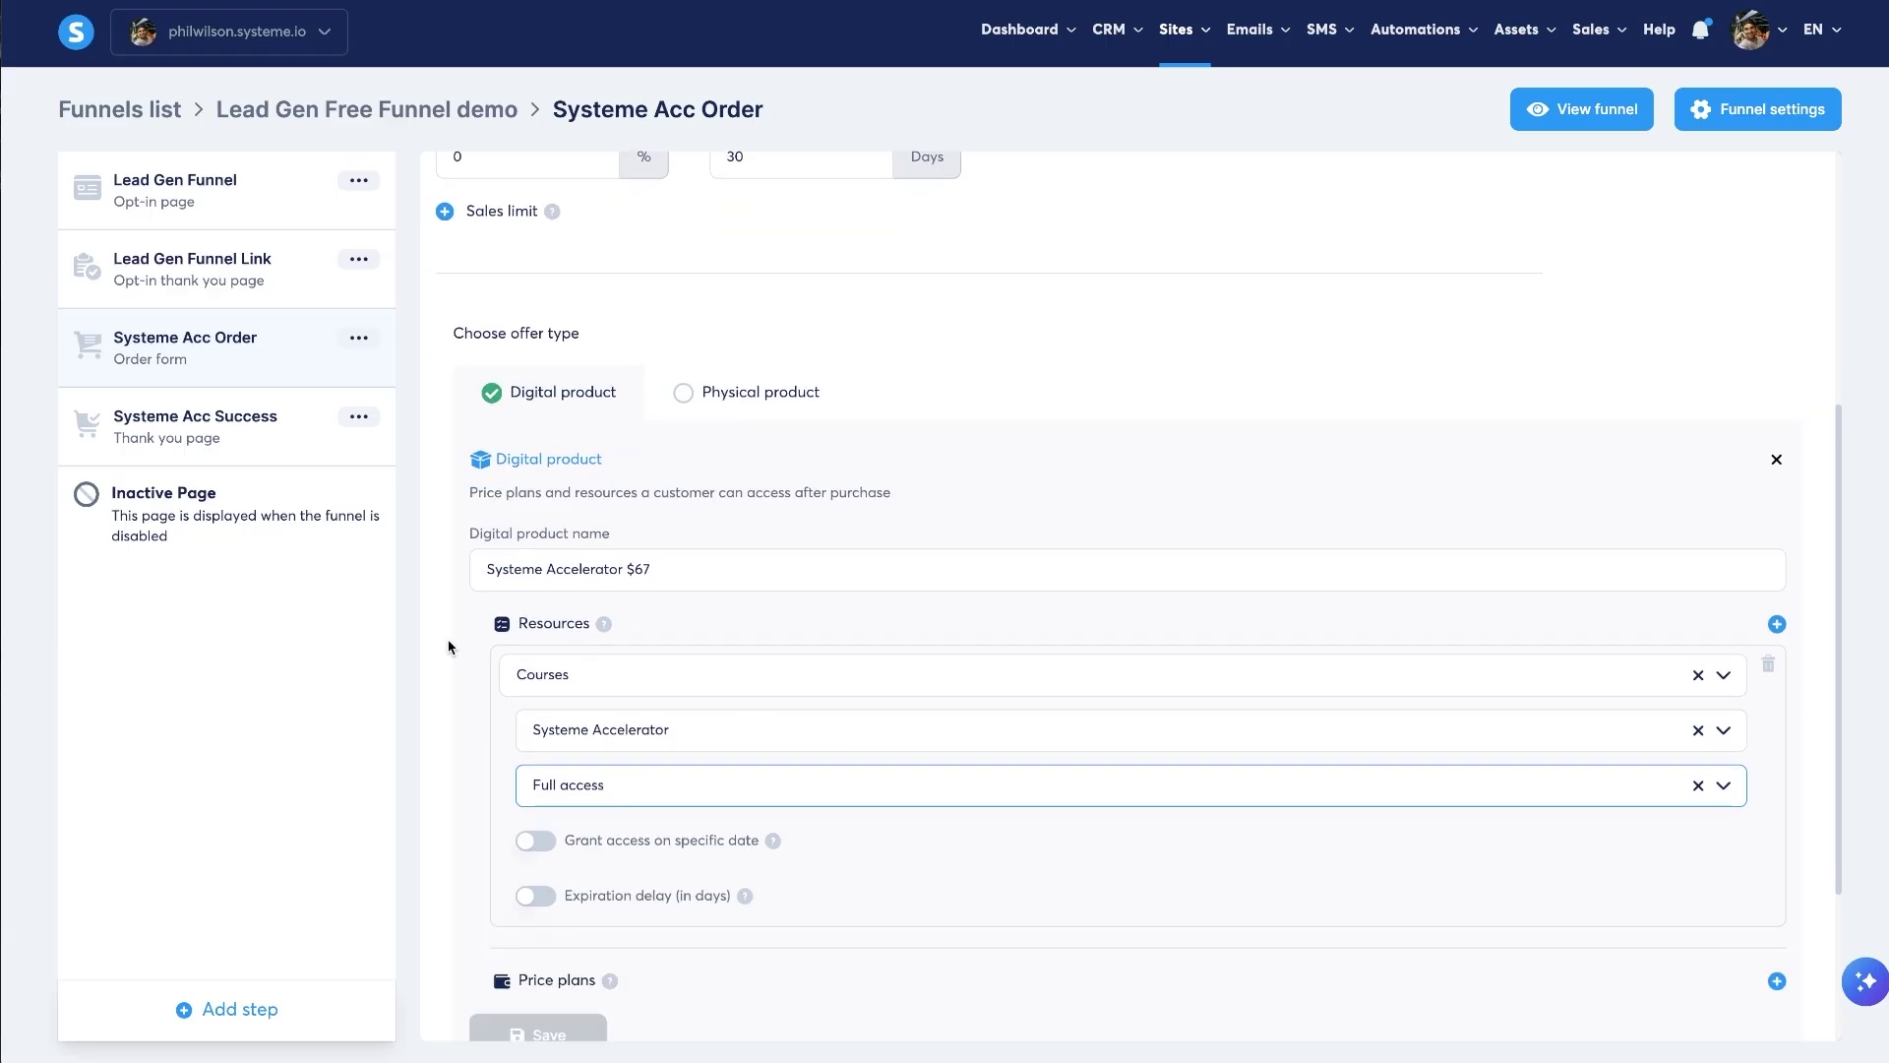
pyautogui.scroll(2, 1420, 177)
pyautogui.scroll(-2, 1232, 535)
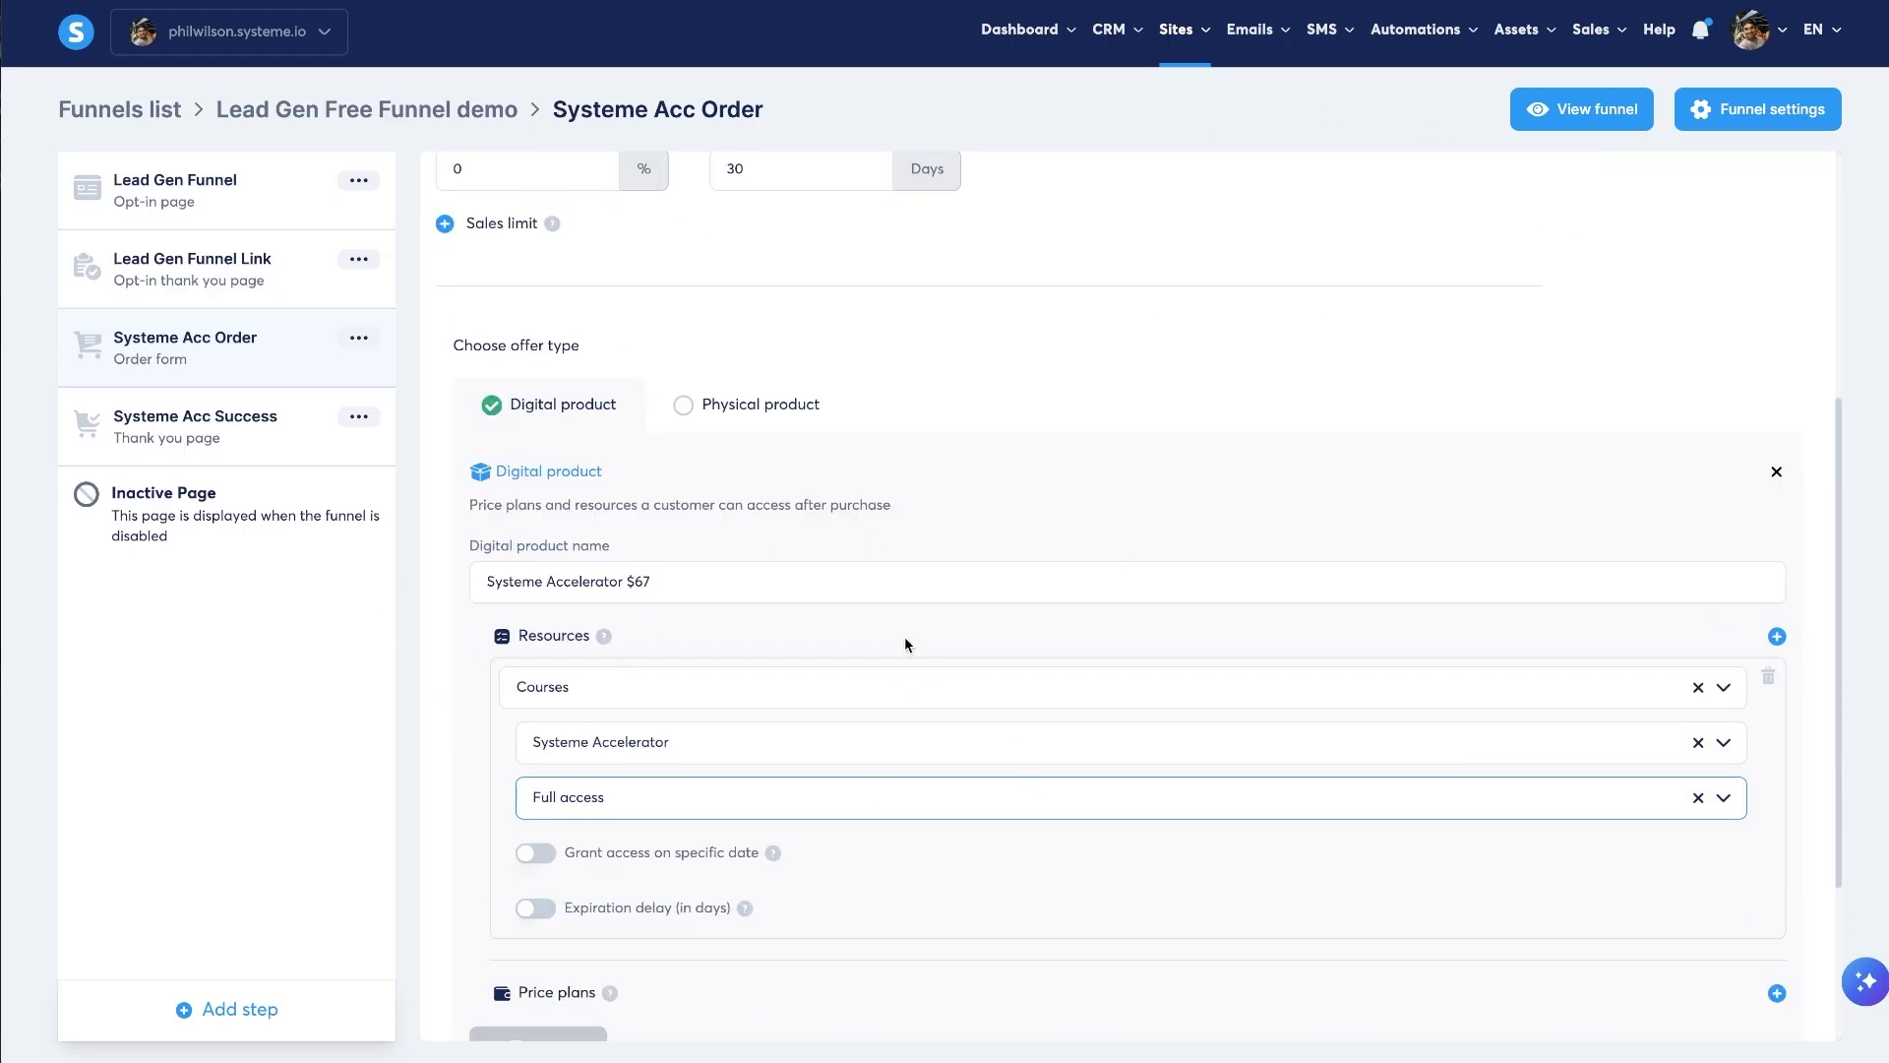
pyautogui.scroll(-1, 906, 644)
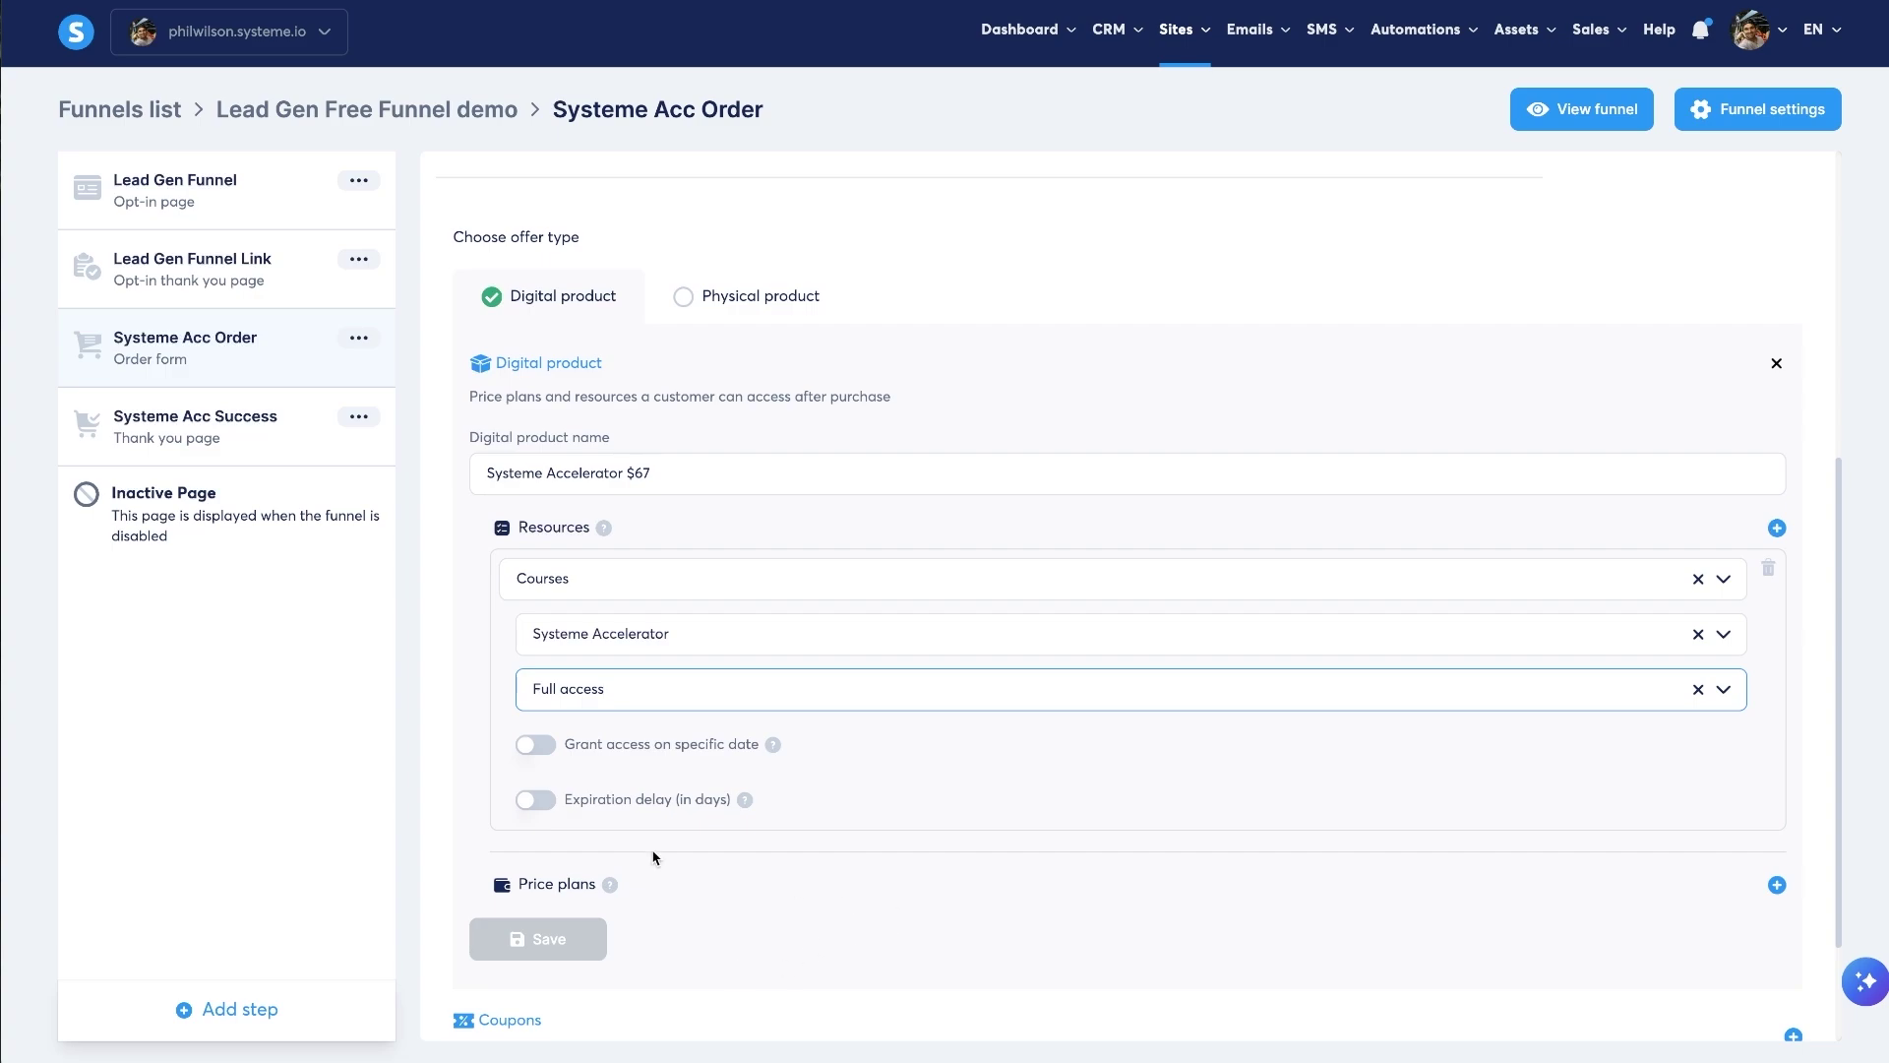
pyautogui.moveTo(473, 889); pyautogui.dragTo(710, 913)
pyautogui.click(711, 914)
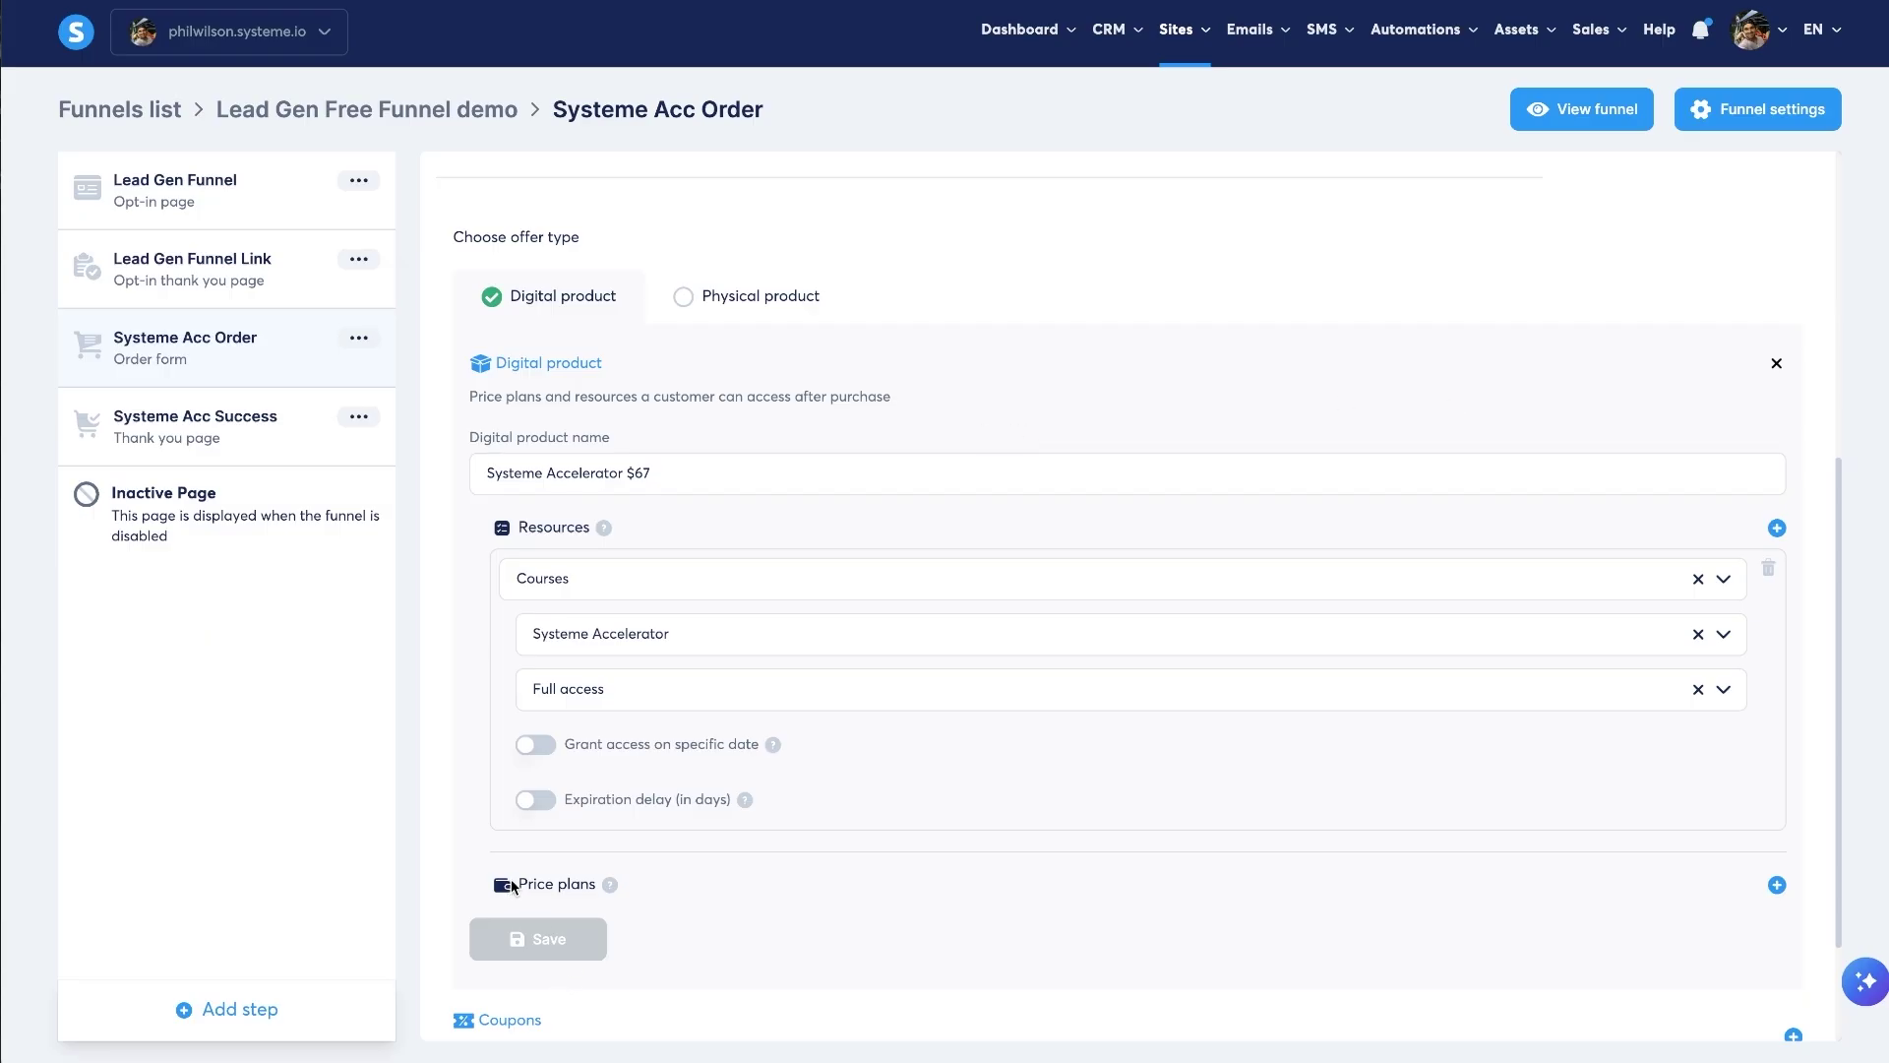
# - Start creating a new price plan for the product instead of picking an existing one
pyautogui.click(1774, 886)
pyautogui.scroll(-1, 932, 959)
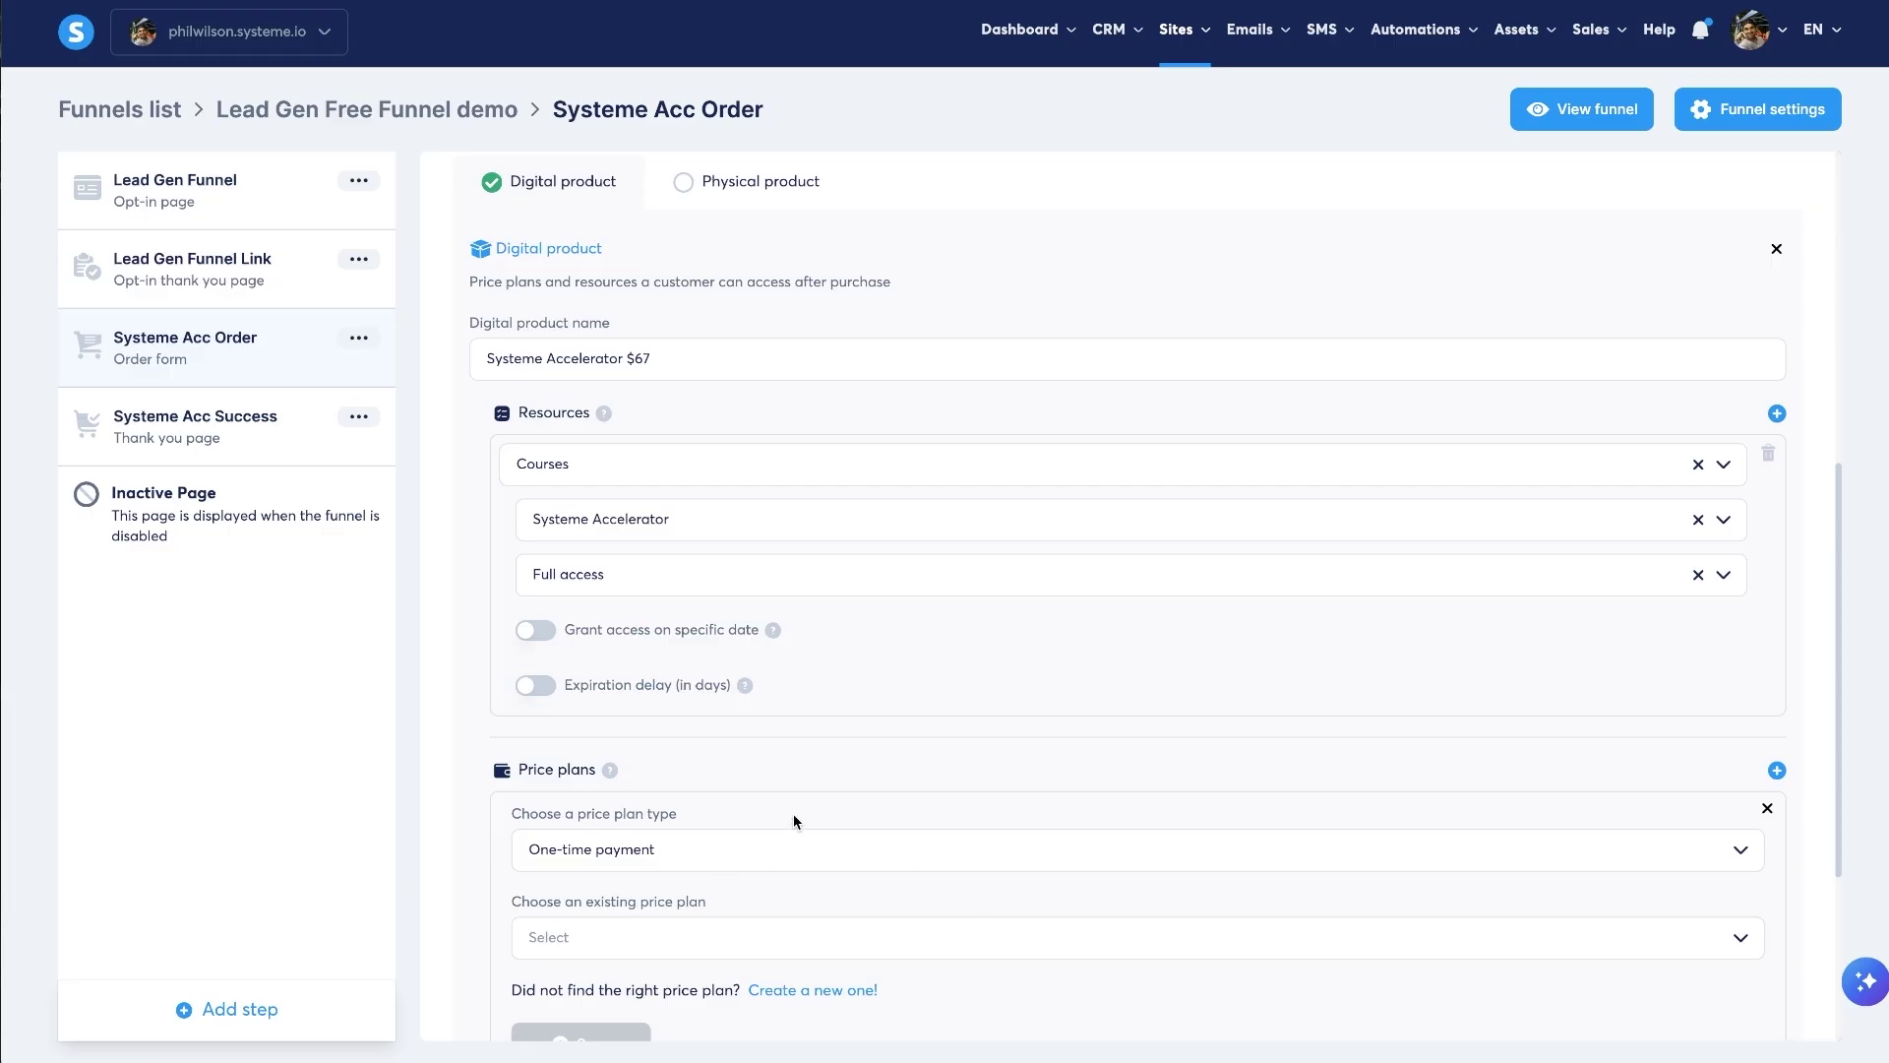
pyautogui.click(733, 937)
pyautogui.click(1061, 954)
pyautogui.click(830, 991)
pyautogui.scroll(-2, 829, 988)
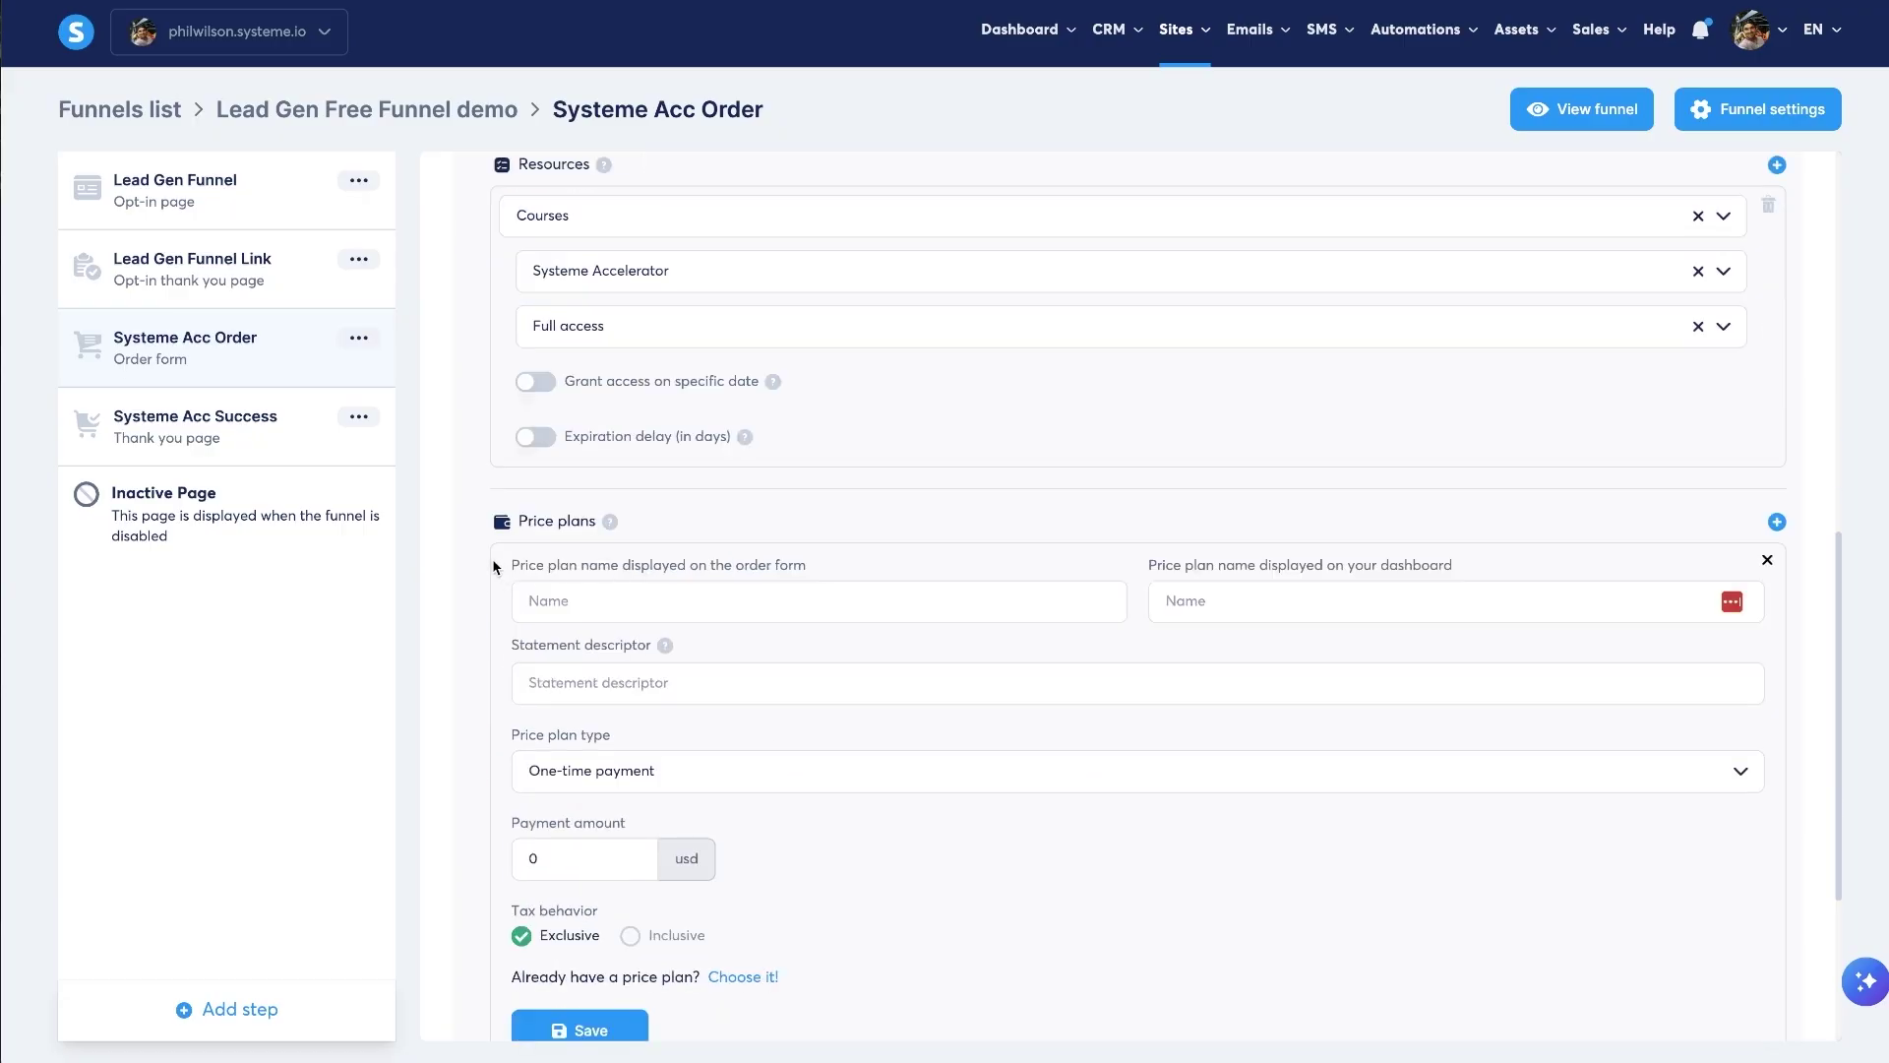
pyautogui.moveTo(498, 565); pyautogui.dragTo(824, 563)
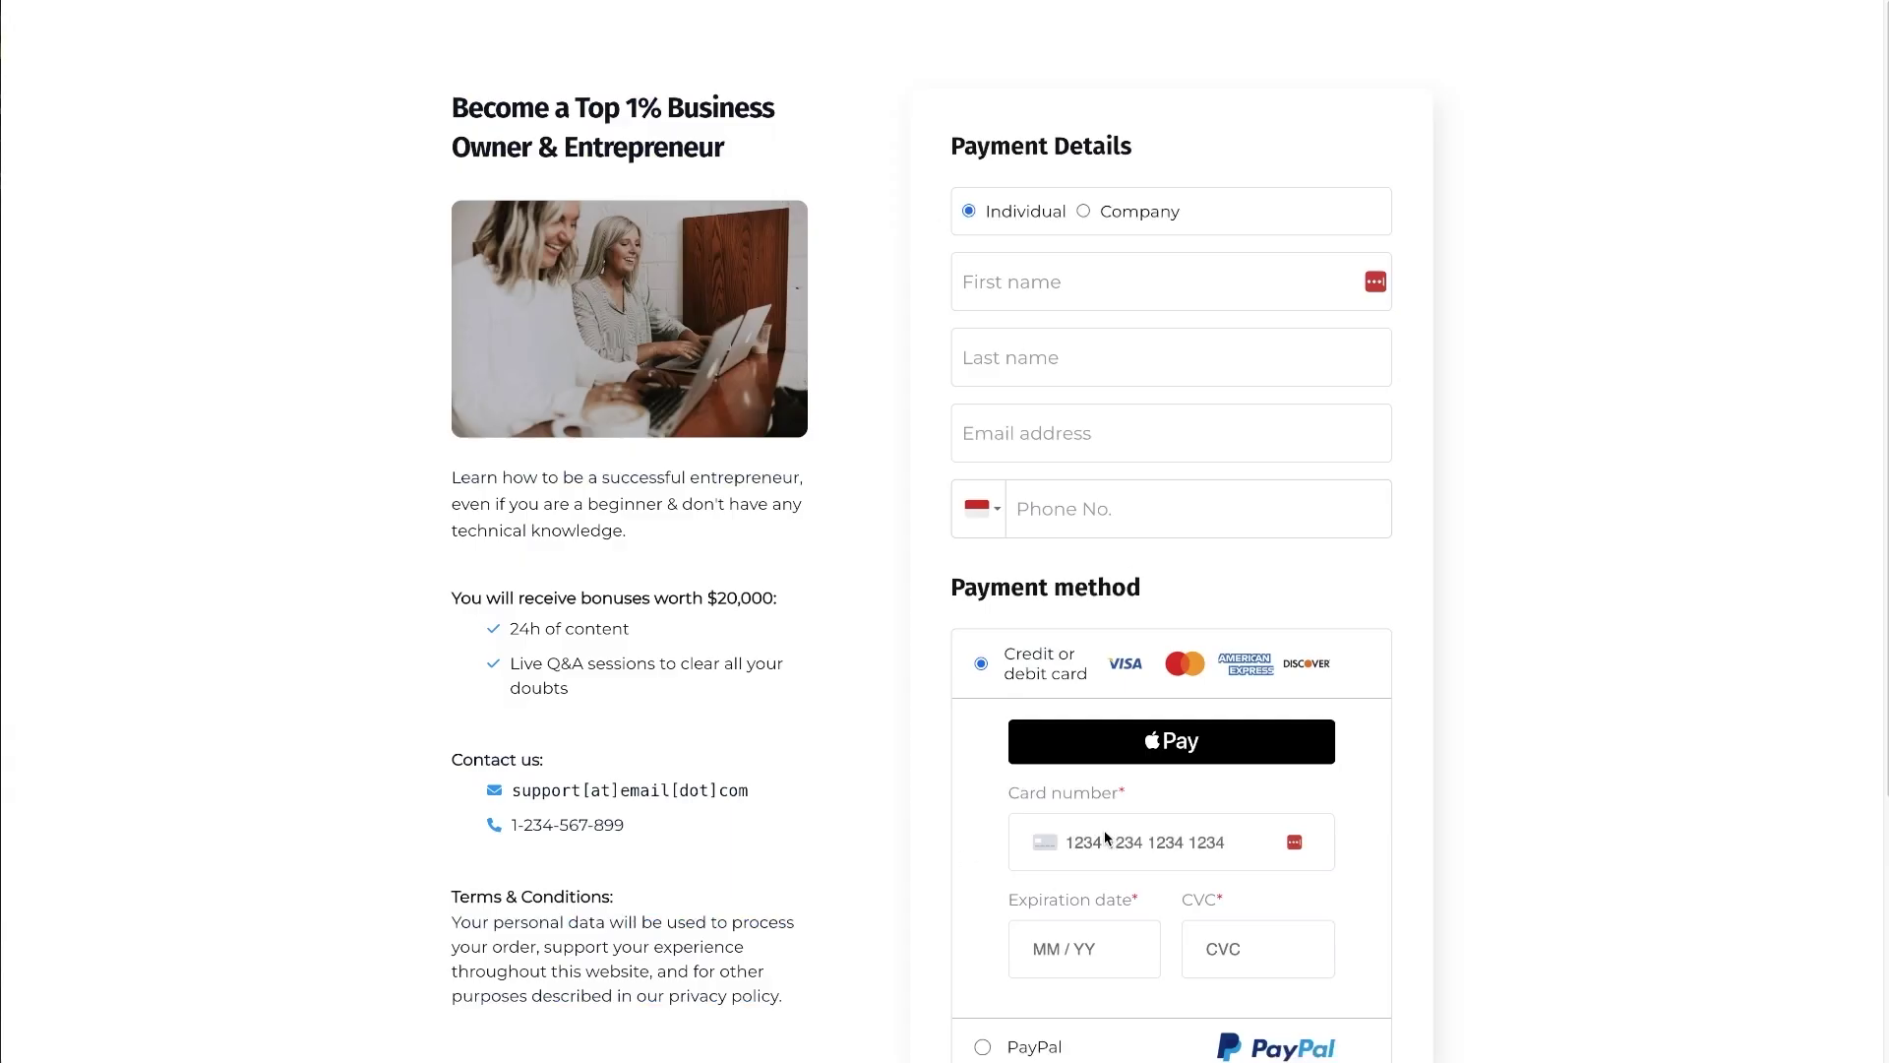
pyautogui.scroll(-3, 1104, 837)
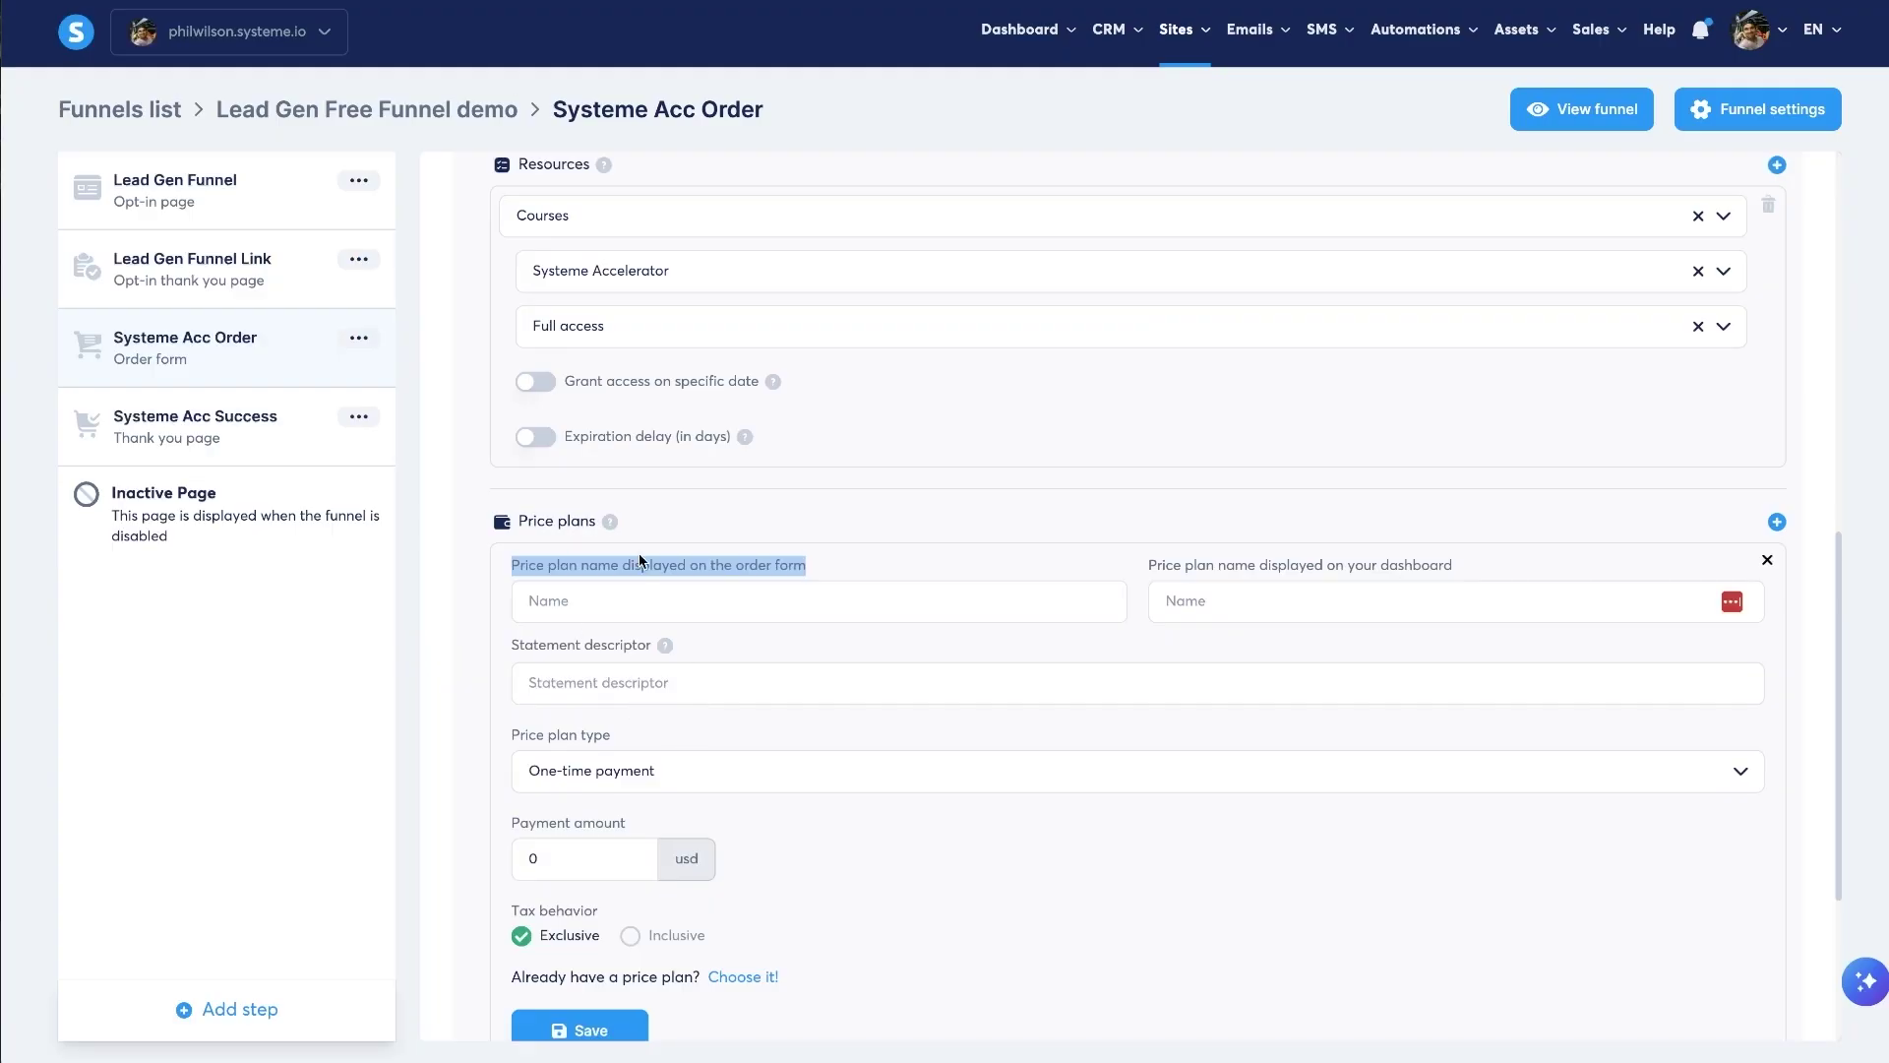
# - Name the plan 'Systeme Accelerator', dashboard name 'Systeme Acc $67', descriptor 'SystemeAccelerator'
pyautogui.click(598, 600)
pyautogui.write('Systeme ')
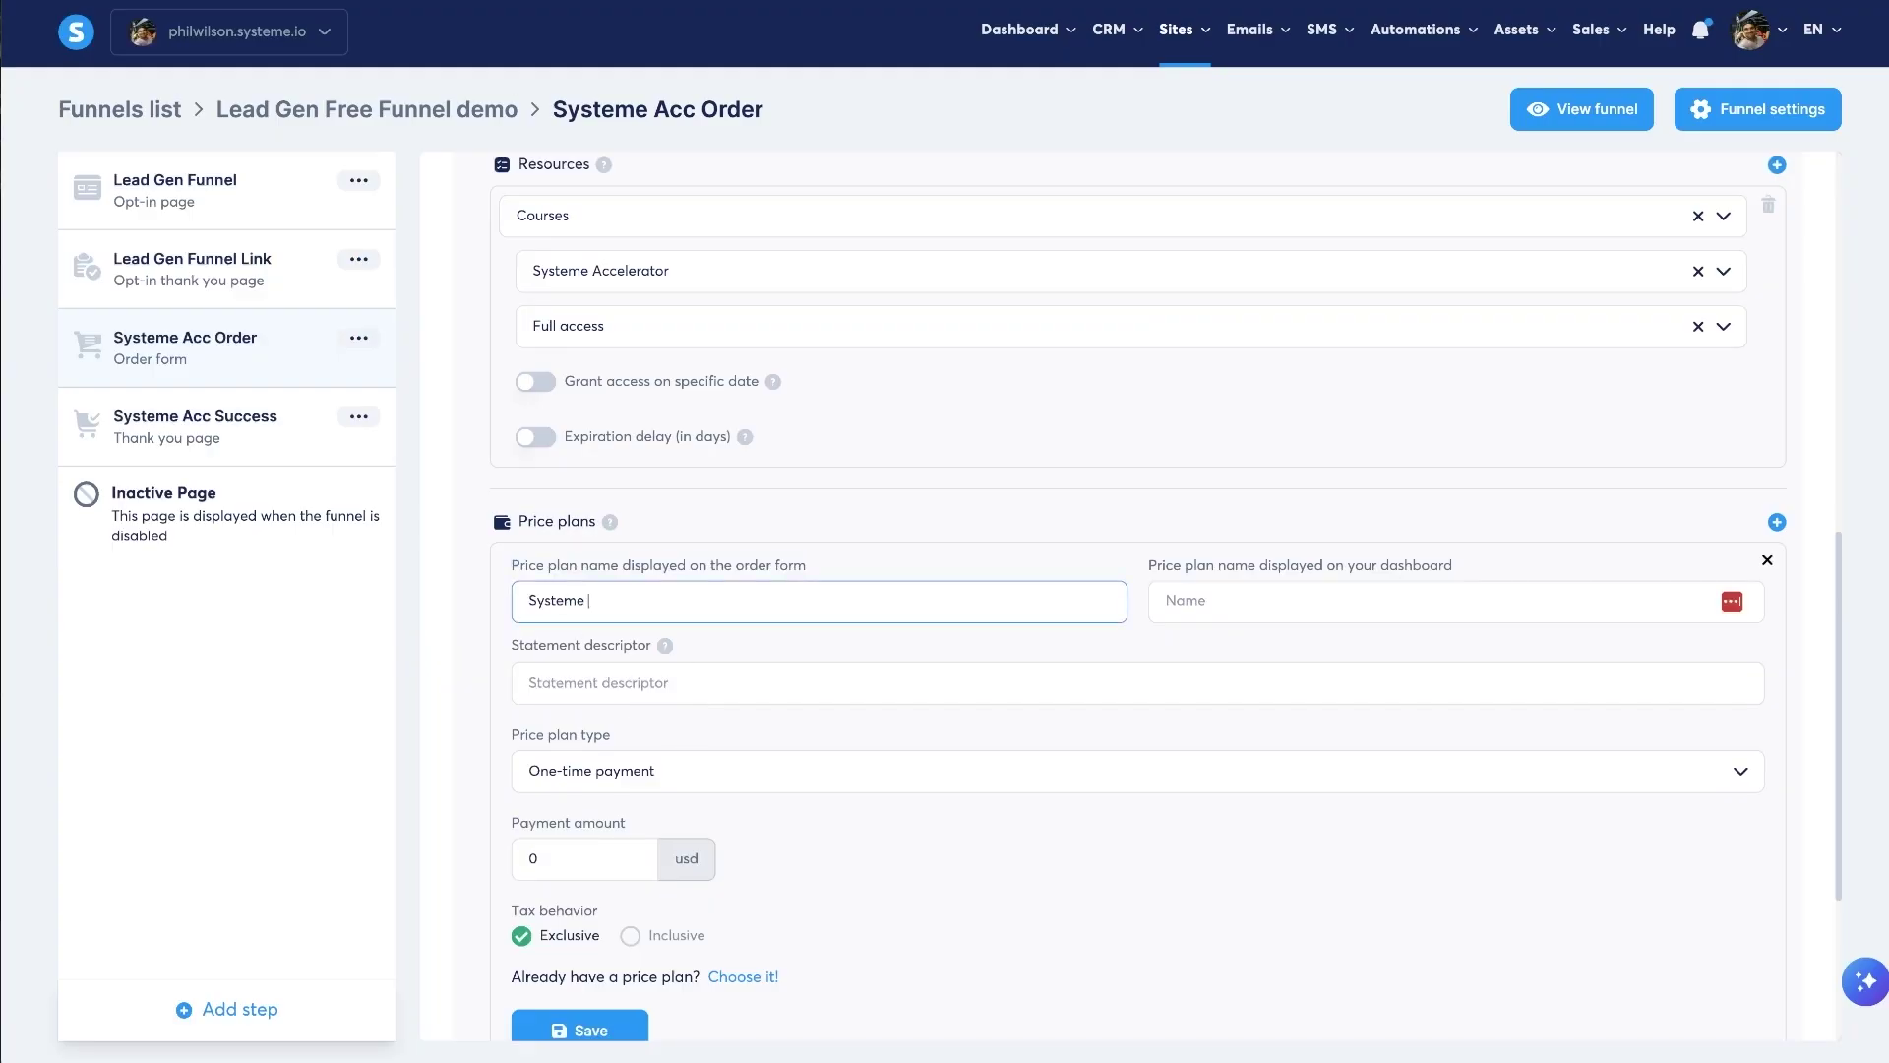
pyautogui.write('Accelerator')
pyautogui.click(1074, 543)
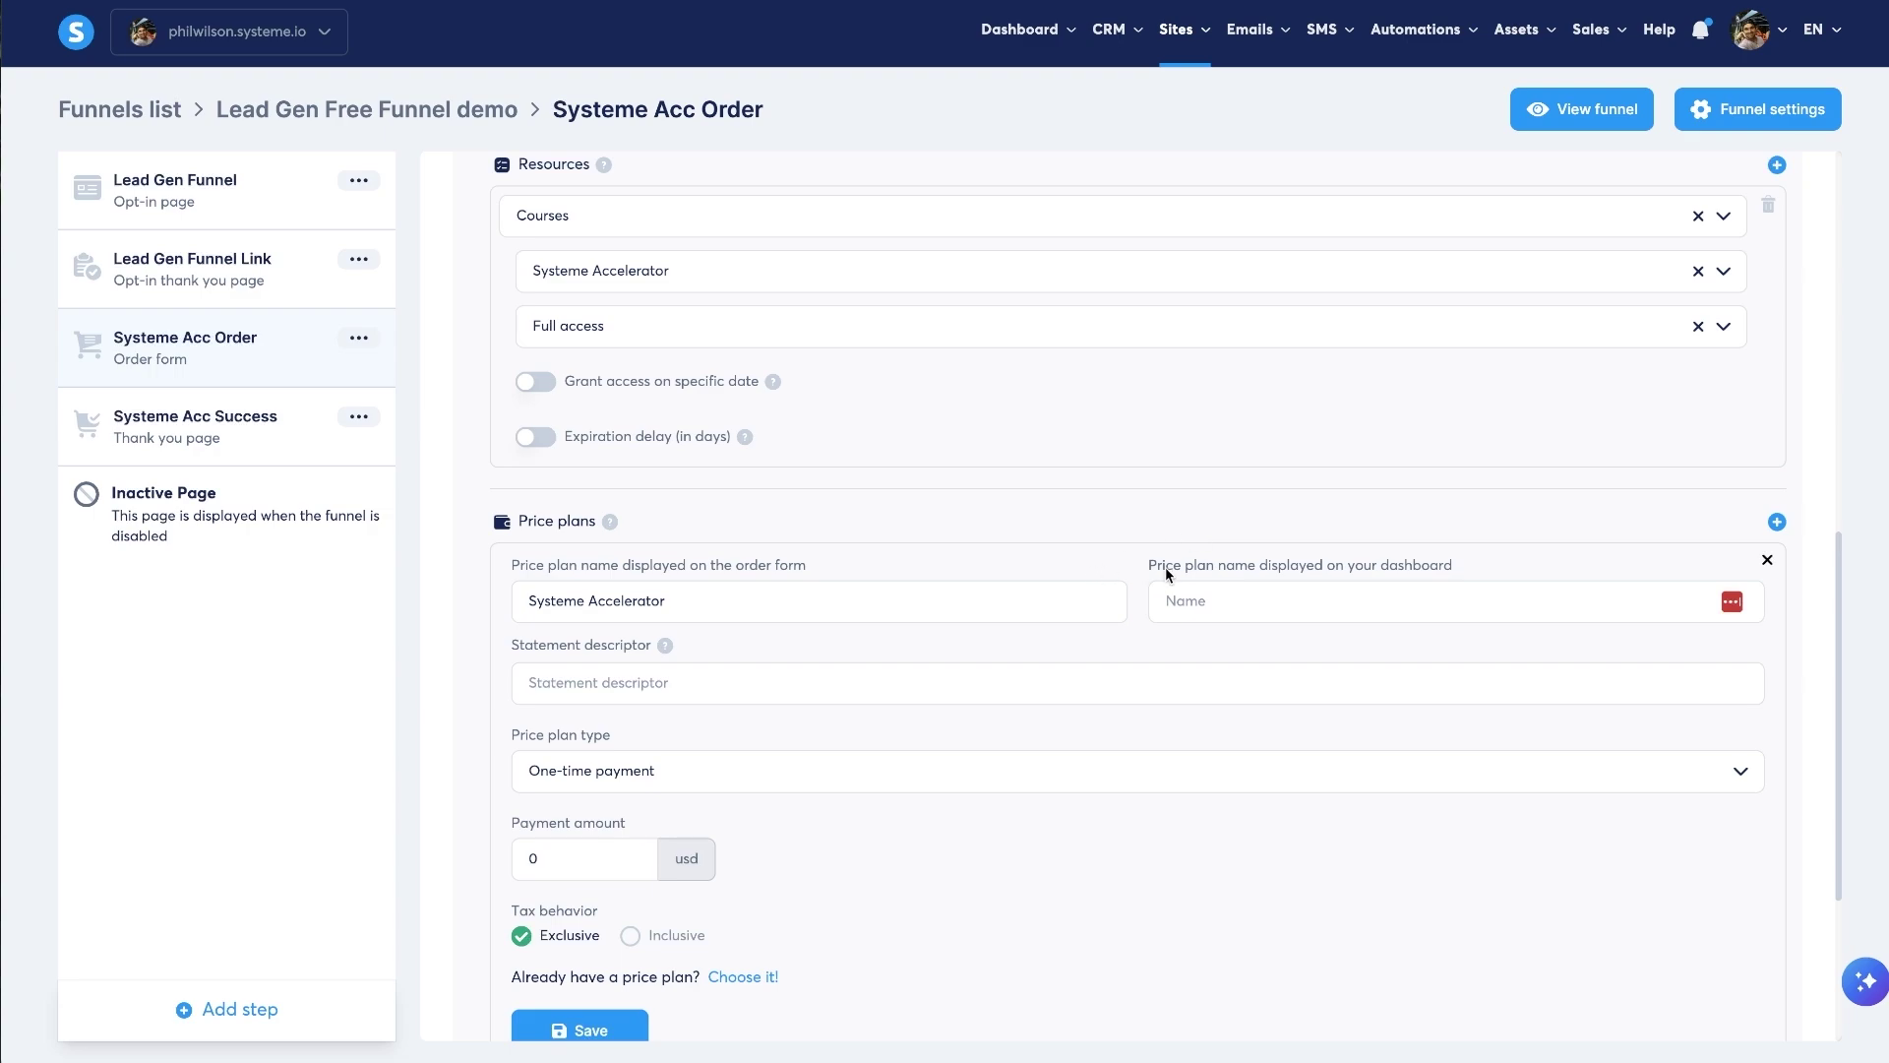
pyautogui.click(1474, 567)
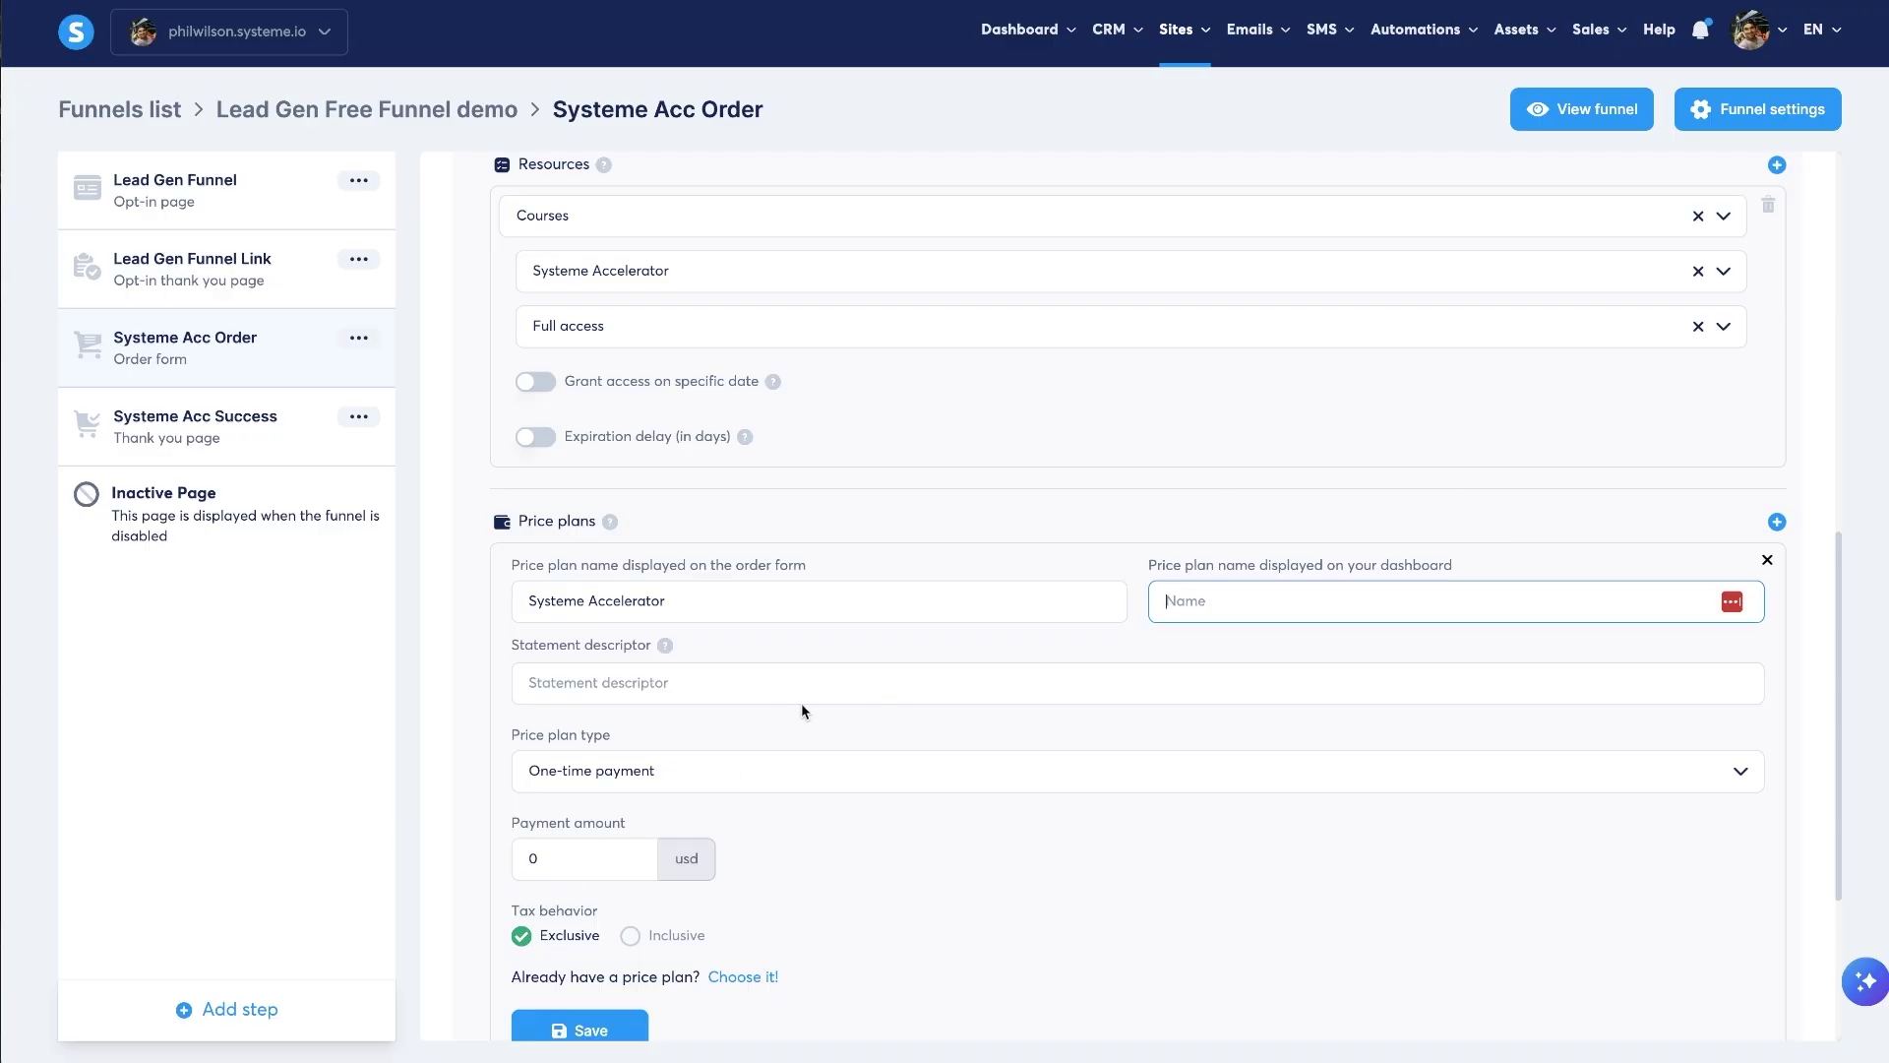
pyautogui.write('Systeme Acc $67')
pyautogui.click(1007, 687)
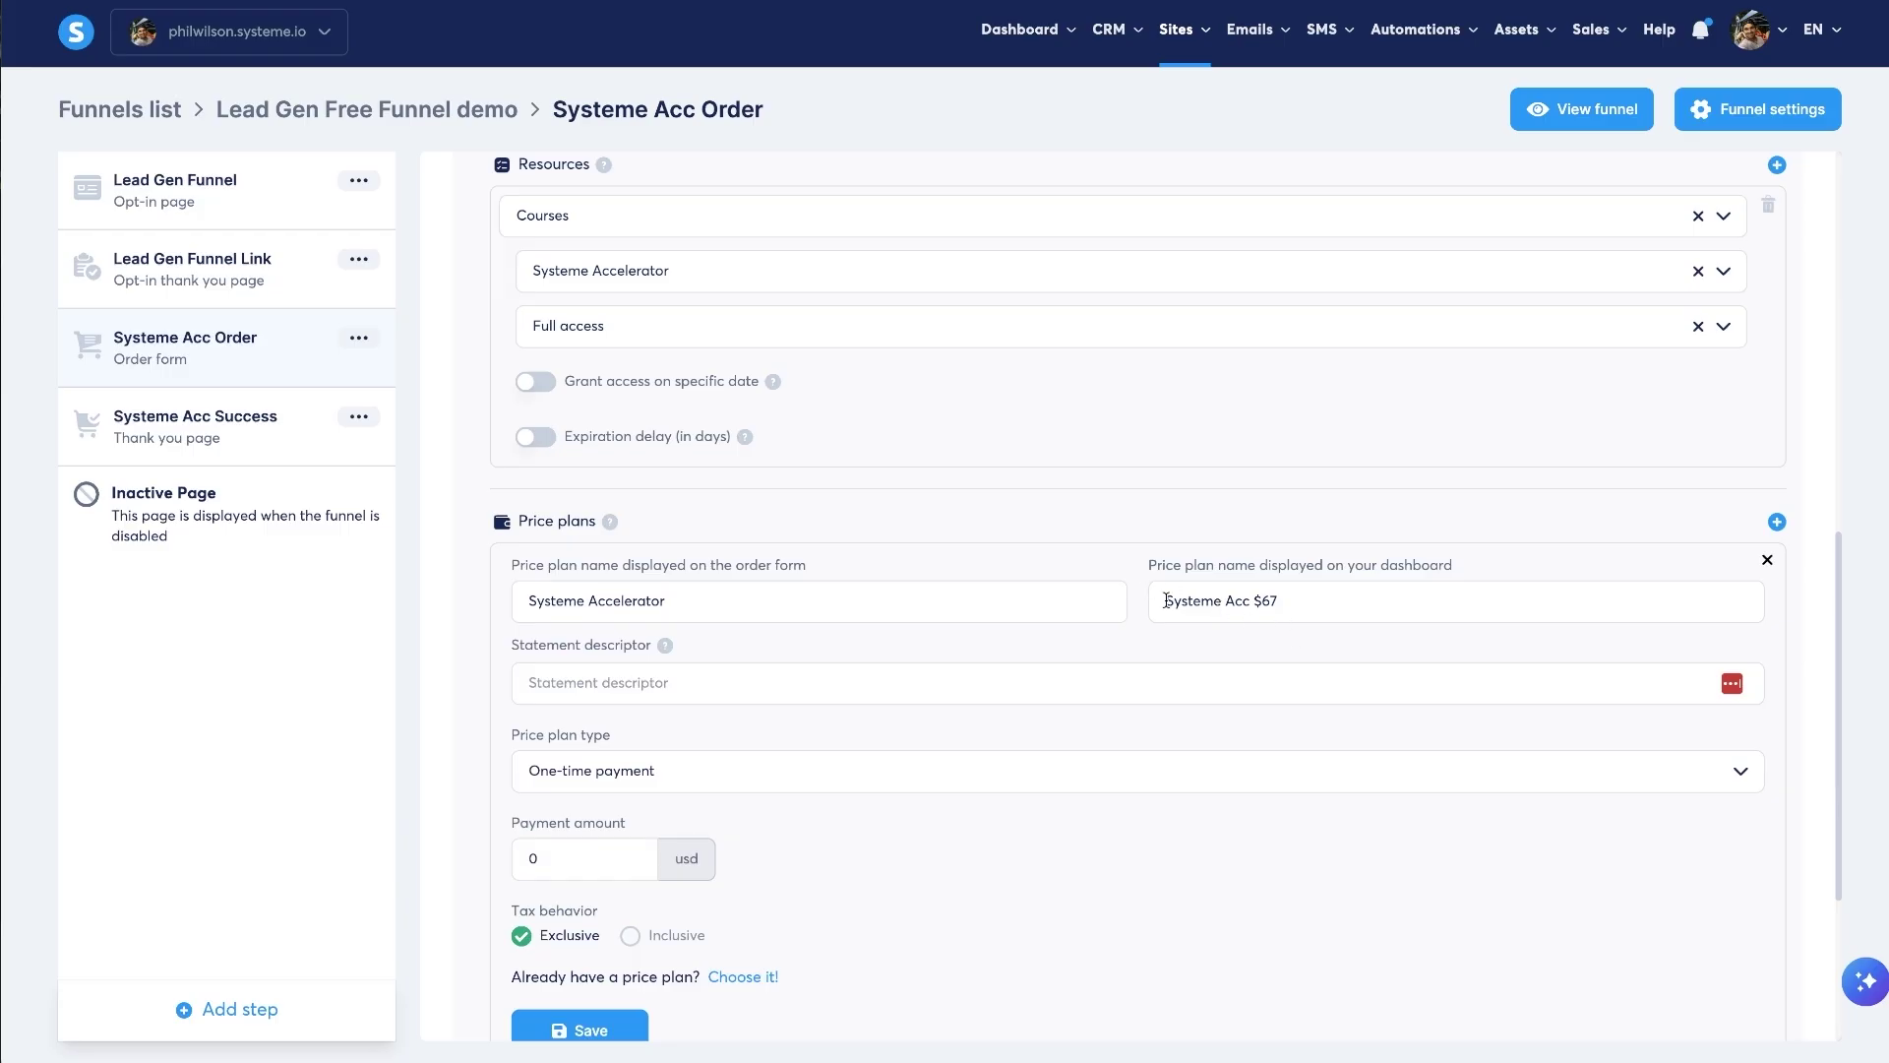
pyautogui.moveTo(1166, 601); pyautogui.dragTo(1279, 600)
pyautogui.click(1011, 591)
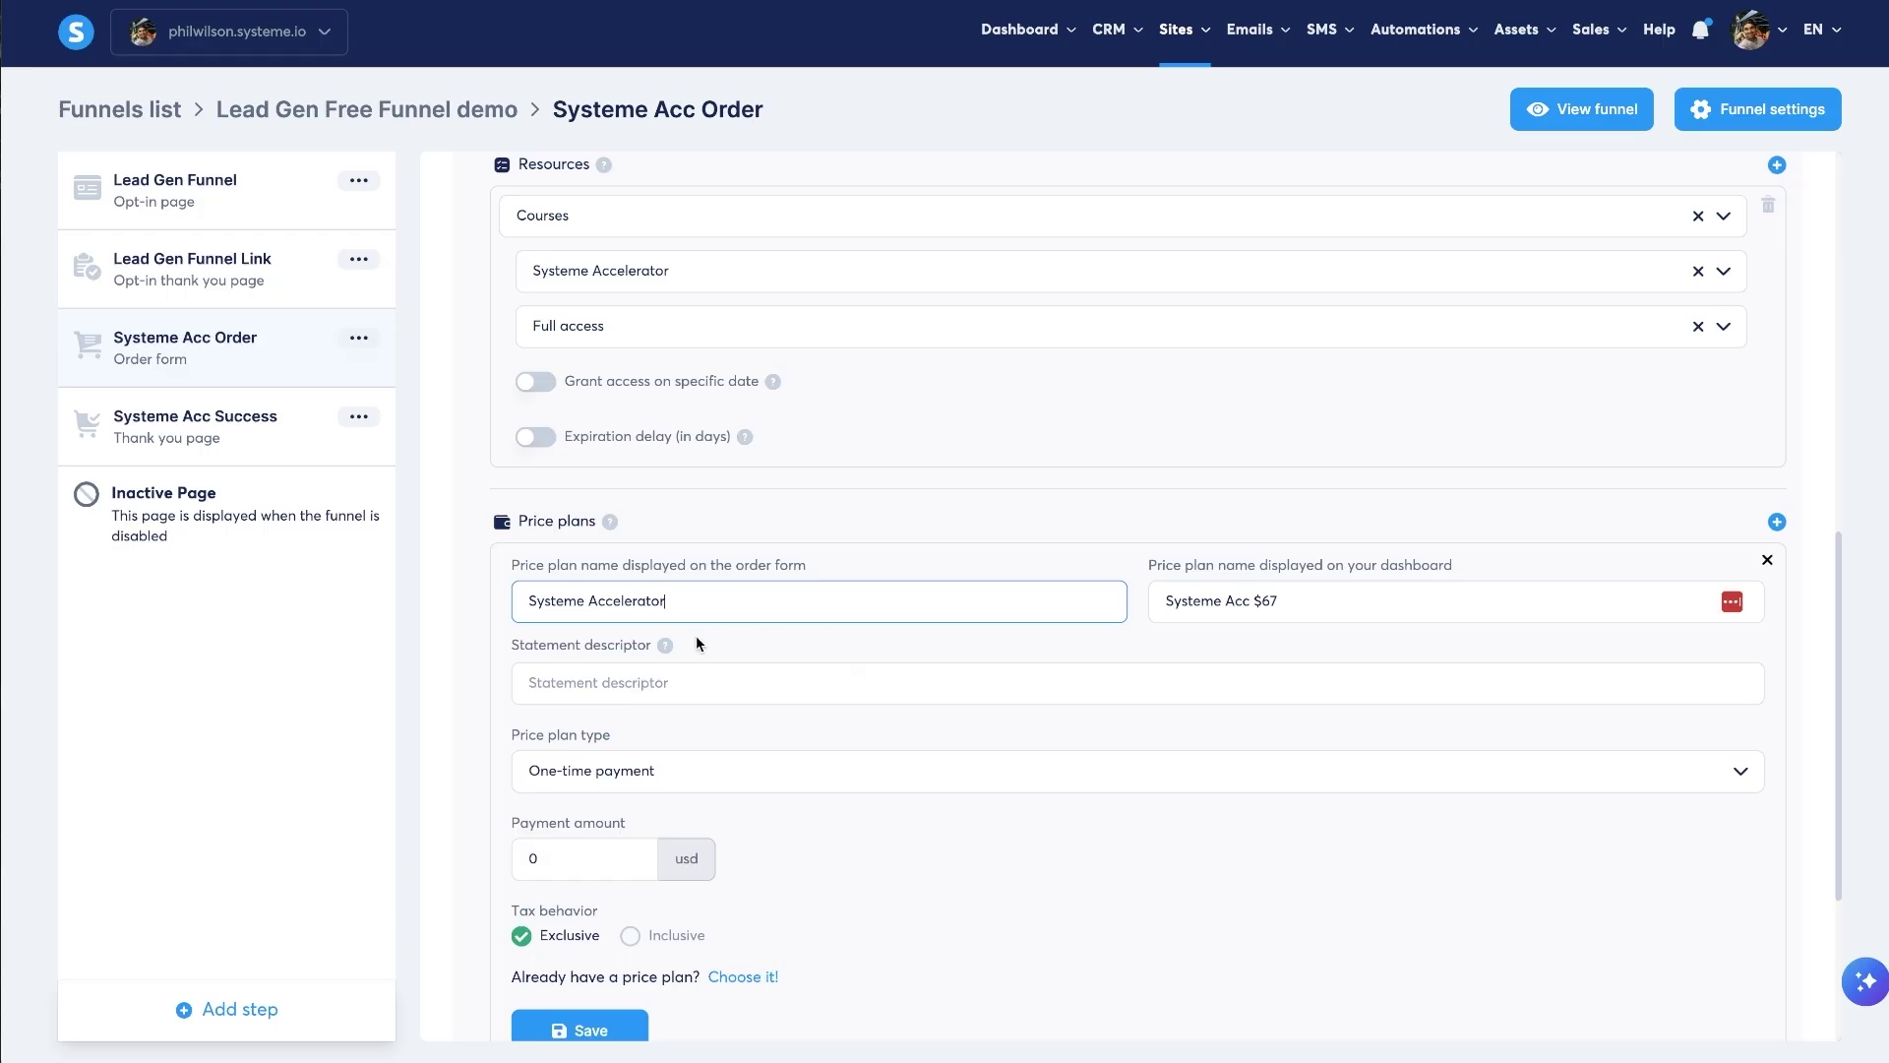
pyautogui.click(565, 669)
pyautogui.write('System')
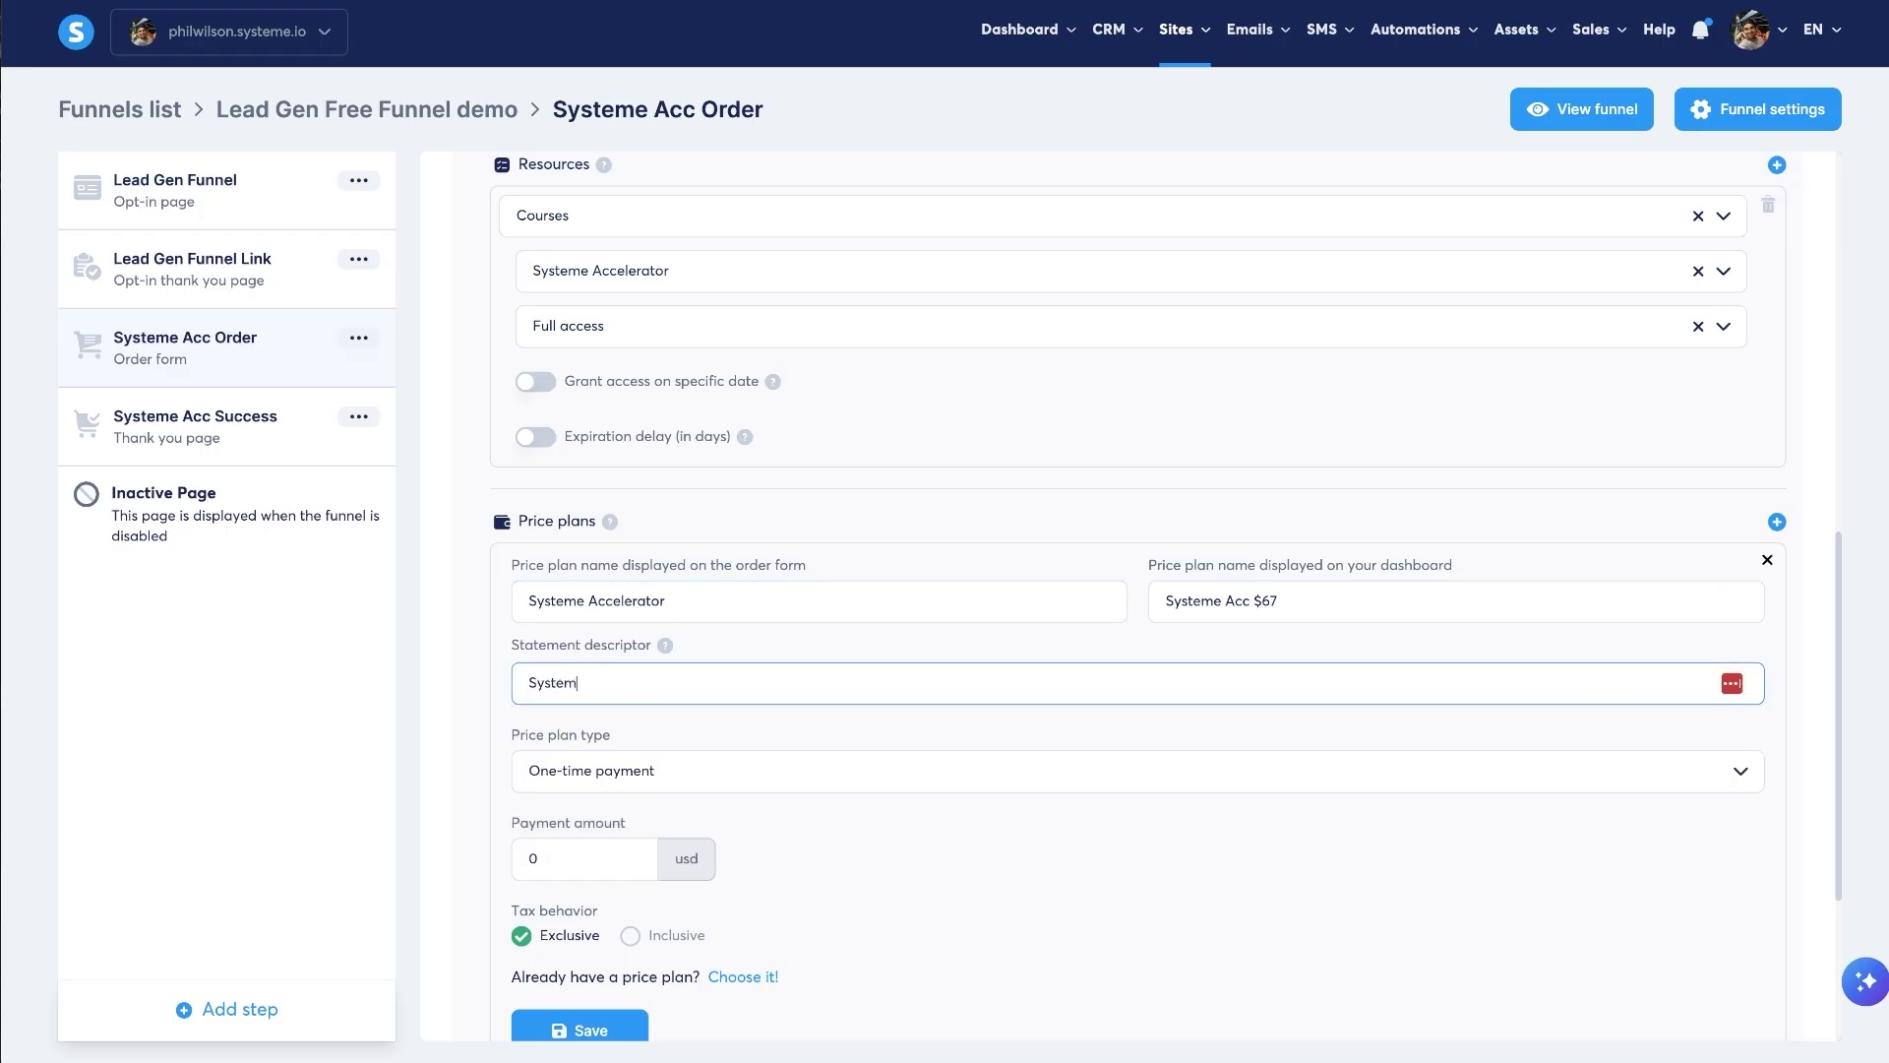
pyautogui.write('eAccelerator')
# - Keep One-time payment, set the payment amount to 67 and save the plan
pyautogui.click(598, 774)
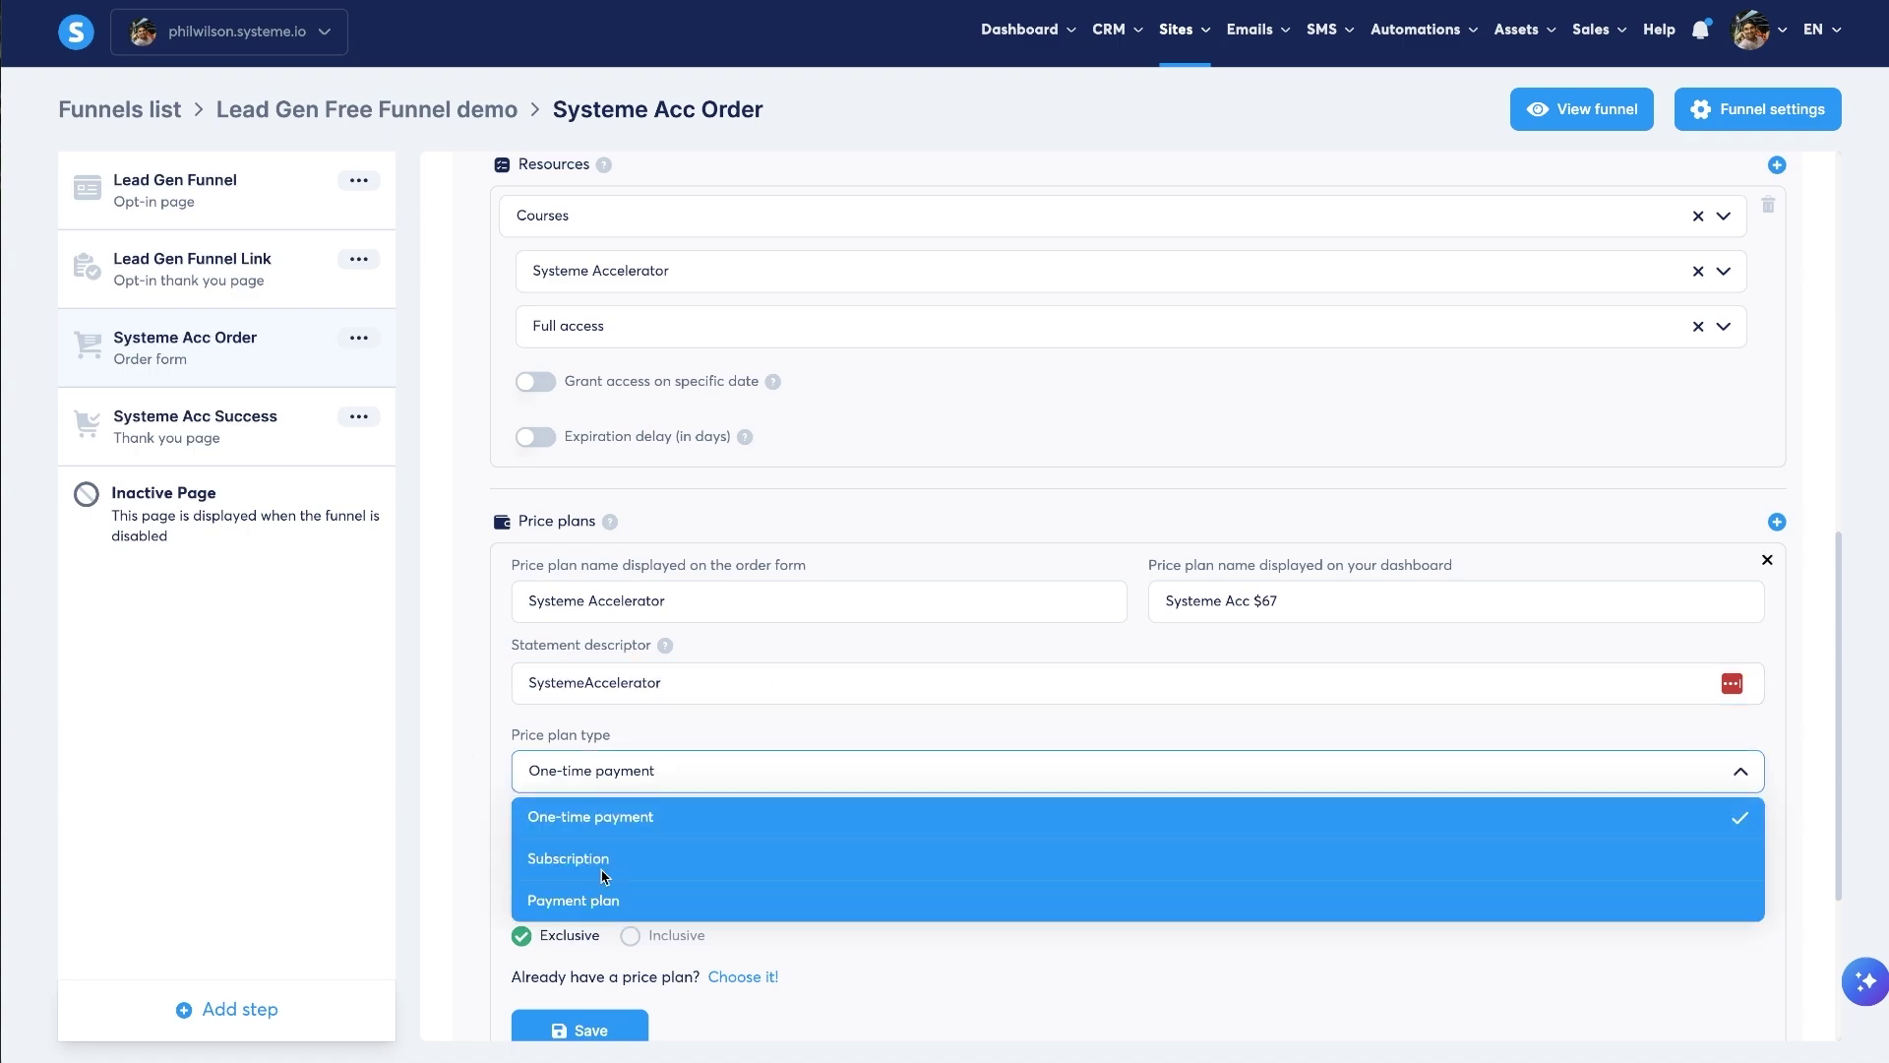
pyautogui.click(644, 775)
pyautogui.click(642, 779)
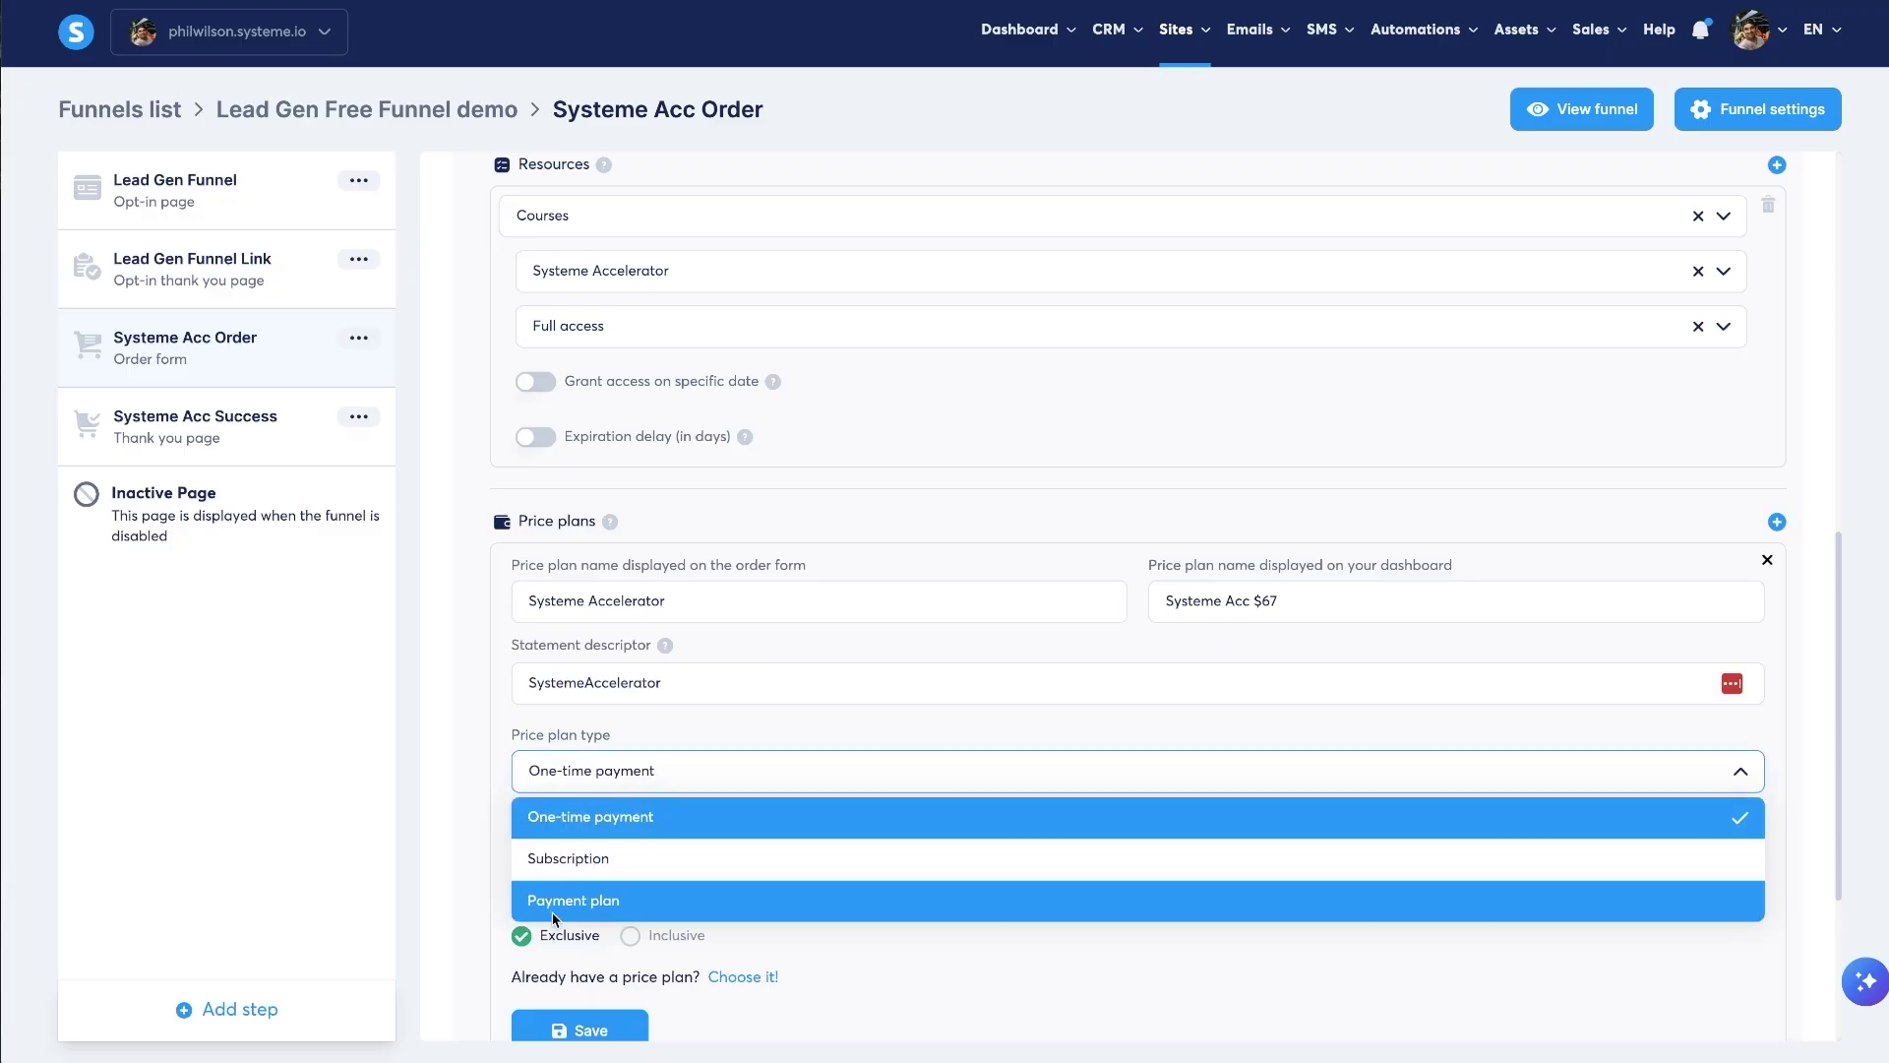
pyautogui.click(1007, 936)
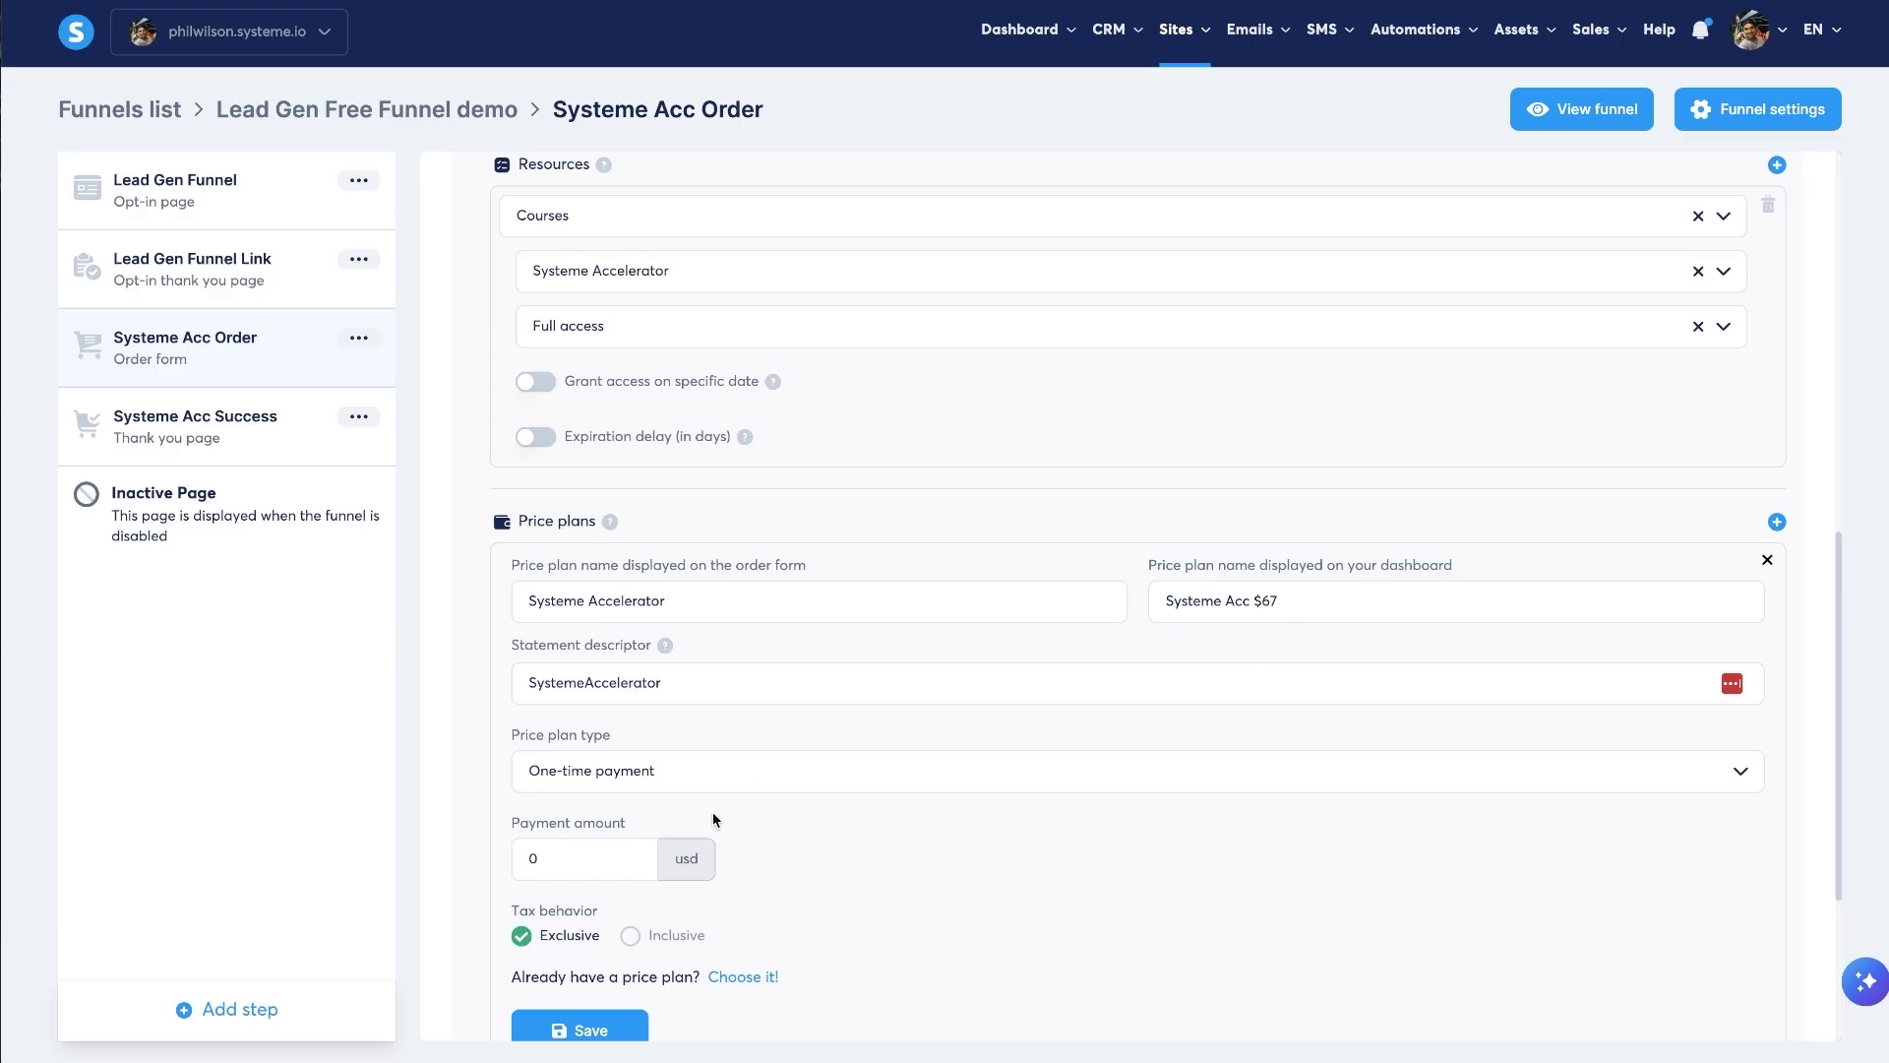
pyautogui.click(549, 852)
pyautogui.write('67')
pyautogui.click(948, 842)
pyautogui.scroll(-3, 712, 832)
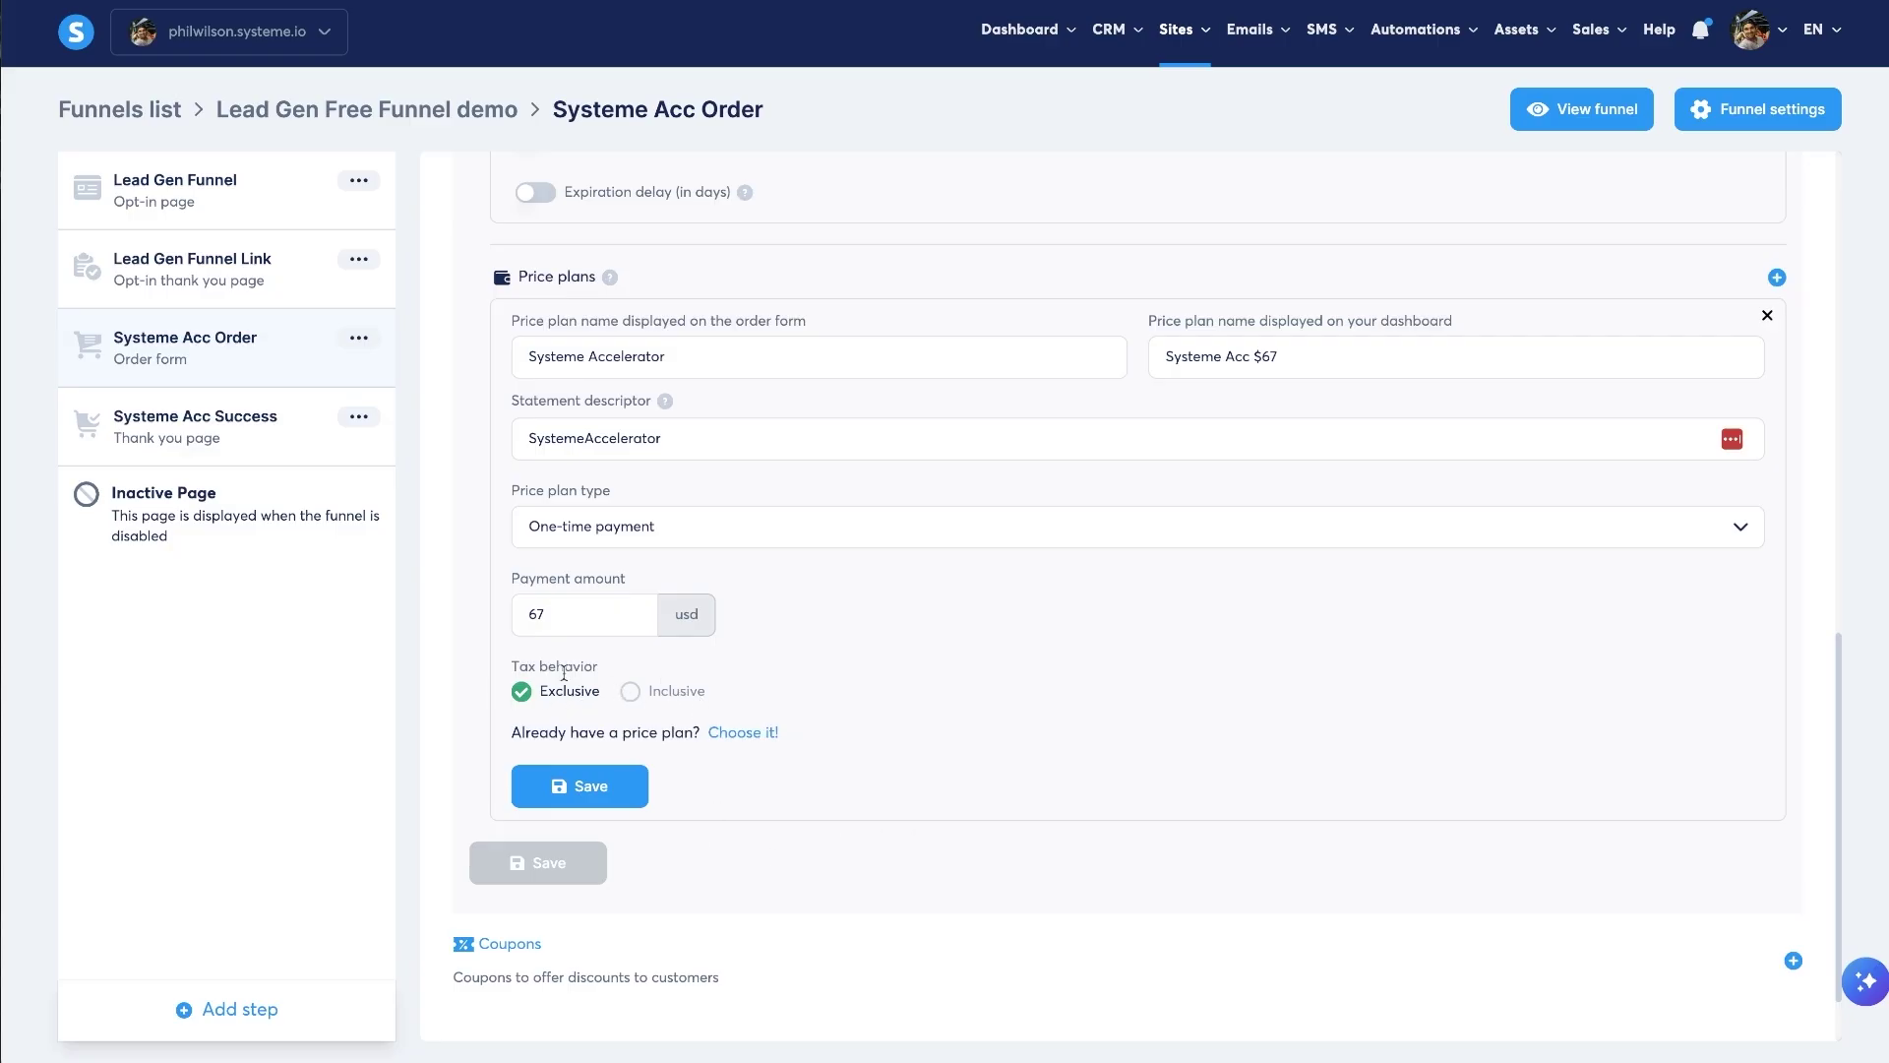
pyautogui.click(585, 791)
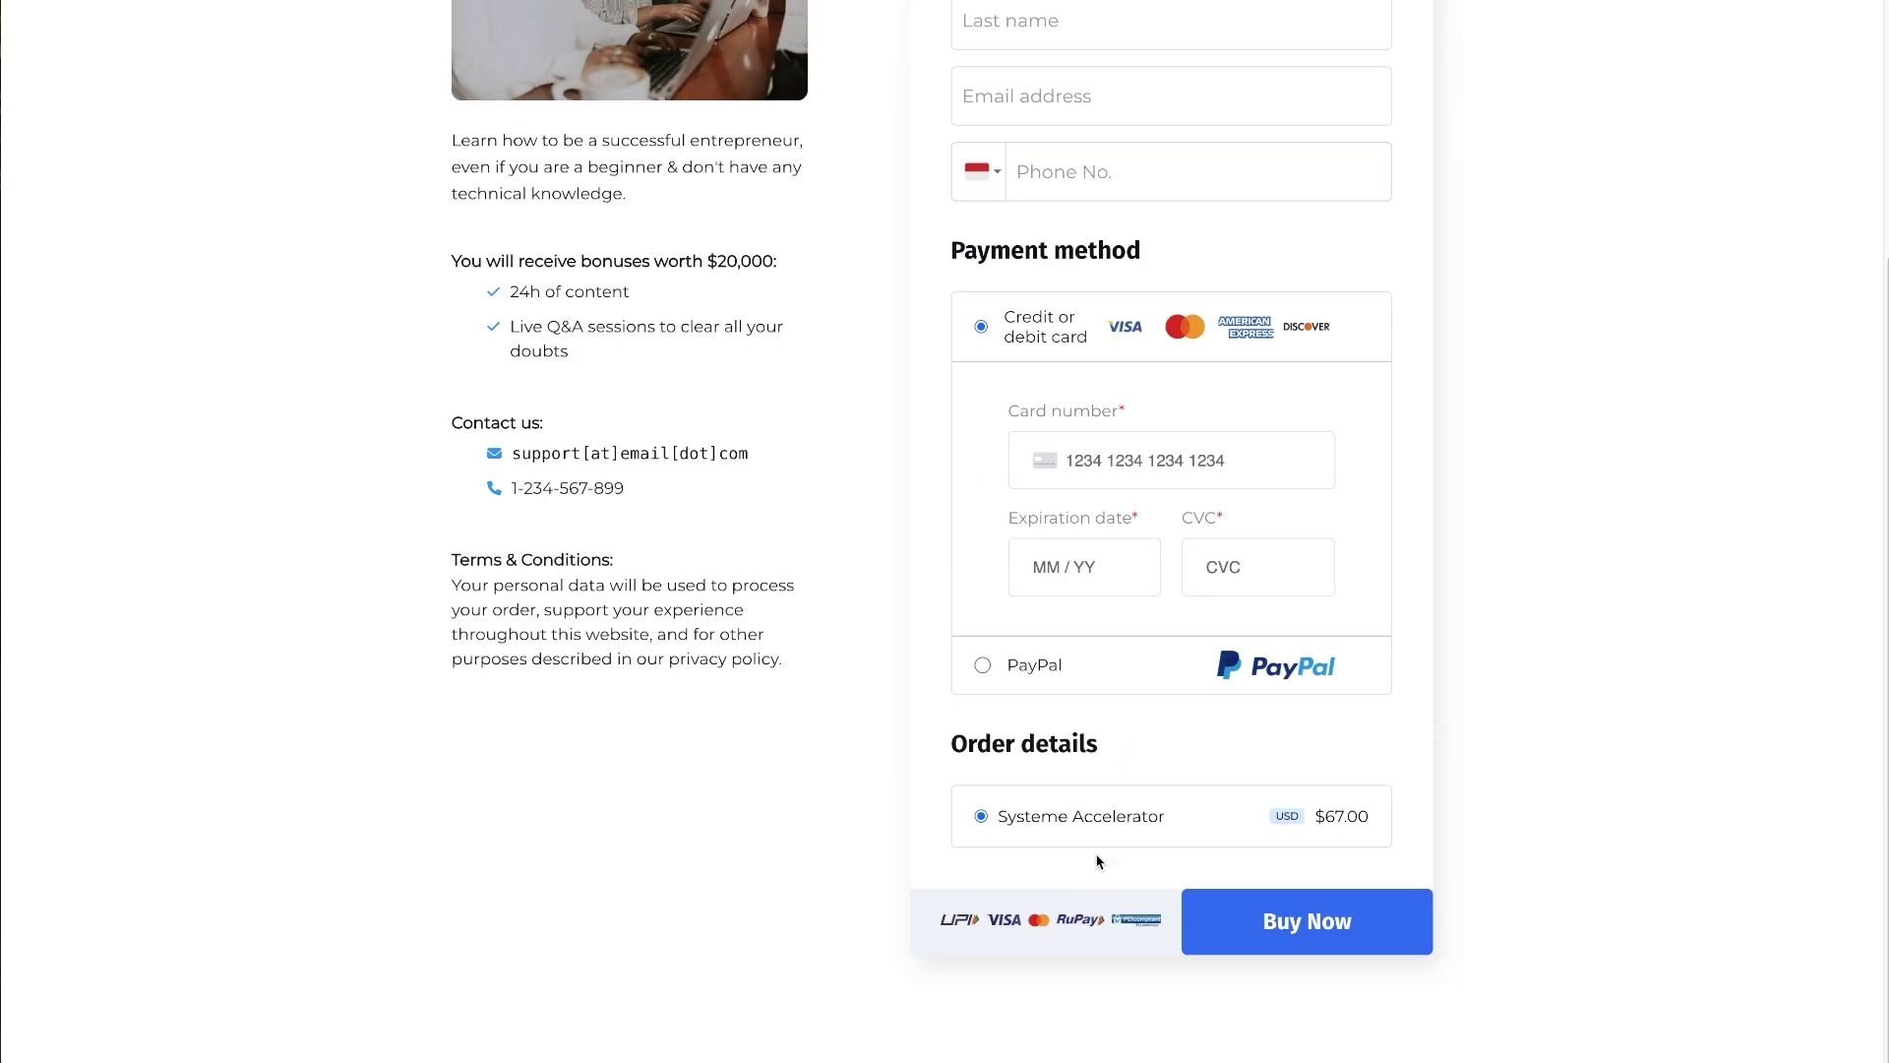
# - Confirm the order details show Systeme Accelerator at $67.00, then open the page editor
pyautogui.moveTo(990, 861); pyautogui.dragTo(1164, 863)
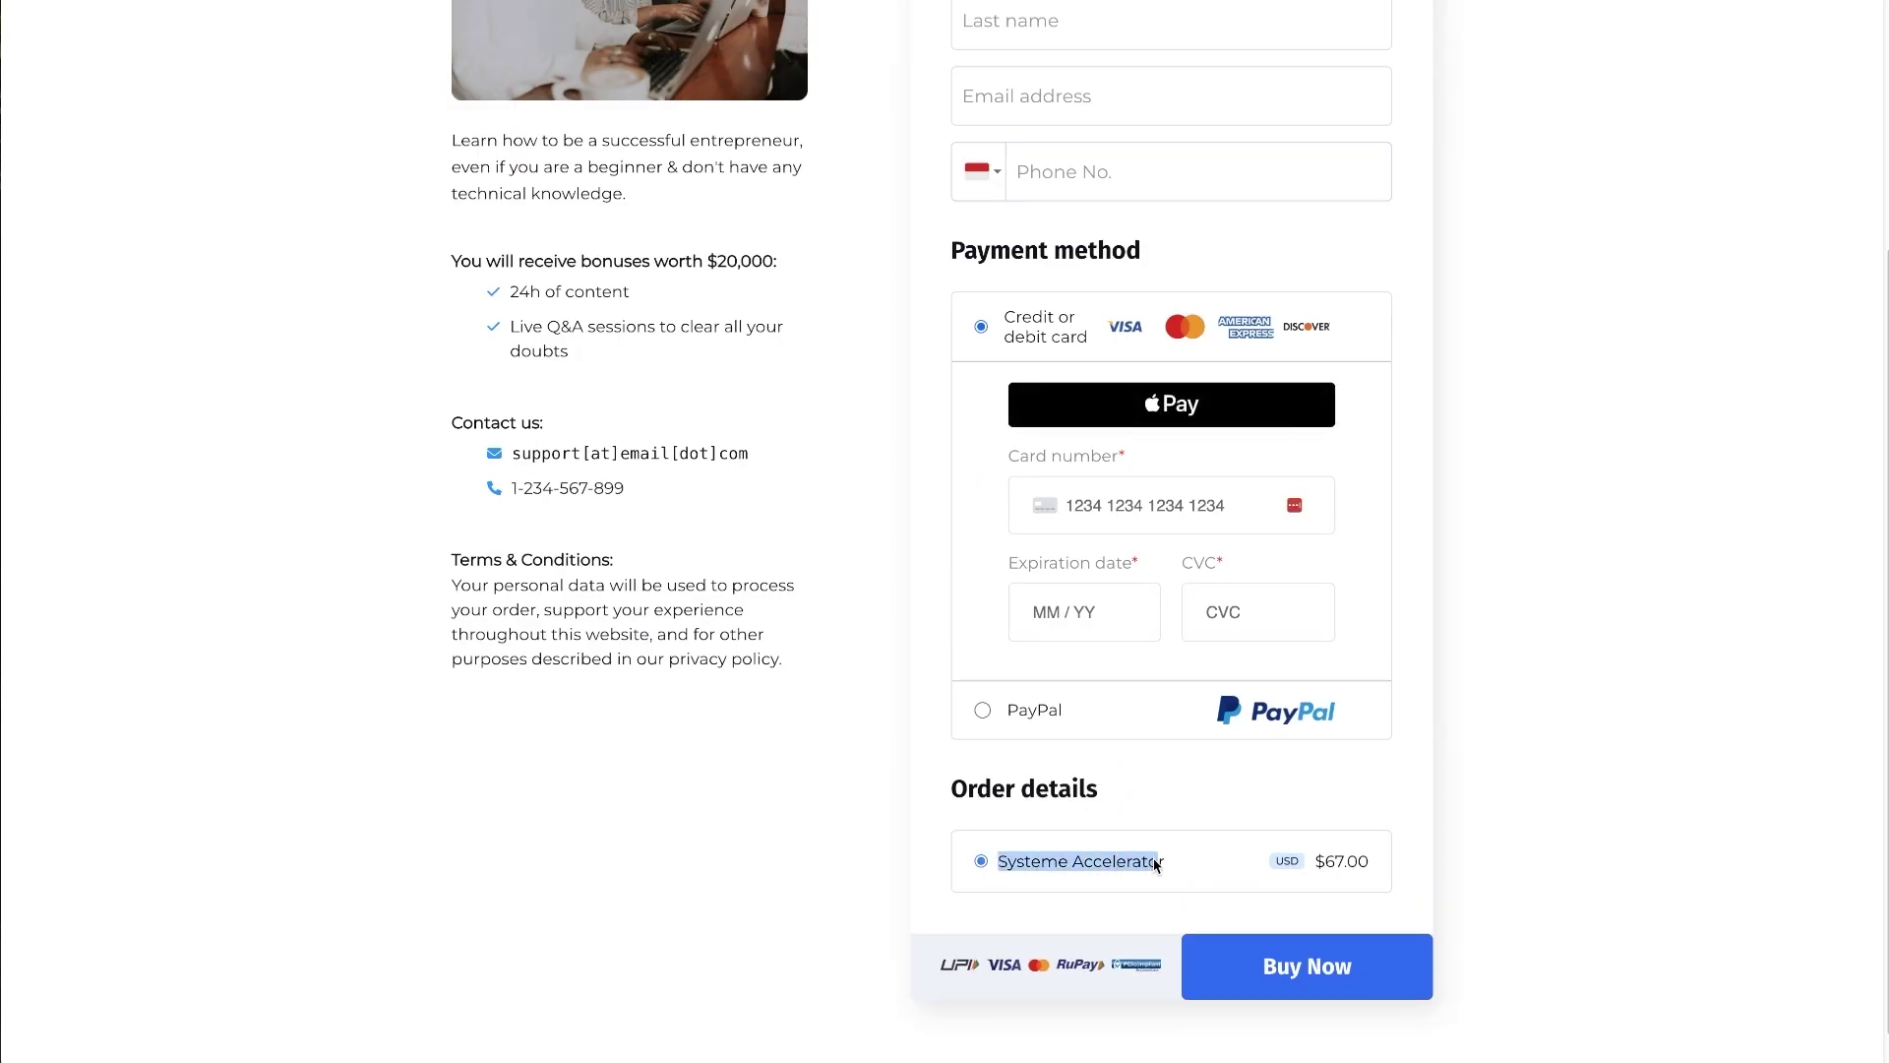
pyautogui.click(1378, 865)
pyautogui.moveTo(1309, 863); pyautogui.dragTo(1412, 878)
pyautogui.click(1417, 876)
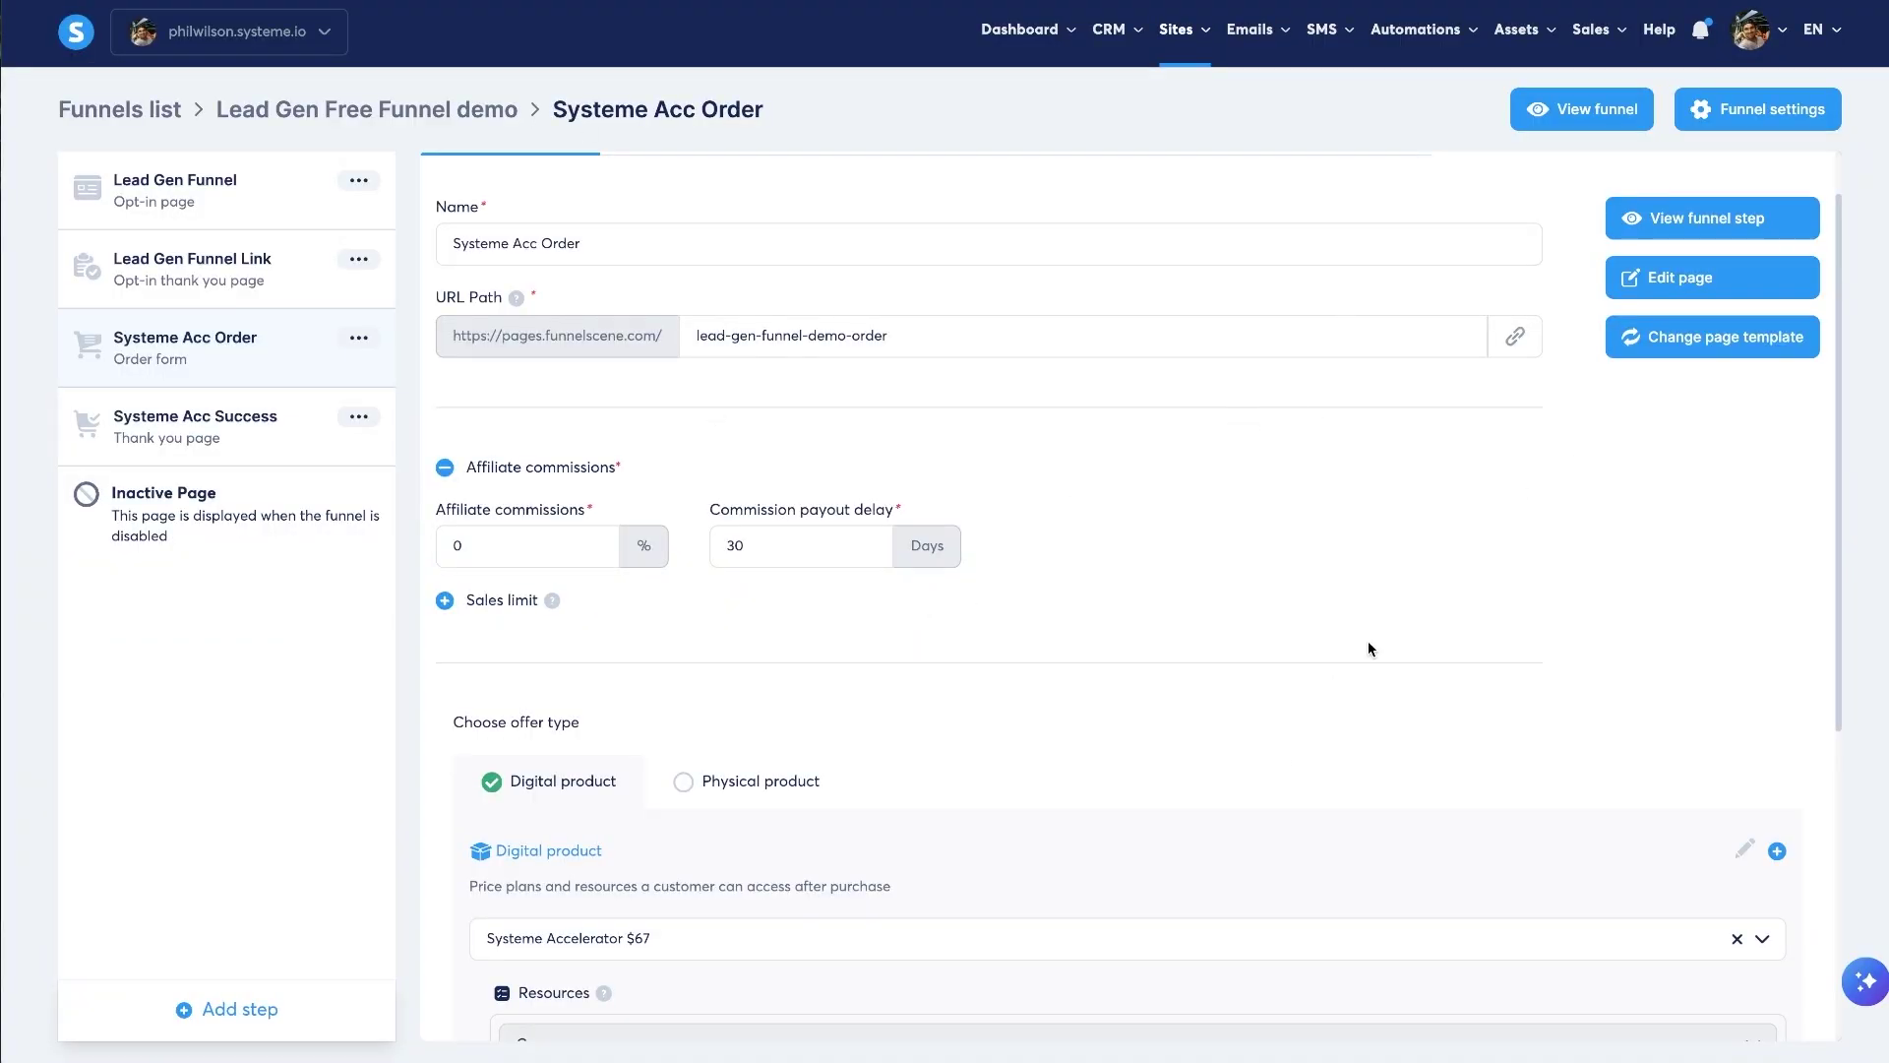
pyautogui.click(1661, 280)
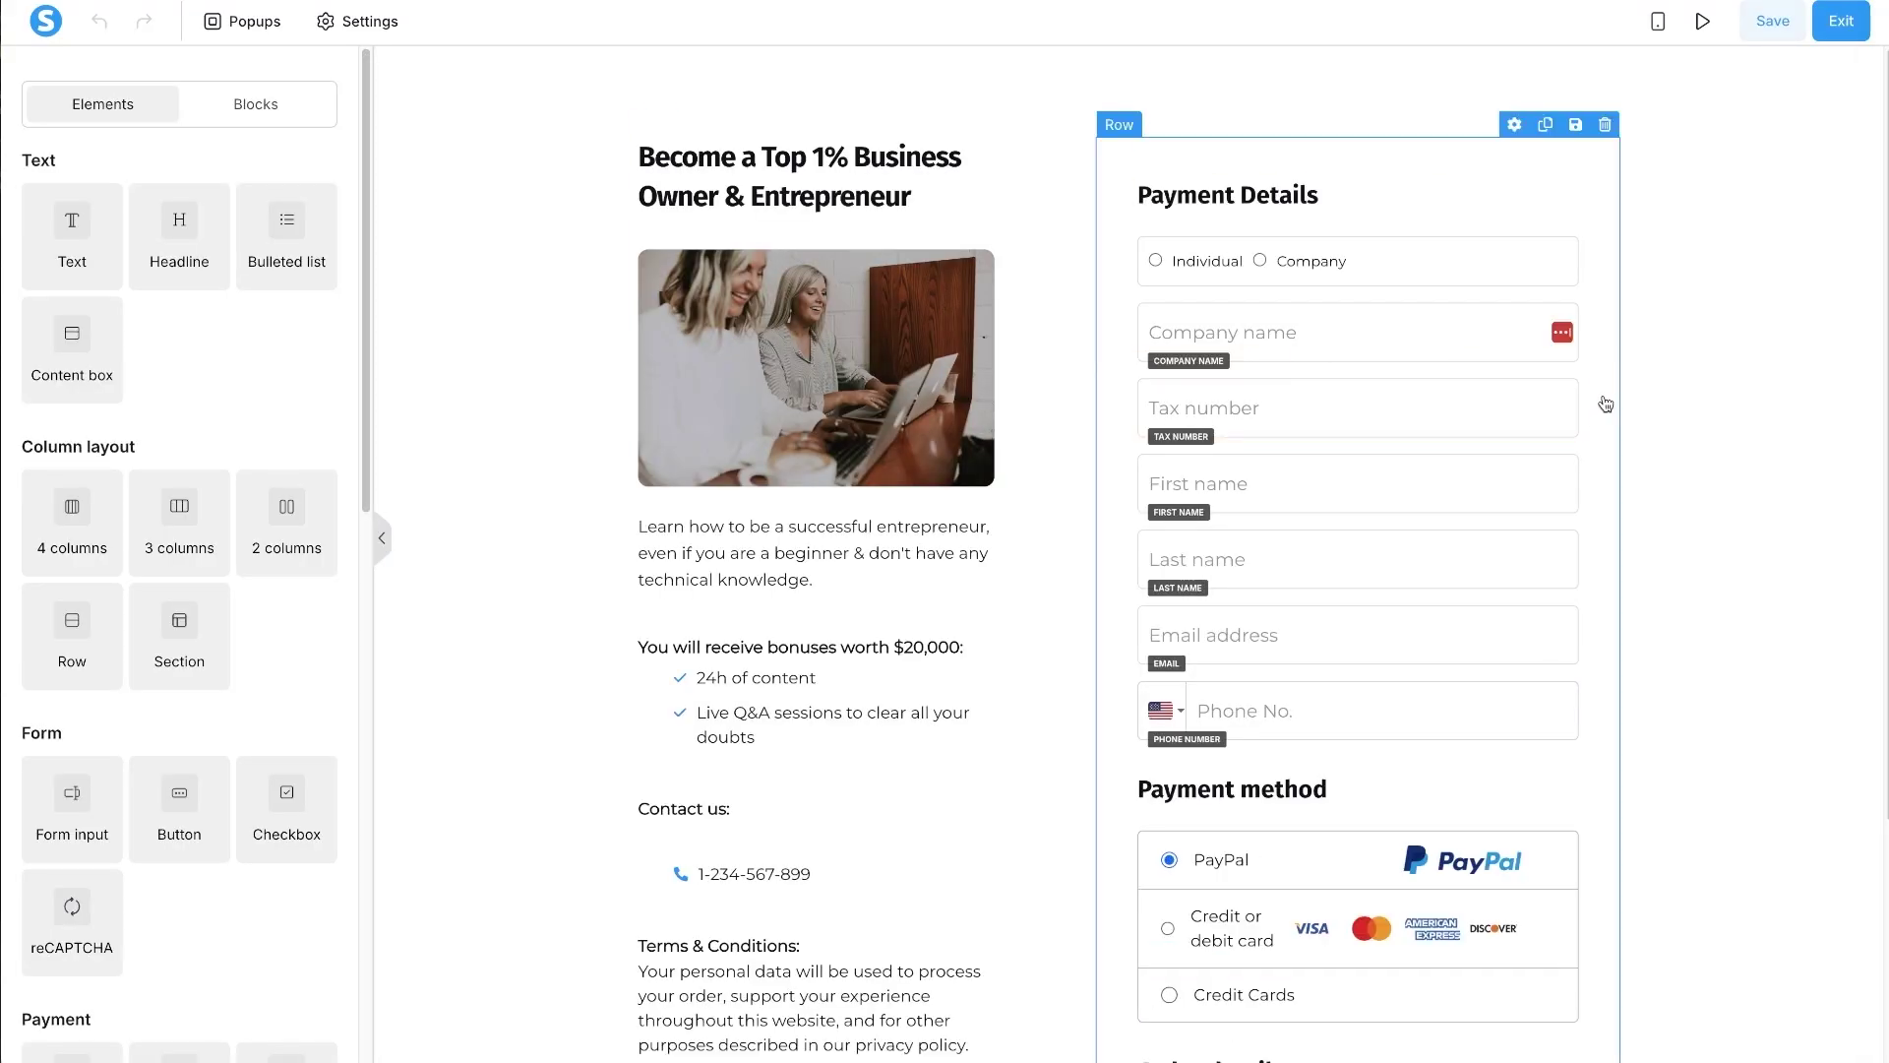
pyautogui.scroll(-3, 1279, 497)
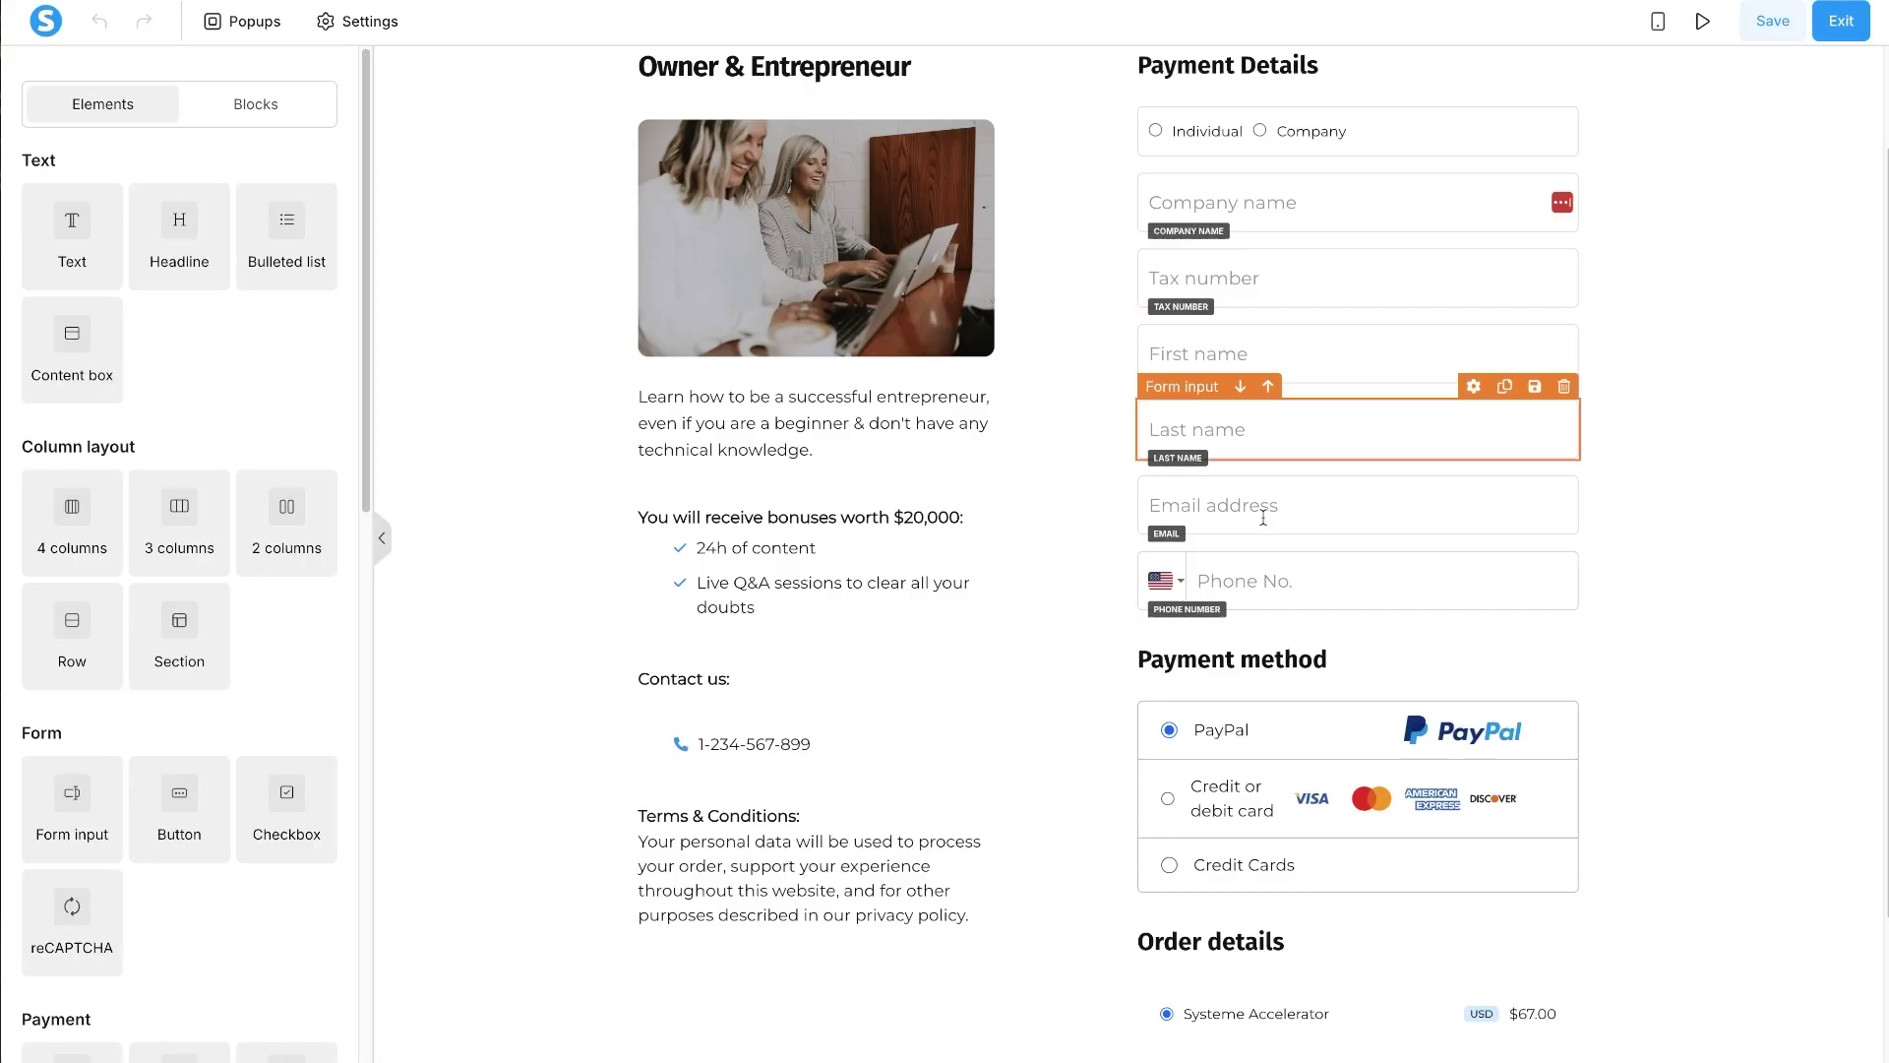
pyautogui.scroll(3, 1062, 589)
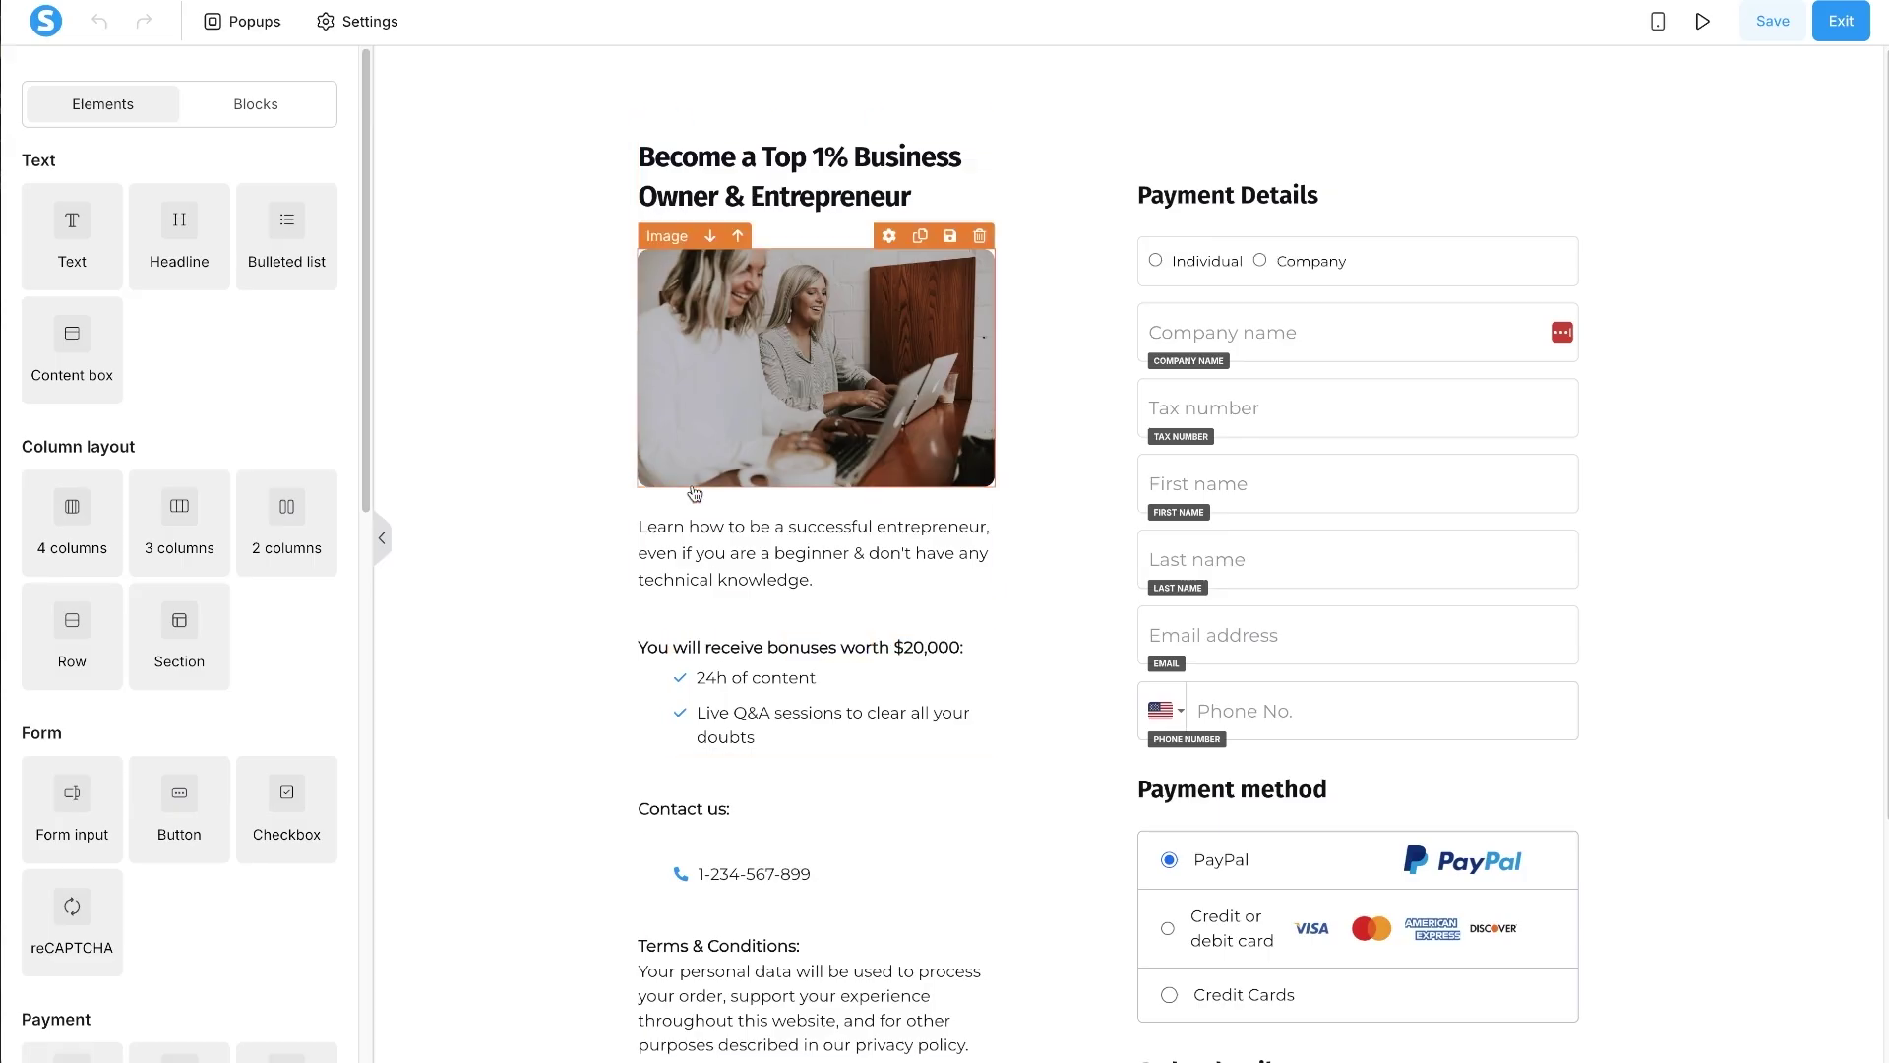
pyautogui.scroll(-3, 1043, 506)
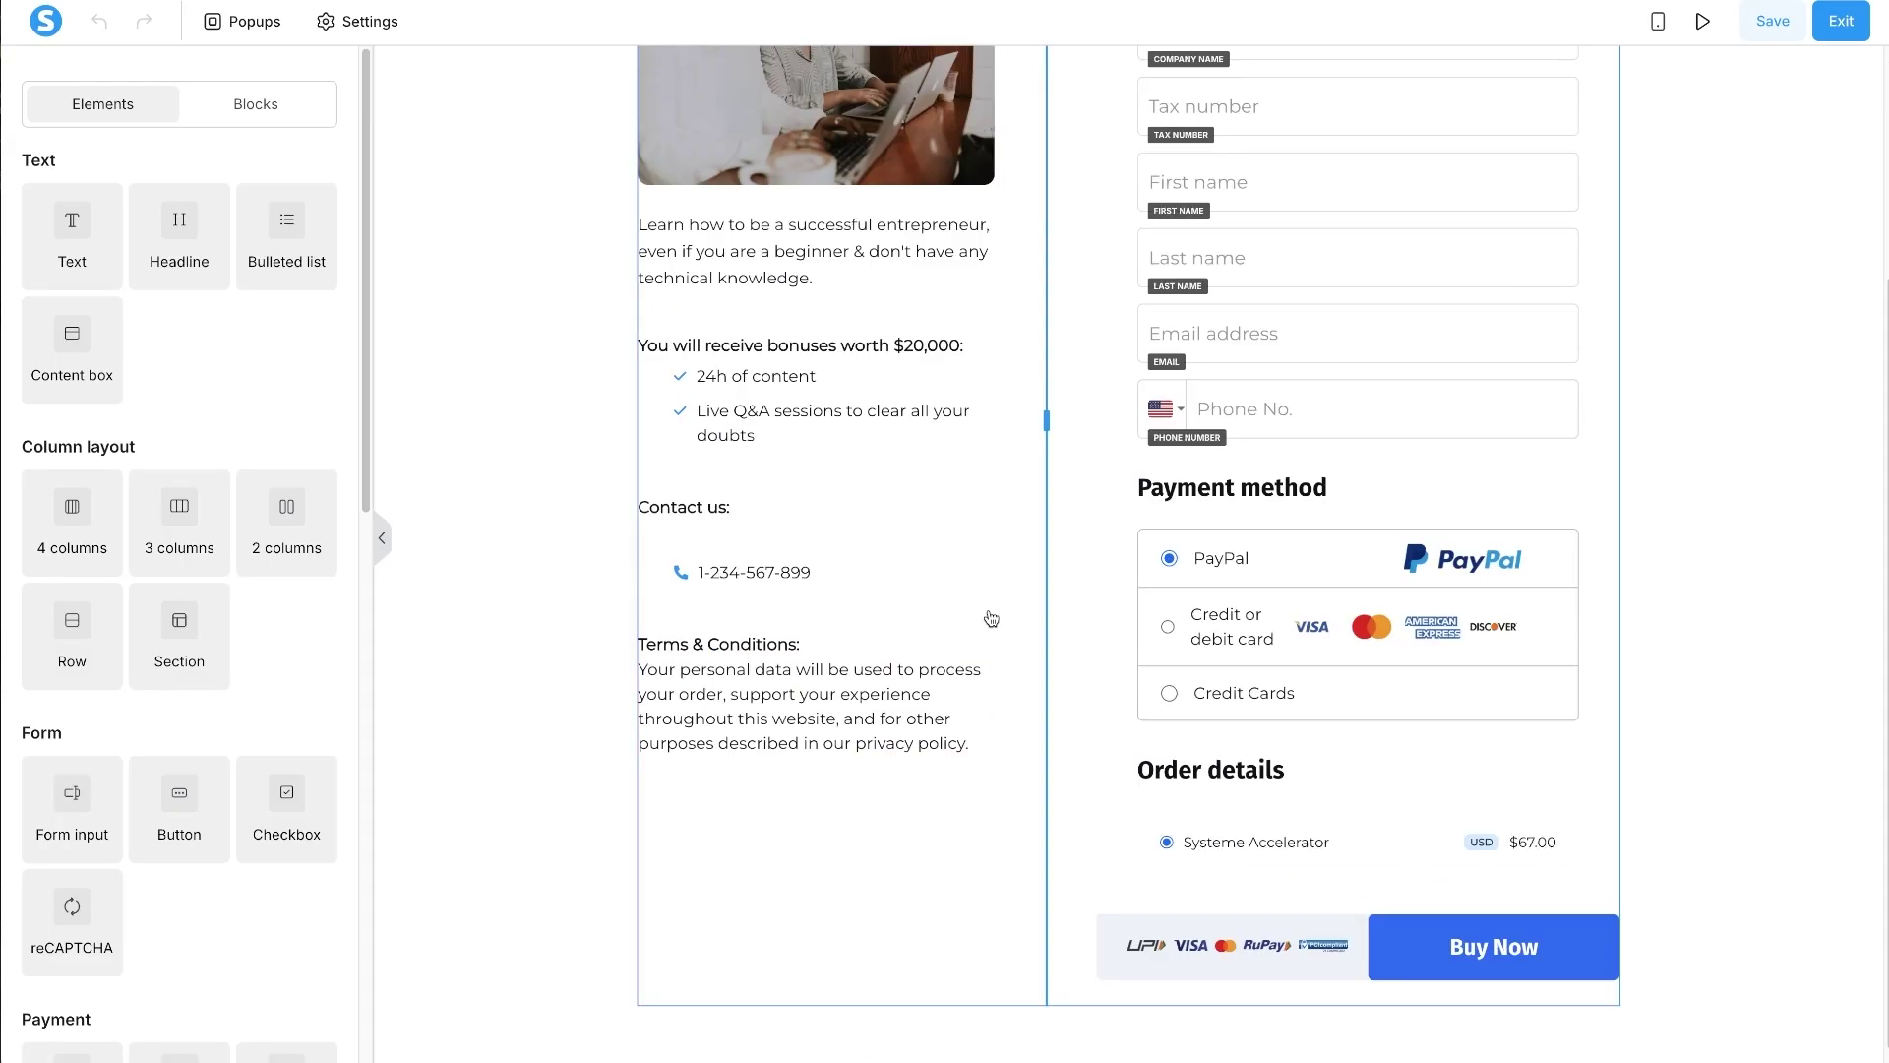
pyautogui.scroll(3, 1362, 421)
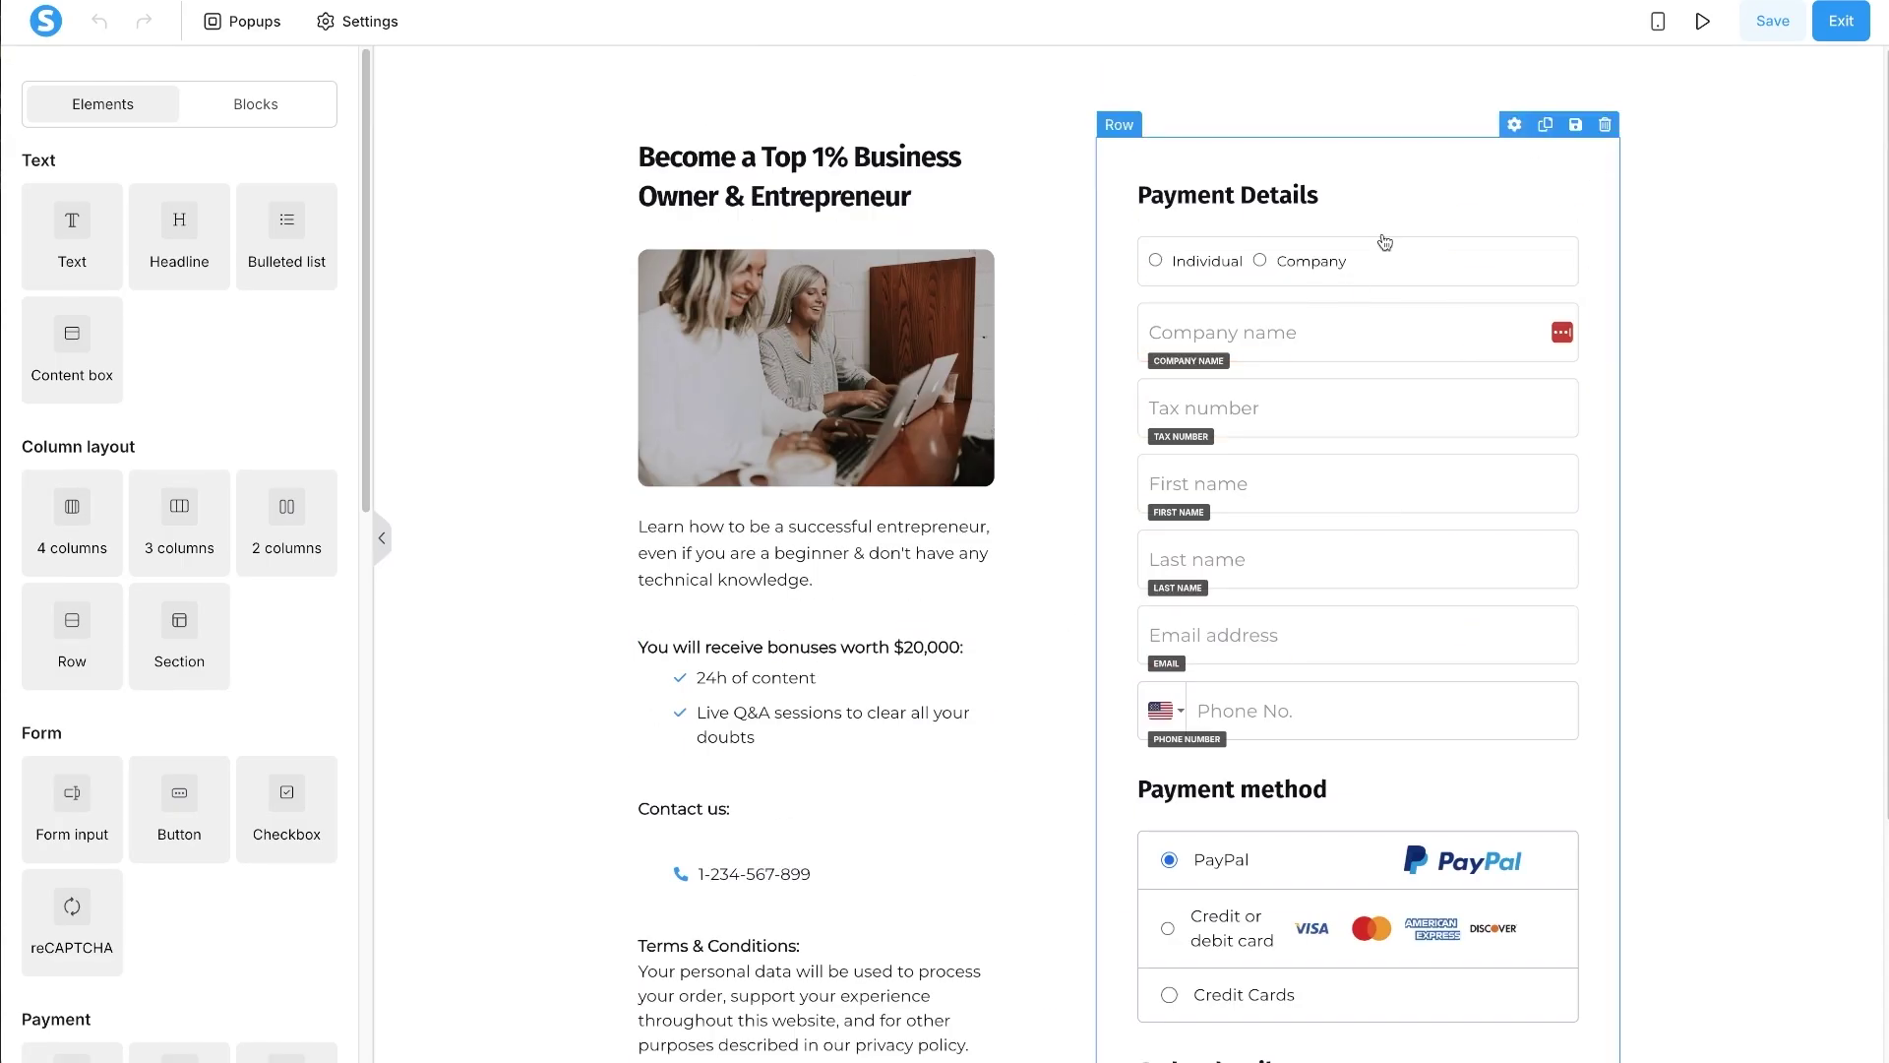
pyautogui.click(1657, 23)
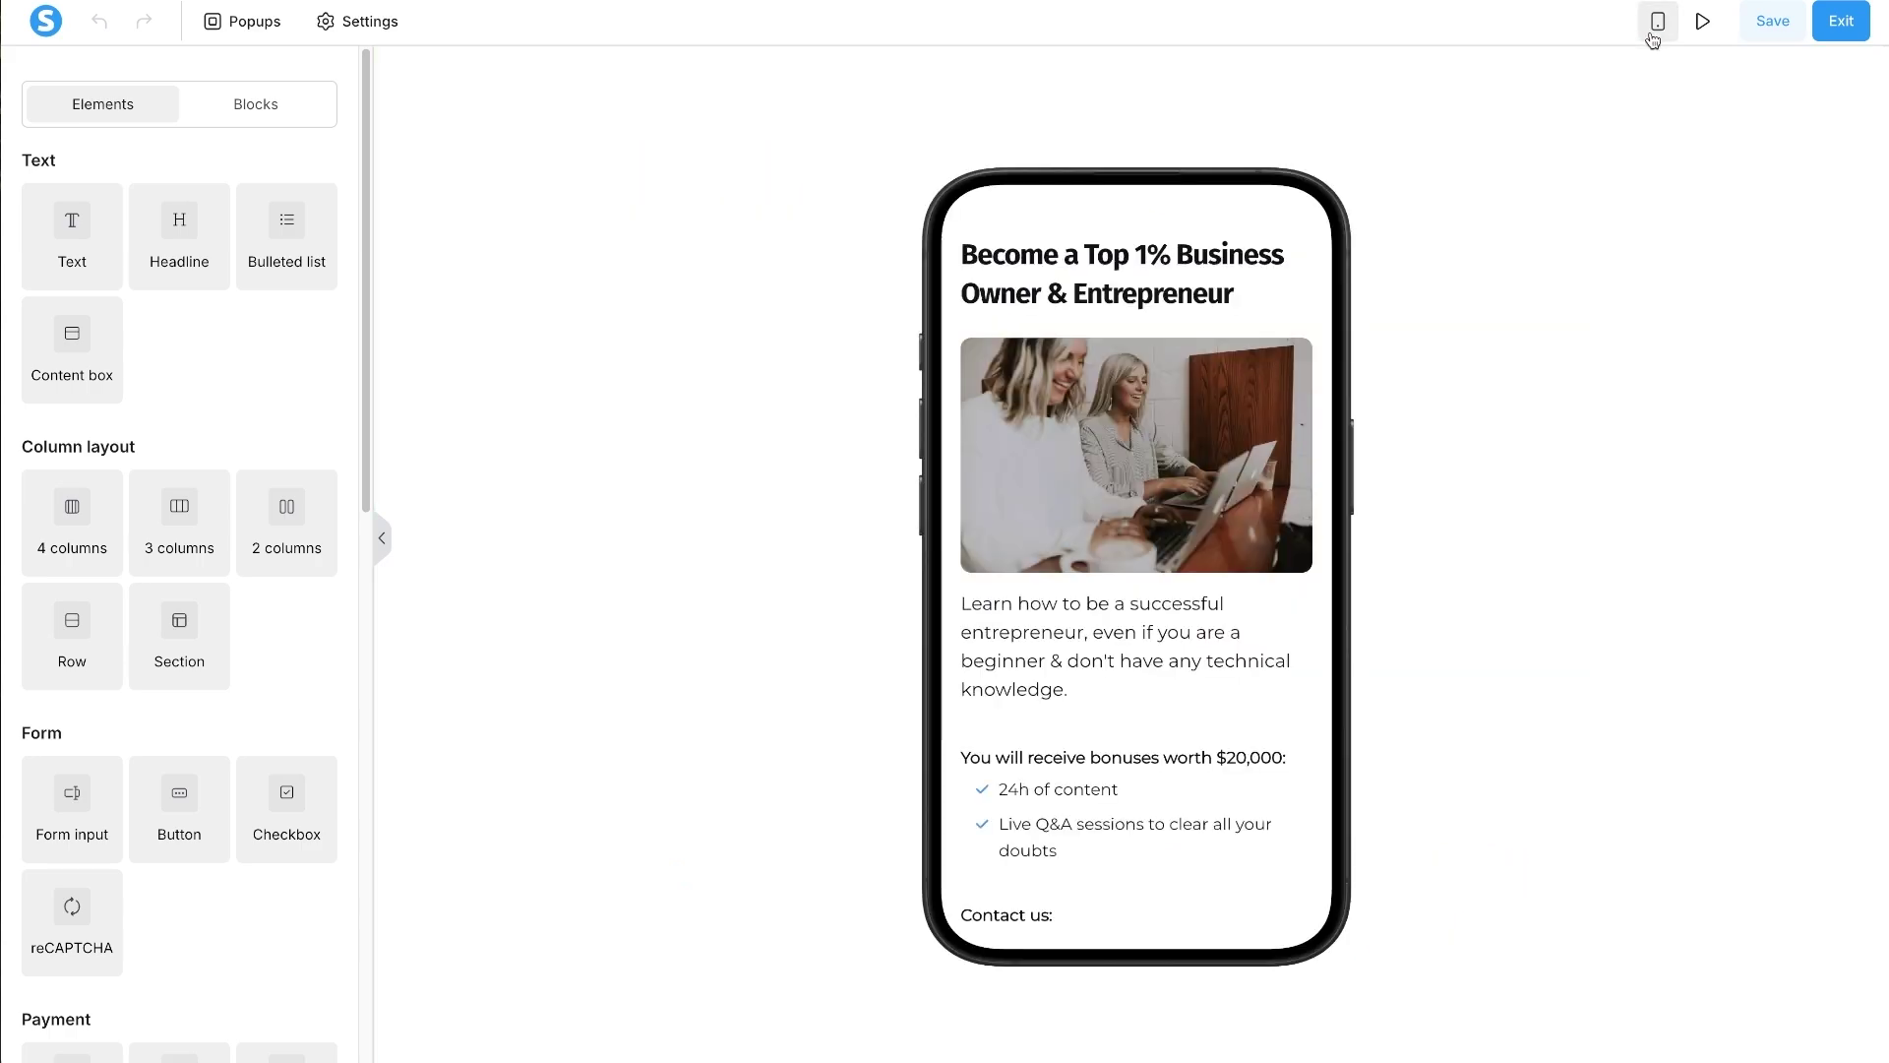
pyautogui.click(1654, 29)
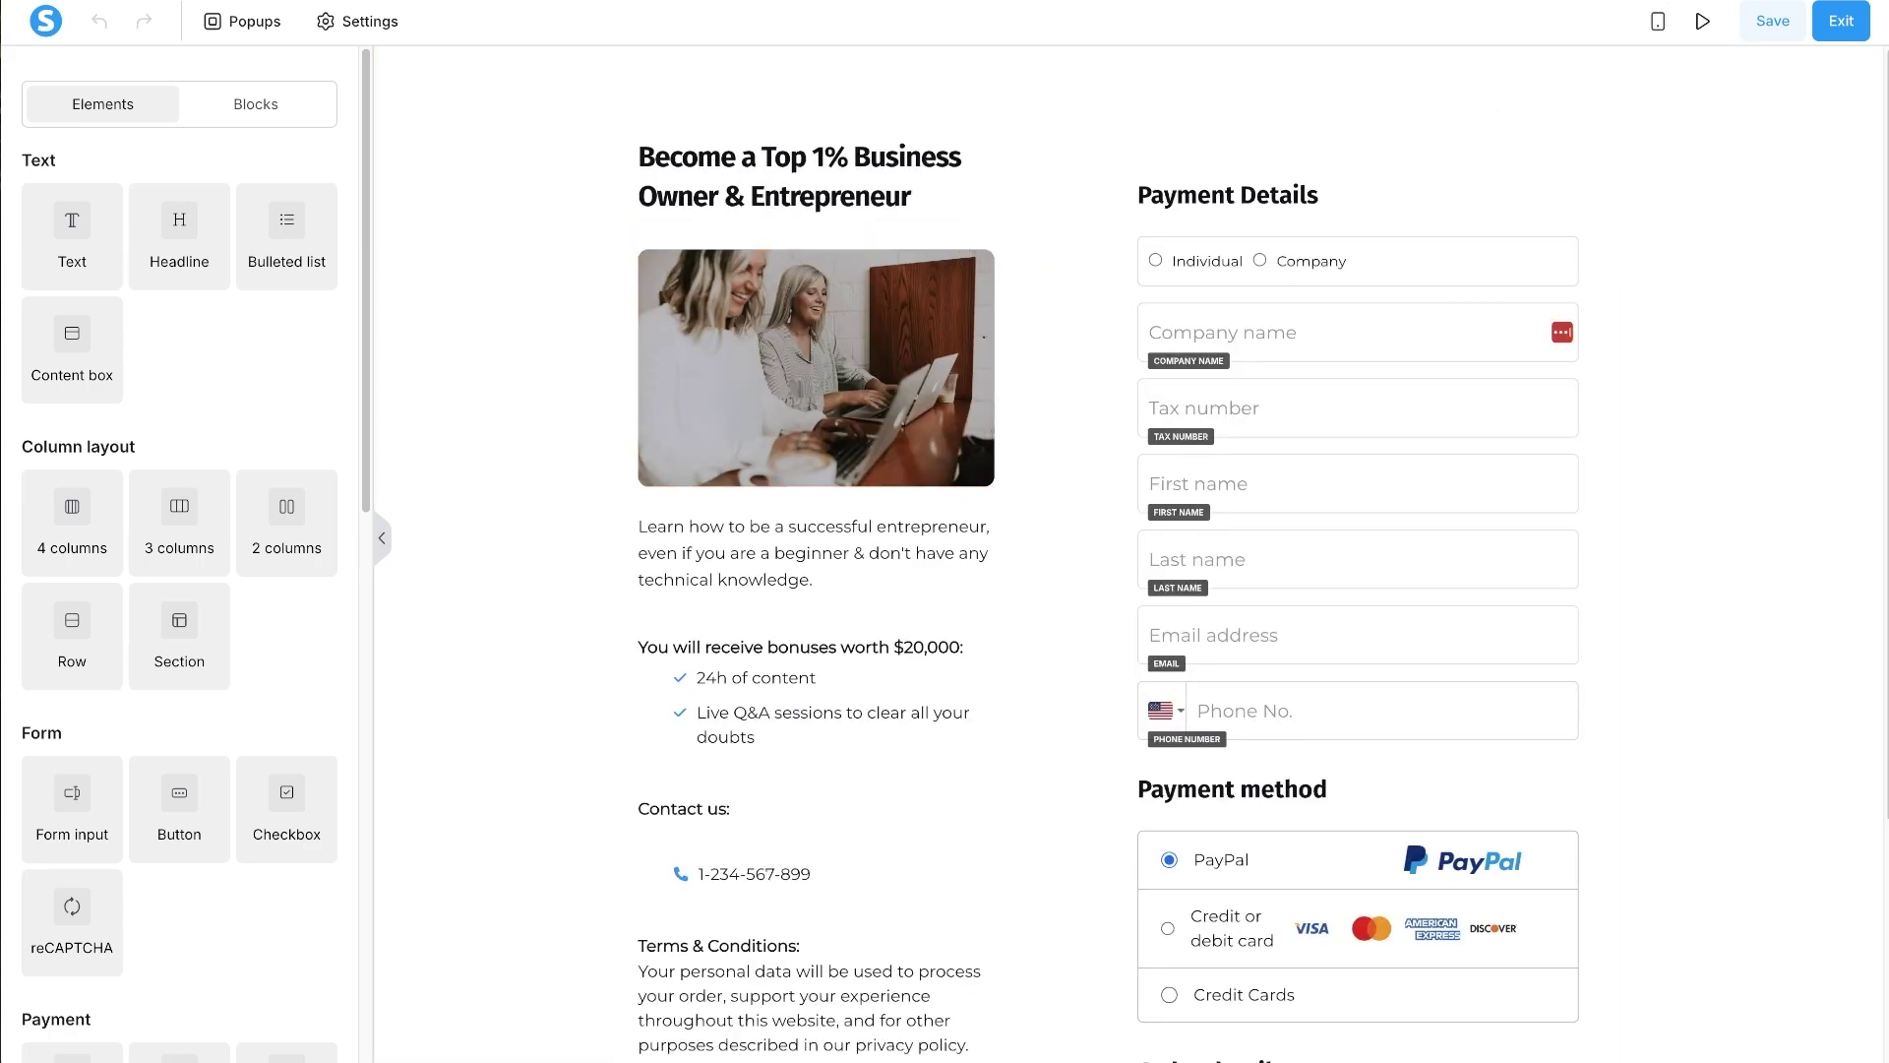
pyautogui.scroll(-3, 768, 772)
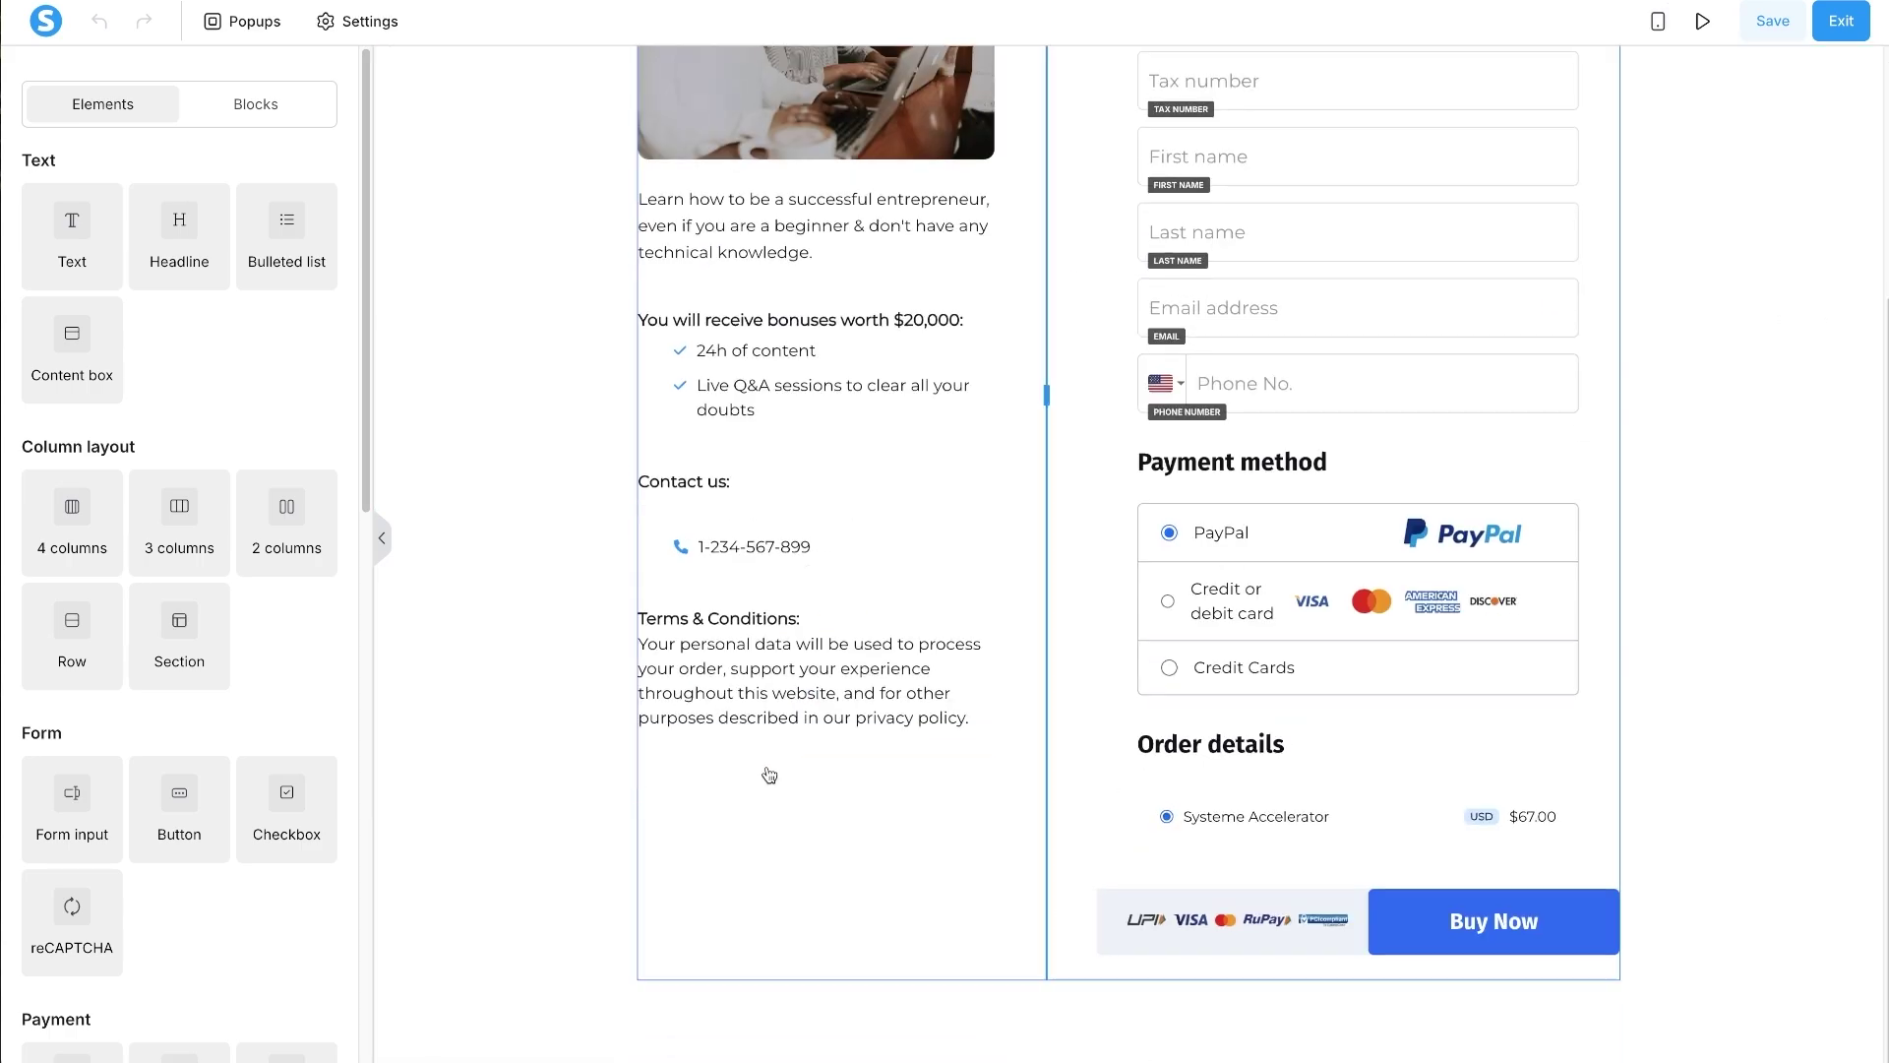
pyautogui.scroll(3, 700, 771)
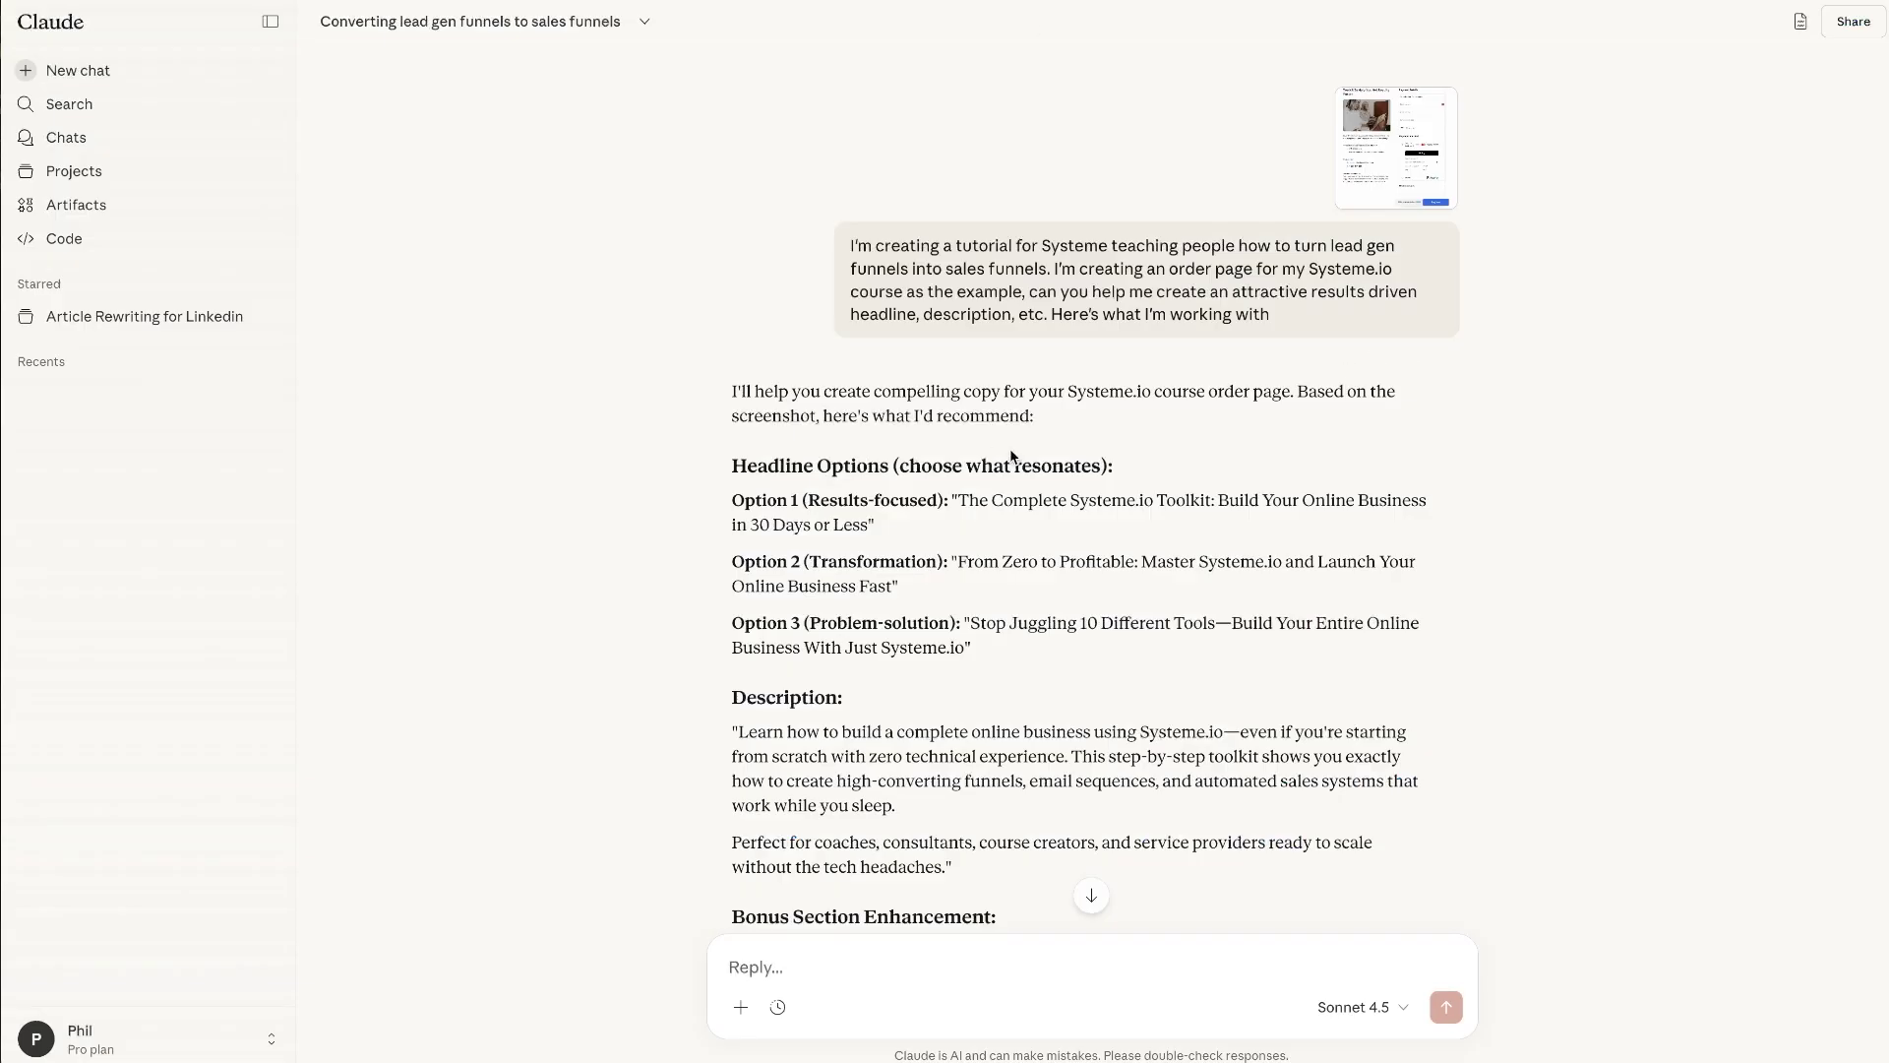
pyautogui.tripleClick(1125, 316)
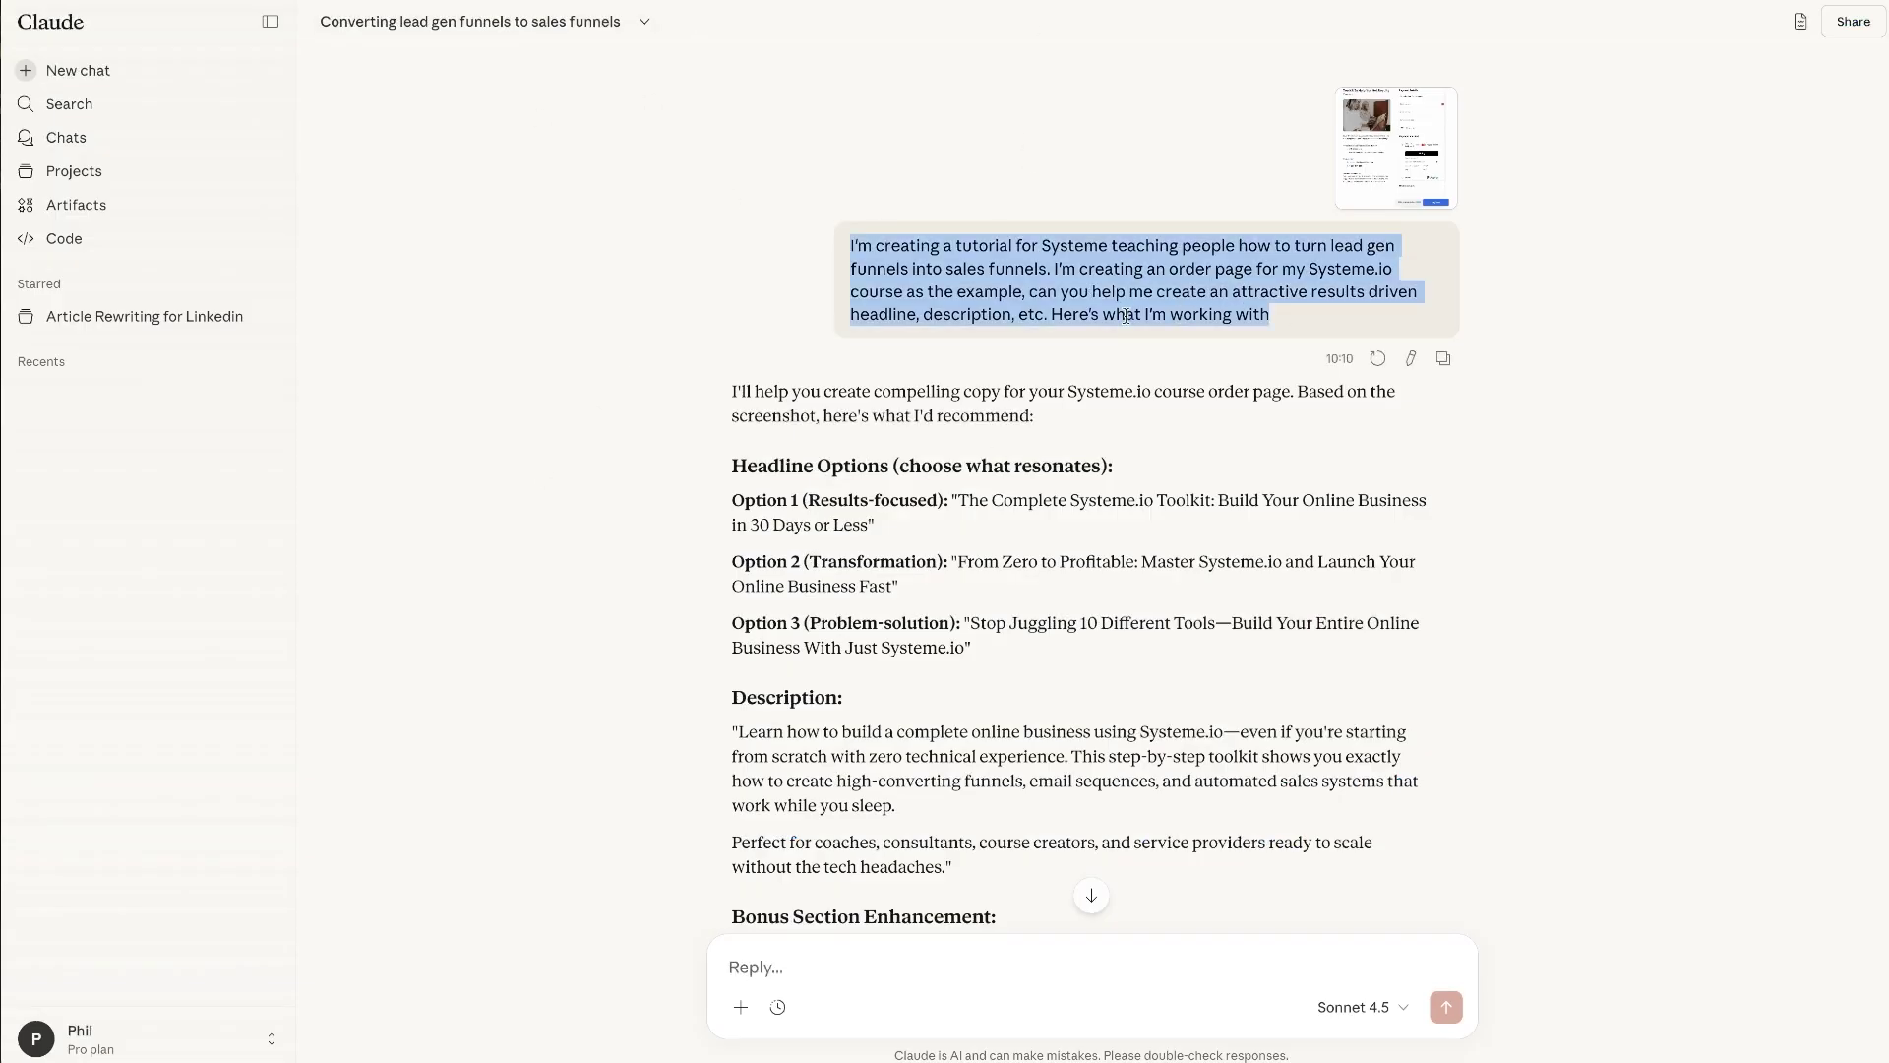
pyautogui.click(833, 246)
pyautogui.moveTo(768, 230); pyautogui.dragTo(842, 236)
pyautogui.click(1366, 314)
pyautogui.click(1112, 261)
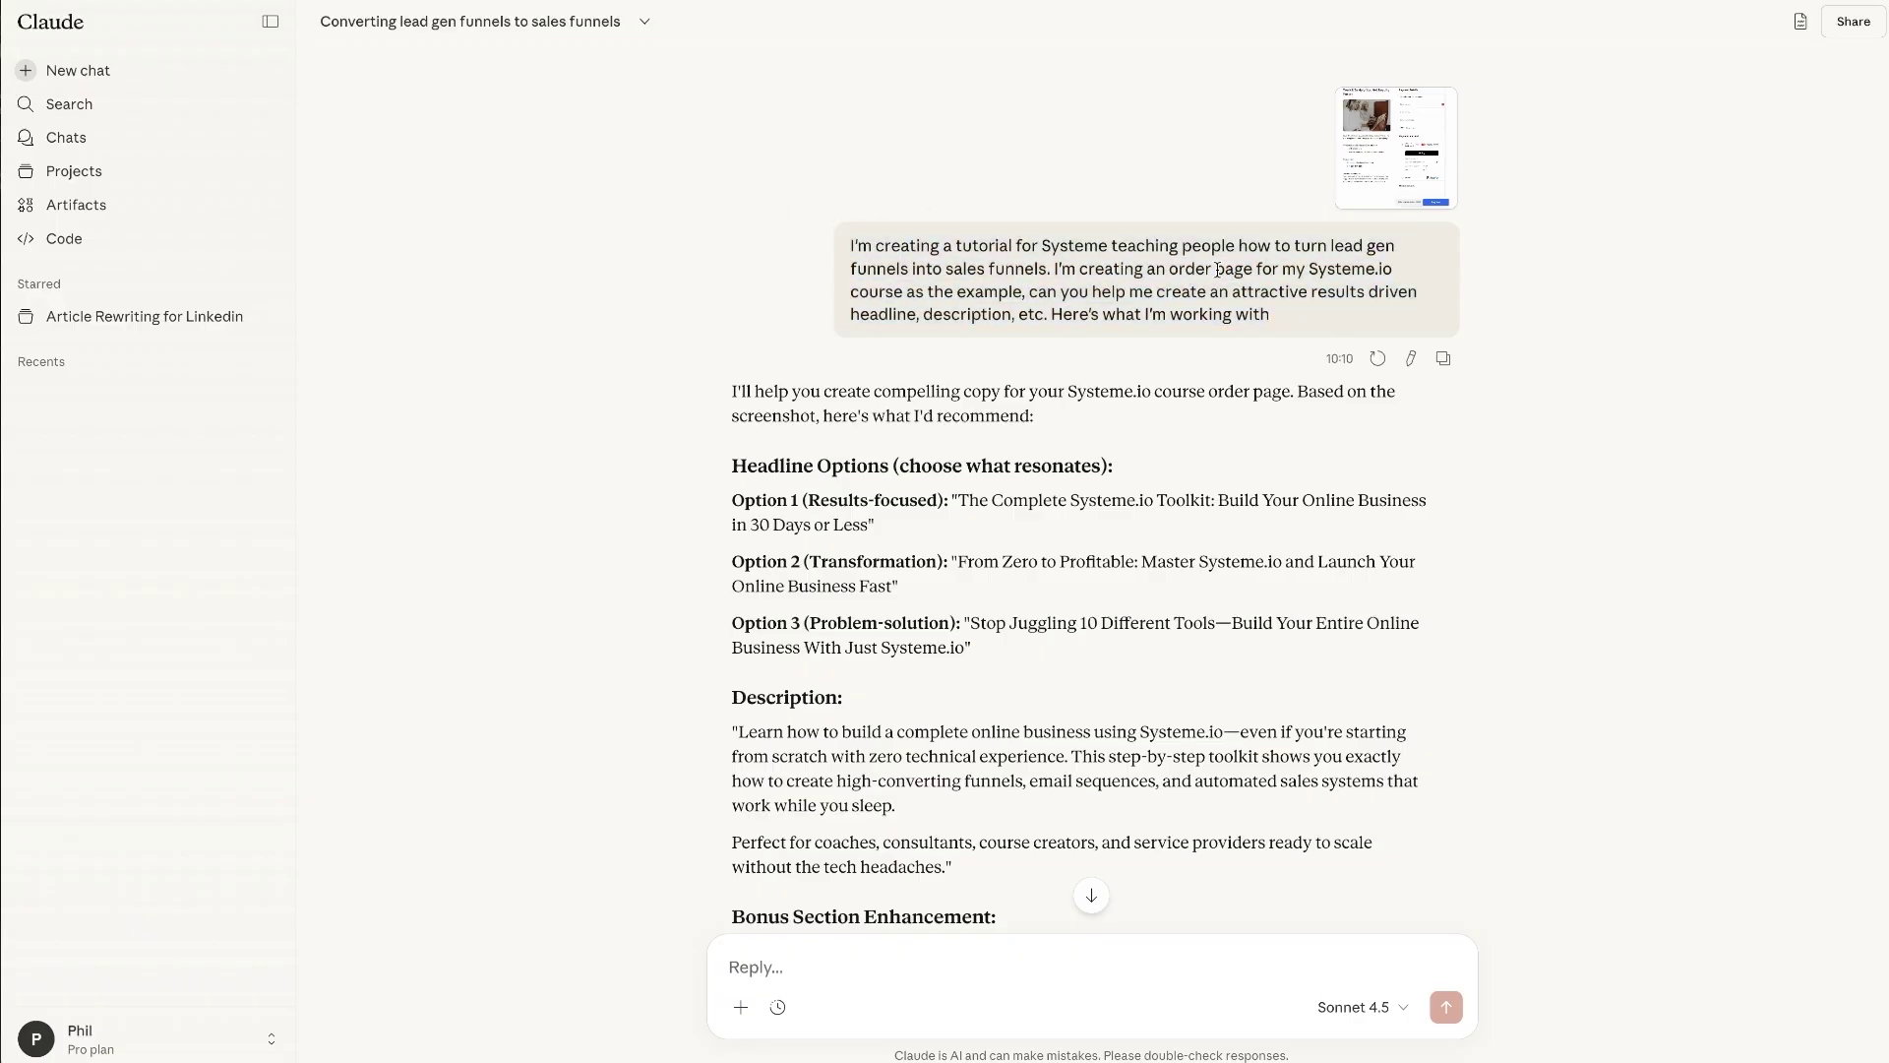
pyautogui.doubleClick(860, 268)
pyautogui.click(1392, 245)
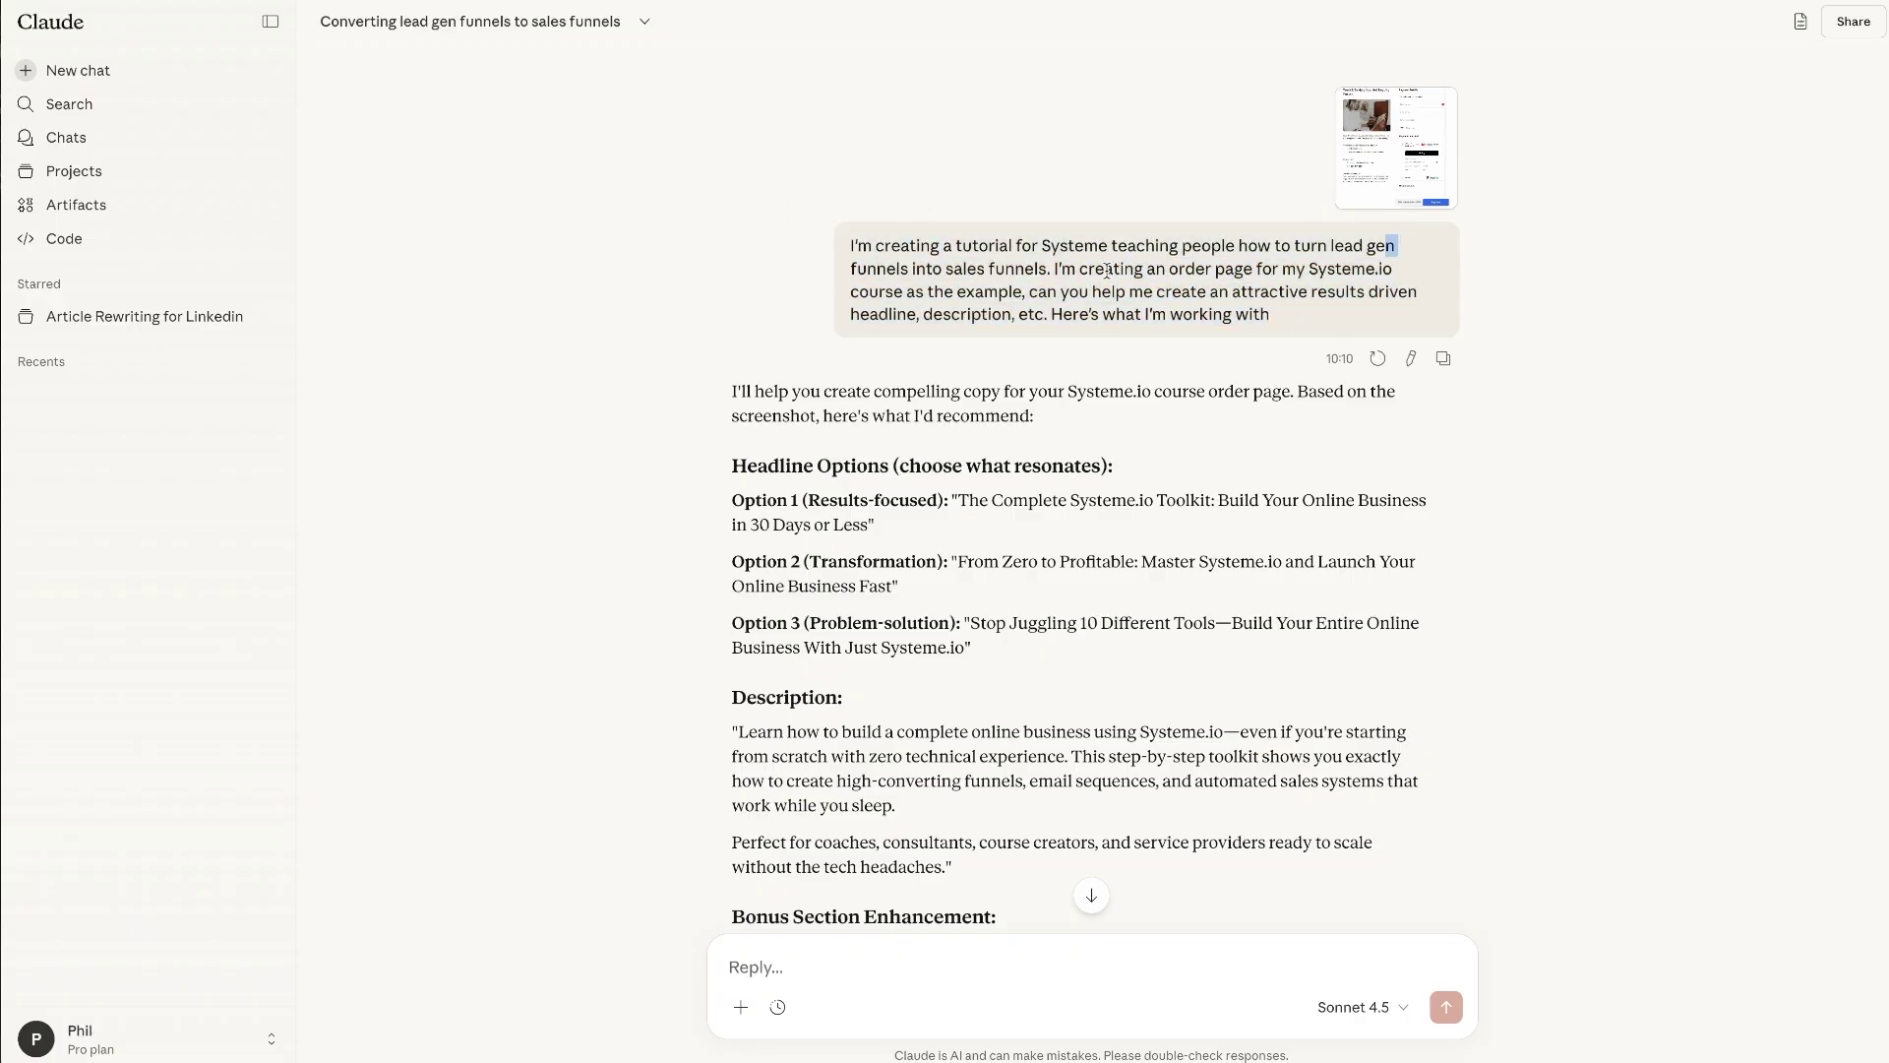
pyautogui.tripleClick(951, 269)
pyautogui.click(984, 295)
pyautogui.moveTo(1164, 285); pyautogui.dragTo(1259, 312)
pyautogui.click(1262, 313)
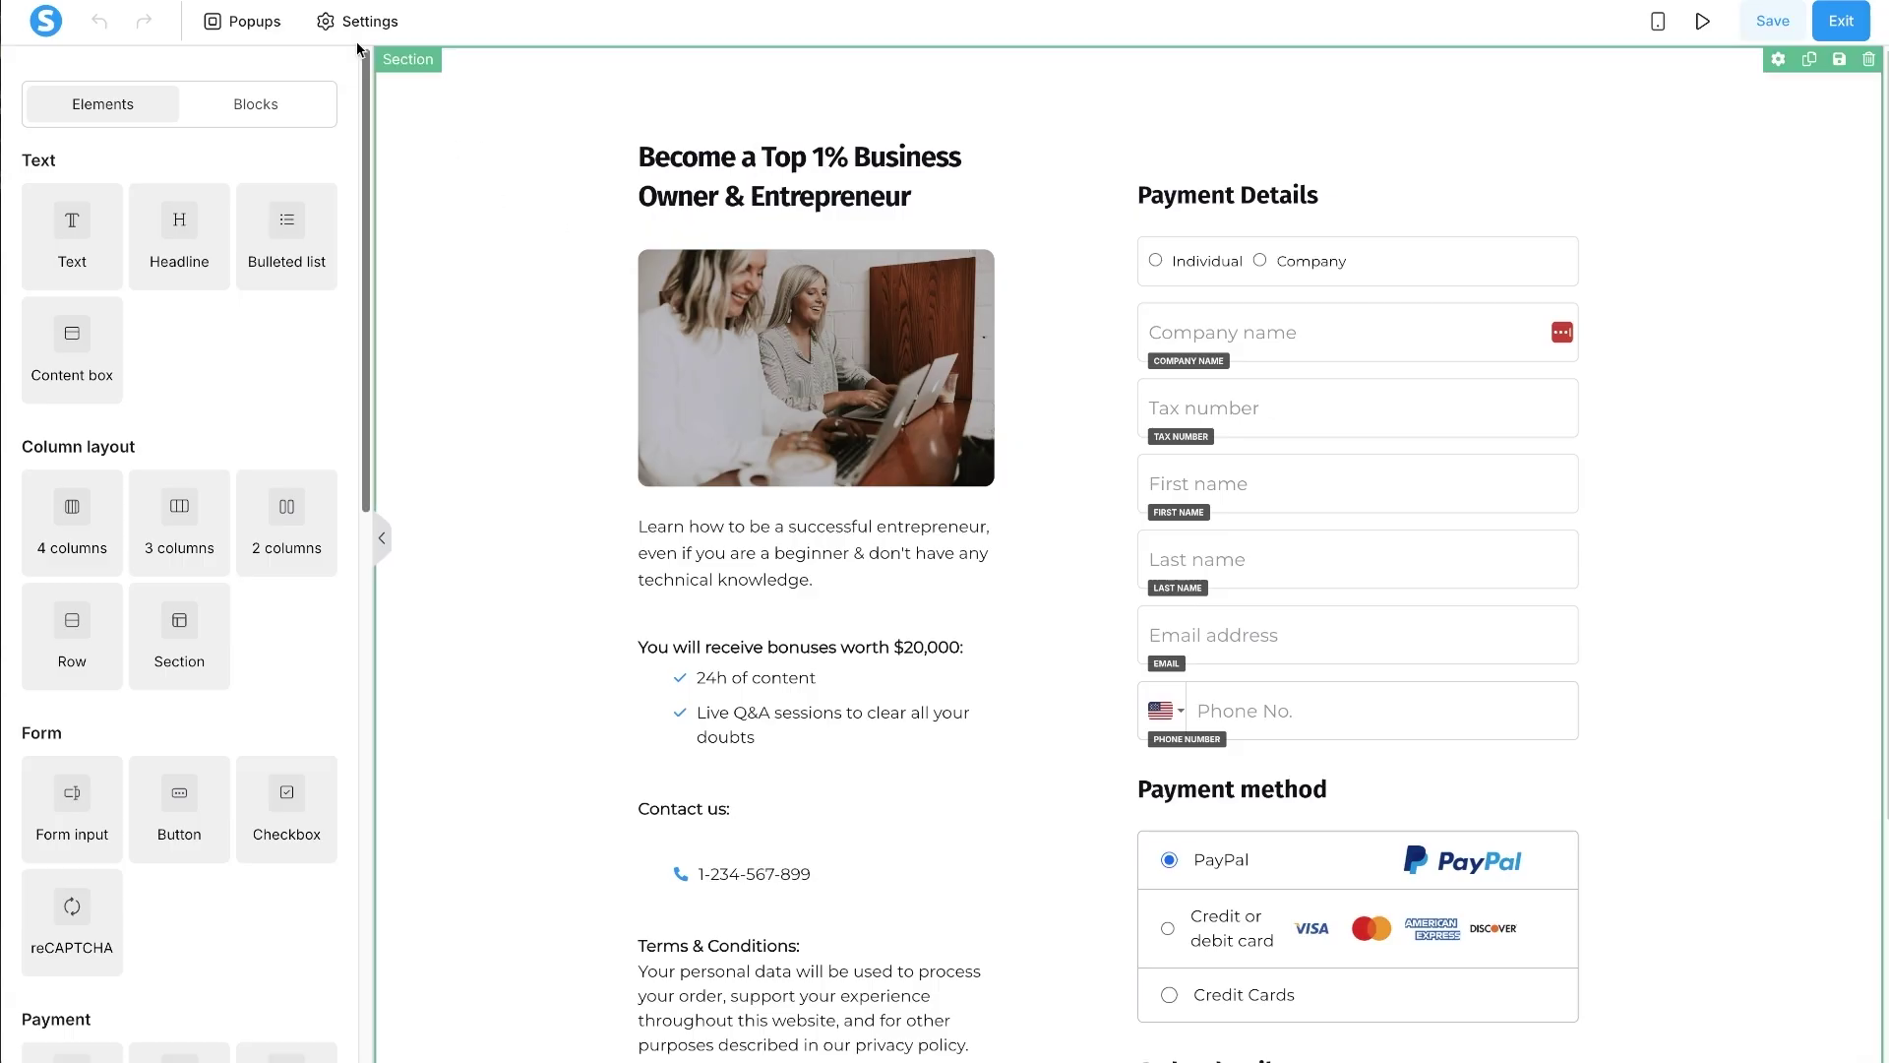
# - Set the page's default typography font to Poppins
pyautogui.click(389, 31)
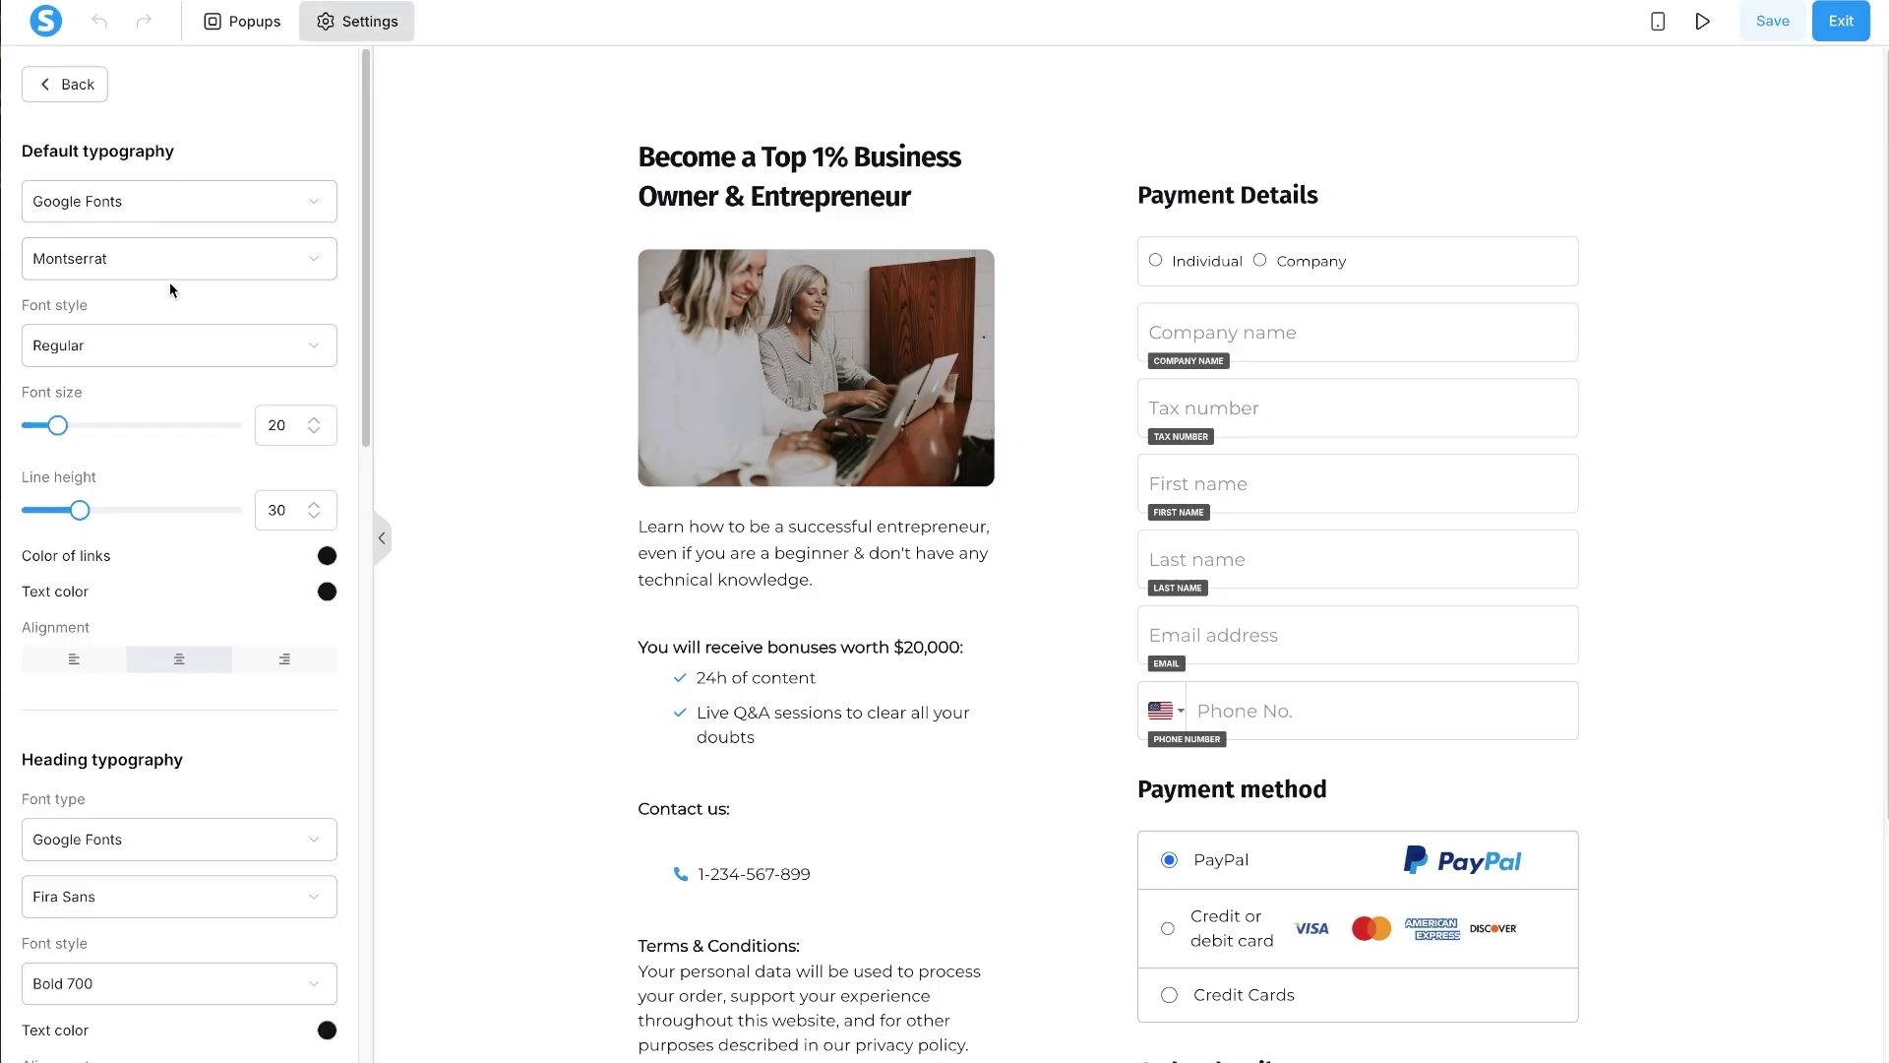
pyautogui.click(170, 266)
pyautogui.write('pop')
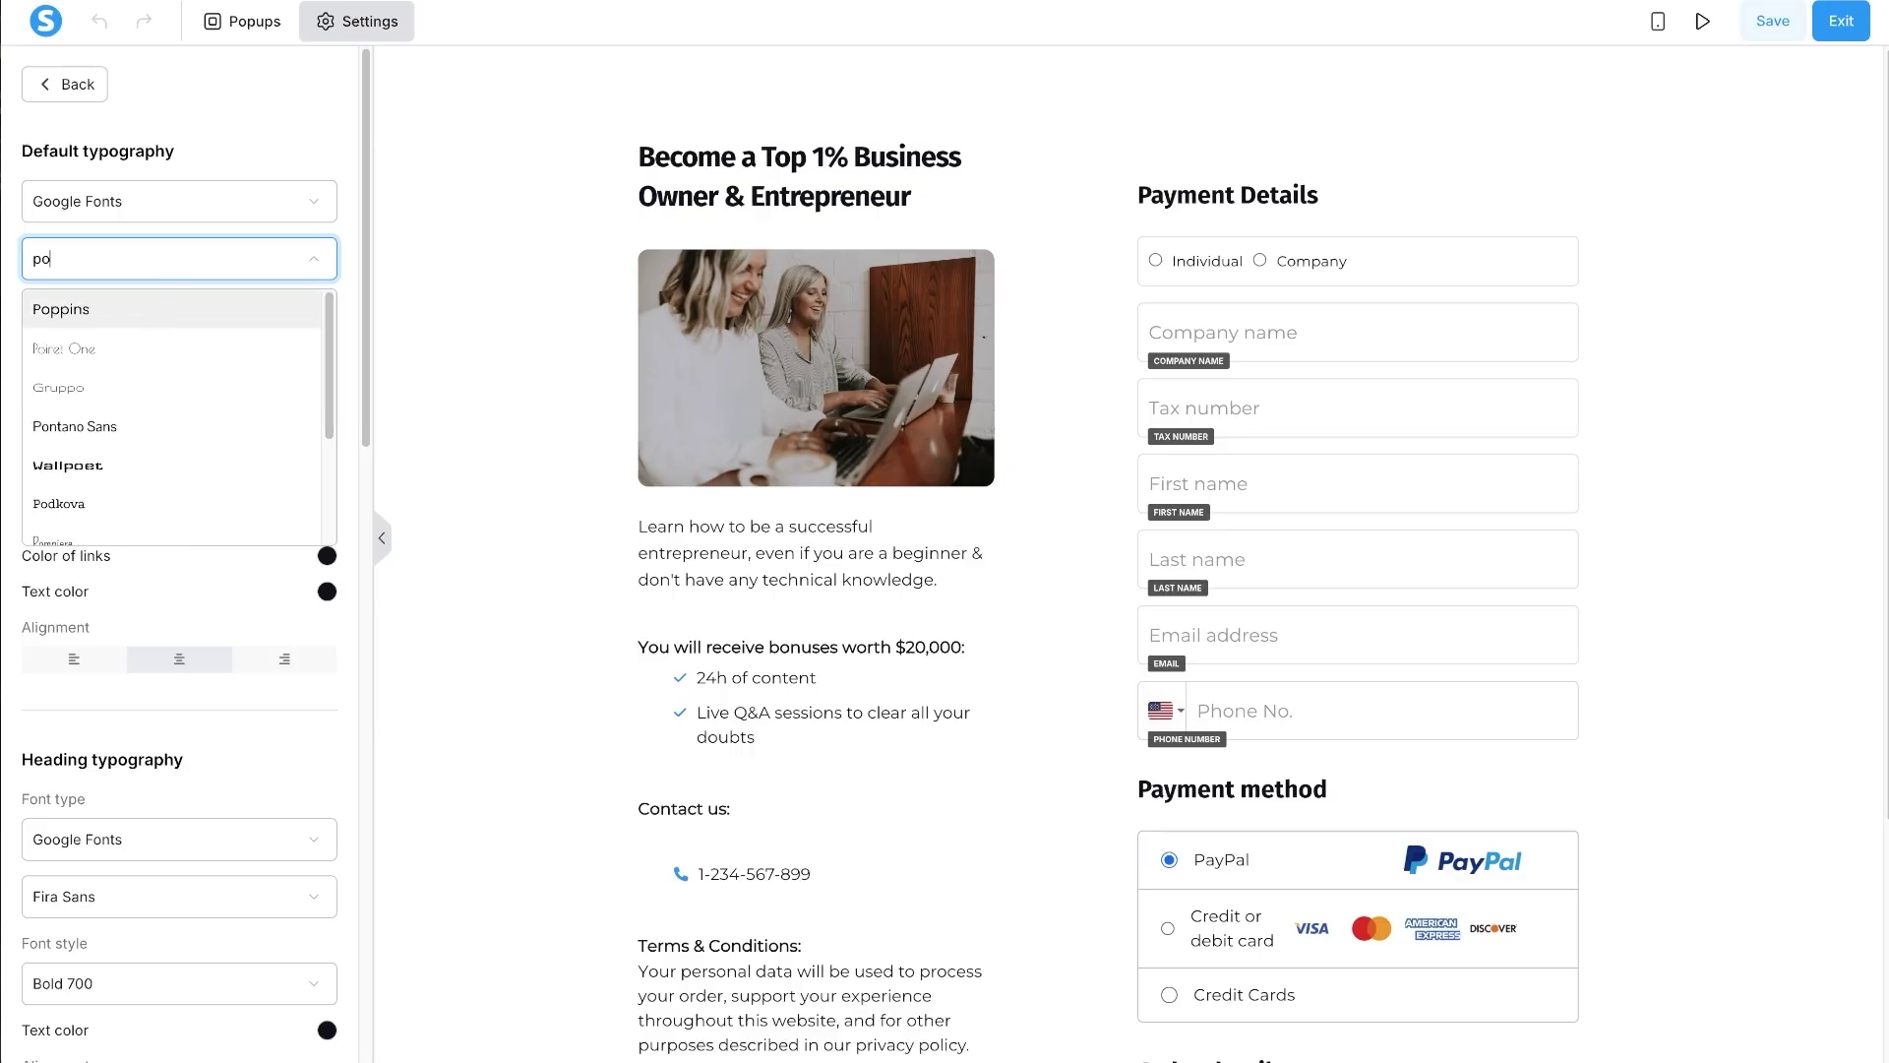
pyautogui.click(147, 311)
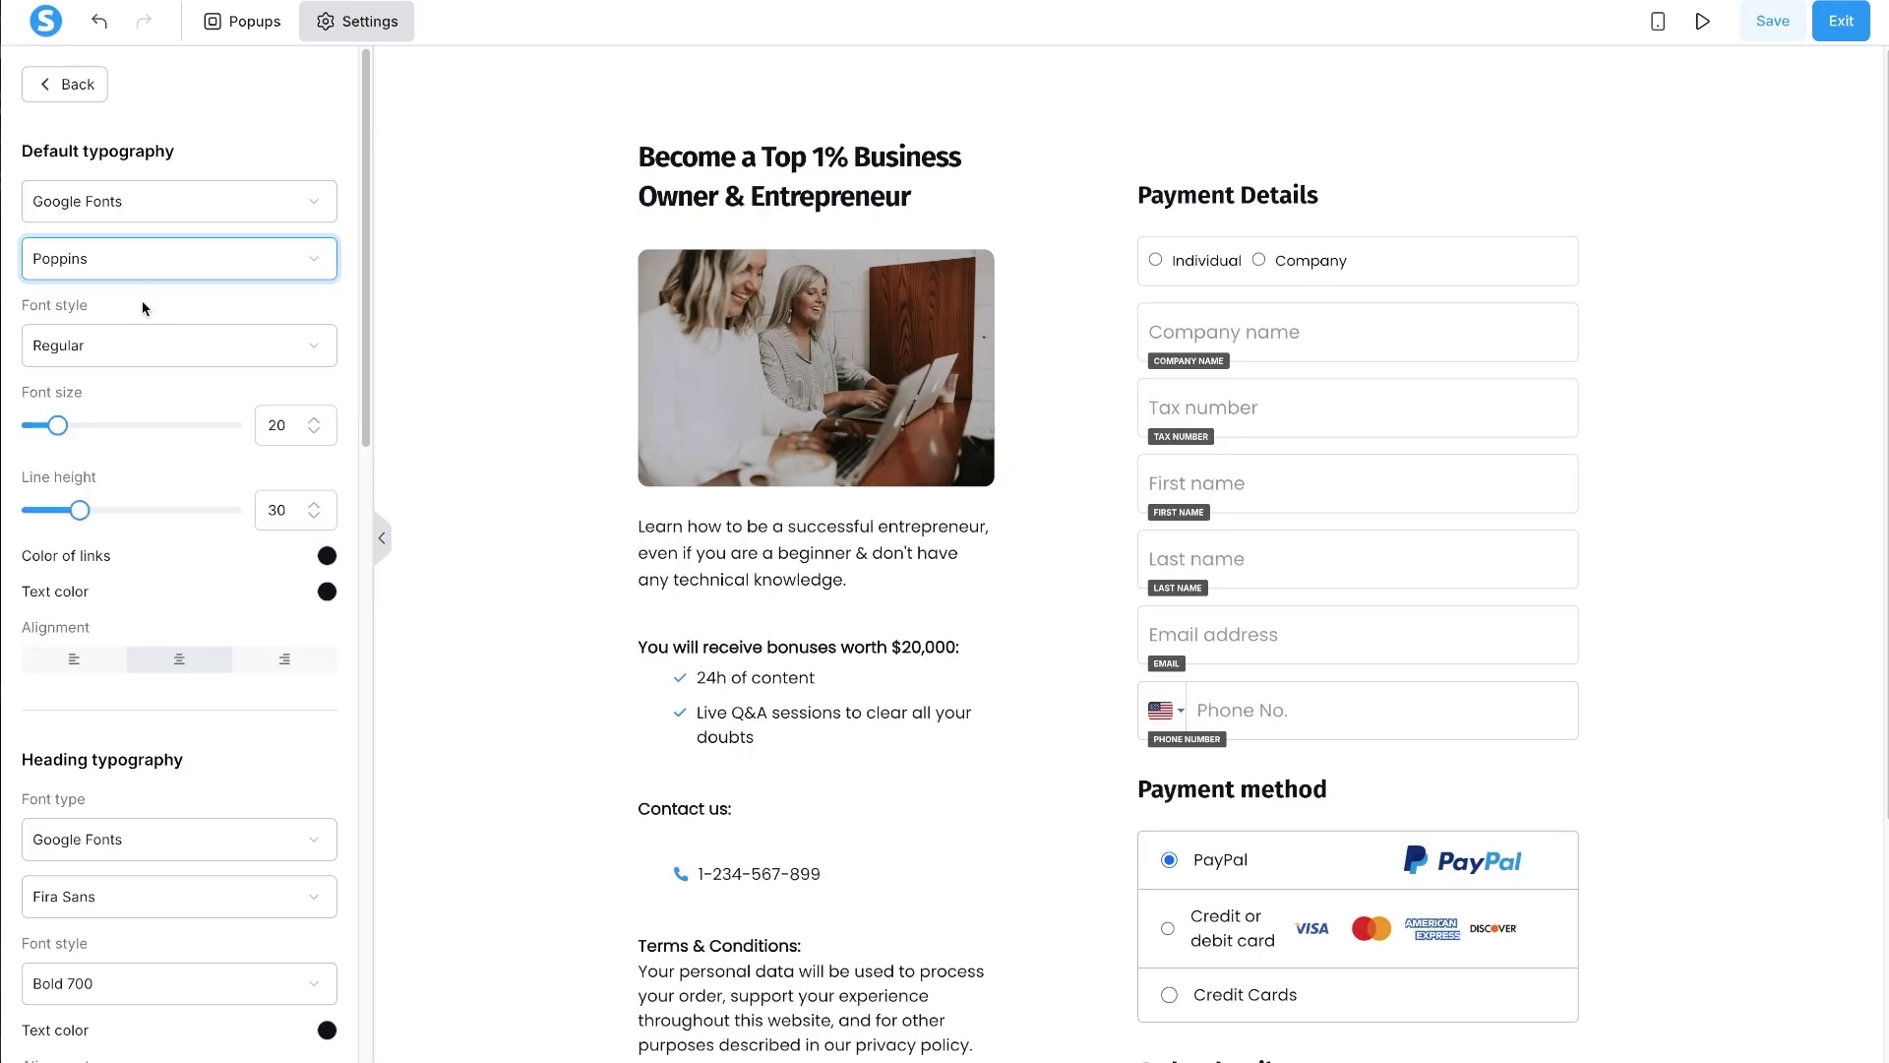
# - Set the heading typography font to Poppins with Semi-bold 600 style
pyautogui.scroll(-1, 188, 610)
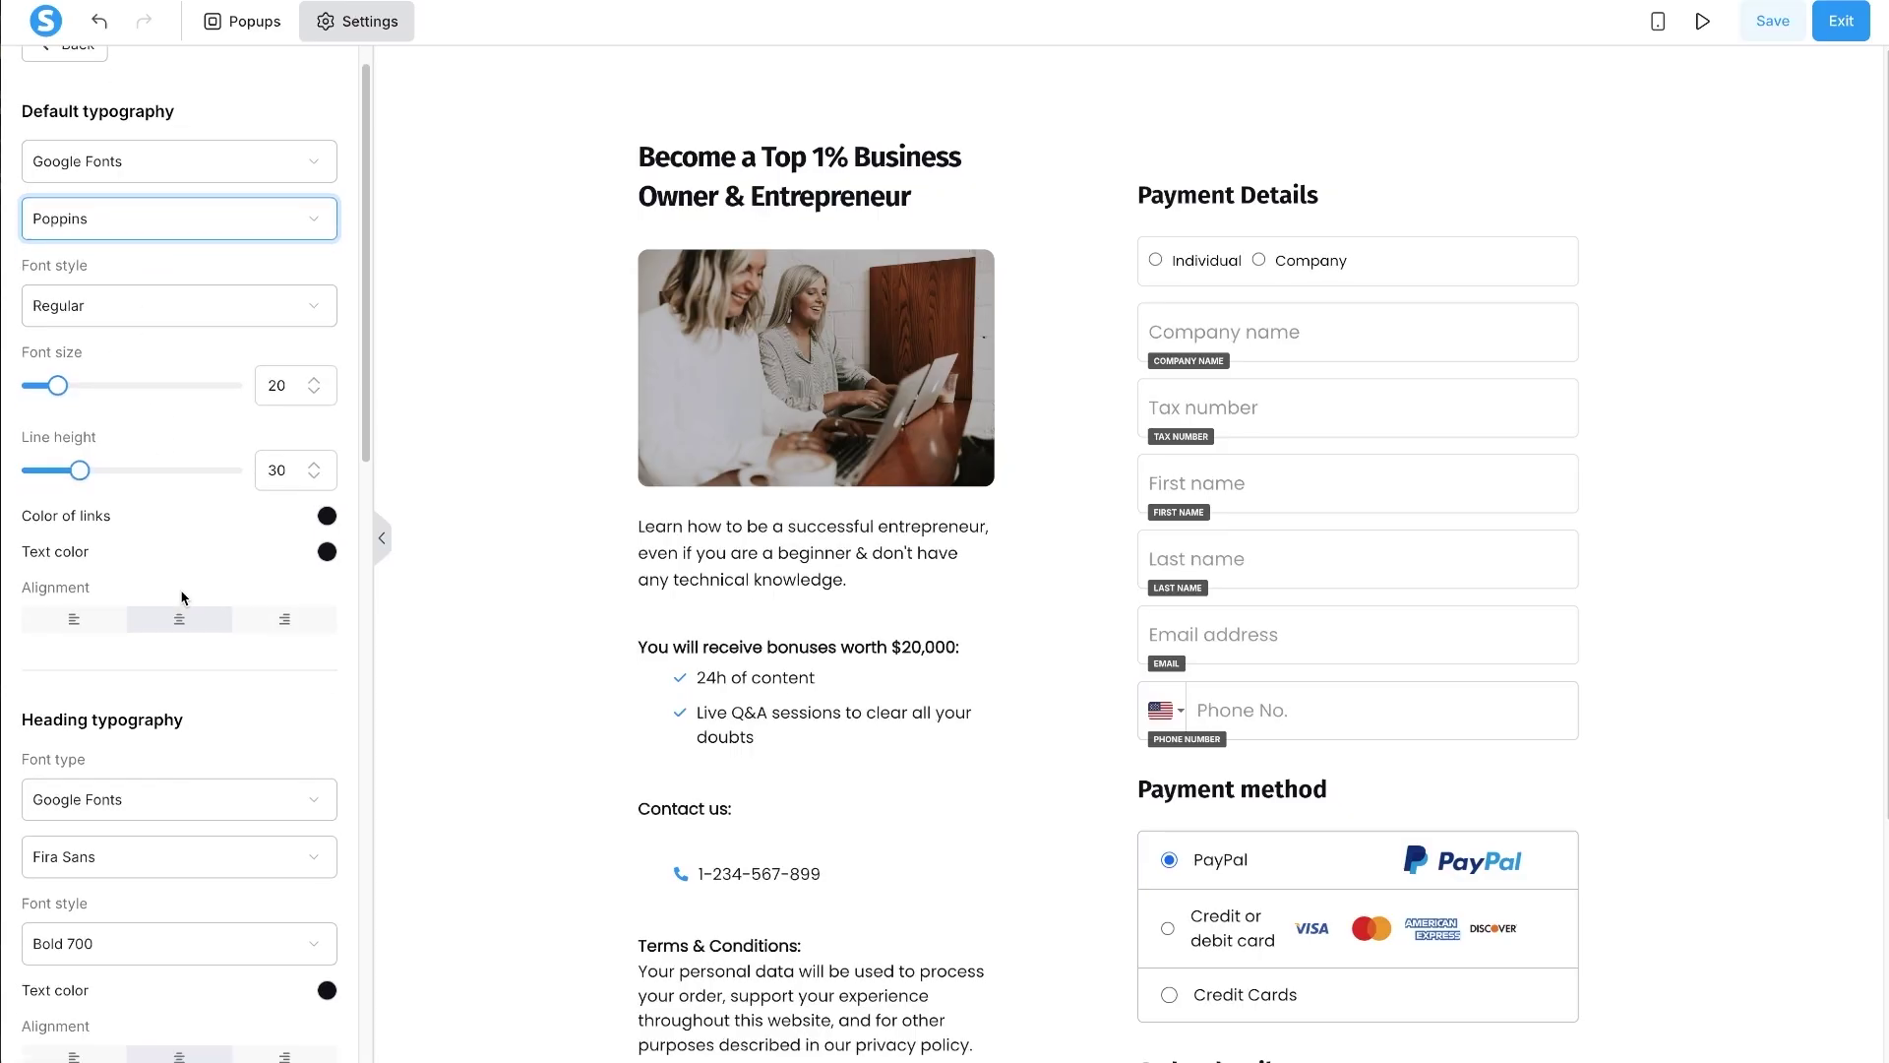
pyautogui.moveTo(204, 674); pyautogui.dragTo(35, 661)
pyautogui.click(110, 662)
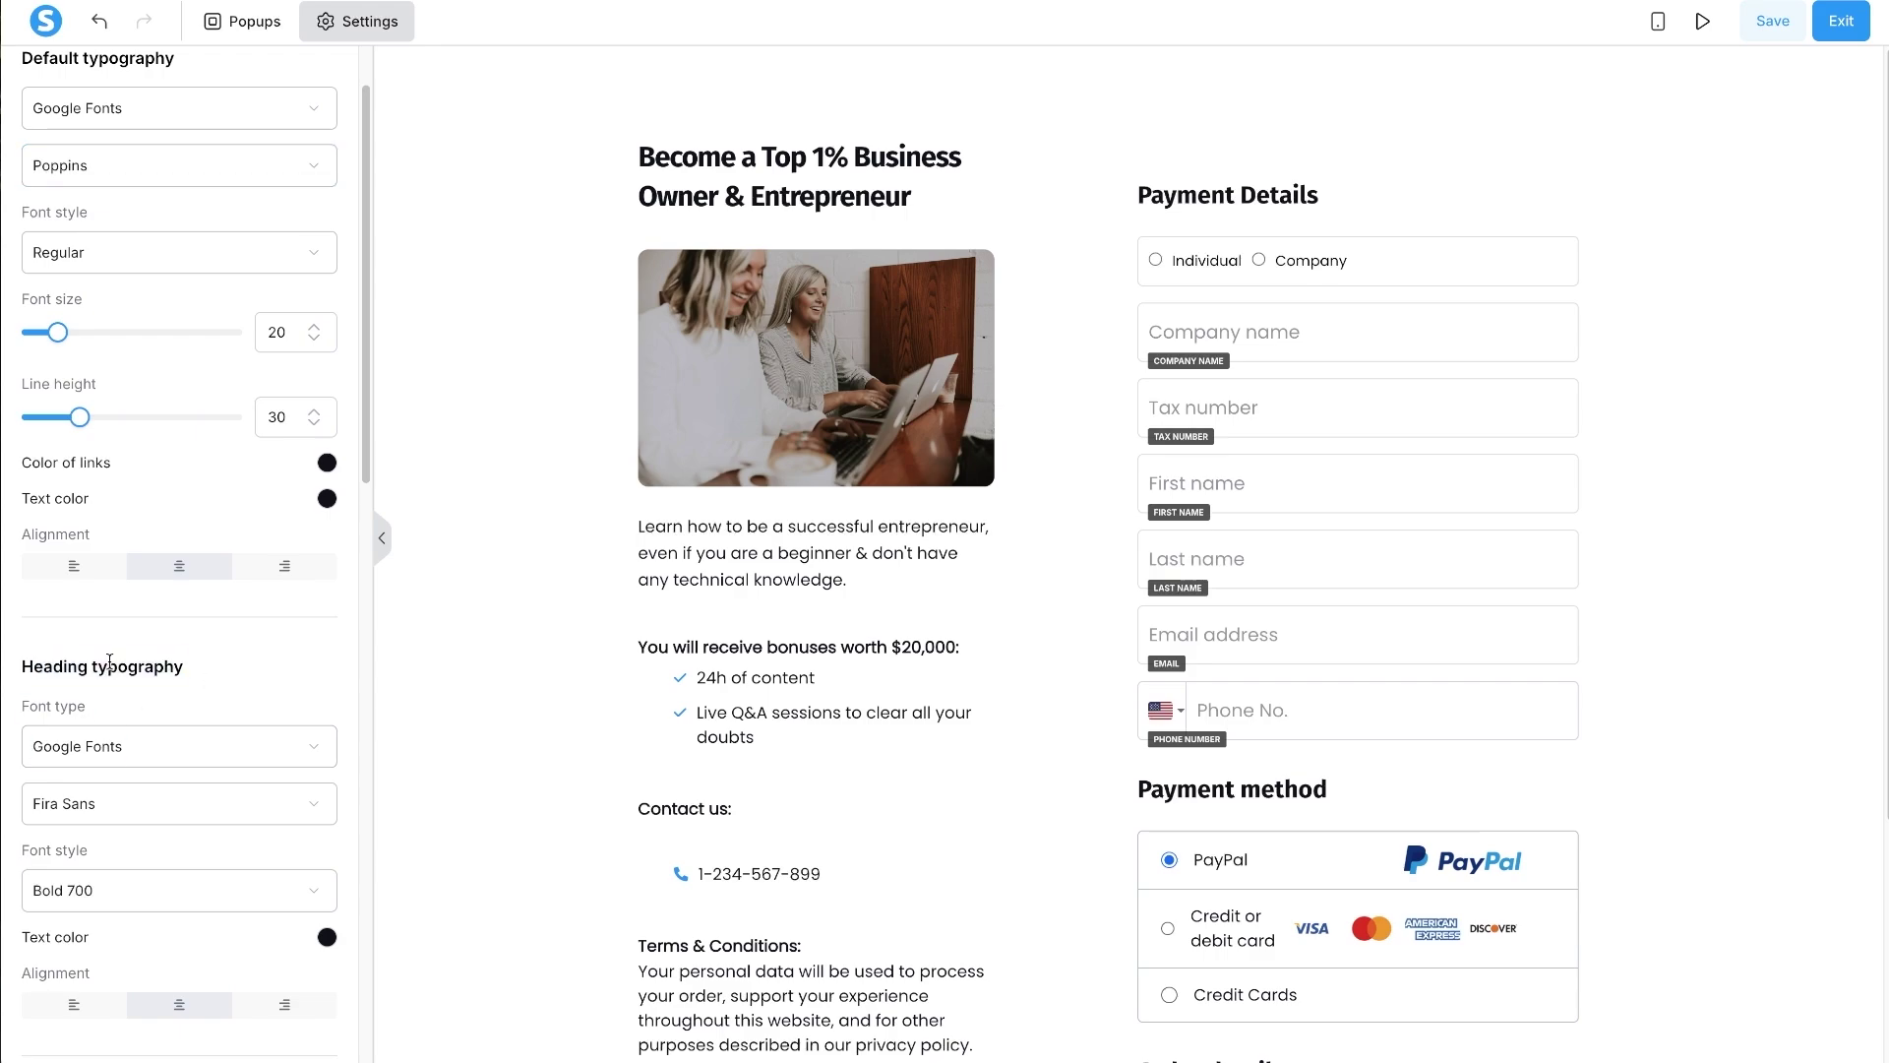
pyautogui.click(100, 815)
pyautogui.write('pop')
pyautogui.click(61, 854)
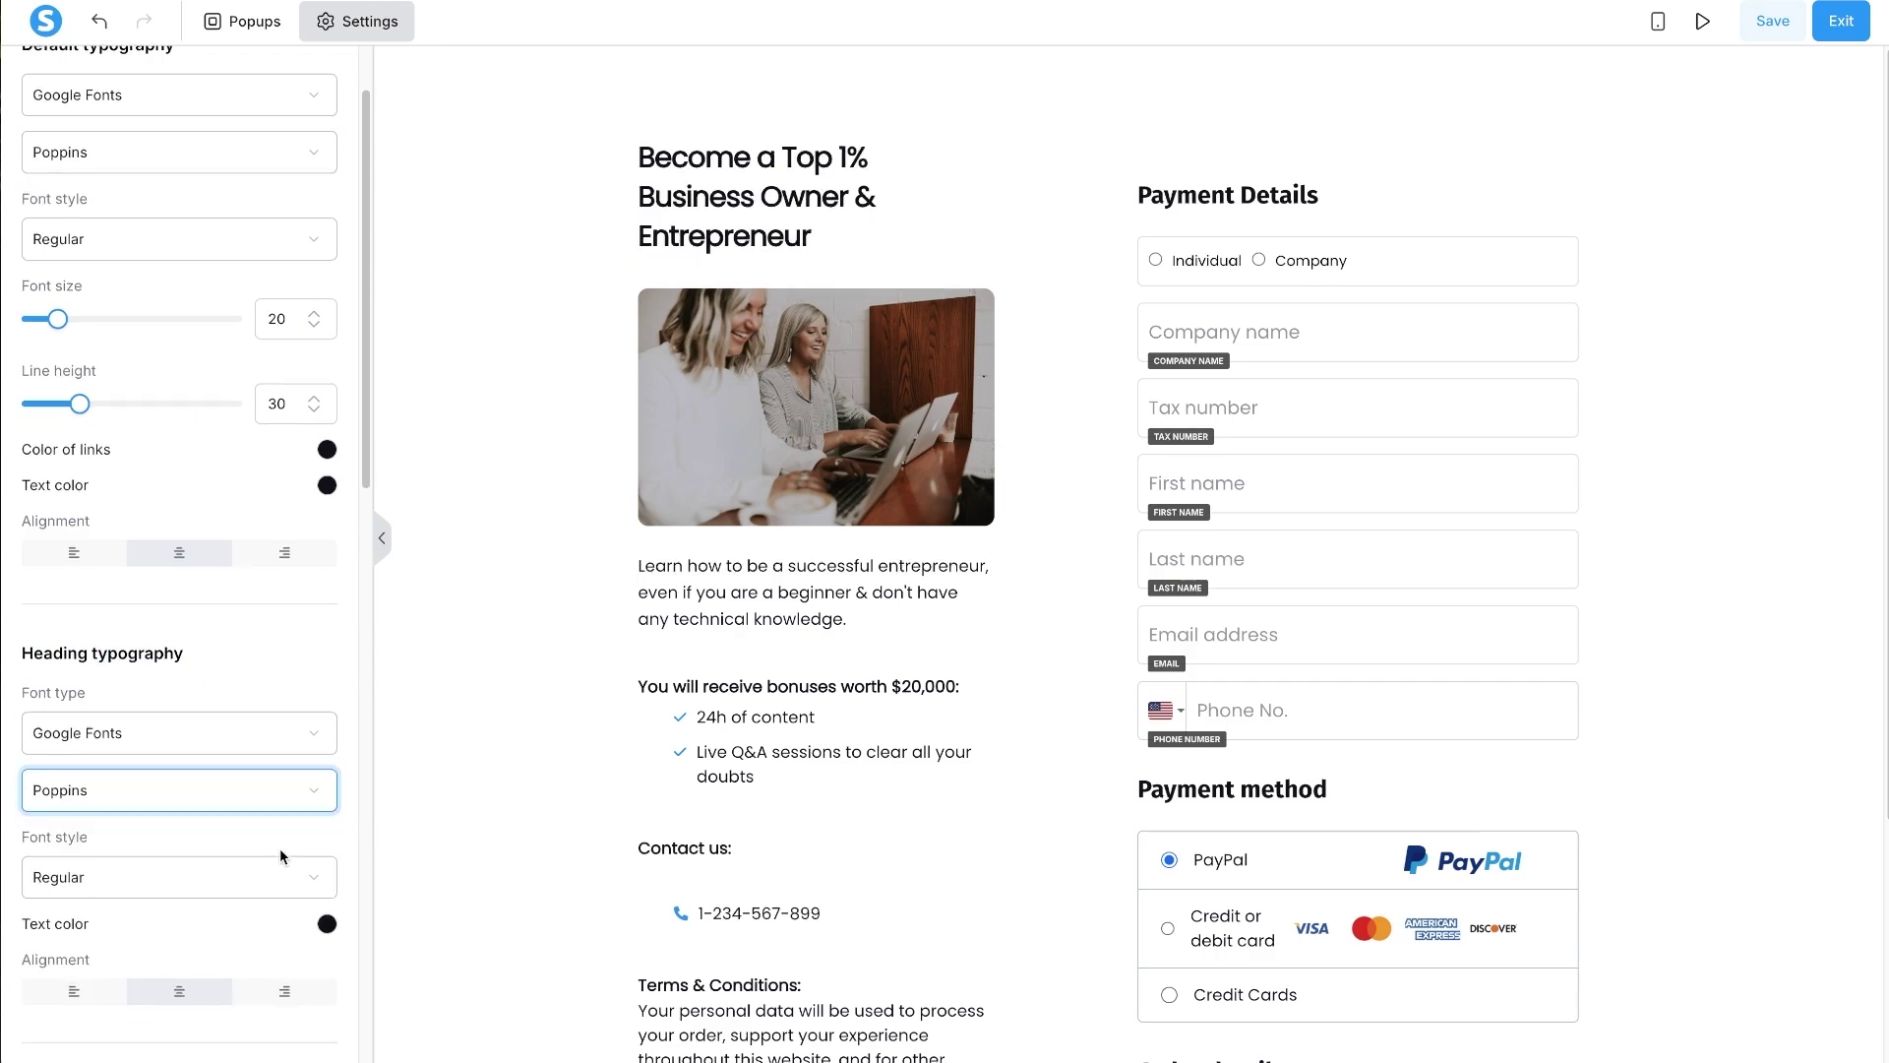
pyautogui.scroll(-1, 280, 848)
pyautogui.click(173, 823)
pyautogui.scroll(-5, 99, 926)
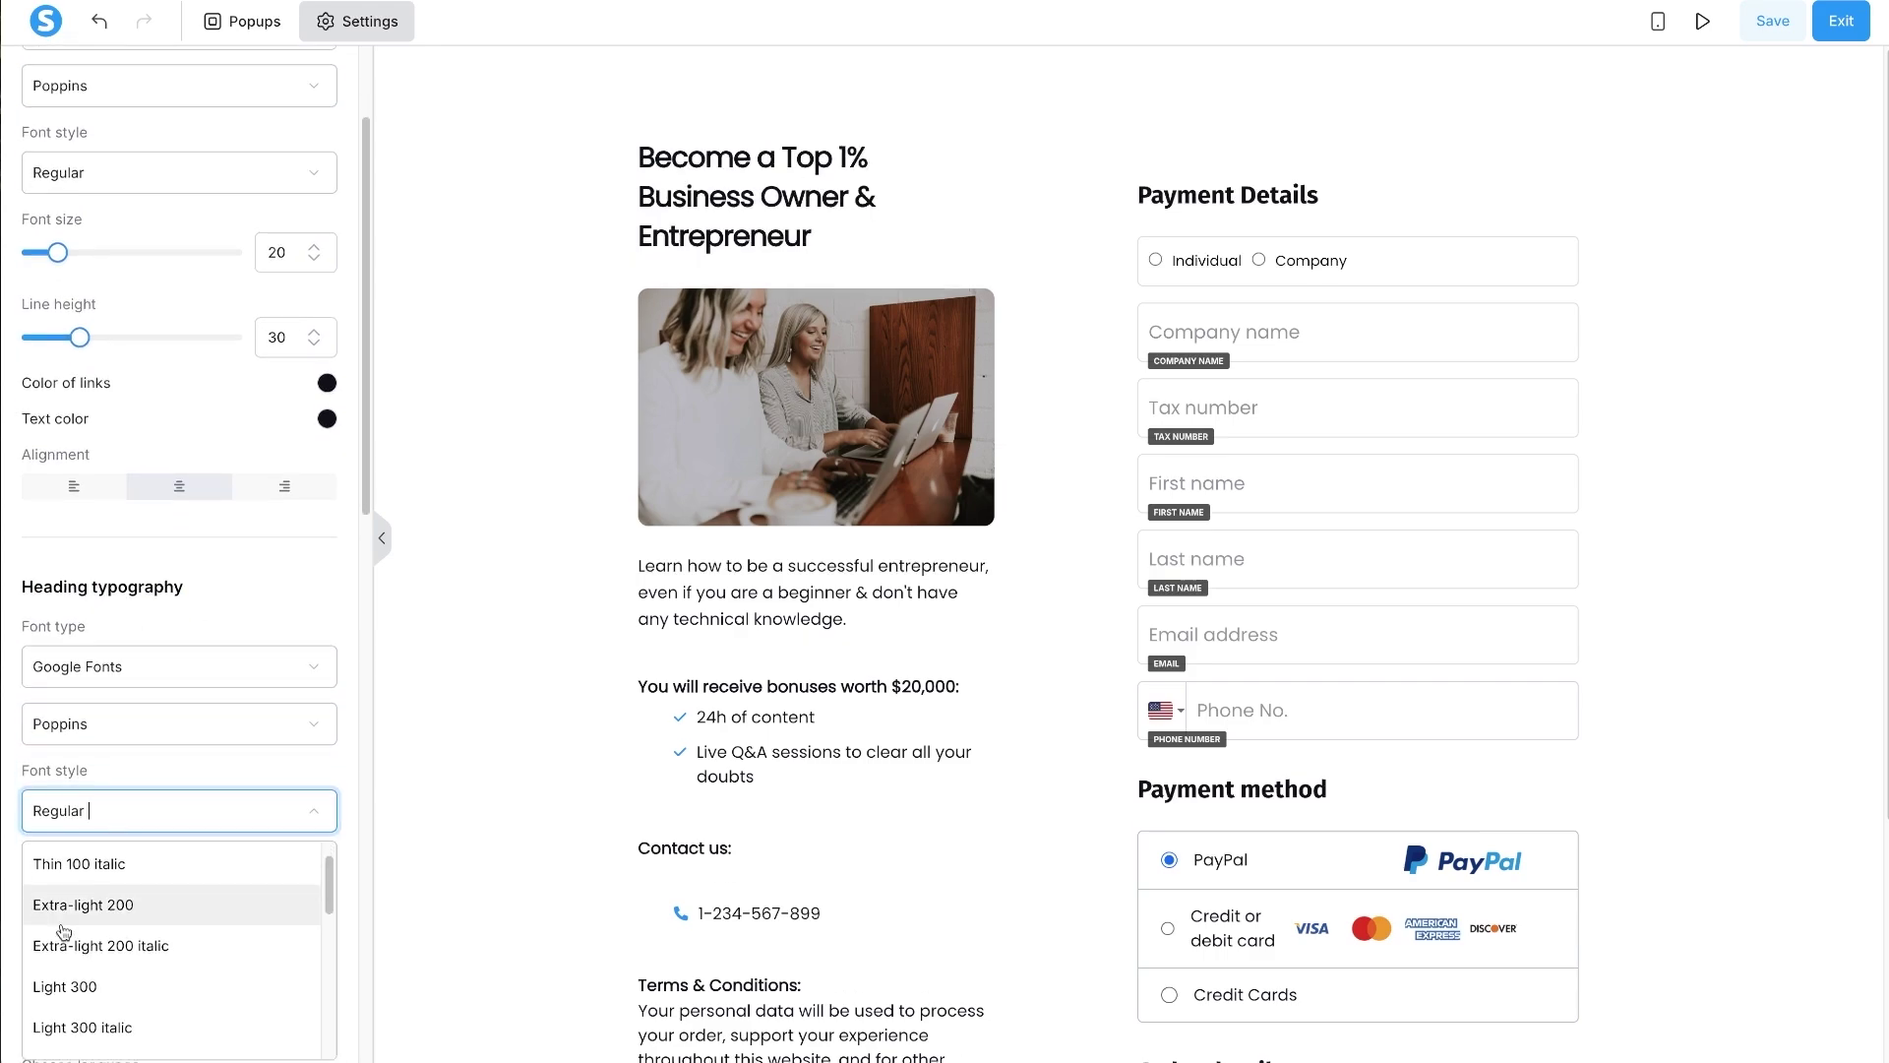
pyautogui.scroll(-1, 99, 926)
pyautogui.click(88, 1000)
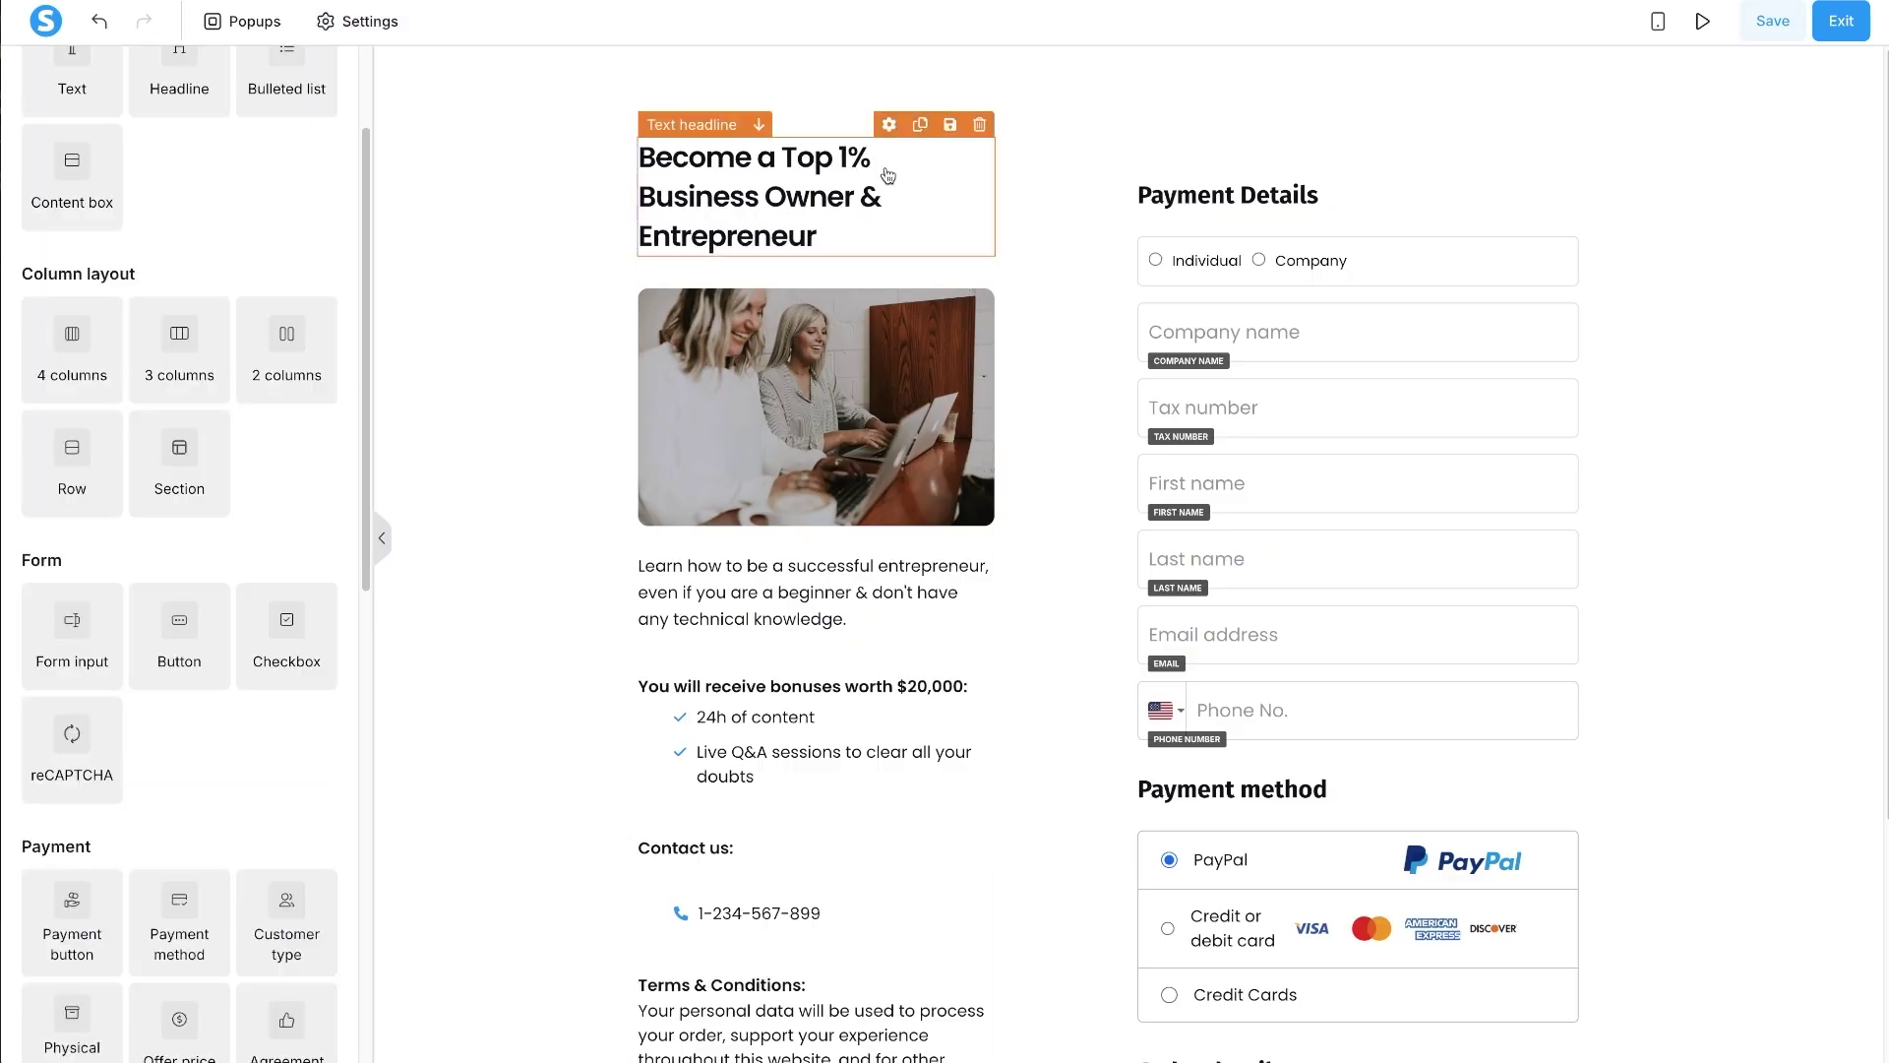
# - Paste 'Master Systeme.io and Launch Your Online Business Fast' over the old Top 1% headline
pyautogui.click(815, 168)
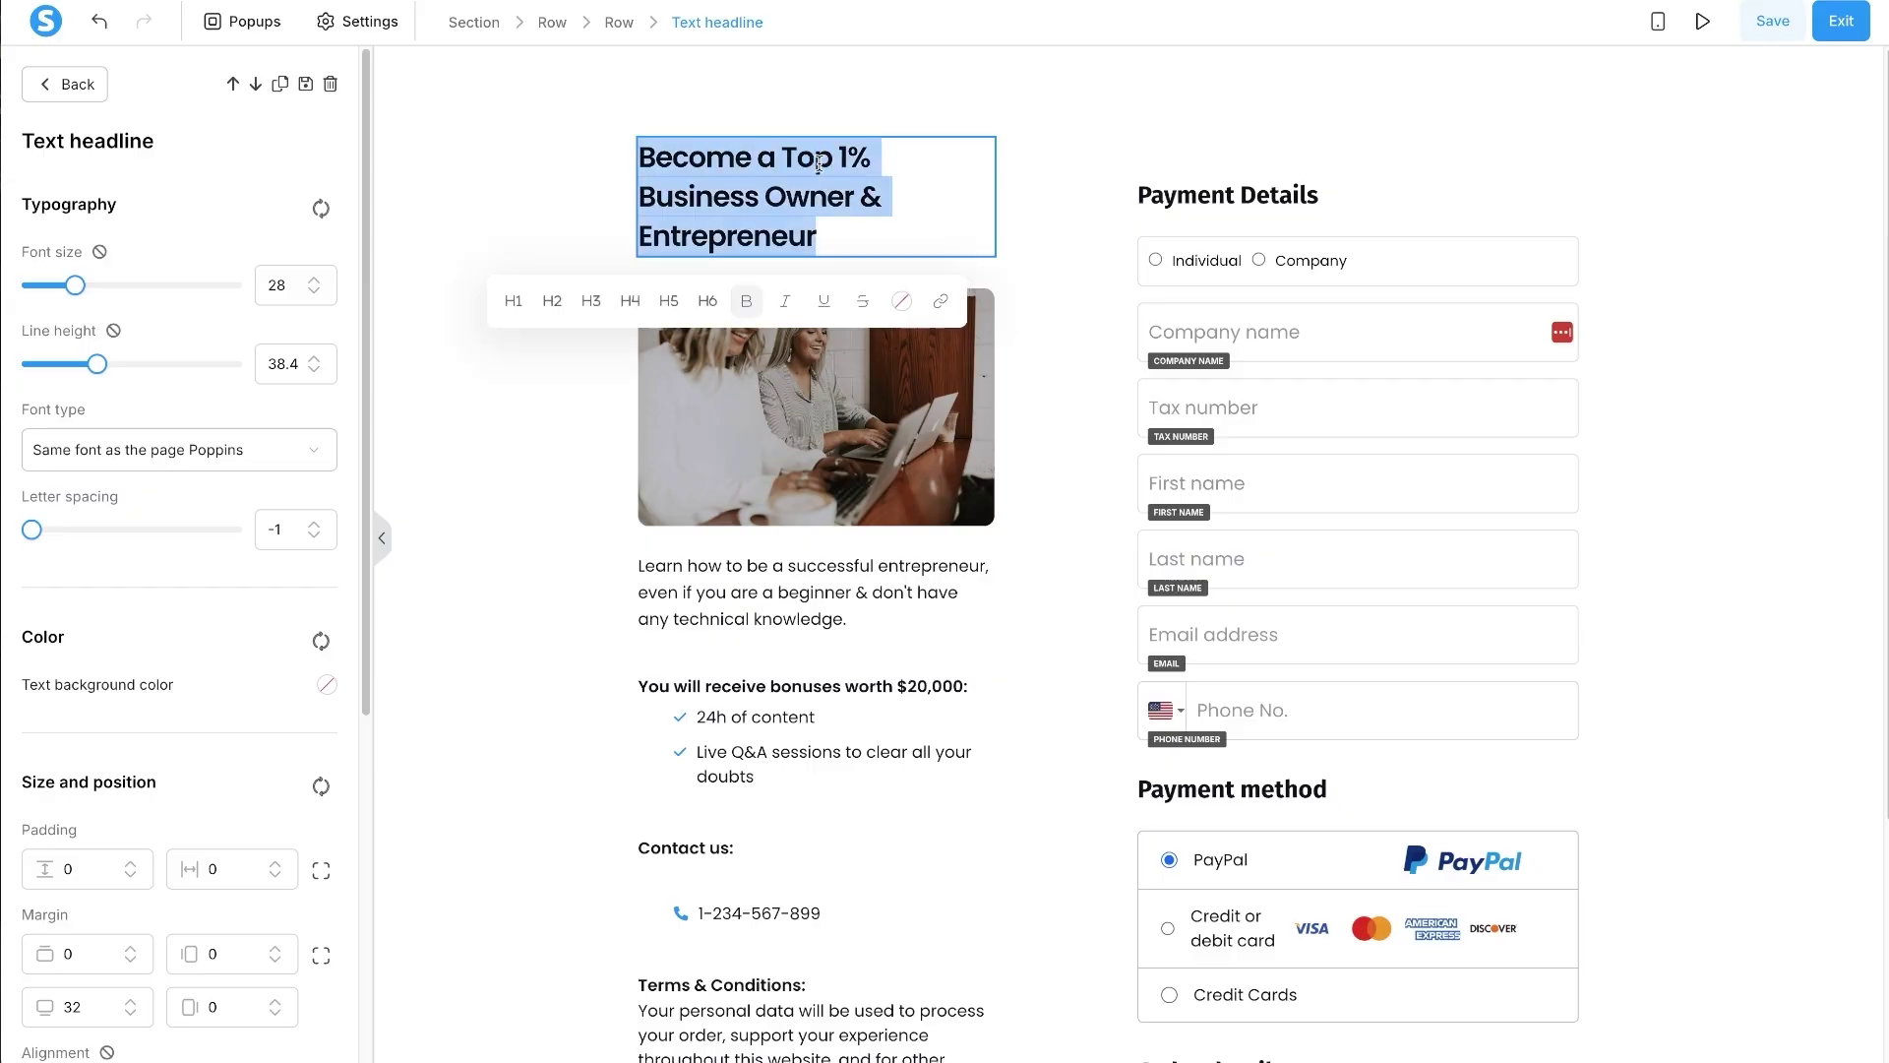
pyautogui.write('Master Systeme.io and Launch Your Online Business Fast')
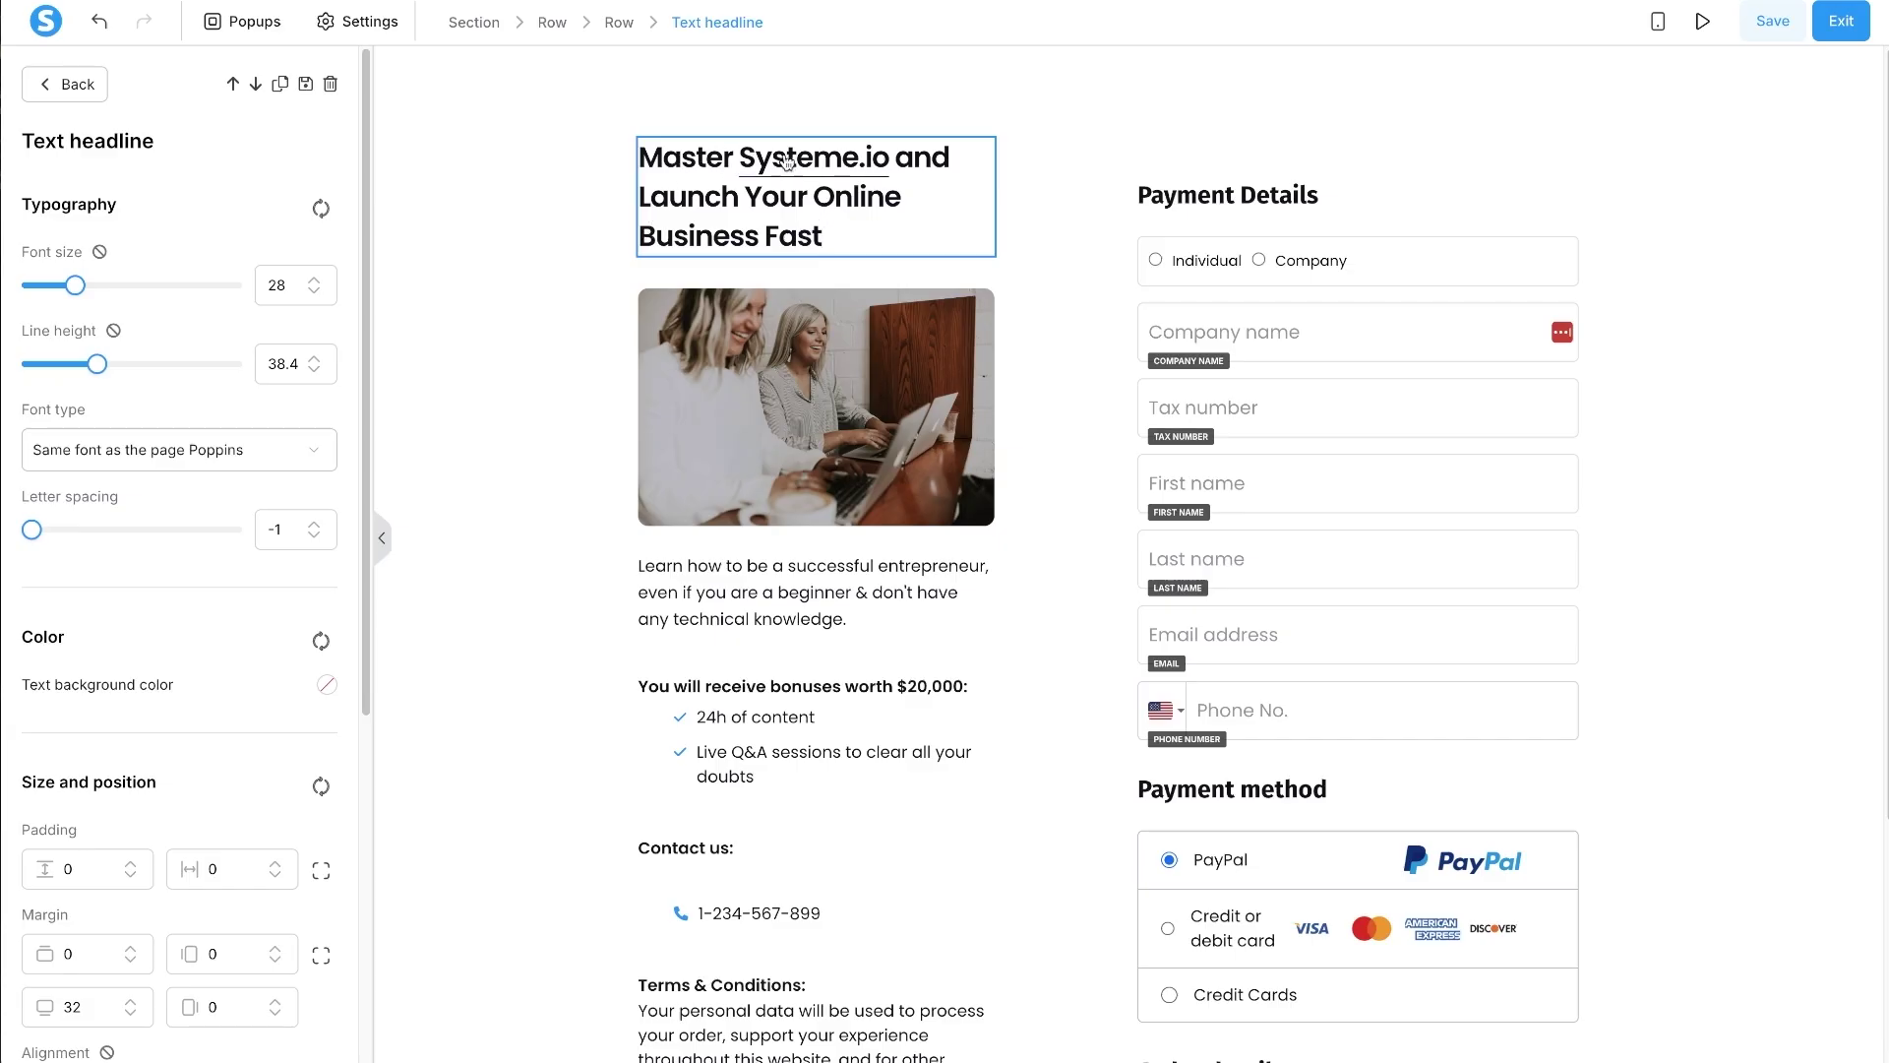
pyautogui.click(748, 443)
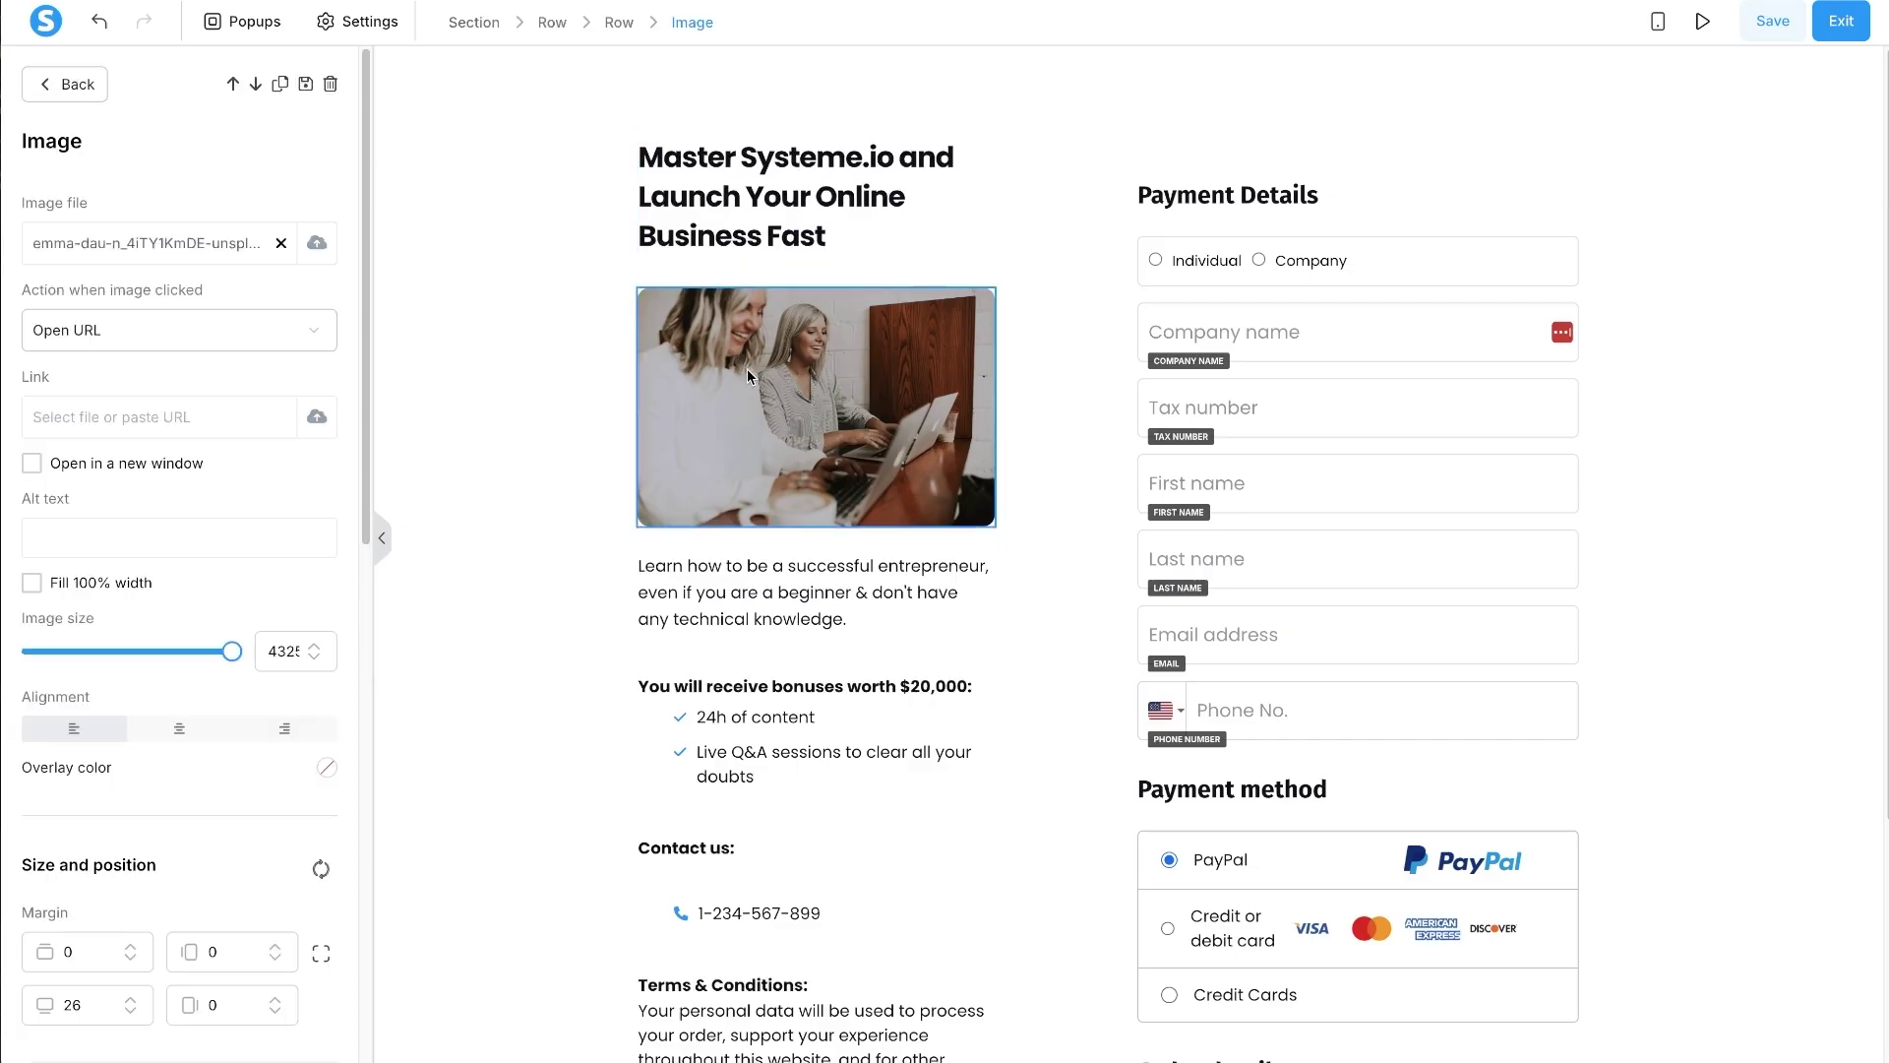
# - Swap the stock photo for the Systeme Accelerator mockup from Your images
pyautogui.click(317, 246)
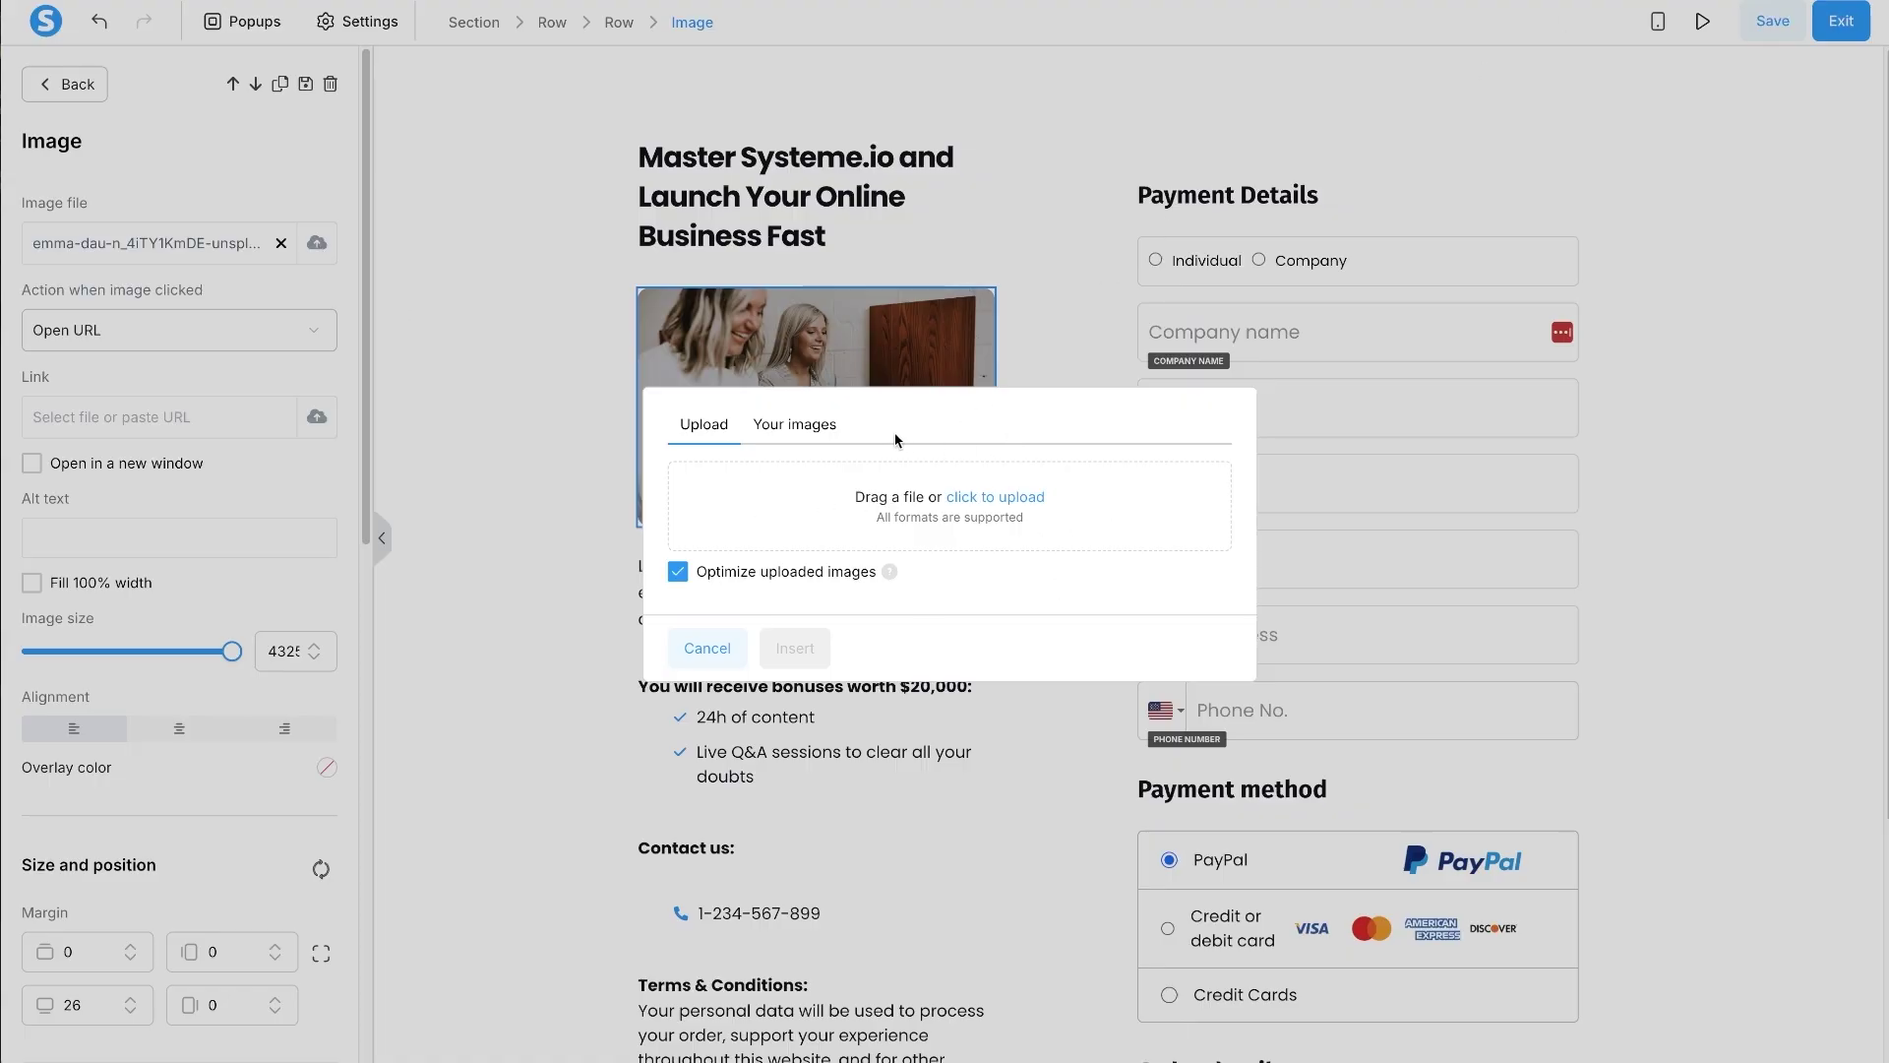
pyautogui.click(825, 431)
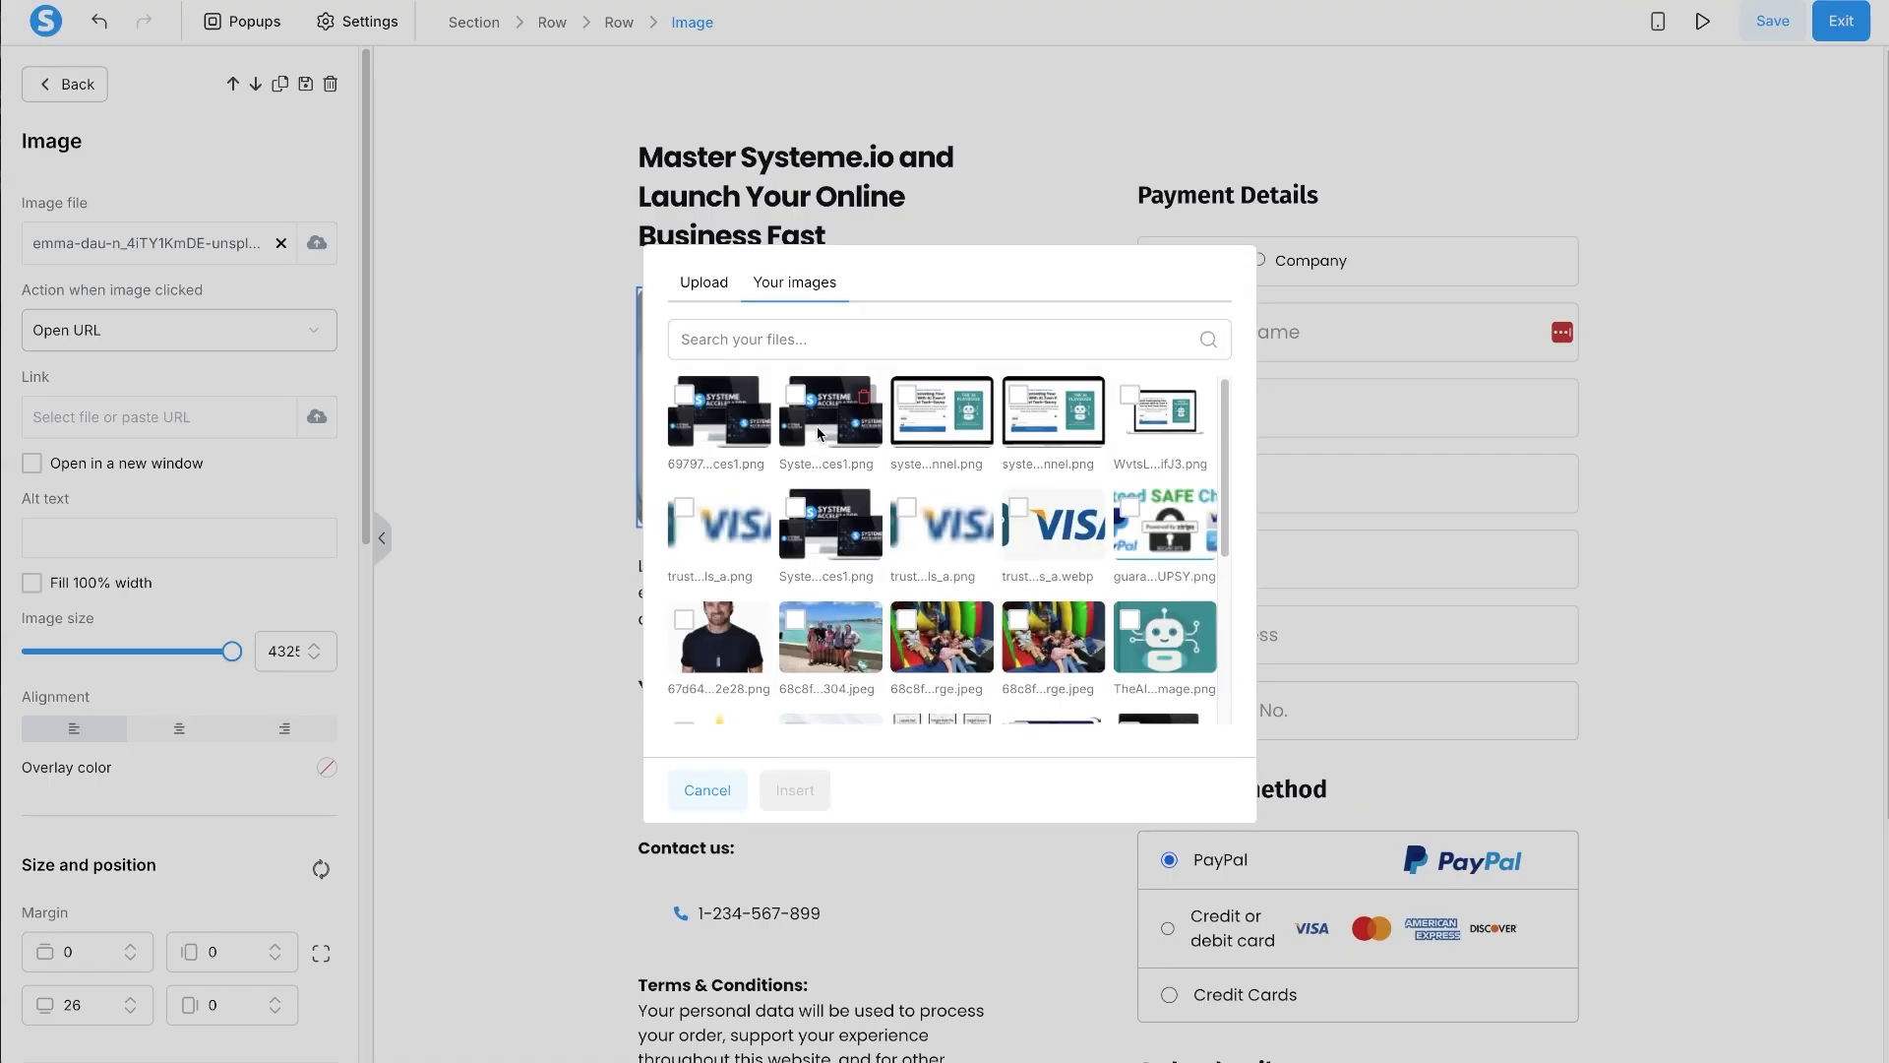
pyautogui.click(686, 396)
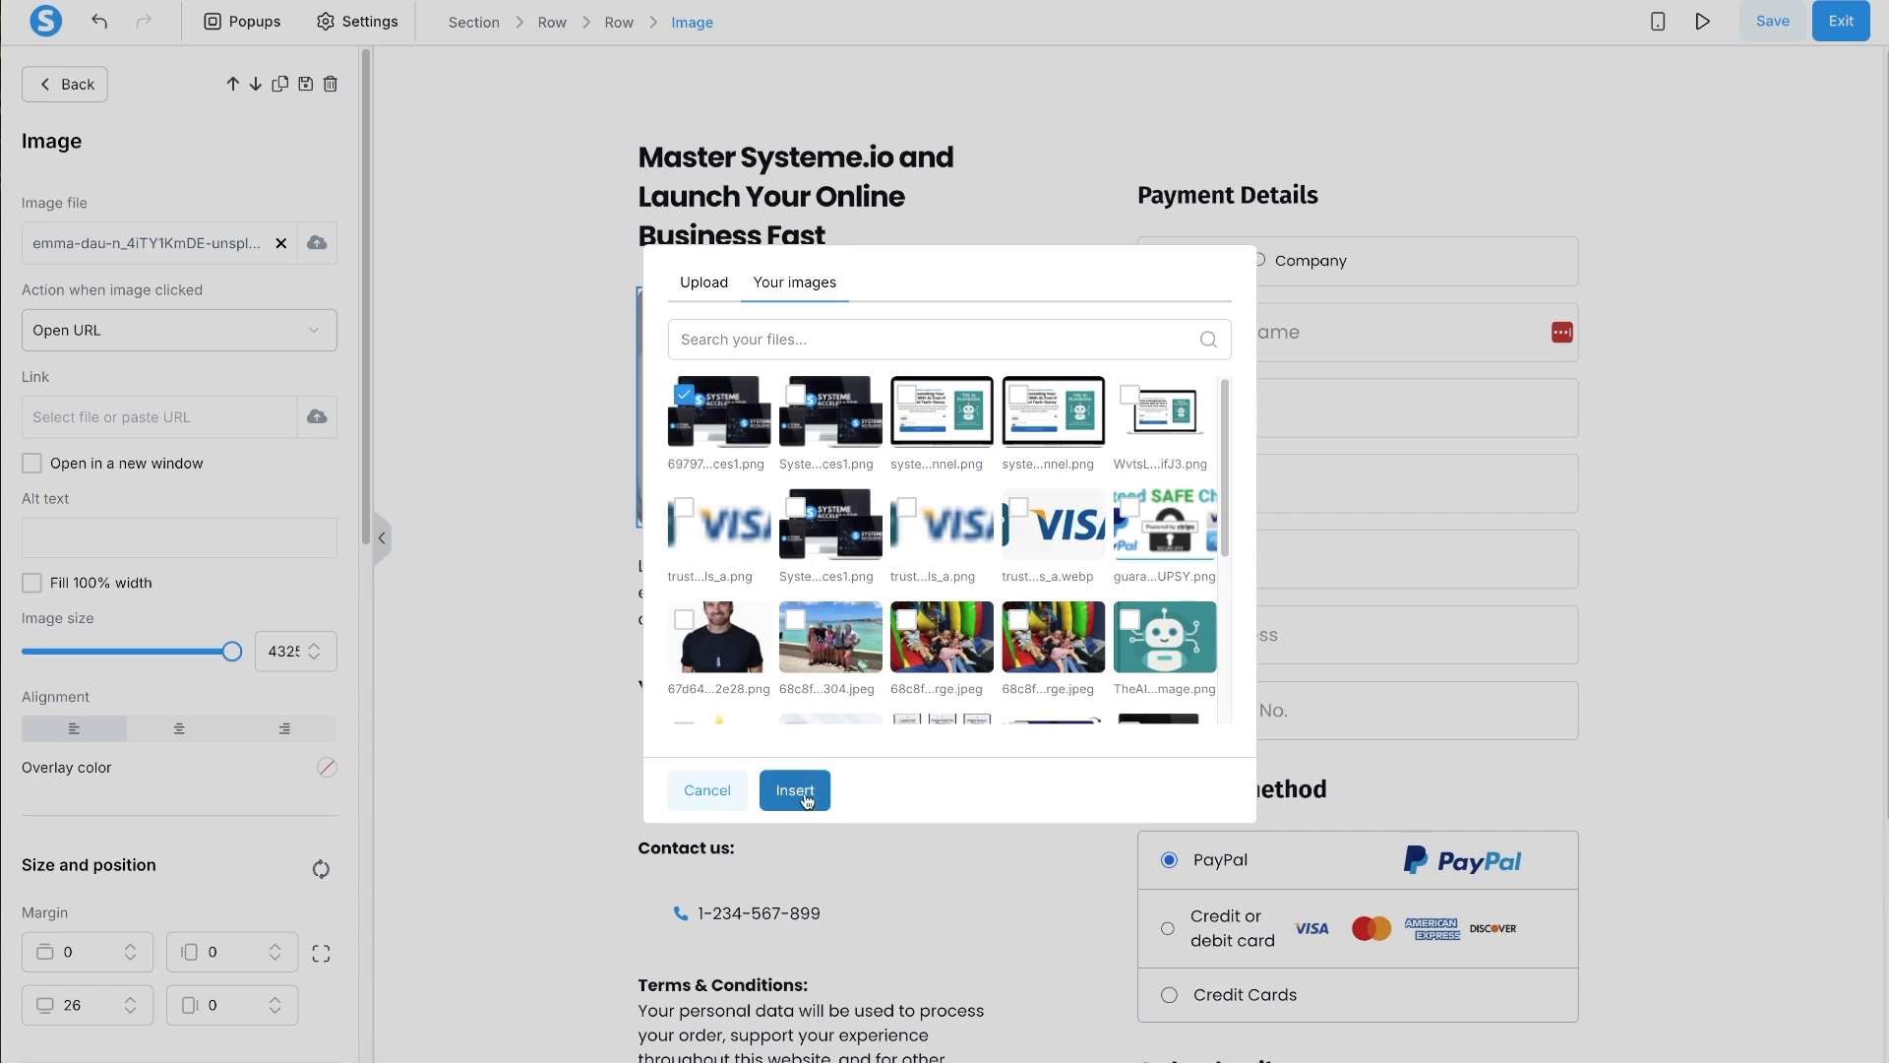
pyautogui.click(809, 799)
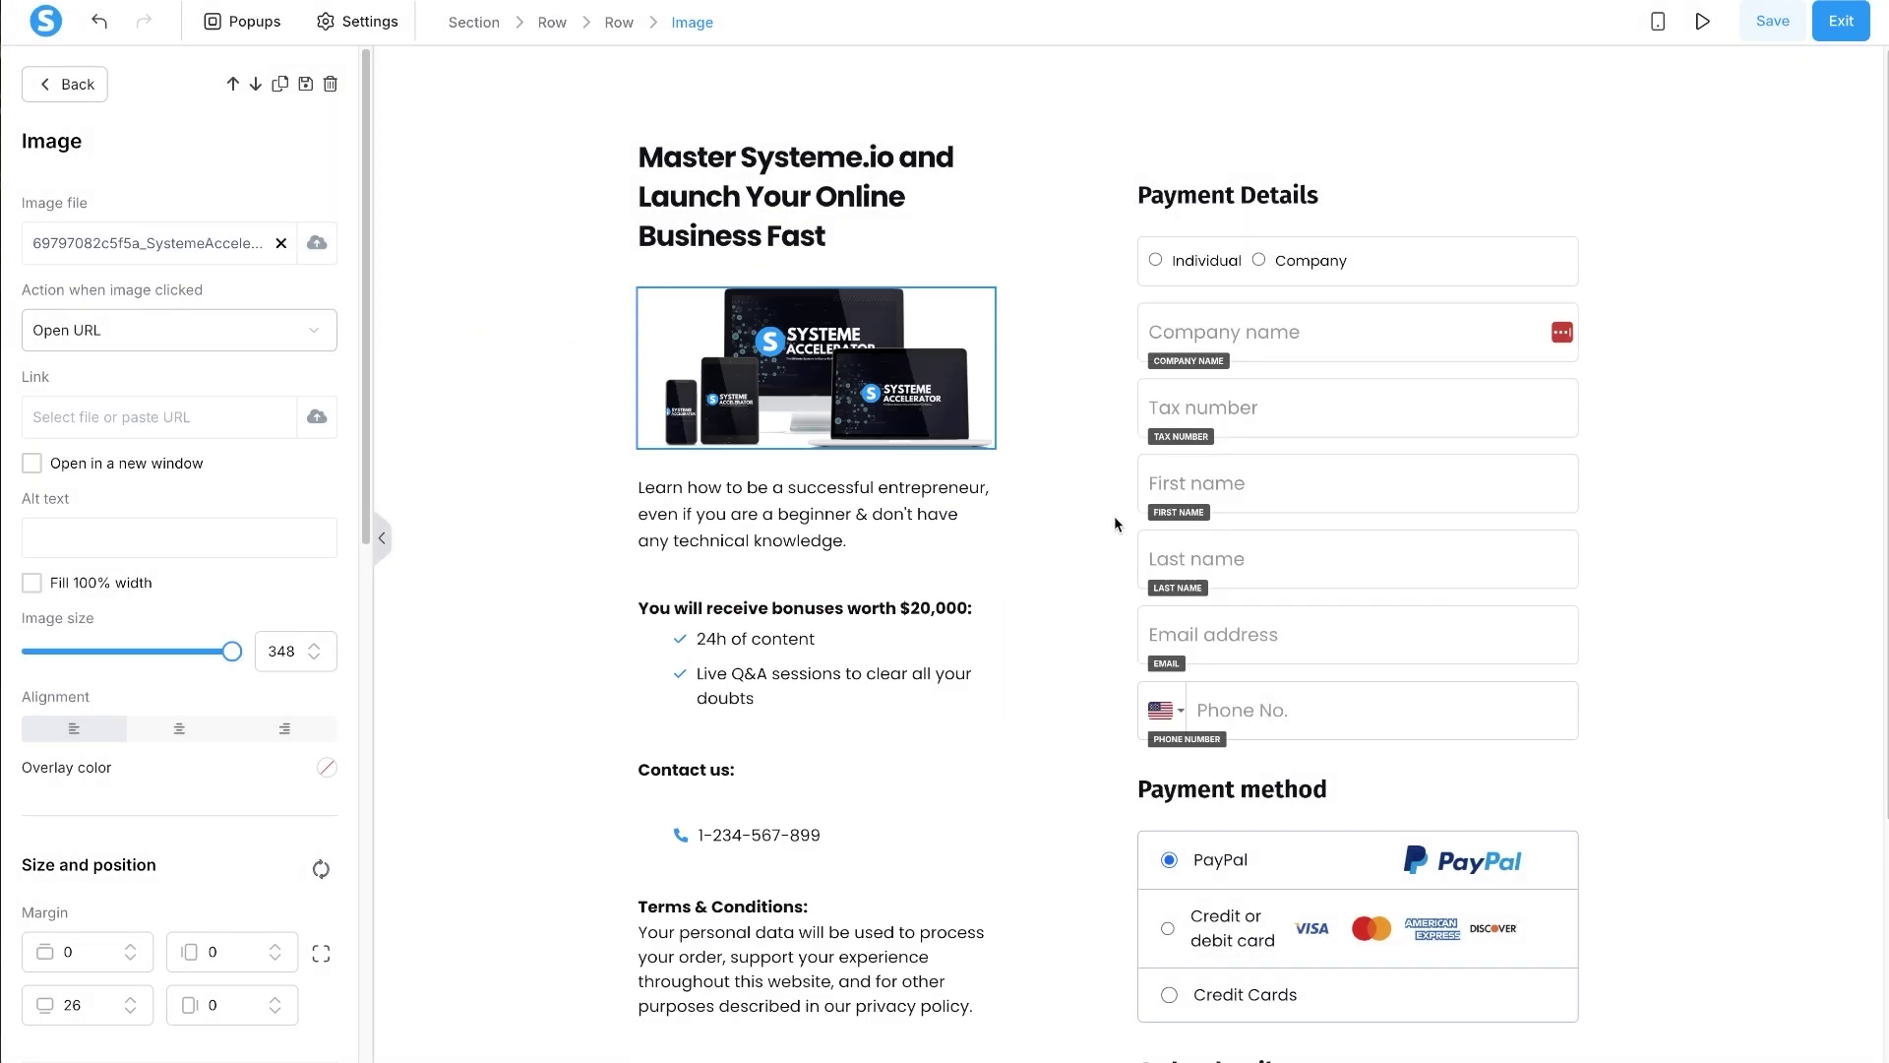
pyautogui.press('Escape')
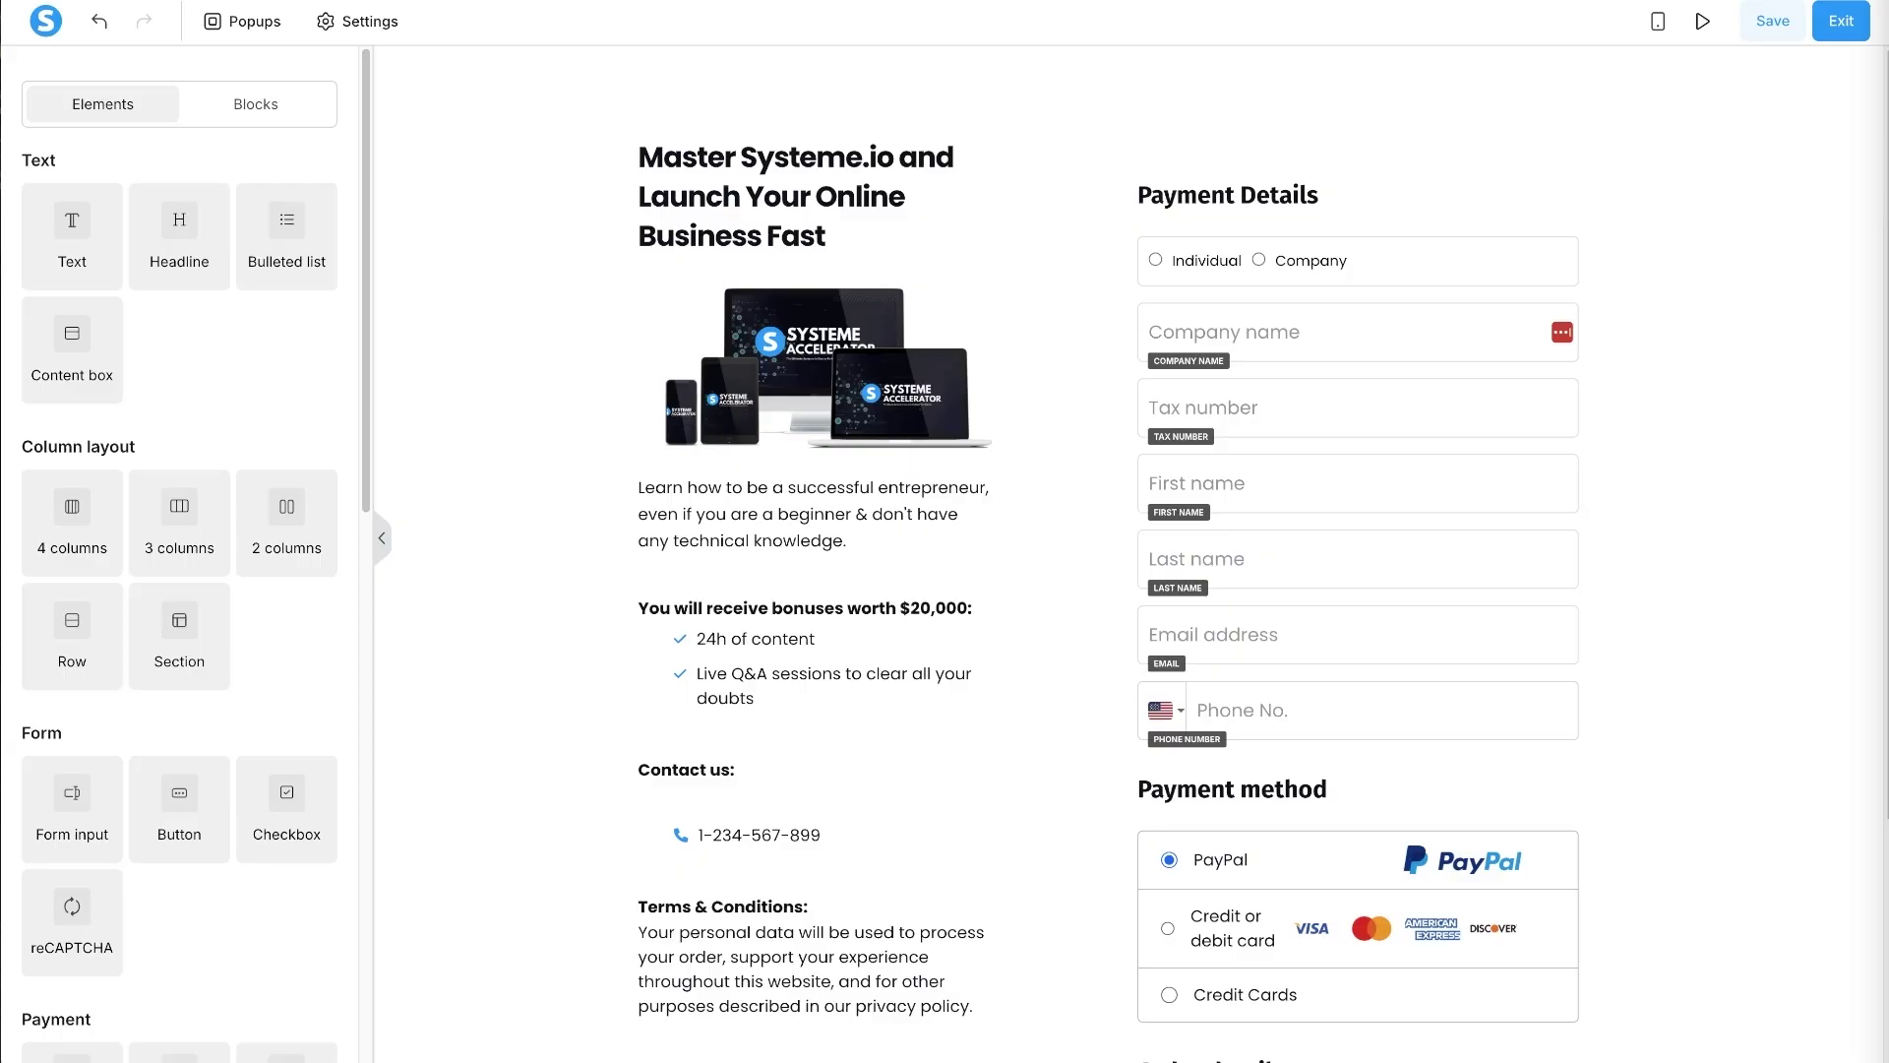
# - Replace the intro paragraph with new promo text and the bonuses heading with What You'll Get
pyautogui.tripleClick(782, 494)
pyautogui.write('Build a complete online business with Systeme.io, even with zero technical experience. Get step-by-step training, done-for-you templates, and automated systems that help generate revenue 24/7.  ⚡ Limited spots at this price: Lock in lifetime access now')
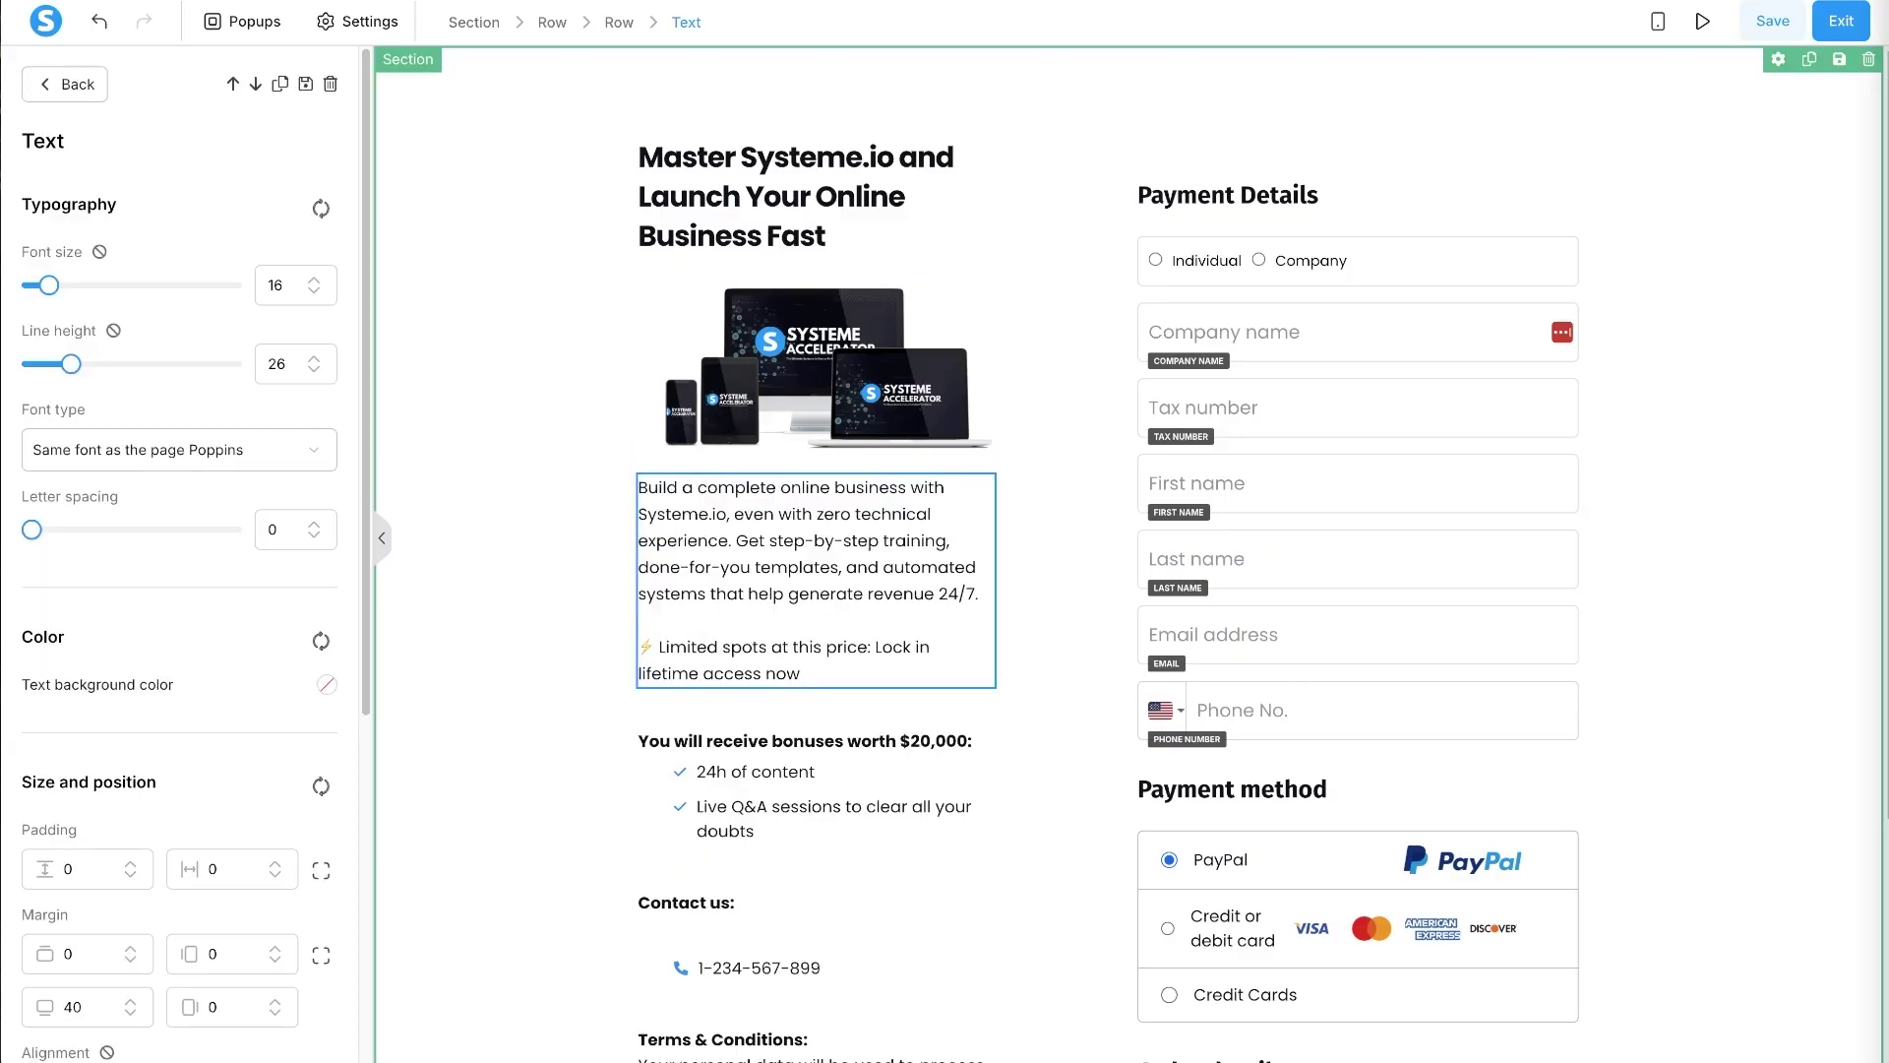
pyautogui.tripleClick(711, 745)
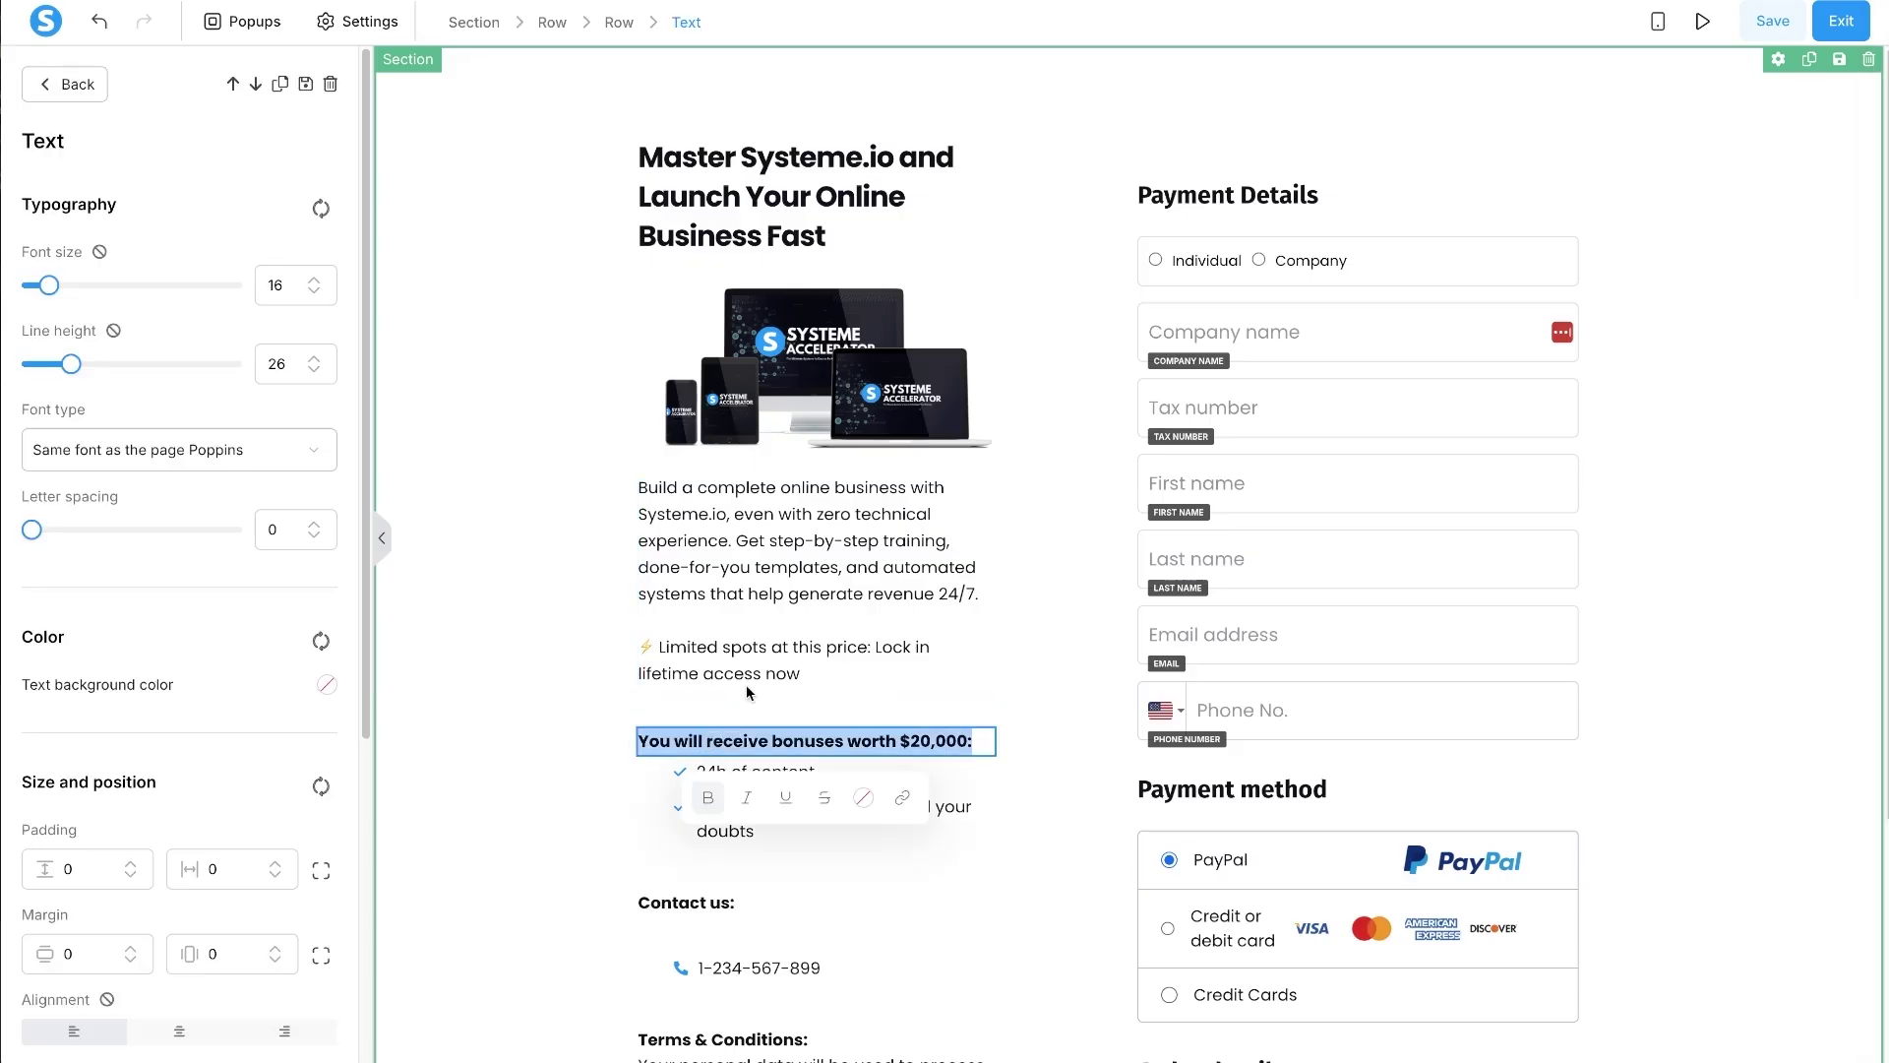
pyautogui.write("What You'll Get with the Systeme Accelerator")
pyautogui.press('BackSpace')
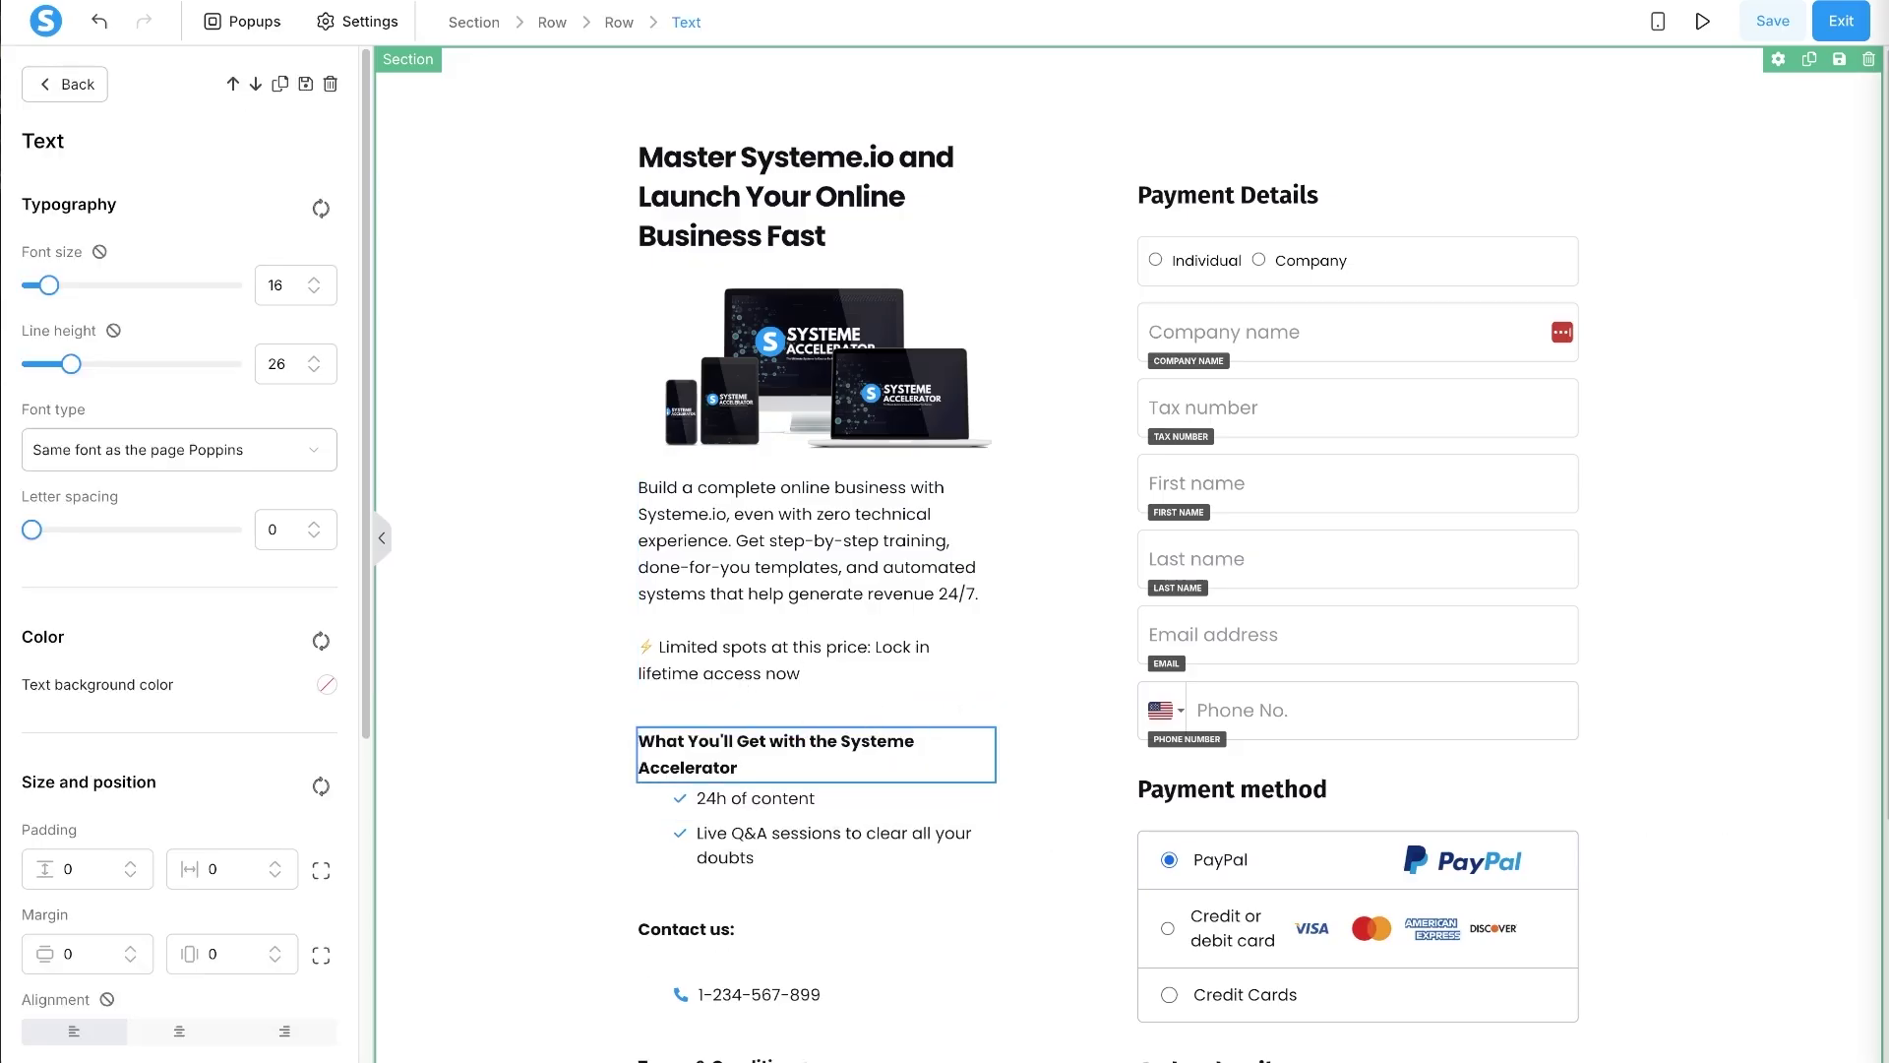
# - Replace the bulleted list with the six new benefit bullets, removing the empty first bullet
pyautogui.click(772, 844)
pyautogui.hotkey('ctrl', 'a')
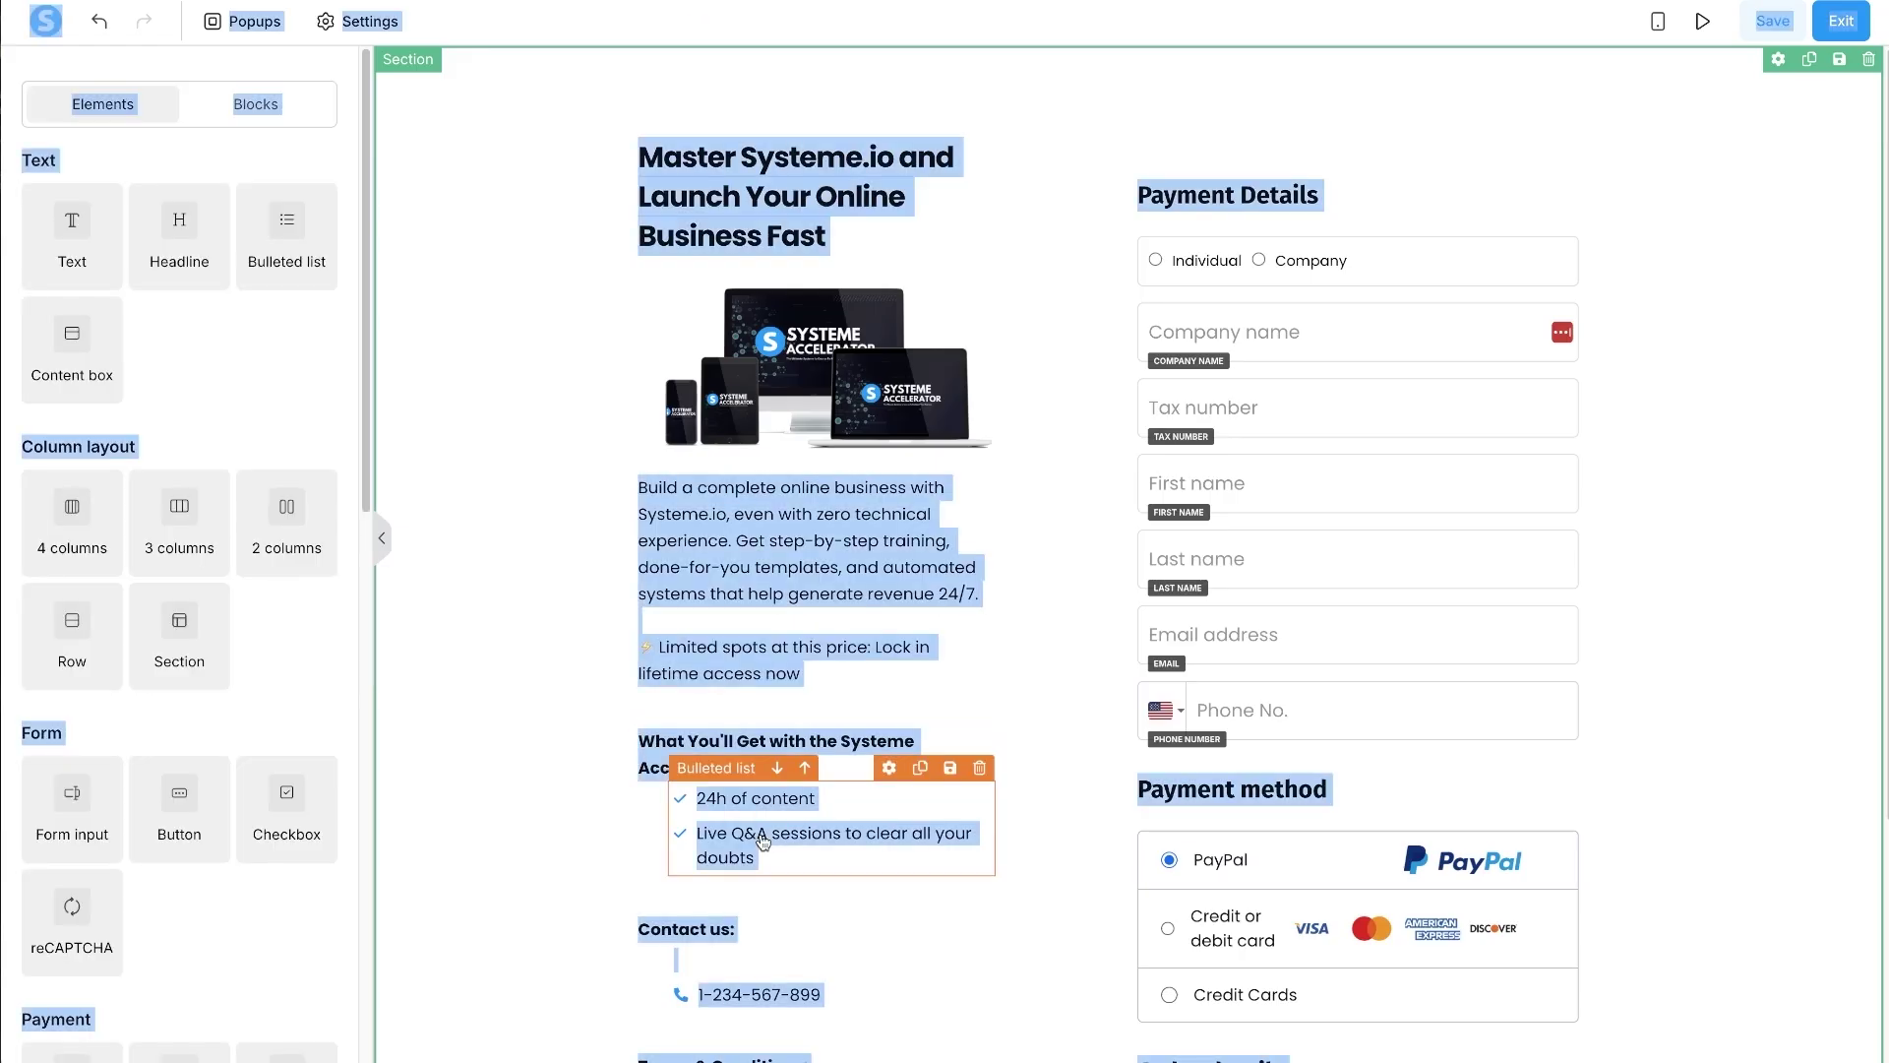
pyautogui.click(804, 835)
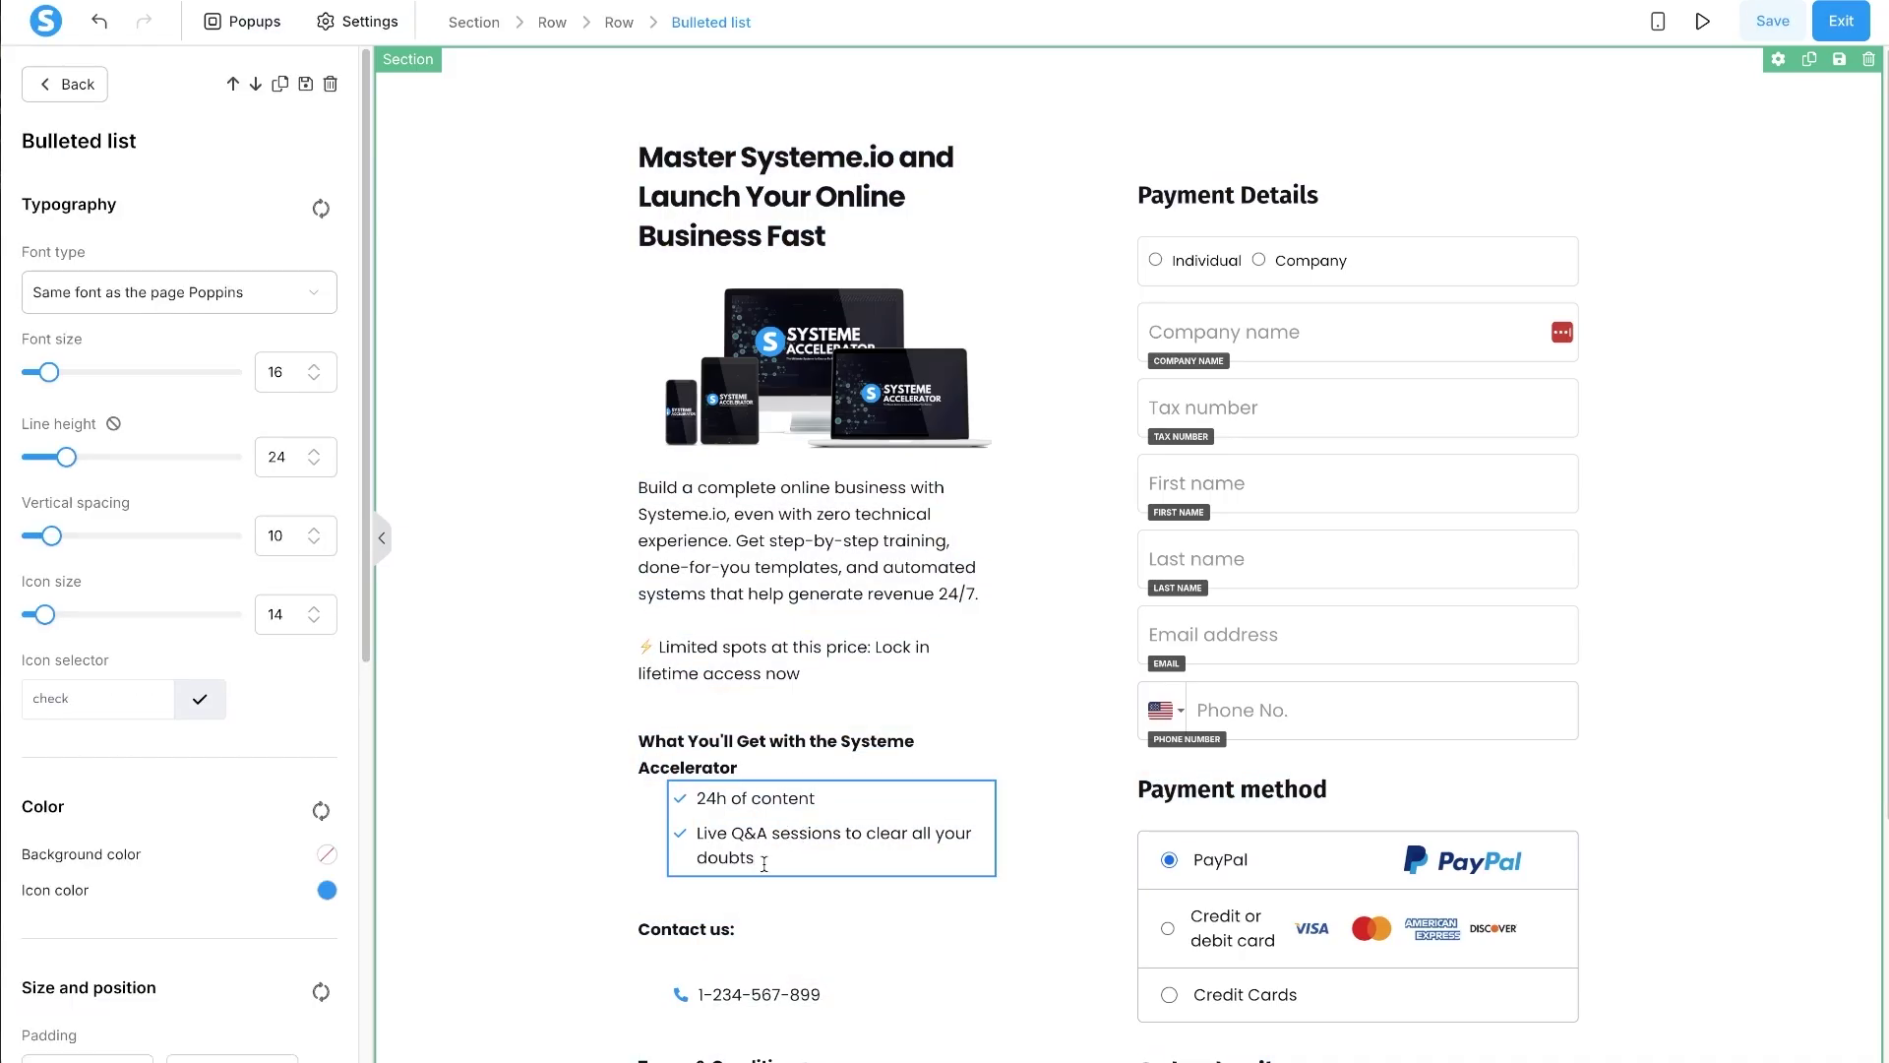
pyautogui.hotkey('ctrl', 'a')
pyautogui.write('Get Your First Funnel Live in Under 2 Hours Master All Systeme.io Tools 1-Click Funnel Templates 1-Click Email Templates 1-Click Course Templates Lifetime Access')
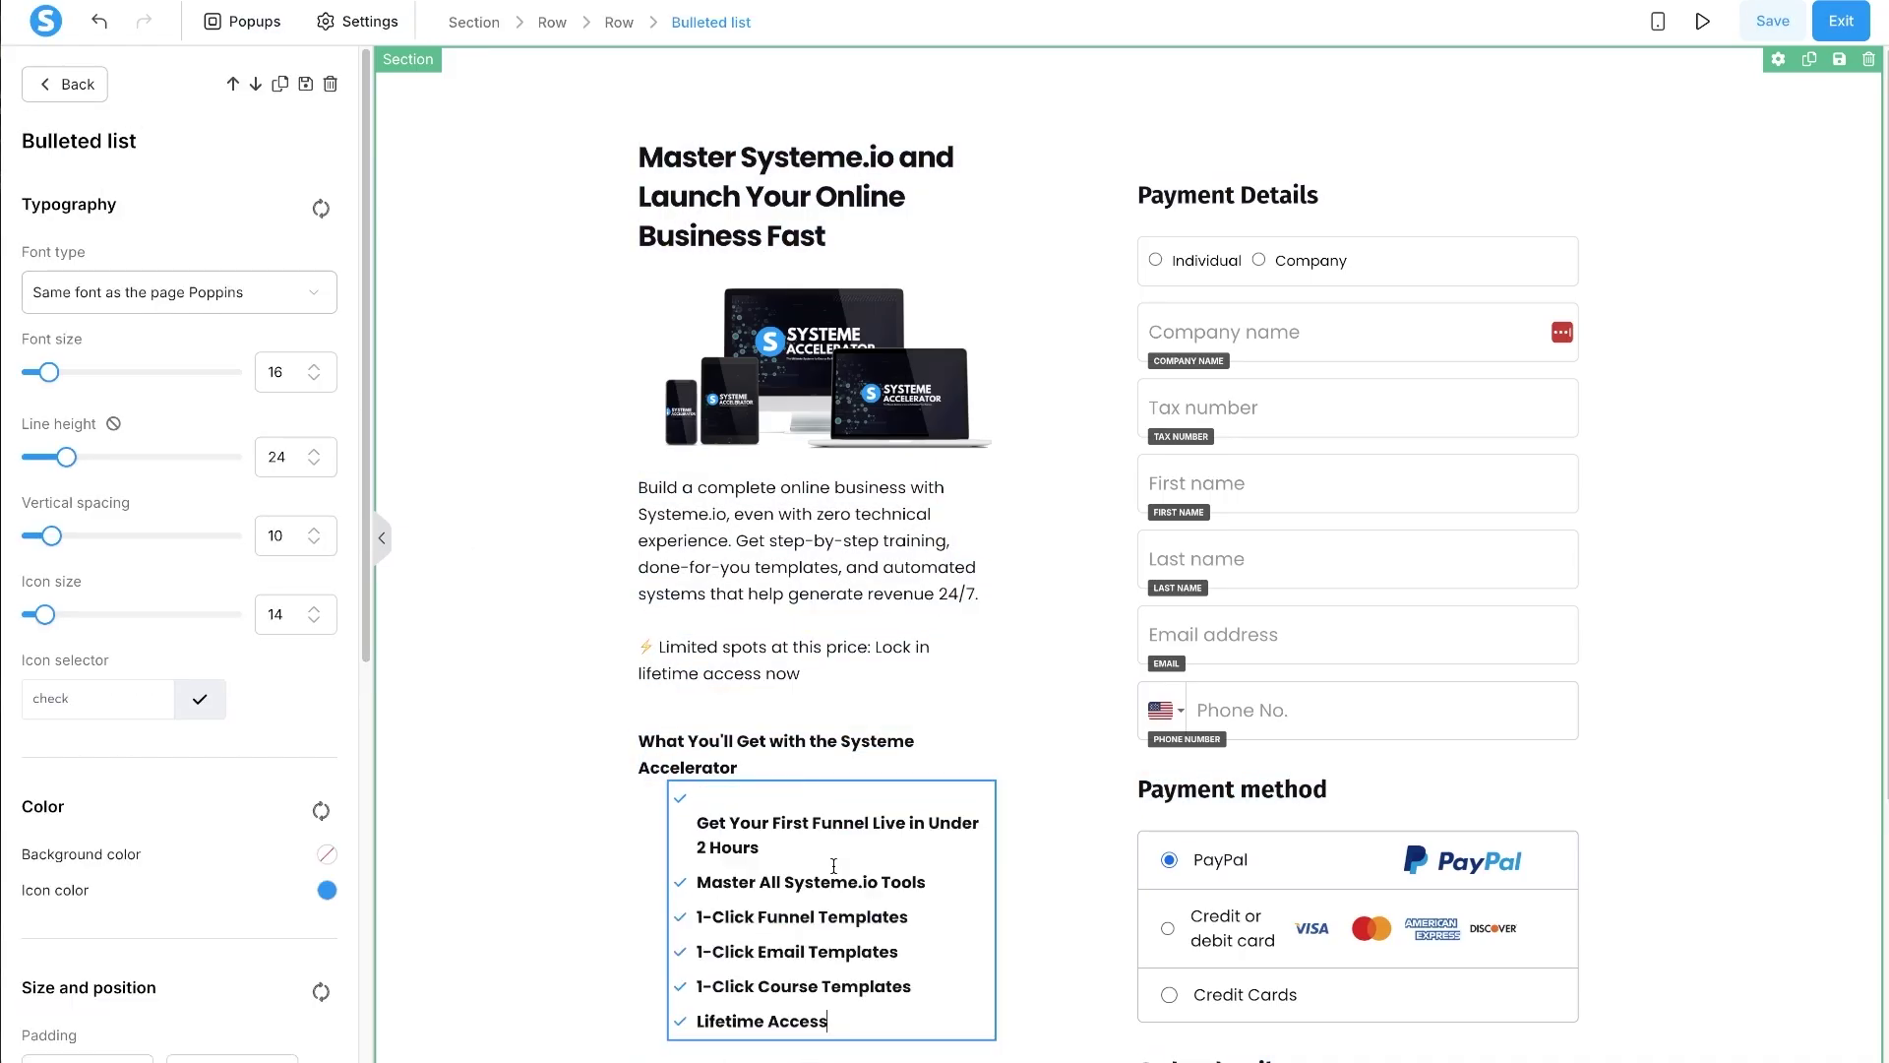
pyautogui.press('BackSpace')
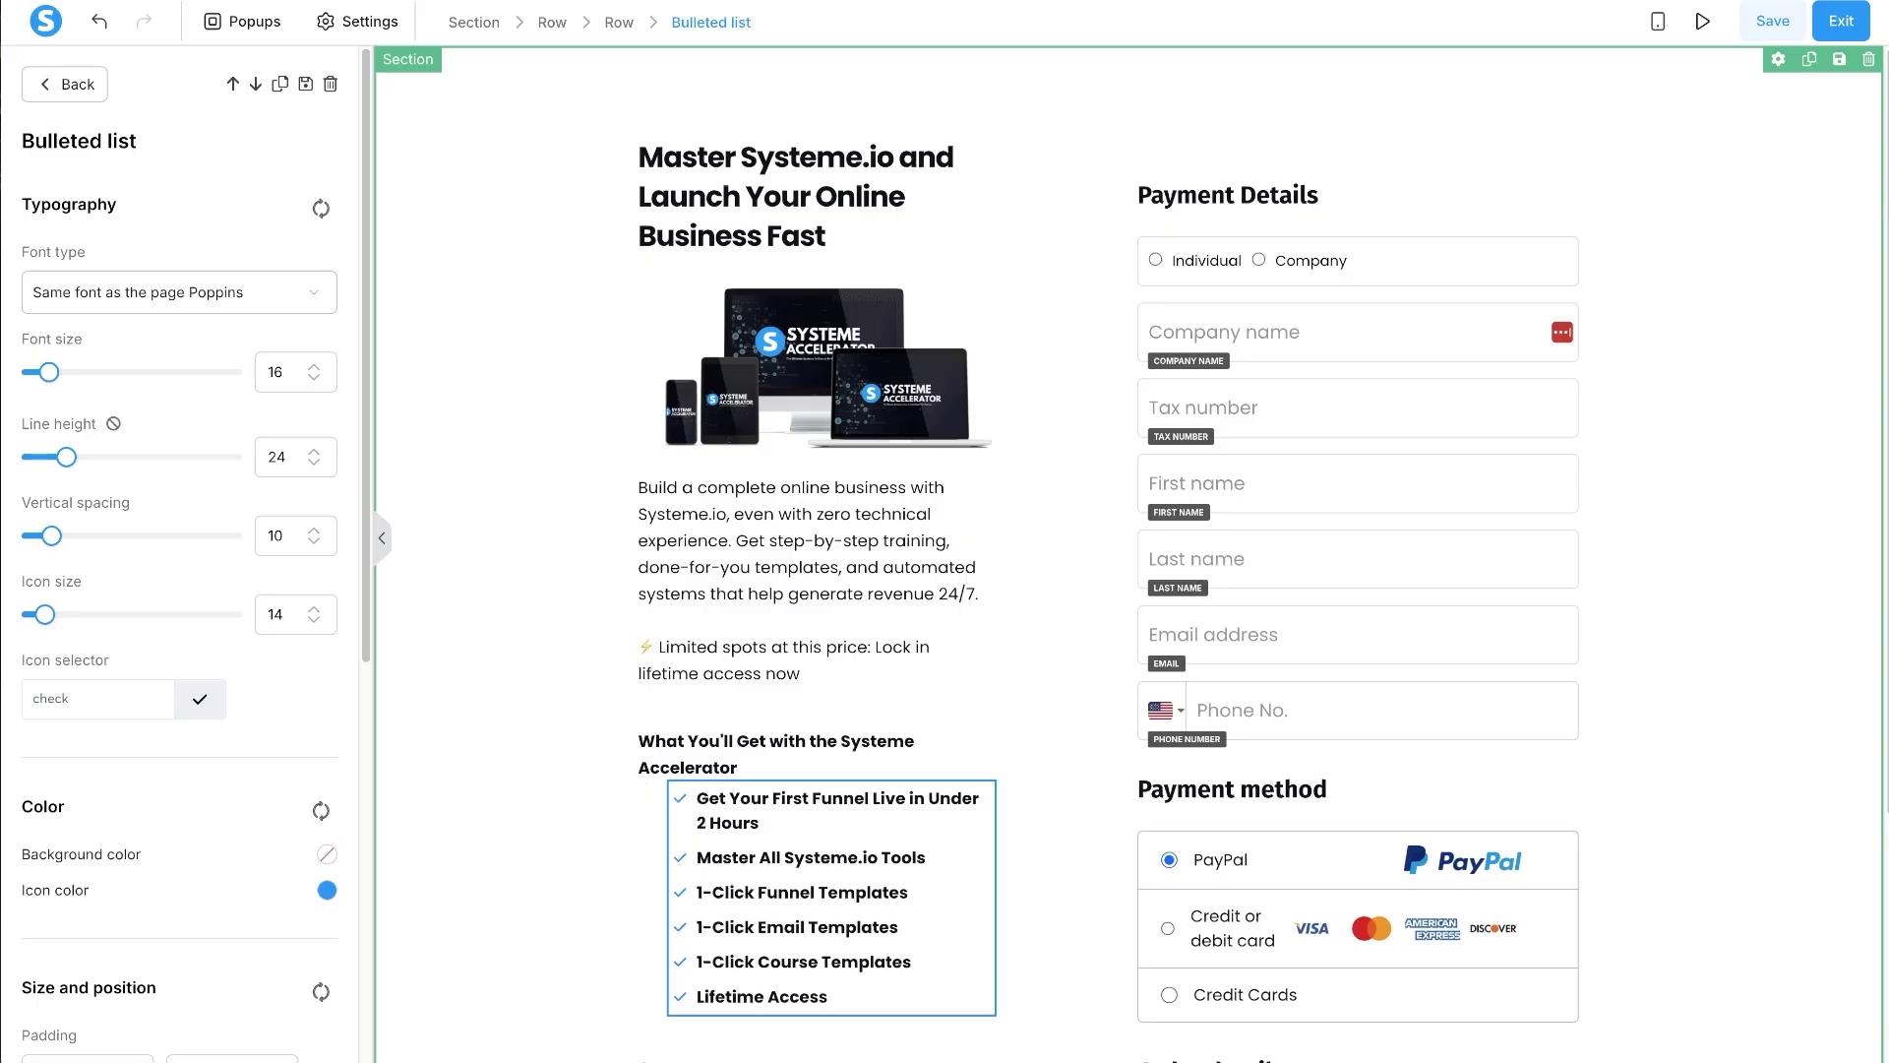
# - Replace the Contact us text with the 'Join 1,000+ students' quote
pyautogui.scroll(-3, 883, 769)
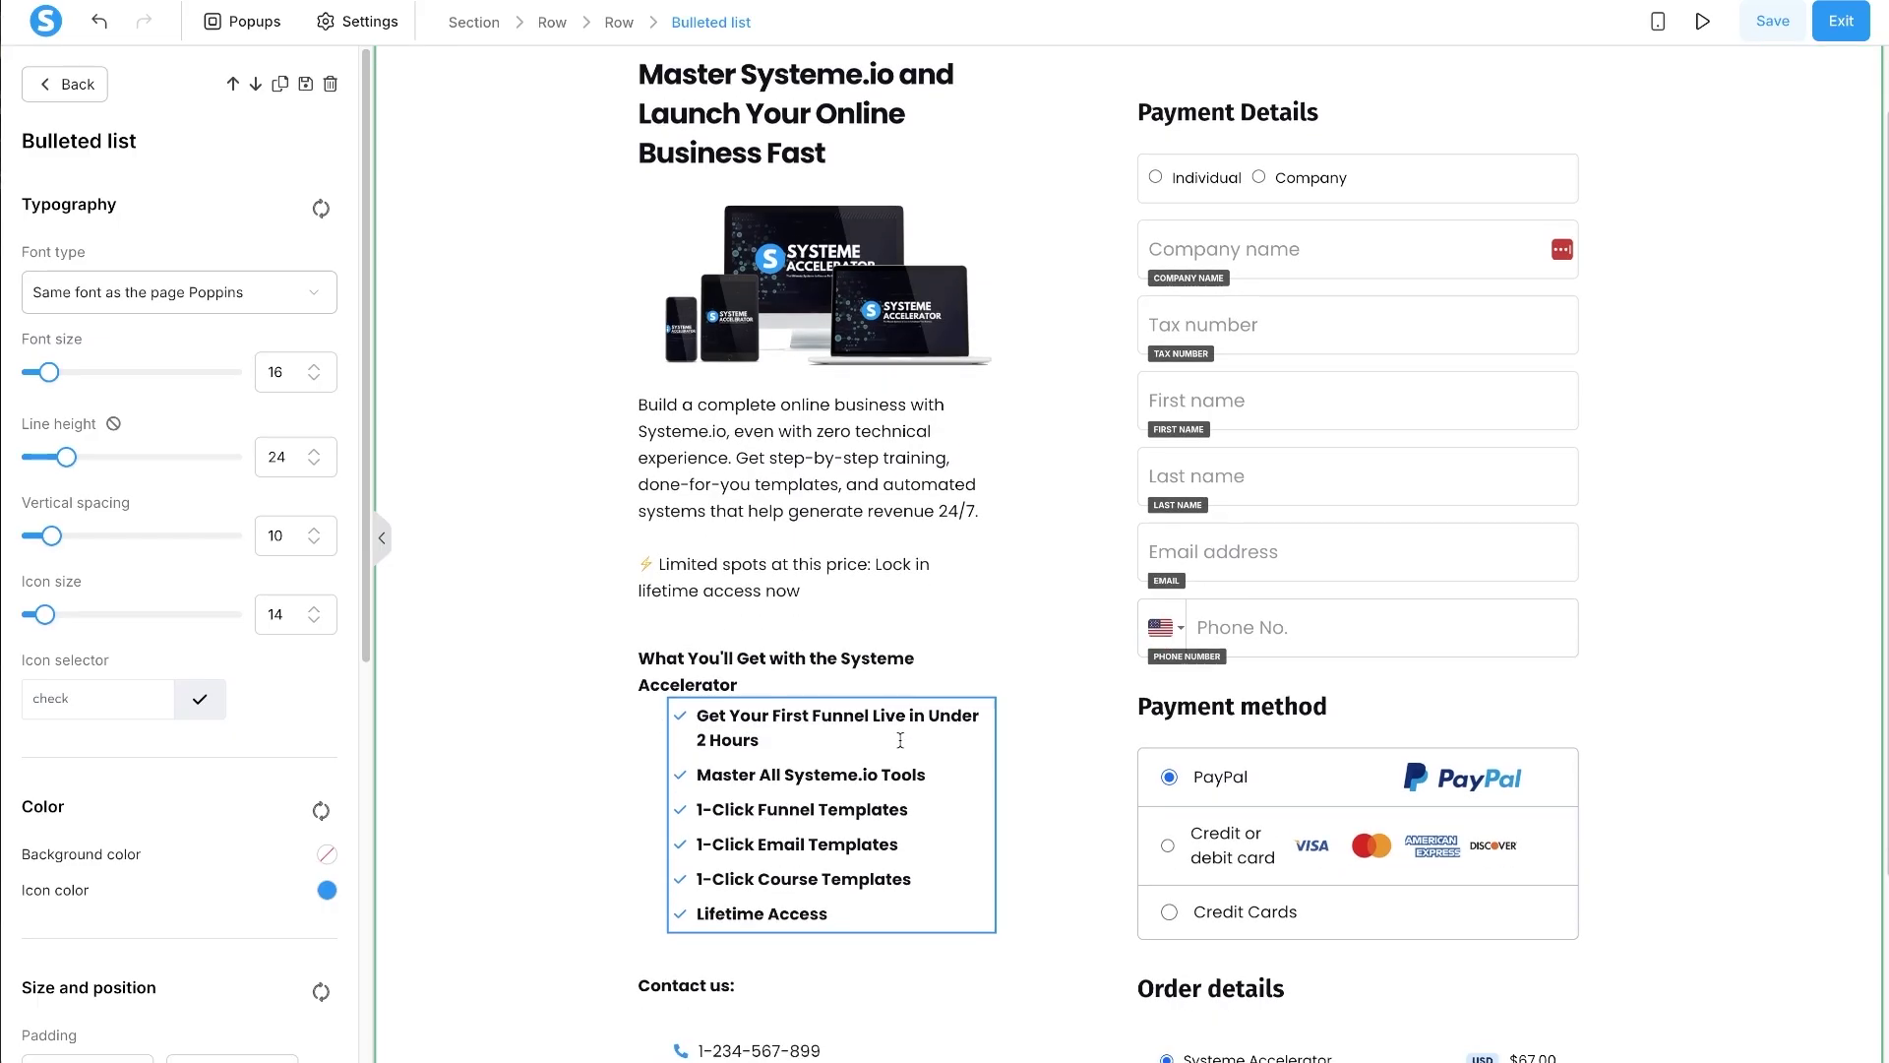
pyautogui.scroll(-2, 938, 700)
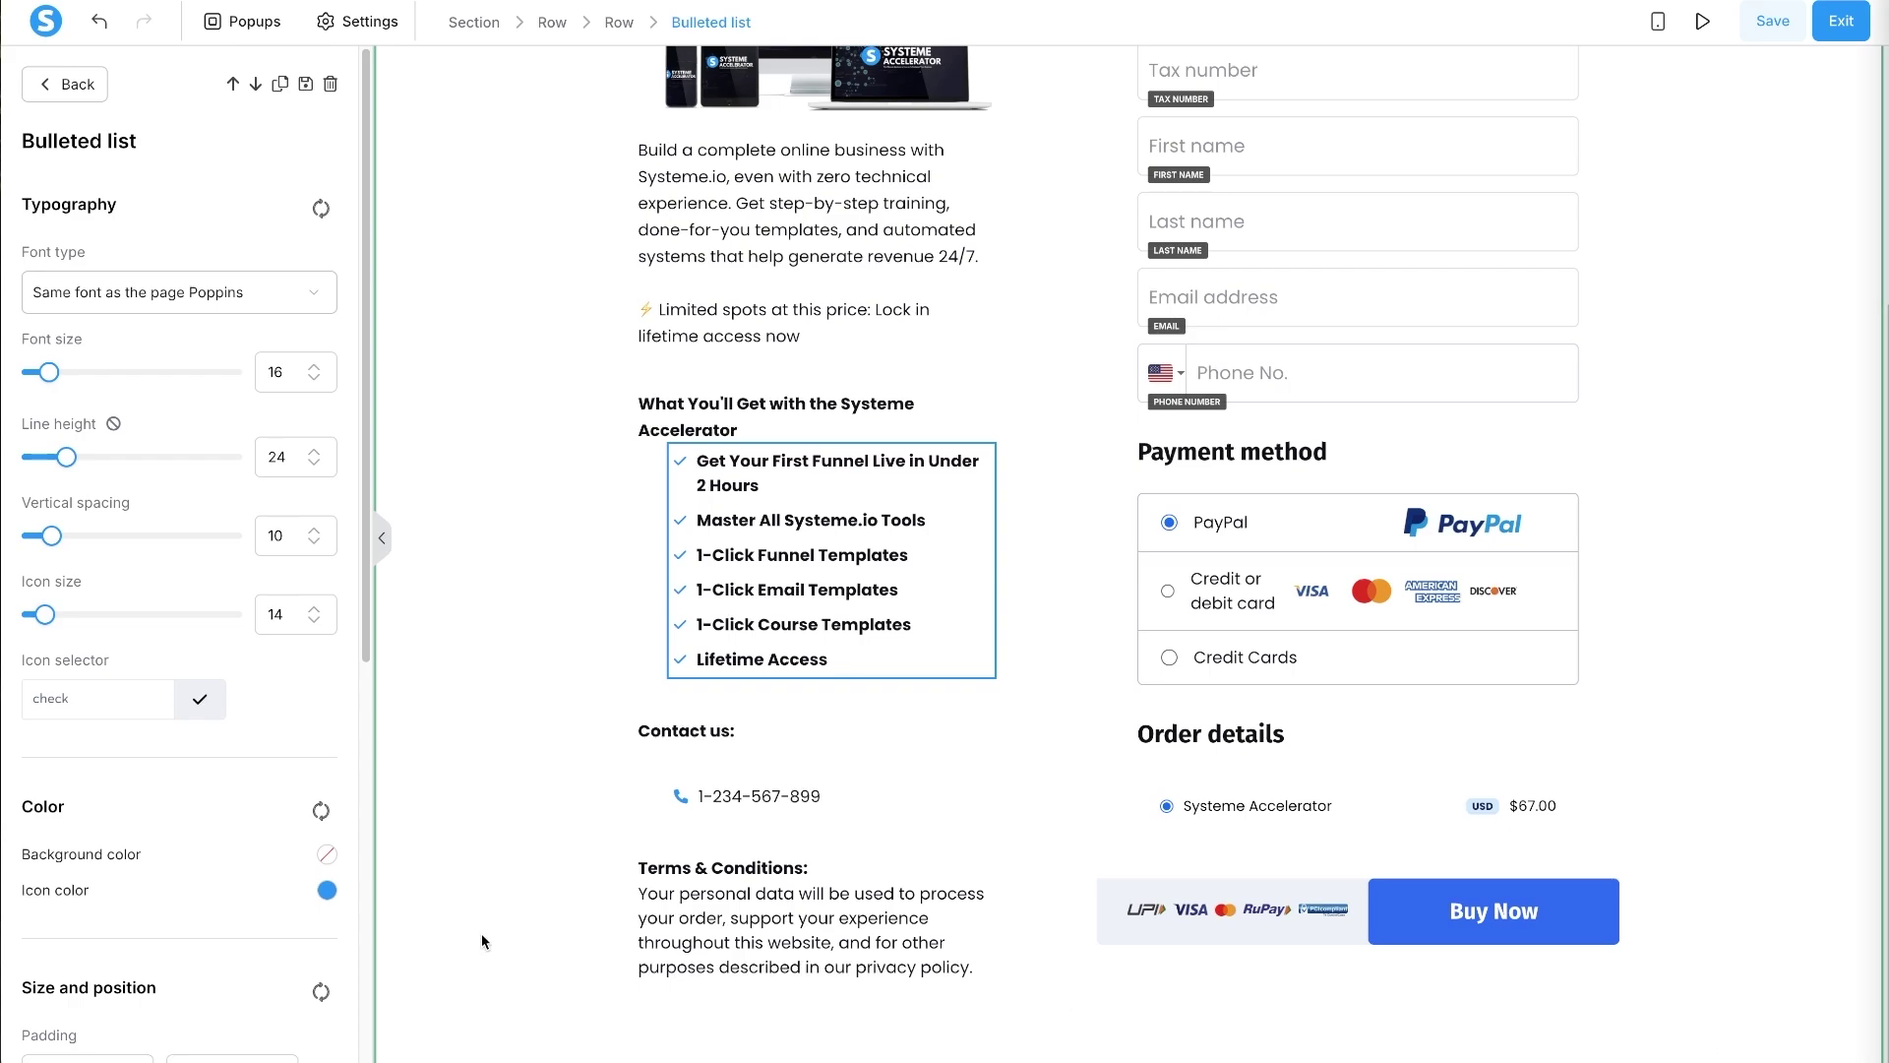
pyautogui.click(710, 728)
pyautogui.hotkey('ctrl', 'a')
pyautogui.hotkey('ctrl', 'v')
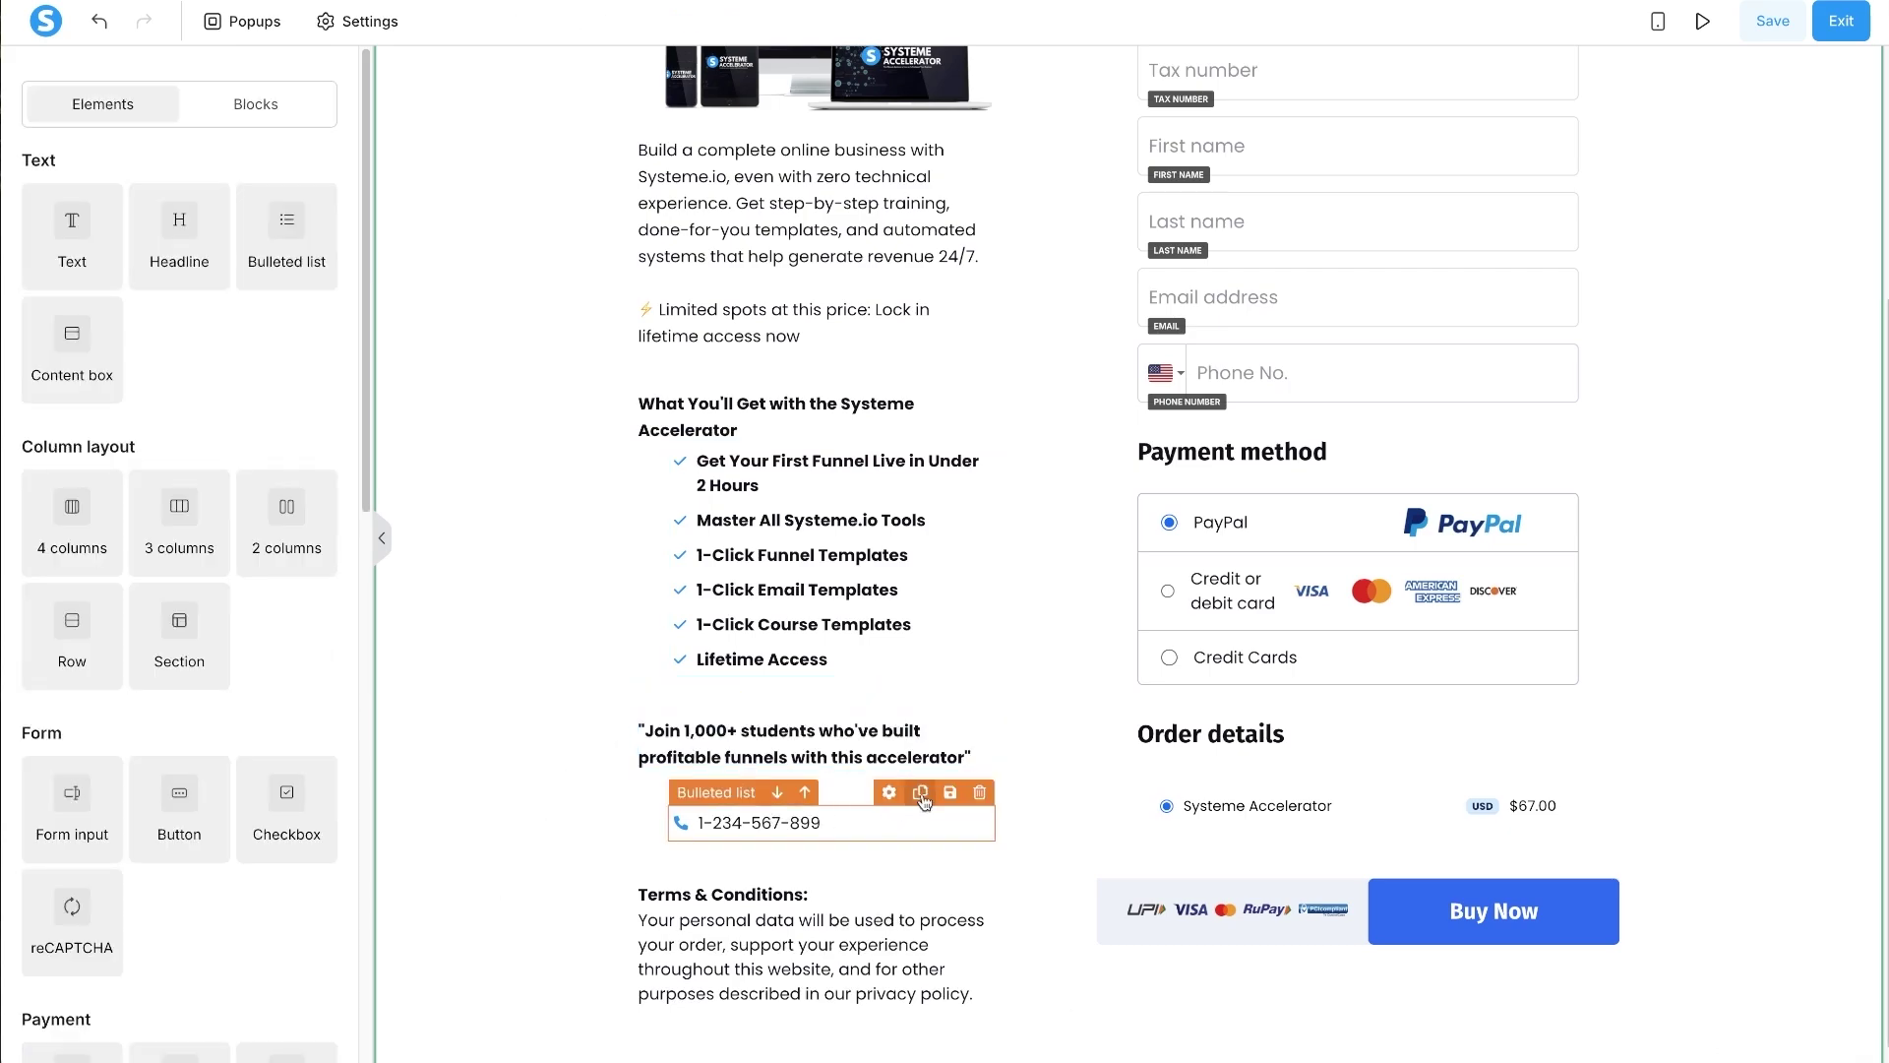
# - Delete the empty list, the phone number list and the Terms & Conditions heading
pyautogui.click(979, 757)
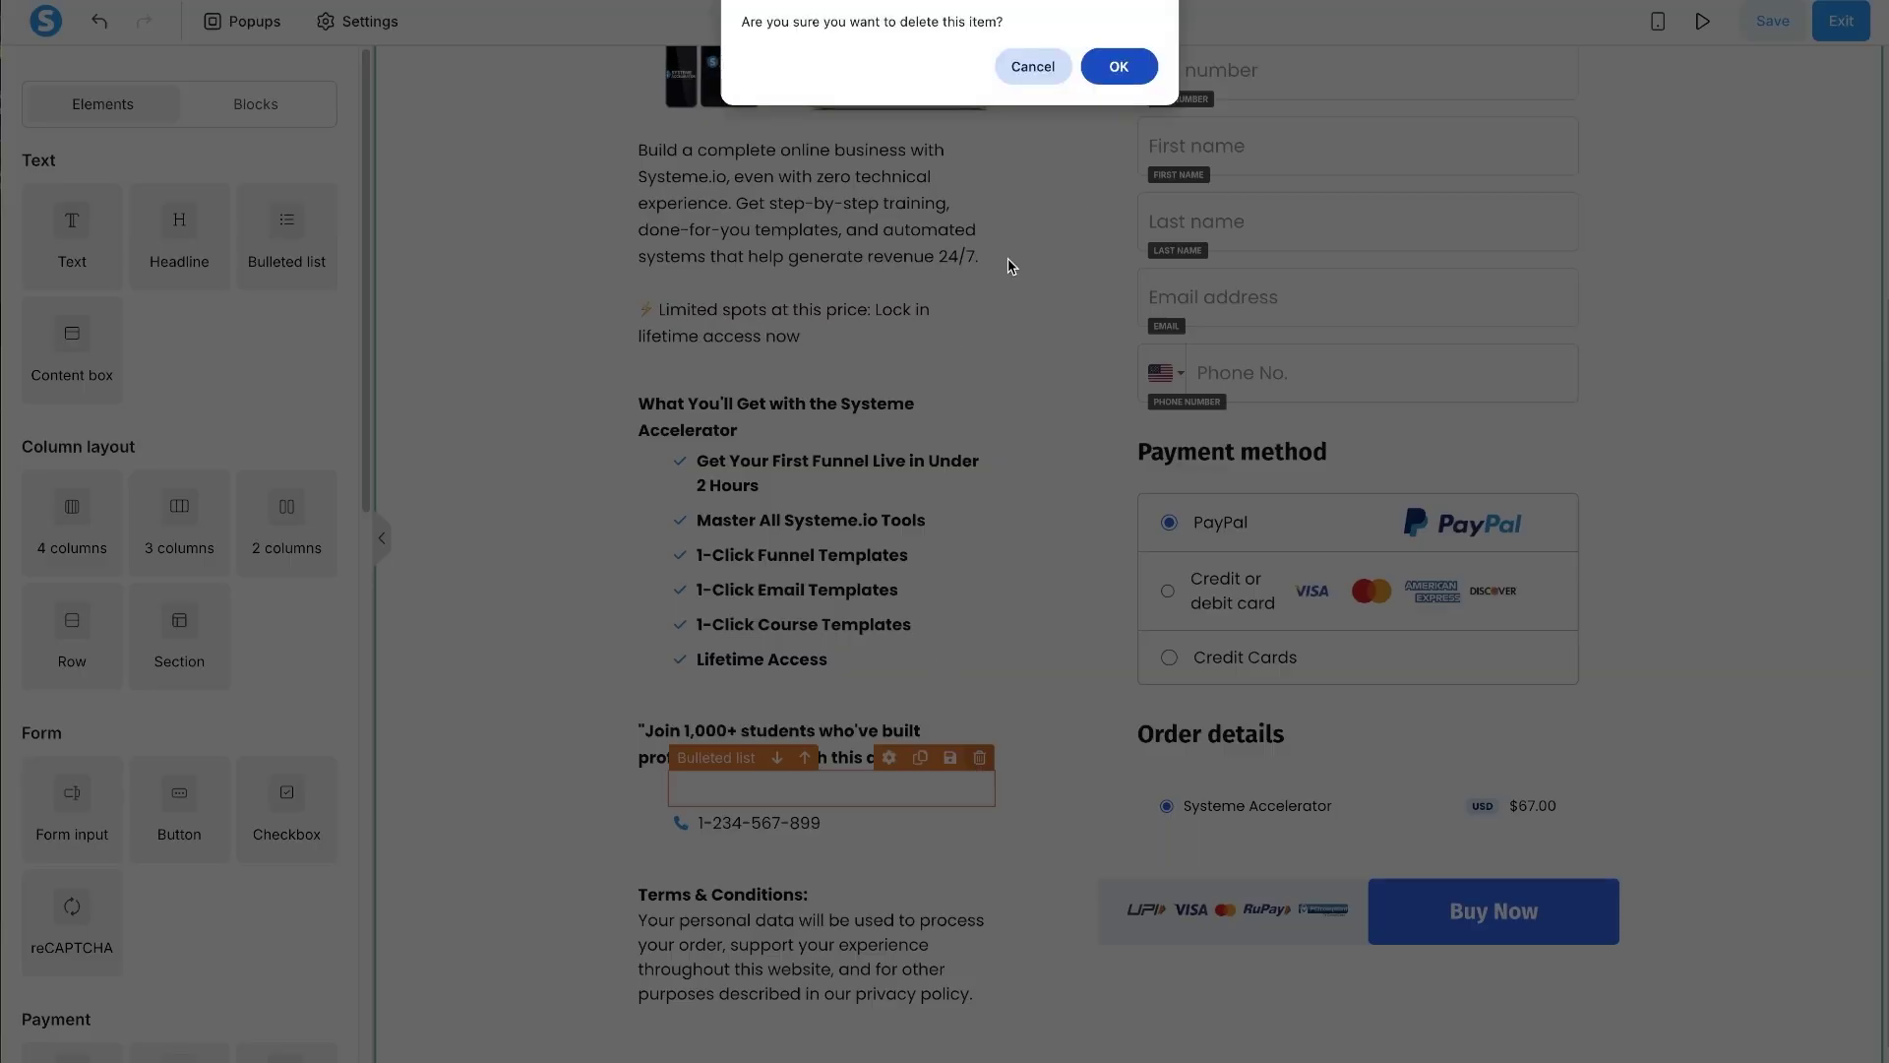
pyautogui.click(1119, 66)
pyautogui.click(979, 764)
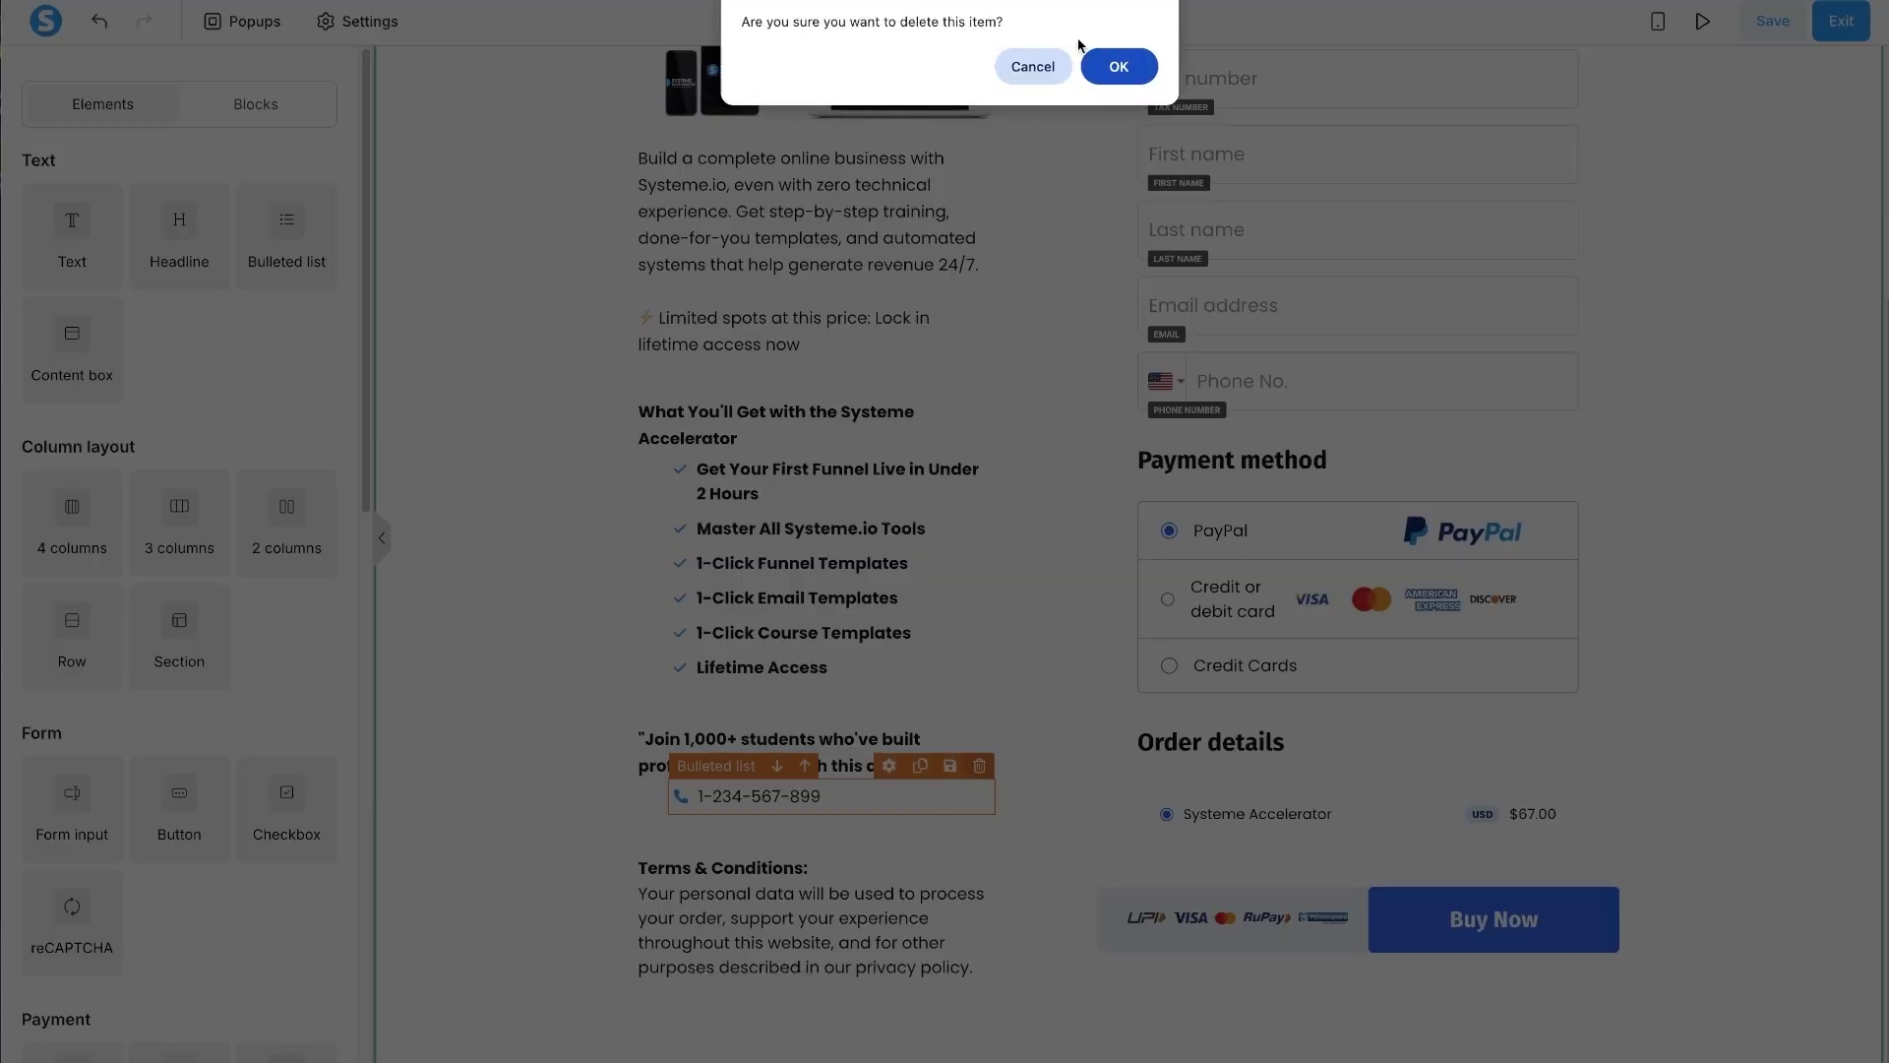
pyautogui.click(1119, 66)
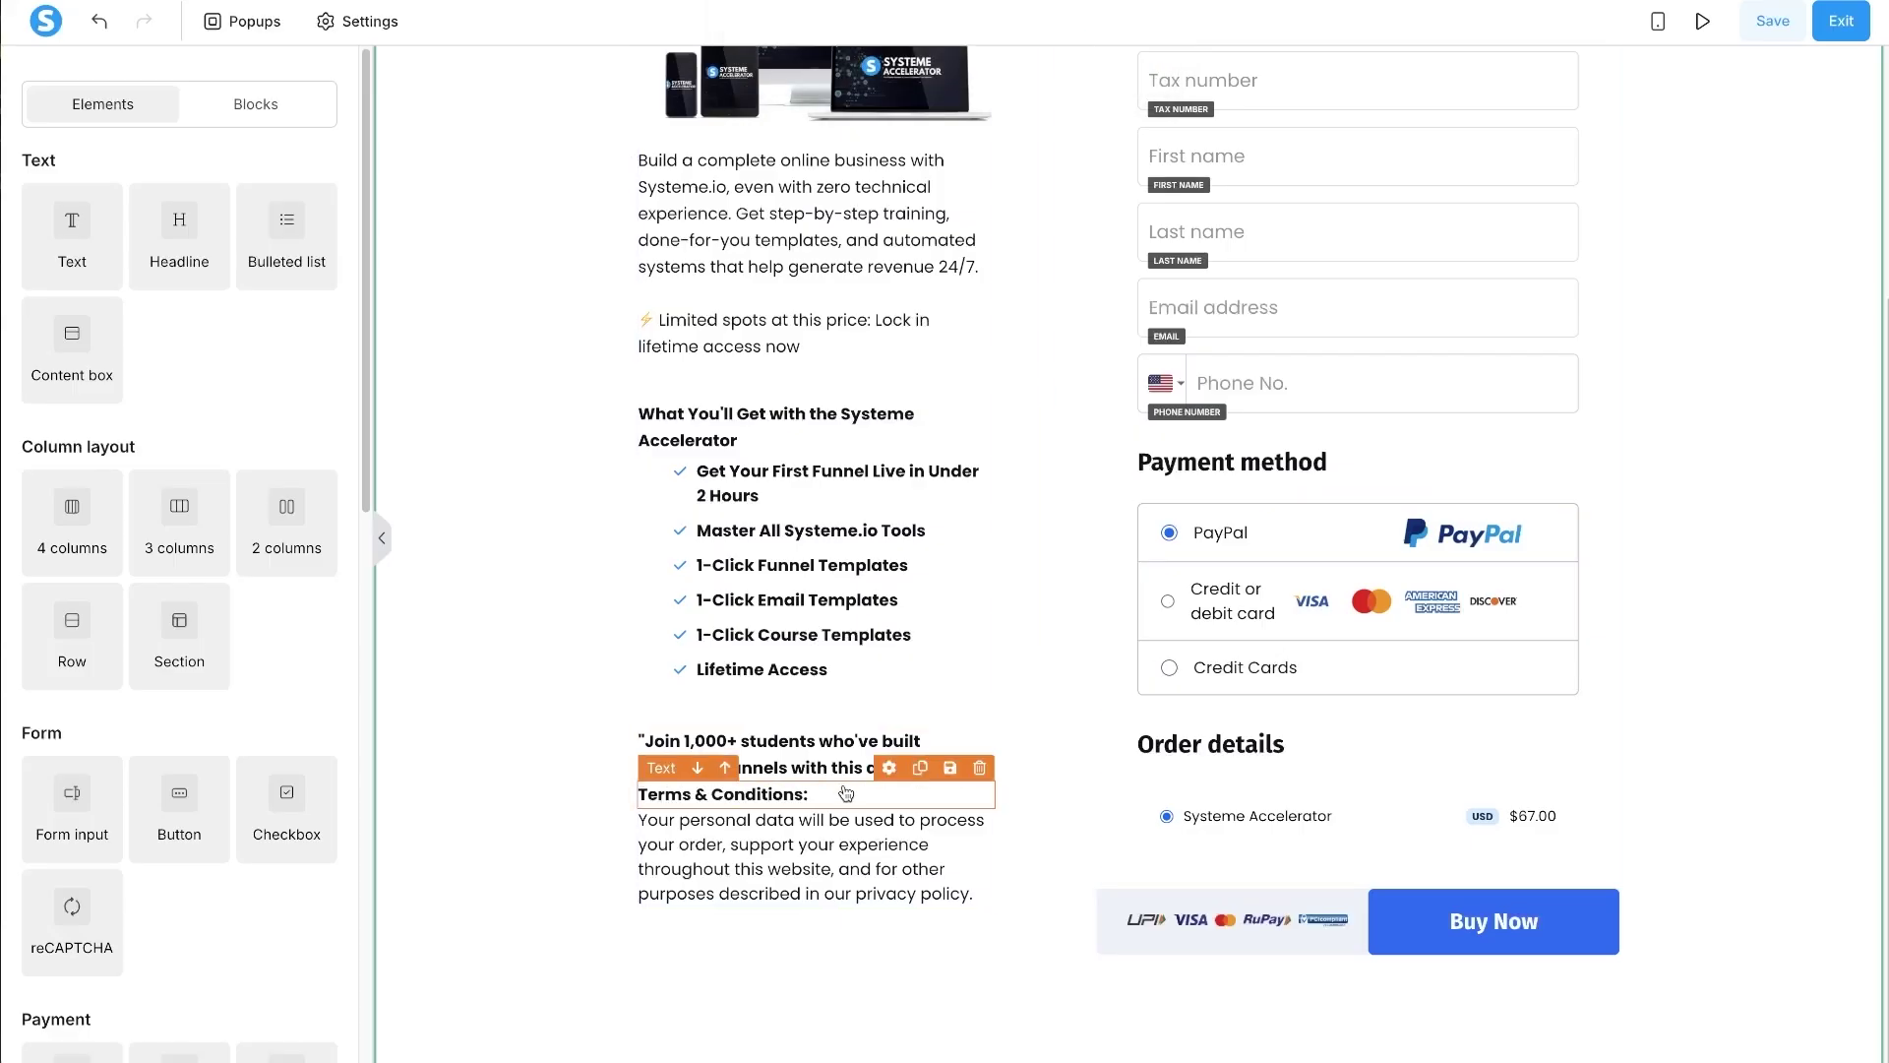
pyautogui.click(979, 768)
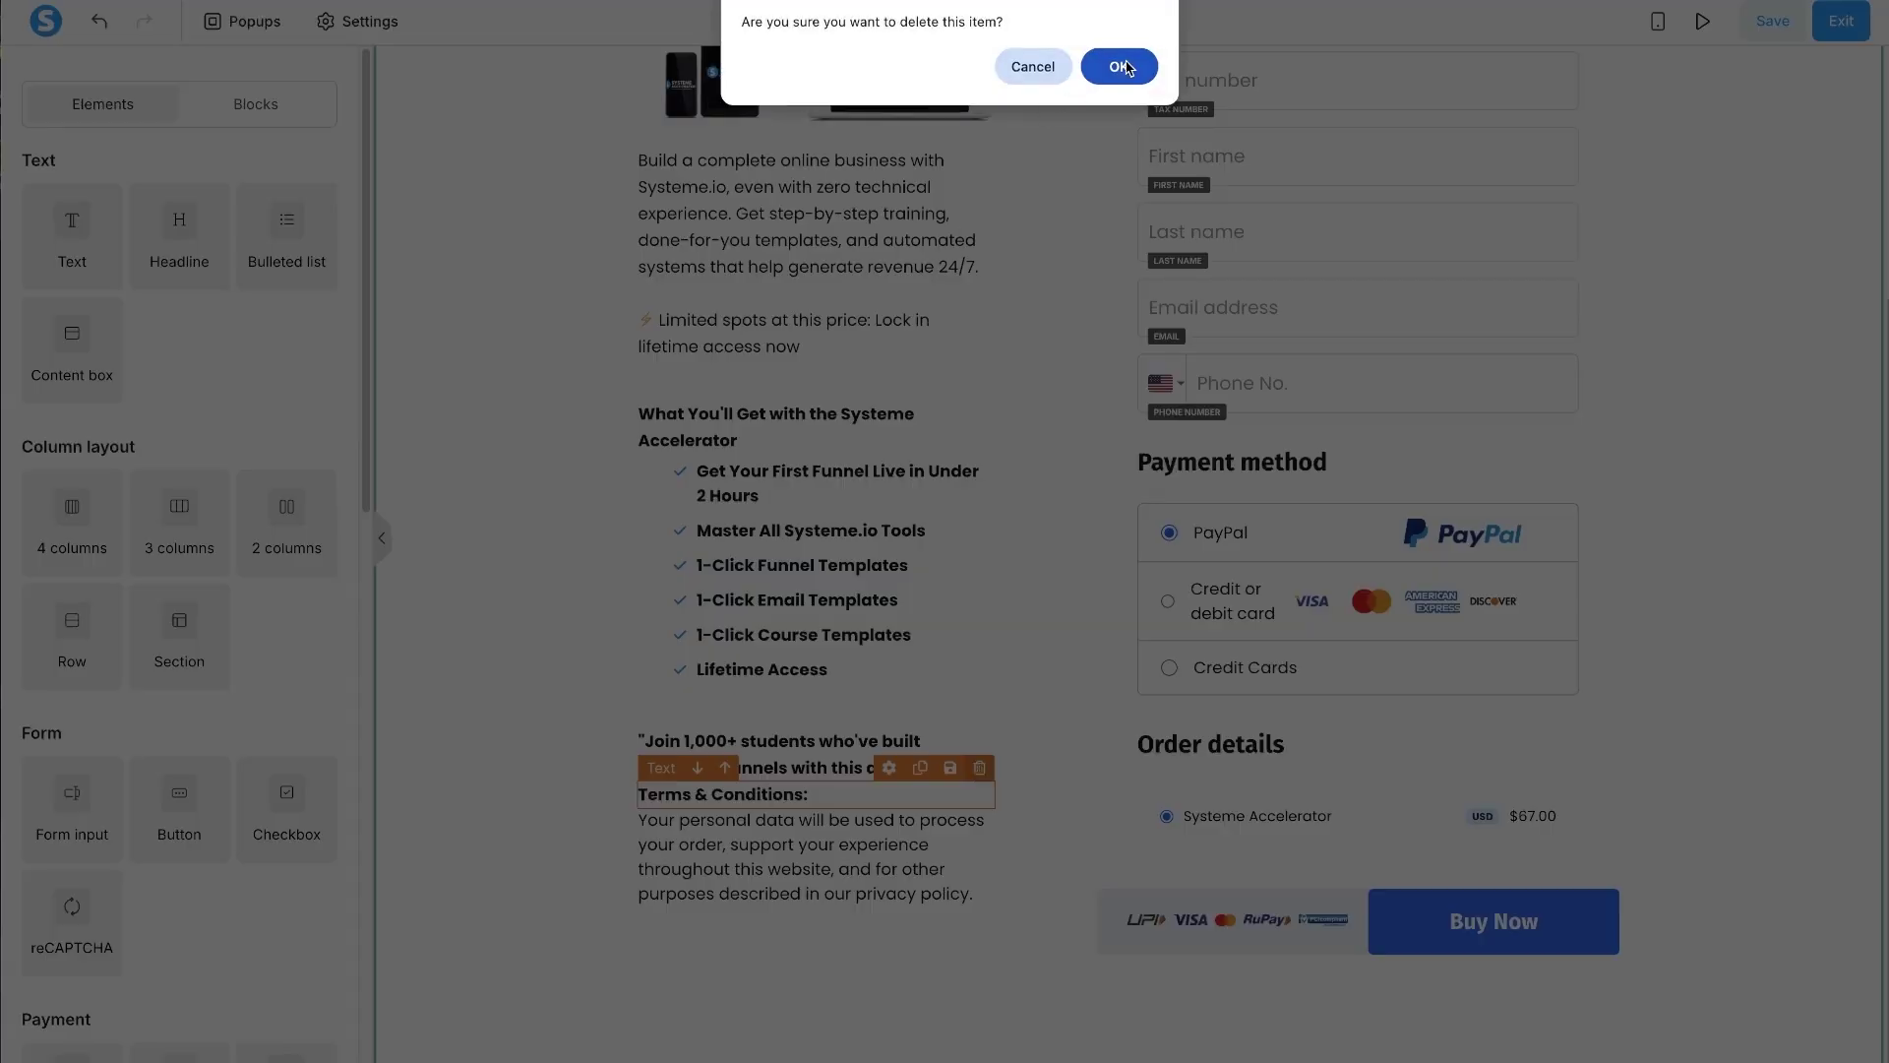
pyautogui.click(1122, 66)
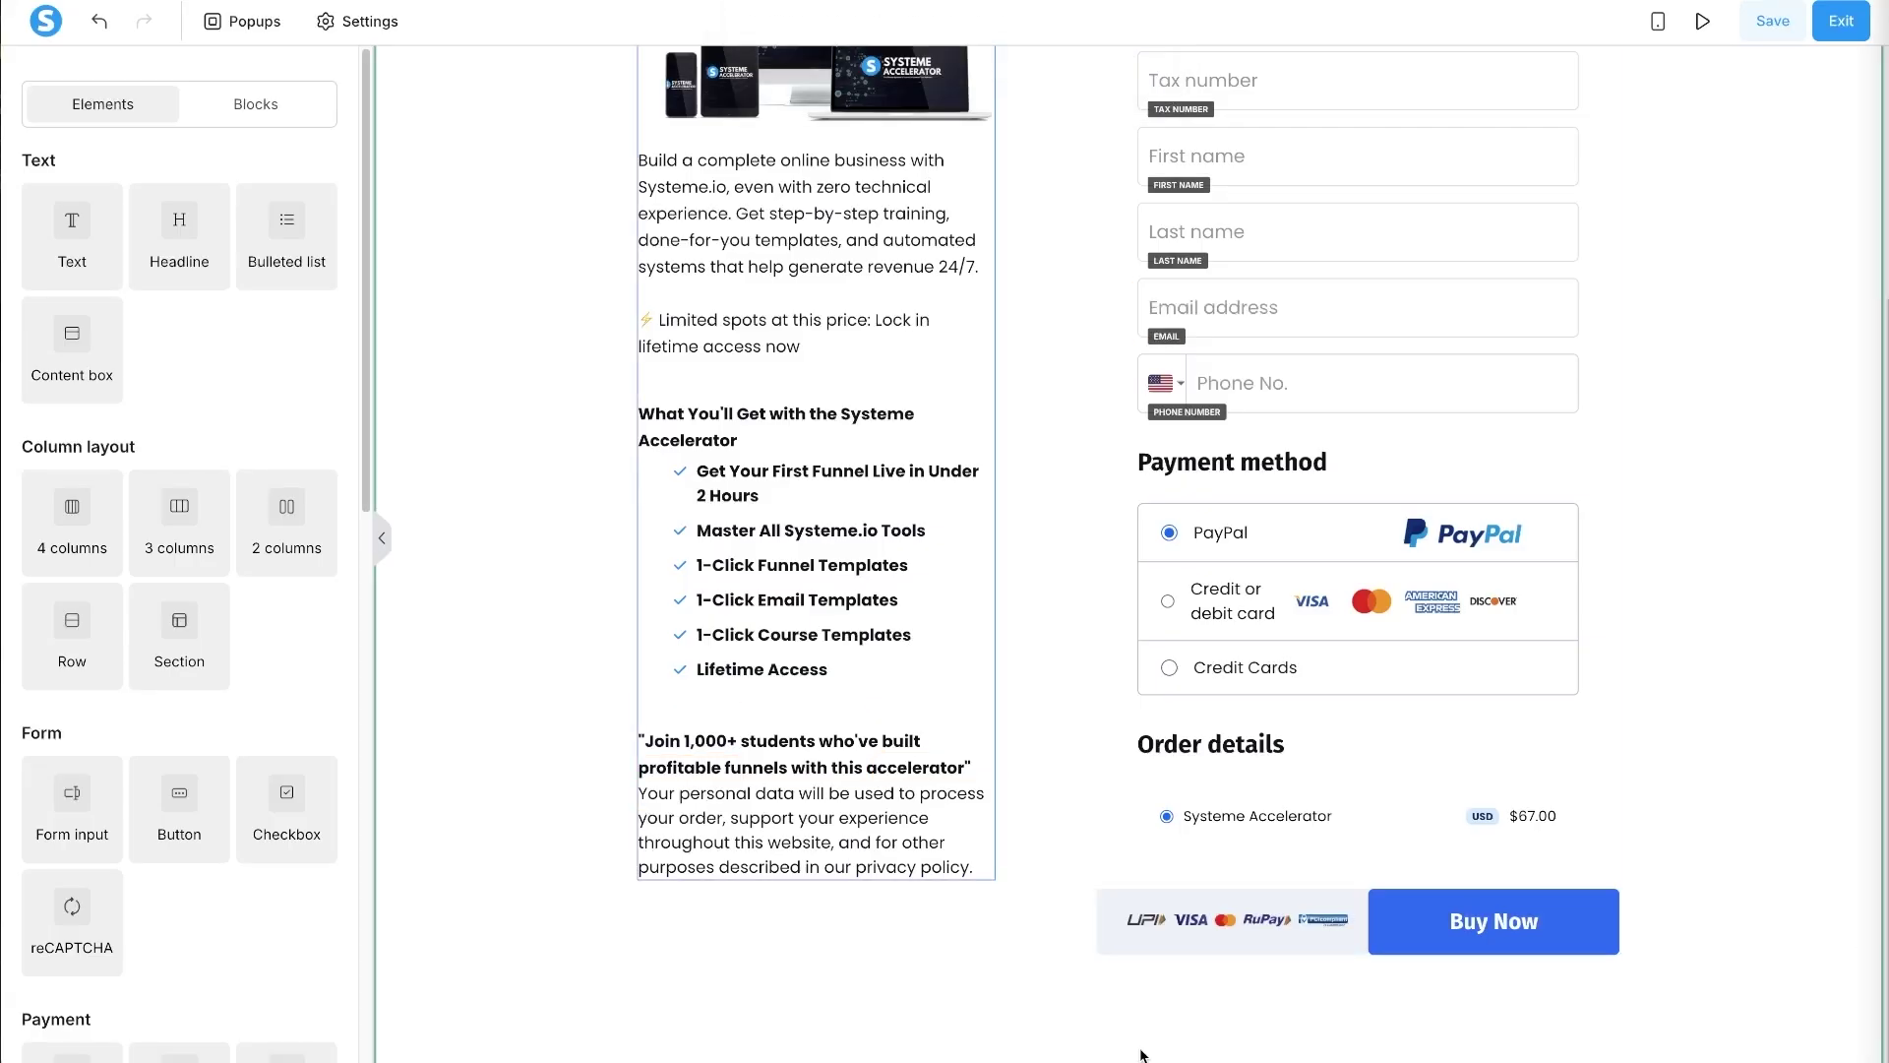
# - Replace the privacy text with the Important notice and give it a top margin of 20
pyautogui.click(792, 846)
pyautogui.hotkey('ctrl', 'a')
pyautogui.hotkey('ctrl', 'v')
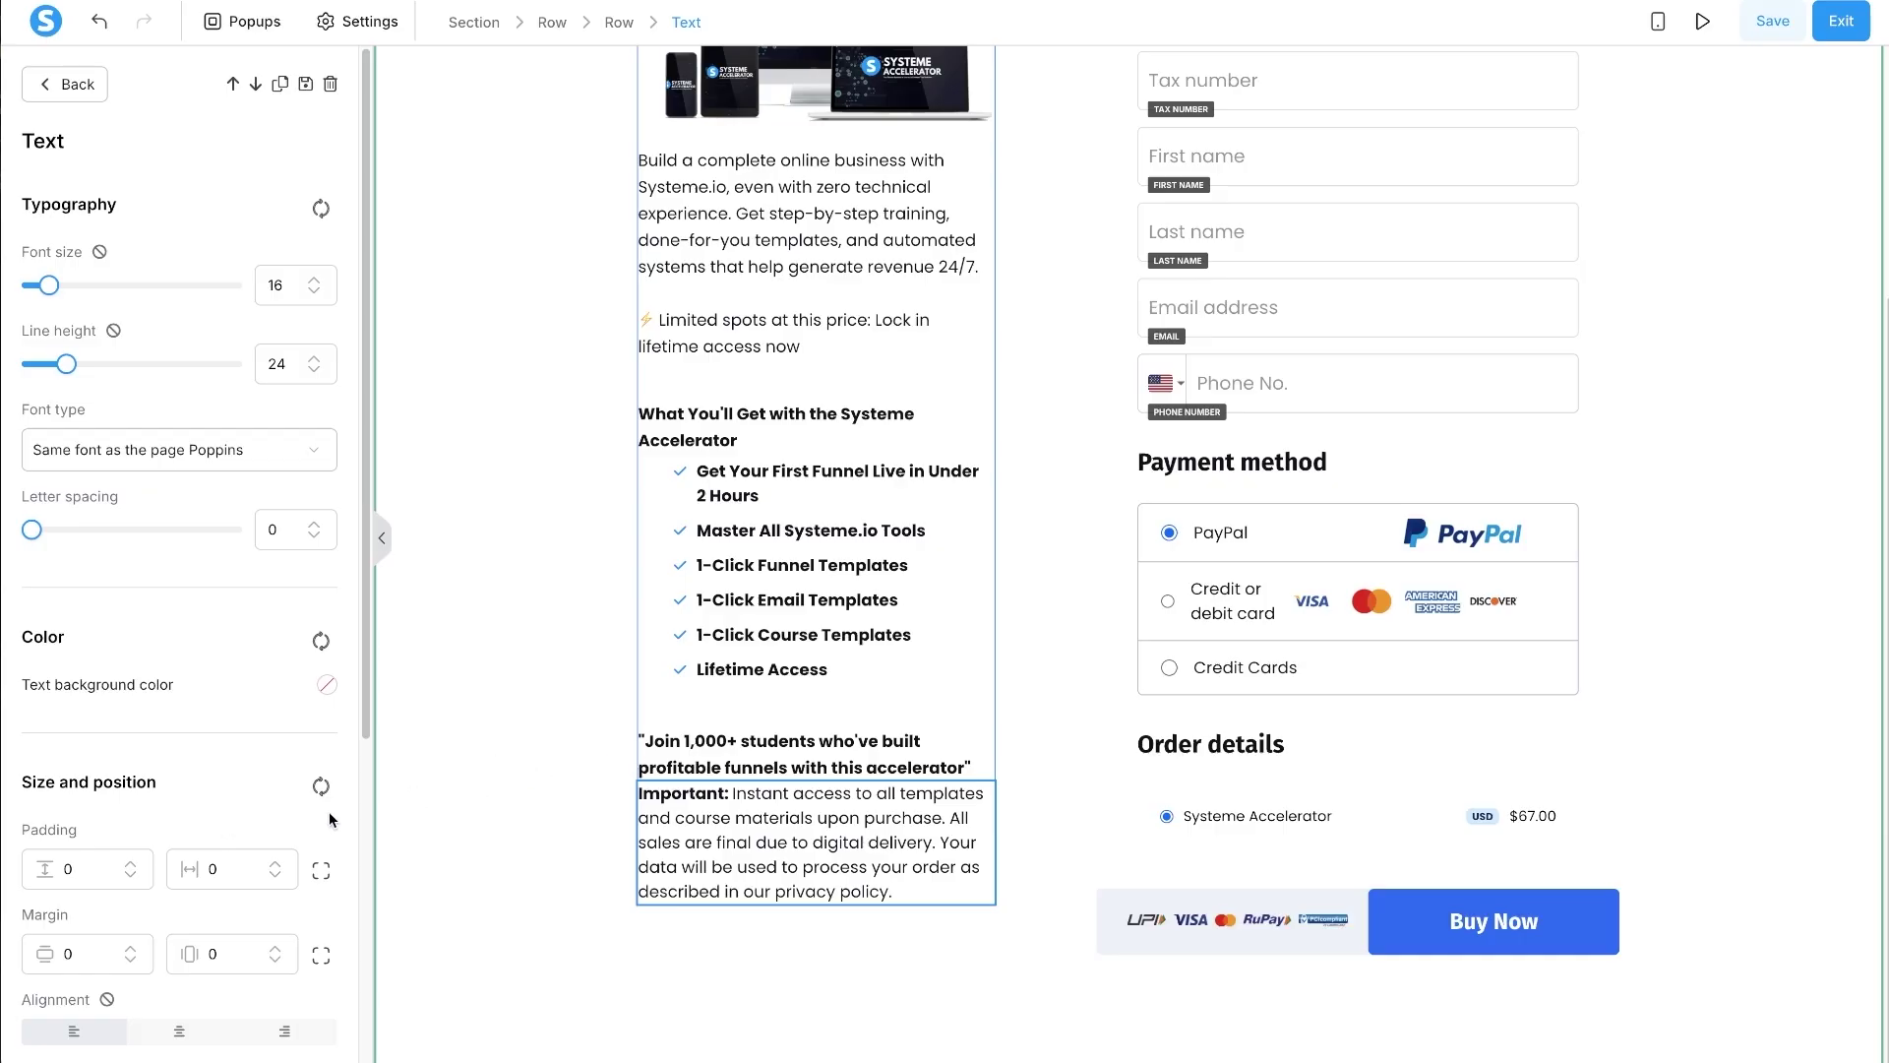
pyautogui.click(319, 955)
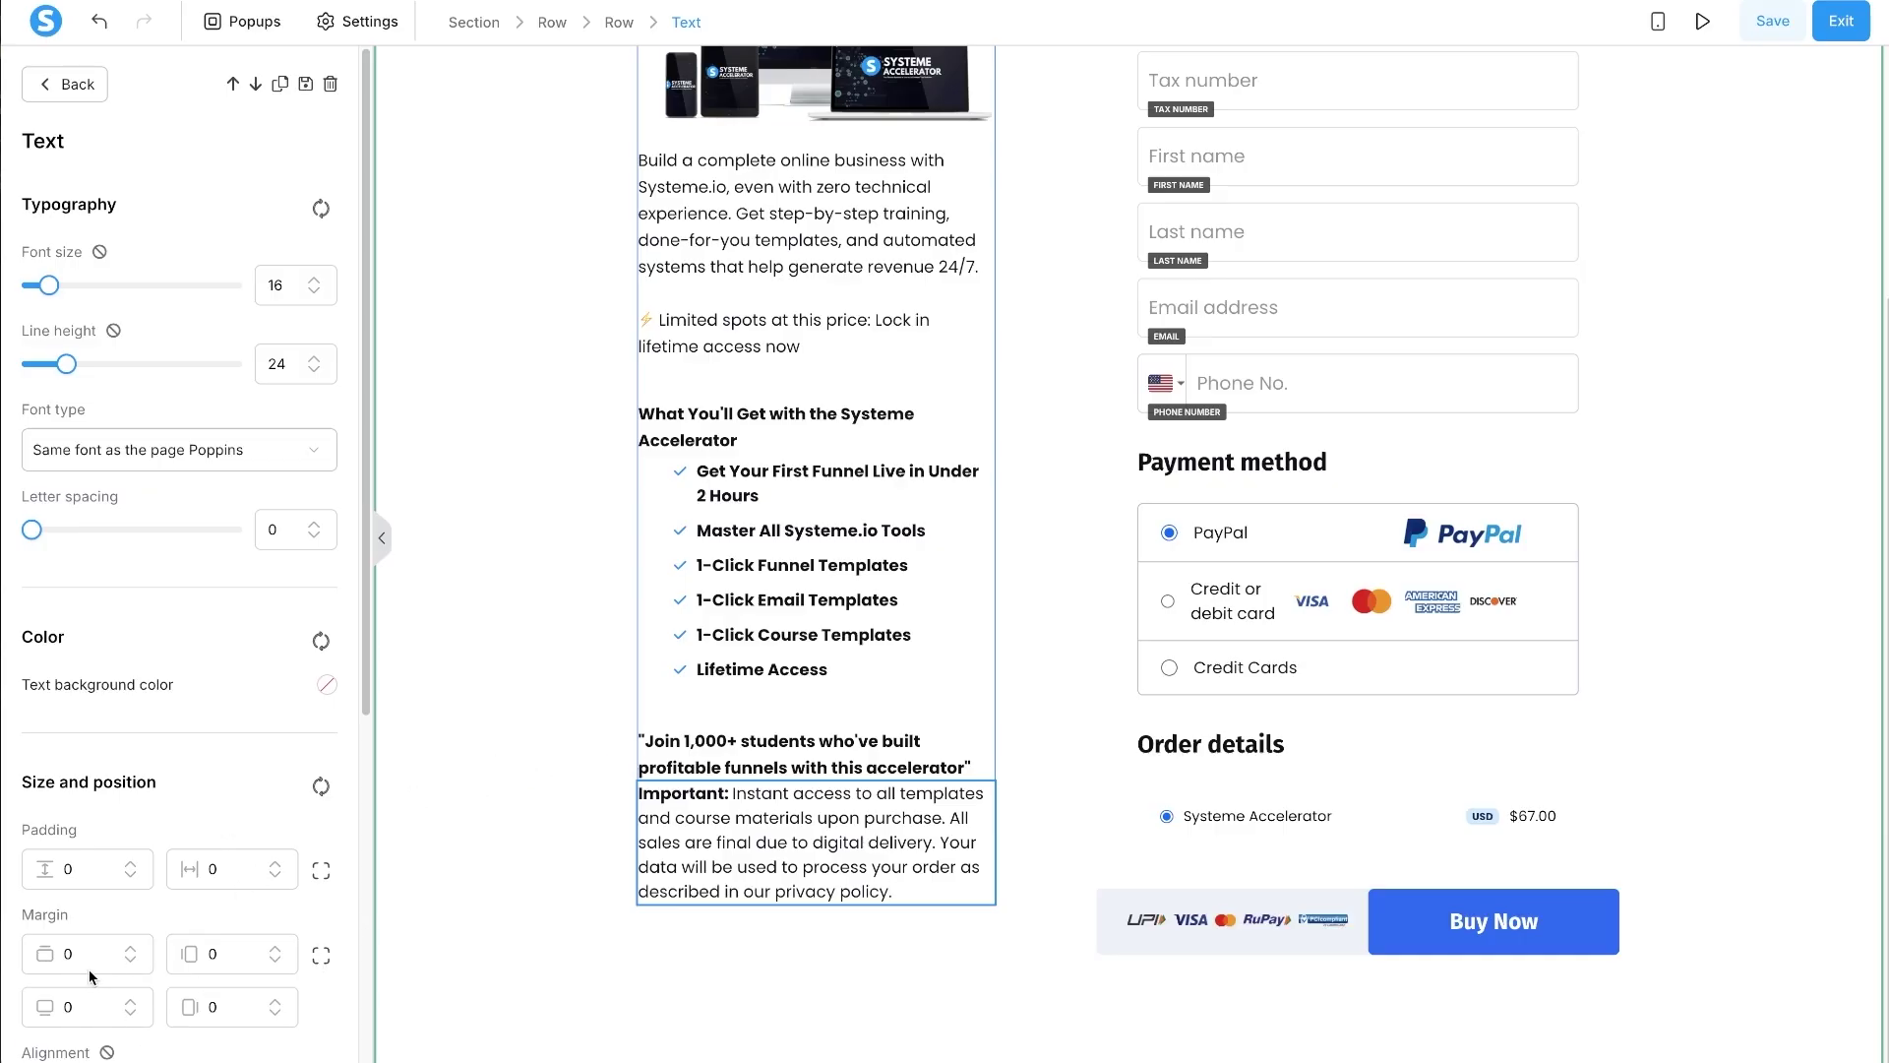
pyautogui.click(66, 954)
pyautogui.write('3')
pyautogui.press('BackSpace')
pyautogui.write('2')
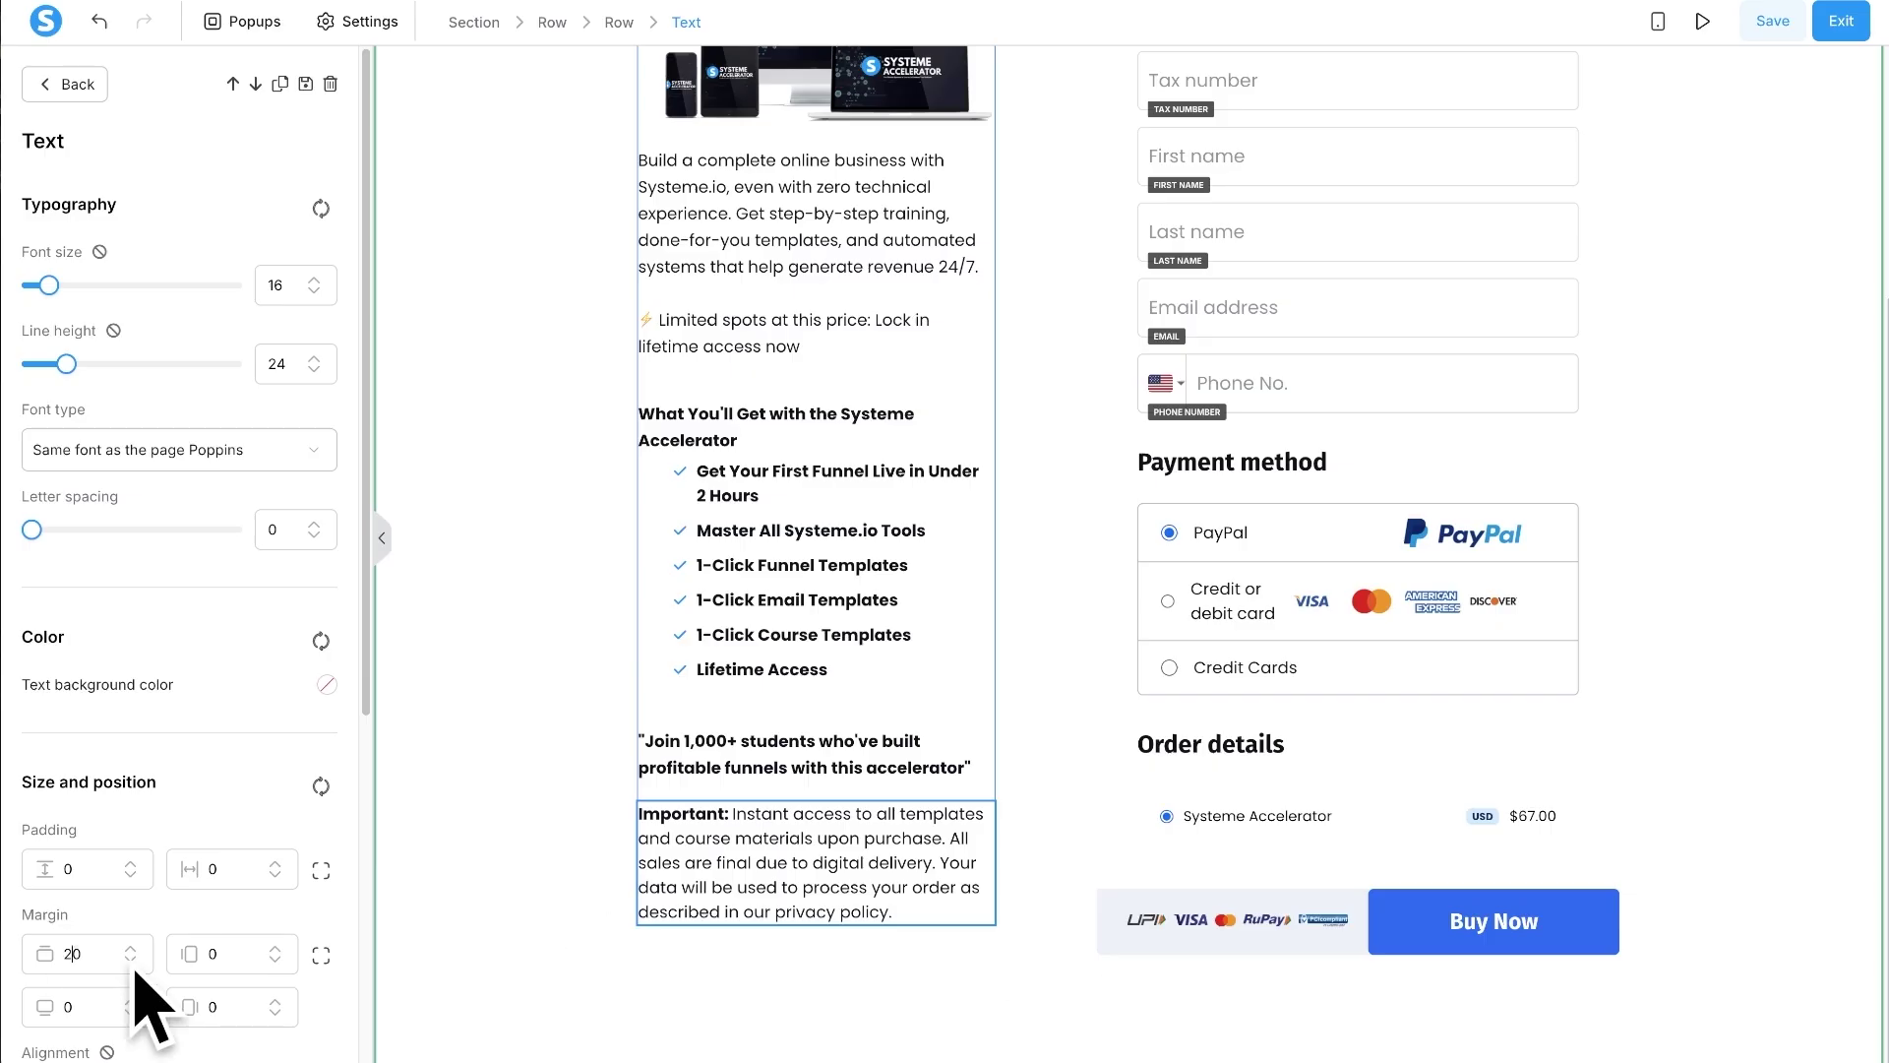
pyautogui.click(860, 954)
pyautogui.scroll(4, 860, 953)
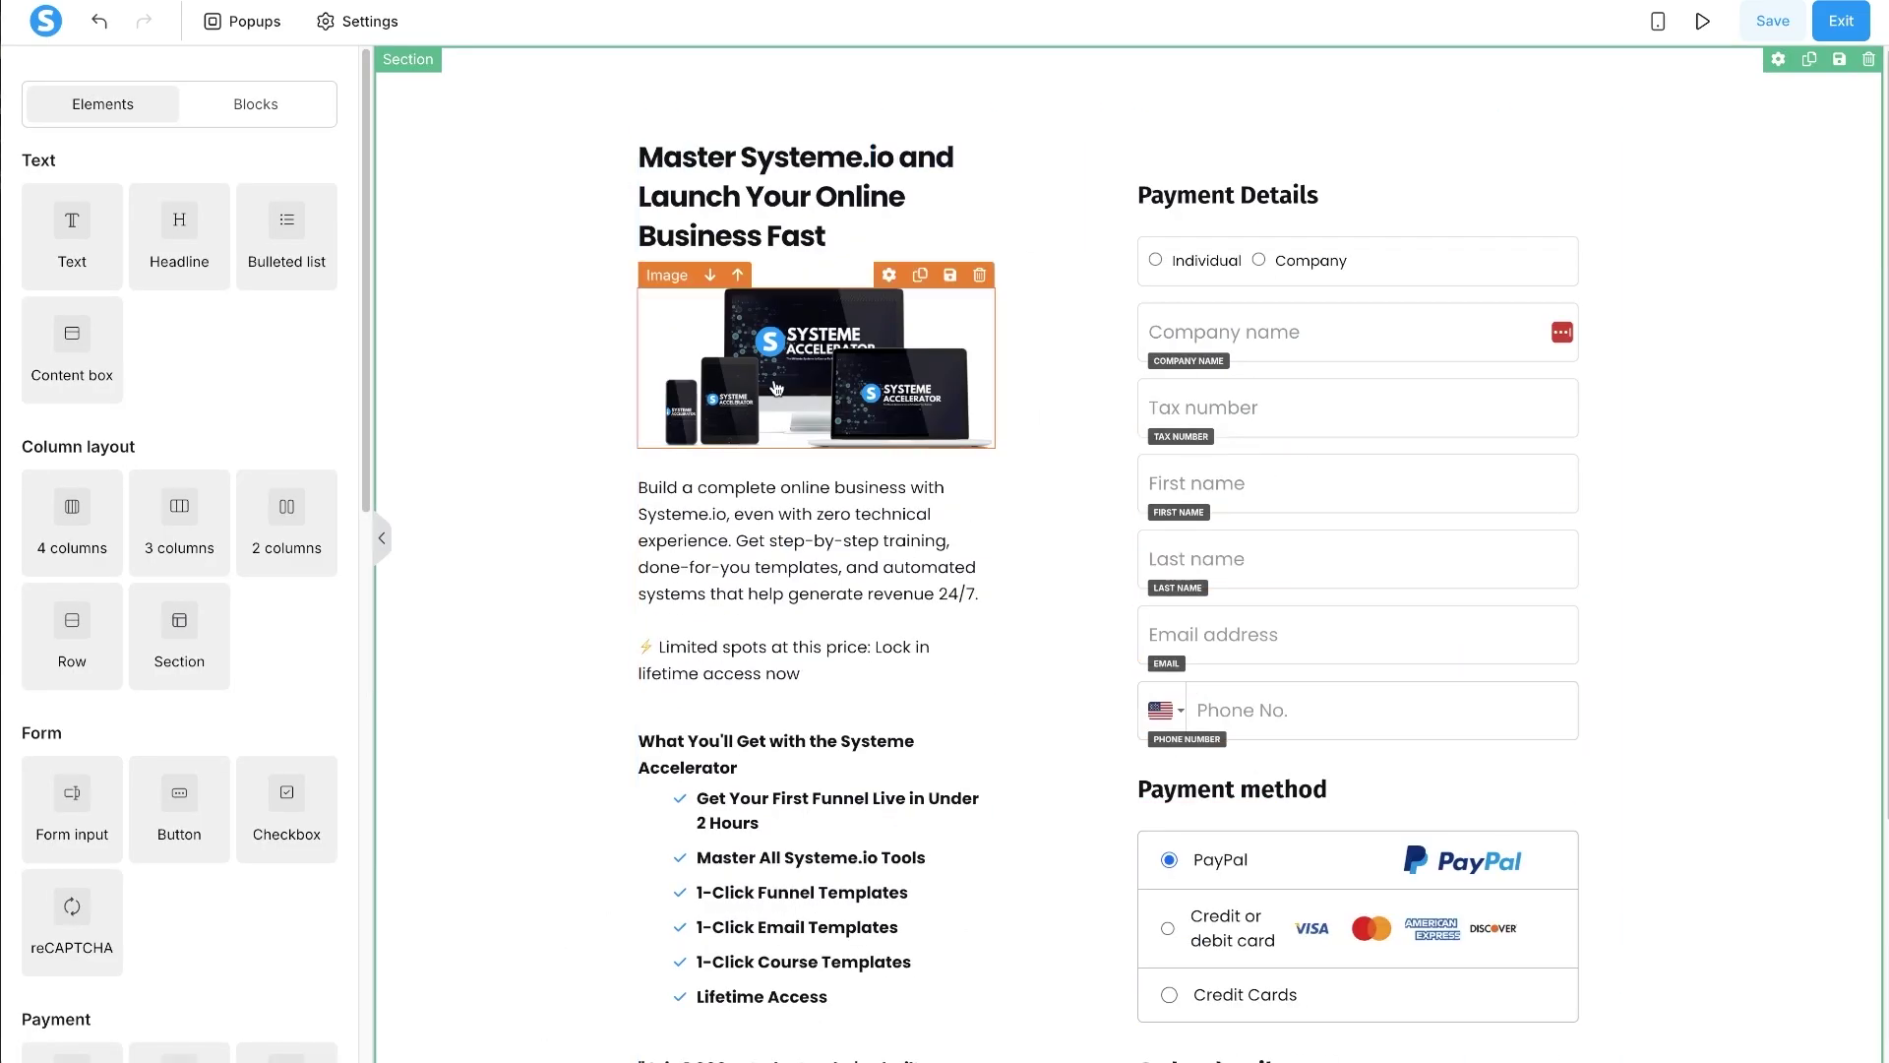
# - Delete the Individual/Company, Company name, Tax number and Phone fields, then save the page
pyautogui.scroll(-3, 755, 674)
pyautogui.scroll(3, 756, 674)
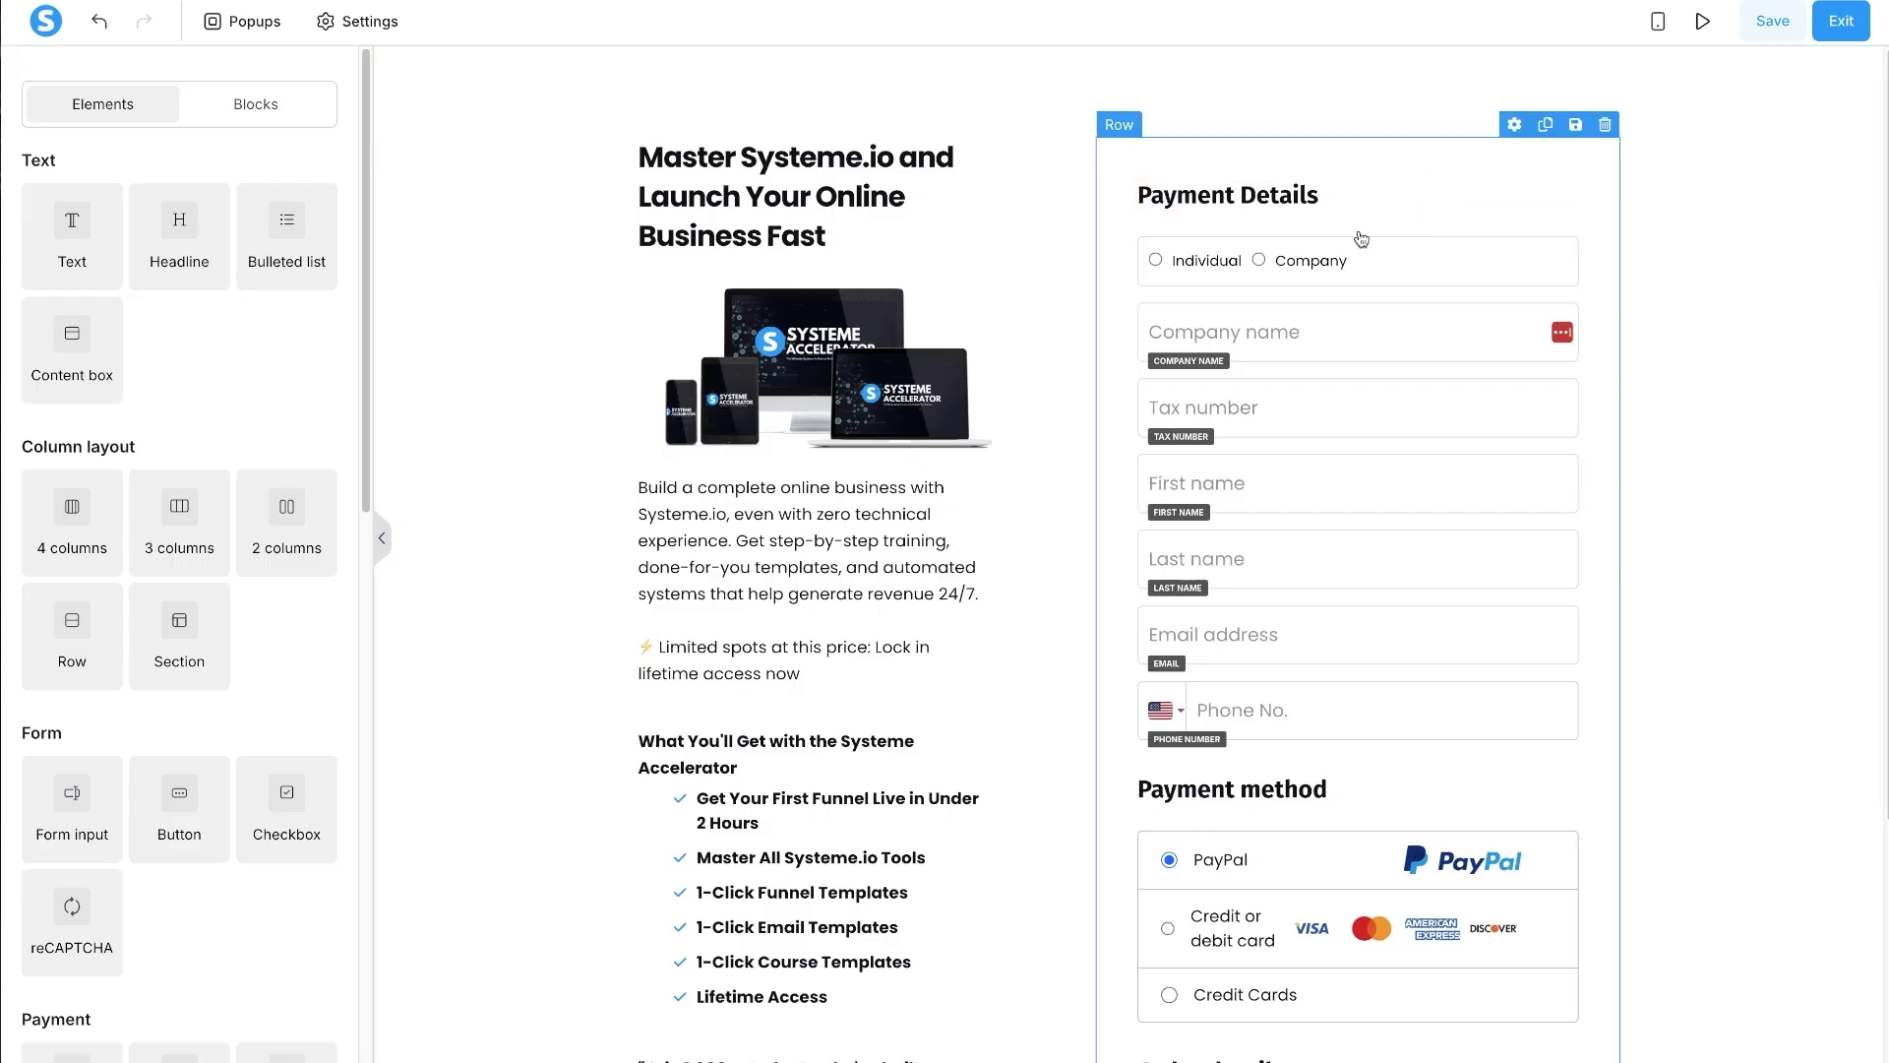
pyautogui.click(1565, 224)
pyautogui.click(1119, 66)
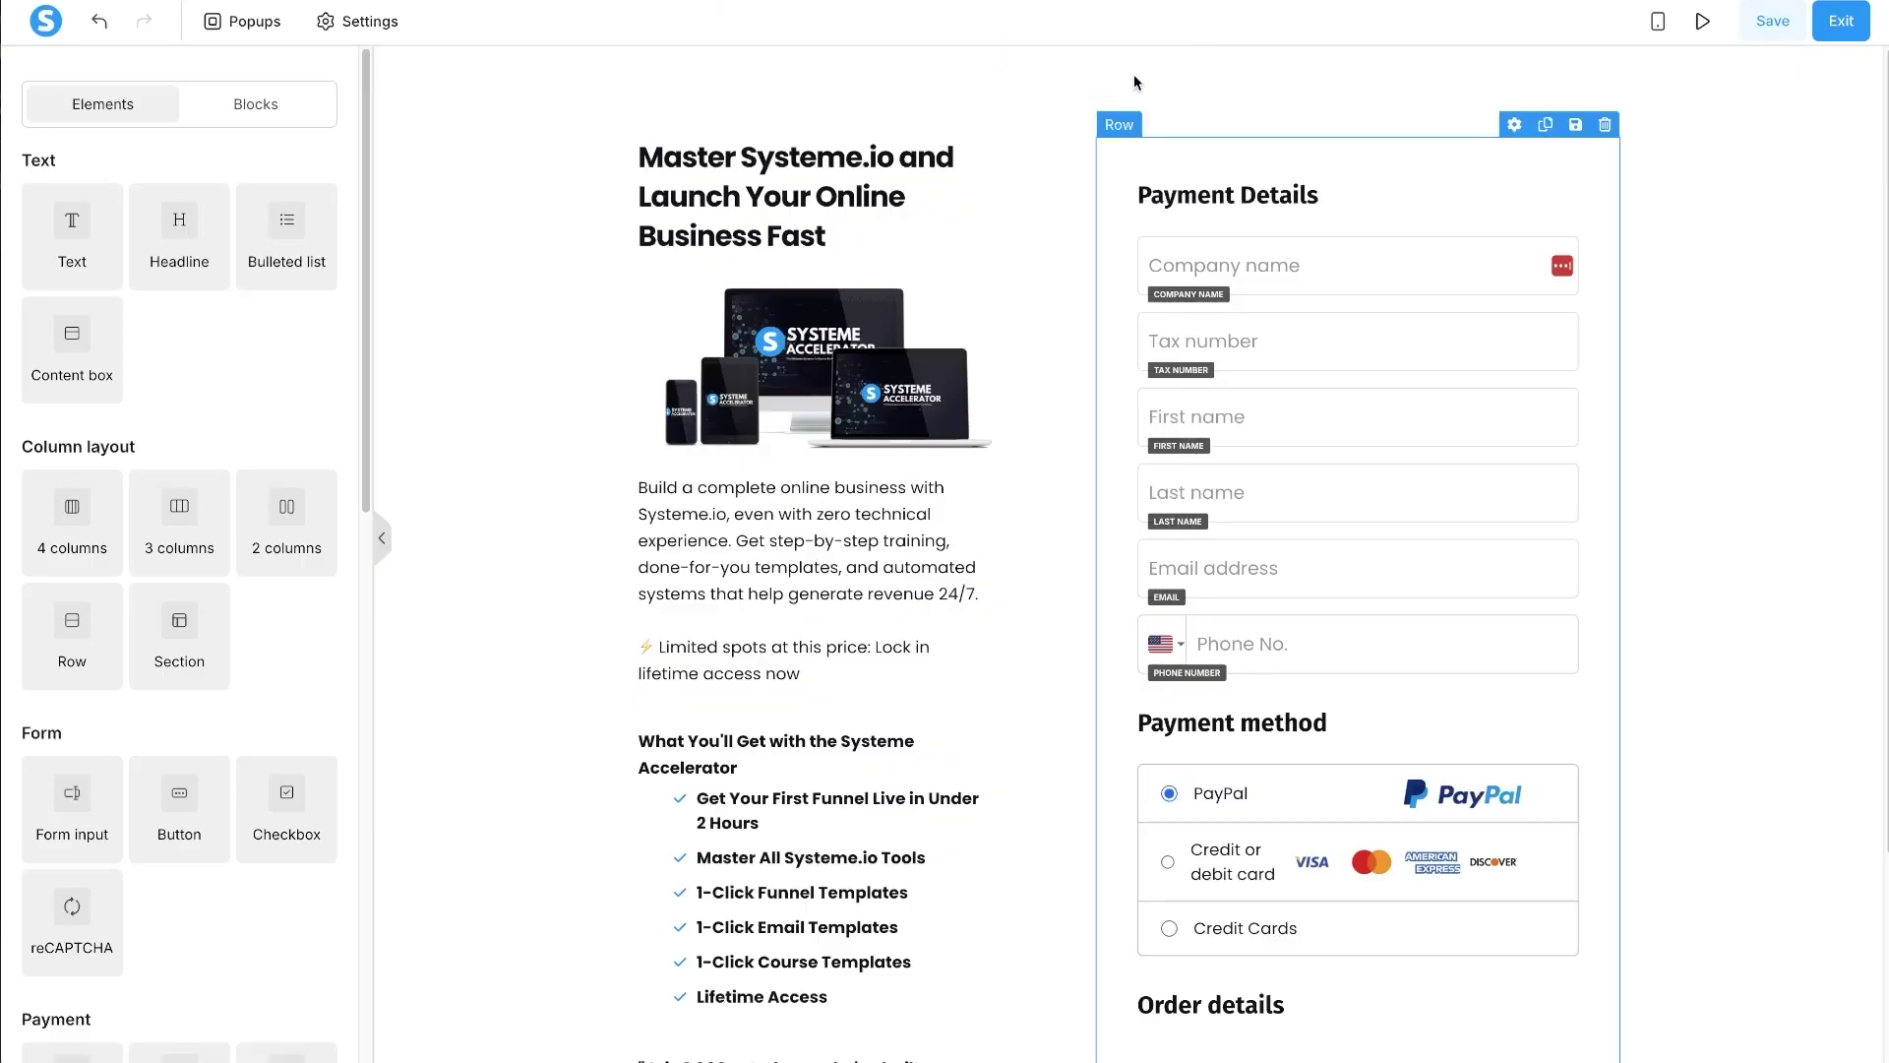
pyautogui.click(1565, 223)
pyautogui.click(1116, 67)
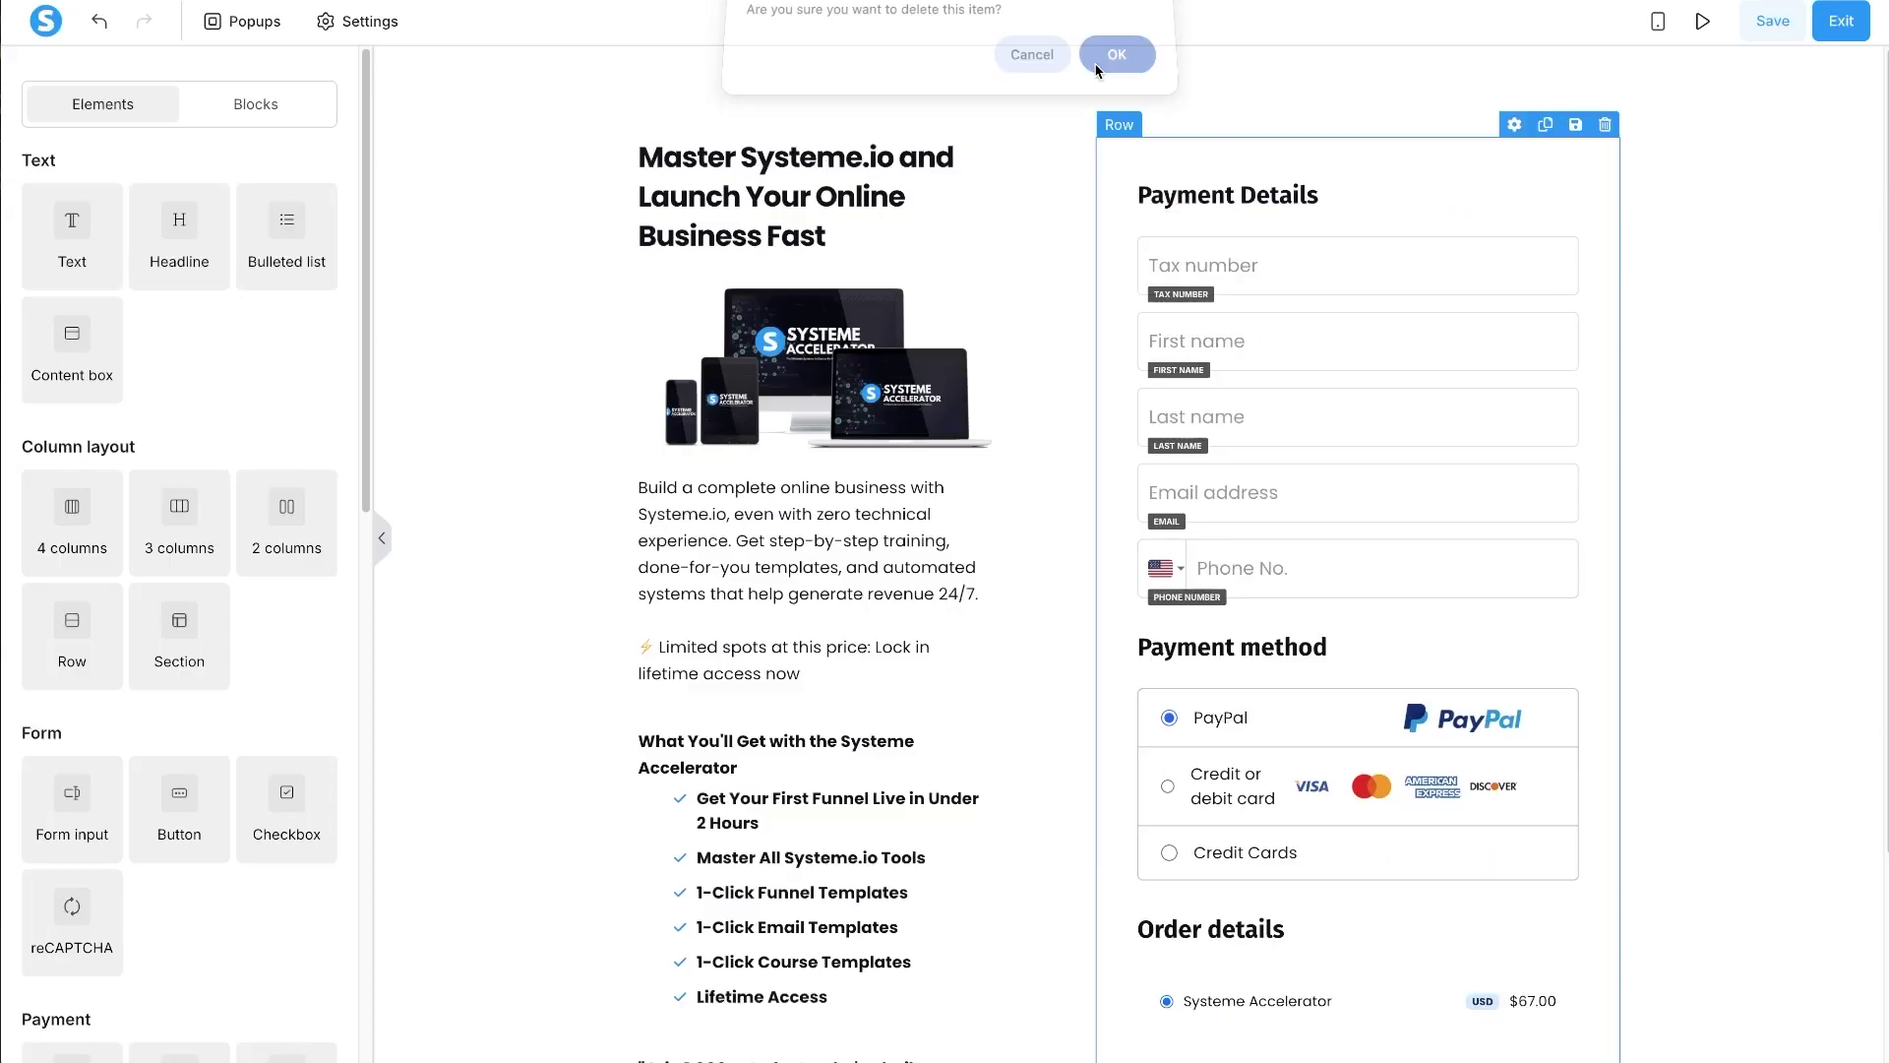
pyautogui.click(1565, 223)
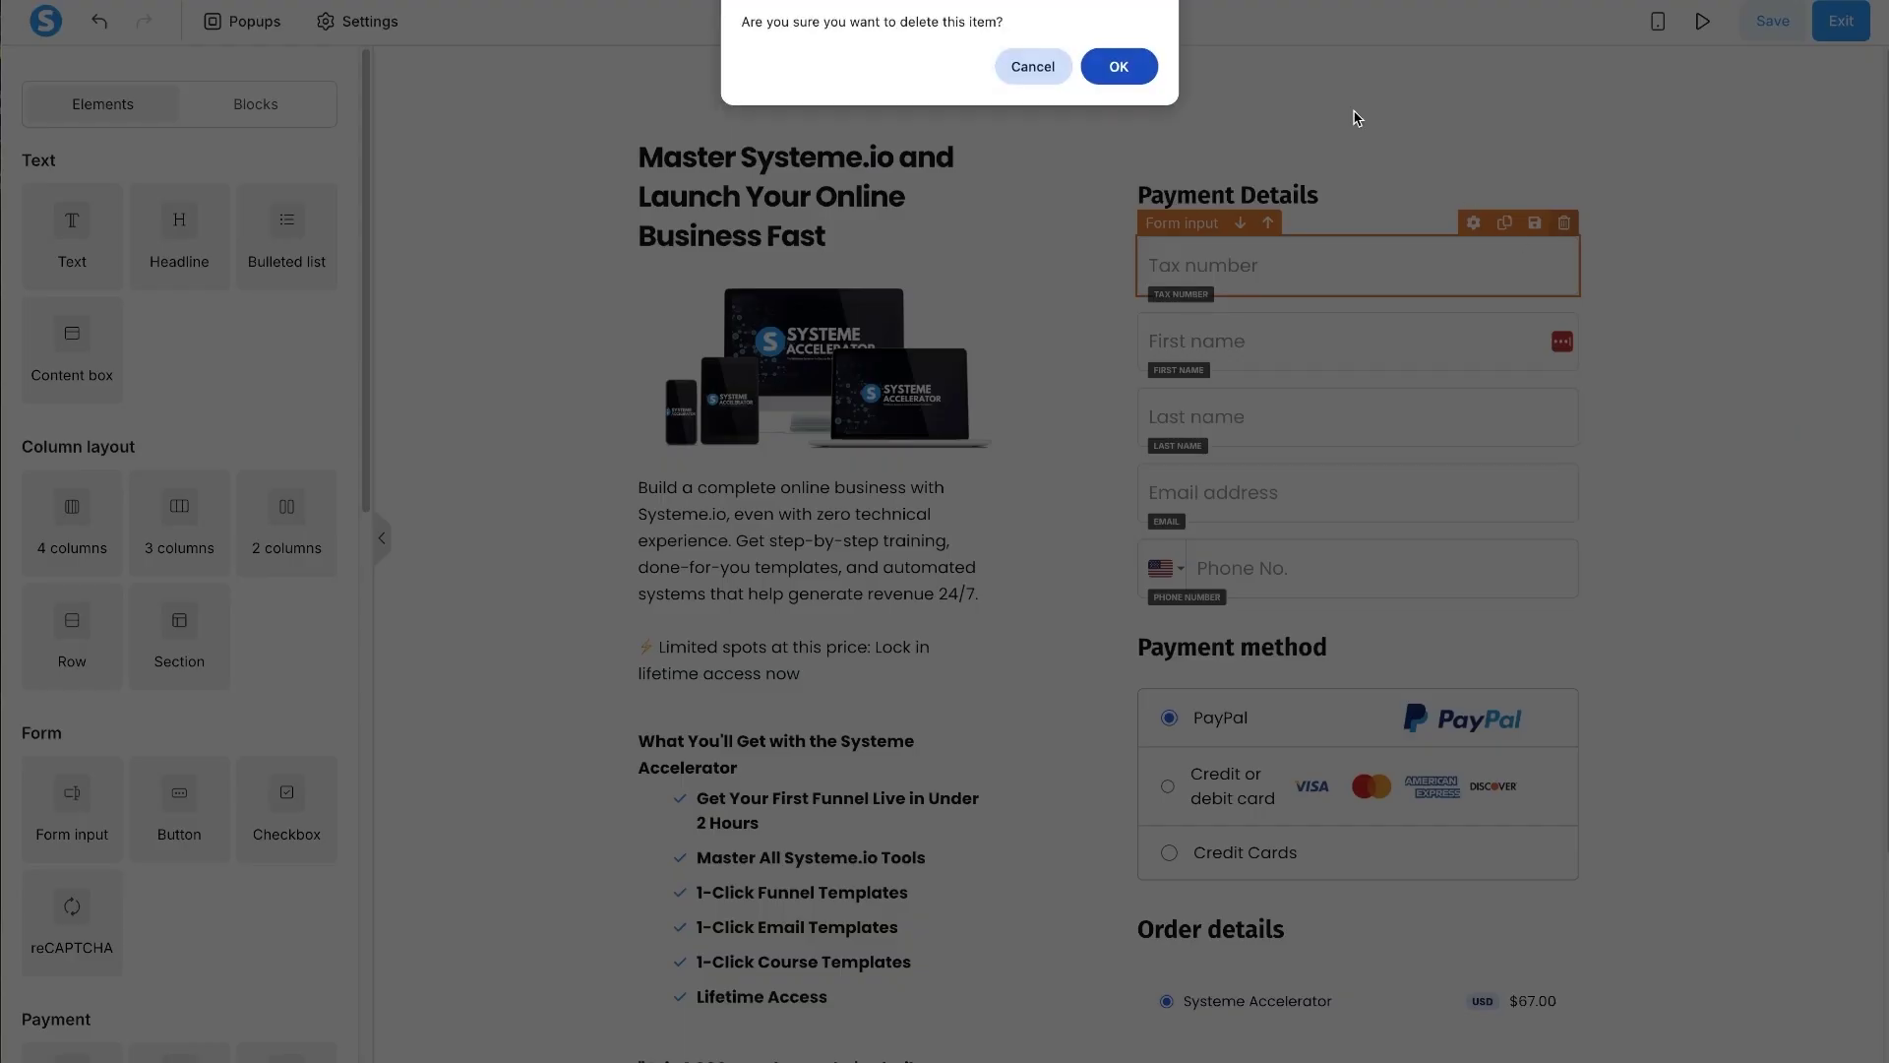
pyautogui.click(1118, 66)
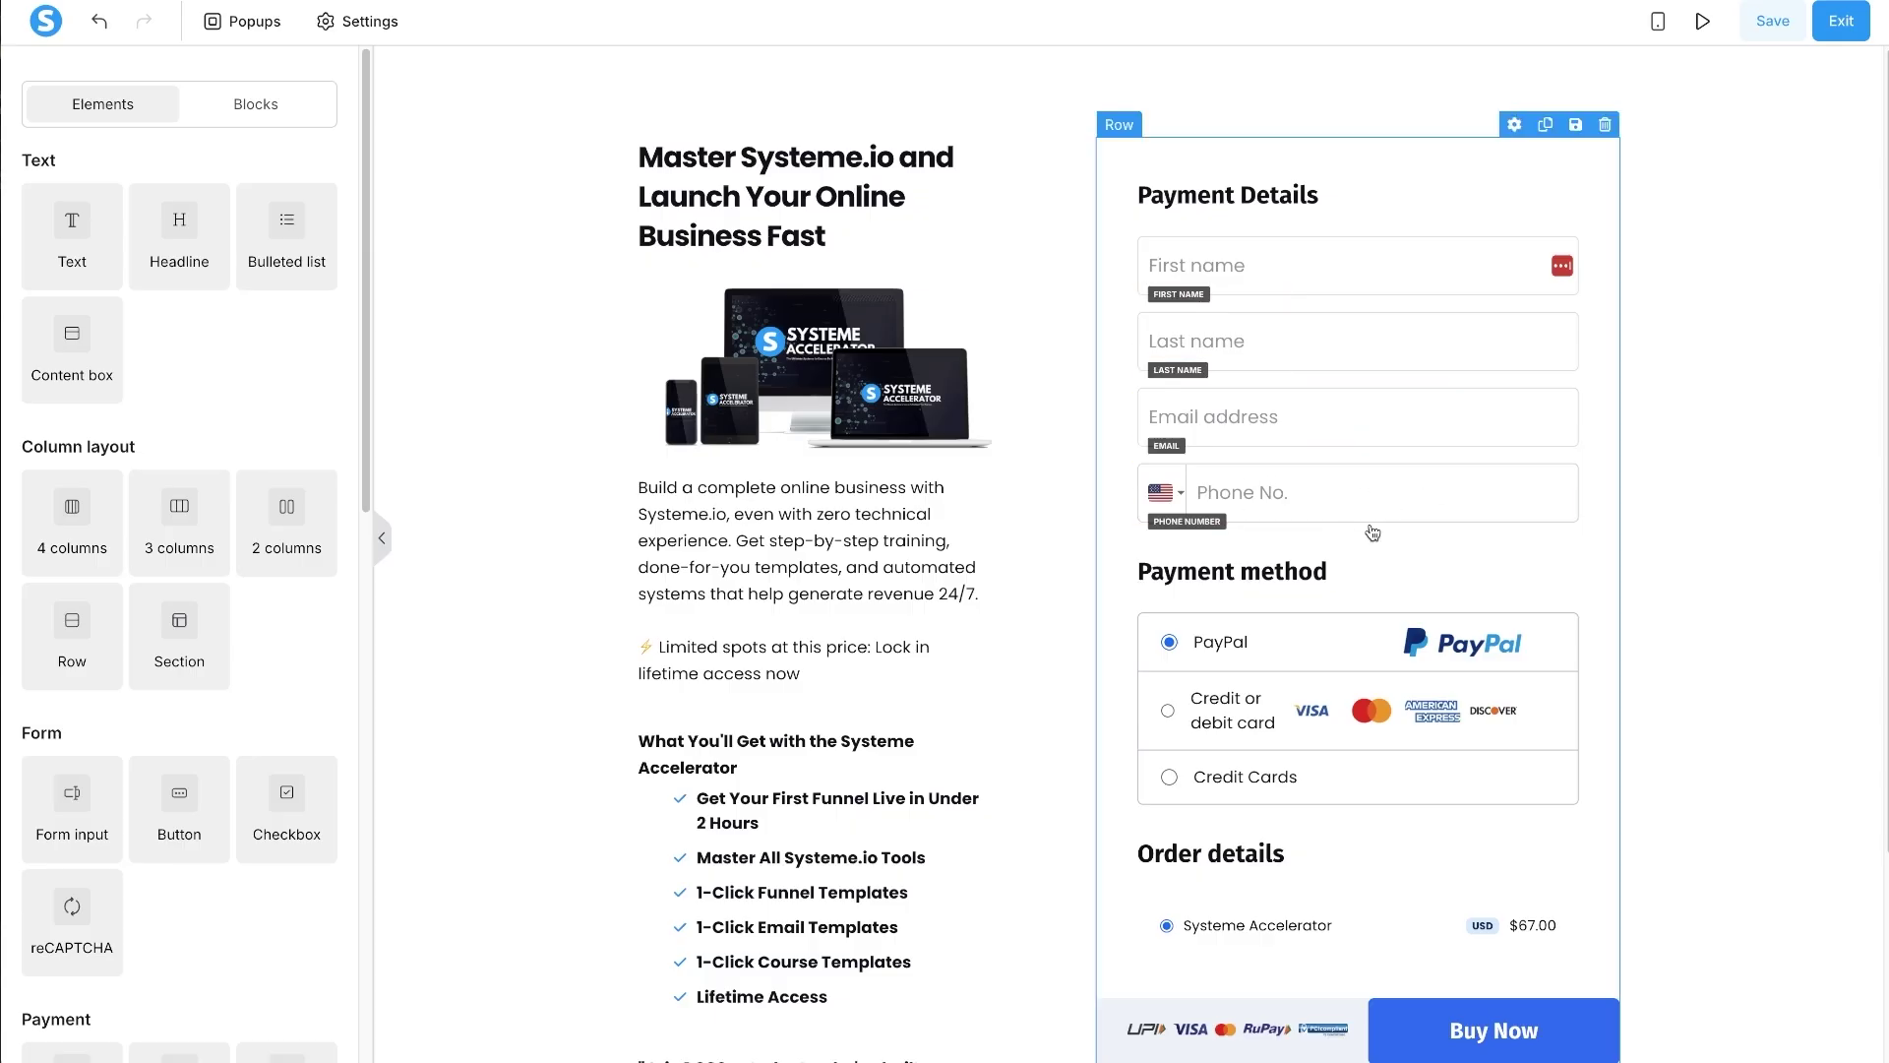
pyautogui.click(1565, 451)
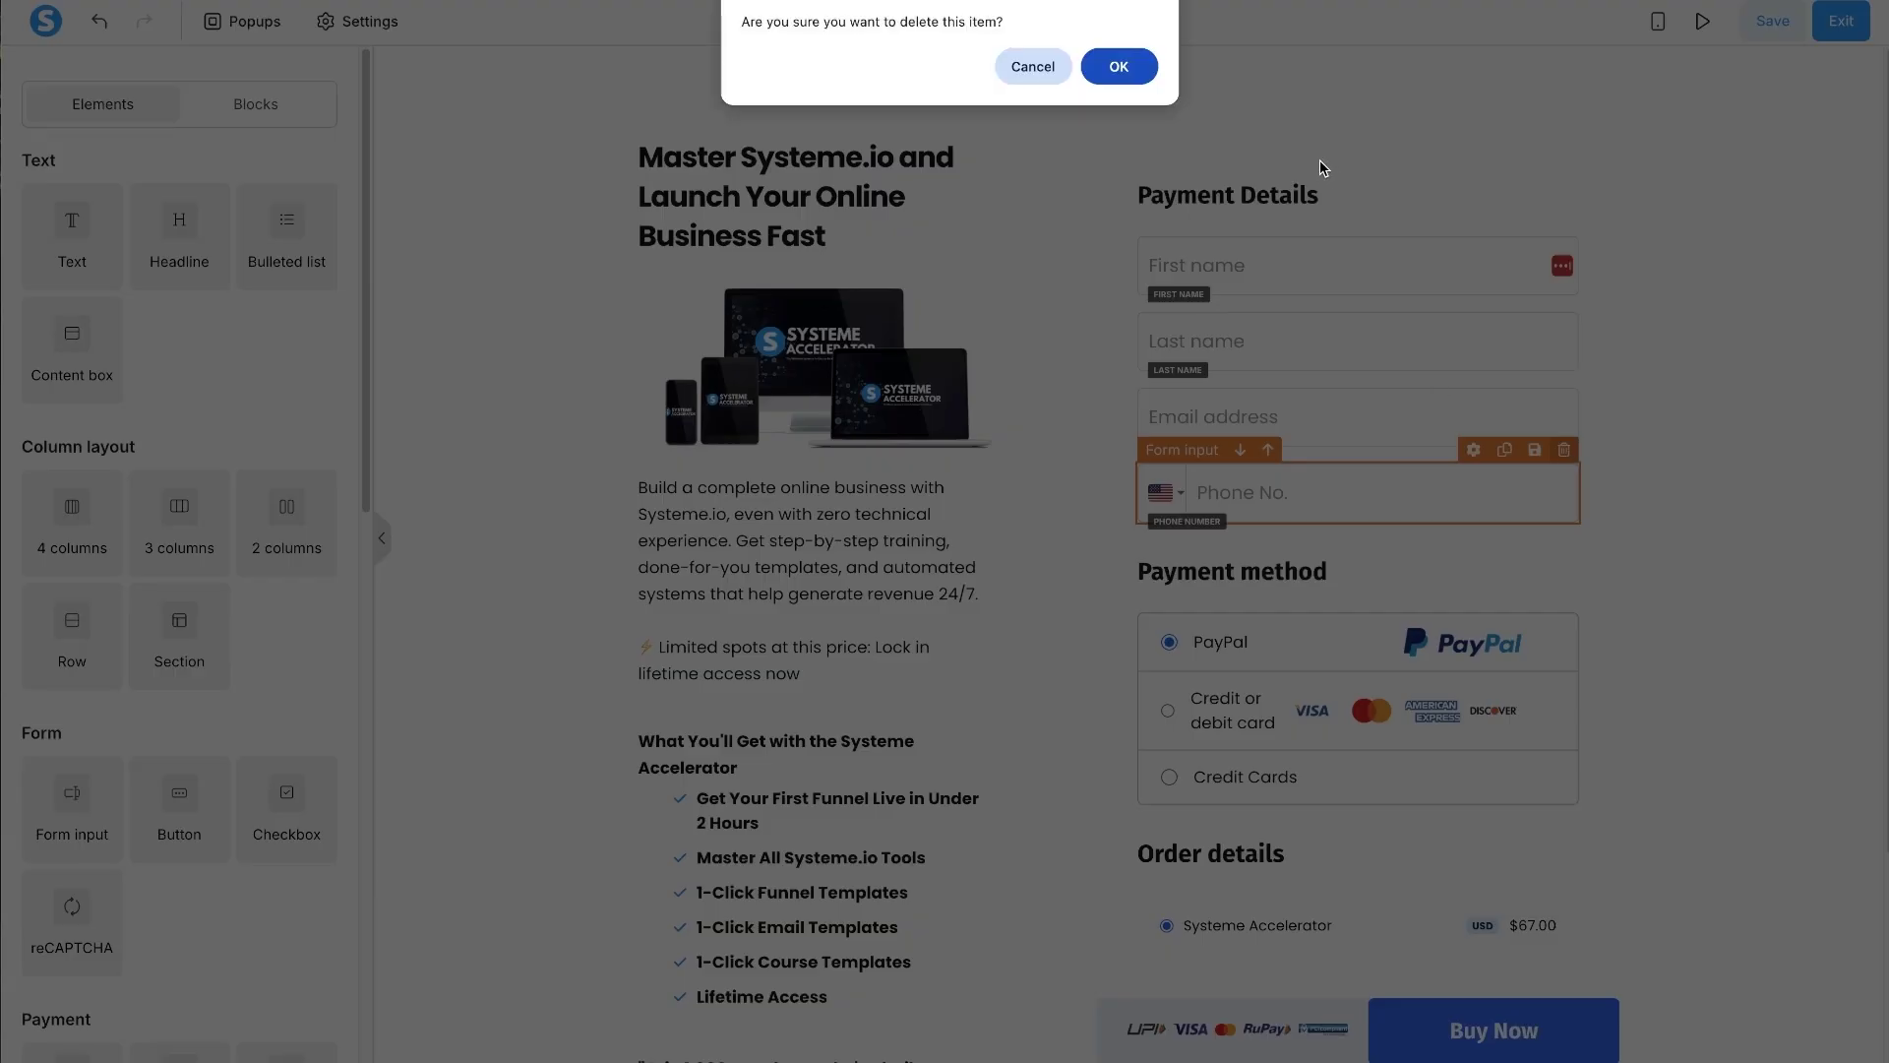
pyautogui.click(1119, 66)
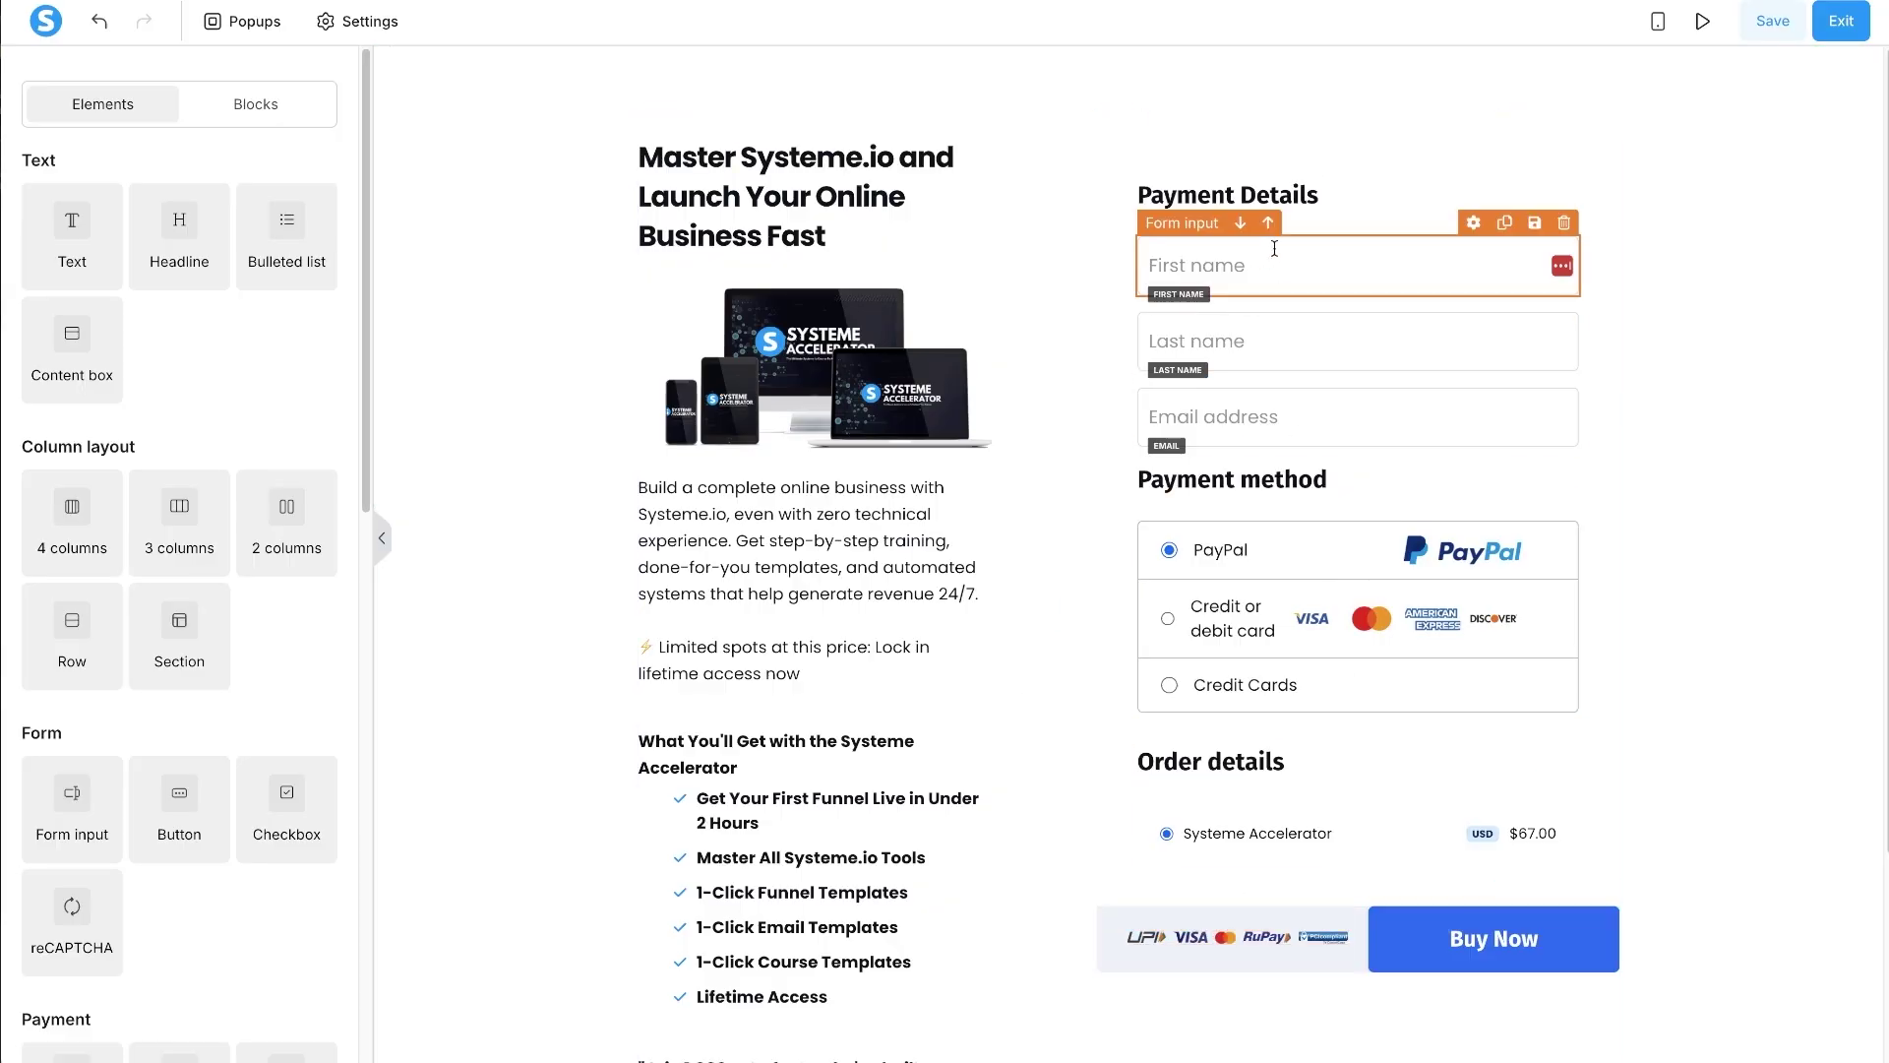
pyautogui.click(1635, 243)
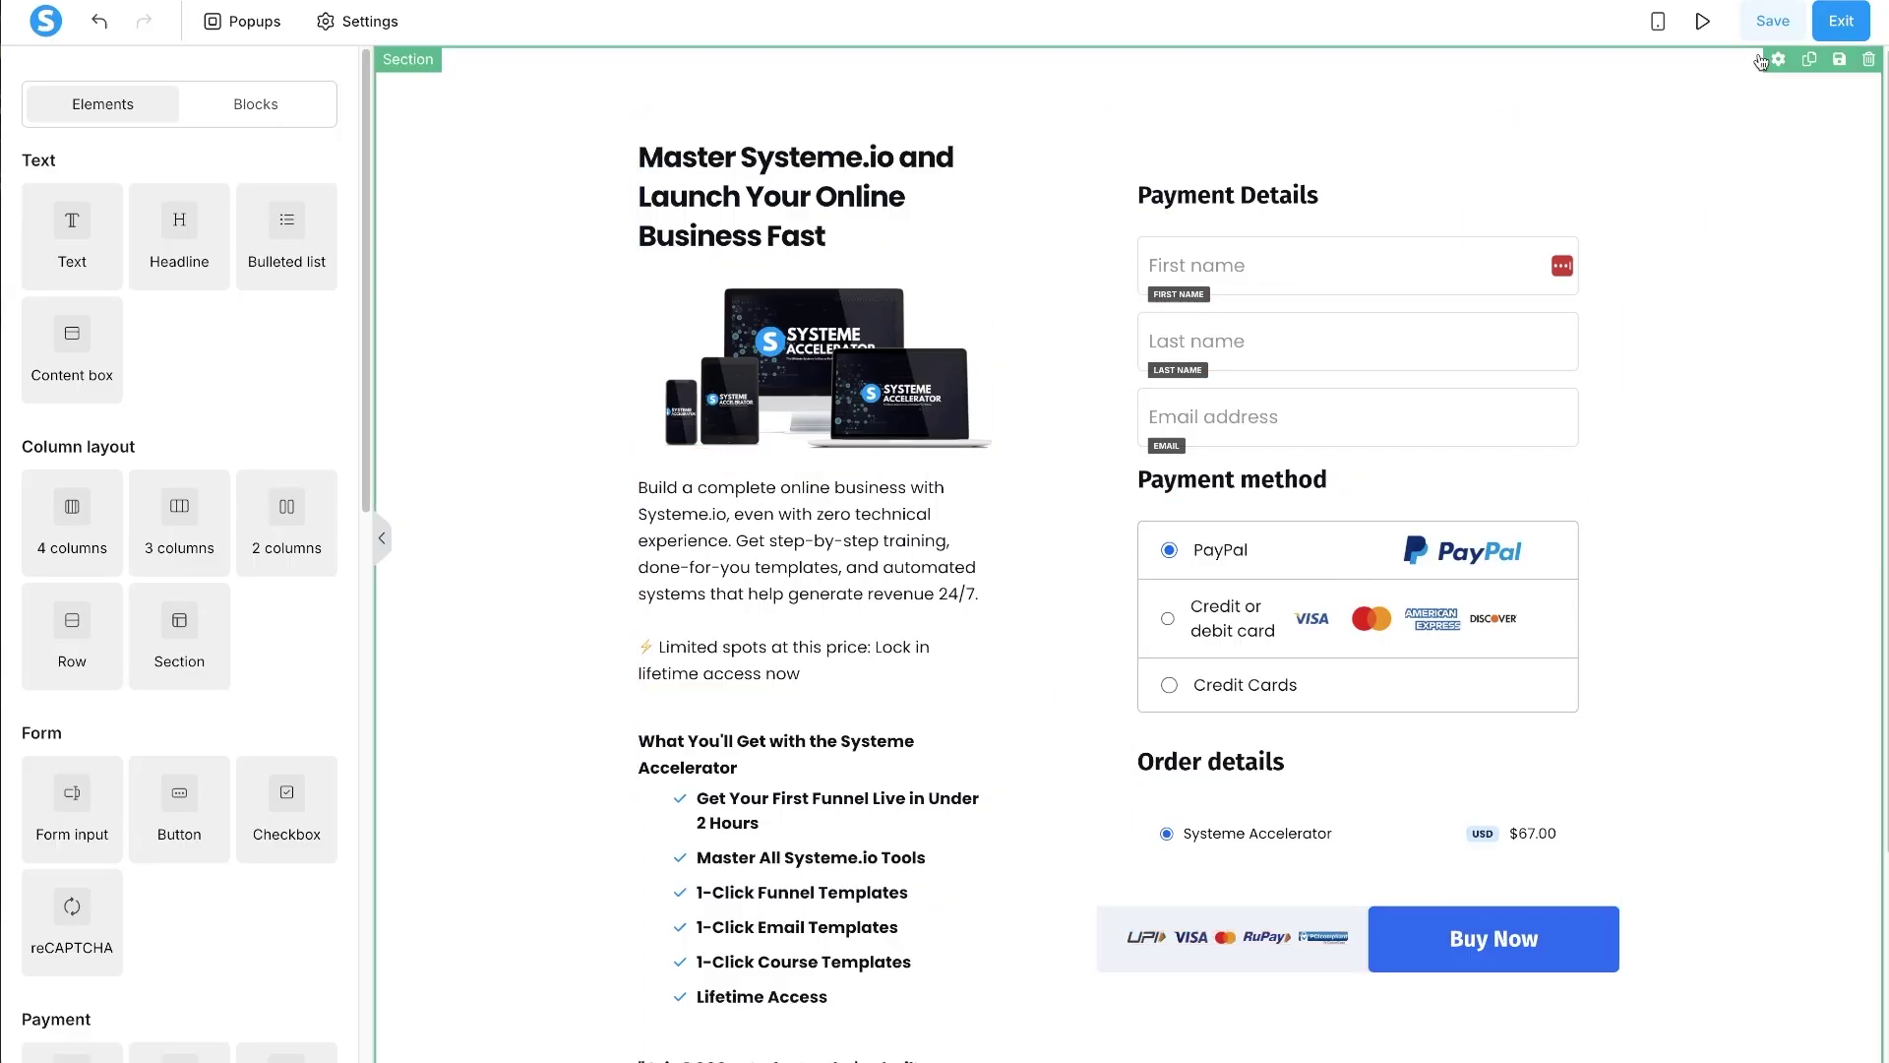
pyautogui.click(1772, 21)
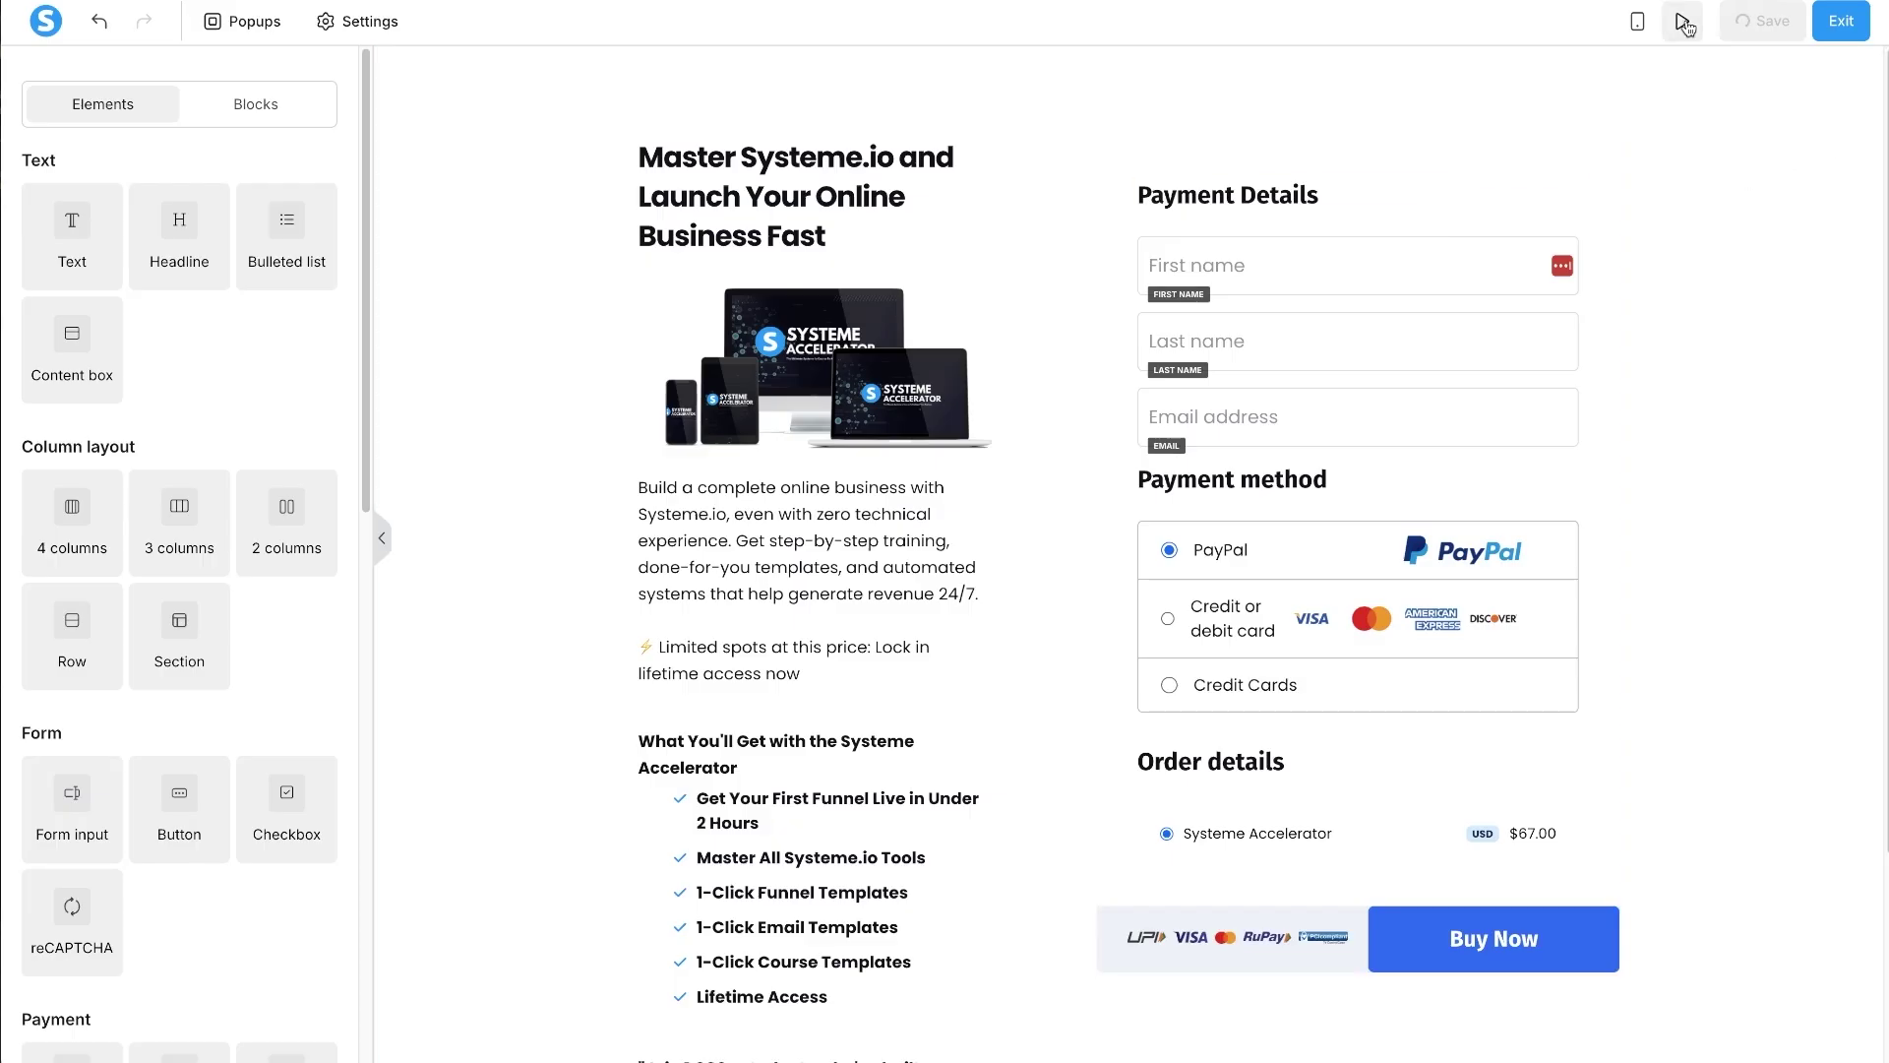
# - Preview the finished order page and look over the live checkout
pyautogui.click(1684, 27)
pyautogui.scroll(2, 536, 715)
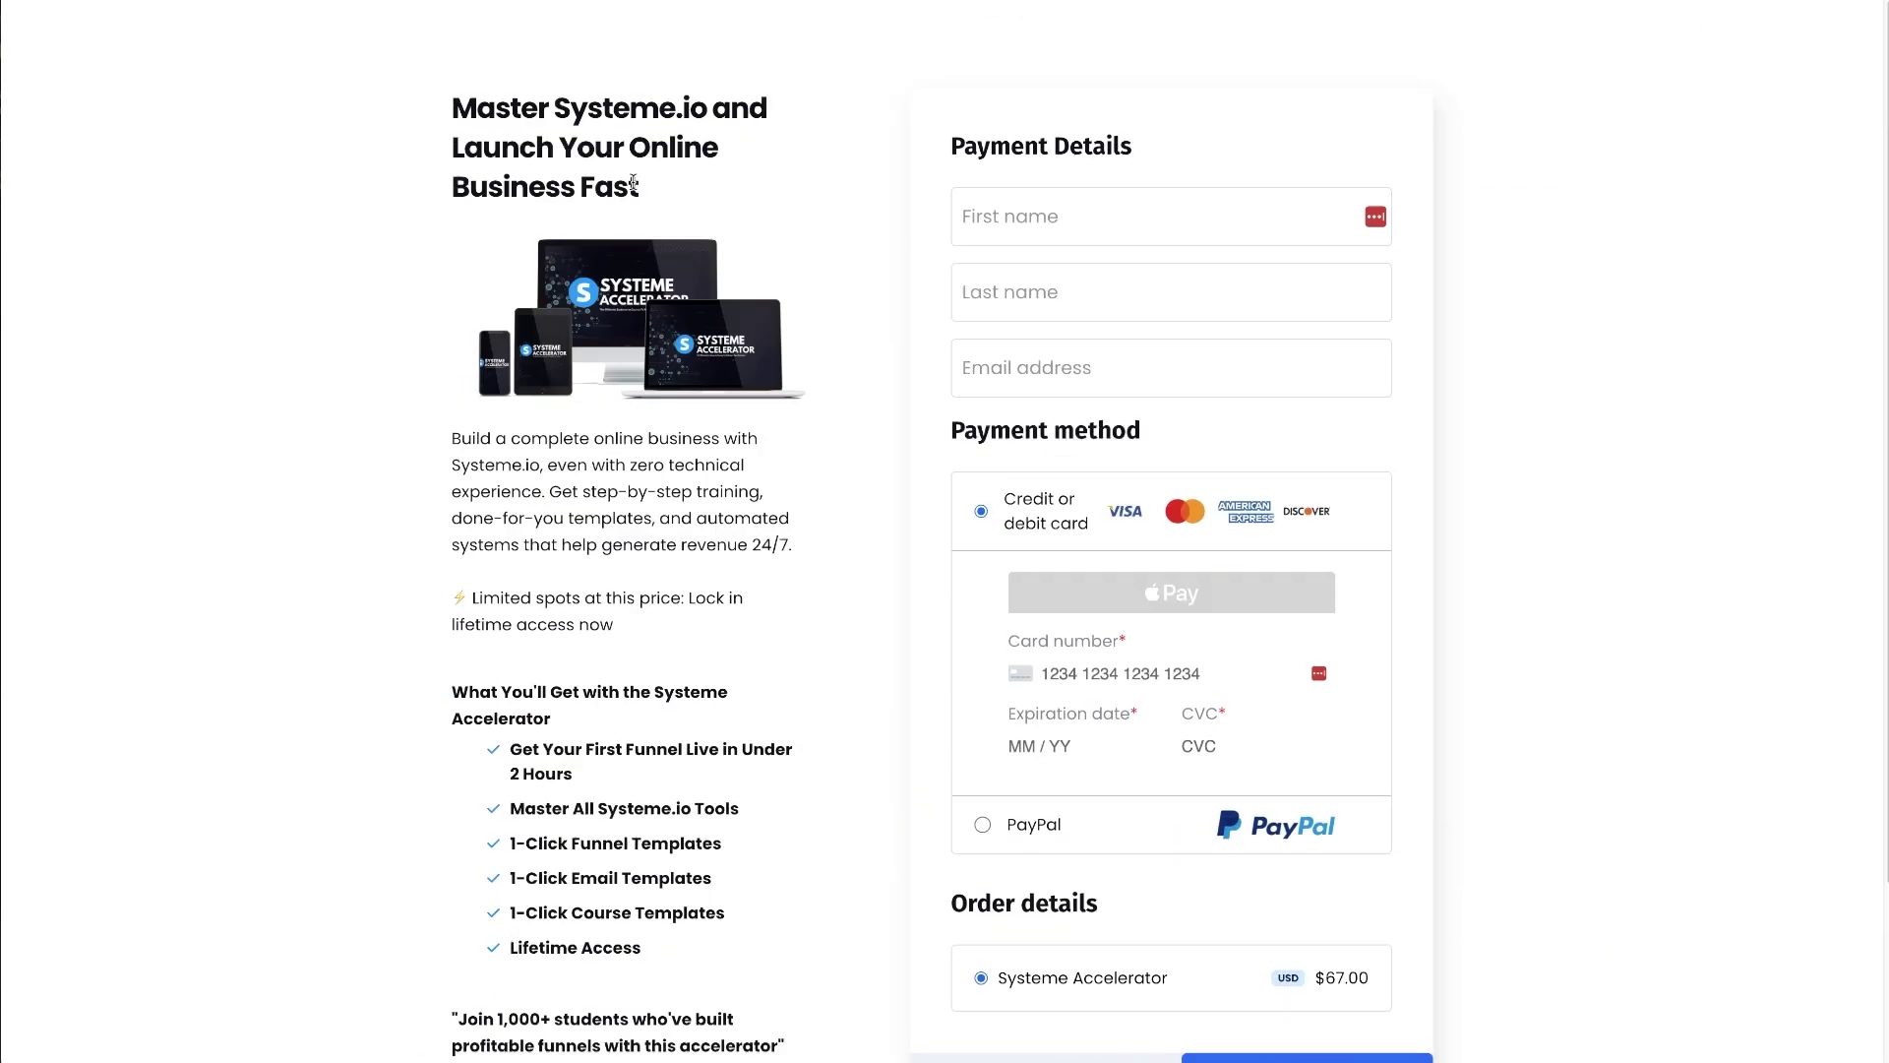
pyautogui.moveTo(447, 84); pyautogui.dragTo(790, 589)
pyautogui.click(790, 588)
pyautogui.scroll(-2, 790, 588)
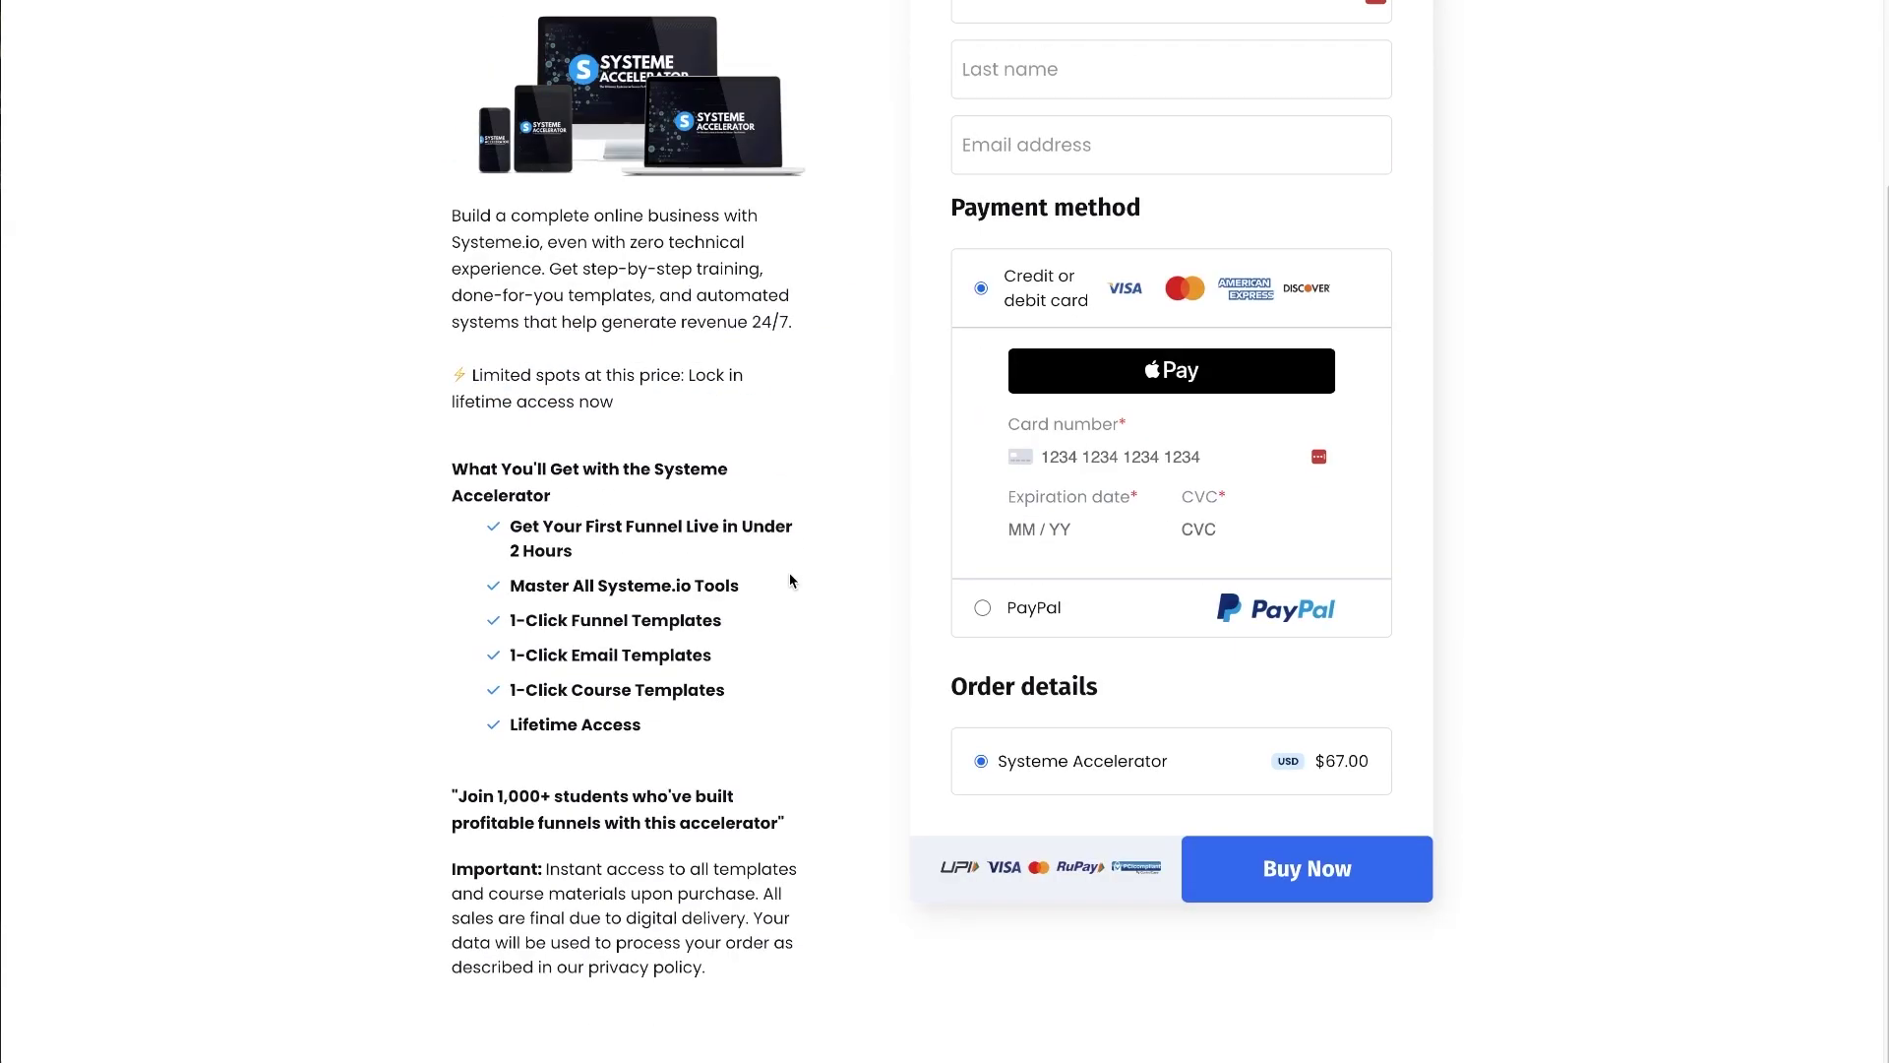
pyautogui.scroll(2, 799, 535)
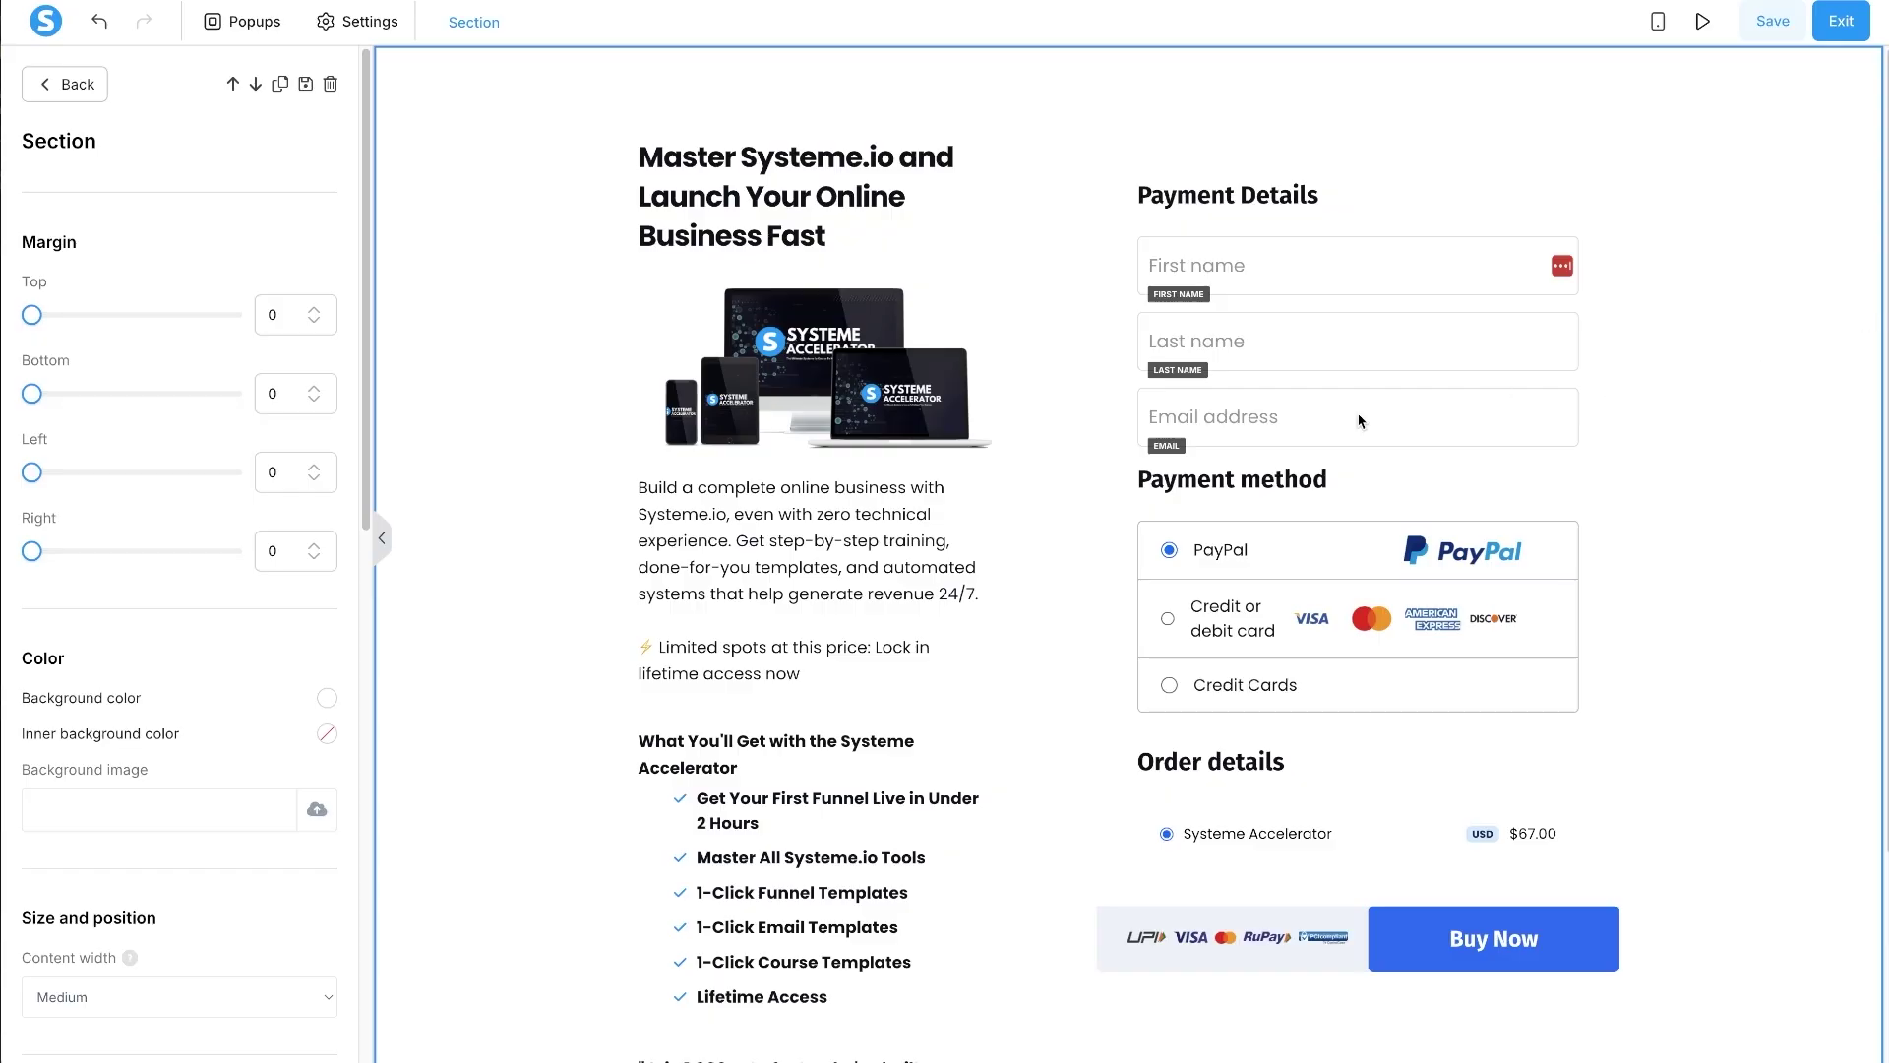
# - Drag the two-column row's divider right so the left product column gets wider
pyautogui.press('Escape')
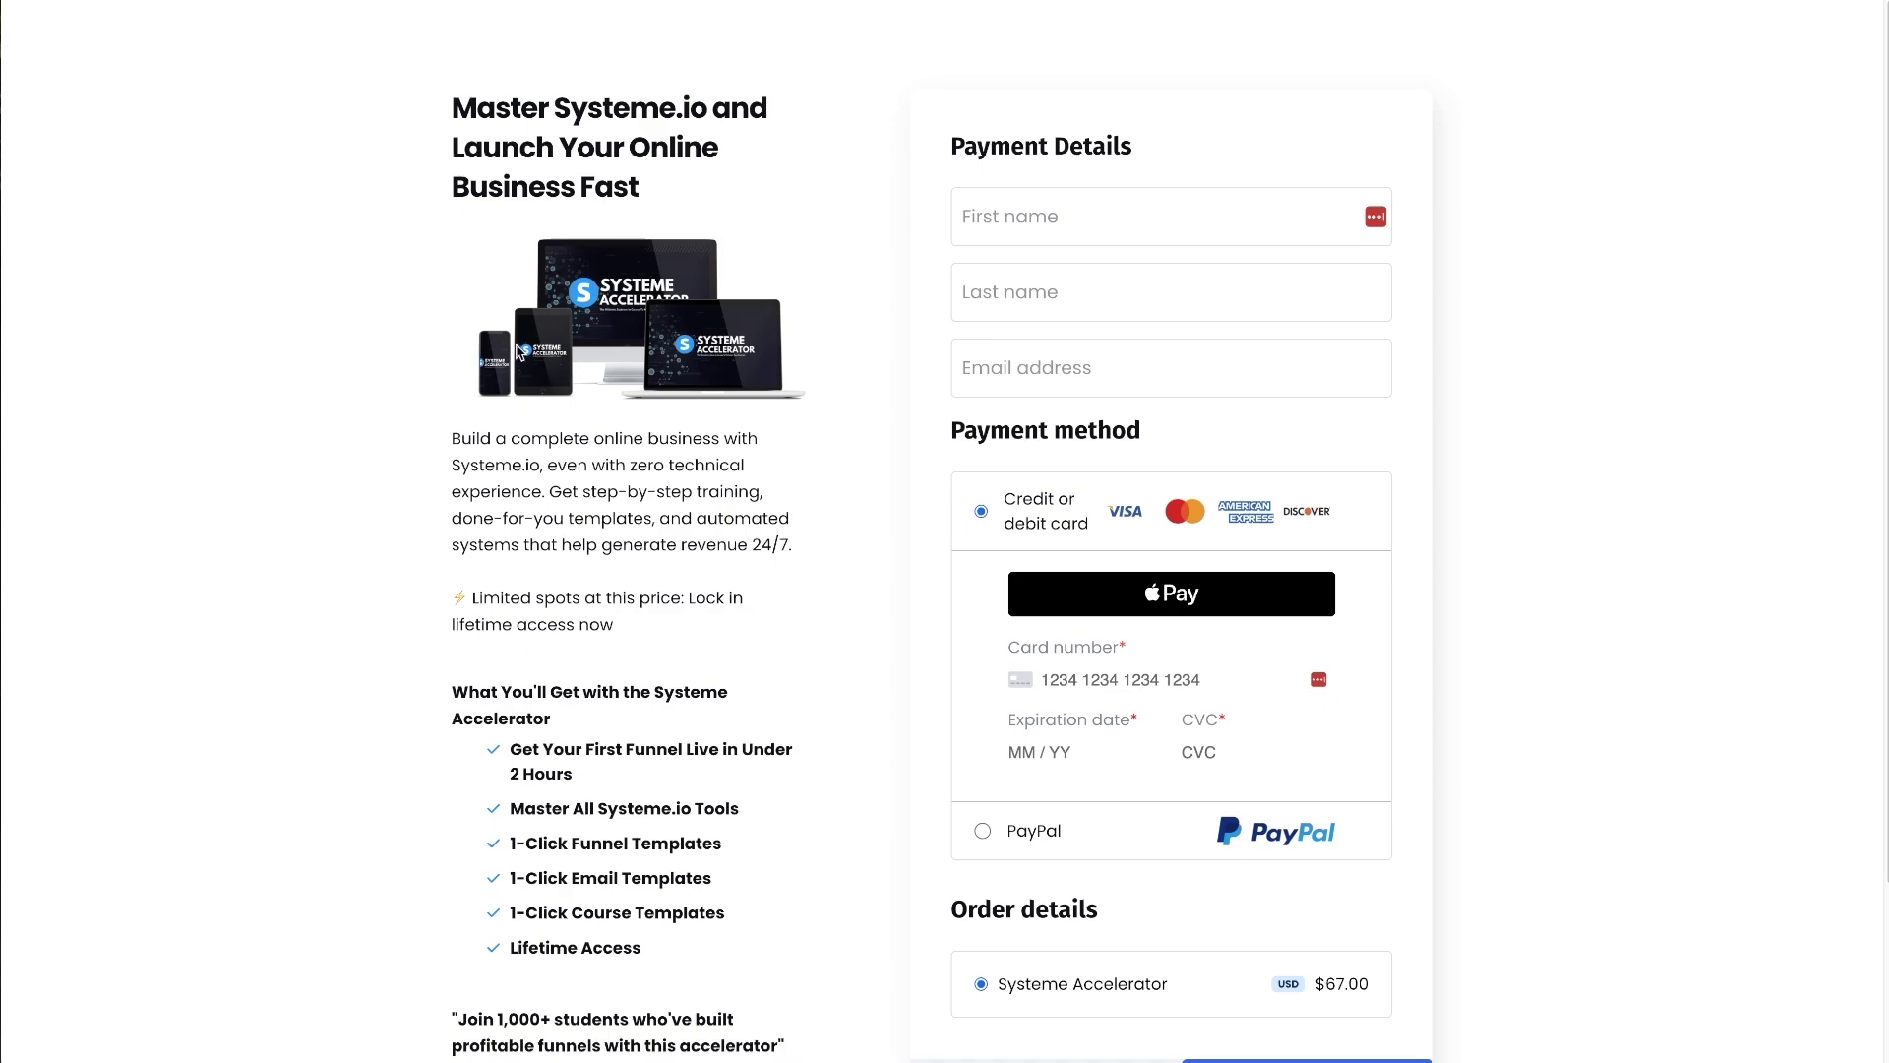
pyautogui.scroll(-1, 465, 95)
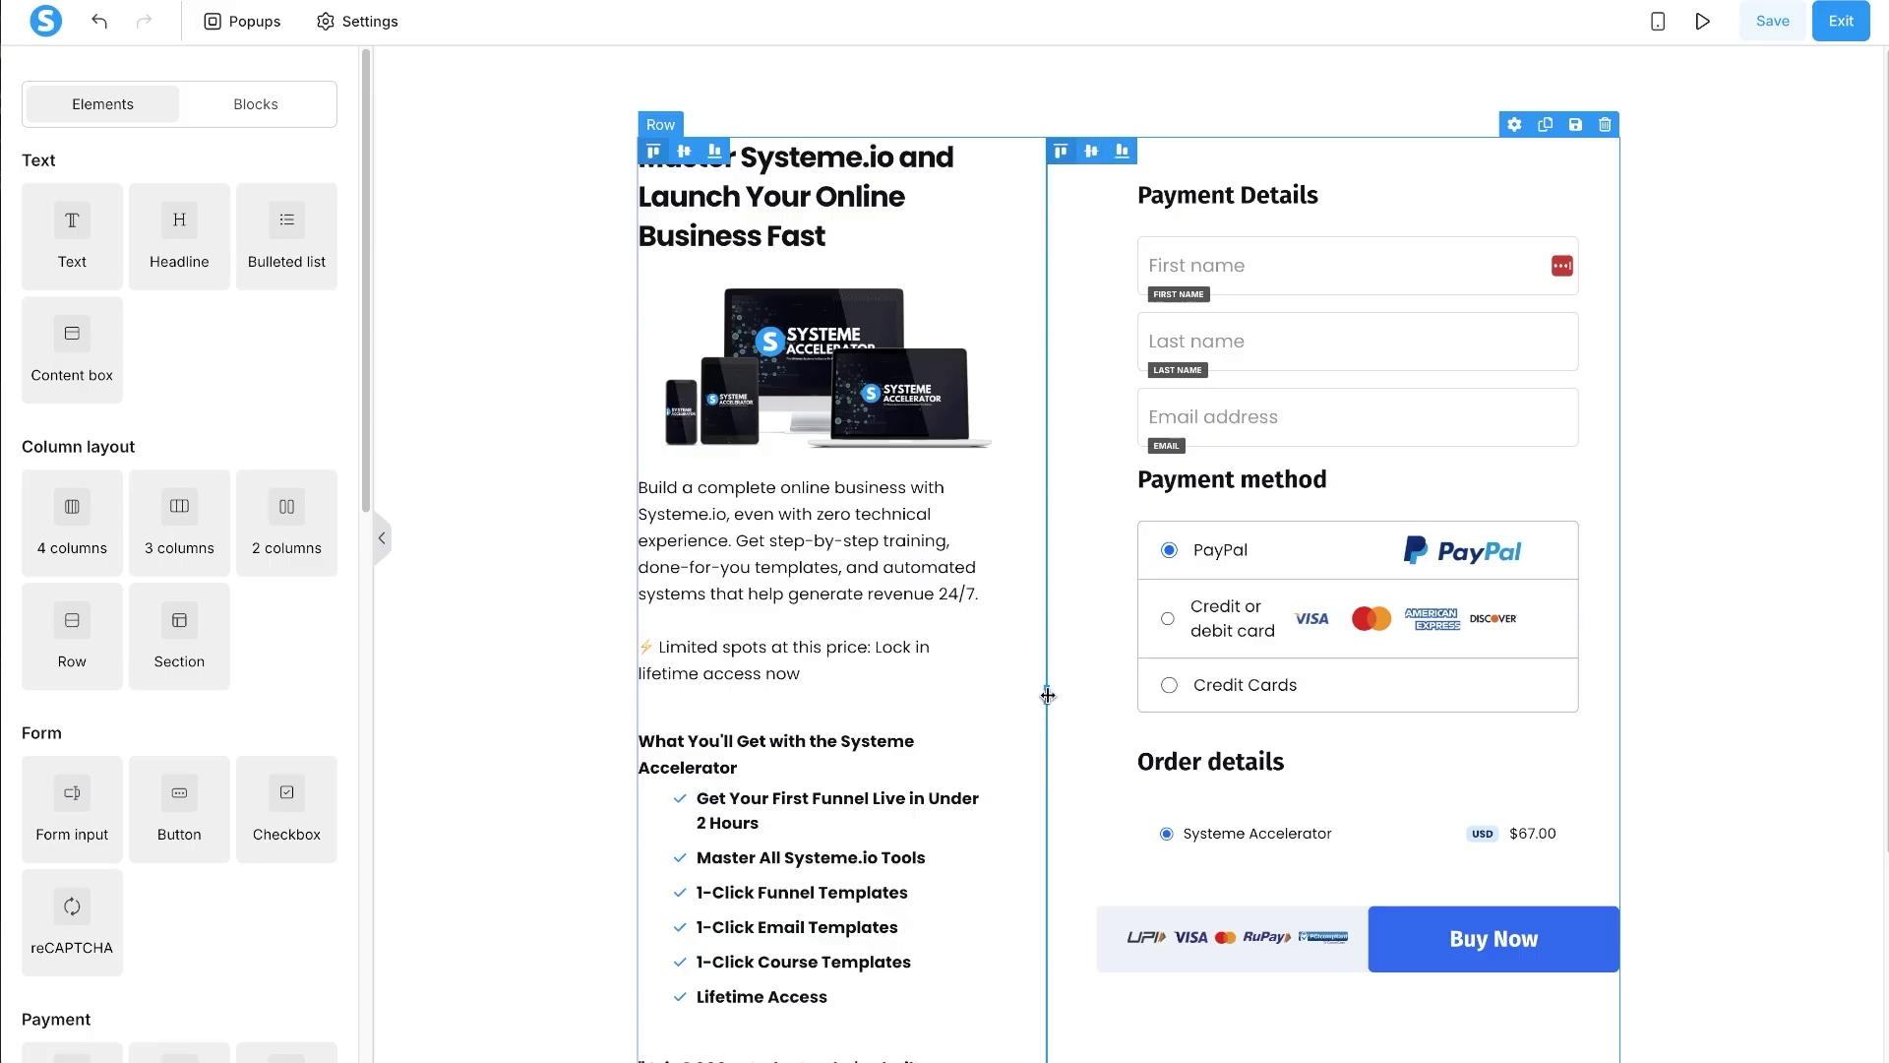
pyautogui.moveTo(1066, 701); pyautogui.dragTo(1100, 701)
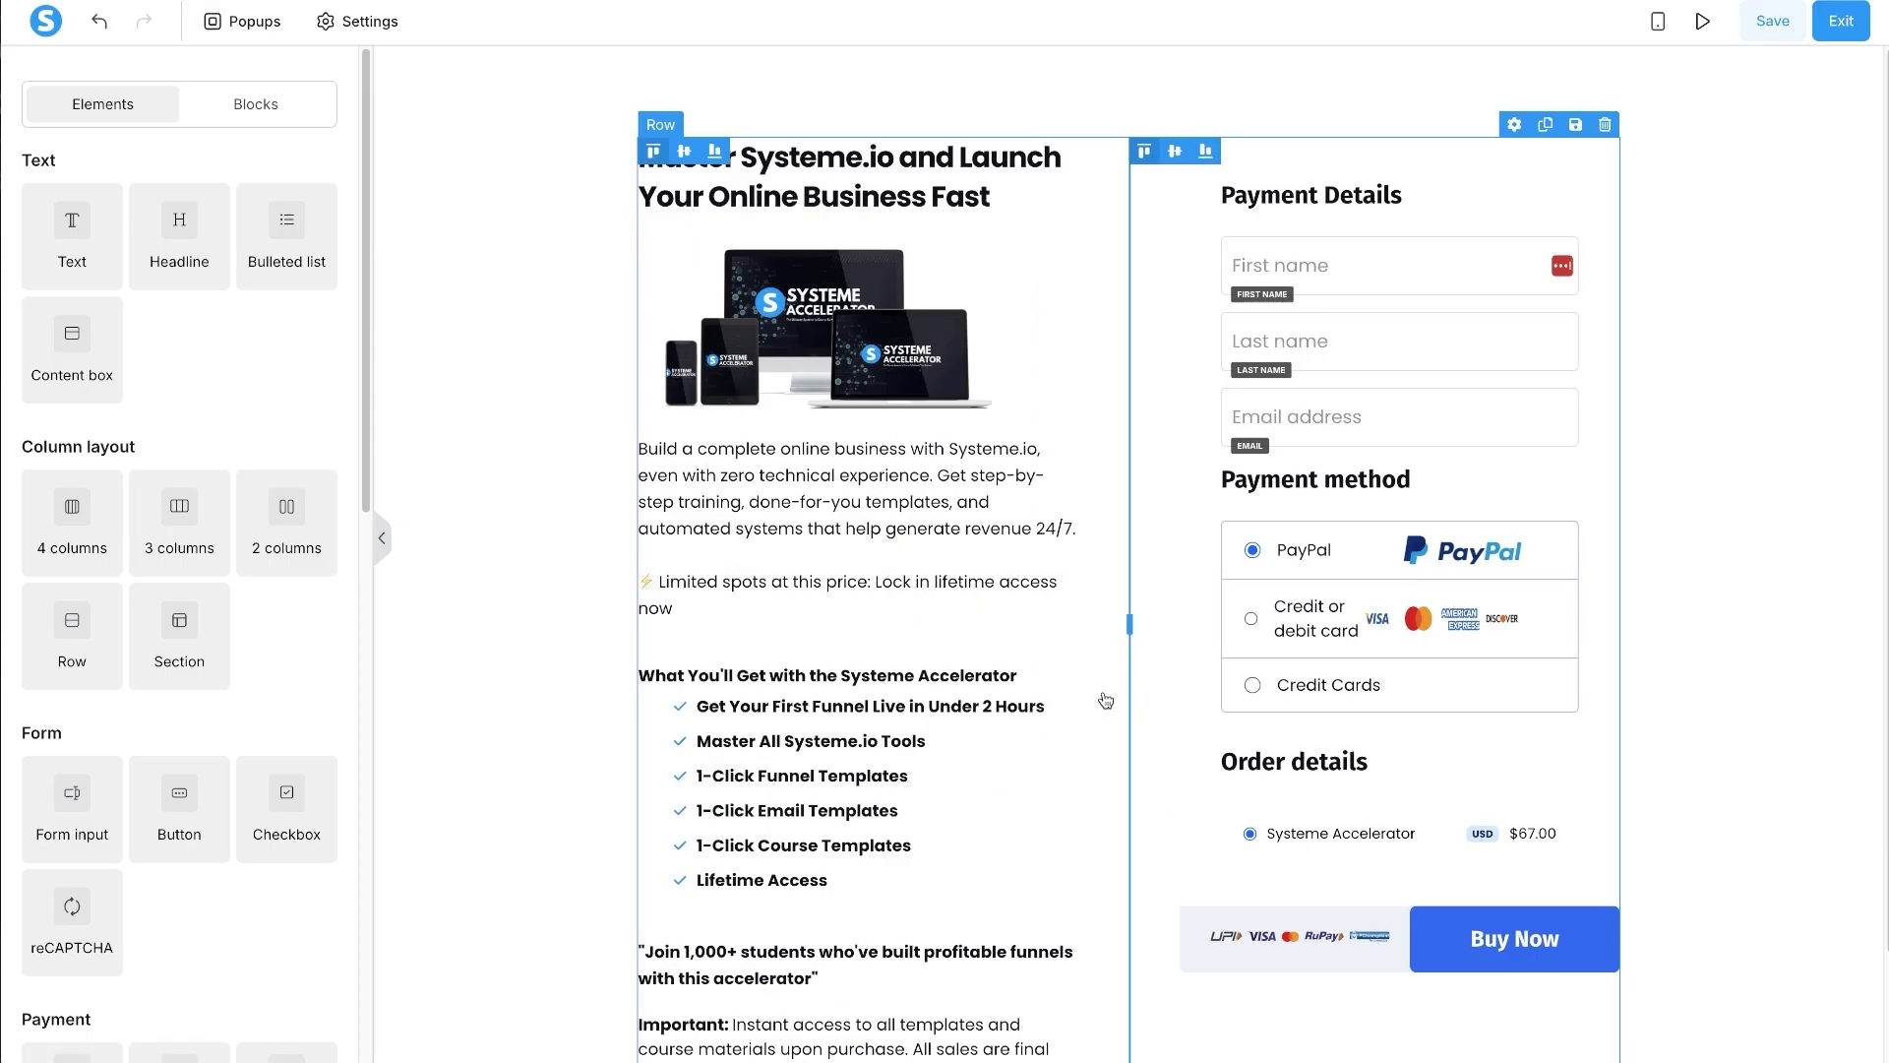
pyautogui.click(1113, 690)
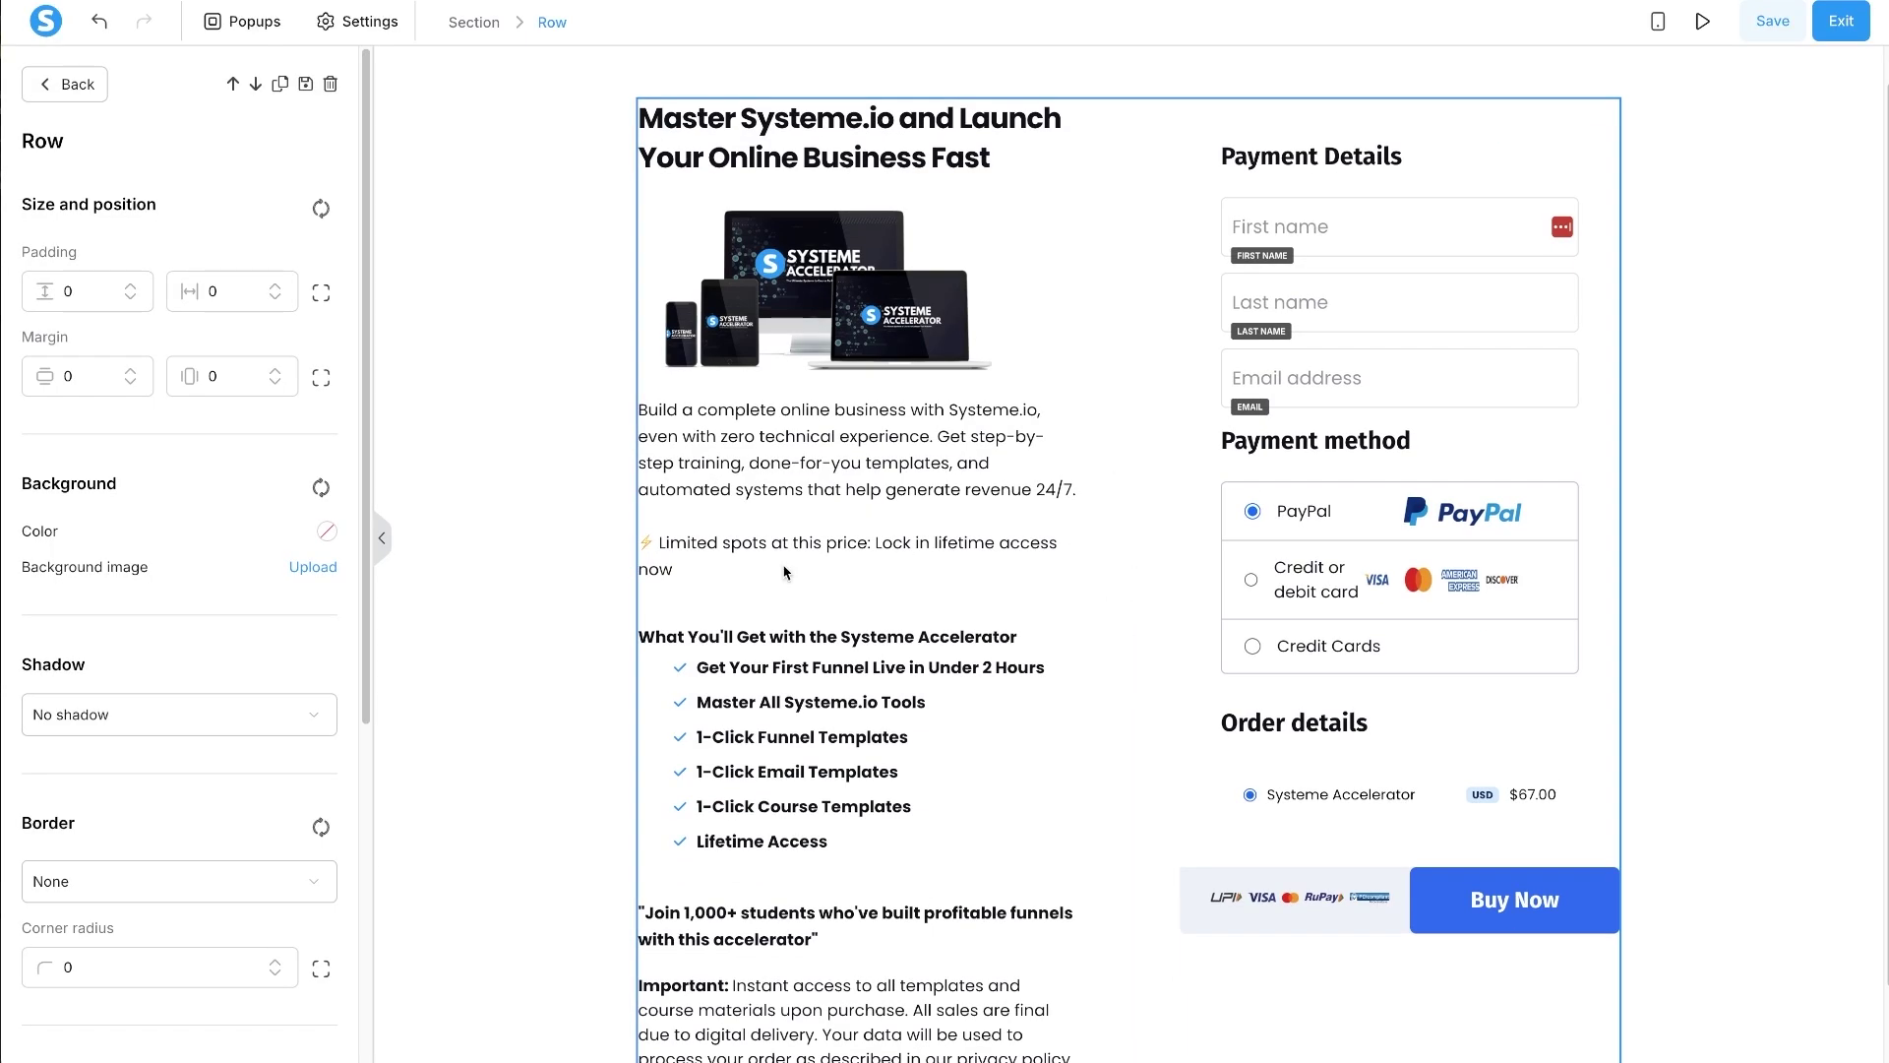
pyautogui.press('Escape')
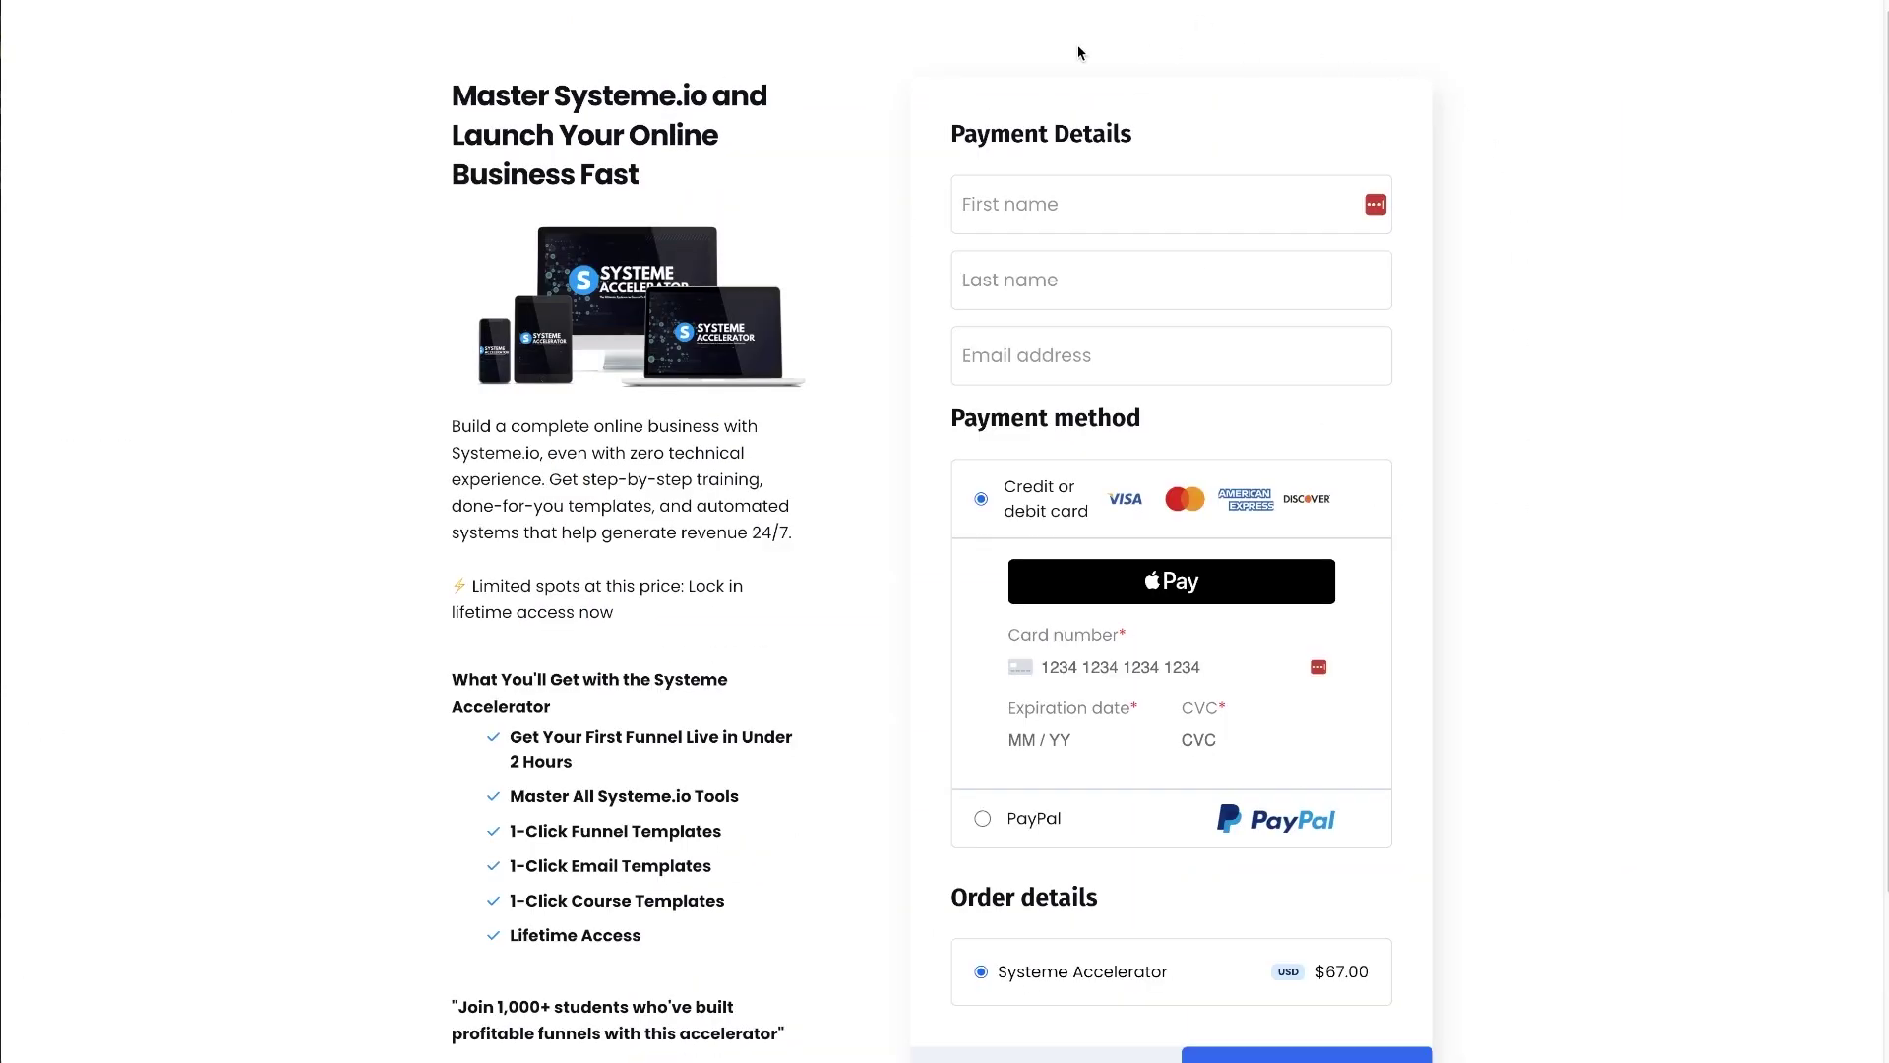
pyautogui.scroll(-2, 937, 902)
pyautogui.scroll(2, 1415, 909)
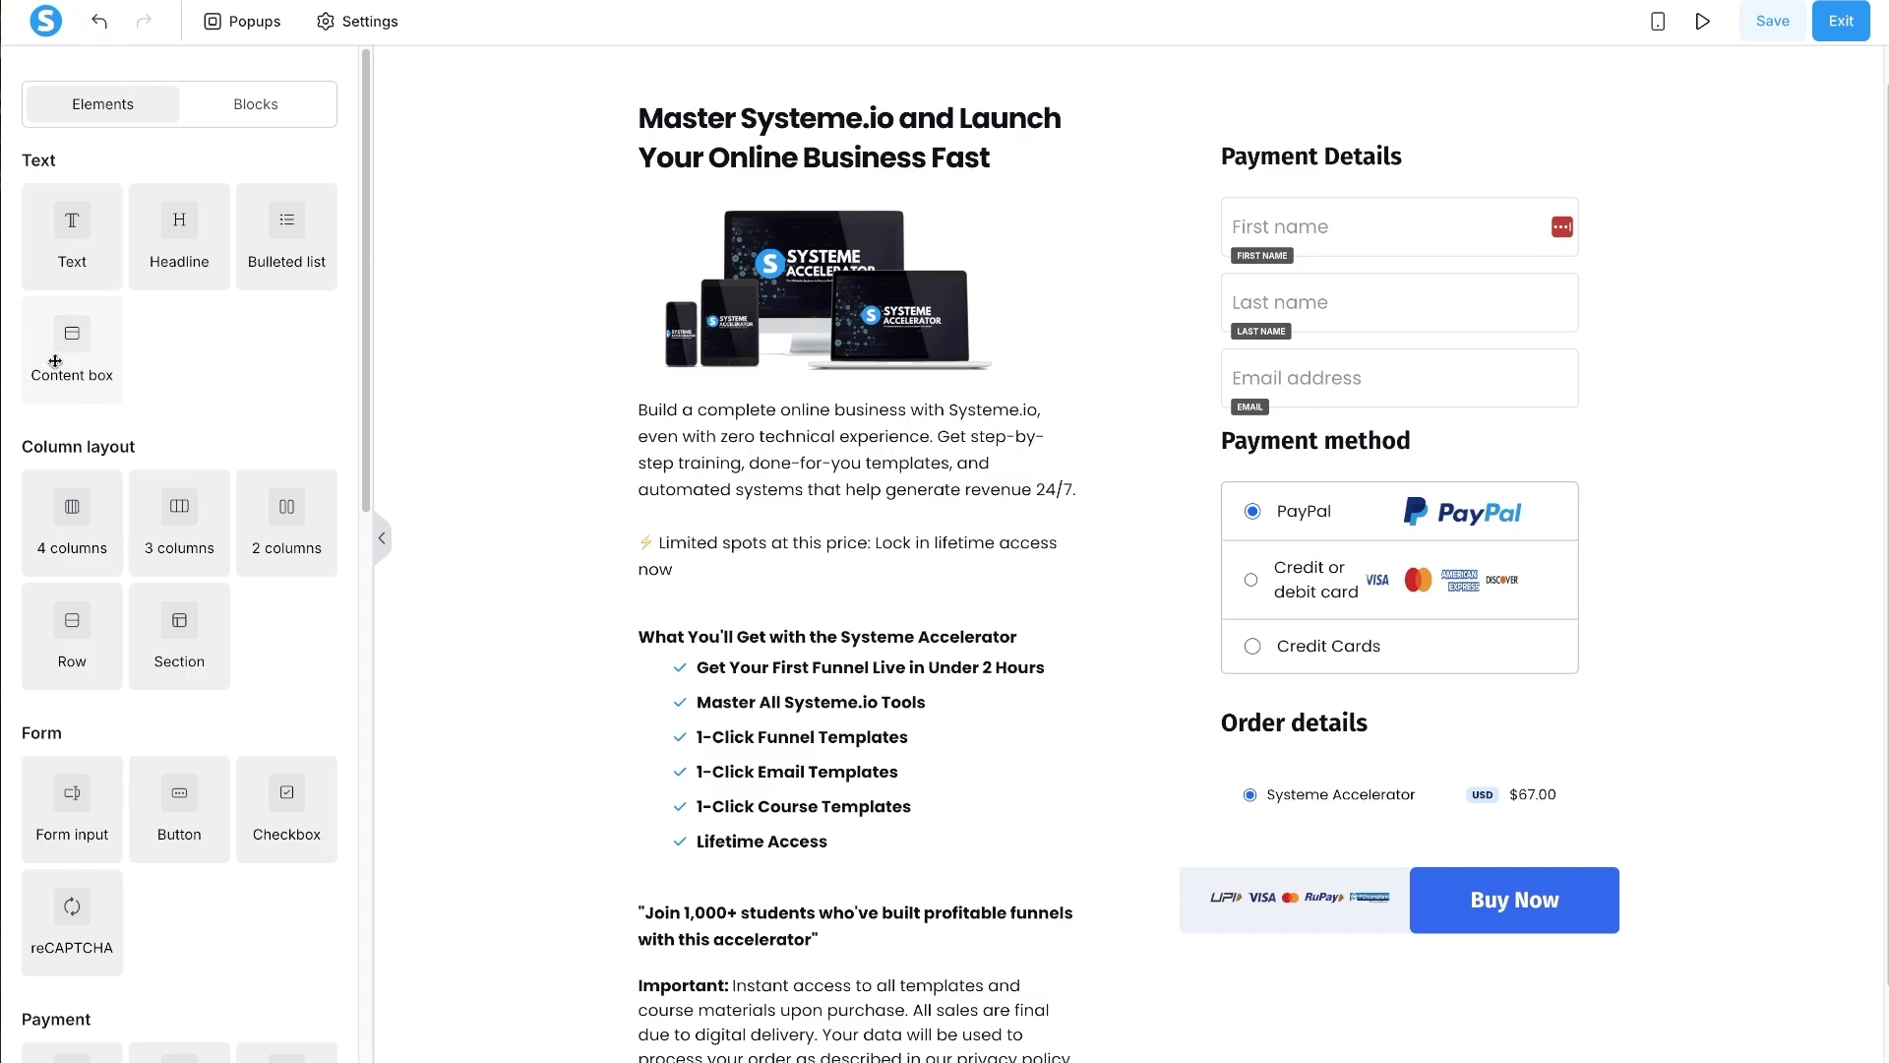
# - Drop a Content box above Payment Details and turn its header visibility off
pyautogui.moveTo(56, 361); pyautogui.dragTo(1326, 138)
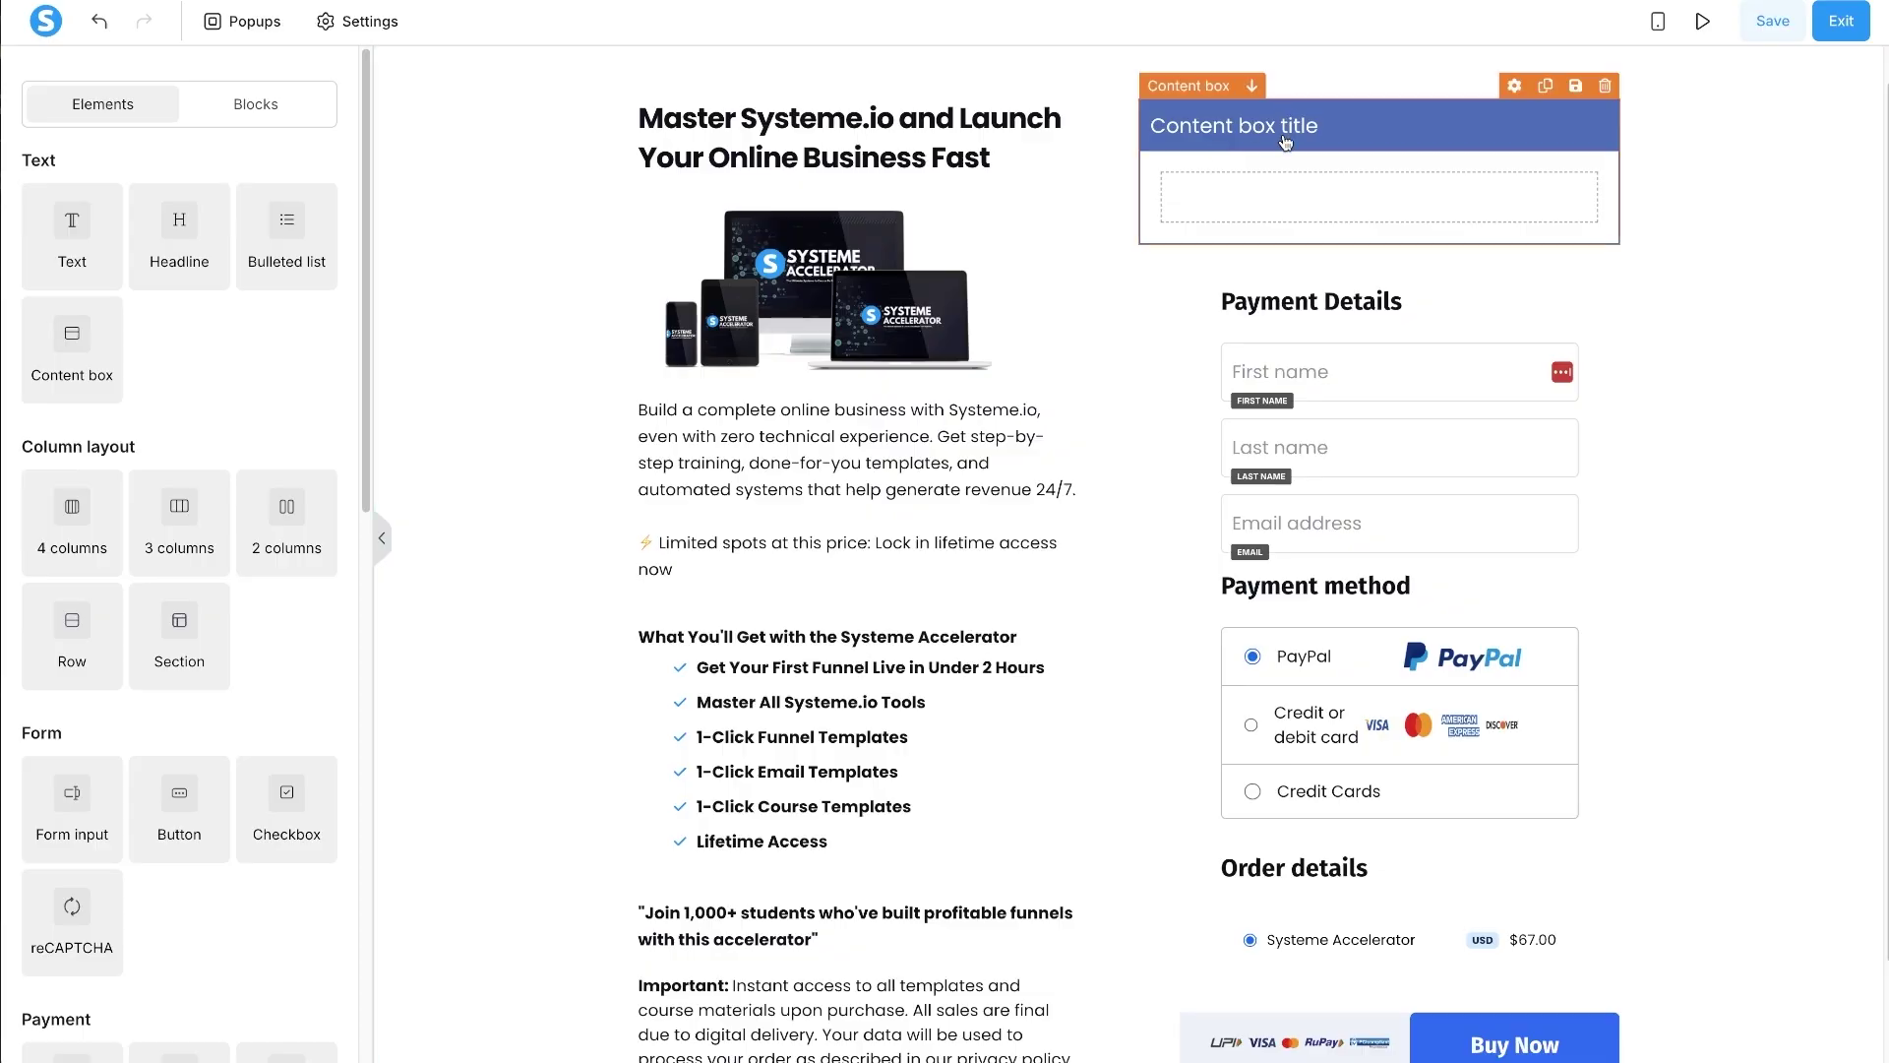
pyautogui.click(1286, 143)
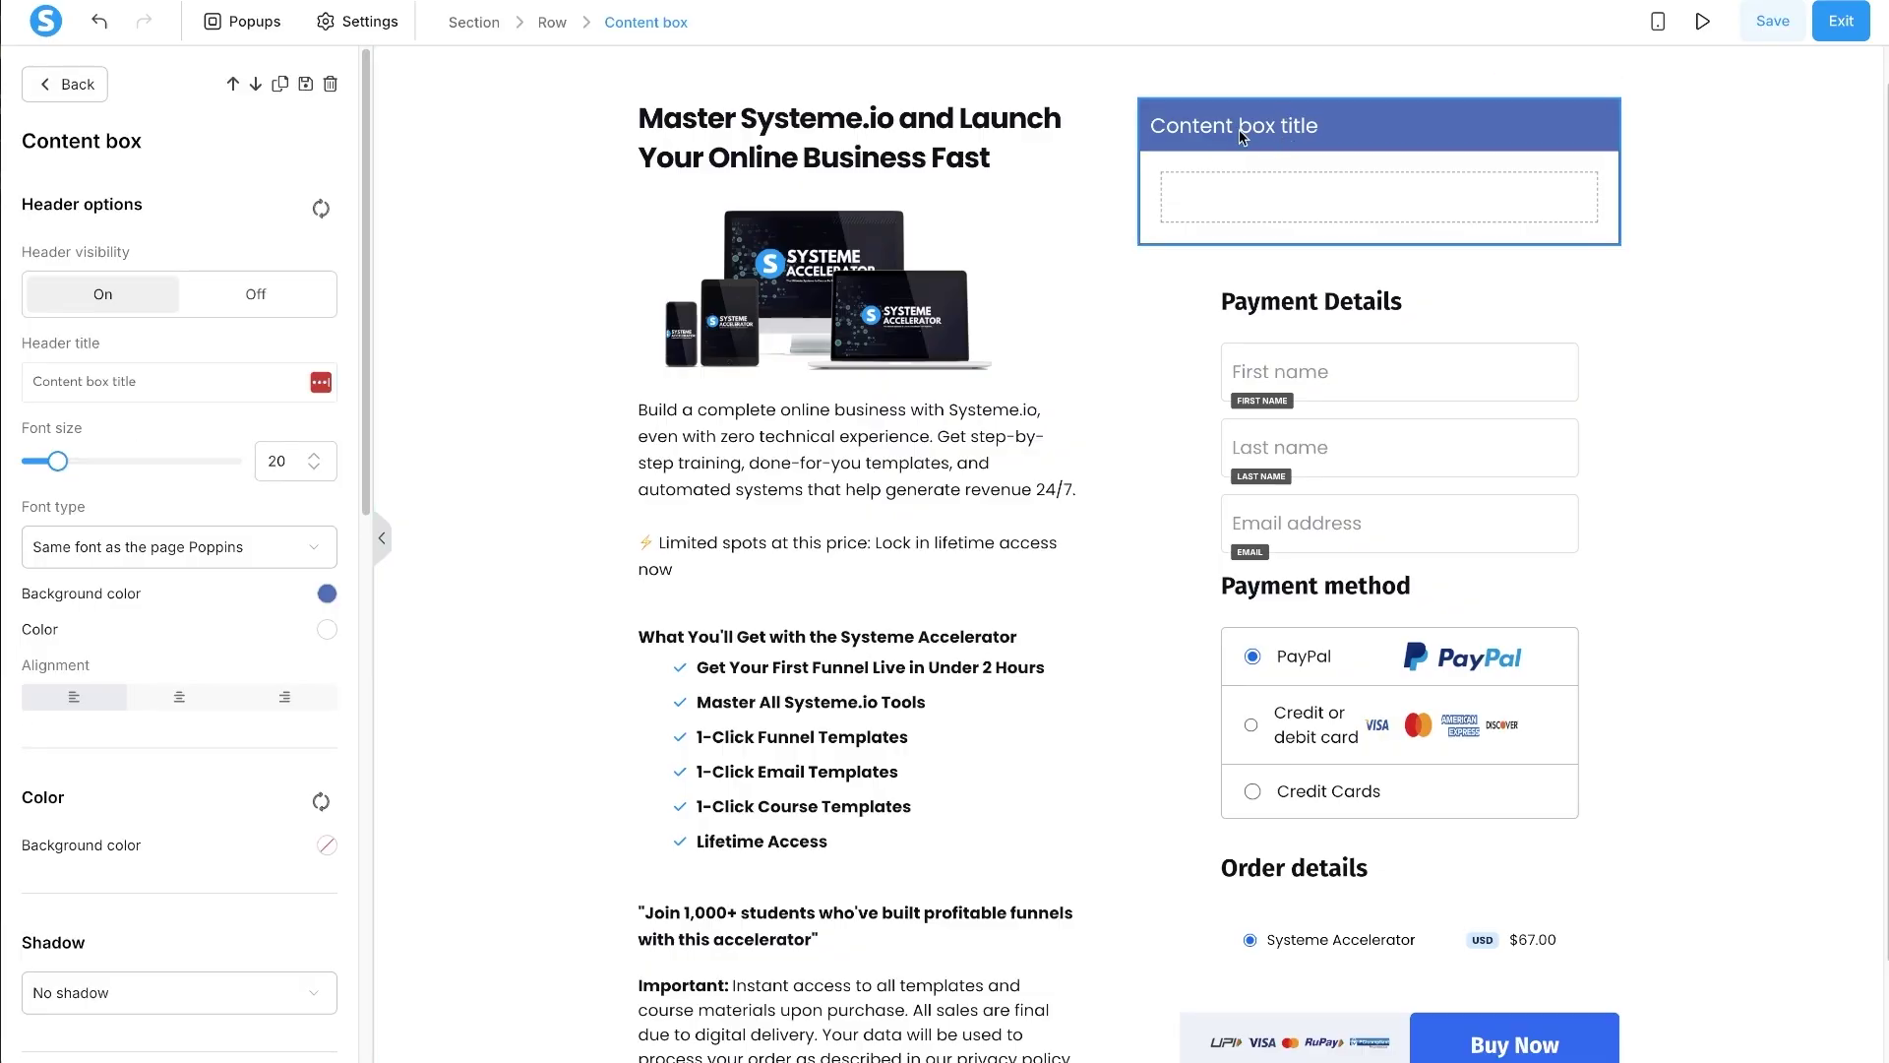
pyautogui.click(279, 288)
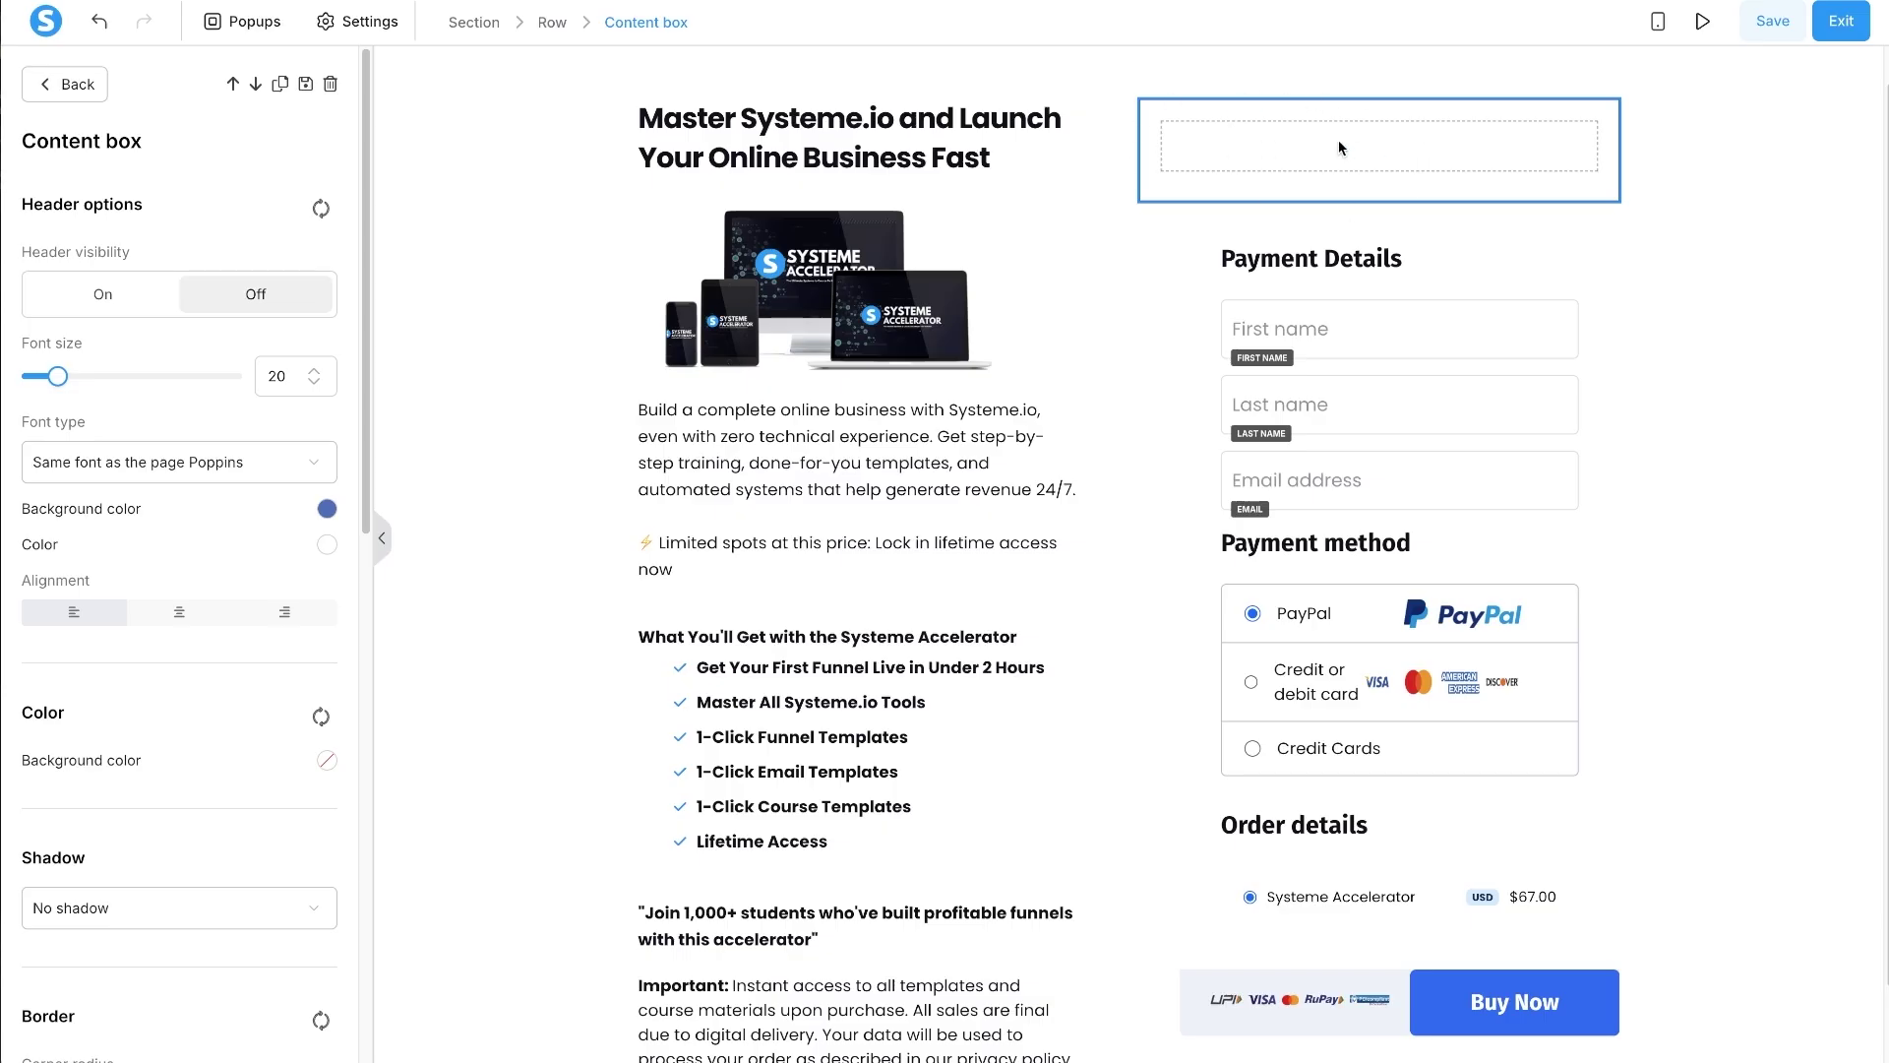
pyautogui.click(1476, 293)
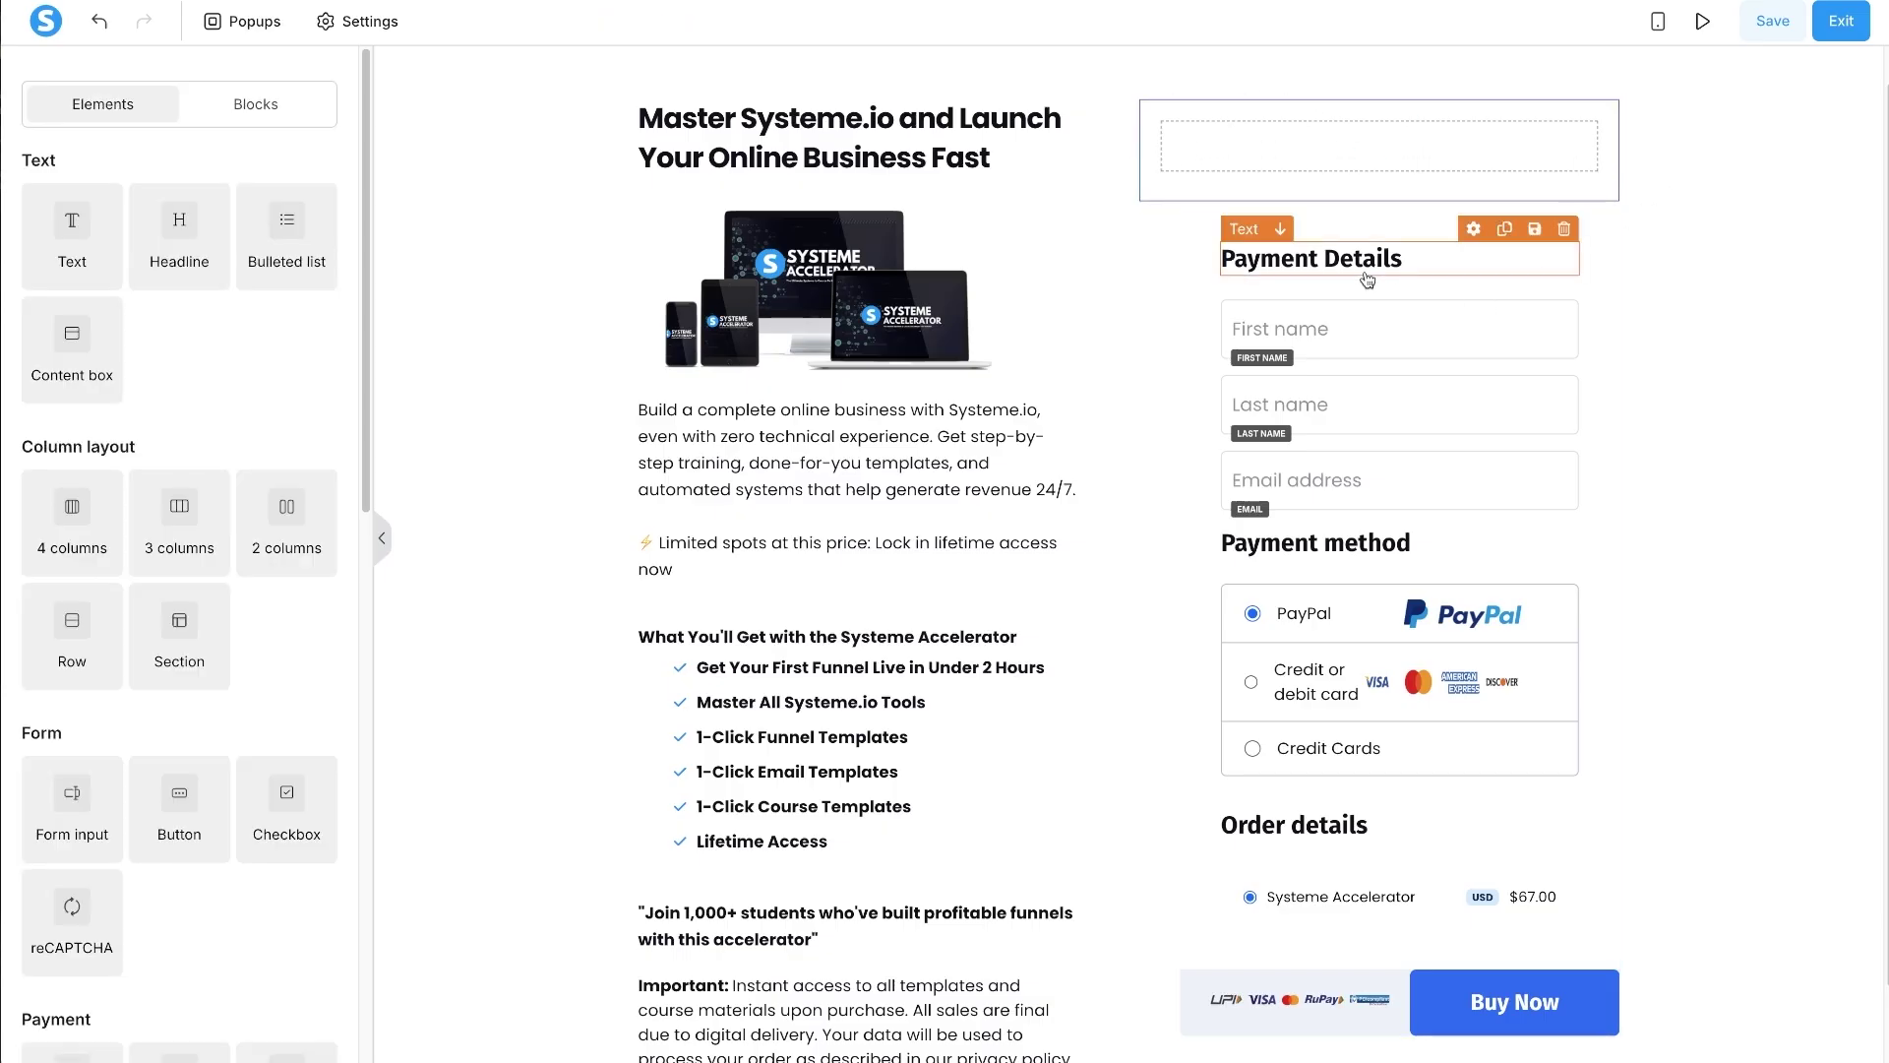
# - Move Payment Details, the name and email fields, and the payment method section into the box
pyautogui.moveTo(1353, 269); pyautogui.dragTo(1350, 169)
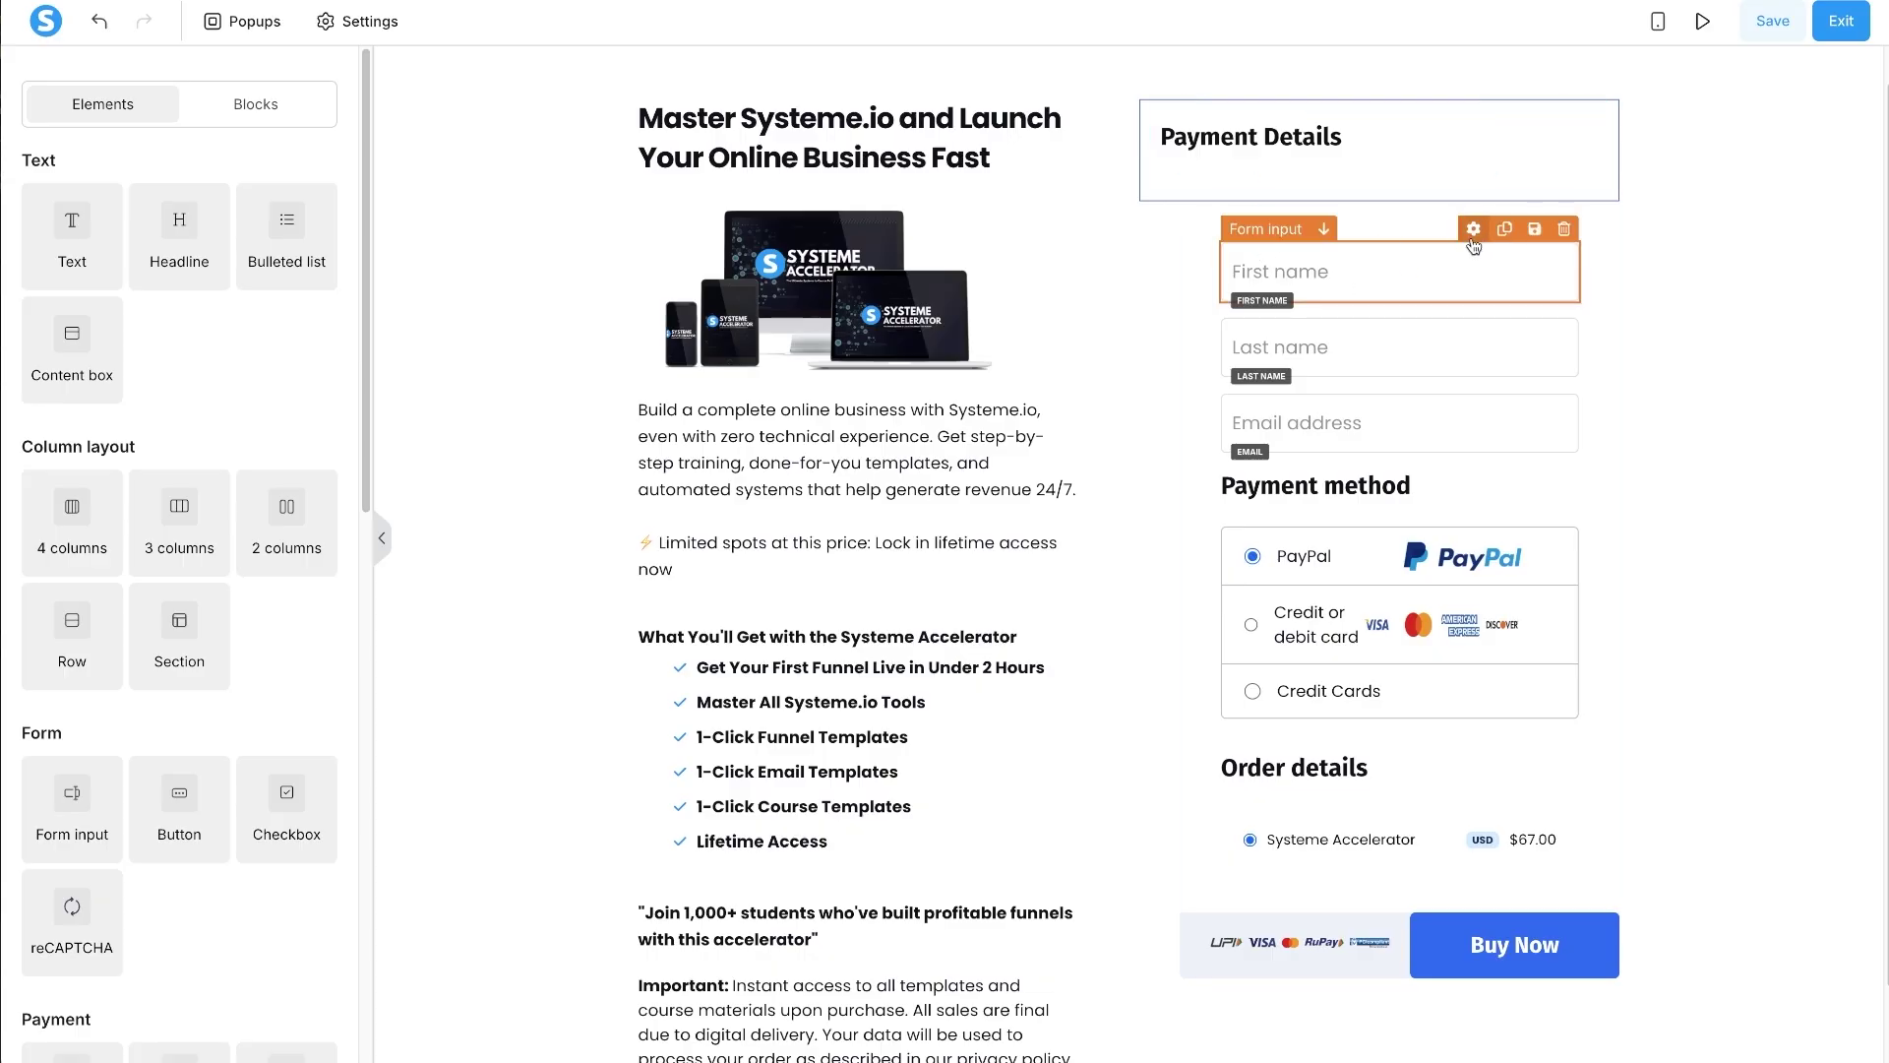
pyautogui.moveTo(1474, 241); pyautogui.dragTo(1366, 158)
pyautogui.moveTo(1442, 354); pyautogui.dragTo(1393, 241)
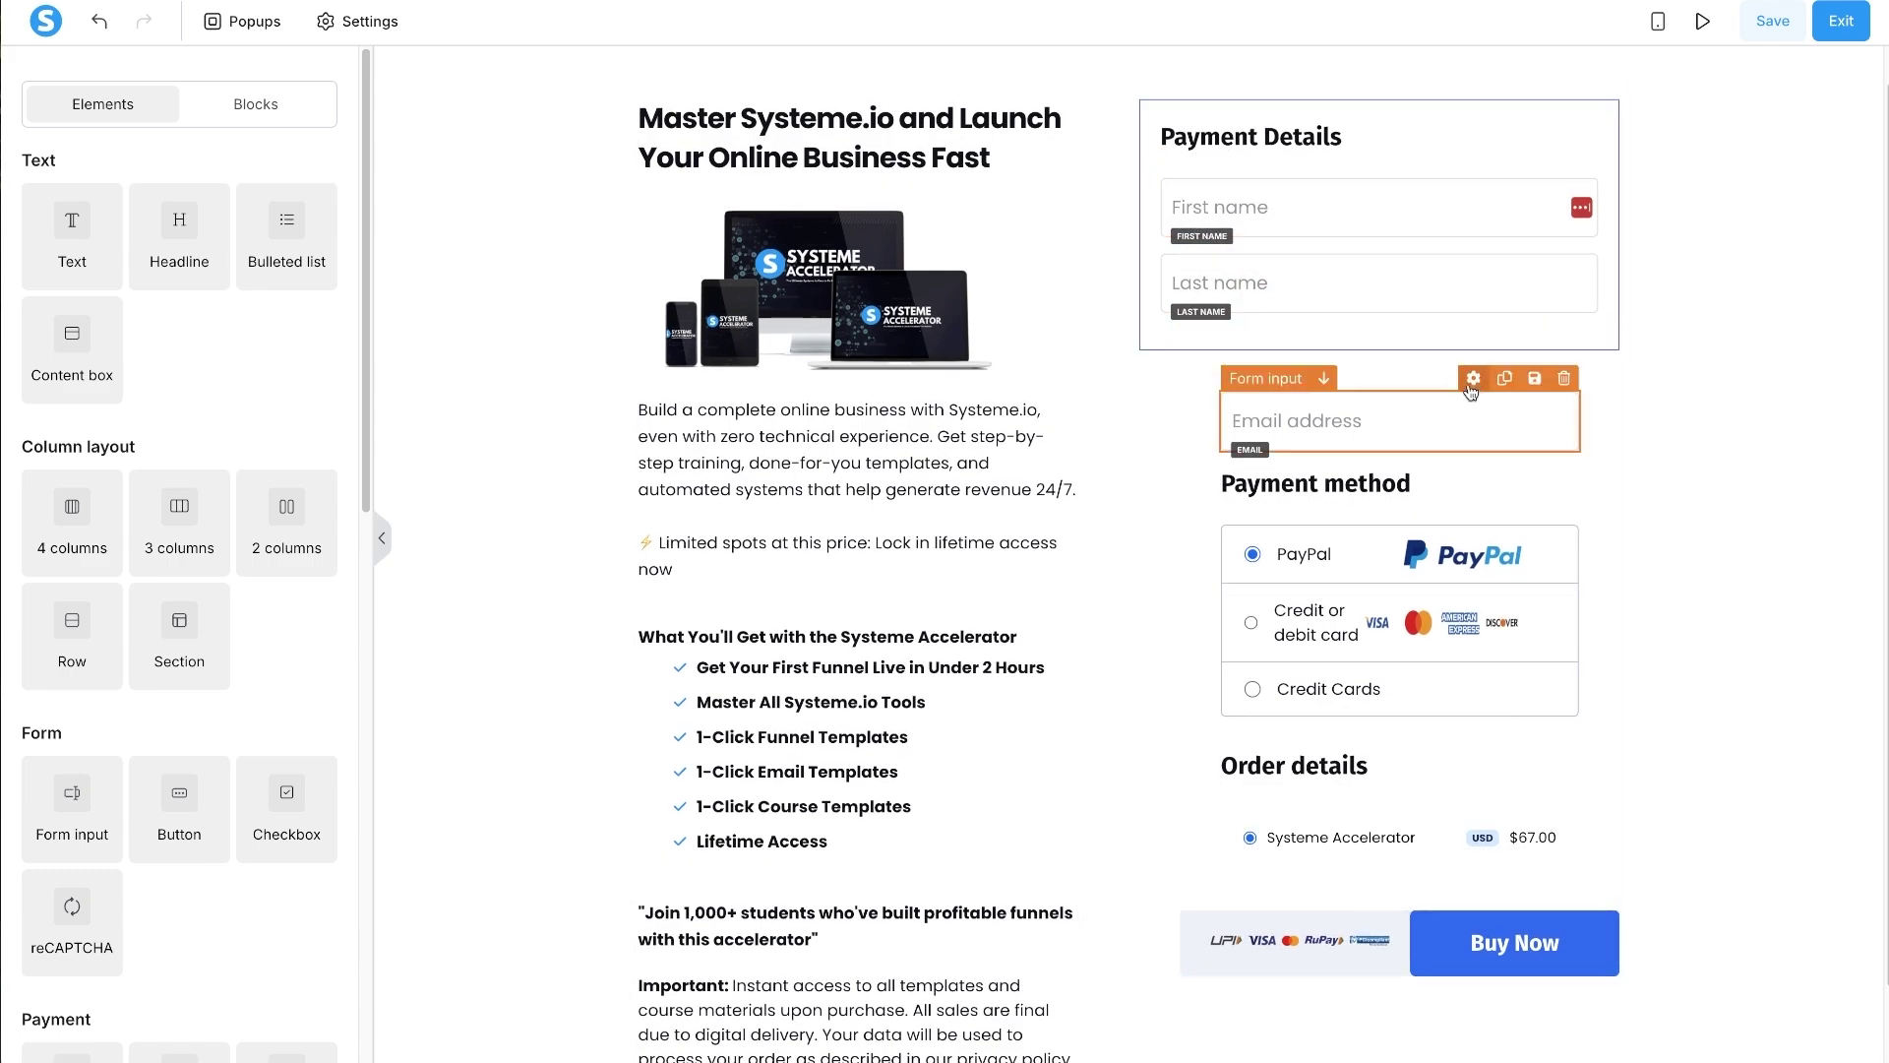
pyautogui.moveTo(1471, 394); pyautogui.dragTo(1456, 317)
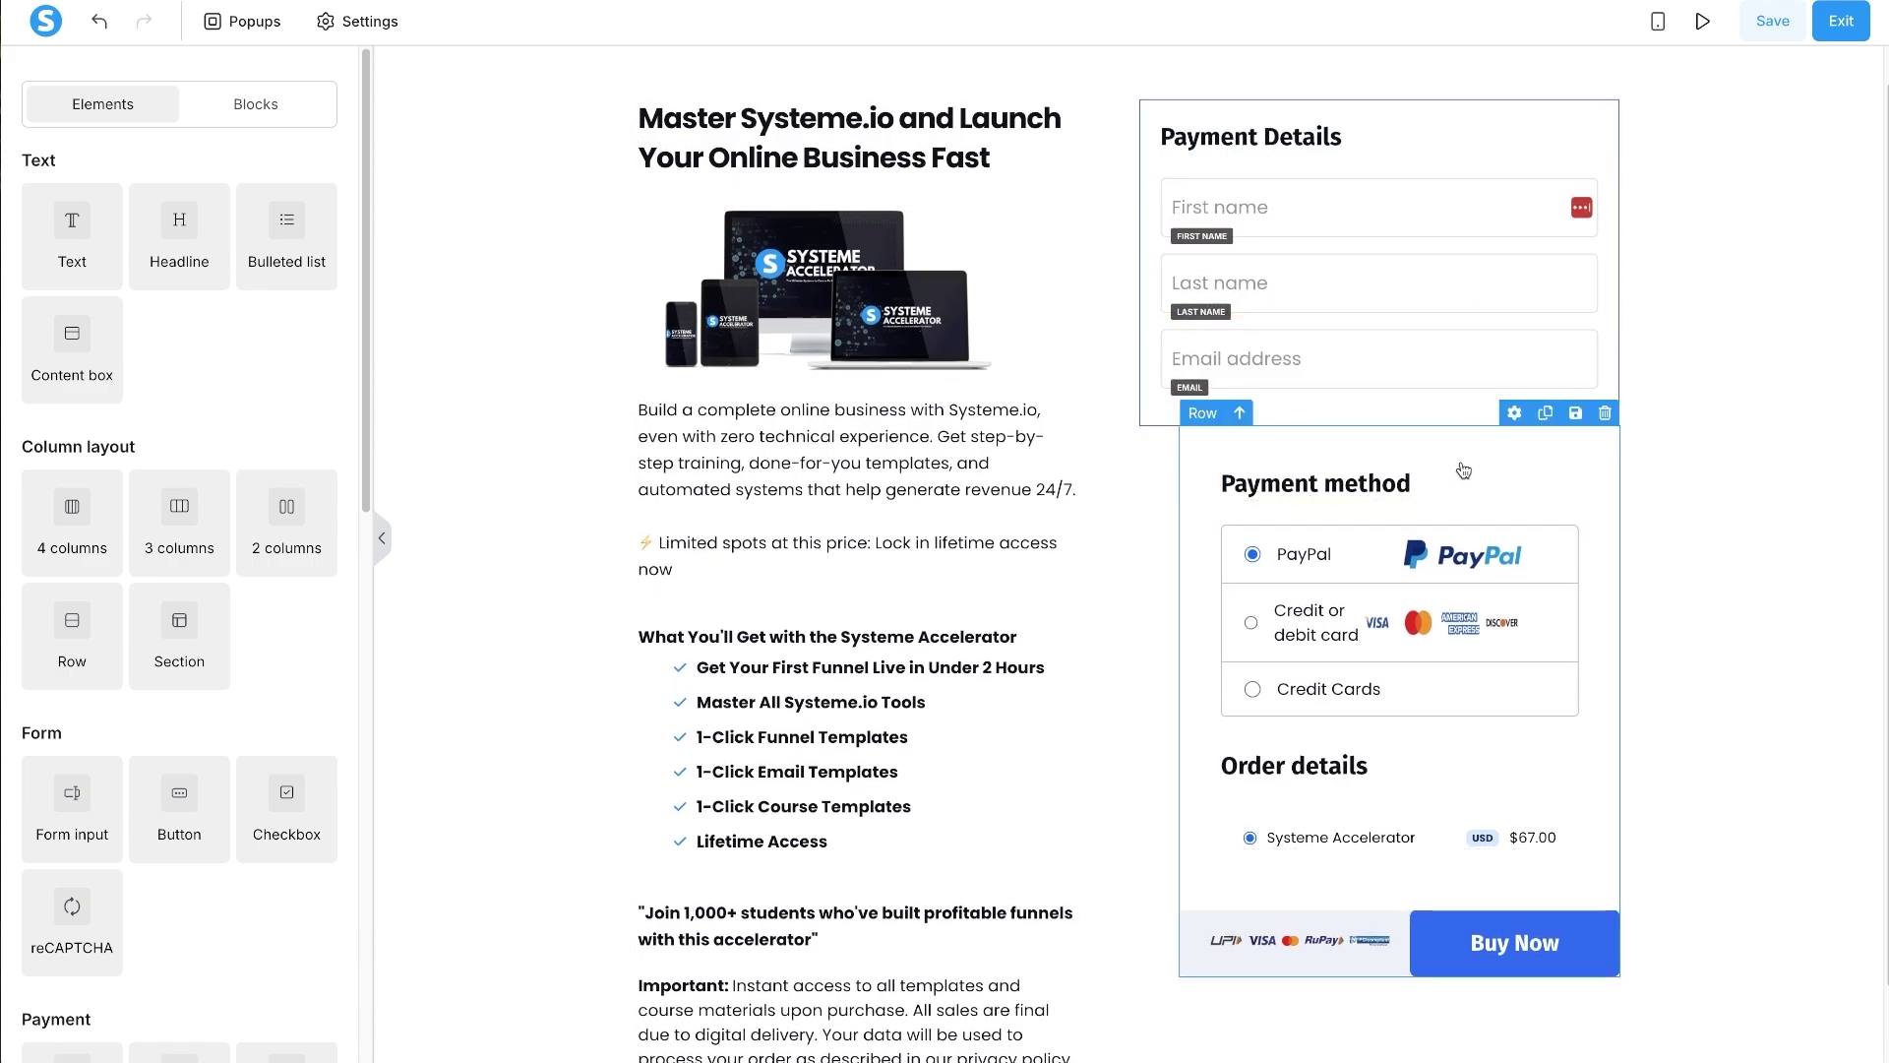
pyautogui.moveTo(1475, 469); pyautogui.dragTo(1464, 389)
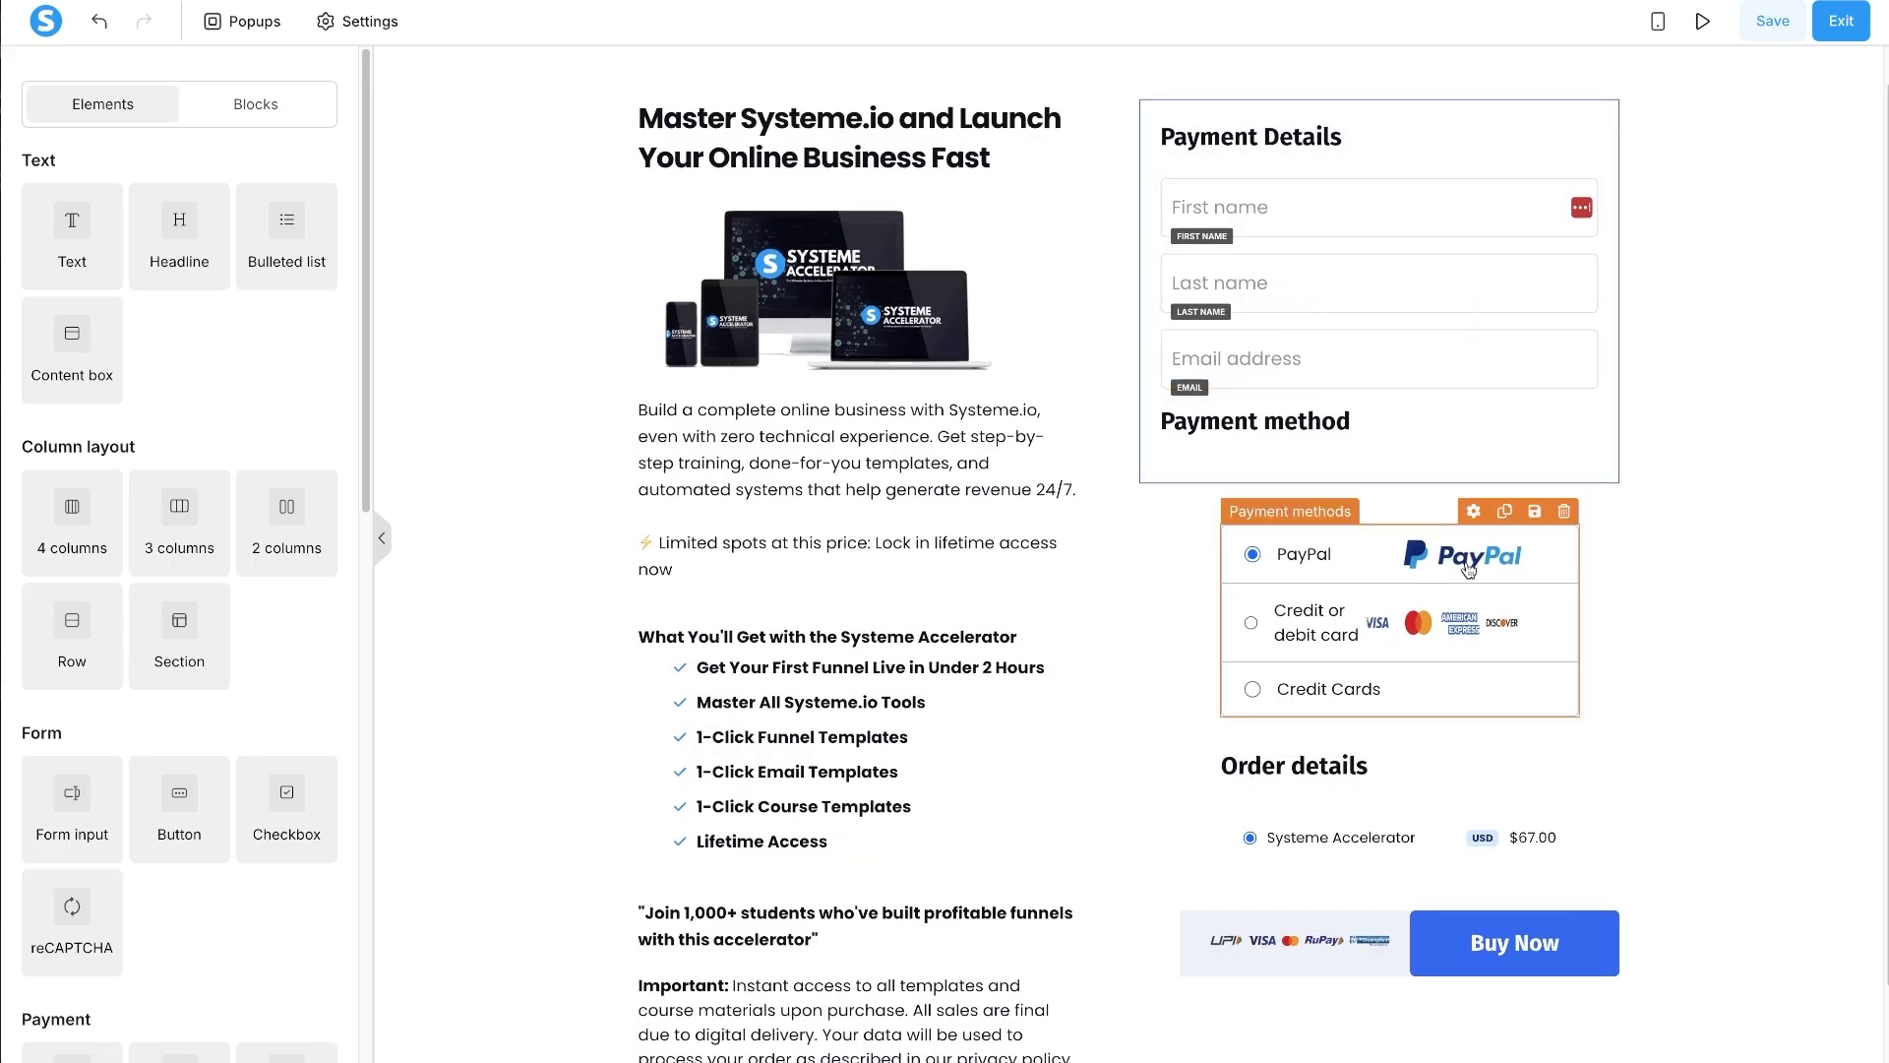
pyautogui.moveTo(1472, 514); pyautogui.dragTo(1441, 474)
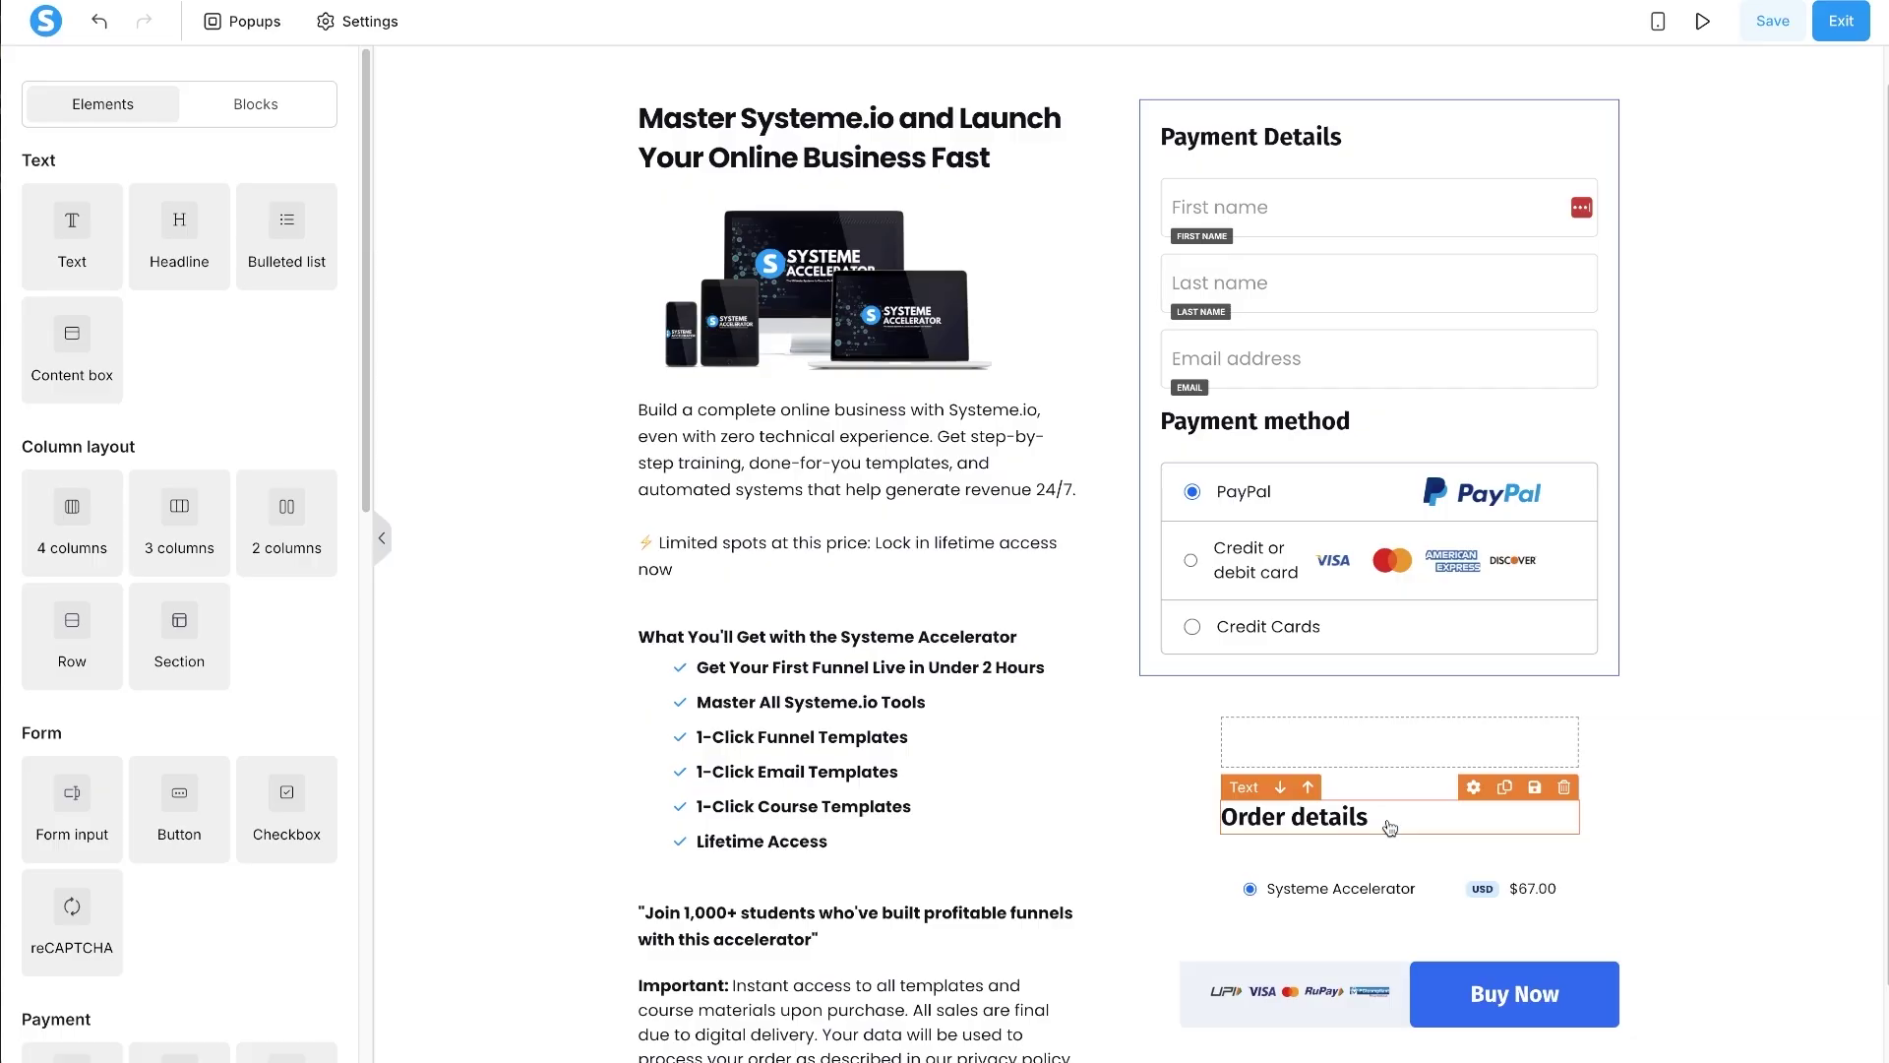
# - Move Order details, the price row, Buy Now and payment icons in, then delete the empty row
pyautogui.moveTo(1389, 826); pyautogui.dragTo(1377, 689)
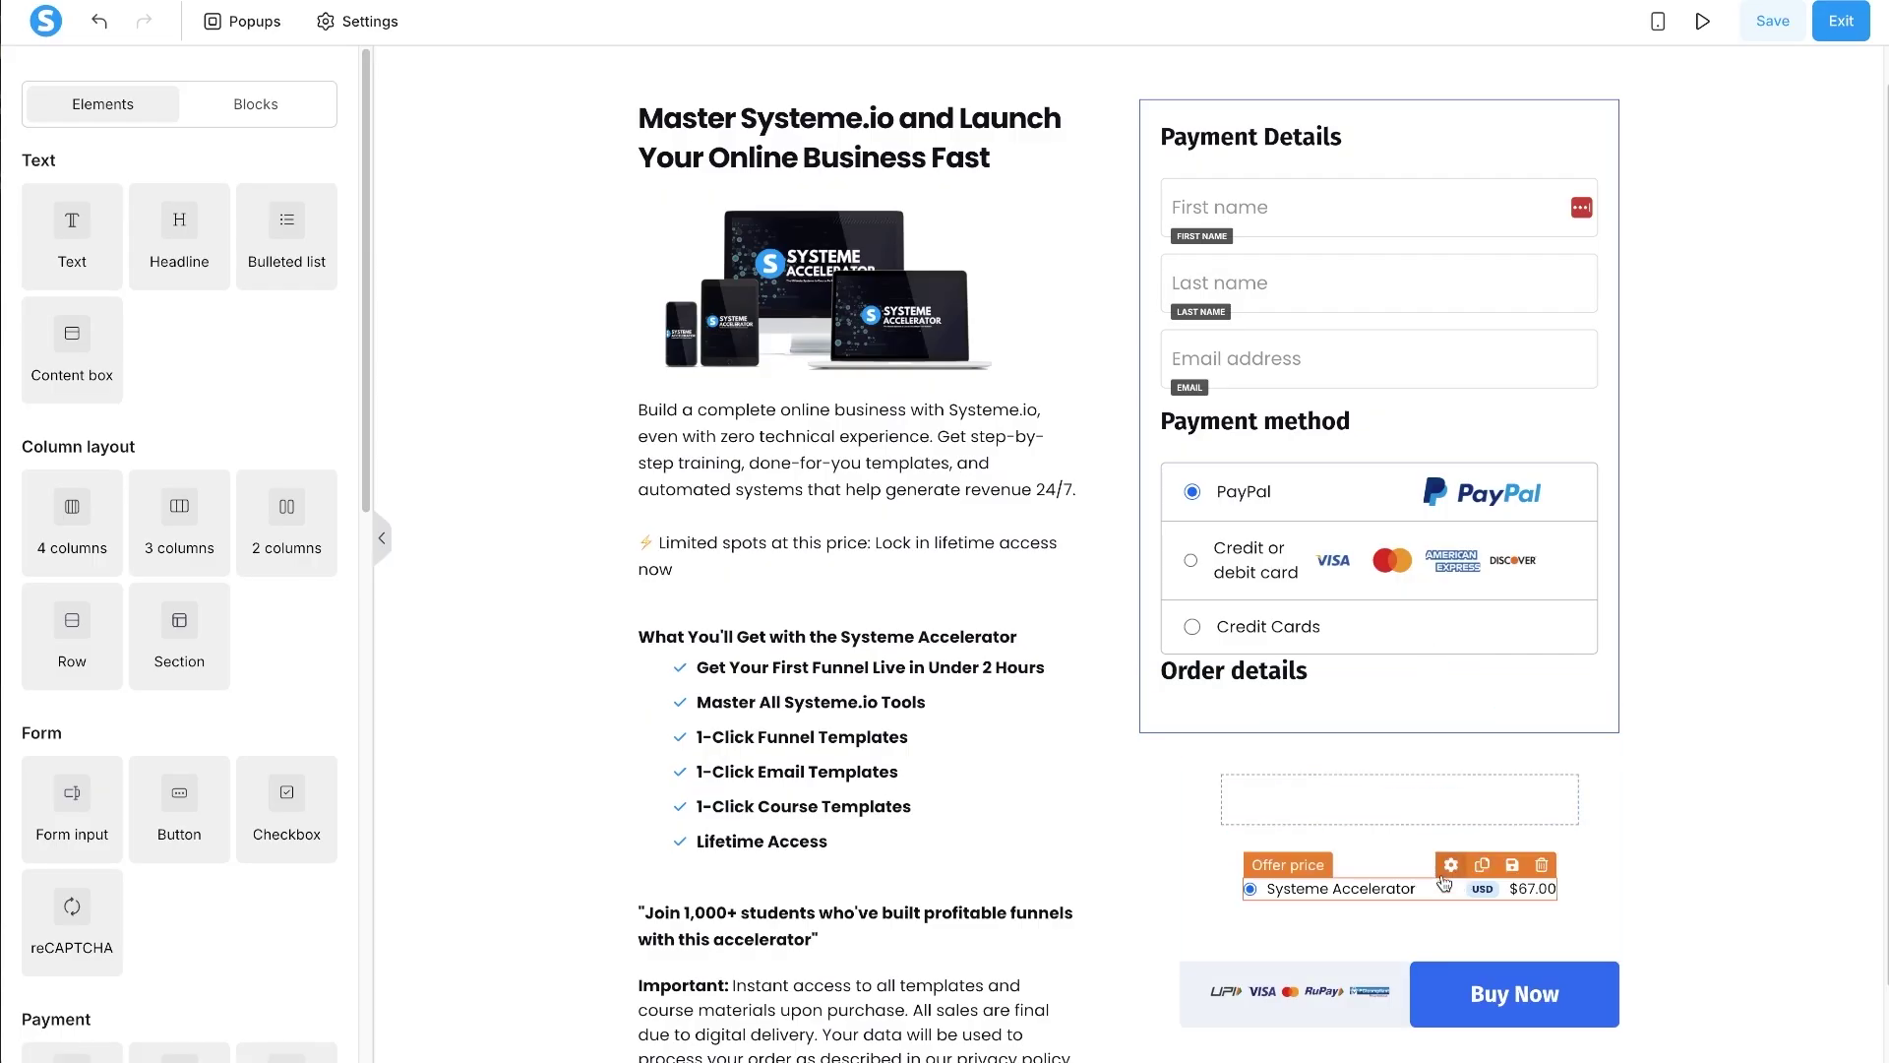
pyautogui.moveTo(1445, 883); pyautogui.dragTo(1402, 692)
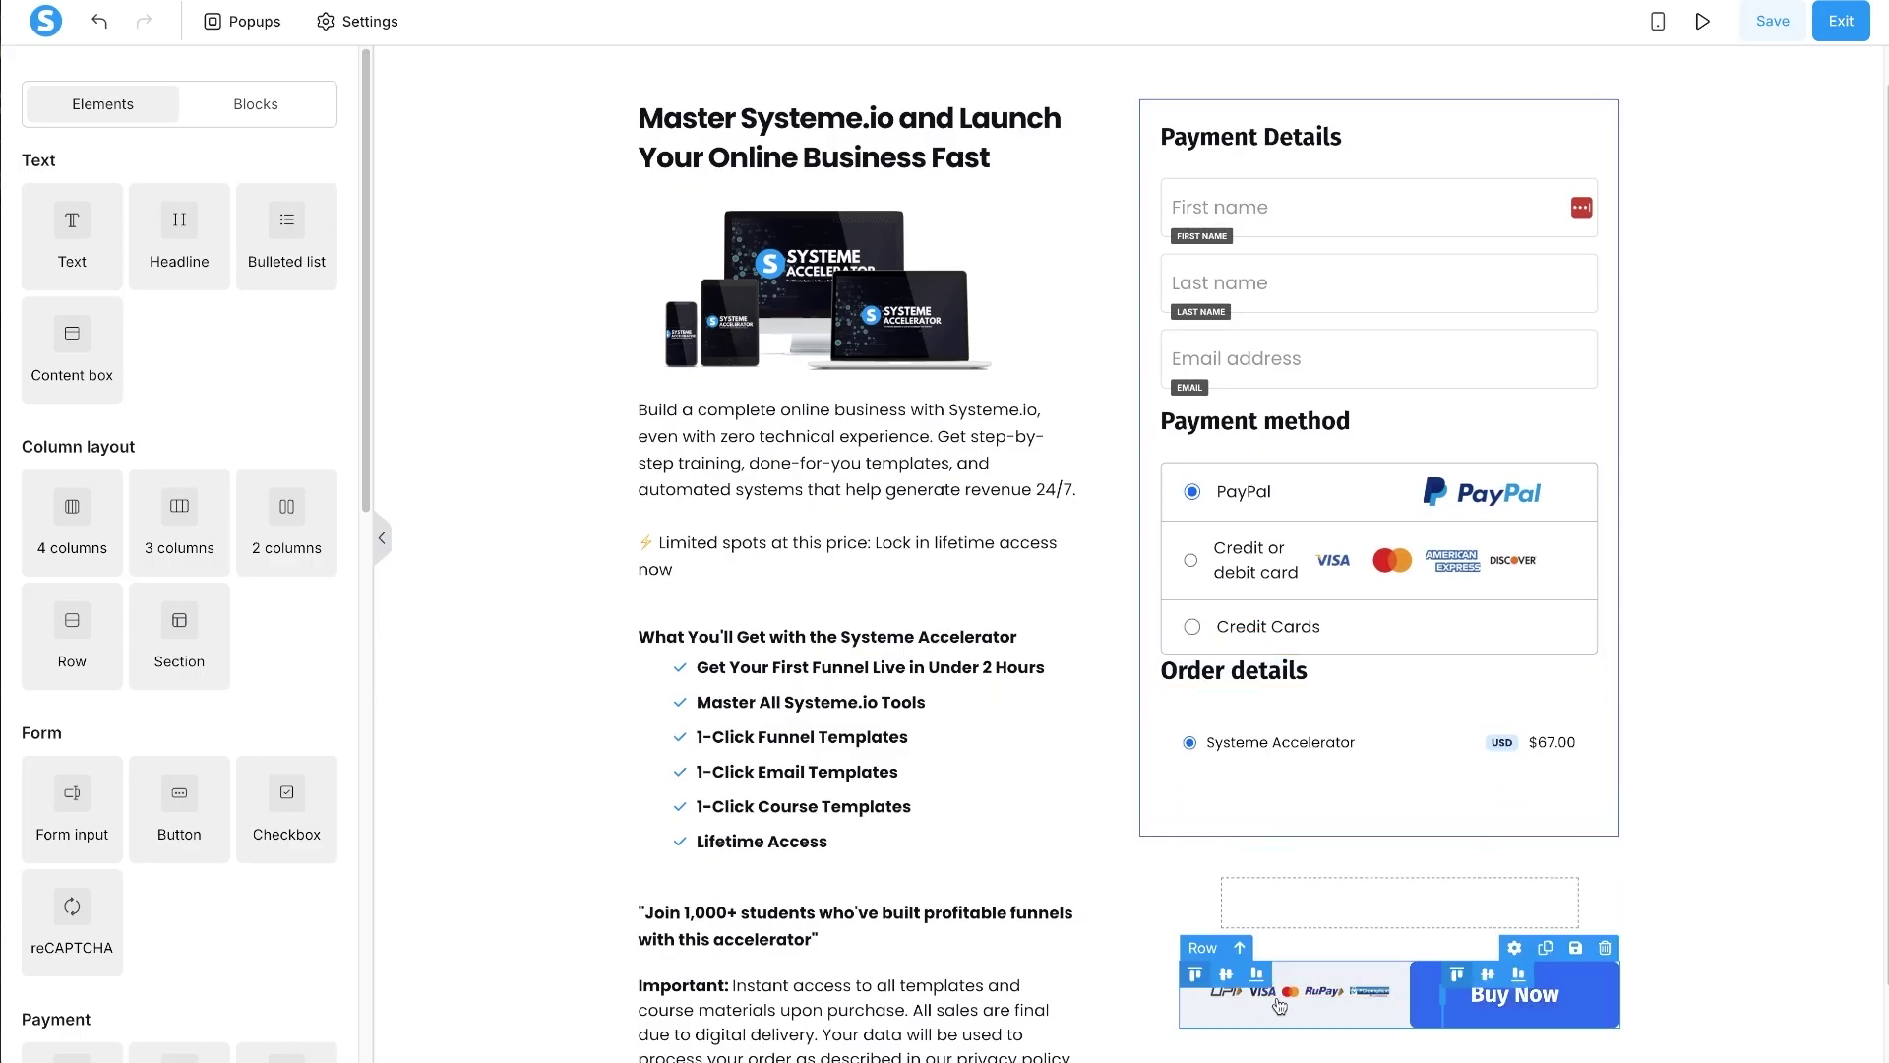
pyautogui.moveTo(1498, 1004); pyautogui.dragTo(1391, 766)
pyautogui.scroll(-1, 1383, 890)
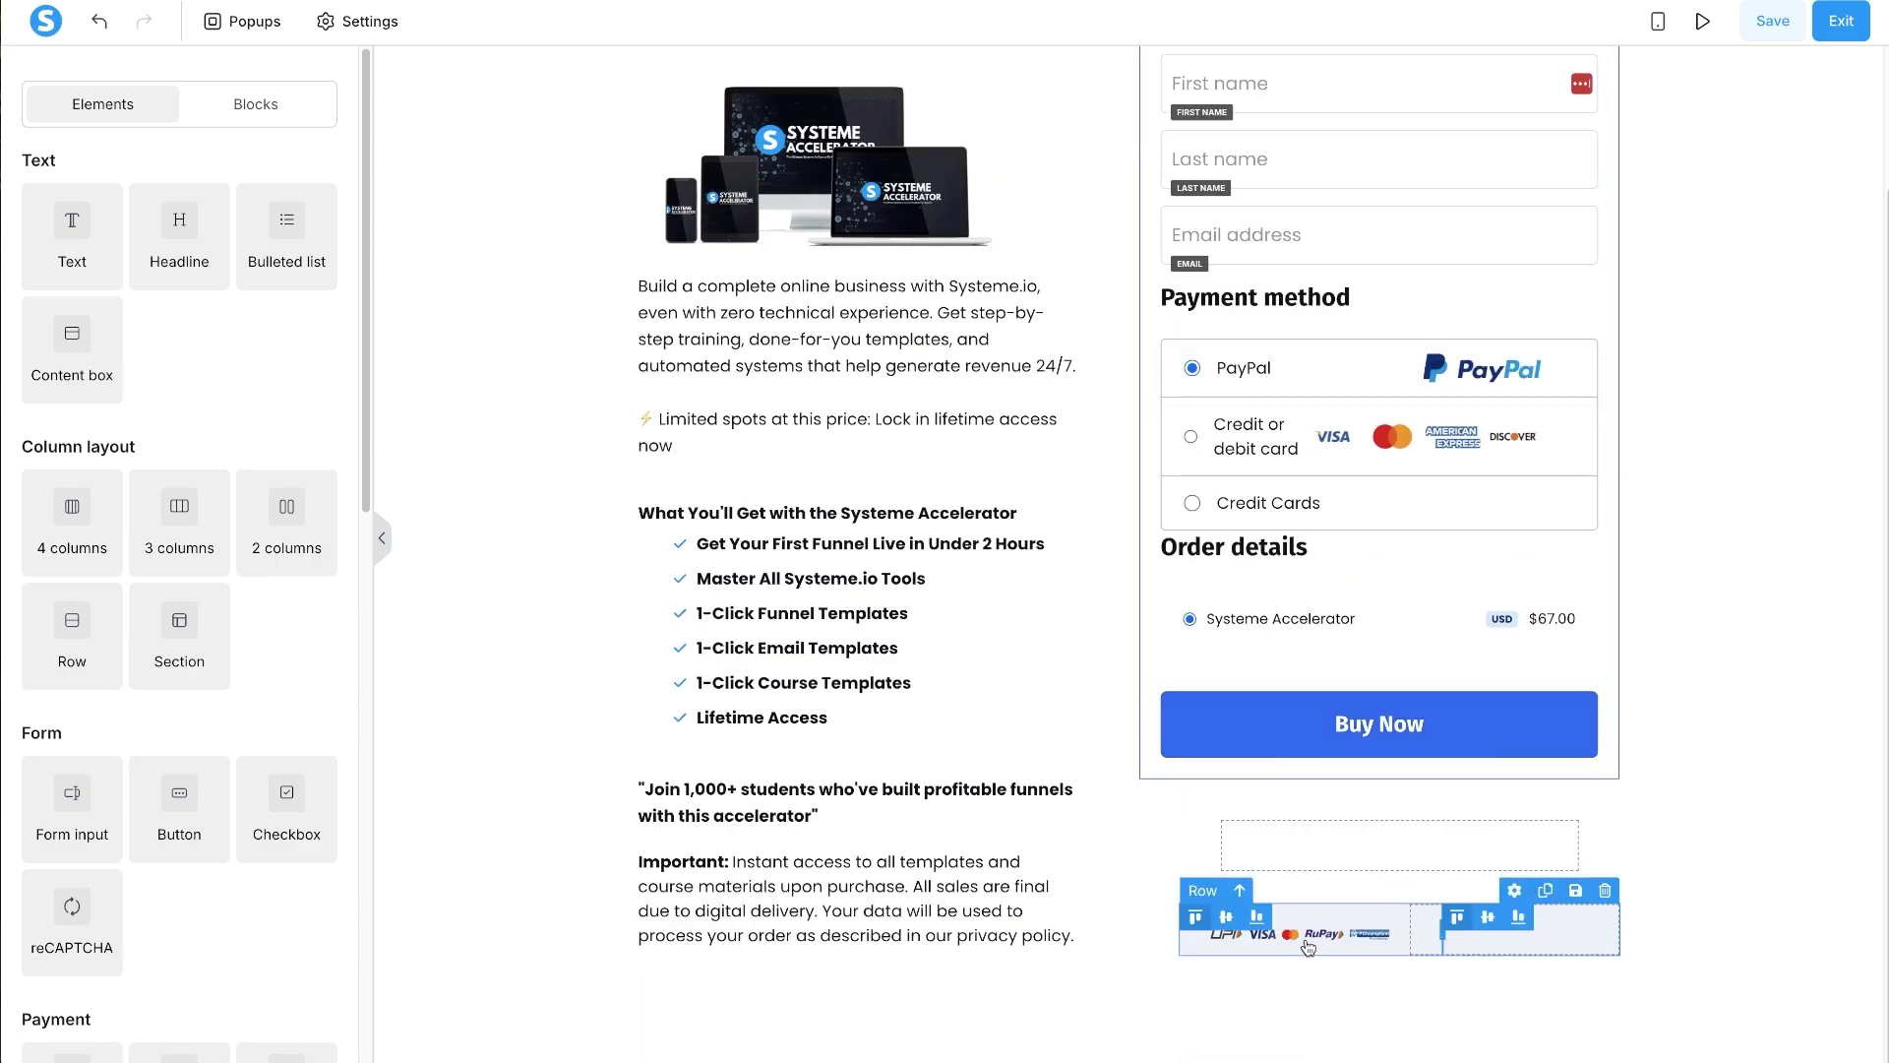
pyautogui.moveTo(1306, 940); pyautogui.dragTo(1371, 765)
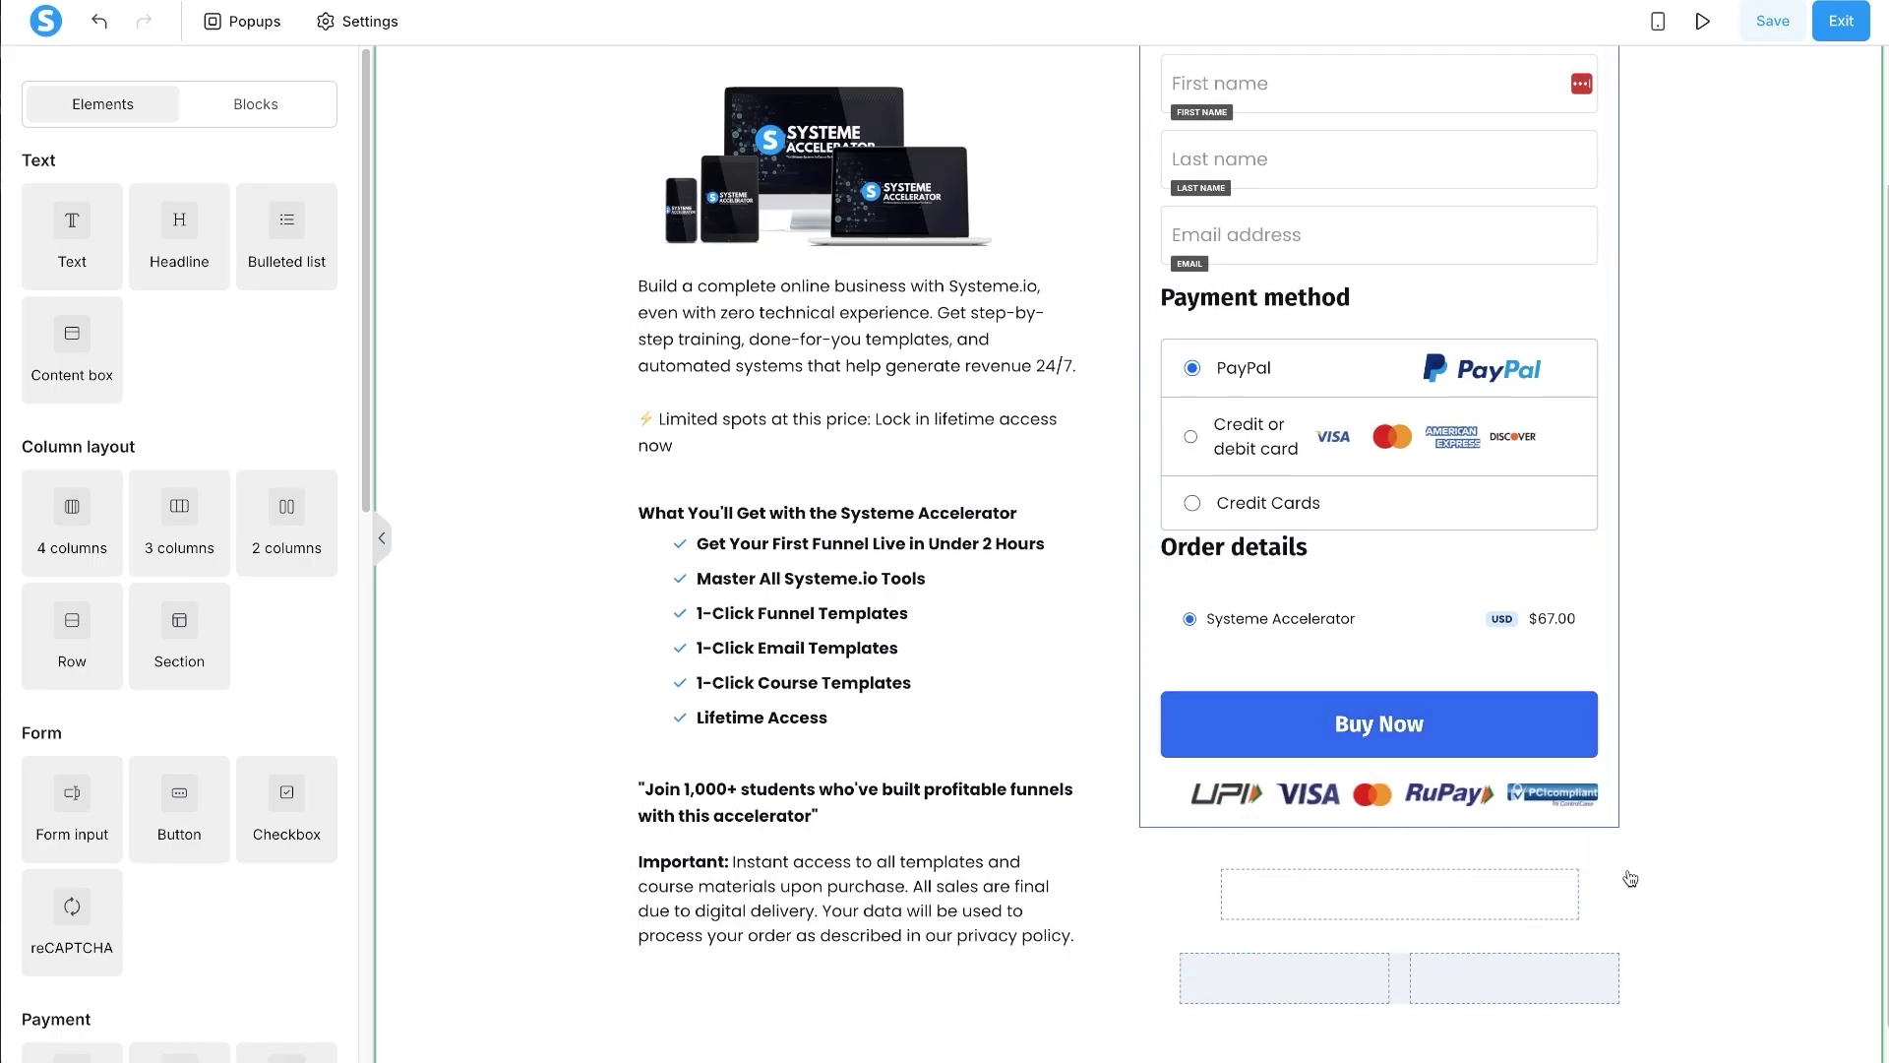
pyautogui.click(1605, 815)
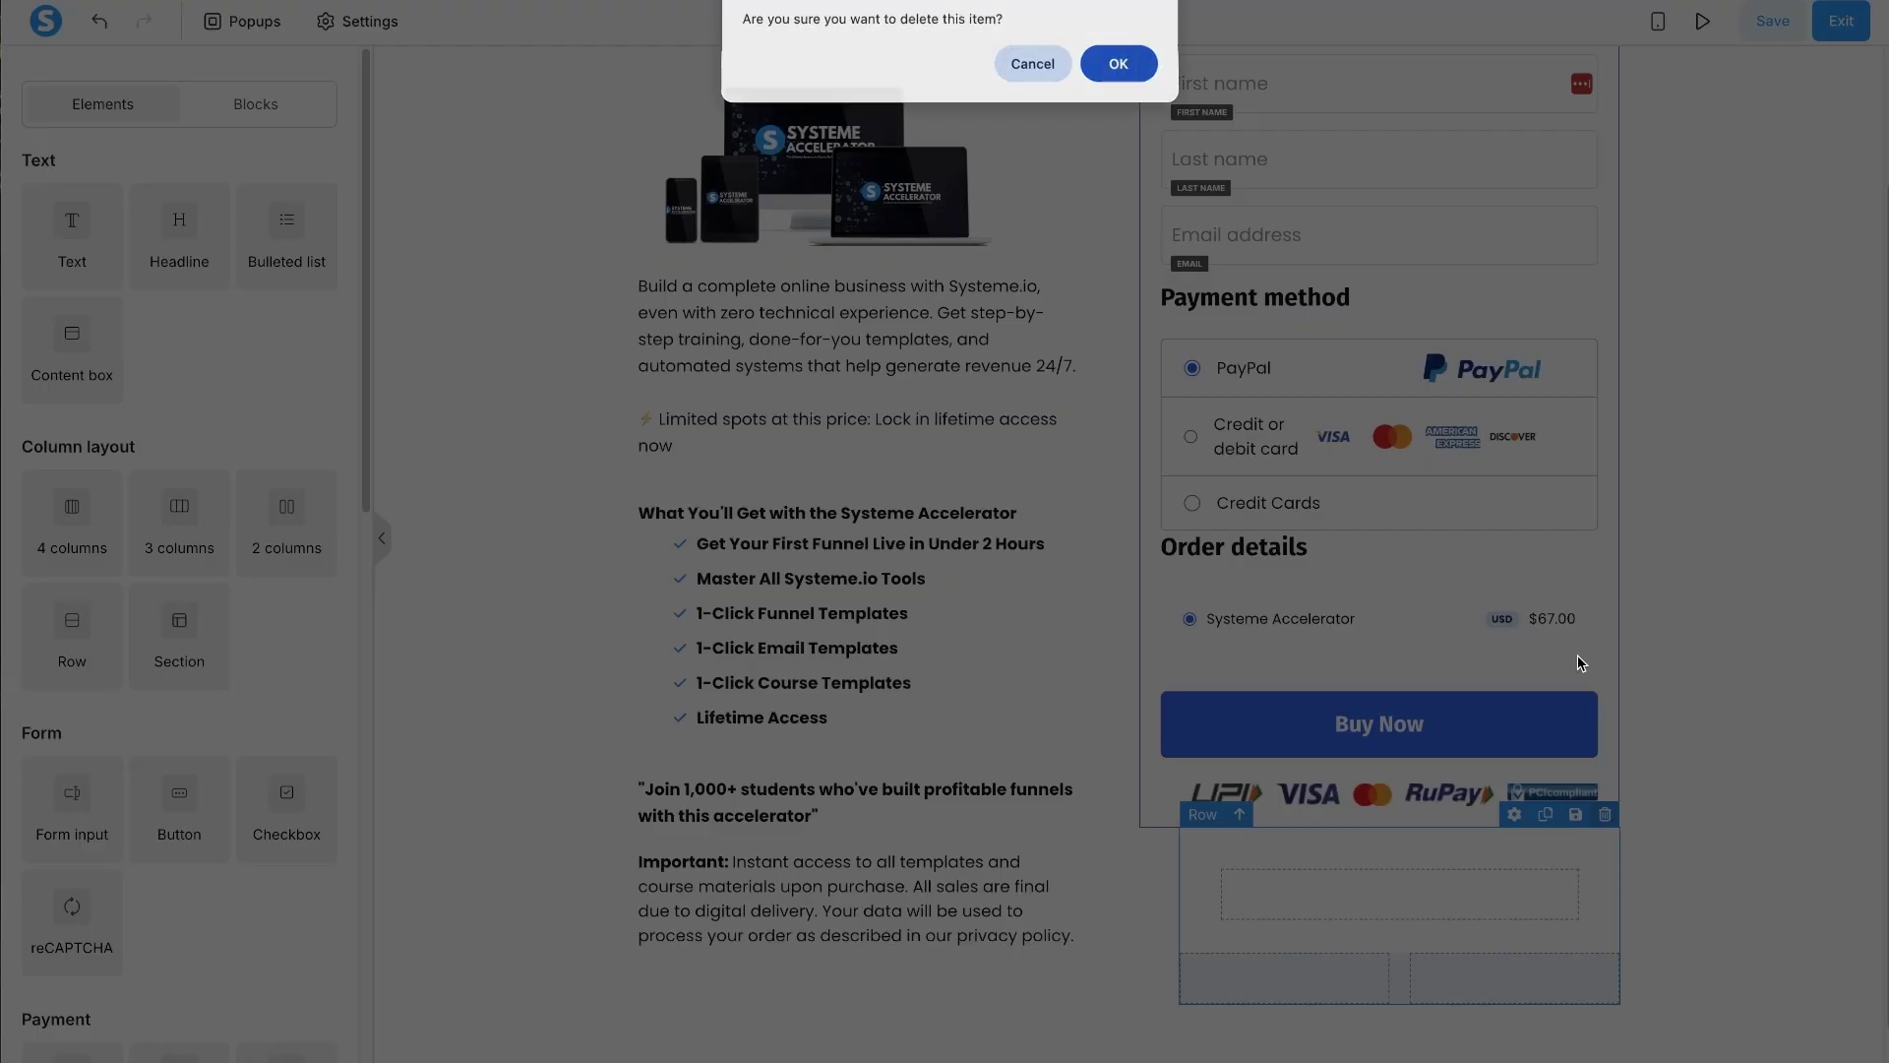
pyautogui.click(1115, 64)
pyautogui.scroll(2, 1556, 641)
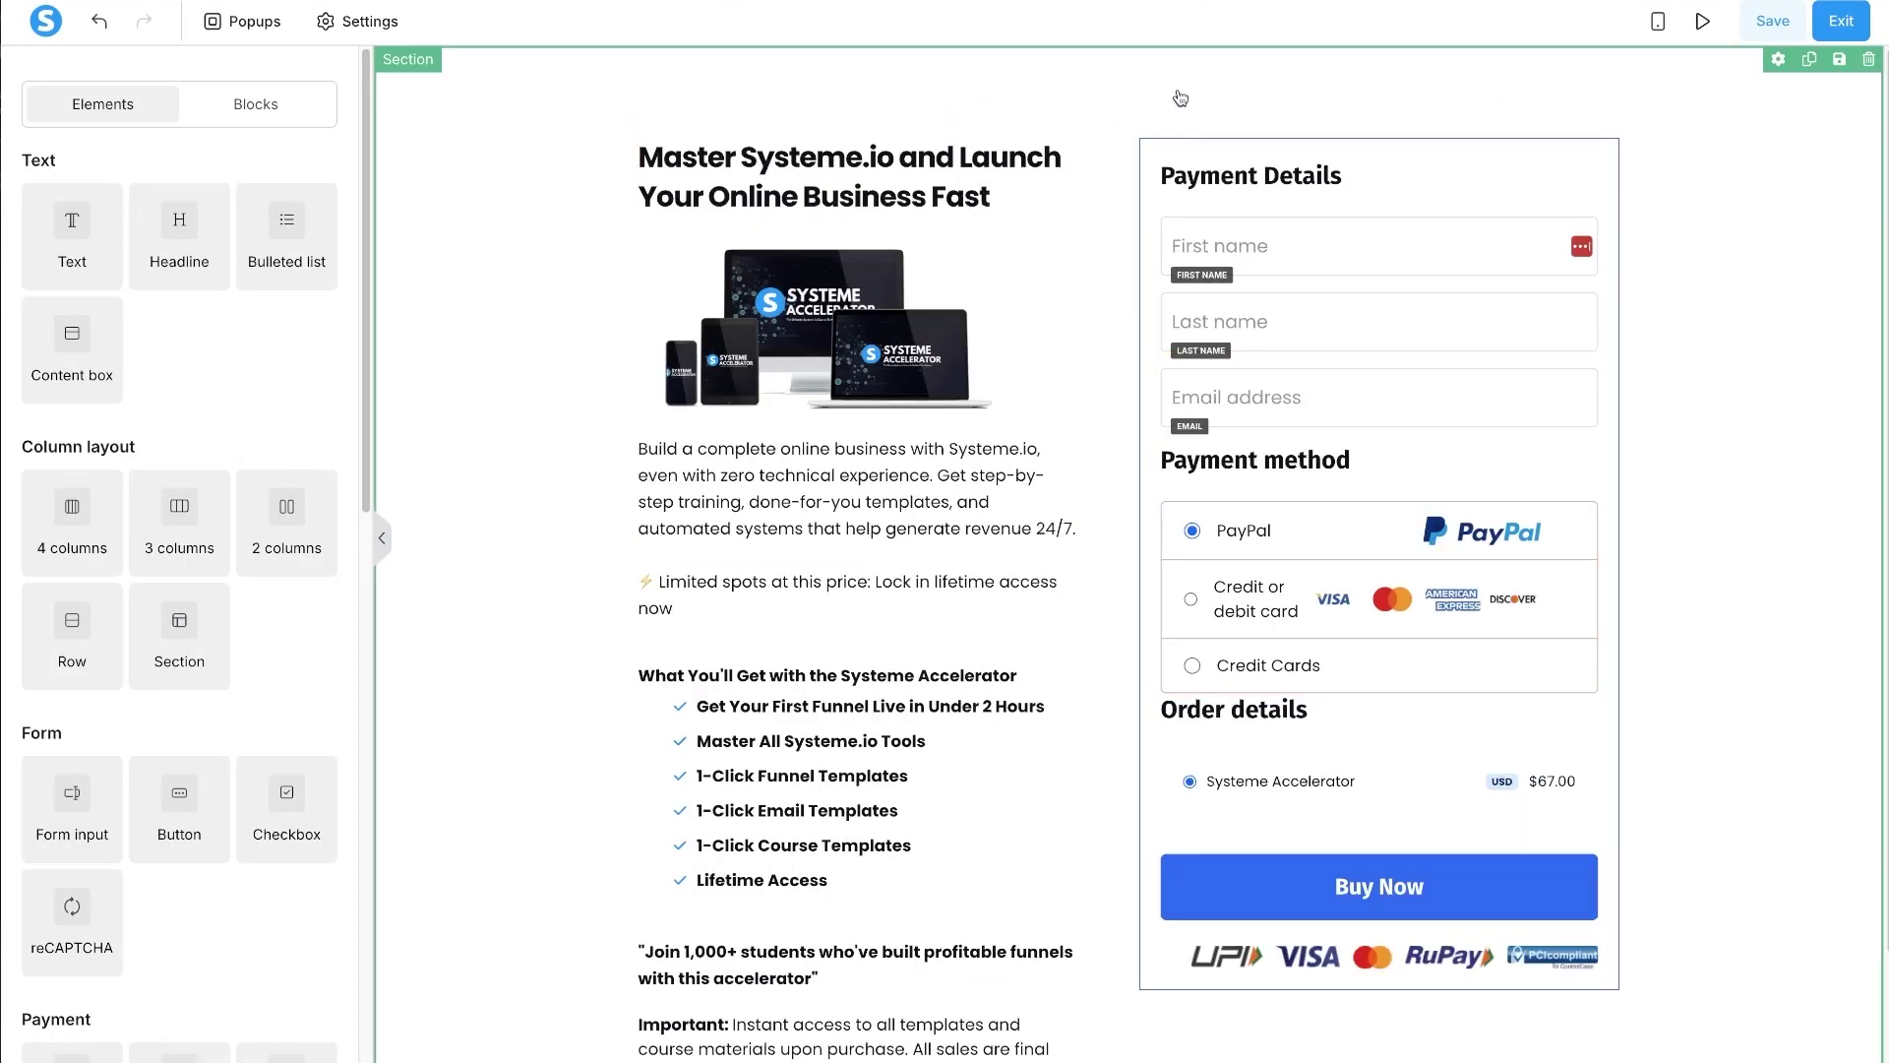
# - Remove the checkout content box's border and give it a Mid shadow and corner radius 10
pyautogui.click(1195, 149)
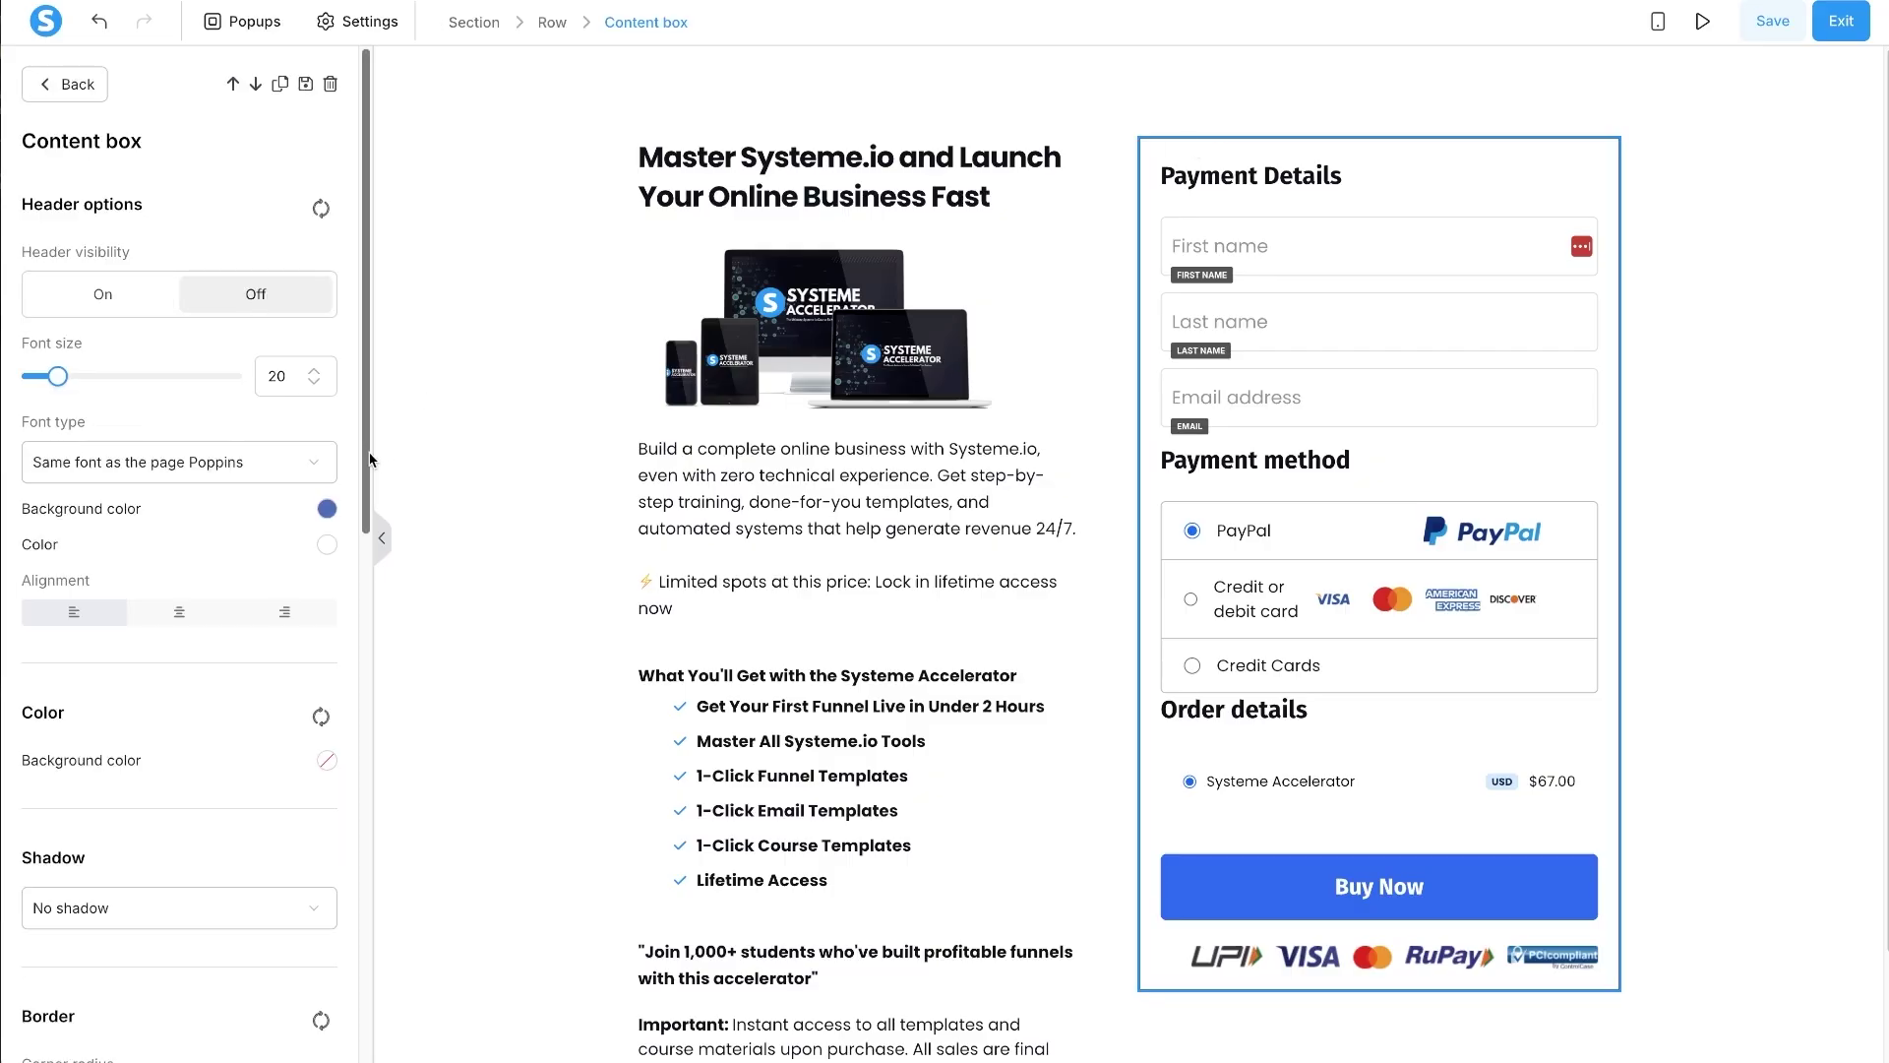
pyautogui.scroll(-5, 169, 476)
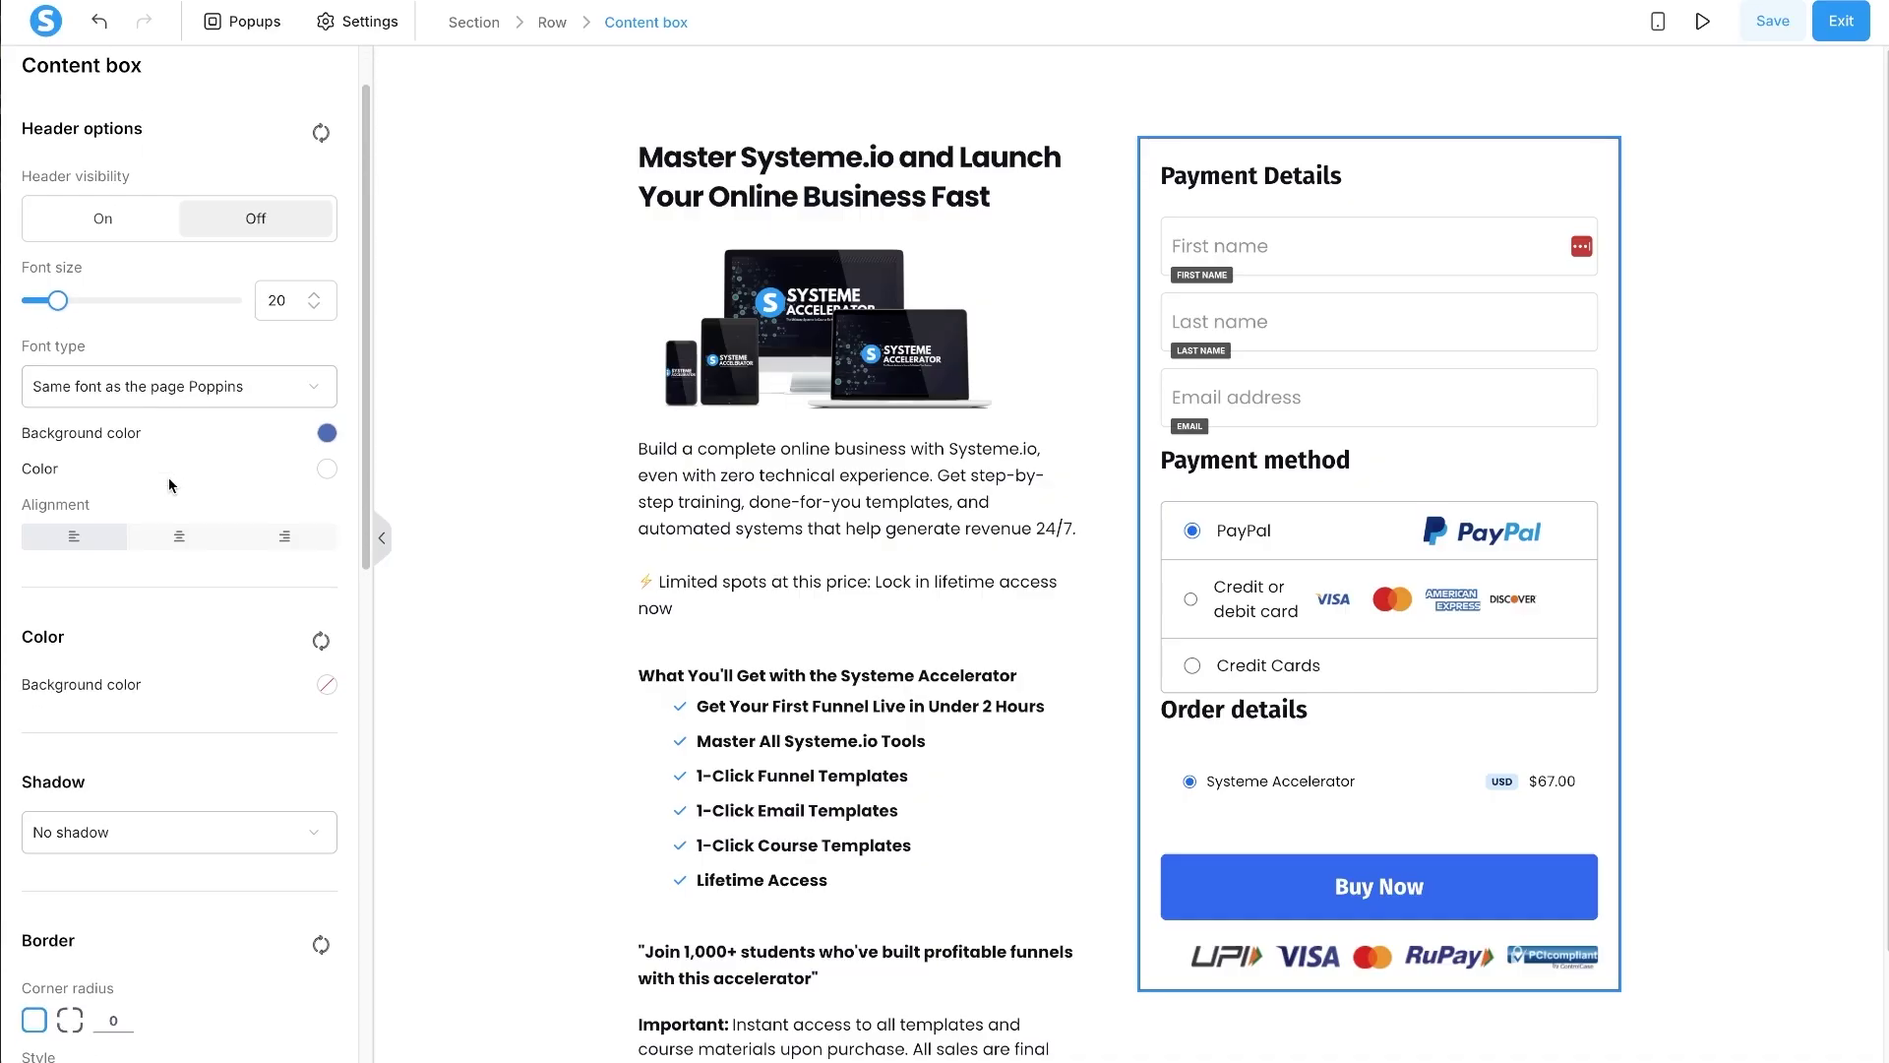
pyautogui.scroll(-2, 168, 481)
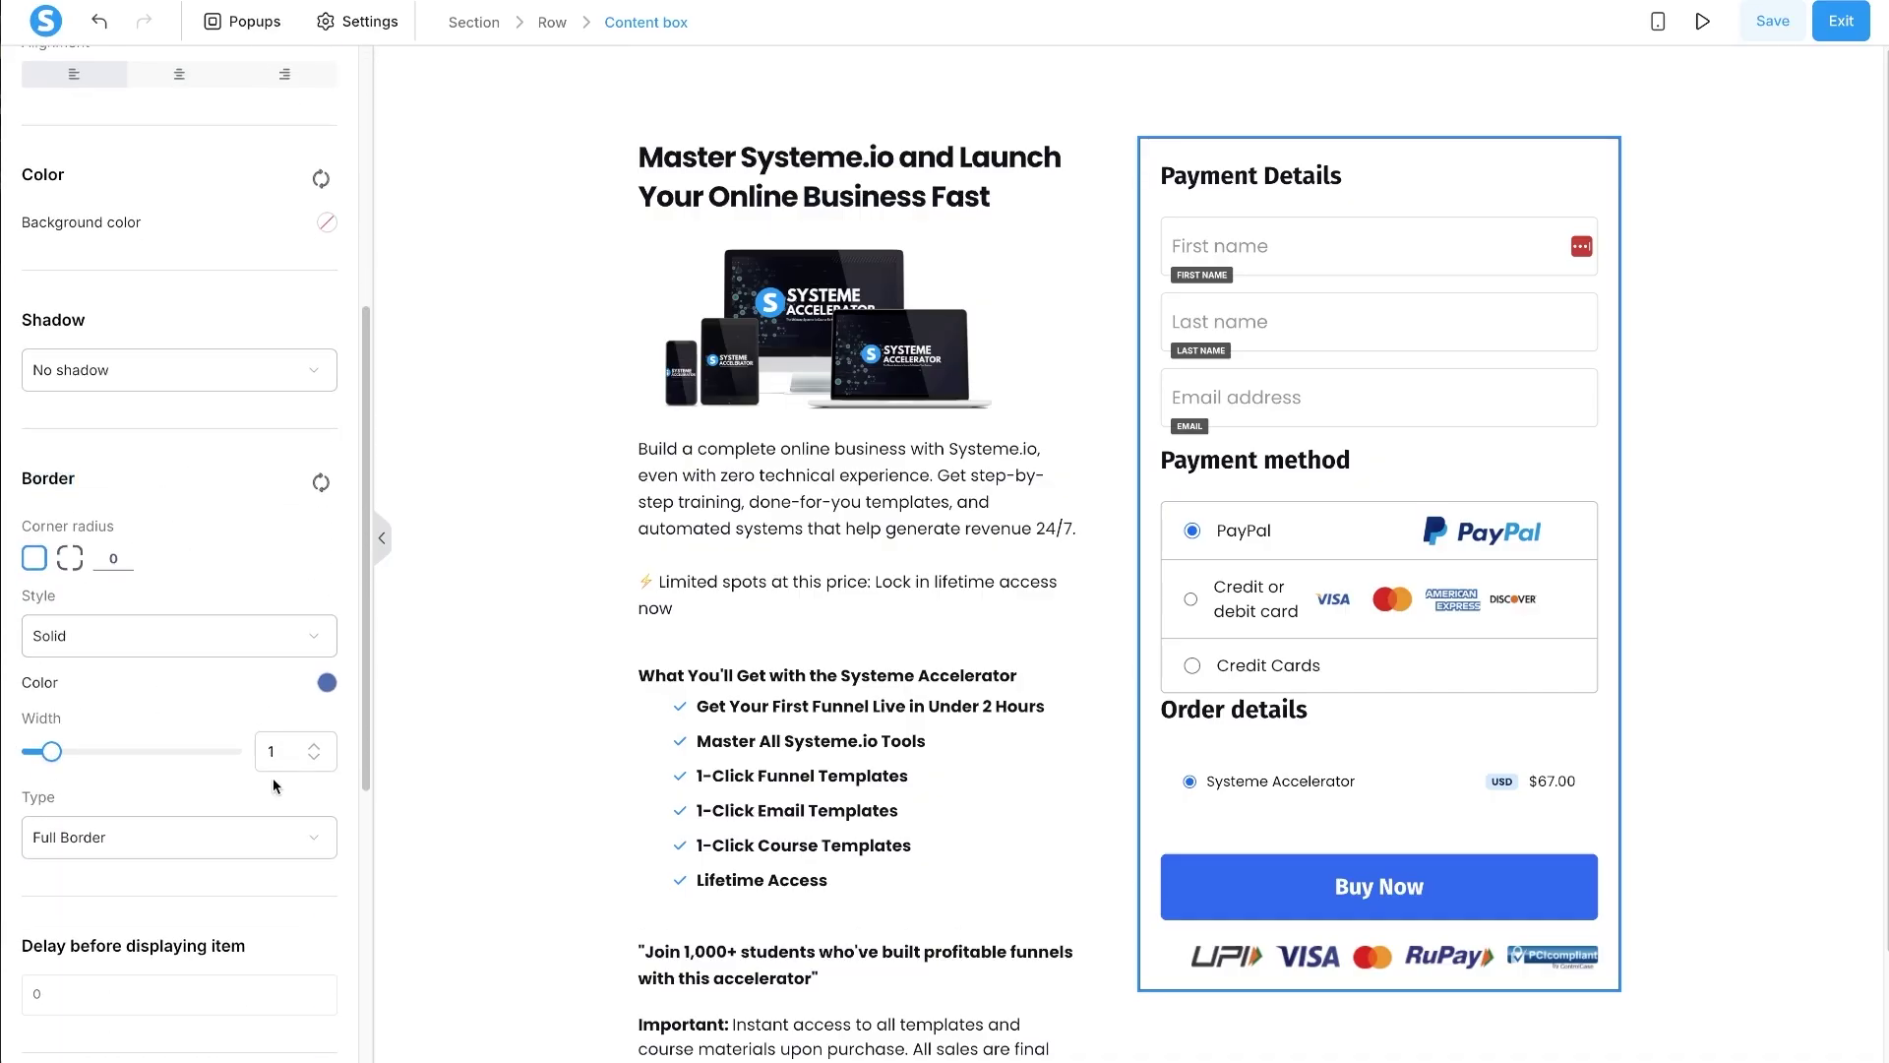
pyautogui.click(312, 760)
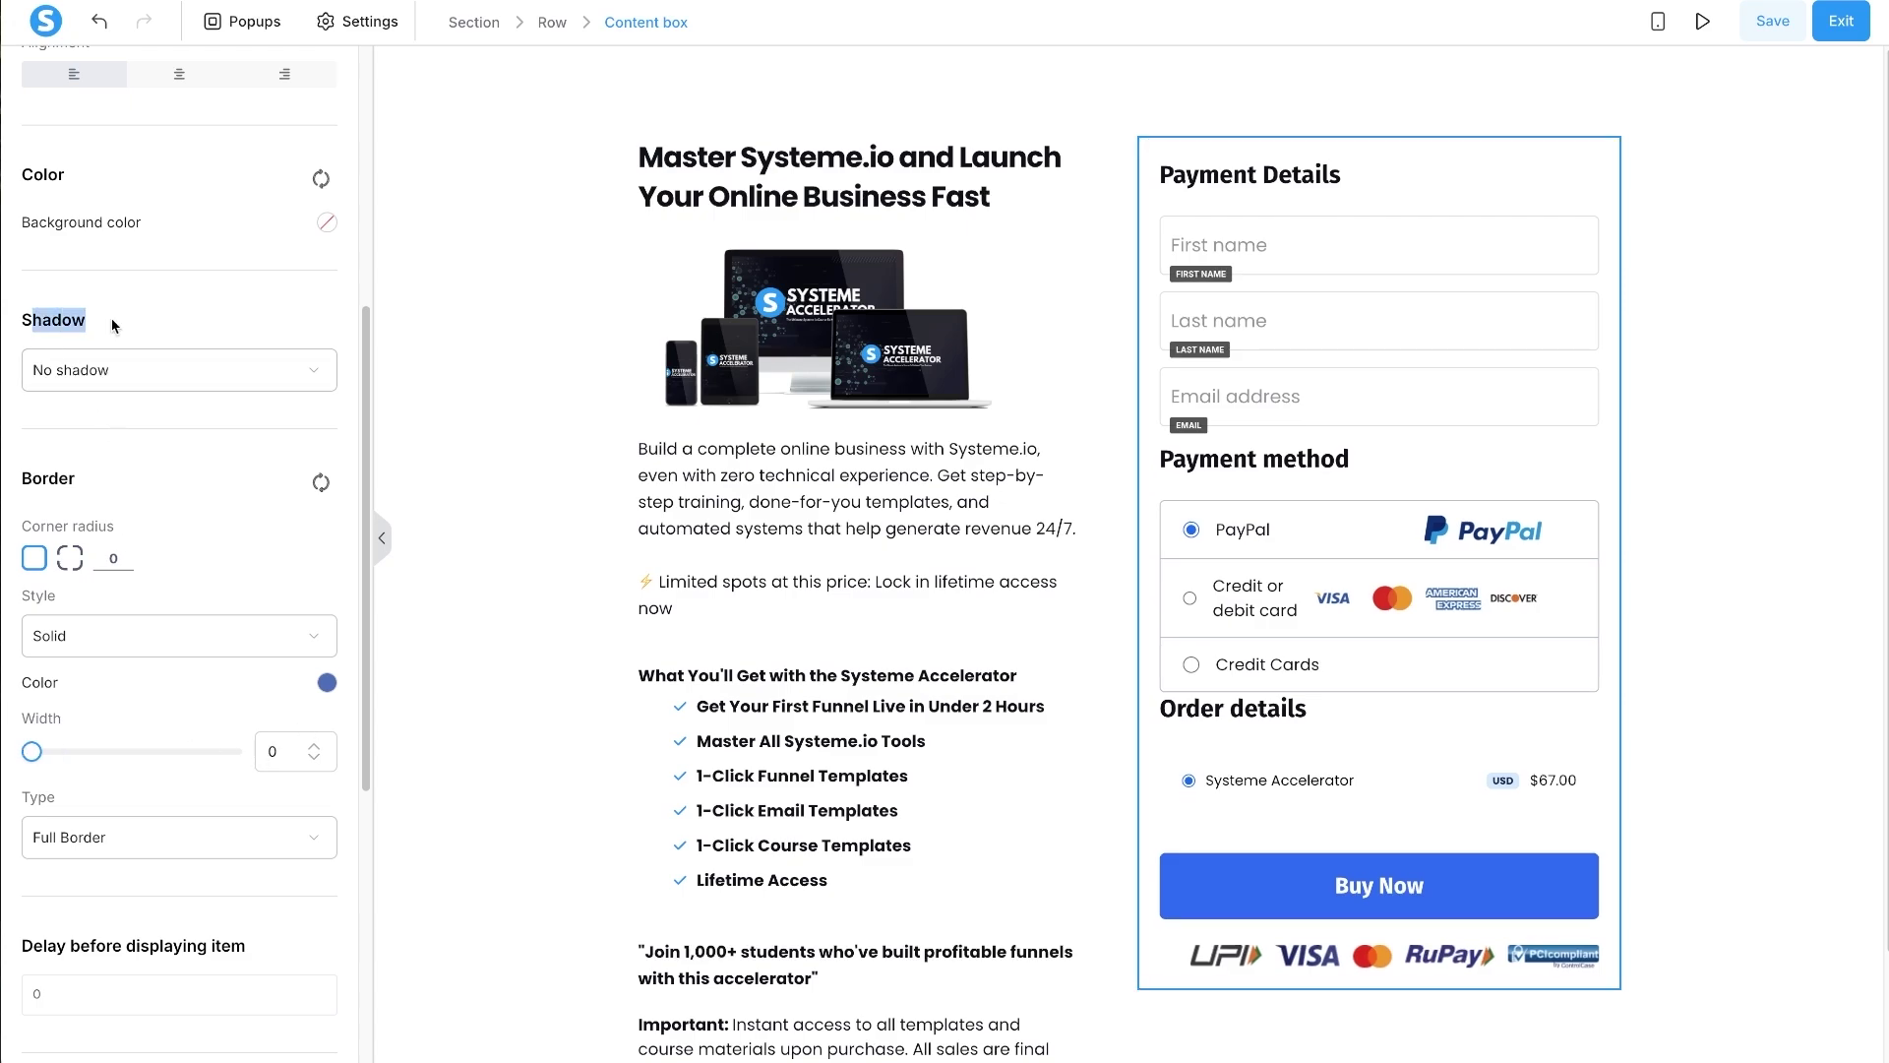
pyautogui.click(99, 370)
pyautogui.click(73, 500)
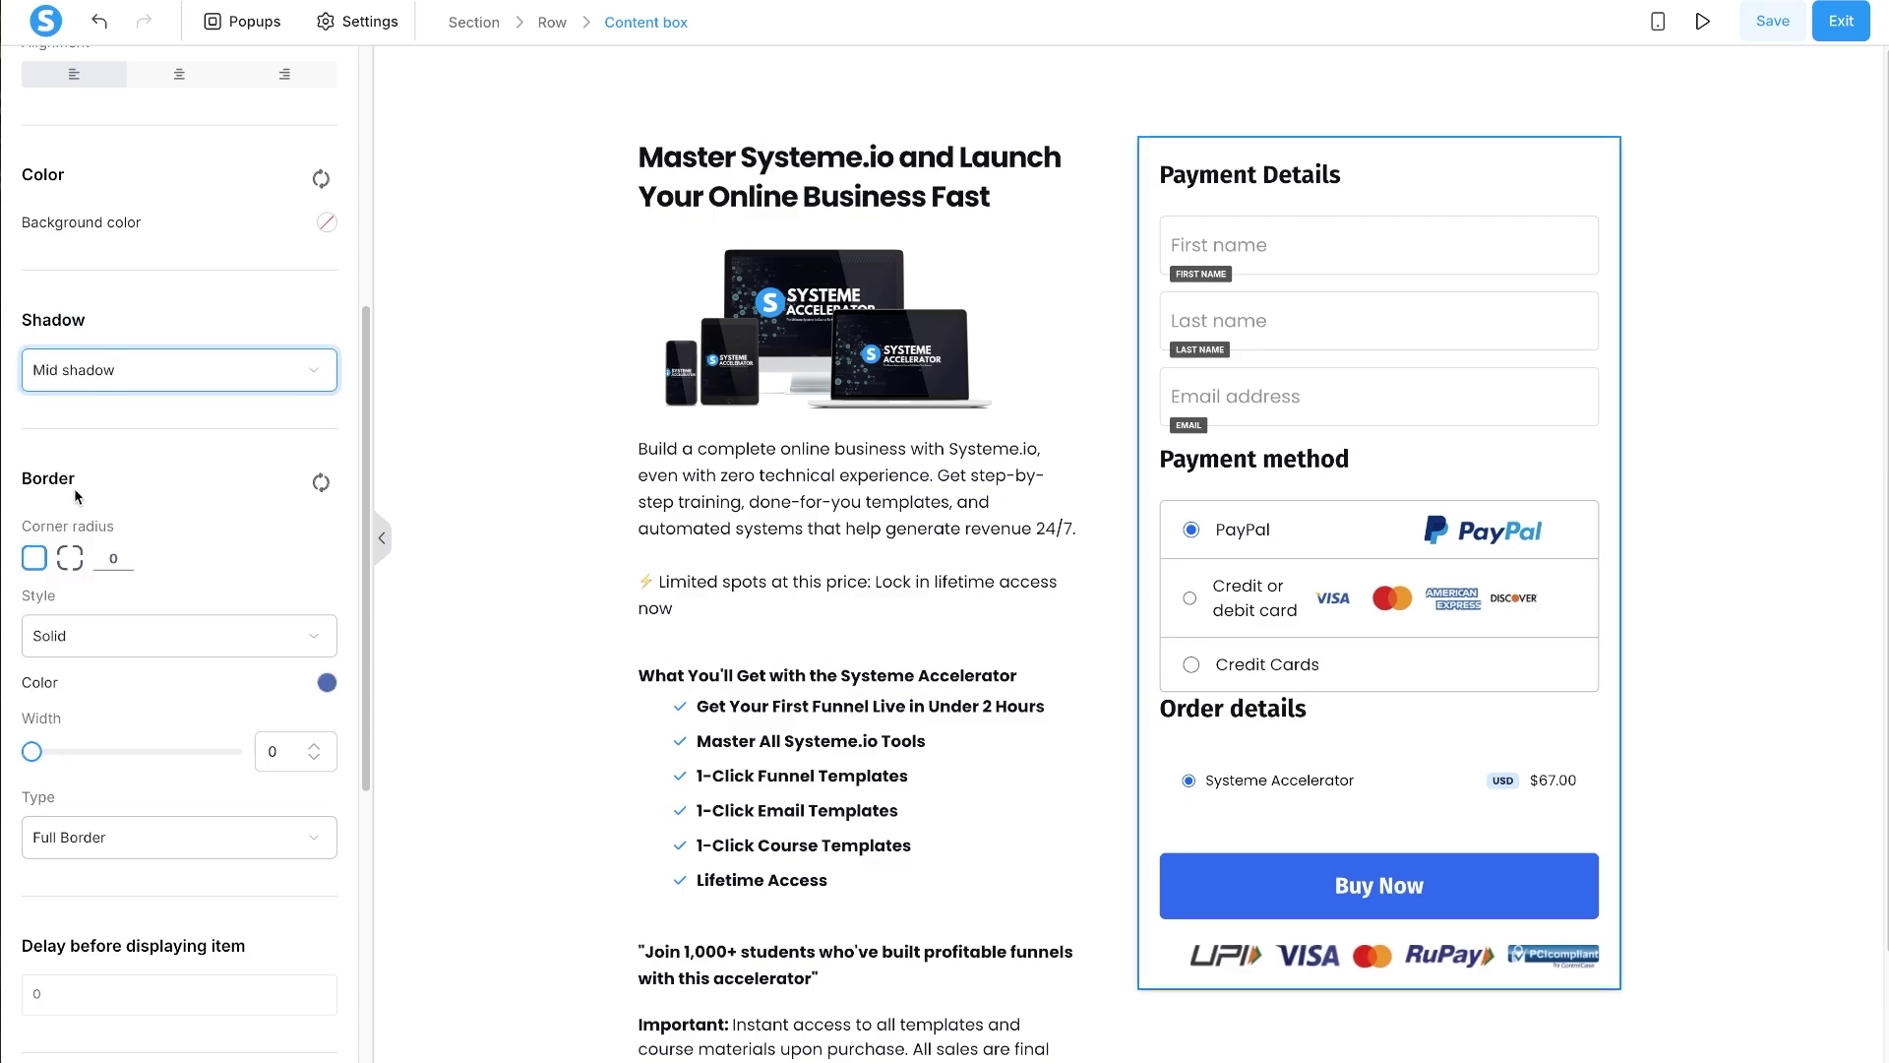
pyautogui.click(104, 557)
pyautogui.write('1')
pyautogui.click(819, 562)
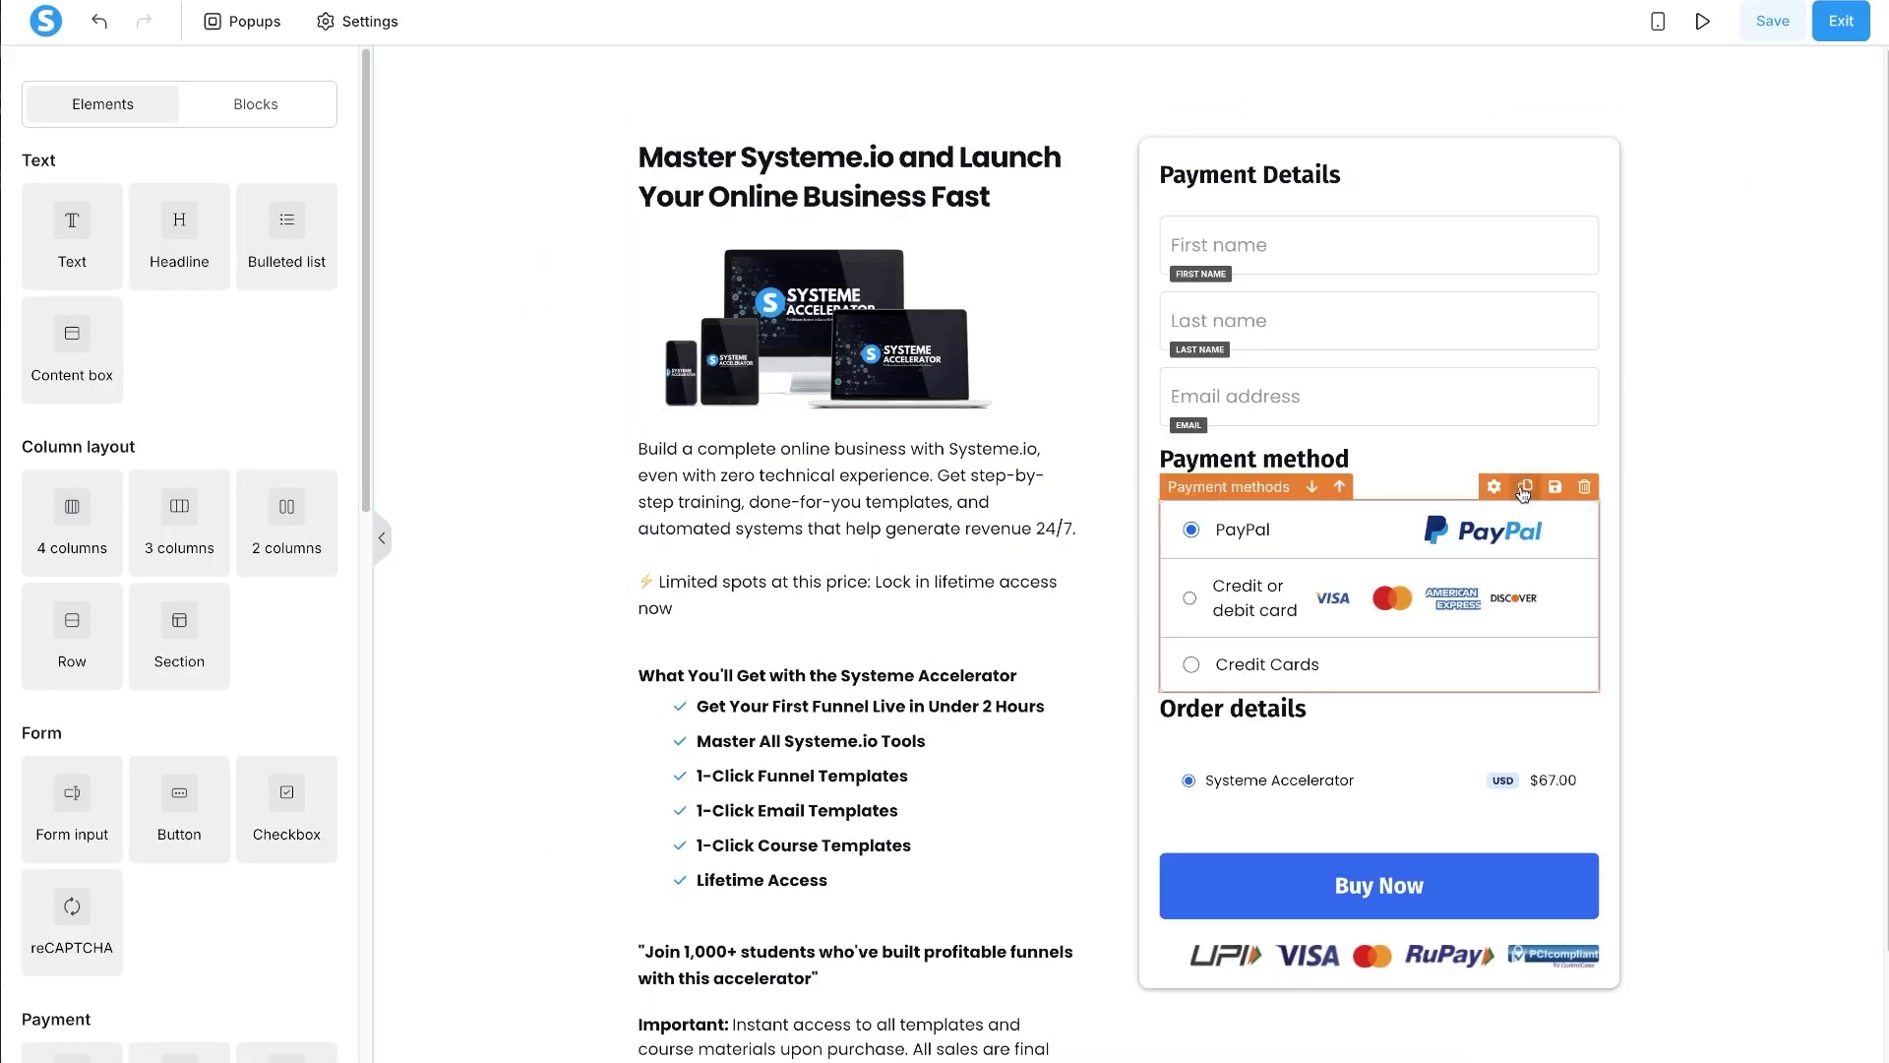
# - Give the content box a near-white background, then return to the Elements panel
pyautogui.click(1168, 145)
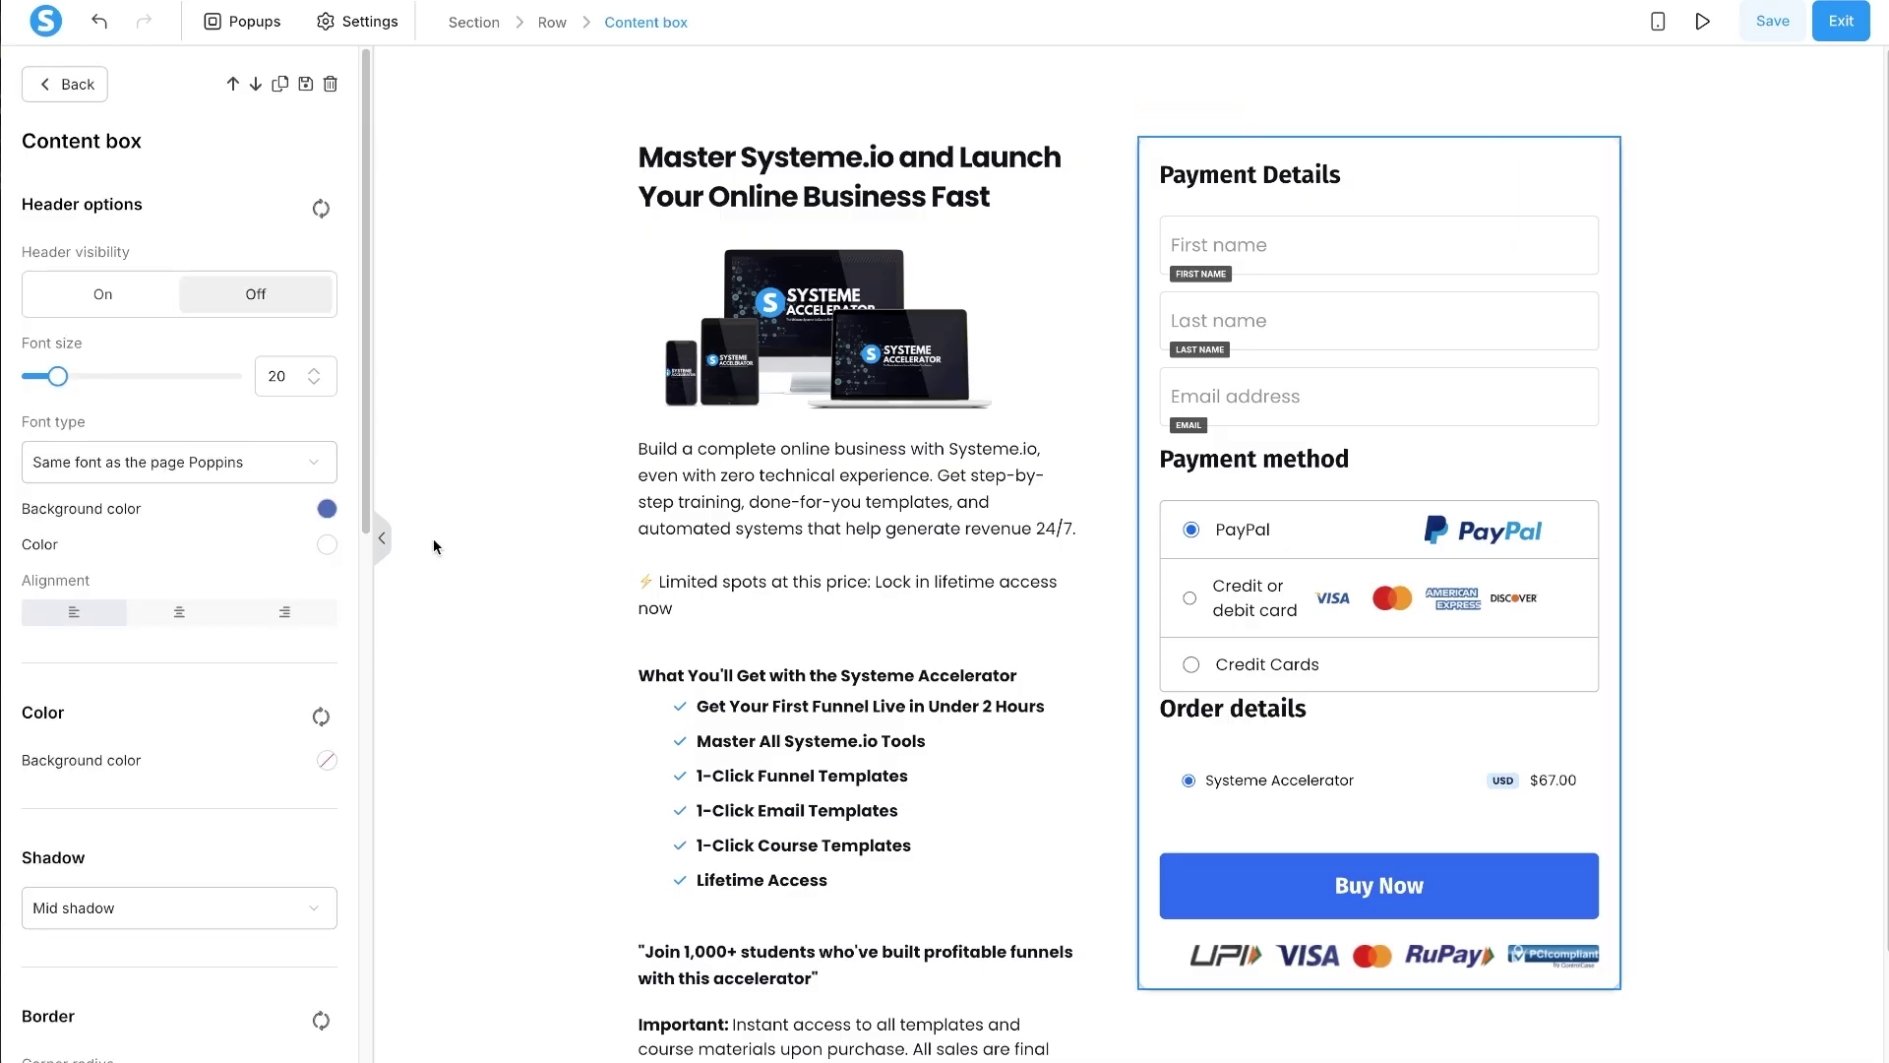
pyautogui.moveTo(96, 729); pyautogui.dragTo(8, 718)
pyautogui.click(326, 759)
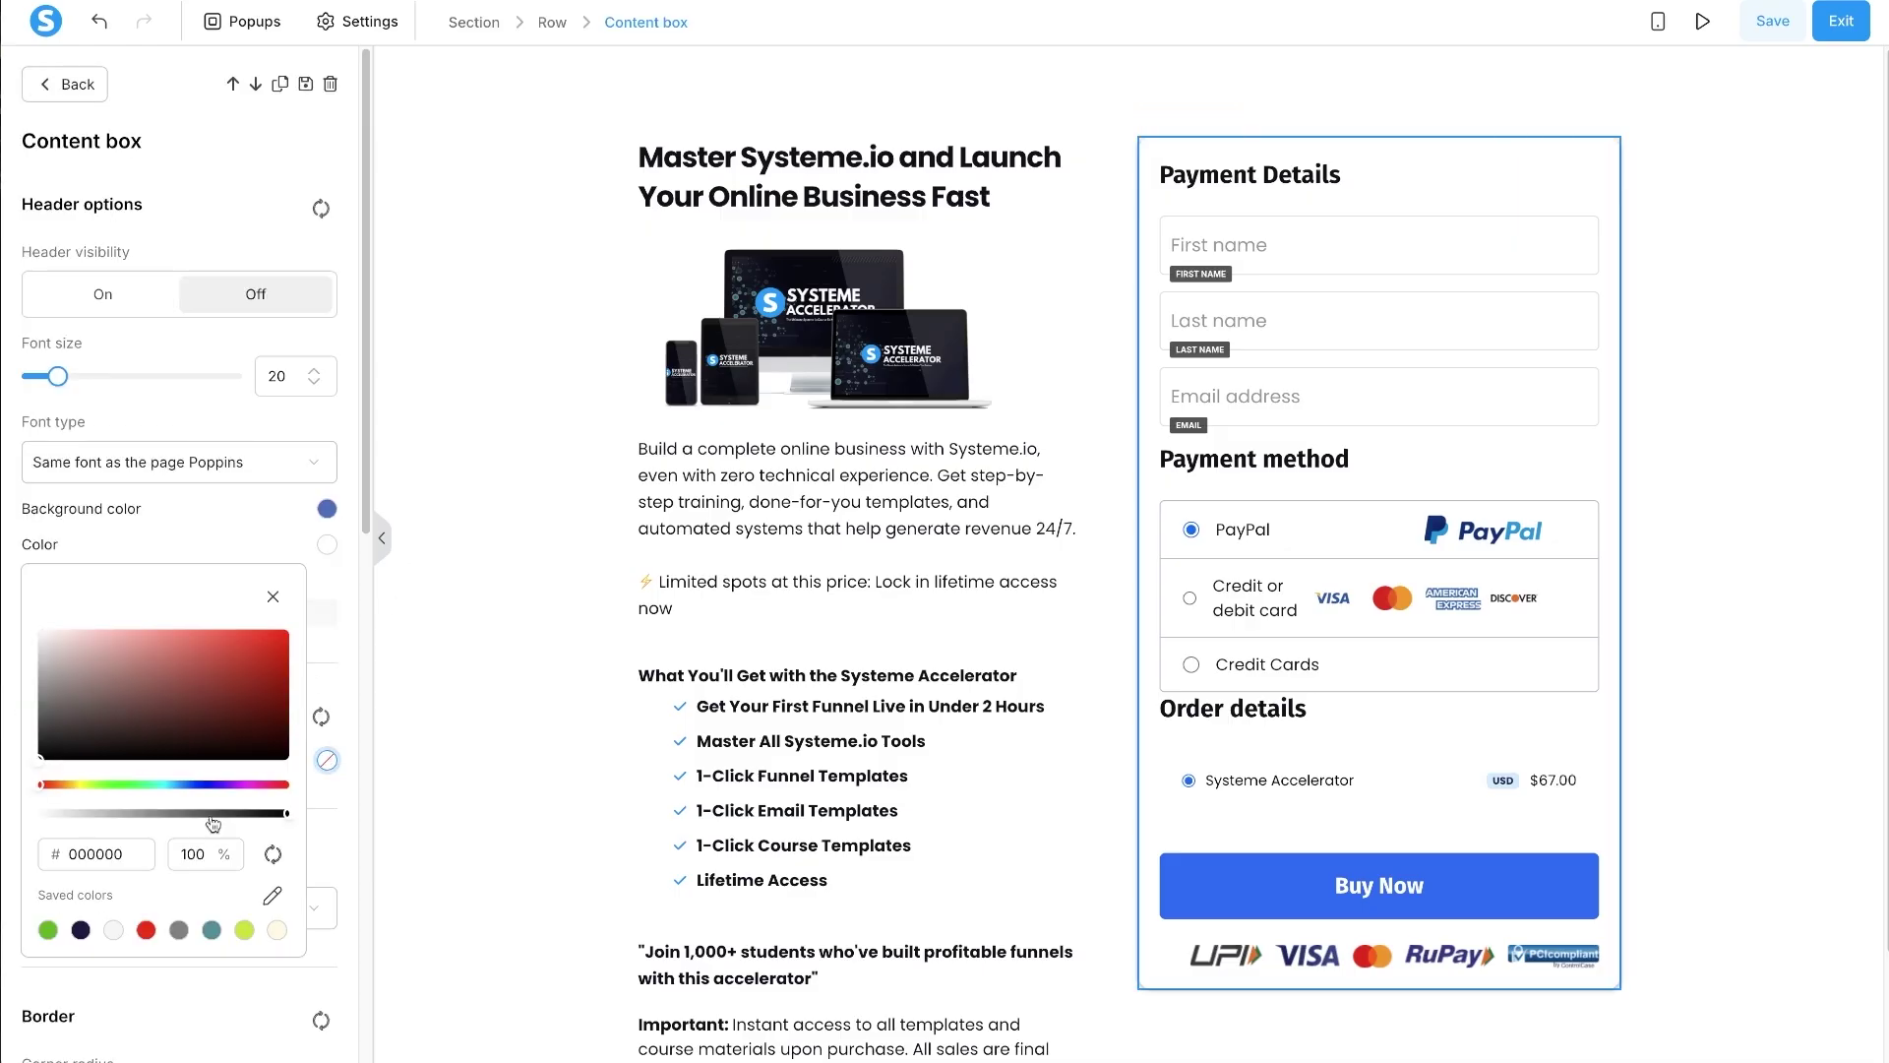
pyautogui.doubleClick(96, 854)
pyautogui.write('ffffff')
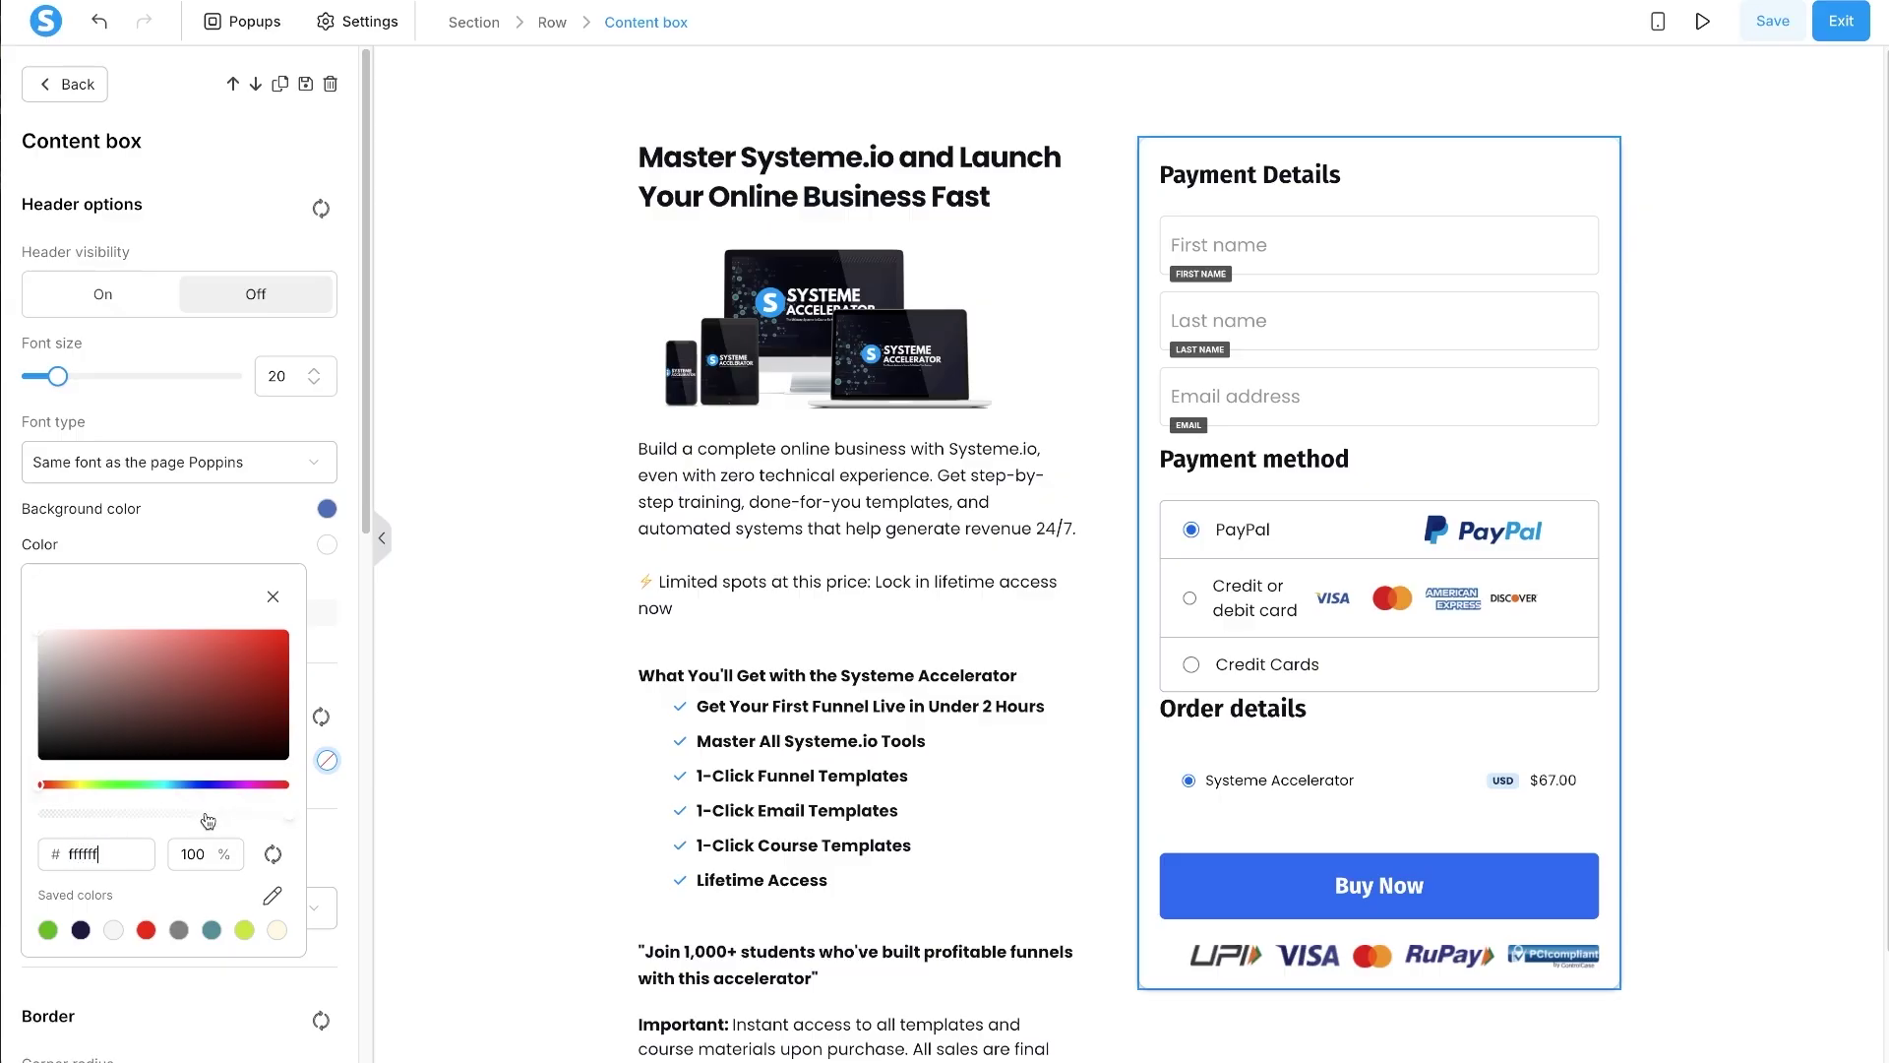
pyautogui.click(41, 629)
pyautogui.click(272, 593)
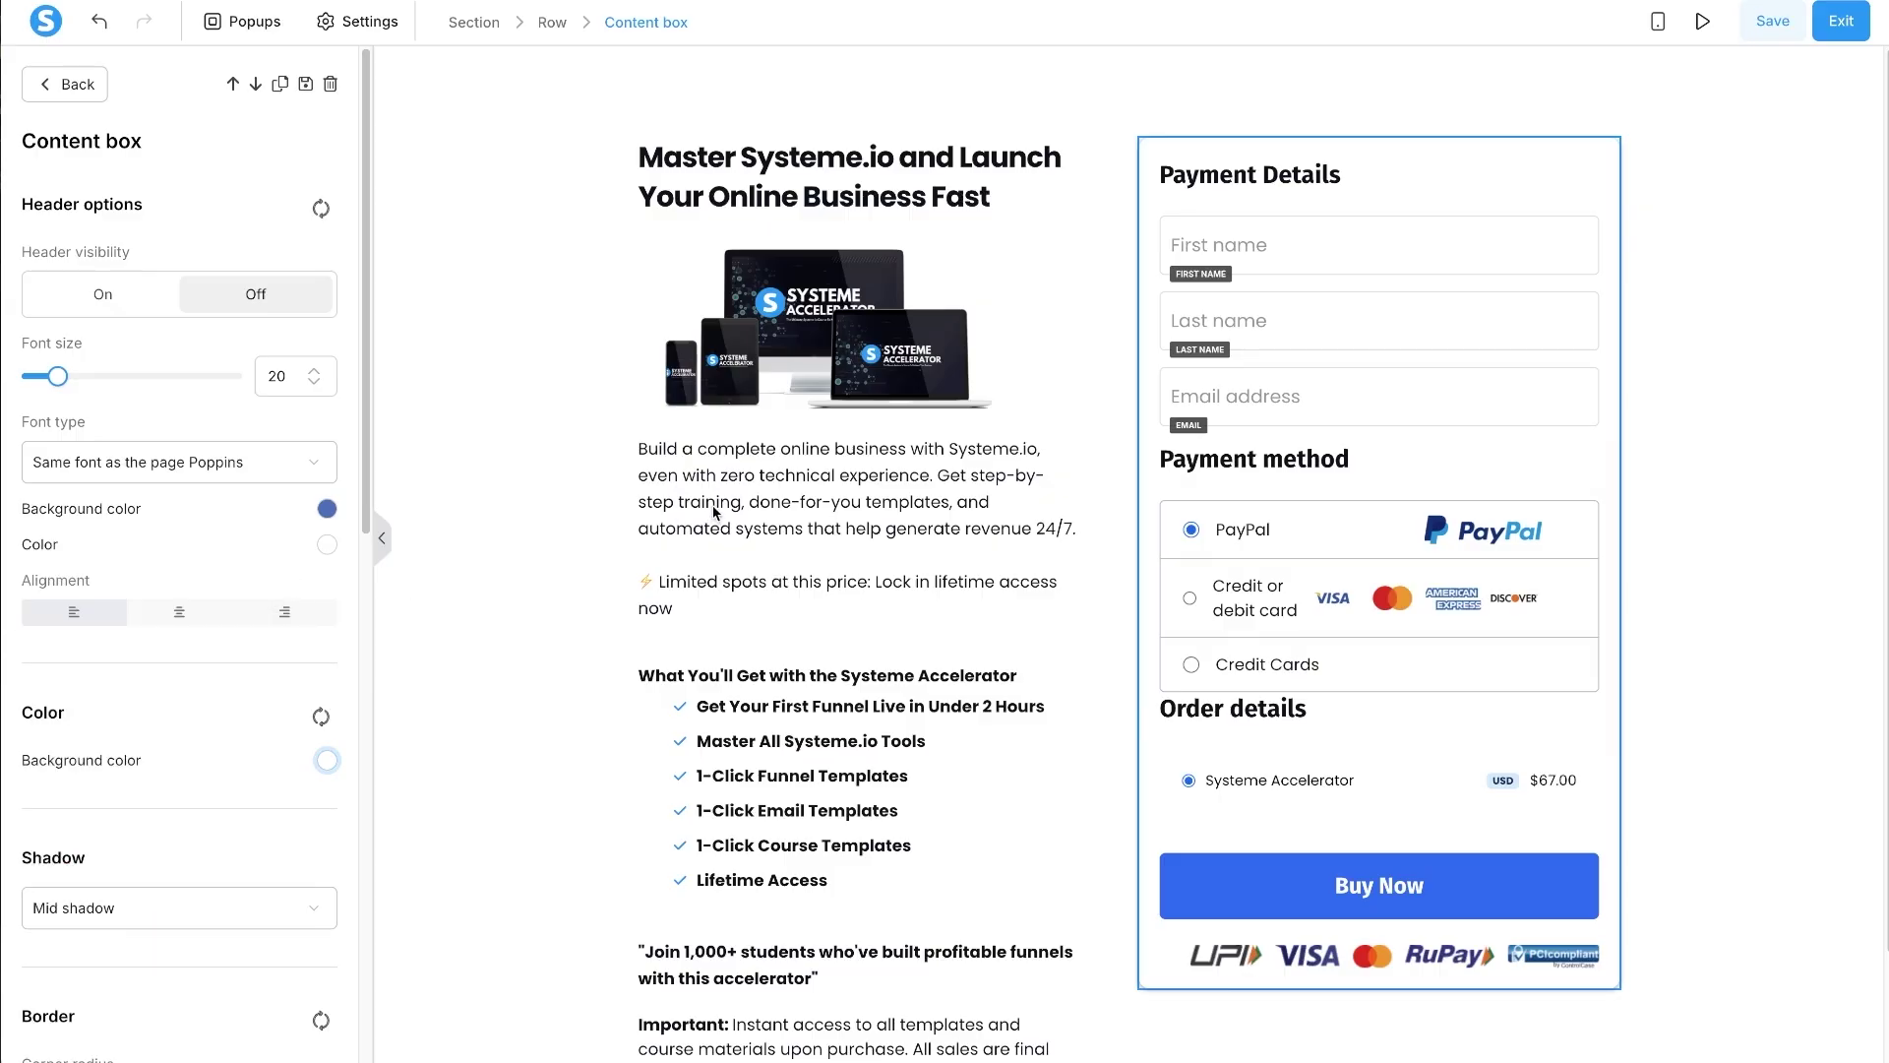
pyautogui.press('Escape')
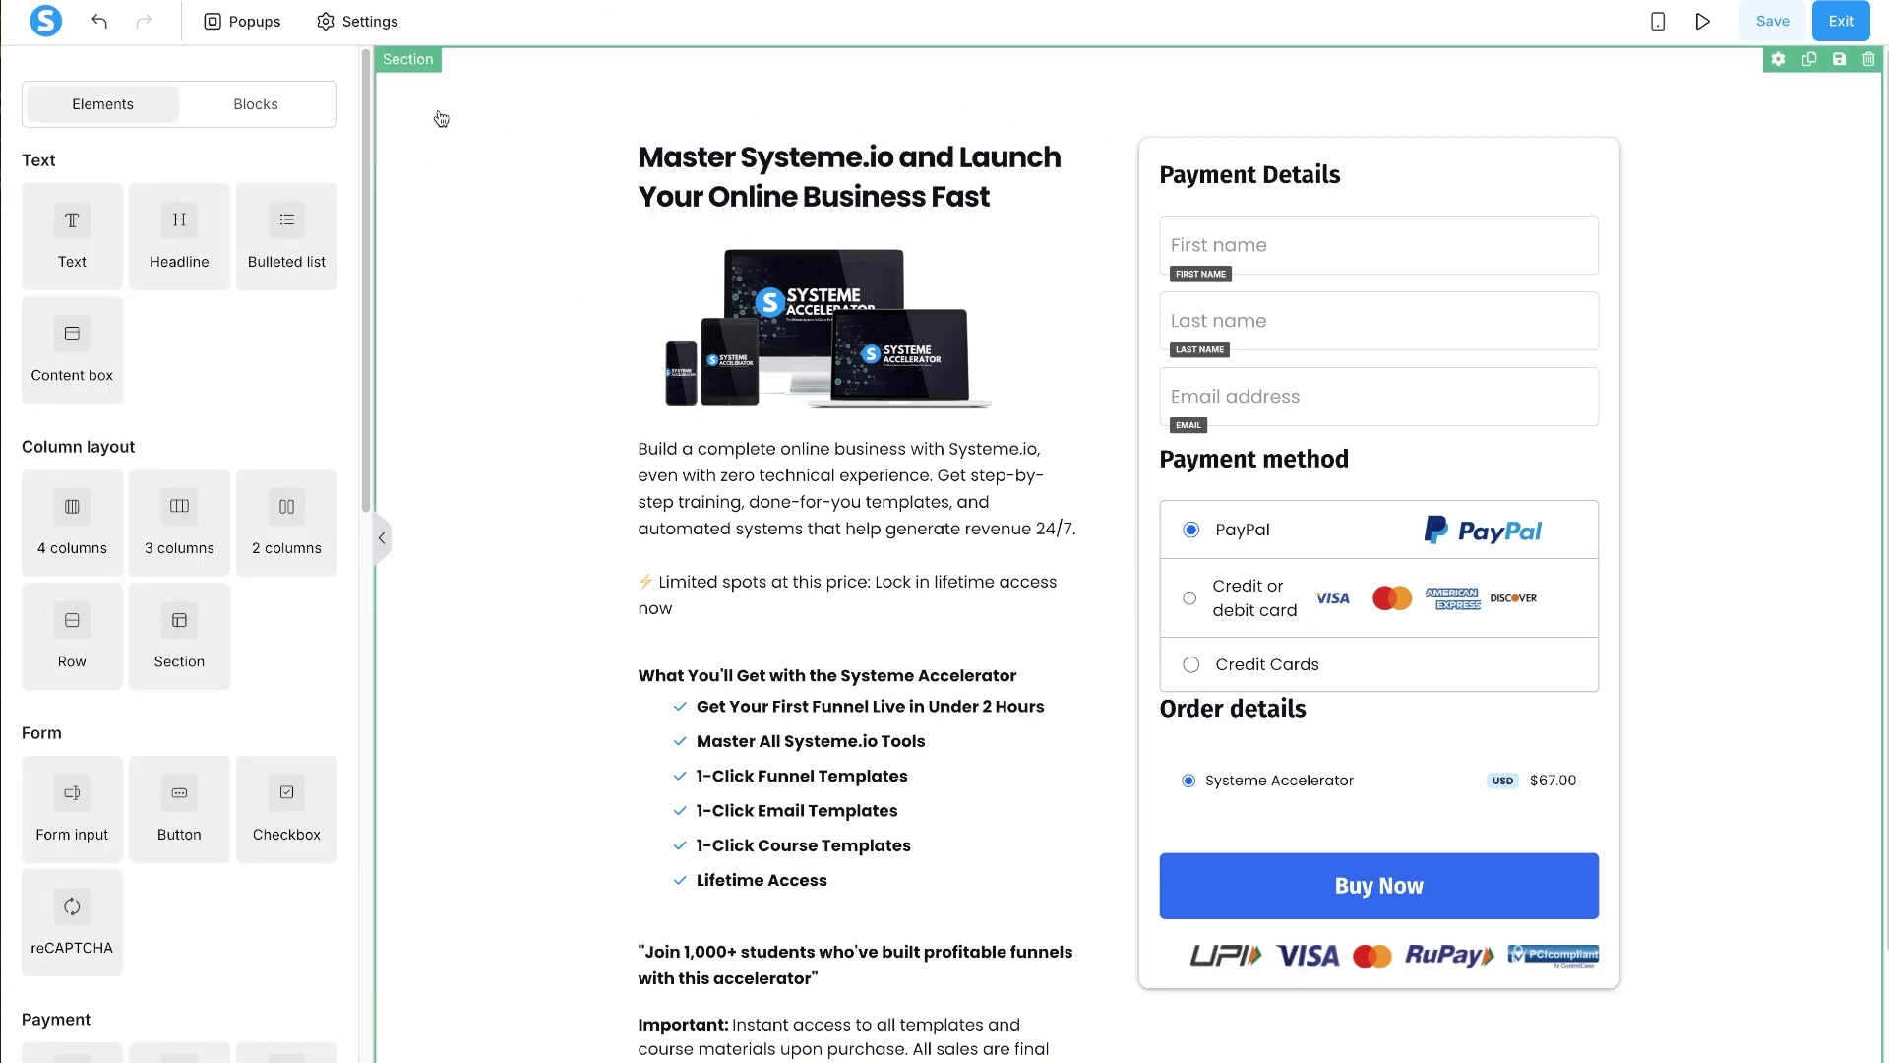
# - Change the whole page section's background colour to light grey f7f7f7
pyautogui.click(441, 118)
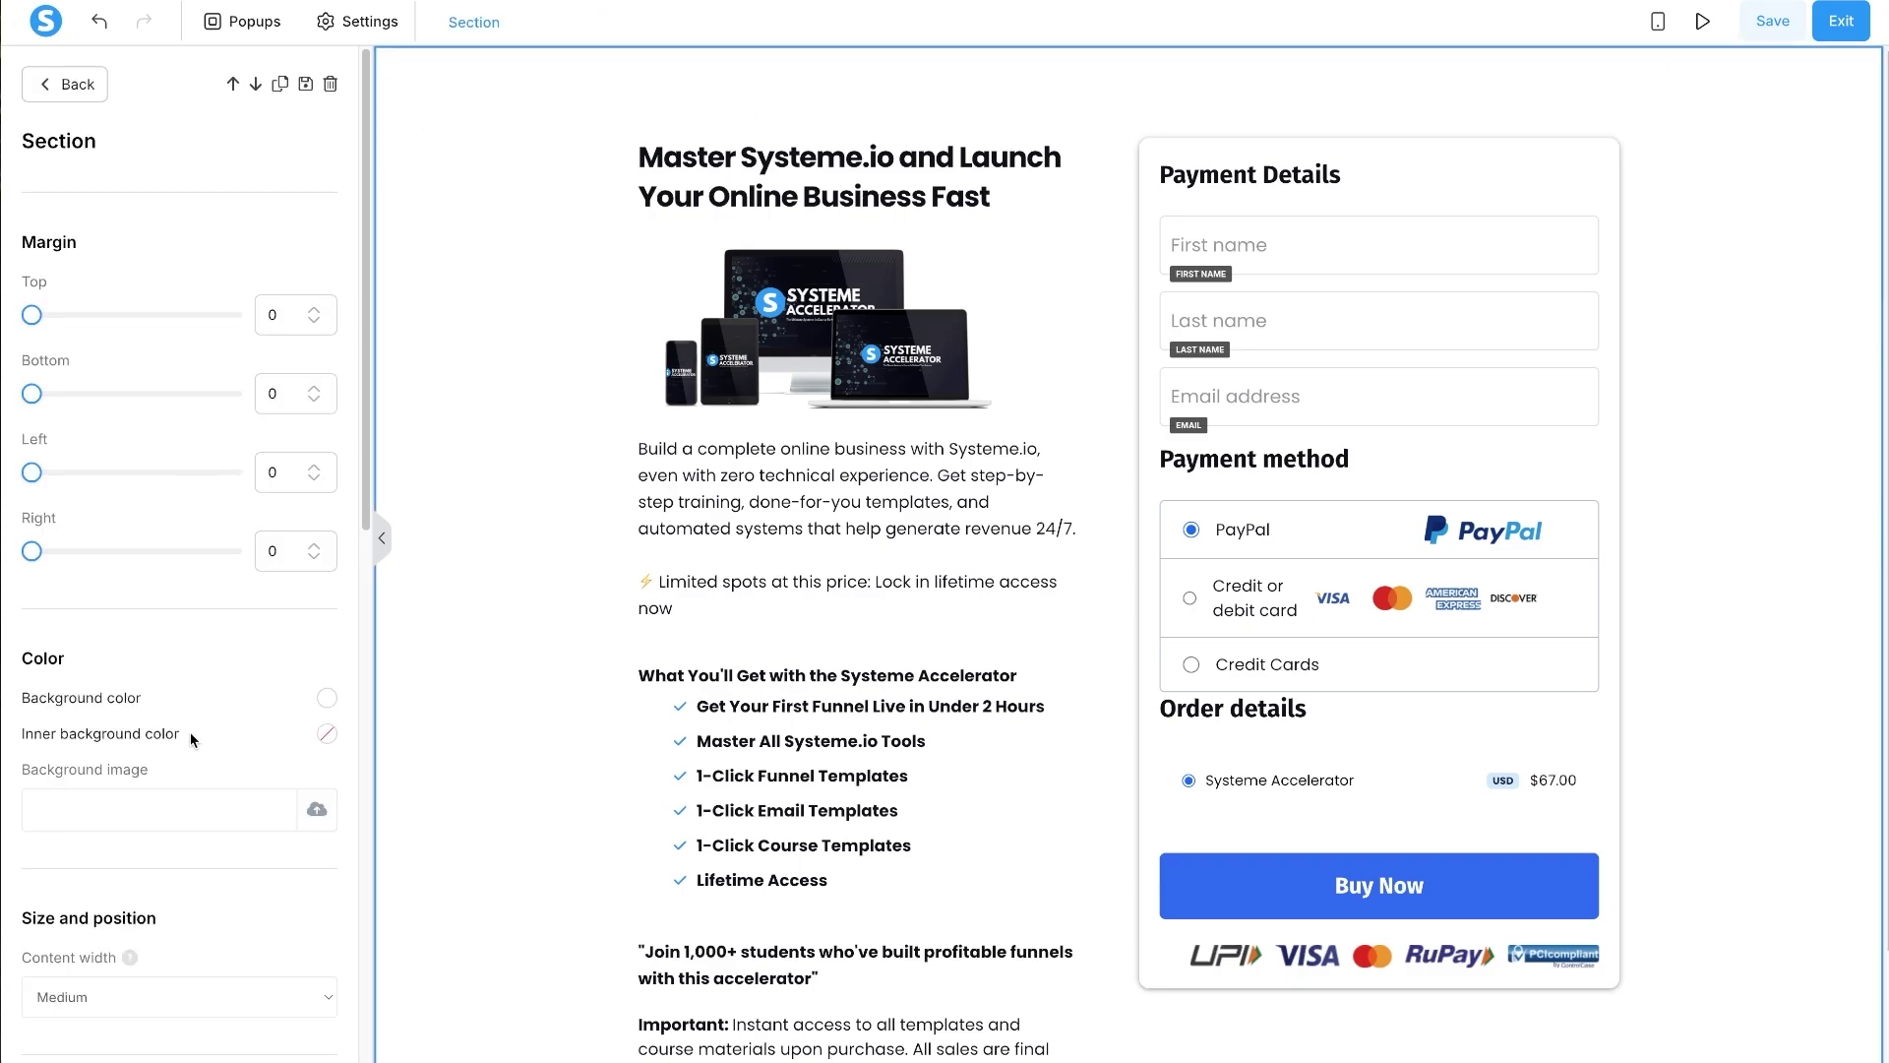
pyautogui.click(325, 699)
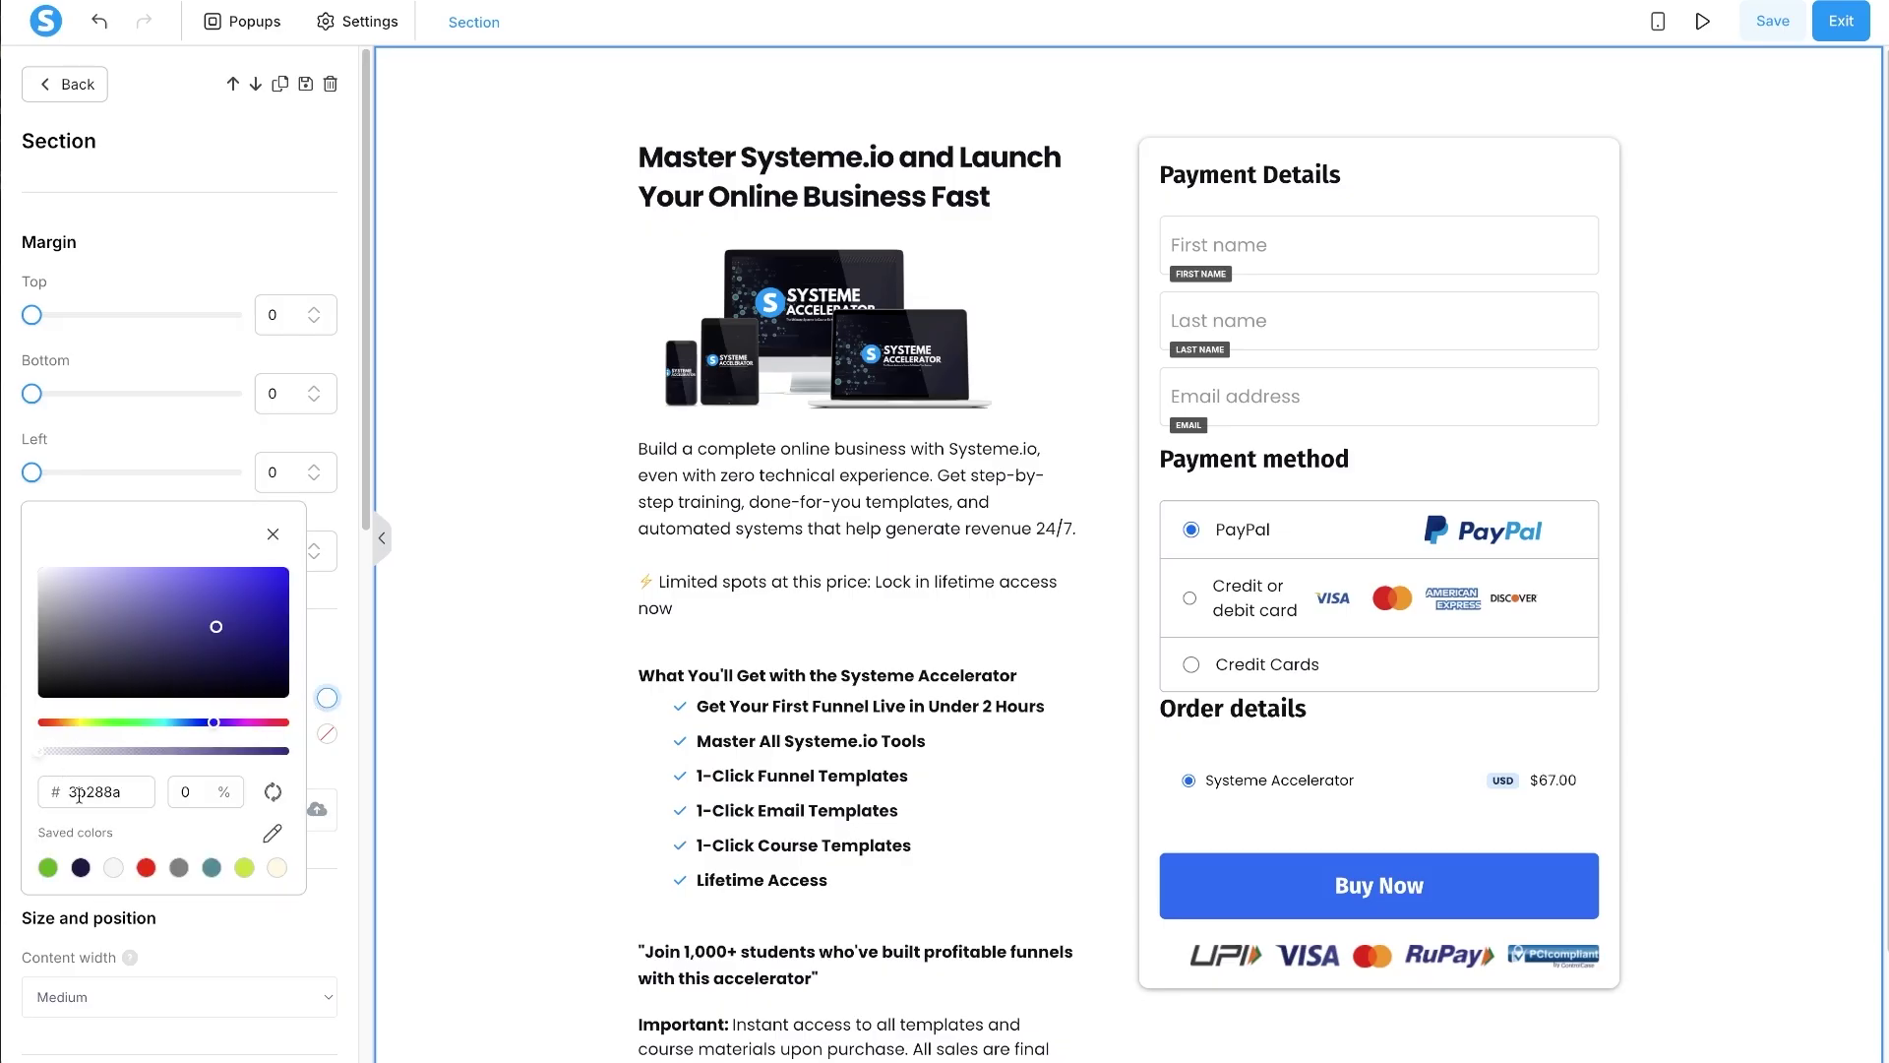
pyautogui.doubleClick(90, 787)
pyautogui.write('f7f7f7')
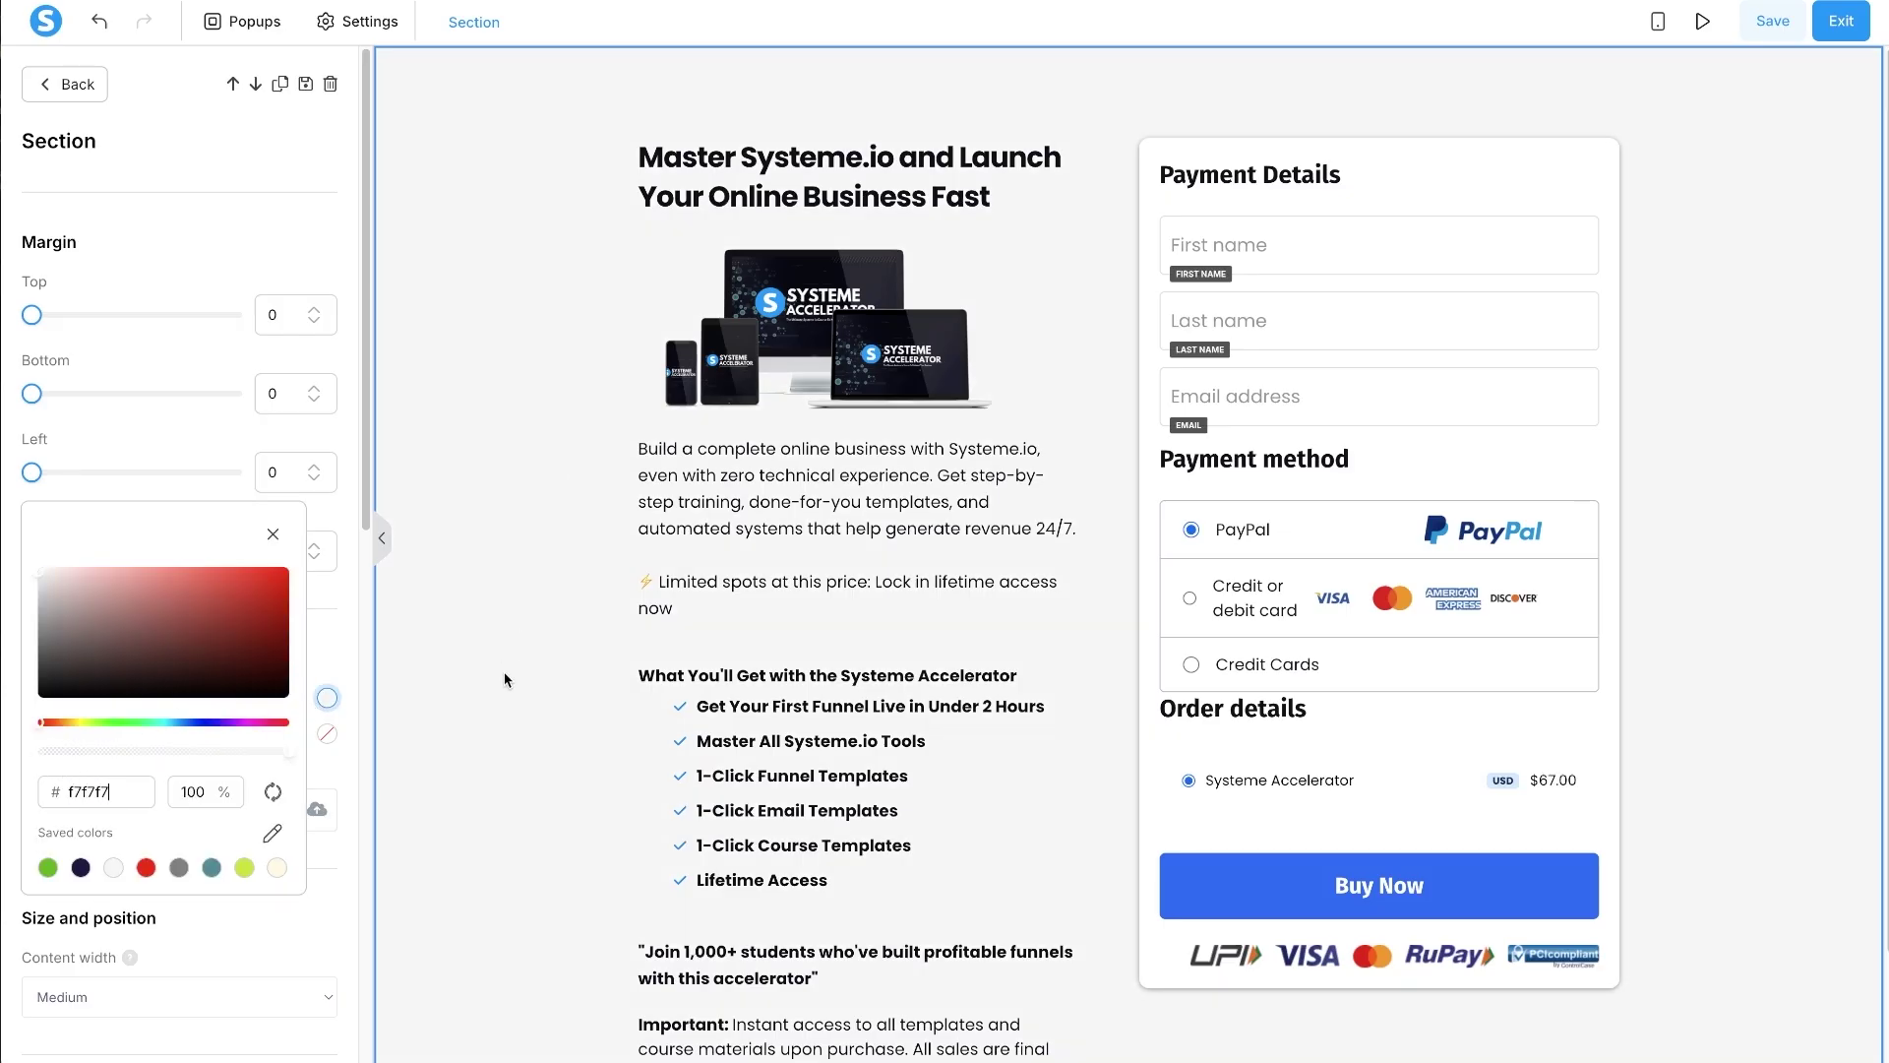
pyautogui.click(504, 679)
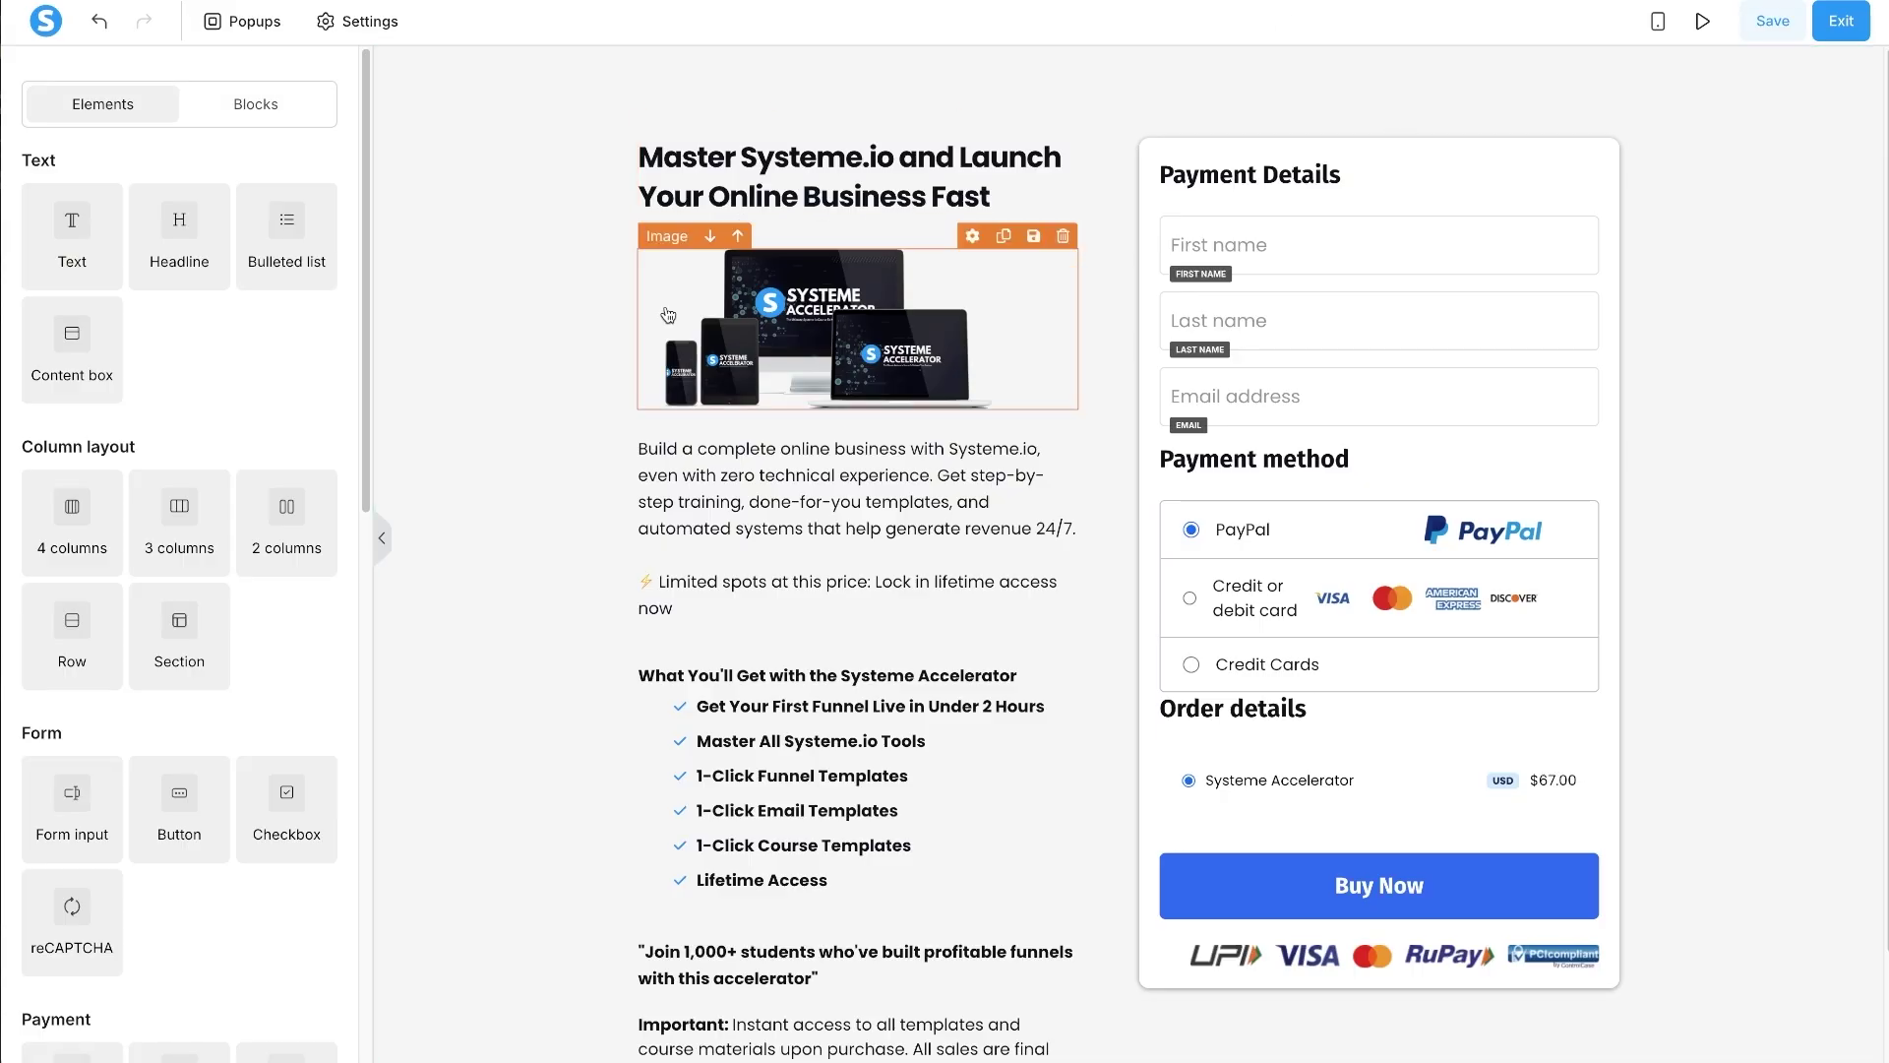
pyautogui.scroll(-1, 1643, 212)
pyautogui.scroll(1, 1643, 212)
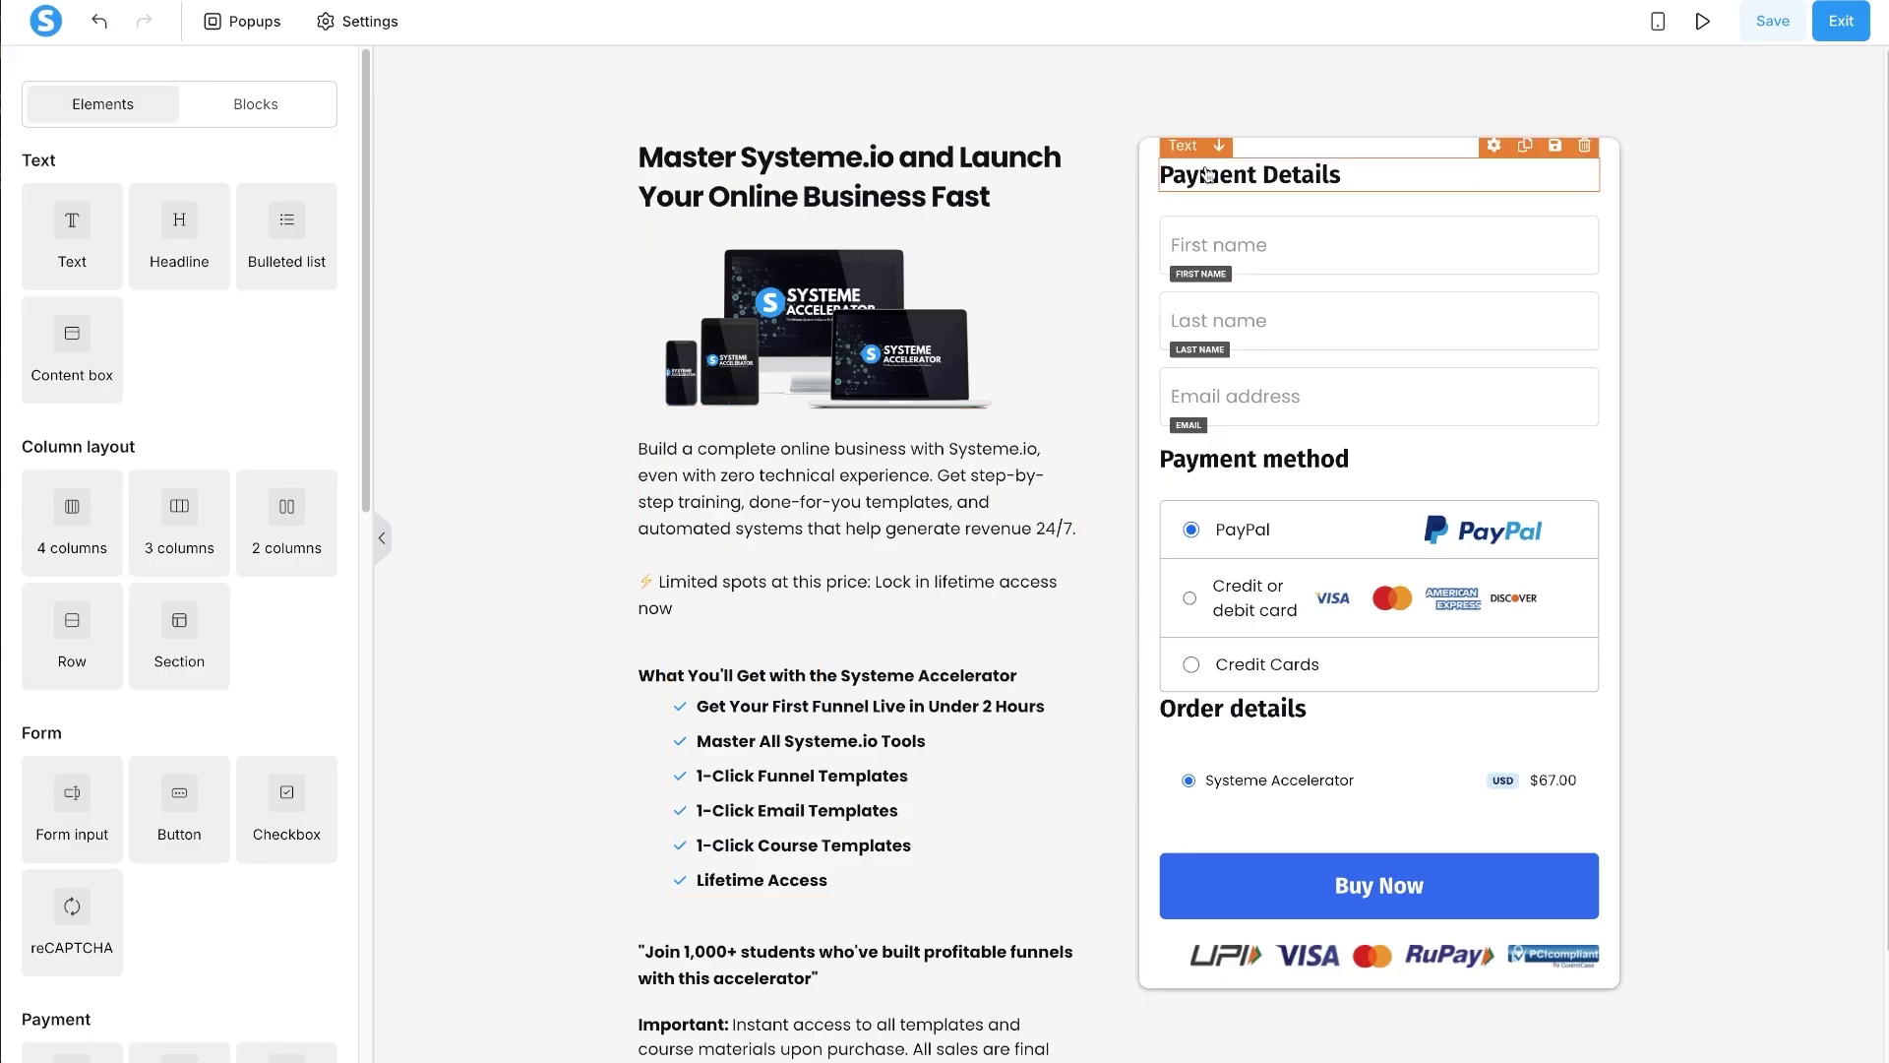
# - Set the Payment Details heading to font size 20 with a 10 bottom margin
pyautogui.click(1275, 174)
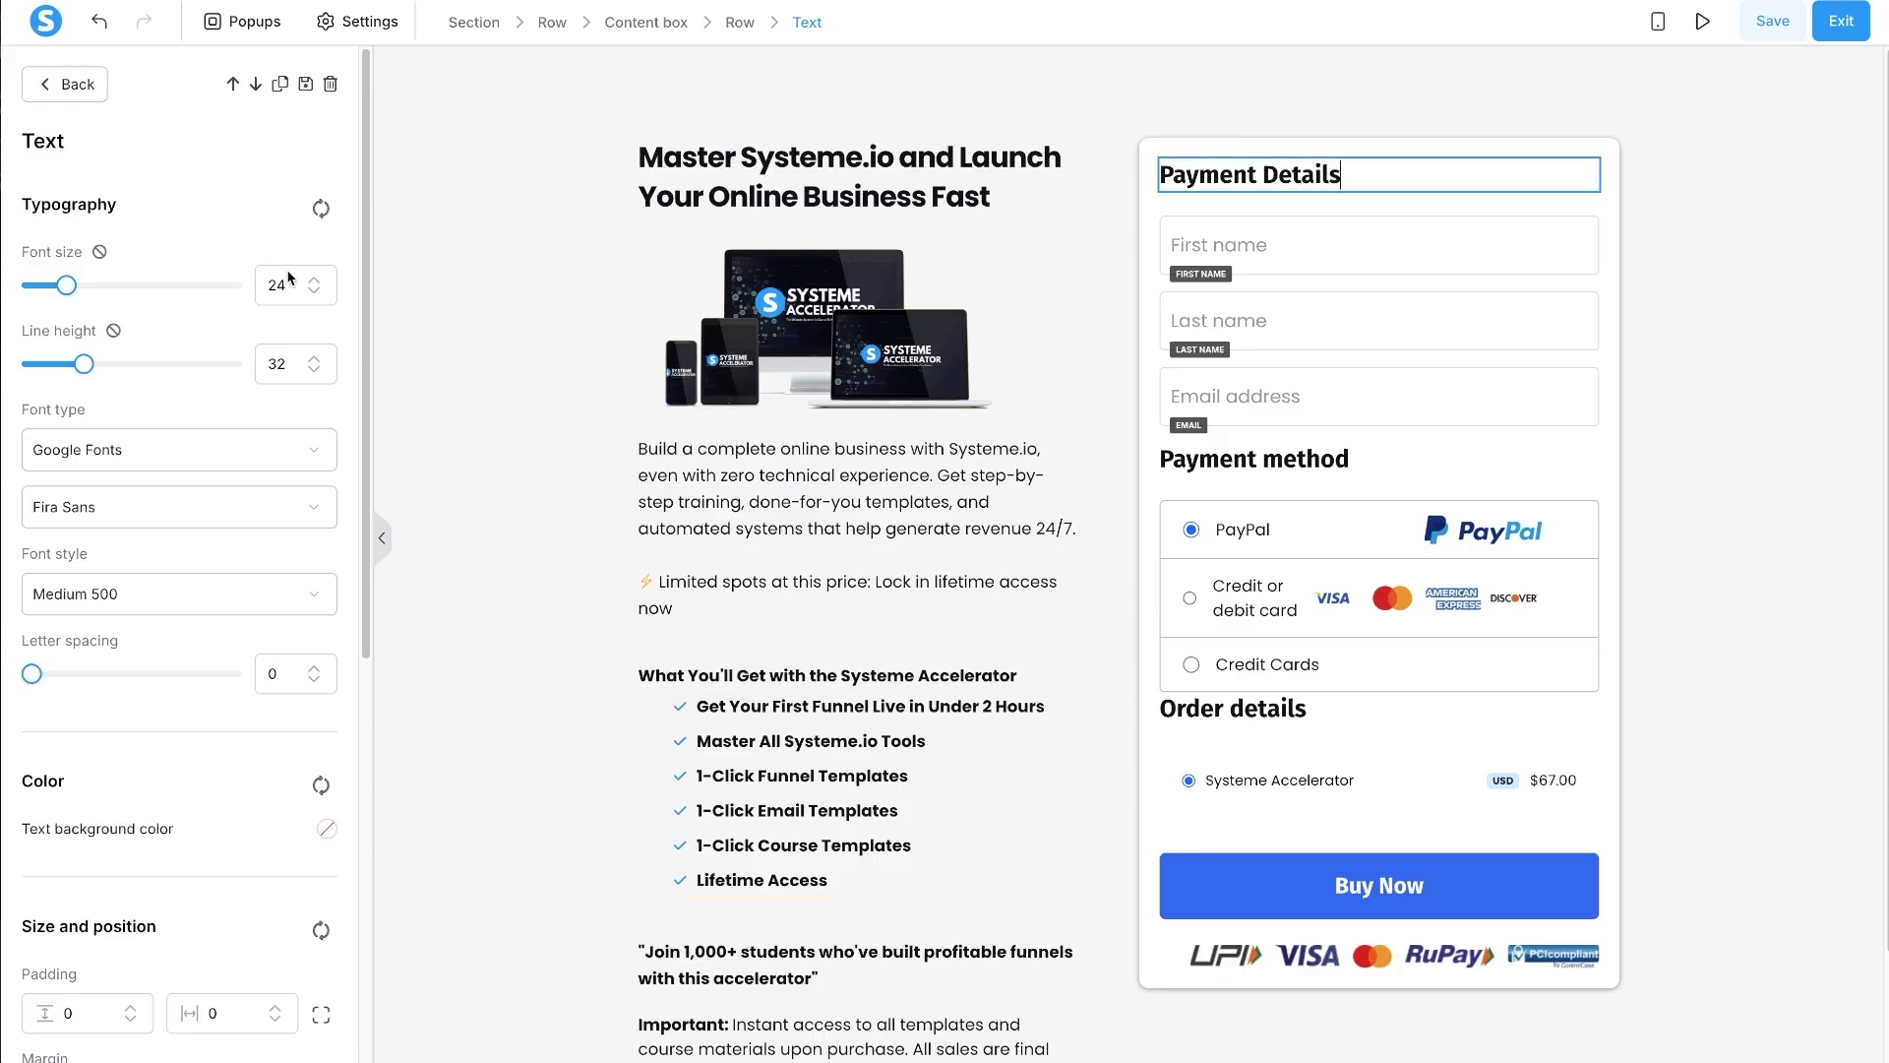
pyautogui.click(313, 291)
pyautogui.click(313, 291)
pyautogui.click(313, 292)
pyautogui.click(313, 291)
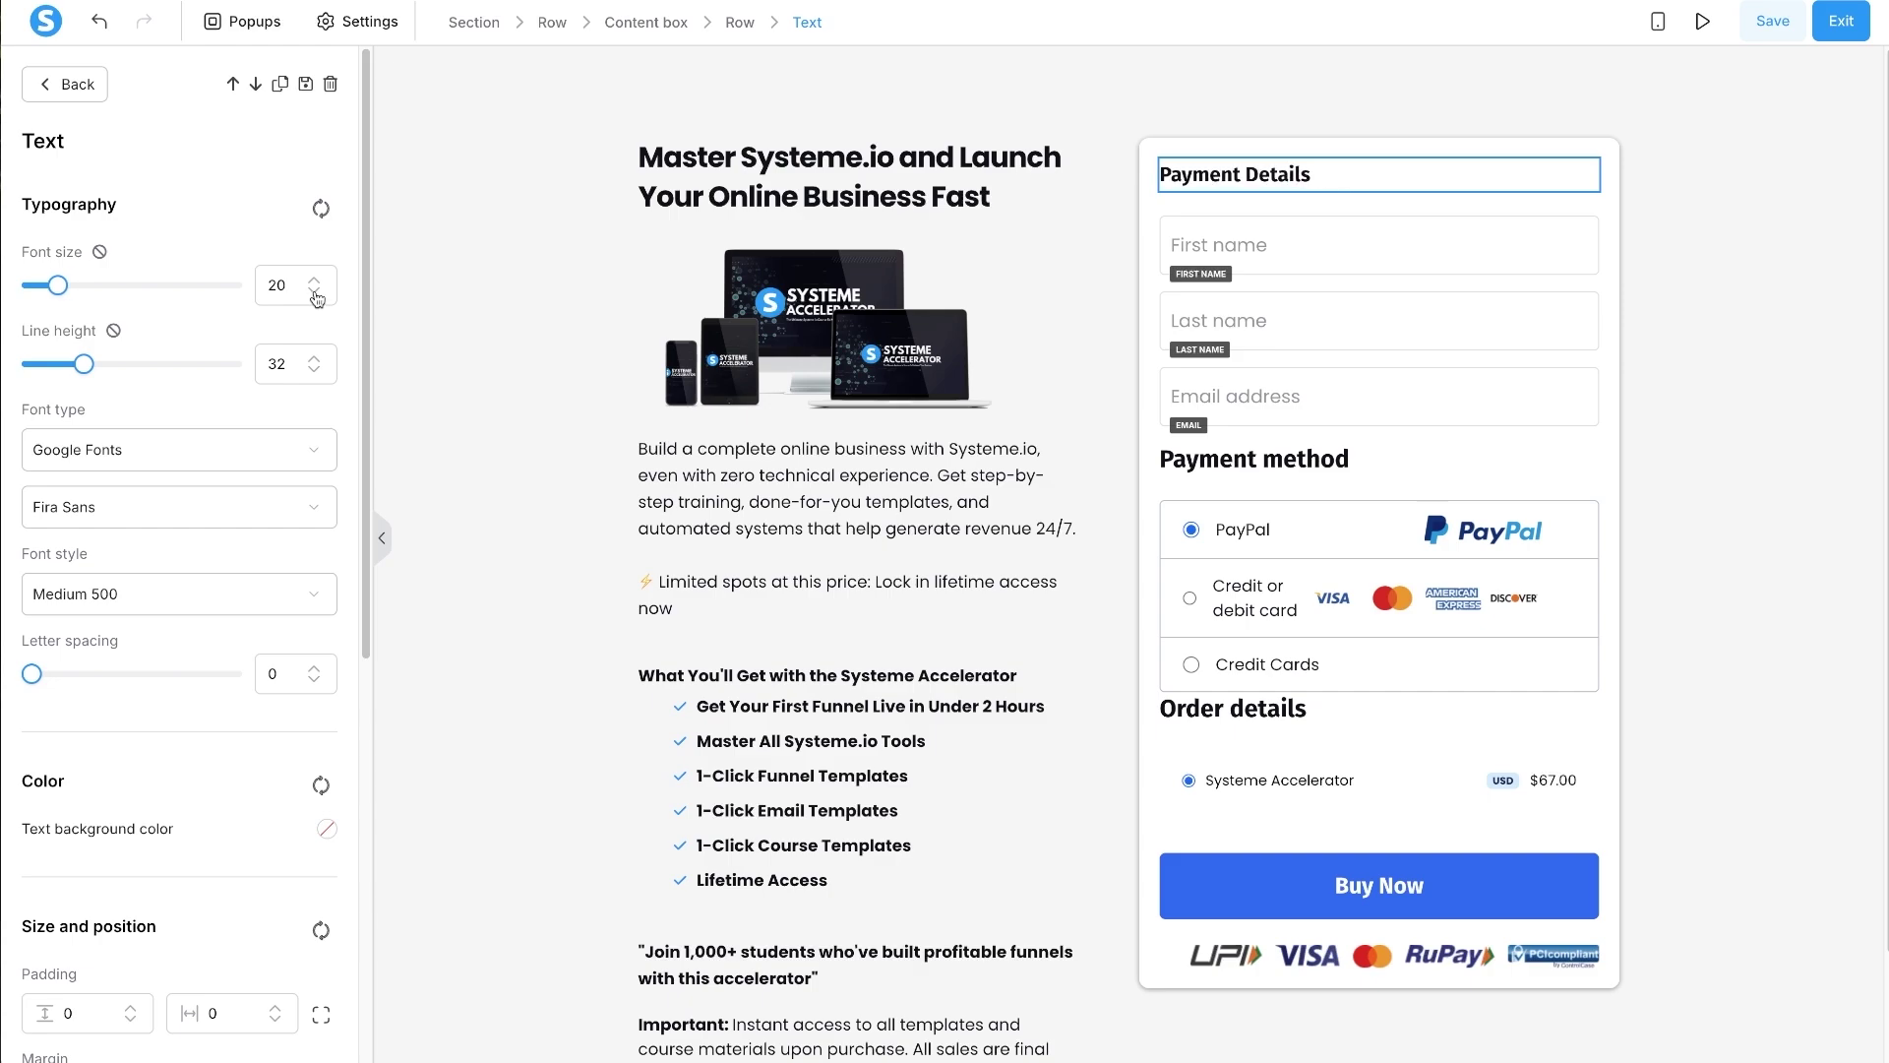
pyautogui.scroll(-2, 173, 788)
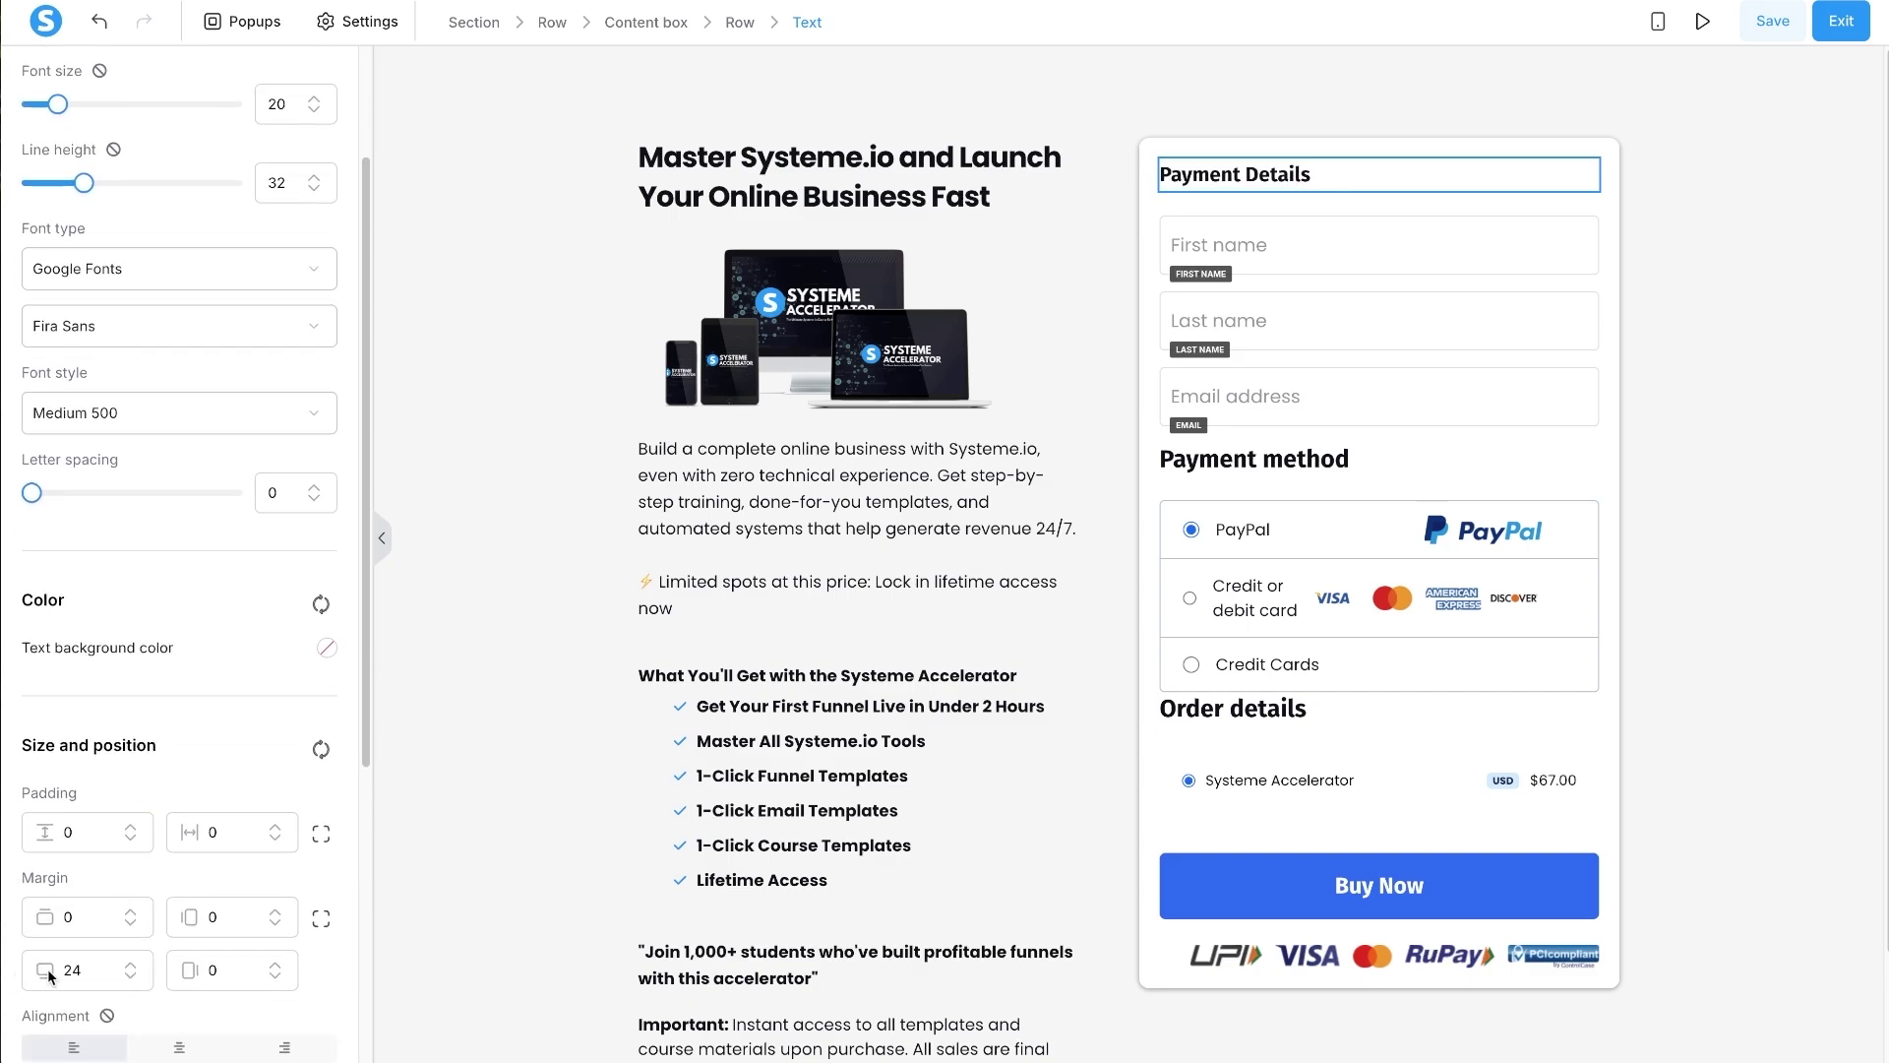
pyautogui.doubleClick(69, 968)
pyautogui.write('10')
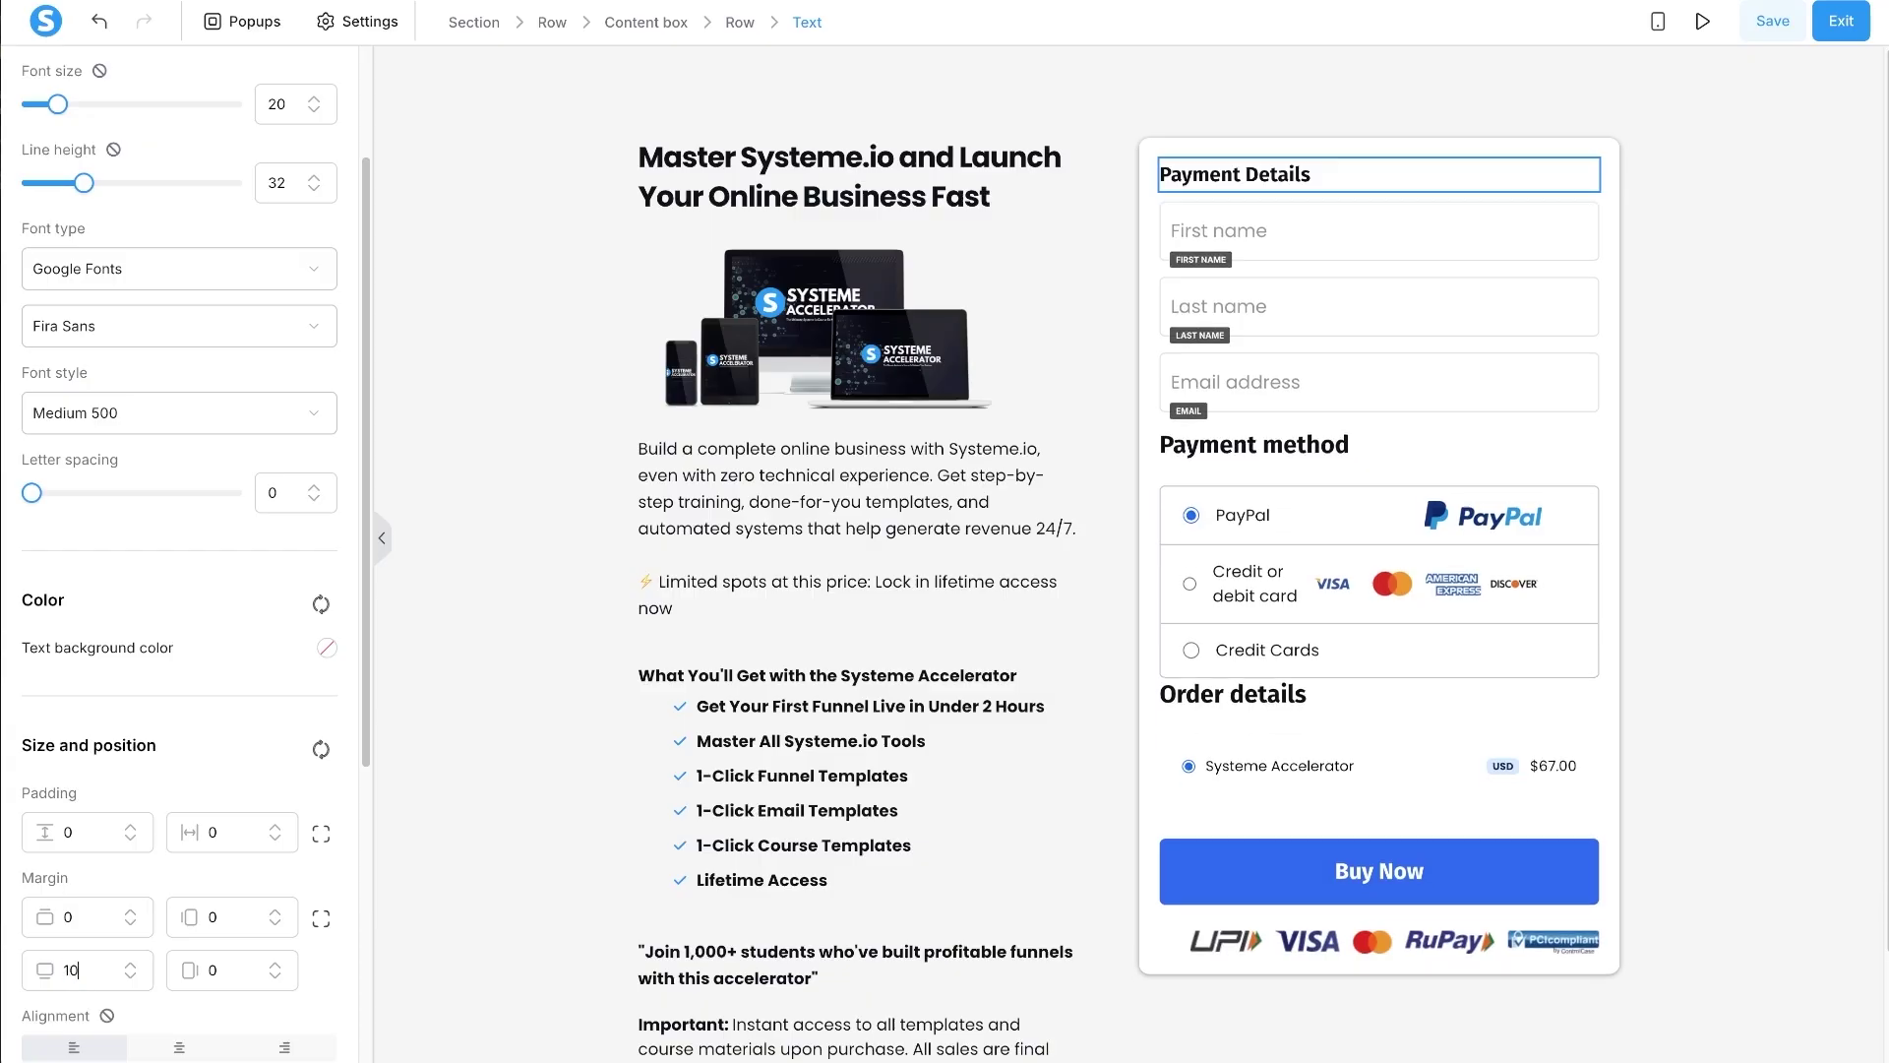
# - Set the Payment method heading to font size 20 with 10 top and bottom margins
pyautogui.click(1257, 447)
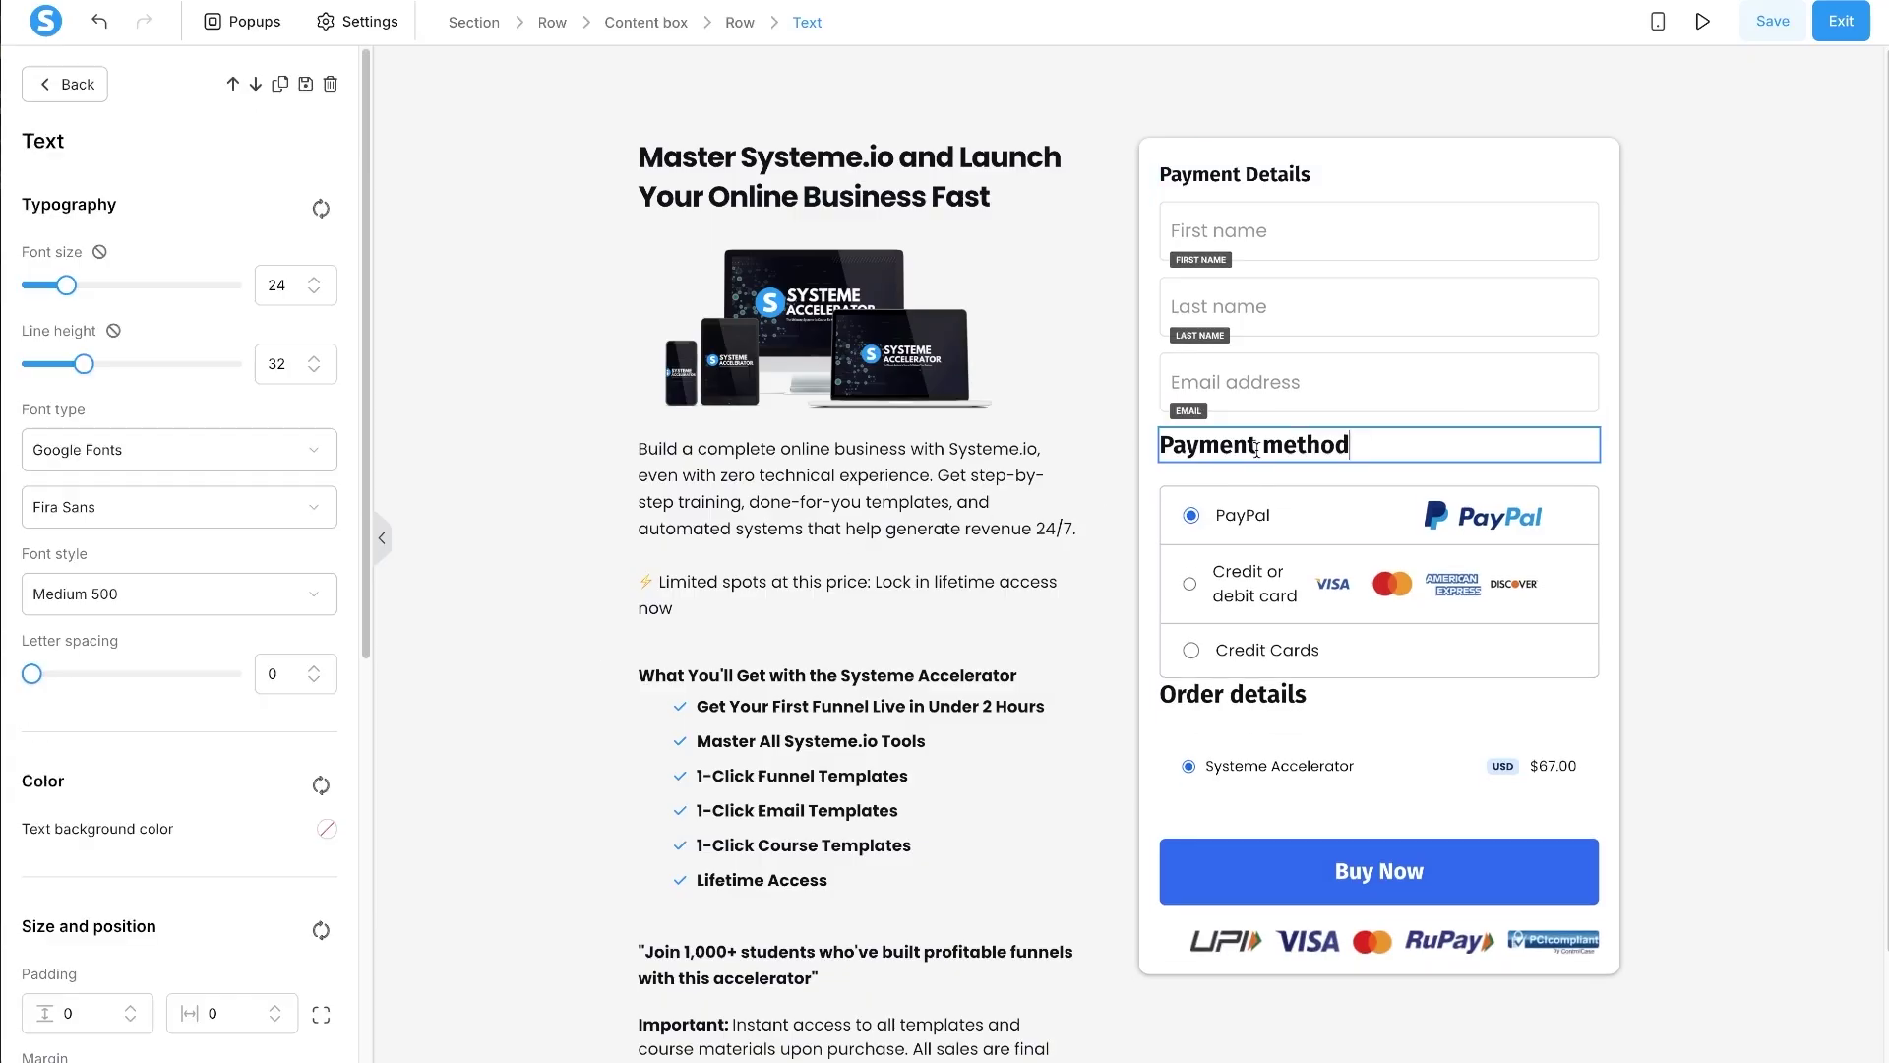
pyautogui.click(314, 292)
pyautogui.click(314, 292)
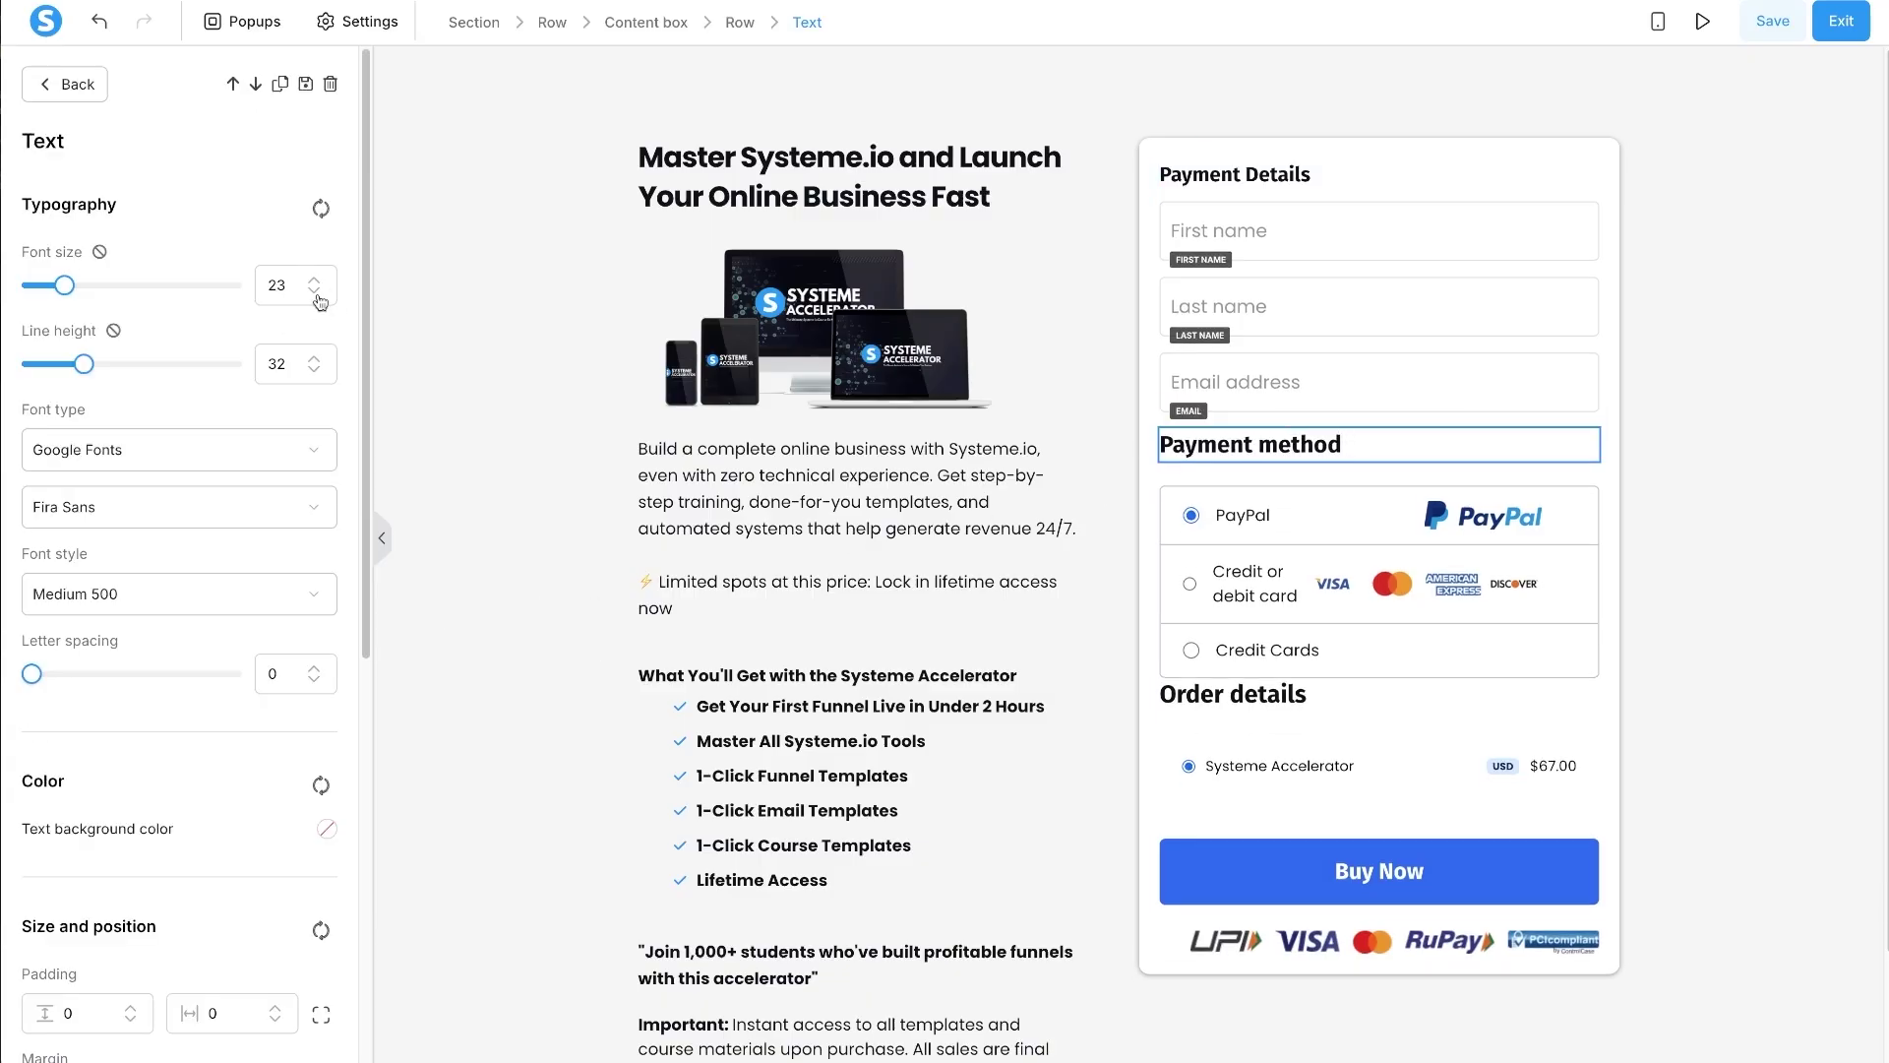
pyautogui.click(314, 292)
pyautogui.click(314, 292)
pyautogui.scroll(-4, 88, 453)
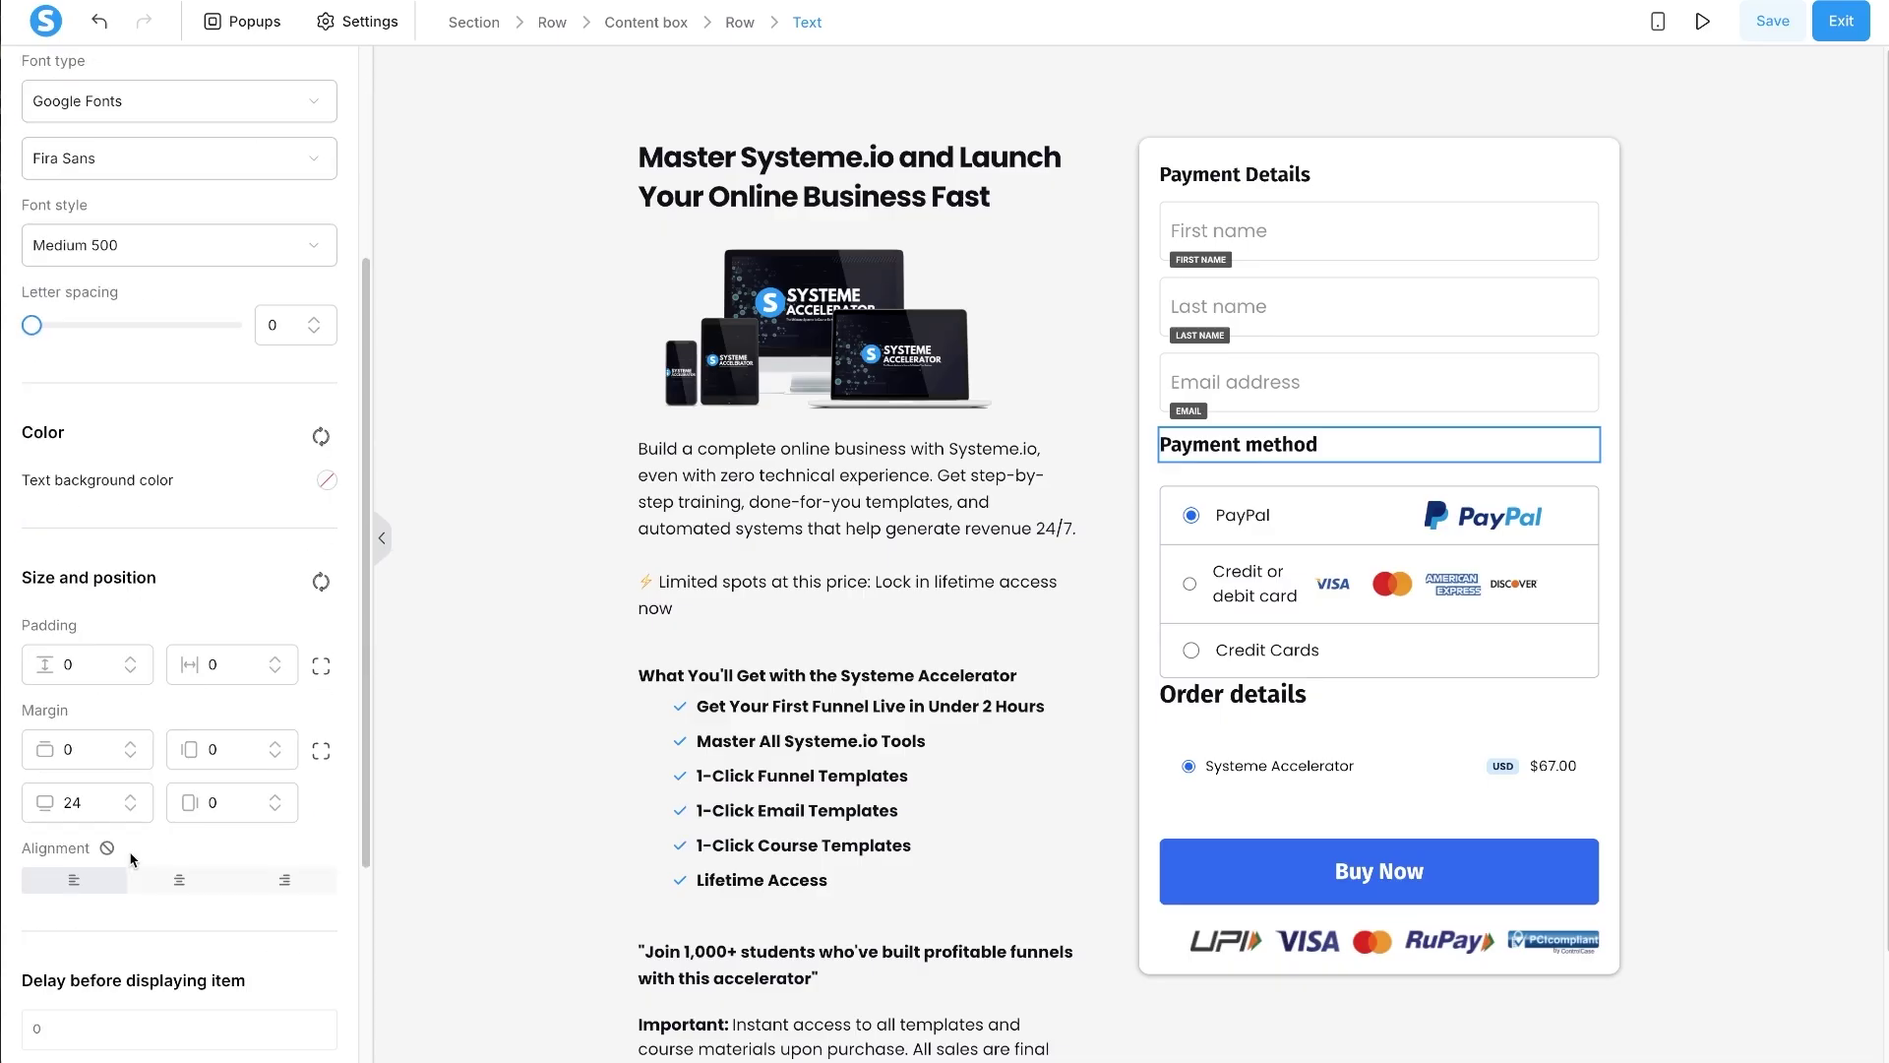
pyautogui.doubleClick(70, 802)
pyautogui.write('10')
pyautogui.press('Escape')
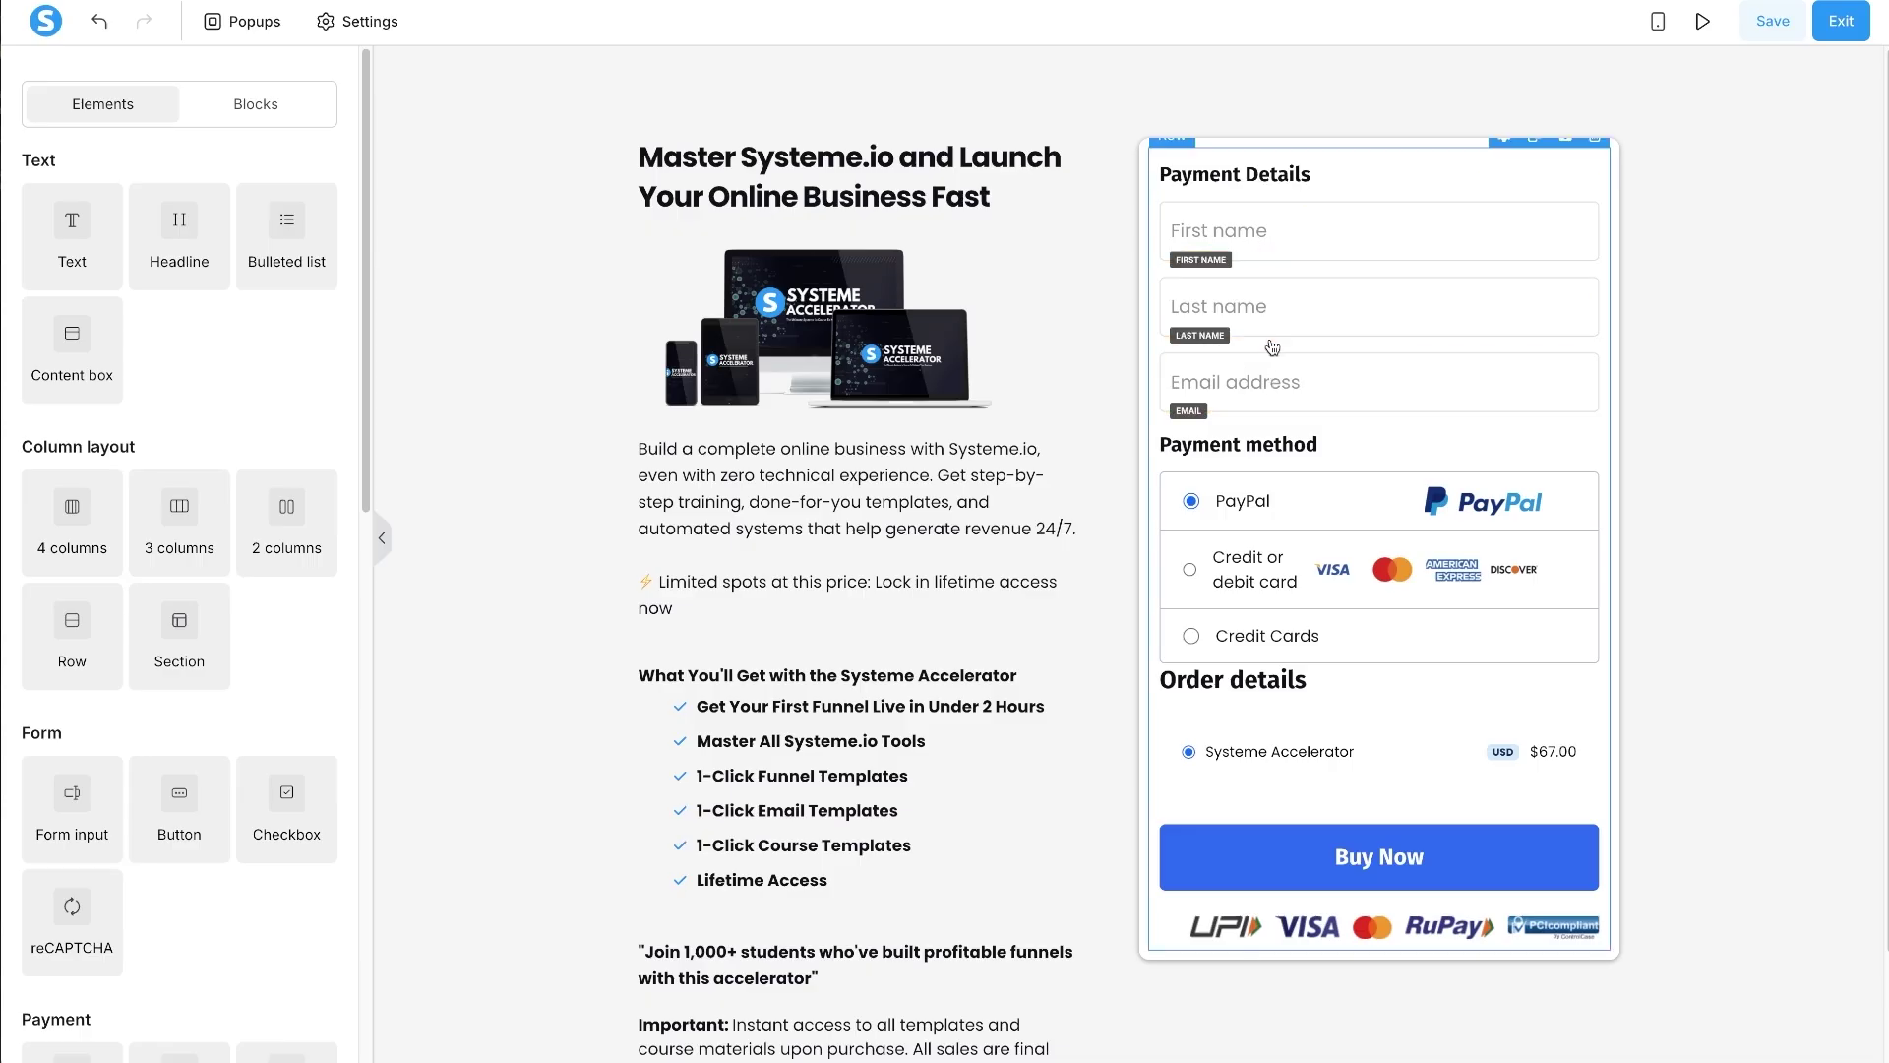
pyautogui.click(1270, 441)
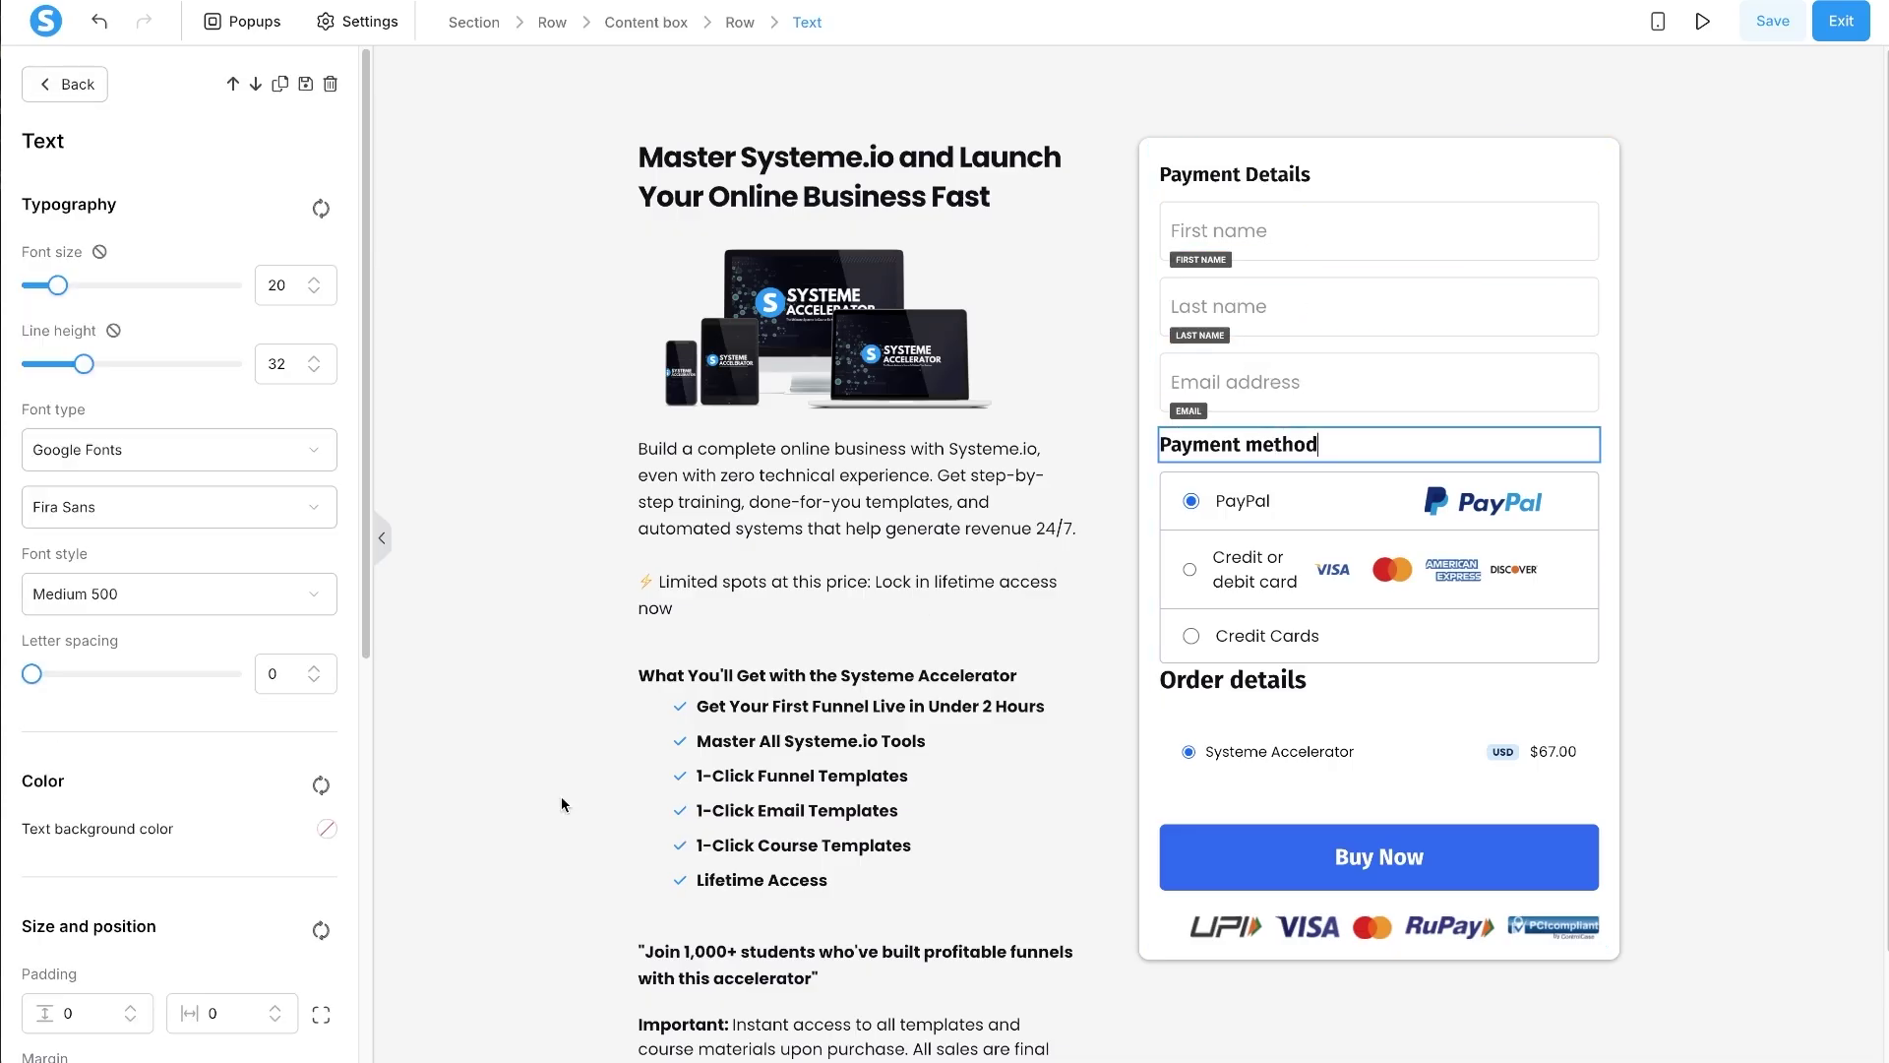
pyautogui.scroll(-3, 94, 906)
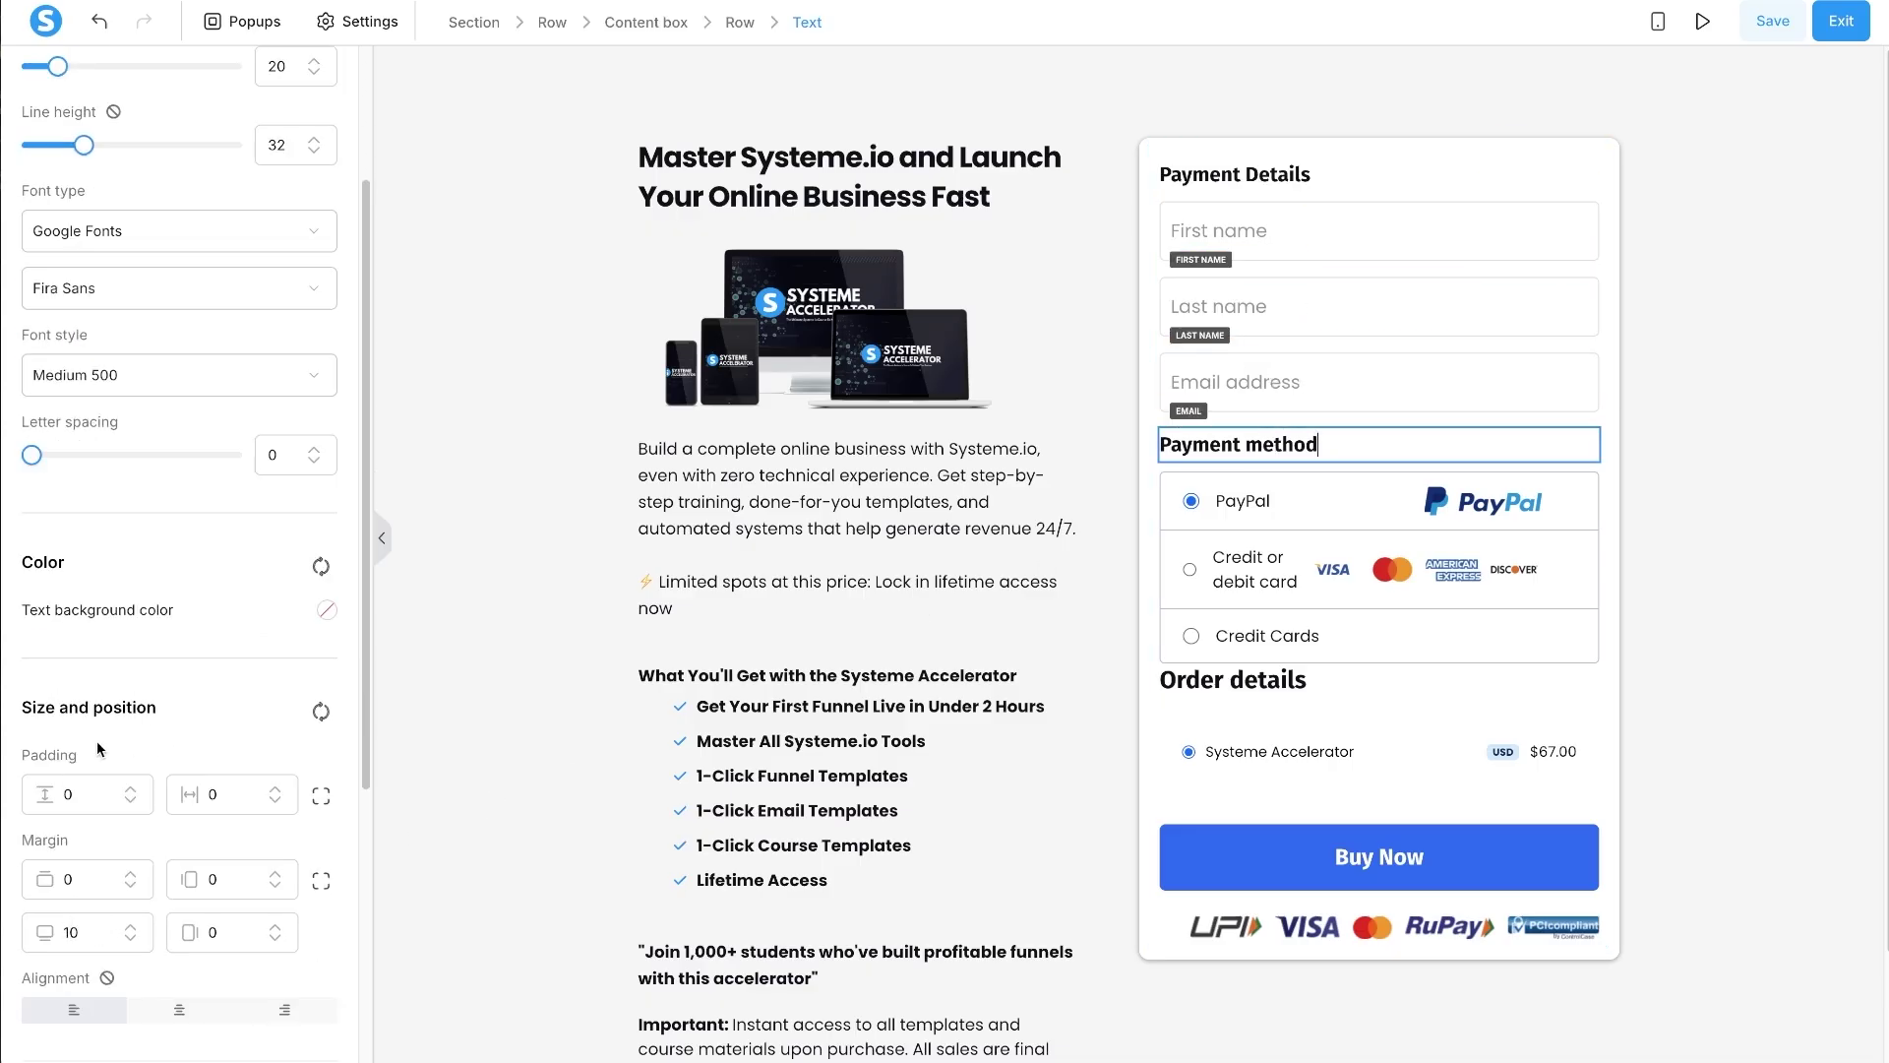
pyautogui.moveTo(39, 700); pyautogui.dragTo(161, 705)
pyautogui.click(162, 705)
pyautogui.write('10')
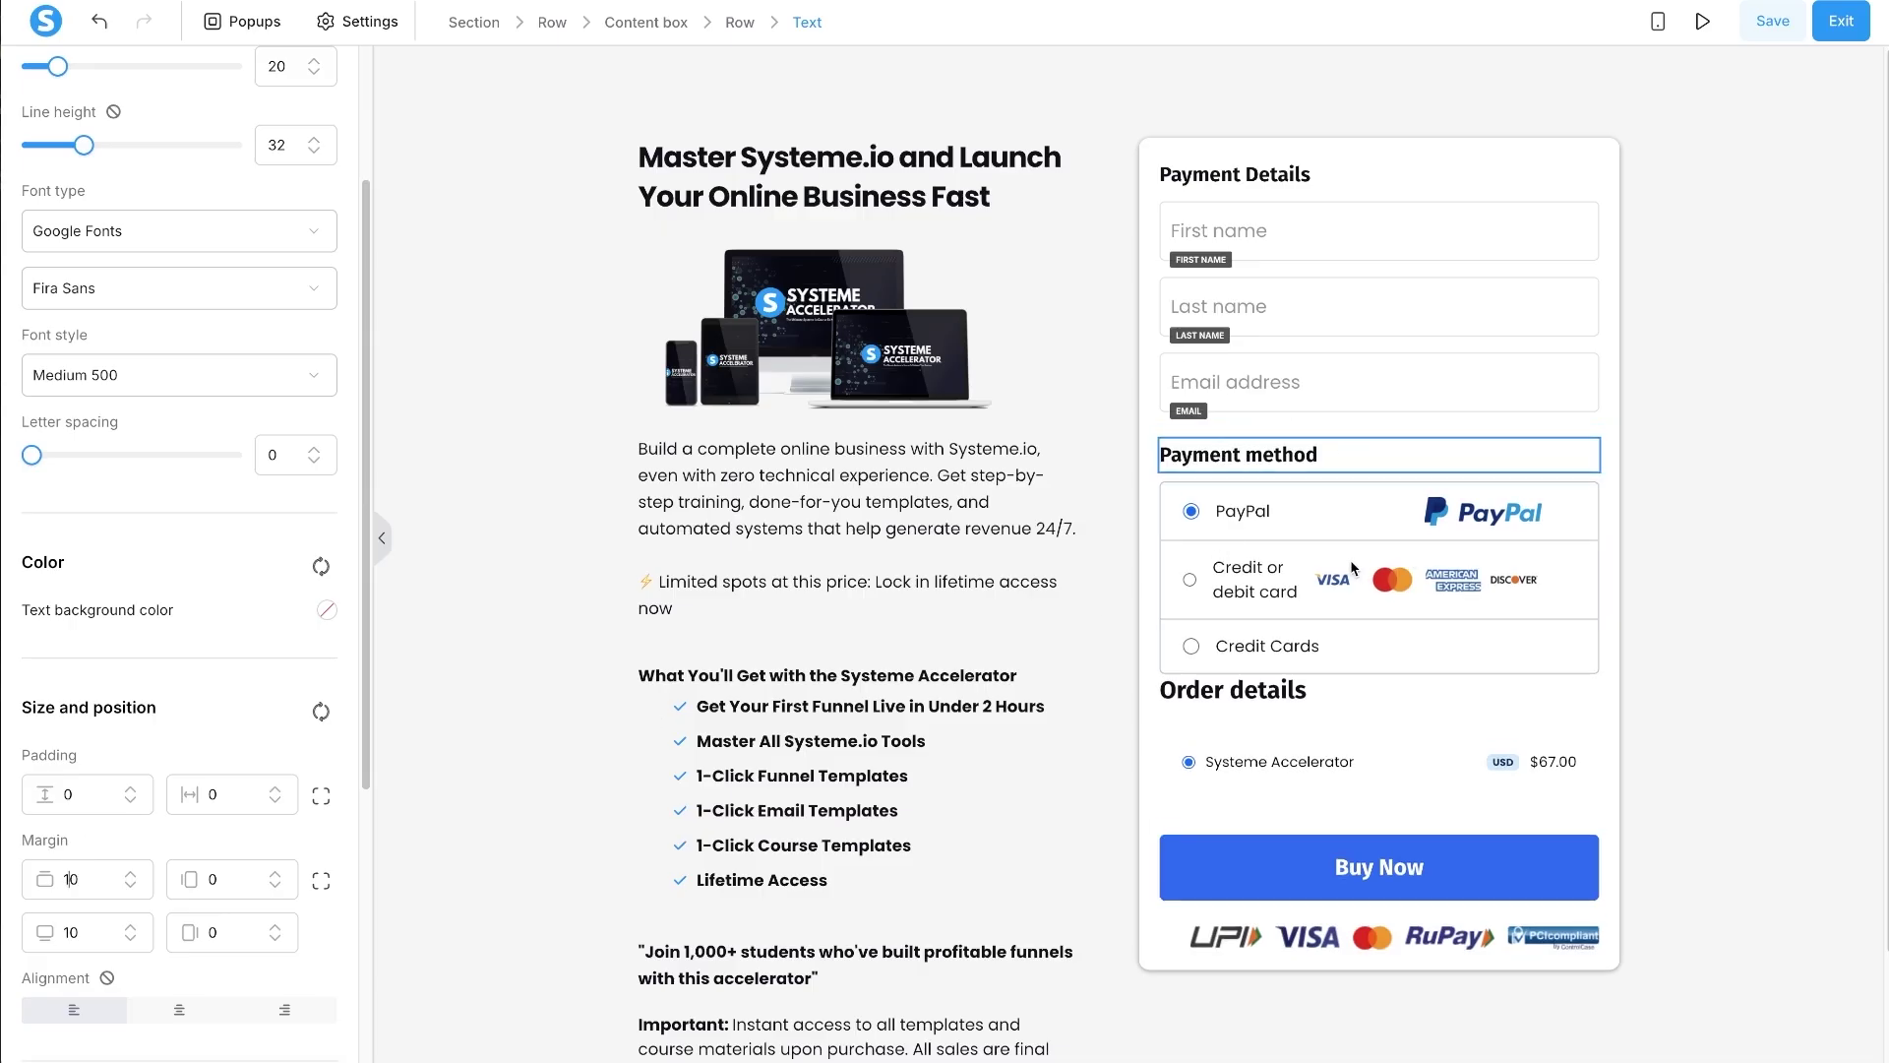
# - Give the Order details heading a 30 top margin and 10 bottom margin
pyautogui.click(1256, 697)
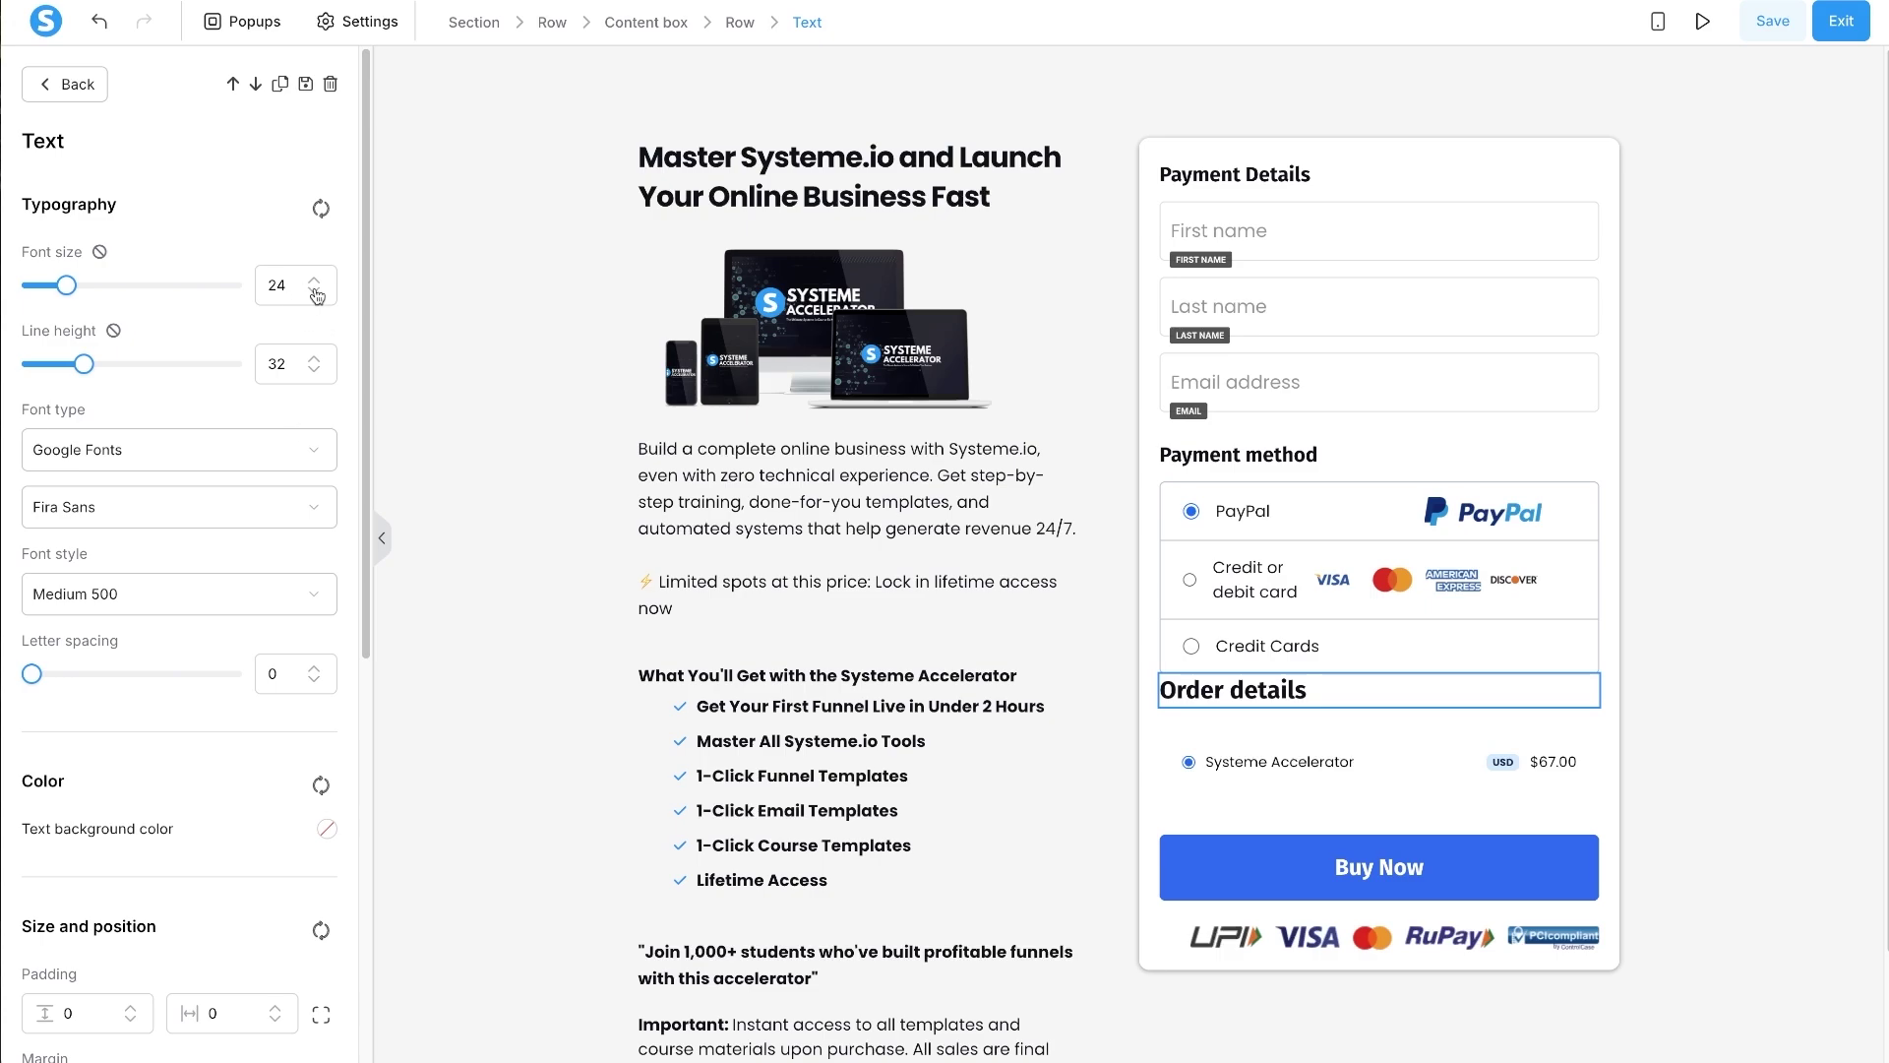
pyautogui.scroll(-6, 163, 551)
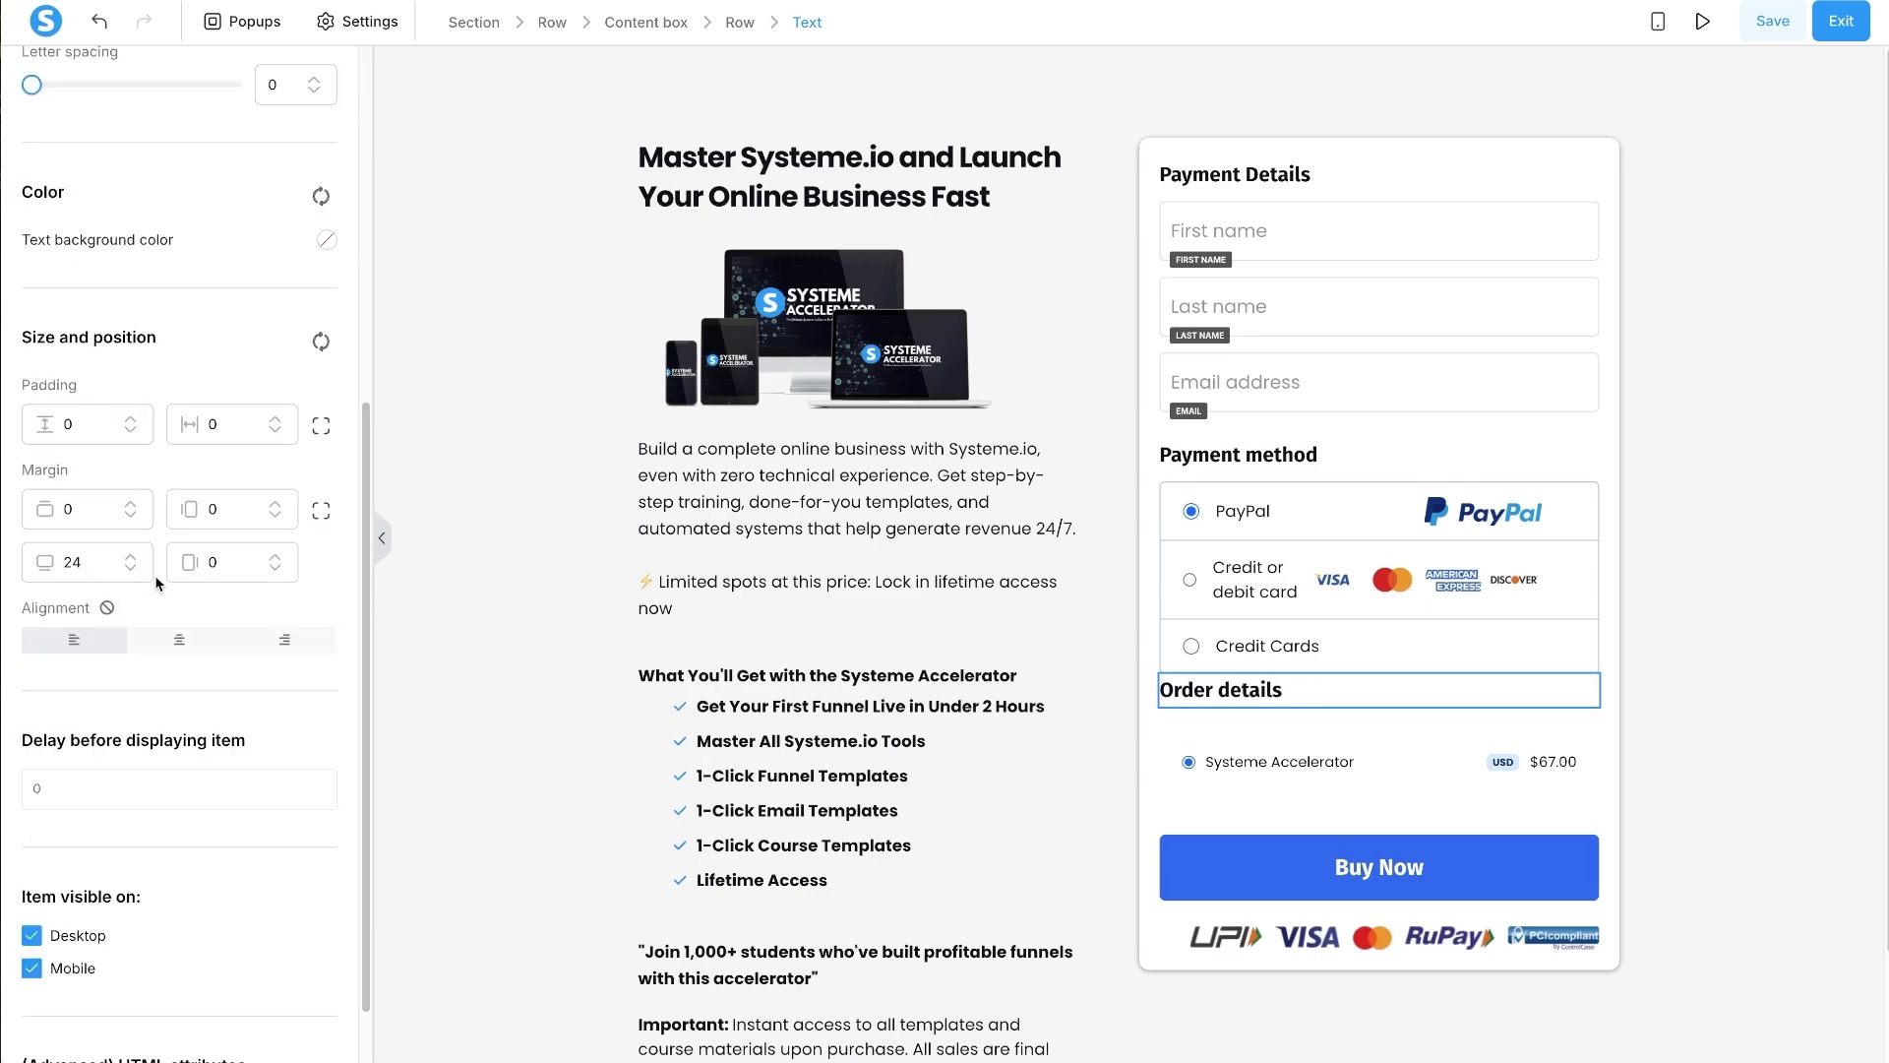
pyautogui.doubleClick(67, 561)
pyautogui.write('10')
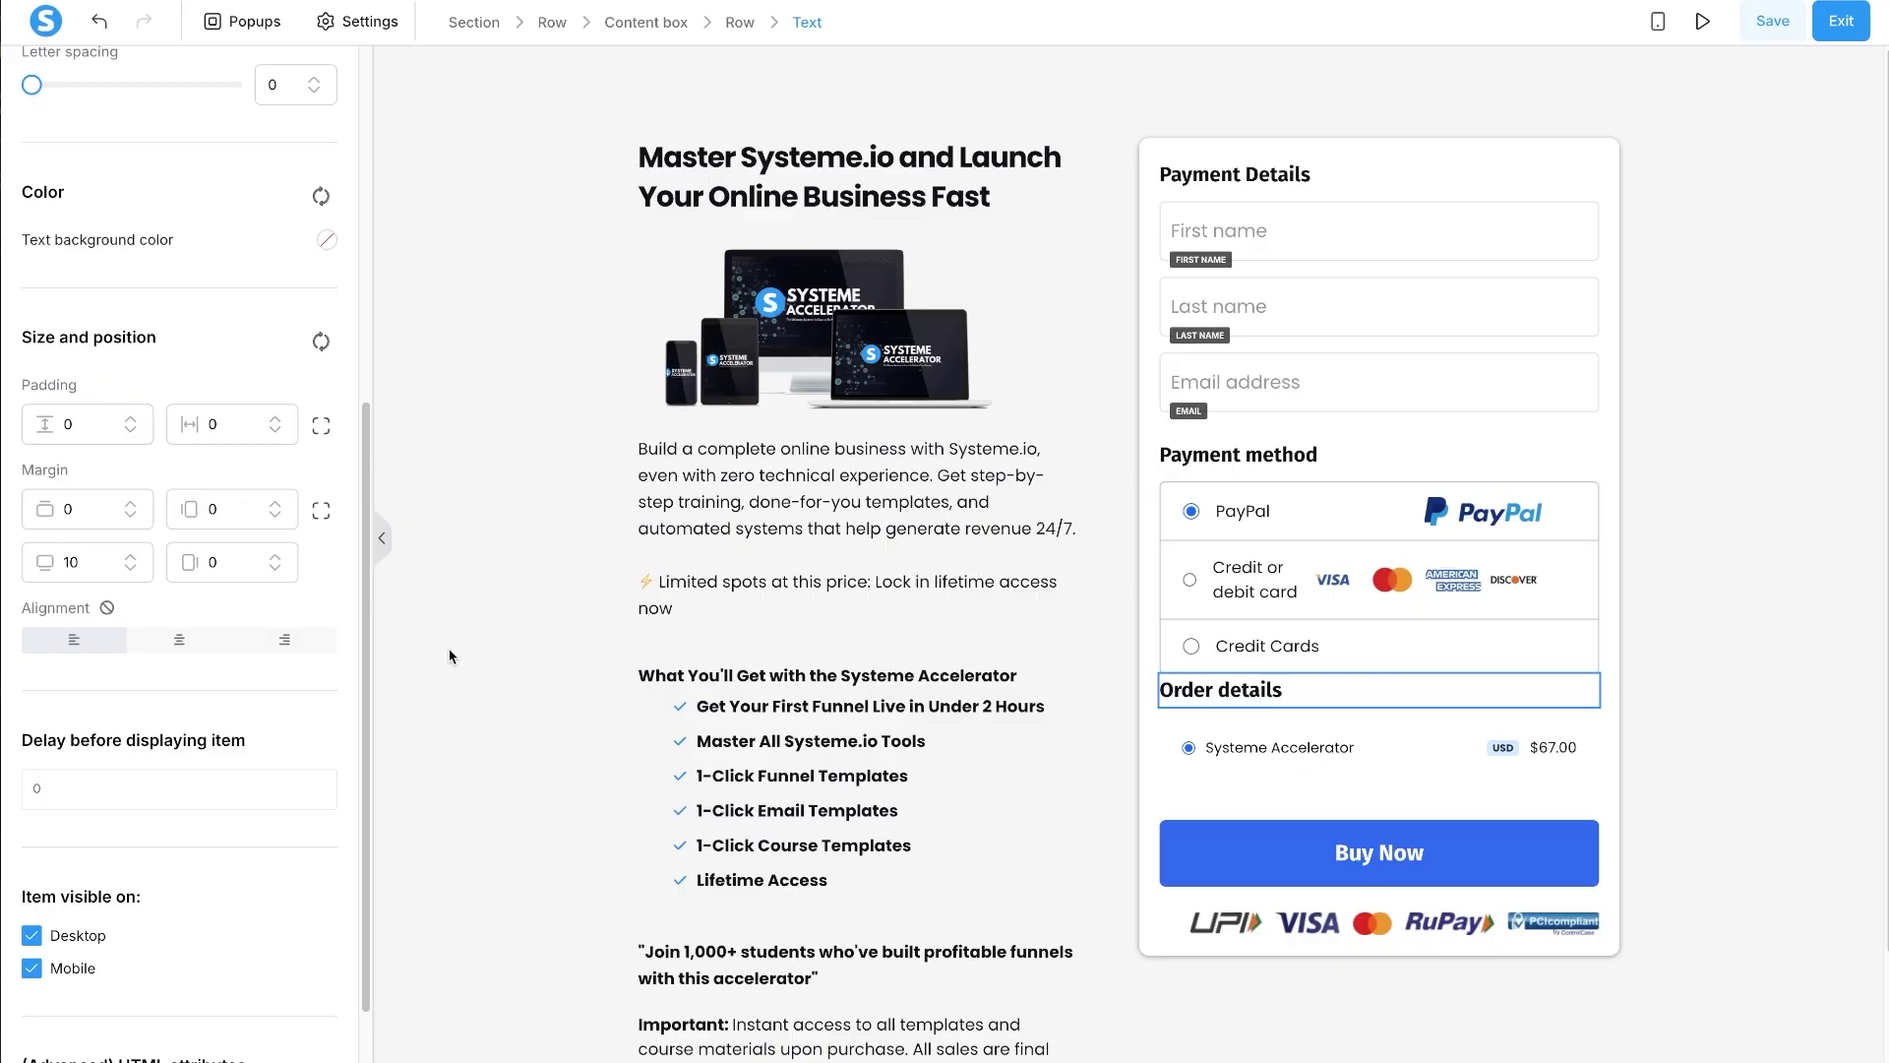
pyautogui.write('3')
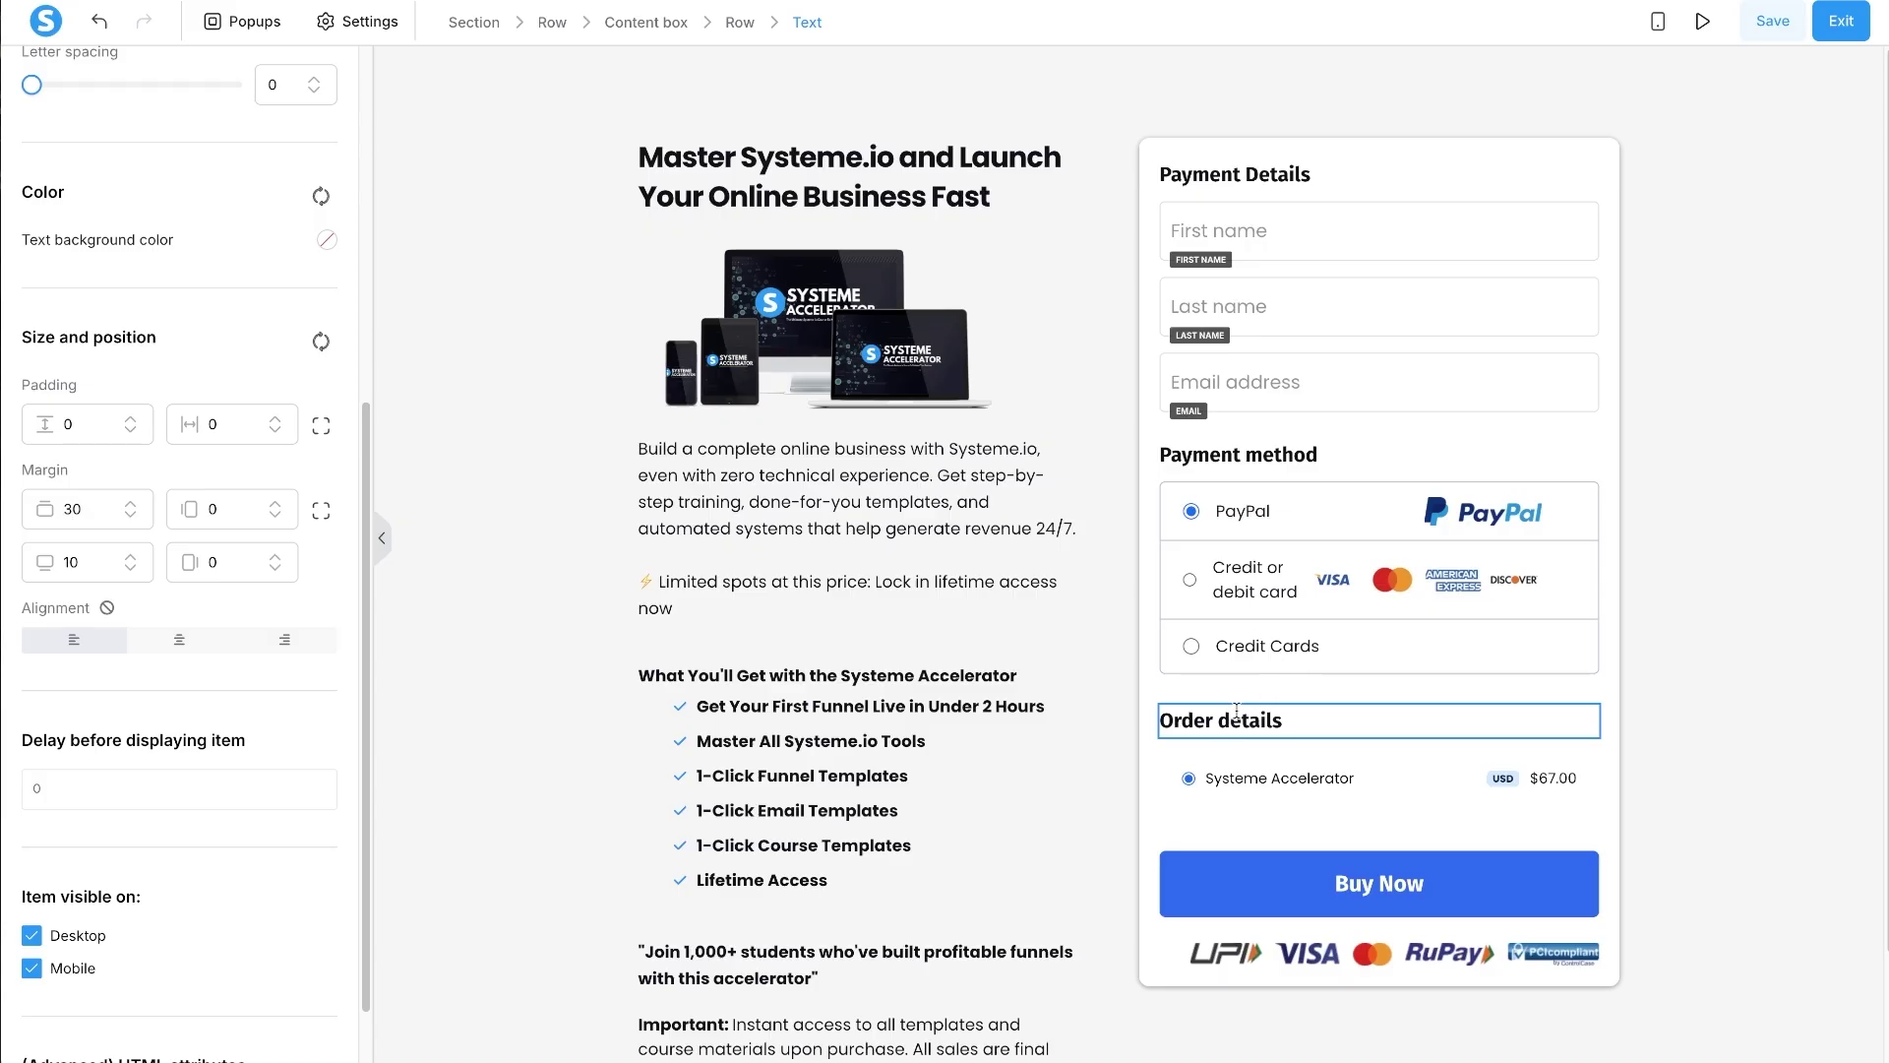
pyautogui.press('Escape')
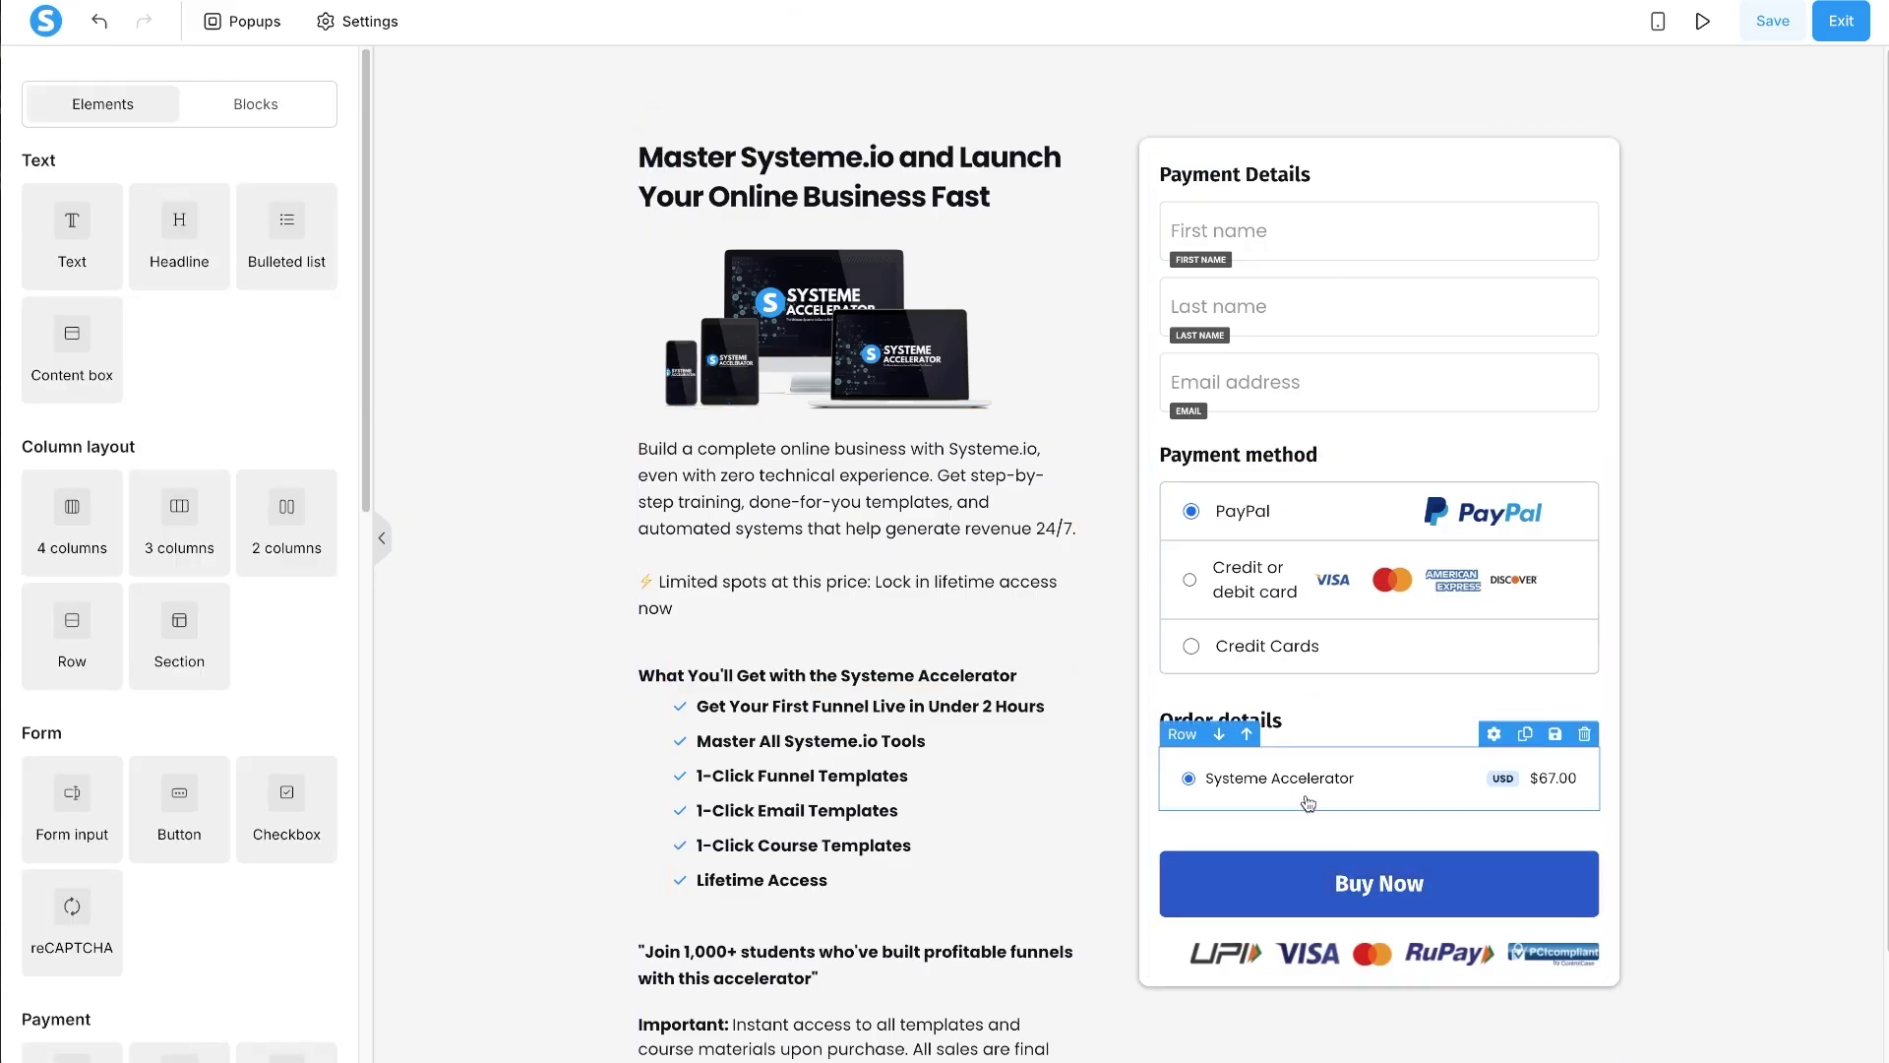
# - Resize the payment-logos image under Buy Now to 300
pyautogui.click(1294, 959)
pyautogui.doubleClick(282, 645)
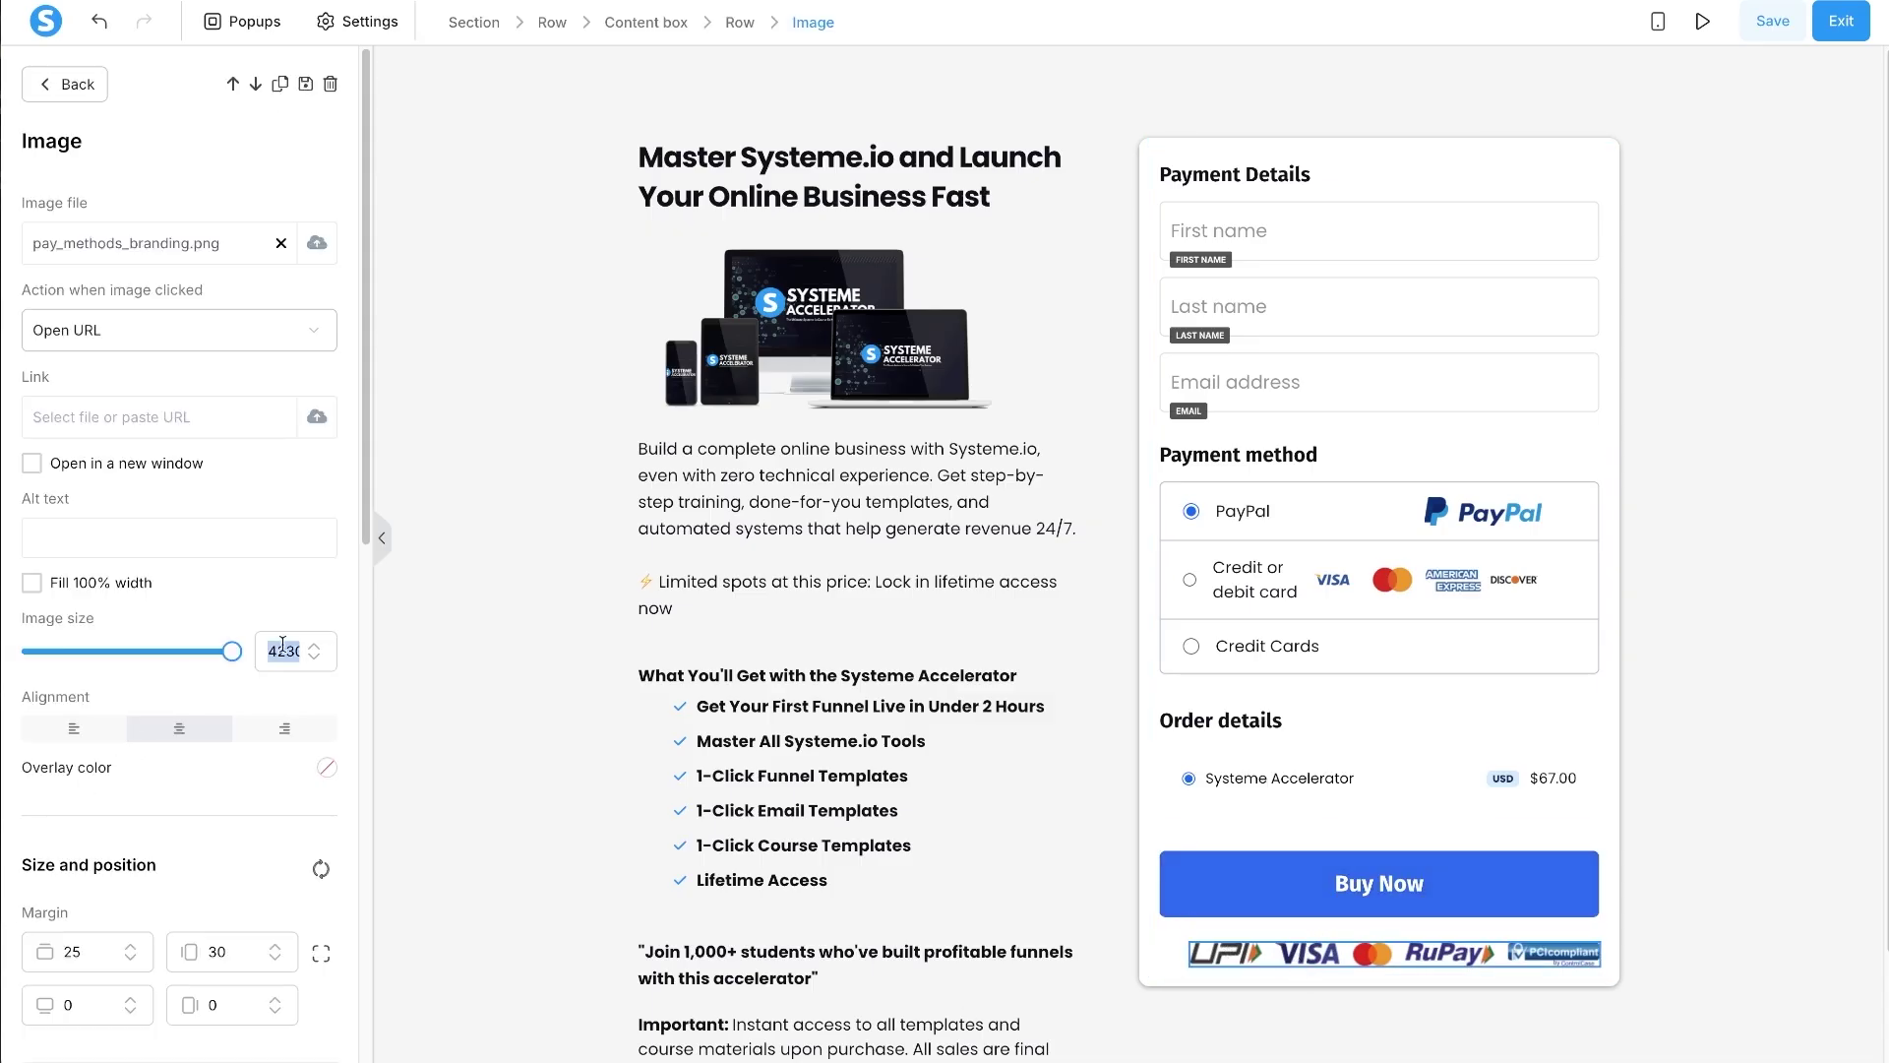
pyautogui.write('300')
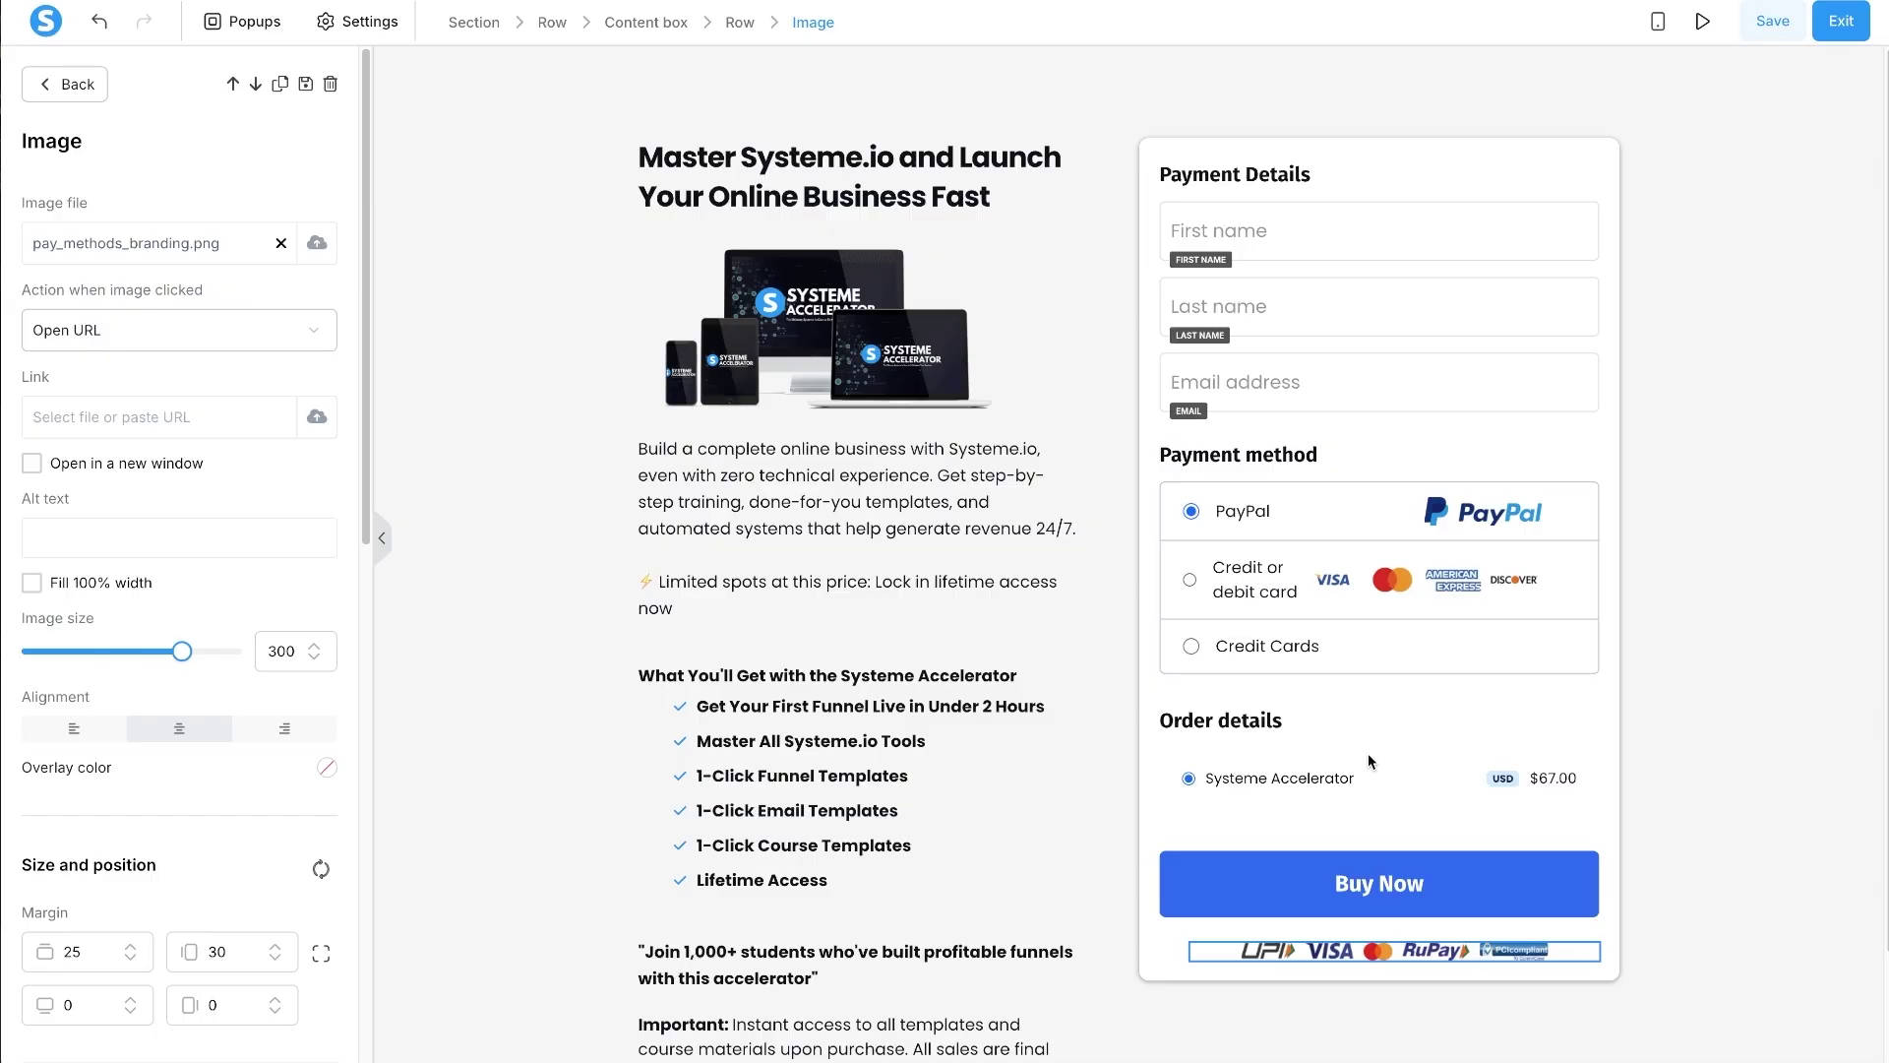
pyautogui.press('Escape')
# - Increase the checkout content box's top padding to 20
pyautogui.click(1223, 152)
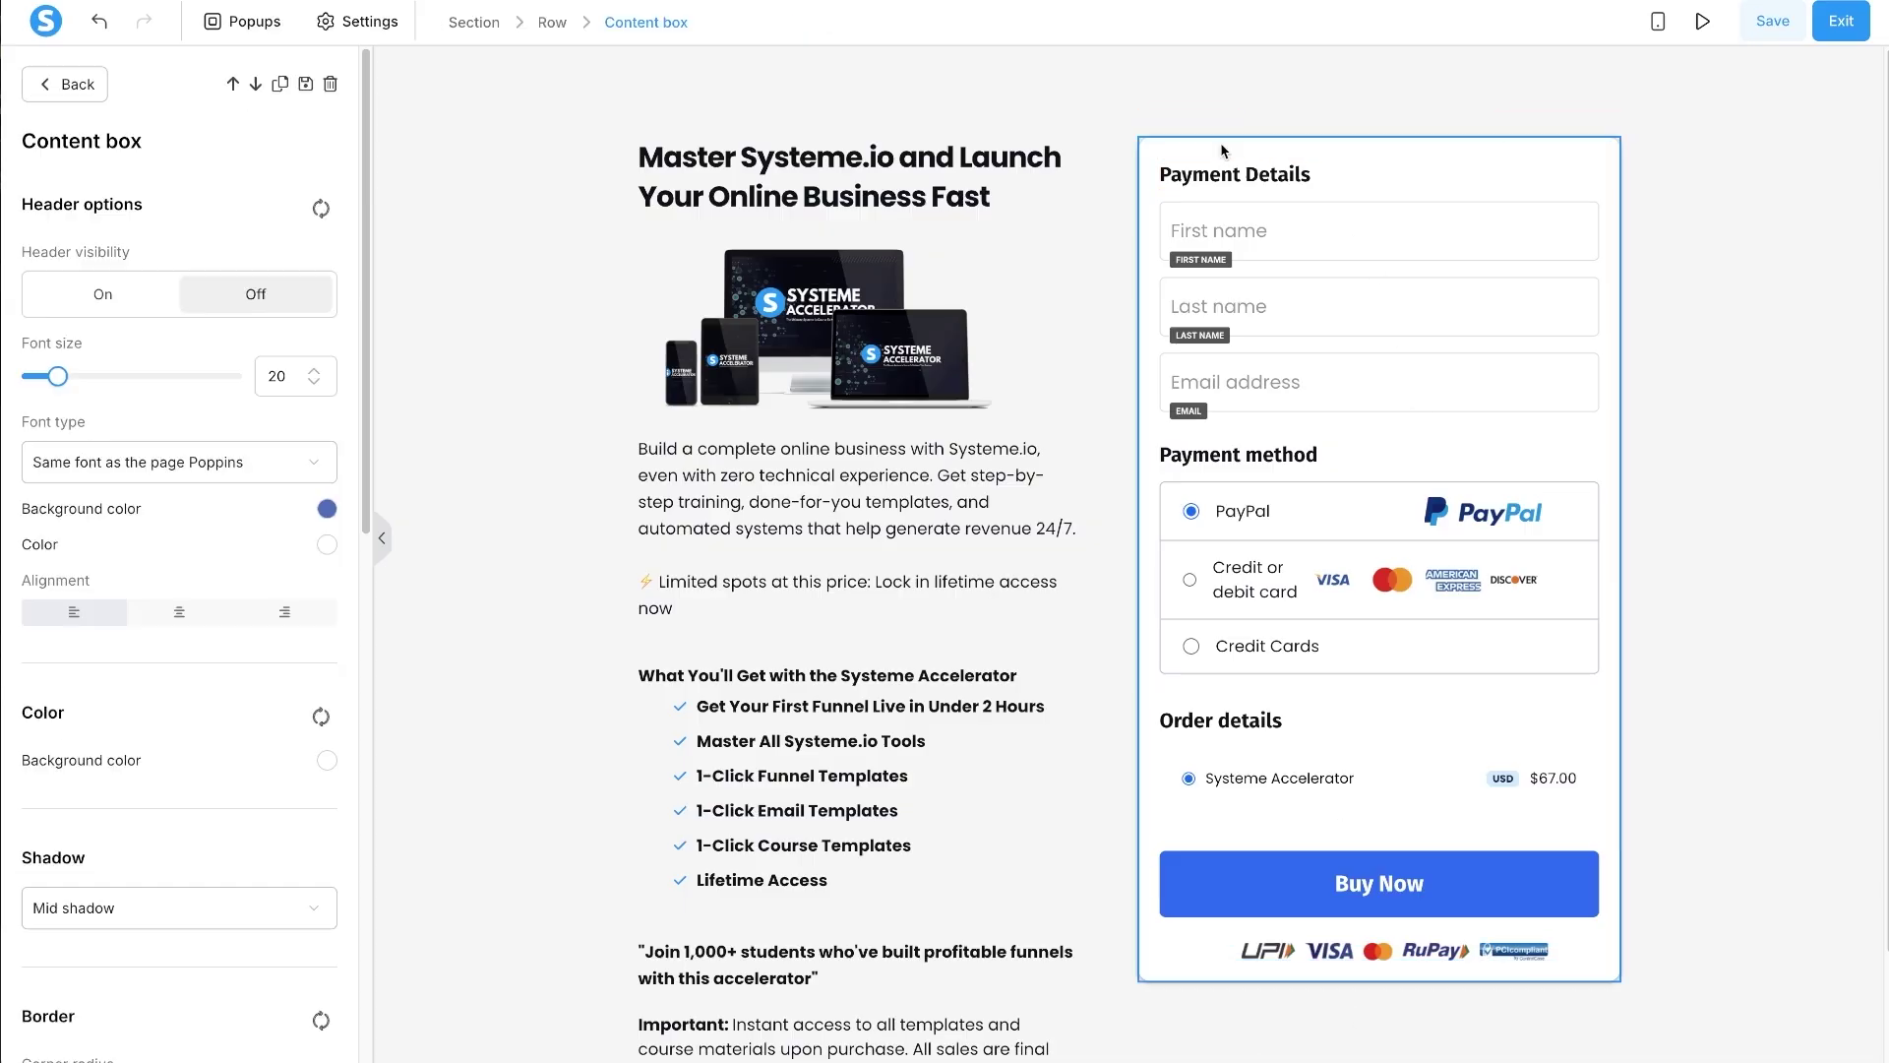
pyautogui.scroll(-1, 215, 812)
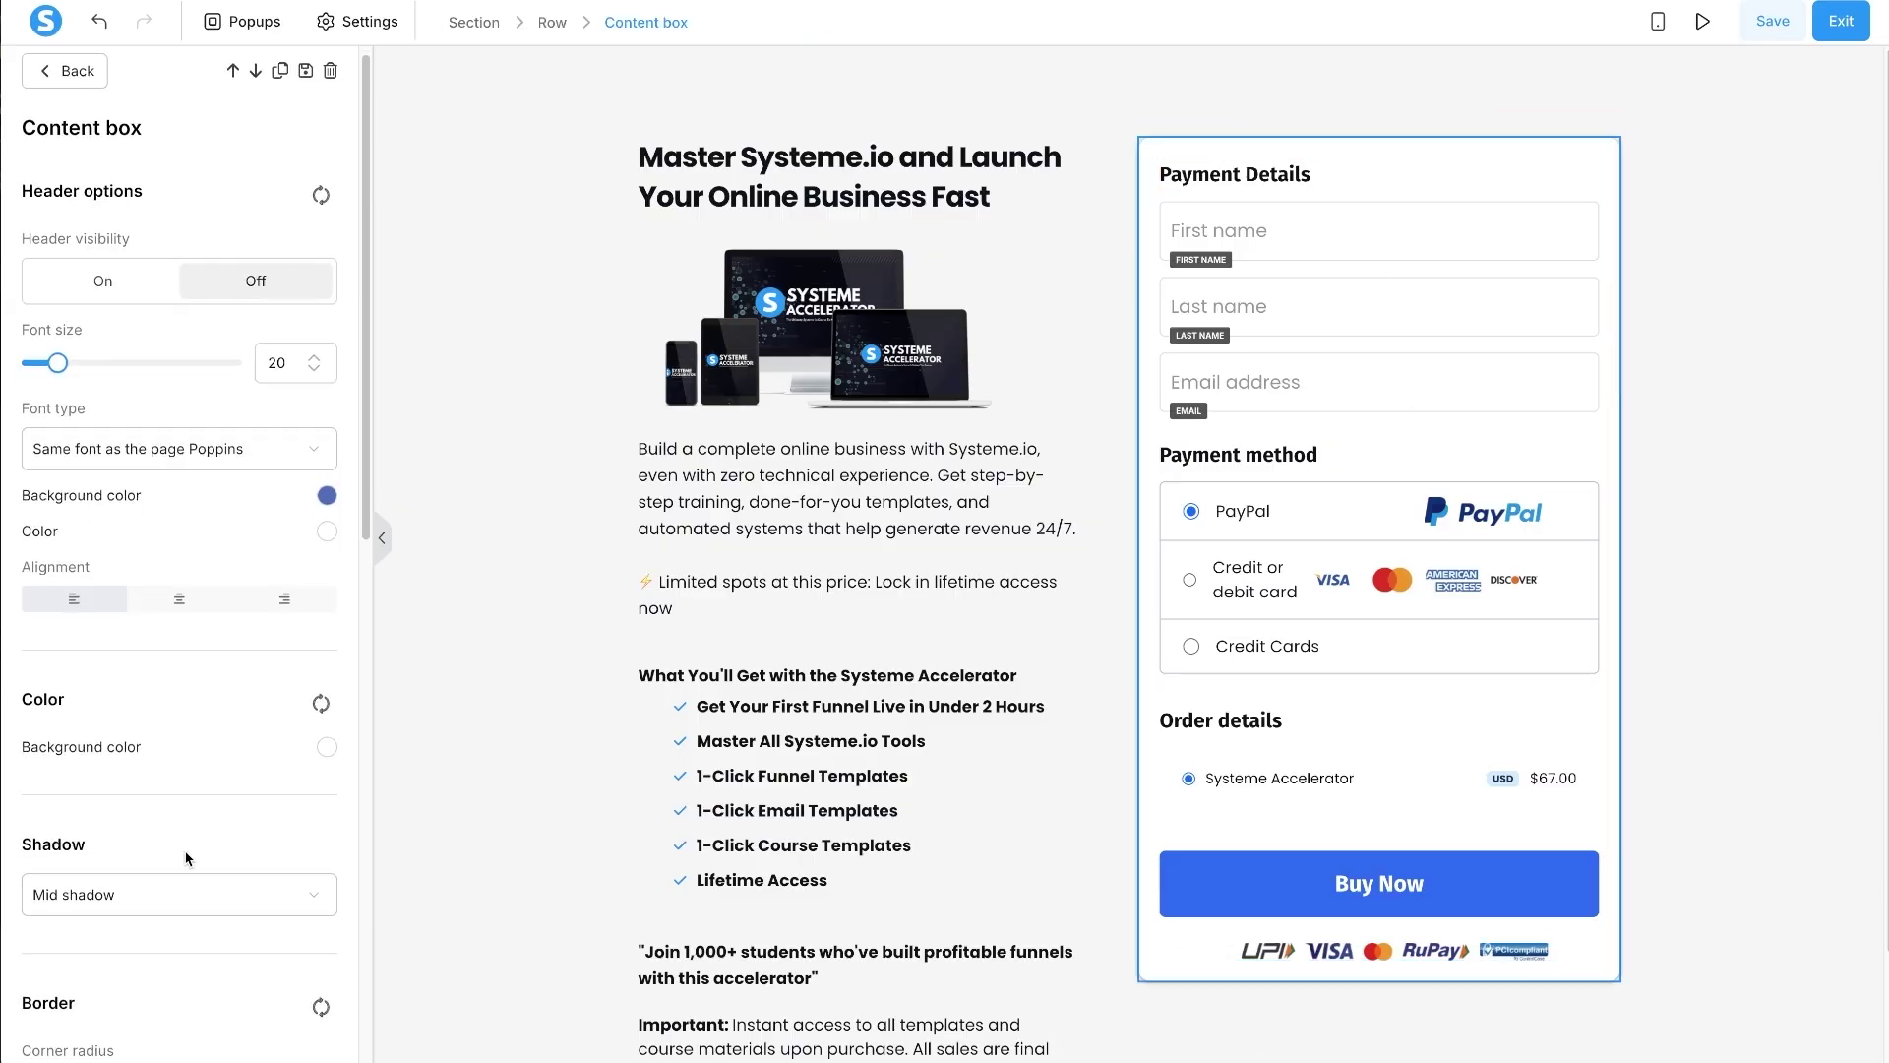
pyautogui.press('Escape')
pyautogui.click(1227, 143)
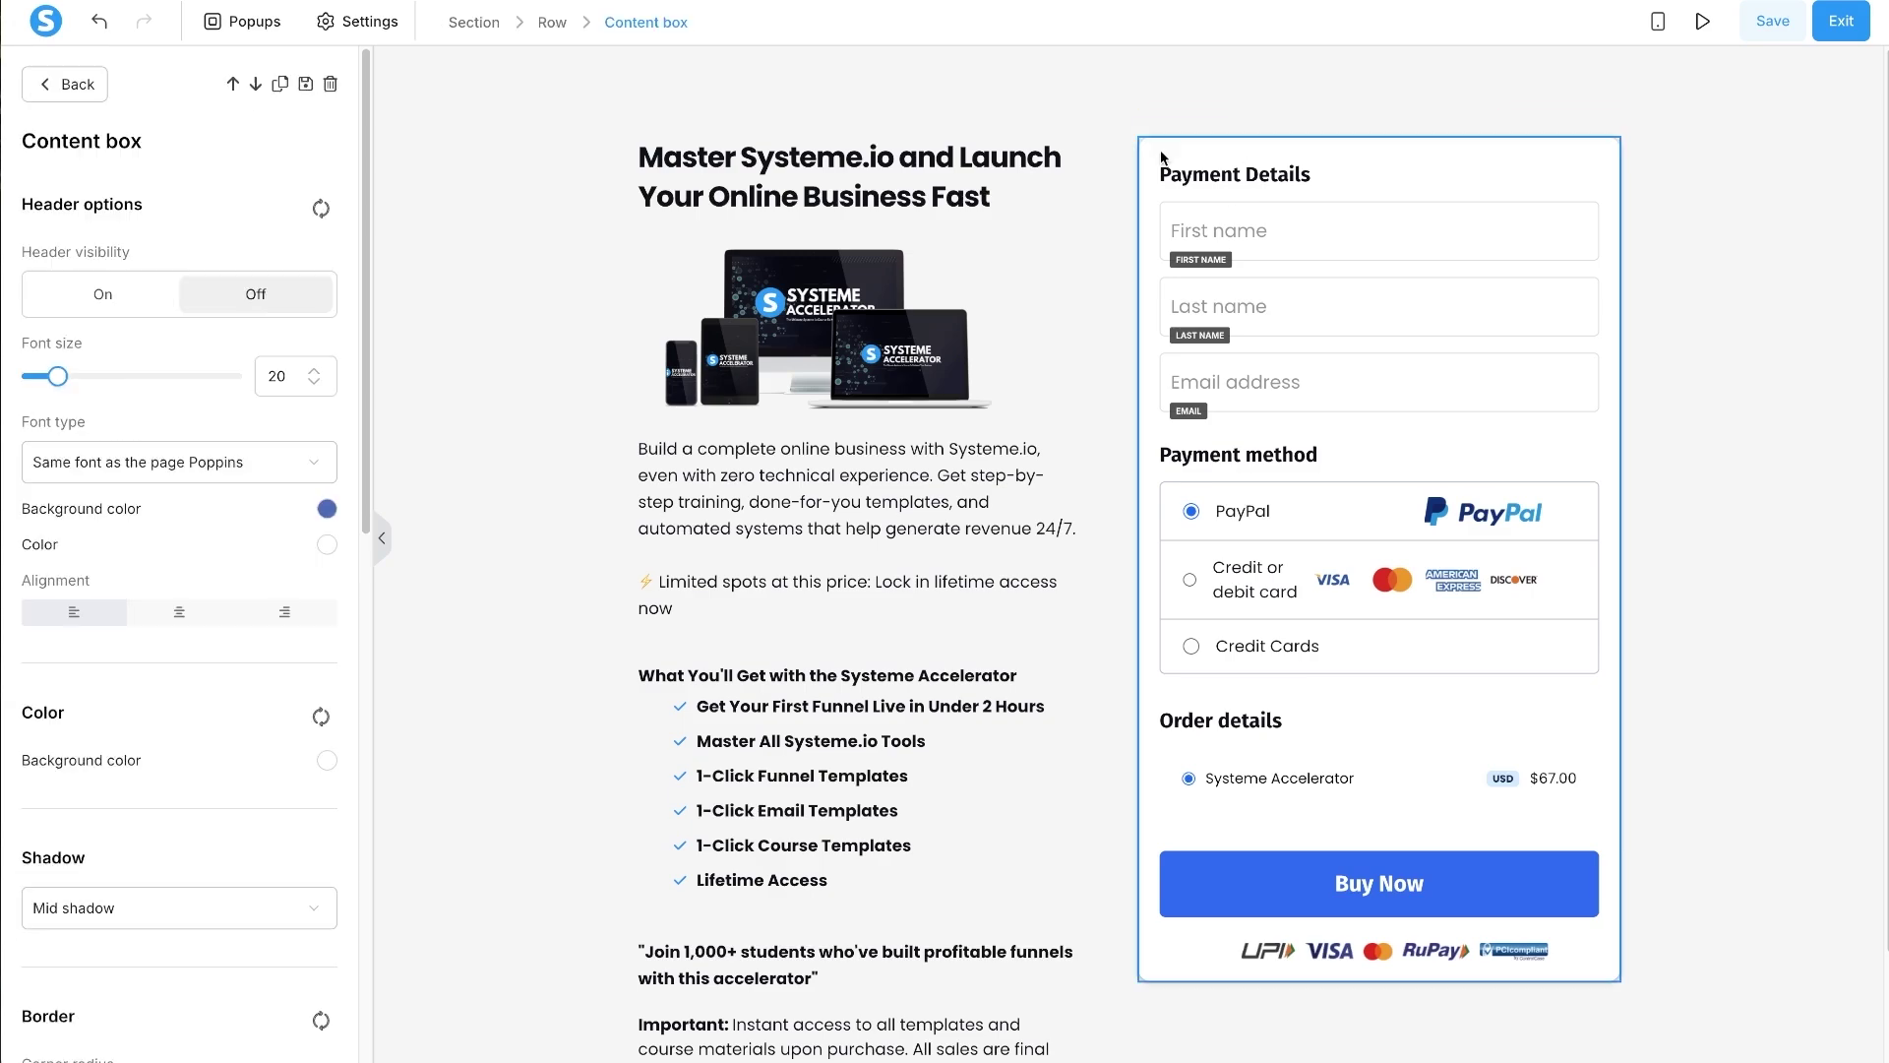
pyautogui.scroll(-10, 130, 768)
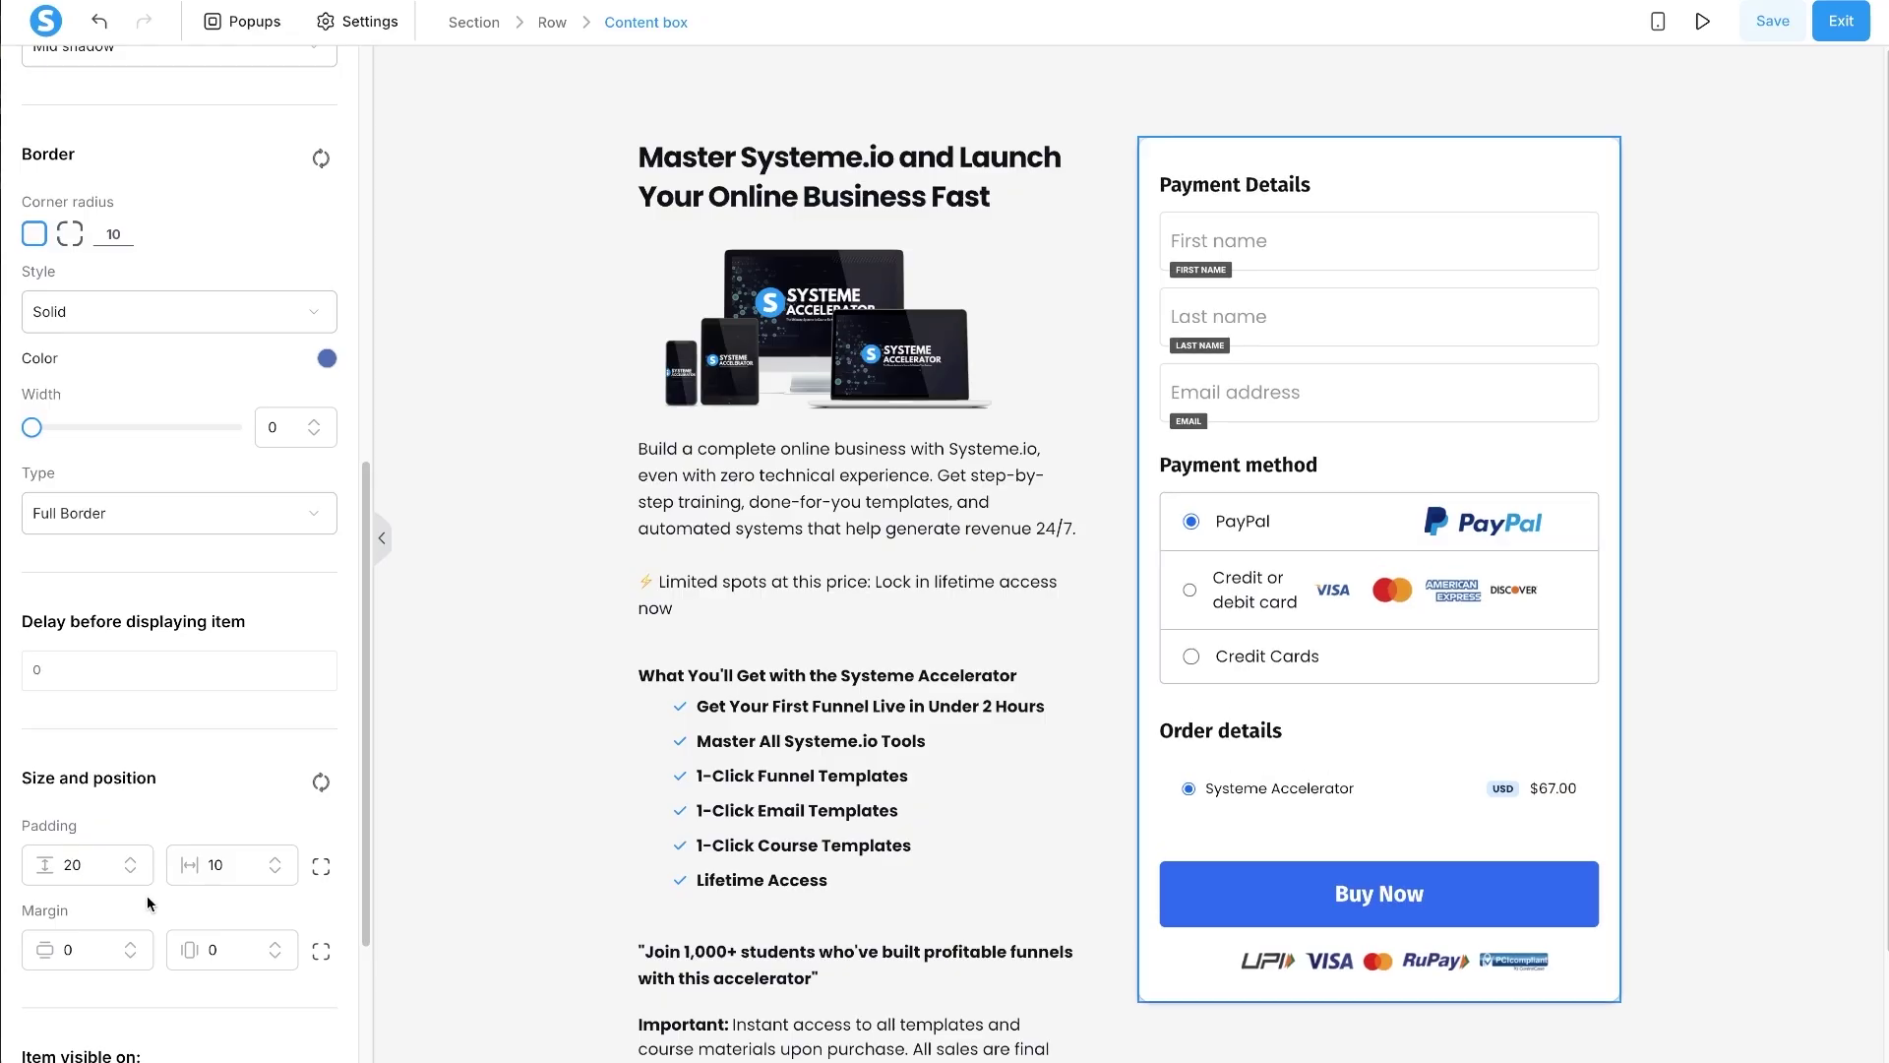
pyautogui.press('Escape')
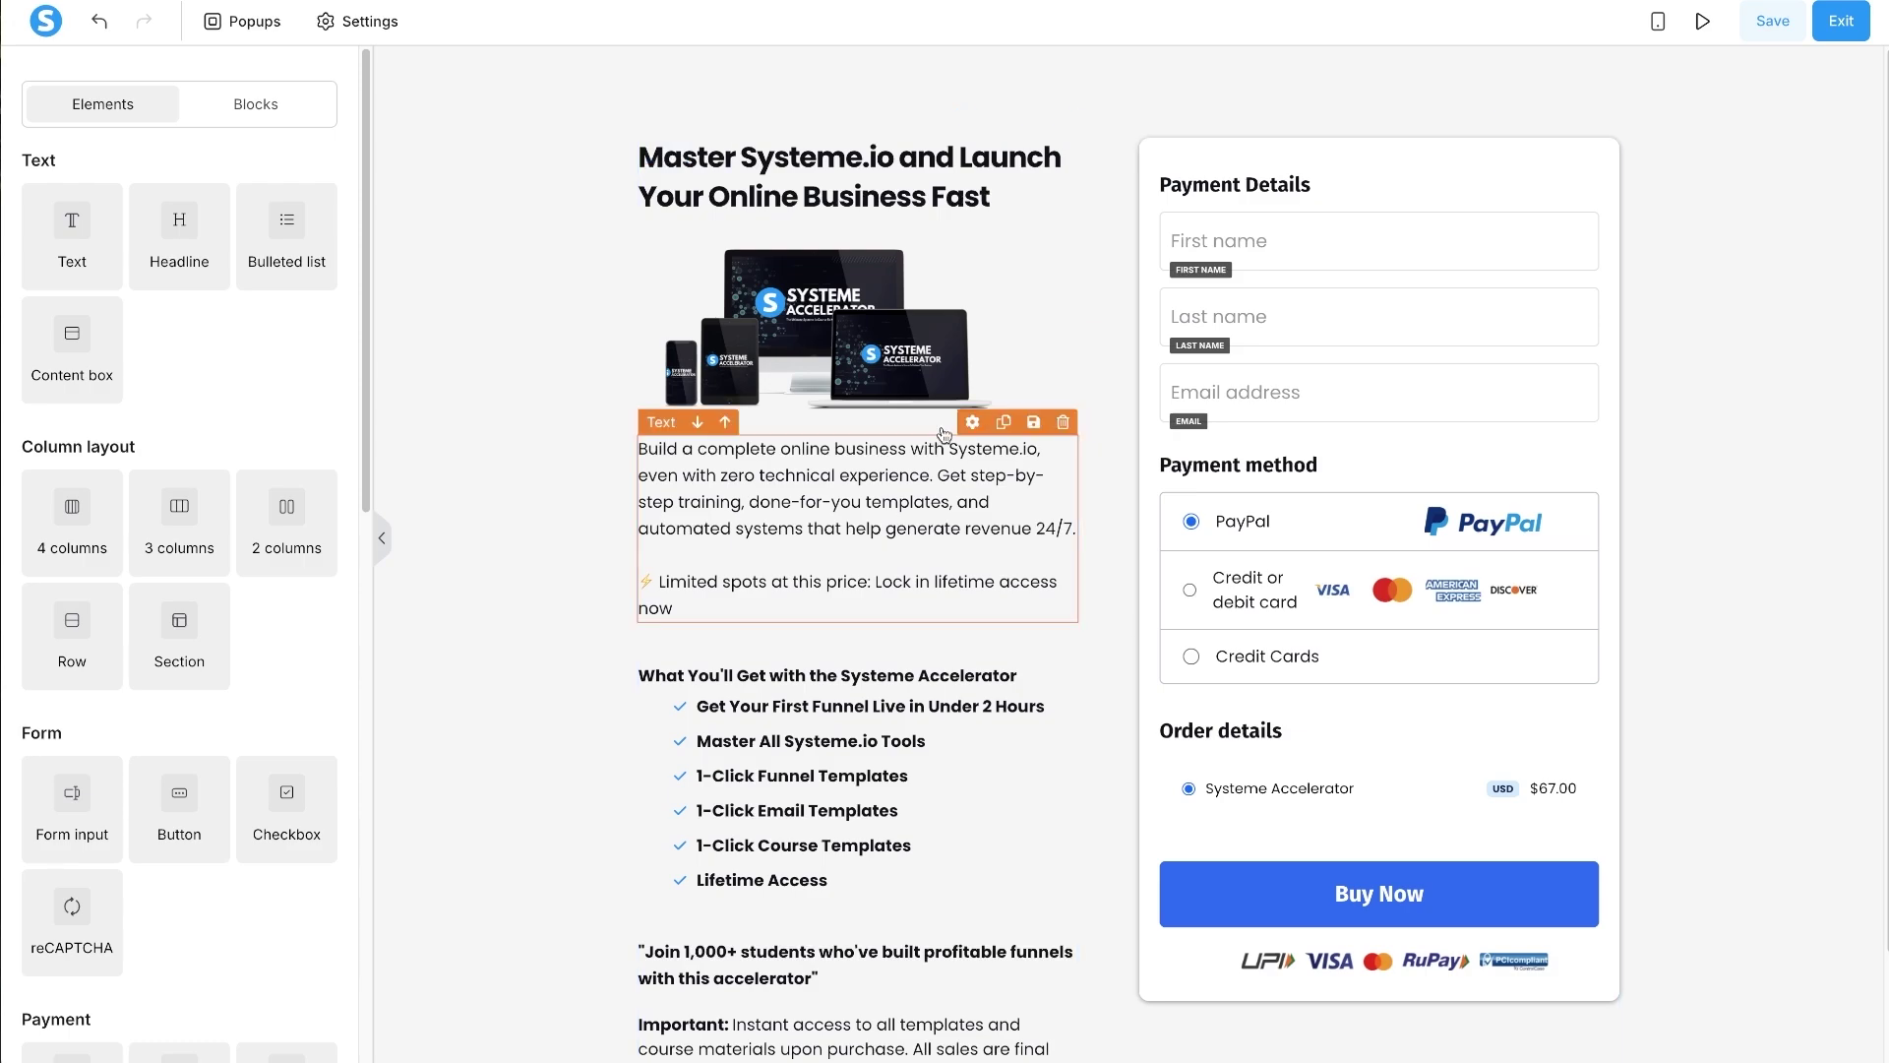
# - Change the left product column row's side margin from 20 to 30
pyautogui.click(971, 524)
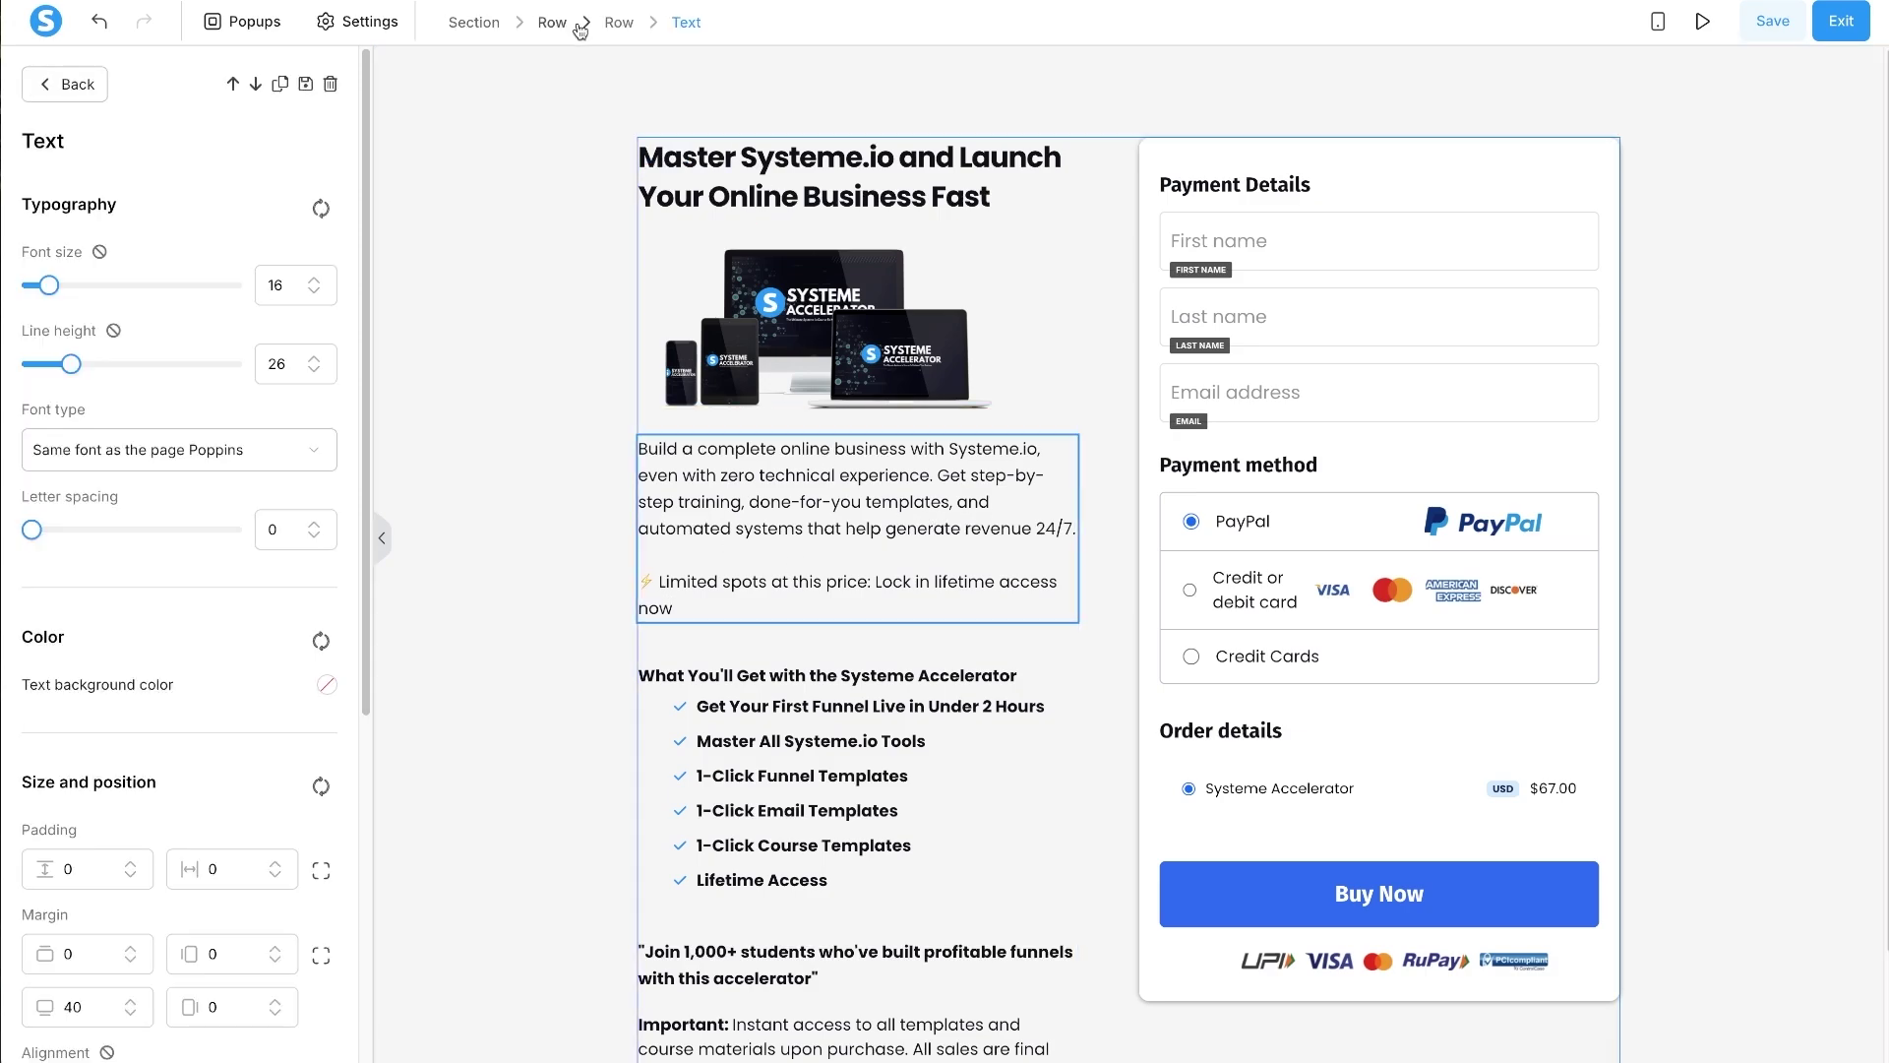
pyautogui.click(619, 22)
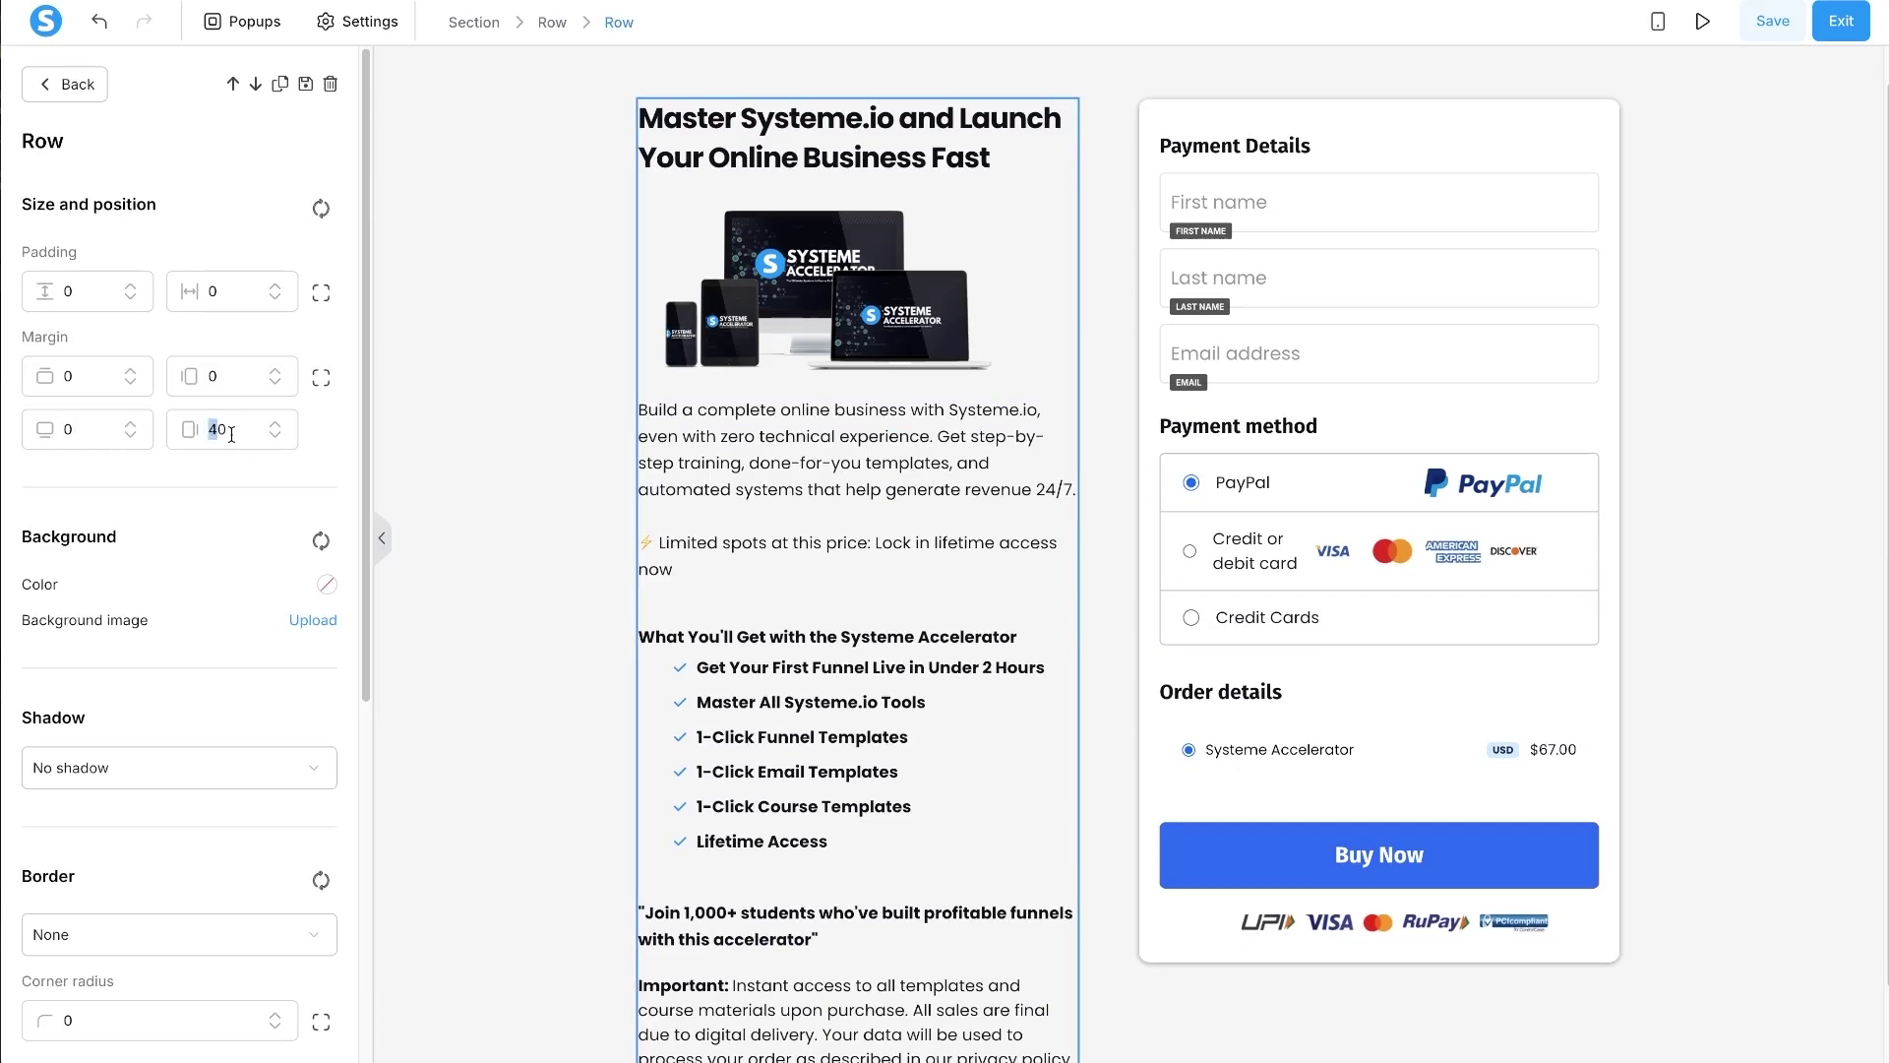
pyautogui.write('2')
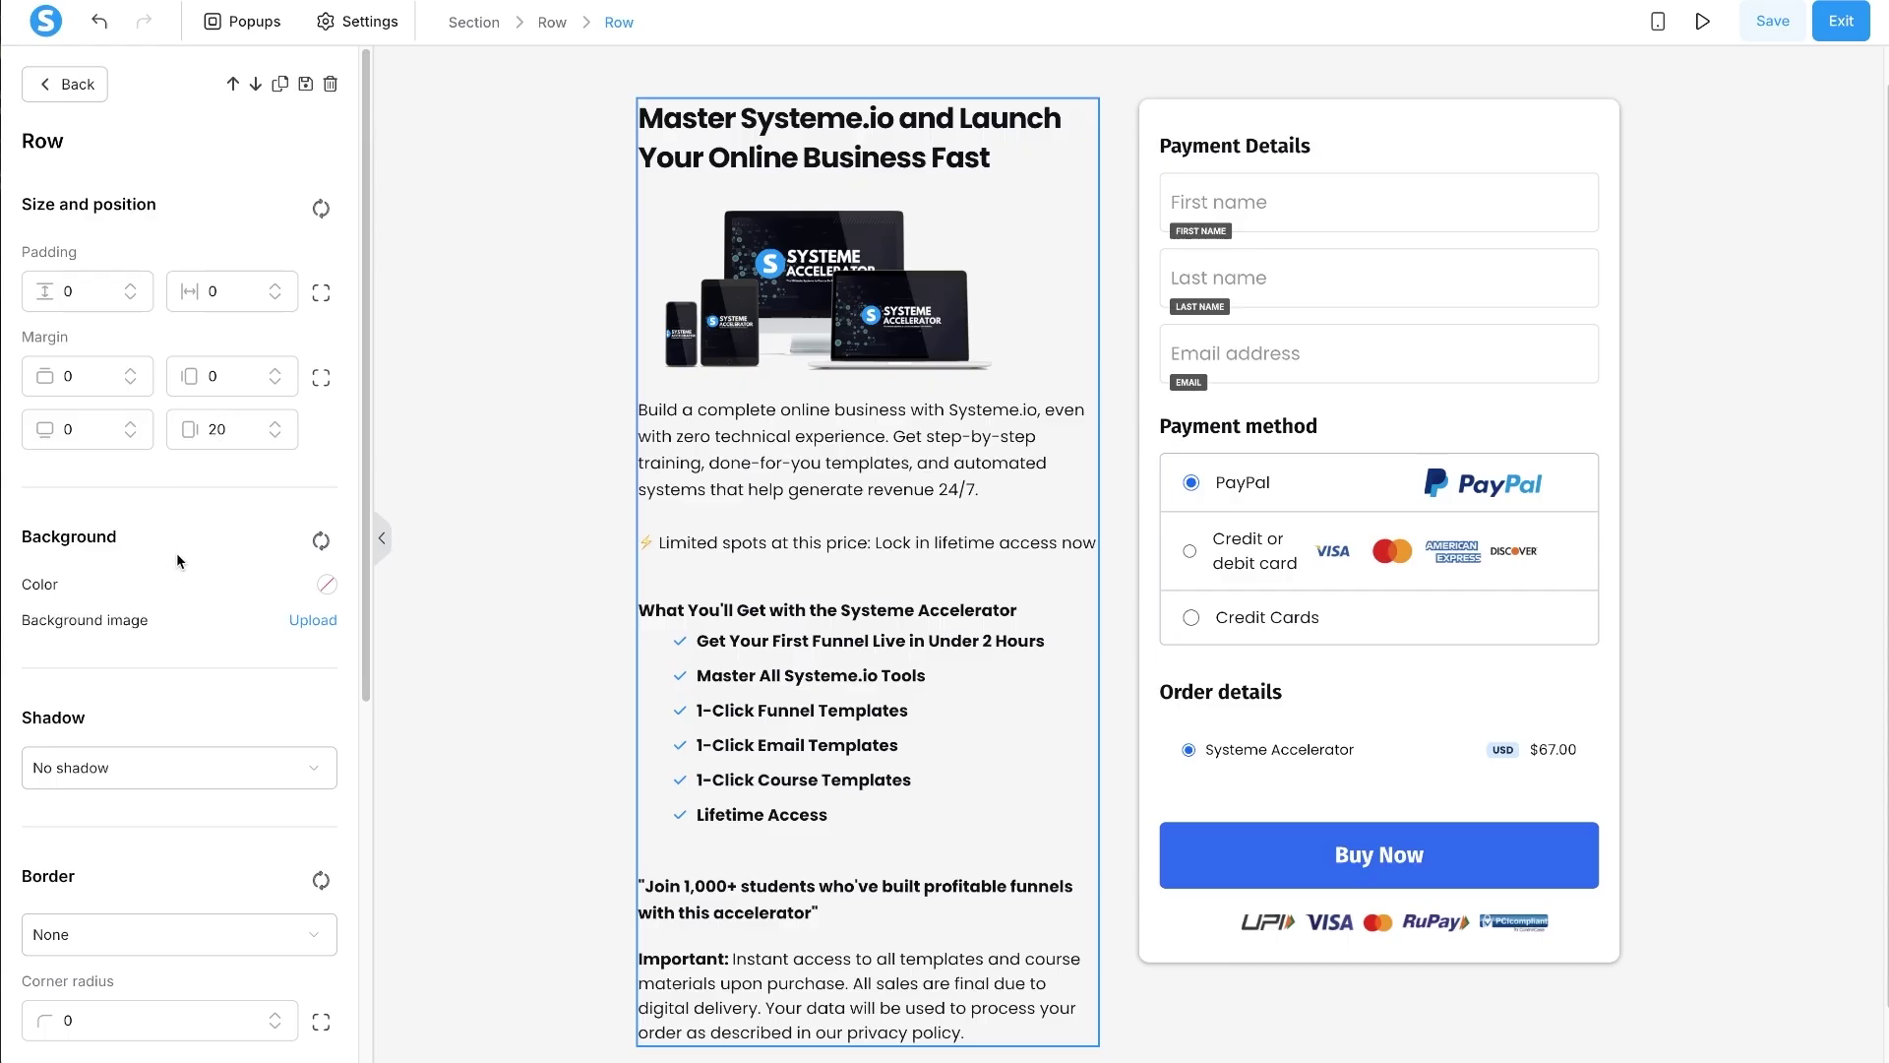
pyautogui.press('BackSpace')
pyautogui.write('32')
pyautogui.click(604, 550)
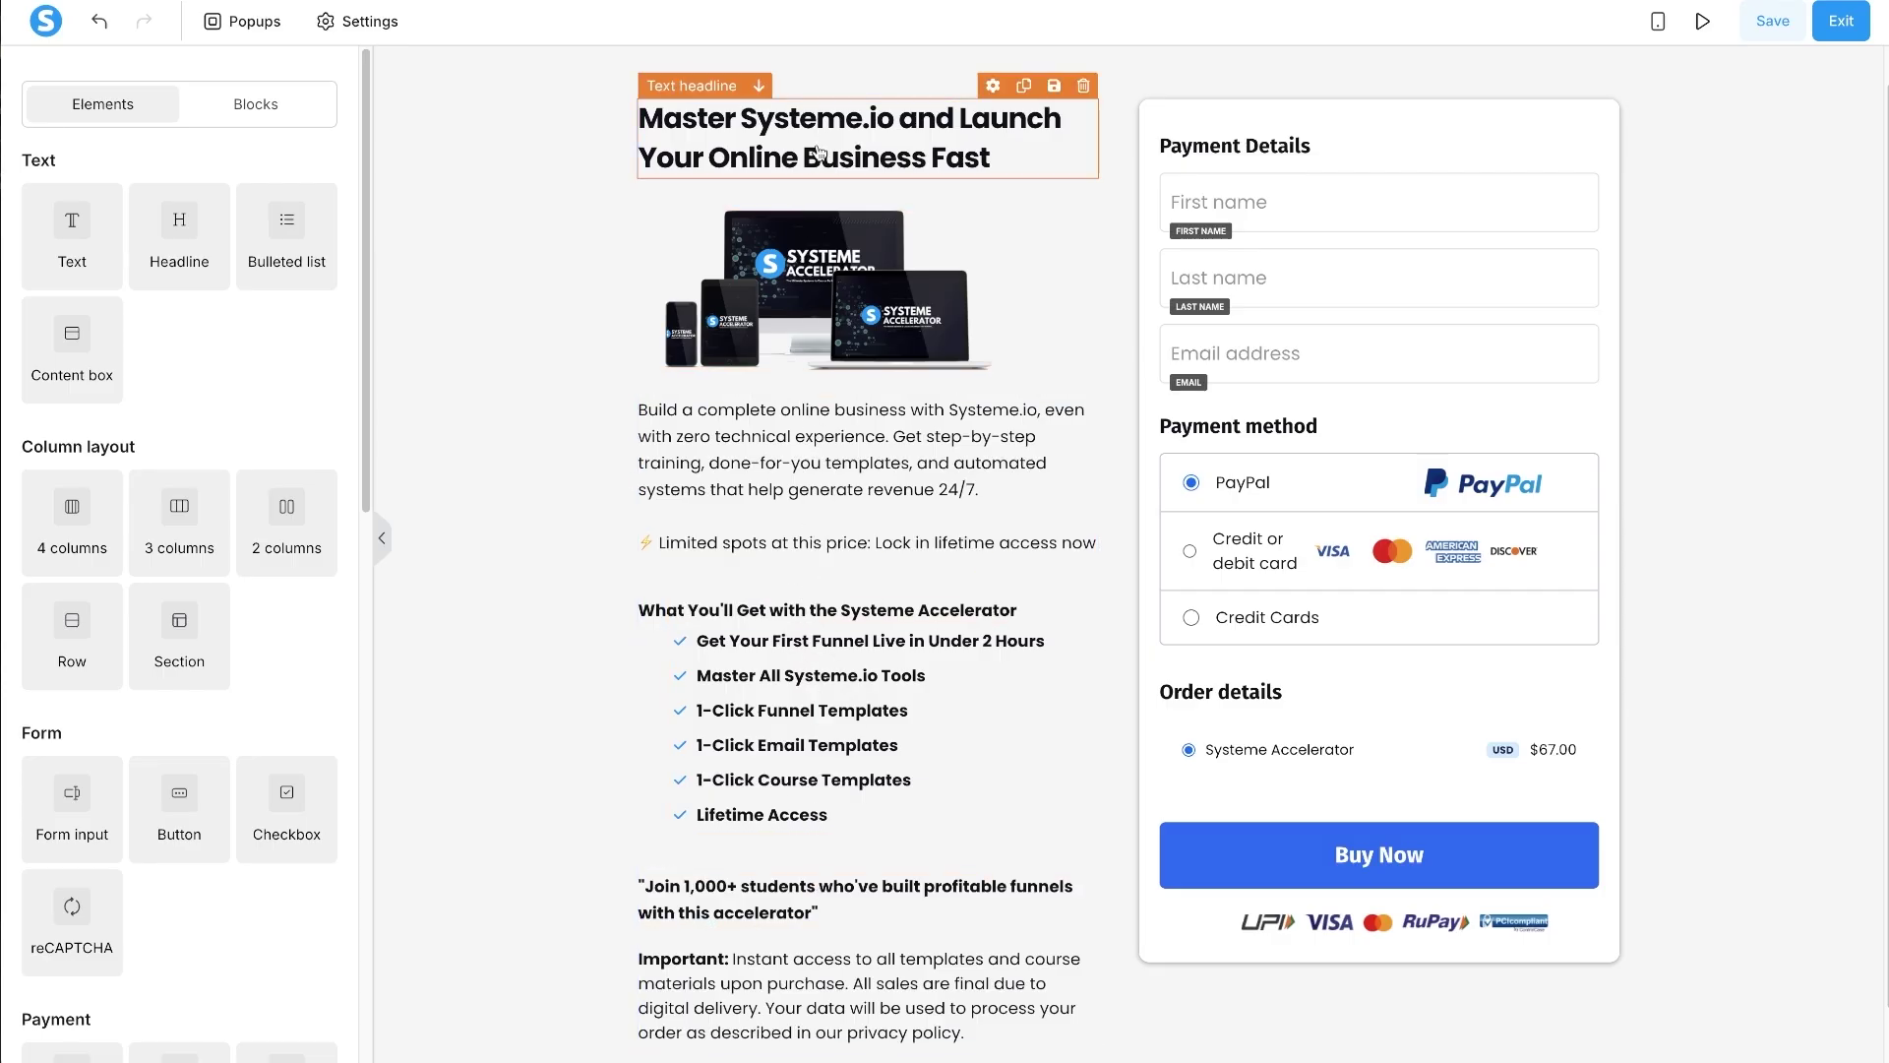
# - Turn the headline into an H1, with only the word Systeme.io bold
pyautogui.click(830, 153)
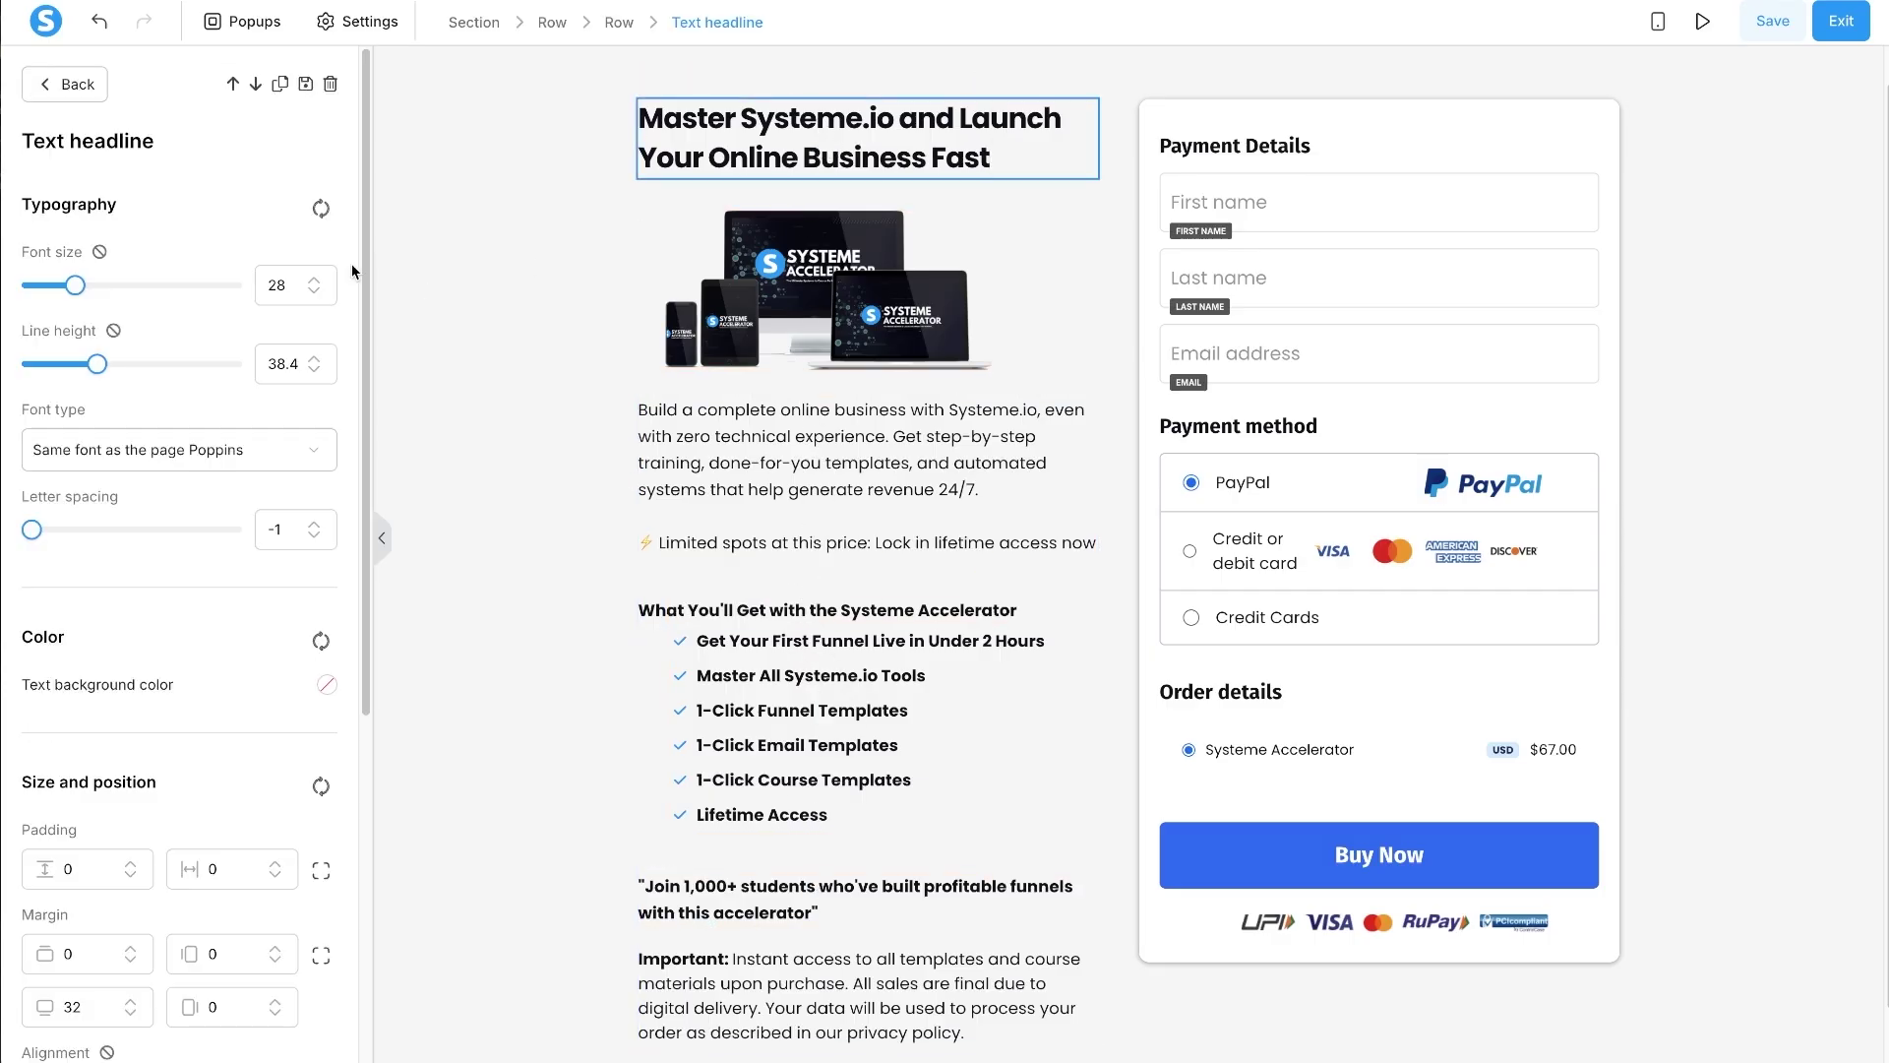
pyautogui.click(315, 280)
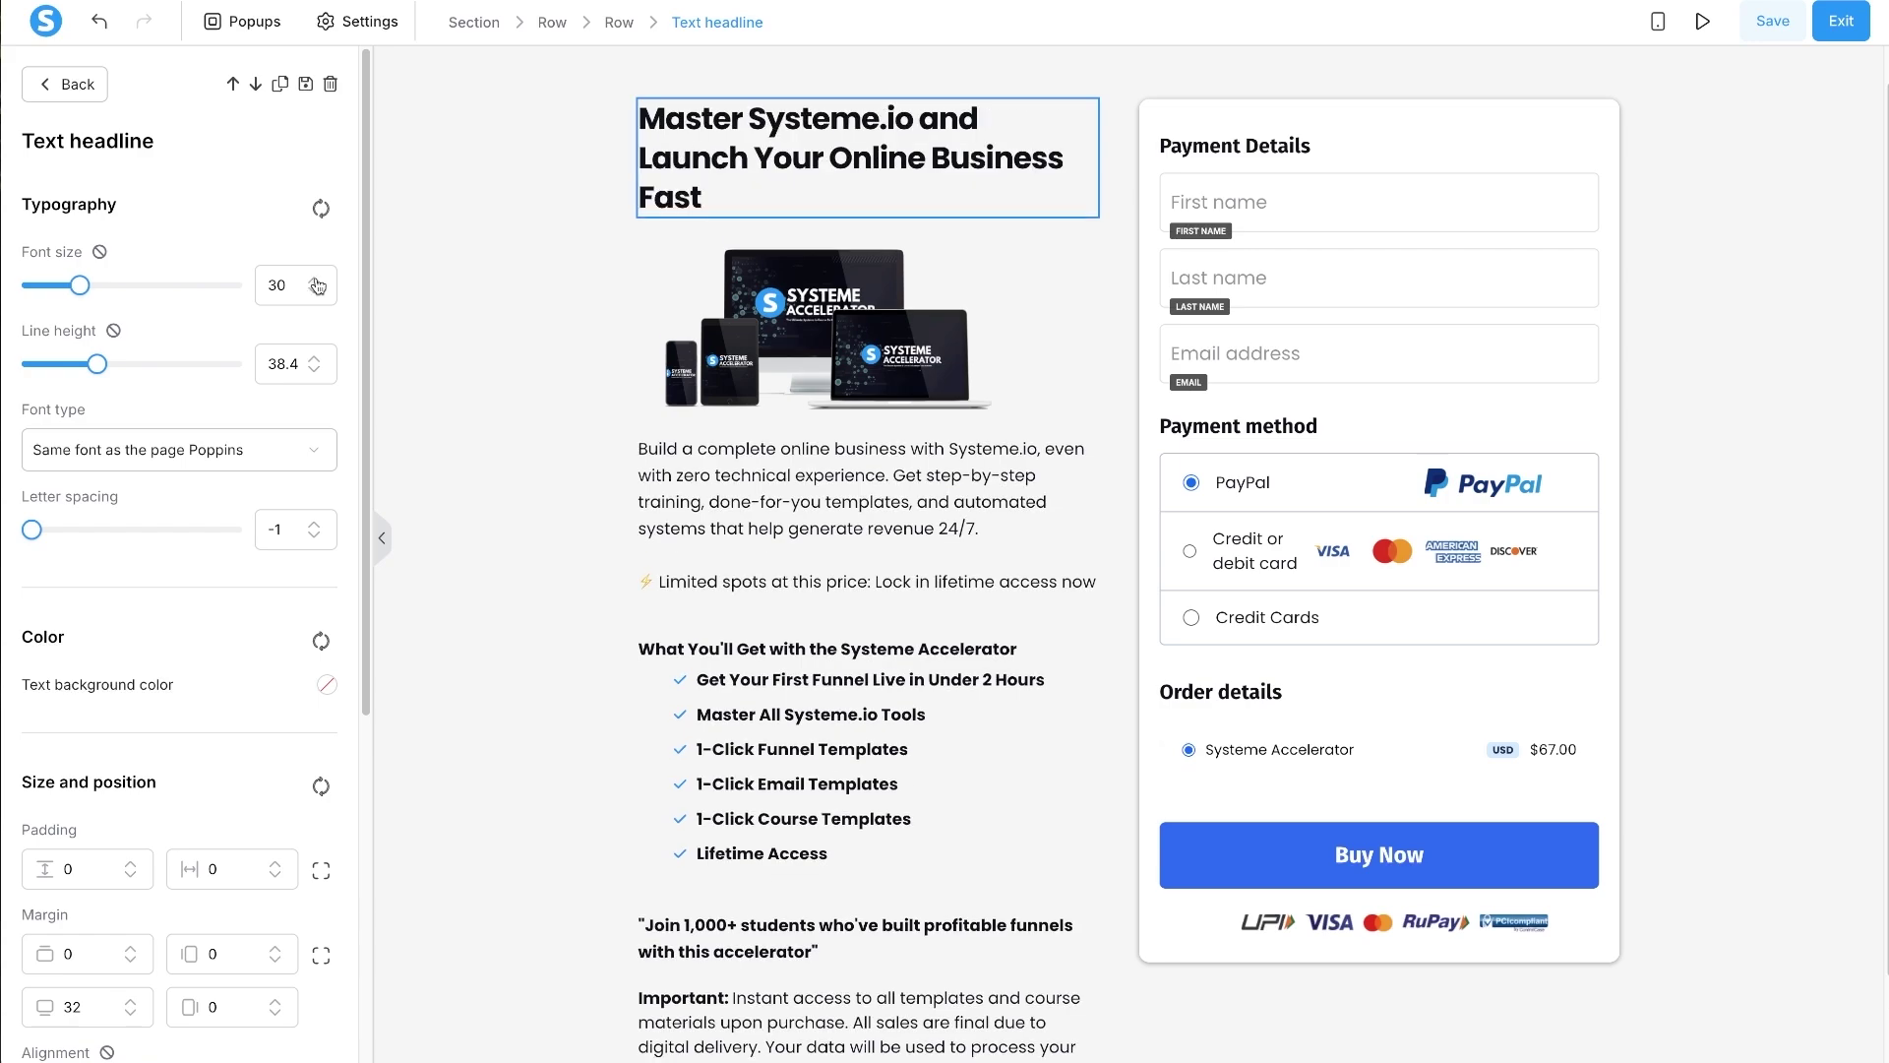
pyautogui.click(316, 281)
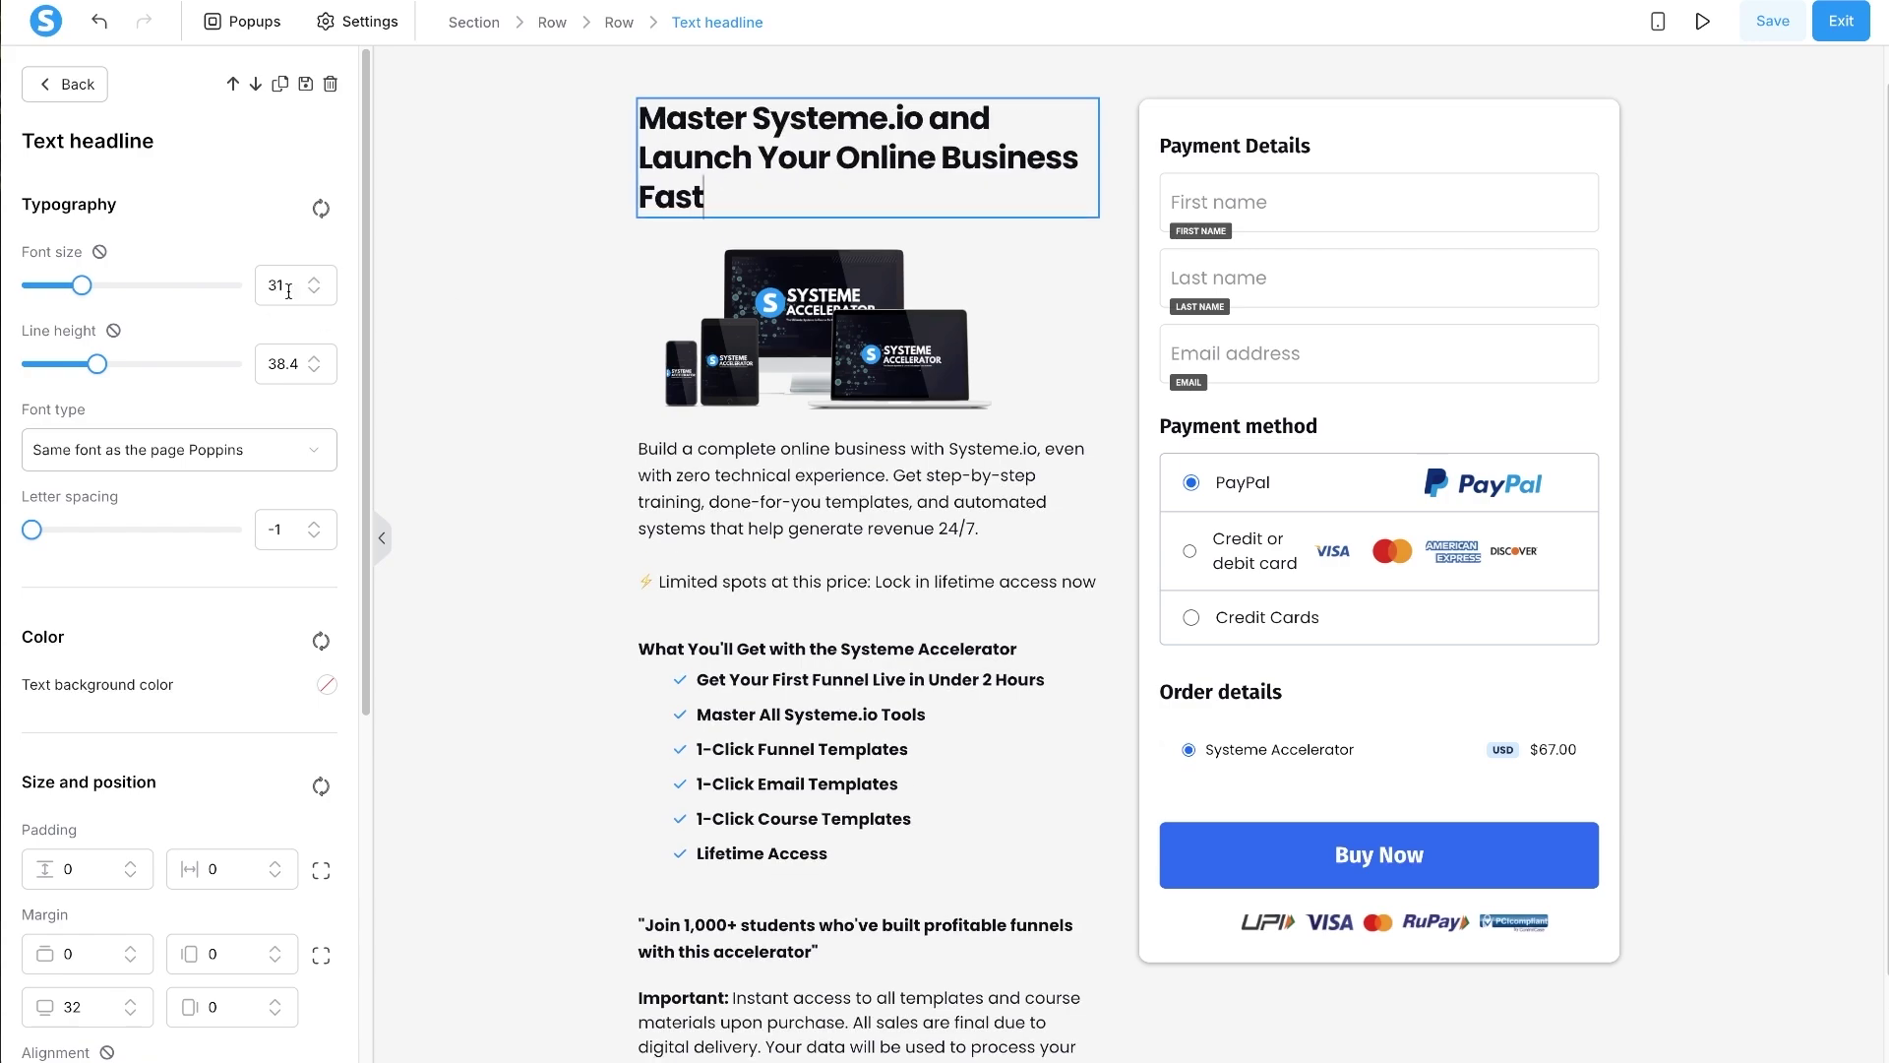
pyautogui.click(315, 279)
pyautogui.tripleClick(730, 138)
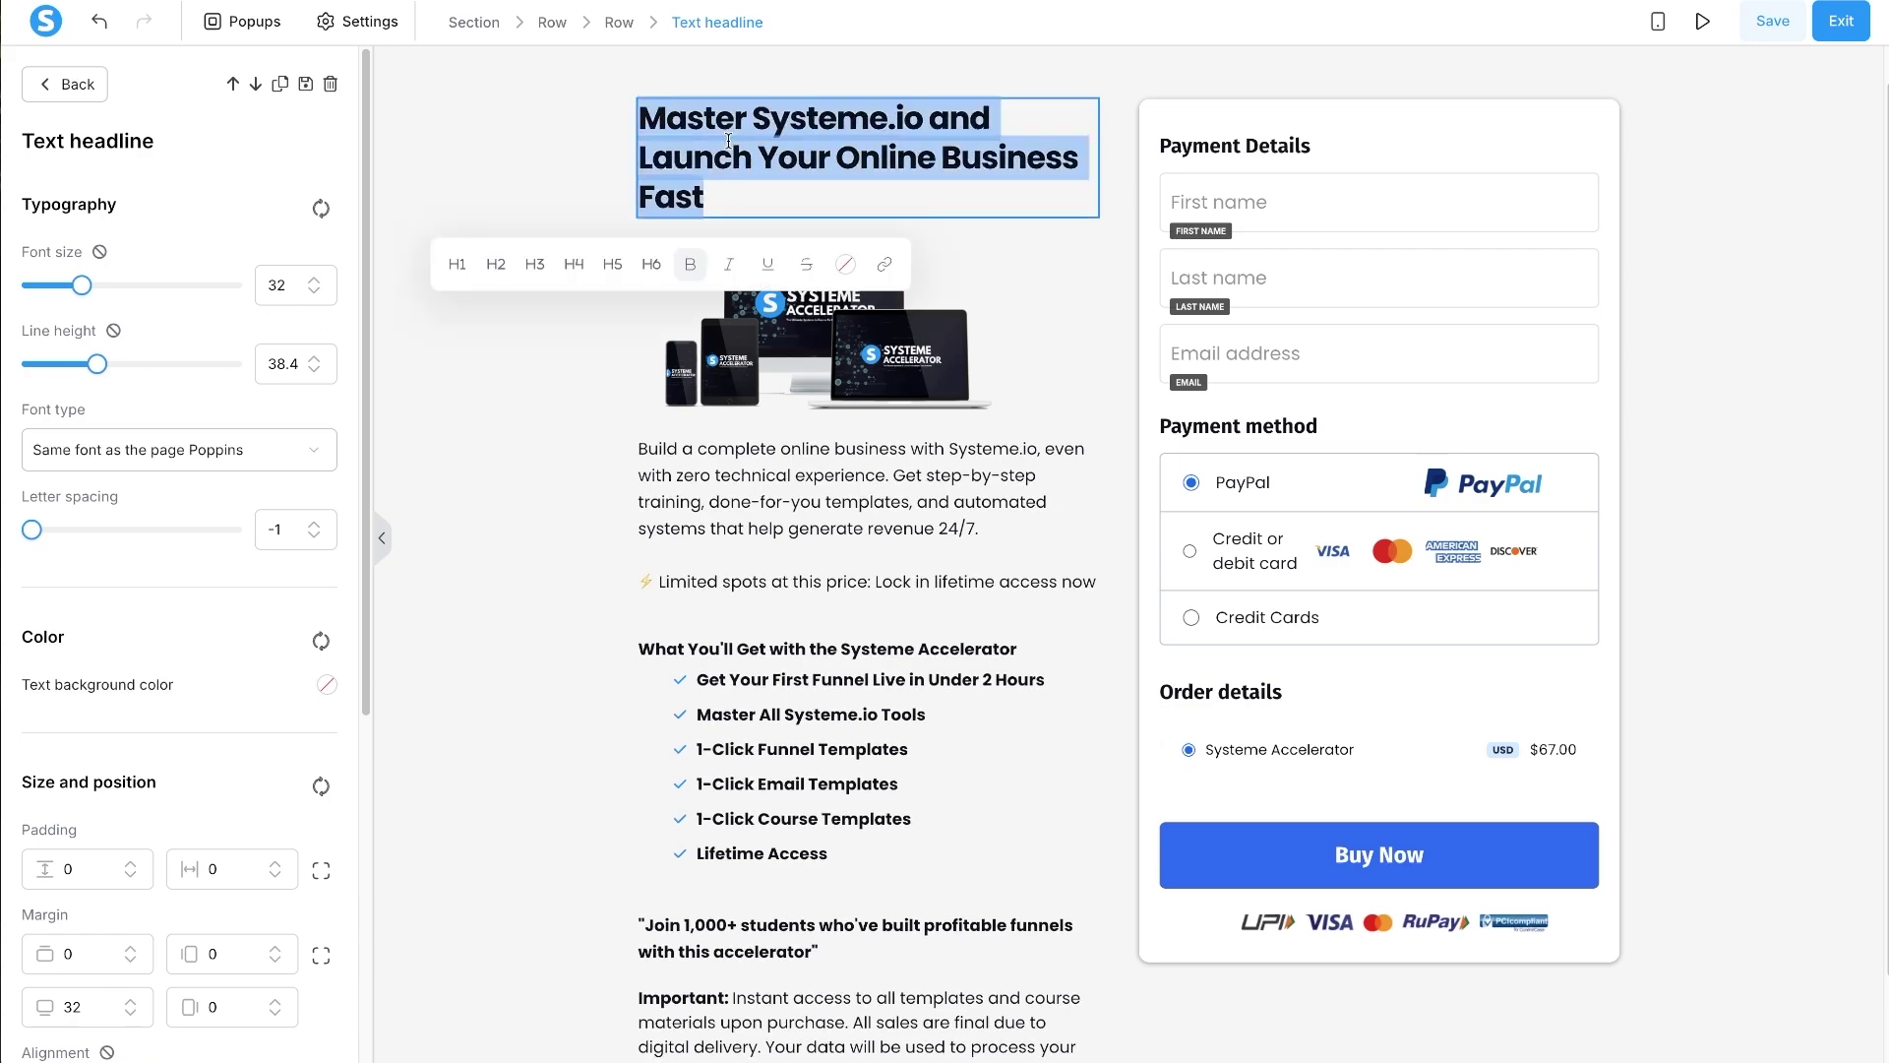
pyautogui.click(691, 274)
pyautogui.doubleClick(841, 120)
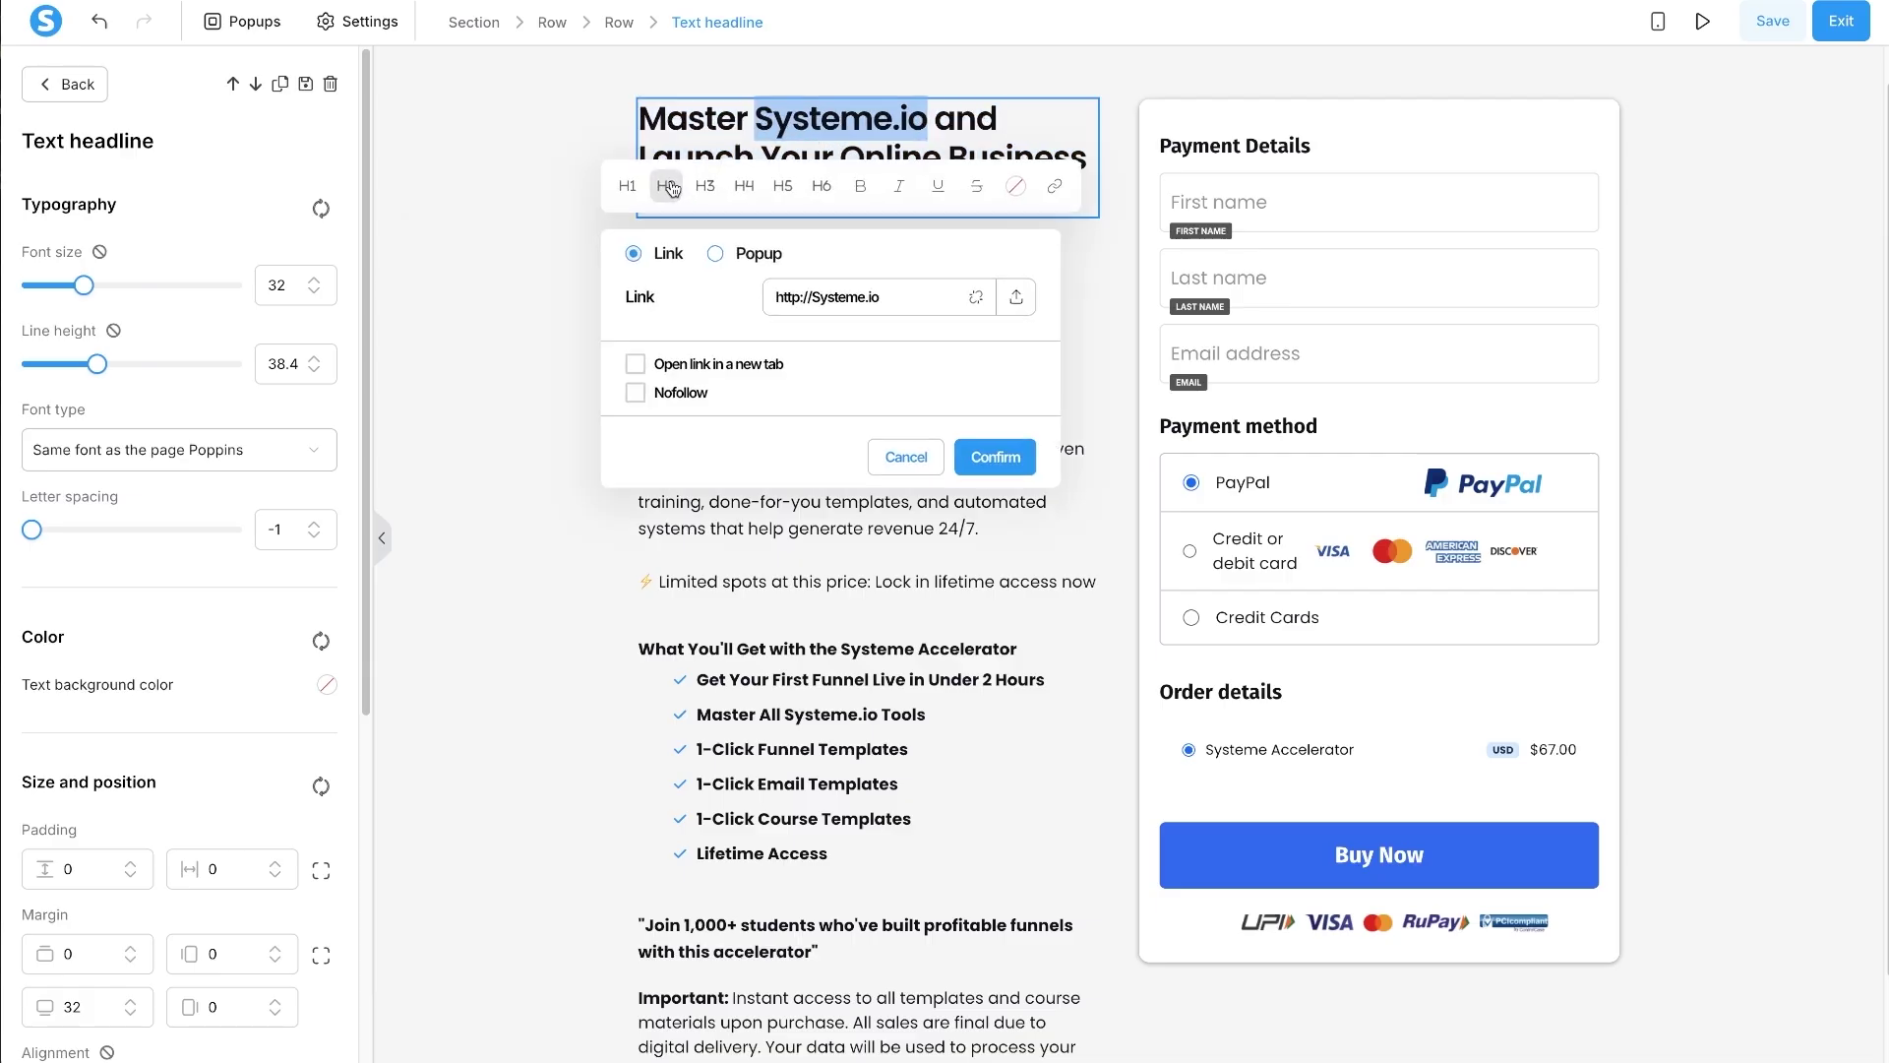
pyautogui.click(857, 185)
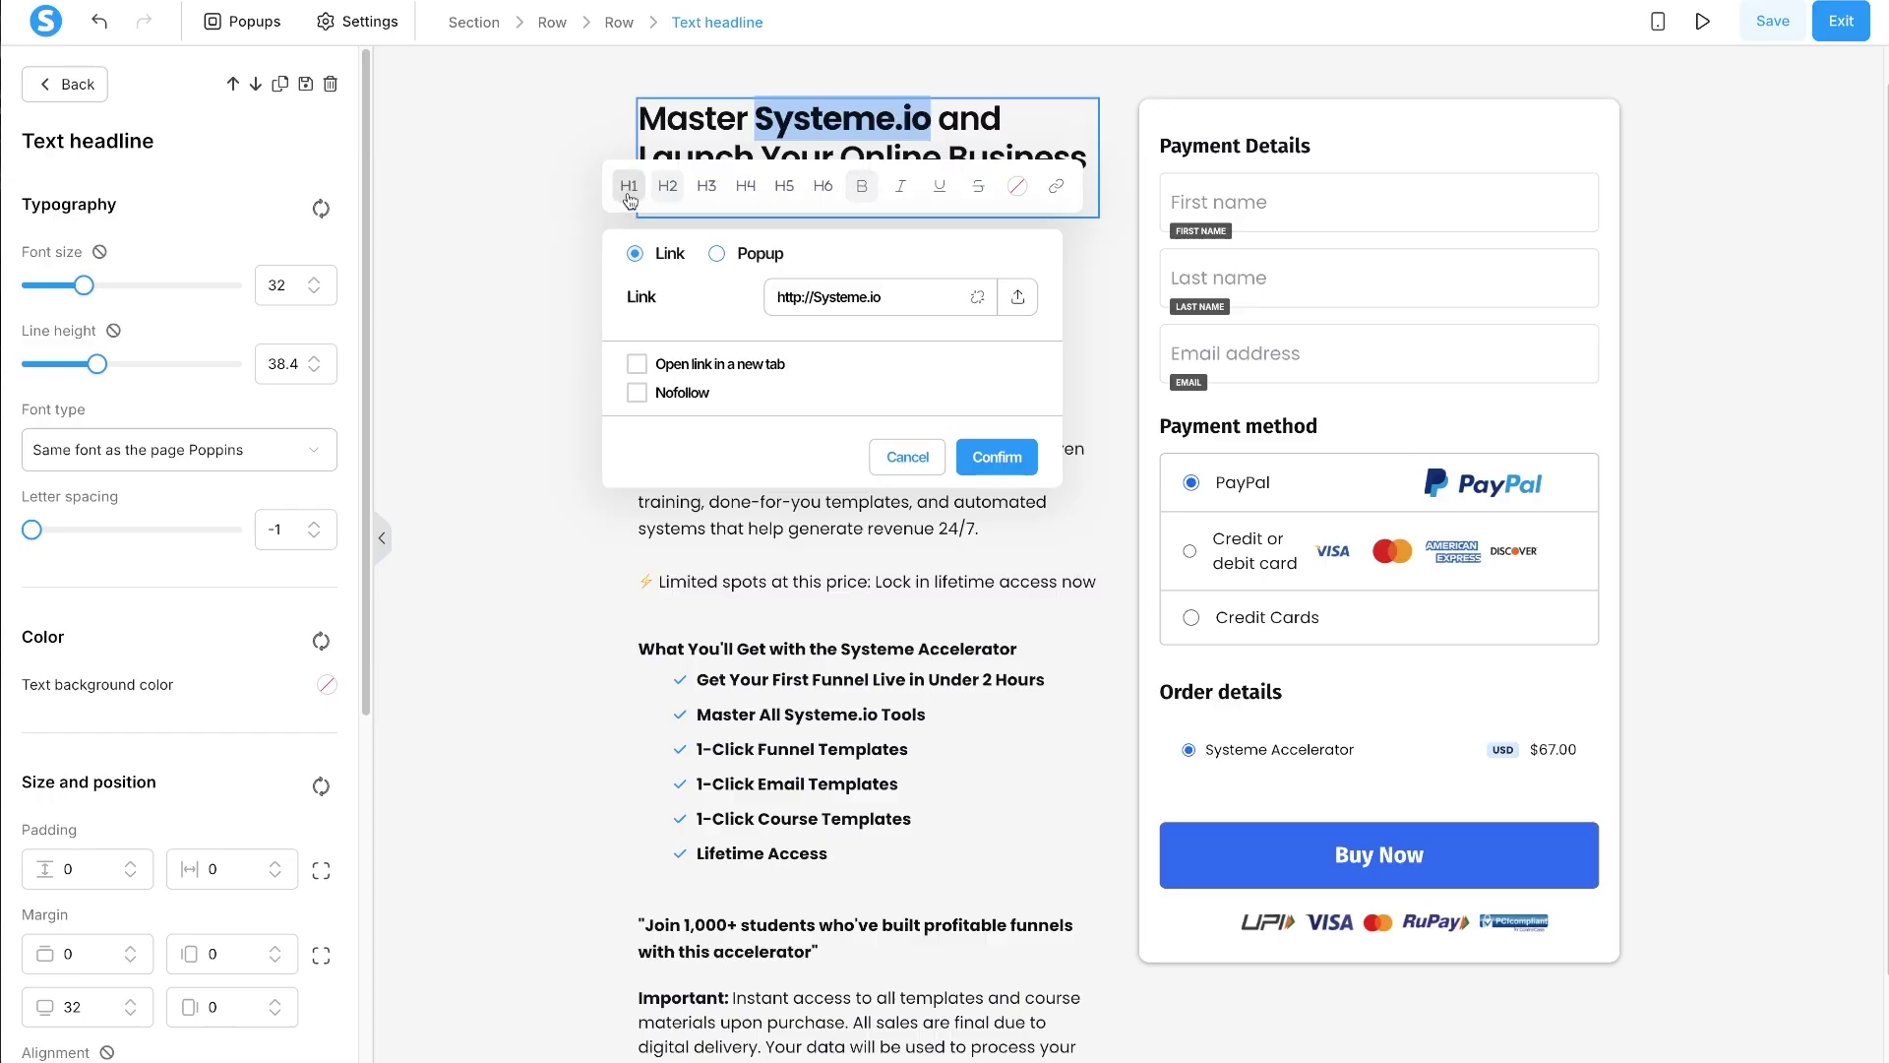
pyautogui.click(629, 186)
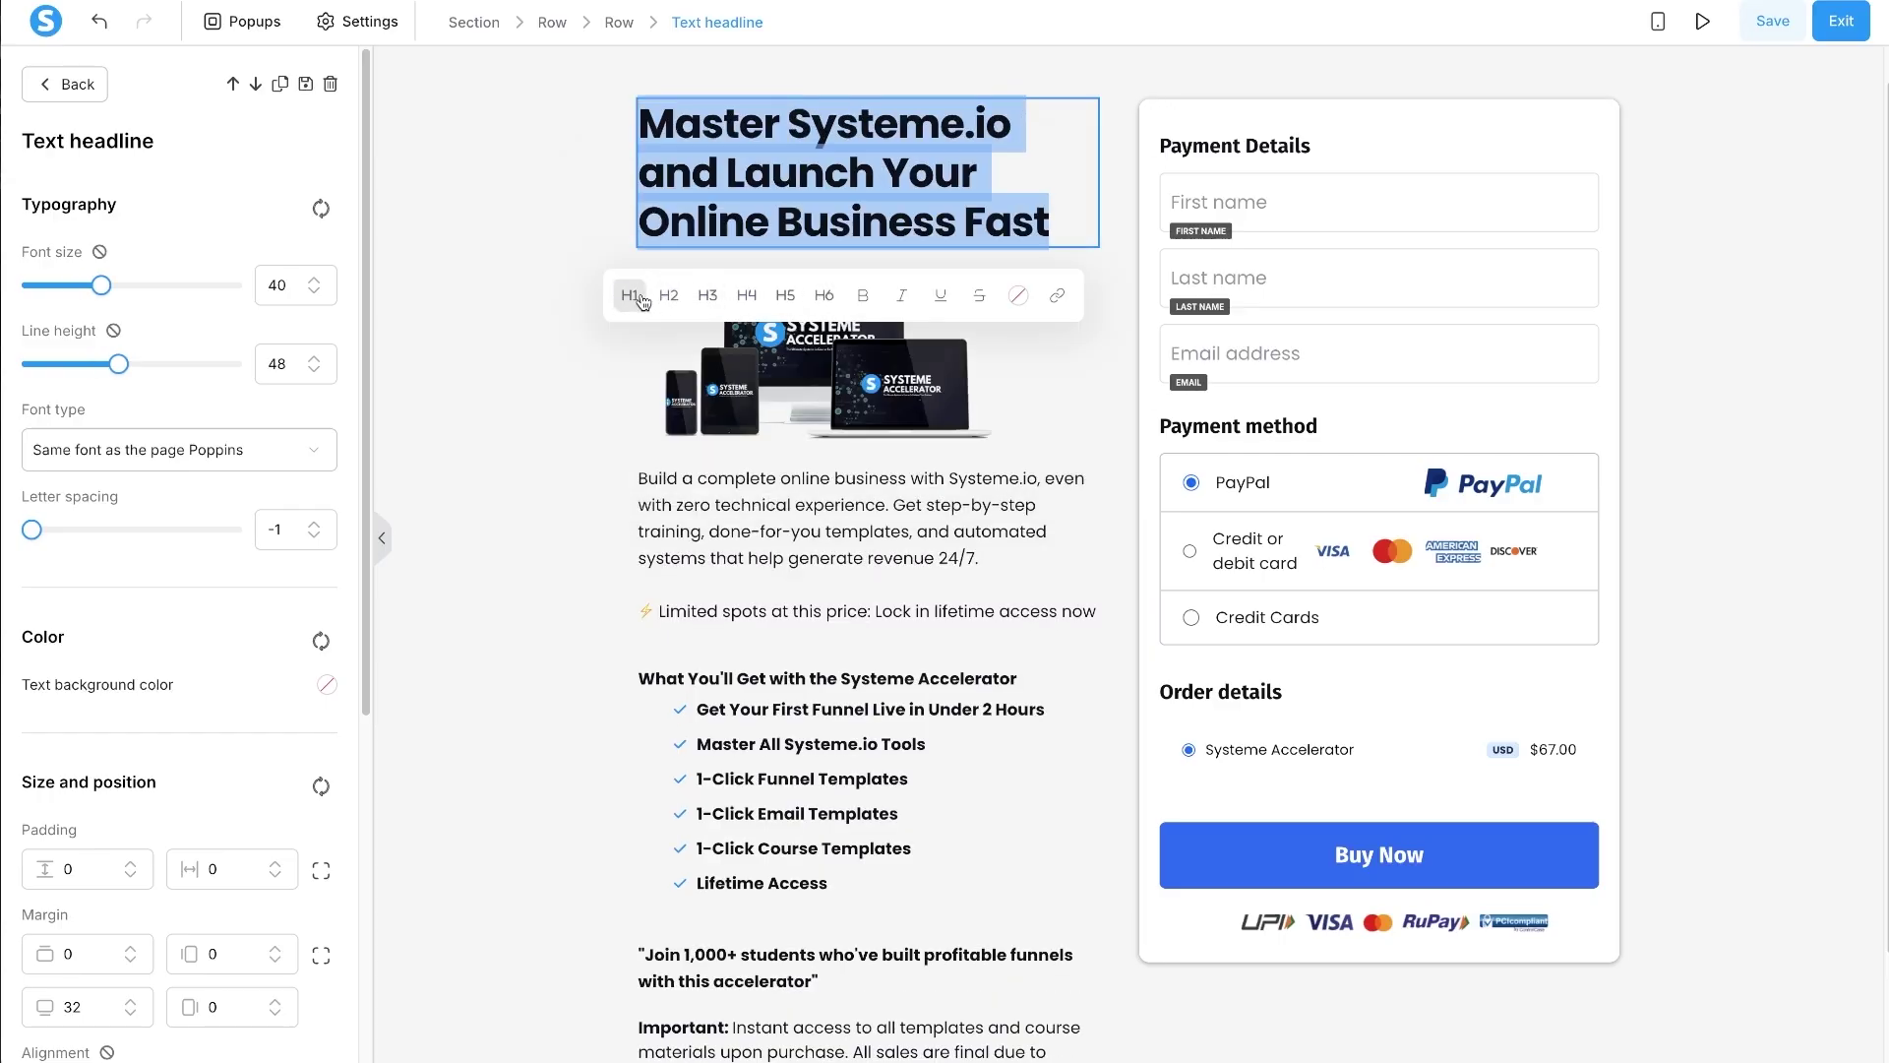
# - Set the headline to font size 32 and line height 38, centre-aligned
pyautogui.click(314, 291)
pyautogui.click(314, 291)
pyautogui.click(313, 291)
pyautogui.click(314, 292)
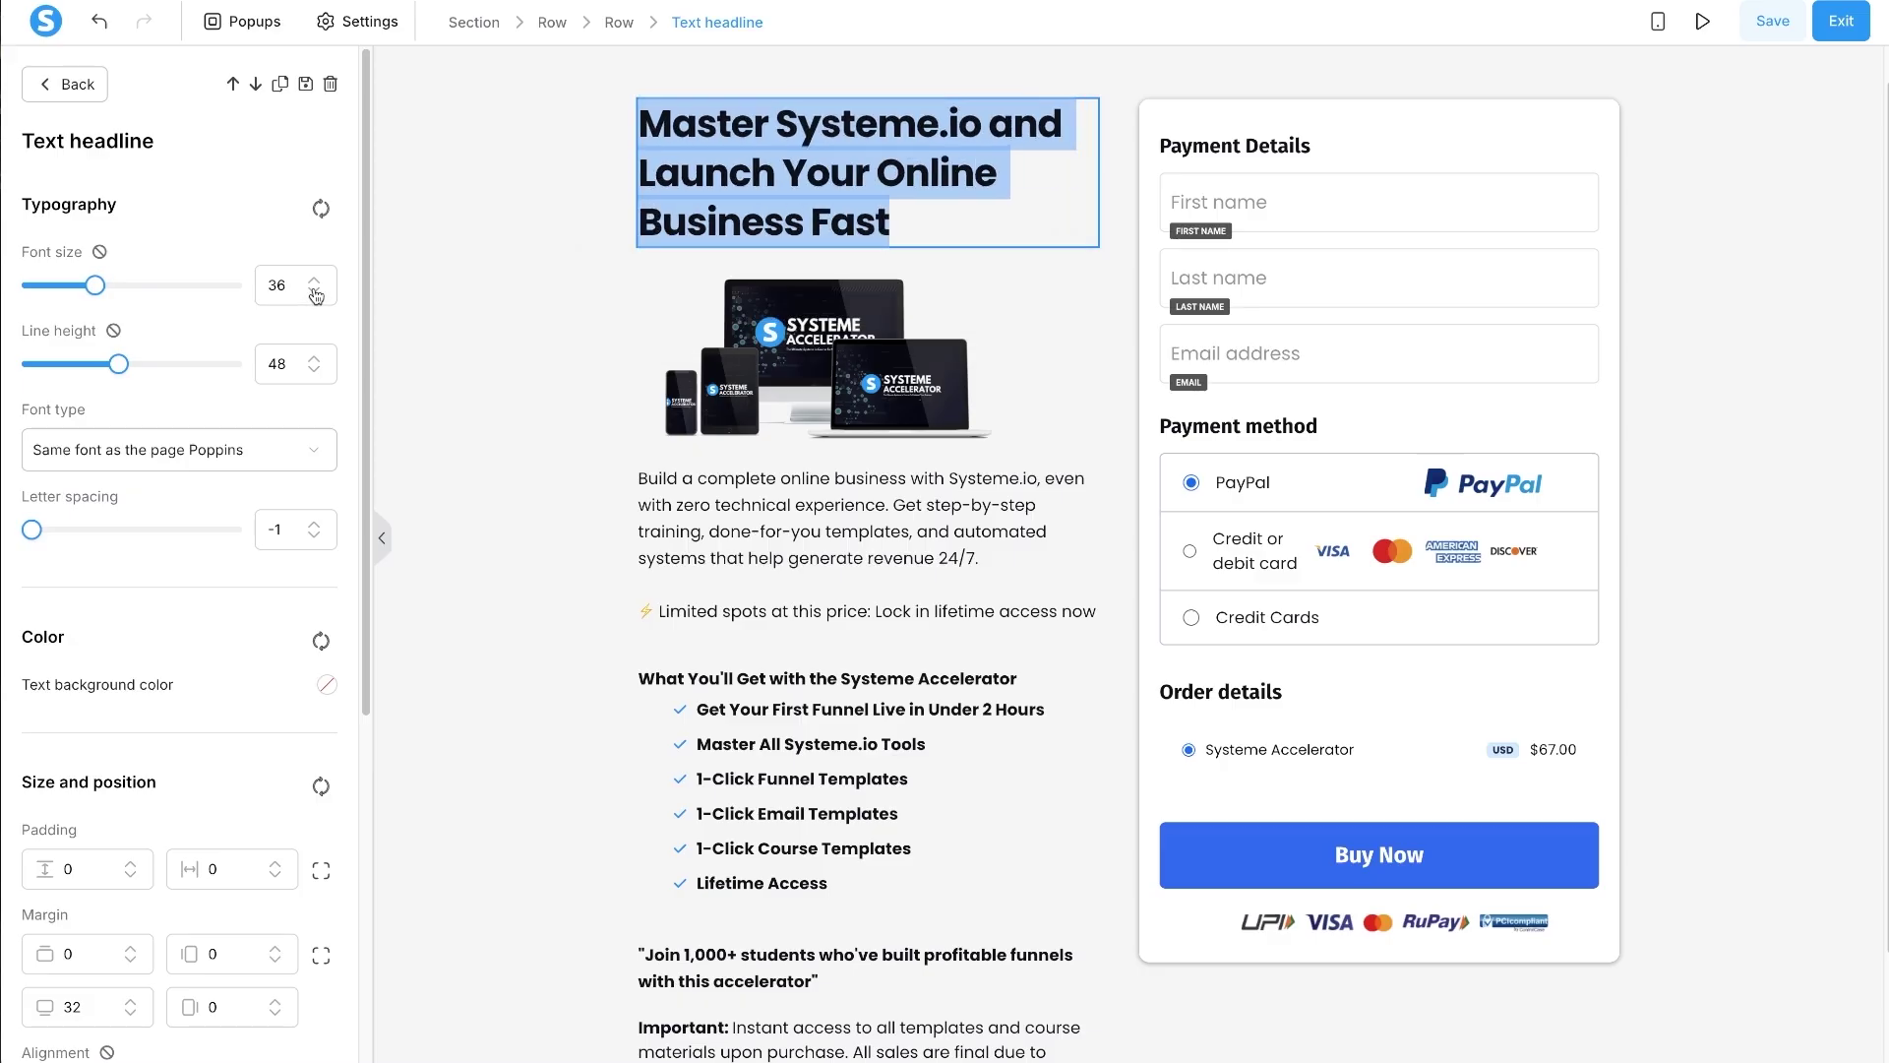
pyautogui.click(314, 291)
pyautogui.click(314, 291)
pyautogui.click(314, 291)
pyautogui.click(313, 291)
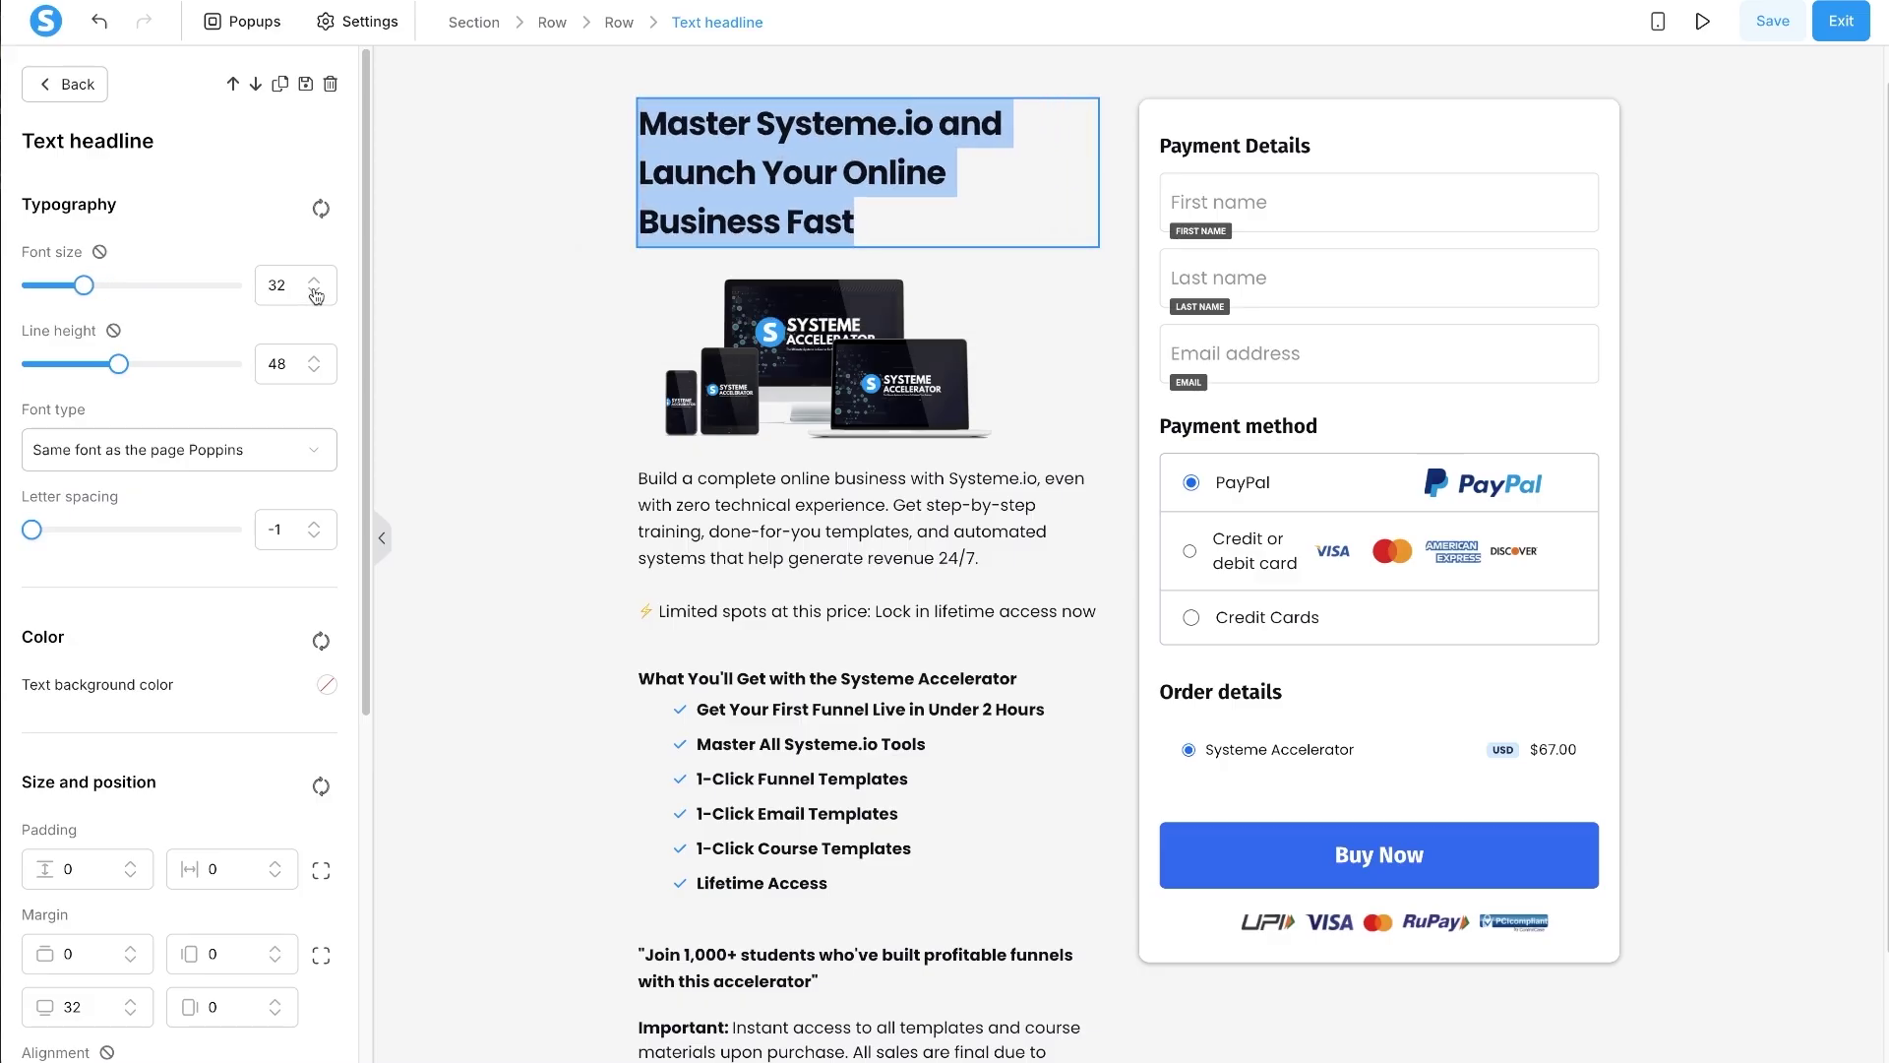
pyautogui.click(314, 371)
pyautogui.click(314, 371)
pyautogui.click(313, 371)
pyautogui.click(314, 371)
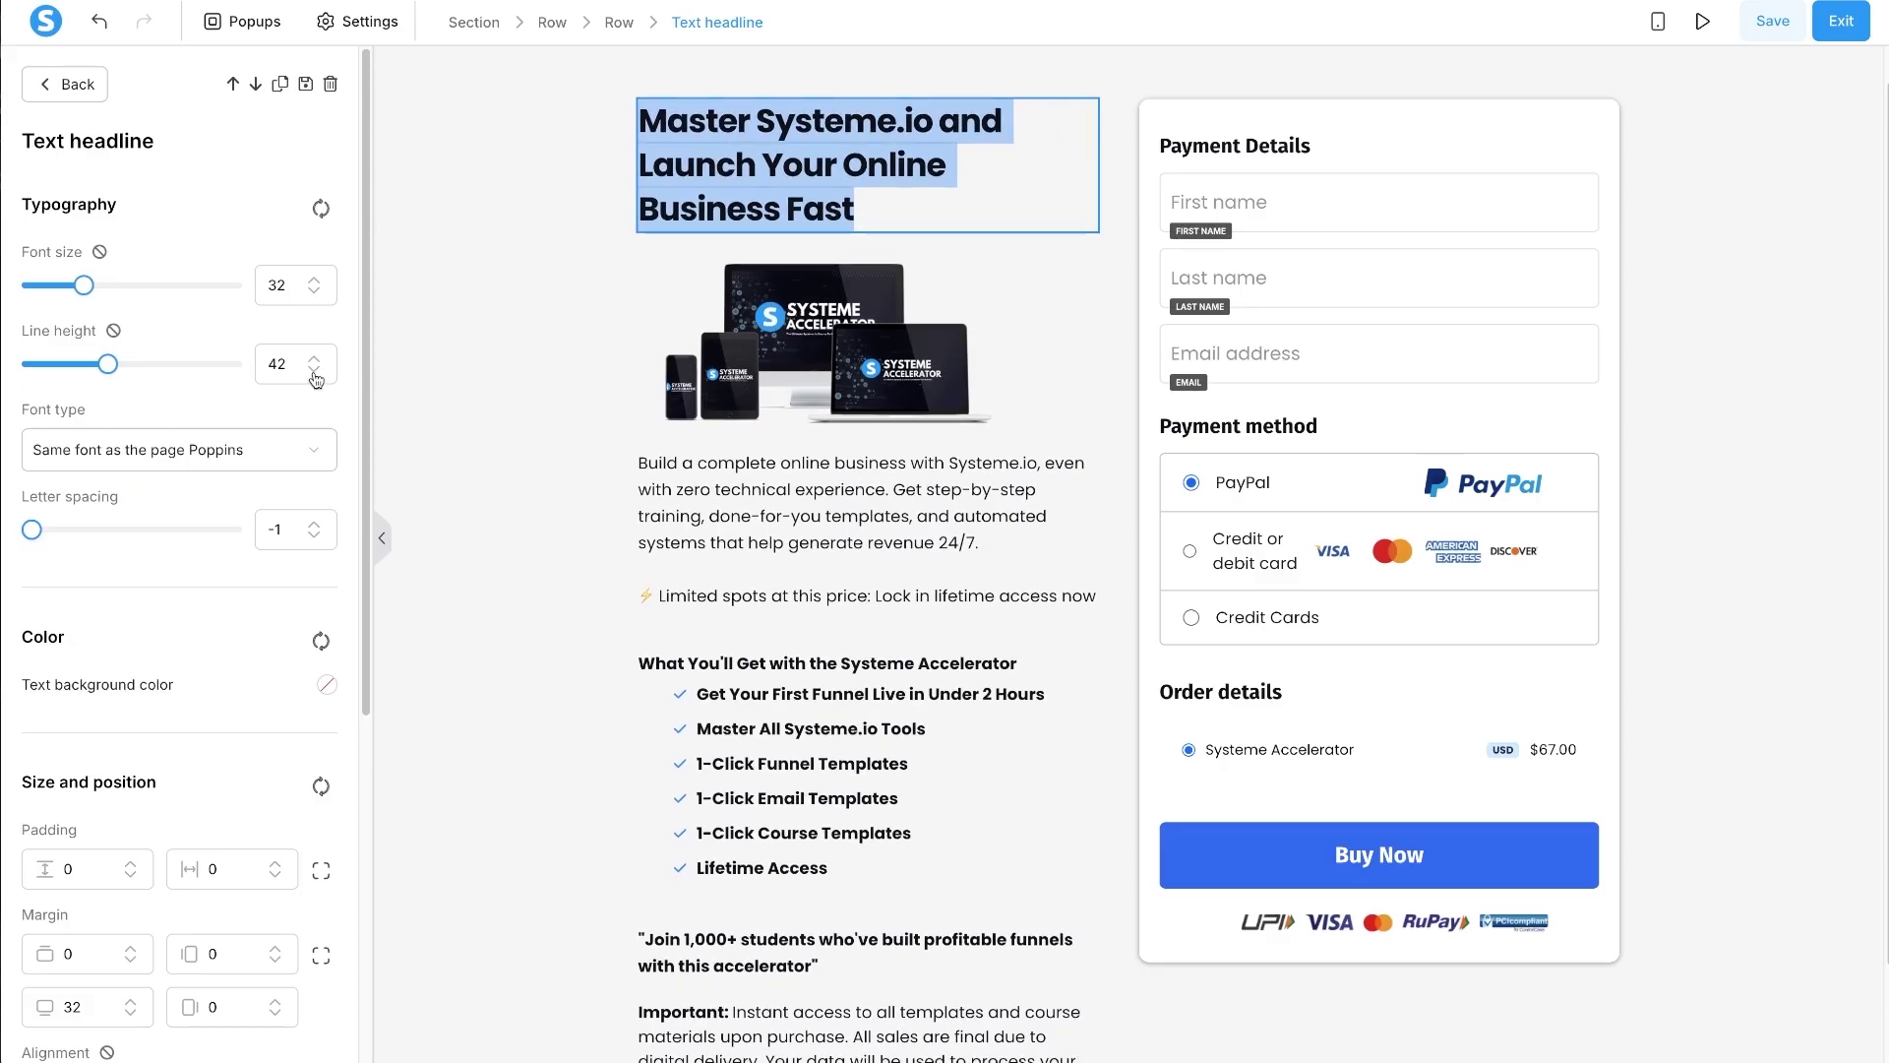
pyautogui.click(313, 371)
pyautogui.click(314, 371)
pyautogui.click(314, 371)
pyautogui.click(314, 371)
pyautogui.click(314, 371)
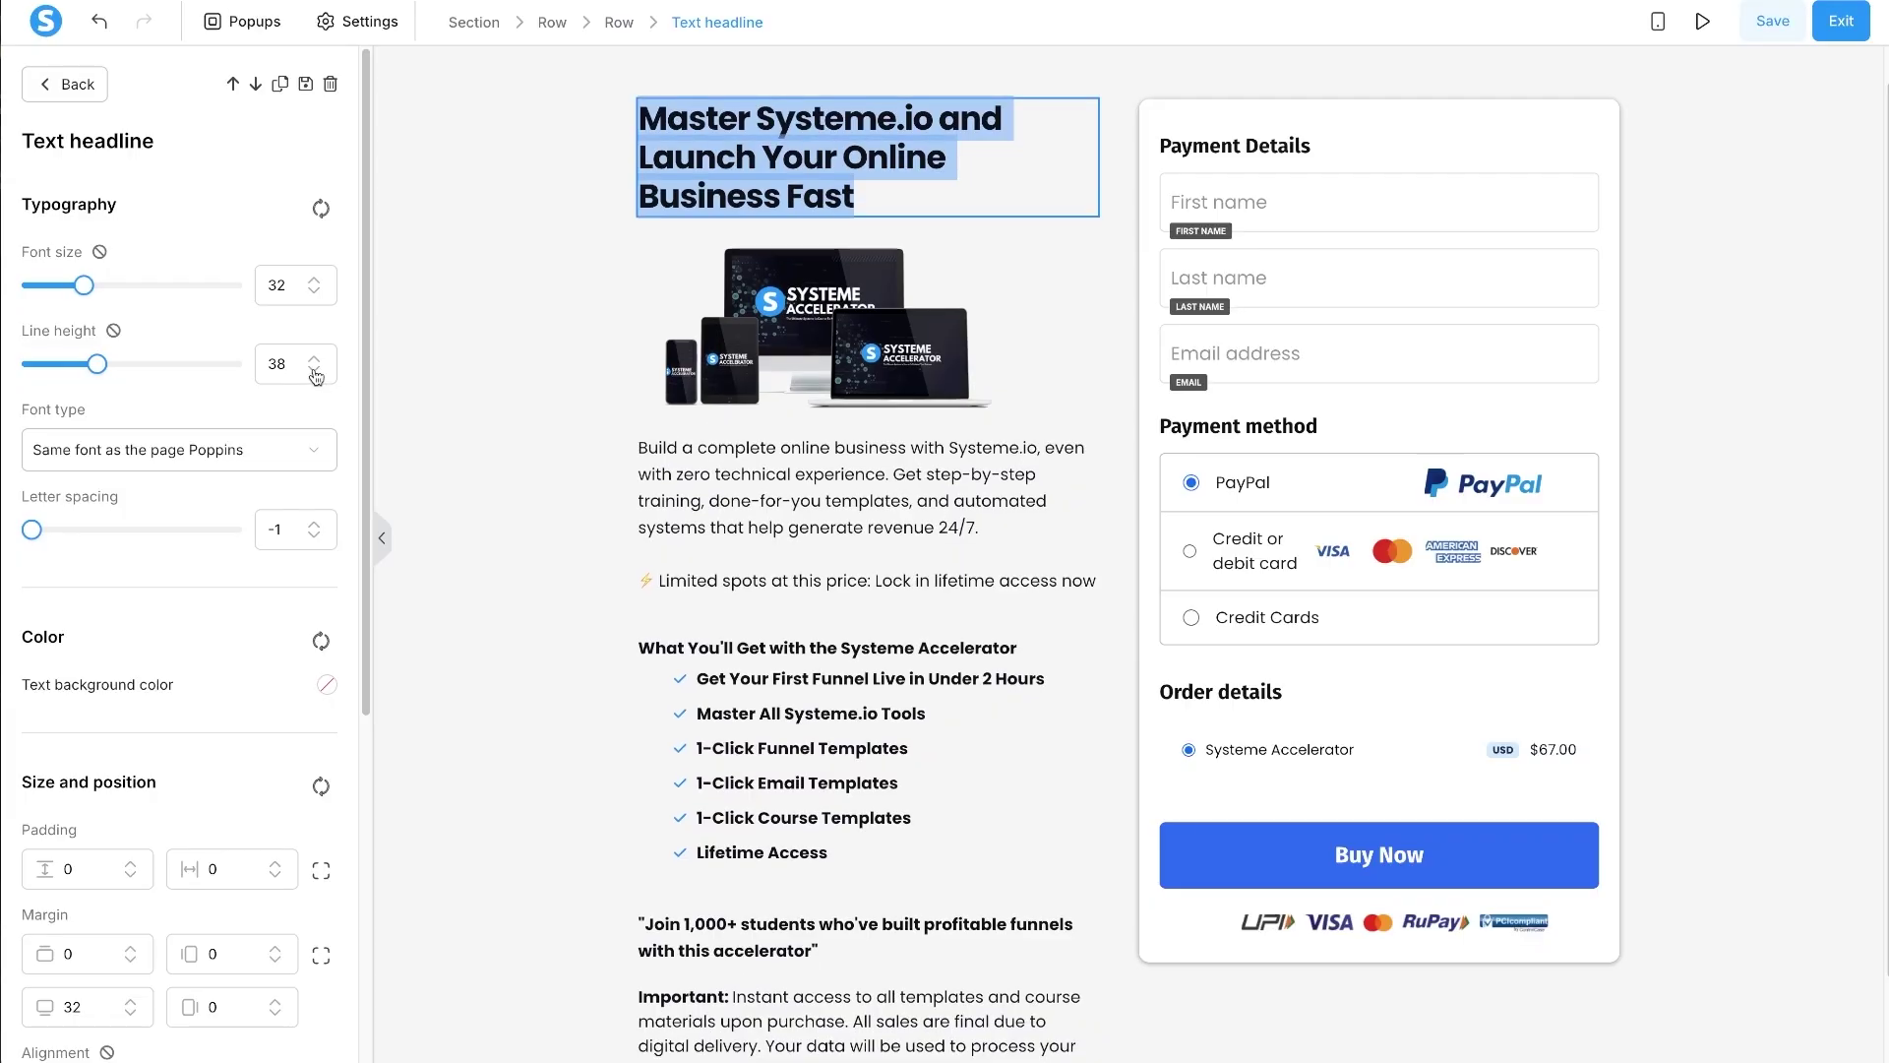
pyautogui.scroll(-5, 289, 397)
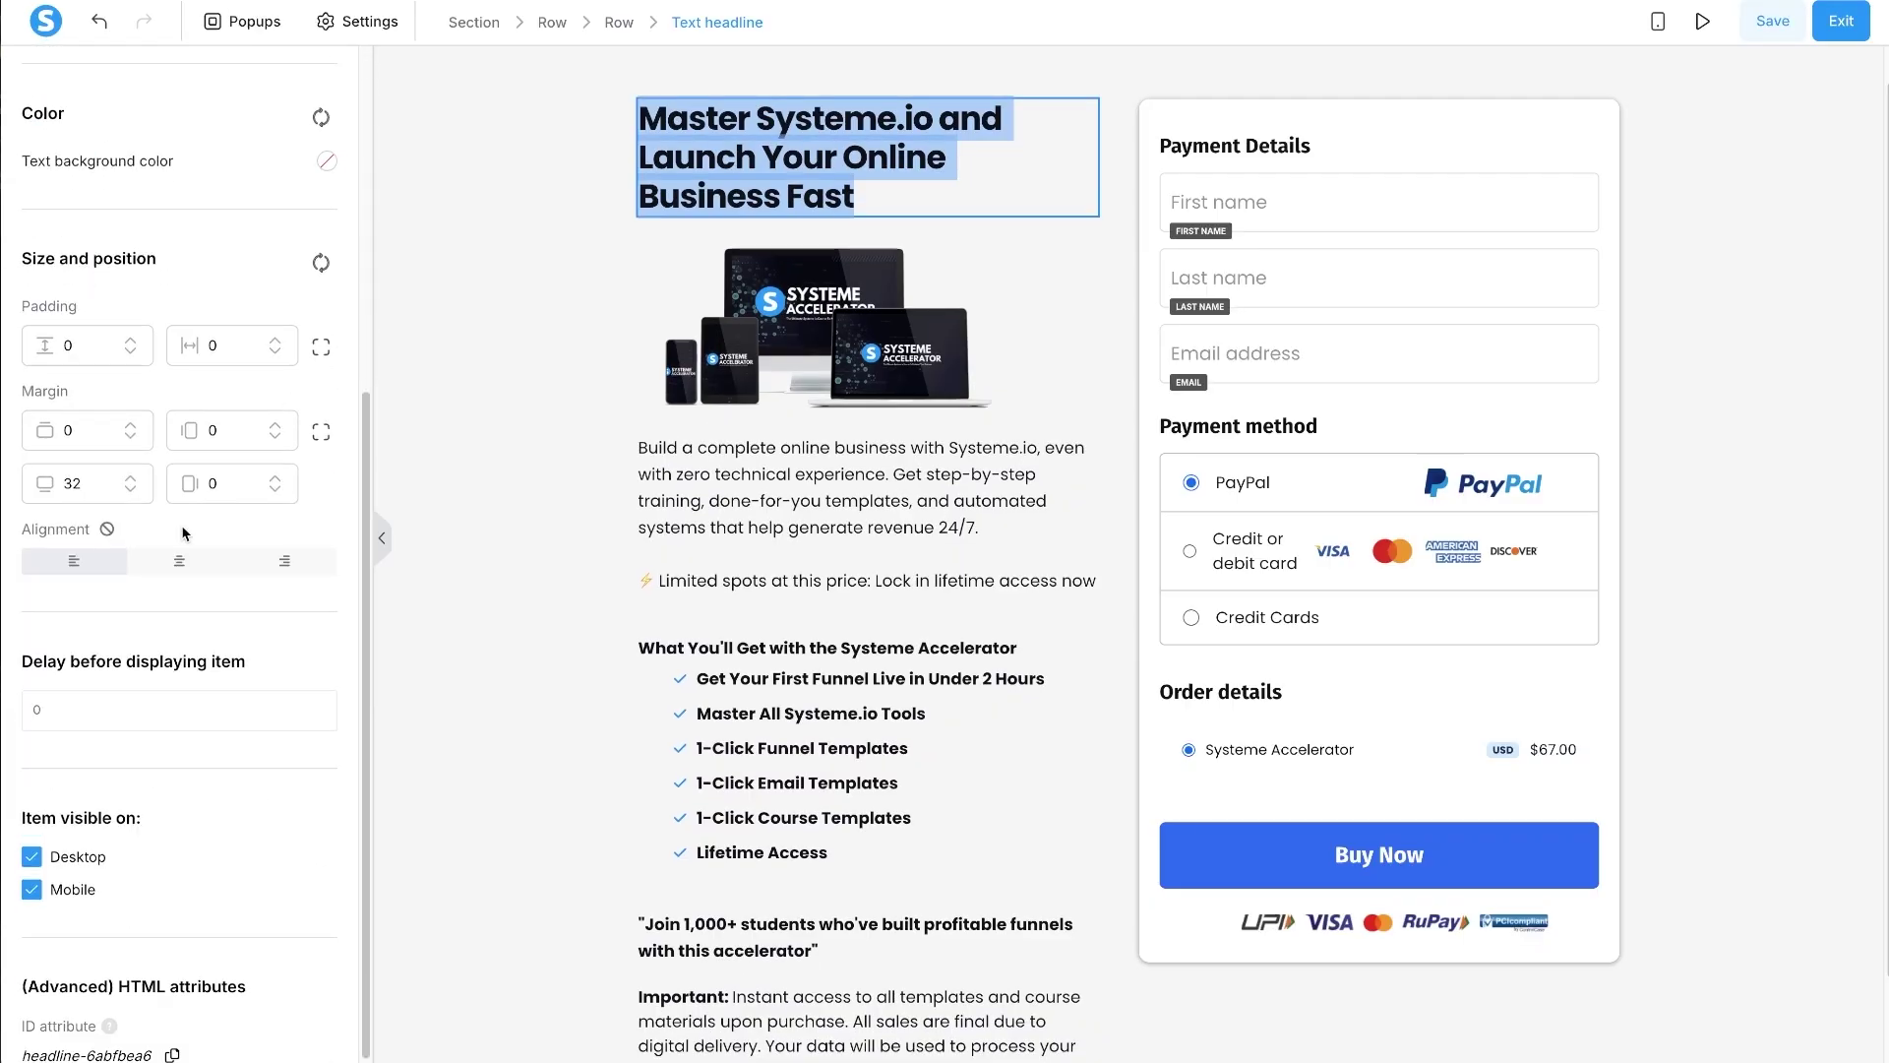
pyautogui.click(175, 569)
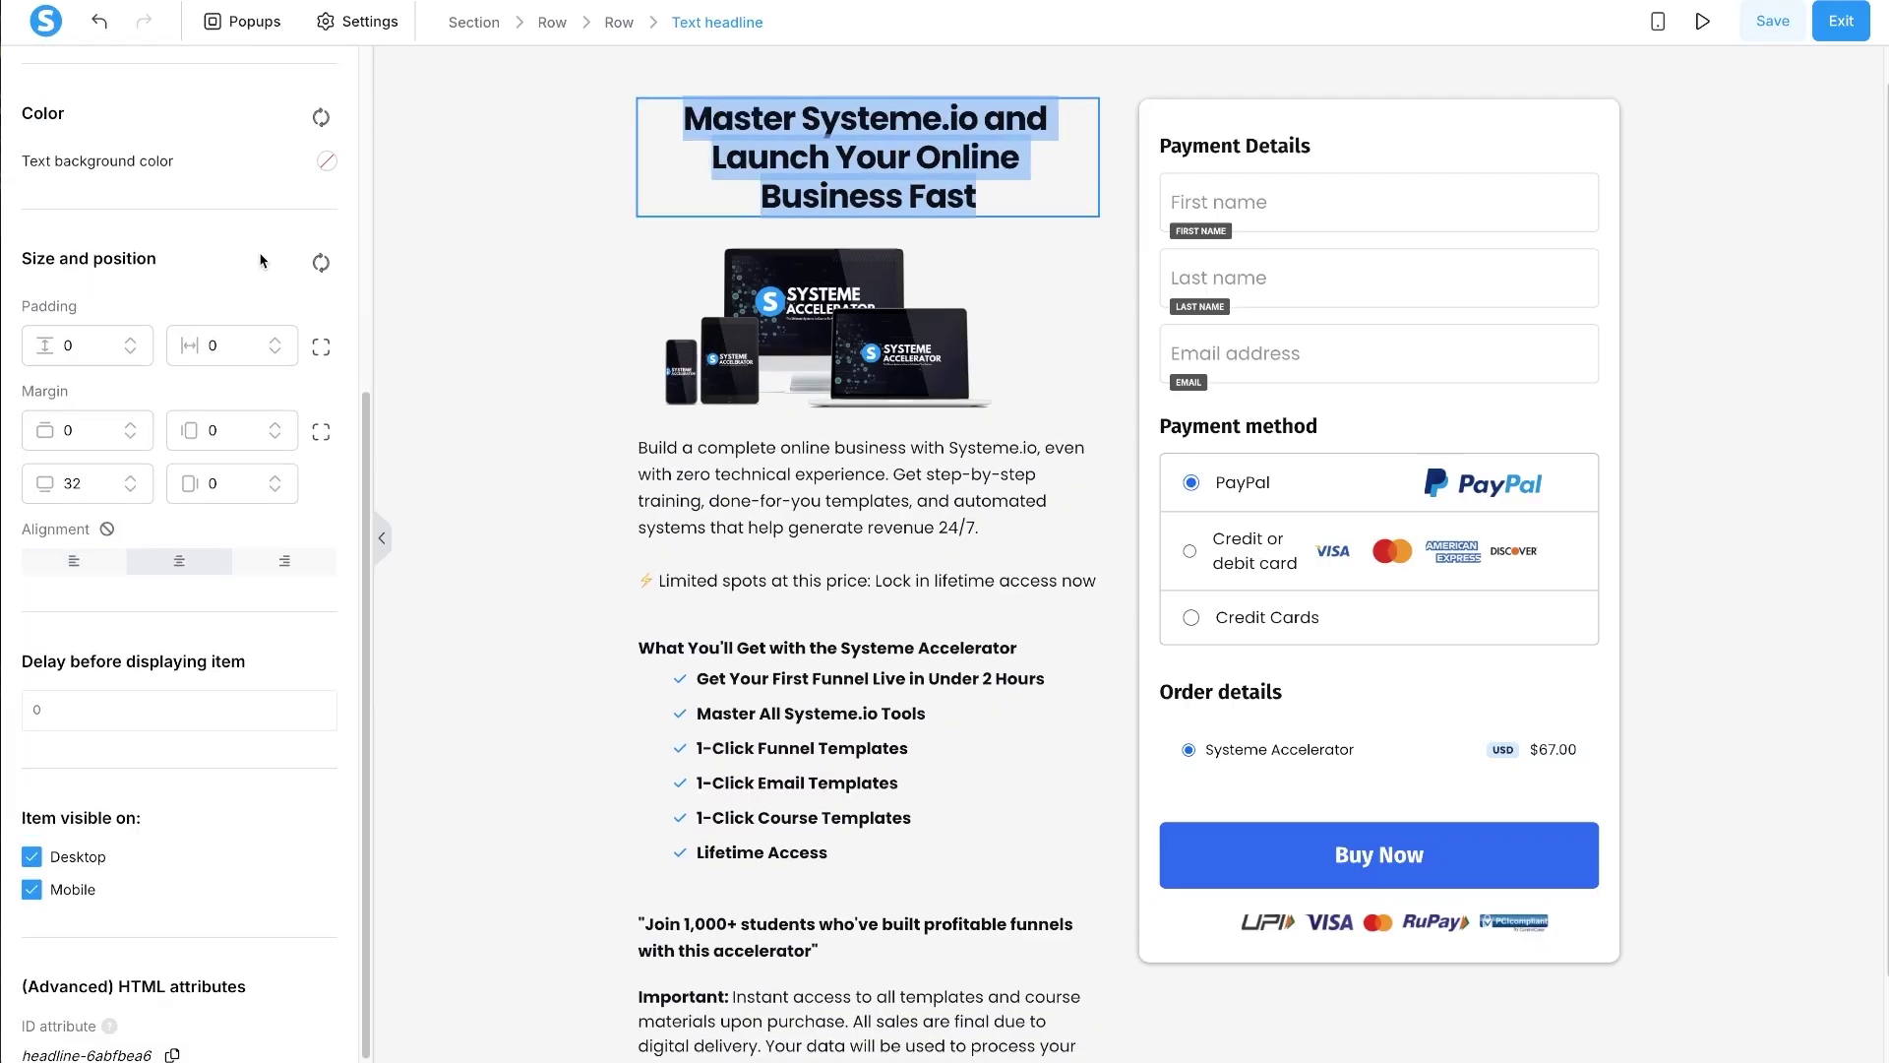
pyautogui.click(708, 233)
pyautogui.tripleClick(848, 155)
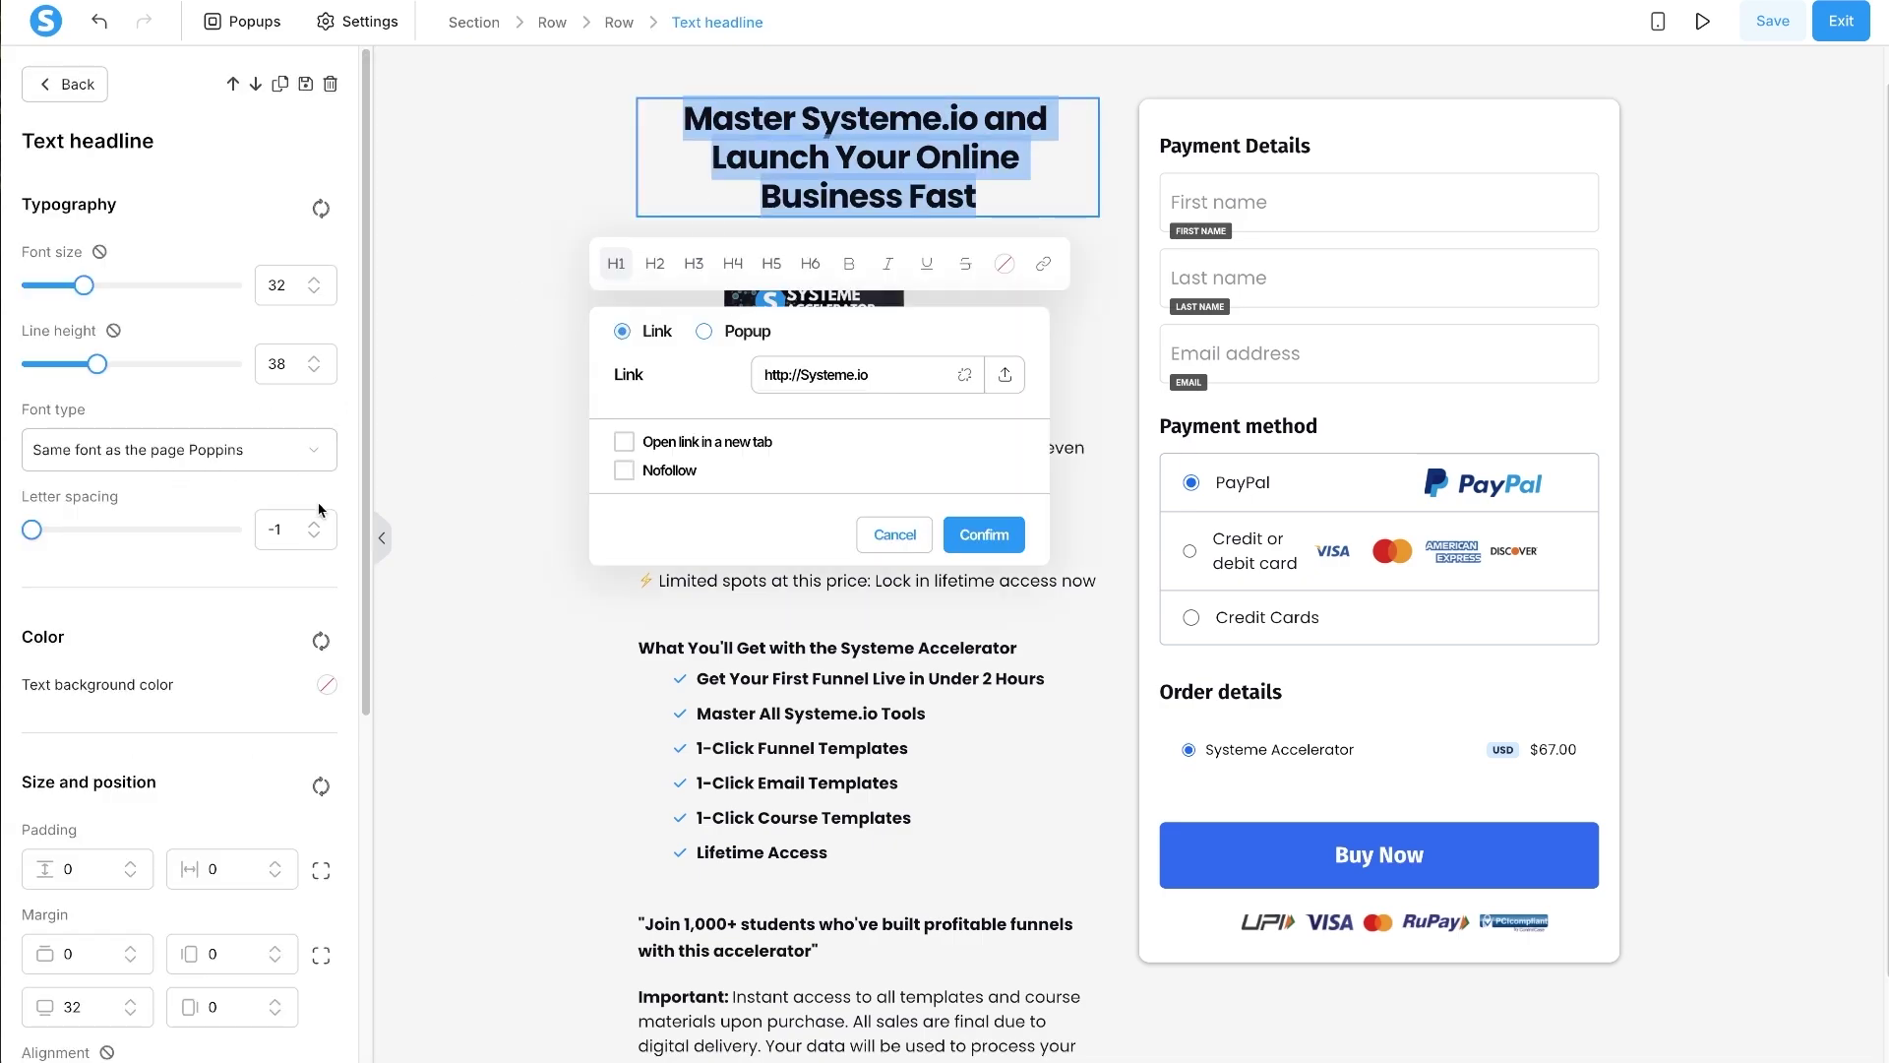
pyautogui.click(478, 343)
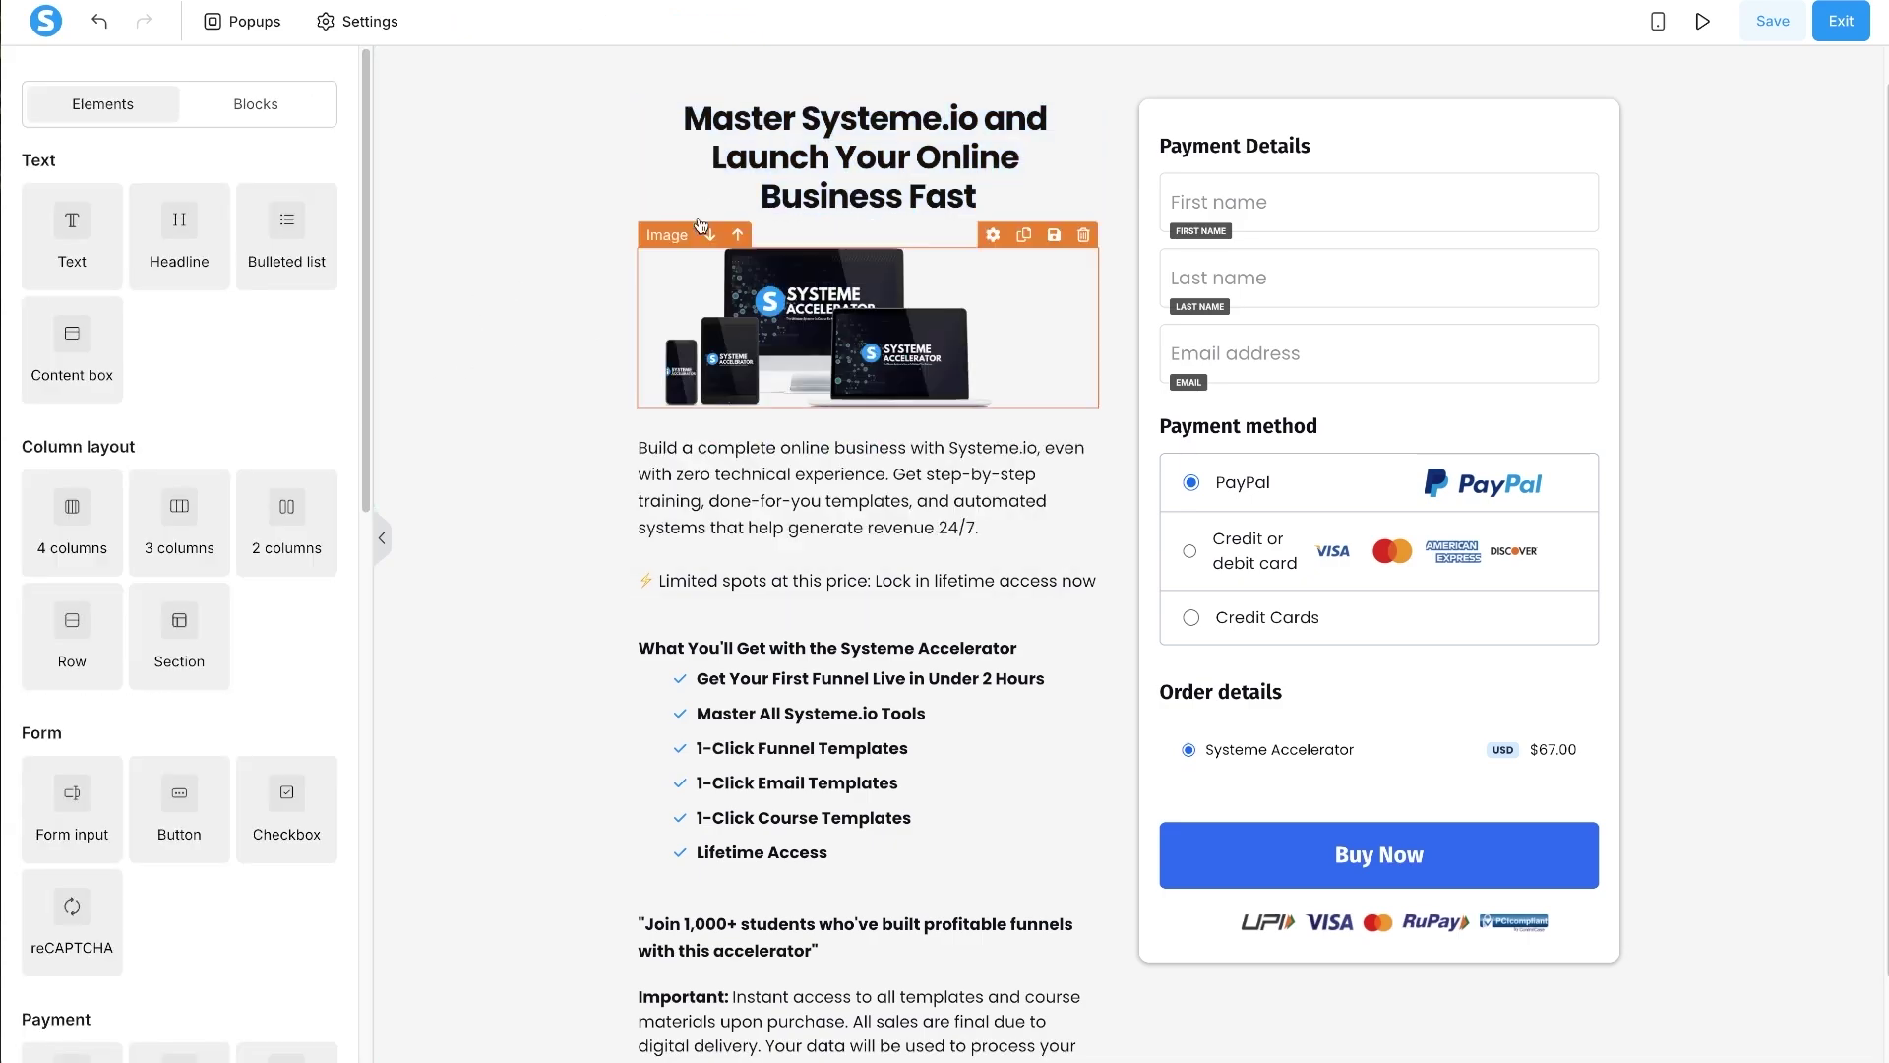
# - Enlarge the product image to 450 and give the headline a 10 bottom margin
pyautogui.click(791, 309)
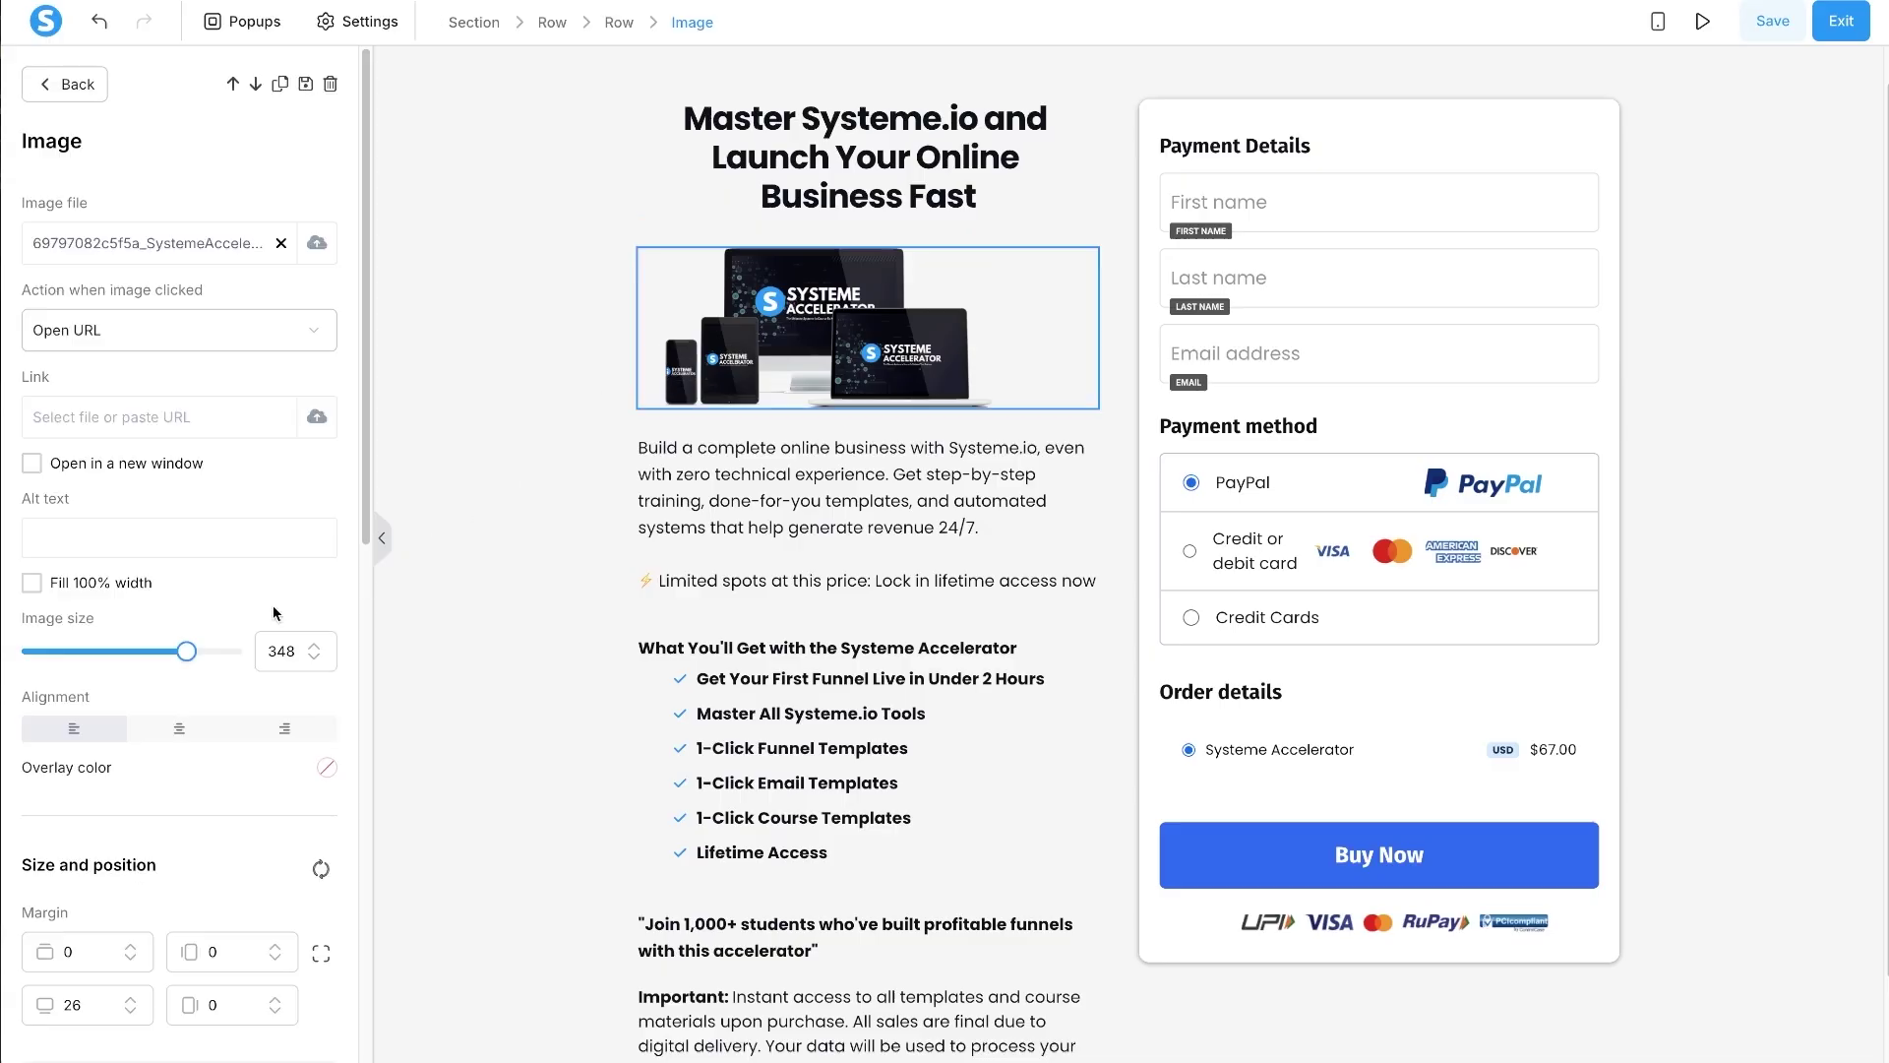
pyautogui.moveTo(187, 651); pyautogui.dragTo(267, 636)
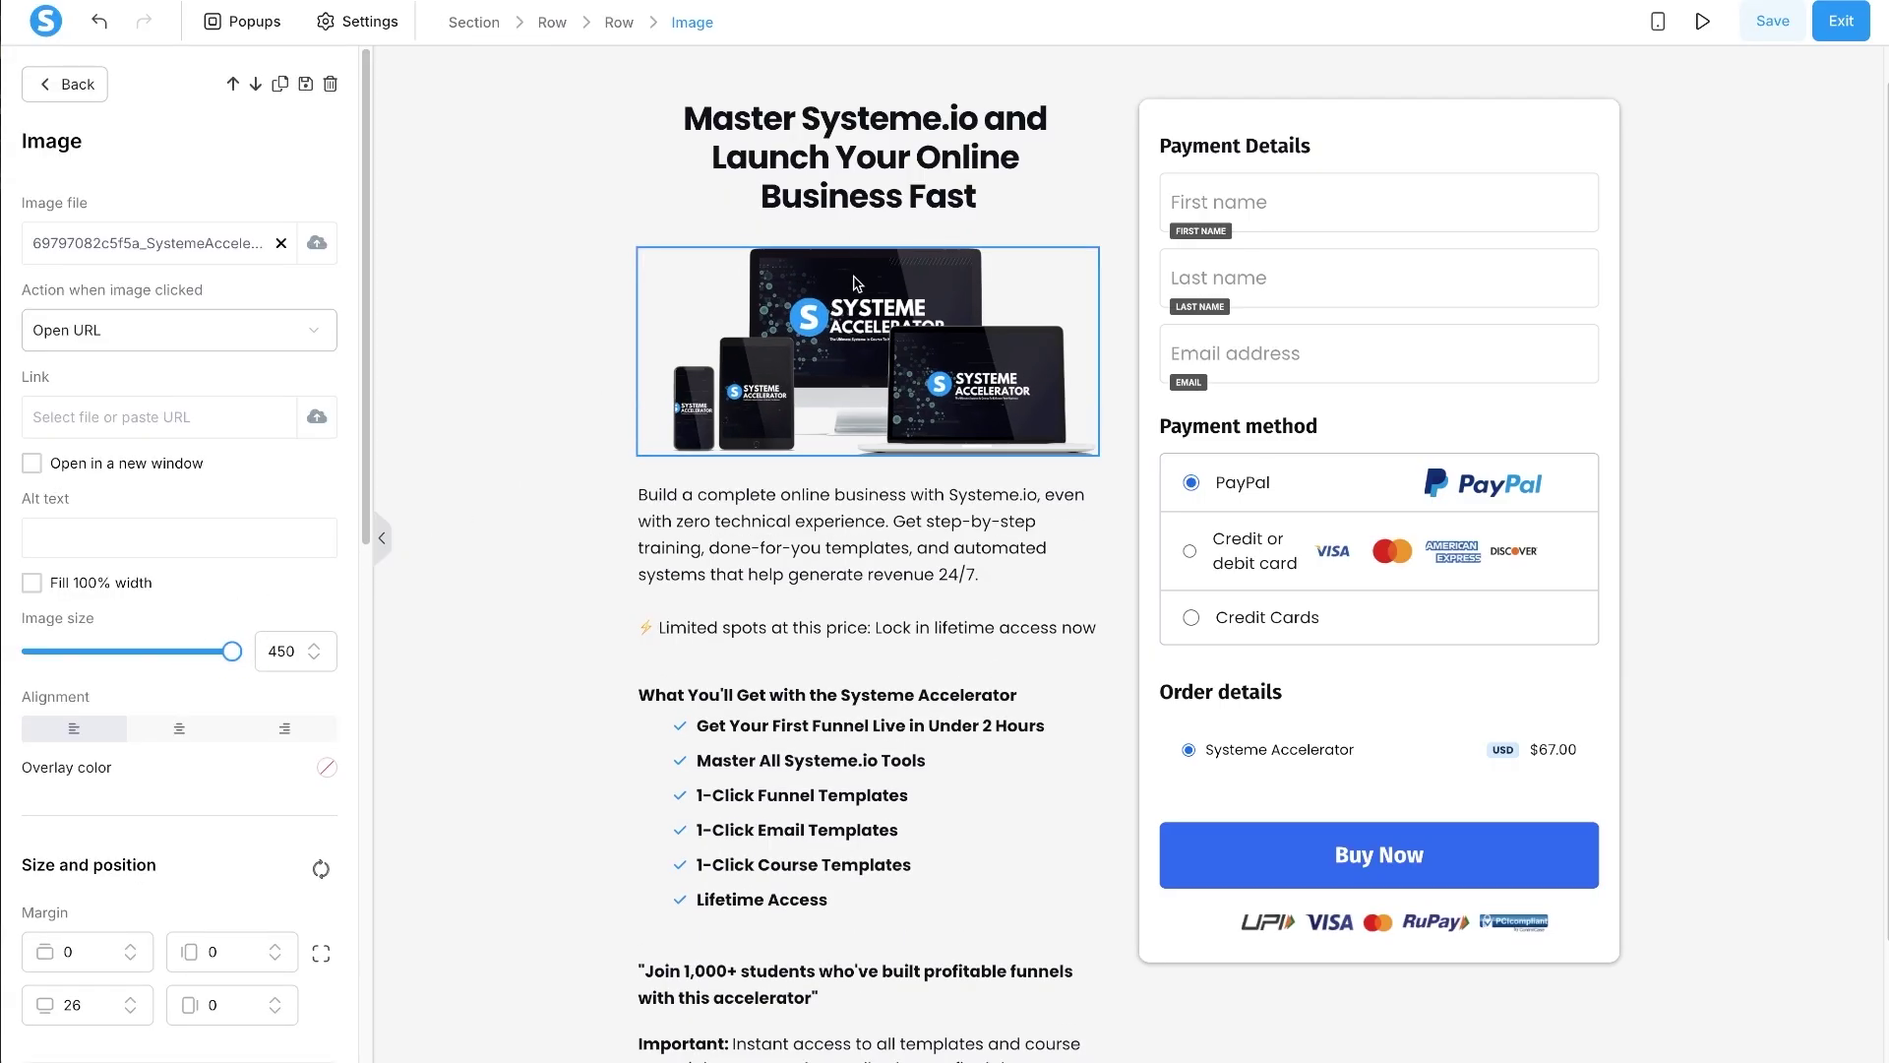
pyautogui.tripleClick(866, 157)
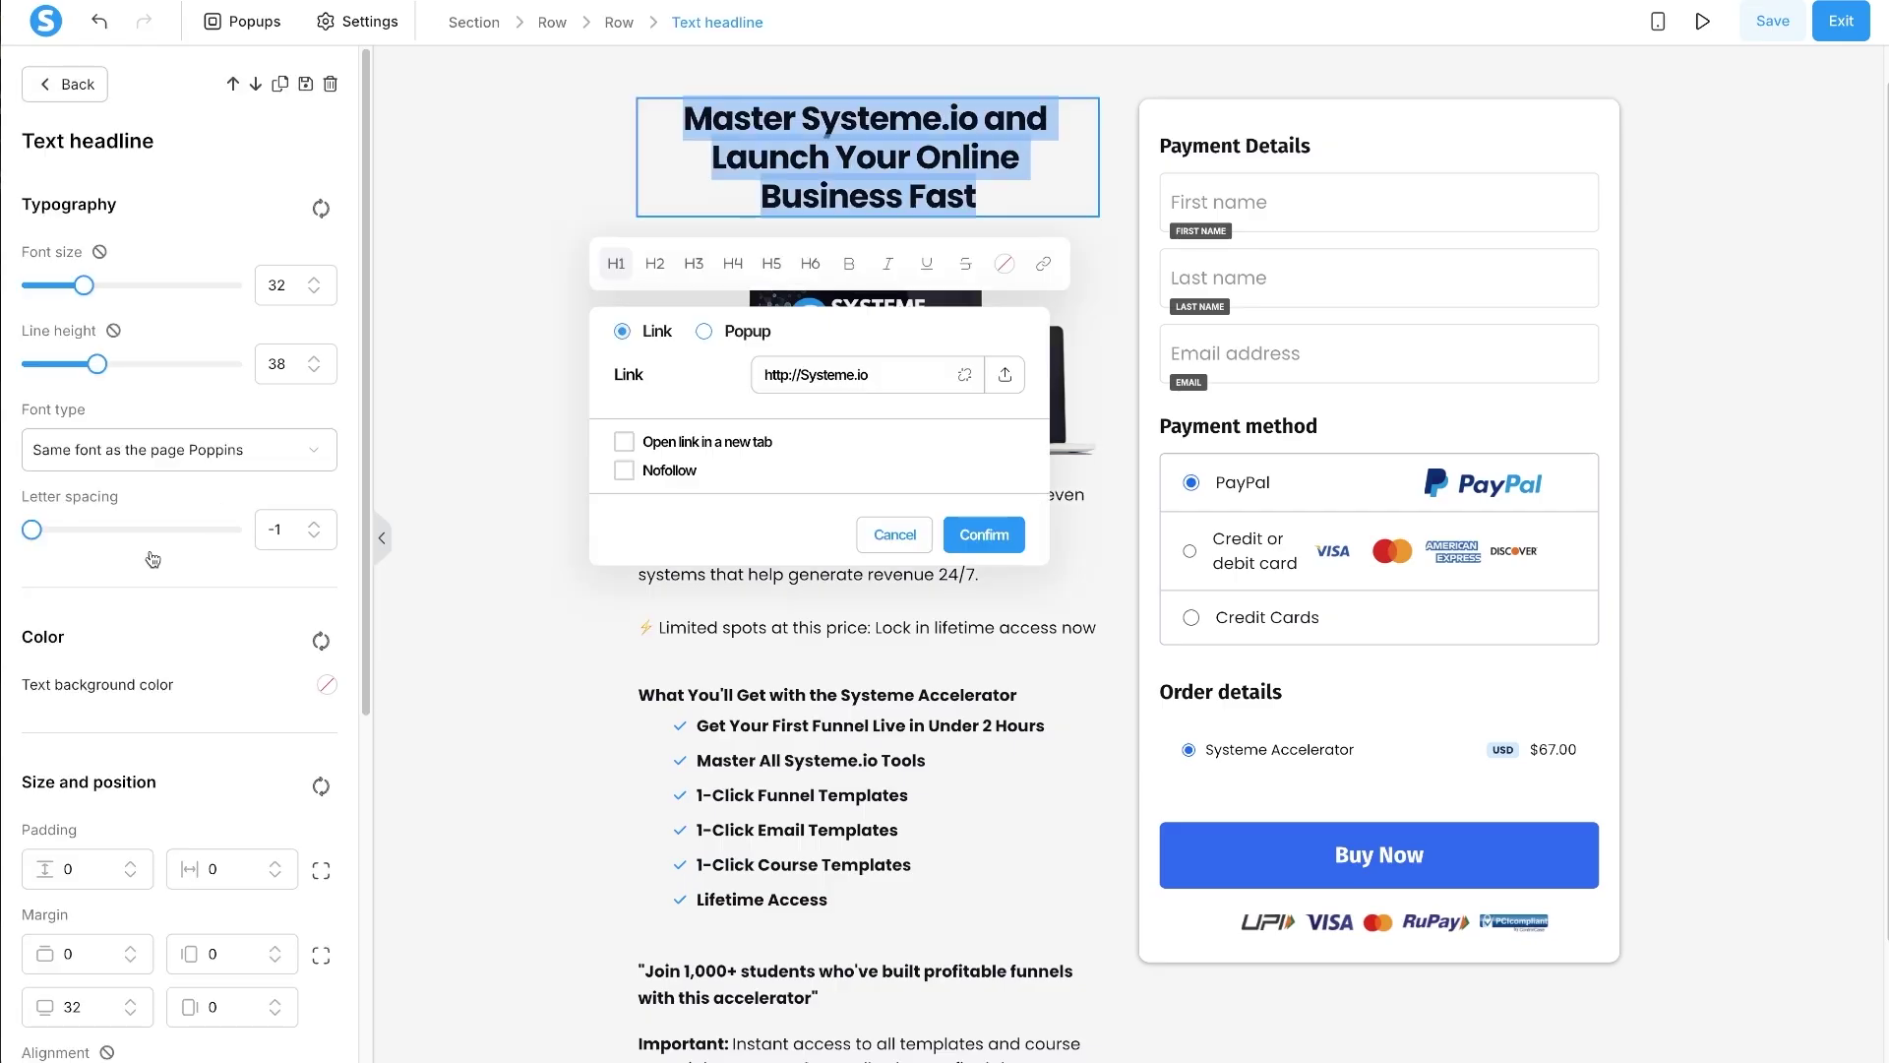
pyautogui.scroll(-1, 74, 792)
pyautogui.doubleClick(76, 979)
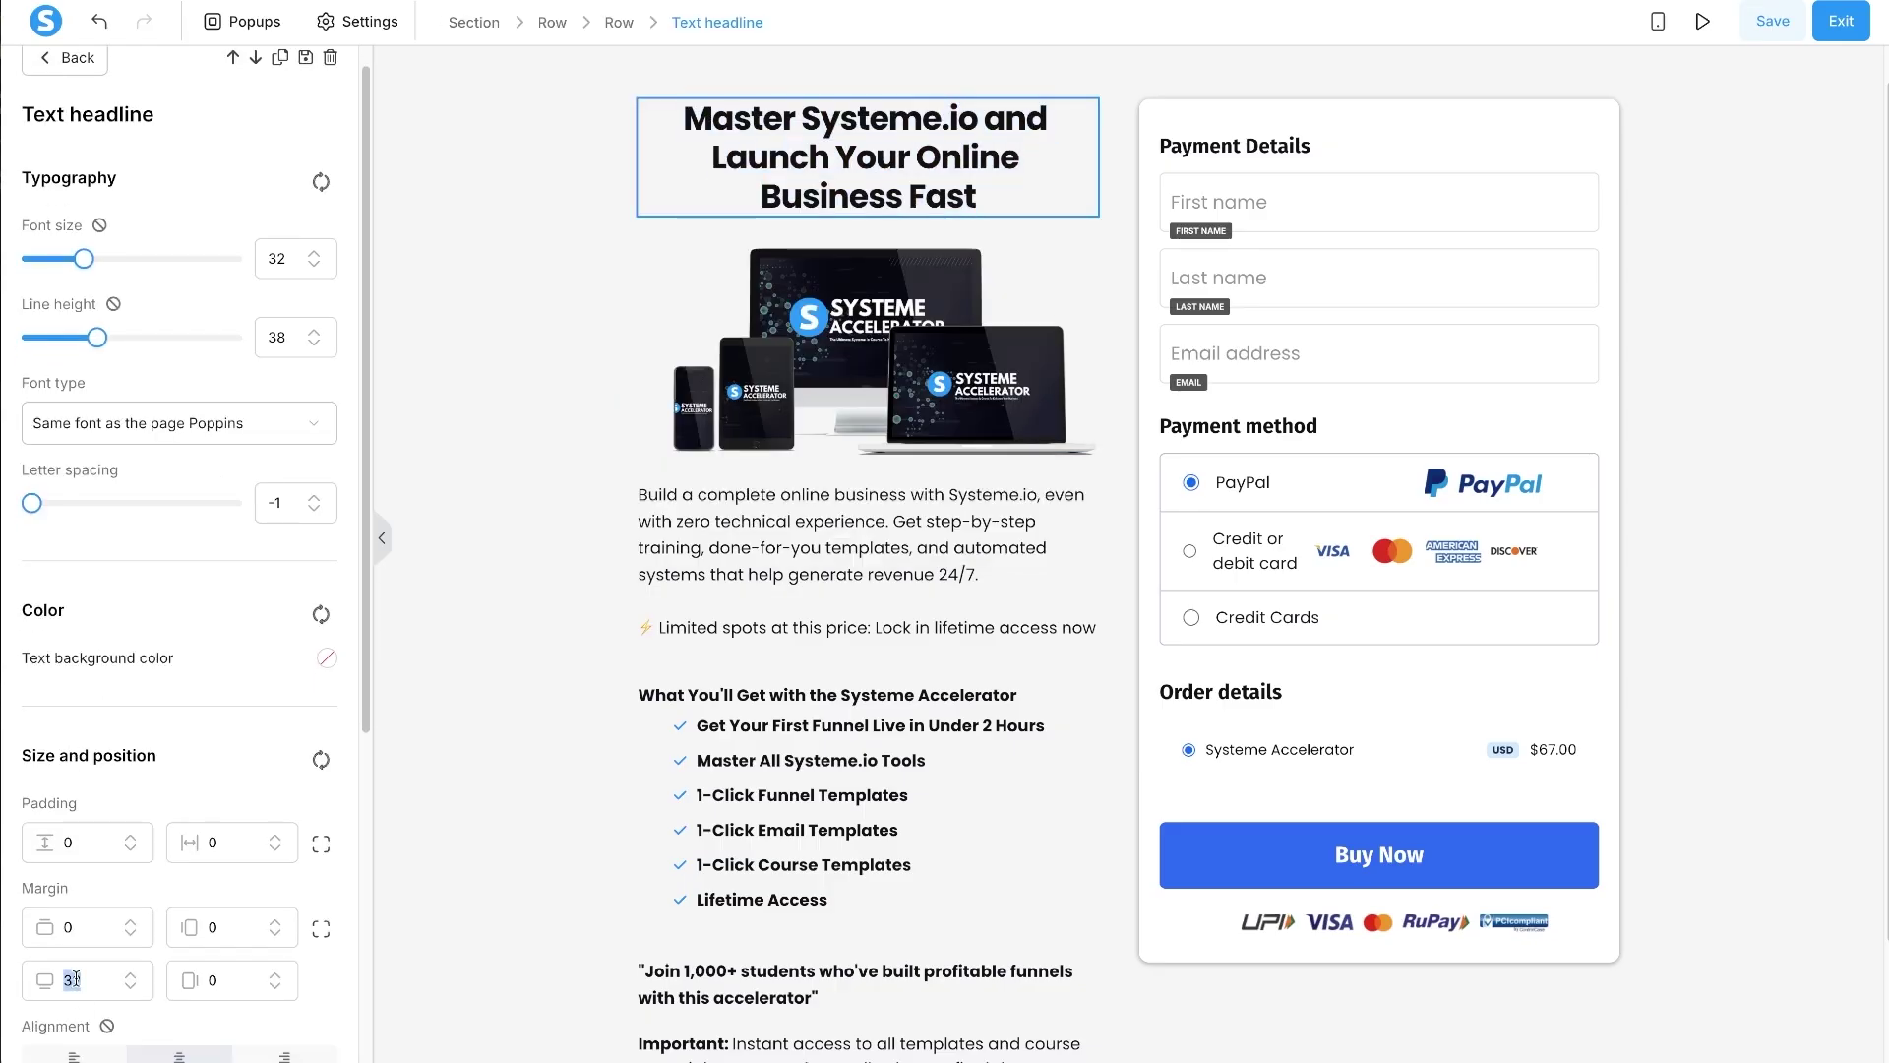
pyautogui.write('10')
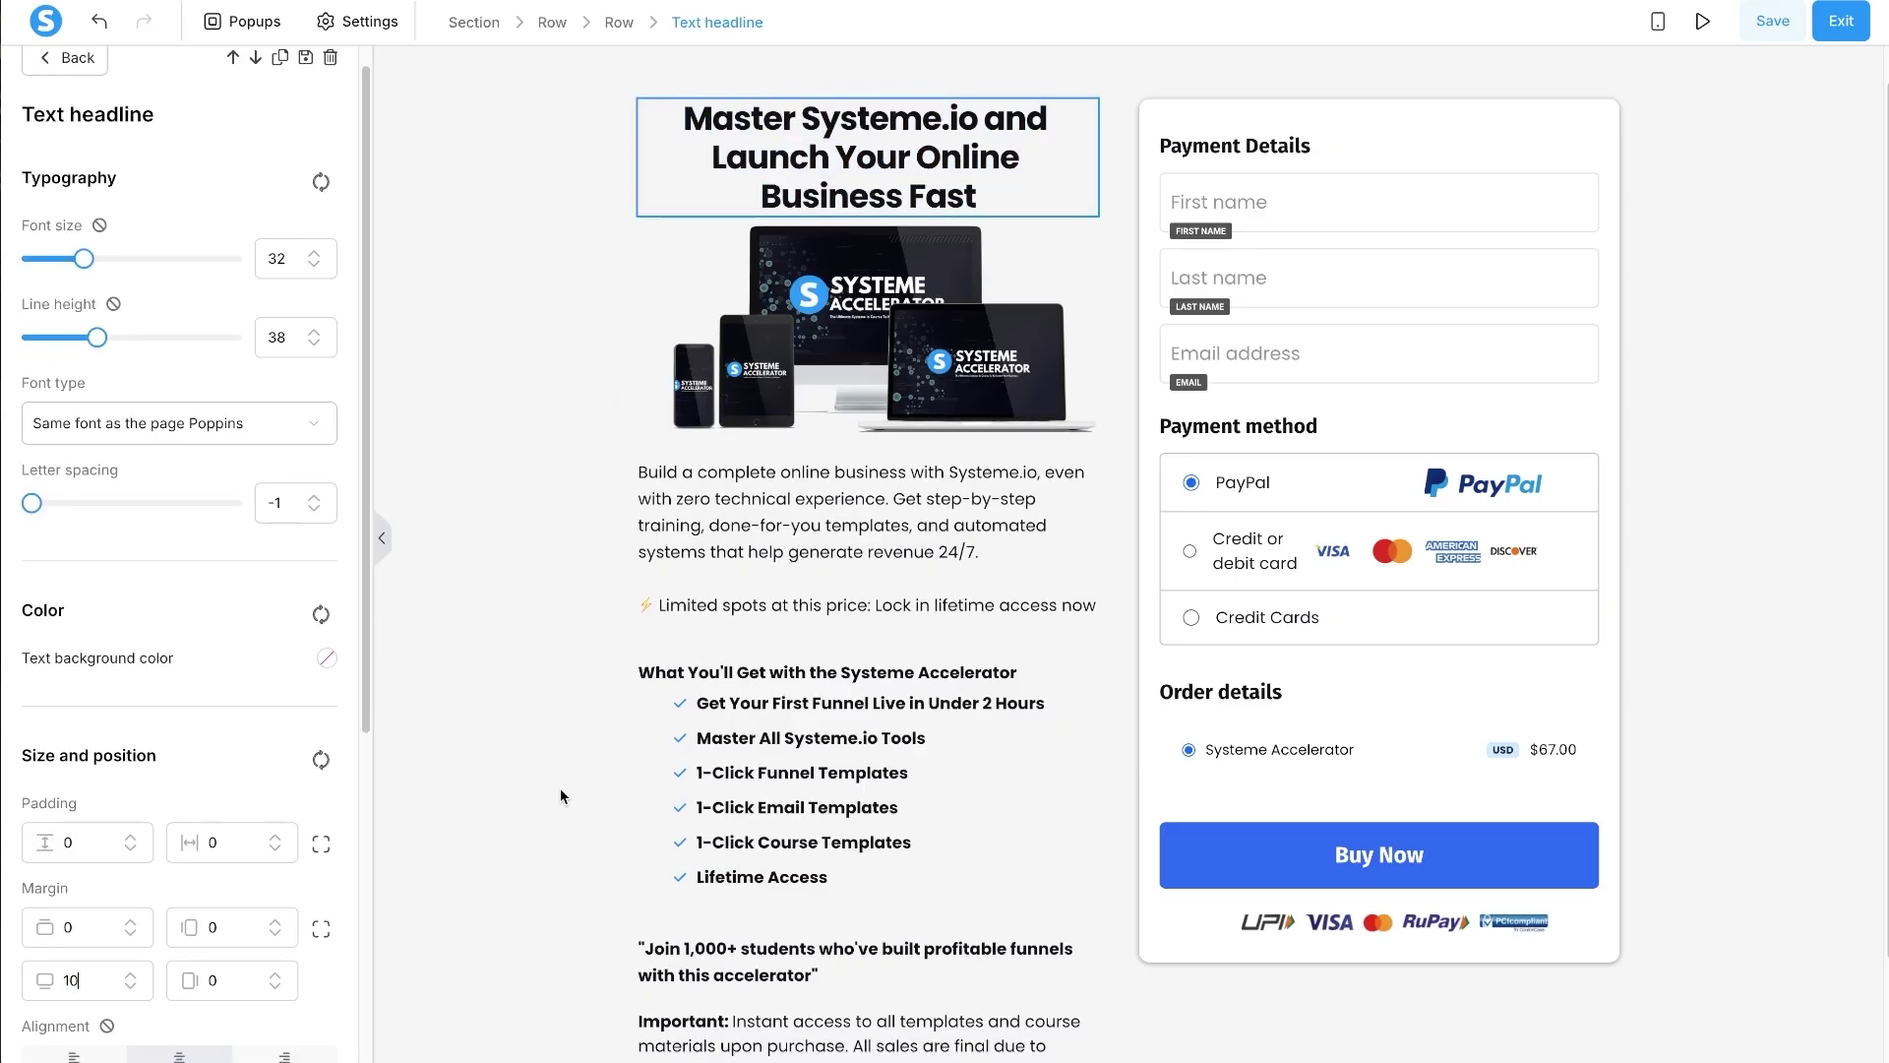
pyautogui.click(824, 458)
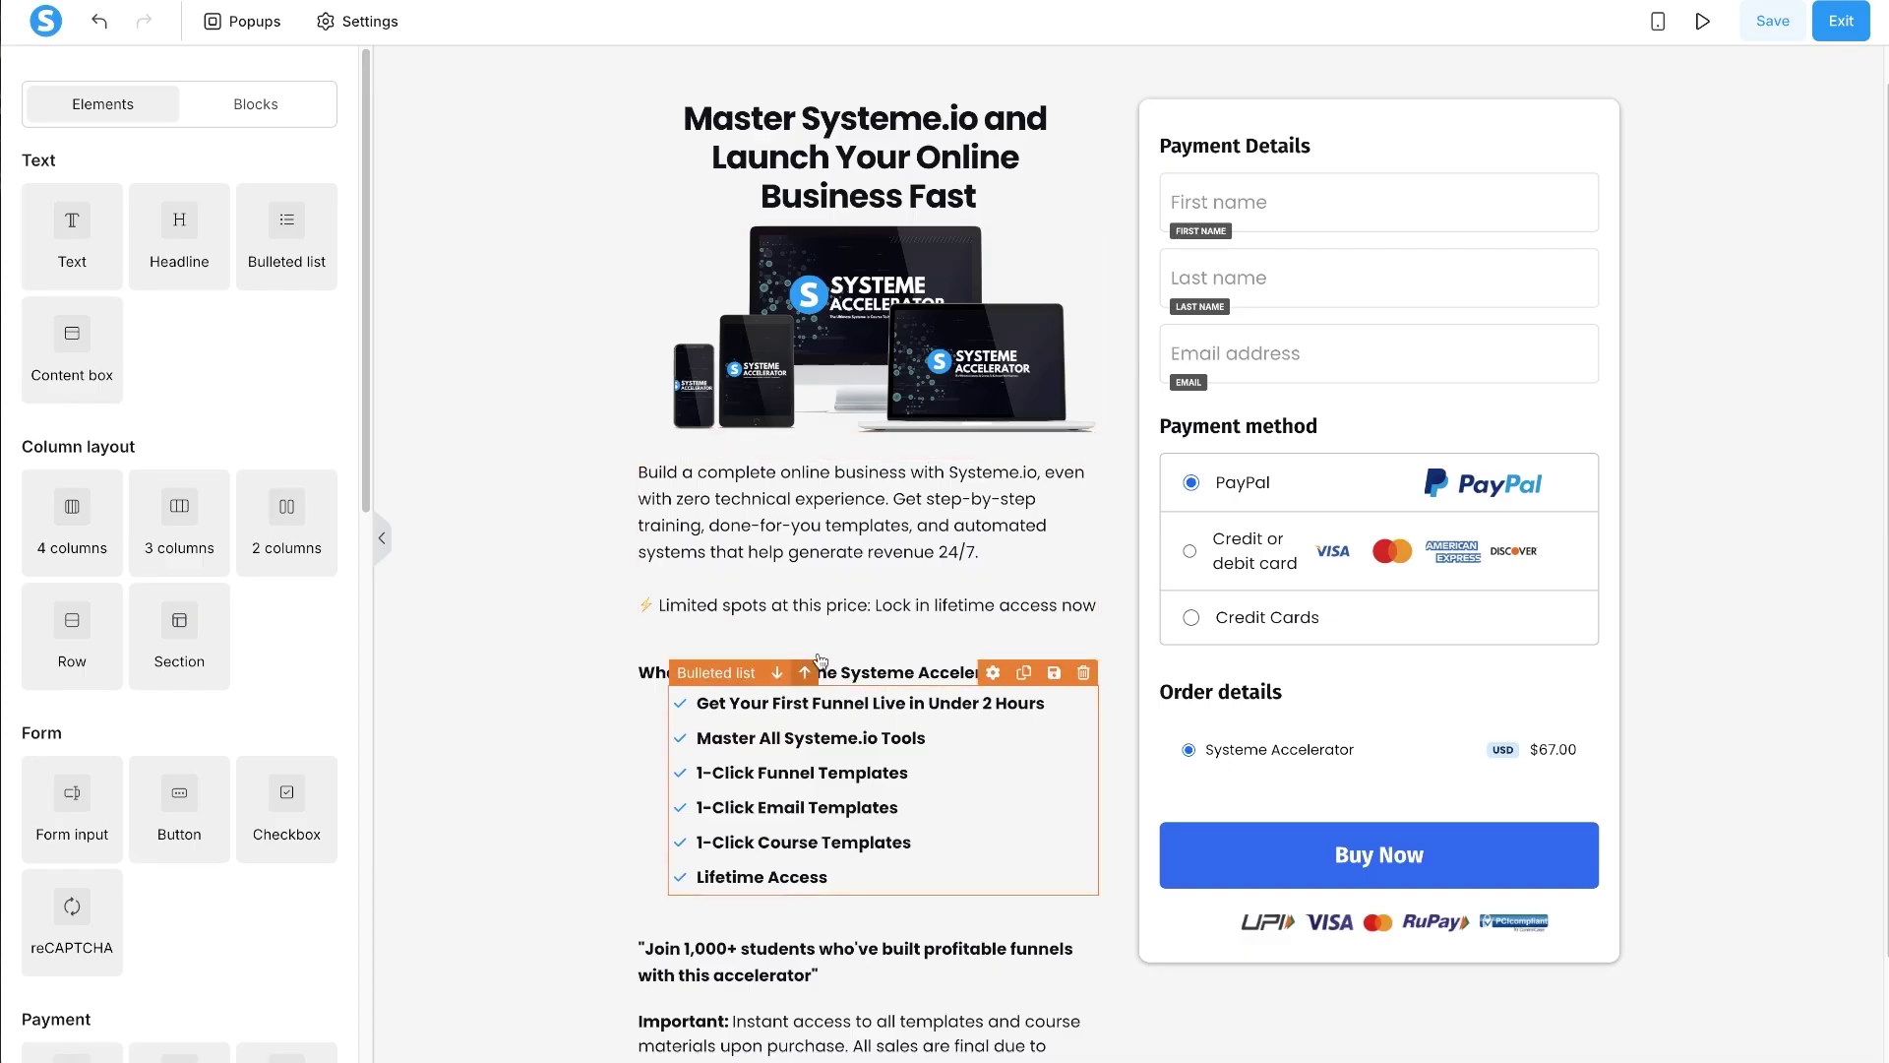
# - Set bottom margins of 20 on the intro paragraph and 30 on the benefits list
pyautogui.click(821, 540)
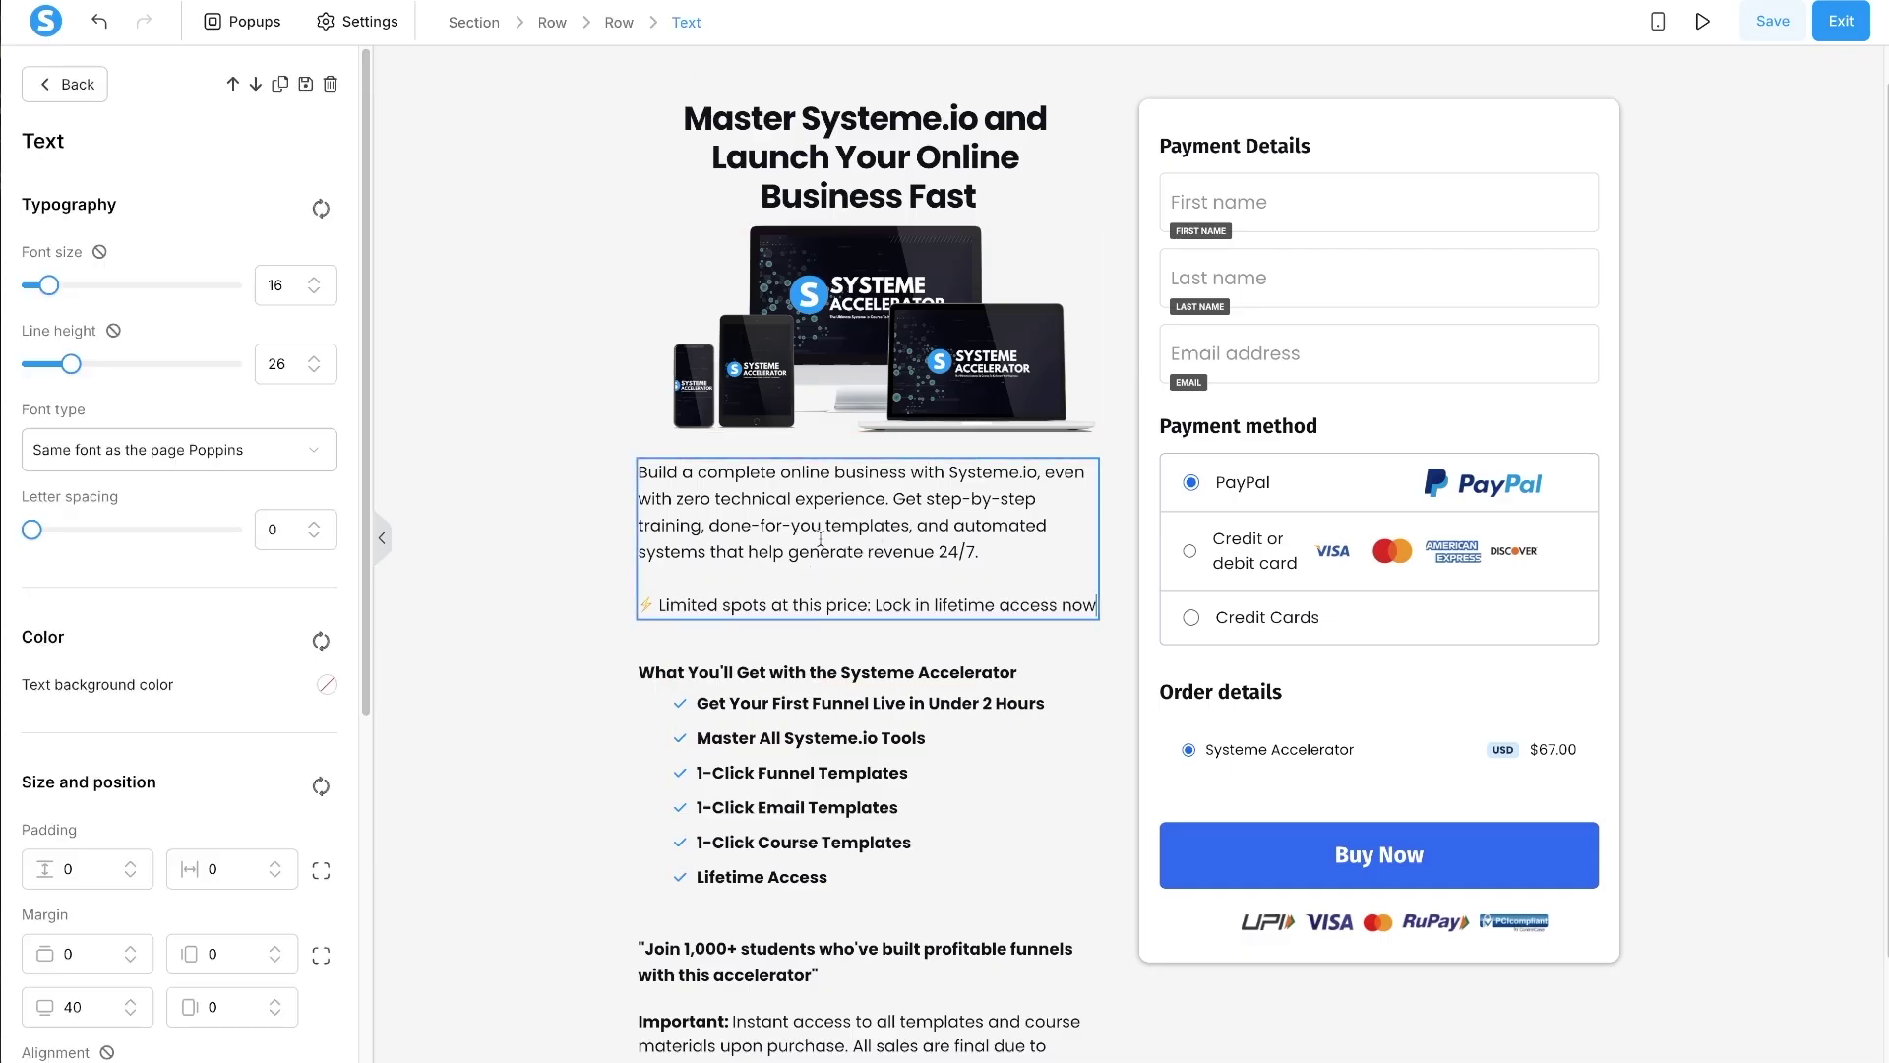
pyautogui.scroll(-1, 159, 824)
pyautogui.doubleClick(72, 924)
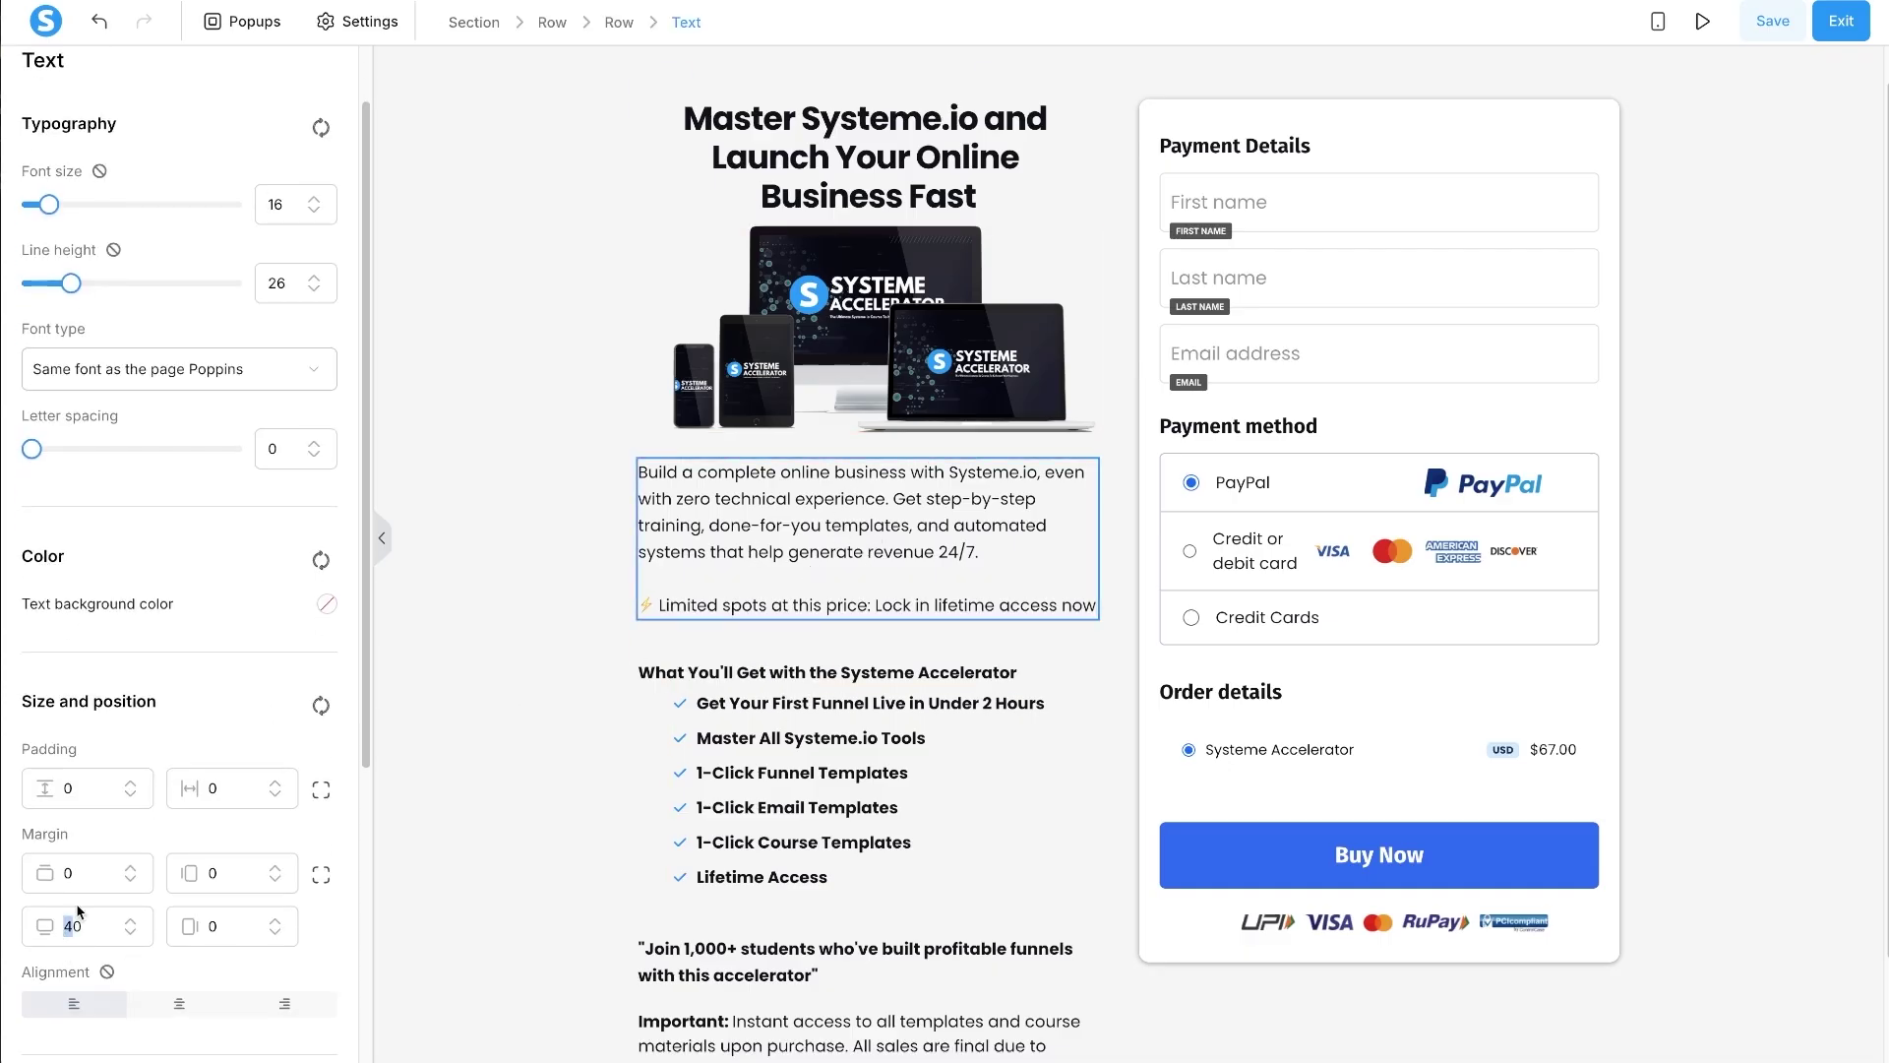
pyautogui.write('20')
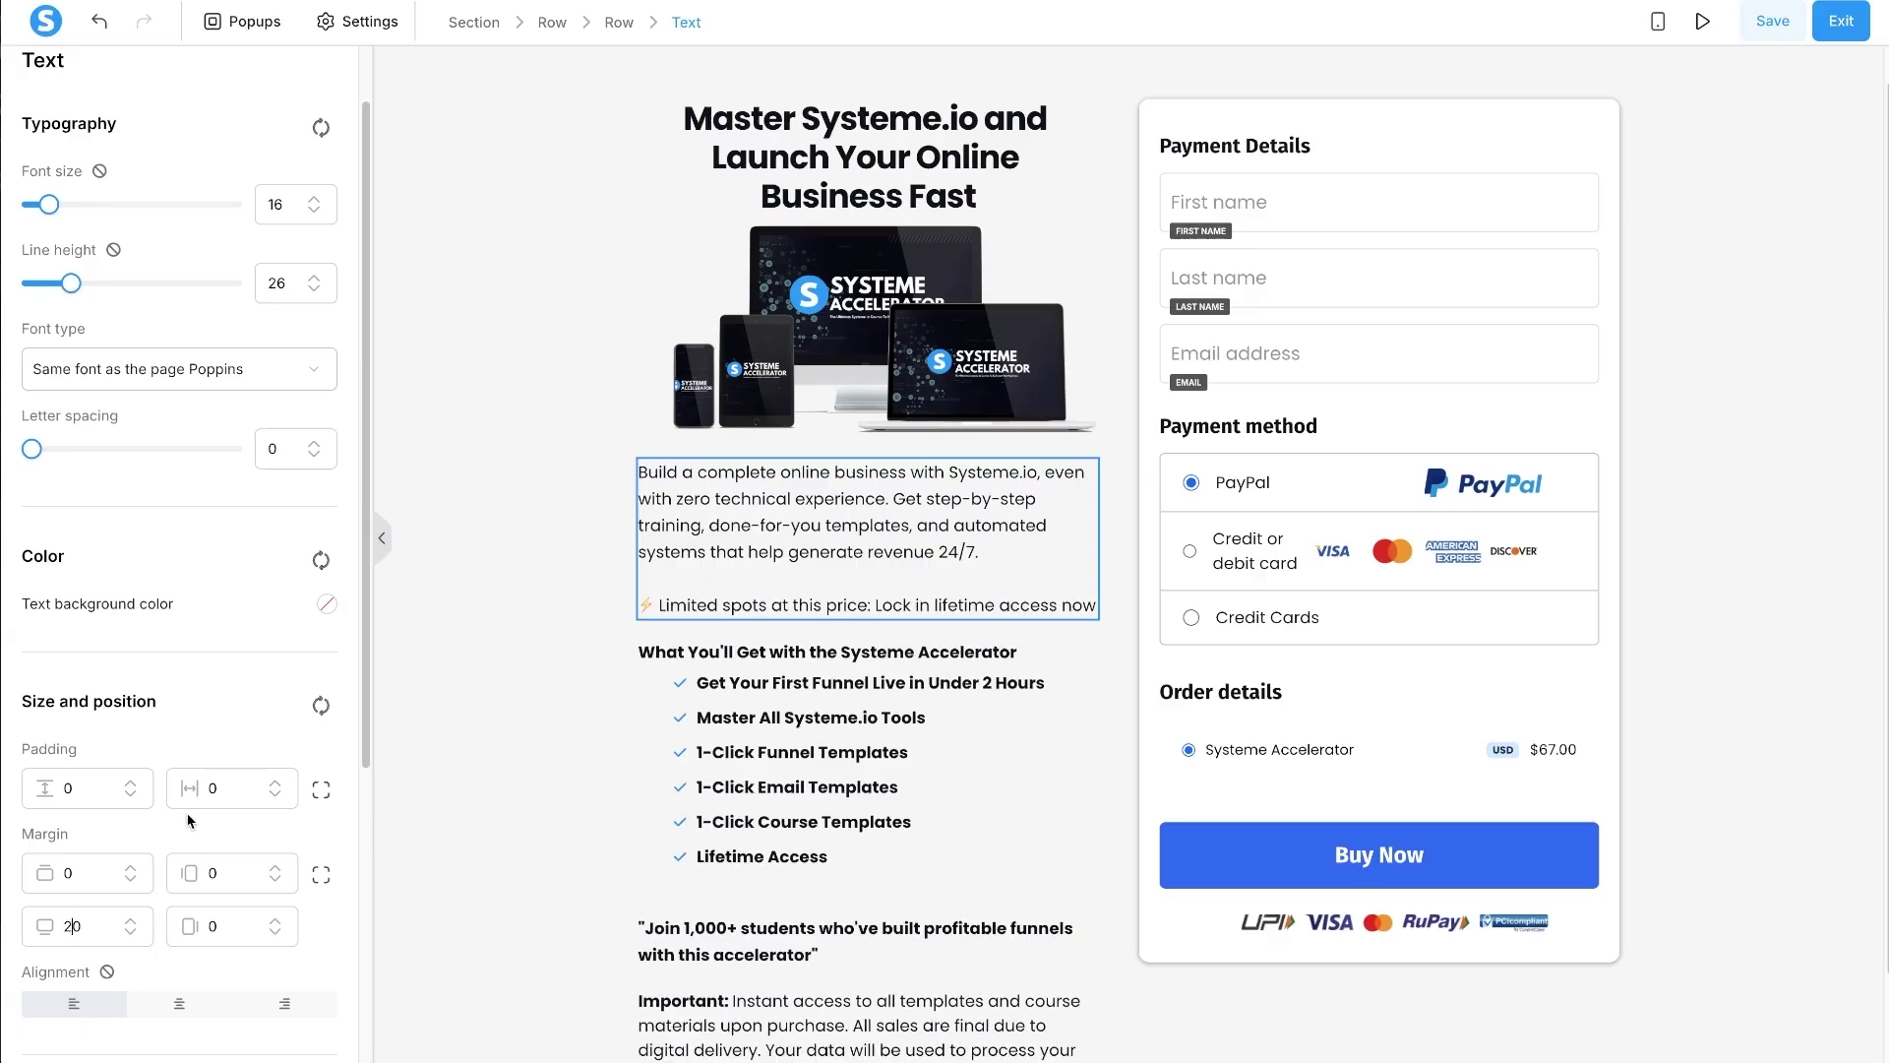
pyautogui.press('BackSpace')
pyautogui.write('3')
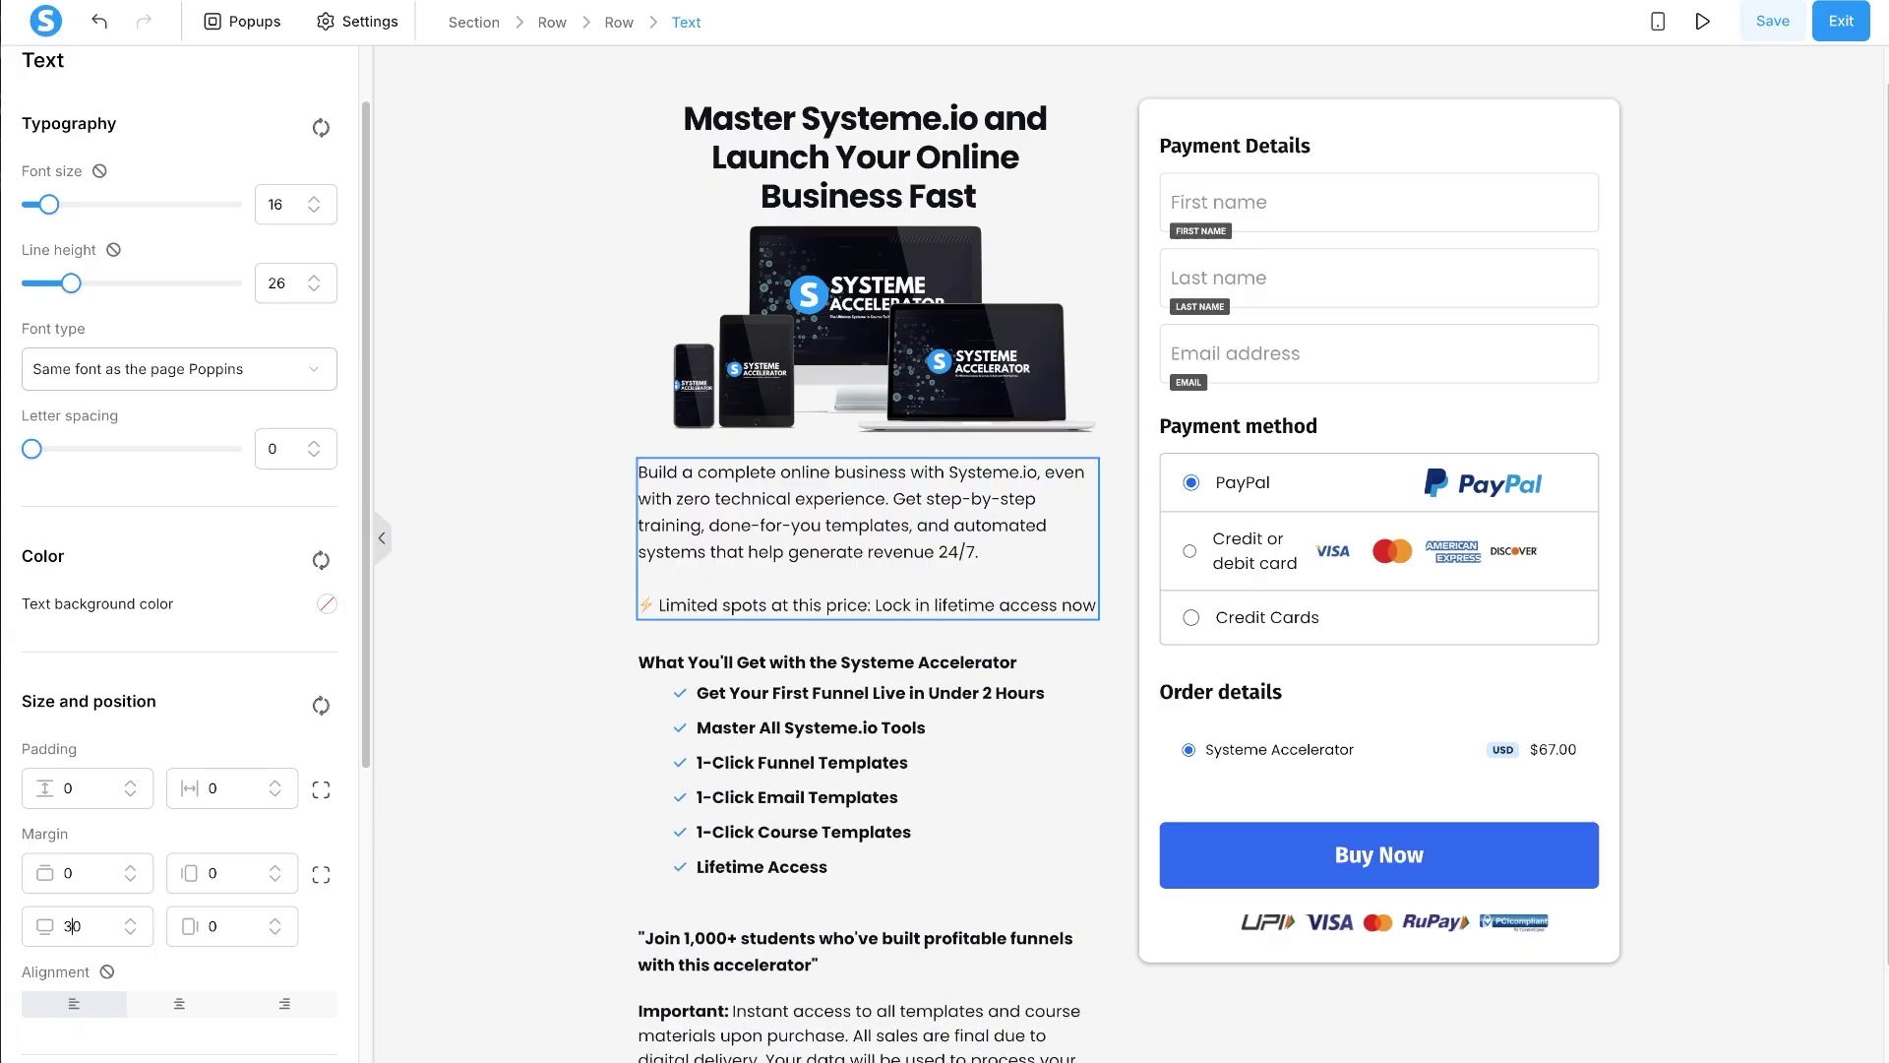
pyautogui.press('BackSpace')
pyautogui.write('2')
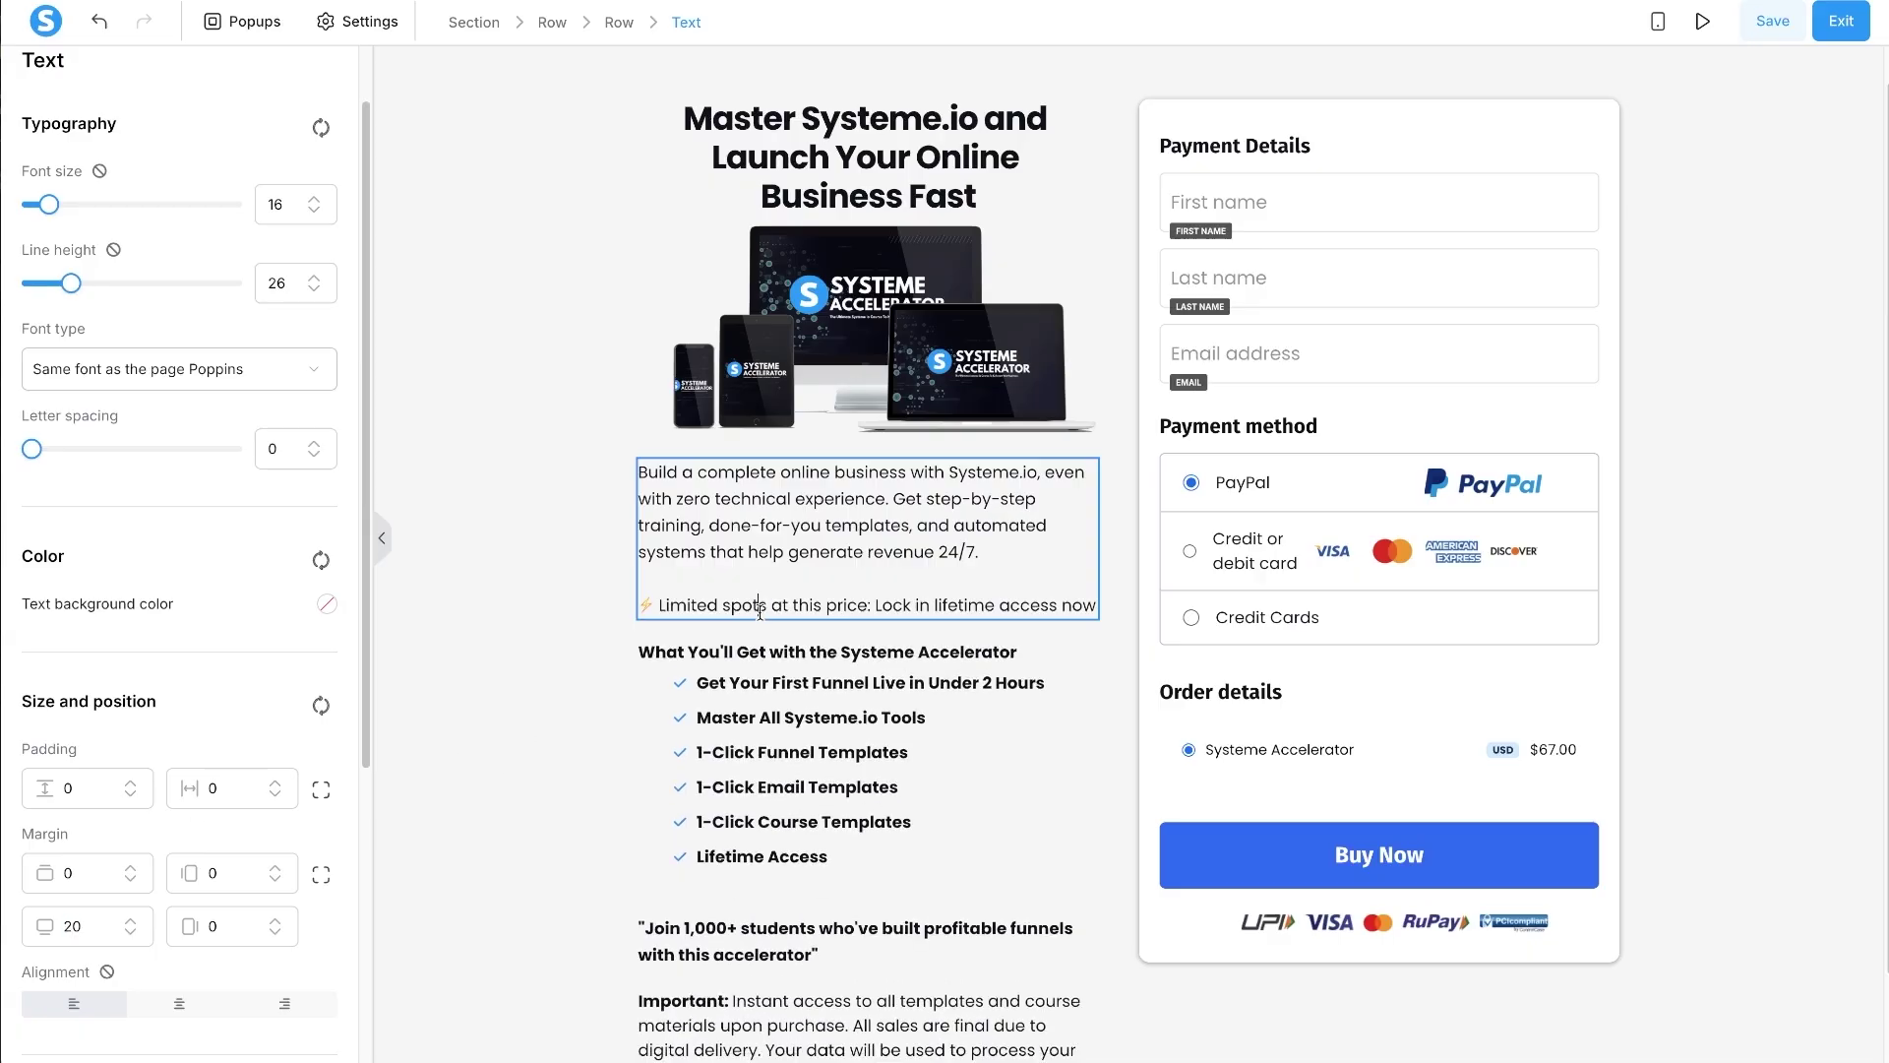
pyautogui.click(773, 824)
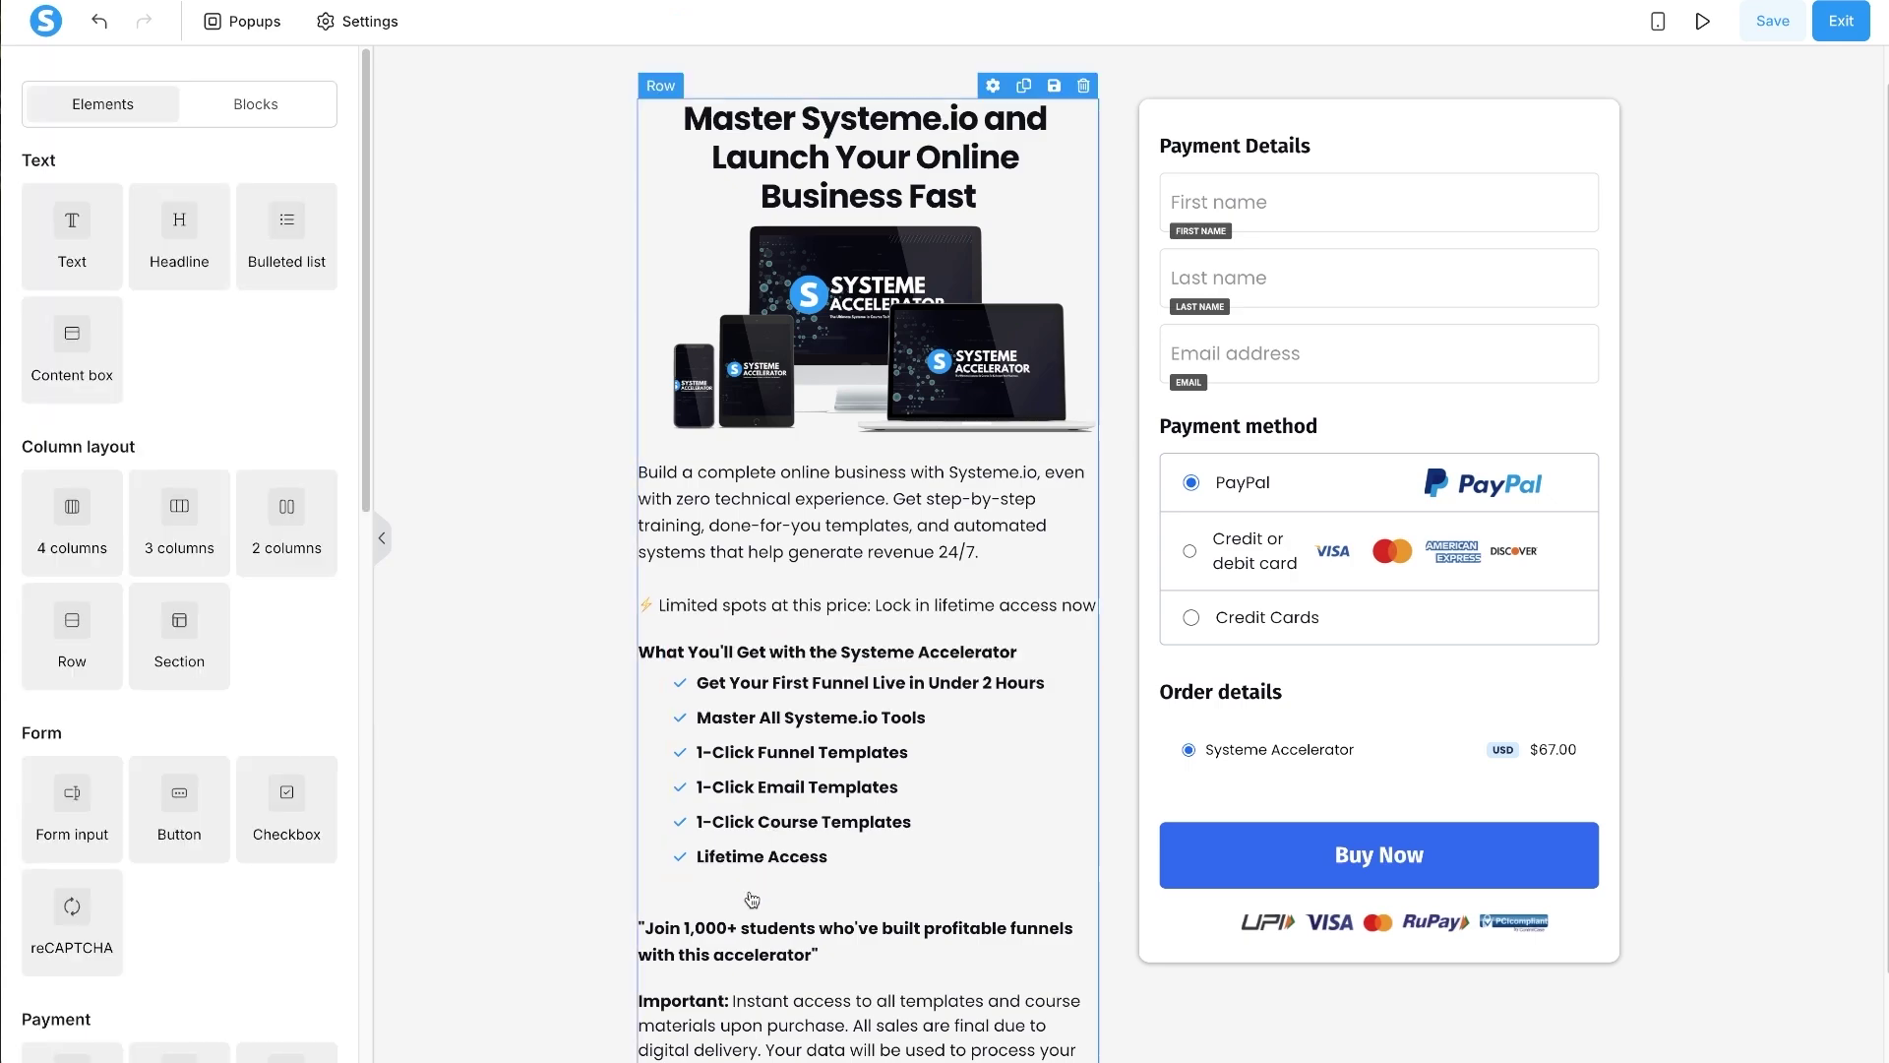
pyautogui.click(736, 856)
pyautogui.scroll(-6, 214, 844)
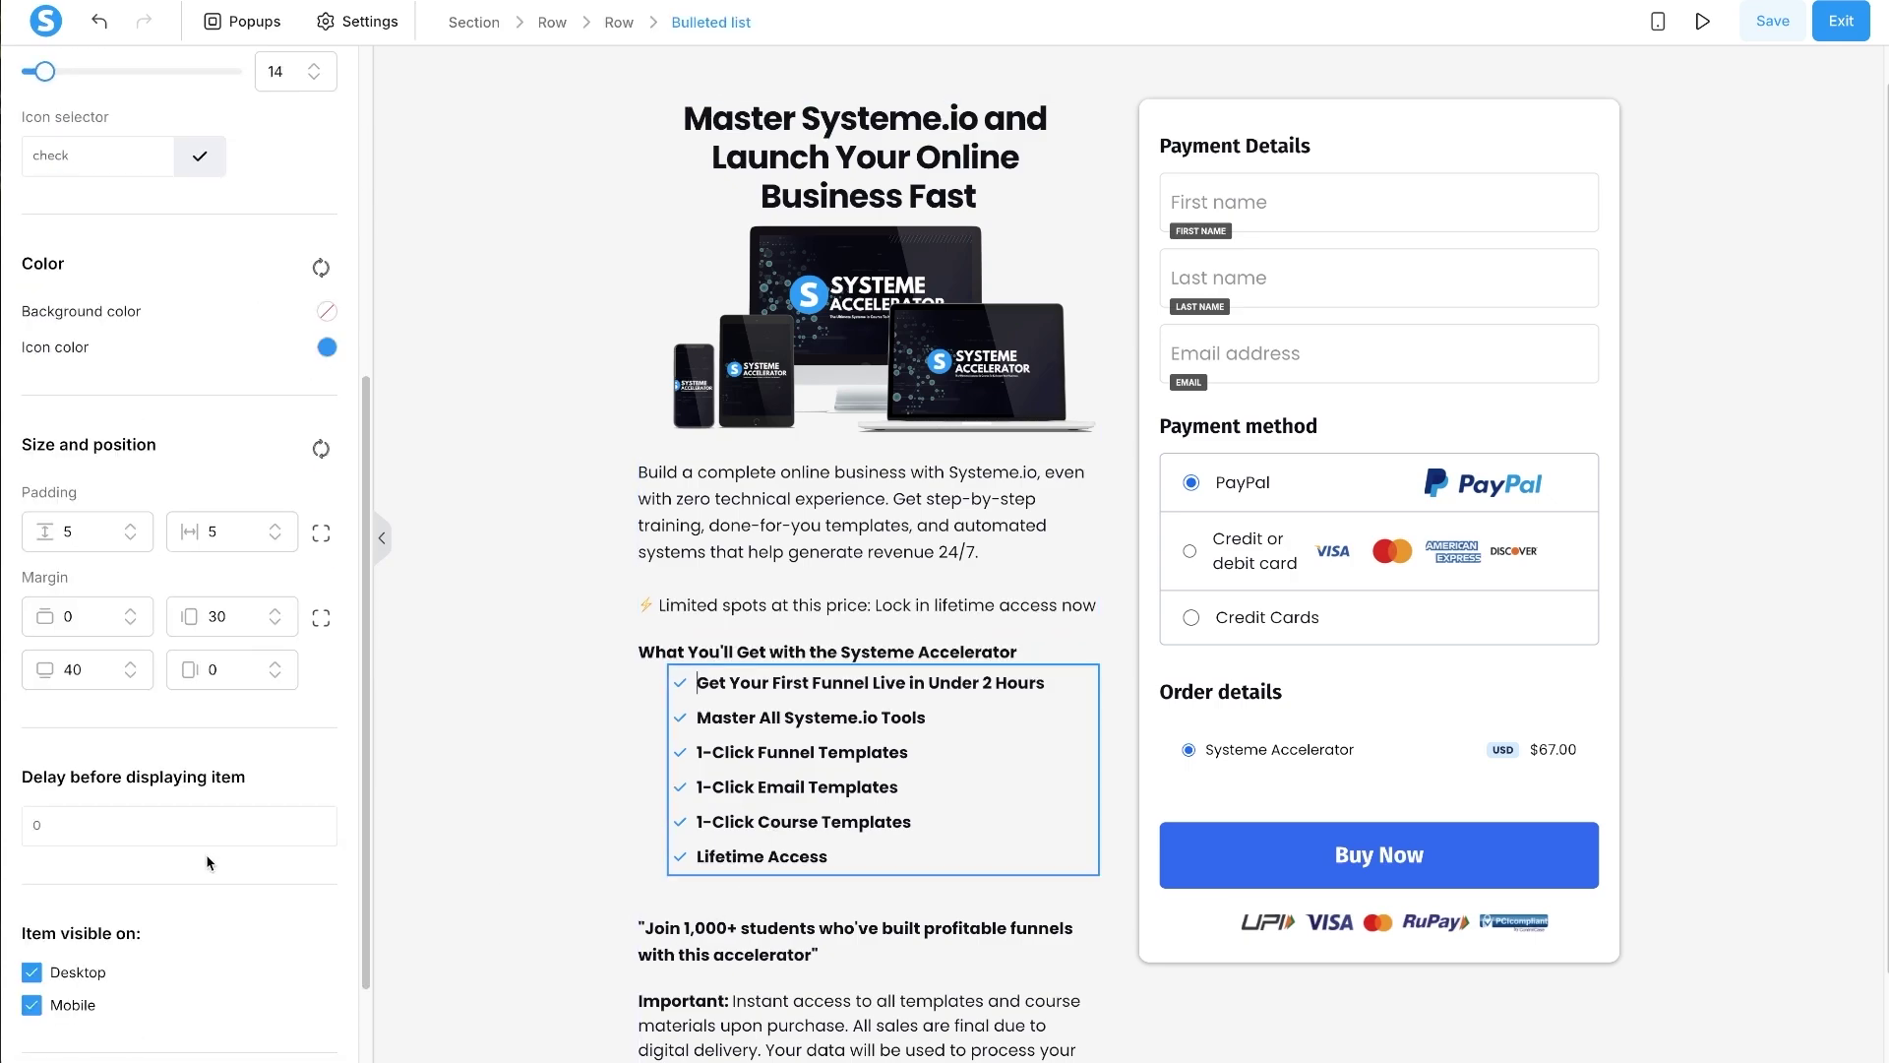
pyautogui.click(72, 563)
pyautogui.press('BackSpace')
pyautogui.write('3')
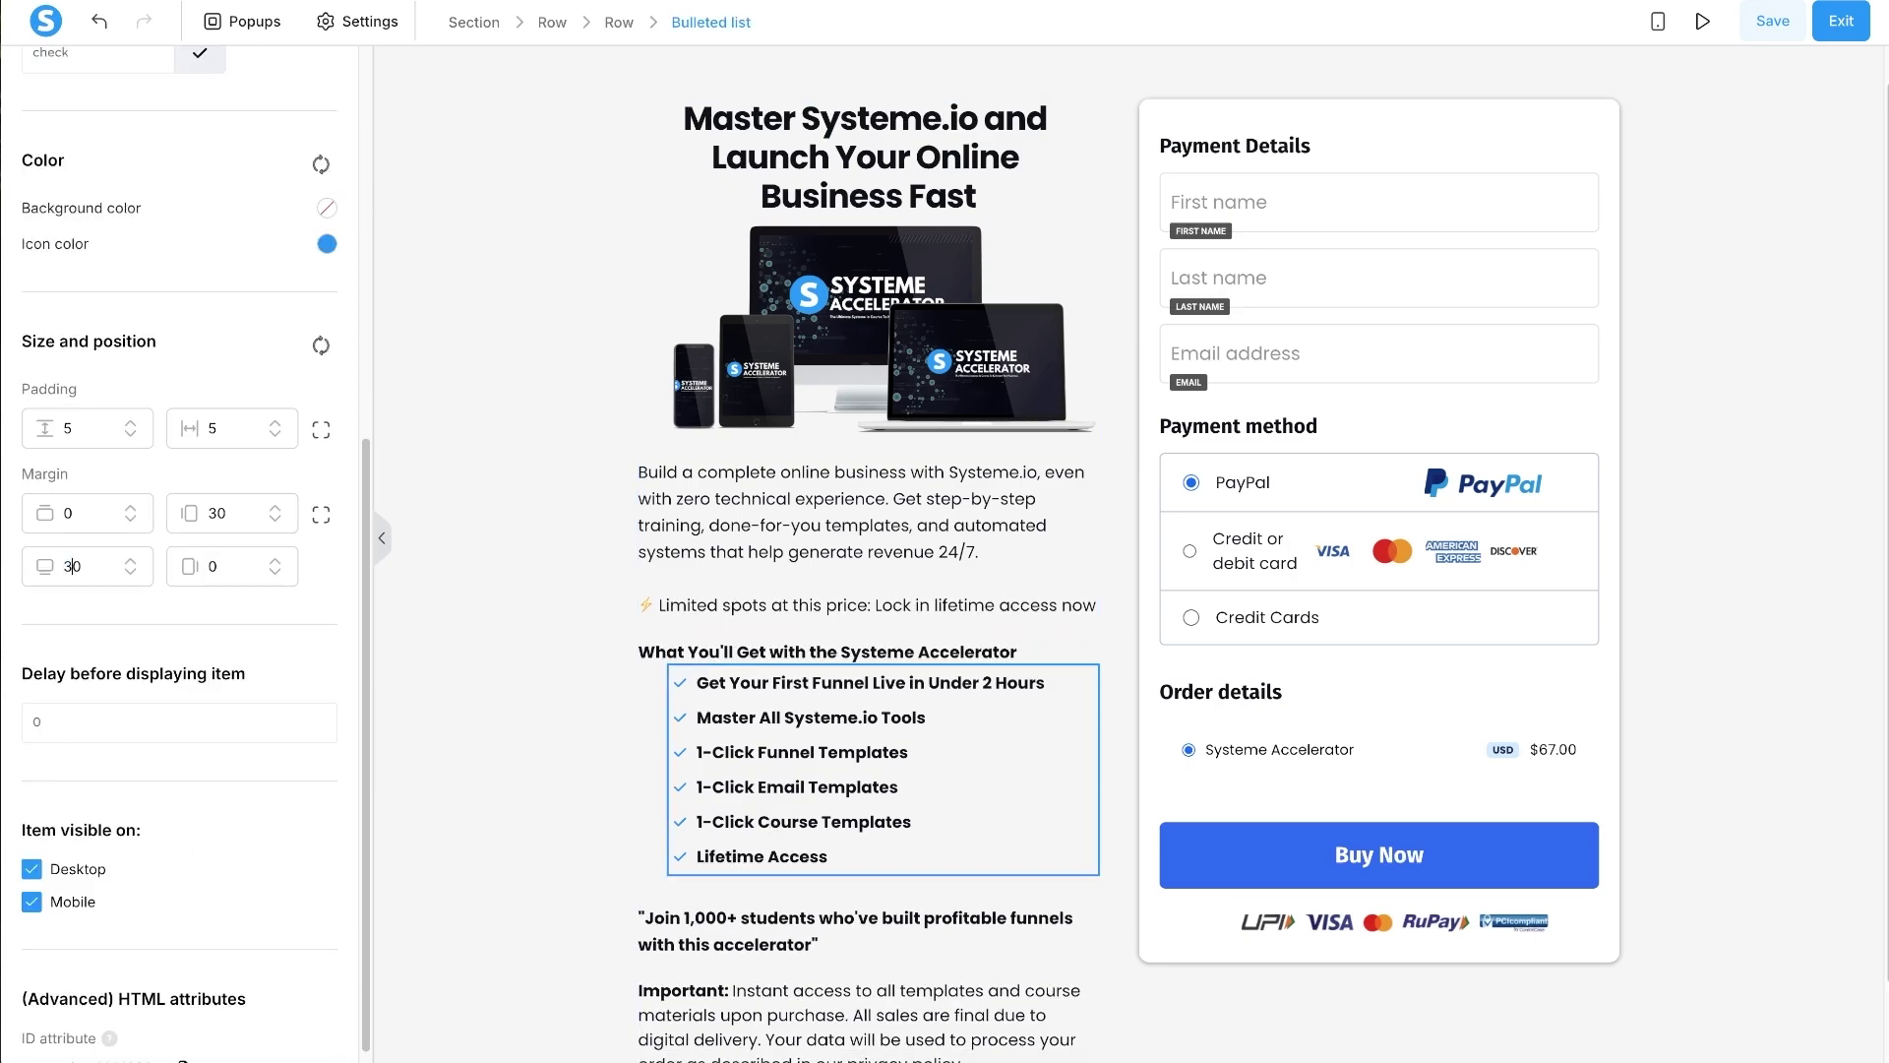
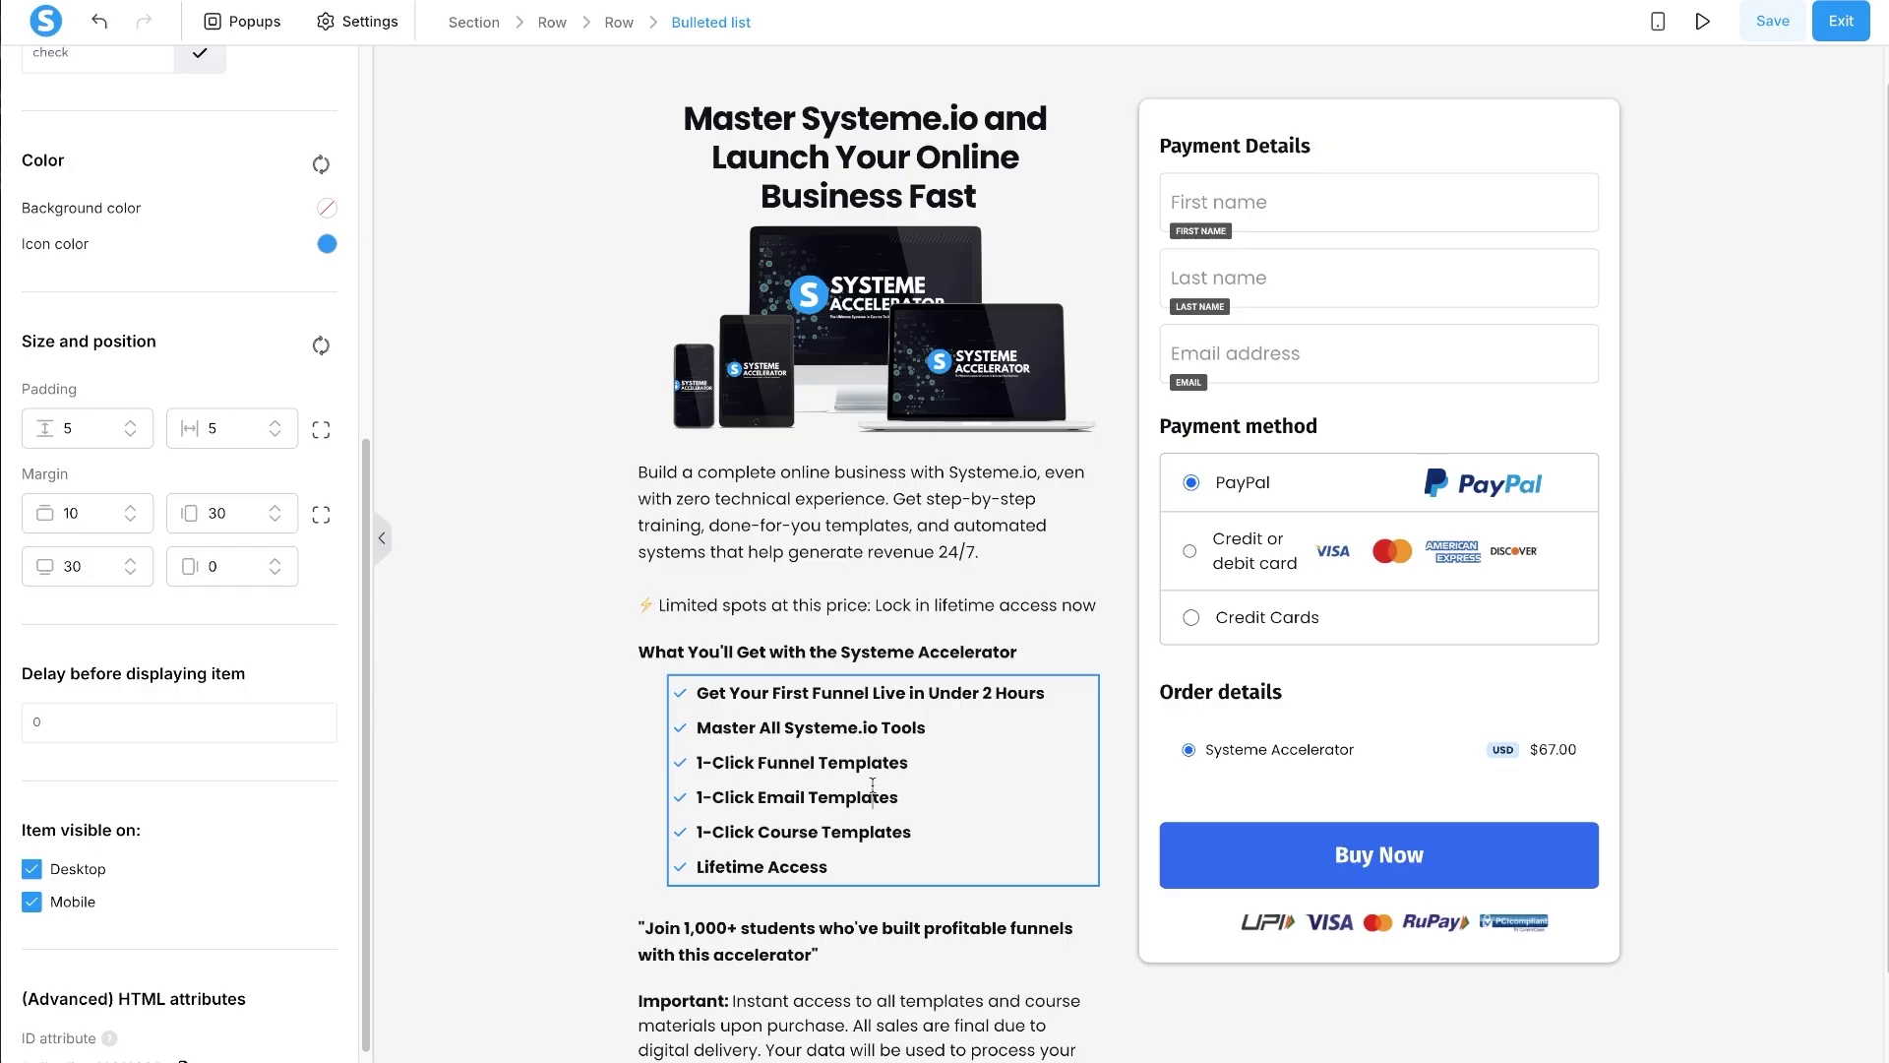
# - Set the bulleted list's font to Google Fonts Poppins with Medium 500 weight
pyautogui.hotkey('ctrl', 'a')
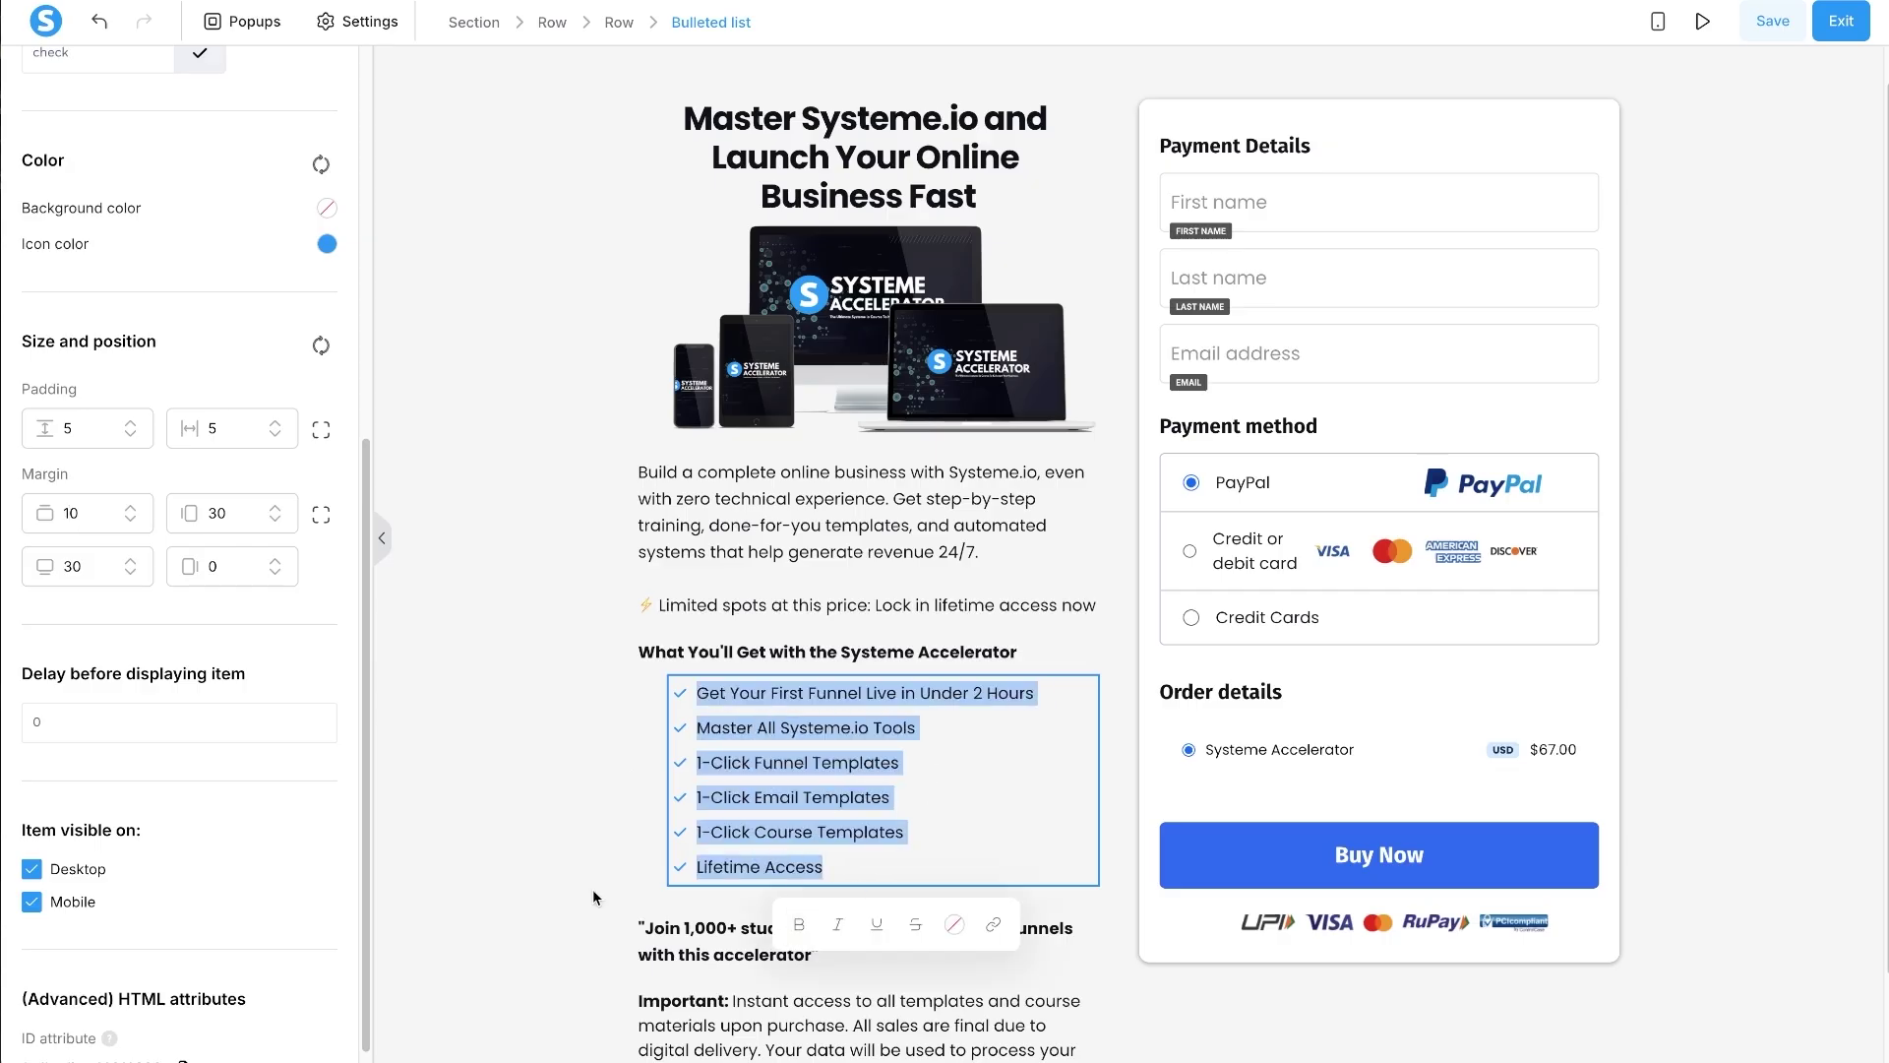
pyautogui.click(497, 861)
pyautogui.click(855, 778)
pyautogui.hotkey('ctrl', 'a')
pyautogui.hotkey('ctrl', 'k')
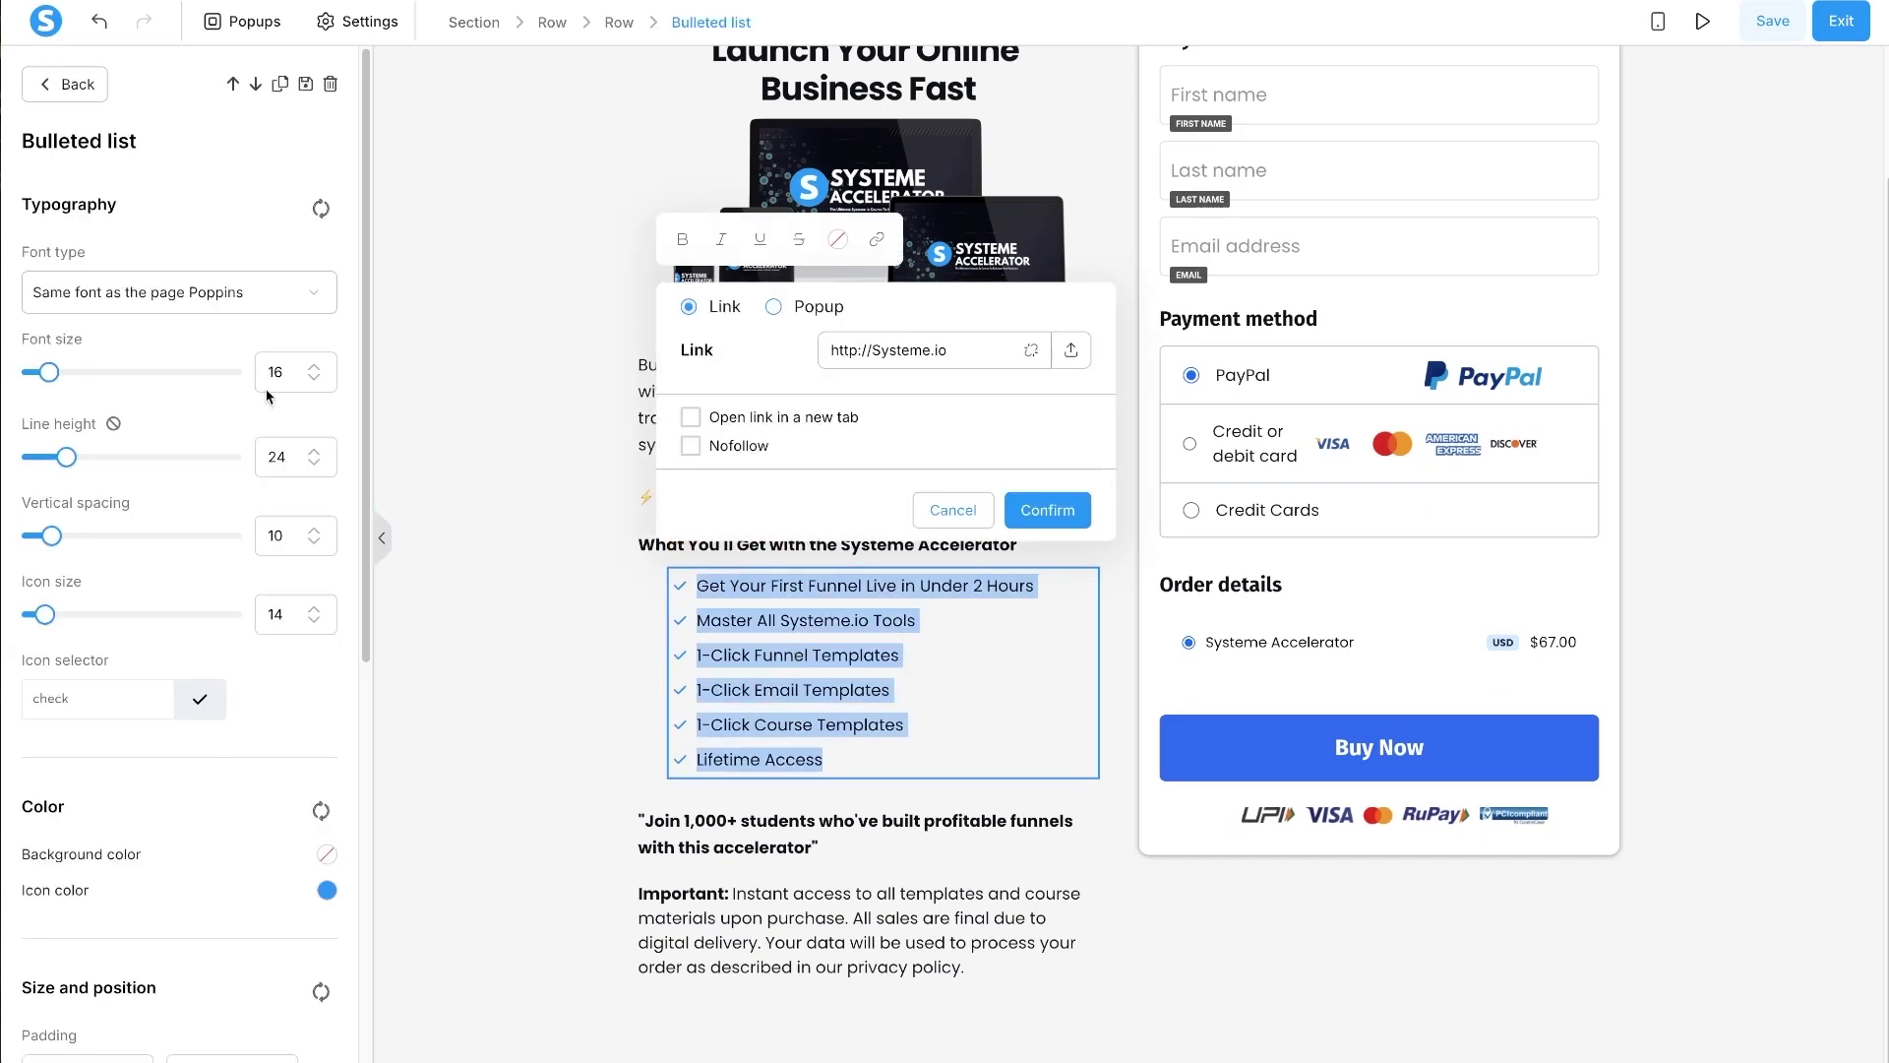
pyautogui.click(211, 295)
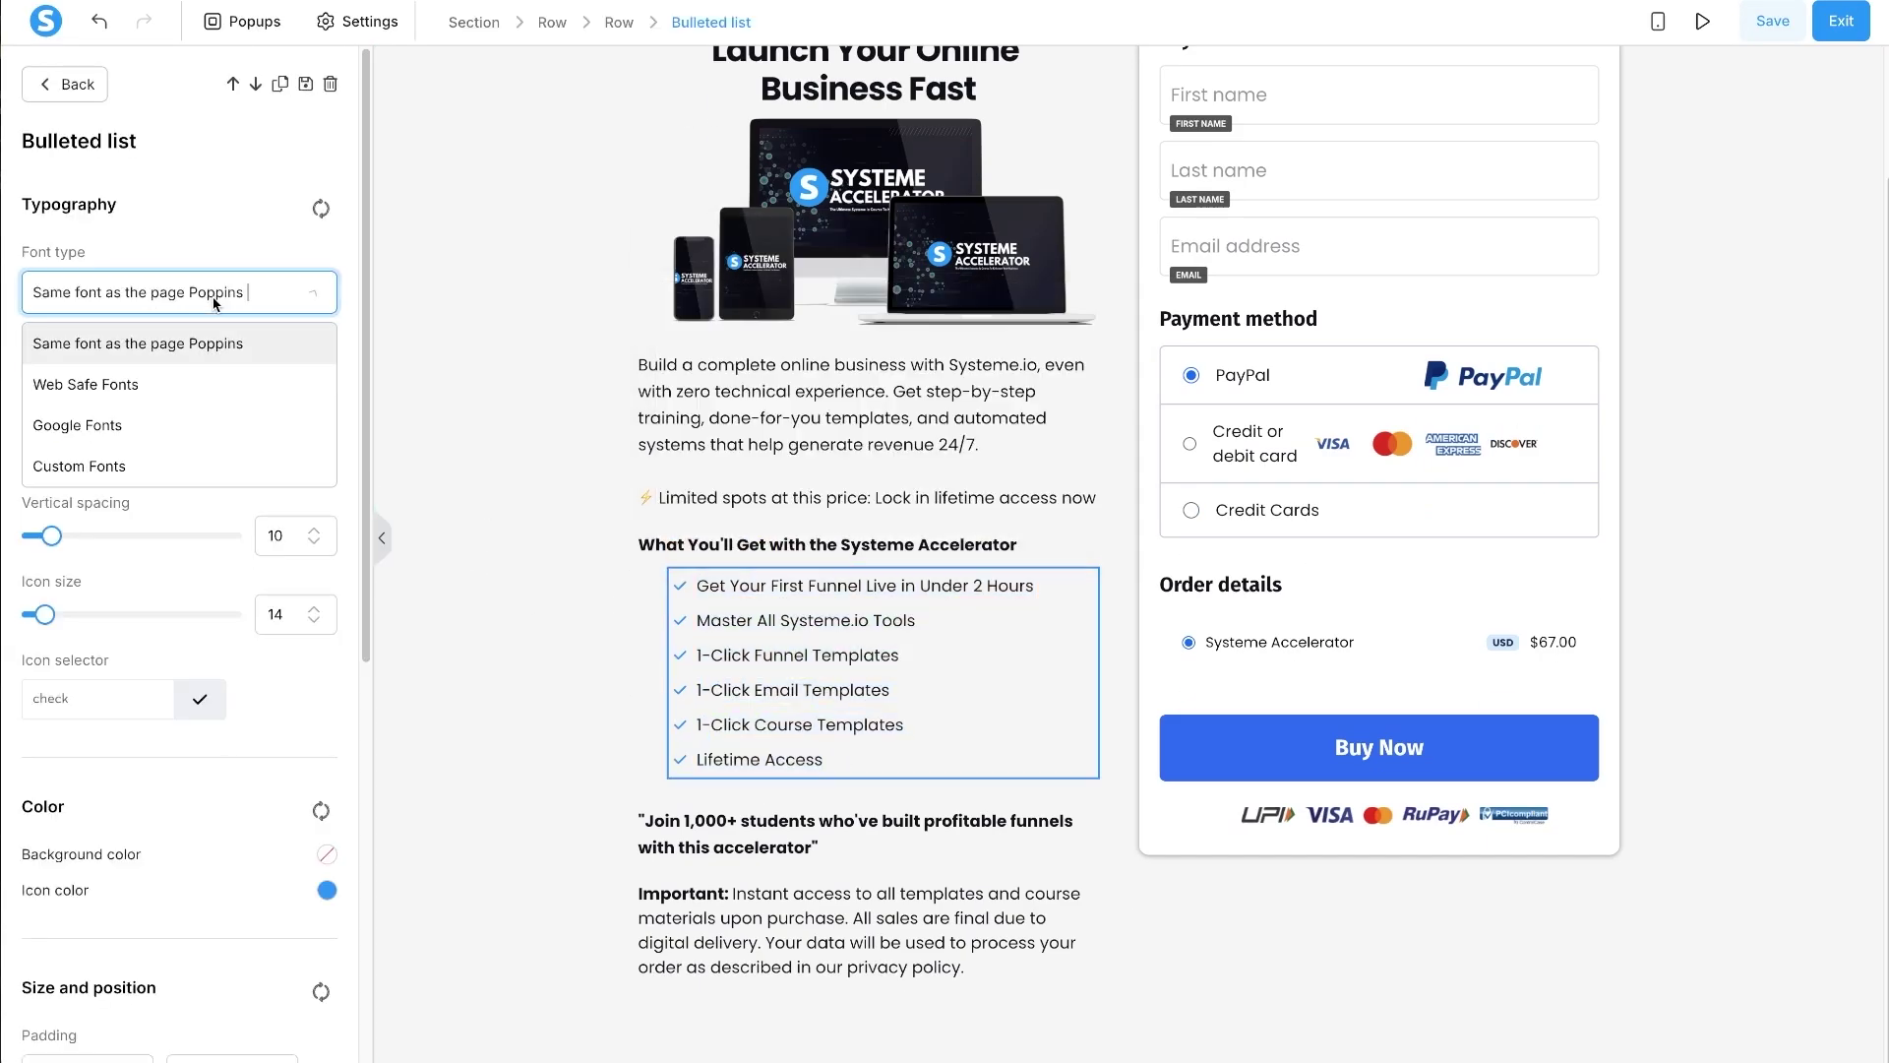
pyautogui.click(74, 421)
pyautogui.click(143, 346)
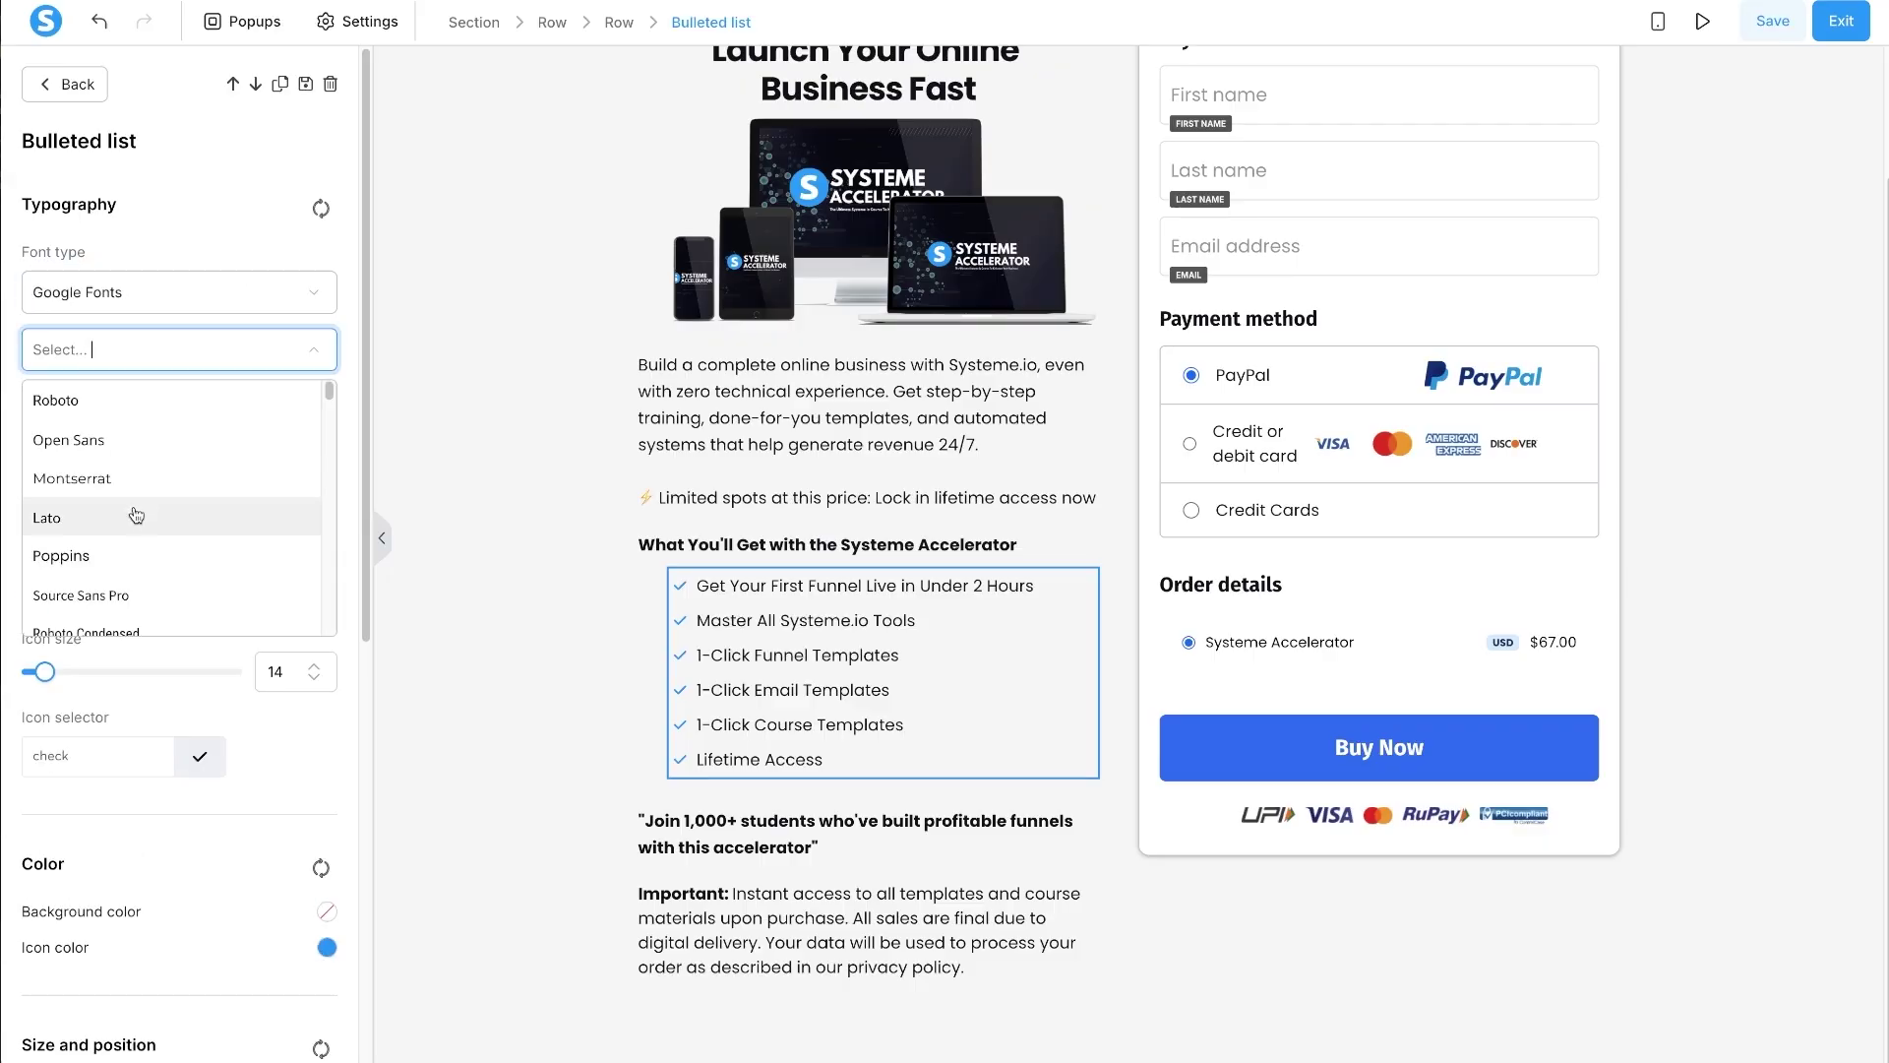
pyautogui.write('pop')
pyautogui.click(127, 403)
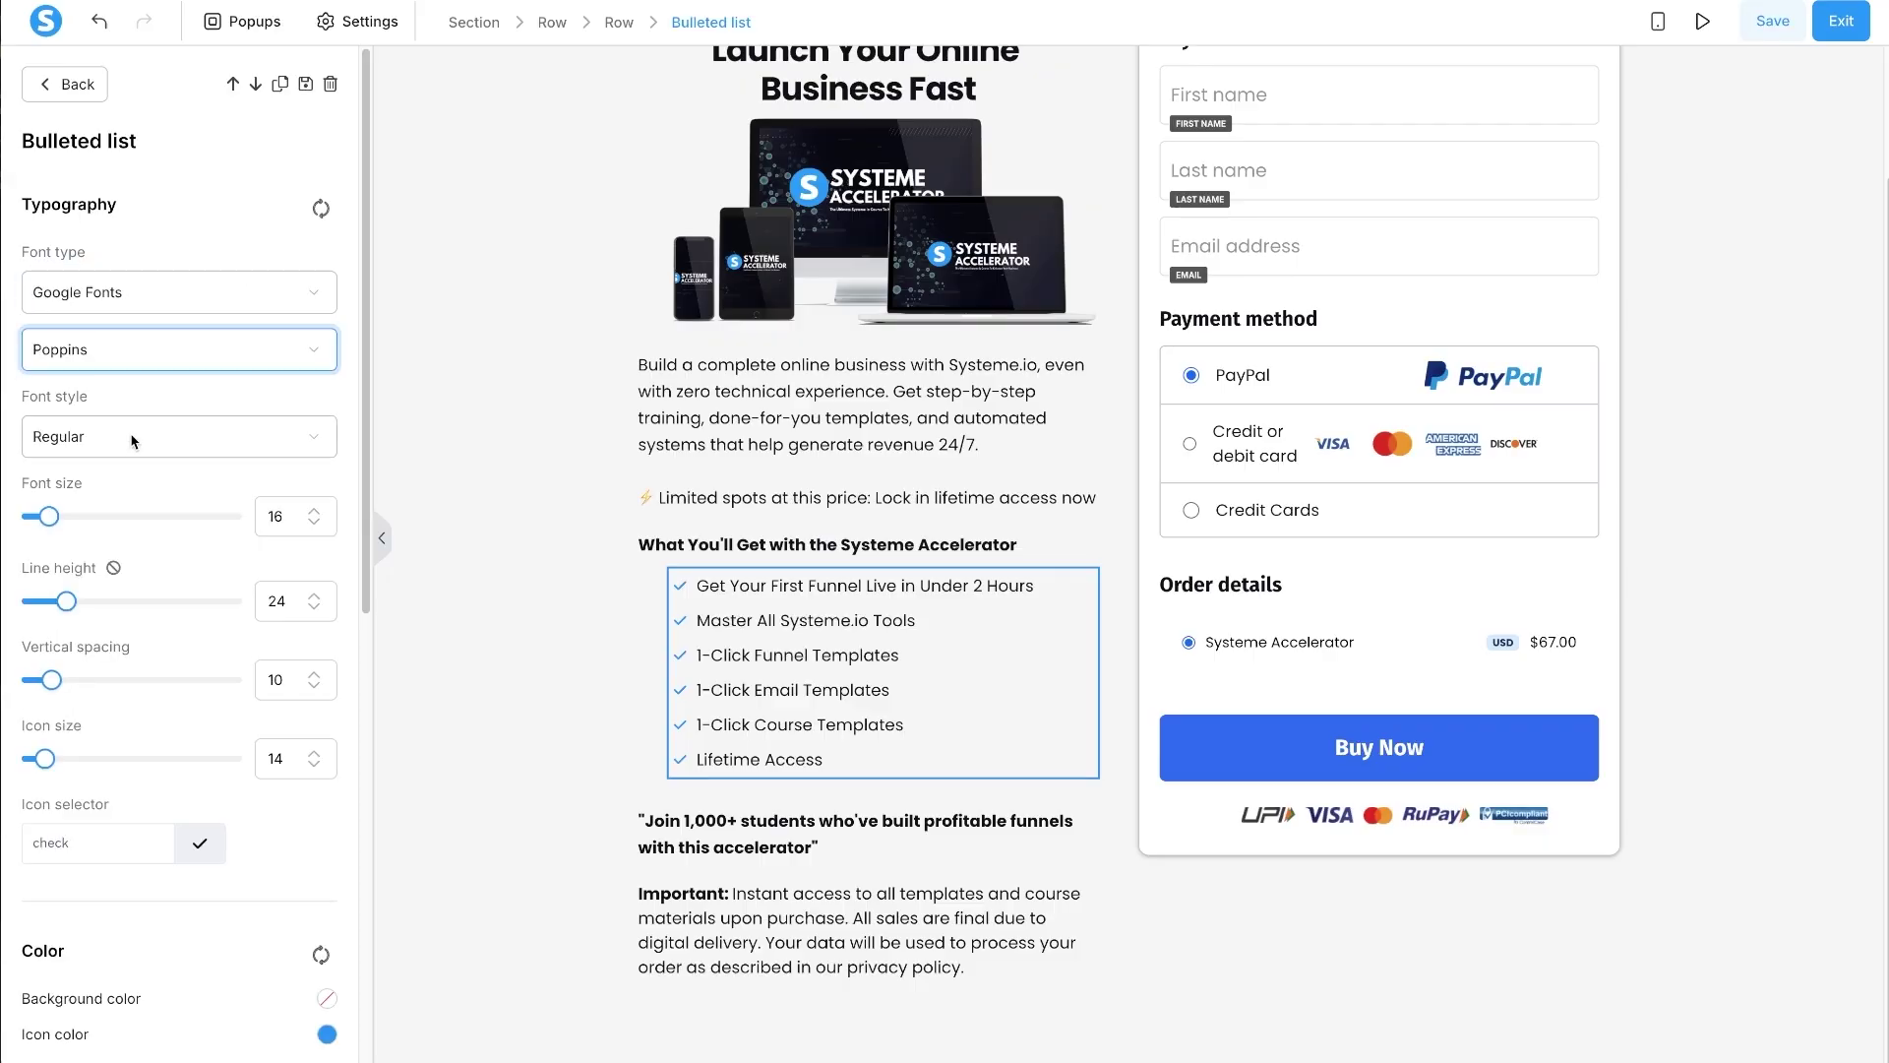
pyautogui.click(136, 436)
pyautogui.scroll(-2, 136, 670)
pyautogui.click(195, 705)
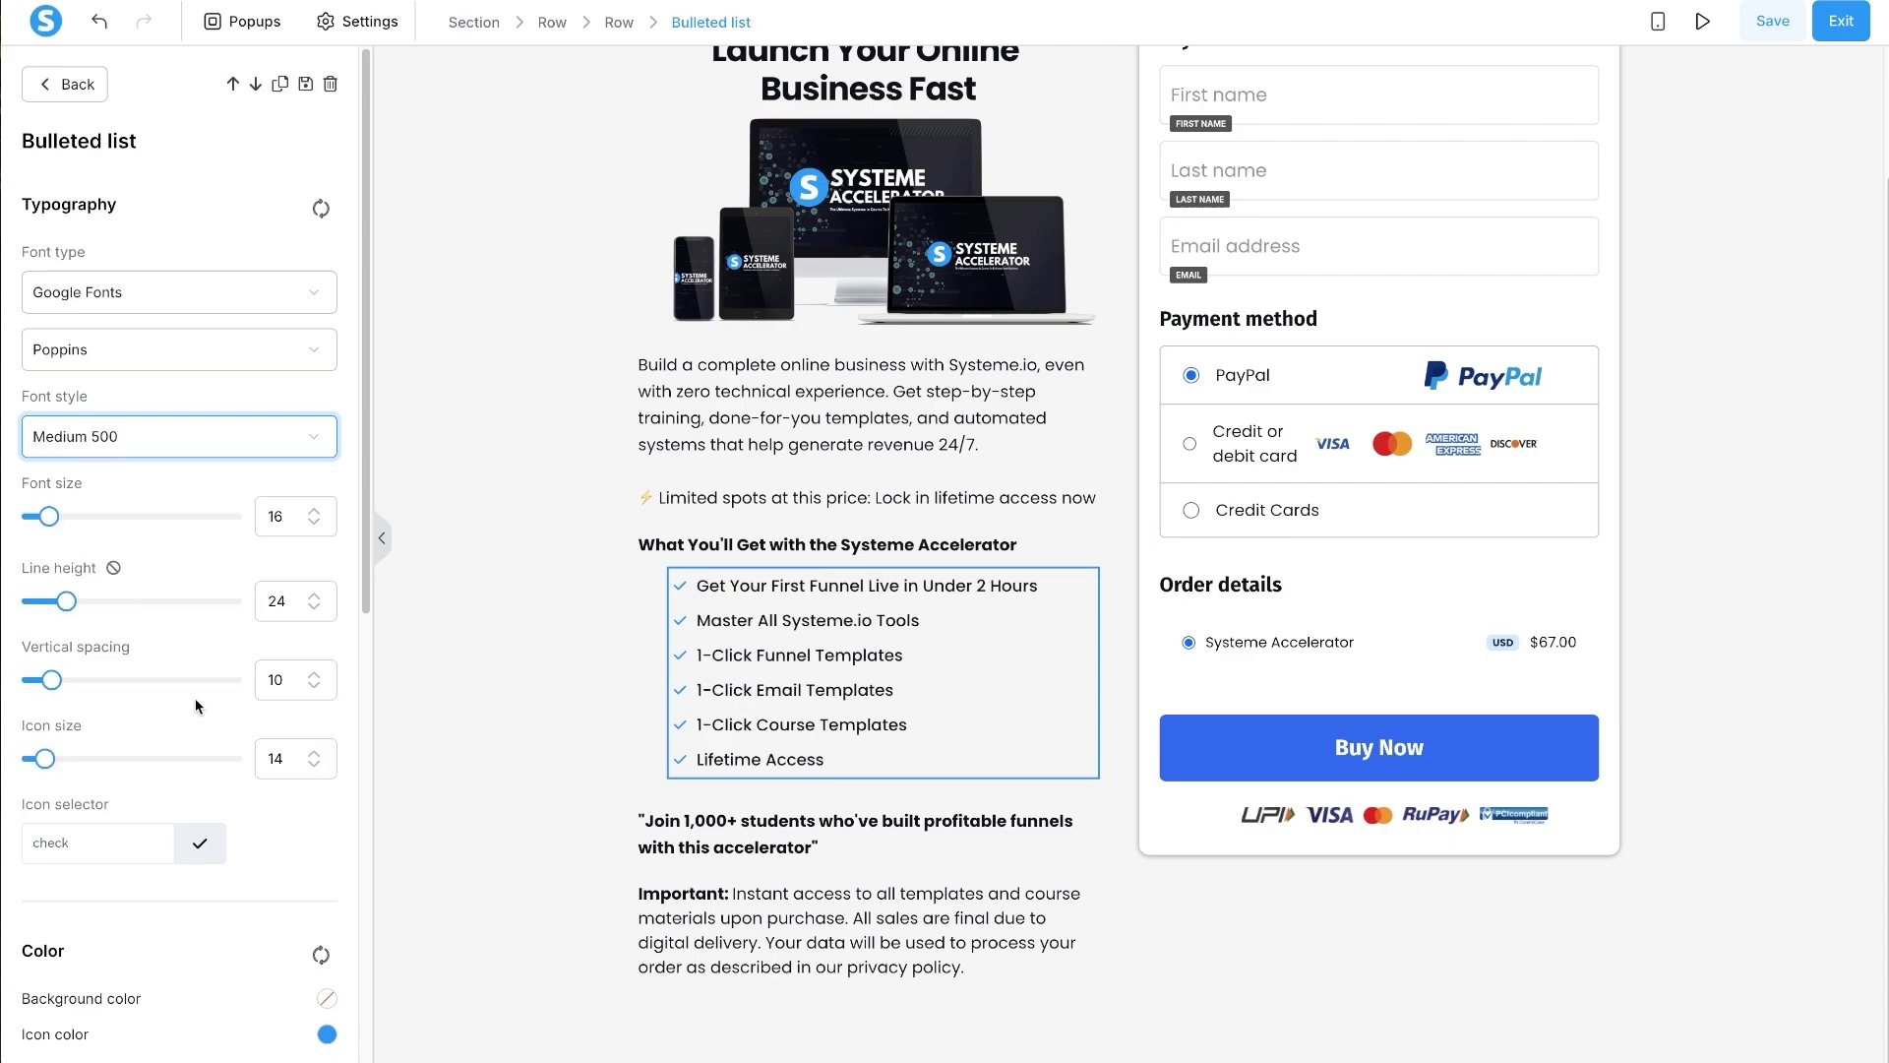
pyautogui.click(553, 716)
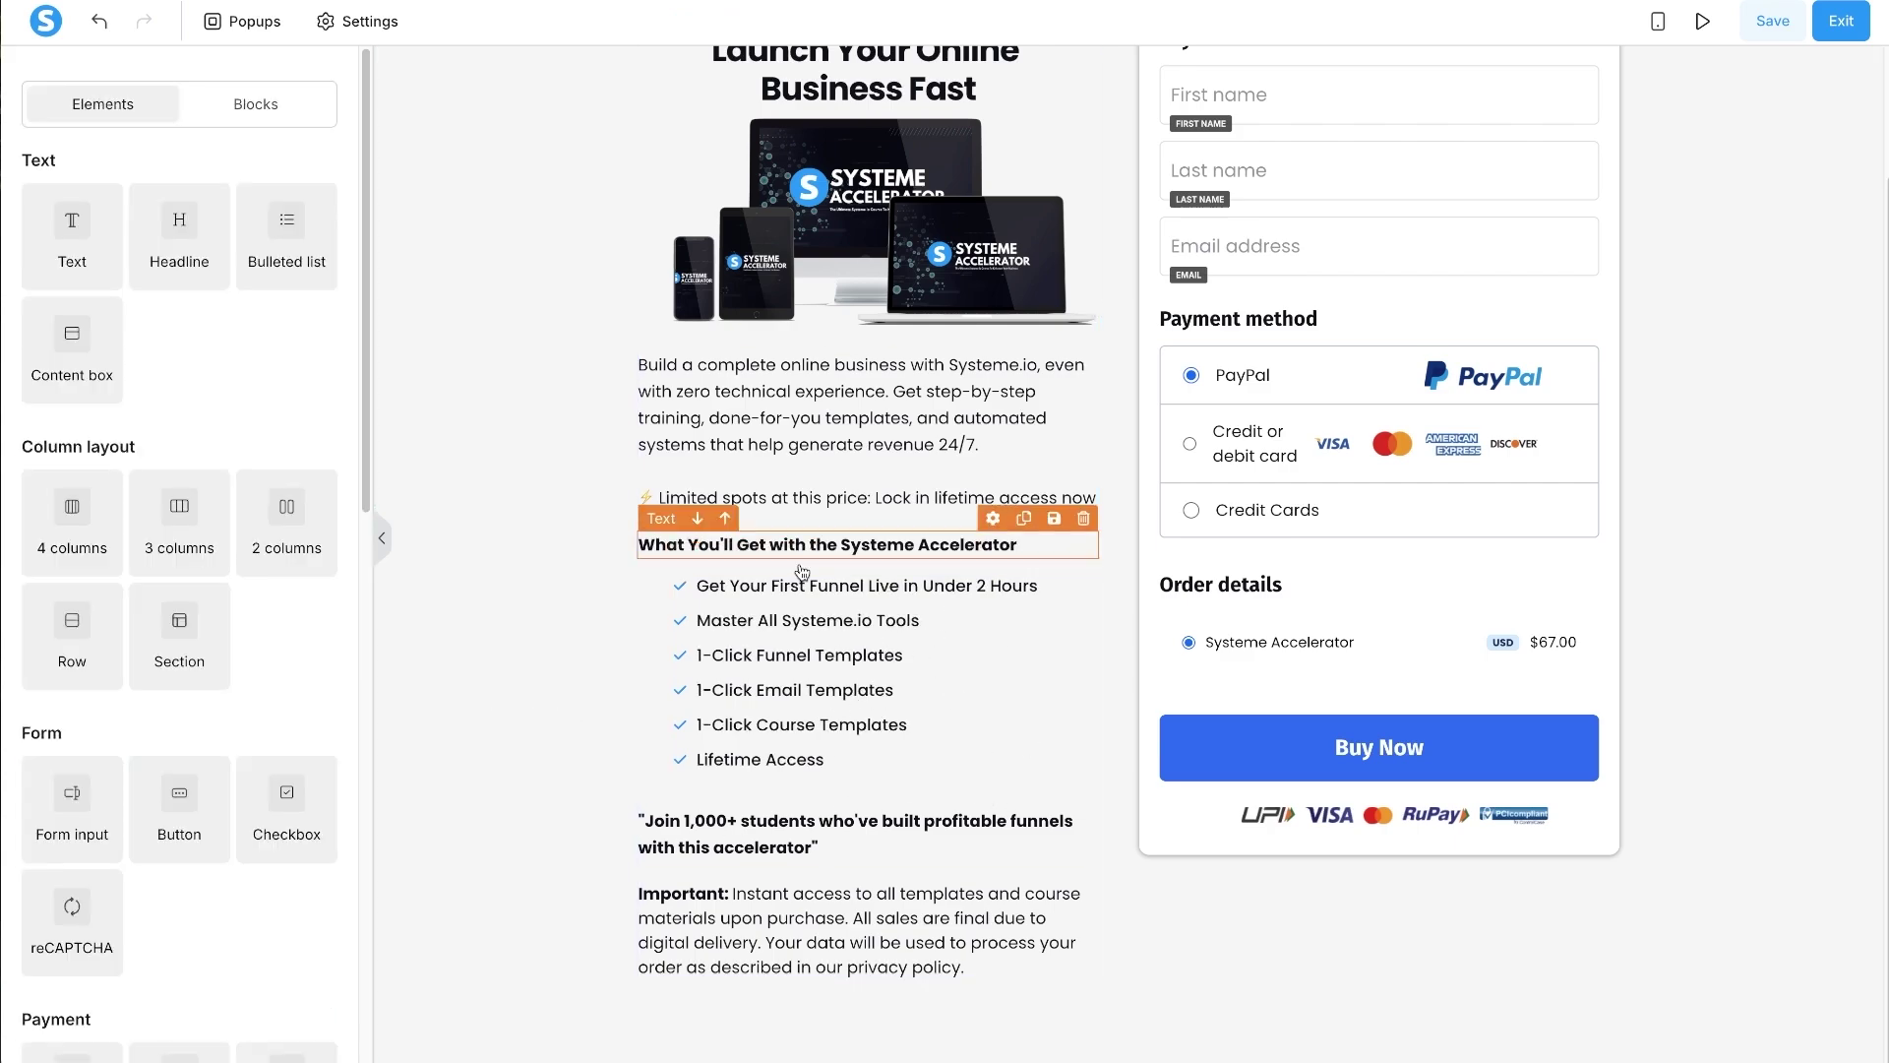
# - Reduce the bulleted list's line height from 24 to 21
pyautogui.click(754, 704)
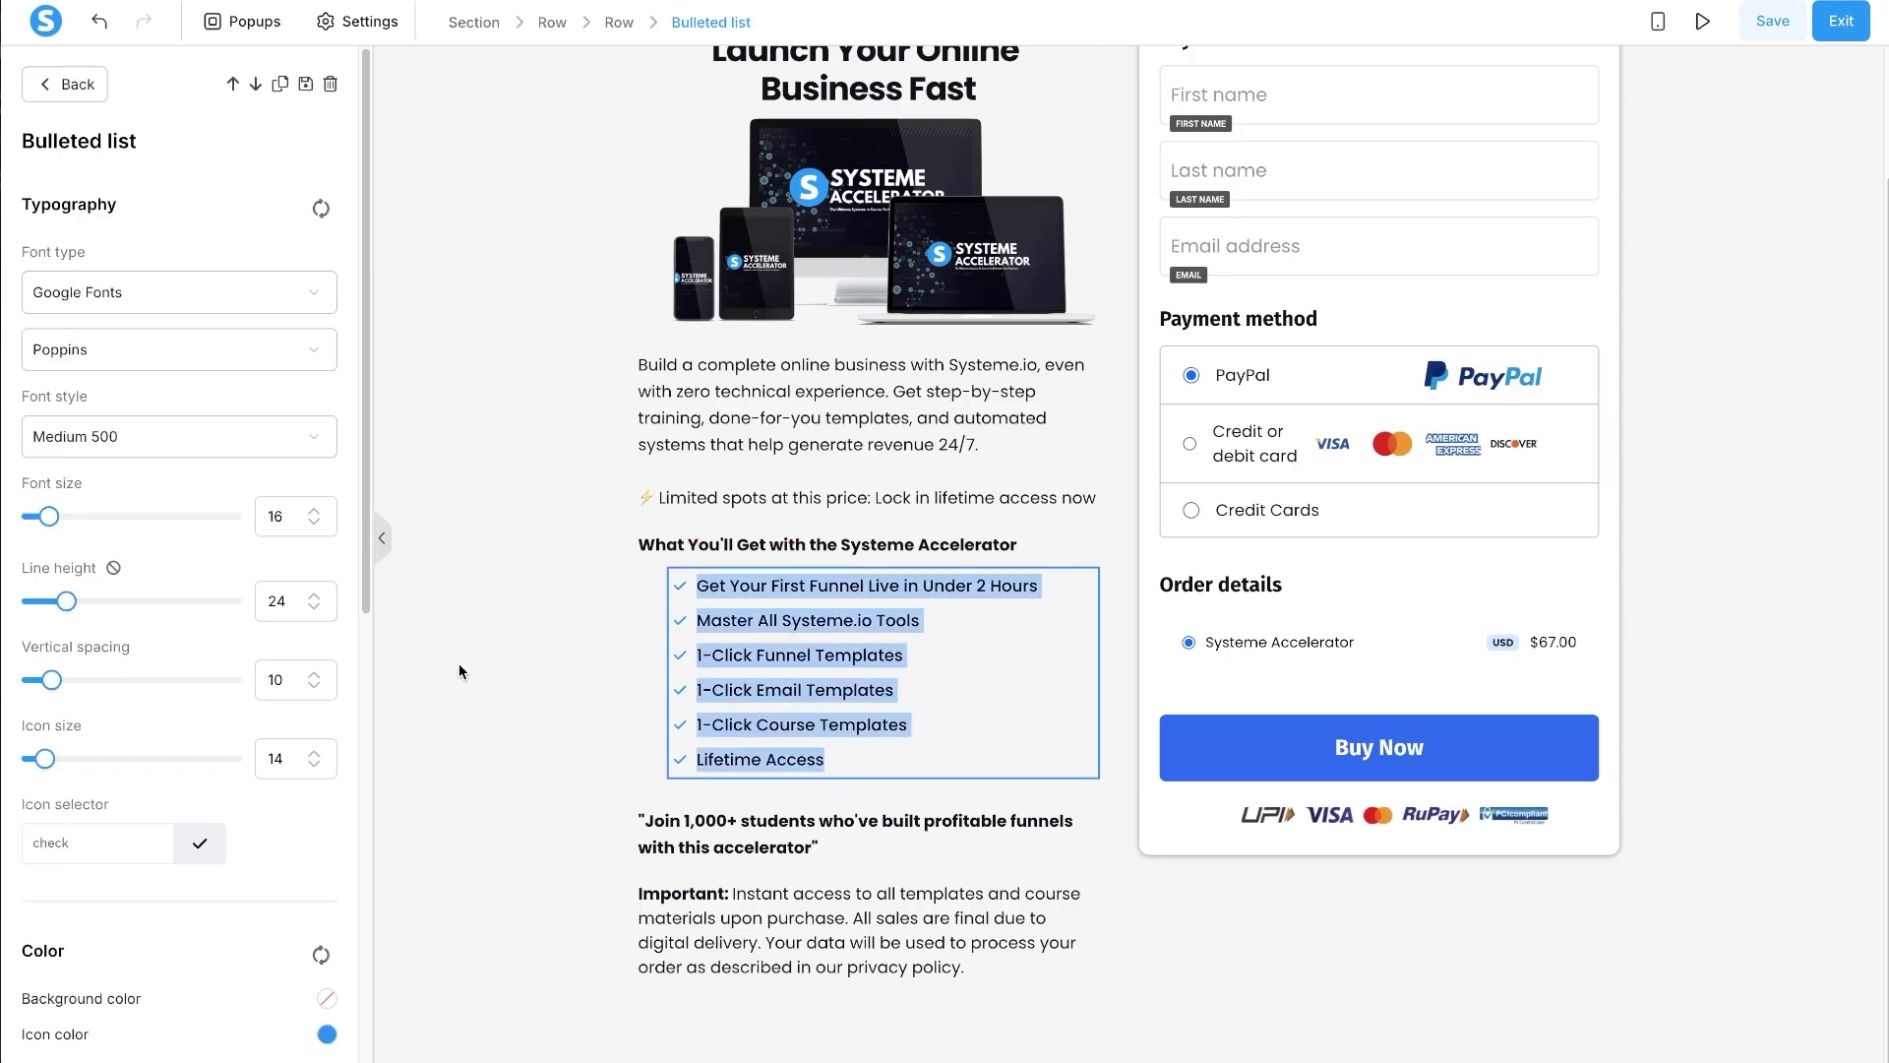
pyautogui.click(470, 667)
pyautogui.click(713, 694)
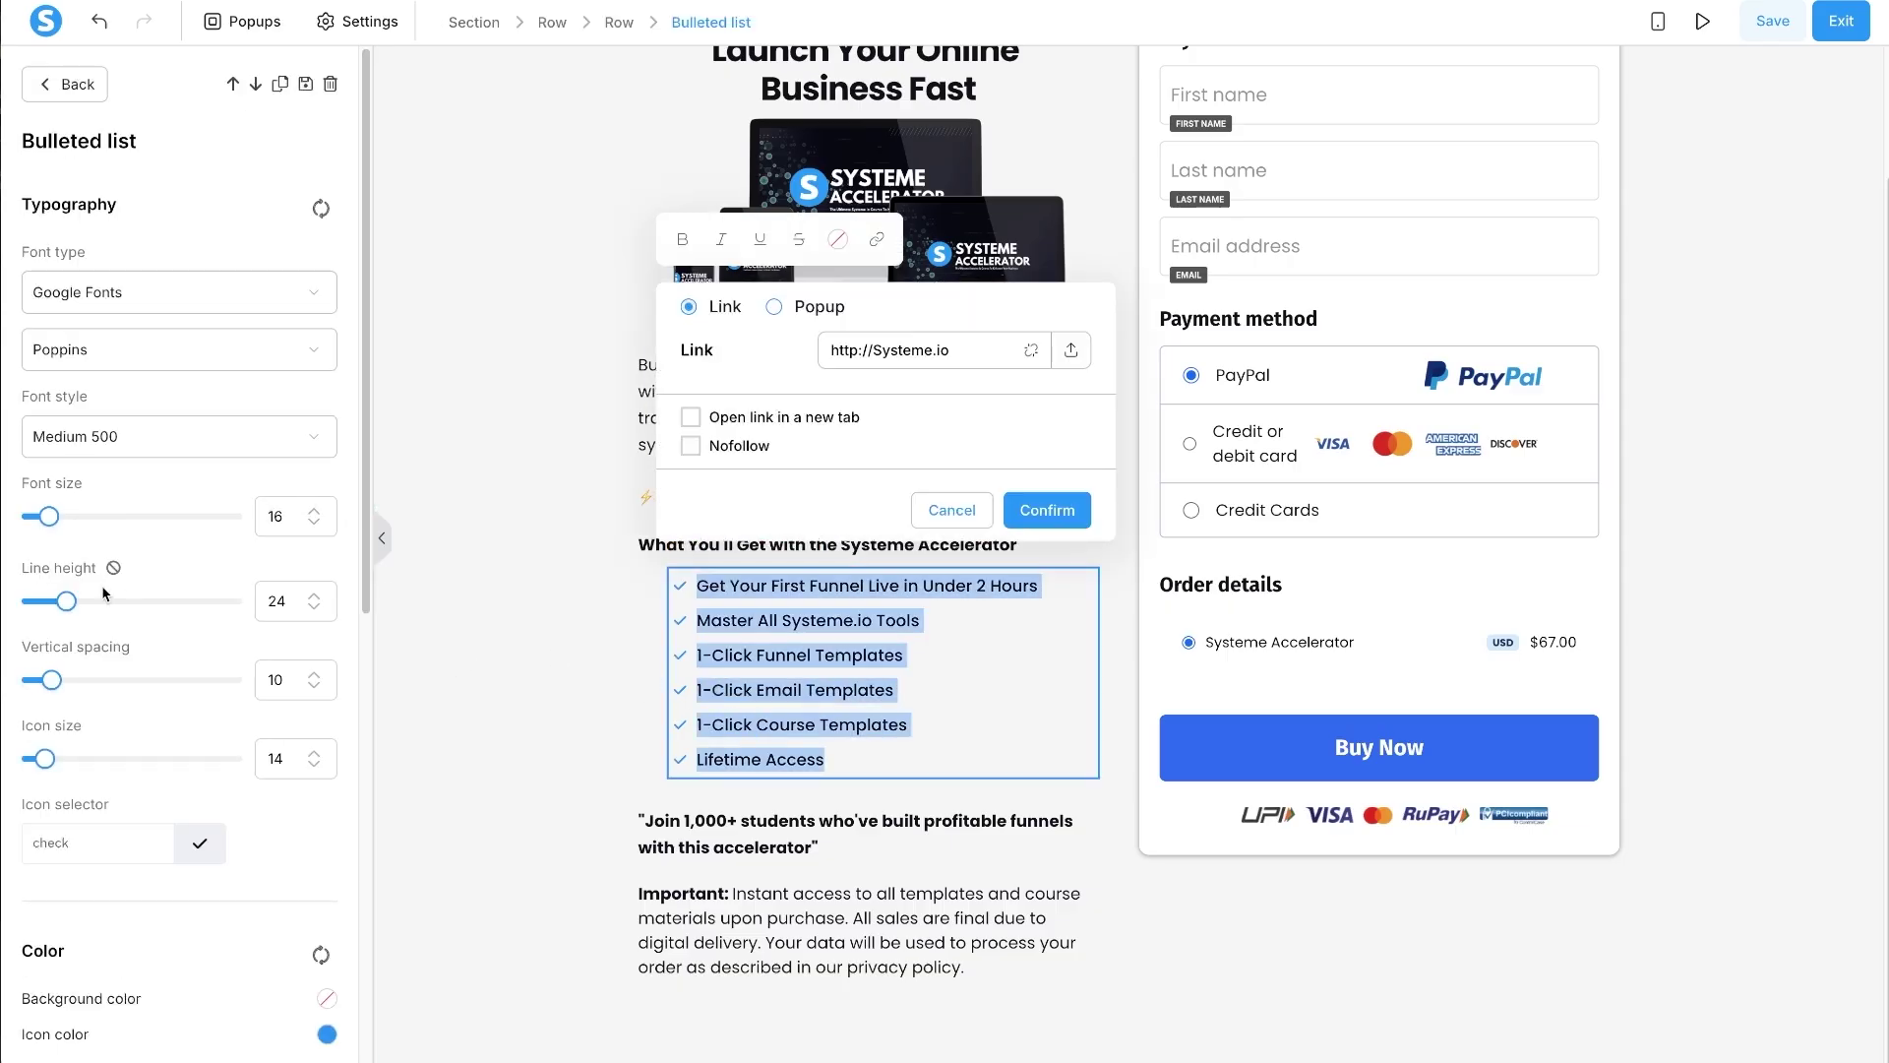
pyautogui.moveTo(67, 602); pyautogui.dragTo(60, 603)
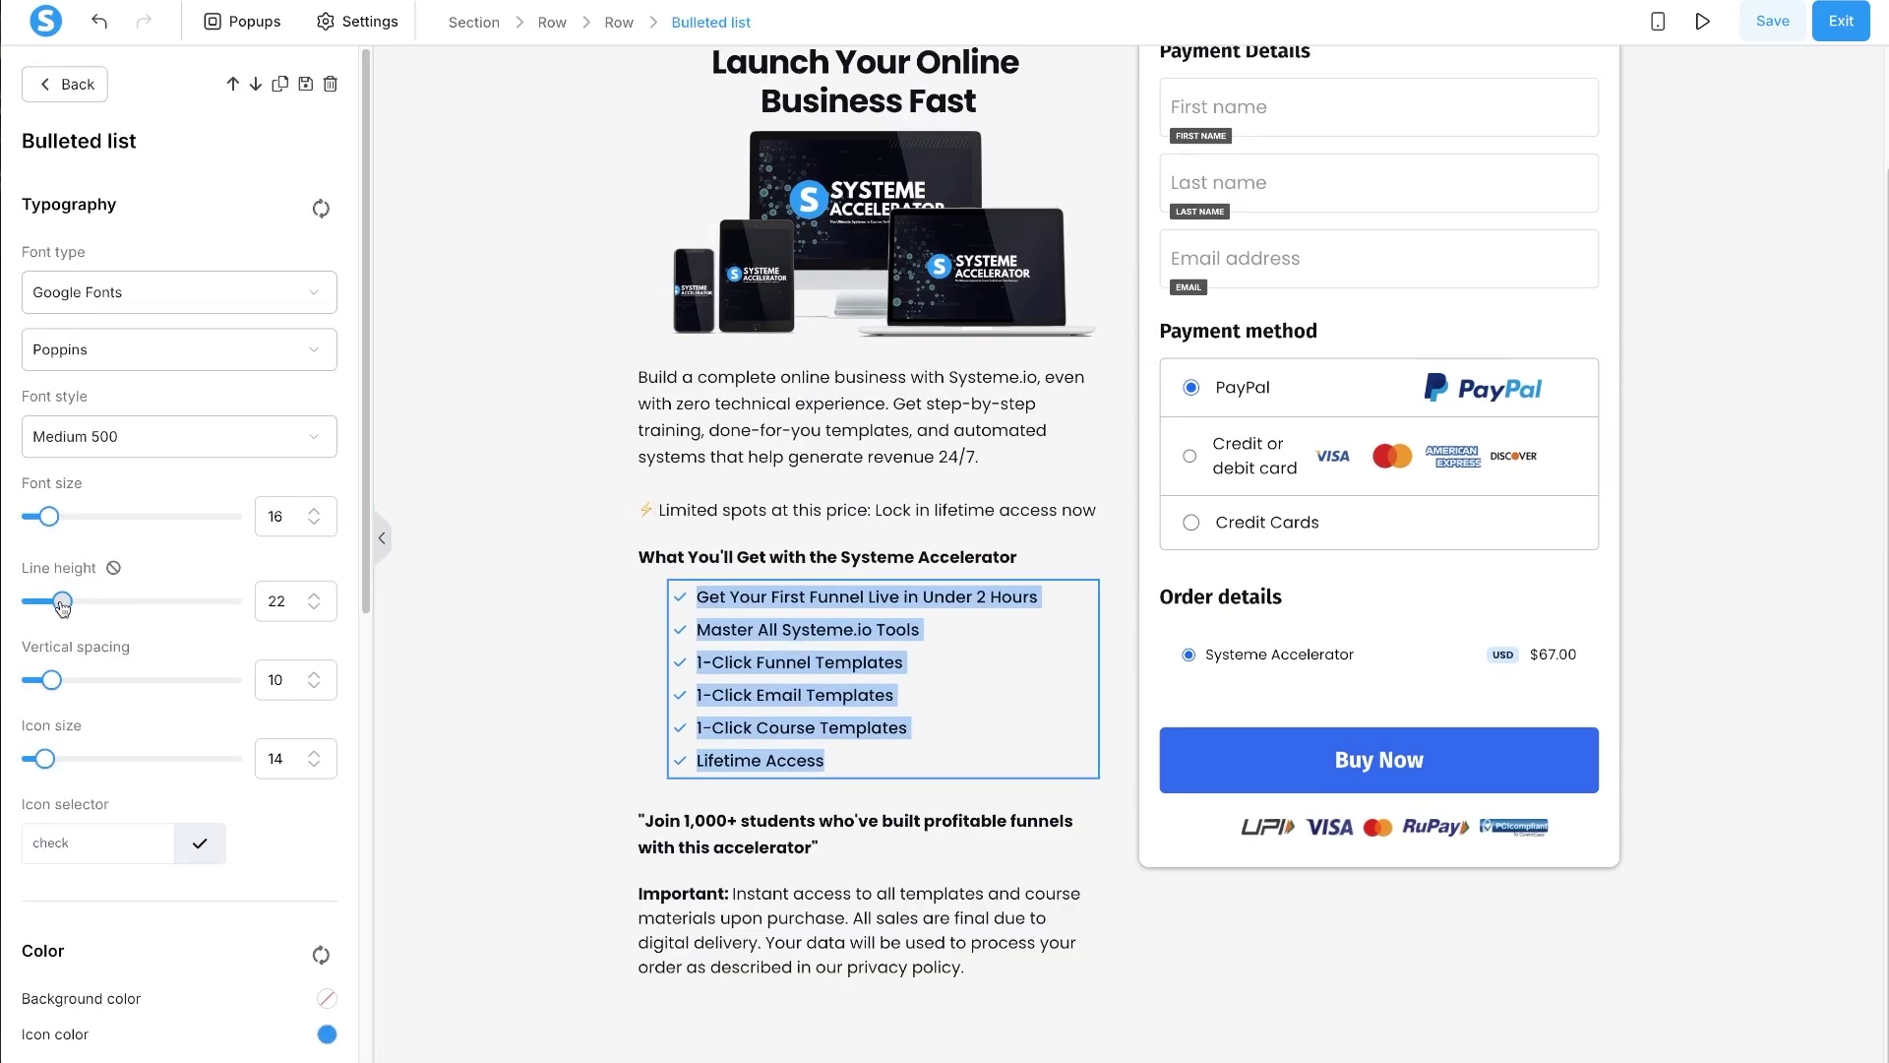
pyautogui.click(378, 641)
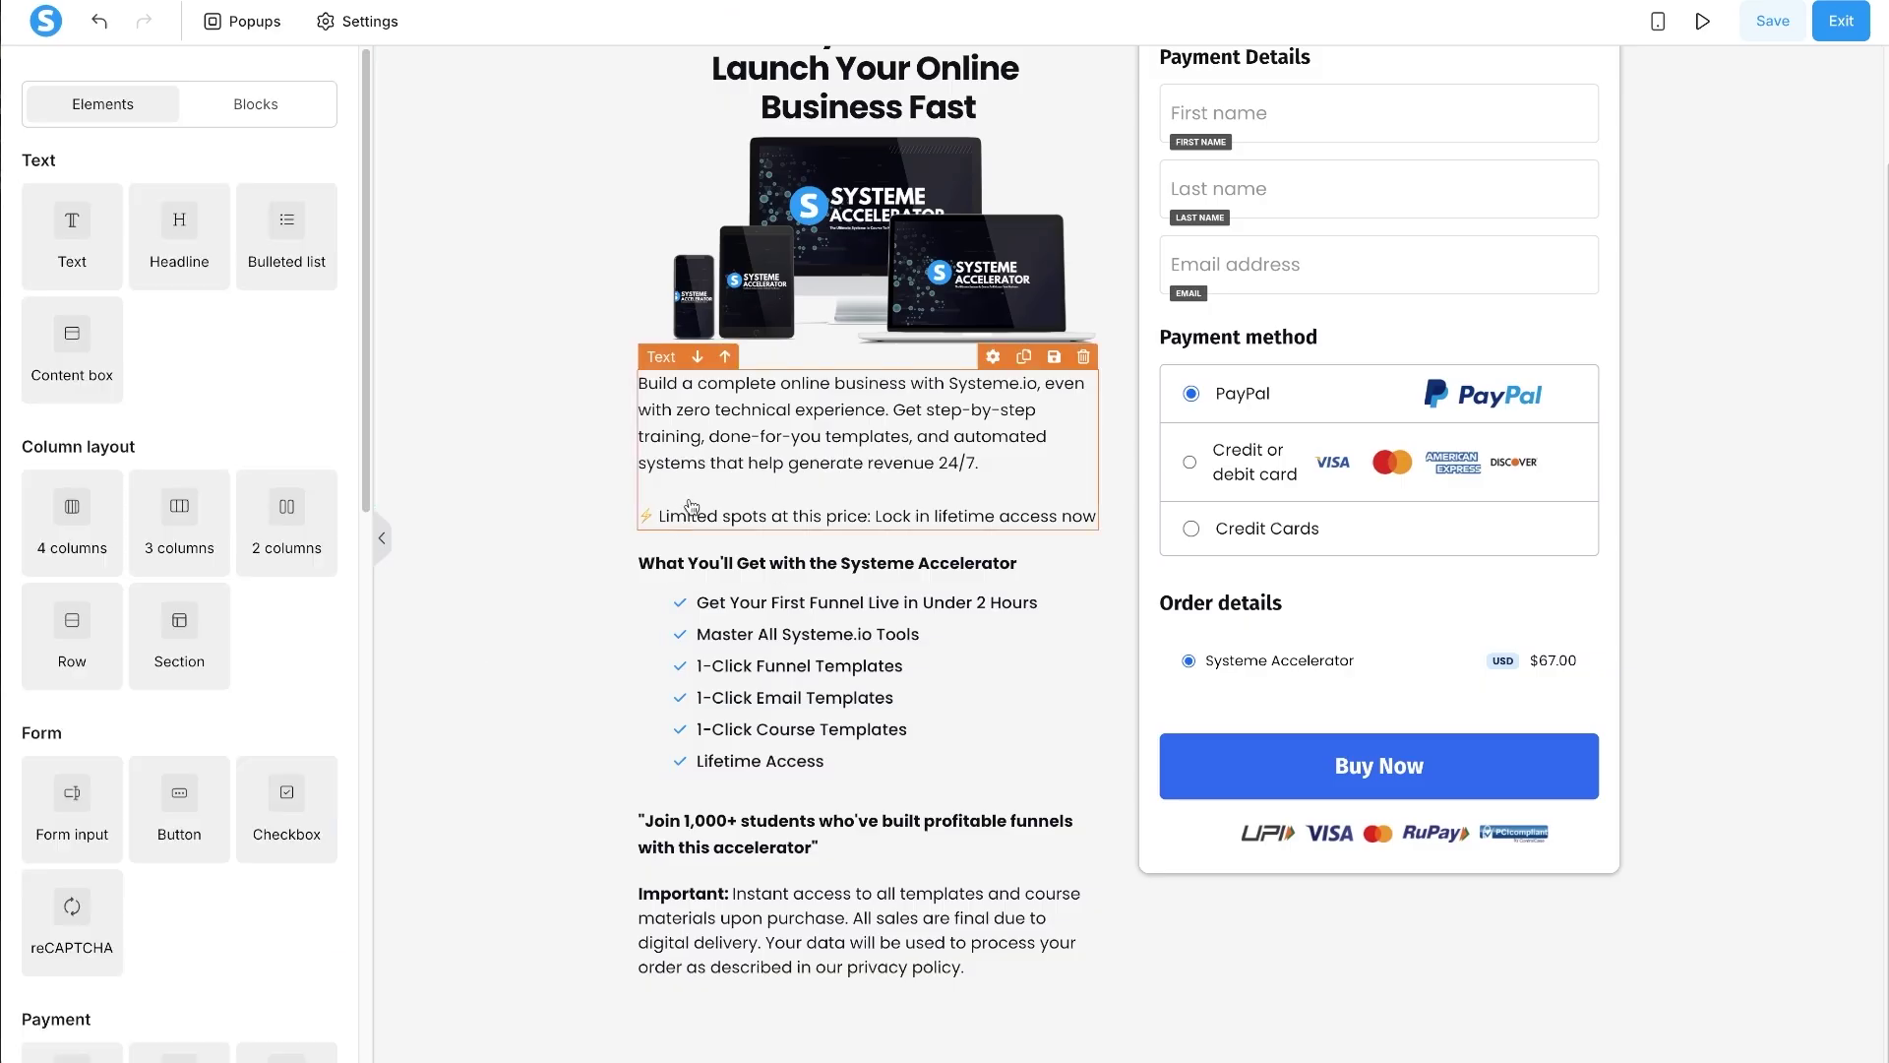
pyautogui.click(757, 618)
pyautogui.scroll(-4, 300, 779)
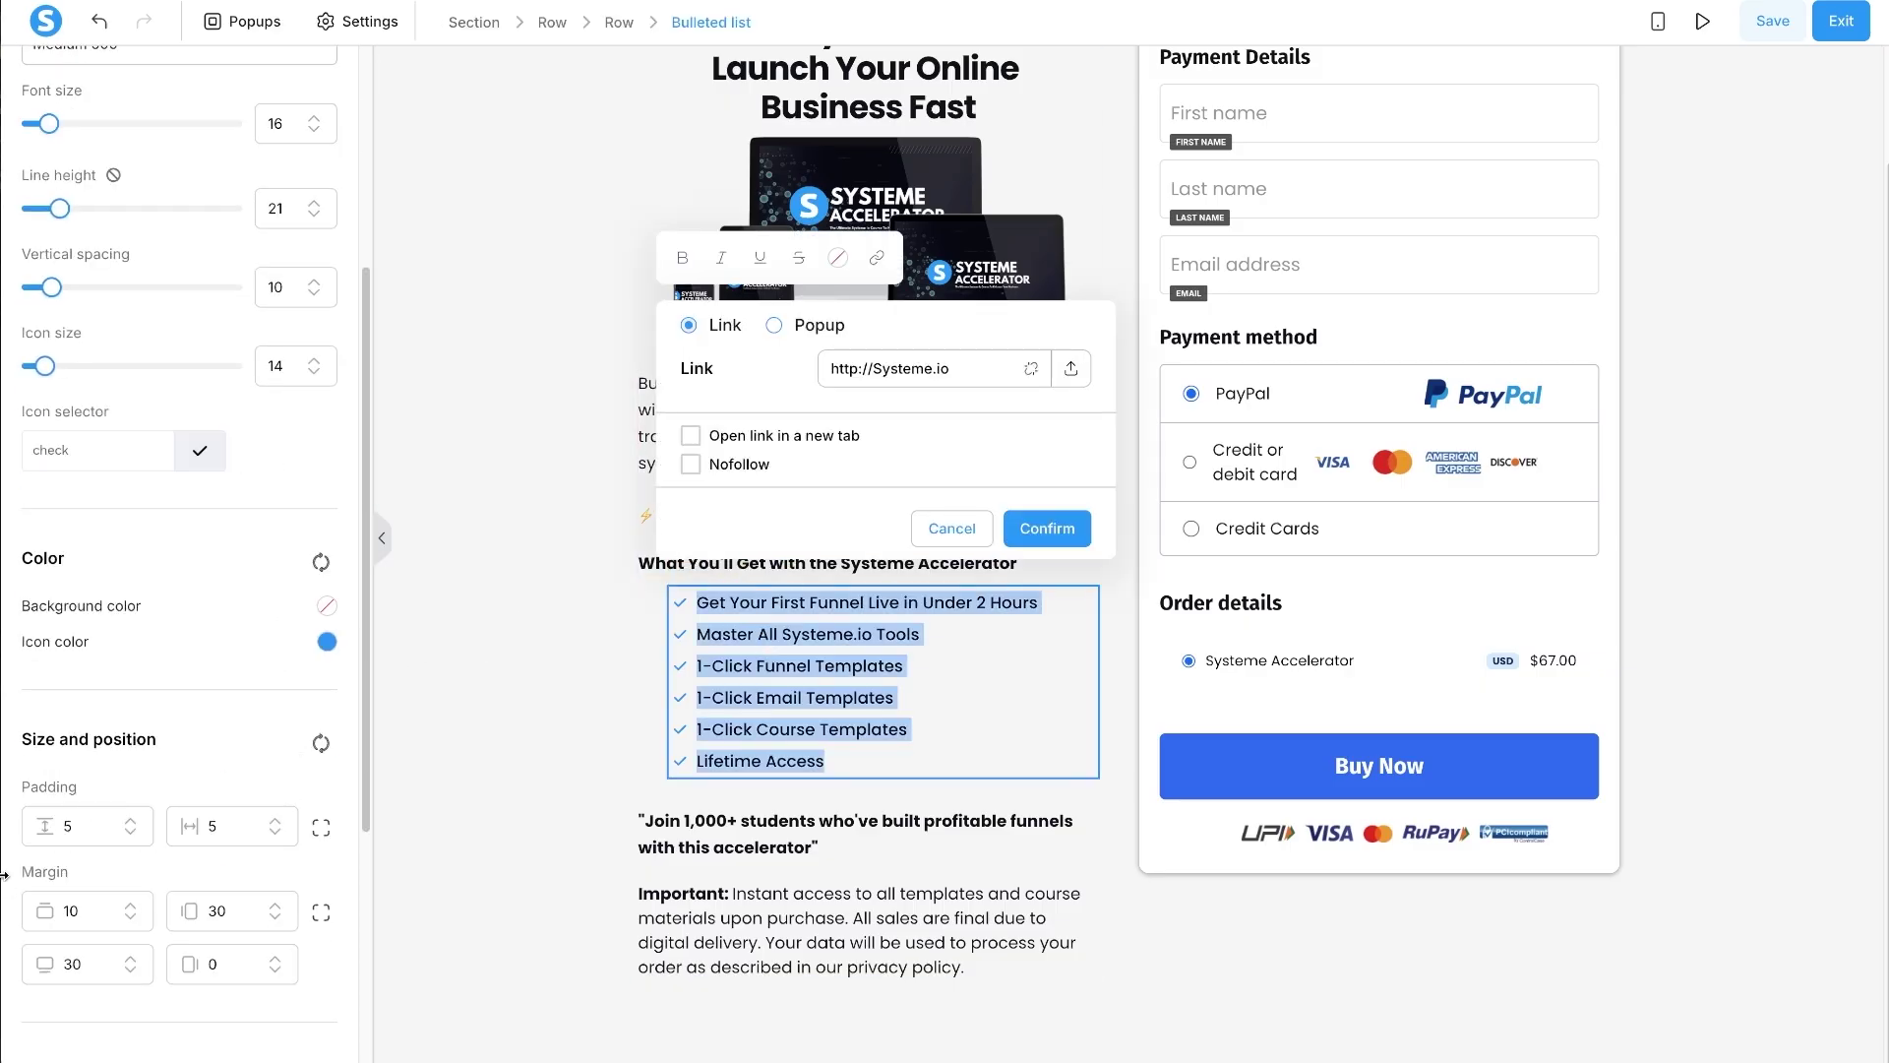
pyautogui.click(67, 963)
pyautogui.click(556, 777)
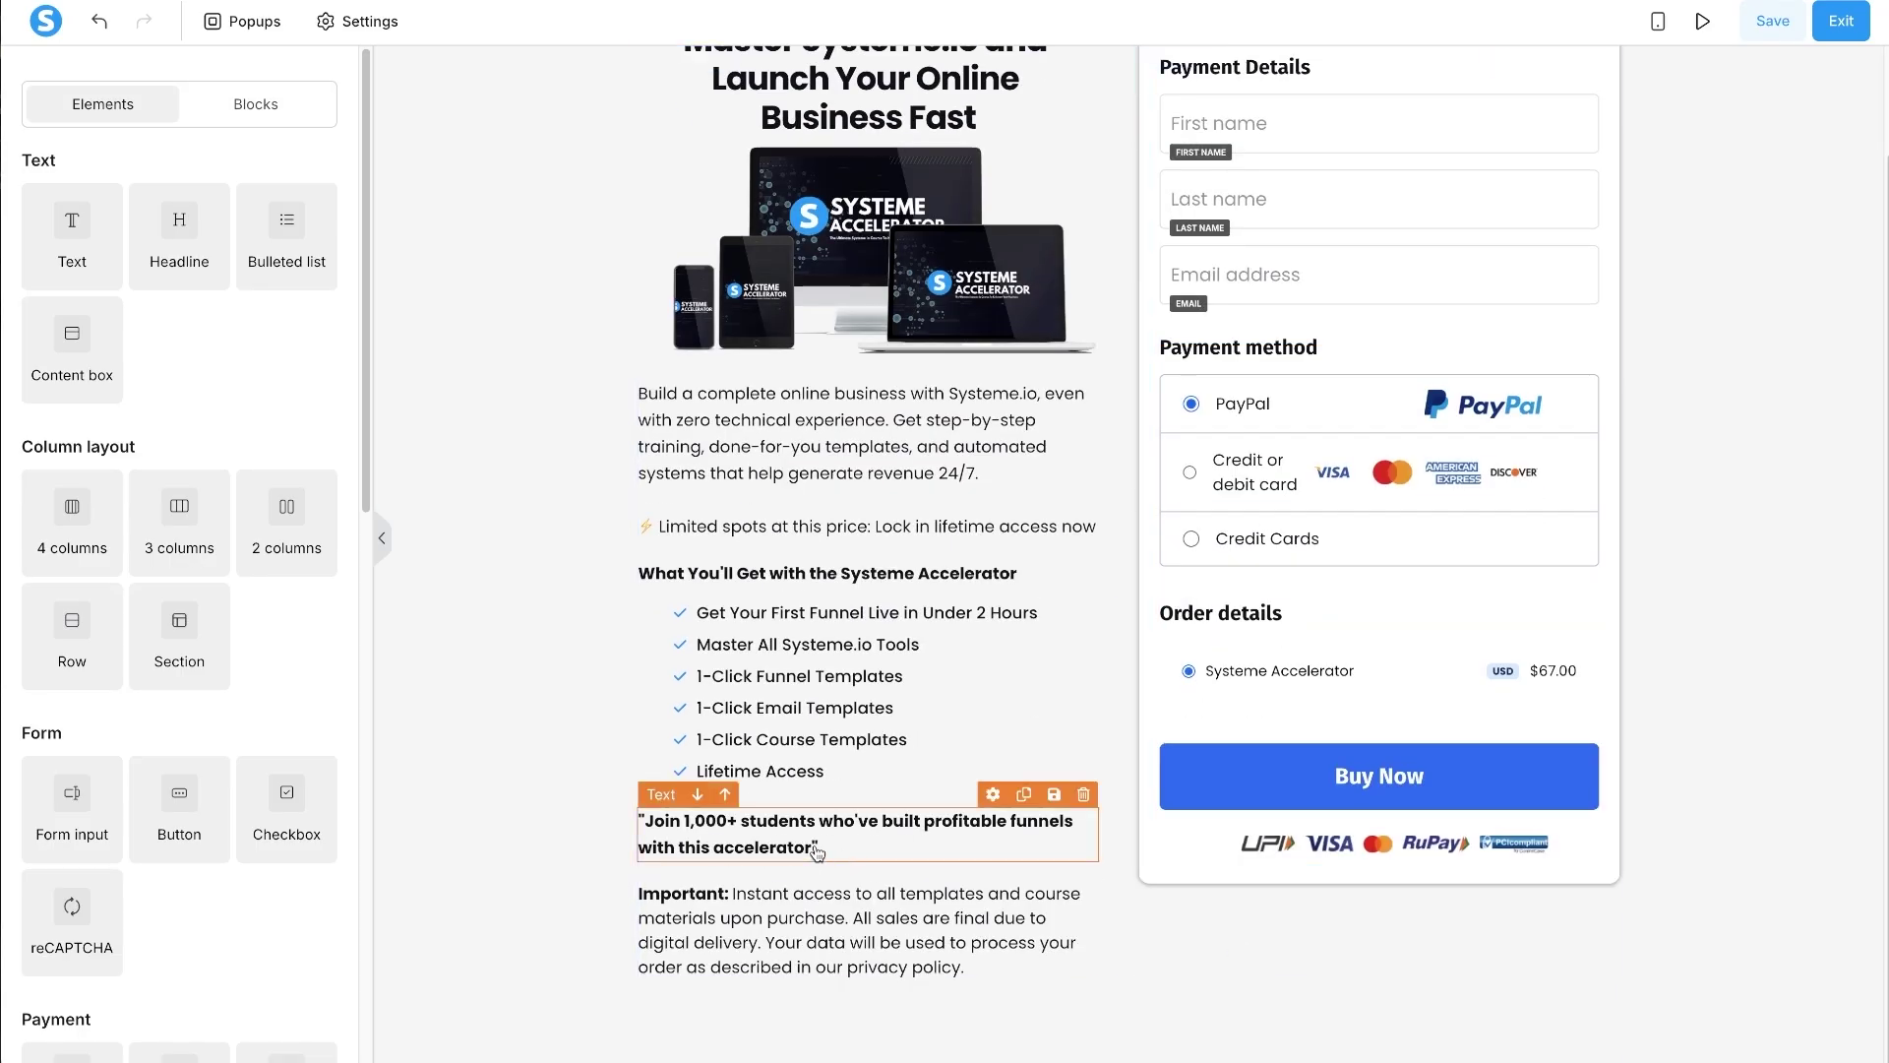
# - Save the checkout page, scroll through its live preview, then return to the editor
pyautogui.scroll(2, 817, 852)
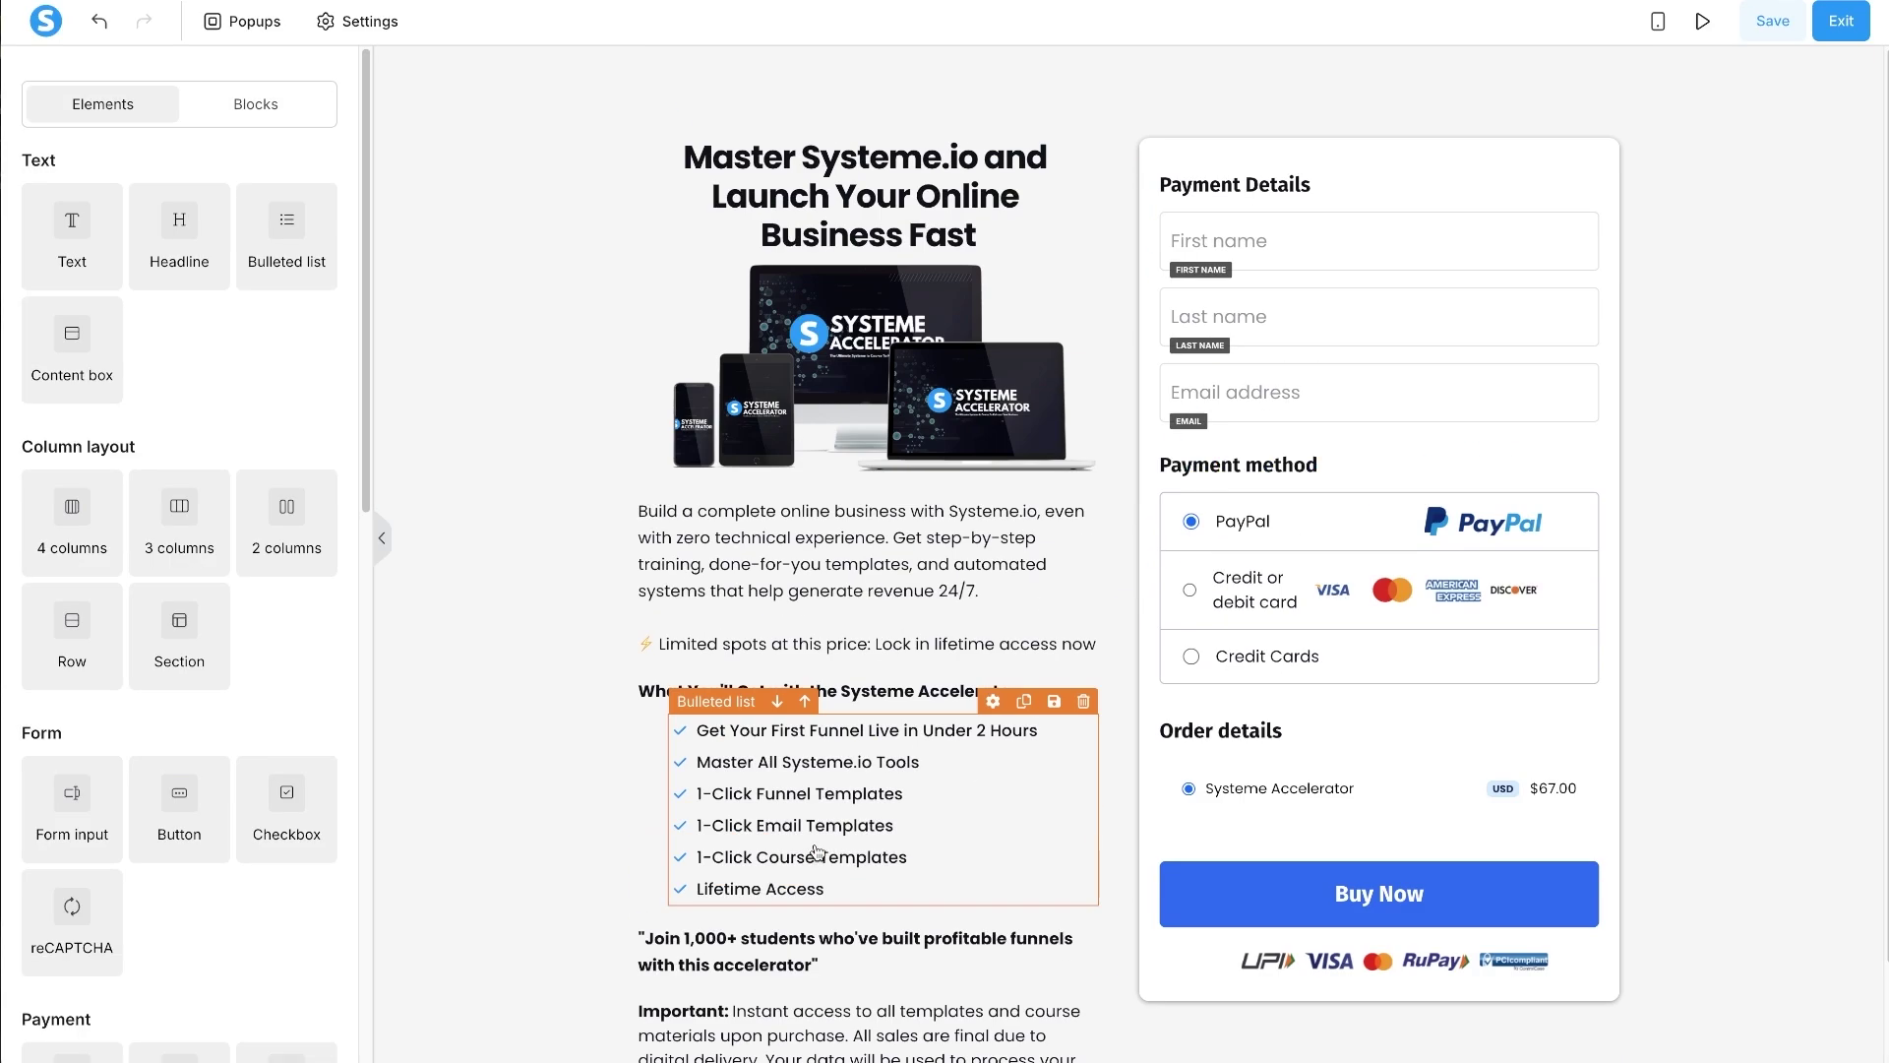
pyautogui.click(1781, 20)
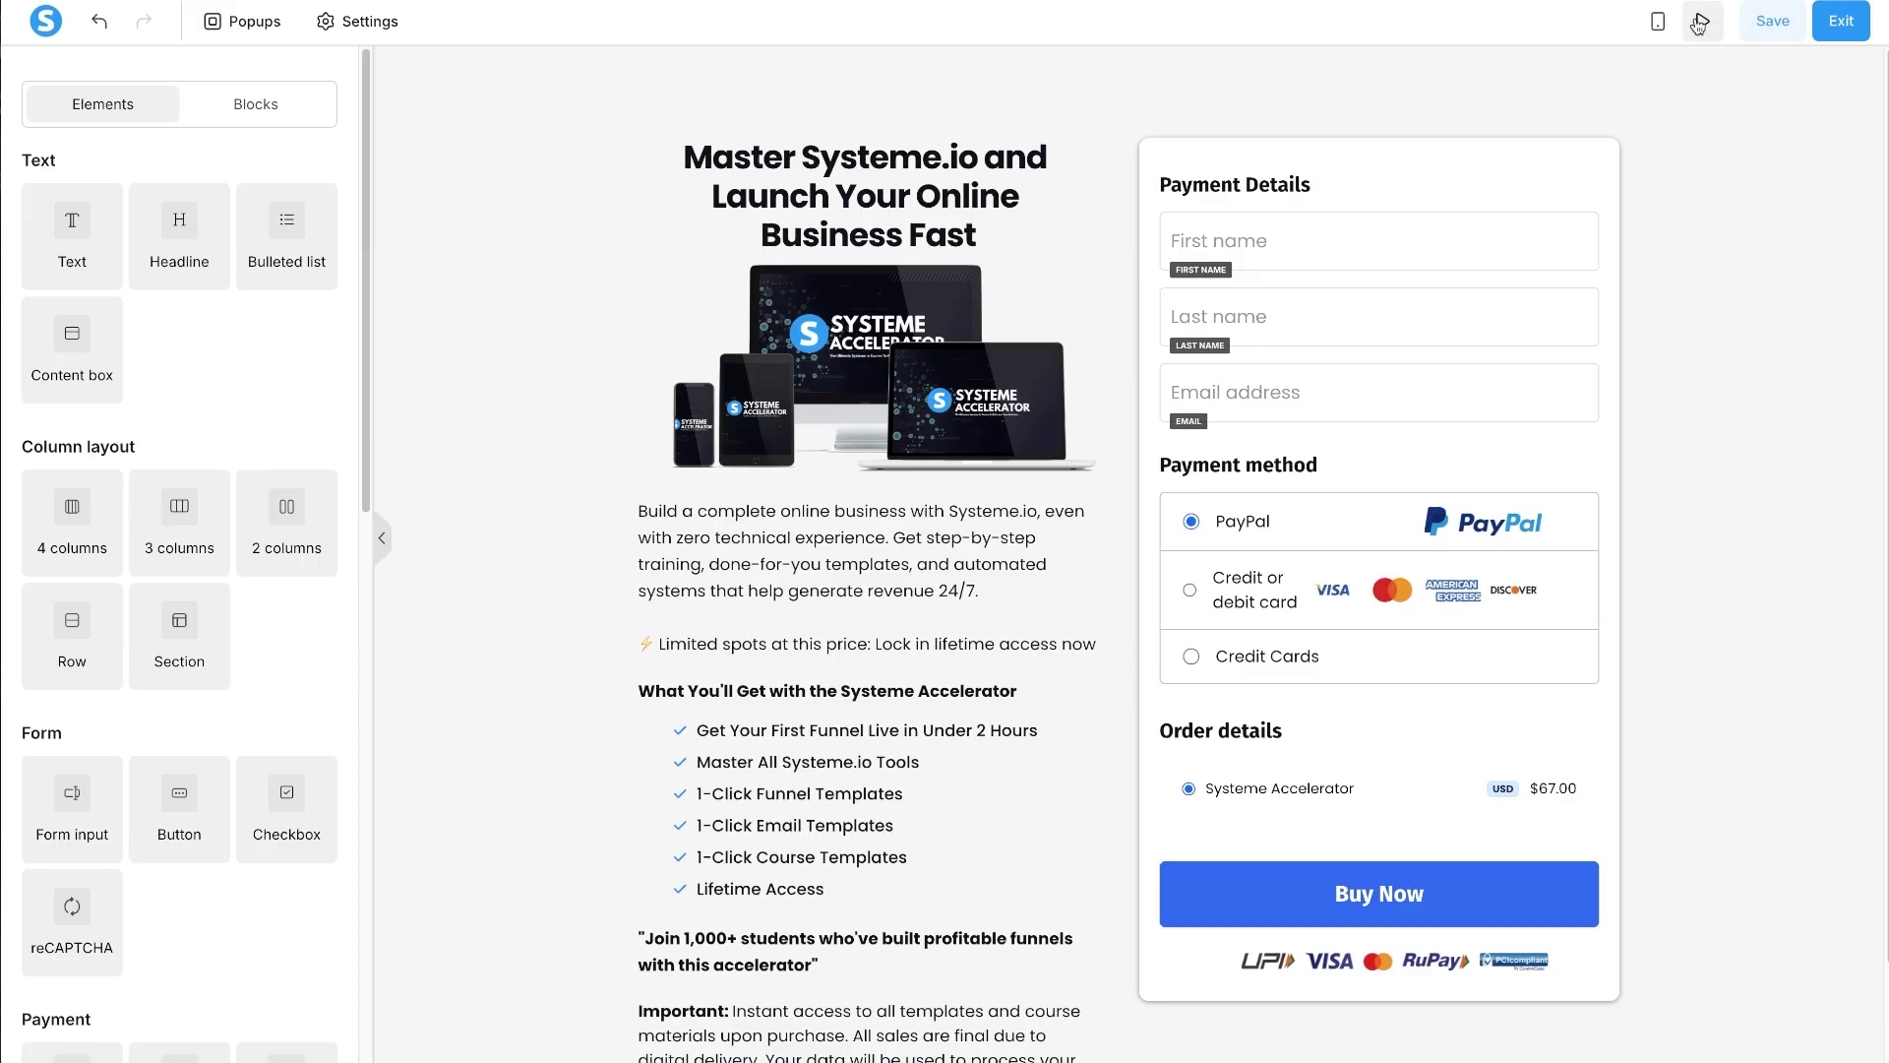
pyautogui.click(1699, 22)
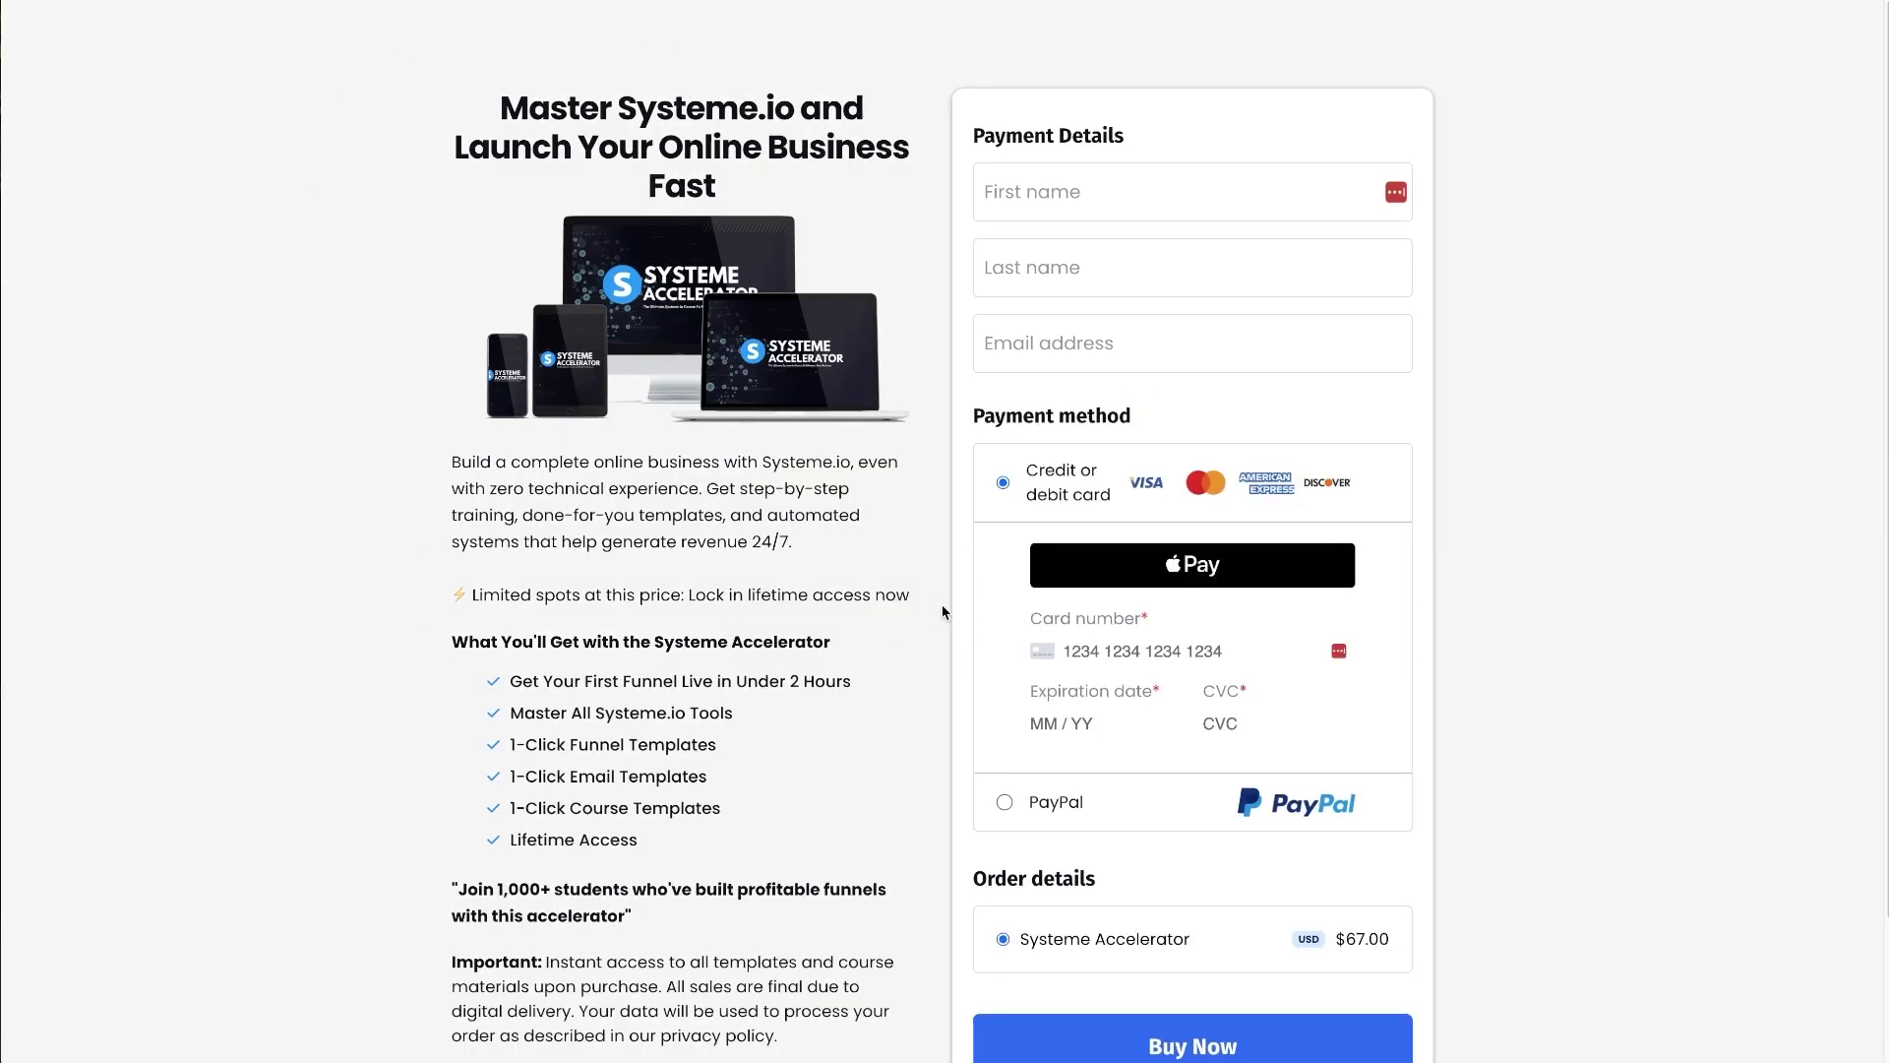
pyautogui.scroll(-2, 529, 368)
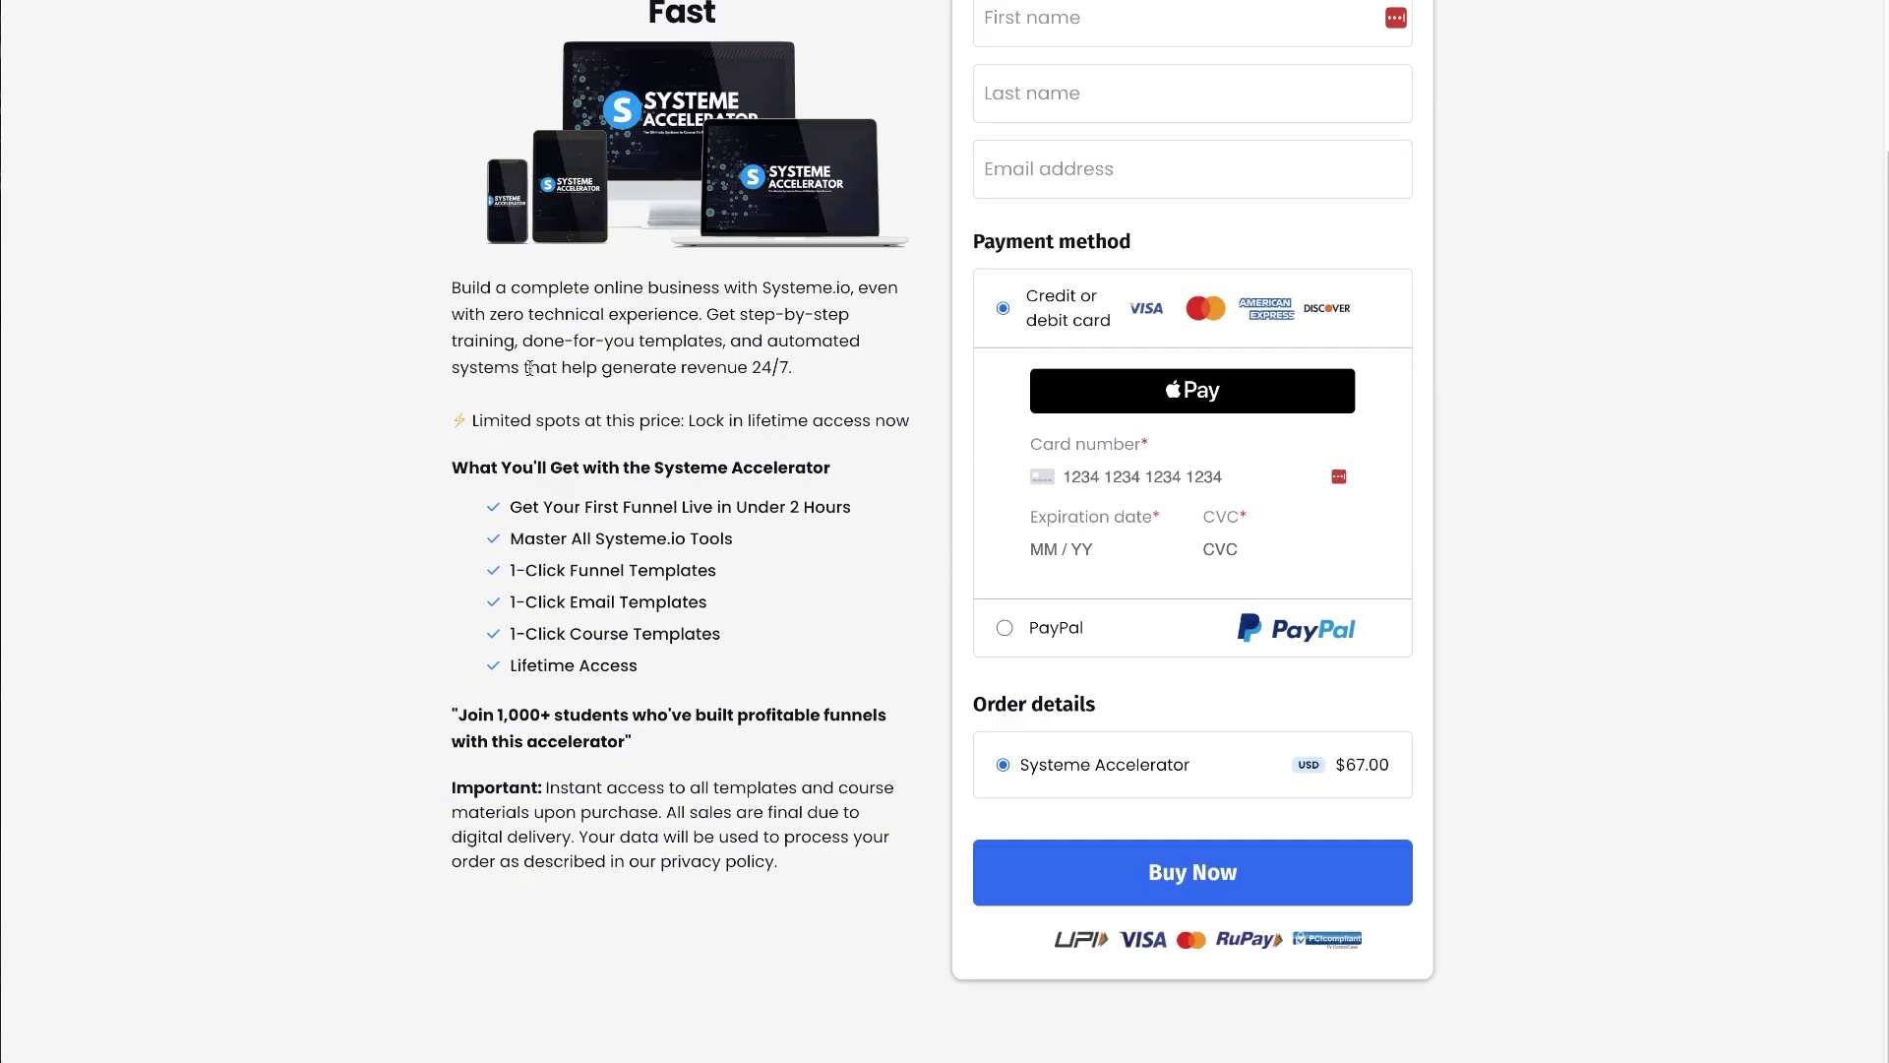
pyautogui.scroll(2, 534, 359)
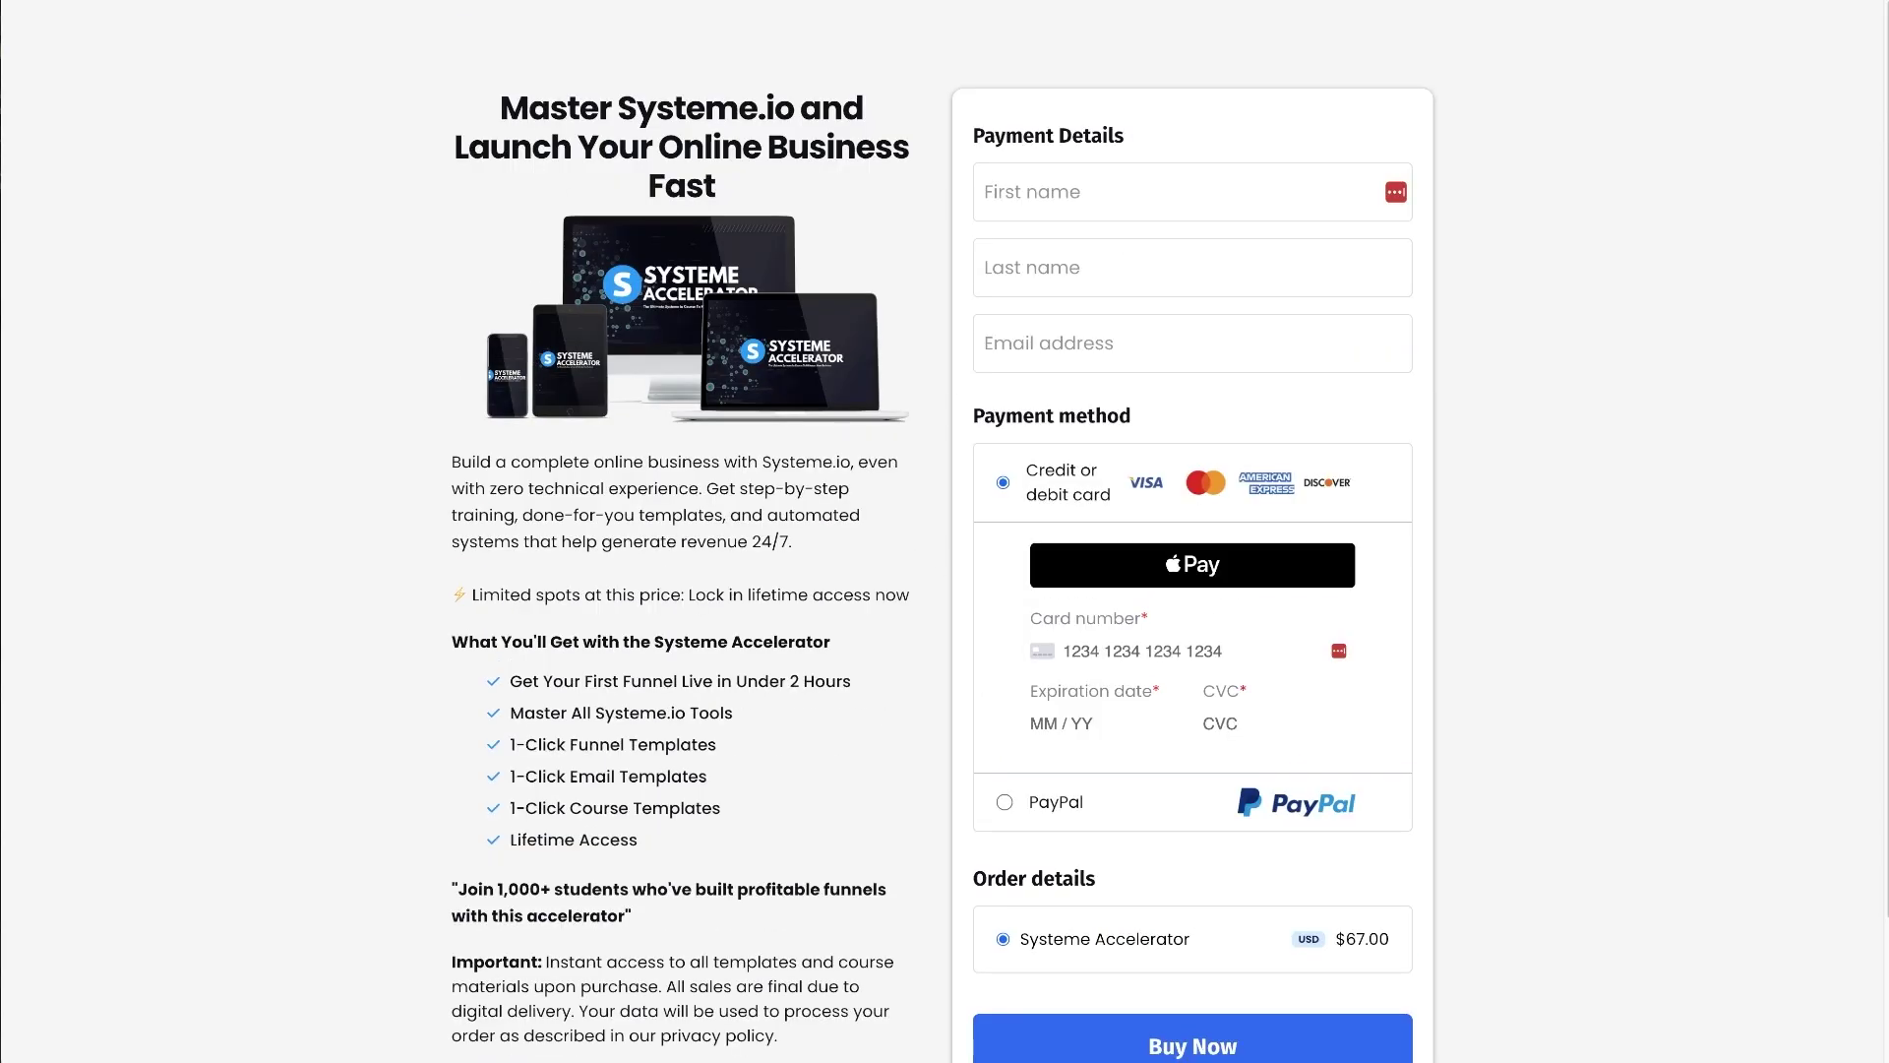
pyautogui.hotkey('ctrl', 'w')
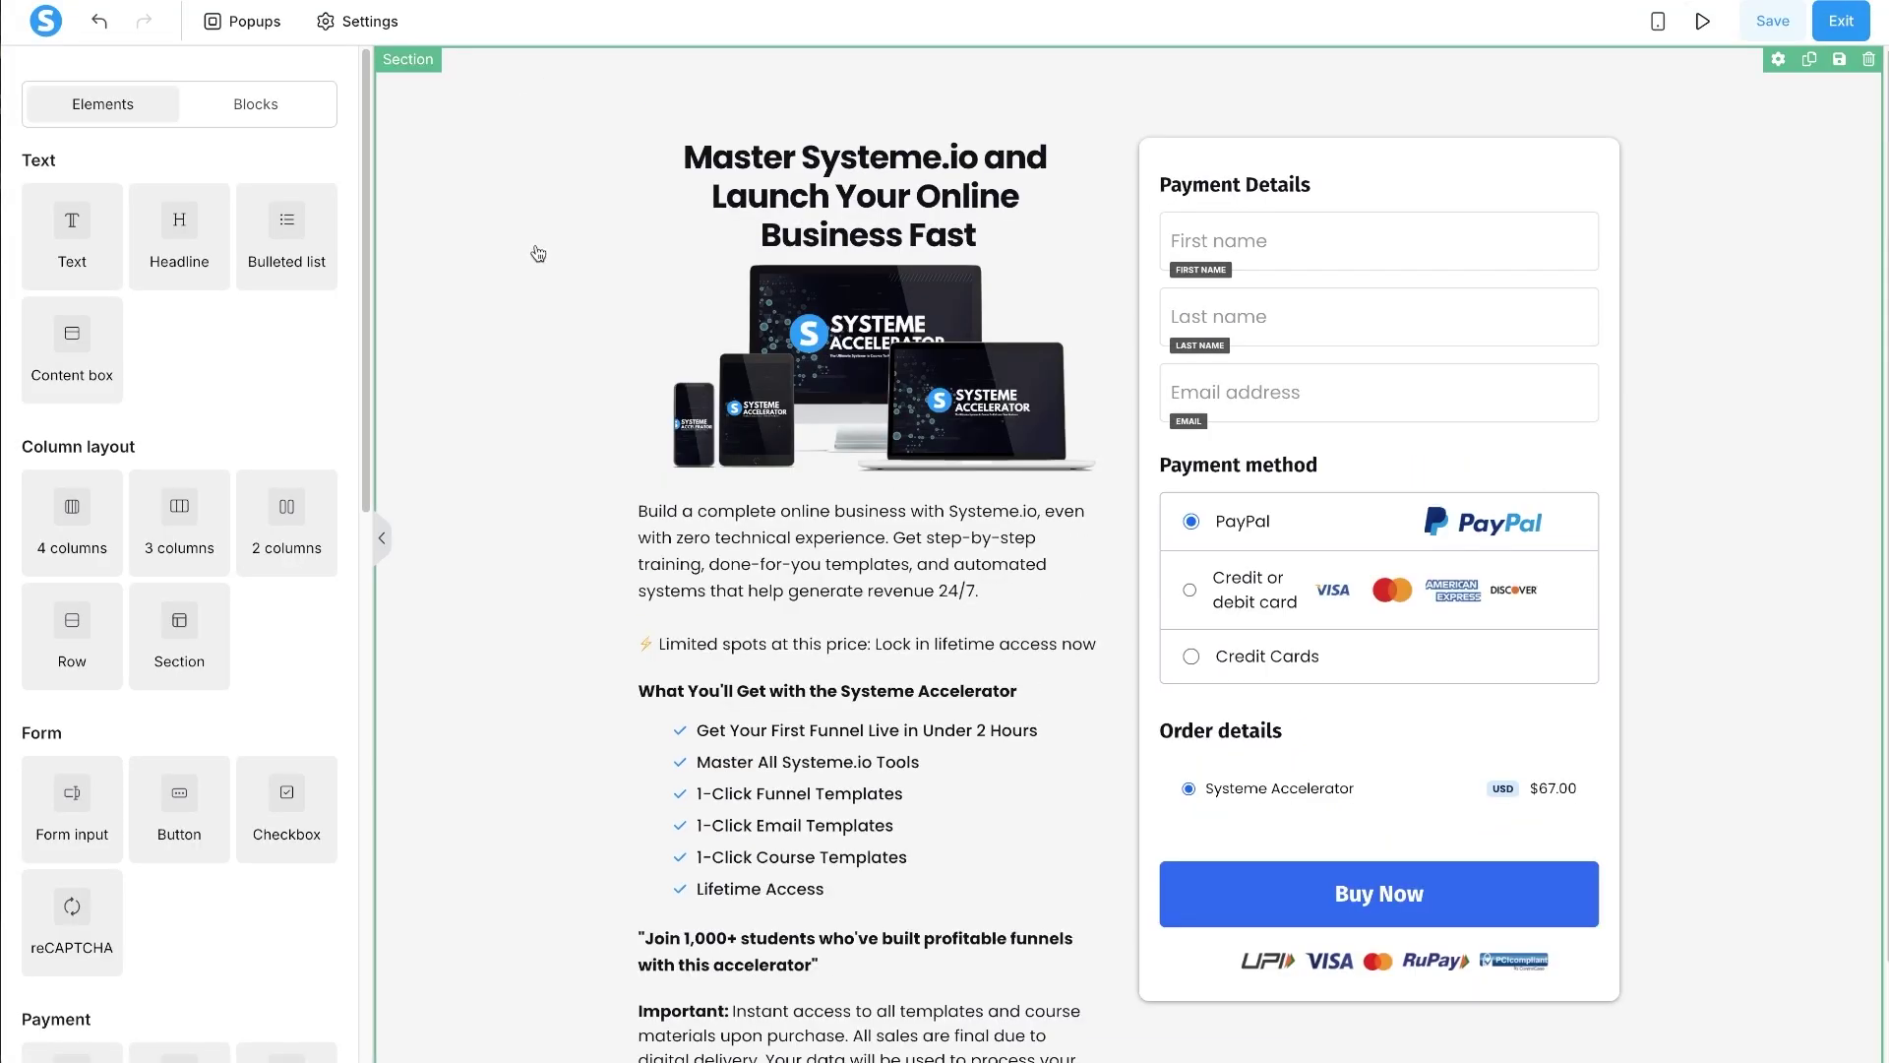
pyautogui.scroll(-2, 540, 828)
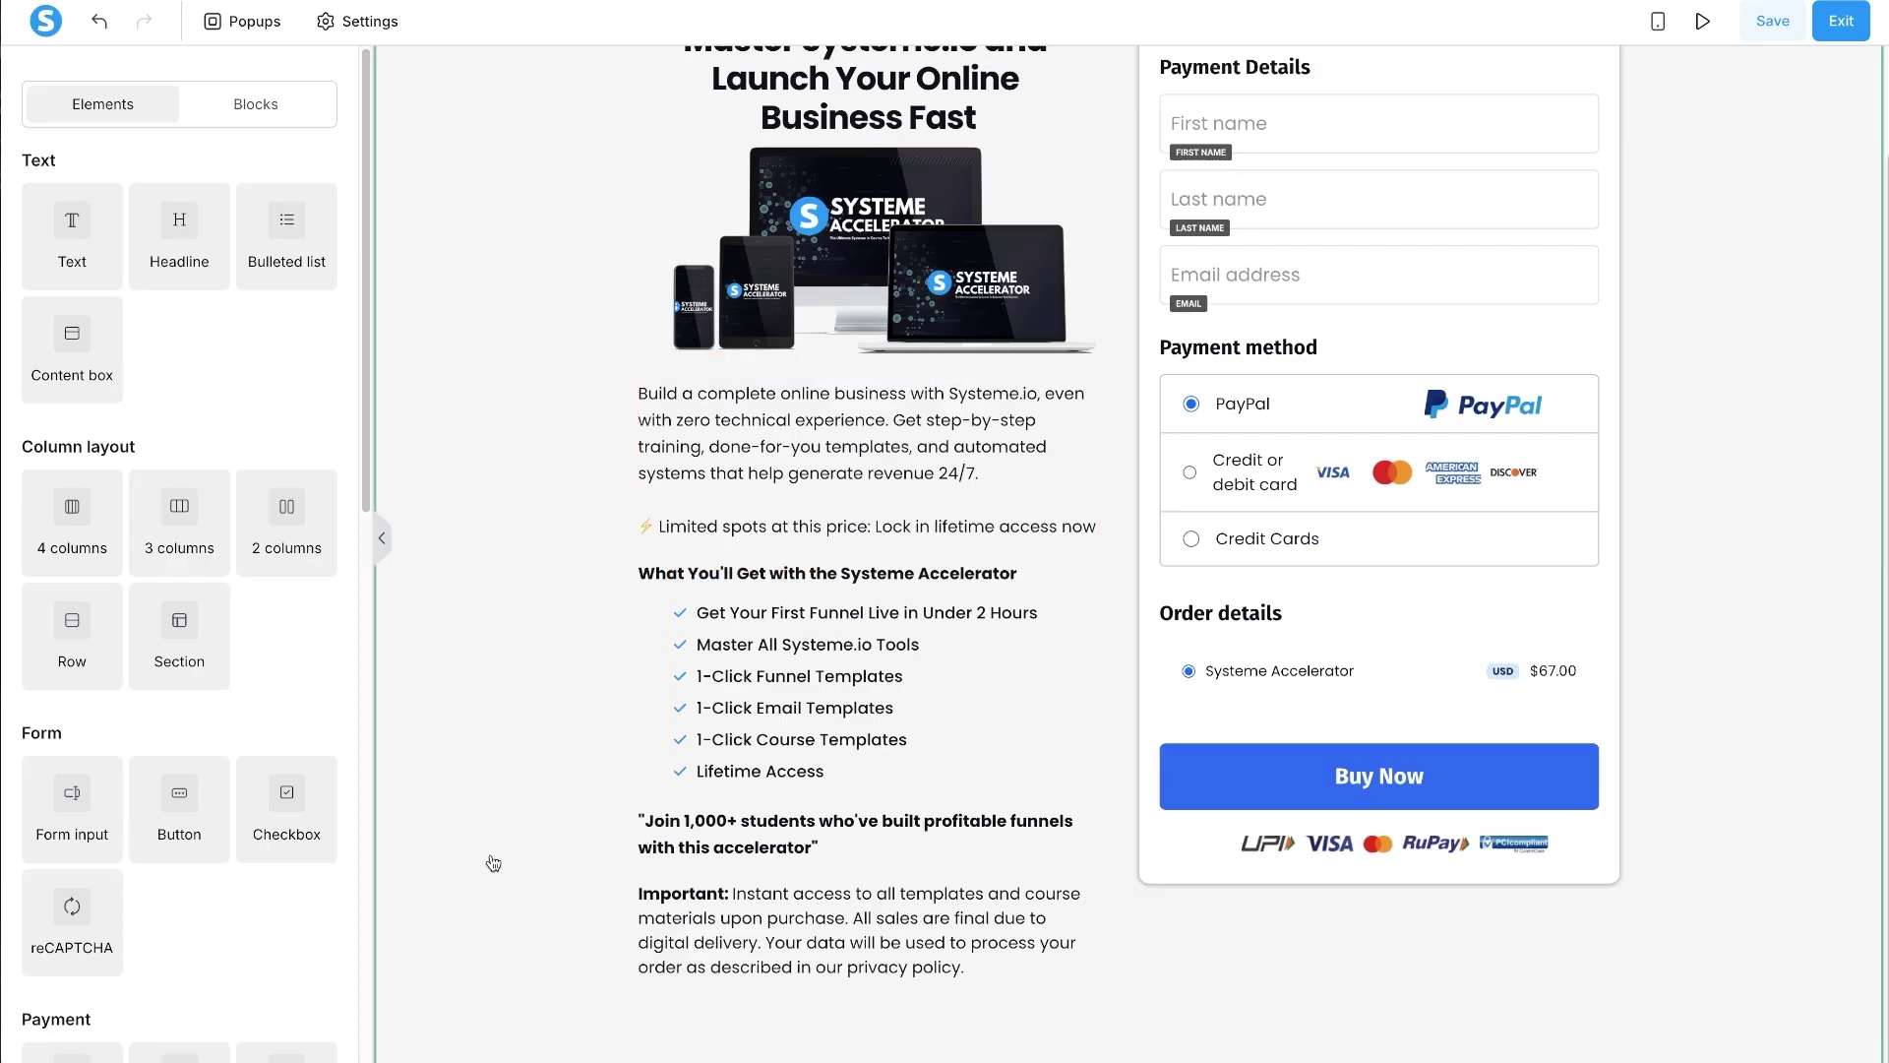
# - Insert the saved footer master block at the bottom of the page
pyautogui.click(263, 105)
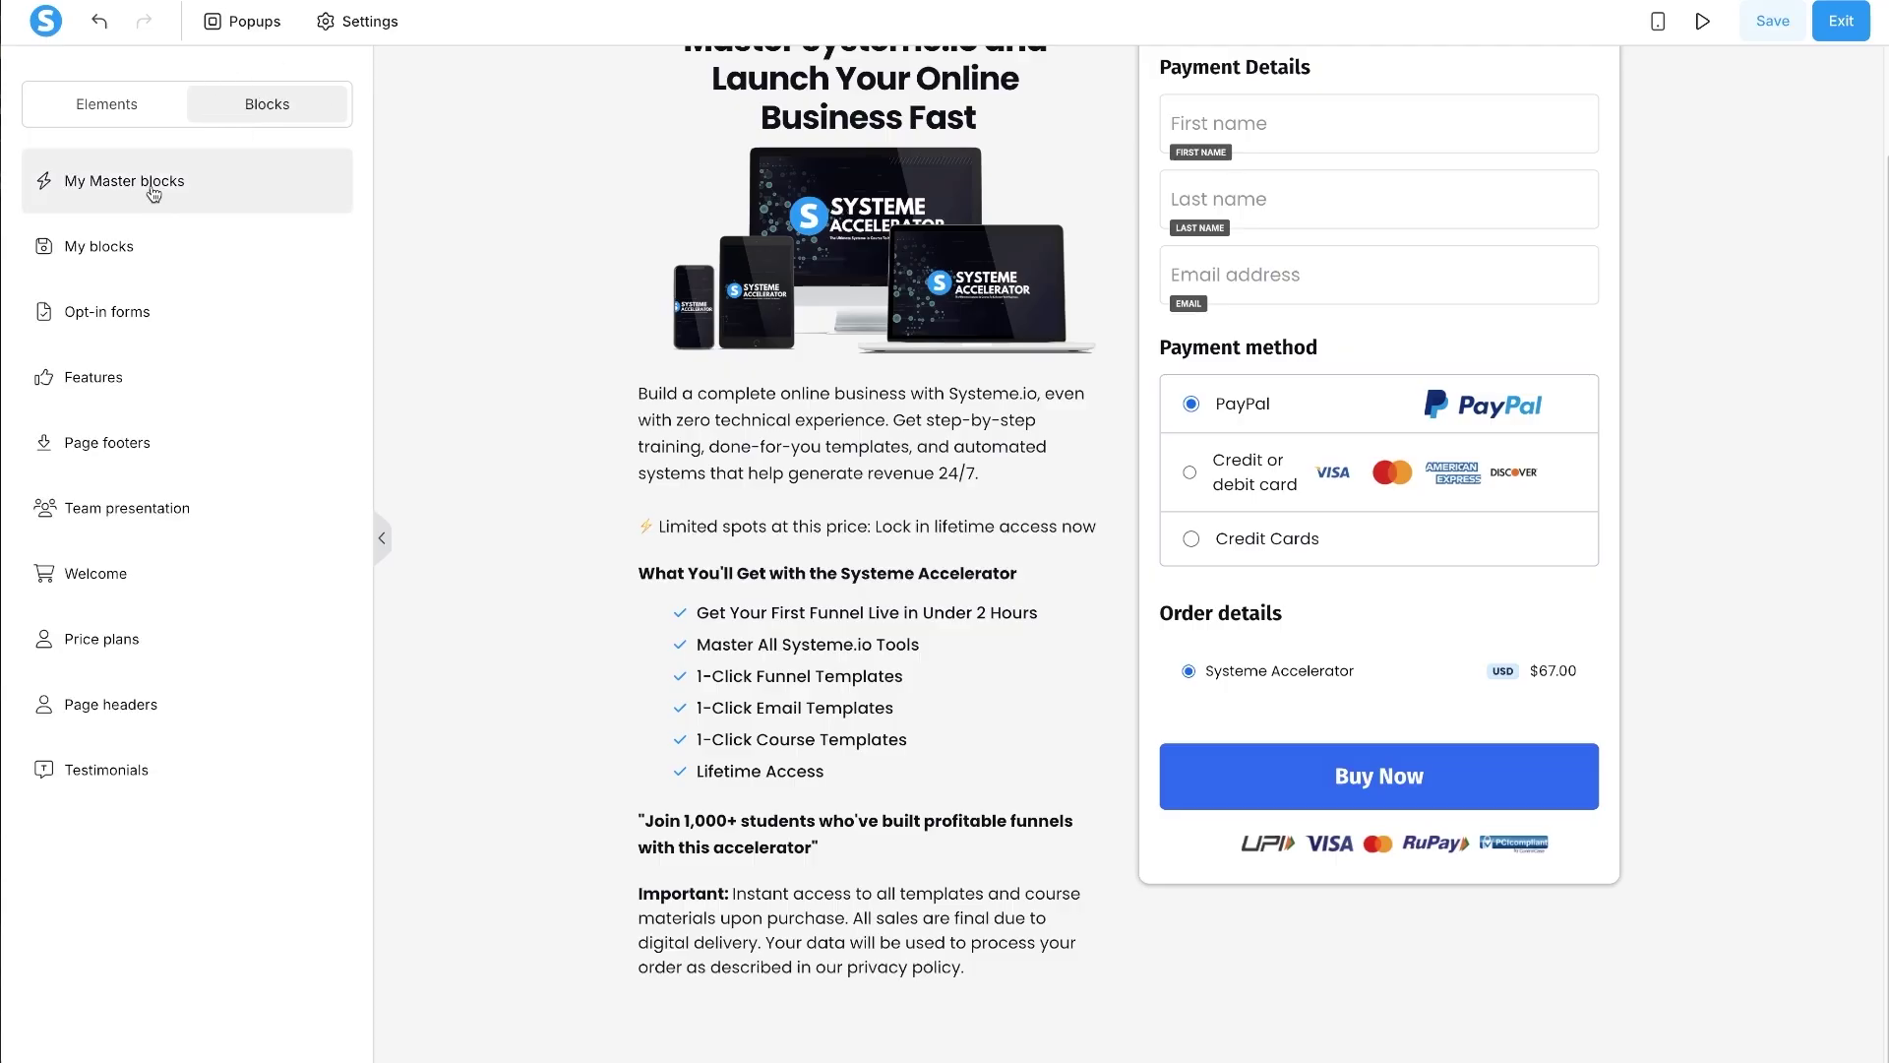
pyautogui.click(153, 188)
pyautogui.moveTo(127, 538); pyautogui.dragTo(555, 916)
# - Increase the checkout section's bottom padding from 90 to 150 above the footer
pyautogui.click(891, 1020)
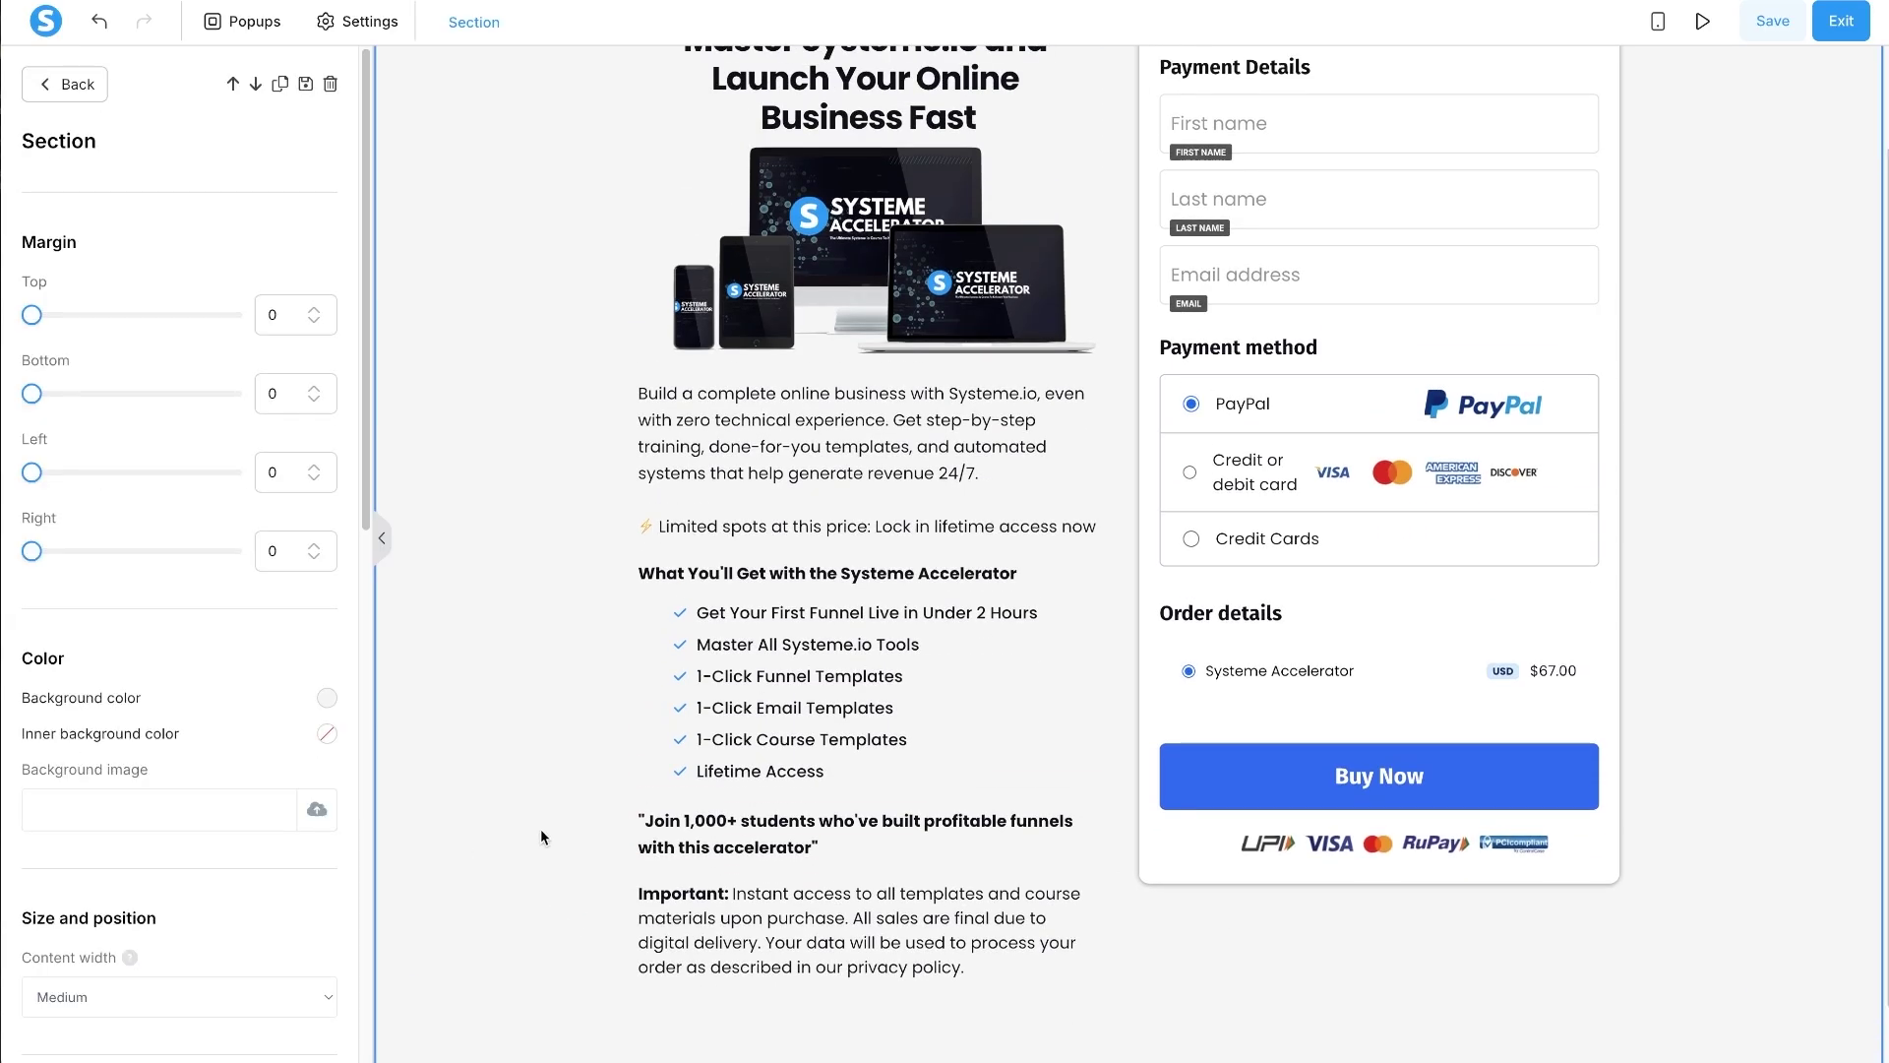
pyautogui.scroll(-1, 182, 881)
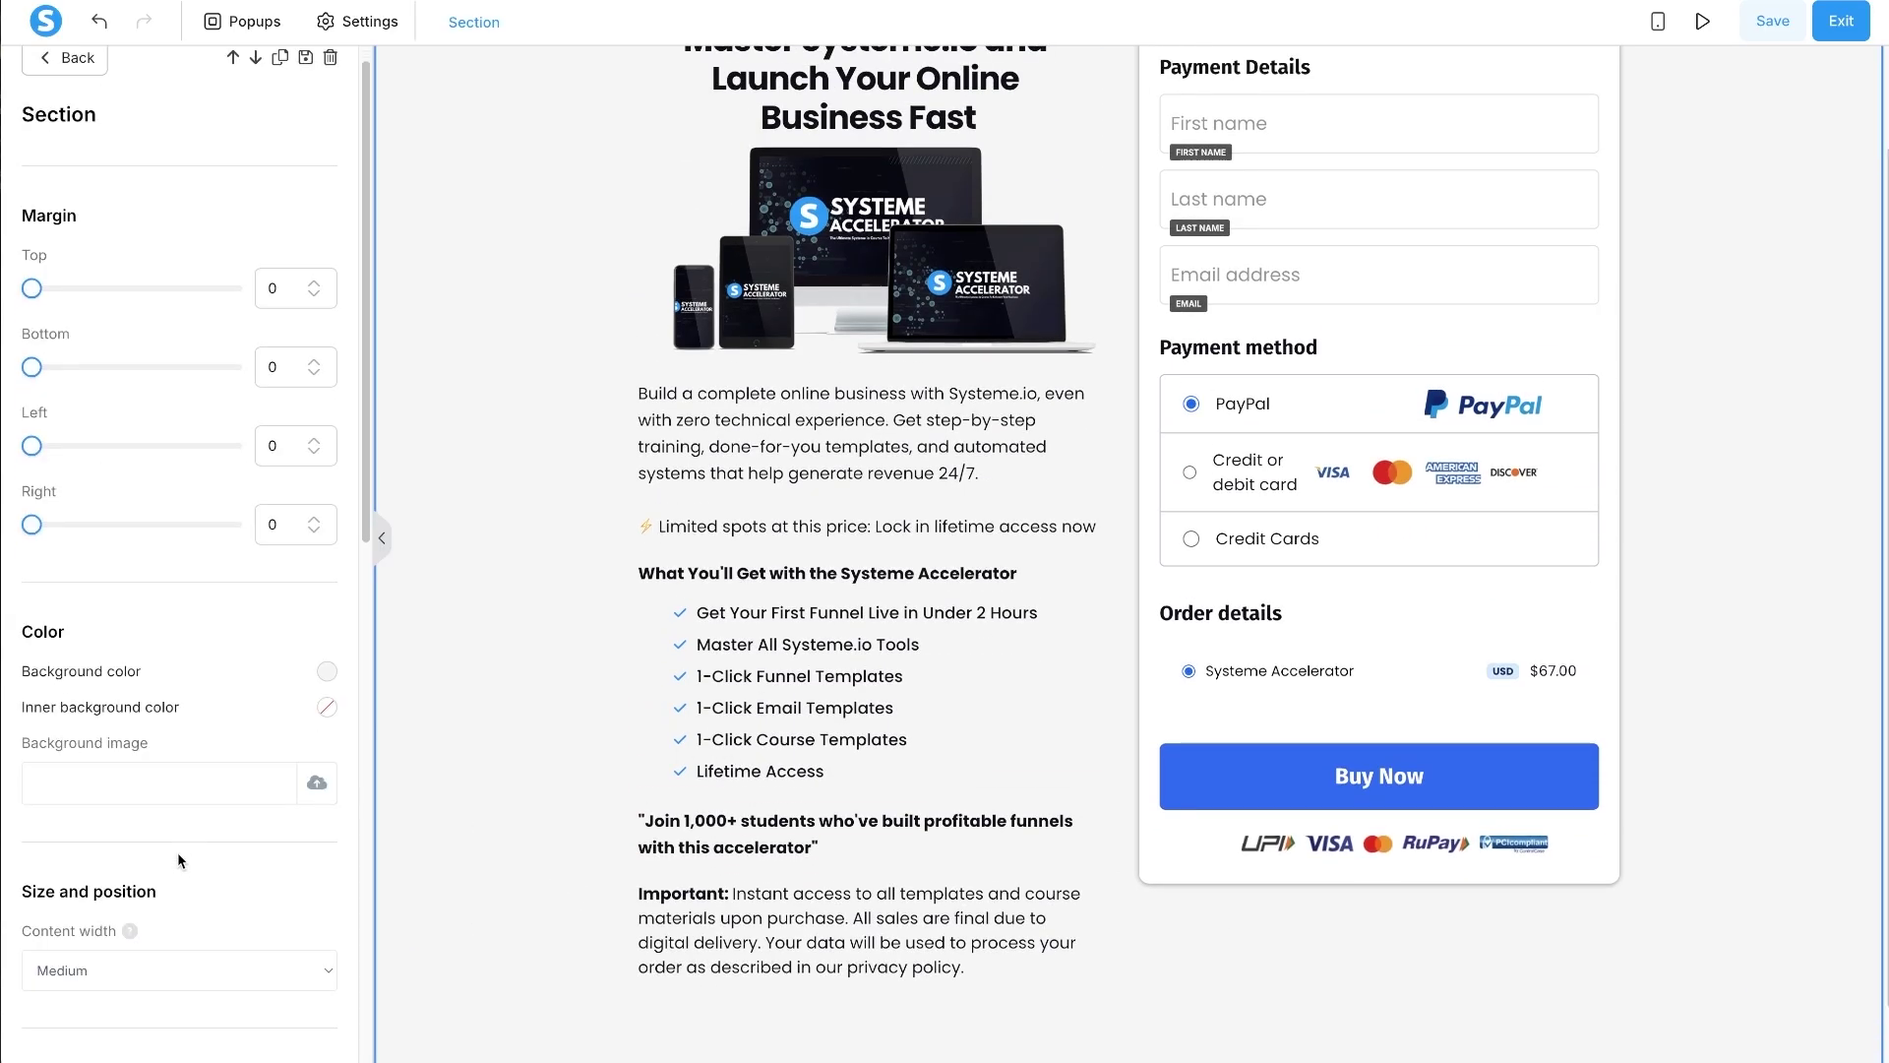
pyautogui.click(512, 686)
pyautogui.click(487, 682)
pyautogui.scroll(-5, 277, 591)
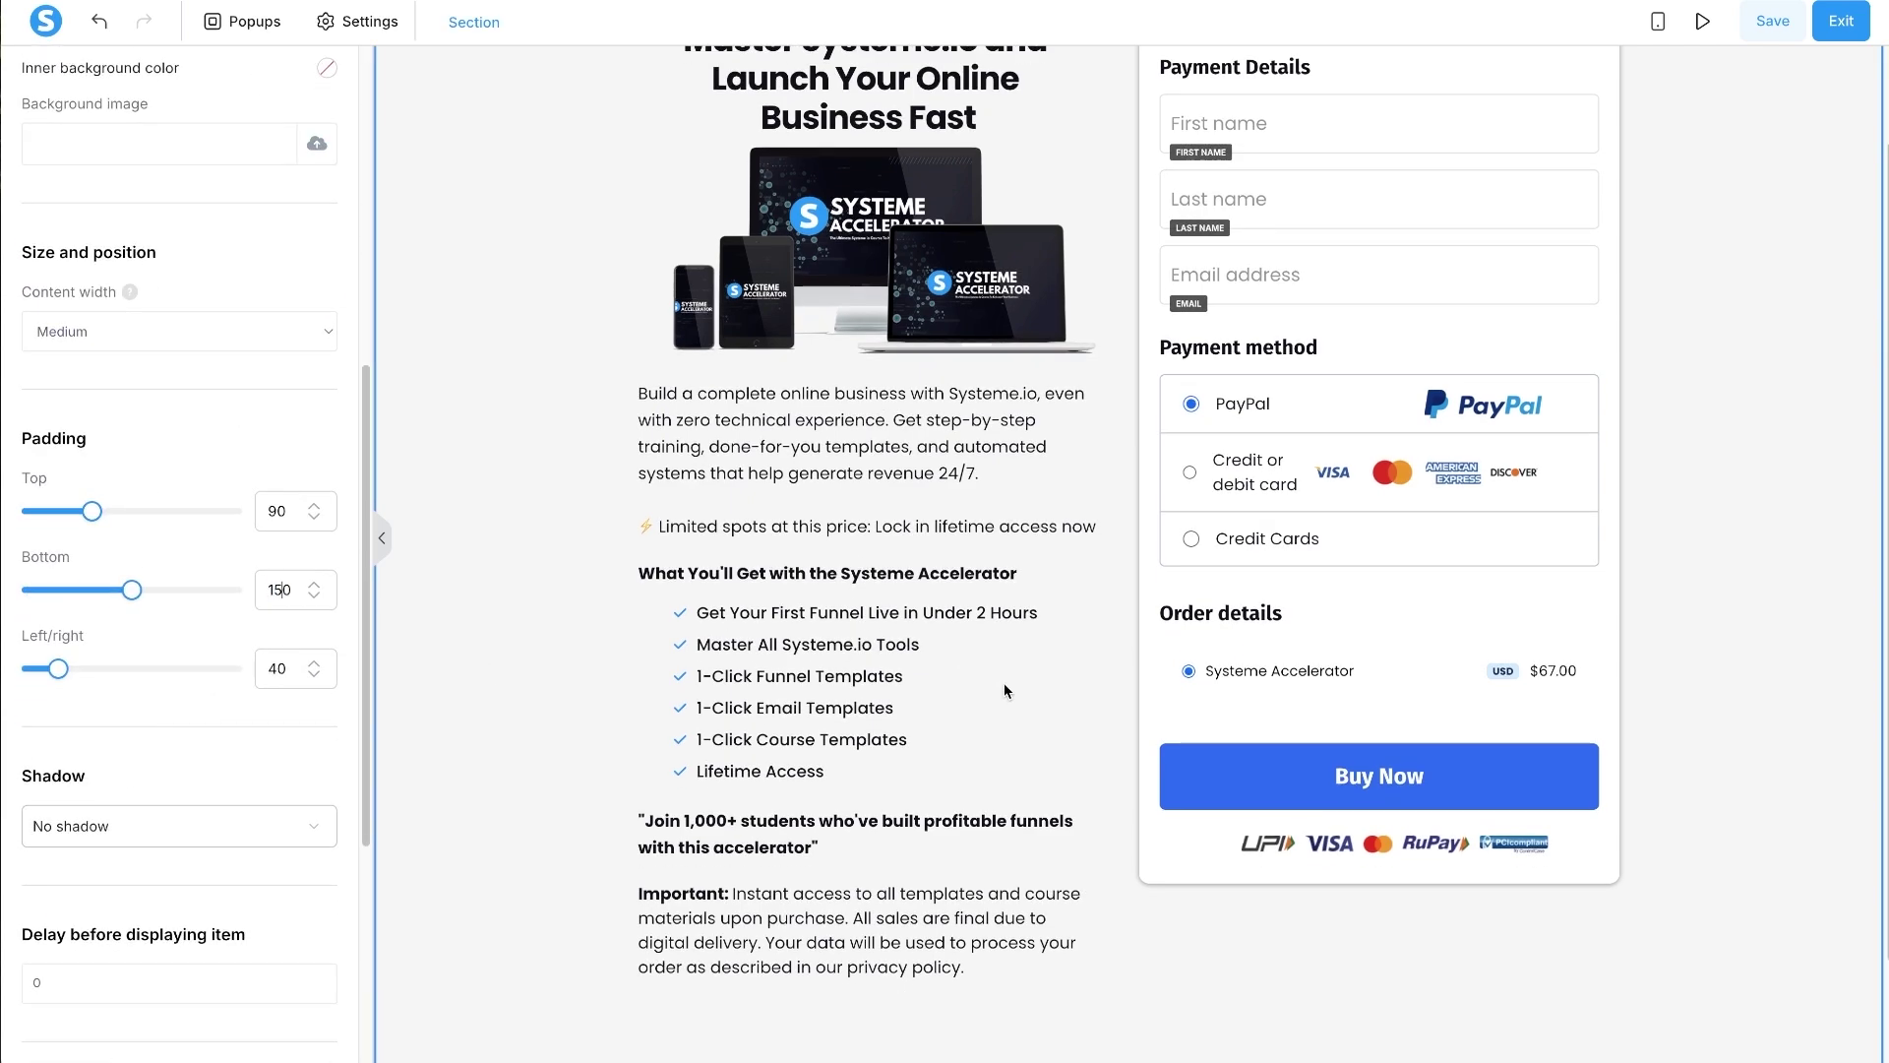
pyautogui.click(515, 751)
pyautogui.scroll(-2, 814, 869)
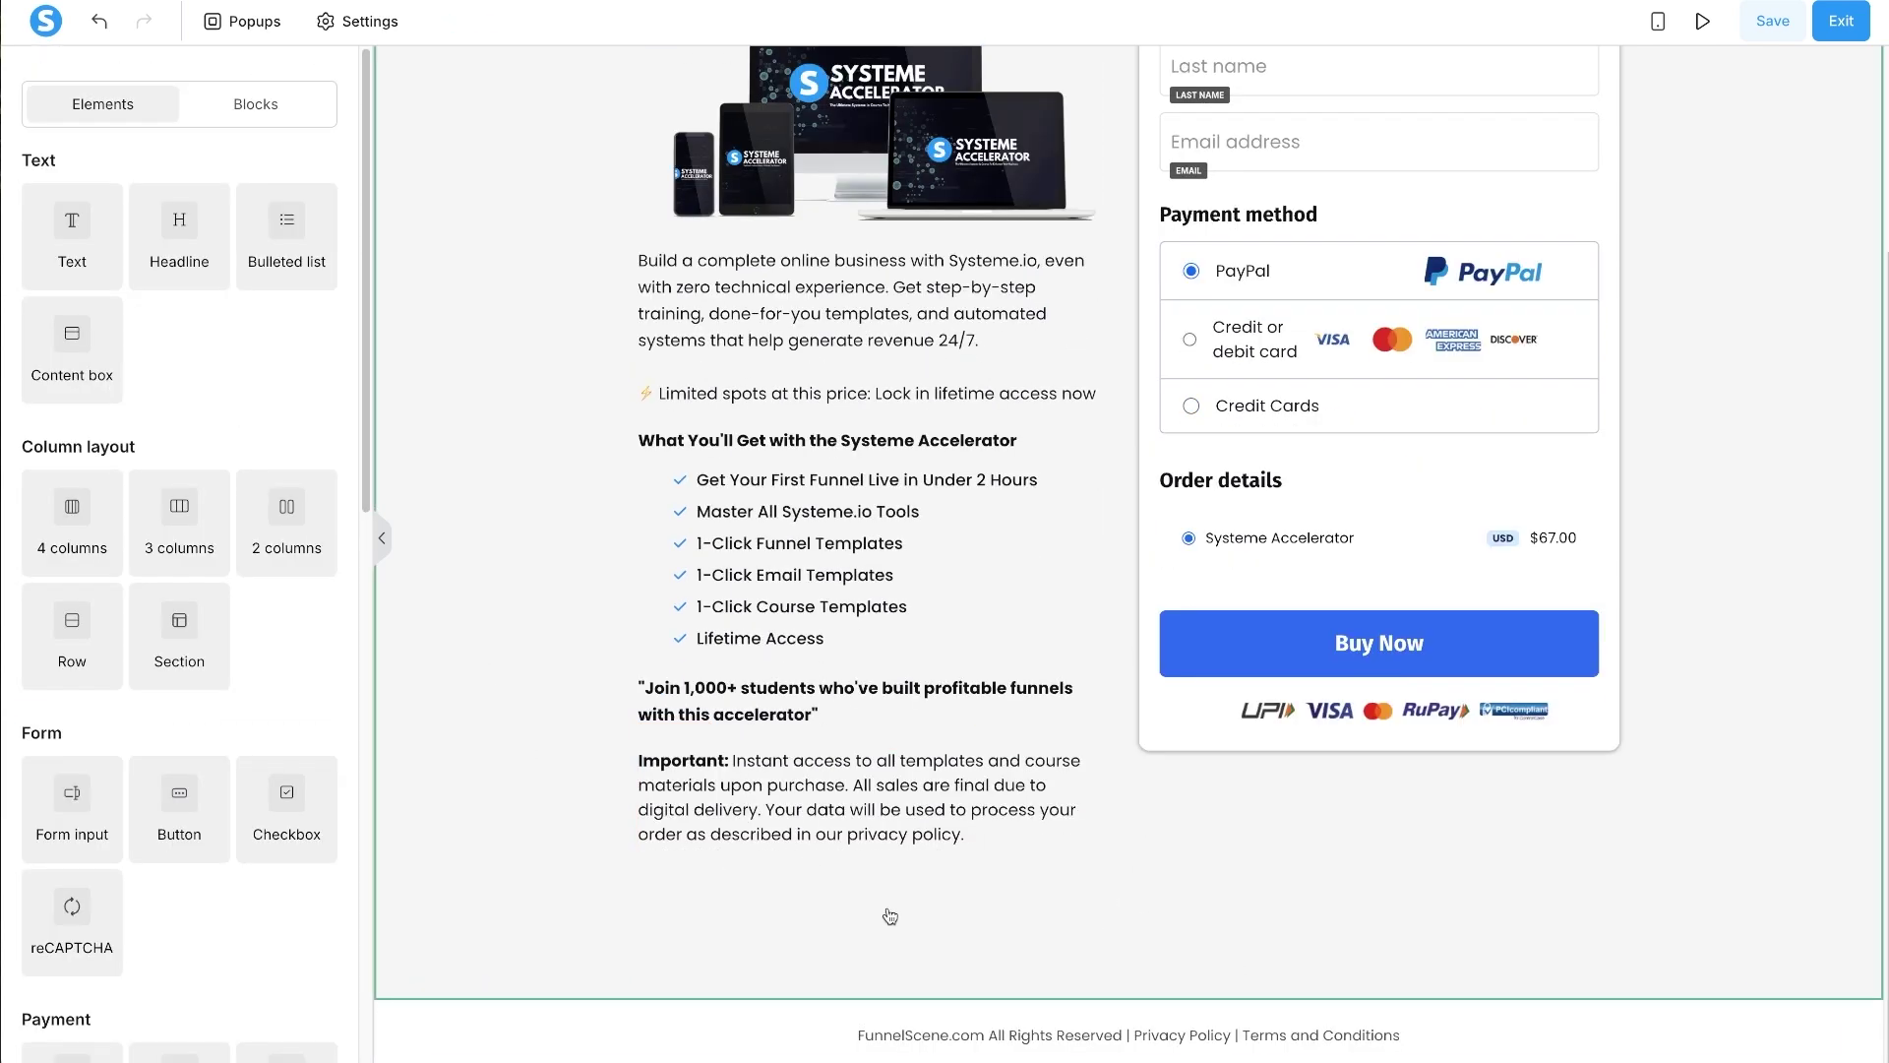
pyautogui.scroll(4, 827, 398)
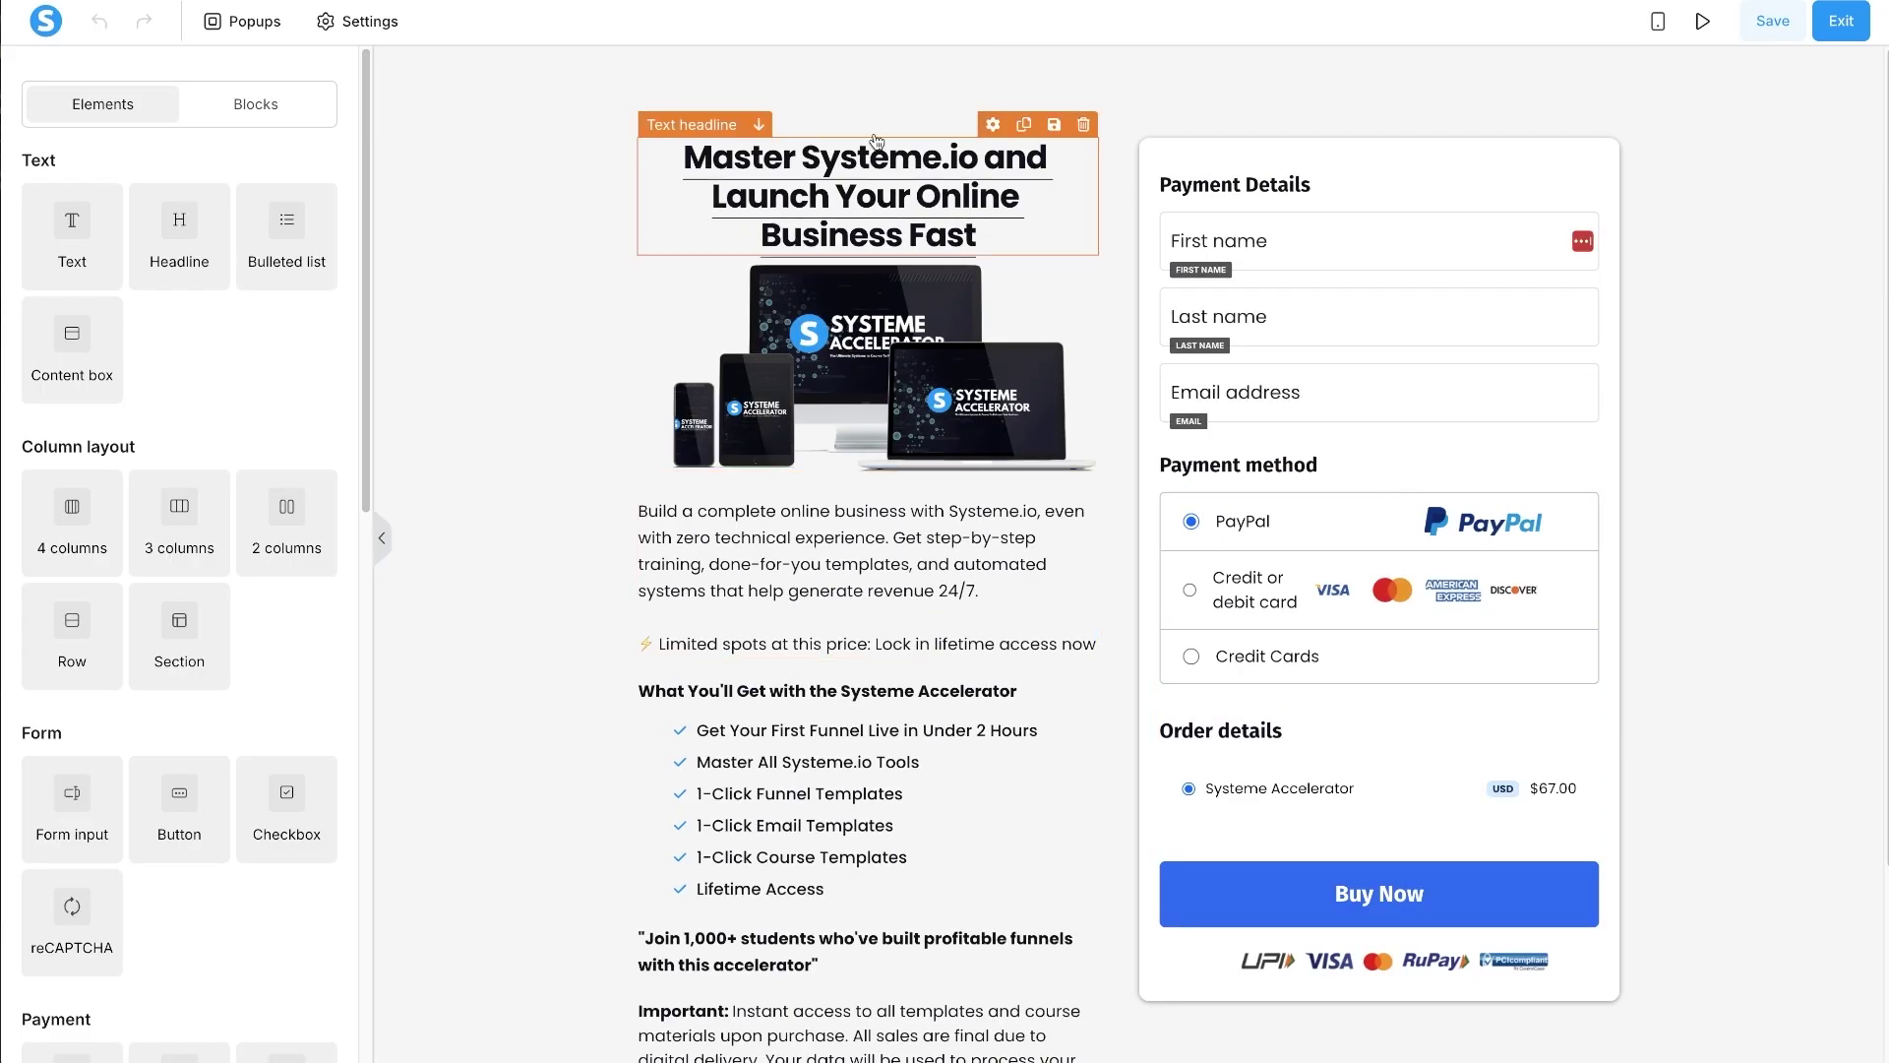
# - Raise the 'Master Systeme.io…' headline from size 34 to 36 and line height 38 to 40
pyautogui.click(656, 161)
pyautogui.moveTo(667, 175); pyautogui.dragTo(900, 328)
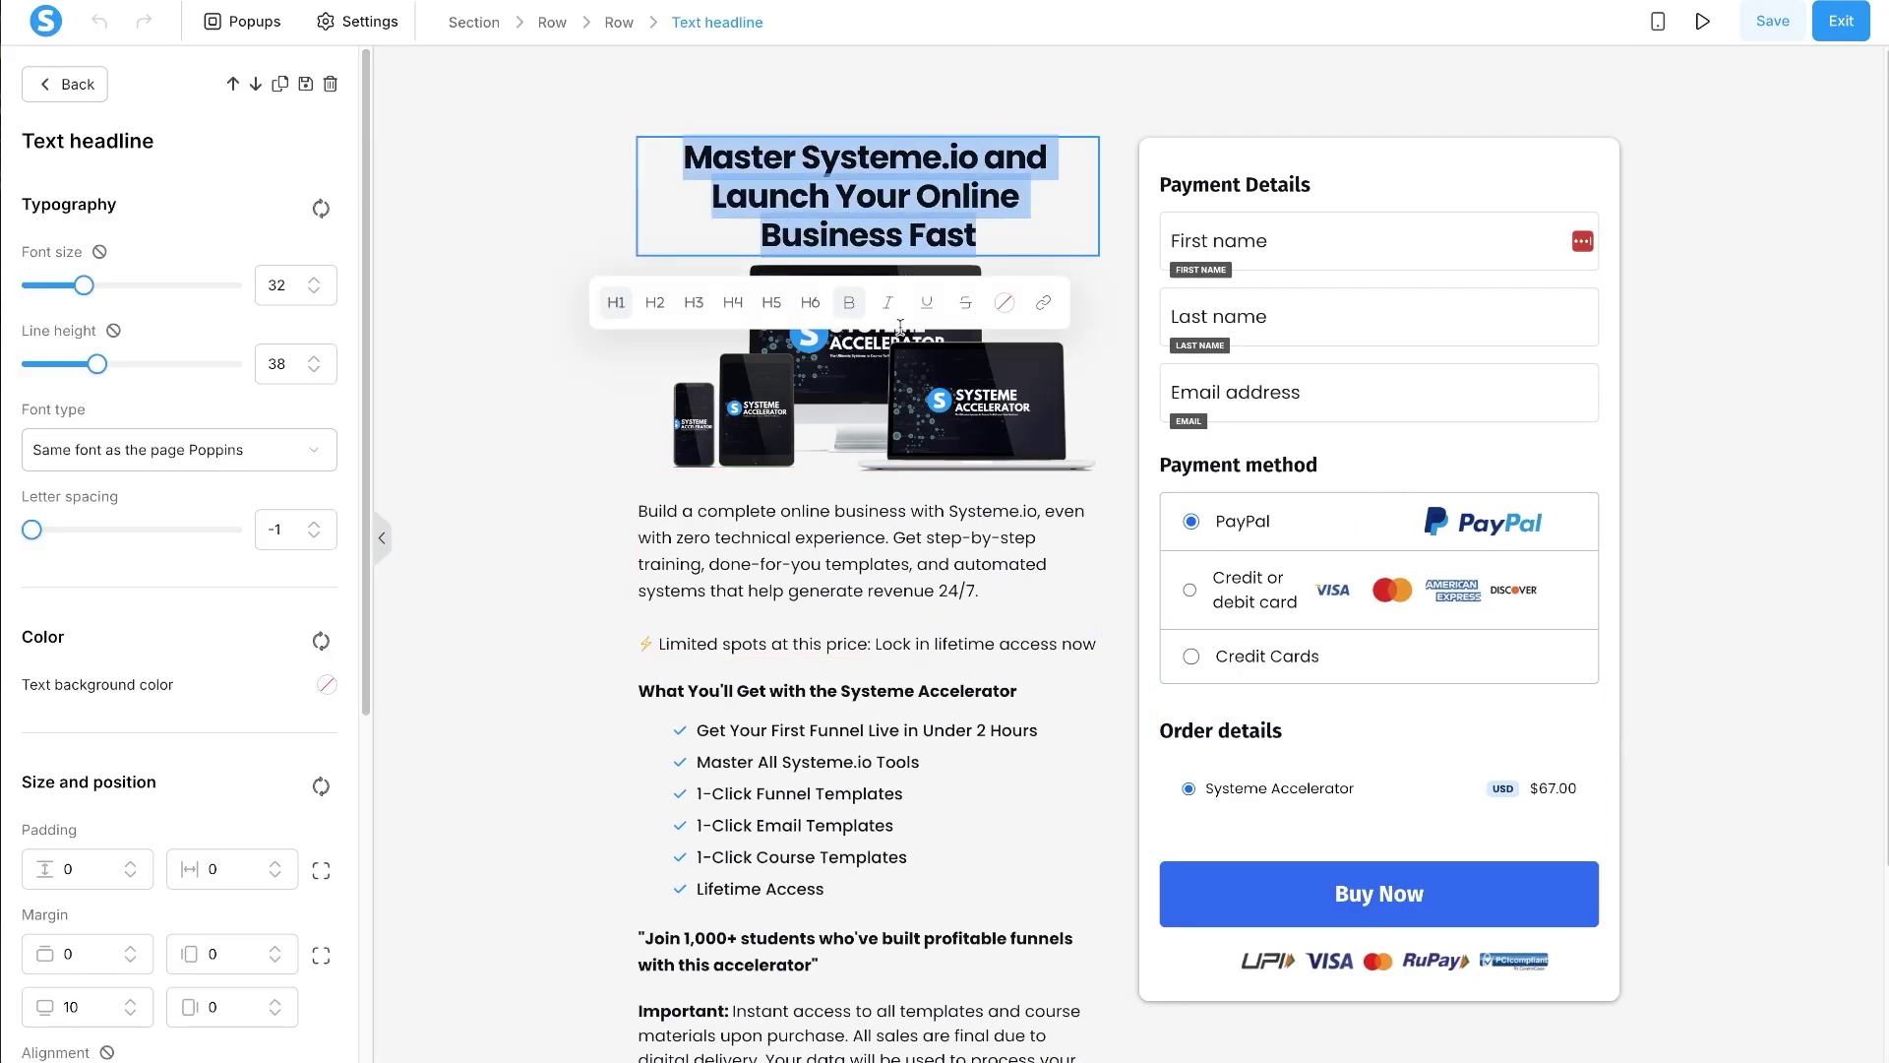
pyautogui.click(1043, 302)
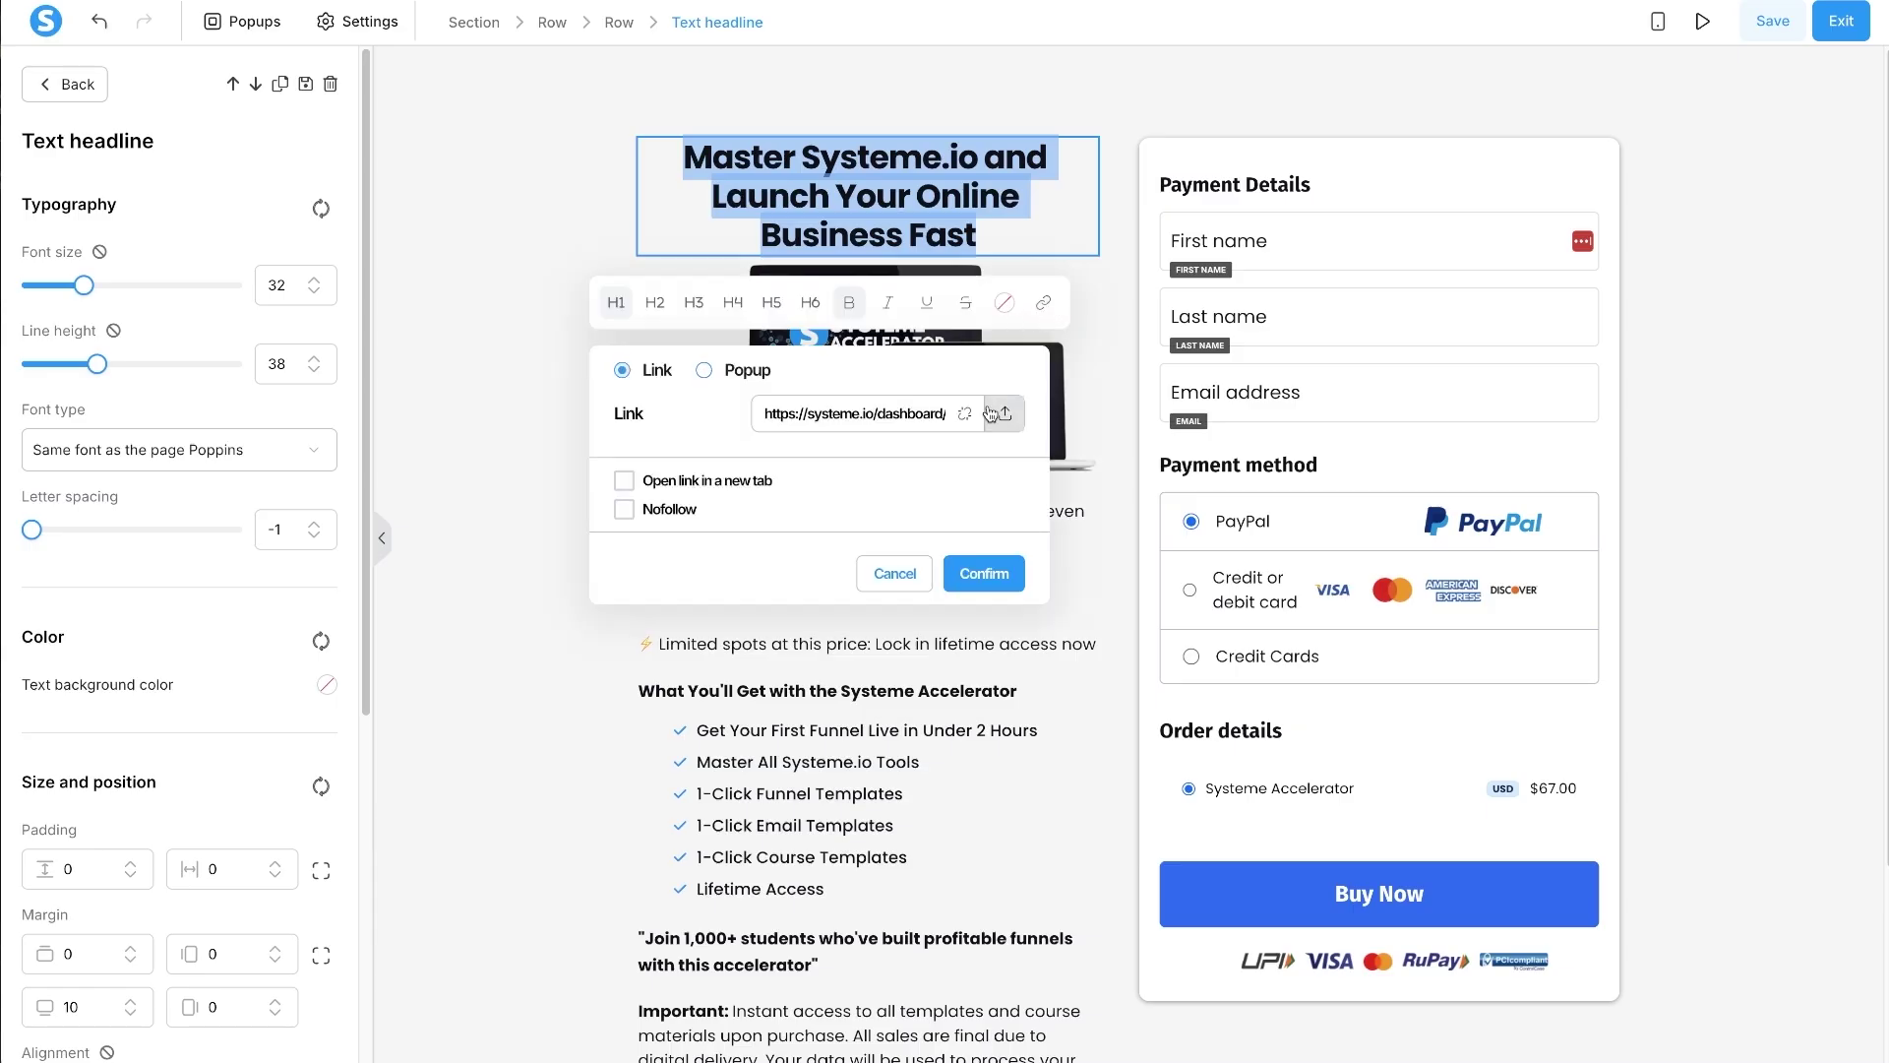
pyautogui.click(965, 417)
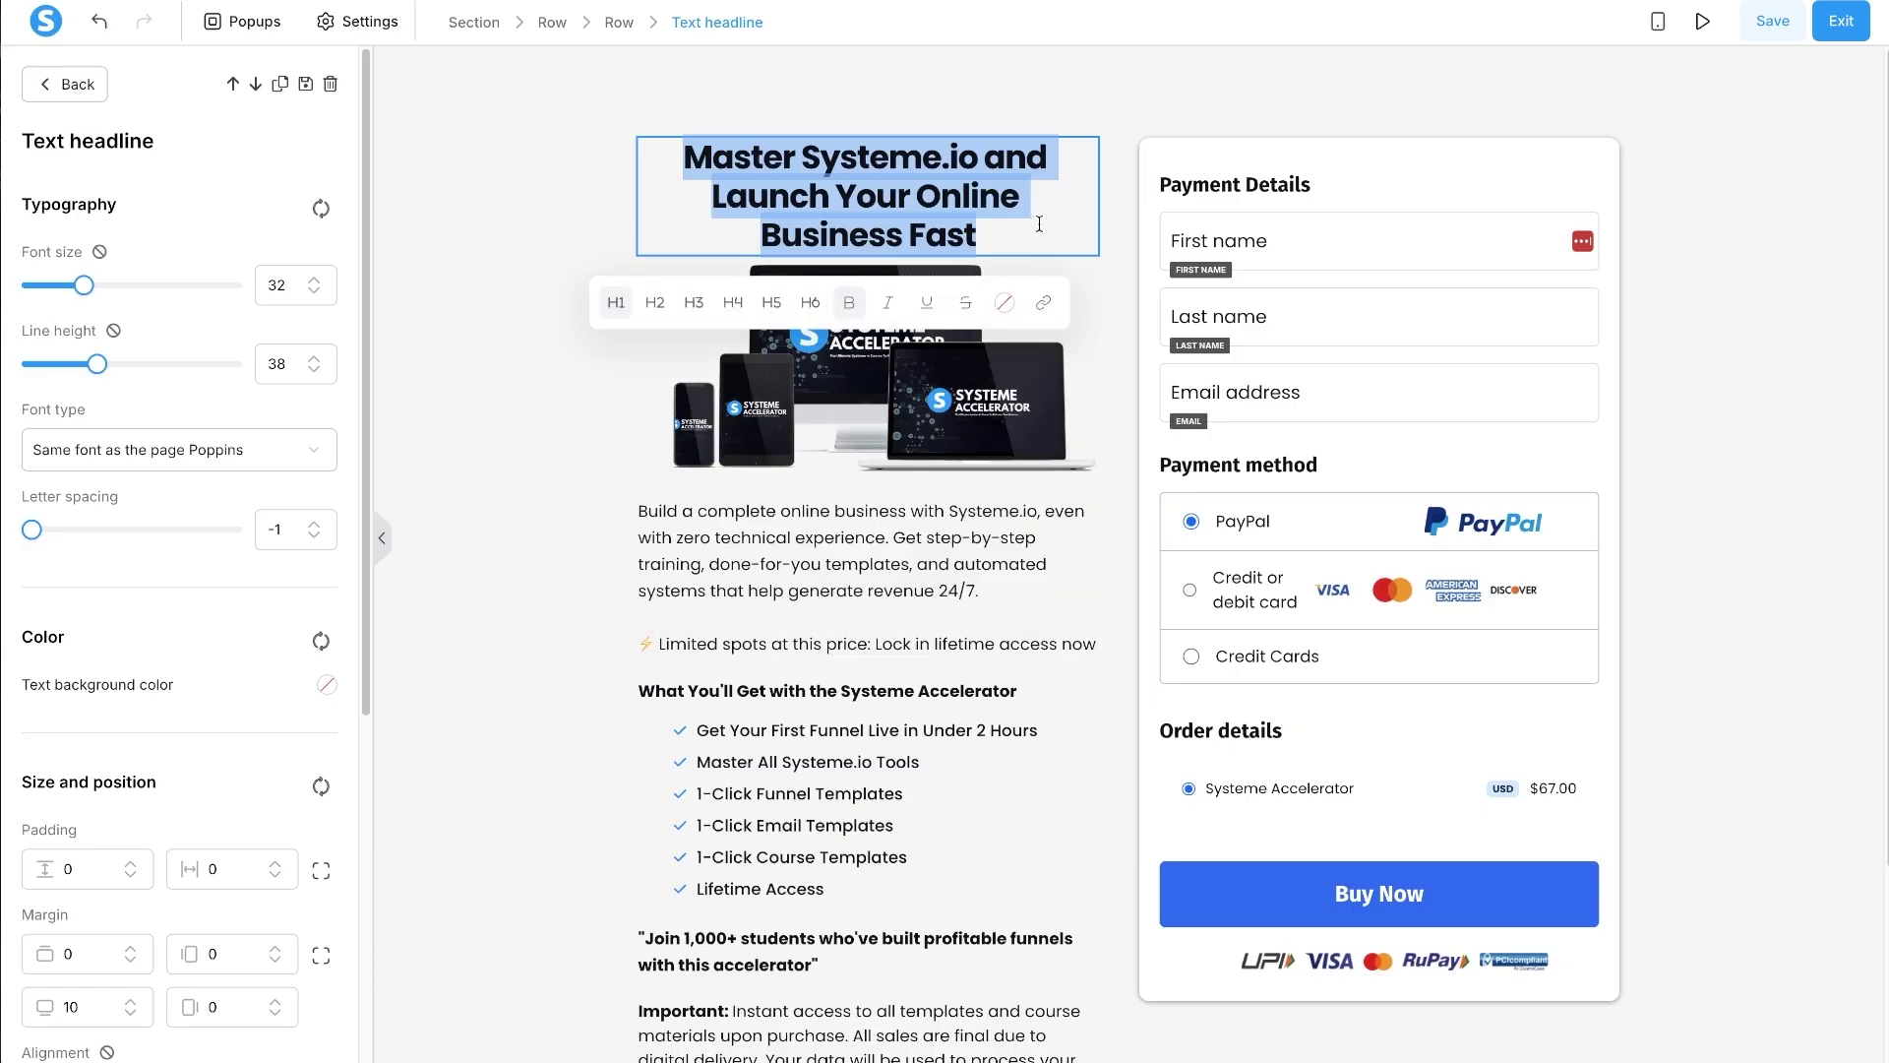
pyautogui.click(452, 238)
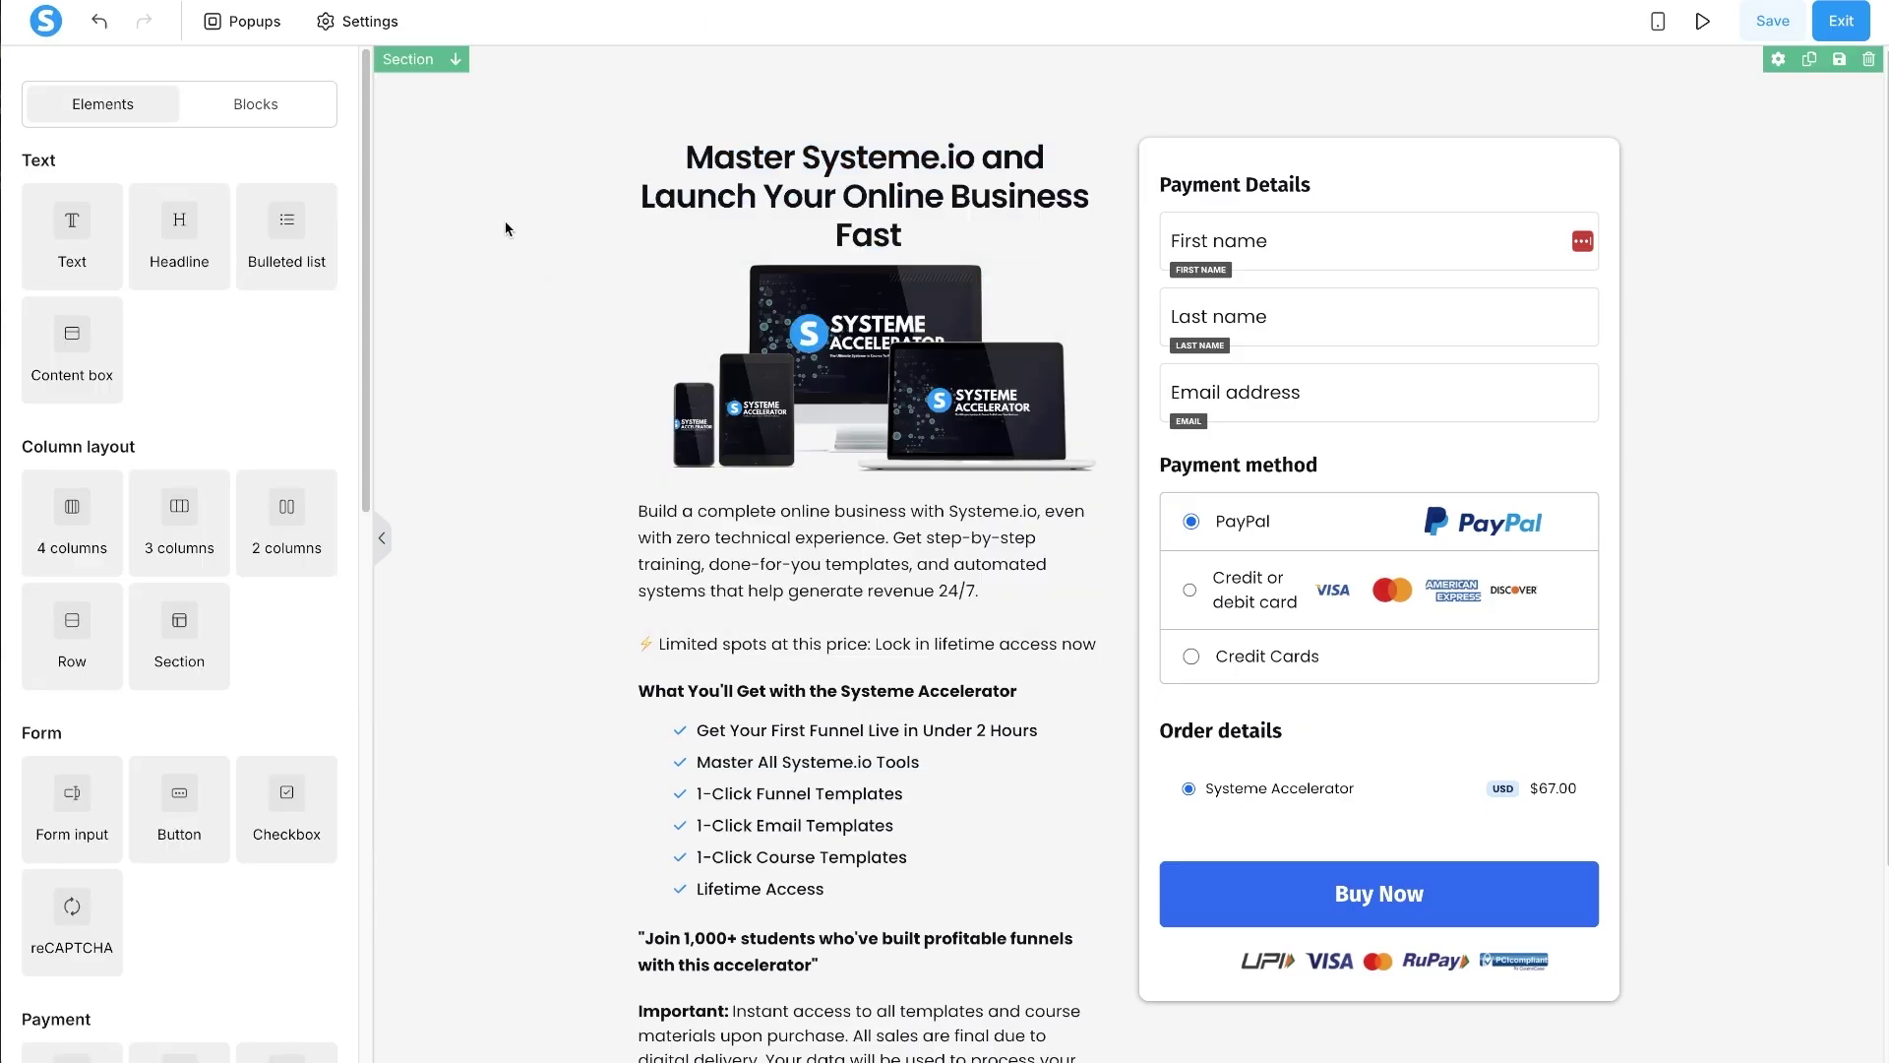
pyautogui.click(864, 200)
pyautogui.click(316, 280)
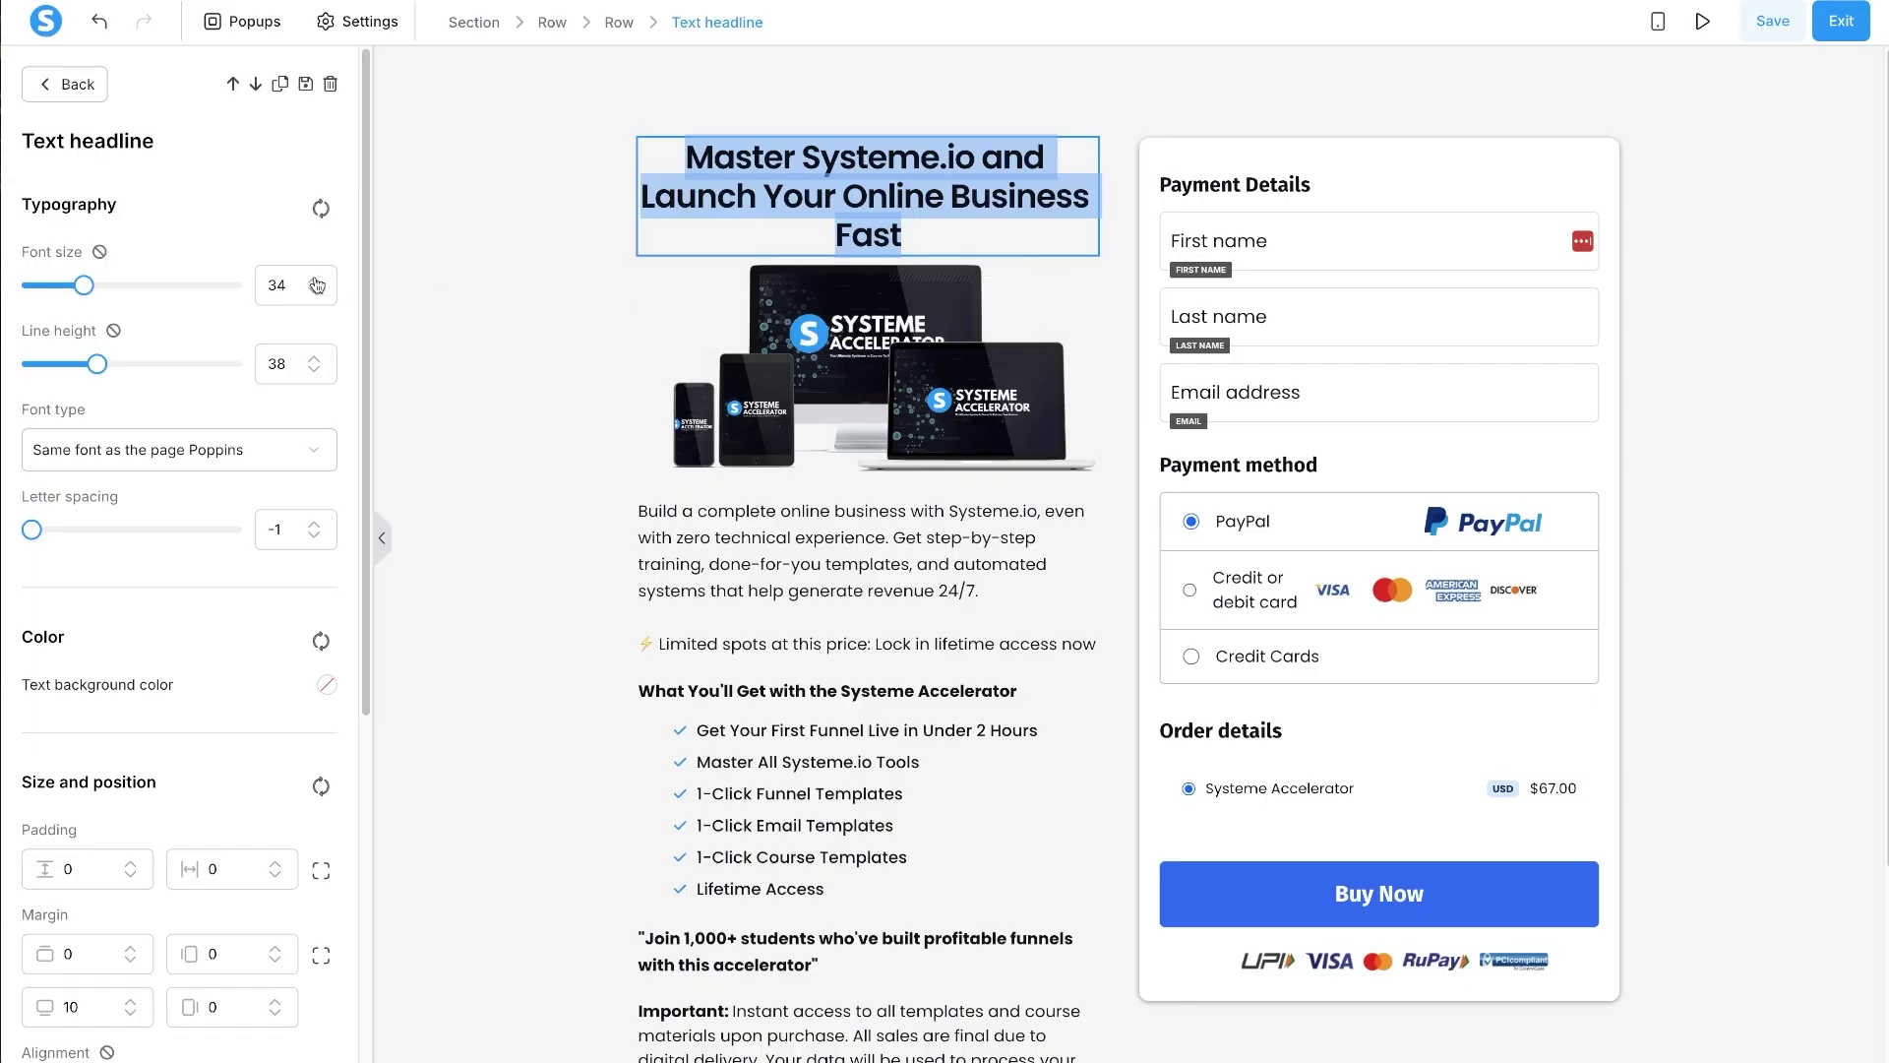
pyautogui.click(316, 280)
pyautogui.click(313, 358)
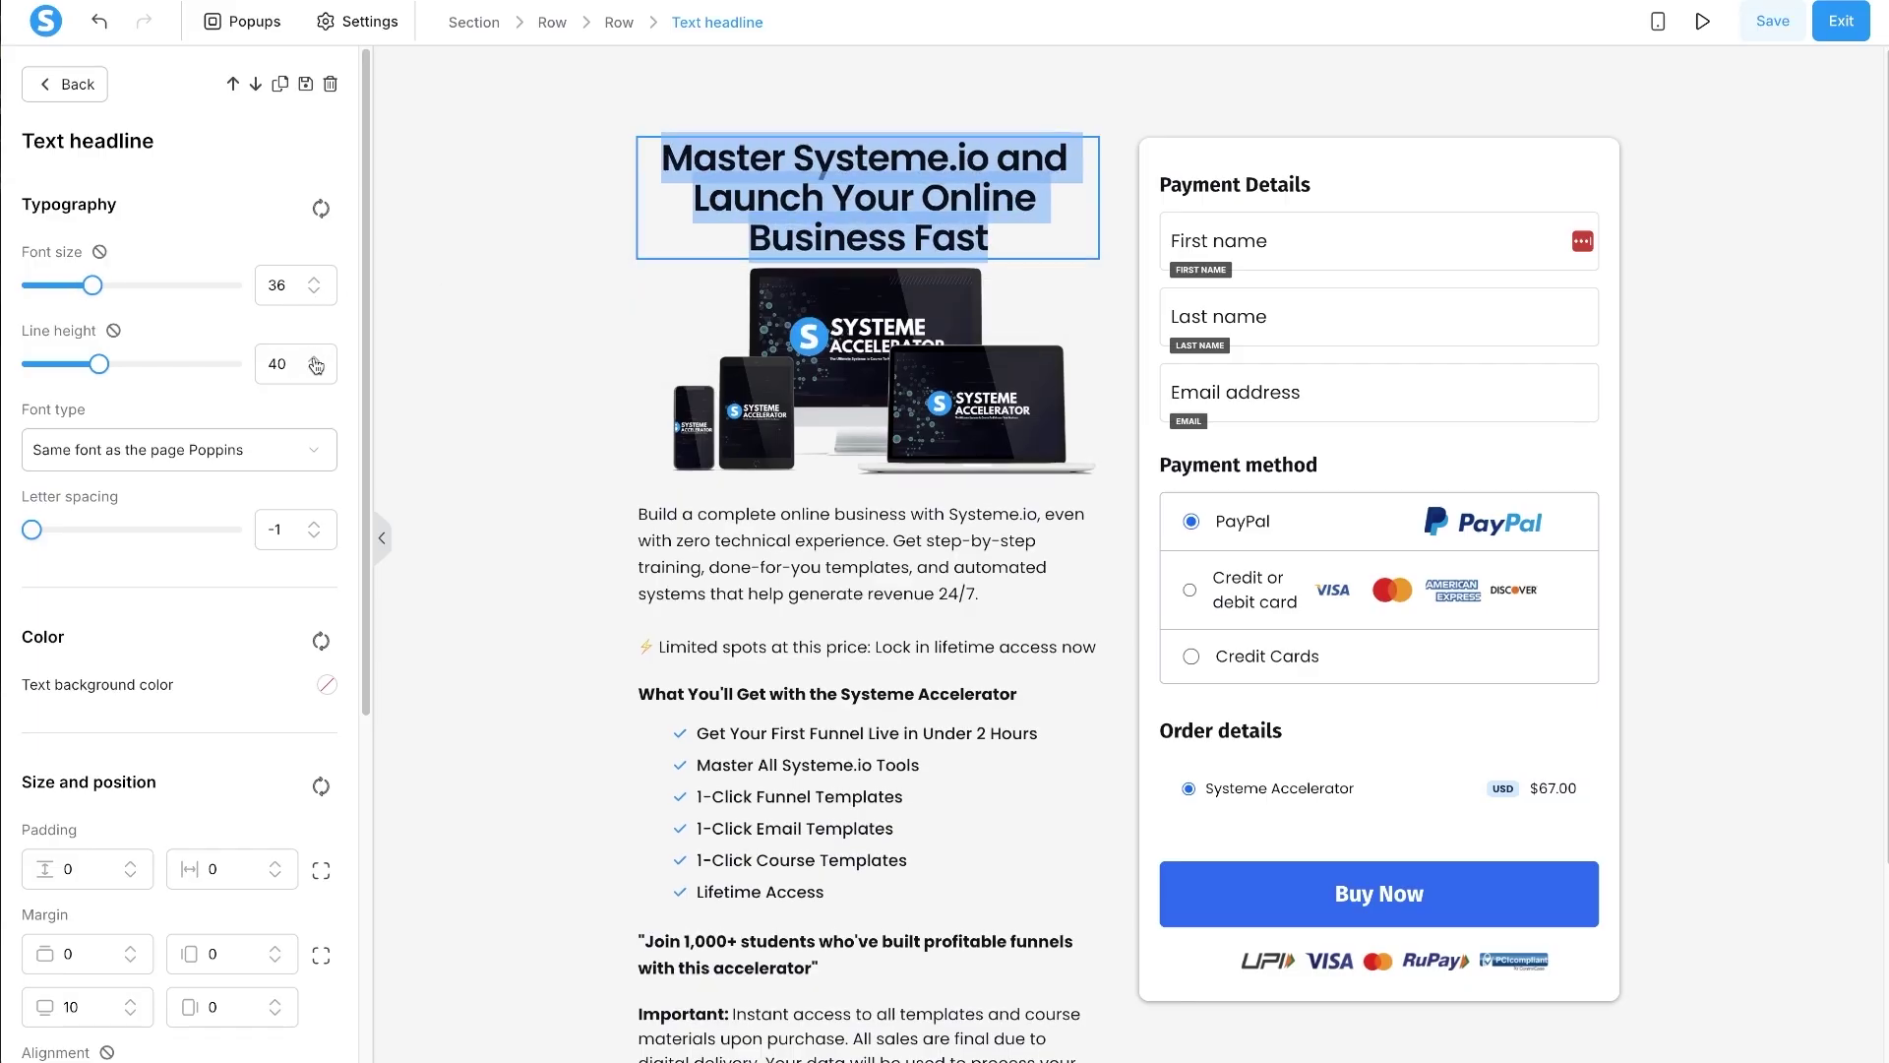
pyautogui.click(313, 358)
pyautogui.click(486, 302)
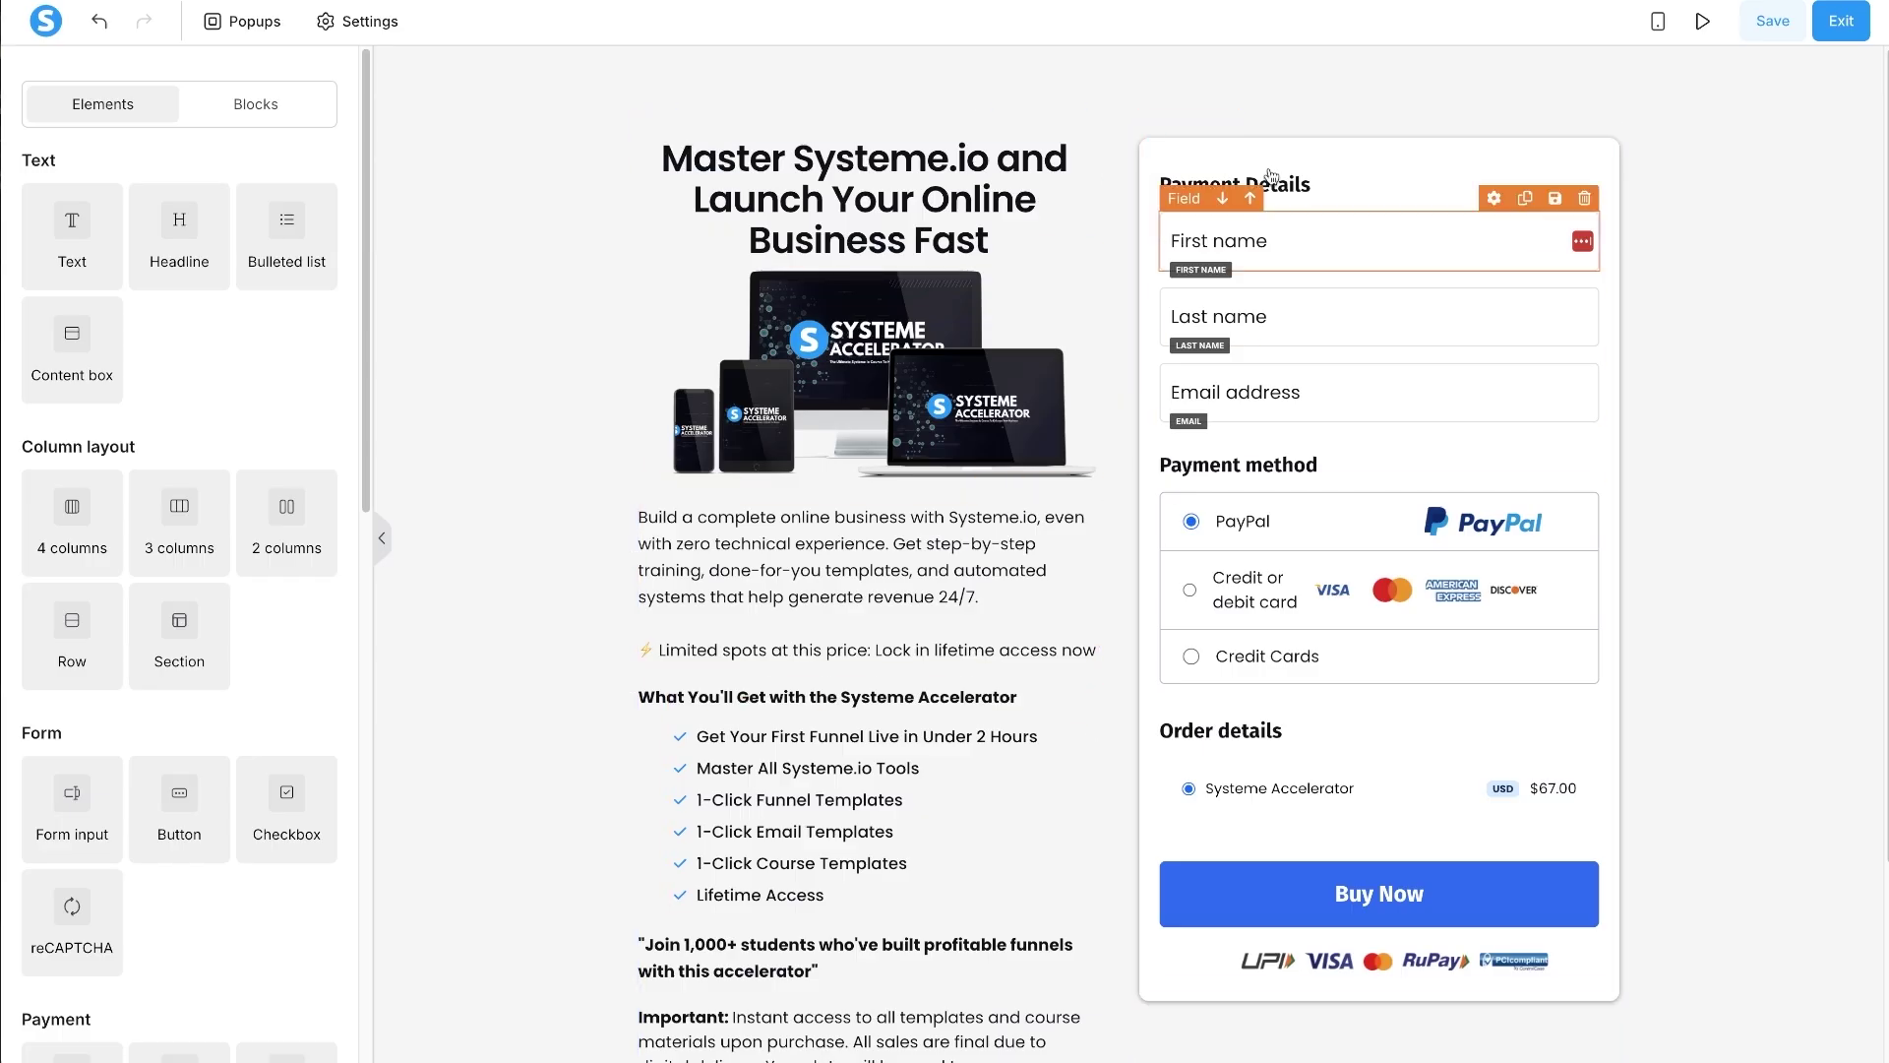
# - Give the payment details box a 20 px left margin
pyautogui.click(1213, 129)
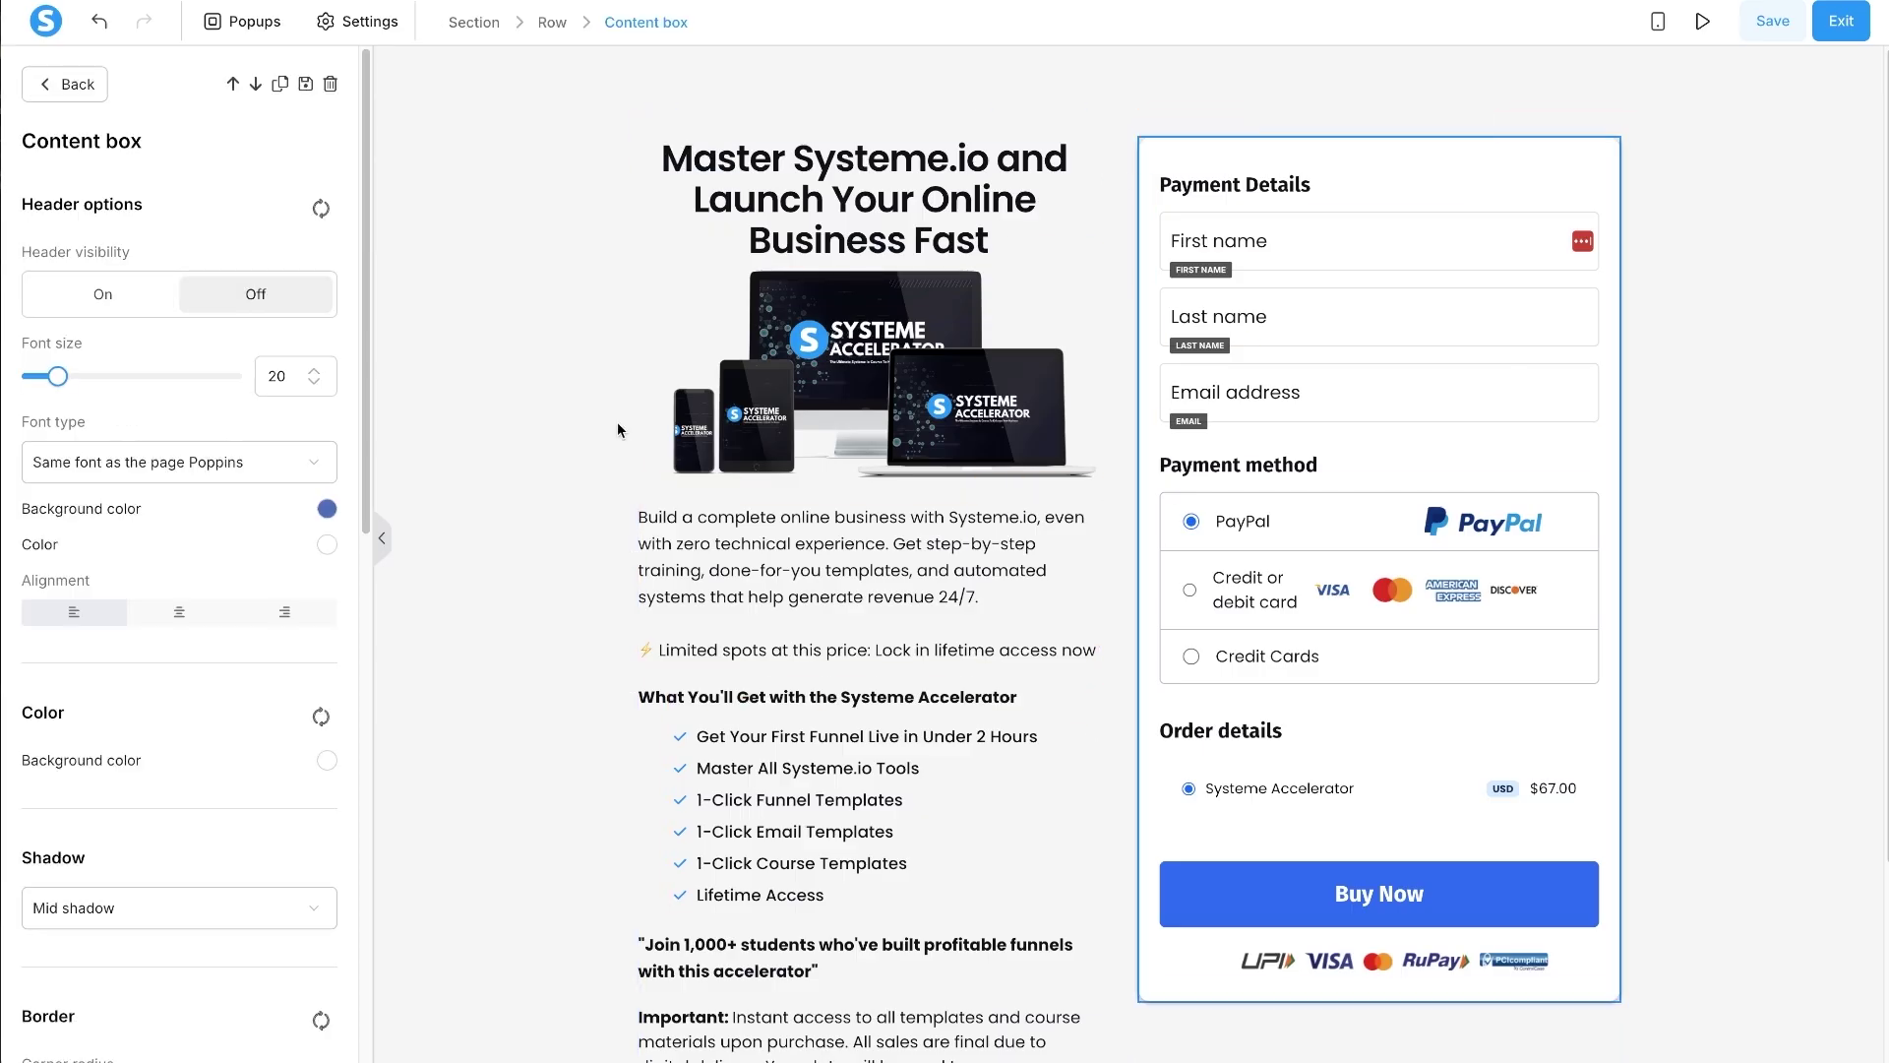
pyautogui.scroll(-10, 216, 759)
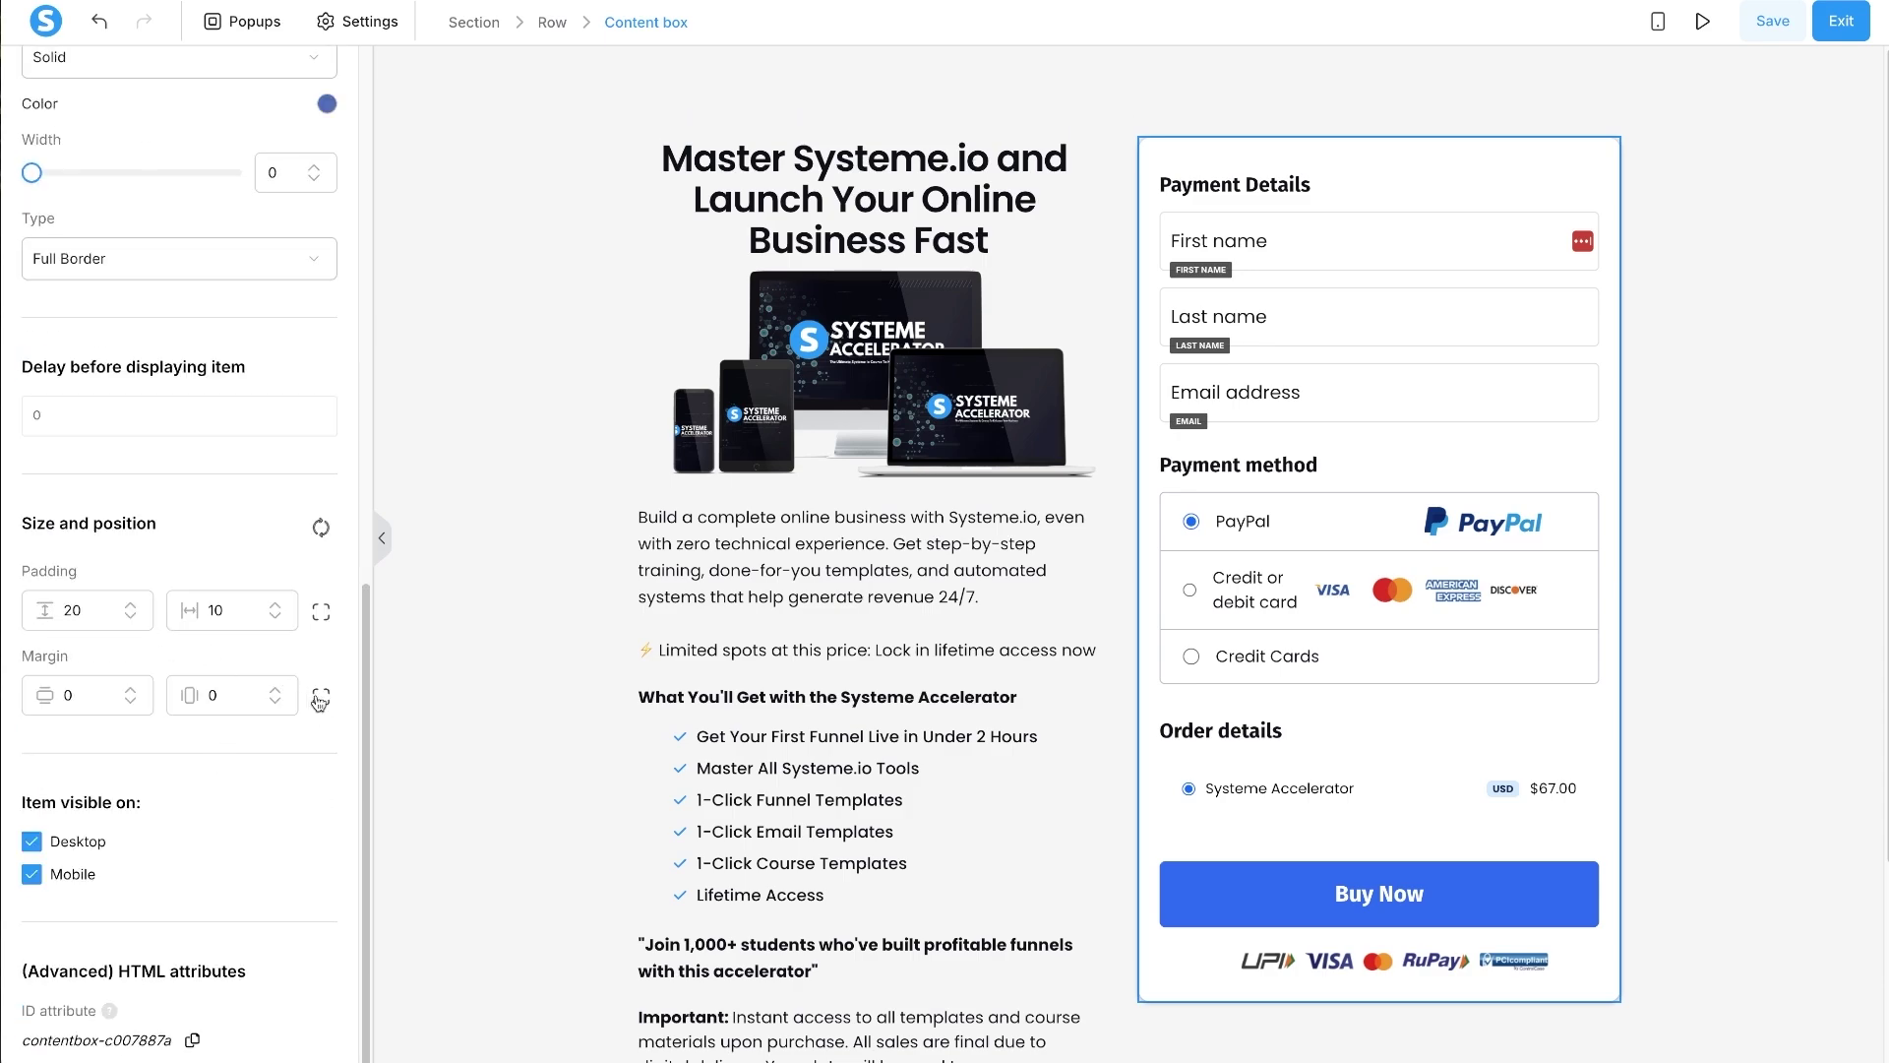
pyautogui.click(320, 697)
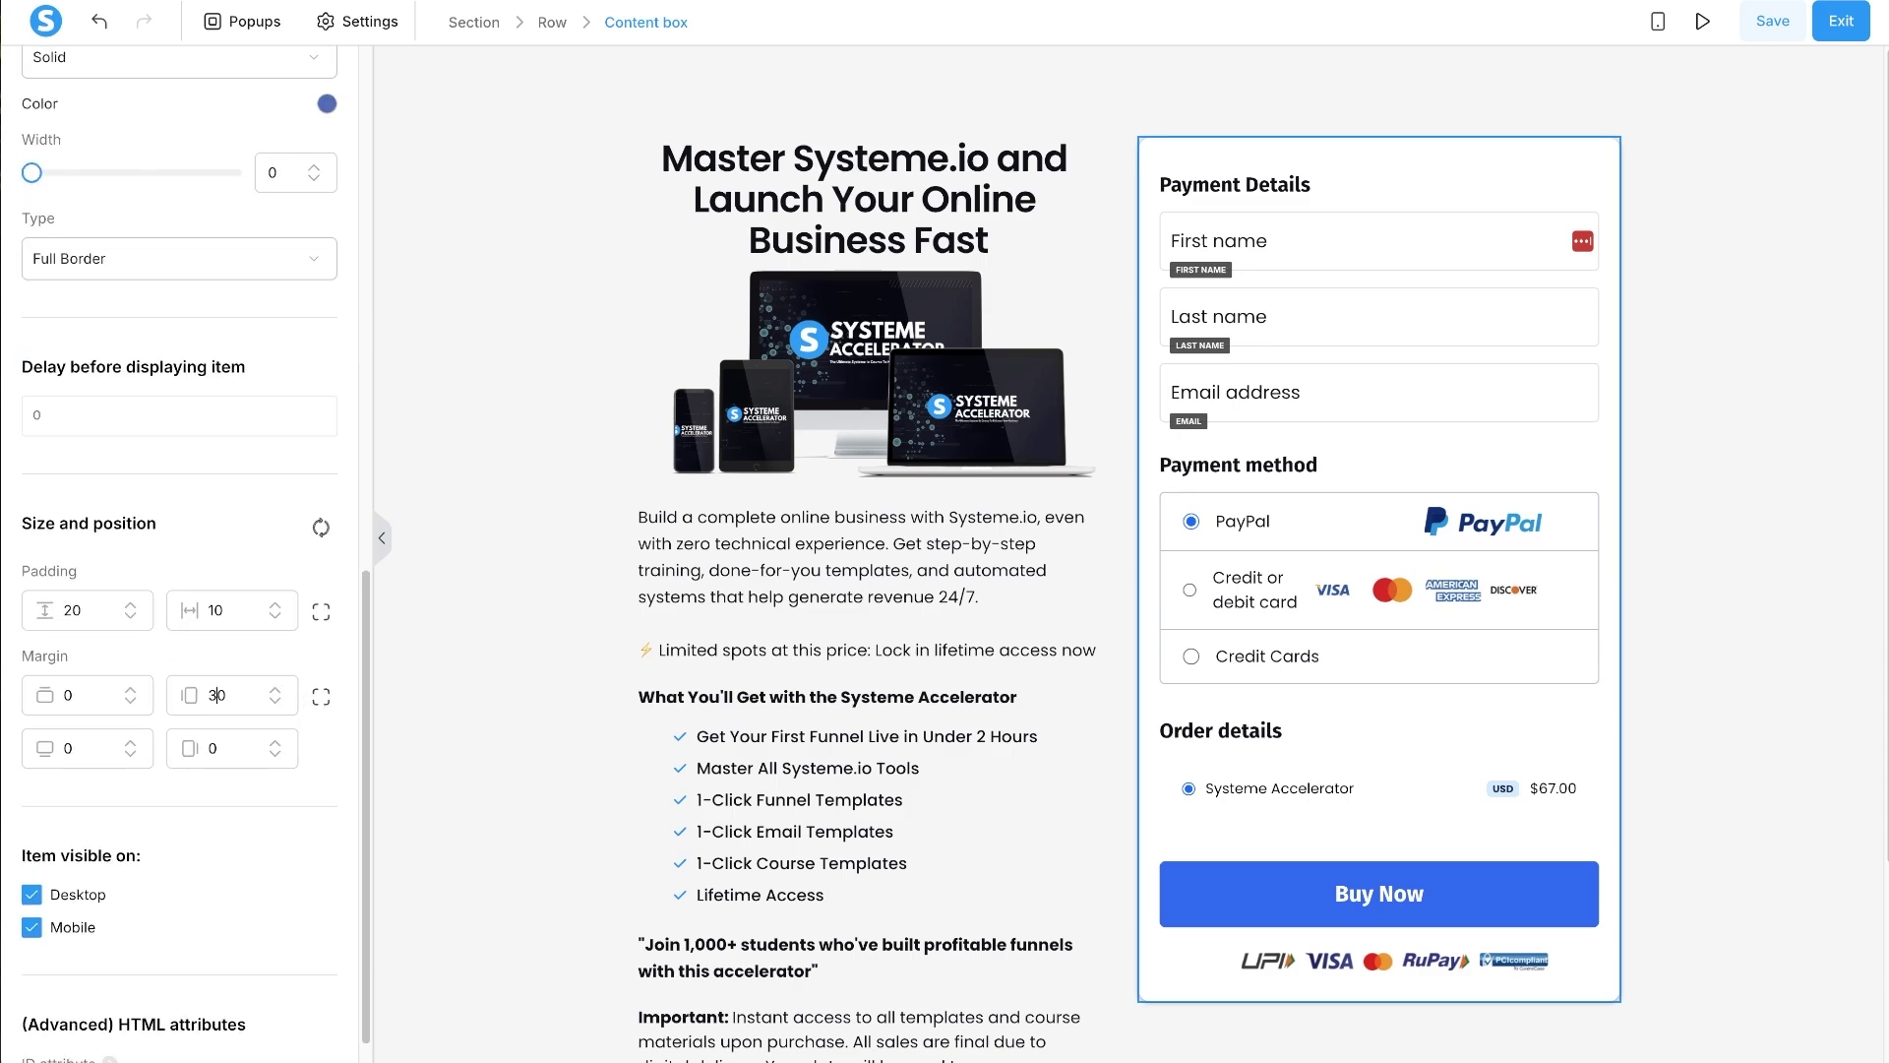
pyautogui.press('BackSpace')
pyautogui.press('BackSpace')
pyautogui.write('20')
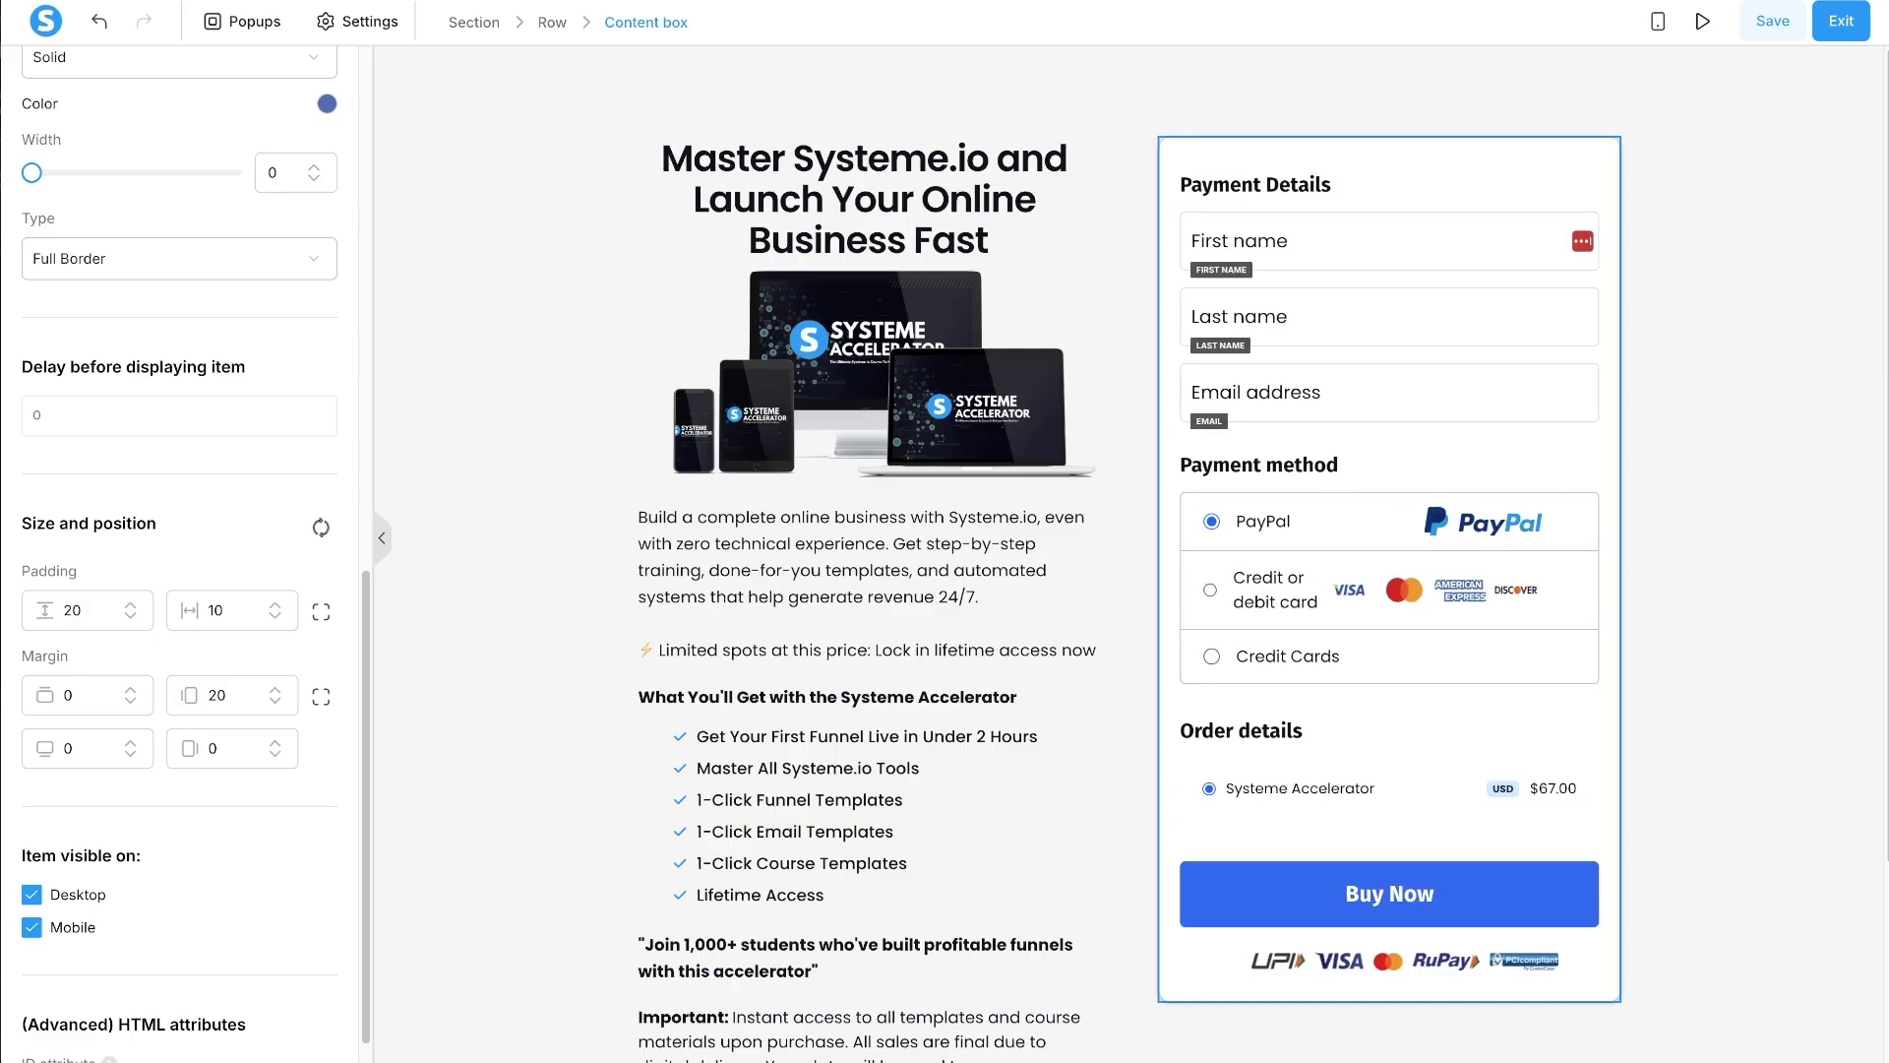
pyautogui.press('Escape')
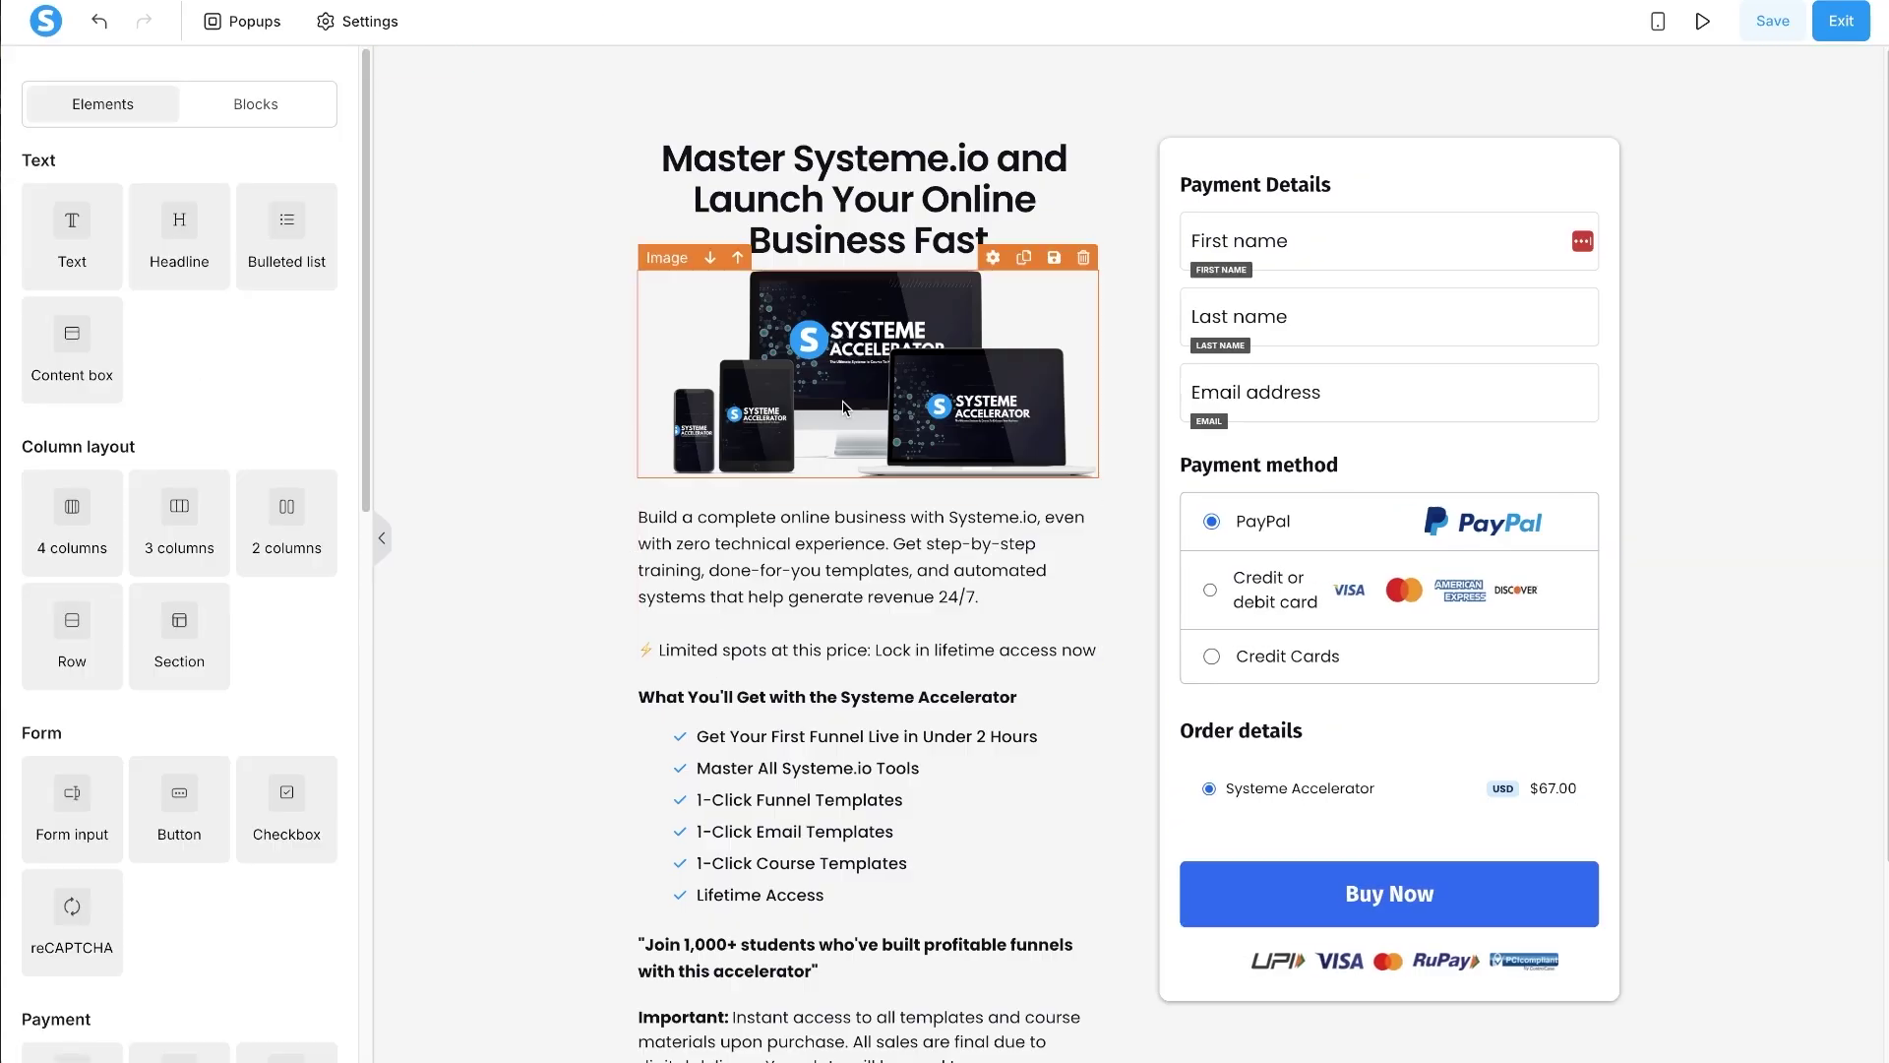
pyautogui.scroll(-3, 1006, 238)
pyautogui.scroll(3, 1006, 238)
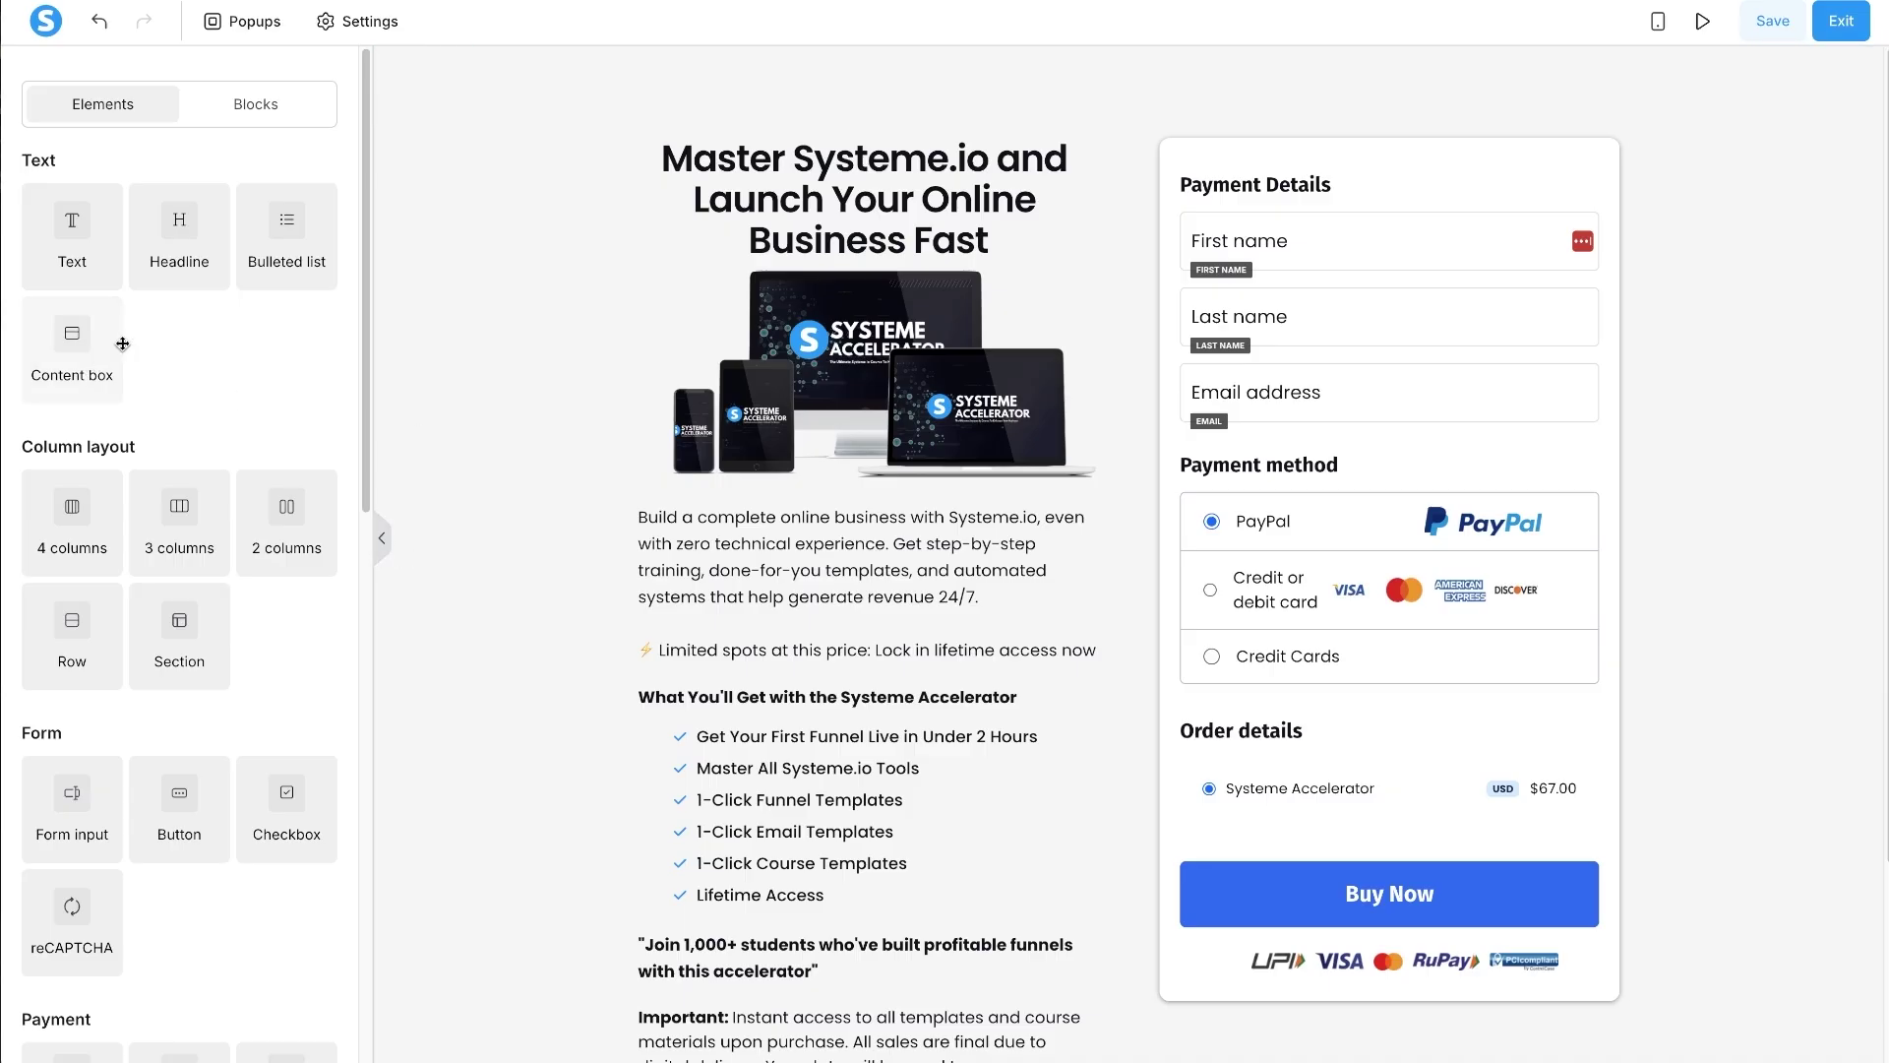
# - Place a new content box beneath the hero image with its header hidden
pyautogui.scroll(-3, 1102, 542)
pyautogui.scroll(3, 1103, 542)
pyautogui.moveTo(79, 353); pyautogui.dragTo(795, 472)
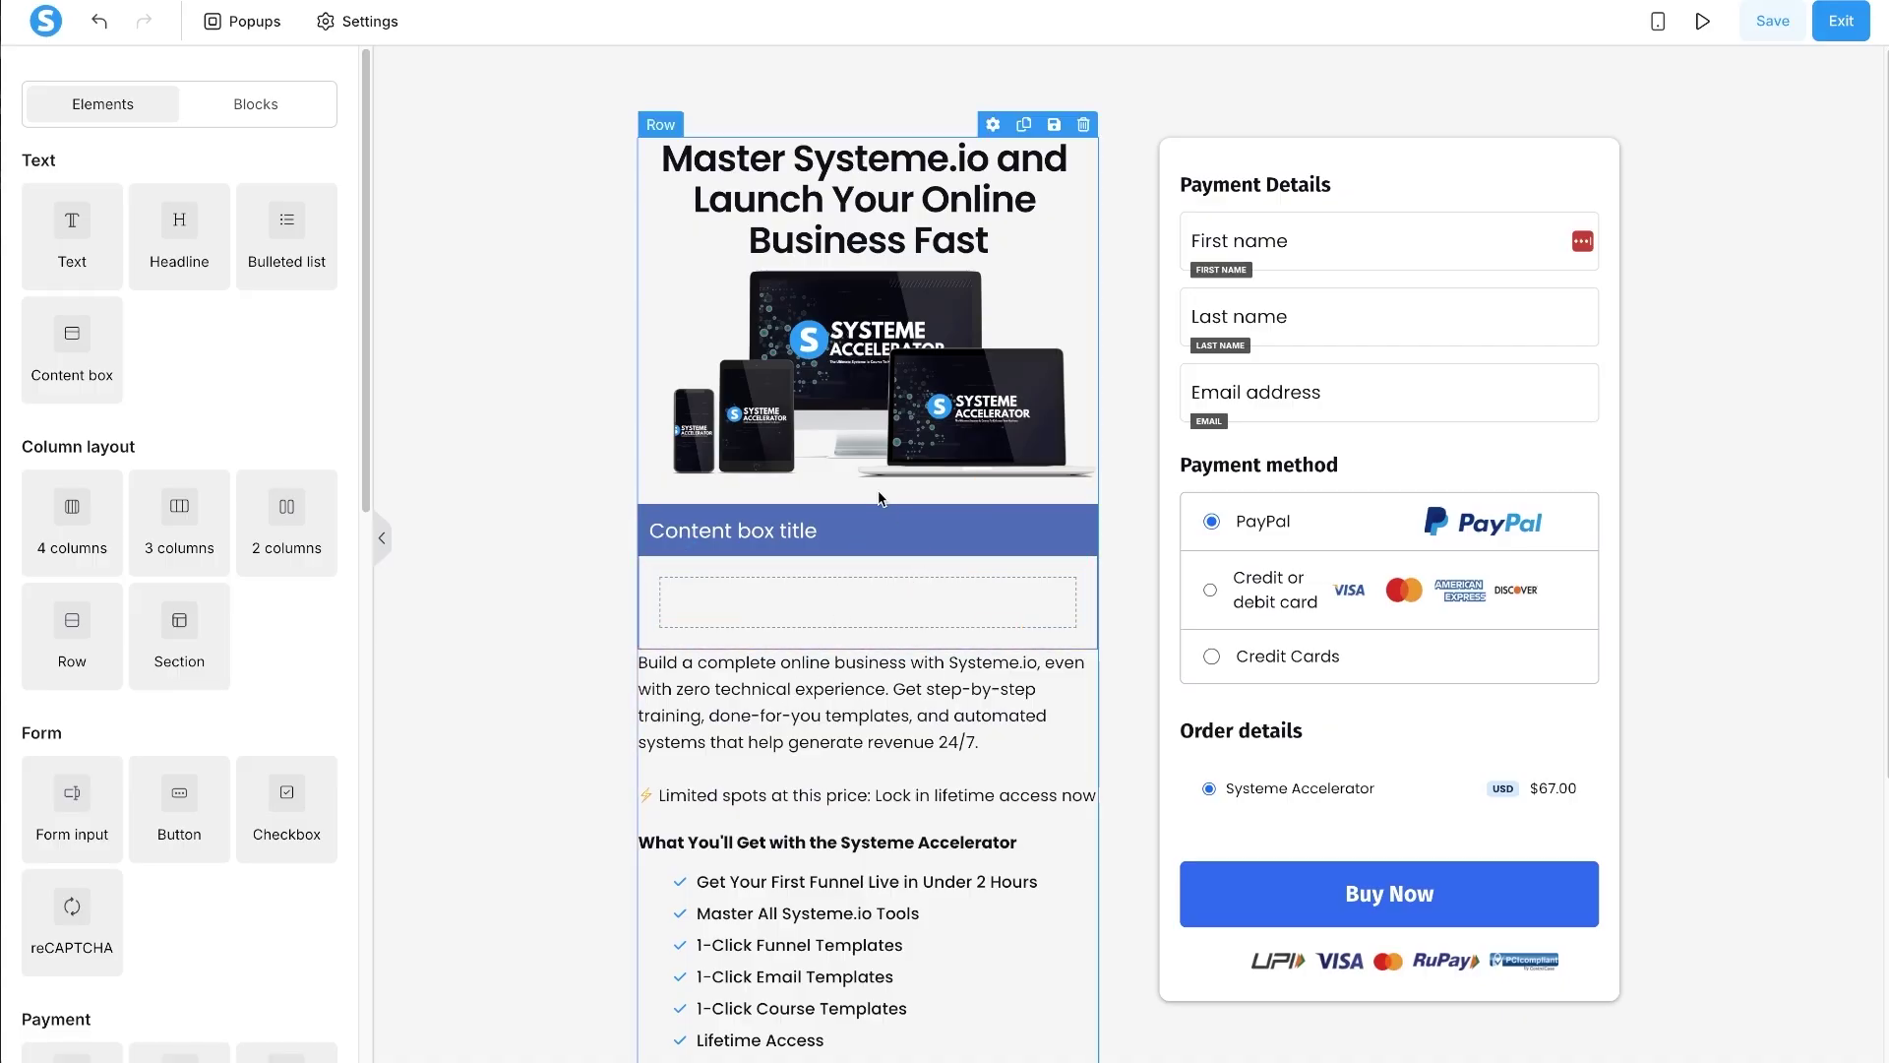
pyautogui.click(870, 534)
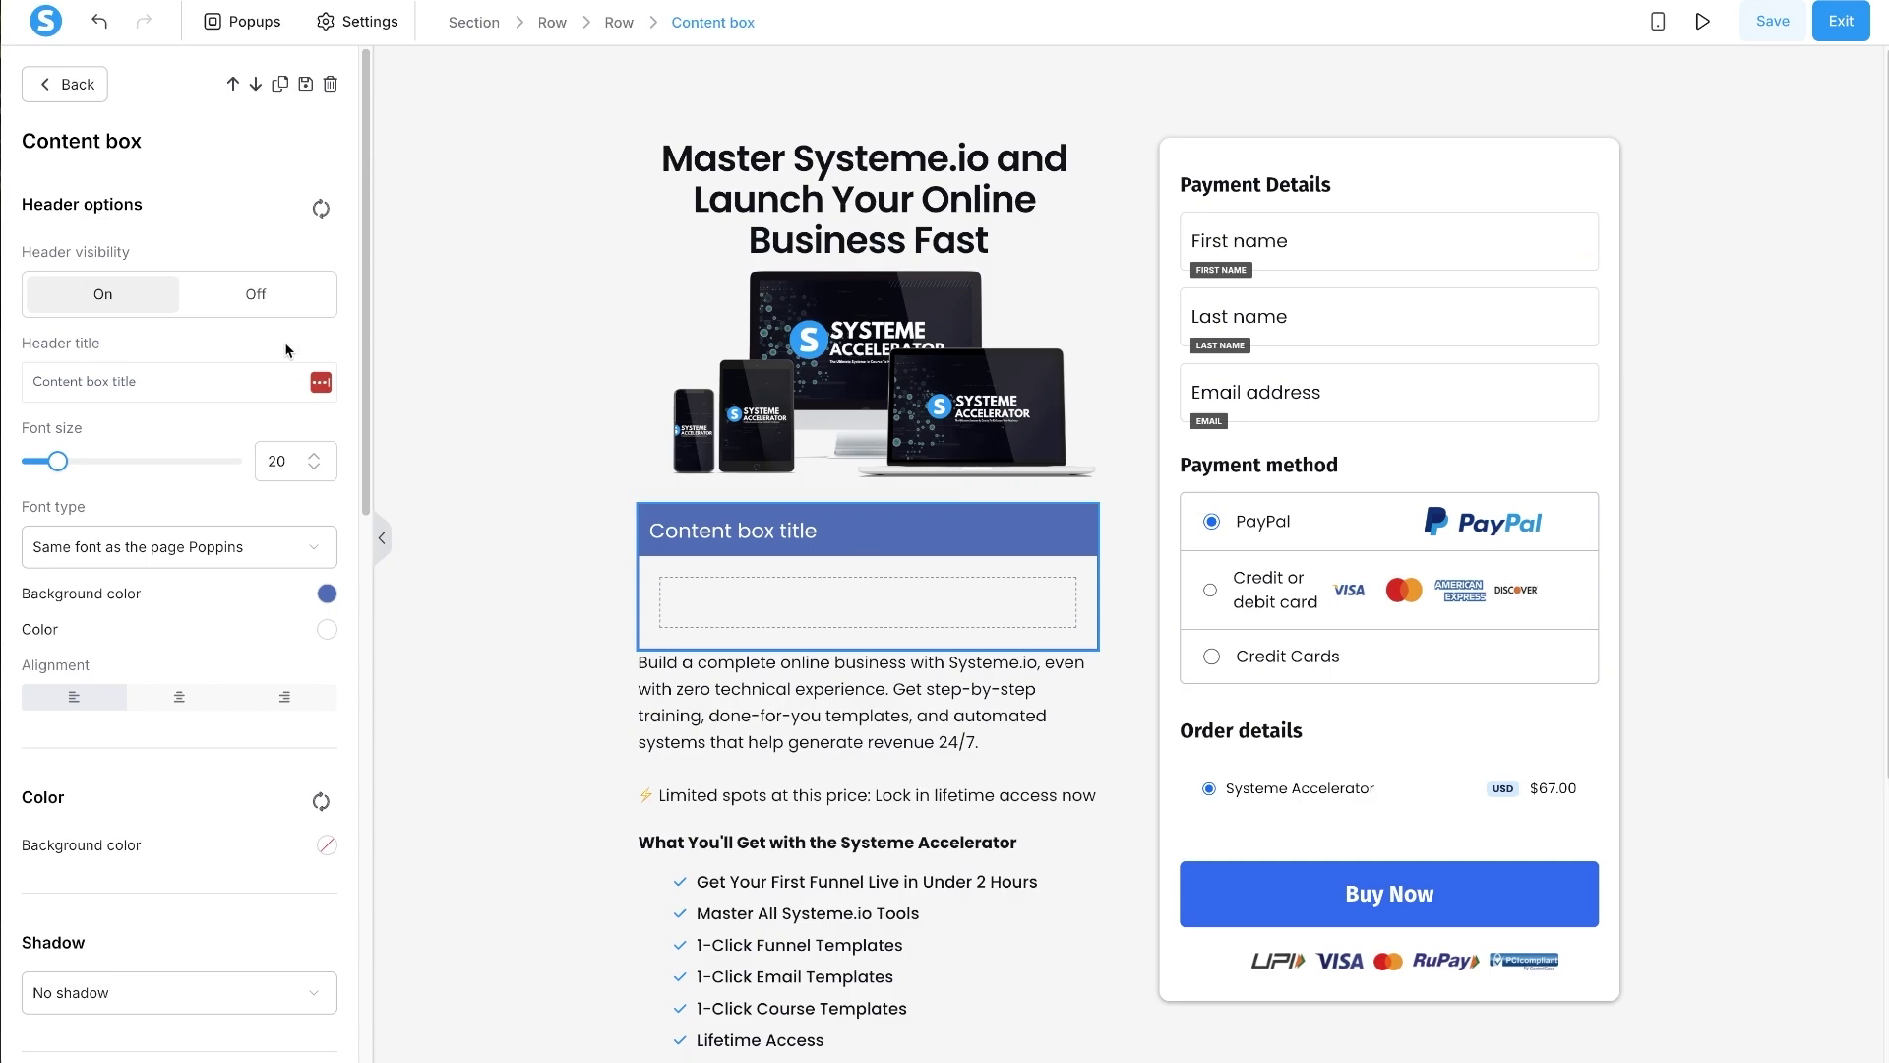
pyautogui.click(247, 293)
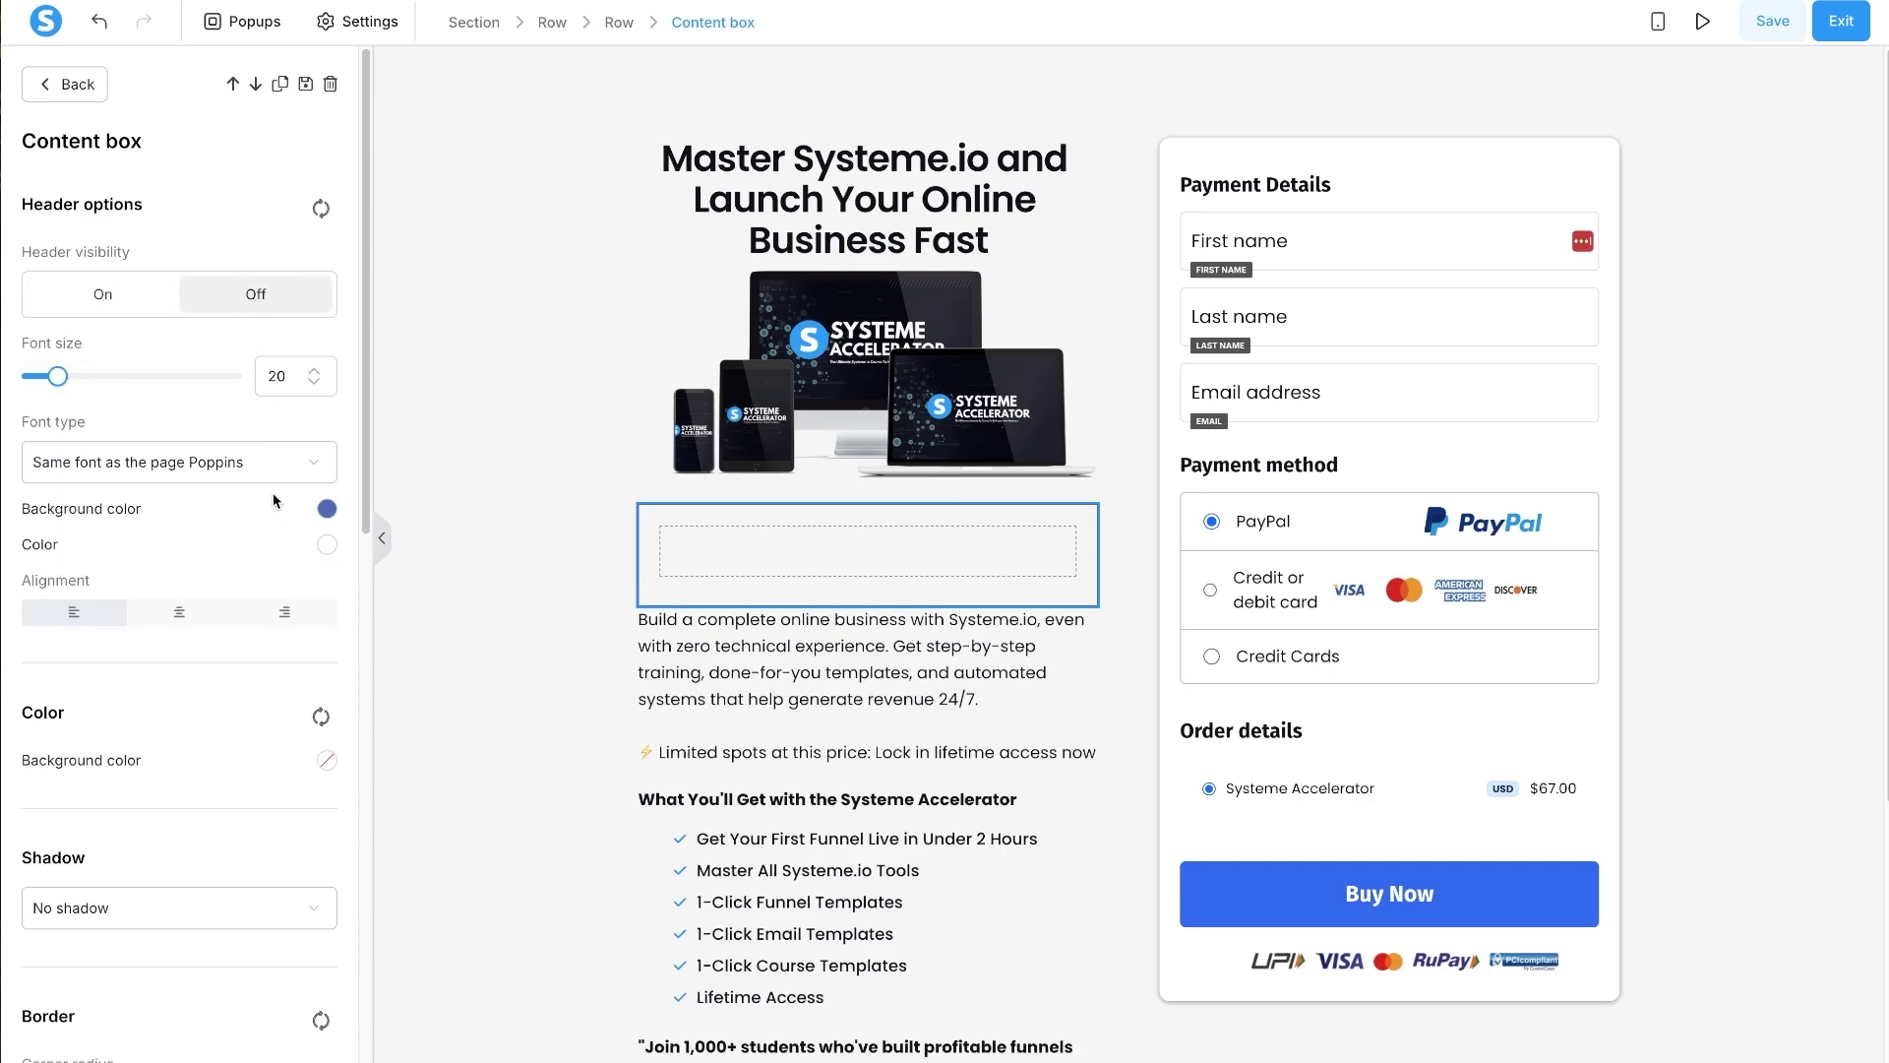
# - Set the new content box's bottom margin to 20
pyautogui.scroll(-10, 219, 590)
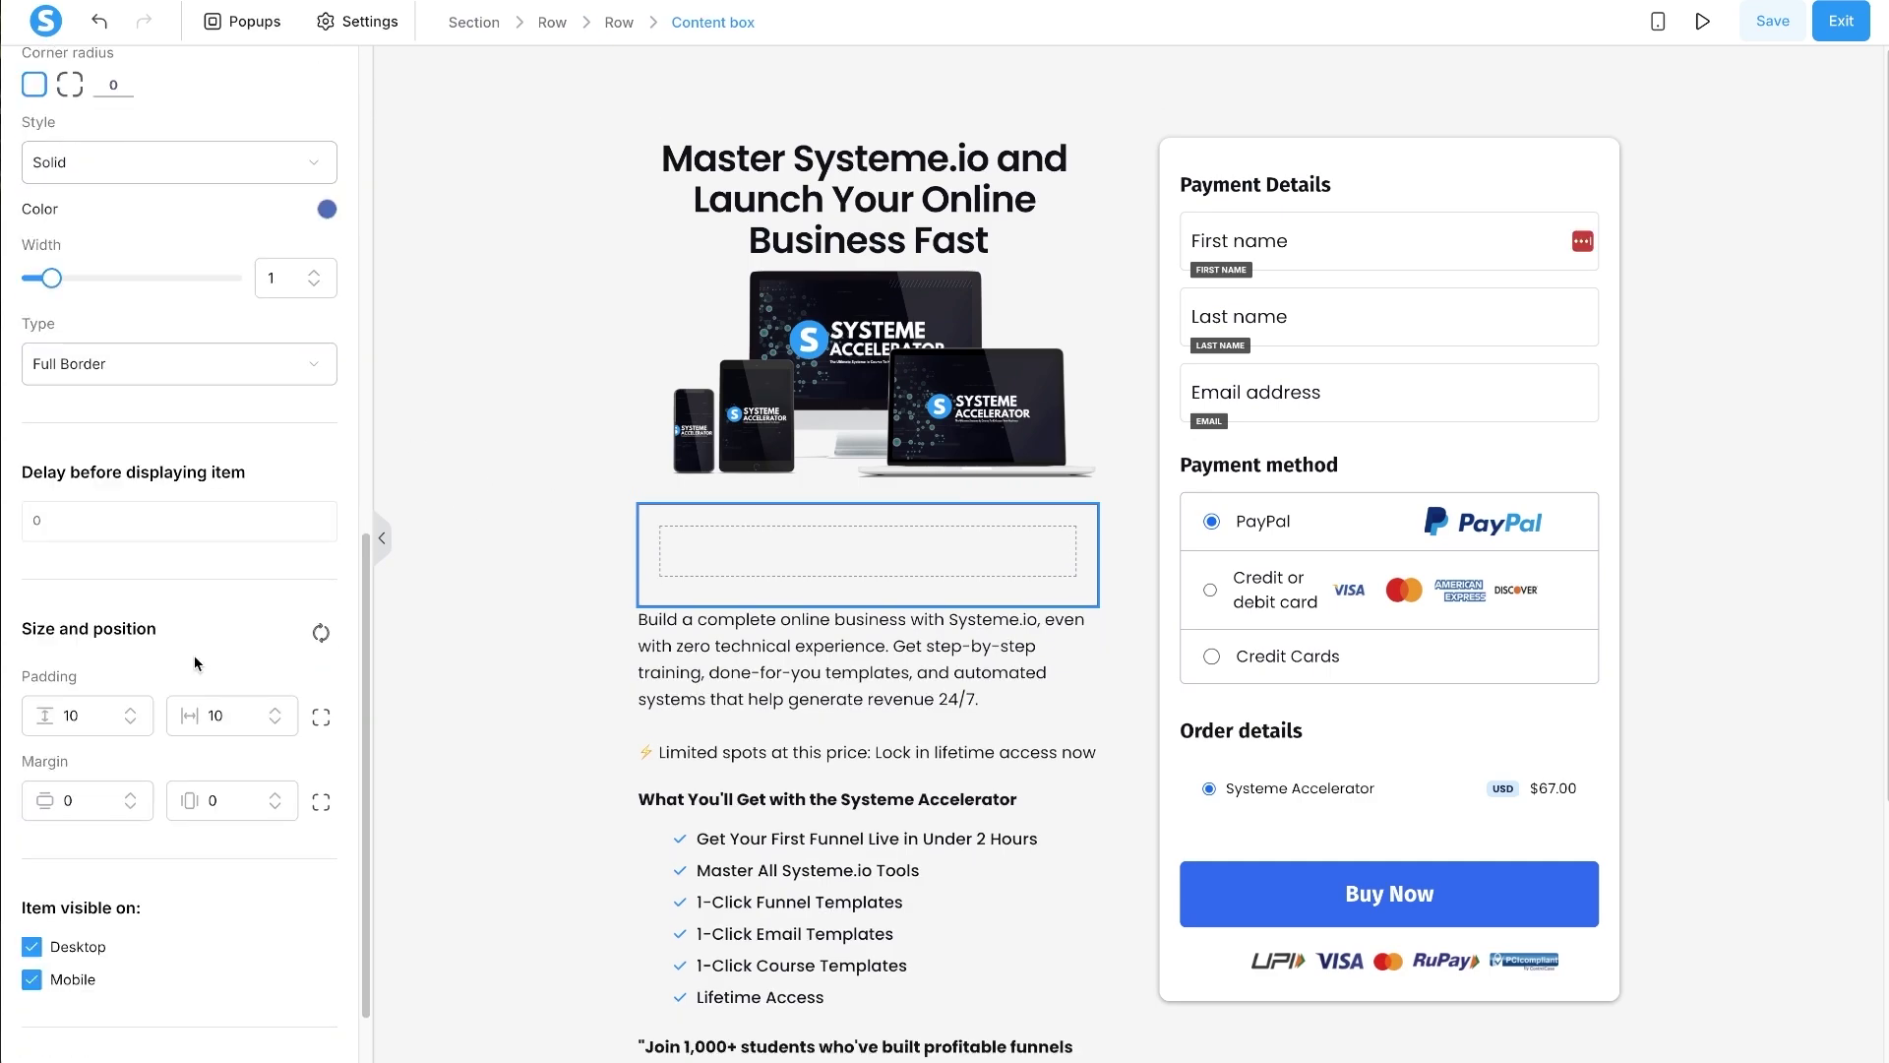
pyautogui.click(322, 803)
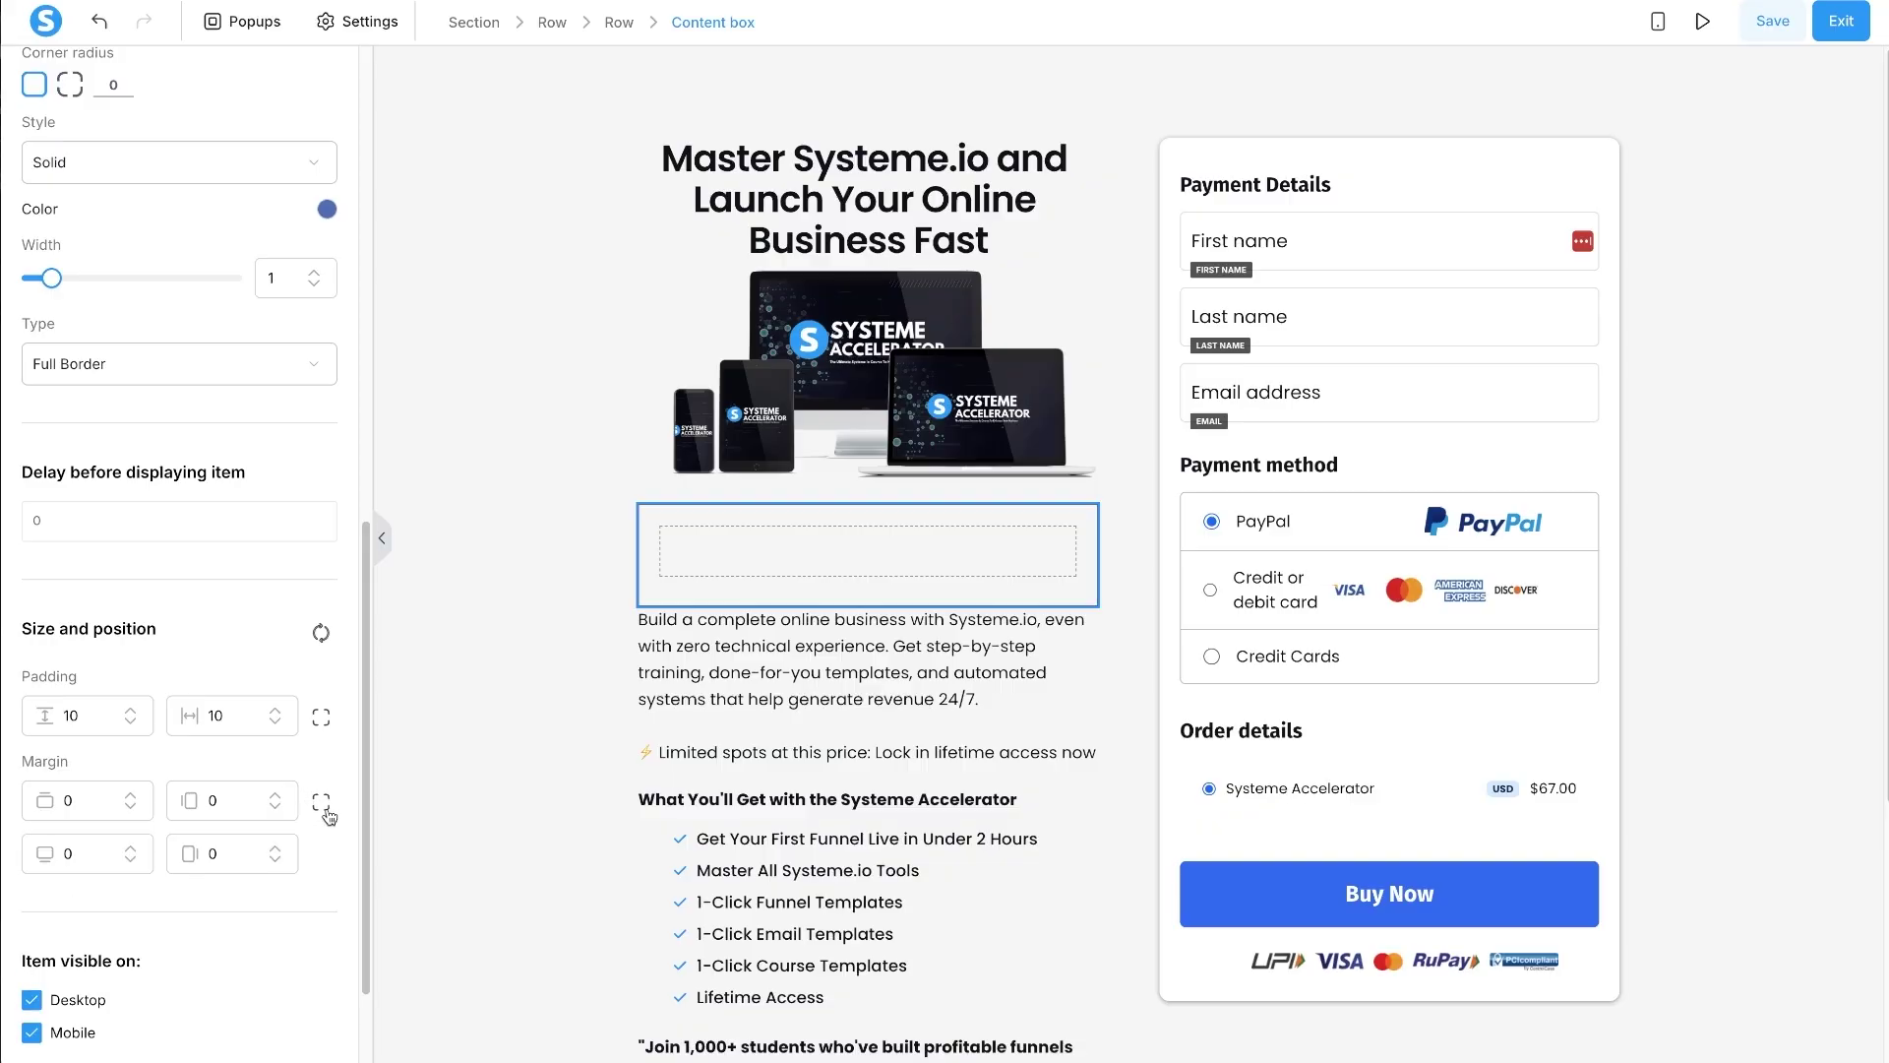
pyautogui.click(65, 852)
pyautogui.write('3')
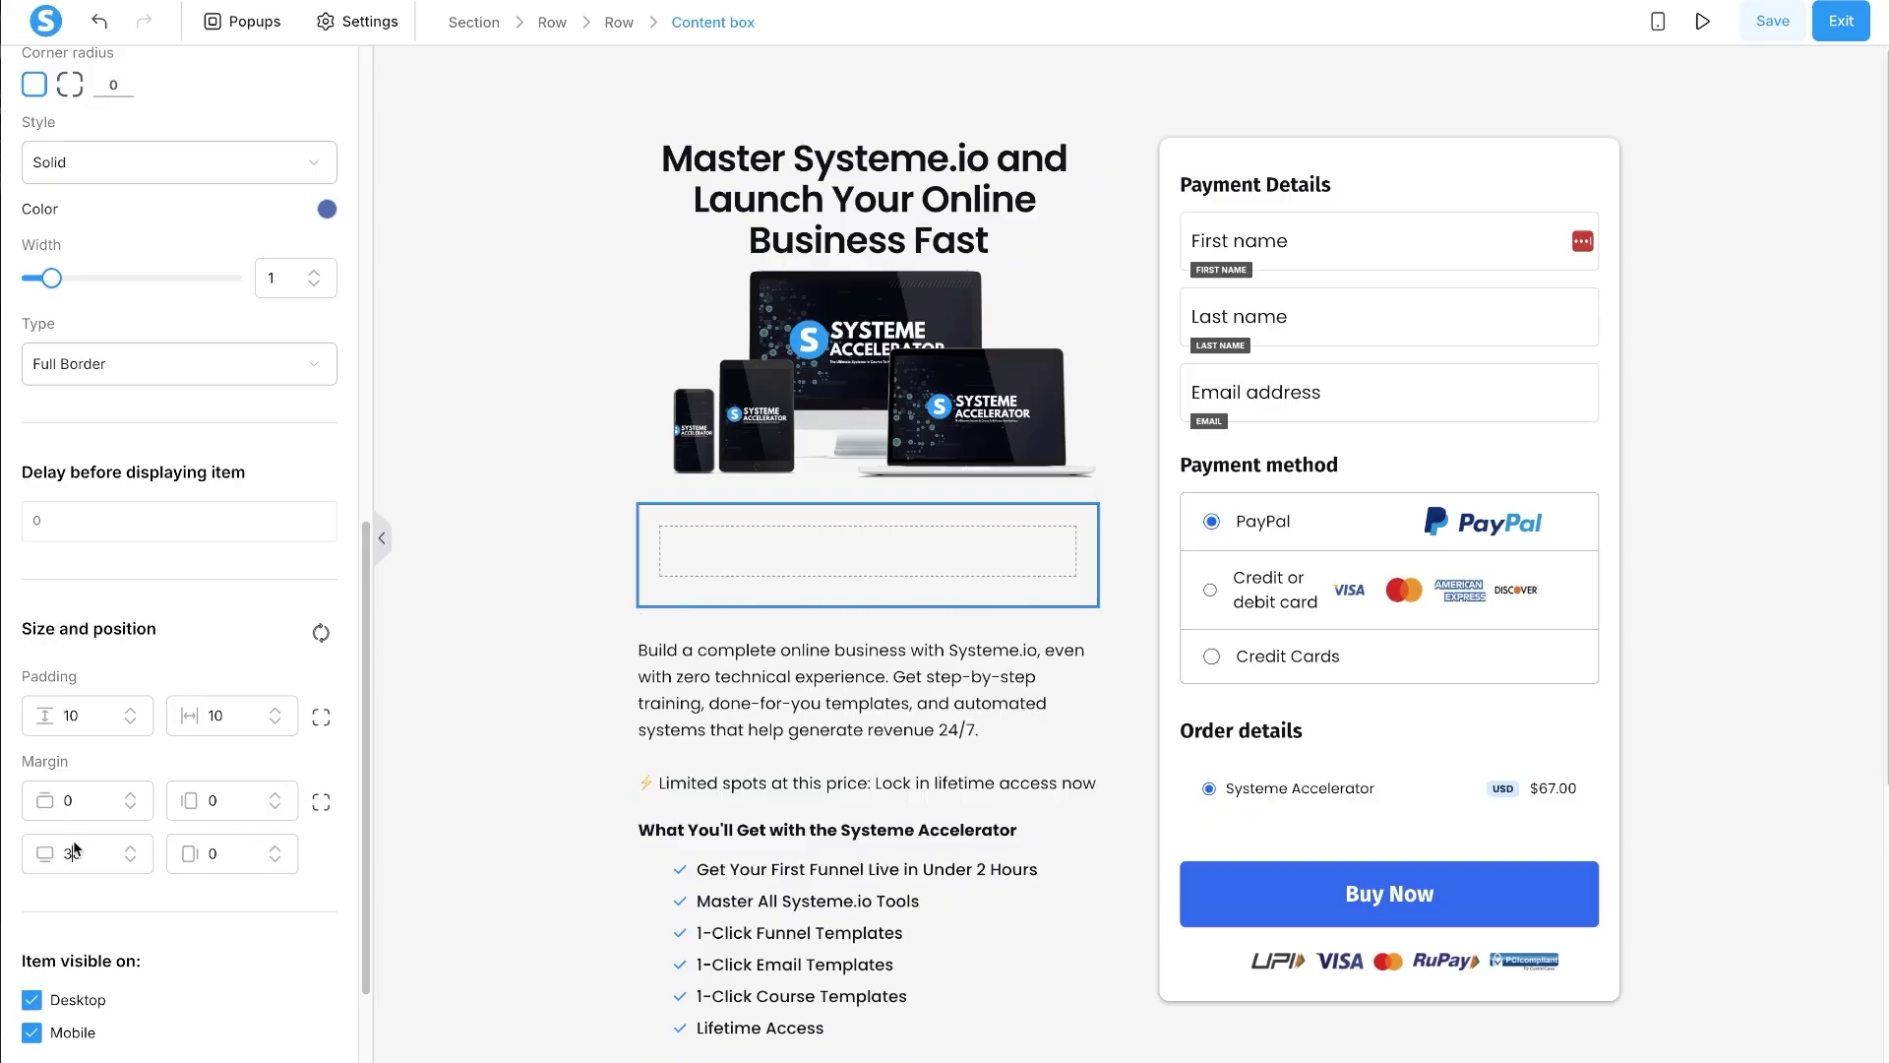
pyautogui.press('BackSpace')
pyautogui.write('2')
pyautogui.press('Escape')
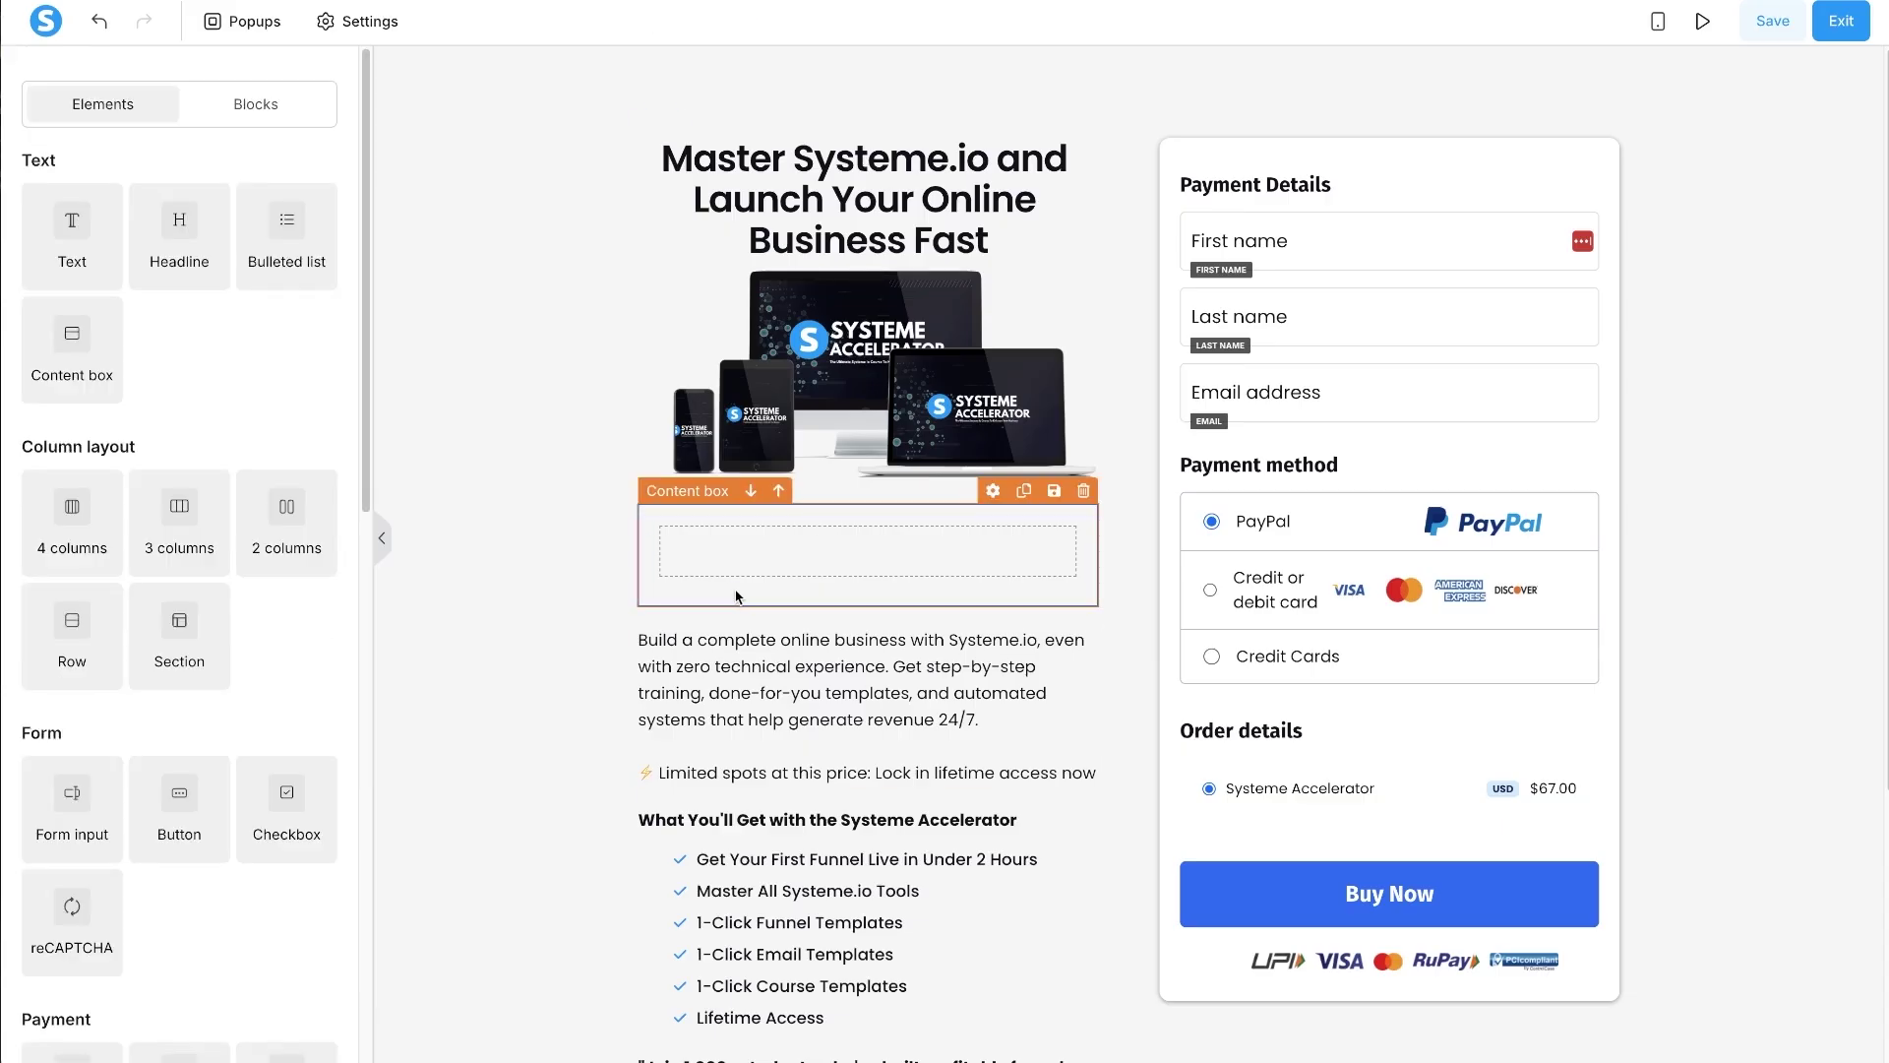
# - Change the content box's border style to Dashed
pyautogui.click(661, 602)
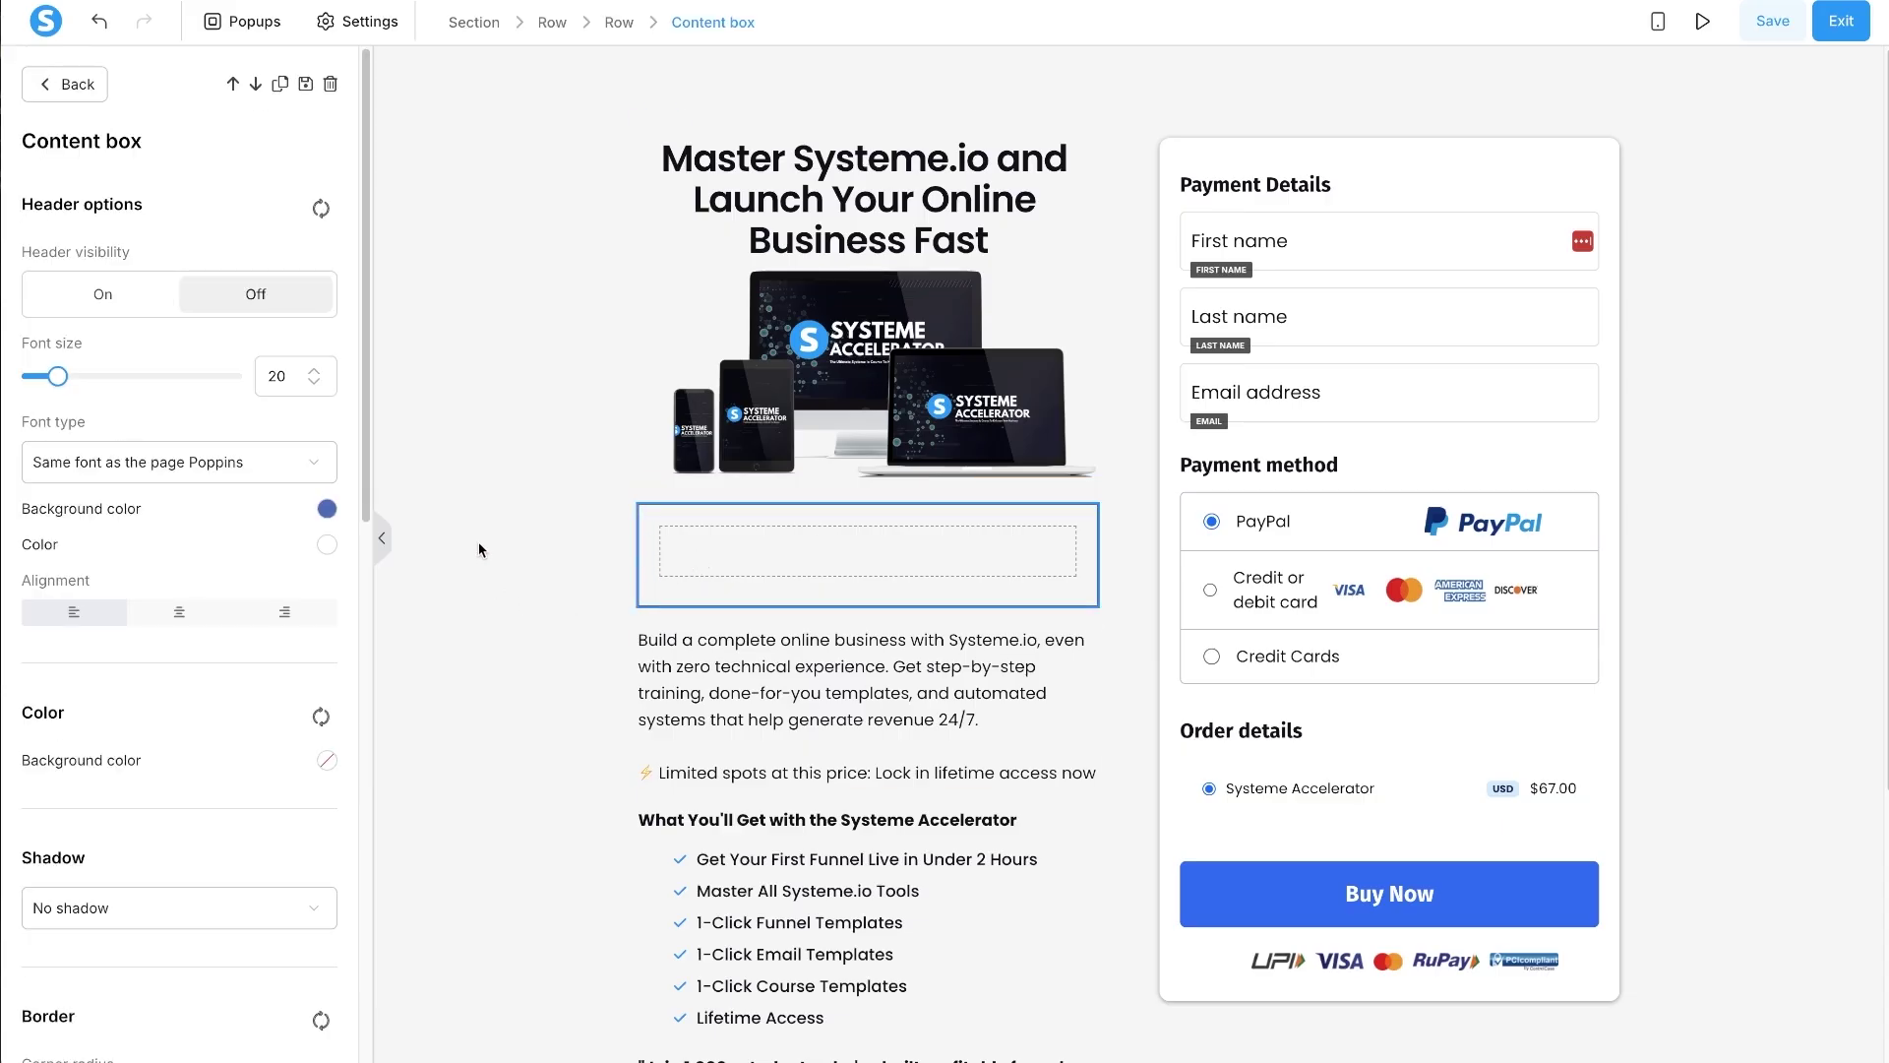
pyautogui.scroll(-4, 266, 568)
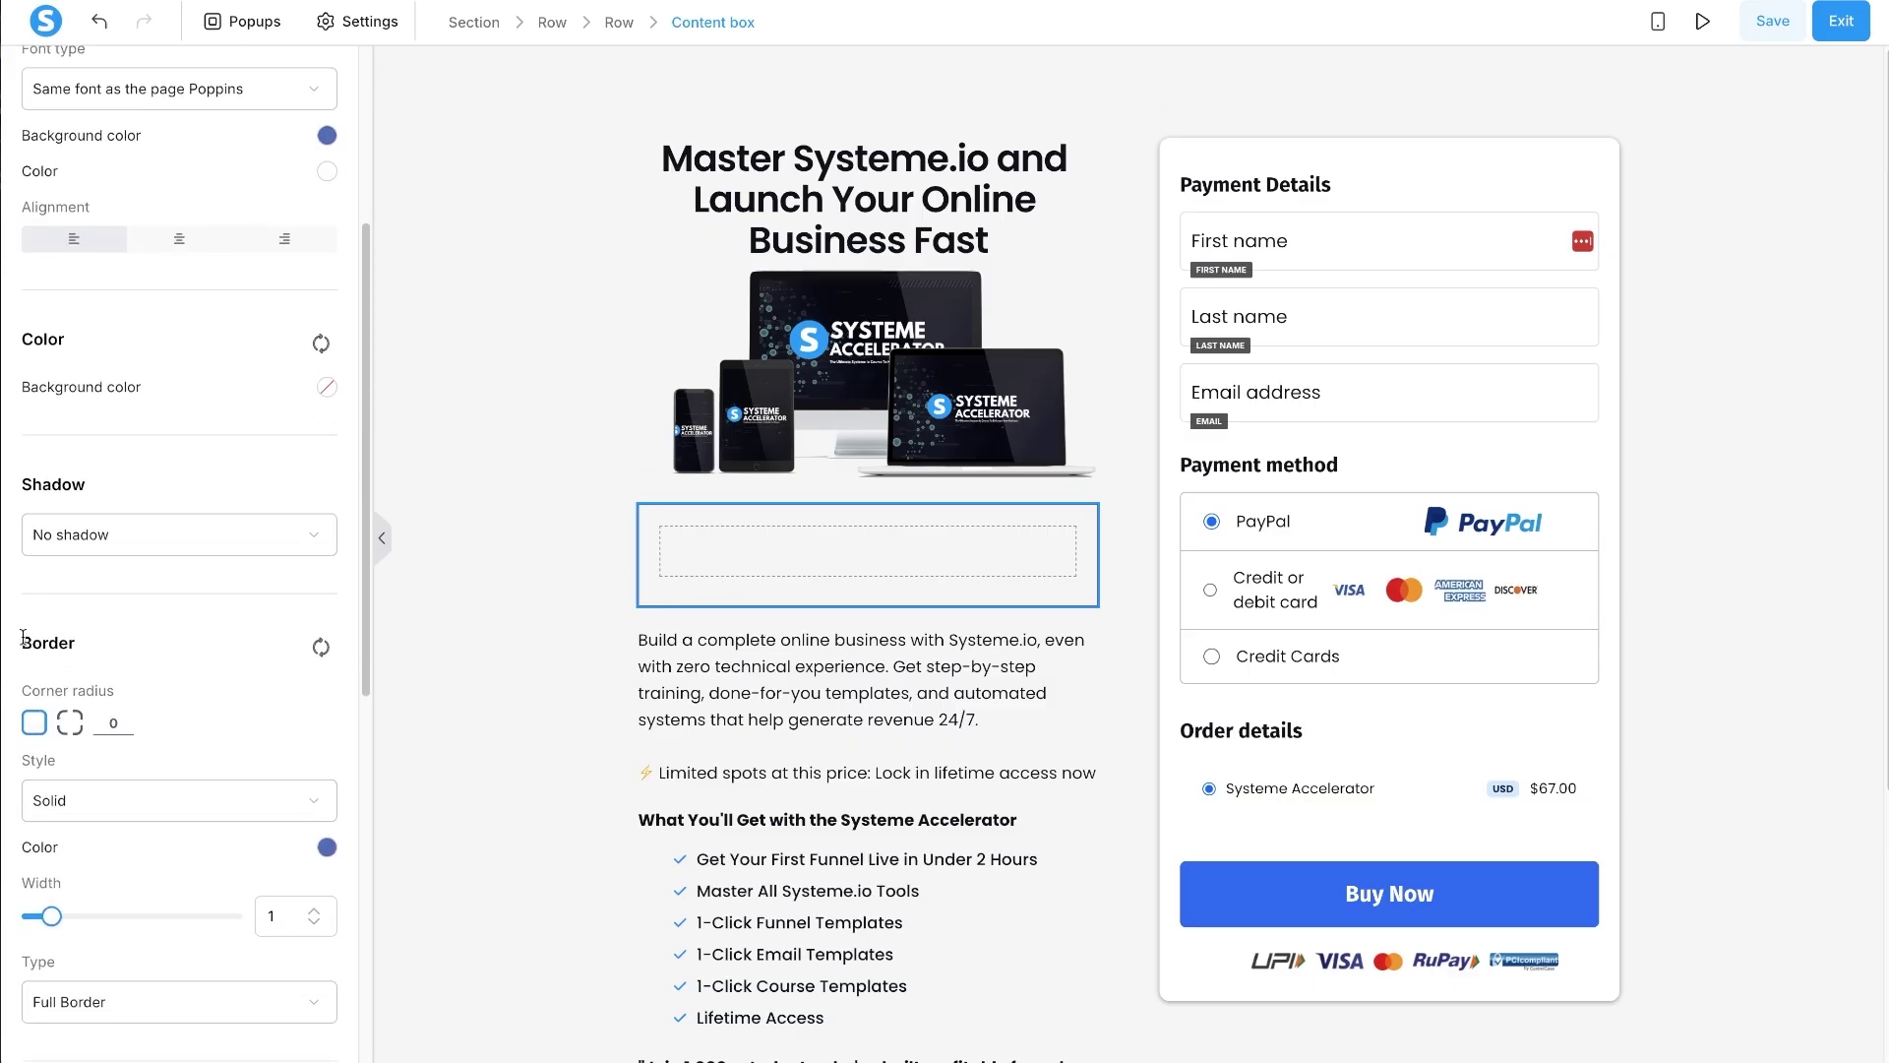
pyautogui.click(187, 796)
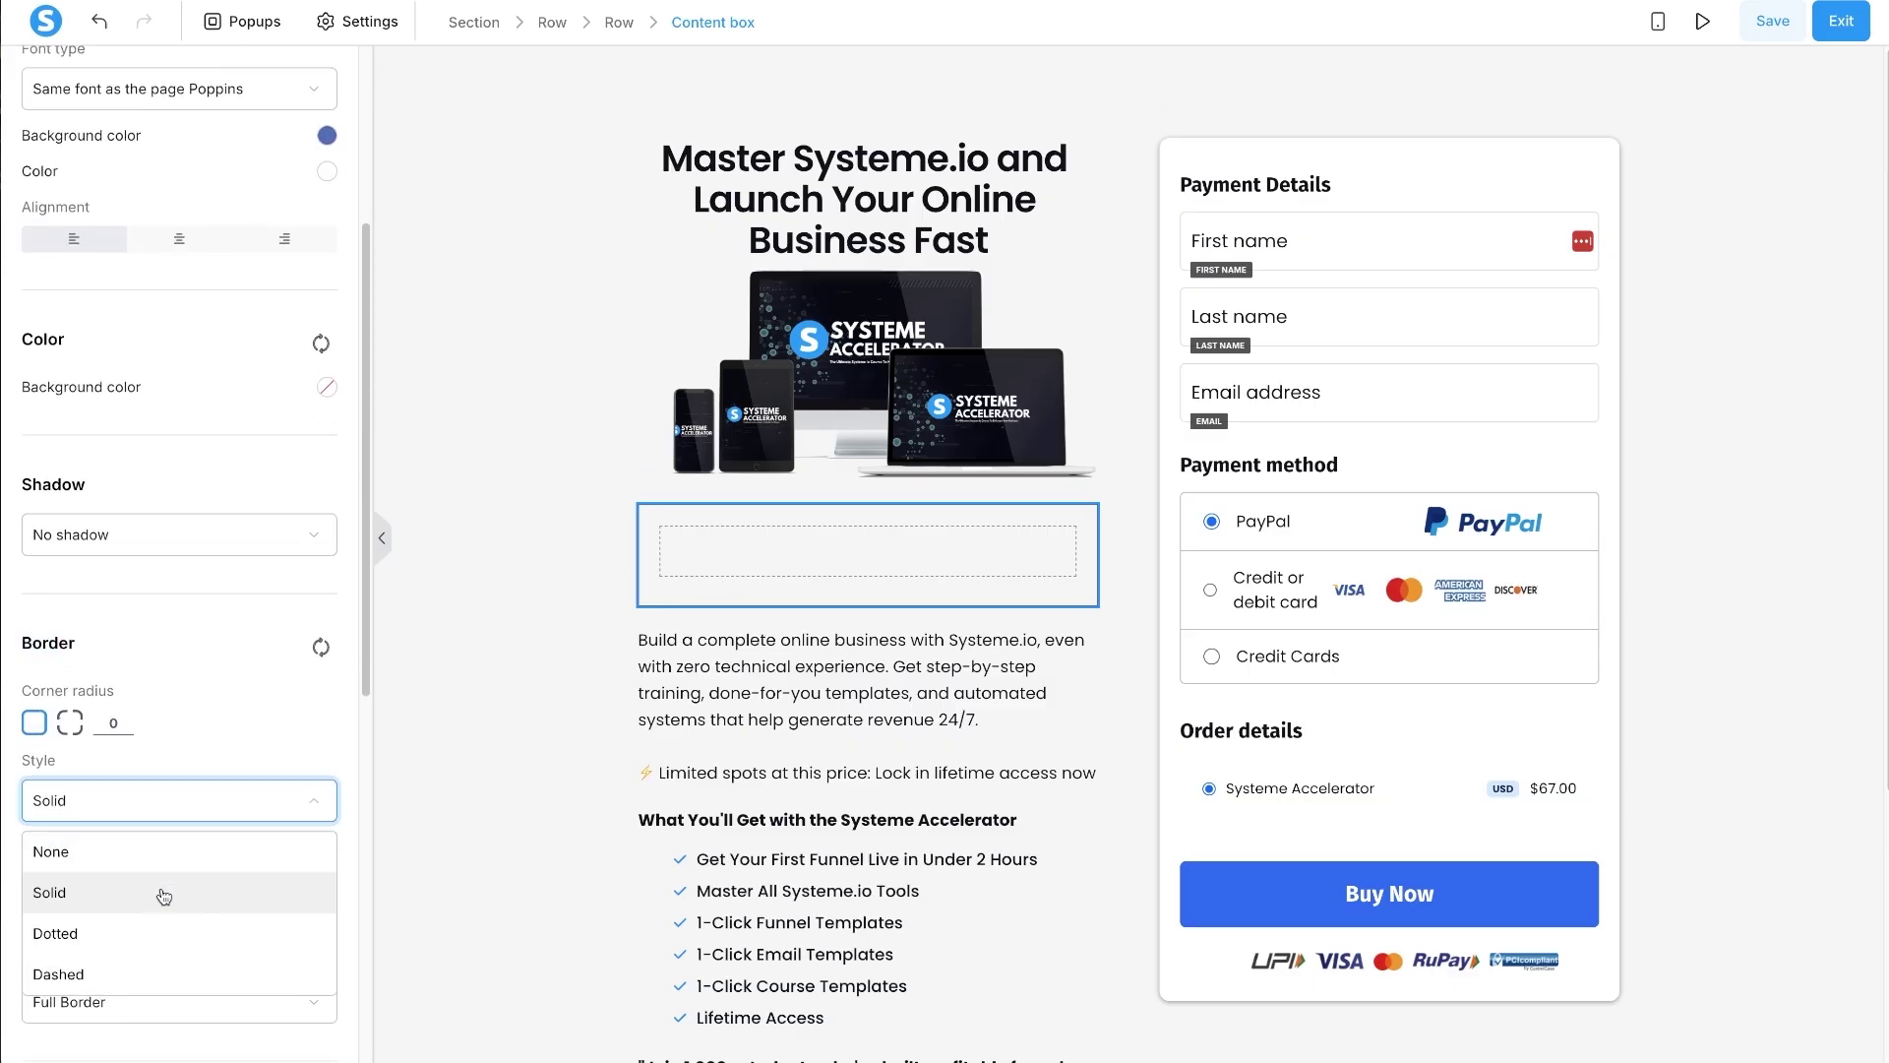
pyautogui.click(94, 974)
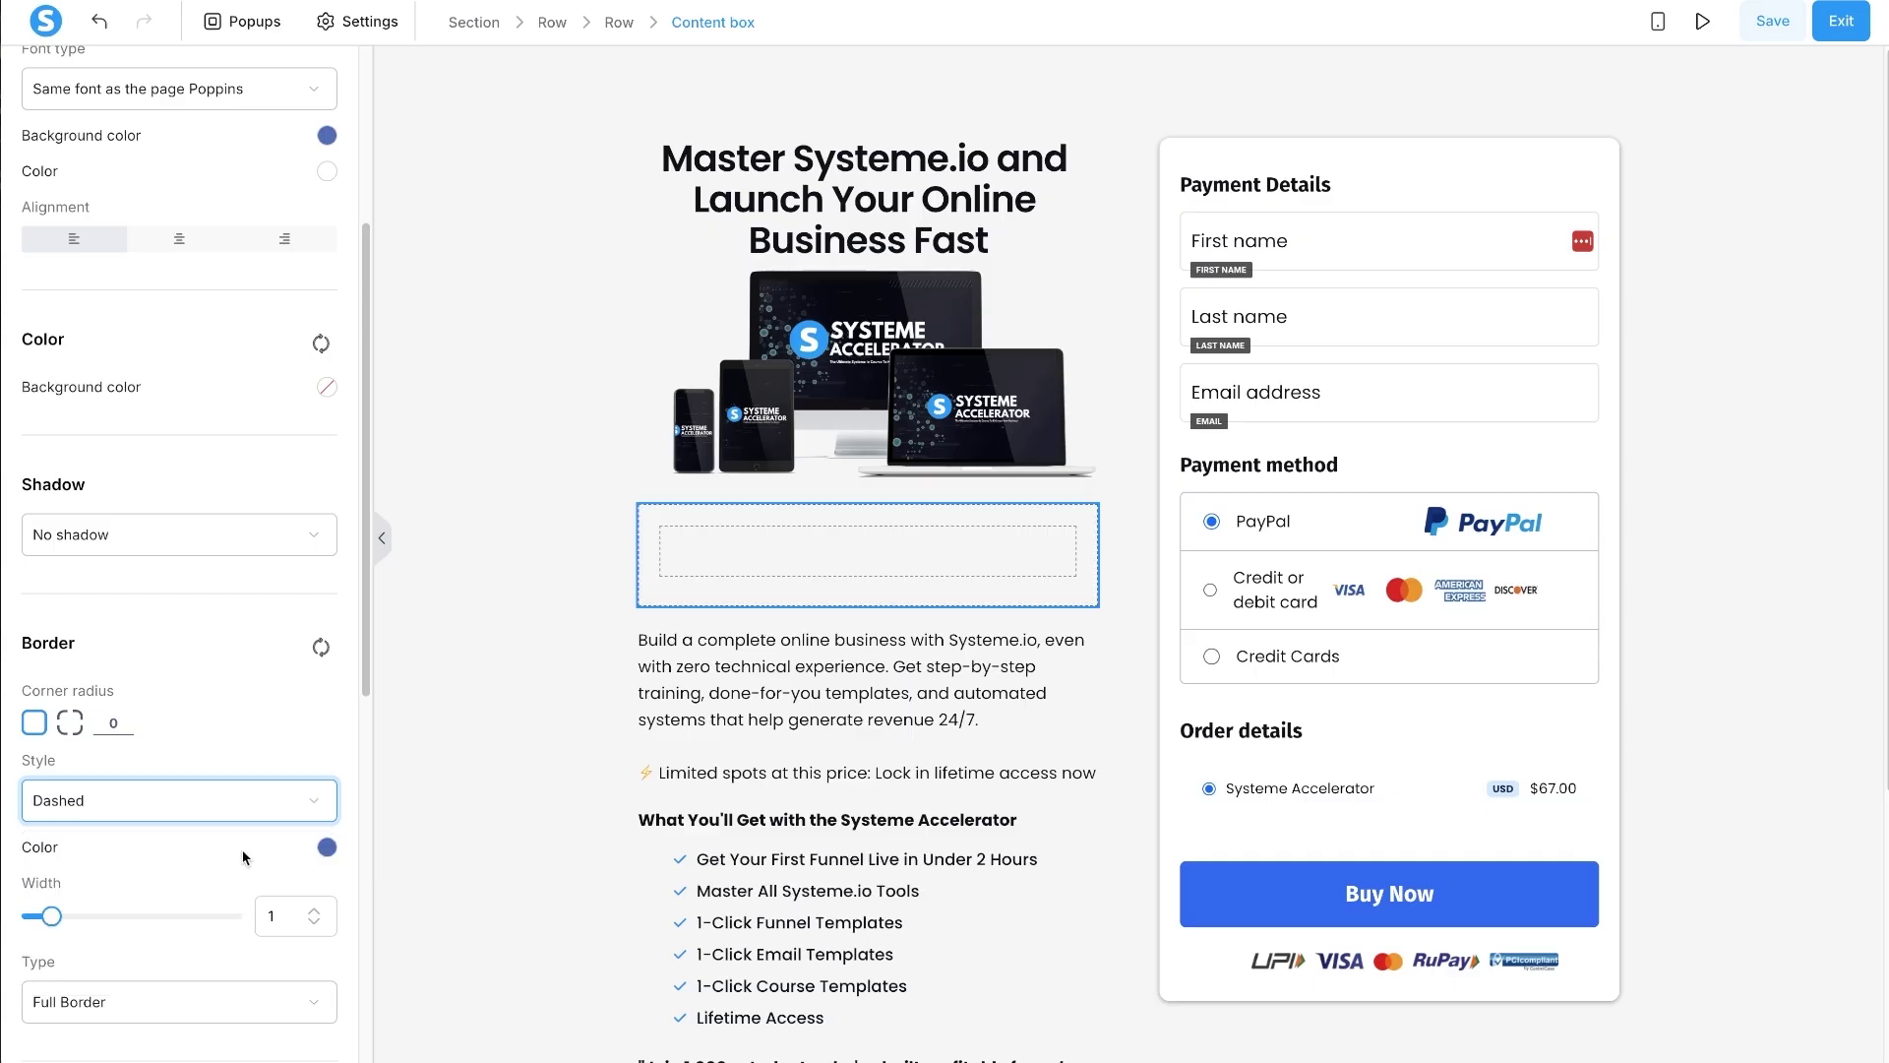
pyautogui.click(92, 768)
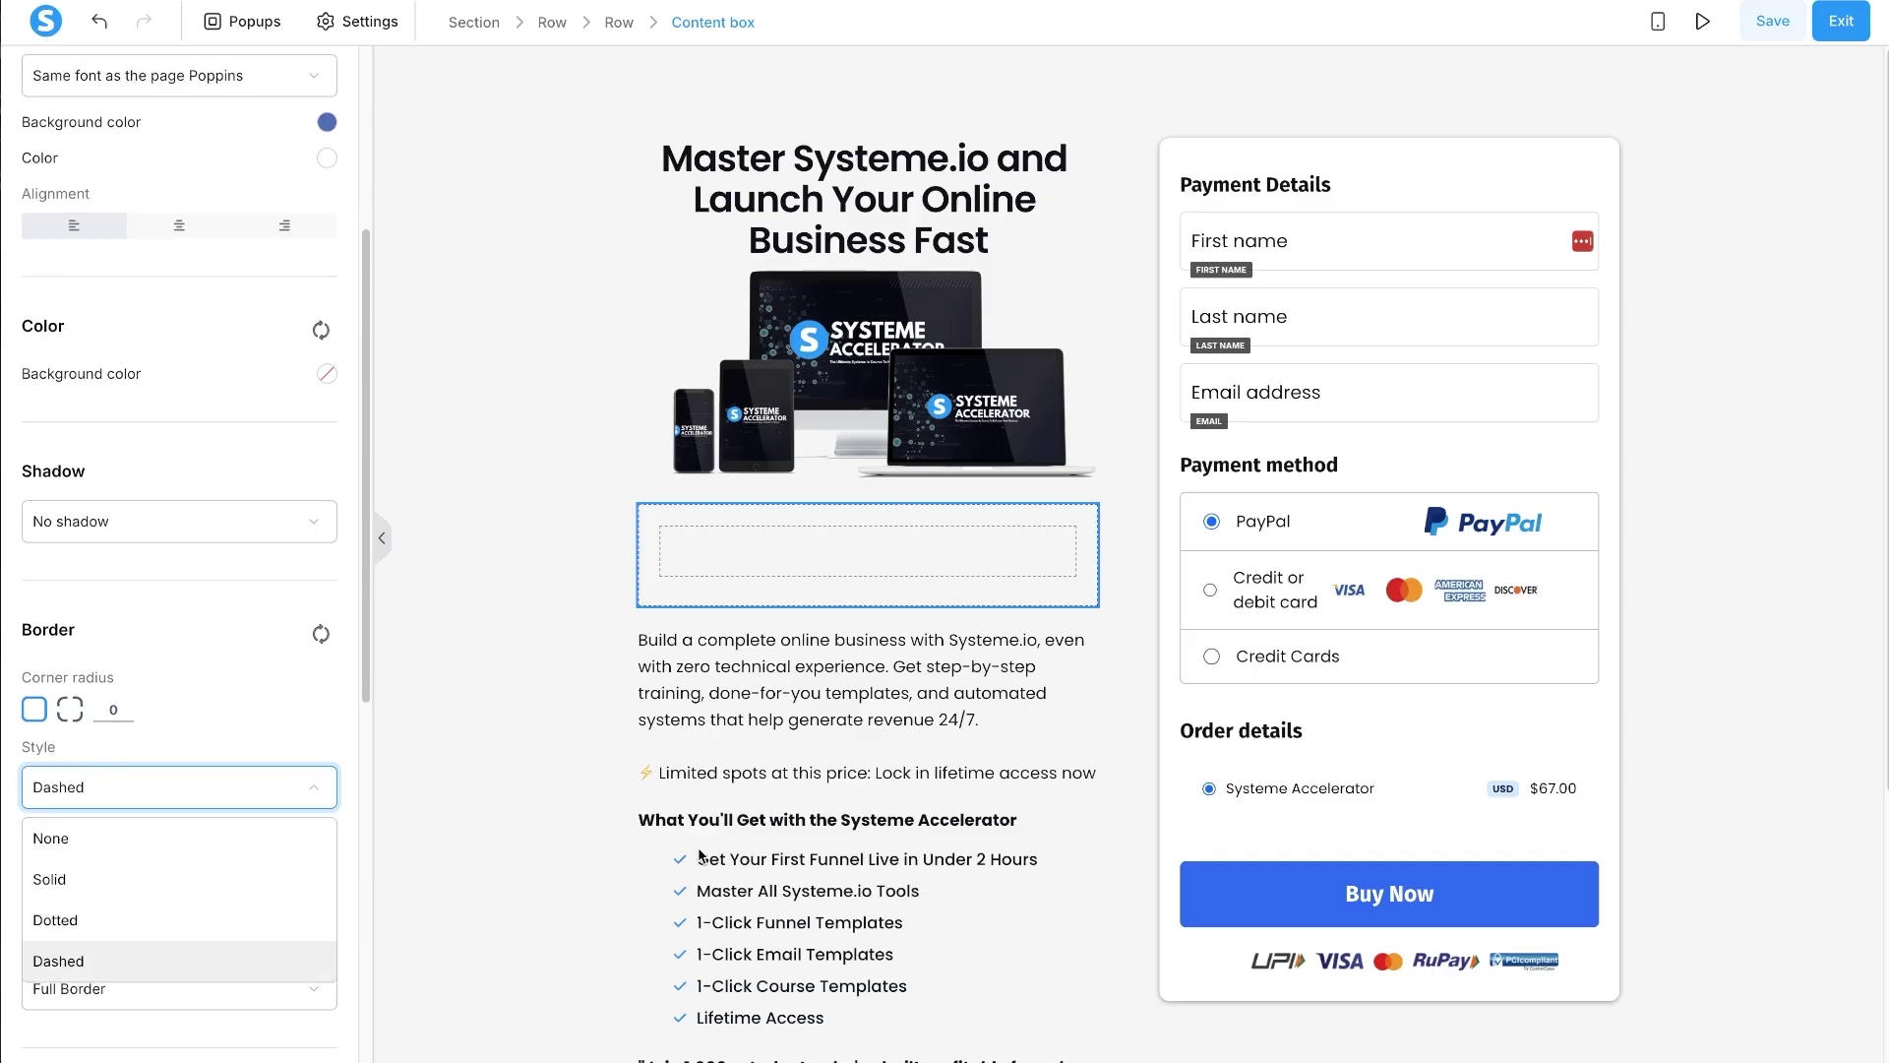
pyautogui.click(551, 630)
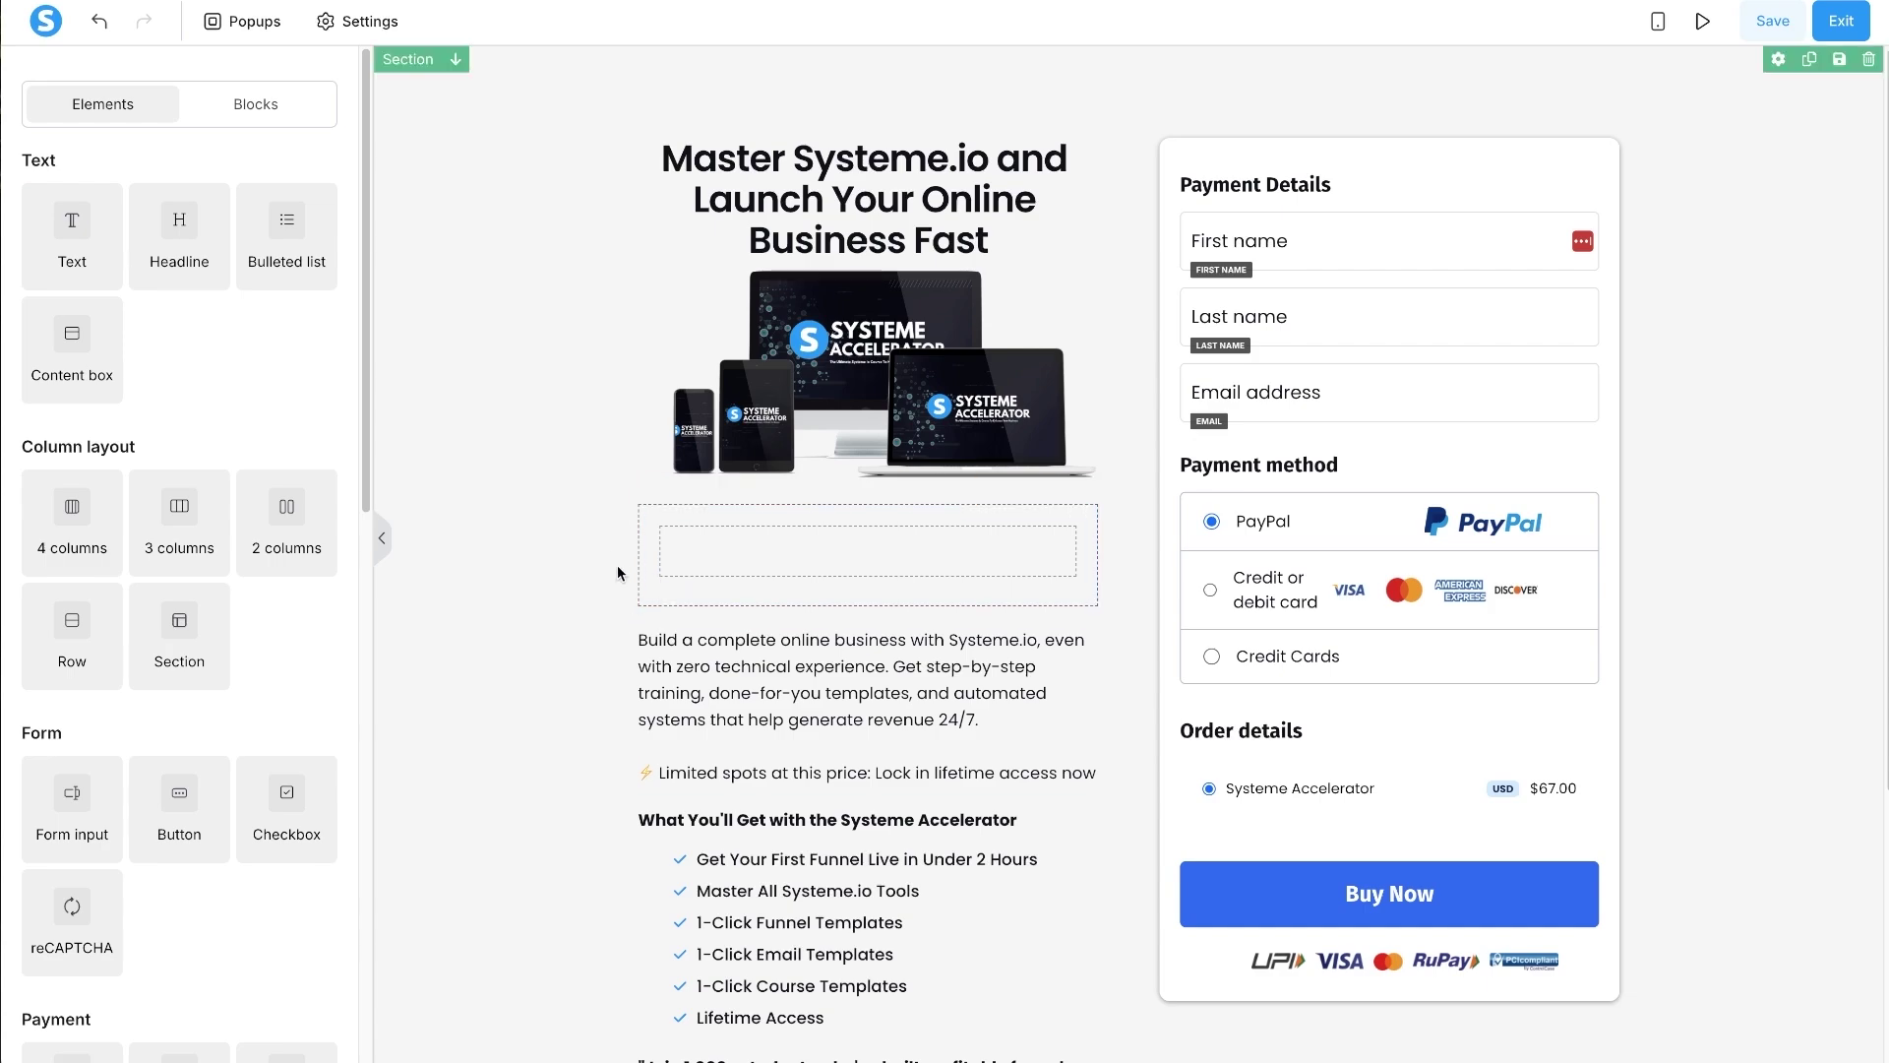
# - Fill the dashed content box's background with blue #148cf4 at about 6% opacity
pyautogui.click(640, 589)
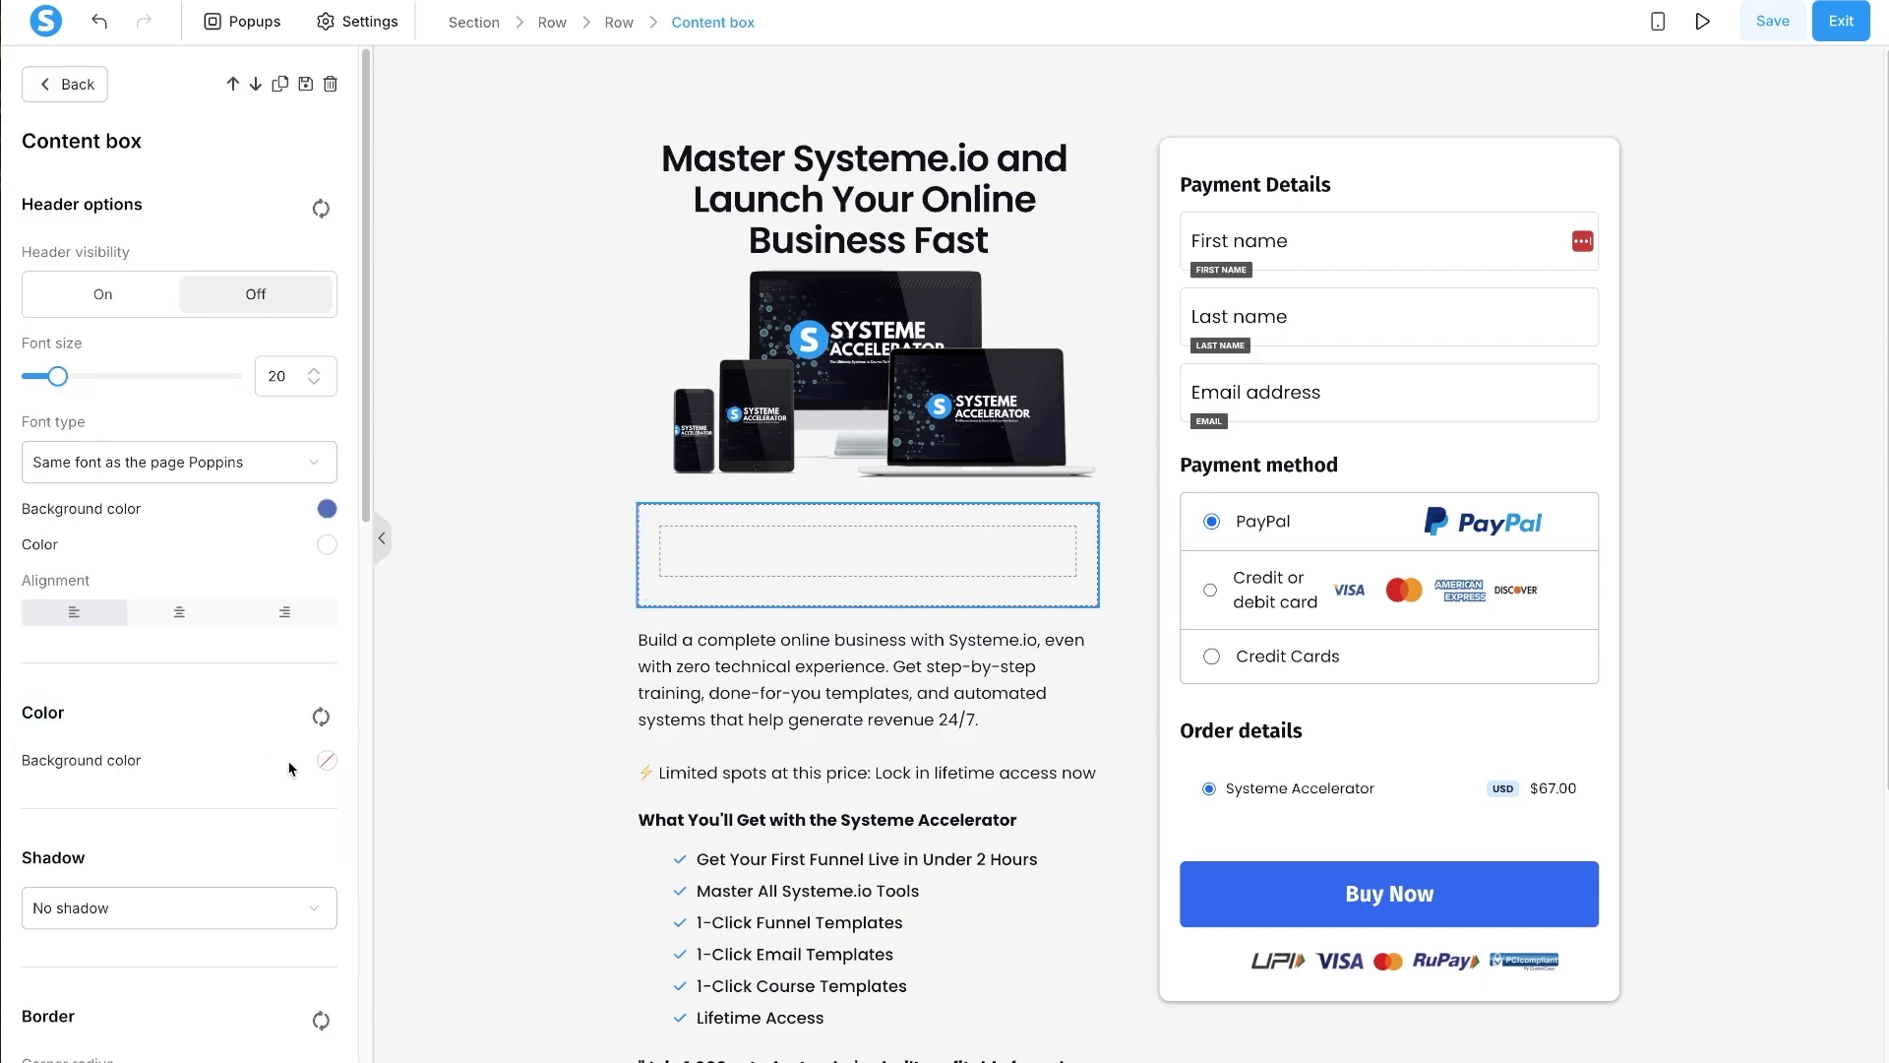
pyautogui.click(326, 762)
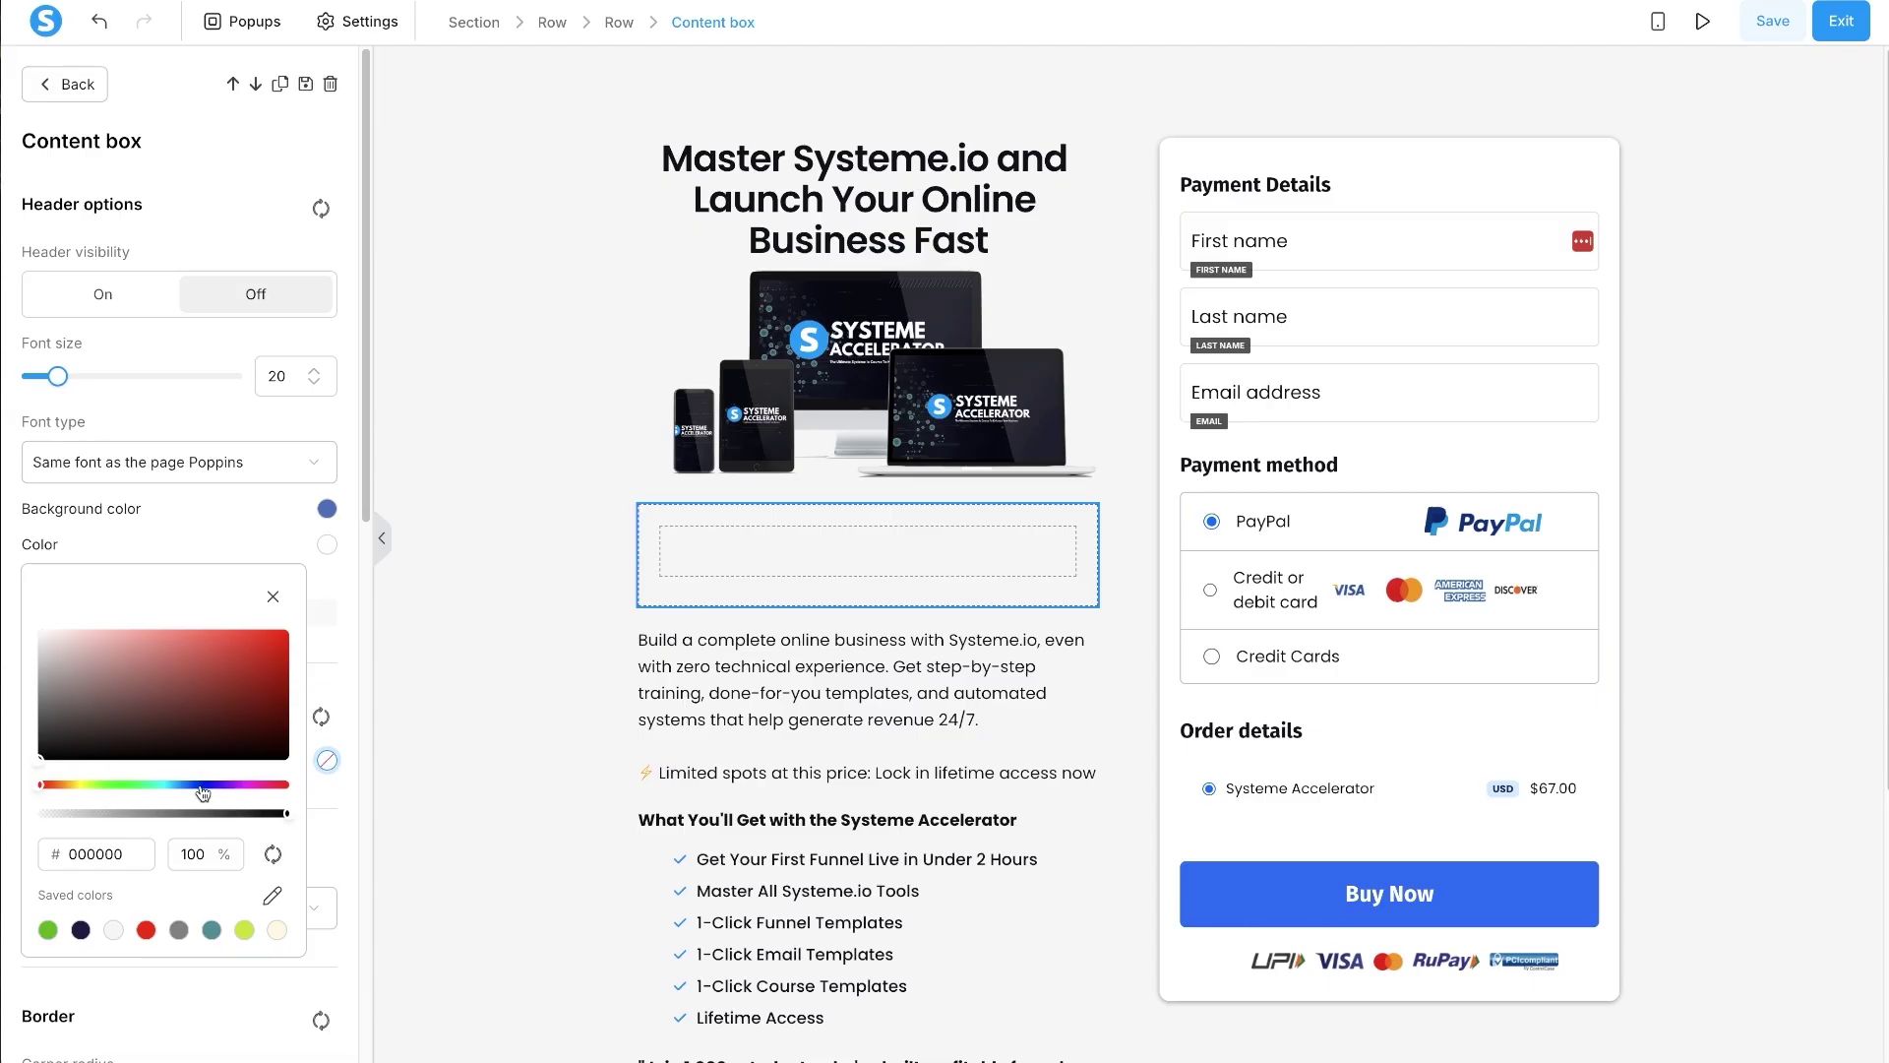
pyautogui.moveTo(192, 785); pyautogui.dragTo(178, 784)
pyautogui.moveTo(260, 643); pyautogui.dragTo(281, 630)
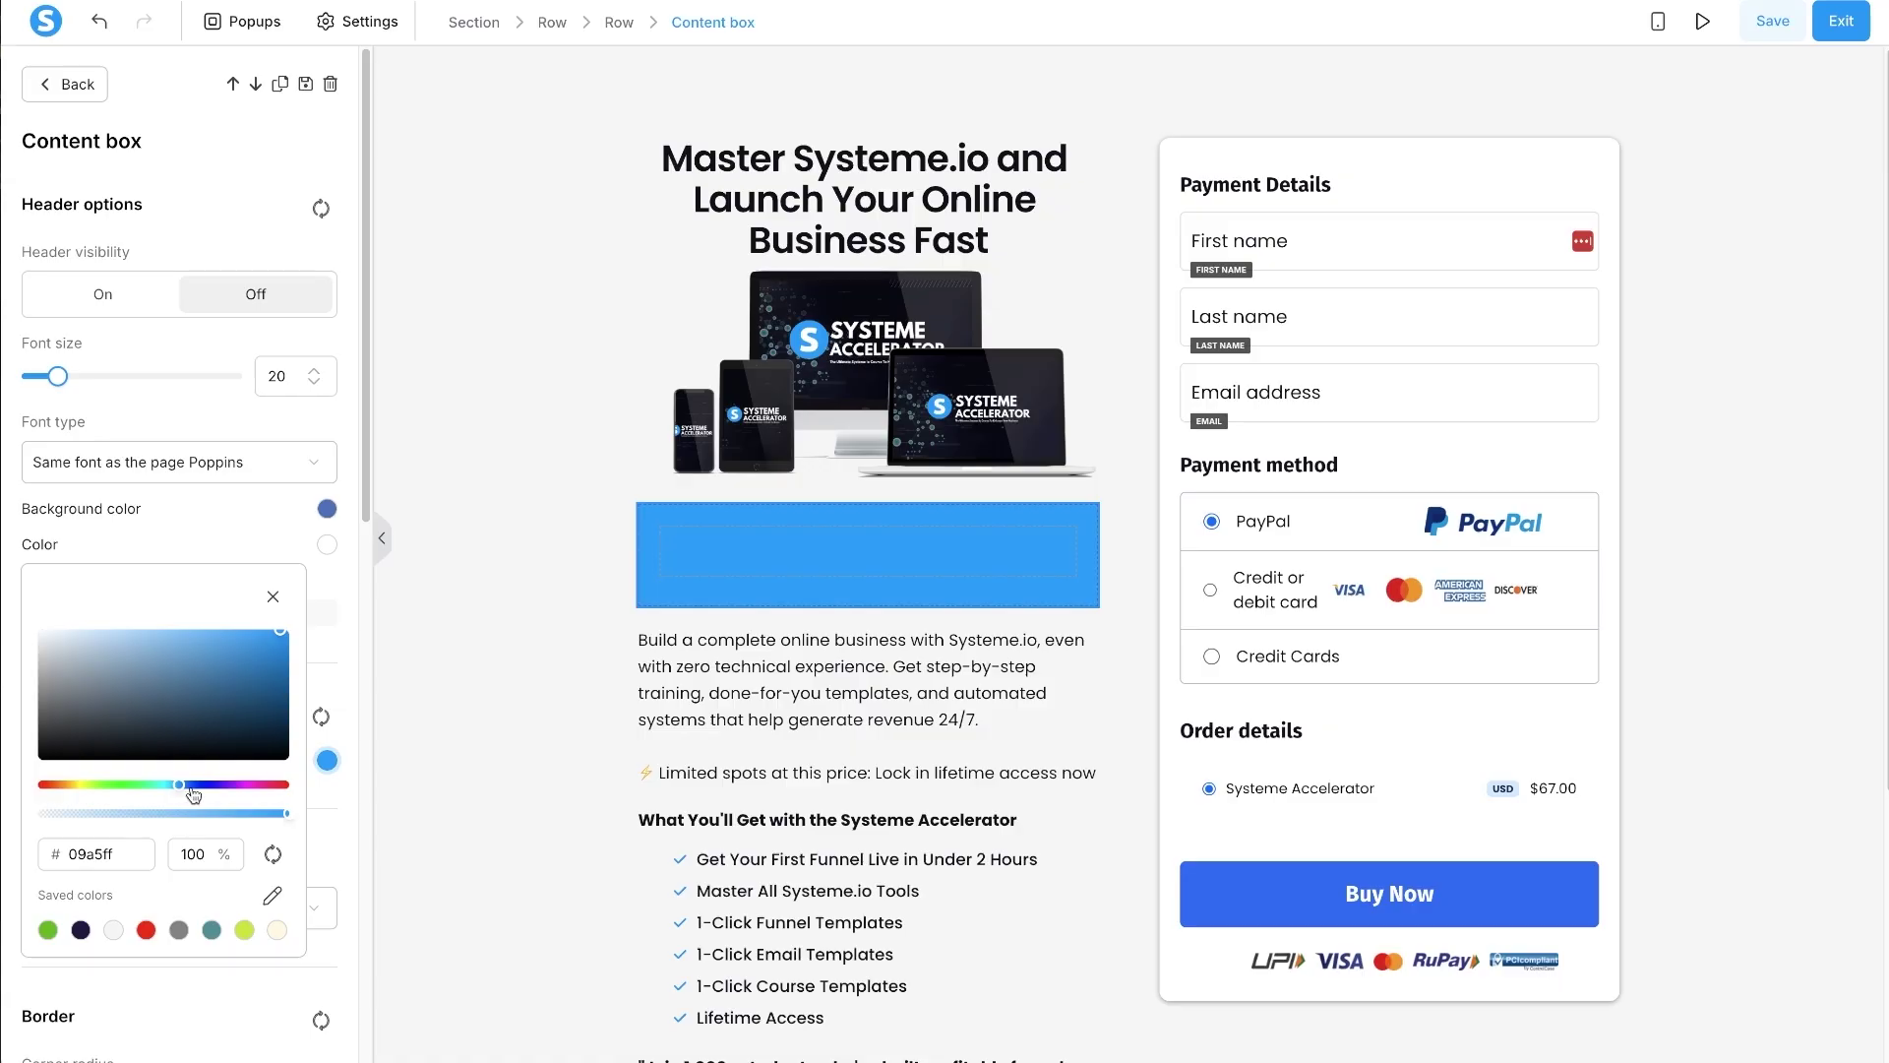
pyautogui.moveTo(184, 785); pyautogui.dragTo(180, 783)
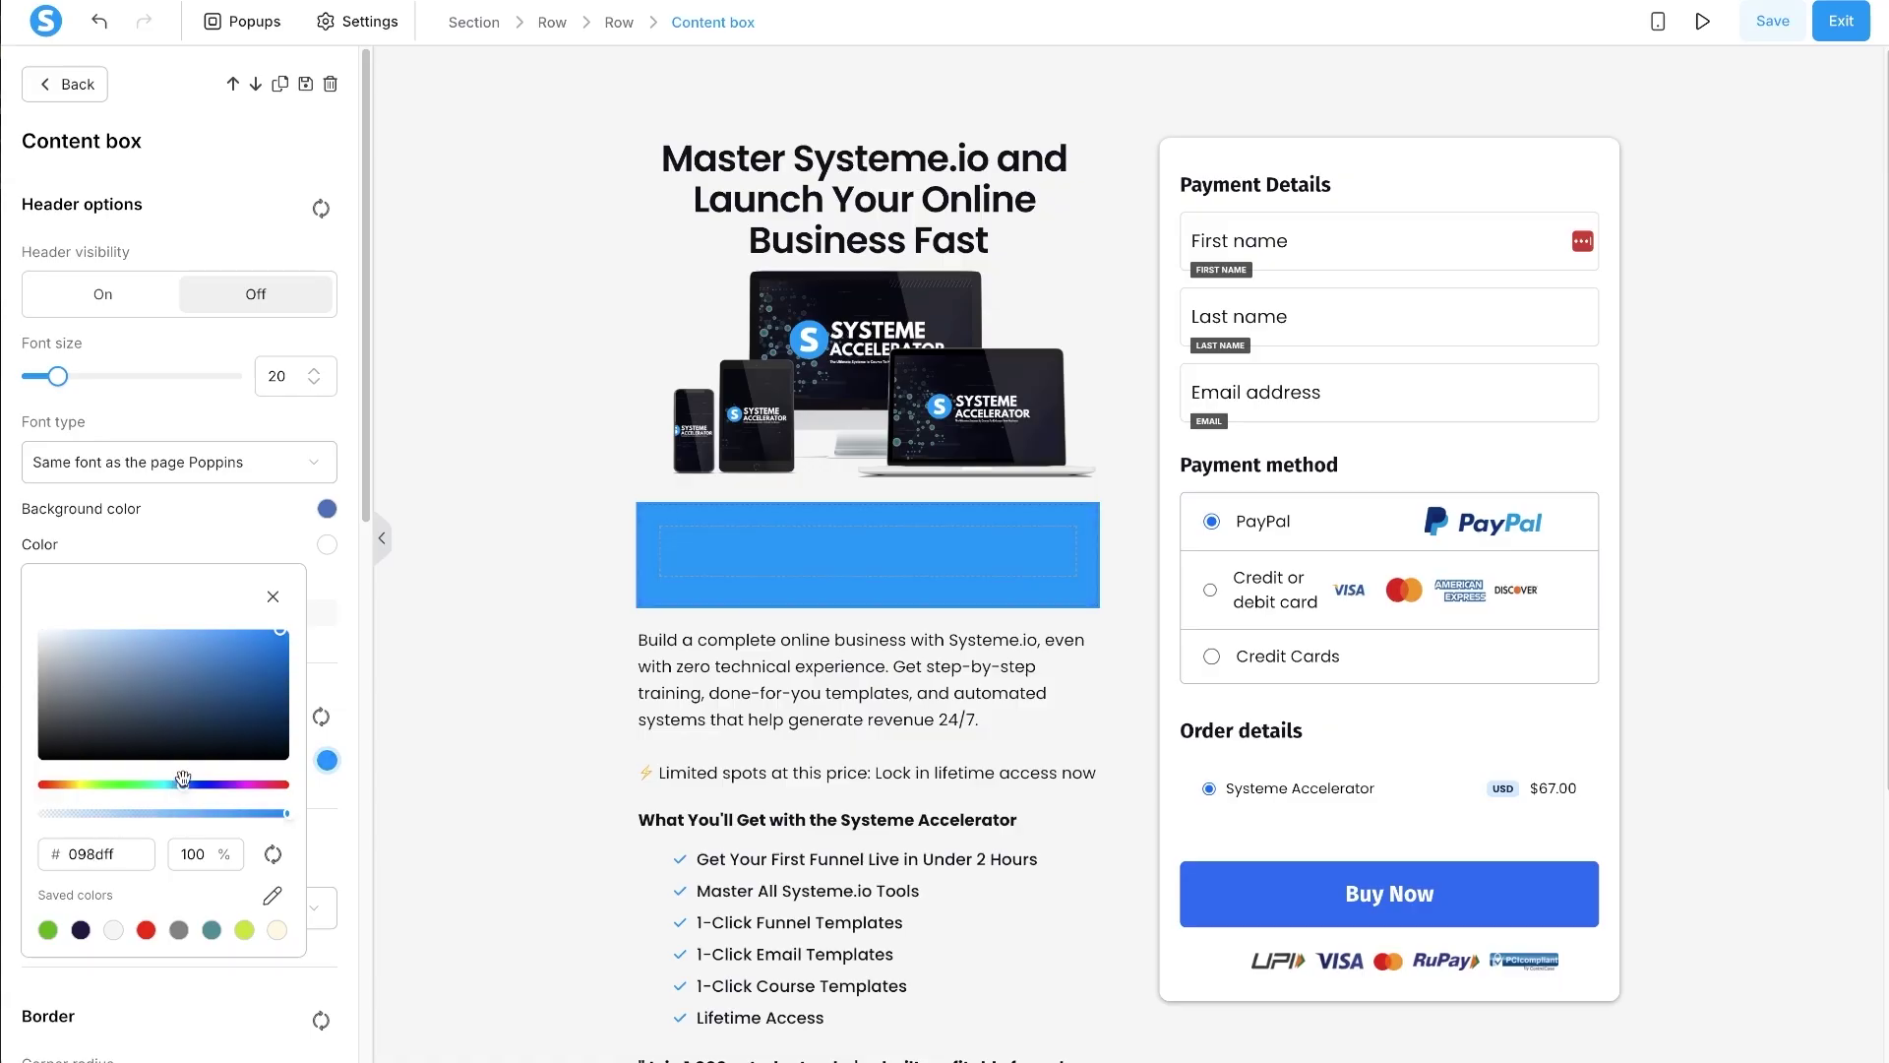
pyautogui.moveTo(278, 640); pyautogui.dragTo(269, 634)
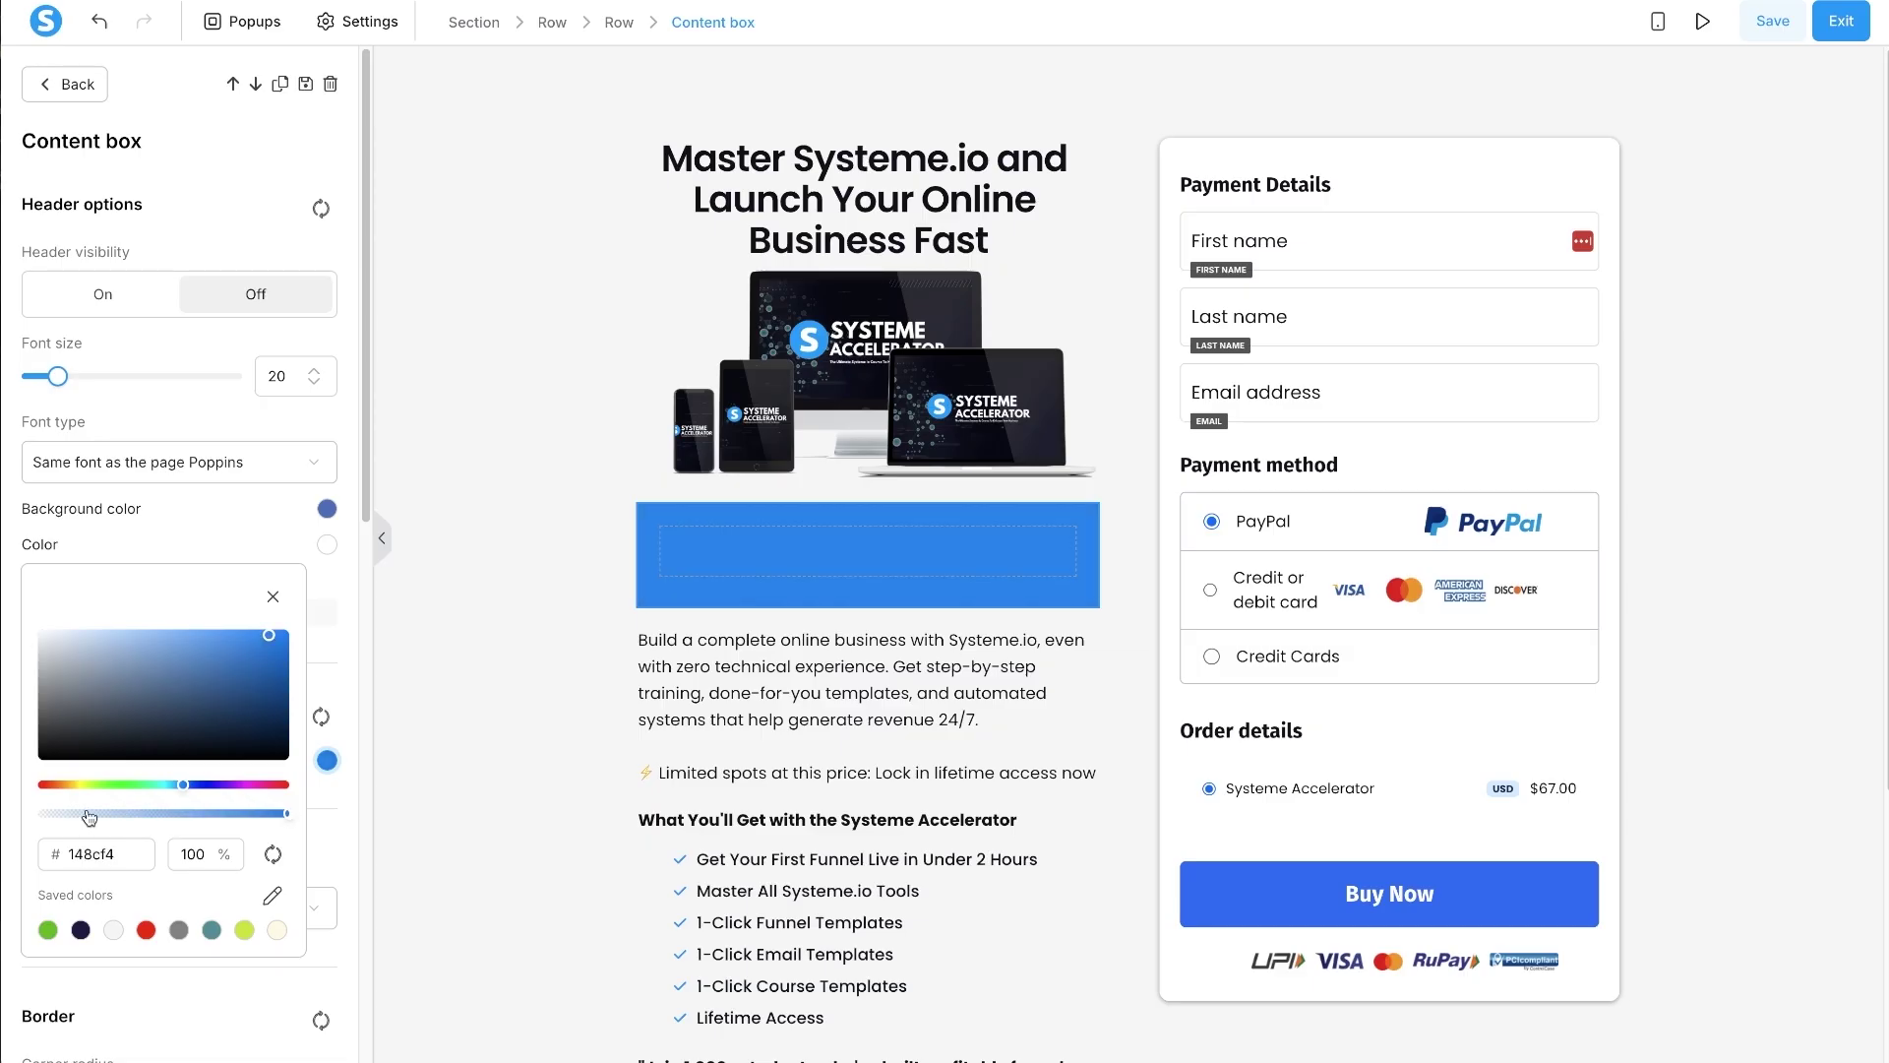
pyautogui.moveTo(83, 818); pyautogui.dragTo(59, 813)
pyautogui.click(458, 735)
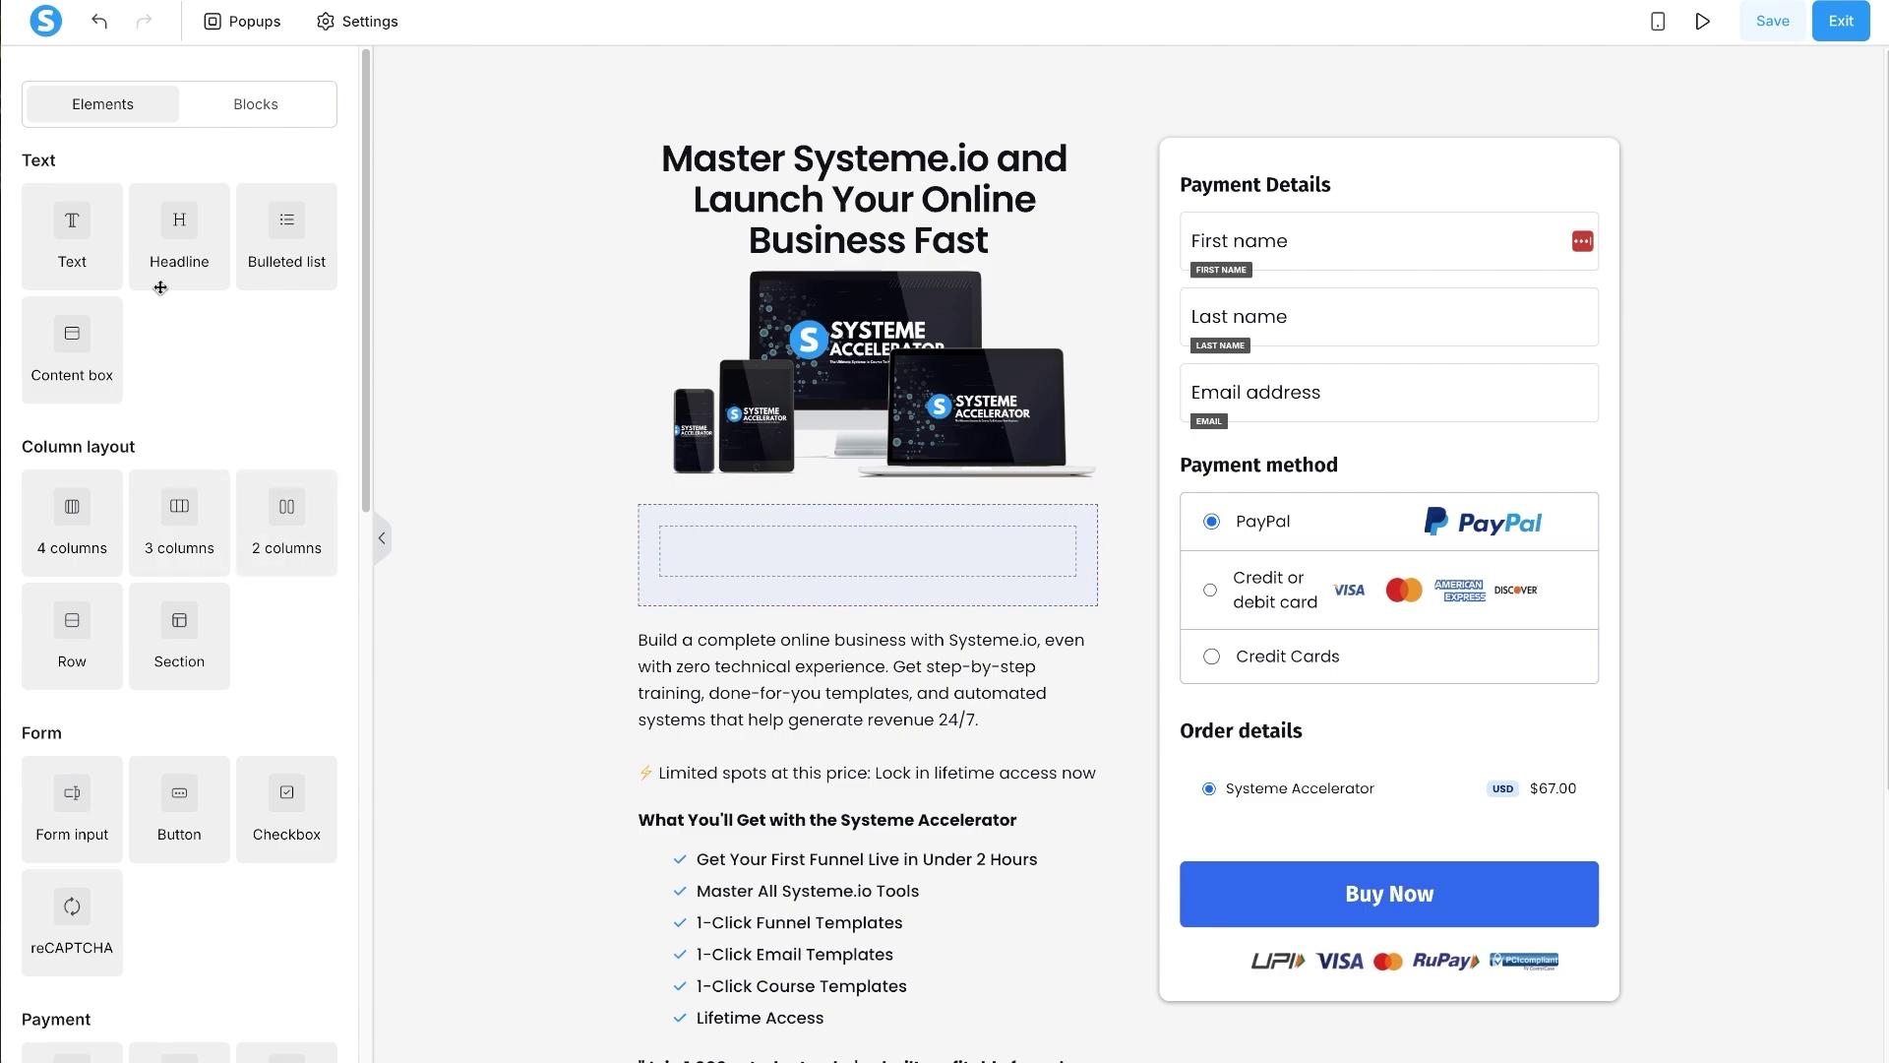
# - Add a text block reading 'One-Time Offer' in bold and underlined
pyautogui.moveTo(84, 231); pyautogui.dragTo(875, 553)
pyautogui.doubleClick(877, 557)
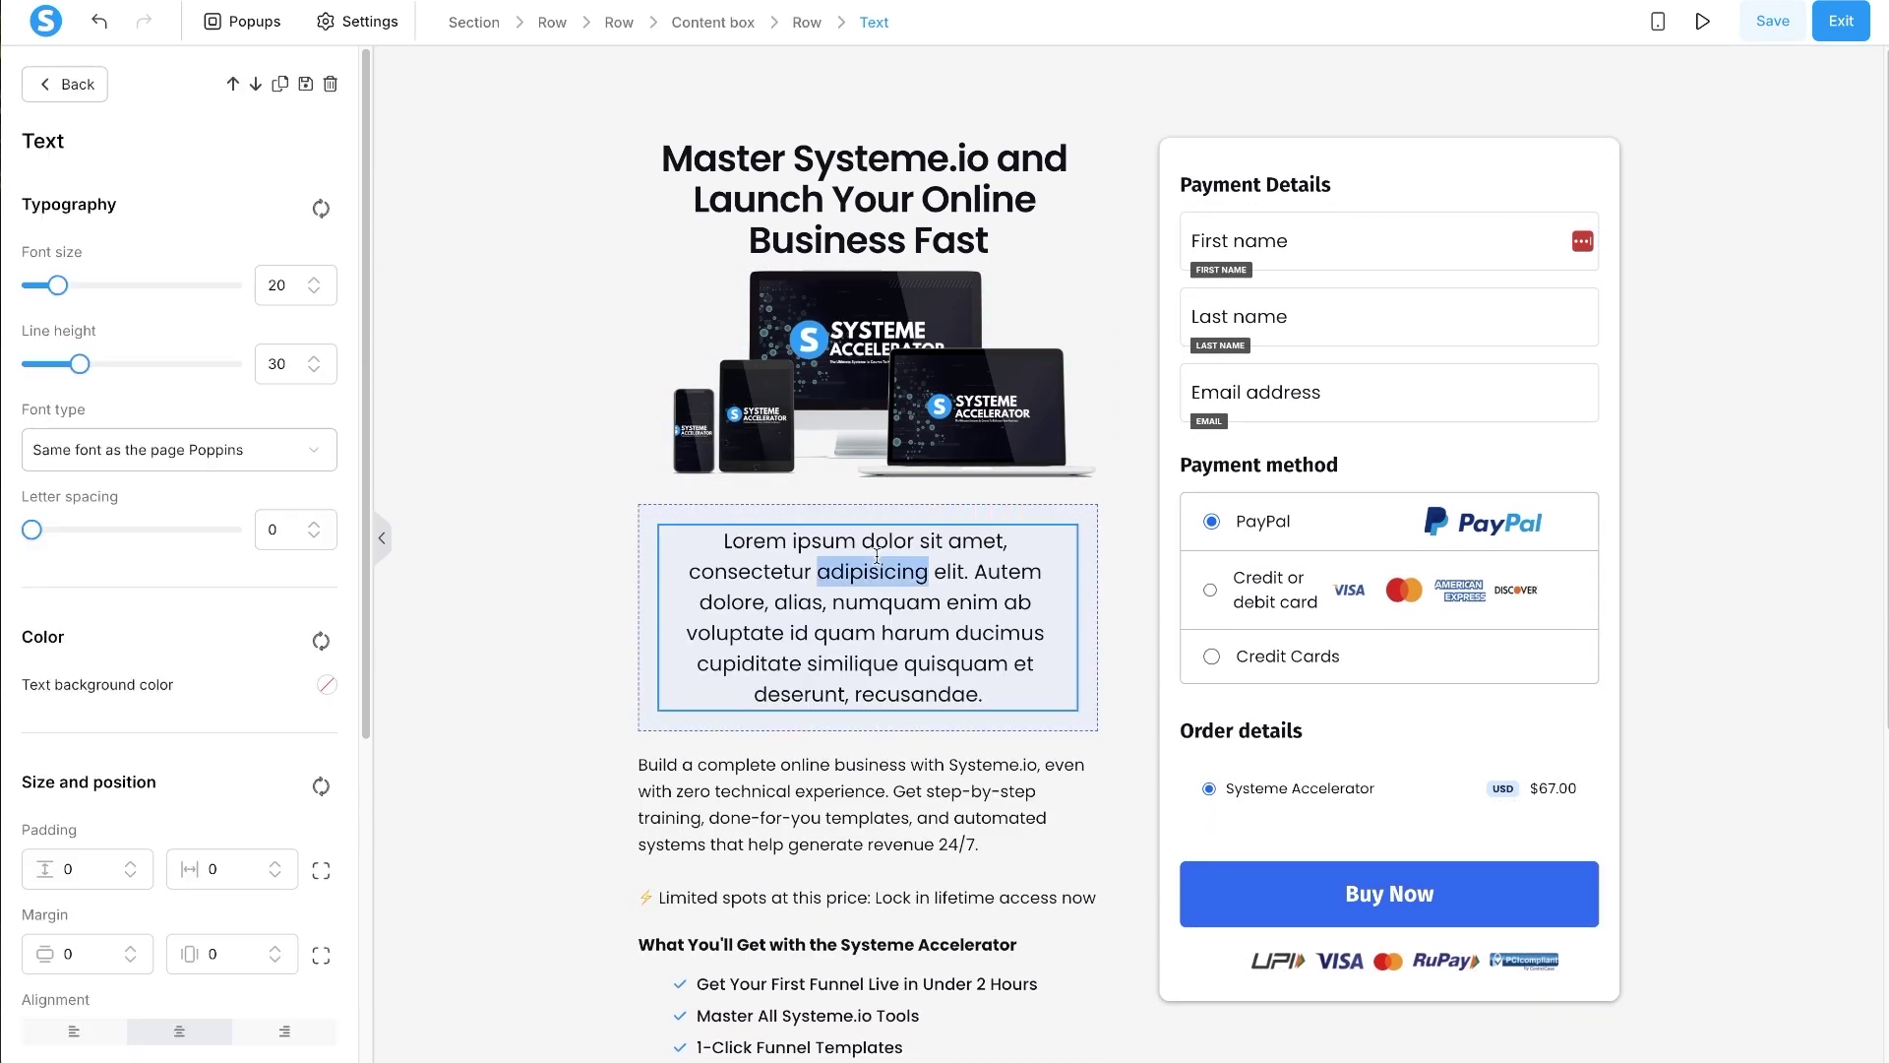
pyautogui.tripleClick(877, 557)
pyautogui.write('One-Time Offer')
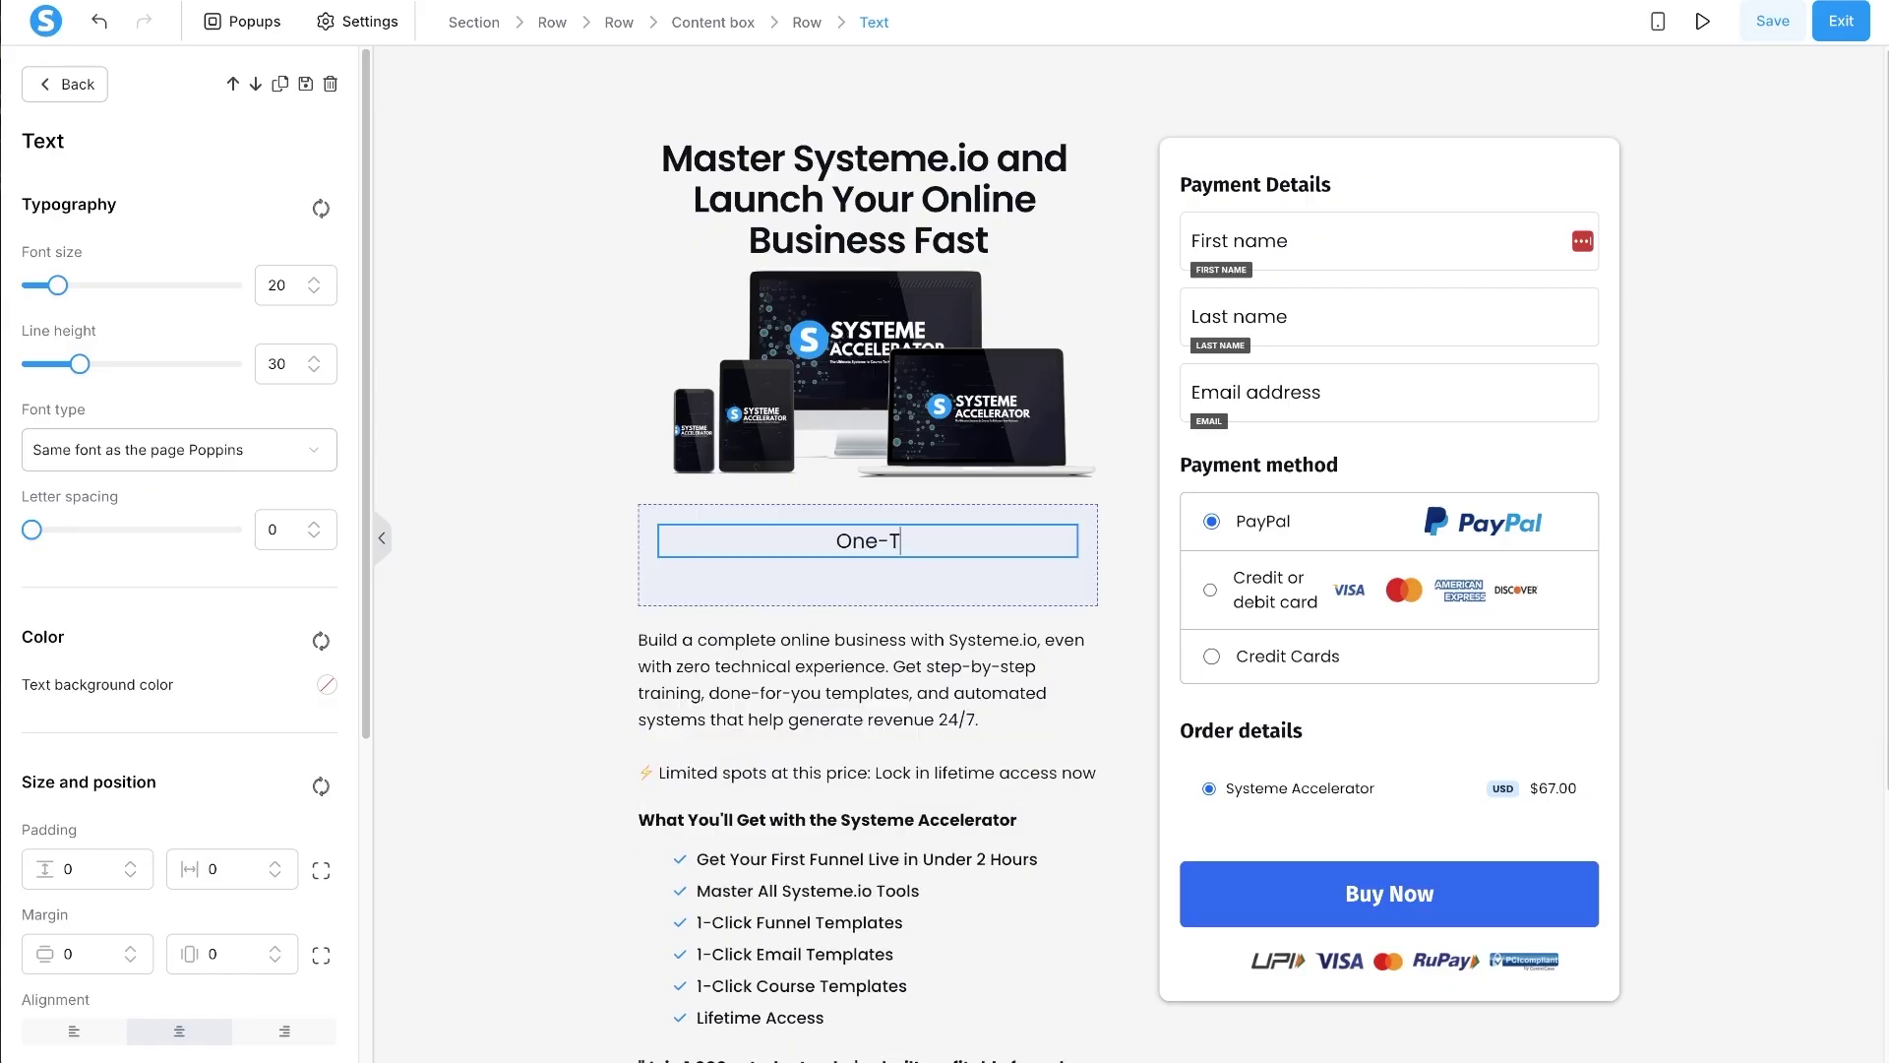
pyautogui.tripleClick(902, 536)
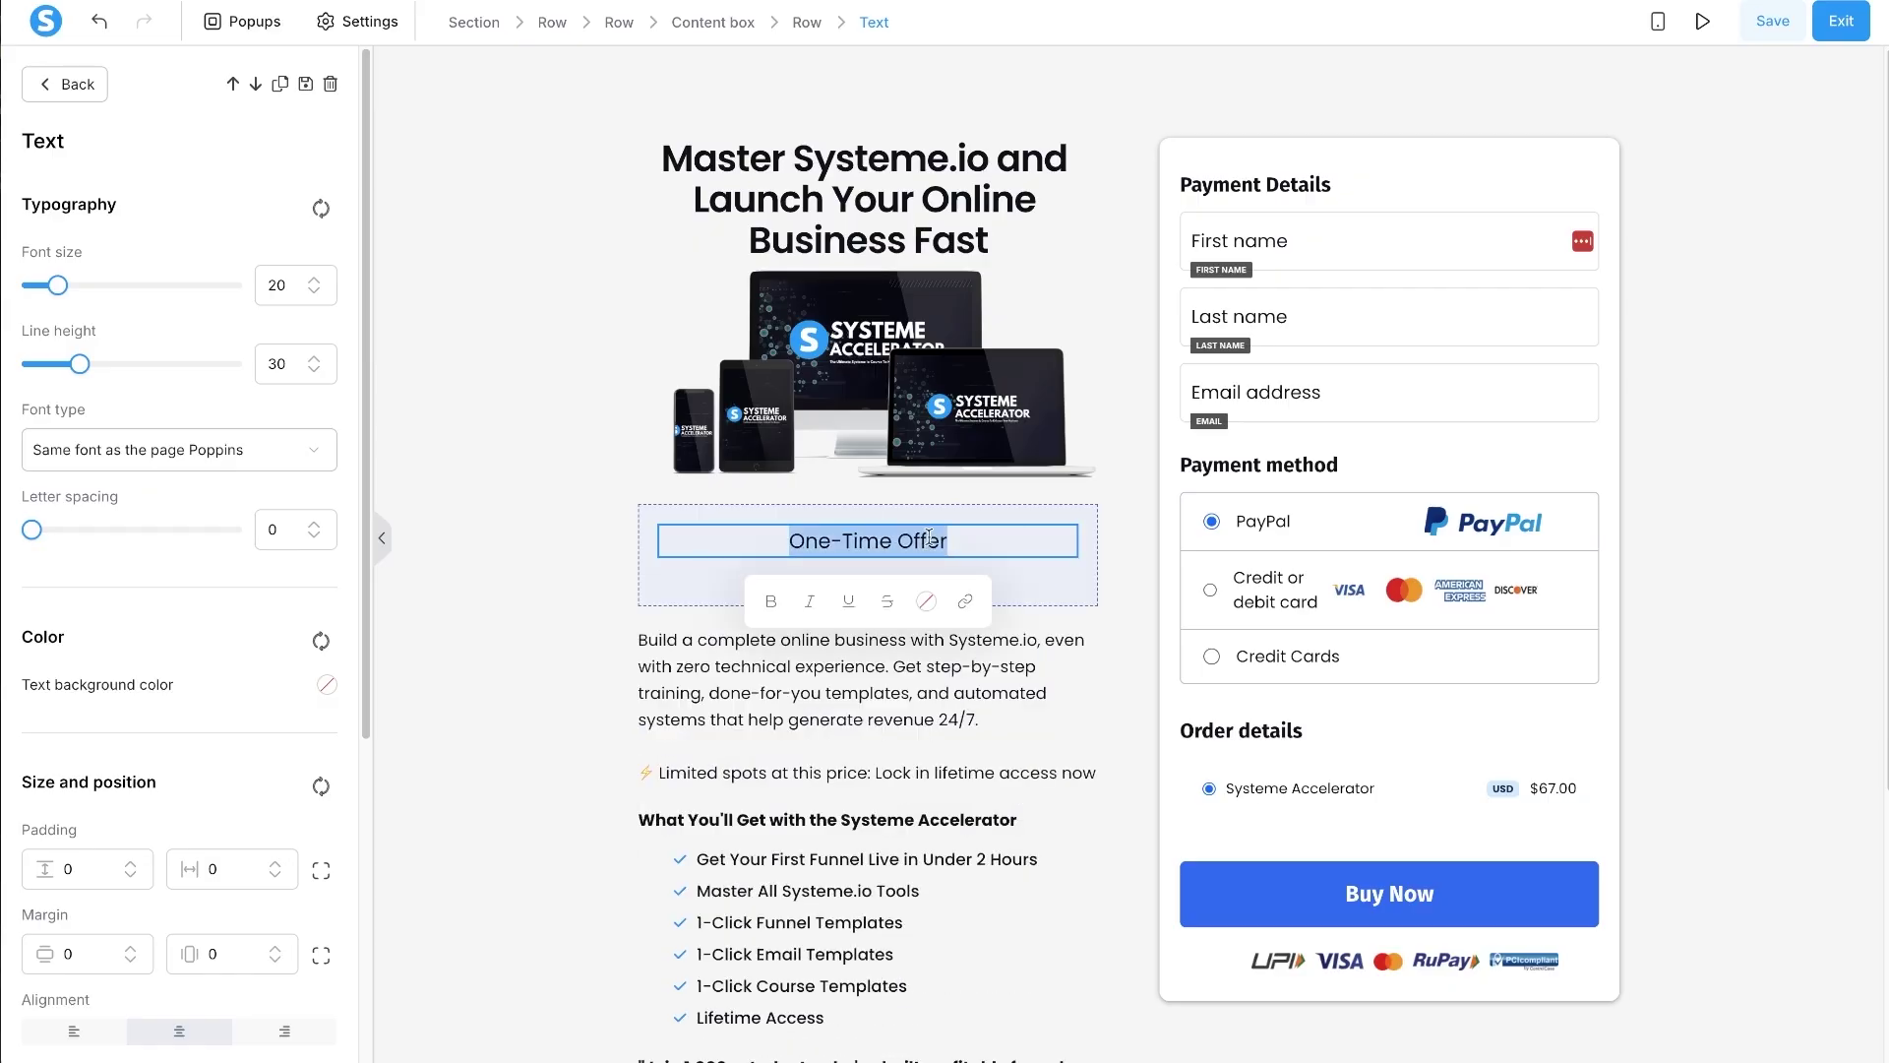
pyautogui.click(771, 601)
pyautogui.click(848, 601)
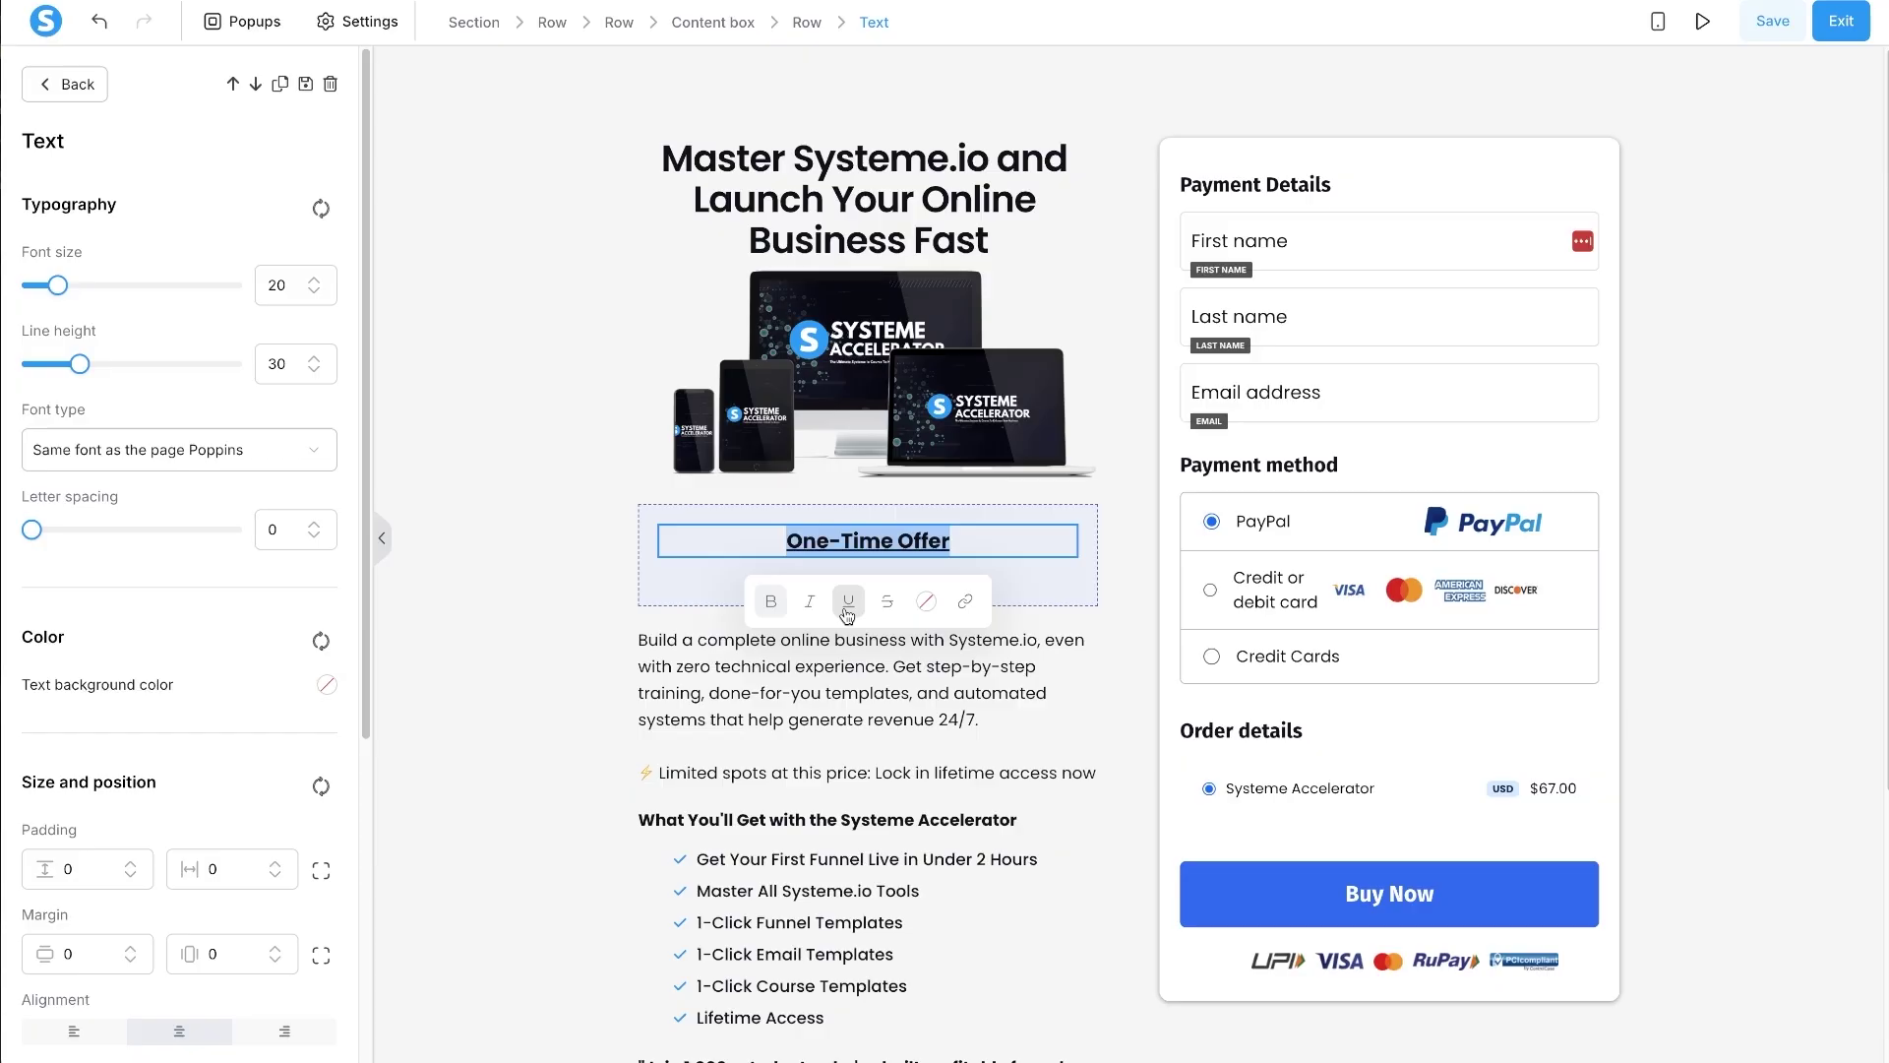
pyautogui.click(575, 616)
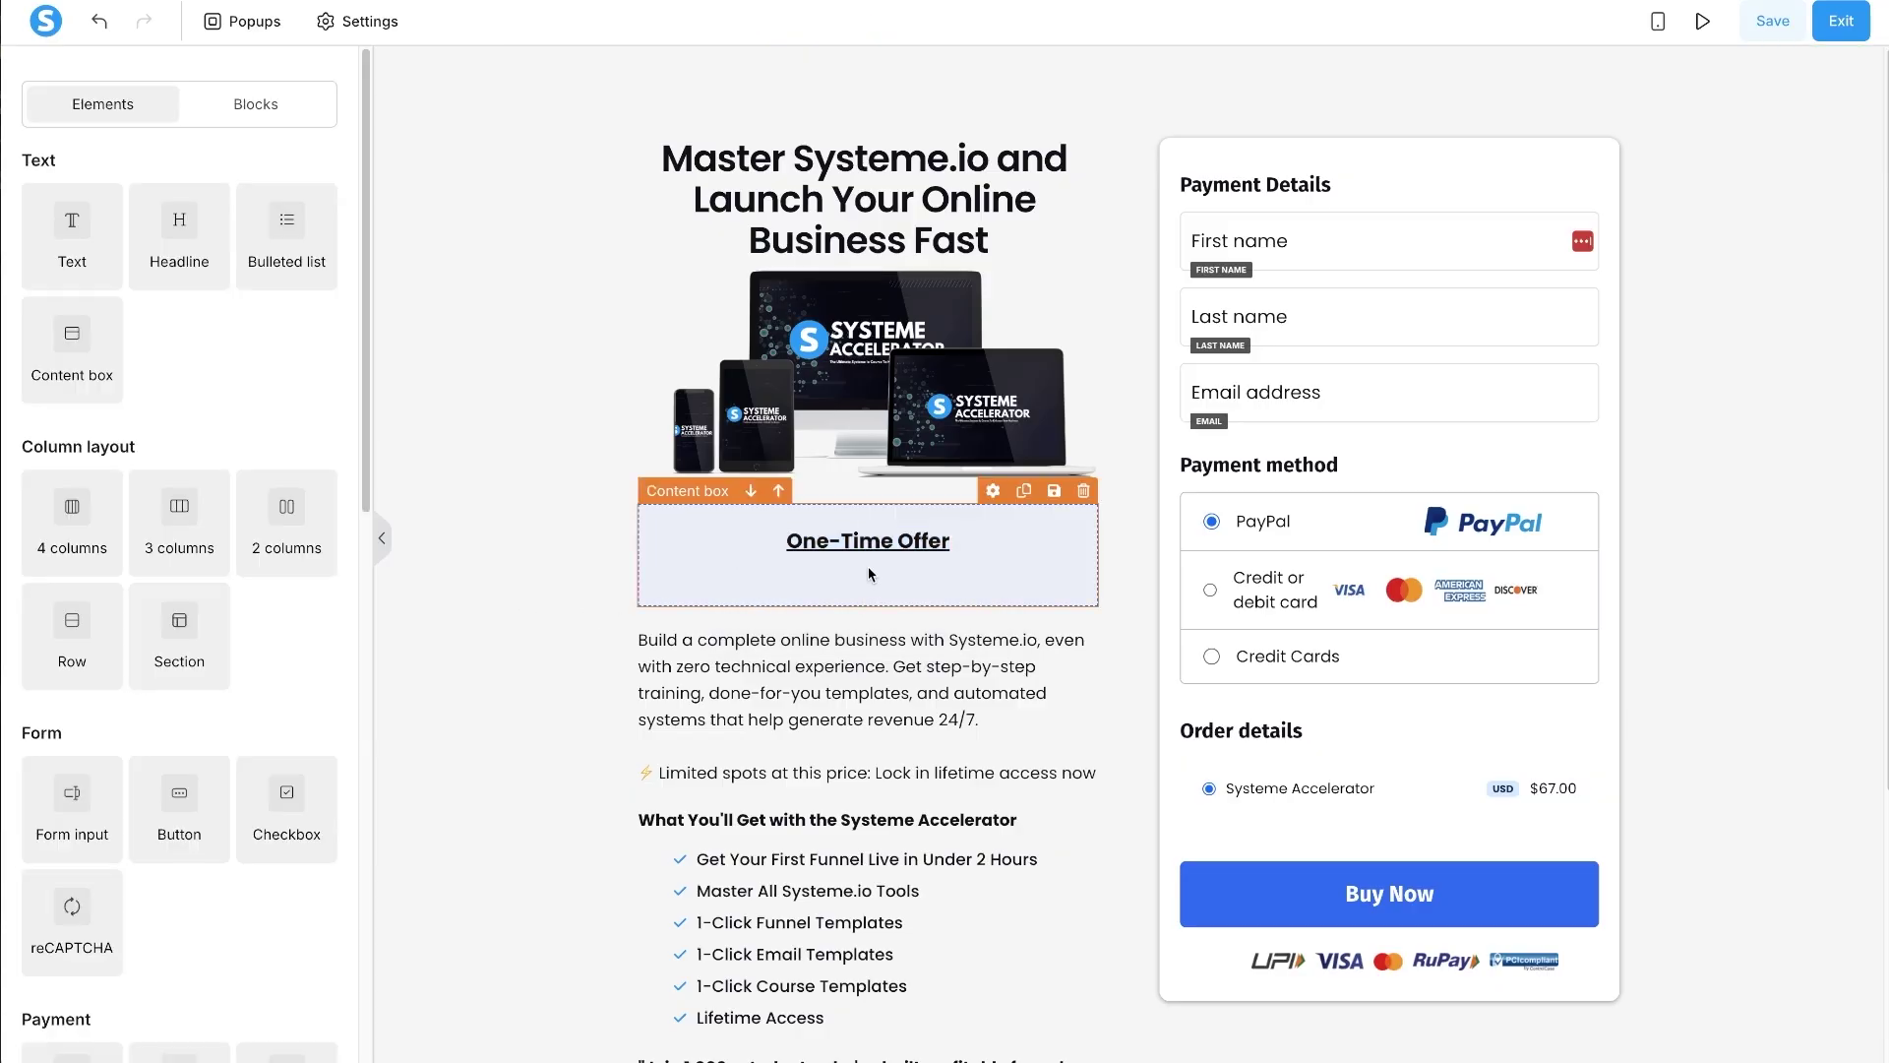
# - Duplicate that line, remove its underline, and change the text to '$97 Now $67'
pyautogui.click(1002, 514)
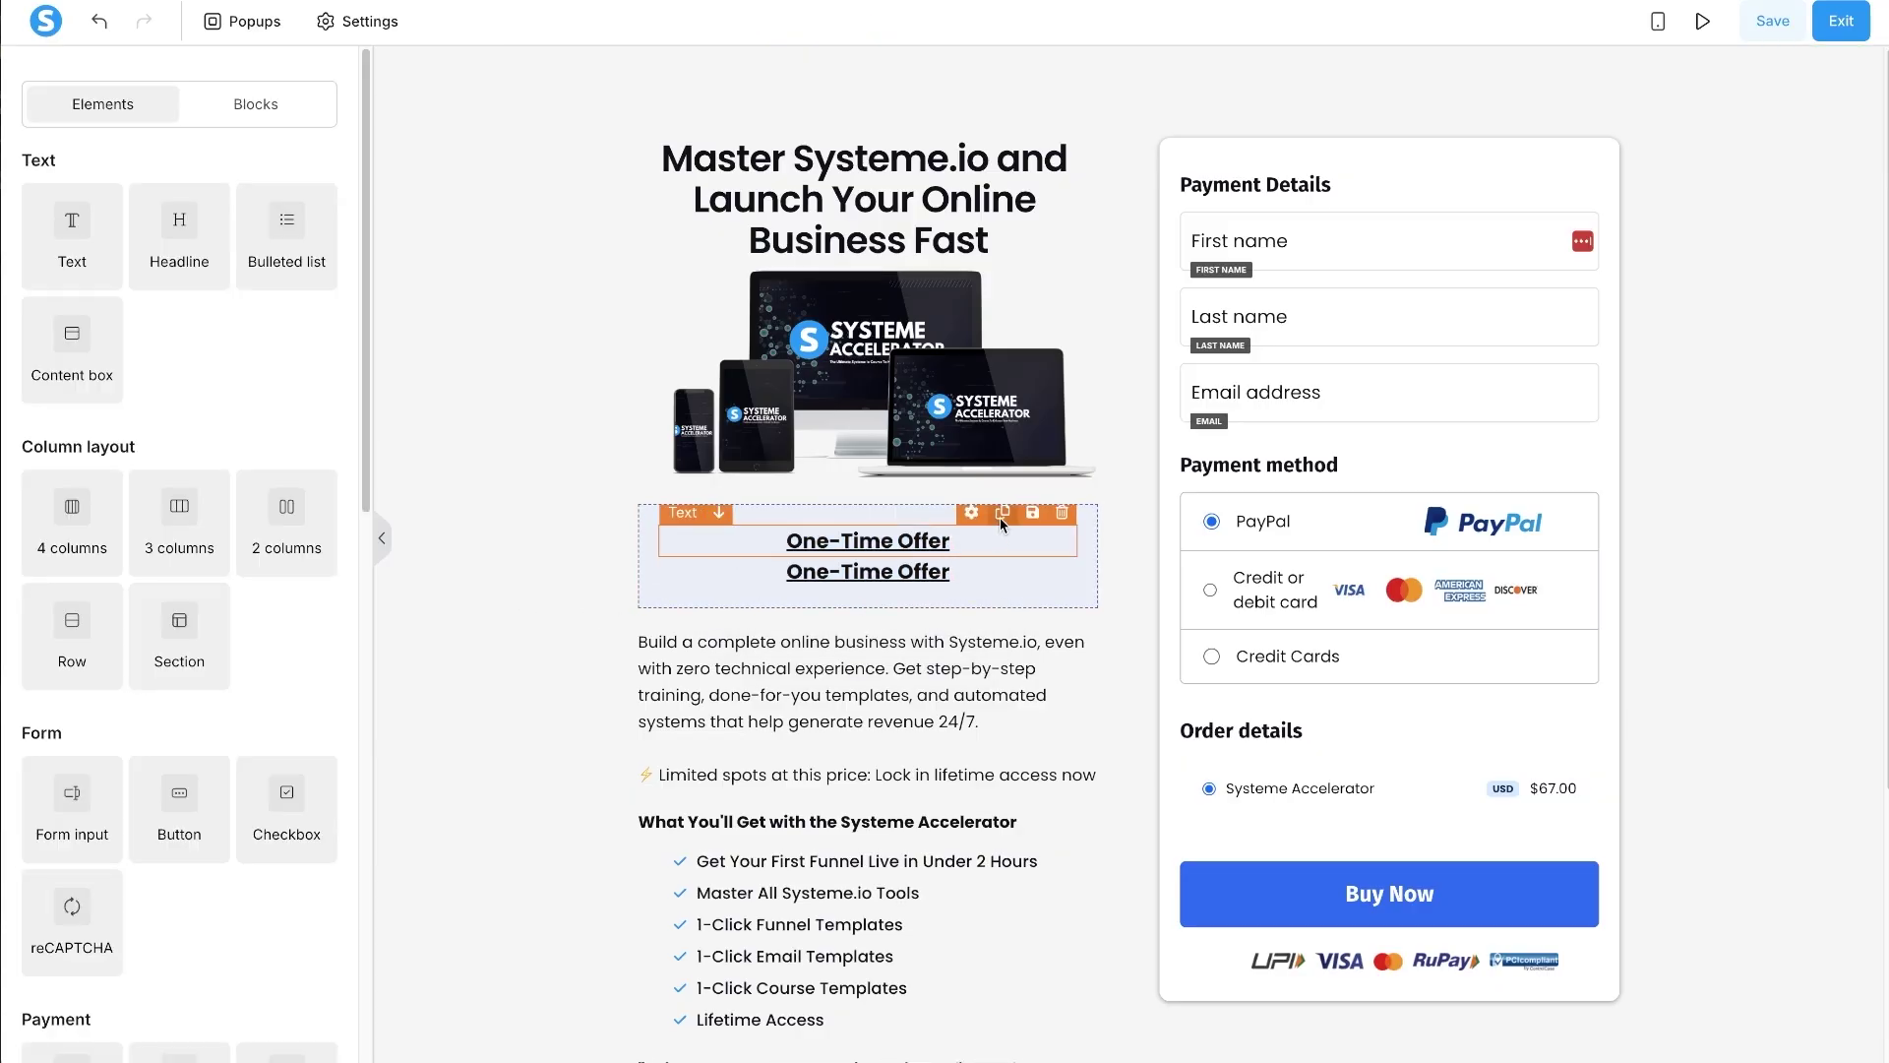
pyautogui.tripleClick(946, 568)
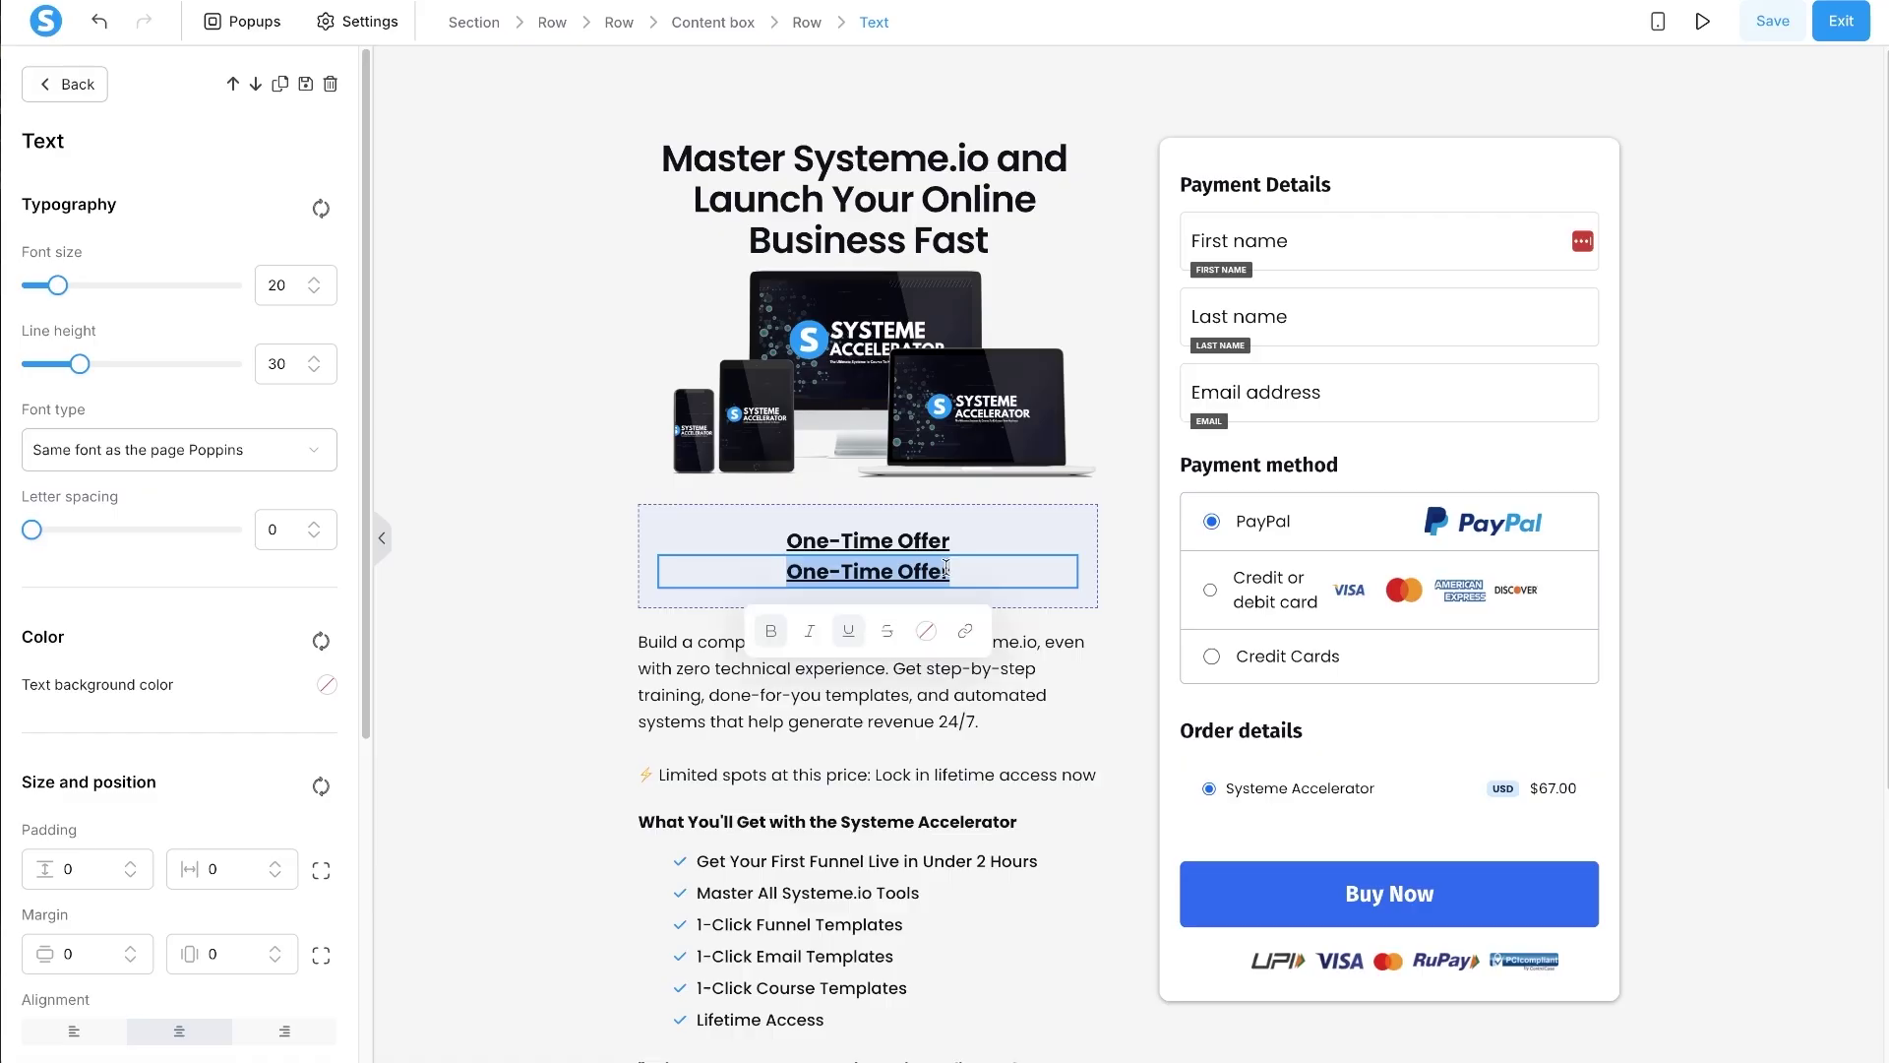
pyautogui.click(848, 630)
pyautogui.tripleClick(864, 576)
pyautogui.write('$97')
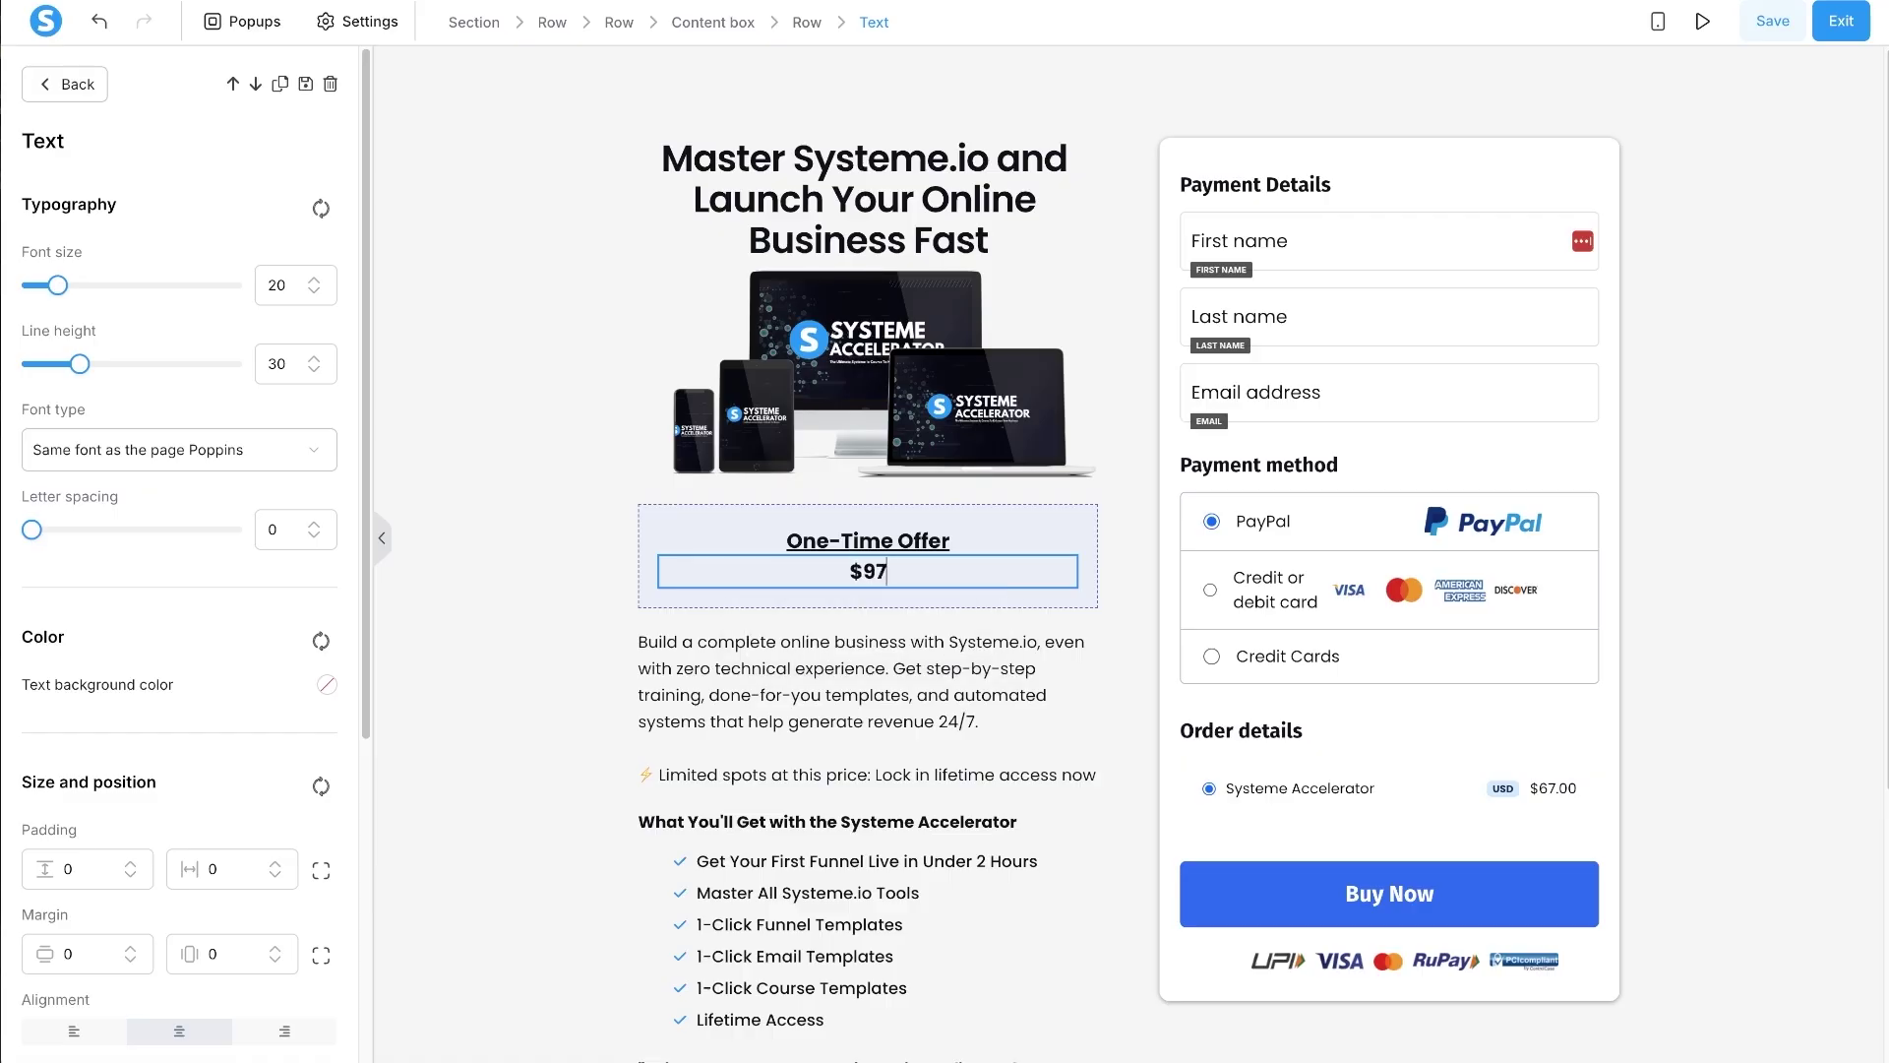
pyautogui.write(' Now $67')
# - Raise the price line's top margin
pyautogui.scroll(9, 311, 285)
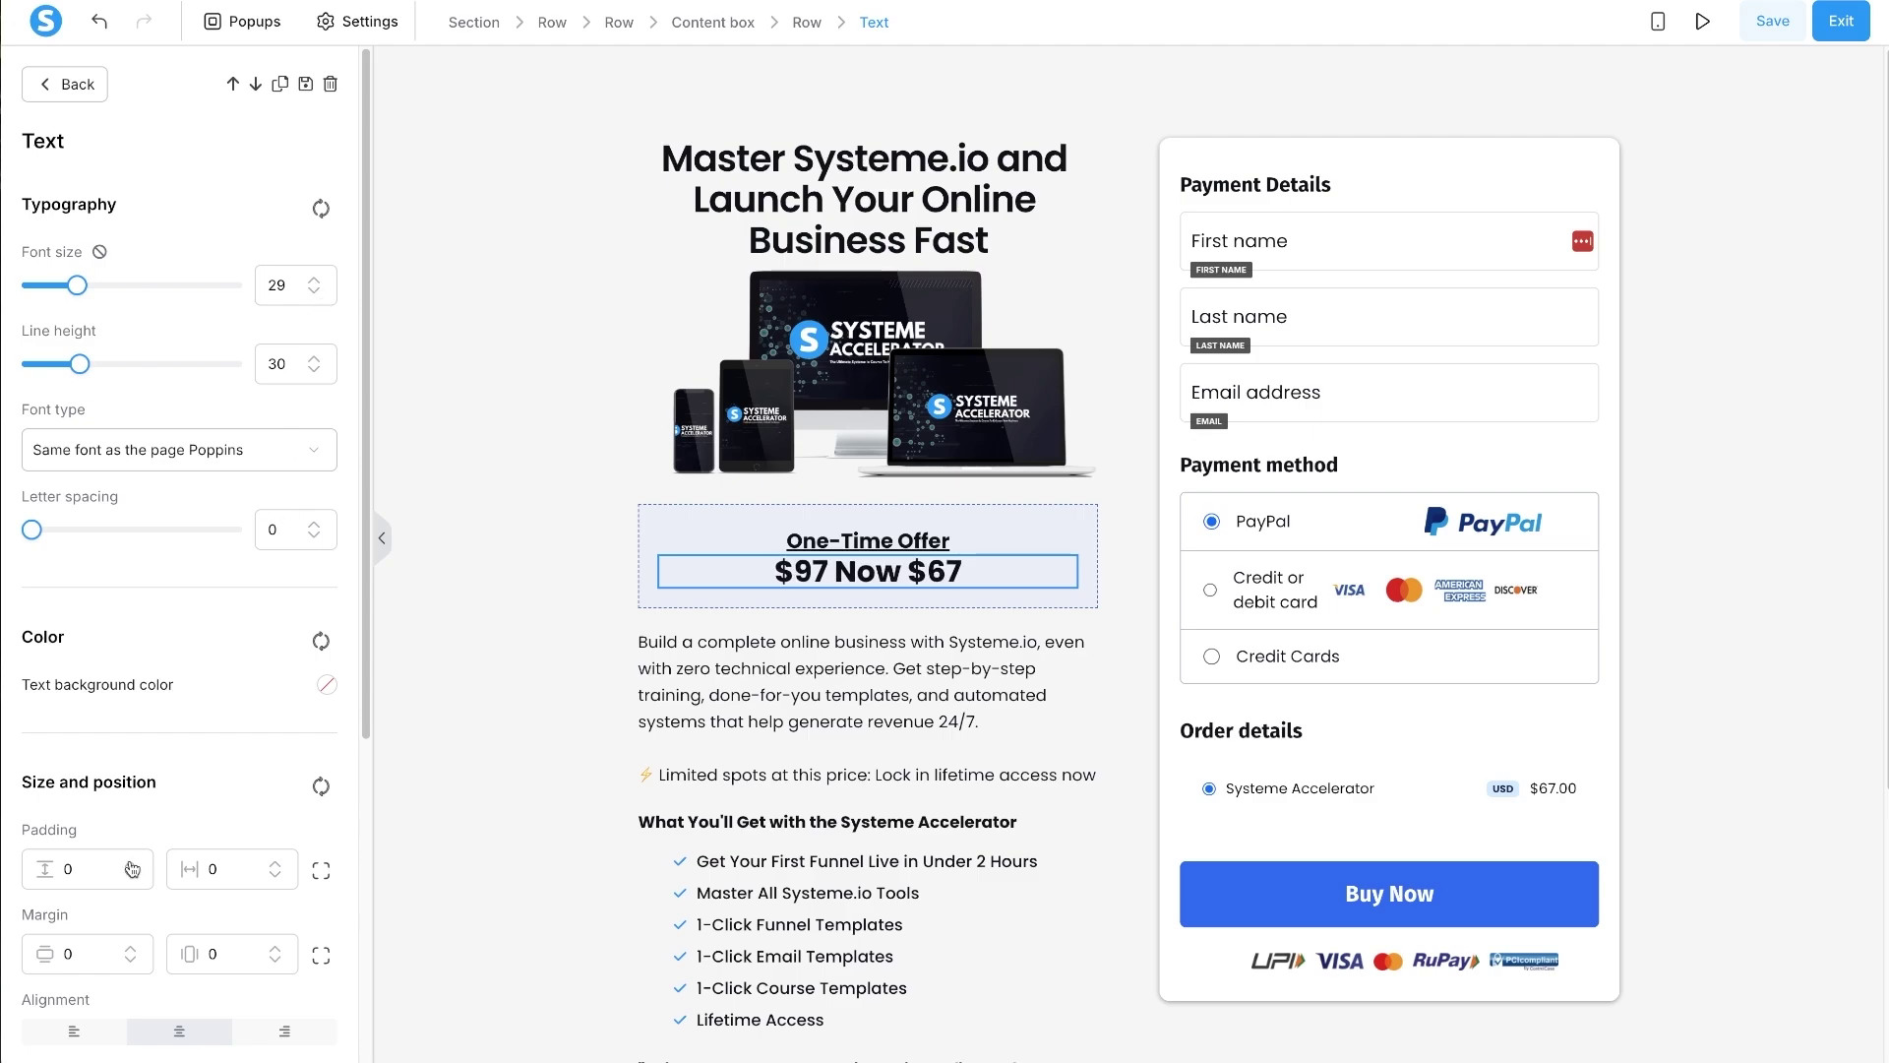
pyautogui.click(321, 954)
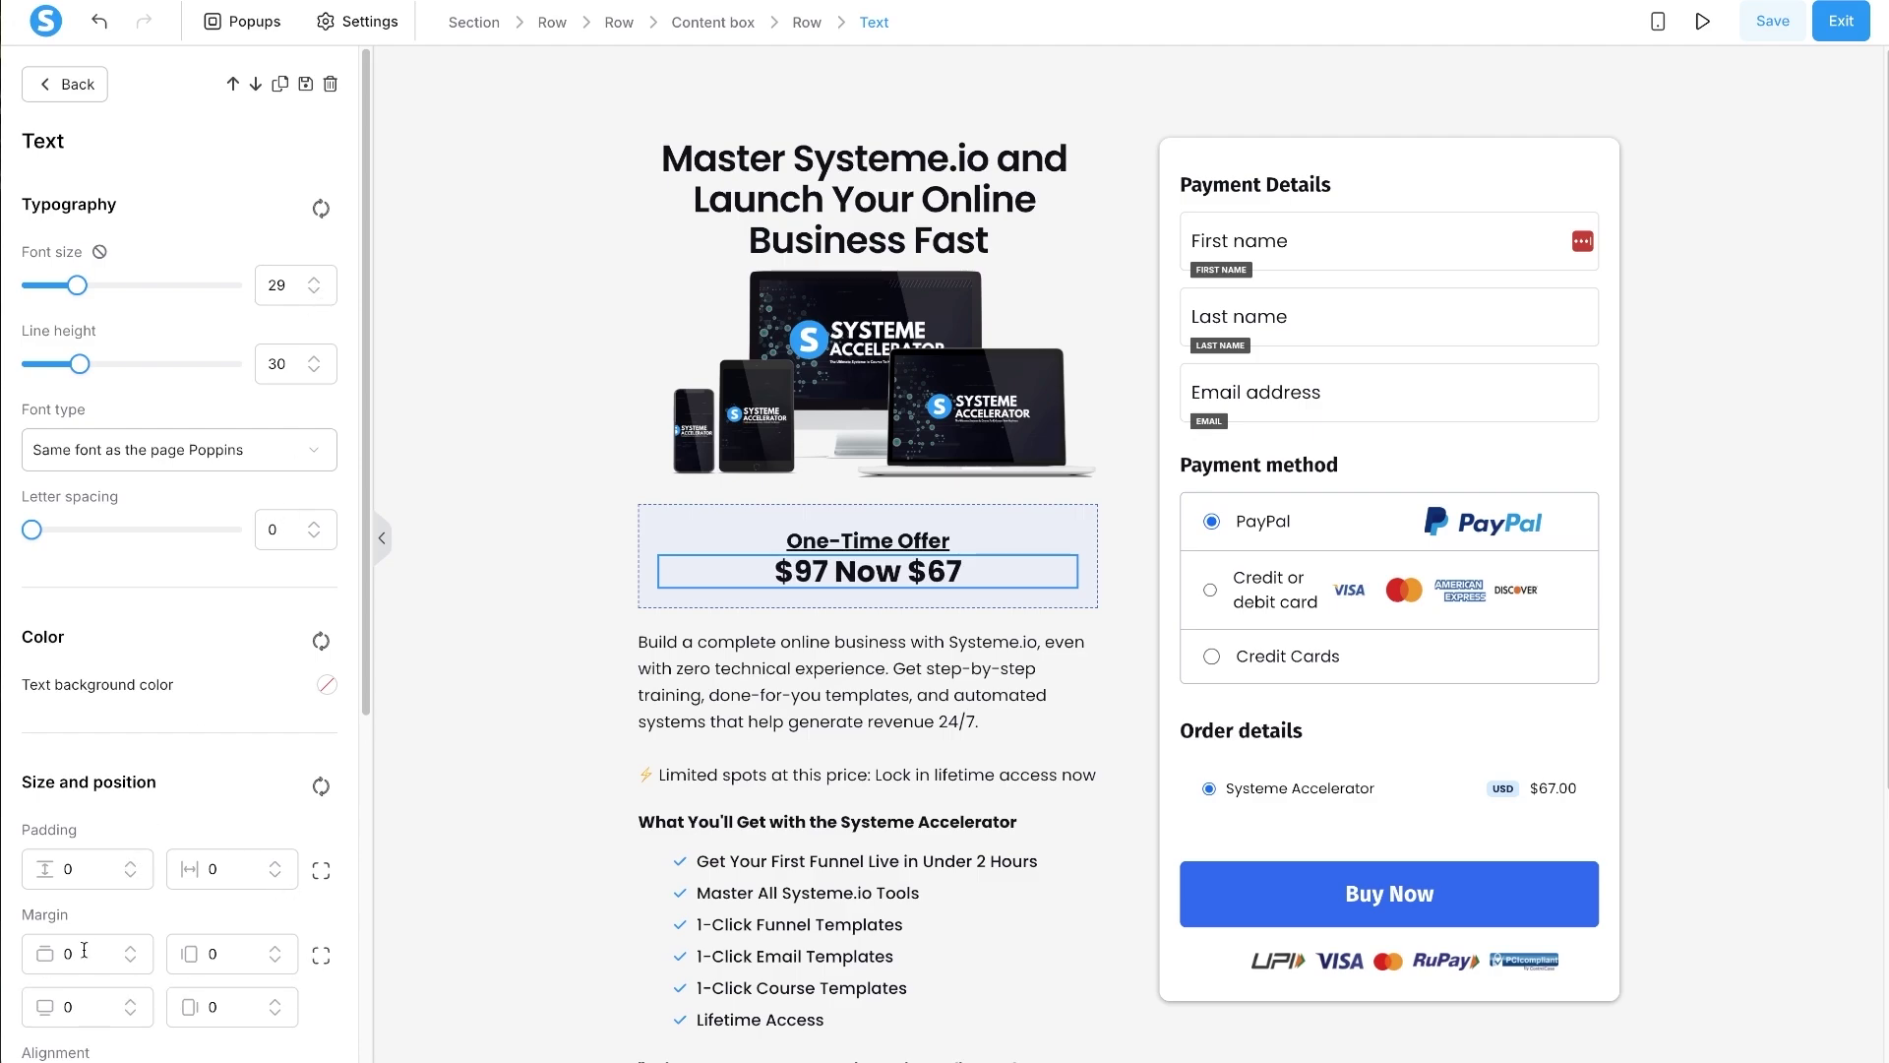
pyautogui.click(130, 948)
pyautogui.click(130, 948)
pyautogui.click(130, 949)
pyautogui.click(130, 949)
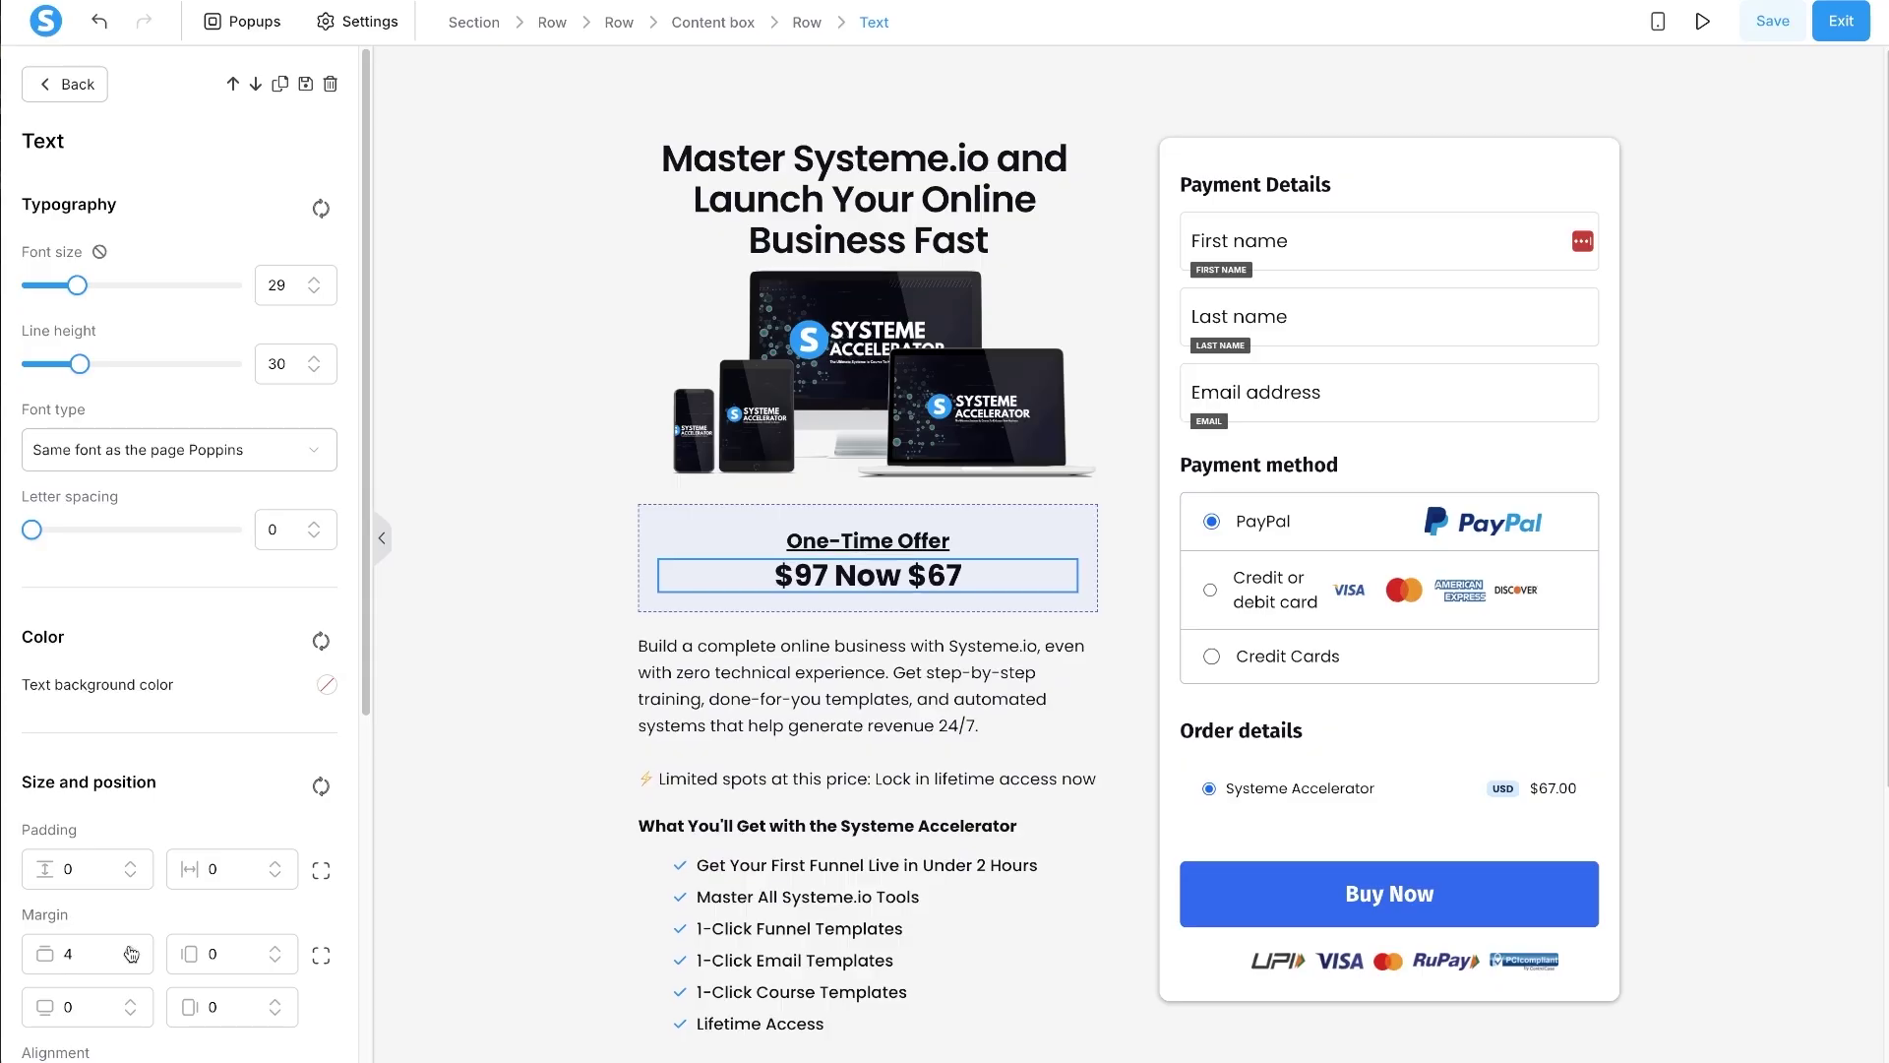
# - Colour '$97' red with strikethrough and 'Now $67' green
pyautogui.click(767, 576)
pyautogui.moveTo(827, 575); pyautogui.dragTo(774, 578)
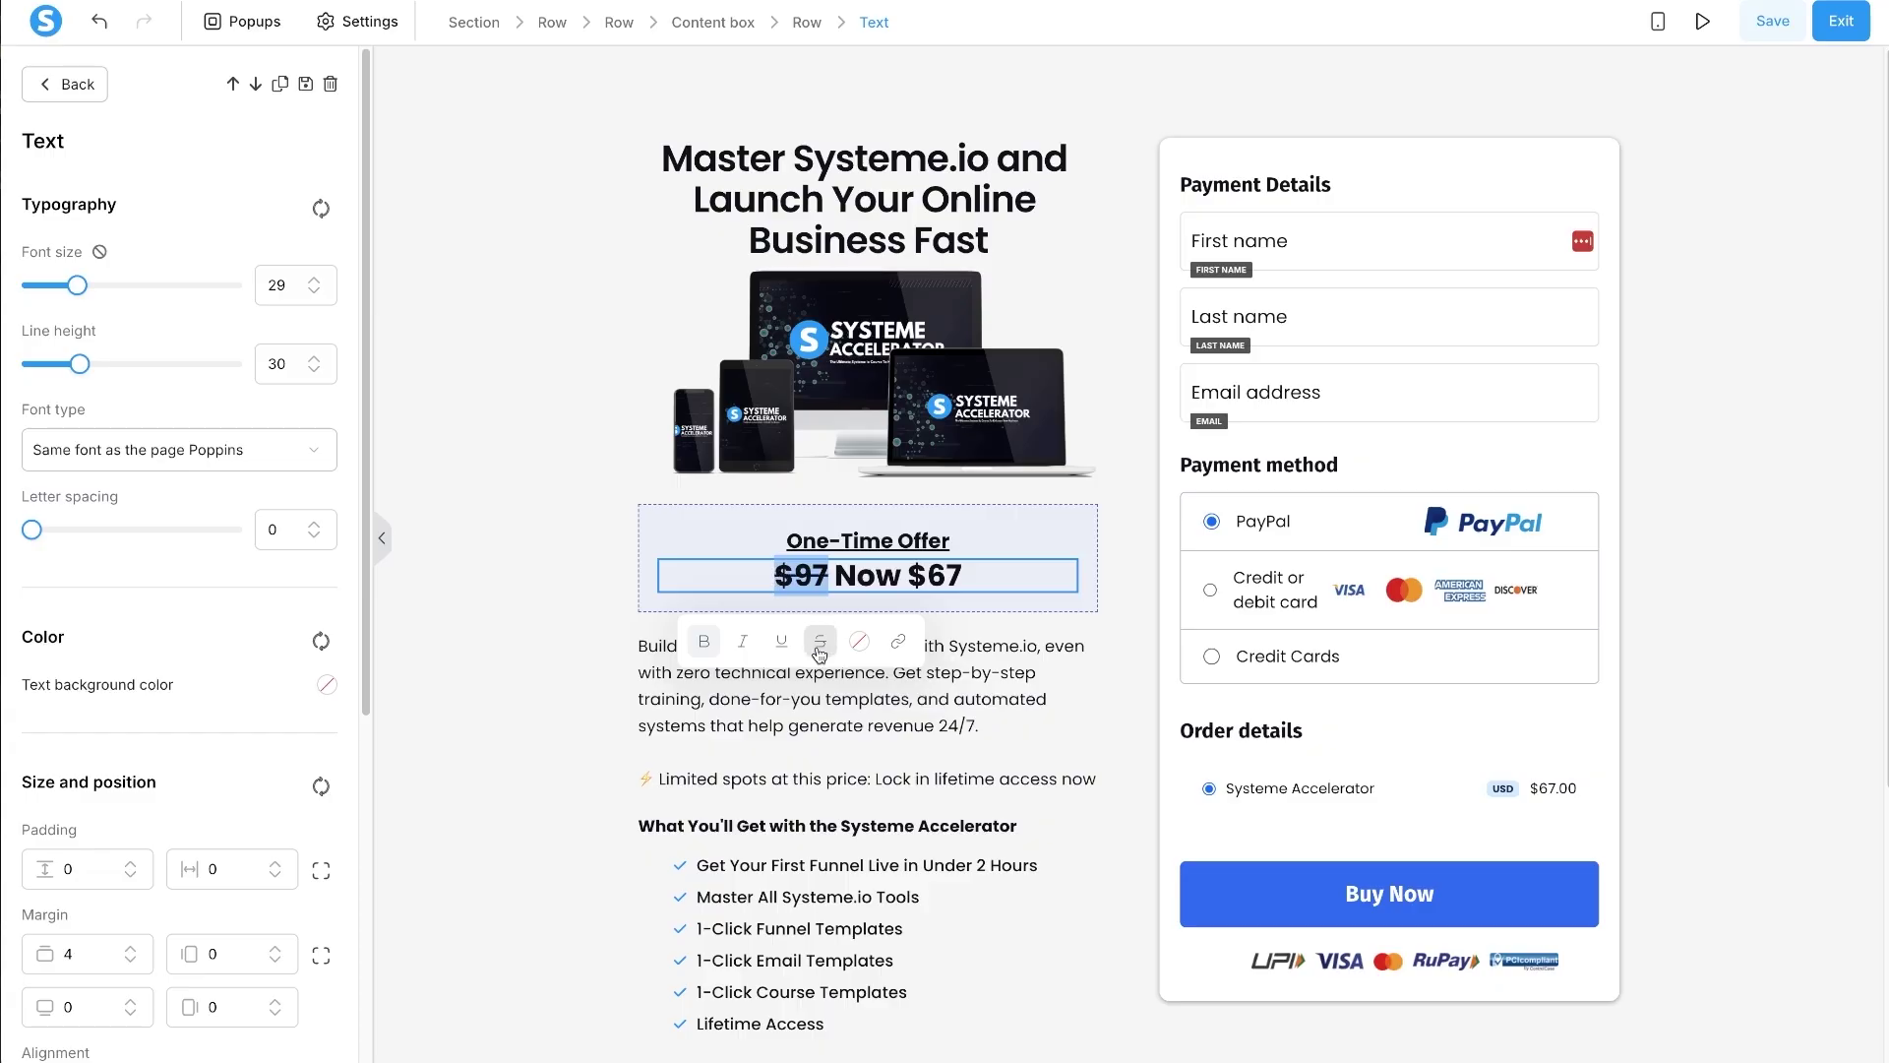
pyautogui.click(860, 642)
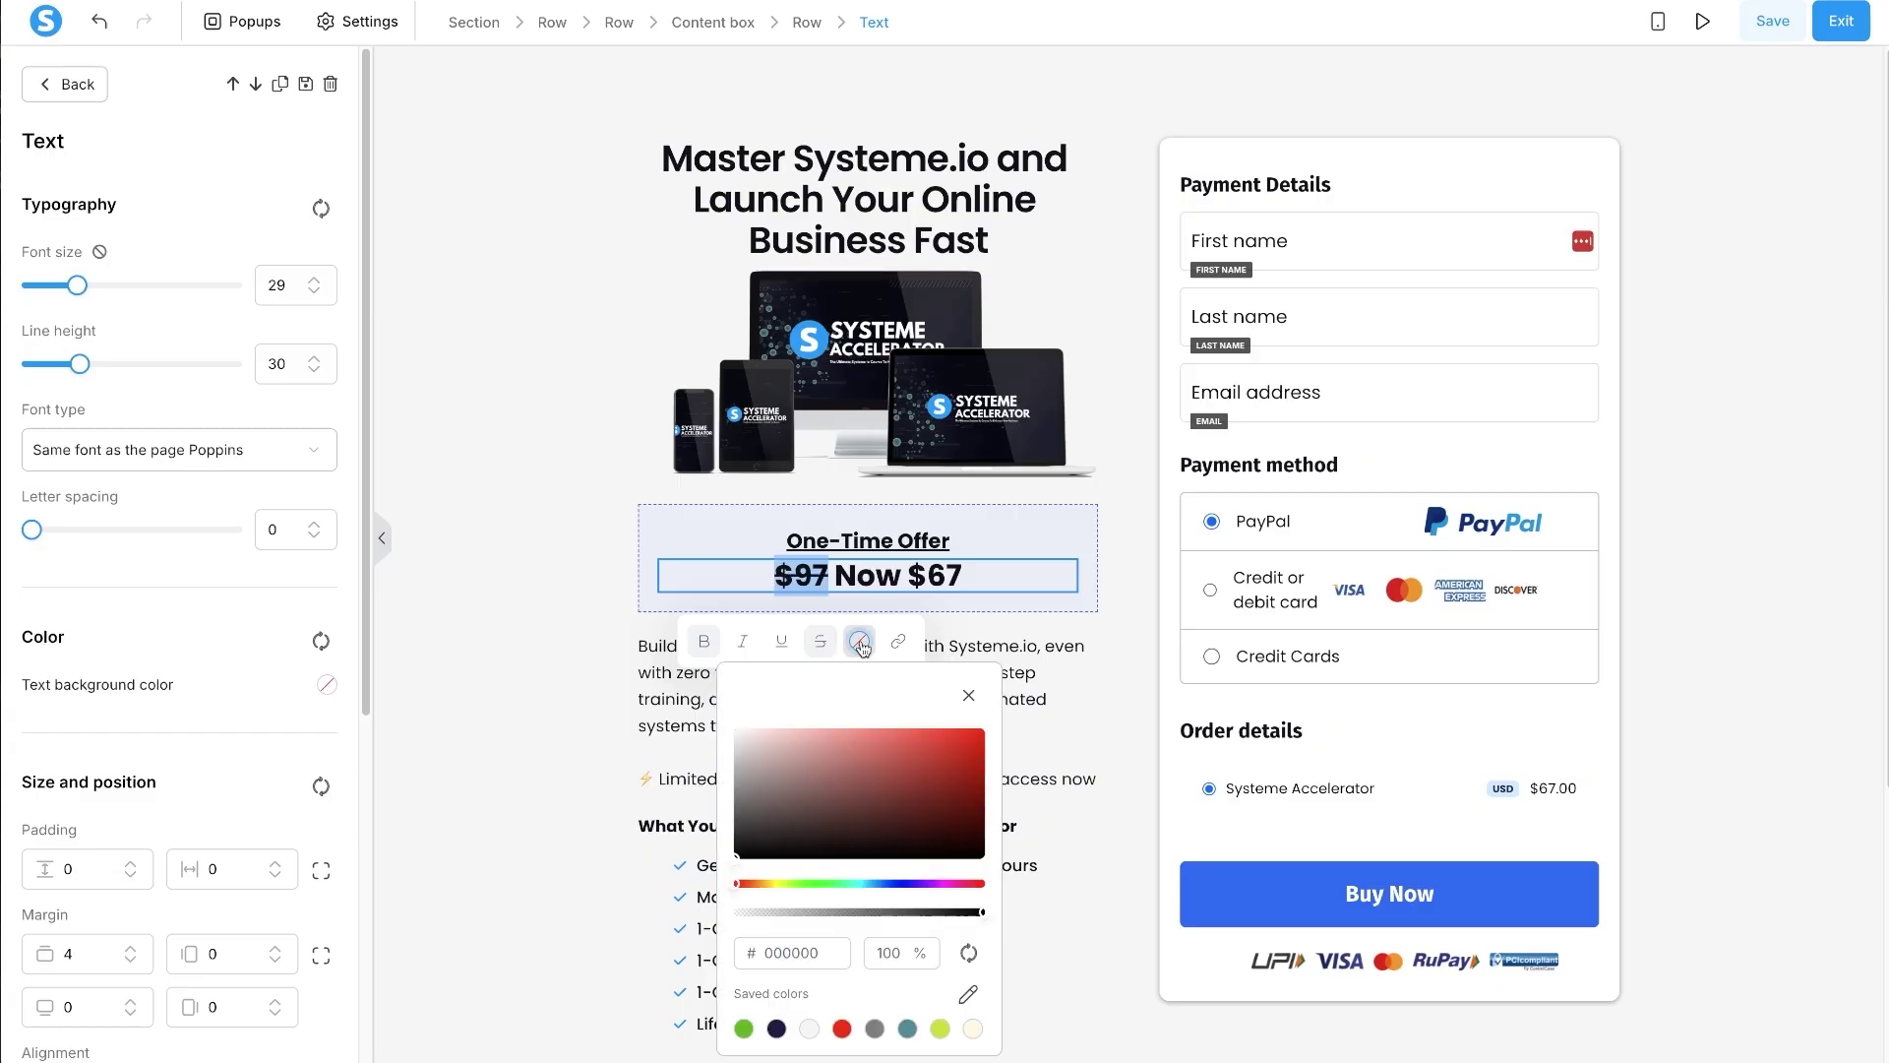
pyautogui.click(841, 1029)
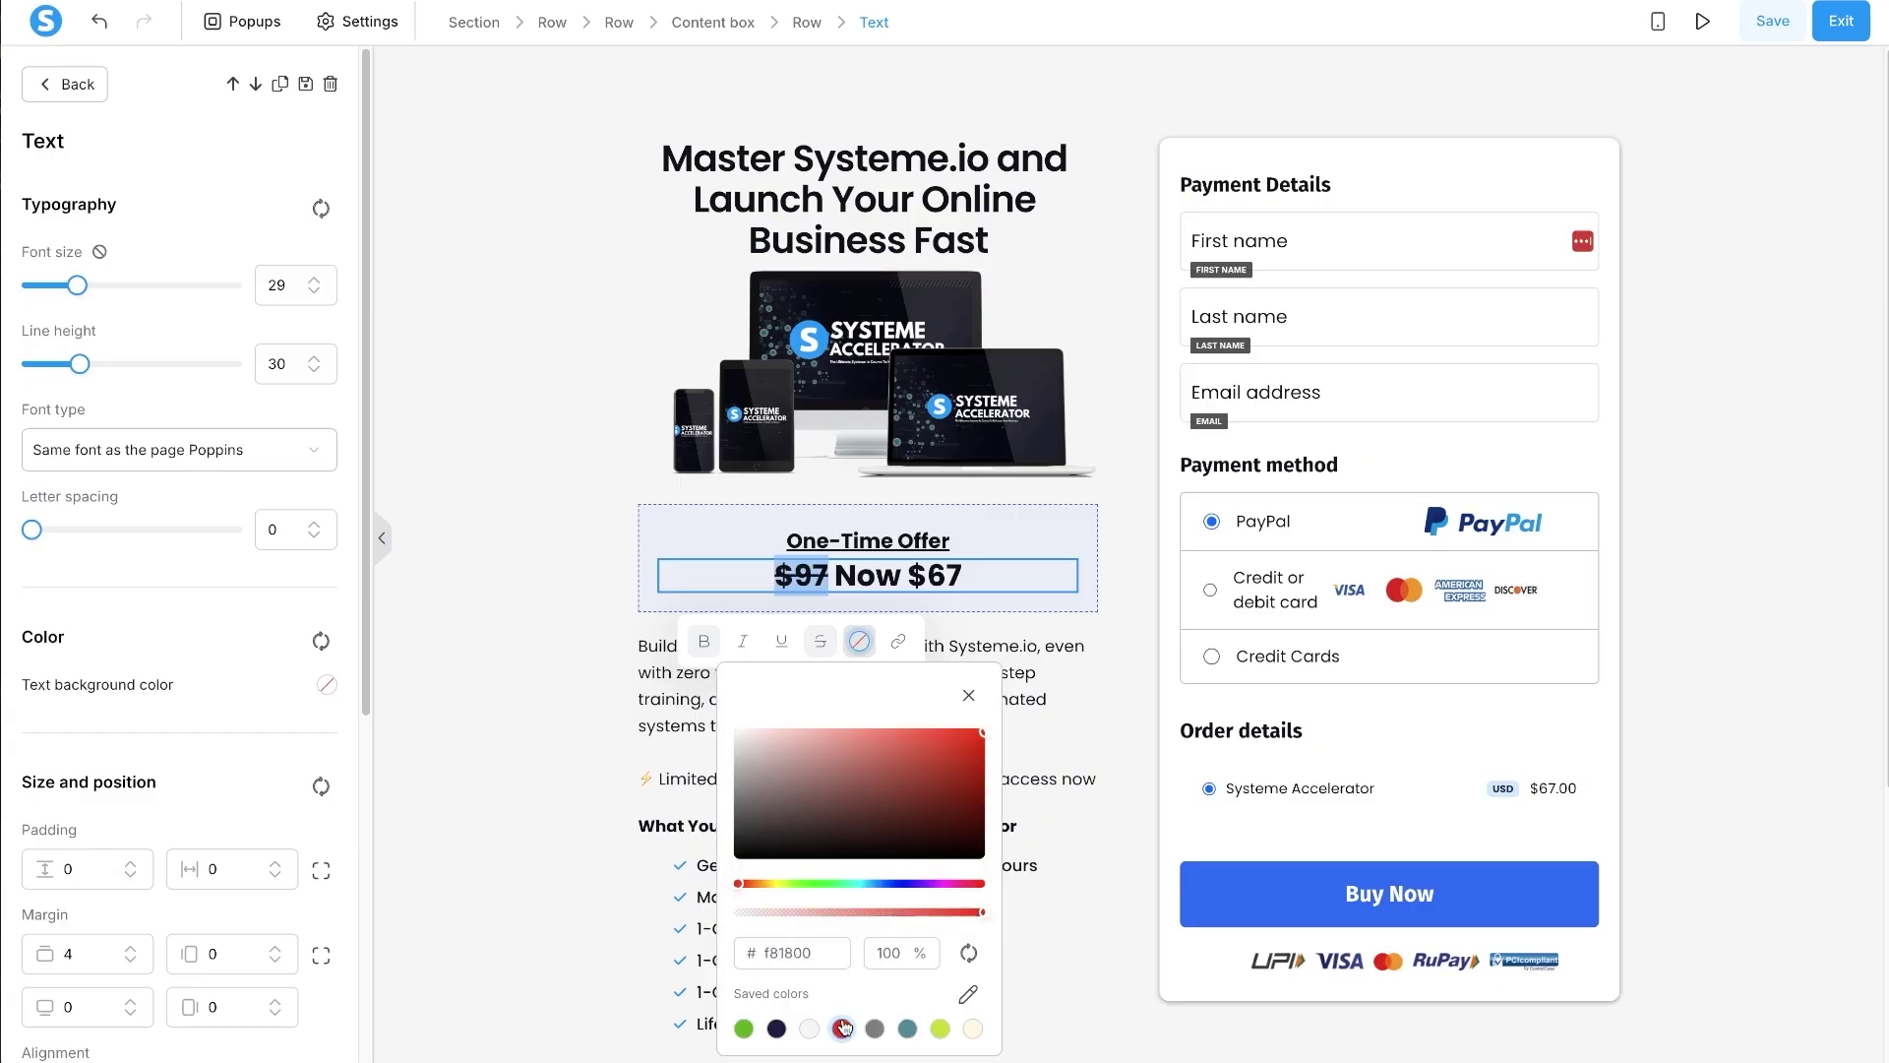
pyautogui.click(873, 564)
pyautogui.moveTo(834, 573); pyautogui.dragTo(973, 567)
pyautogui.click(955, 640)
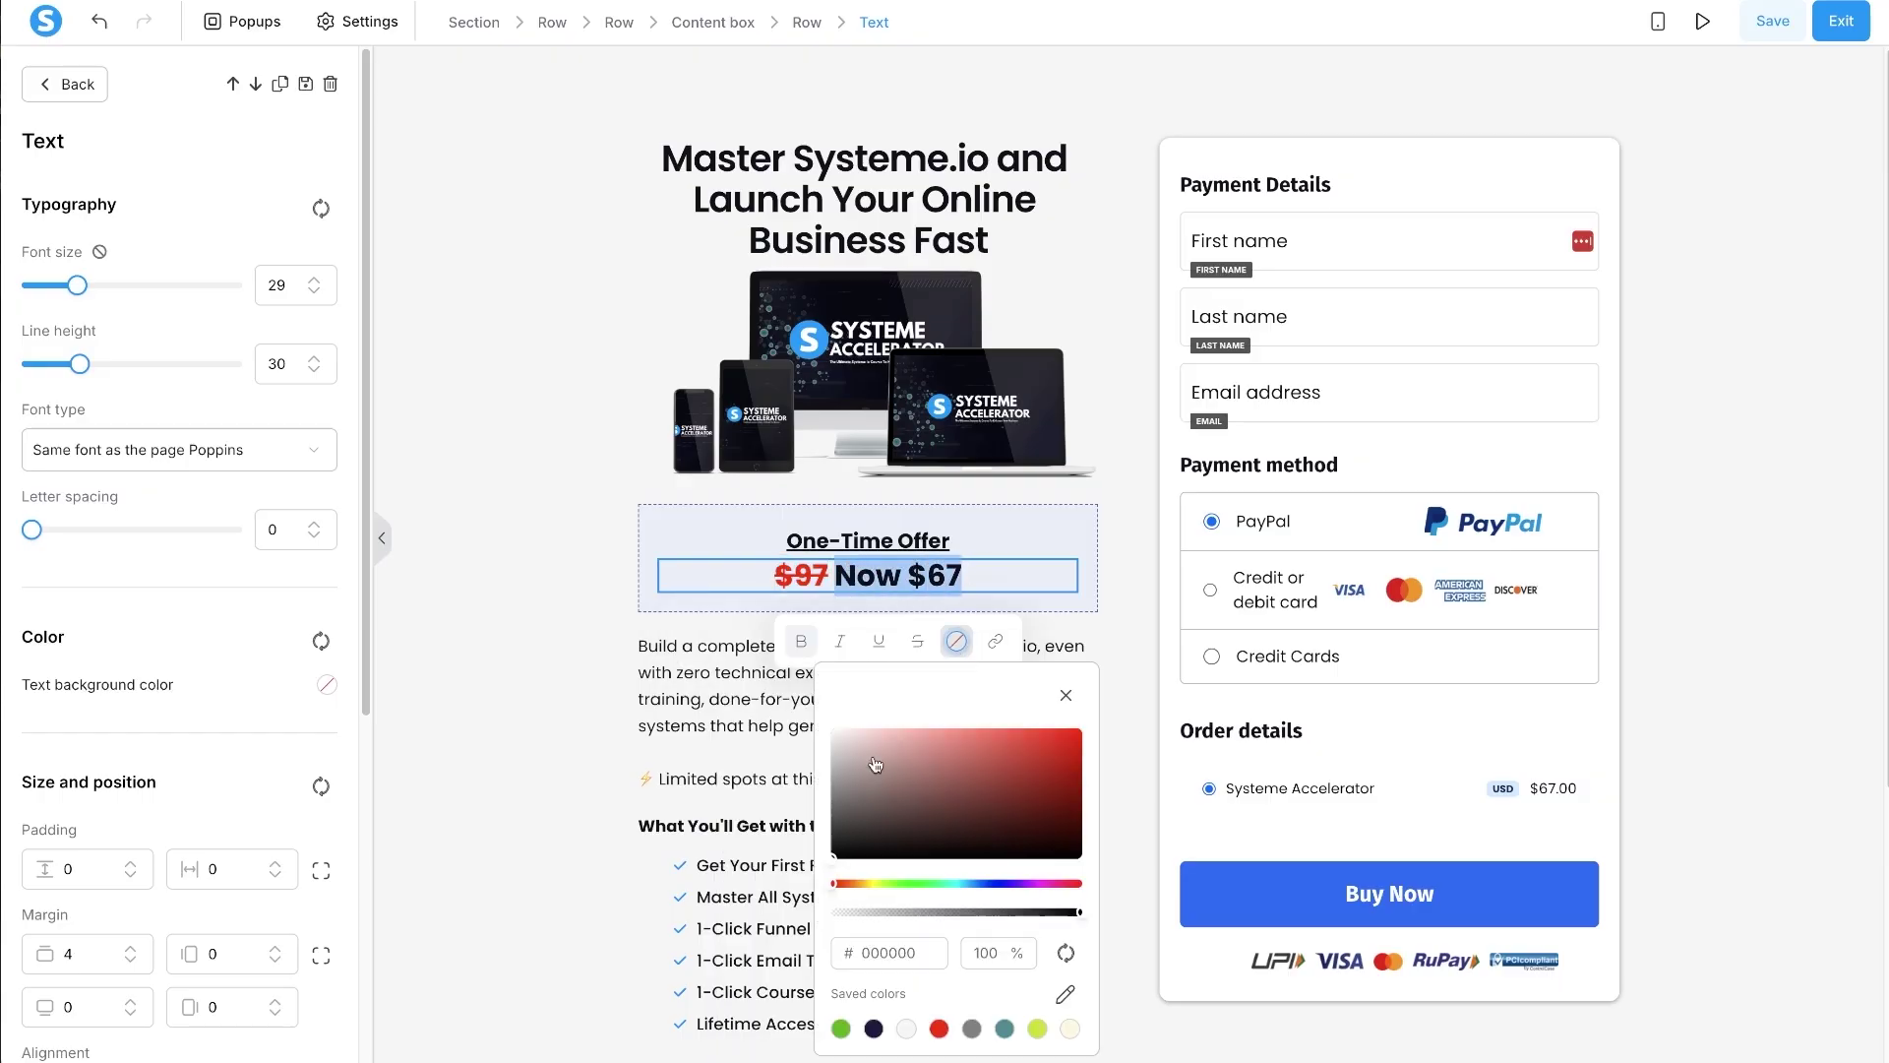
pyautogui.click(842, 1029)
pyautogui.click(564, 628)
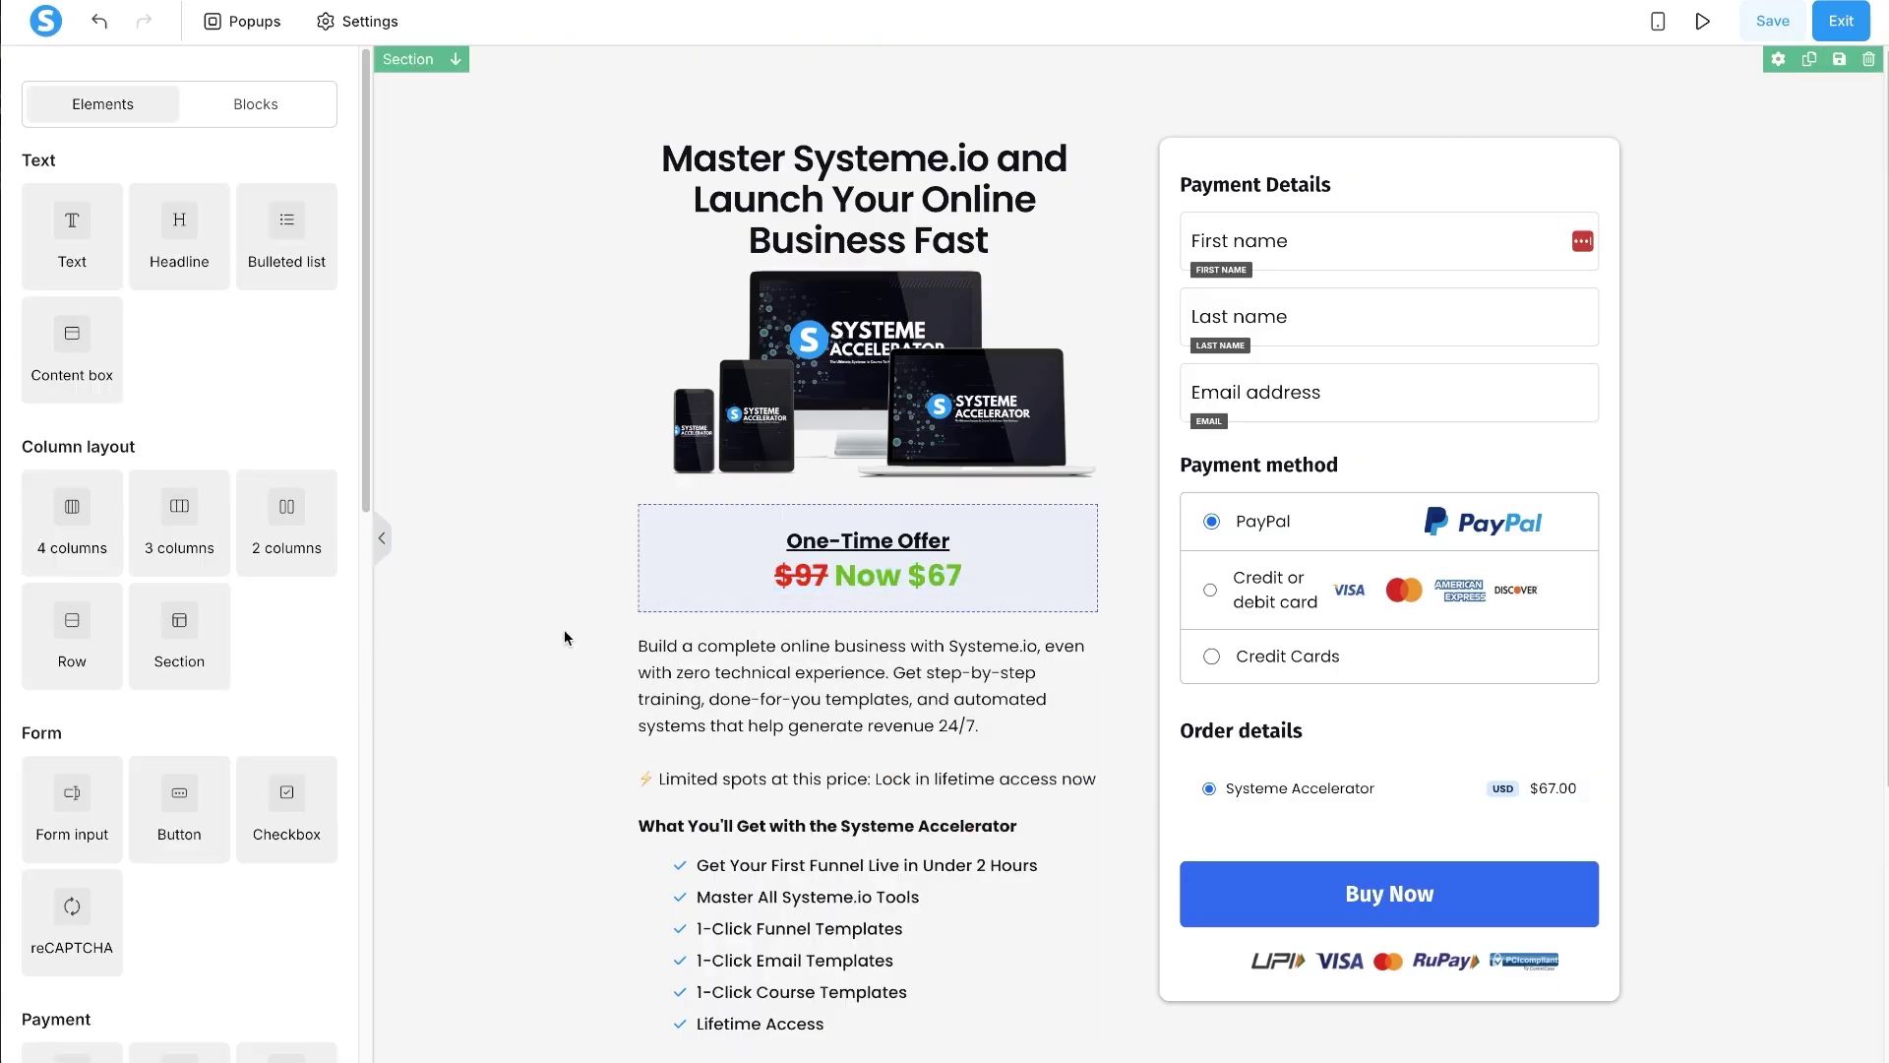
# - Lower the offer row's top padding with the spinners
pyautogui.click(768, 518)
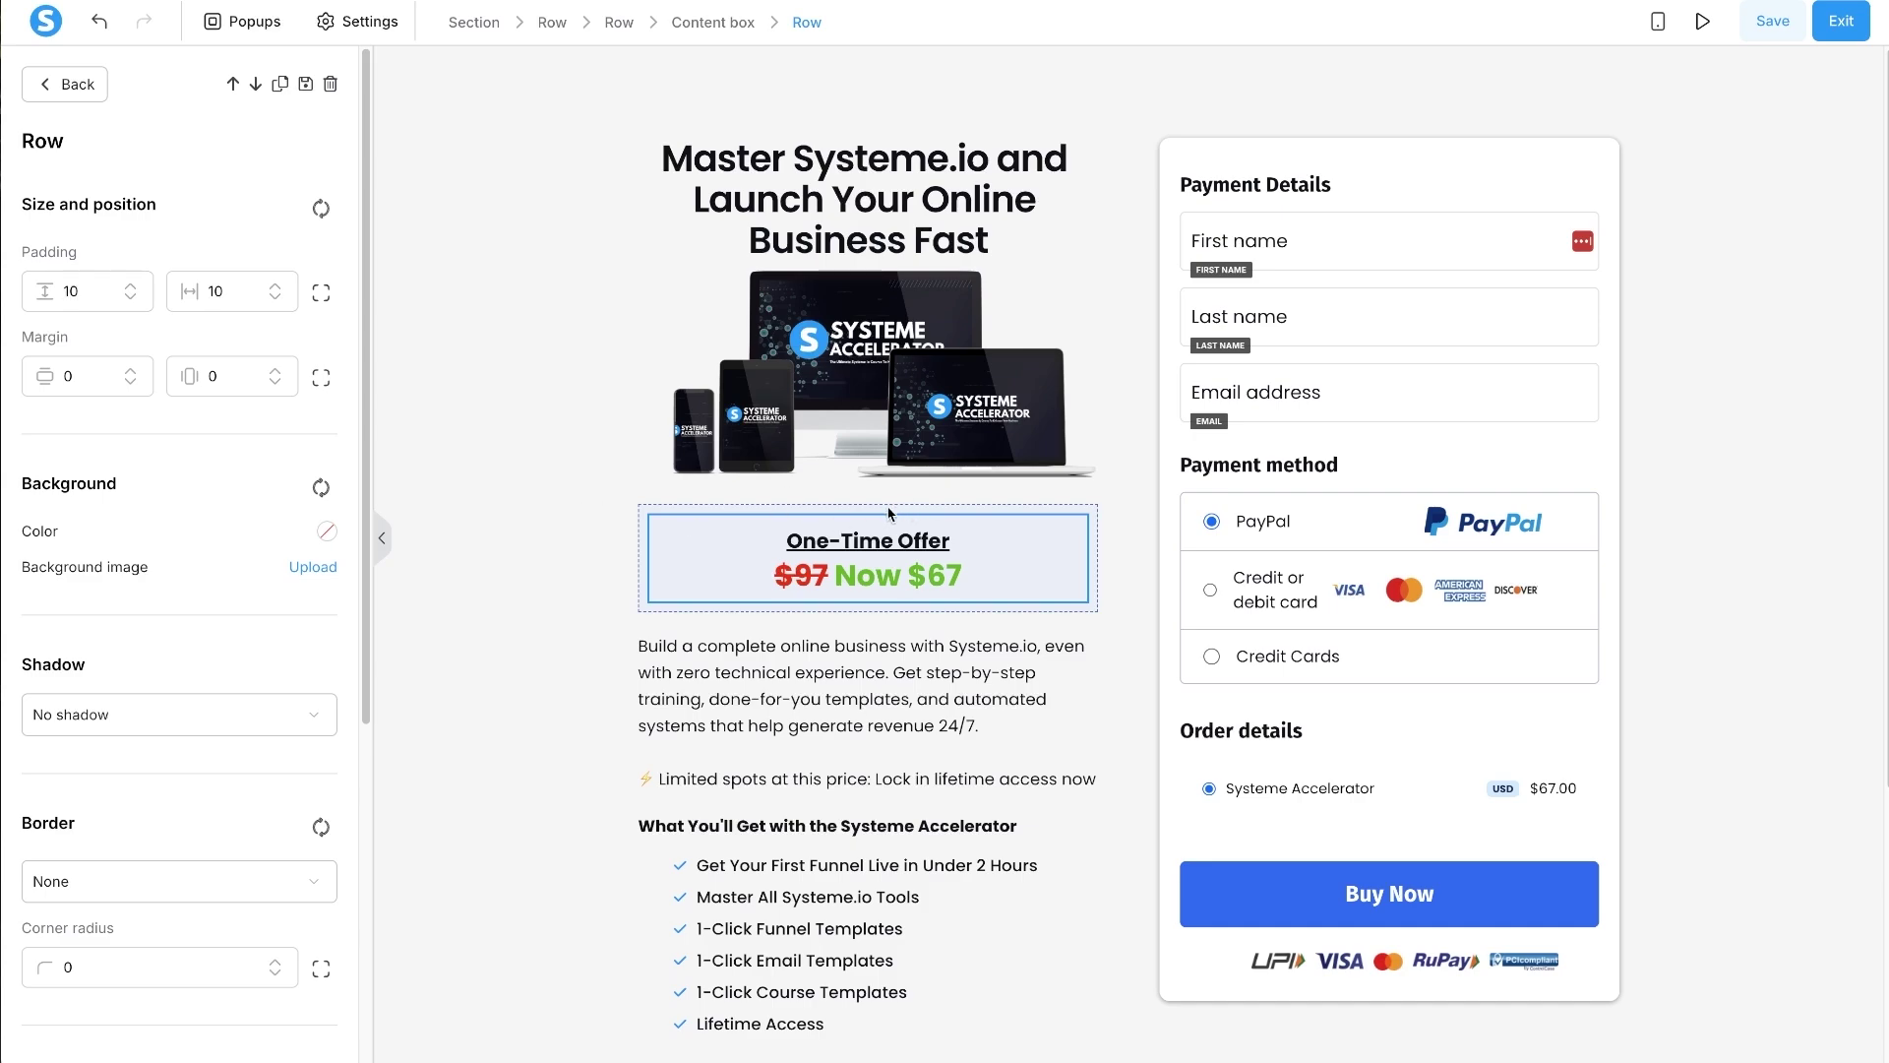
pyautogui.click(712, 523)
pyautogui.click(713, 523)
pyautogui.click(131, 298)
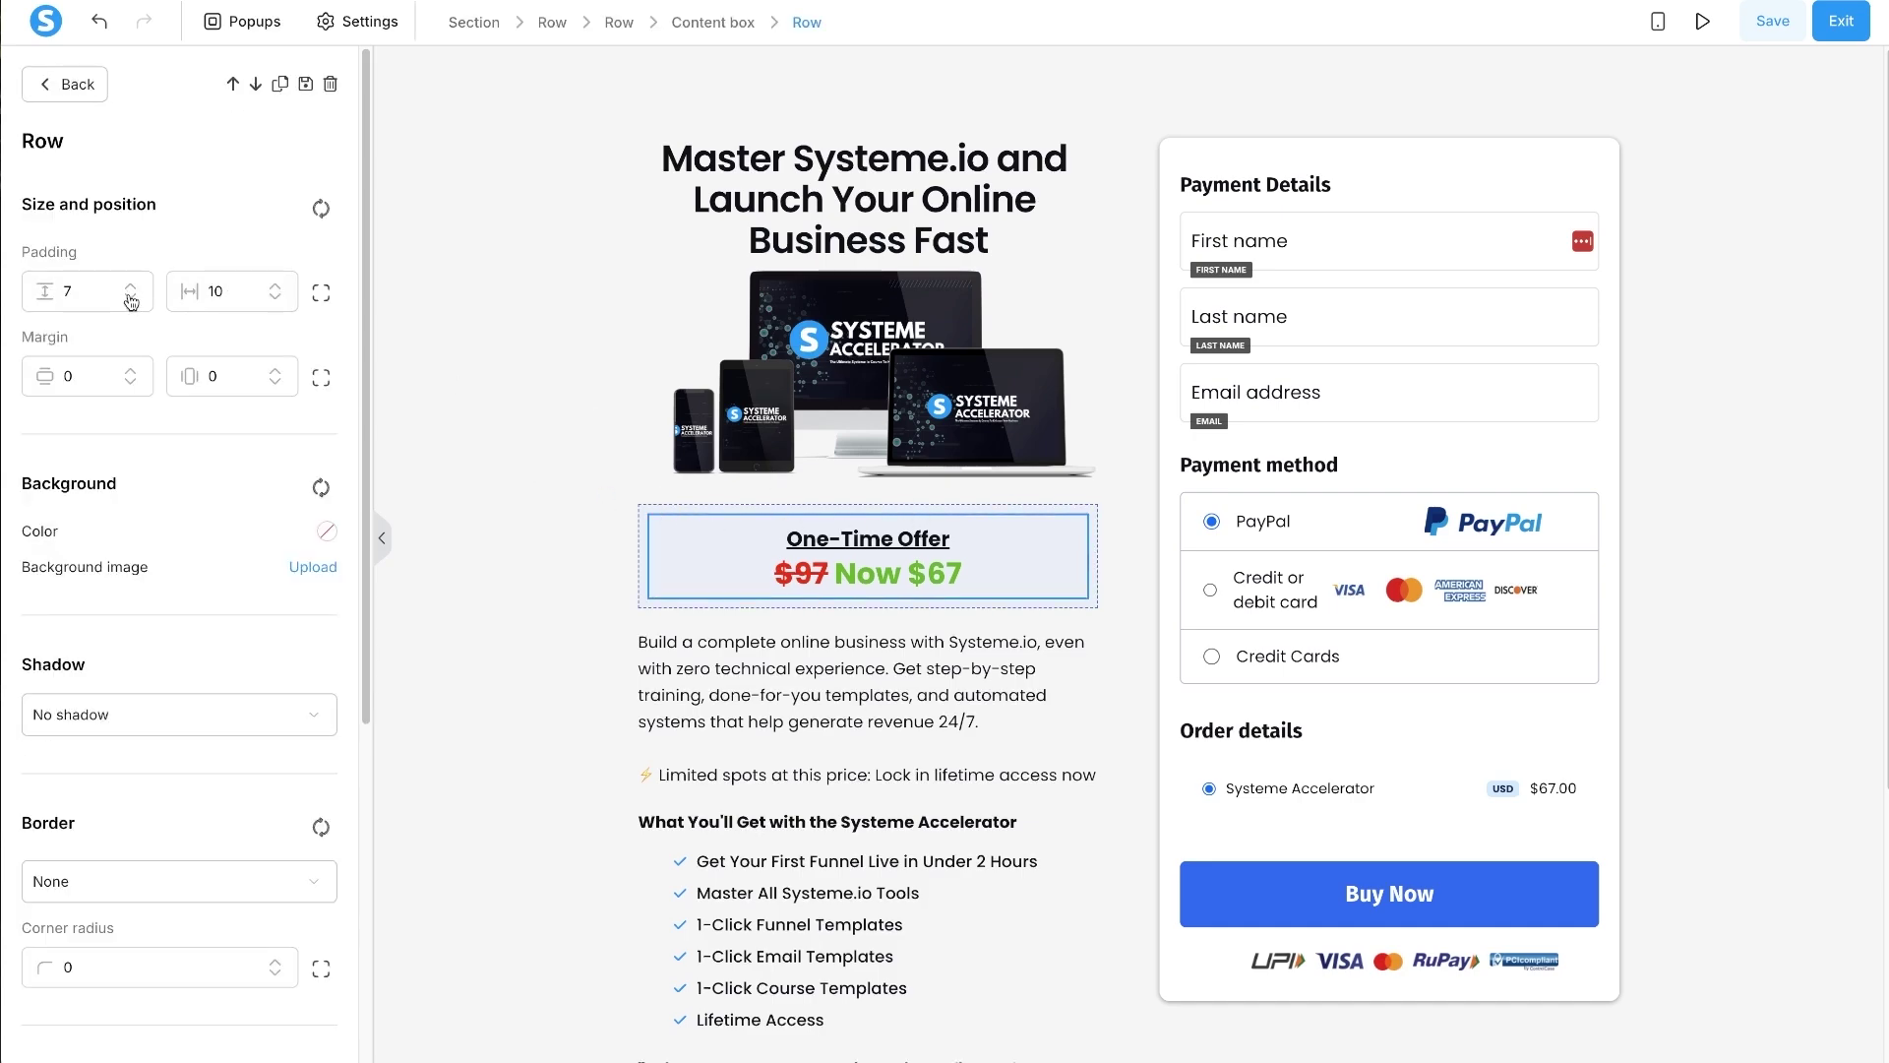
pyautogui.click(130, 298)
pyautogui.click(131, 298)
pyautogui.click(130, 288)
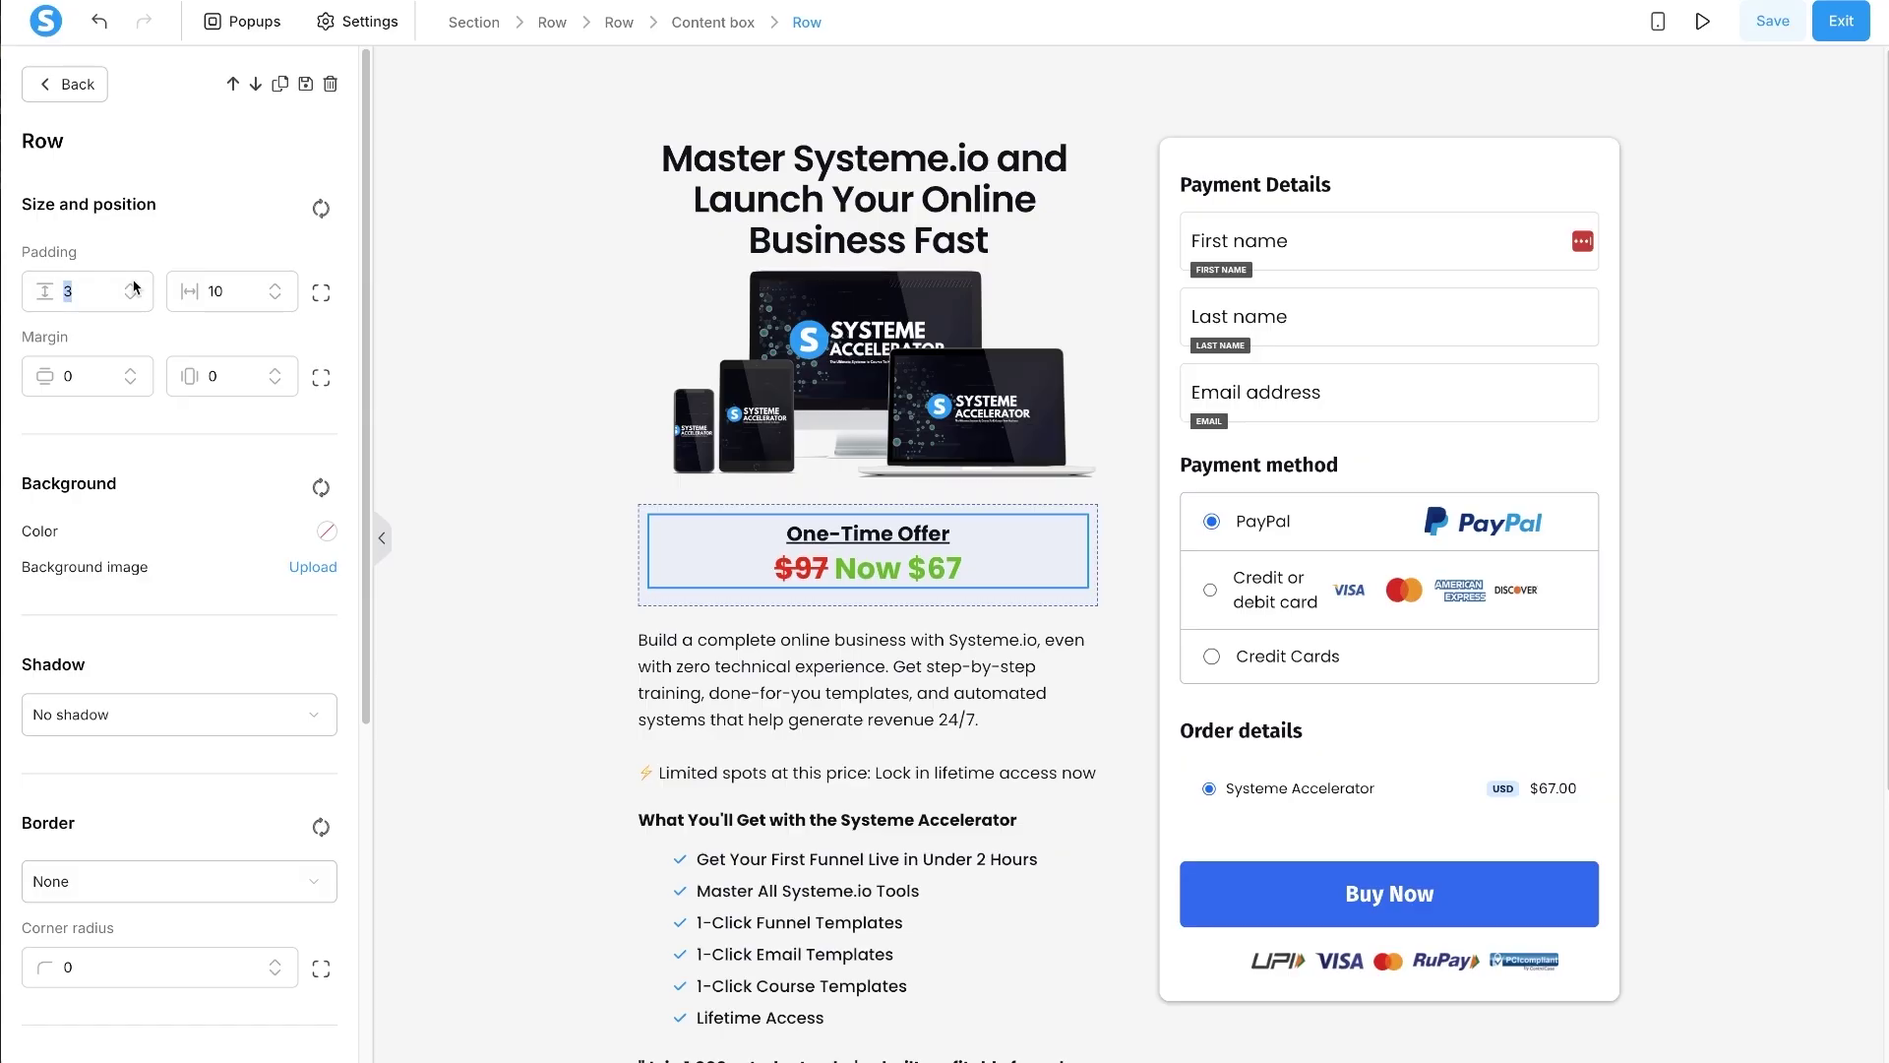
pyautogui.click(131, 287)
pyautogui.click(708, 507)
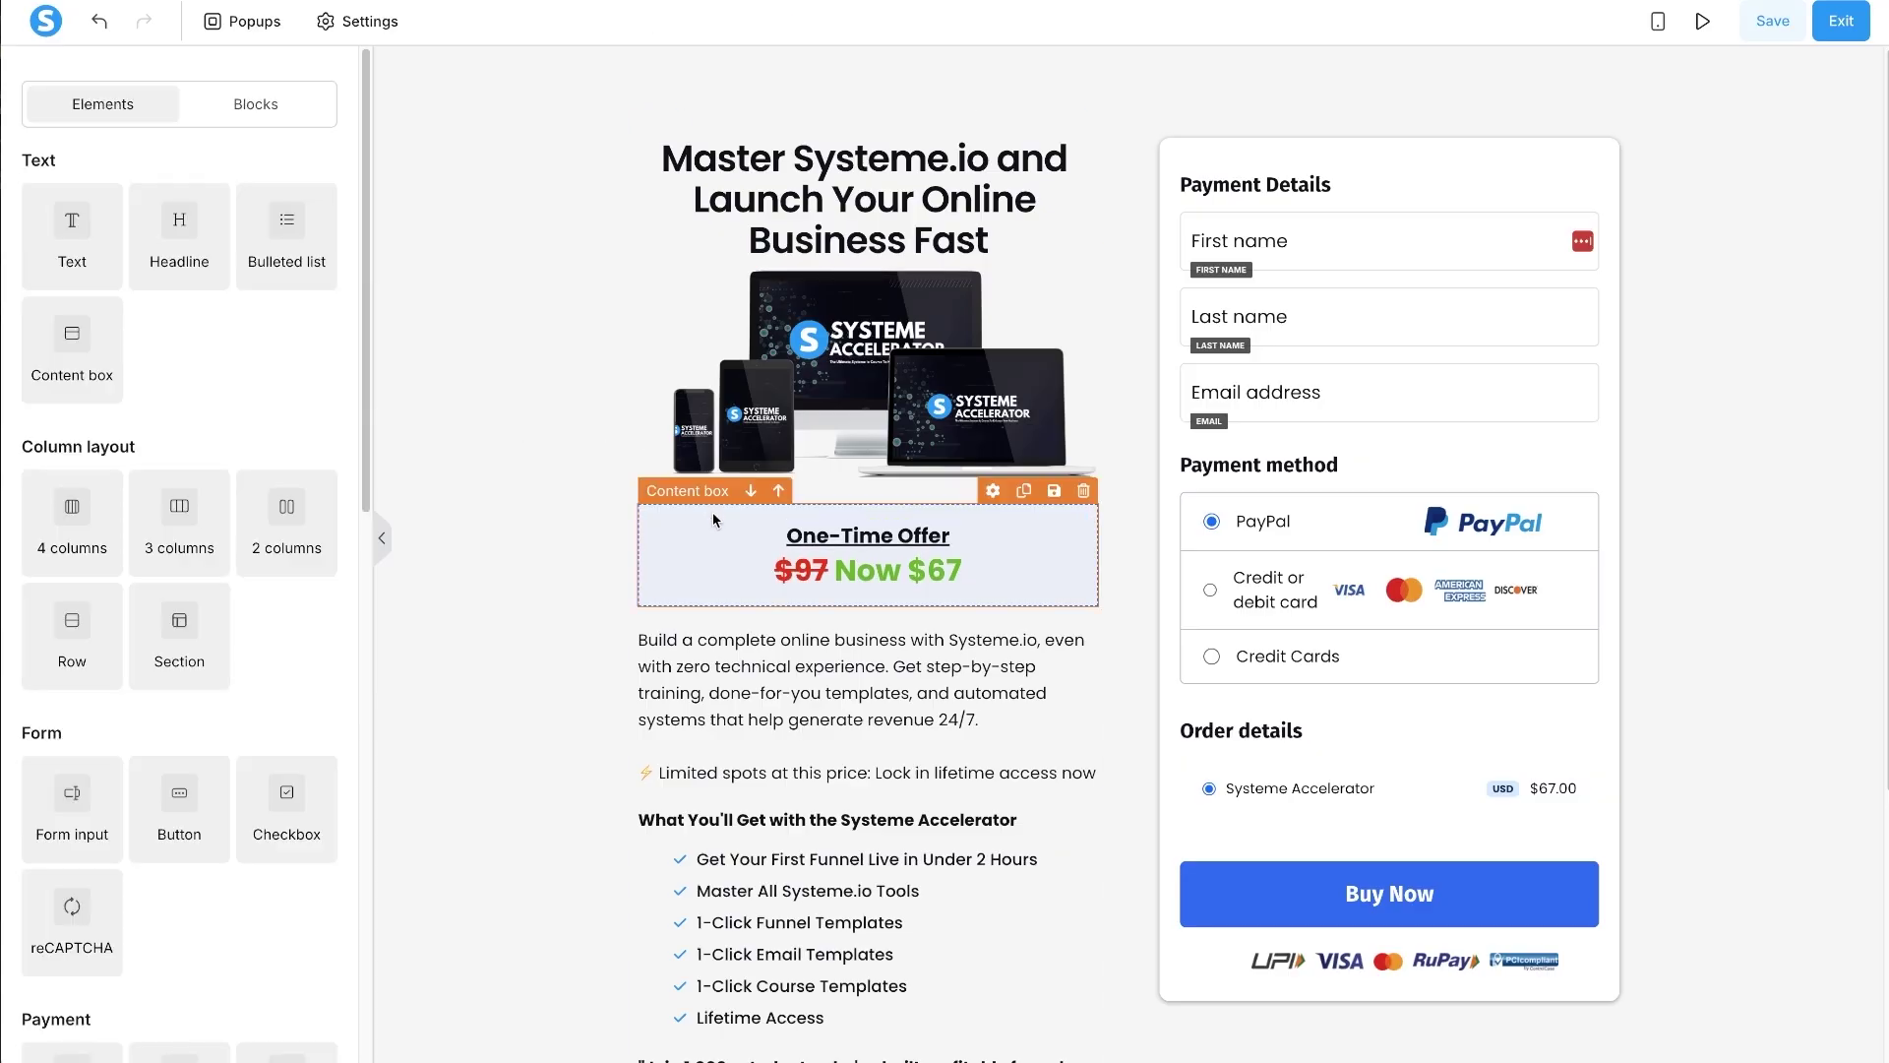
# - Reduce the offer content box's top padding by one
pyautogui.click(717, 521)
pyautogui.scroll(-8, 250, 613)
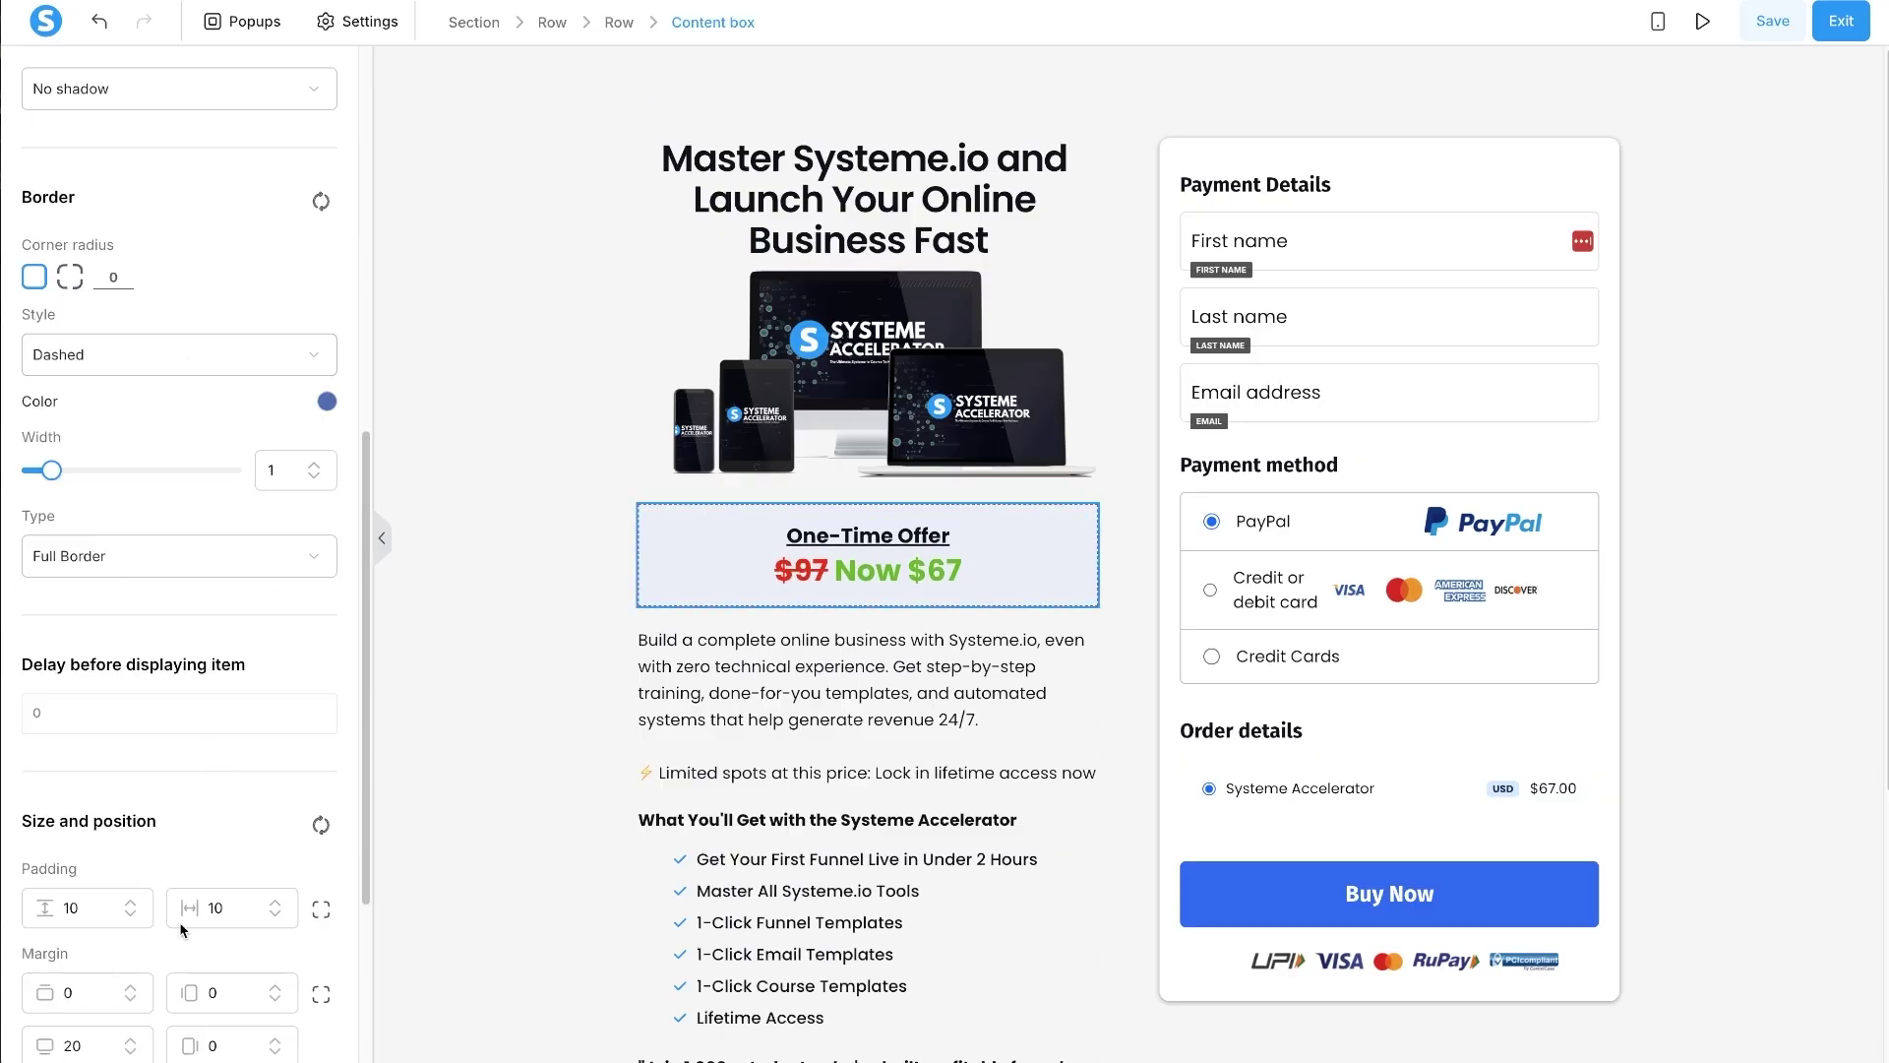
pyautogui.click(133, 914)
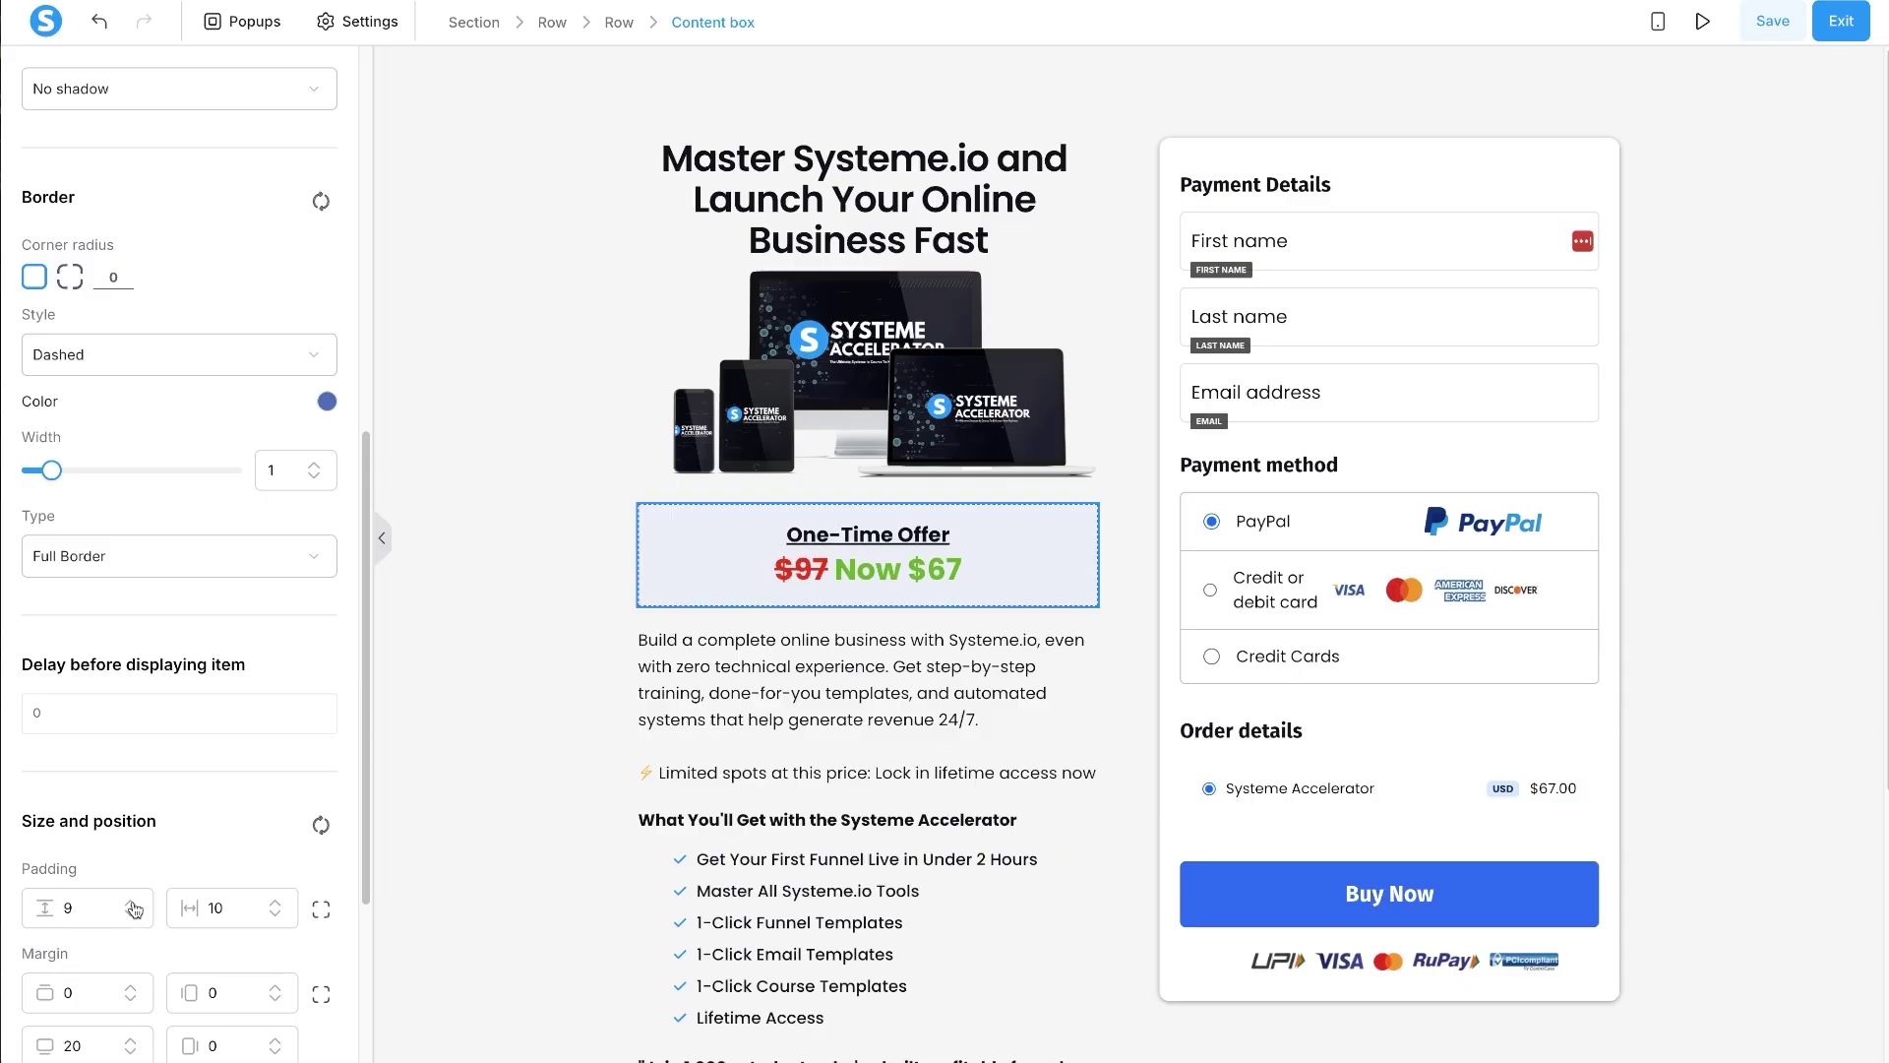
pyautogui.press('Escape')
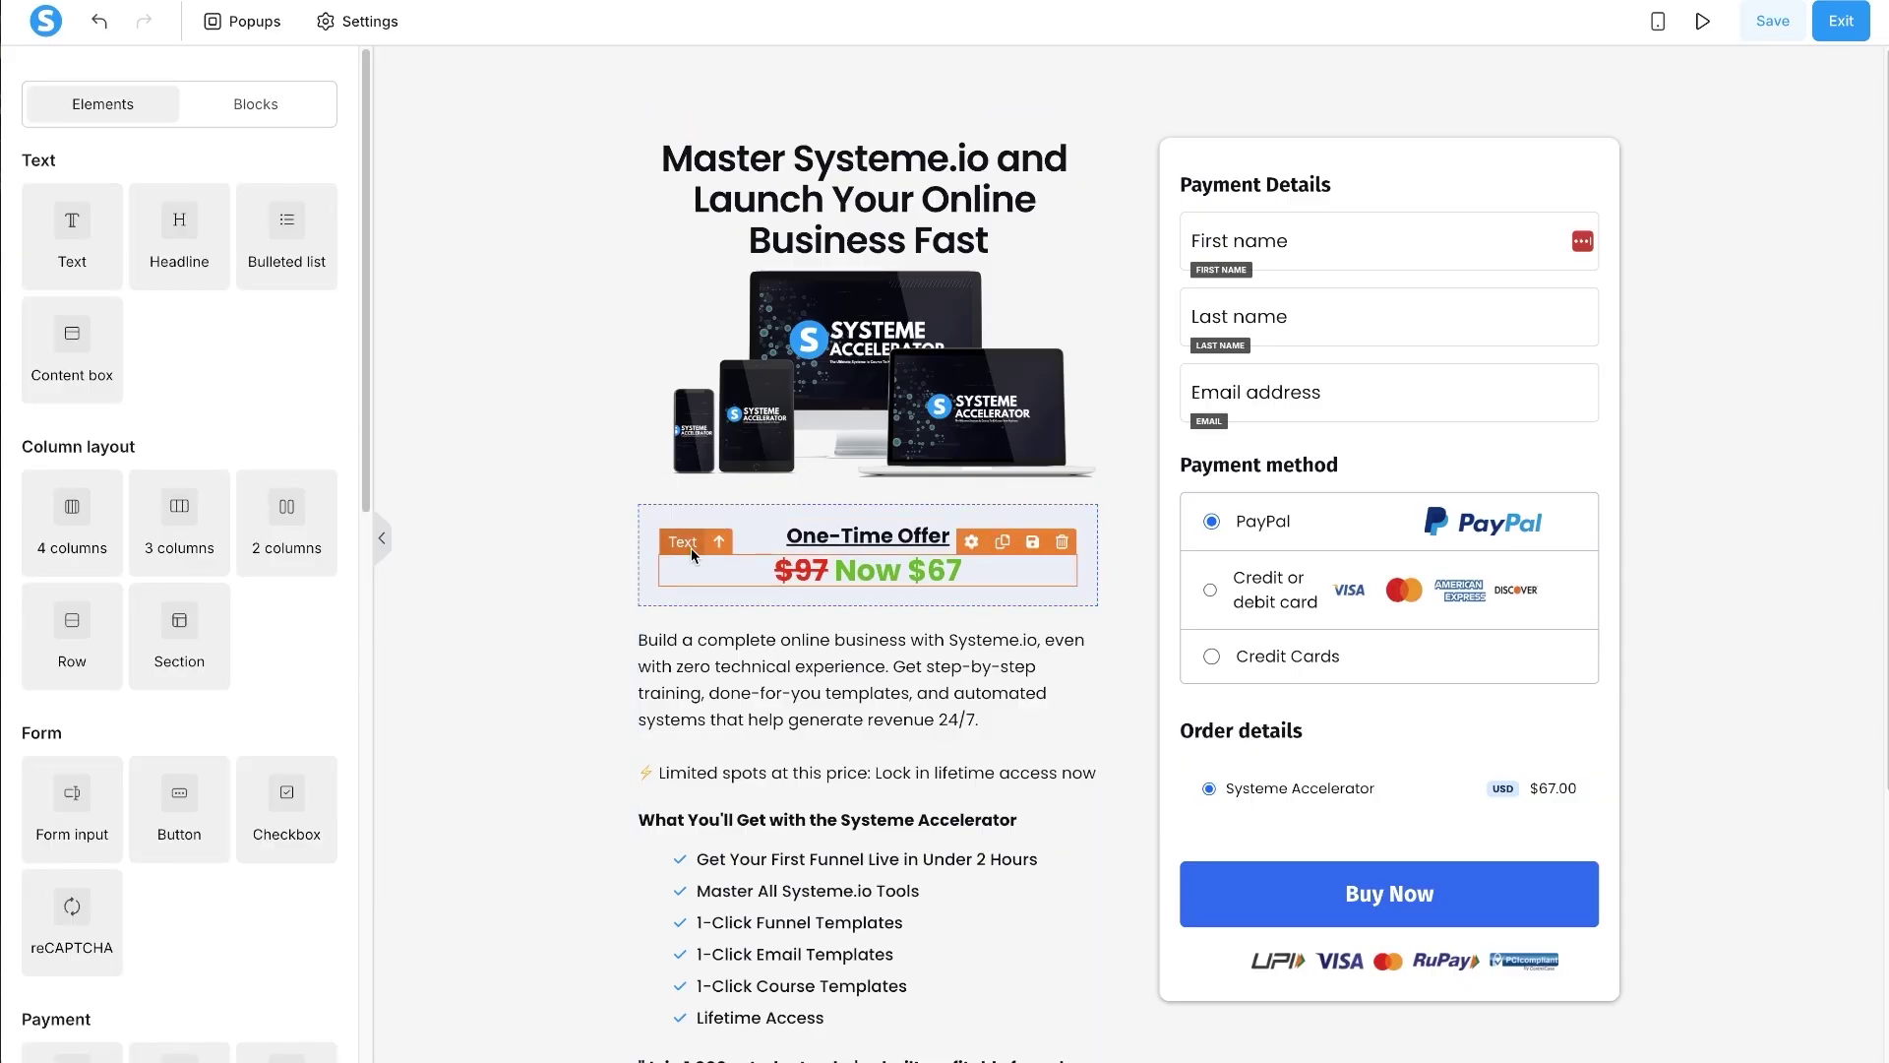
pyautogui.click(529, 557)
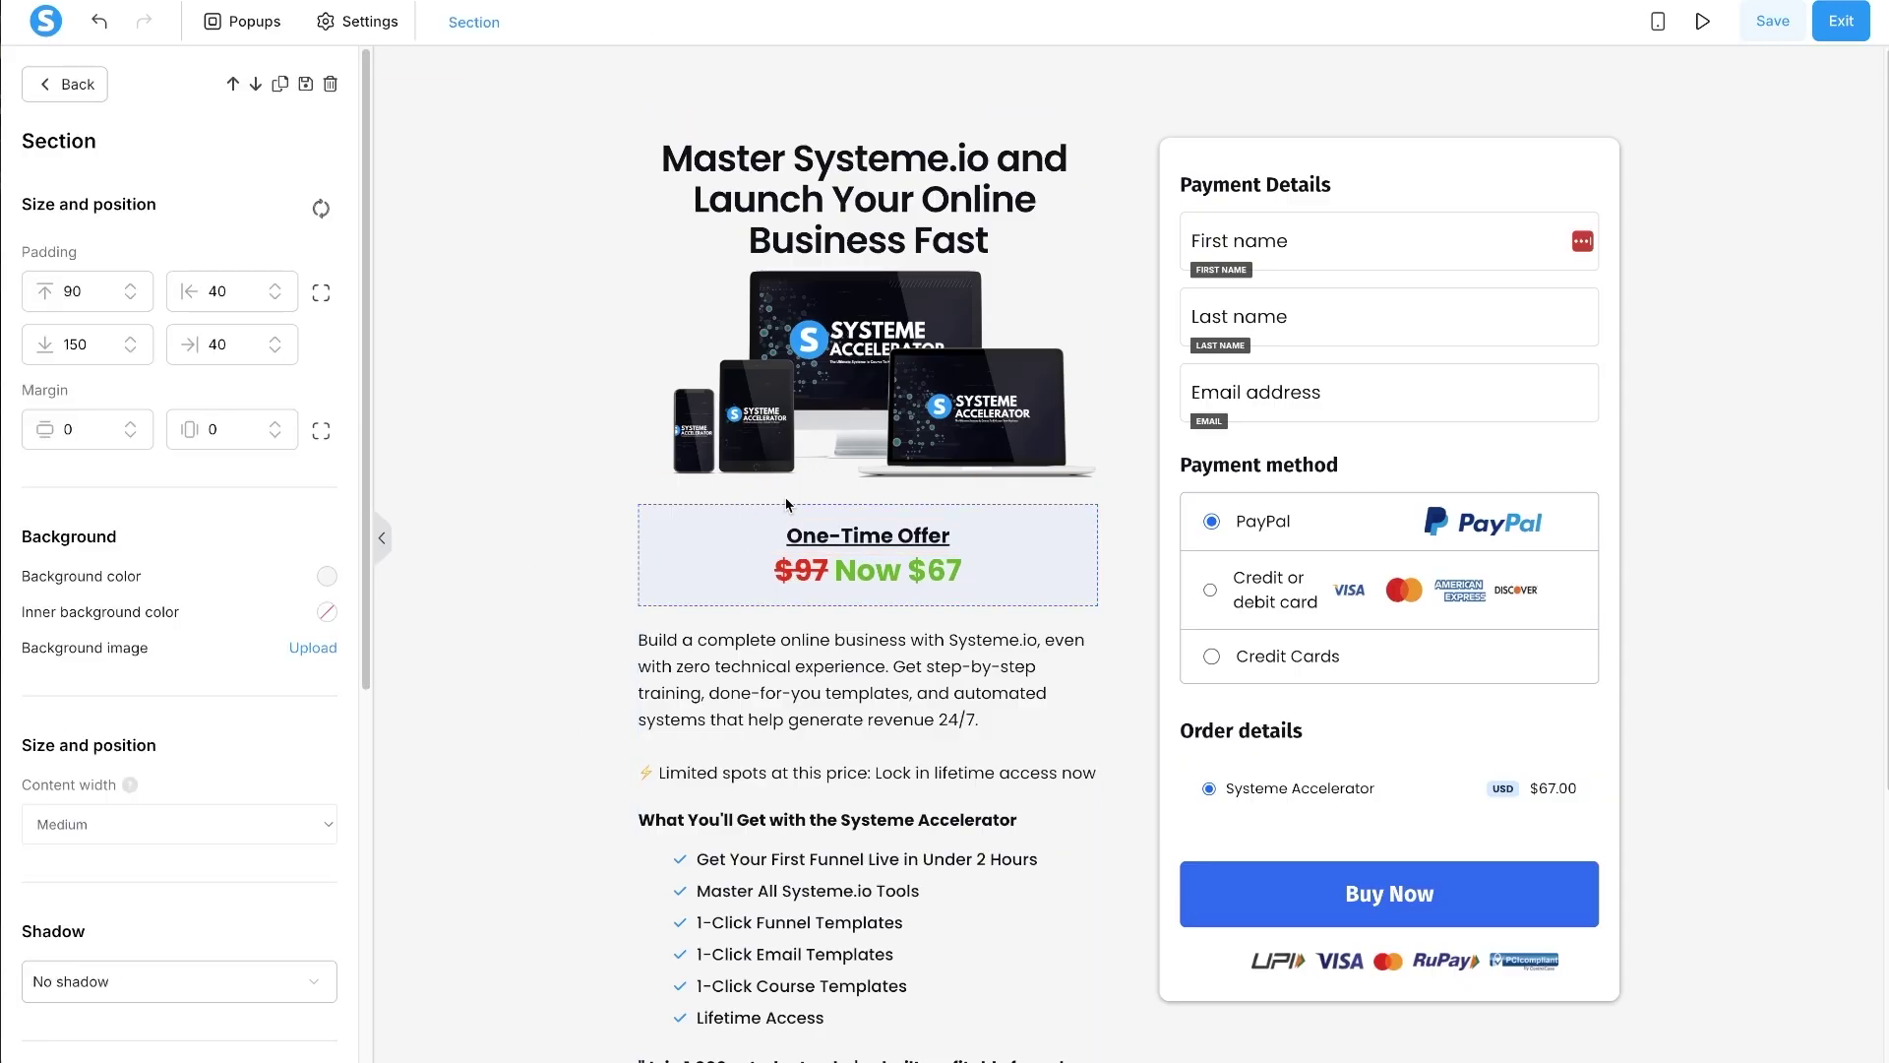
# - Enlarge the price line to font size 33 and 'One-Time Offer' to 21
pyautogui.moveTo(836, 571); pyautogui.dragTo(962, 570)
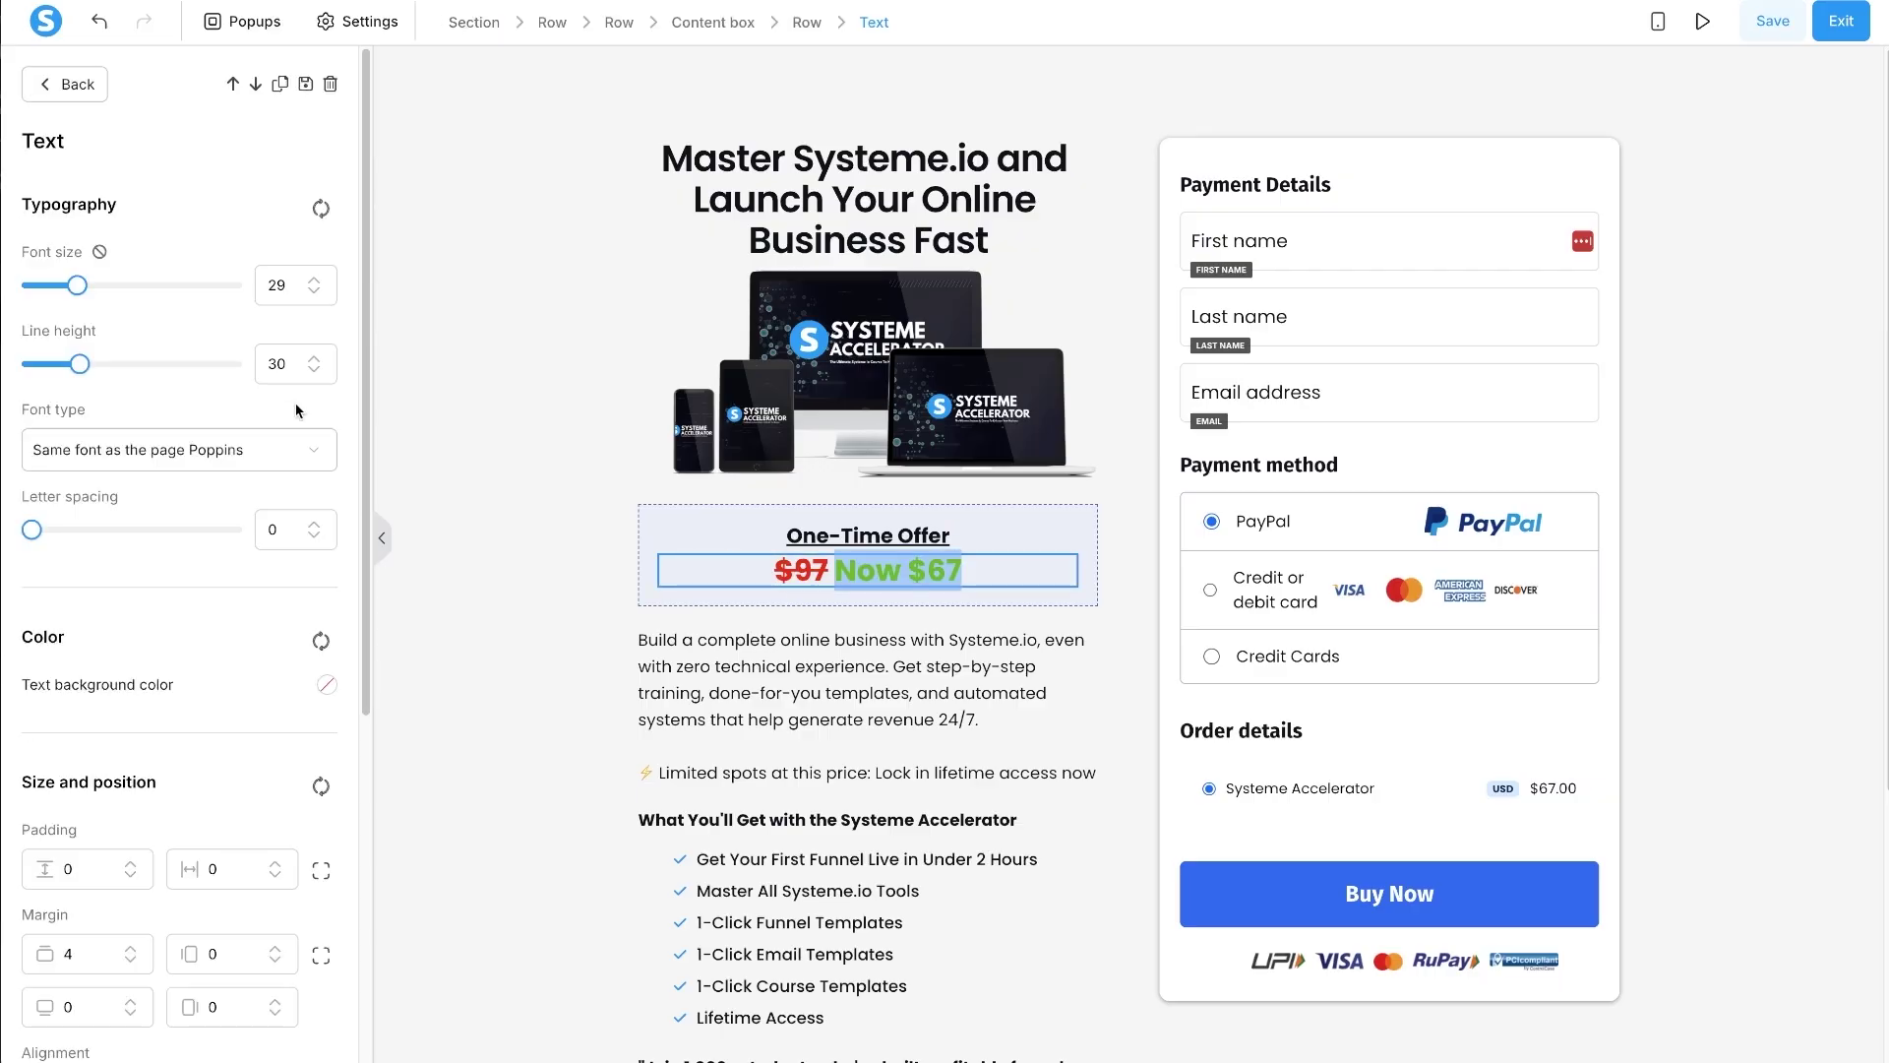
pyautogui.click(313, 280)
pyautogui.click(313, 281)
pyautogui.click(313, 281)
pyautogui.click(313, 280)
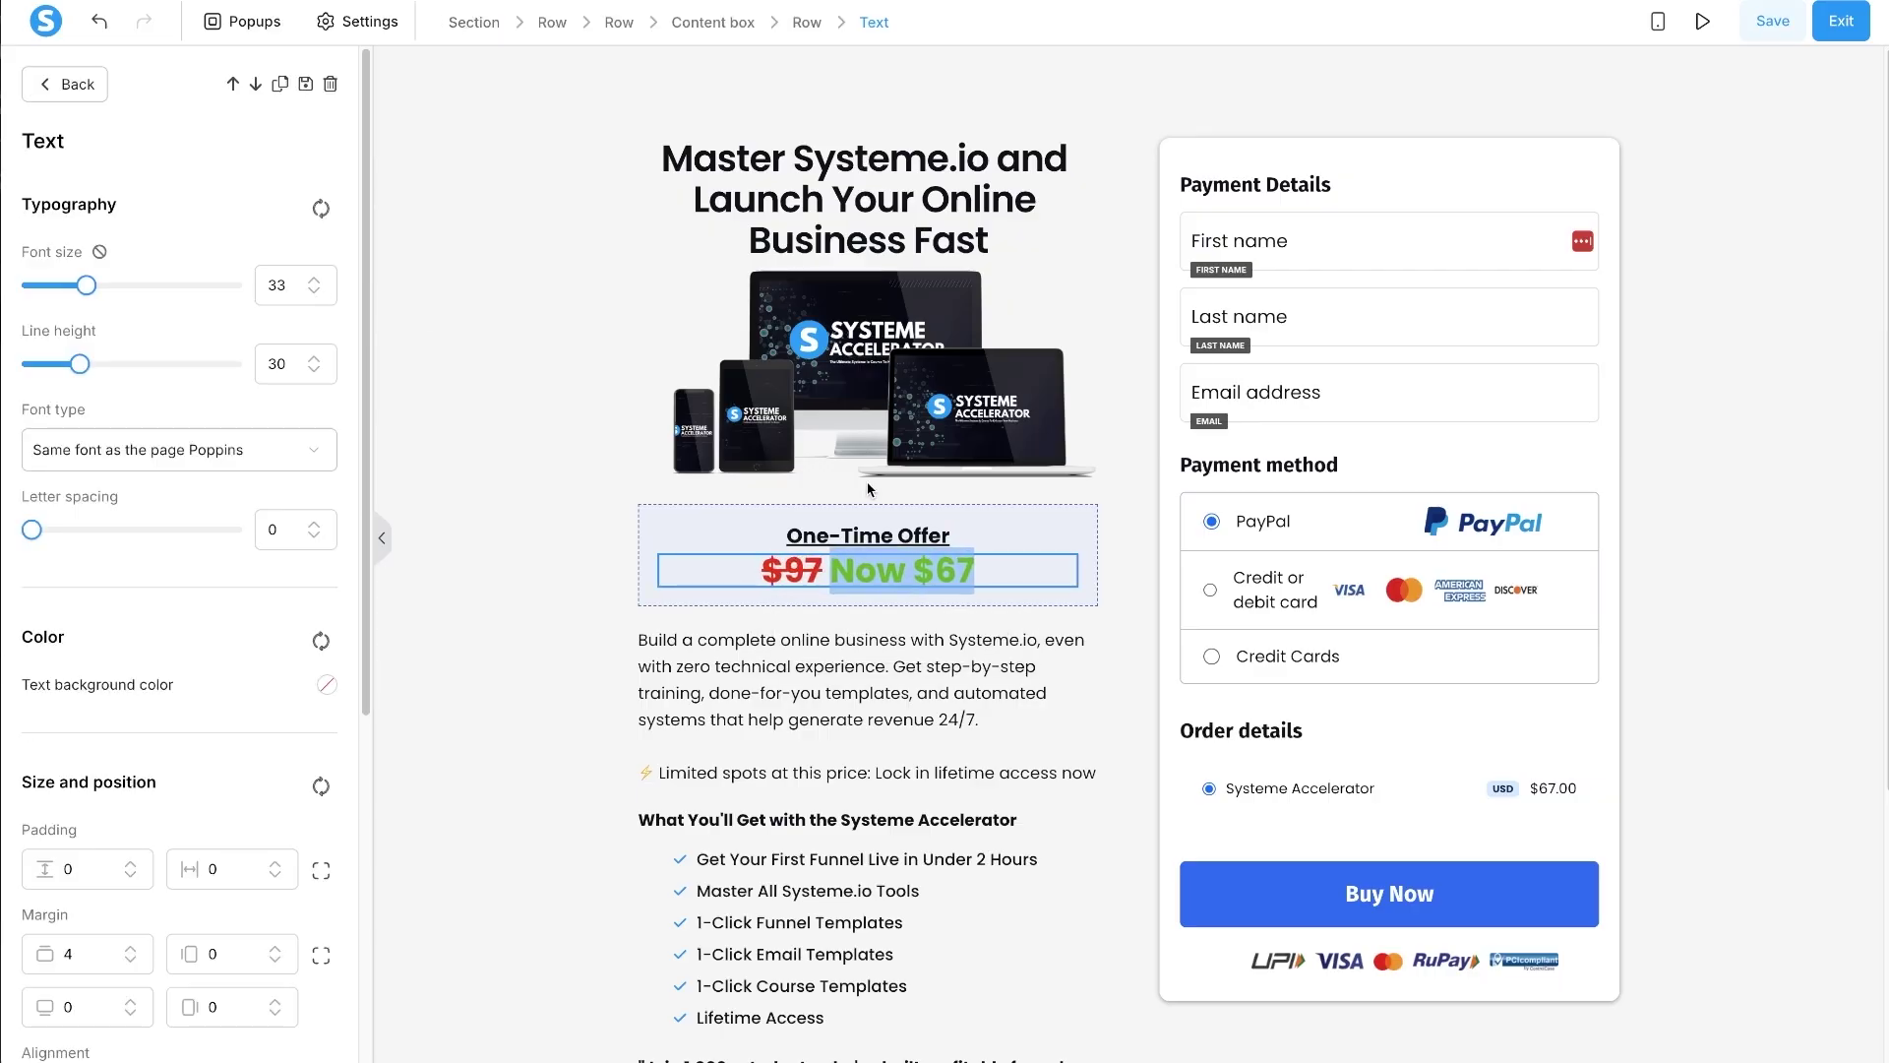
pyautogui.click(868, 535)
pyautogui.click(313, 280)
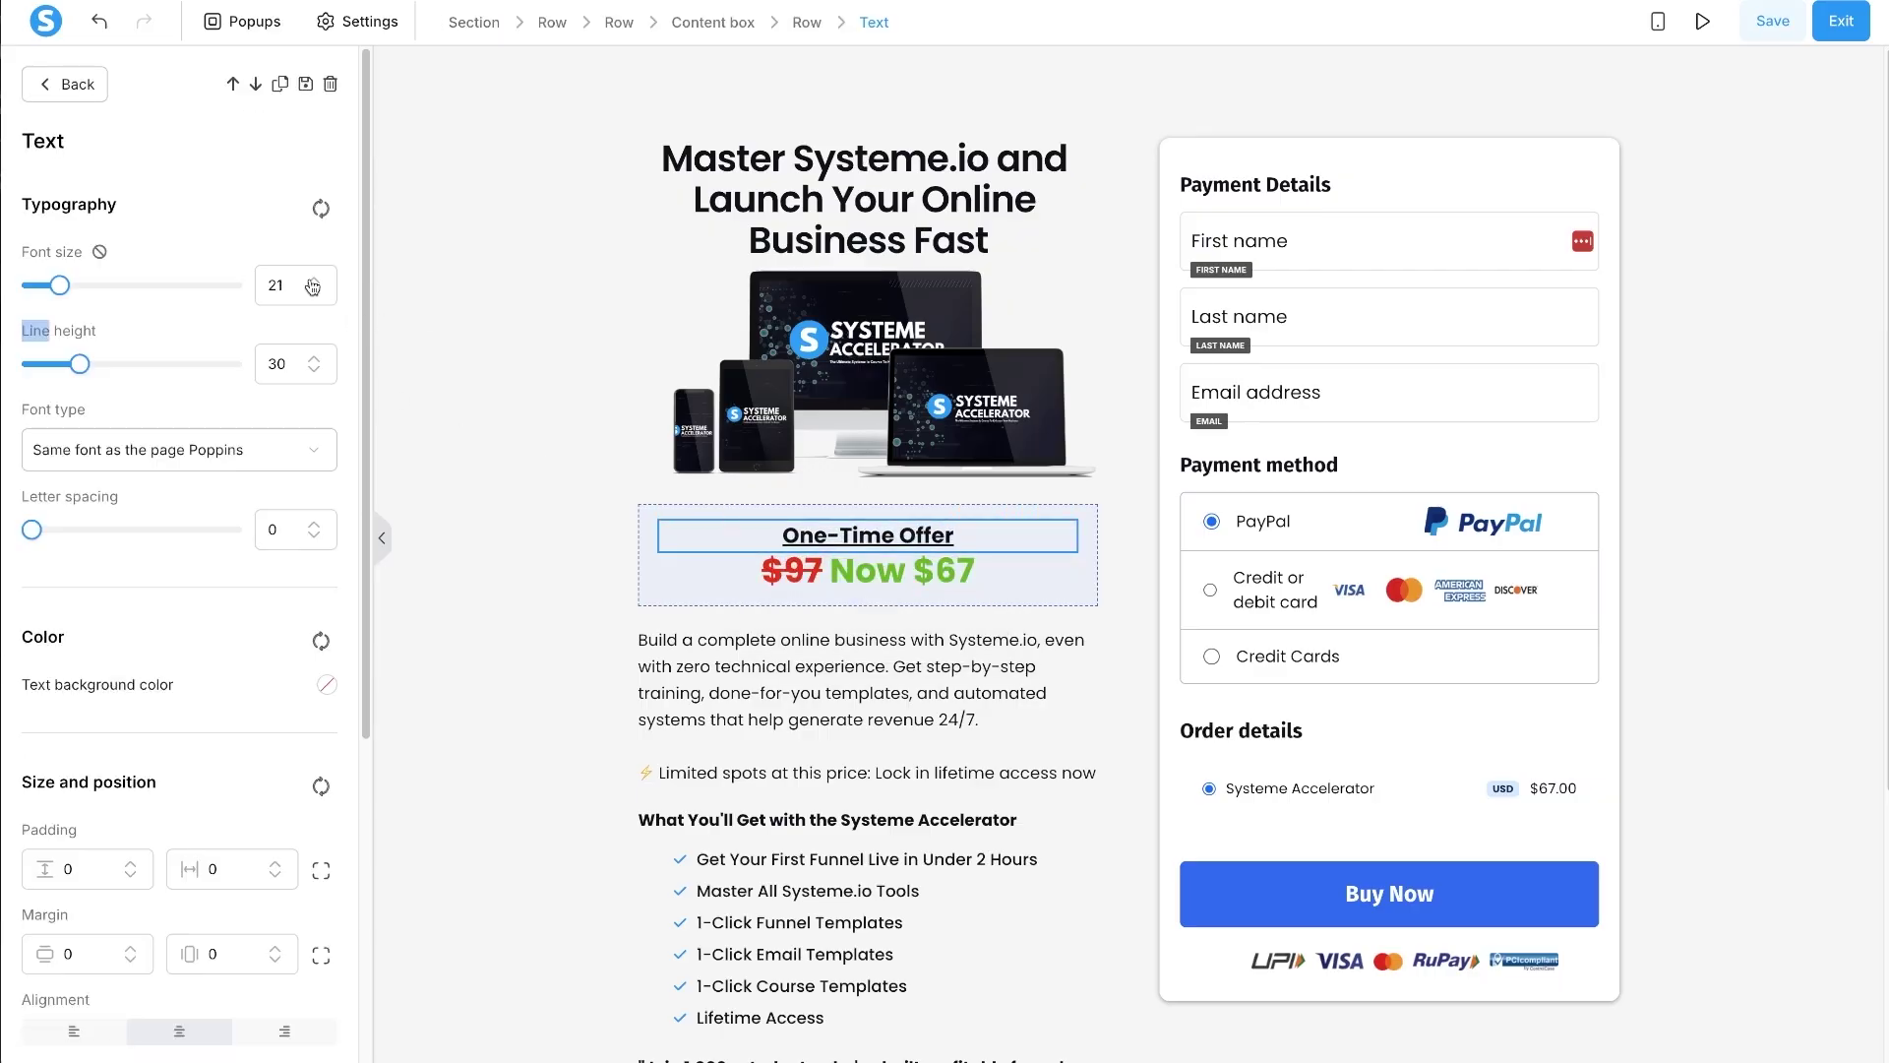
pyautogui.click(313, 280)
pyautogui.click(467, 434)
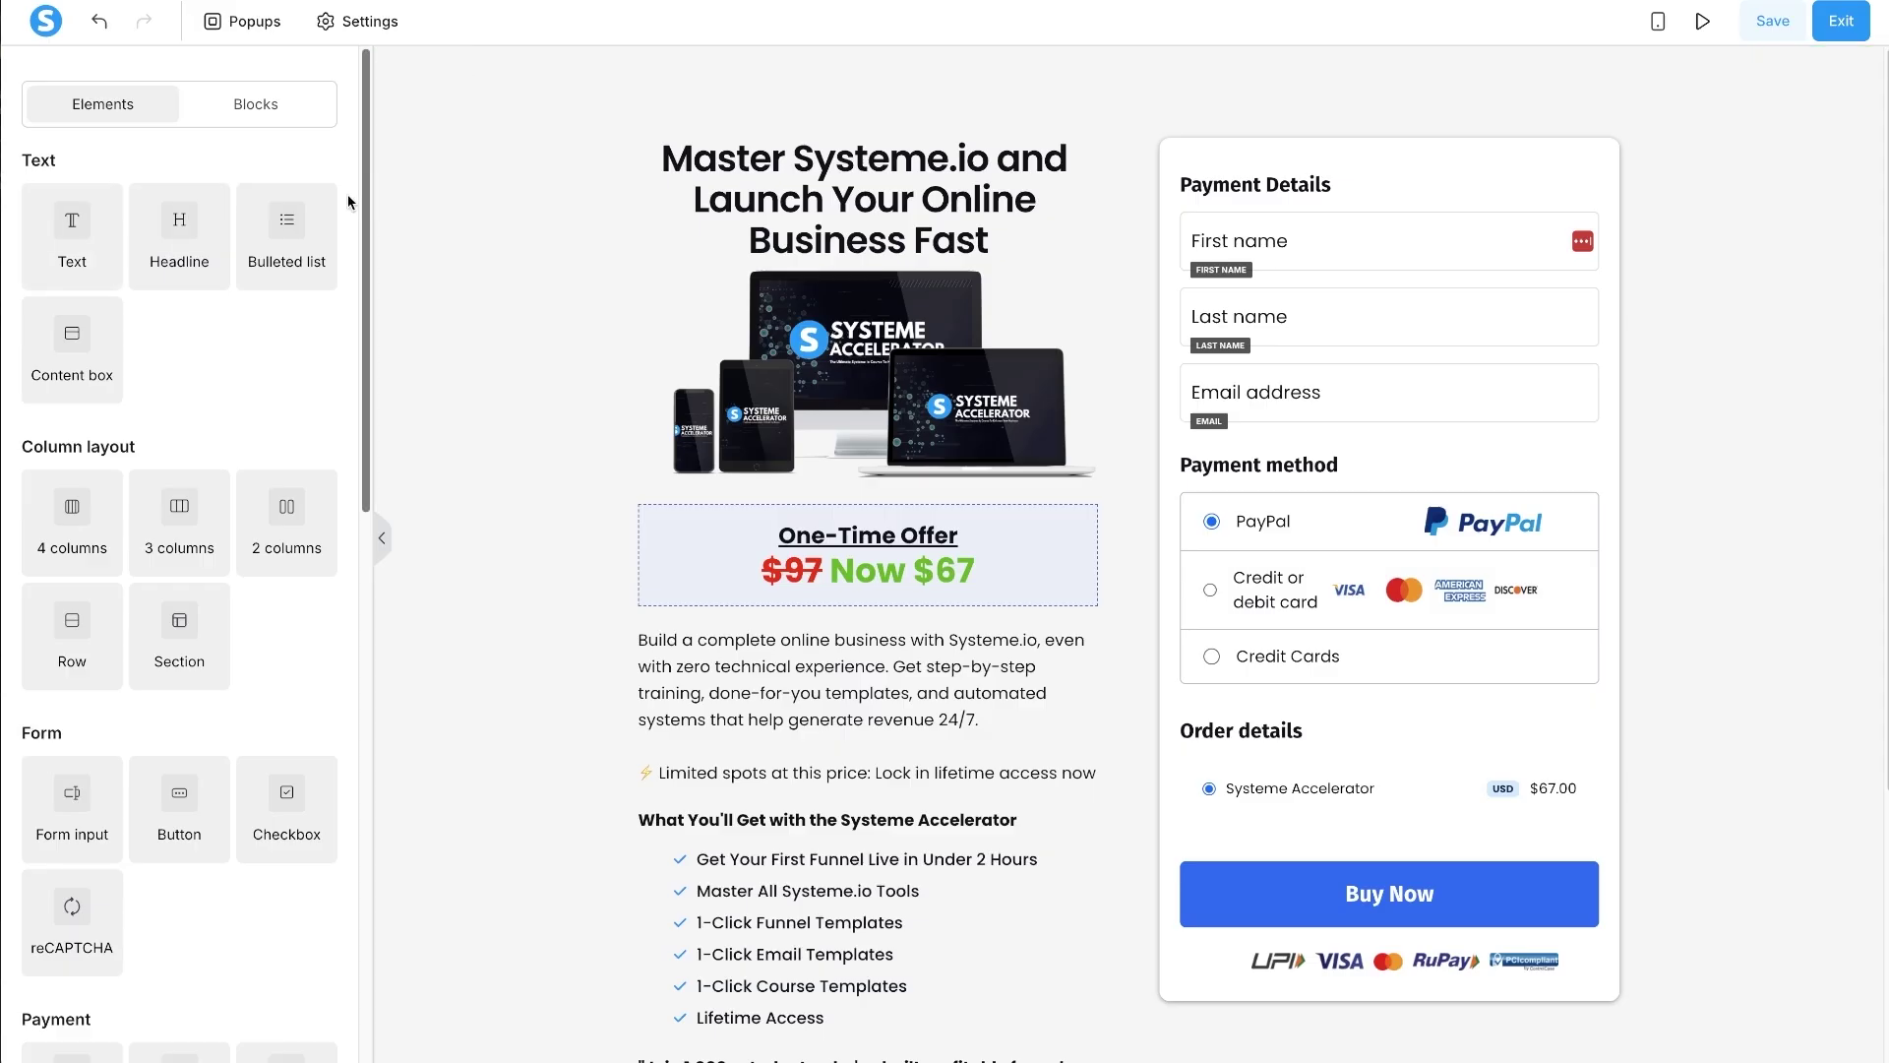
# - Save the page changes
pyautogui.scroll(-4, 969, 482)
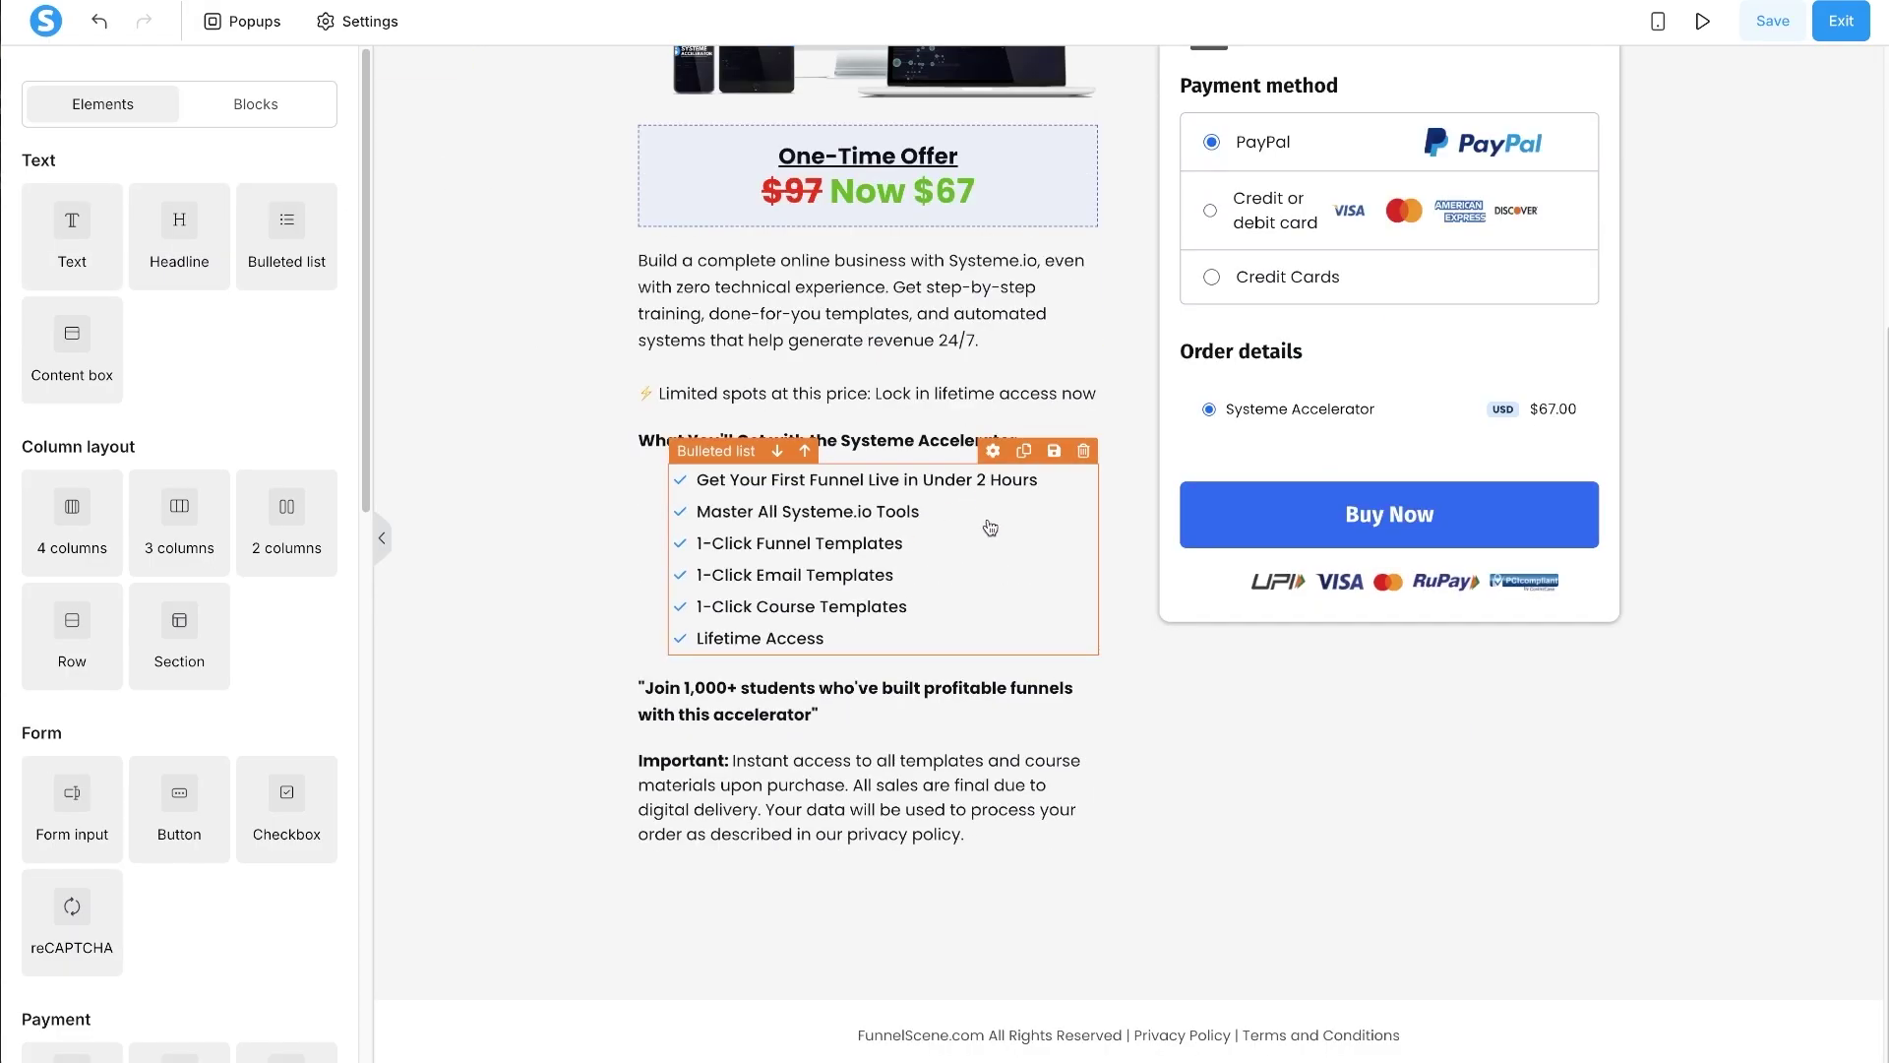
pyautogui.scroll(4, 984, 512)
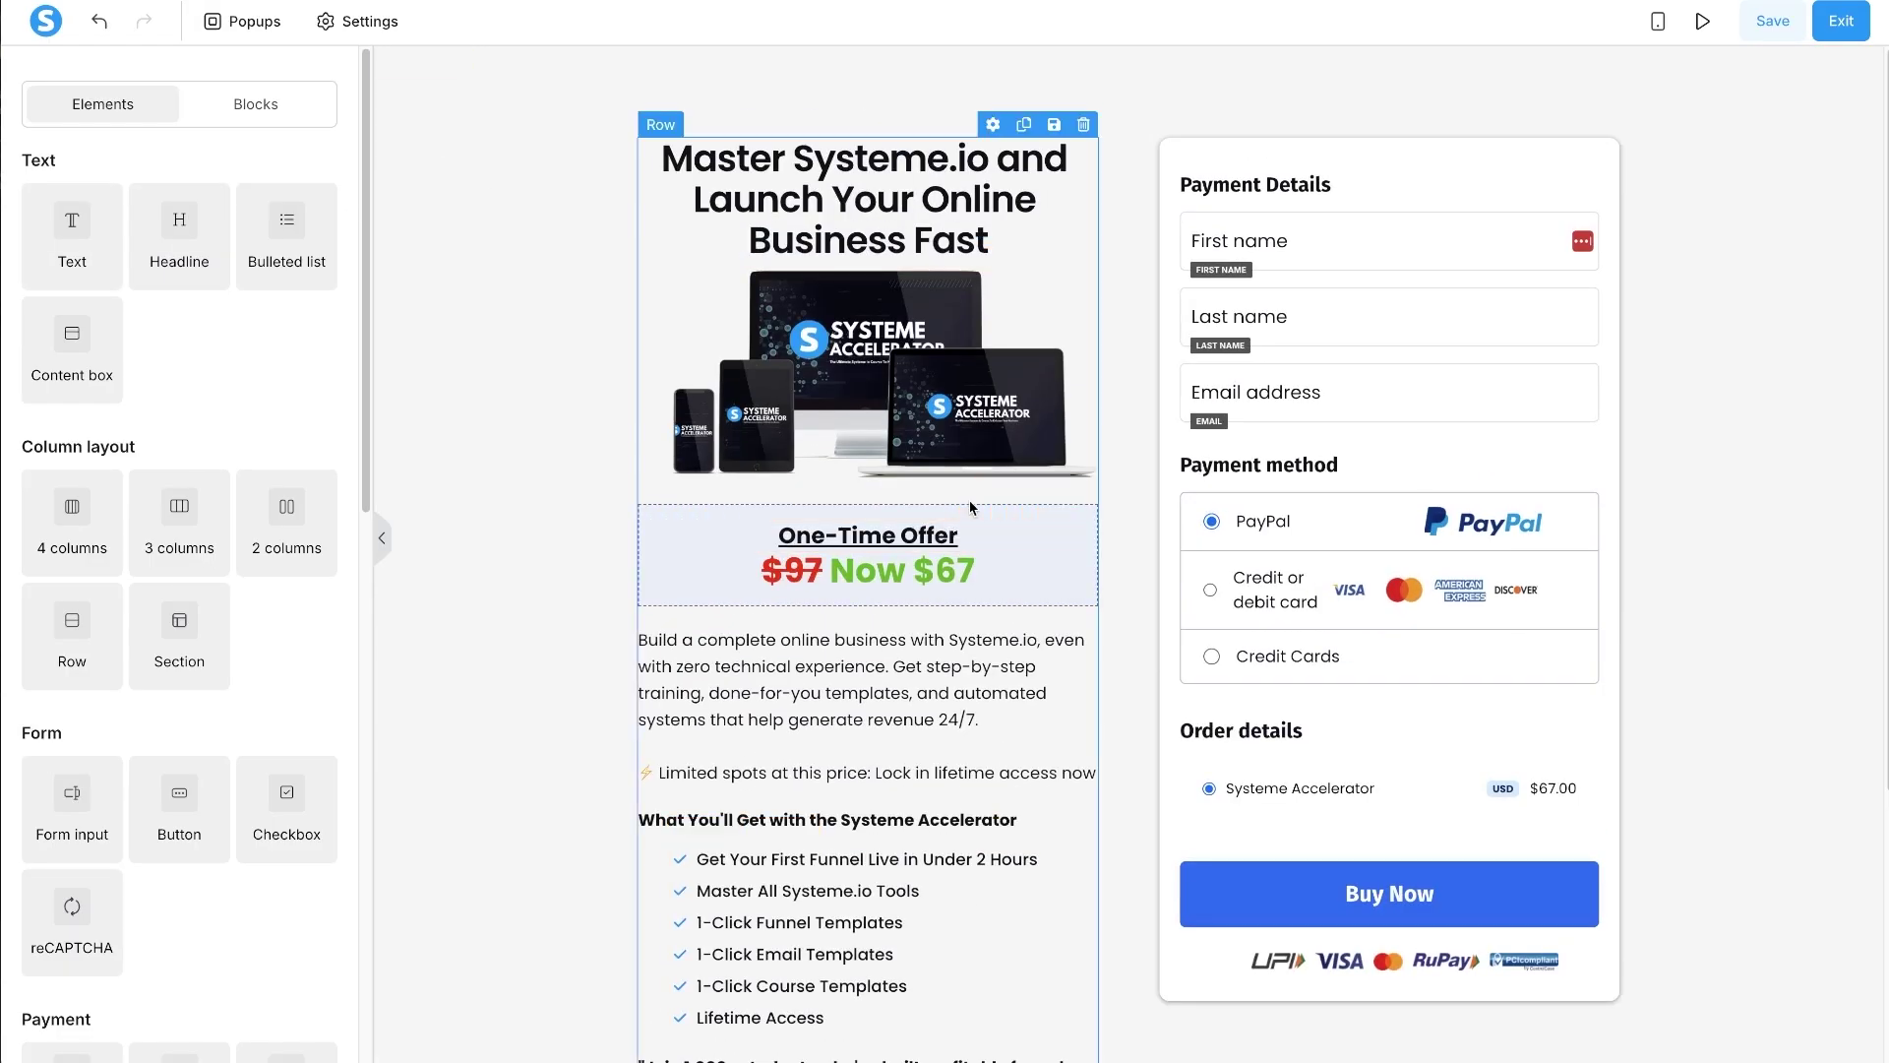
pyautogui.click(1775, 23)
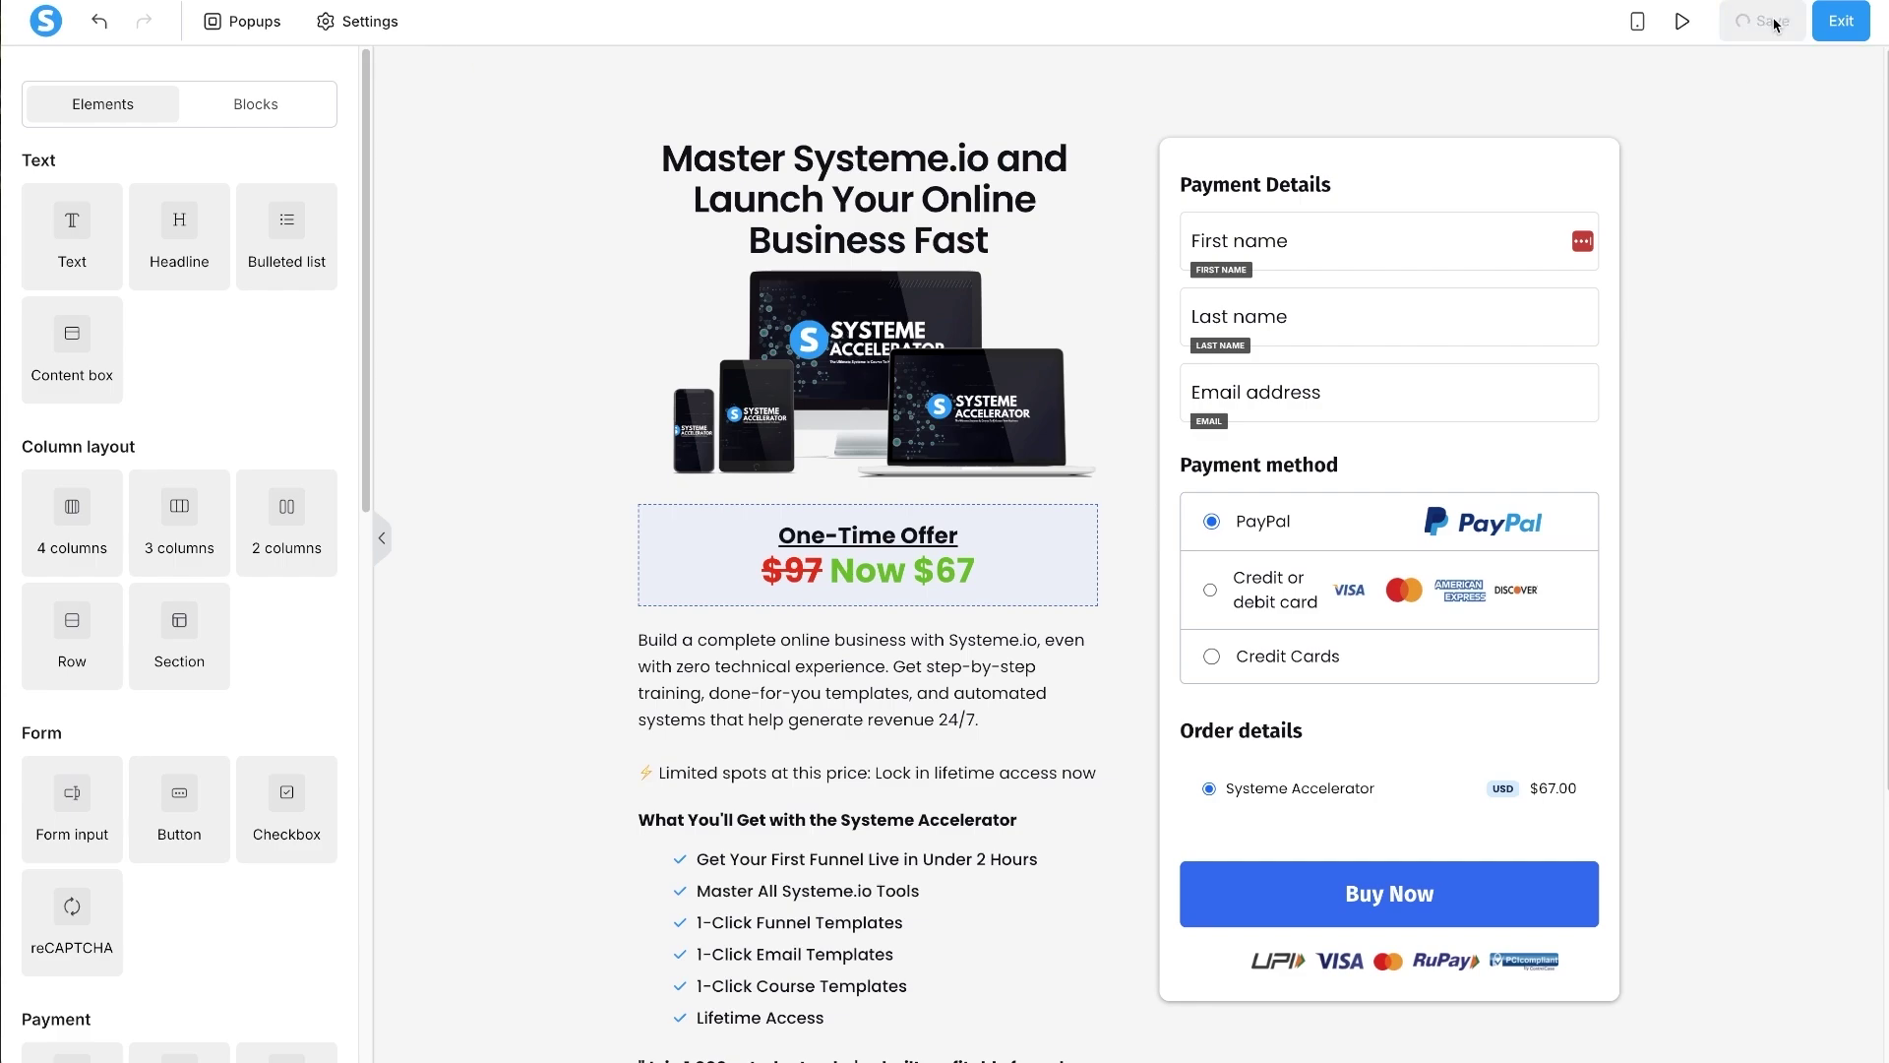
# - Preview the checkout page live, then return to the editor on the First name field's settings
pyautogui.click(1691, 26)
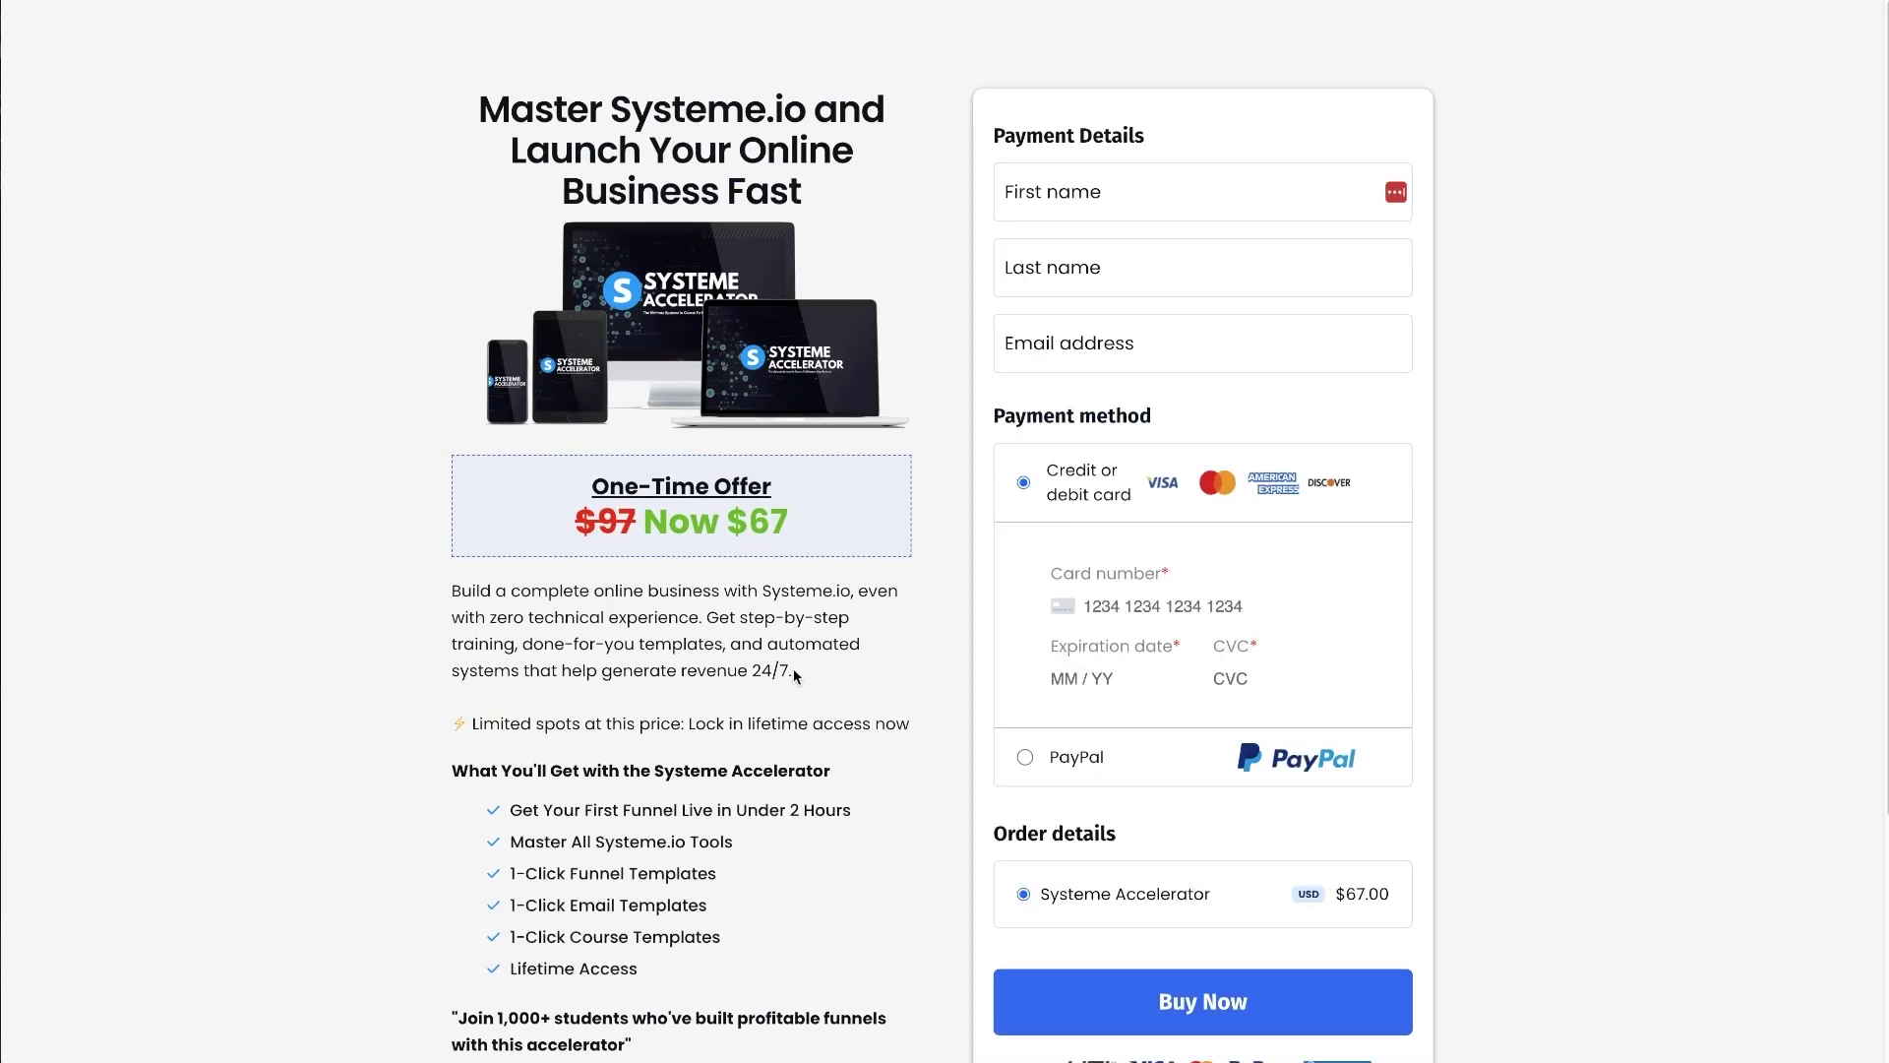
pyautogui.scroll(-3, 793, 669)
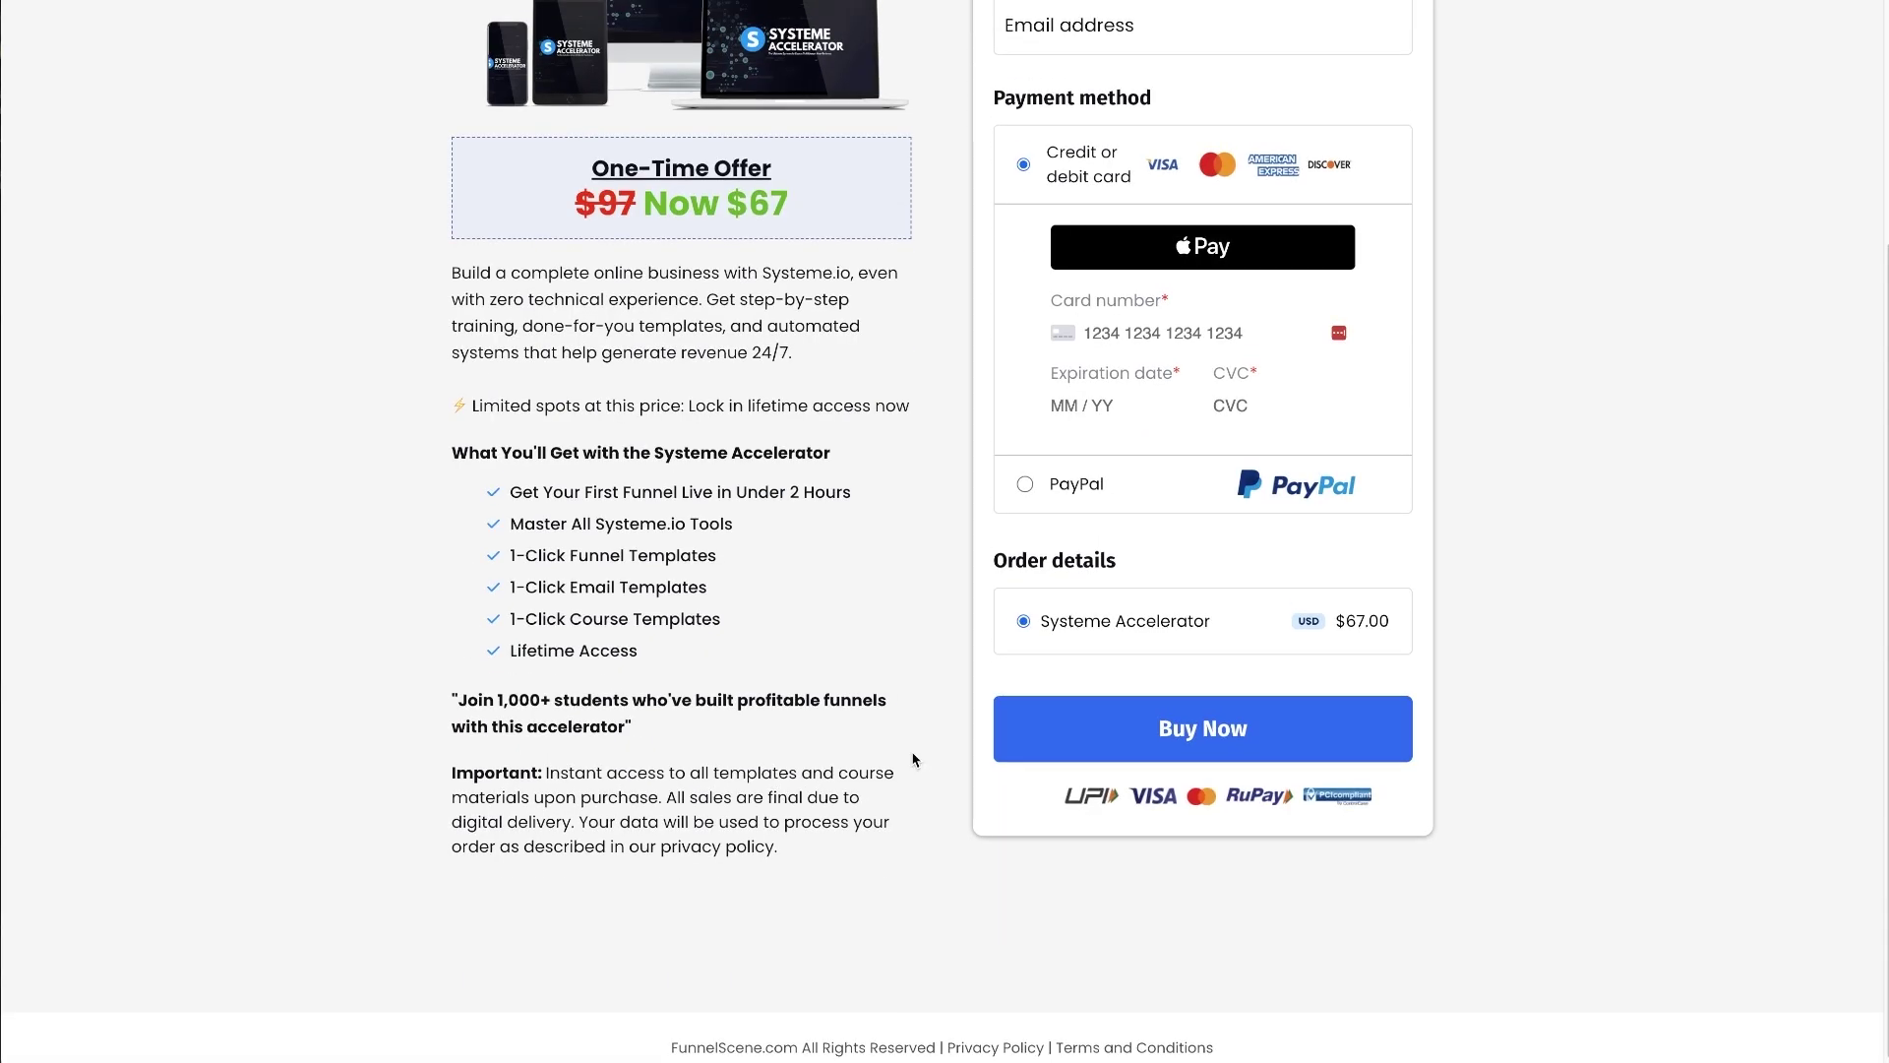
pyautogui.scroll(3, 914, 759)
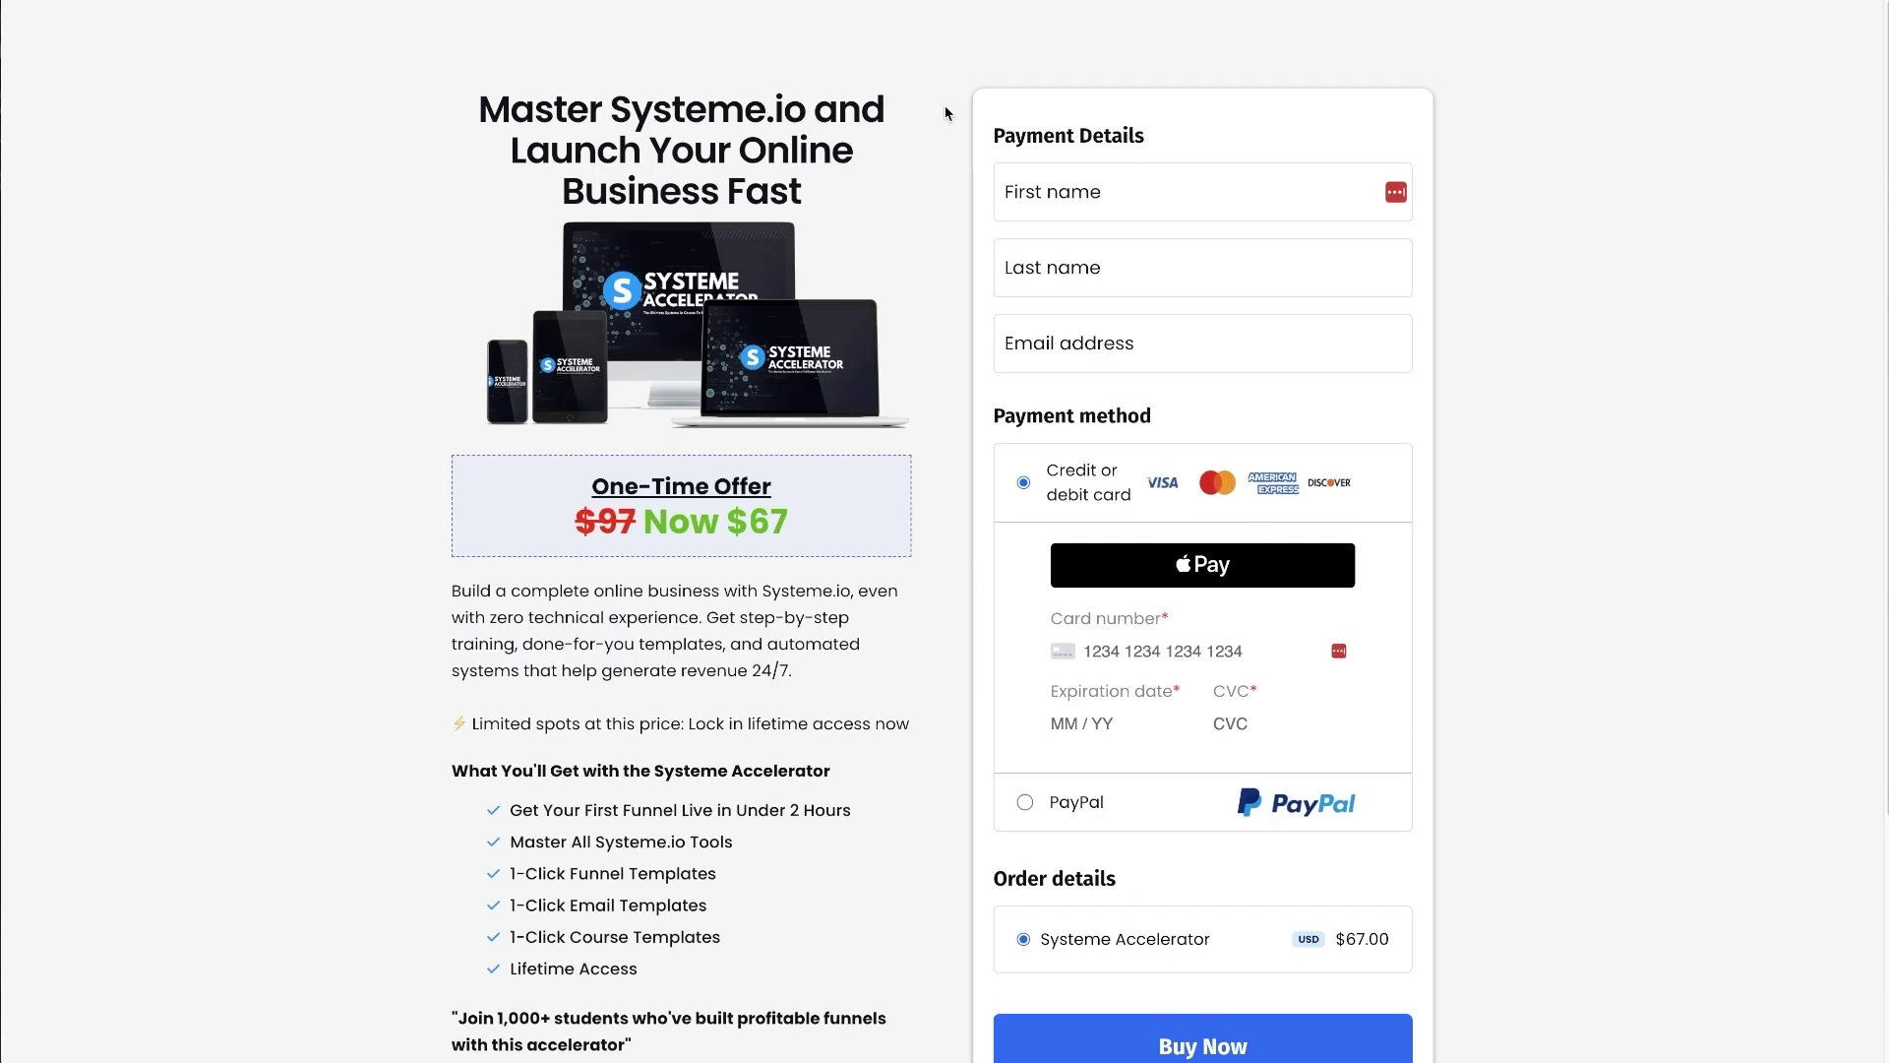
pyautogui.hotkey('ctrl', 'w')
pyautogui.click(1282, 243)
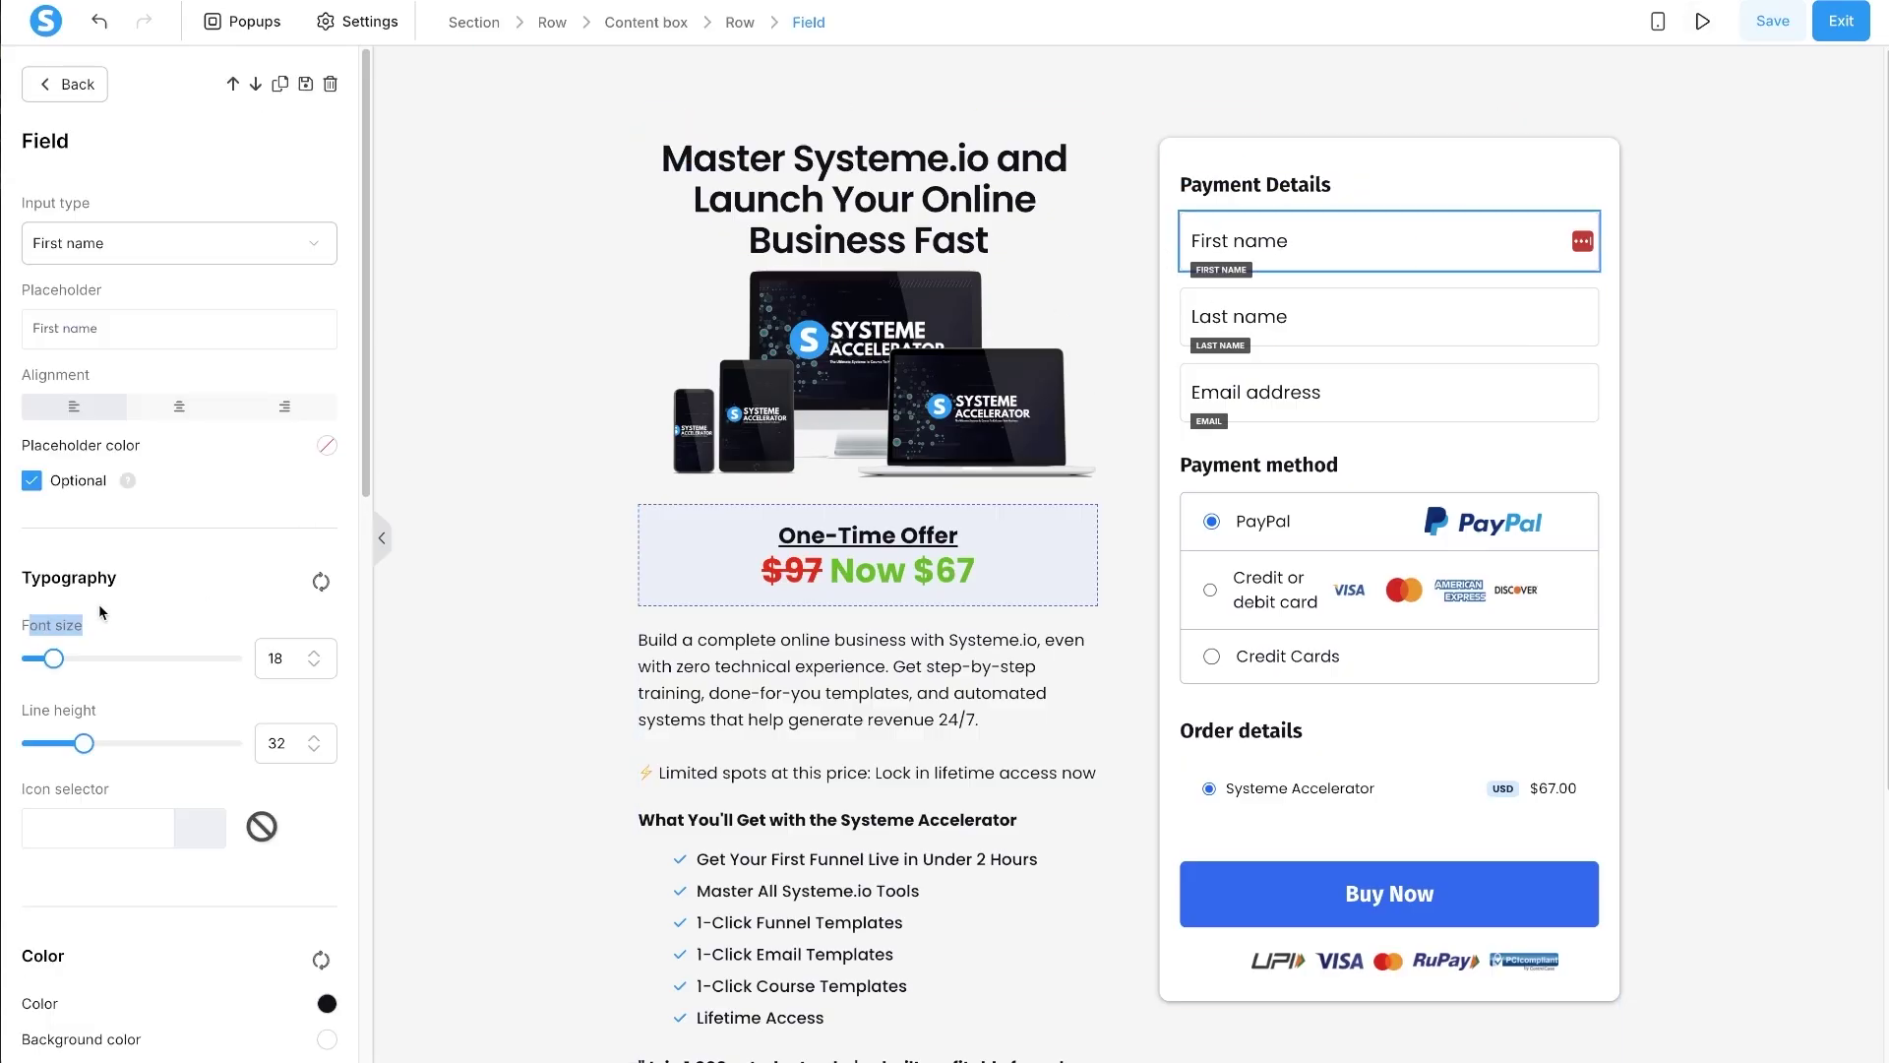
# - Lower the First name, Last name and Email address fields' font size from 18 to 16
pyautogui.click(314, 666)
pyautogui.click(314, 667)
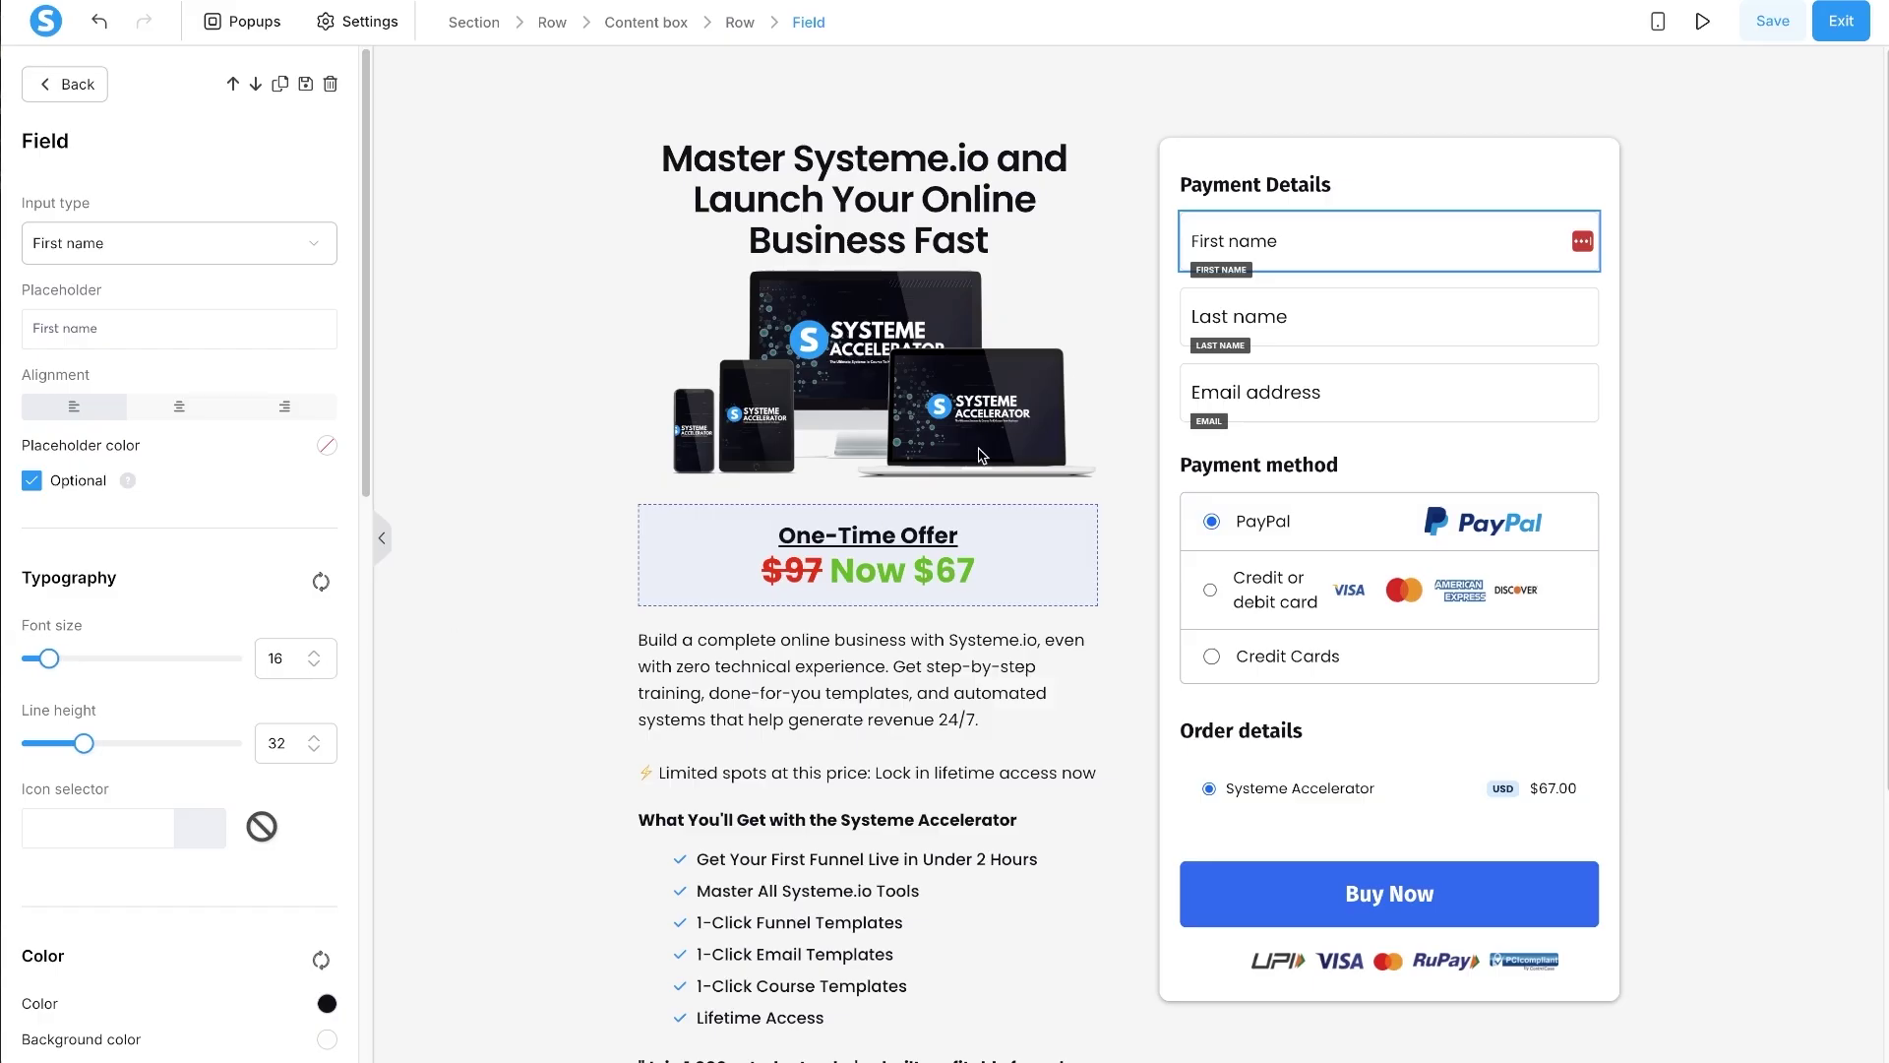
pyautogui.click(1279, 315)
pyautogui.click(314, 666)
pyautogui.click(314, 666)
pyautogui.click(1240, 399)
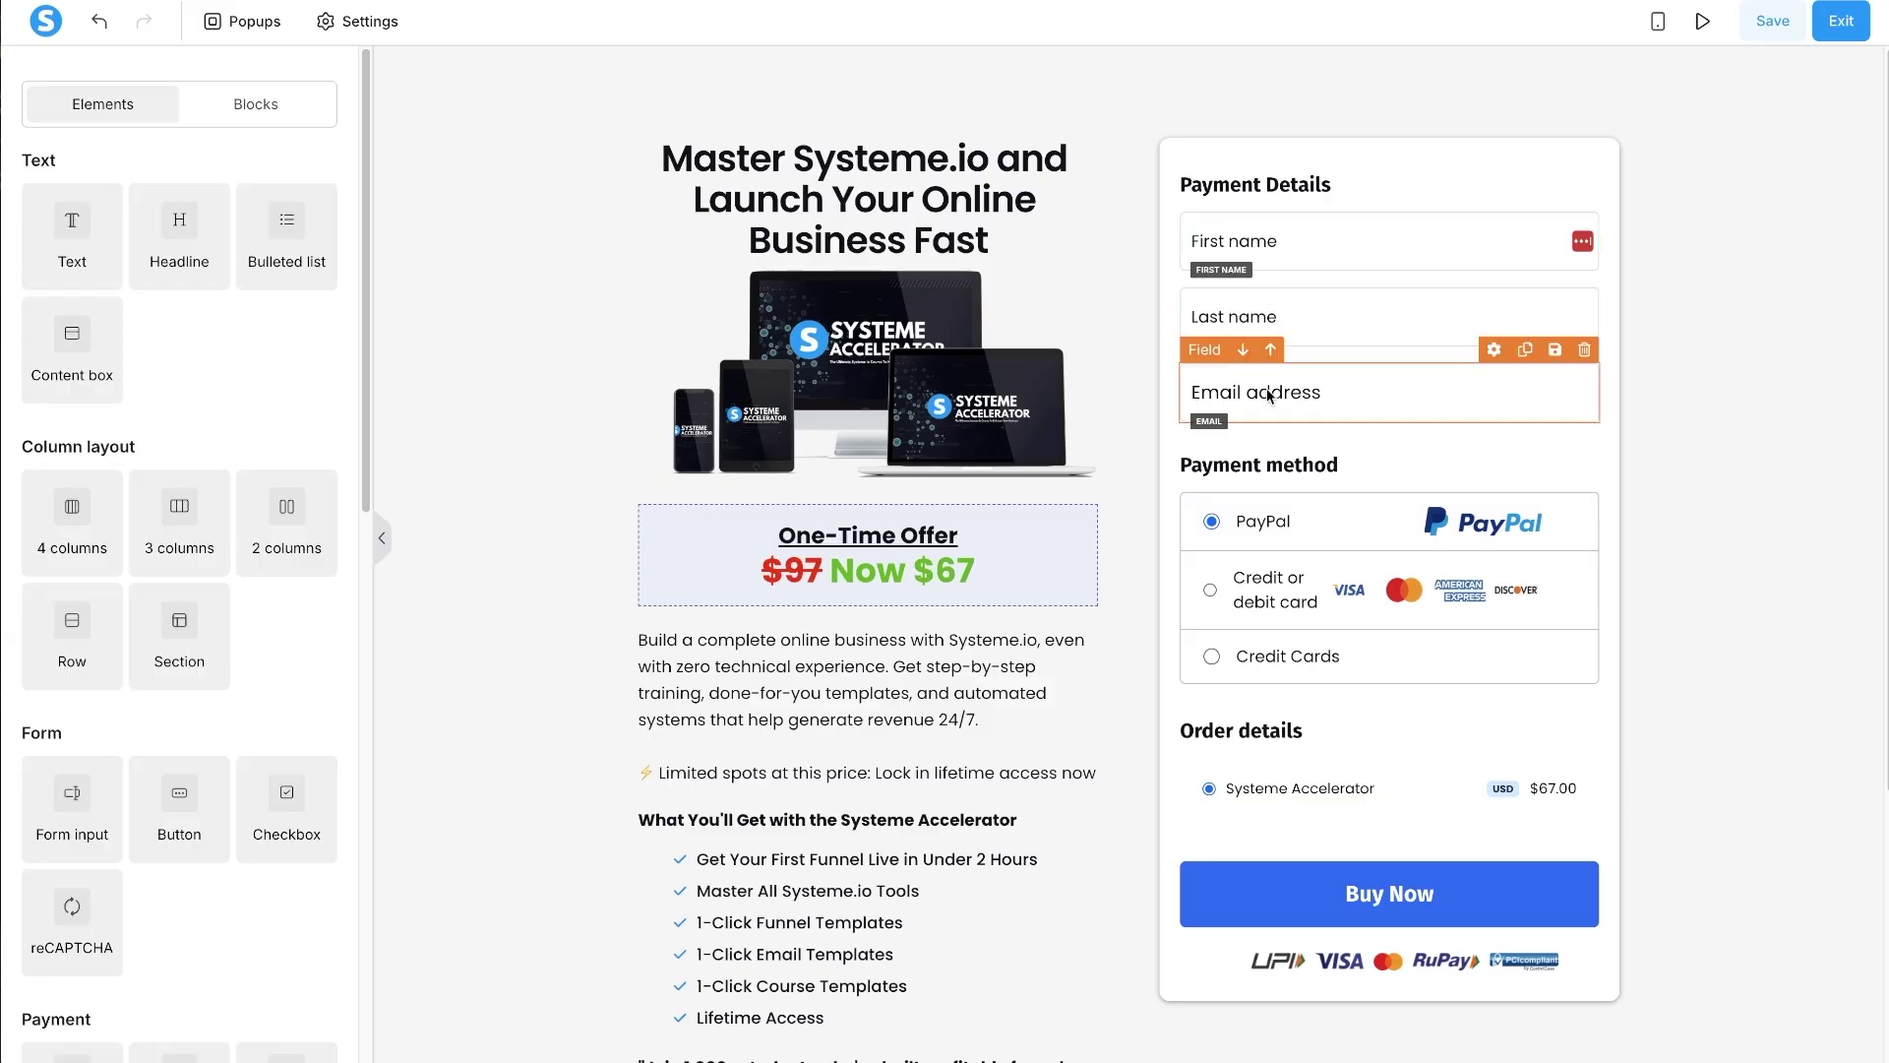
pyautogui.click(314, 701)
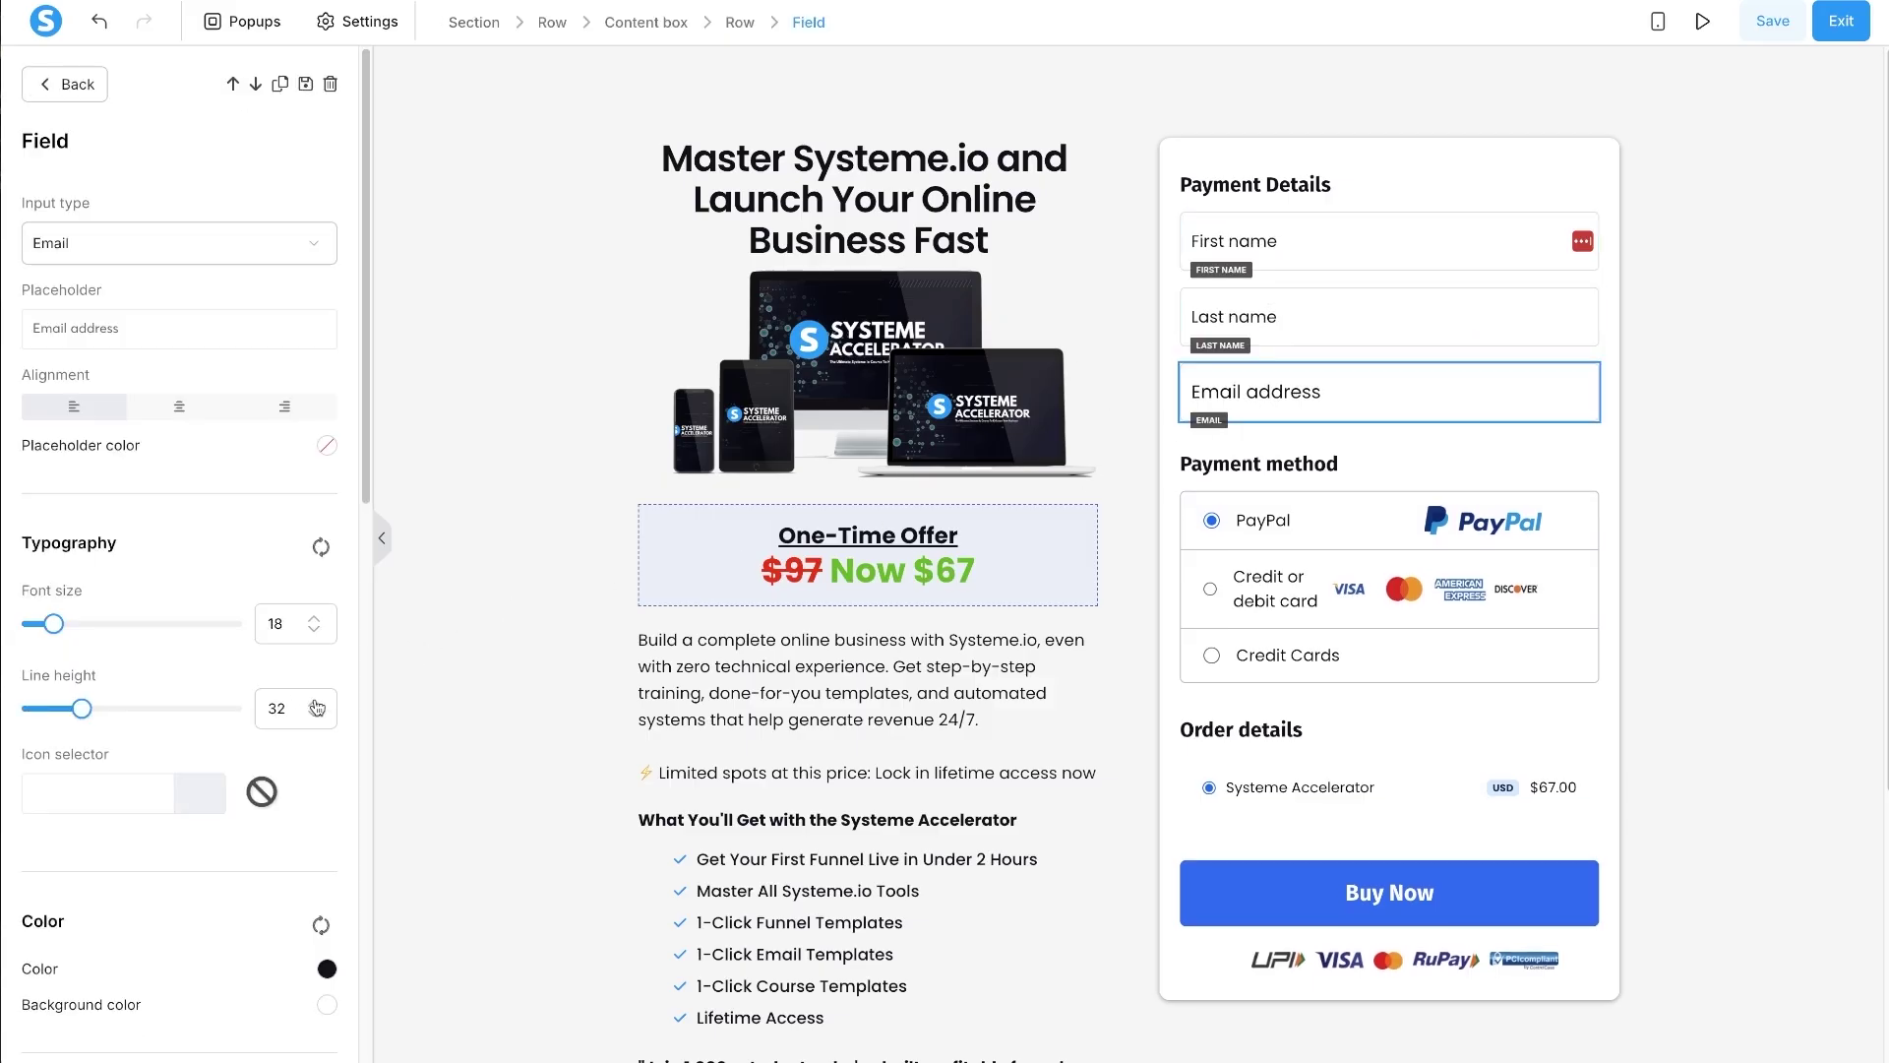
pyautogui.click(314, 702)
pyautogui.click(314, 630)
pyautogui.click(314, 631)
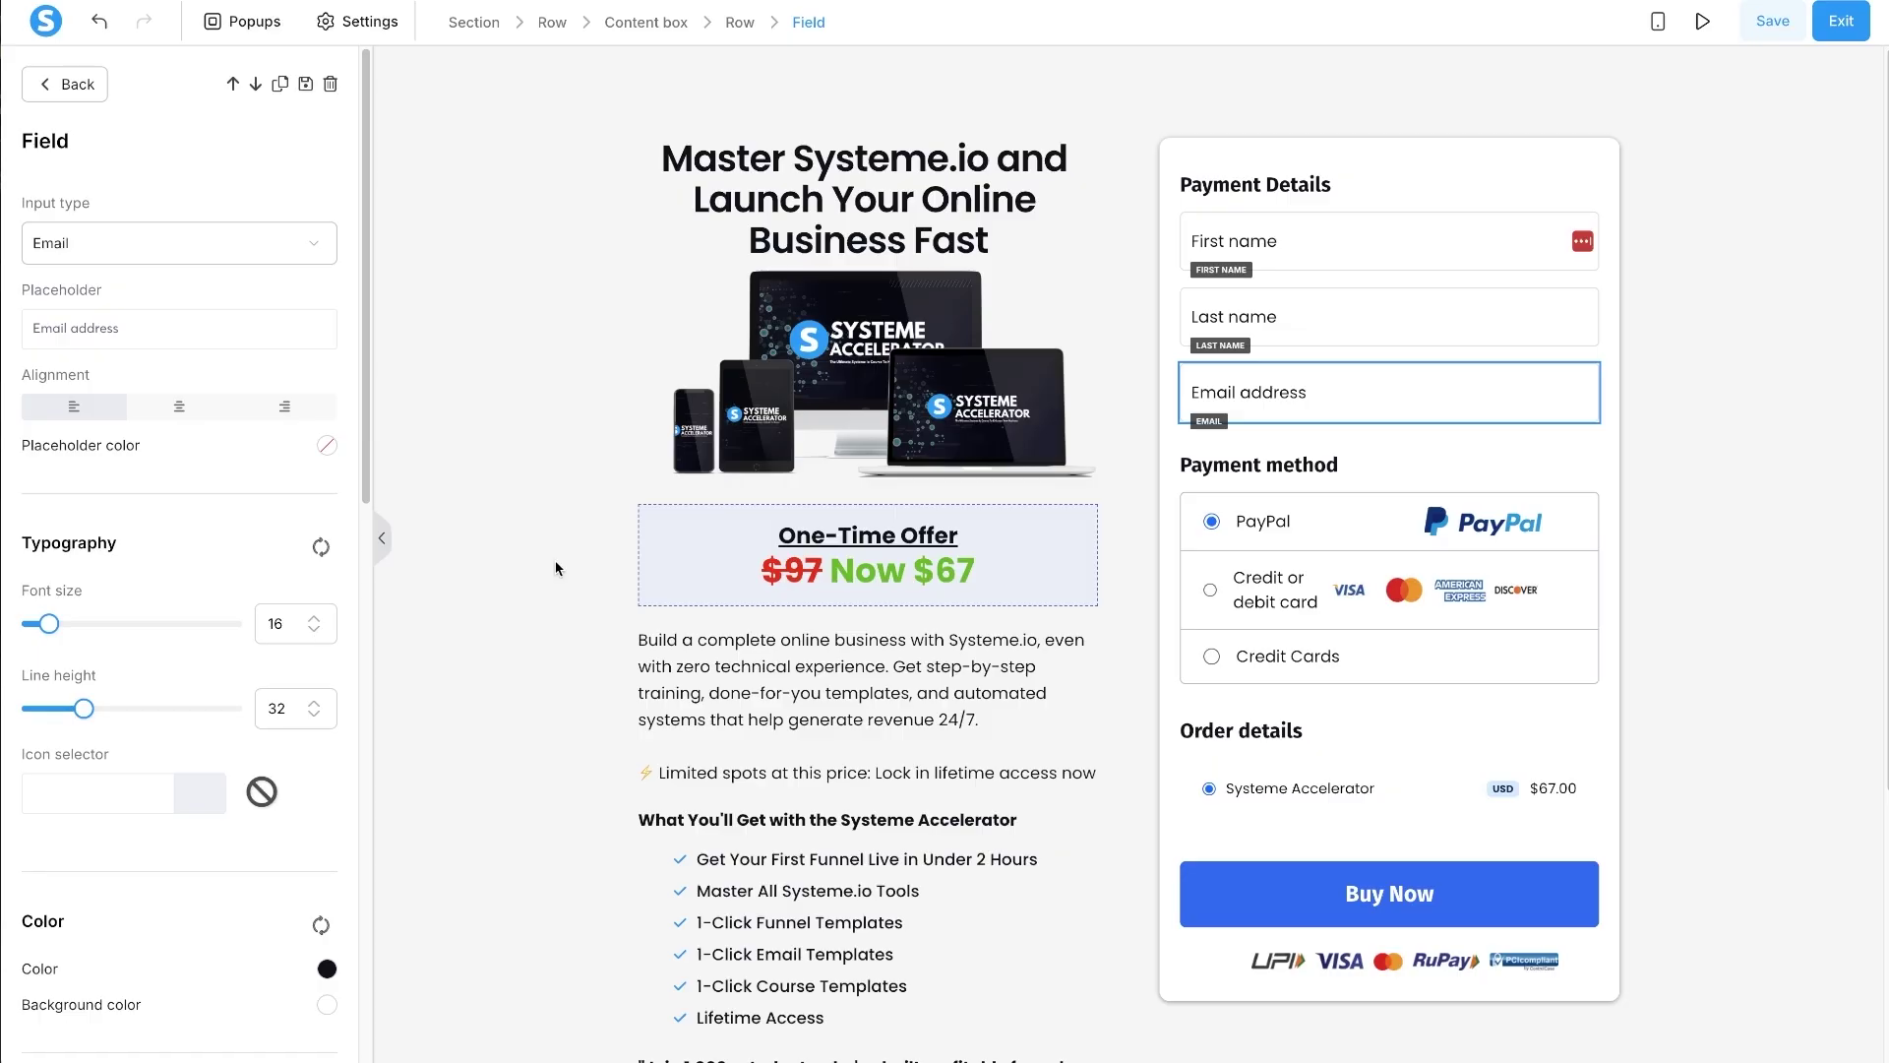
# - Deselect the field, save the page and scroll to check the form
pyautogui.click(1427, 722)
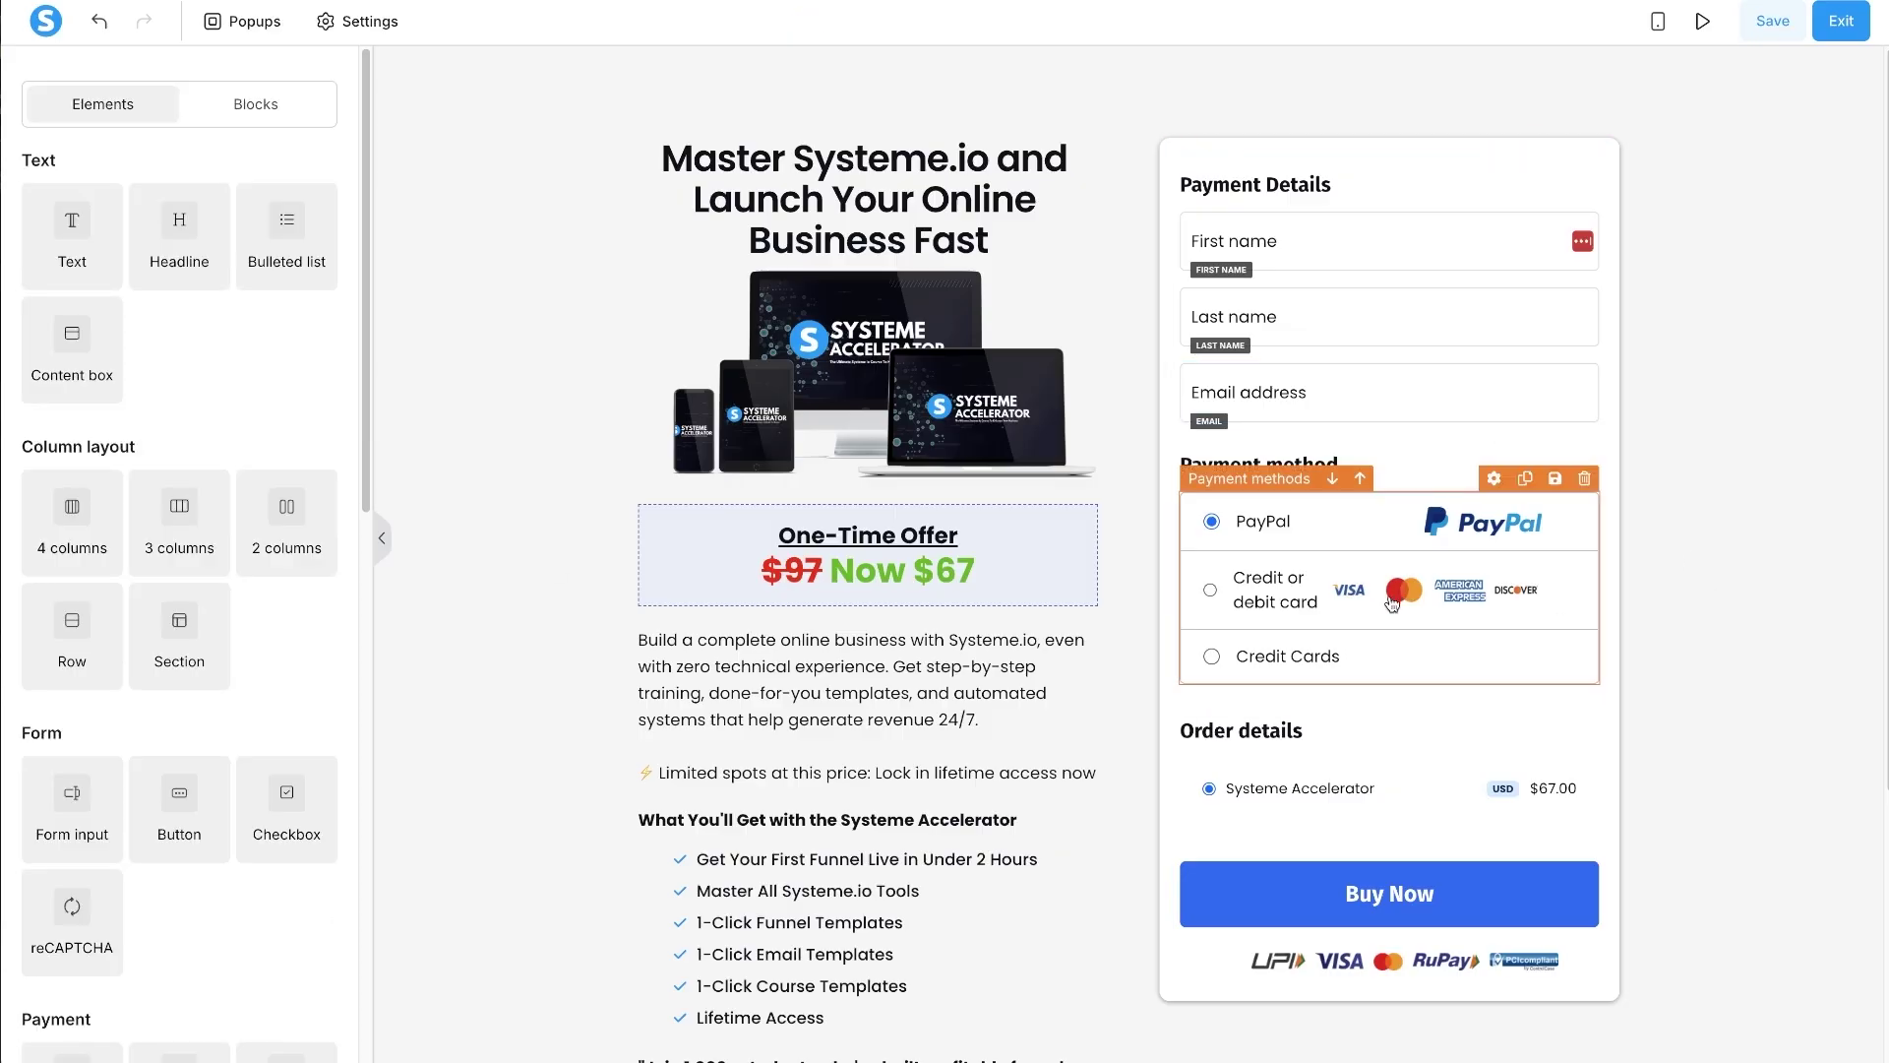
pyautogui.click(1772, 21)
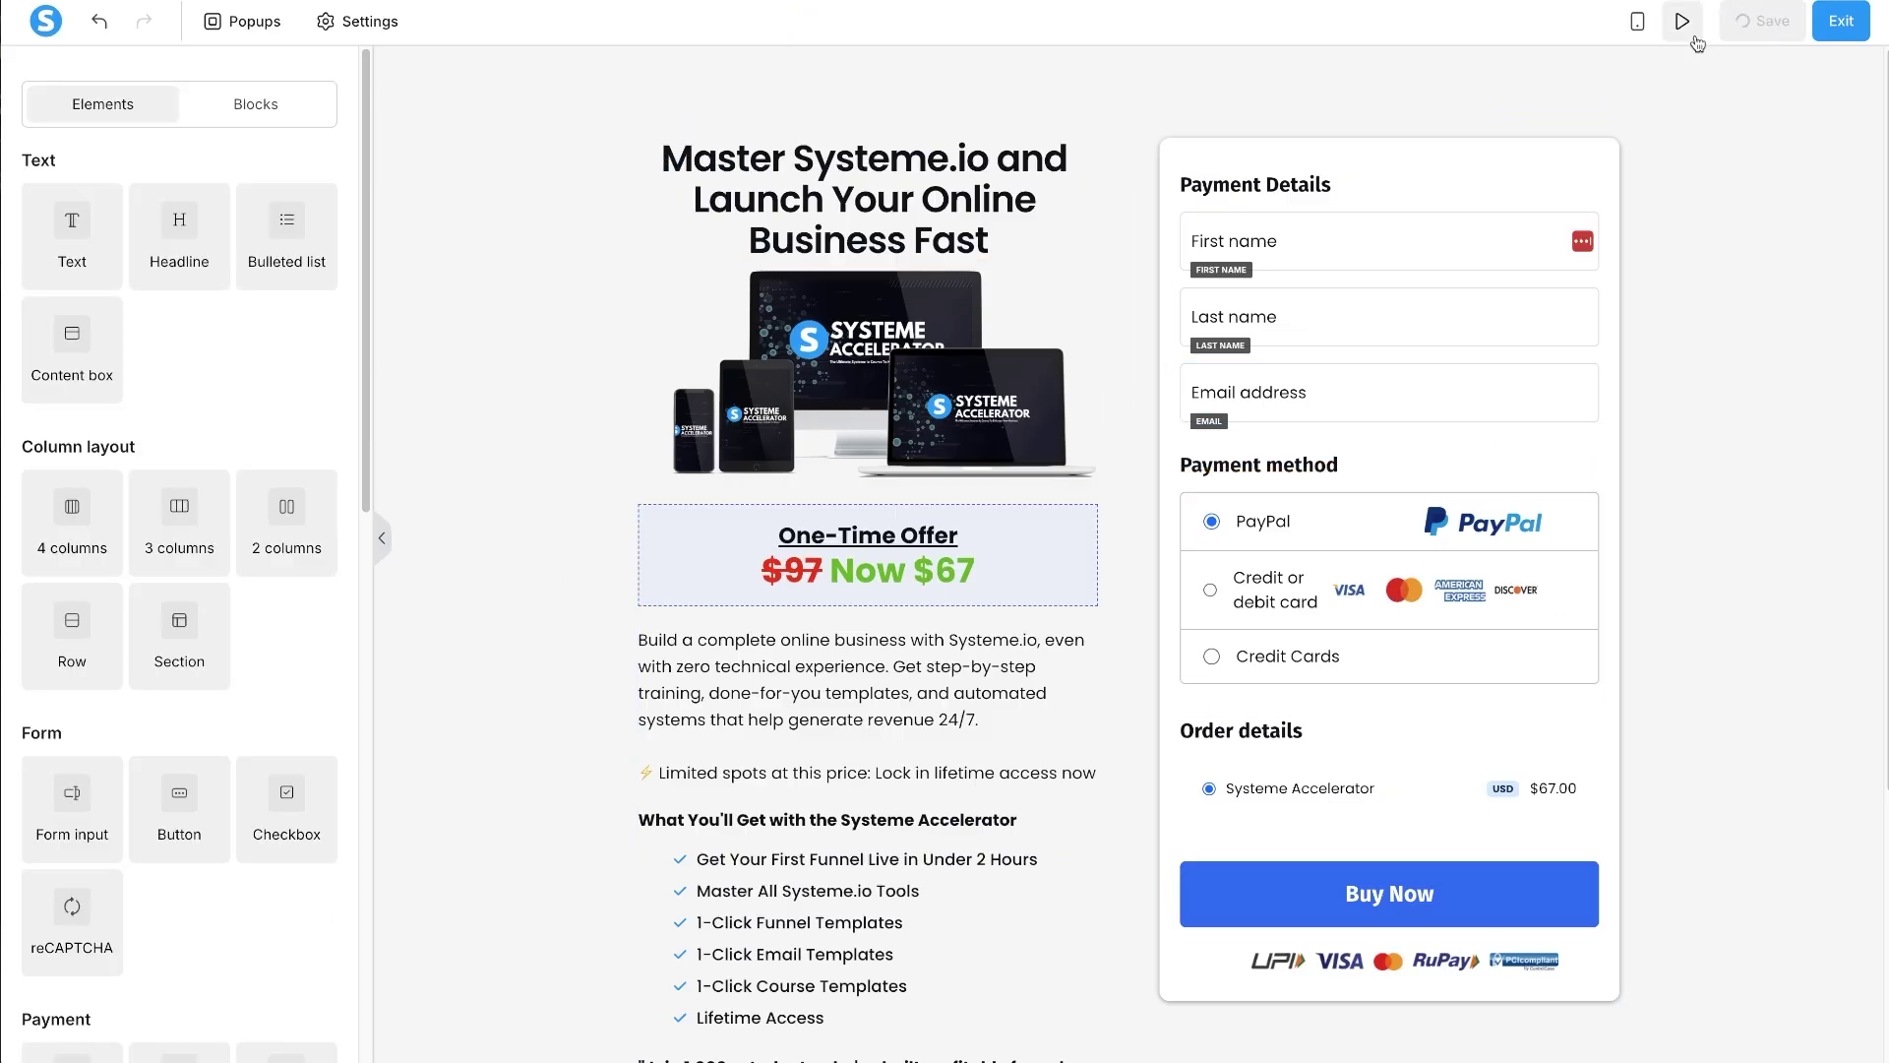
pyautogui.scroll(-4, 1478, 595)
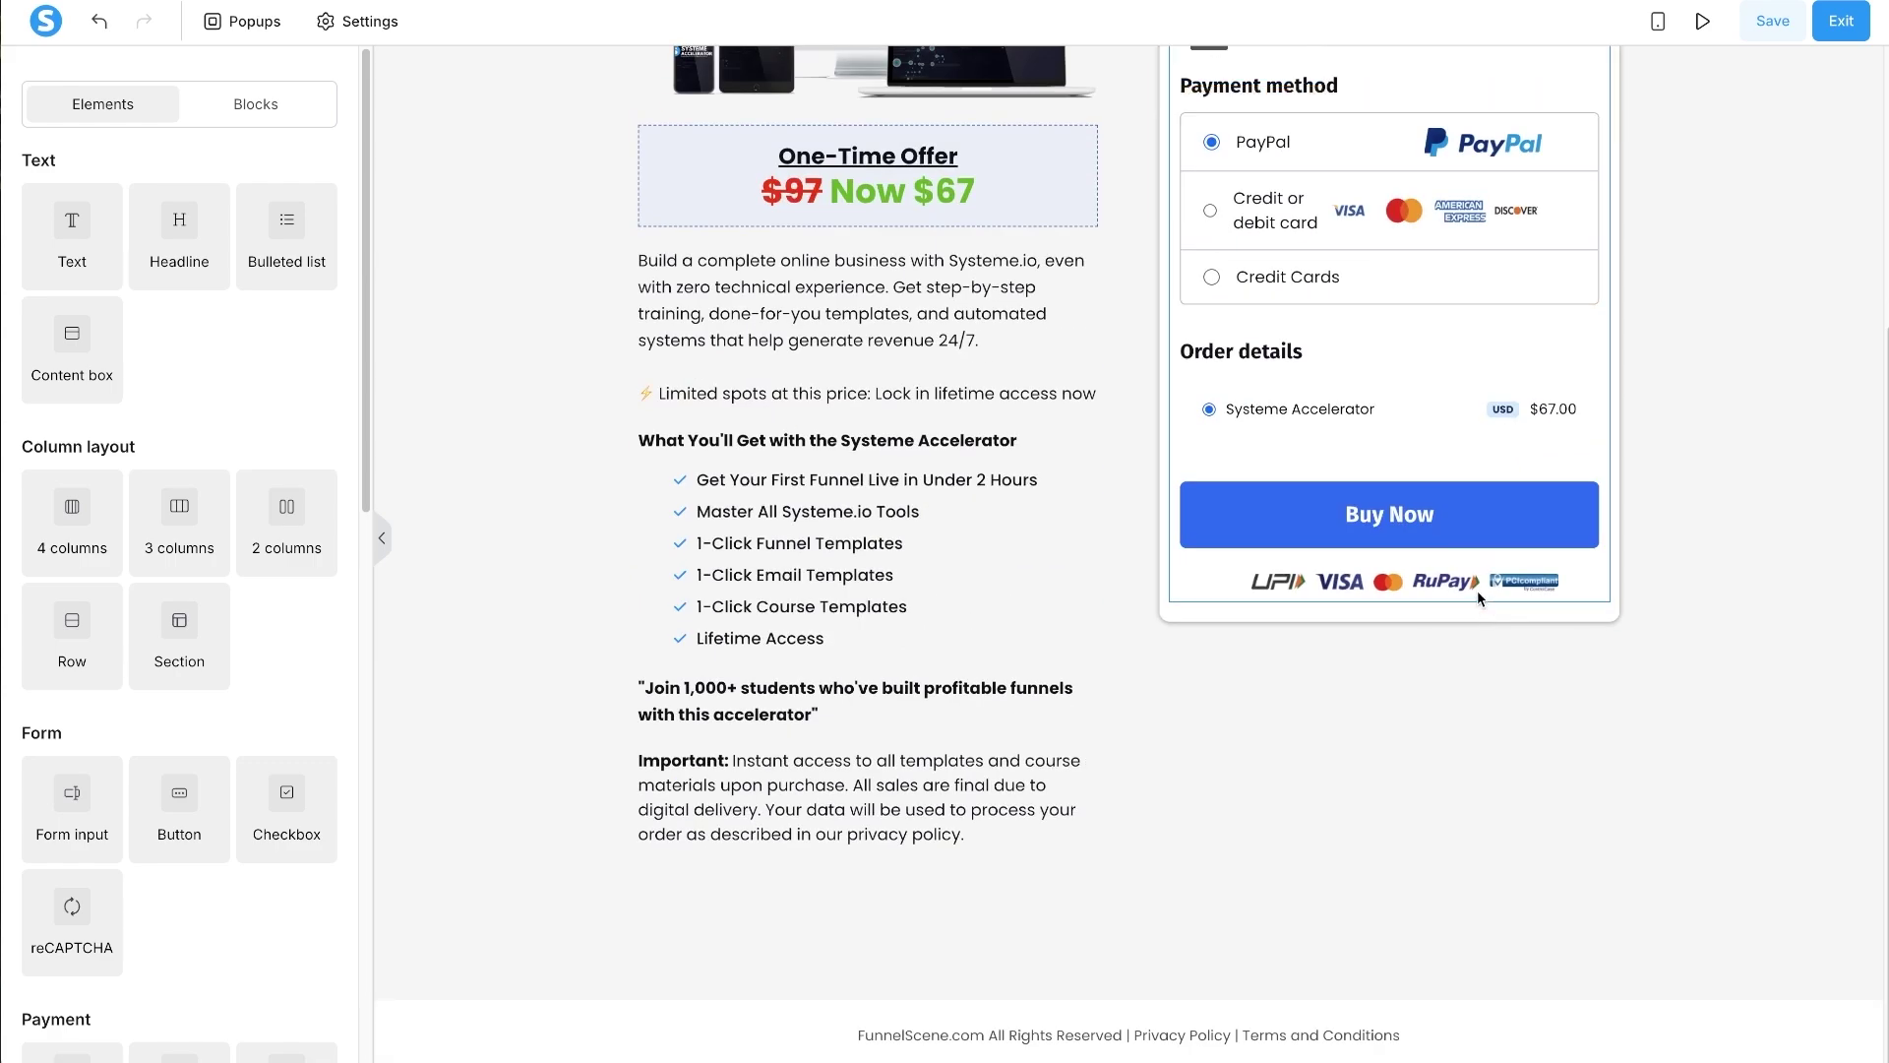
pyautogui.scroll(4, 1478, 590)
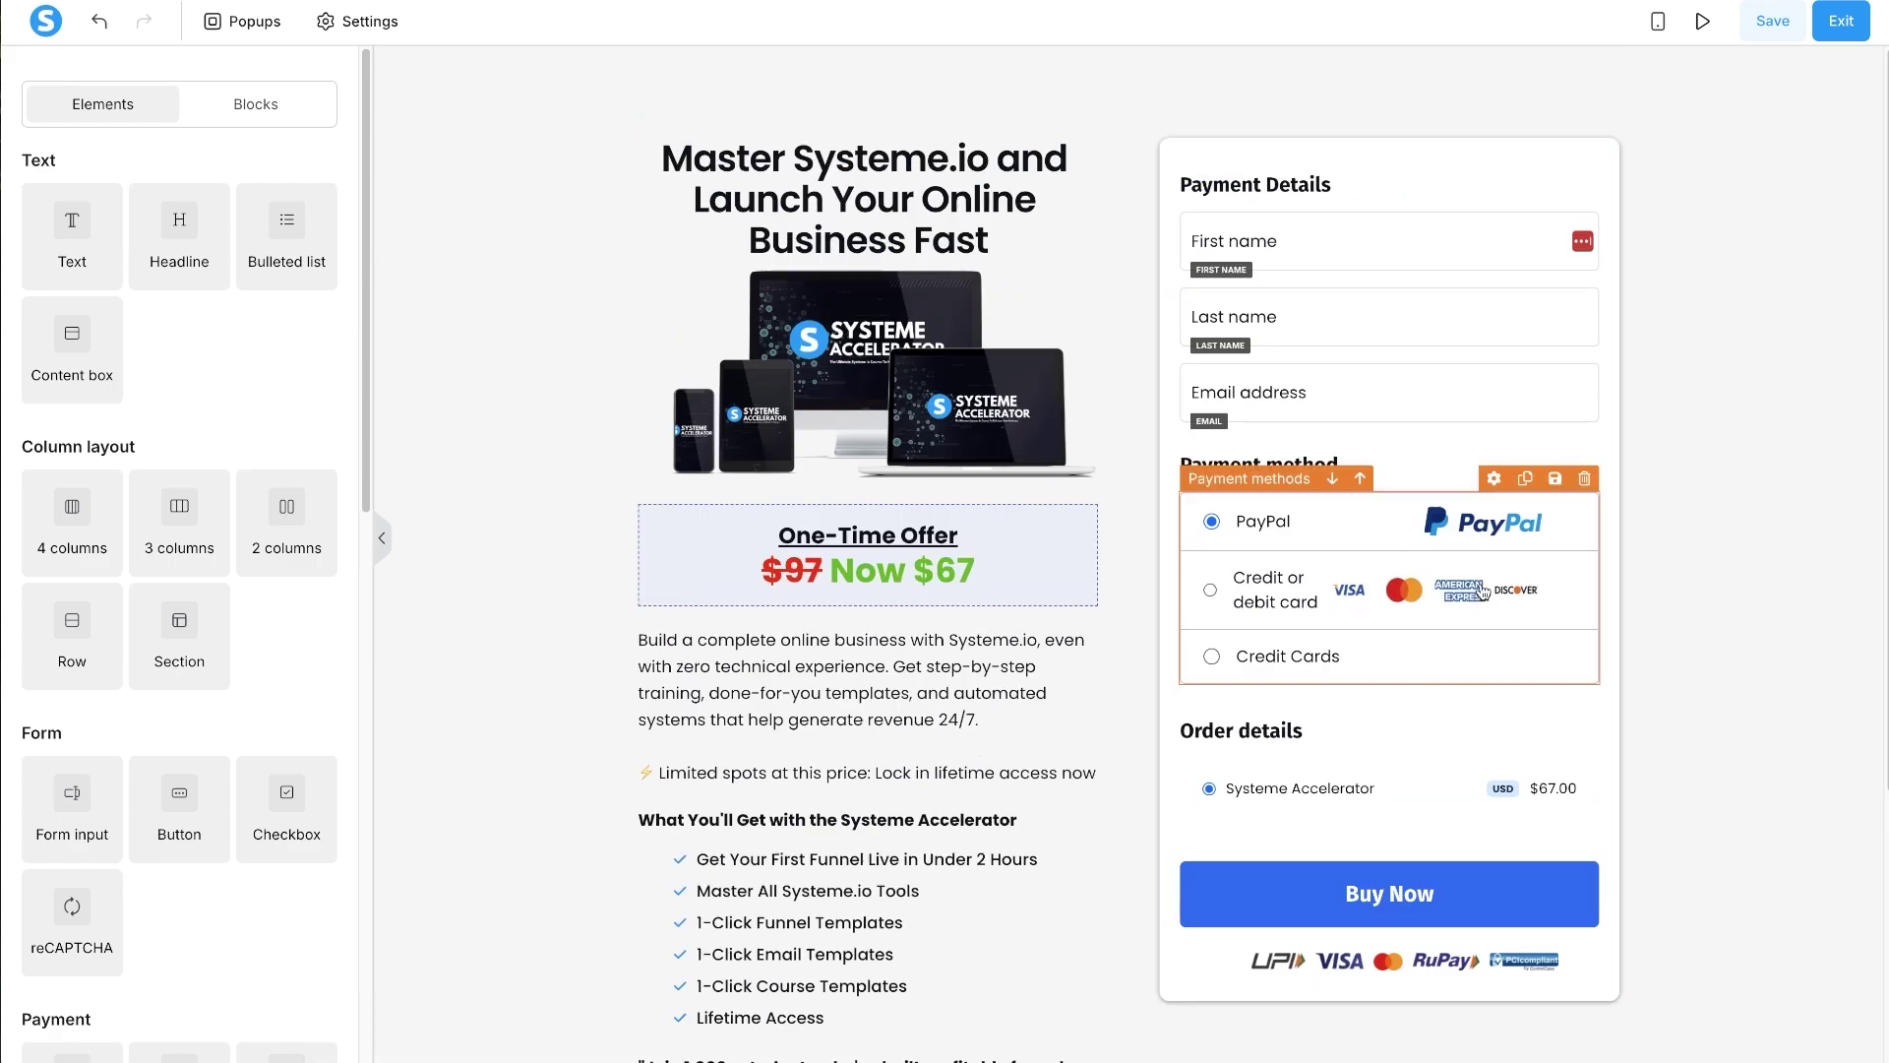
# - Switch to the mobile layout and set the headline's bottom margin to 10
pyautogui.click(1658, 22)
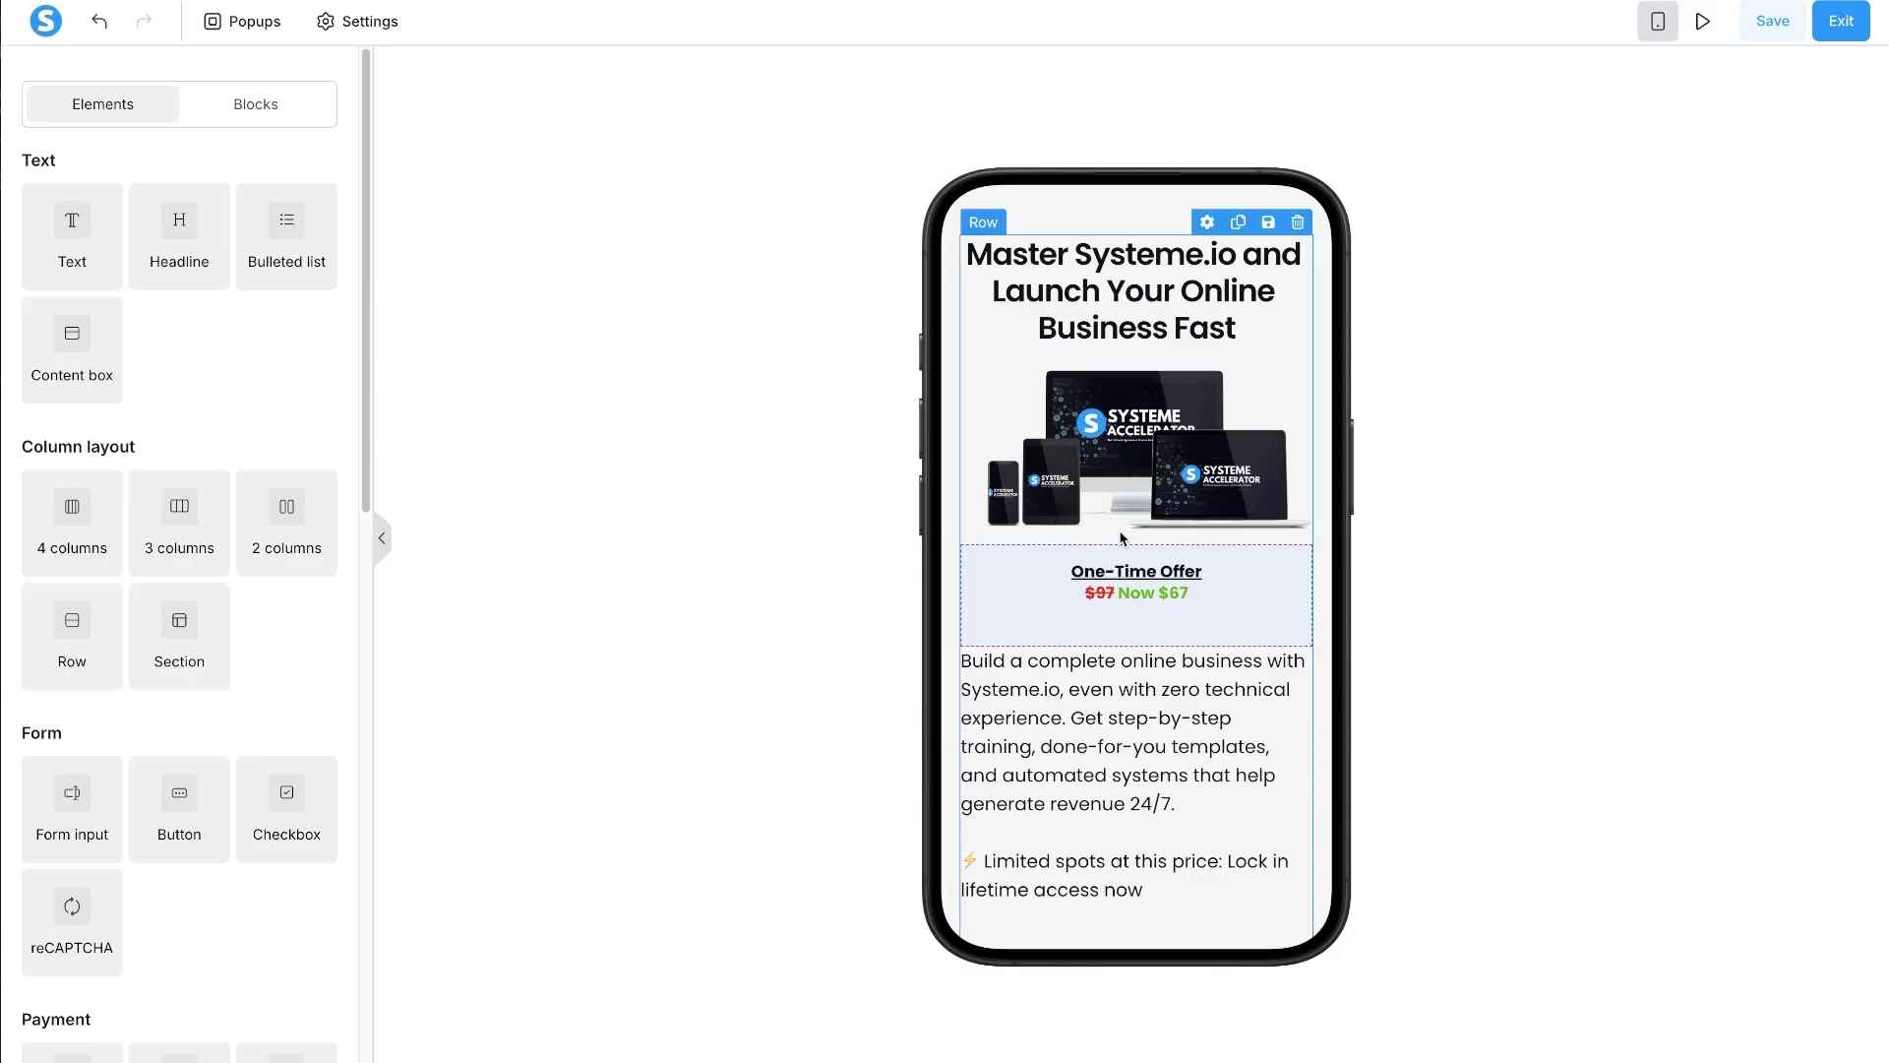
pyautogui.tripleClick(1131, 243)
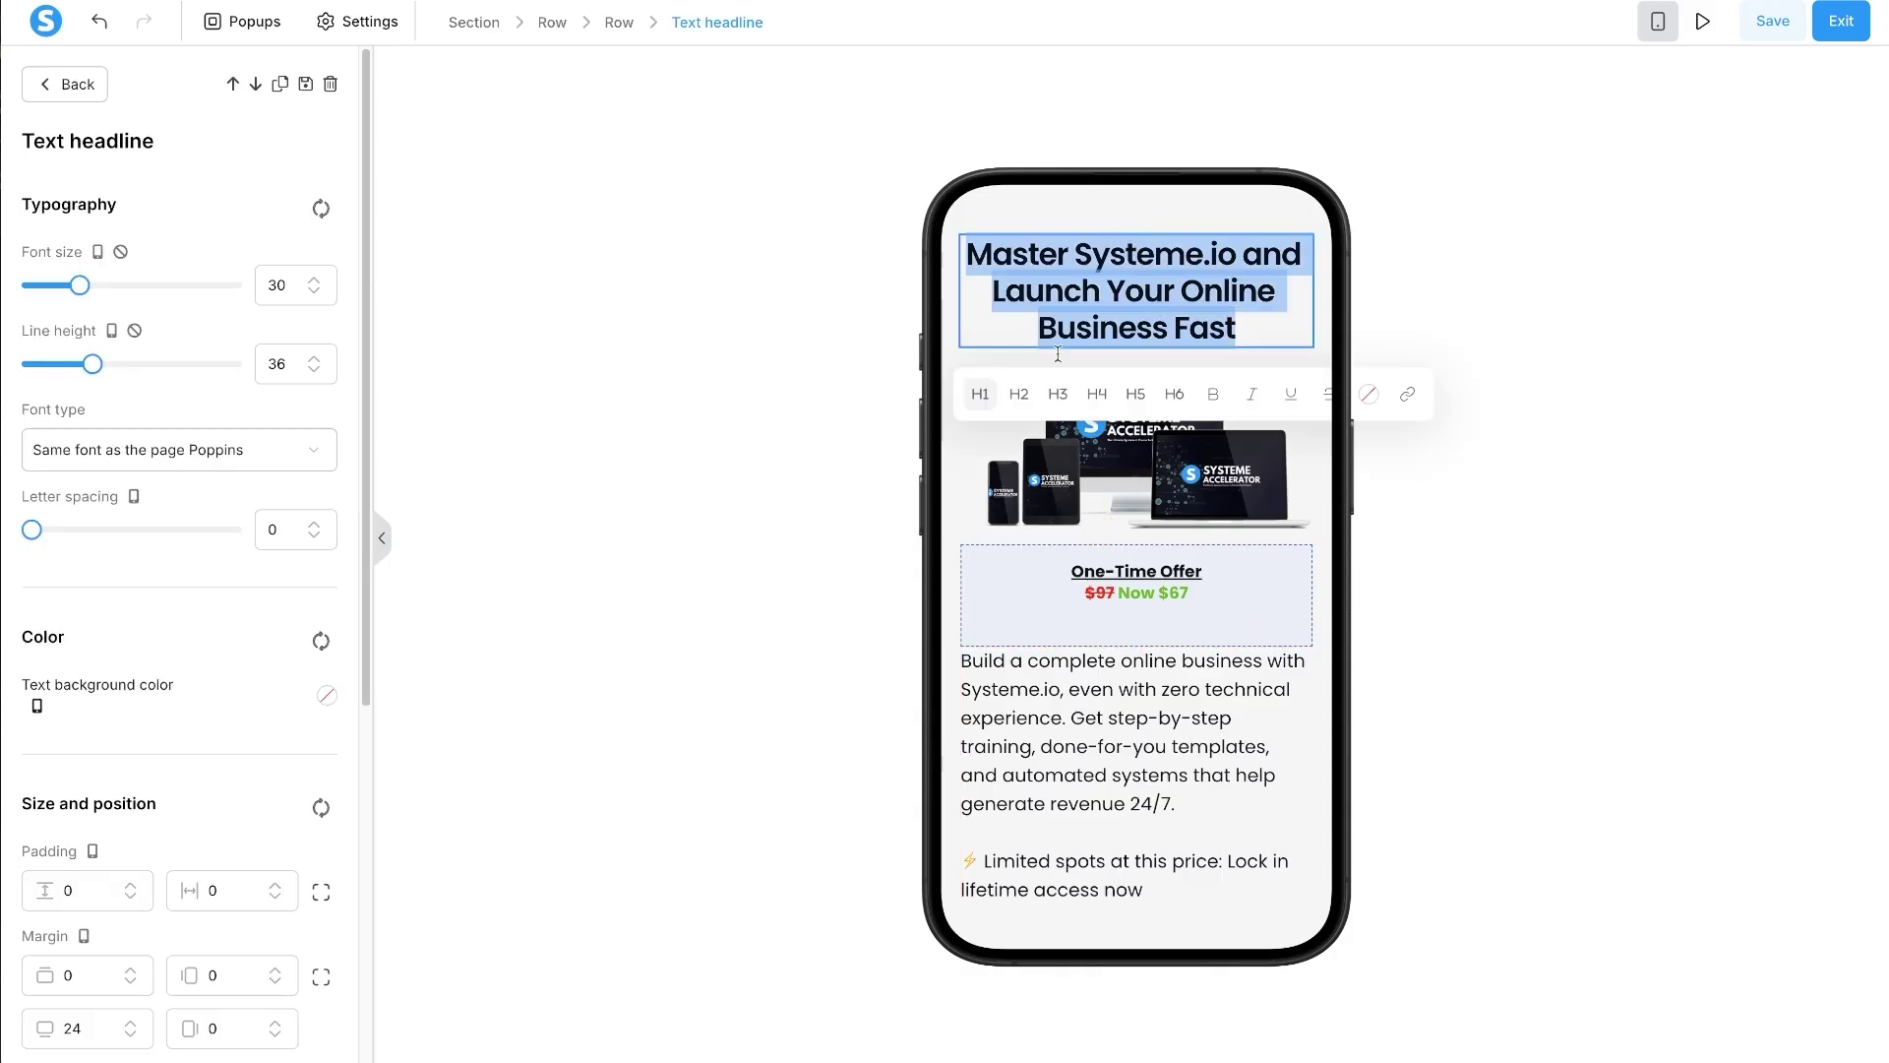
pyautogui.press('Escape')
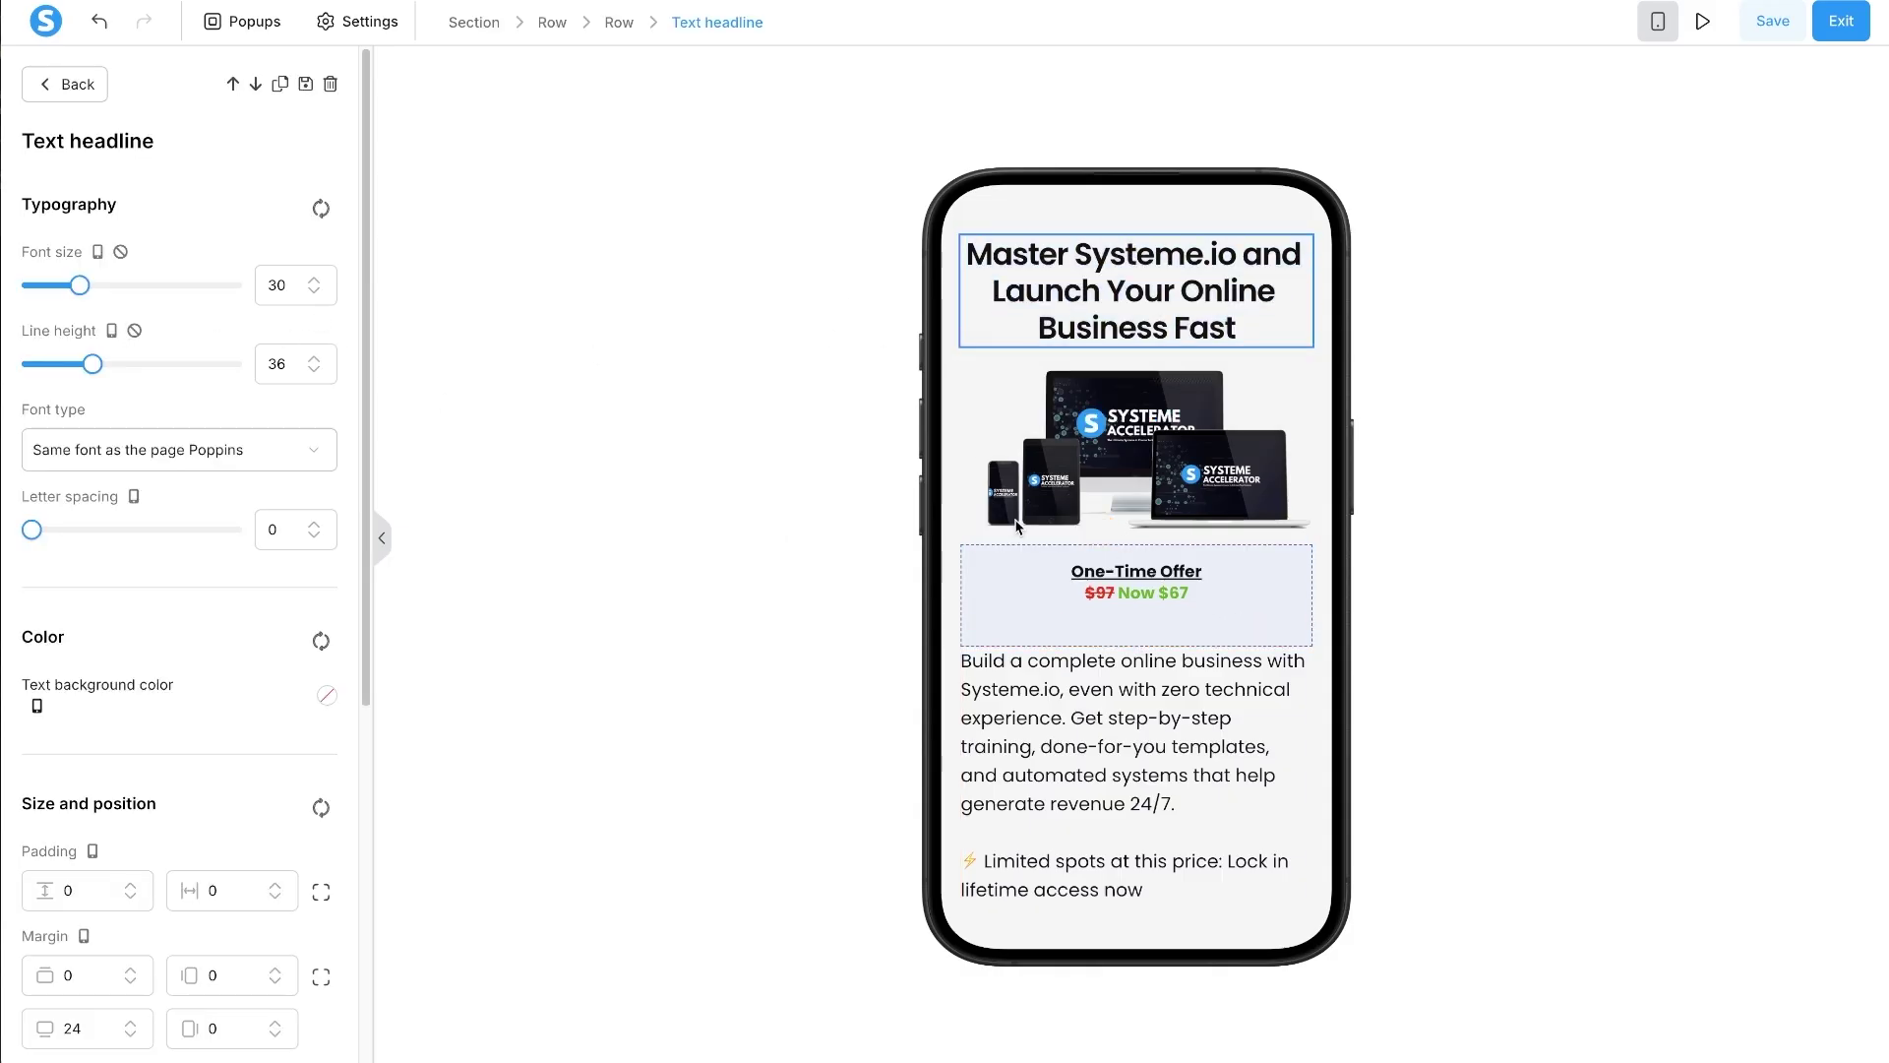
pyautogui.tripleClick(1124, 297)
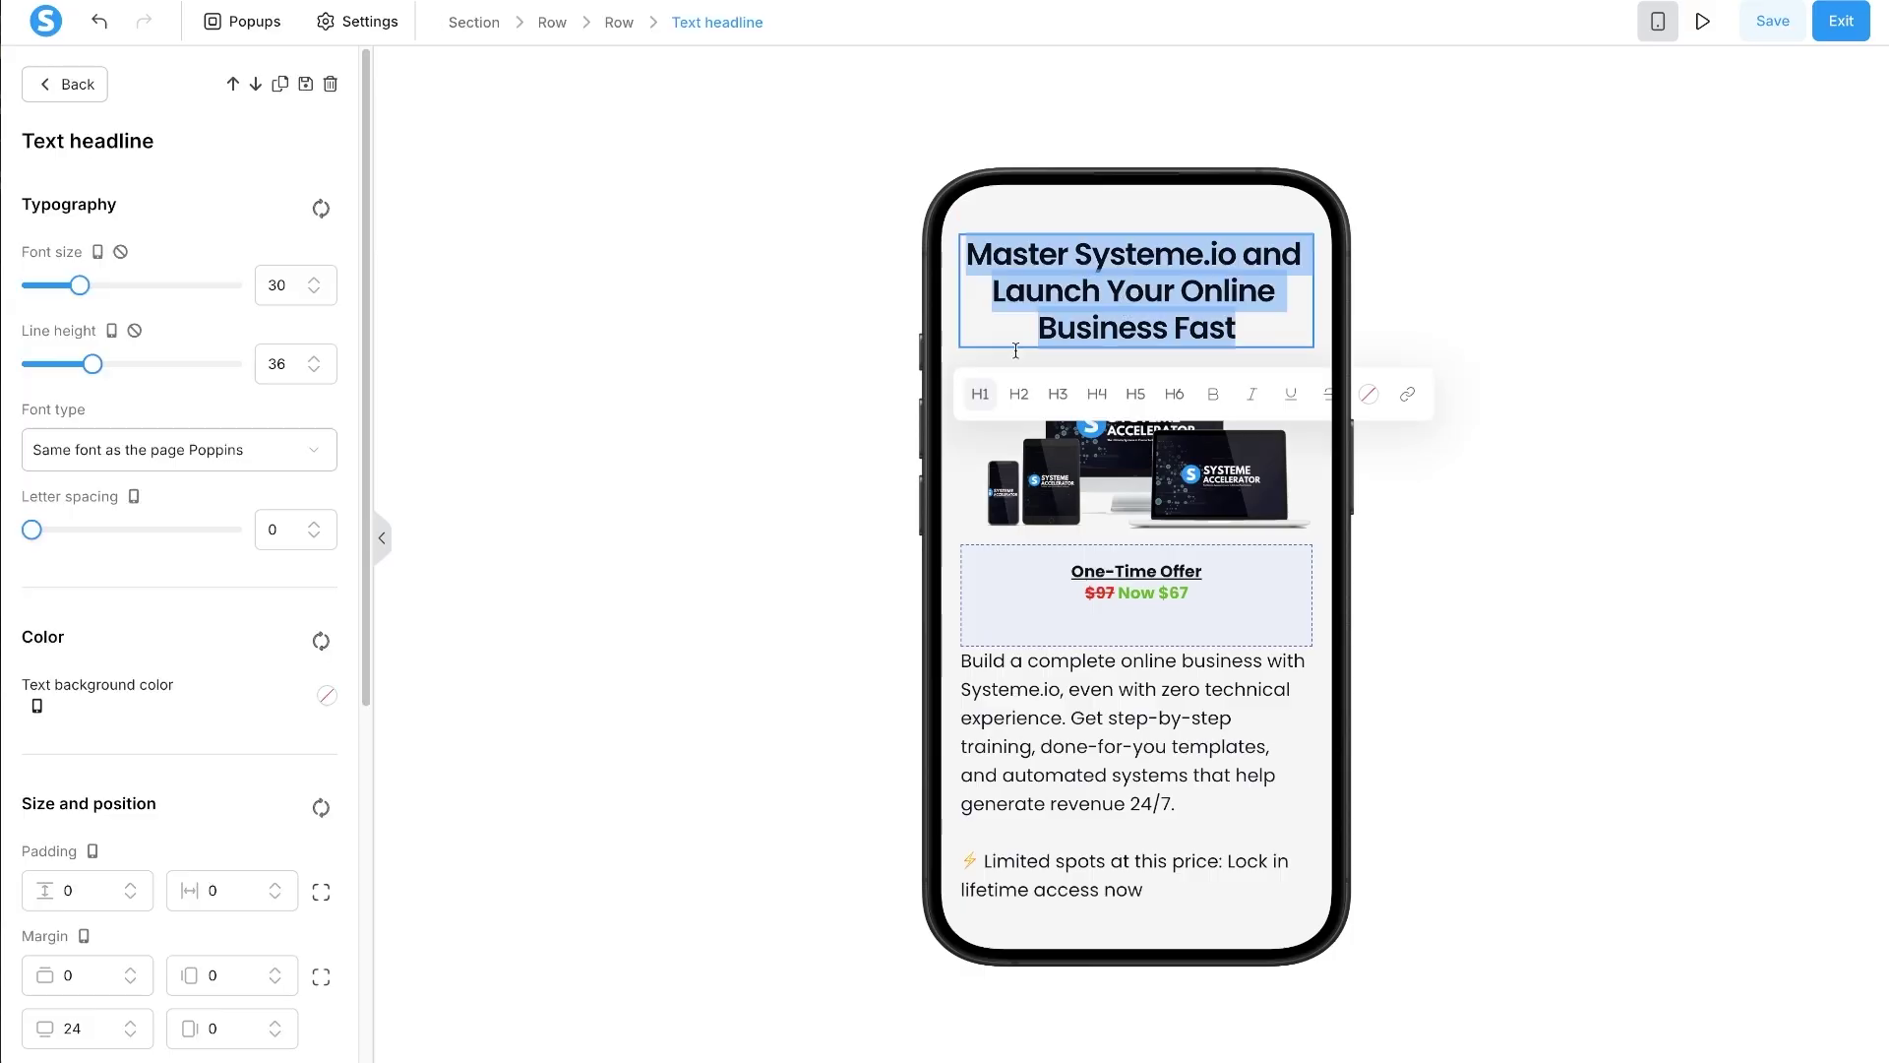
pyautogui.doubleClick(76, 1027)
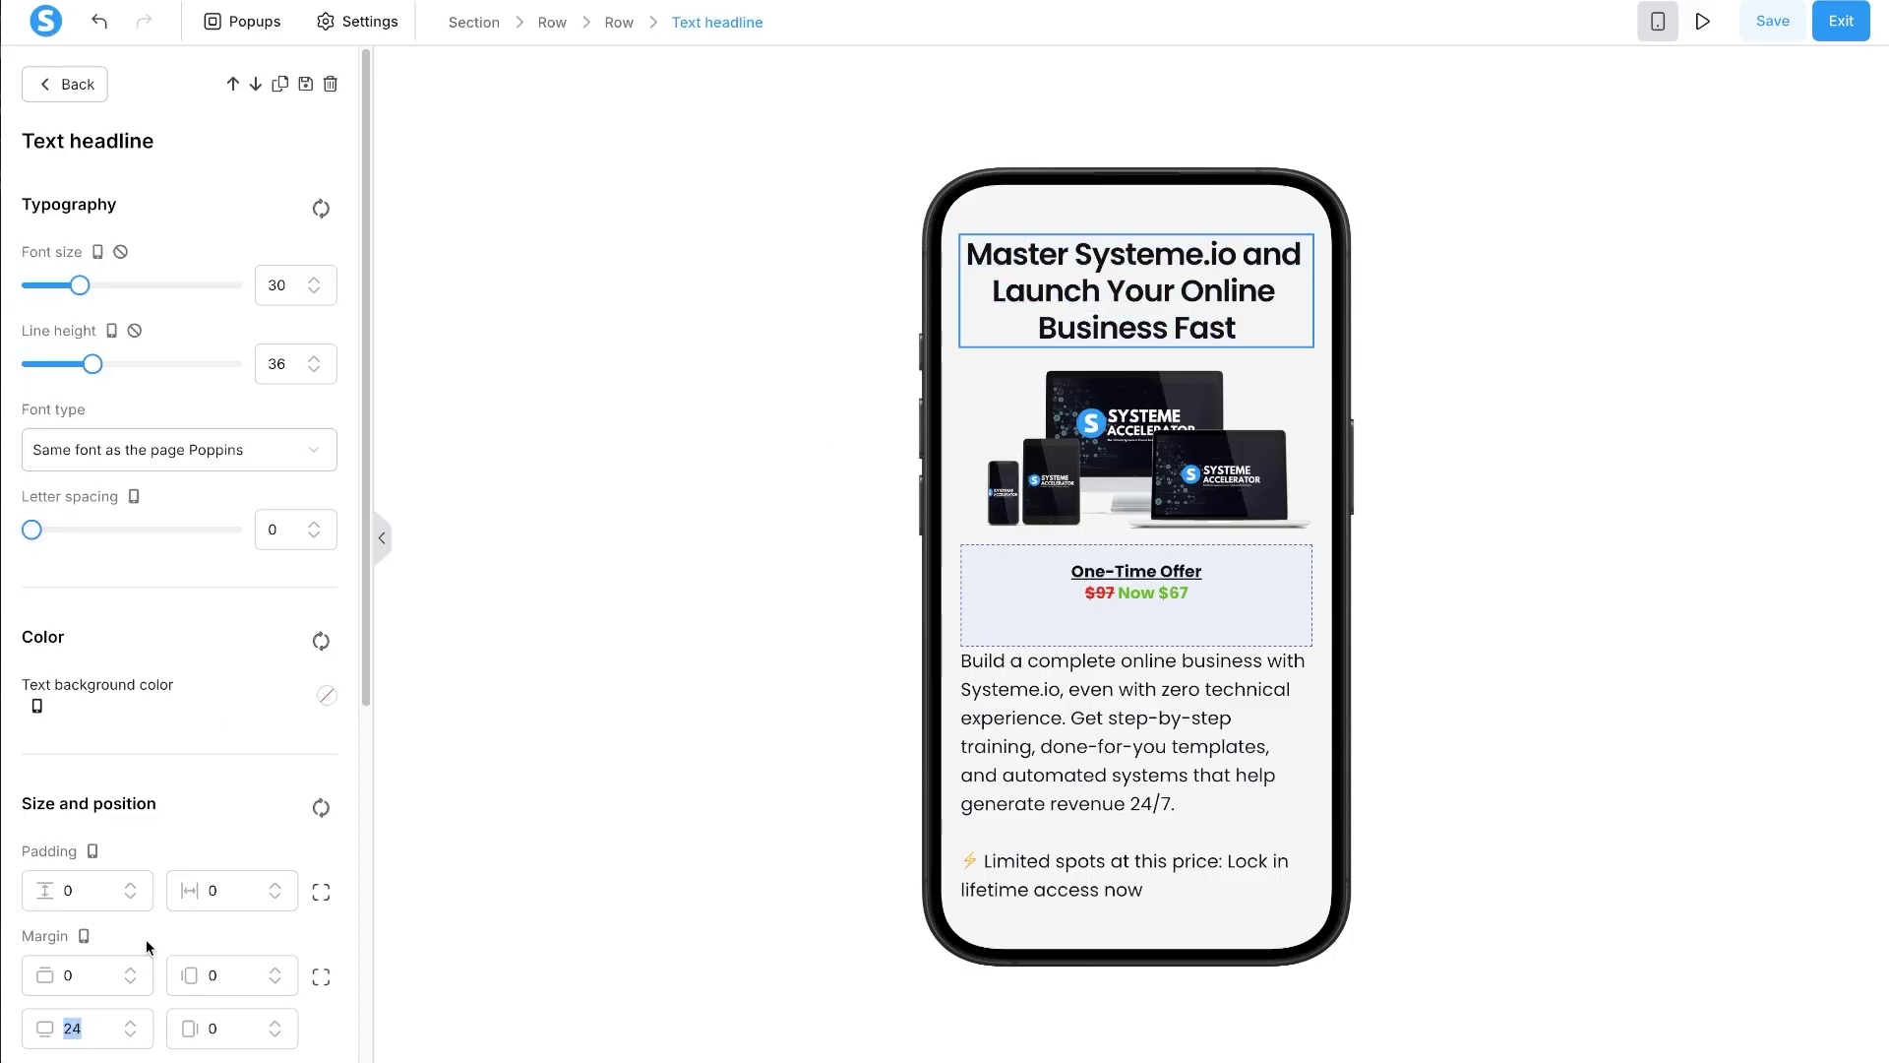
pyautogui.write('10')
pyautogui.click(1045, 521)
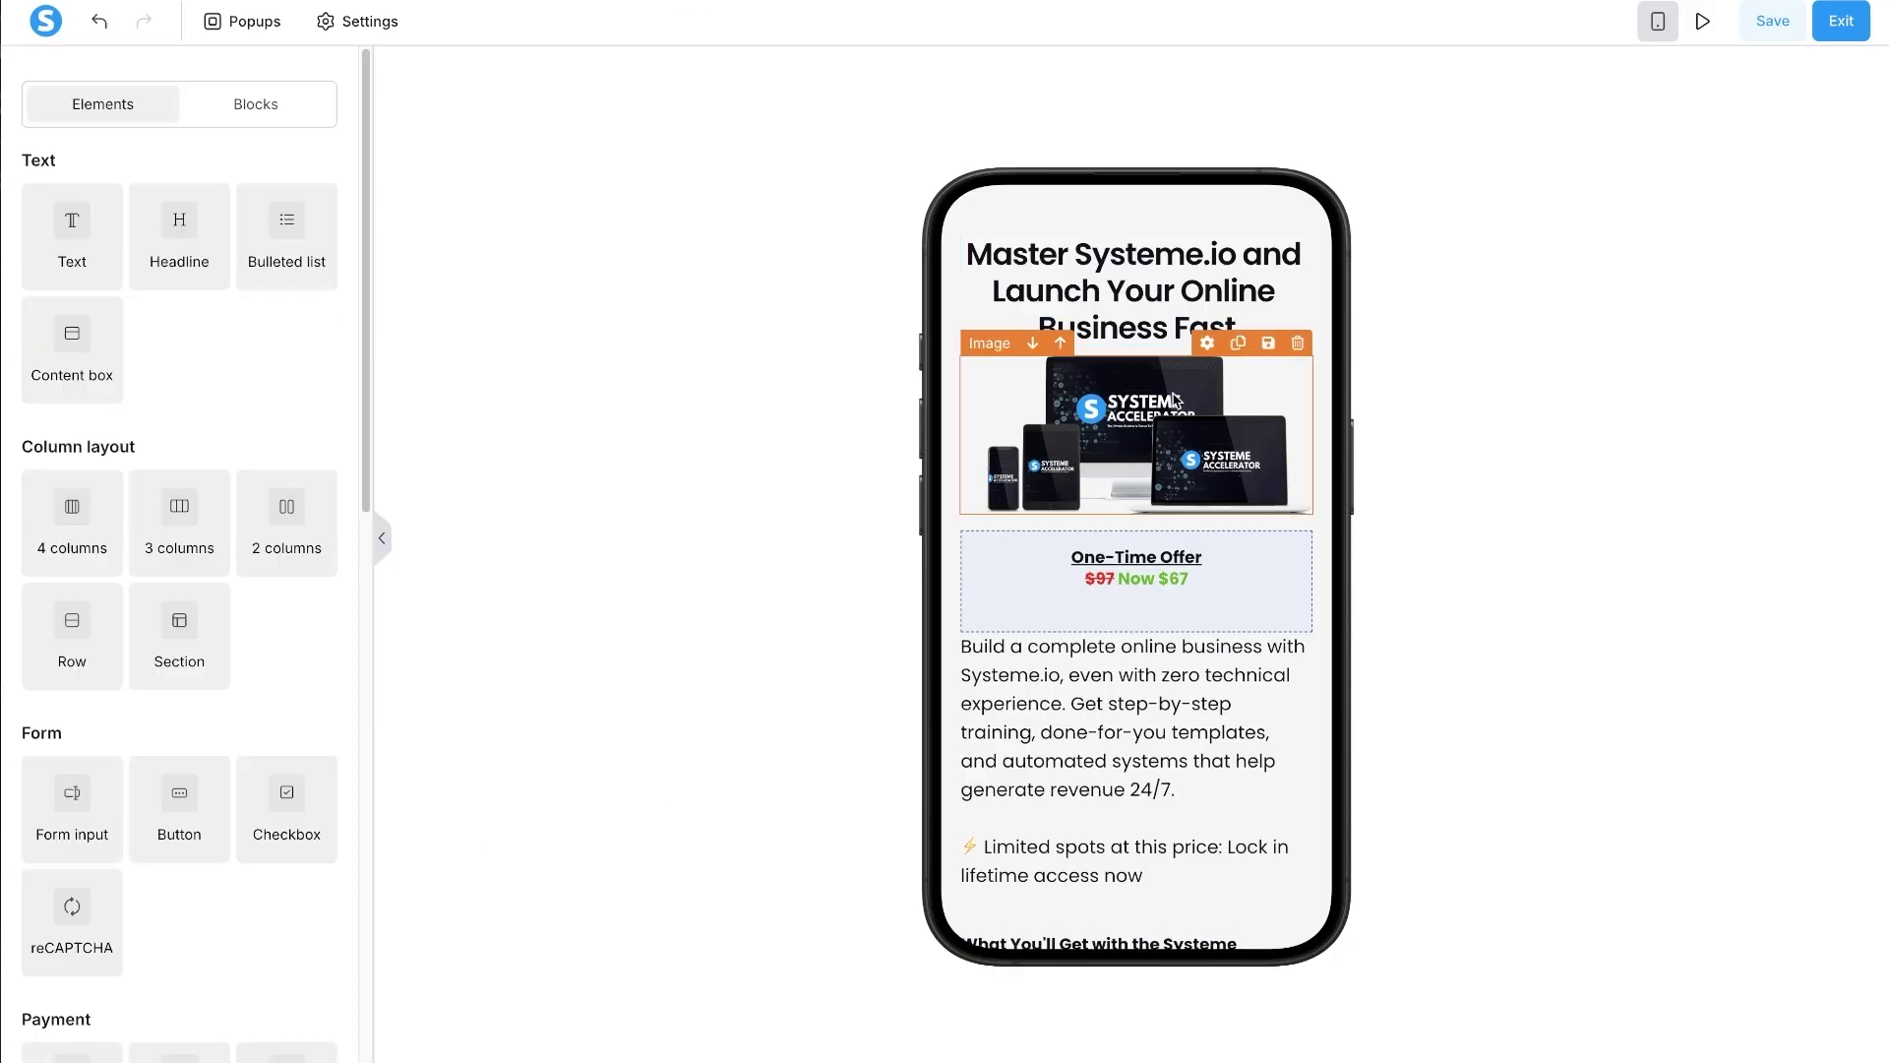
# - Split the One-Time Offer box's margin sides and set its bottom margin to 1
pyautogui.click(1145, 611)
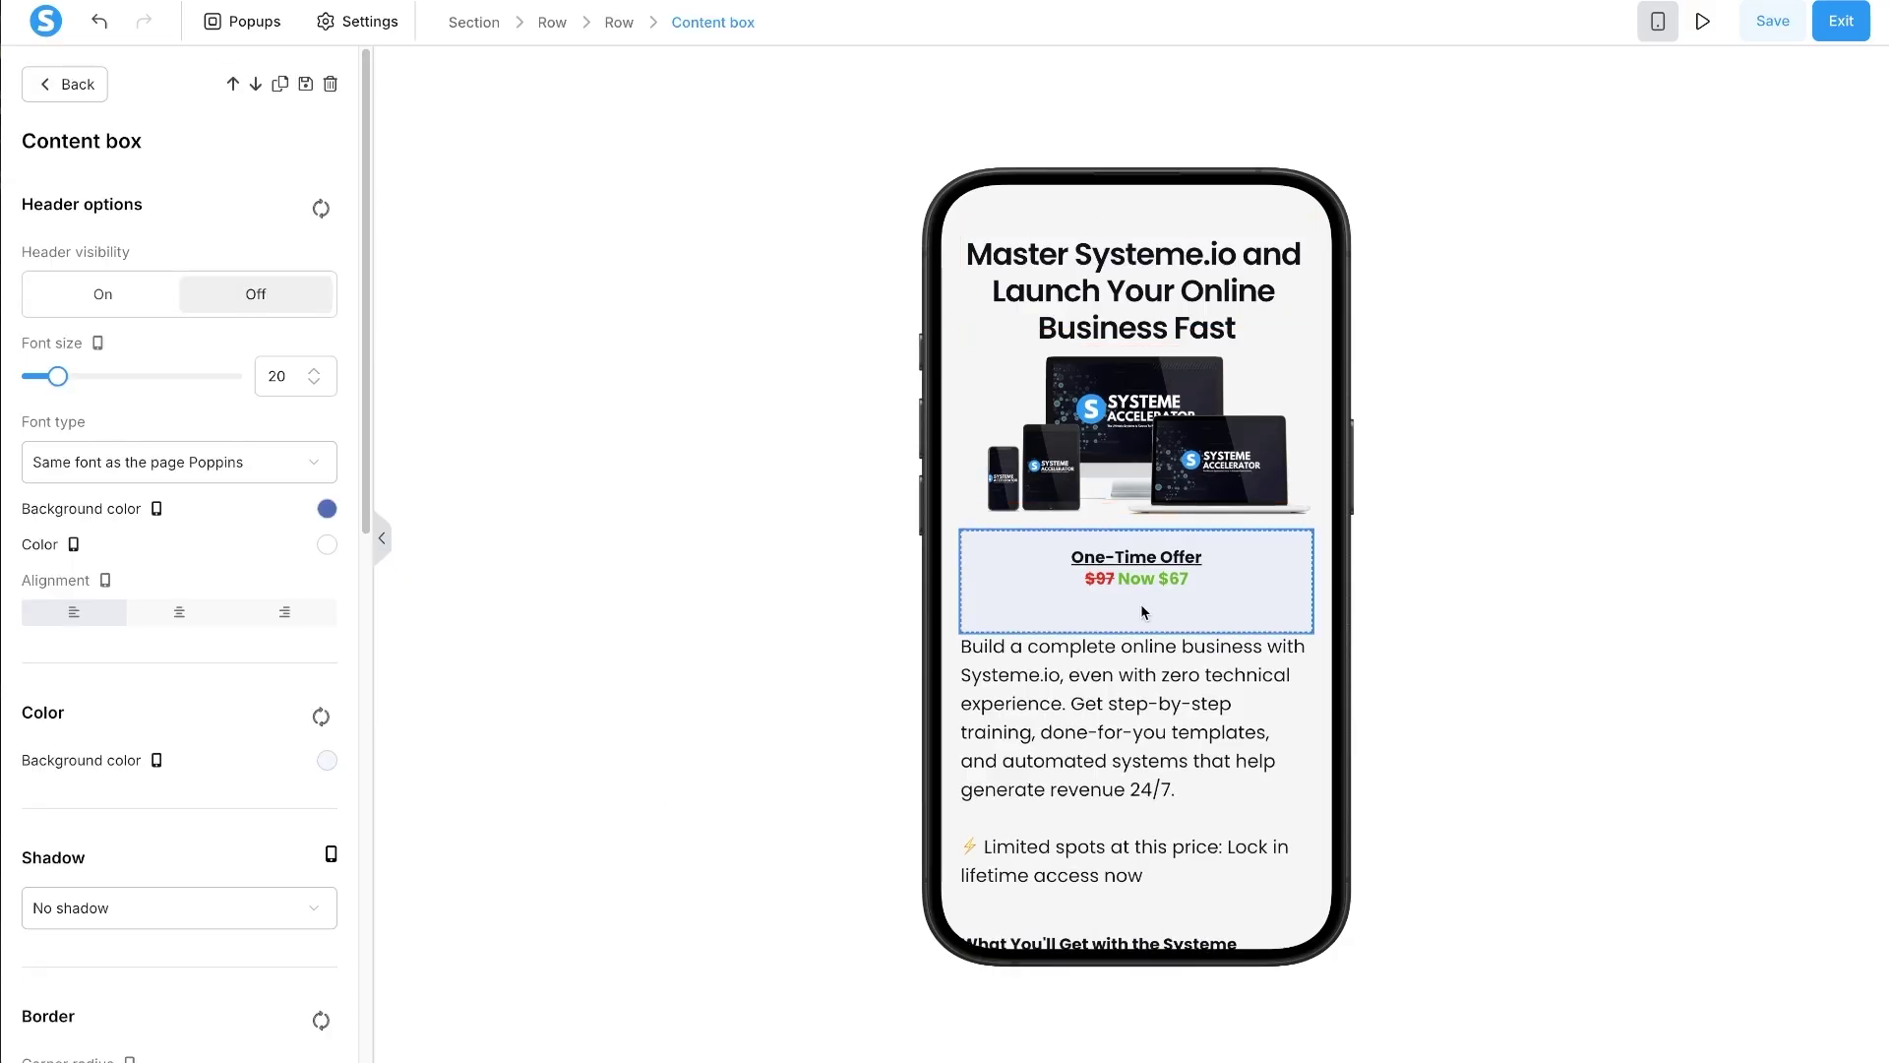
pyautogui.scroll(-10, 217, 836)
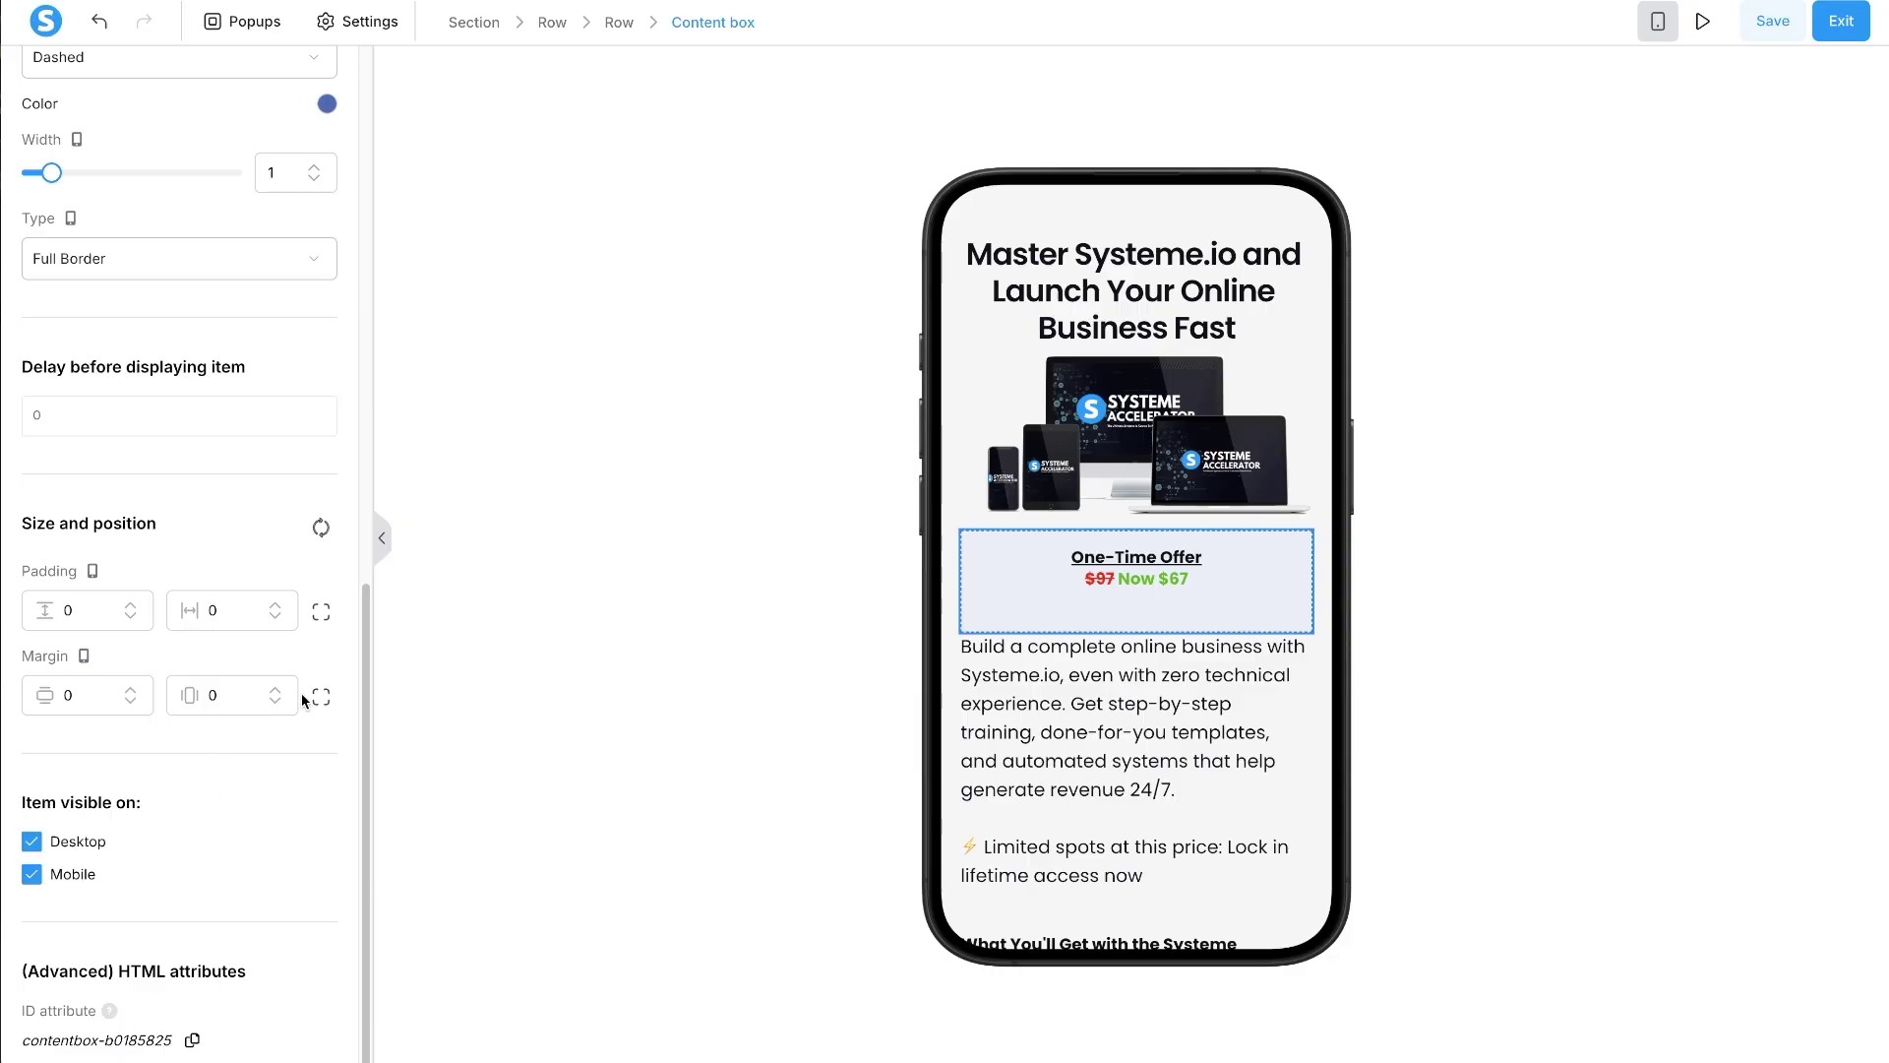
pyautogui.click(320, 697)
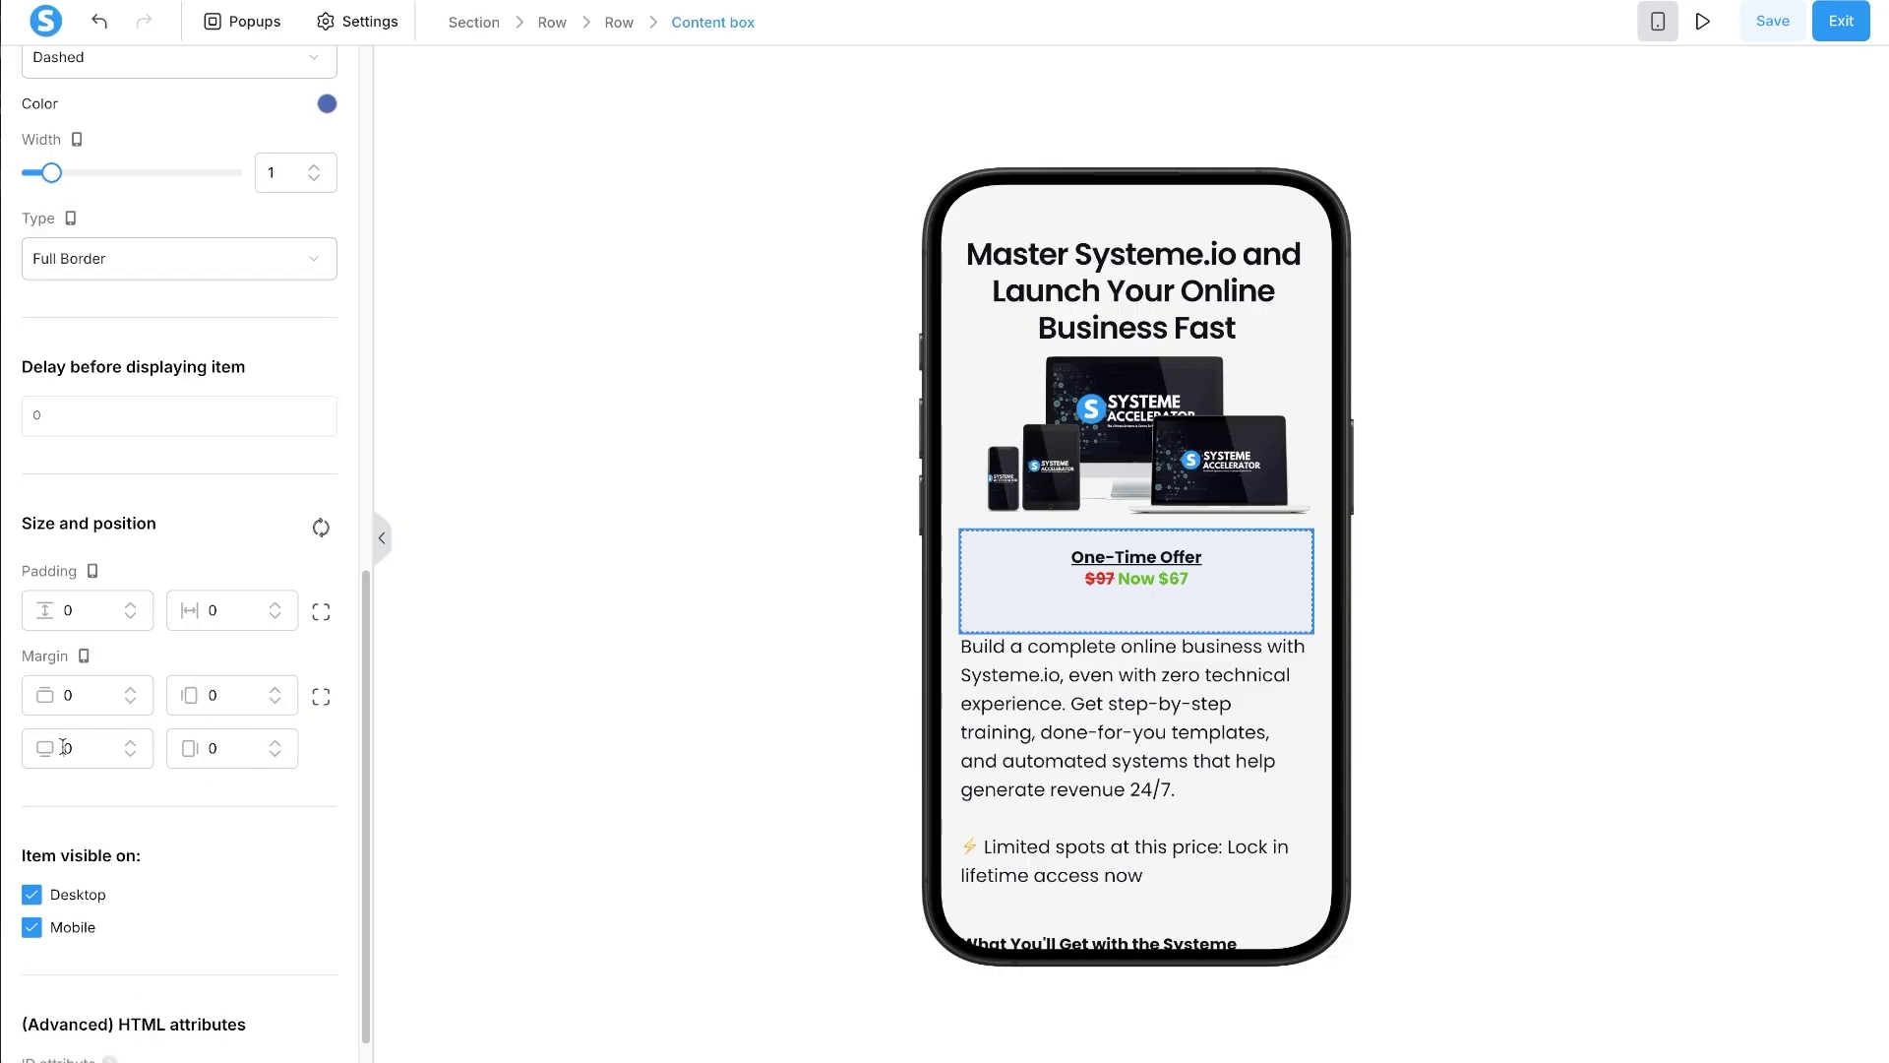
pyautogui.doubleClick(62, 745)
pyautogui.write('1')
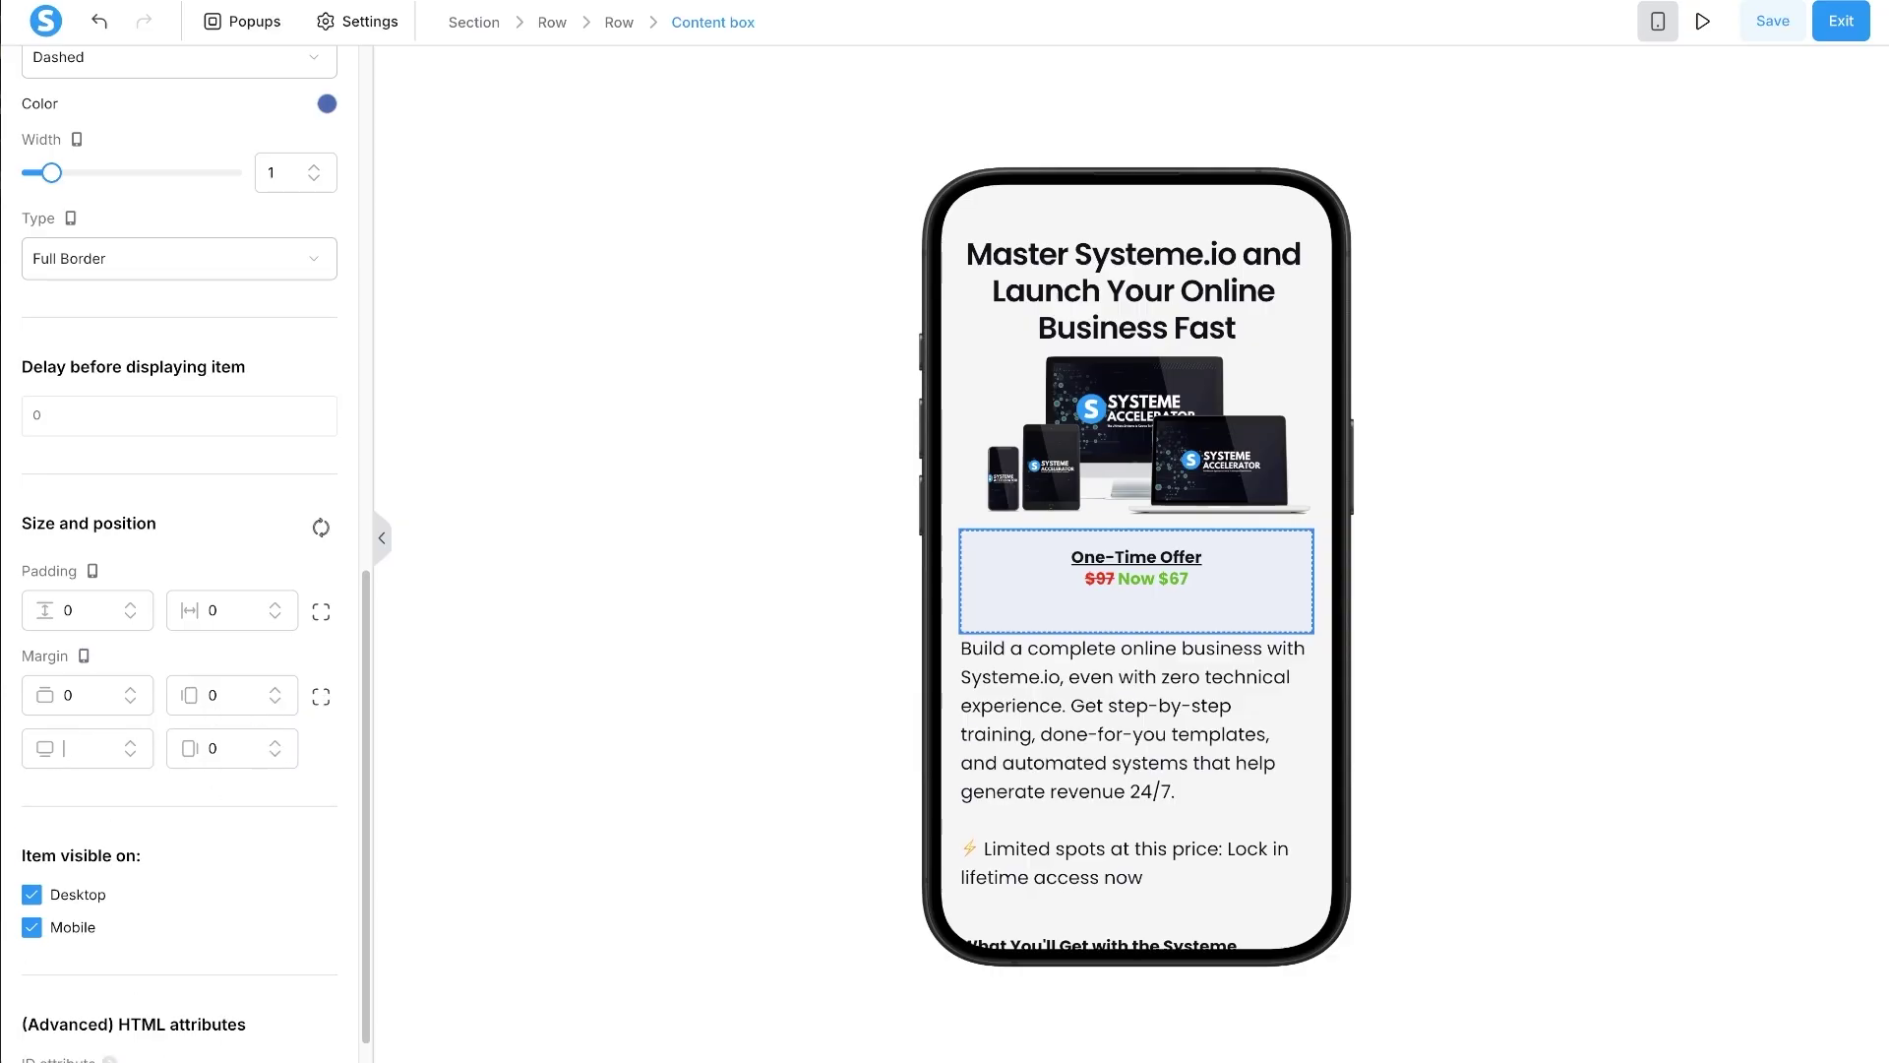
pyautogui.click(73, 600)
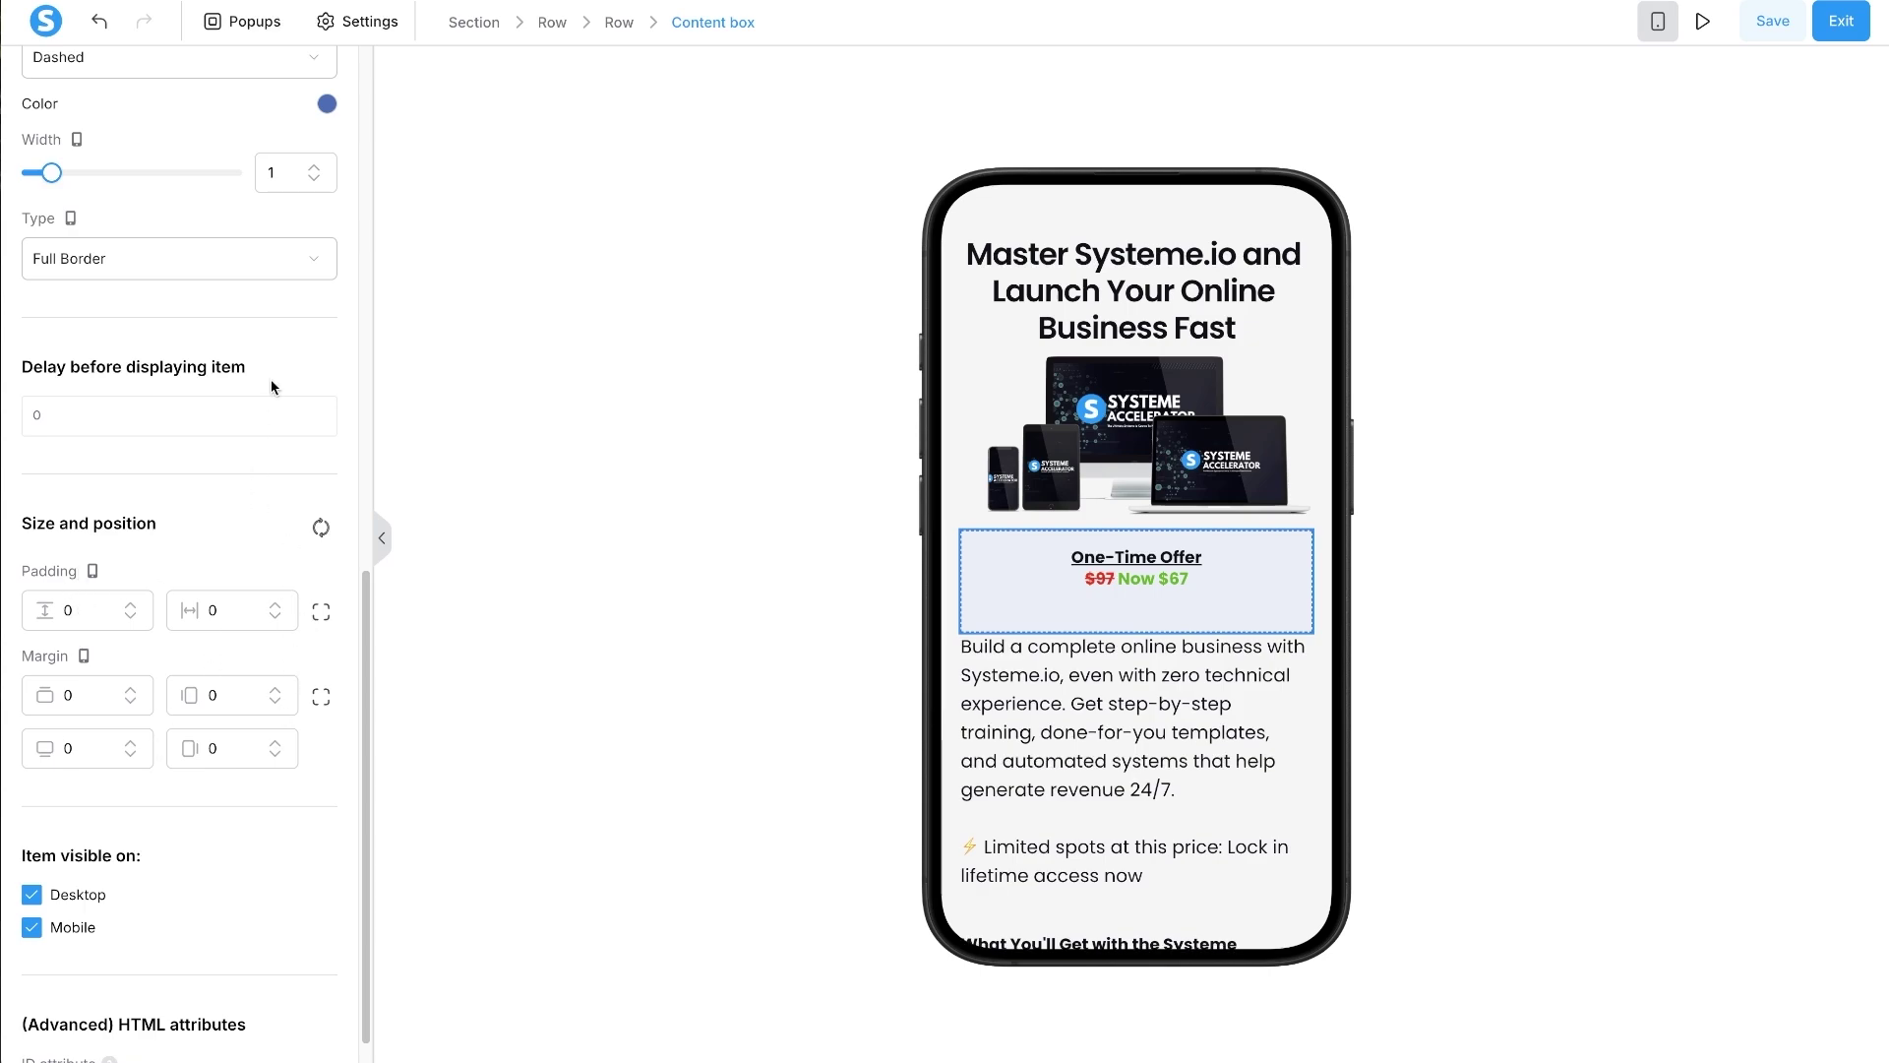
pyautogui.scroll(-1, 219, 894)
pyautogui.scroll(10, 224, 797)
pyautogui.click(864, 447)
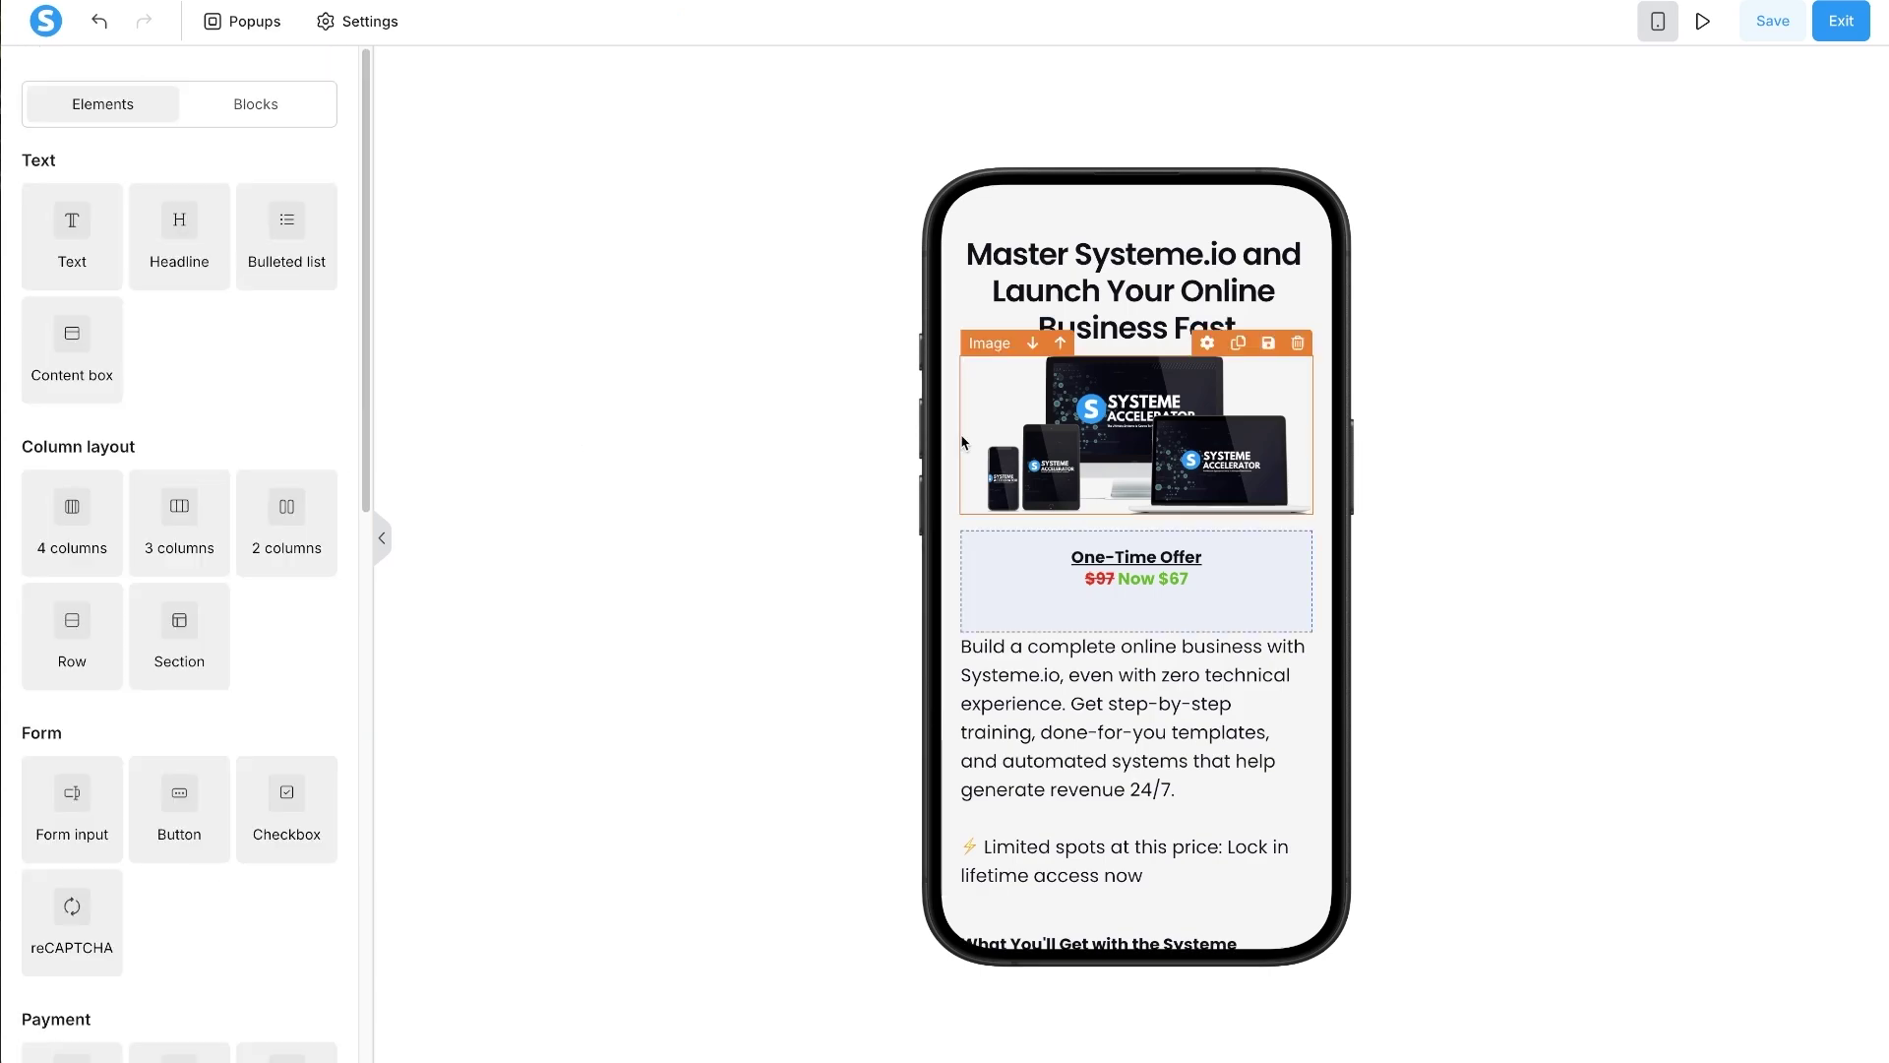
# - Increase the font size of the Now $67 price text
pyautogui.doubleClick(1128, 584)
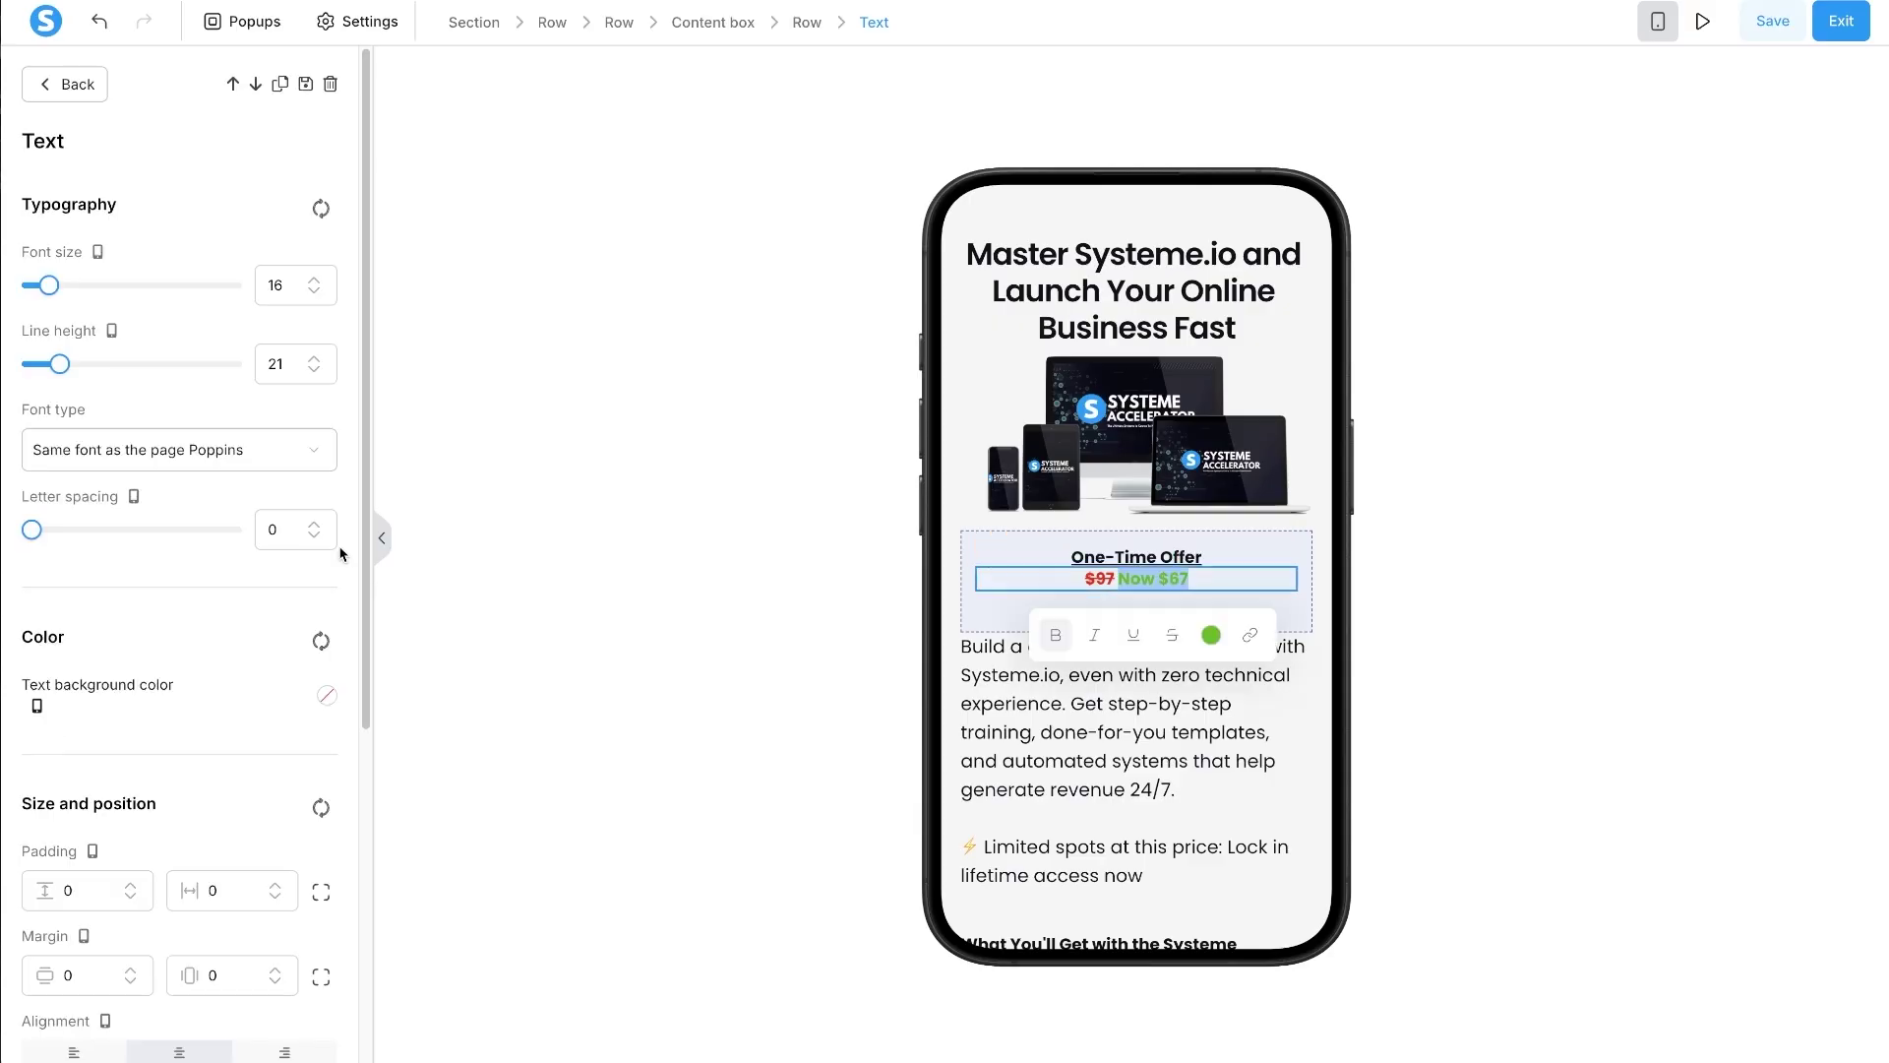
pyautogui.click(315, 278)
pyautogui.scroll(8, 315, 280)
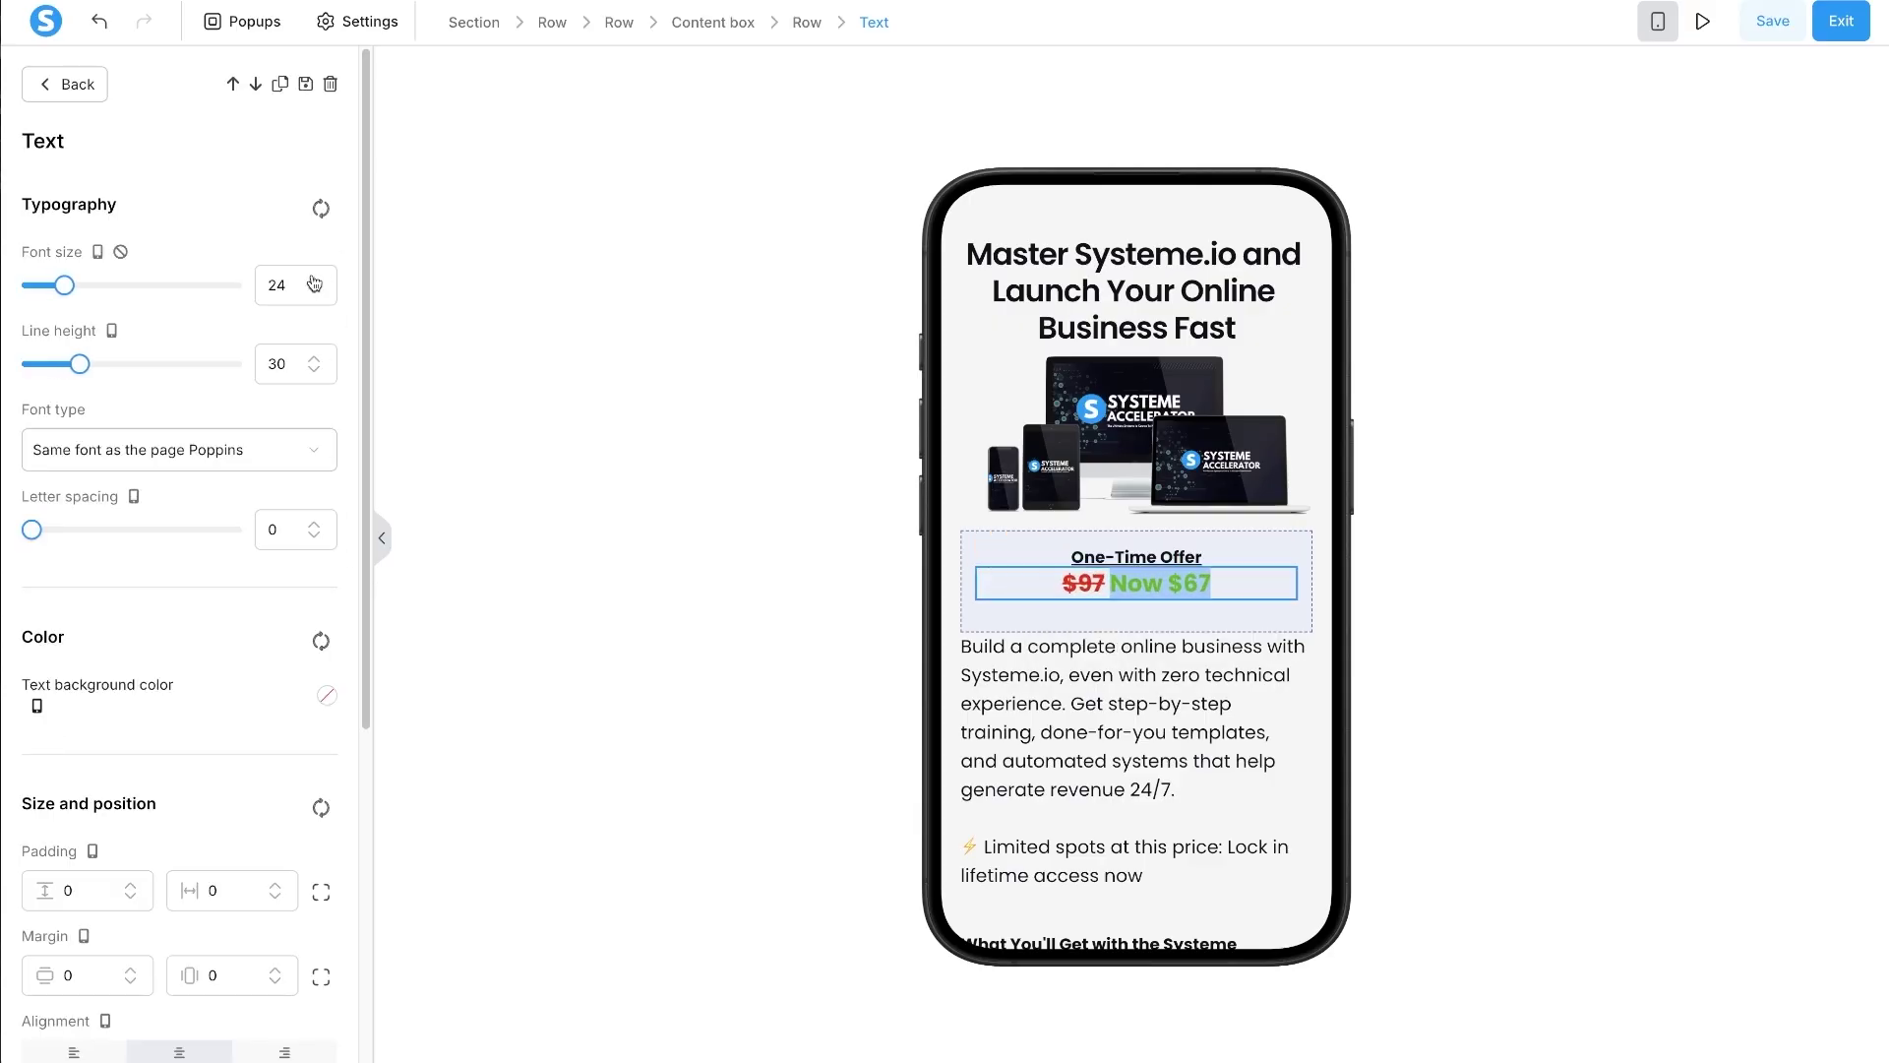
pyautogui.scroll(1, 316, 285)
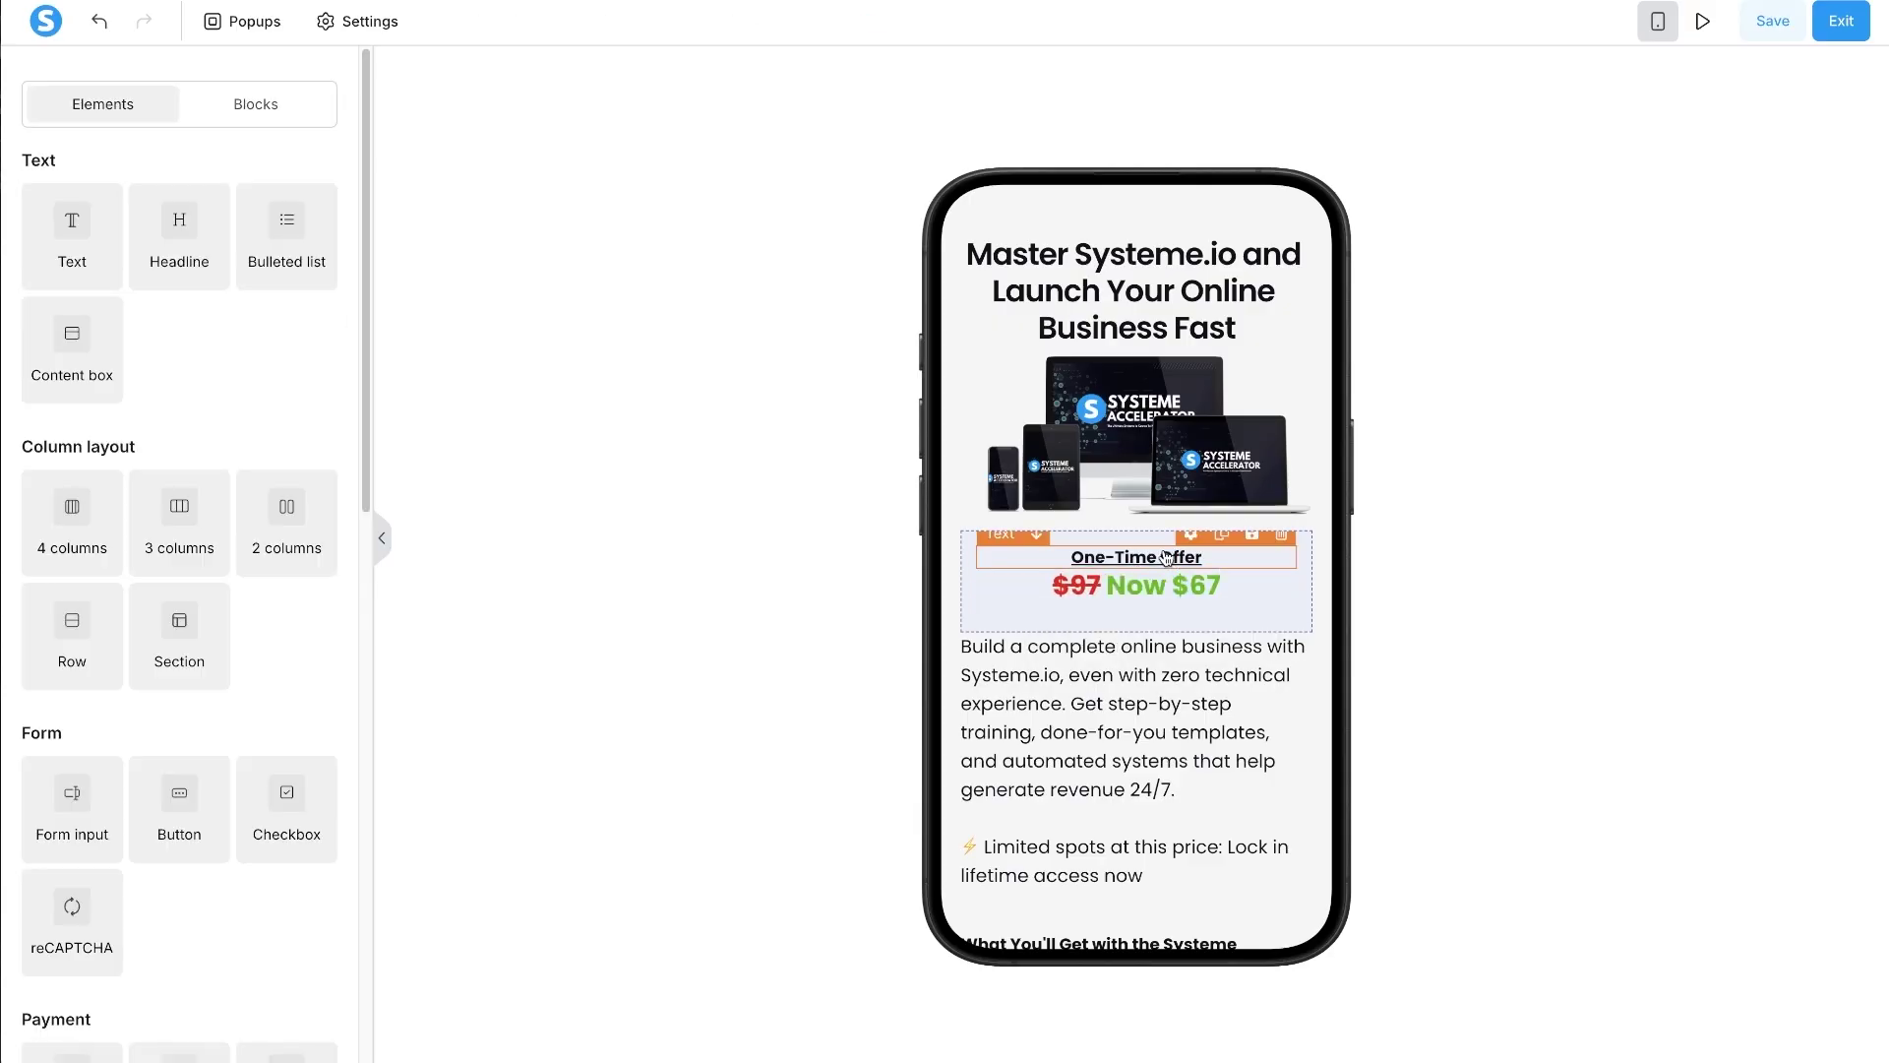
# - Split the One-Time Offer label's padding sides and raise its top padding to 7
pyautogui.doubleClick(1136, 557)
pyautogui.scroll(1, 317, 286)
pyautogui.scroll(3, 318, 287)
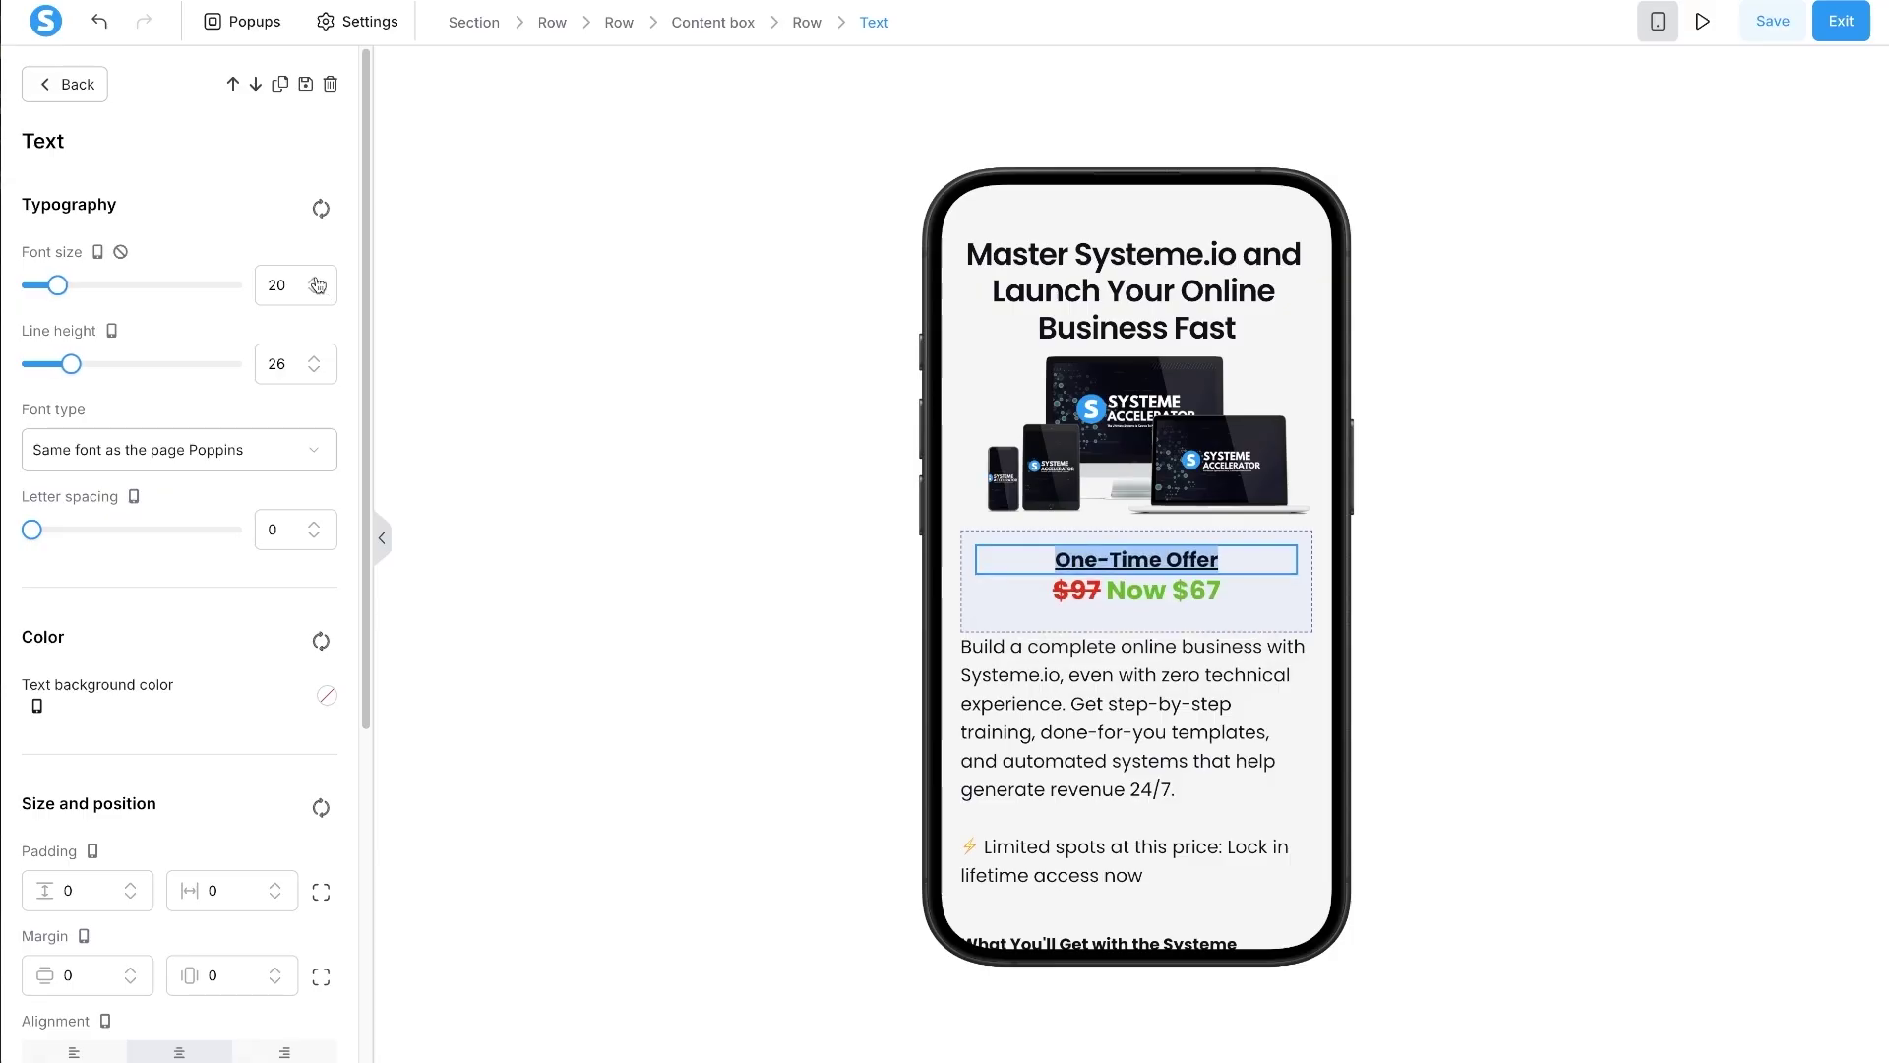
pyautogui.scroll(-2, 318, 286)
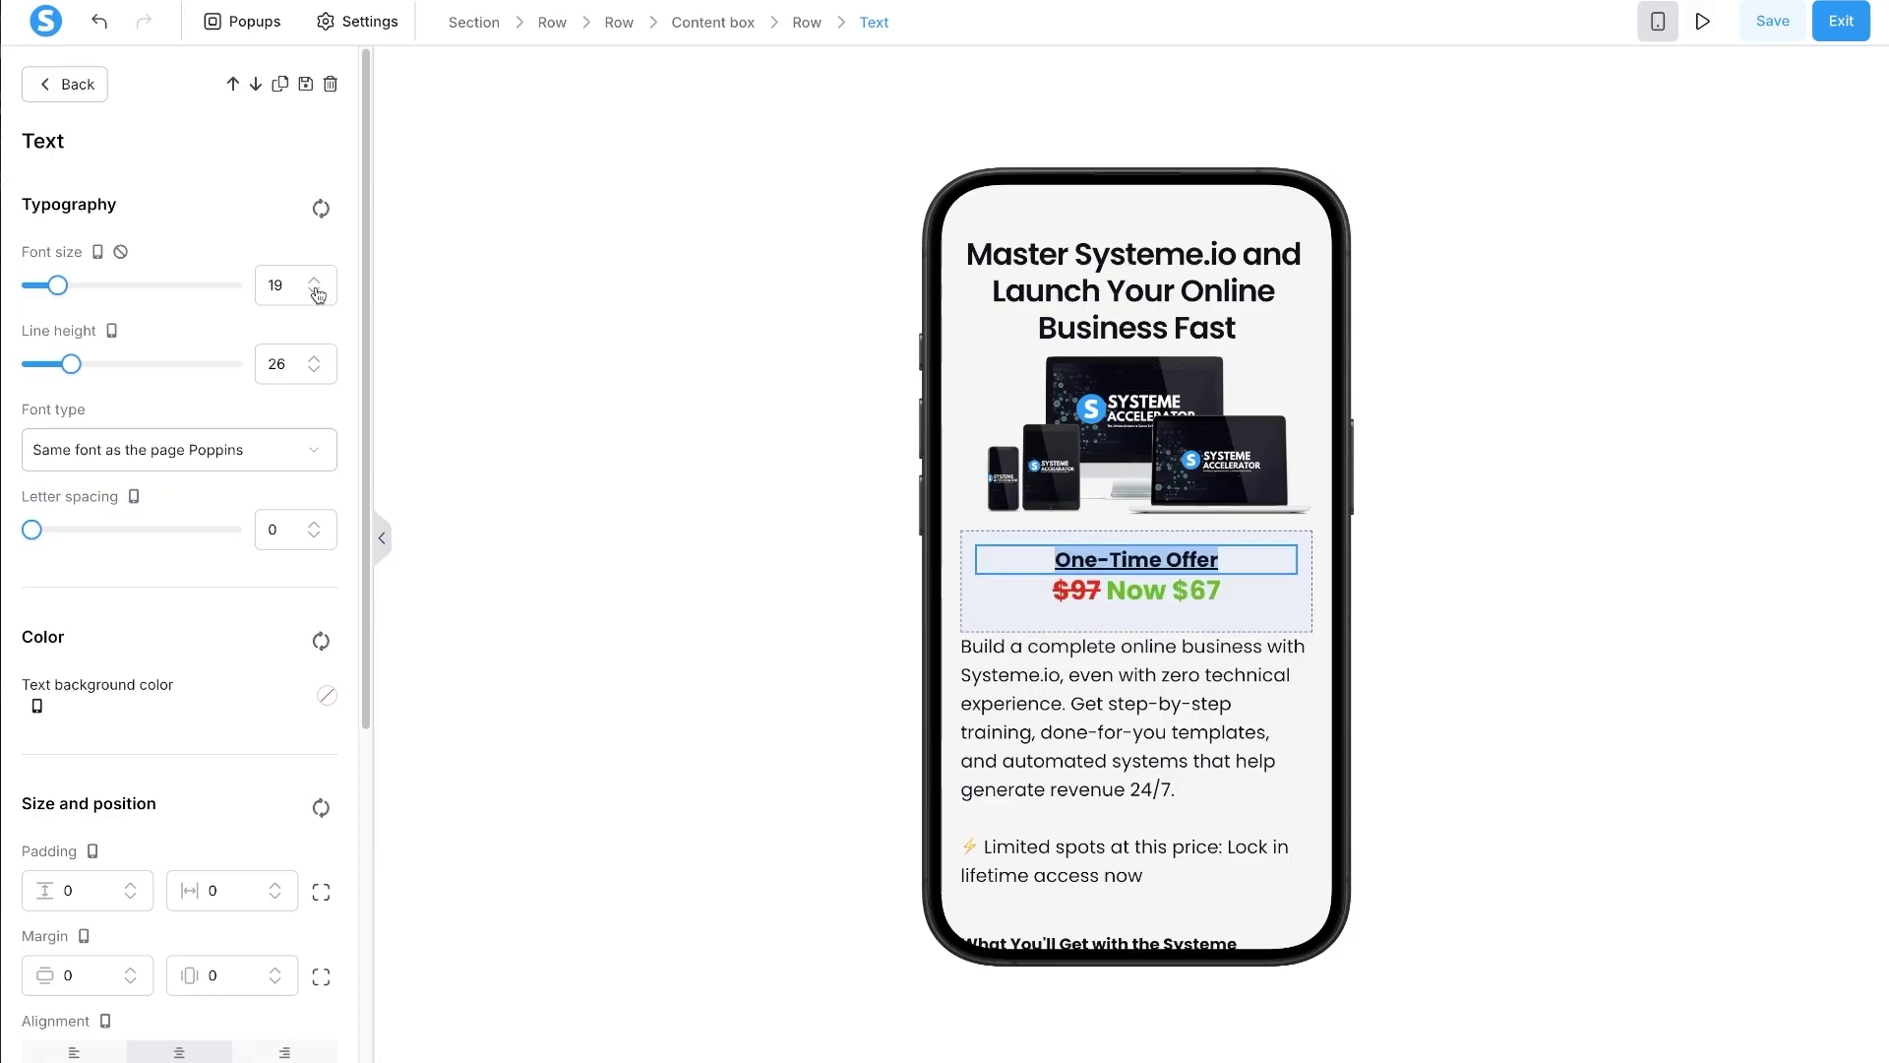
pyautogui.click(1052, 596)
pyautogui.doubleClick(1086, 558)
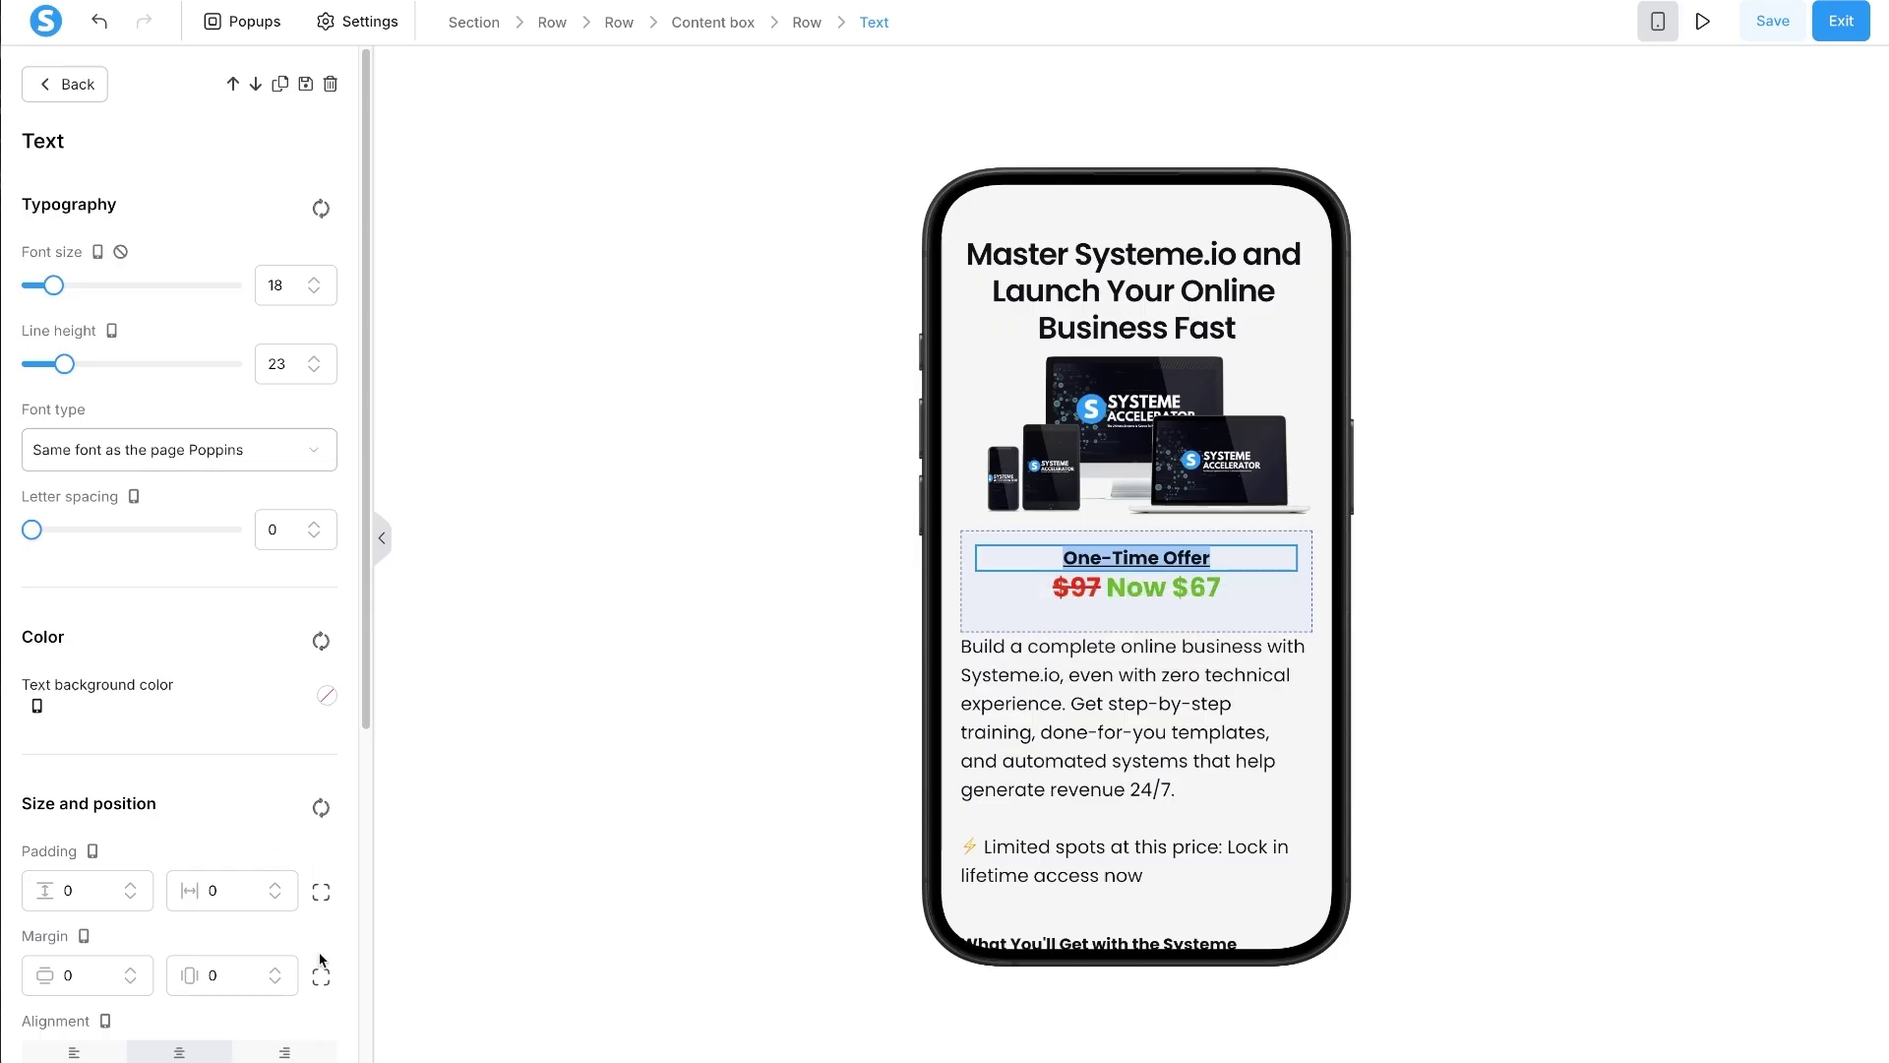
pyautogui.click(320, 892)
pyautogui.click(67, 890)
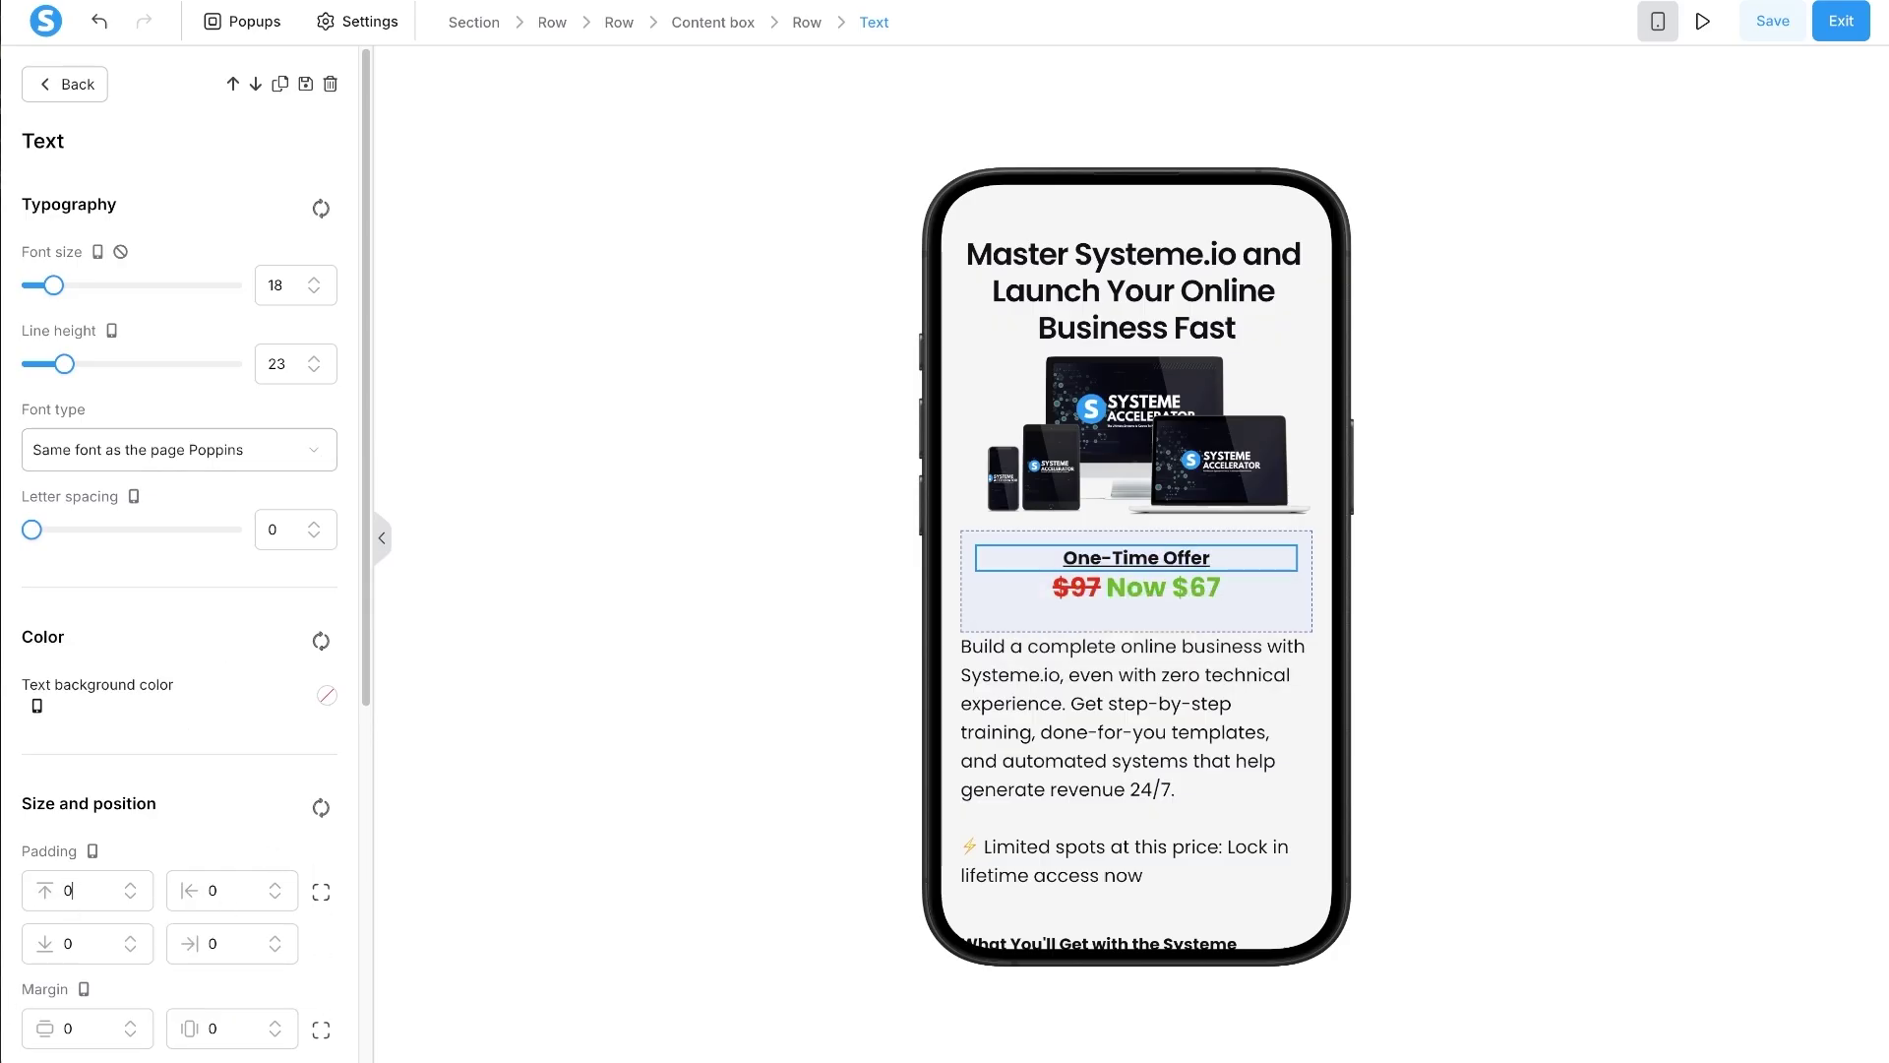
pyautogui.click(131, 884)
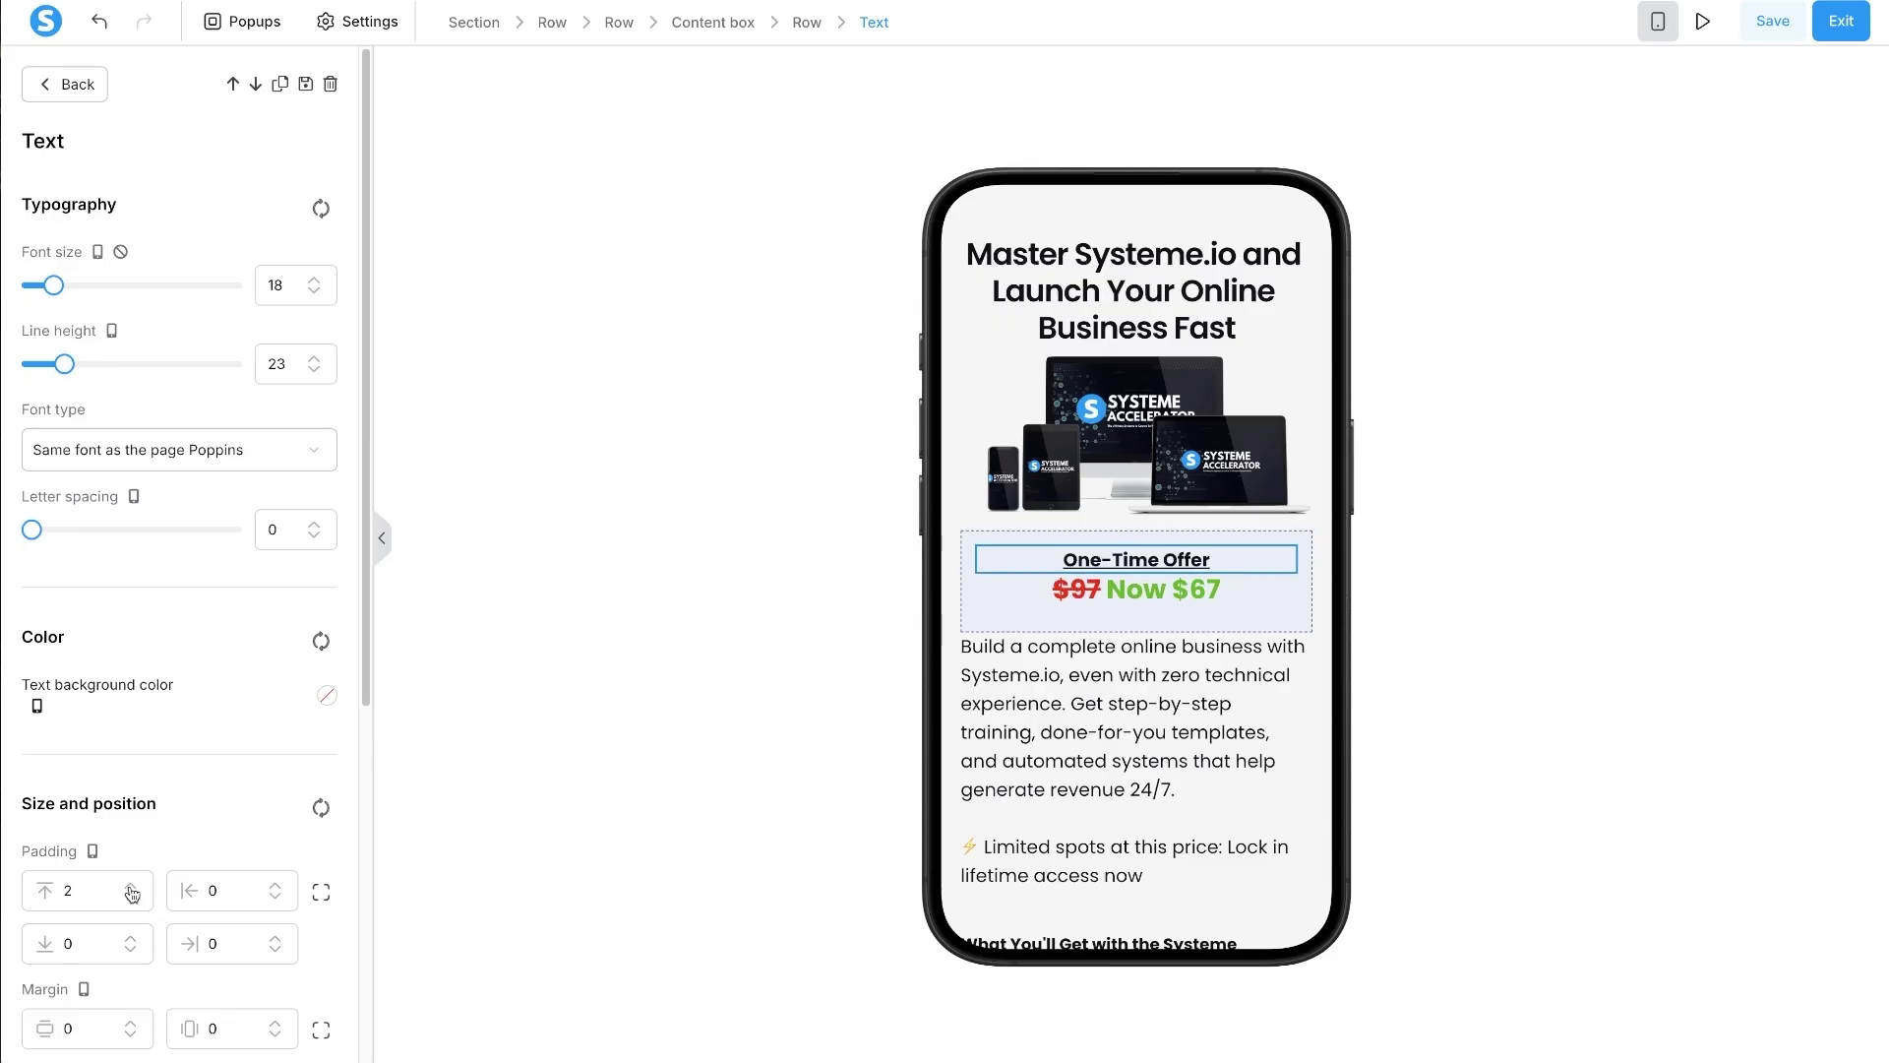
pyautogui.click(131, 885)
pyautogui.click(131, 884)
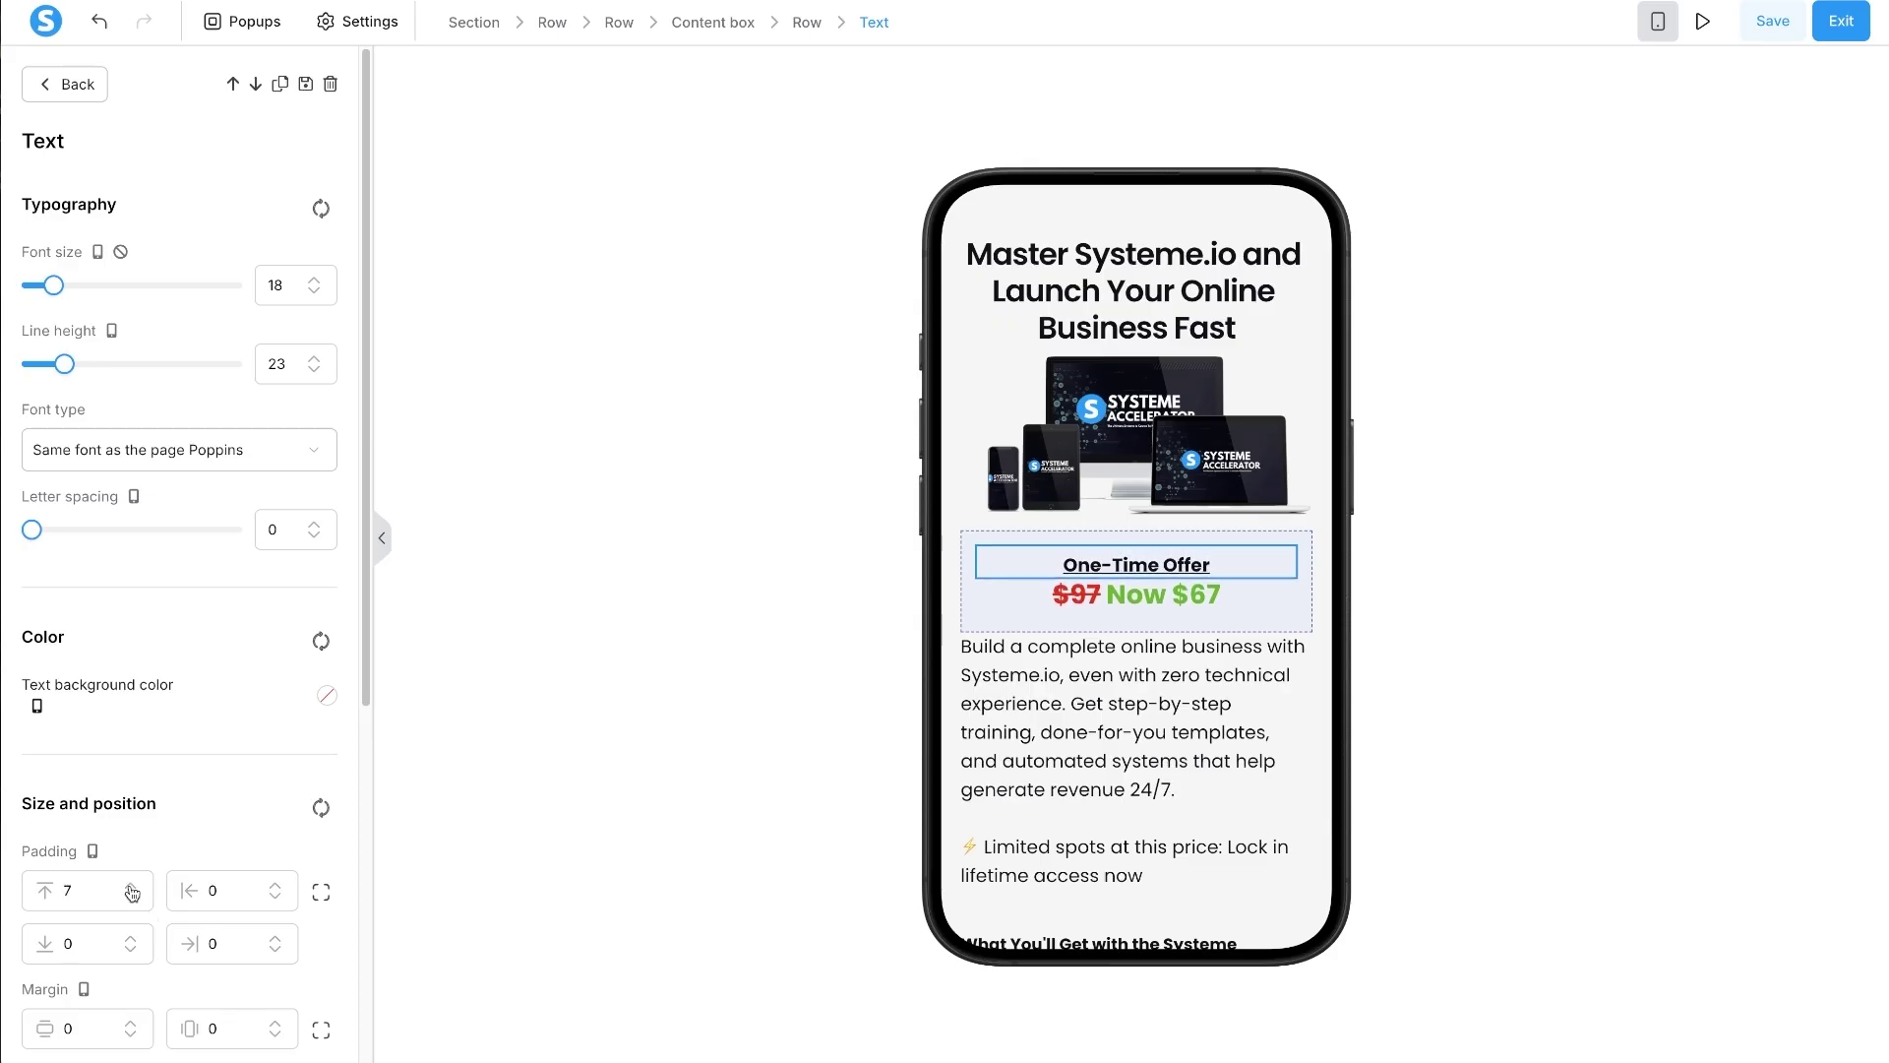
pyautogui.click(881, 697)
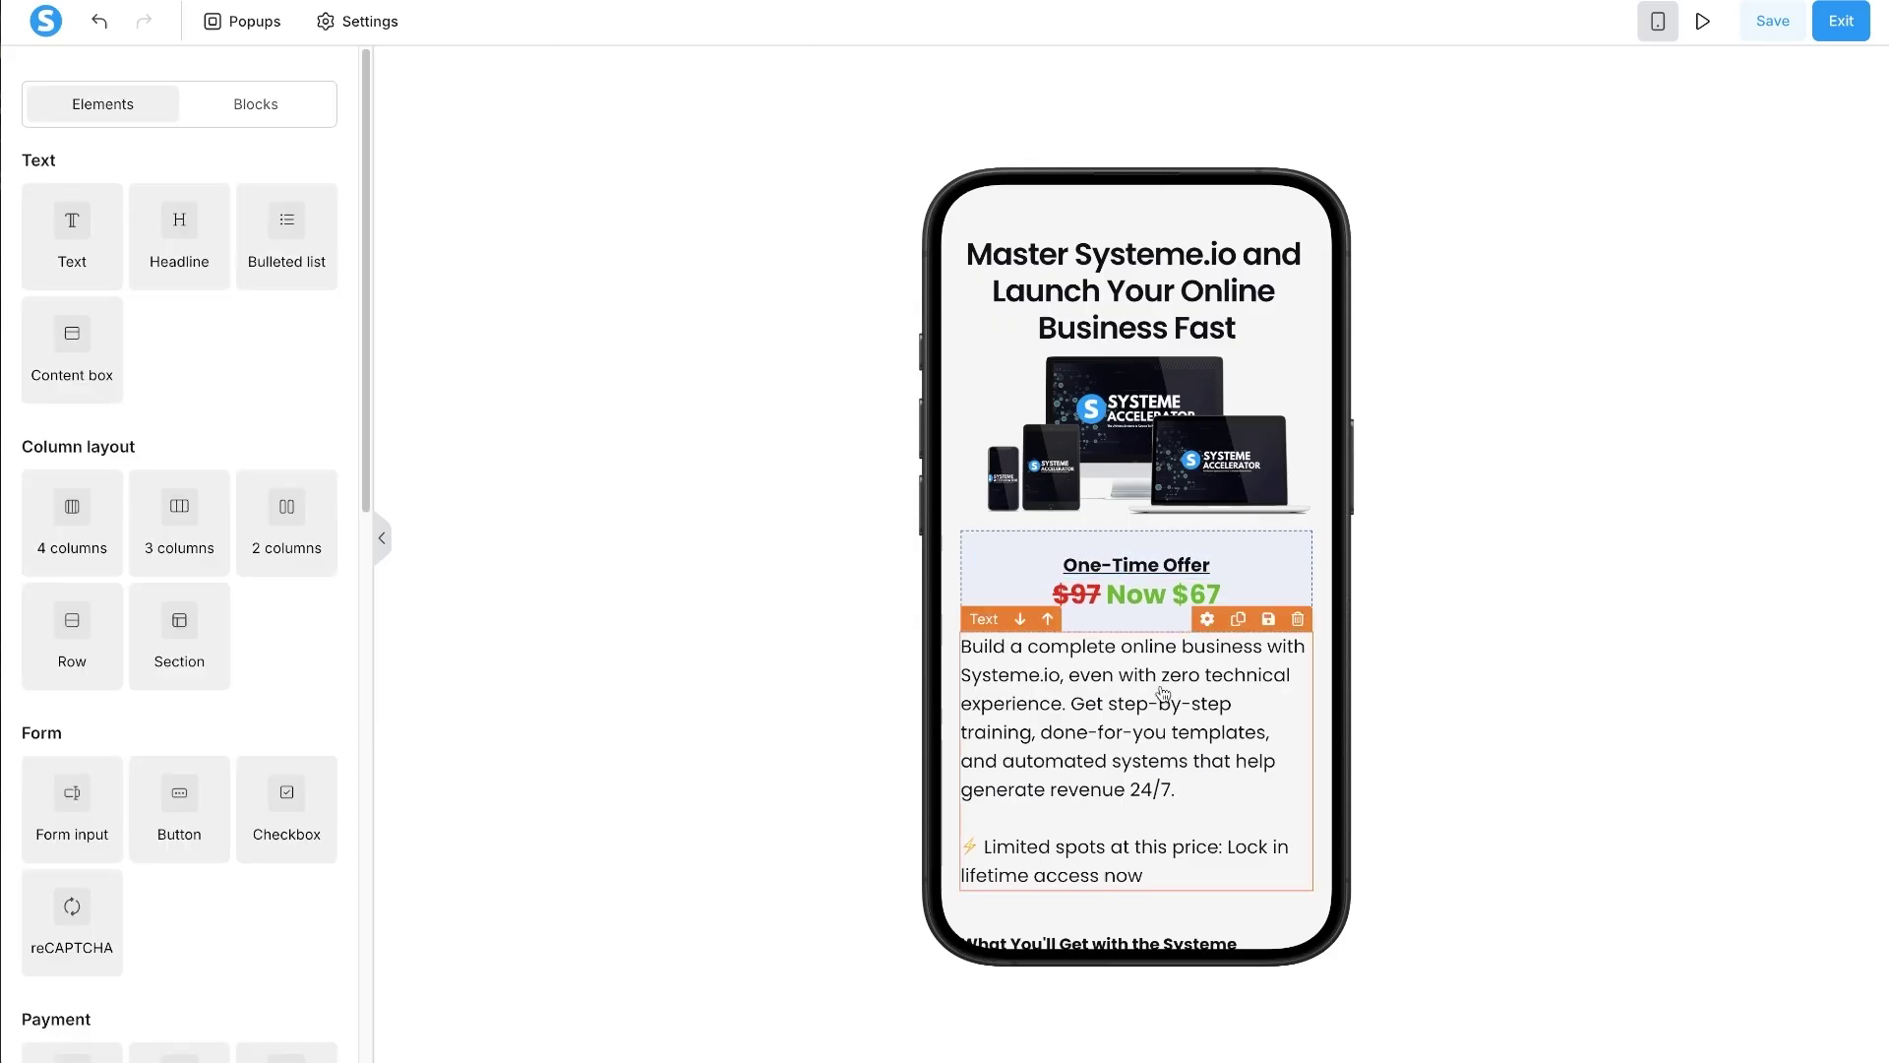
# - Set the product description to font size 16 with a top margin of 20
pyautogui.click(1131, 691)
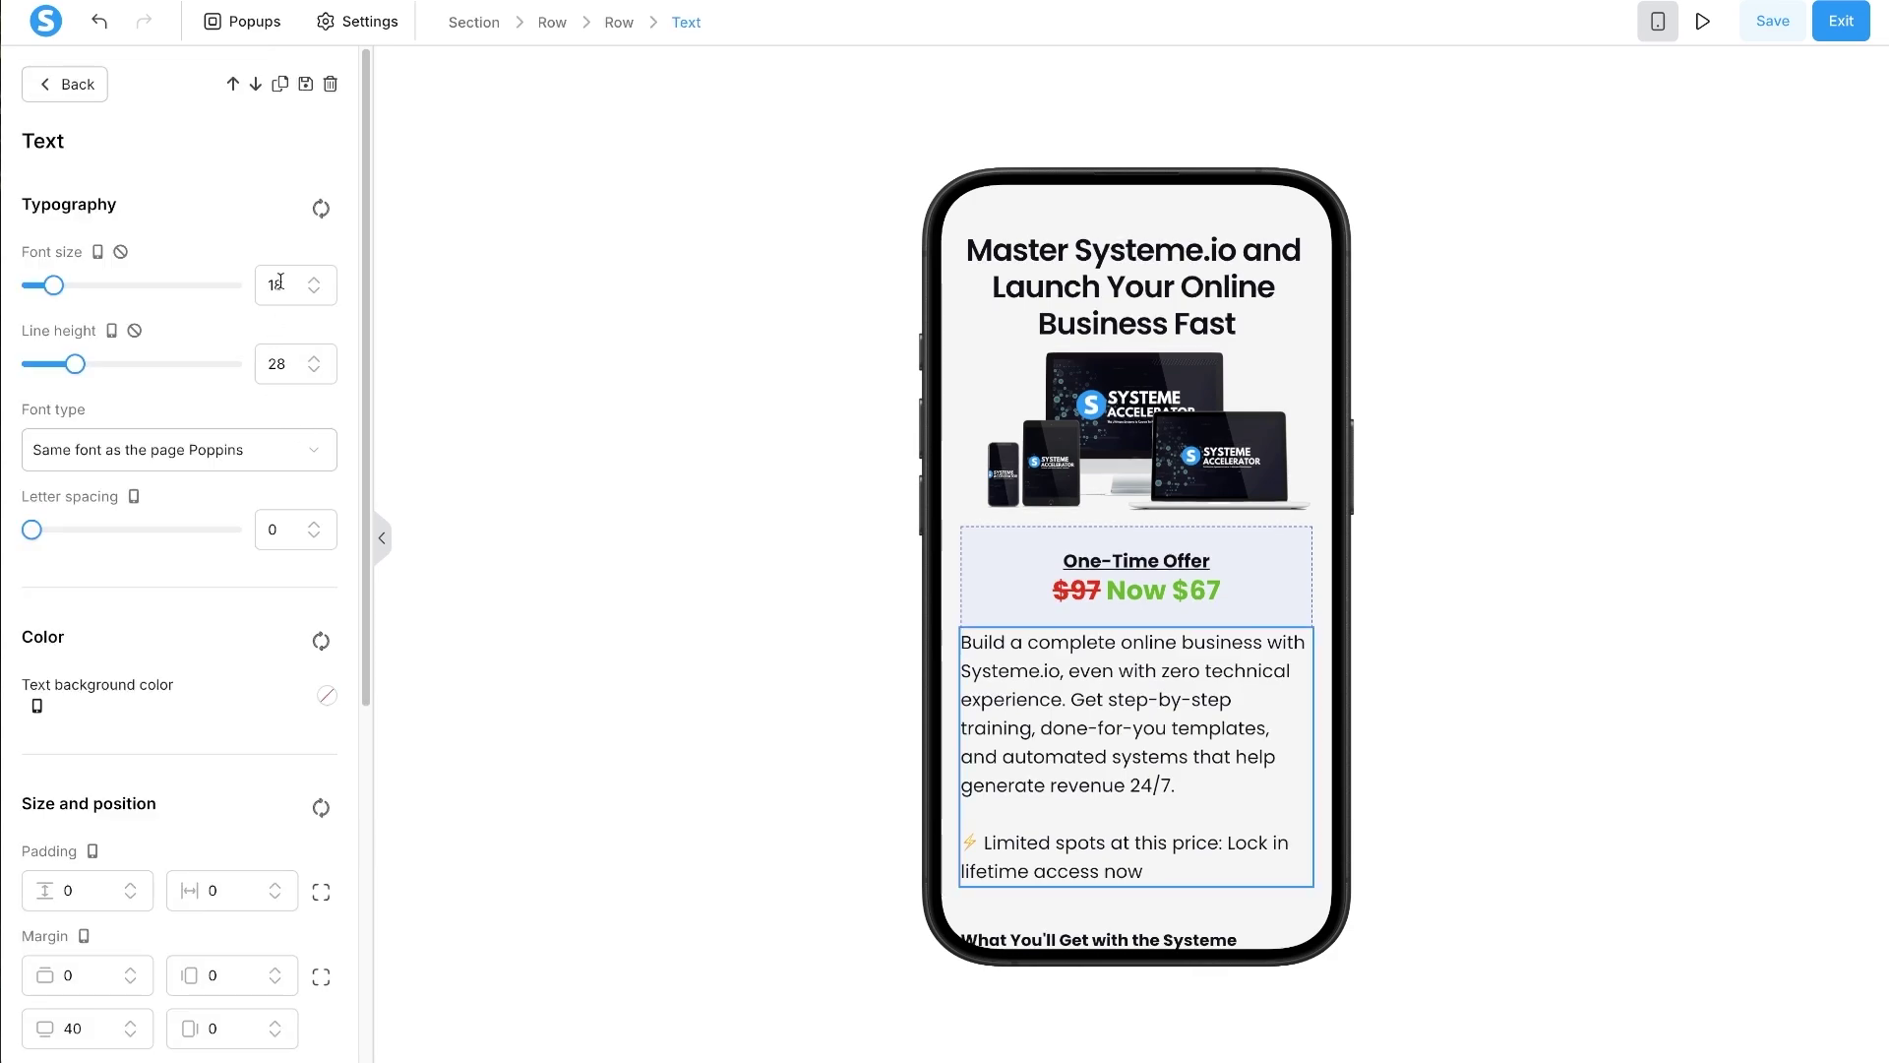
pyautogui.write('16')
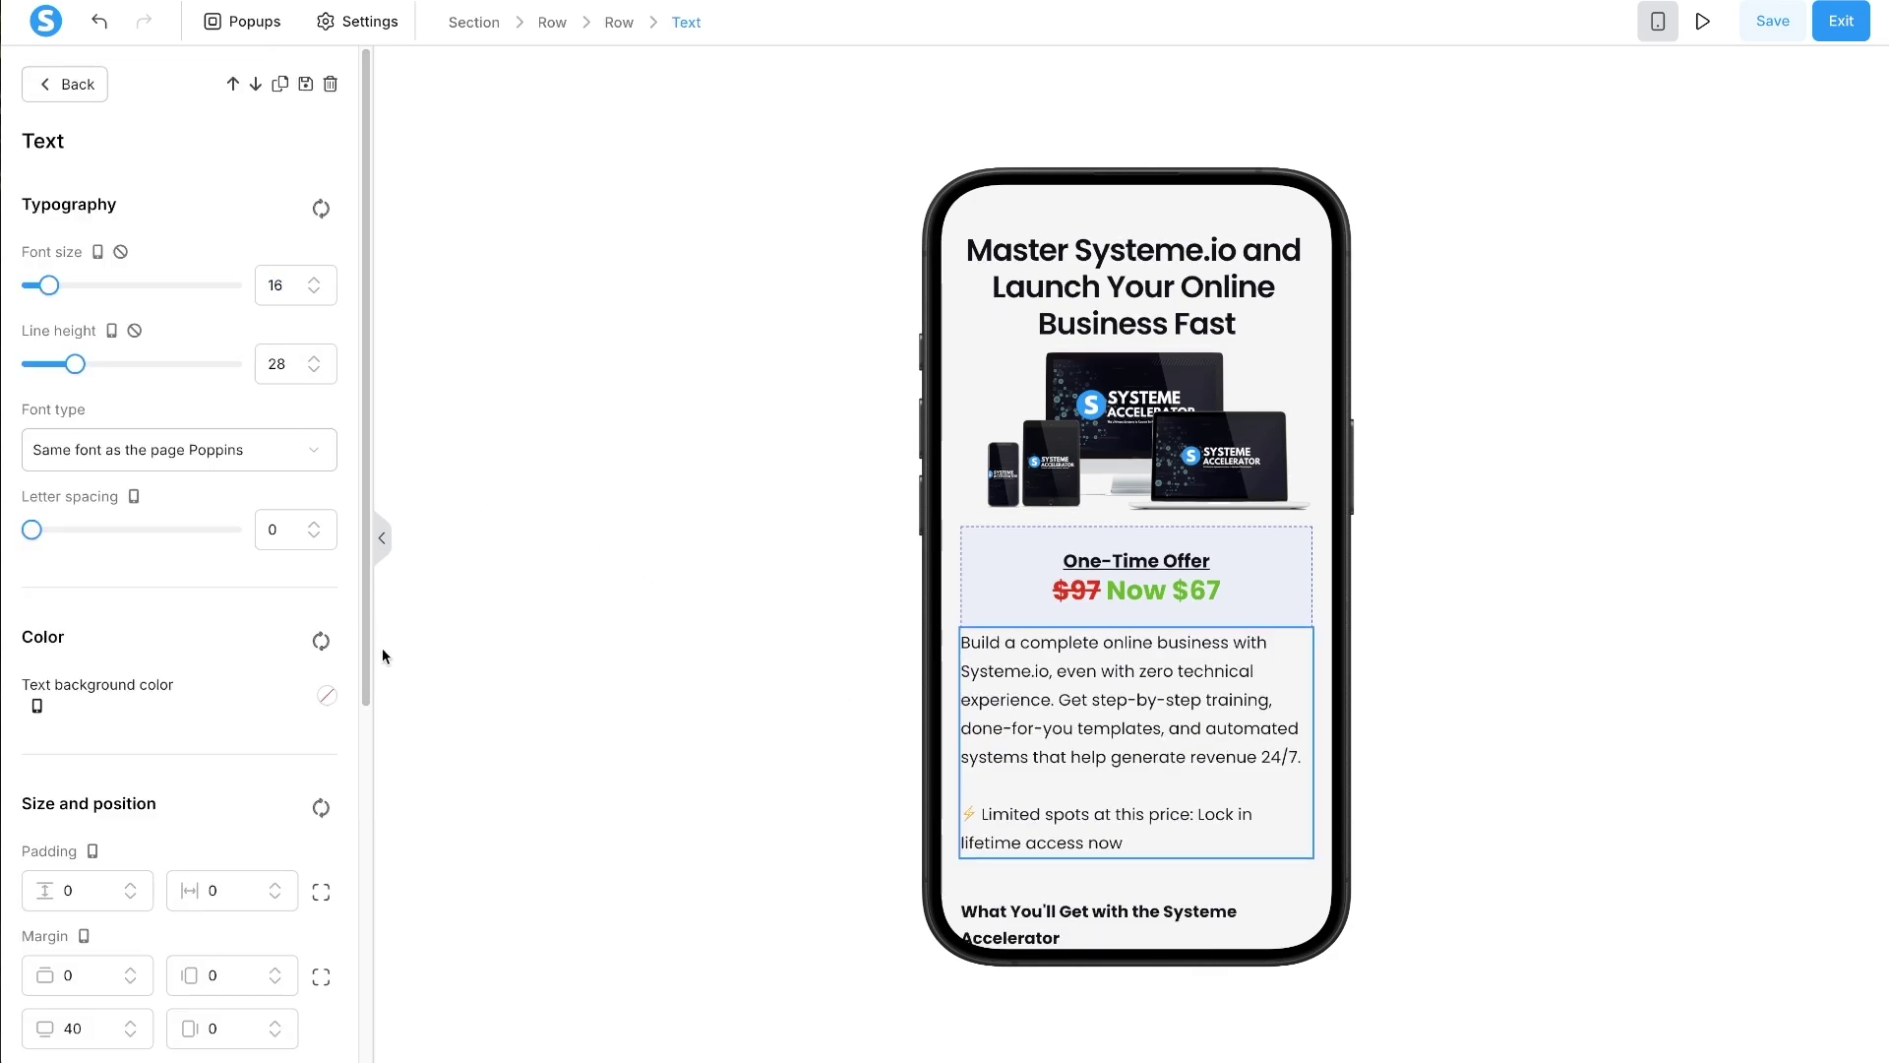
pyautogui.scroll(-5, 278, 762)
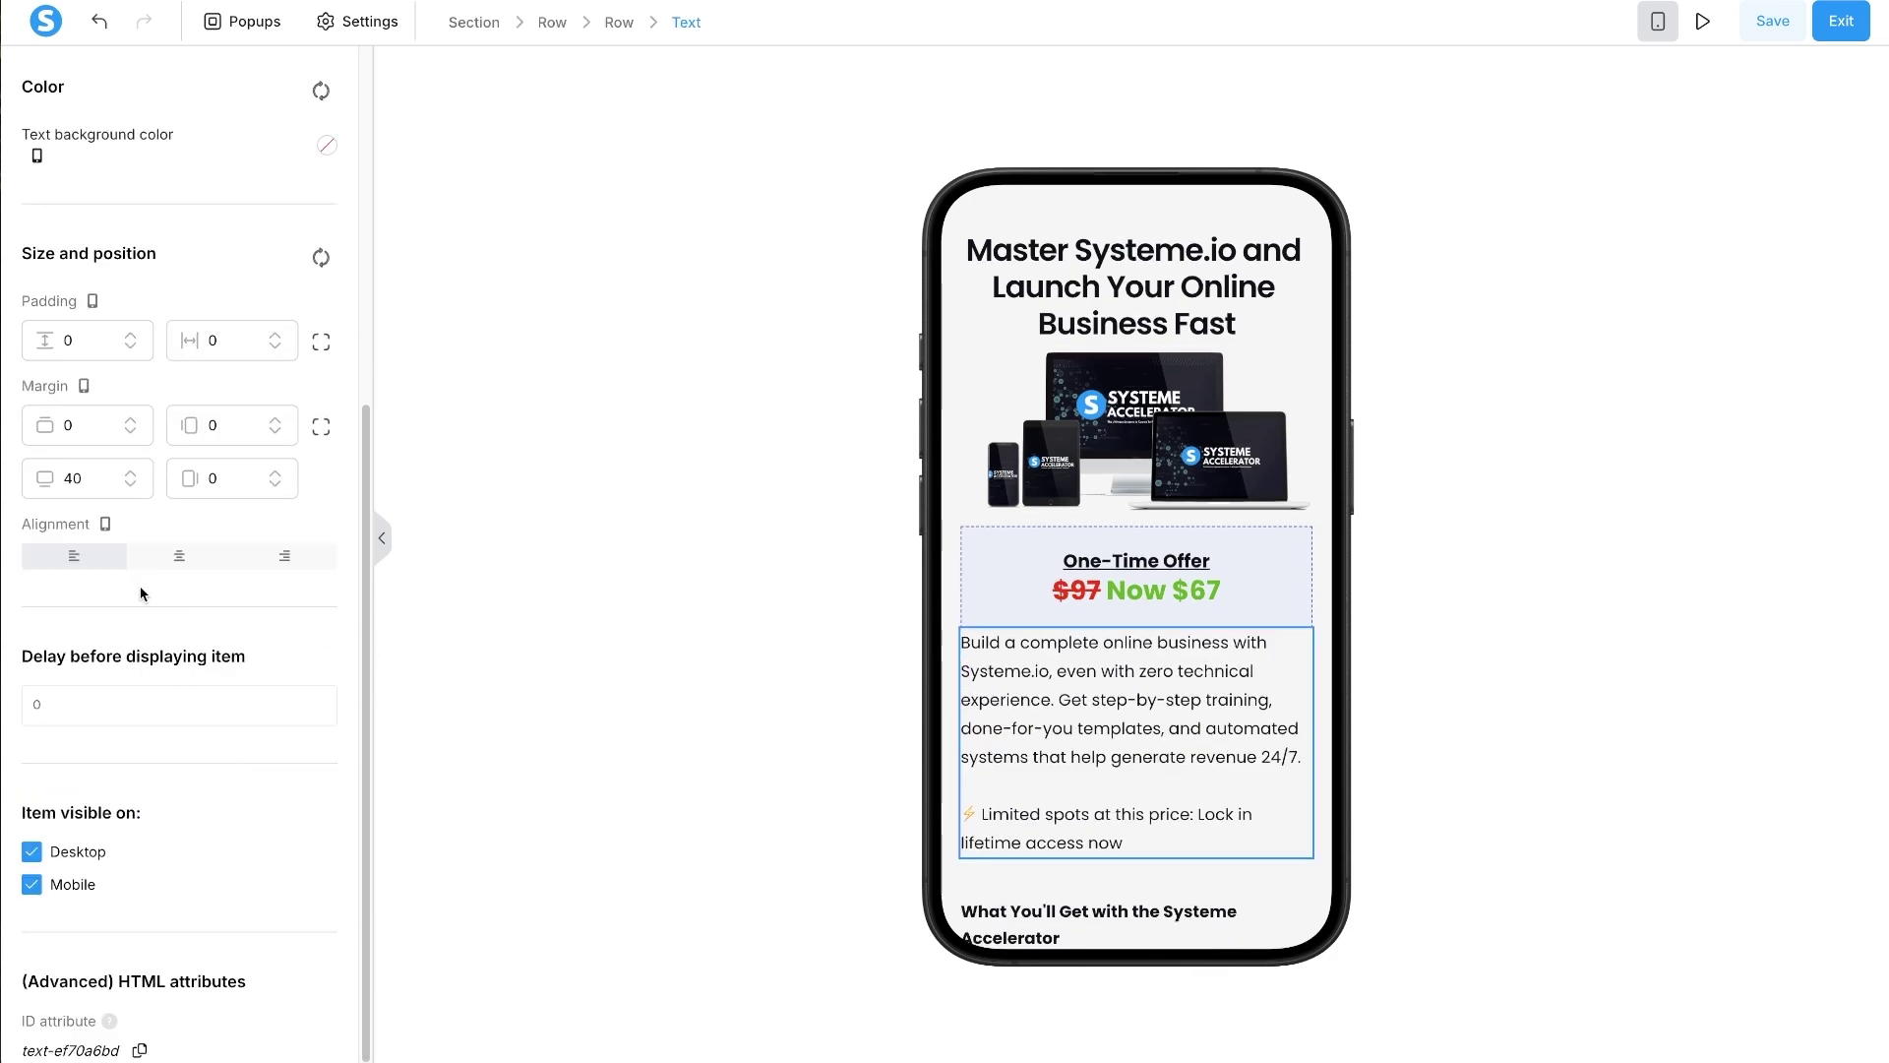
pyautogui.click(321, 431)
pyautogui.click(311, 469)
pyautogui.click(66, 424)
pyautogui.write('2')
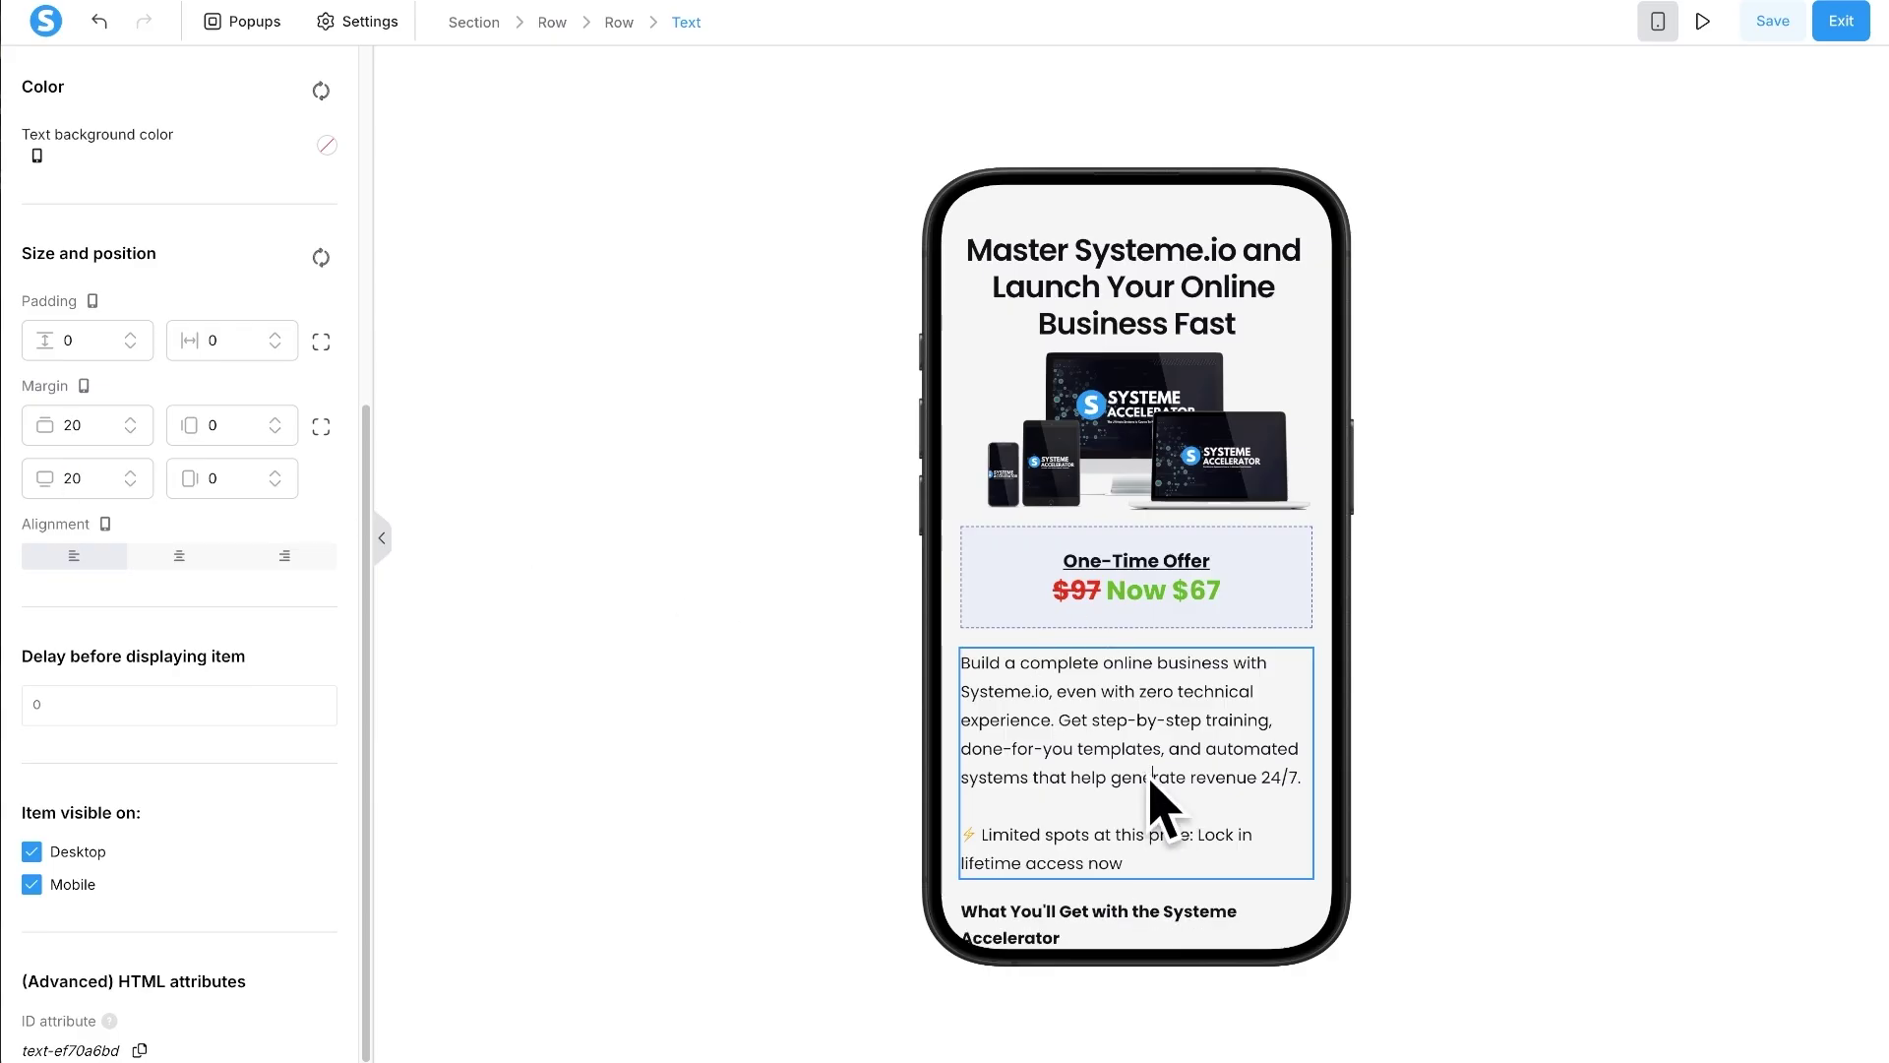
pyautogui.scroll(-2, 1146, 778)
# - Keep the What You'll Get heading at font size 16 and split its padding and margin sides
pyautogui.click(1090, 702)
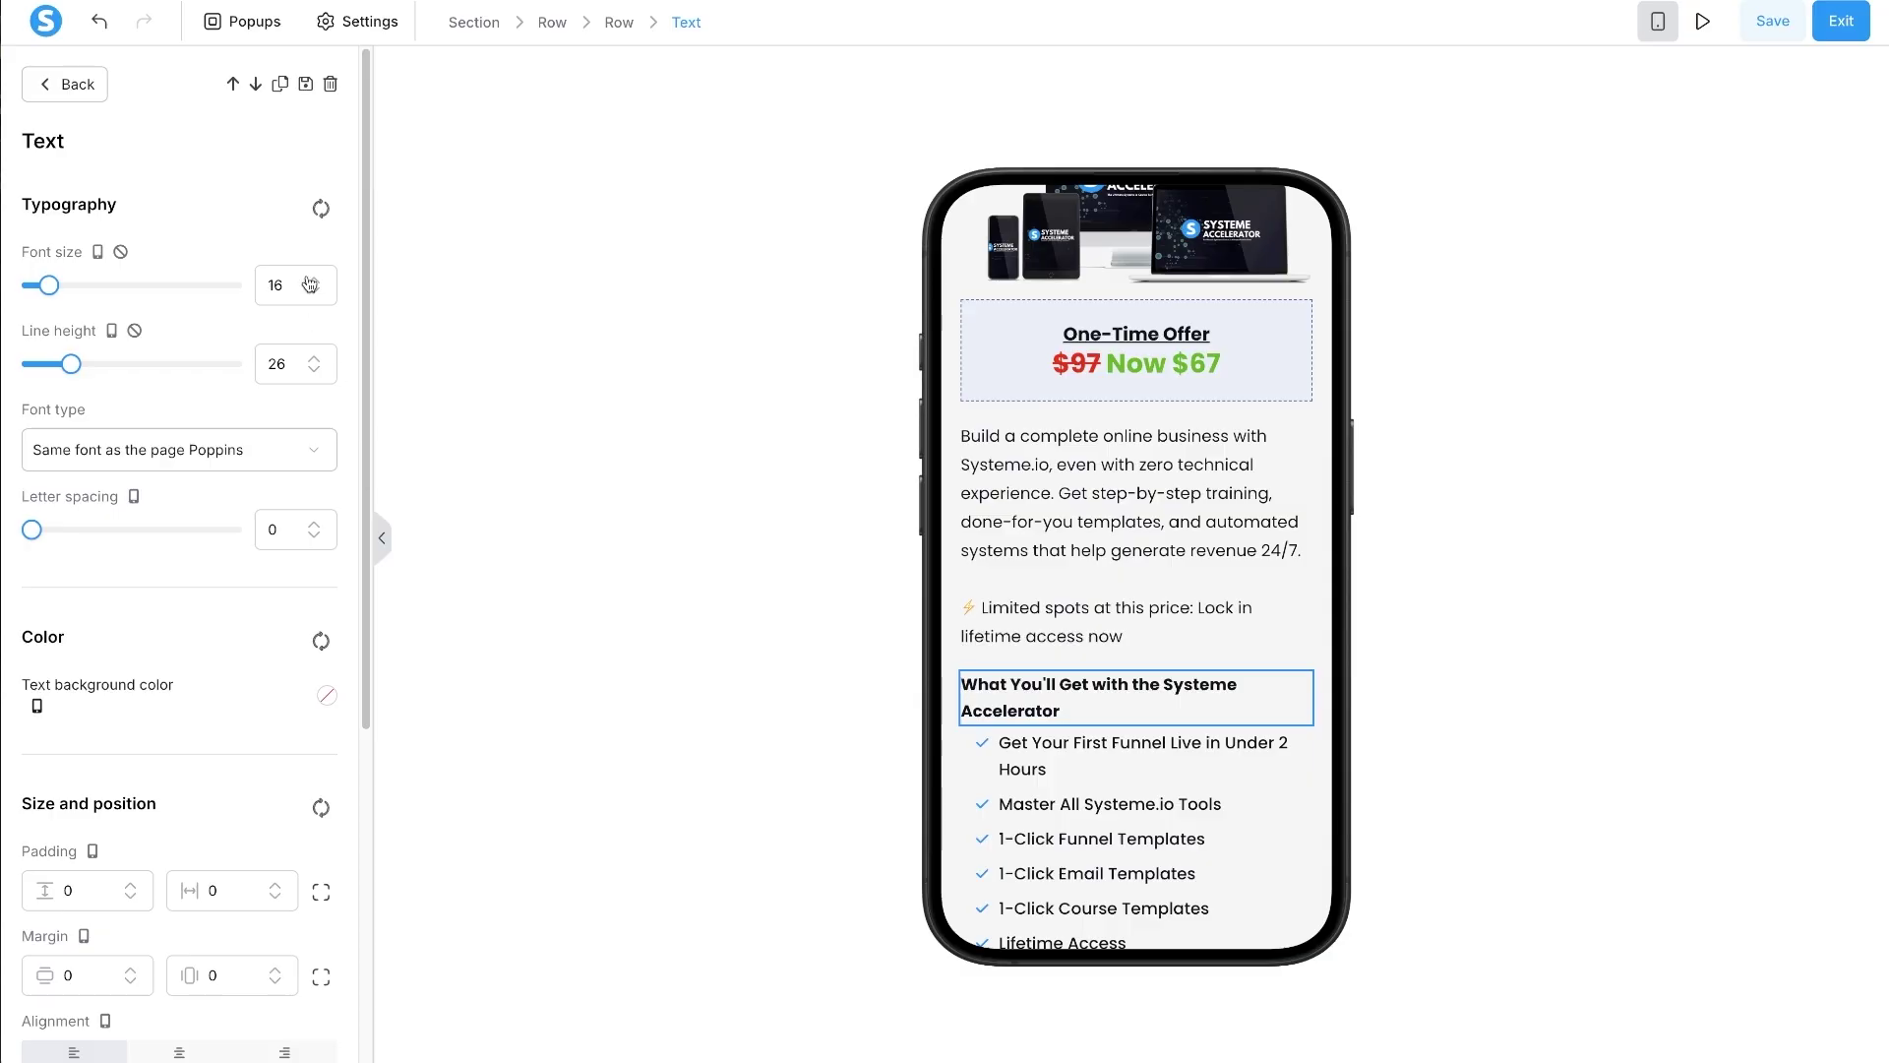
pyautogui.click(310, 280)
pyautogui.click(310, 280)
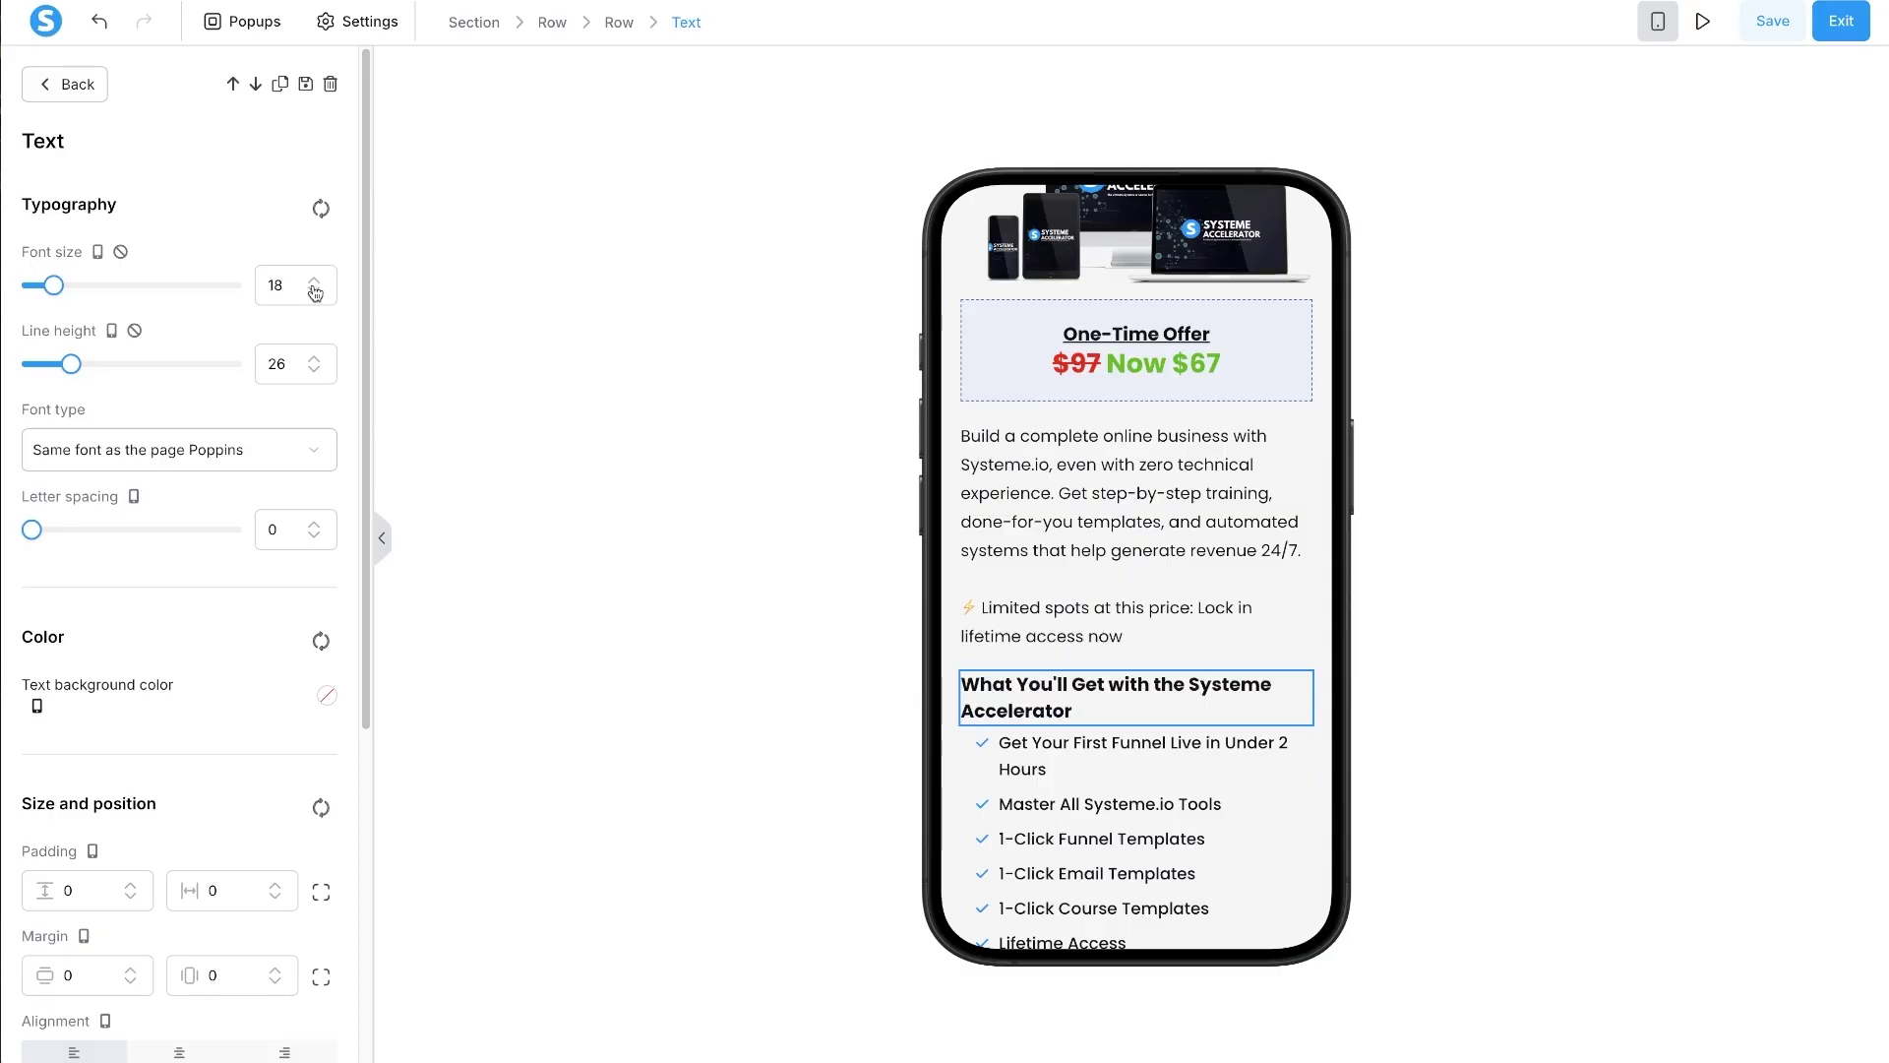
pyautogui.click(315, 291)
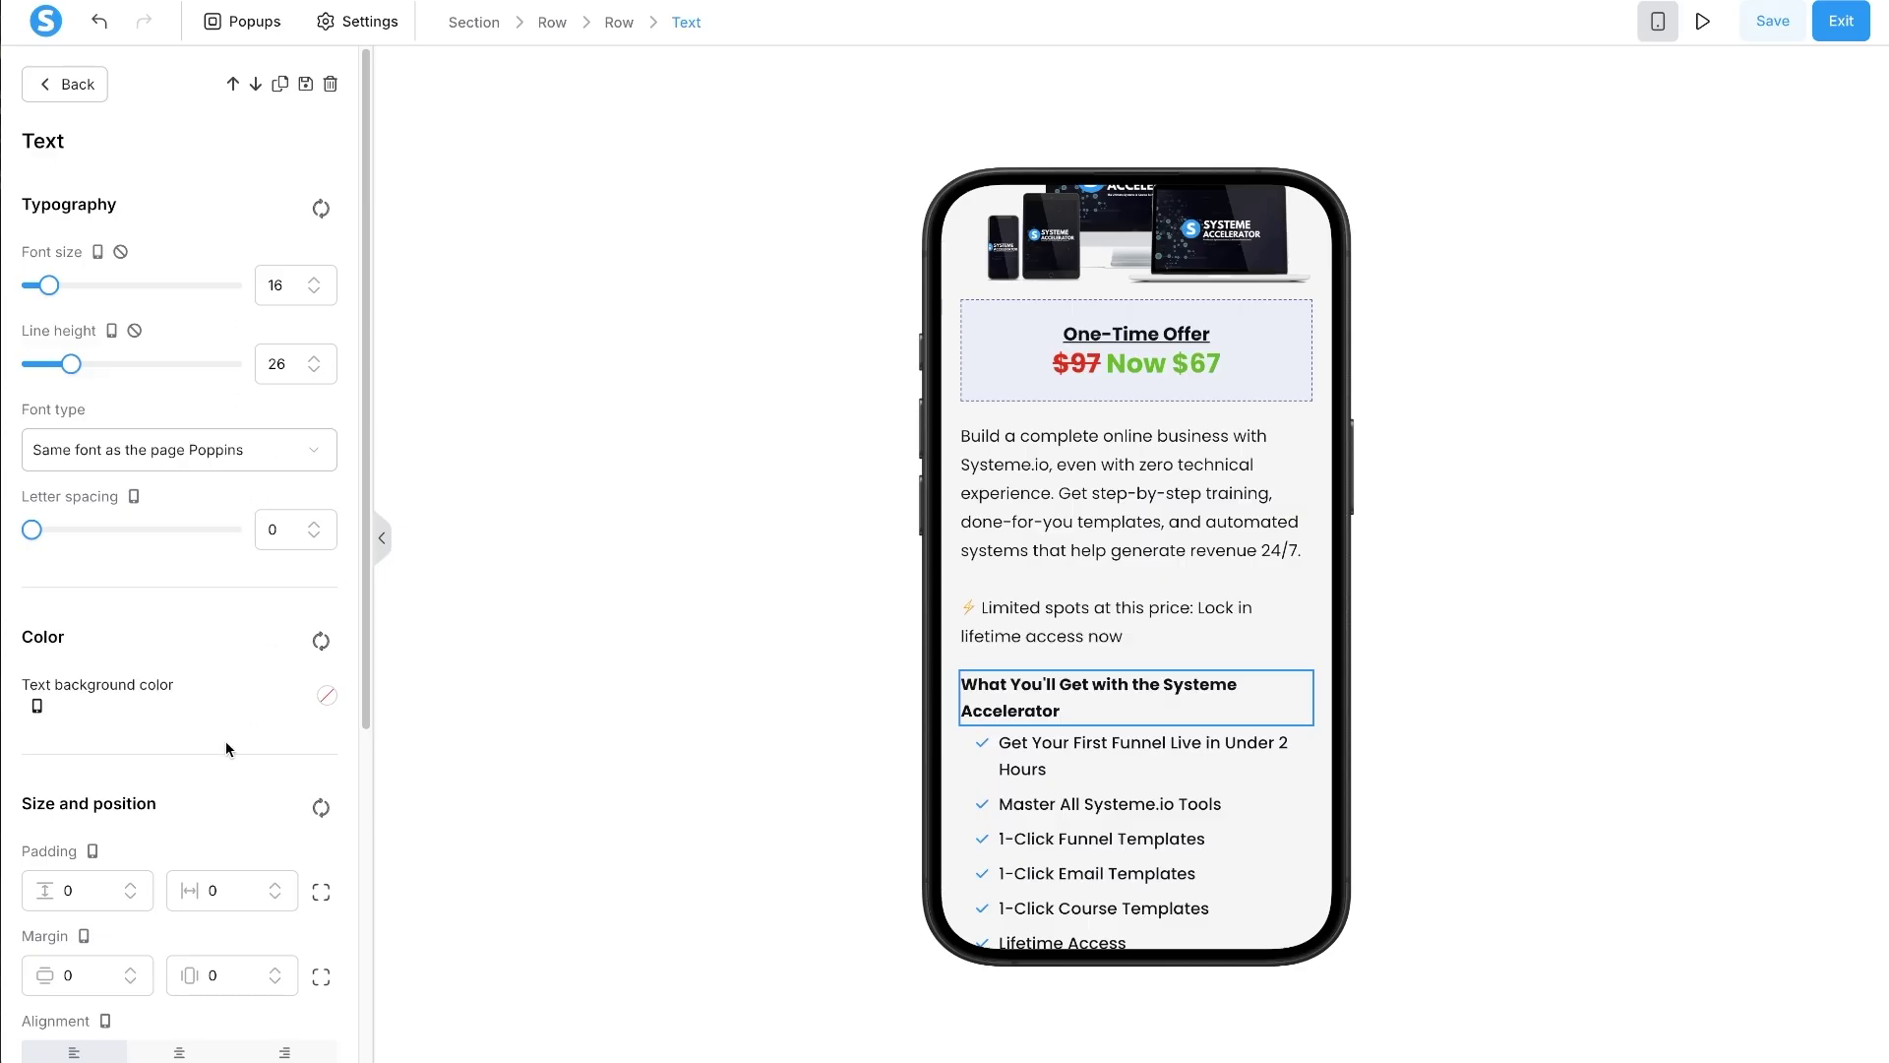
pyautogui.scroll(-1, 226, 740)
pyautogui.click(320, 775)
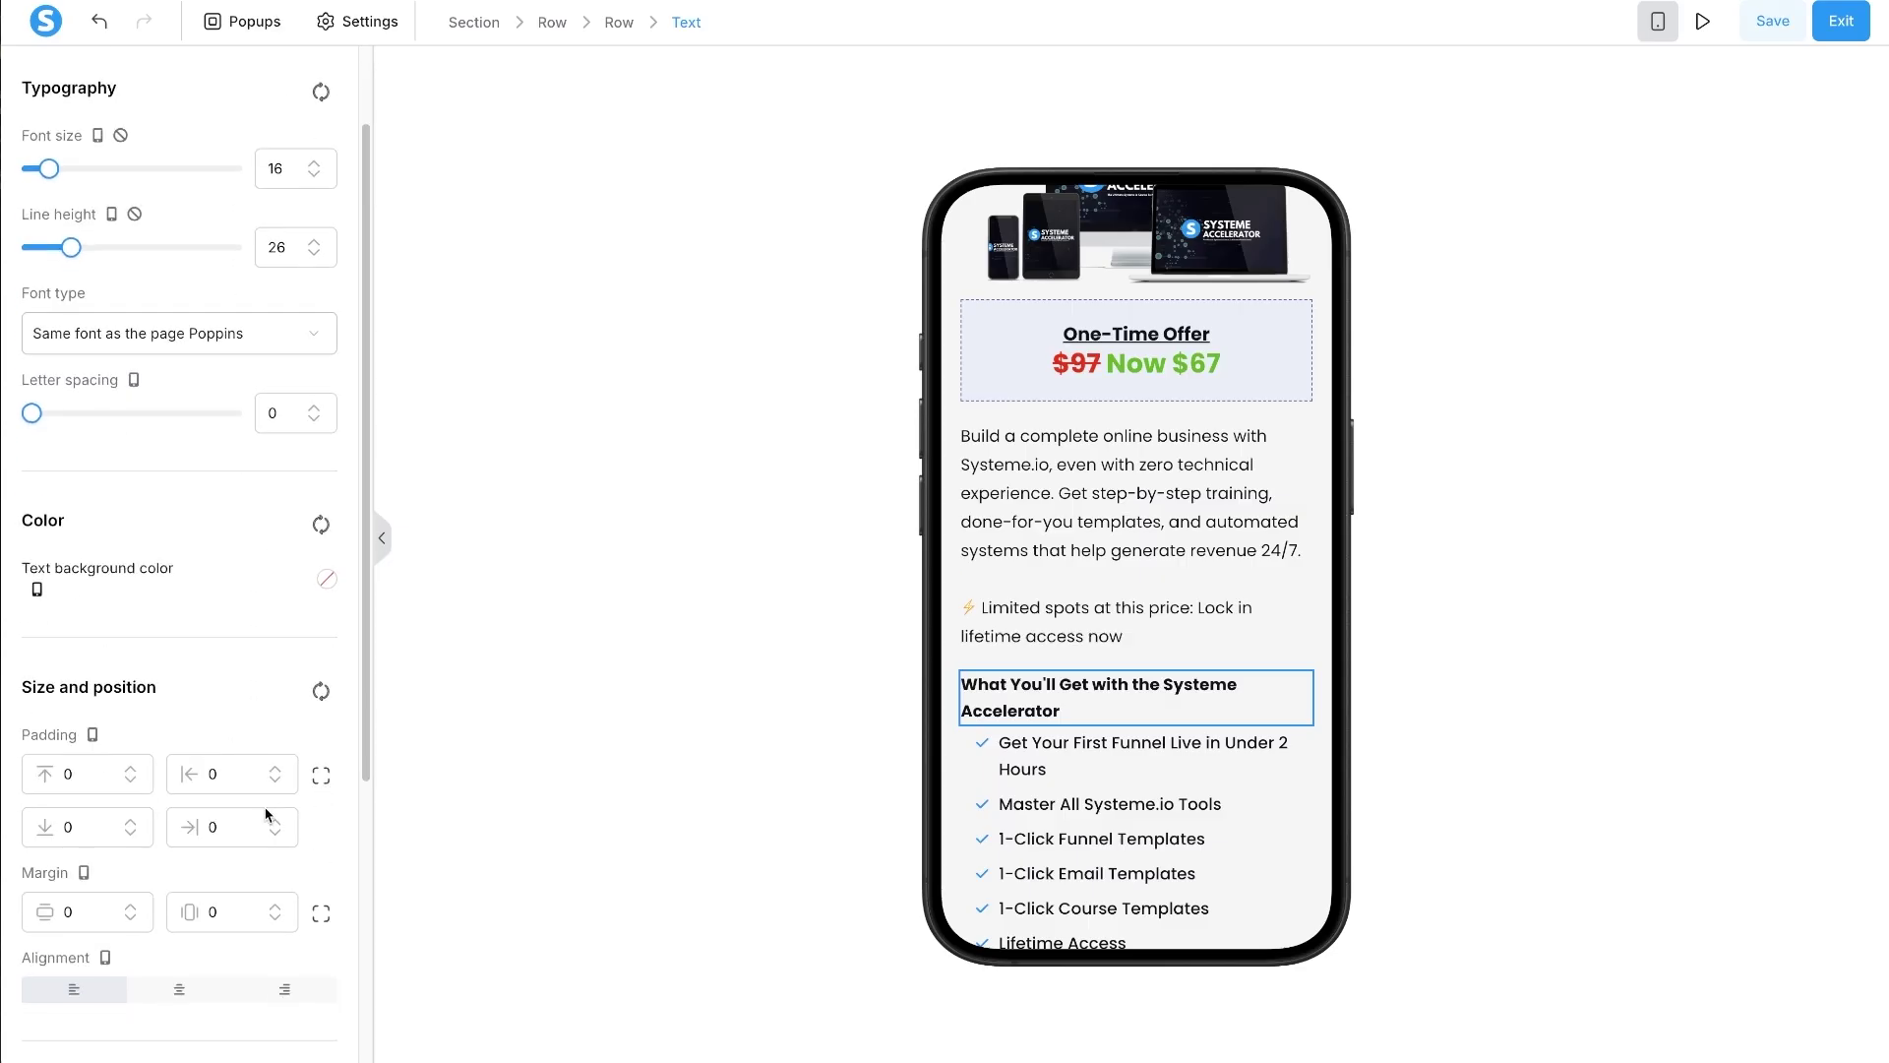
pyautogui.click(321, 914)
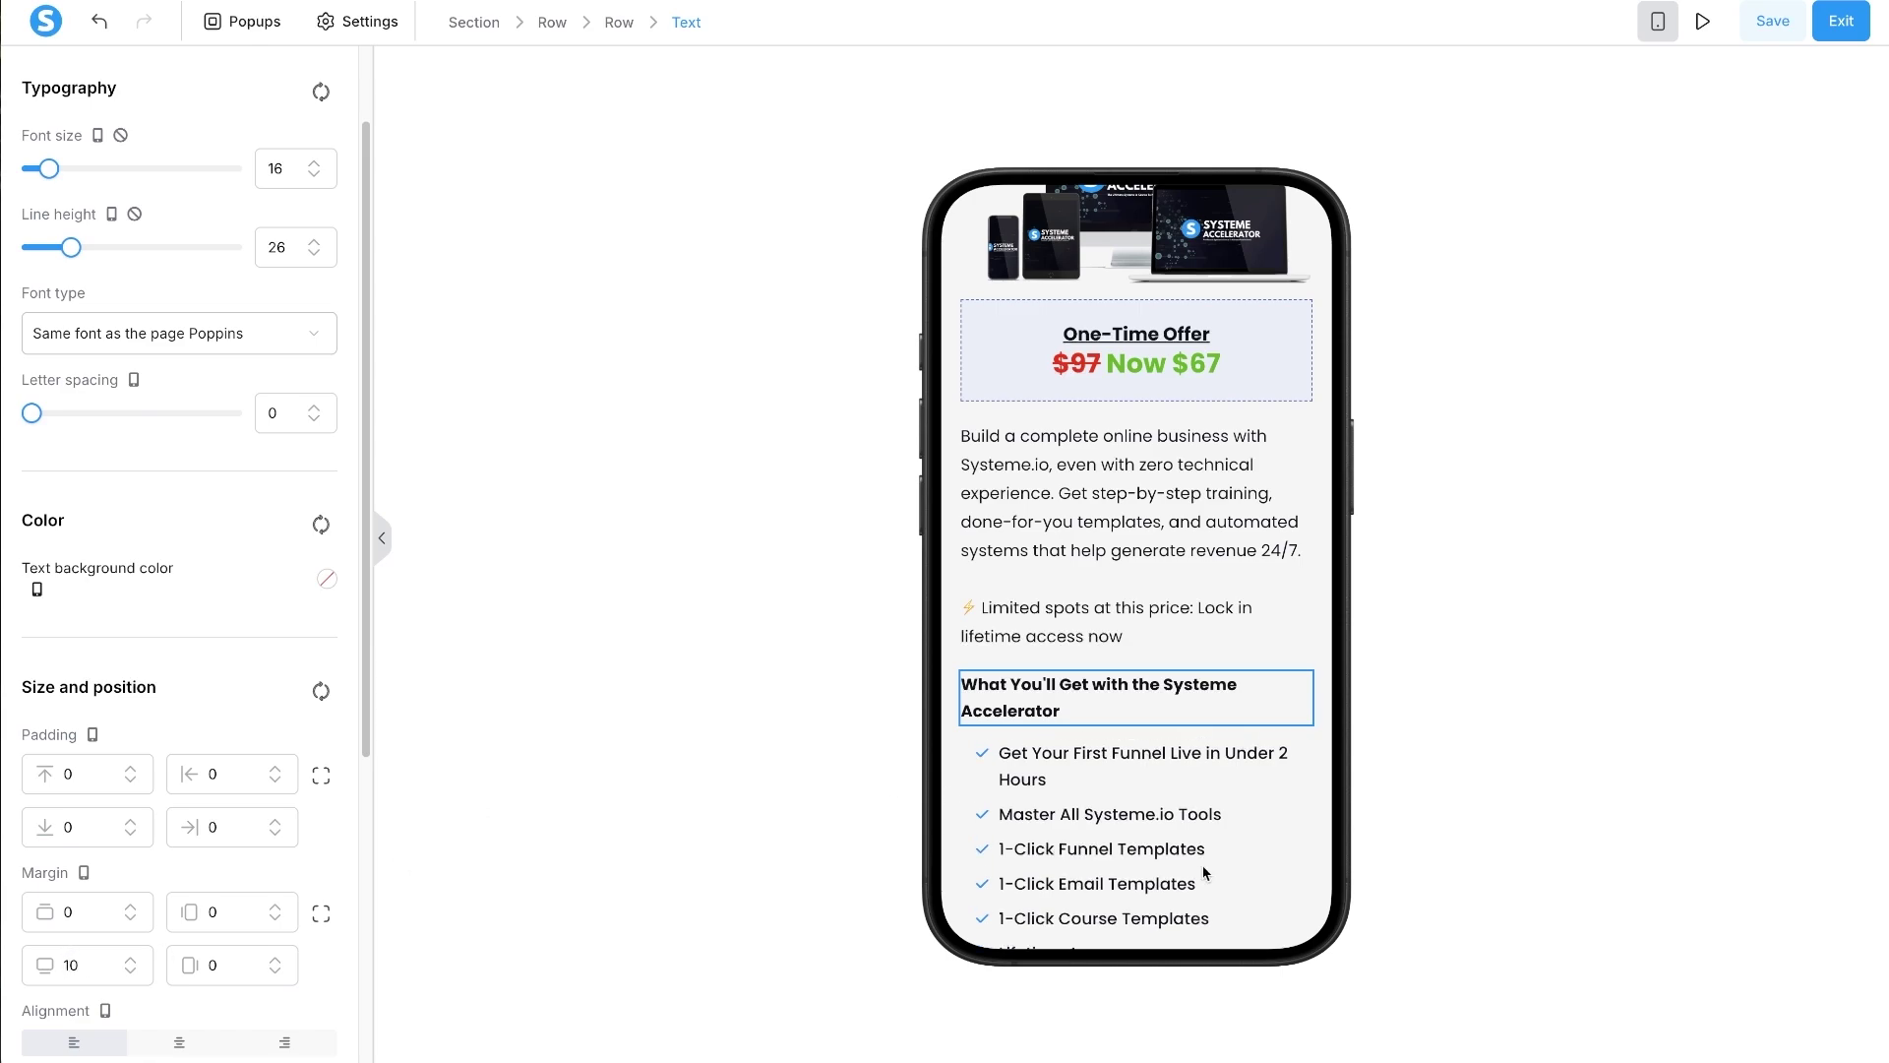
pyautogui.scroll(-1, 1204, 873)
pyautogui.scroll(-1, 1141, 806)
# - Set the included-items checklist's bottom margin to 20
pyautogui.click(1100, 716)
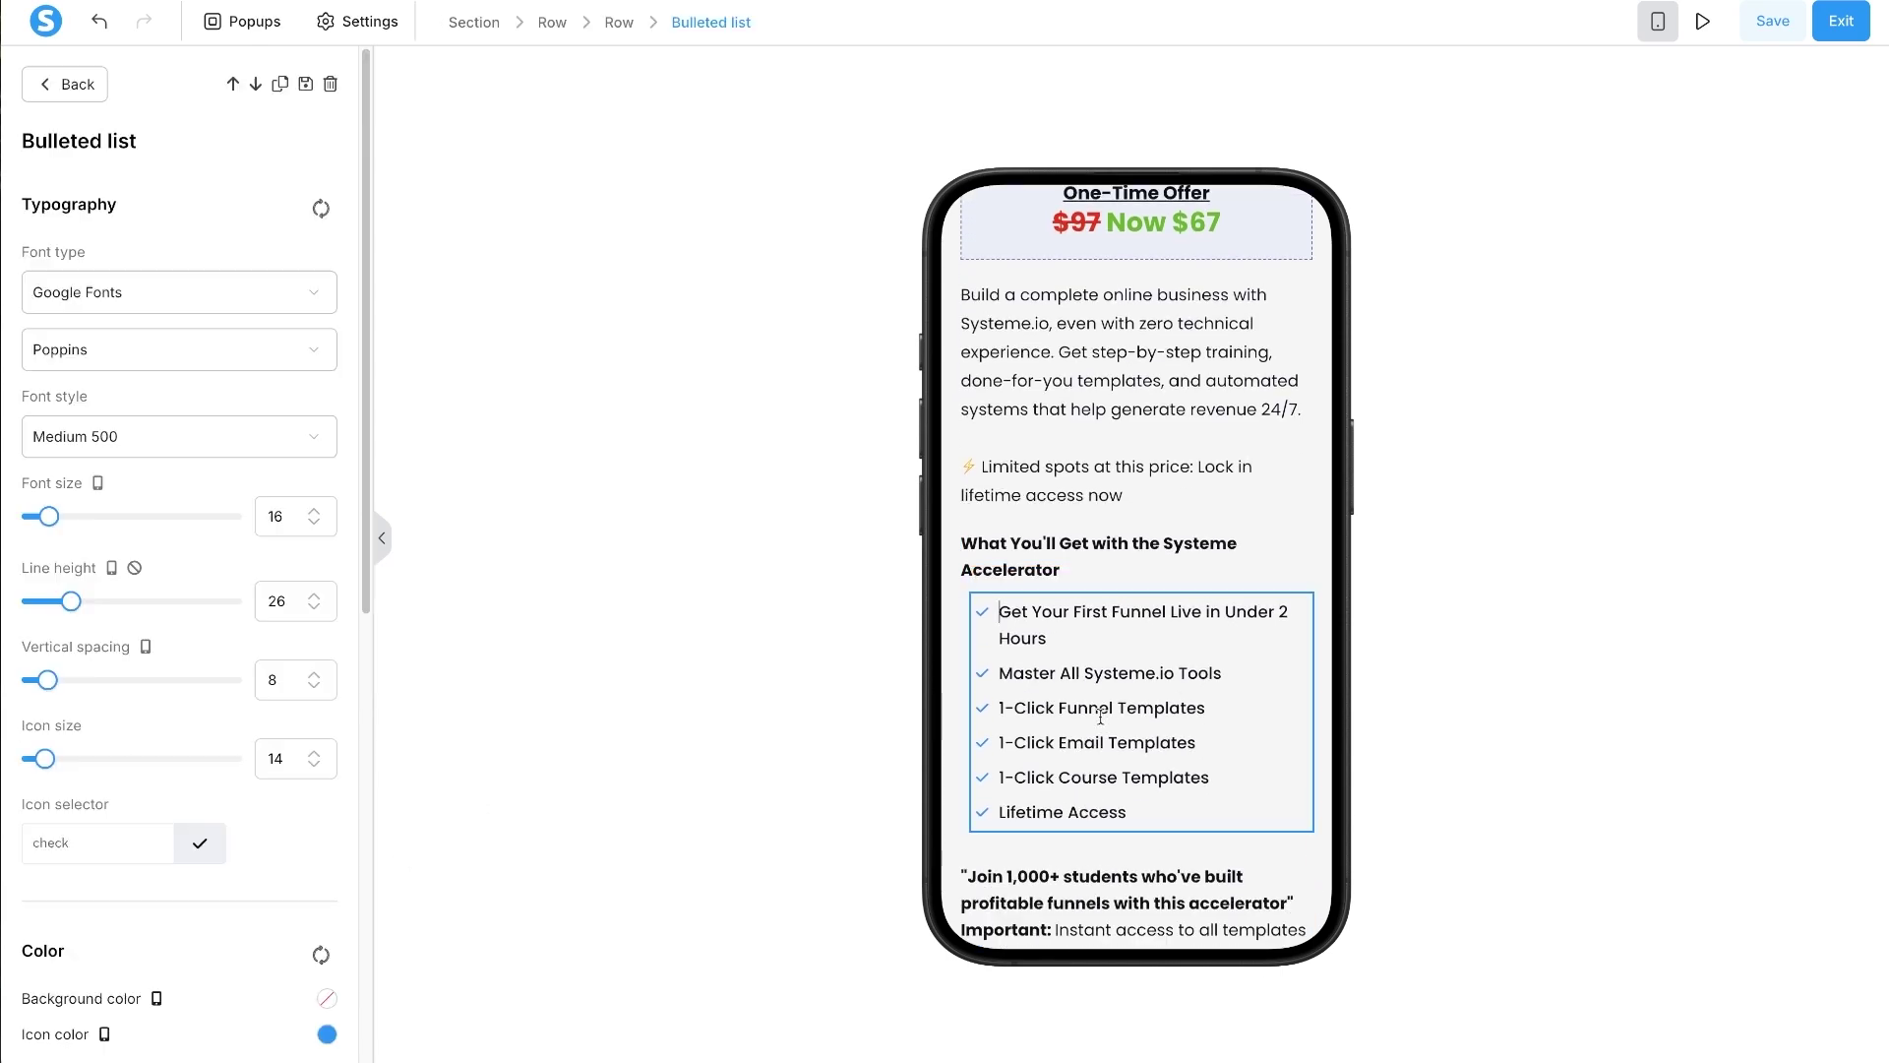
pyautogui.scroll(-2, 1197, 765)
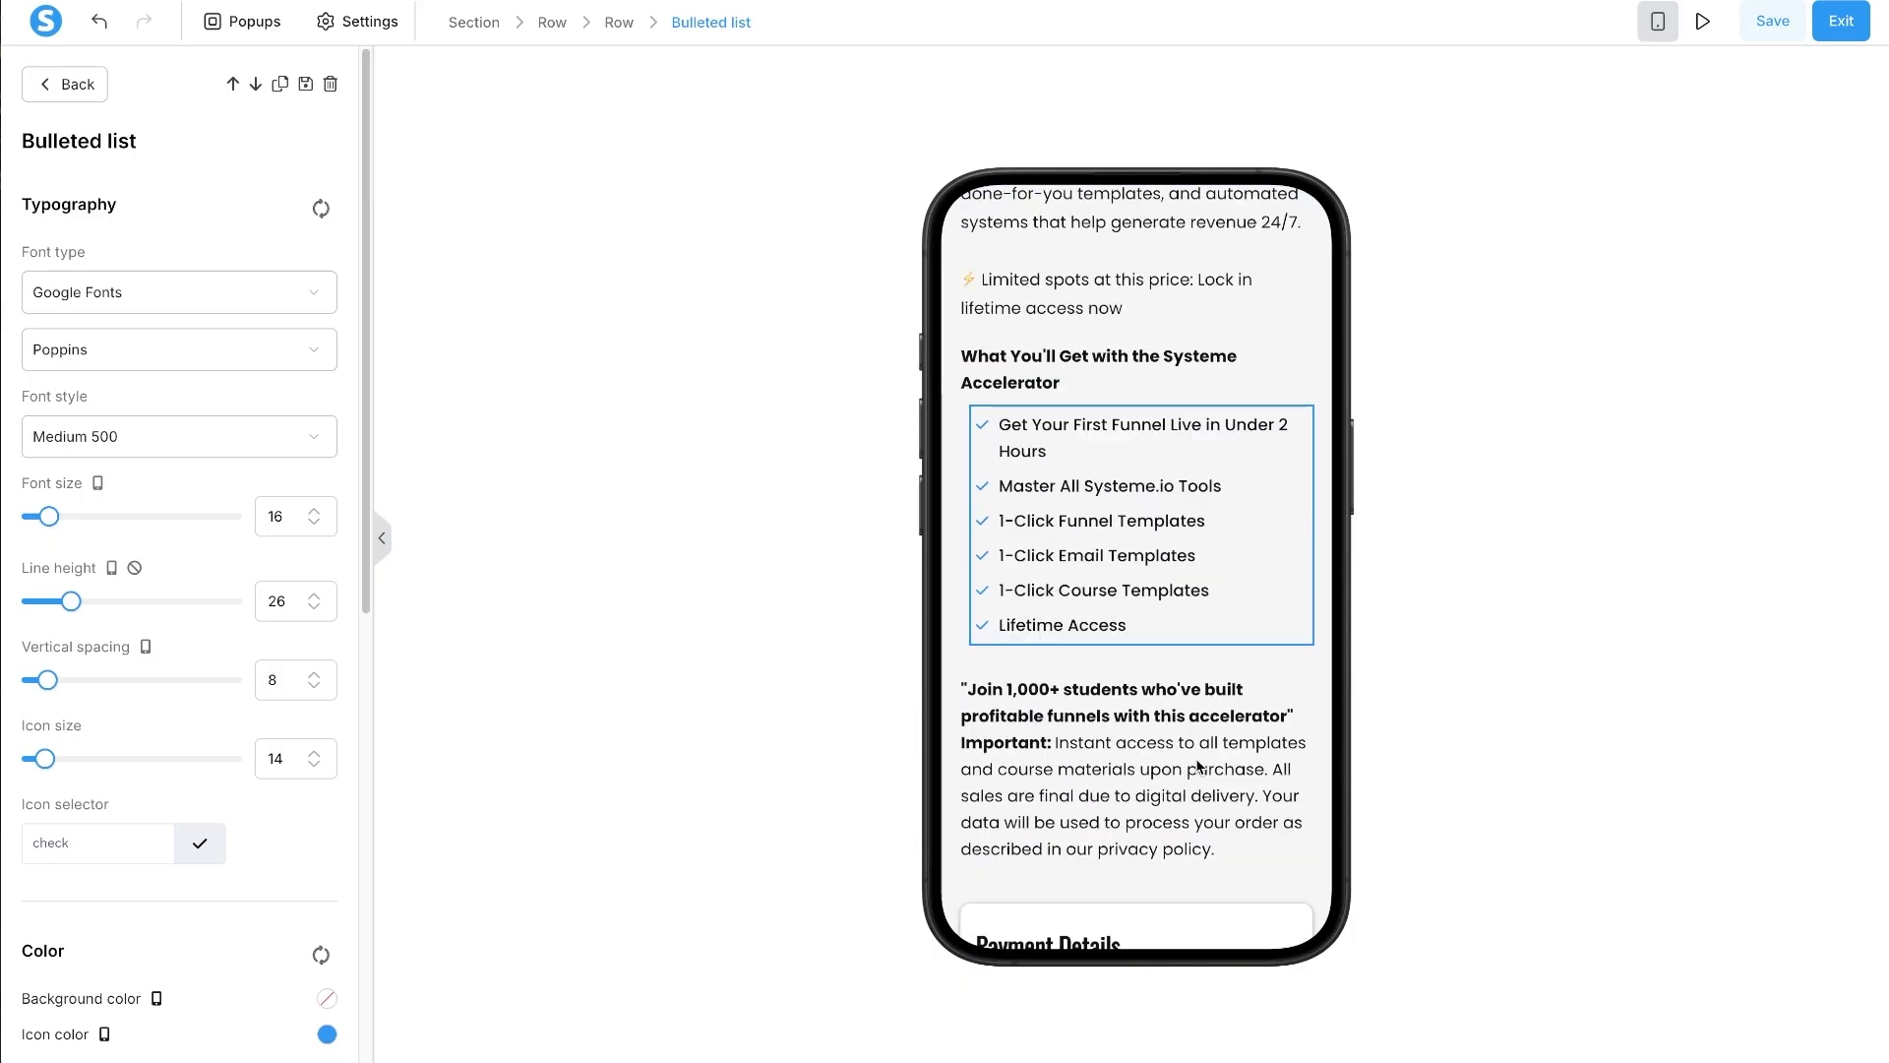
pyautogui.click(1039, 717)
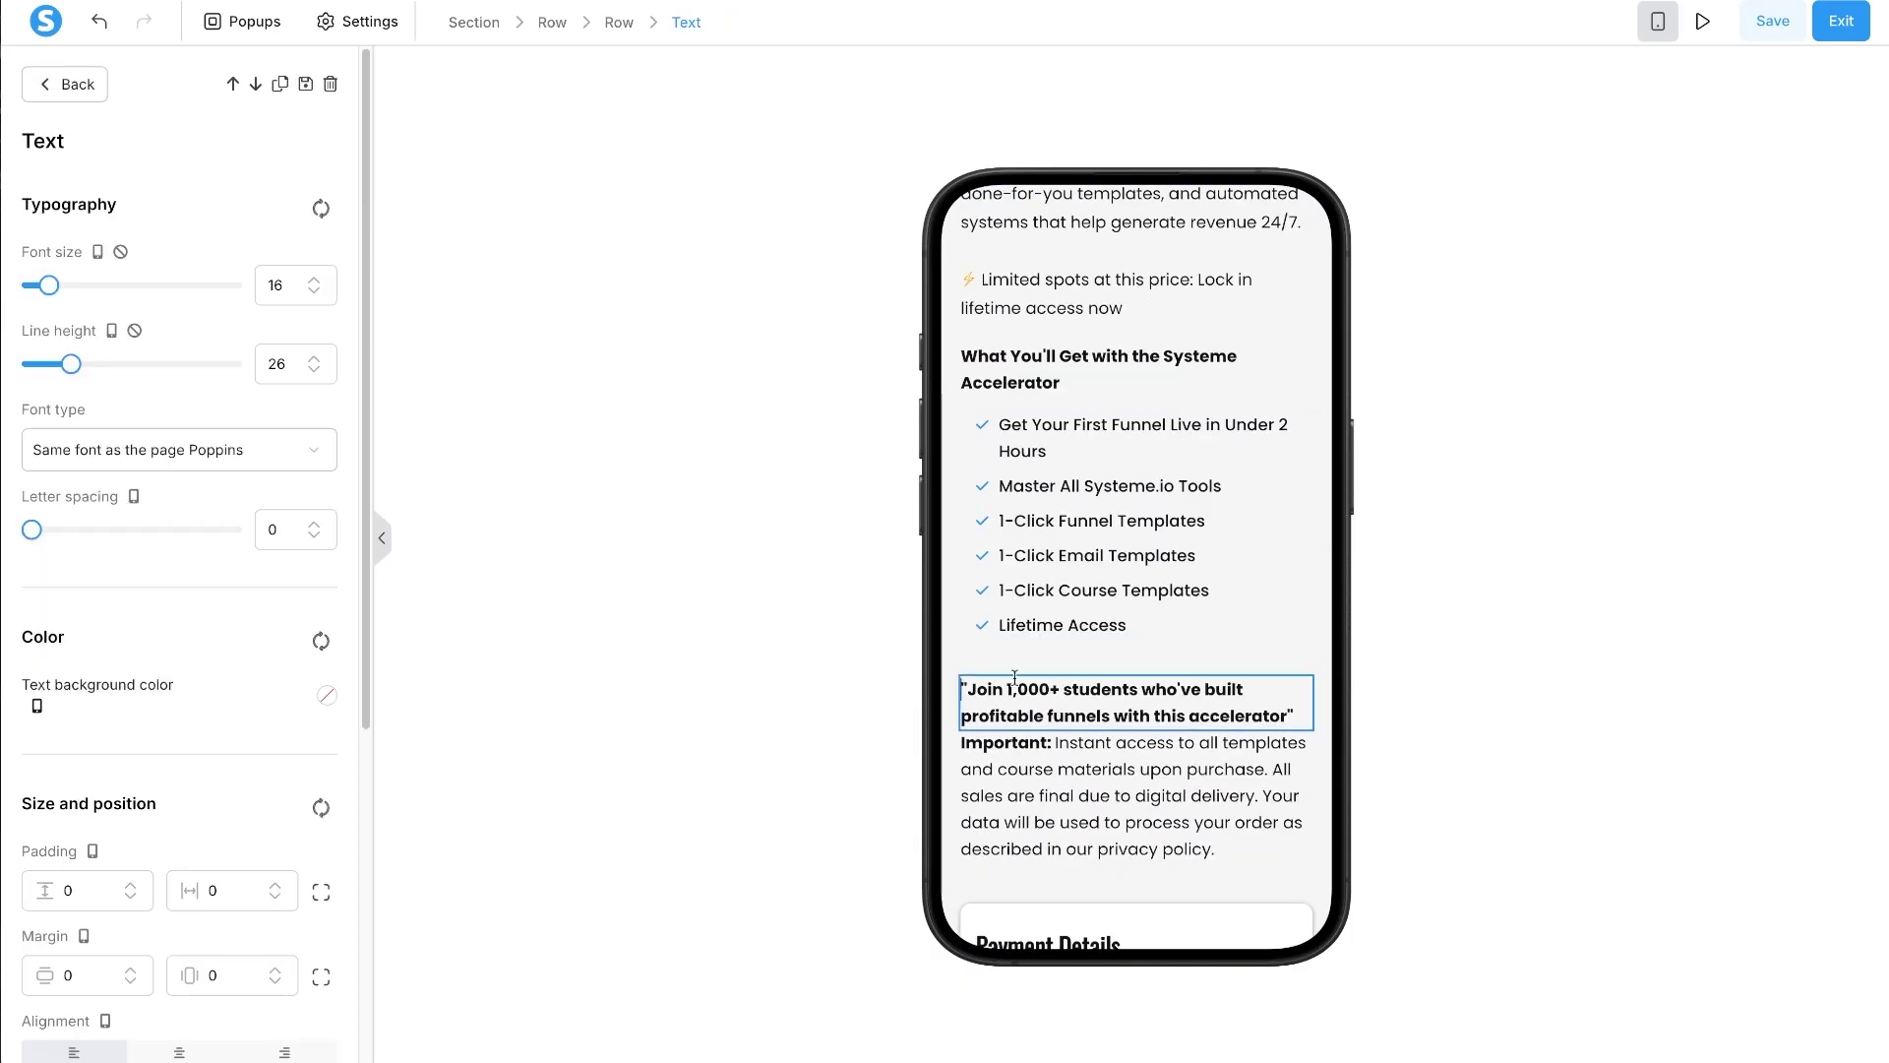
pyautogui.click(1066, 622)
pyautogui.scroll(-3, 323, 724)
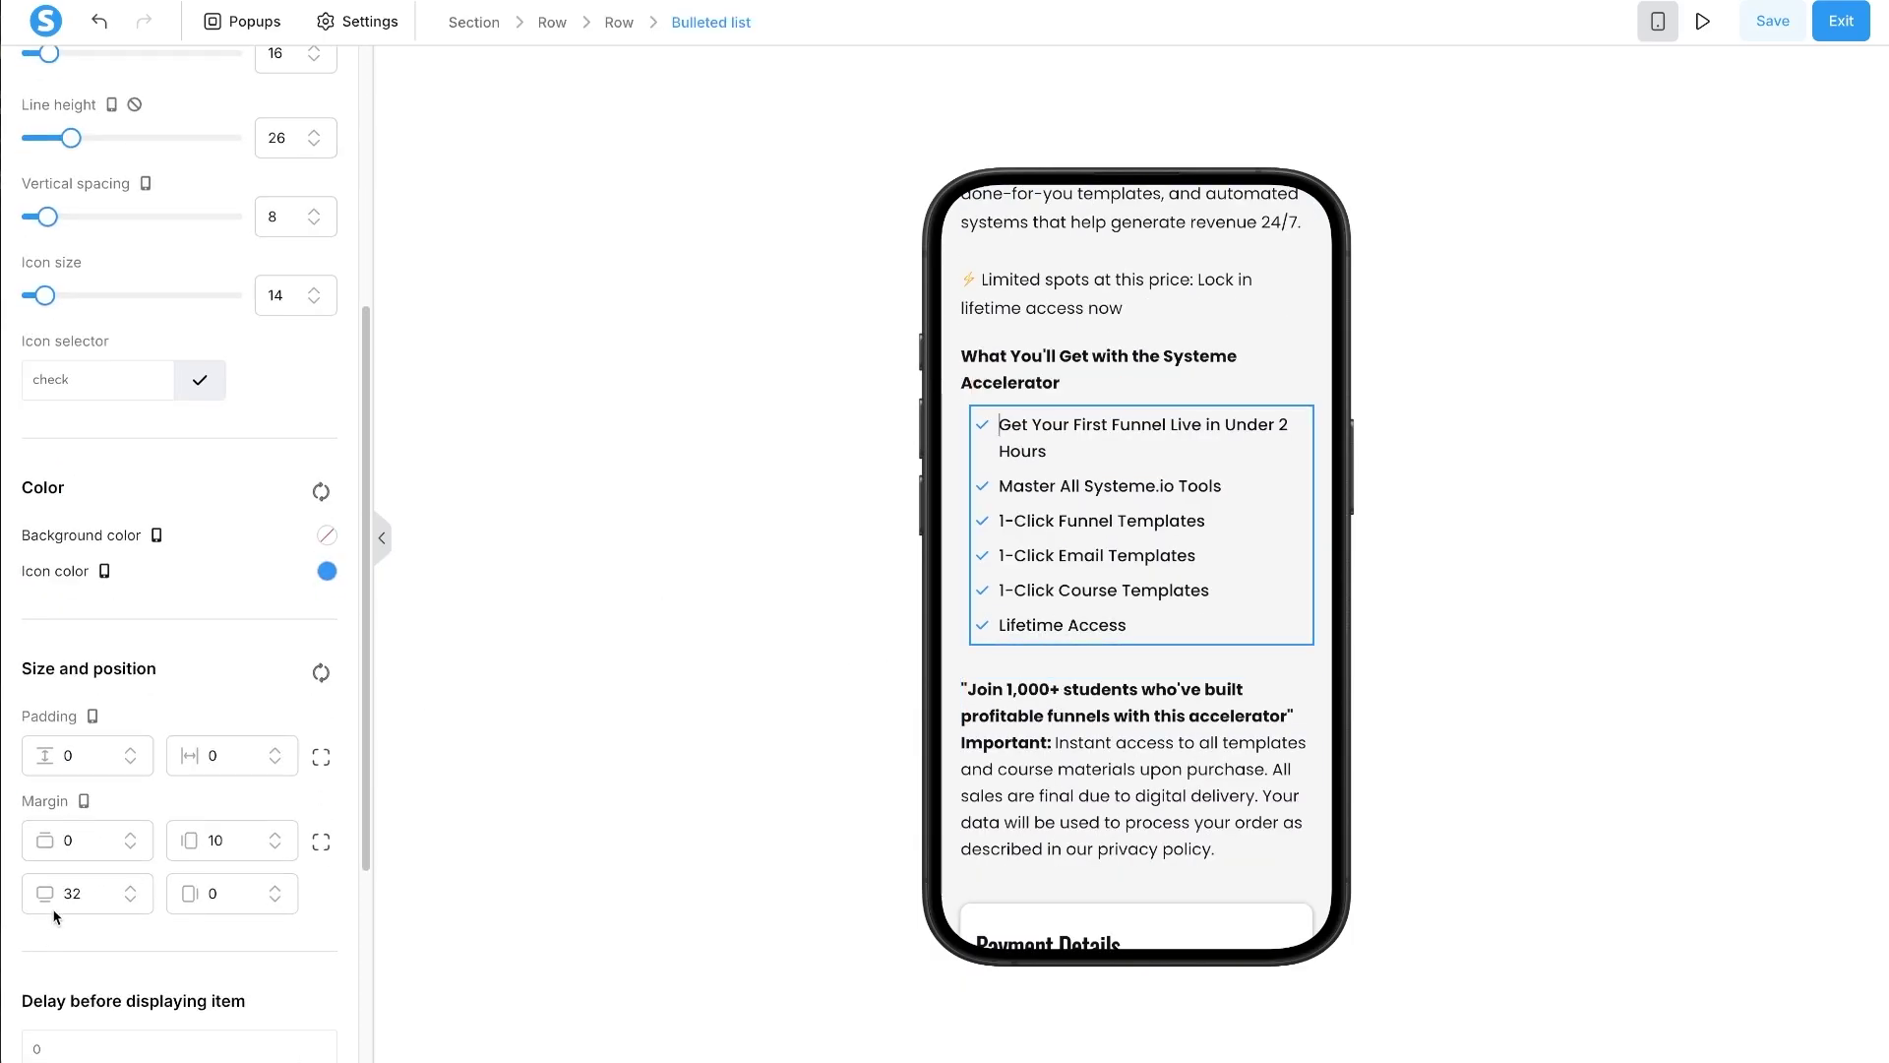
pyautogui.doubleClick(80, 885)
pyautogui.write('20')
# - Split the testimonial quote's margin sides, set its bottom margin to 20, then check the disclaimer
pyautogui.click(1007, 684)
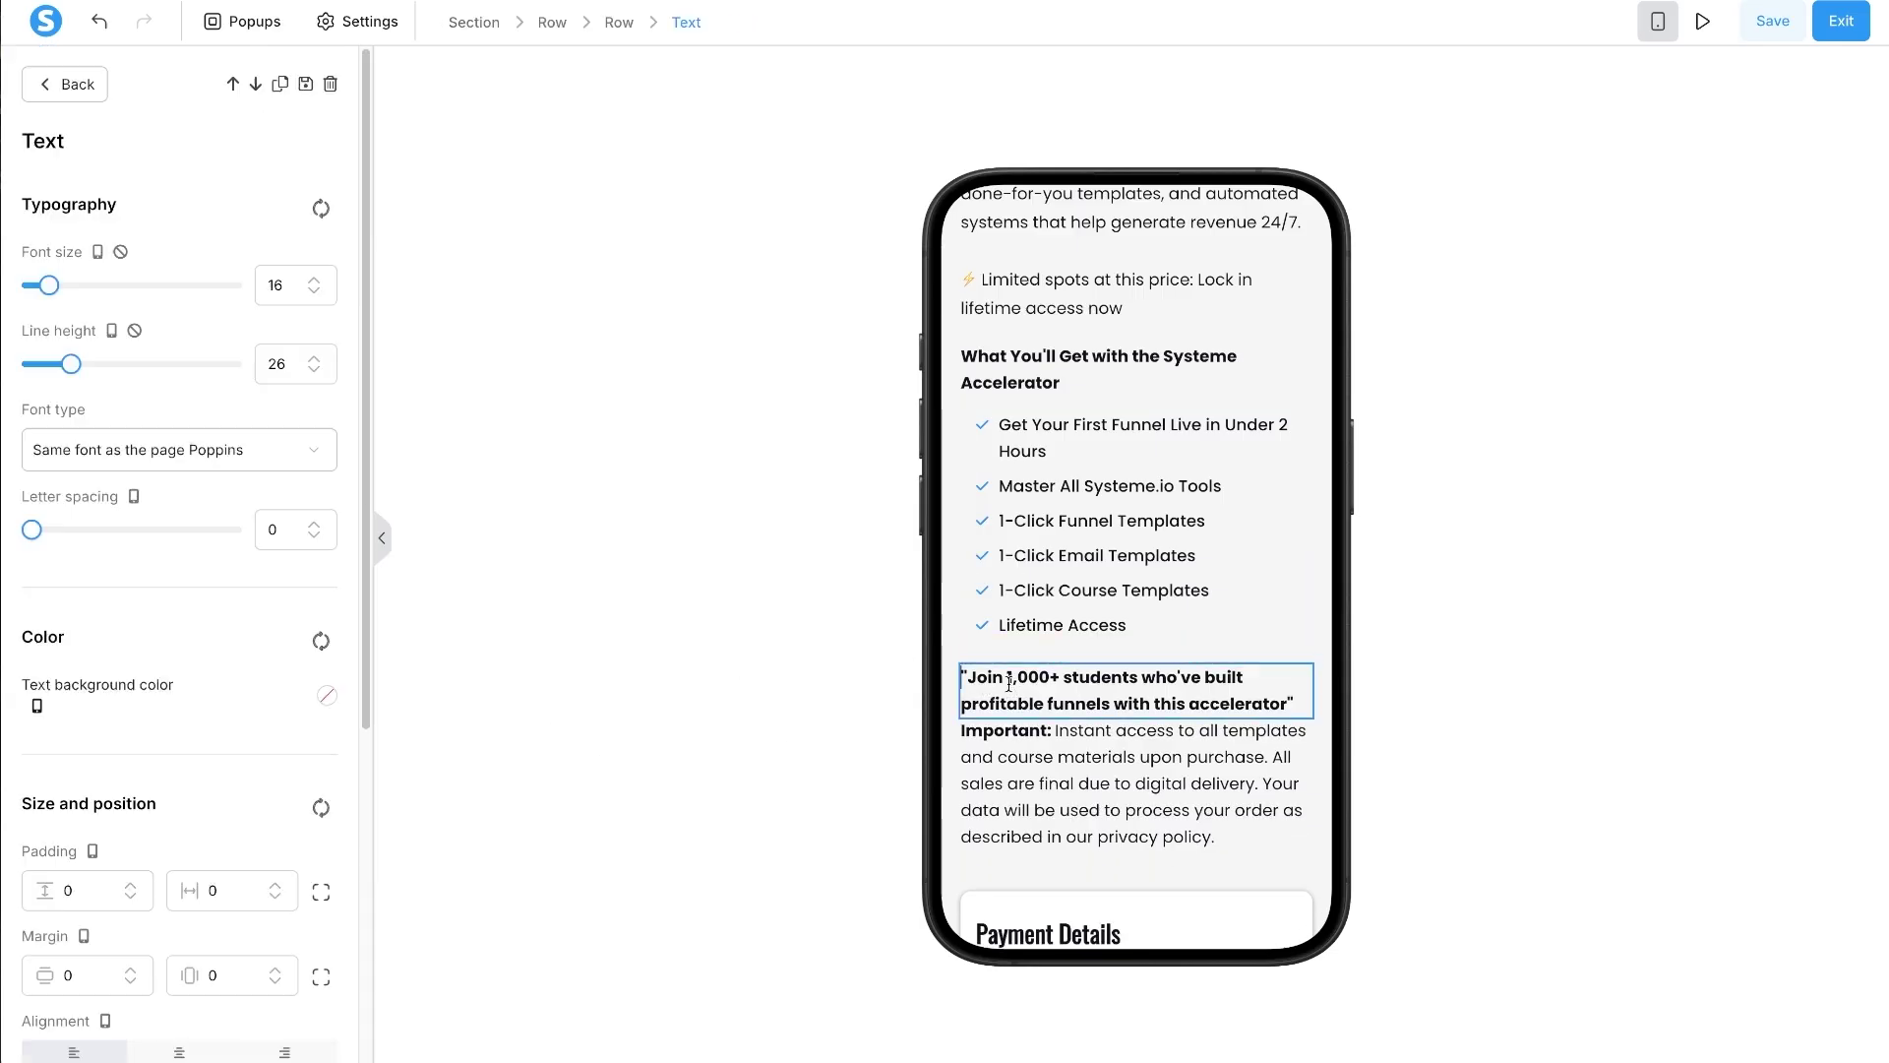
pyautogui.click(323, 979)
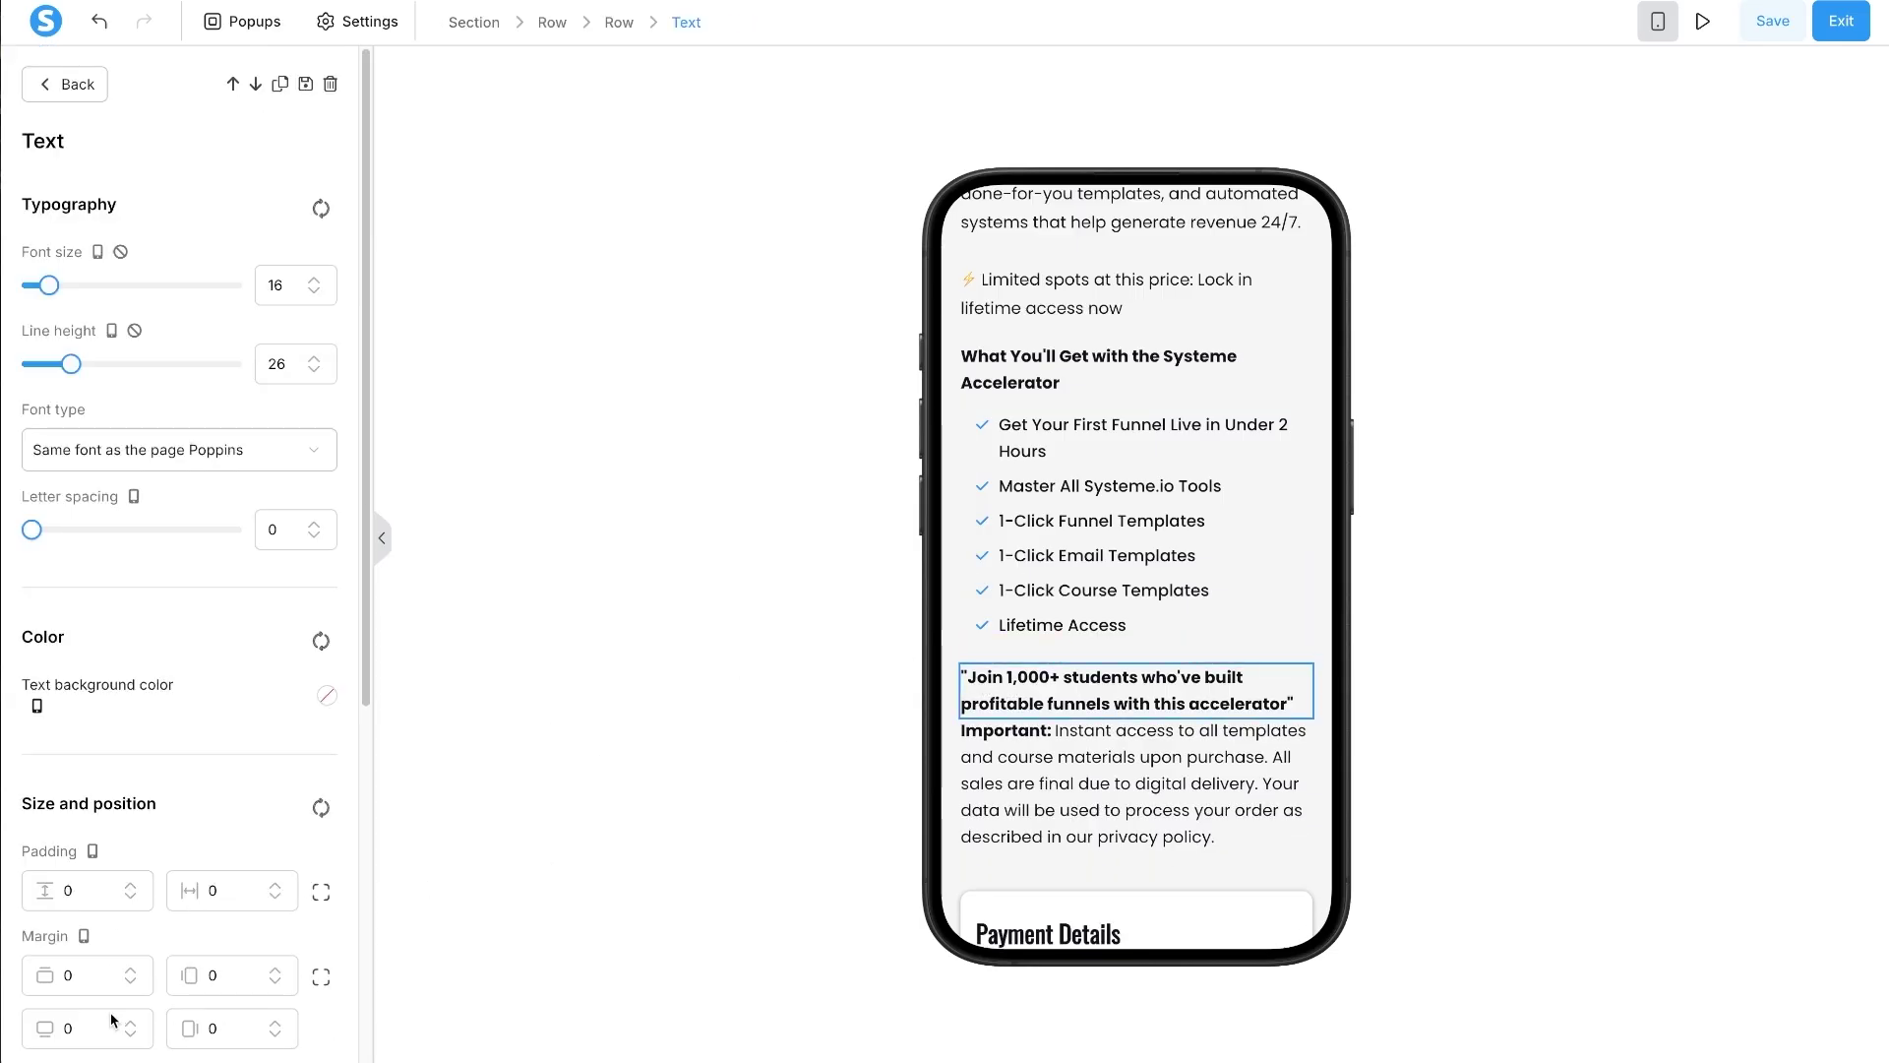
pyautogui.doubleClick(68, 1028)
pyautogui.write('20')
pyautogui.press('Escape')
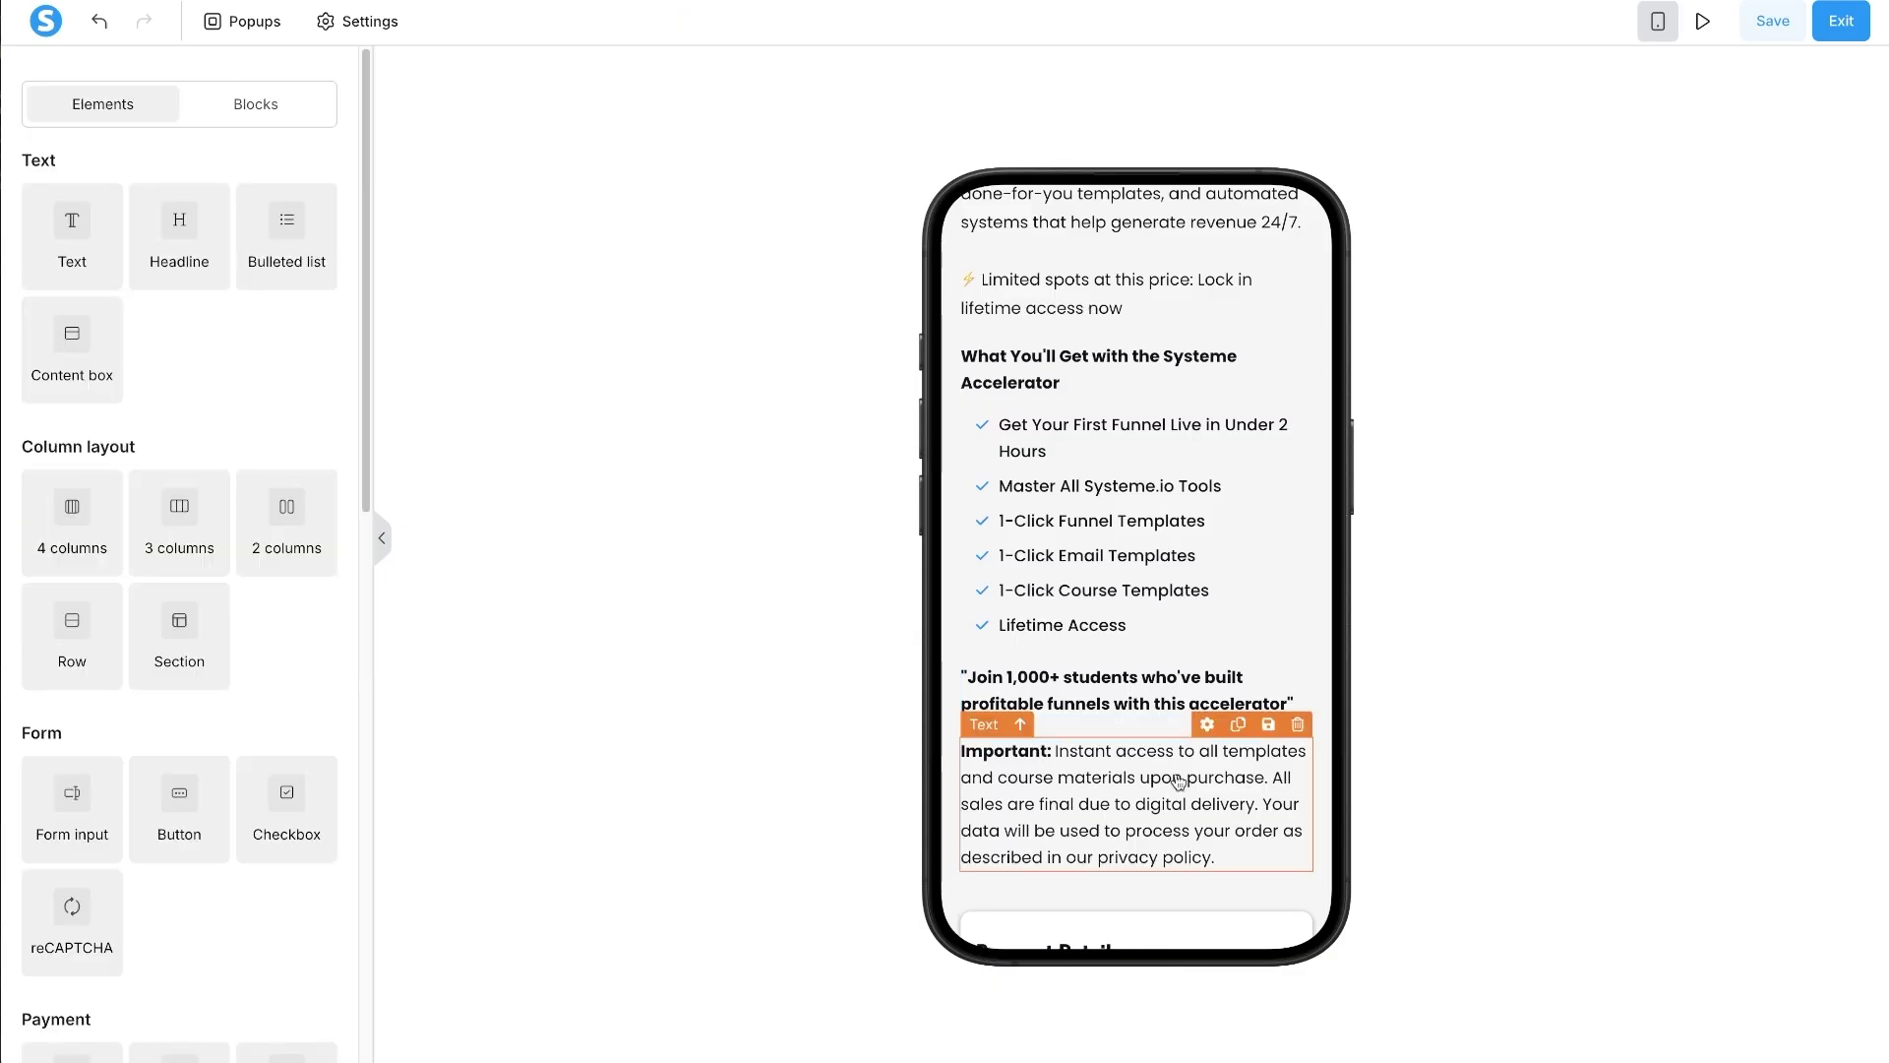
pyautogui.scroll(-1, 1107, 693)
pyautogui.scroll(-1, 1107, 694)
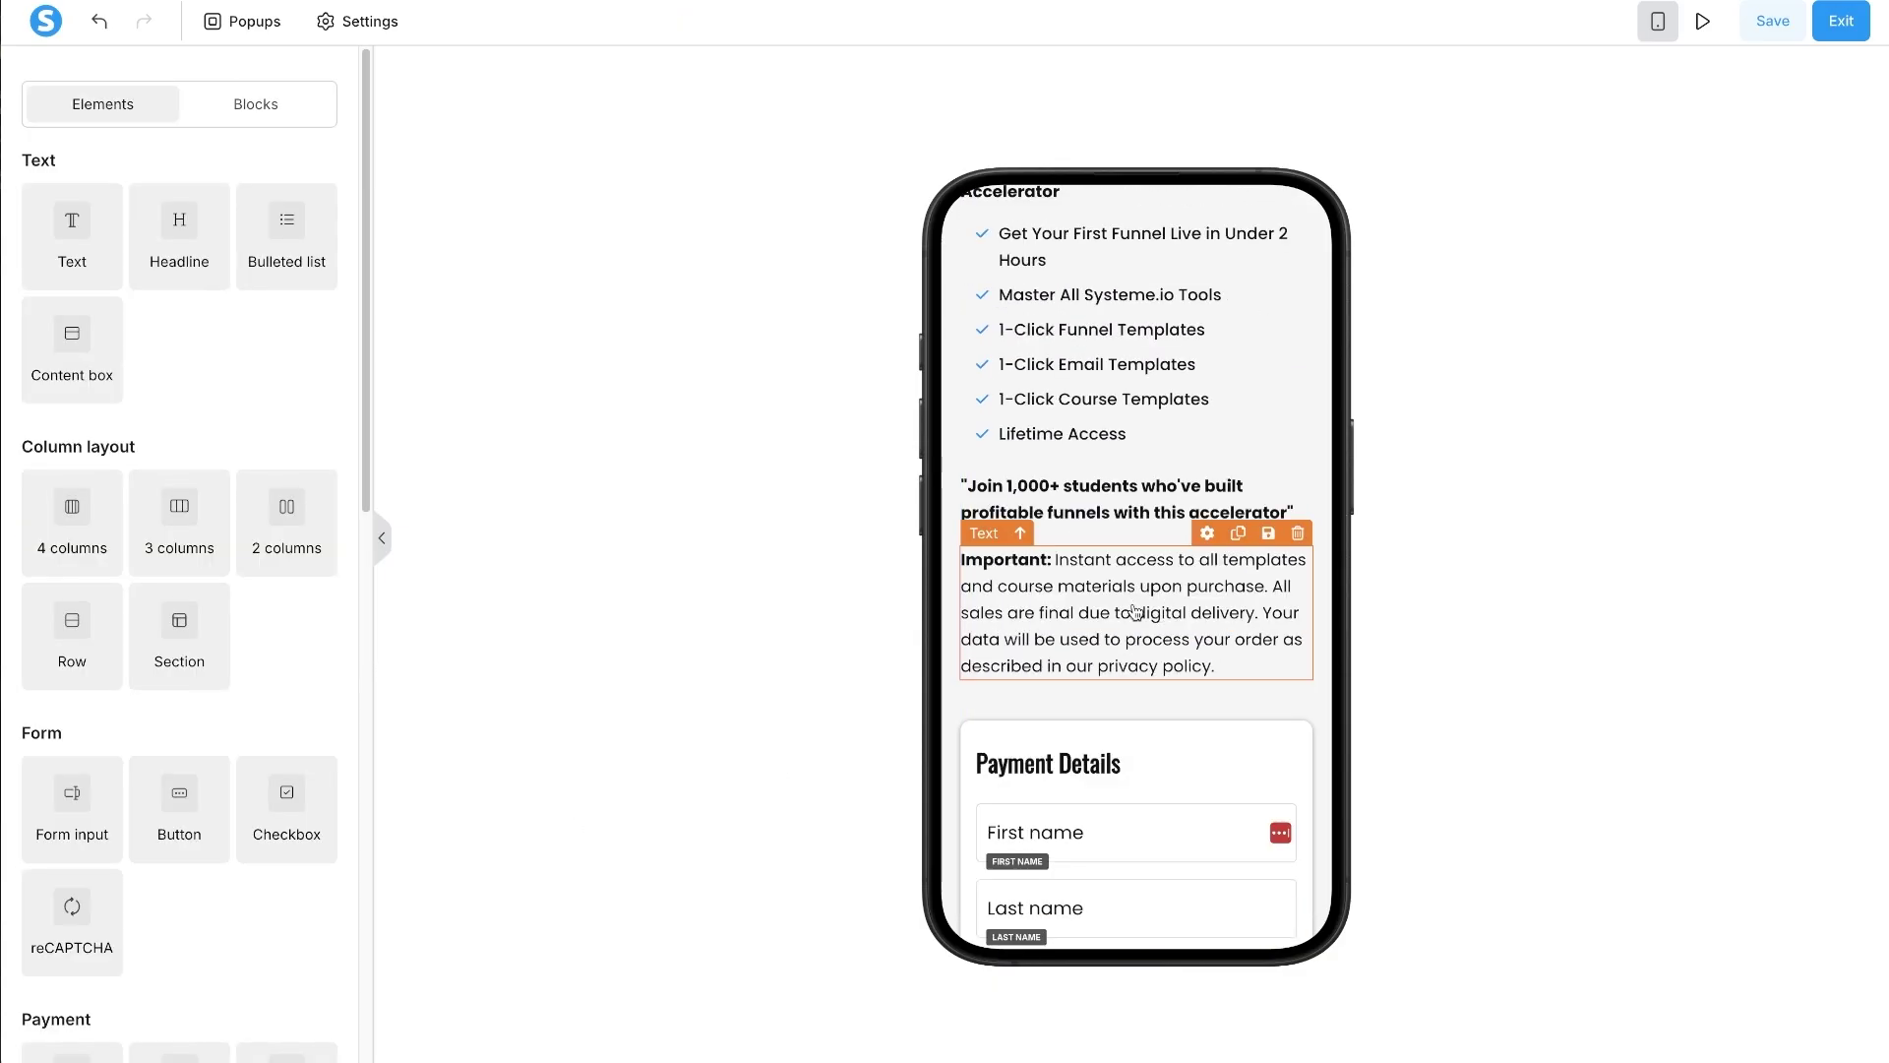
pyautogui.click(1060, 677)
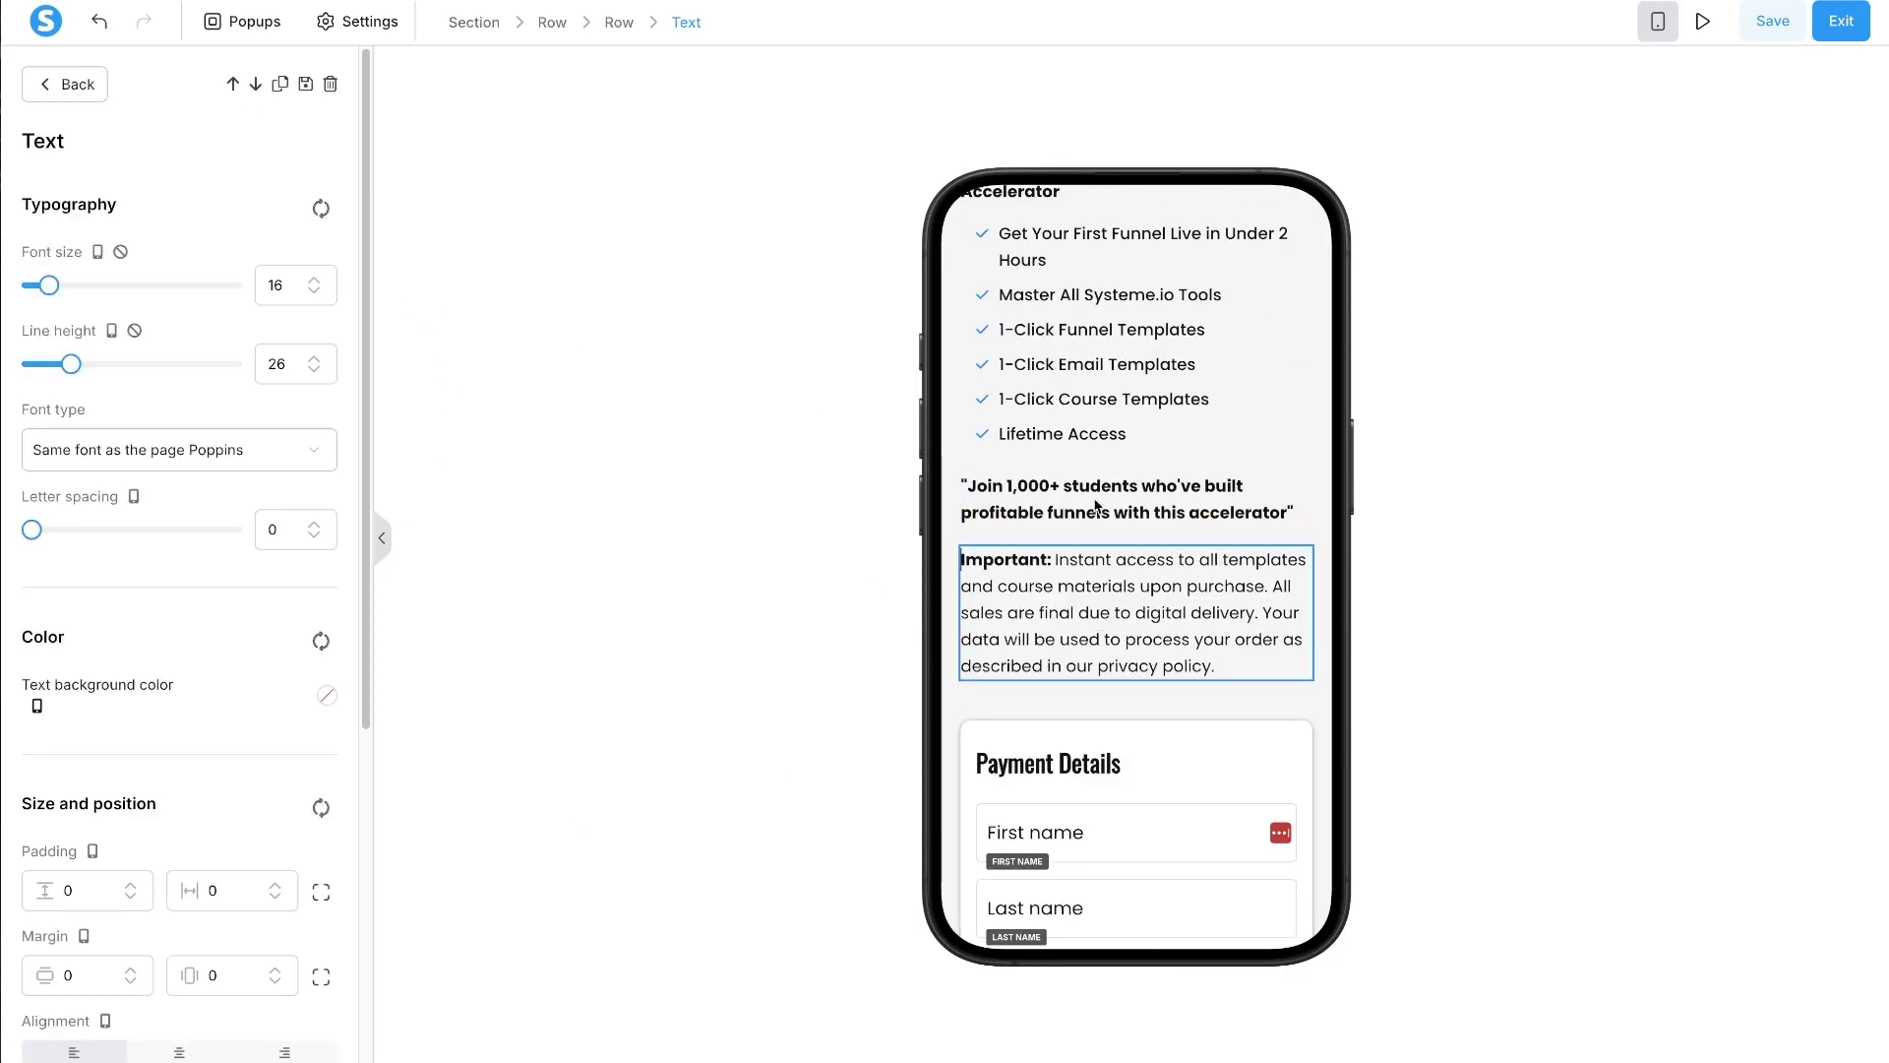
pyautogui.scroll(1, 1225, 566)
pyautogui.scroll(3, 1225, 566)
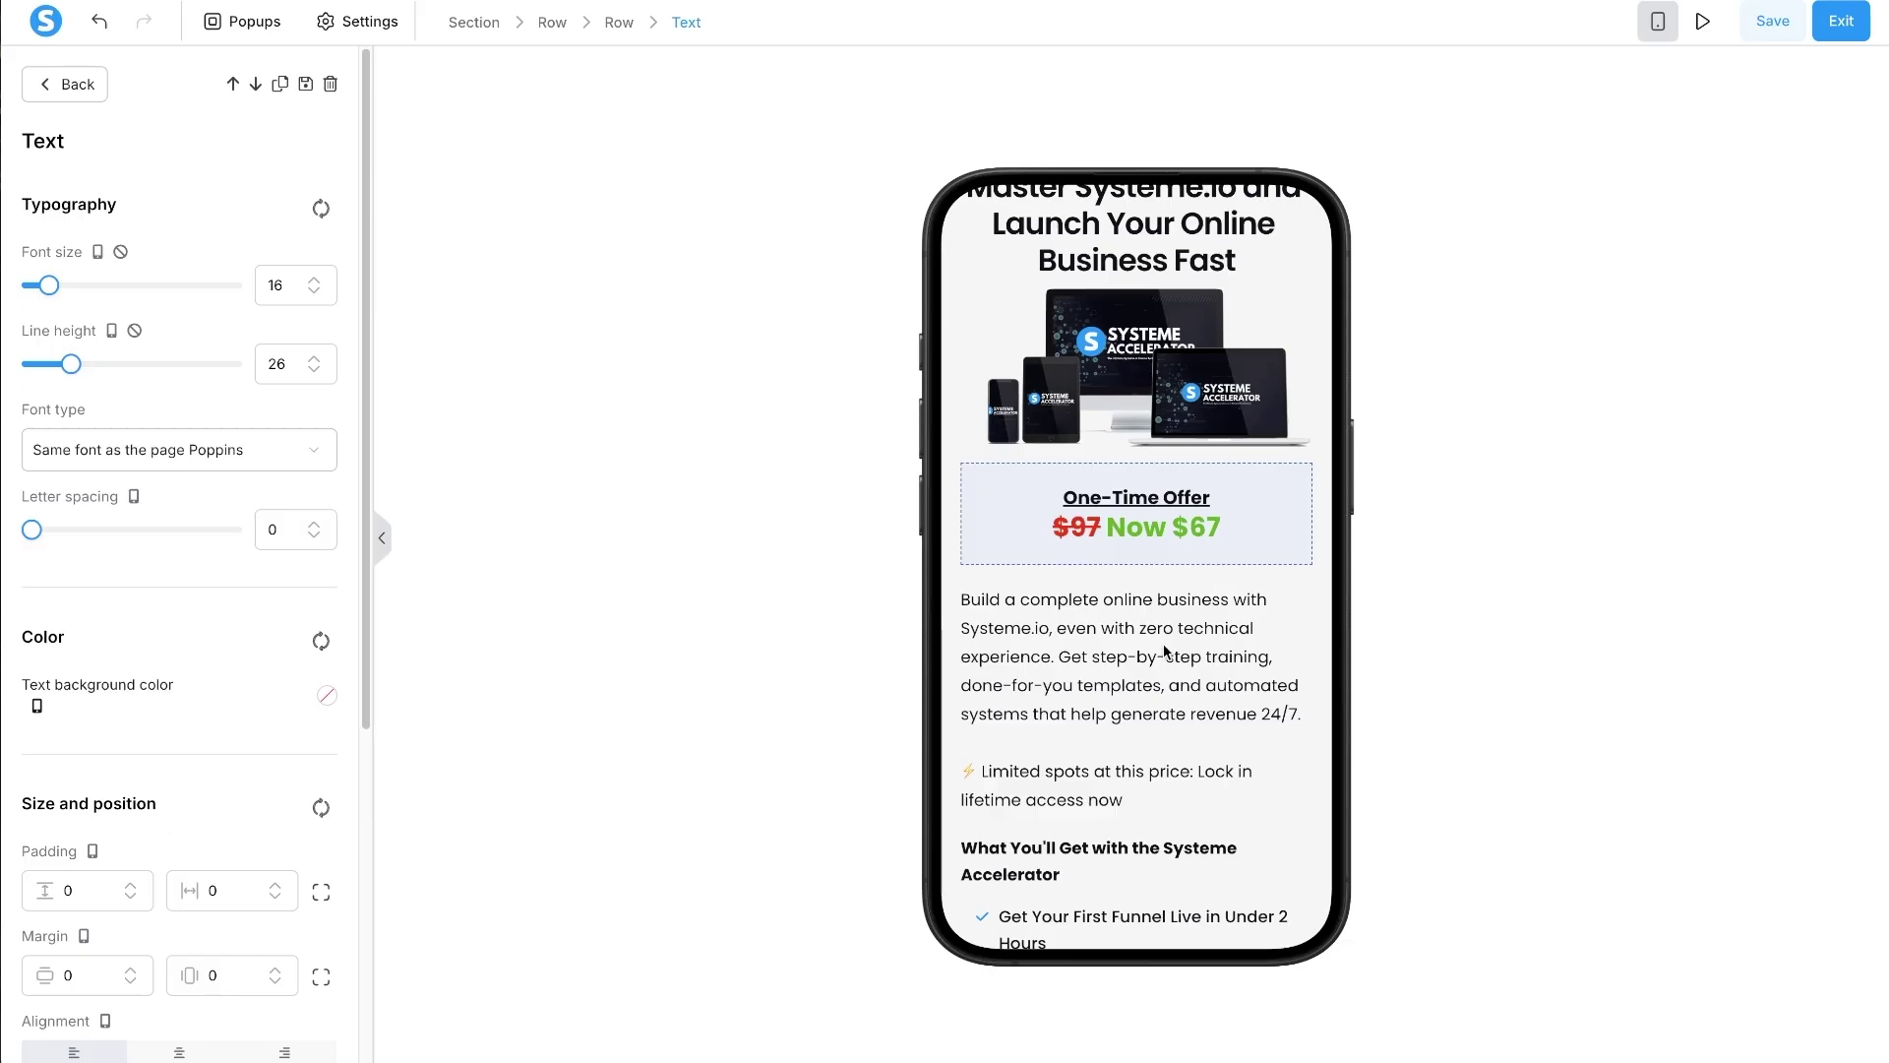
pyautogui.press('Escape')
pyautogui.scroll(-6, 1161, 640)
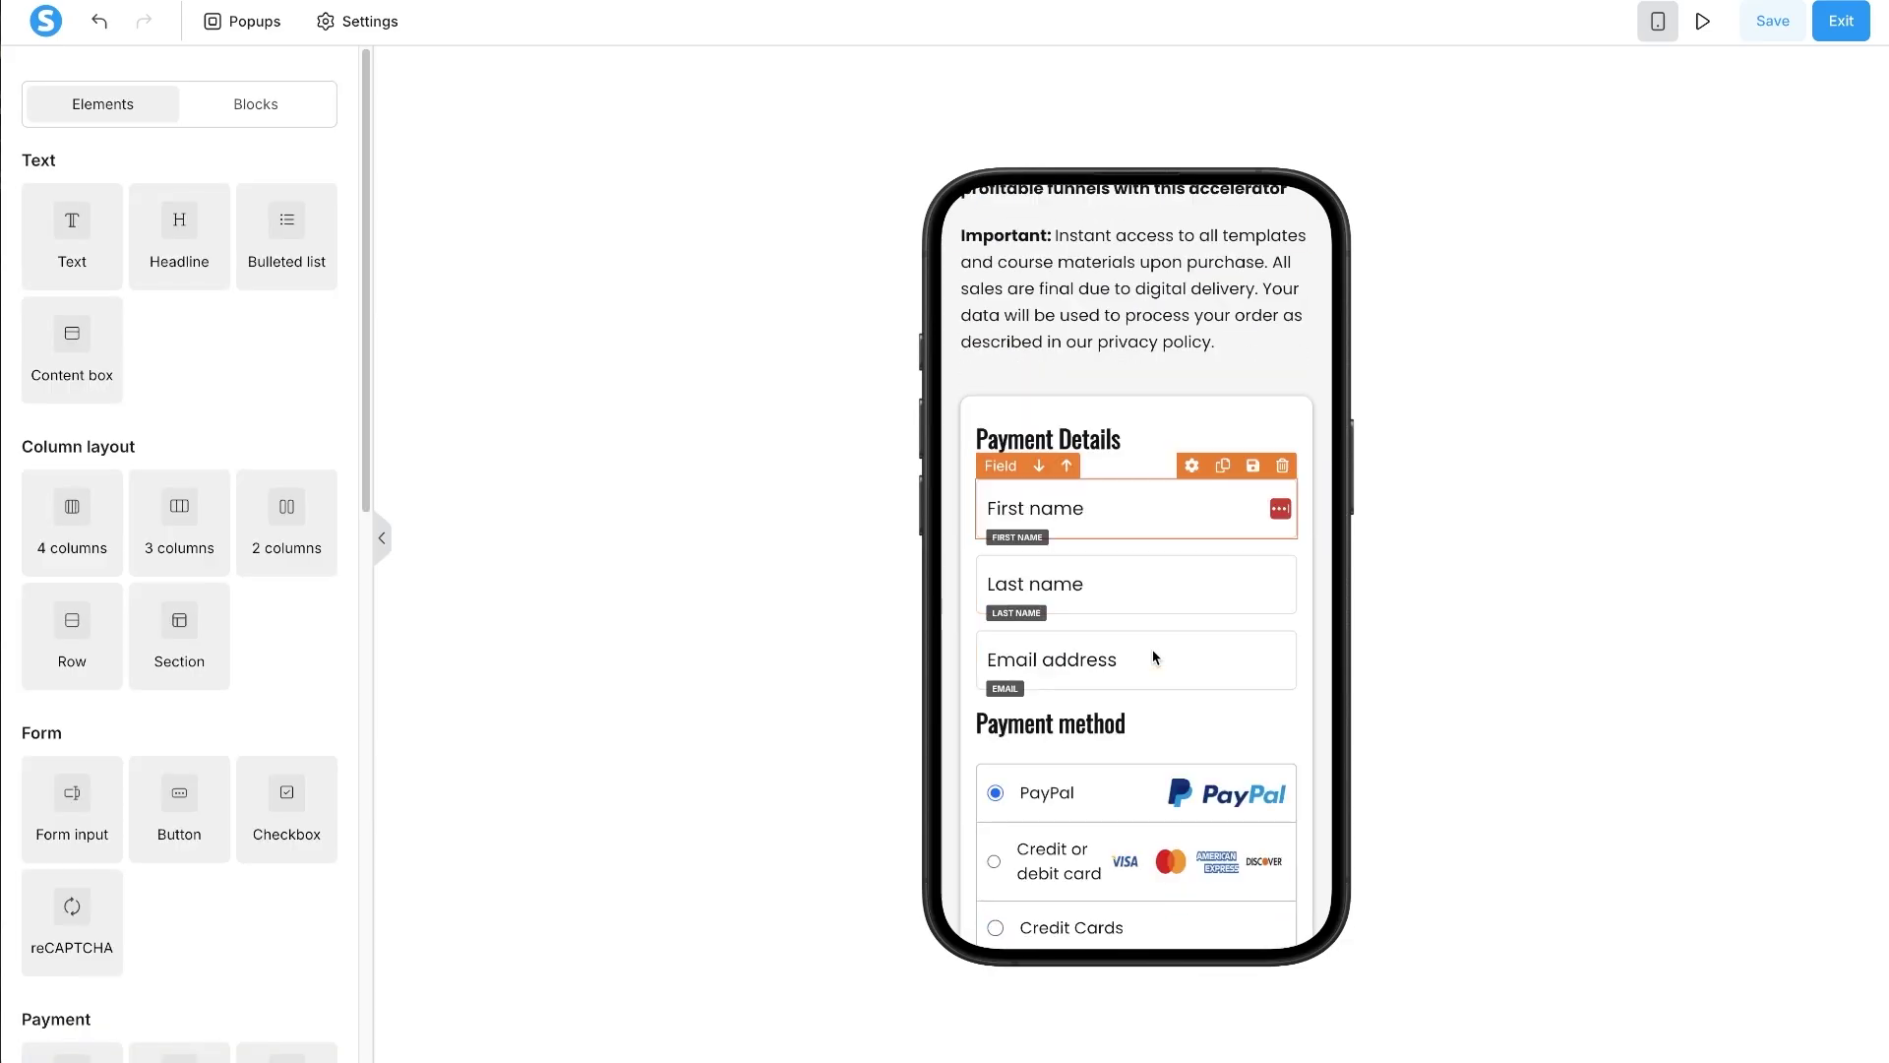
# - Give the Payment Details heading font size 20 and the Poppins font
pyautogui.click(1098, 443)
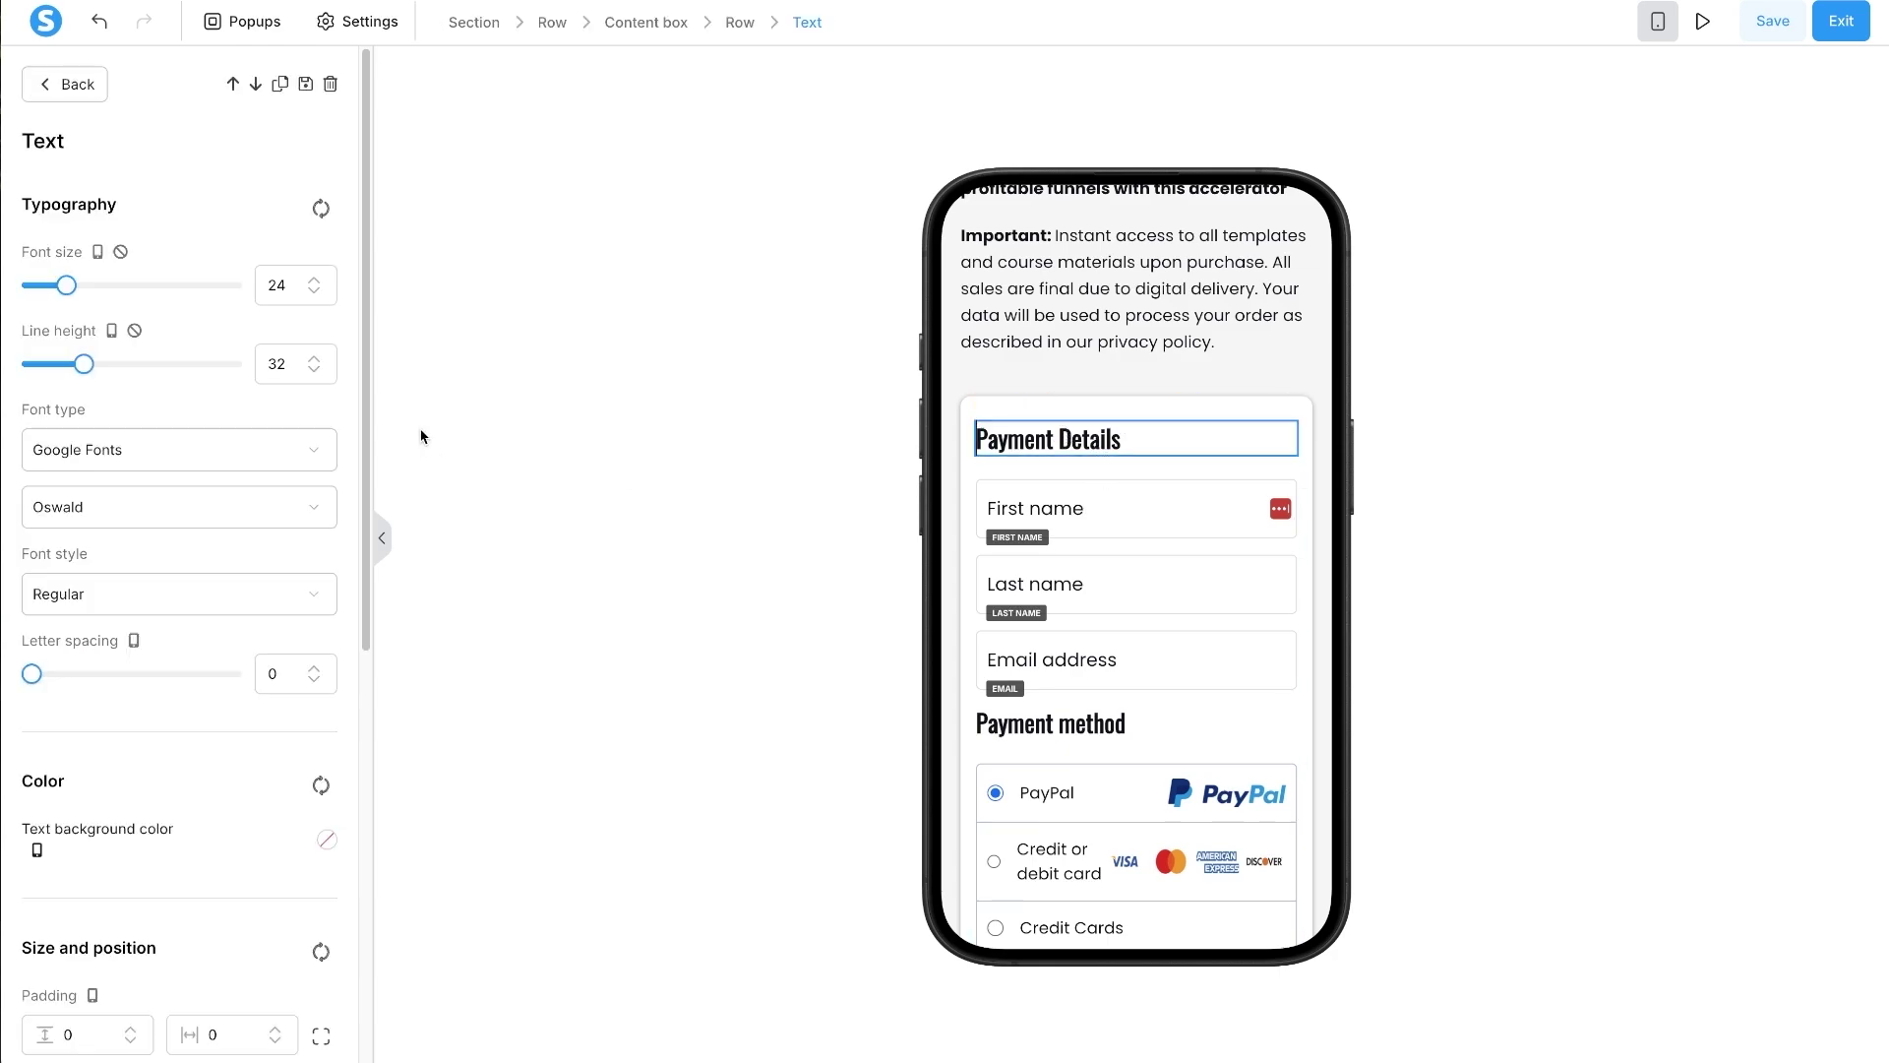
pyautogui.doubleClick(277, 279)
pyautogui.write('18')
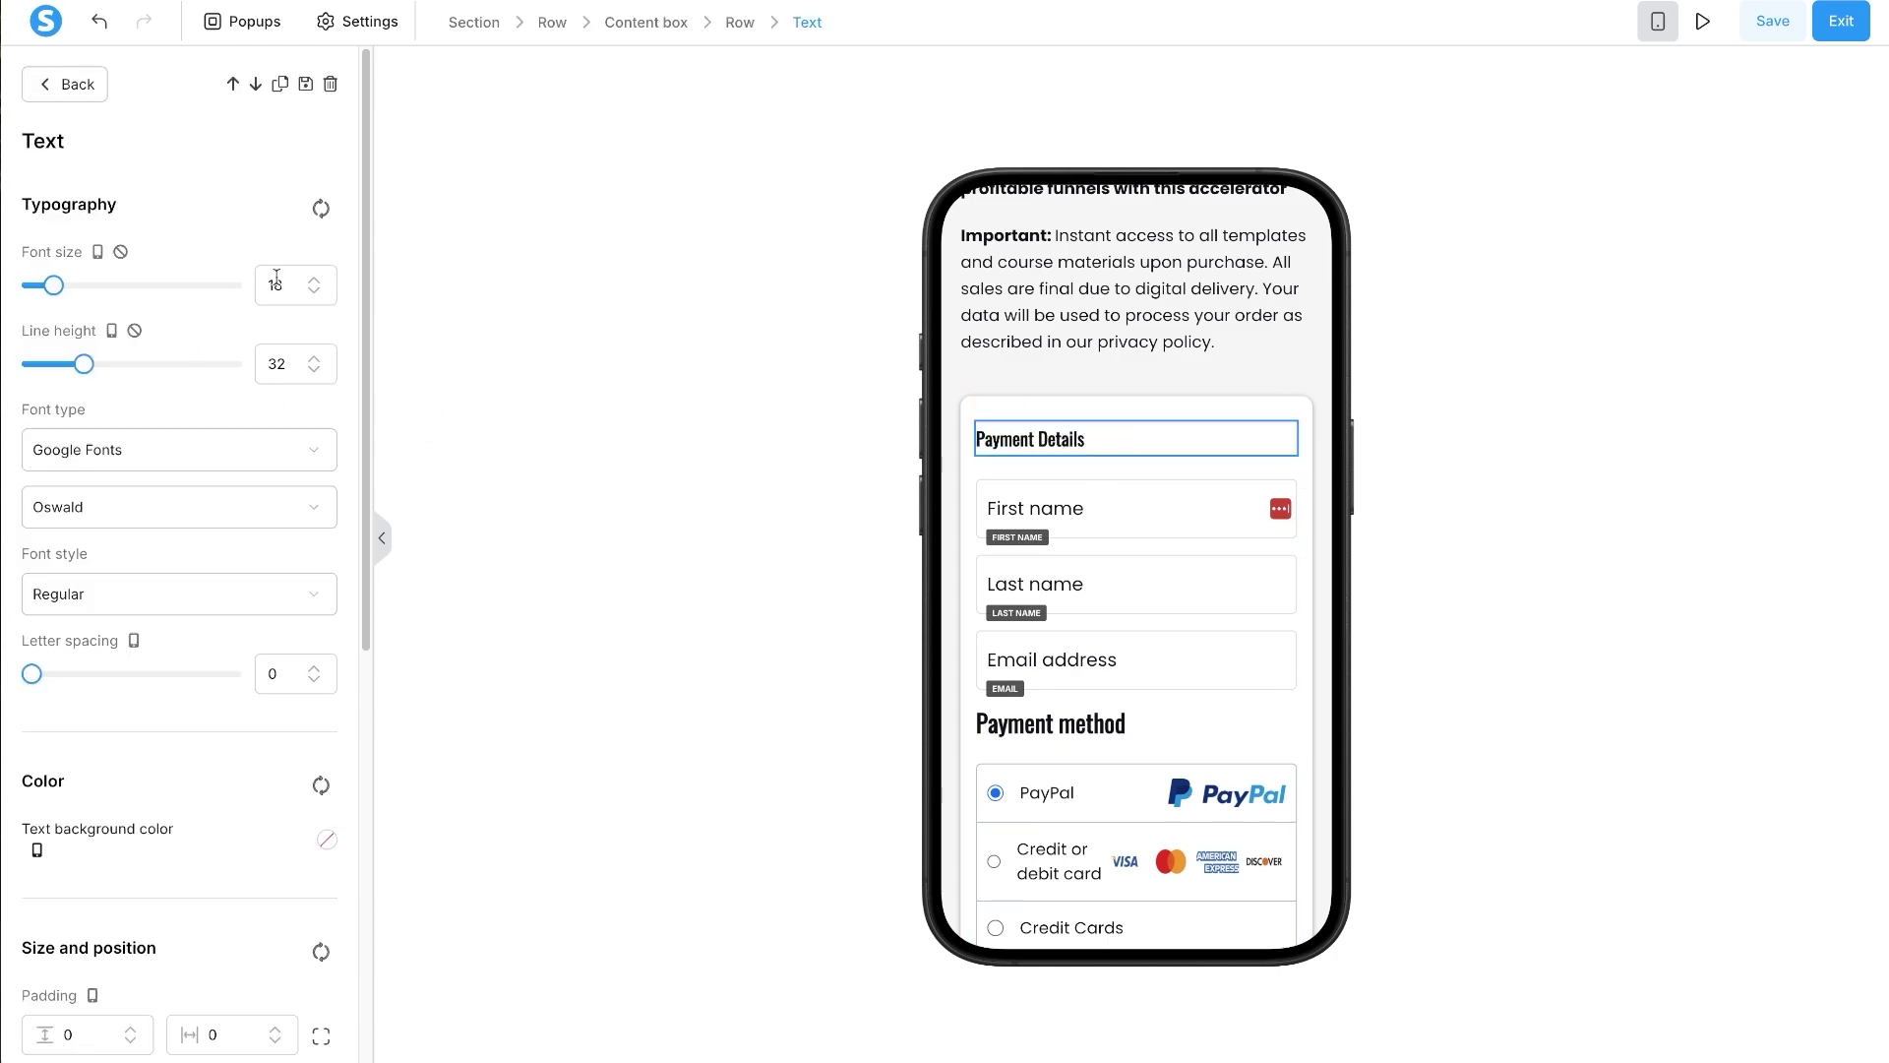
pyautogui.doubleClick(276, 281)
pyautogui.write('20')
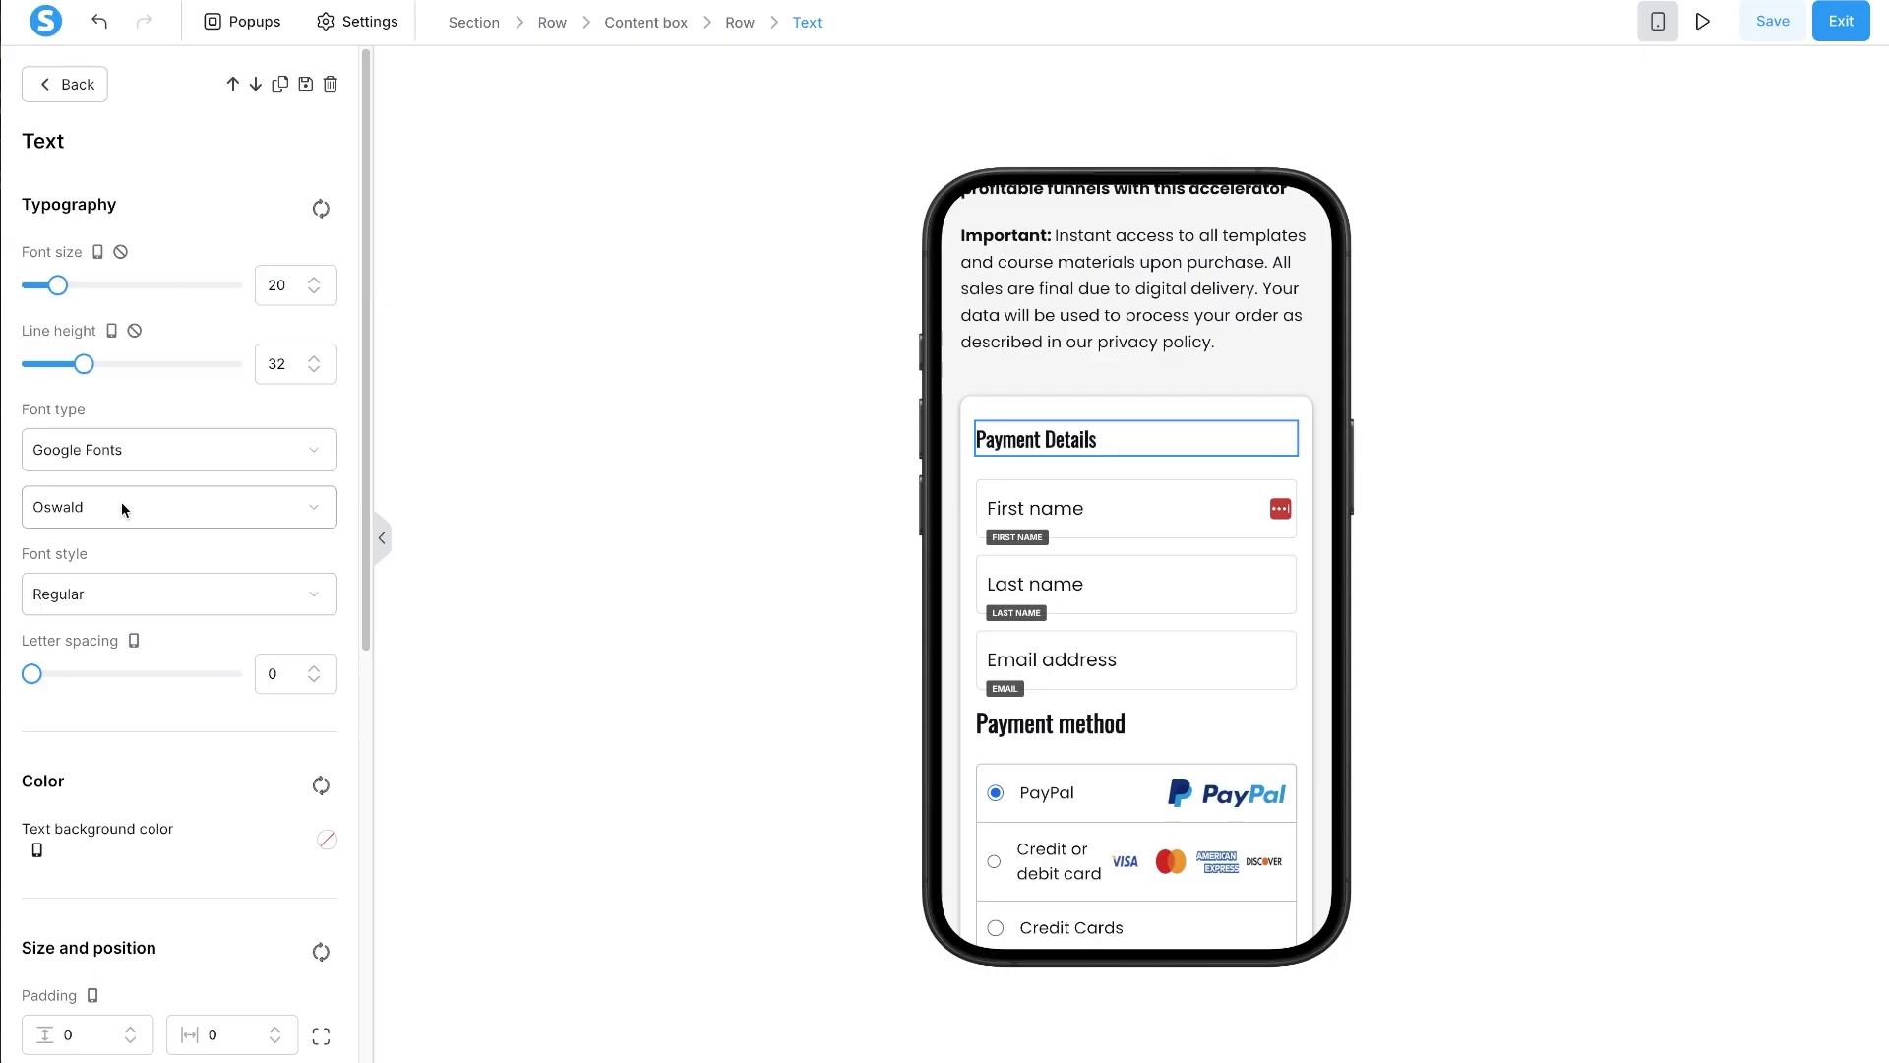
pyautogui.click(122, 506)
pyautogui.write('pop')
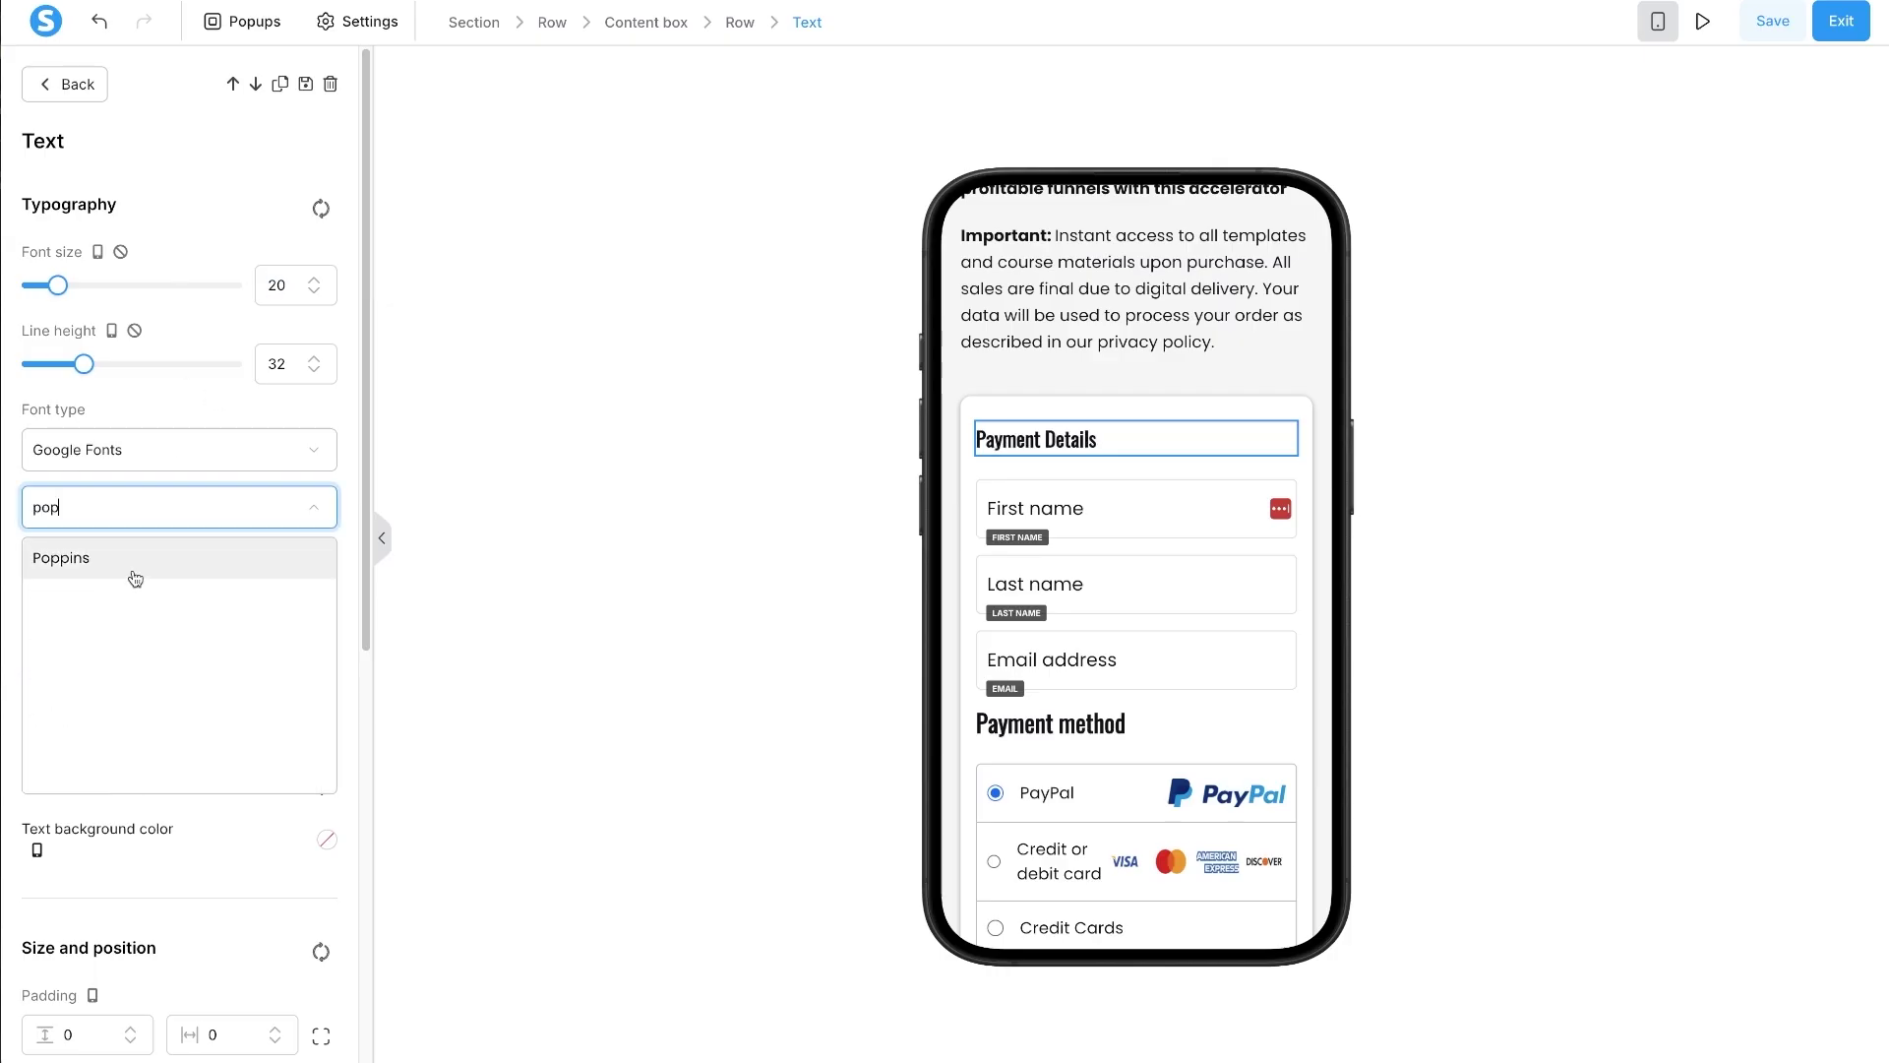
pyautogui.click(134, 575)
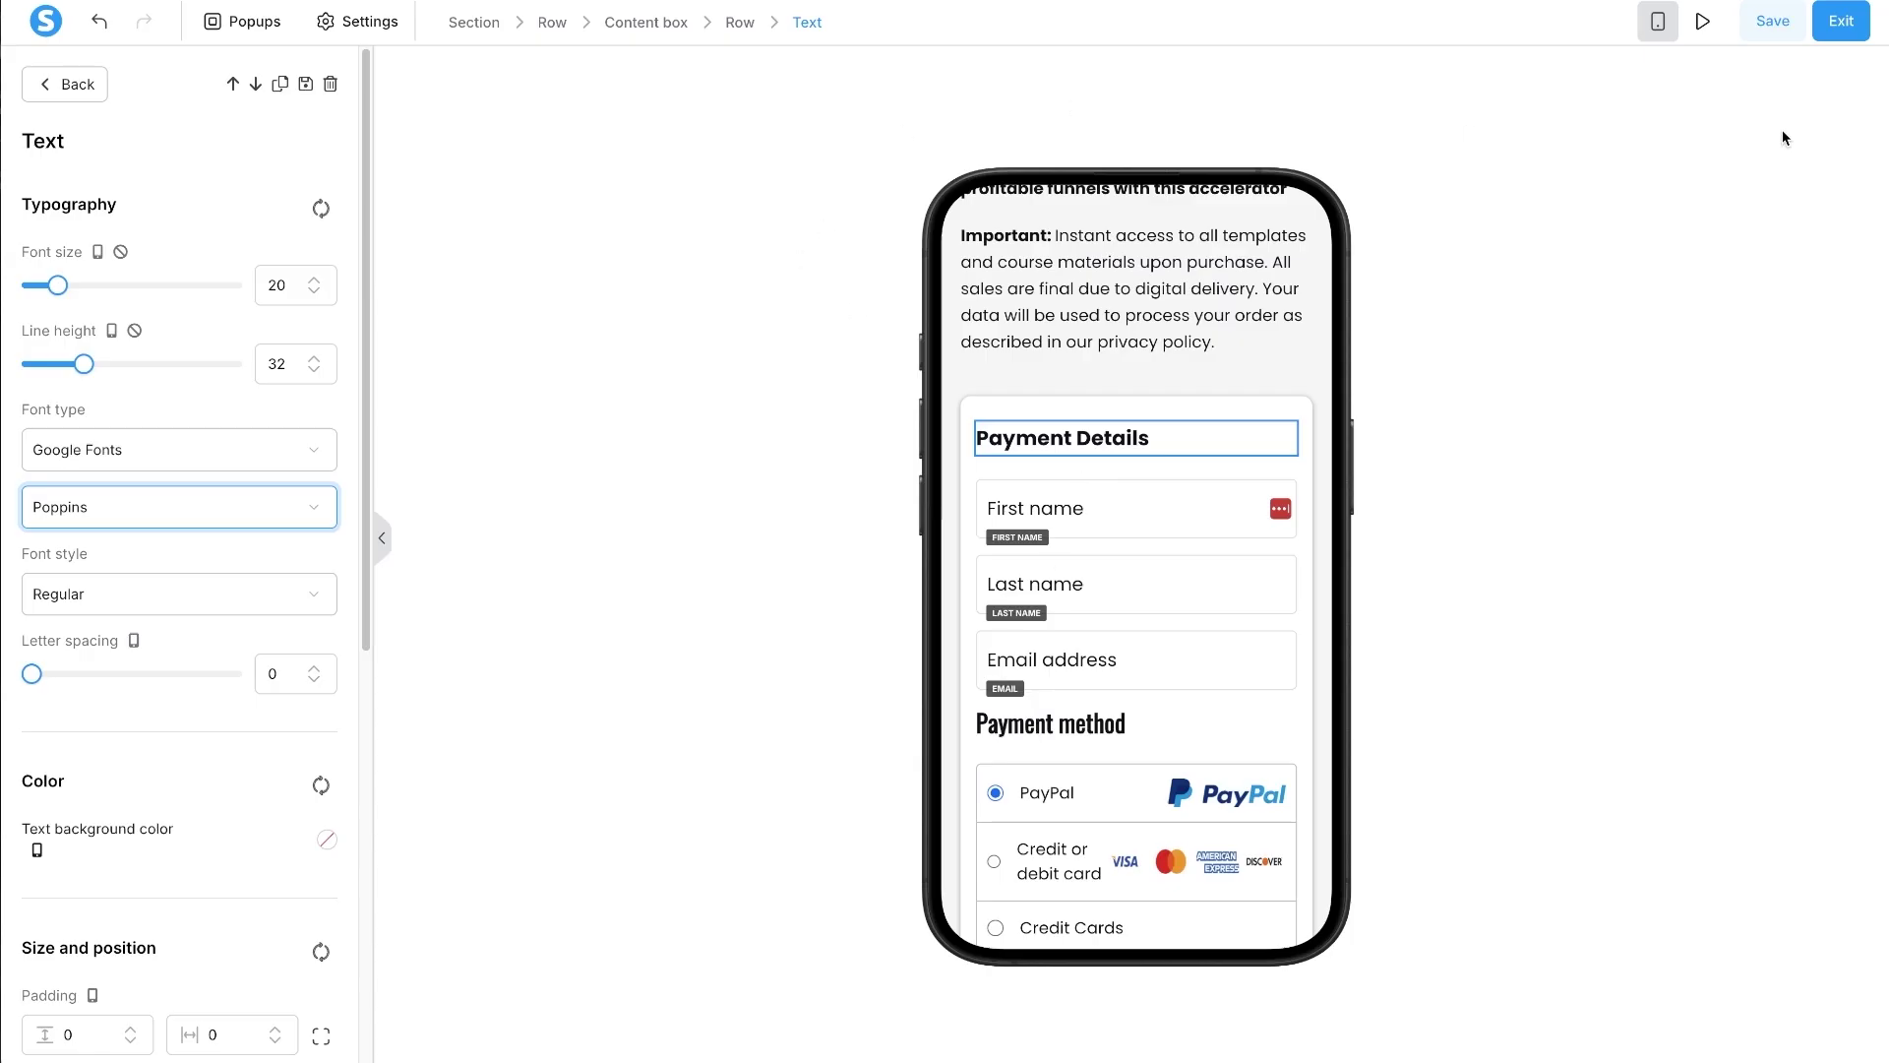
# - In the desktop layout, apply Poppins to the Payment Details heading as well
pyautogui.click(1658, 21)
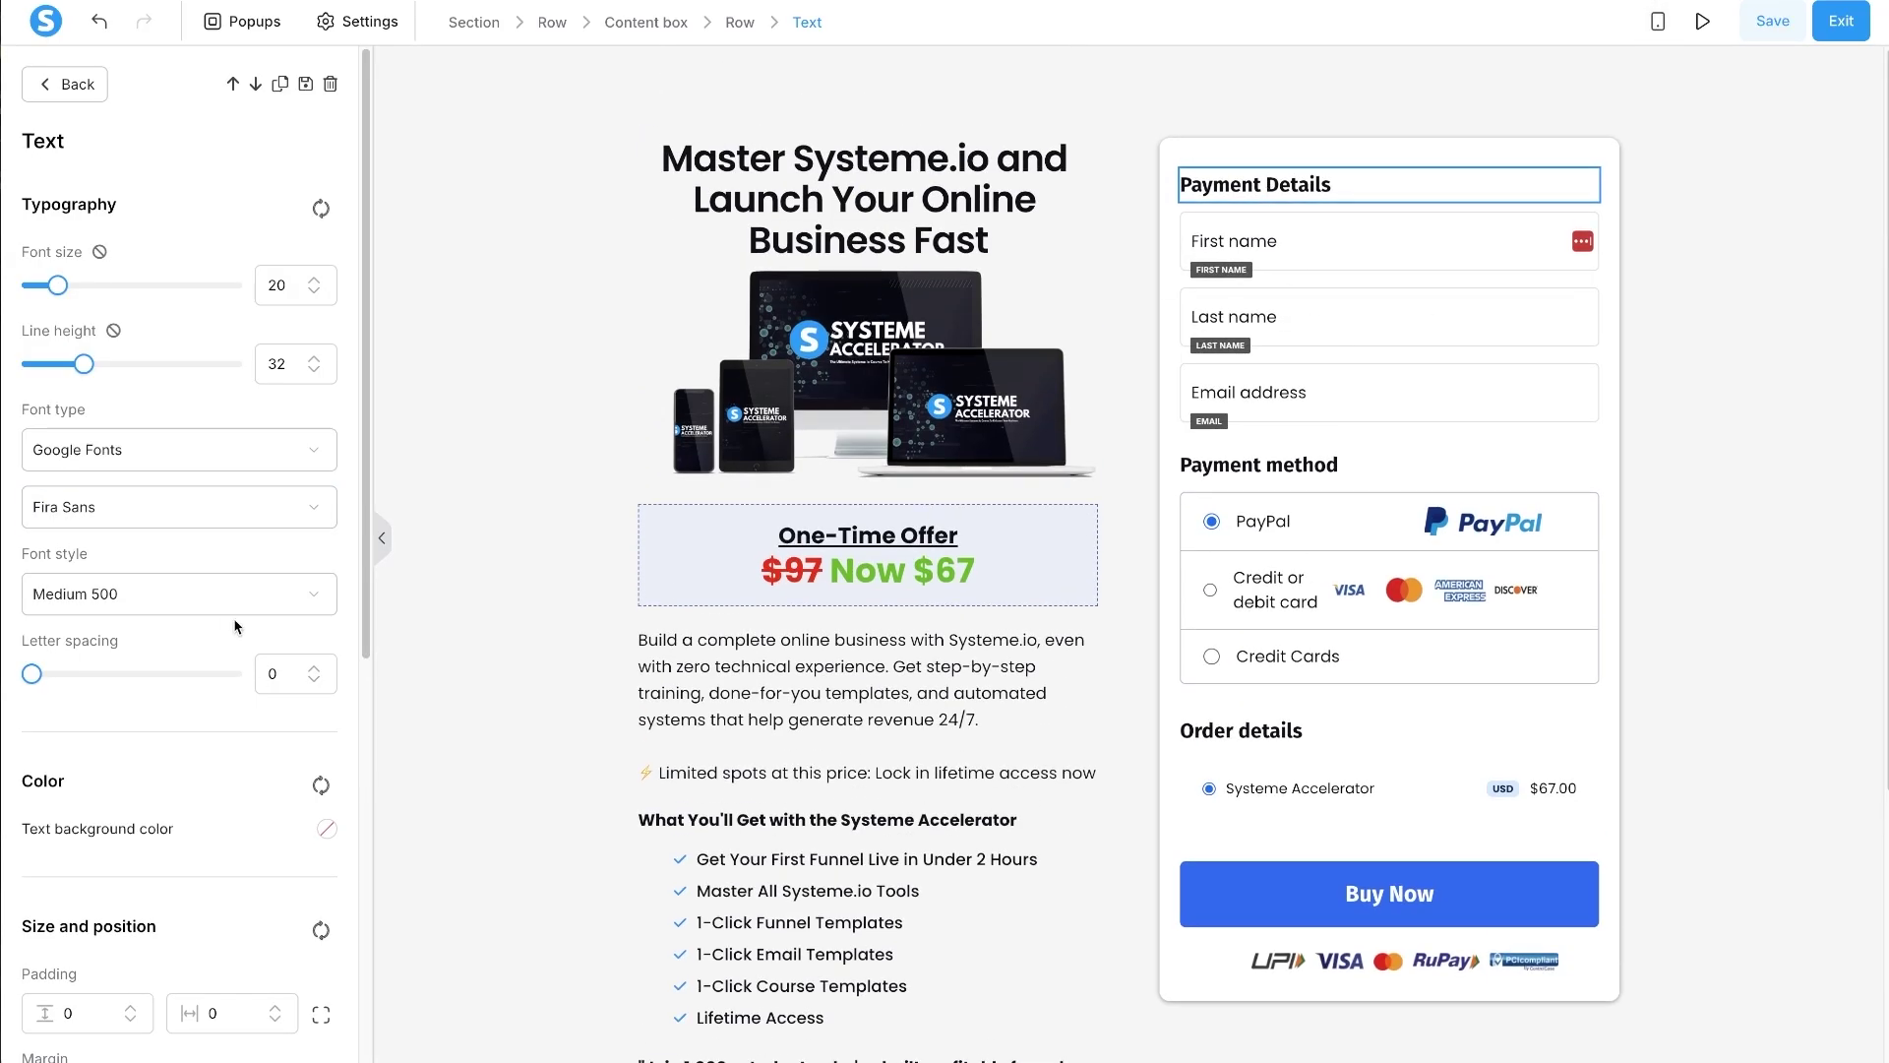
pyautogui.click(139, 522)
pyautogui.write('po')
pyautogui.click(144, 547)
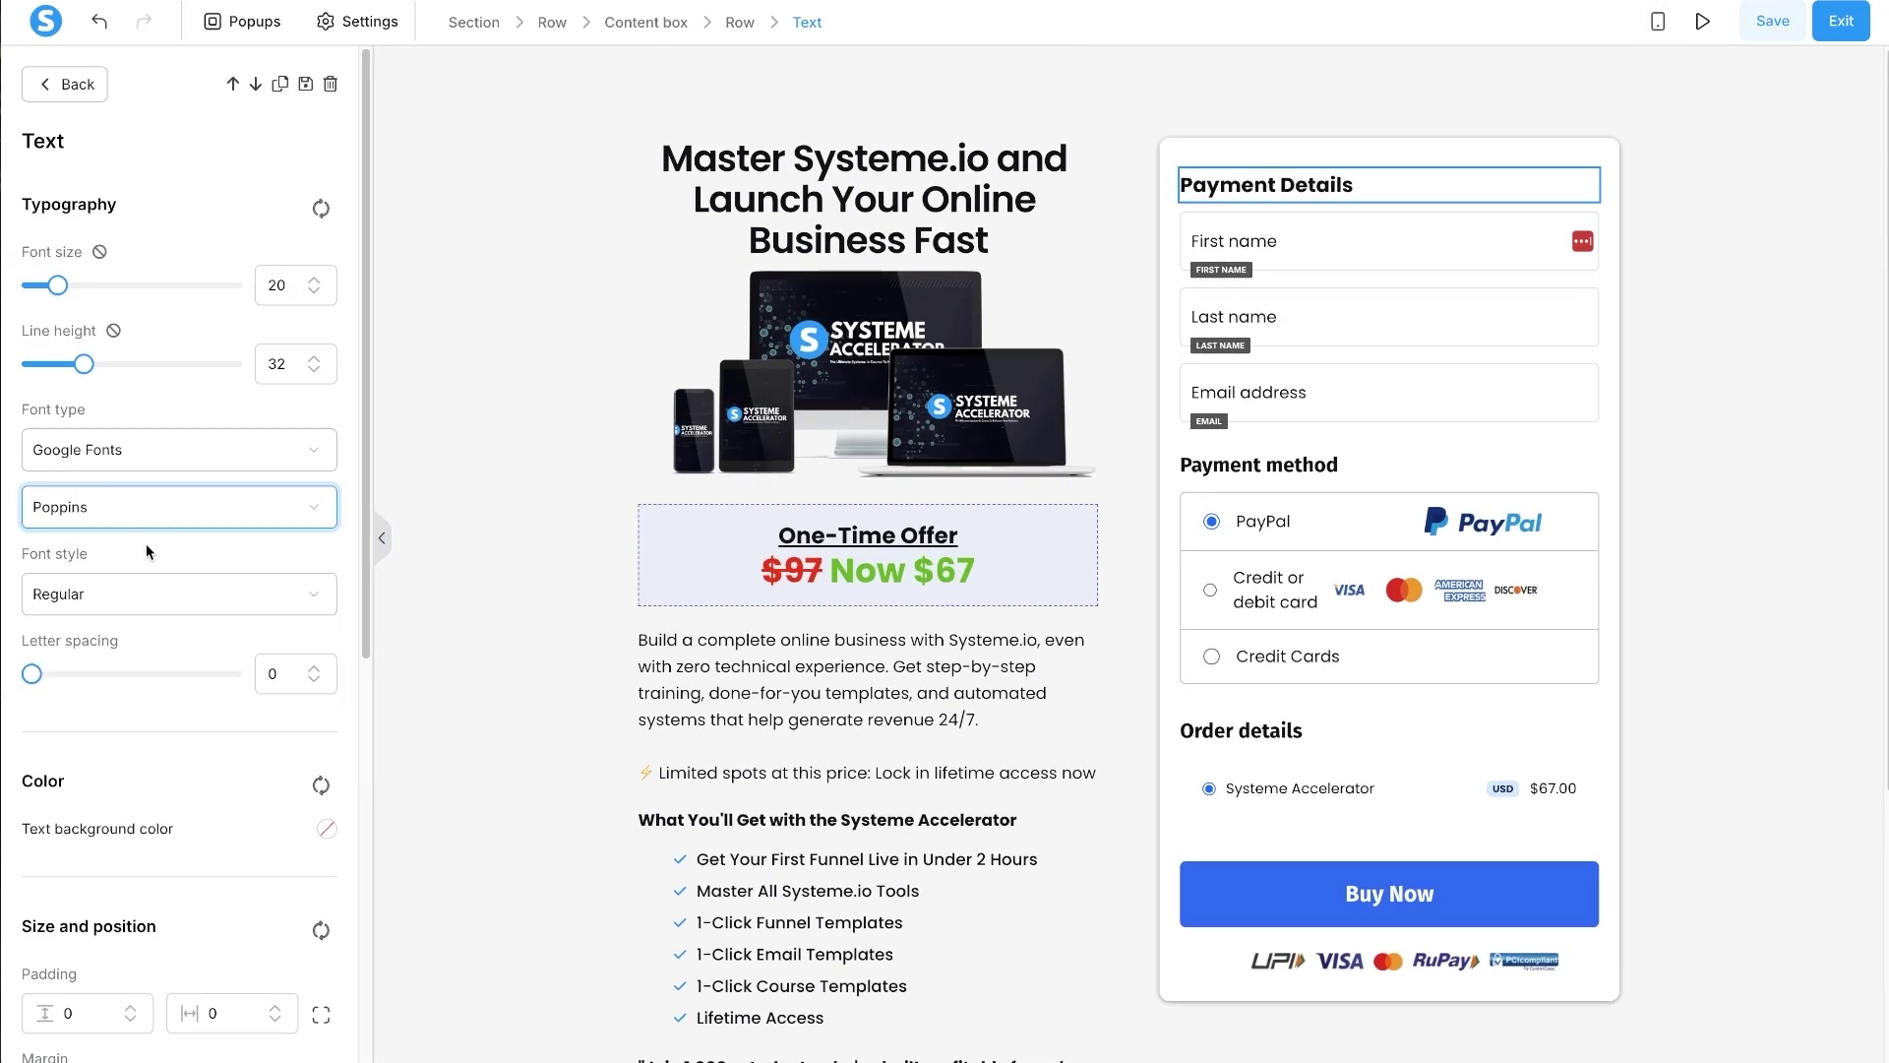
# - Set the Order details heading to Poppins and return to the mobile preview
pyautogui.click(1243, 468)
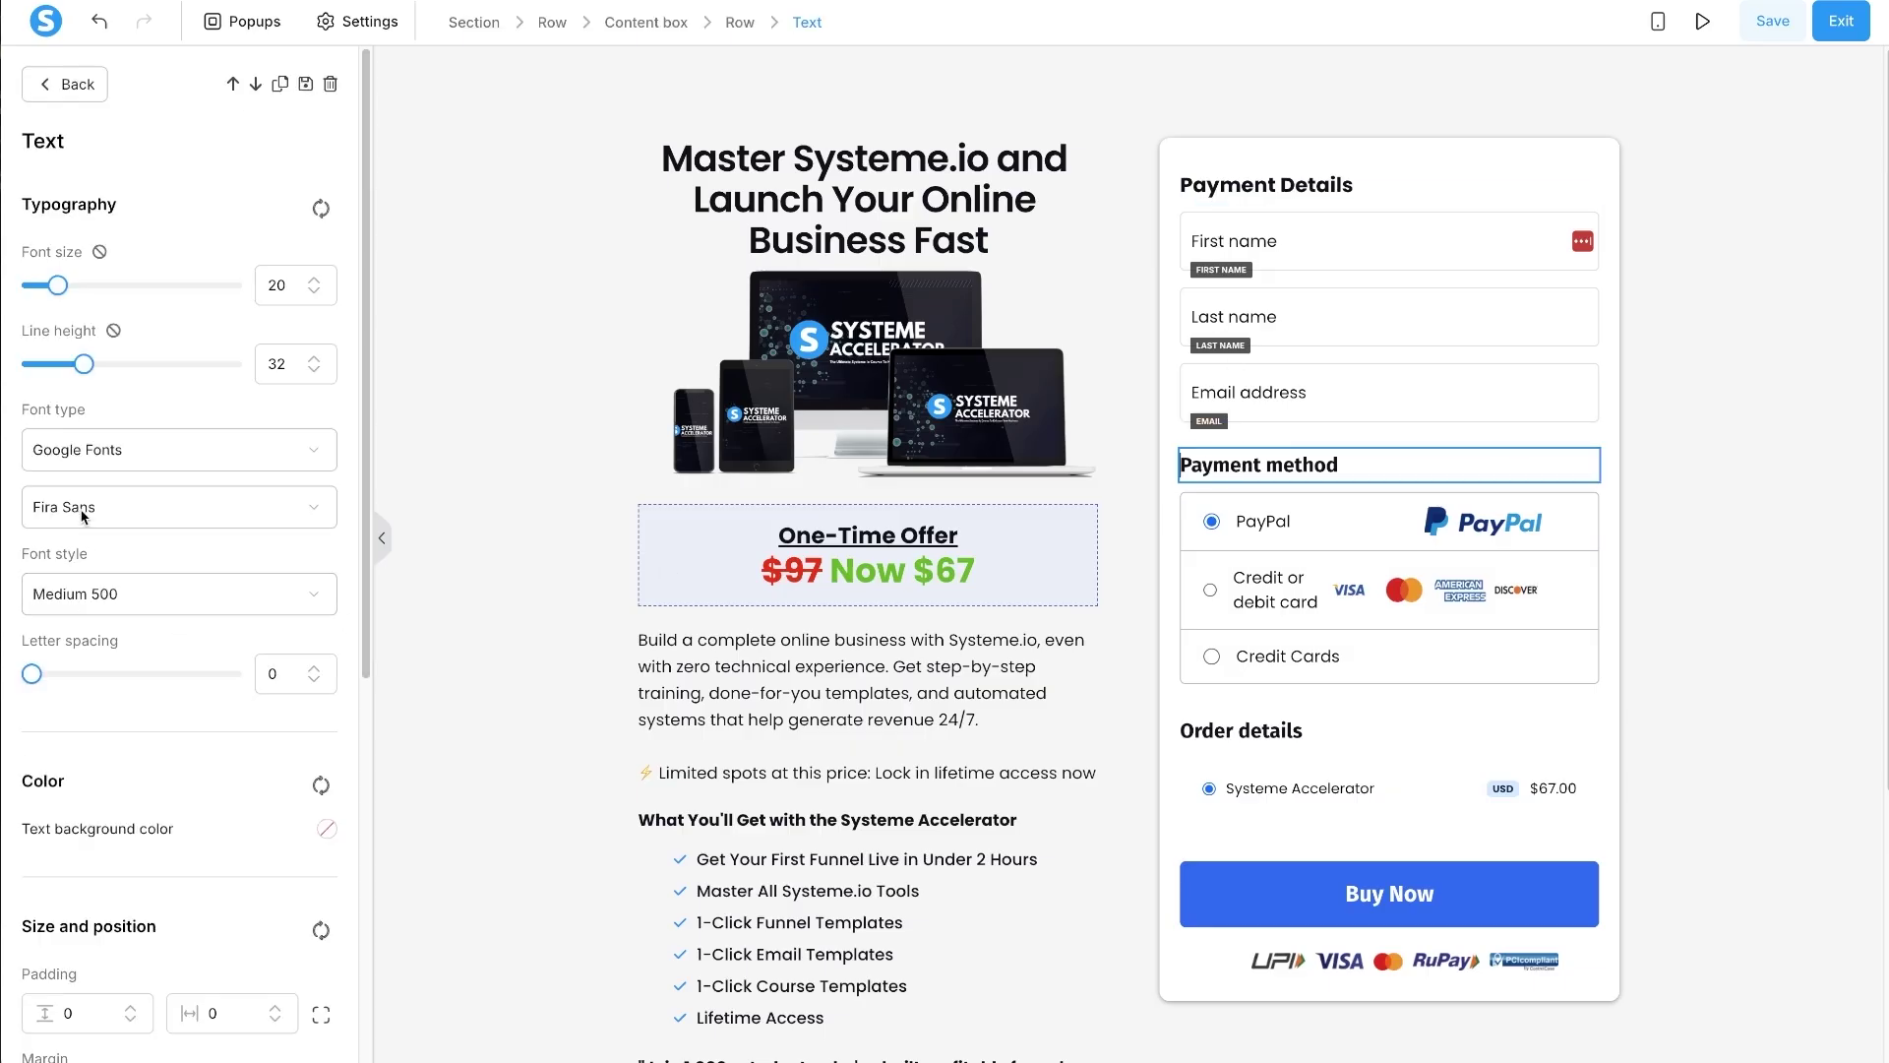
pyautogui.click(1286, 745)
pyautogui.click(140, 507)
pyautogui.write('pop')
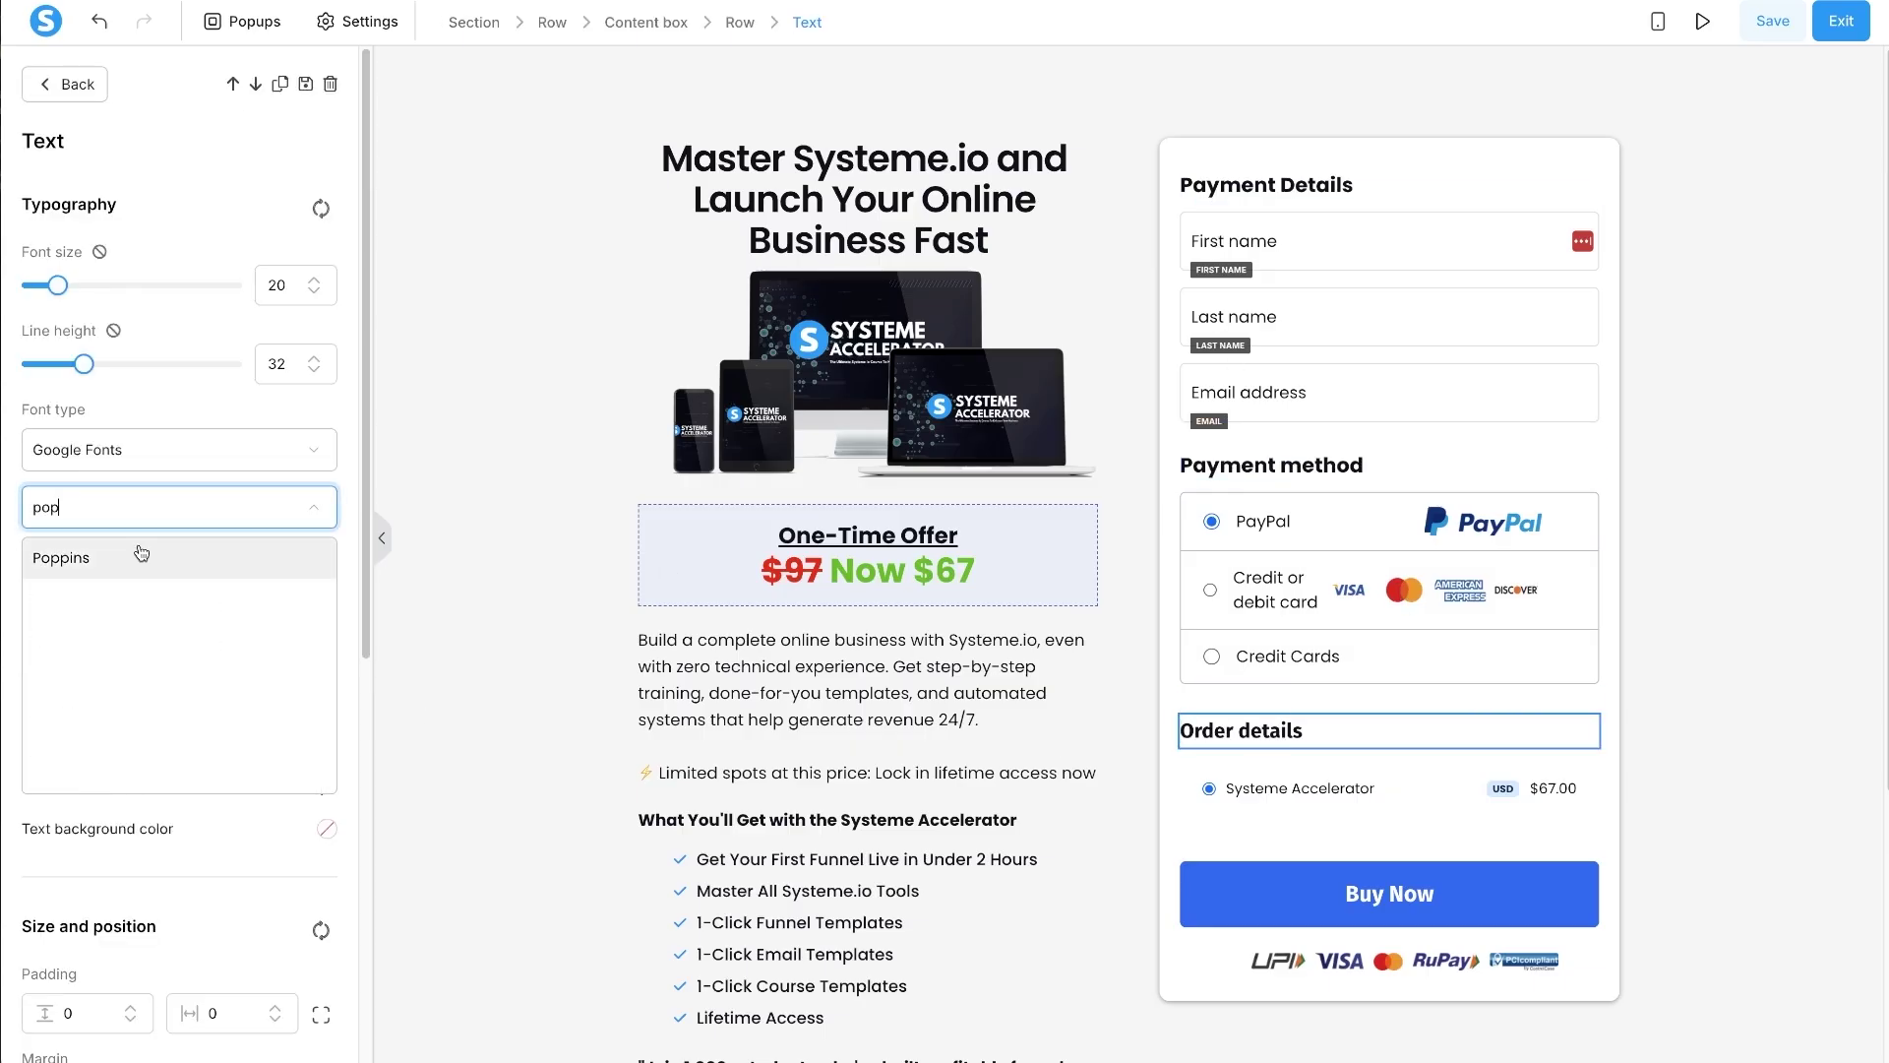
pyautogui.click(140, 552)
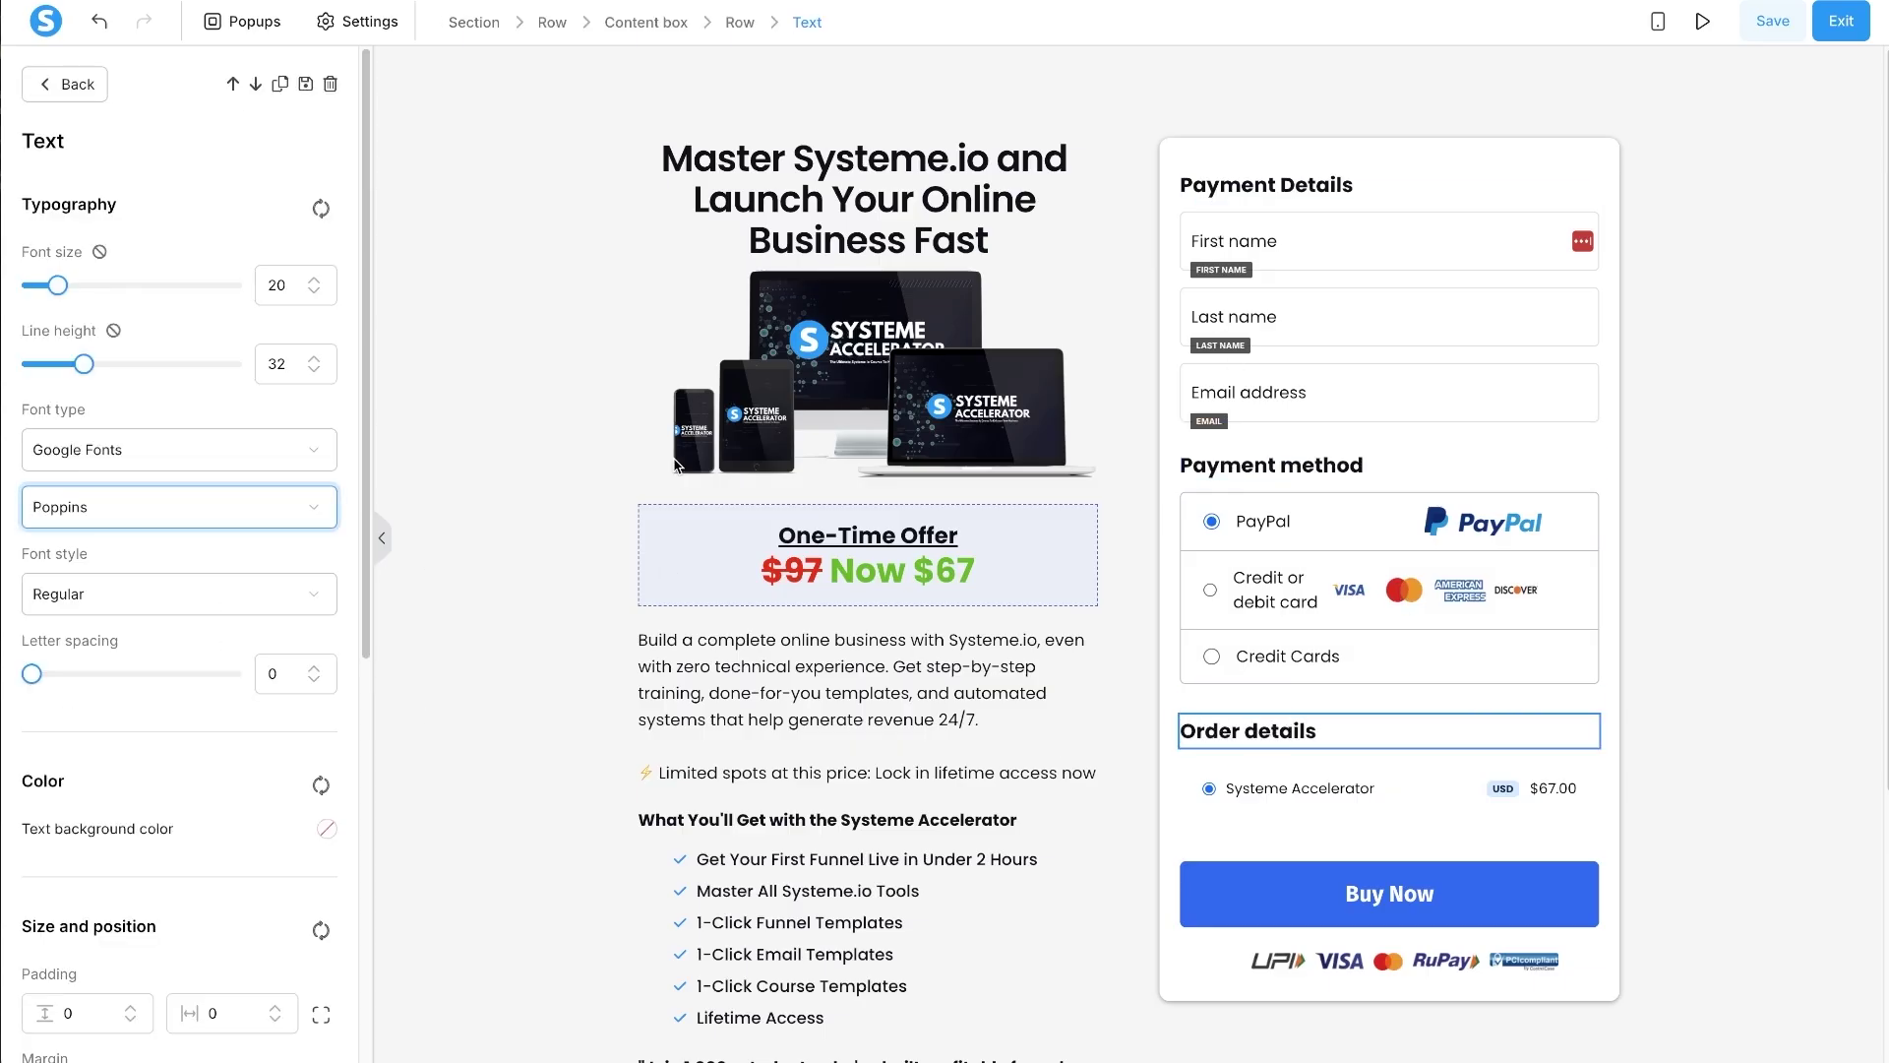
pyautogui.click(1658, 20)
pyautogui.scroll(2, 1041, 568)
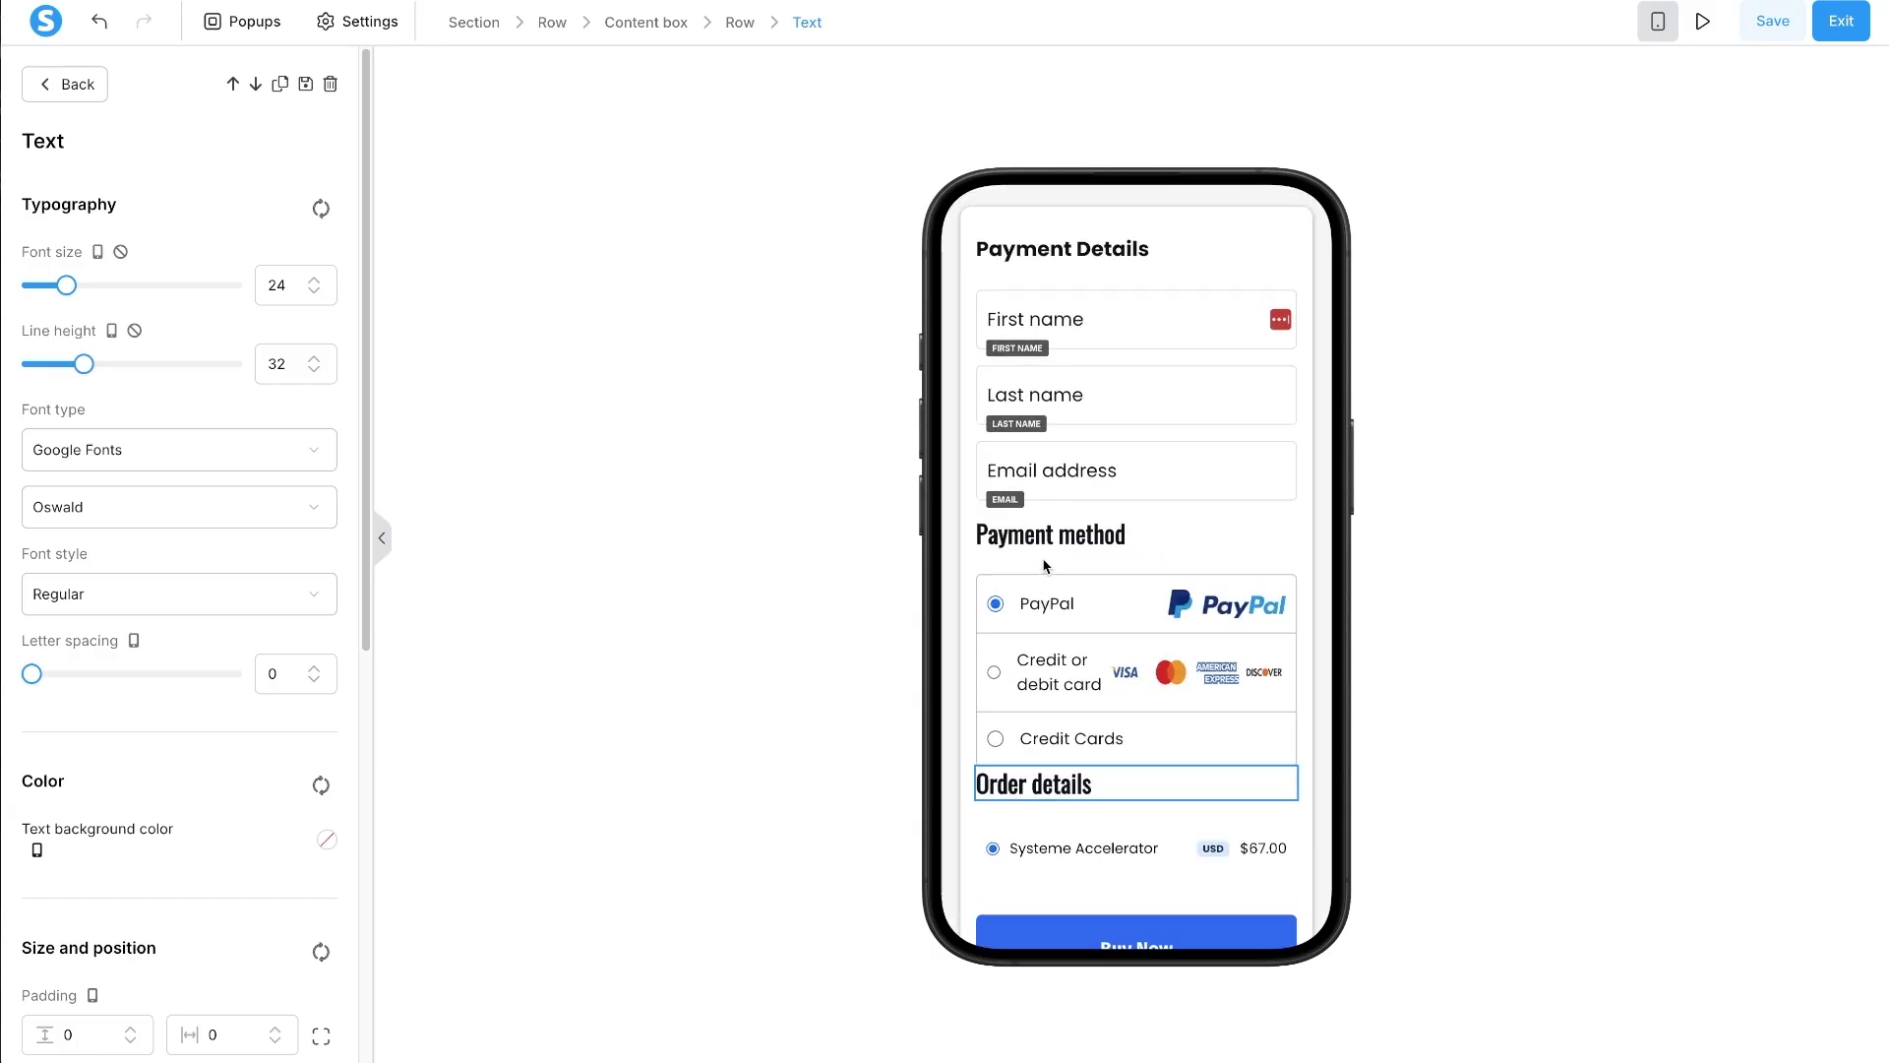
# - Set the Payment Details heading's bottom margin to 10
pyautogui.click(1102, 252)
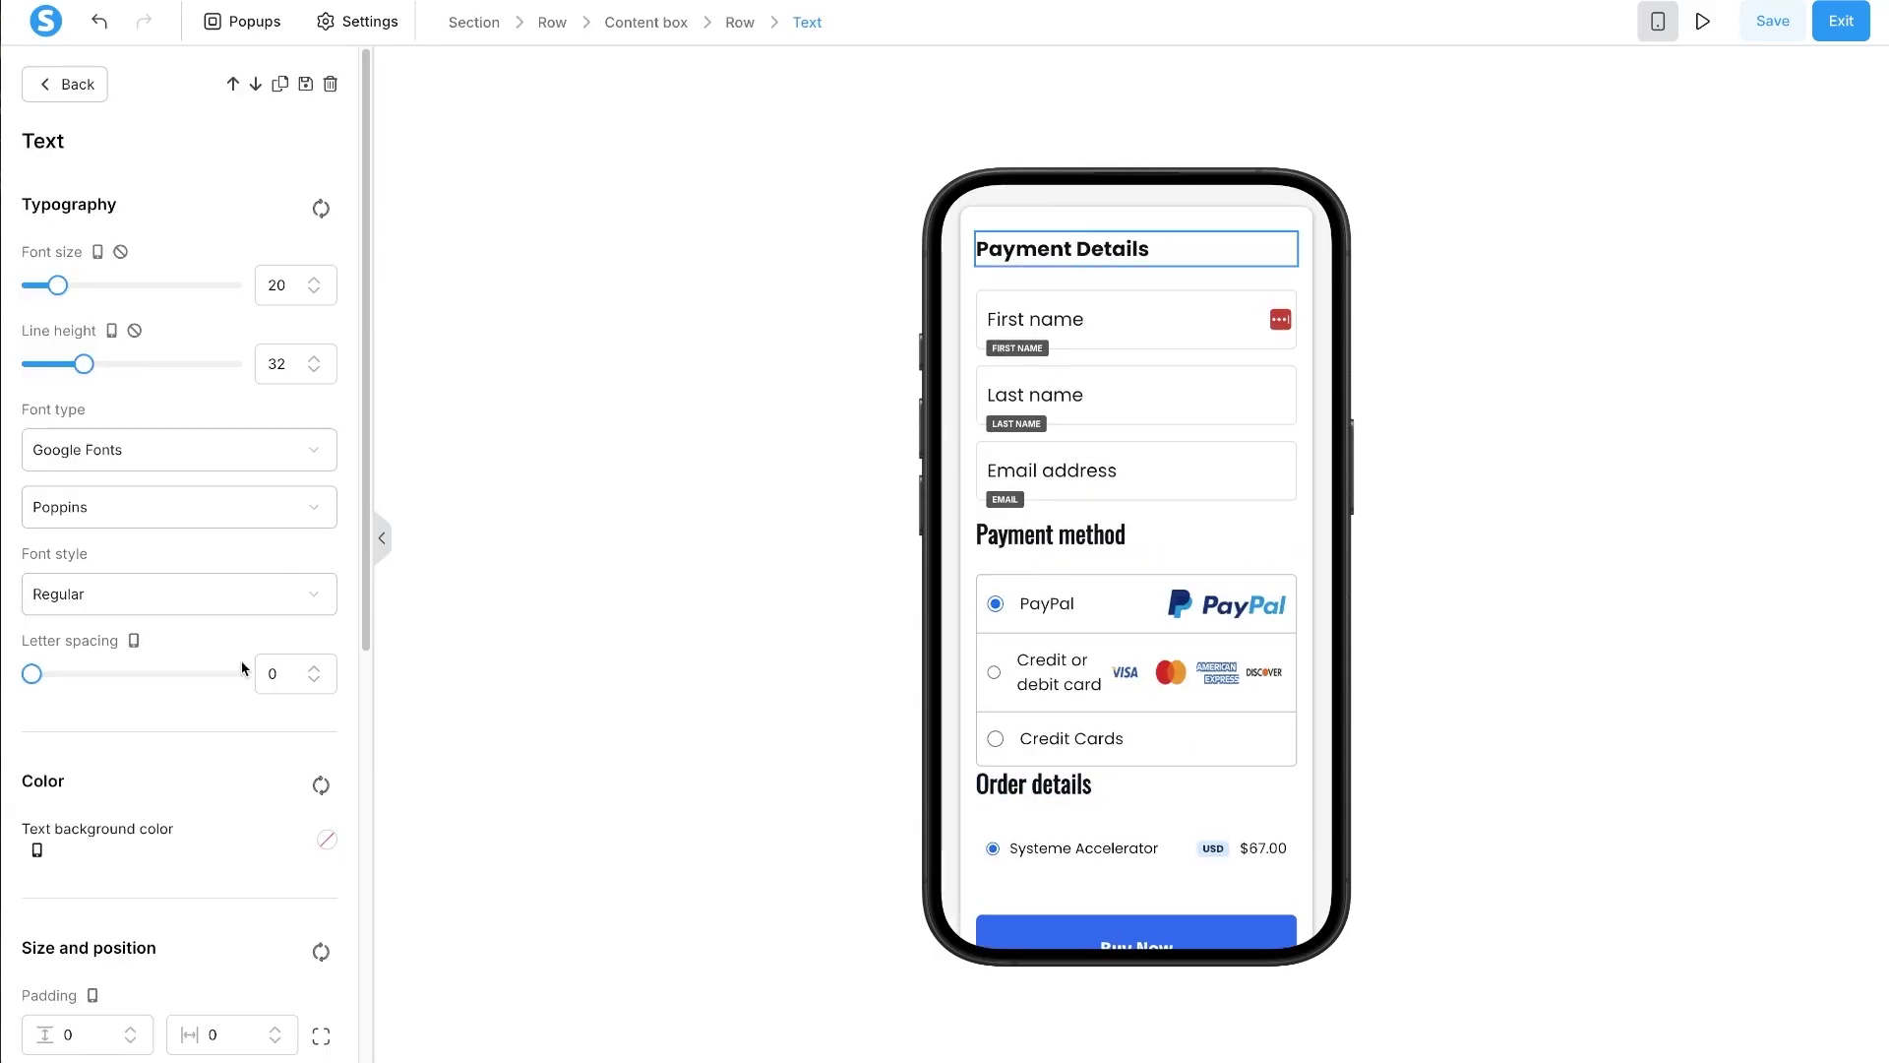
pyautogui.scroll(-2, 84, 940)
pyautogui.doubleClick(63, 982)
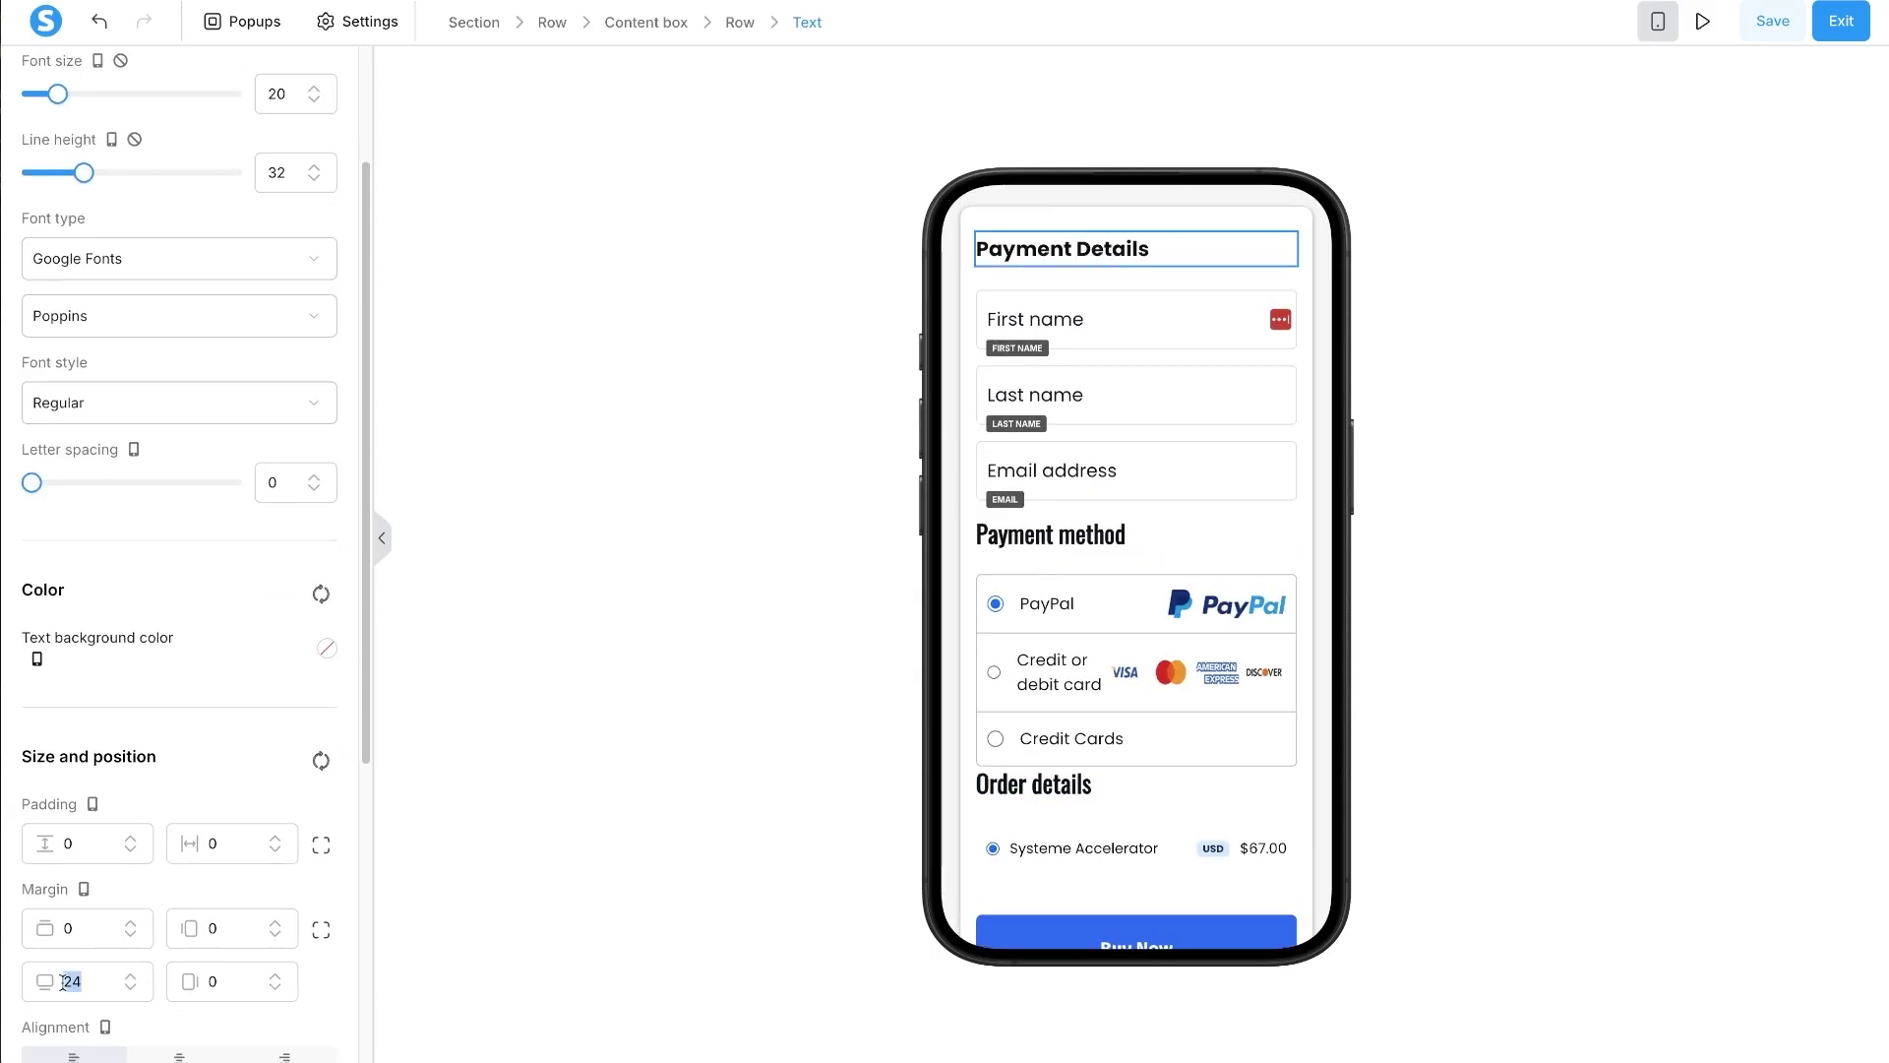
pyautogui.write('10')
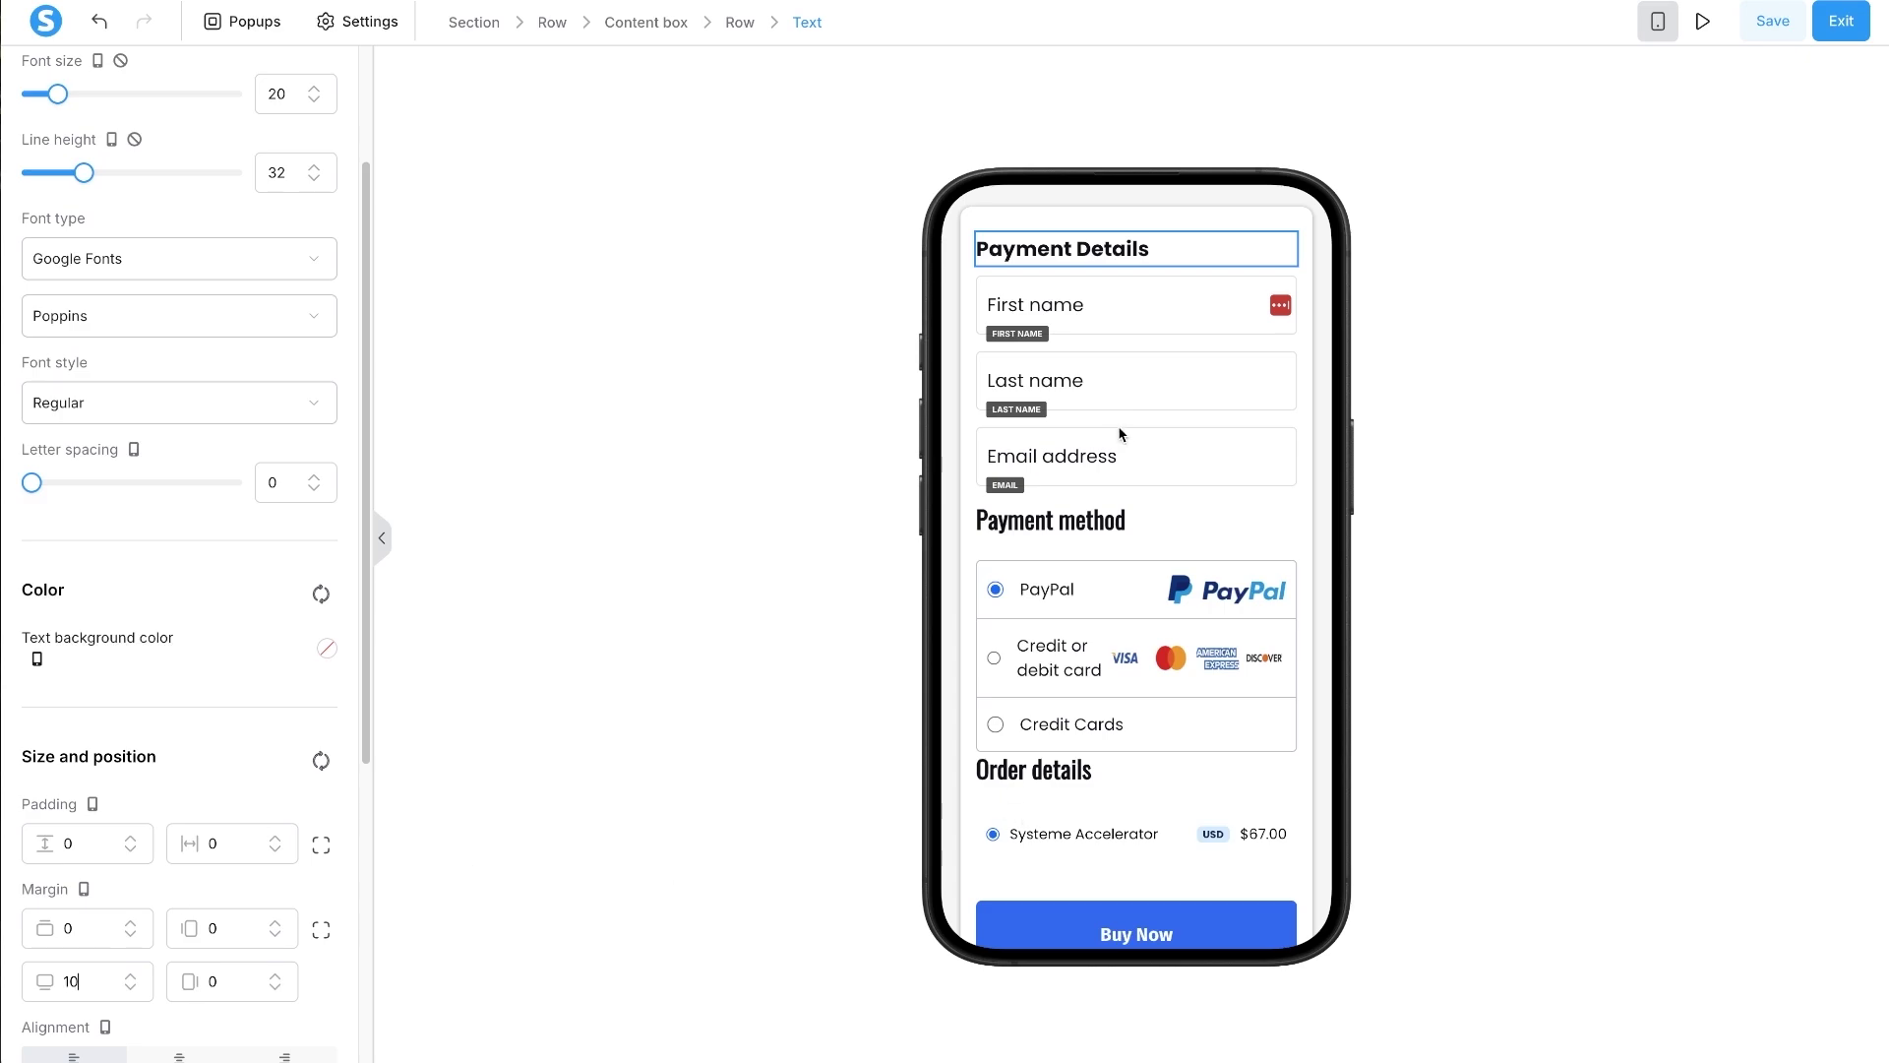
# - Step the First name field's font size down to 16, then check the Last name and Email fields
pyautogui.click(1097, 313)
pyautogui.click(313, 667)
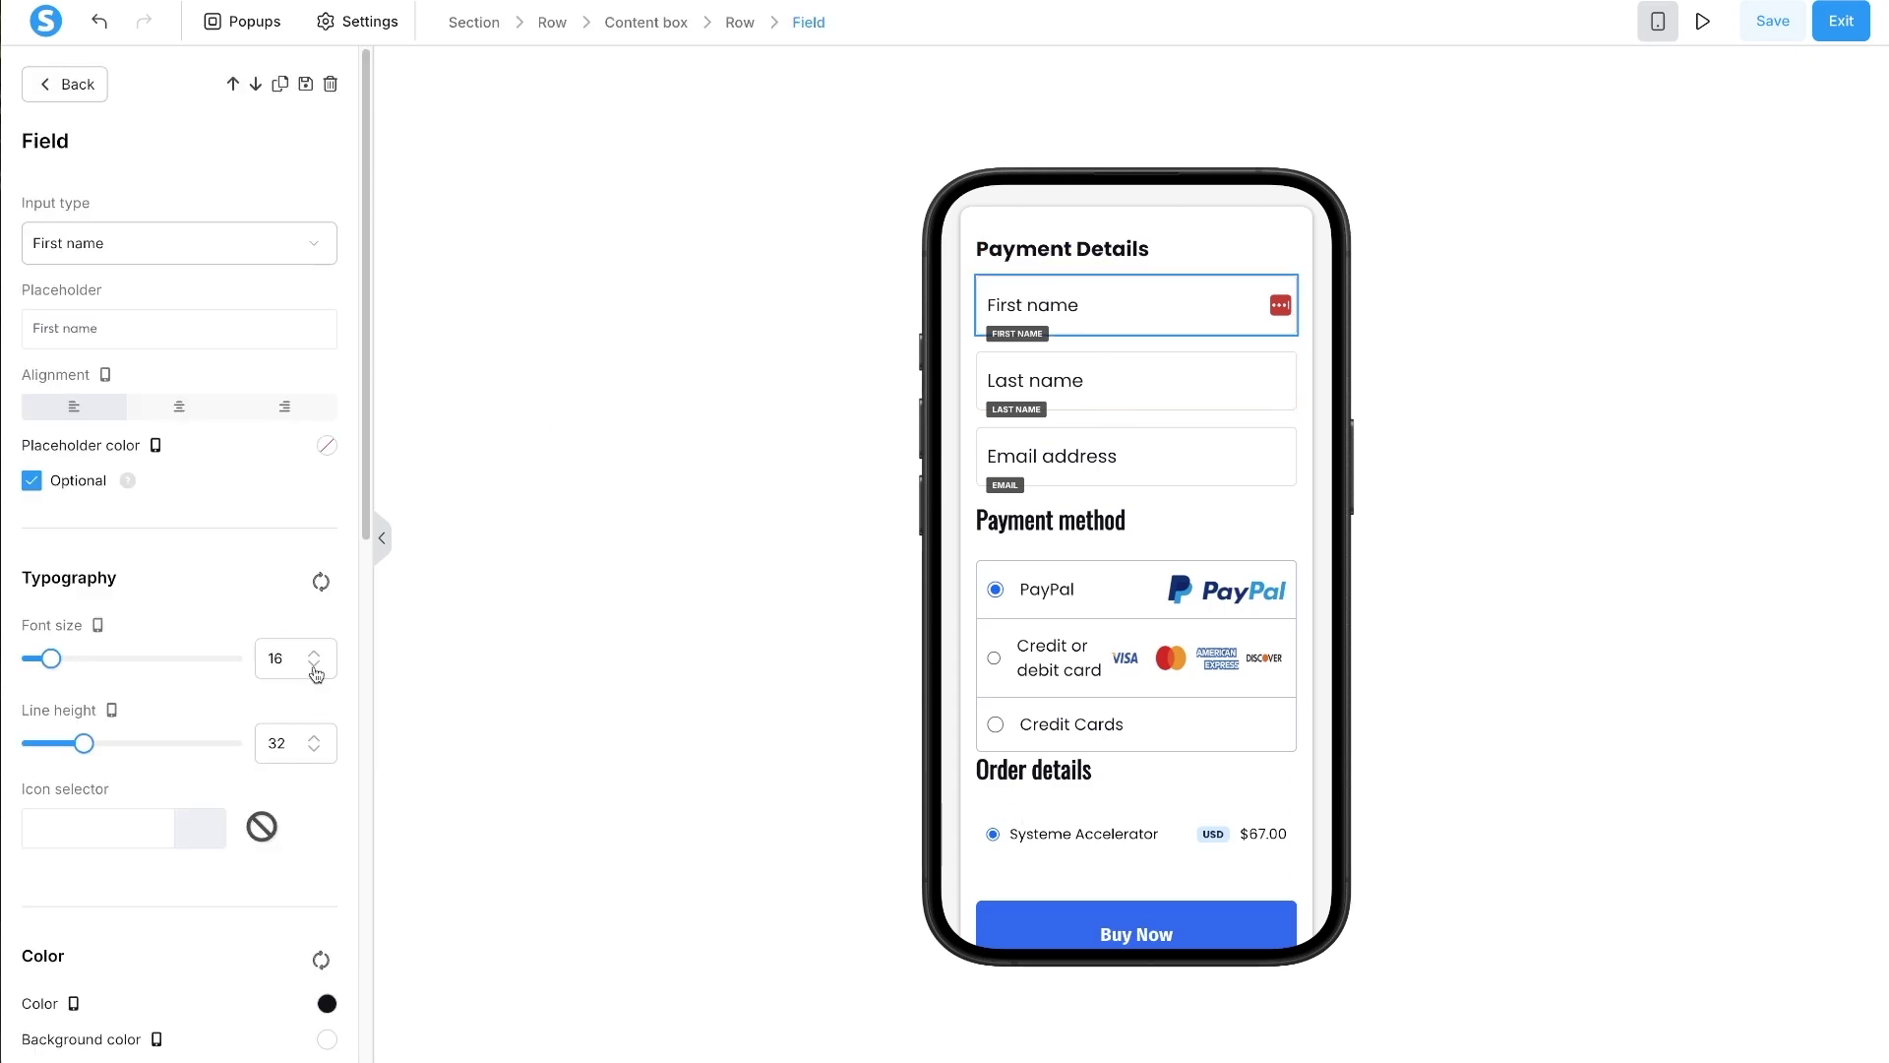
pyautogui.click(314, 666)
pyautogui.click(1110, 389)
pyautogui.click(1110, 389)
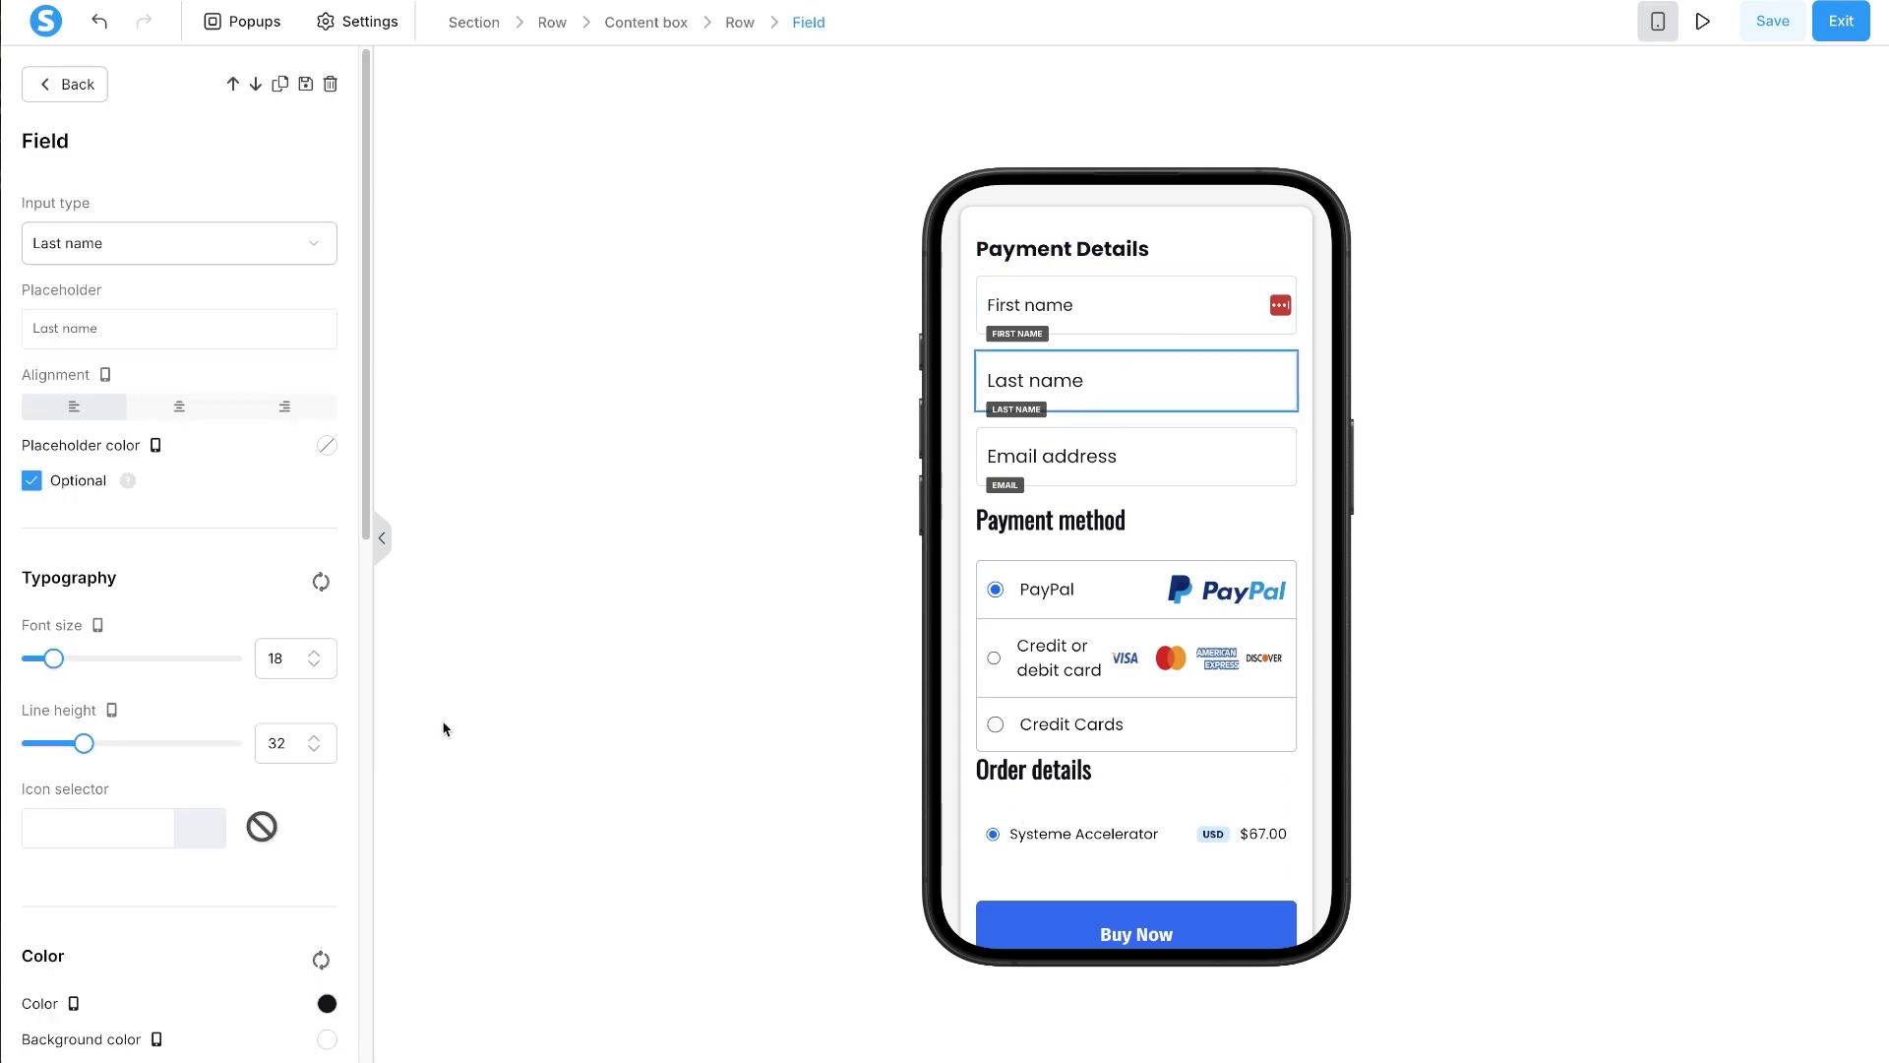
pyautogui.click(1030, 478)
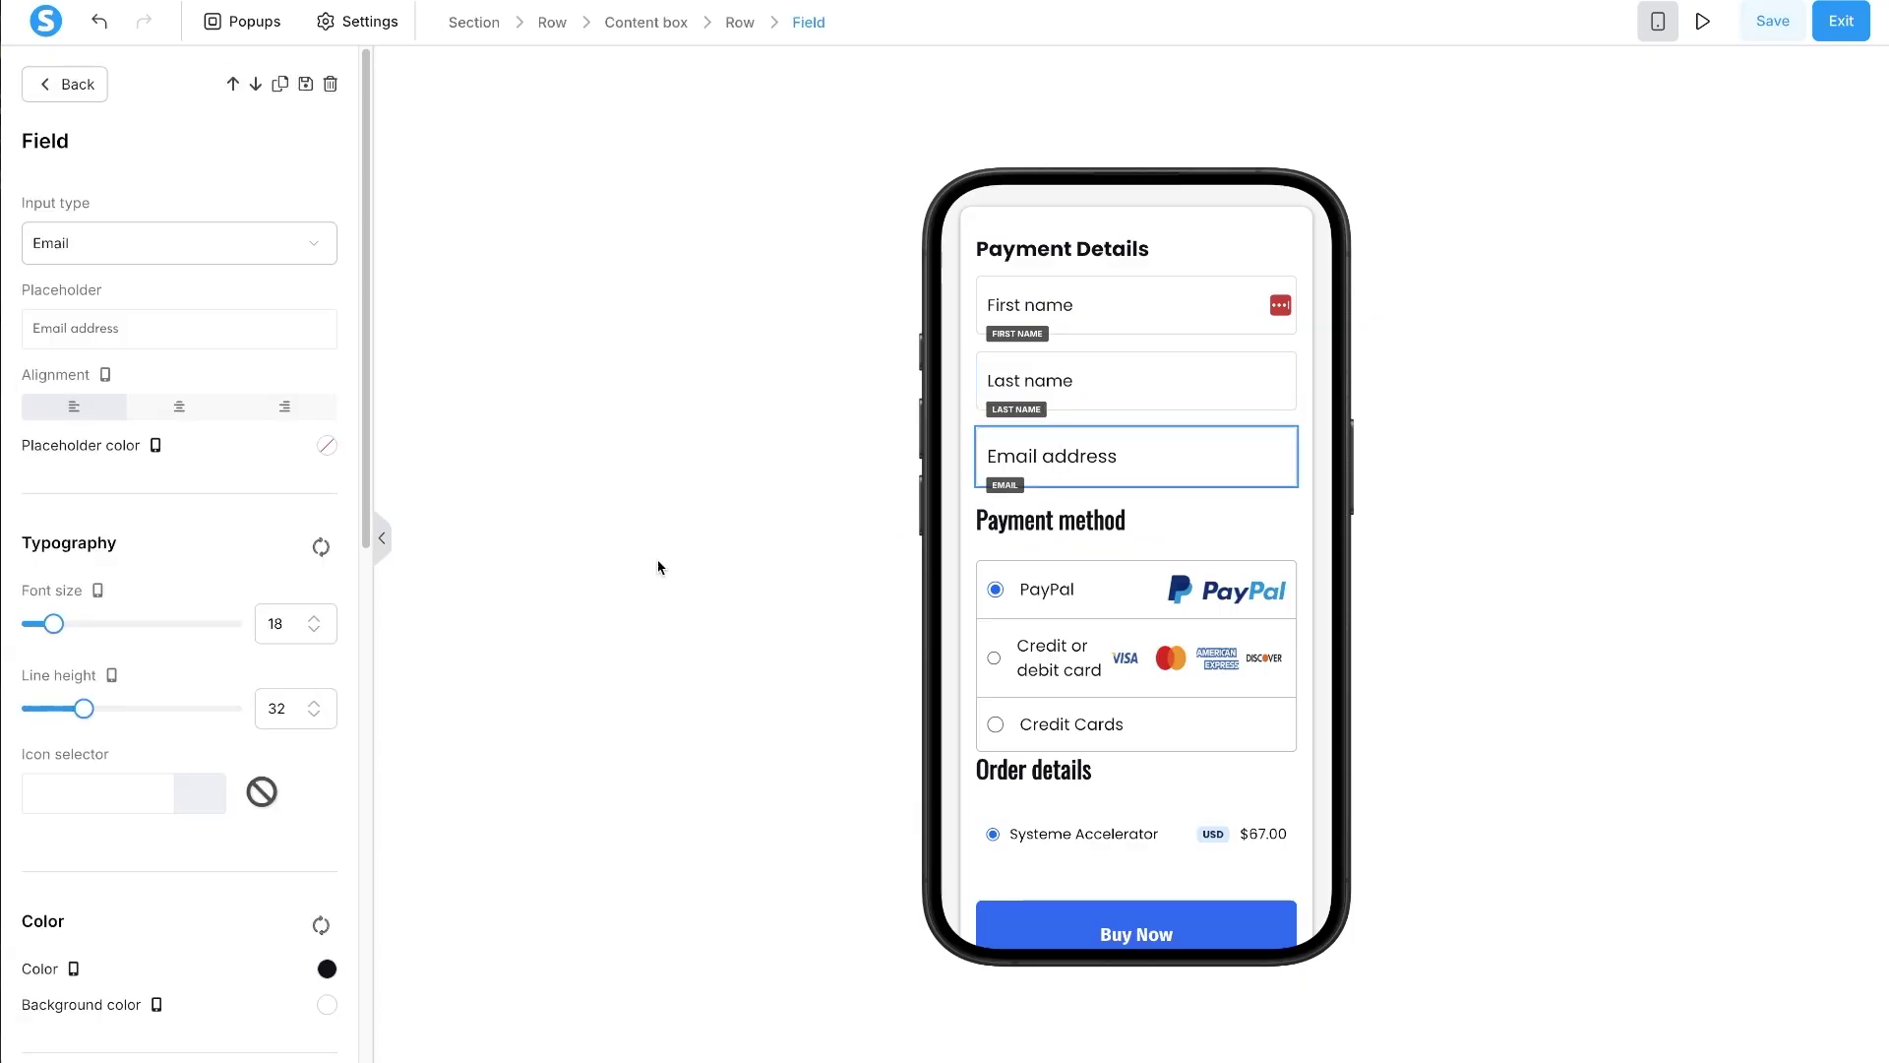
pyautogui.click(1057, 537)
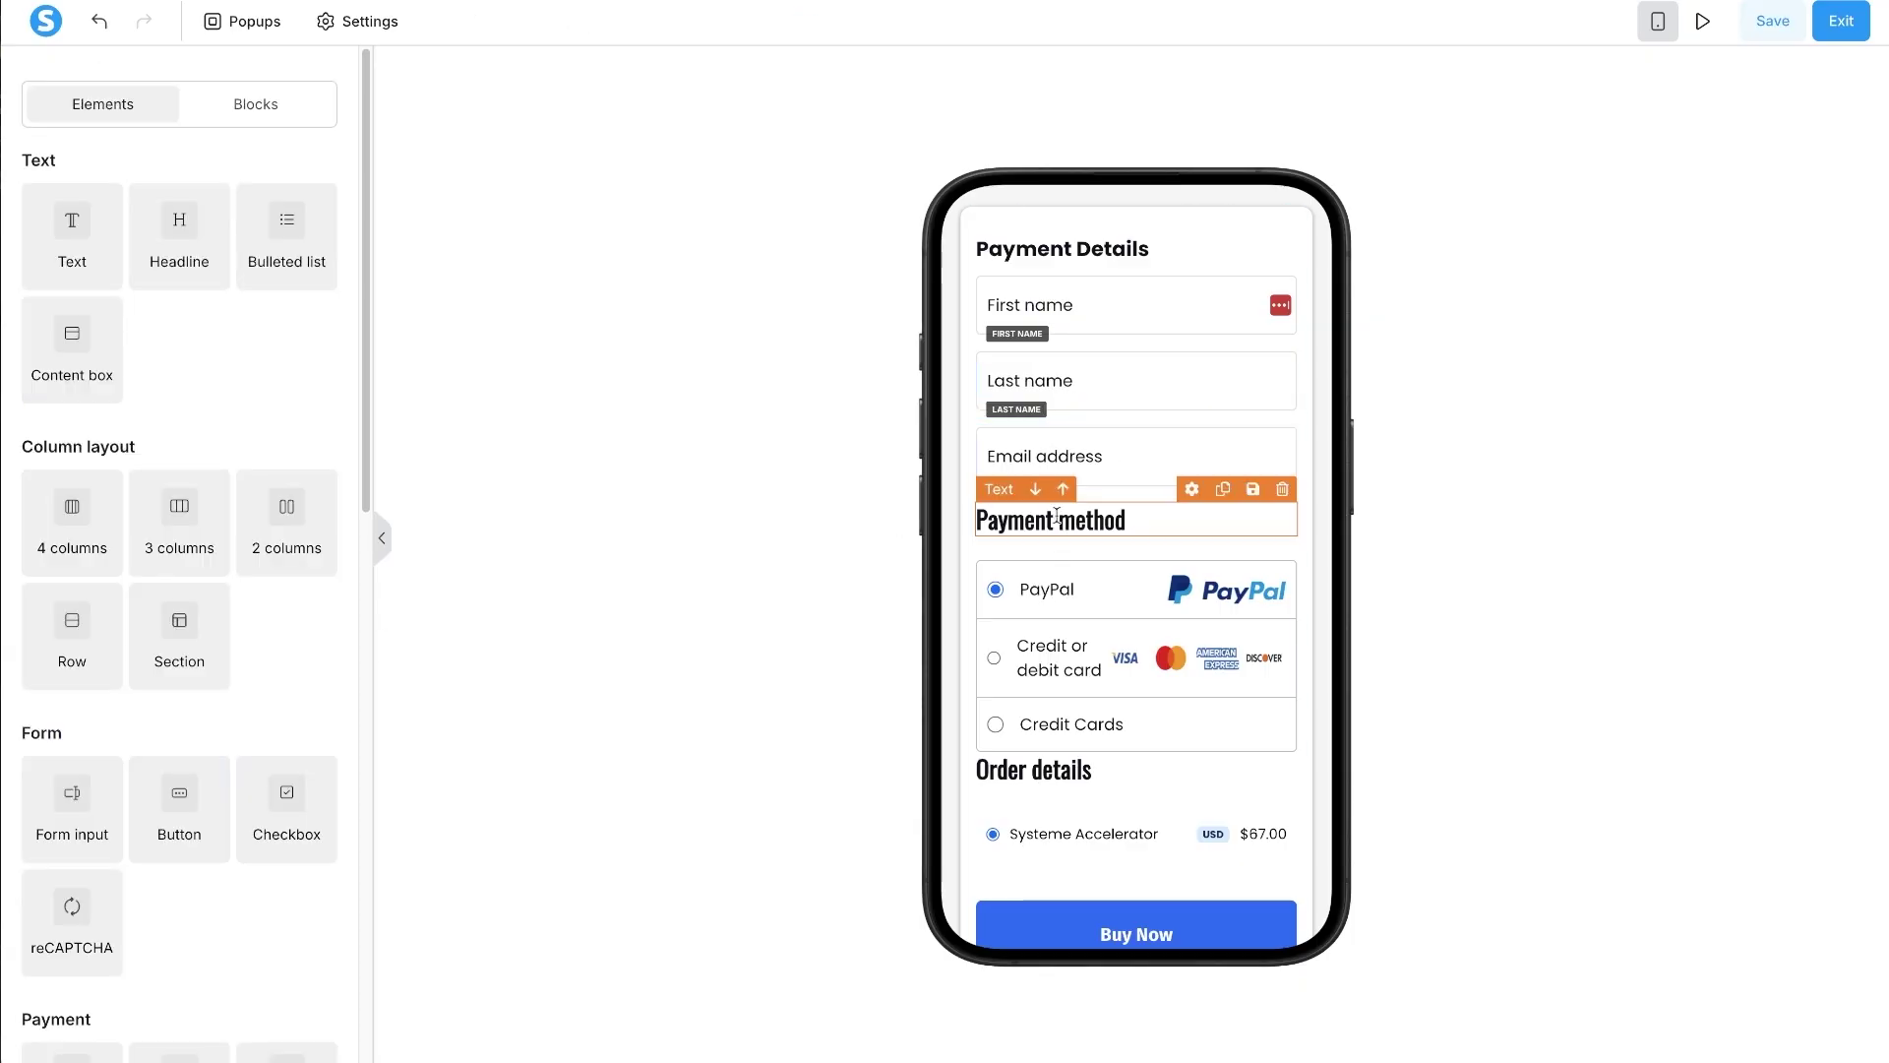
# - Set the Payment method heading to Poppins at font size 18
pyautogui.click(1057, 520)
pyautogui.click(123, 516)
pyautogui.write('pop')
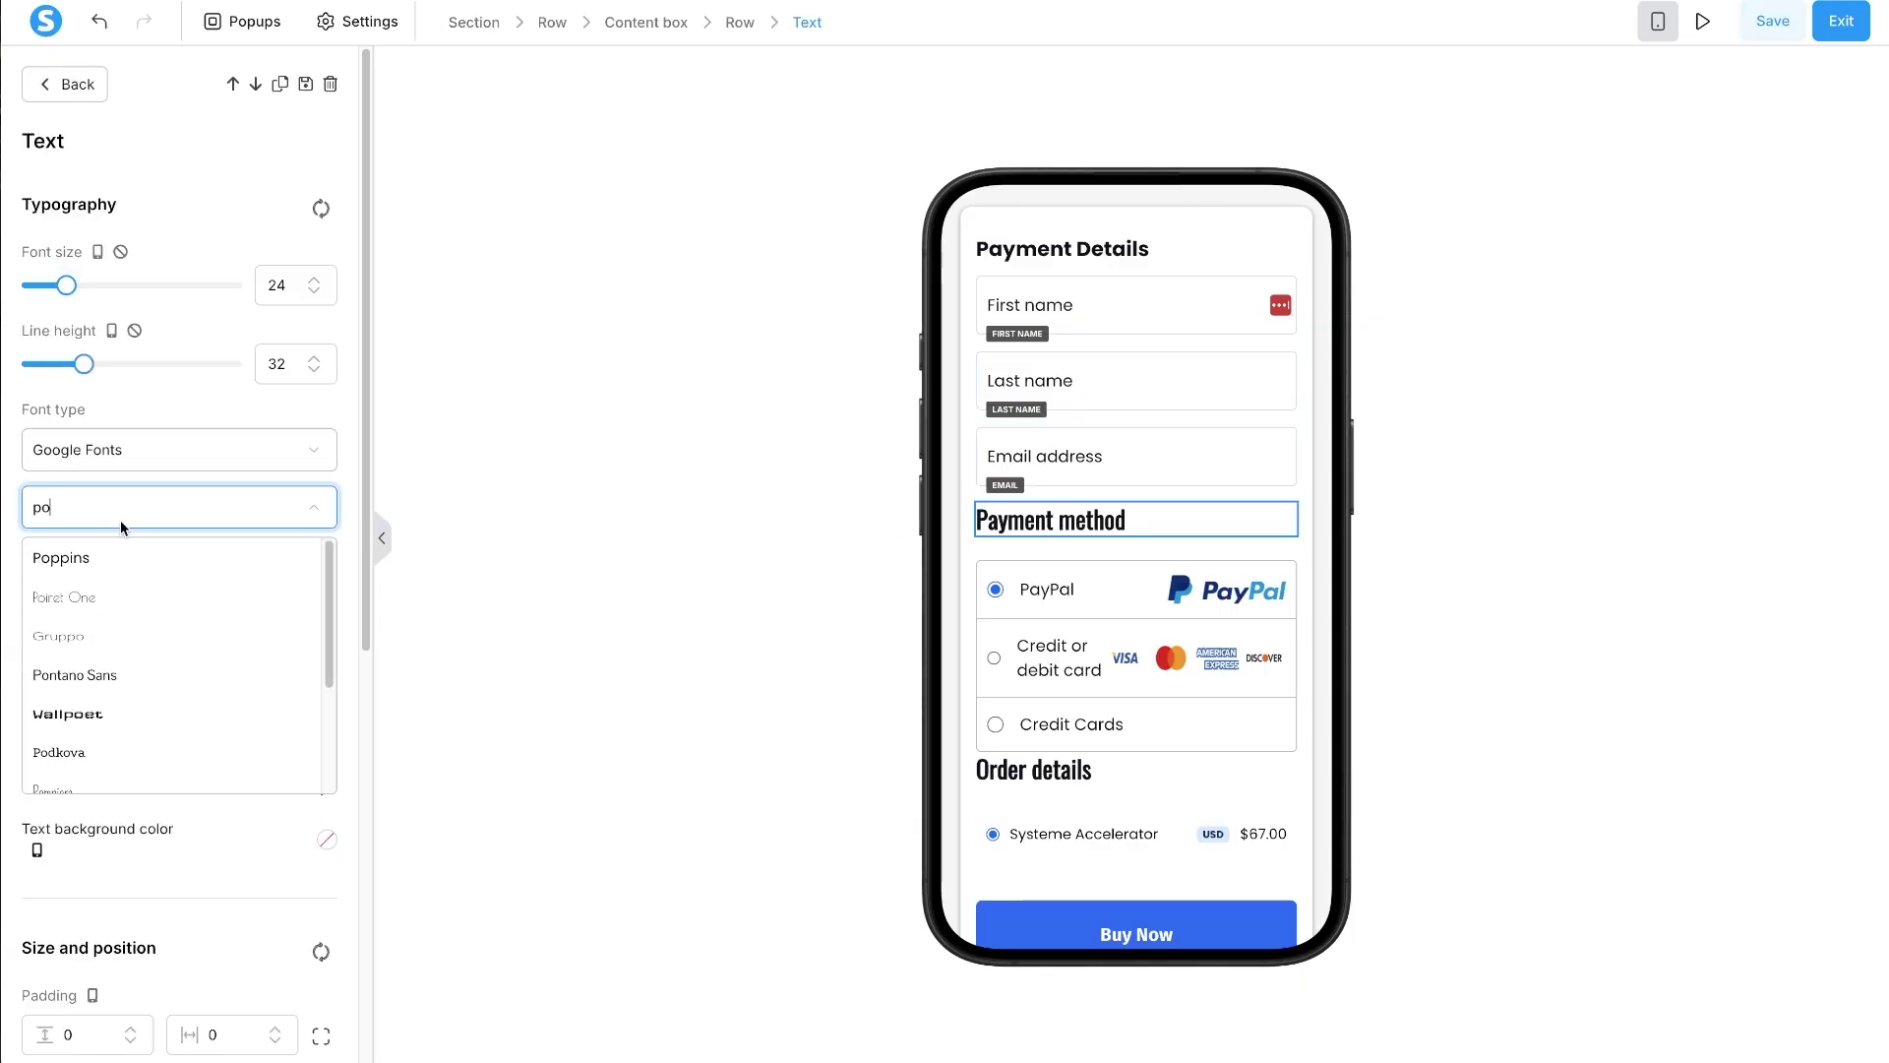
pyautogui.click(93, 559)
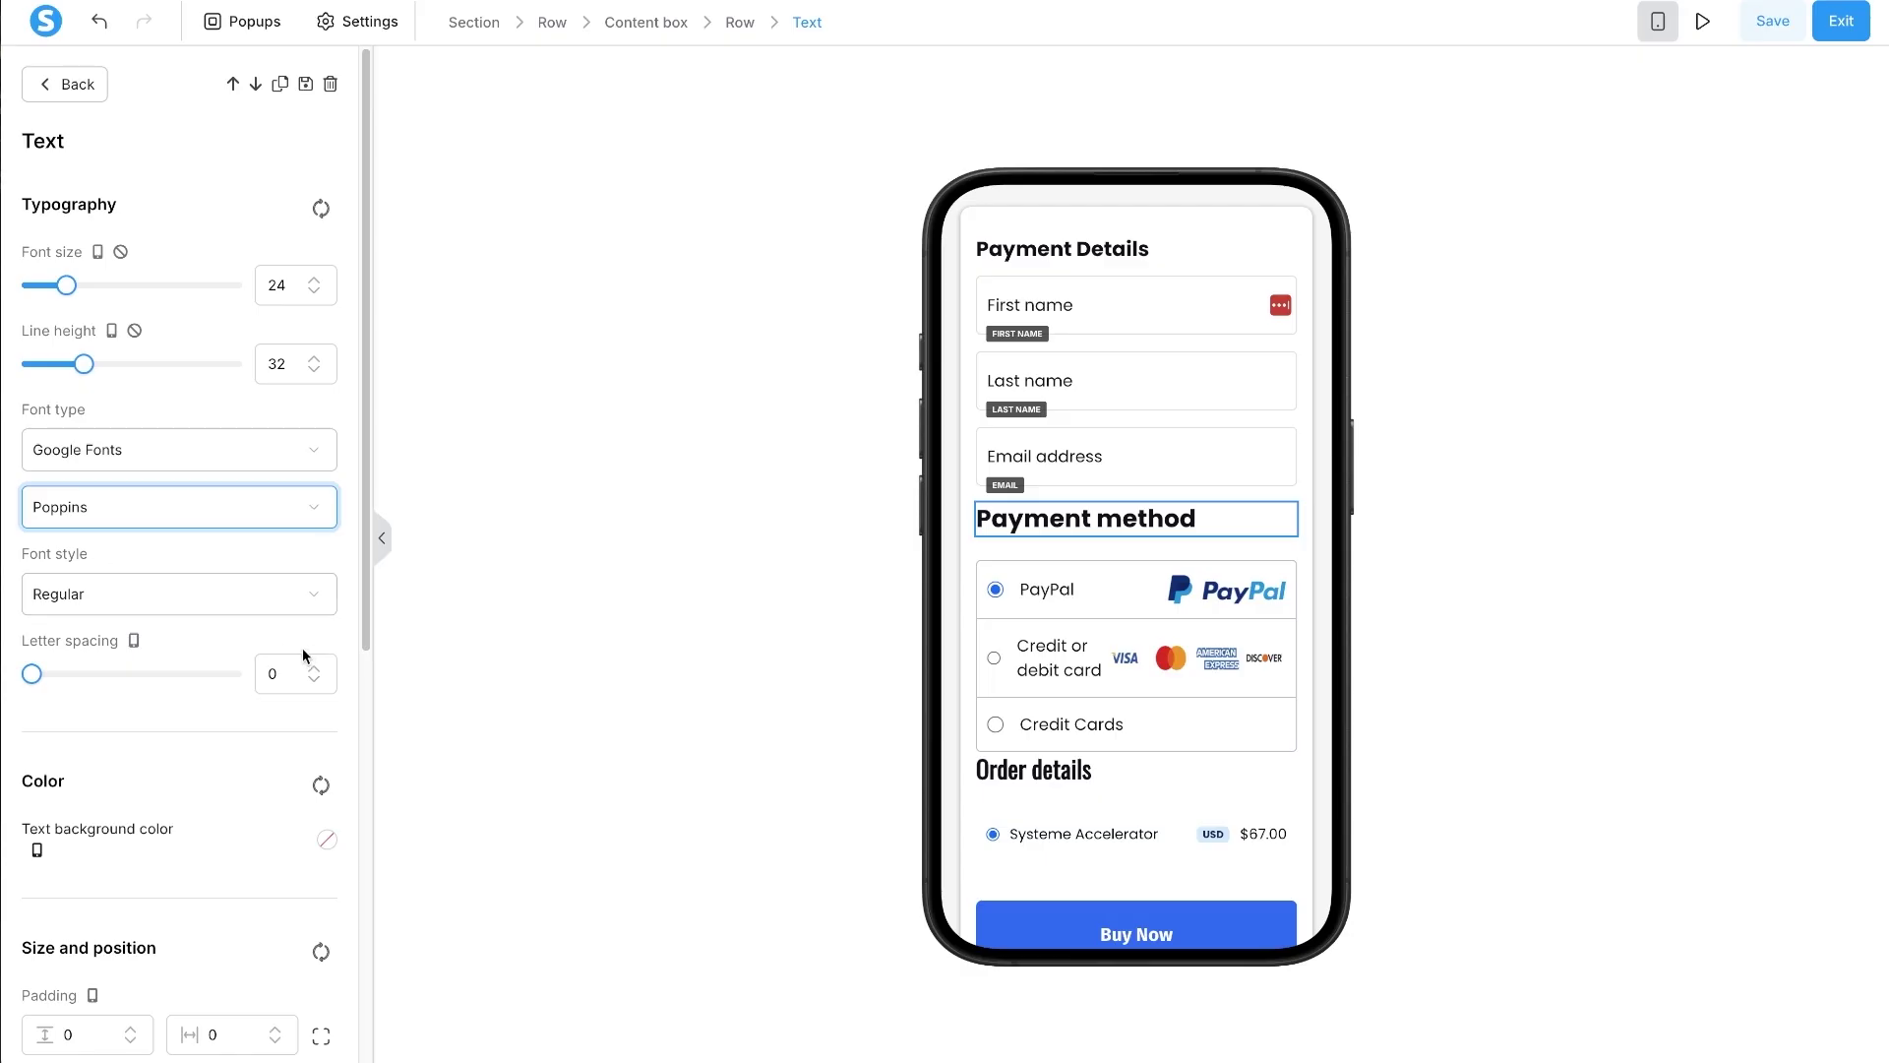
pyautogui.doubleClick(304, 287)
pyautogui.write('1')
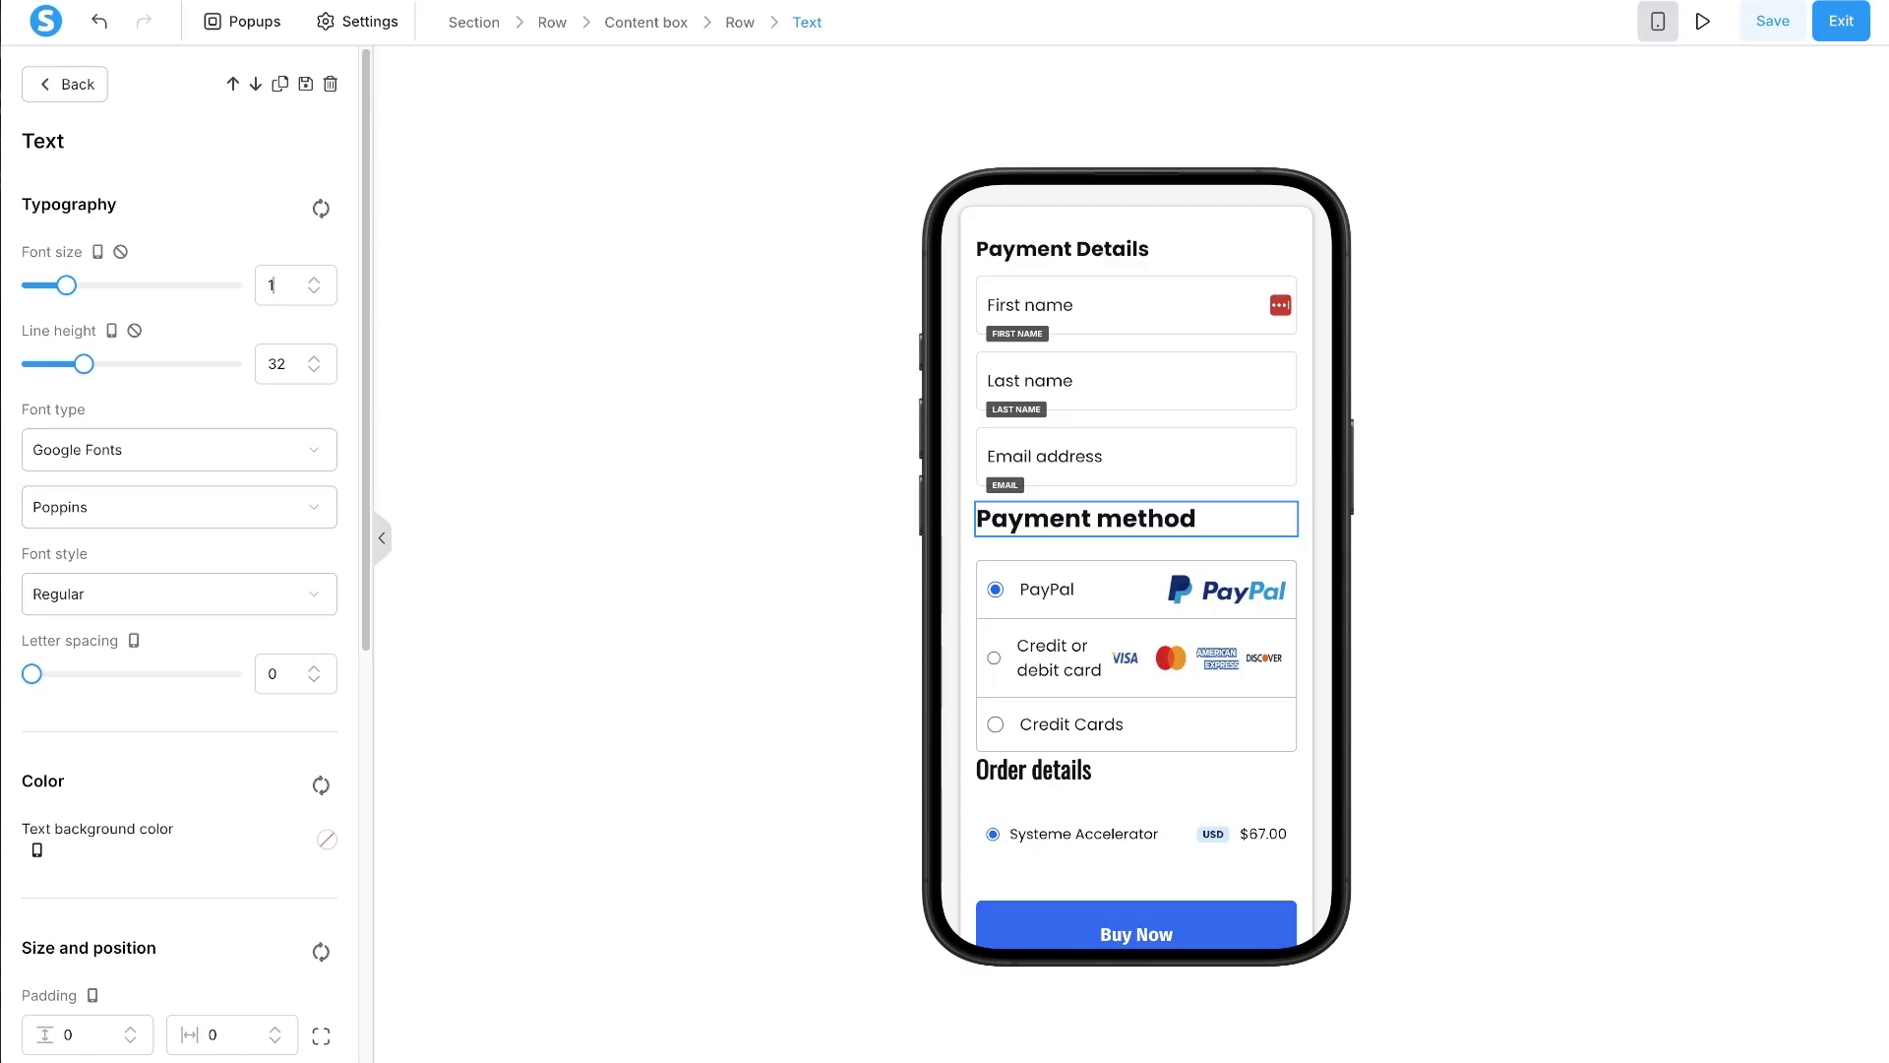
pyautogui.write('8')
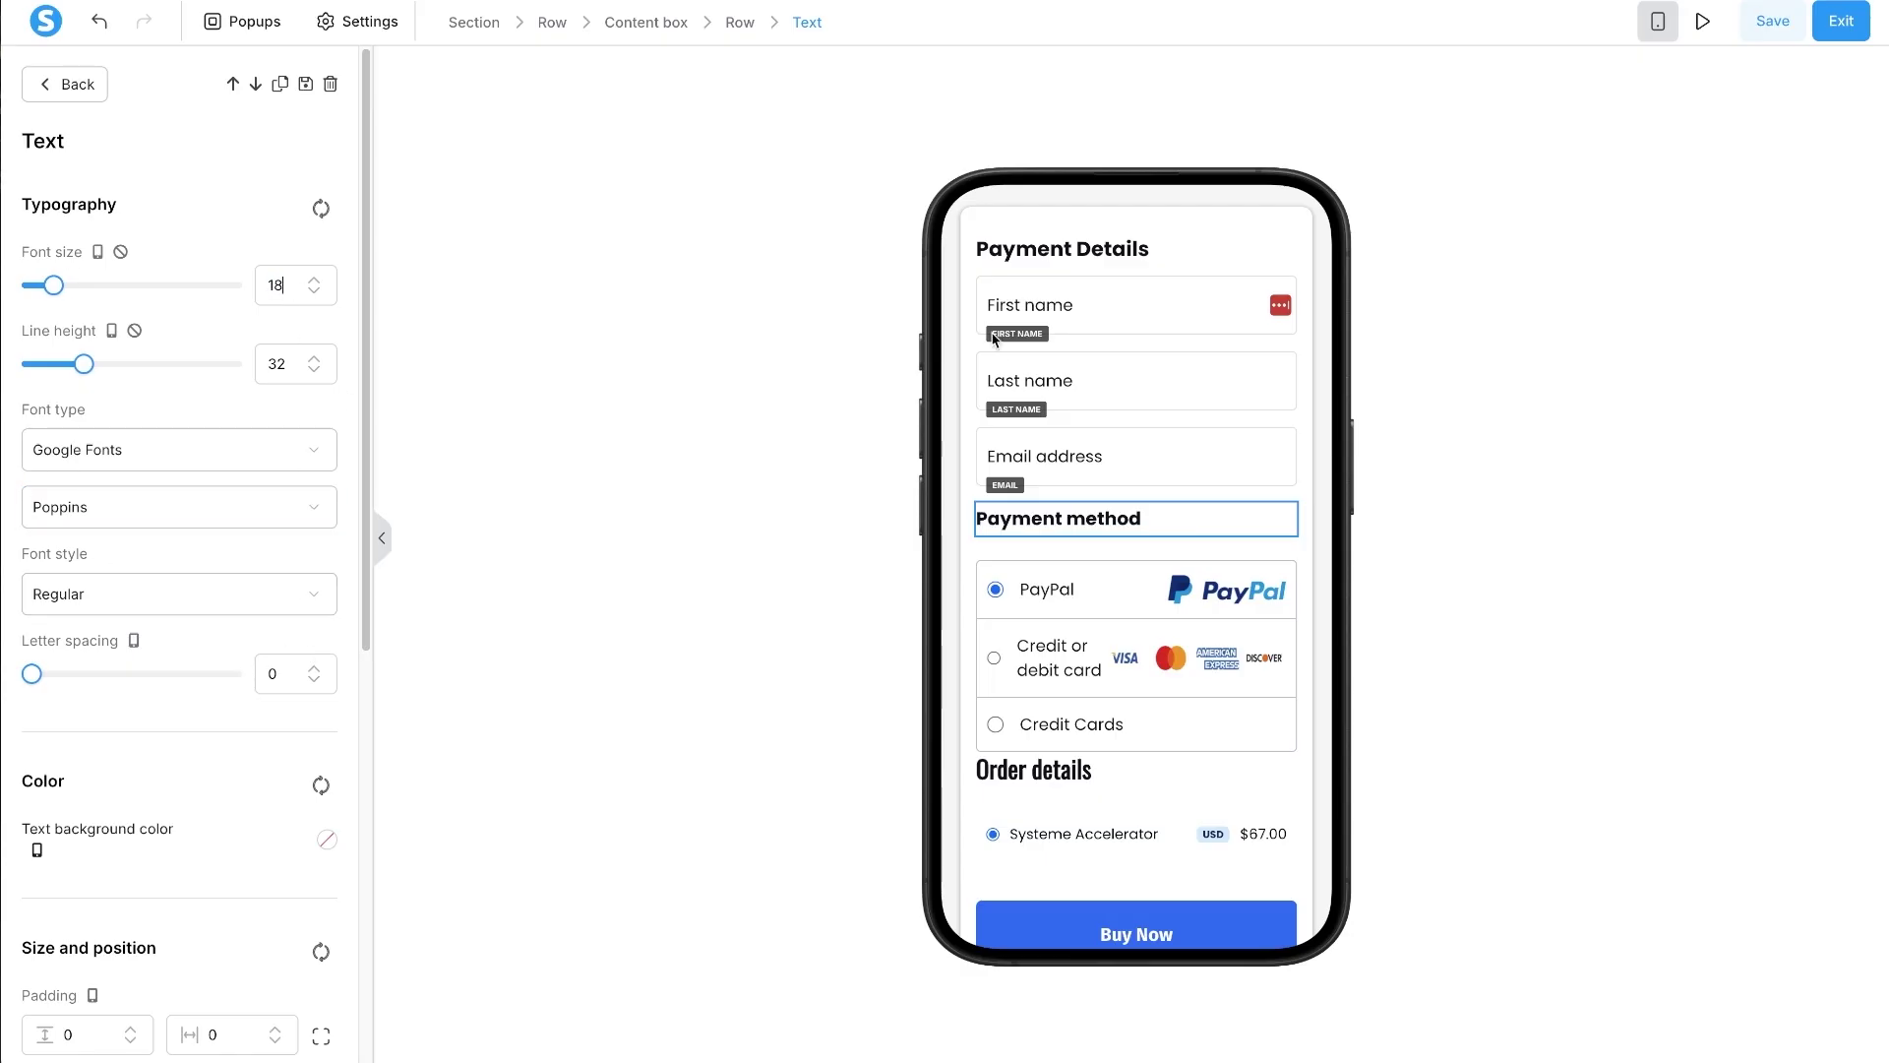
pyautogui.click(314, 278)
pyautogui.click(314, 278)
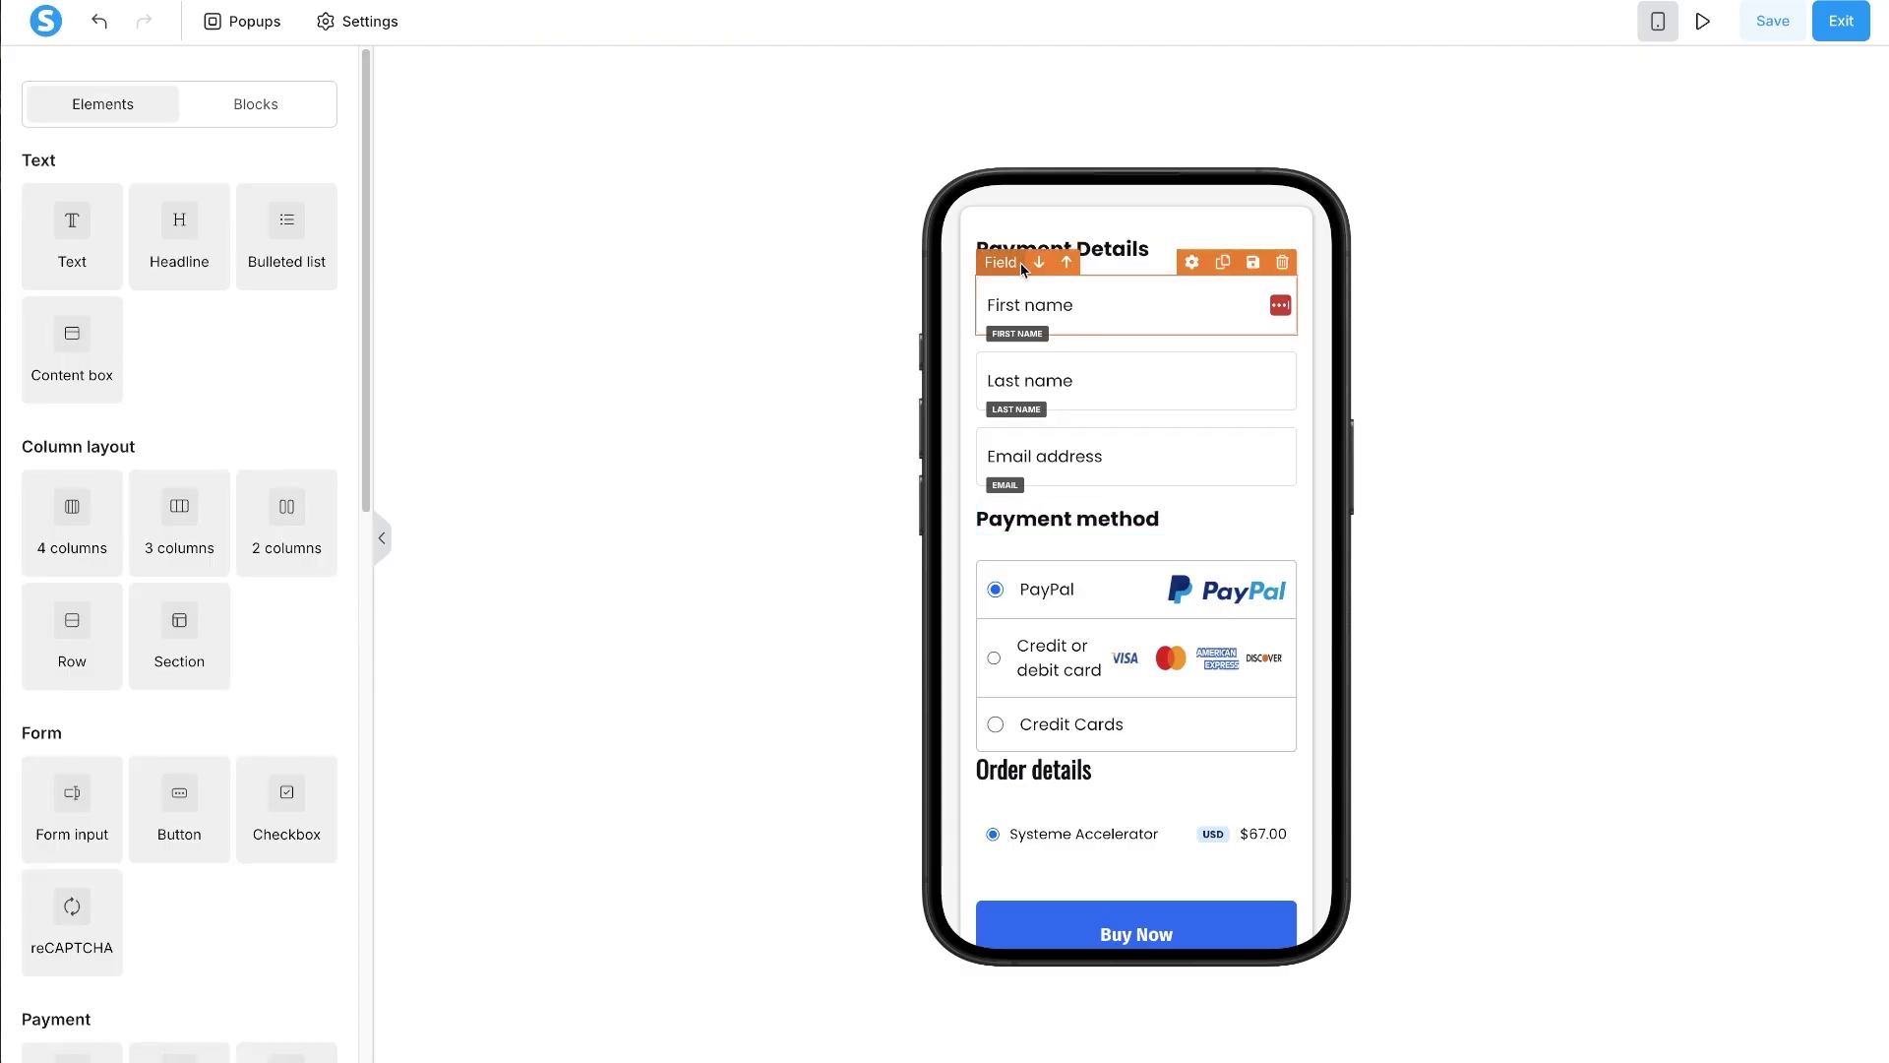
# - Compare with Payment Details, then give the Payment method heading a bottom margin of 10
pyautogui.click(1110, 237)
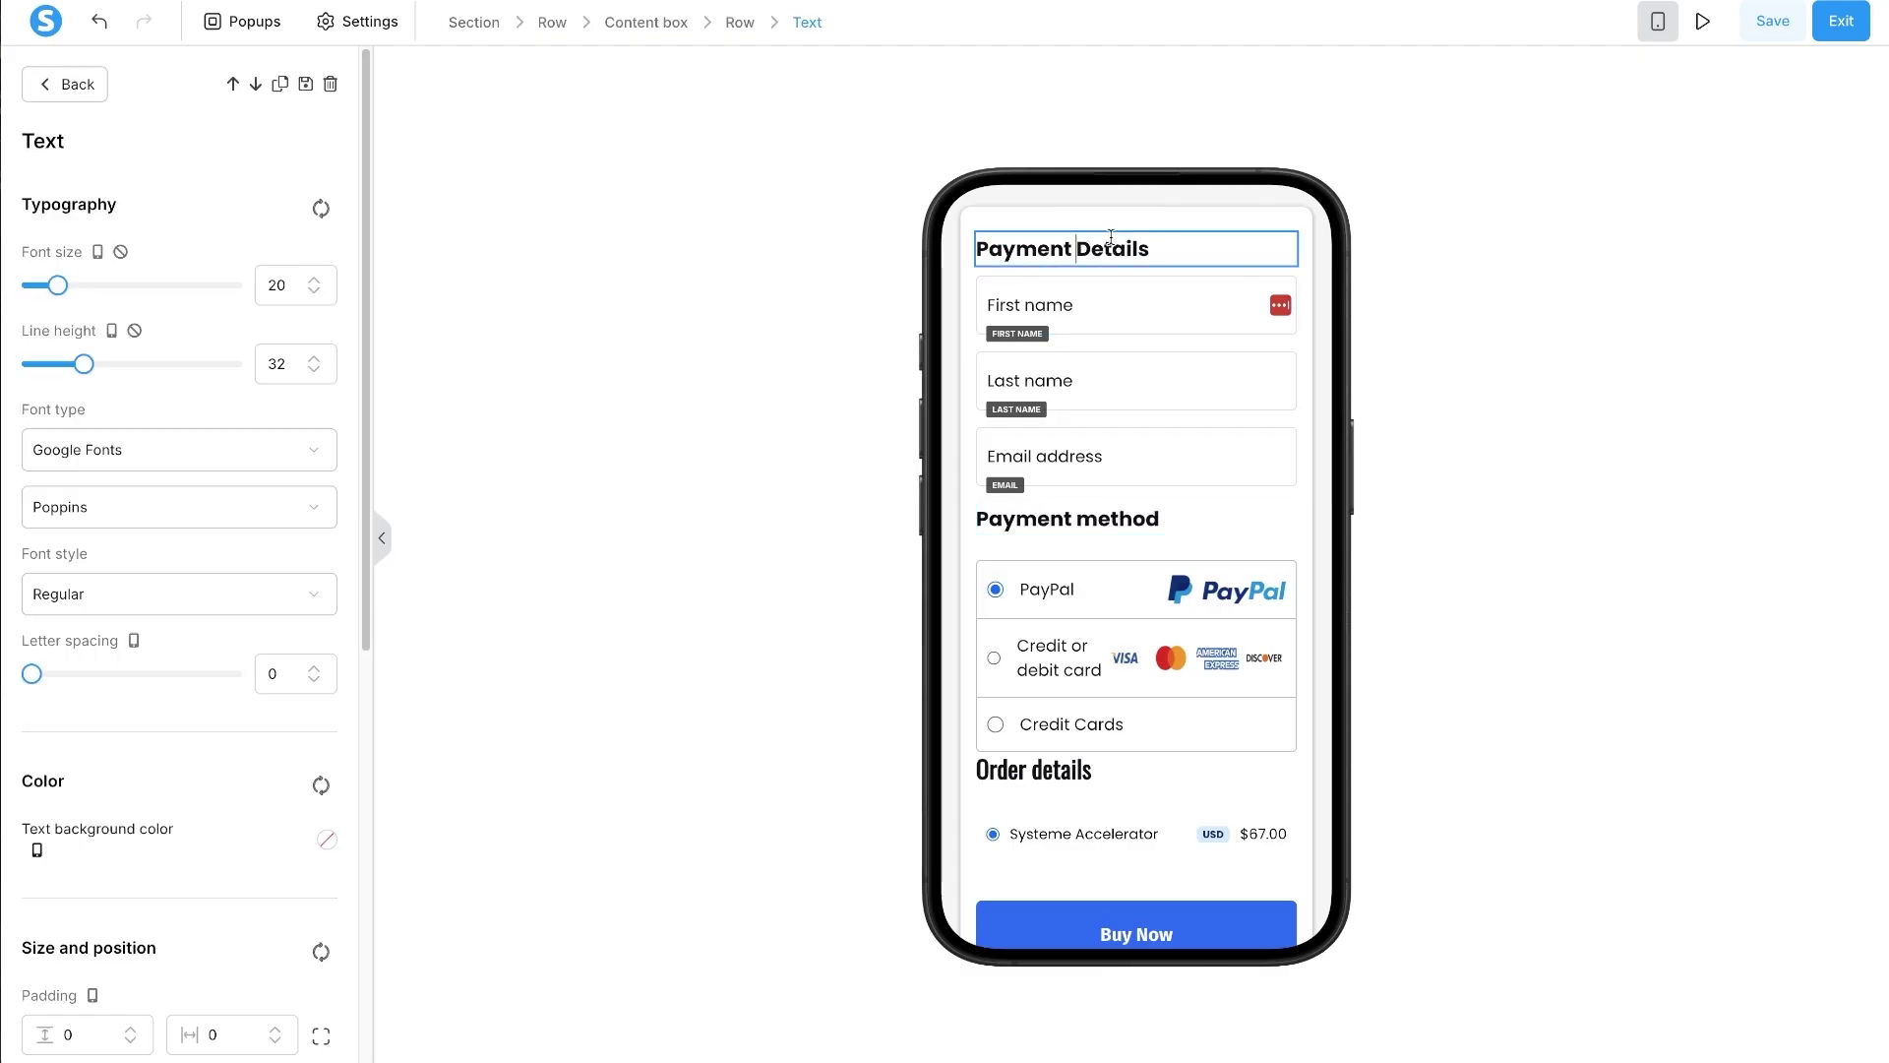
pyautogui.click(1077, 527)
pyautogui.click(1073, 527)
pyautogui.scroll(-5, 146, 848)
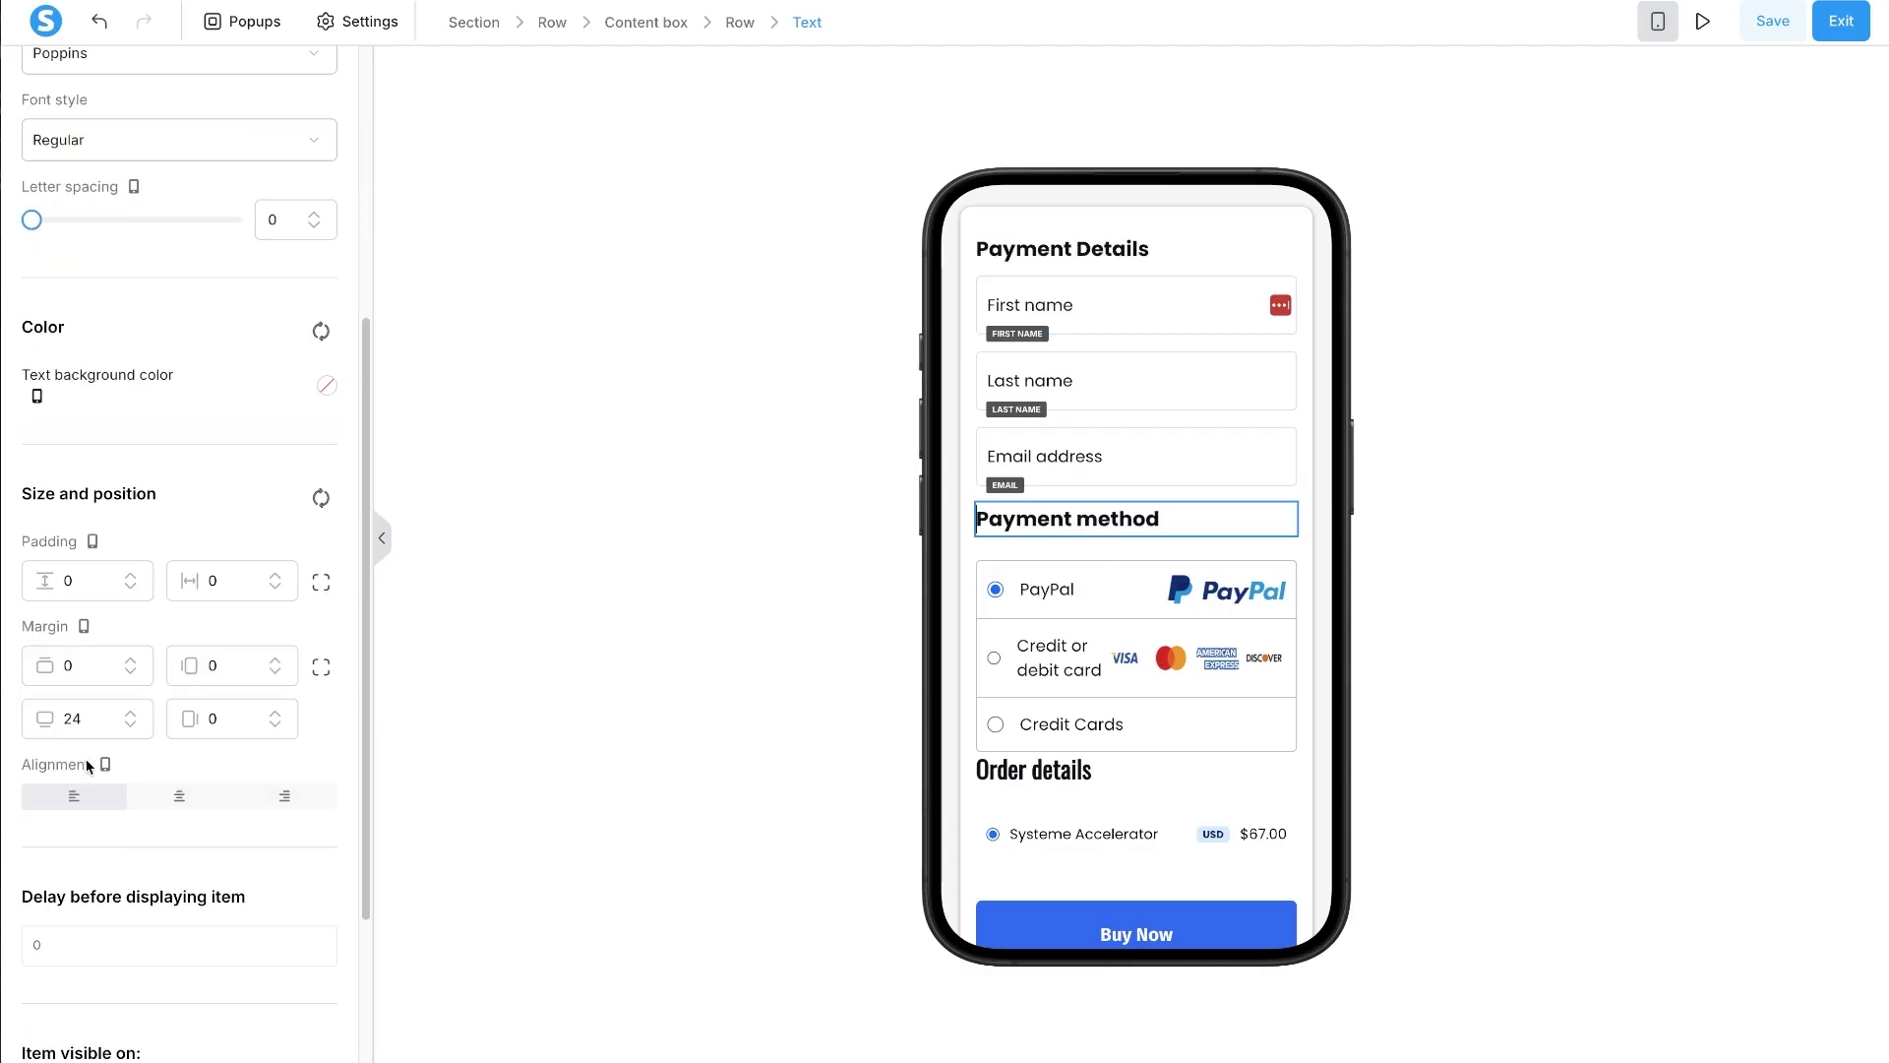
pyautogui.doubleClick(69, 719)
pyautogui.write('10')
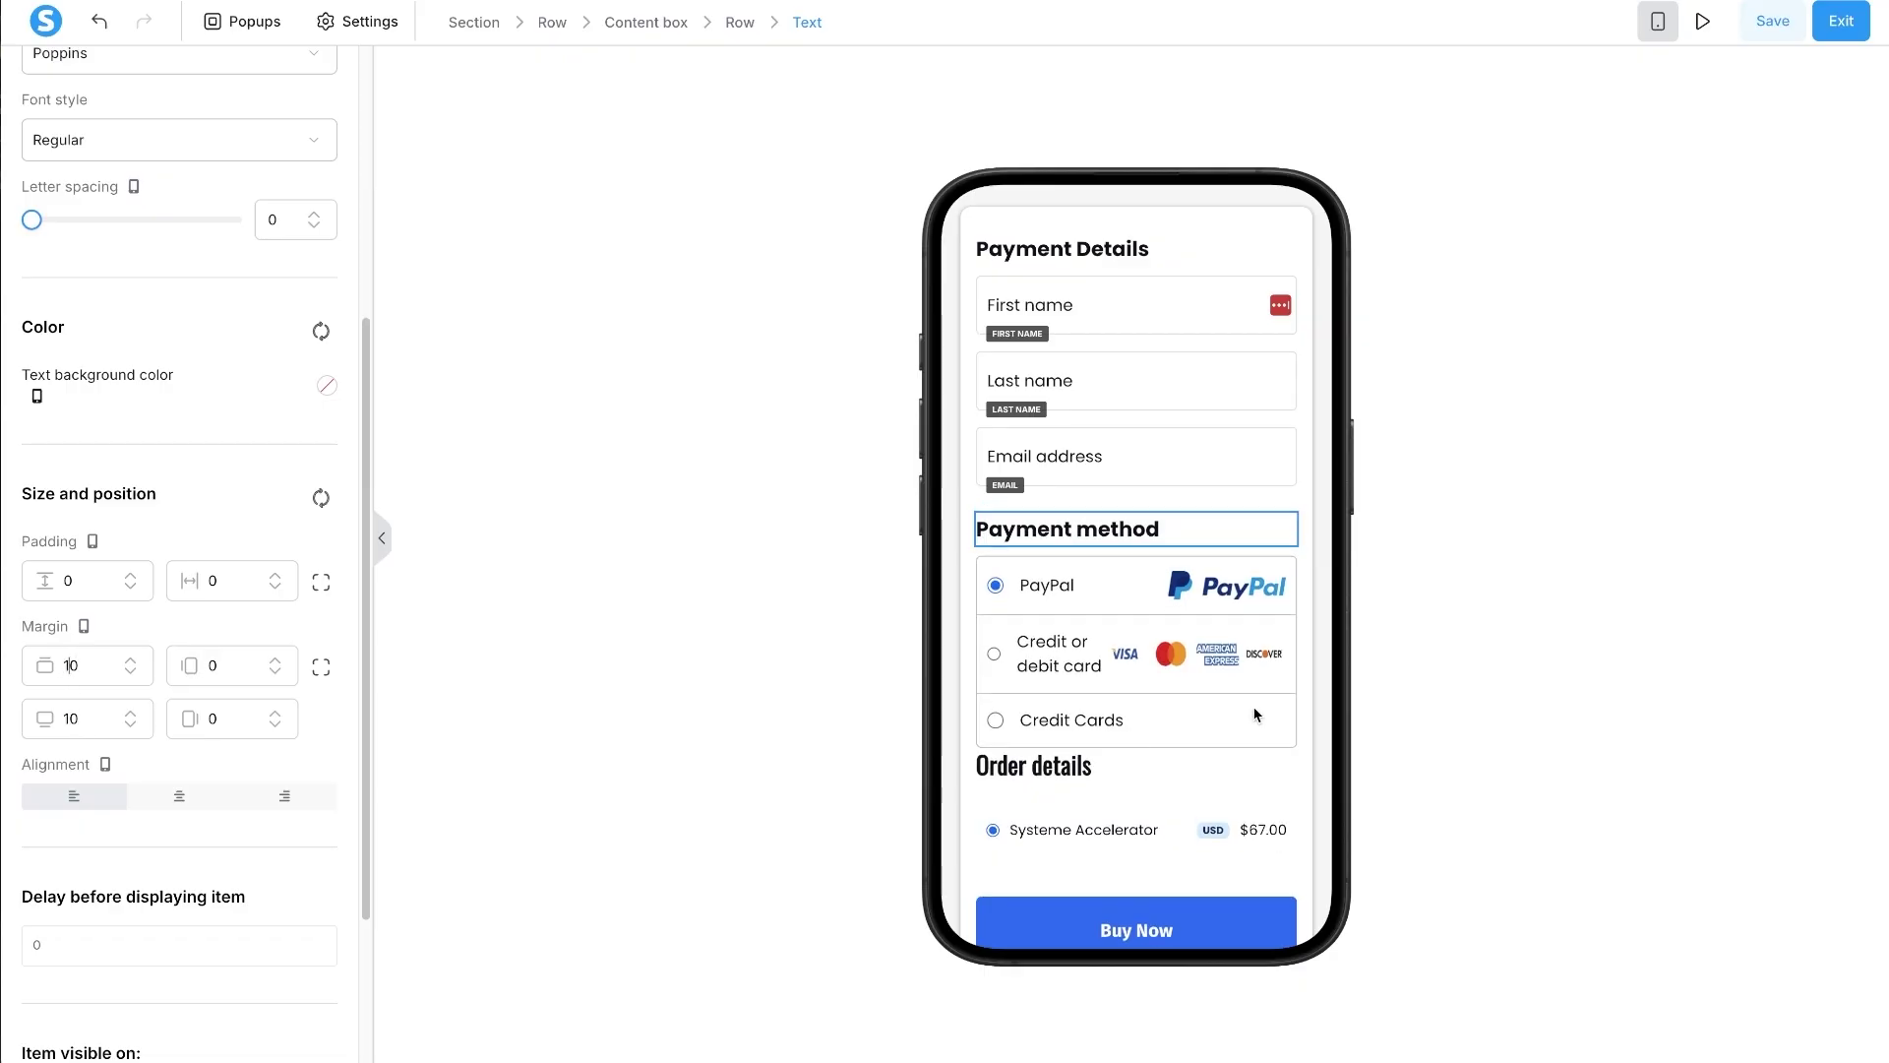
pyautogui.click(1061, 753)
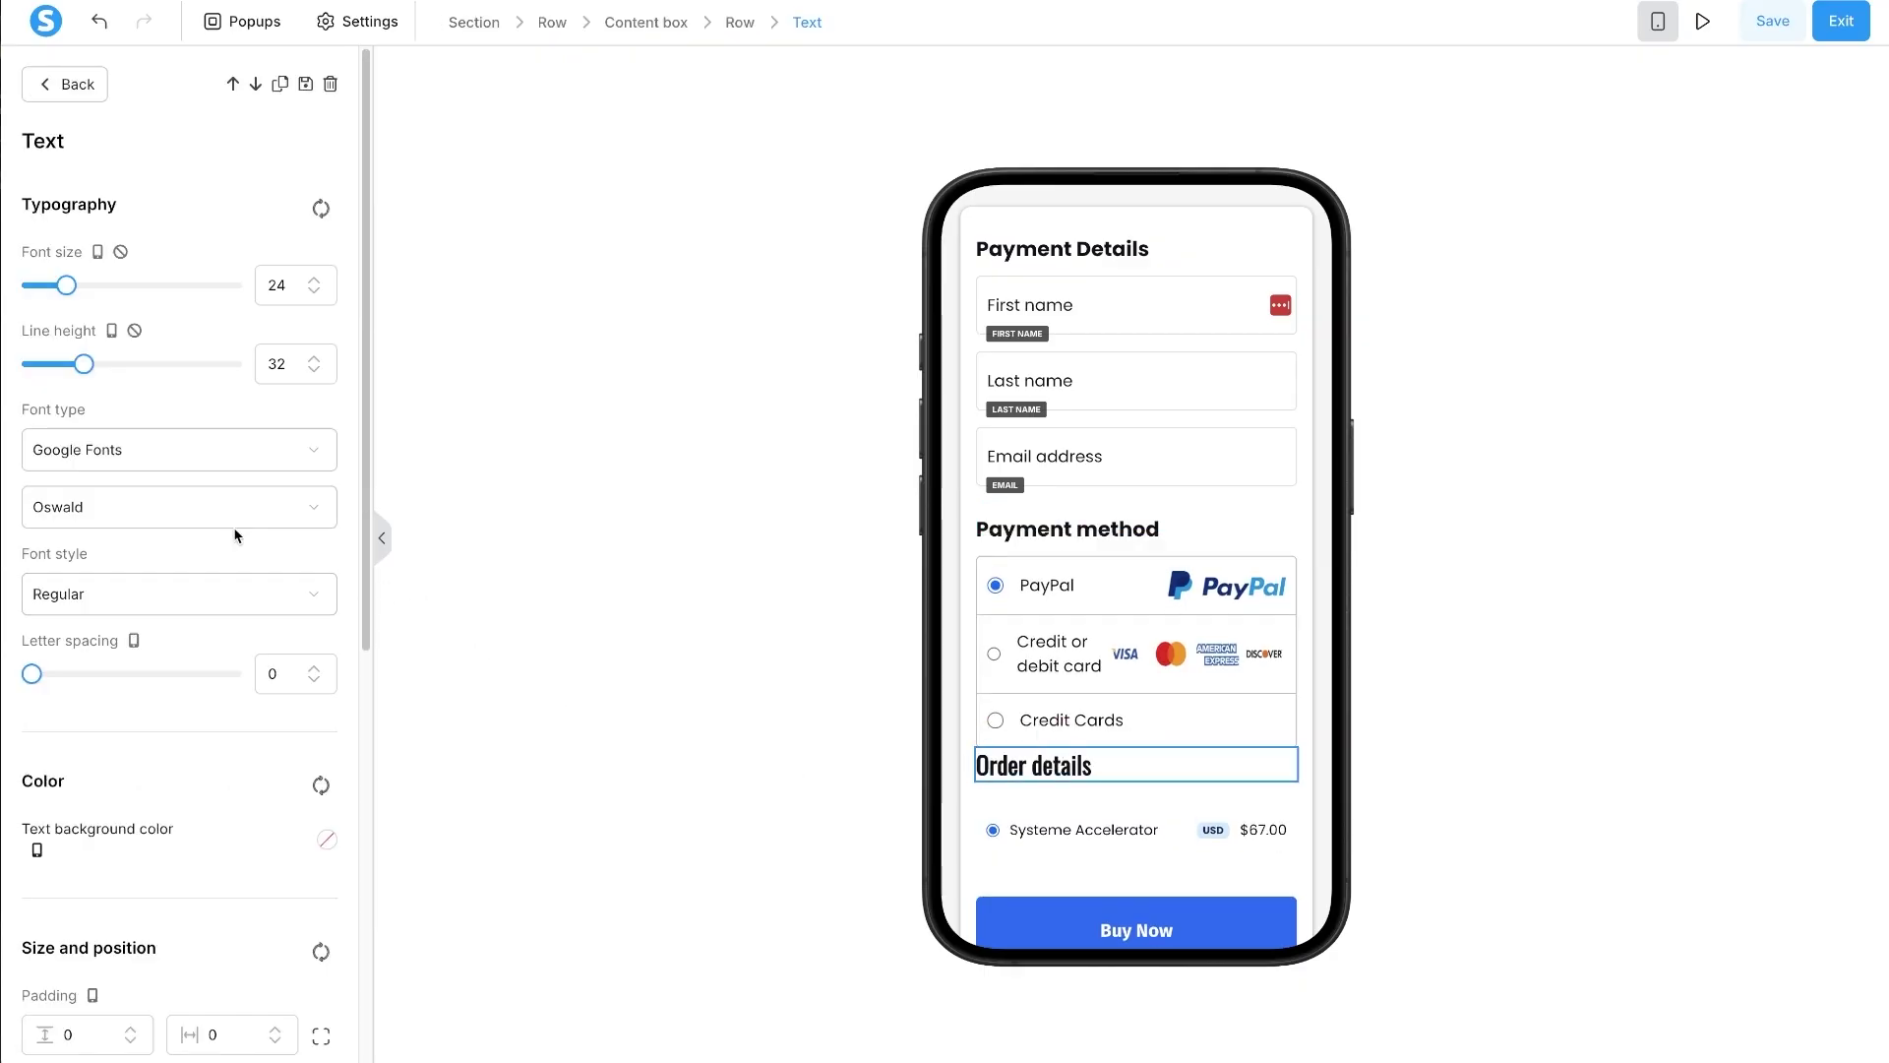
# - Set the mobile Order details heading to Poppins at font size 20
pyautogui.click(233, 517)
pyautogui.write('pop')
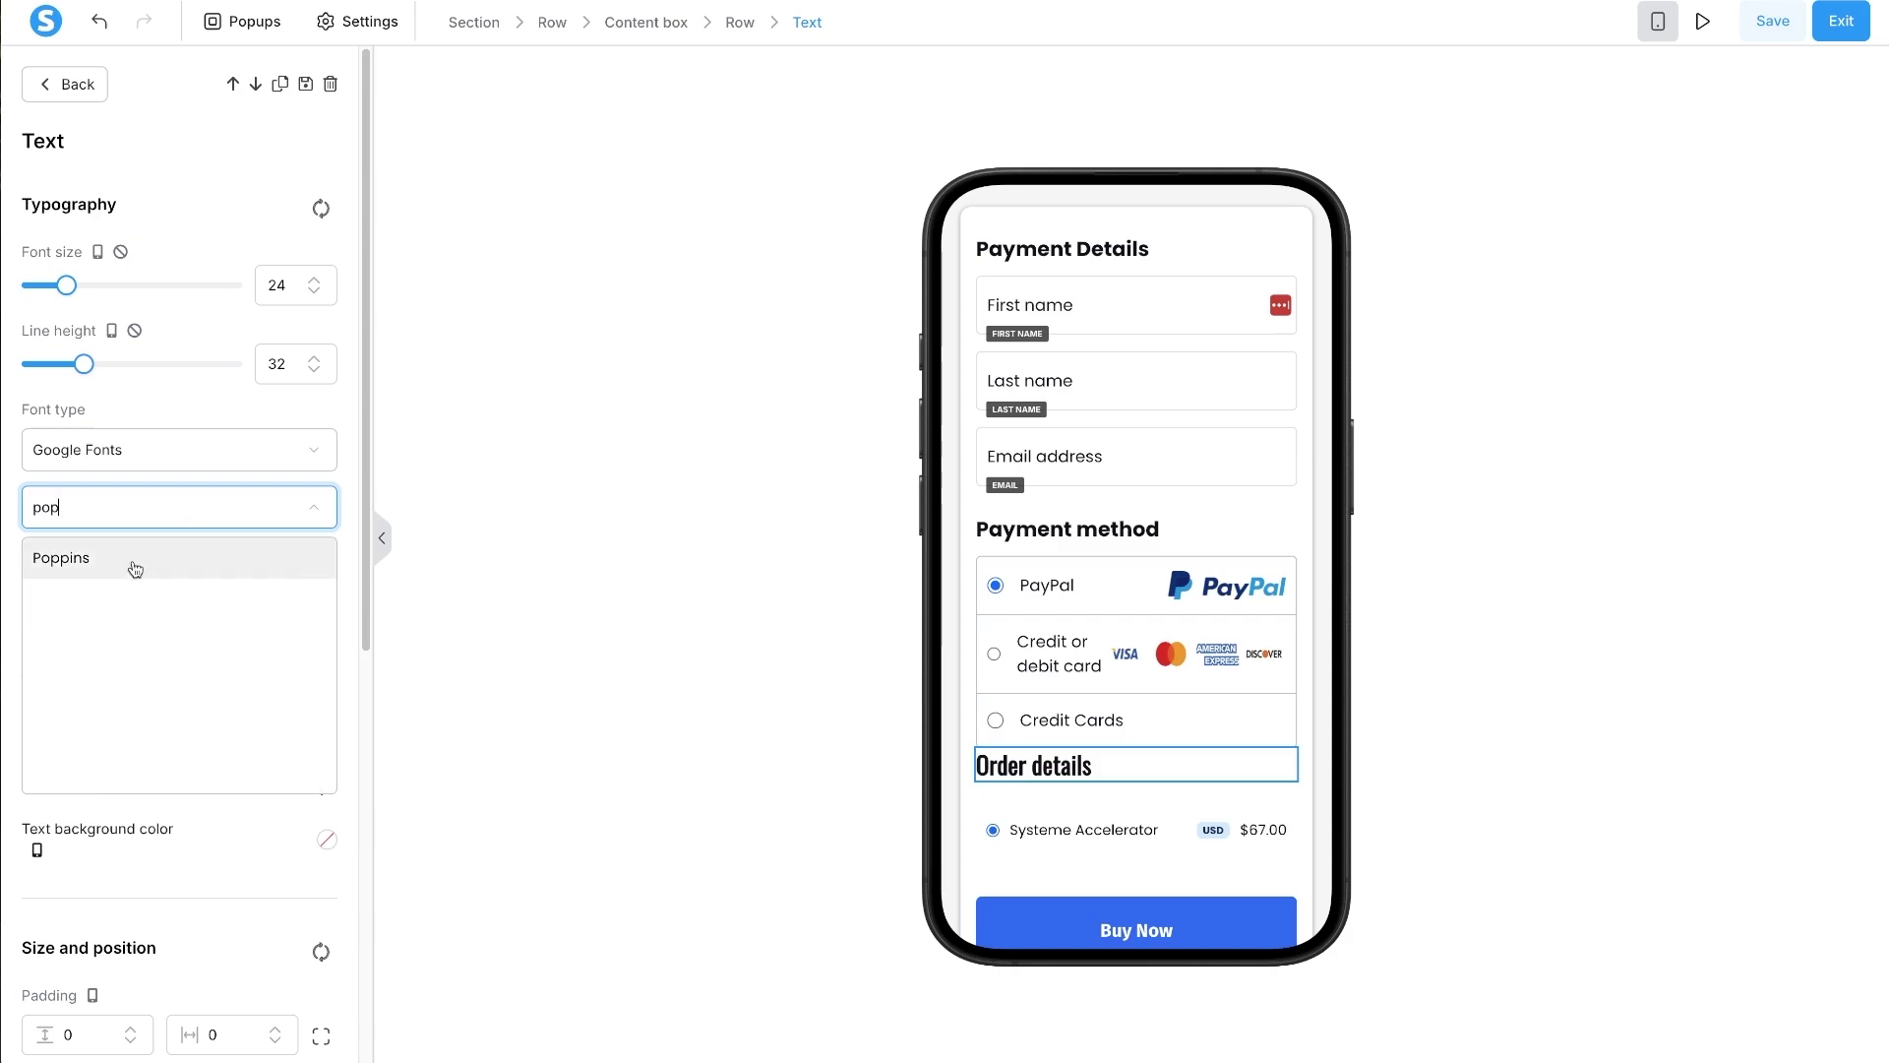
pyautogui.click(135, 559)
pyautogui.click(314, 292)
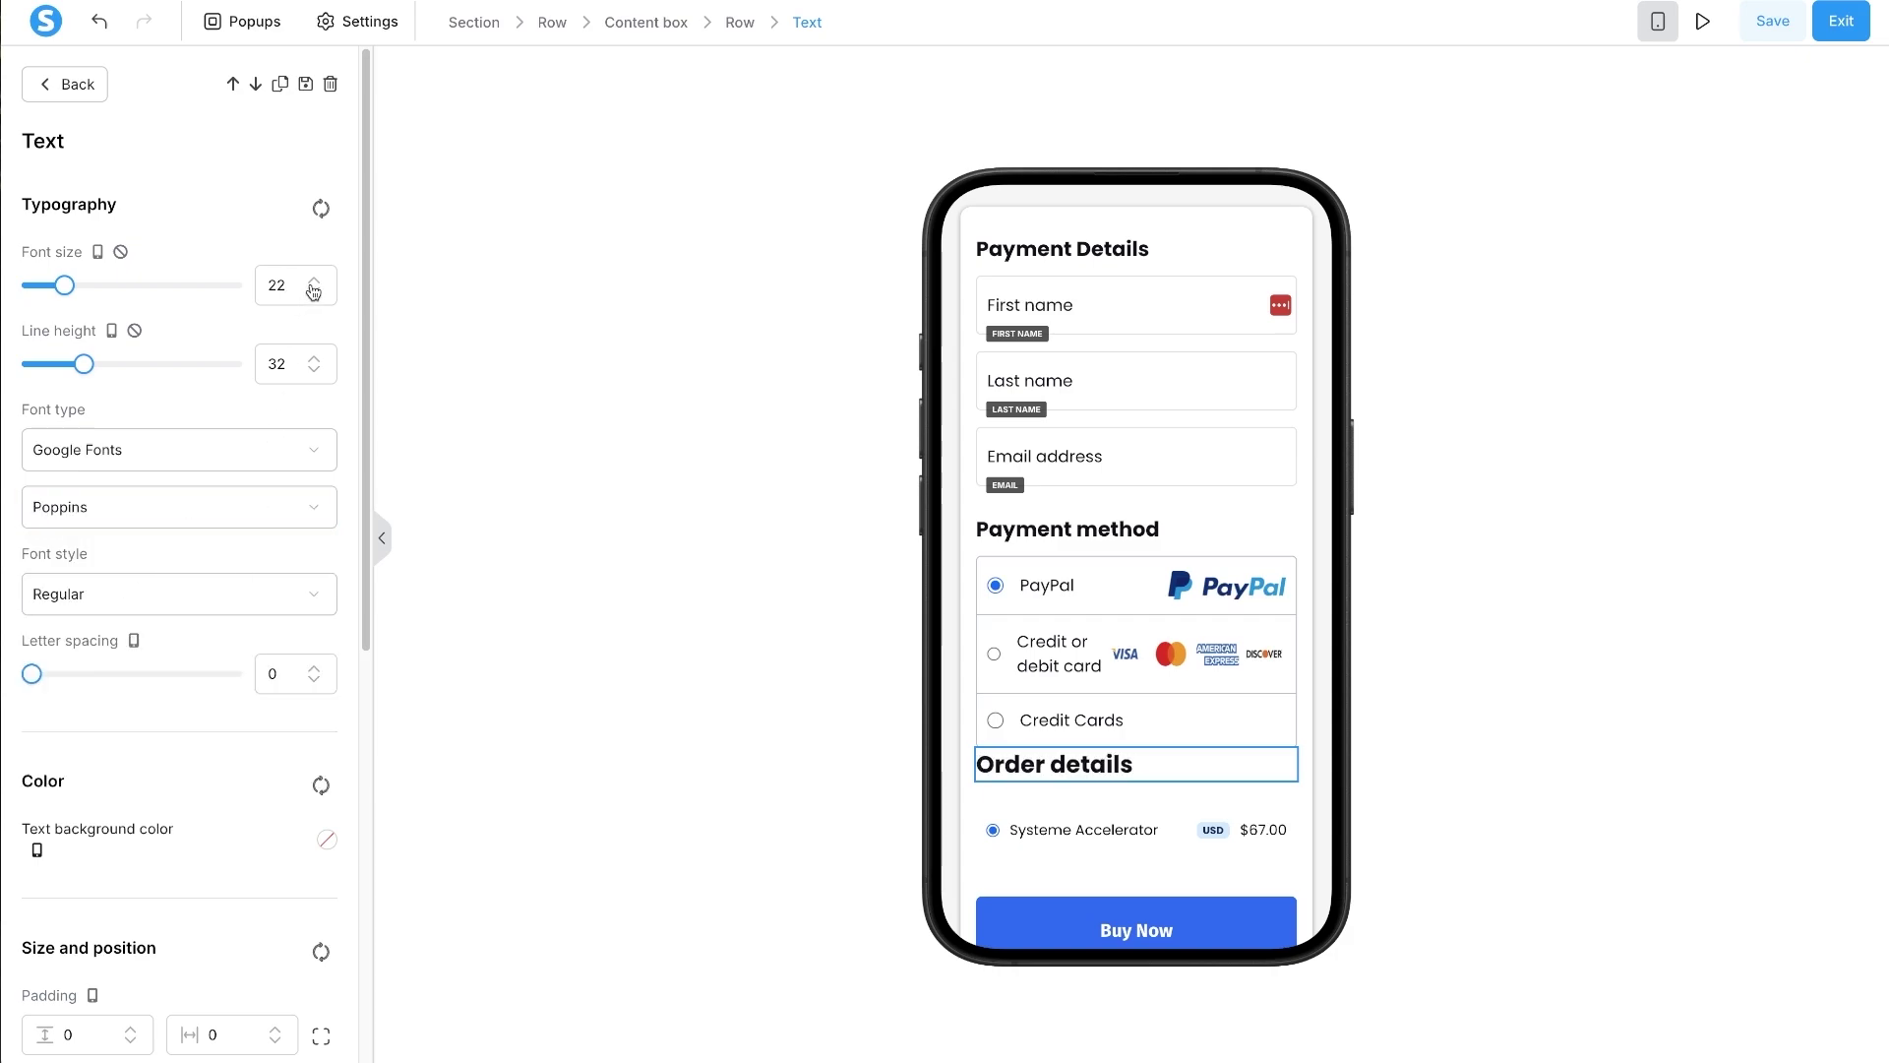
pyautogui.click(314, 292)
# - Give the Order details heading a 10 bottom margin and 30 top margin
pyautogui.scroll(-2, 79, 942)
pyautogui.scroll(-2, 79, 941)
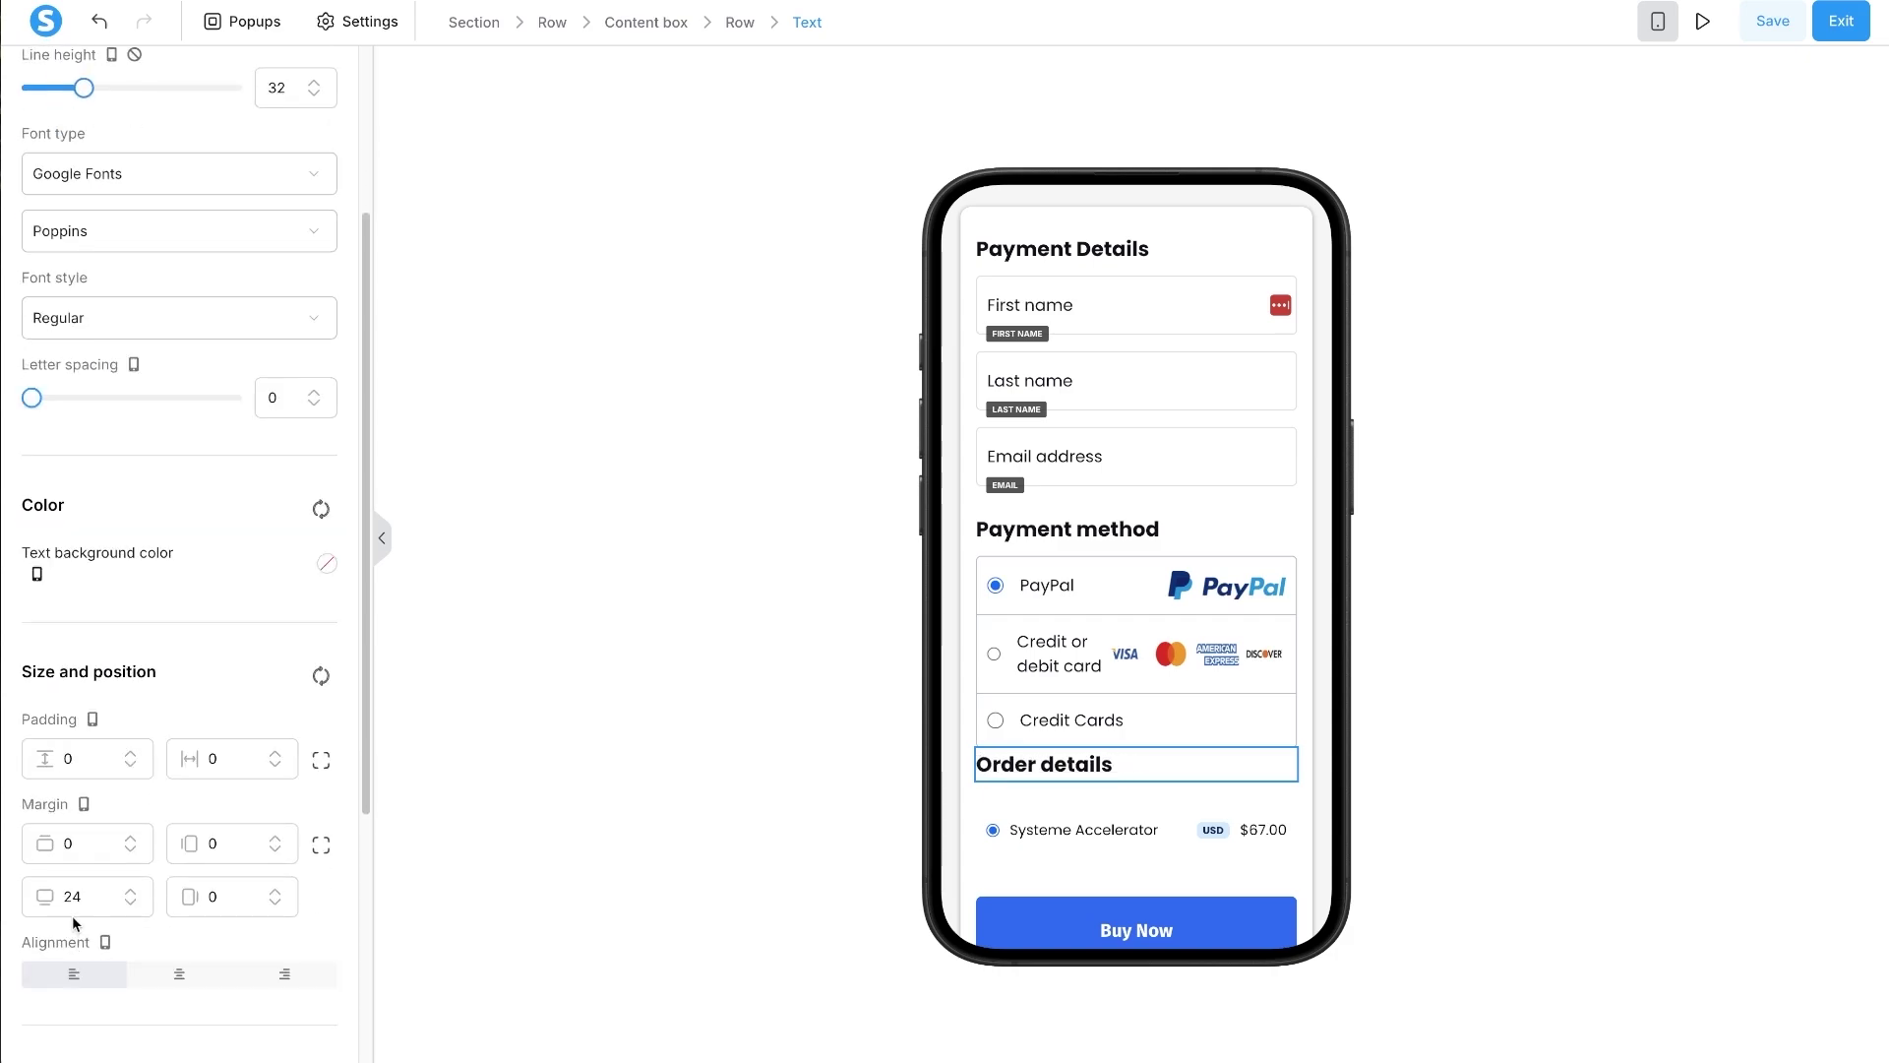
pyautogui.doubleClick(72, 897)
pyautogui.write('10')
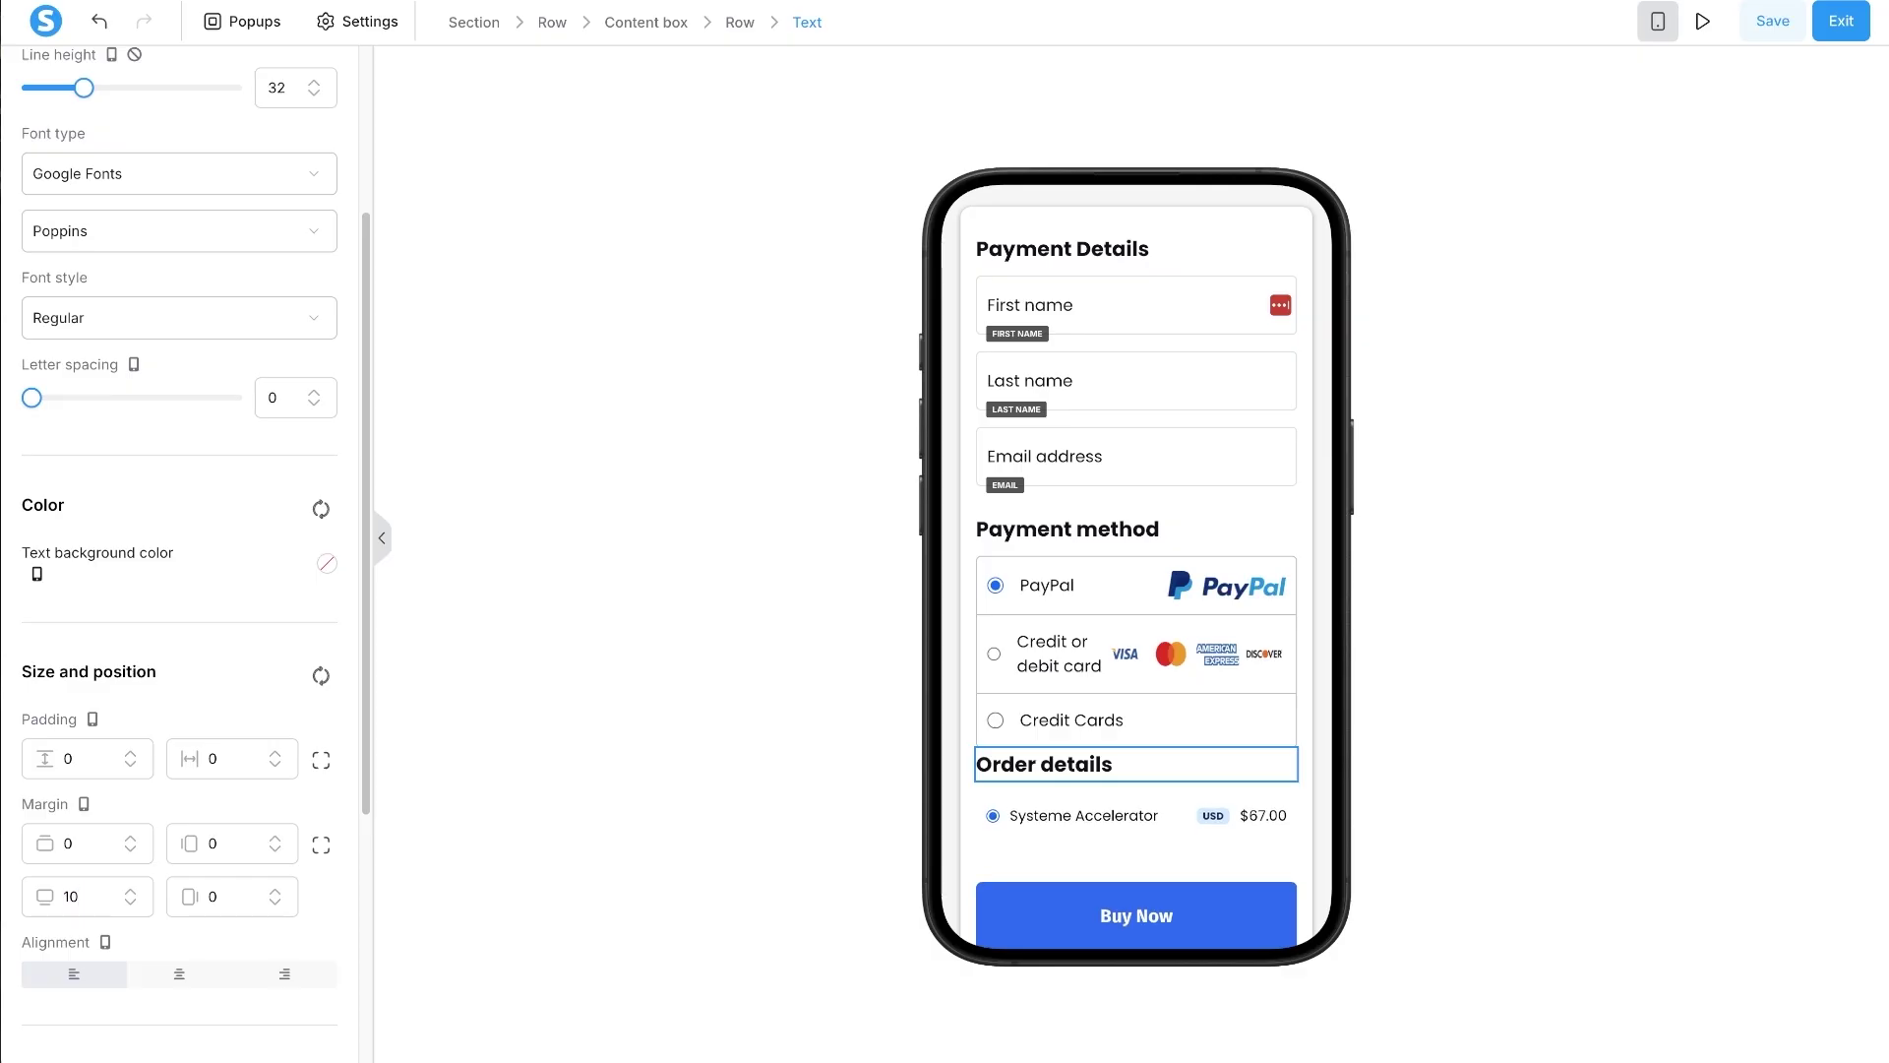
pyautogui.doubleClick(70, 843)
pyautogui.write('30')
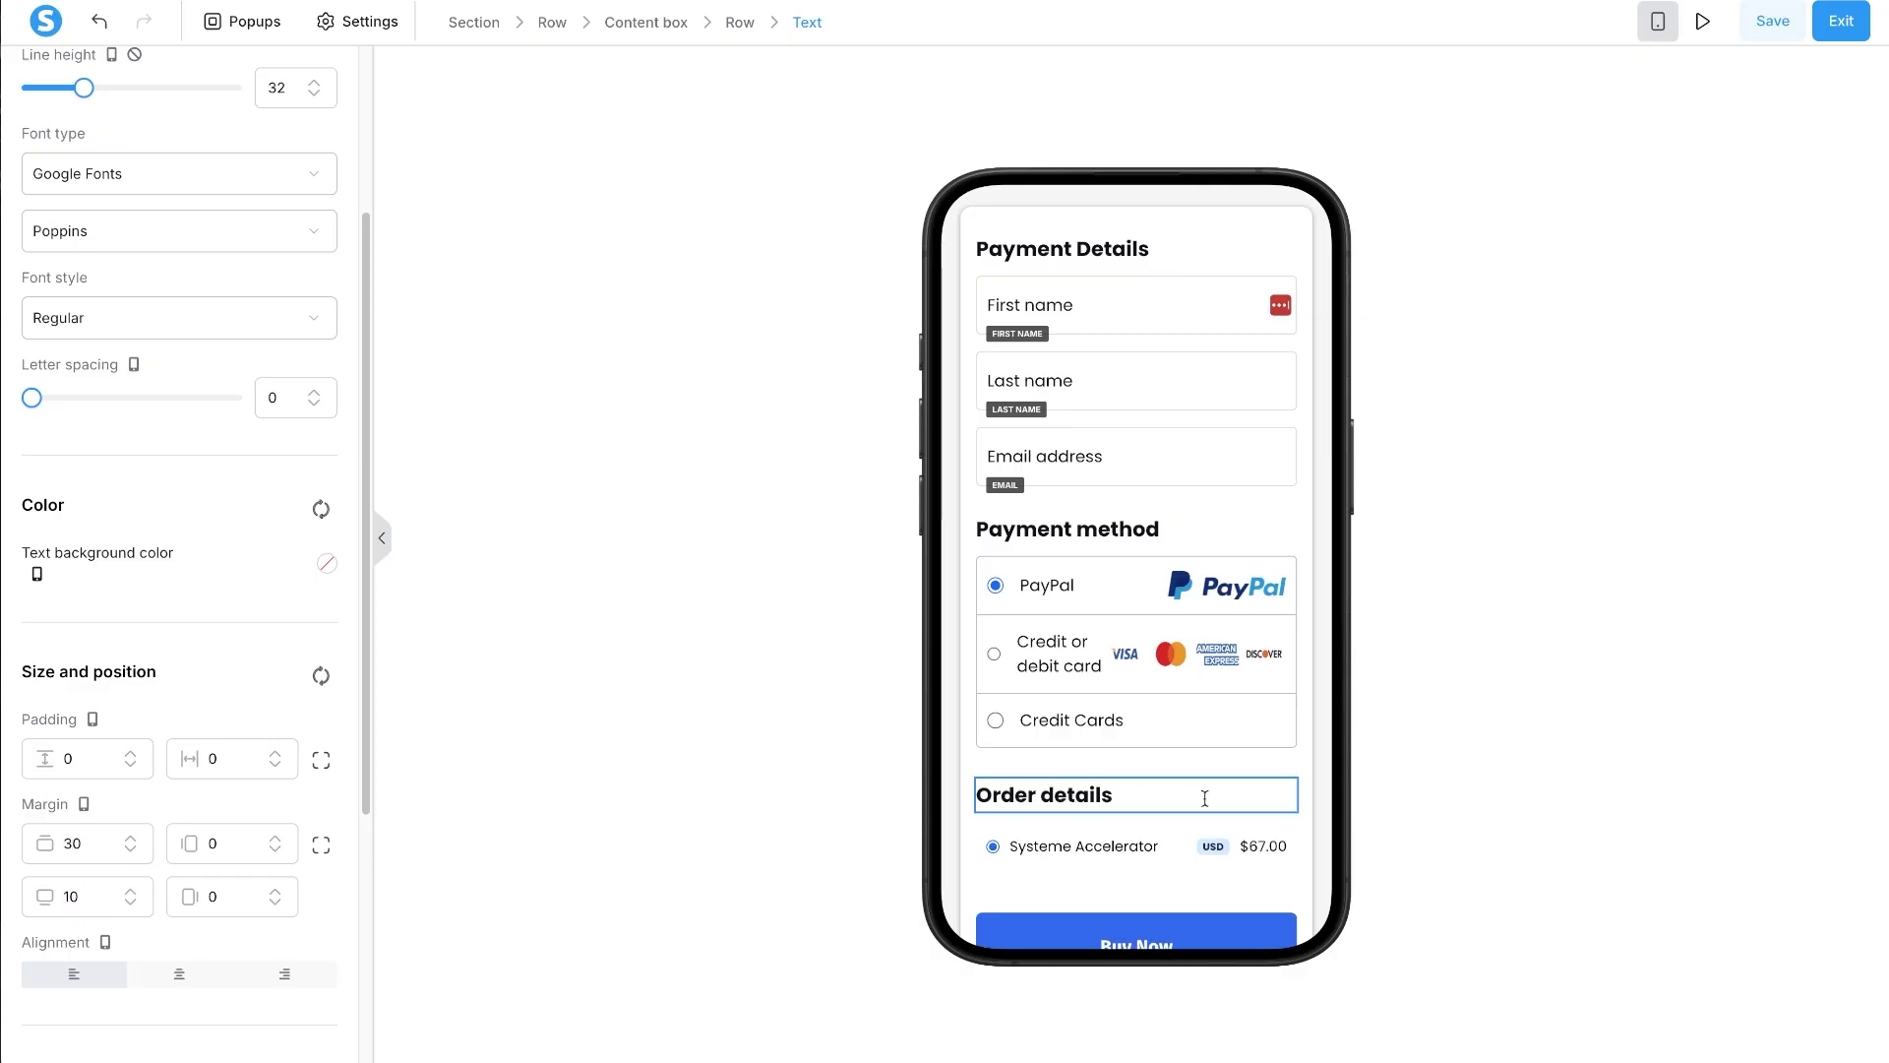
# - Select the payment logos row, then deselect it
pyautogui.scroll(-1, 1199, 793)
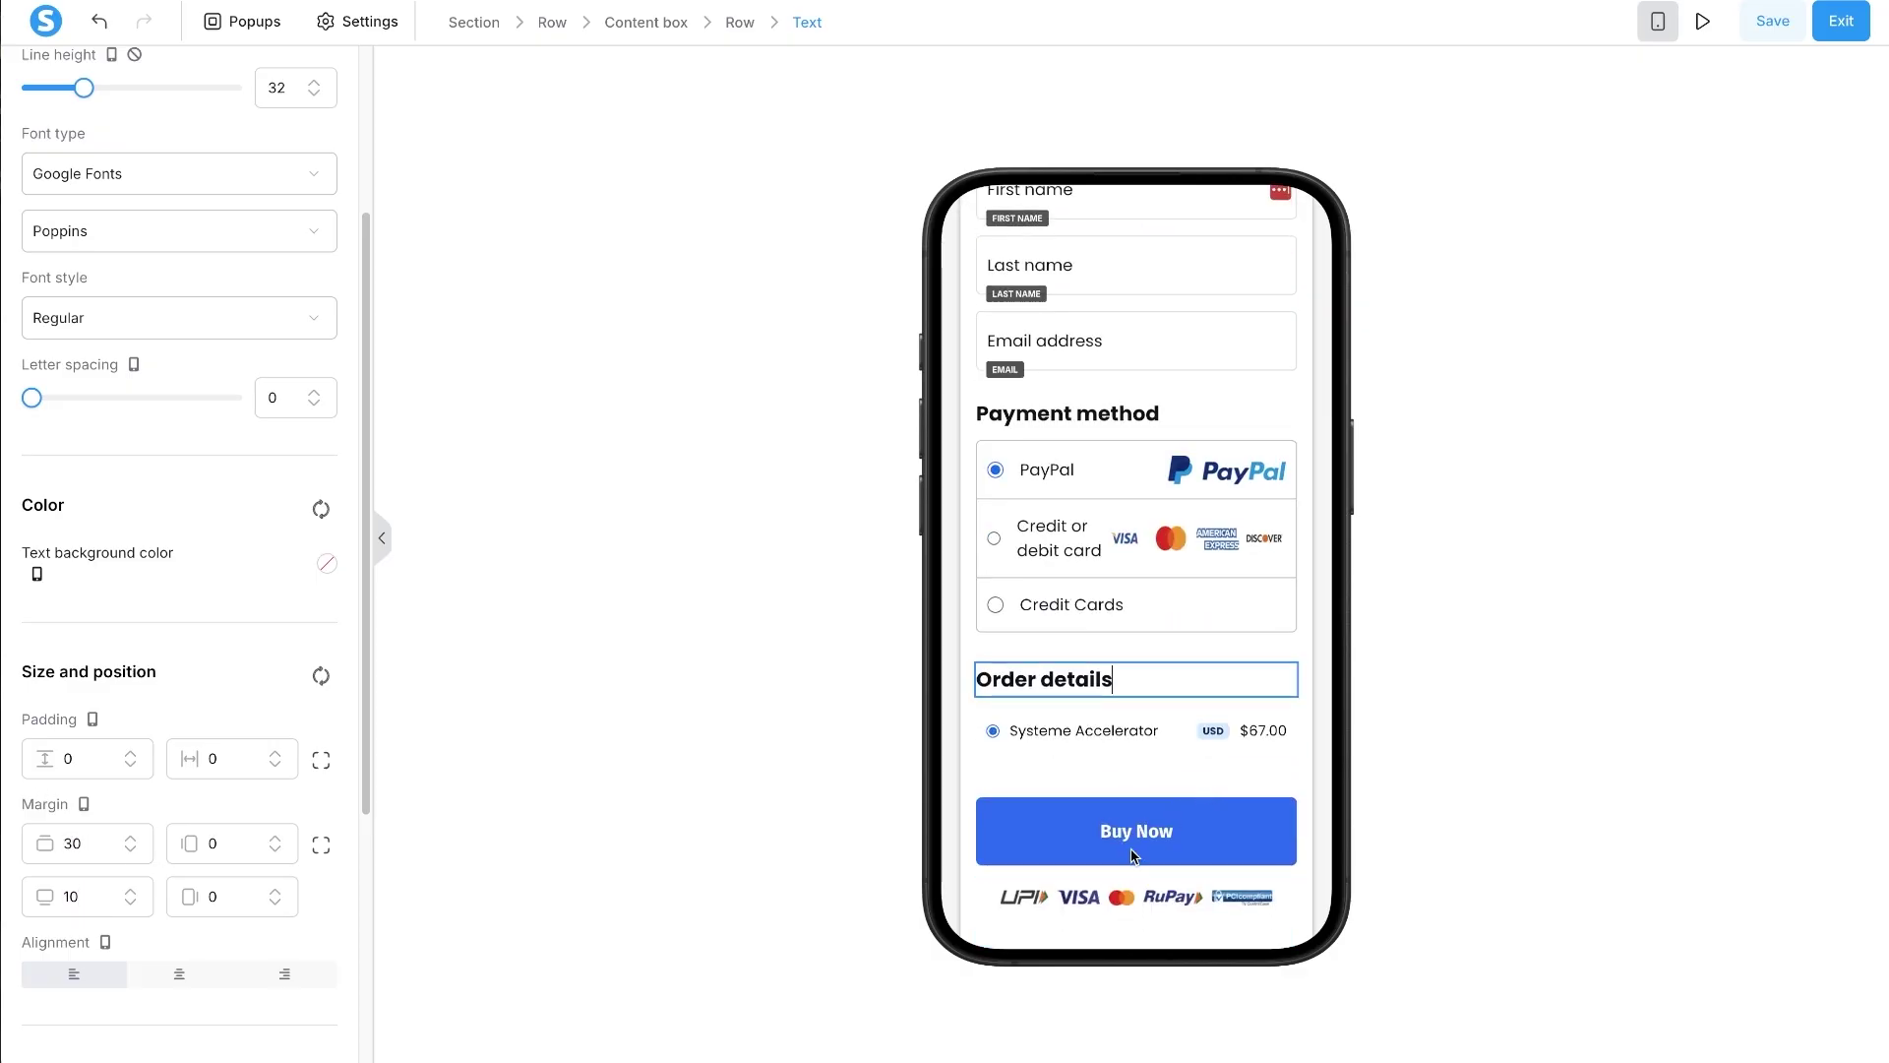
pyautogui.click(1121, 925)
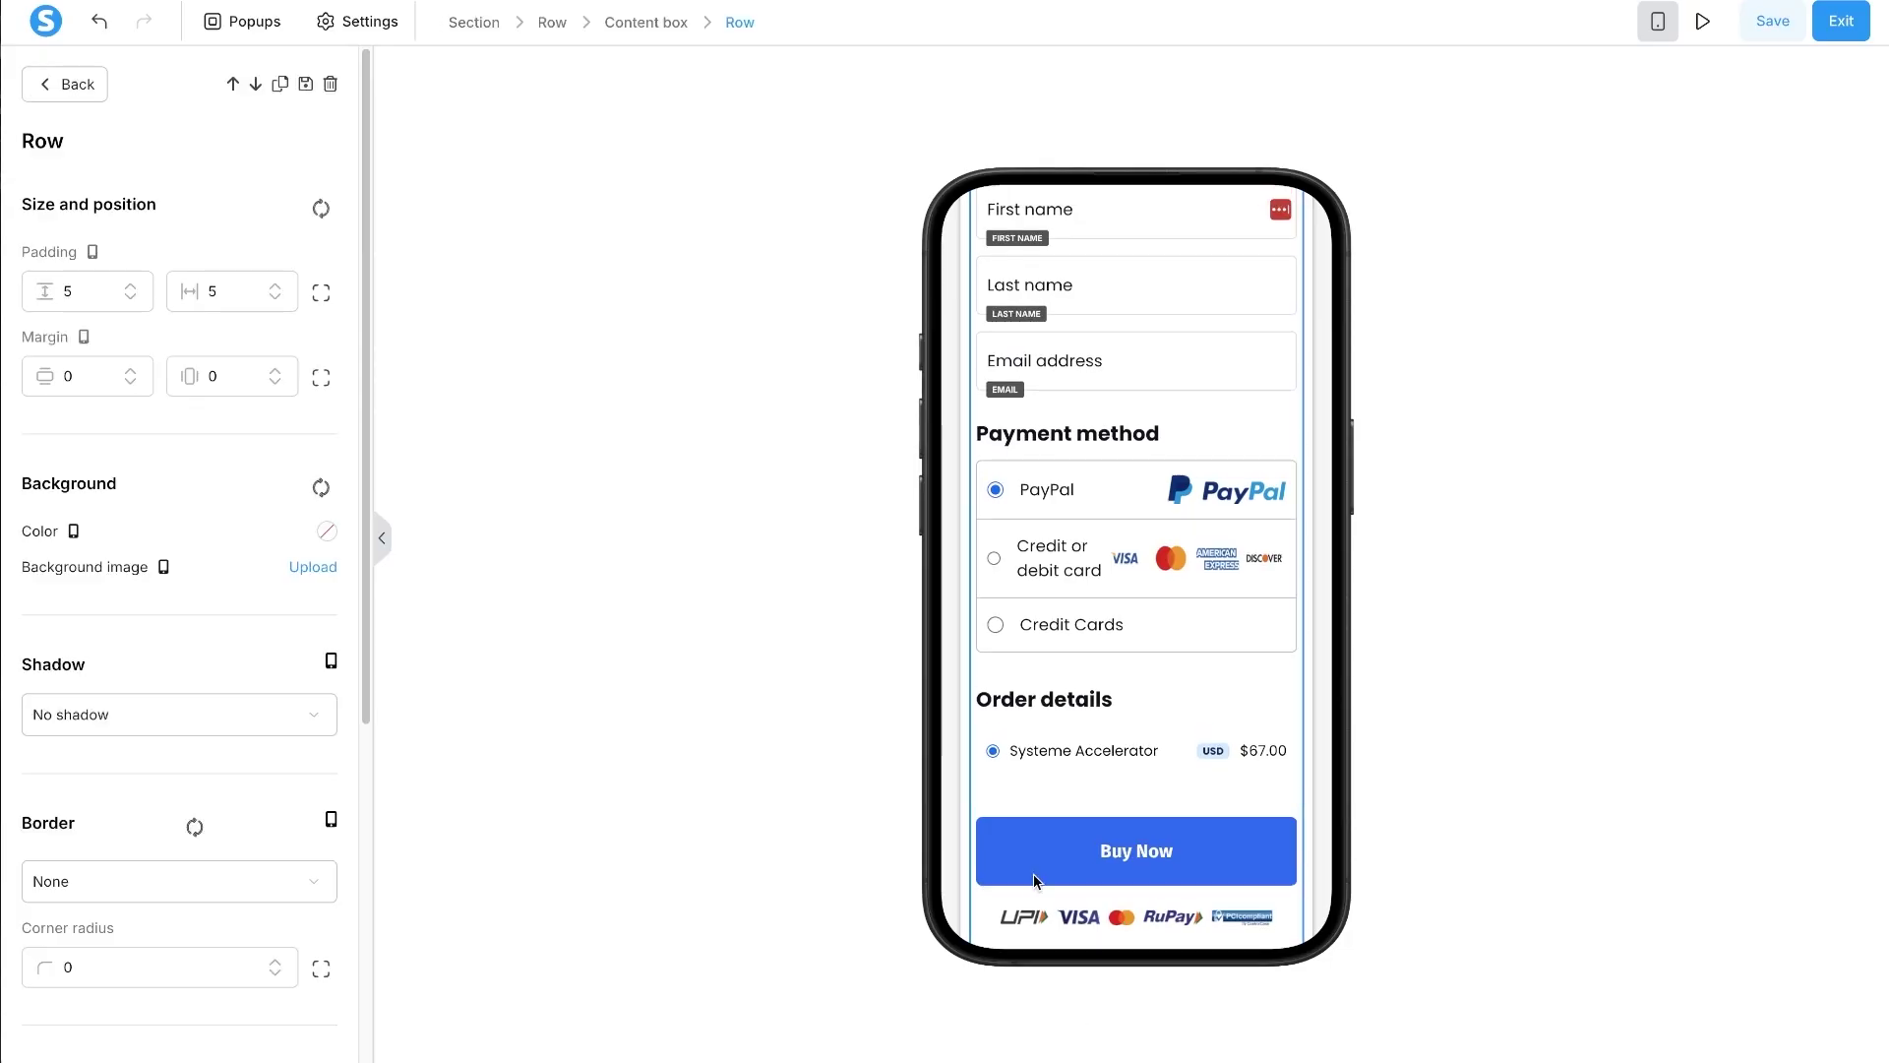
pyautogui.click(942, 866)
pyautogui.scroll(-1, 944, 858)
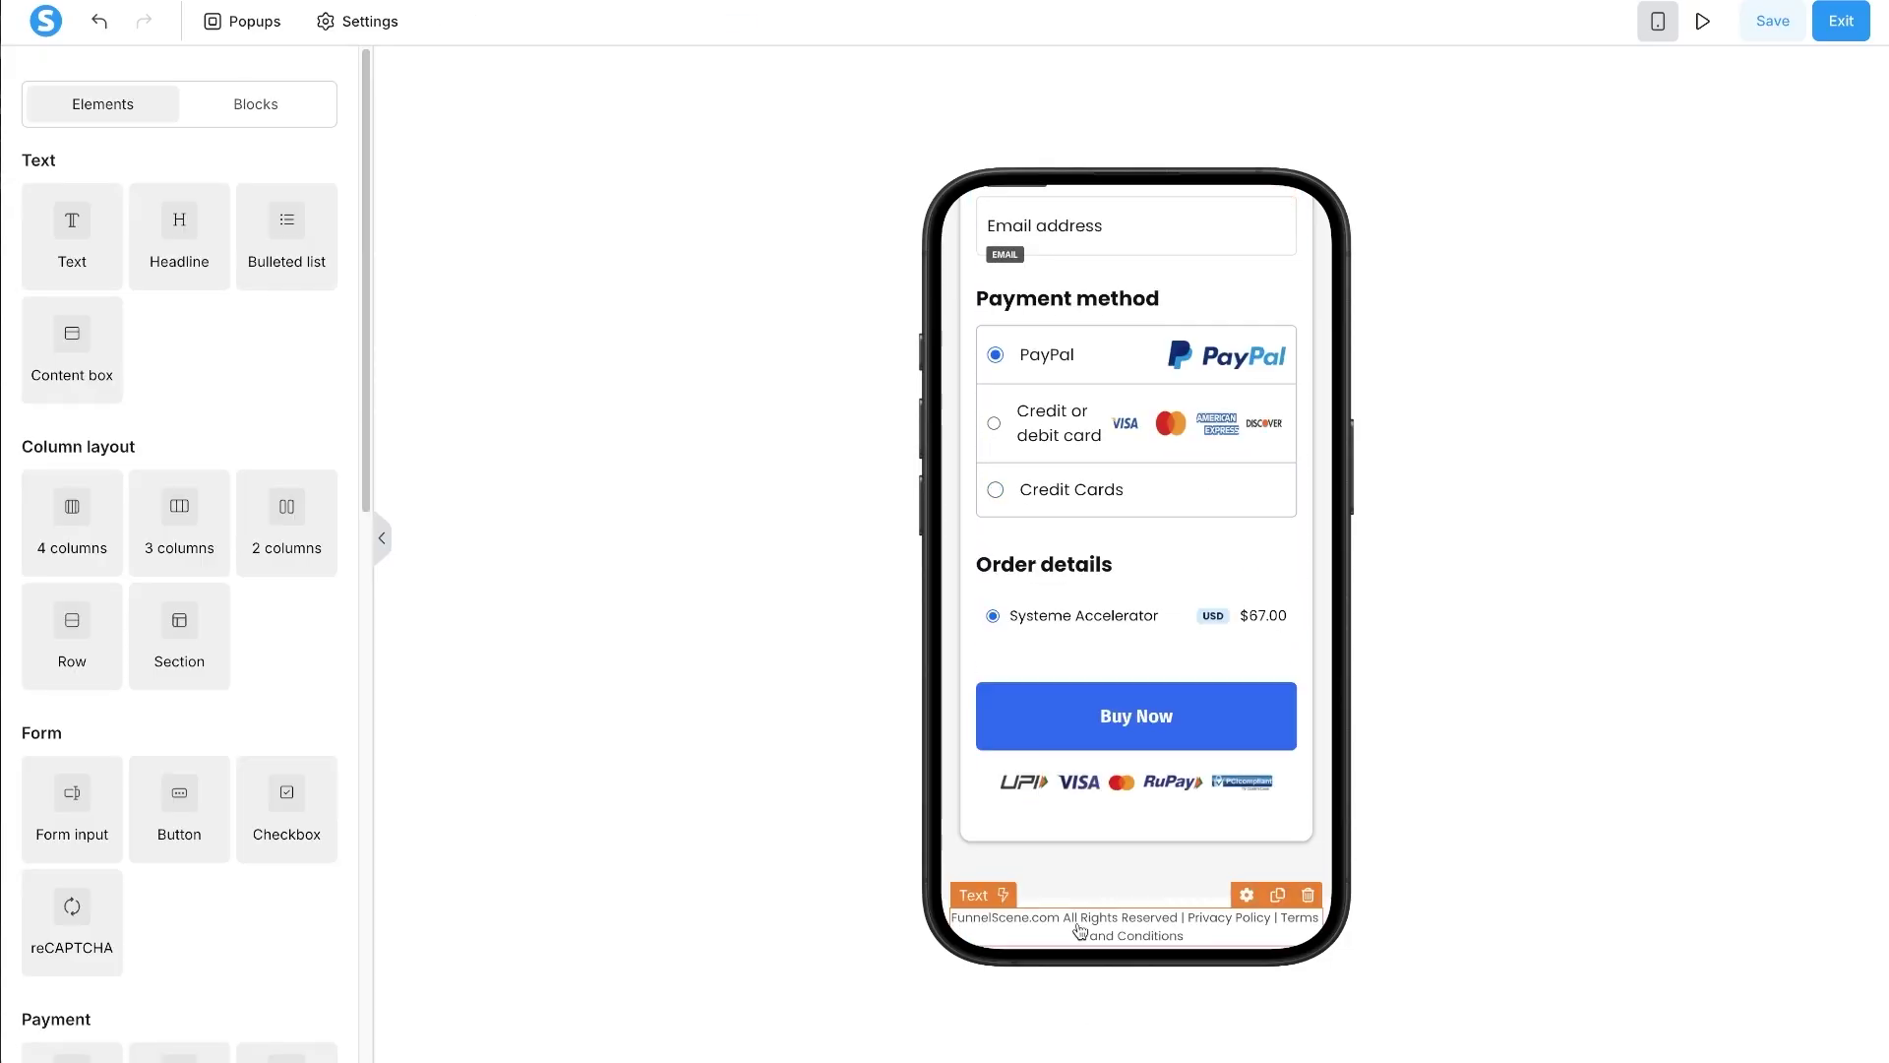
# - Select the section below the payment card, then close its settings
pyautogui.click(1038, 862)
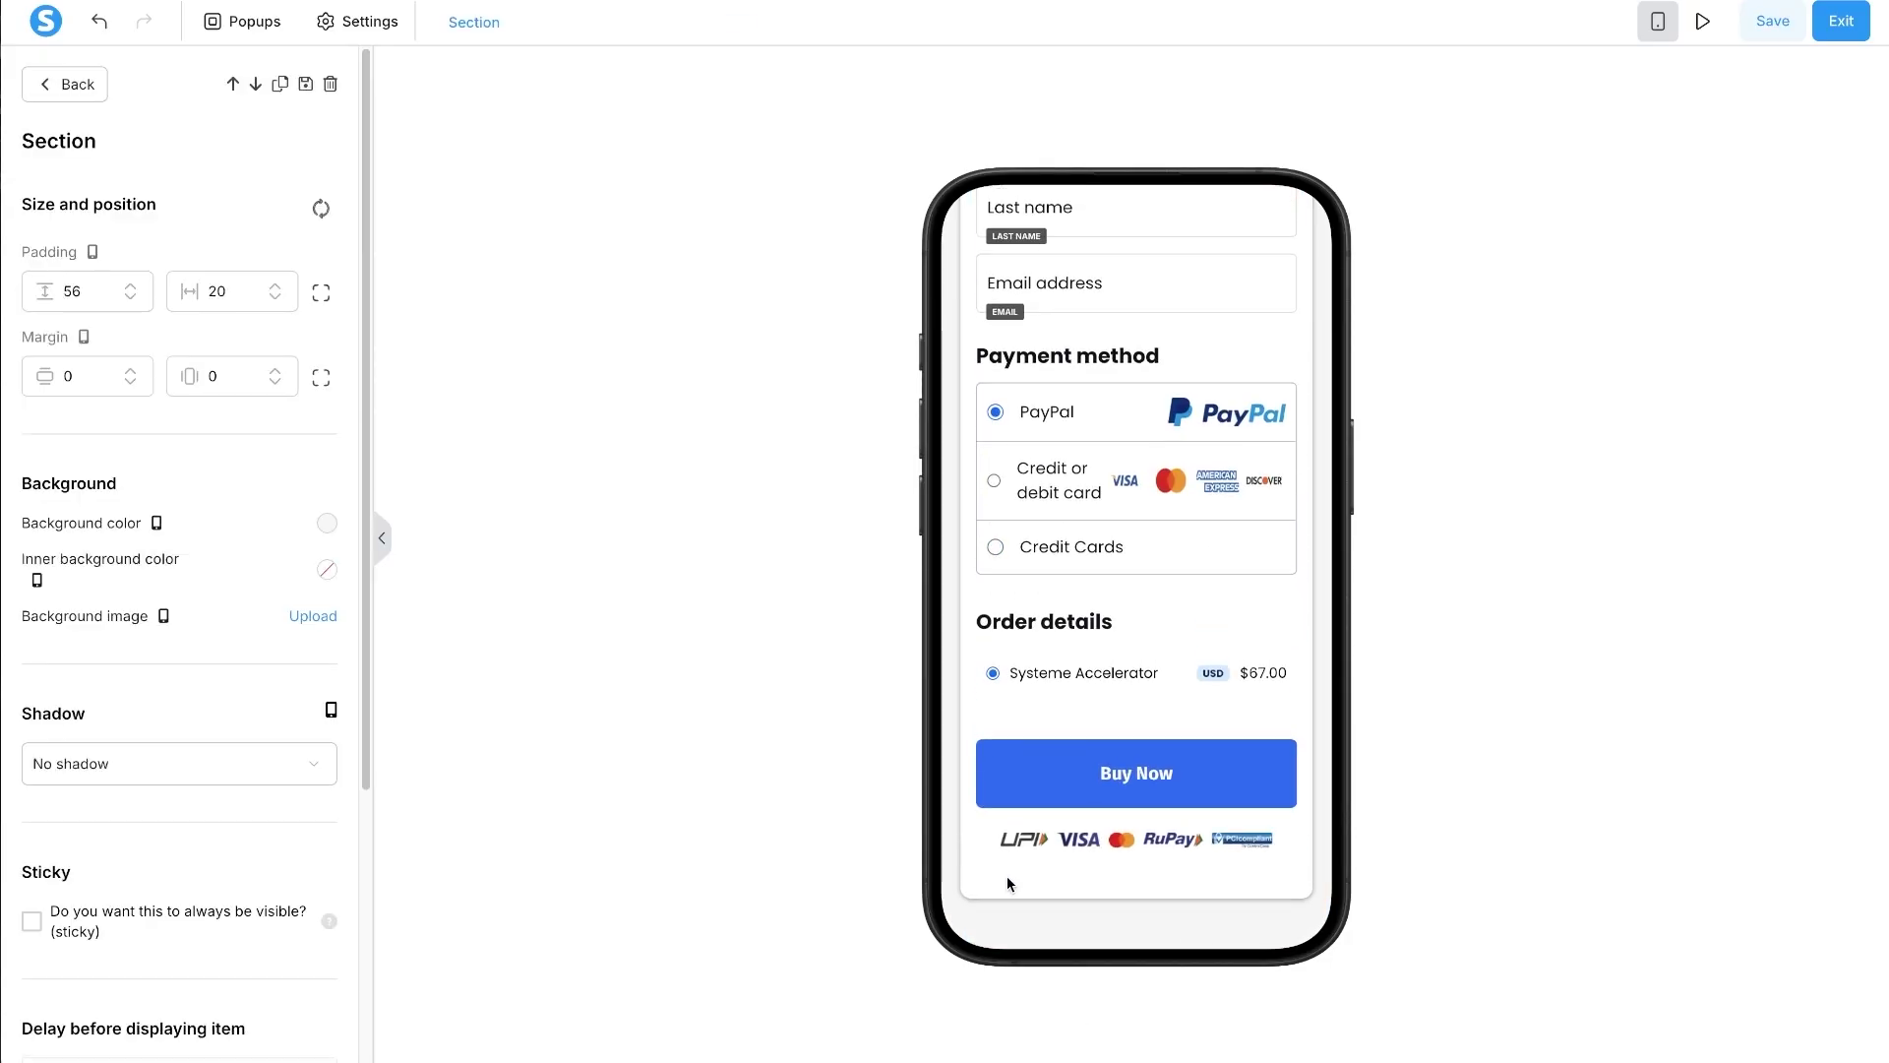
pyautogui.click(953, 893)
pyautogui.click(953, 887)
pyautogui.click(1053, 410)
pyautogui.scroll(10, 1053, 403)
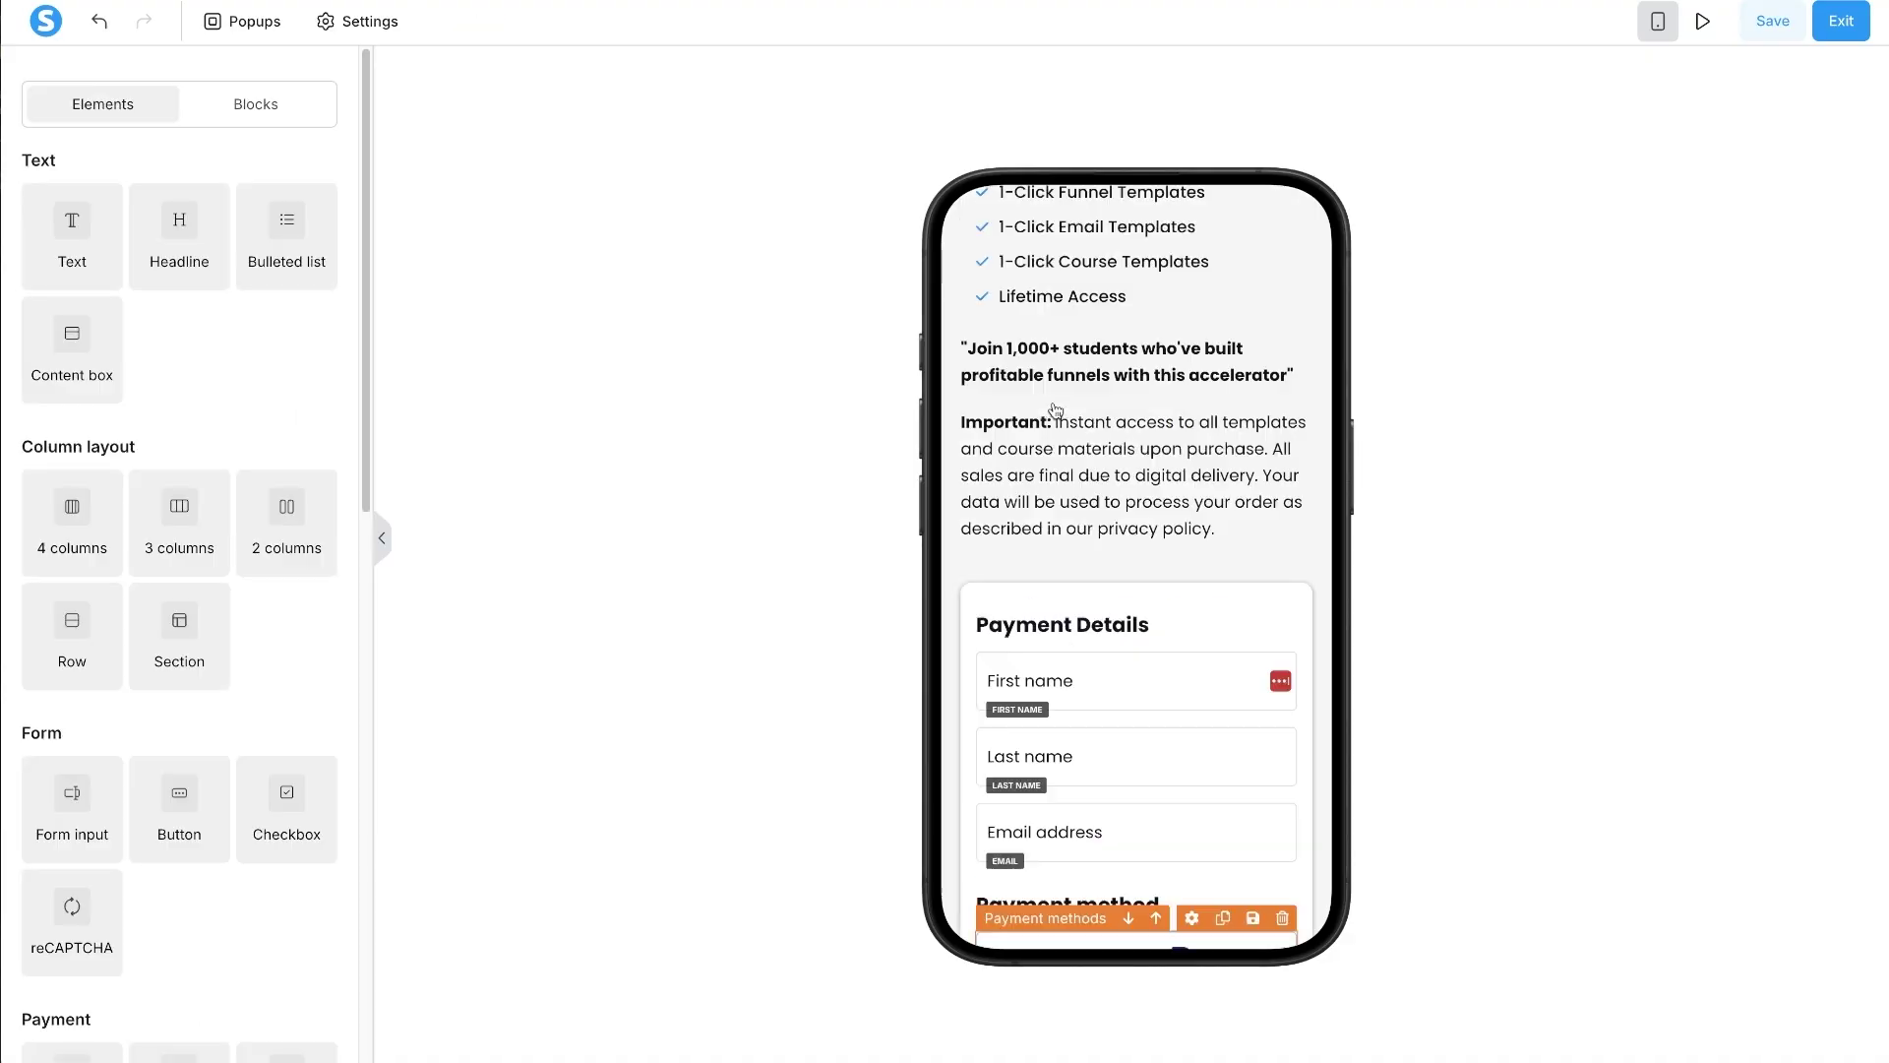
# - Set the top section's bottom padding to 156 on mobile, then return to desktop view
pyautogui.click(1077, 203)
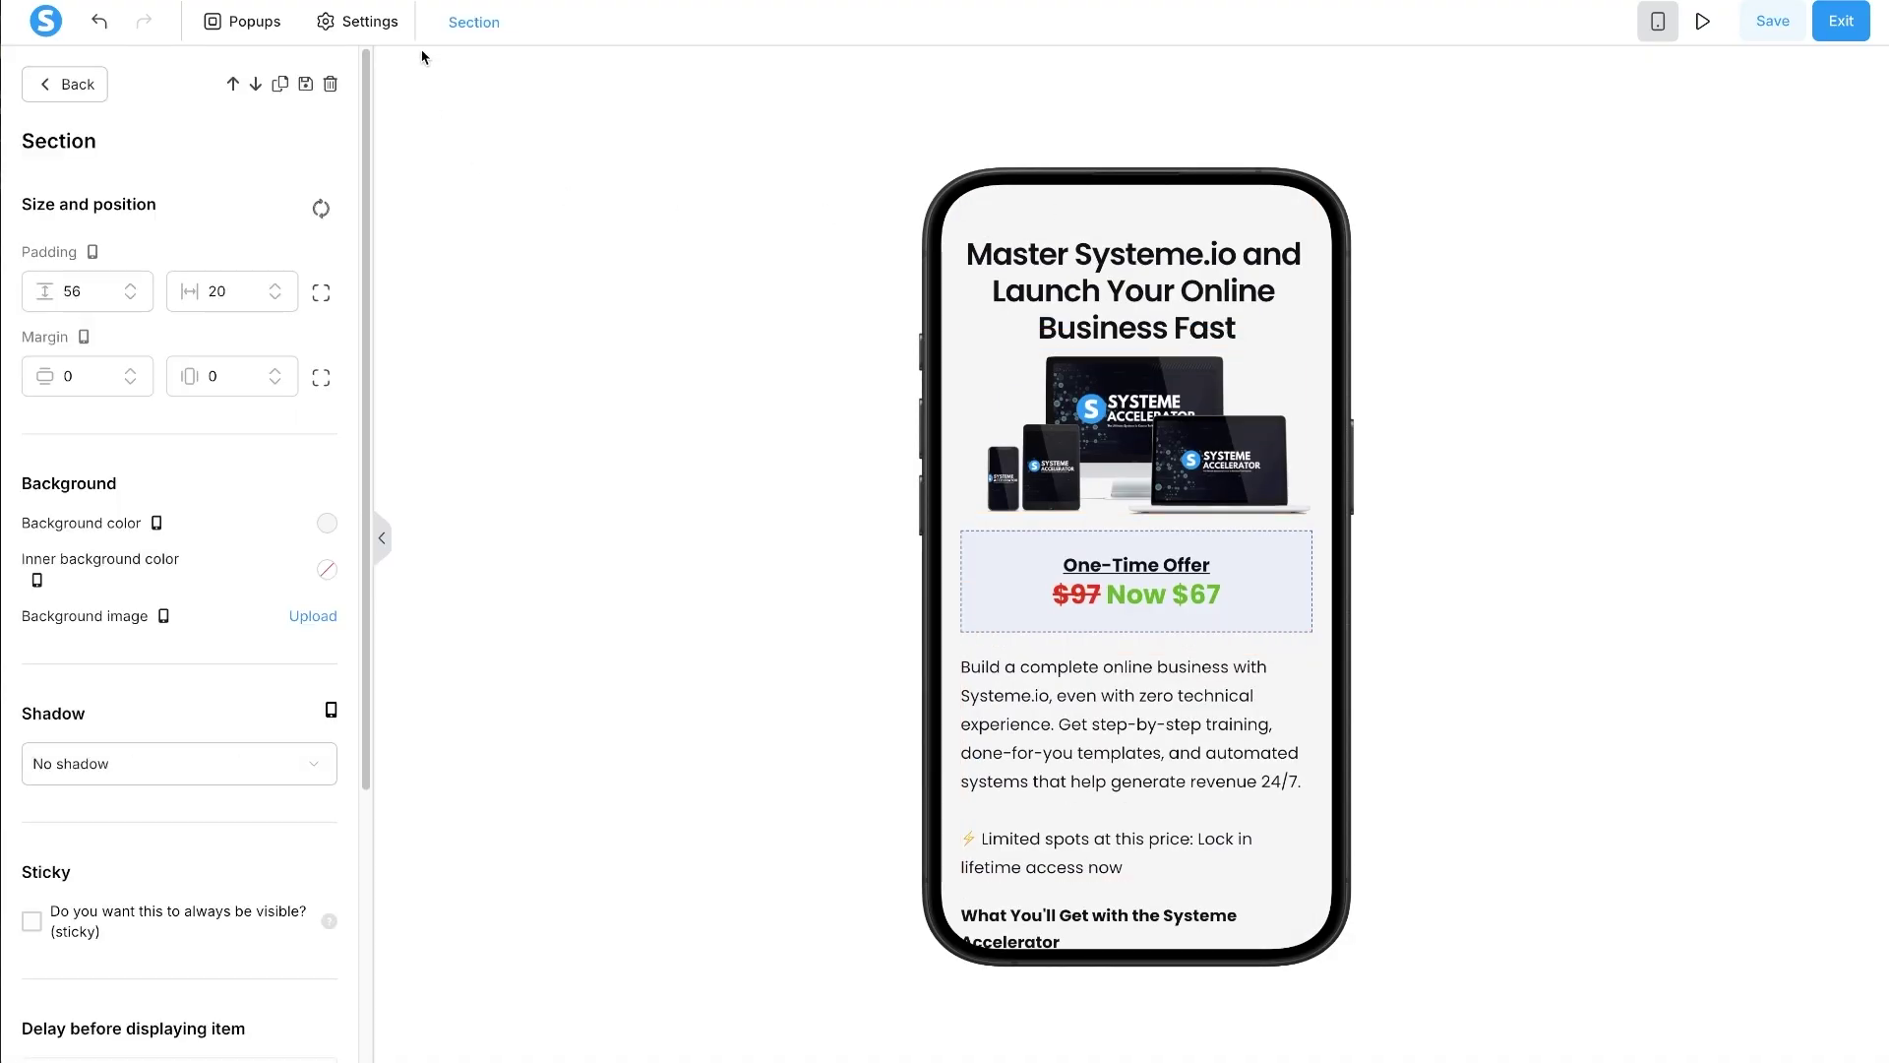
pyautogui.rightClick(321, 293)
pyautogui.click(321, 292)
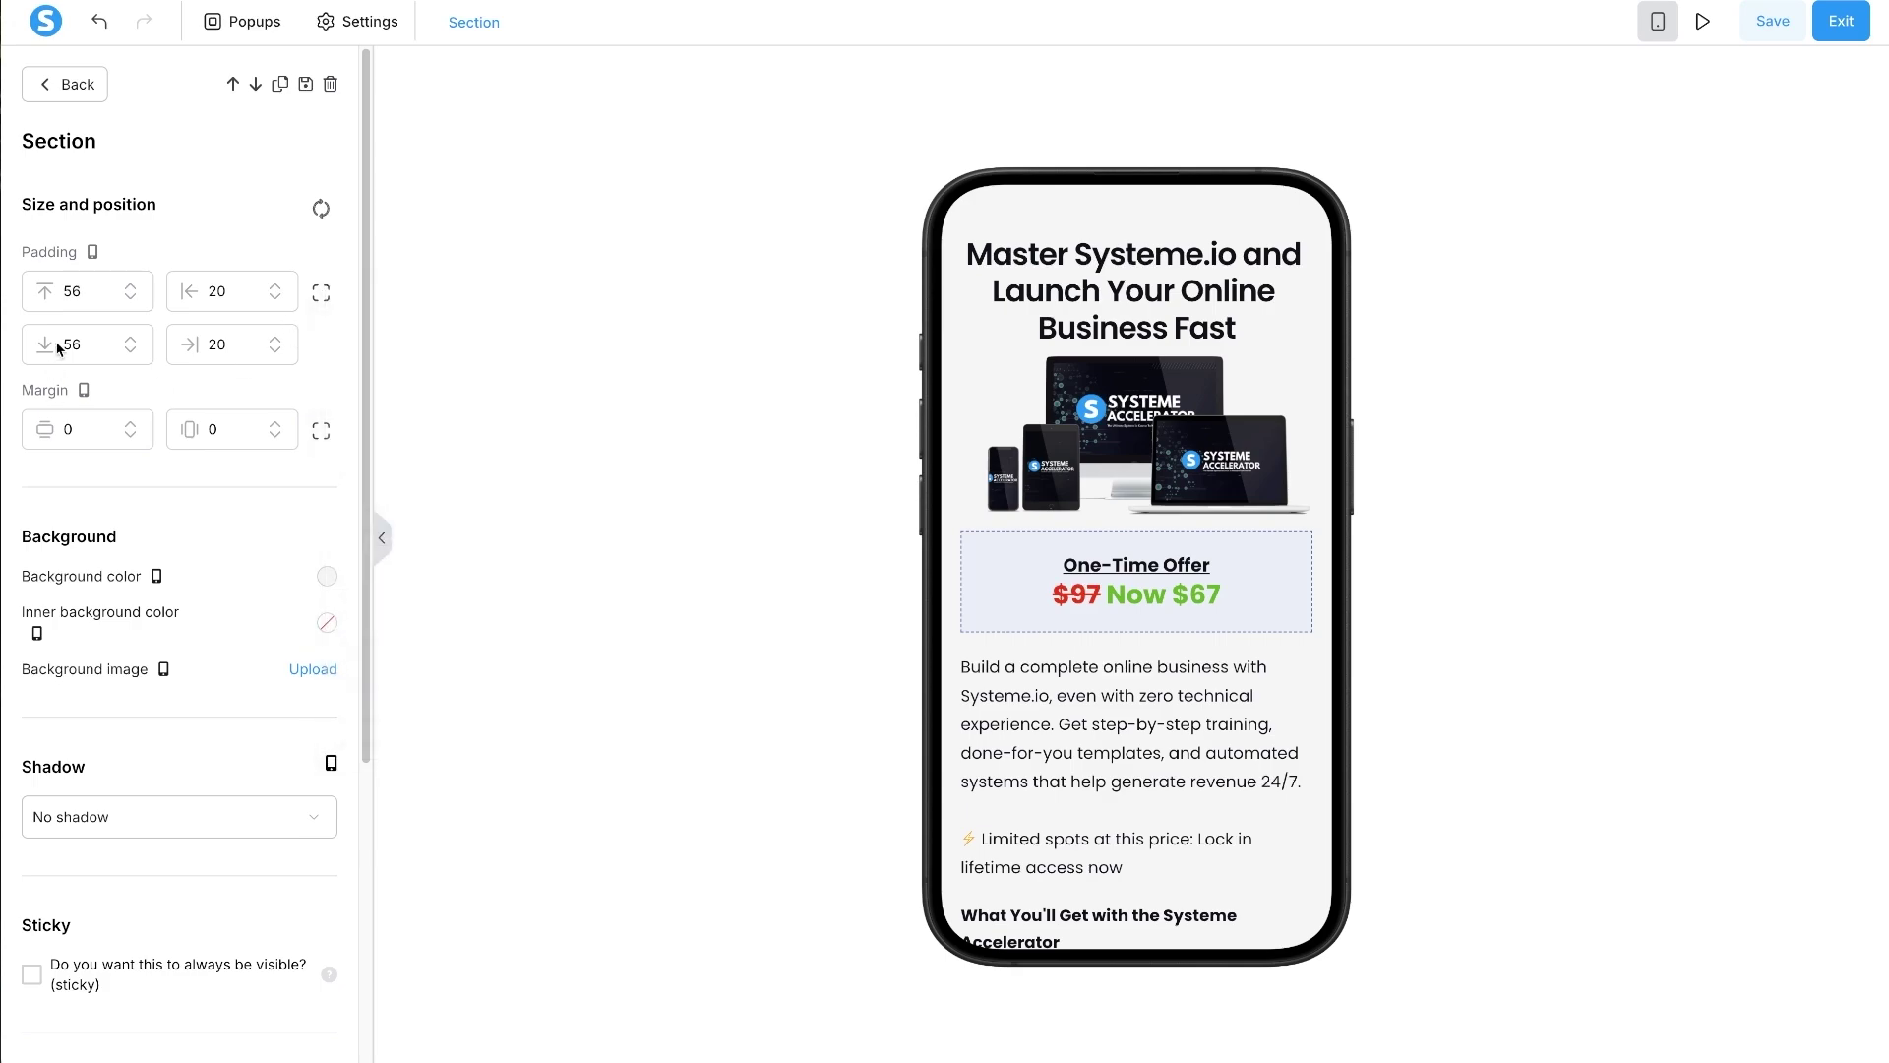
pyautogui.click(64, 344)
pyautogui.write('1')
pyautogui.scroll(-15, 1149, 788)
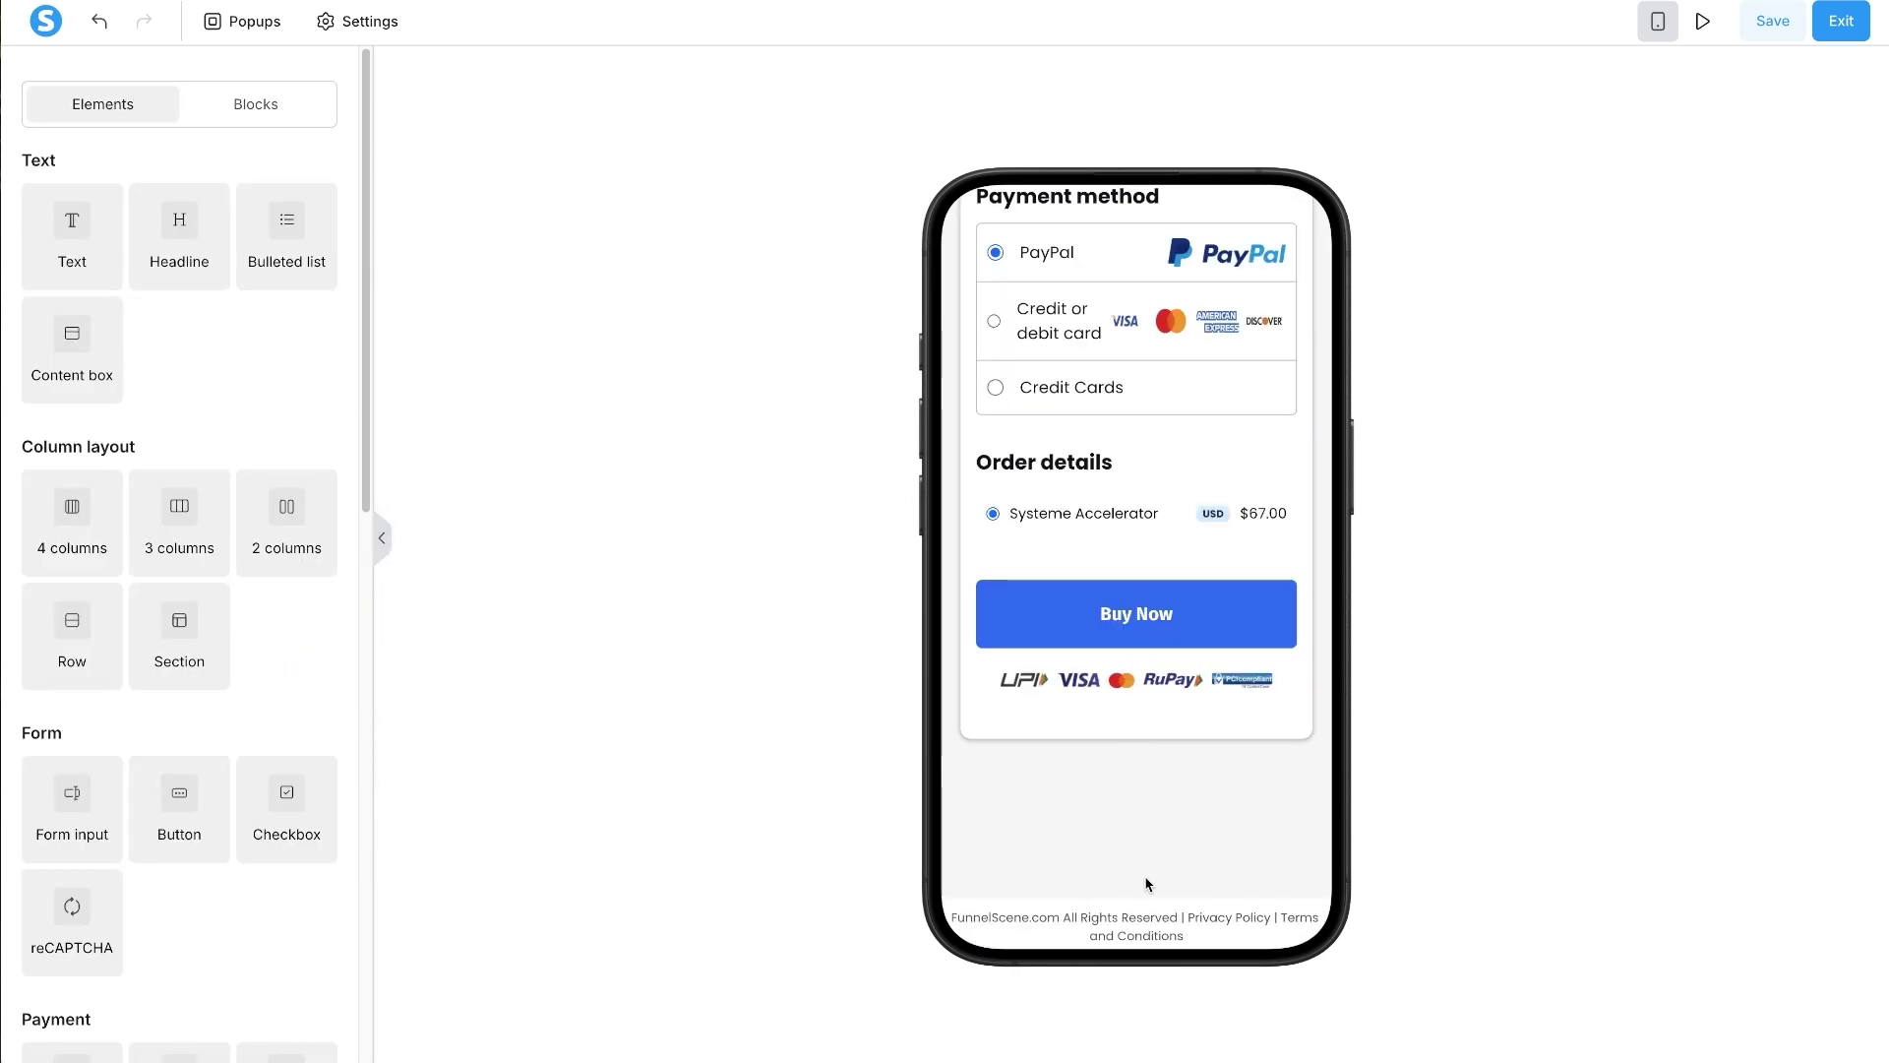
pyautogui.scroll(1, 1082, 778)
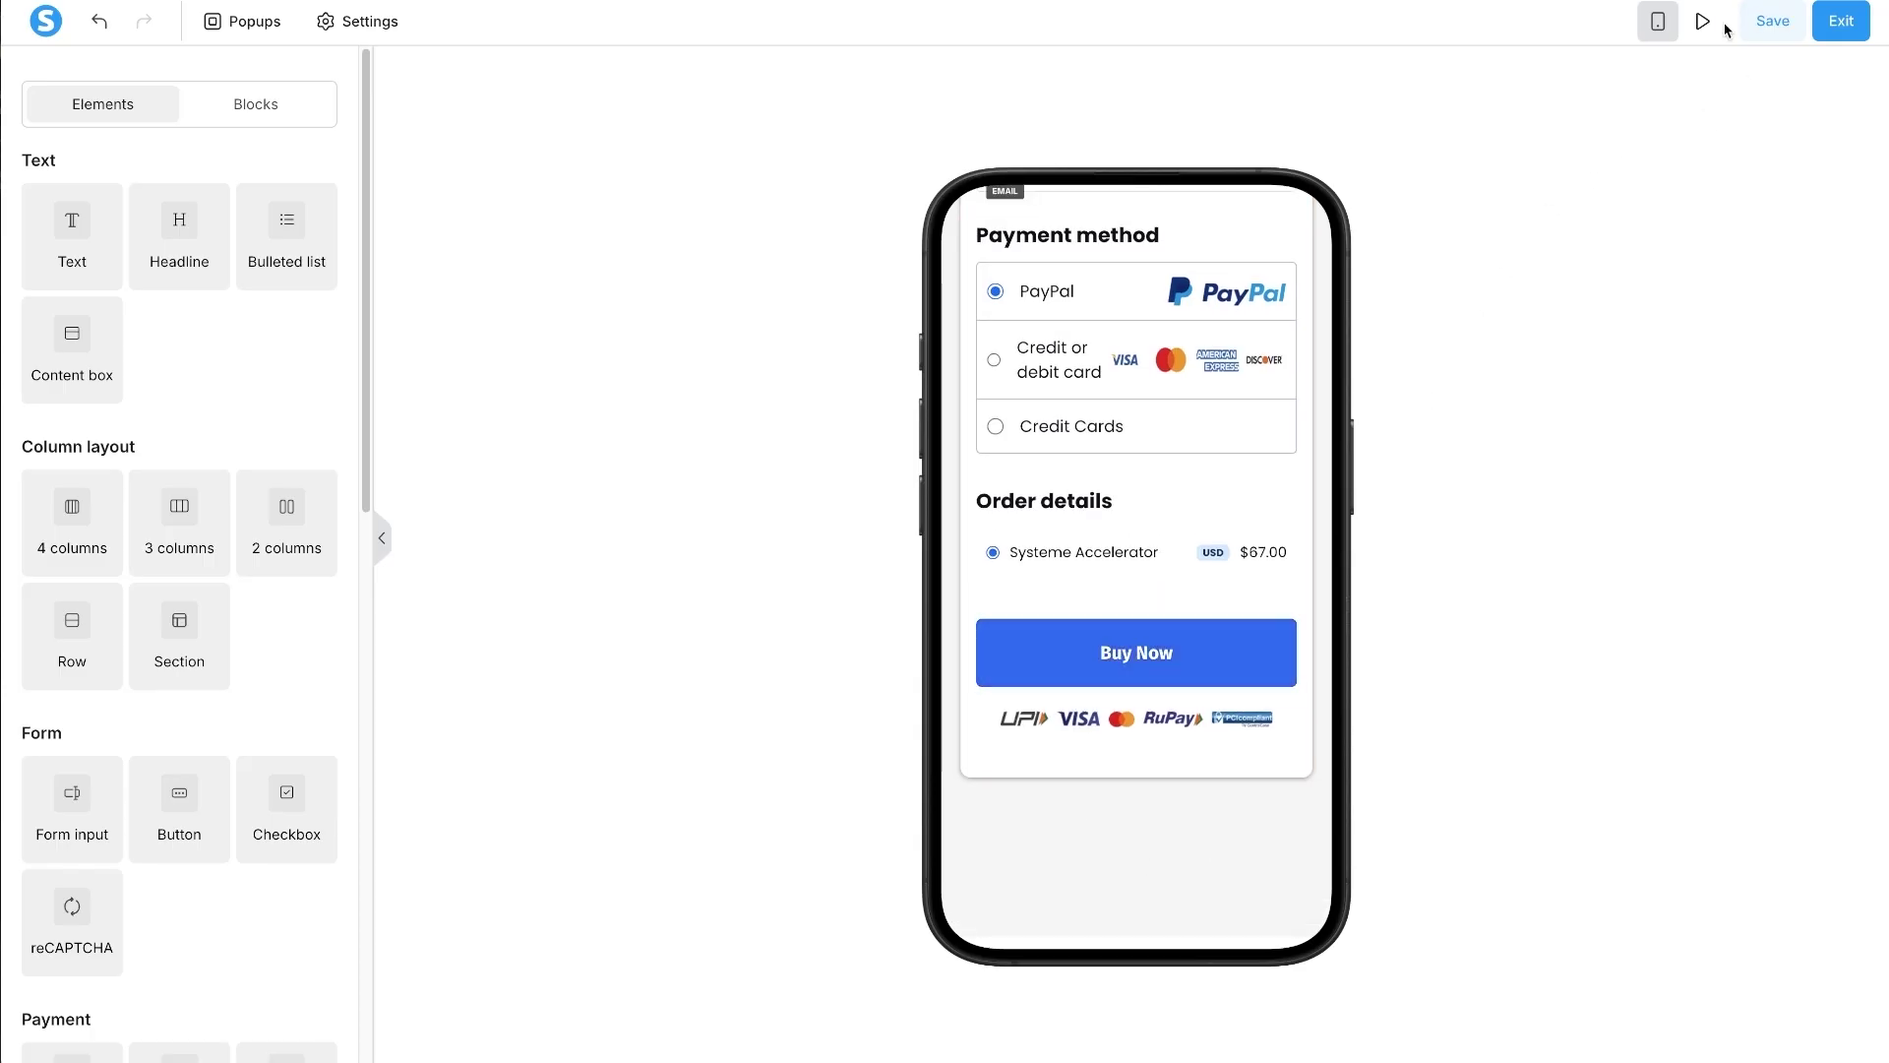
pyautogui.click(1187, 359)
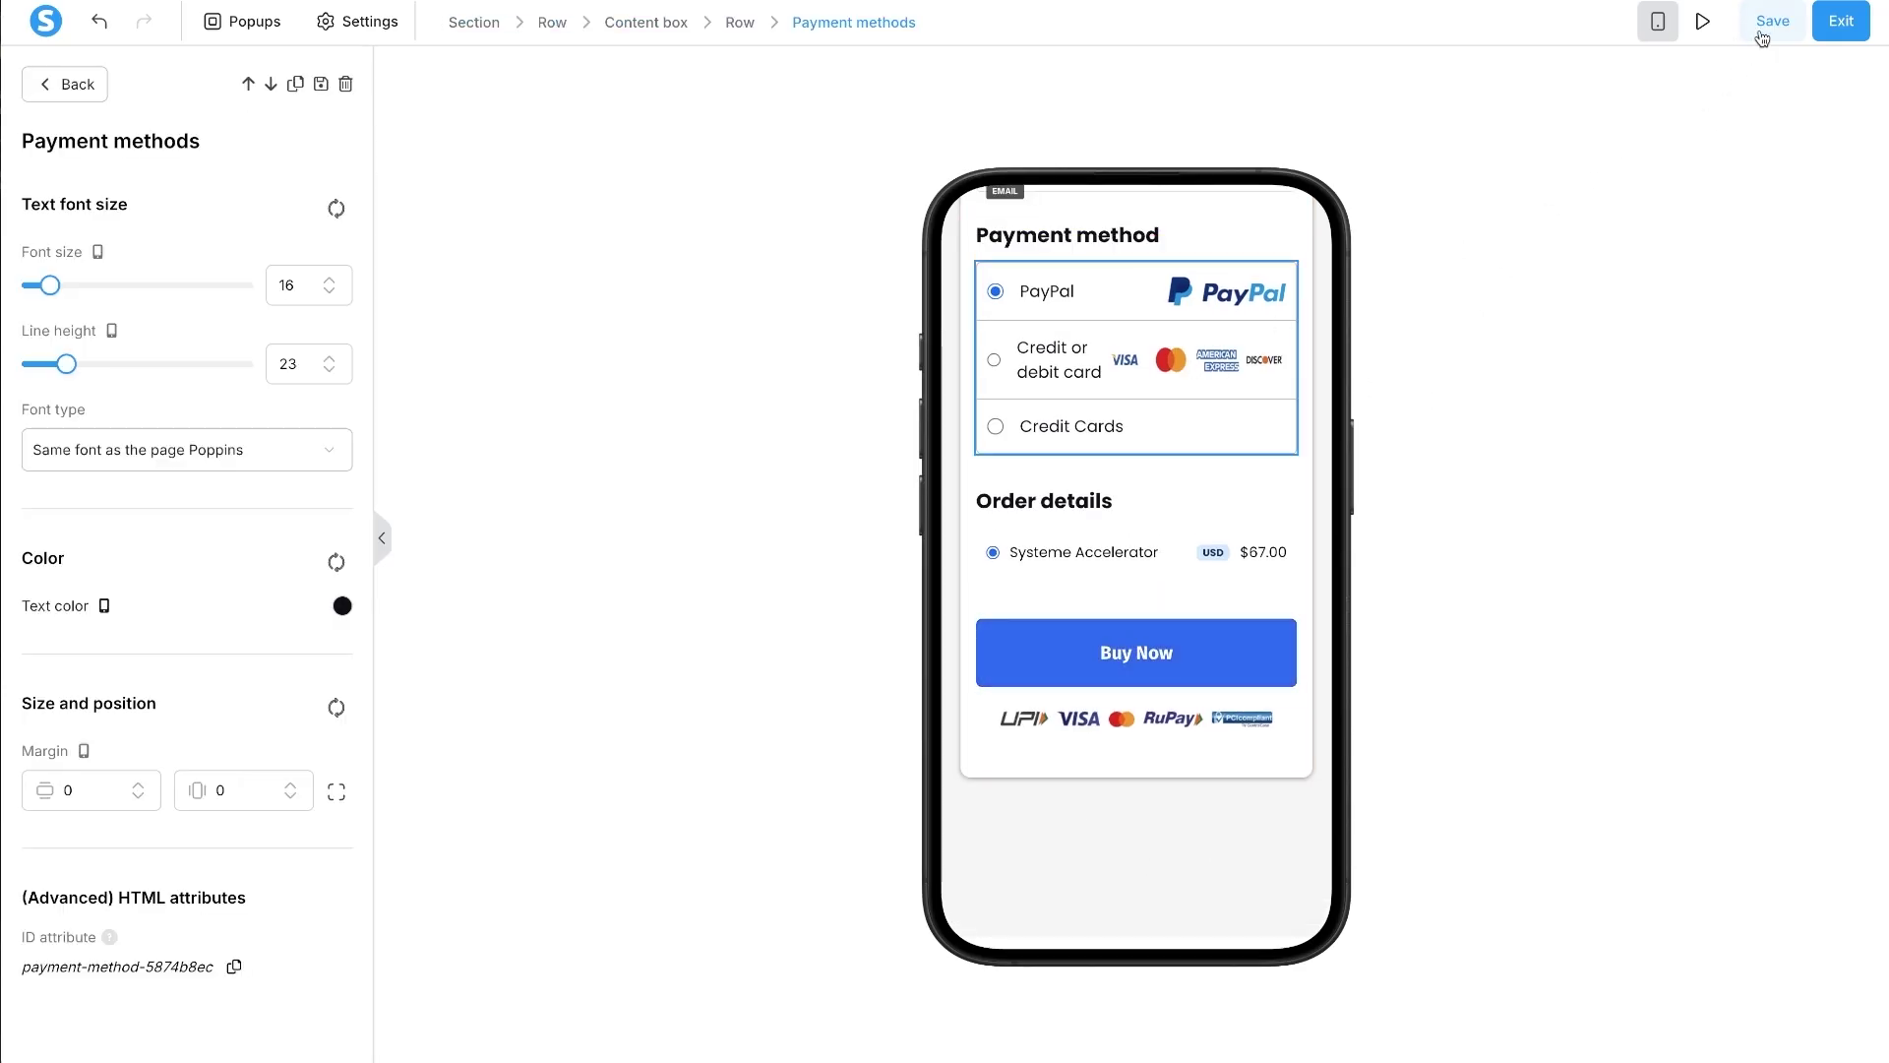
pyautogui.click(1656, 22)
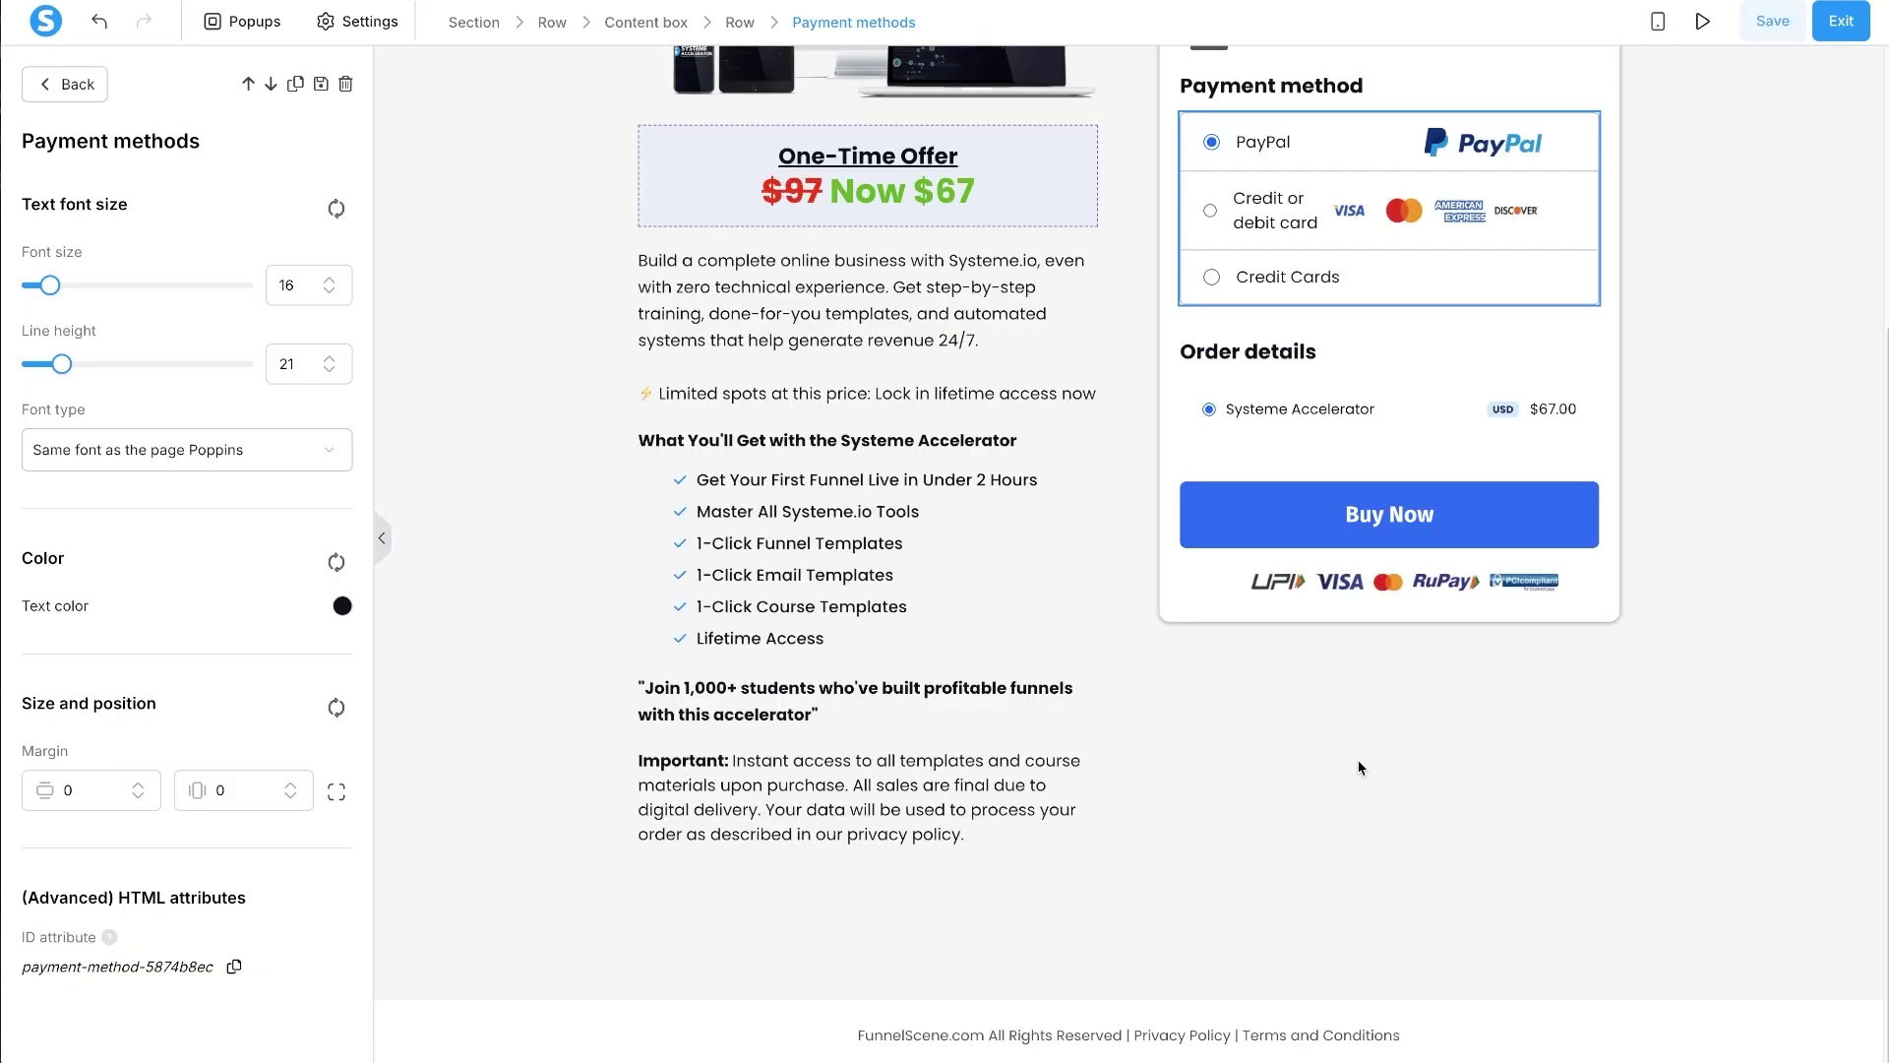
# - Set the main section's top padding to 60, save the page, and exit to the Systeme Acc Order step
pyautogui.click(1279, 898)
pyautogui.scroll(4, 1312, 785)
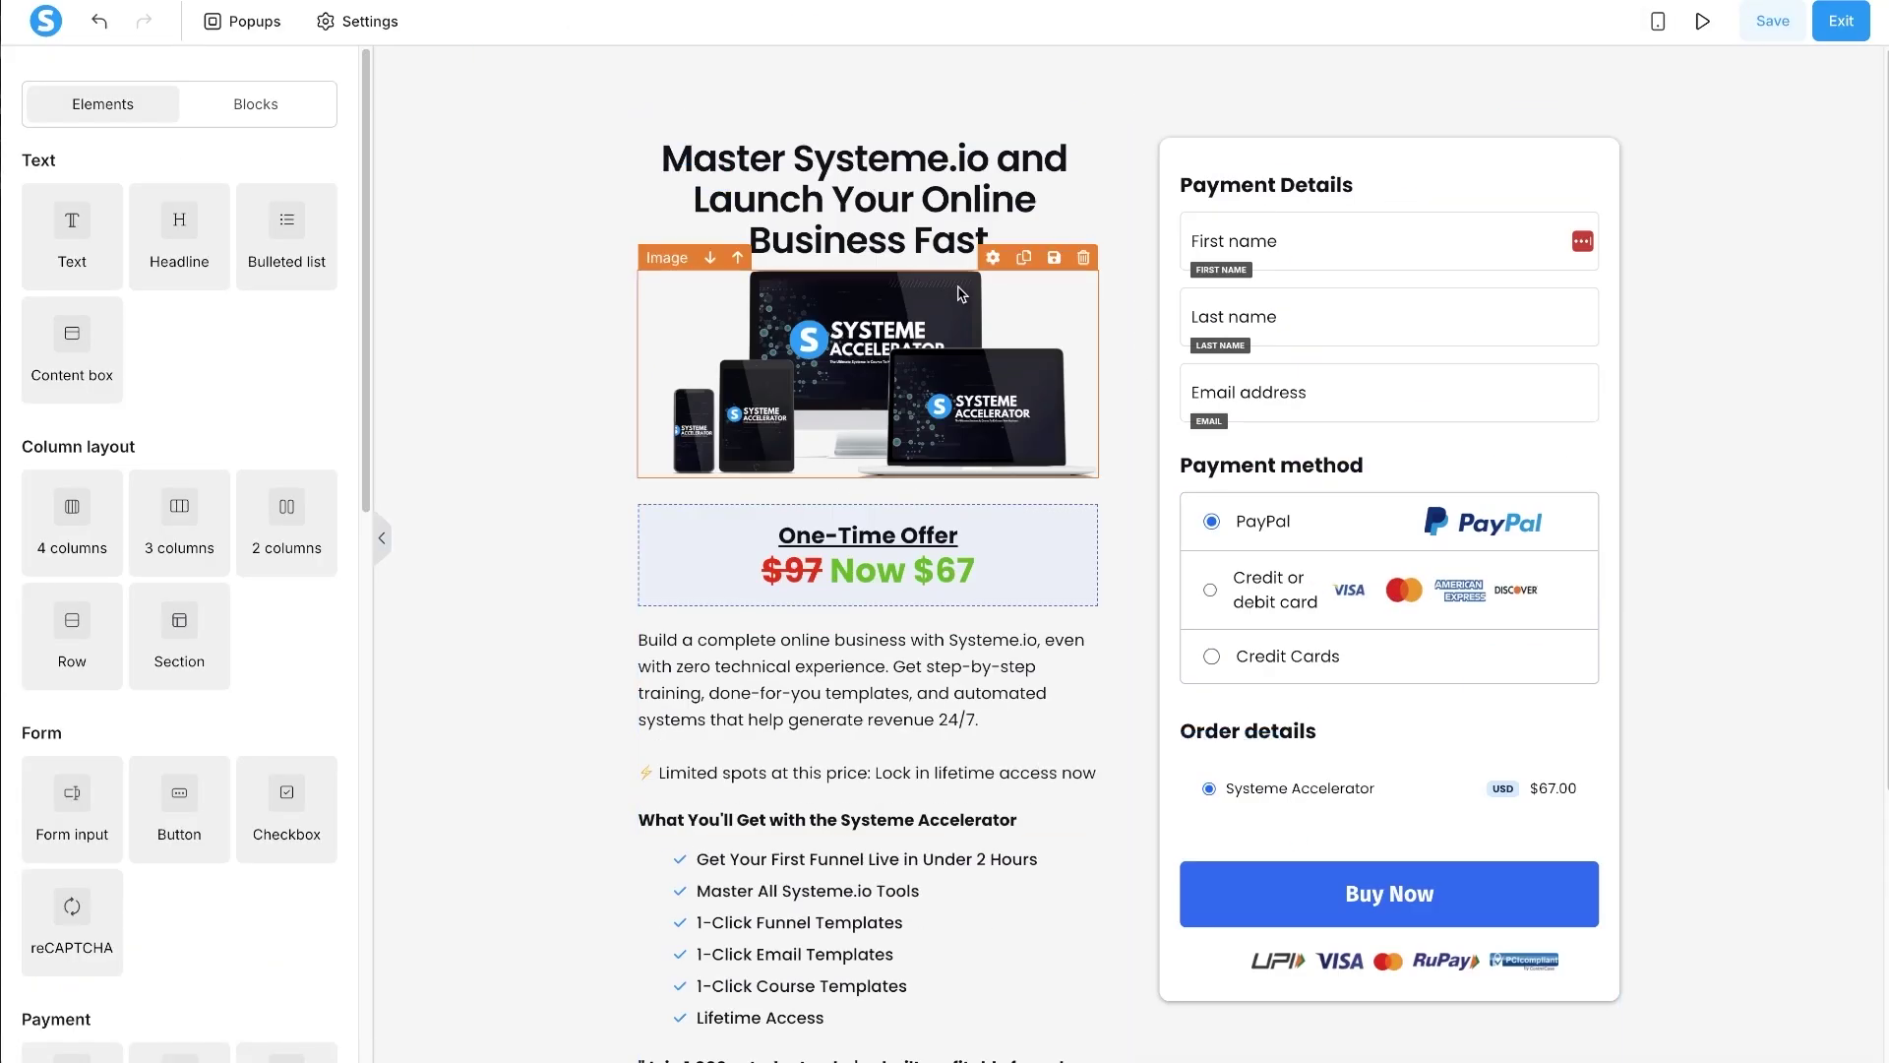
pyautogui.click(539, 183)
pyautogui.doubleClick(79, 291)
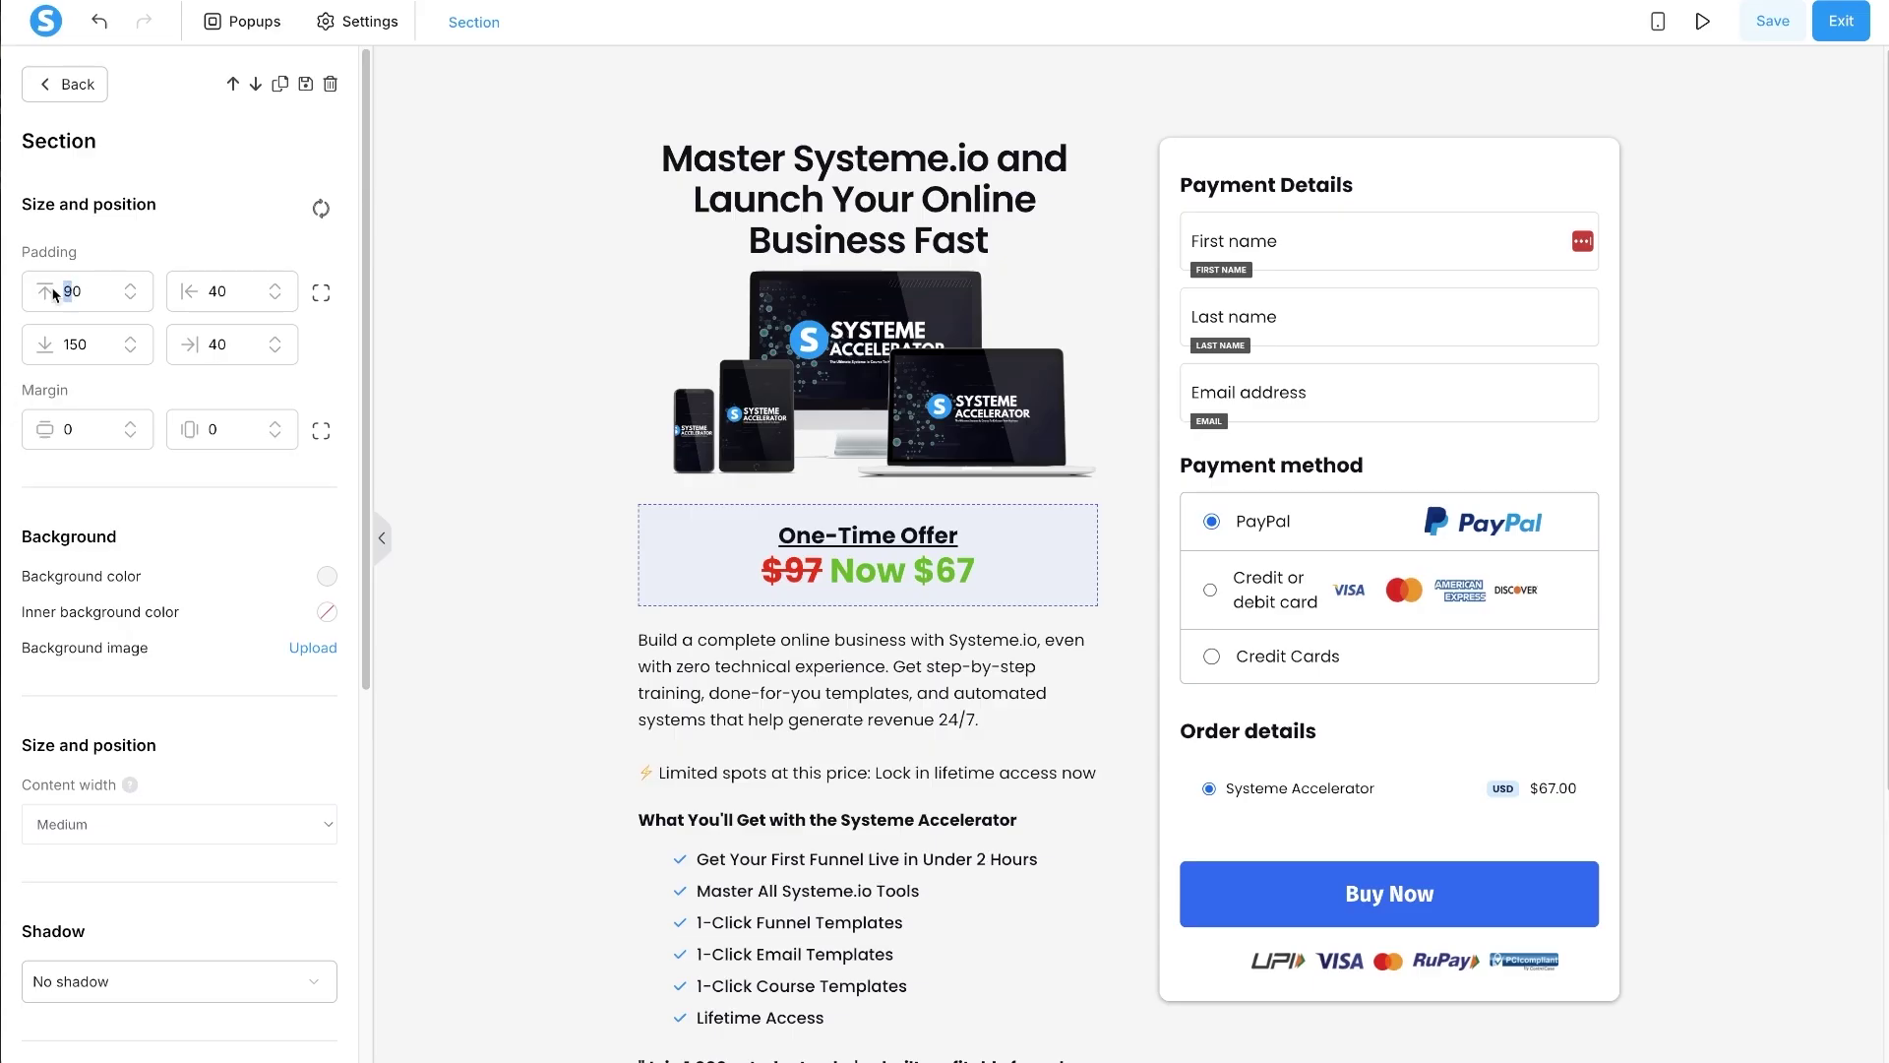
pyautogui.write('40')
pyautogui.press('BackSpace')
pyautogui.press('BackSpace')
pyautogui.write('60')
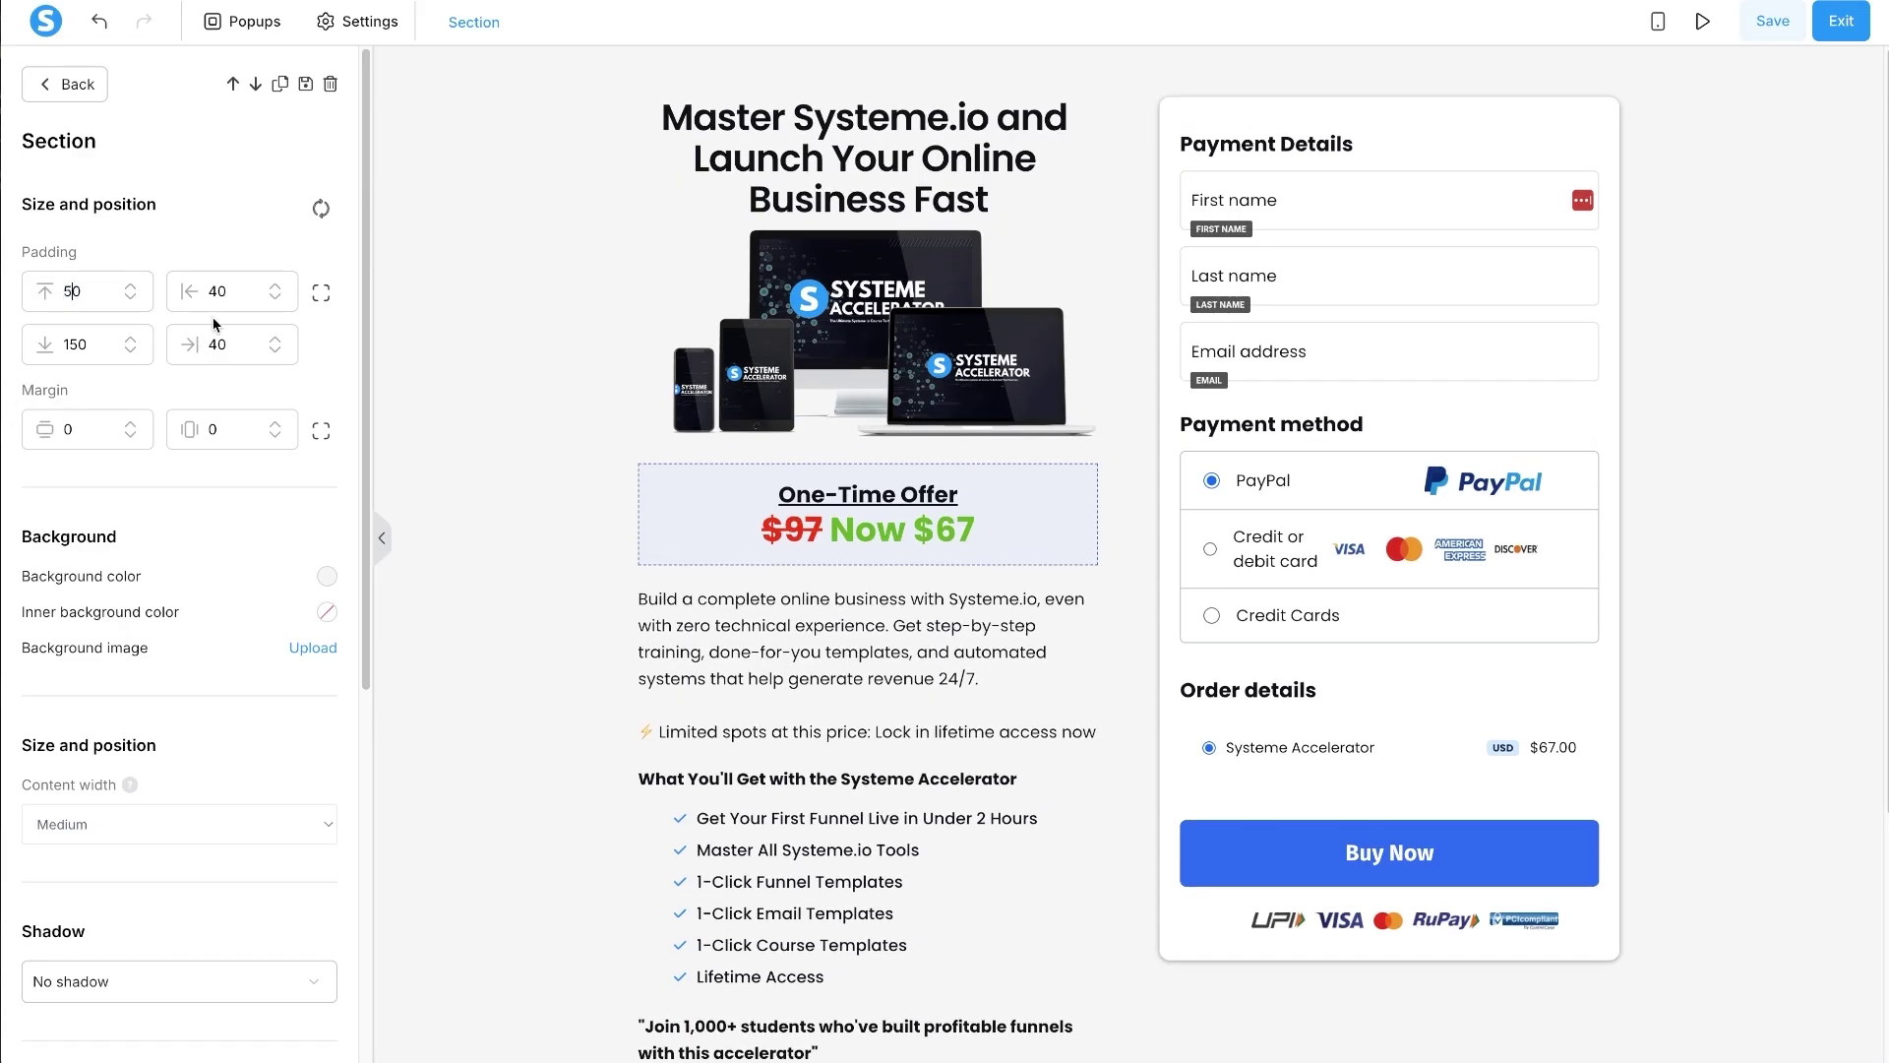
pyautogui.click(1758, 19)
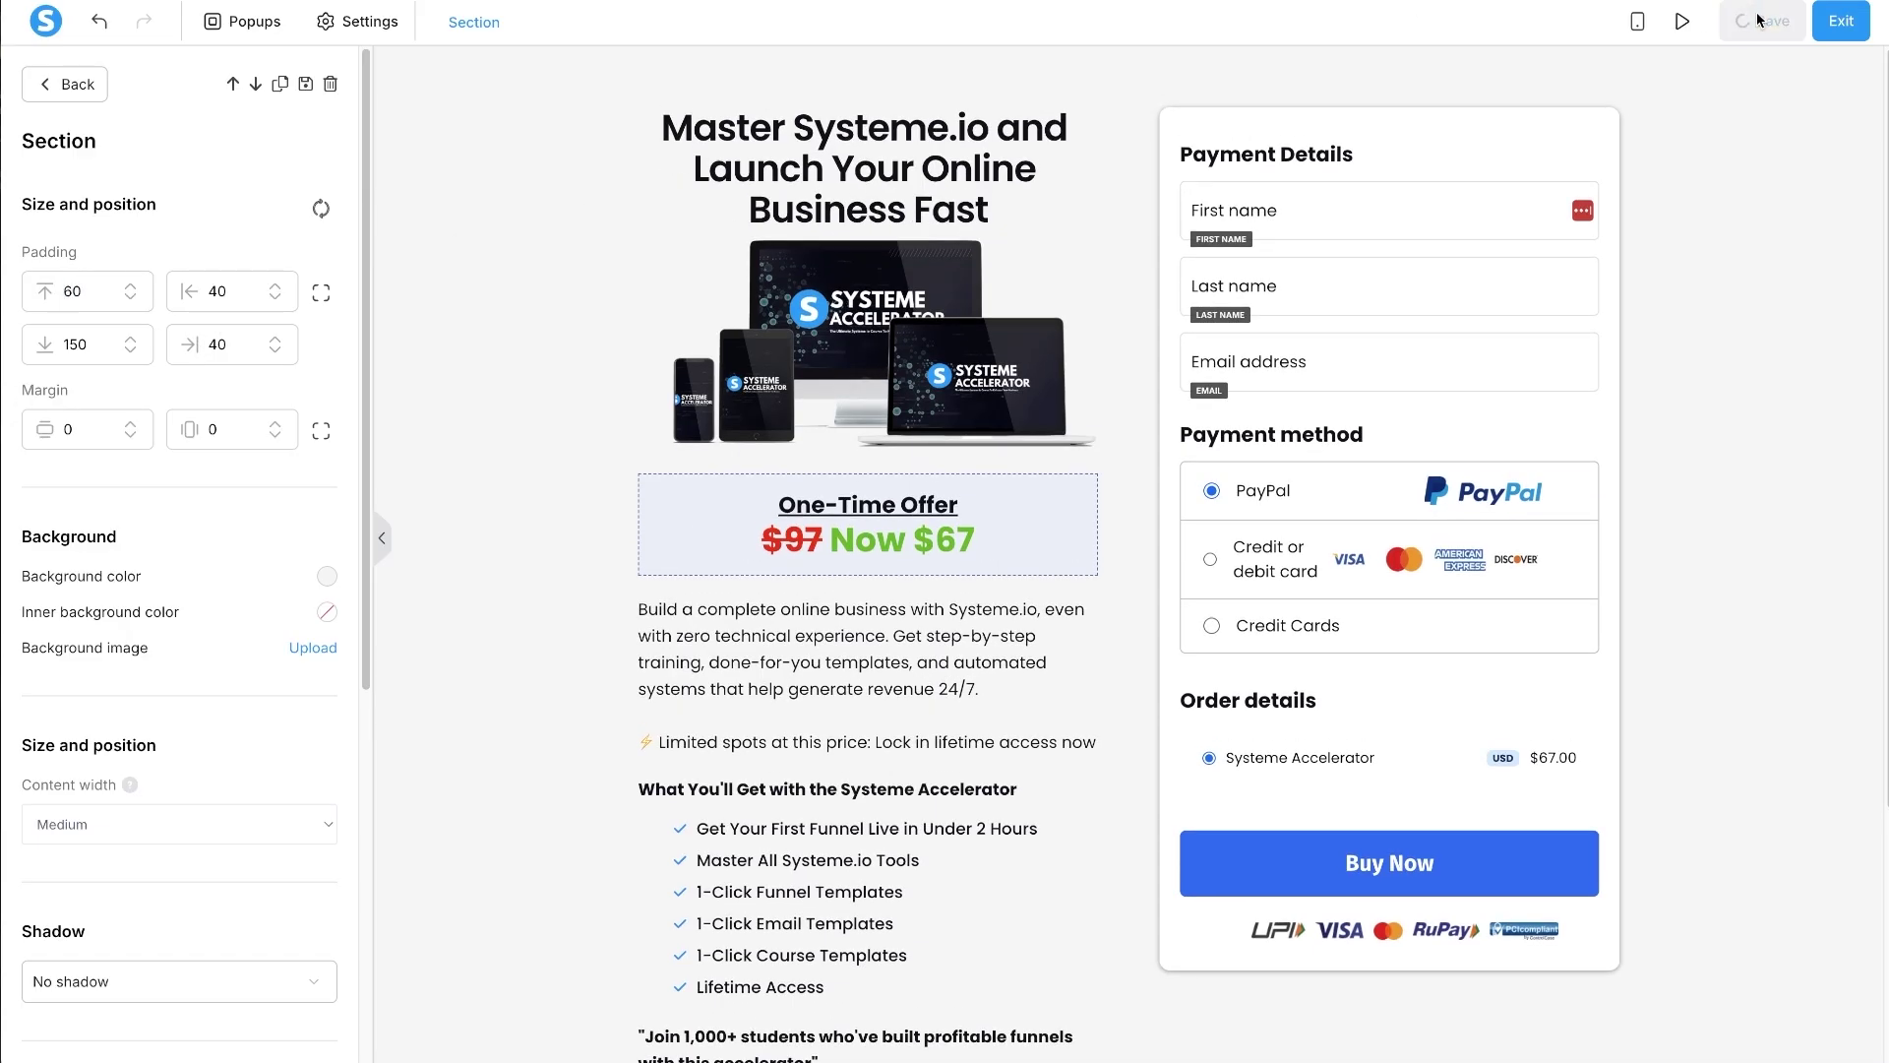
pyautogui.click(1852, 28)
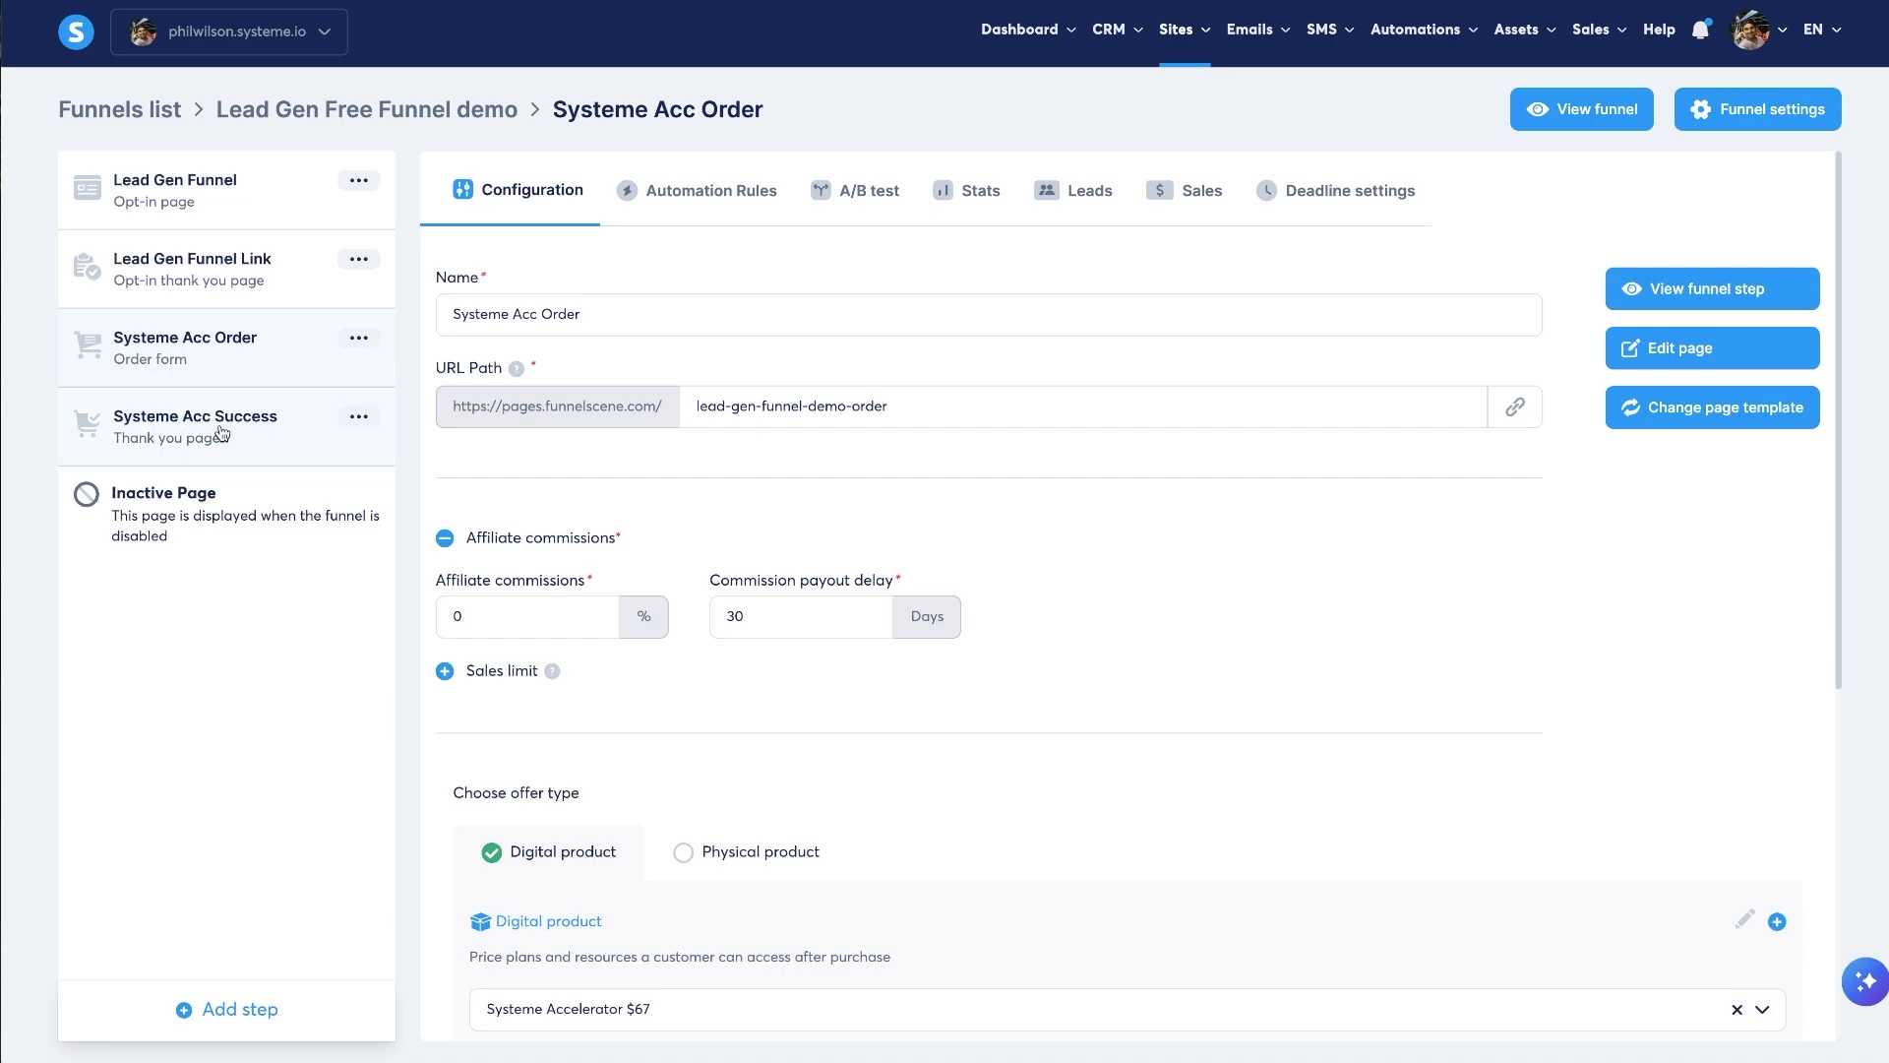
# - Open the Lead Gen Funnel Link step's page in the editor
pyautogui.click(222, 434)
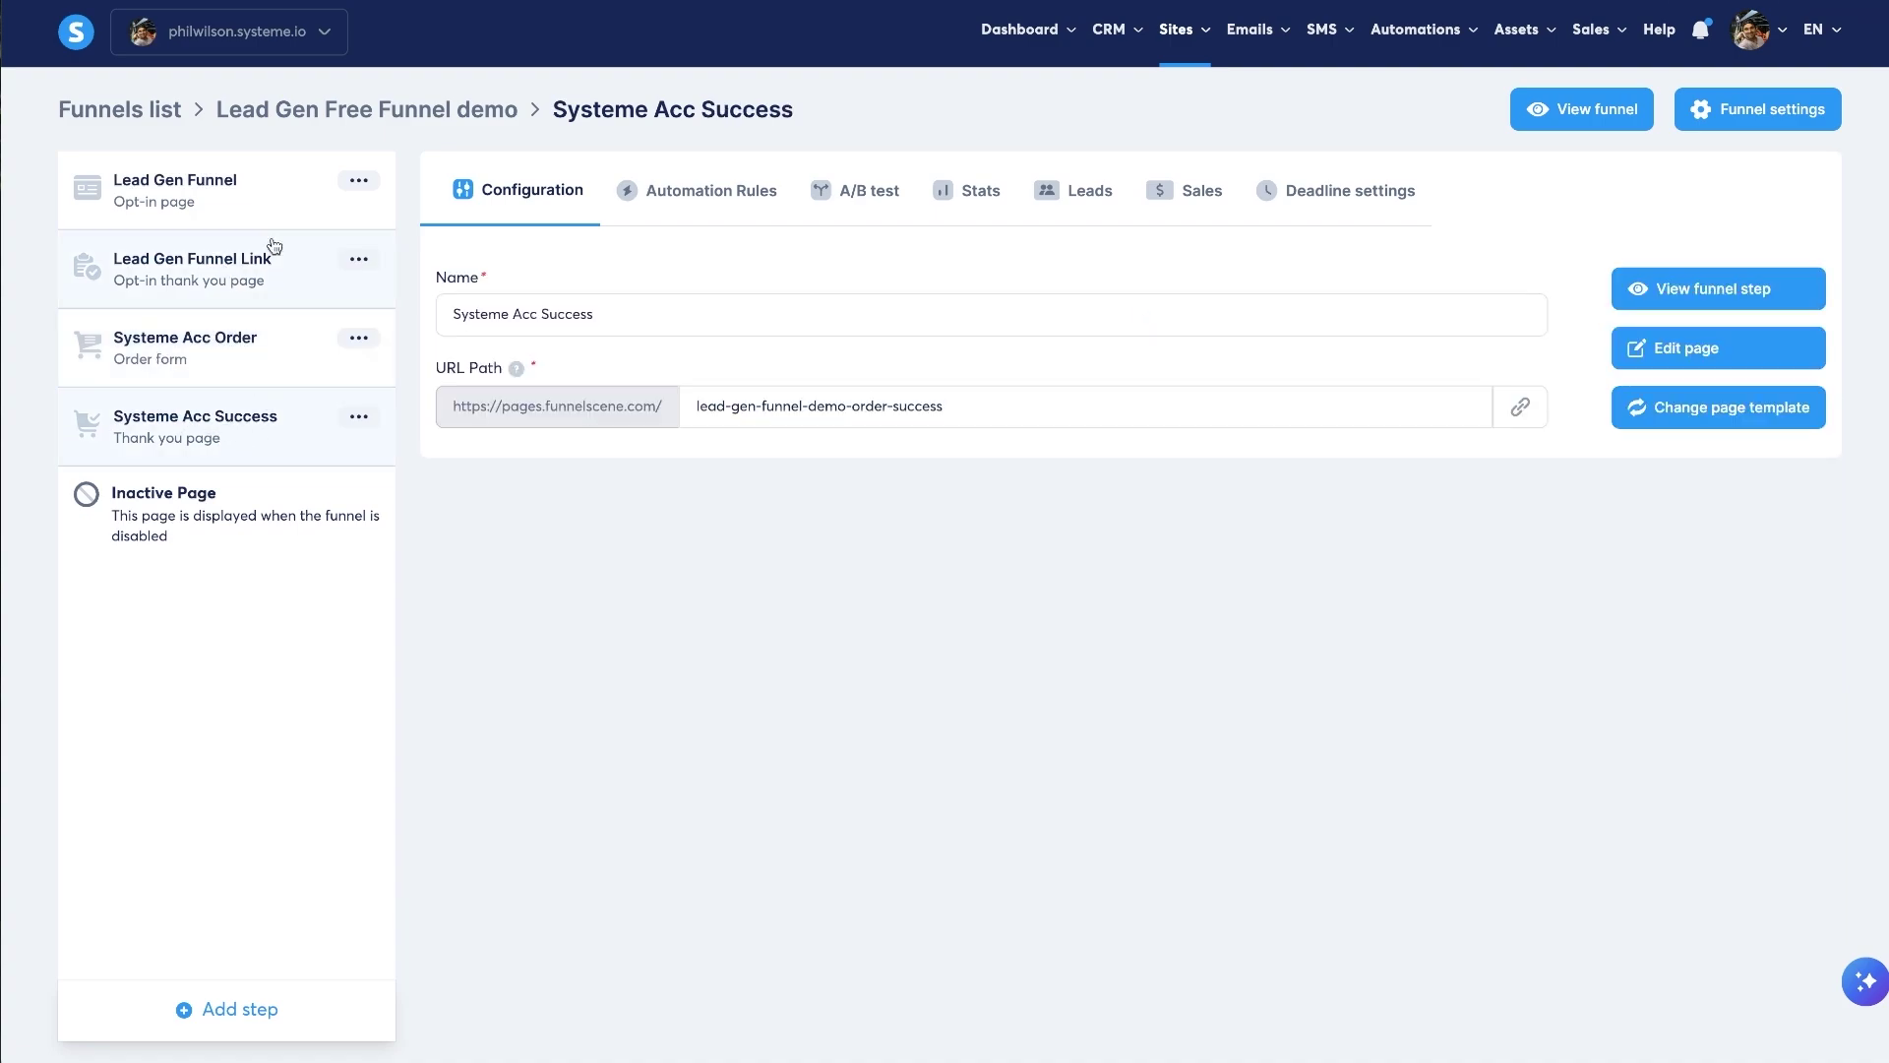
pyautogui.click(239, 283)
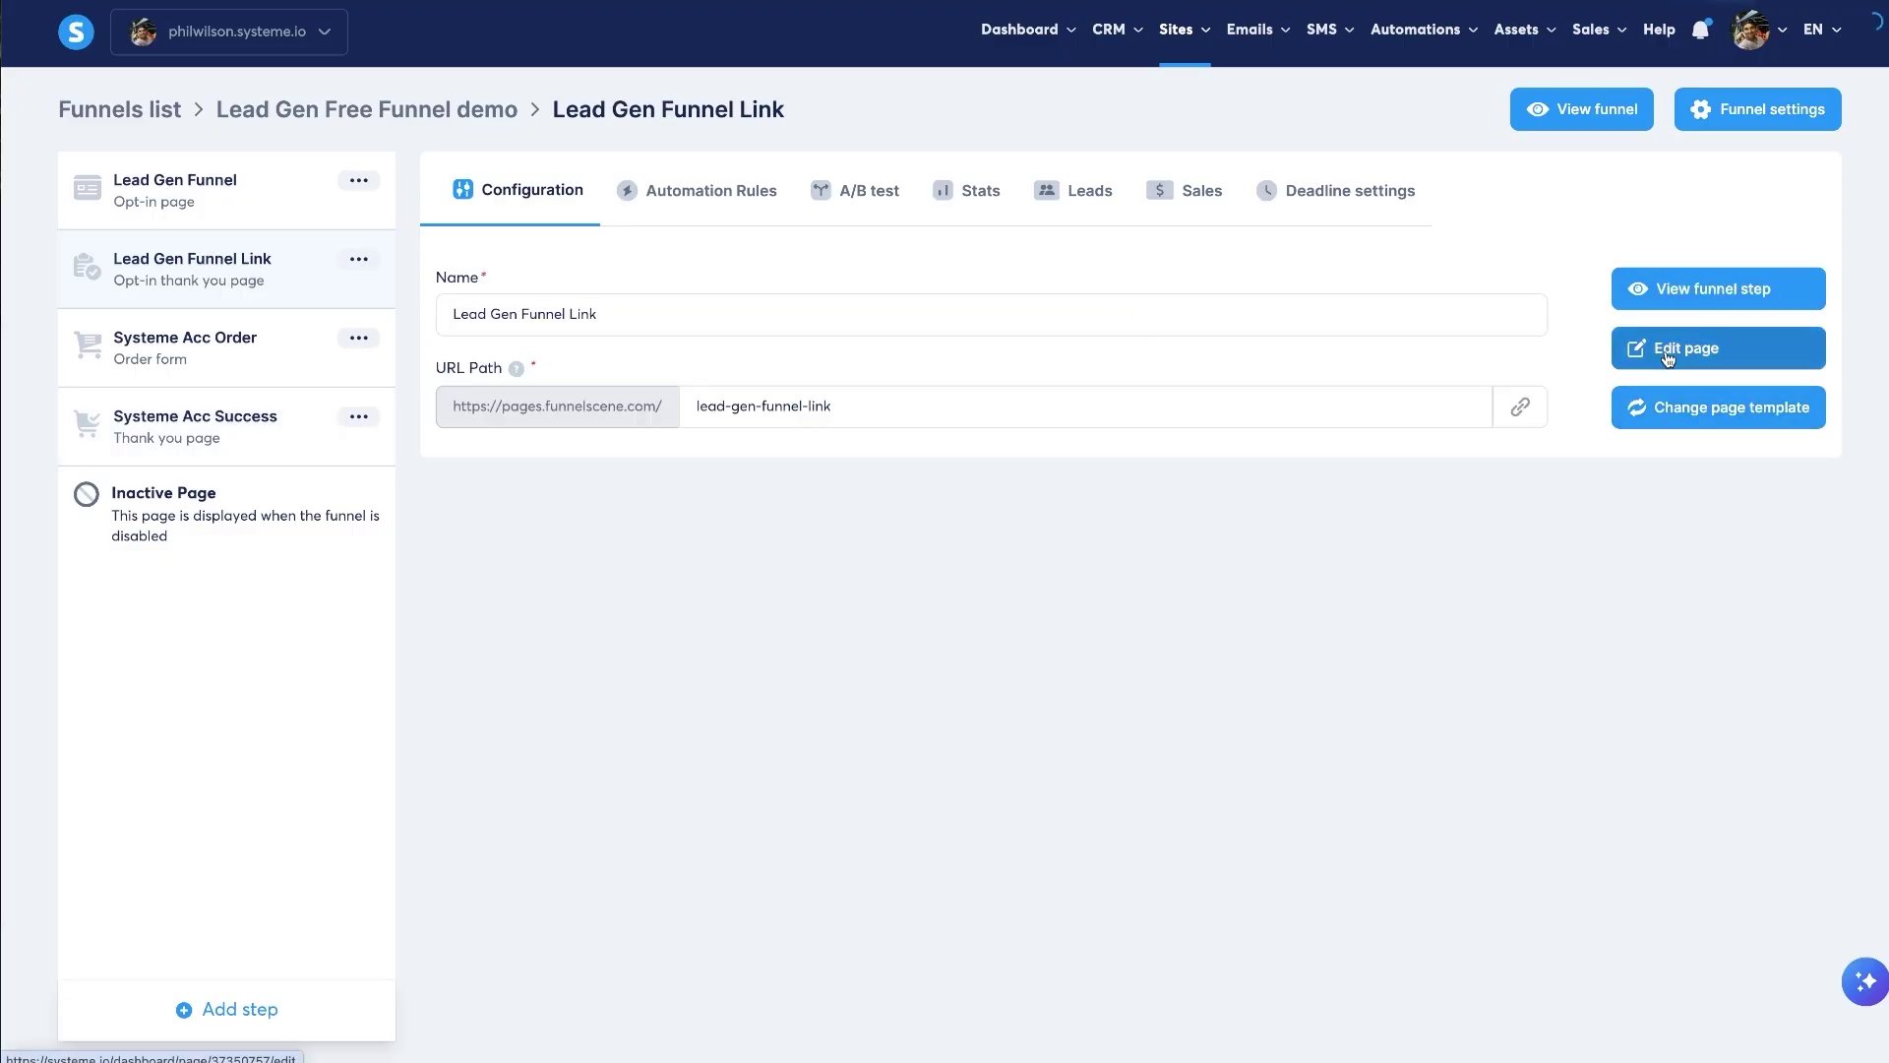
pyautogui.click(1668, 356)
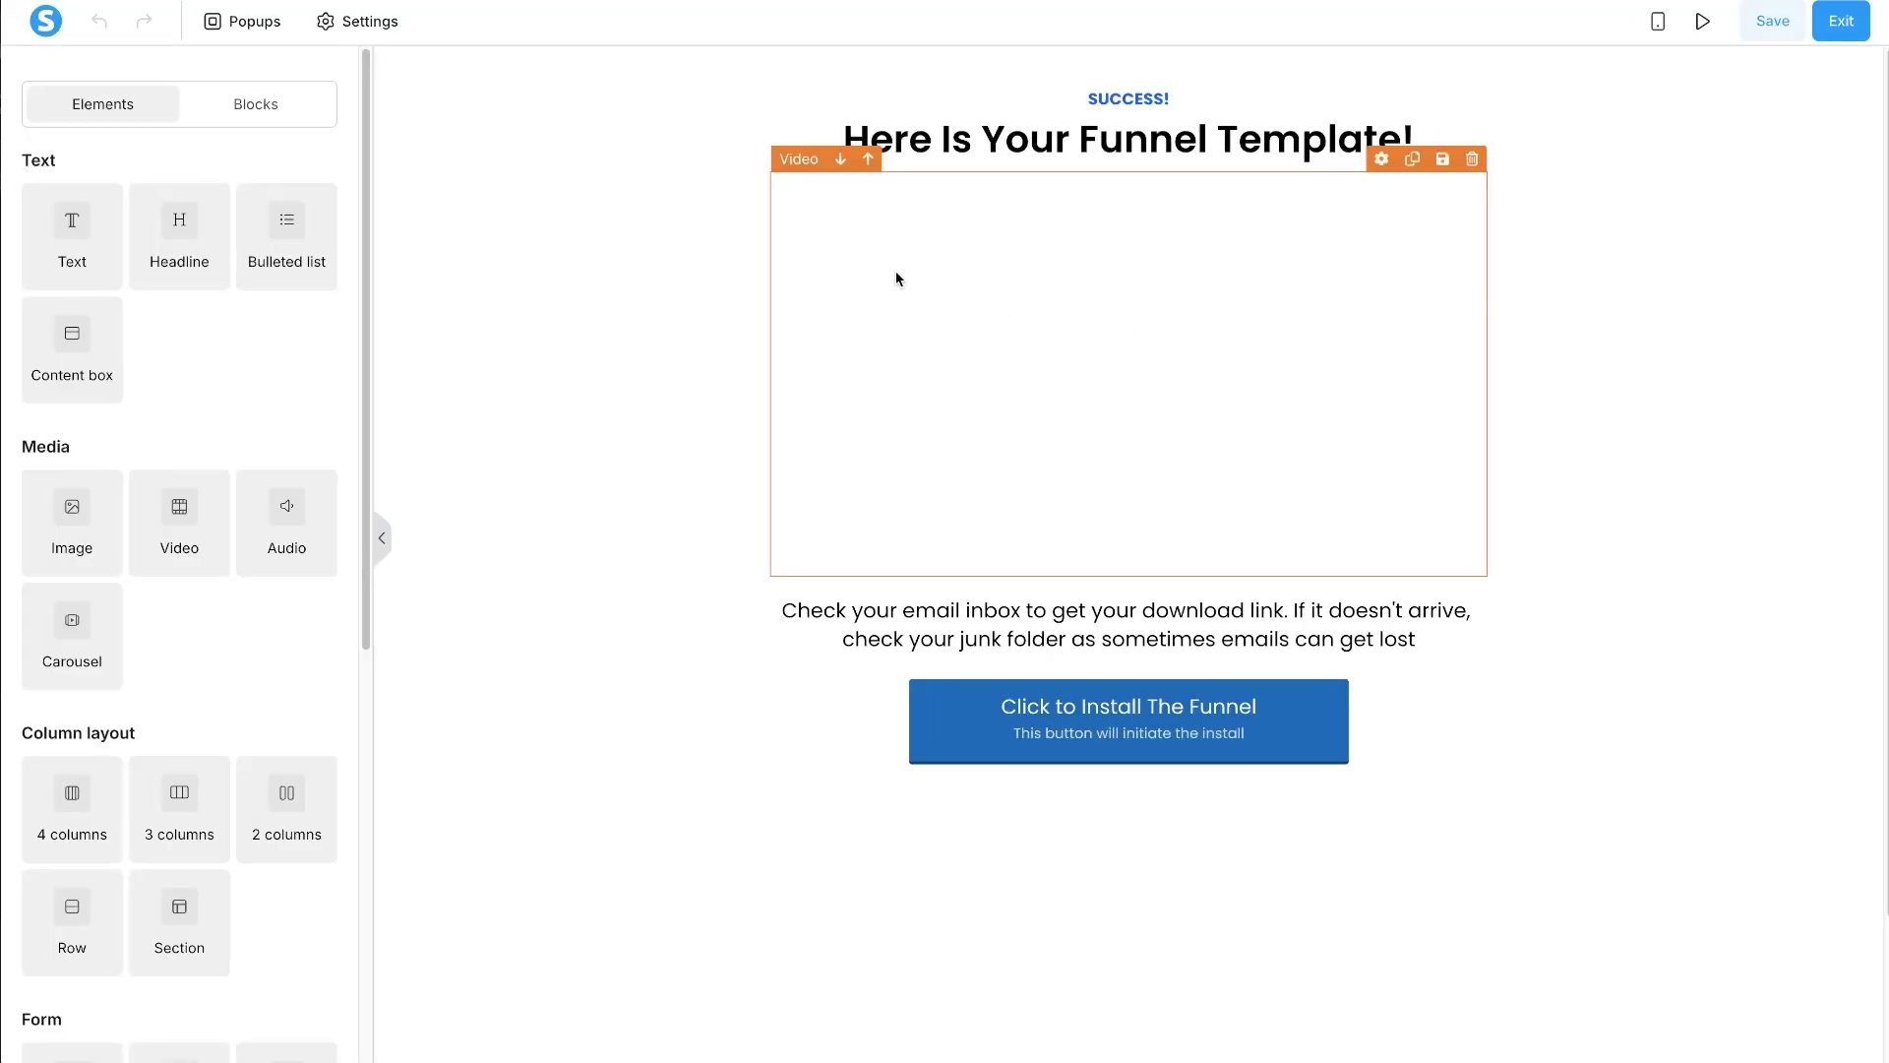
pyautogui.scroll(-2, 1130, 902)
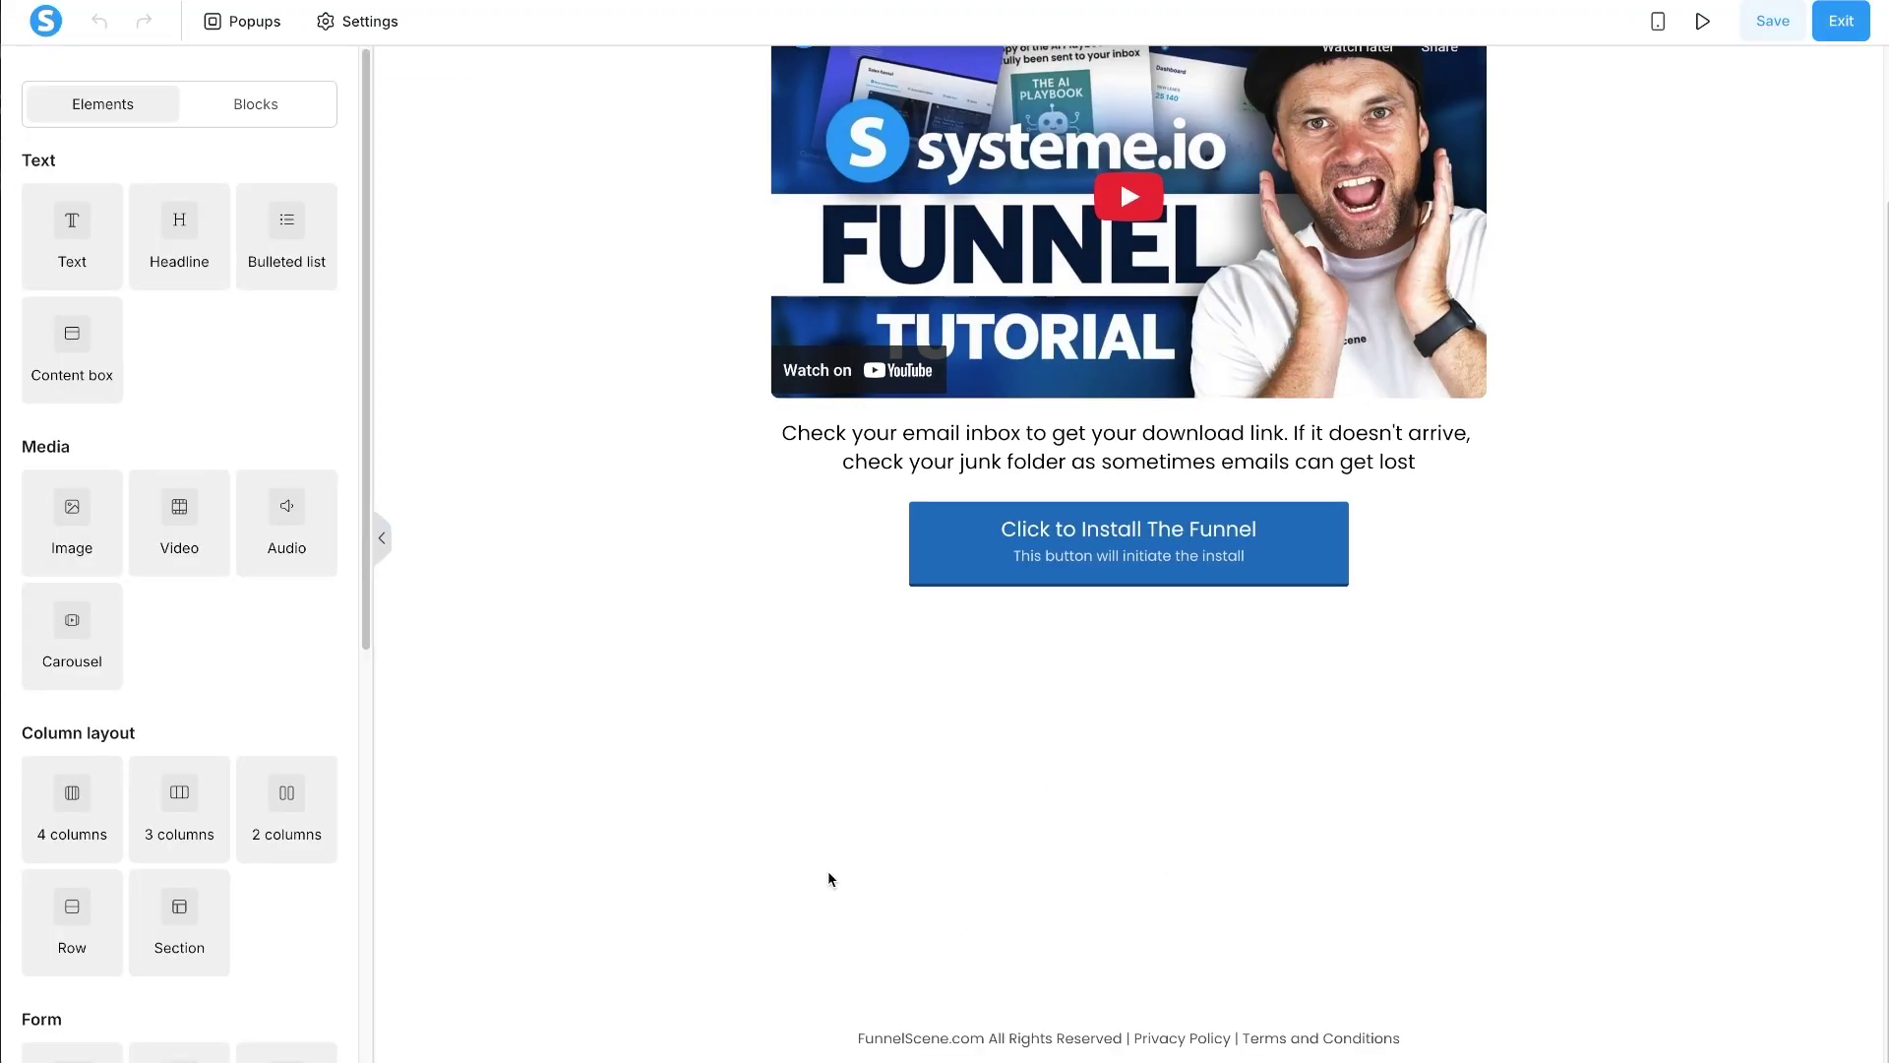
pyautogui.scroll(2, 829, 875)
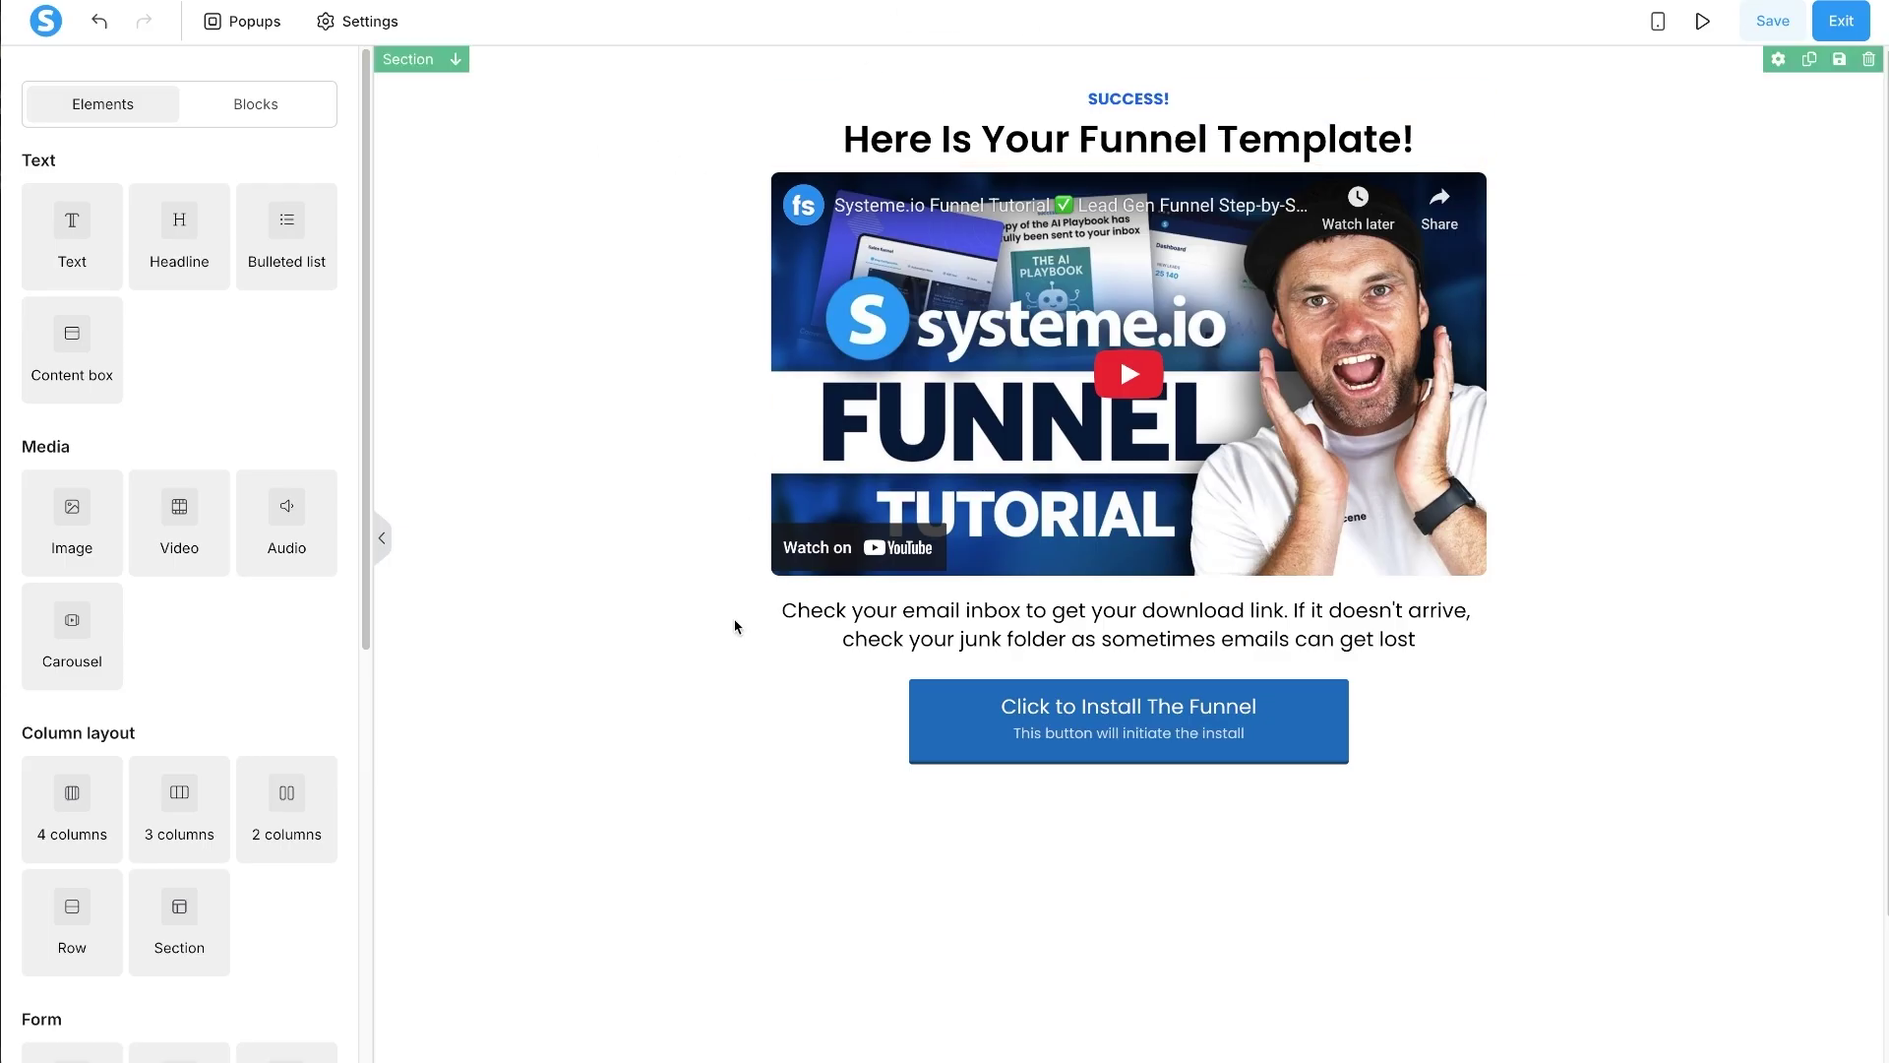
# - Create a block named 'Lead Gen Funnel Thank You Template' from the section, then save the page
pyautogui.click(554, 211)
pyautogui.click(1867, 97)
pyautogui.click(1839, 59)
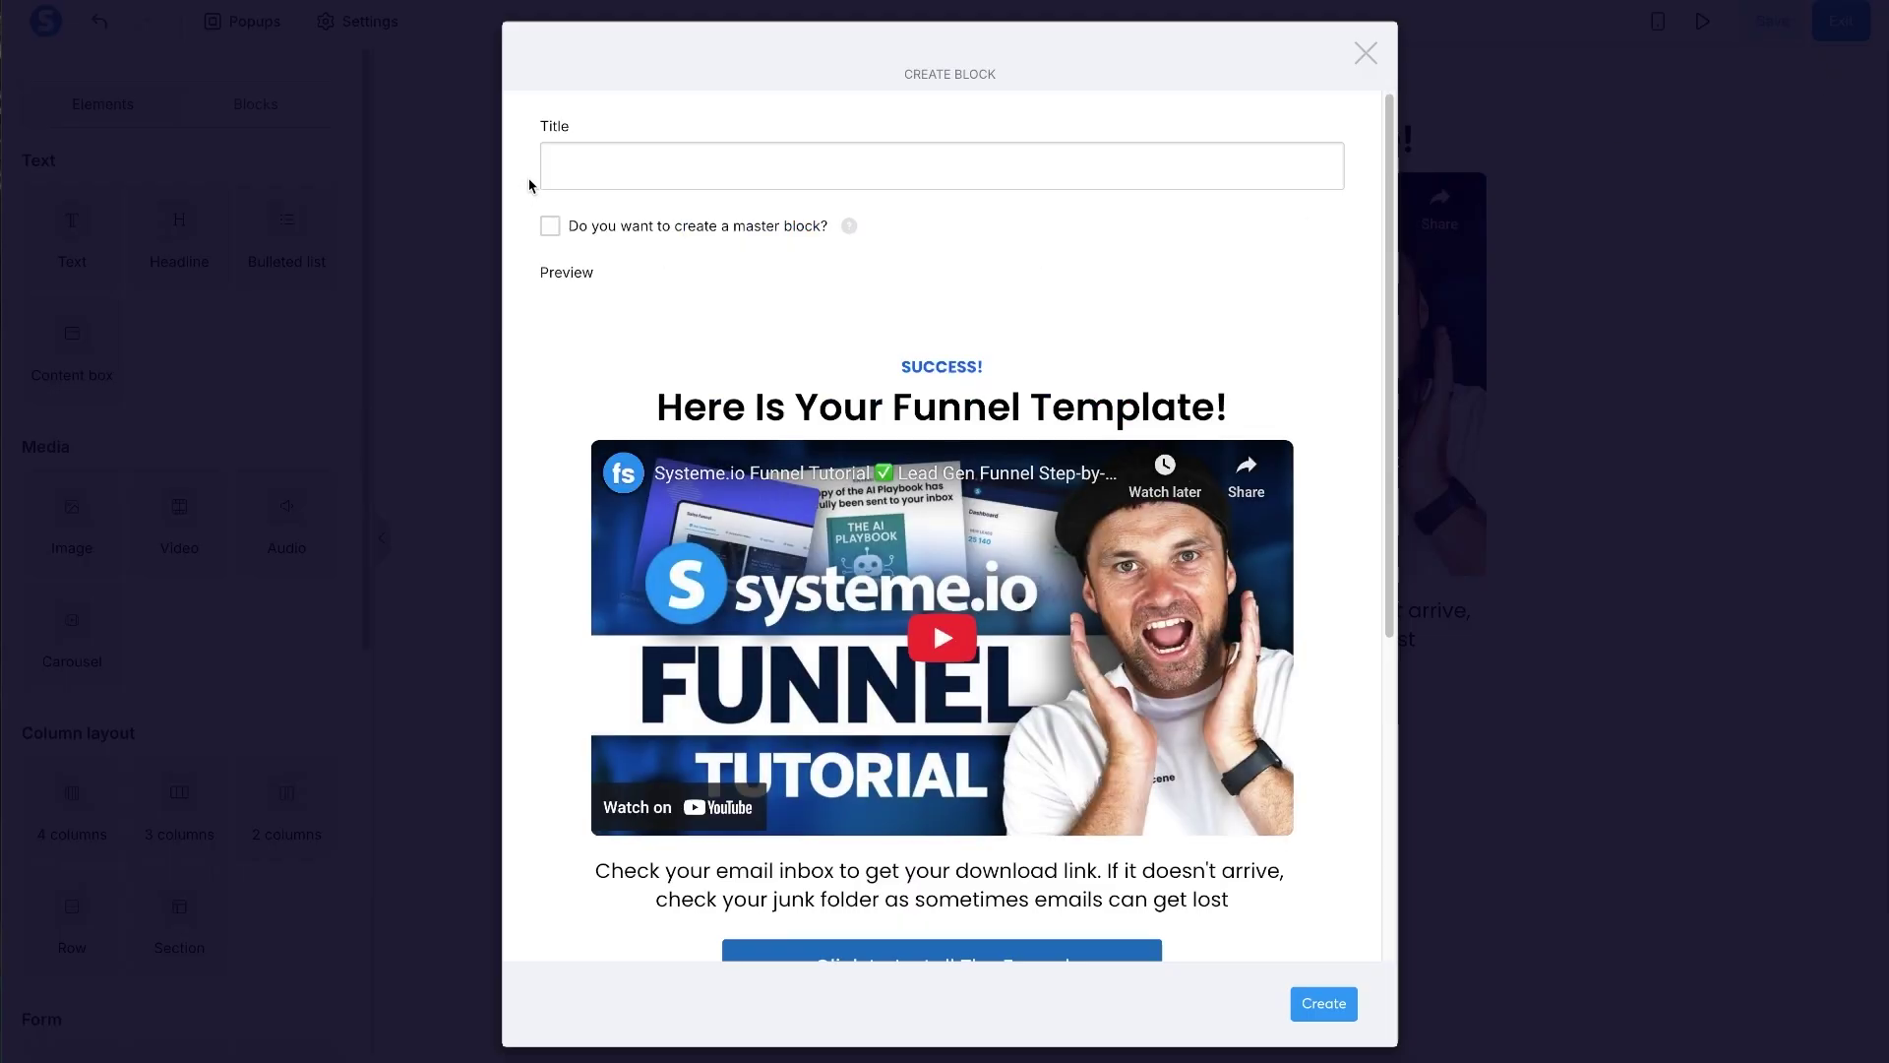
pyautogui.click(586, 154)
pyautogui.write('Thank You ')
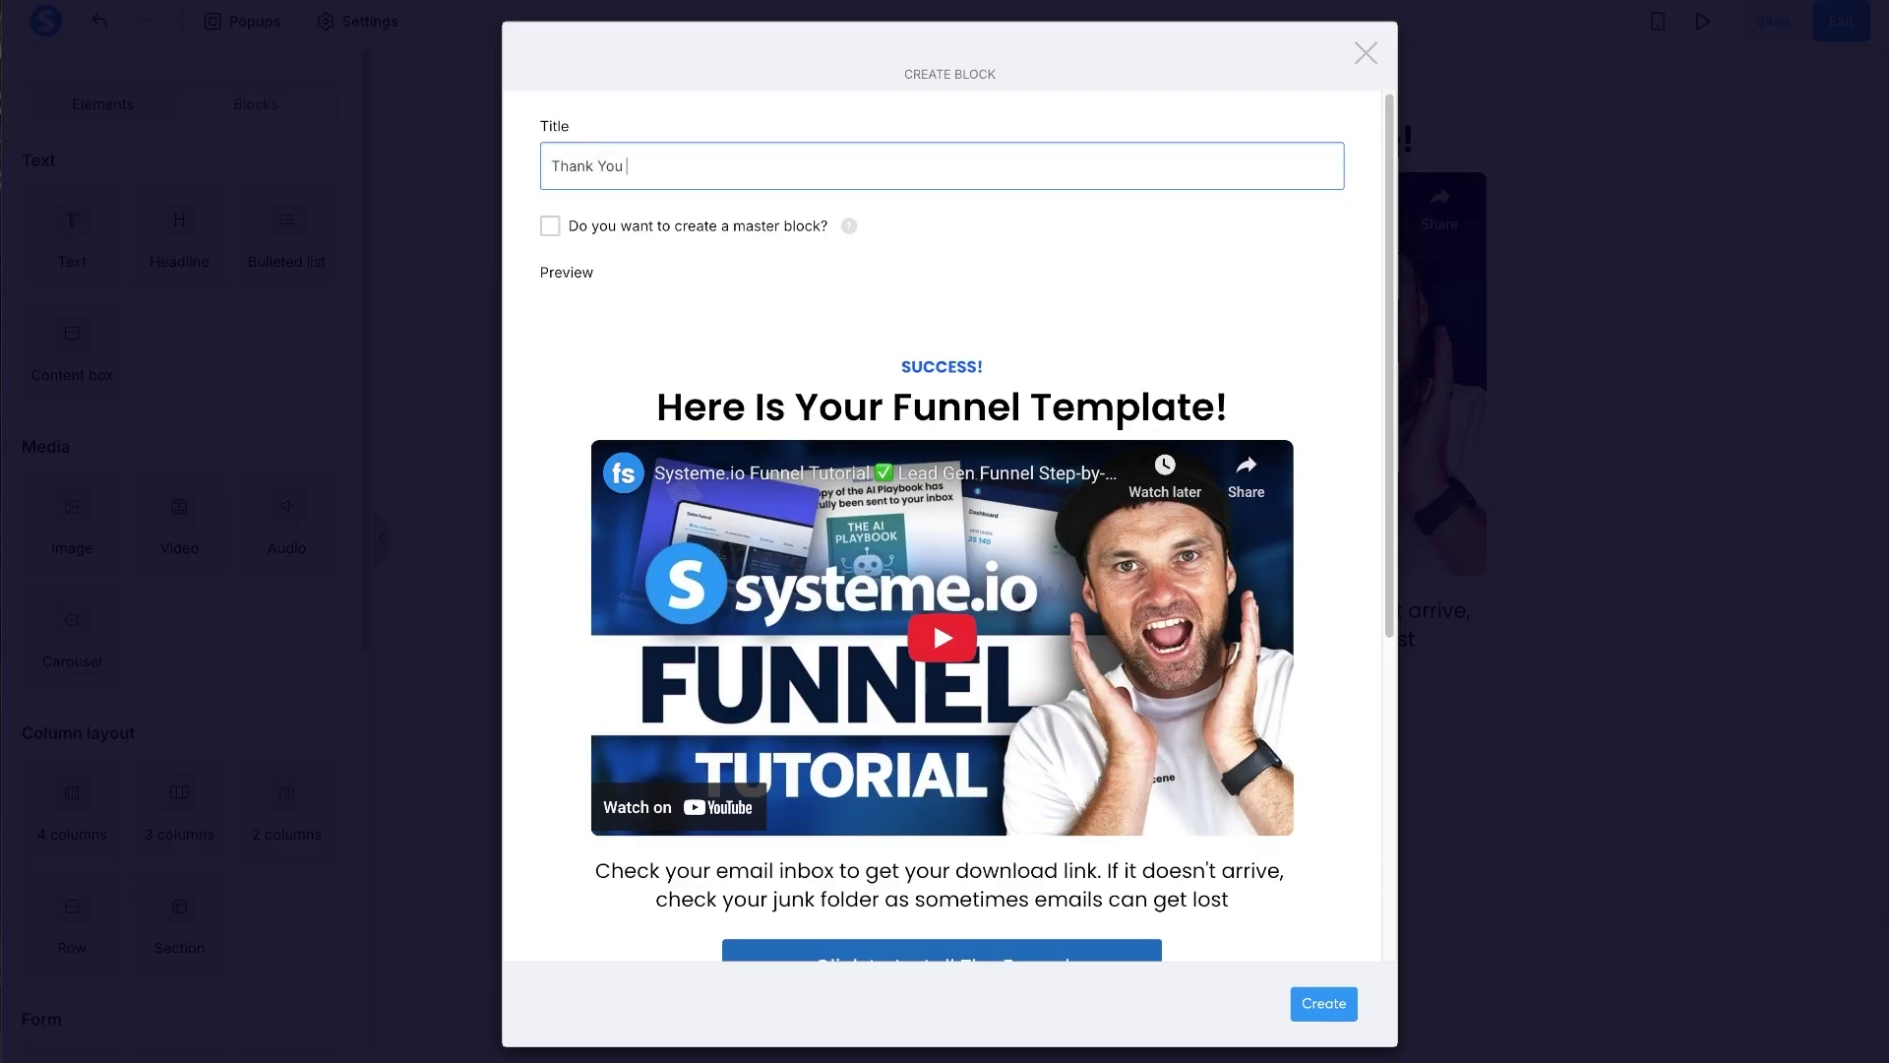
pyautogui.write('Templ')
pyautogui.click(557, 165)
pyautogui.write('Email')
pyautogui.press('BackSpace')
pyautogui.press('BackSpace')
pyautogui.press('BackSpace')
pyautogui.press('BackSpace')
pyautogui.press('BackSpace')
pyautogui.press('BackSpace')
pyautogui.write('Lead Gen Funnel')
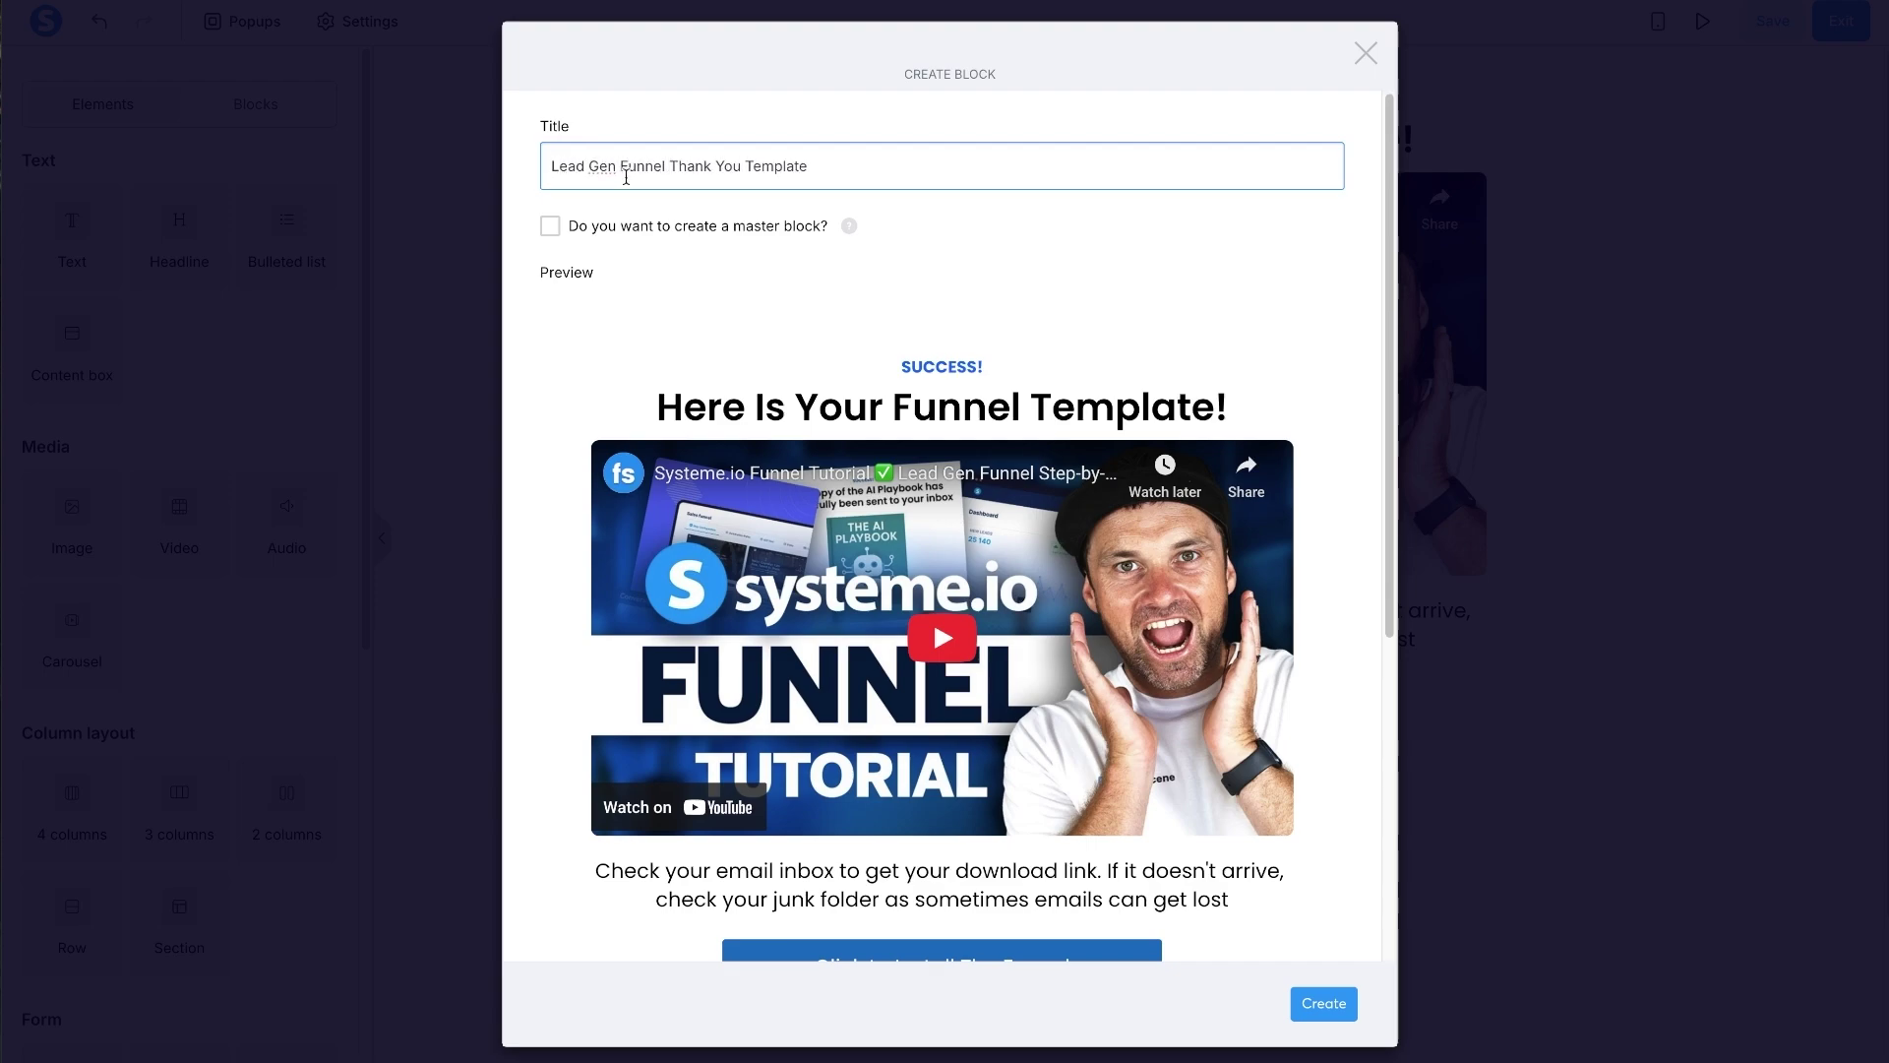
pyautogui.click(1341, 1003)
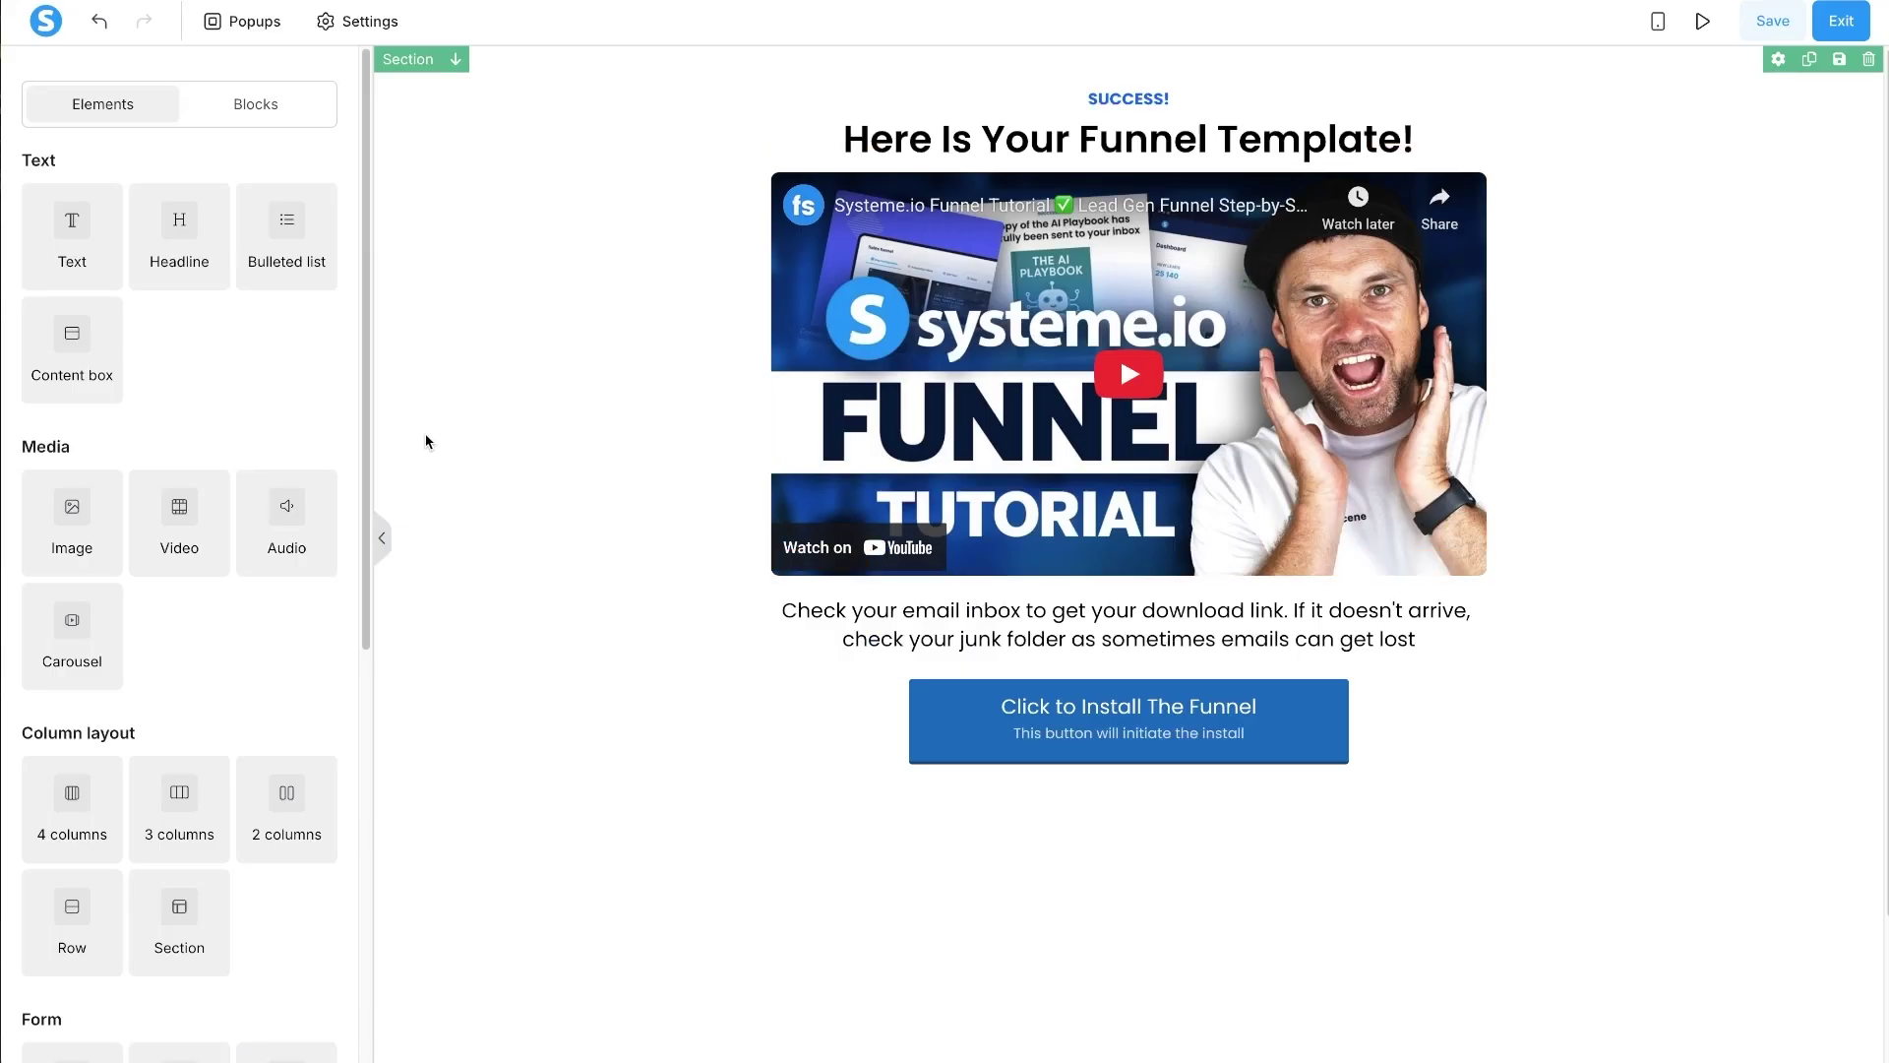
pyautogui.click(1773, 21)
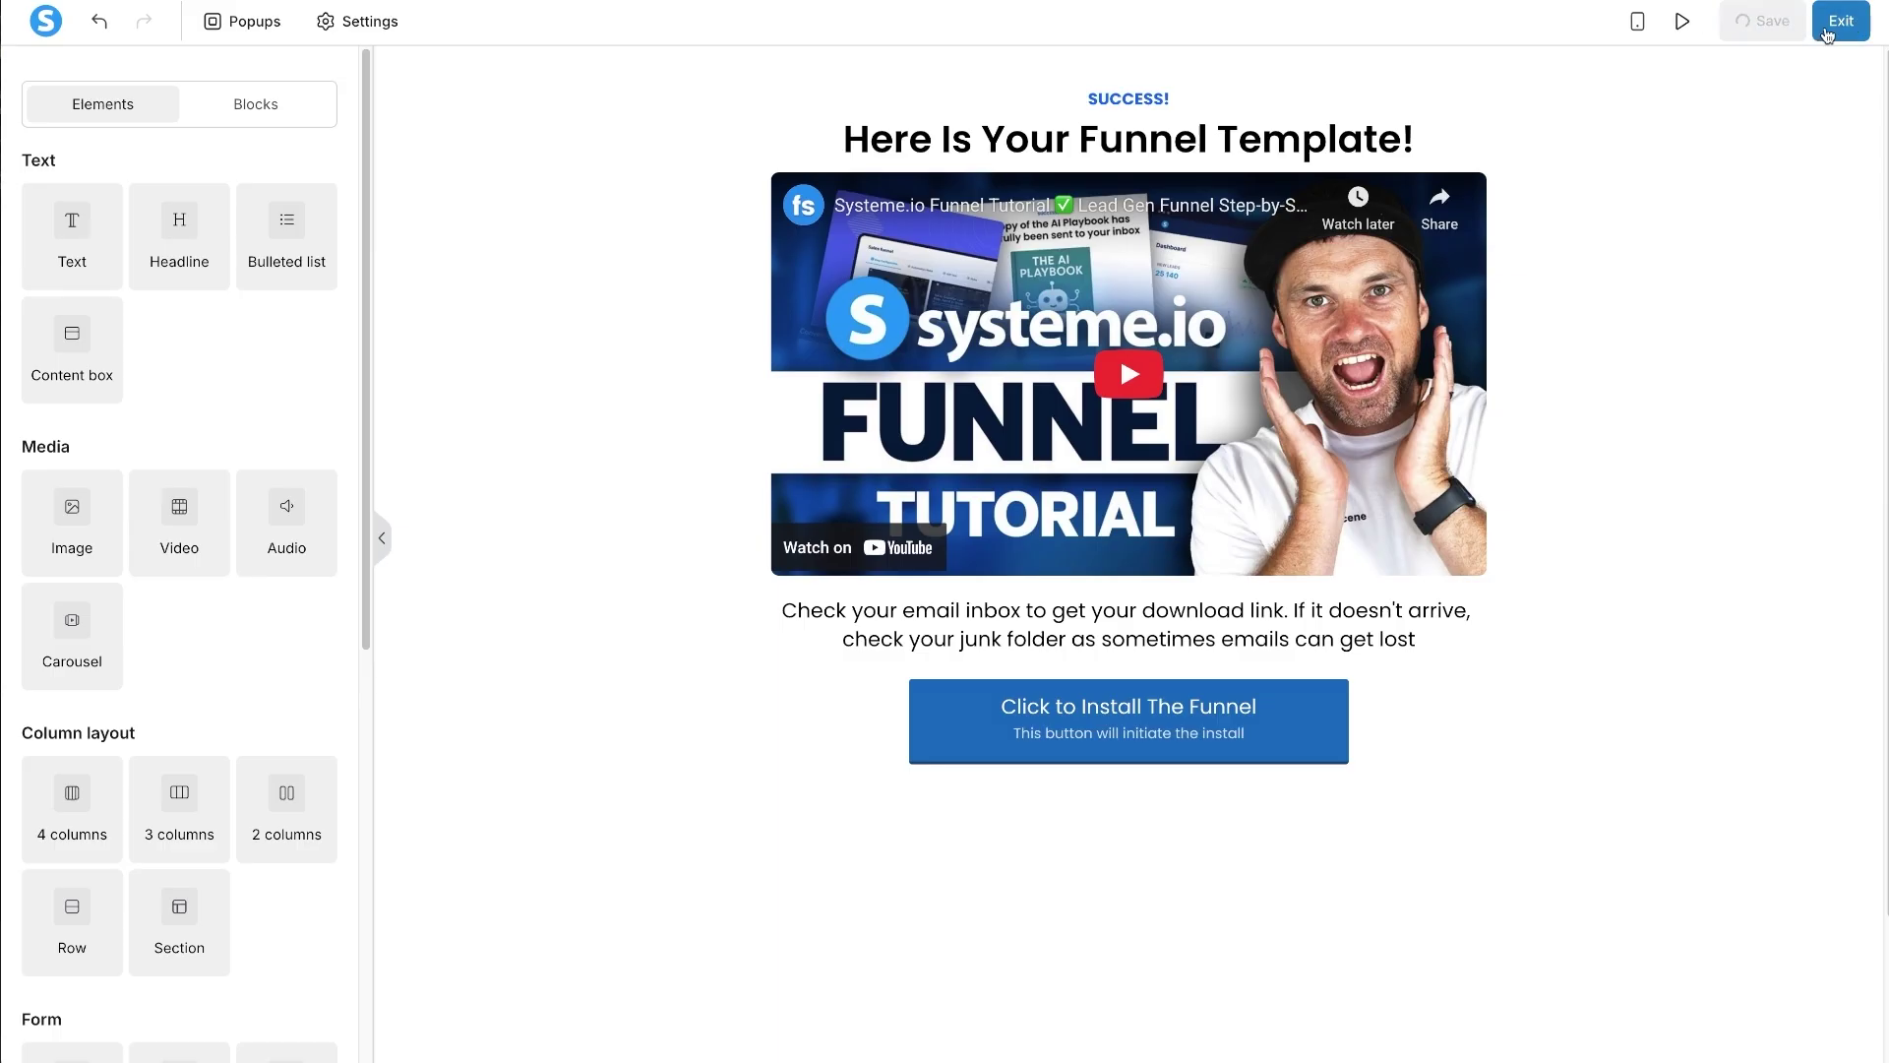
# - Exit the editor and open the Systeme Acc Success page for editing
pyautogui.click(1842, 21)
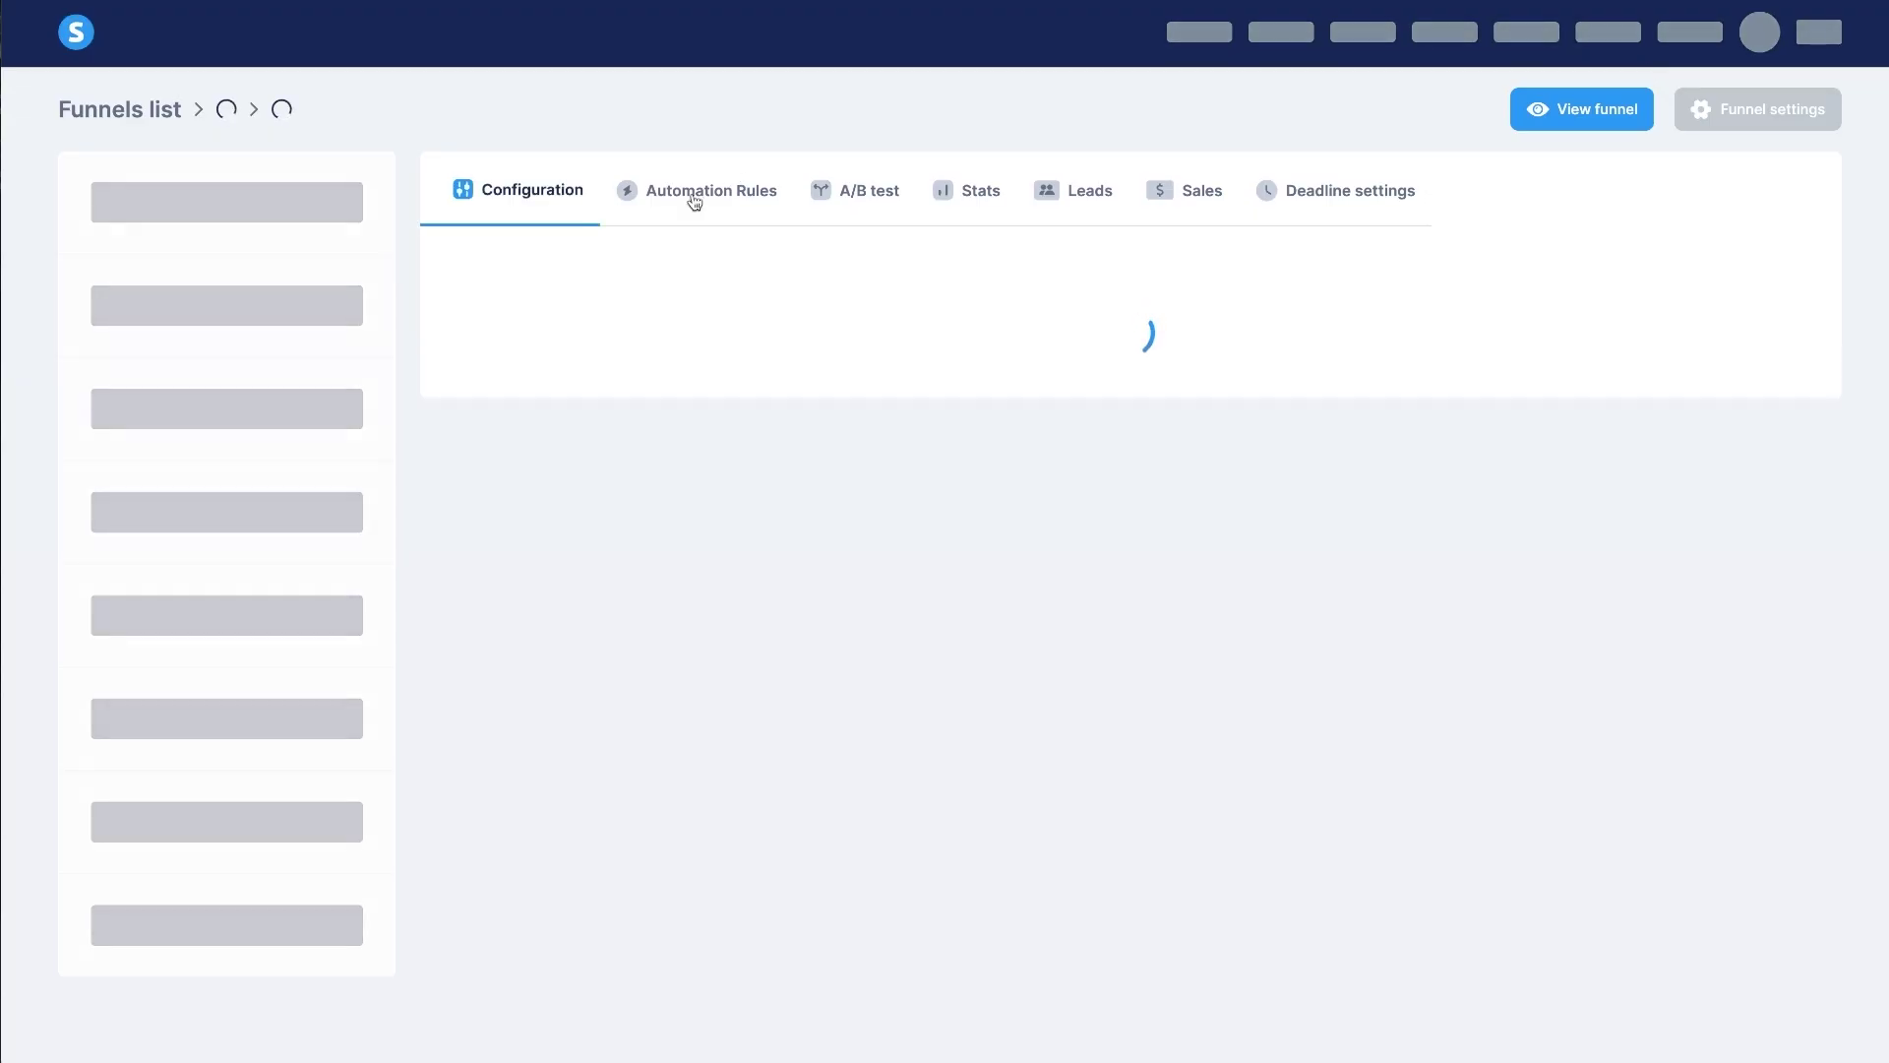
pyautogui.click(203, 426)
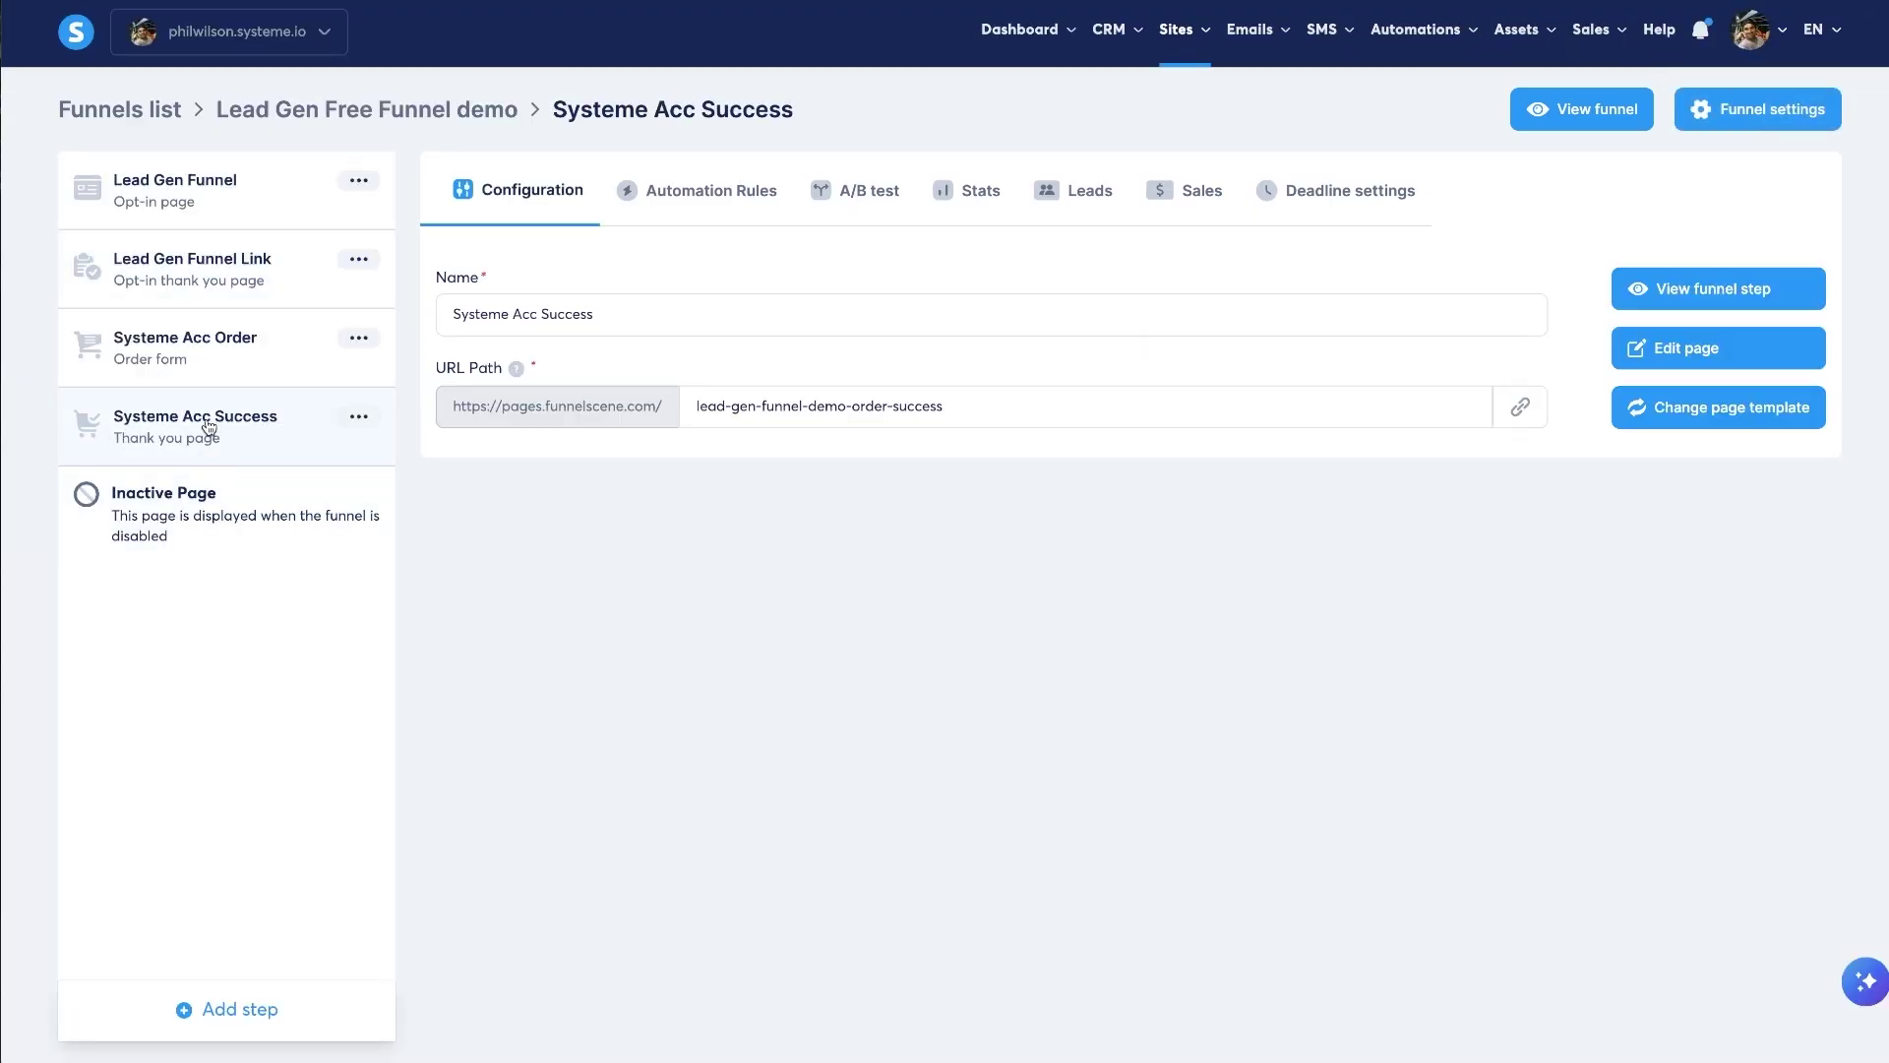
pyautogui.click(1680, 361)
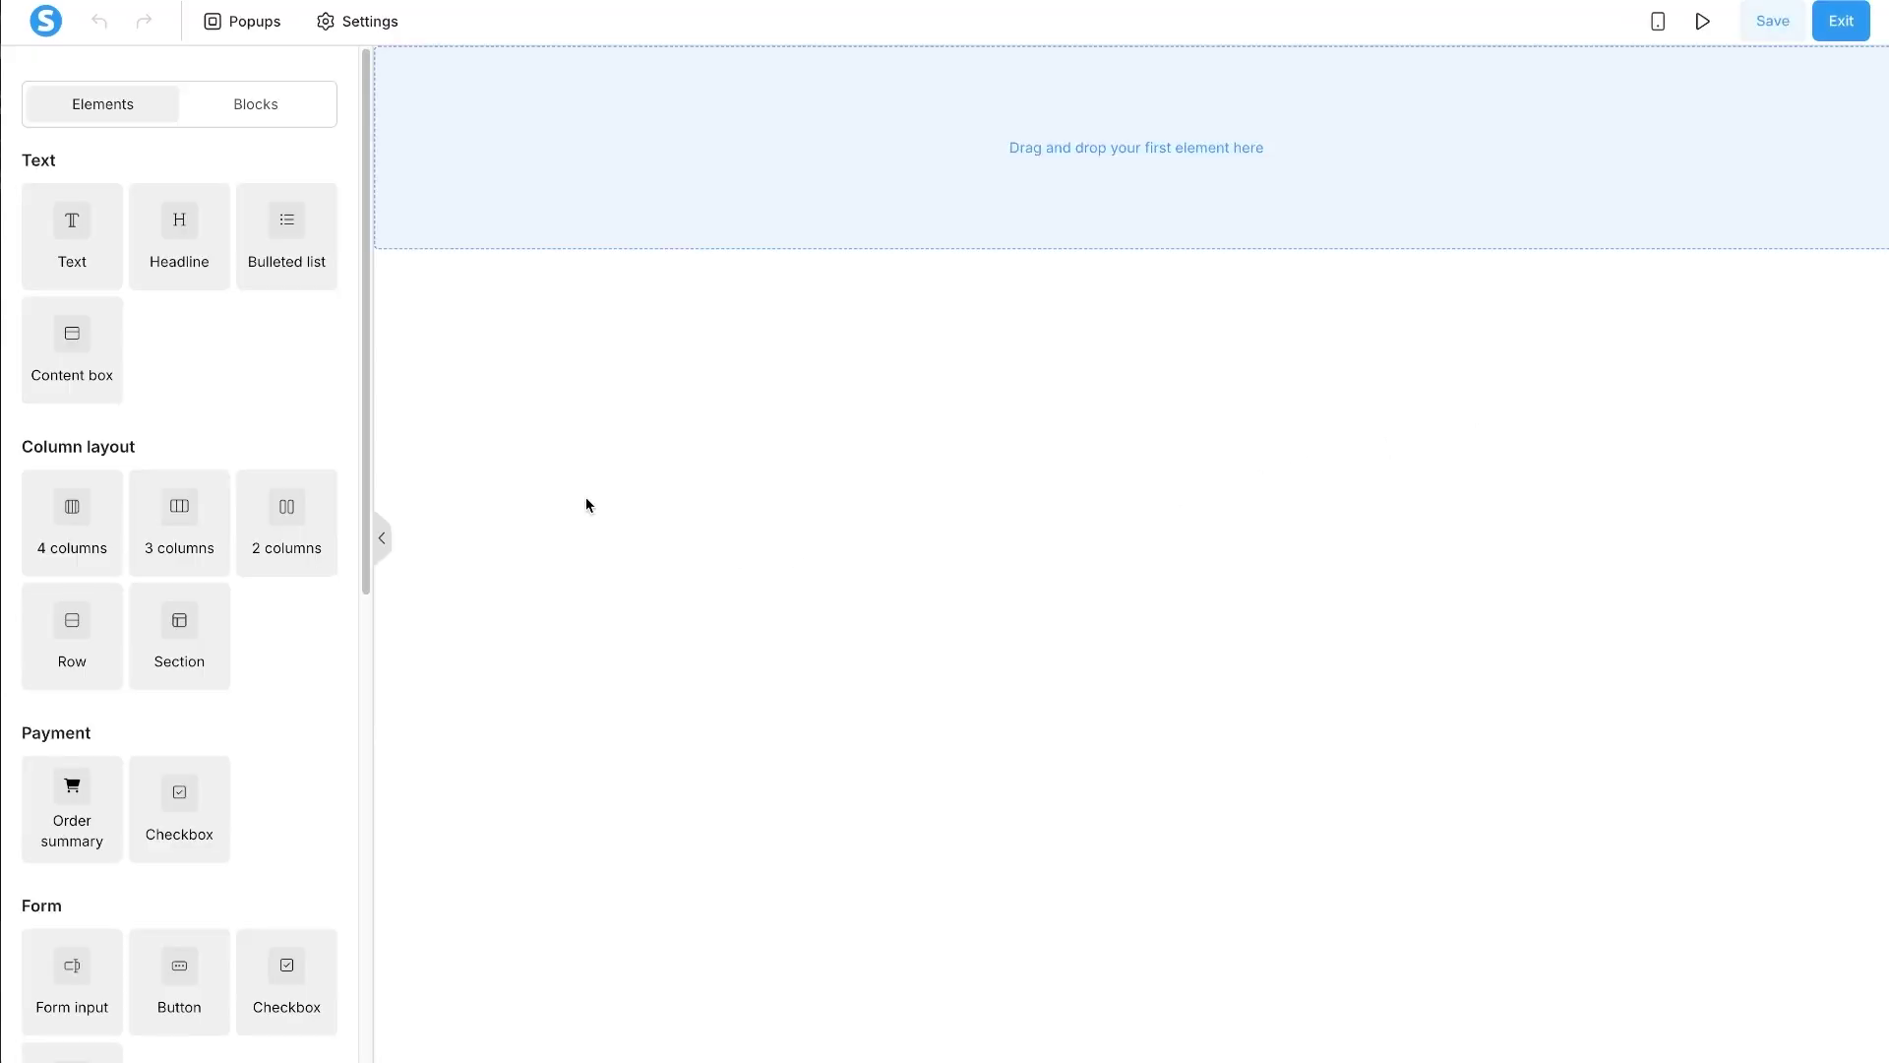
# - Make the Google font Poppins the page's default font
pyautogui.click(366, 28)
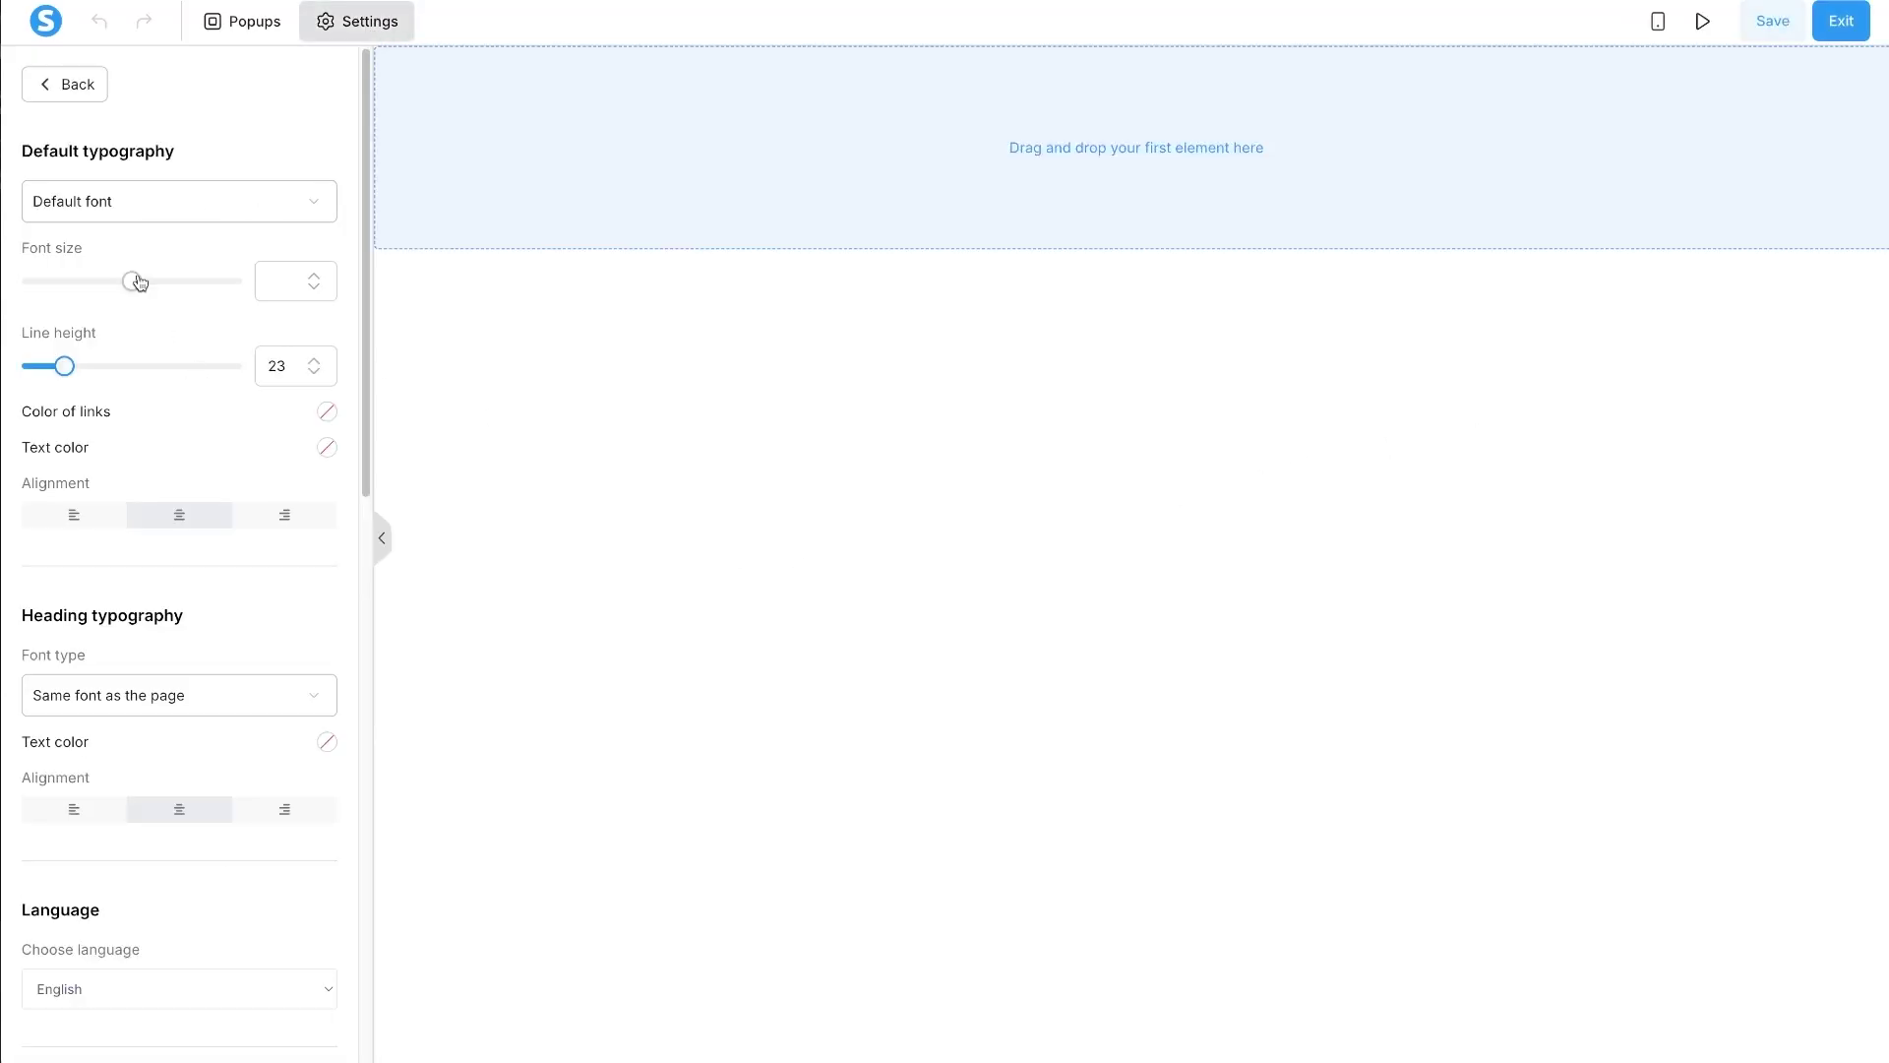
pyautogui.click(142, 207)
pyautogui.click(110, 333)
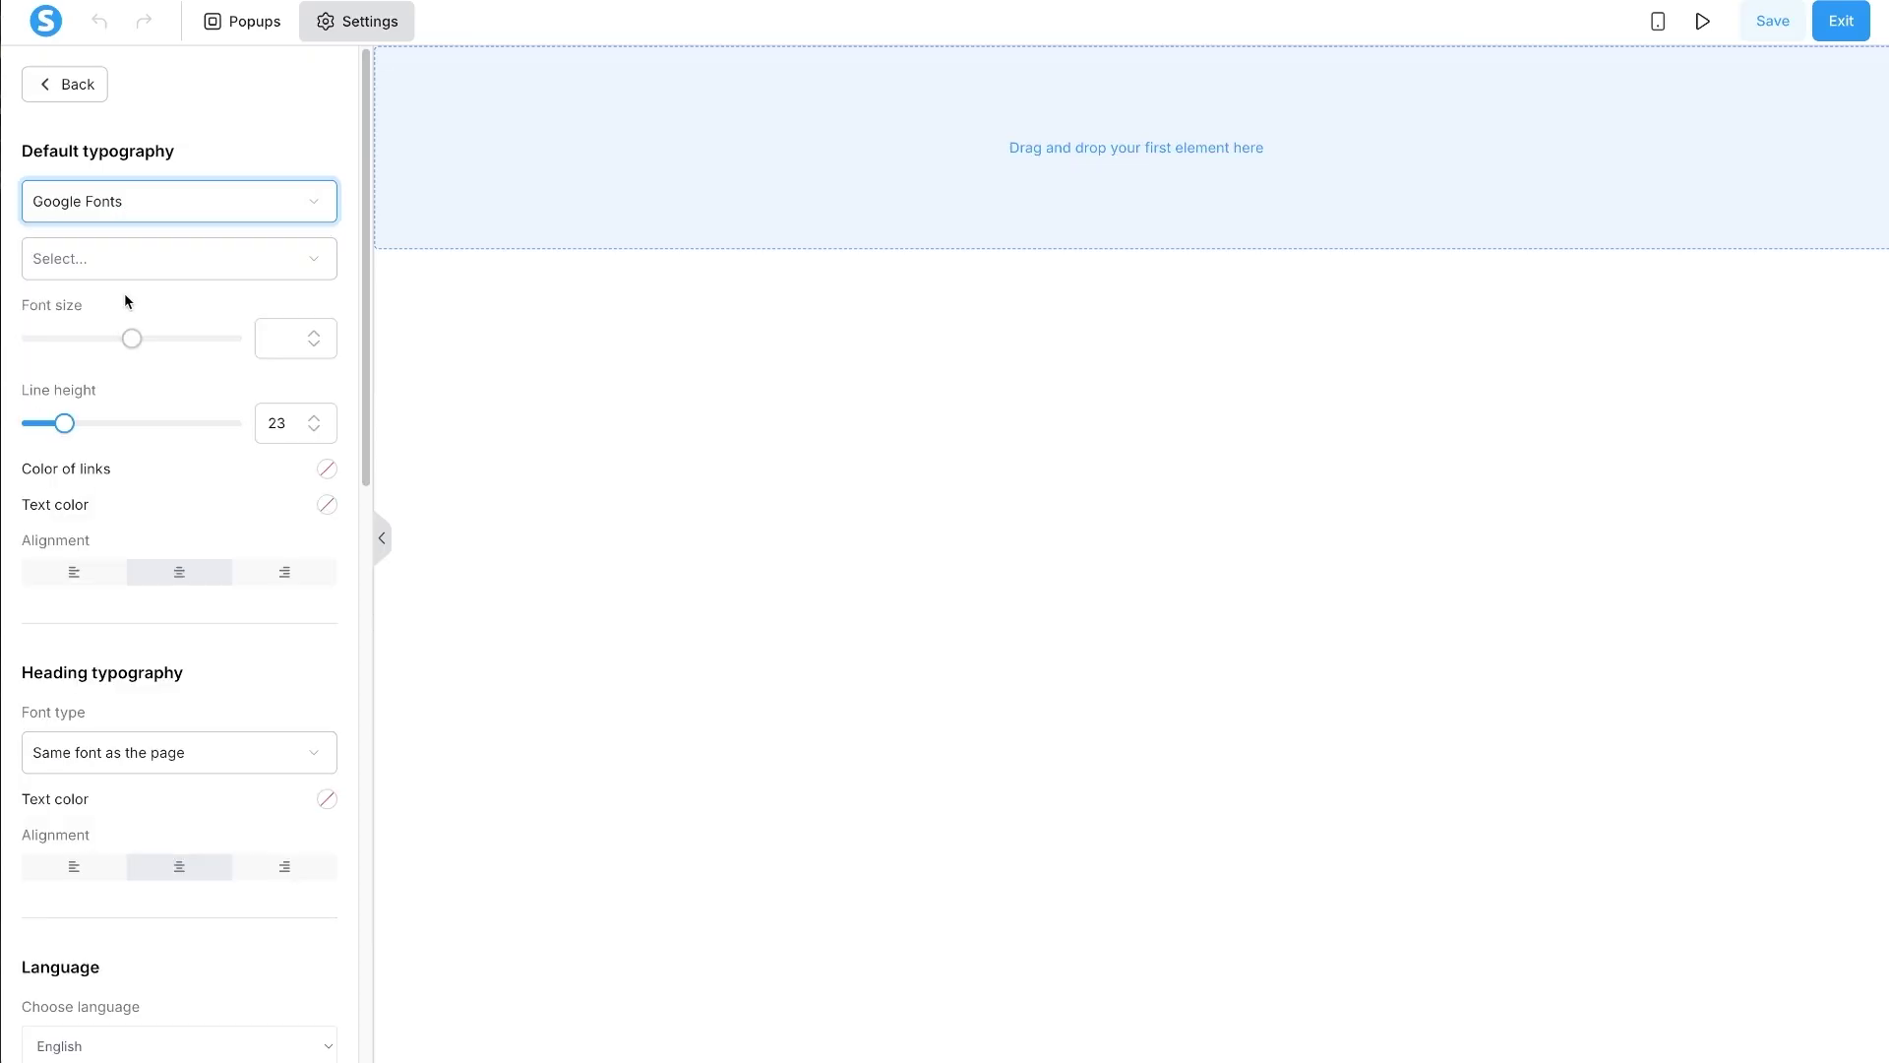
pyautogui.click(140, 261)
pyautogui.write('Pop')
pyautogui.click(132, 317)
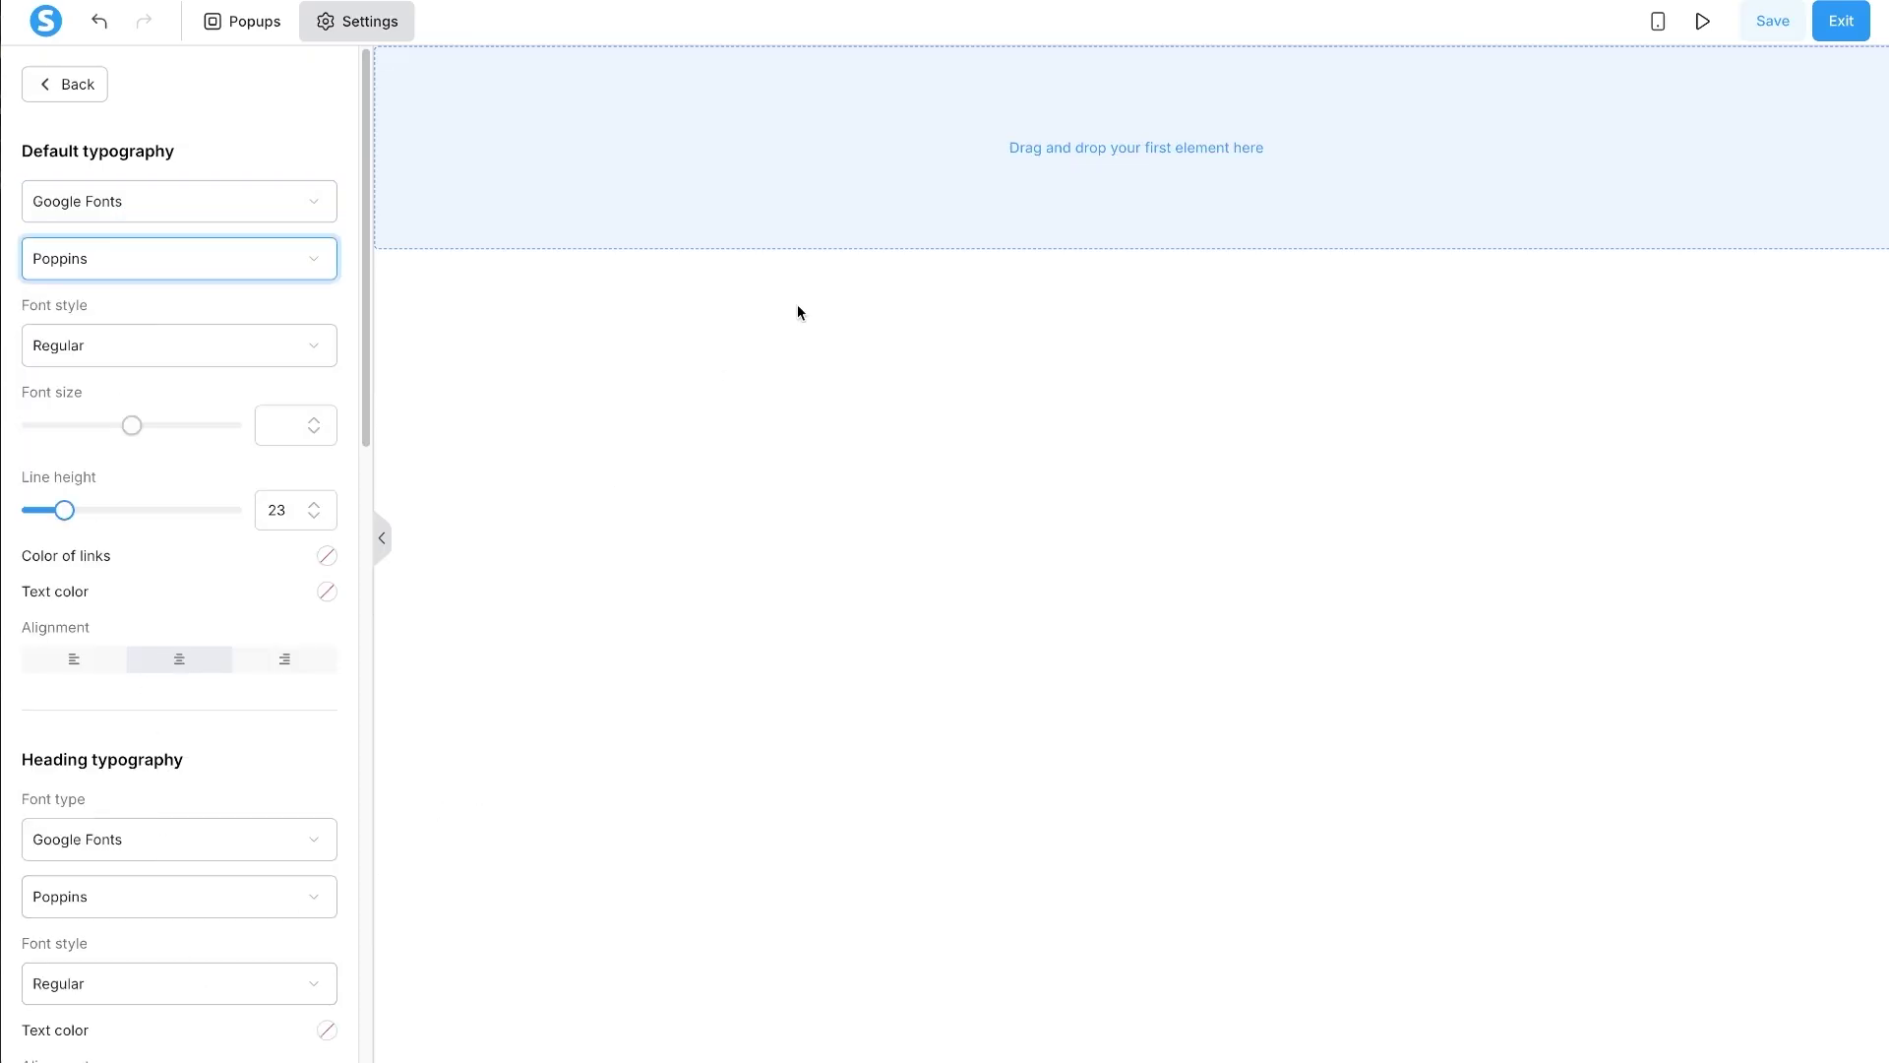
# - Set the heading font style to Semi-bold 600 and show the Blocks library
pyautogui.click(127, 990)
pyautogui.scroll(-4, 138, 817)
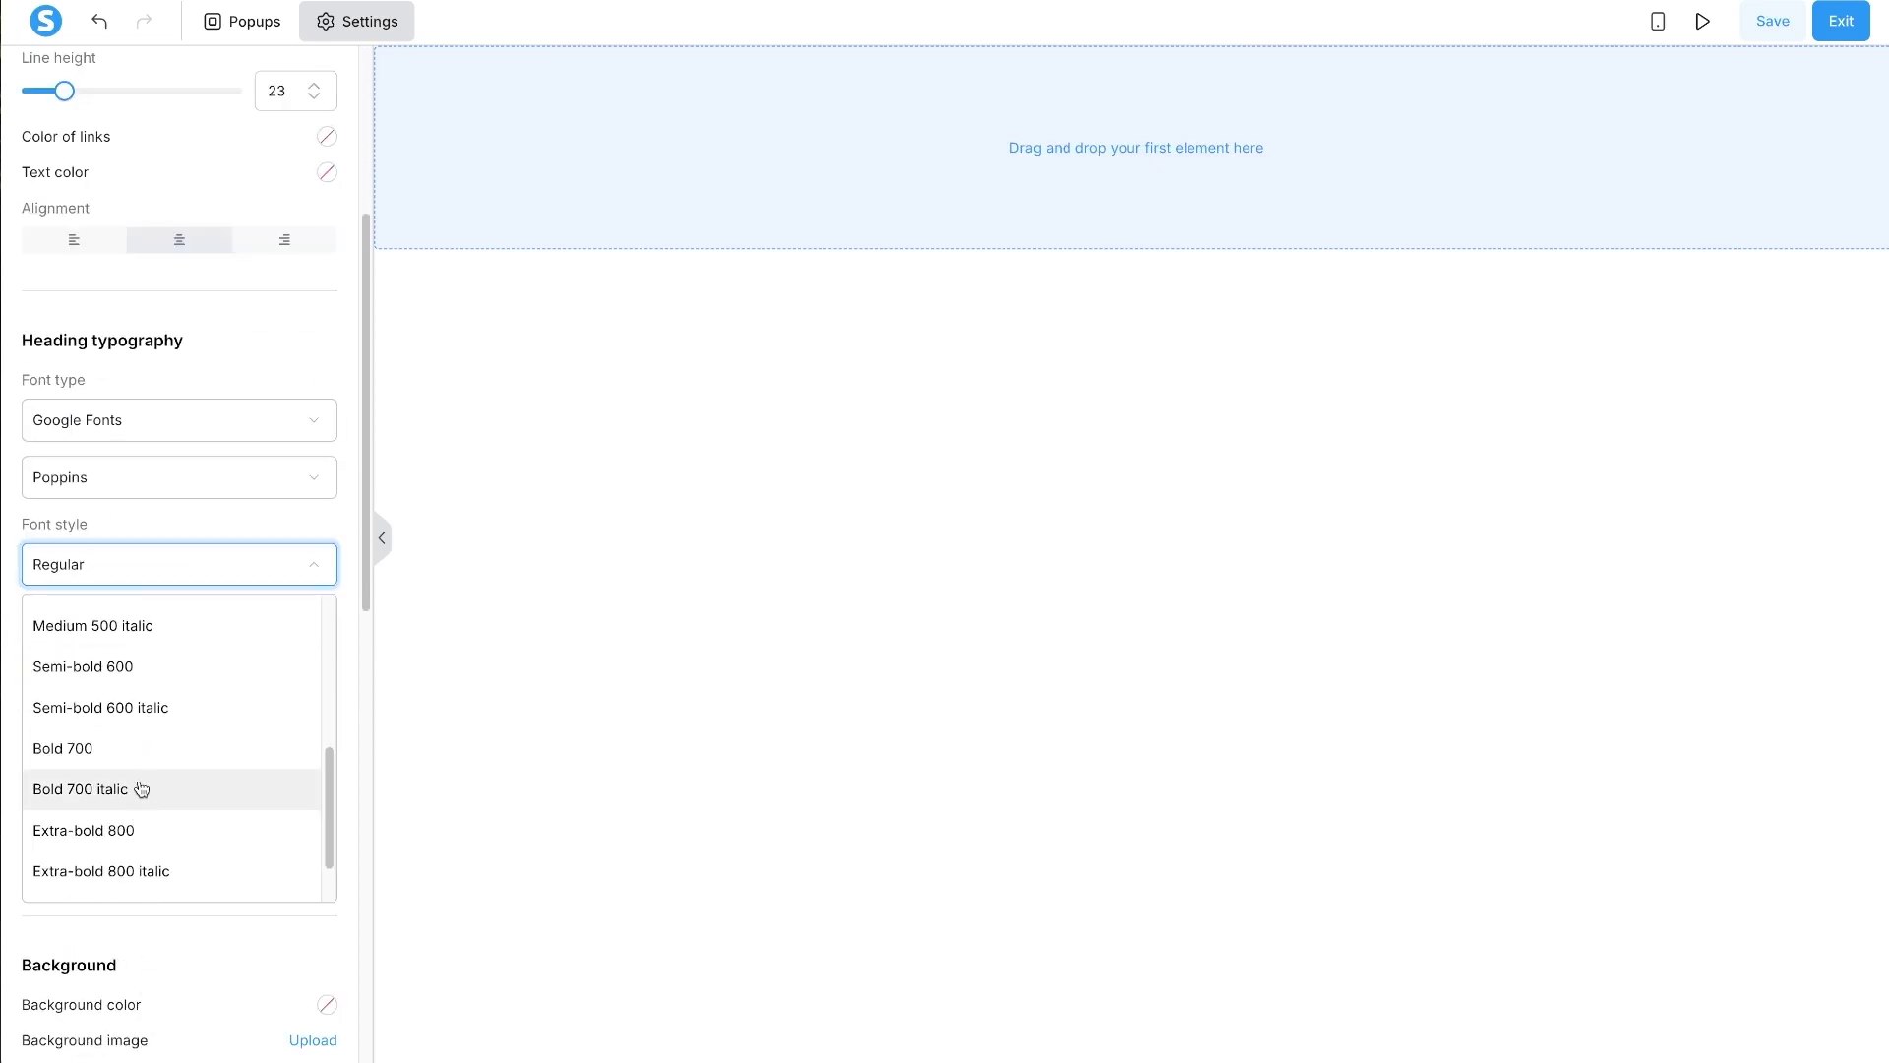
pyautogui.click(155, 666)
pyautogui.click(898, 448)
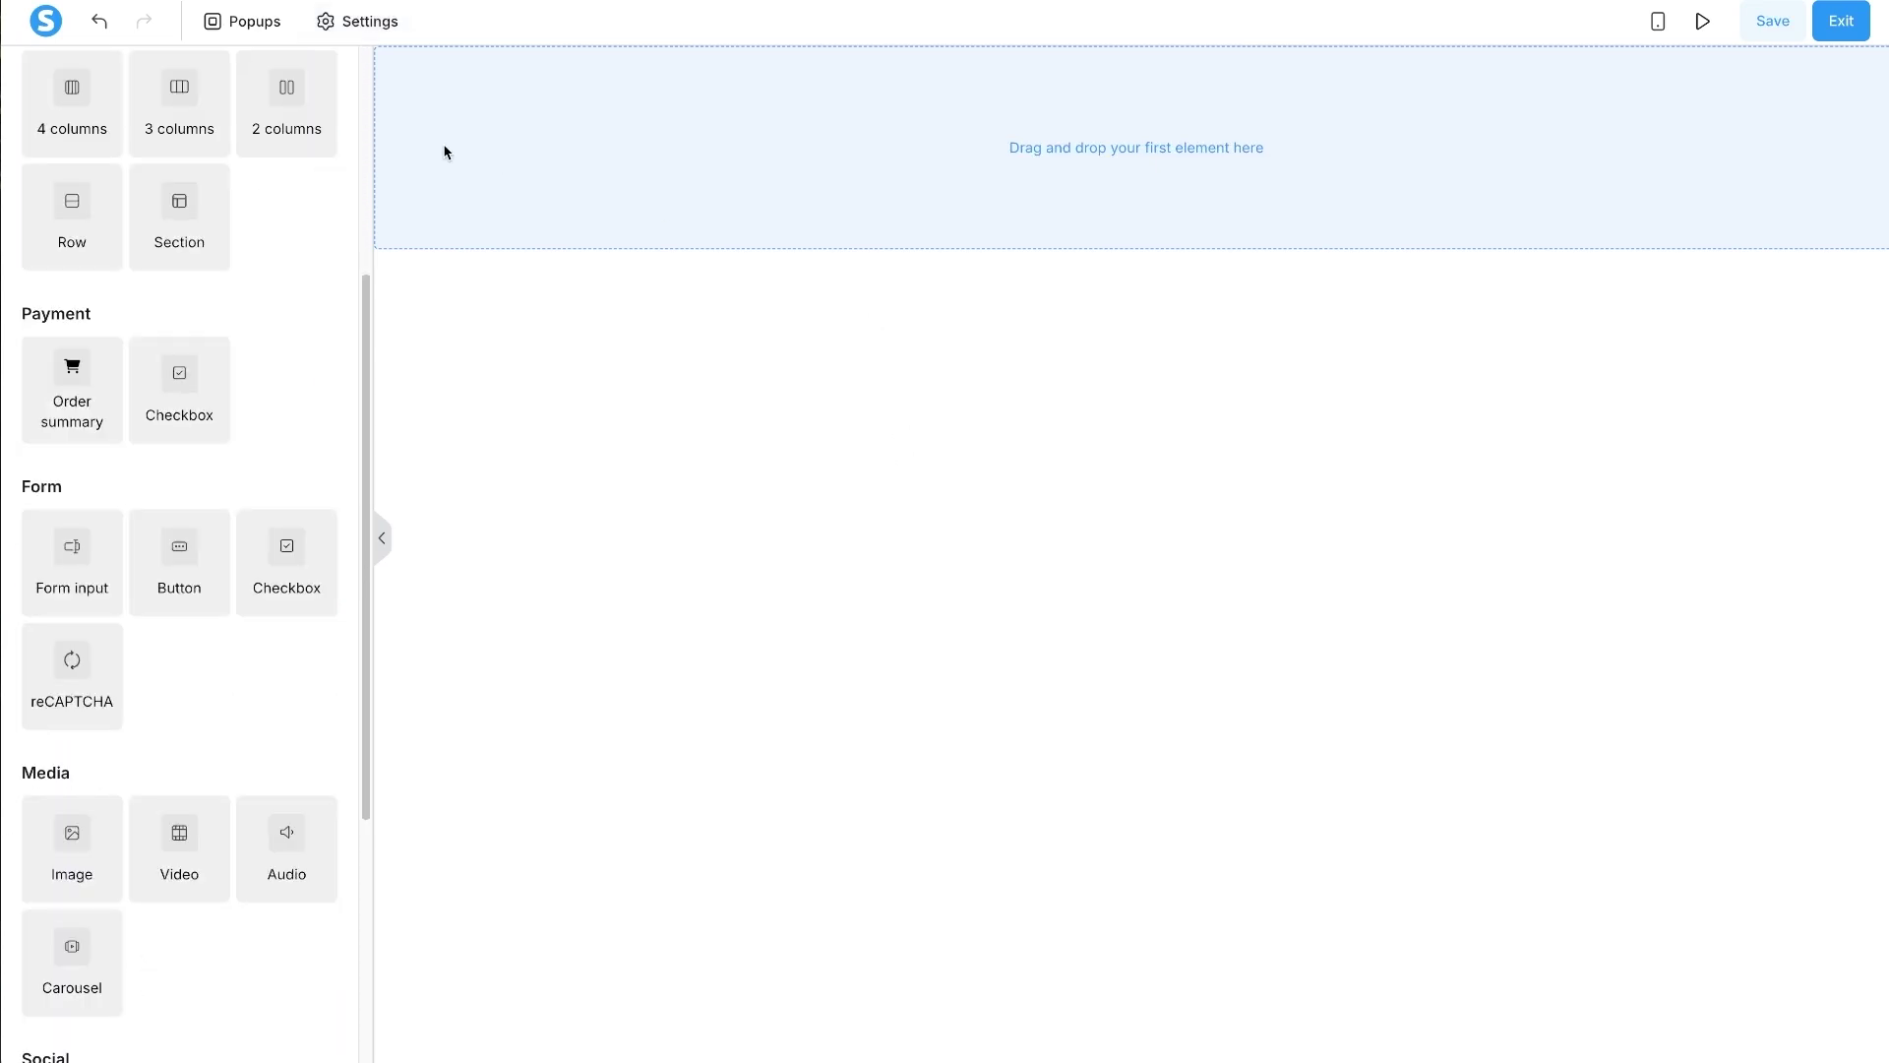
pyautogui.scroll(5, 295, 256)
pyautogui.click(246, 108)
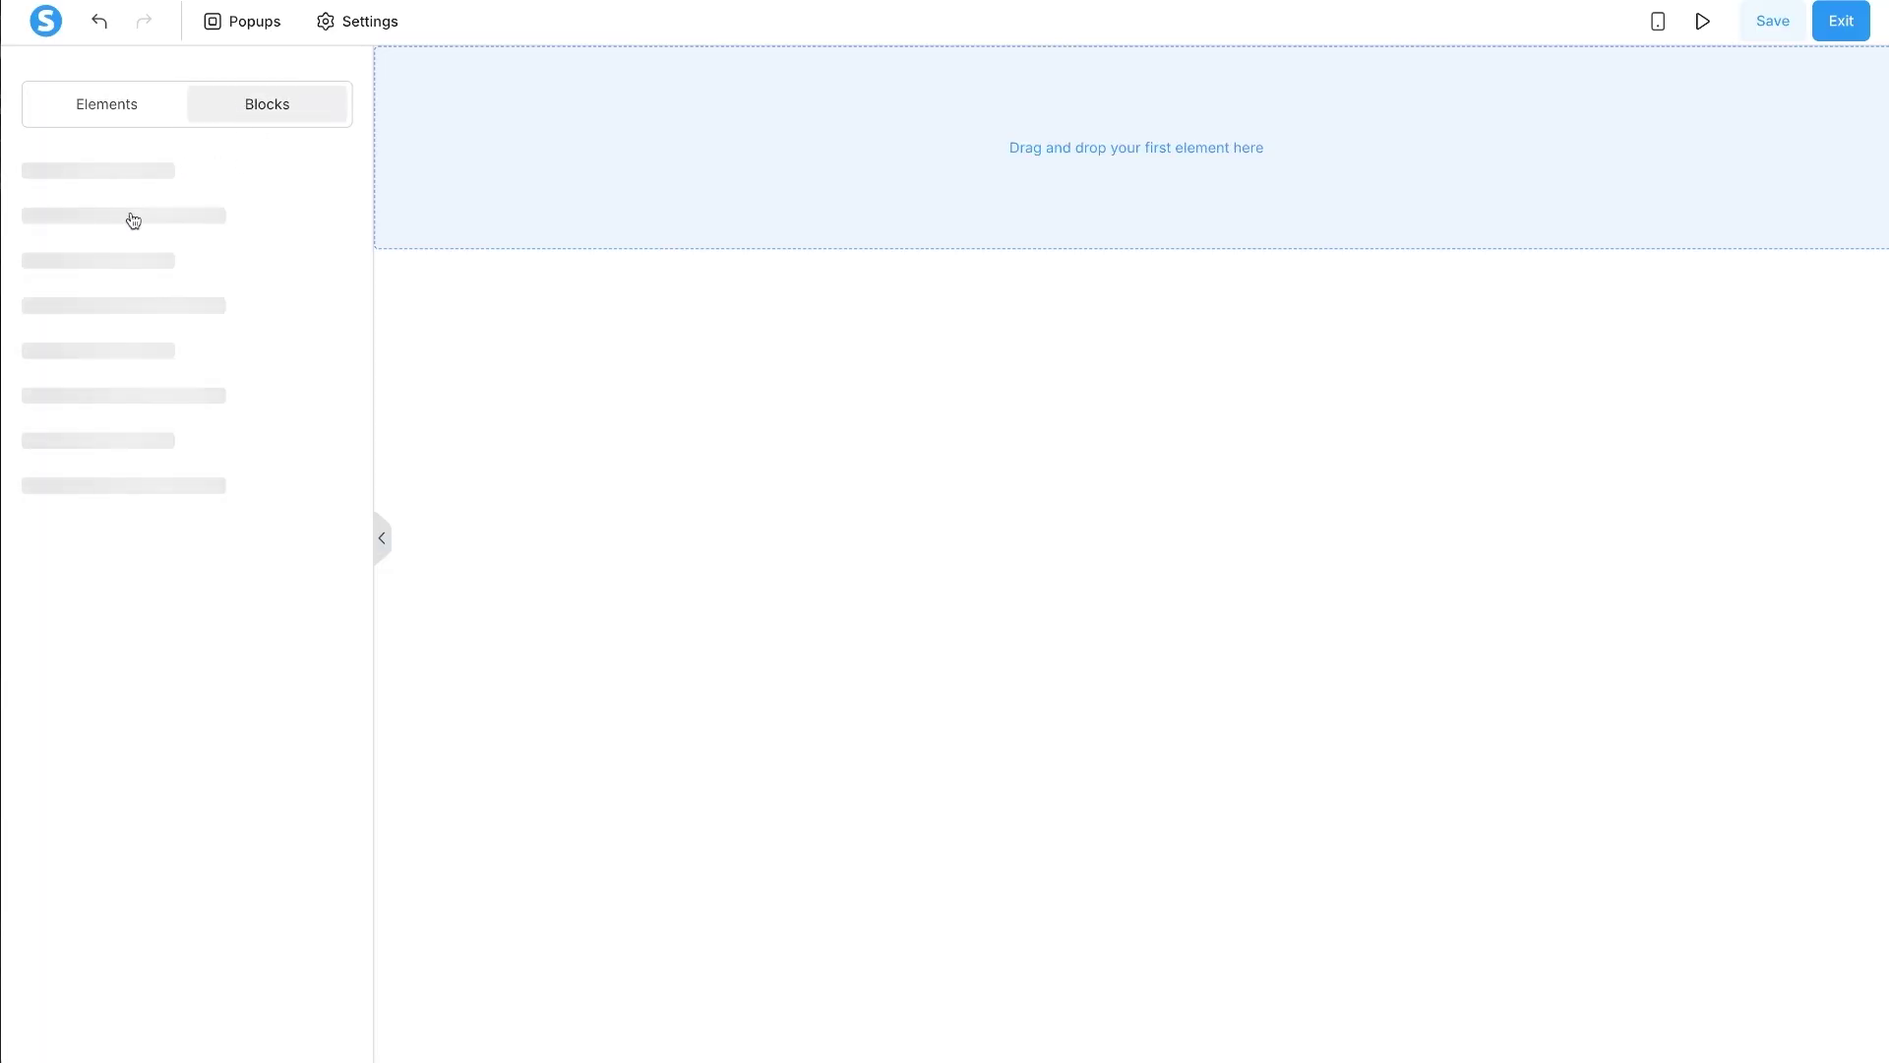
# - Drag the Lead Gen Funnel Thank You Template from My blocks onto the page and delete its video
pyautogui.click(132, 244)
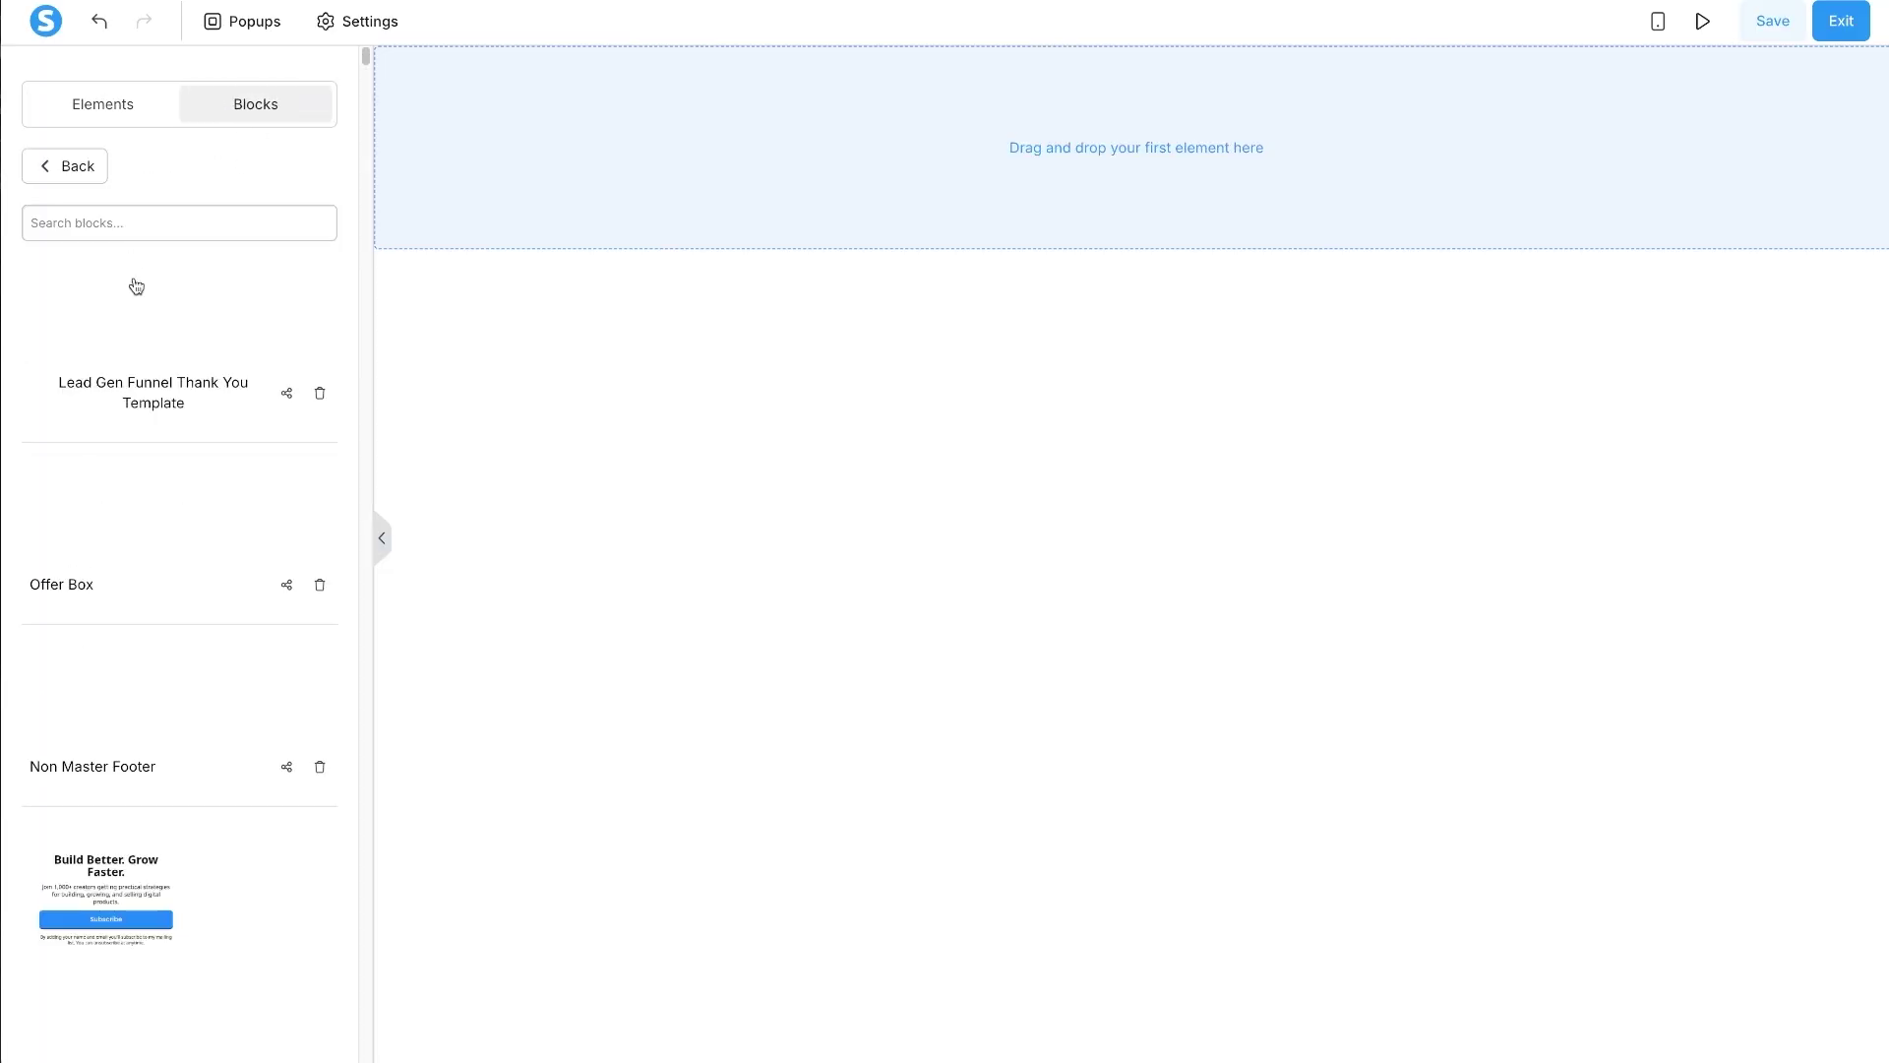
pyautogui.moveTo(173, 341); pyautogui.dragTo(967, 343)
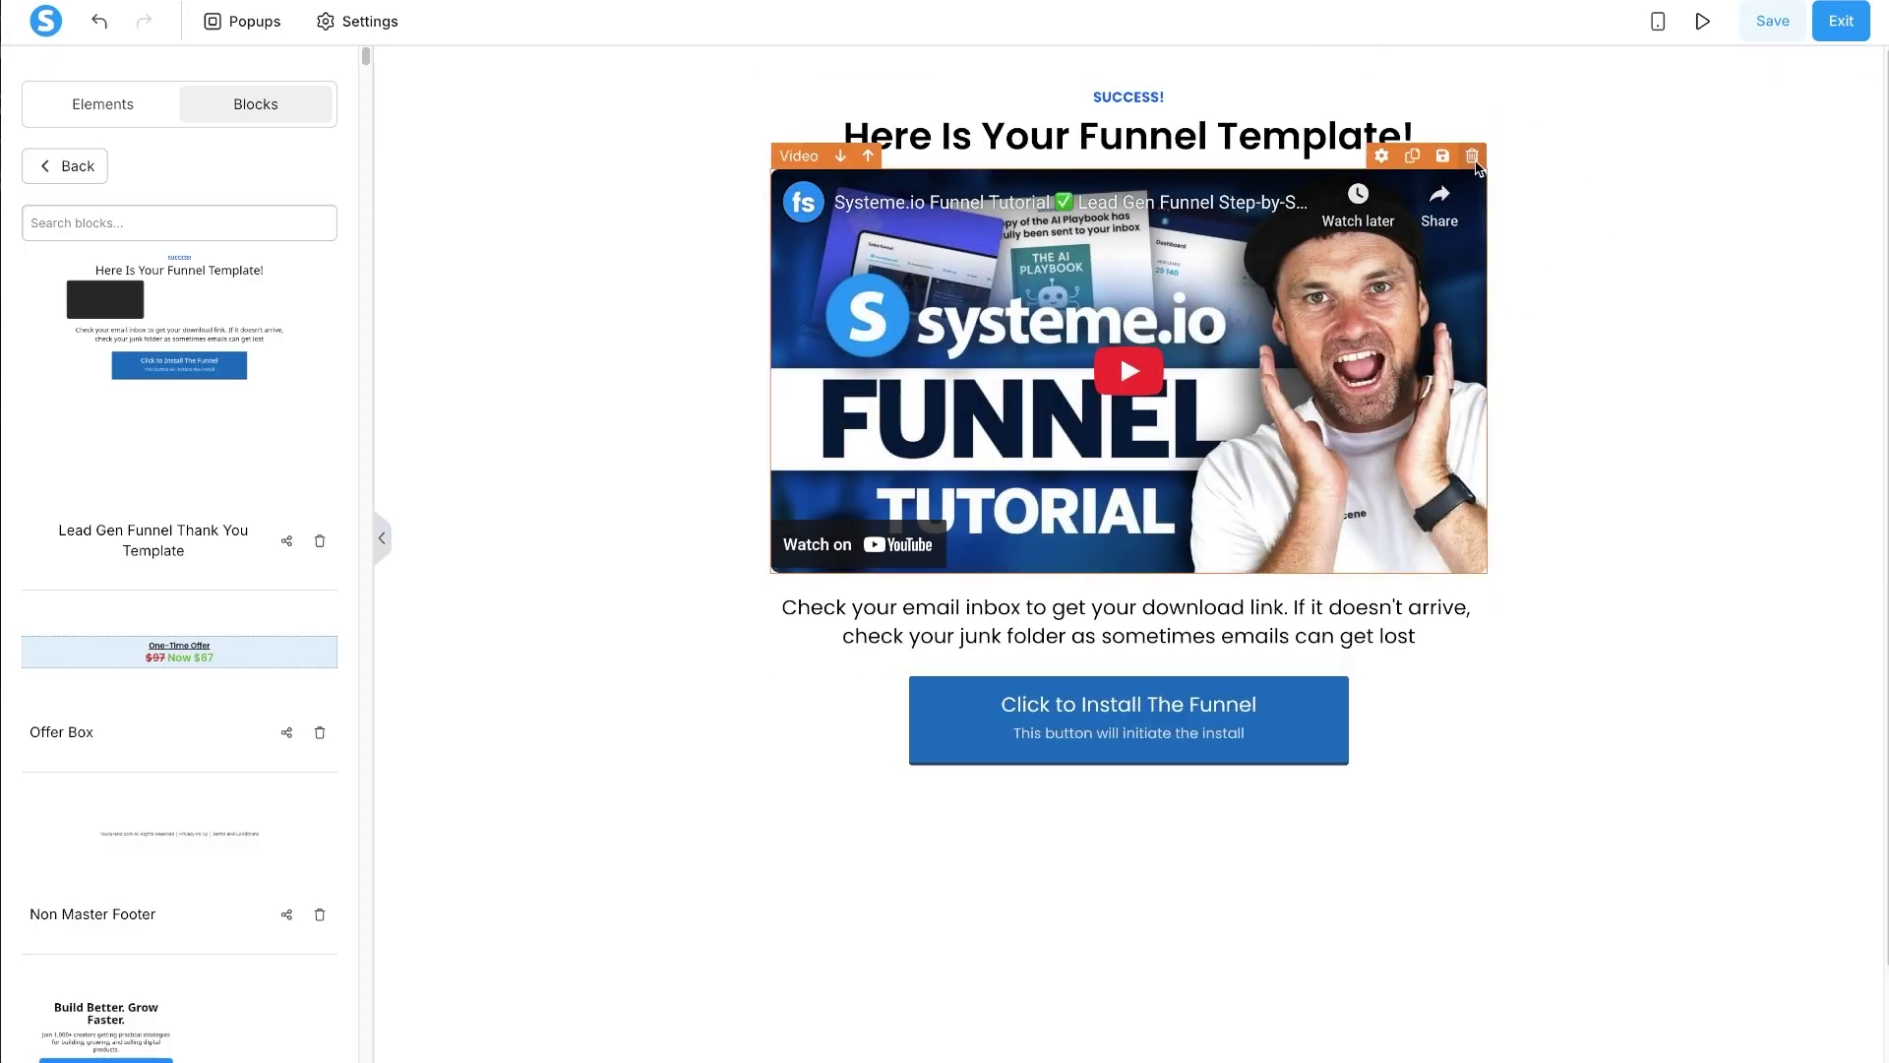
pyautogui.click(1474, 158)
pyautogui.click(1119, 64)
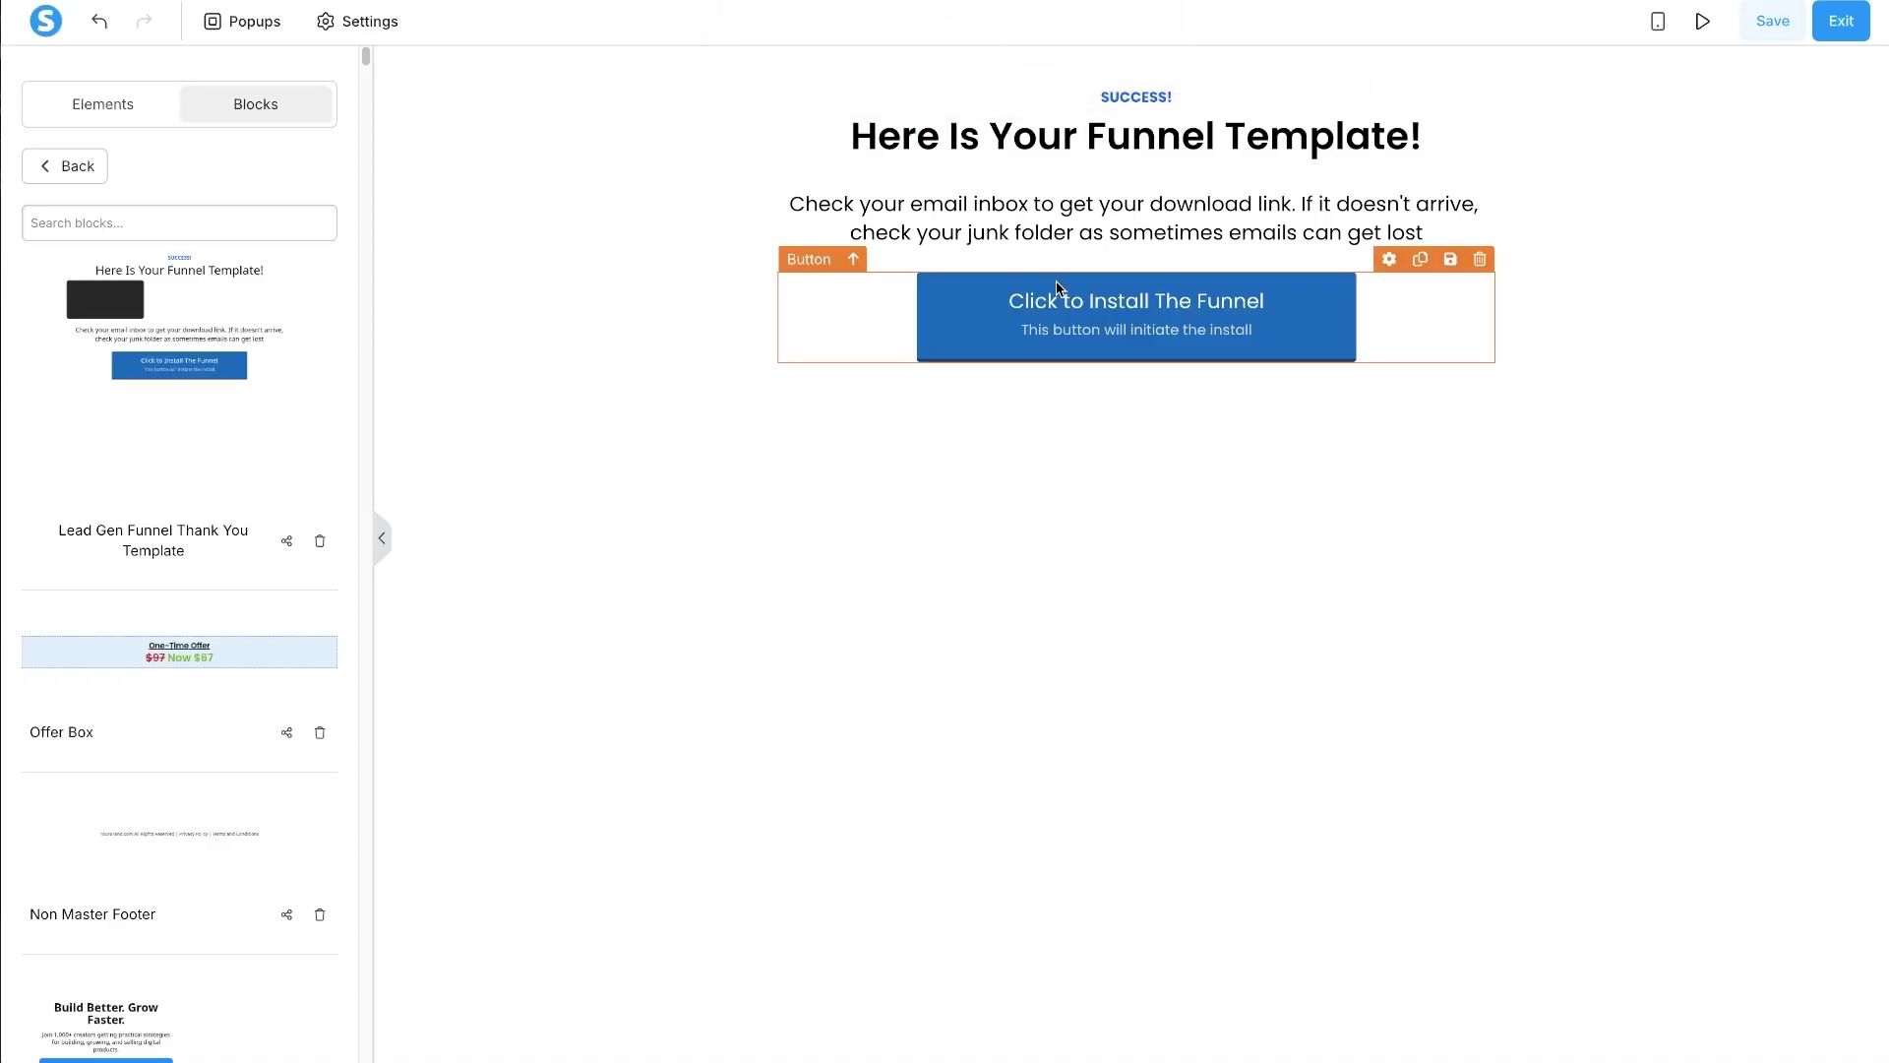
pyautogui.click(71, 163)
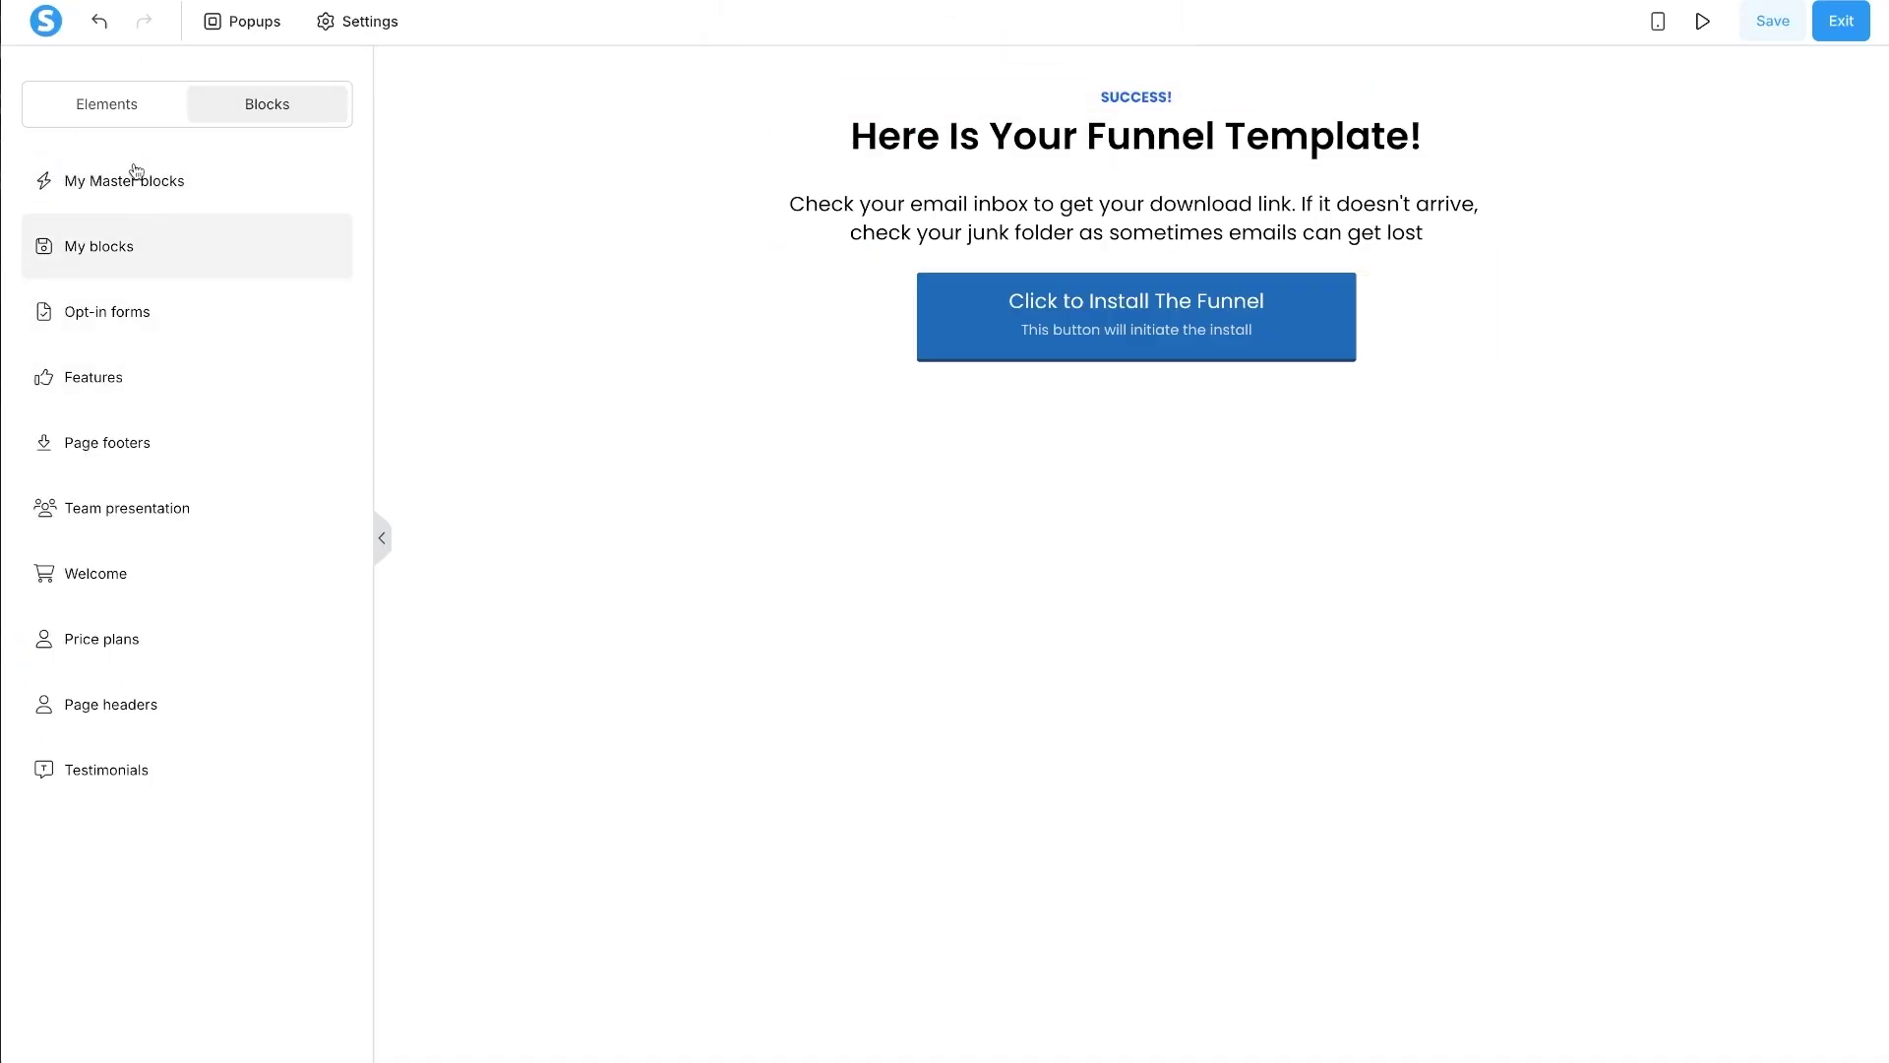
pyautogui.click(103, 99)
pyautogui.scroll(-3, 39, 935)
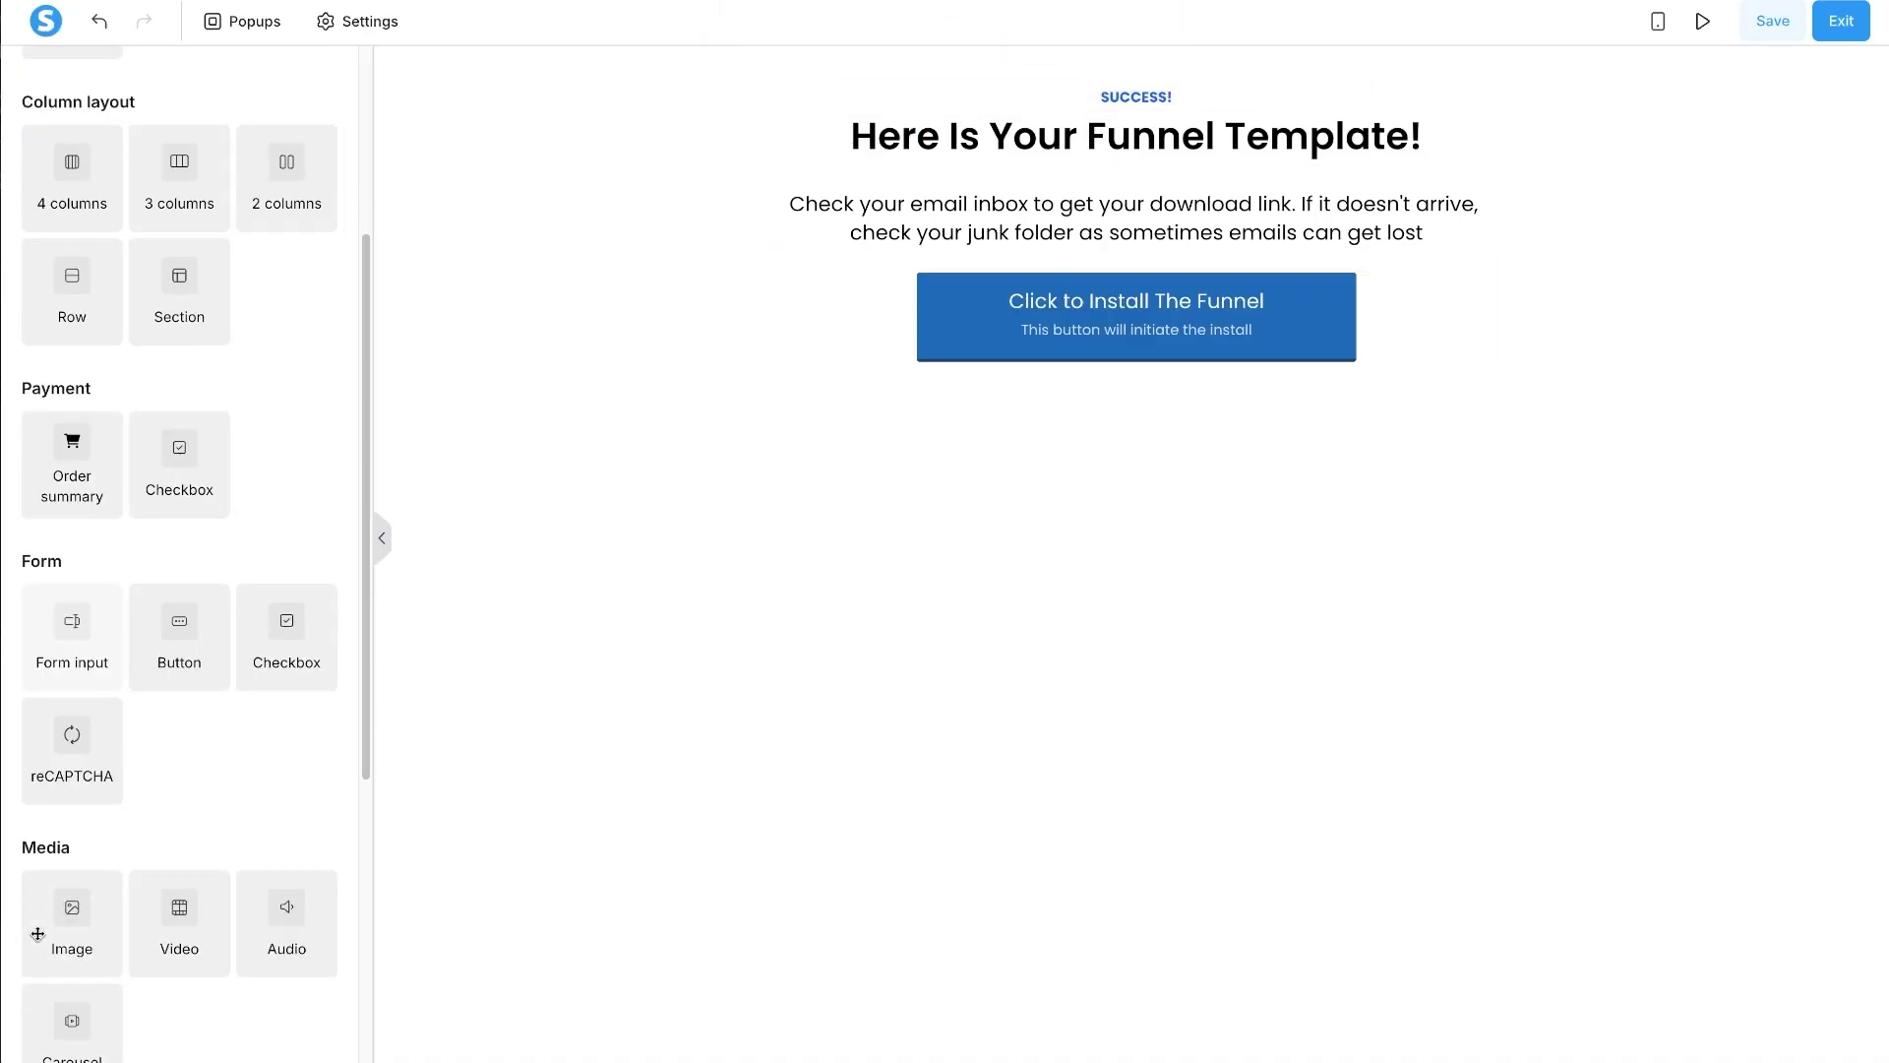
# - Add an image element showing the uploaded Systeme Accelerator product image under the headline
pyautogui.moveTo(72, 896); pyautogui.dragTo(1083, 168)
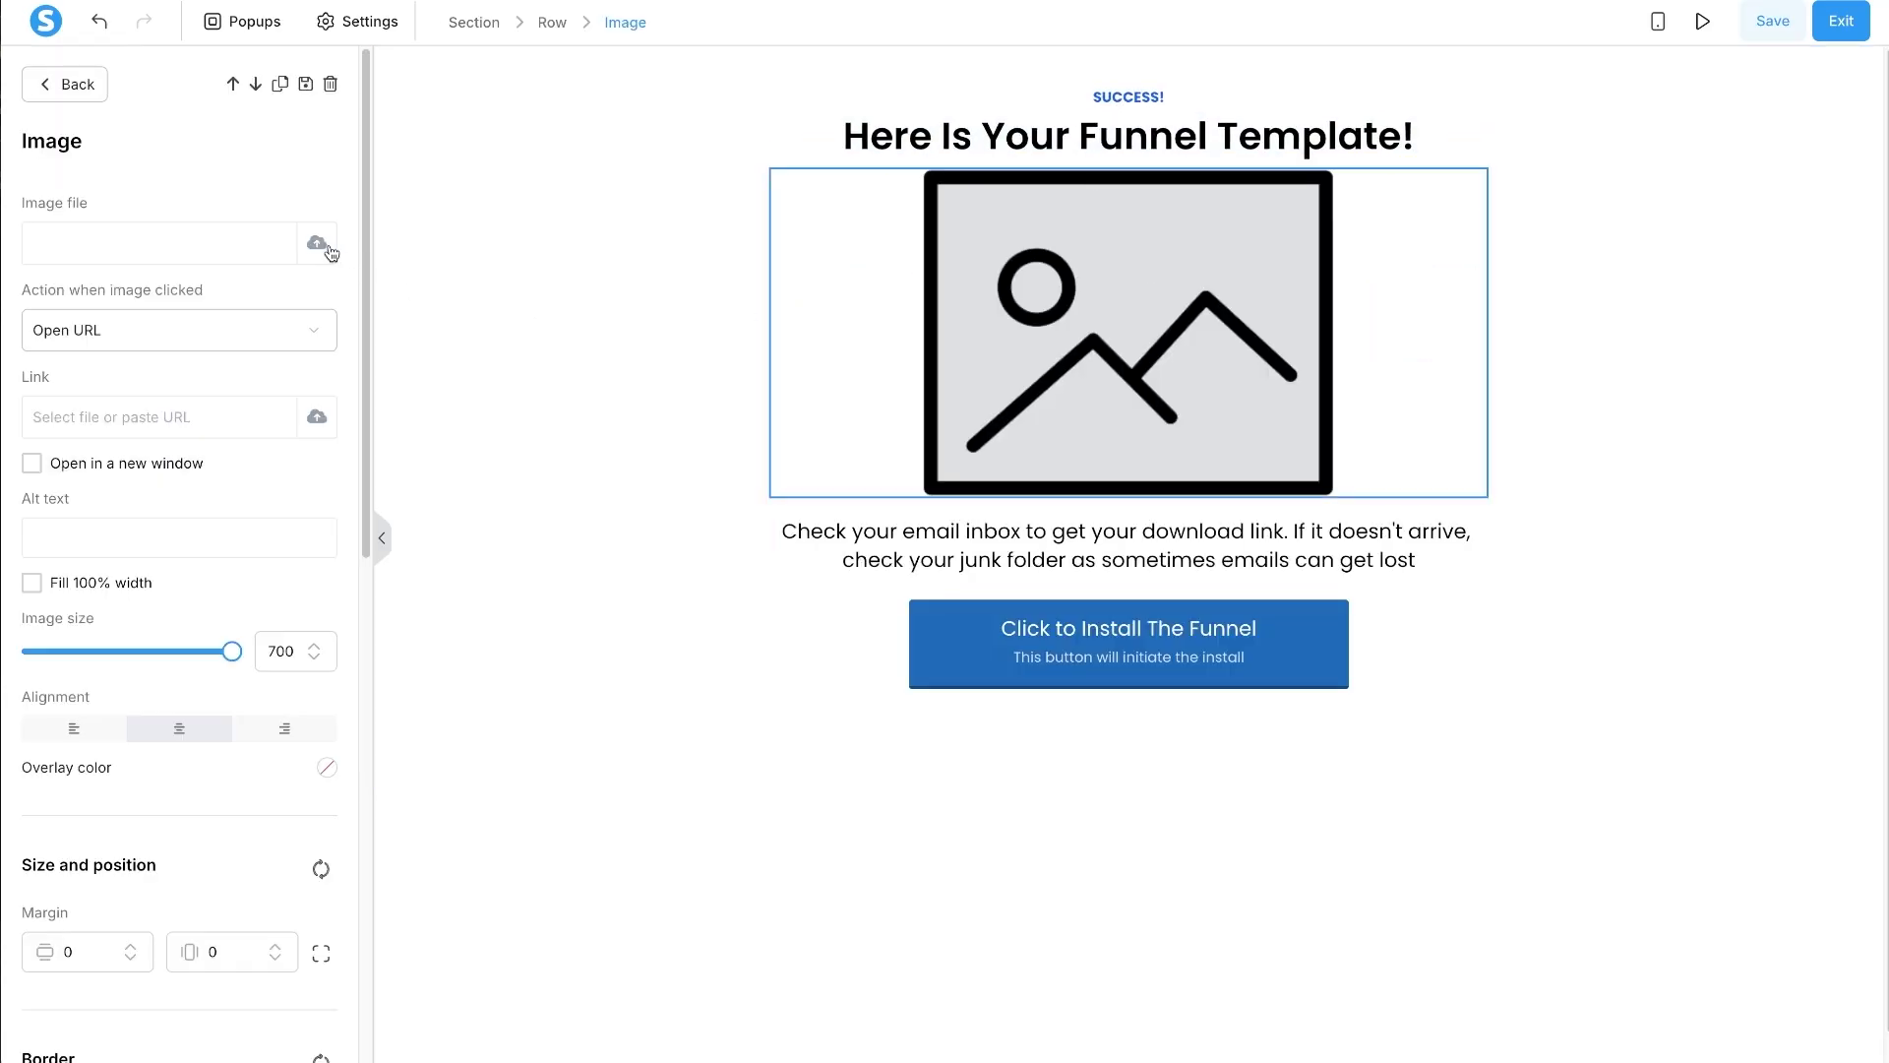
pyautogui.click(317, 244)
pyautogui.click(828, 431)
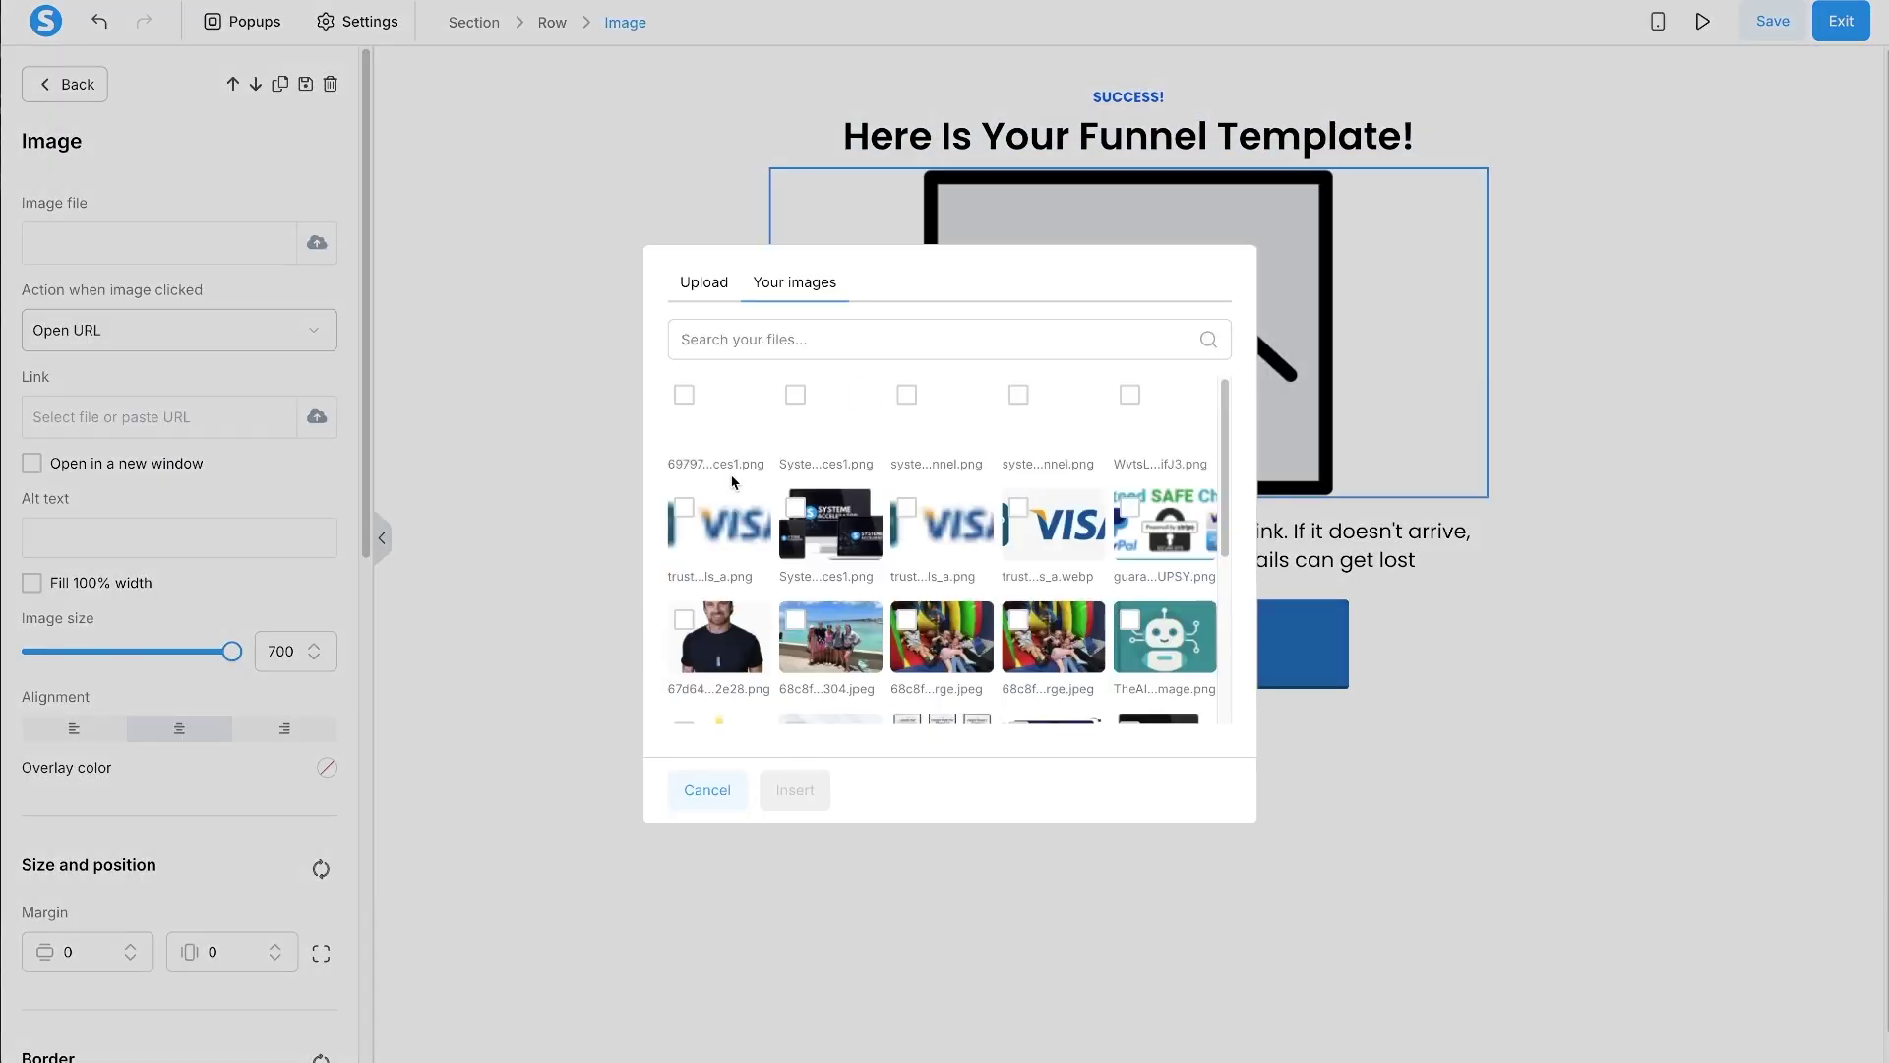
pyautogui.click(685, 394)
pyautogui.click(796, 792)
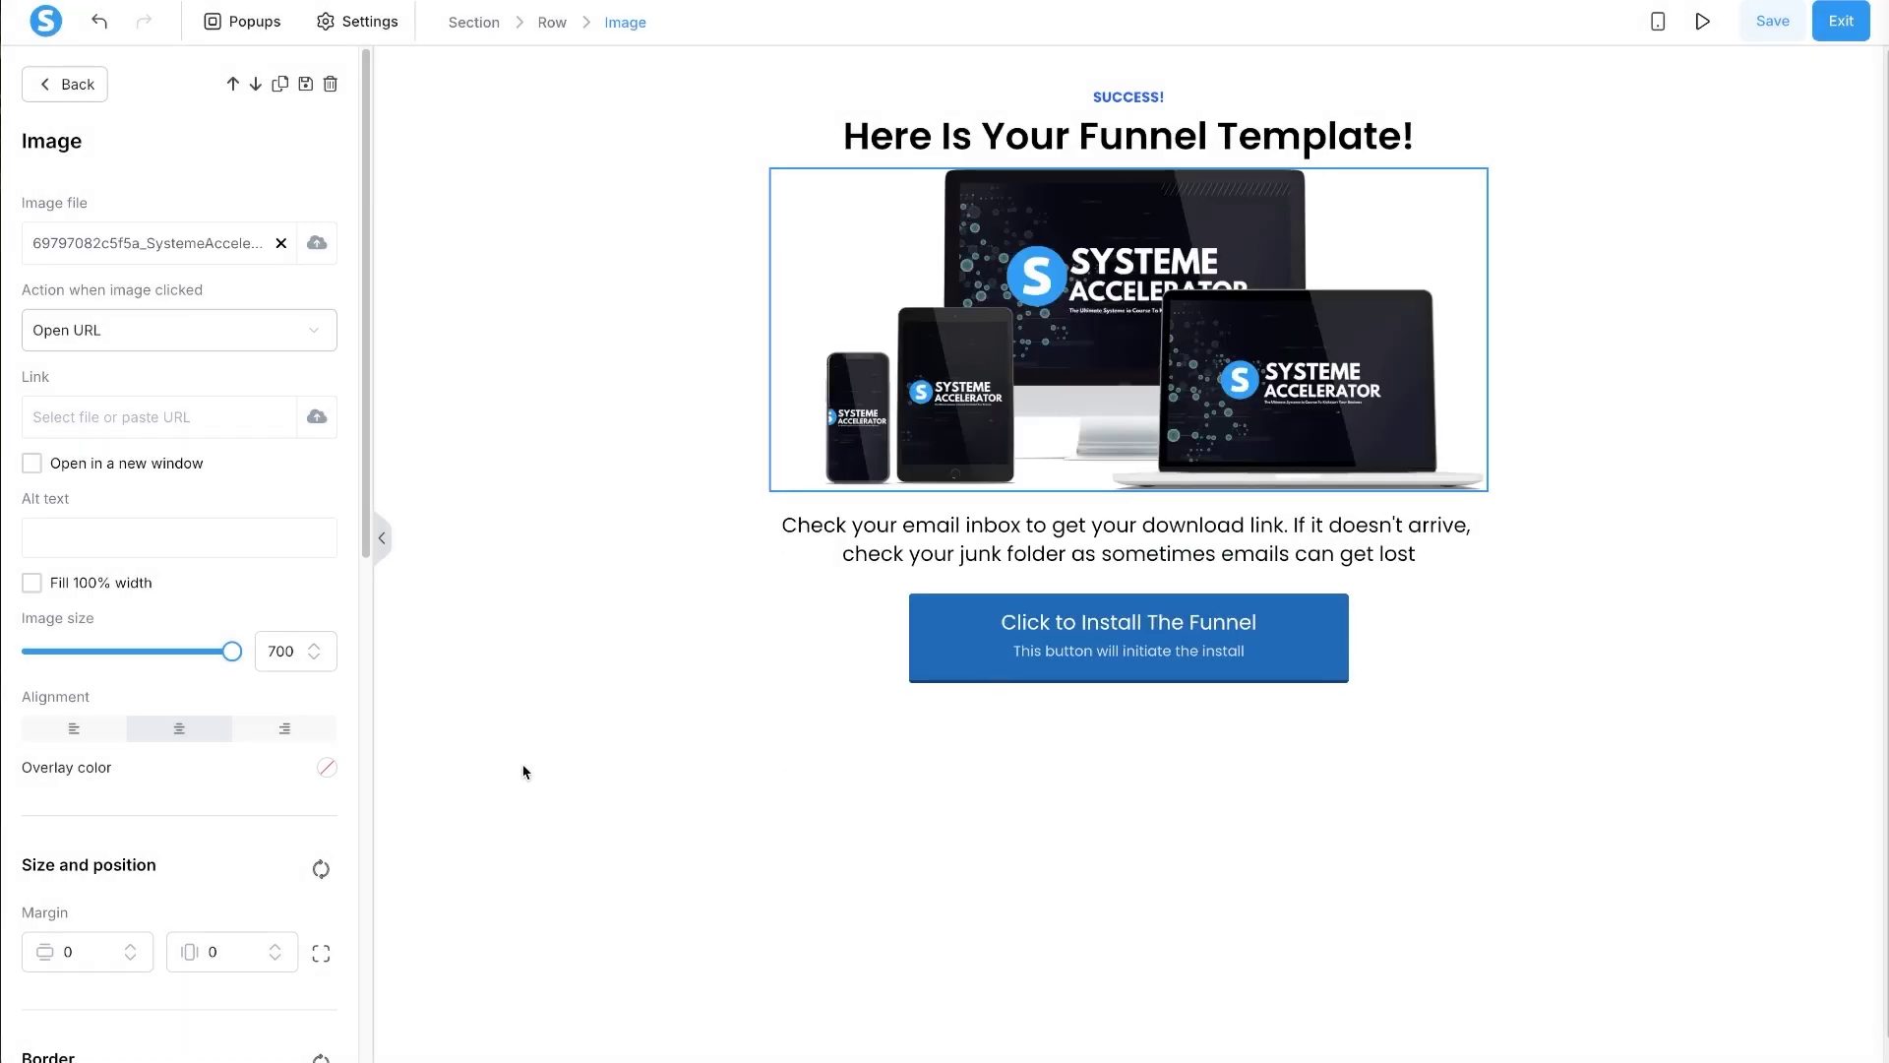
pyautogui.click(65, 85)
# - Add an order summary below the Install button and place a paragraph copy above the image
pyautogui.scroll(-4, 192, 707)
pyautogui.scroll(5, 233, 368)
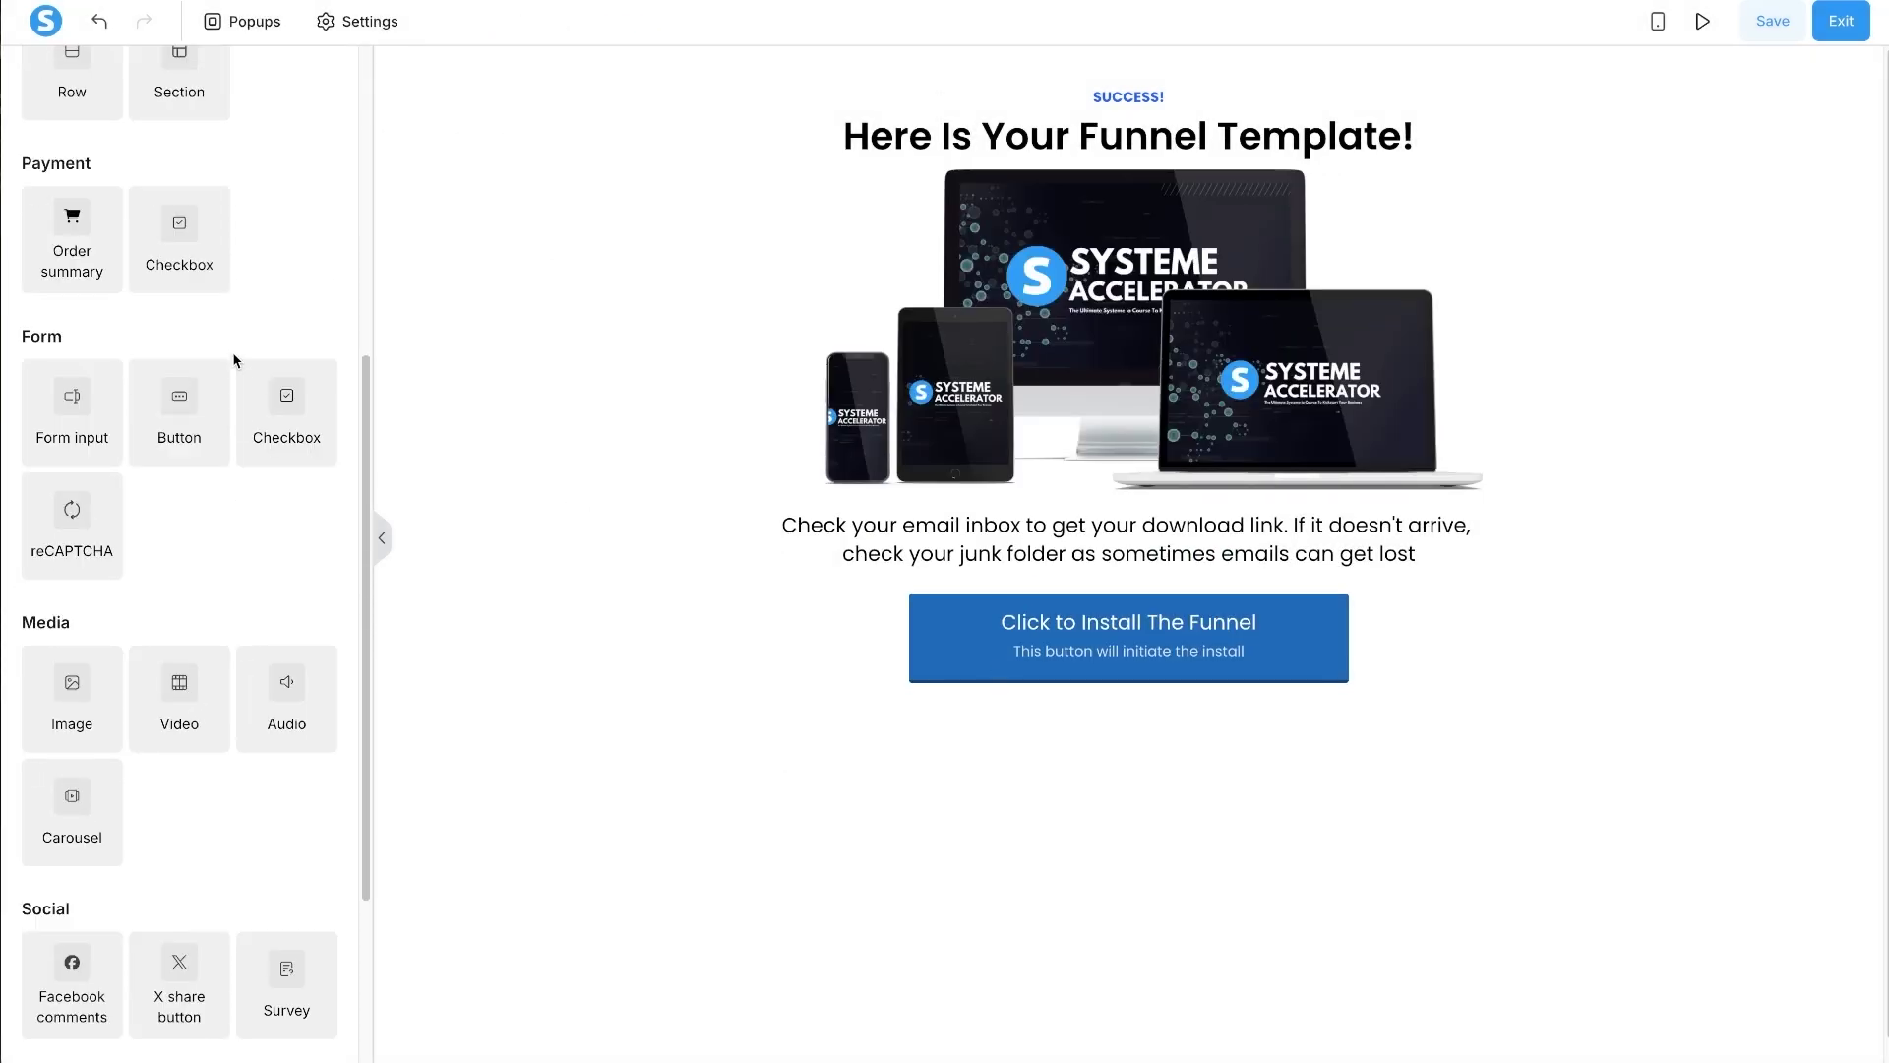
pyautogui.scroll(-8, 144, 558)
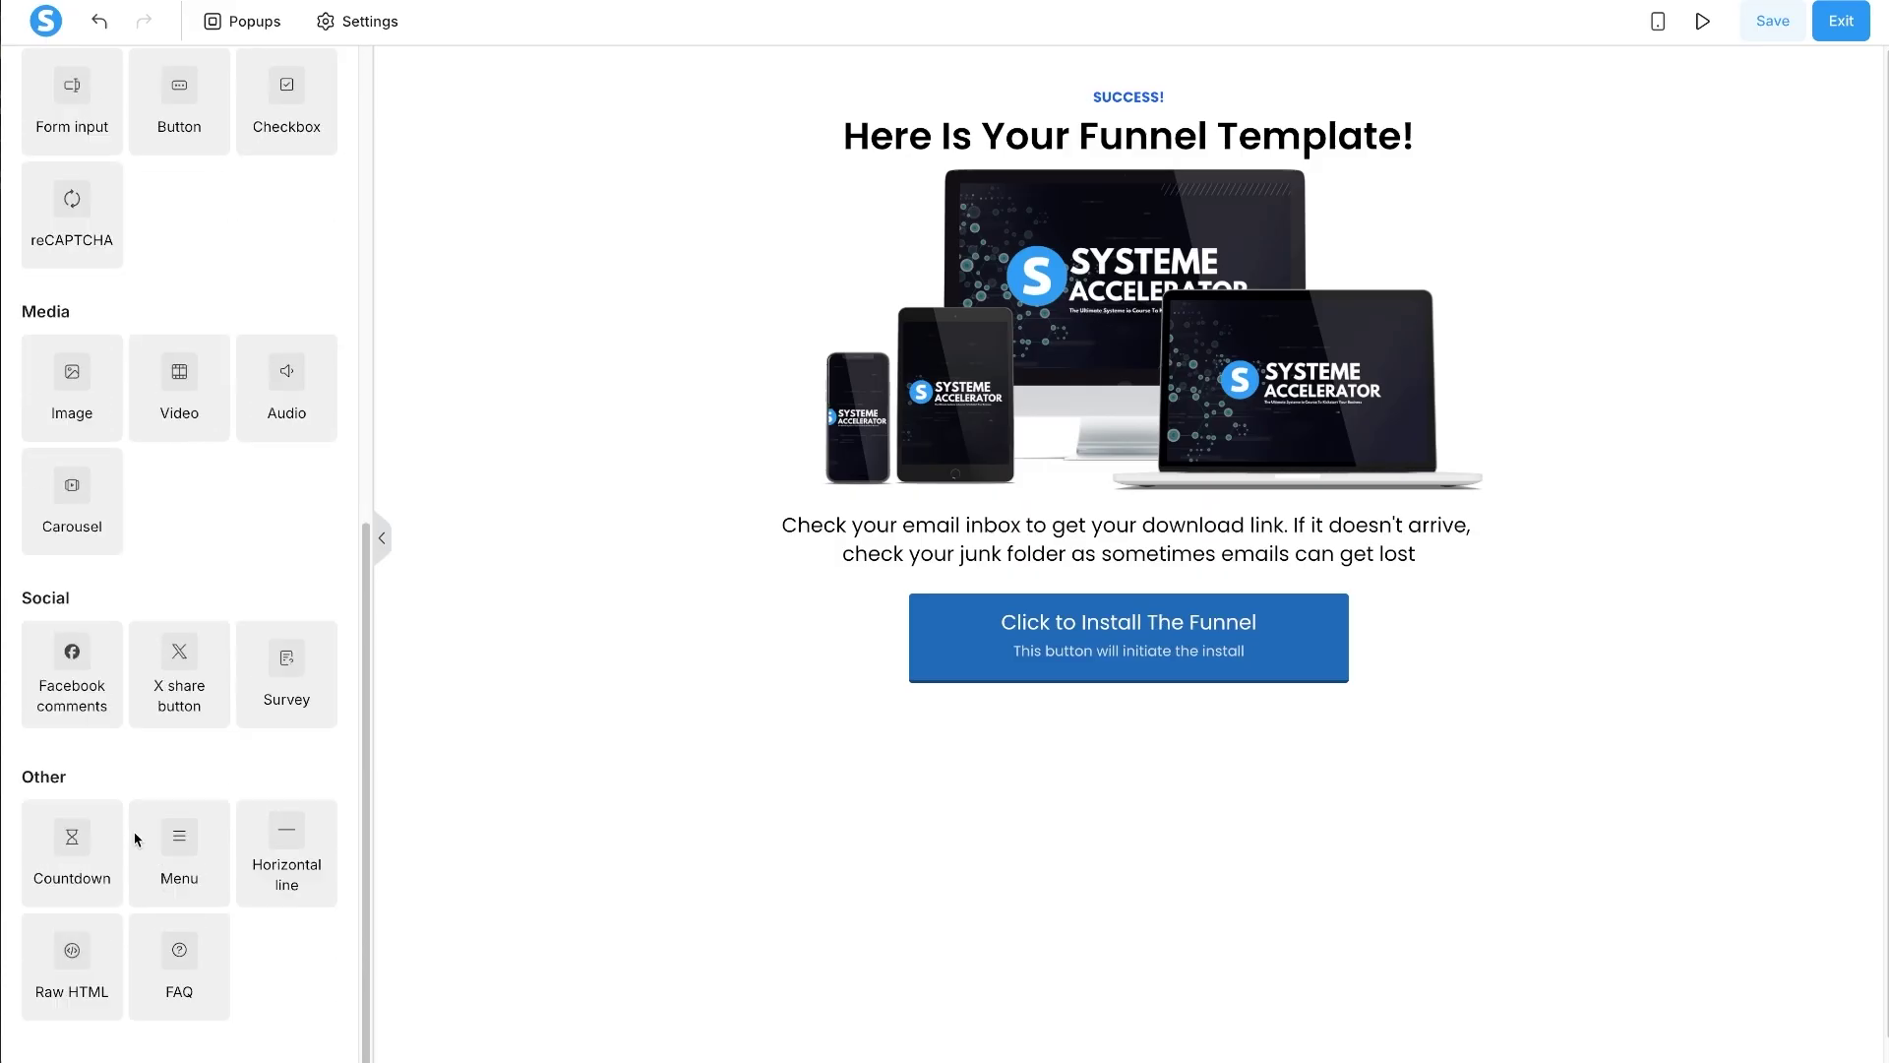
pyautogui.scroll(4, 79, 656)
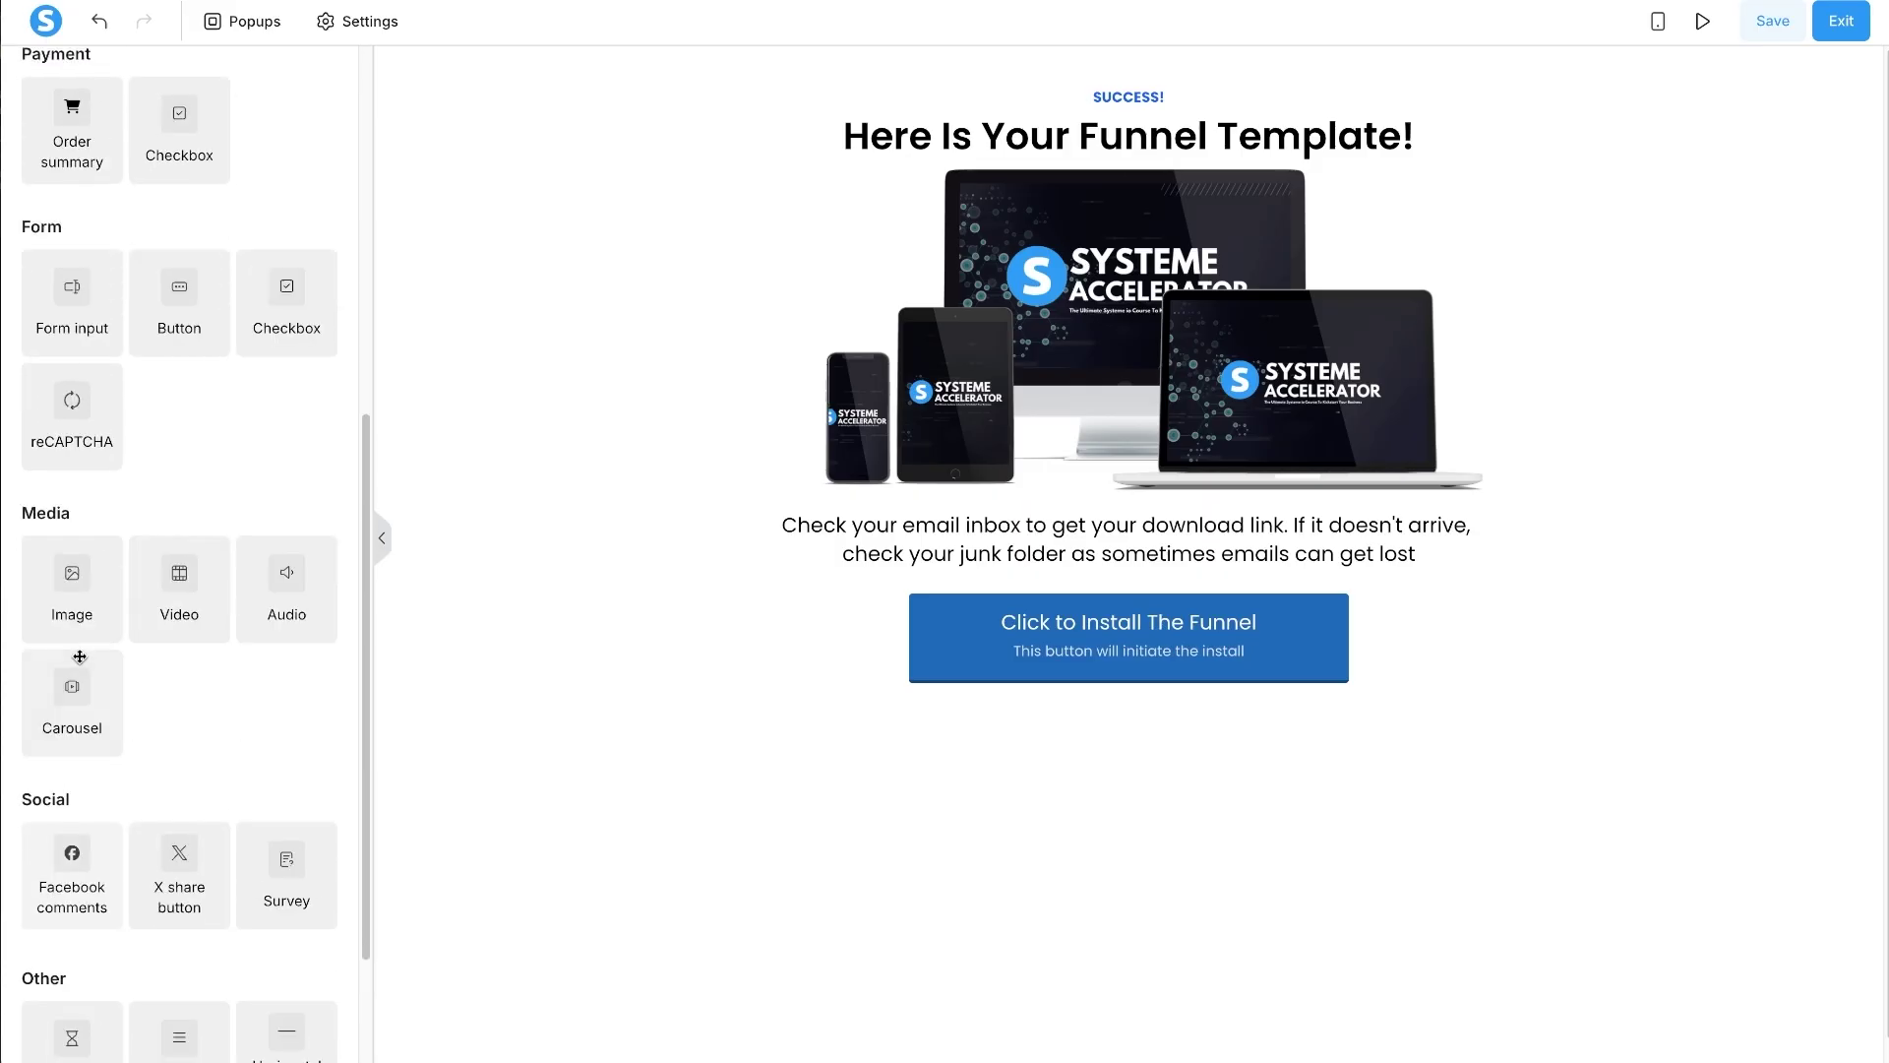
pyautogui.scroll(1, 79, 657)
pyautogui.moveTo(59, 416); pyautogui.dragTo(1031, 693)
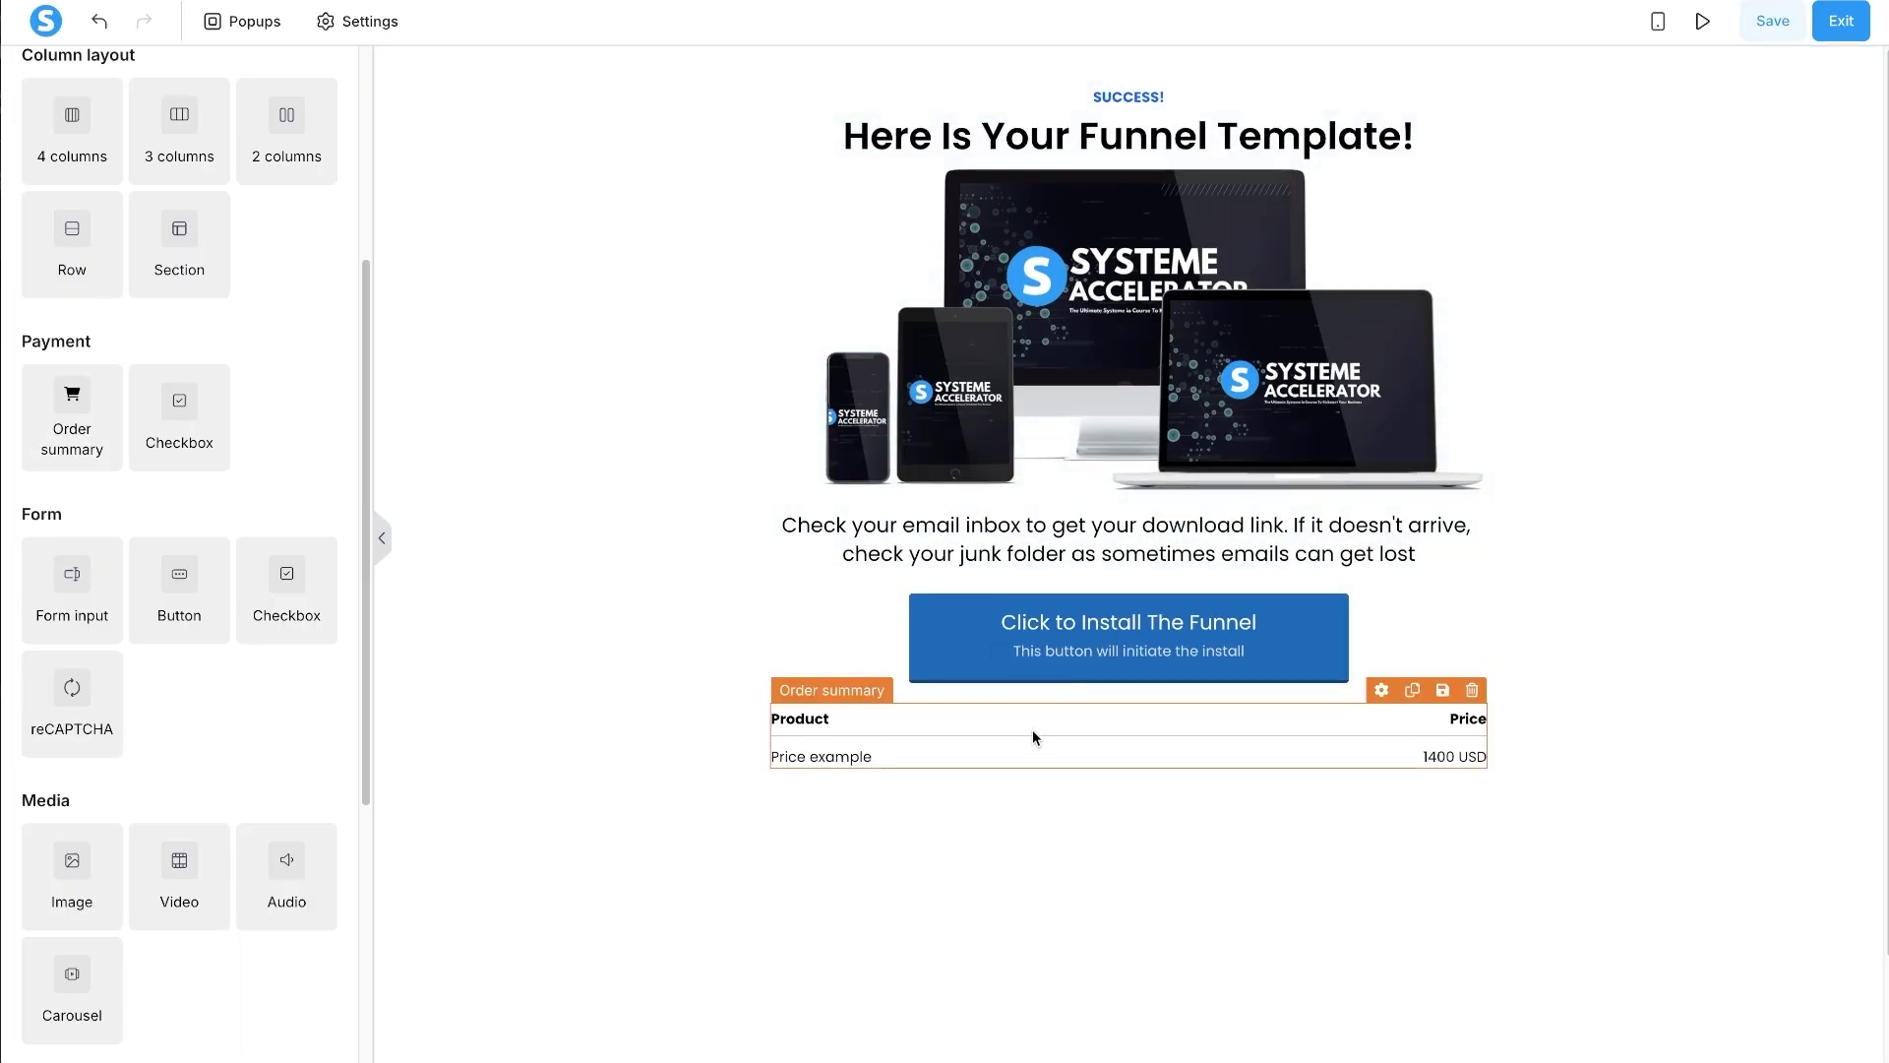
pyautogui.click(1413, 479)
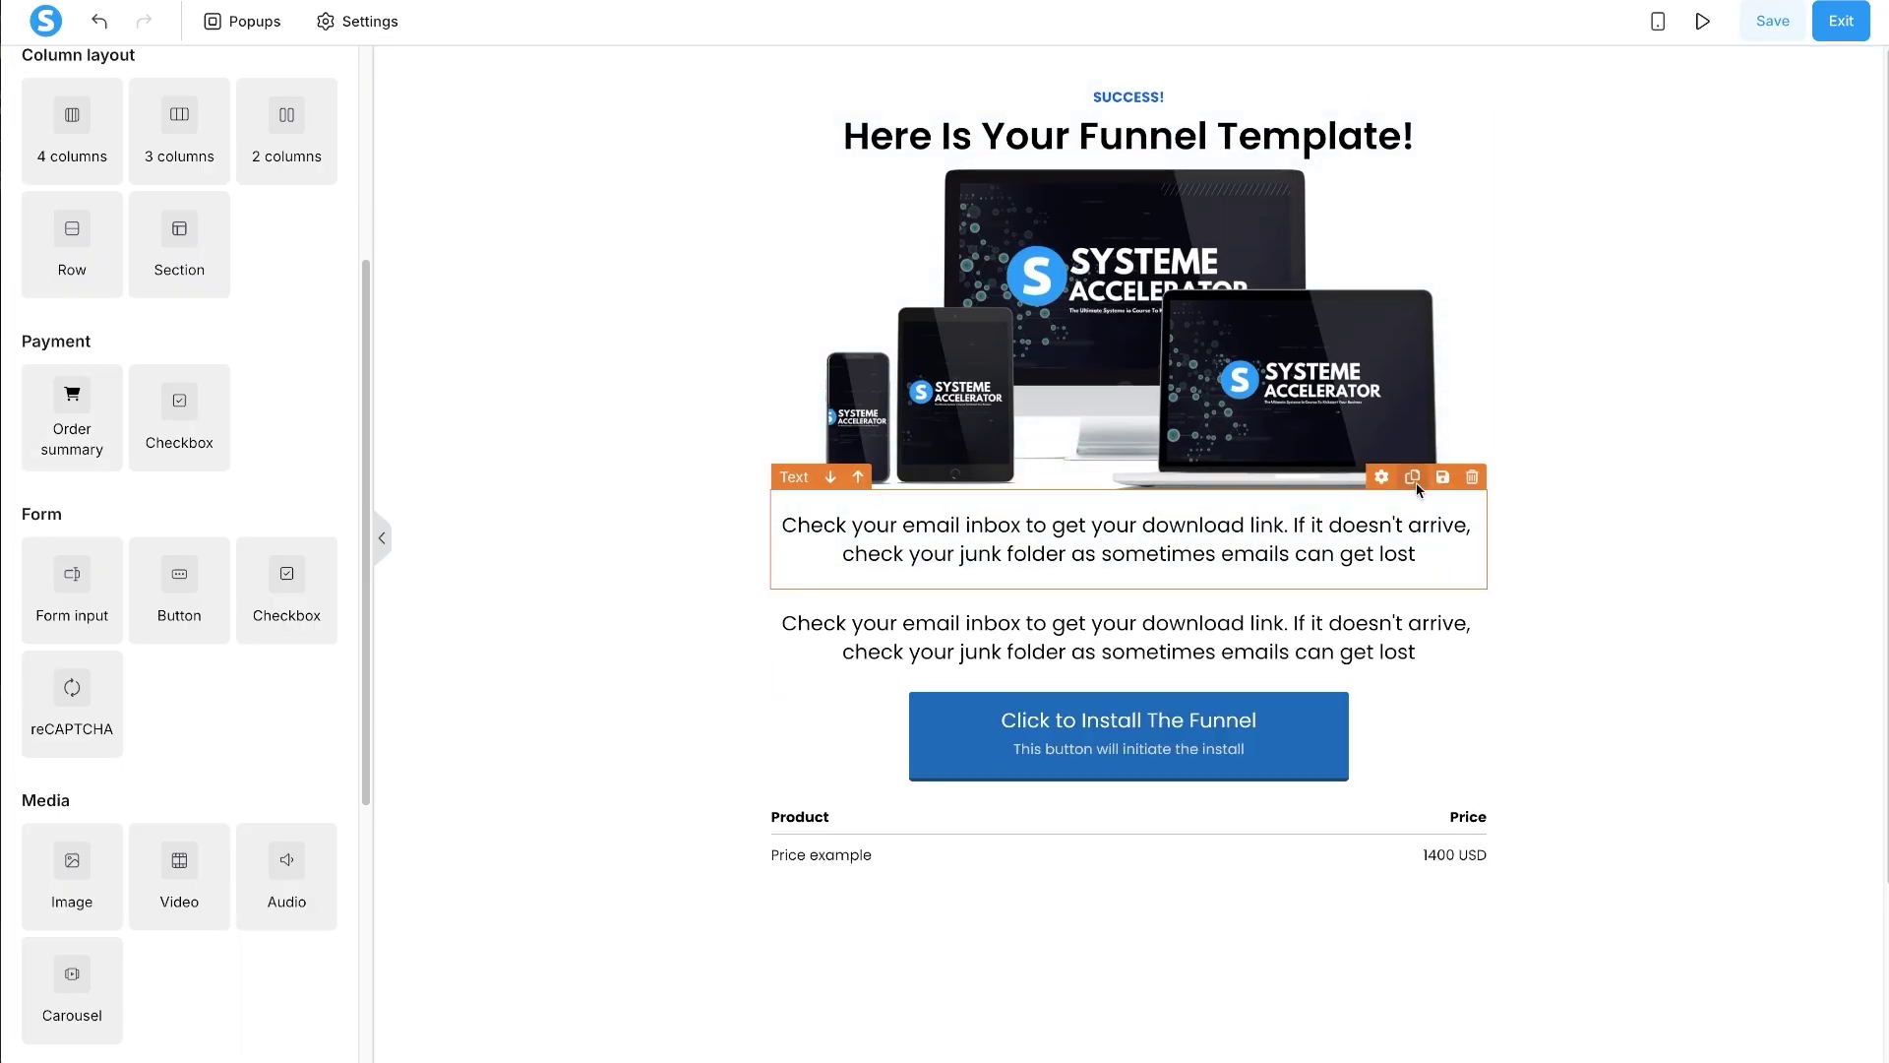
pyautogui.moveTo(1383, 481); pyautogui.dragTo(1317, 170)
# - Duplicate the paragraph and move the copy below the Install button
pyautogui.click(1413, 574)
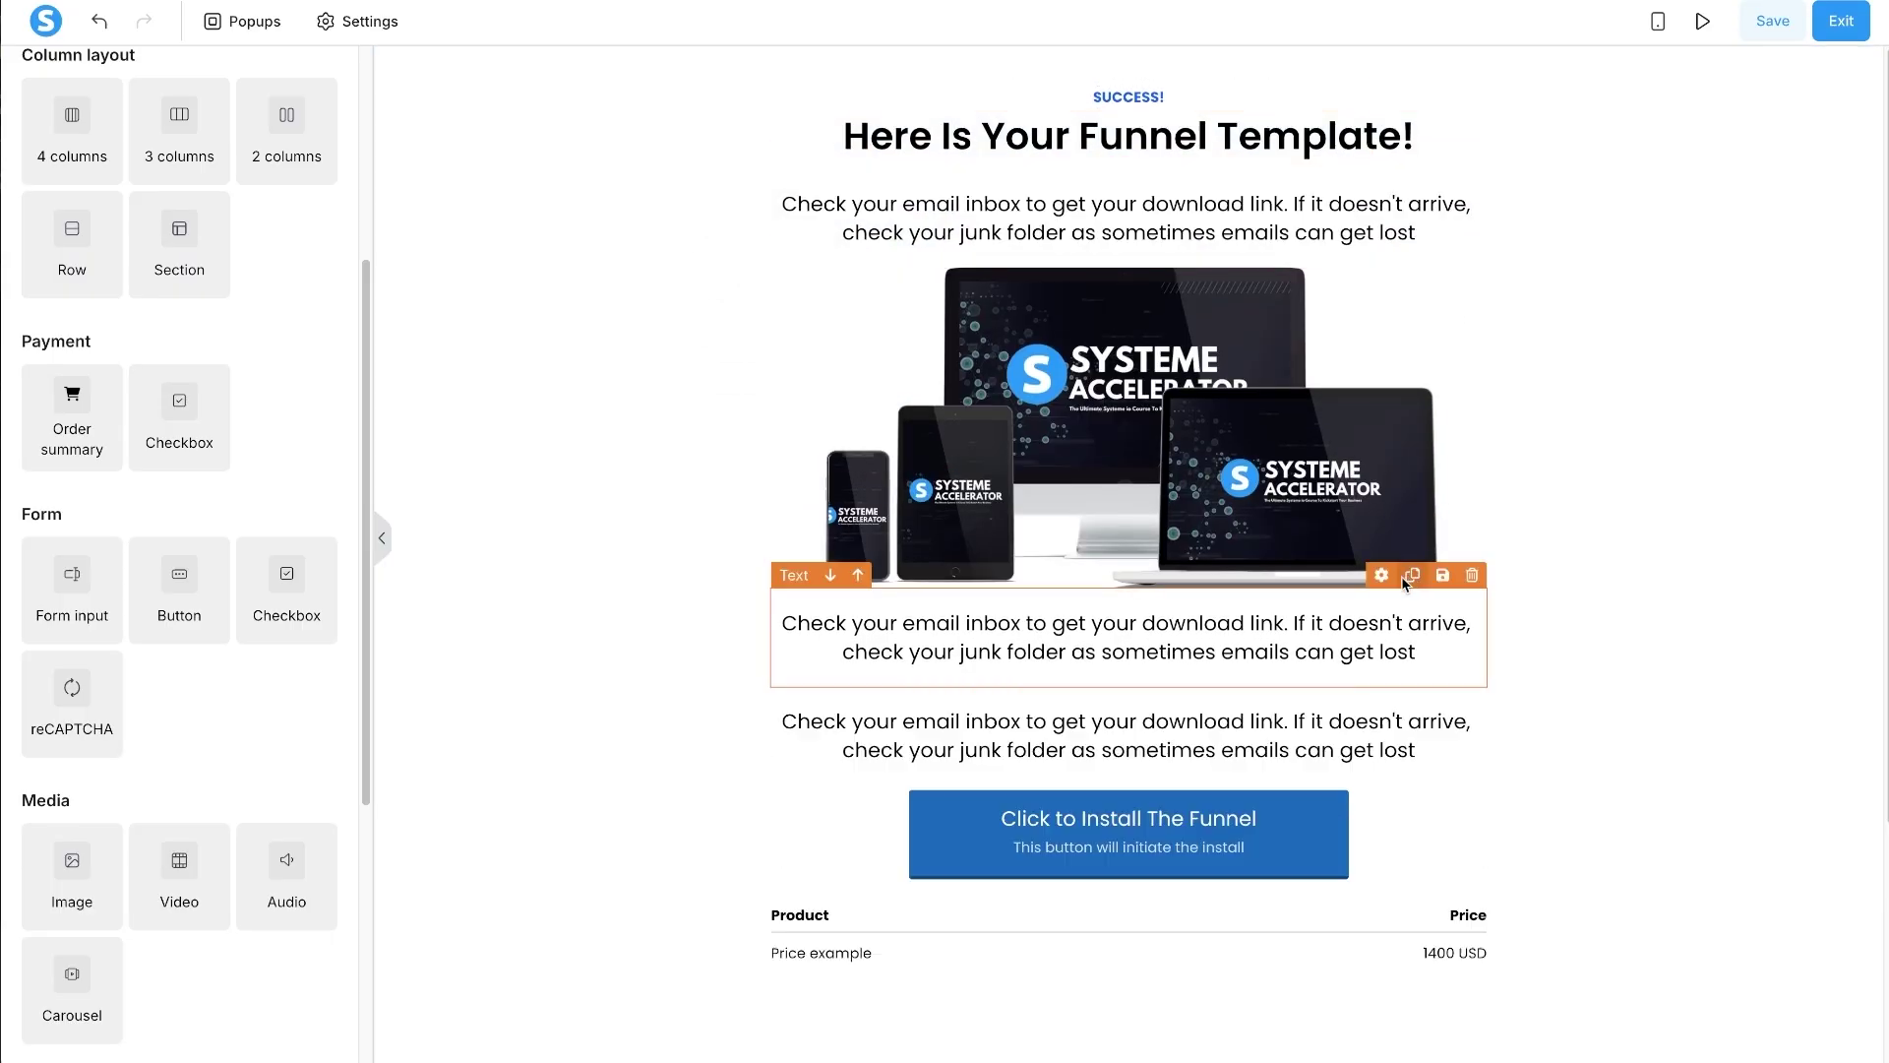
pyautogui.moveTo(1383, 579); pyautogui.dragTo(1318, 852)
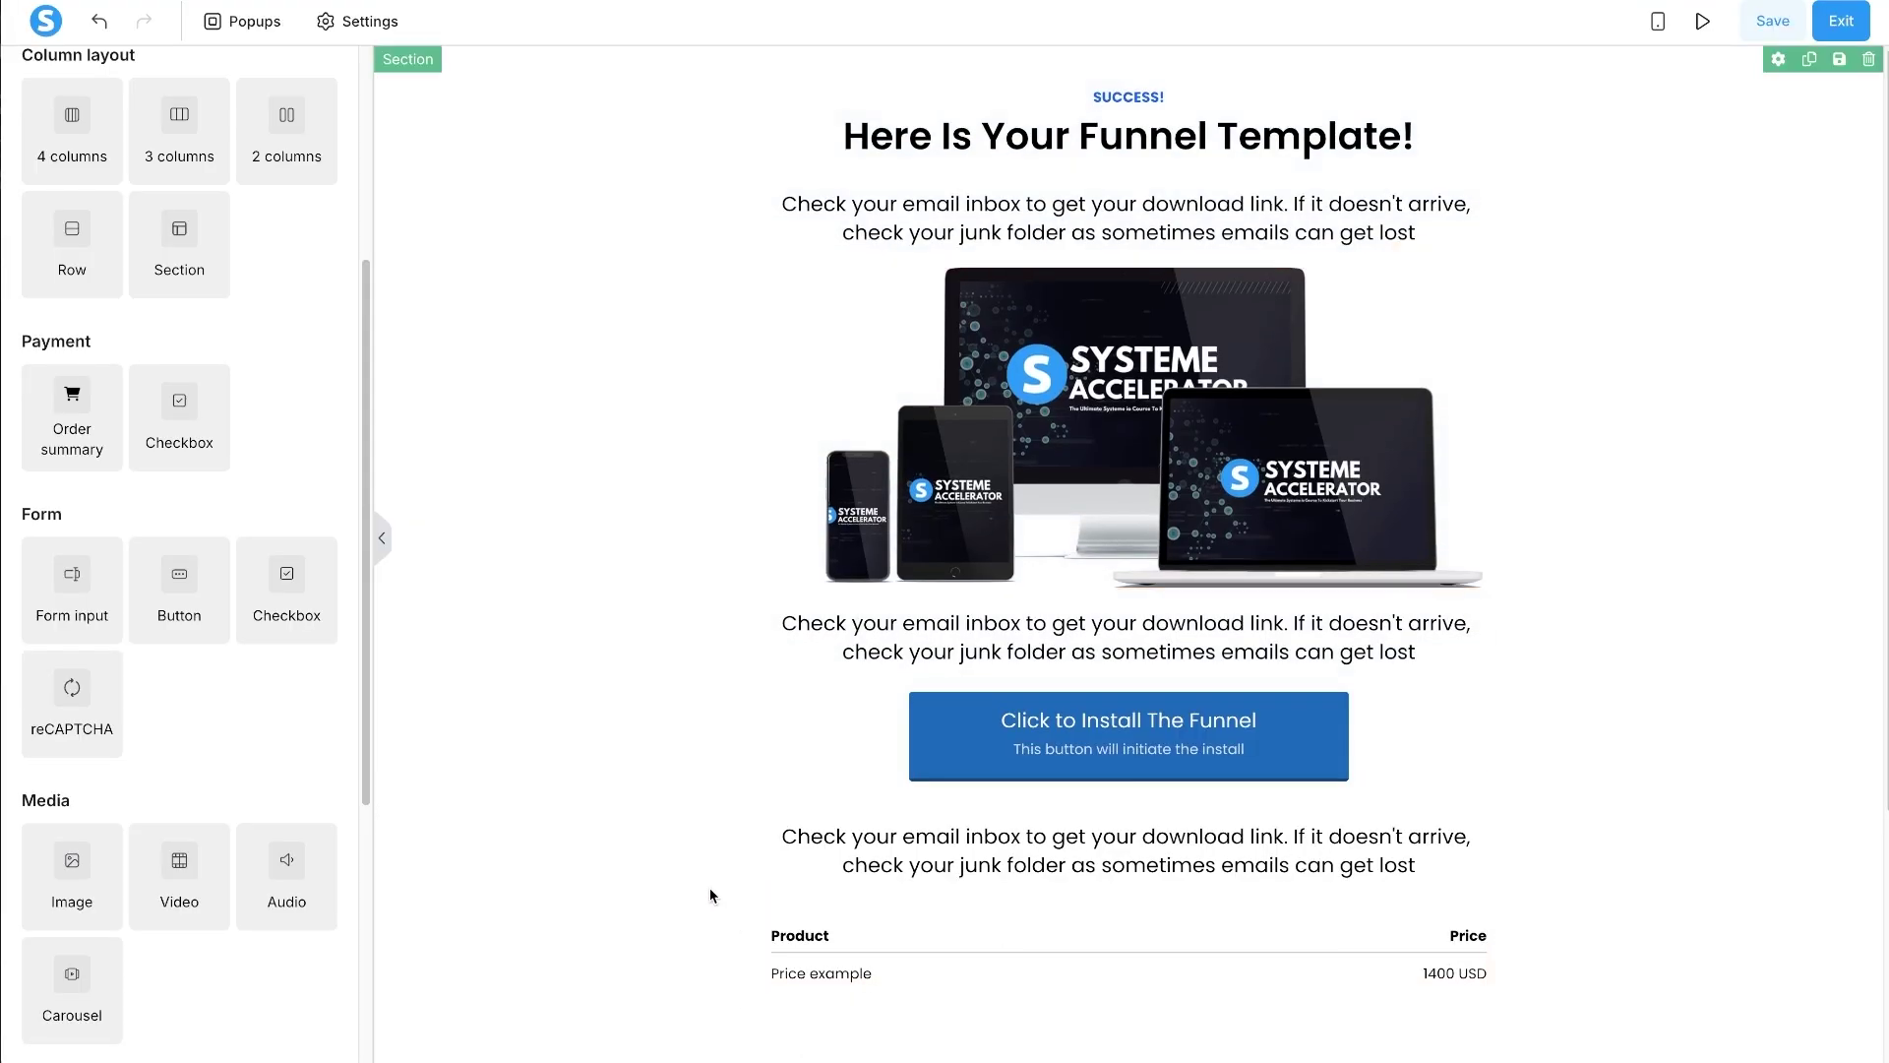
pyautogui.scroll(-3, 582, 813)
pyautogui.click(583, 813)
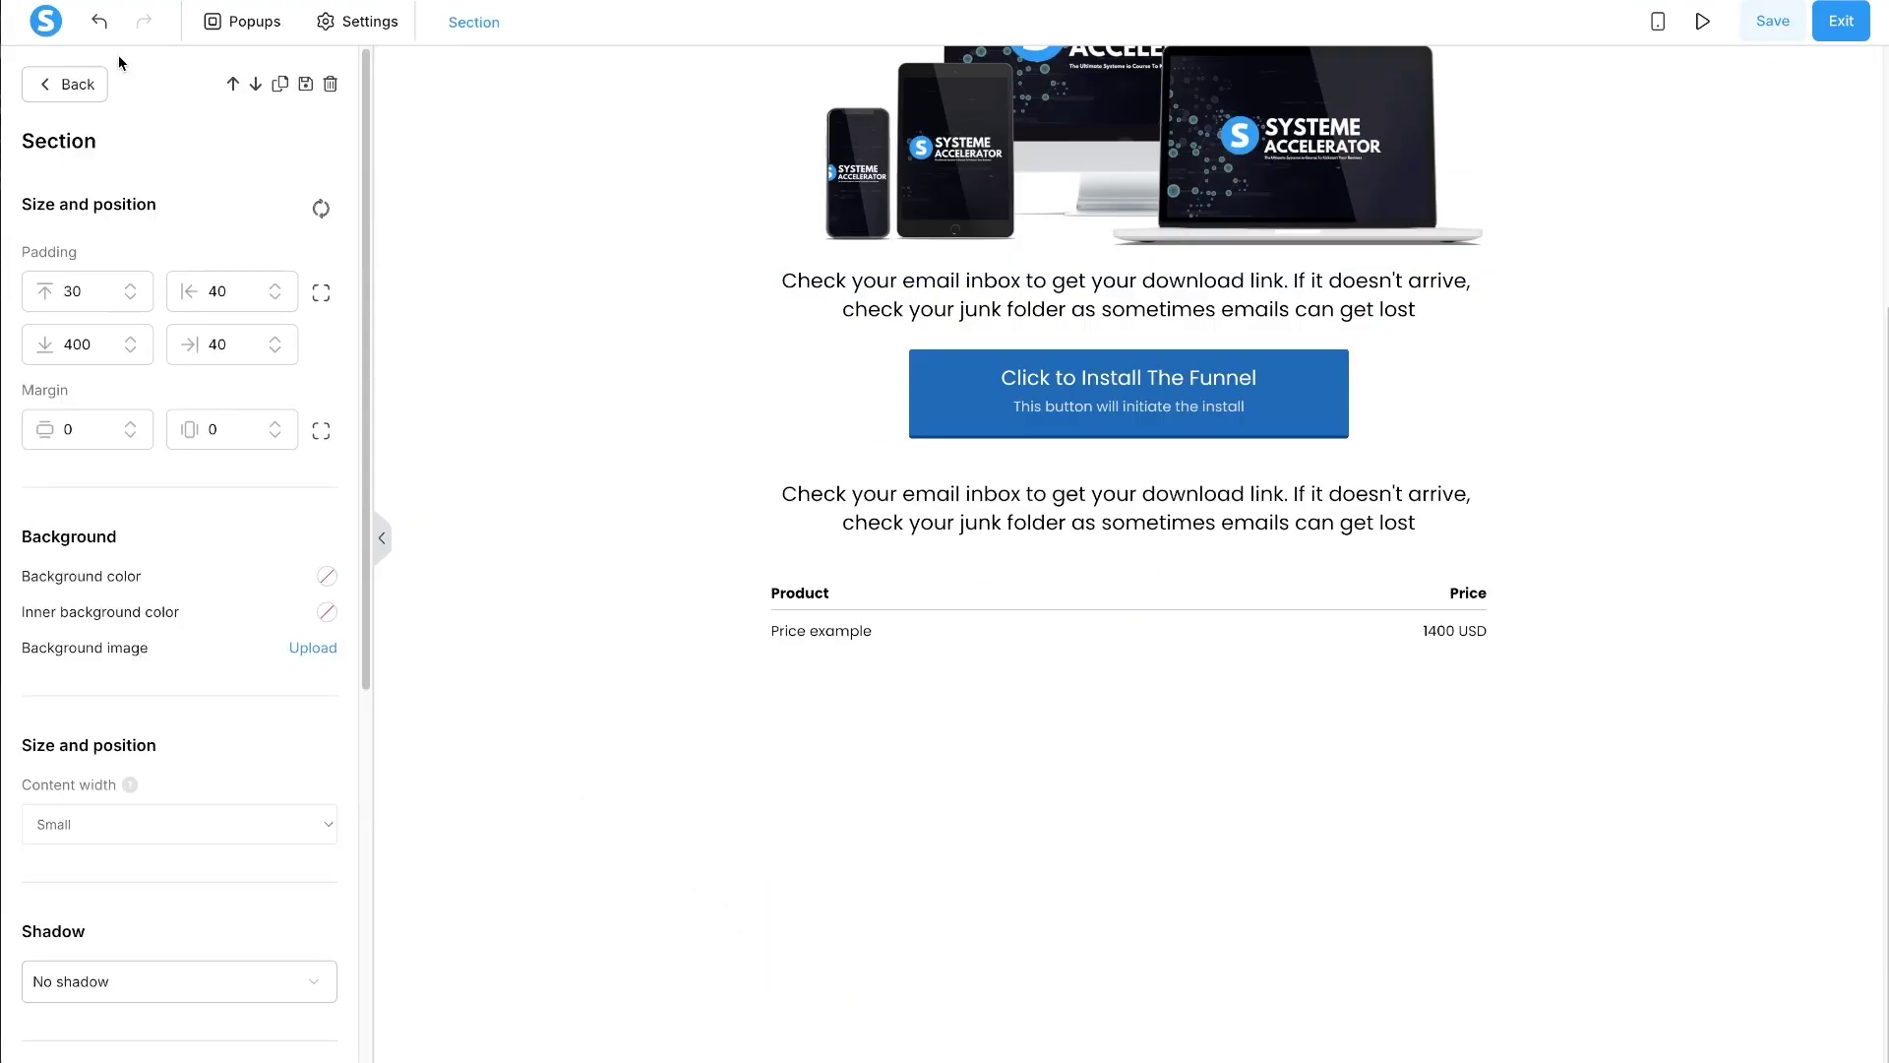
pyautogui.click(73, 93)
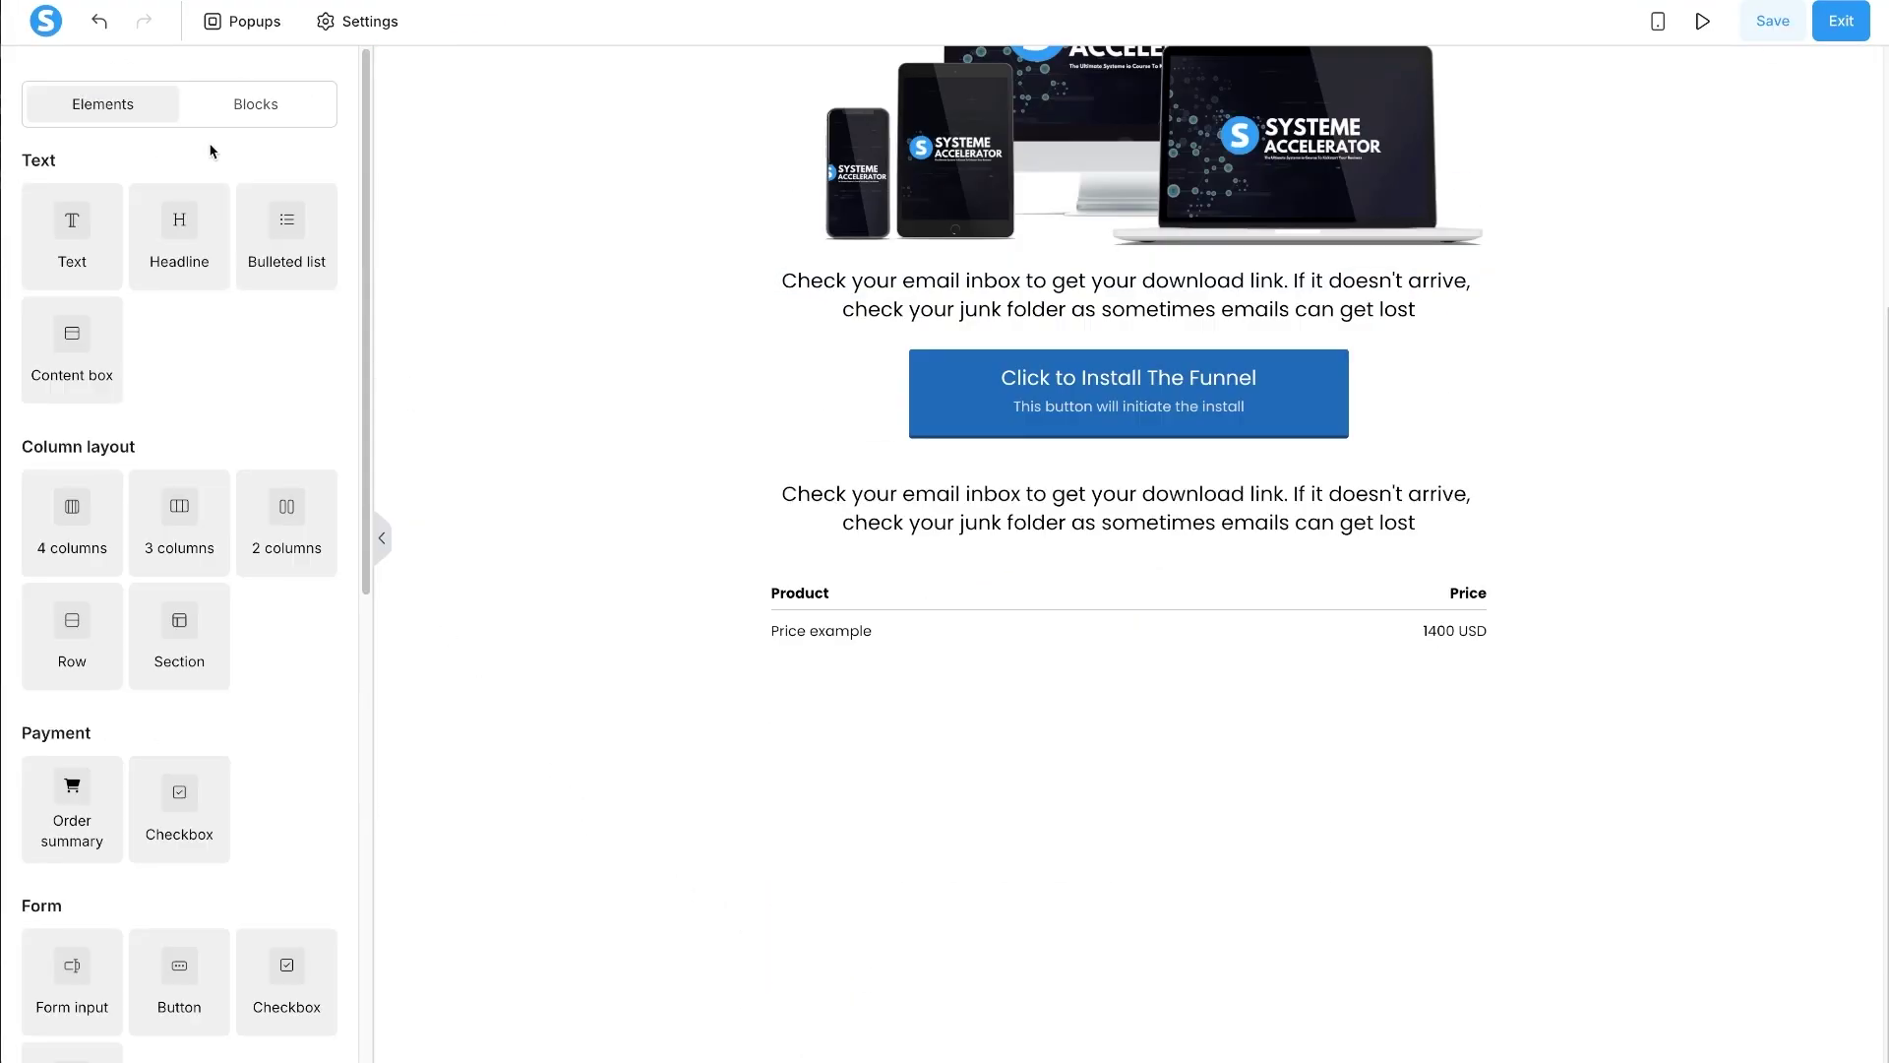
# - Add the AIP Footer from My Master Blocks to the bottom of the page
pyautogui.click(255, 115)
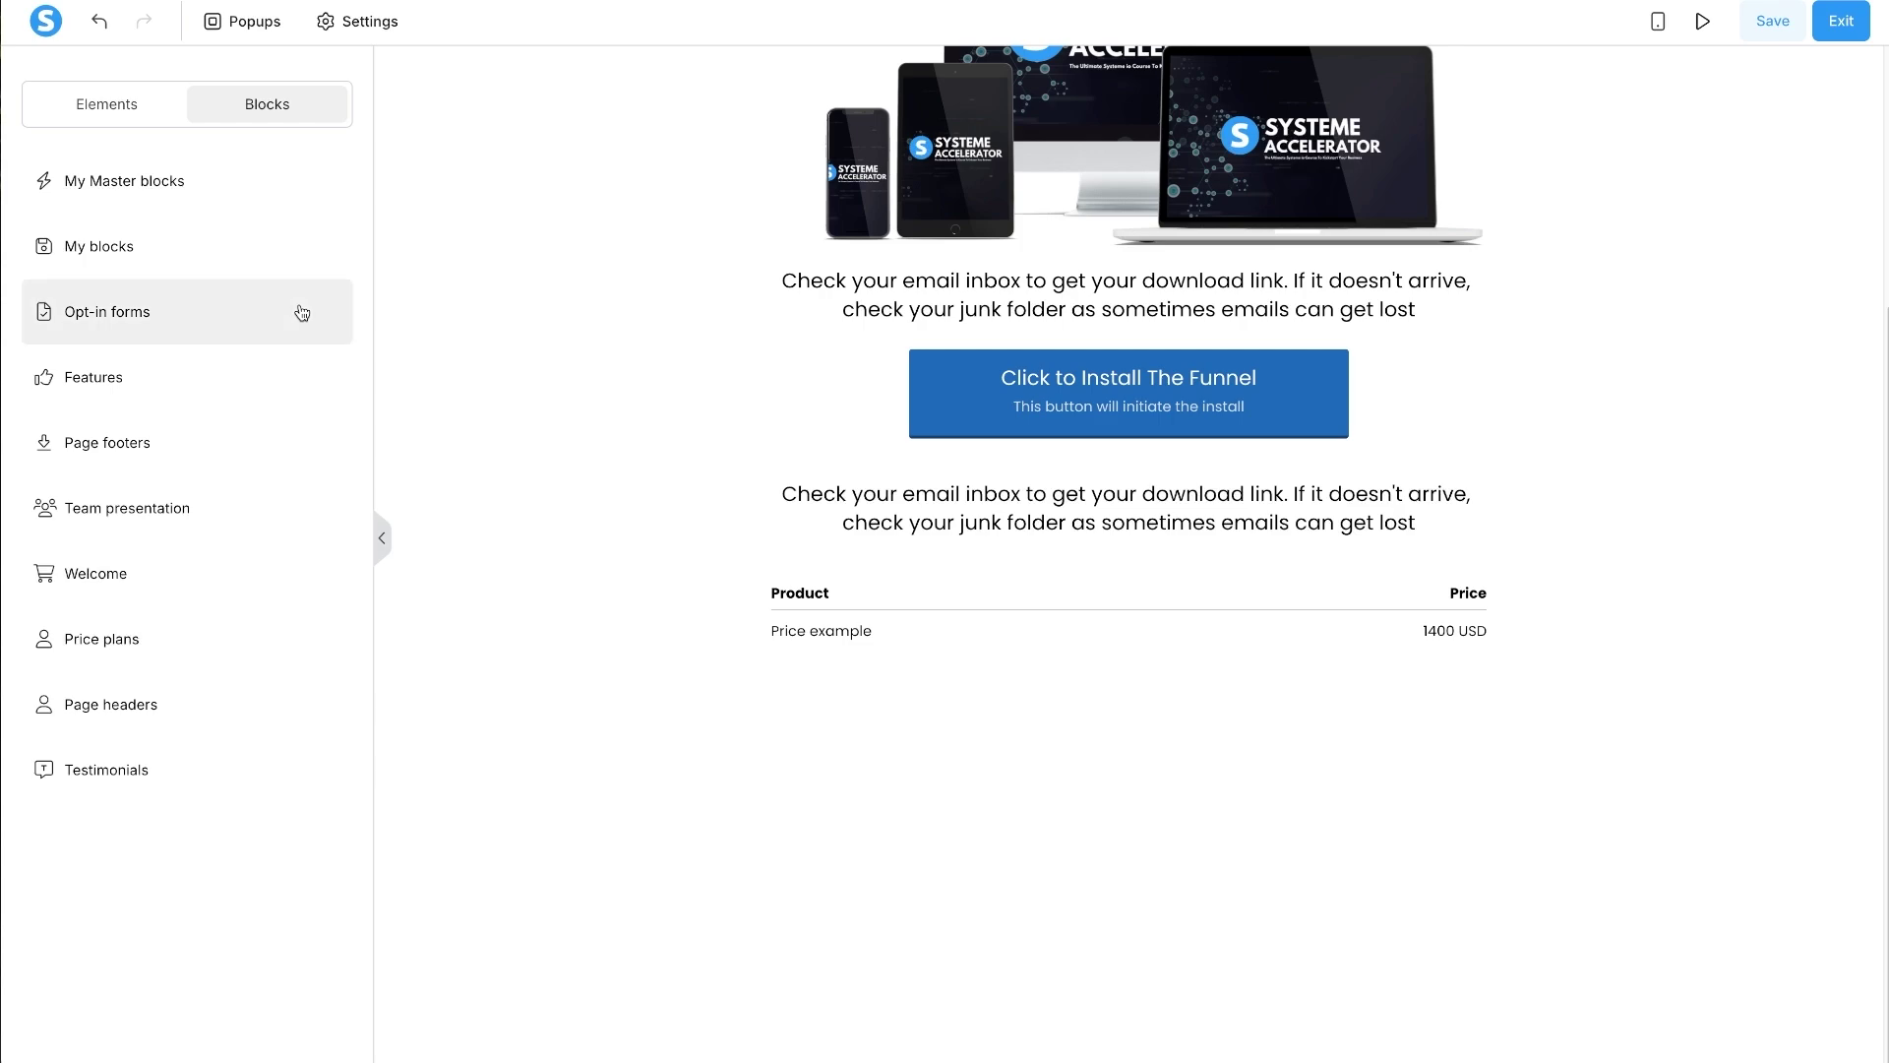
pyautogui.click(202, 181)
pyautogui.moveTo(187, 414); pyautogui.dragTo(620, 814)
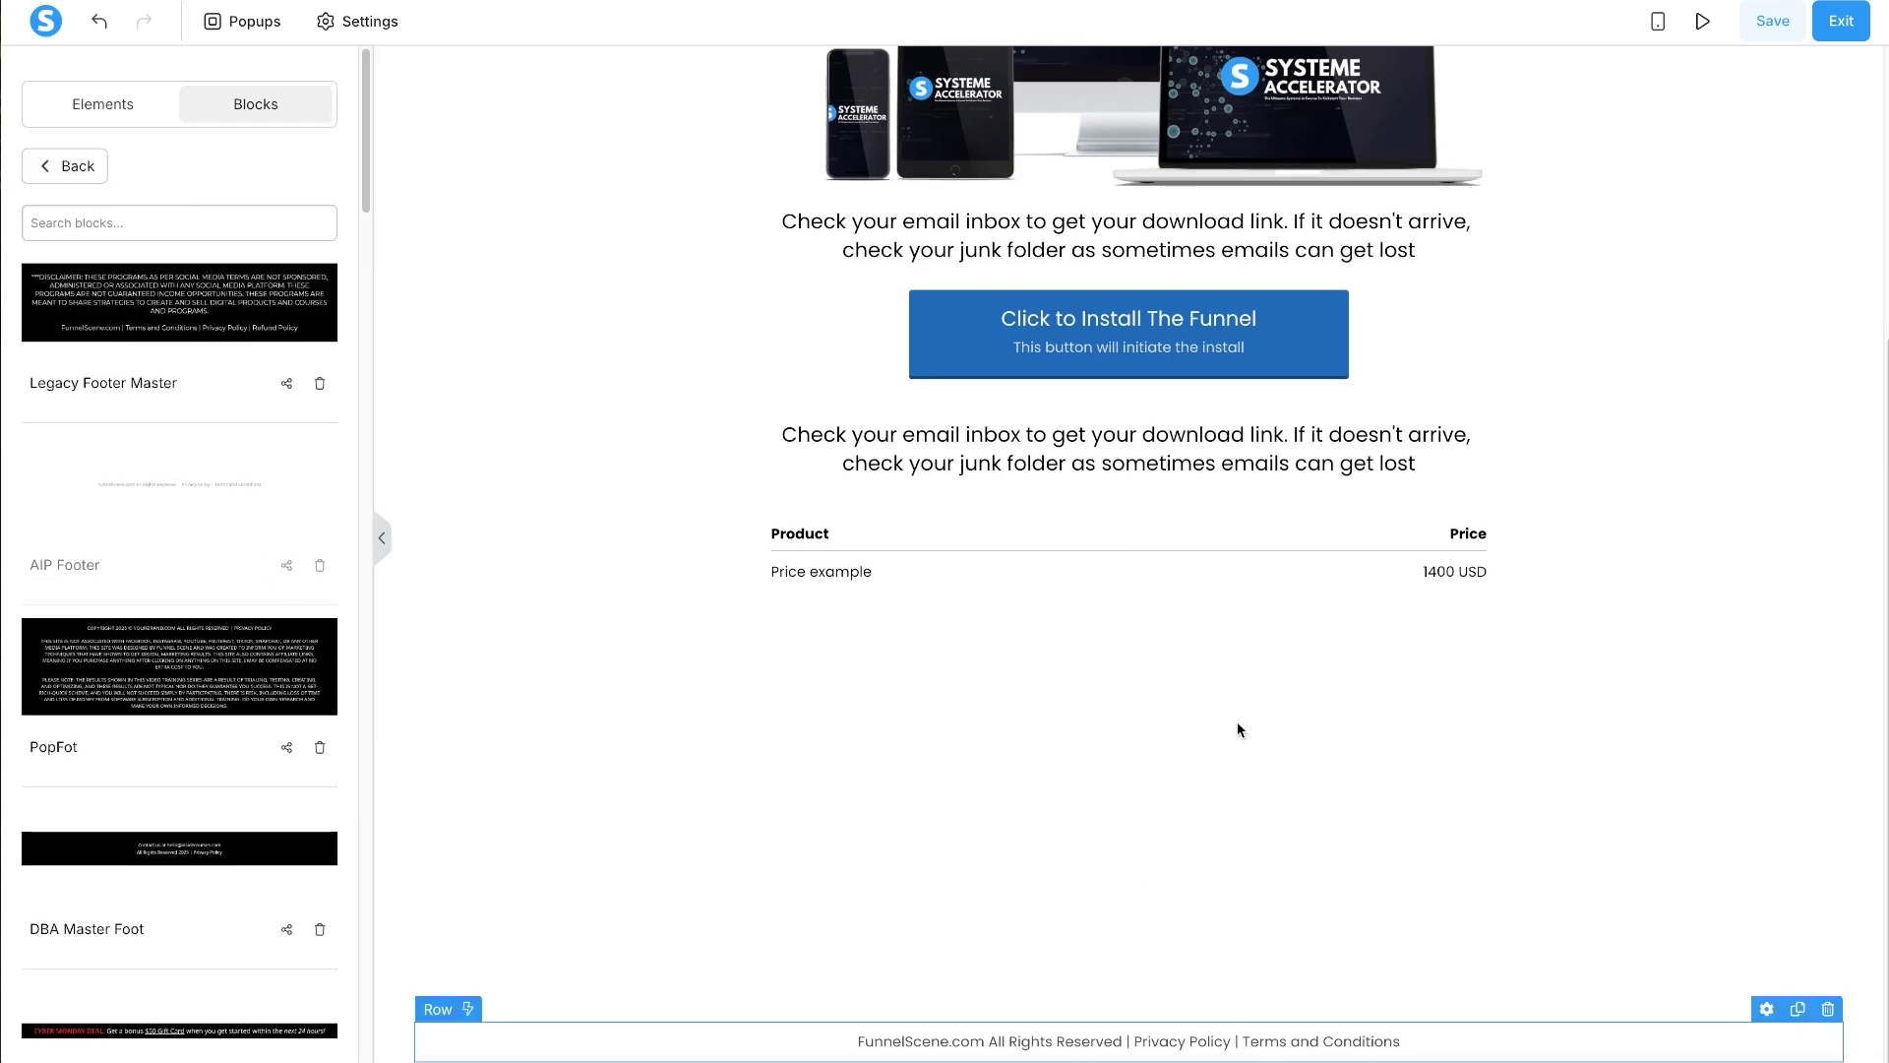
# - Change the section's Content width from Small to Extra small
pyautogui.scroll(4, 1232, 729)
pyautogui.click(675, 371)
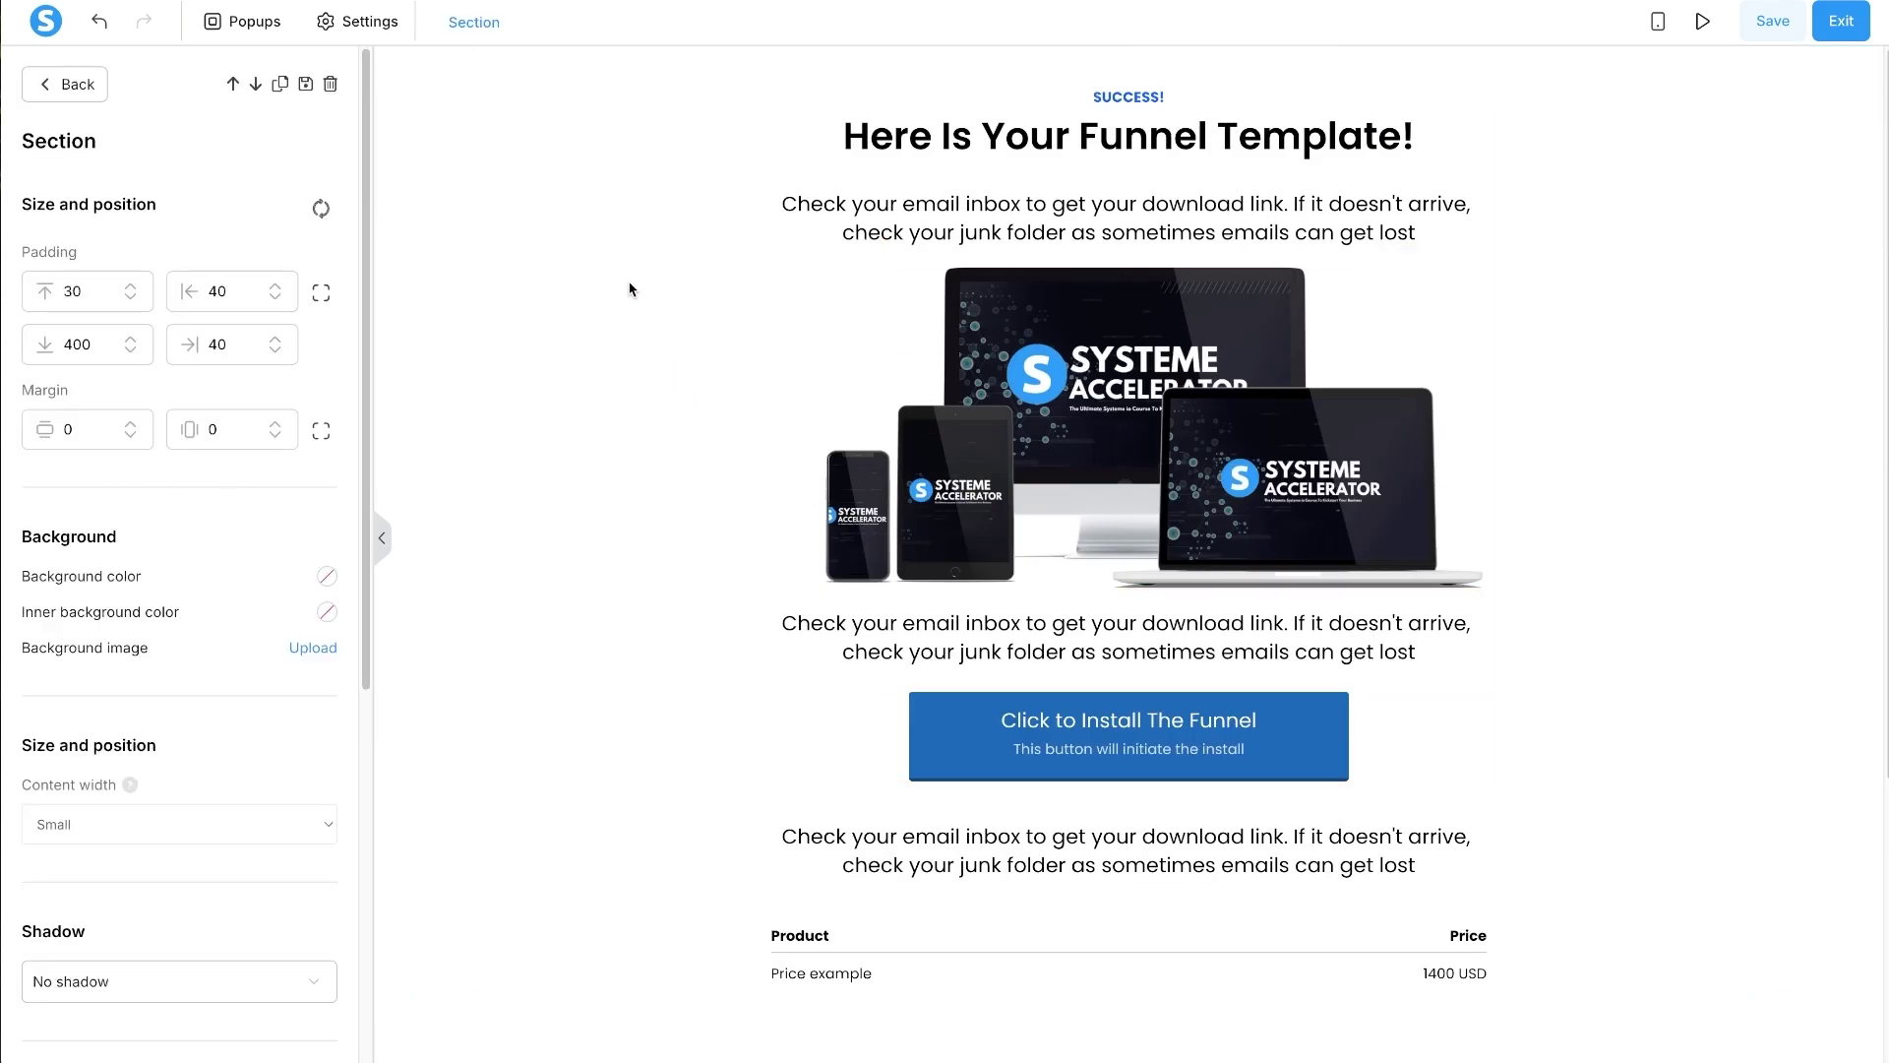
pyautogui.press('Escape')
pyautogui.click(571, 156)
pyautogui.click(114, 821)
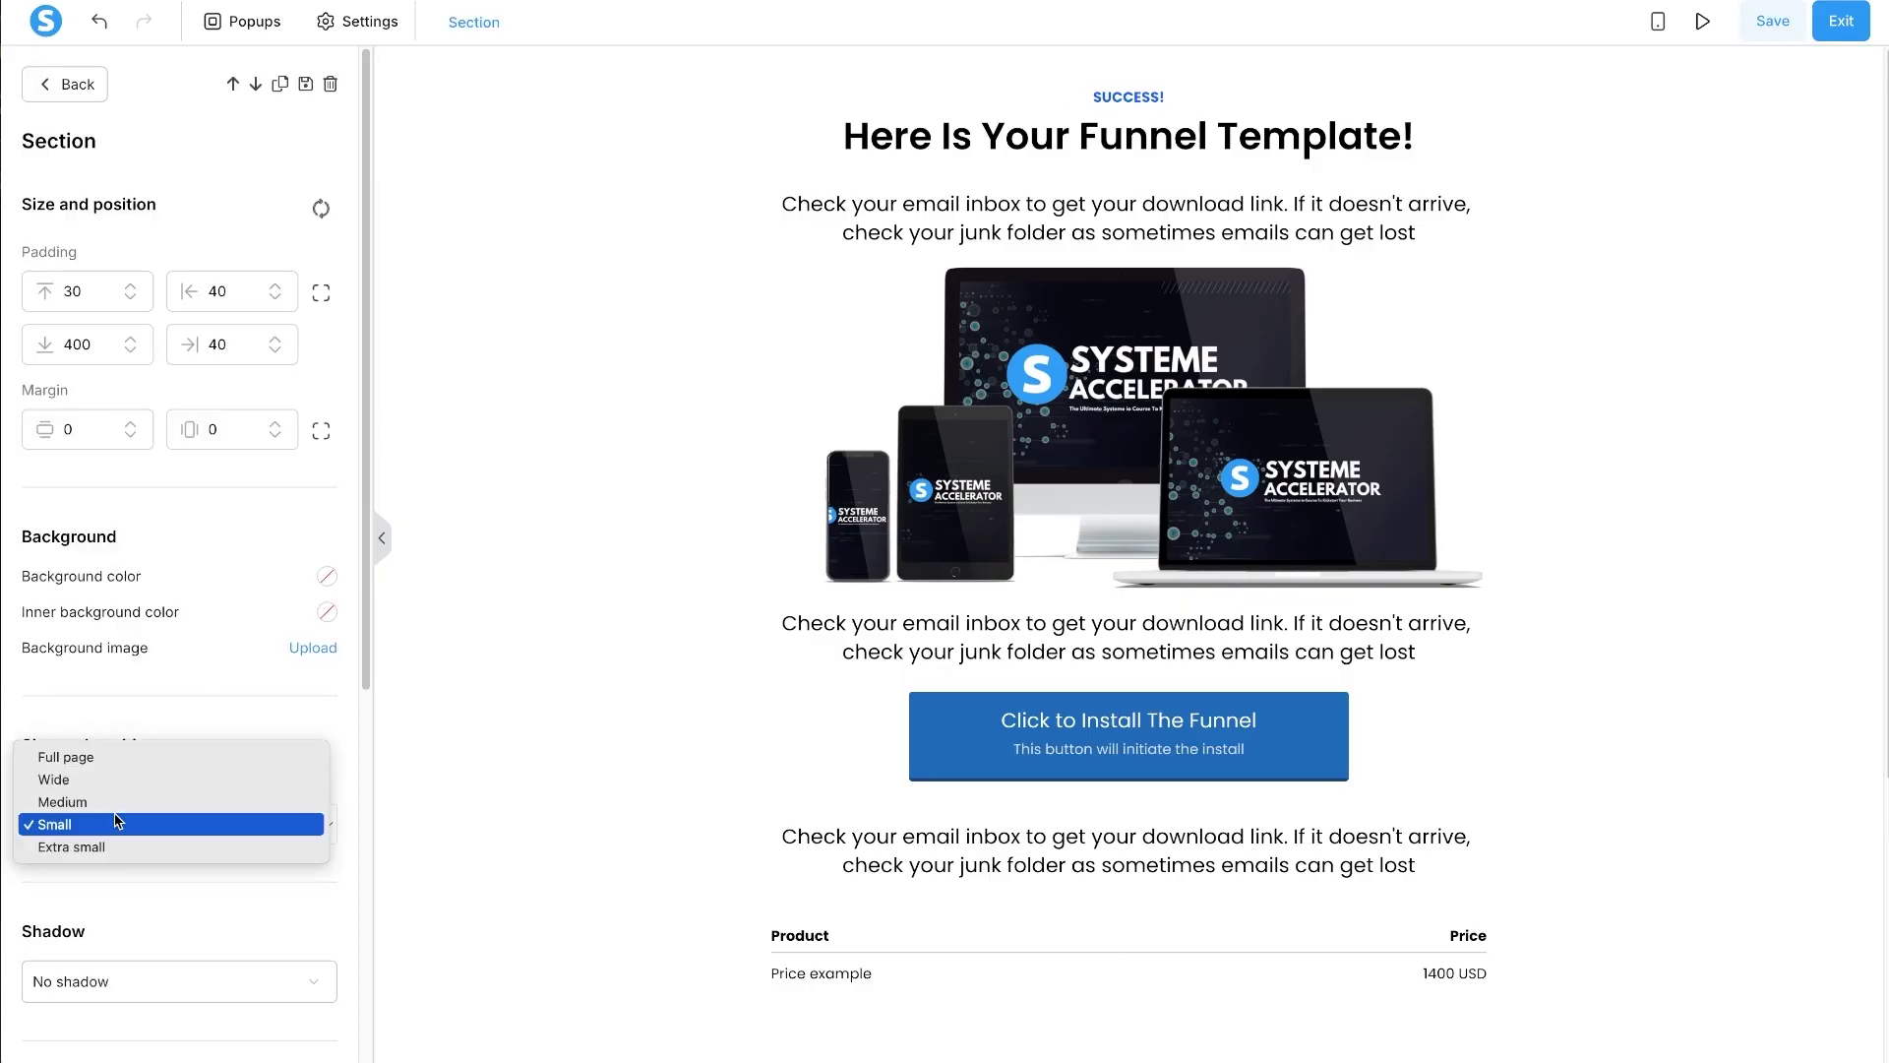
pyautogui.press('Escape')
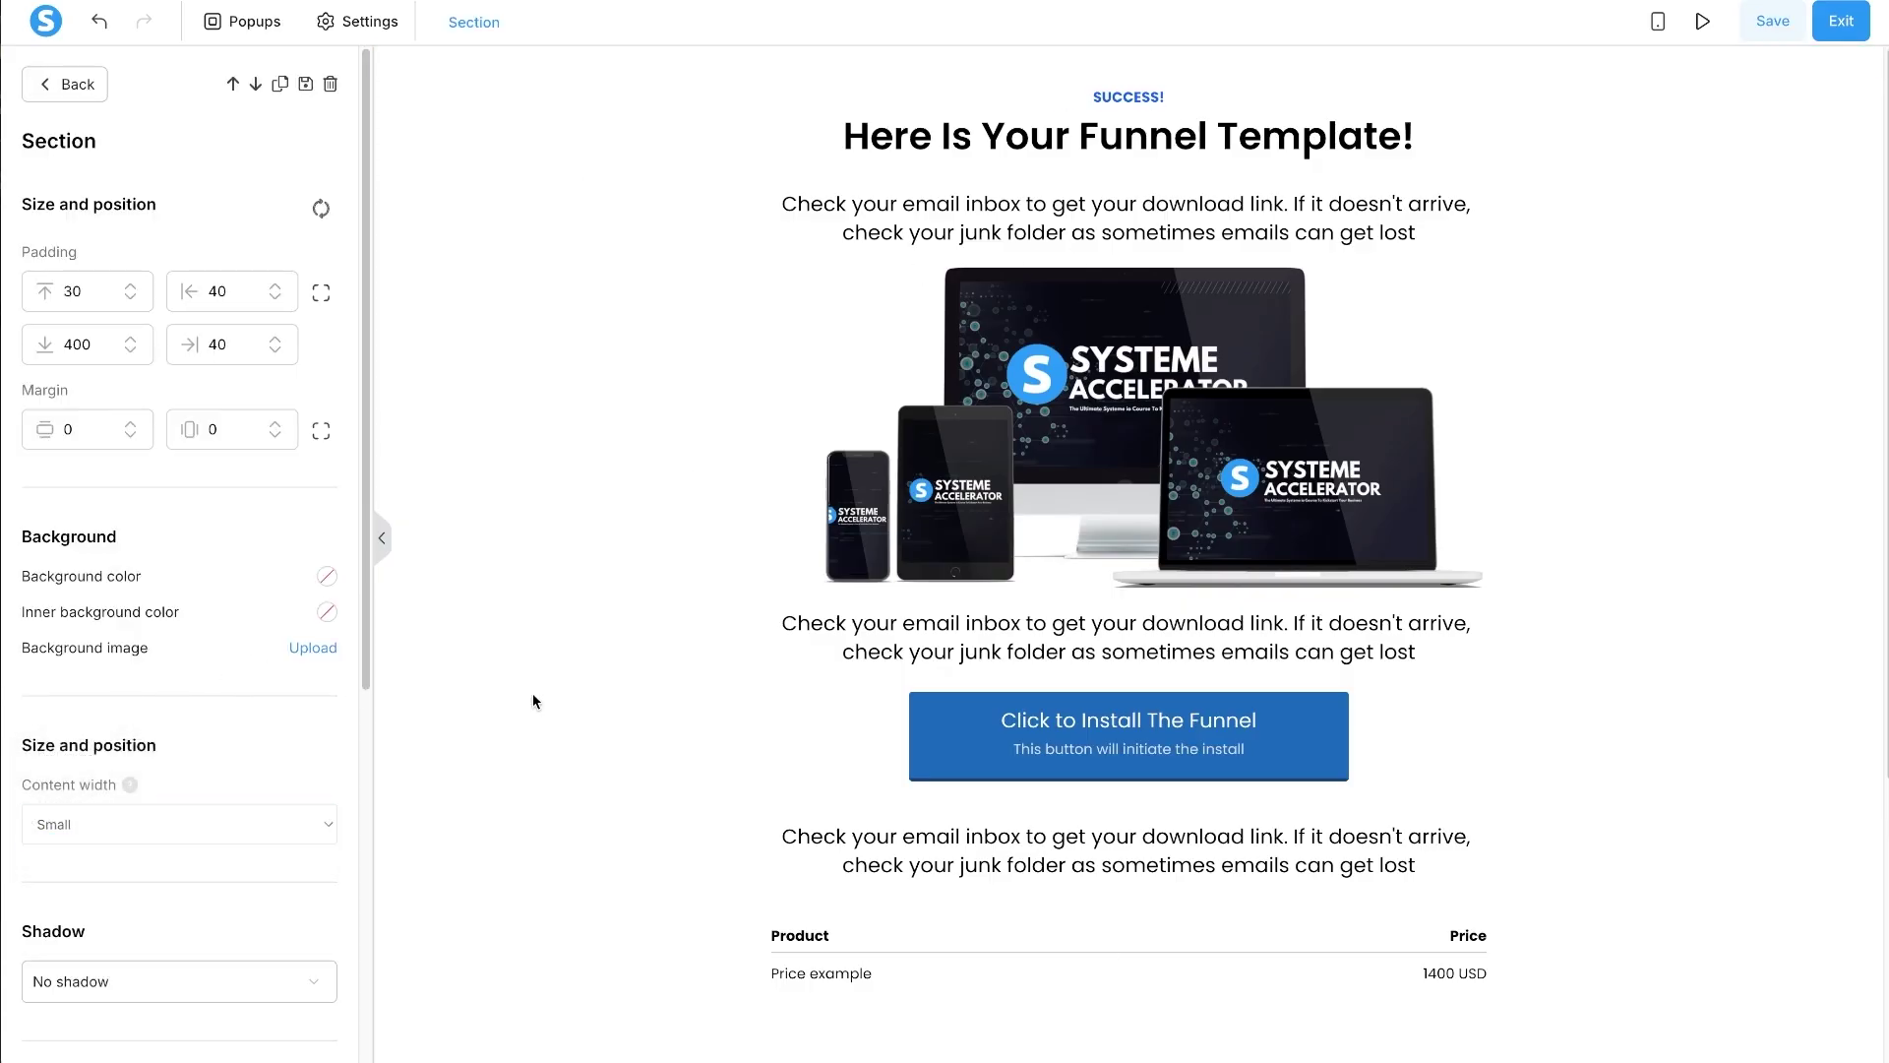
pyautogui.press('Escape')
pyautogui.click(498, 658)
pyautogui.click(92, 825)
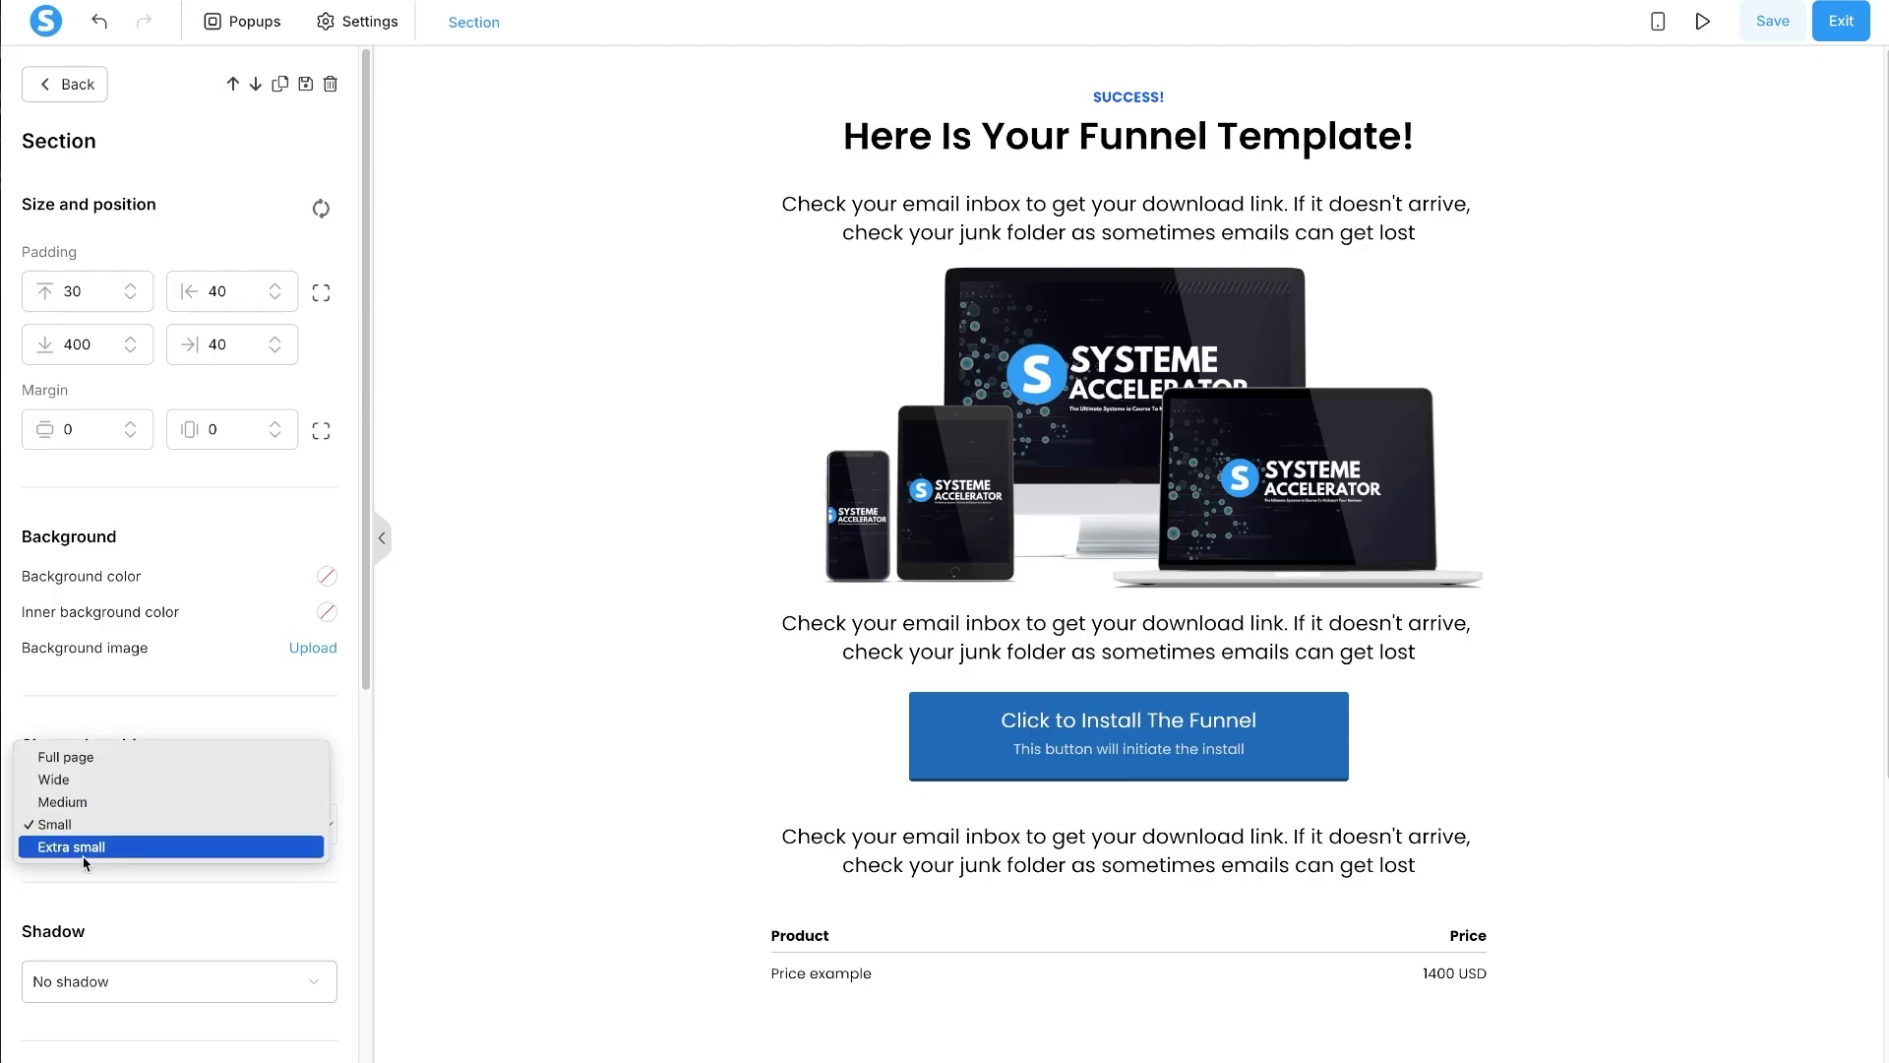
pyautogui.click(89, 842)
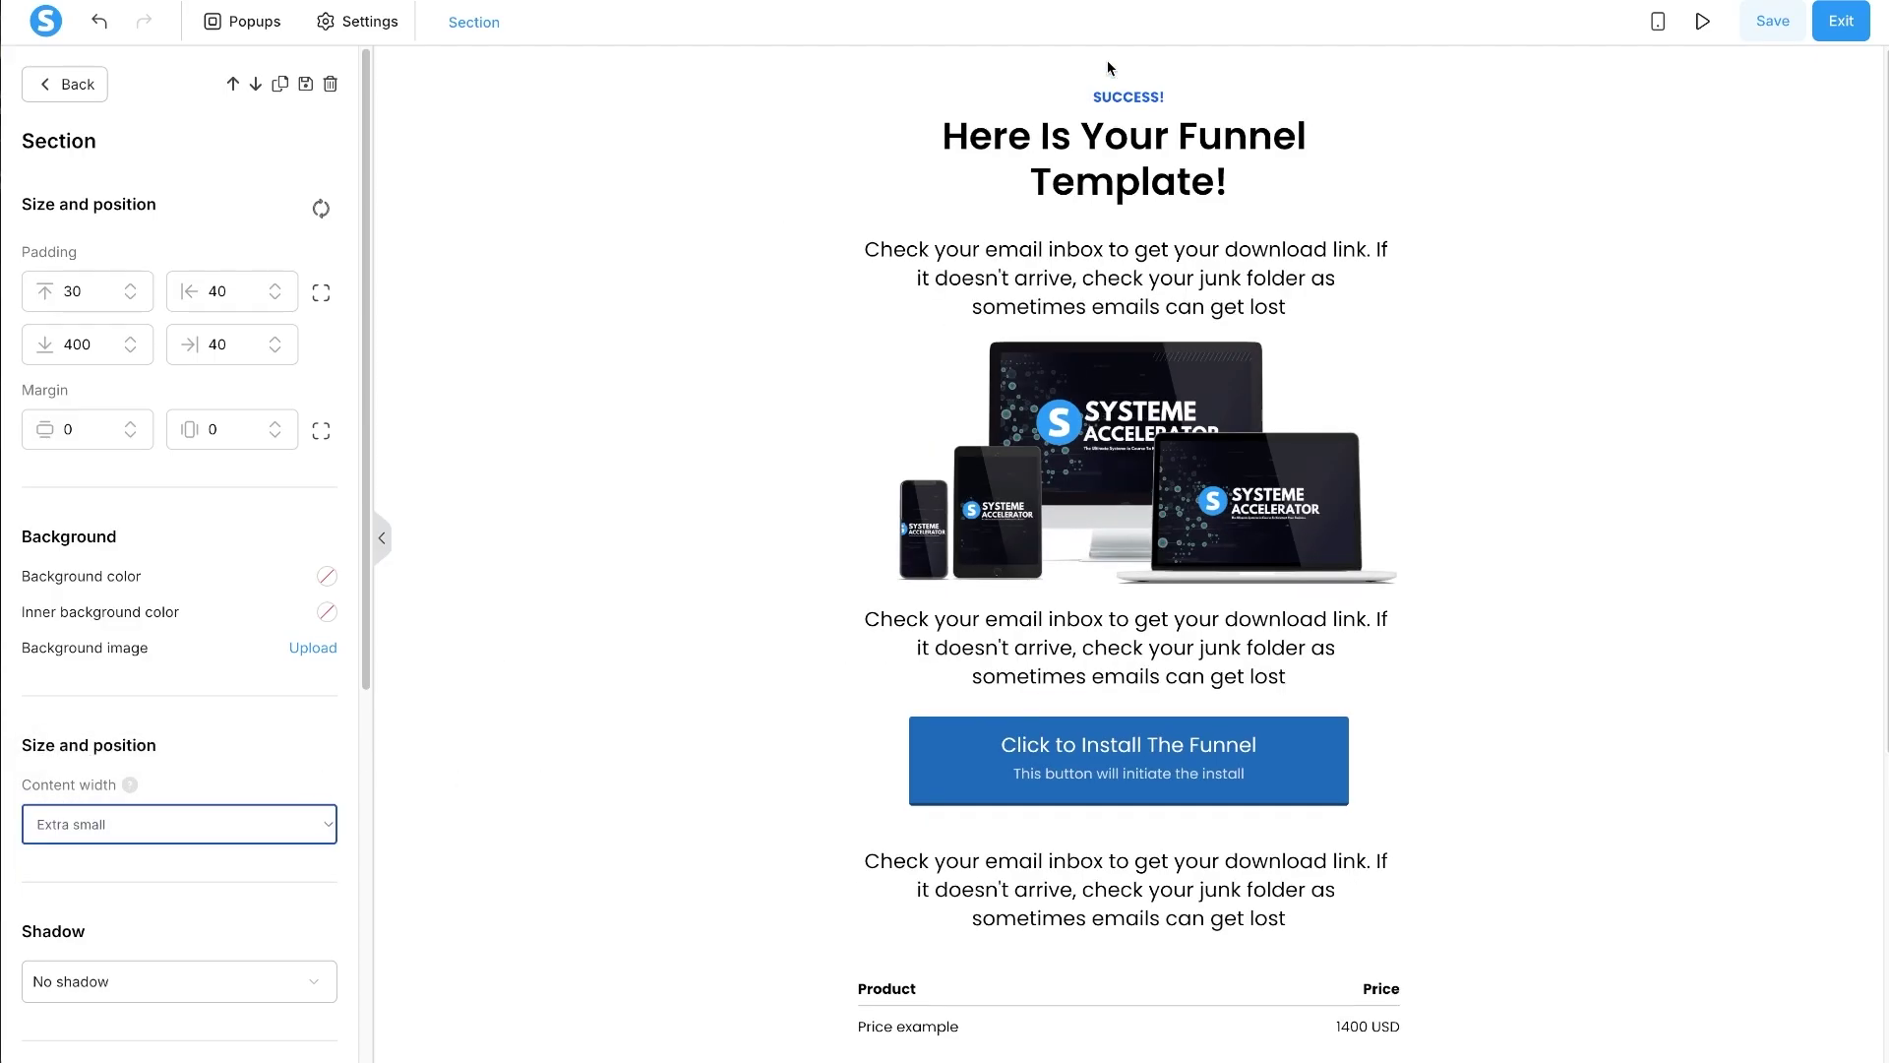
pyautogui.press('Escape')
pyautogui.click(813, 218)
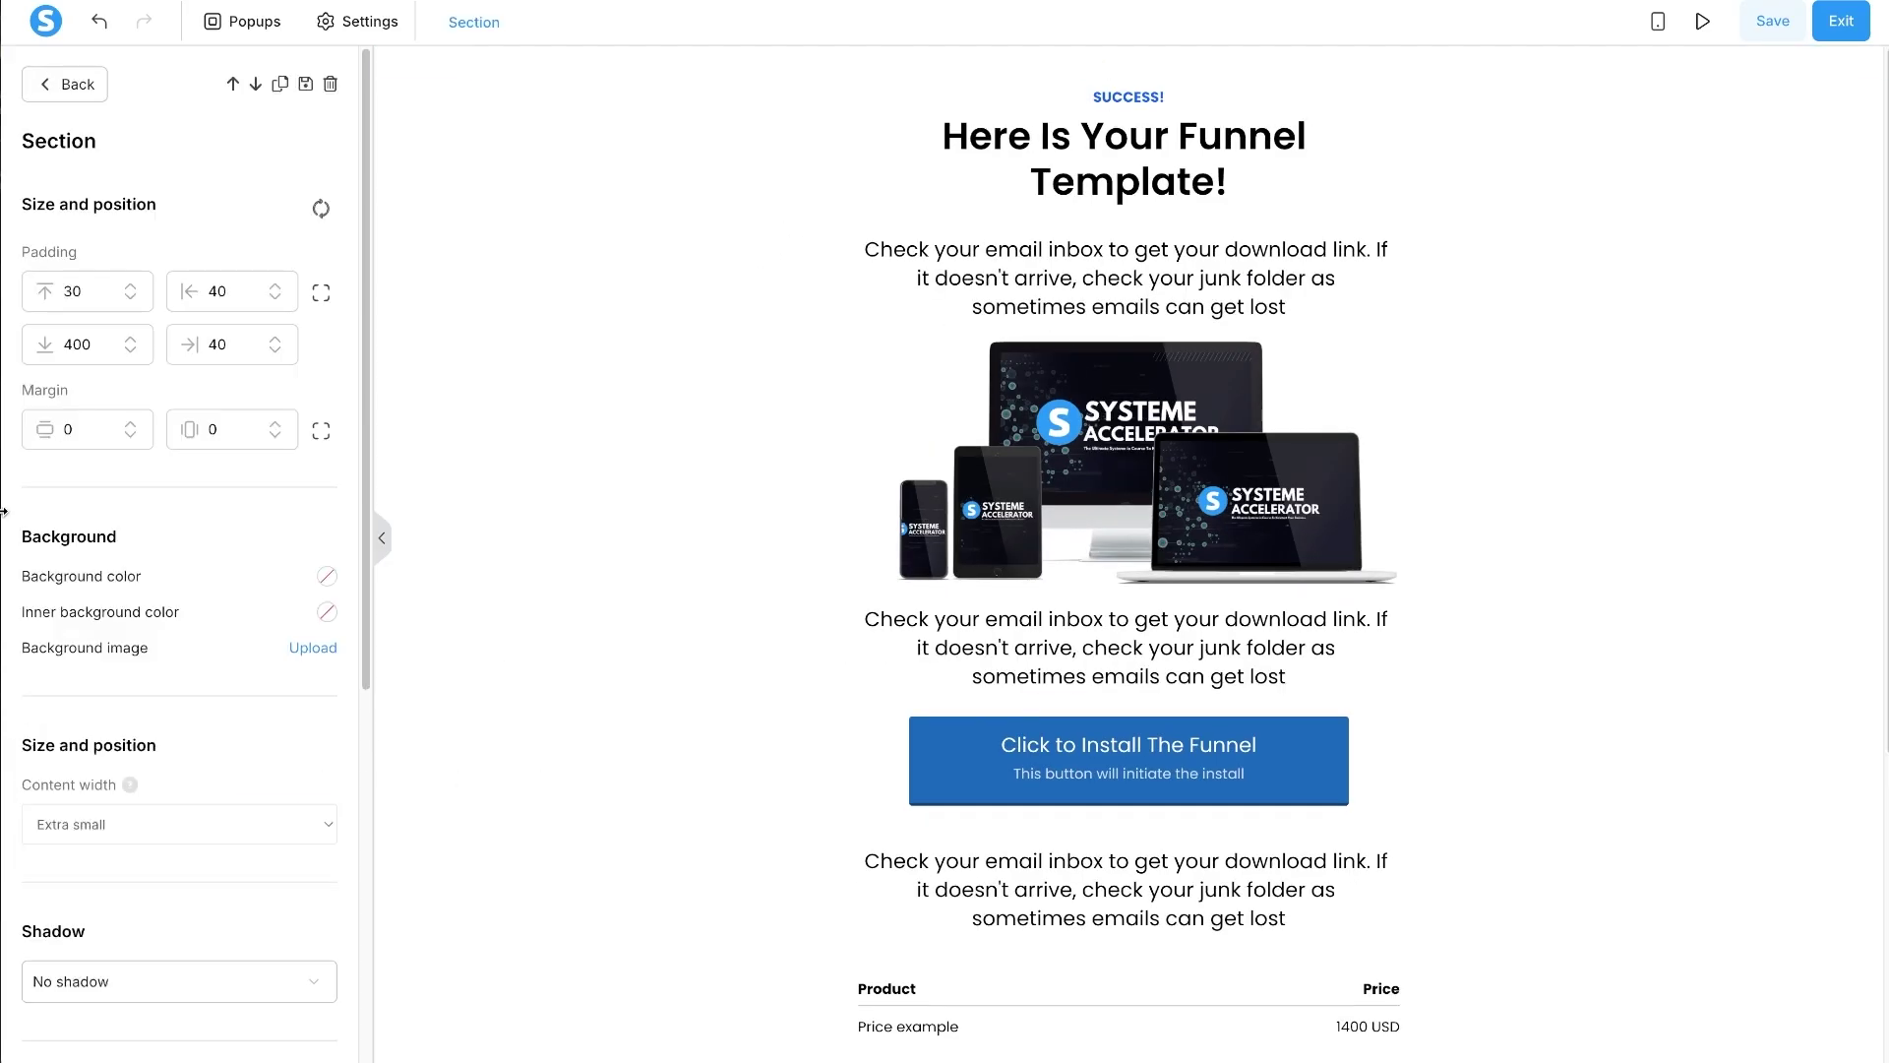
# - Set the section's left and right padding to 0
pyautogui.doubleClick(219, 298)
pyautogui.write('0')
pyautogui.doubleClick(217, 346)
pyautogui.write('0')
pyautogui.press('Escape')
# - Change the label above the headline to 'ORDER SUCCESS'
pyautogui.doubleClick(1104, 166)
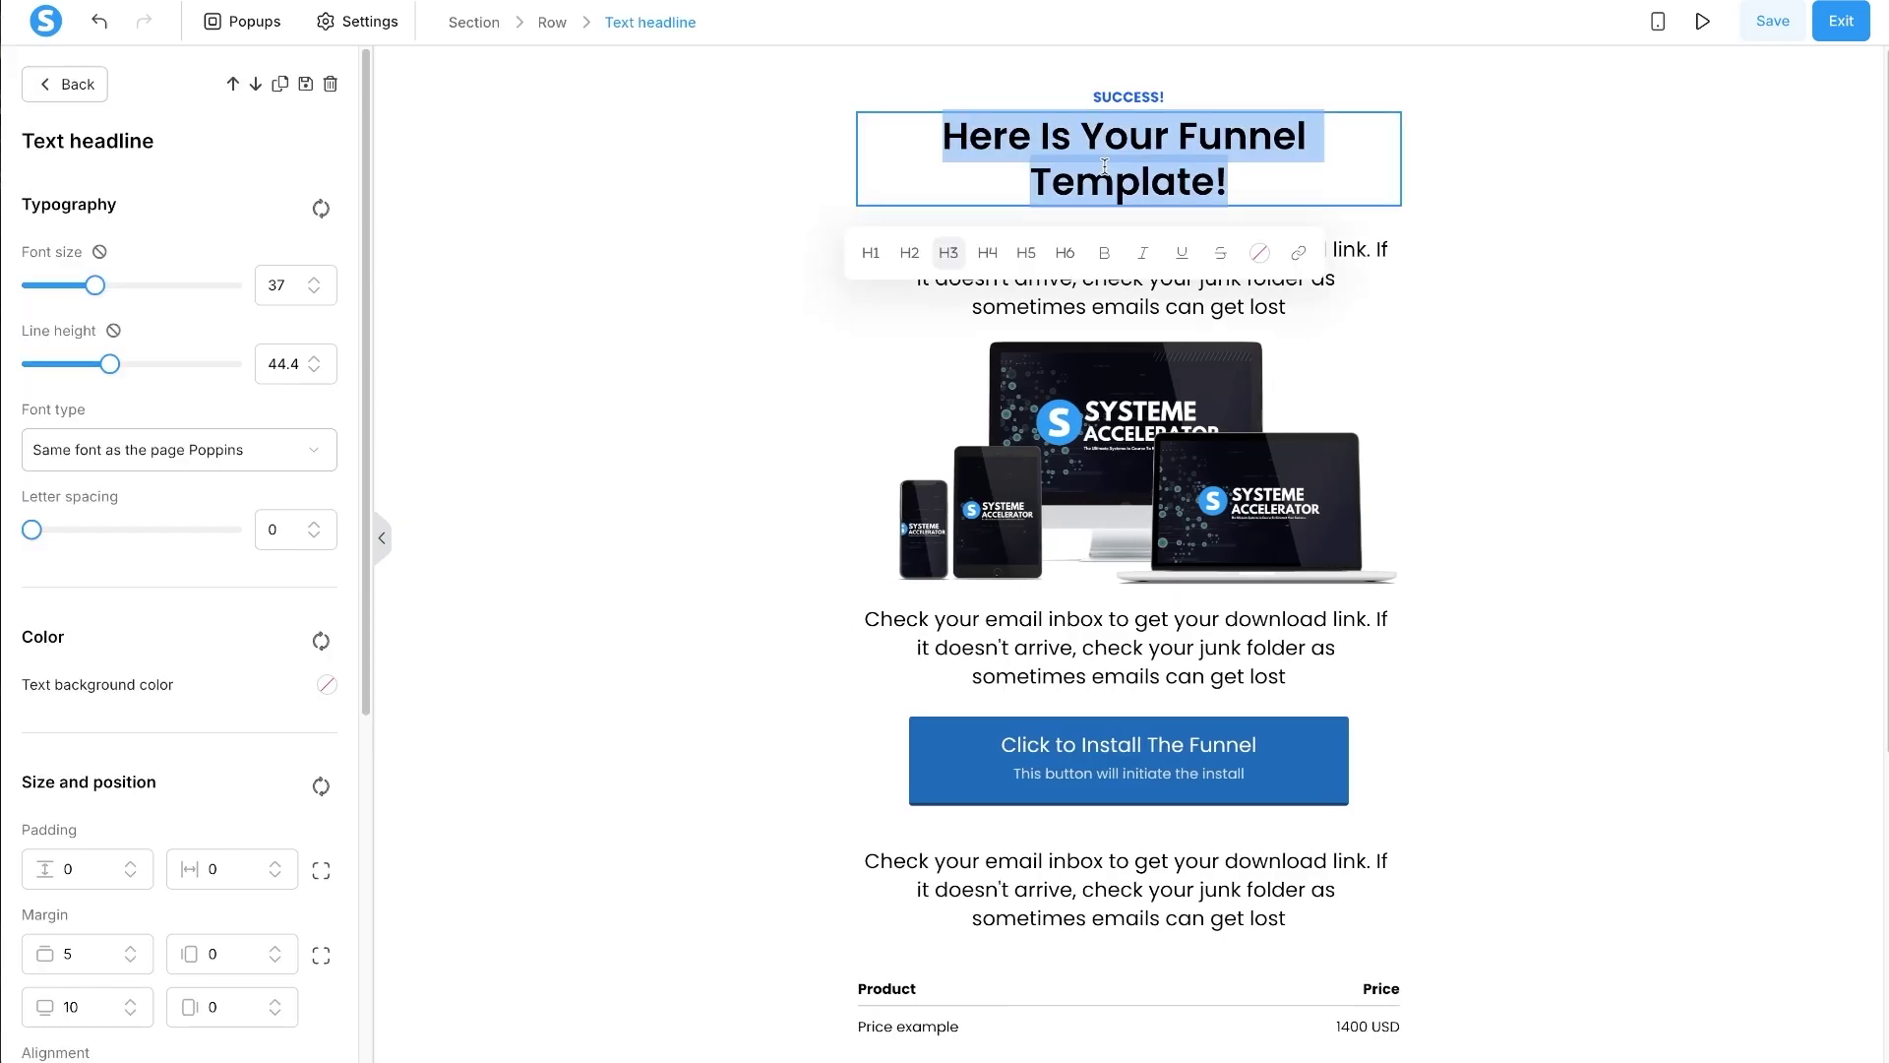
pyautogui.doubleClick(1127, 97)
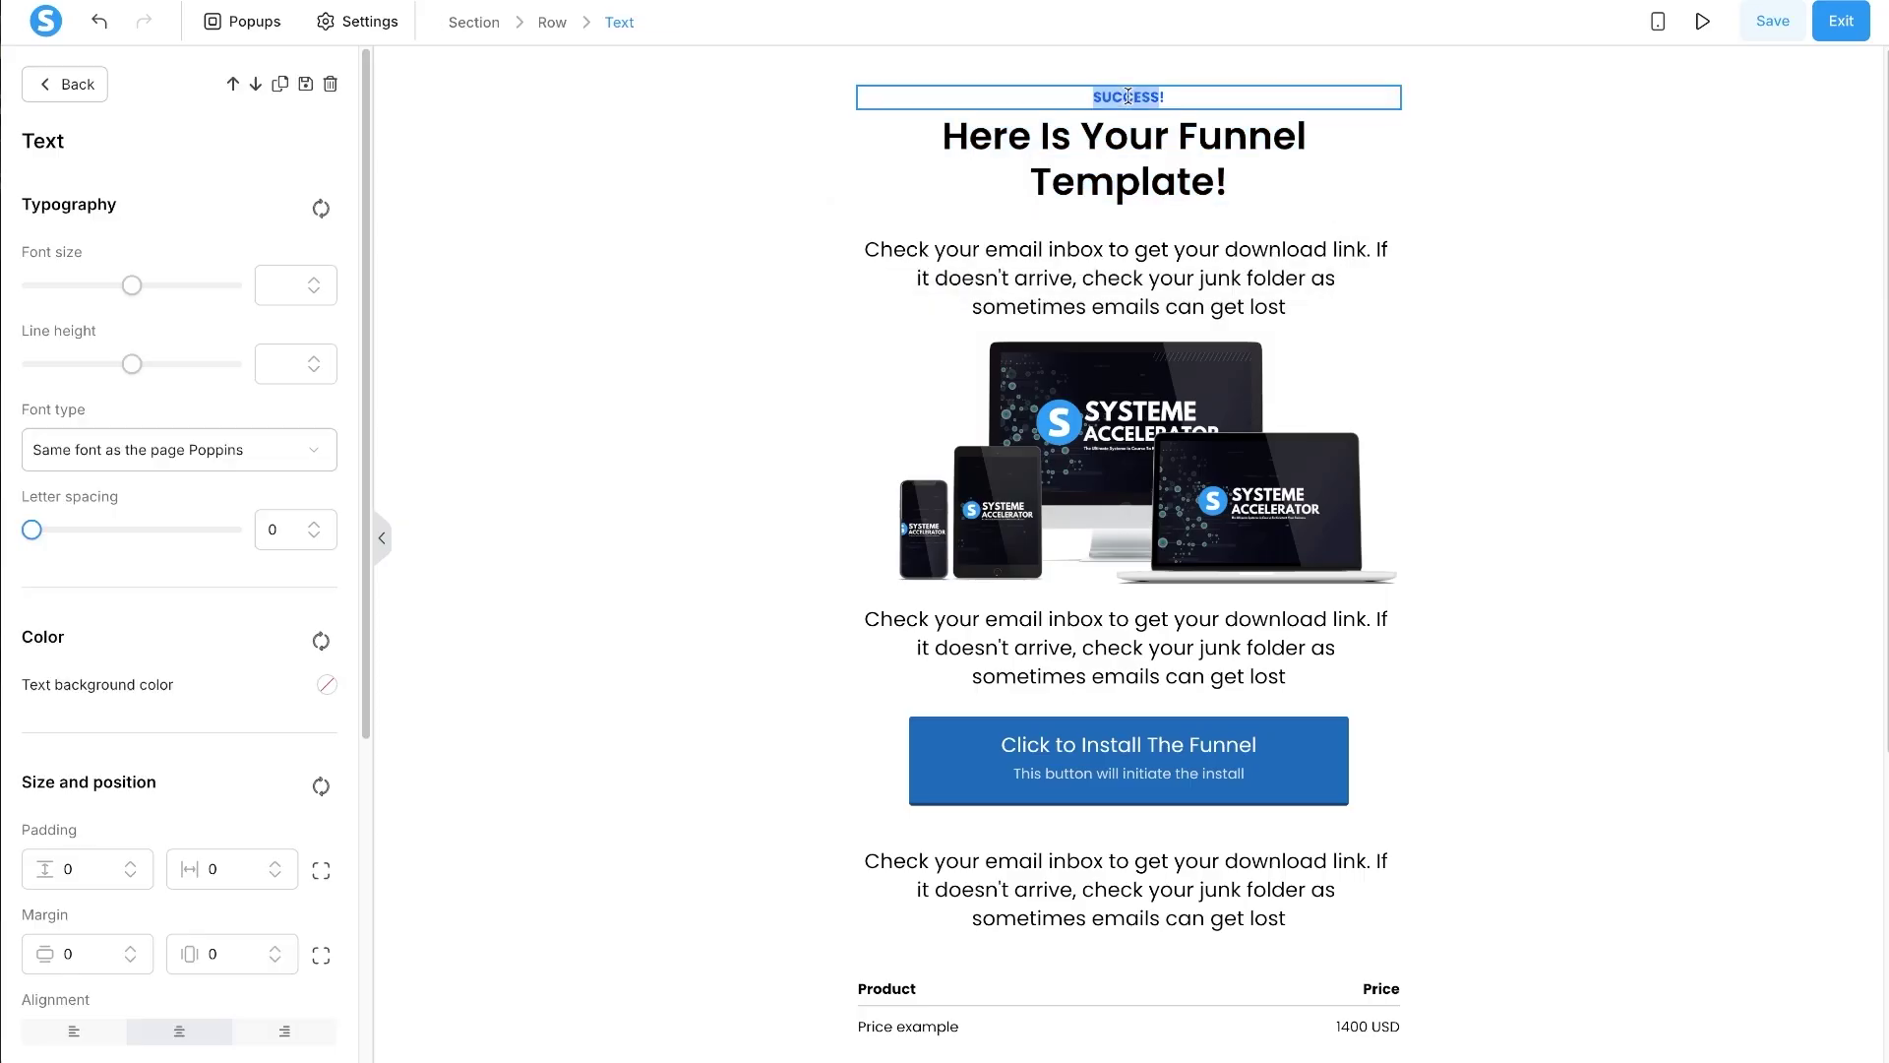
pyautogui.write('Order')
pyautogui.press('BackSpace')
pyautogui.press('BackSpace')
pyautogui.press('BackSpace')
pyautogui.press('BackSpace')
pyautogui.press('BackSpace')
pyautogui.write('ORDER SUCCESS')
pyautogui.press('Escape')
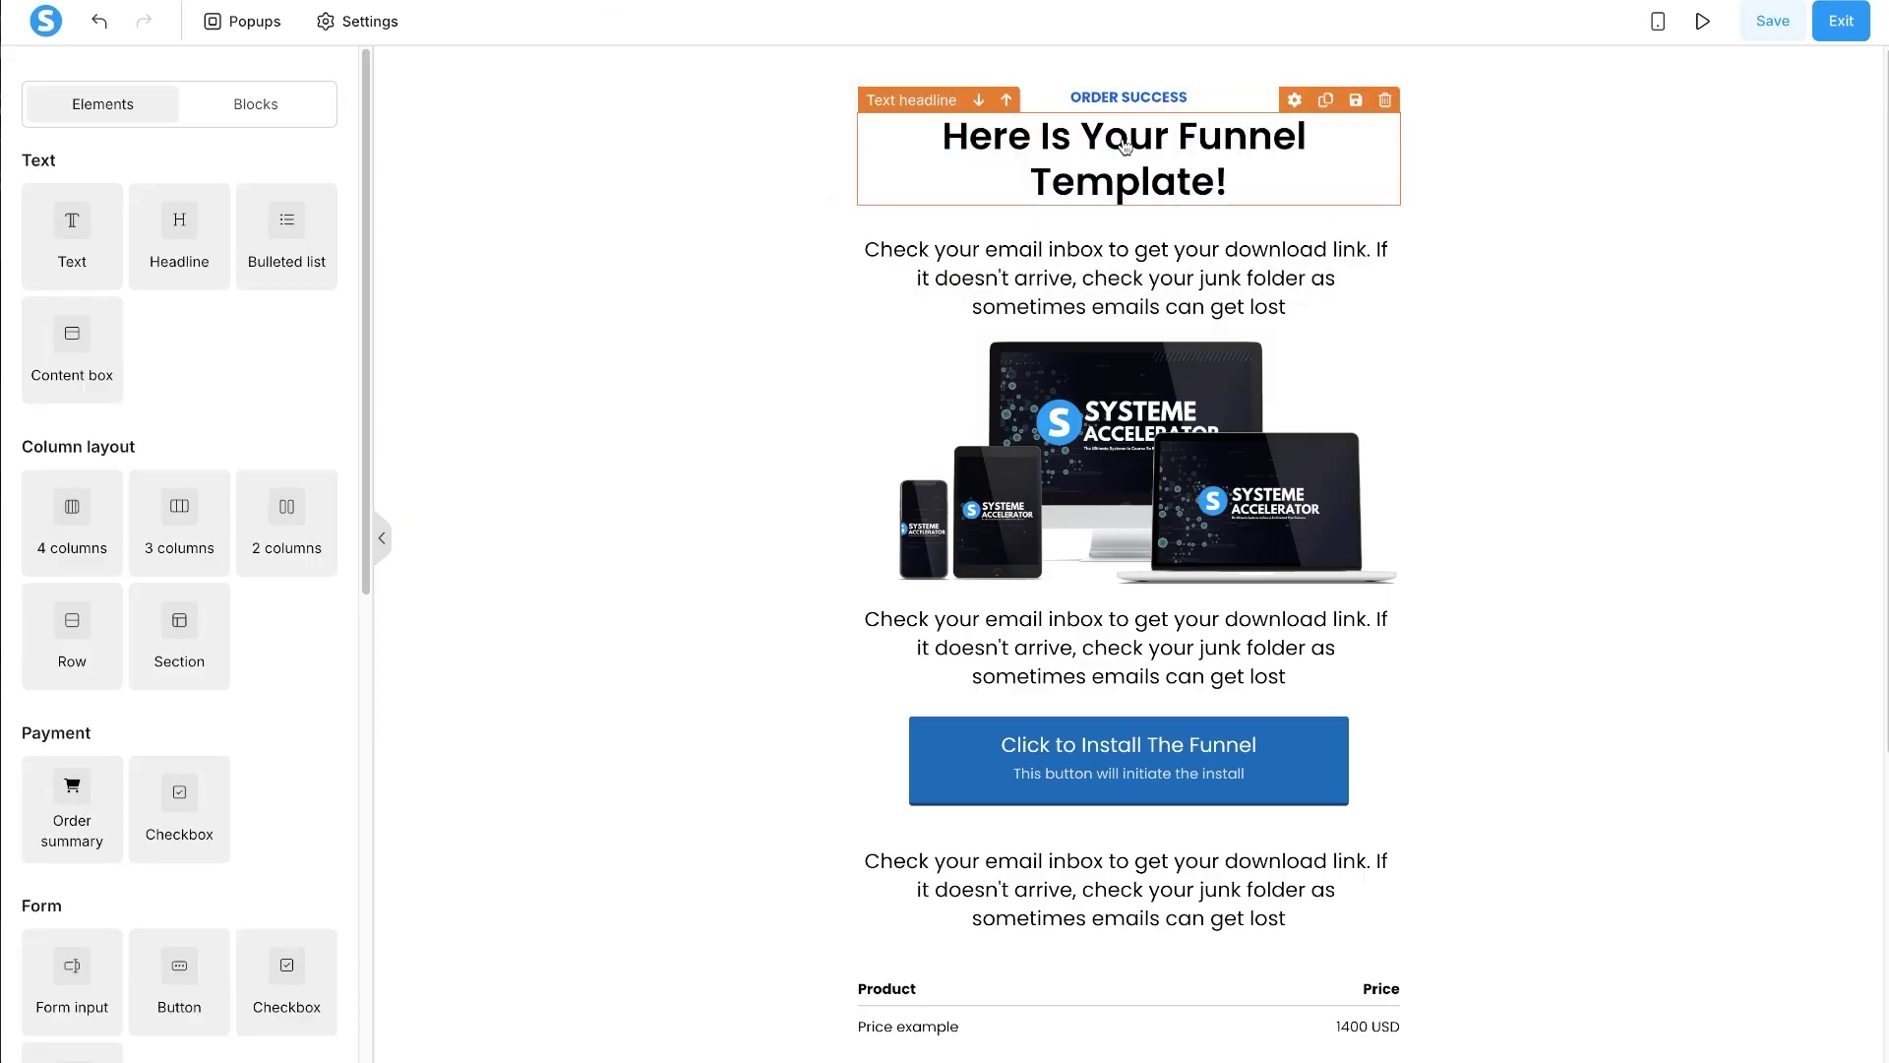
# - Retype the headline as 'Congratulations On Your Purchase!' and set its bottom margin to 0
pyautogui.doubleClick(1127, 157)
pyautogui.write('Congratulations')
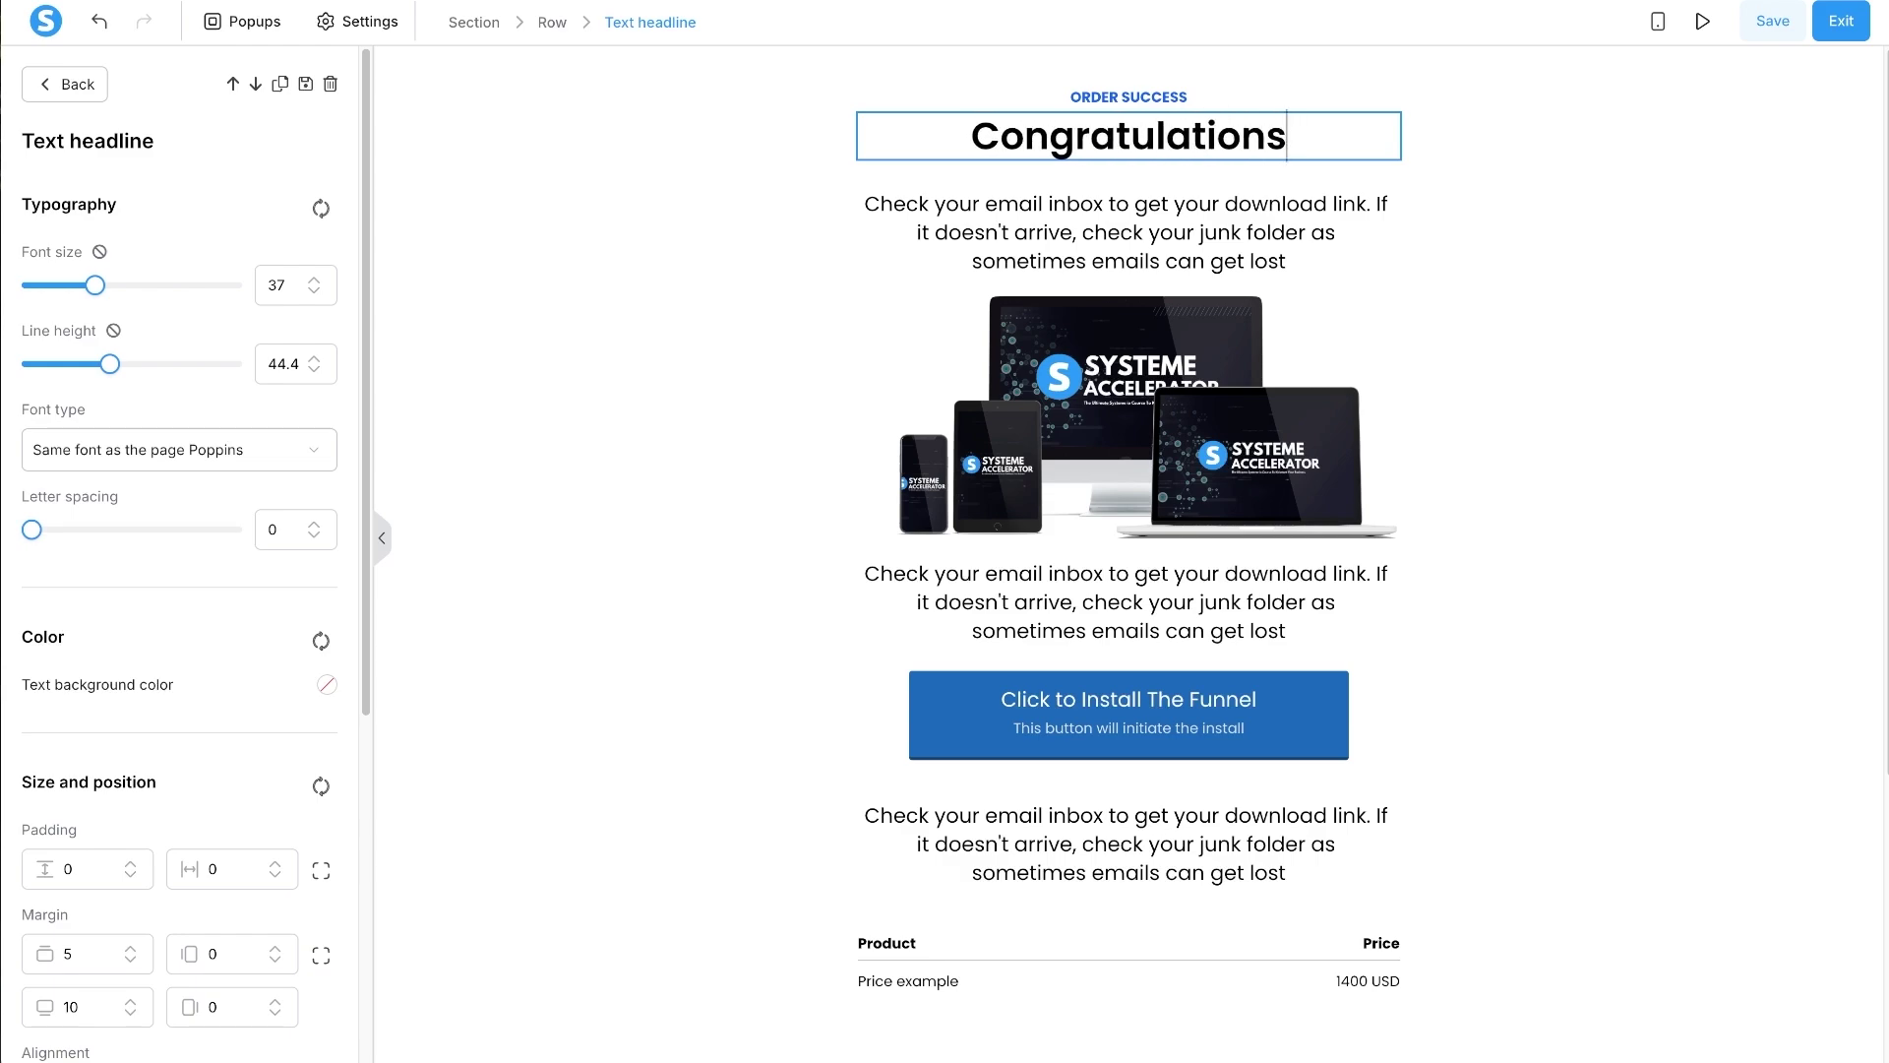
pyautogui.write(' On Your Purchase!')
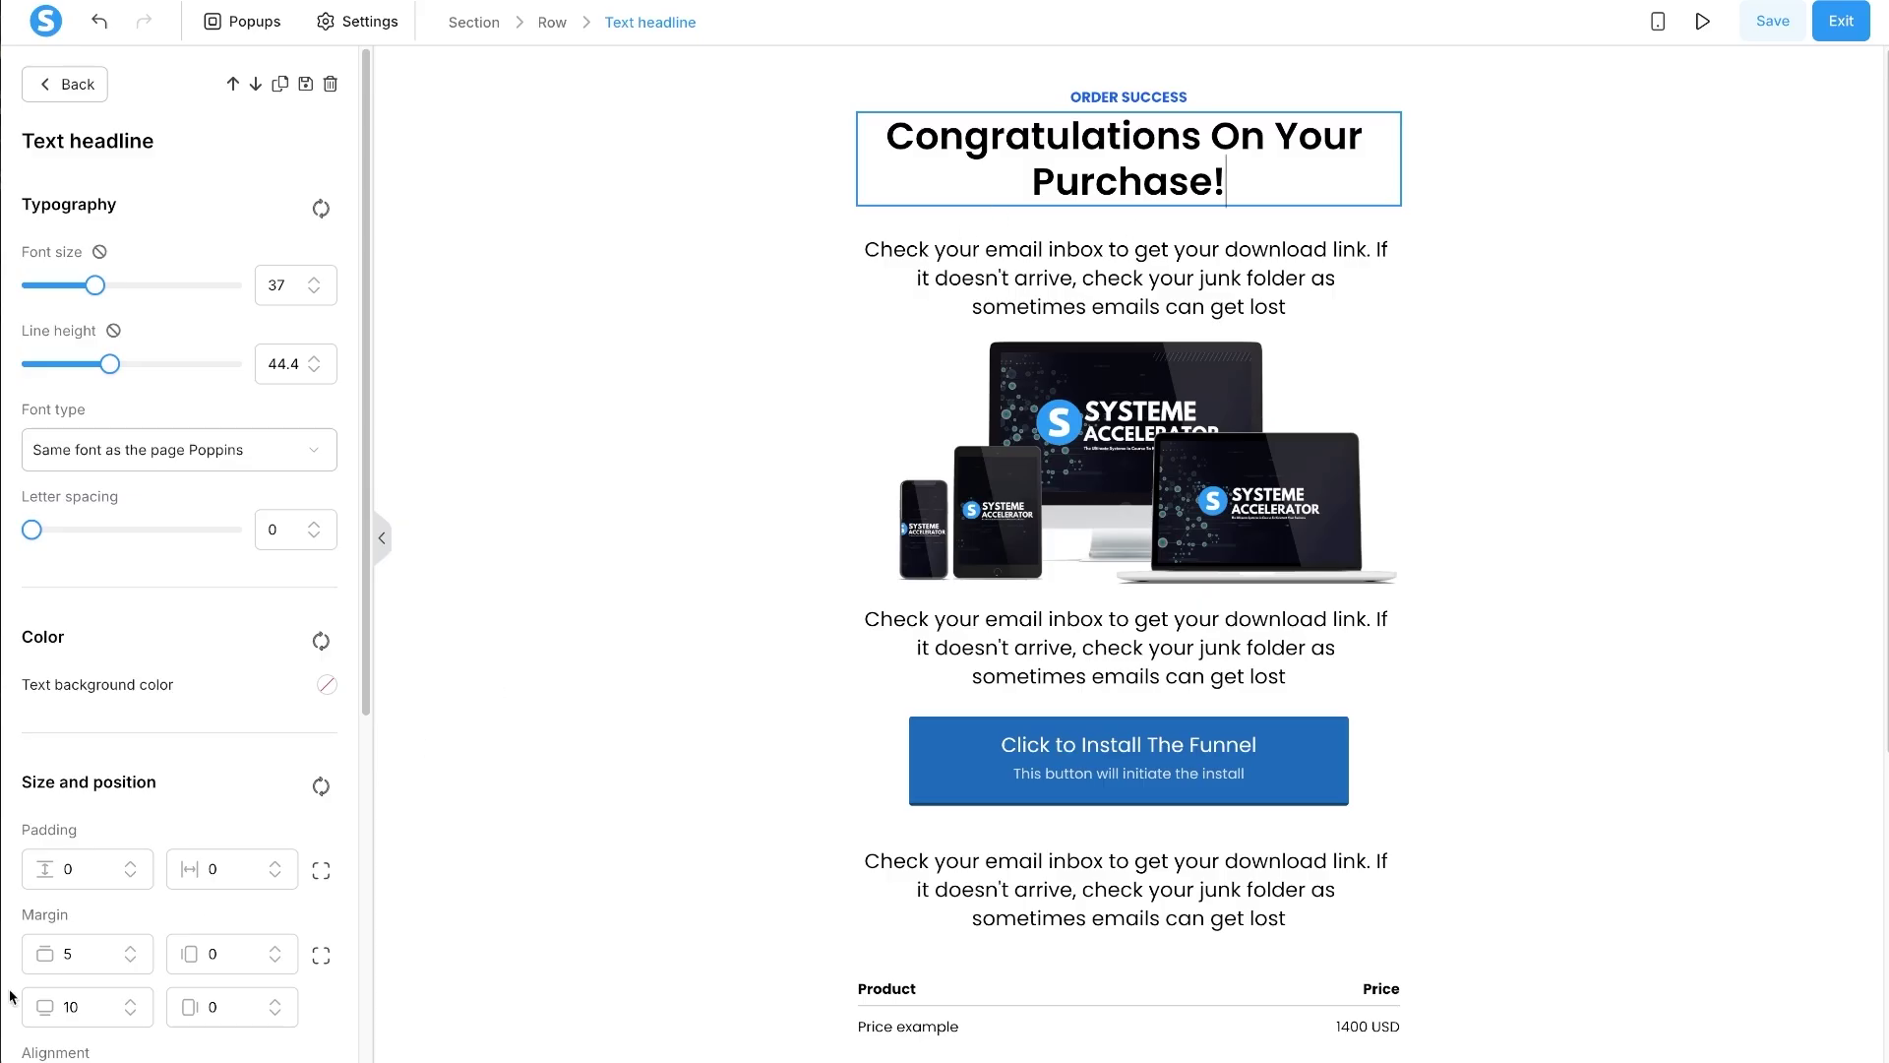
pyautogui.click(71, 1001)
pyautogui.press('BackSpace')
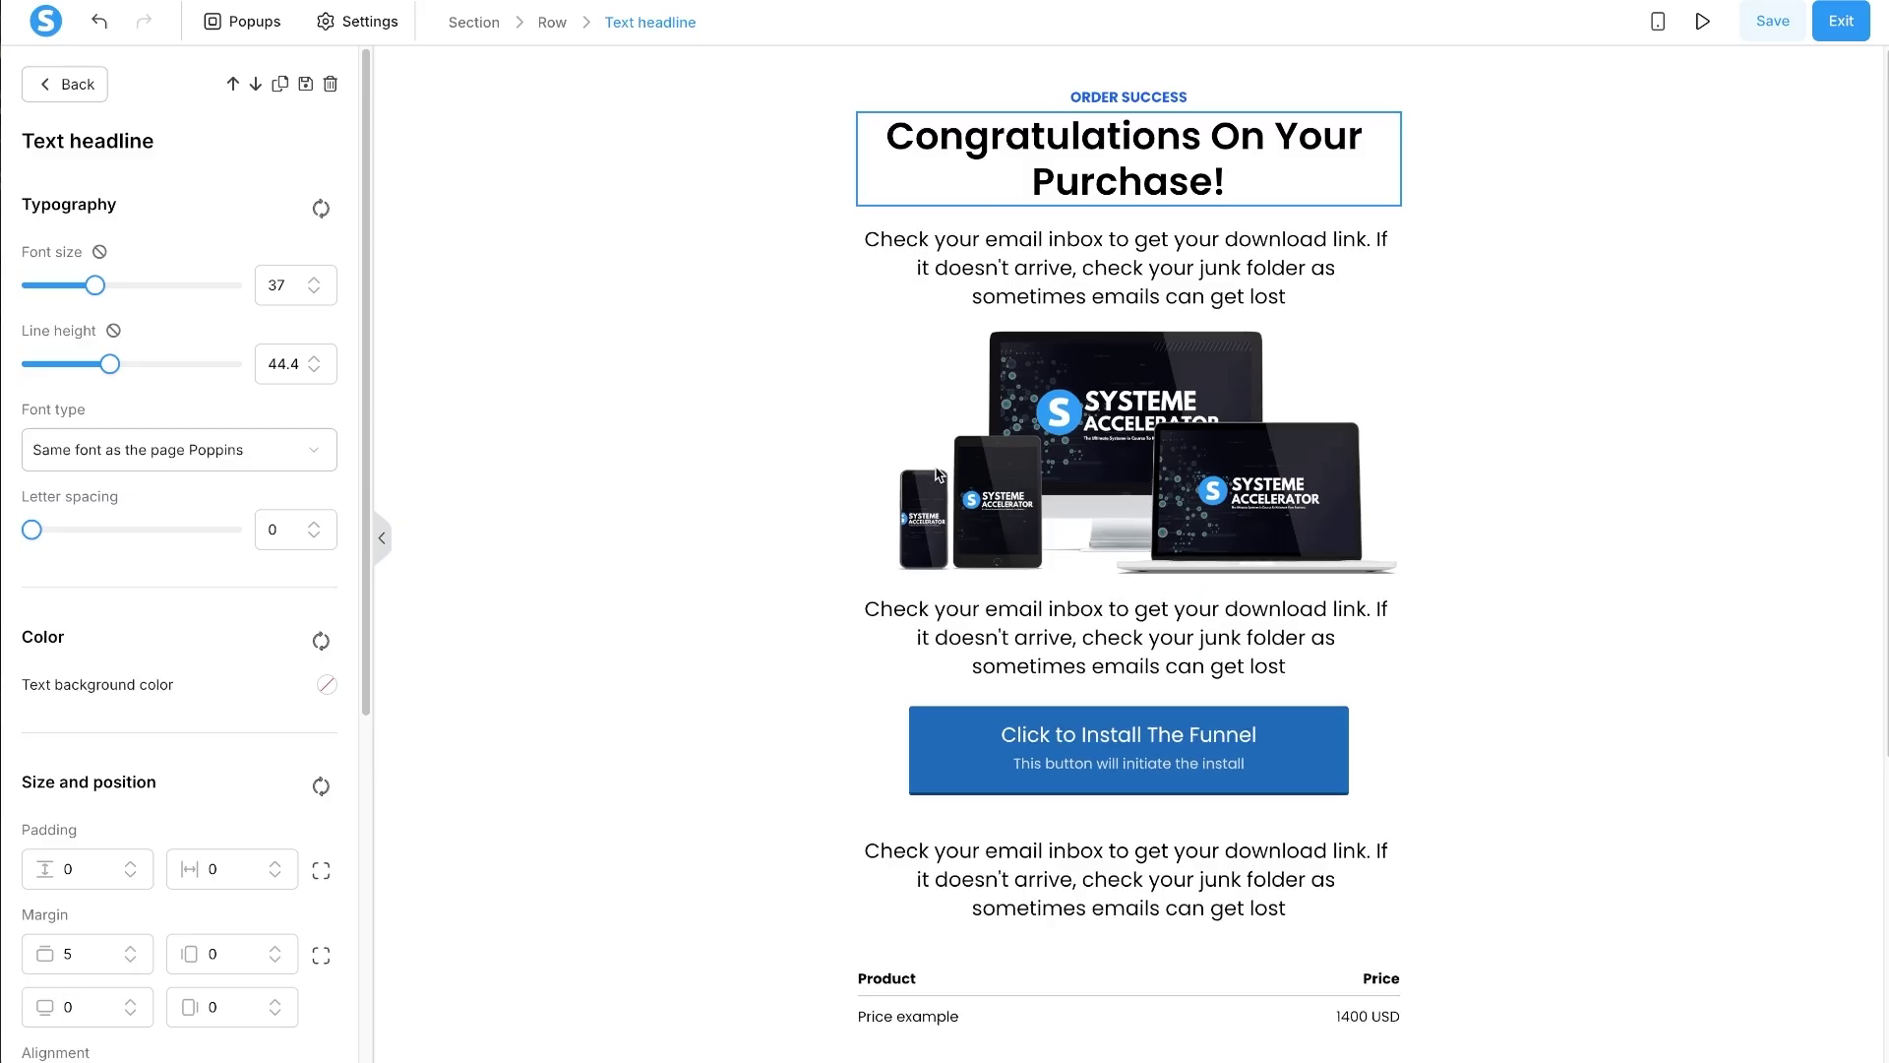
pyautogui.click(1111, 254)
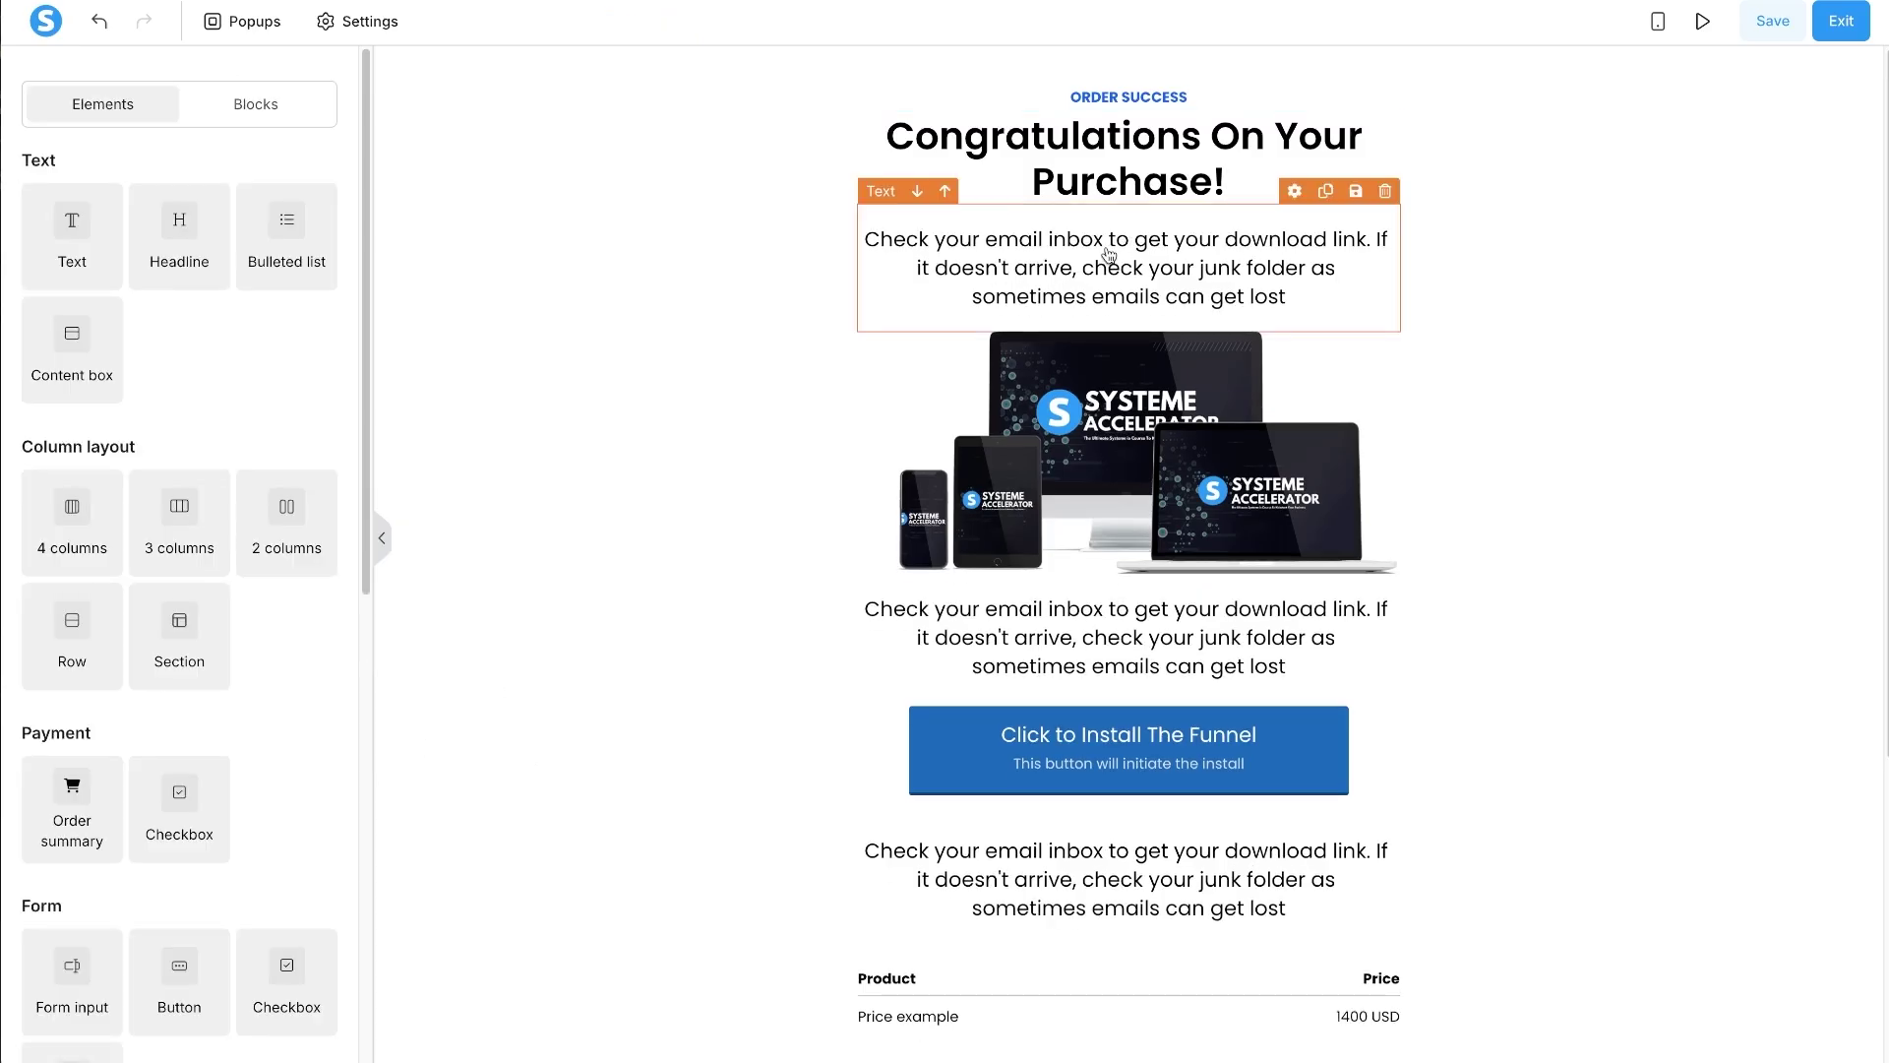
# - Give the paragraph below the headline separate paddings with top padding lowered to 10
pyautogui.click(1110, 254)
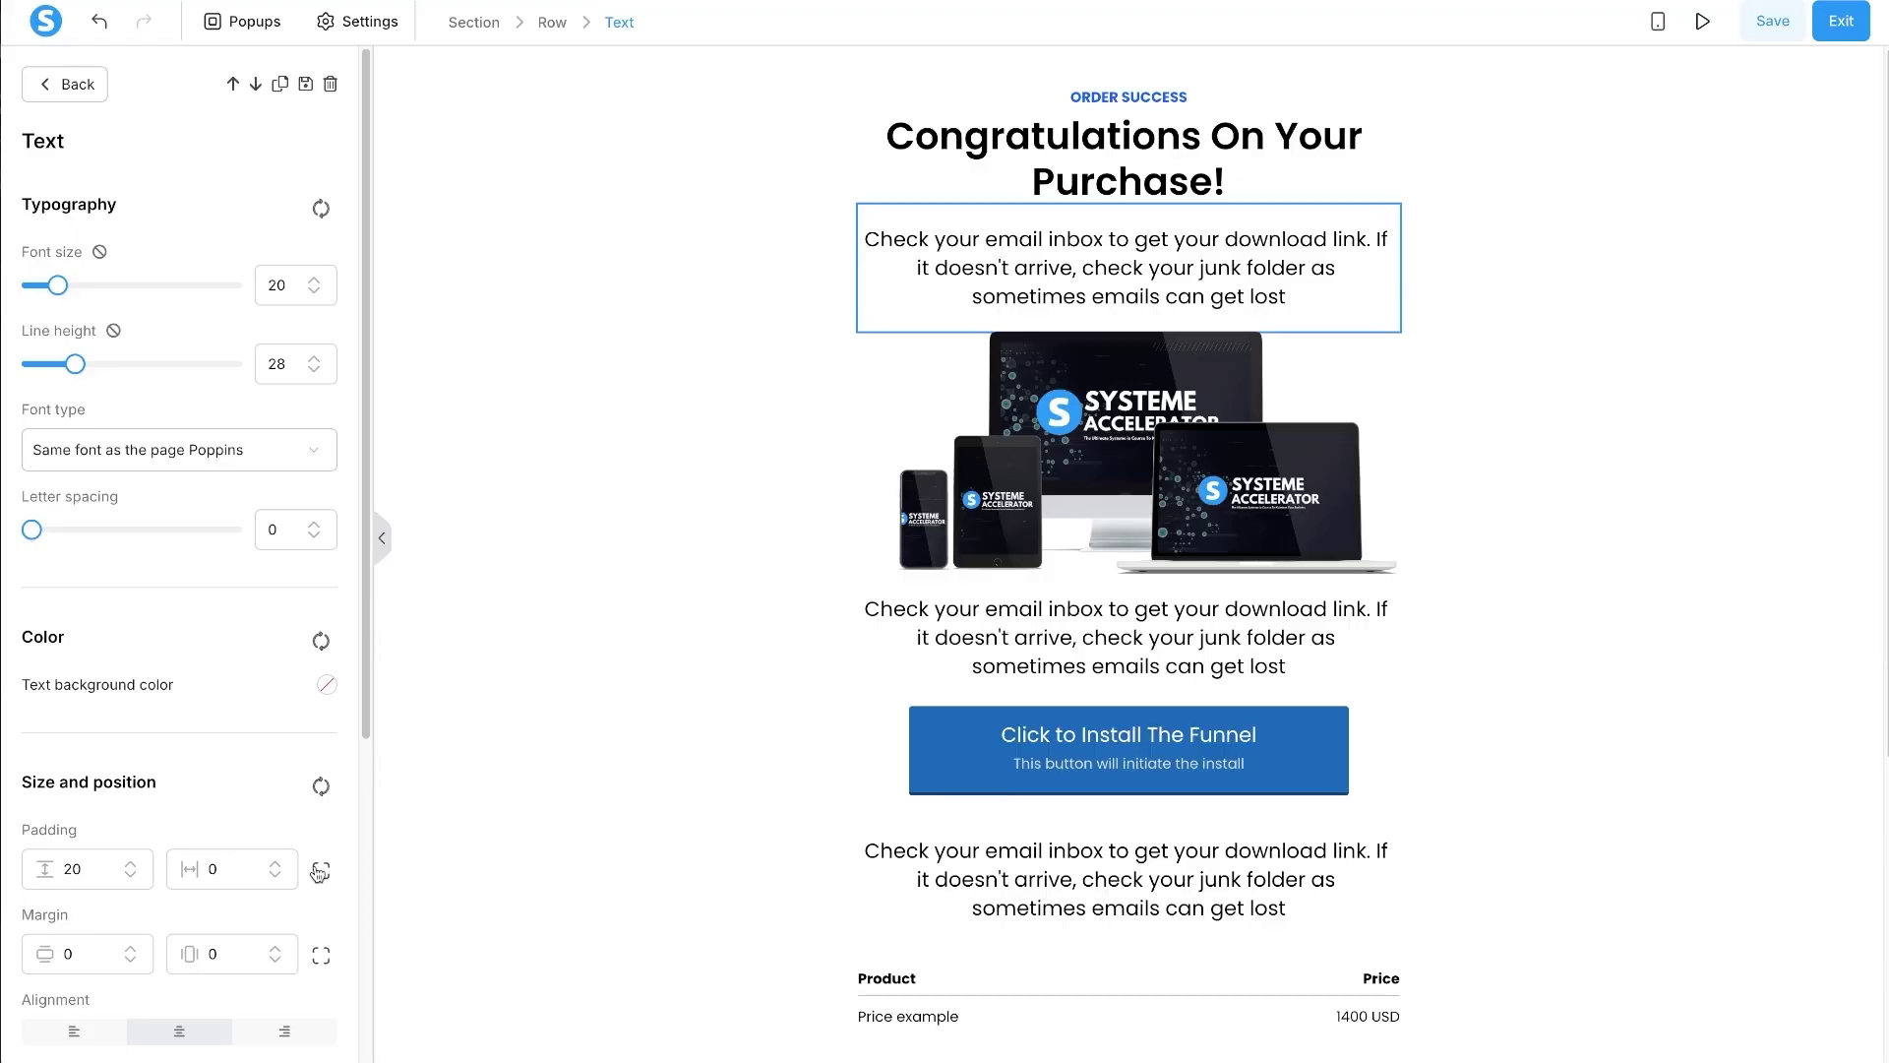
pyautogui.click(320, 871)
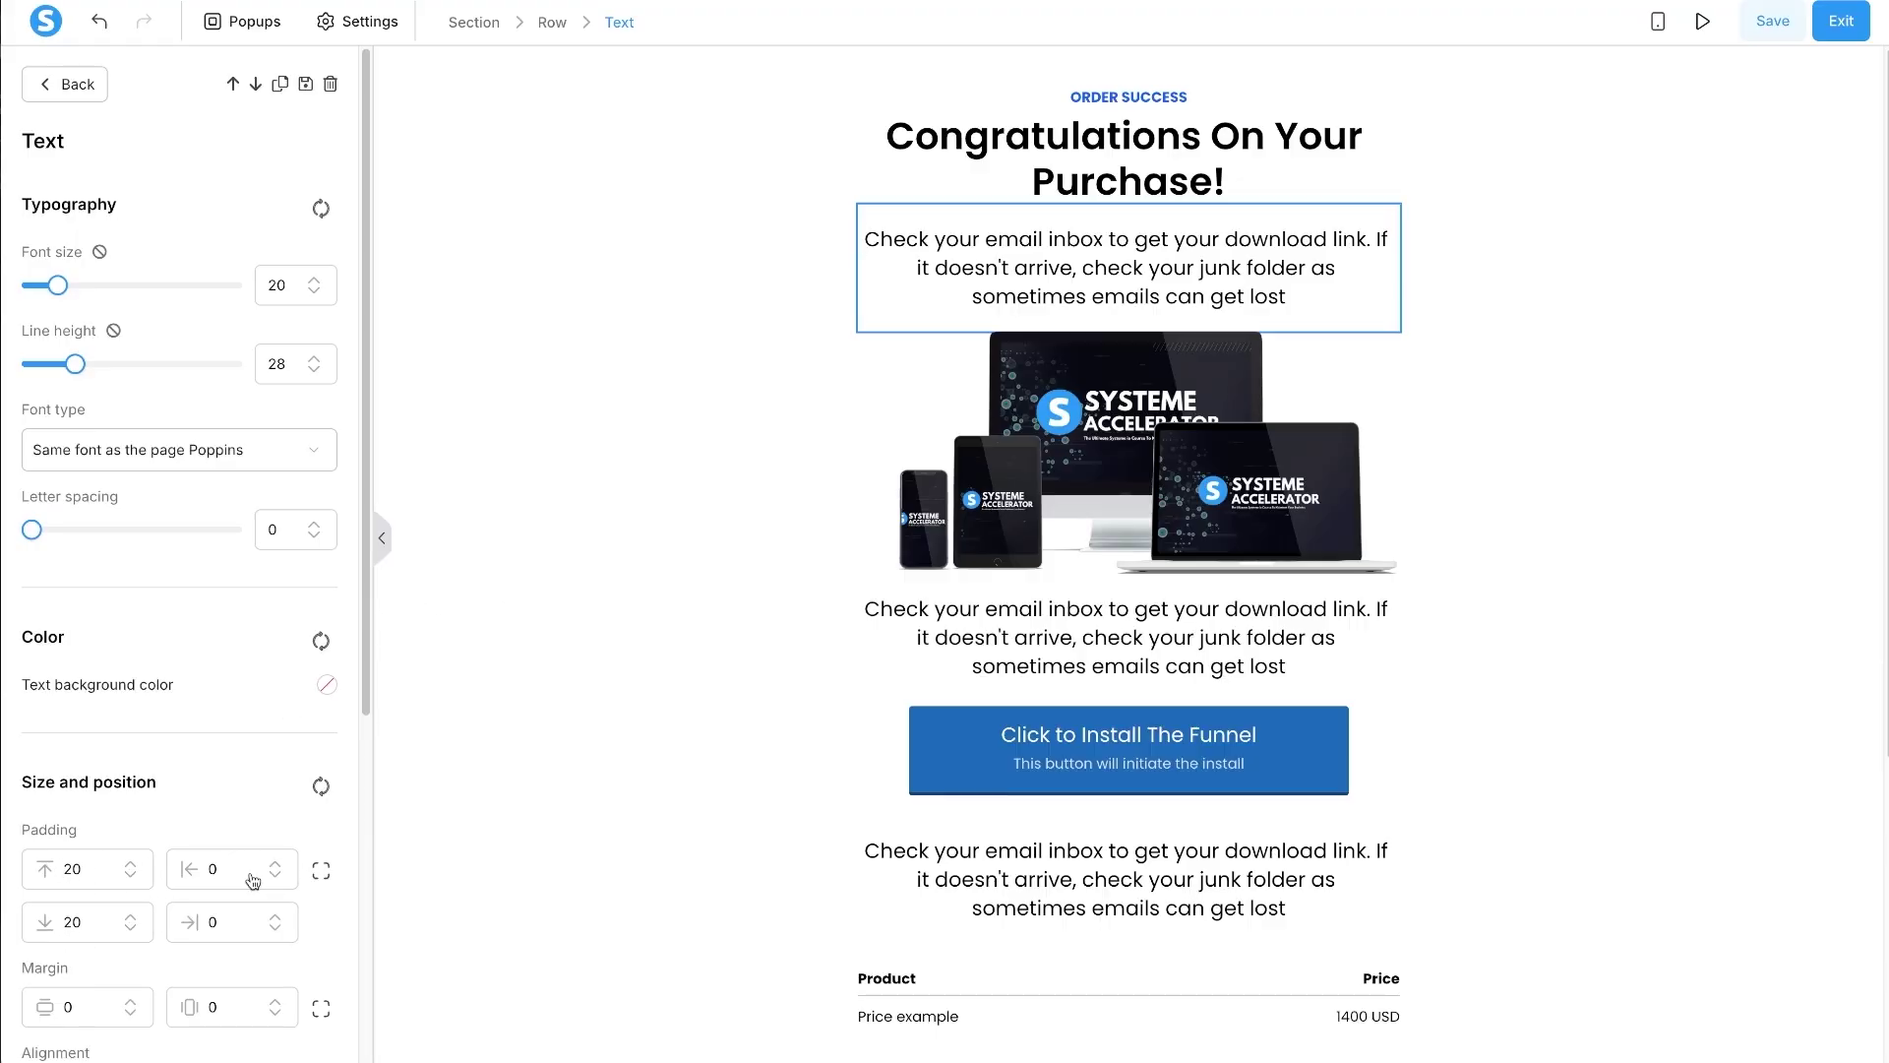
pyautogui.moveTo(69, 871); pyautogui.dragTo(28, 866)
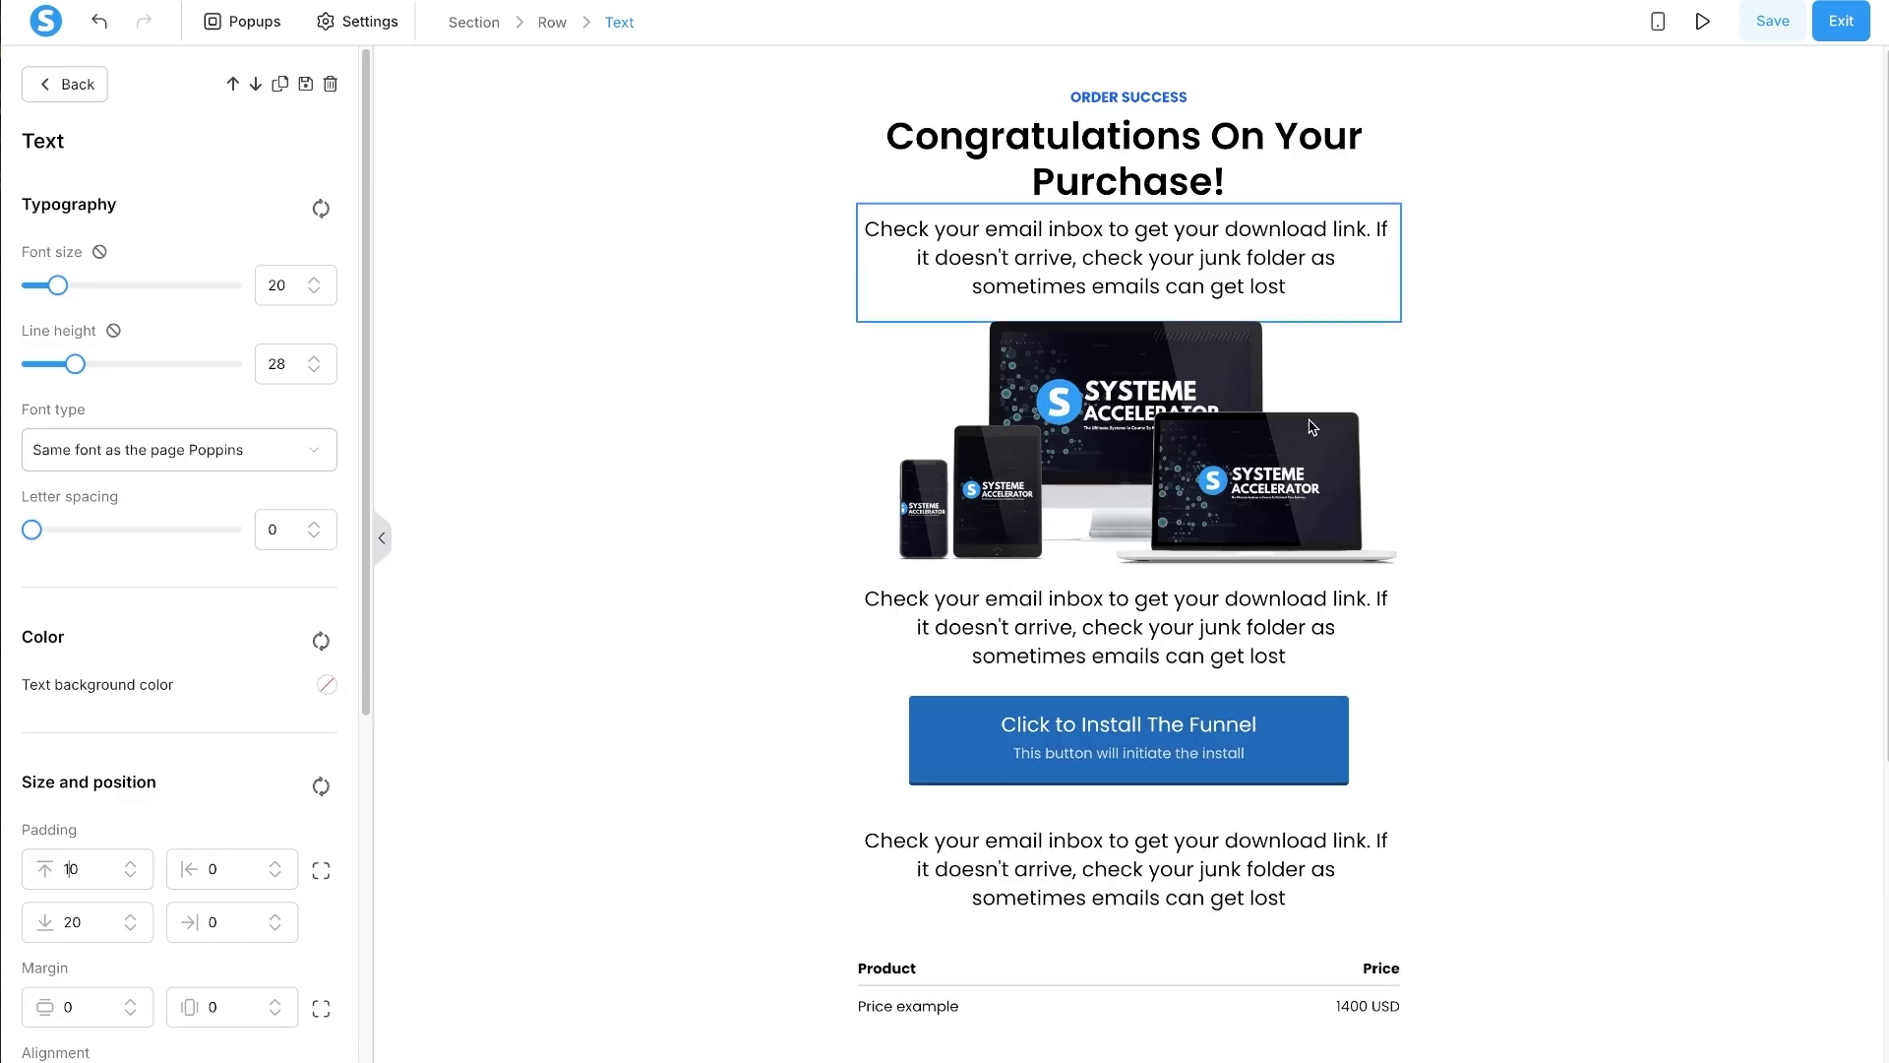
# - Rewrite the first paragraph: receipt email sent and automatic enrolment into the Accelerator
pyautogui.tripleClick(1256, 291)
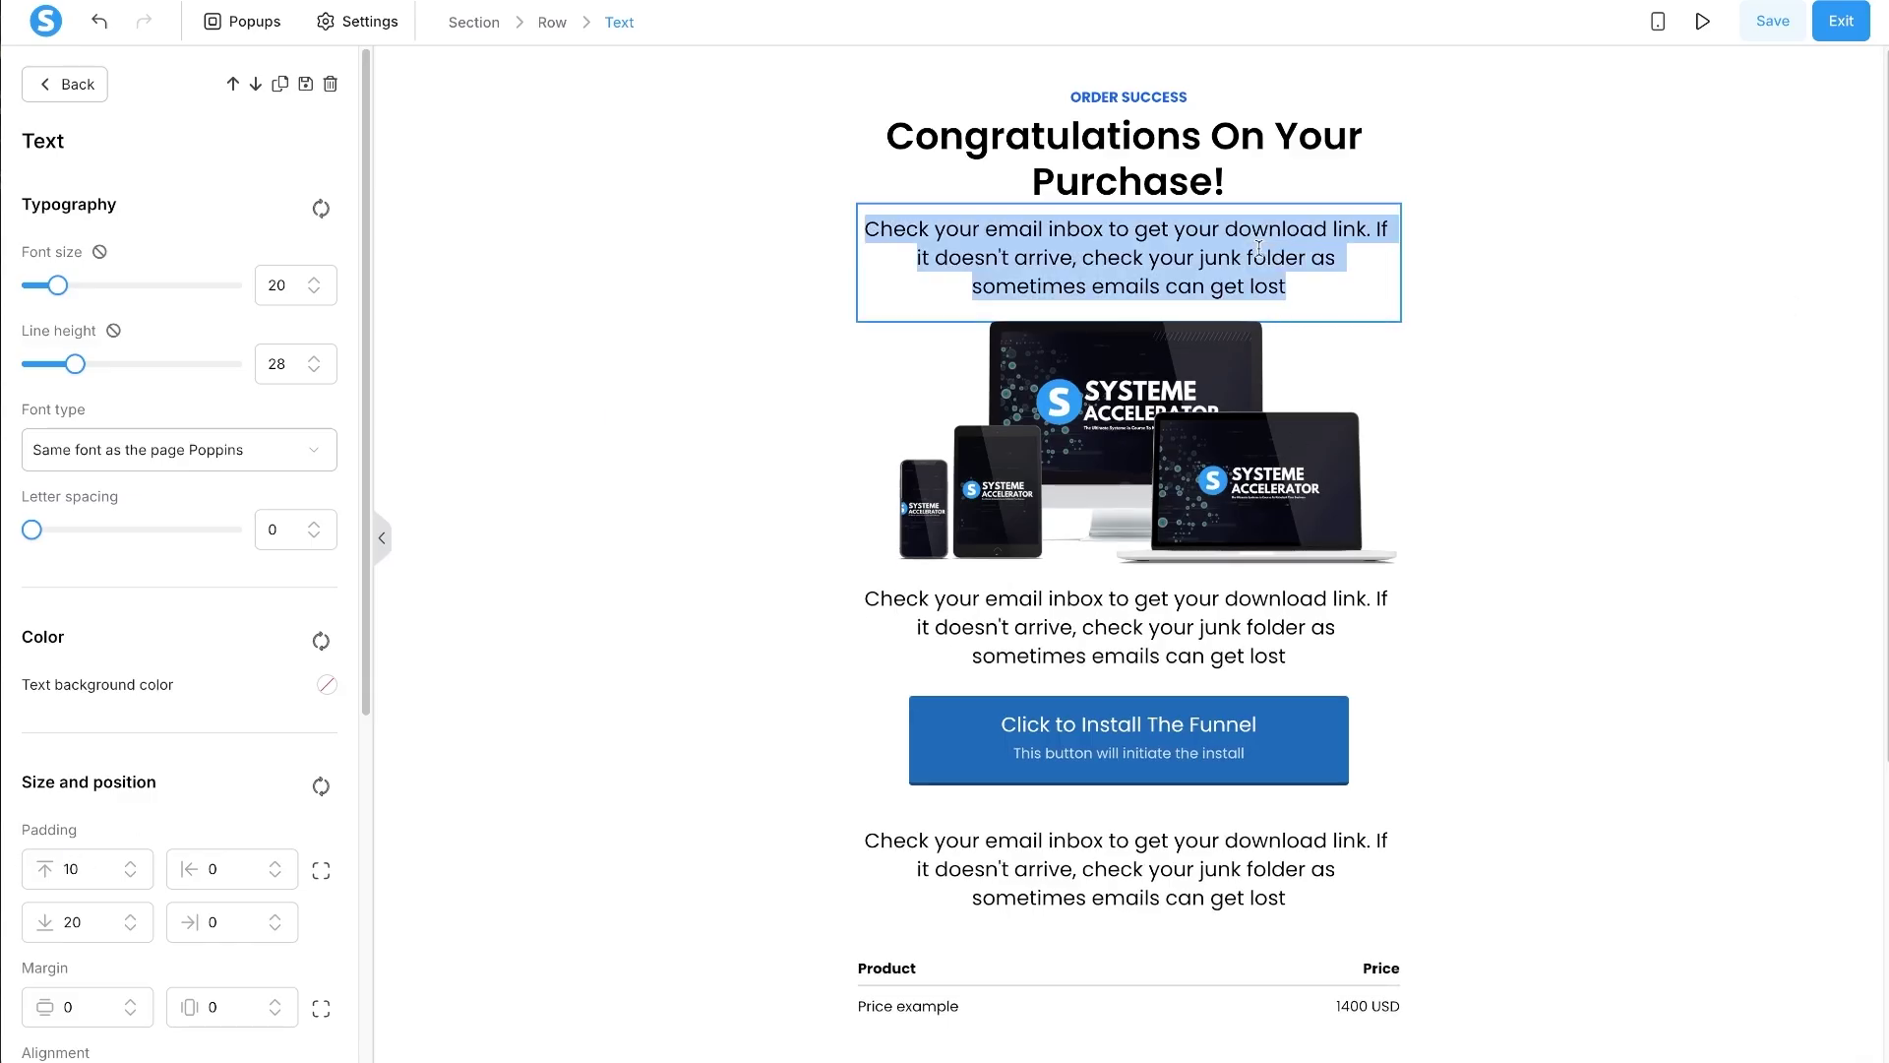
pyautogui.write('You will receive')
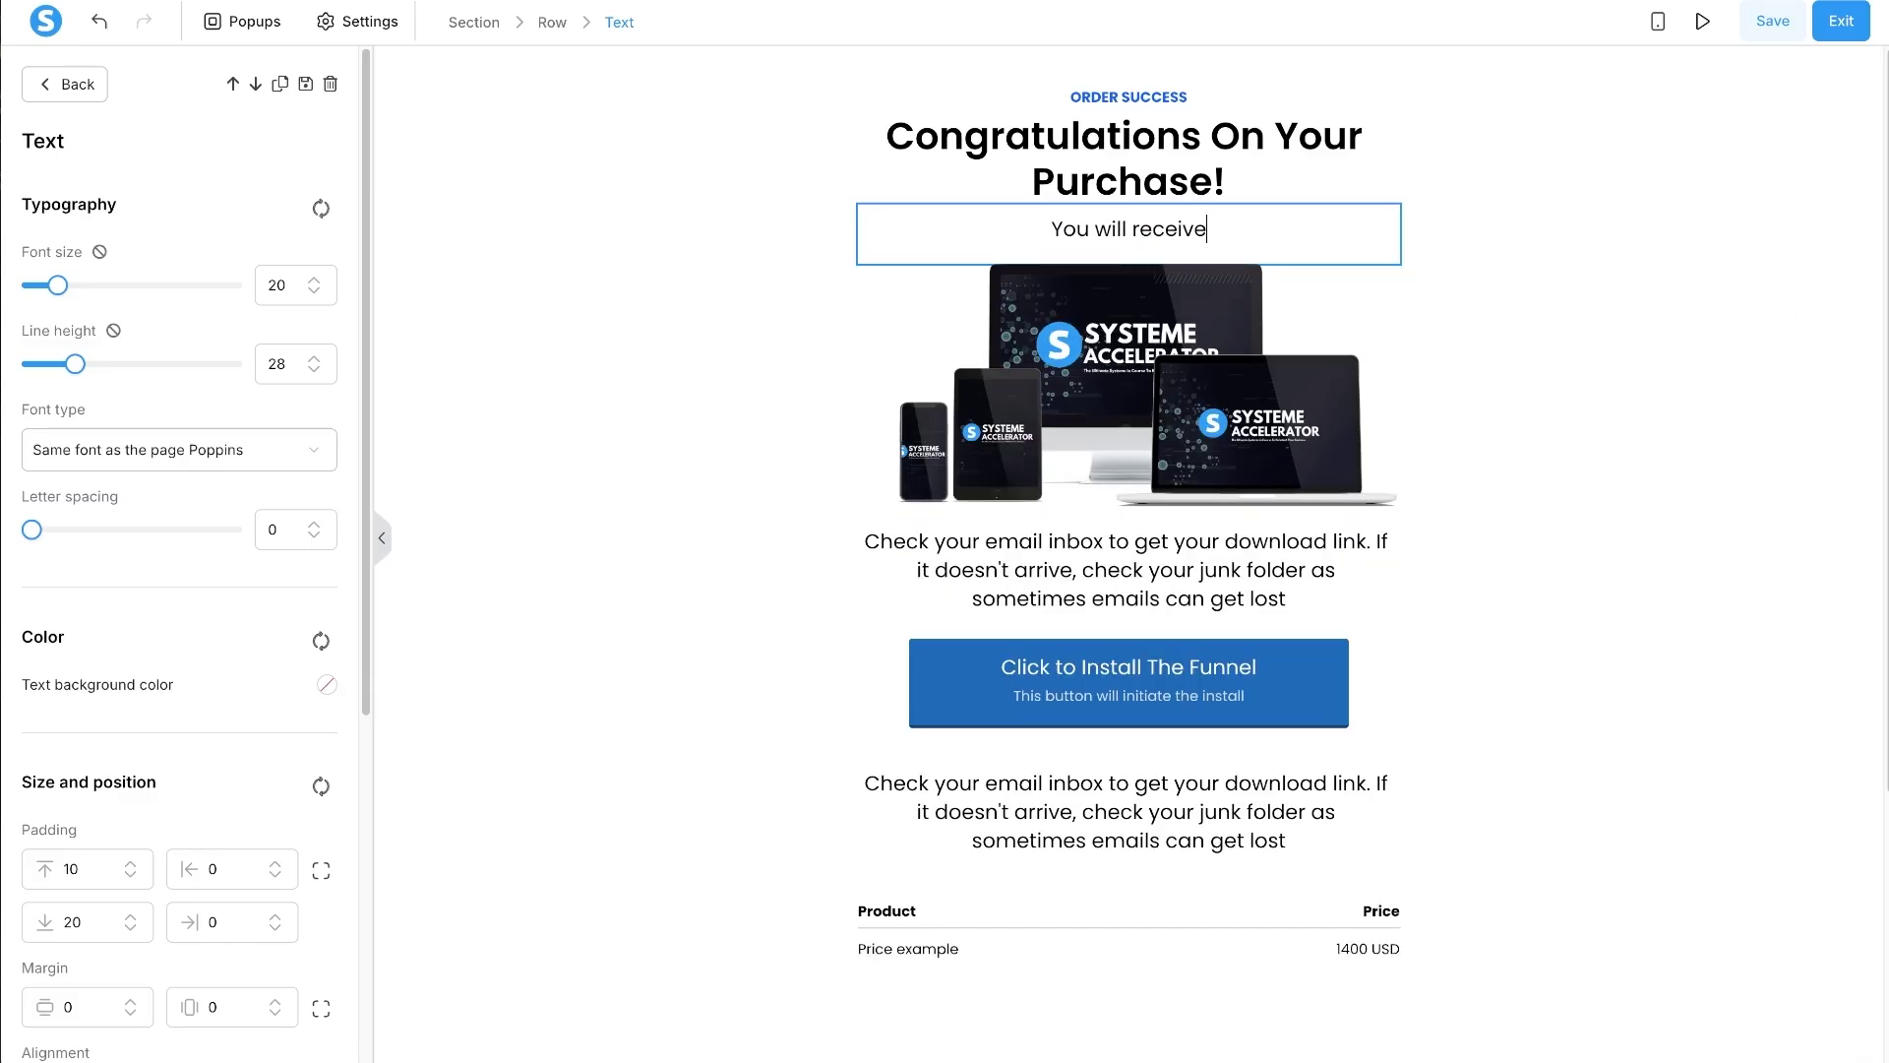
pyautogui.write(' an email with your rec')
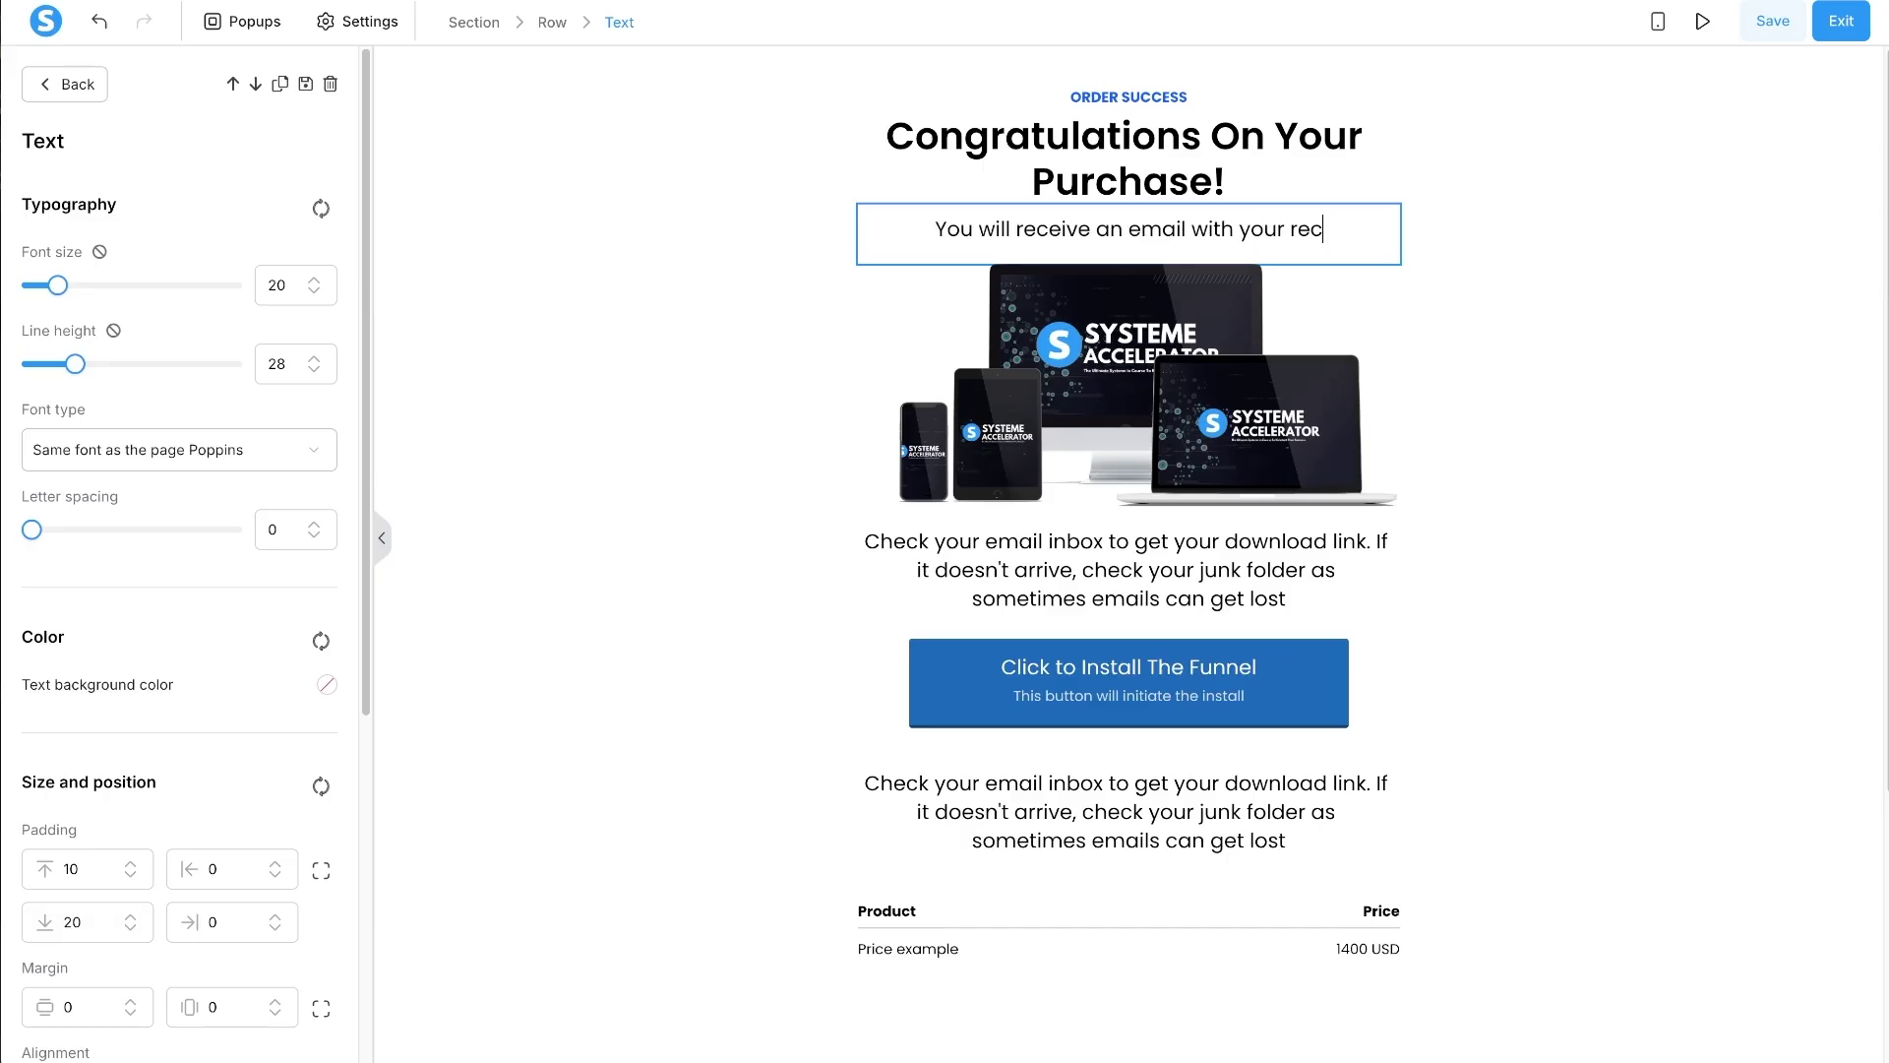
pyautogui.write('eipt, as well as')
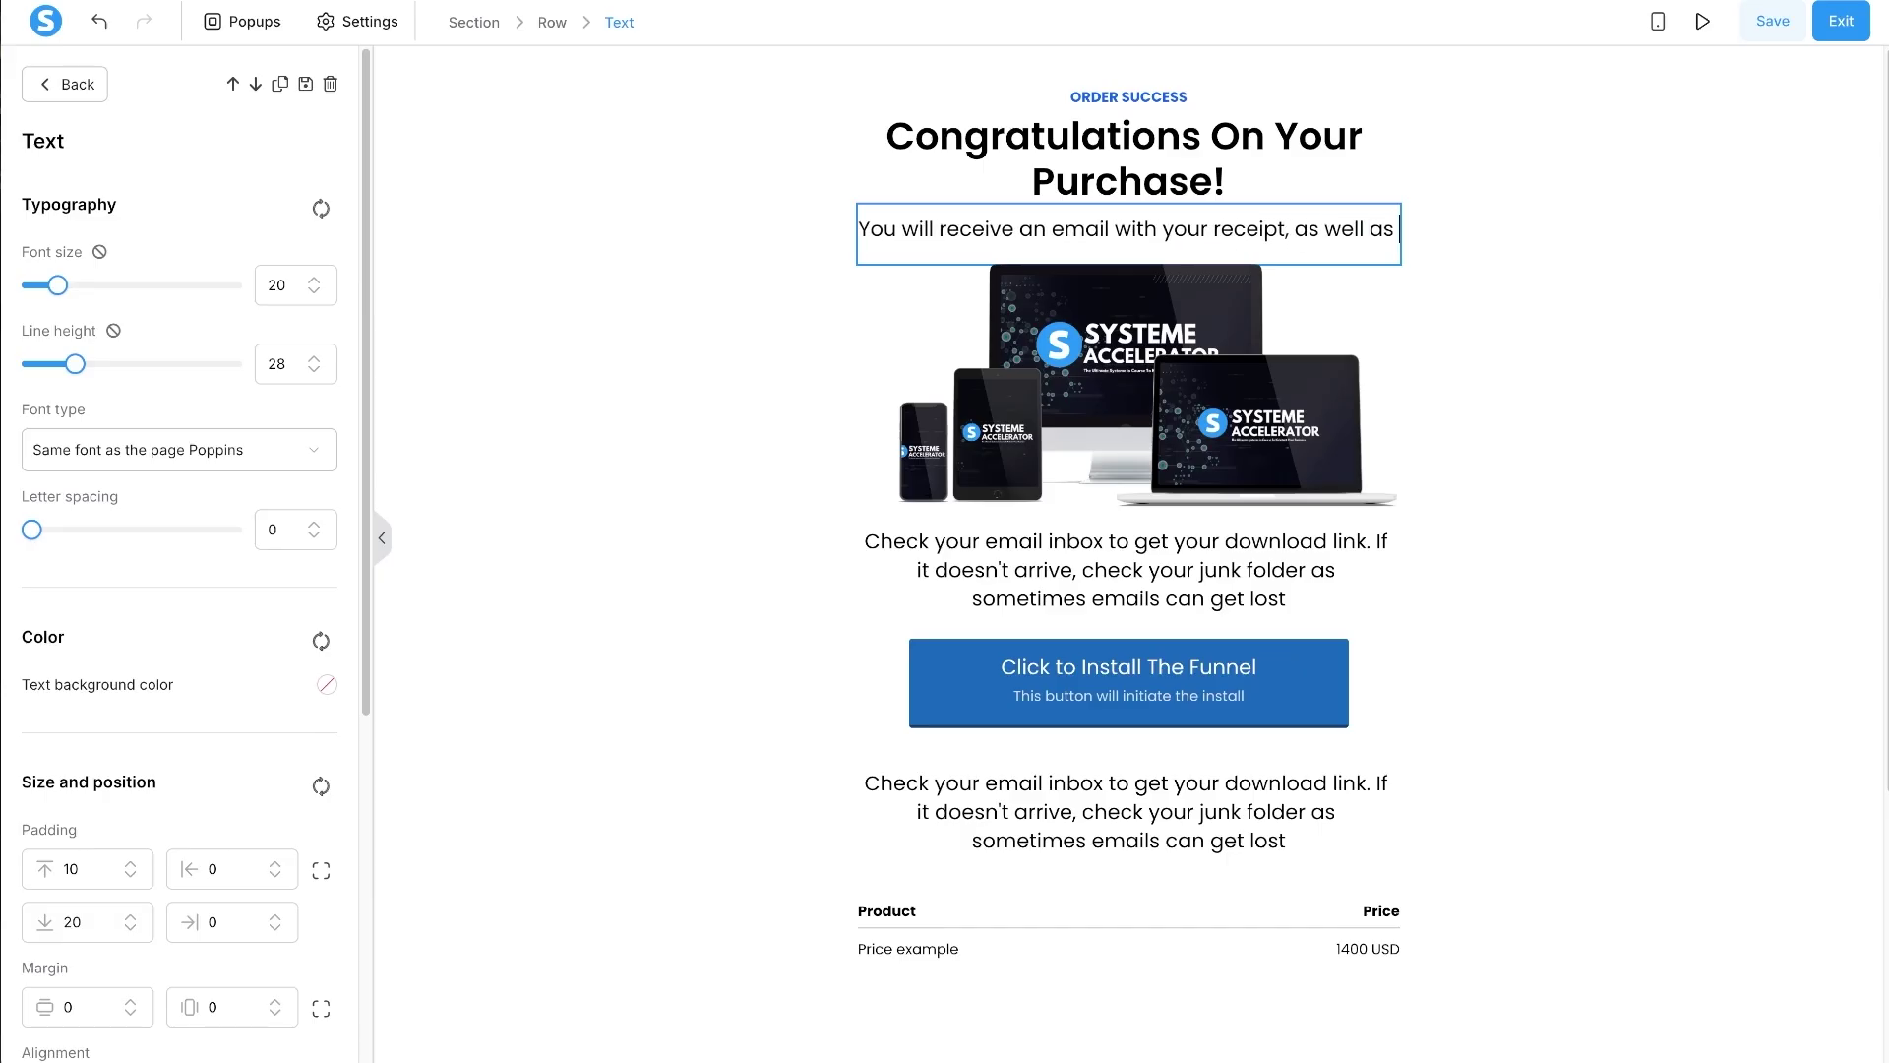
pyautogui.write(' automatically get enrolled in')
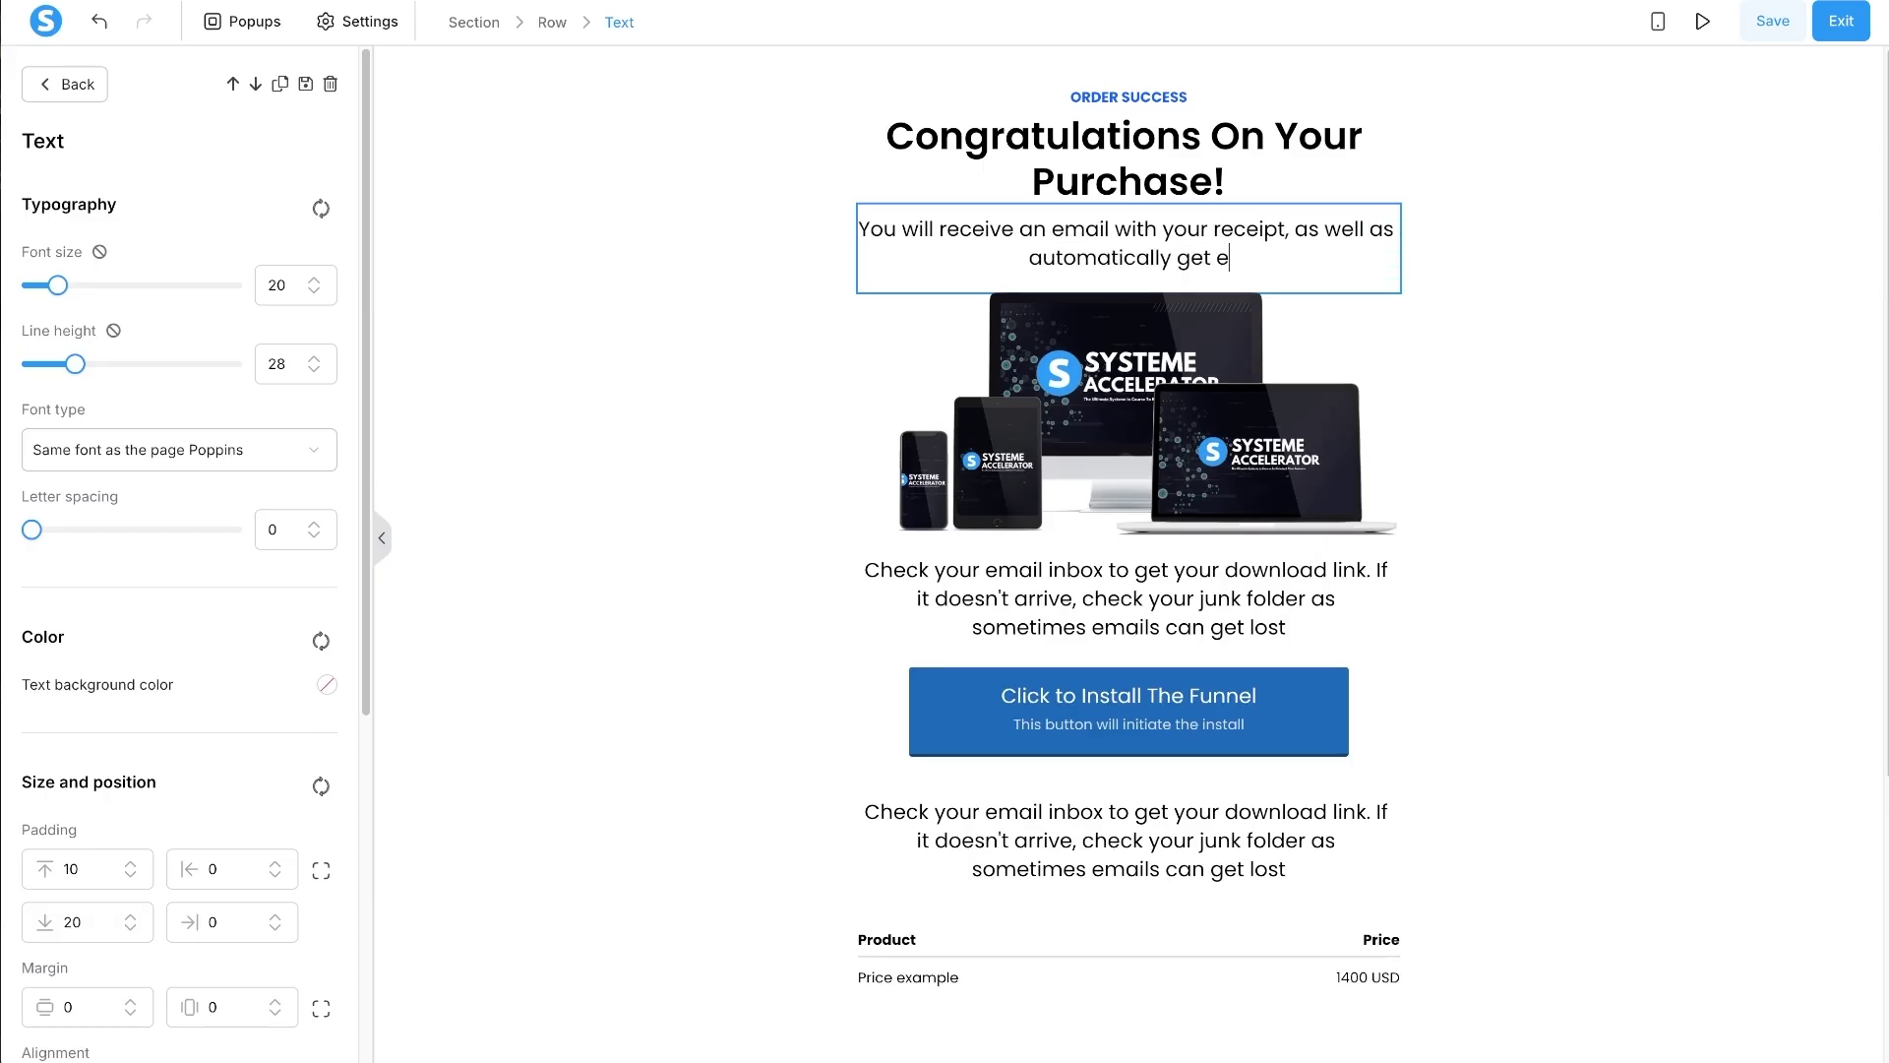
pyautogui.press('BackSpace')
pyautogui.press('BackSpace')
pyautogui.write('into the Accelerator')
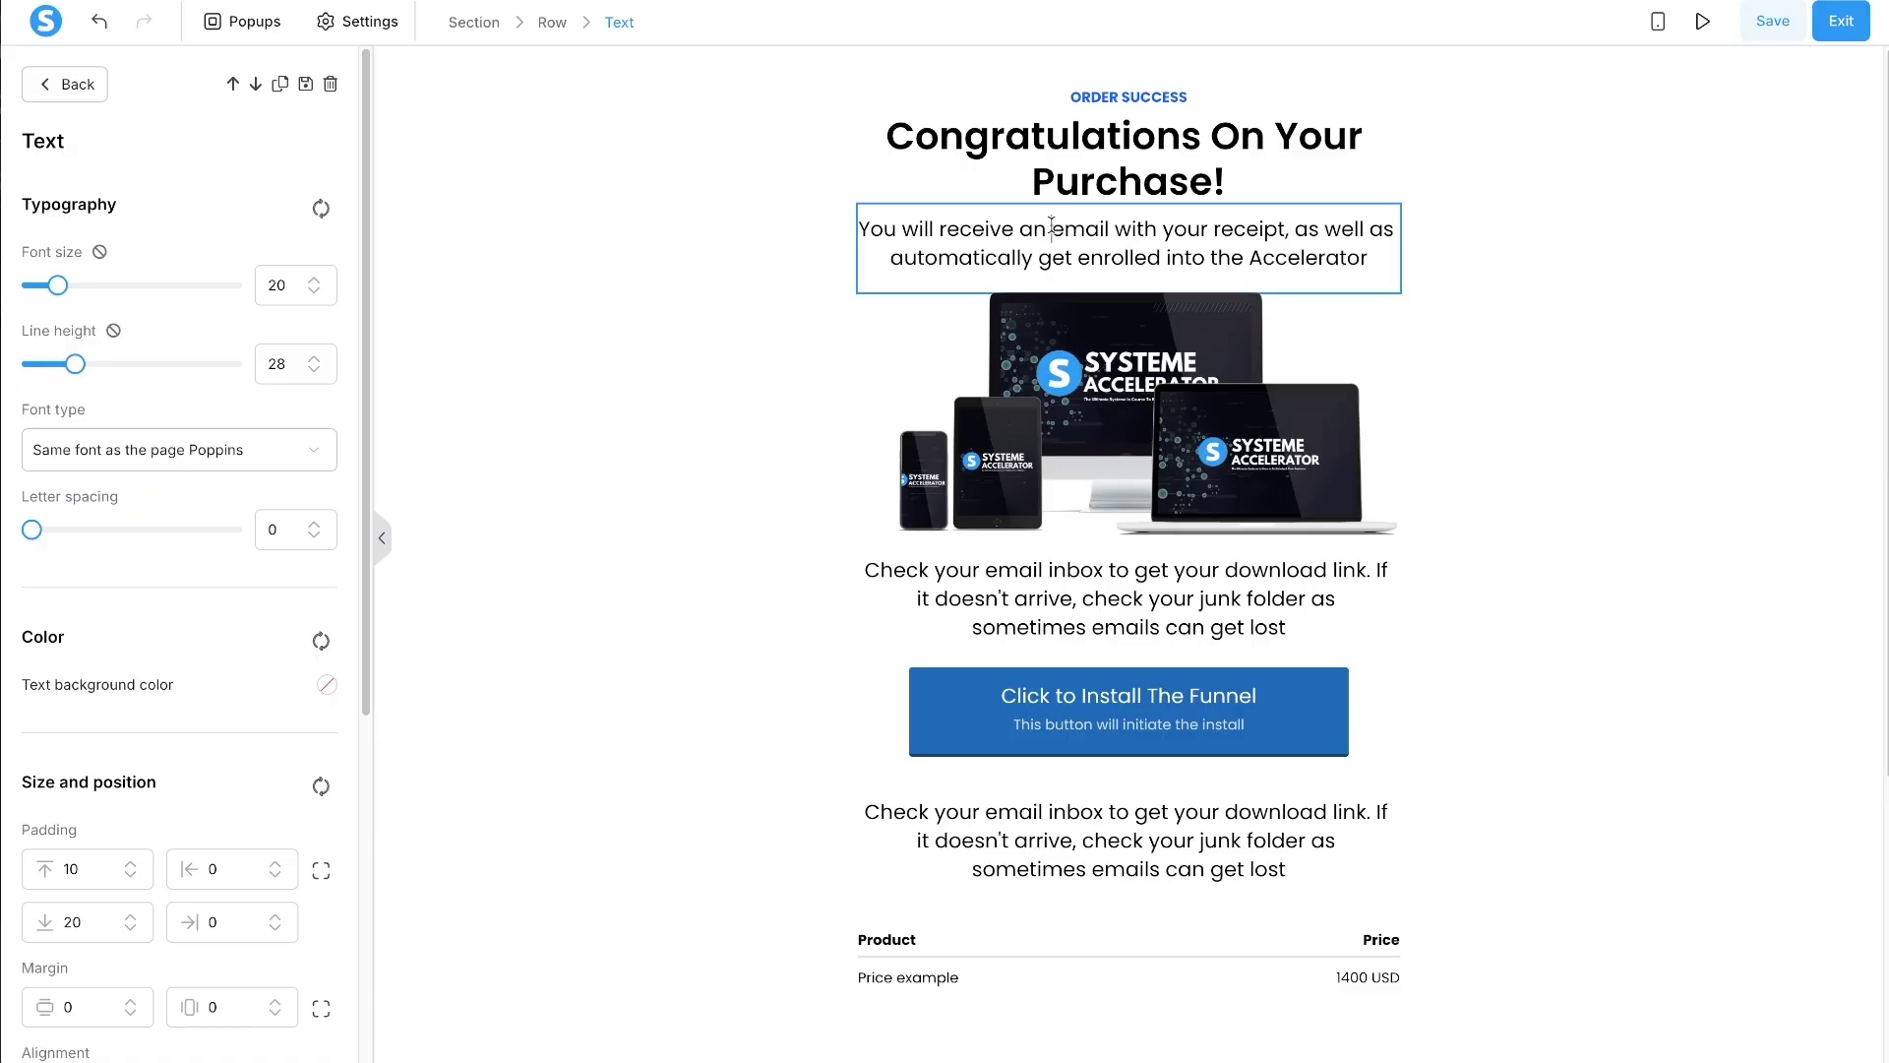
pyautogui.moveTo(1051, 227)
pyautogui.mouseDown()
pyautogui.moveTo(1282, 228)
pyautogui.moveTo(1053, 228)
pyautogui.mouseUp()
pyautogui.doubleClick(1266, 225)
pyautogui.click(1085, 229)
pyautogui.moveTo(1300, 225); pyautogui.dragTo(1363, 258)
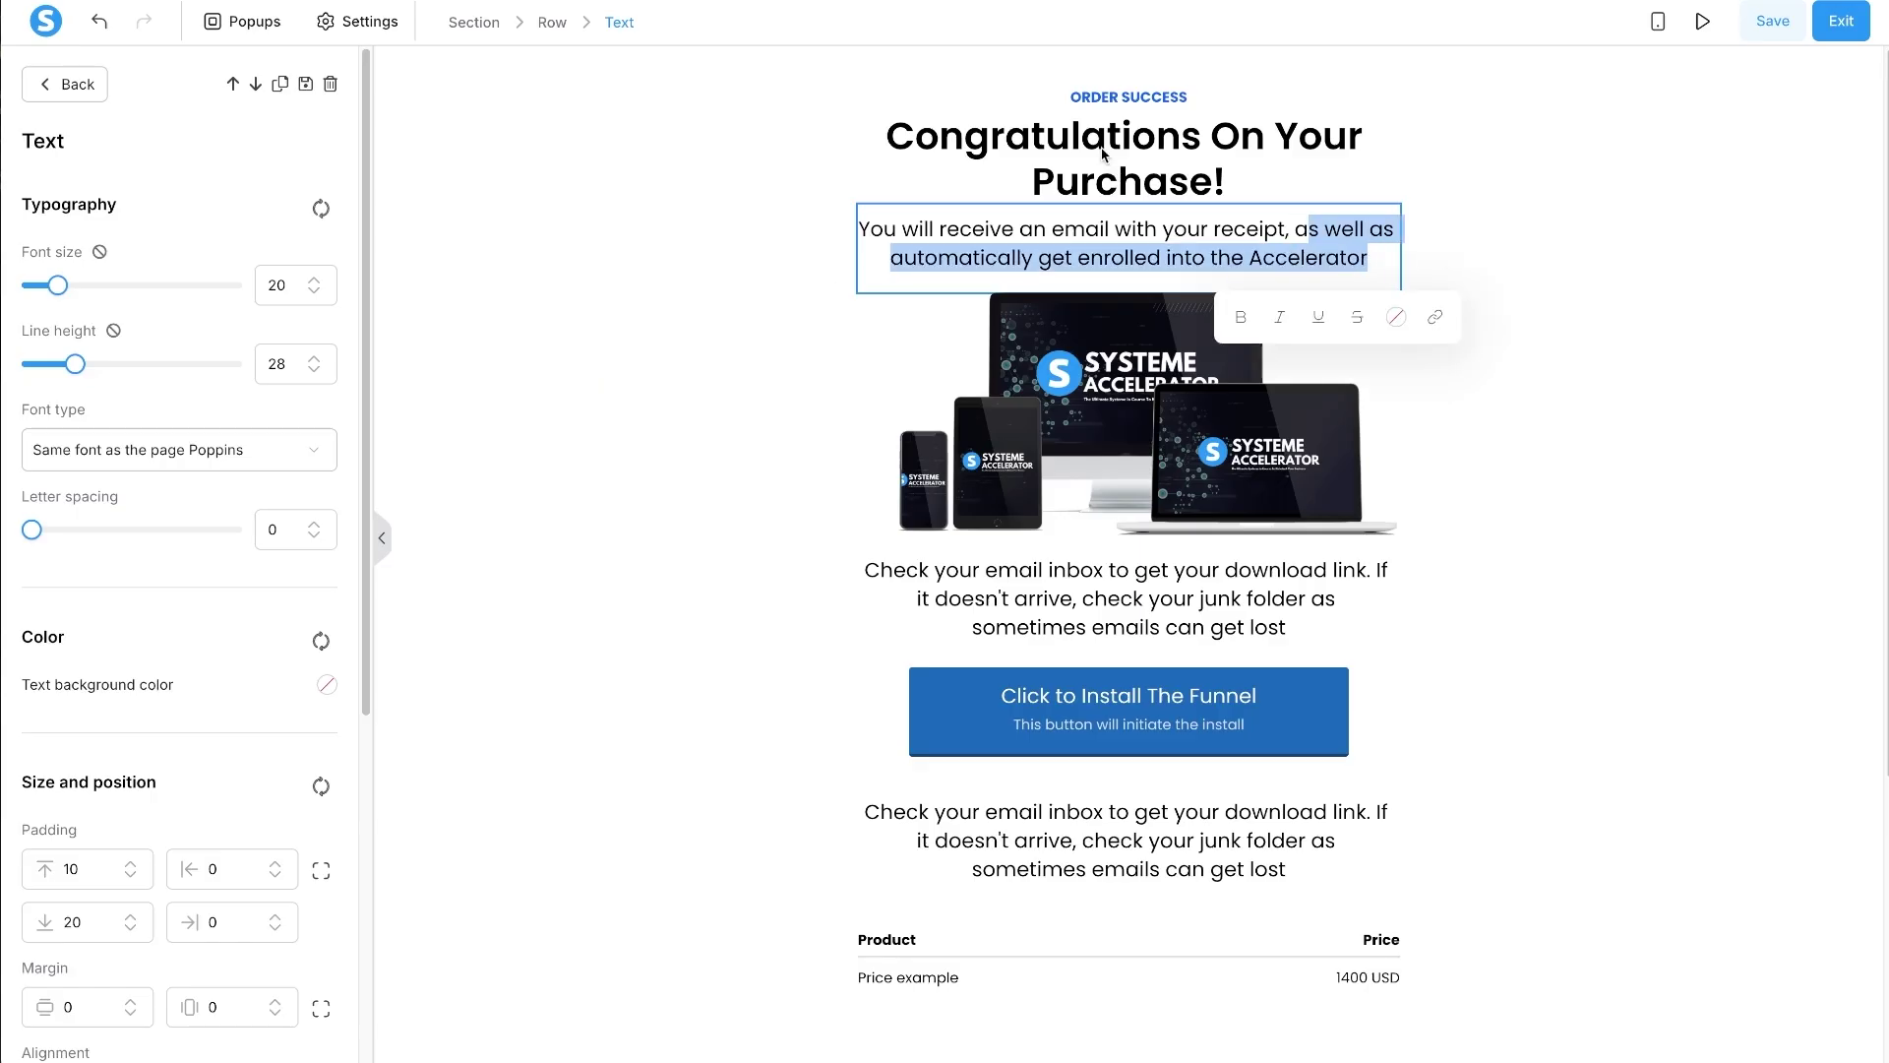
pyautogui.click(795, 195)
# - Set the first paragraph's font size to 18 and start retyping the second as 'To get started right away click the button below,'
pyautogui.click(969, 246)
pyautogui.click(314, 292)
pyautogui.click(314, 291)
pyautogui.click(951, 215)
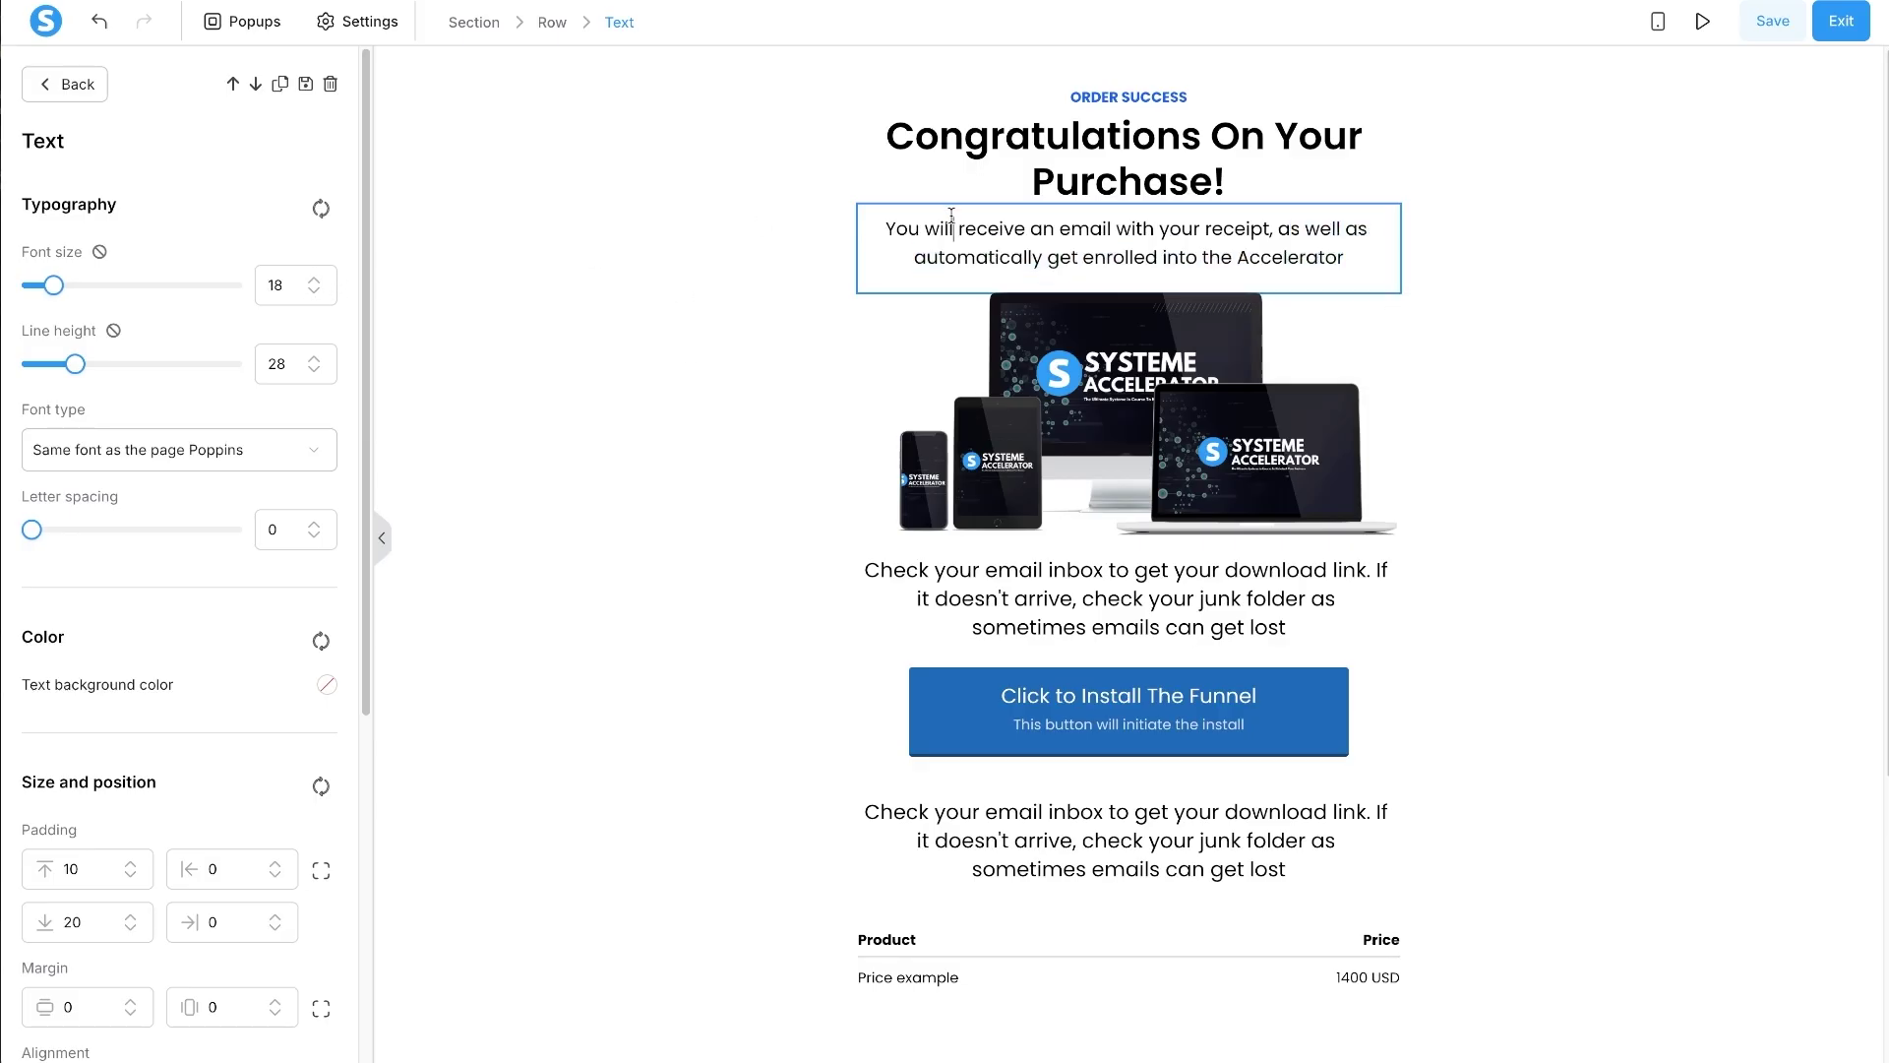
pyautogui.press('Escape')
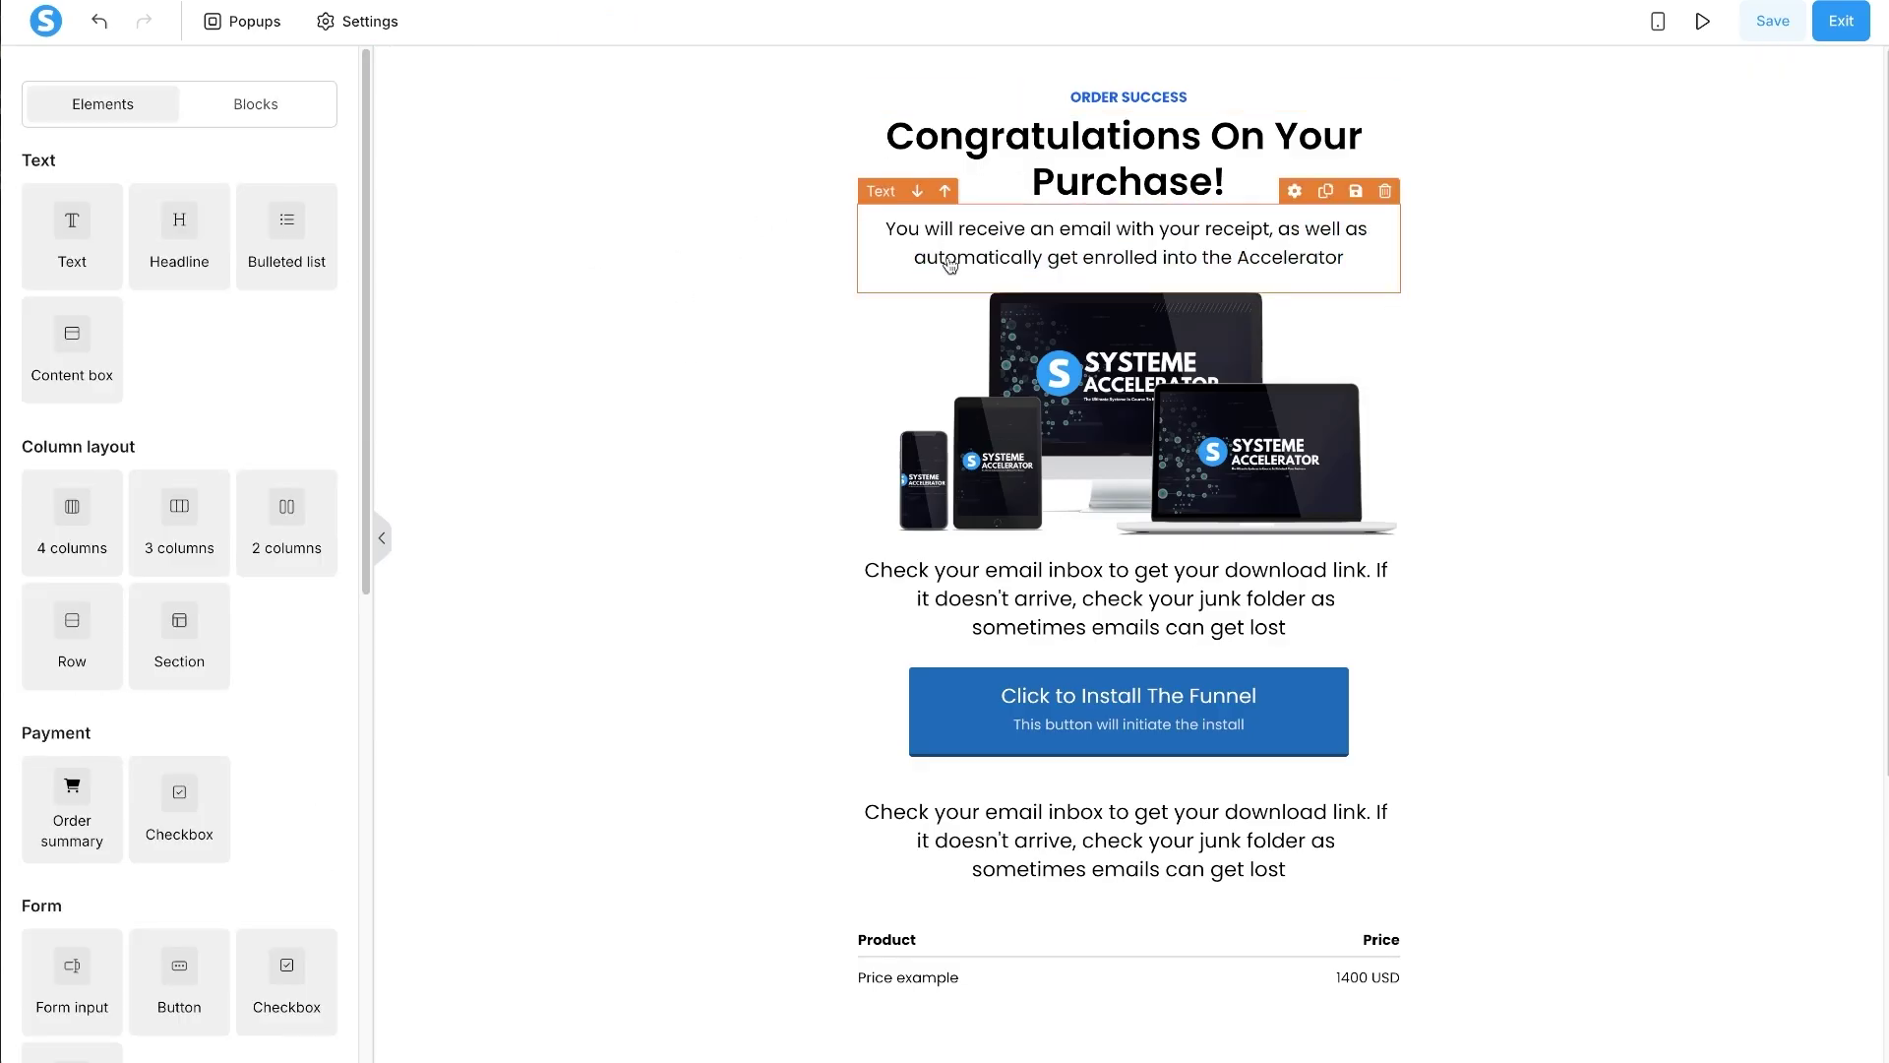
pyautogui.tripleClick(1143, 578)
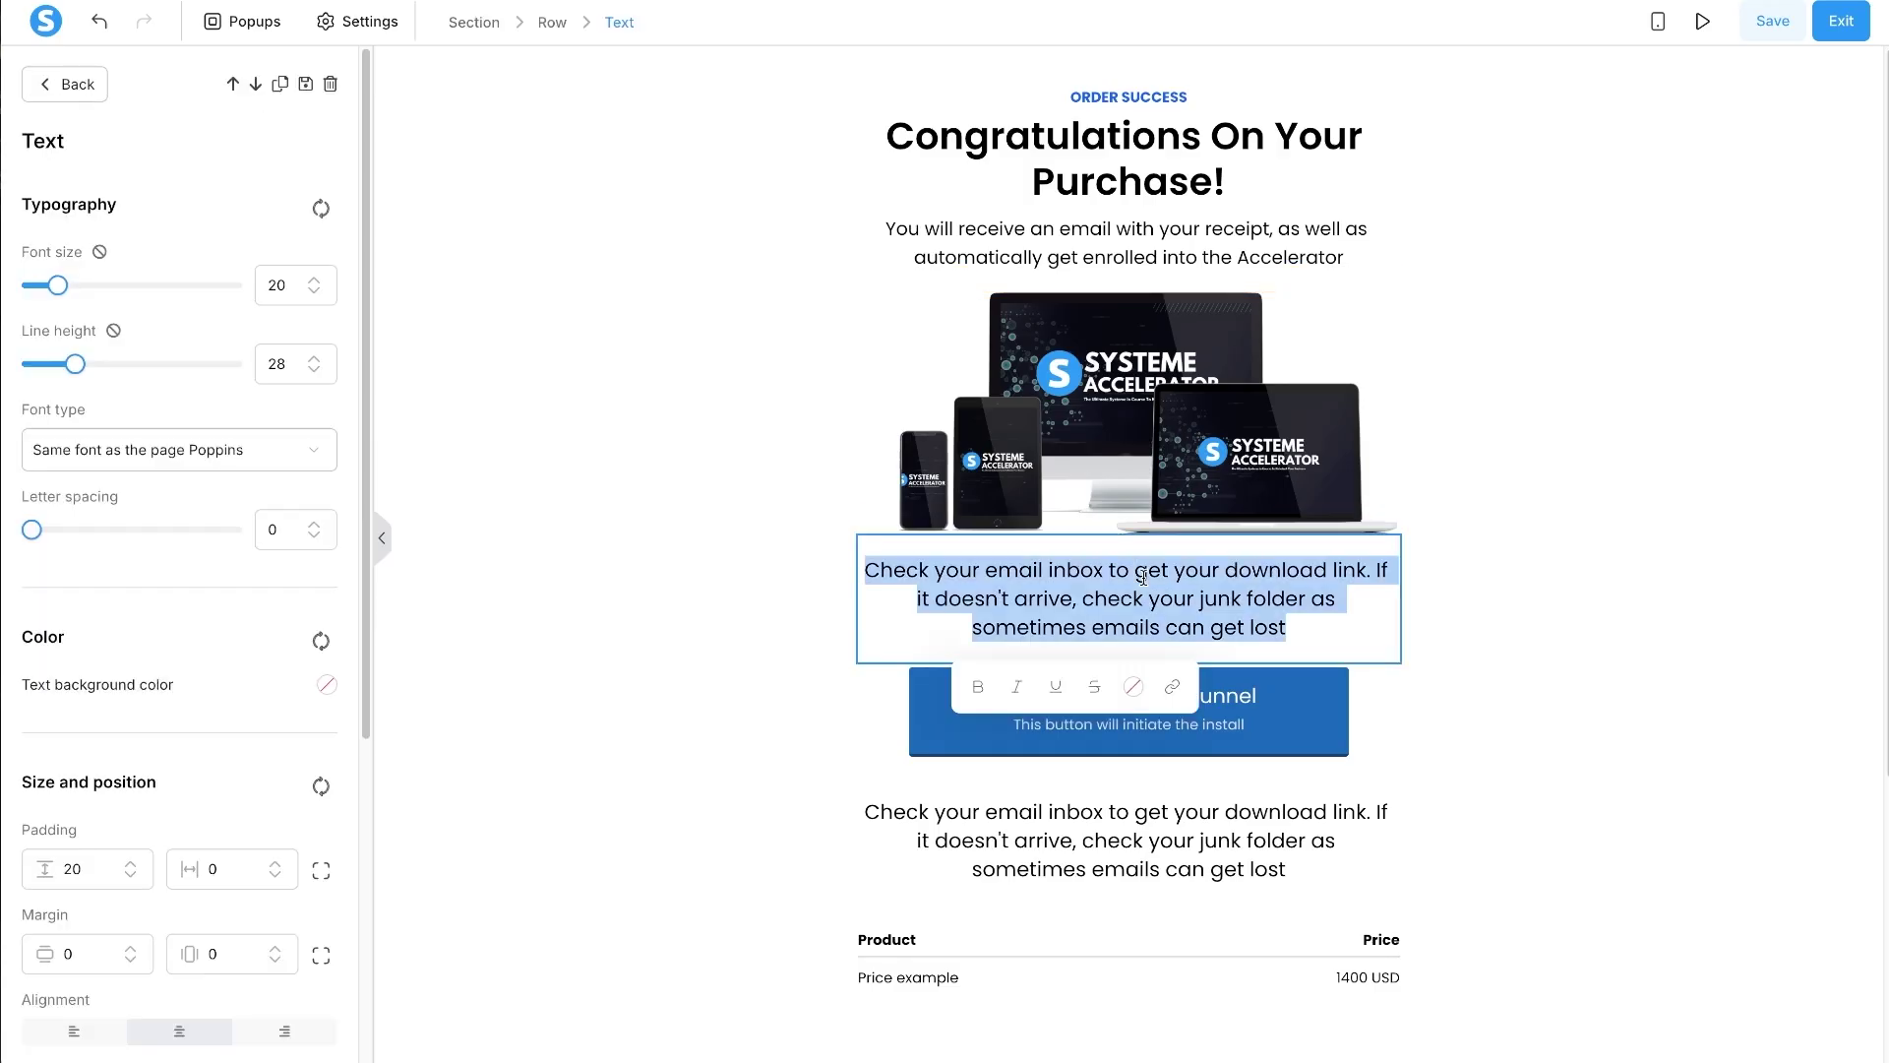
pyautogui.write('To get starte')
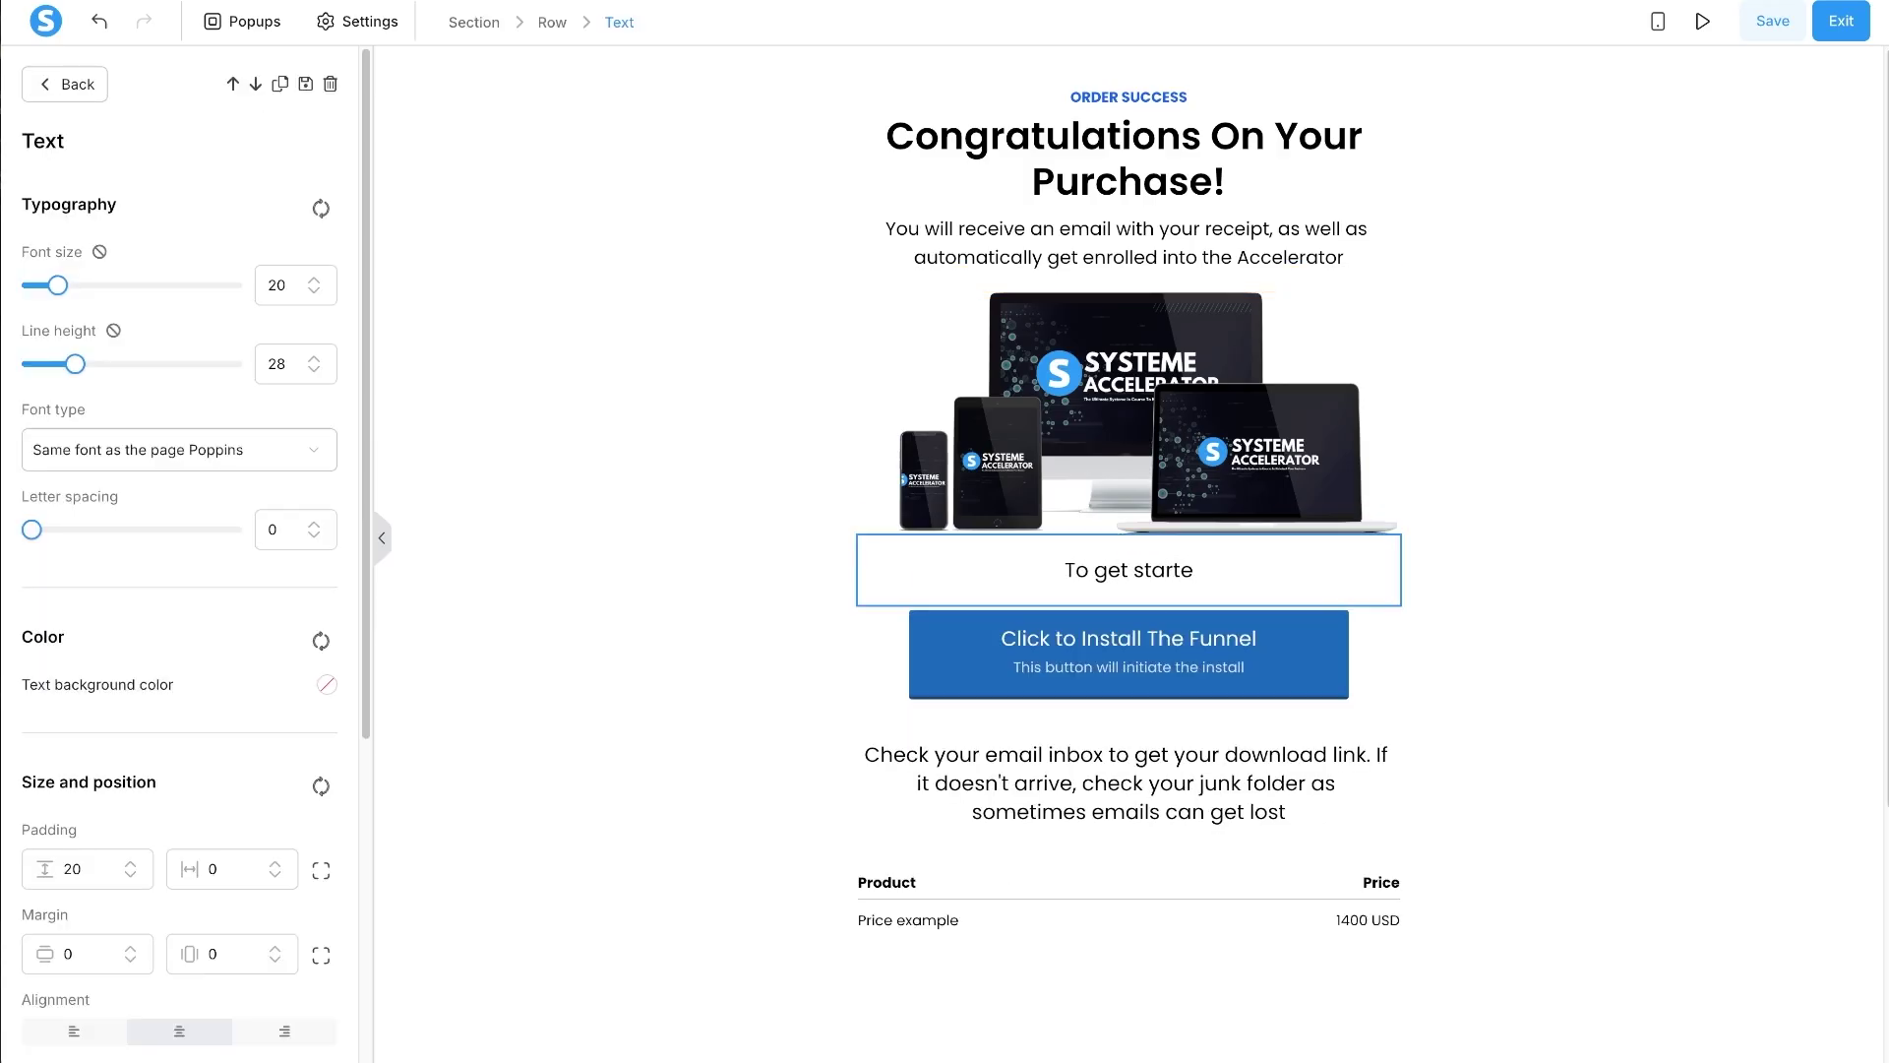
pyautogui.write('d right awa')
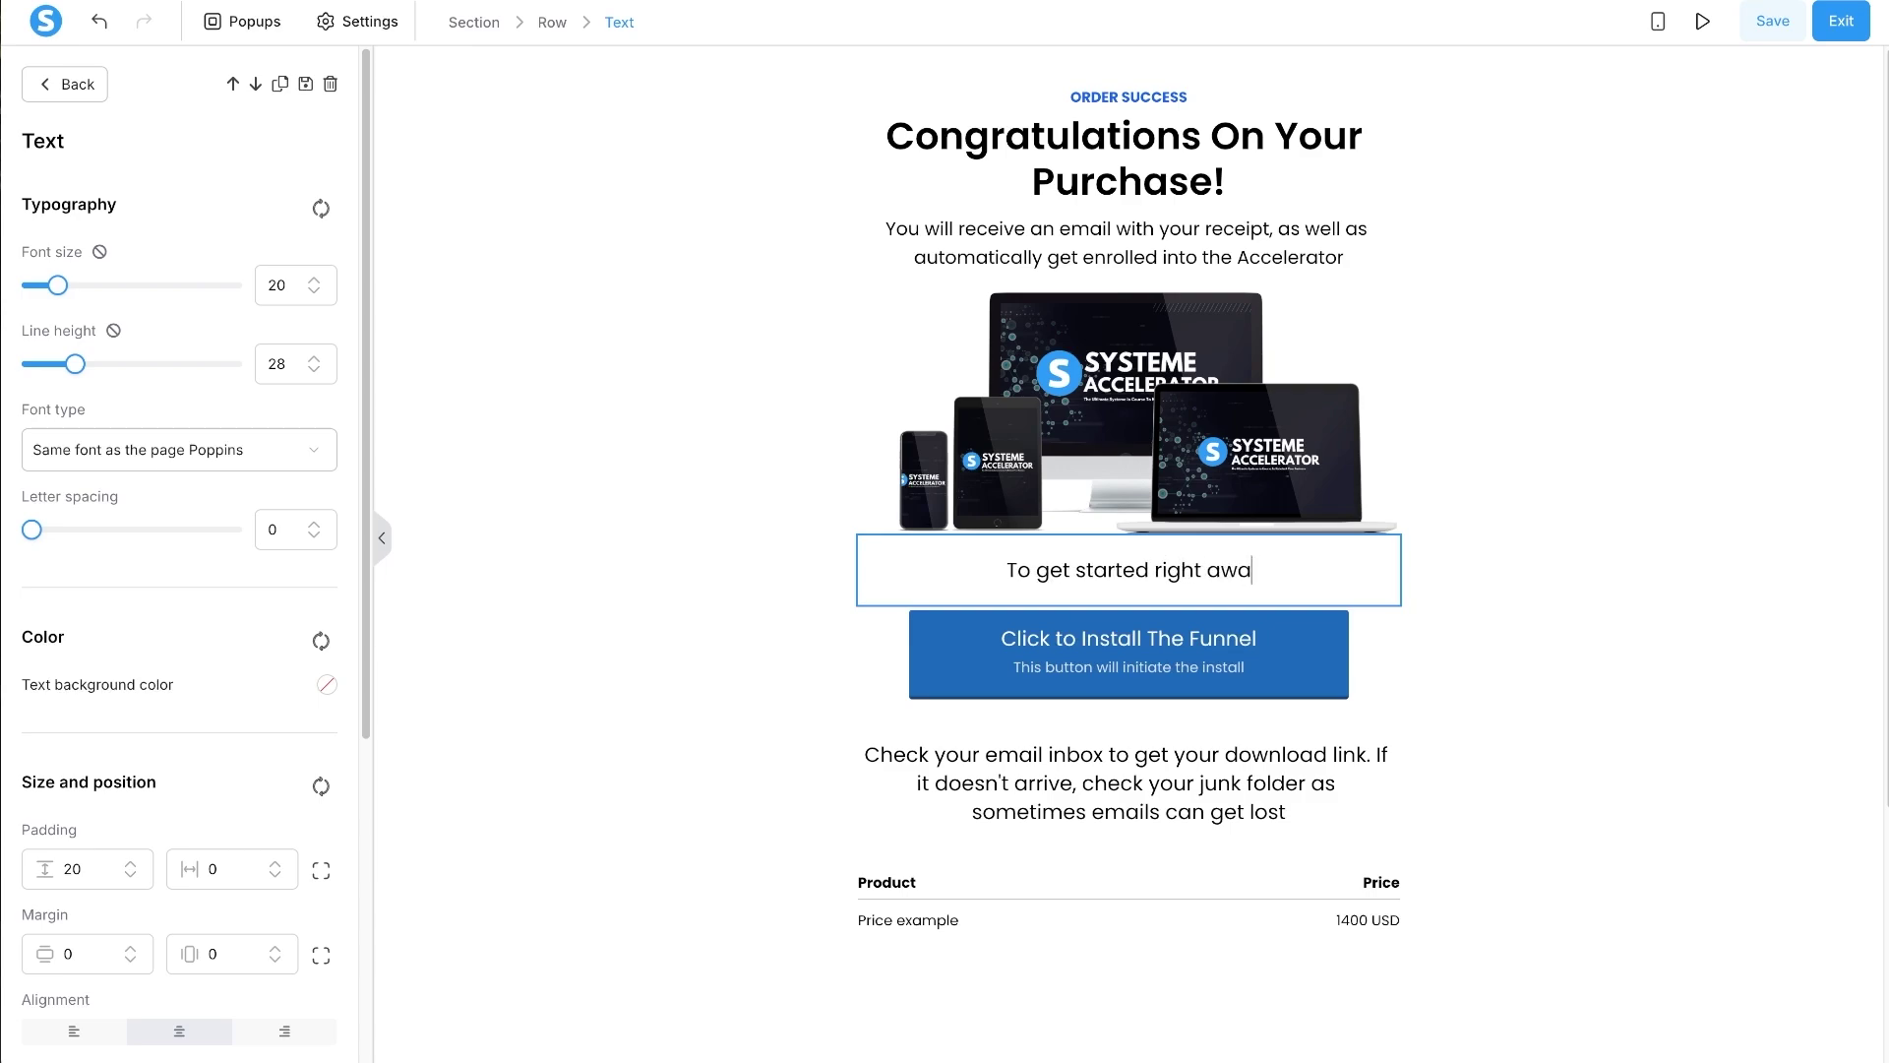
pyautogui.write('y click the button ')
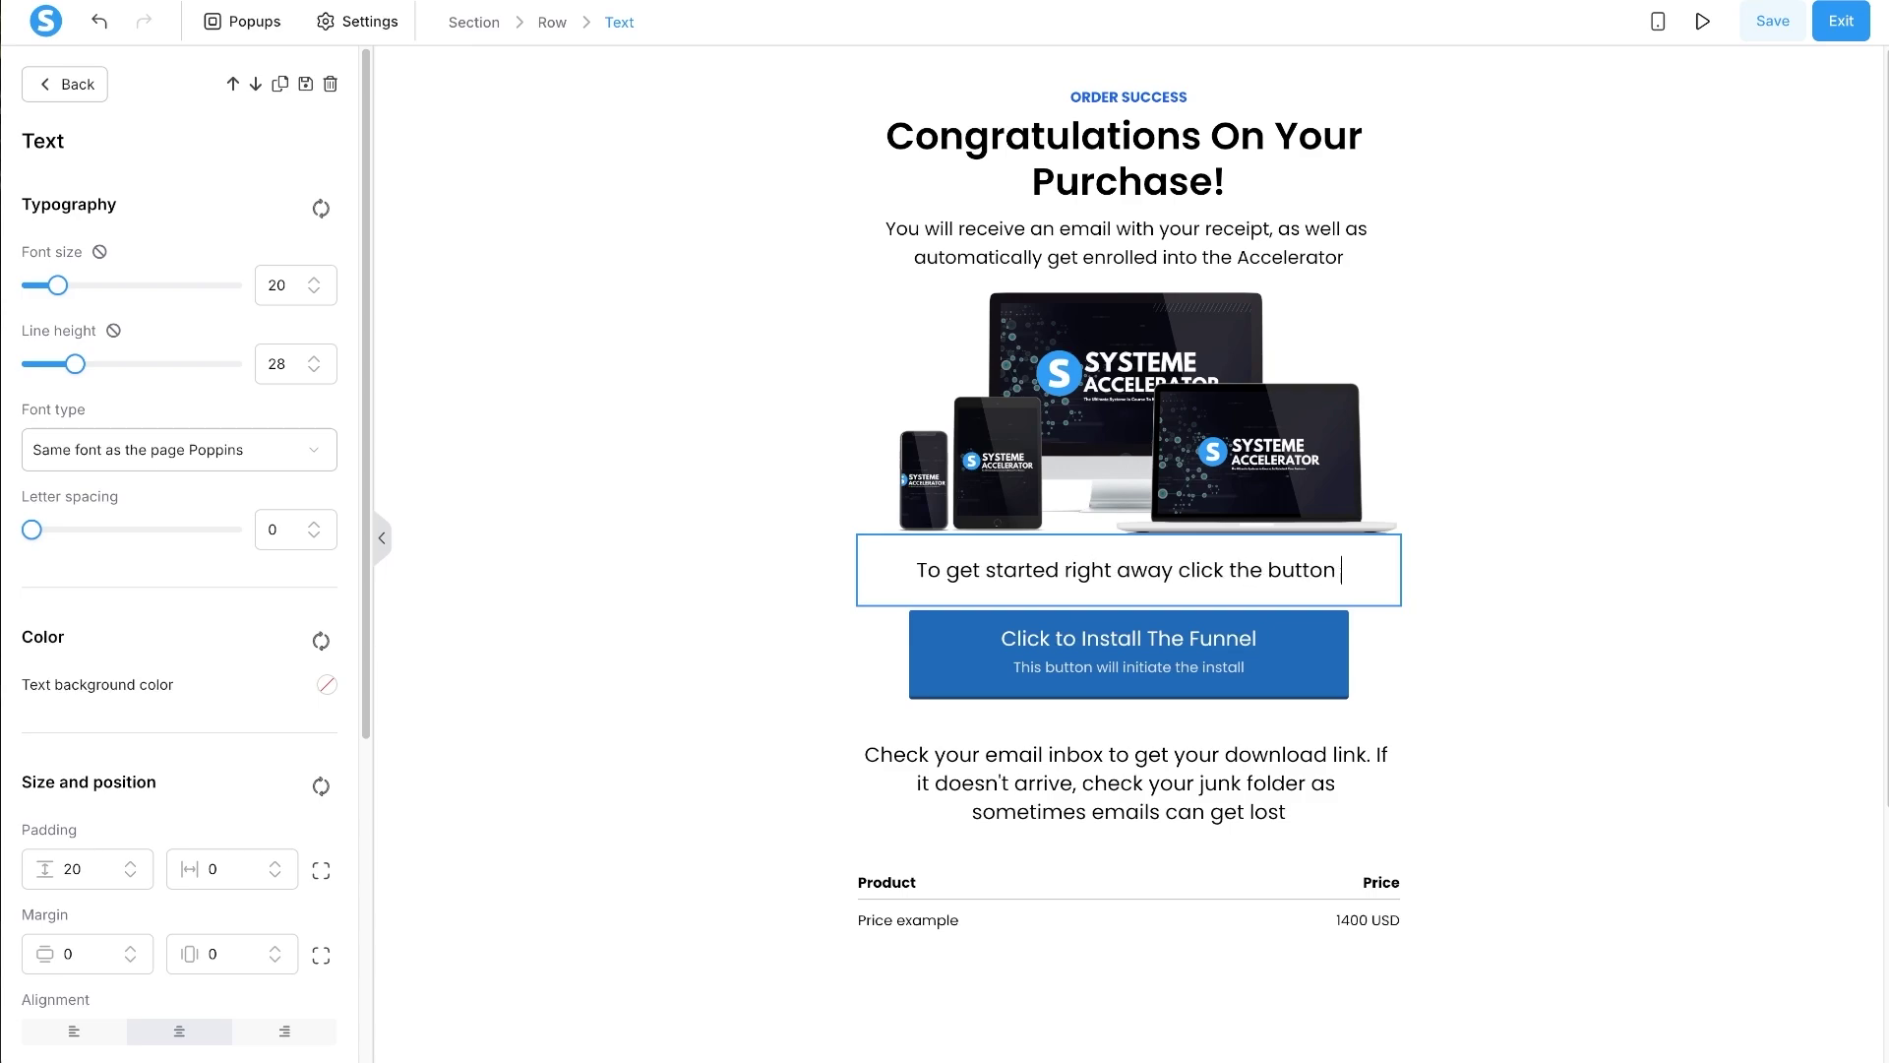
pyautogui.write('below')
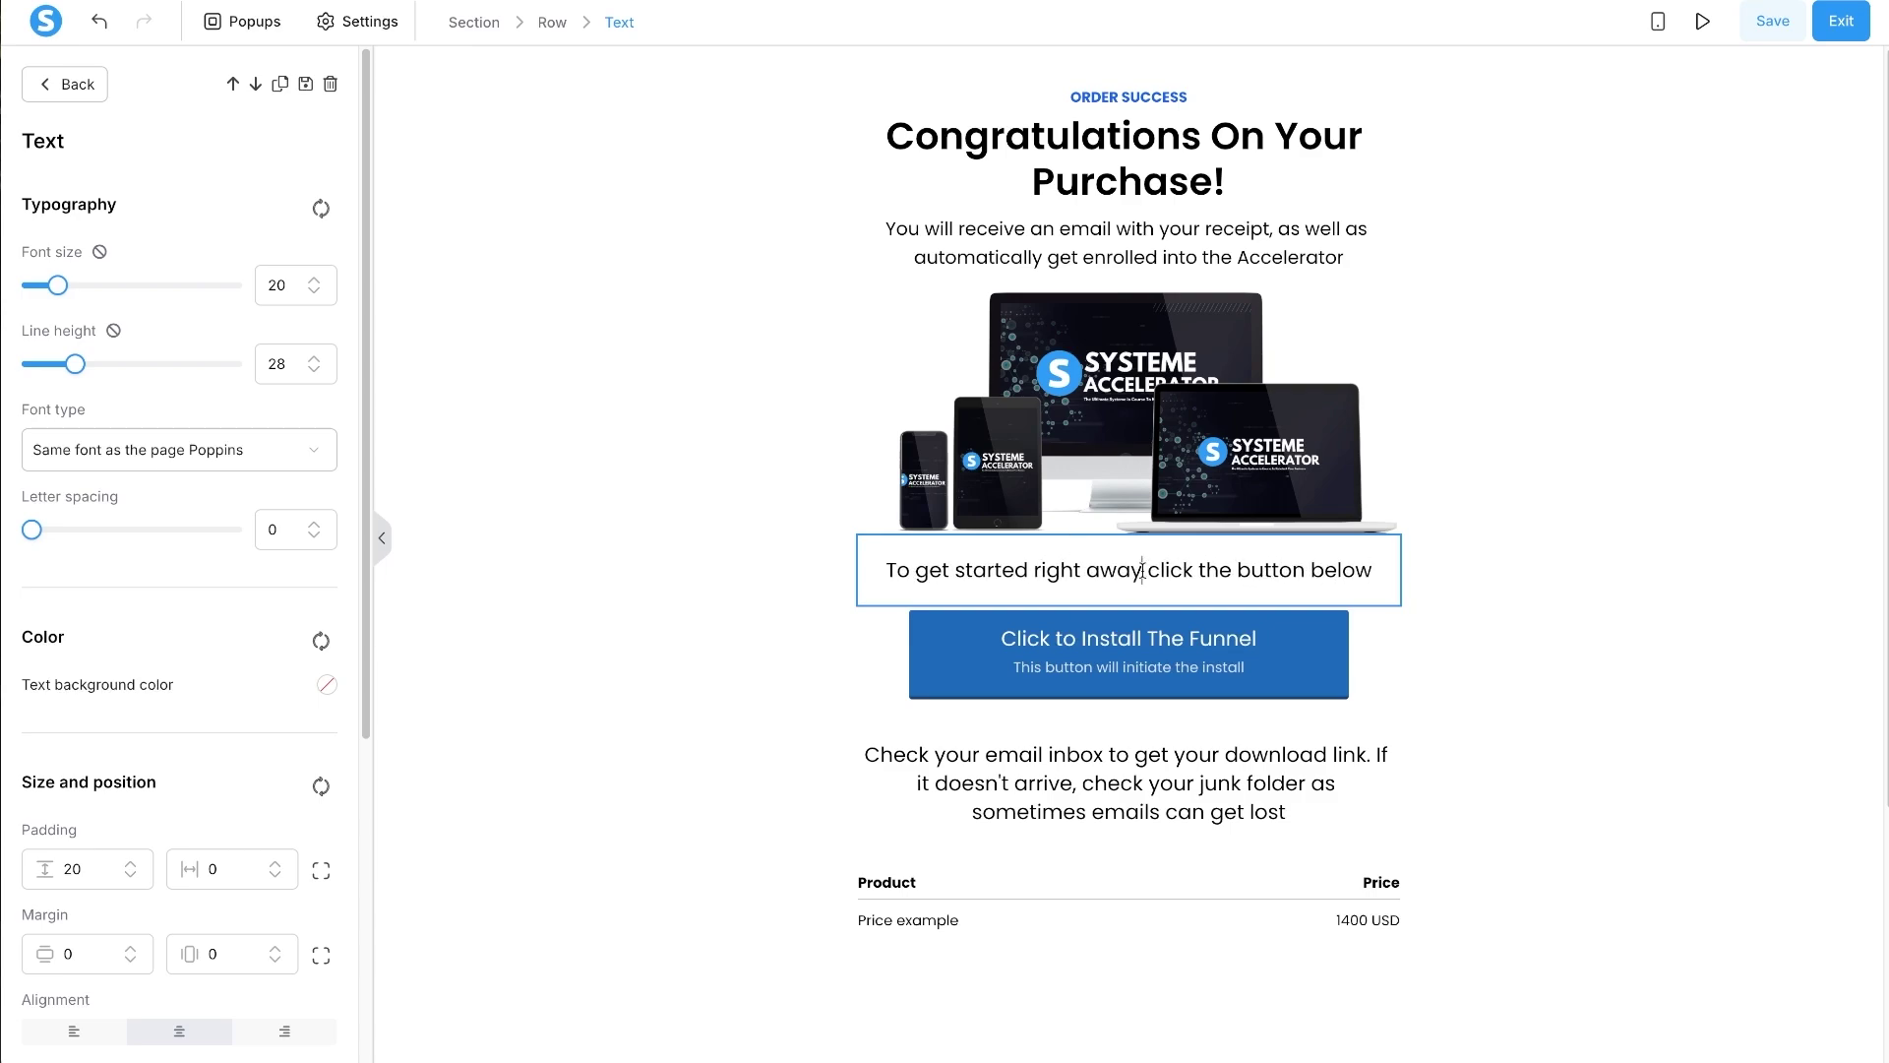
pyautogui.write(',')
# - Relabel the button 'Get Started Now' and delete its subtext
pyautogui.click(1141, 665)
pyautogui.click(1192, 648)
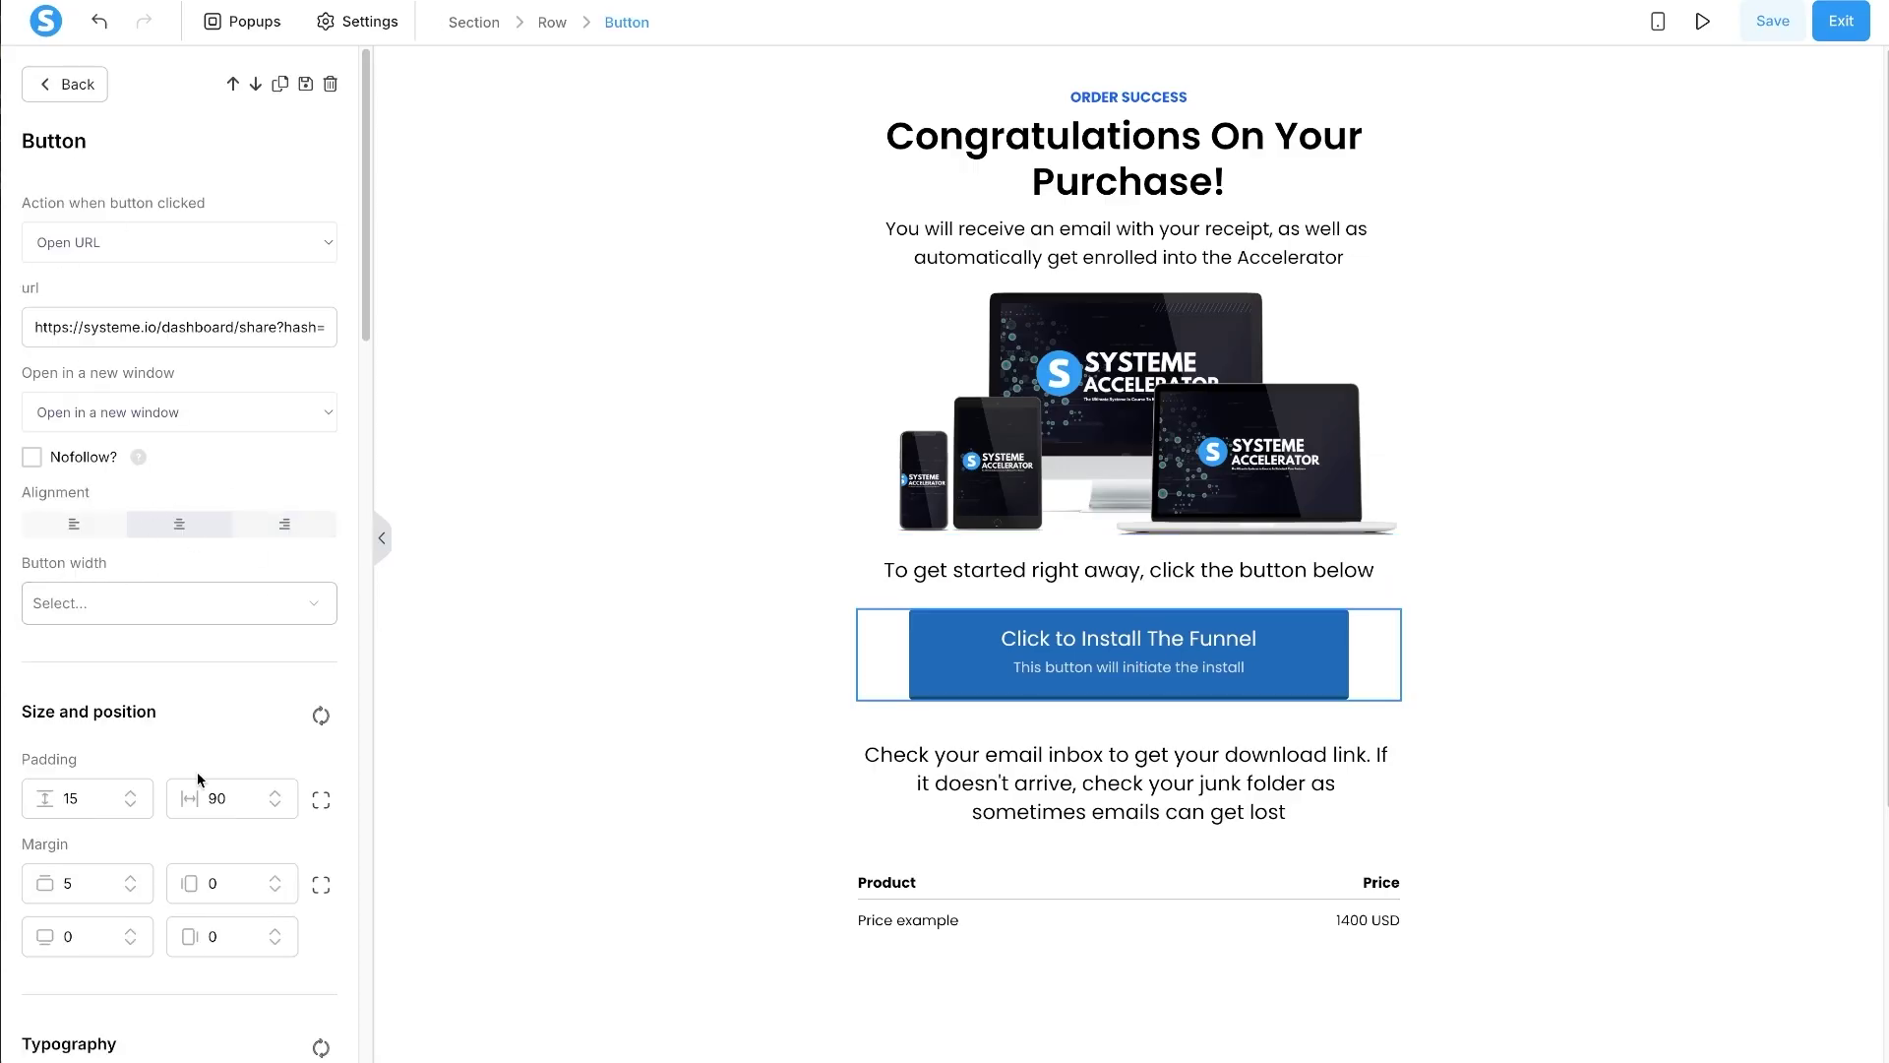
pyautogui.scroll(-8, 197, 774)
pyautogui.tripleClick(182, 300)
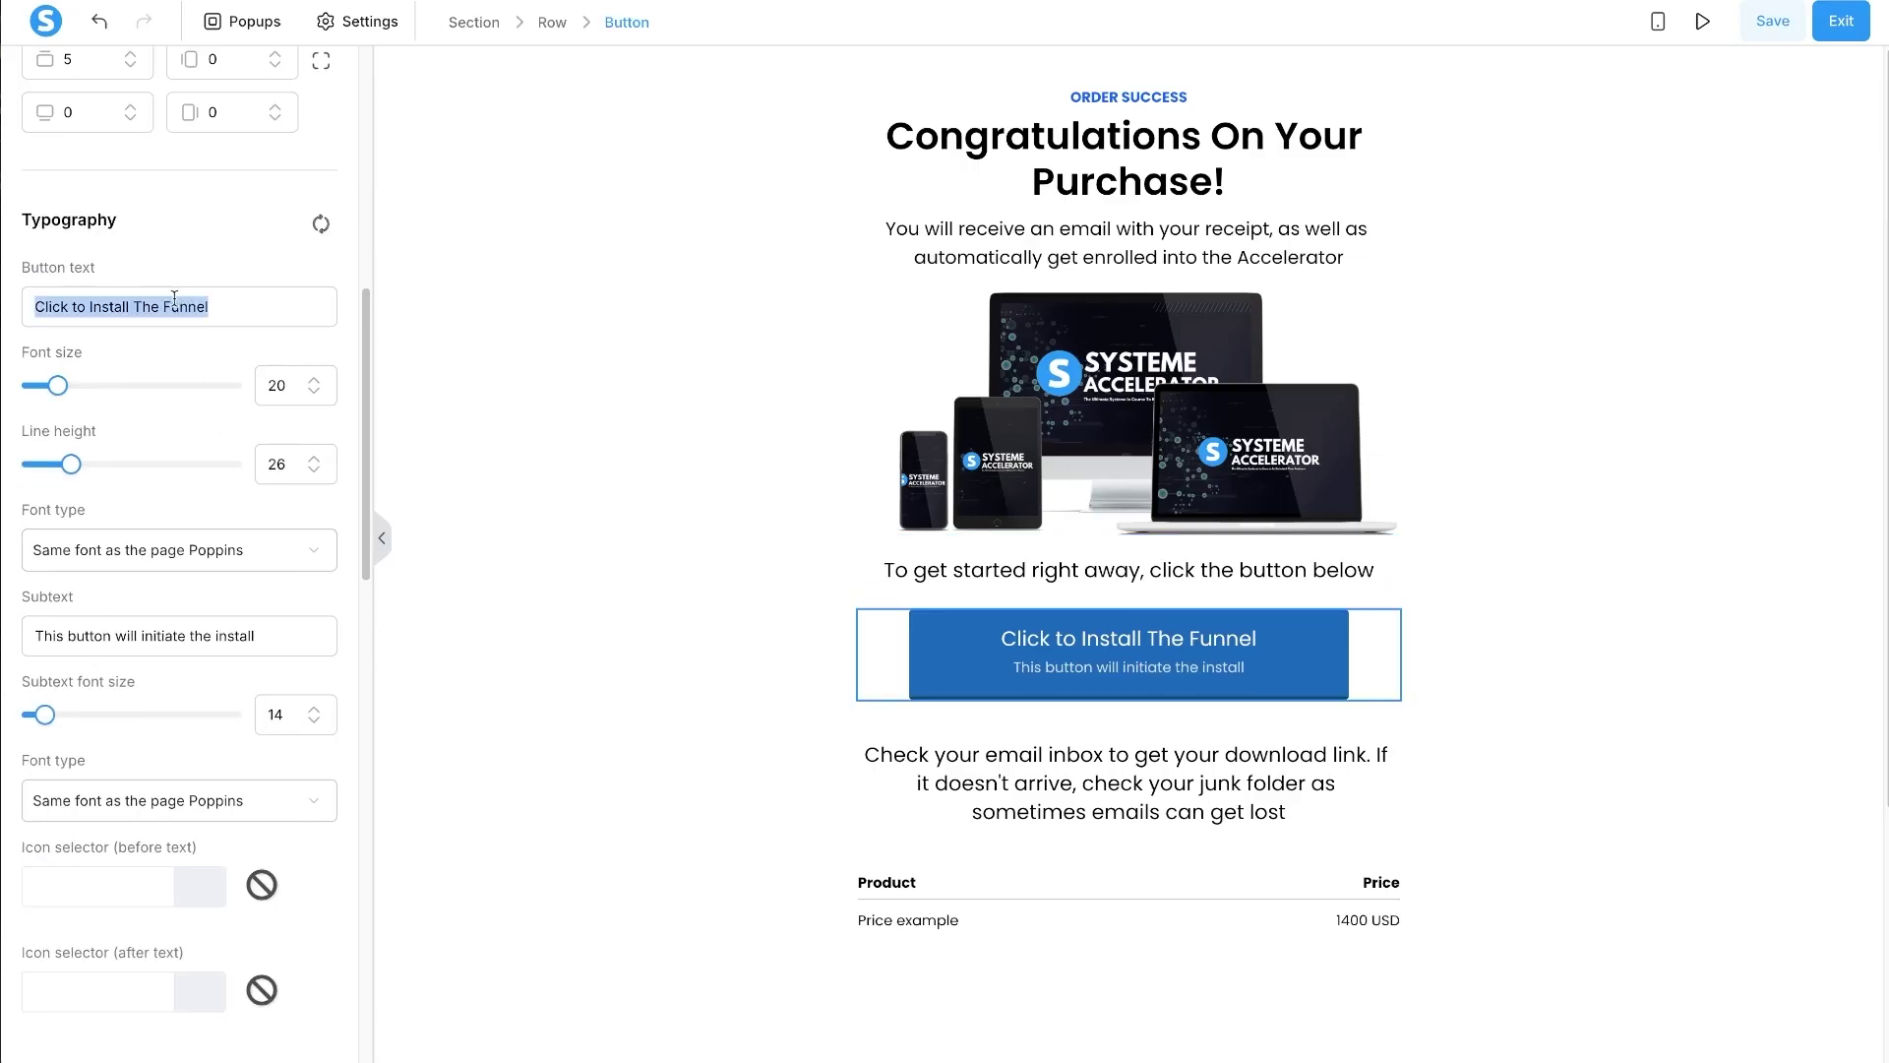
pyautogui.write('Get Started Now')
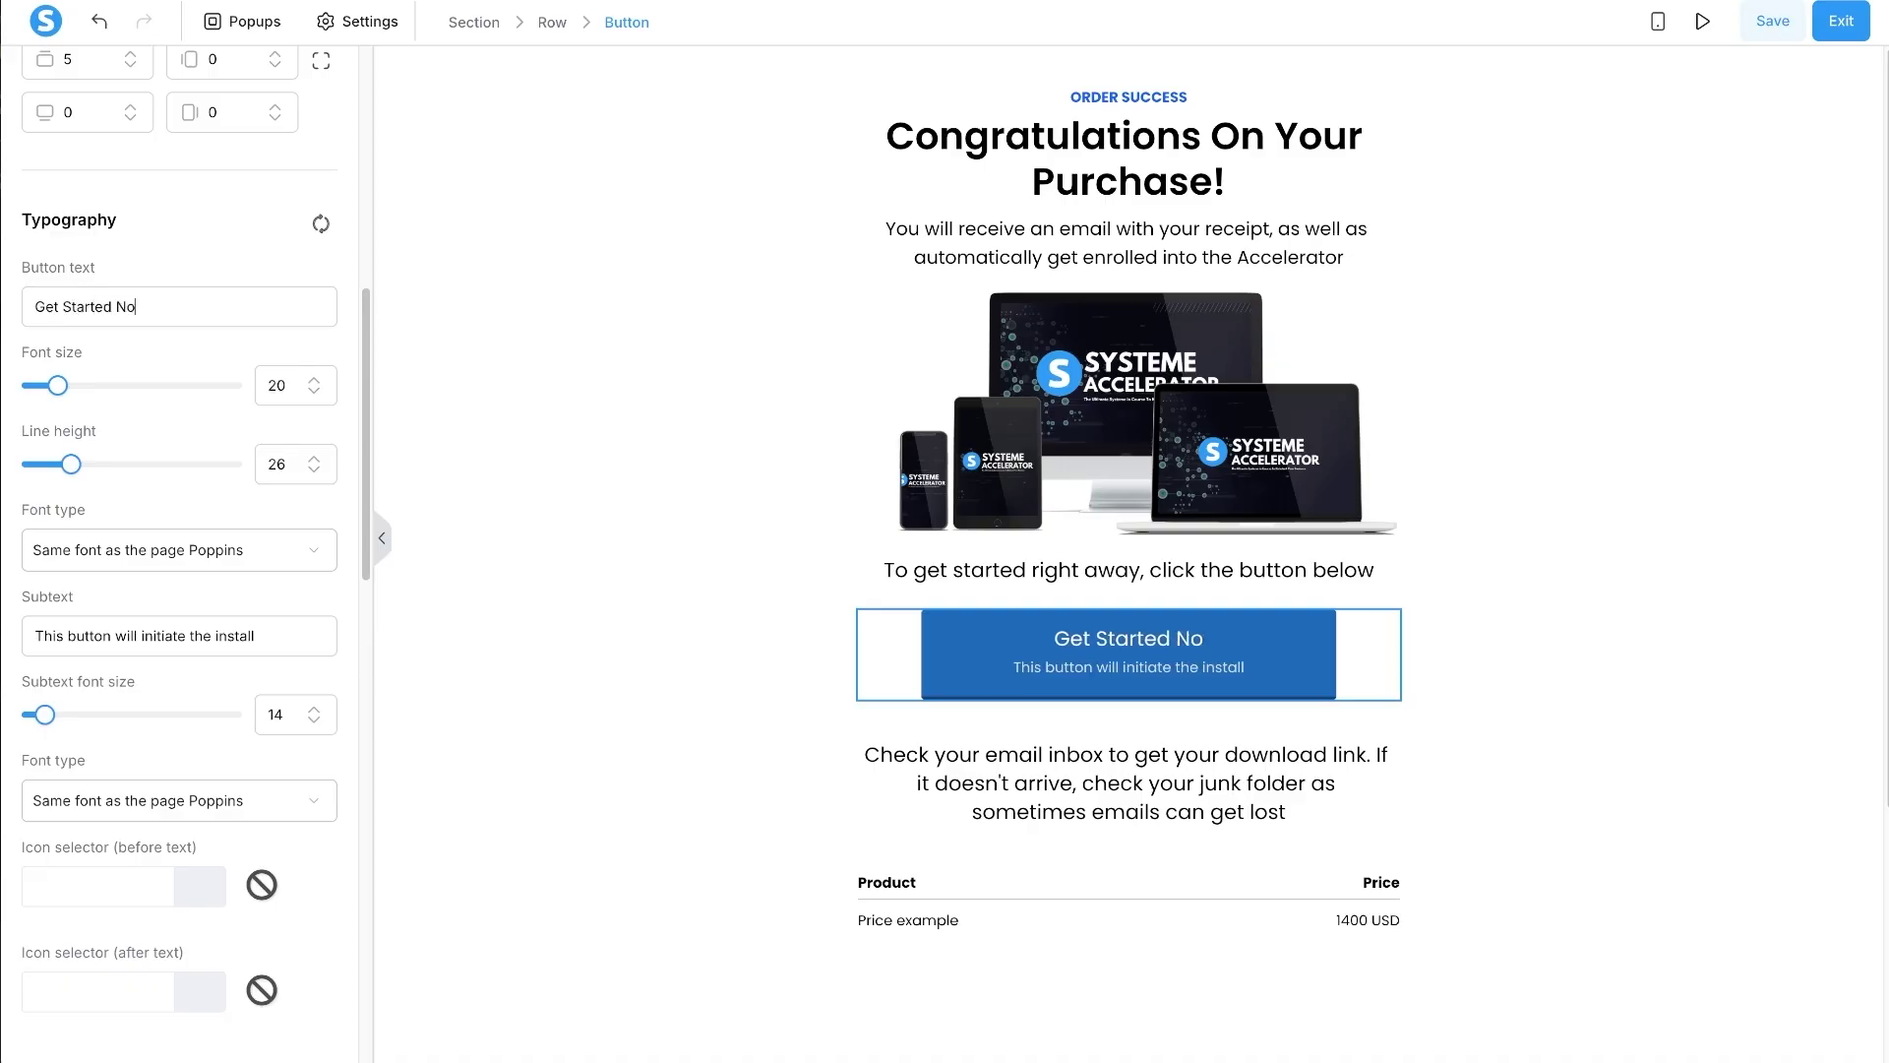
pyautogui.tripleClick(119, 638)
pyautogui.press('BackSpace')
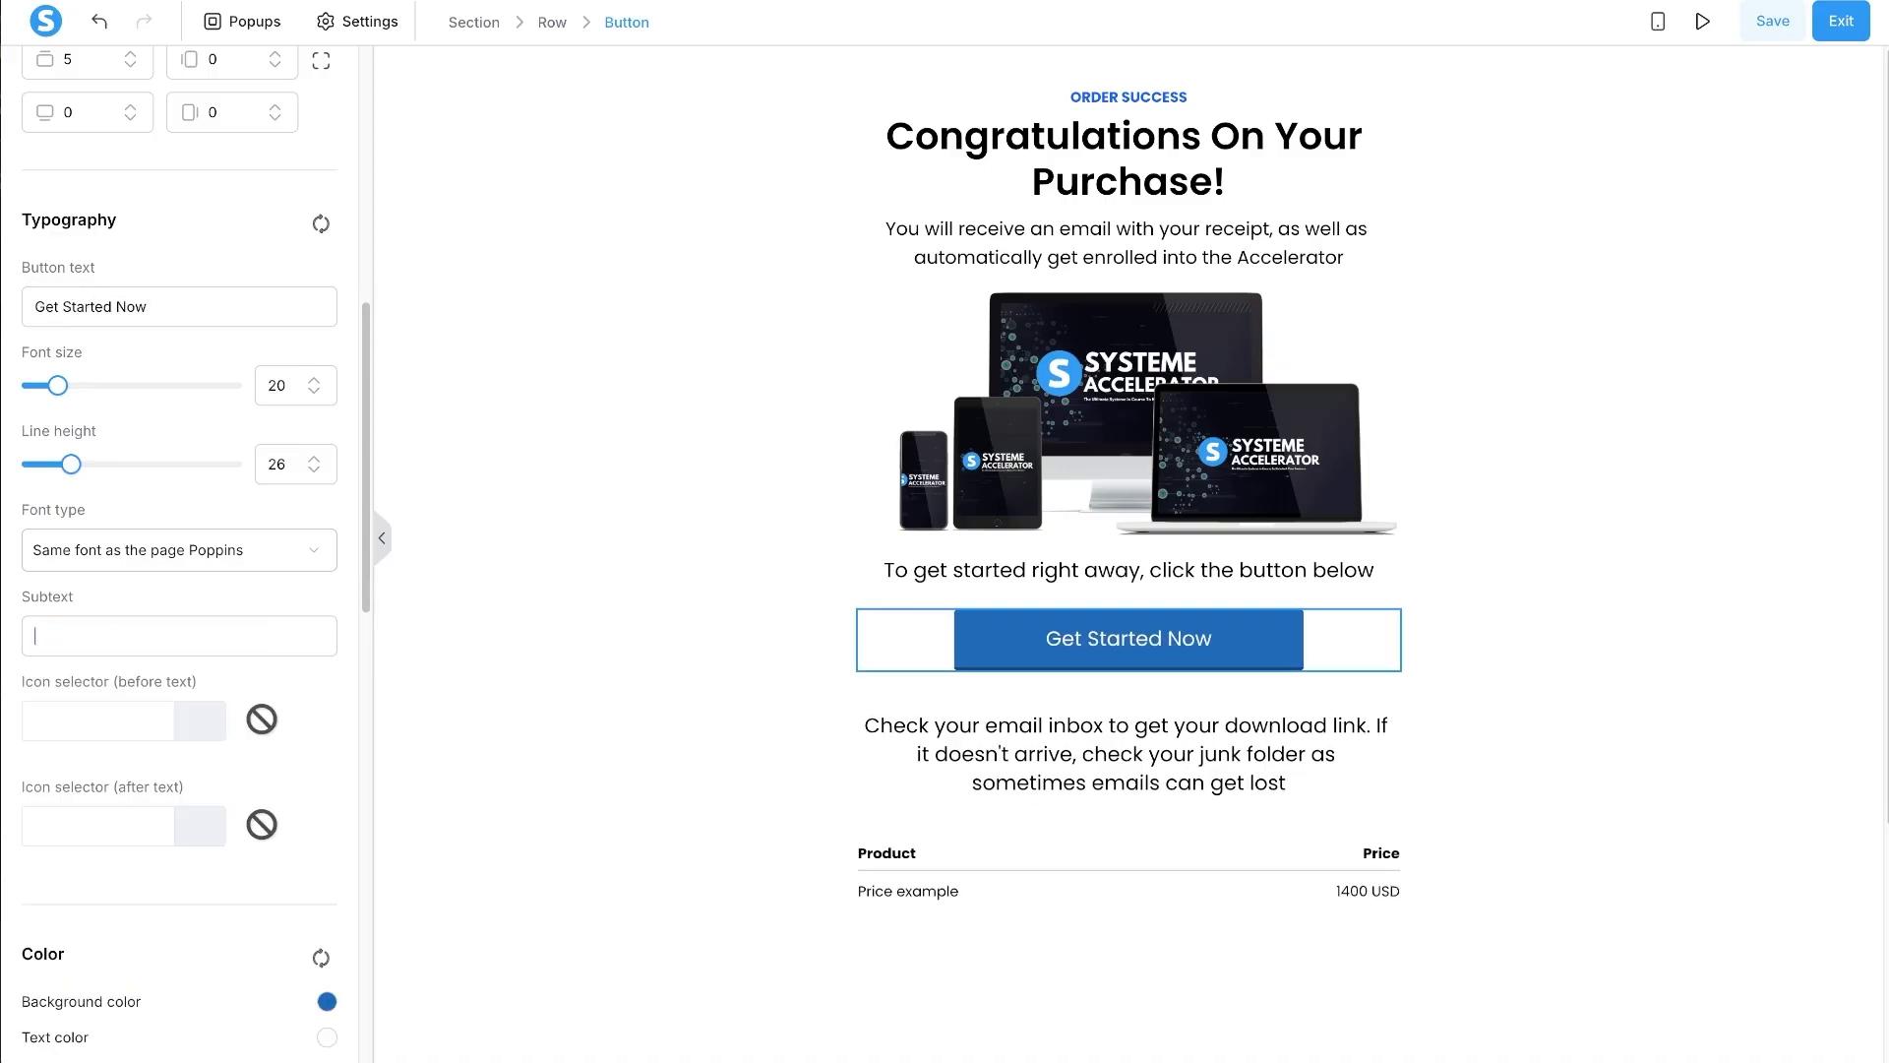
# - Clear the button's link URL
pyautogui.scroll(8, 223, 602)
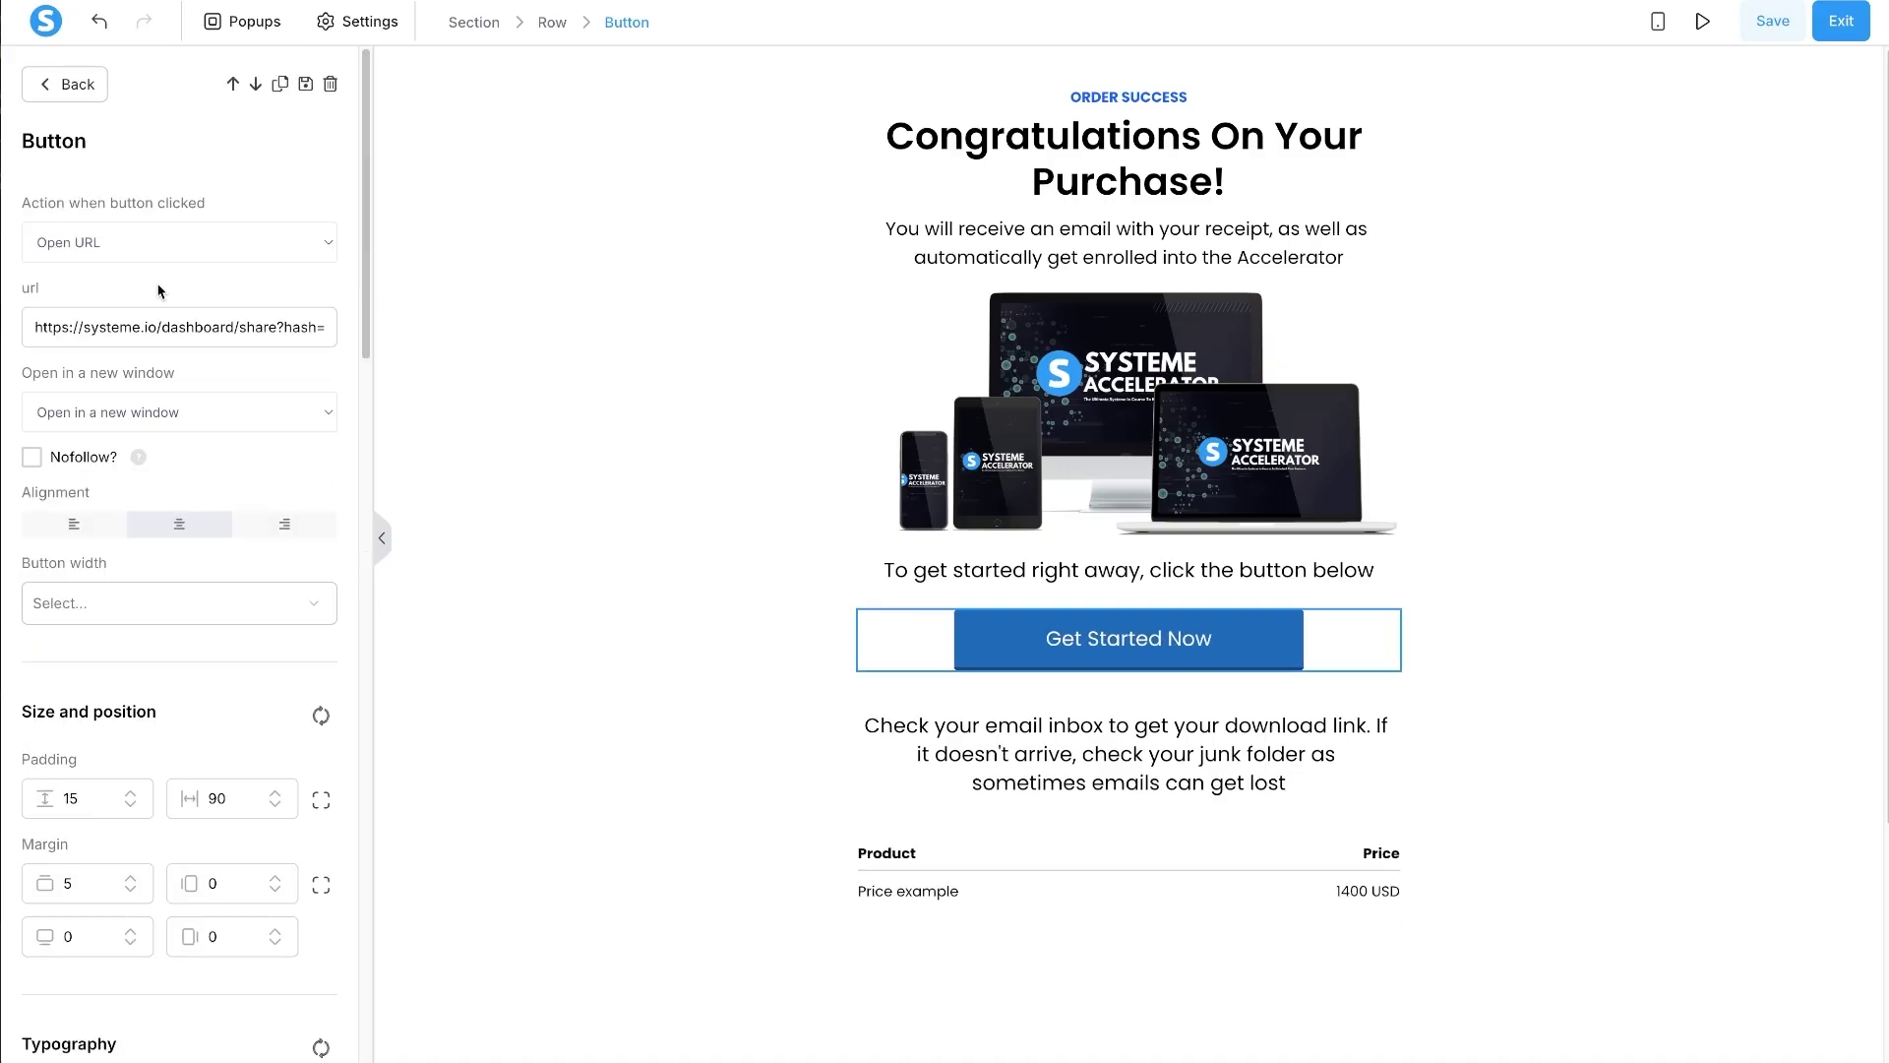
pyautogui.moveTo(207, 203); pyautogui.dragTo(19, 204)
pyautogui.click(162, 325)
pyautogui.hotkey('ctrl', 'a')
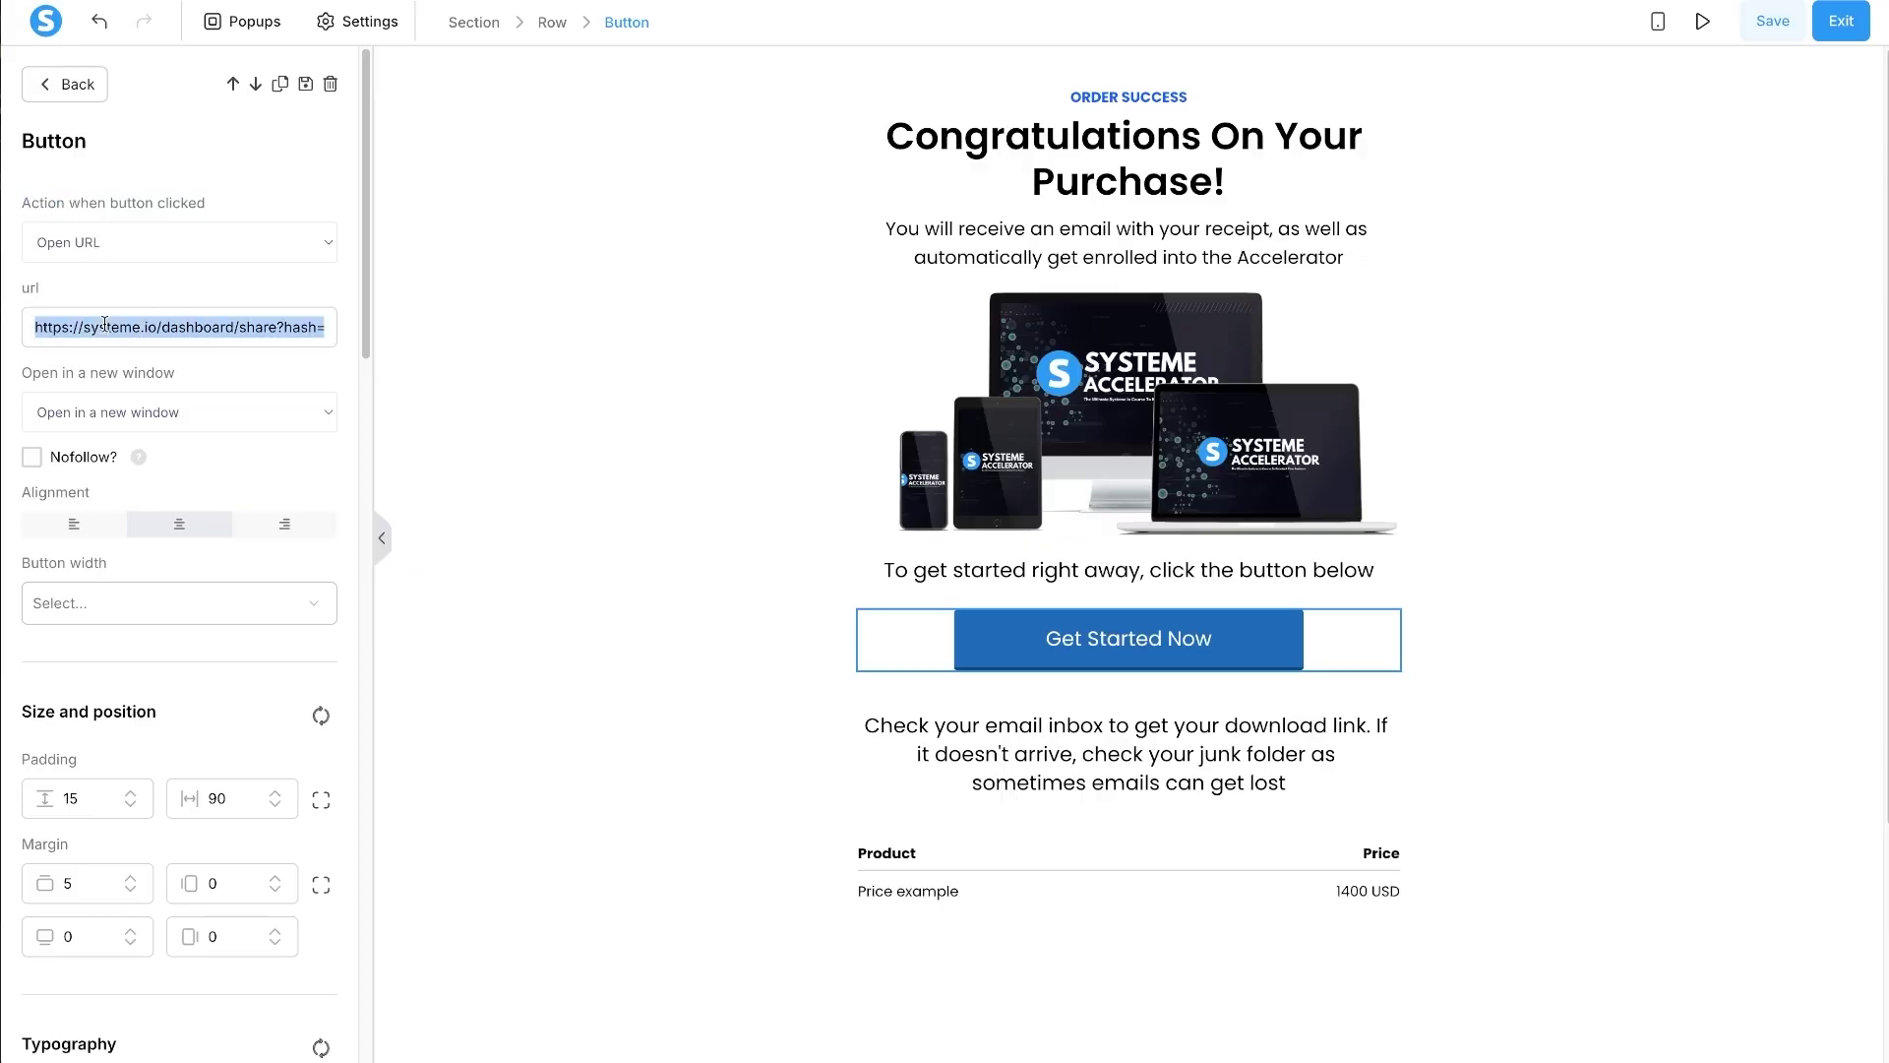
pyautogui.press('BackSpace')
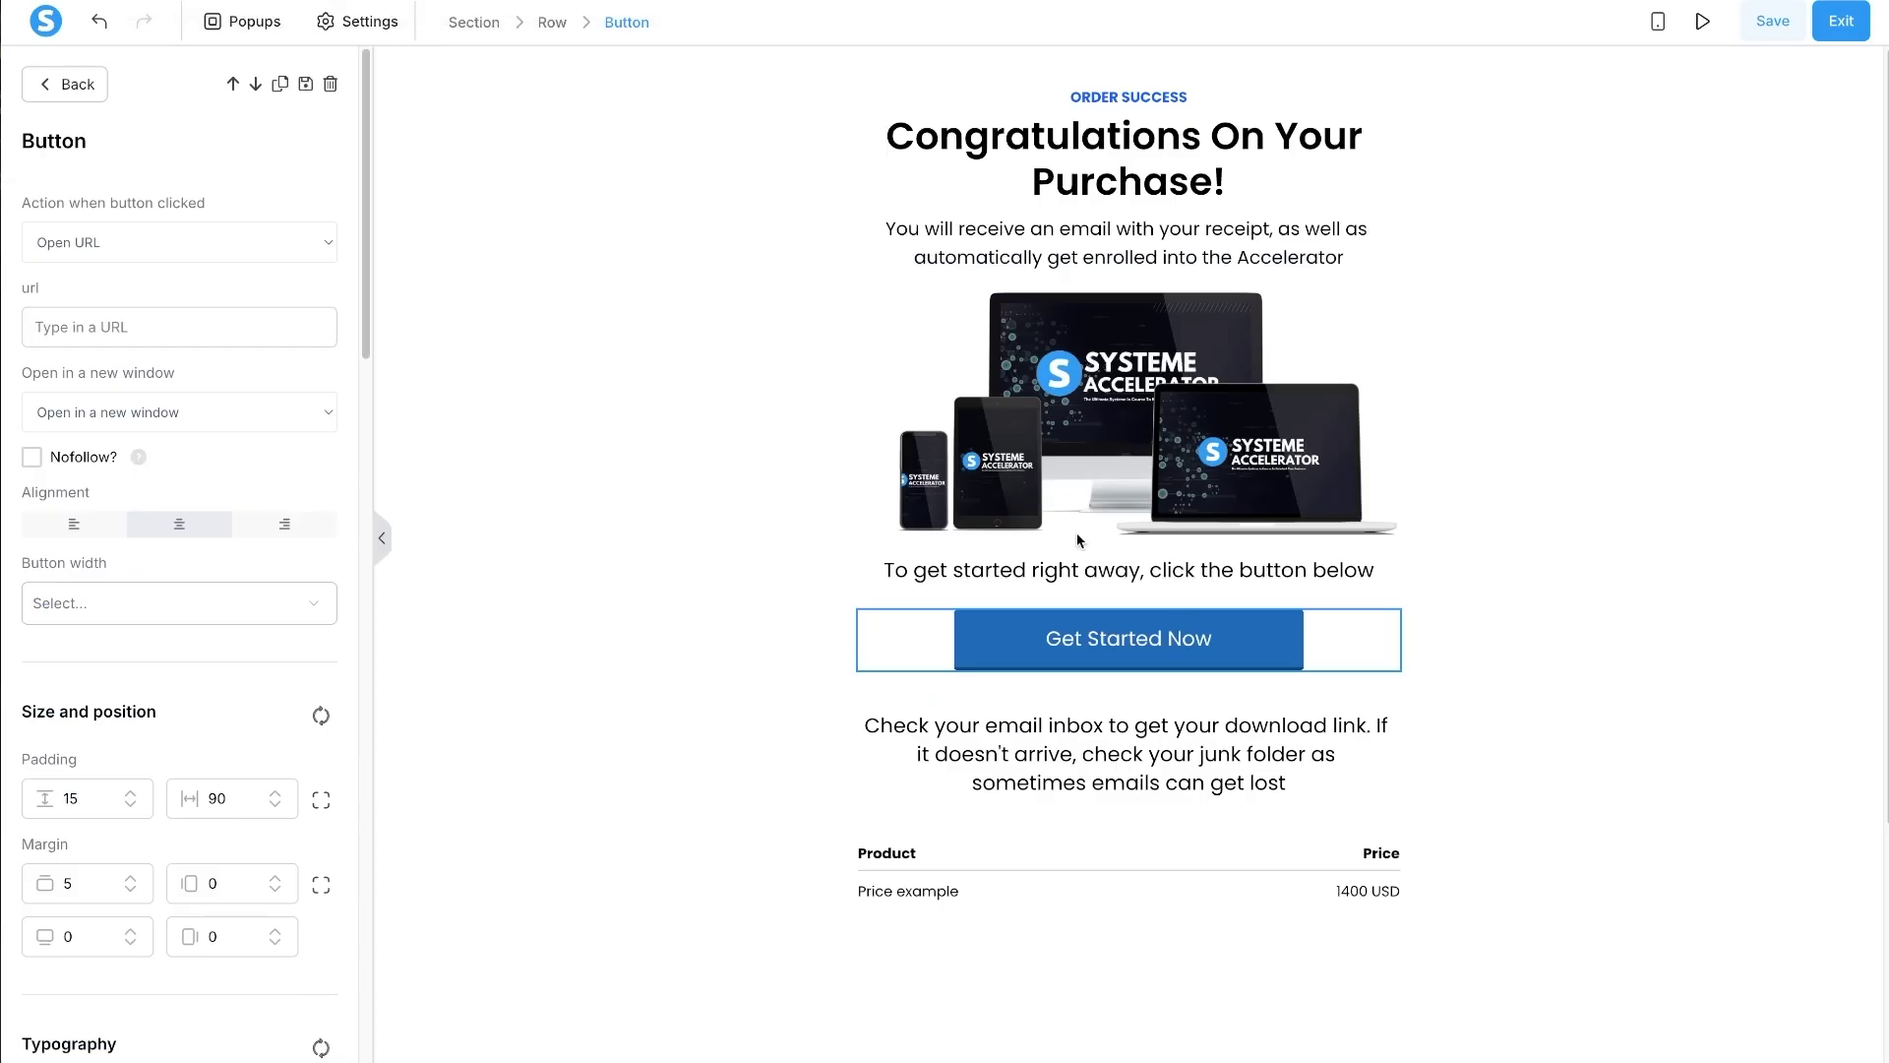
# - Link the Get Started Now button to the pasted Systeme Accelerator lecture URL, opening in a new window
pyautogui.click(134, 331)
pyautogui.hotkey('ctrl', 'v')
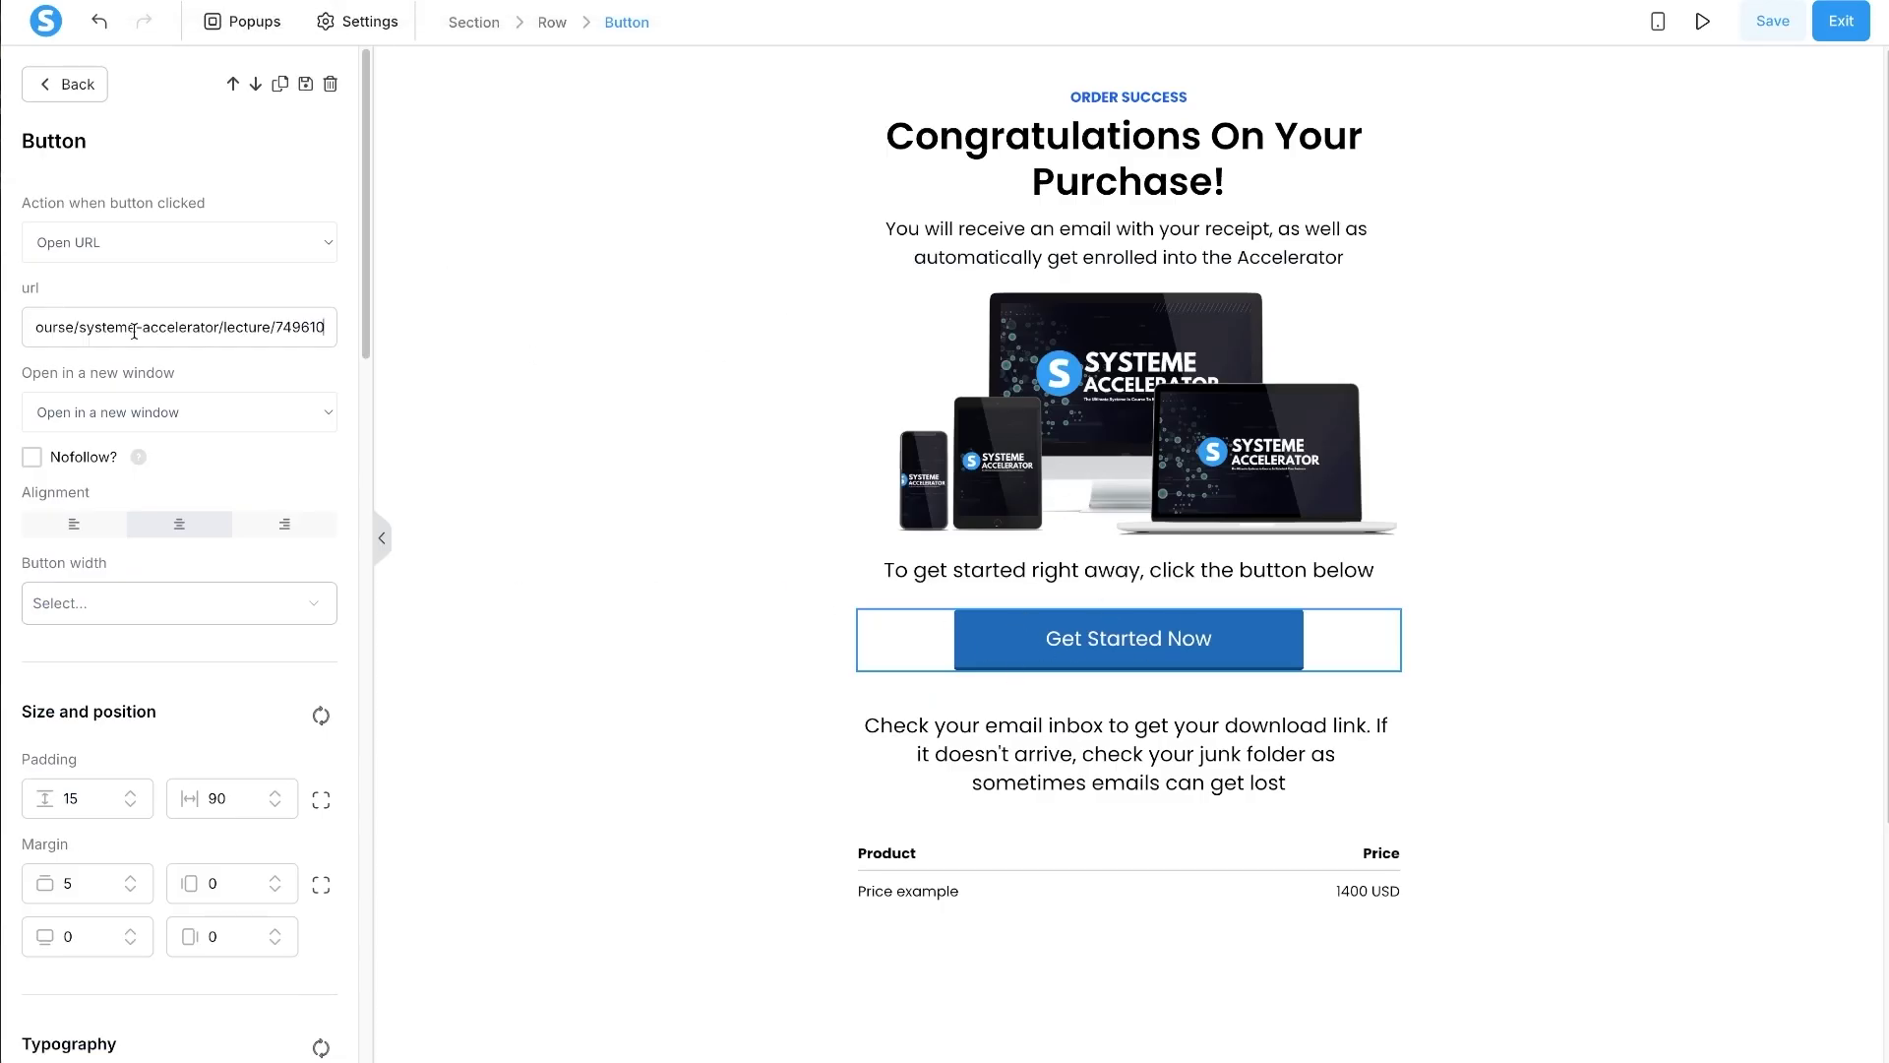
pyautogui.click(189, 418)
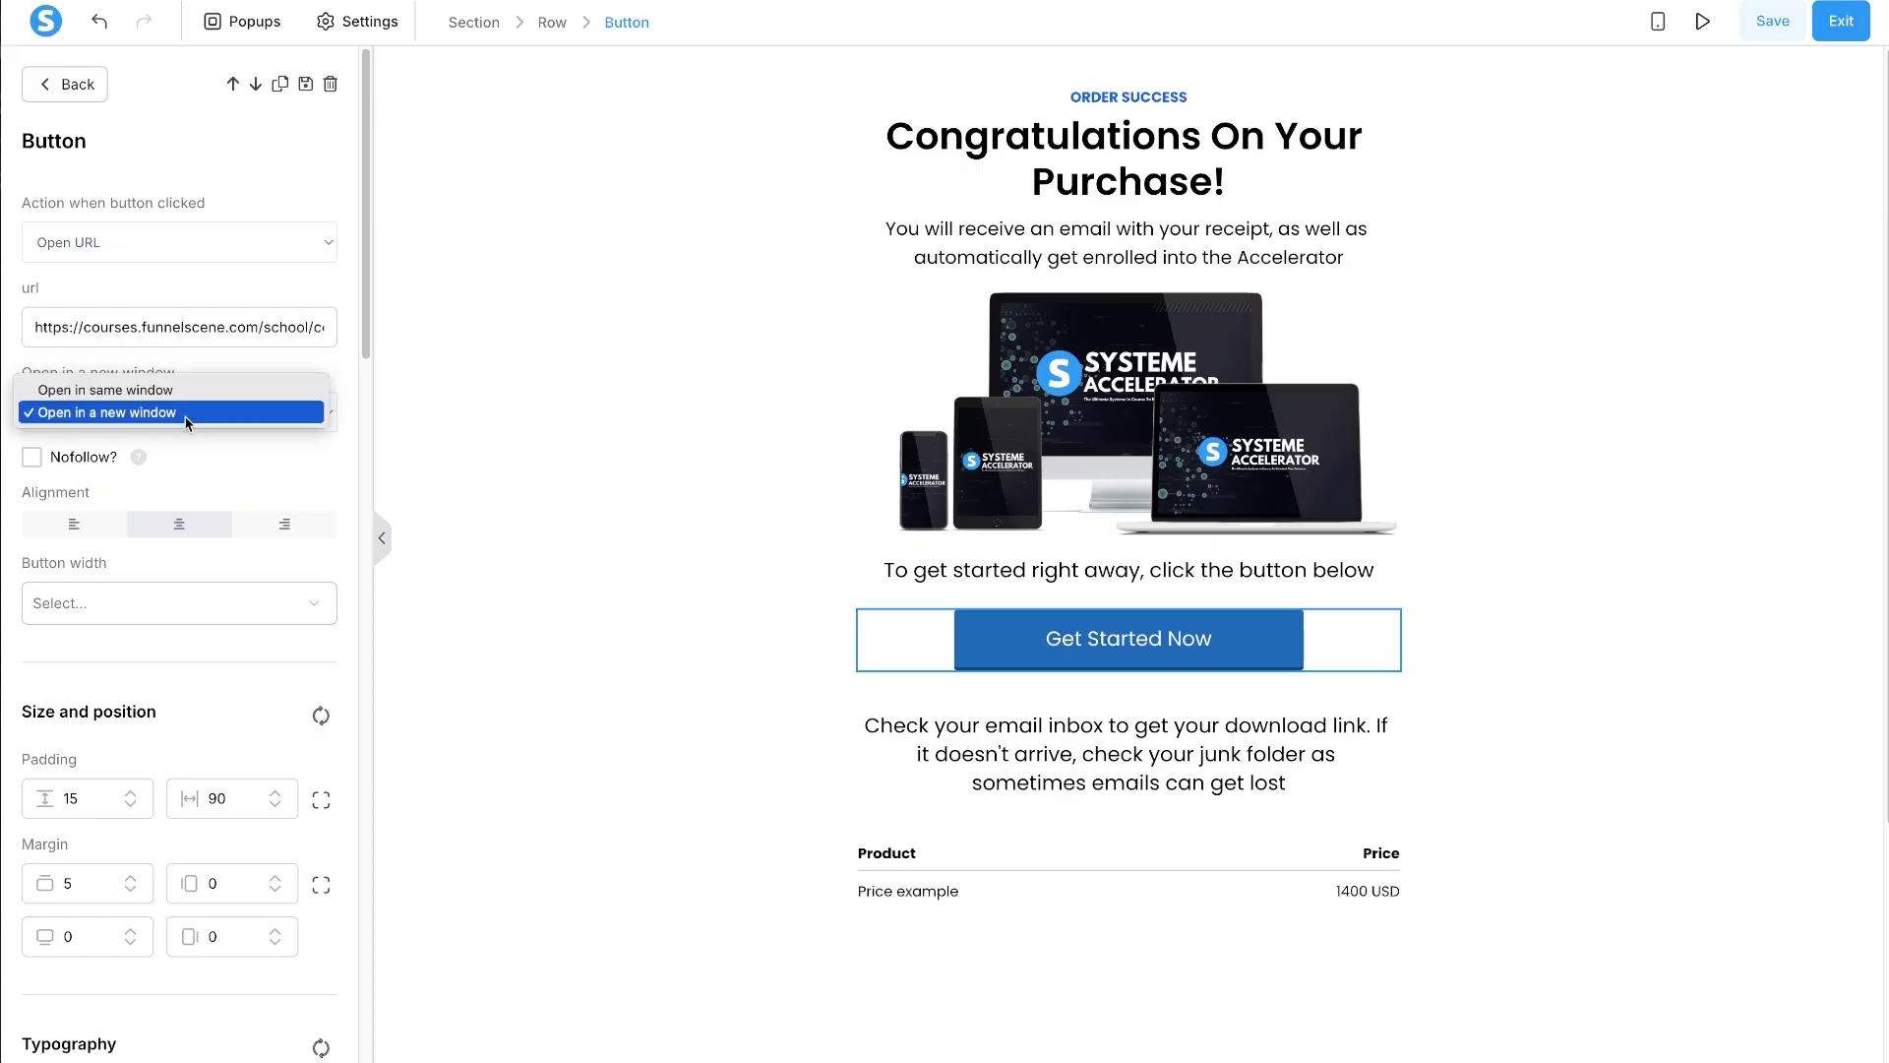
pyautogui.click(187, 414)
pyautogui.click(602, 410)
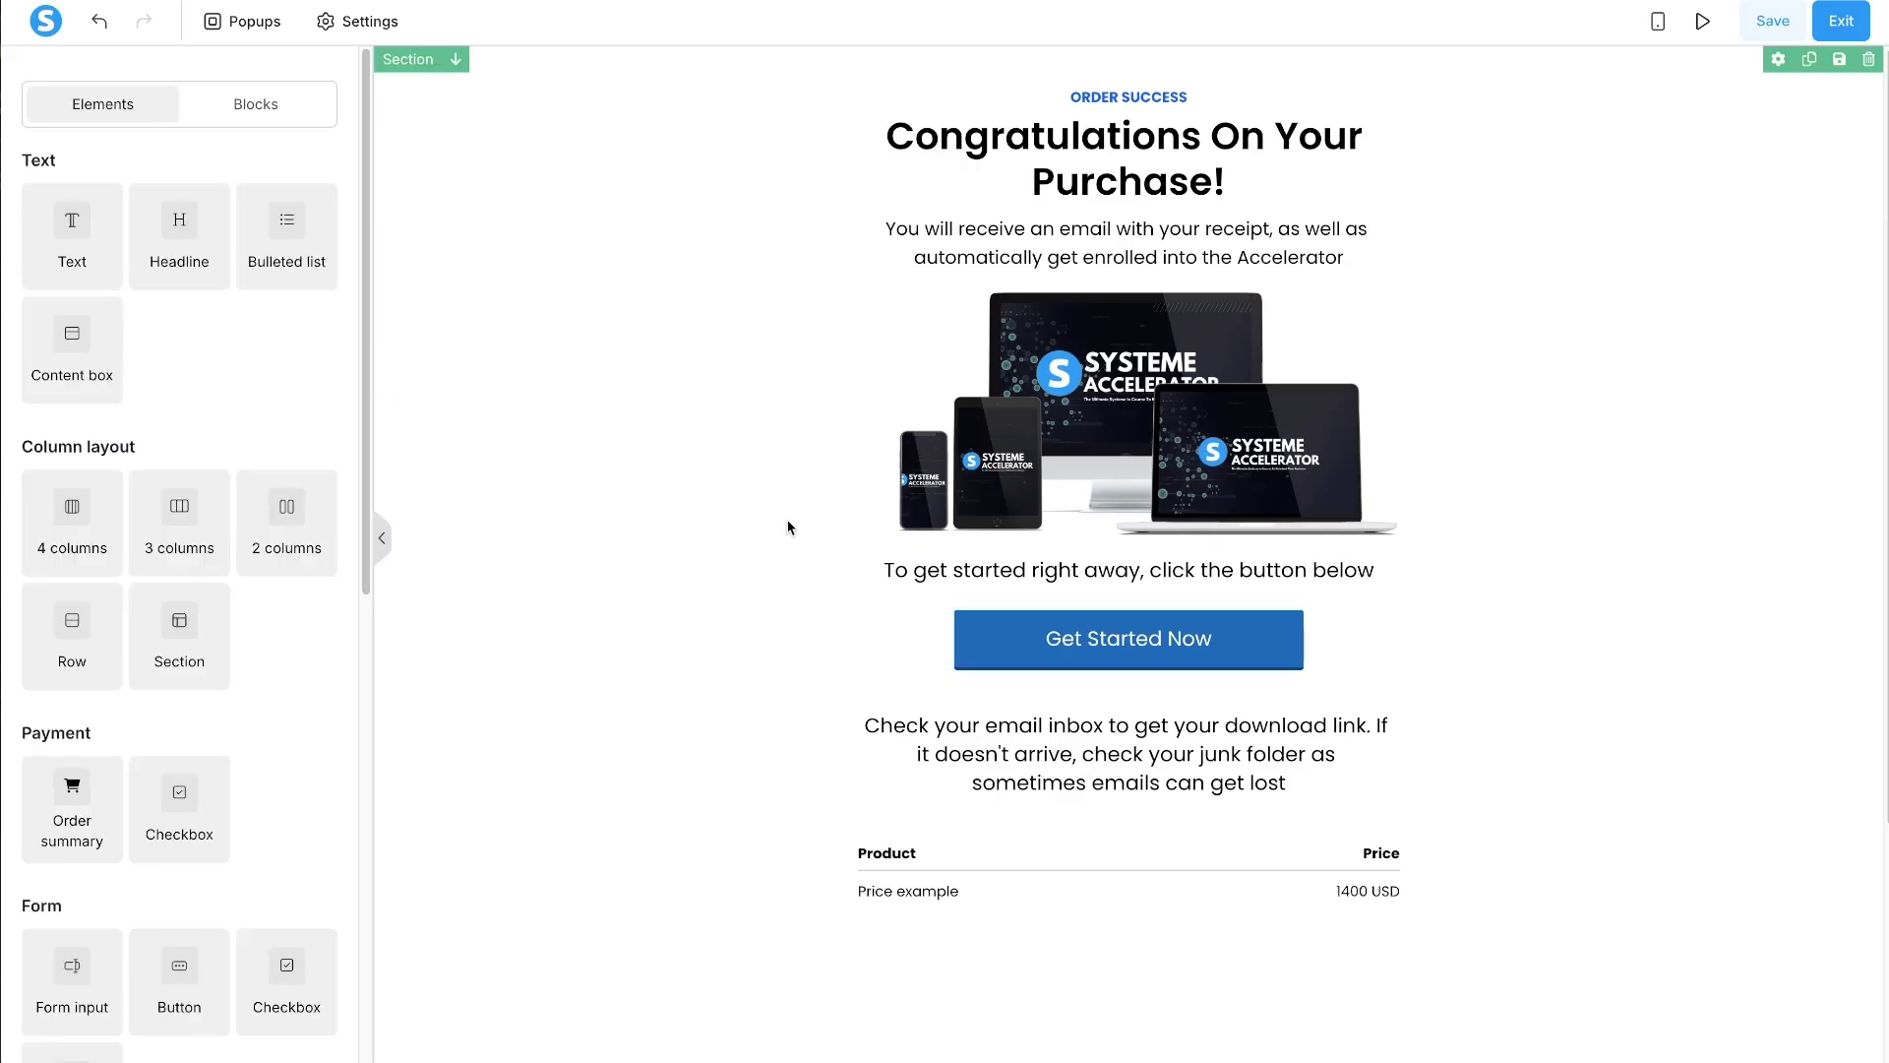
# - Replace the email-check paragraph with 'Here is your order summary' and make the To get started line smaller
pyautogui.tripleClick(1236, 730)
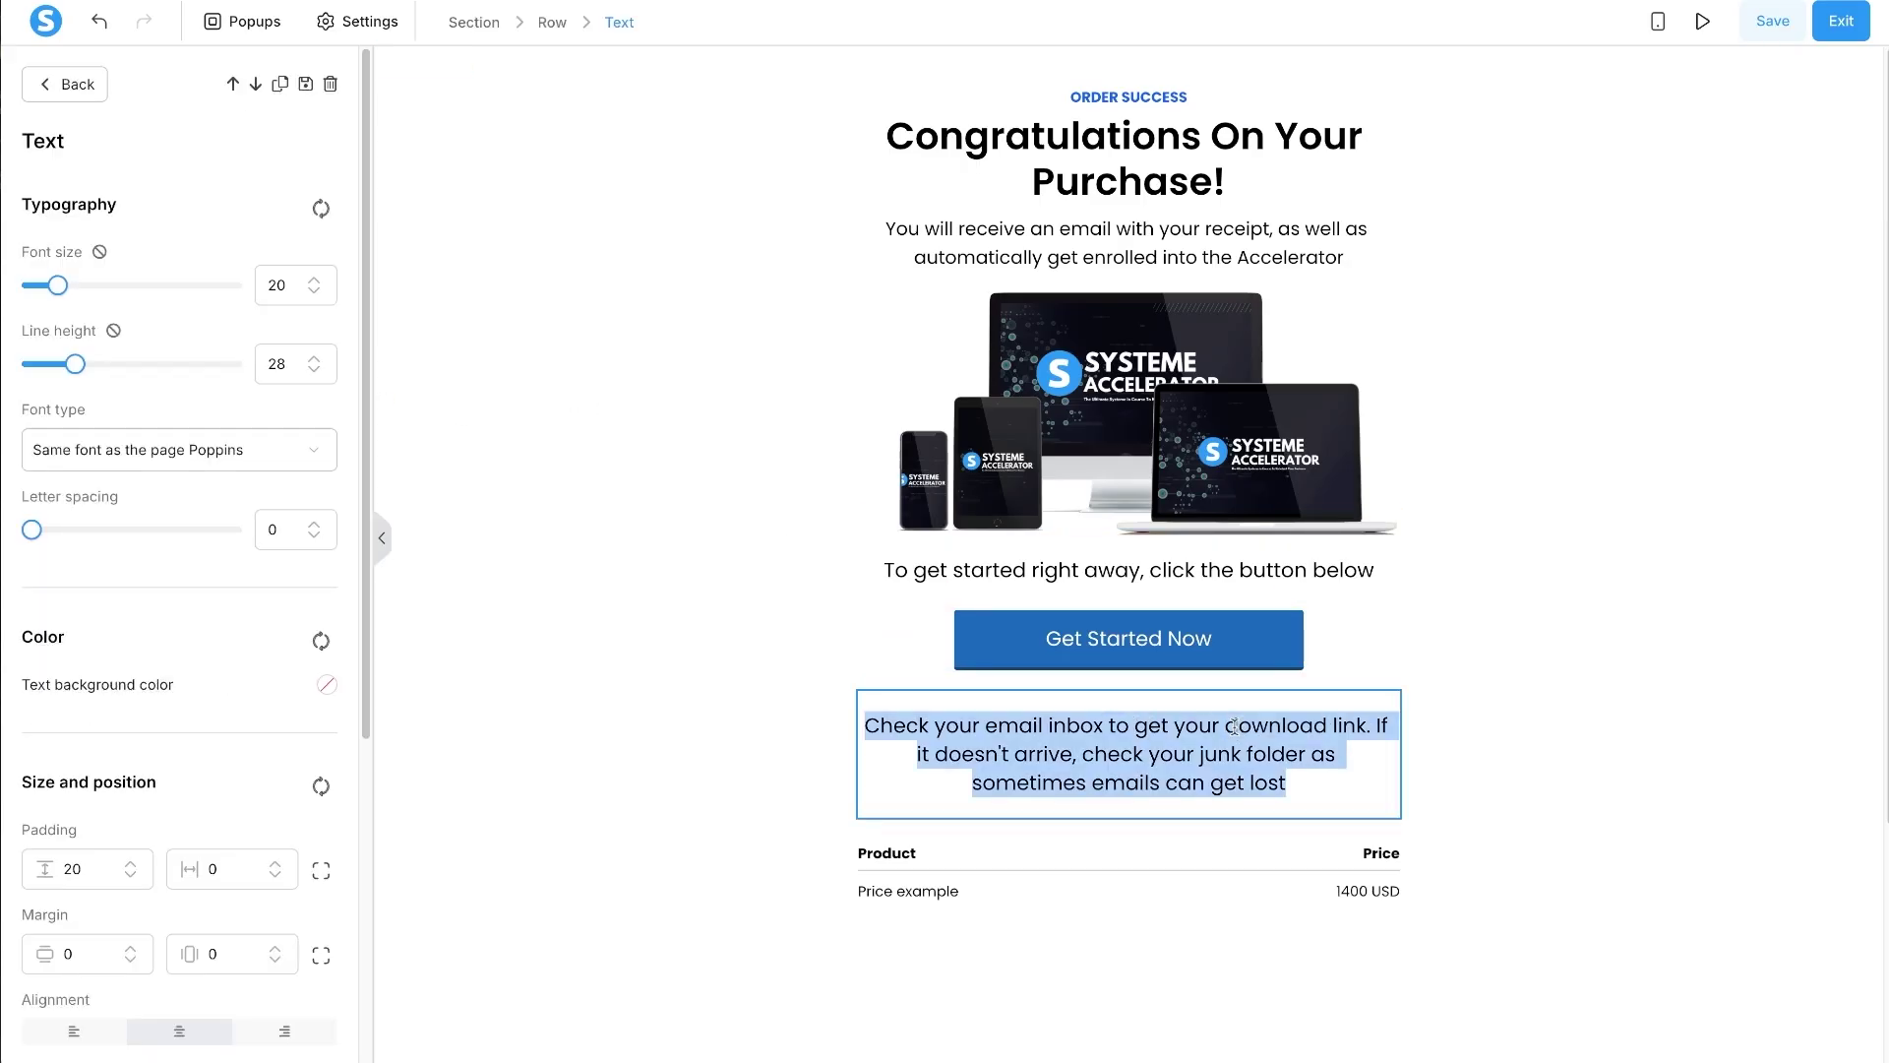
pyautogui.write('Here is your order summary')
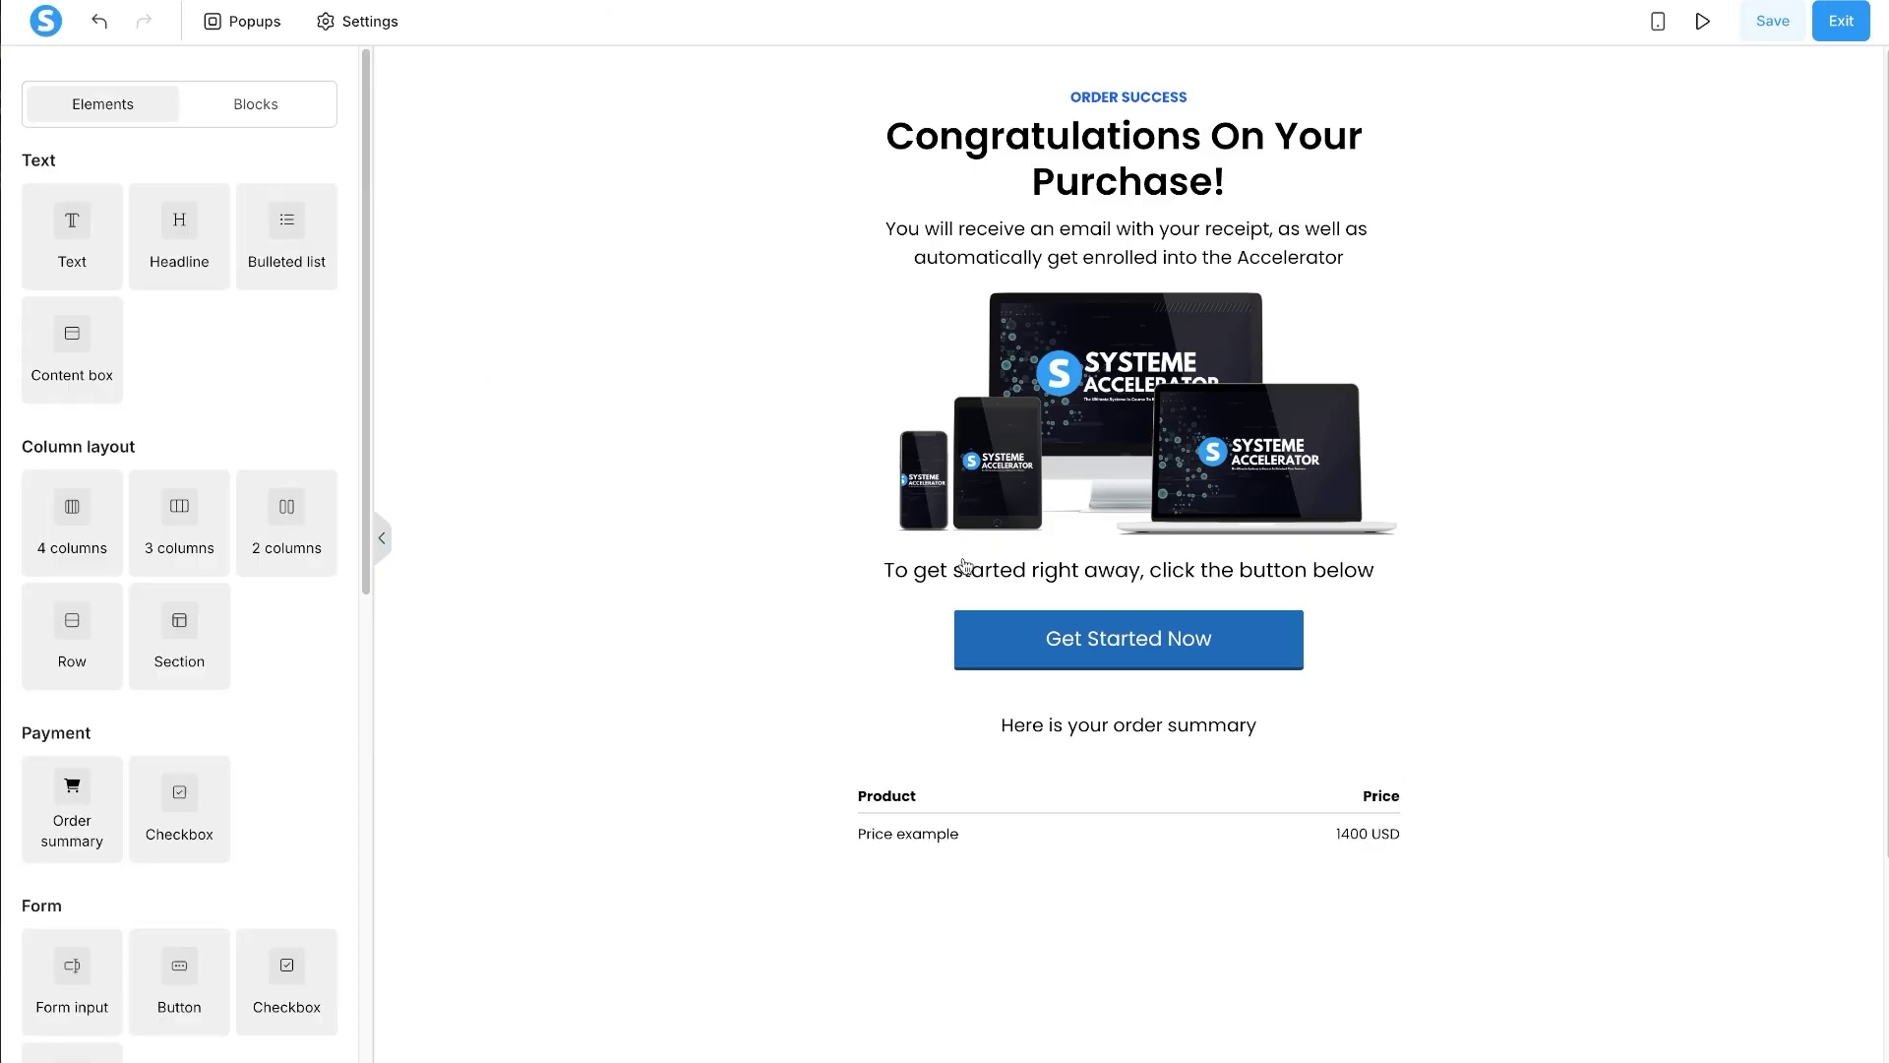
pyautogui.click(1144, 570)
pyautogui.click(315, 291)
pyautogui.press('Escape')
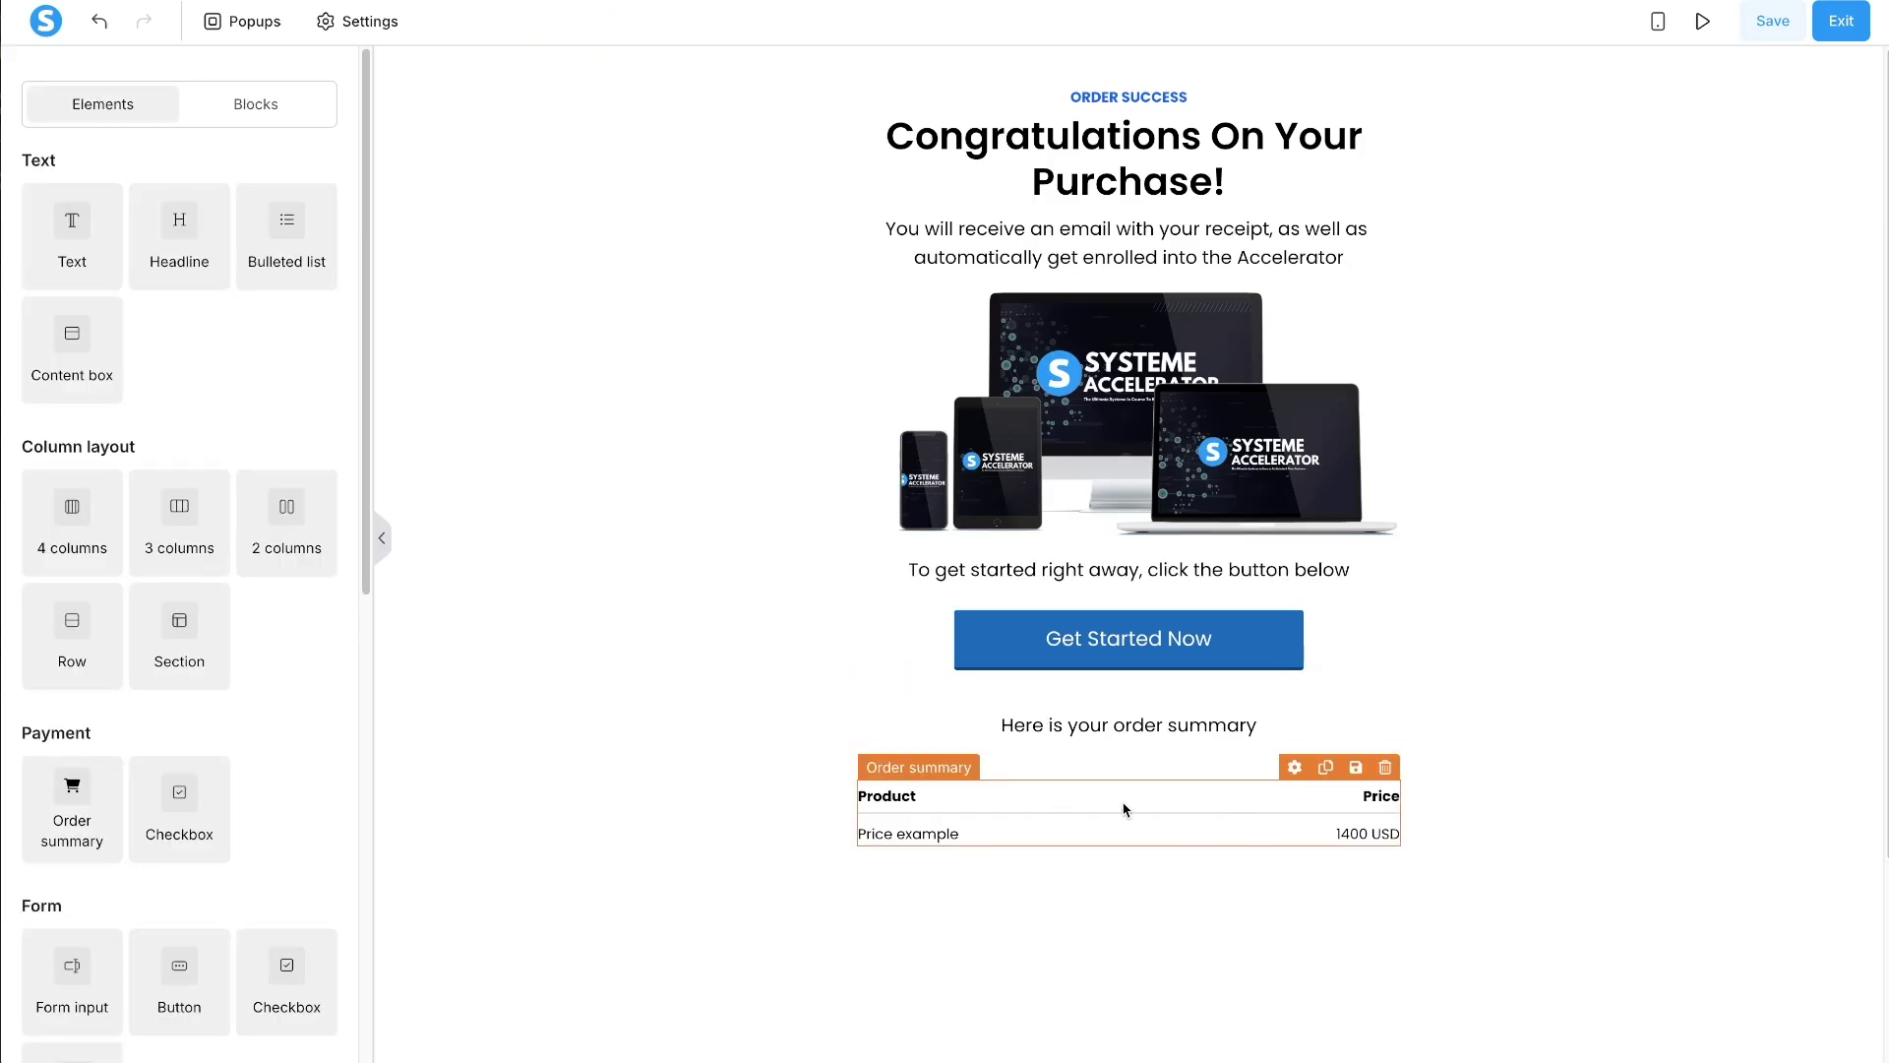
# - Set the order summary line's bottom padding to 0
pyautogui.click(1139, 726)
pyautogui.scroll(-1, 128, 861)
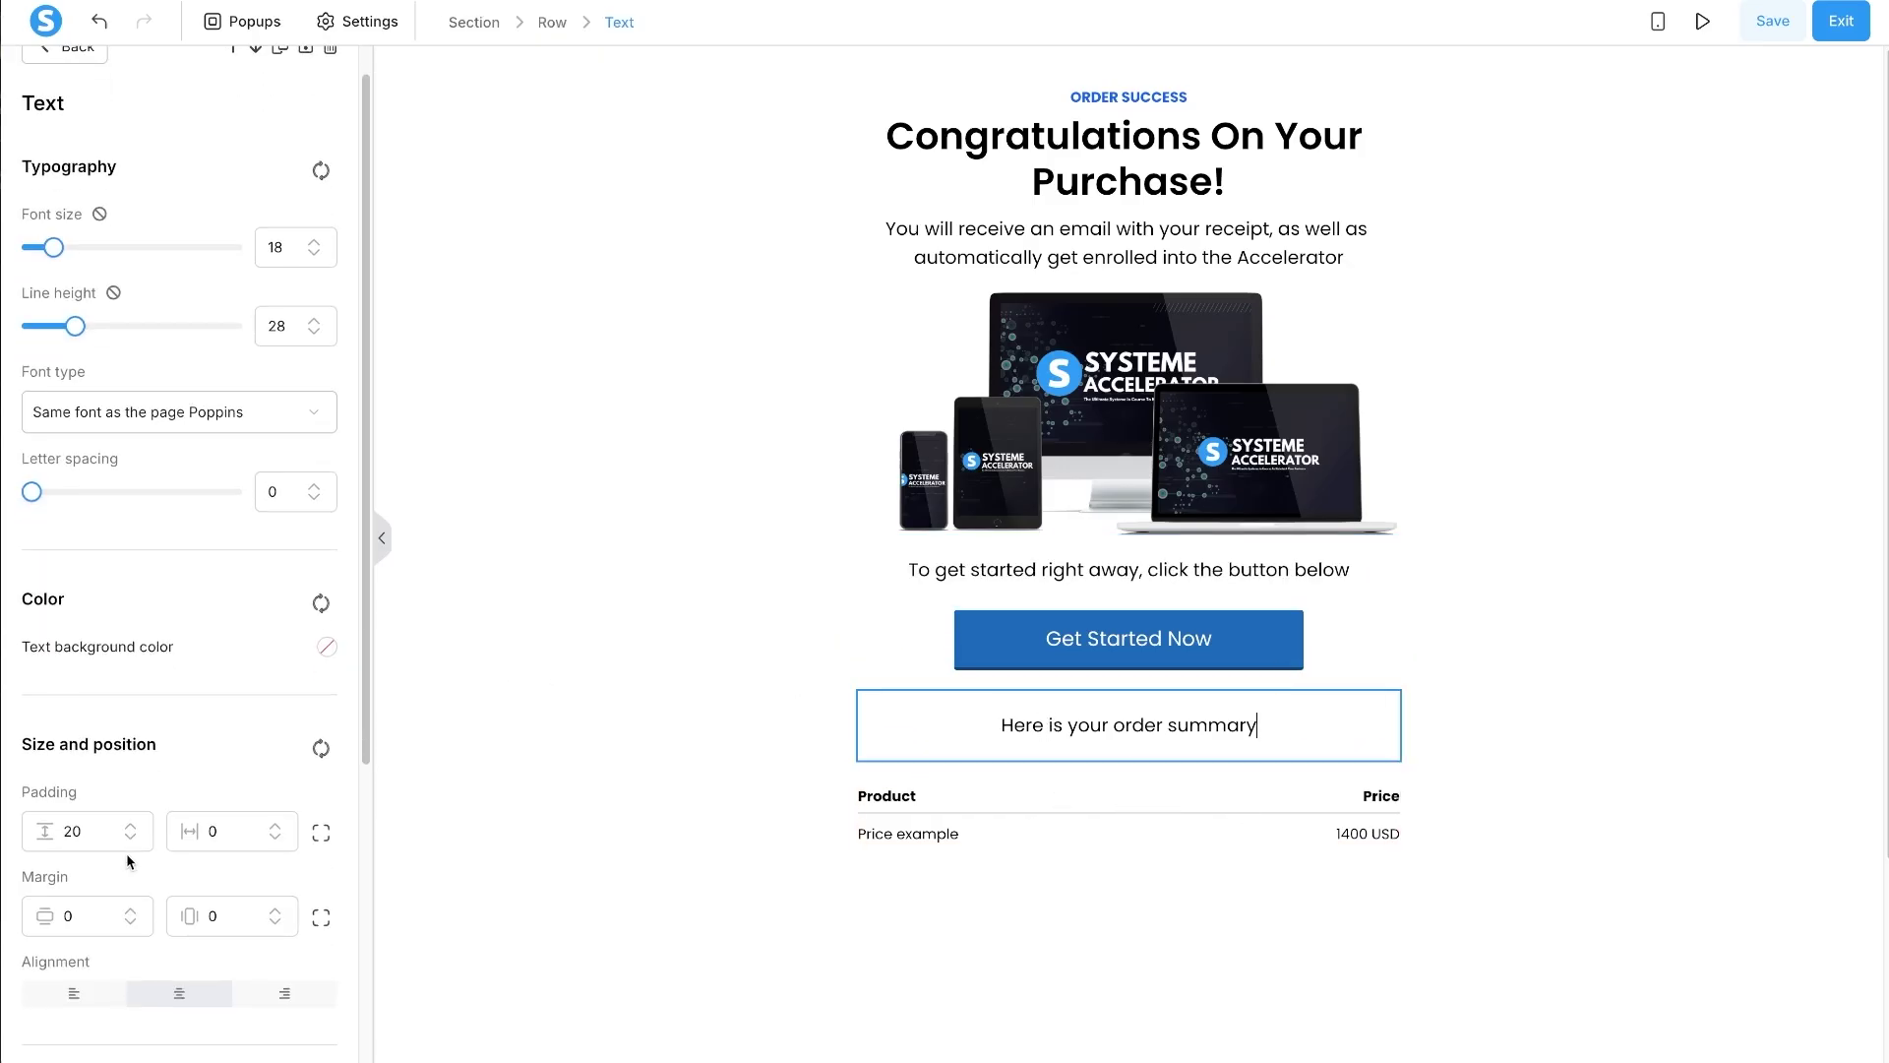
pyautogui.click(321, 832)
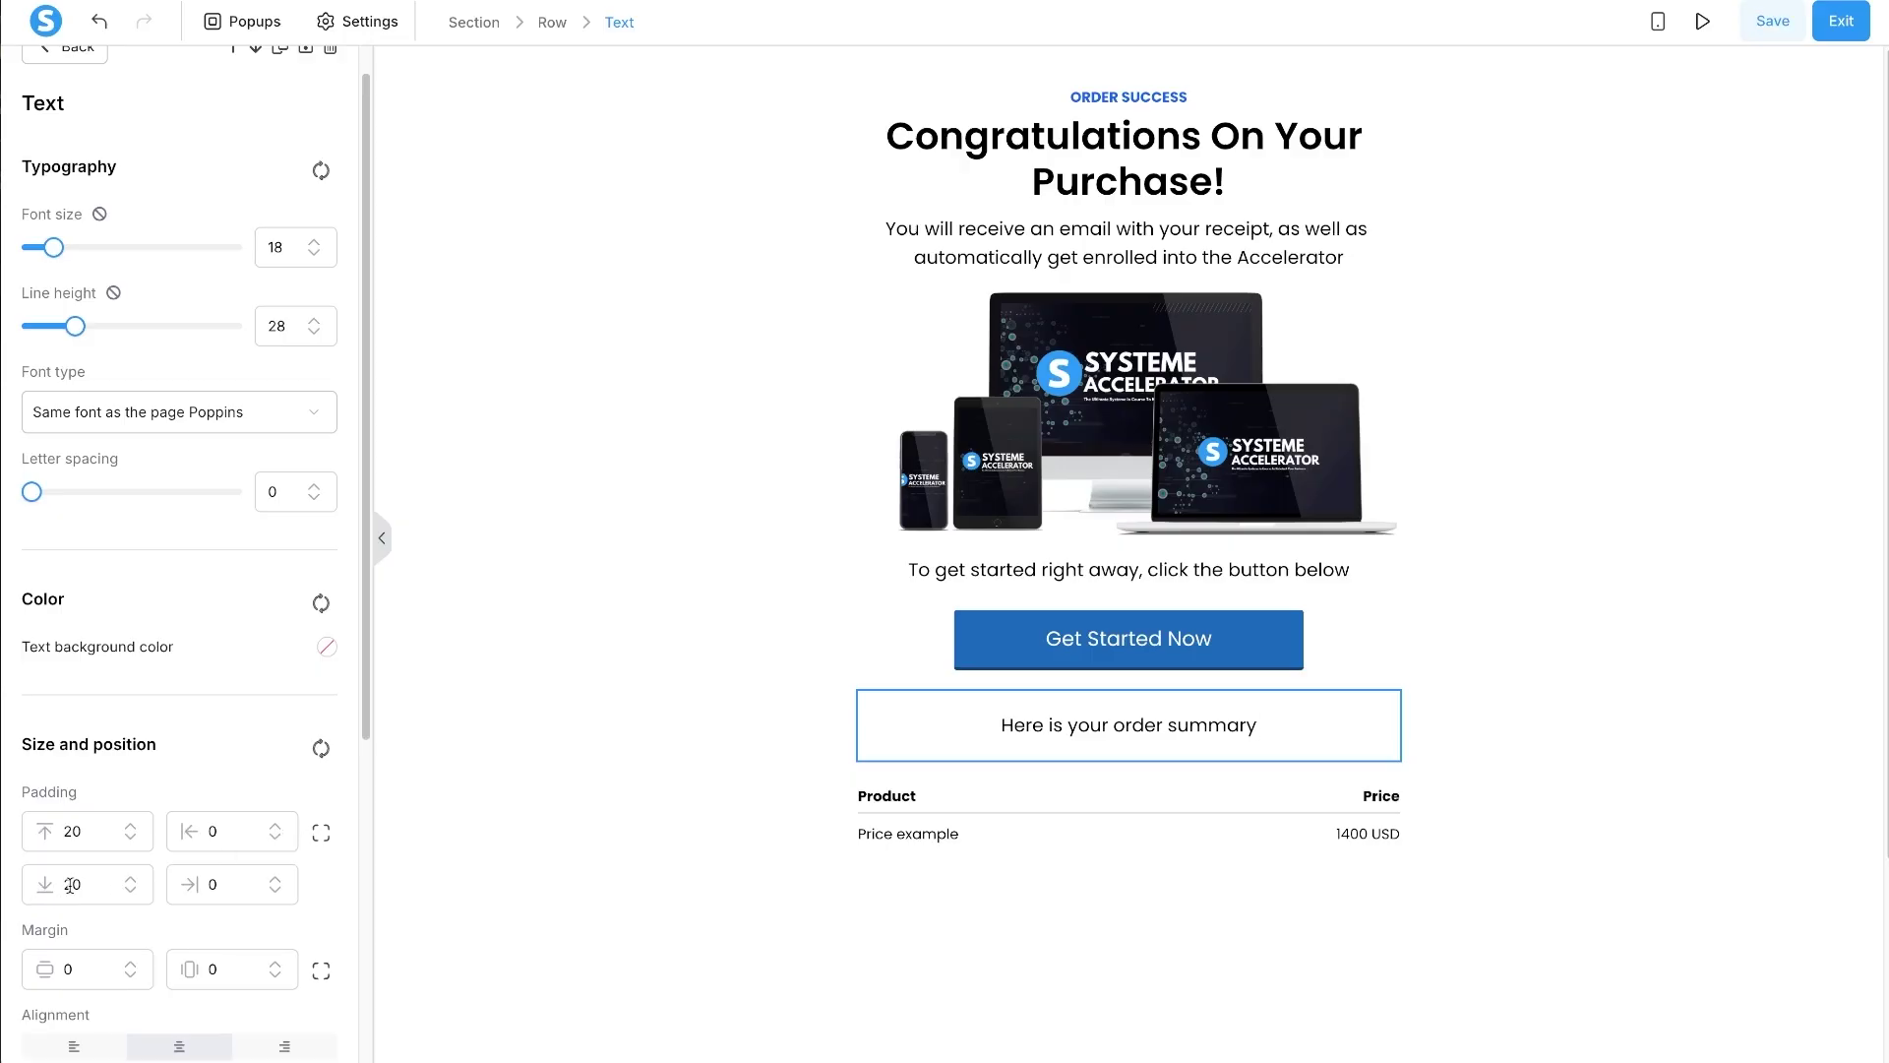
pyautogui.click(70, 884)
pyautogui.press('BackSpace')
pyautogui.click(1112, 844)
pyautogui.scroll(-3, 1171, 862)
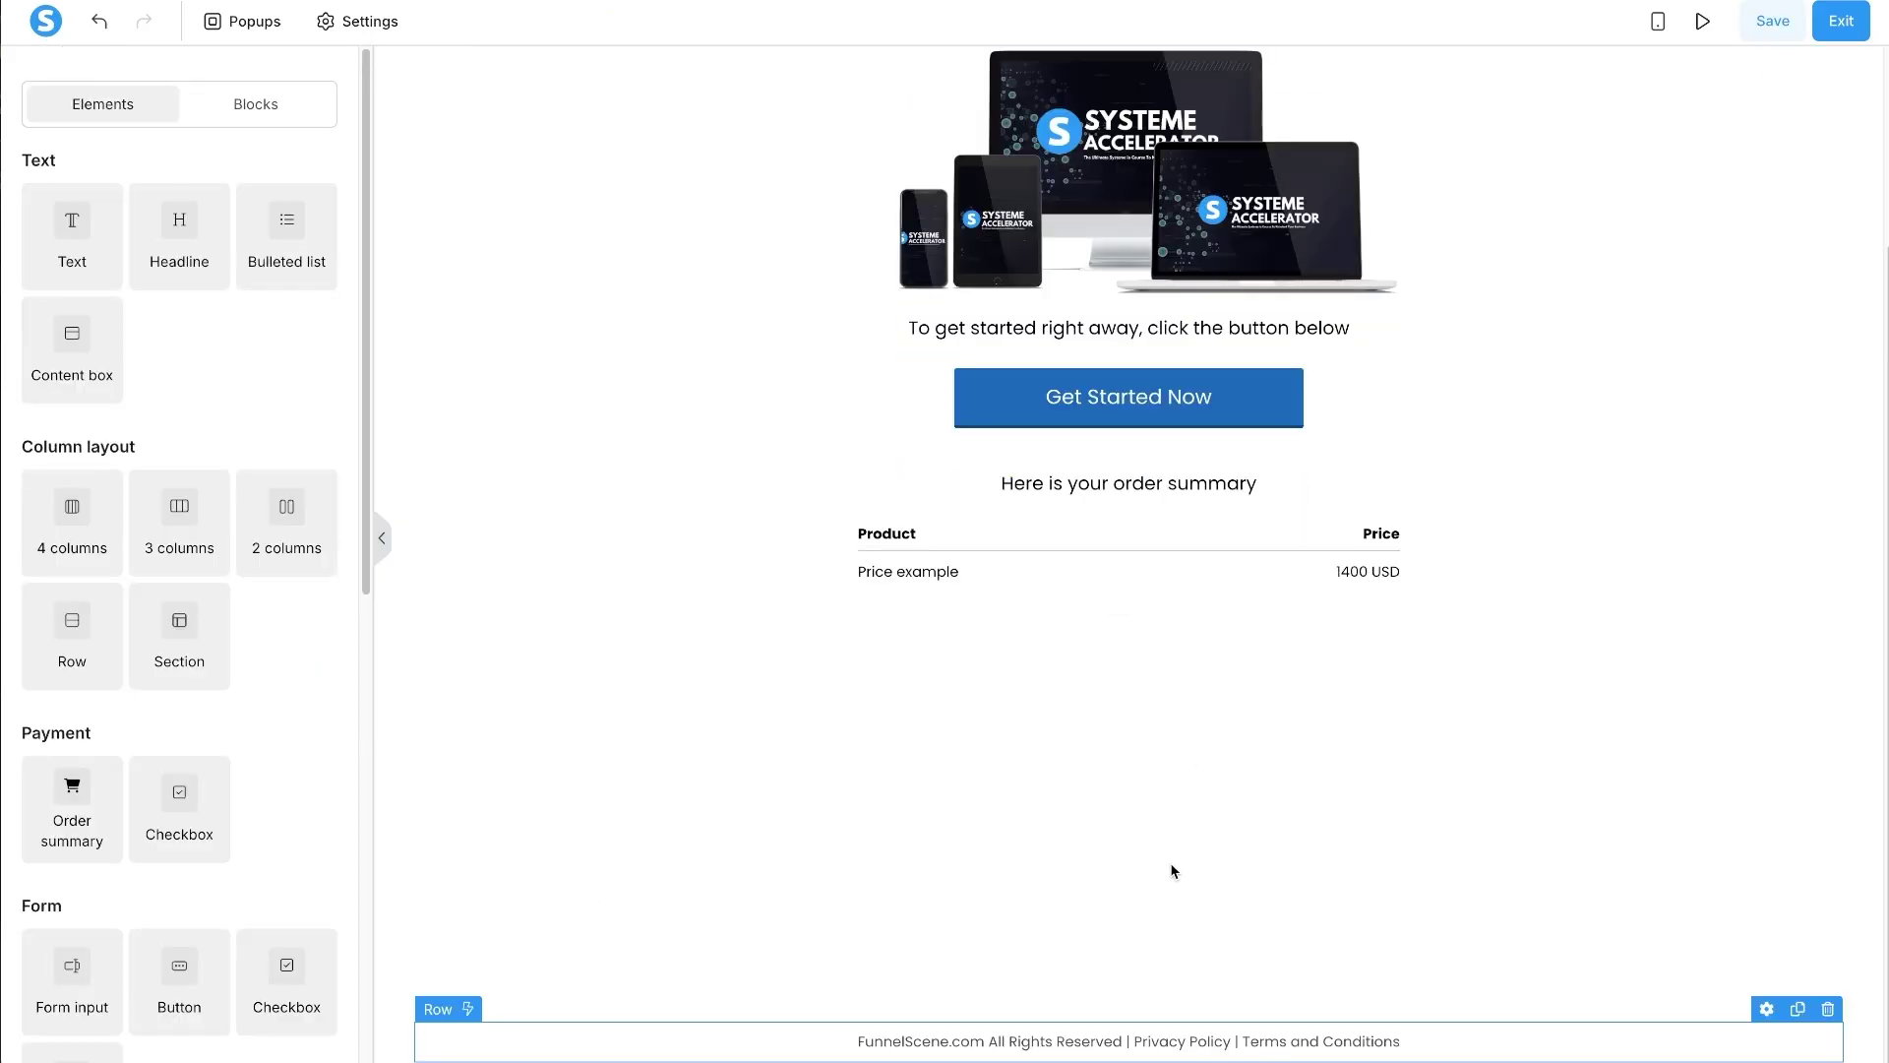
pyautogui.scroll(1, 1112, 736)
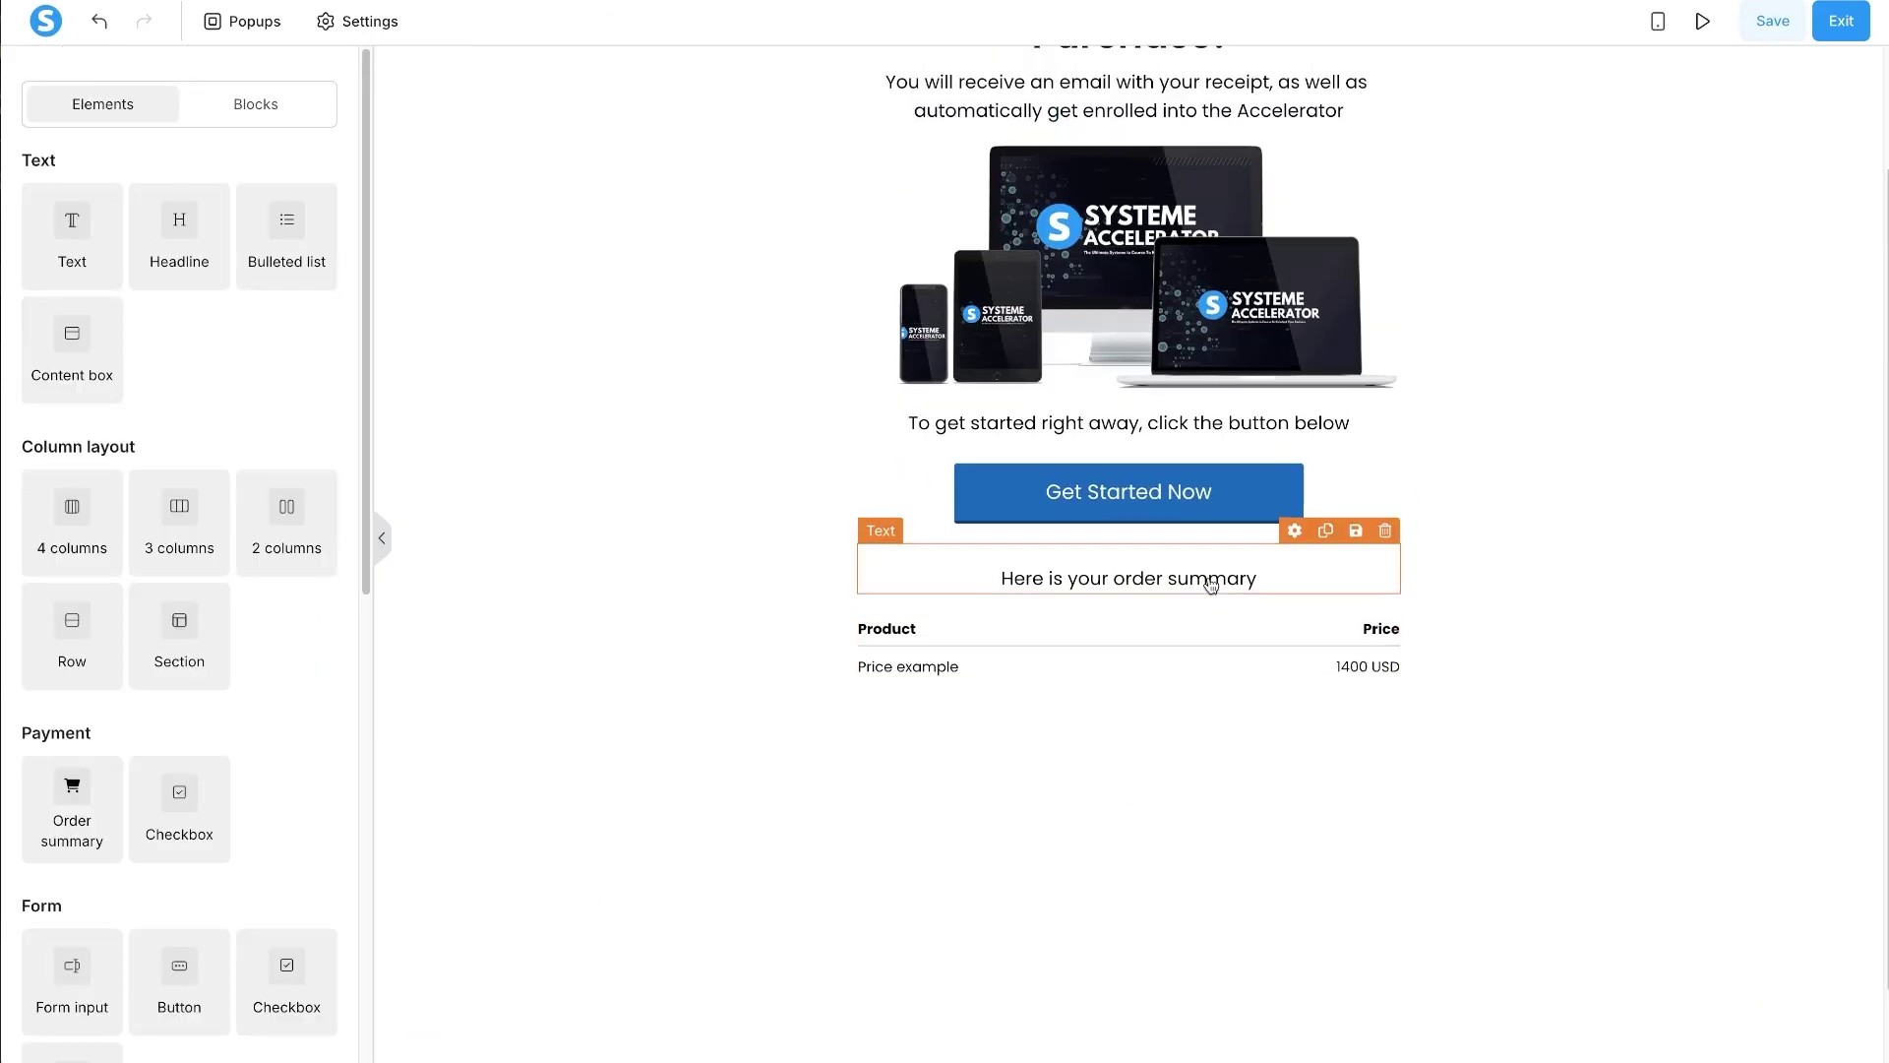
# - Copy the To get started line below the order summary and reword it to invite questions to the support e-mail address
pyautogui.click(1324, 376)
pyautogui.moveTo(1307, 386); pyautogui.dragTo(1180, 767)
pyautogui.click(1153, 730)
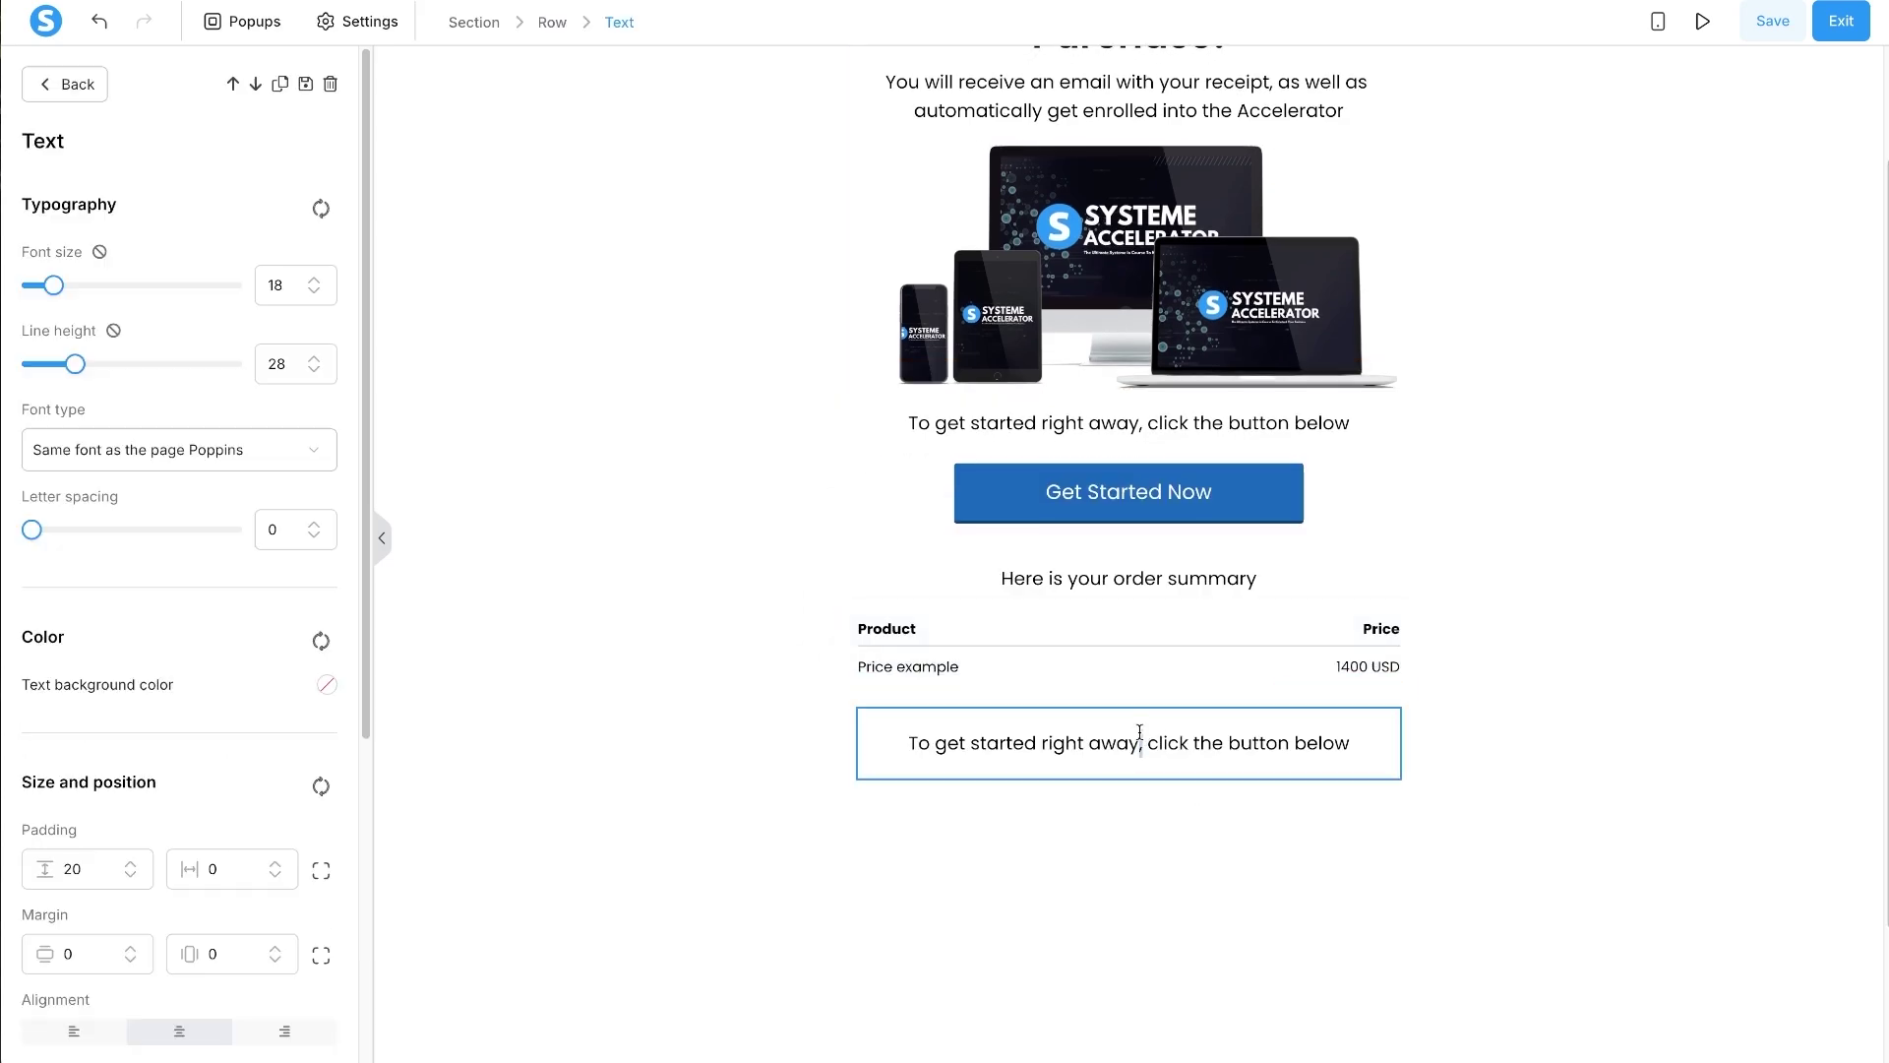
pyautogui.click(1140, 736)
pyautogui.write('If you have')
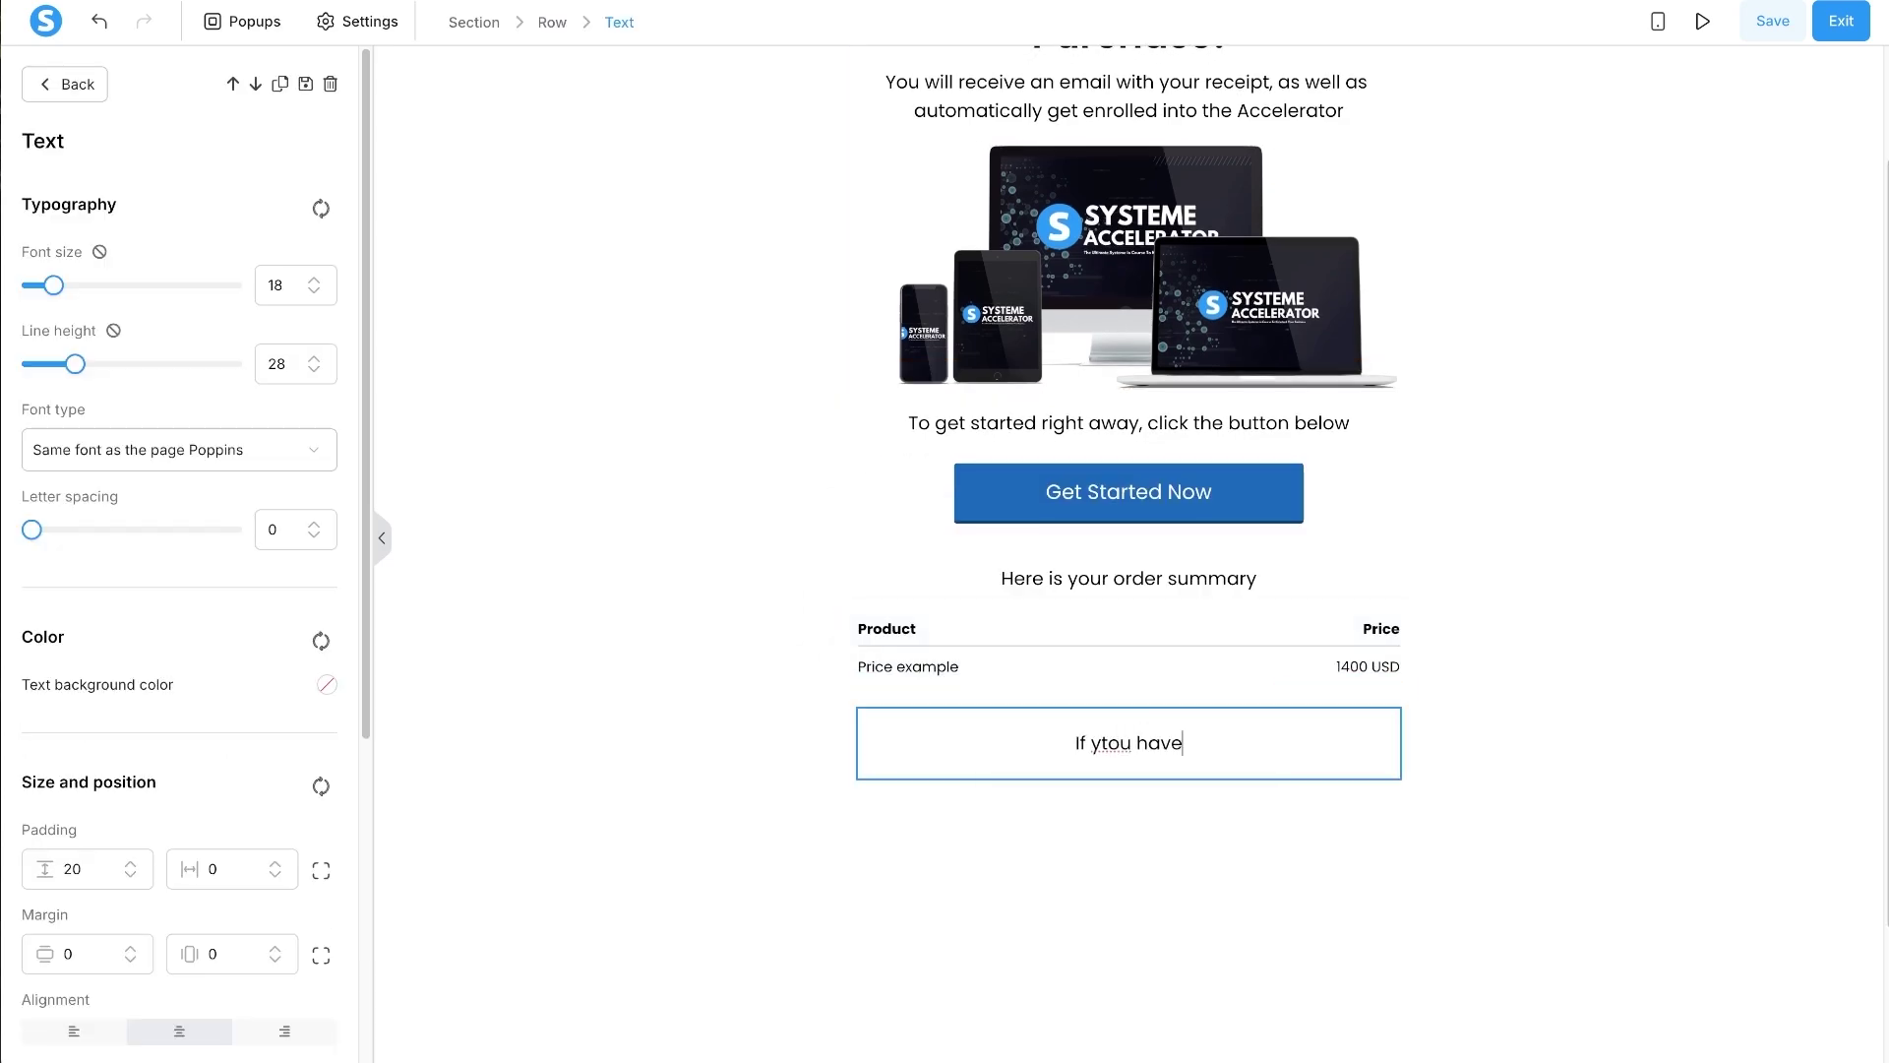
pyautogui.hotkey('ctrl', 'a')
pyautogui.write('If you have any questions')
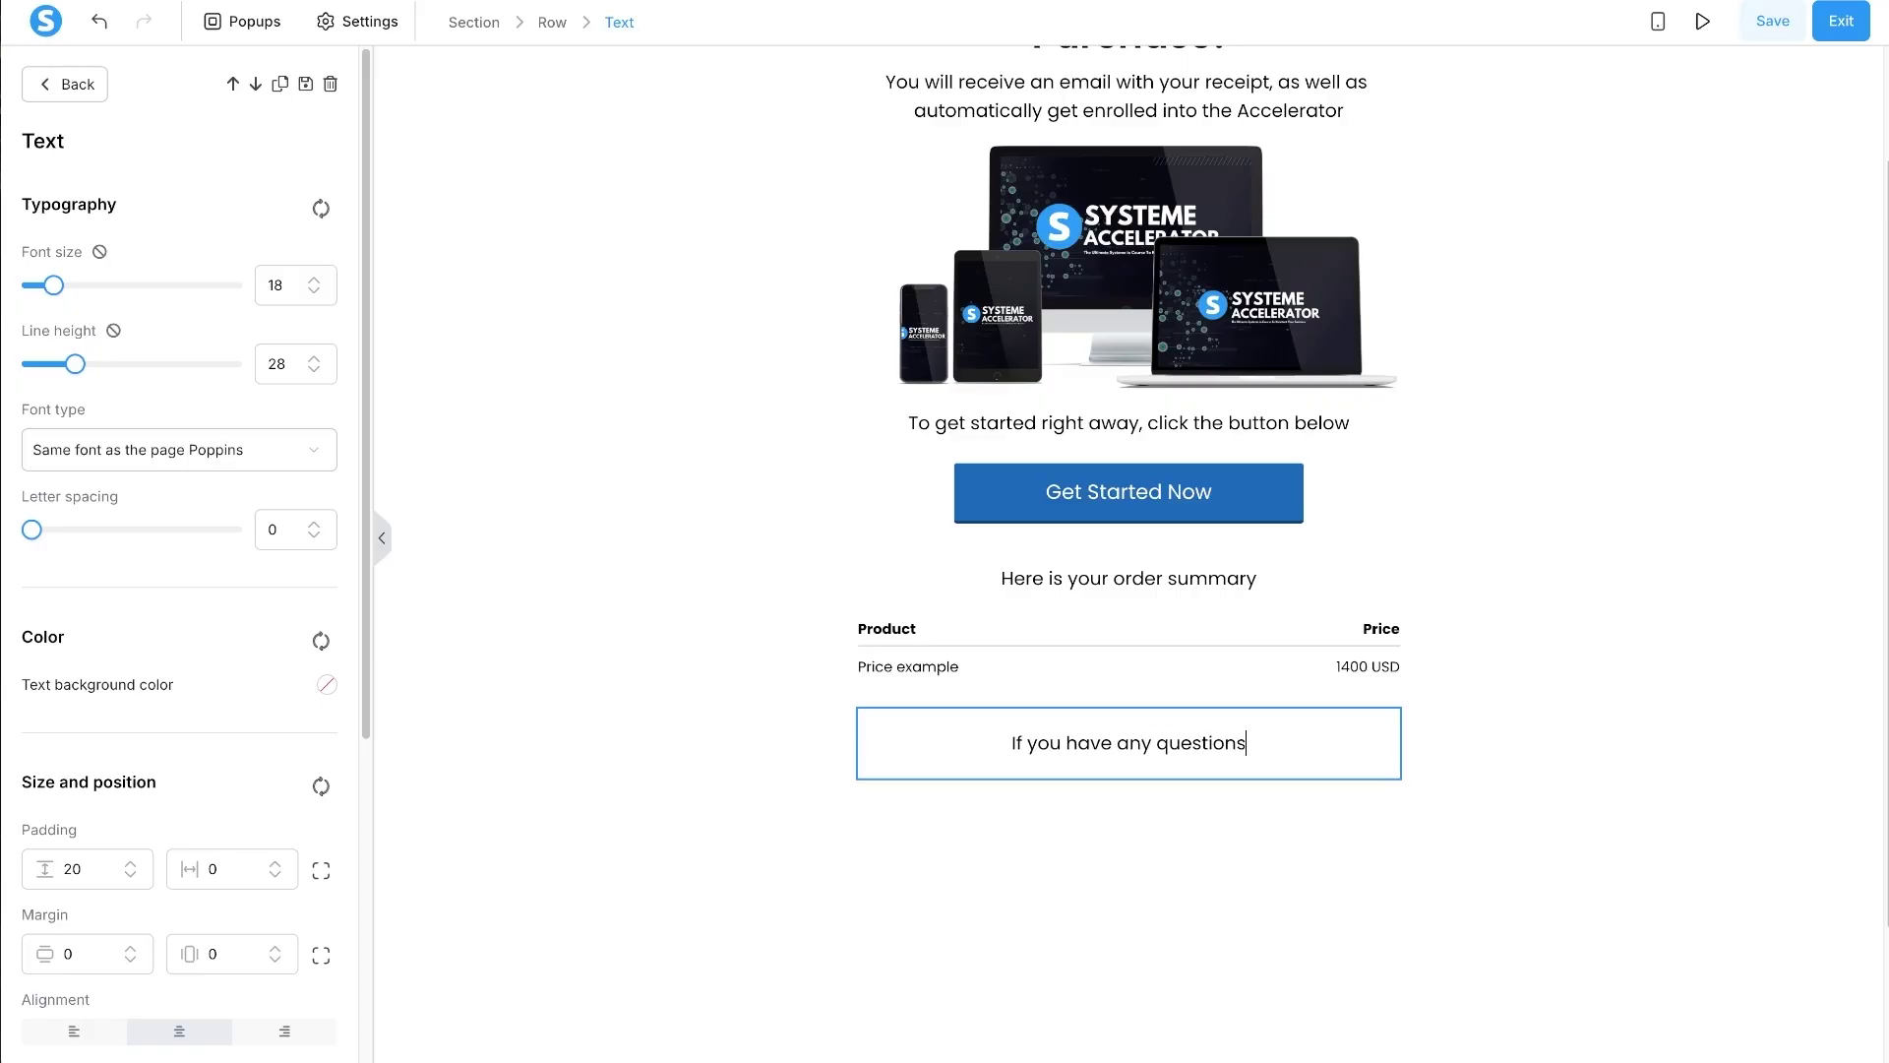
pyautogui.write(', please let ')
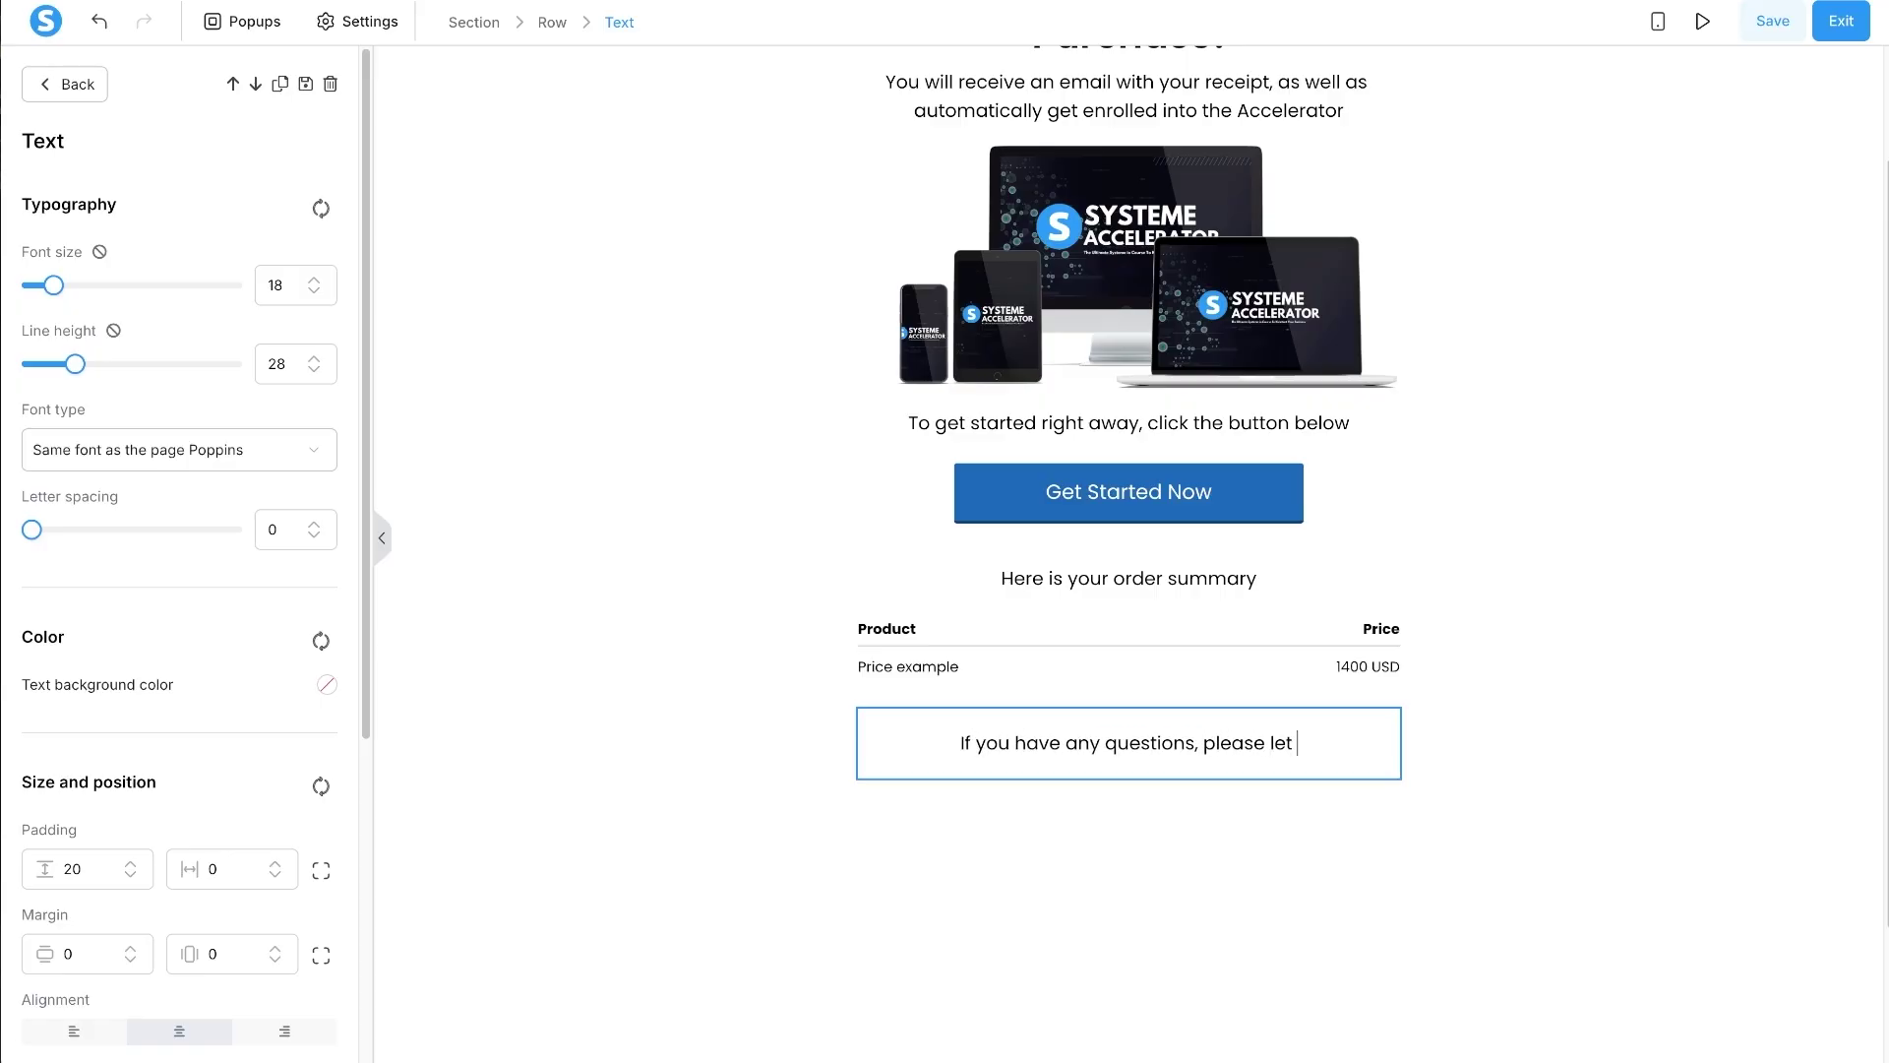
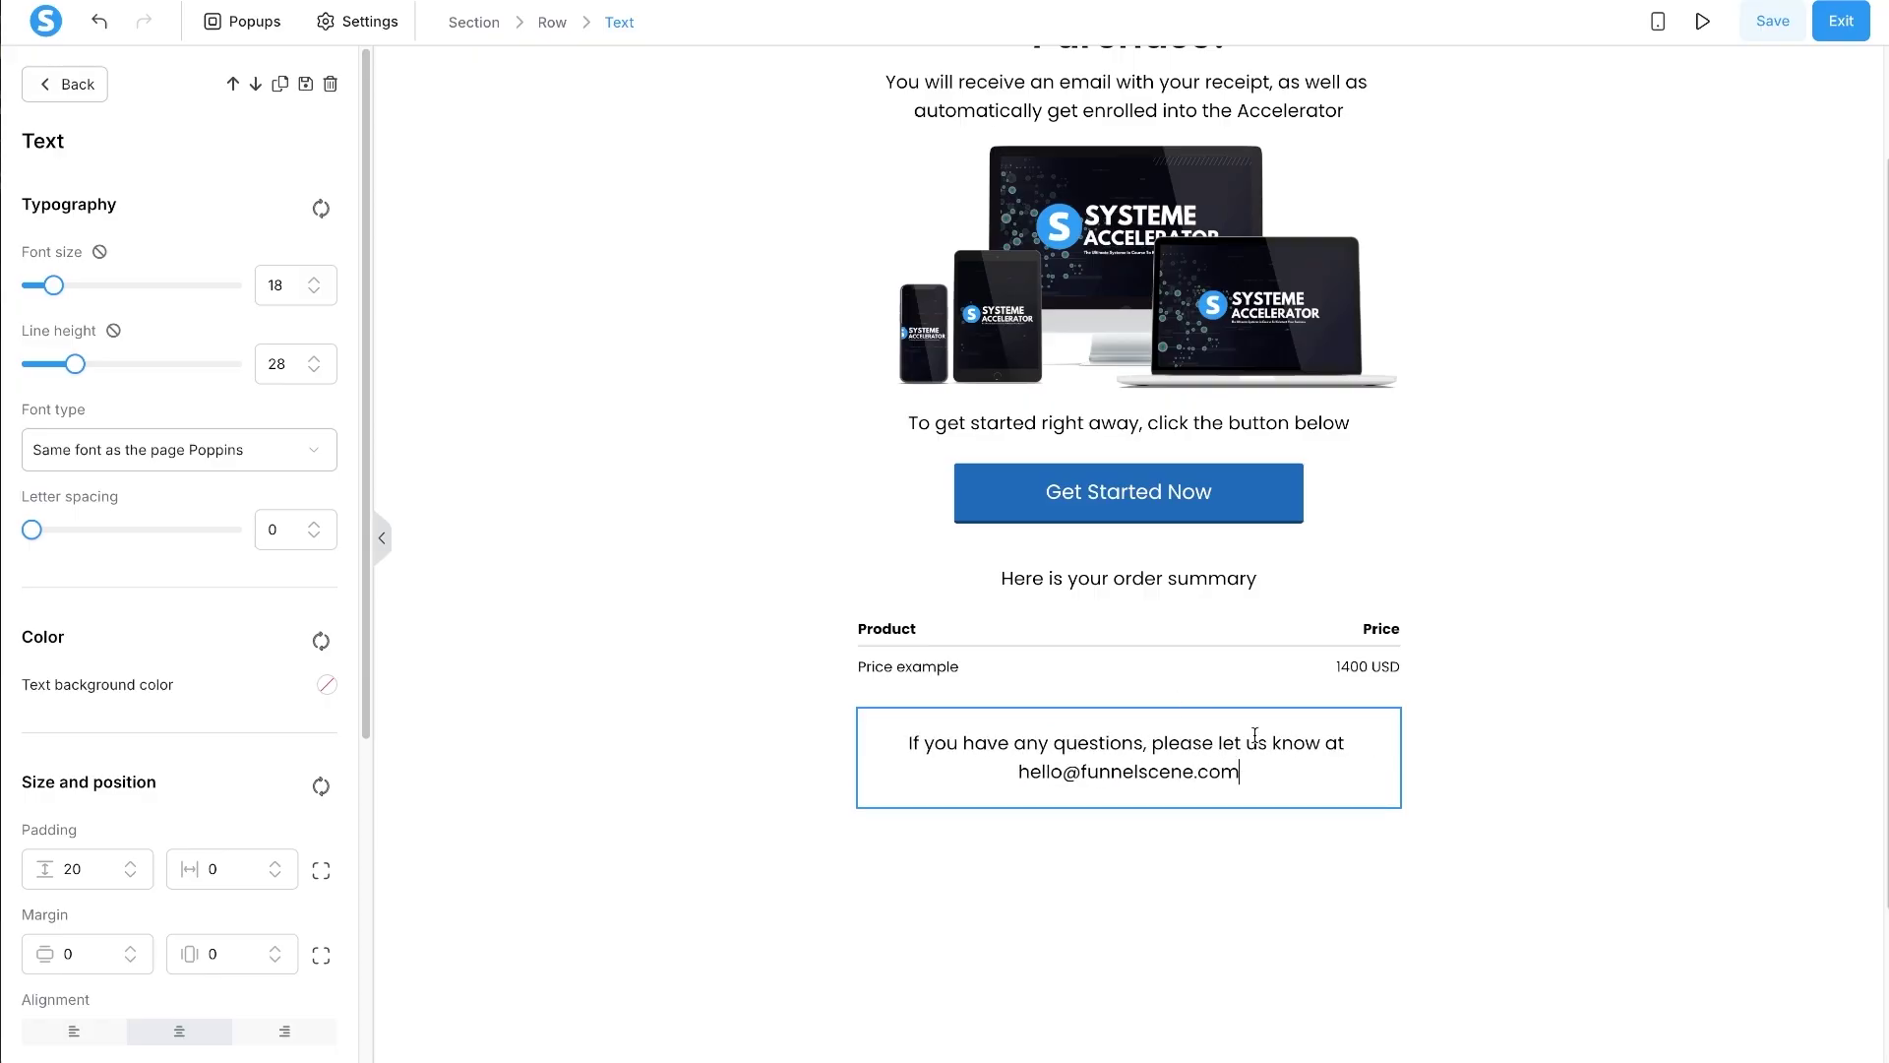
pyautogui.write('.')
pyautogui.click(1519, 894)
pyautogui.scroll(2, 1528, 876)
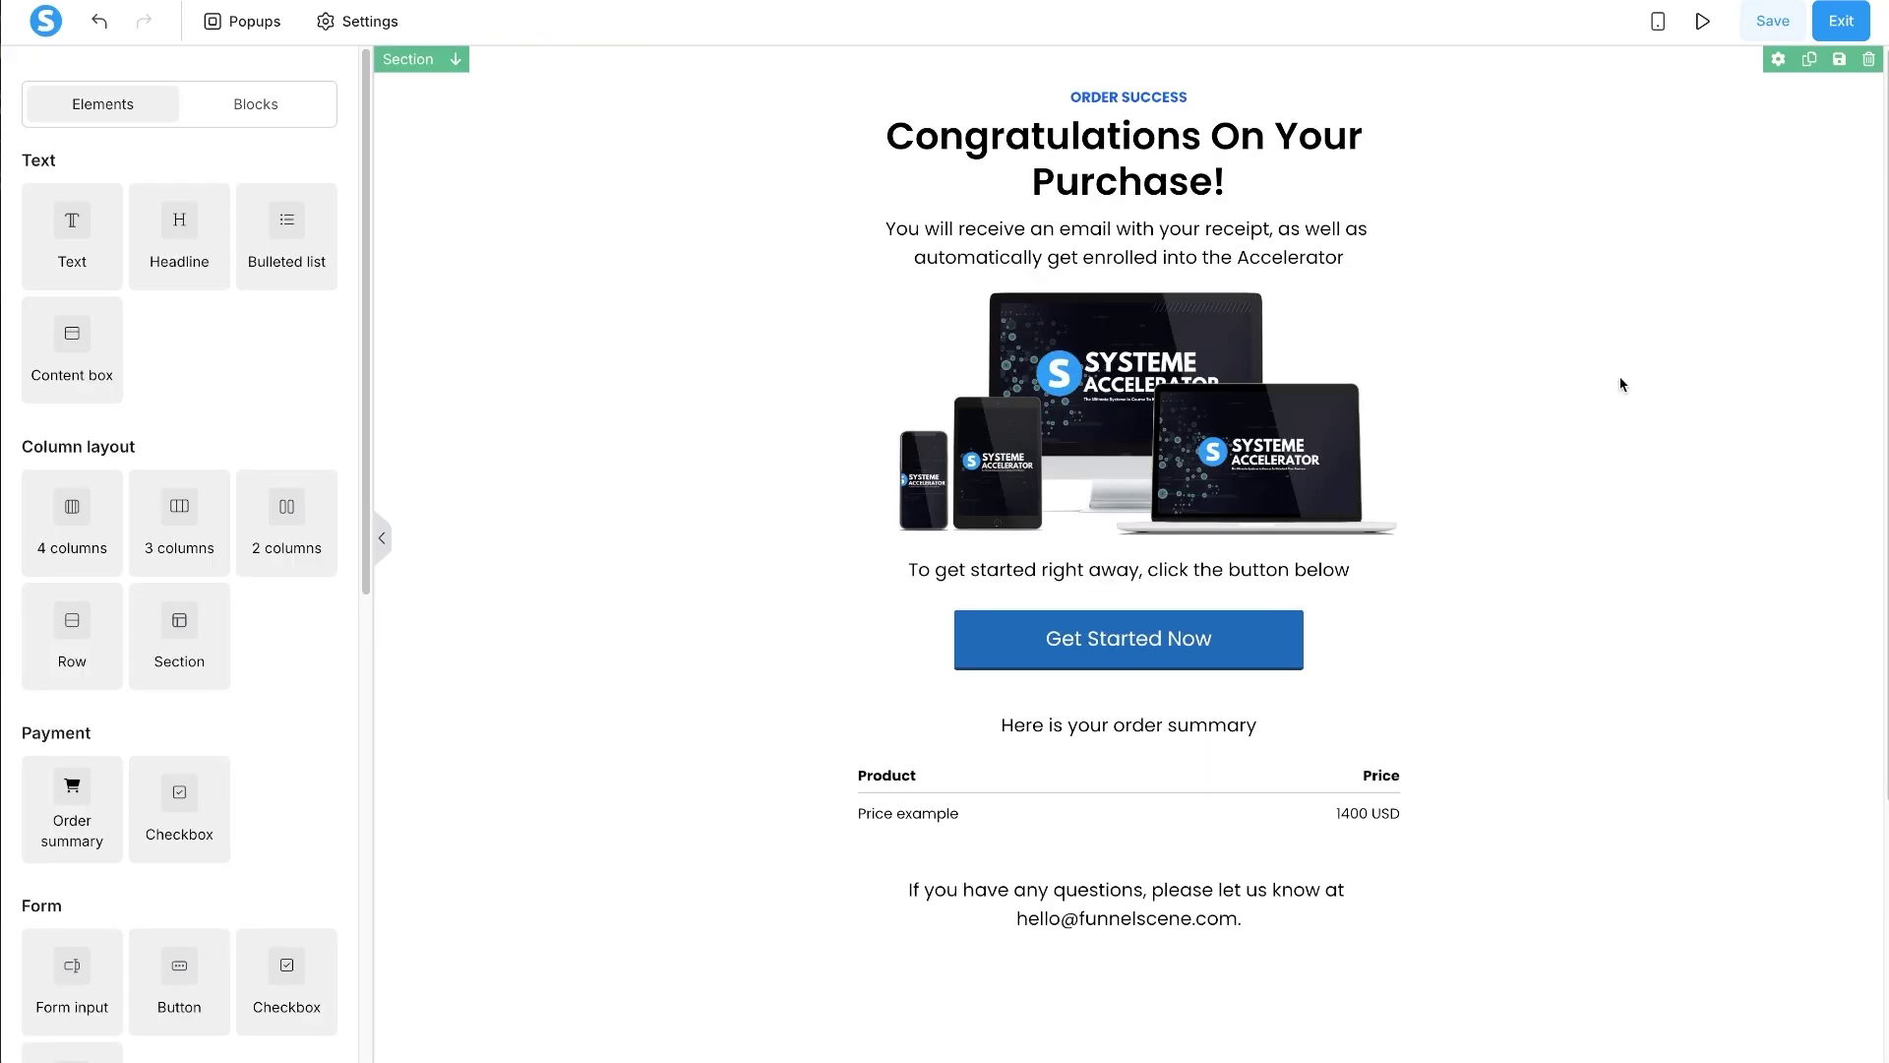
# - In mobile view, set the Congratulations headline's font size to 25
pyautogui.click(1658, 21)
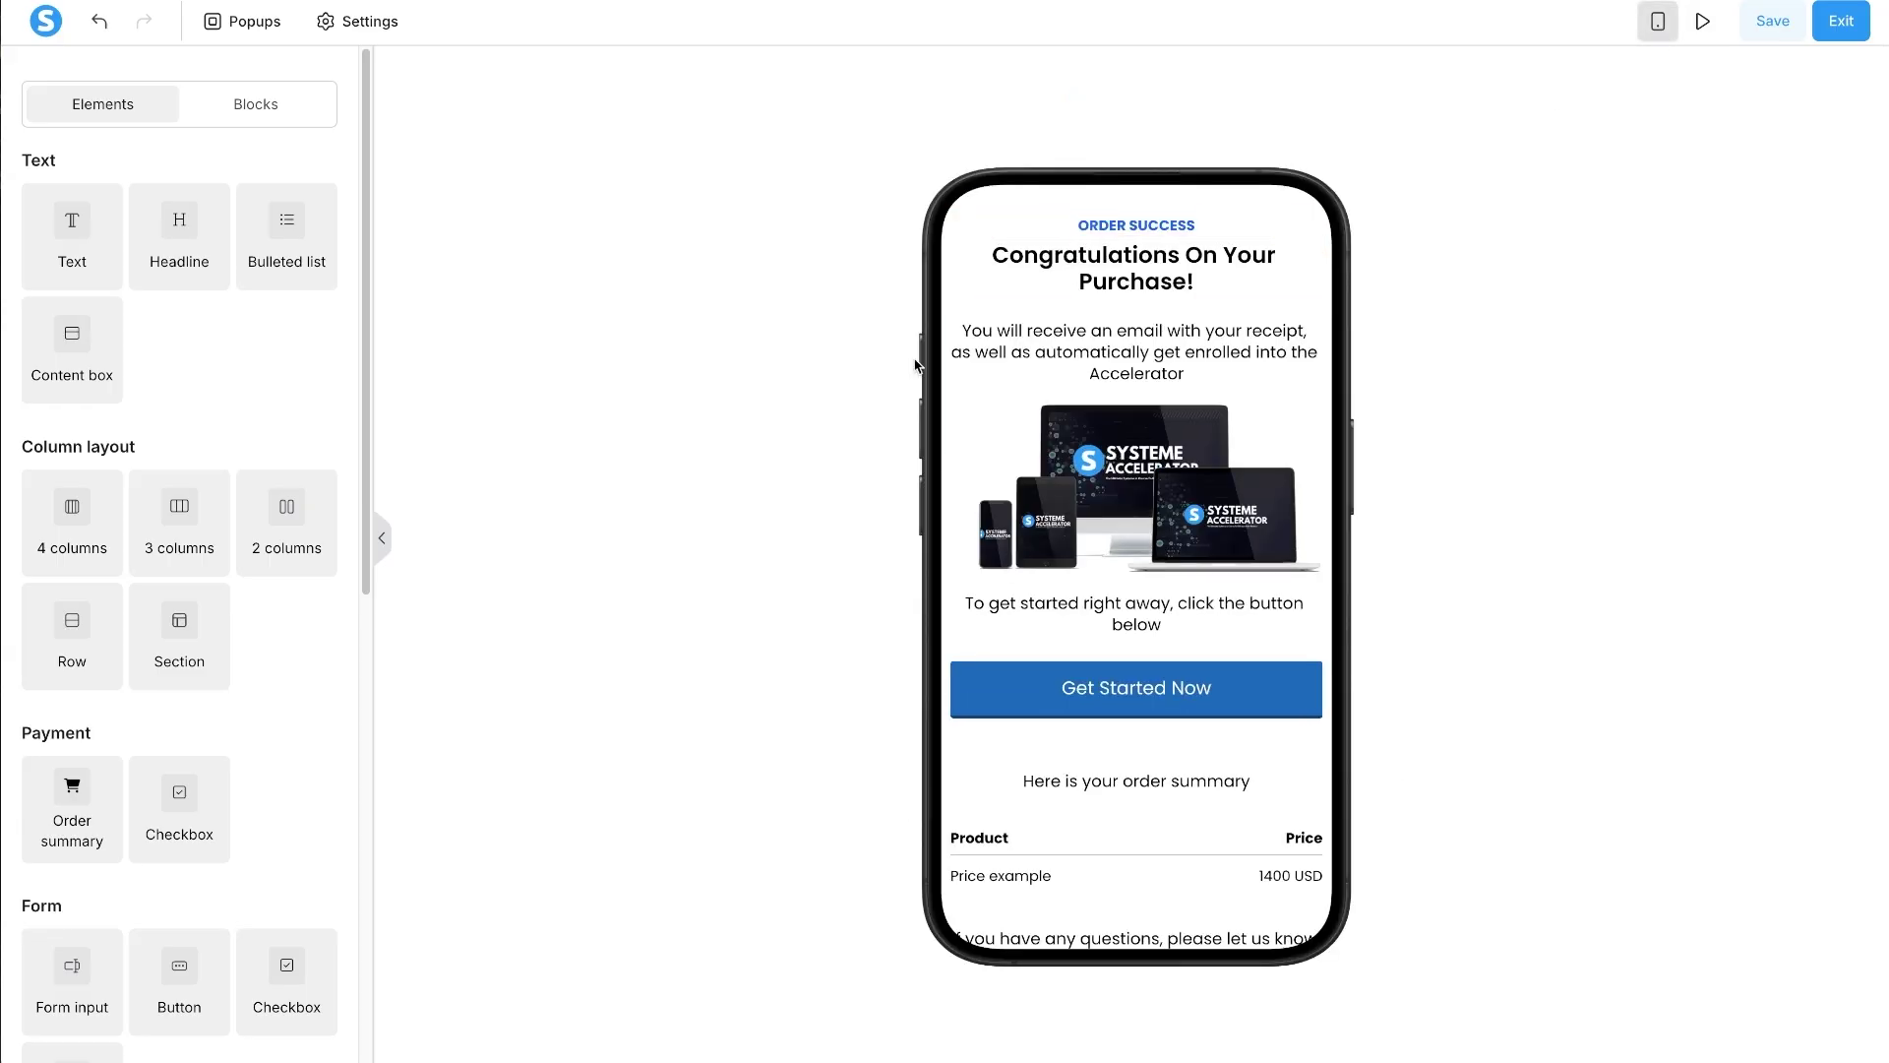
pyautogui.click(1133, 268)
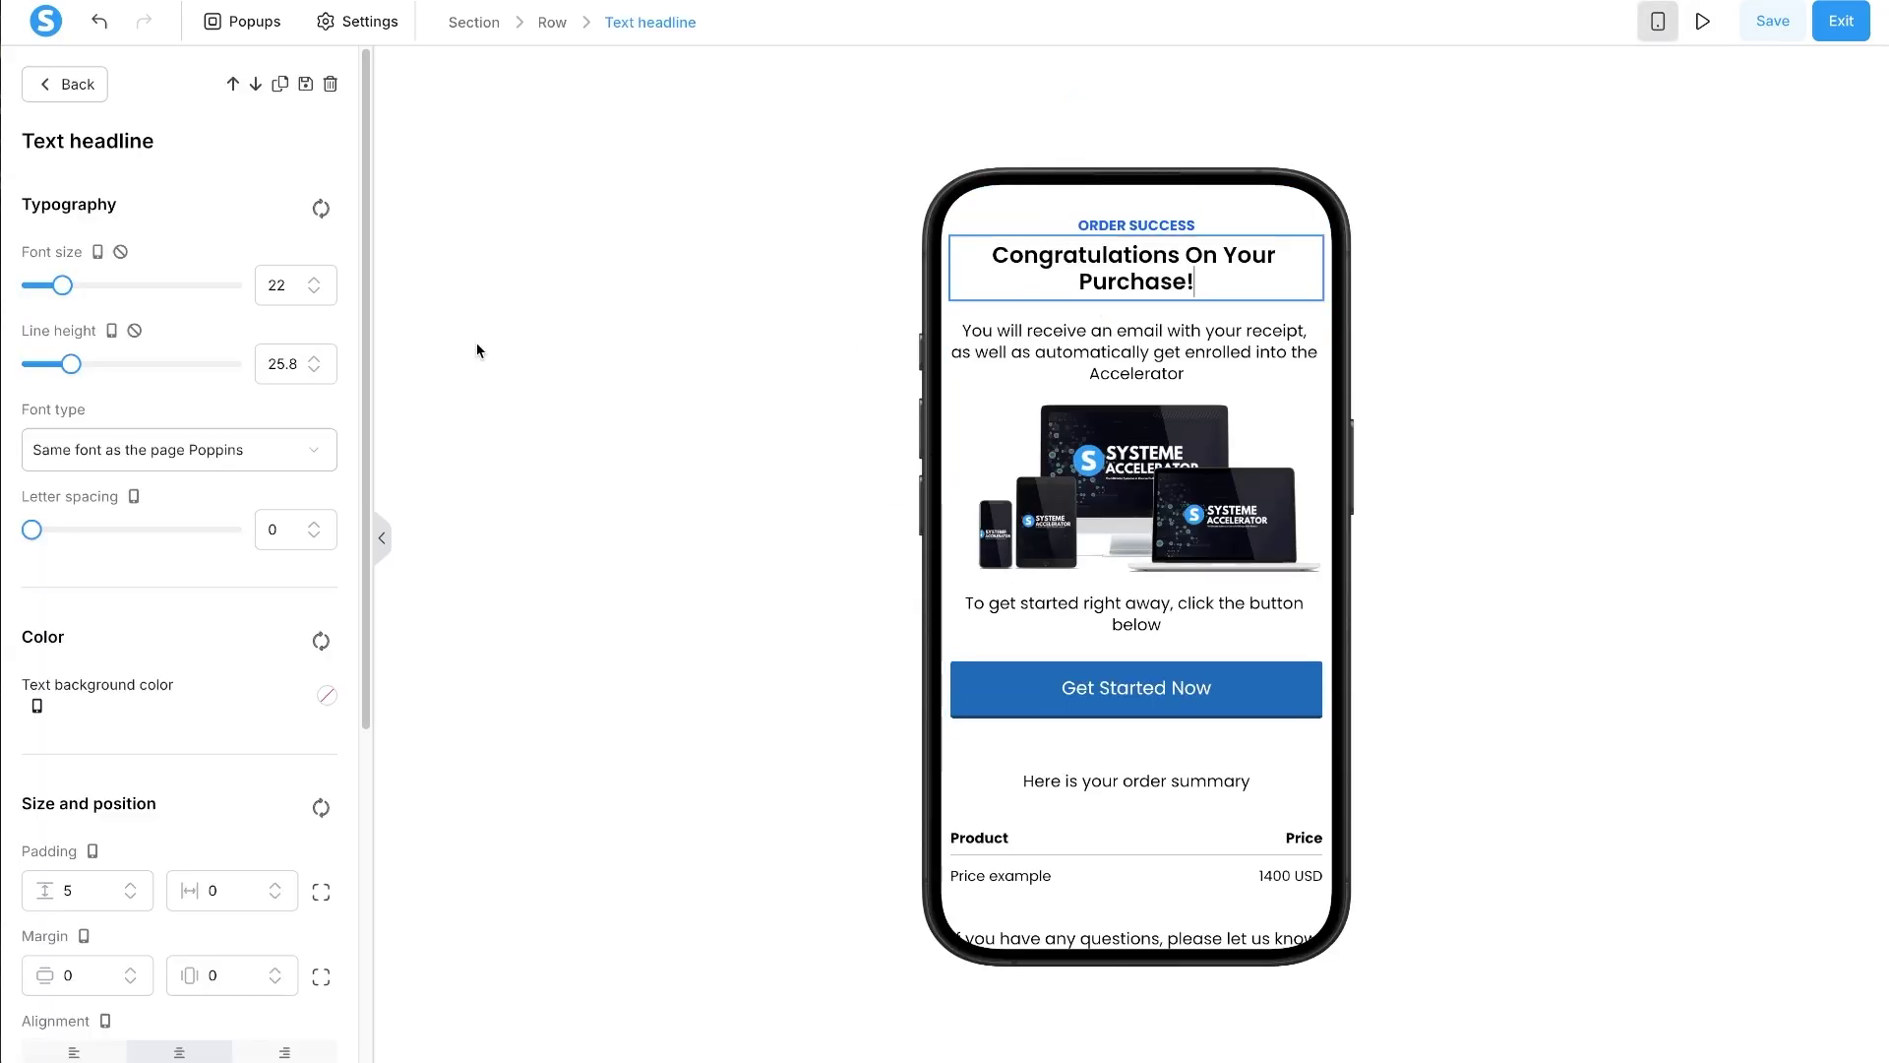
pyautogui.click(315, 280)
pyautogui.click(315, 280)
pyautogui.click(315, 280)
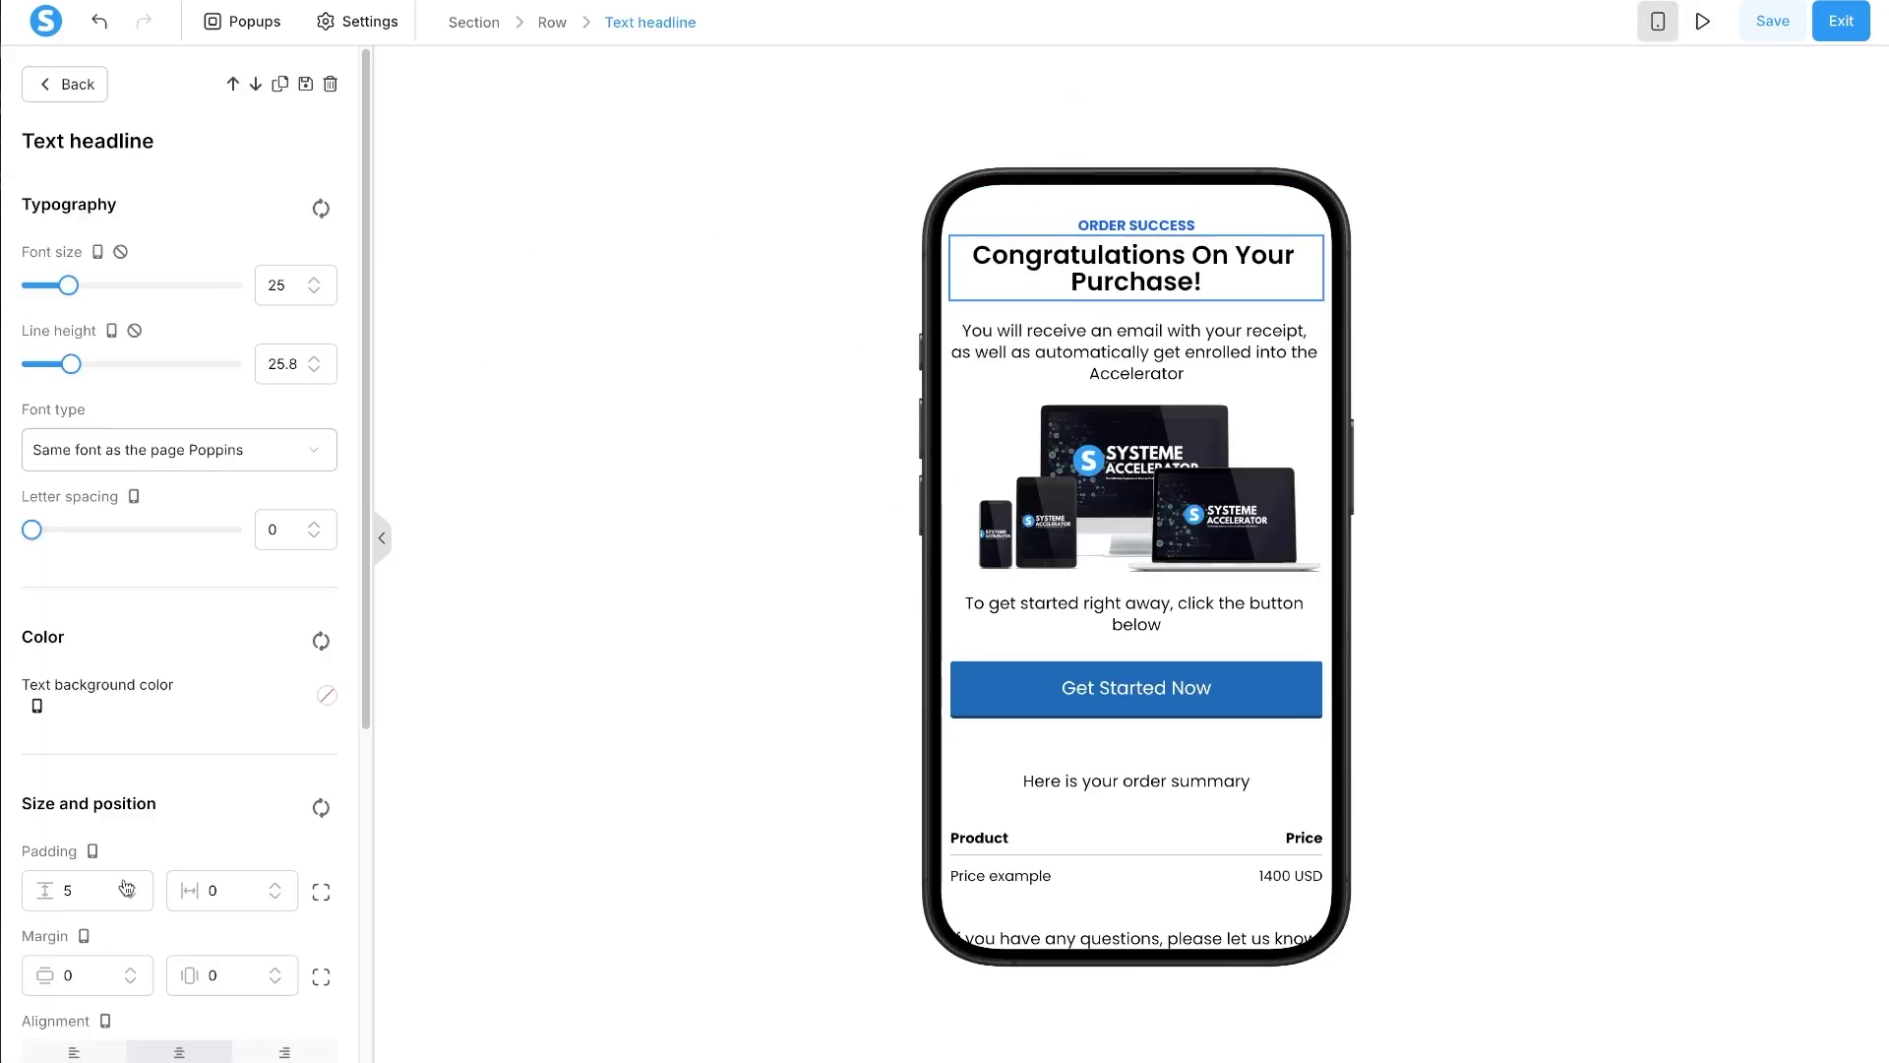
# - Cut the top margins of the 'You will receive an email' and 'To get started' paragraphs to 10
pyautogui.click(1127, 358)
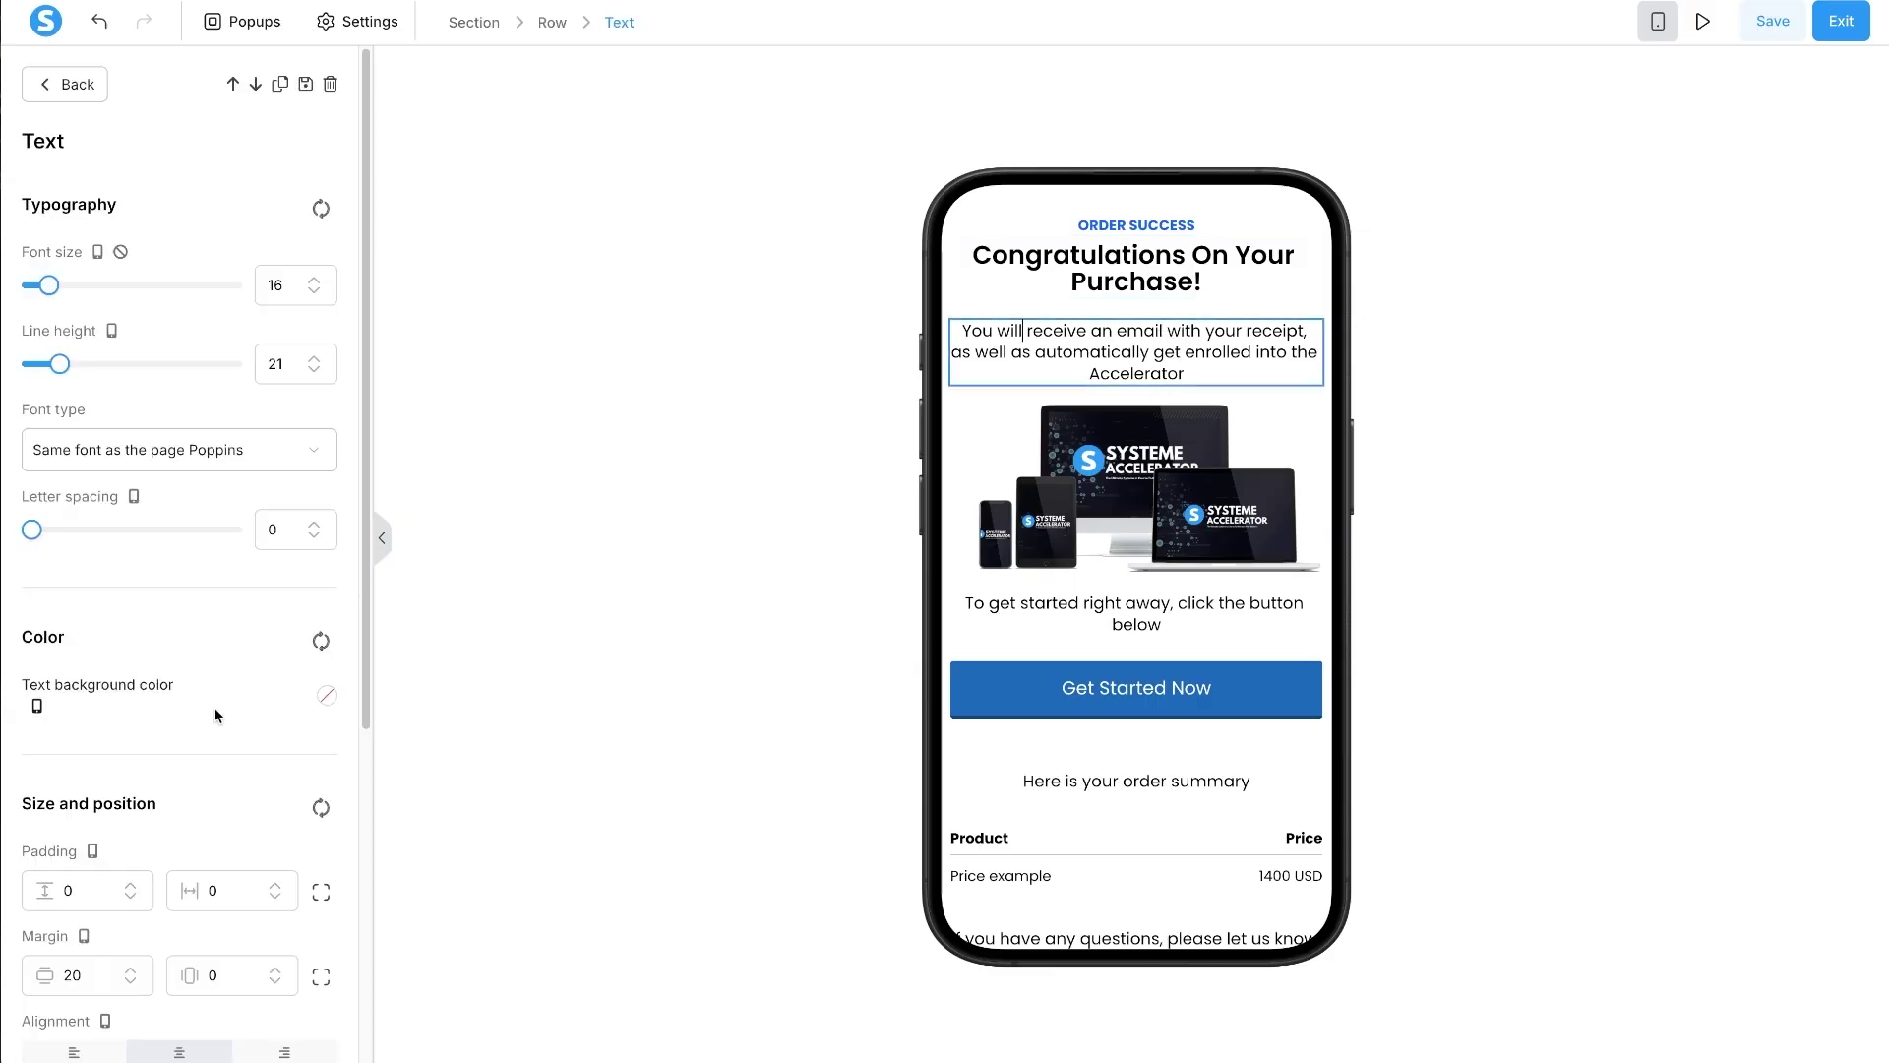
pyautogui.click(321, 977)
pyautogui.scroll(-3, 93, 760)
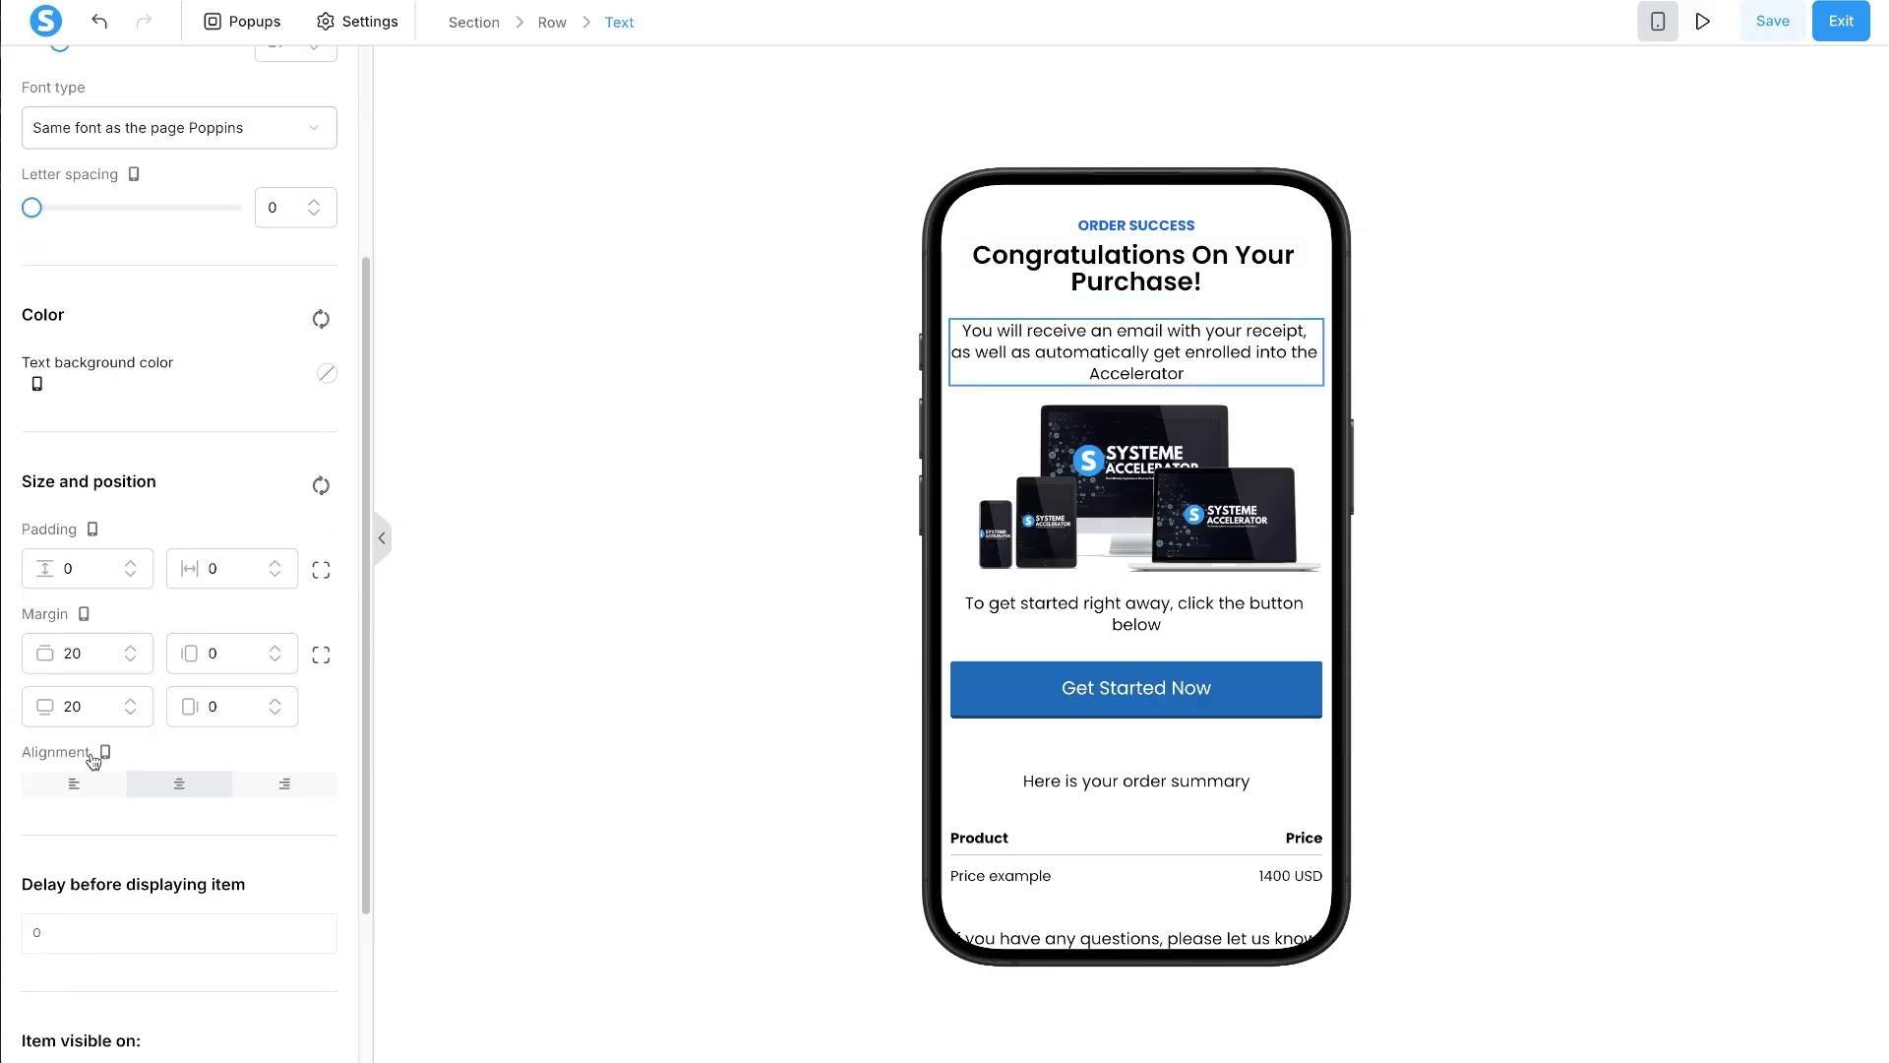
pyautogui.write('1')
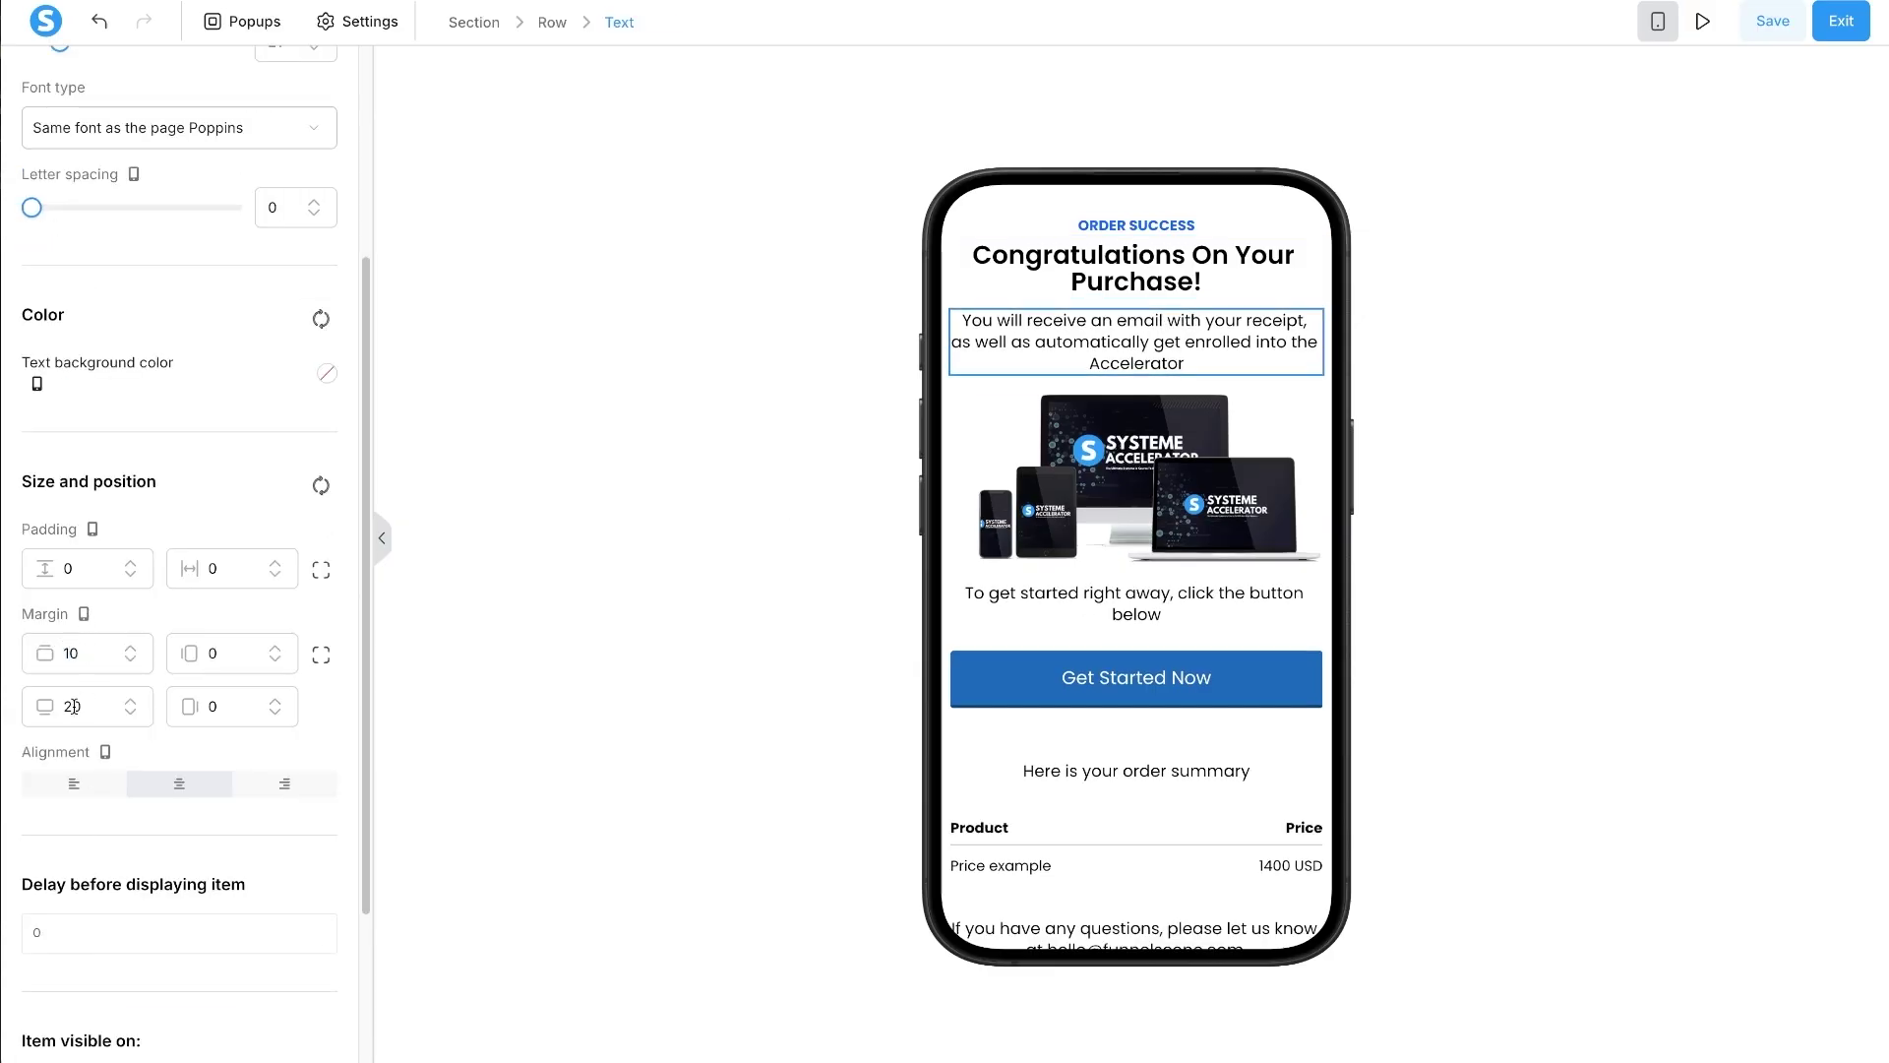
pyautogui.write('1')
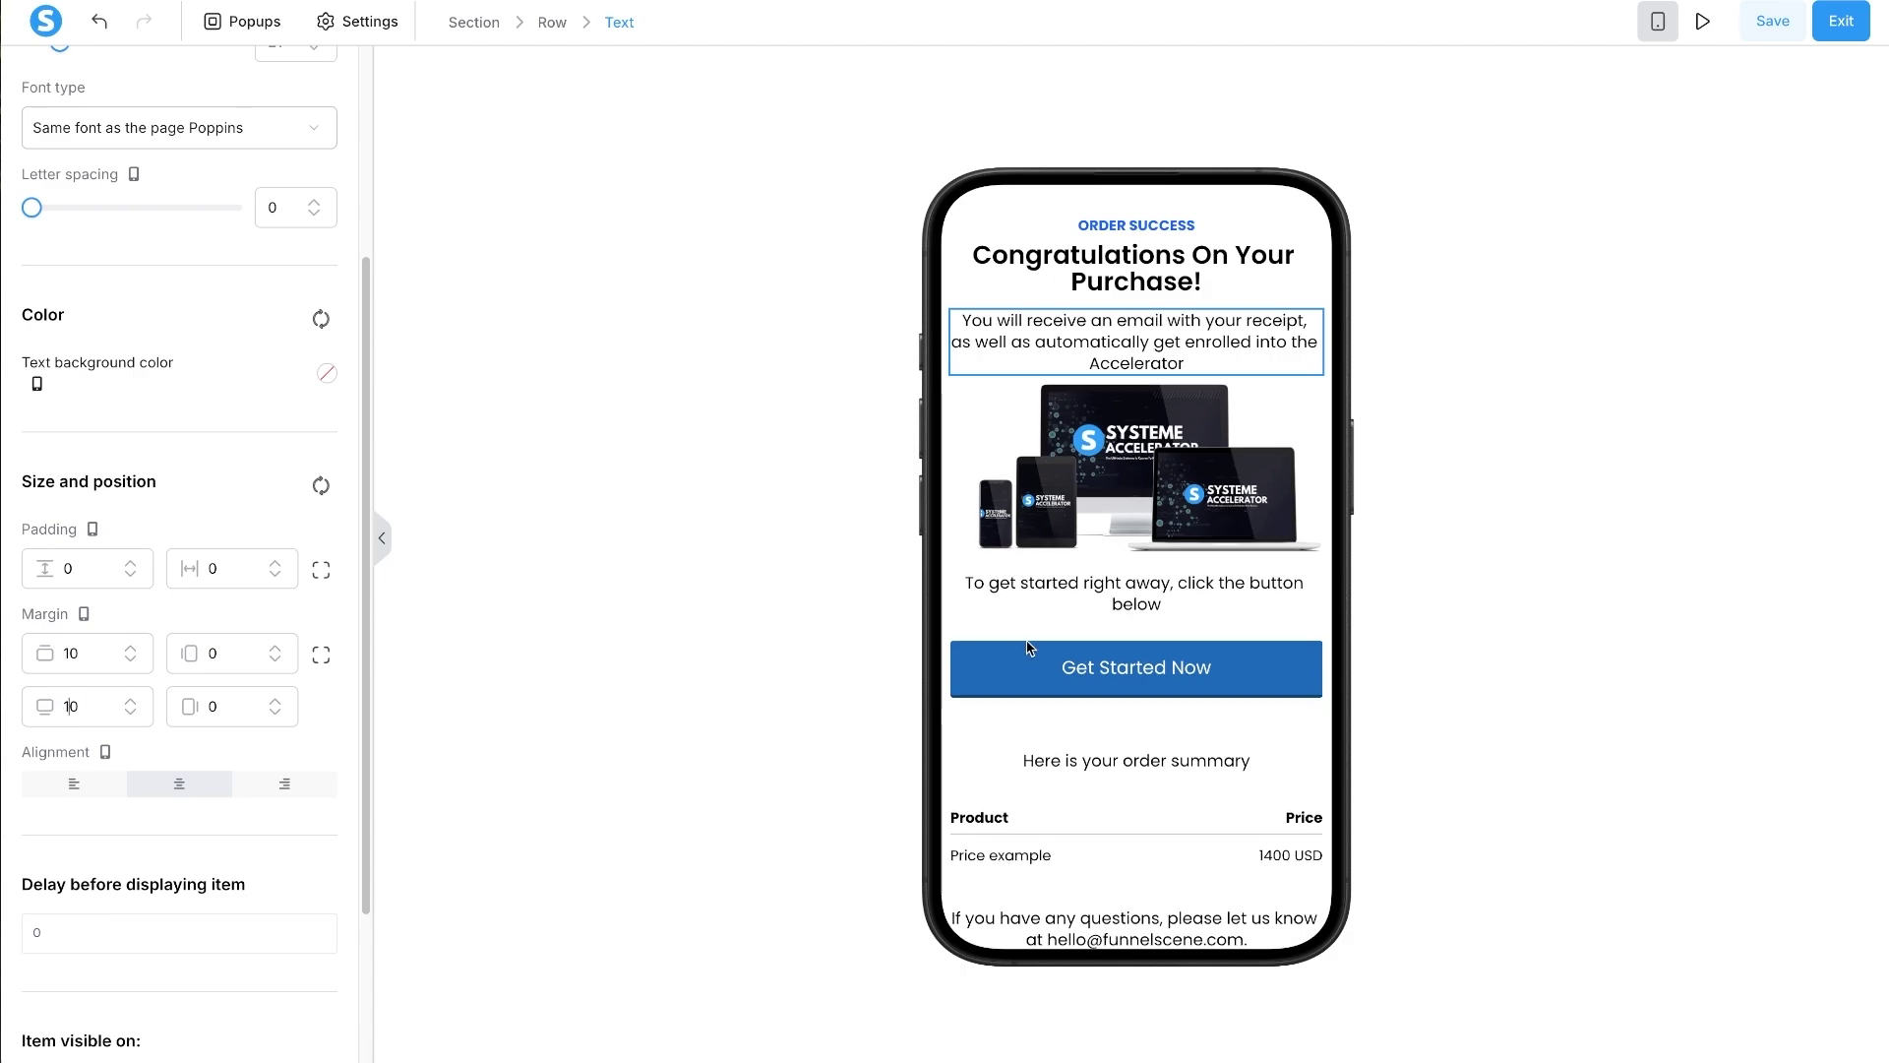
pyautogui.click(1097, 596)
pyautogui.click(1033, 677)
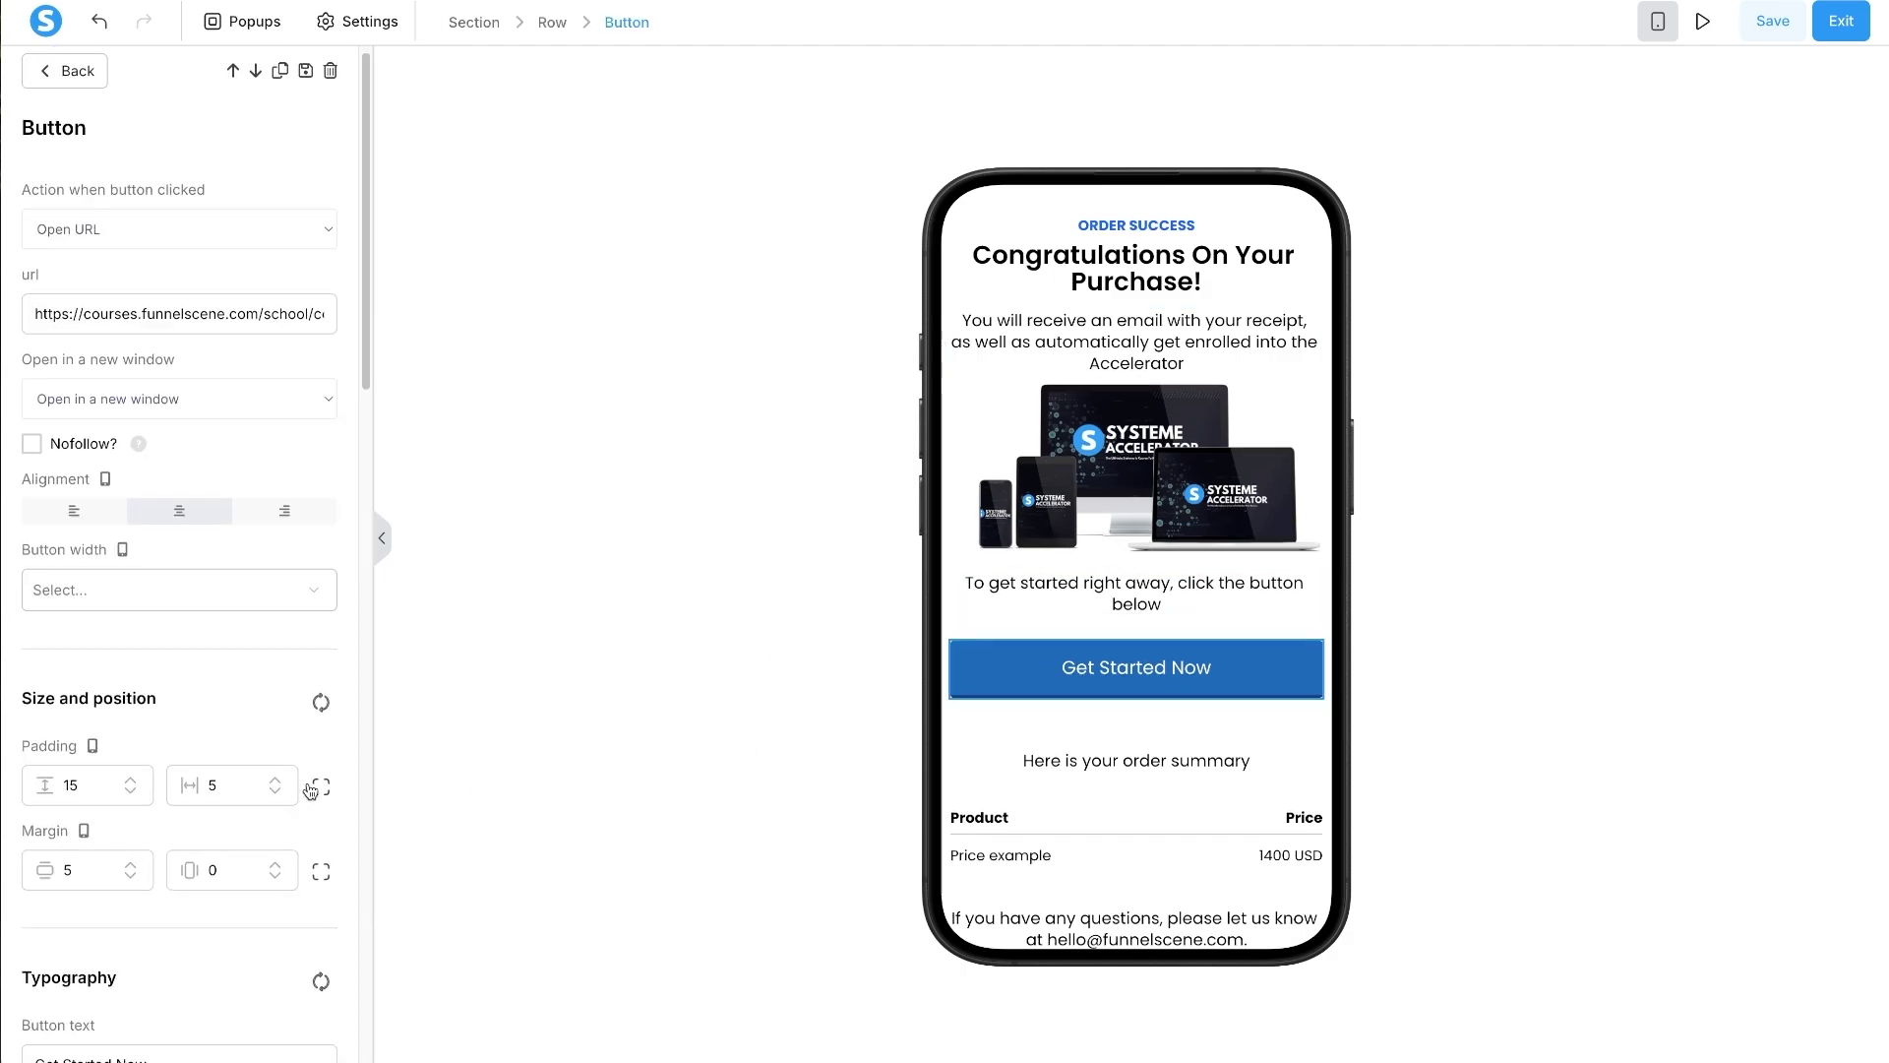
pyautogui.click(1122, 584)
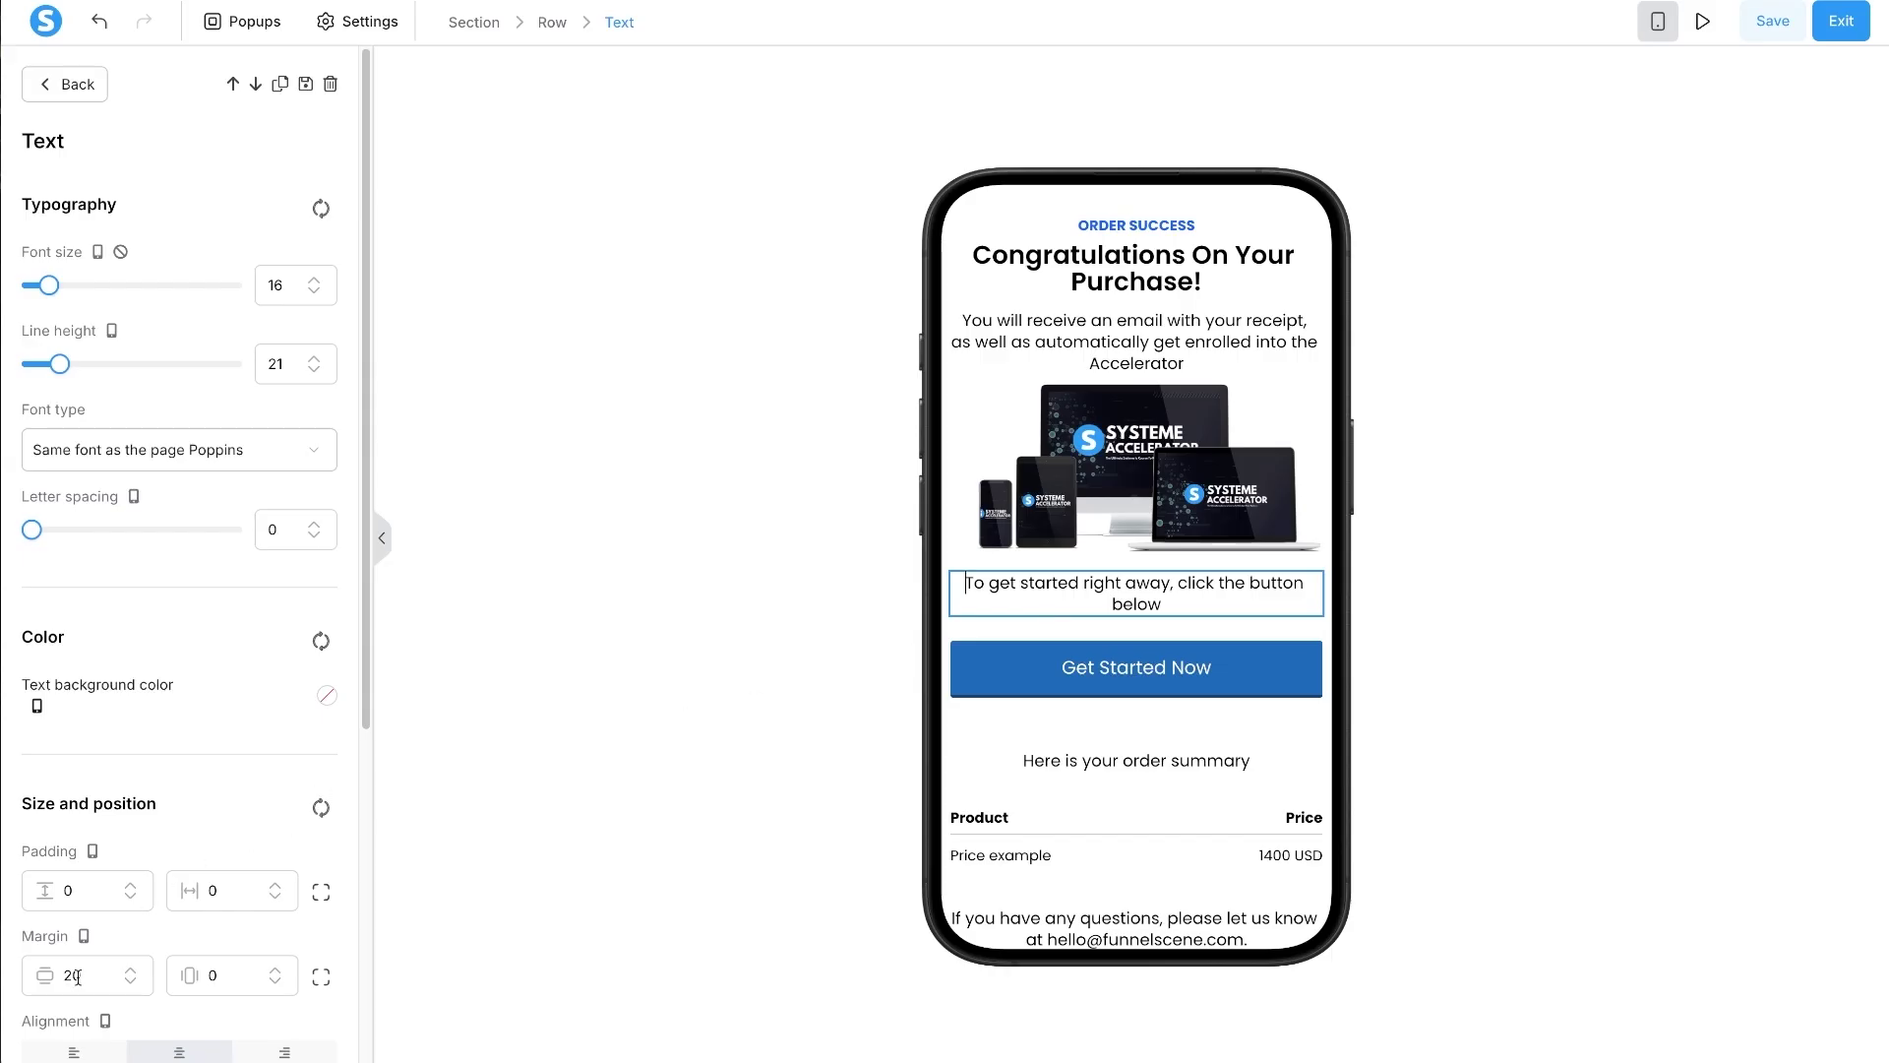
pyautogui.press('BackSpace')
pyautogui.write('1')
pyautogui.click(1230, 688)
# - Save the page and return to the desktop preview
pyautogui.scroll(-2, 1230, 689)
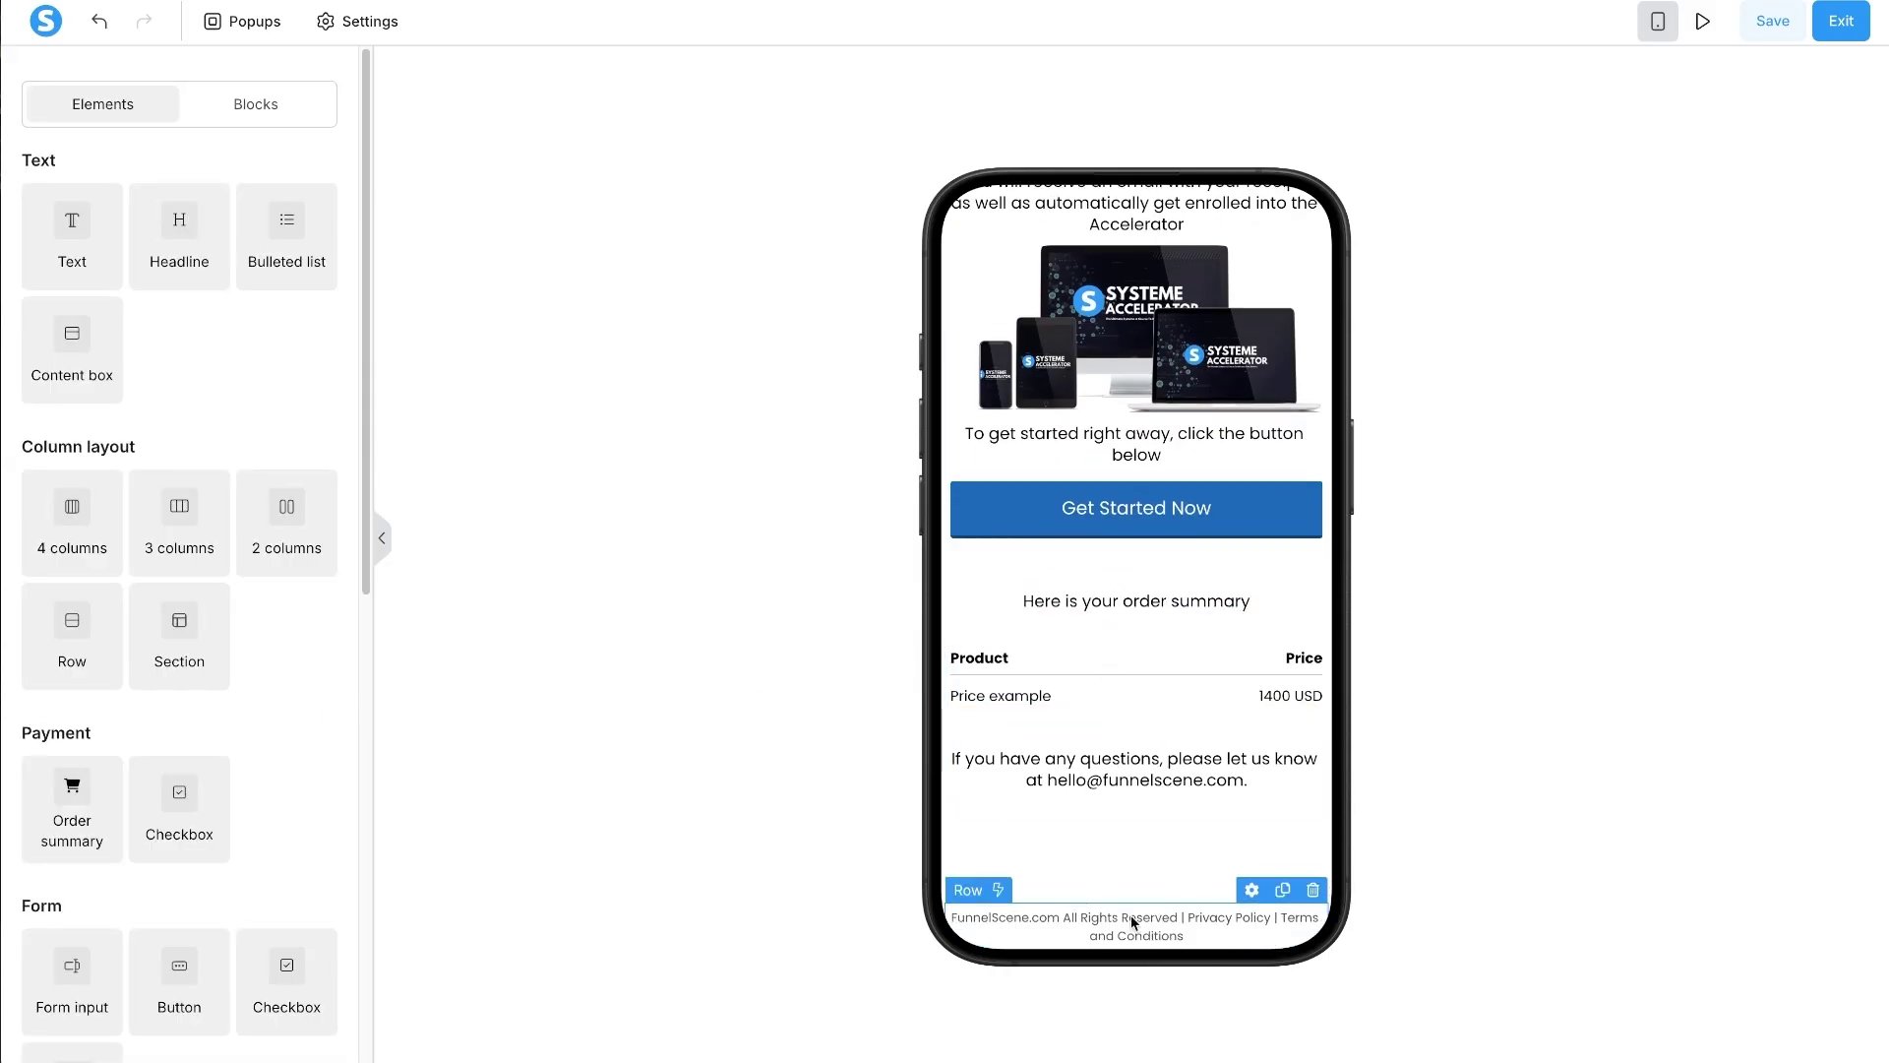
pyautogui.click(1166, 803)
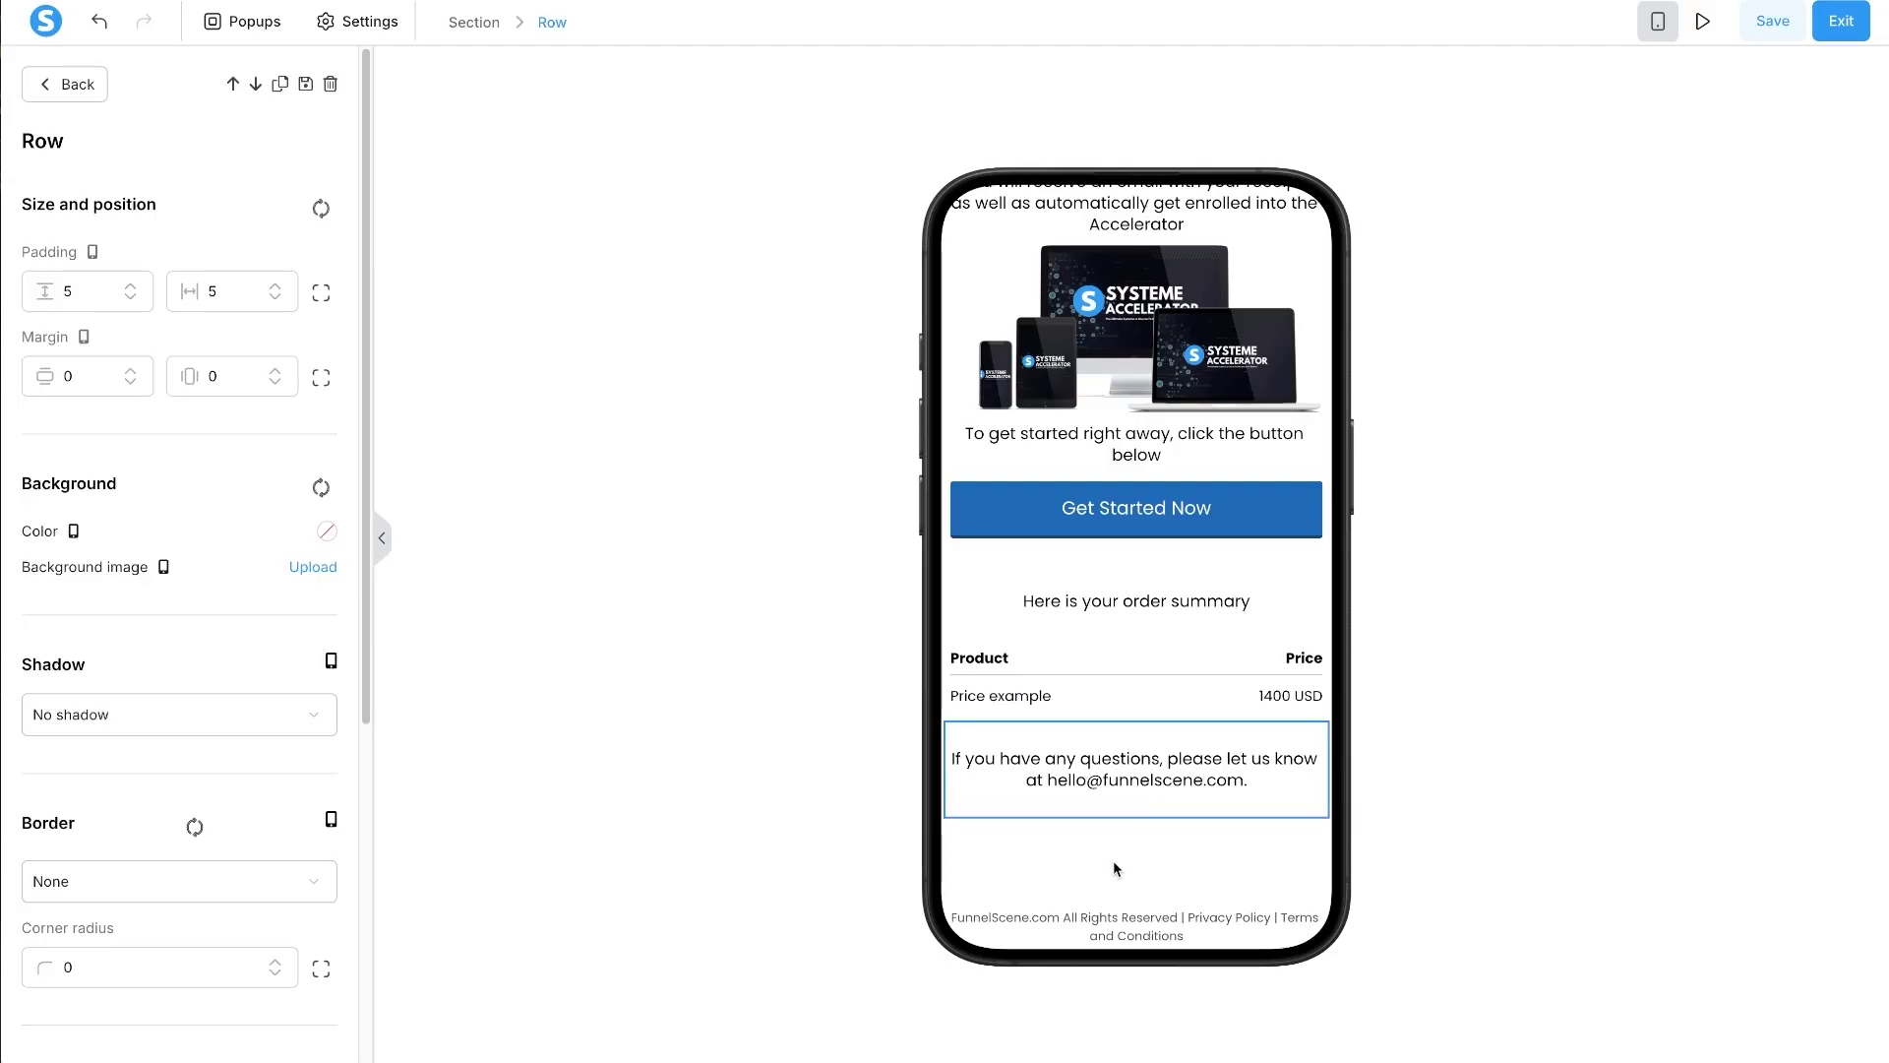
pyautogui.click(1100, 892)
pyautogui.scroll(2, 1100, 891)
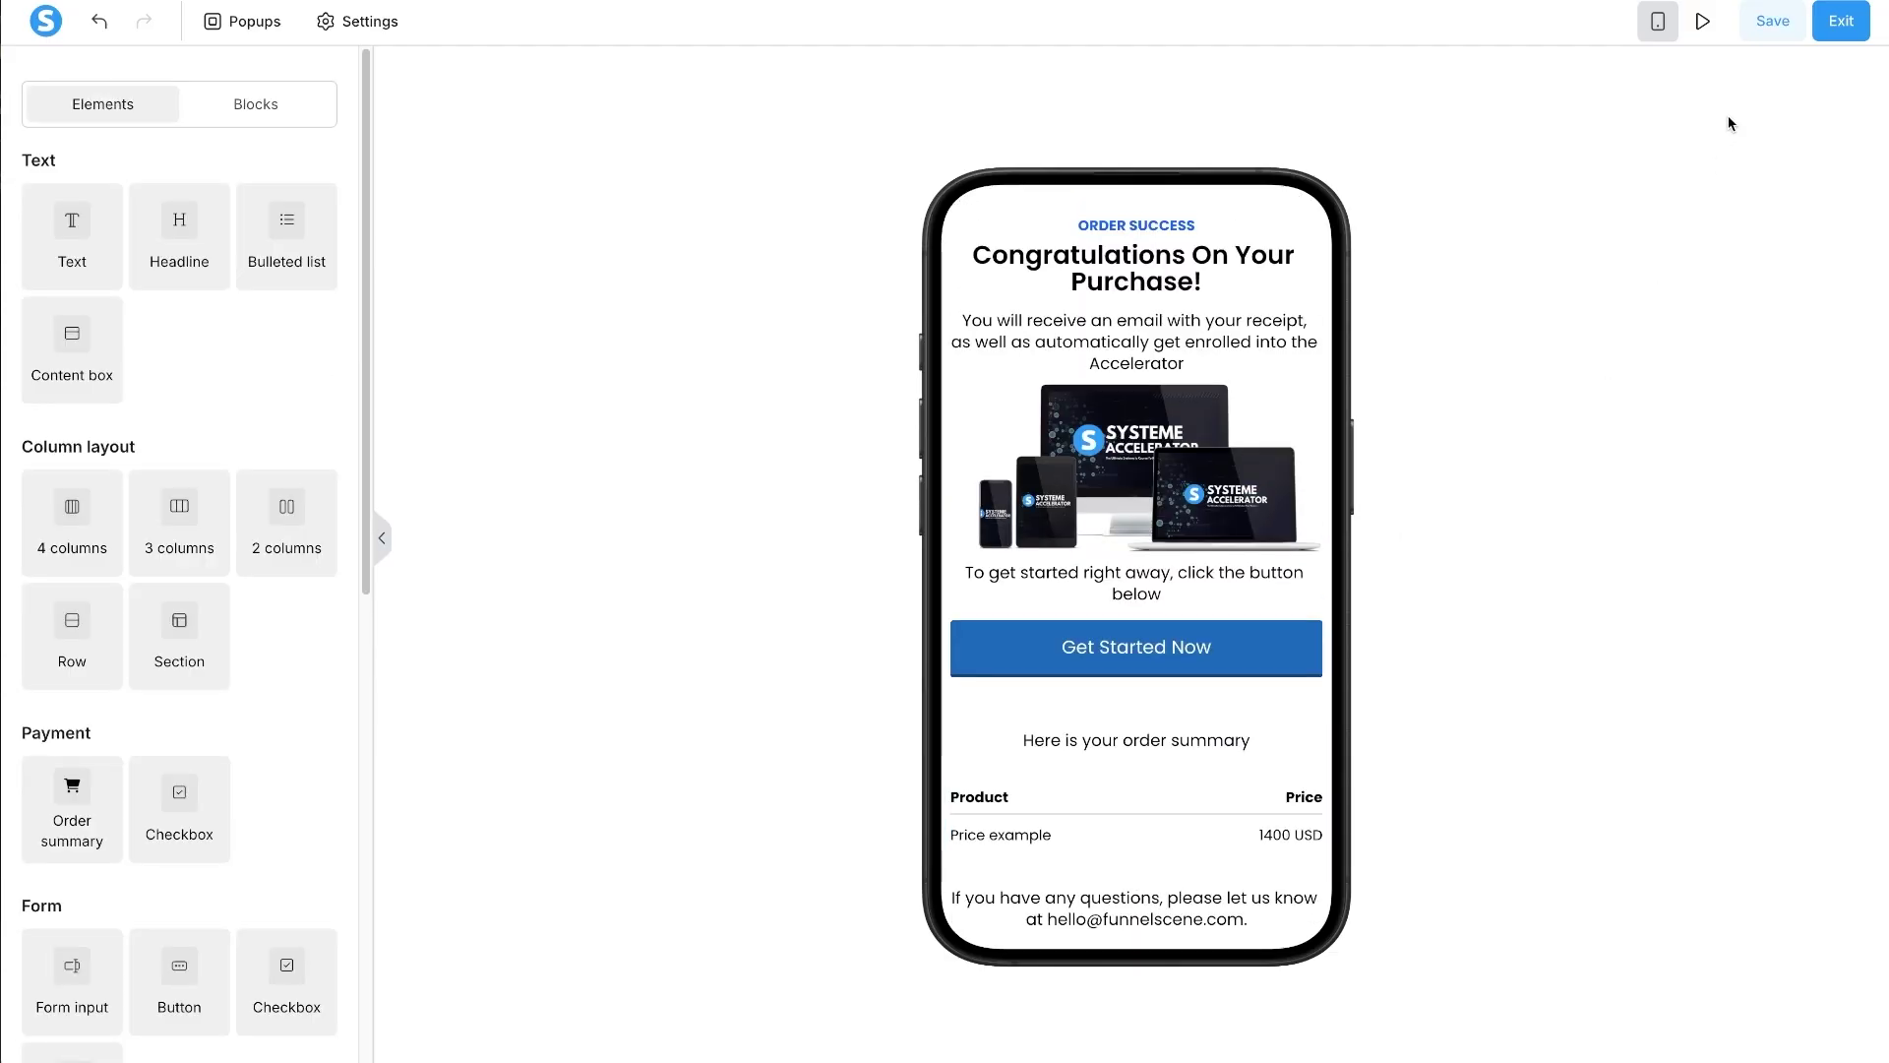
pyautogui.click(1772, 20)
pyautogui.click(1638, 20)
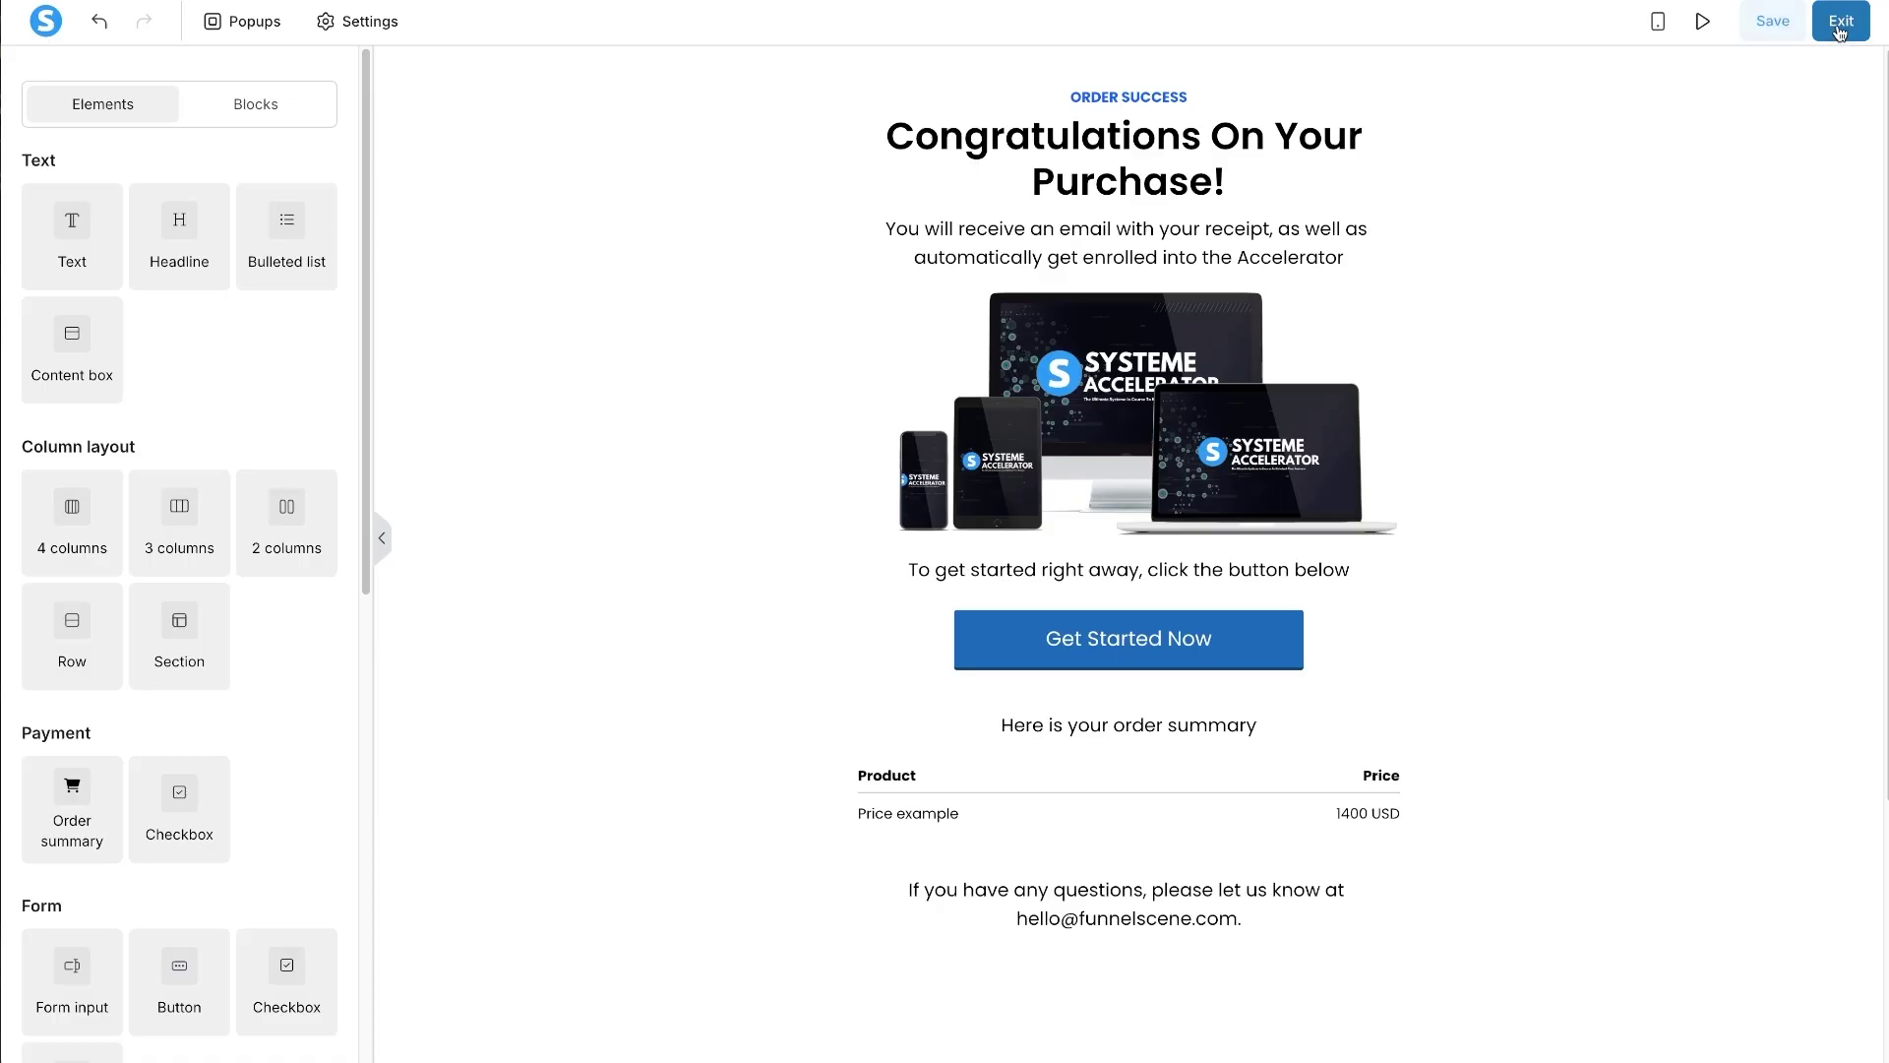
# - Exit the editor and preview the live Systeme Acc Order and Success pages
pyautogui.click(1841, 35)
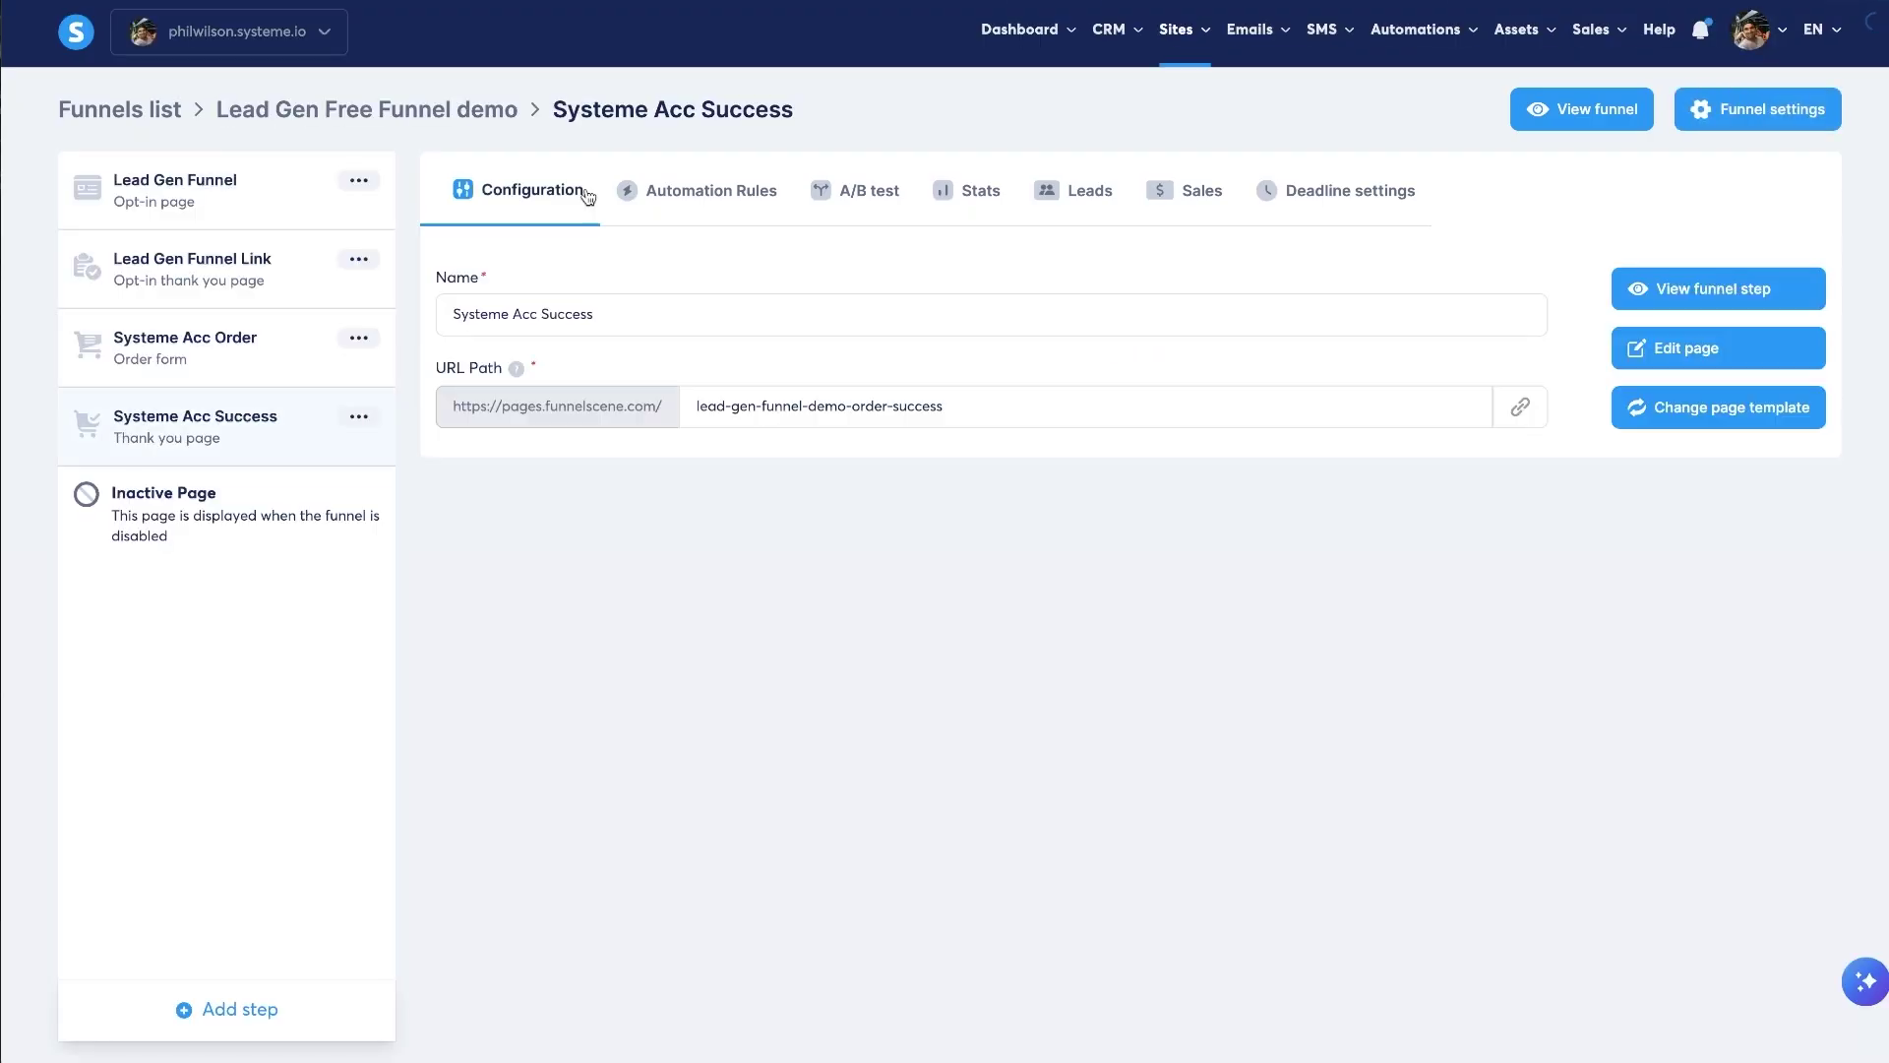
pyautogui.click(289, 317)
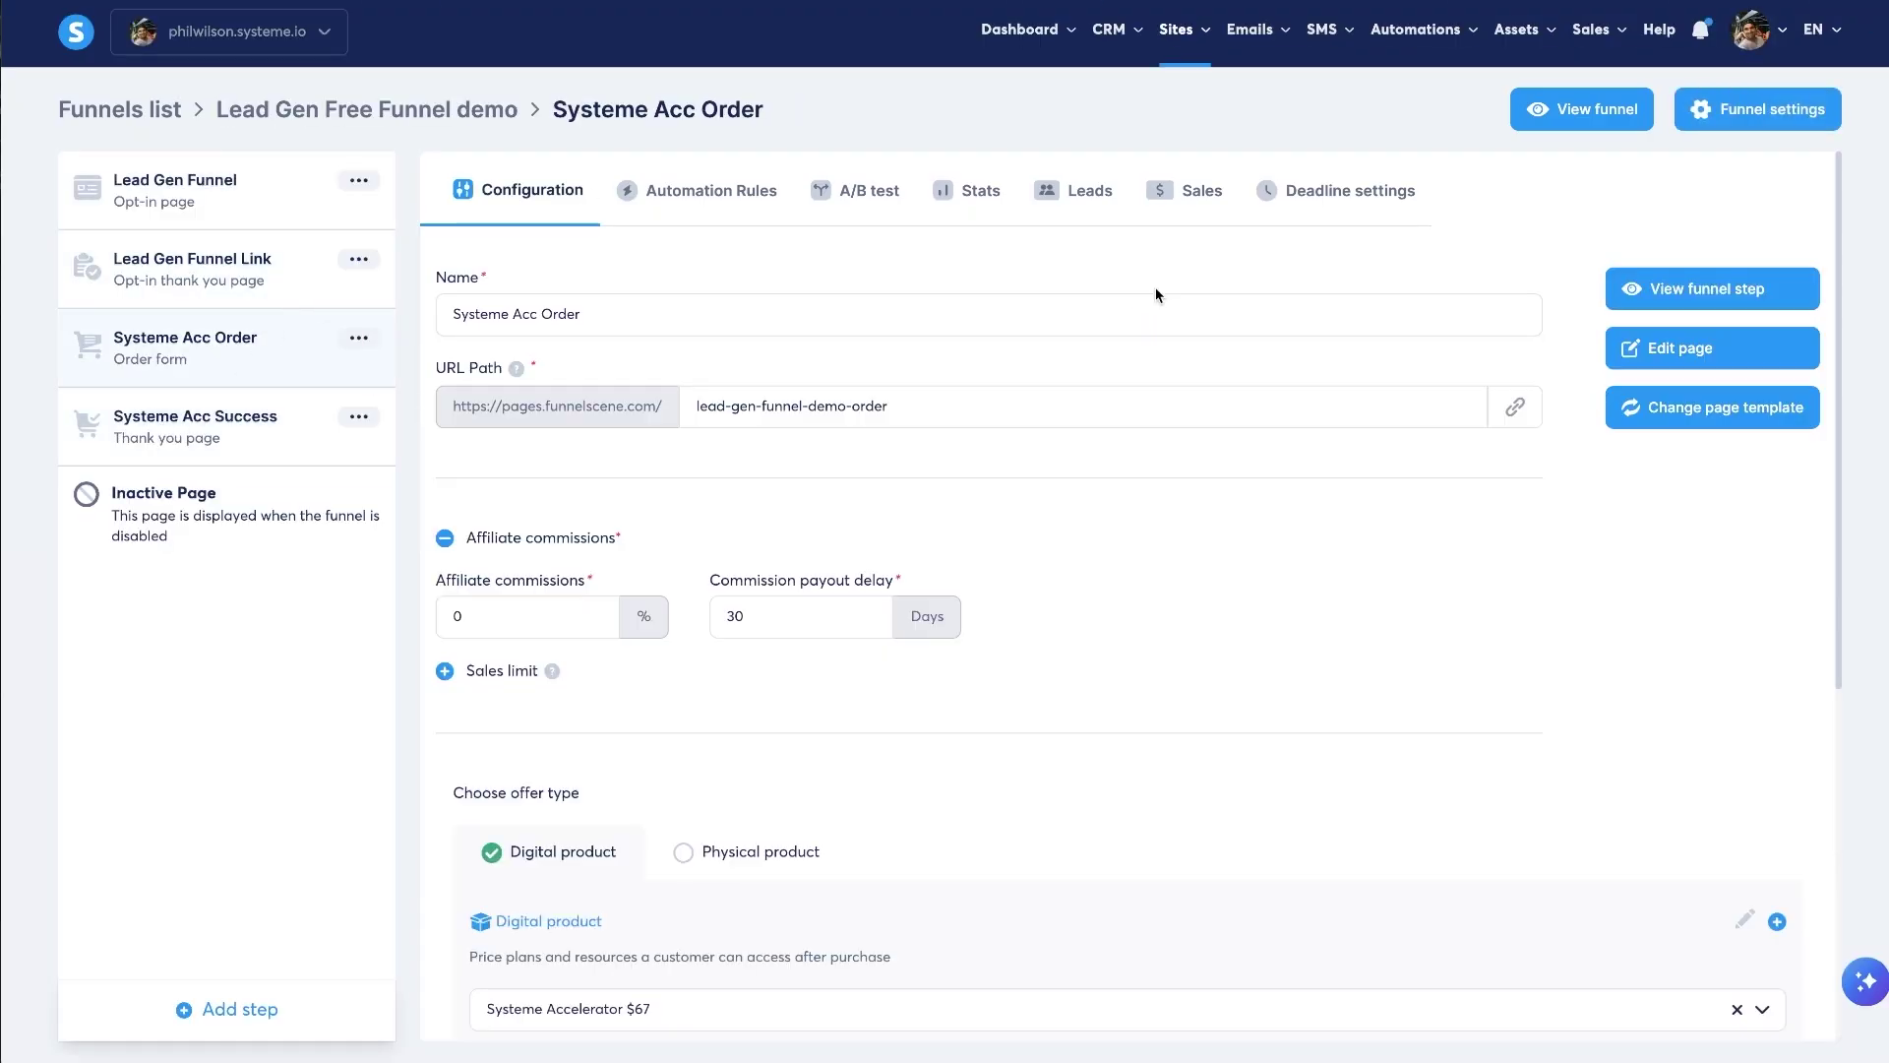
pyautogui.click(1636, 294)
pyautogui.click(225, 426)
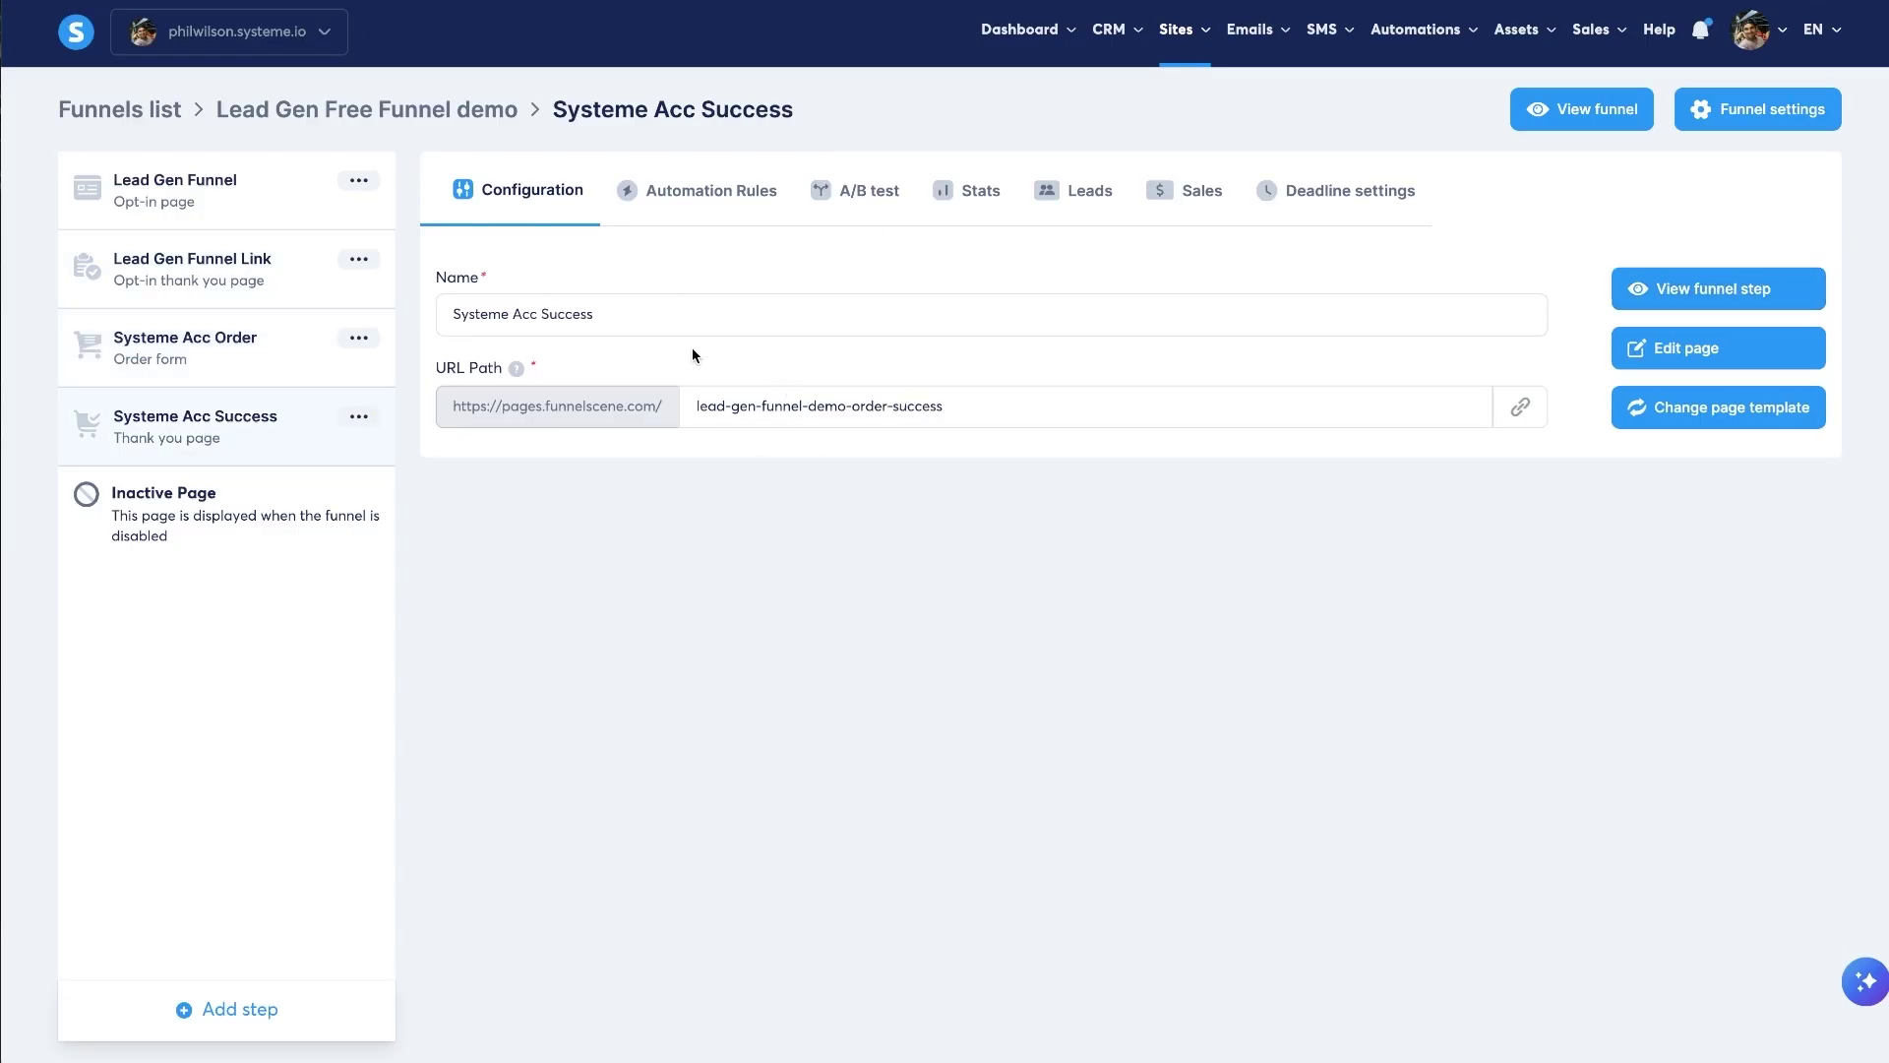
pyautogui.click(1731, 292)
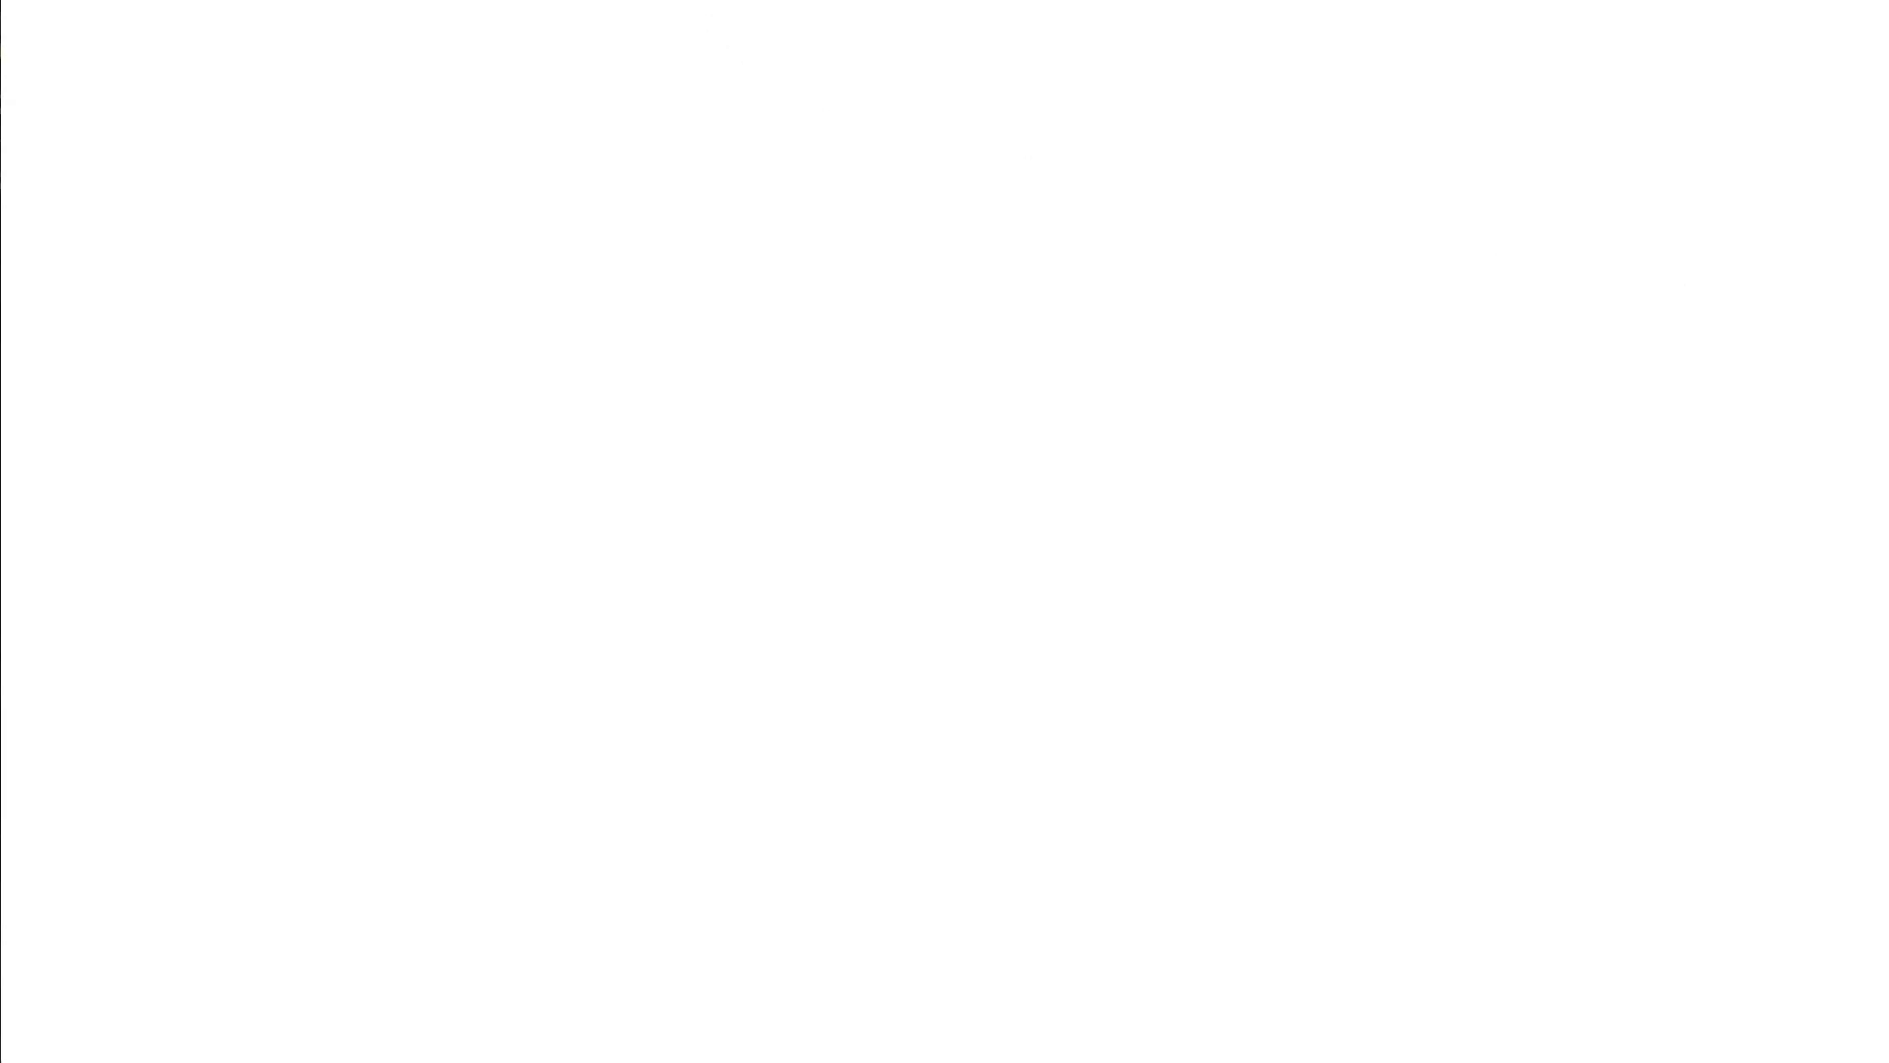
pyautogui.scroll(-5, 945, 531)
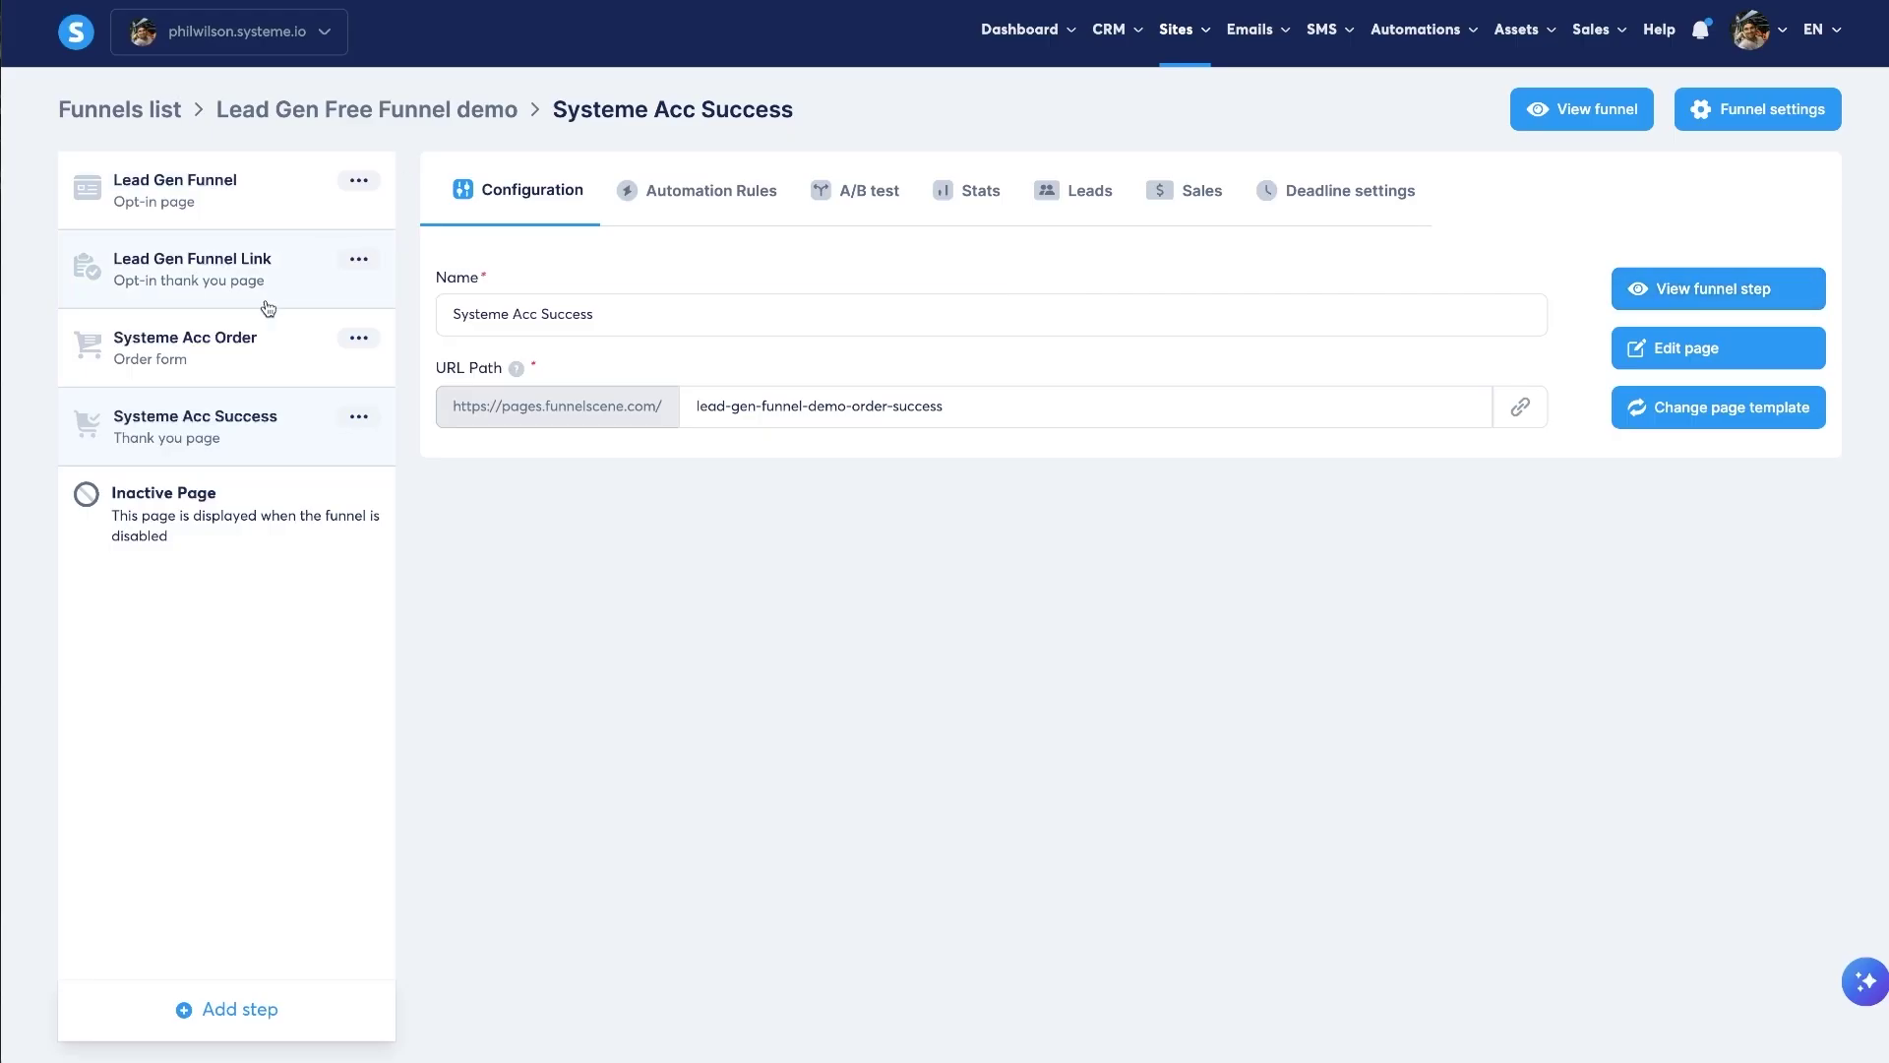
# - Preview the funnel's live opt-in page
pyautogui.click(253, 270)
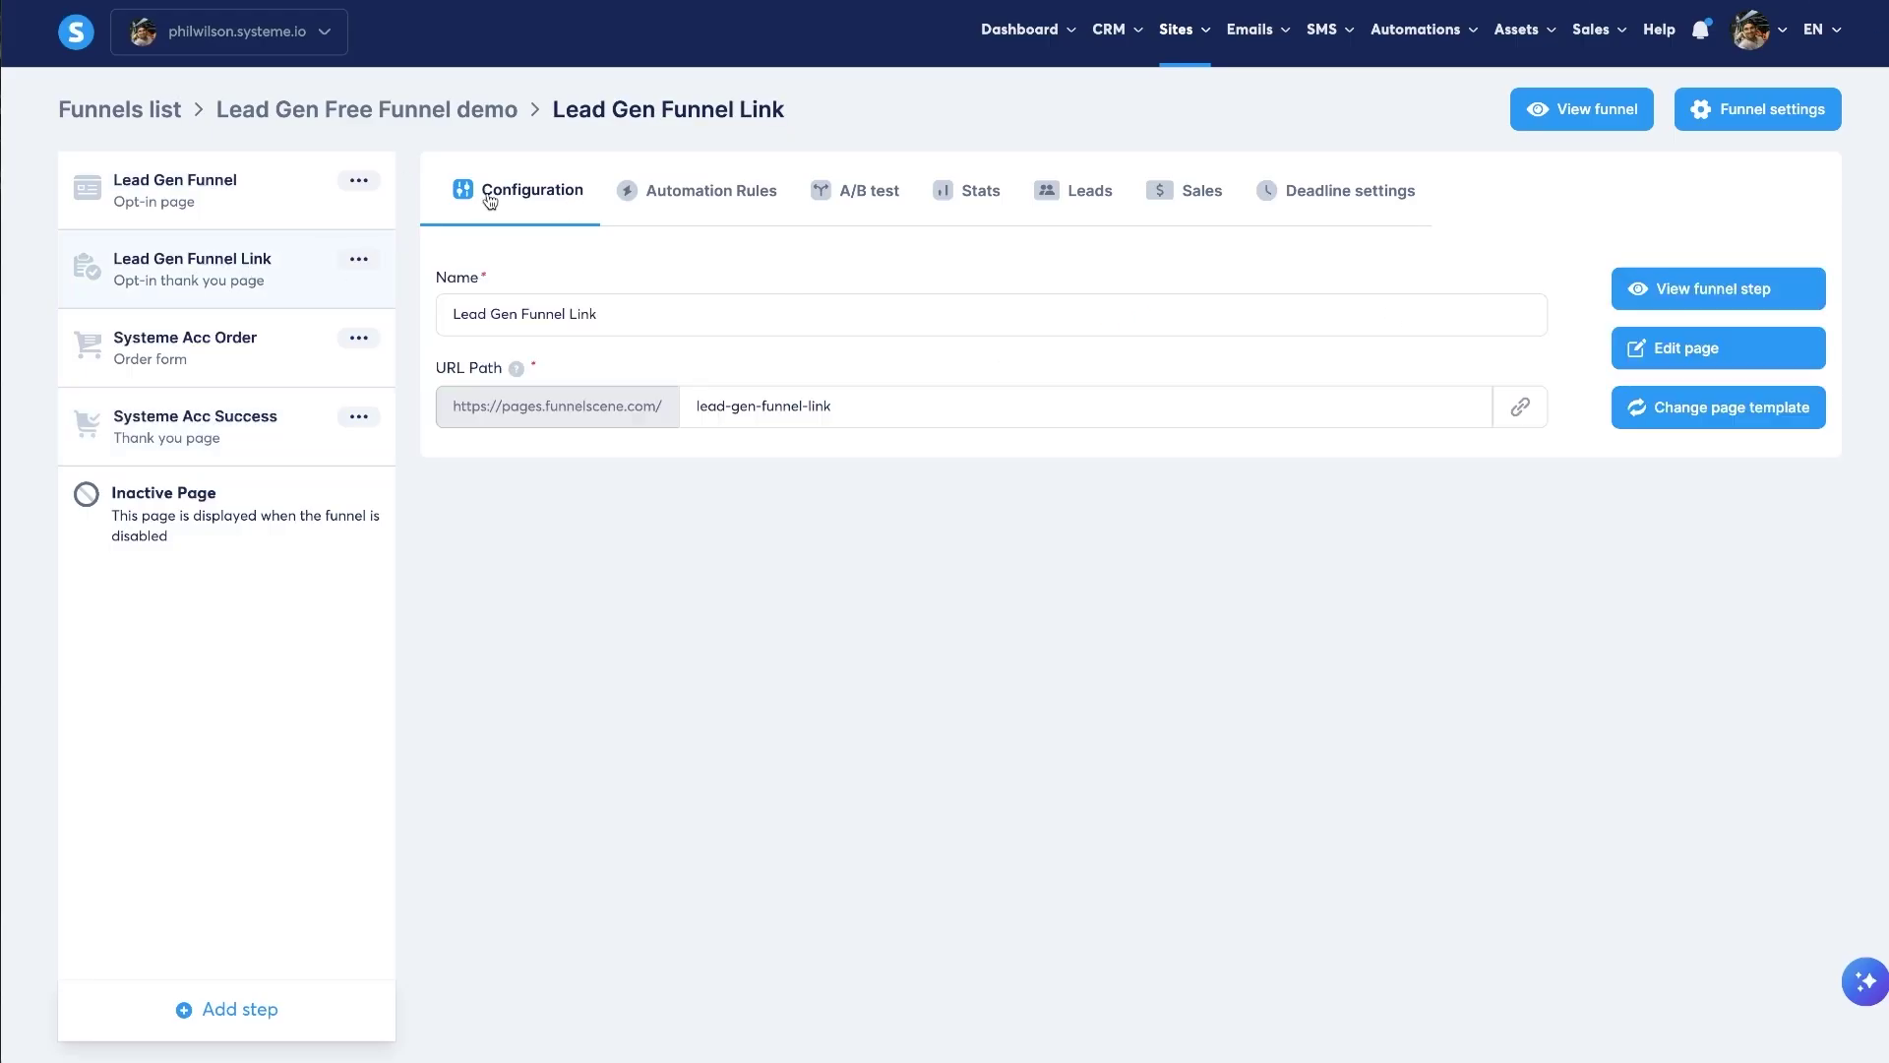
pyautogui.click(284, 211)
pyautogui.click(1662, 288)
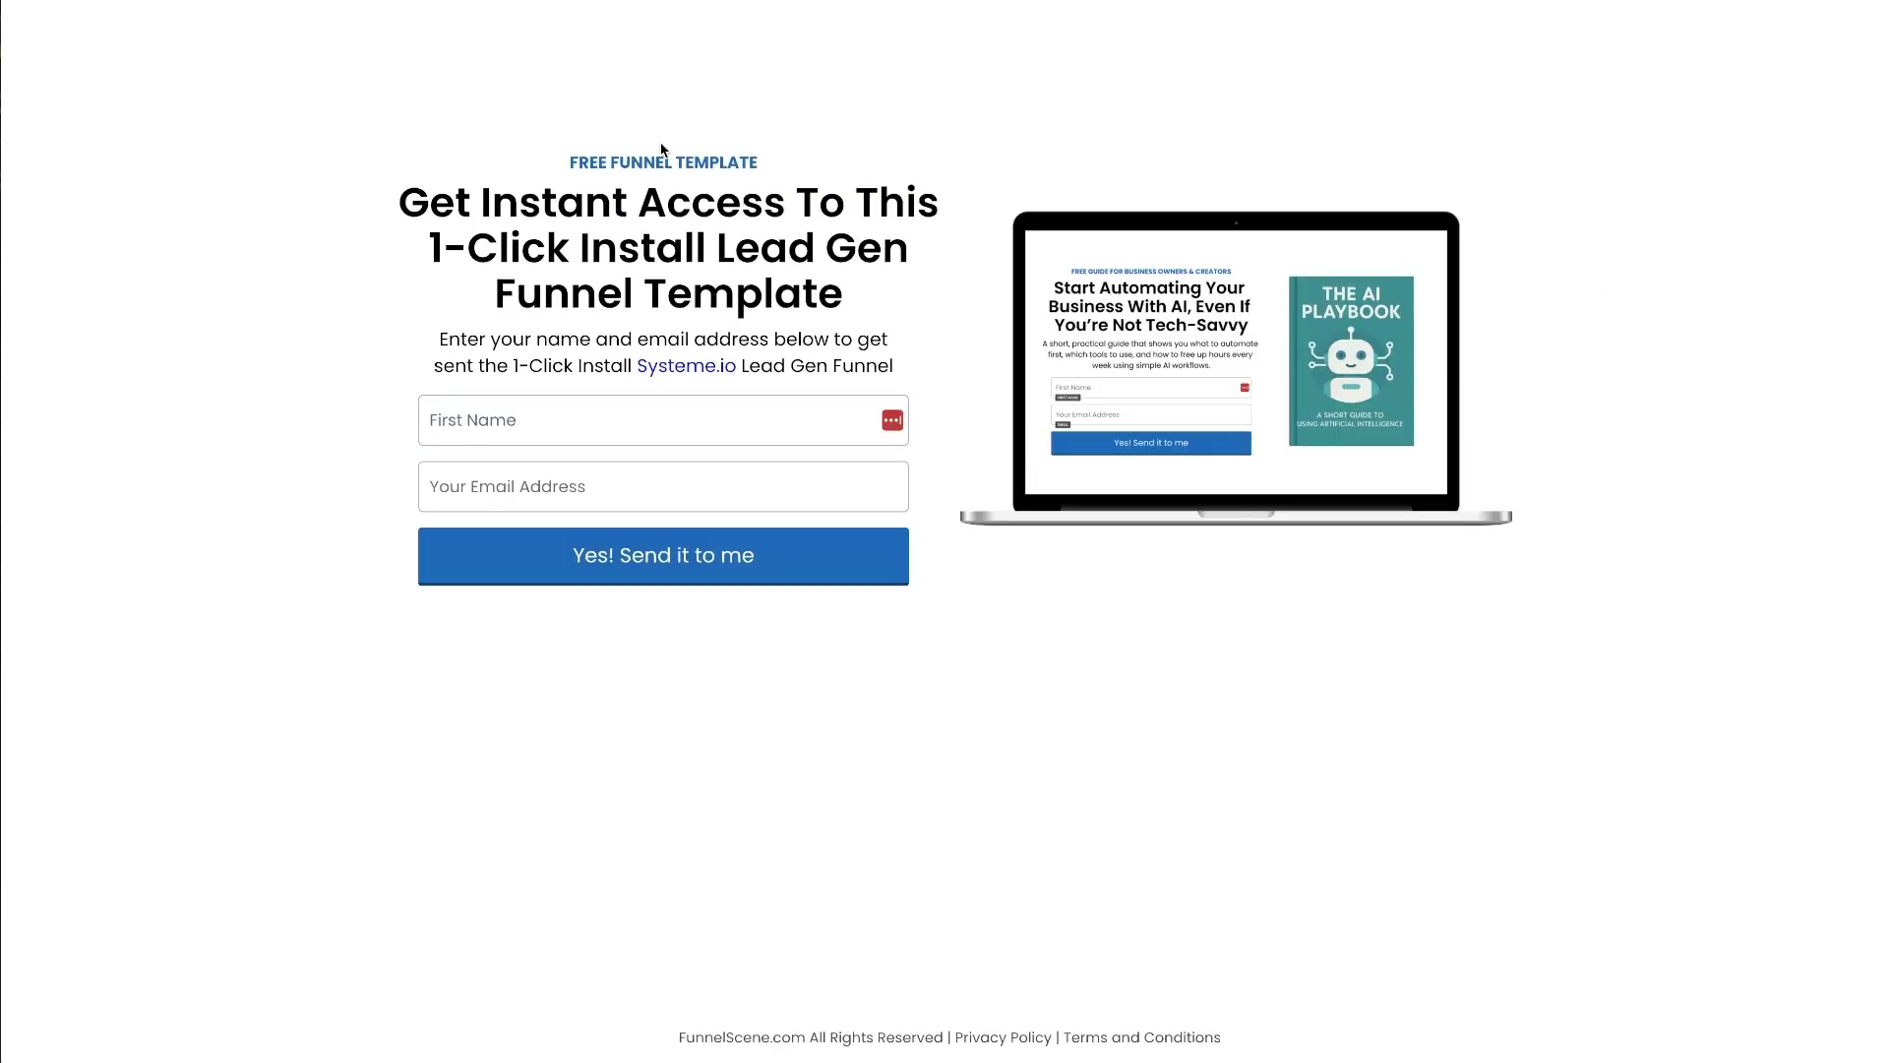
pyautogui.moveTo(338, 189); pyautogui.dragTo(915, 357)
pyautogui.click(390, 105)
pyautogui.hotkey('ctrl', 'w')
# - Preview the live Lead Gen Funnel Link bridge page
pyautogui.click(244, 285)
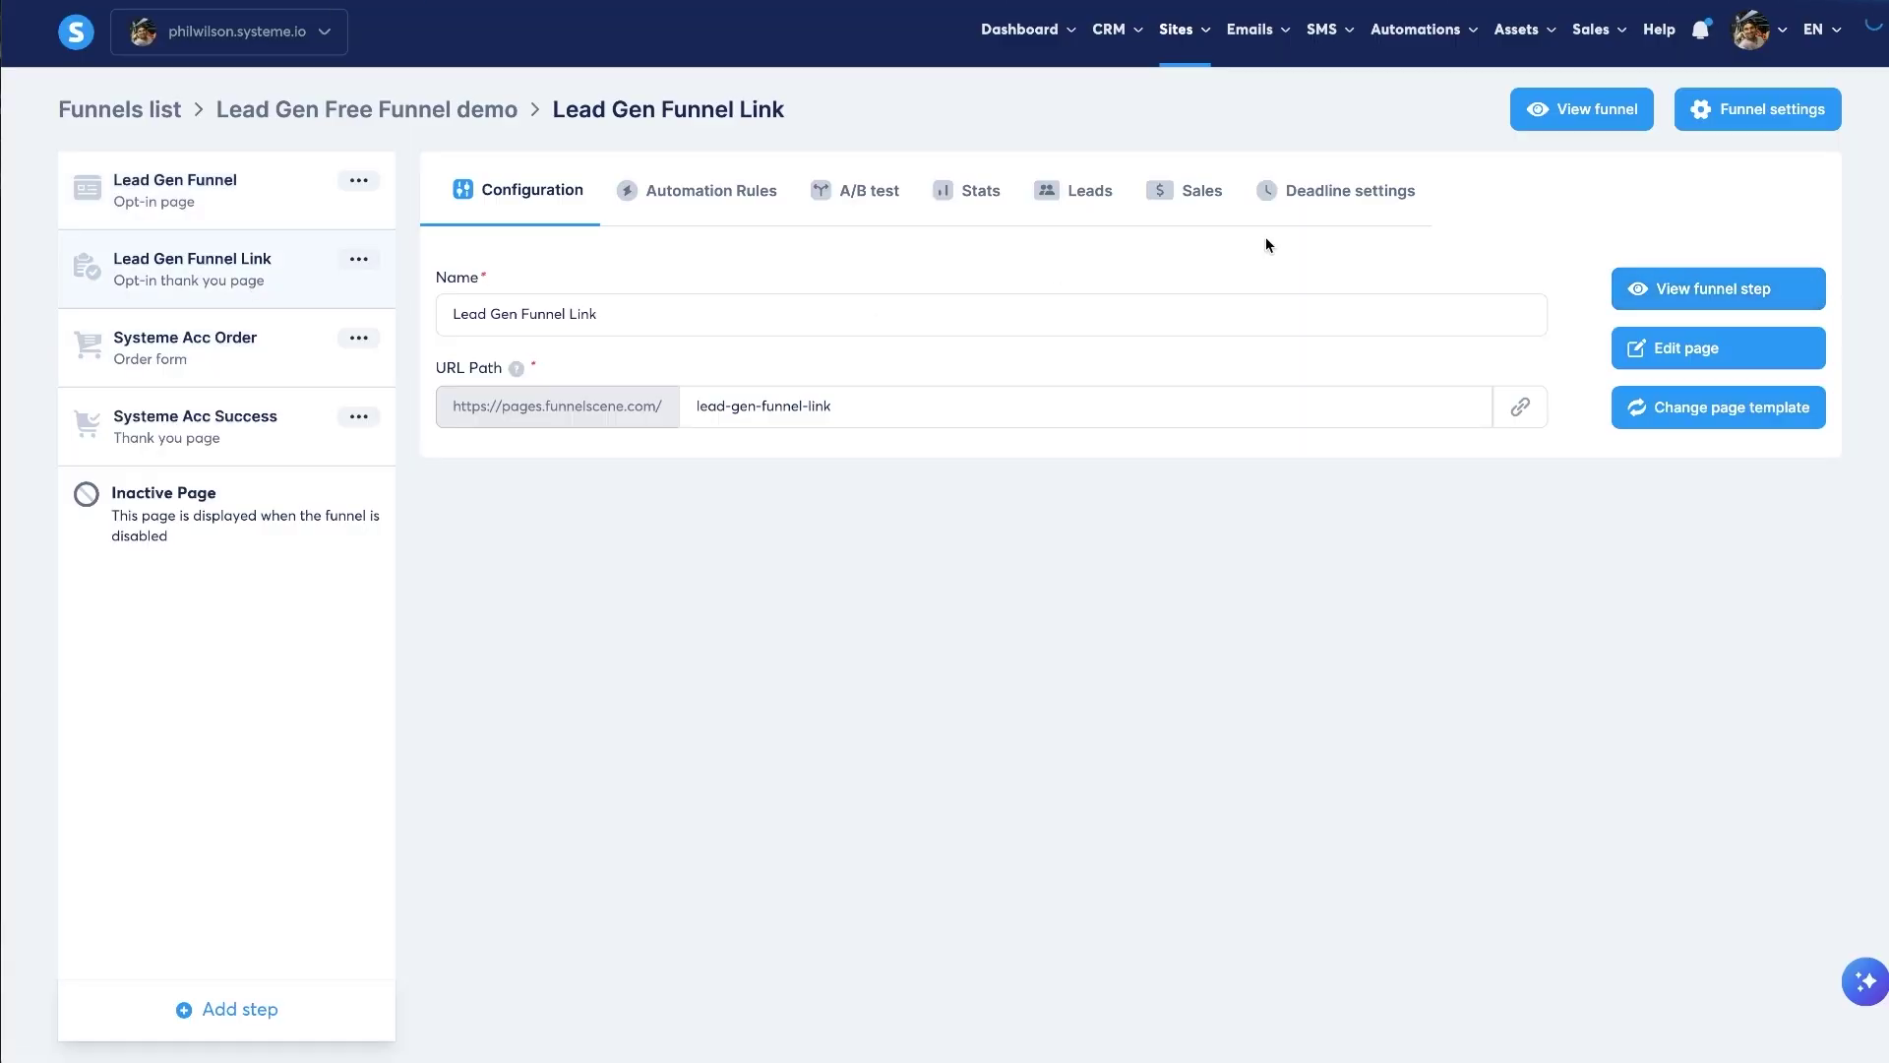
pyautogui.click(1686, 286)
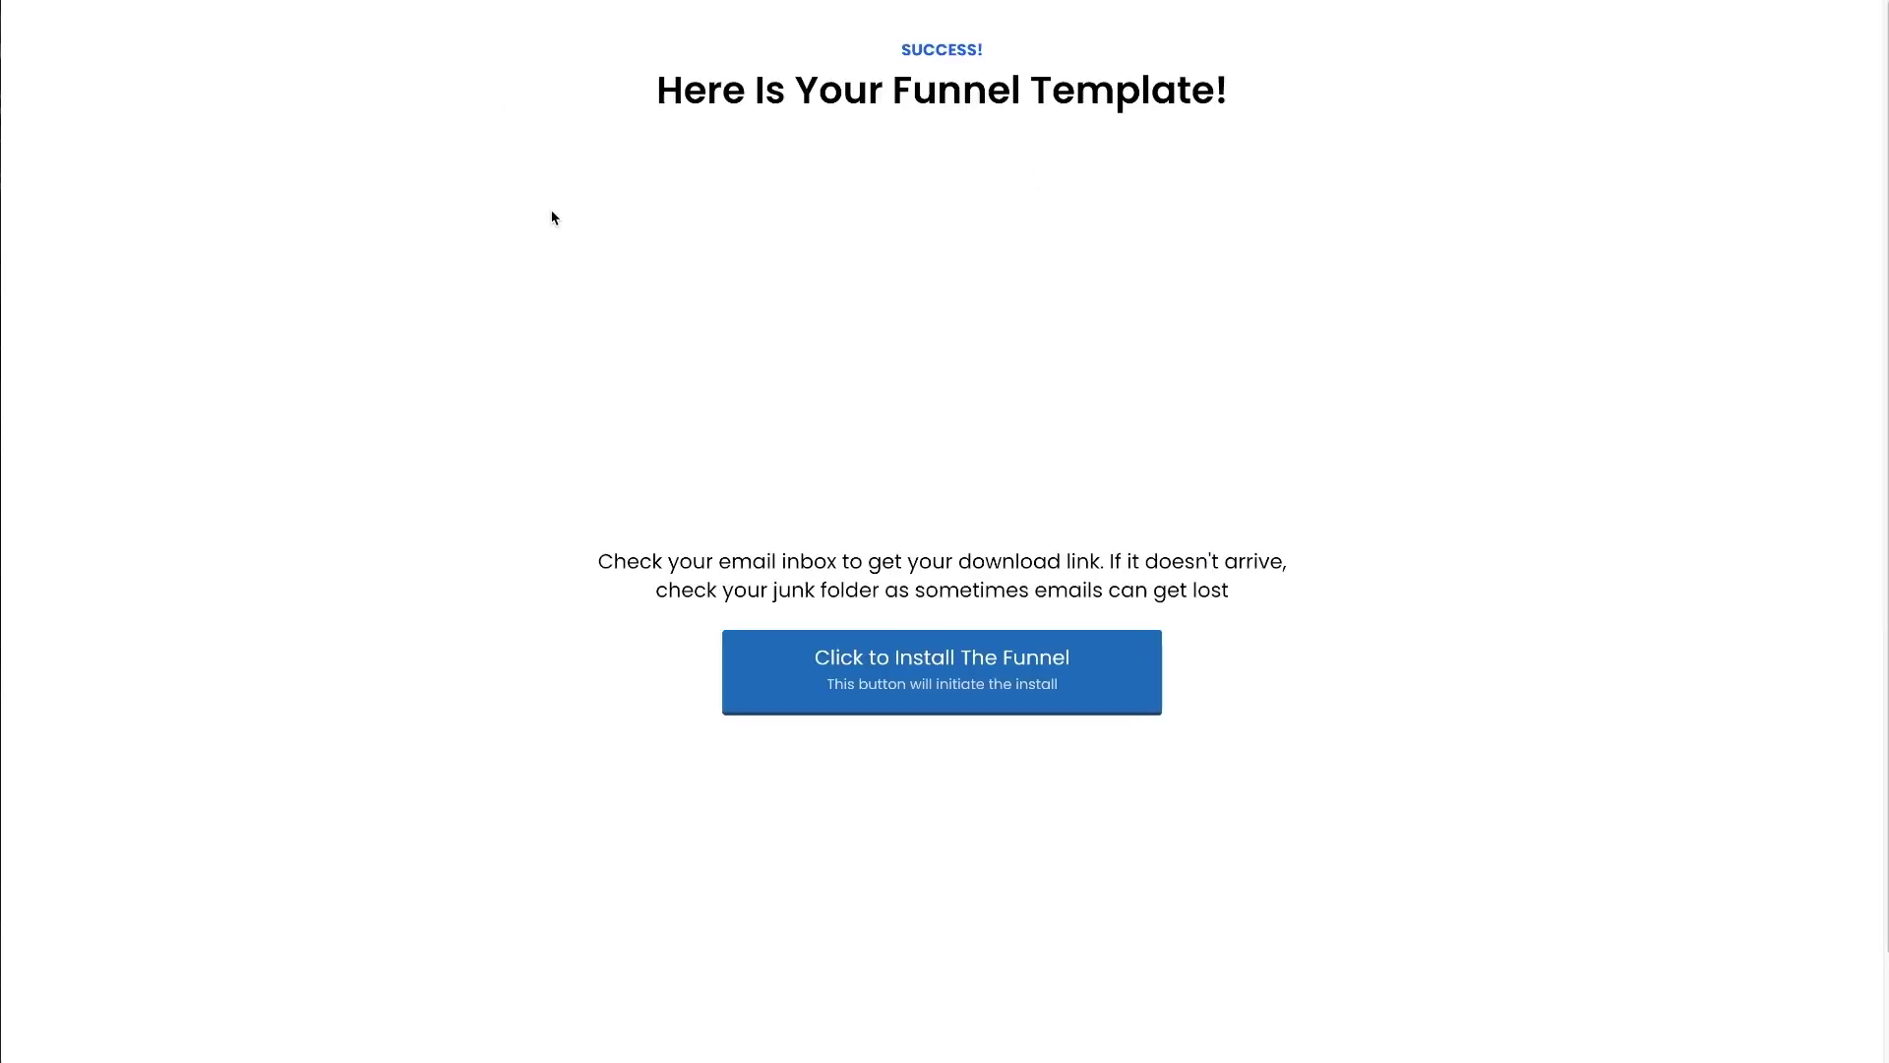
pyautogui.hotkey('ctrl', 'a')
pyautogui.click(1395, 700)
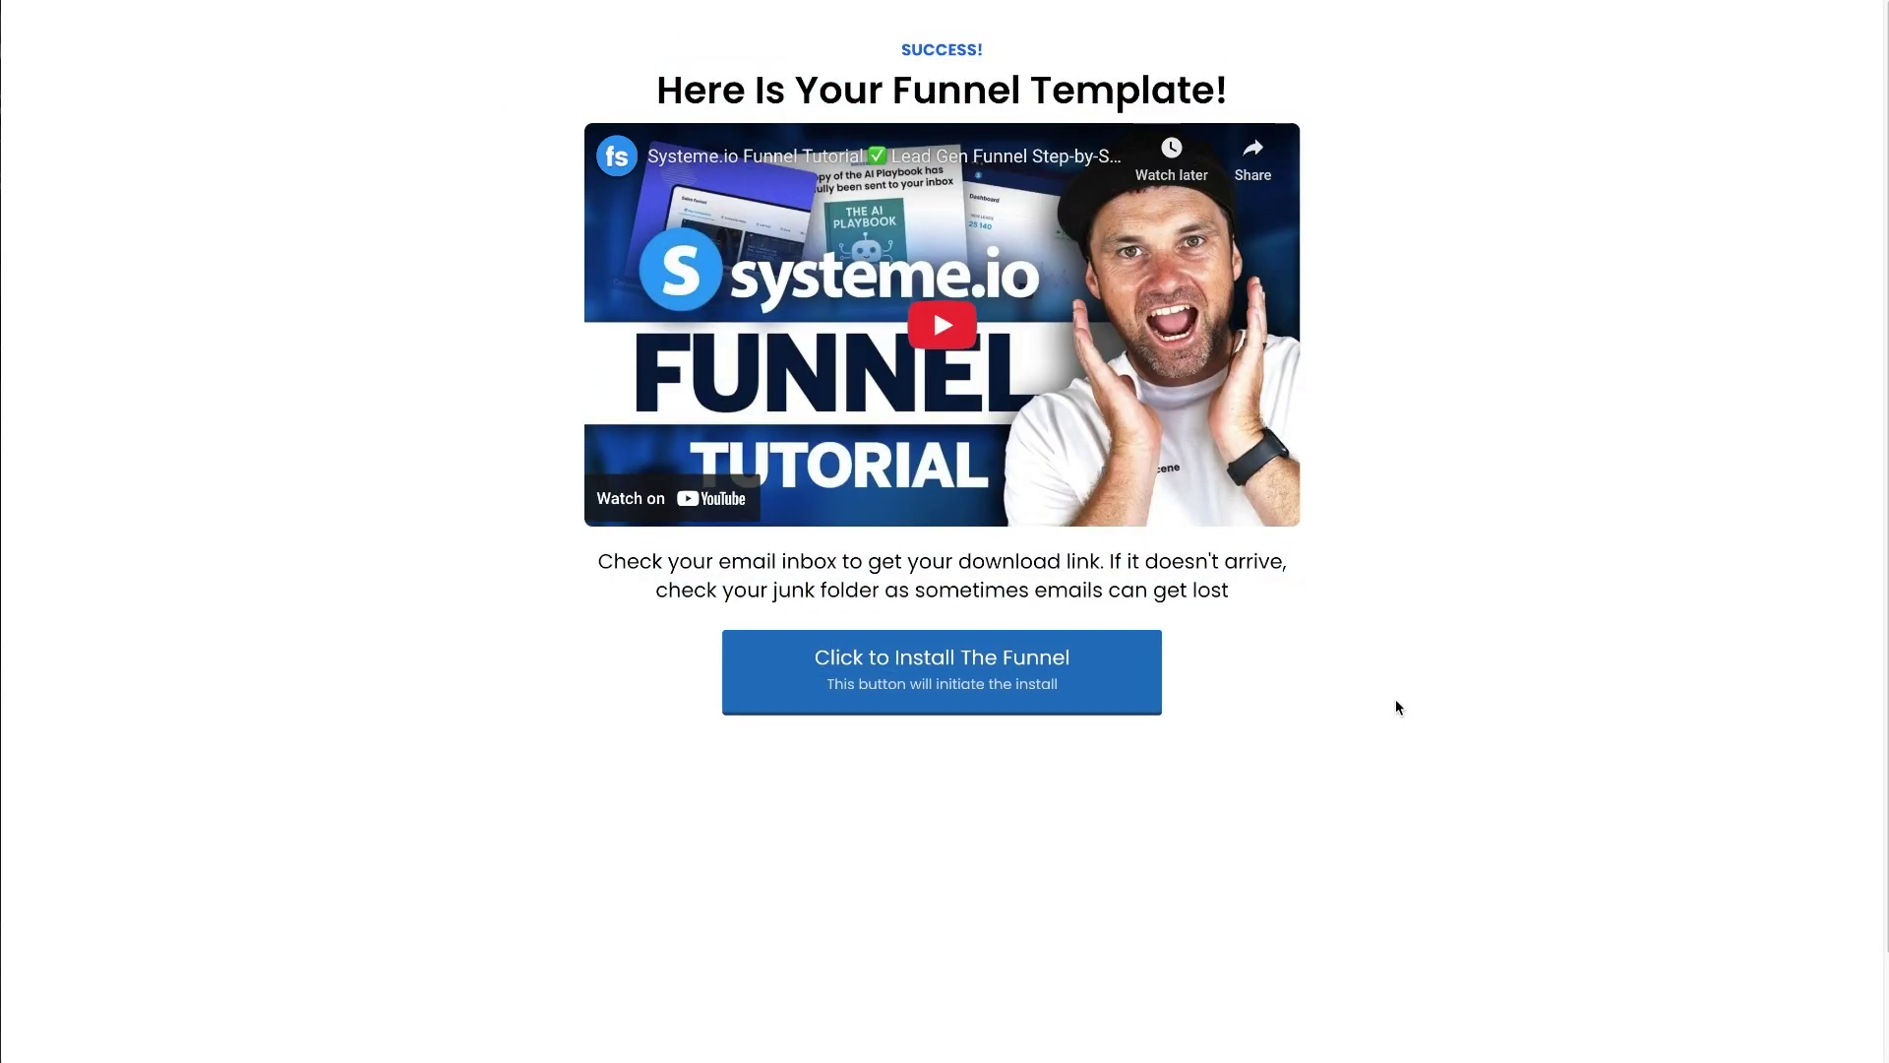
pyautogui.moveTo(1397, 707); pyautogui.dragTo(823, 31)
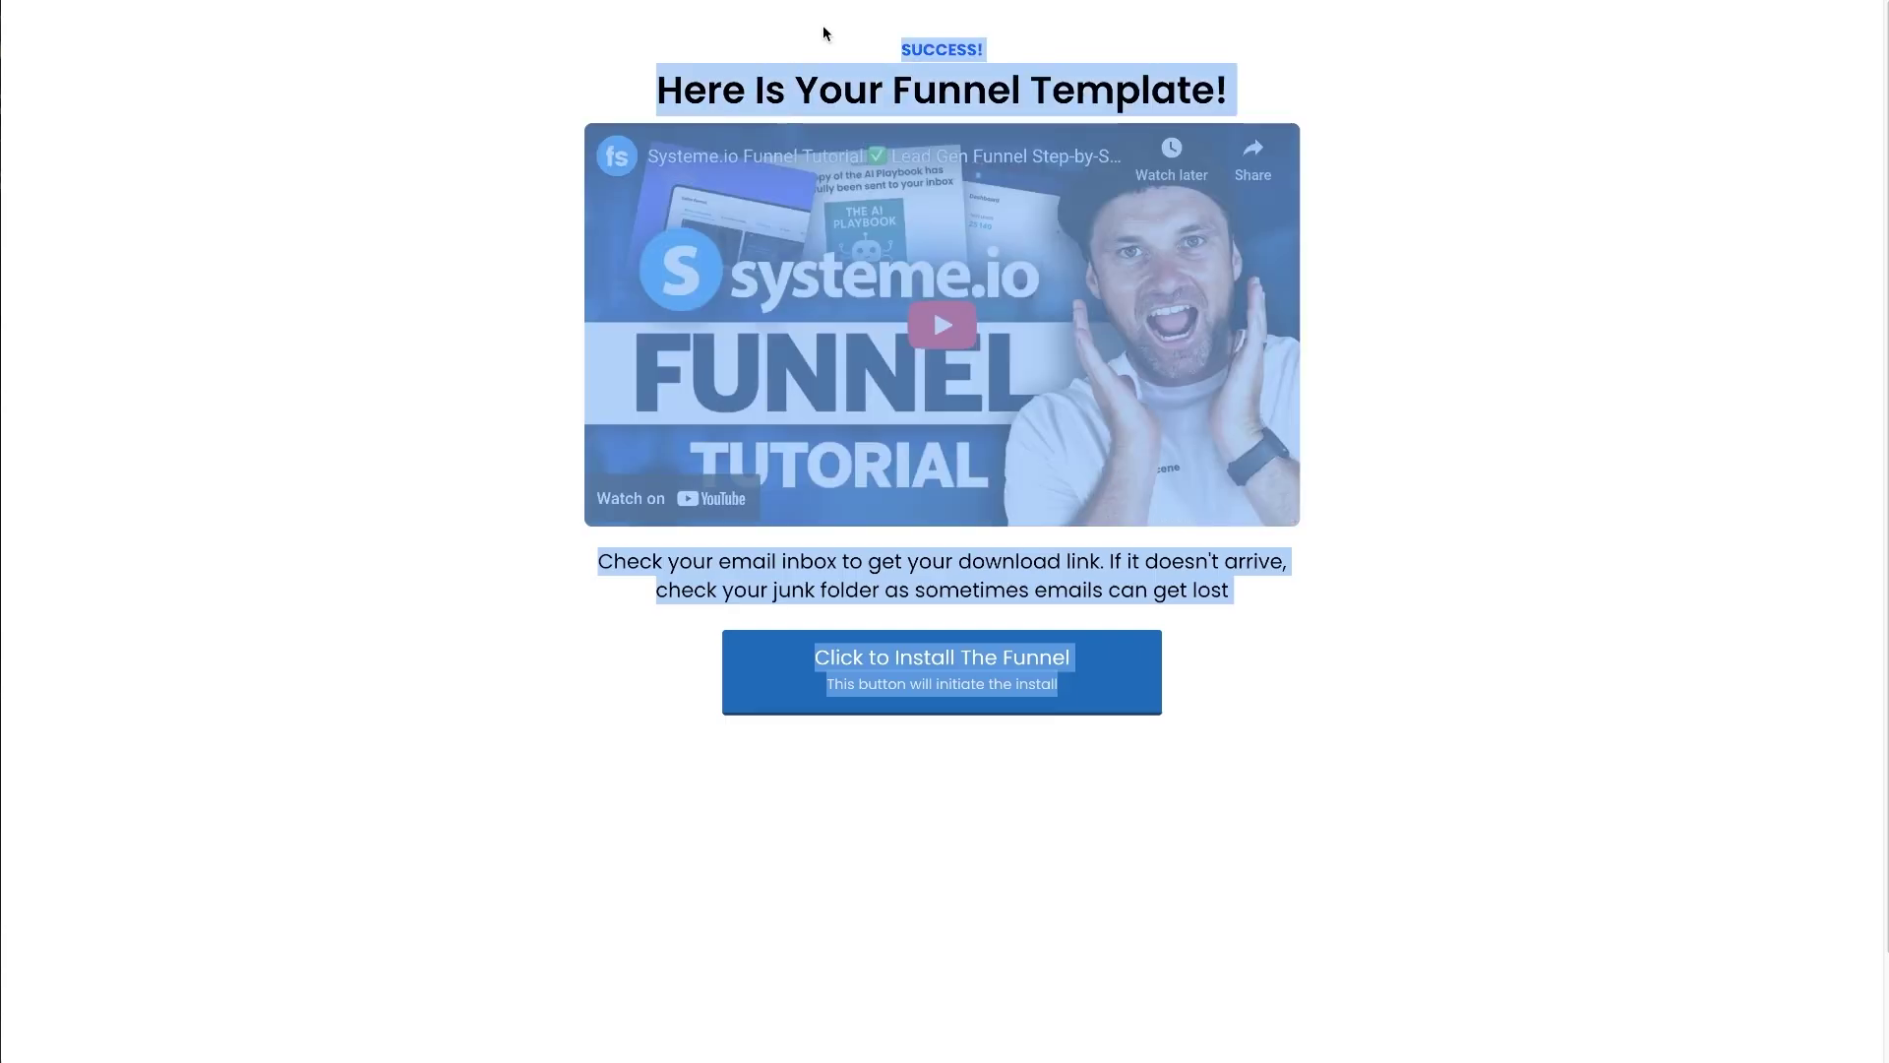
pyautogui.click(1417, 832)
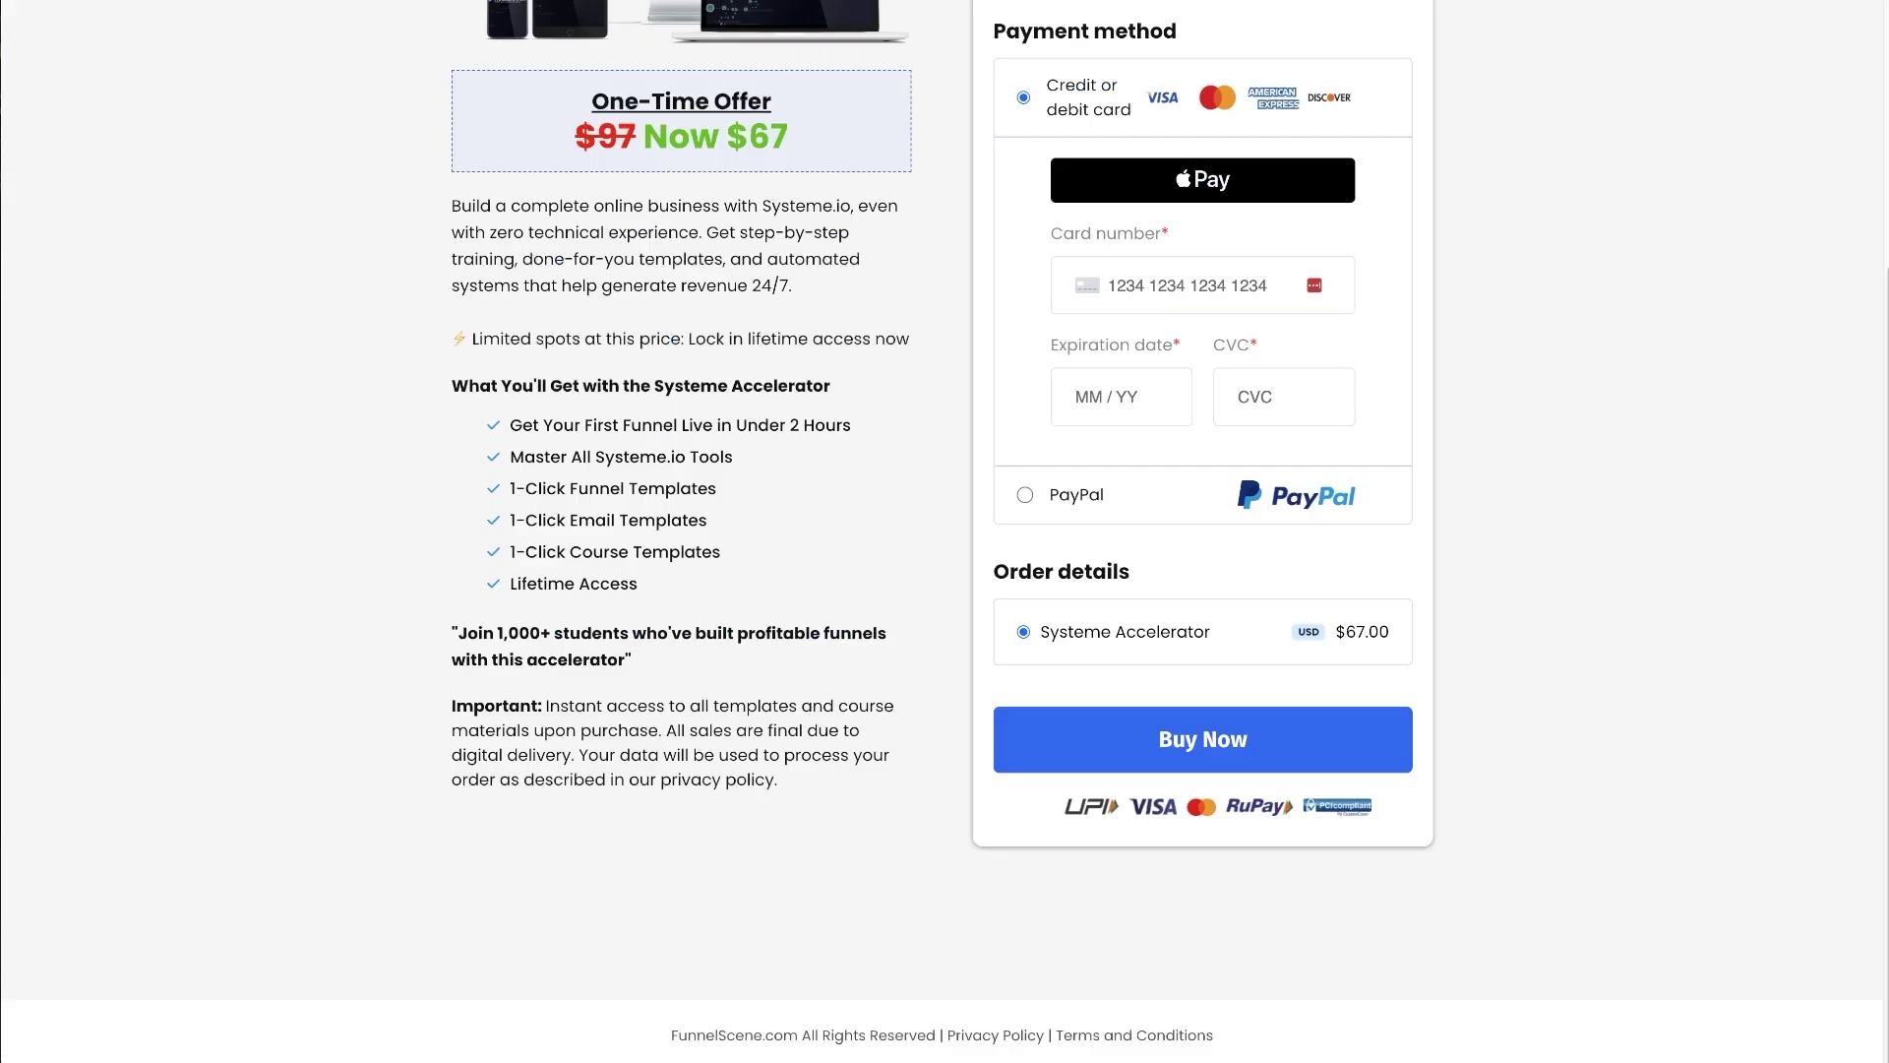
pyautogui.scroll(5, 931, 655)
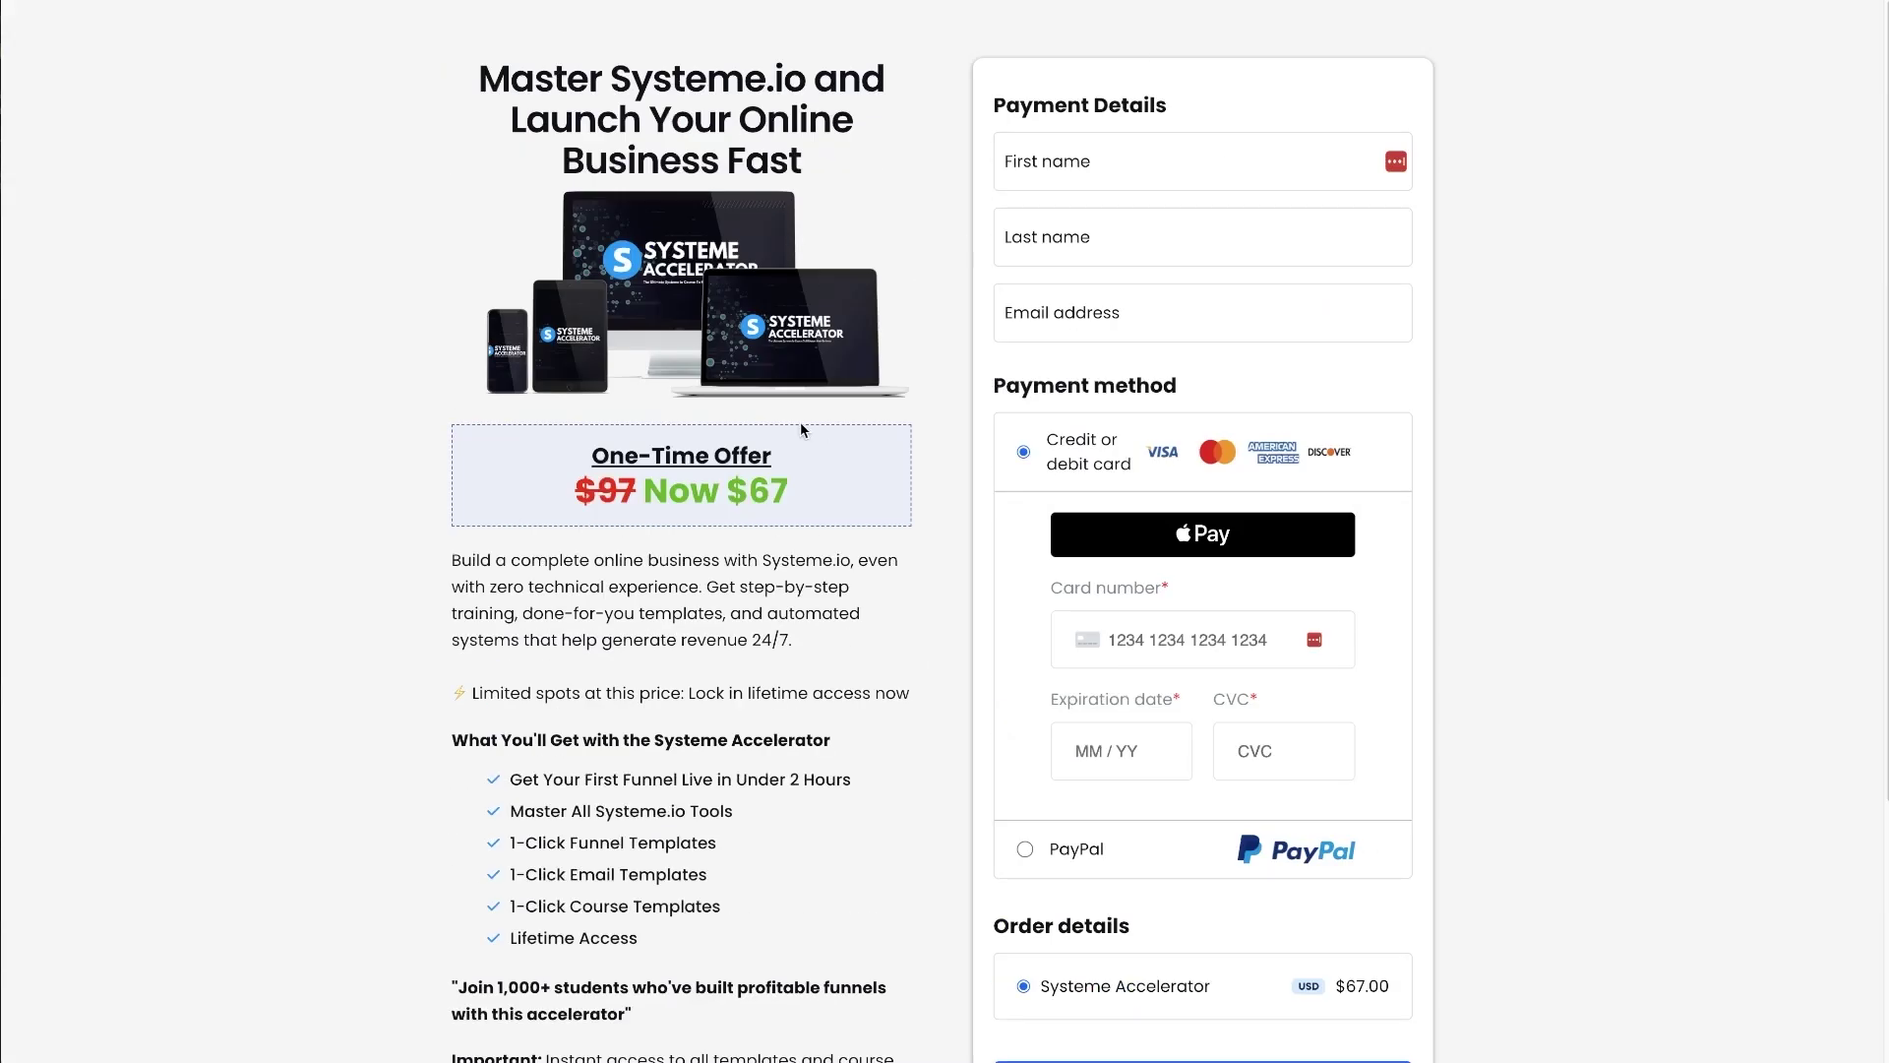
pyautogui.scroll(-1, 1224, 109)
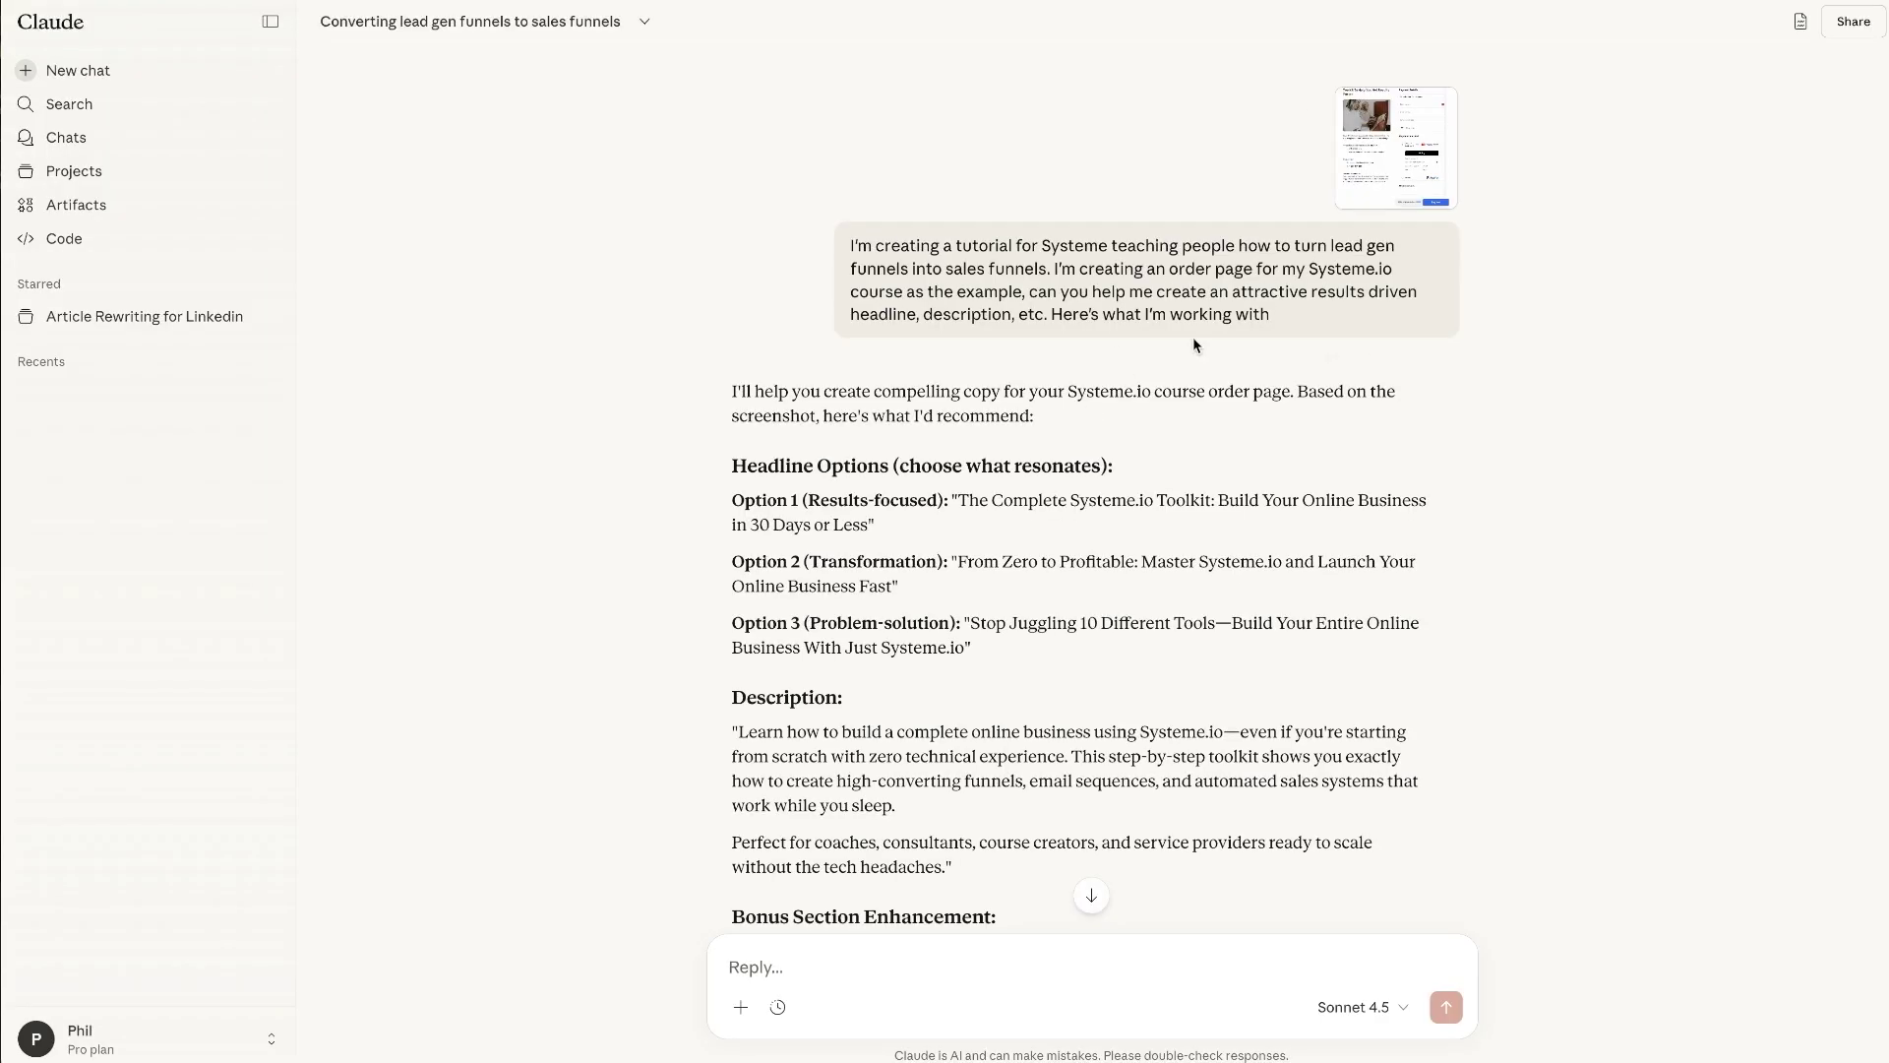
# - Scroll Claude's chat to the question about bridging visitors into the paid offer
pyautogui.scroll(-15, 1147, 497)
pyautogui.scroll(7, 1146, 497)
pyautogui.scroll(-20, 1459, 528)
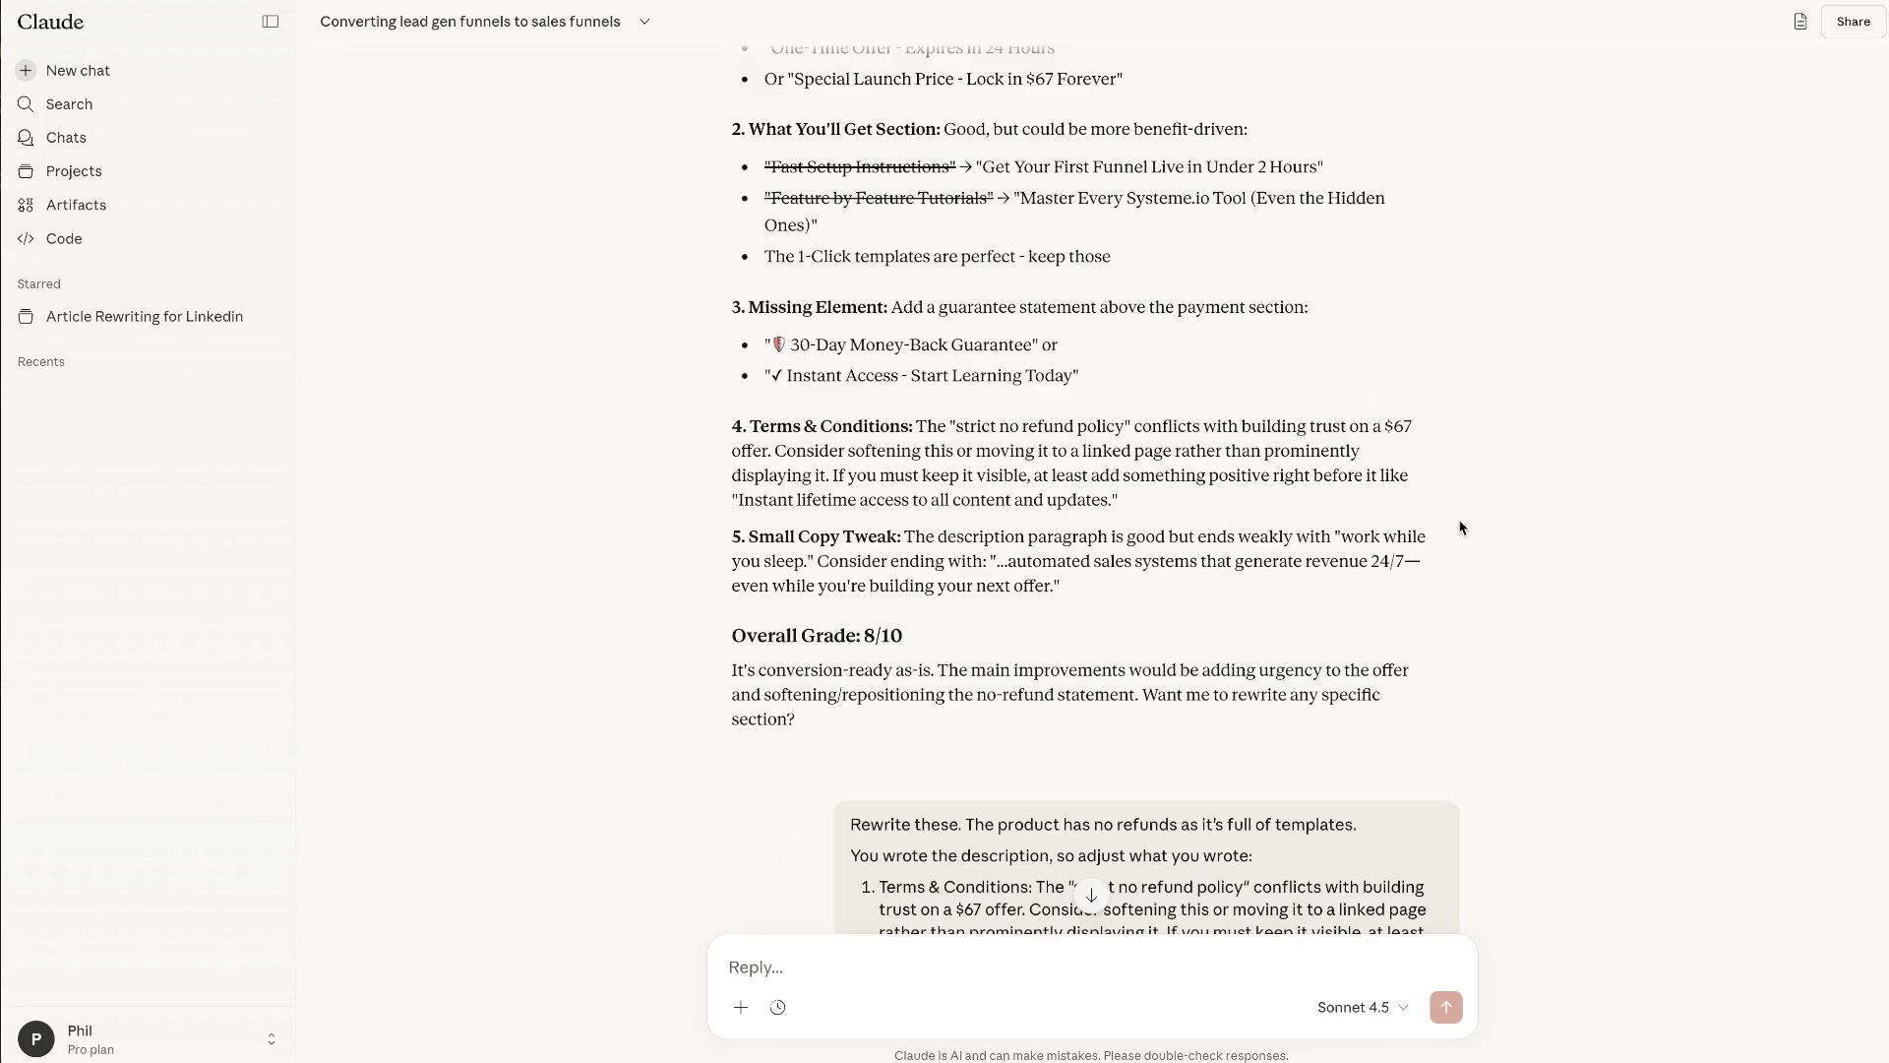
pyautogui.scroll(-20, 1460, 528)
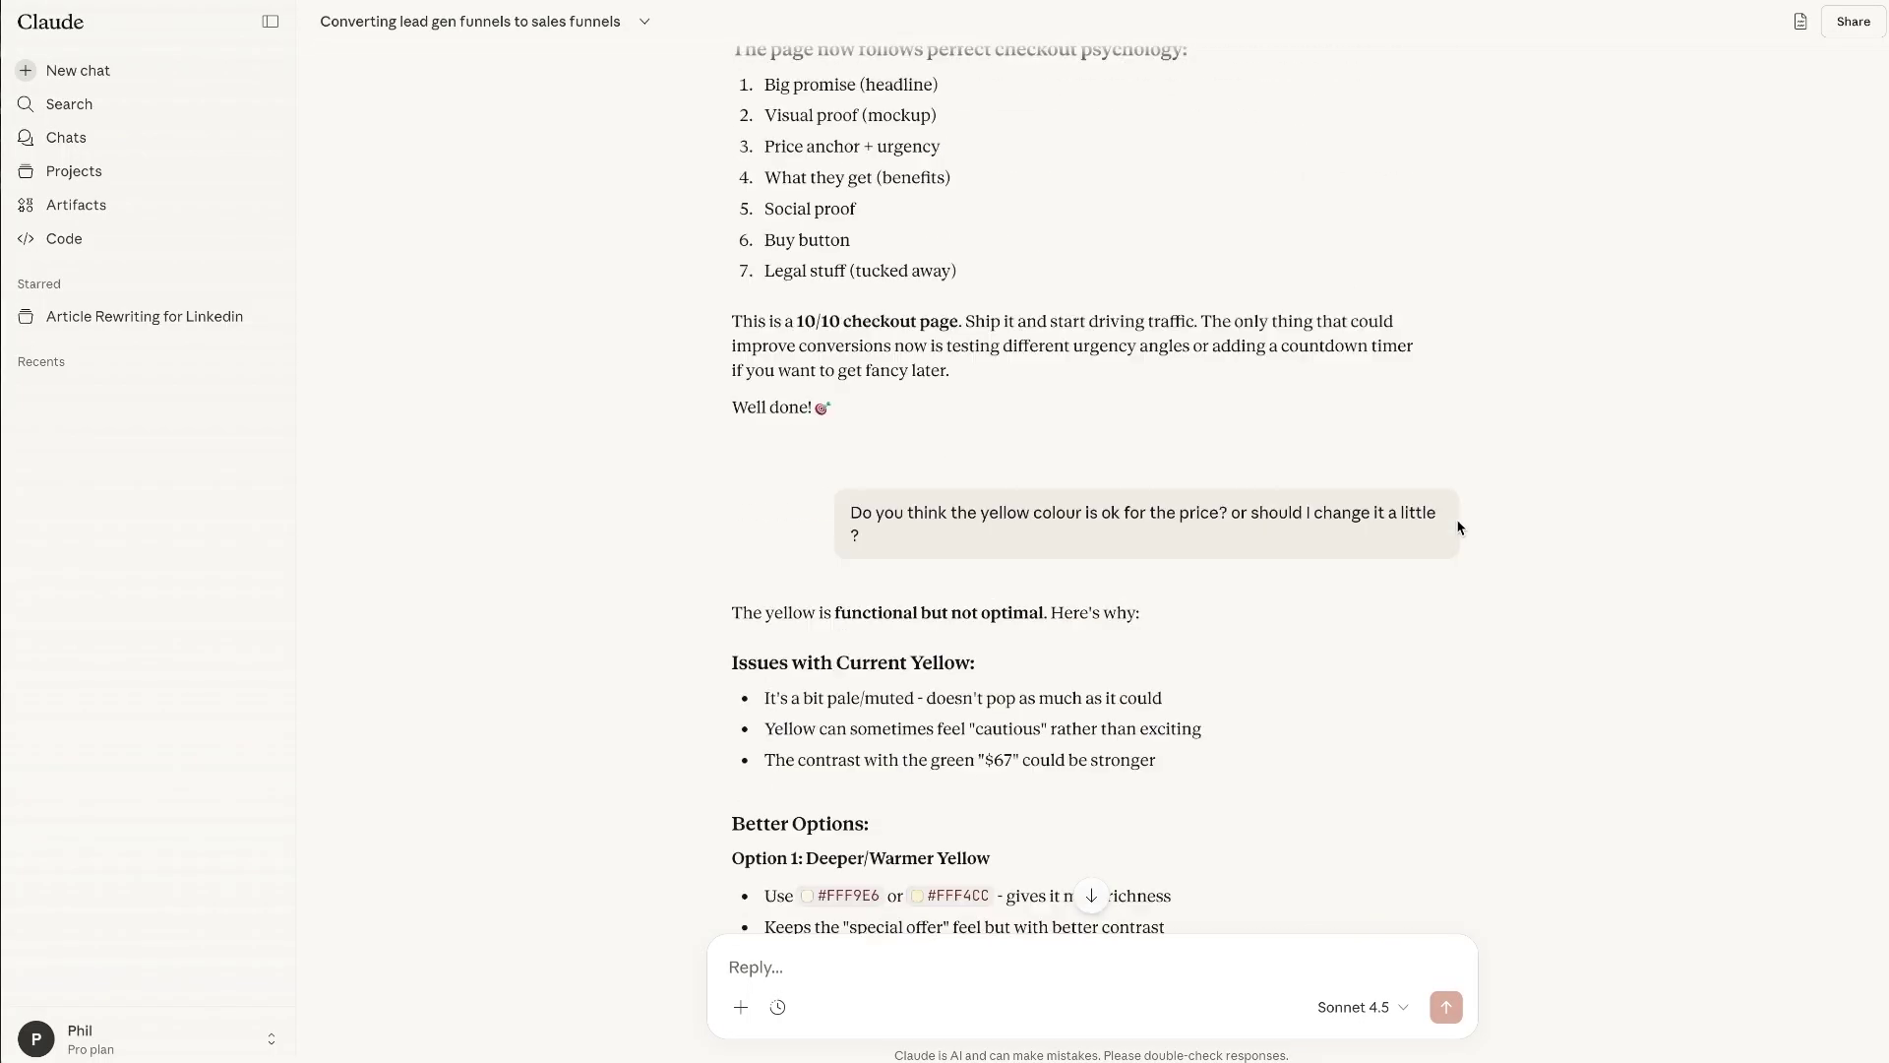
pyautogui.scroll(-2, 1459, 527)
pyautogui.scroll(1, 1456, 521)
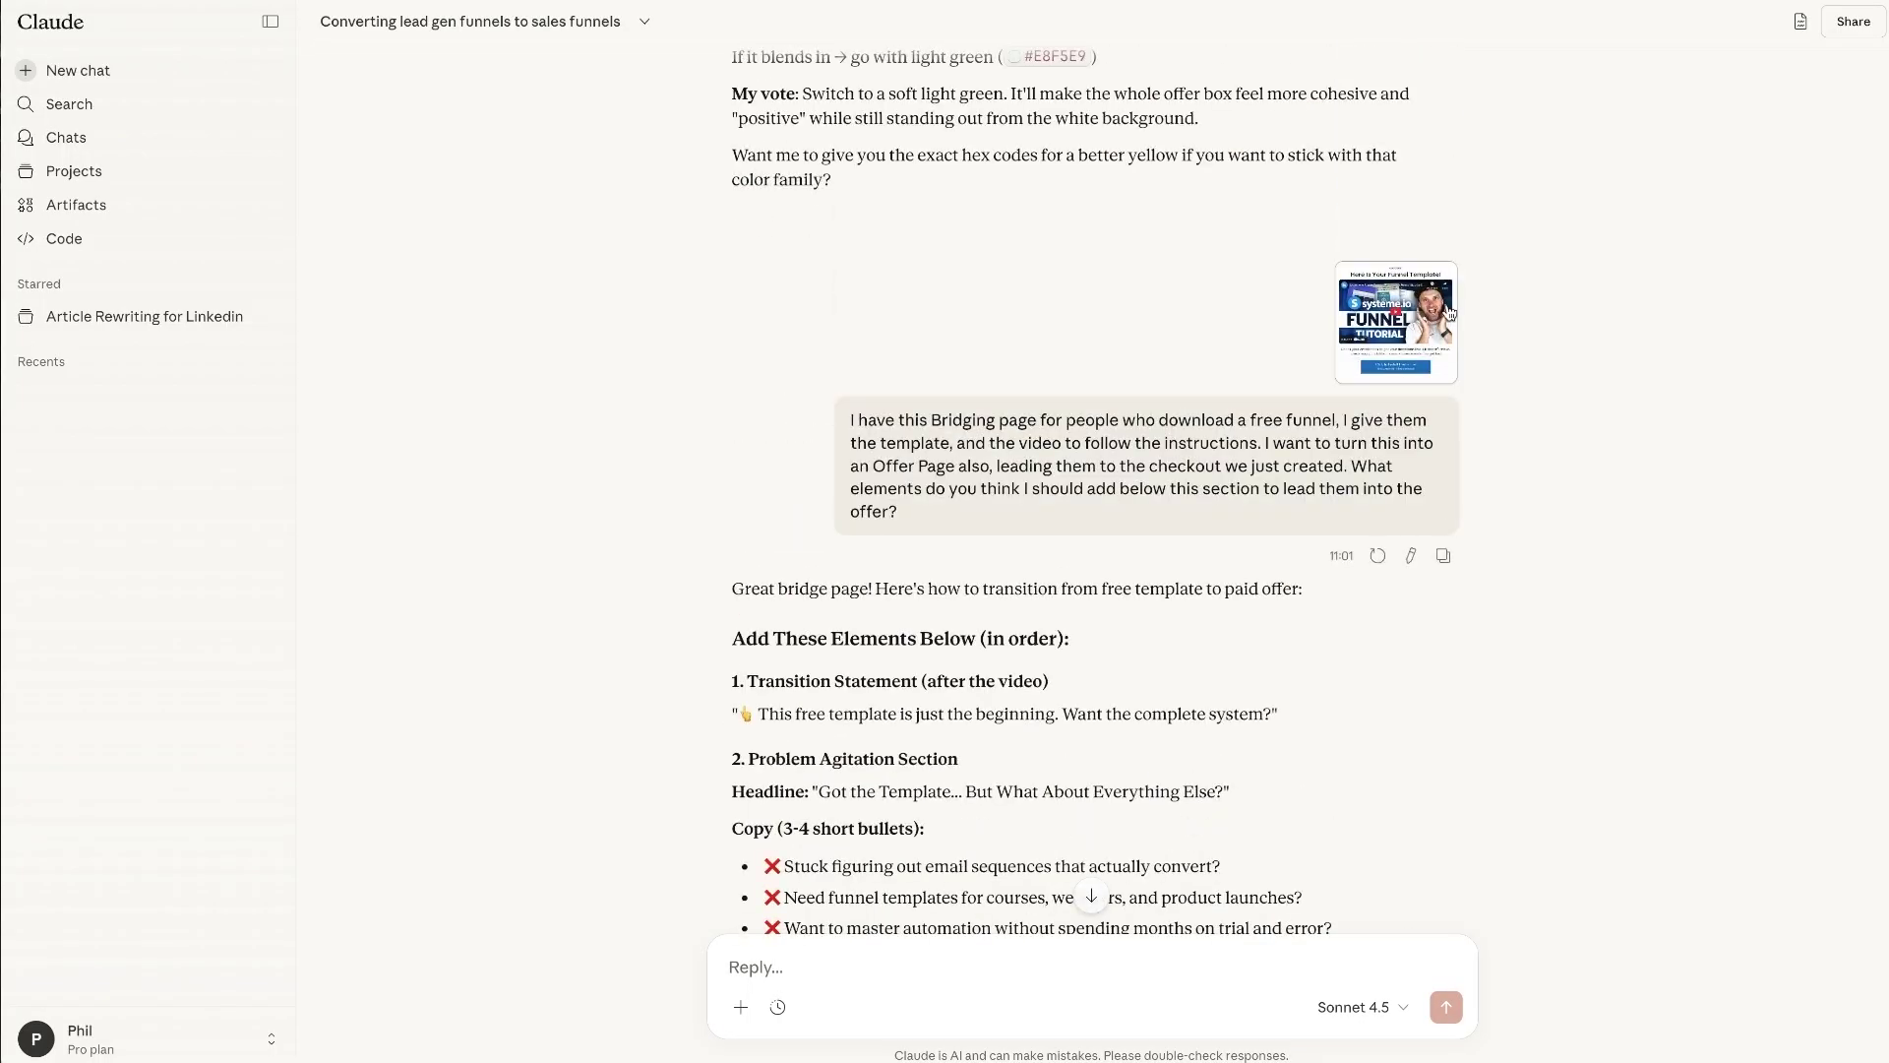
pyautogui.moveTo(969, 539); pyautogui.dragTo(797, 419)
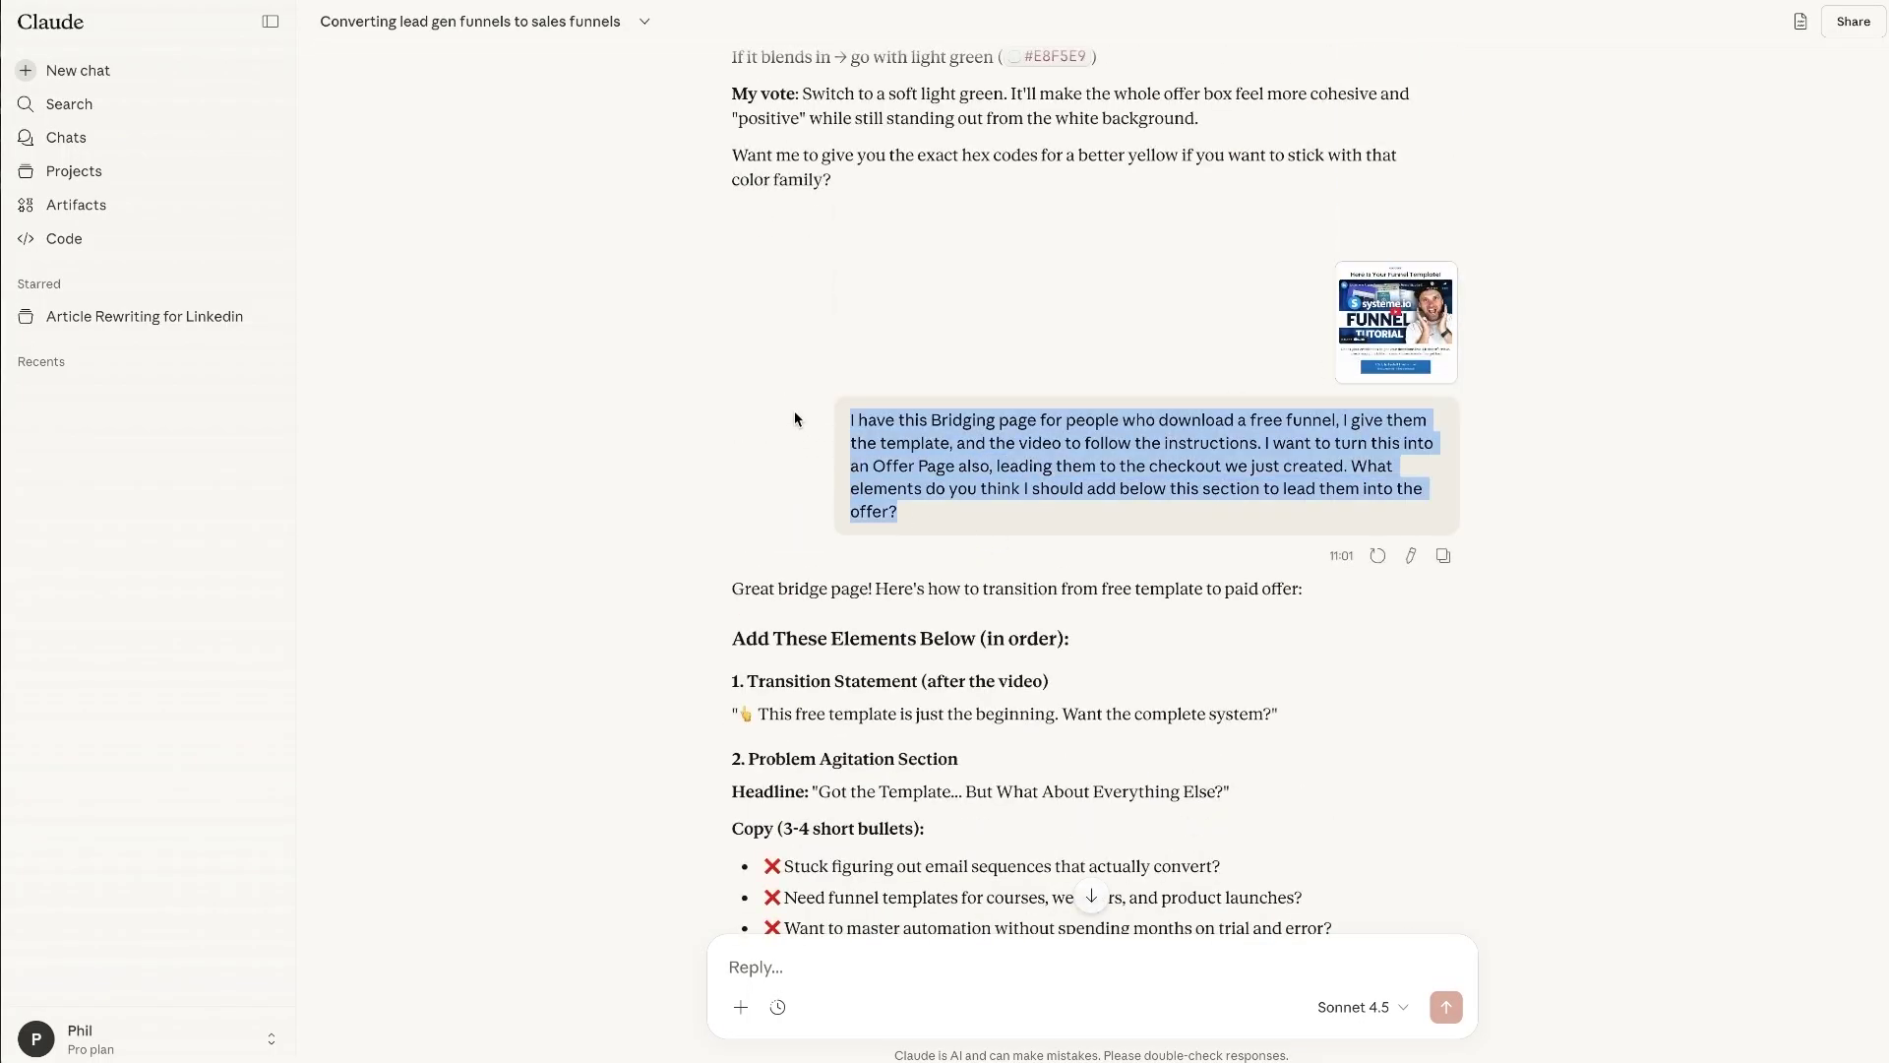
pyautogui.click(1268, 421)
pyautogui.moveTo(923, 438); pyautogui.dragTo(898, 512)
pyautogui.click(944, 467)
# - Read through Claude's list of suggested elements to add below the bridge page
pyautogui.click(1084, 530)
pyautogui.moveTo(1084, 530); pyautogui.dragTo(1139, 563)
pyautogui.click(840, 633)
pyautogui.scroll(-3, 794, 548)
pyautogui.scroll(-10, 1036, 547)
pyautogui.scroll(7, 1138, 563)
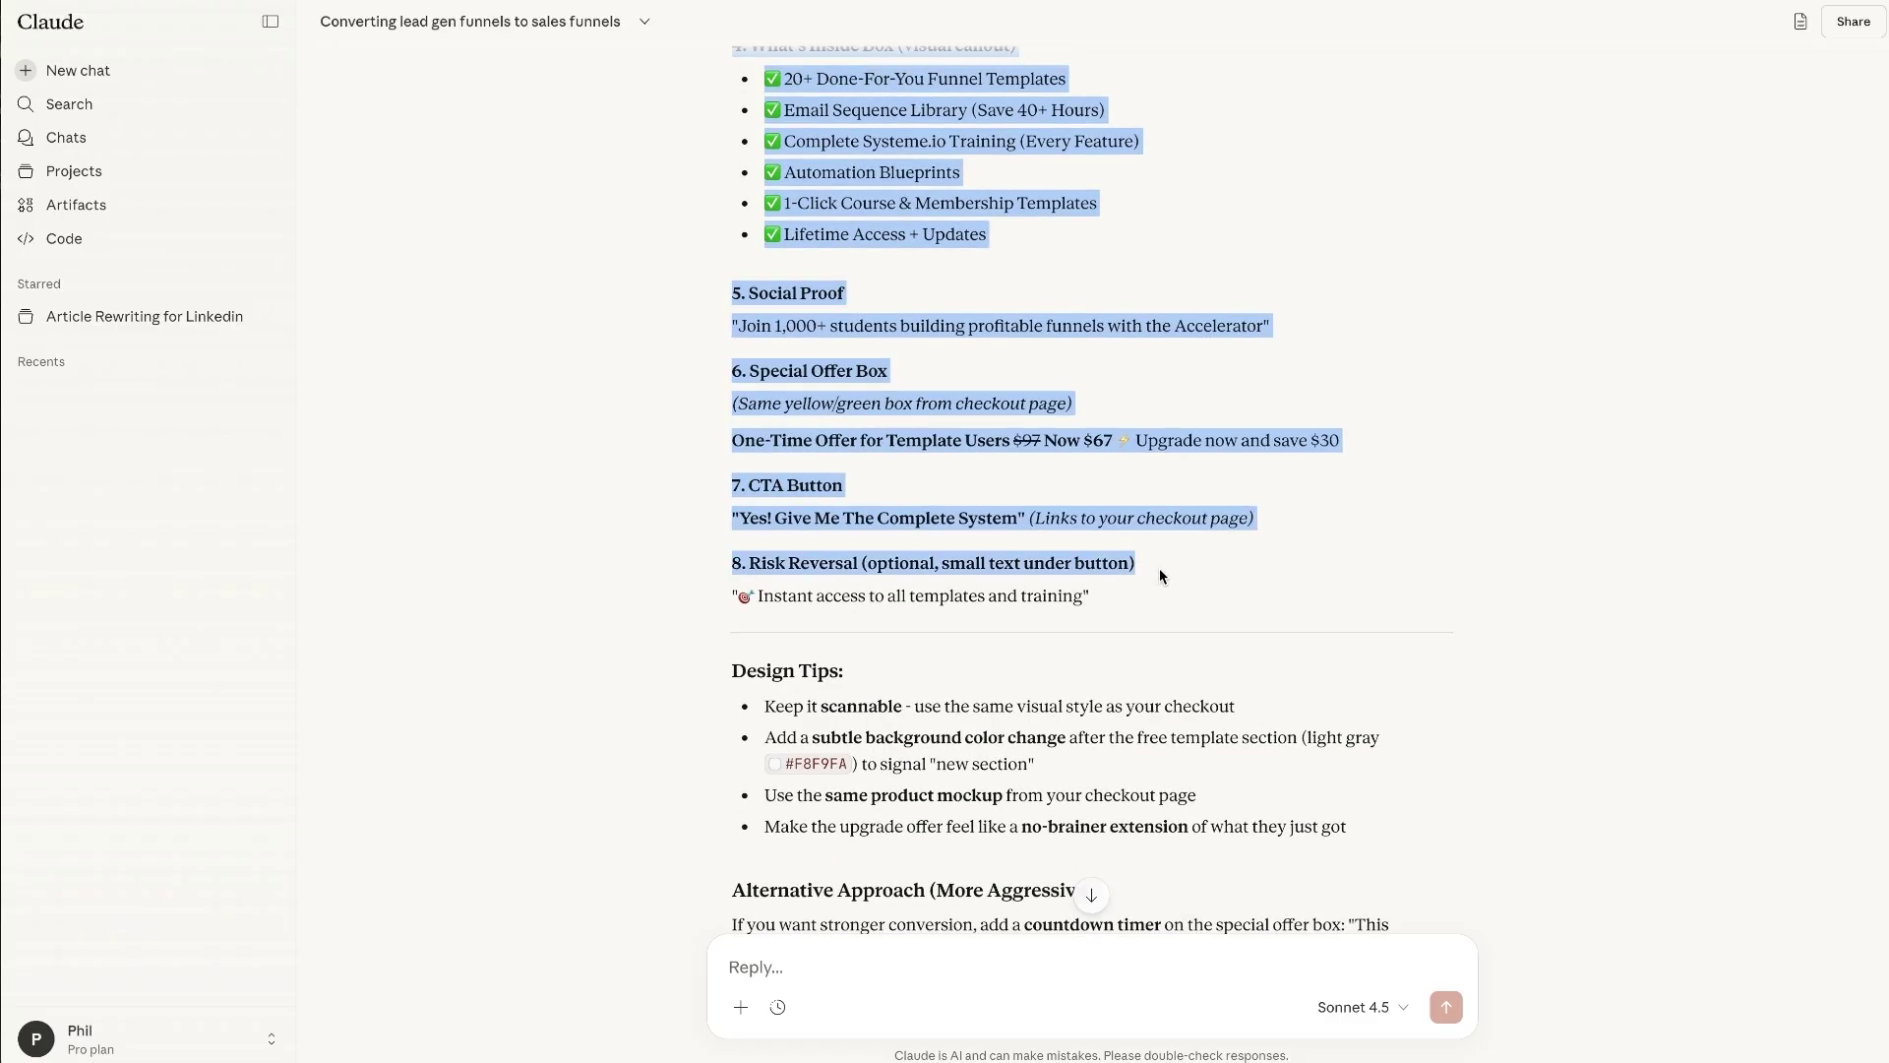
pyautogui.click(1153, 573)
pyautogui.scroll(1, 1153, 573)
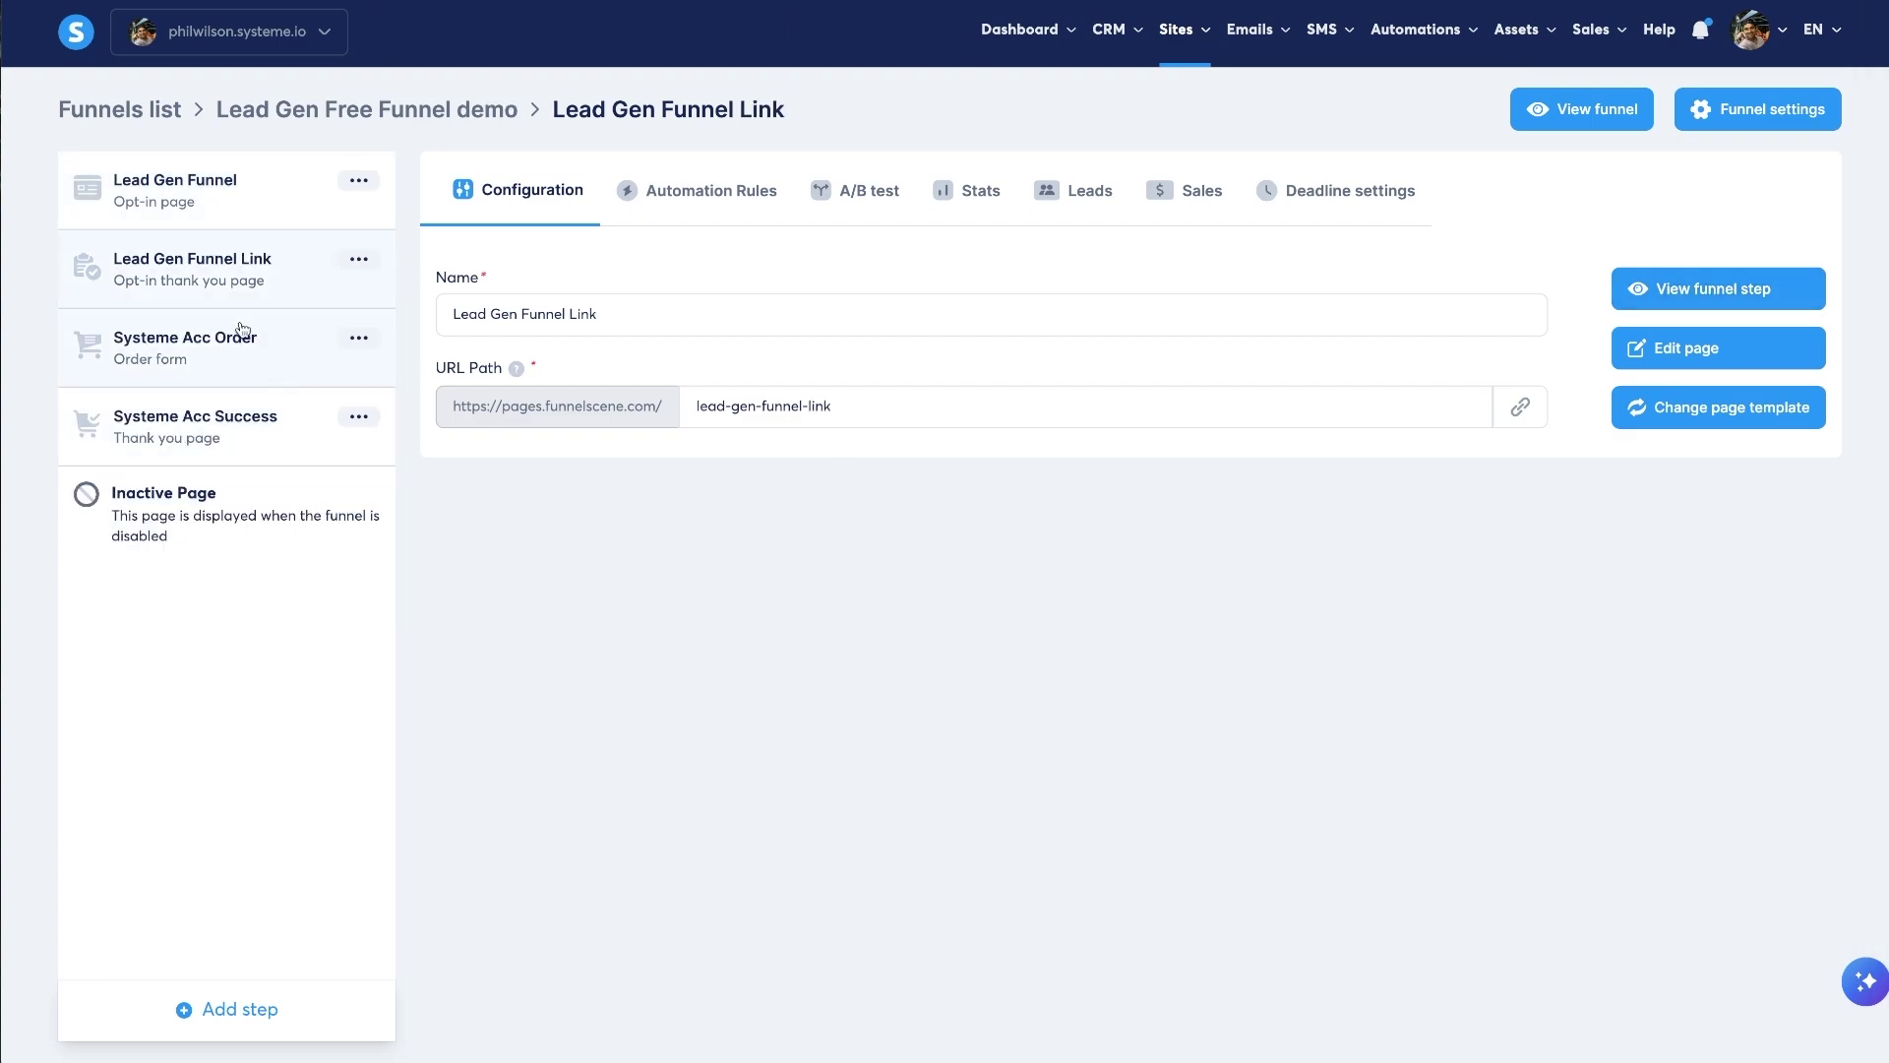
# - Open the Lead Gen Funnel Link bridge page in the editor and select Claude's transition statement
pyautogui.click(1663, 351)
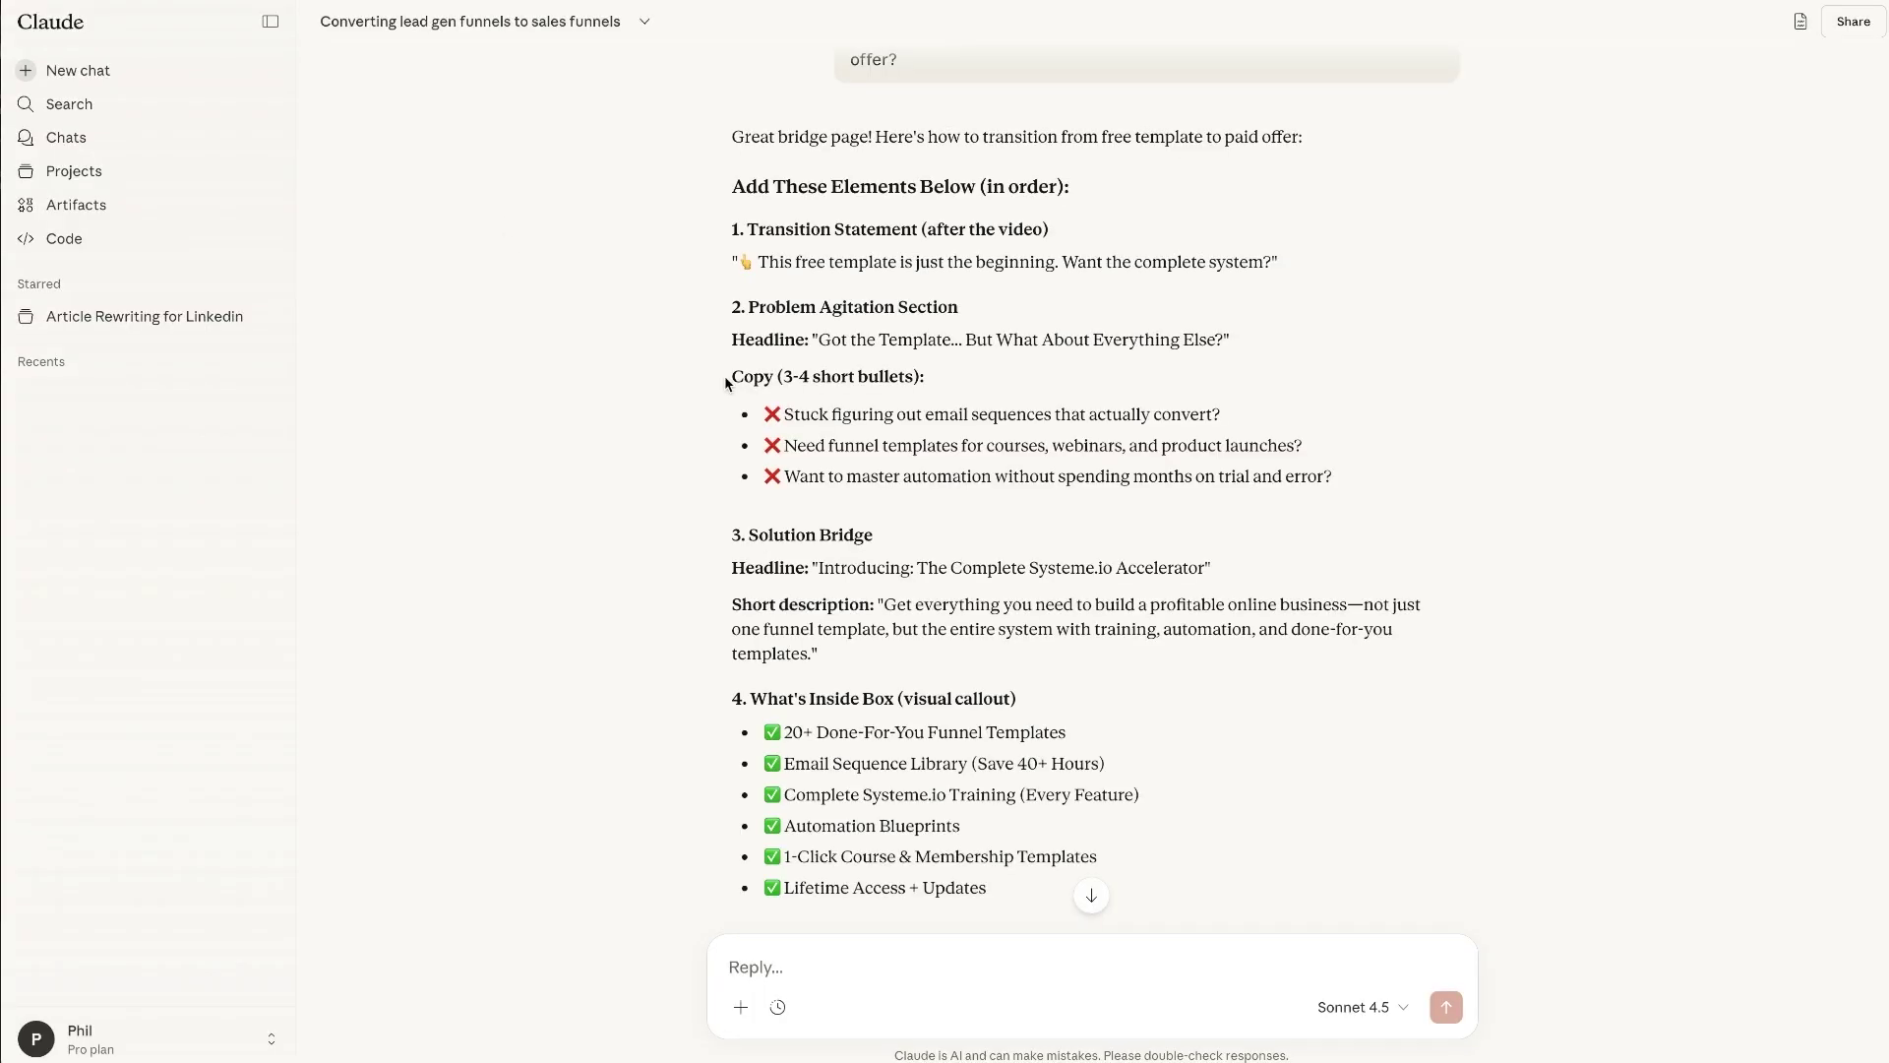
pyautogui.moveTo(718, 258); pyautogui.dragTo(1048, 262)
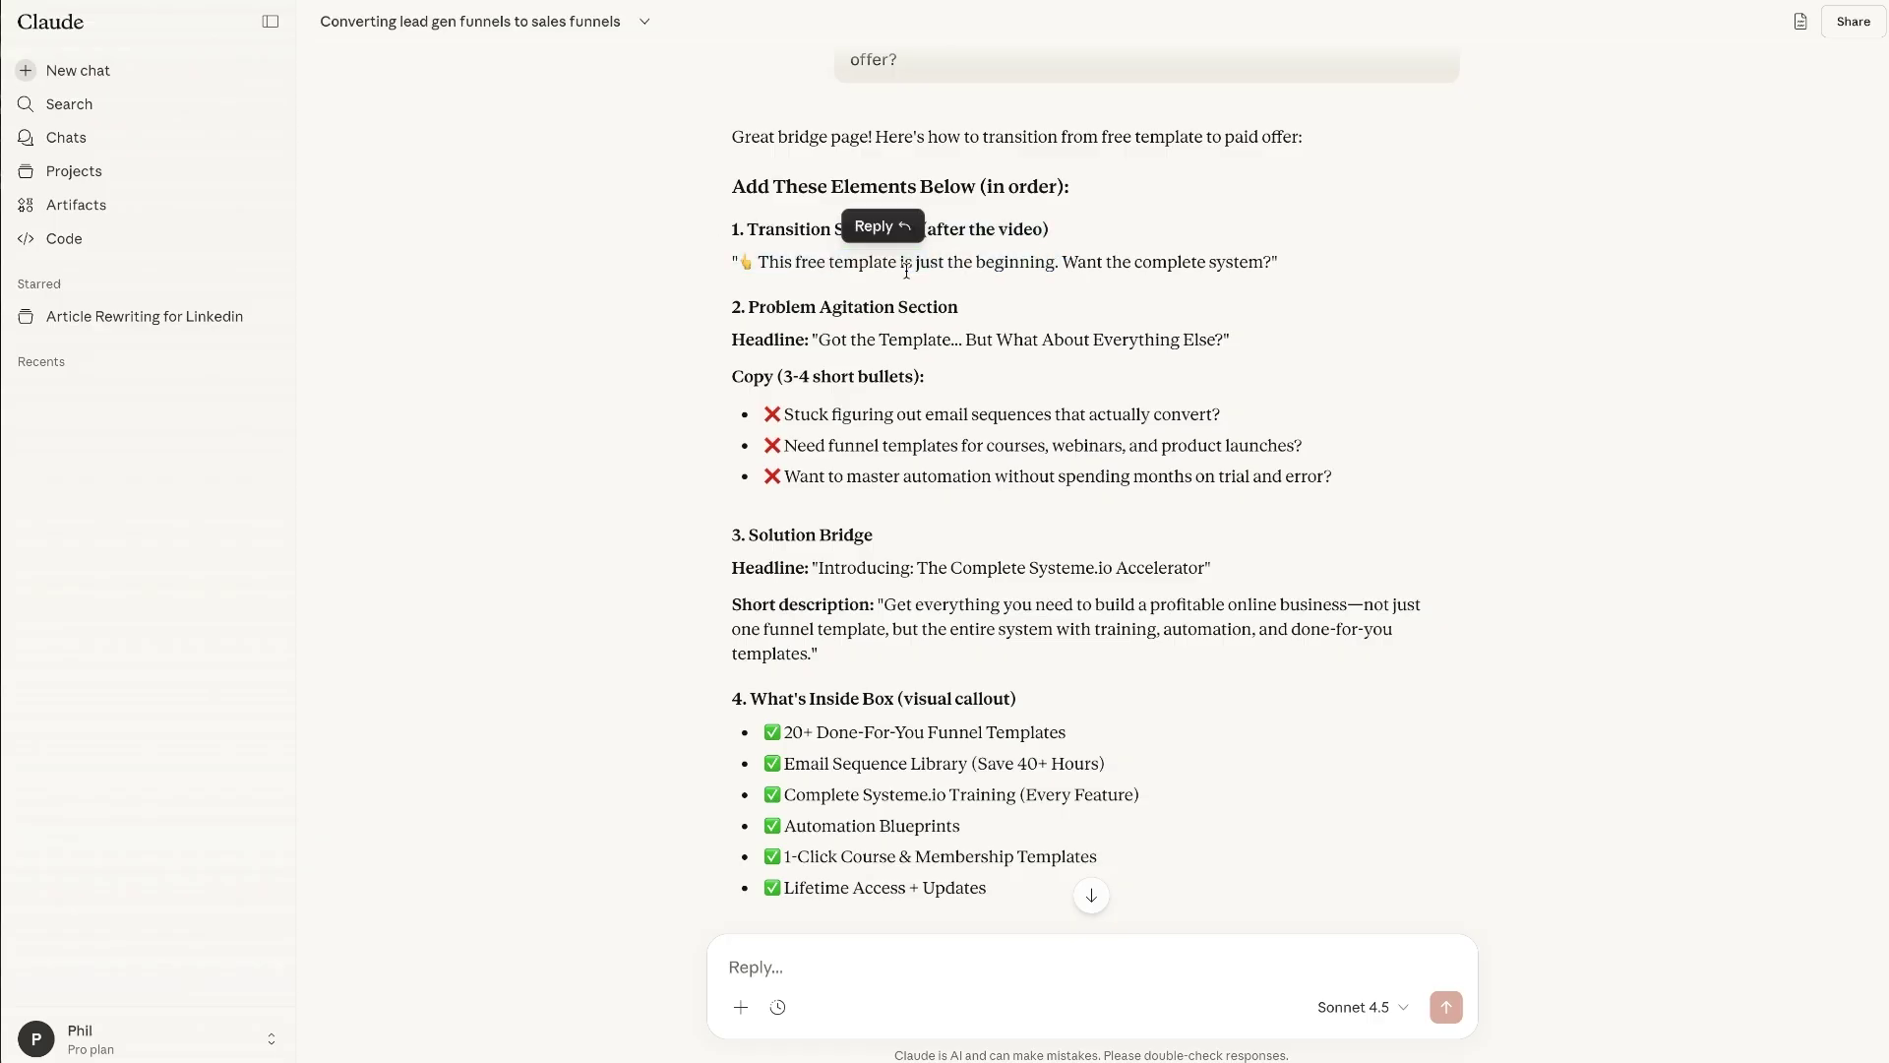
pyautogui.tripleClick(768, 264)
pyautogui.hotkey('ctrl', 'c')
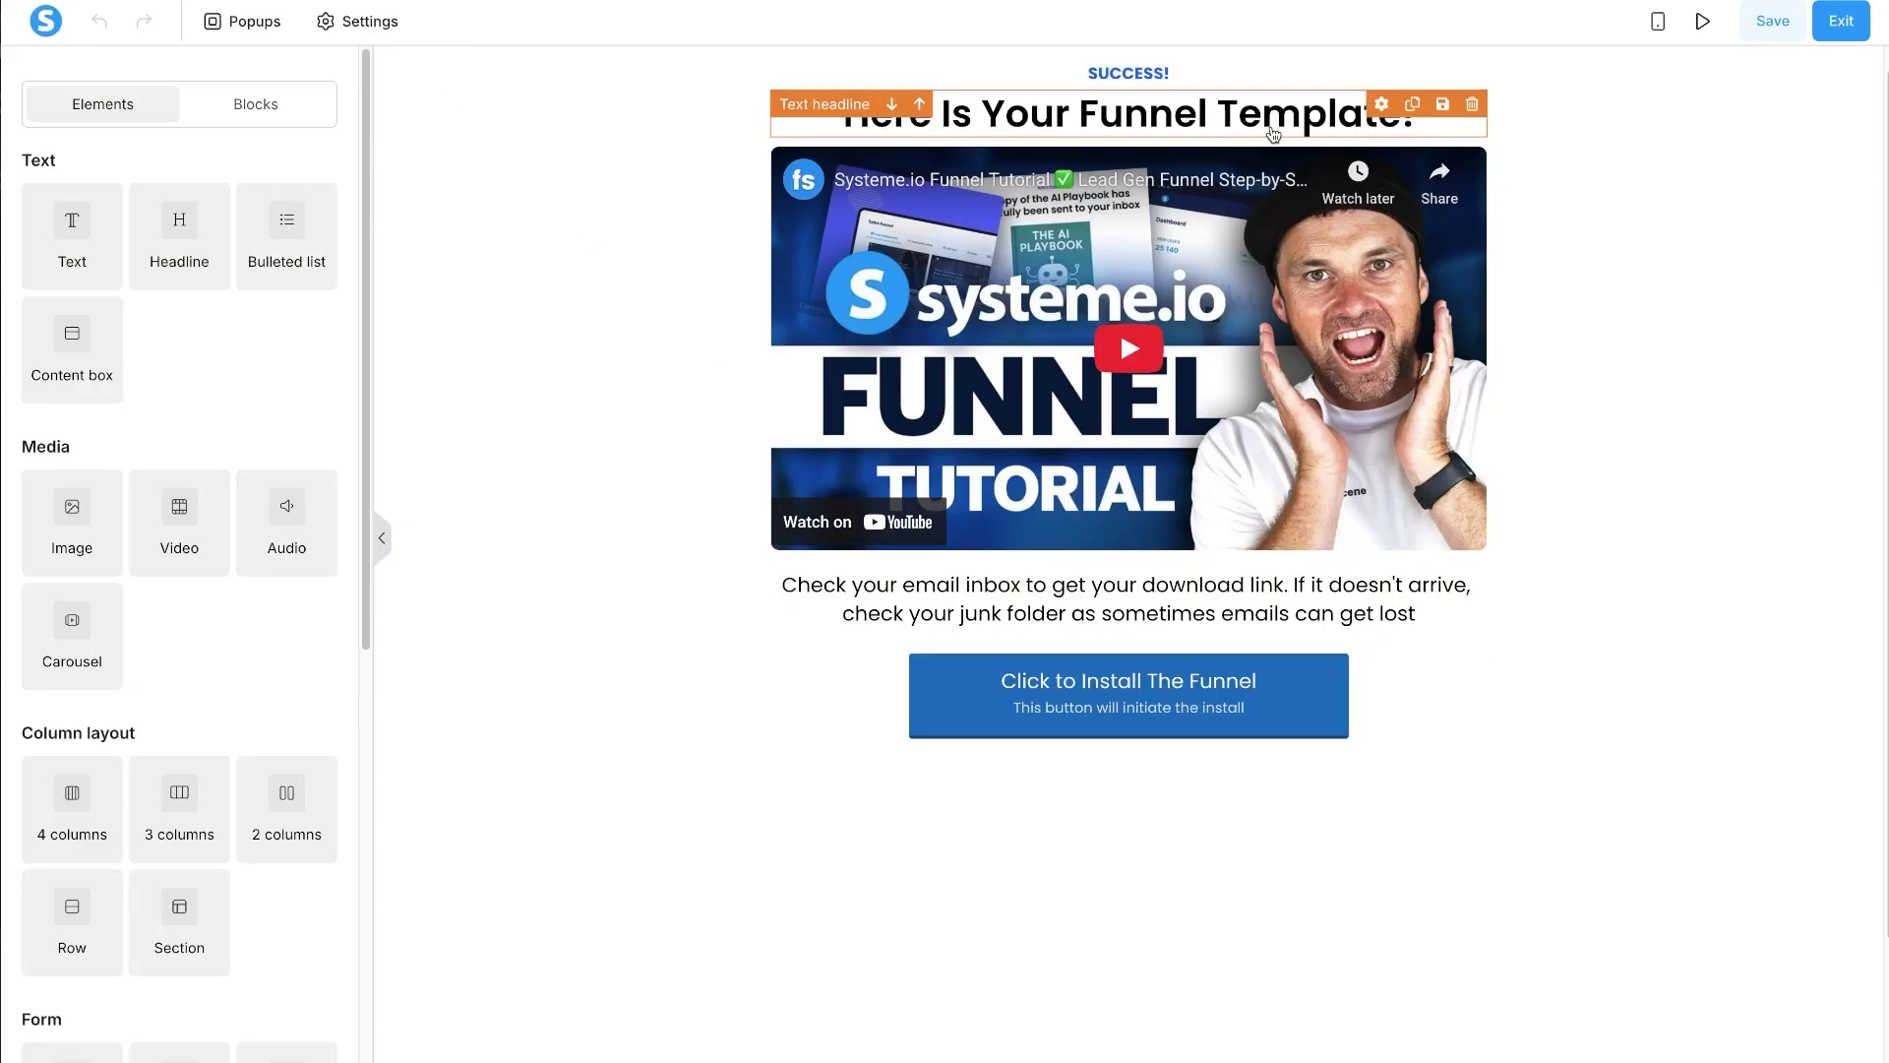
# - Add a copy of the headline below the install button containing the pasted transition statement, without quotes
pyautogui.click(1412, 104)
pyautogui.moveTo(1412, 106); pyautogui.dragTo(1319, 819)
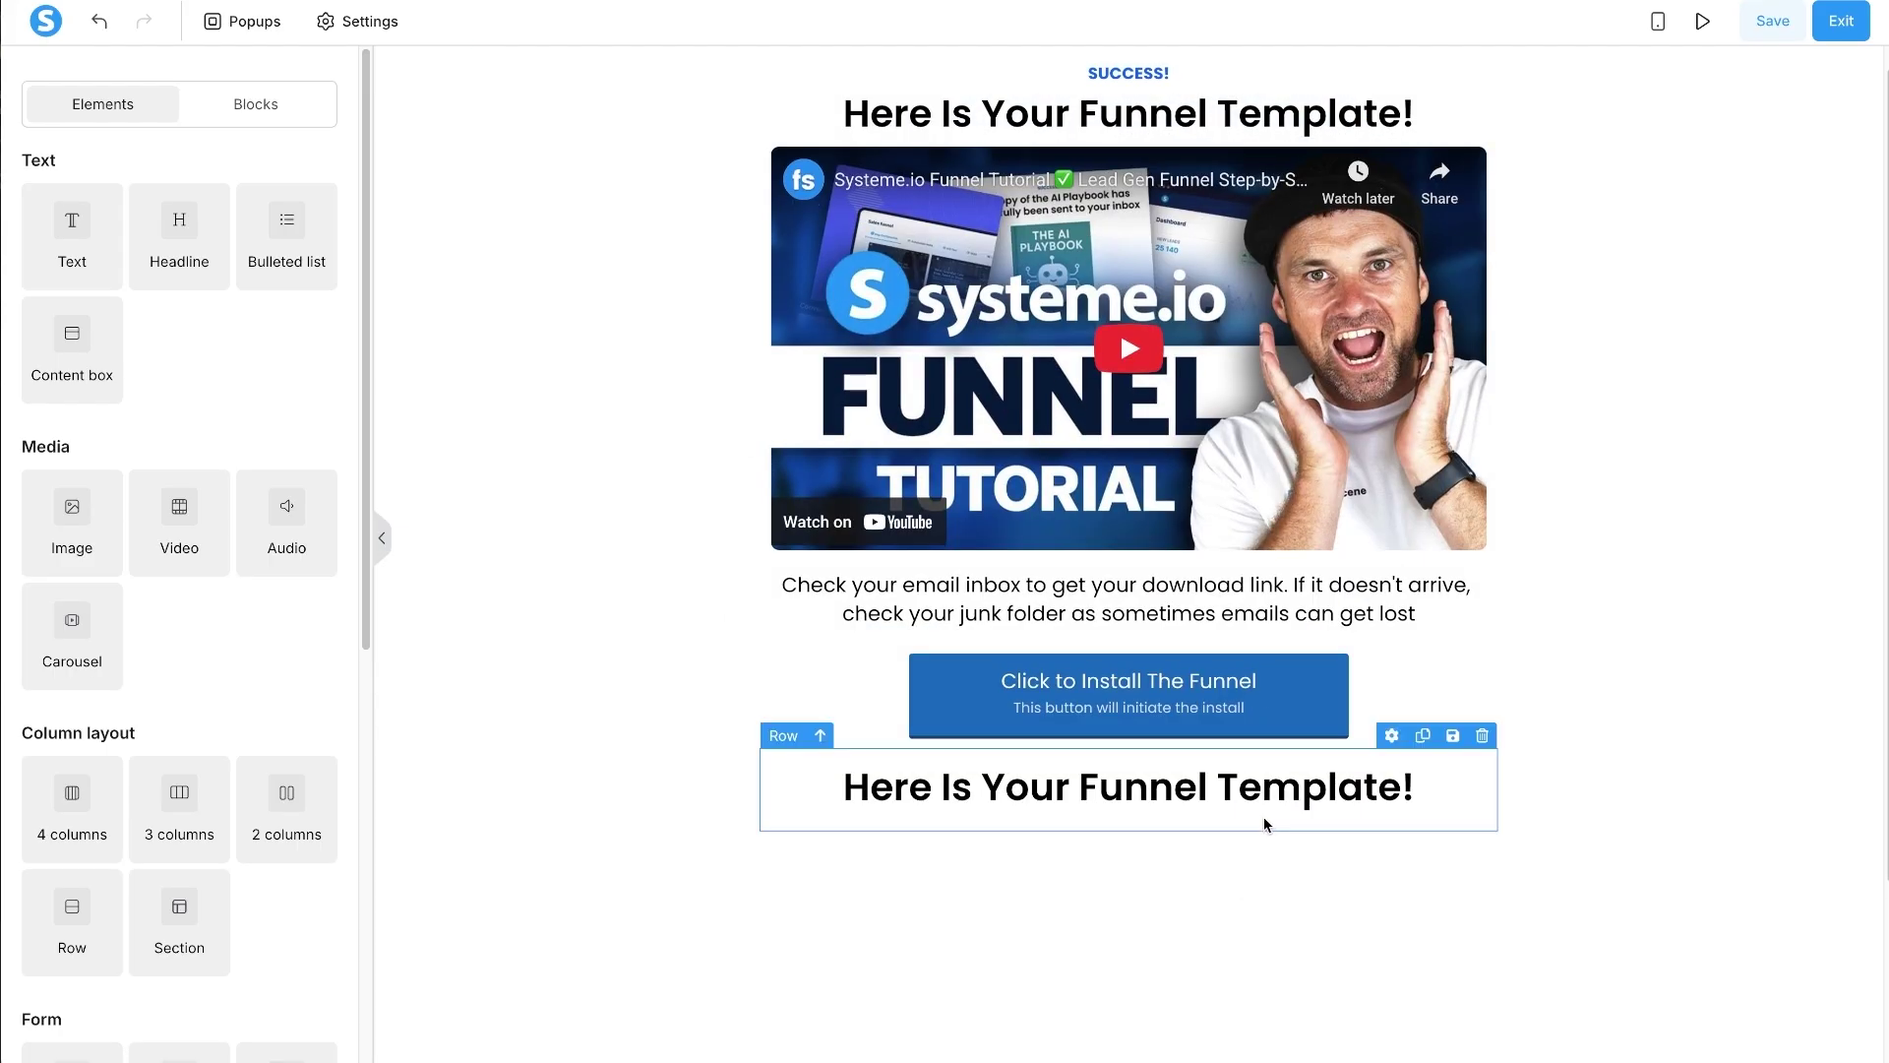
pyautogui.tripleClick(1245, 785)
pyautogui.hotkey('ctrl', 'v')
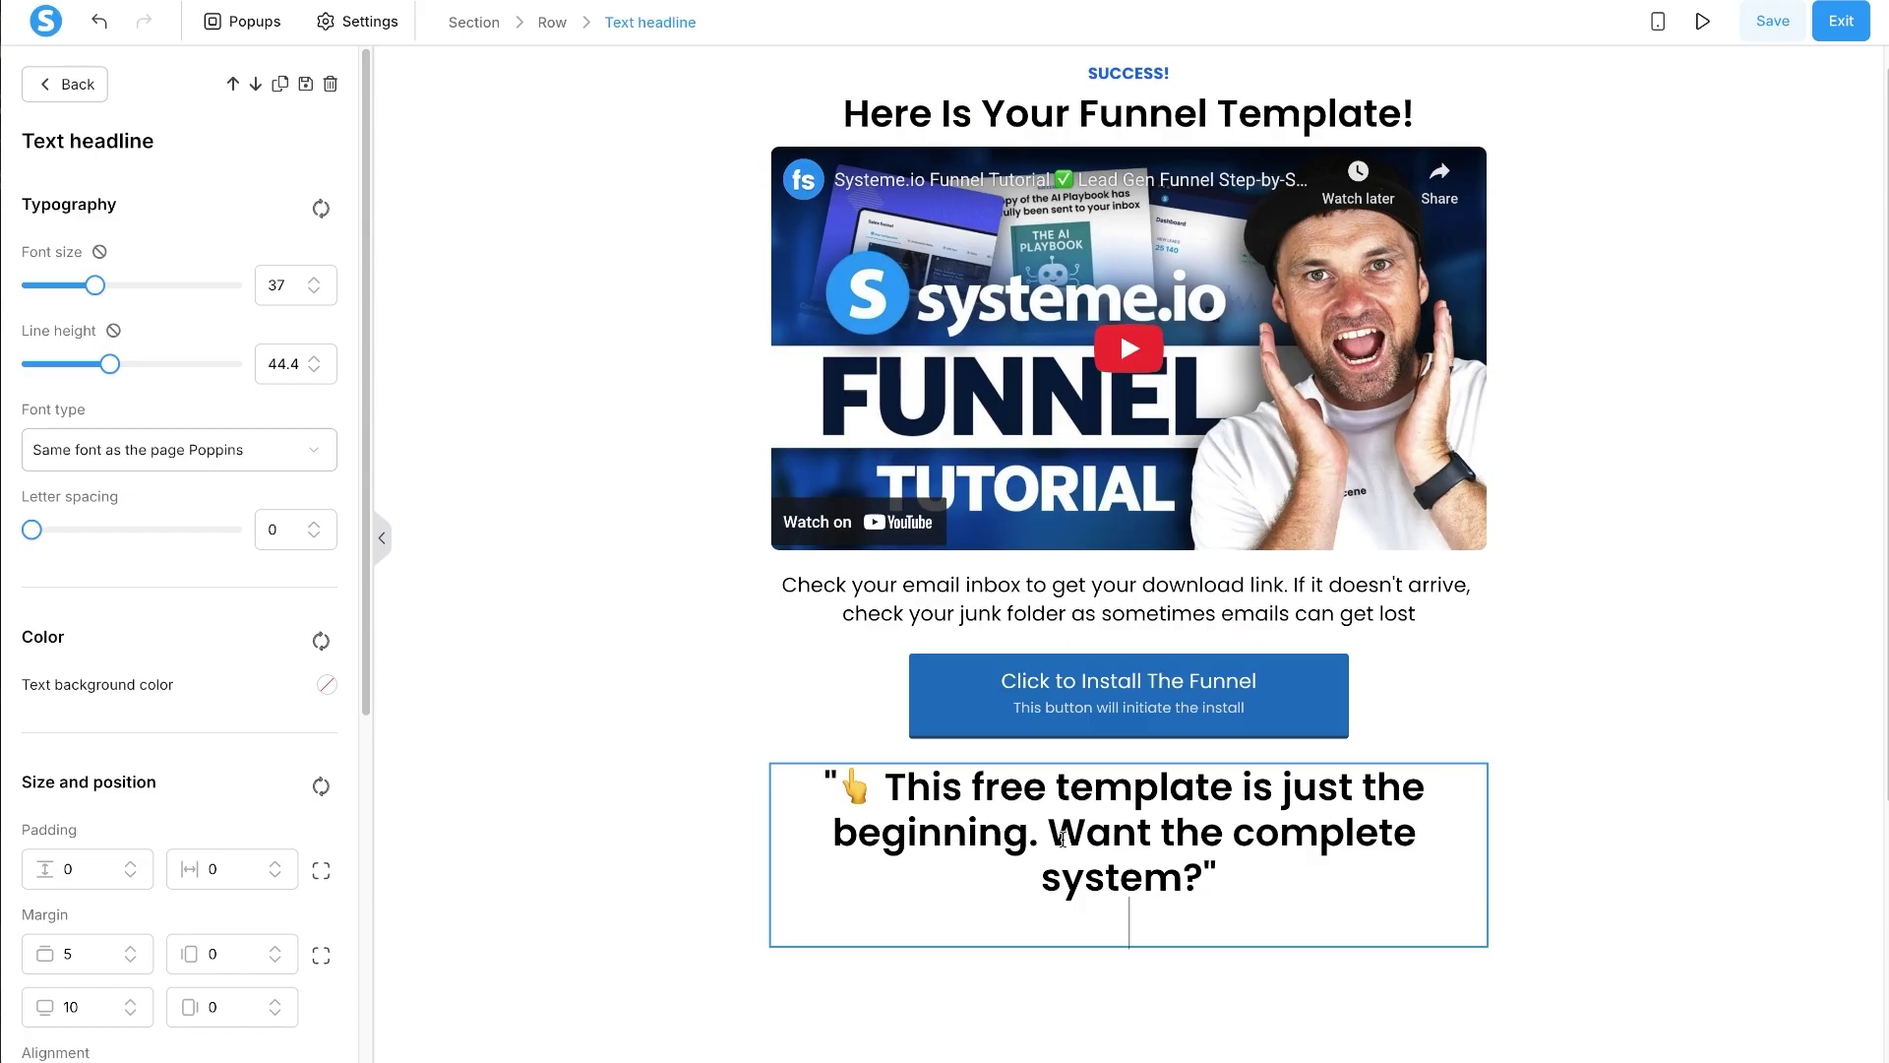
pyautogui.press('BackSpace')
pyautogui.press('BackSpace')
pyautogui.click(848, 784)
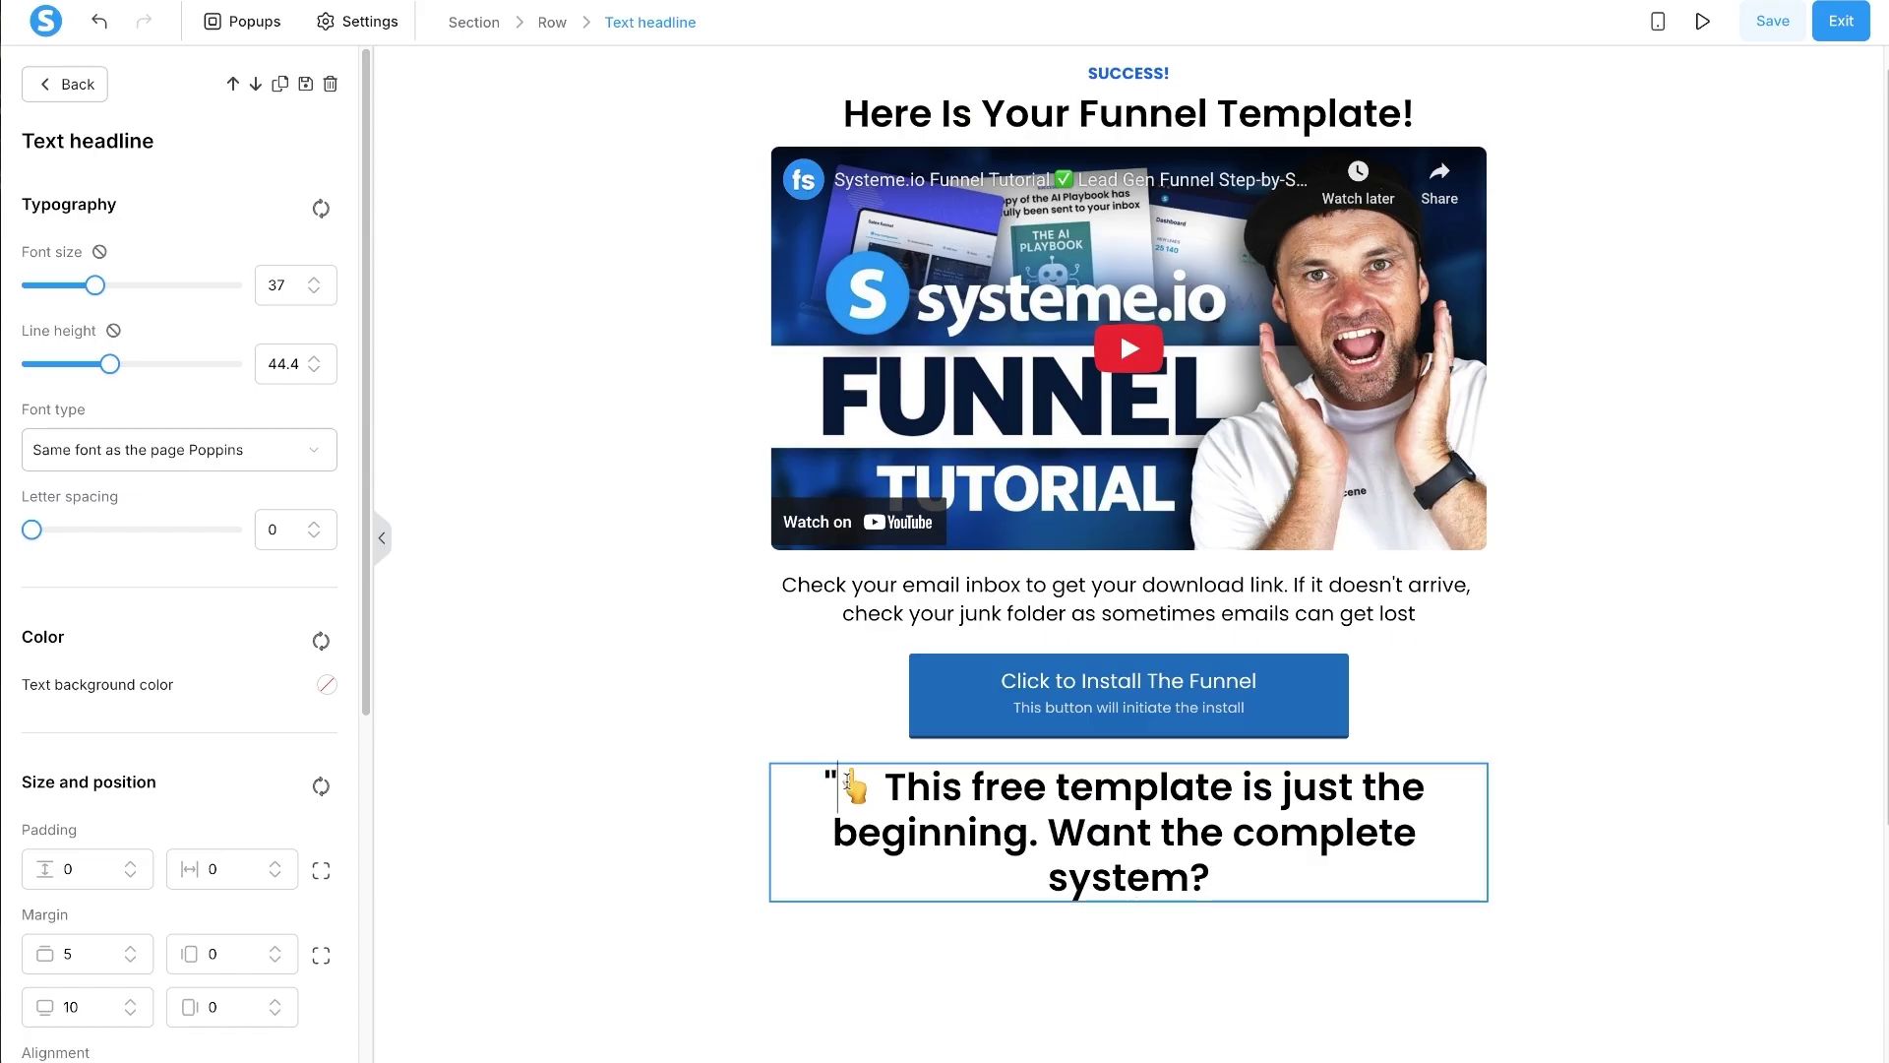
pyautogui.press('BackSpace')
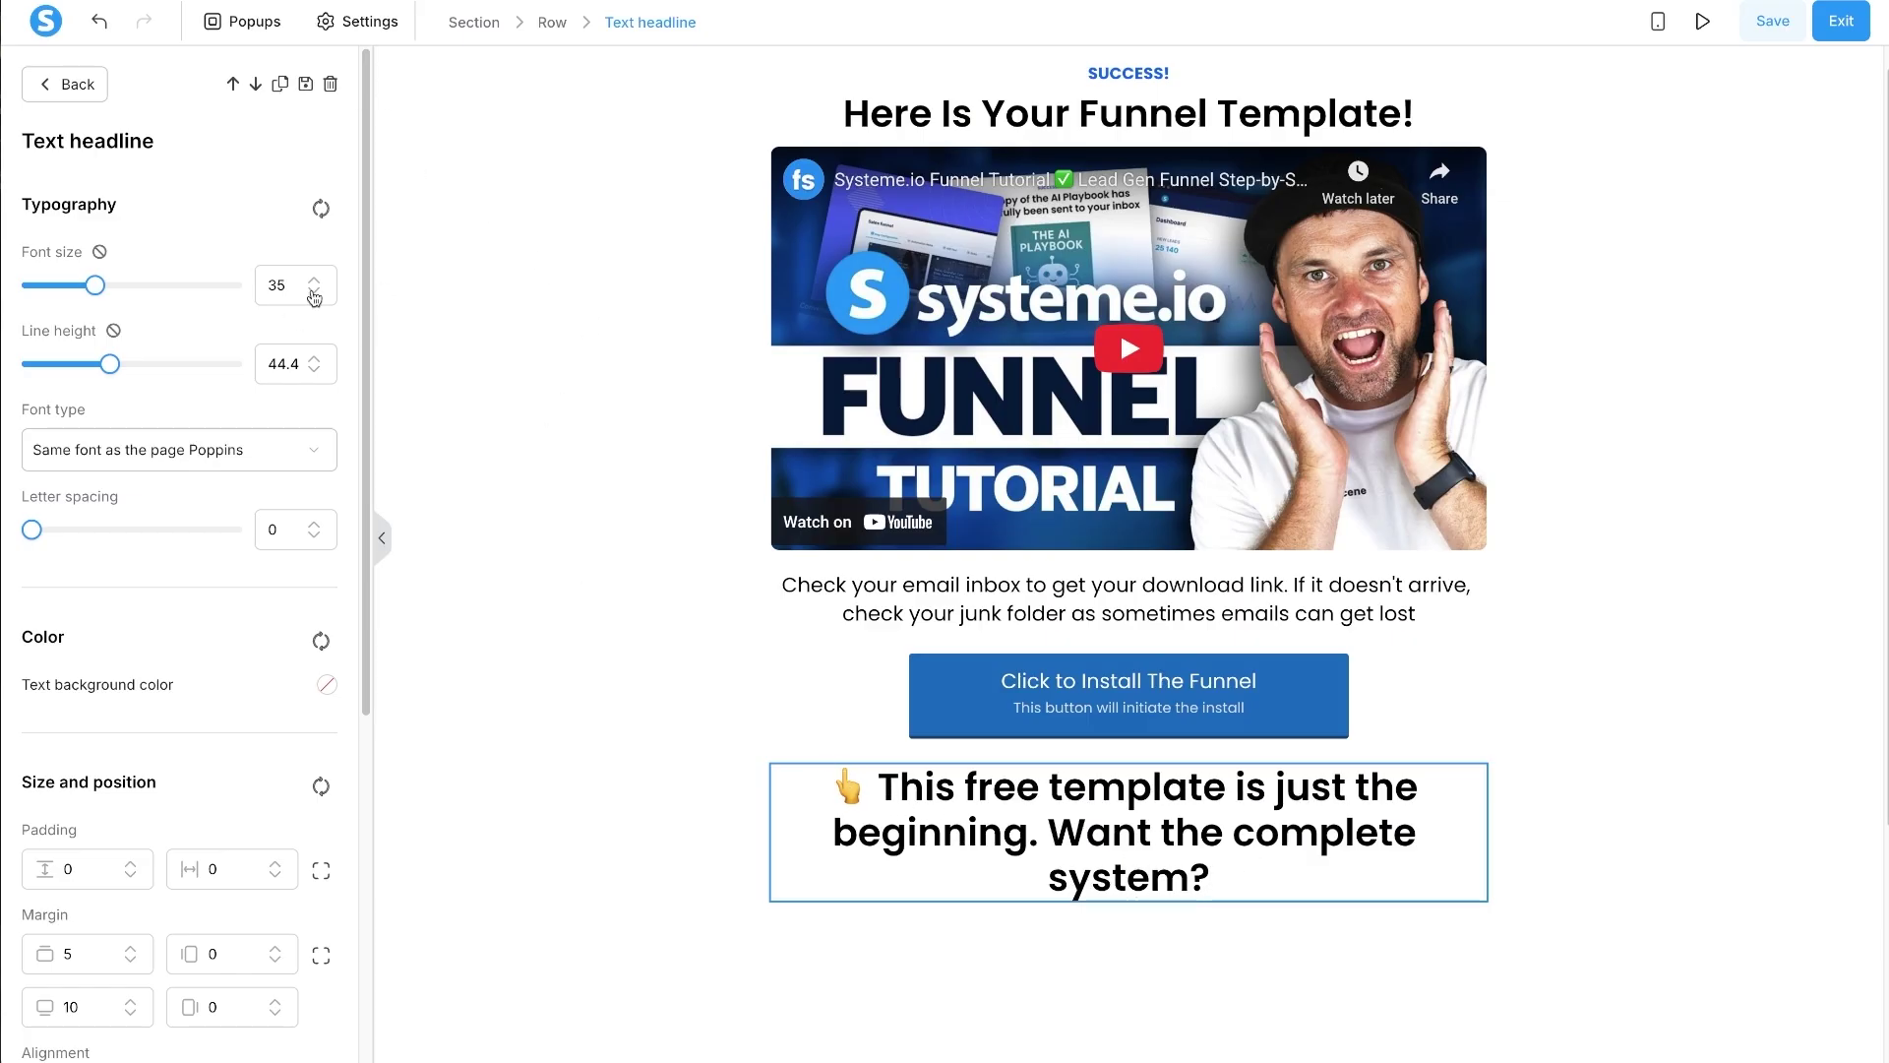
# - Set the transition headline to font size 28 with line height 34.4, and expand its padding fields
pyautogui.click(314, 292)
pyautogui.click(314, 293)
pyautogui.click(313, 292)
pyautogui.click(314, 292)
pyautogui.click(313, 292)
pyautogui.click(314, 292)
pyautogui.click(314, 292)
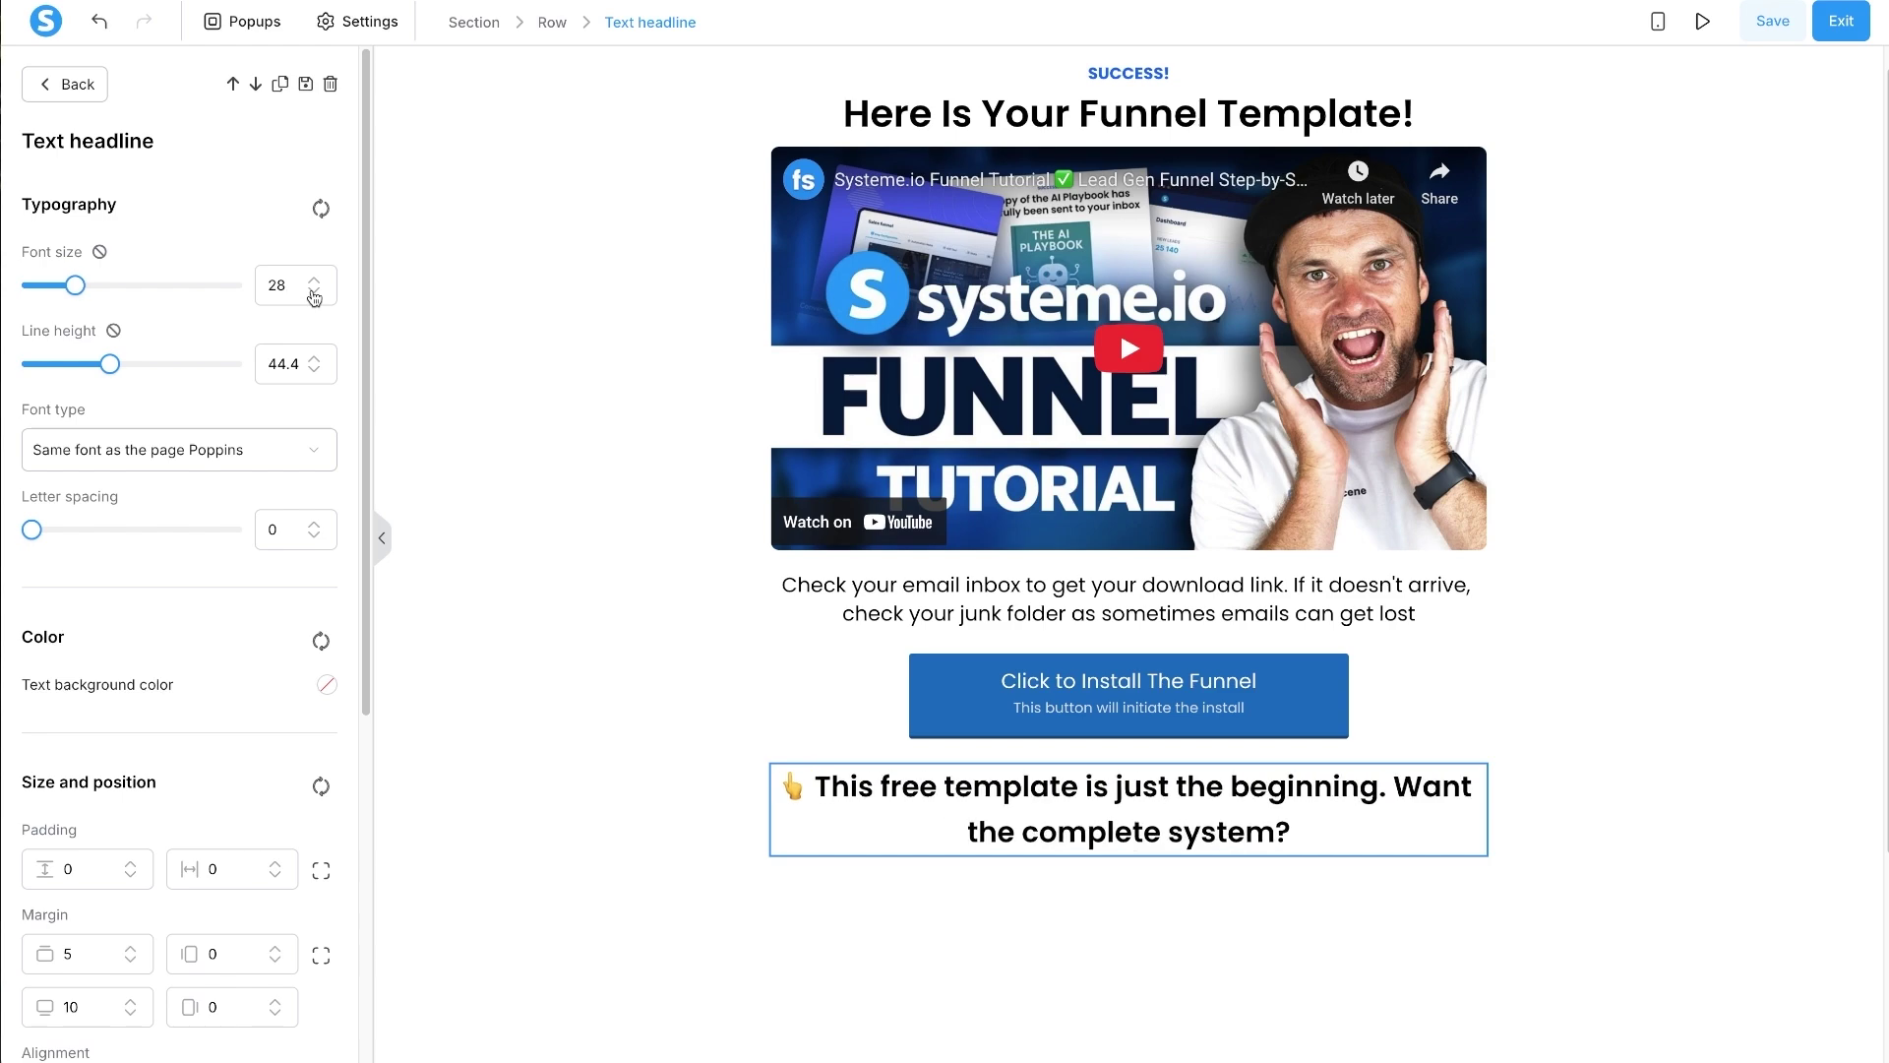
pyautogui.click(314, 292)
pyautogui.click(314, 292)
pyautogui.click(314, 278)
pyautogui.click(314, 278)
pyautogui.click(315, 371)
pyautogui.click(315, 371)
pyautogui.click(315, 371)
pyautogui.click(315, 371)
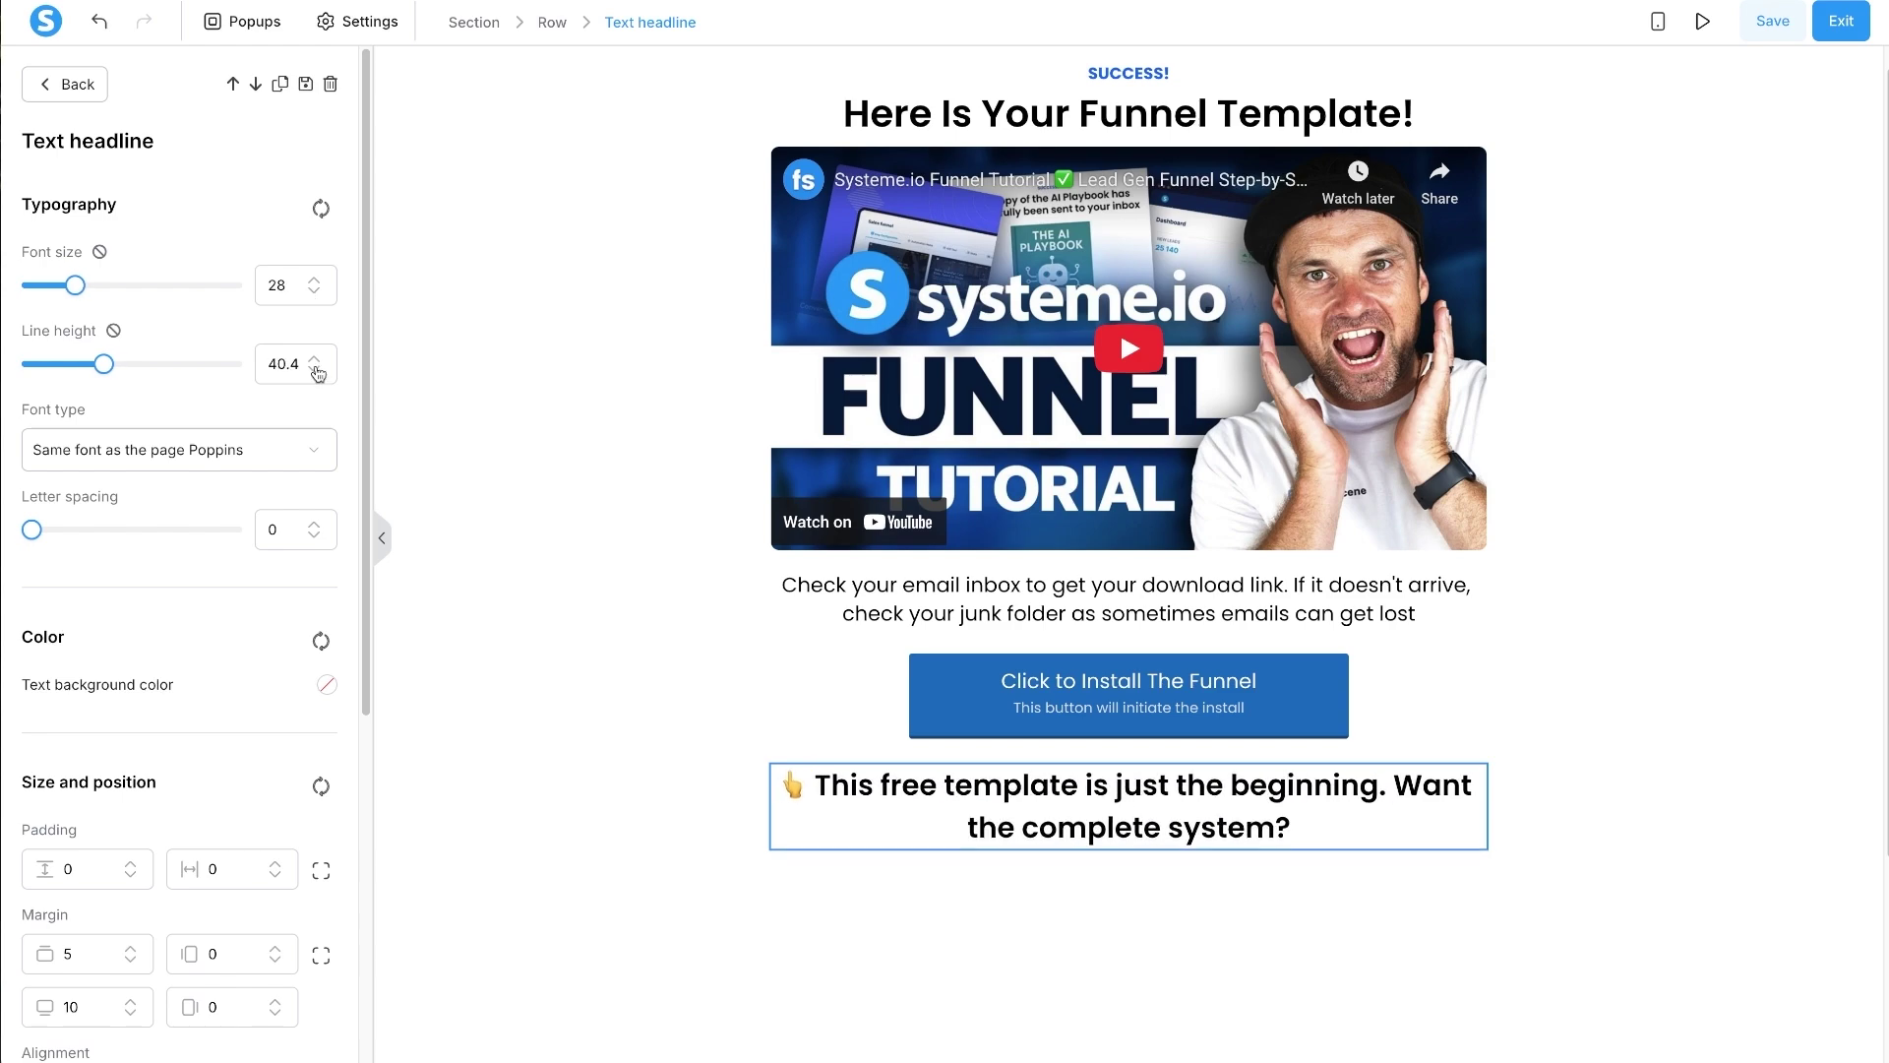
pyautogui.click(315, 371)
pyautogui.click(315, 371)
pyautogui.click(315, 371)
pyautogui.click(315, 371)
pyautogui.click(315, 371)
pyautogui.click(315, 371)
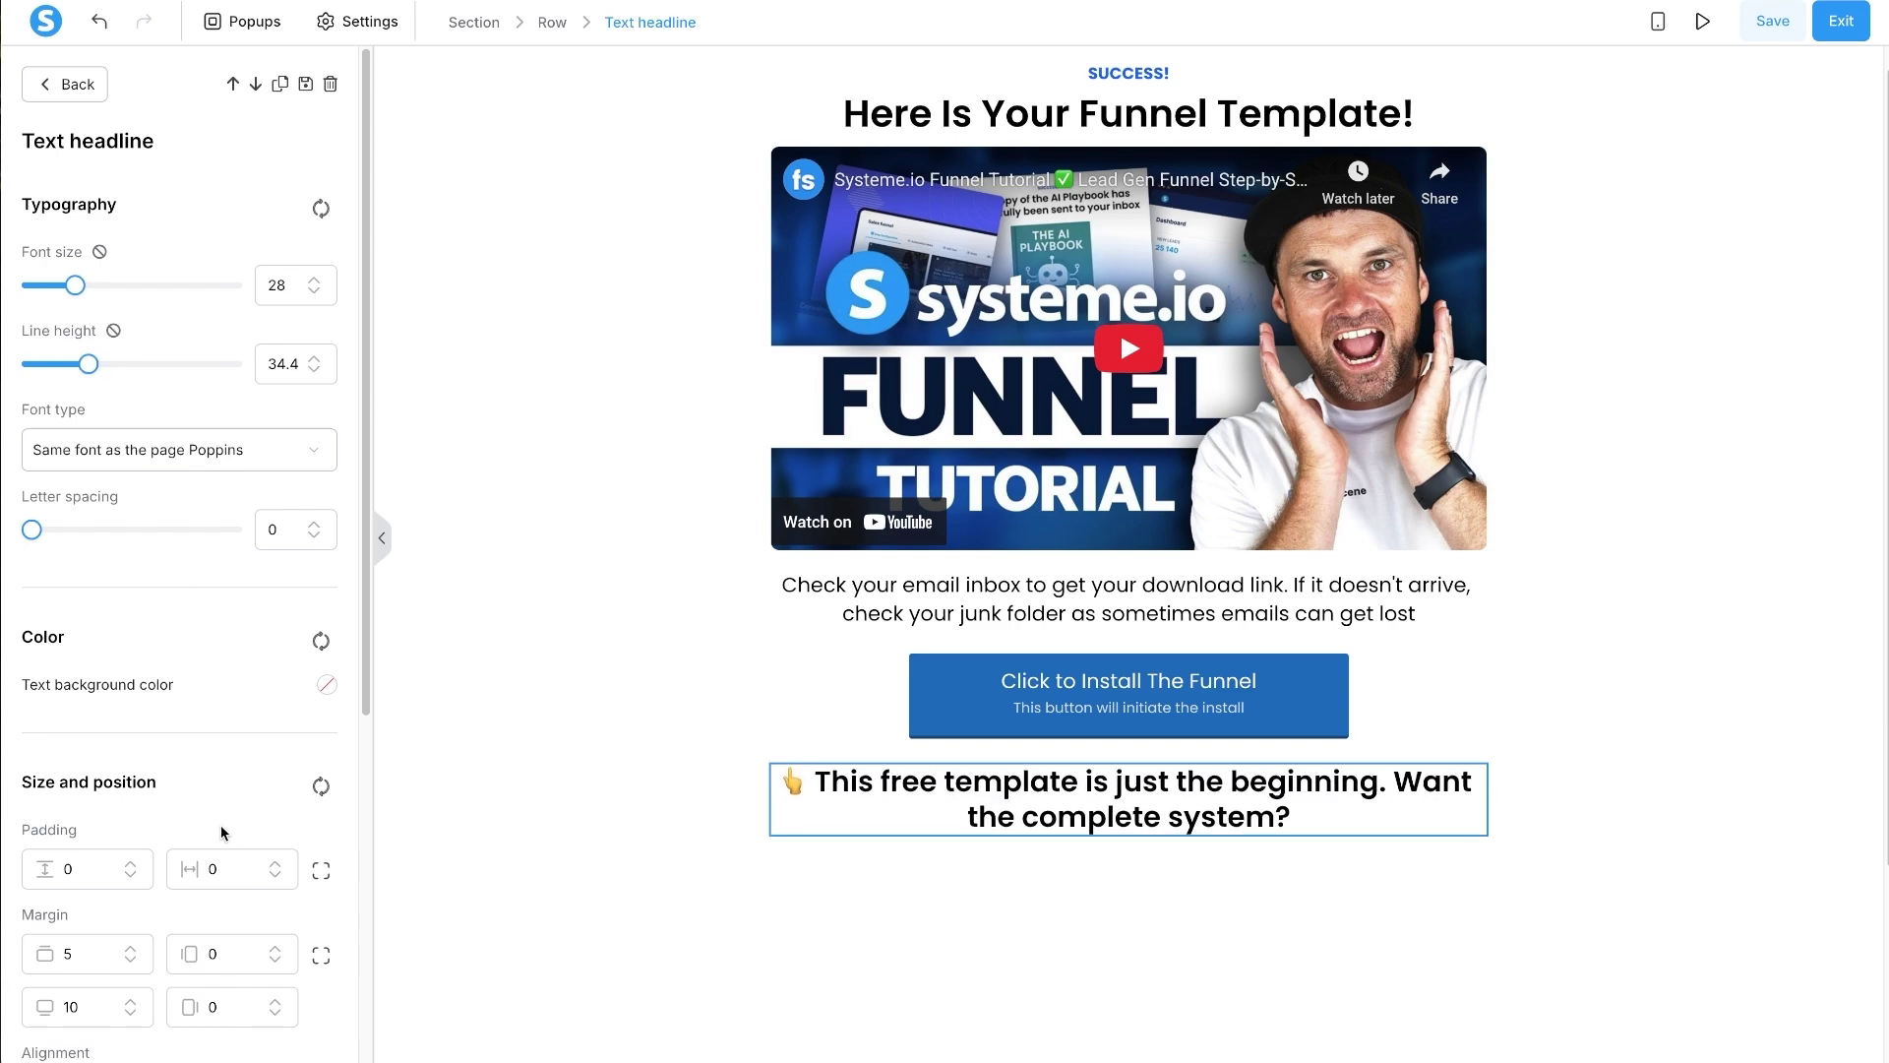
pyautogui.click(322, 875)
pyautogui.scroll(-2, 261, 890)
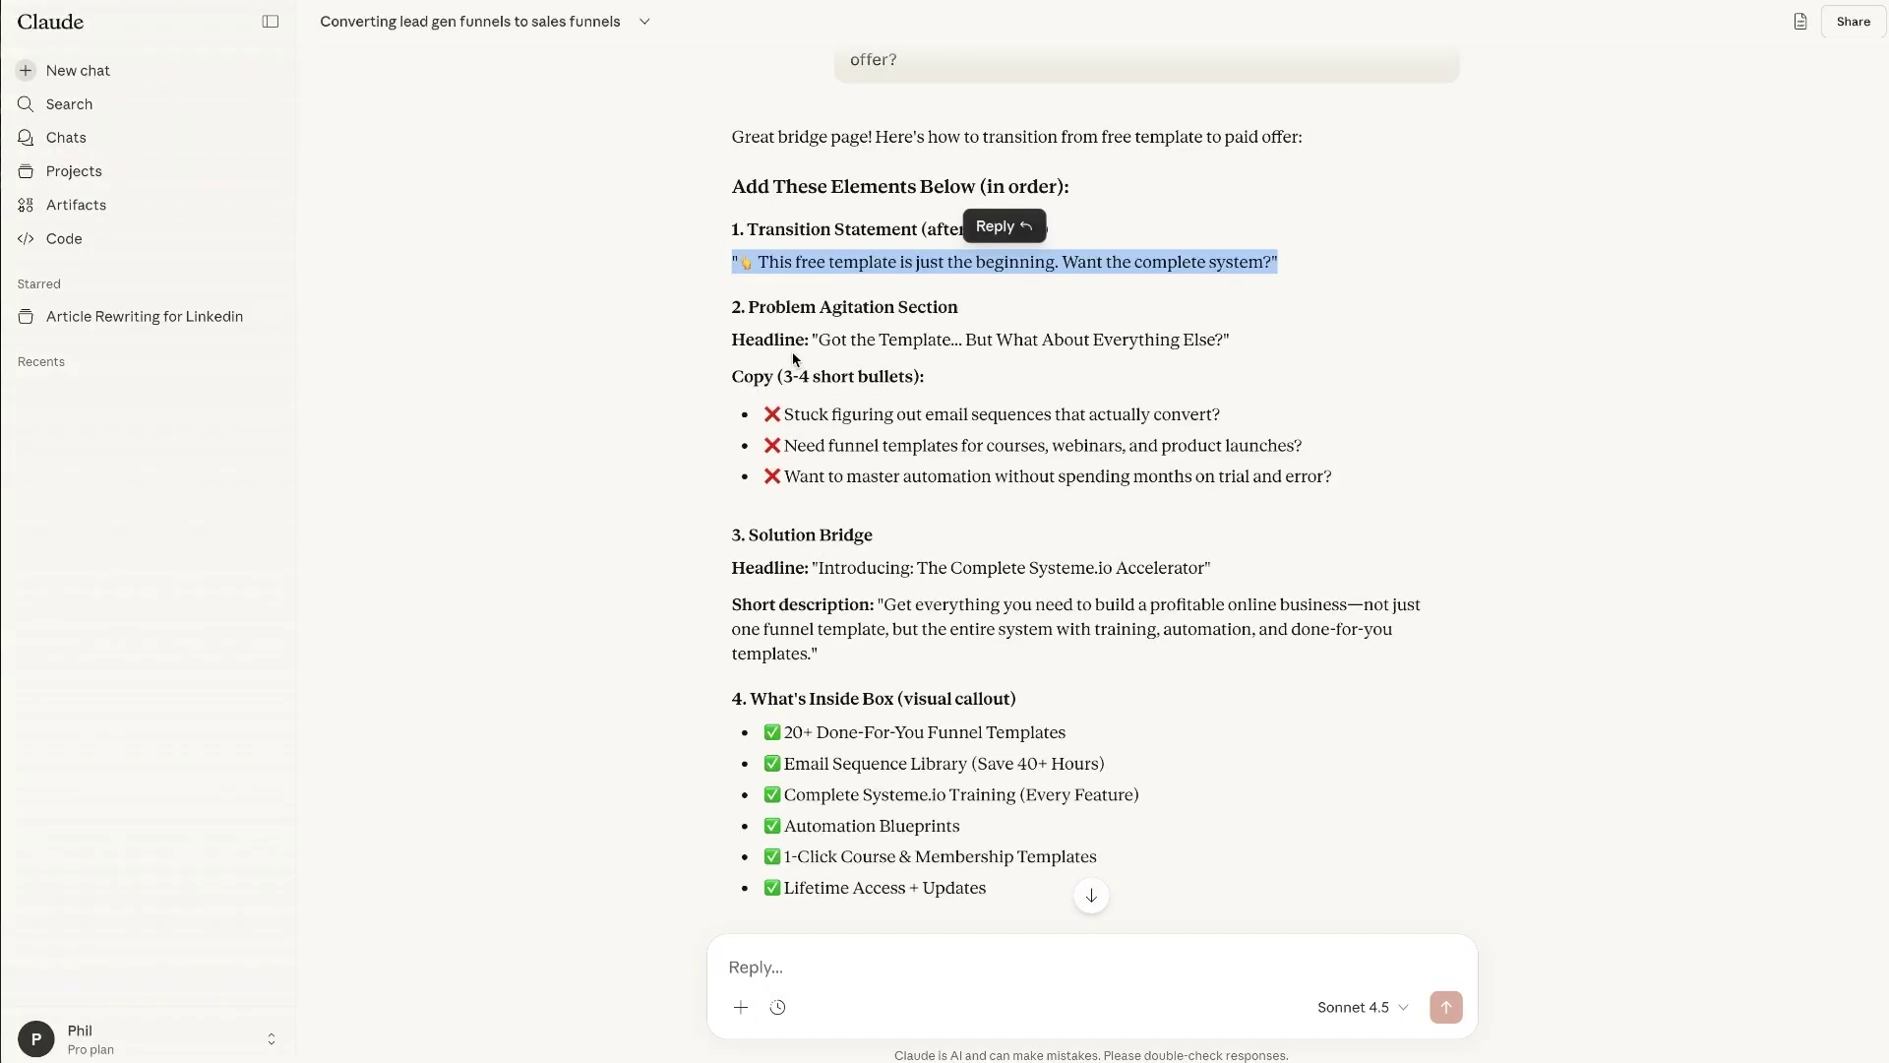
# - Add a 'Got the Template... But What About Everything Else?' headline below the transition line
pyautogui.moveTo(820, 340); pyautogui.dragTo(1226, 337)
pyautogui.hotkey('ctrl', 'c')
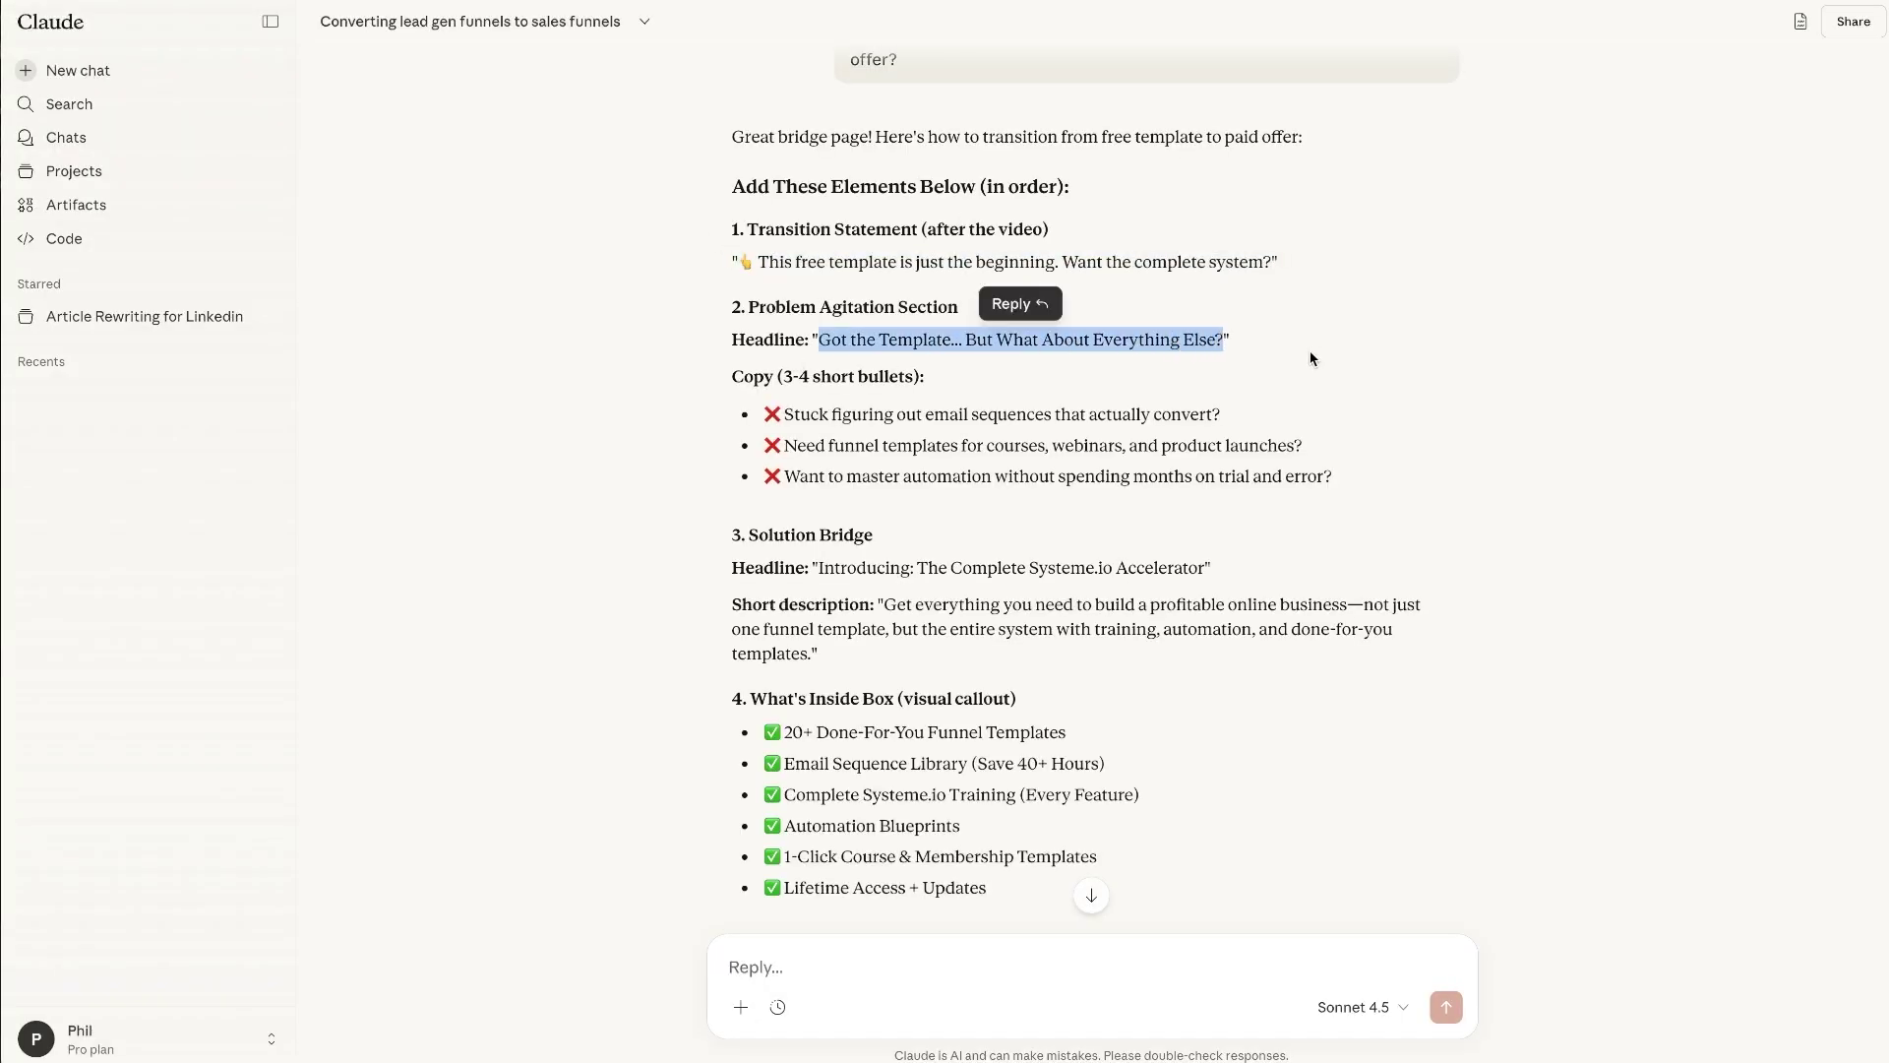
pyautogui.click(1363, 780)
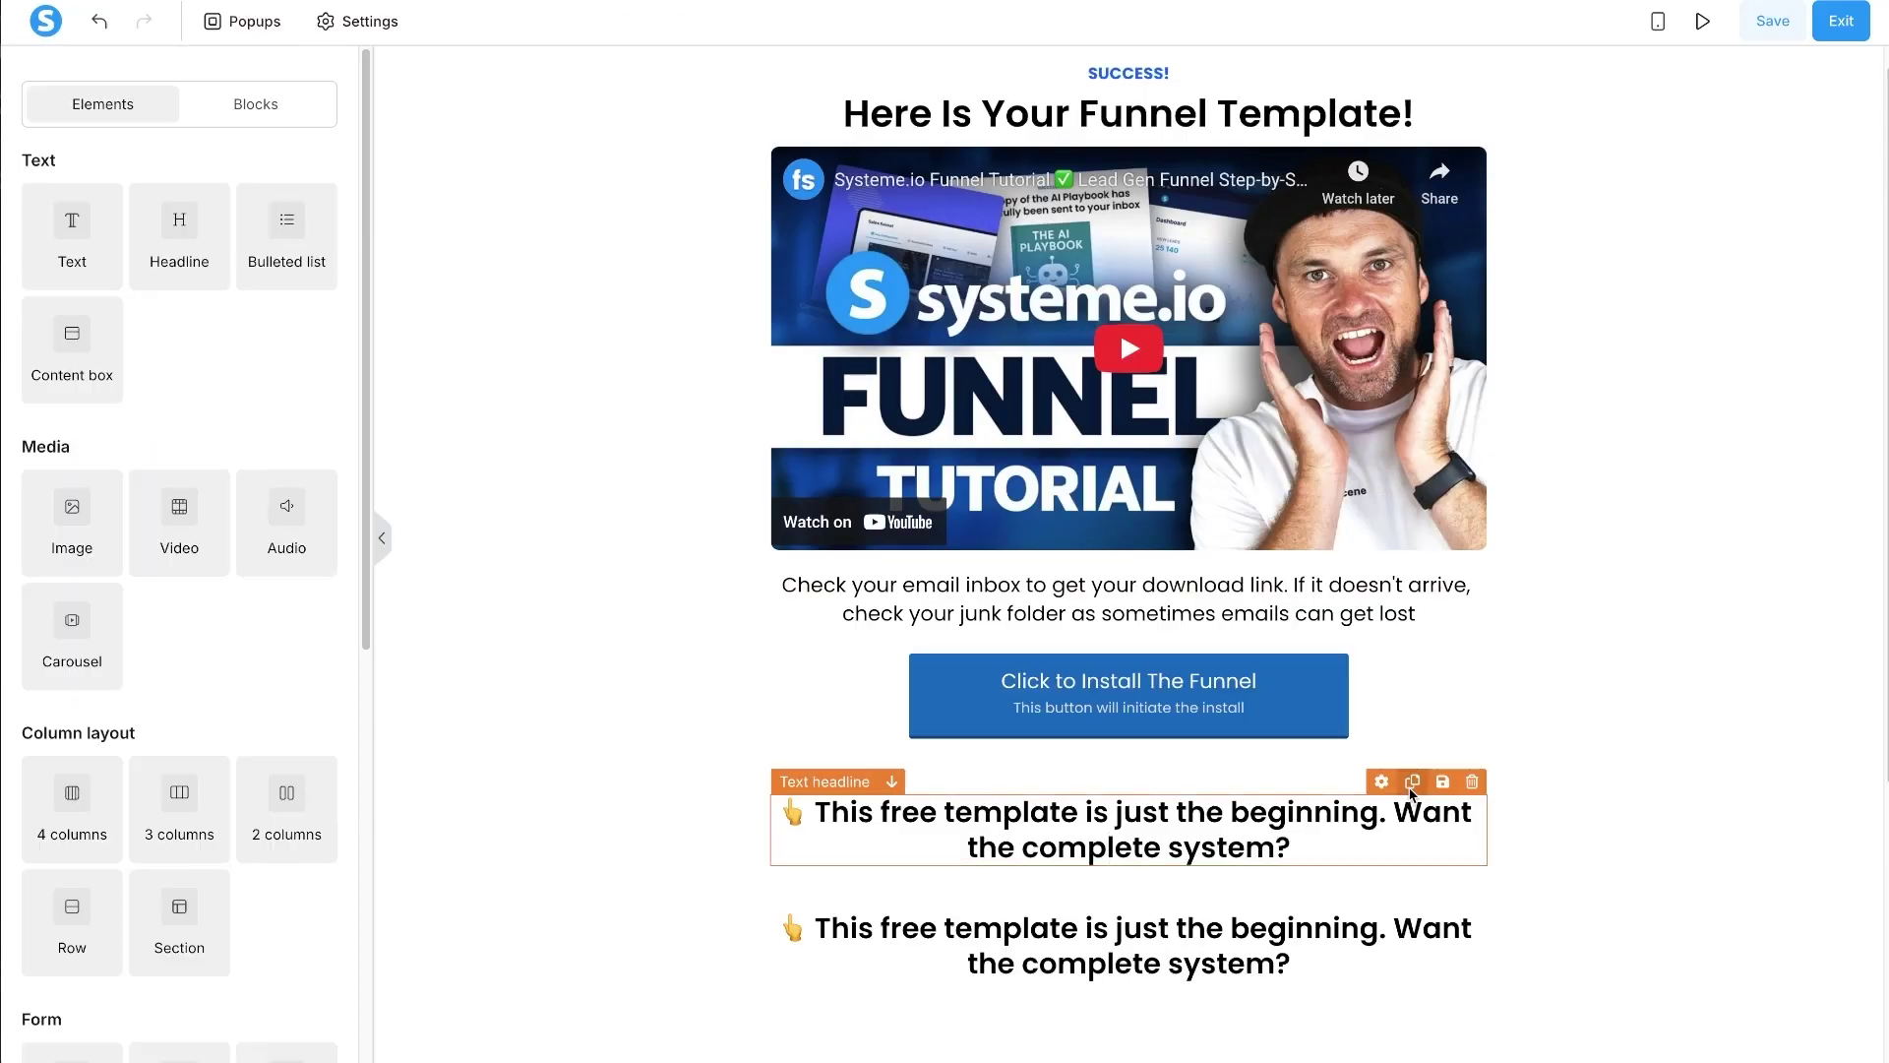
pyautogui.tripleClick(1129, 946)
pyautogui.hotkey('ctrl', 'v')
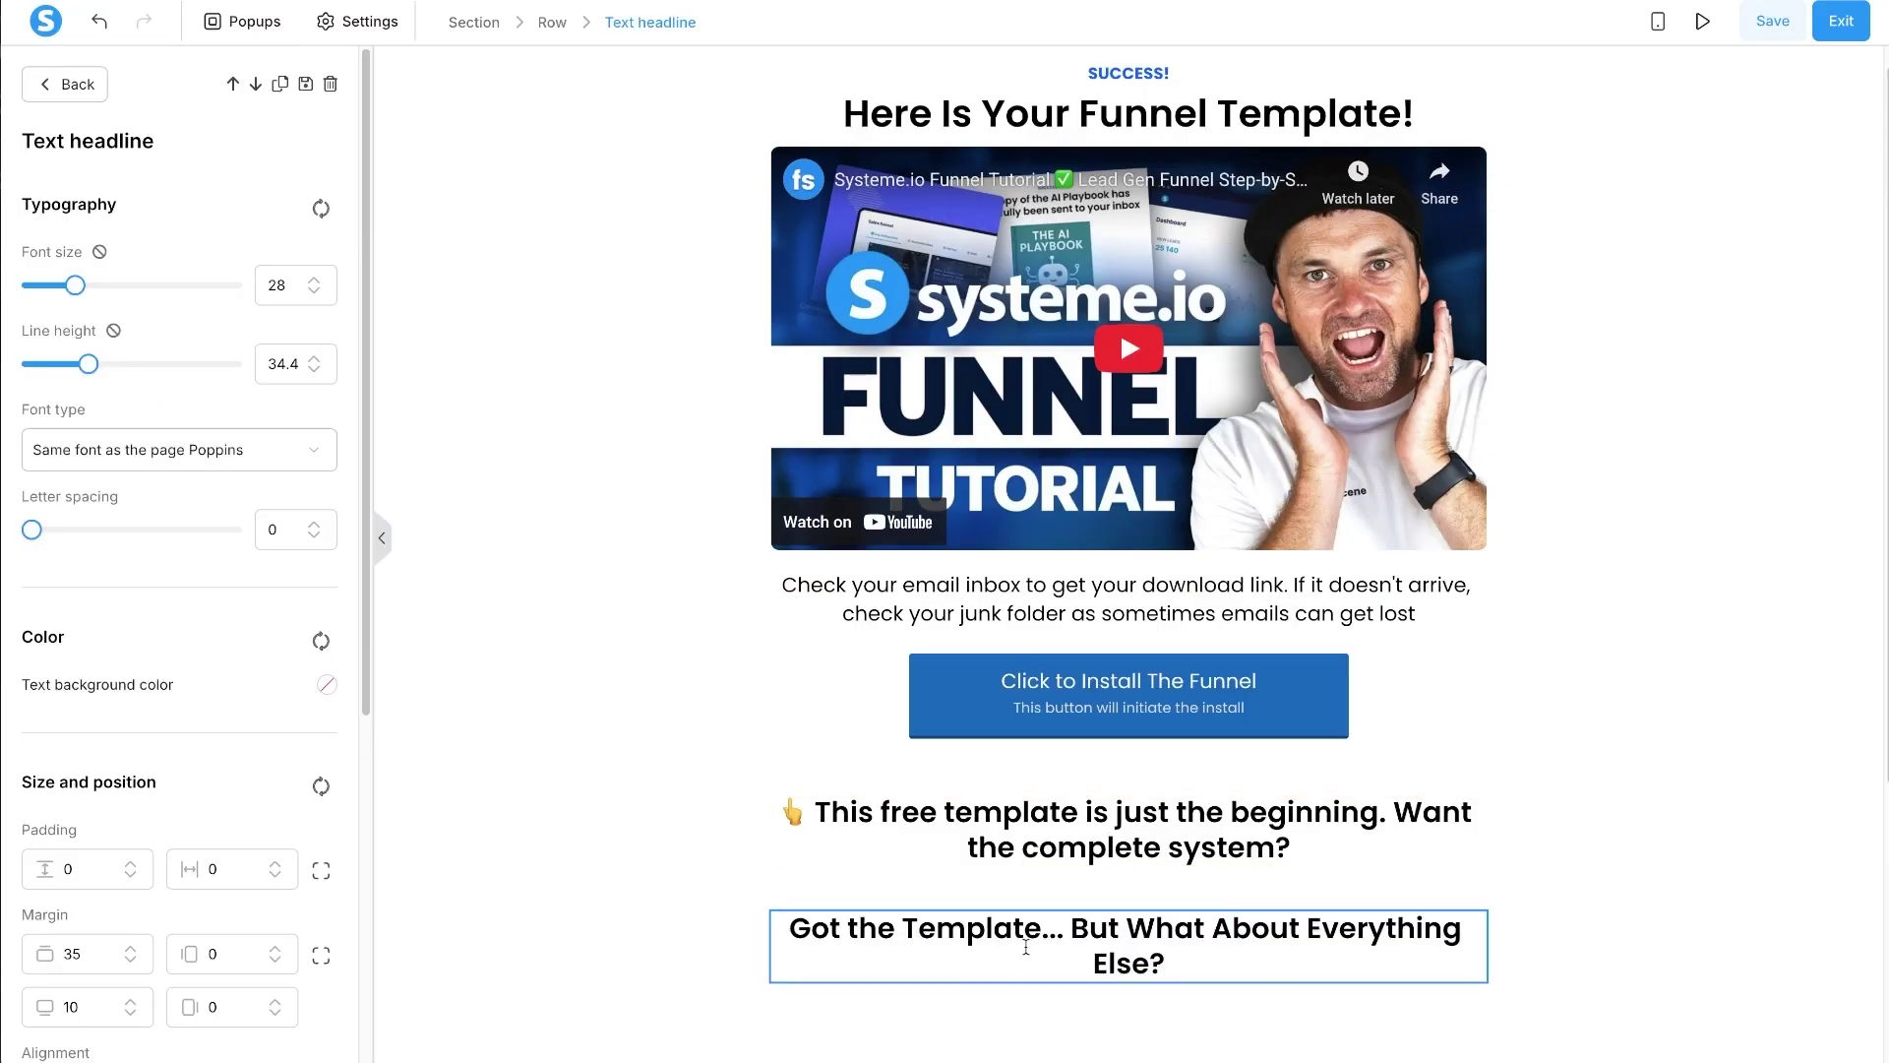
pyautogui.press('Escape')
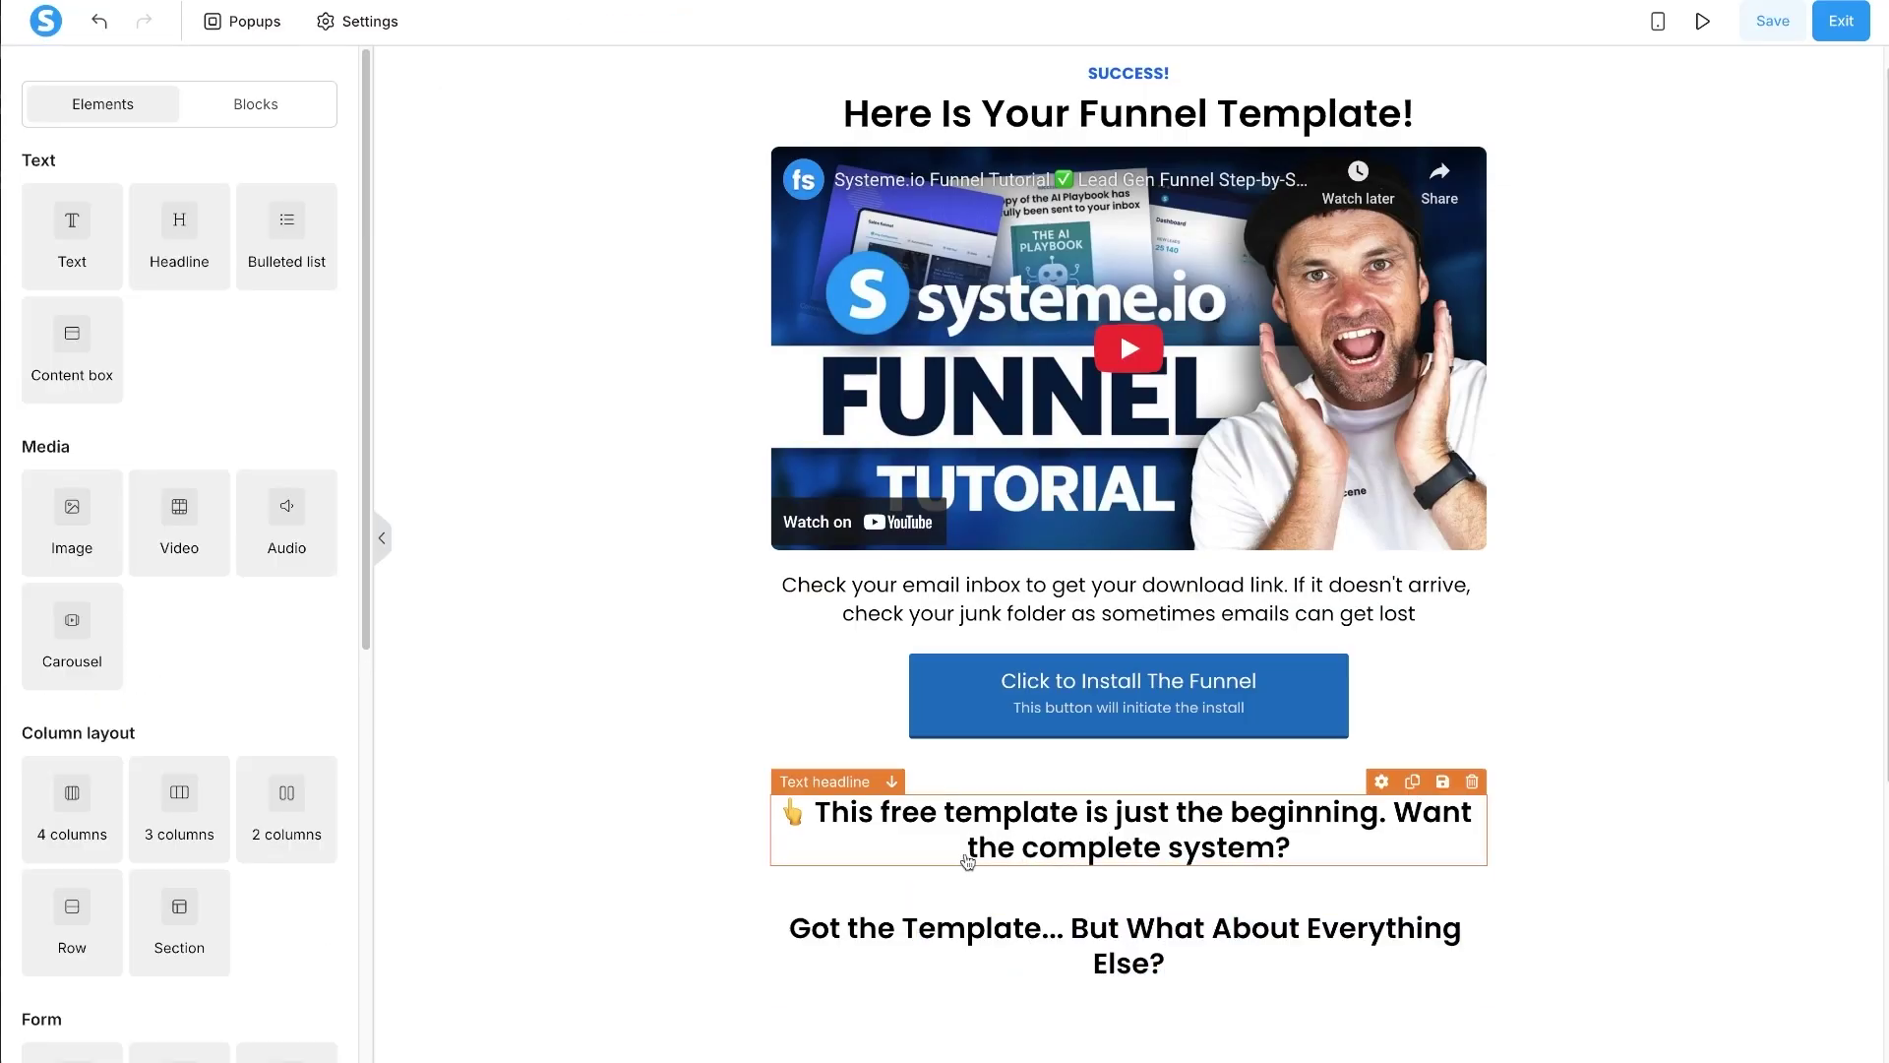
# - Restyle the transition headline to font size 22 with line height 29.4
pyautogui.click(1038, 807)
pyautogui.click(311, 293)
pyautogui.click(311, 293)
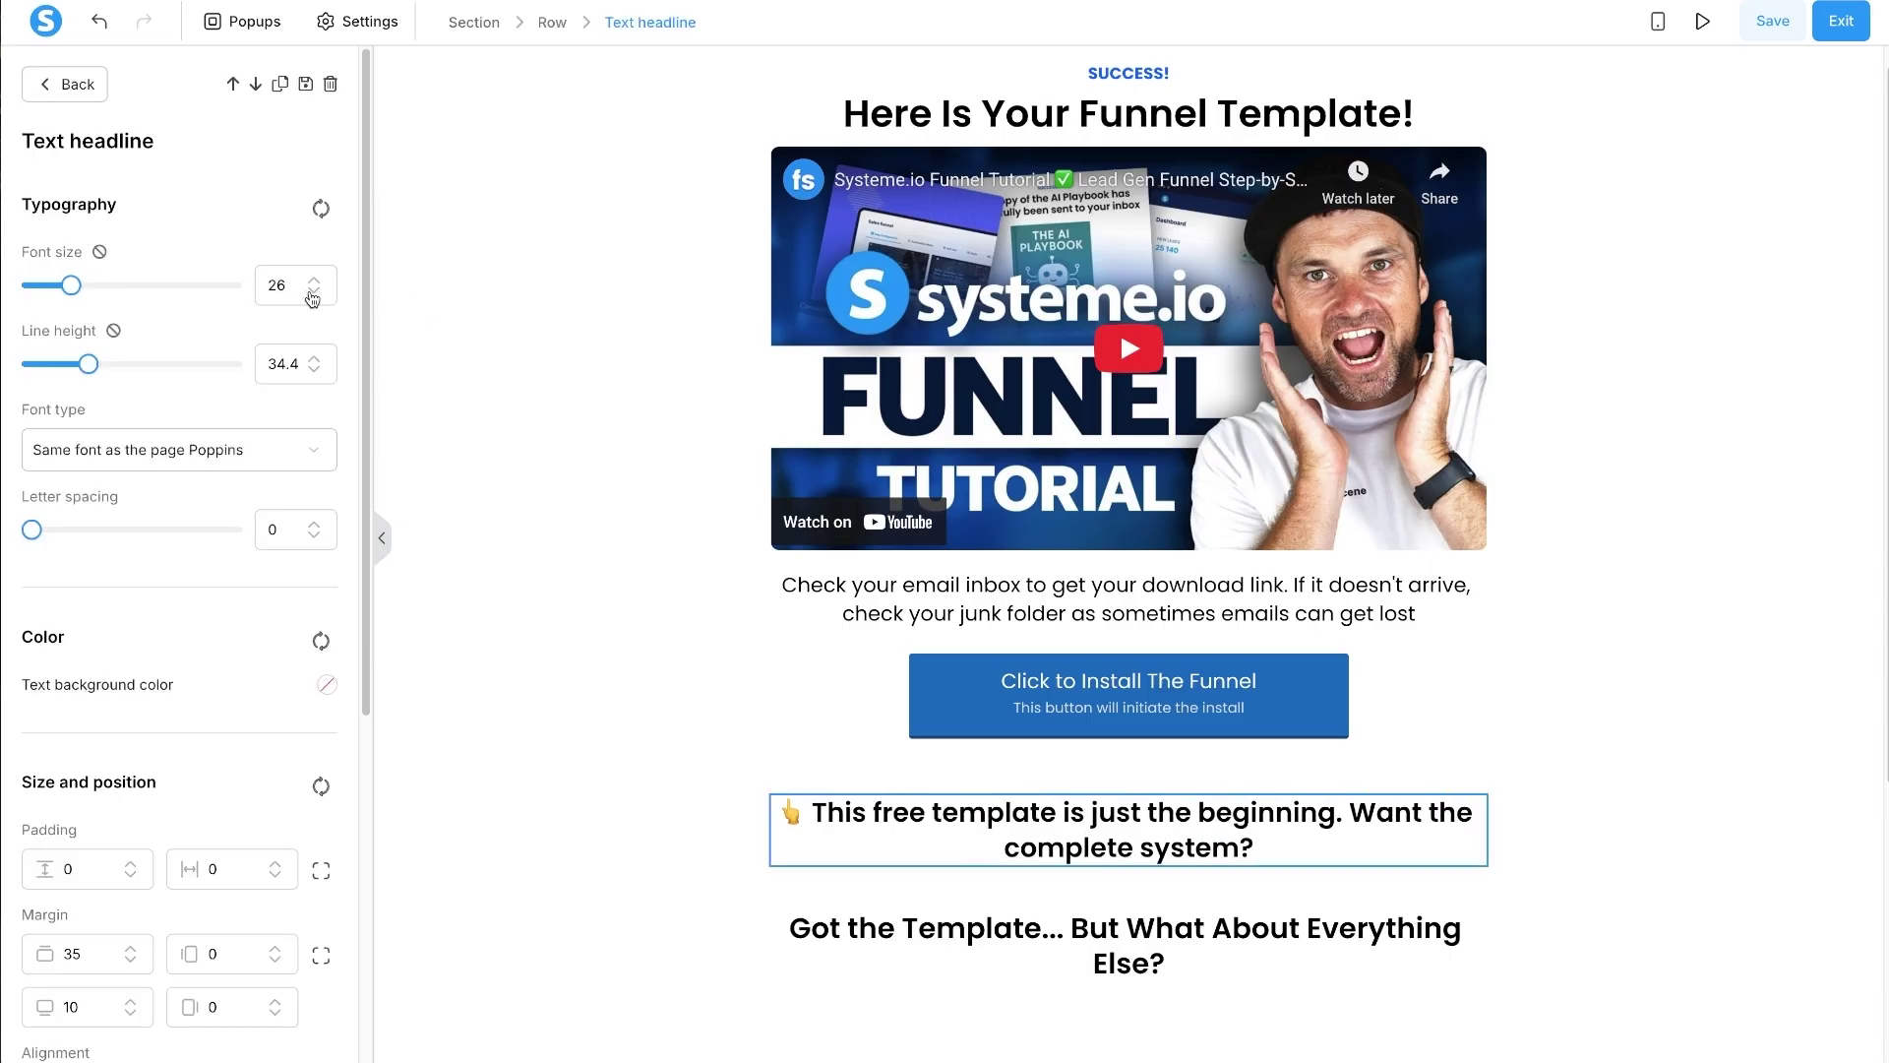
pyautogui.click(312, 294)
pyautogui.click(312, 293)
pyautogui.click(312, 293)
pyautogui.click(311, 293)
pyautogui.click(312, 293)
pyautogui.click(314, 279)
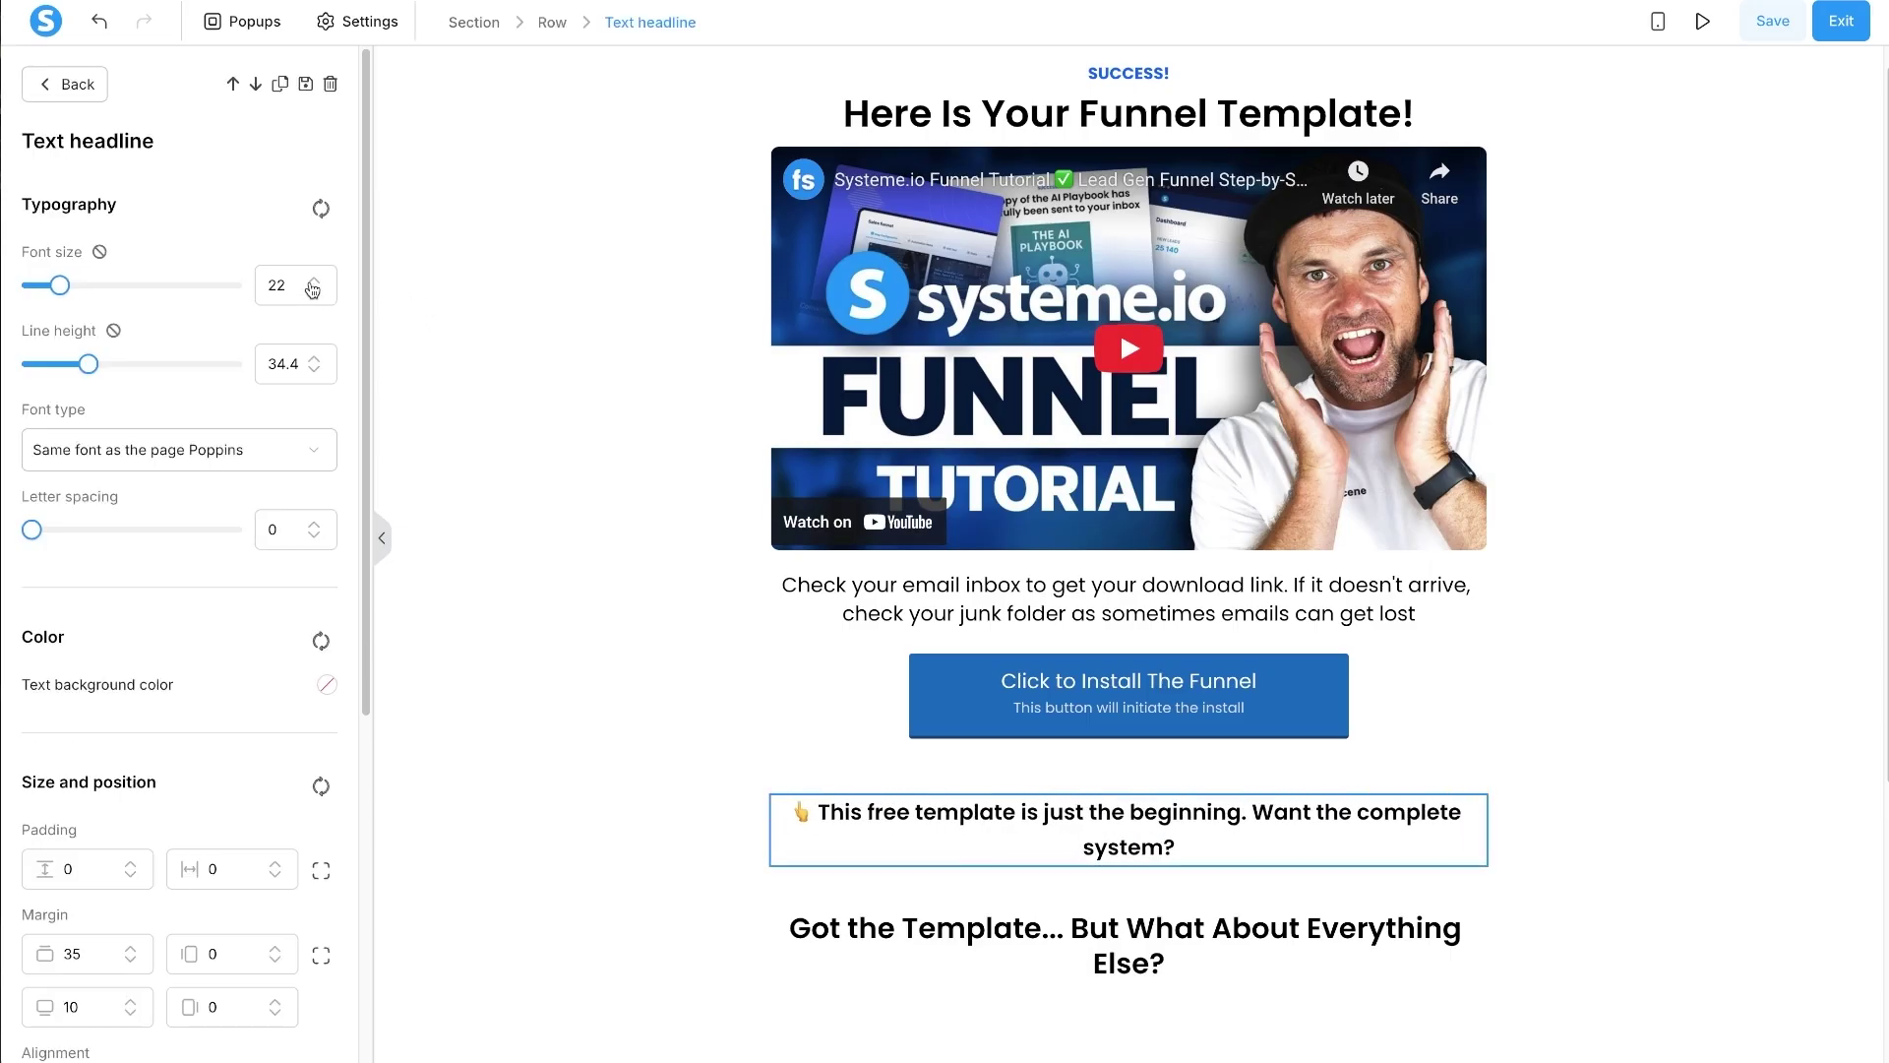
pyautogui.click(313, 372)
pyautogui.click(312, 371)
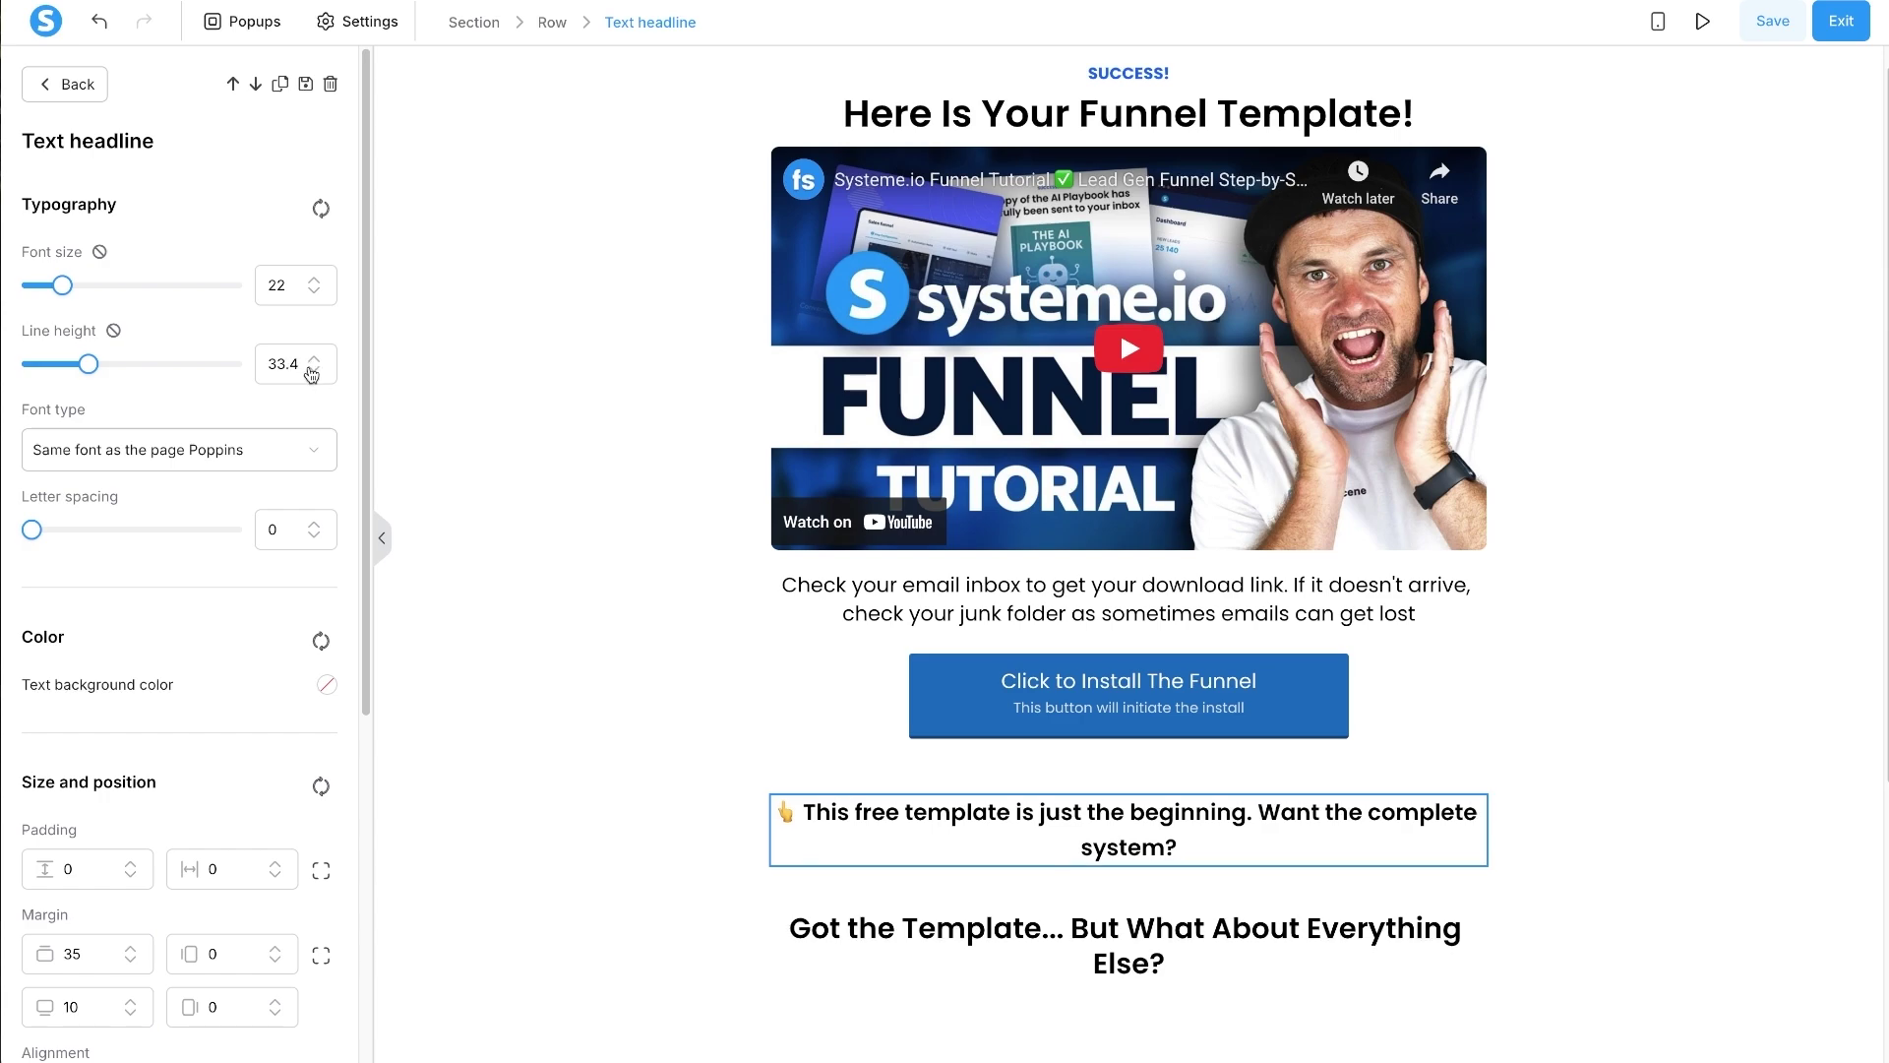
pyautogui.click(312, 372)
pyautogui.click(312, 372)
pyautogui.click(312, 372)
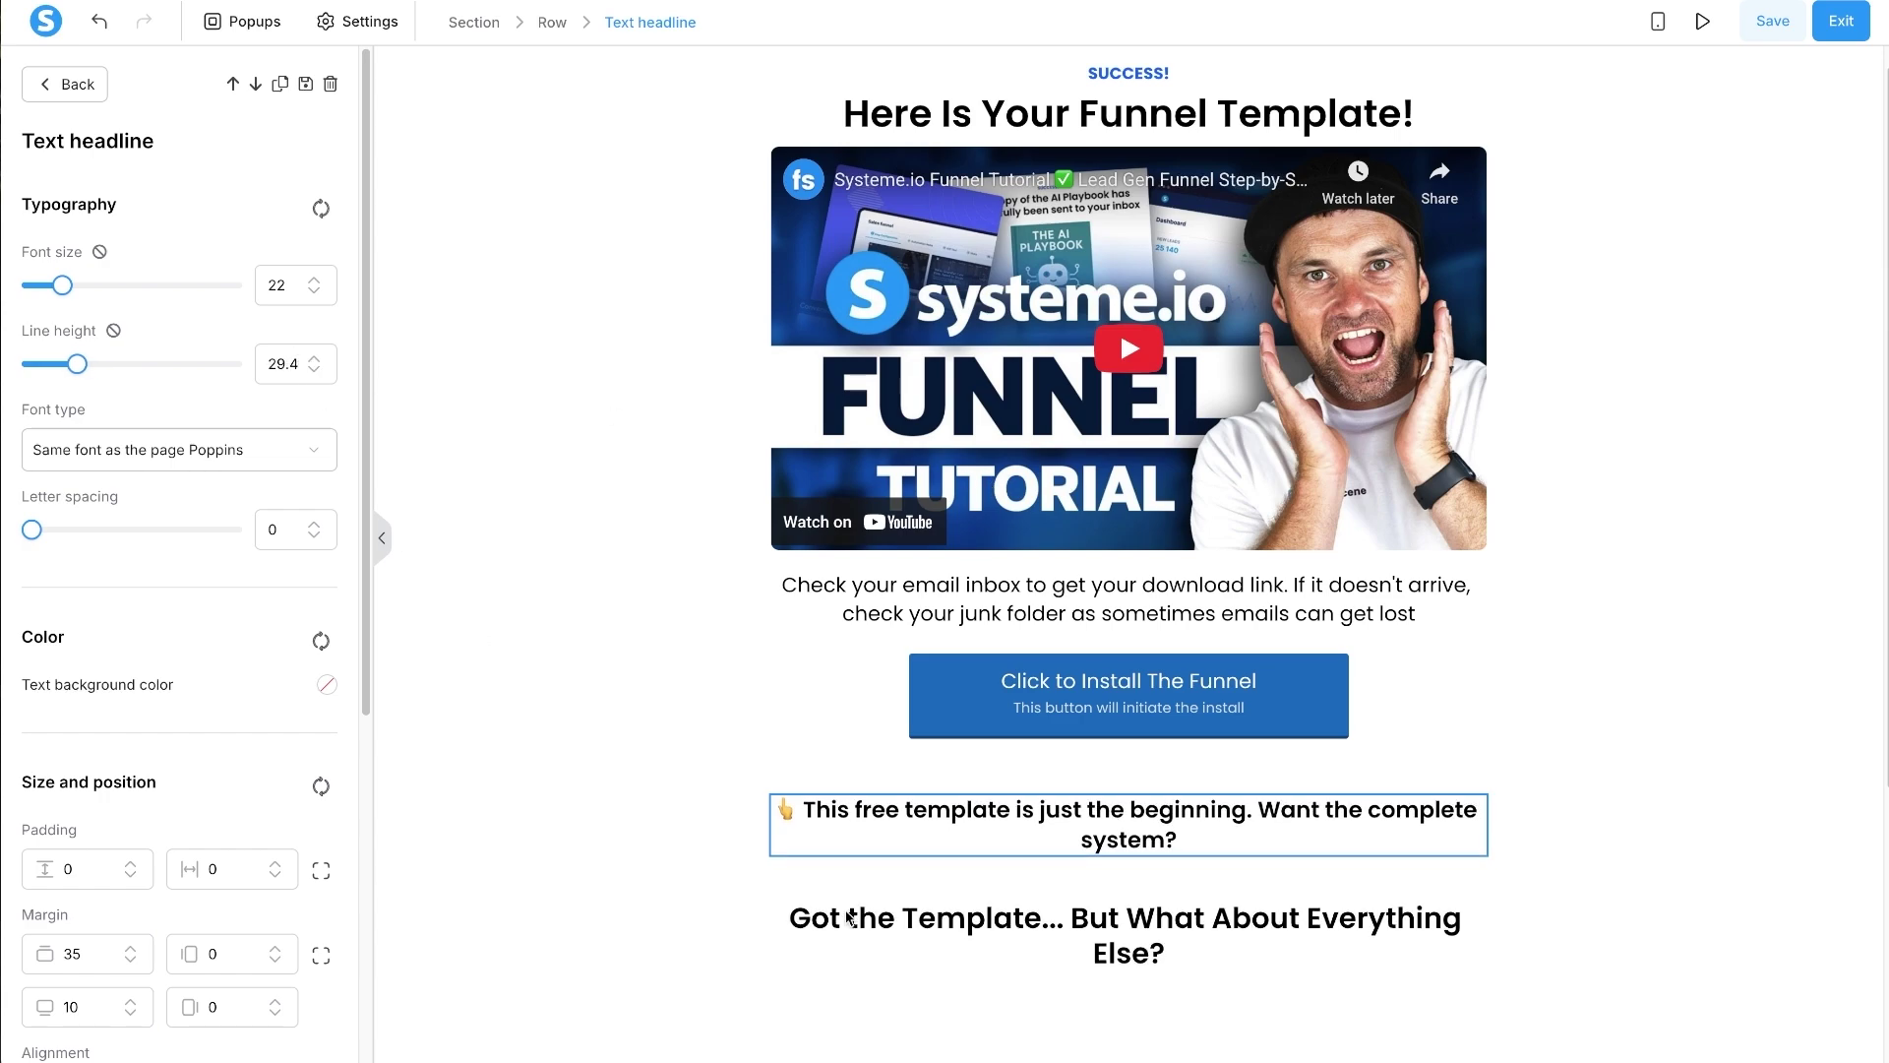
pyautogui.press('Escape')
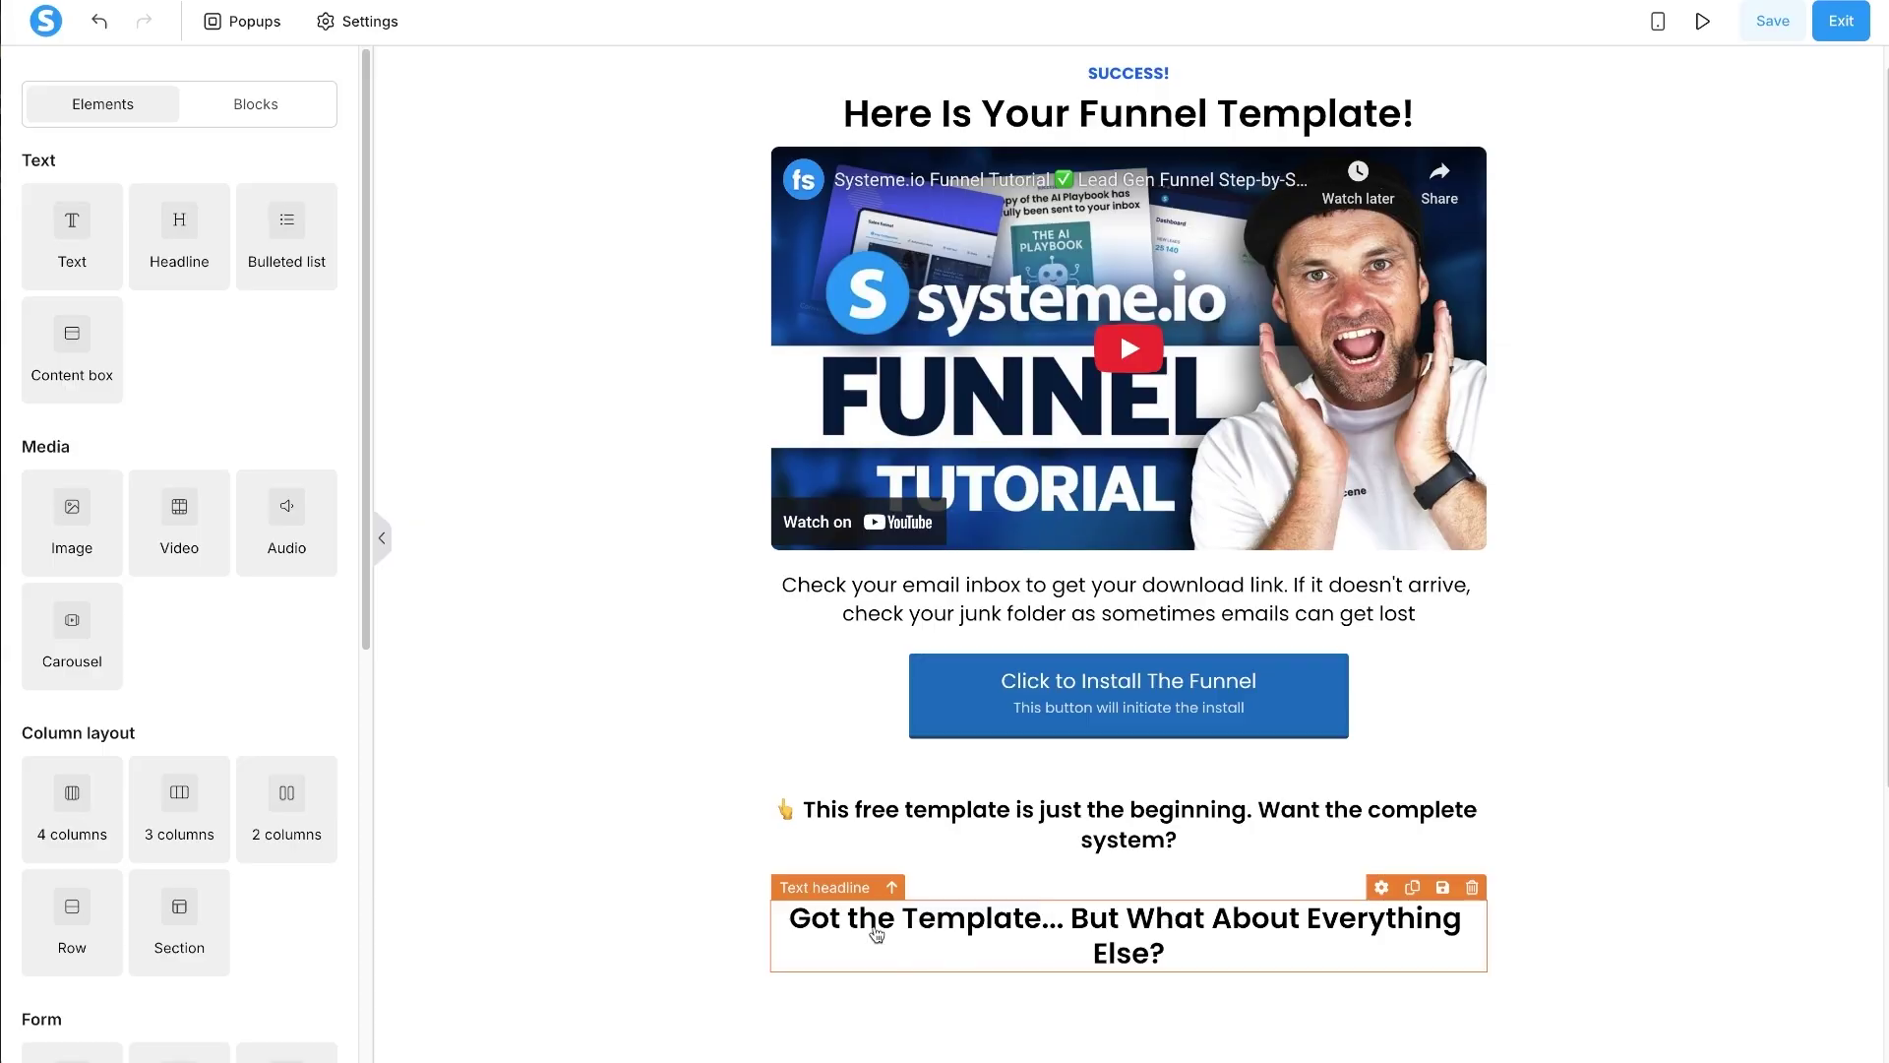
pyautogui.scroll(-2, 879, 928)
# - Select the whole problem-agitation copy in the chat, then return to the page editor
pyautogui.click(459, 579)
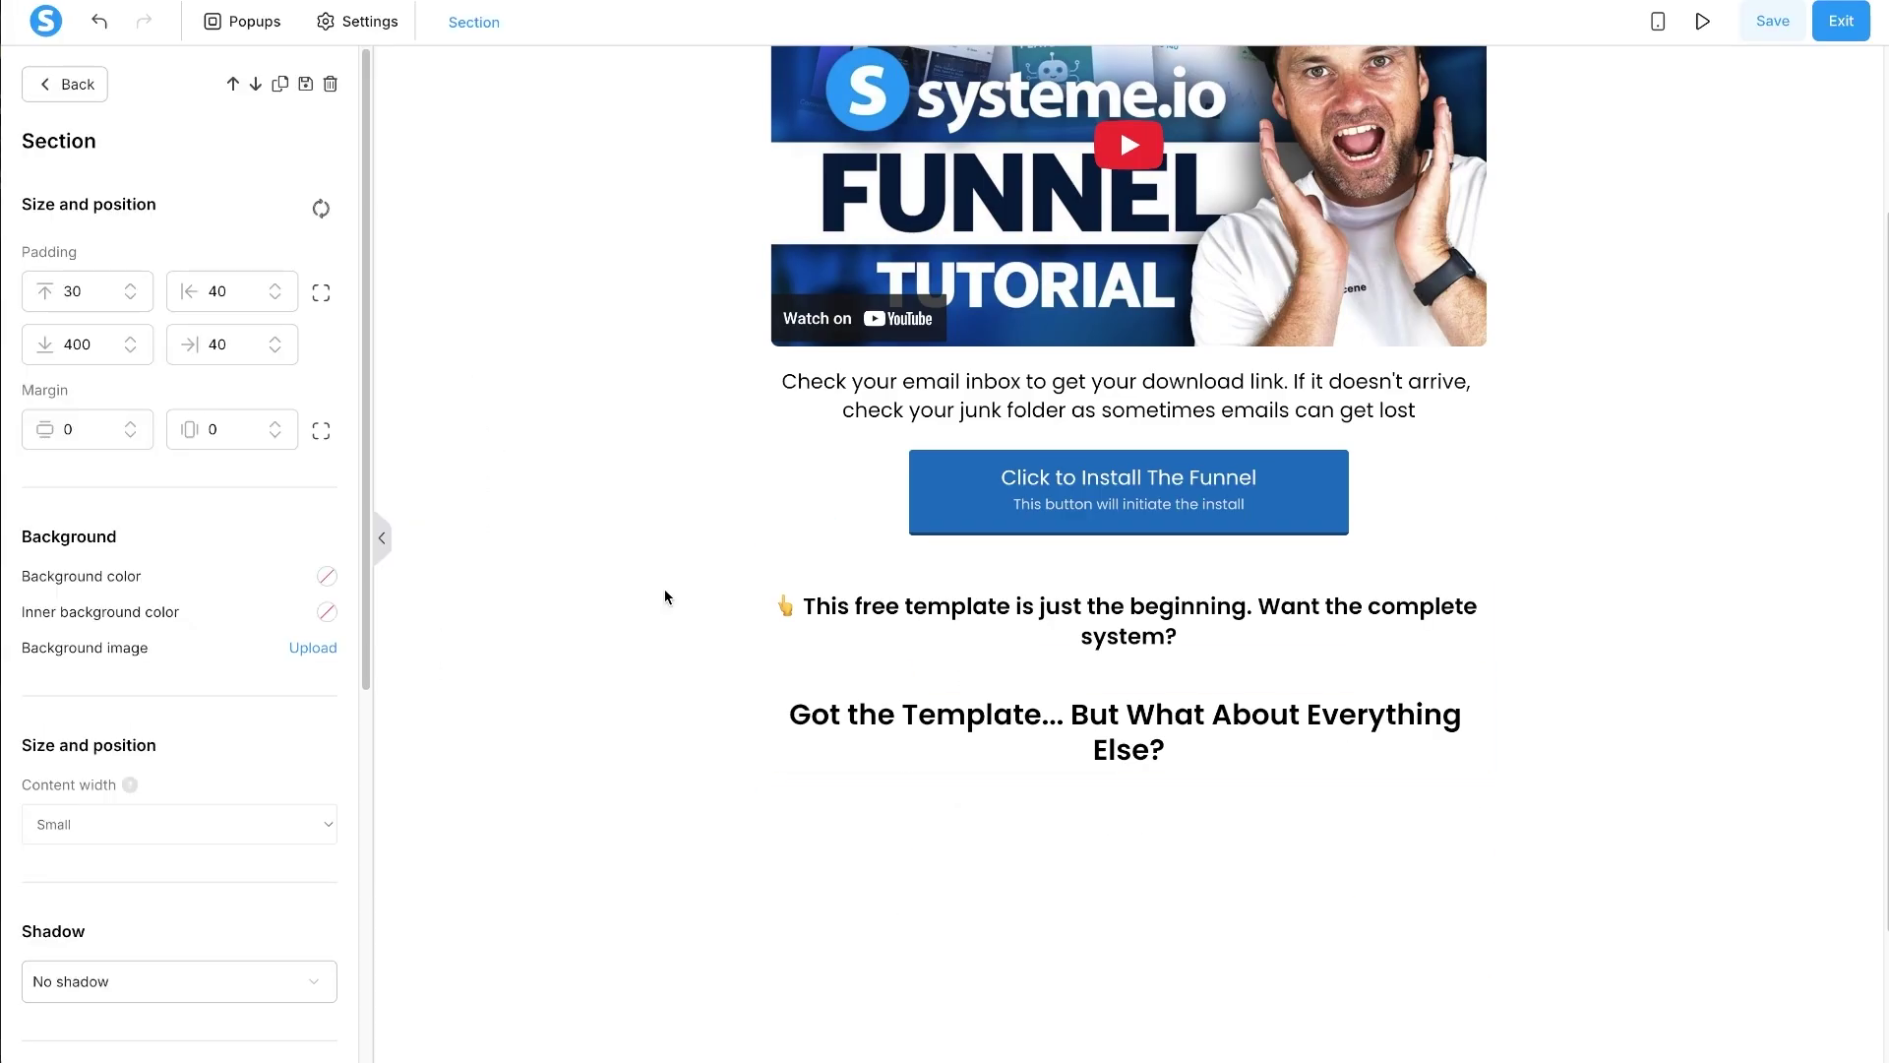
pyautogui.hotkey('alt', 'Tab')
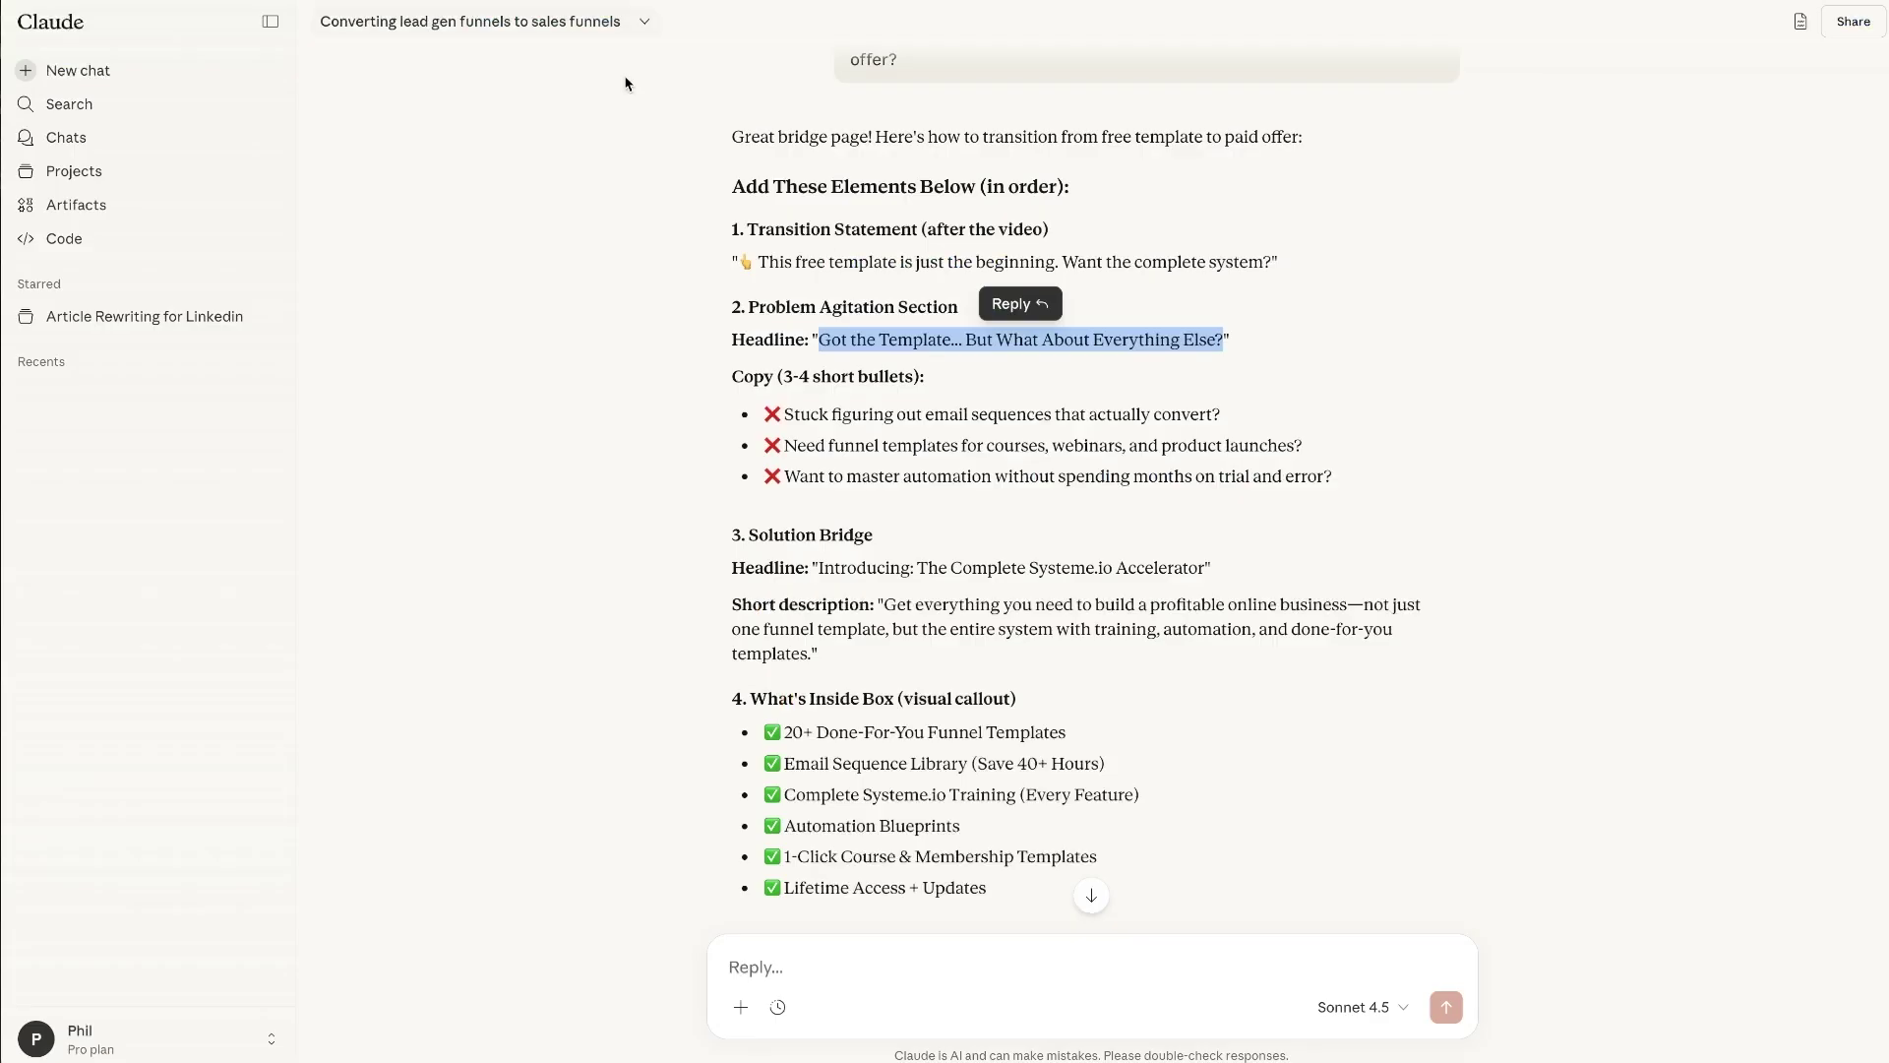
pyautogui.click(714, 308)
pyautogui.moveTo(715, 308); pyautogui.dragTo(1230, 340)
pyautogui.click(1190, 396)
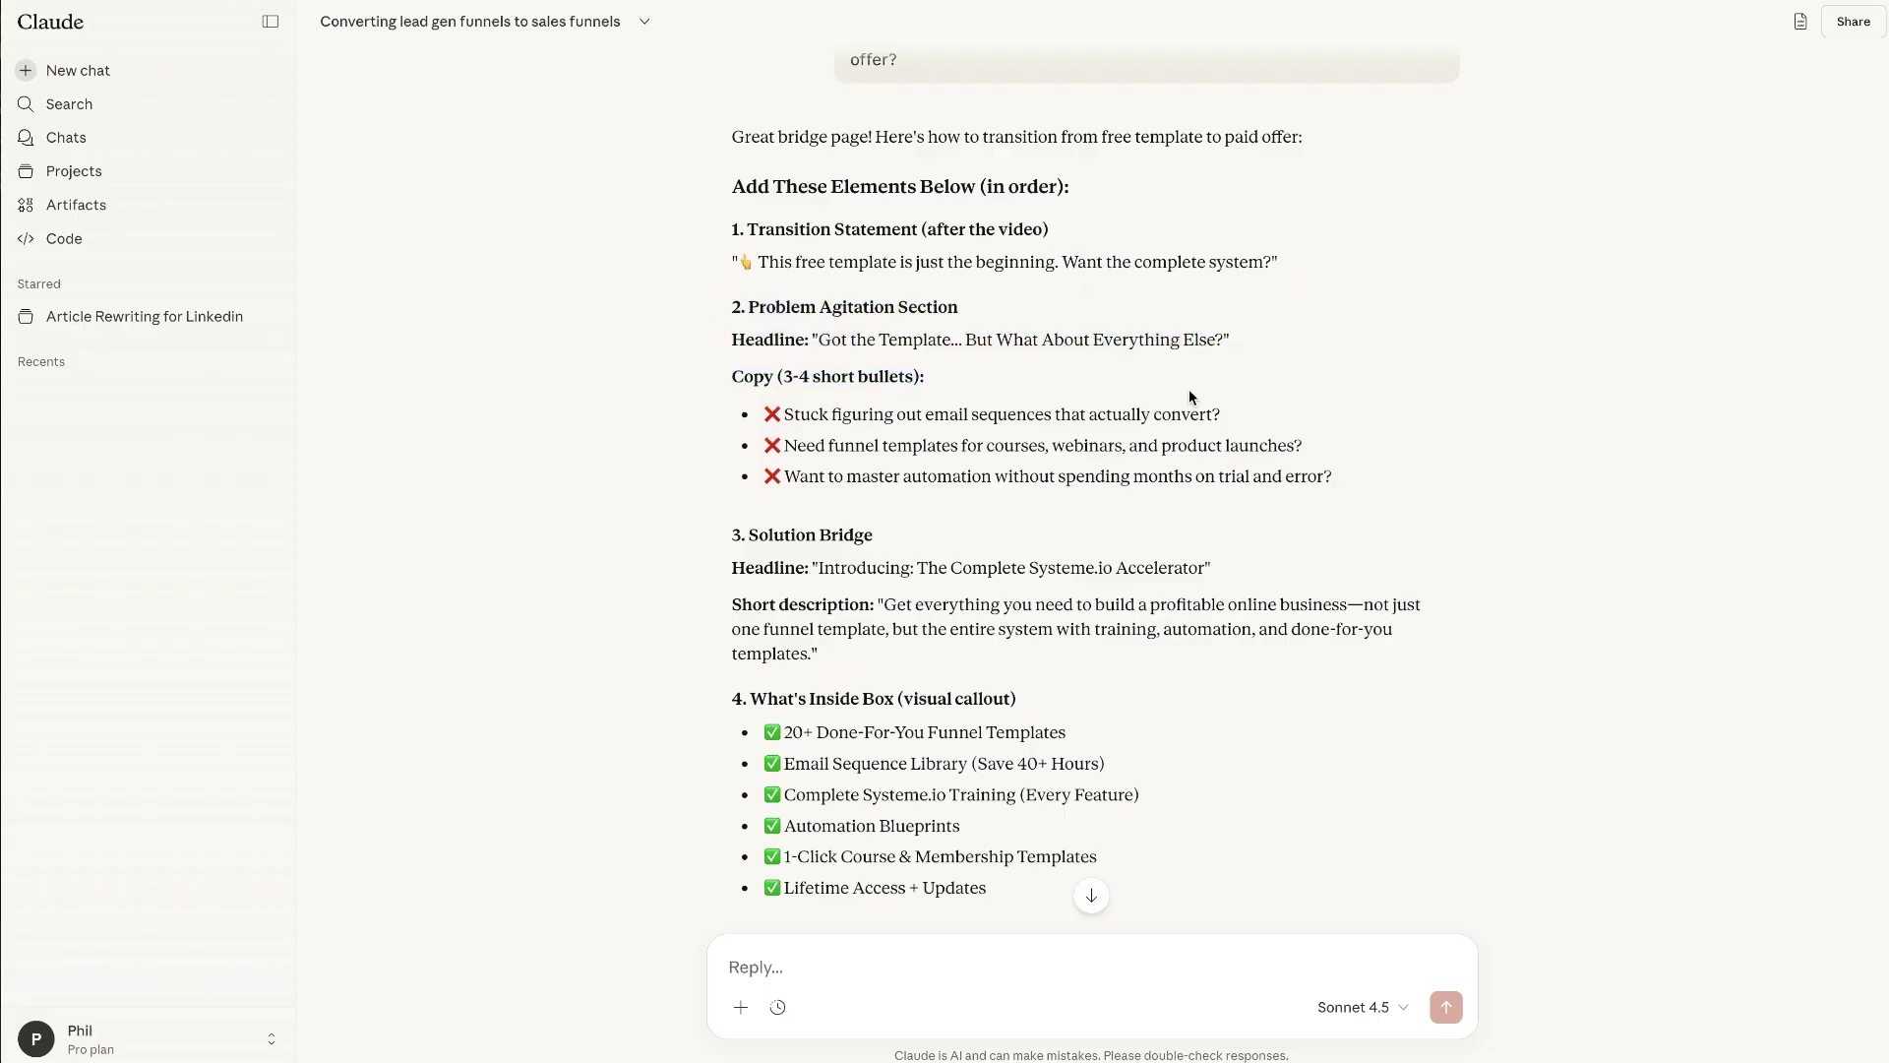
pyautogui.moveTo(608, 344); pyautogui.dragTo(1331, 478)
pyautogui.click(808, 299)
pyautogui.moveTo(701, 308); pyautogui.dragTo(1350, 480)
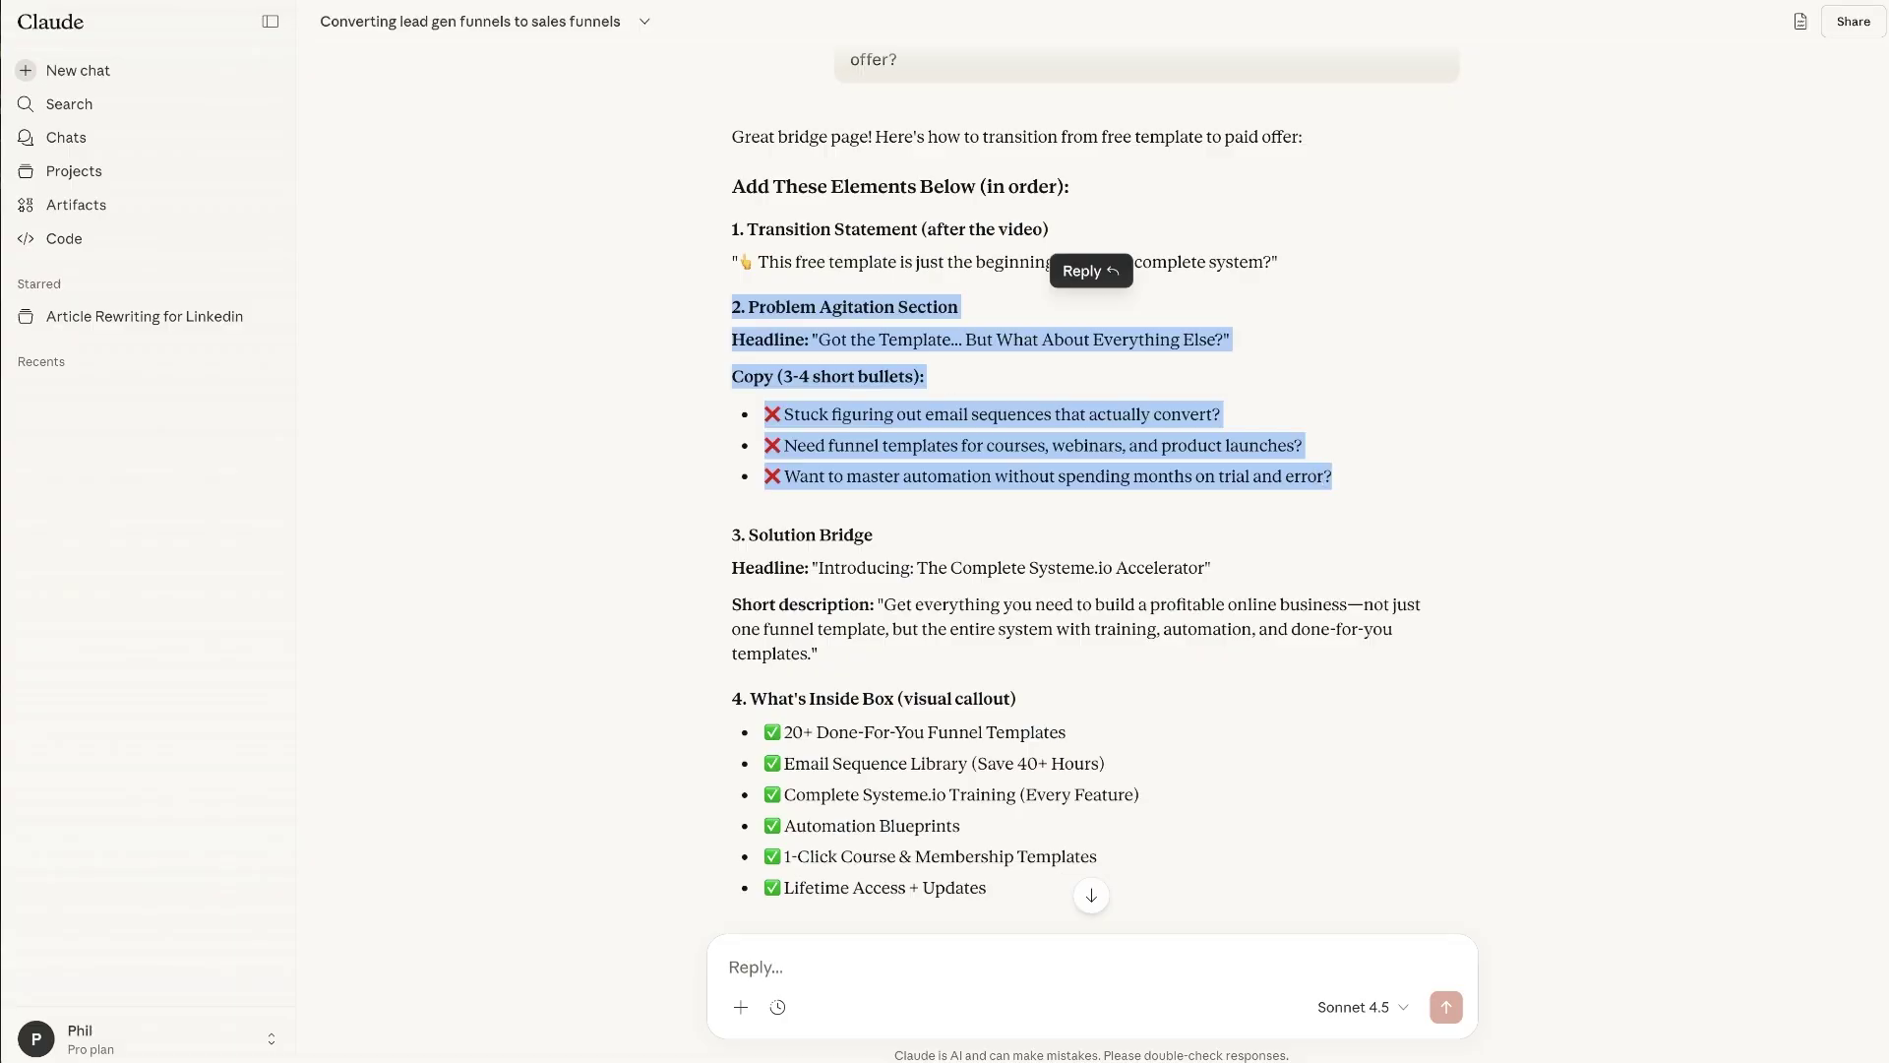
pyautogui.hotkey('alt', 'Tab')
pyautogui.click(523, 304)
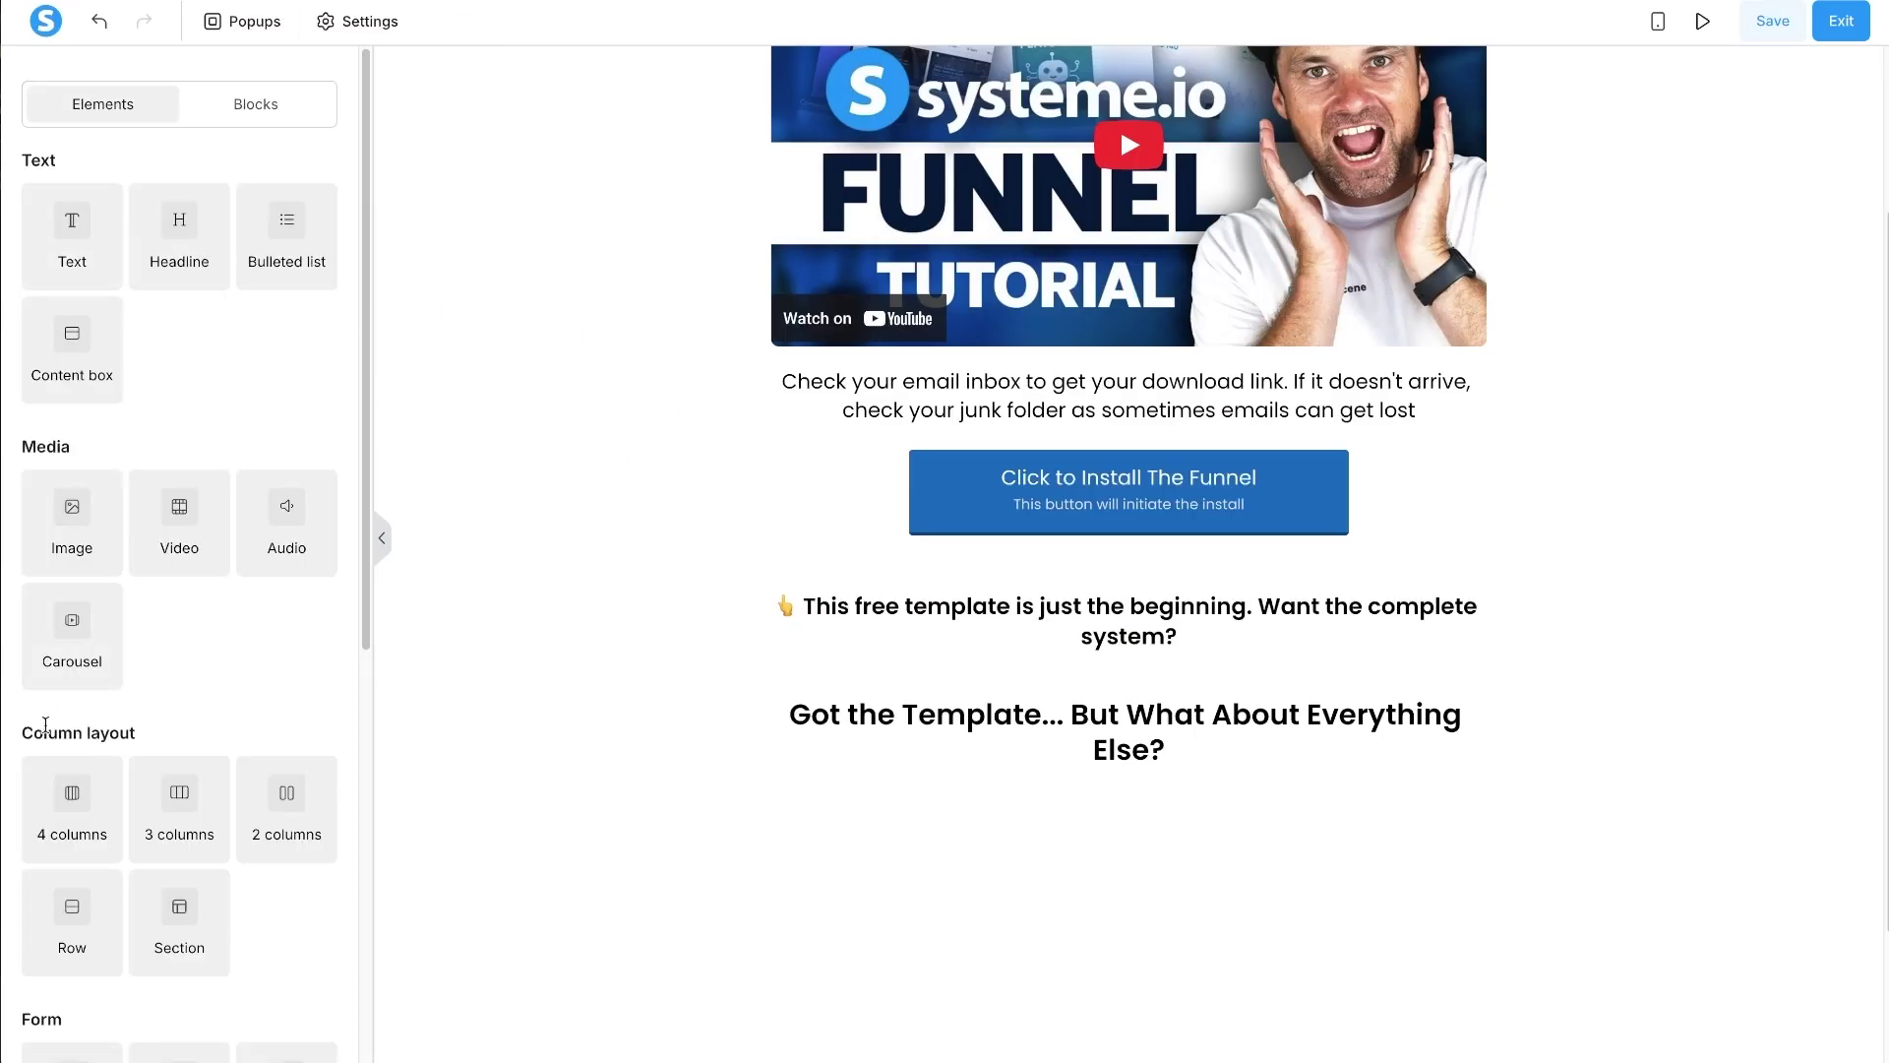
# - Add a new section at the bottom of the page and shrink the top section's bottom padding
pyautogui.moveTo(131, 946); pyautogui.dragTo(823, 885)
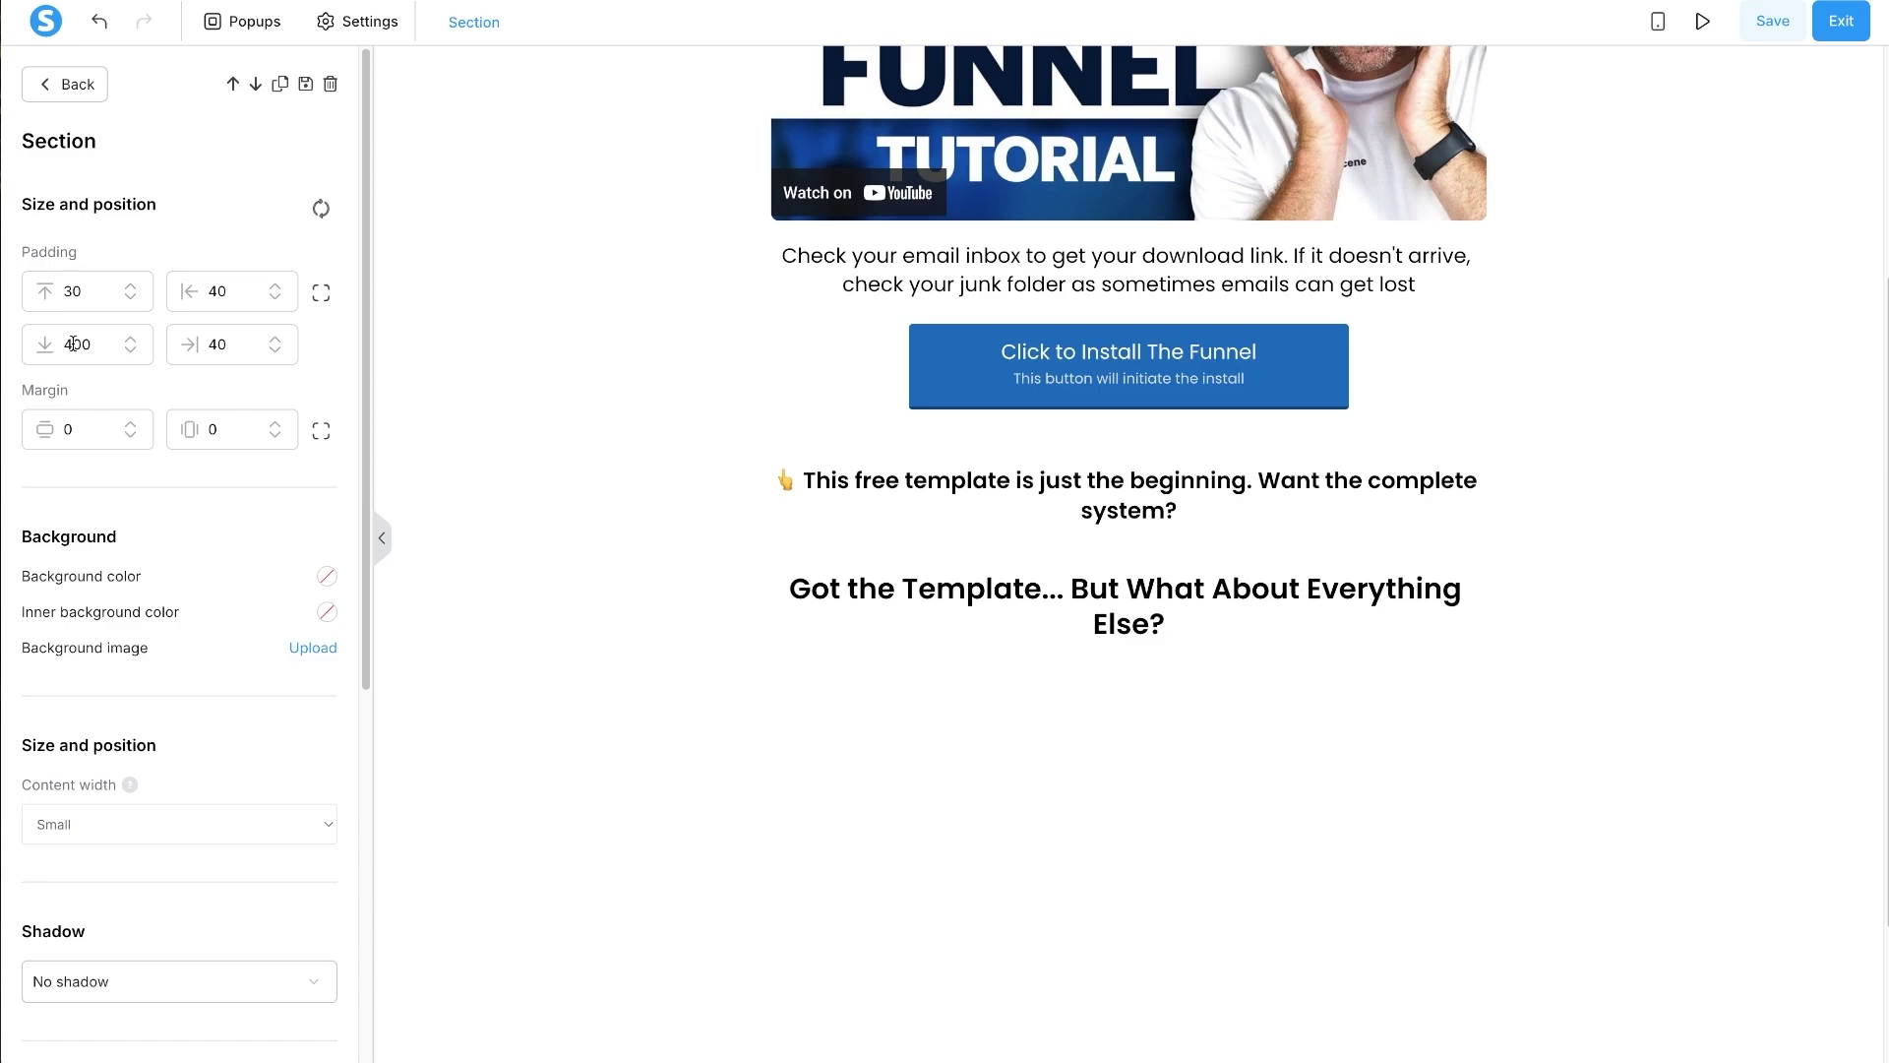
pyautogui.press('BackSpace')
pyautogui.write('1')
pyautogui.click(951, 808)
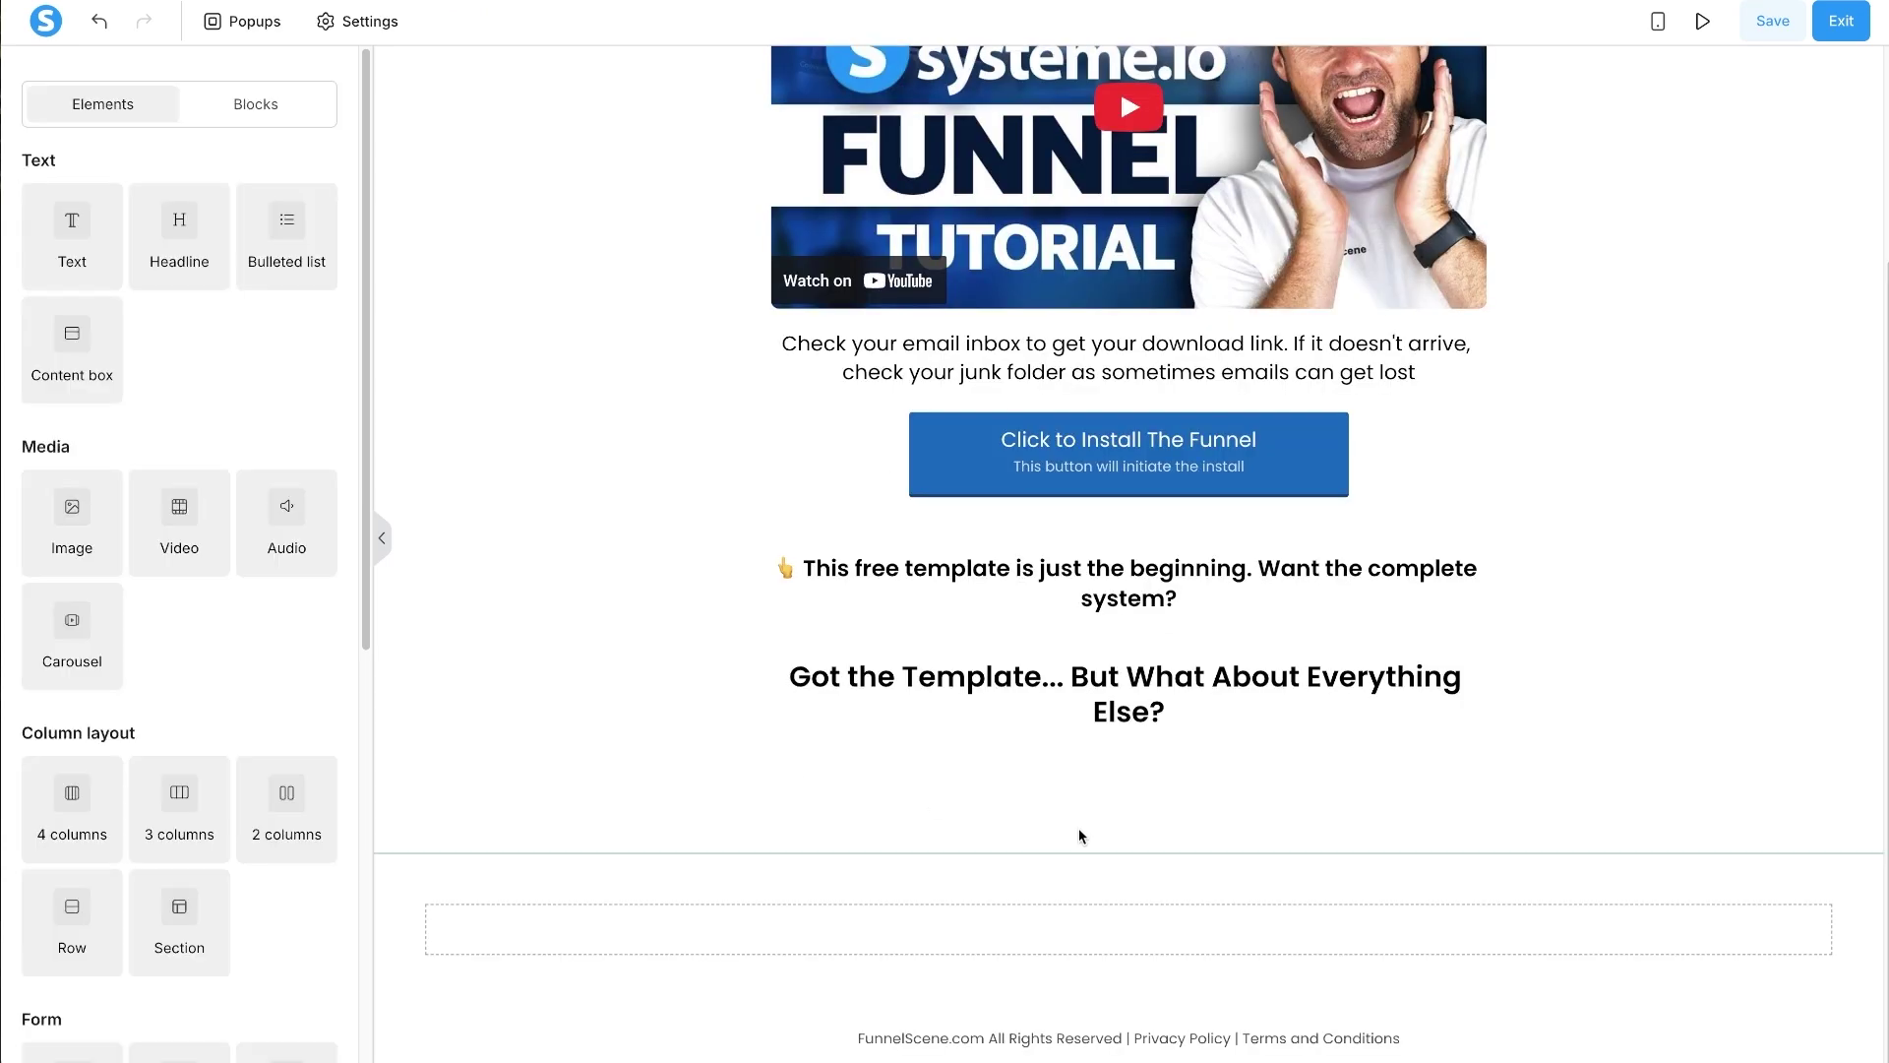
pyautogui.click(429, 692)
pyautogui.click(78, 340)
pyautogui.press('BackSpace')
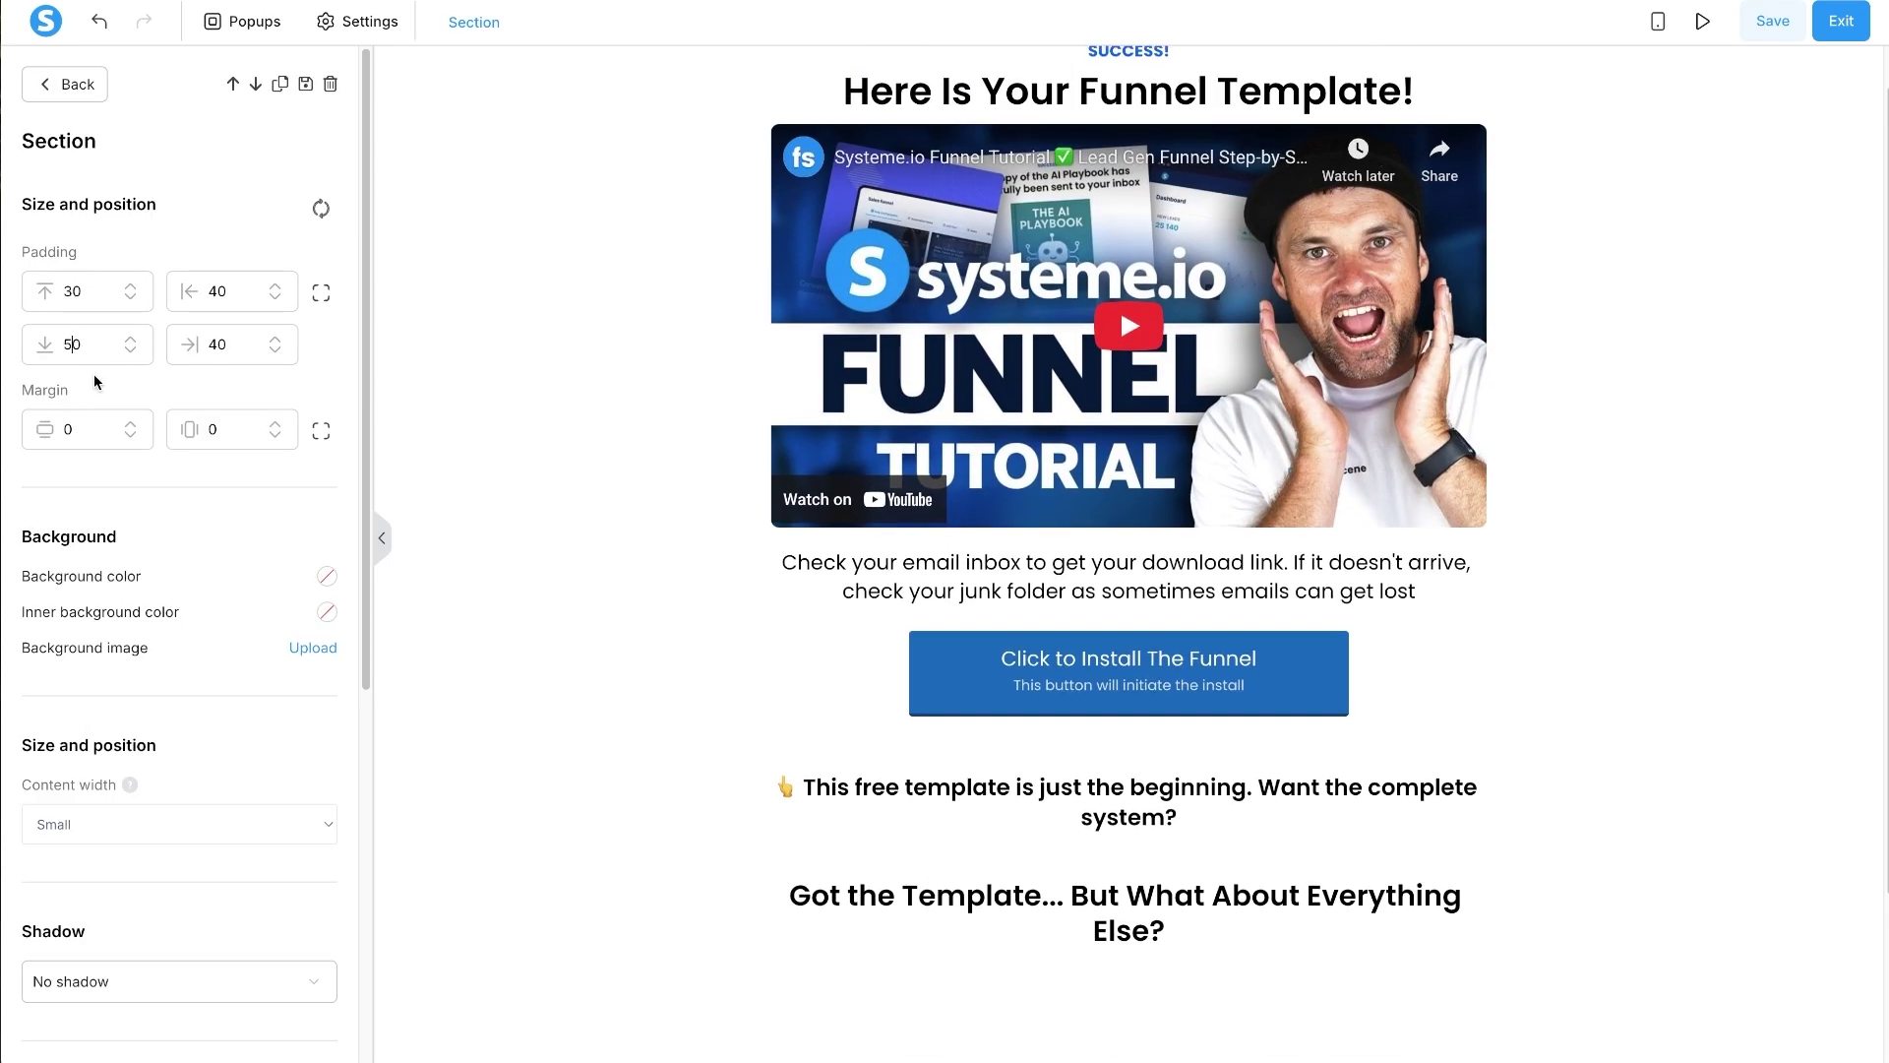
pyautogui.click(669, 874)
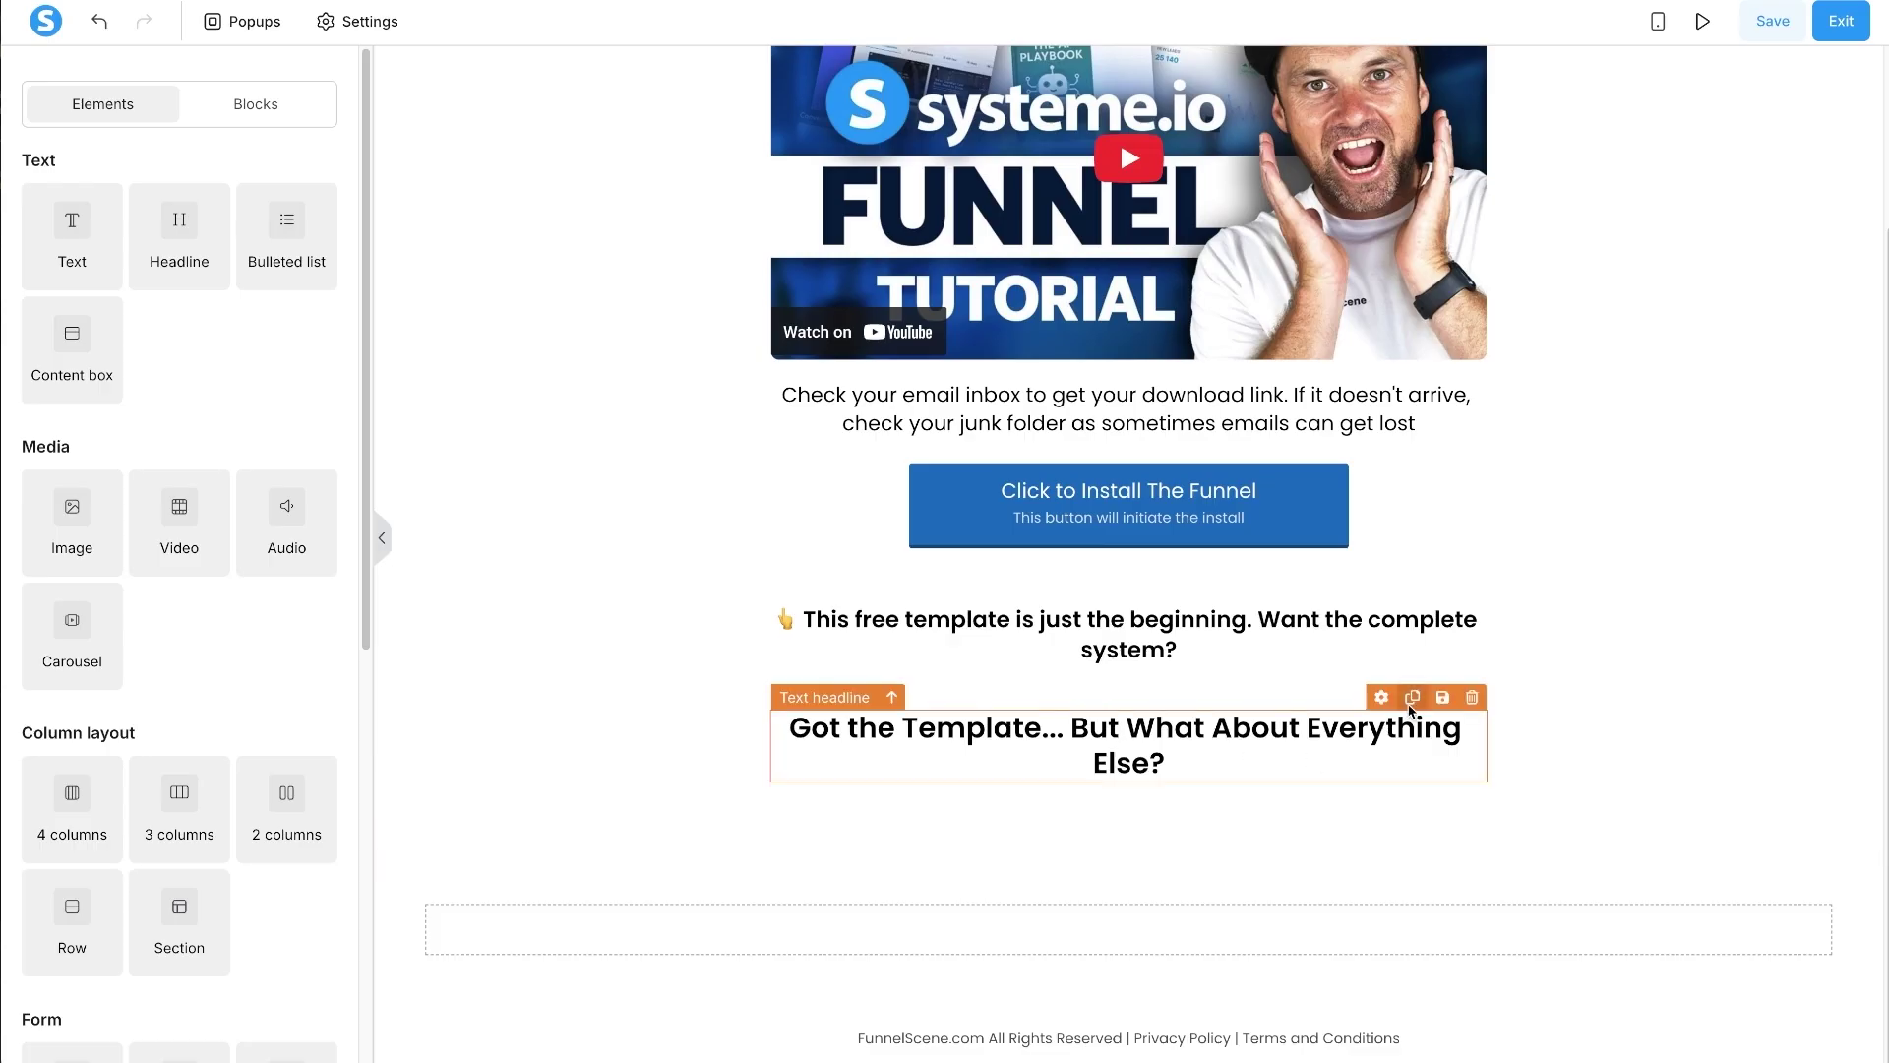
# - Move the 'Got the Template...' headline into the new section and set its content width to Medium
pyautogui.moveTo(1395, 715); pyautogui.dragTo(1220, 933)
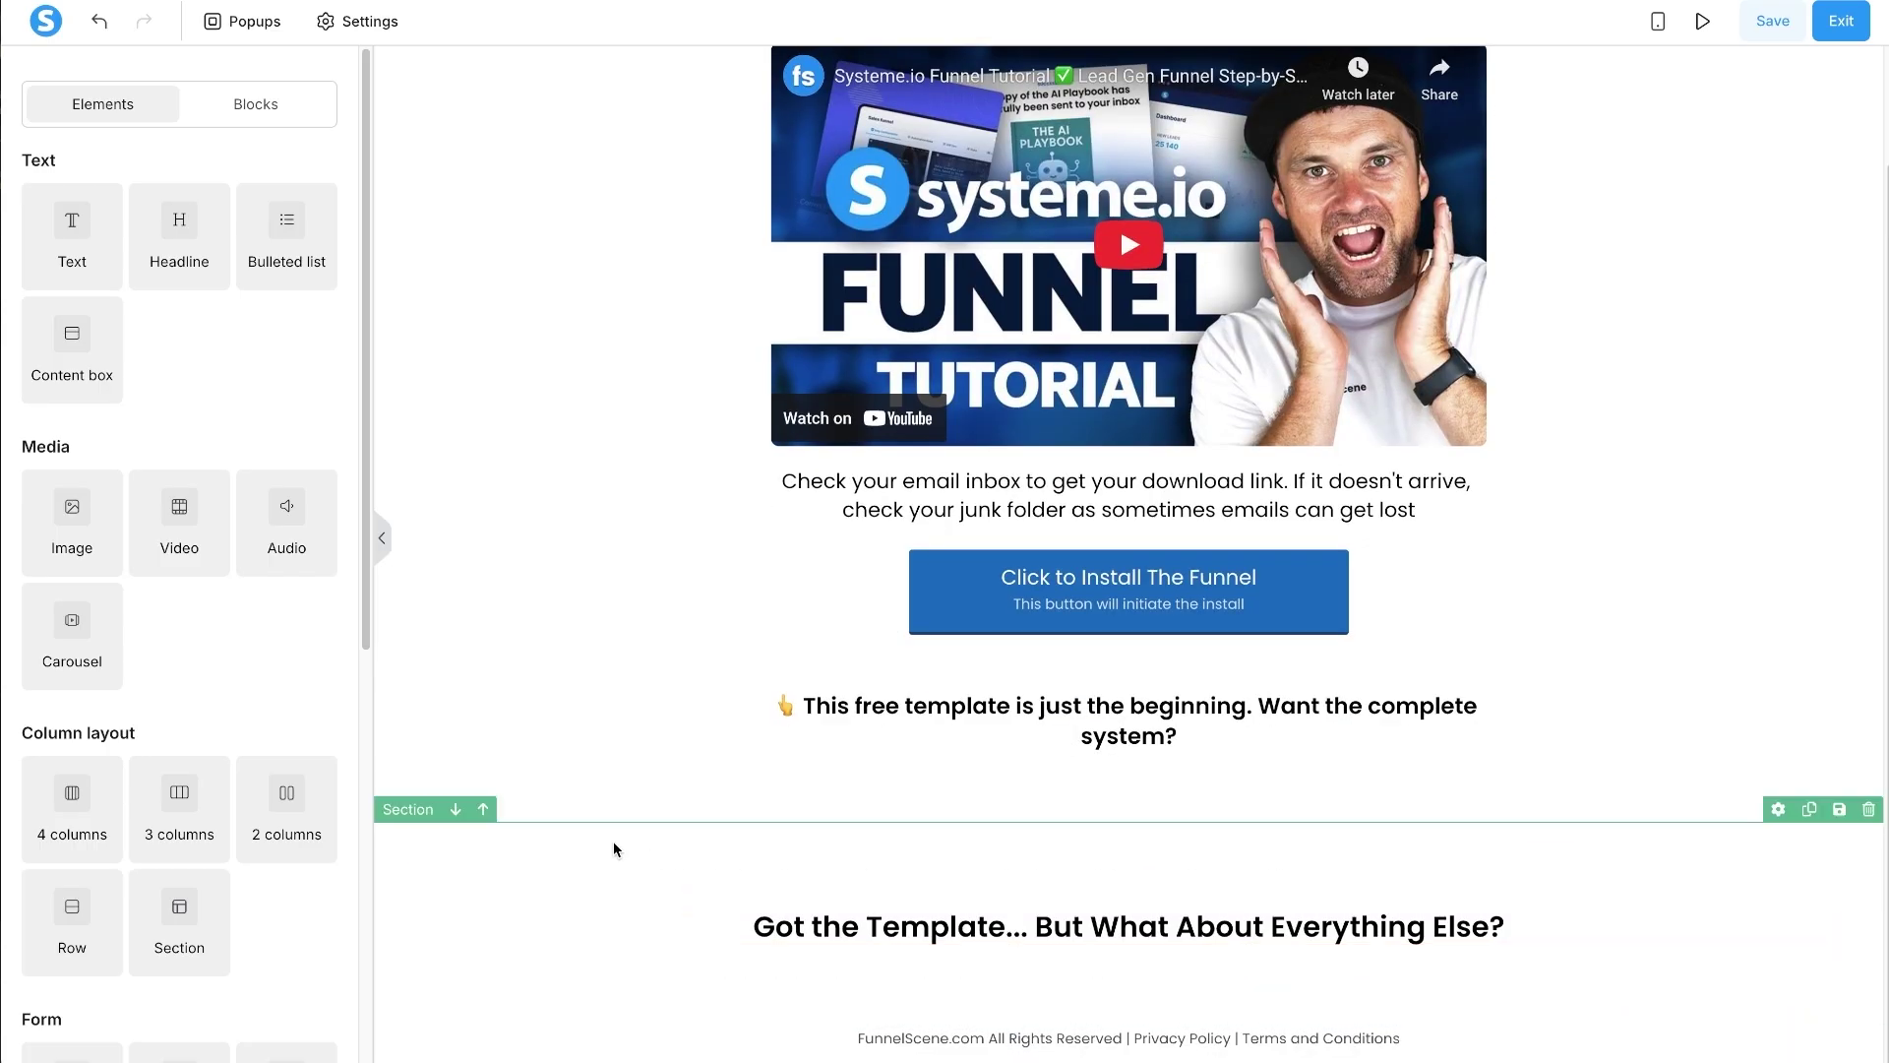
pyautogui.click(552, 850)
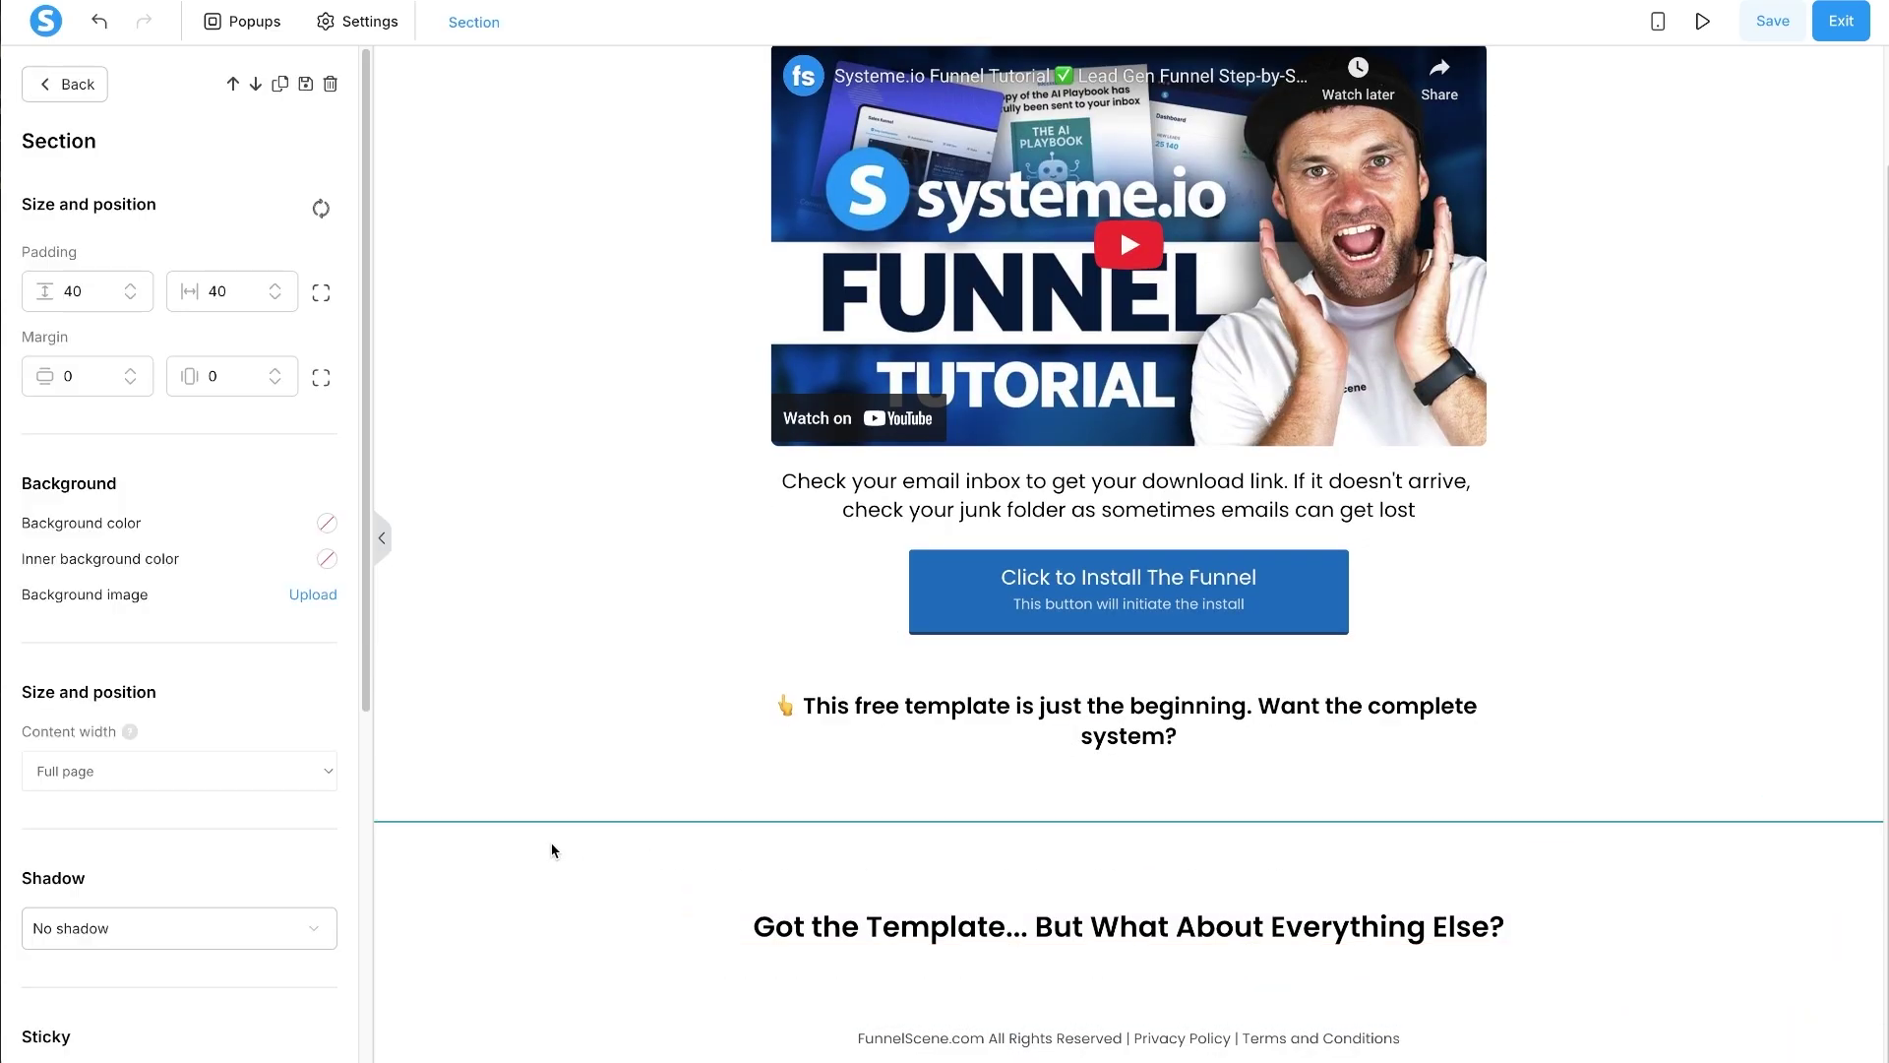
pyautogui.click(171, 784)
pyautogui.click(148, 820)
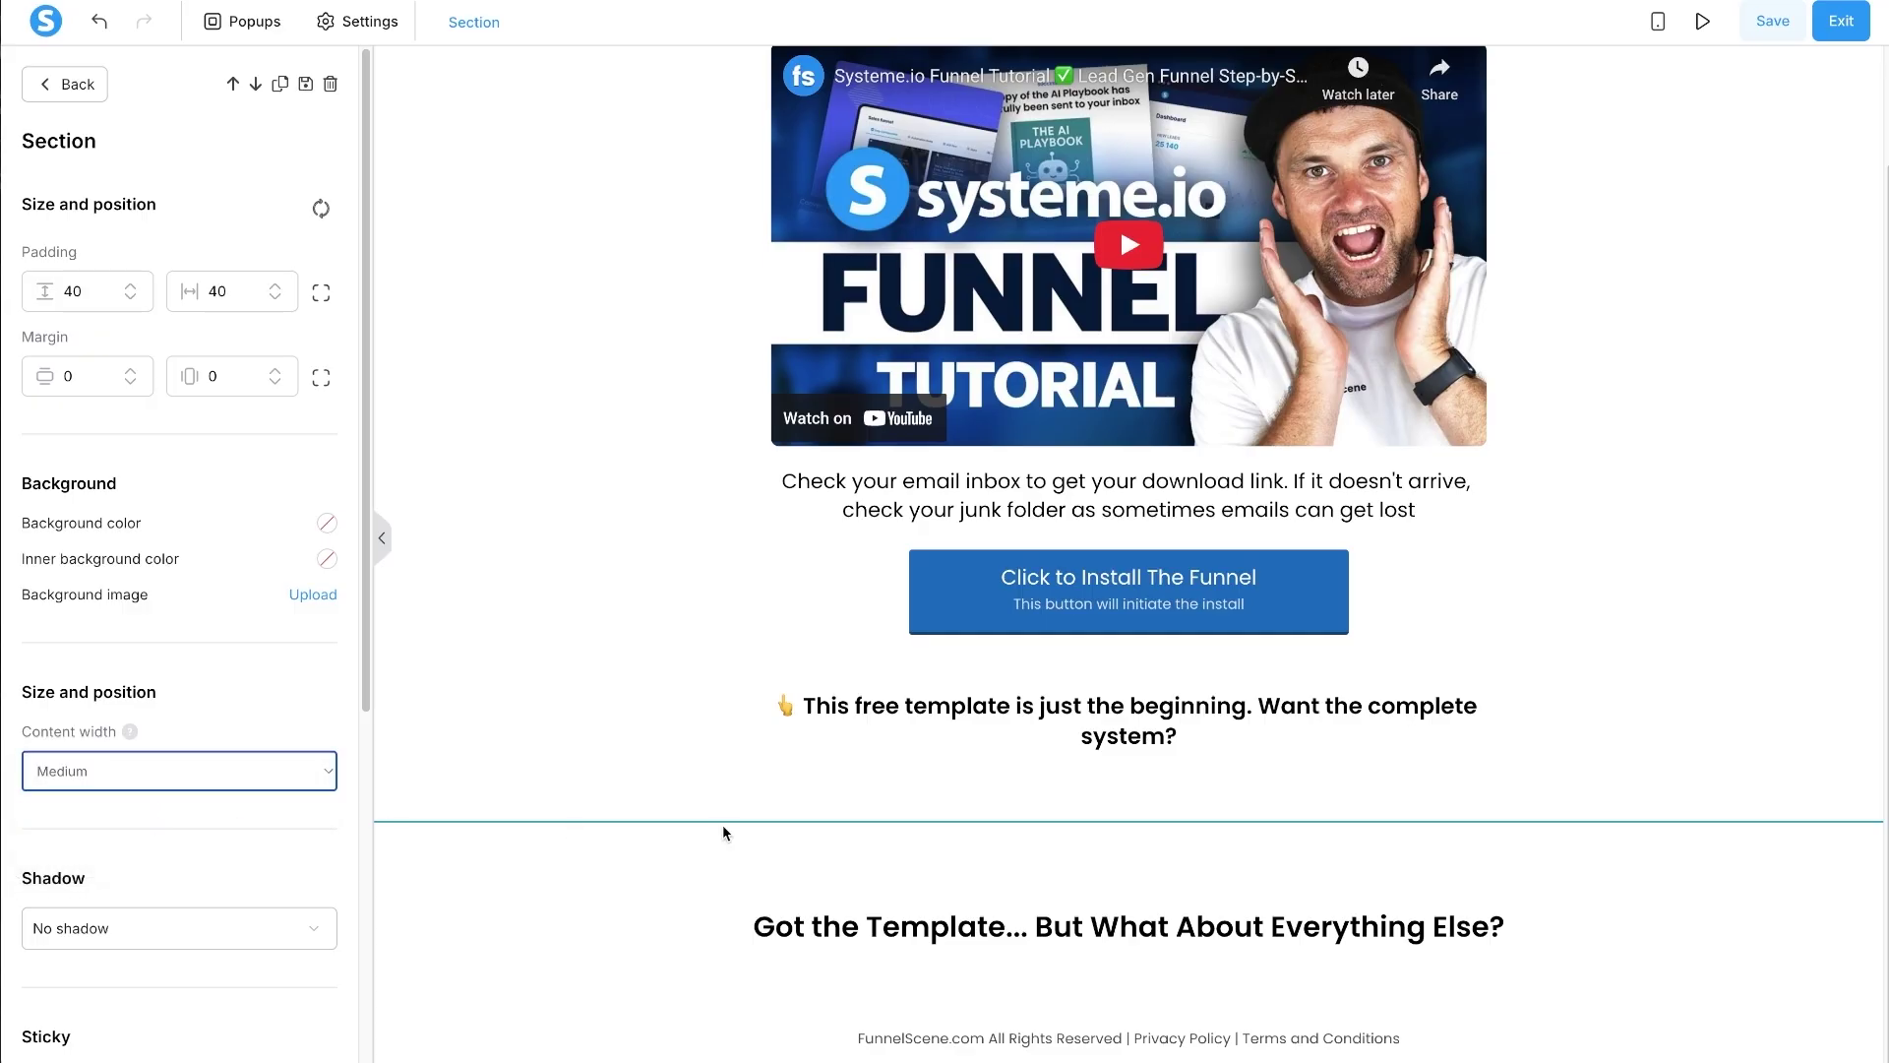
pyautogui.click(494, 729)
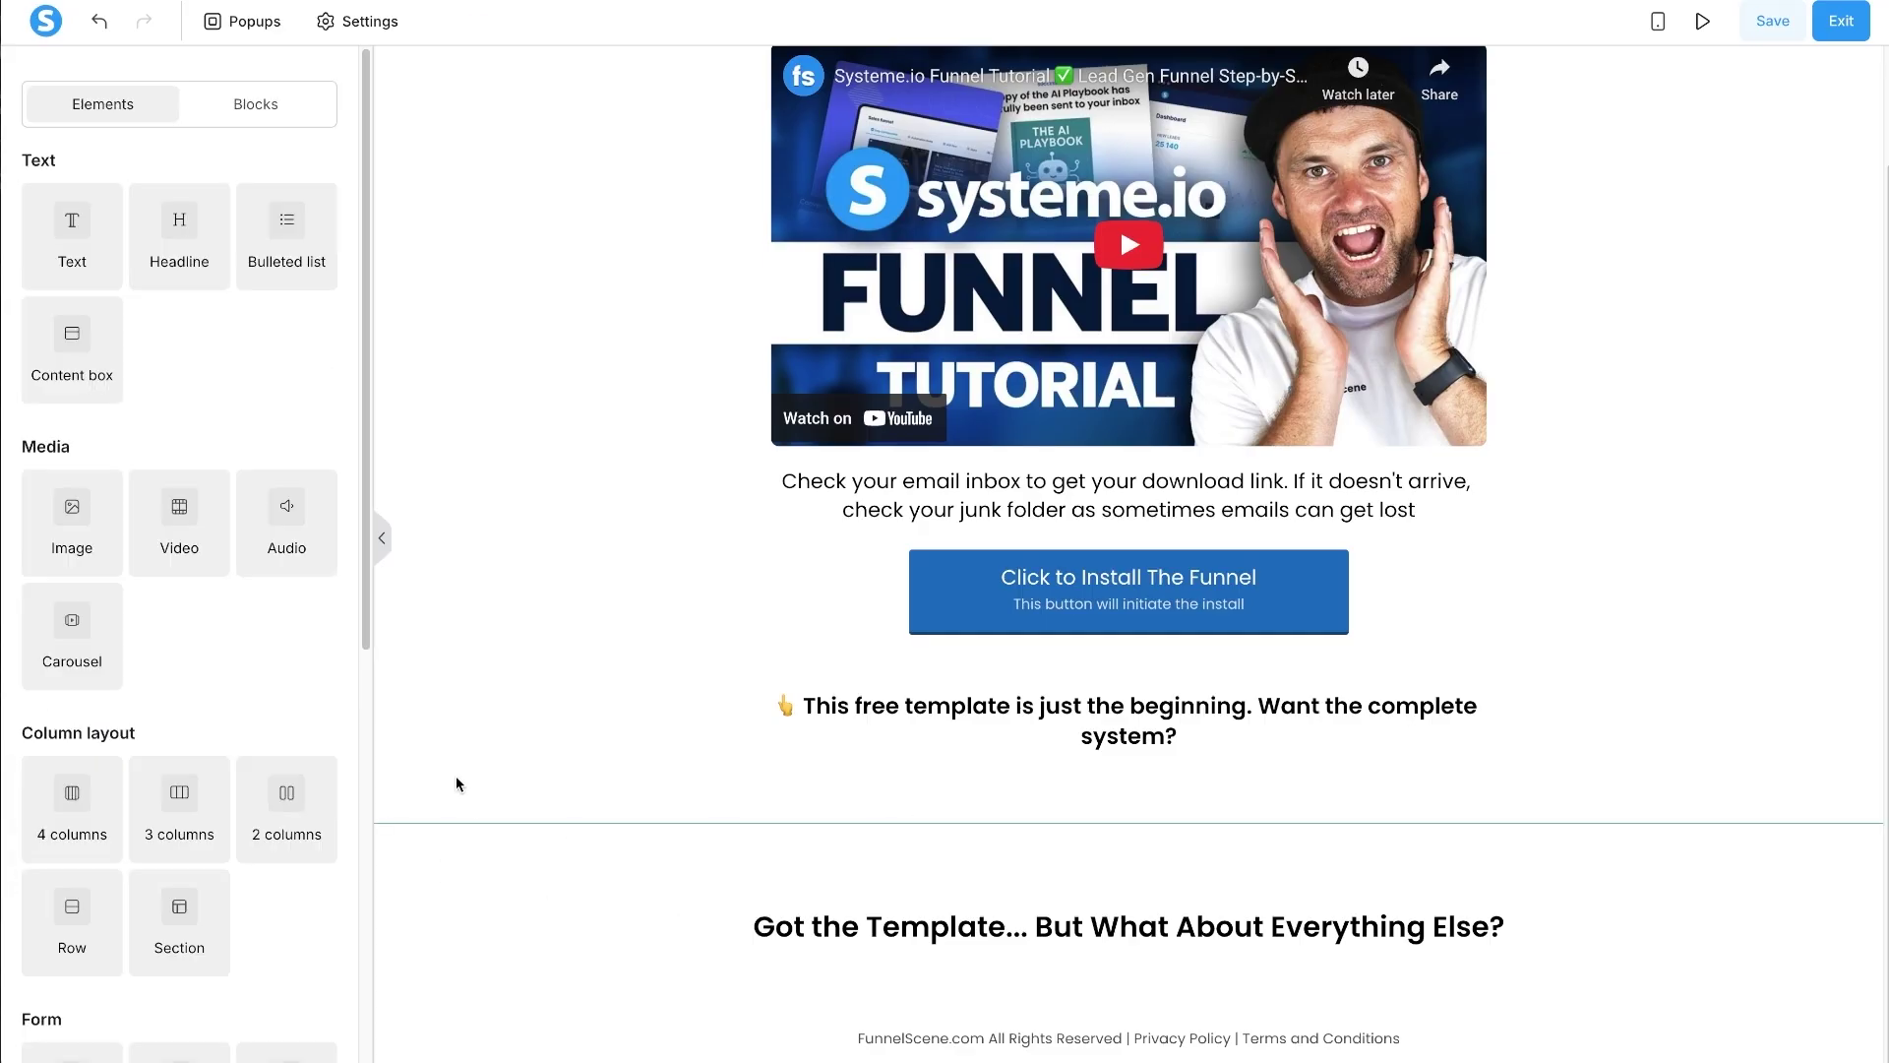
# - Give the new section the light grey background colour f2f2f2
pyautogui.click(393, 936)
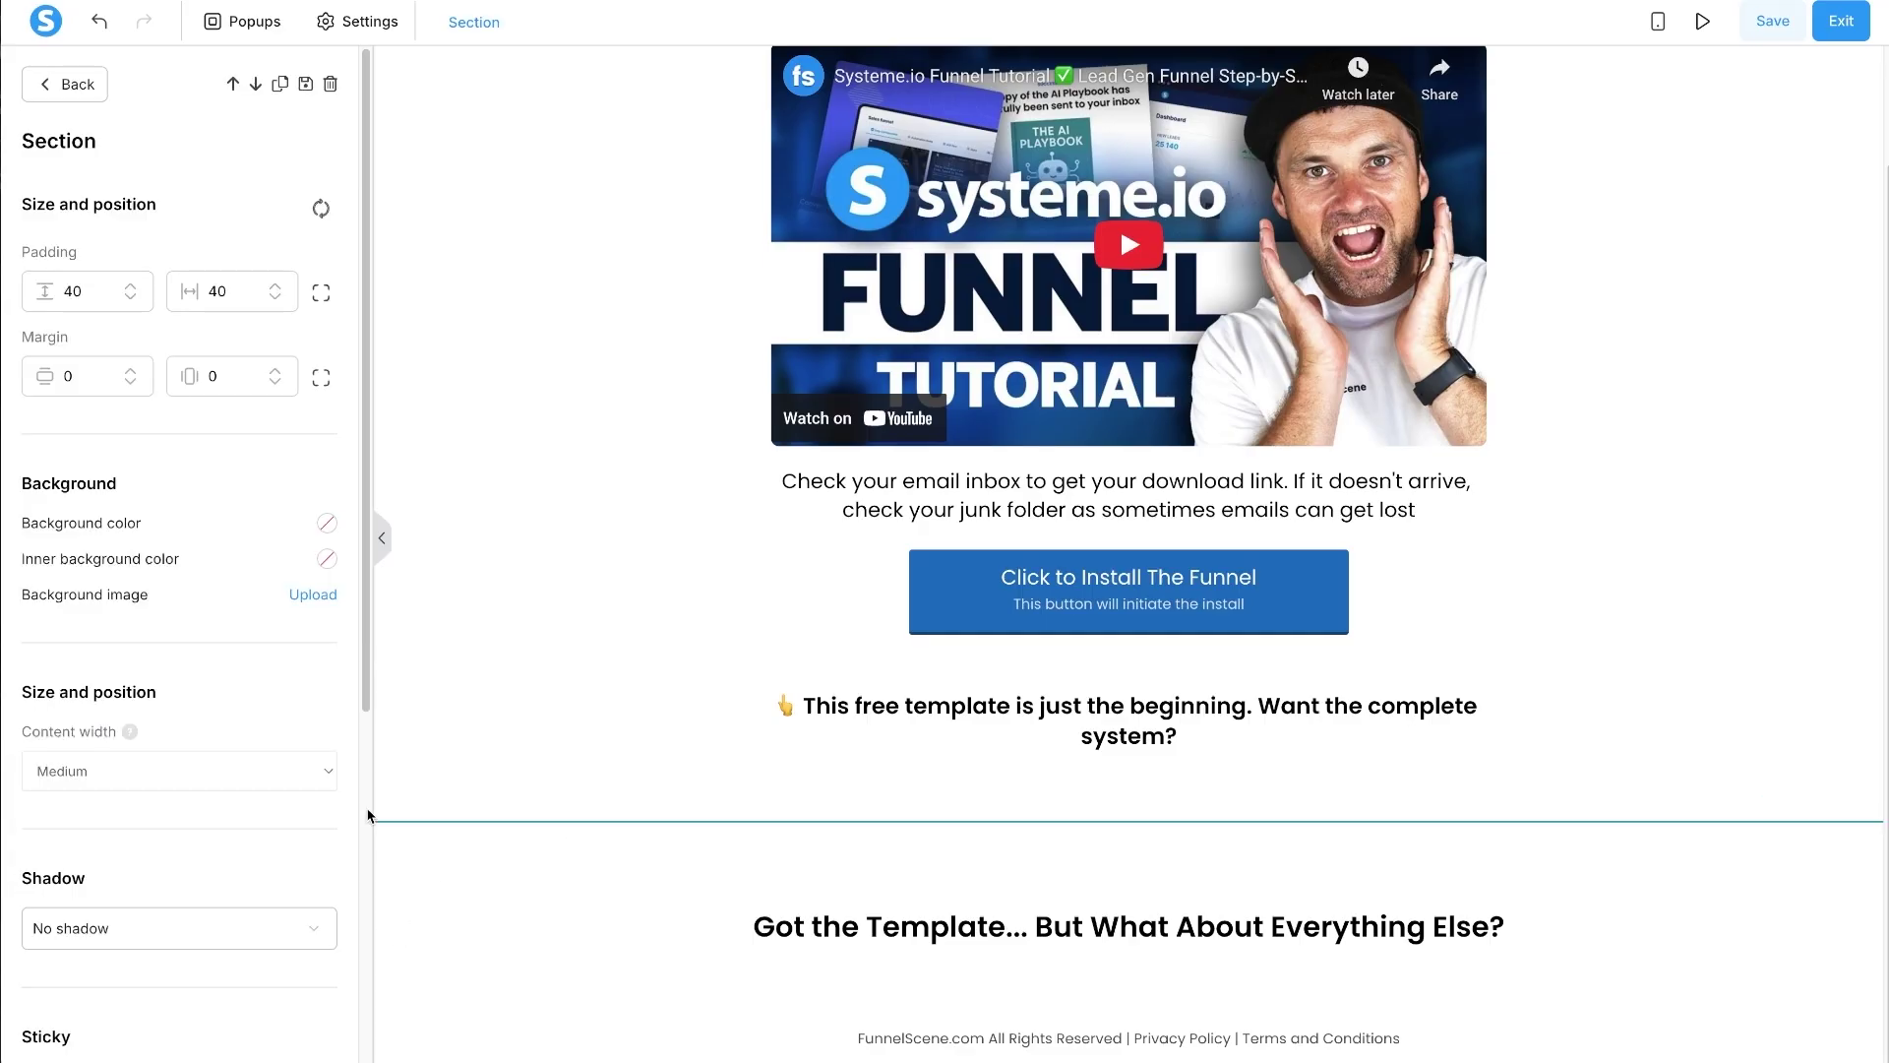
pyautogui.click(327, 527)
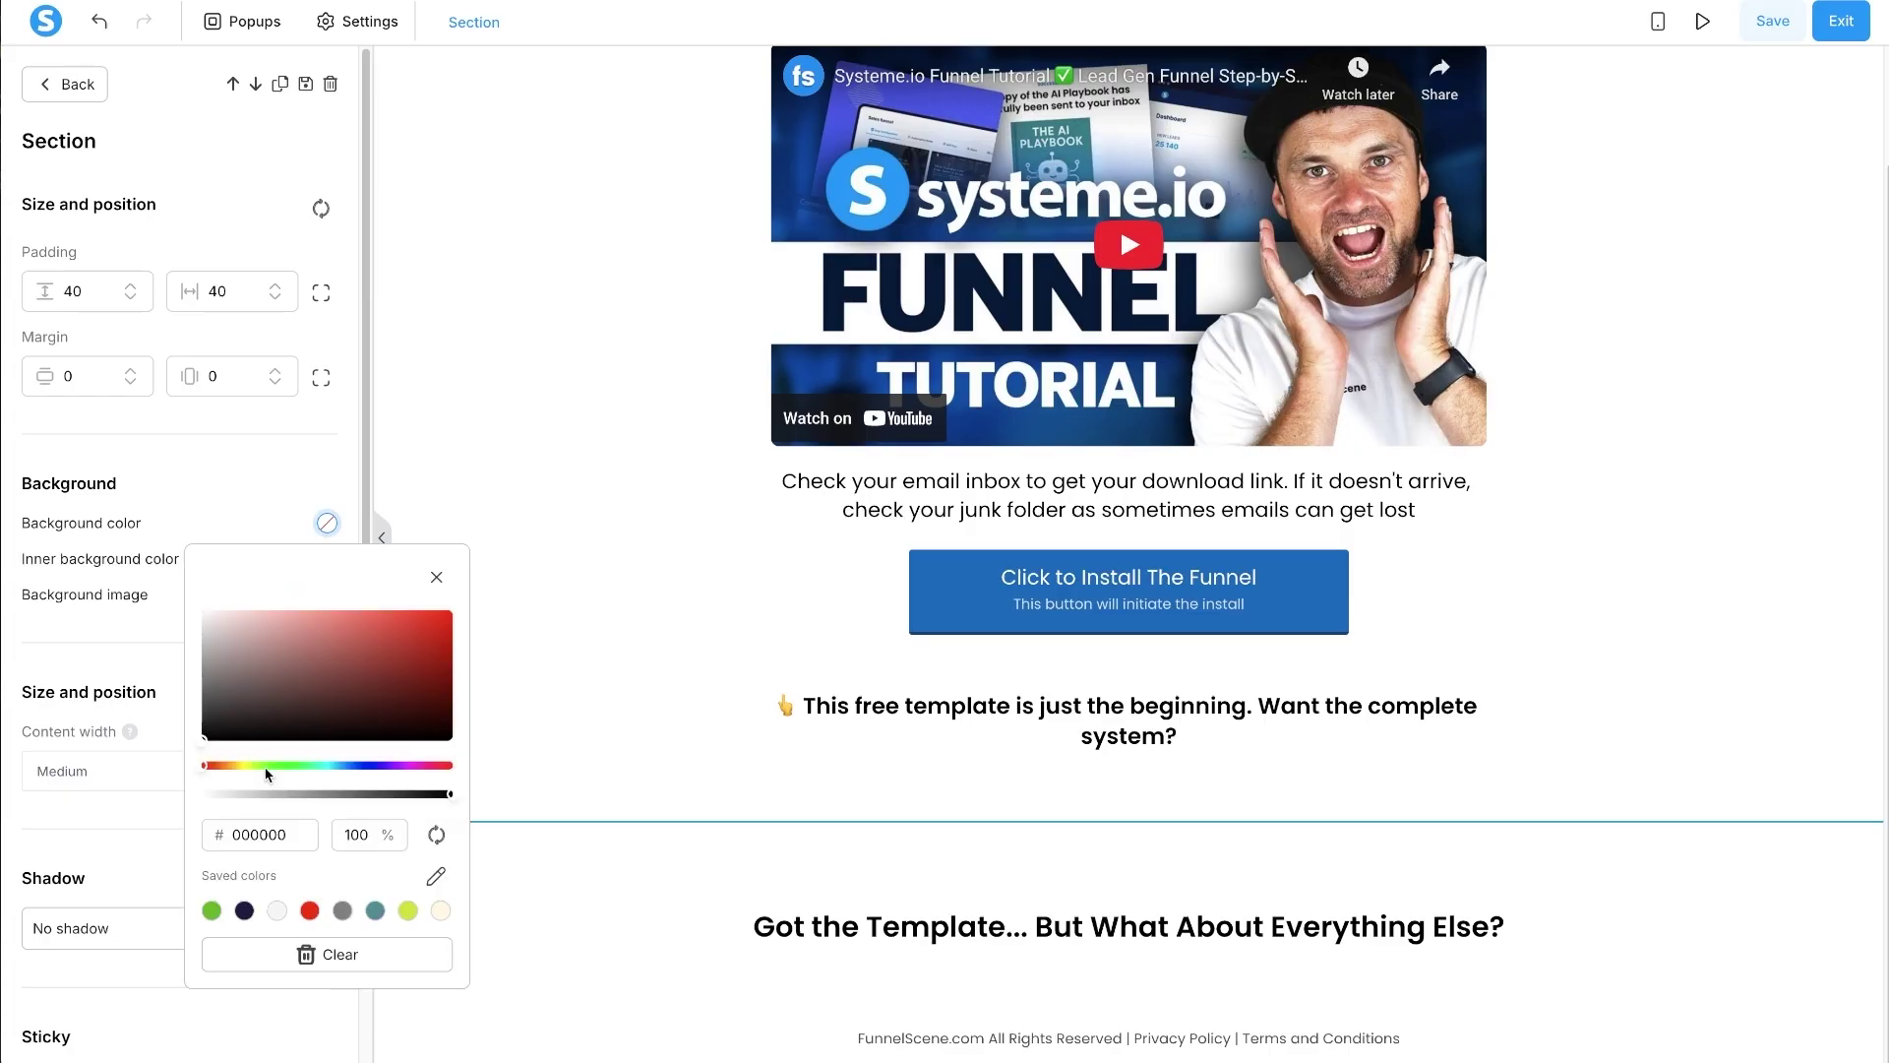
pyautogui.doubleClick(259, 824)
pyautogui.write('f2f2f2')
pyautogui.click(531, 622)
pyautogui.click(532, 622)
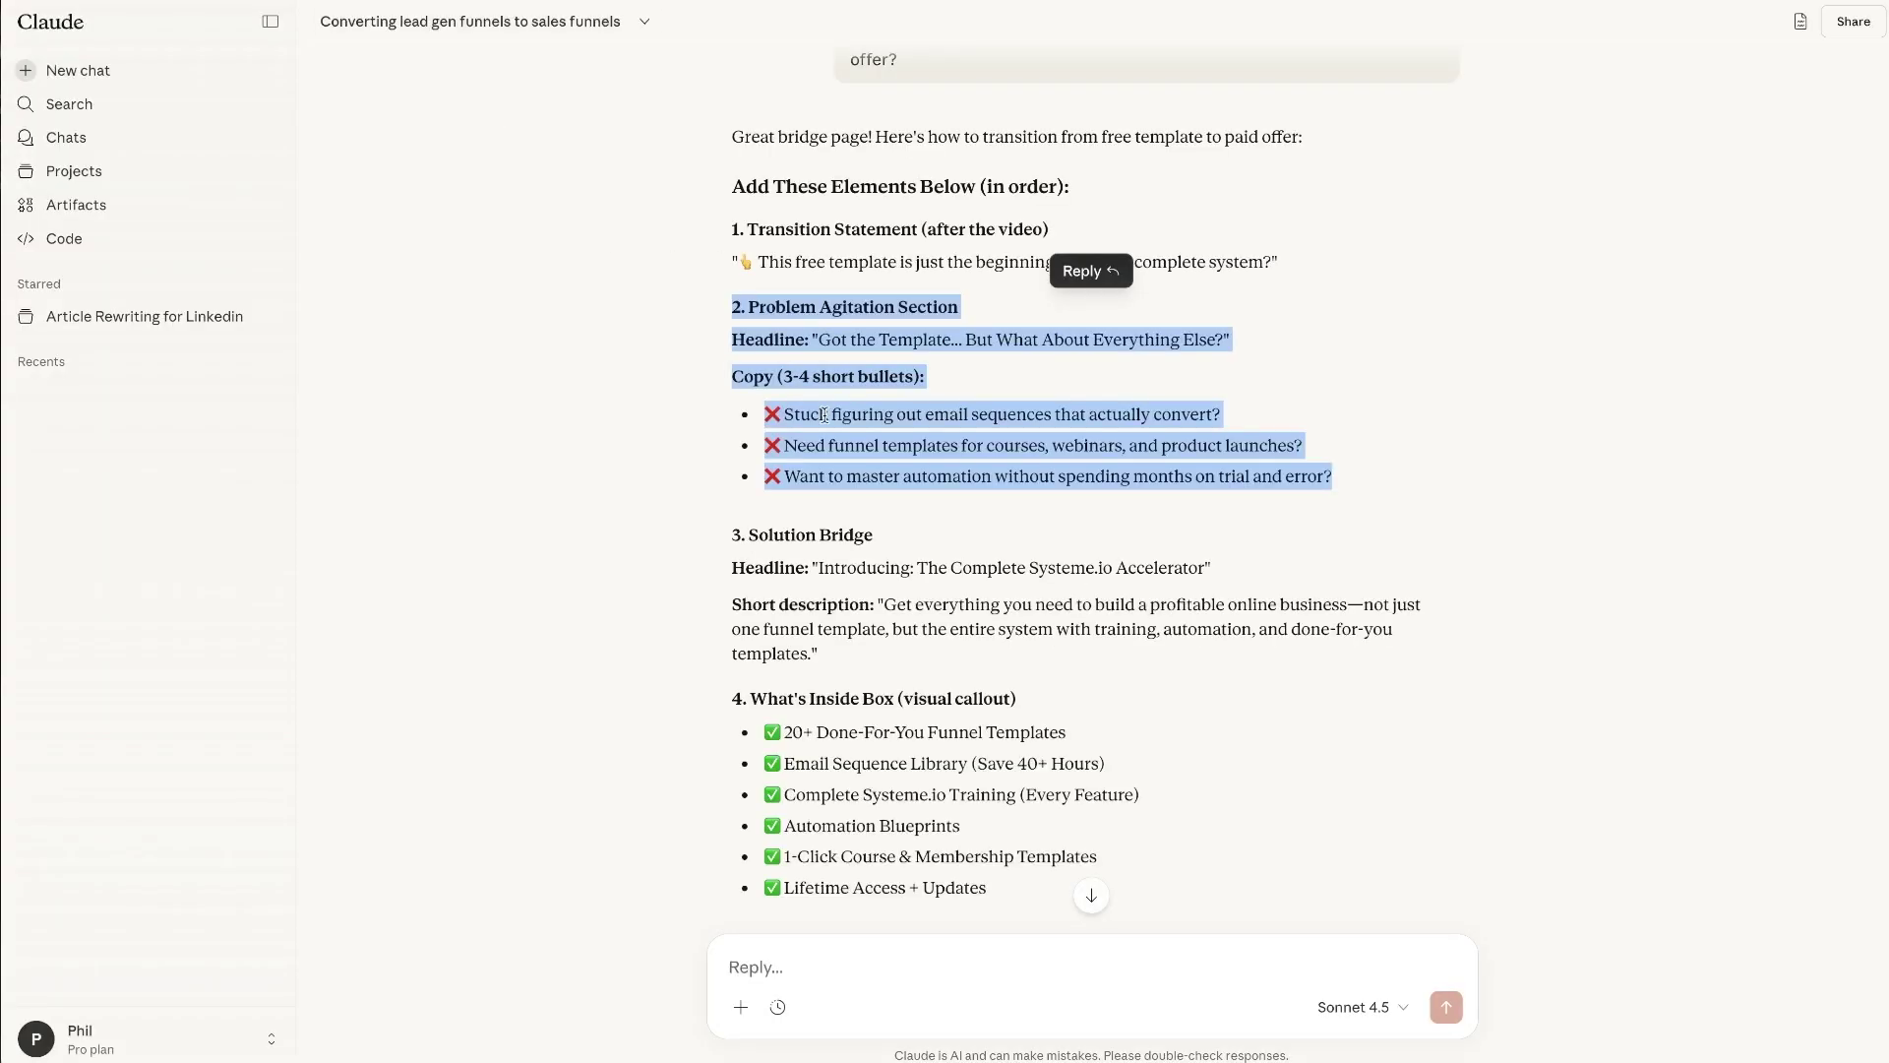
# - Duplicate a text block into the new section and paste the first ❌ pain-point line into it
pyautogui.moveTo(768, 414); pyautogui.dragTo(1352, 476)
pyautogui.tripleClick(906, 421)
pyautogui.hotkey('ctrl', 'c')
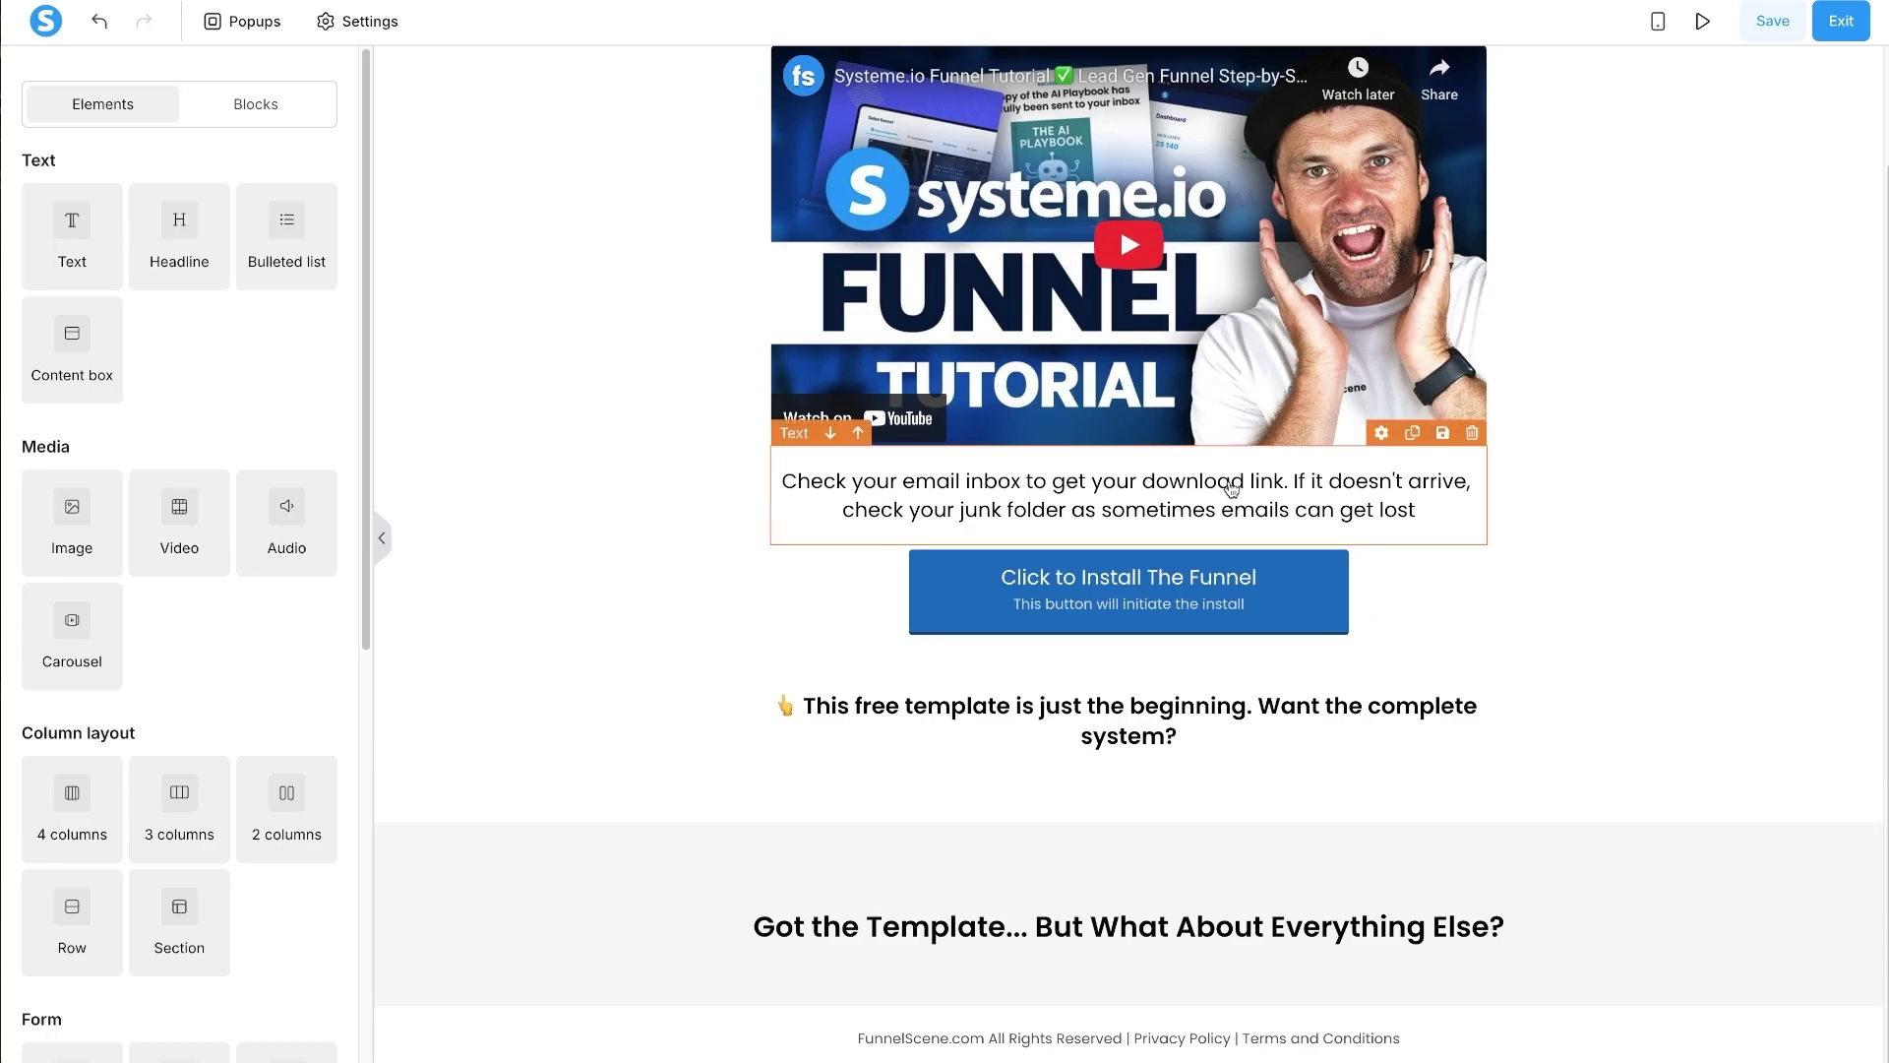
pyautogui.click(1413, 434)
pyautogui.moveTo(1369, 396); pyautogui.dragTo(1309, 970)
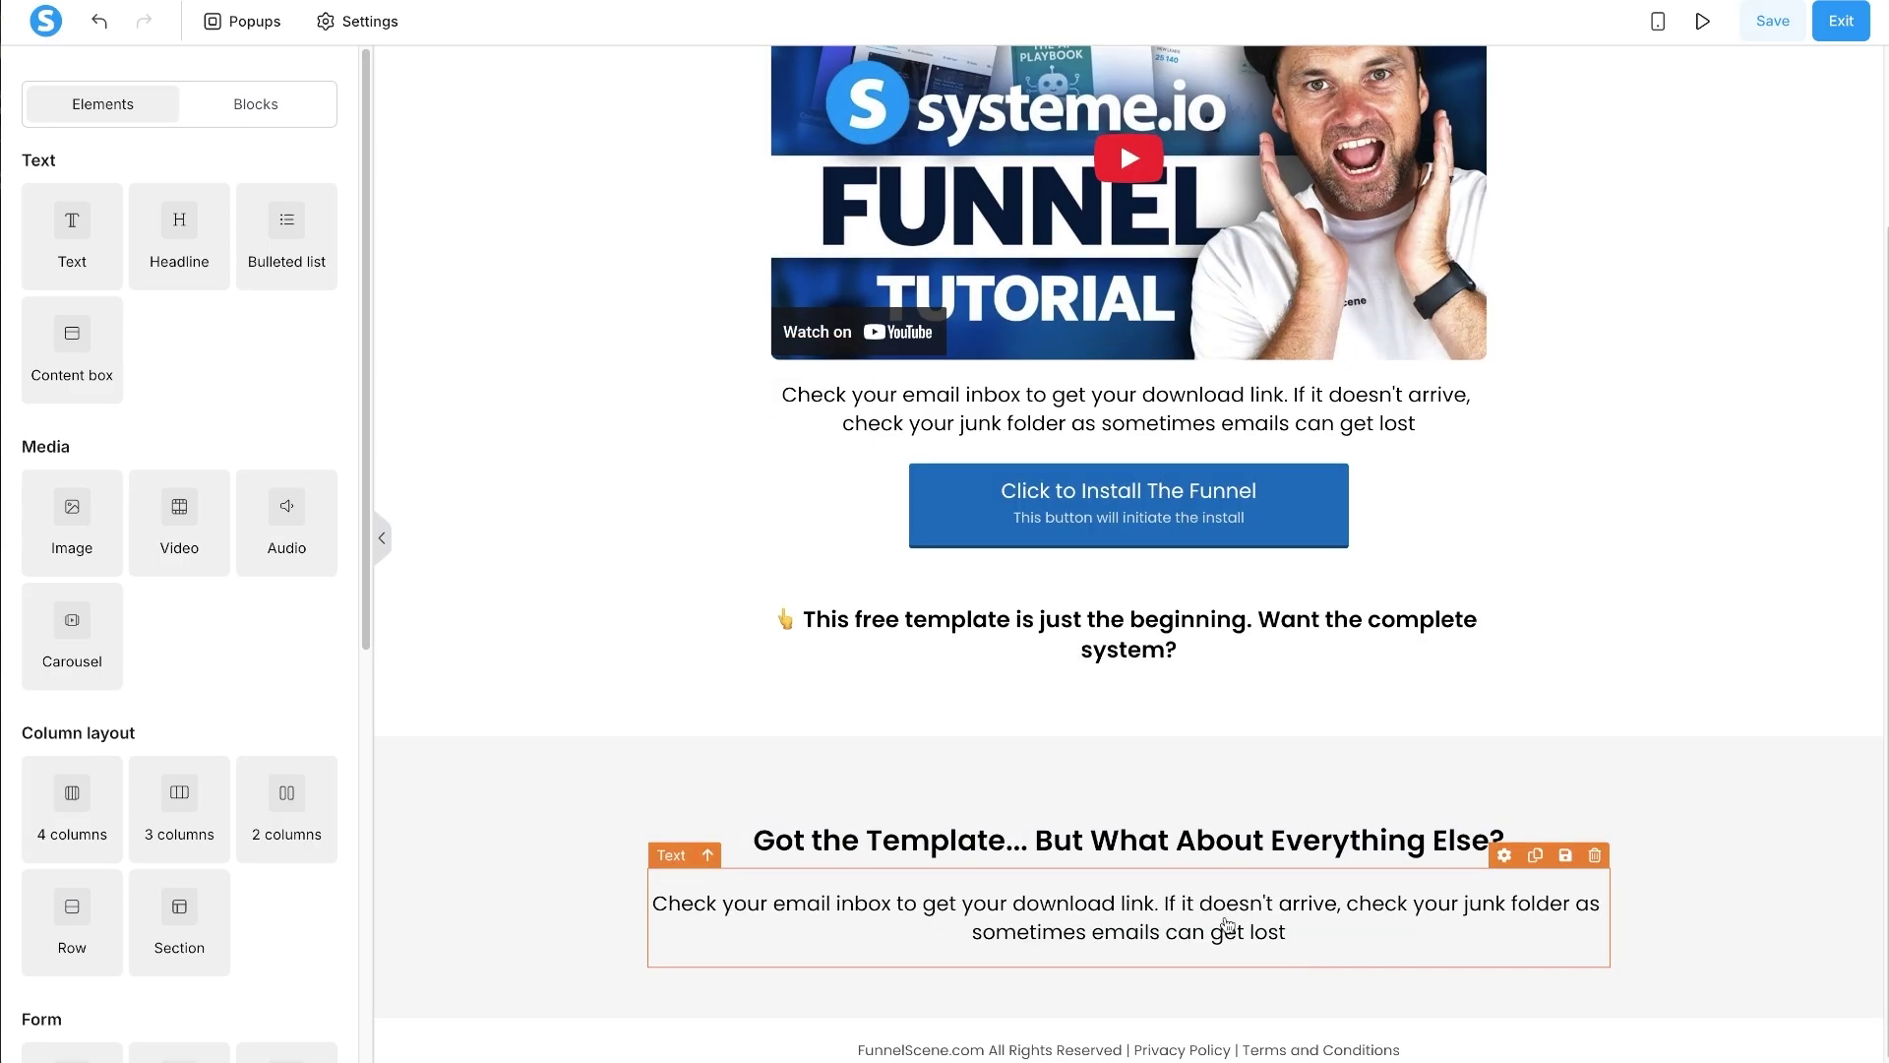
pyautogui.tripleClick(1226, 921)
pyautogui.hotkey('ctrl', 'v')
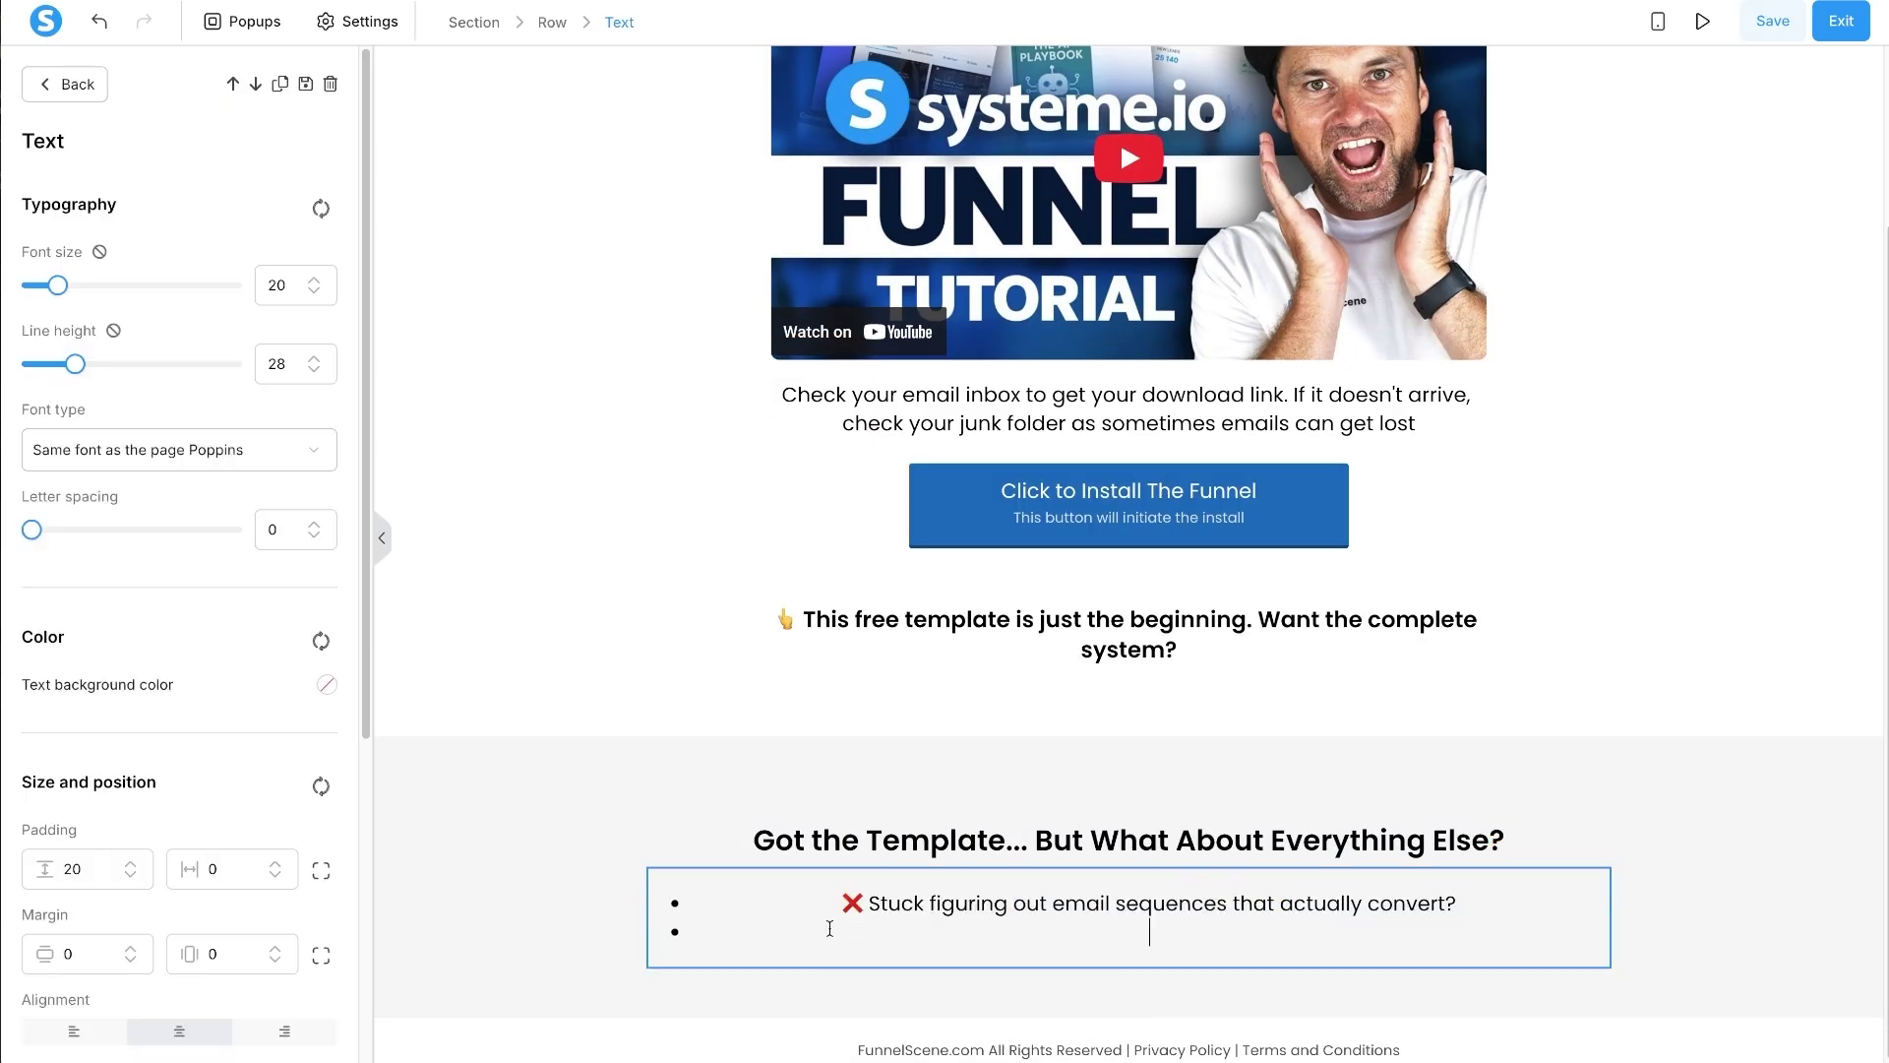
pyautogui.press('BackSpace')
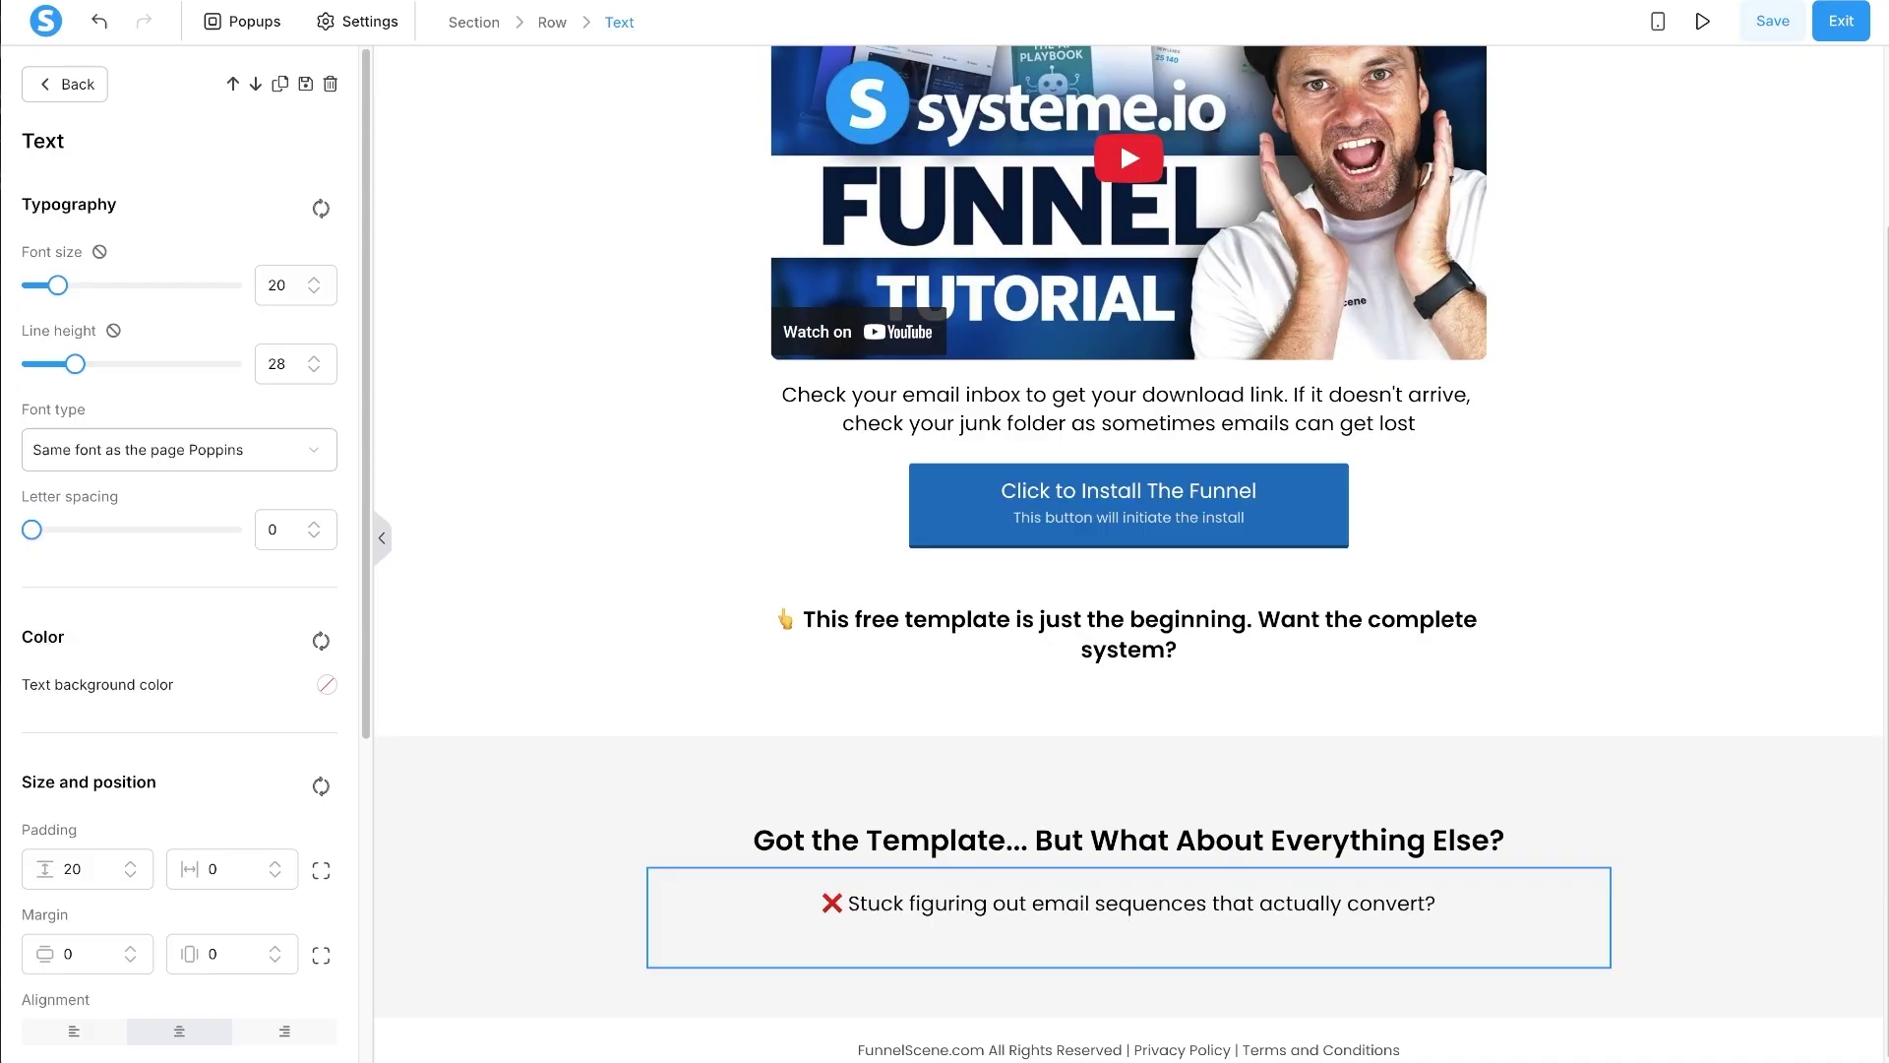
# - Copy the second and third ❌ pain-point lines from the chat into the text block
pyautogui.hotkey('alt', 'Tab')
pyautogui.tripleClick(782, 445)
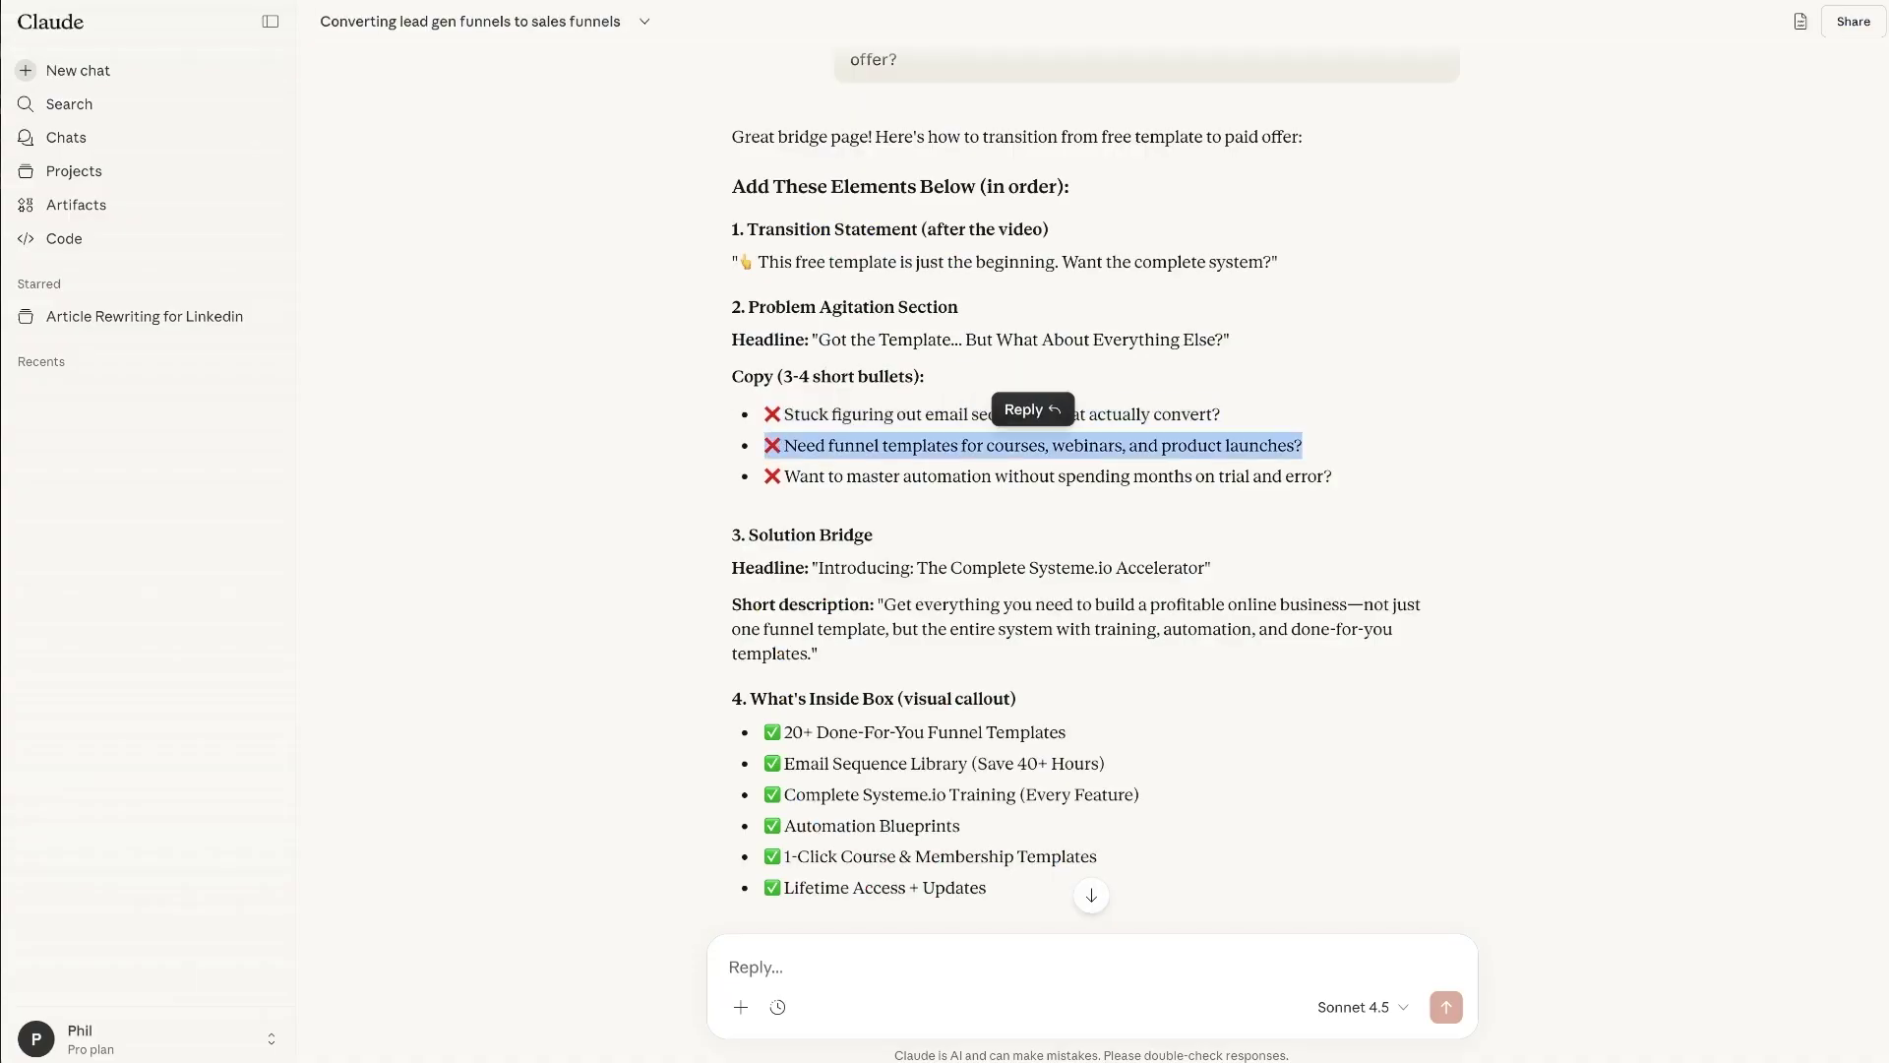
pyautogui.hotkey('ctrl', 'c')
pyautogui.hotkey('alt', 'Tab')
pyautogui.hotkey('ctrl', 'v')
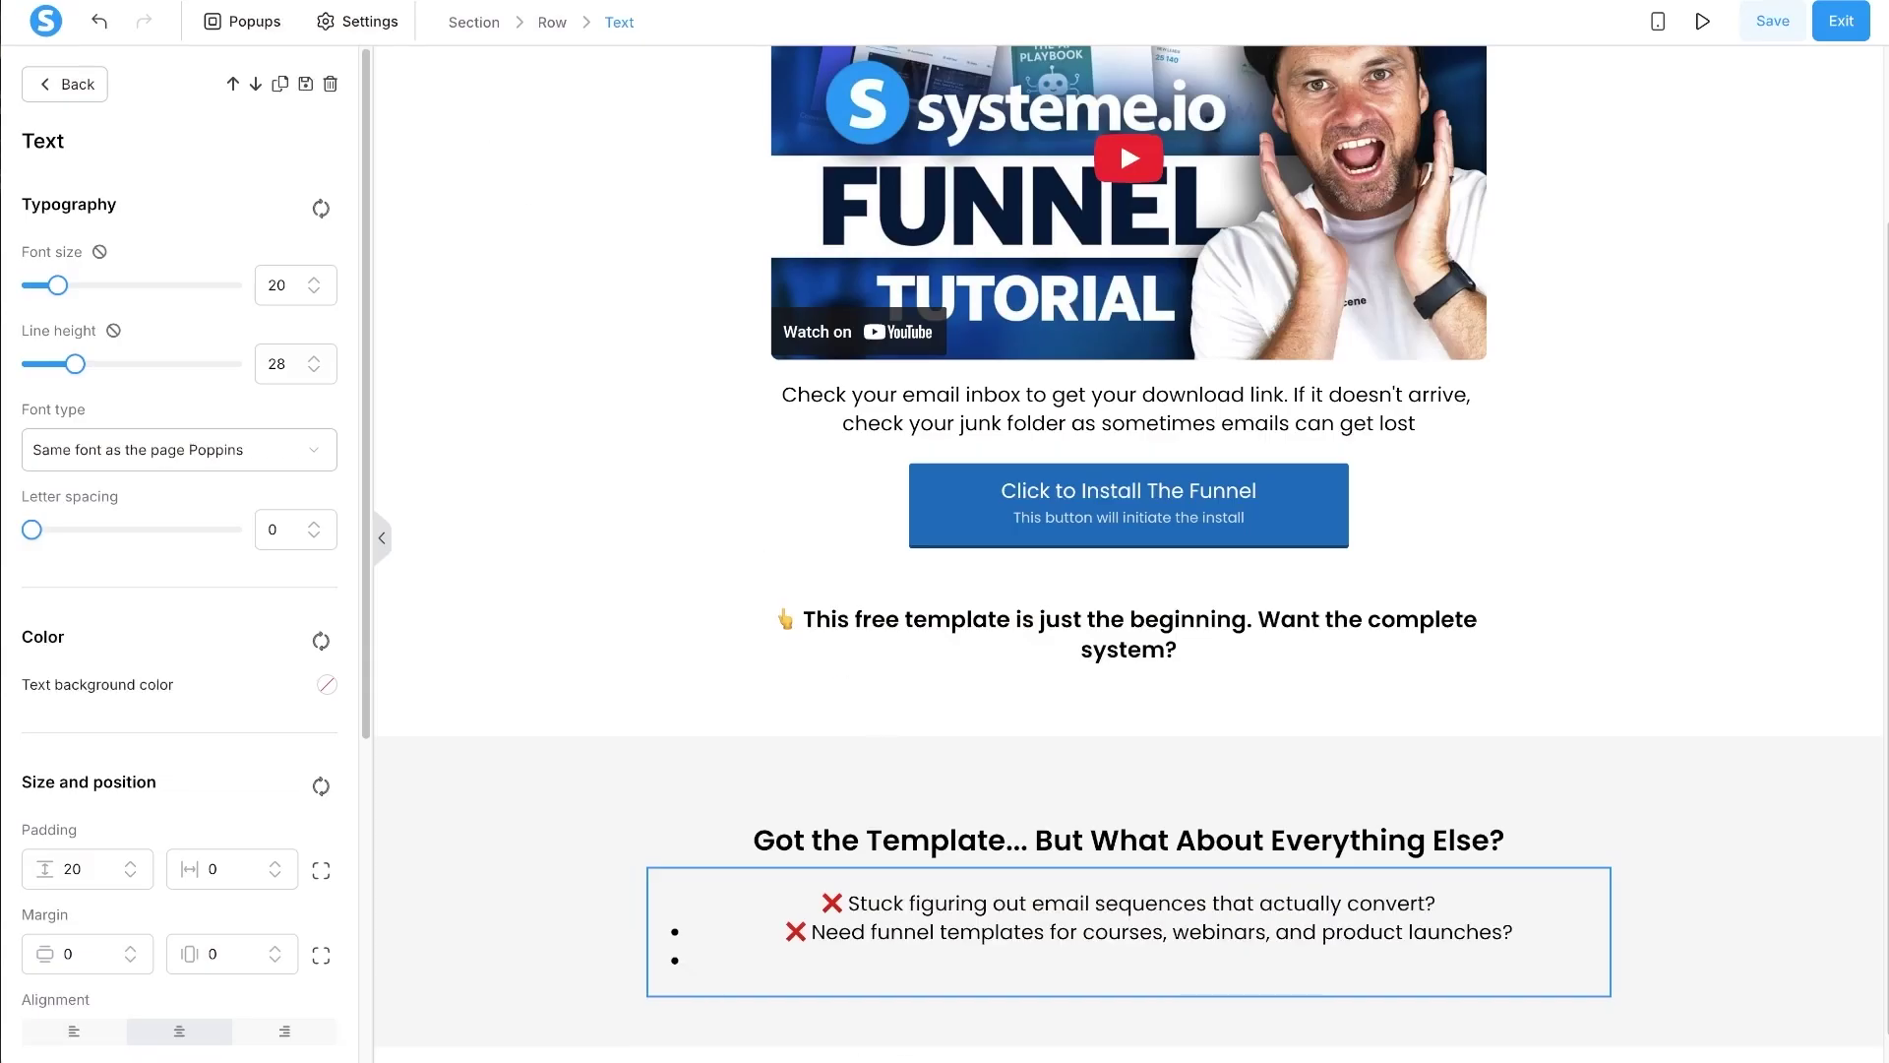
pyautogui.hotkey('alt', 'Tab')
pyautogui.tripleClick(802, 475)
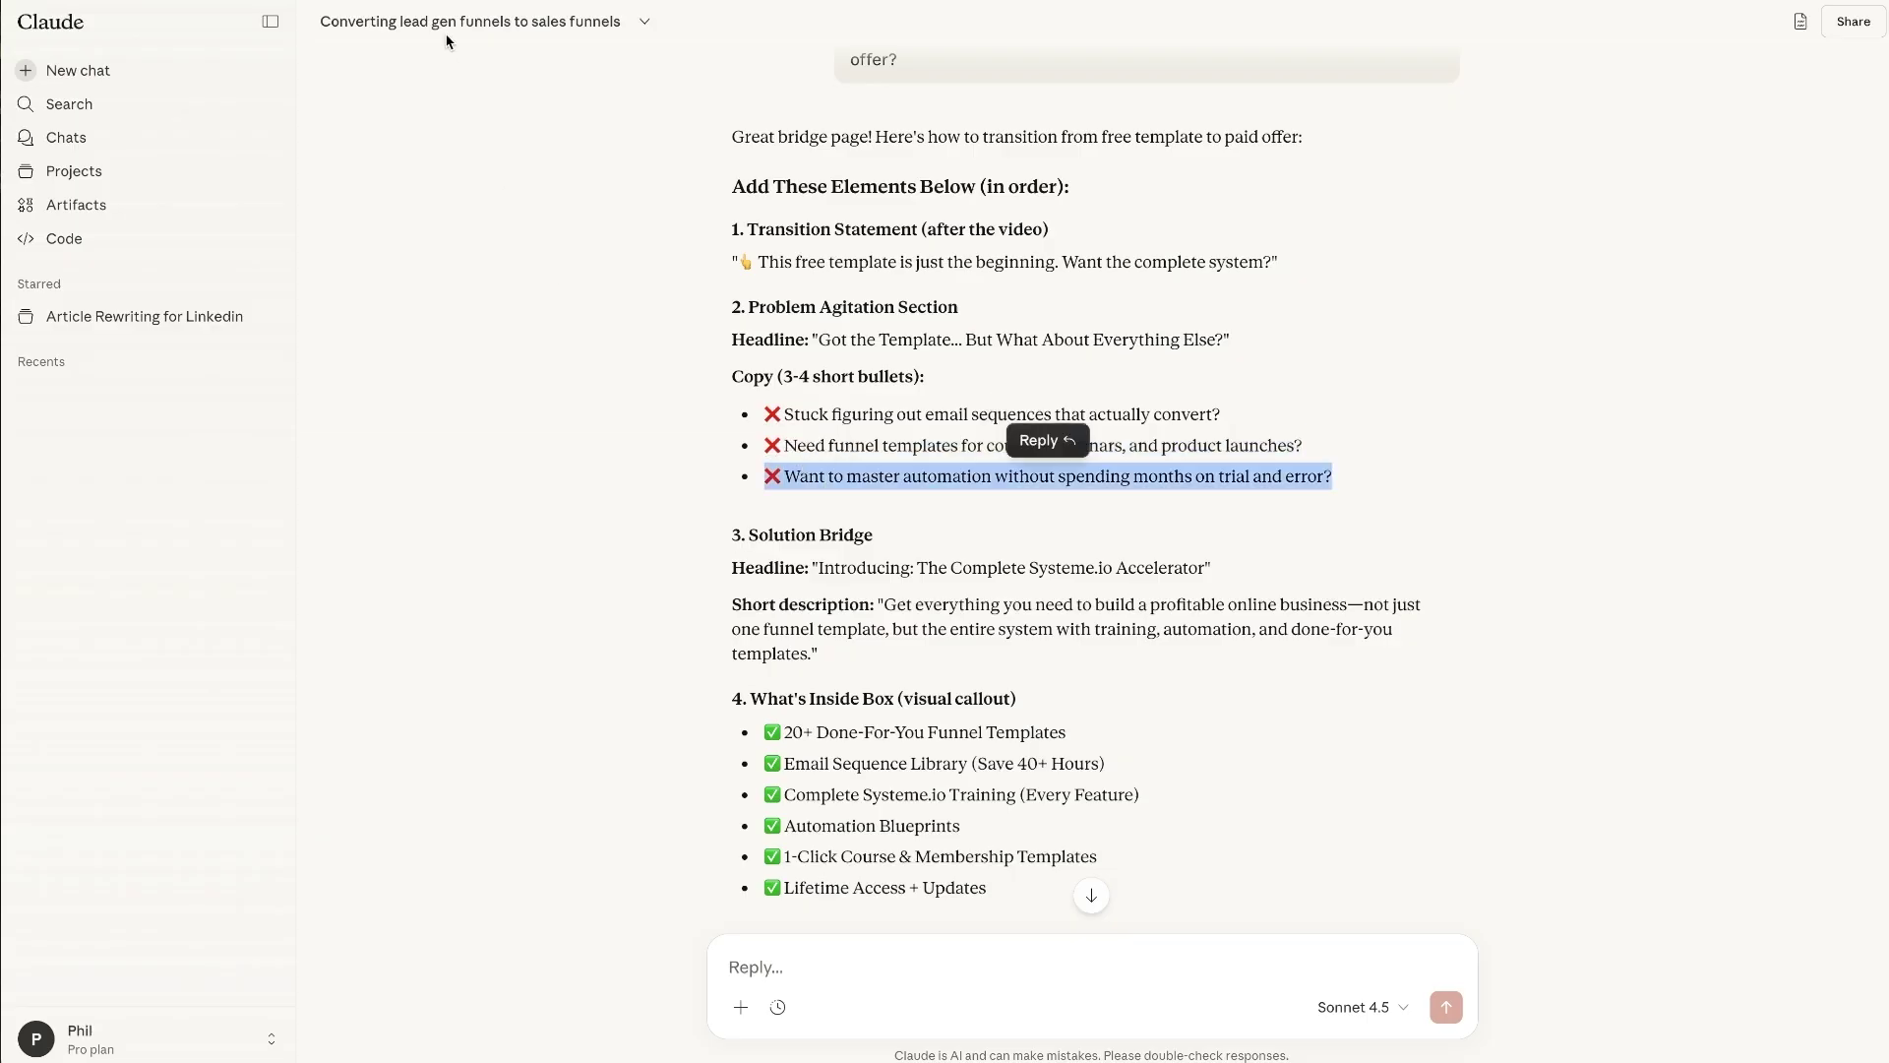
pyautogui.hotkey('ctrl', 'c')
pyautogui.hotkey('alt', 'Tab')
pyautogui.hotkey('ctrl', 'v')
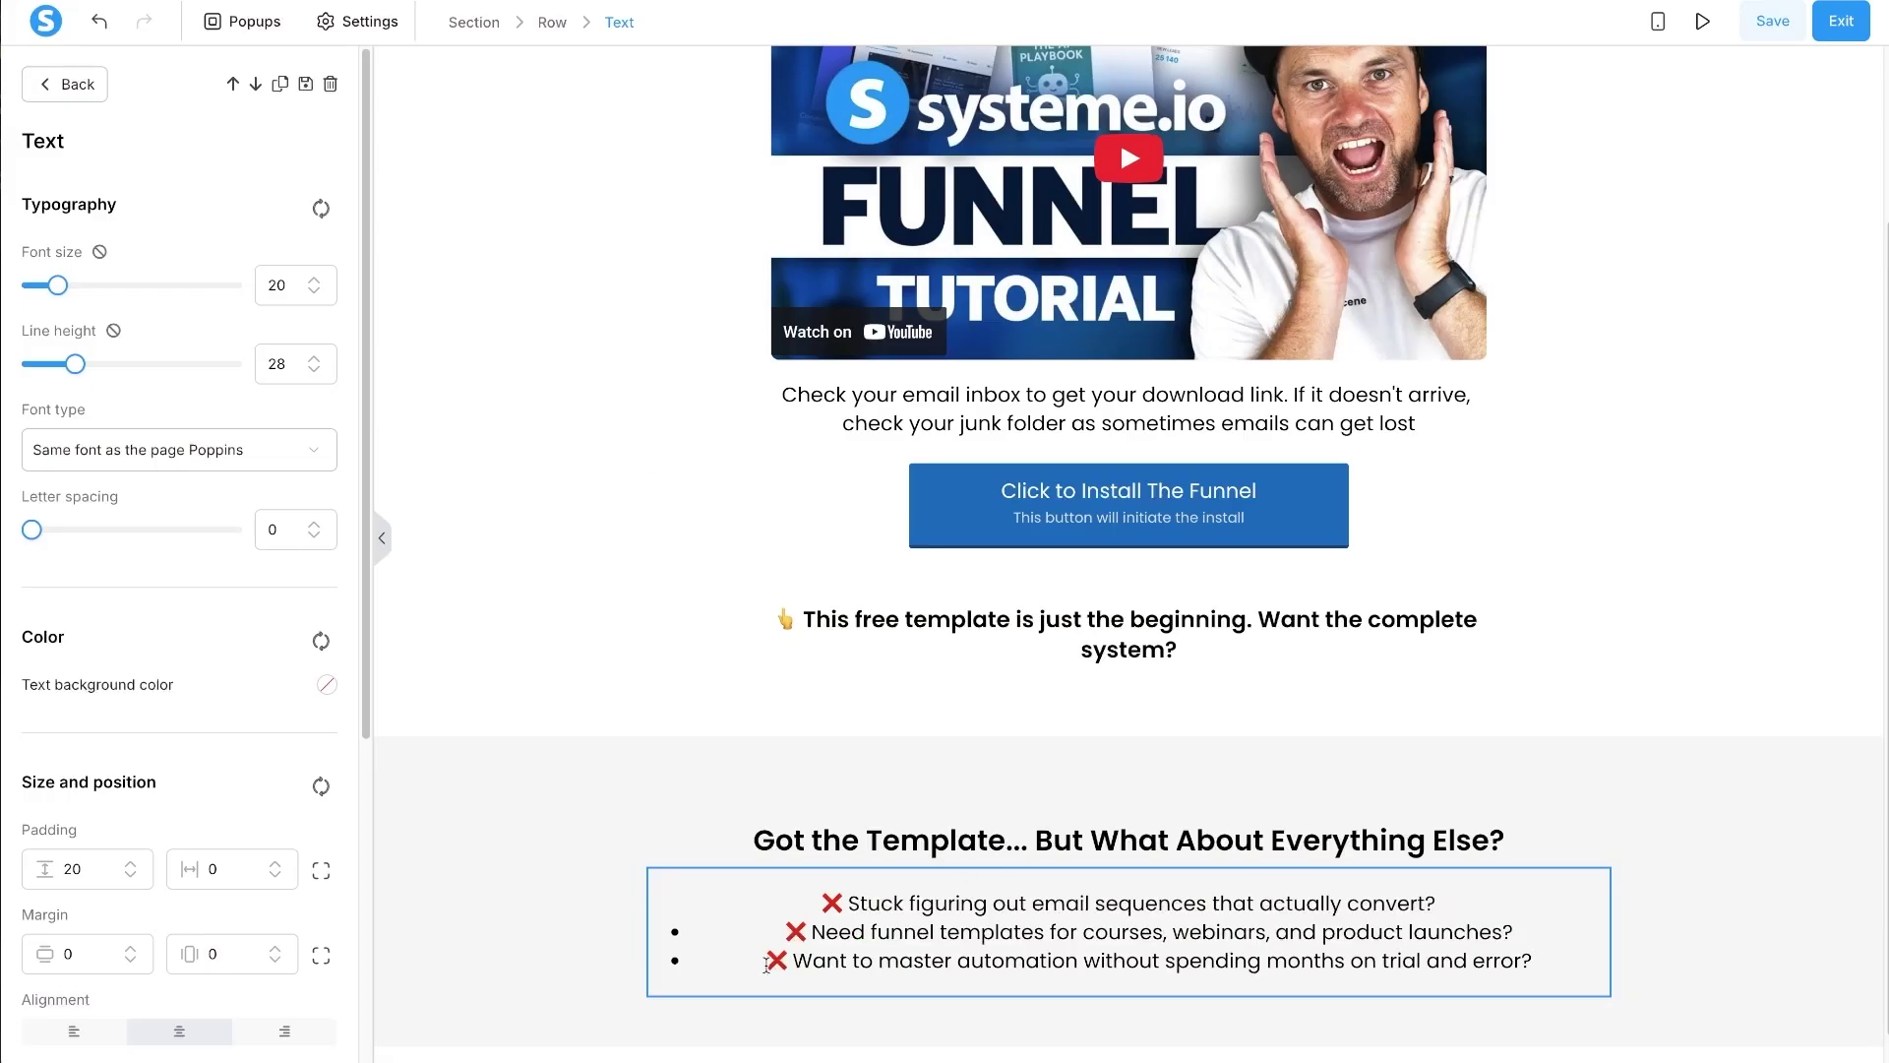
# - Strip the list bullets so each pain point sits on its own line
pyautogui.click(780, 934)
pyautogui.press('BackSpace')
pyautogui.press('BackSpace')
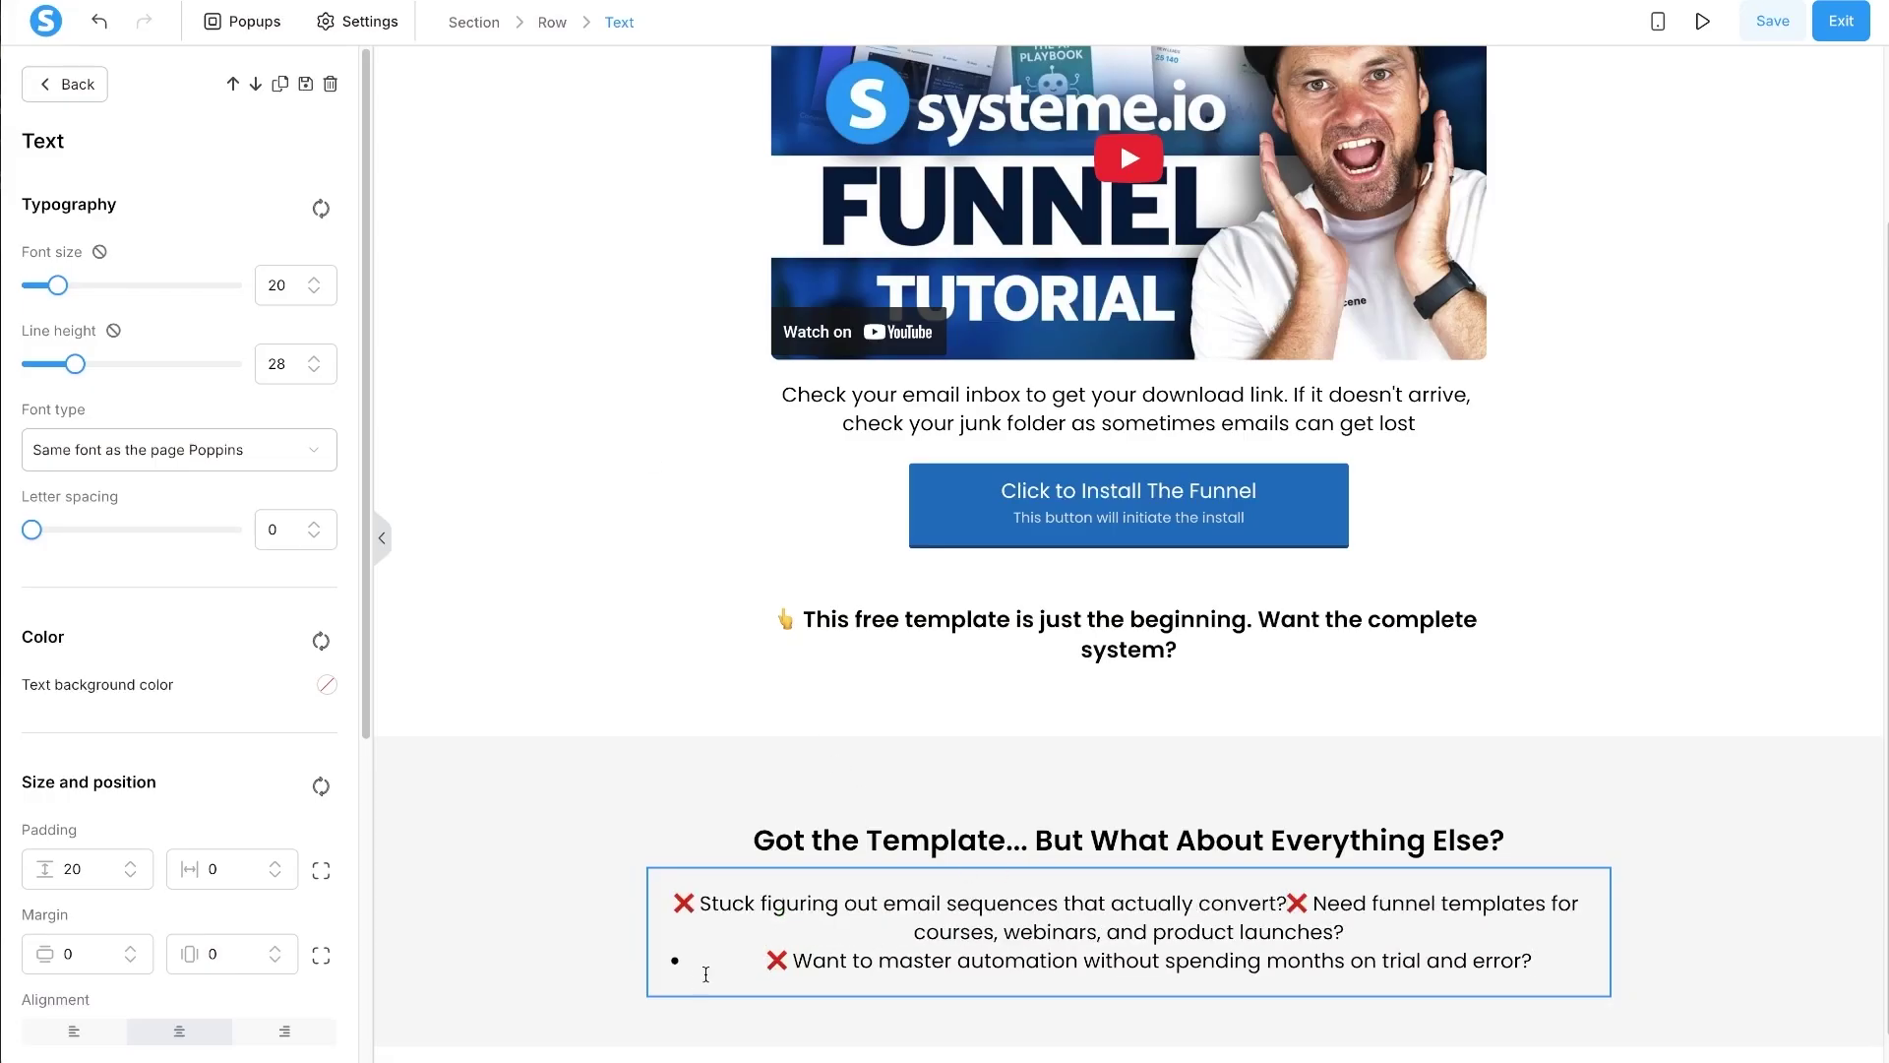
pyautogui.press('Return')
pyautogui.click(745, 959)
pyautogui.press('BackSpace')
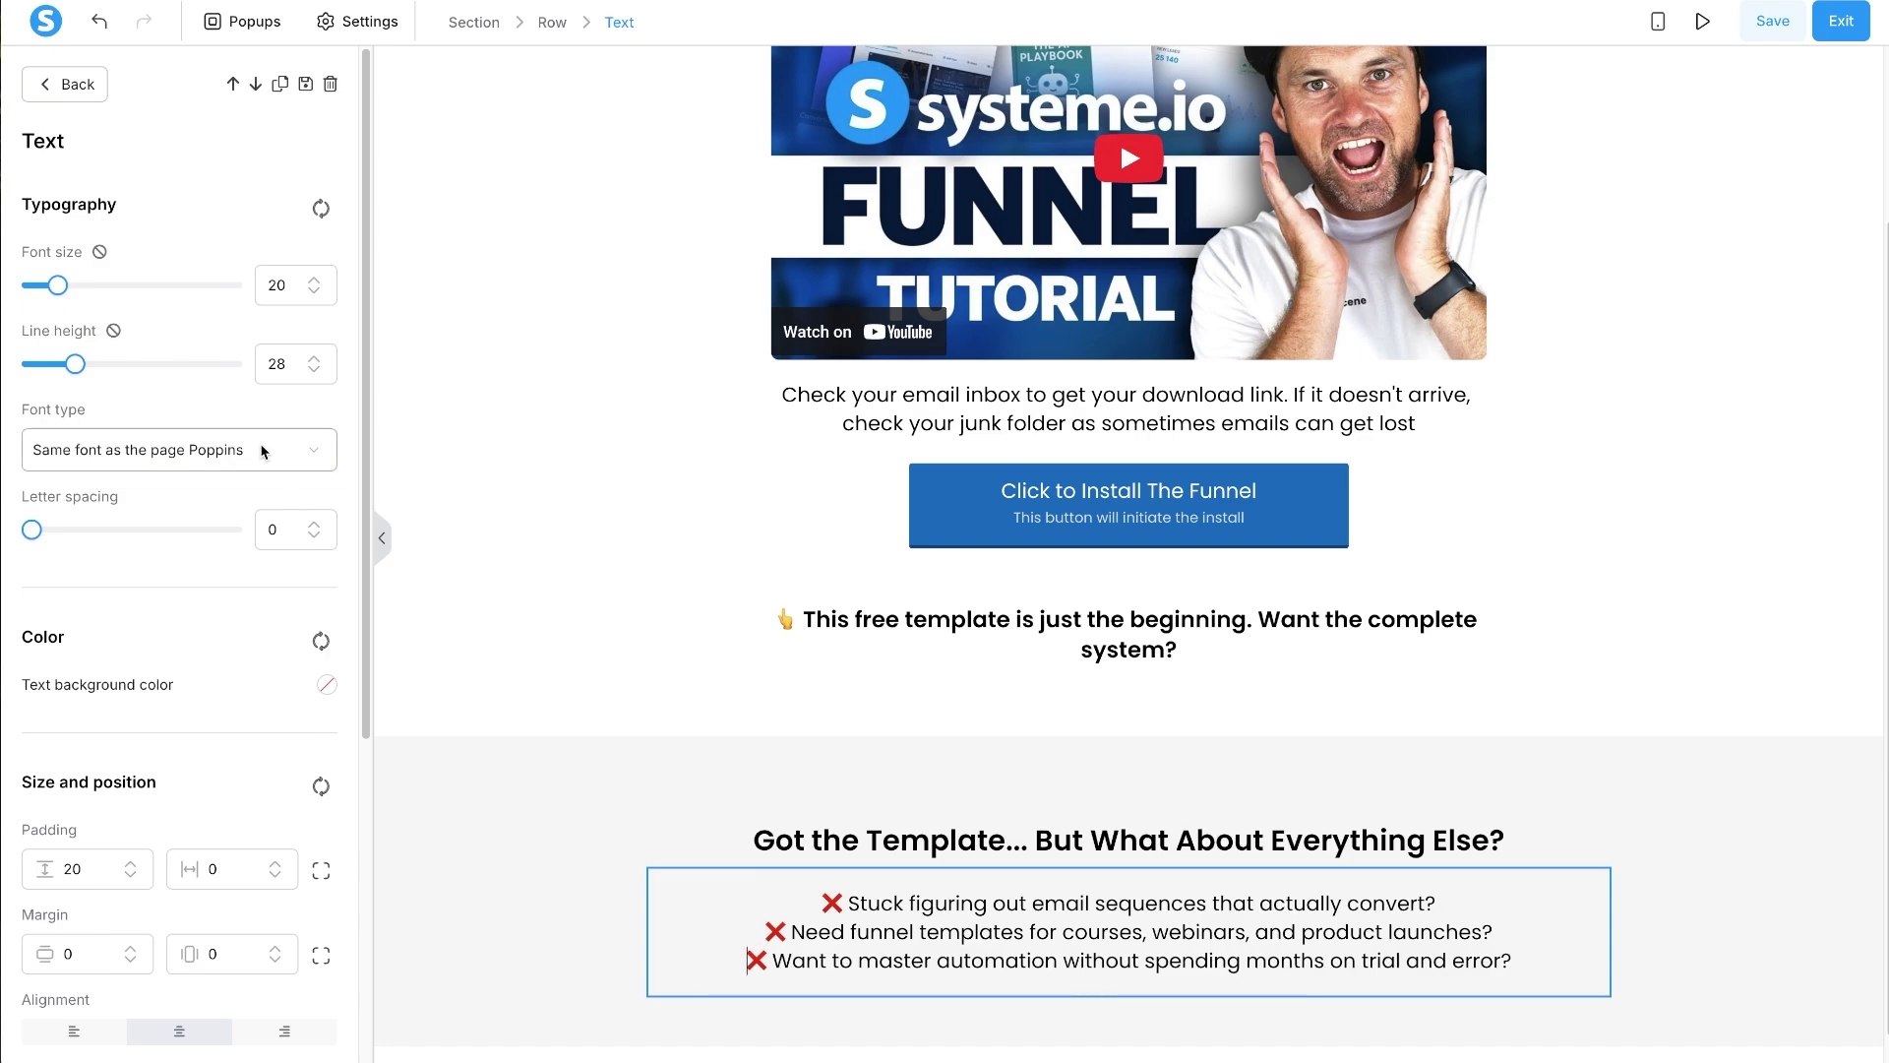
# - Raise the pain points' line height from 28 to 34
pyautogui.click(315, 359)
pyautogui.click(315, 360)
pyautogui.click(315, 360)
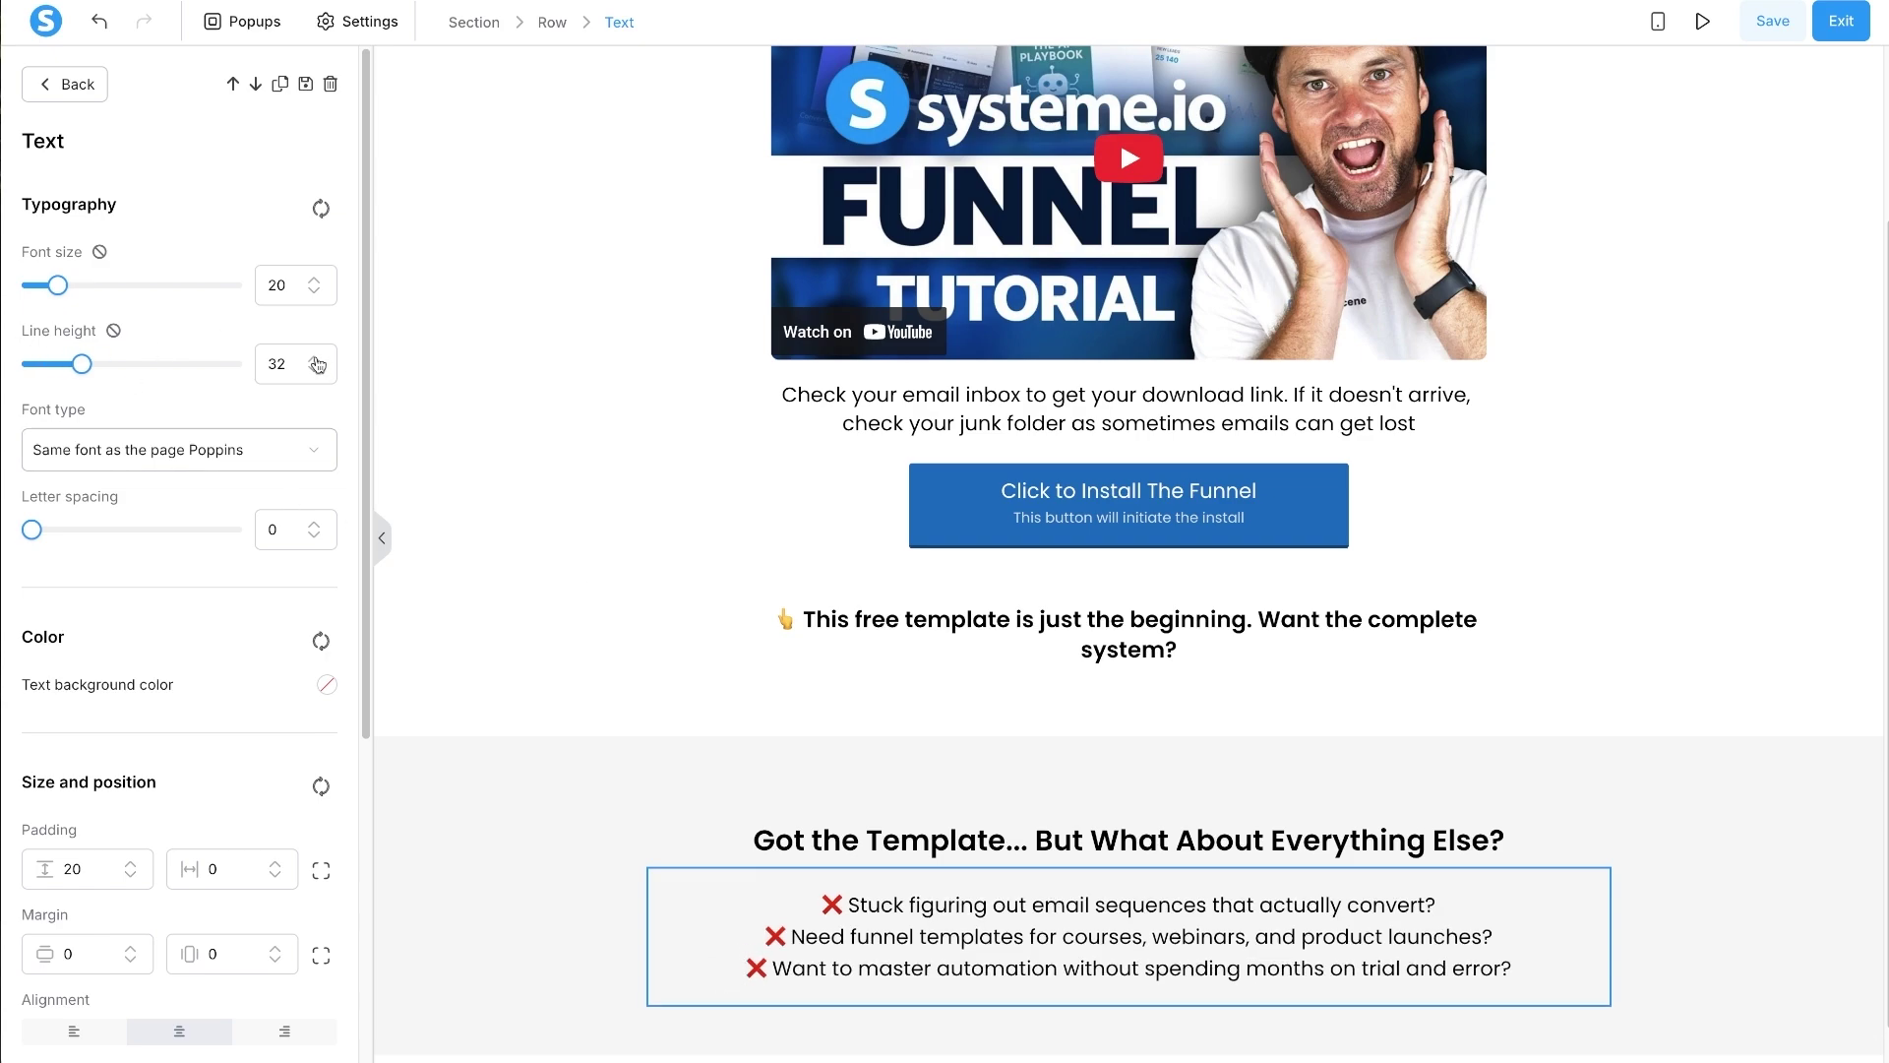
pyautogui.click(315, 361)
pyautogui.click(315, 360)
pyautogui.click(315, 361)
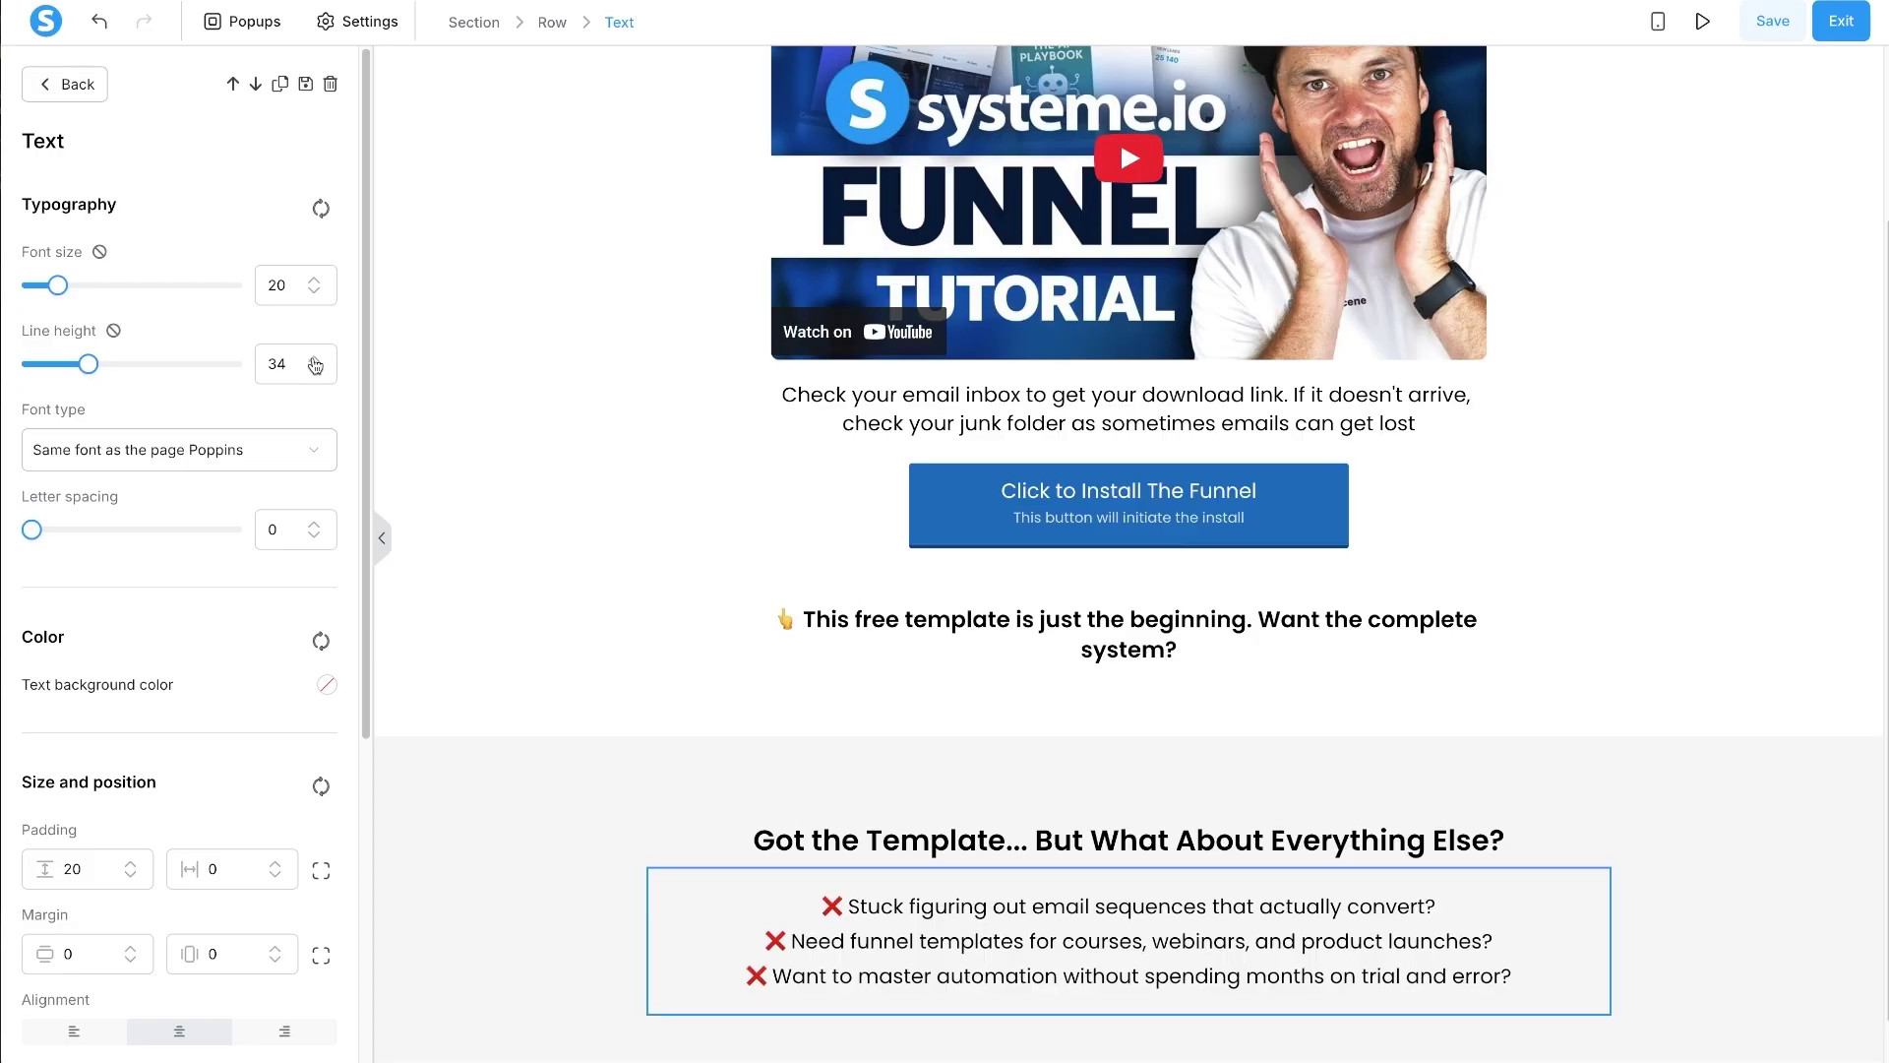
pyautogui.scroll(-1, 1120, 81)
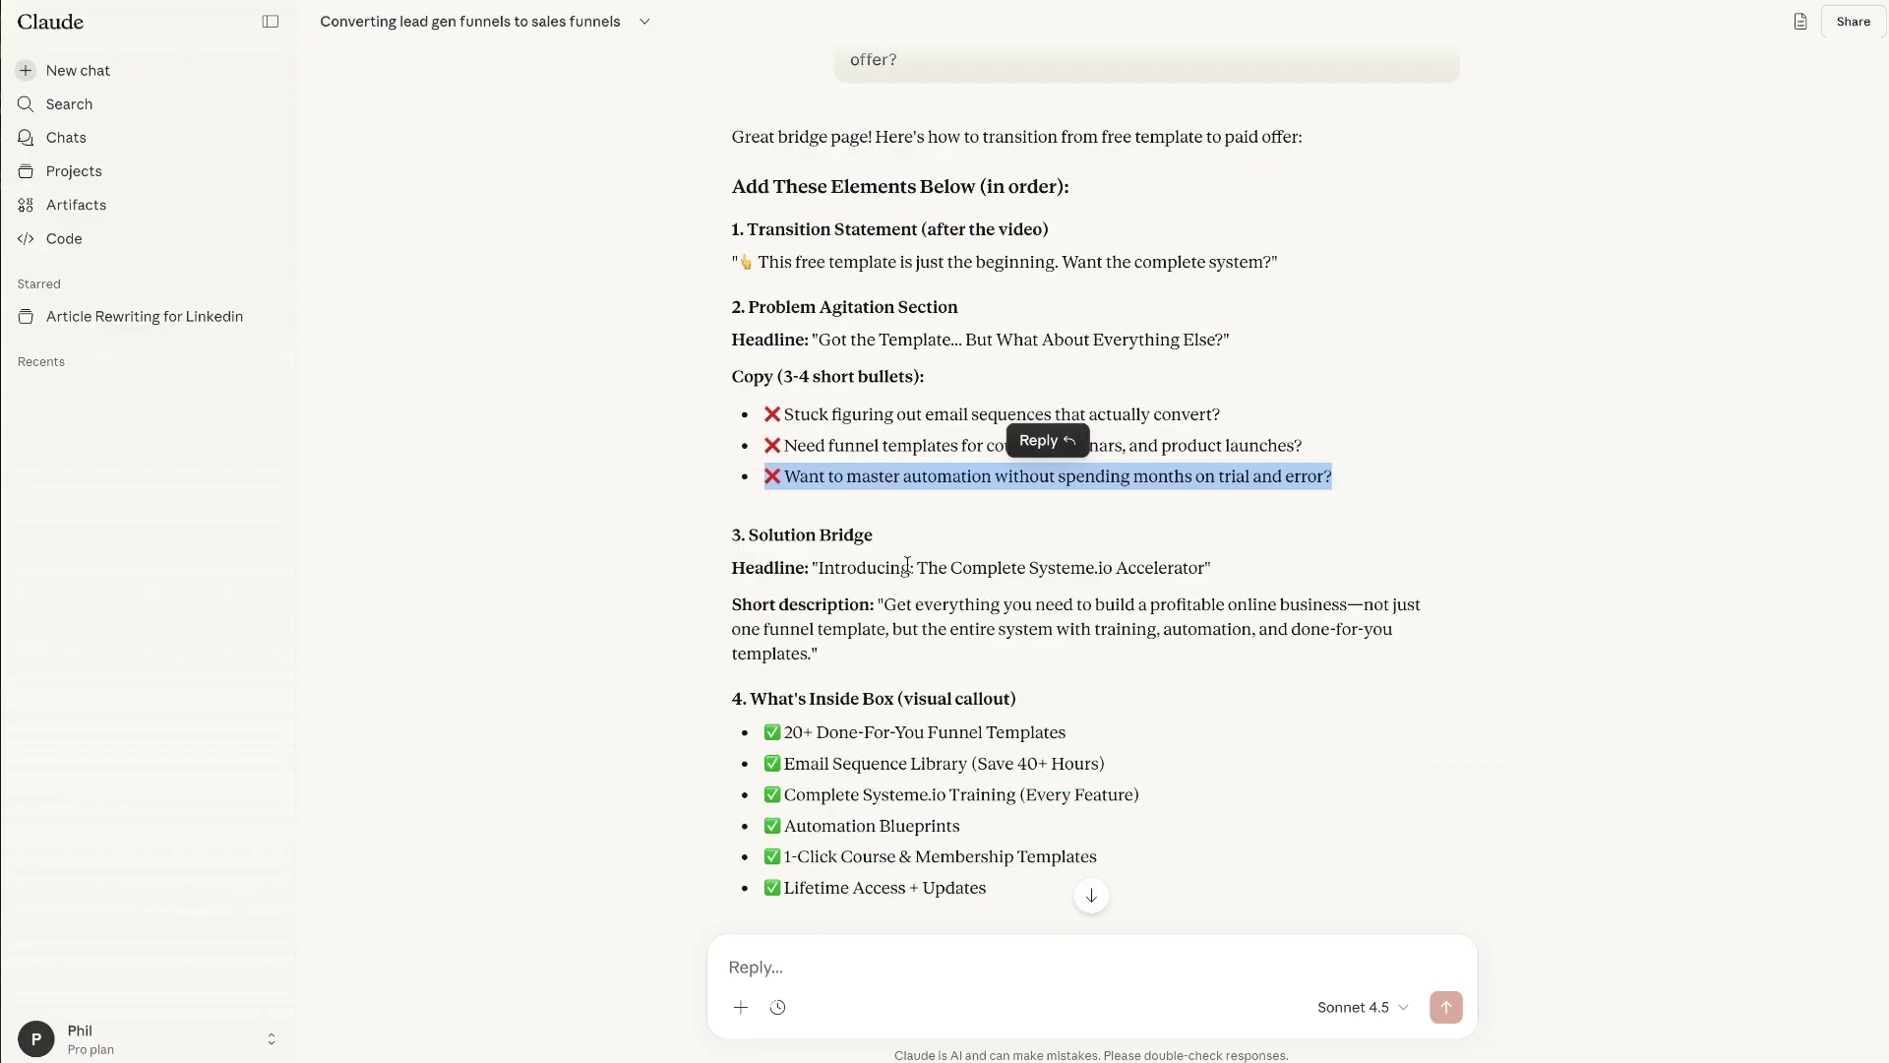
# - Duplicate the main headline below the pain points and paste 'Introducing: The Complete Systeme.io Accelerator' into it
pyautogui.click(744, 527)
pyautogui.moveTo(815, 567); pyautogui.dragTo(1205, 569)
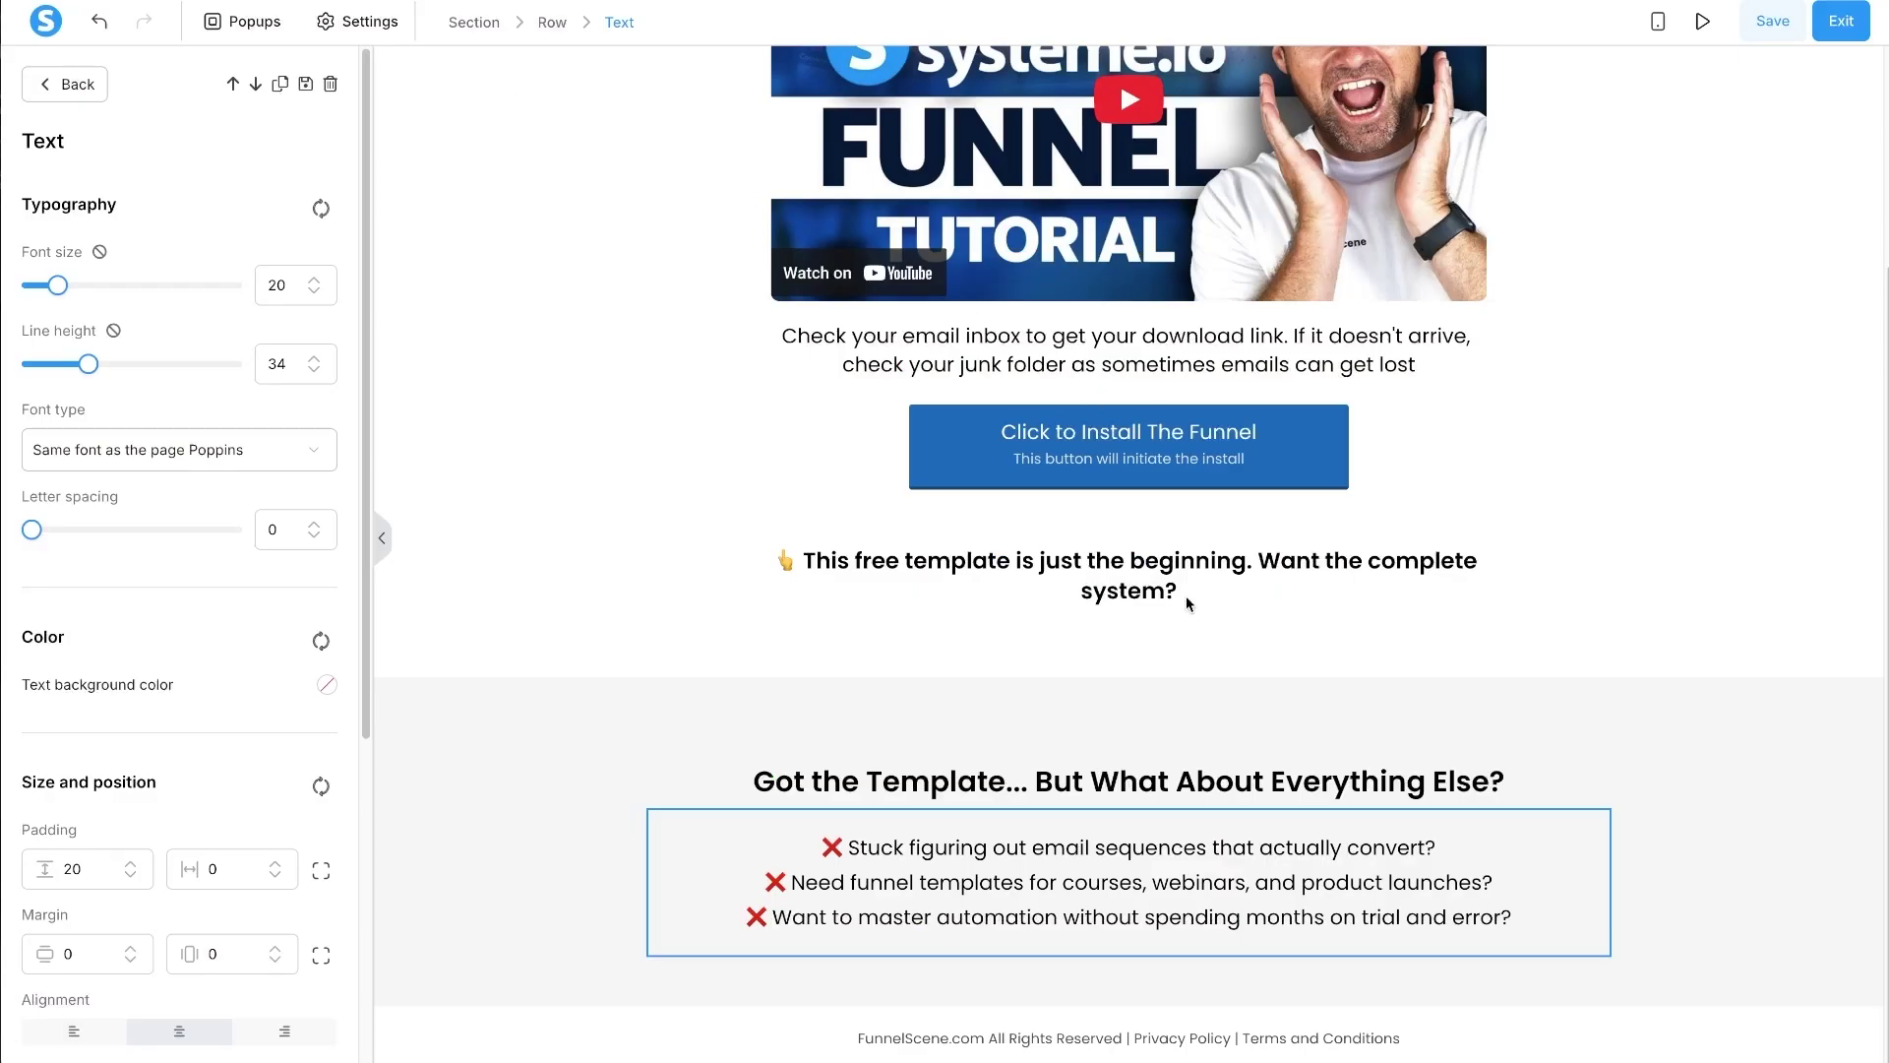
pyautogui.click(1432, 801)
pyautogui.scroll(4, 1260, 568)
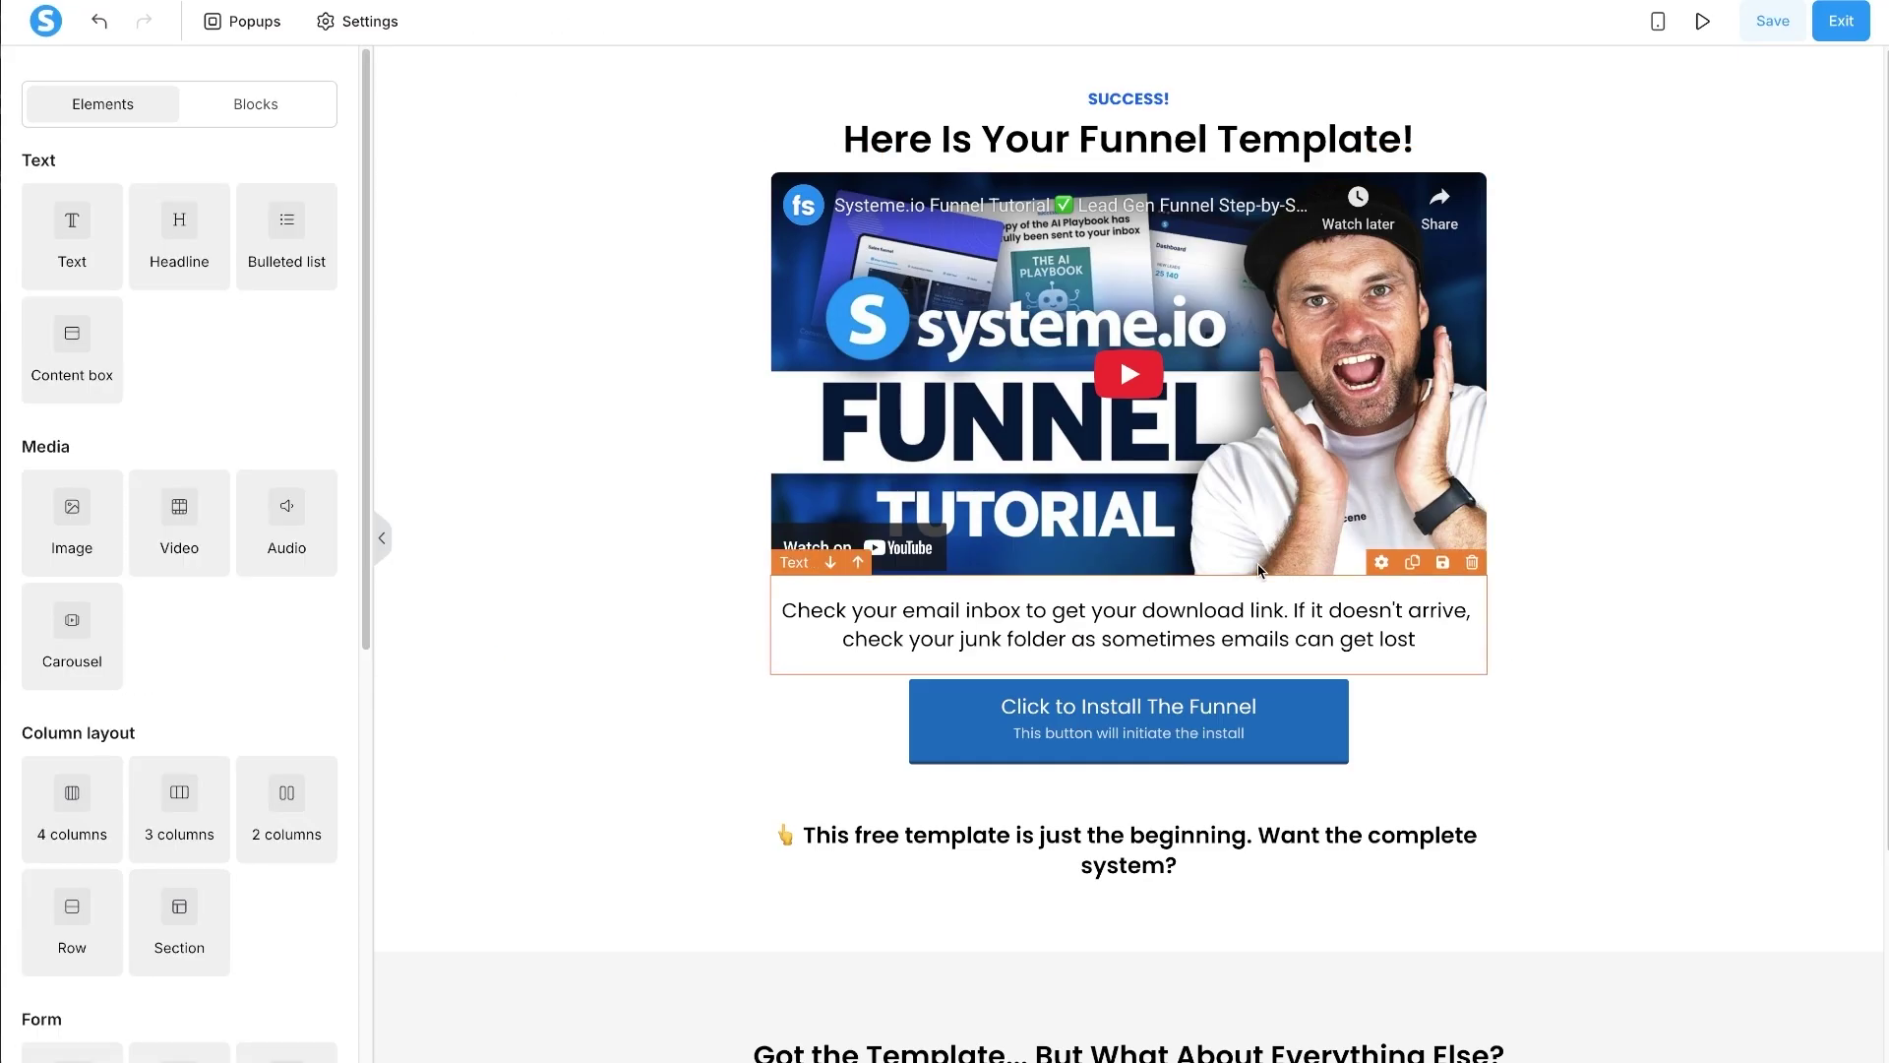
pyautogui.click(1412, 103)
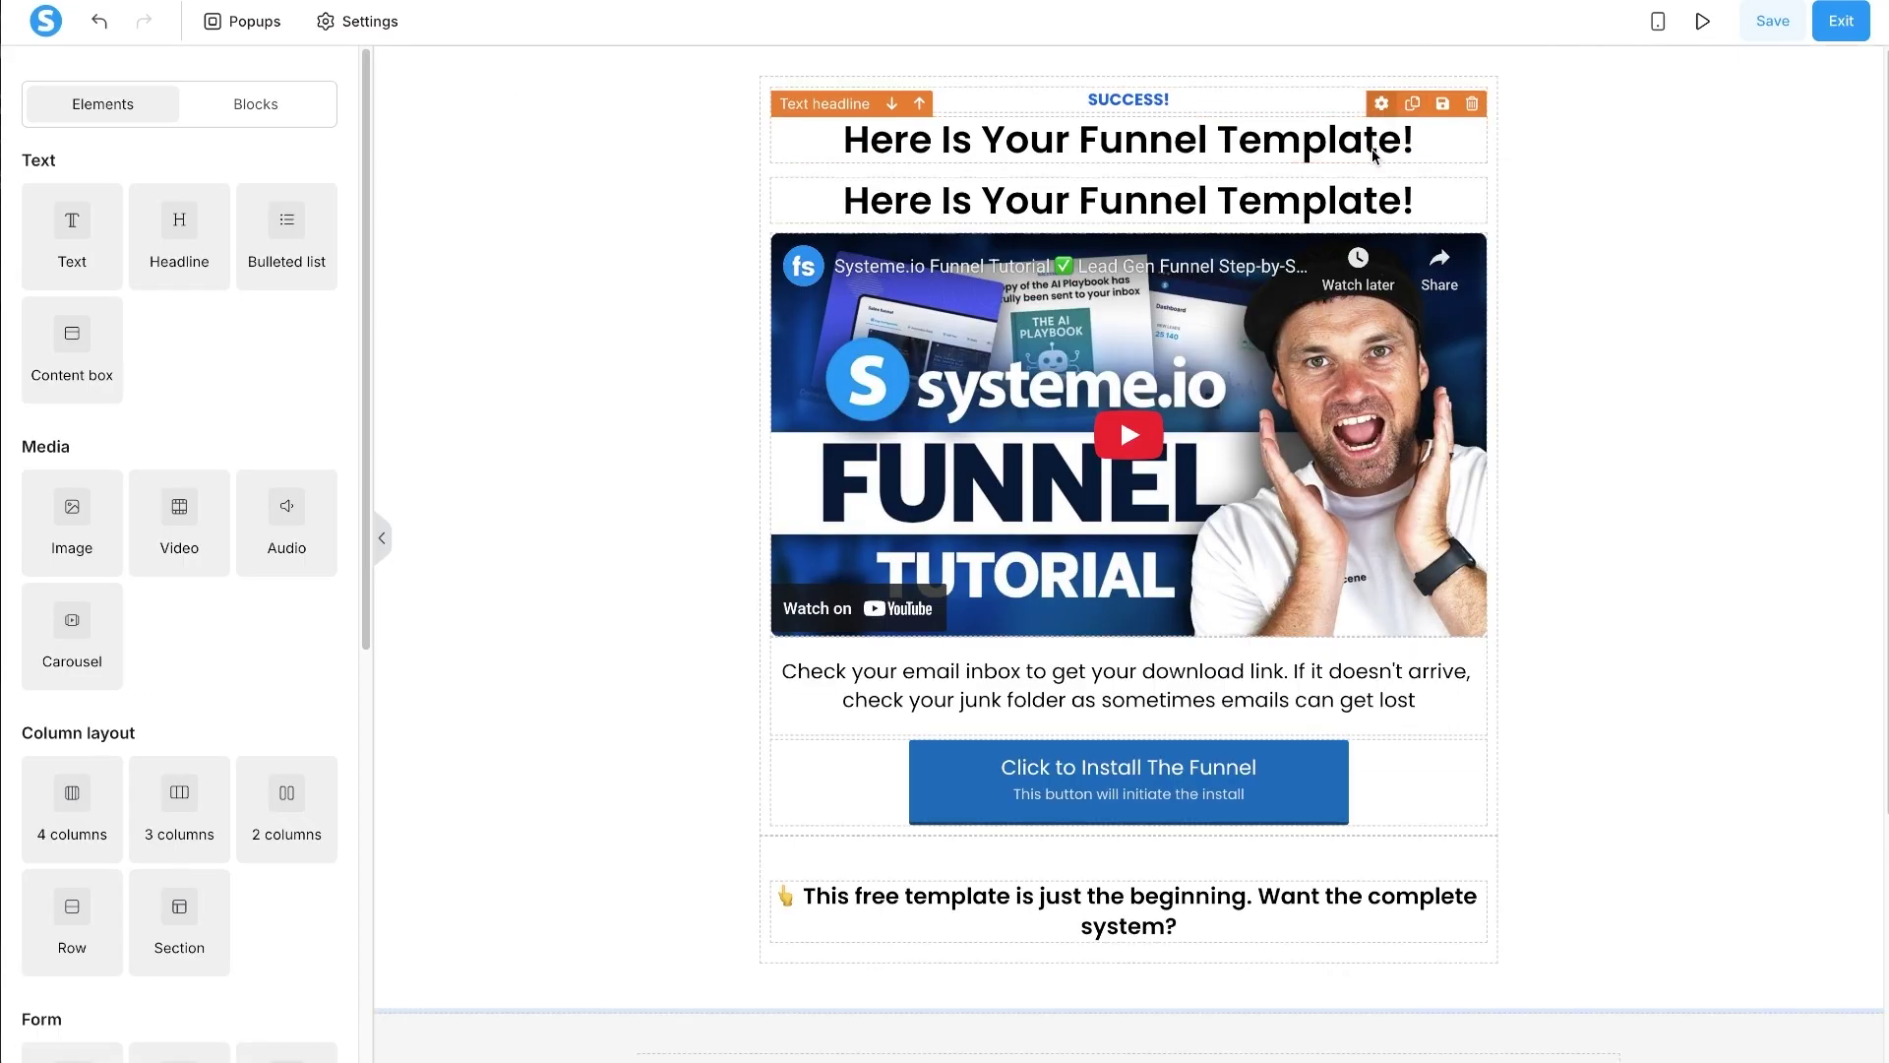
pyautogui.moveTo(1374, 155); pyautogui.dragTo(1238, 910)
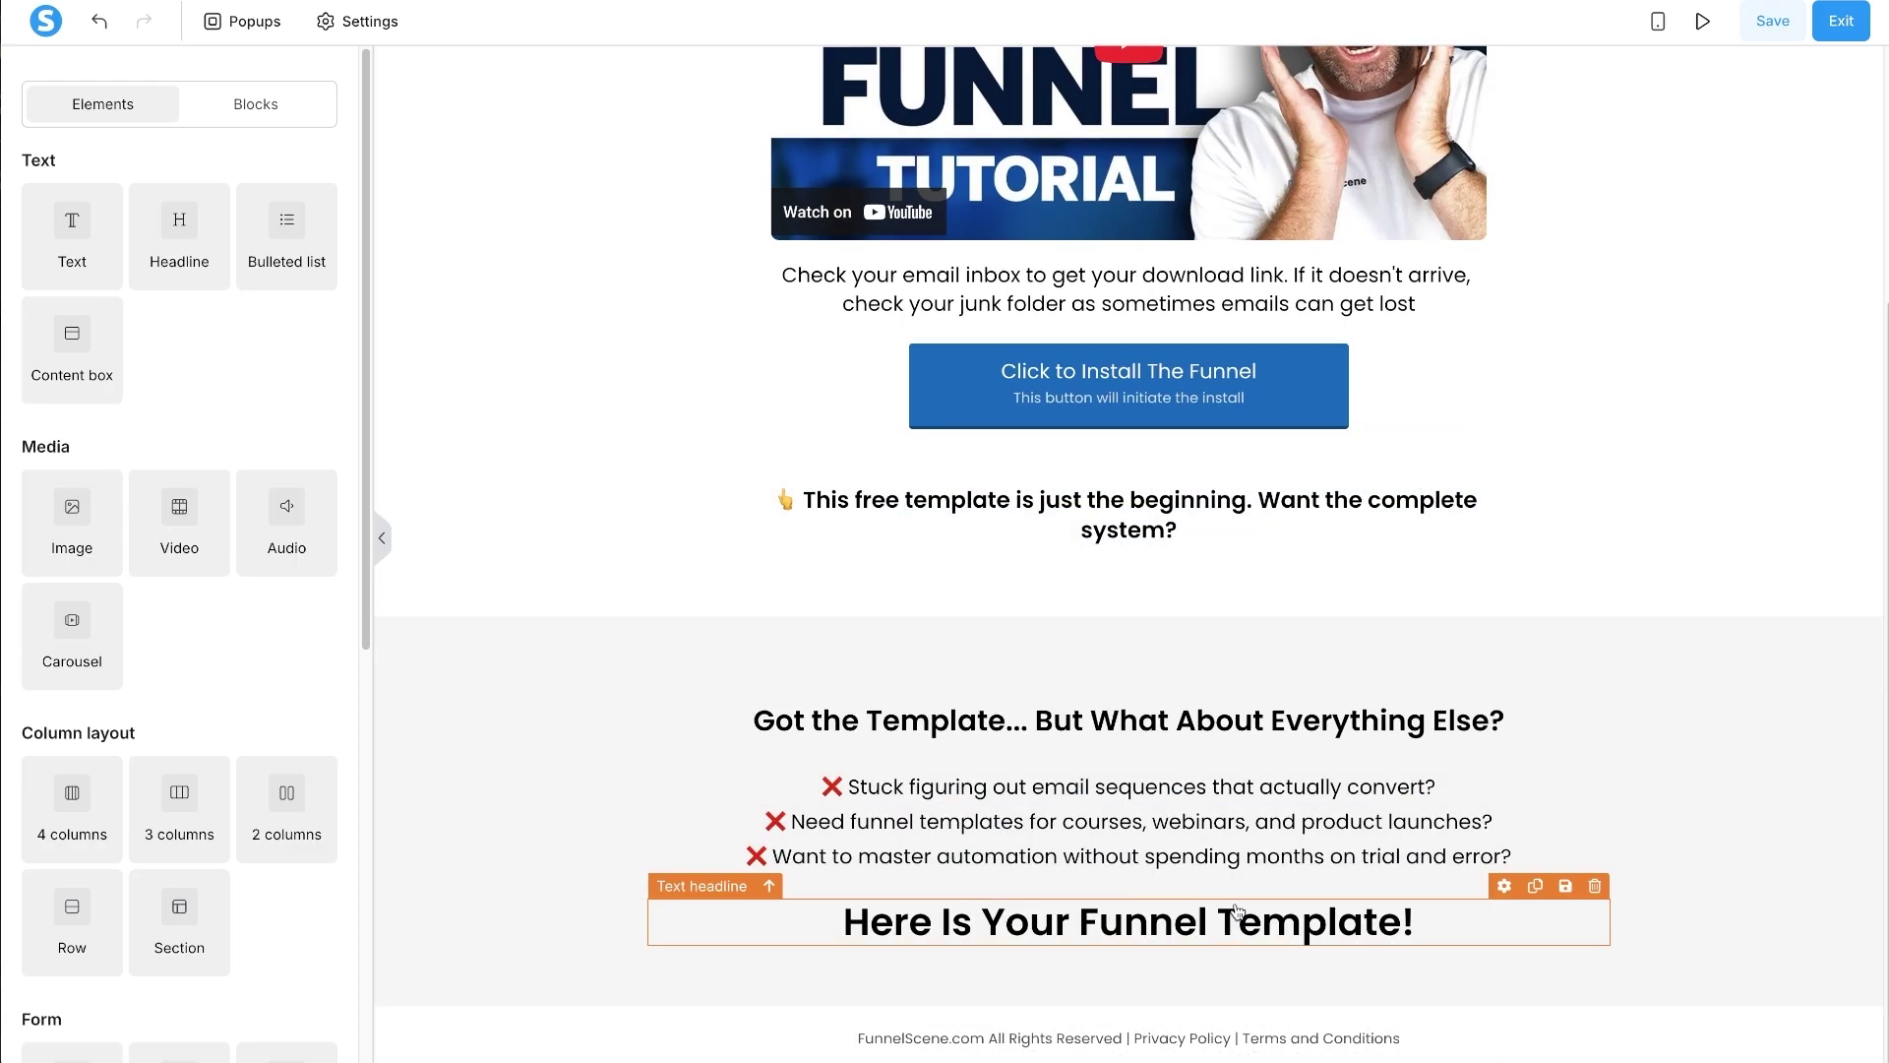
pyautogui.click(1225, 870)
pyautogui.tripleClick(1230, 915)
pyautogui.hotkey('ctrl', 'v')
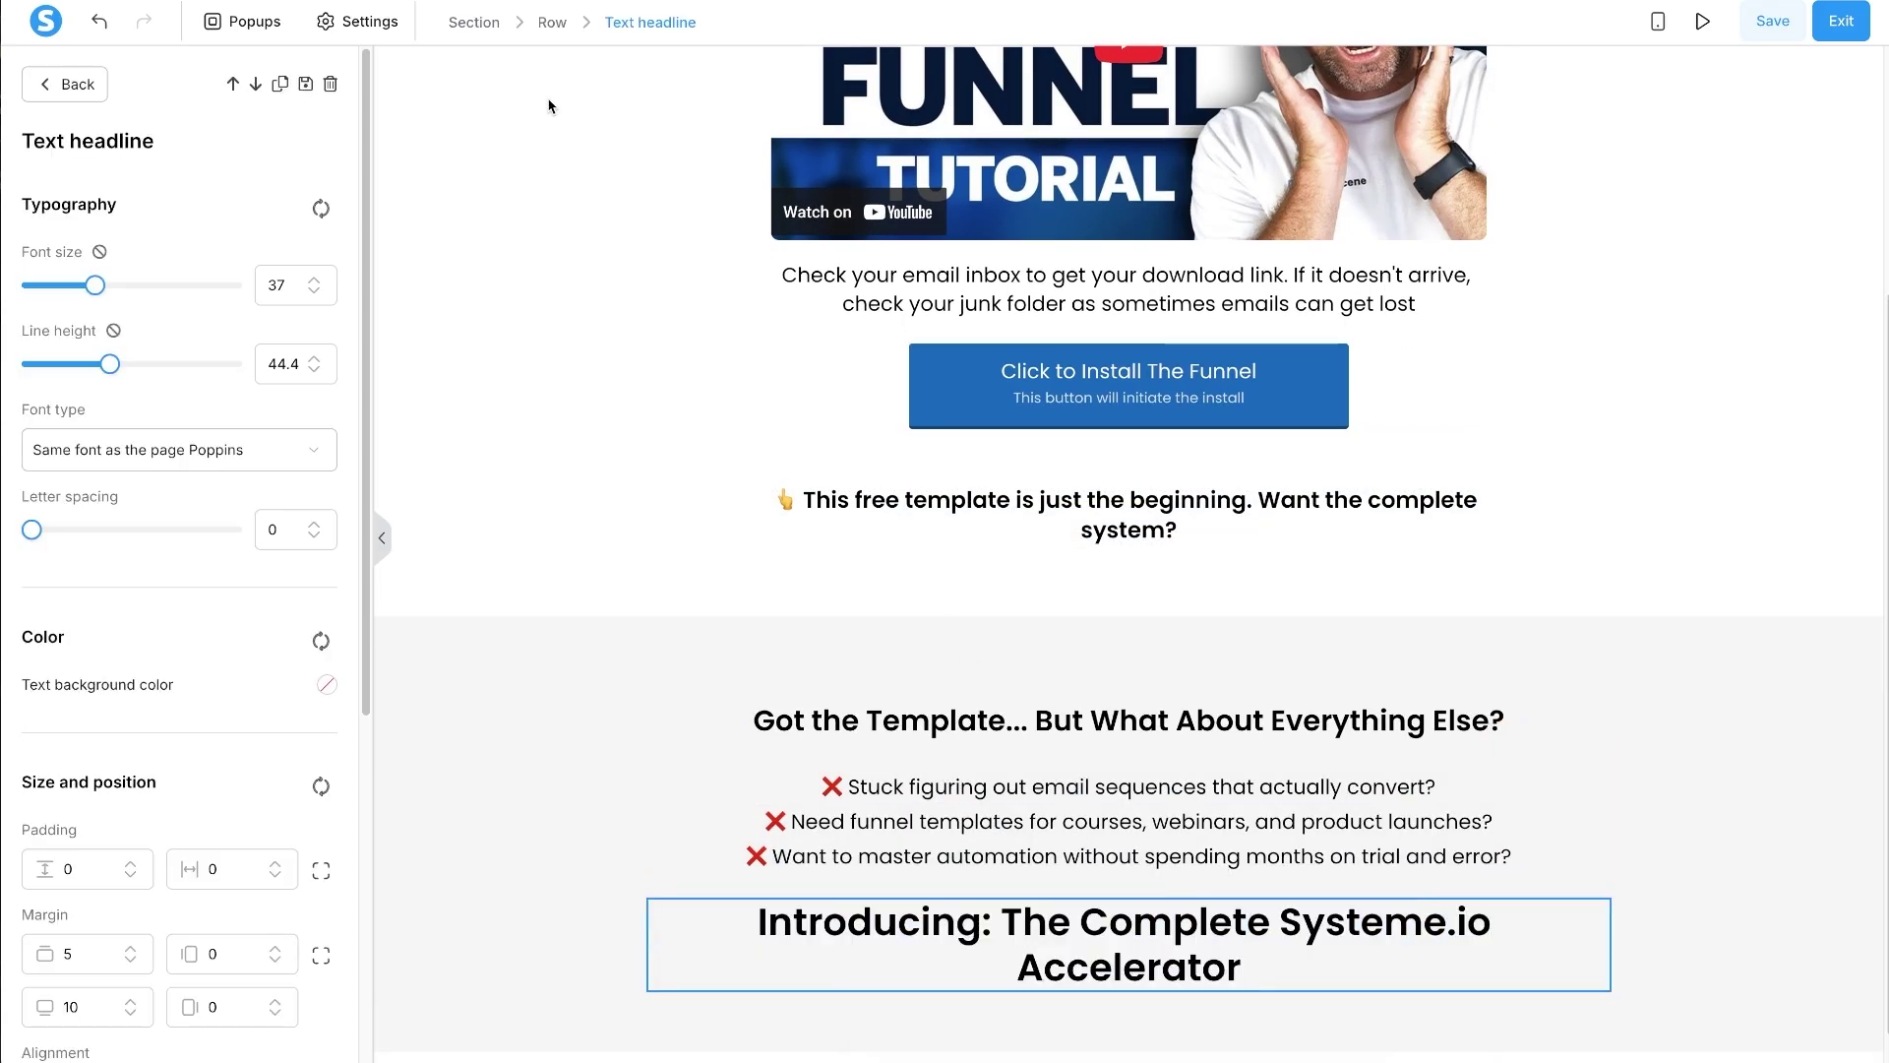
# - Wrap the headline in a Content box with the header off and a white background
pyautogui.click(86, 88)
pyautogui.moveTo(74, 374); pyautogui.dragTo(1161, 922)
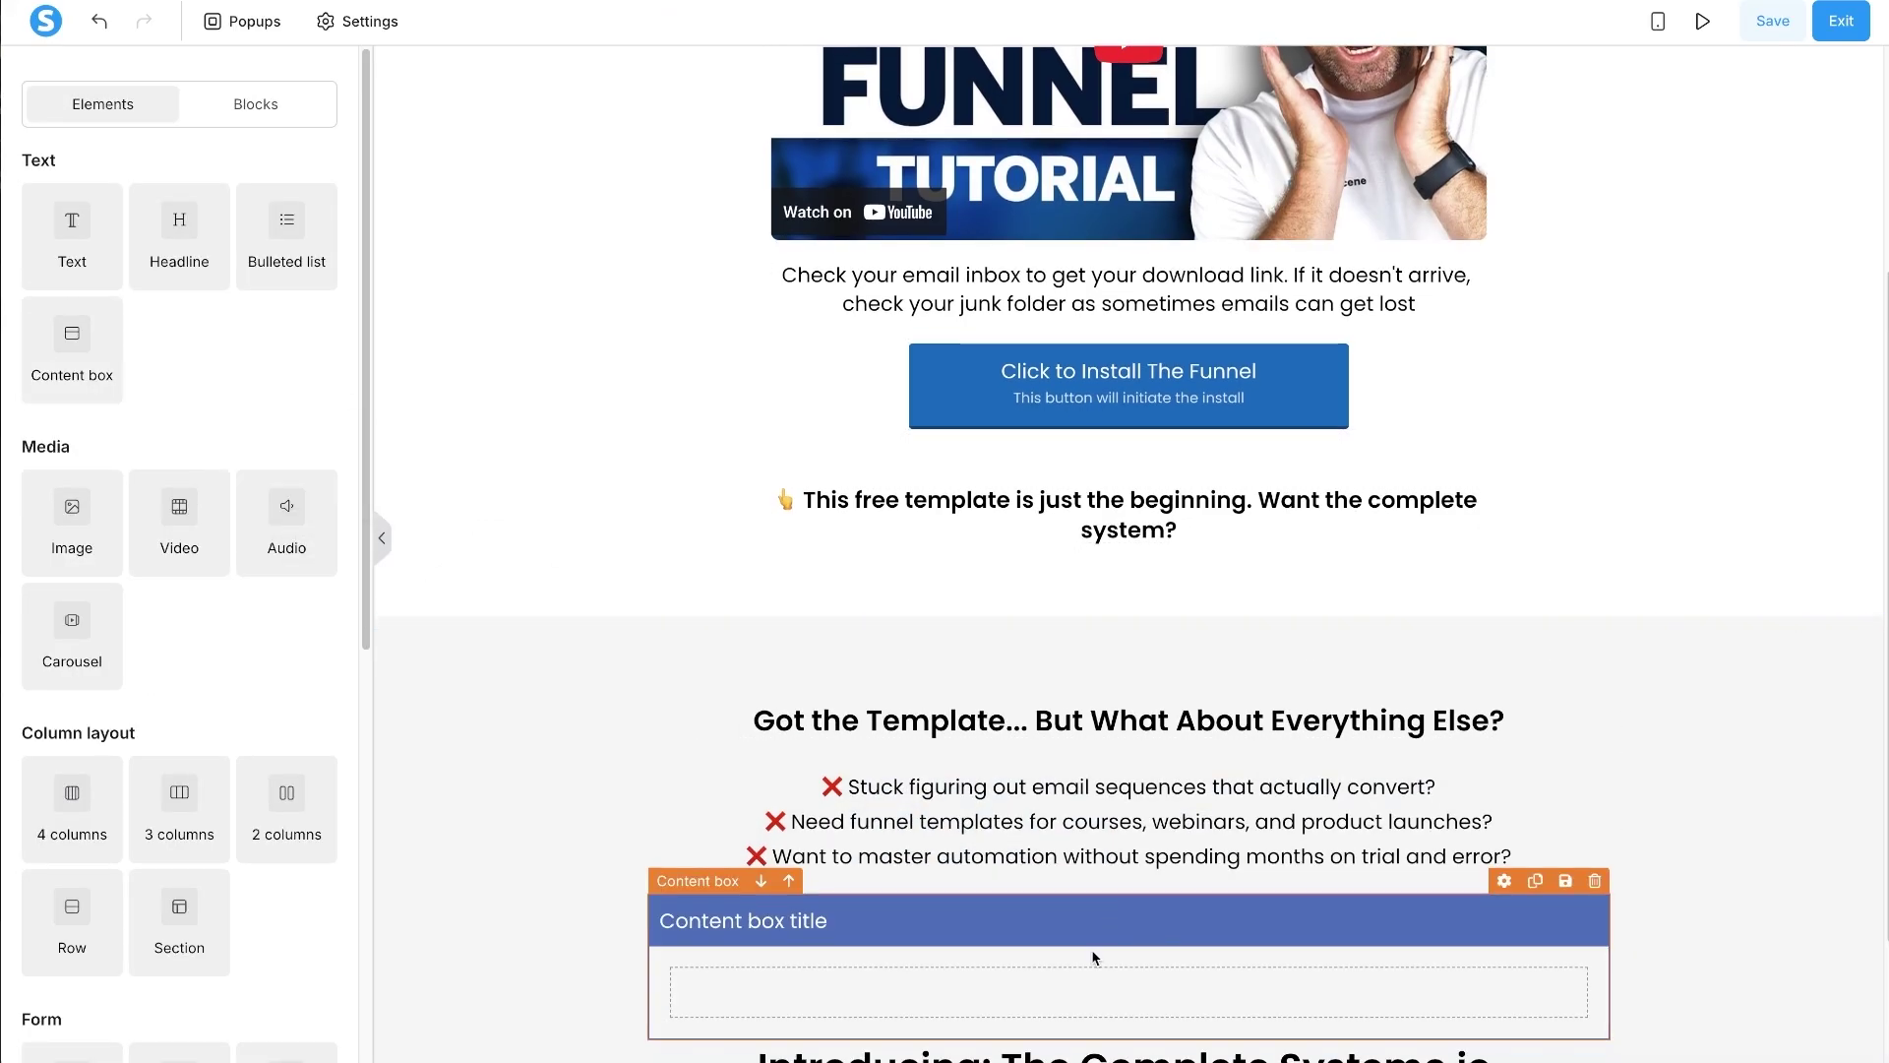
pyautogui.scroll(-2, 1094, 957)
pyautogui.moveTo(1321, 901); pyautogui.dragTo(1309, 805)
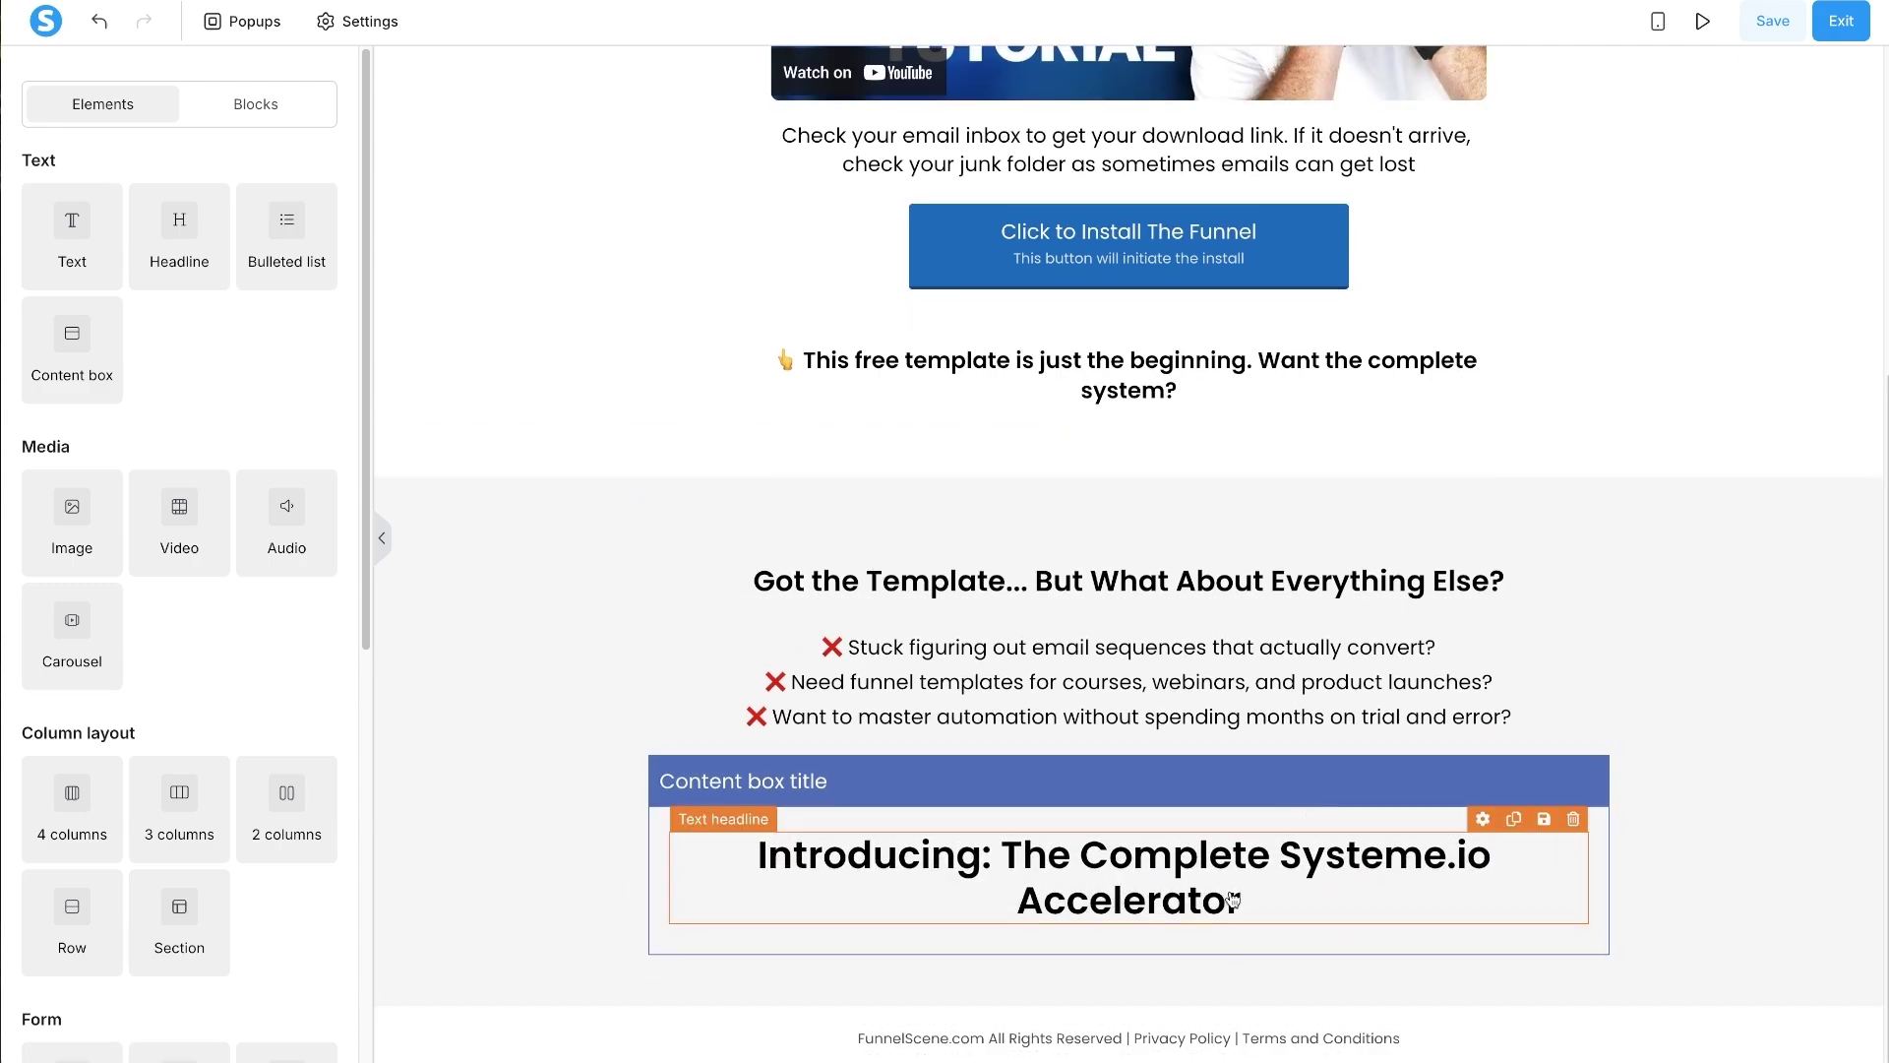
pyautogui.click(1011, 783)
pyautogui.click(256, 314)
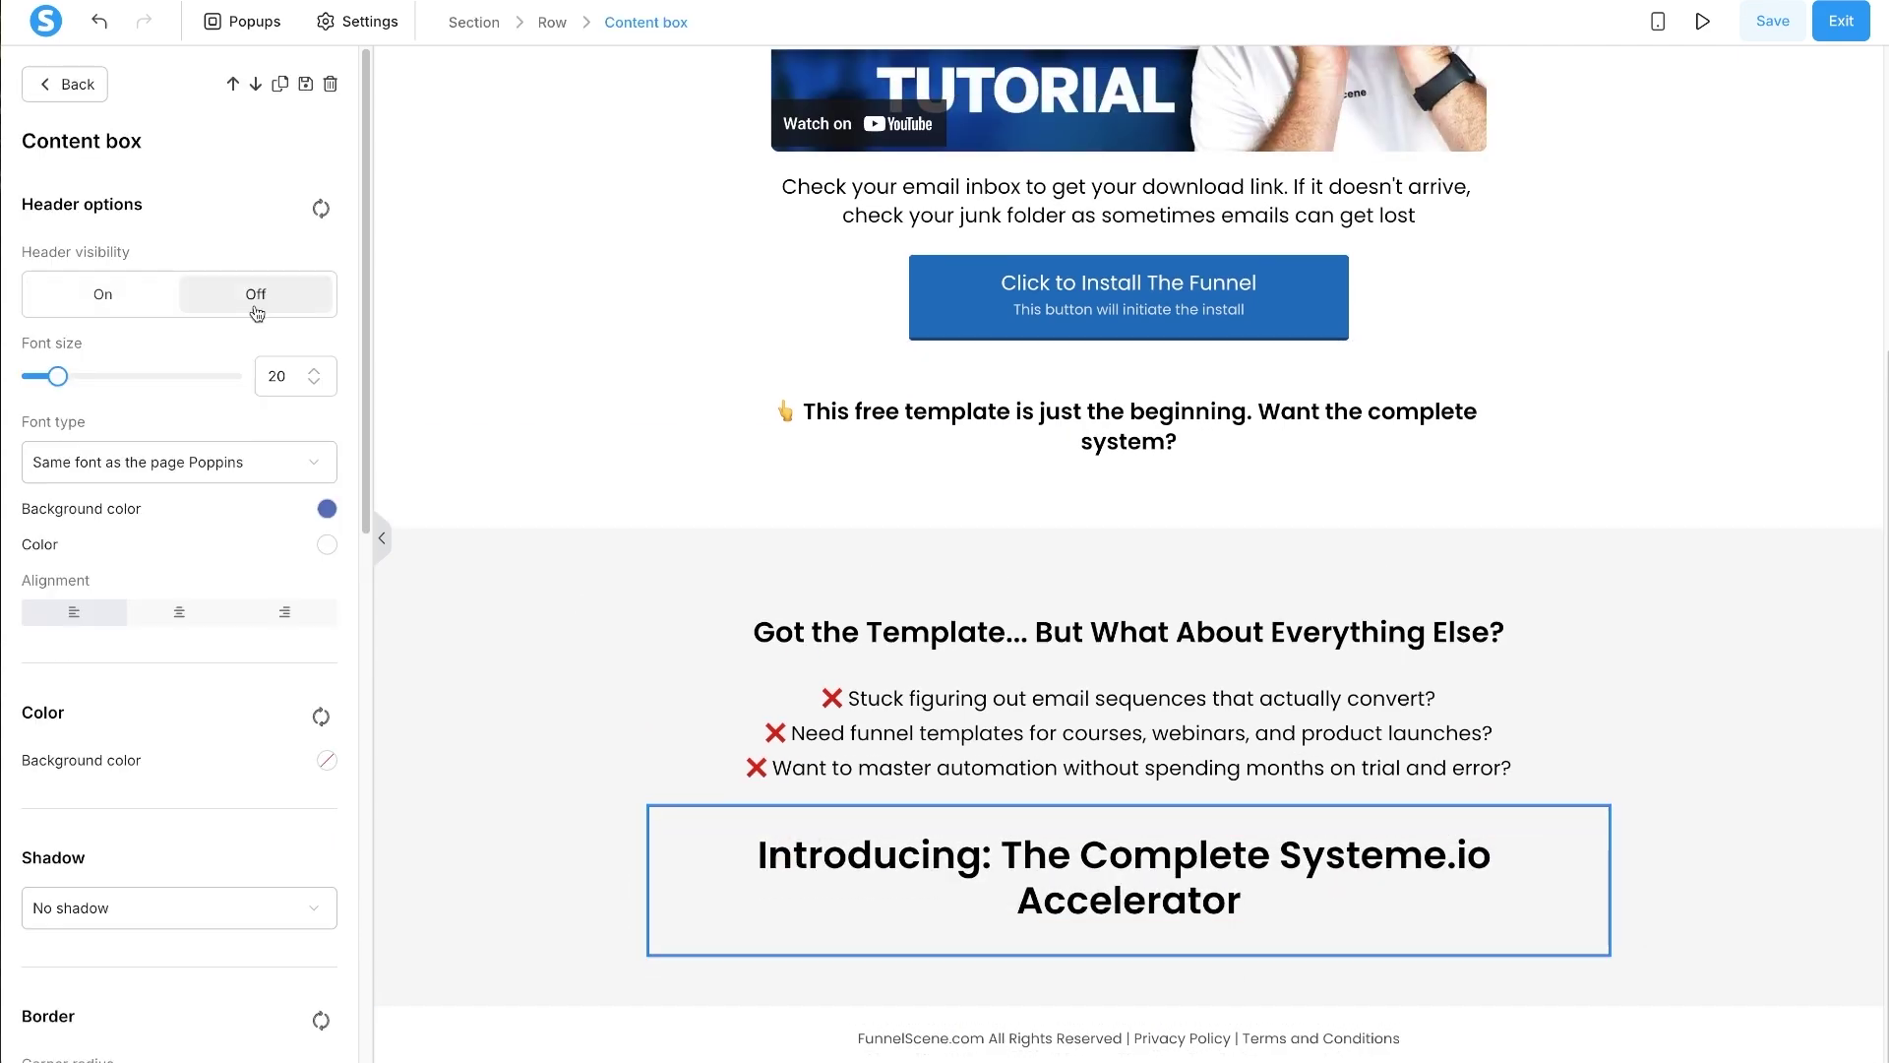
pyautogui.click(327, 760)
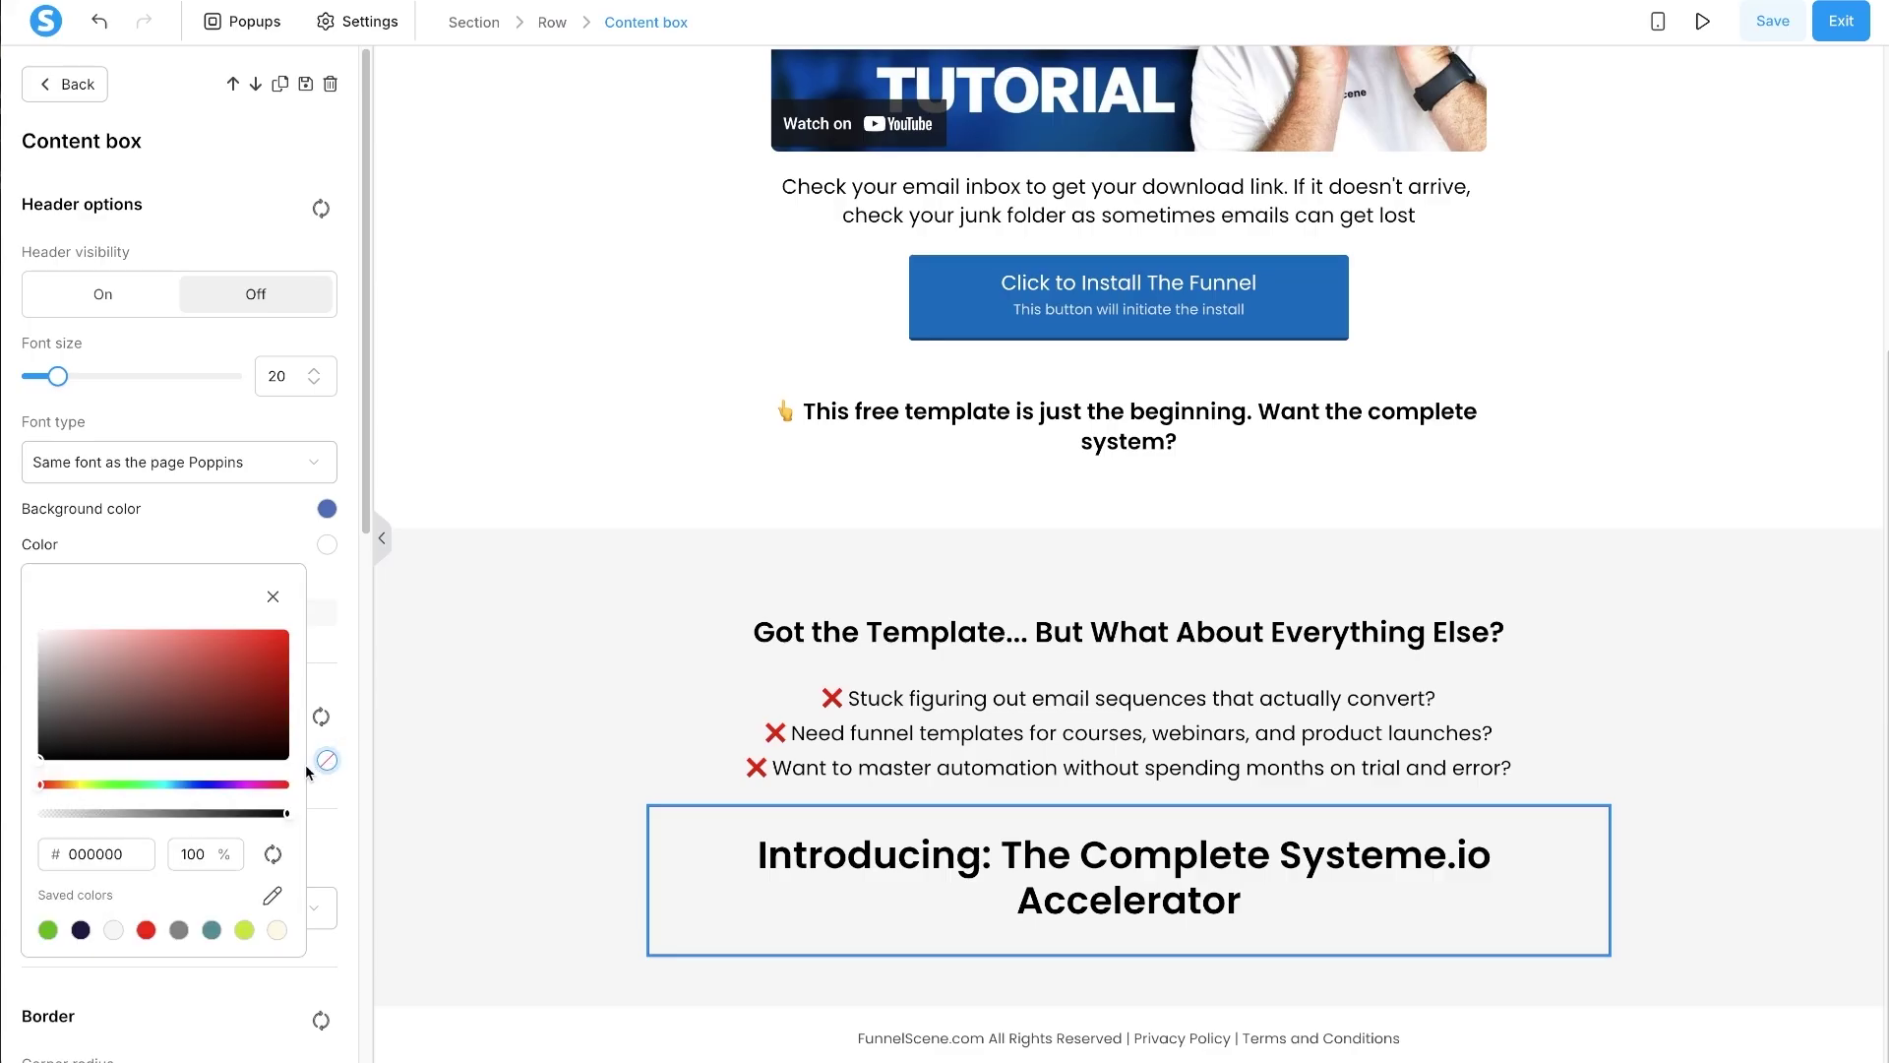
pyautogui.moveTo(121, 655); pyautogui.dragTo(37, 630)
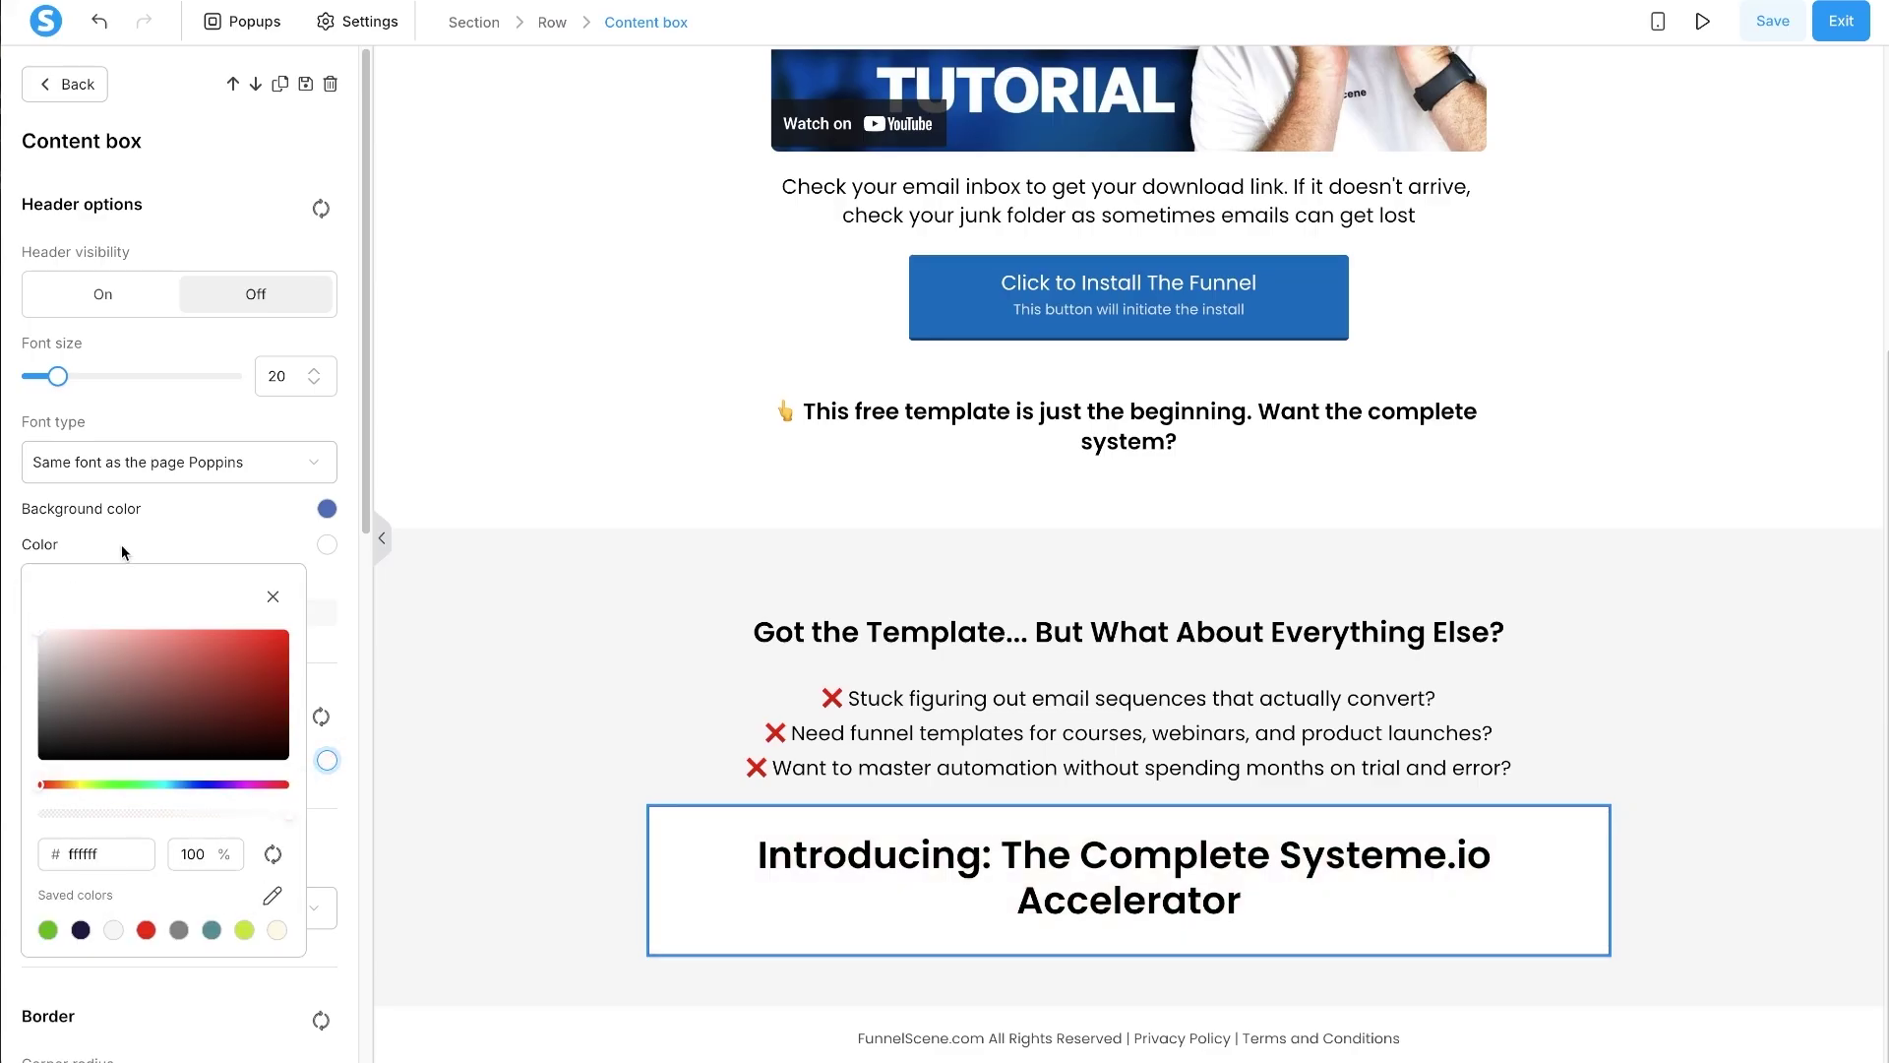
pyautogui.click(163, 528)
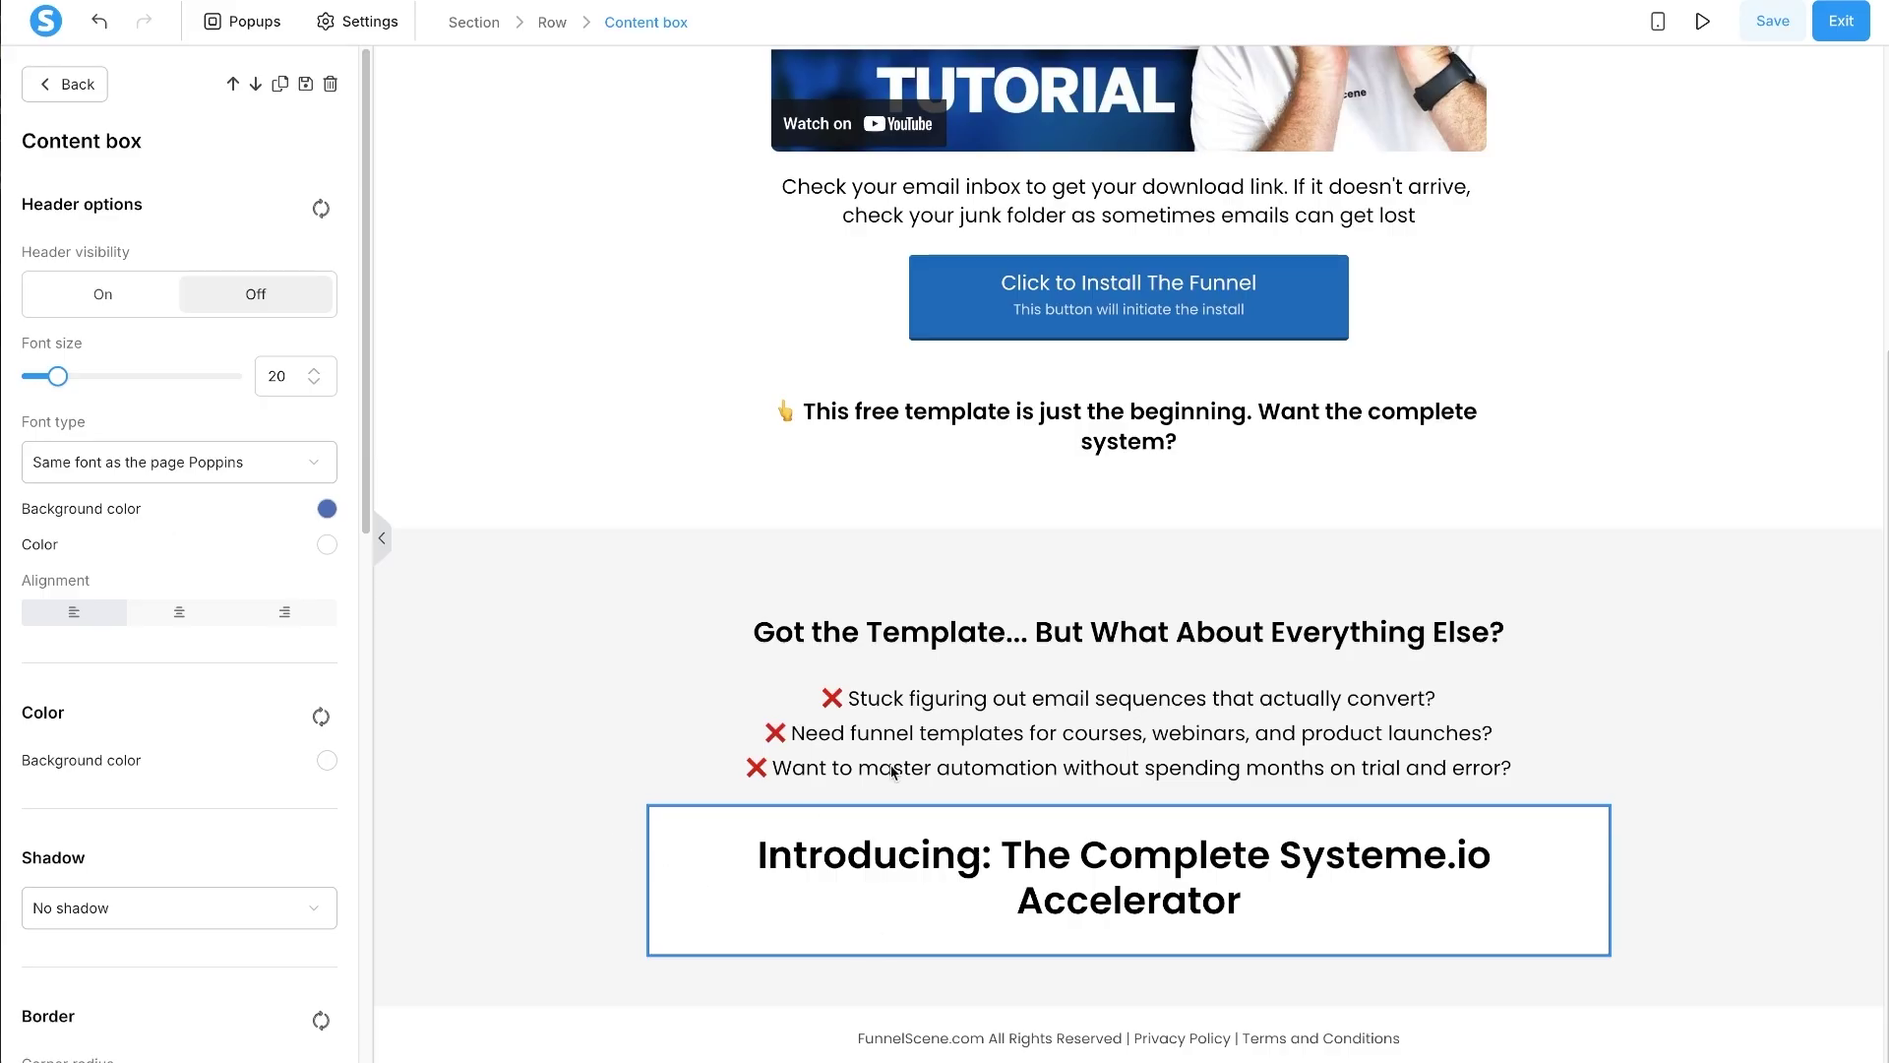
# - Reduce the Accelerator headline's font size to 33 so it fits on one line
pyautogui.click(915, 848)
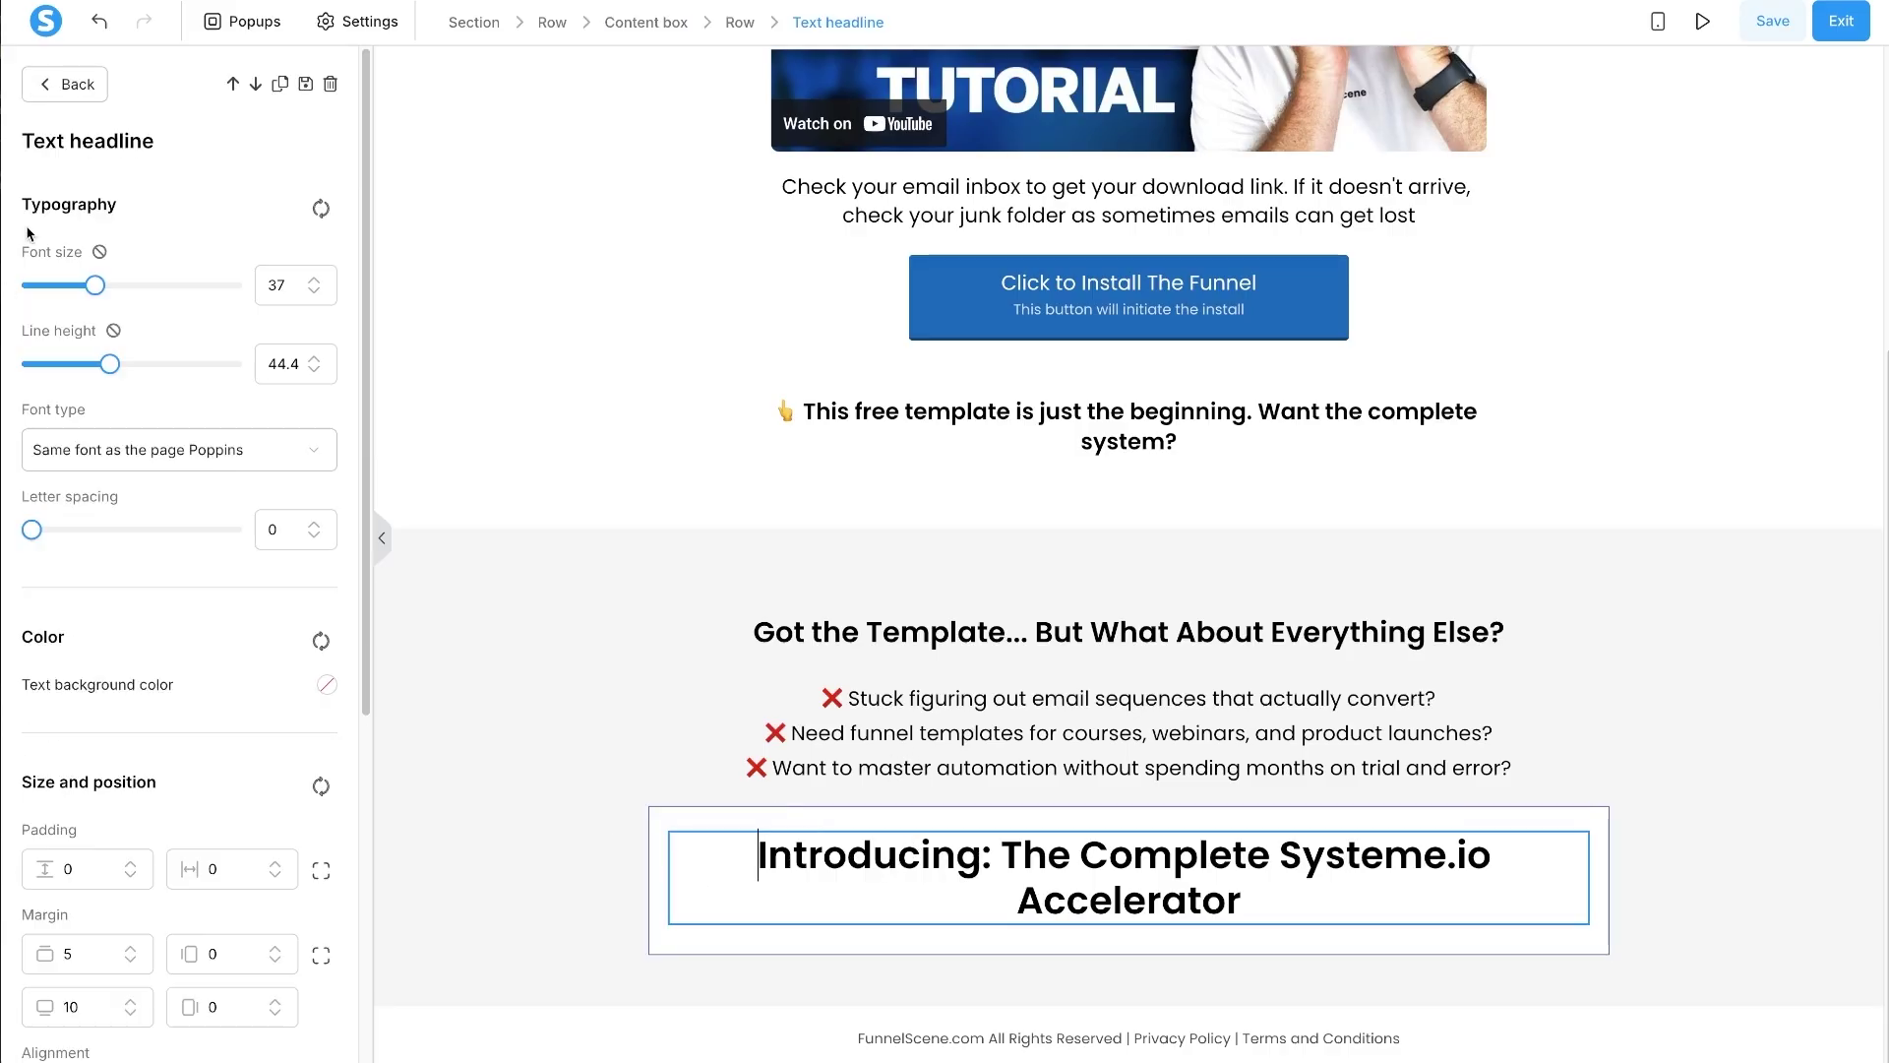
pyautogui.click(312, 291)
pyautogui.click(313, 291)
pyautogui.click(313, 292)
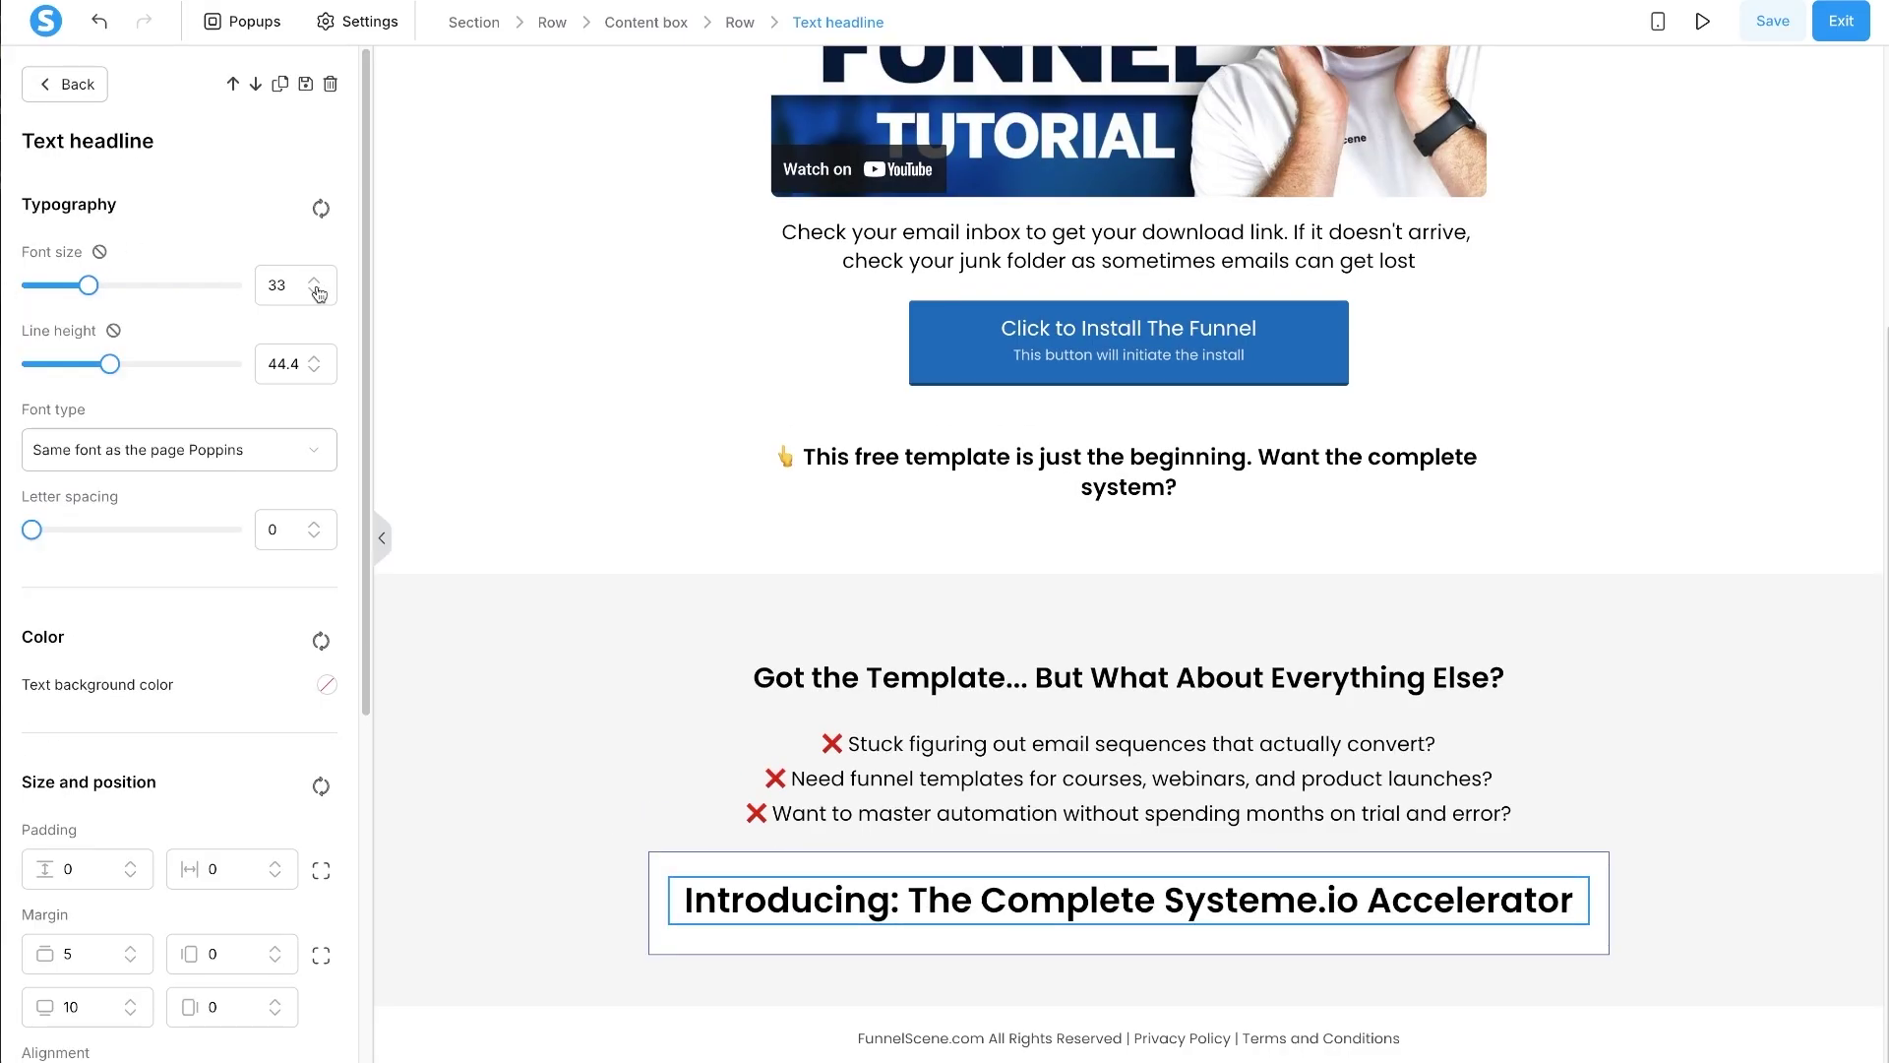
pyautogui.click(539, 799)
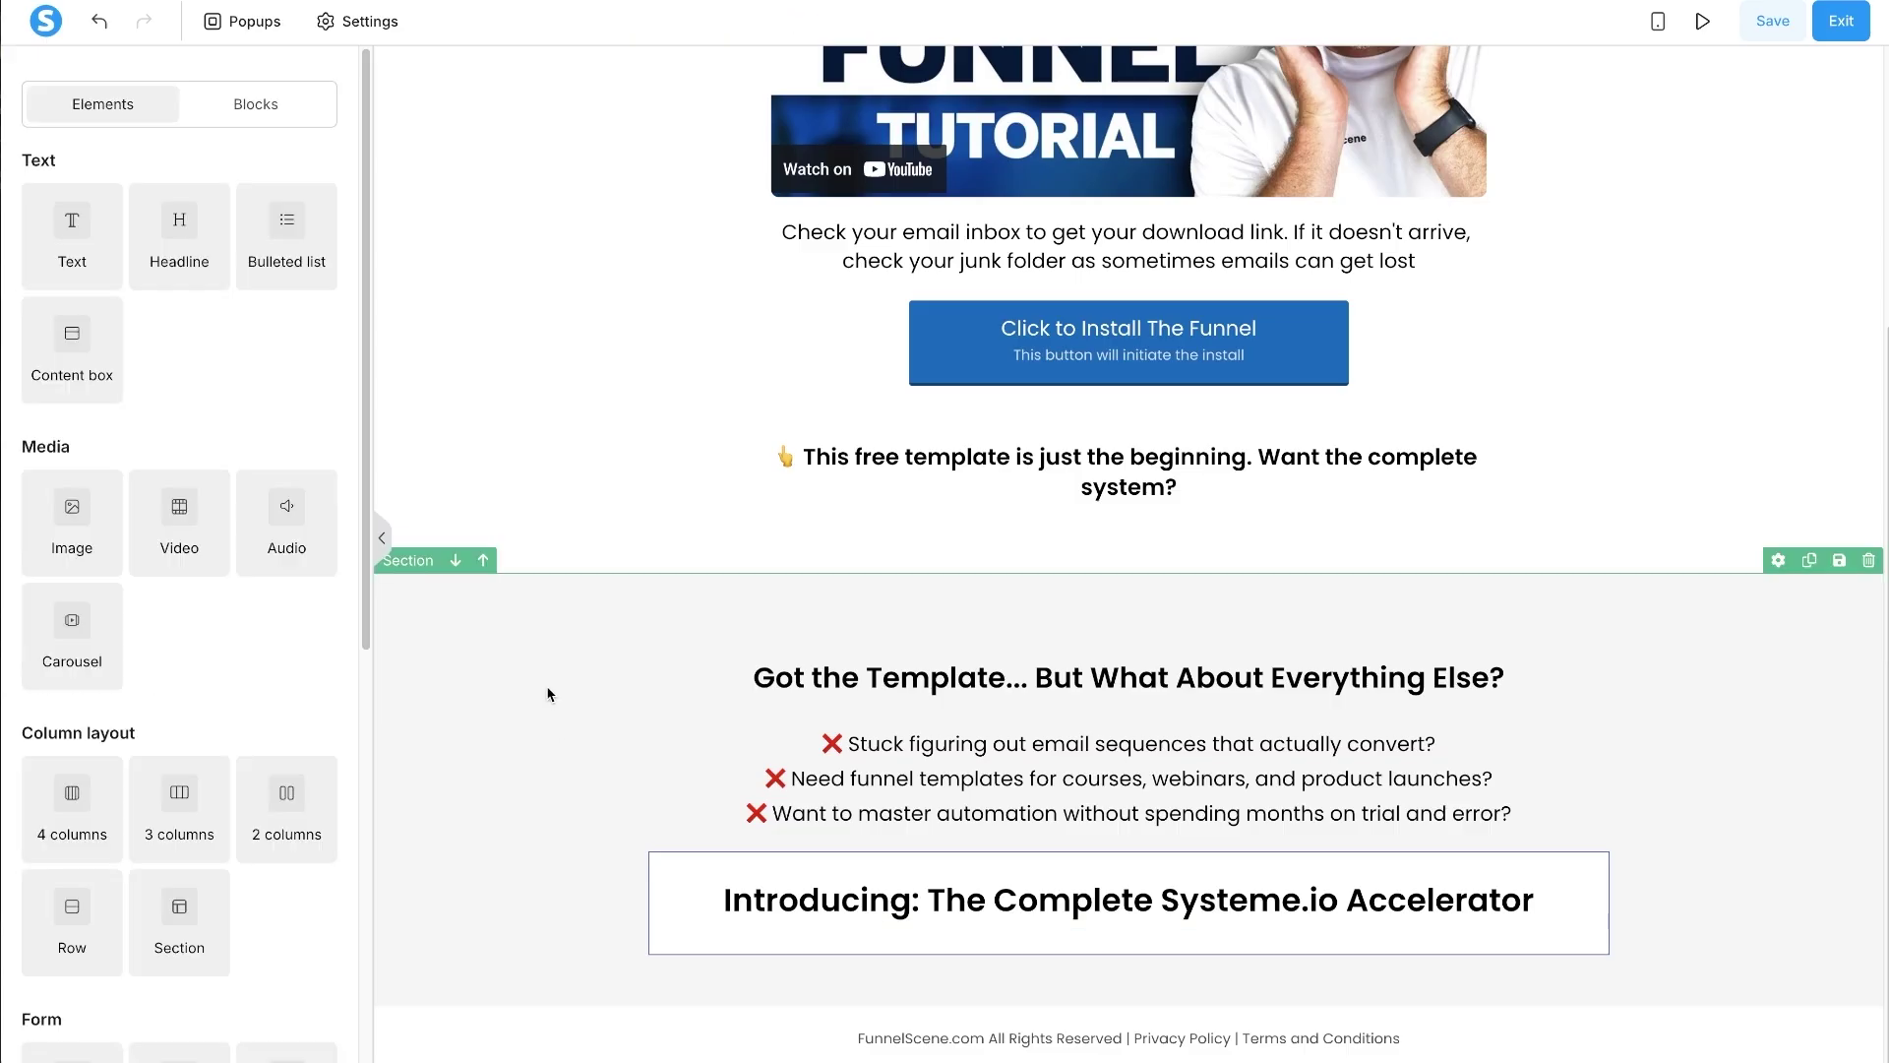
# - Change the problem section's content width, settling on a wider option
pyautogui.click(512, 724)
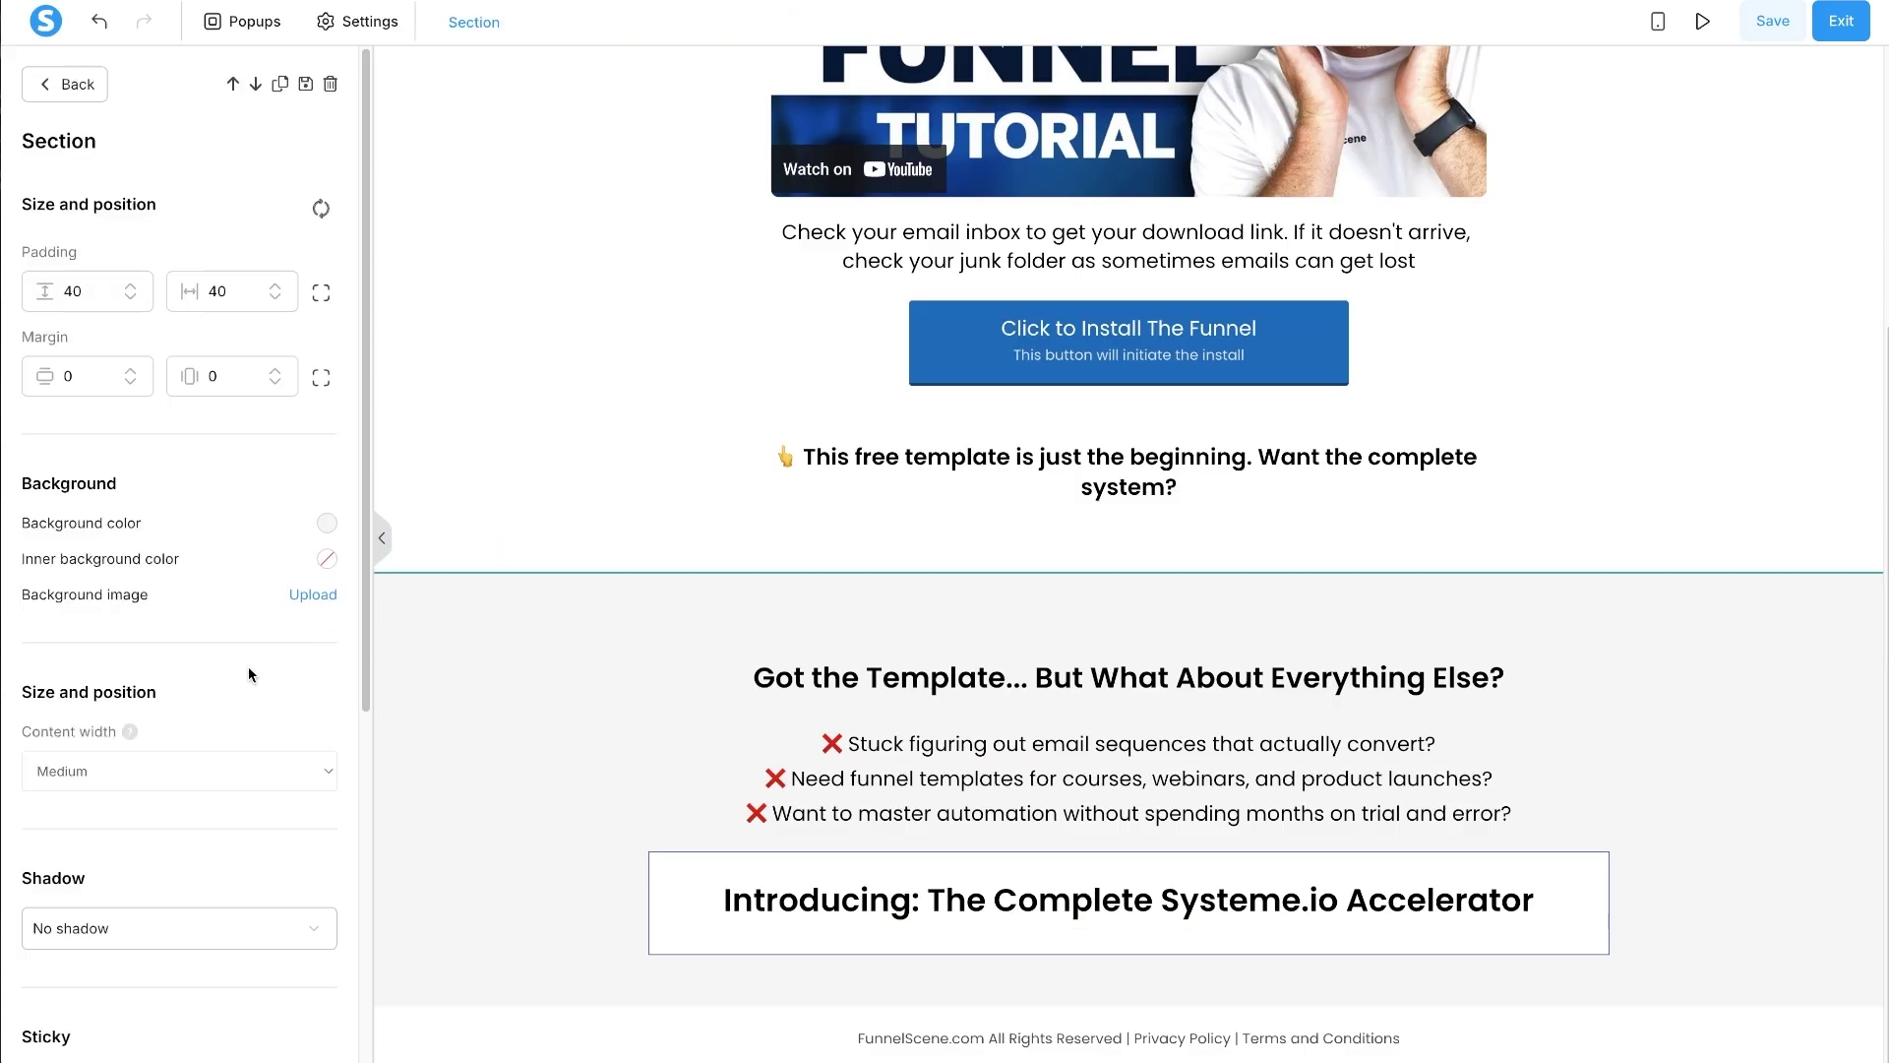
pyautogui.click(143, 793)
pyautogui.click(144, 789)
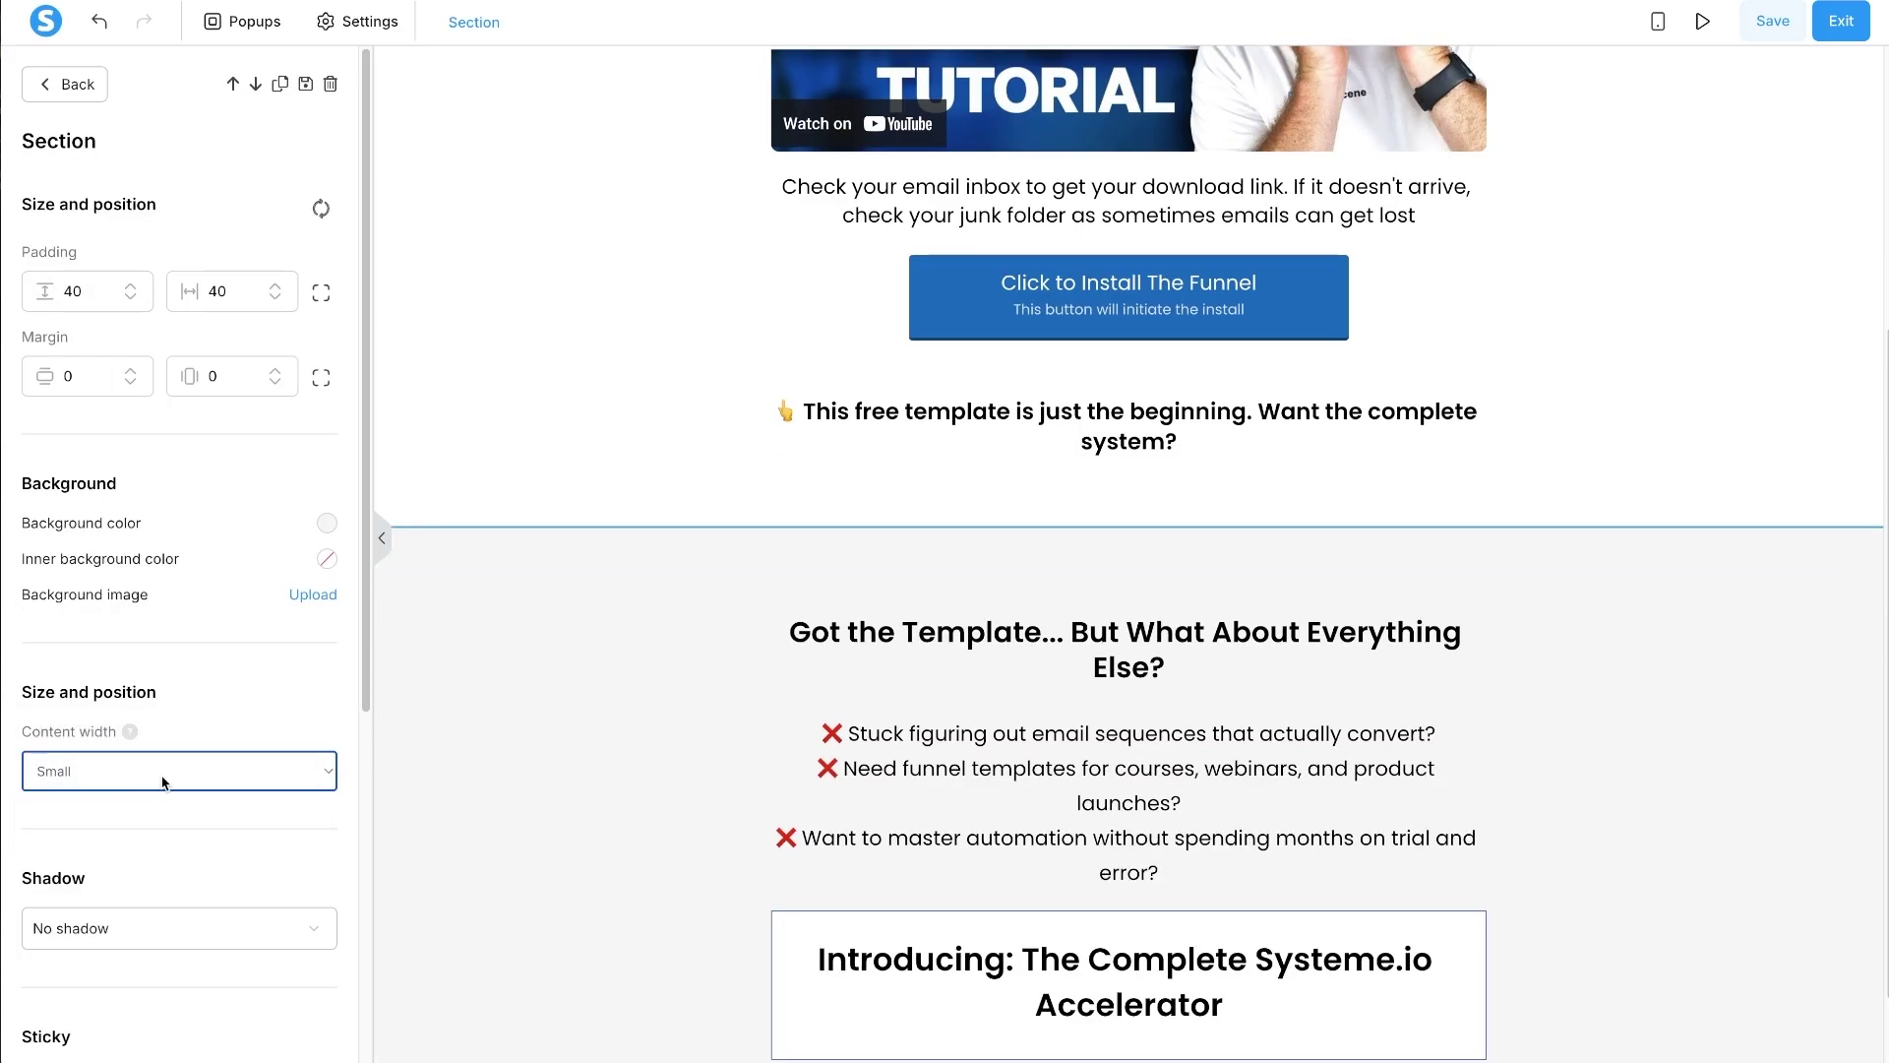
pyautogui.click(645, 790)
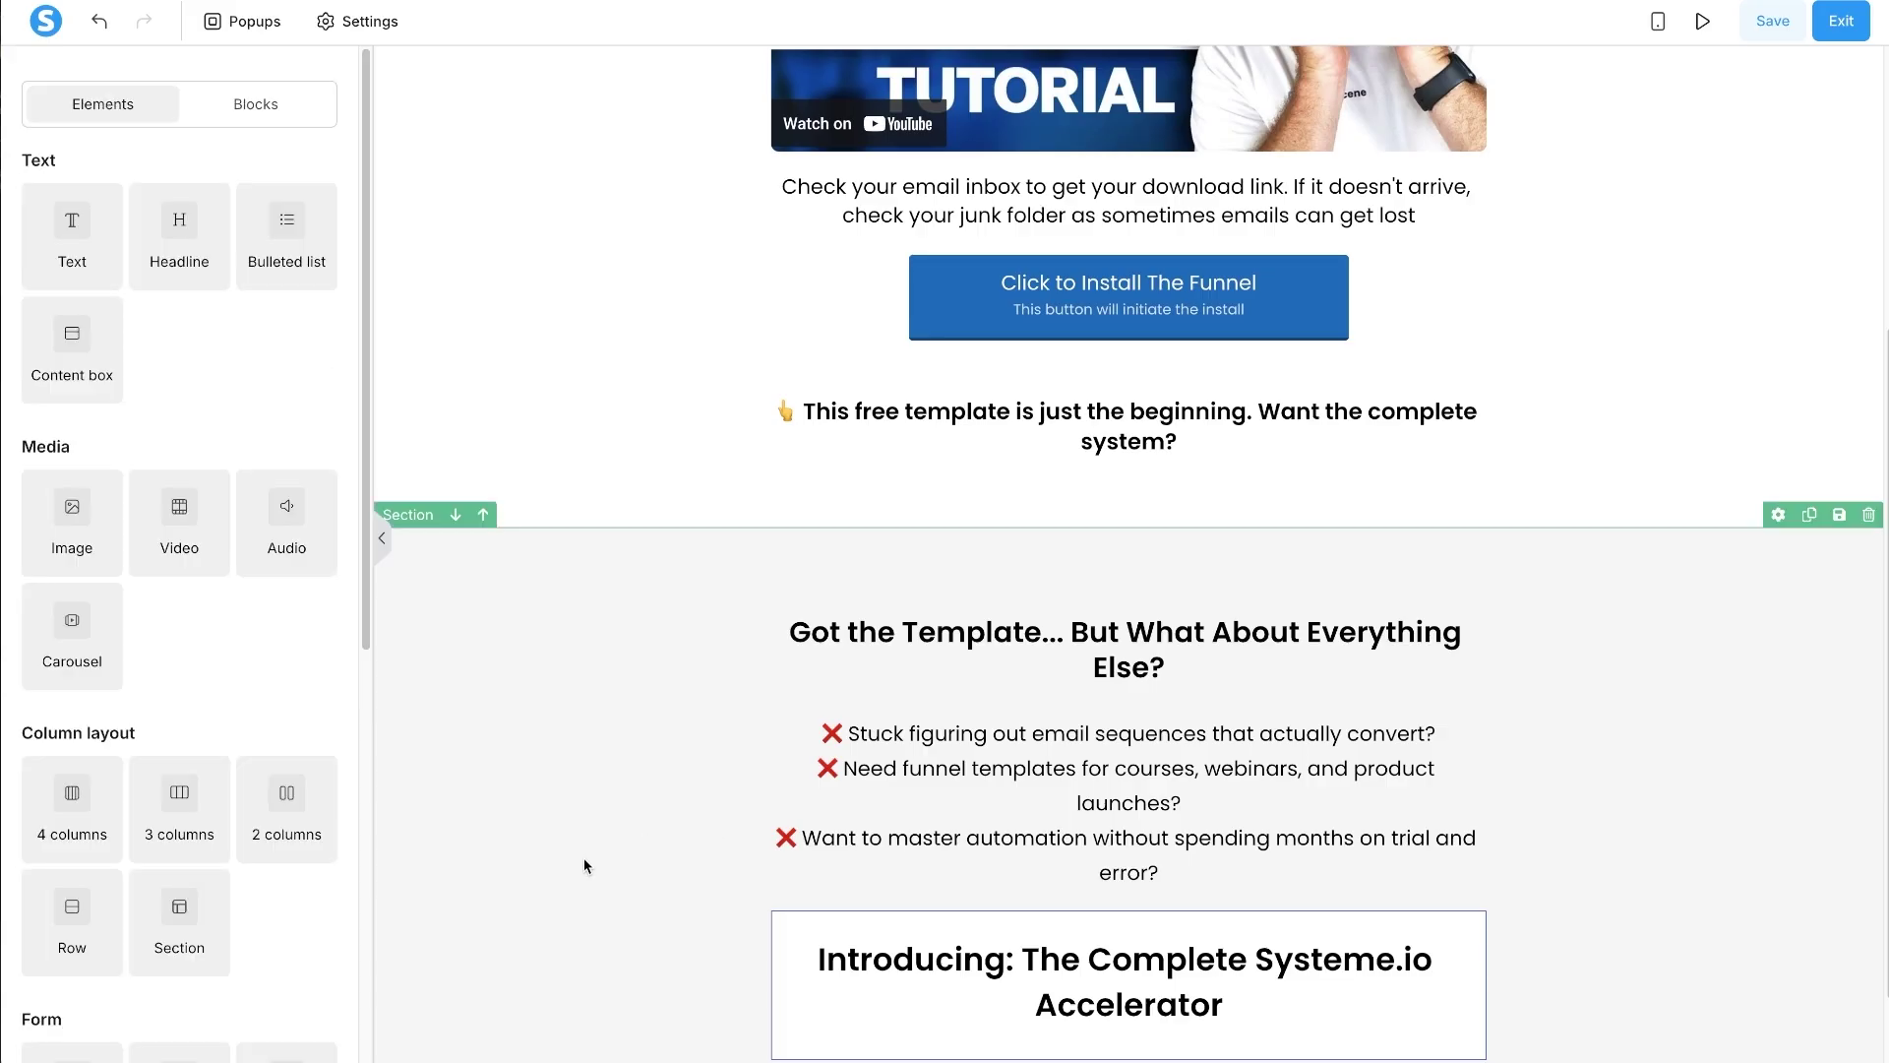
pyautogui.click(531, 681)
pyautogui.click(765, 696)
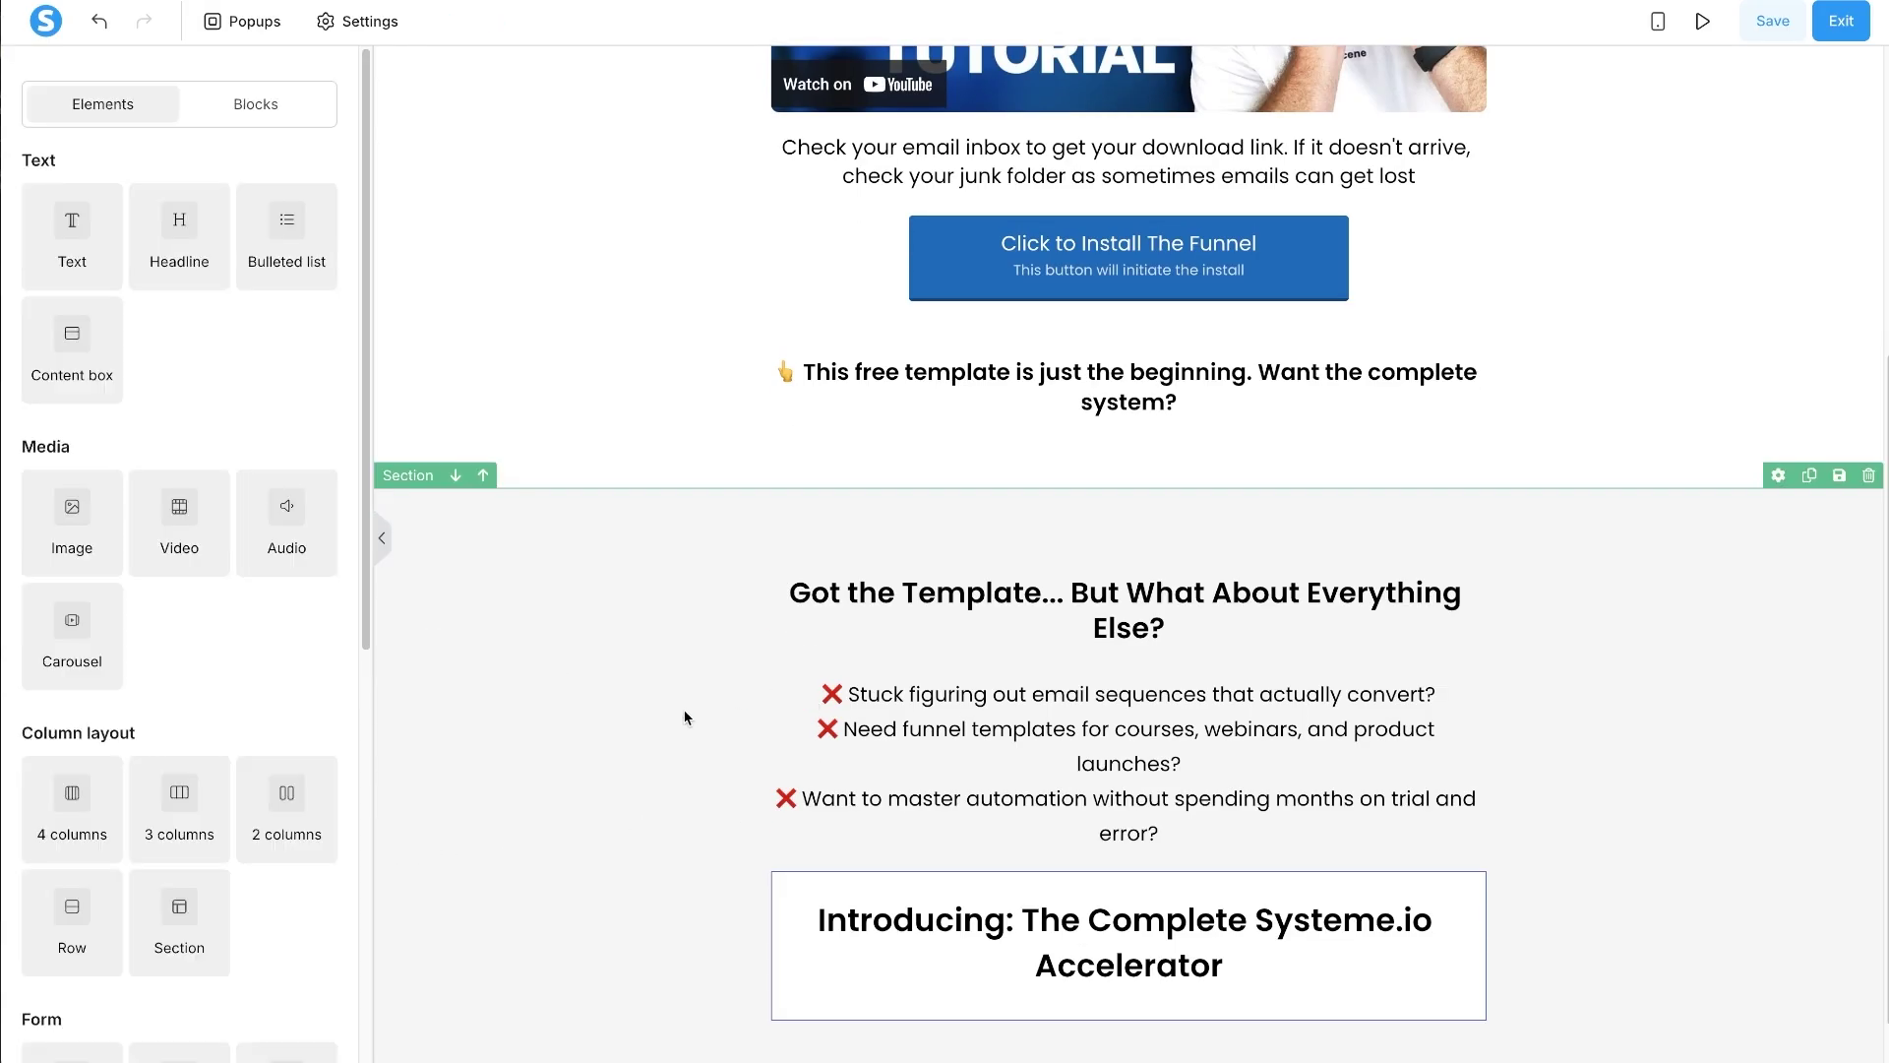
pyautogui.click(683, 720)
pyautogui.click(195, 772)
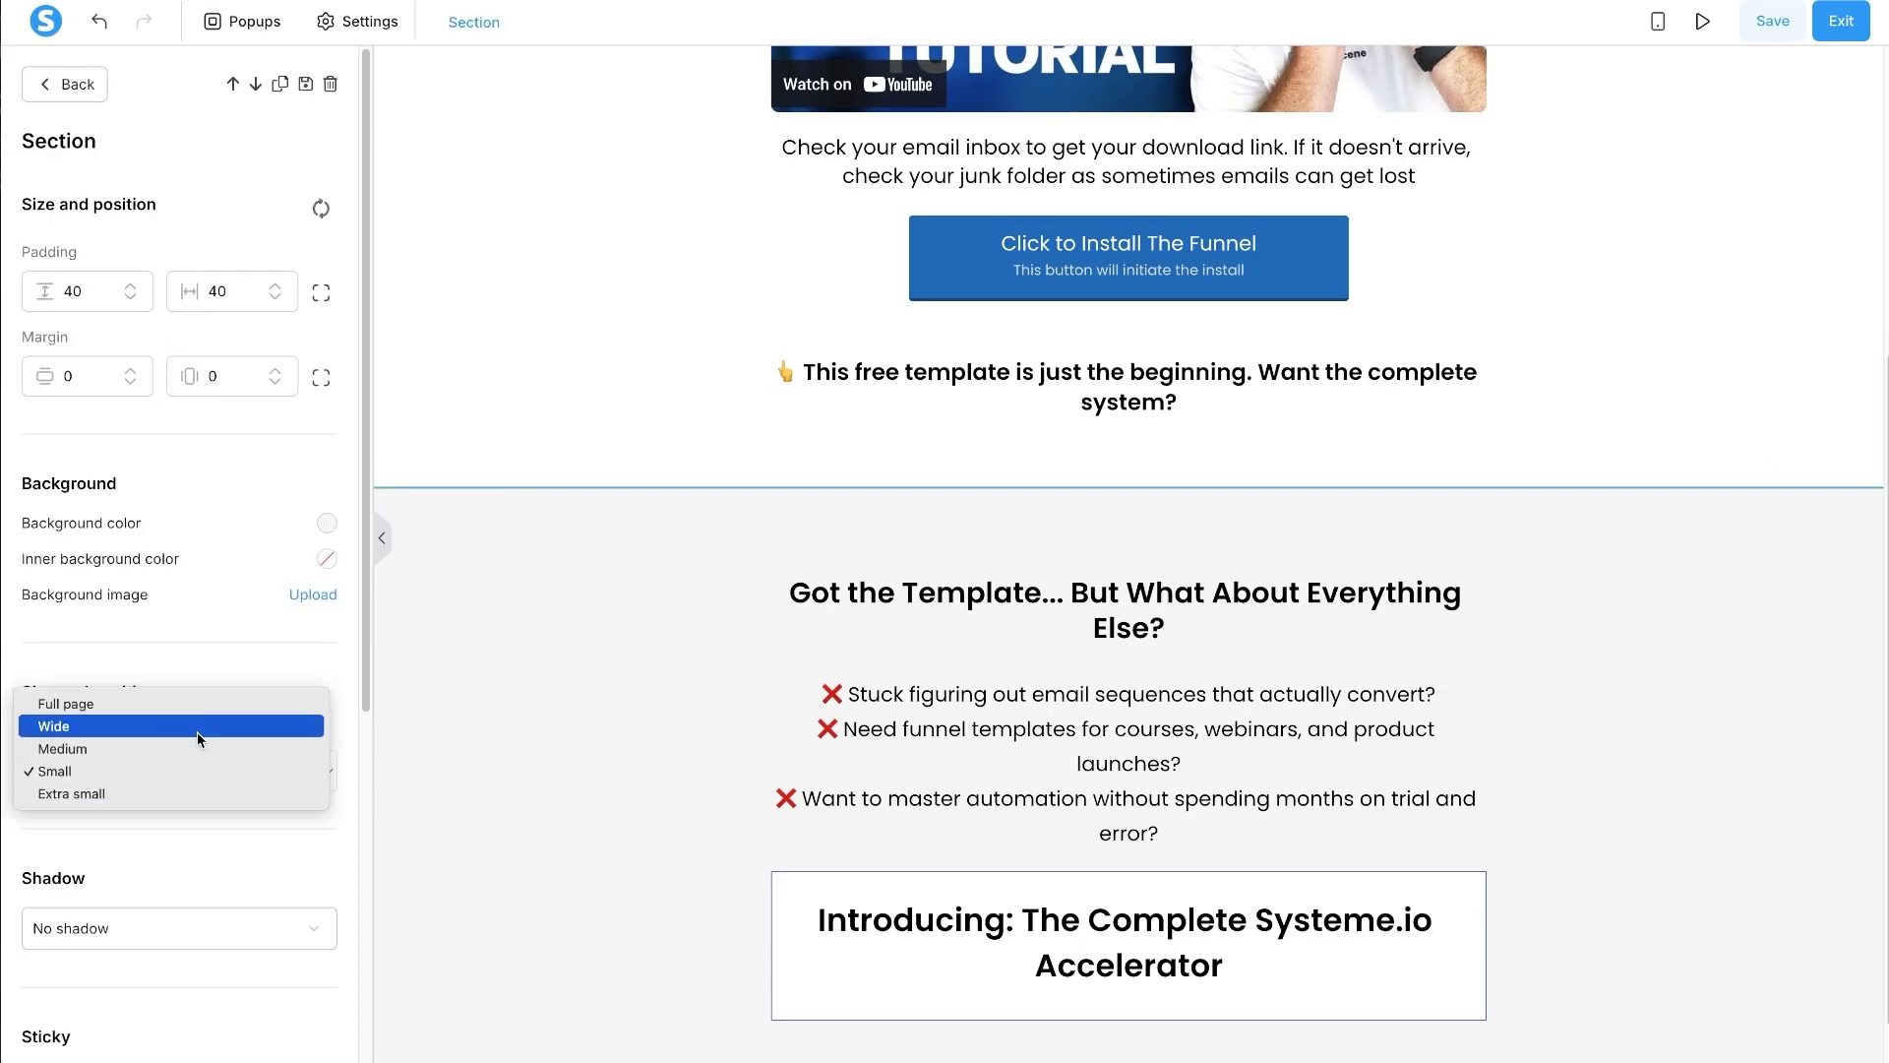
pyautogui.click(245, 723)
pyautogui.click(602, 864)
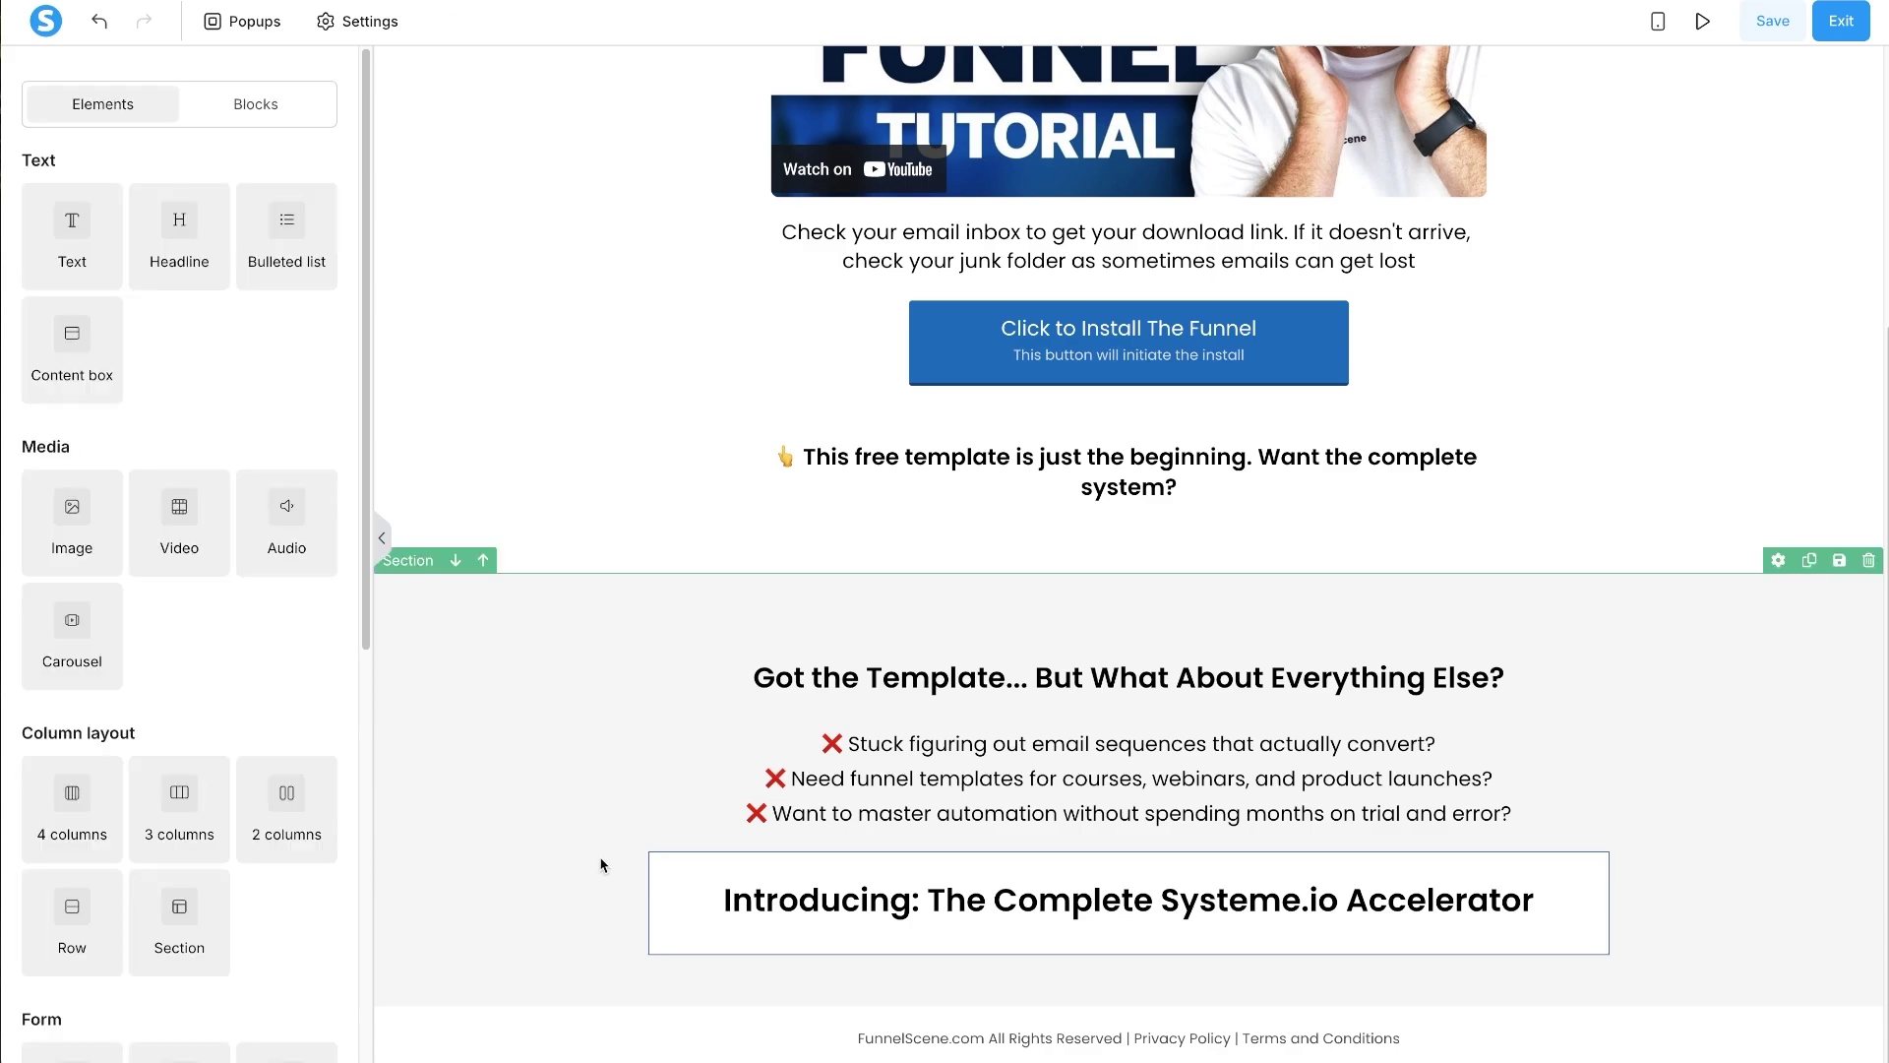
# - Set the Accelerator content box's horizontal margin to 50
pyautogui.click(658, 865)
pyautogui.scroll(-2, 175, 606)
pyautogui.scroll(-6, 187, 620)
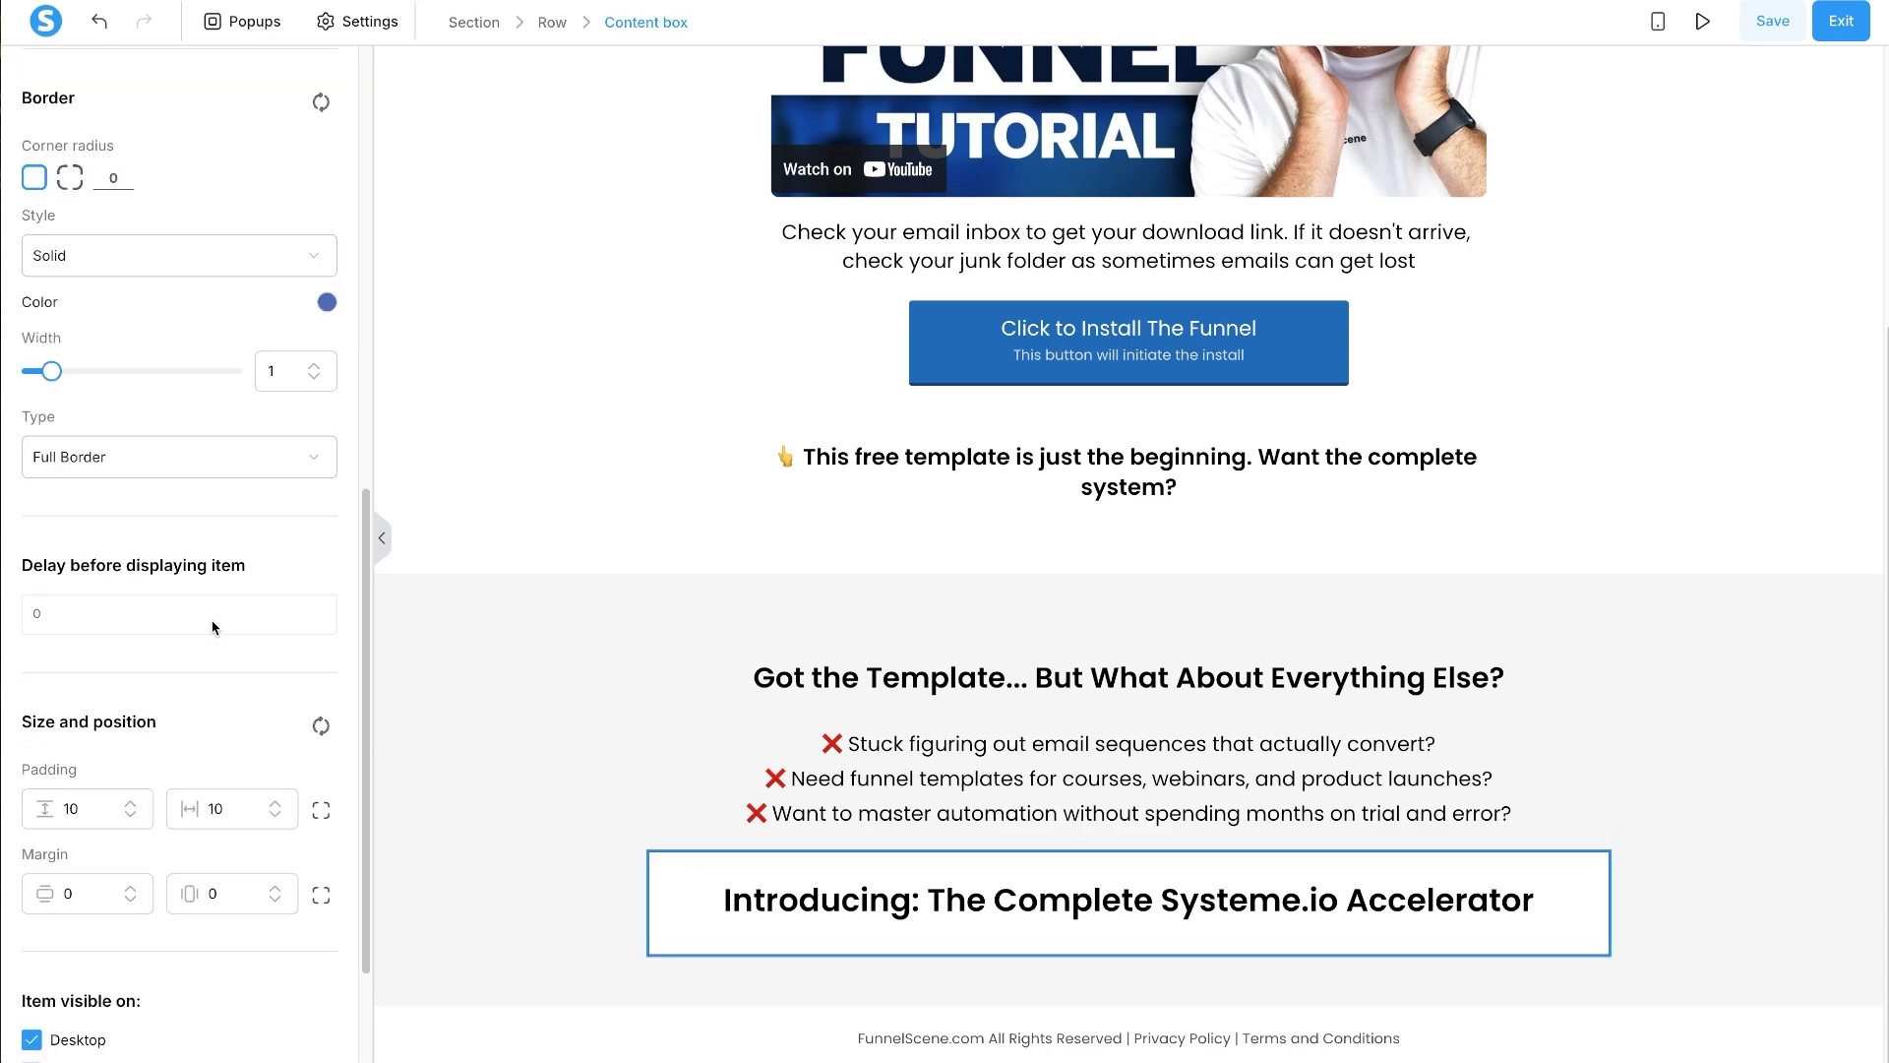
pyautogui.moveTo(214, 808); pyautogui.dragTo(198, 805)
pyautogui.click(208, 892)
pyautogui.write('5')
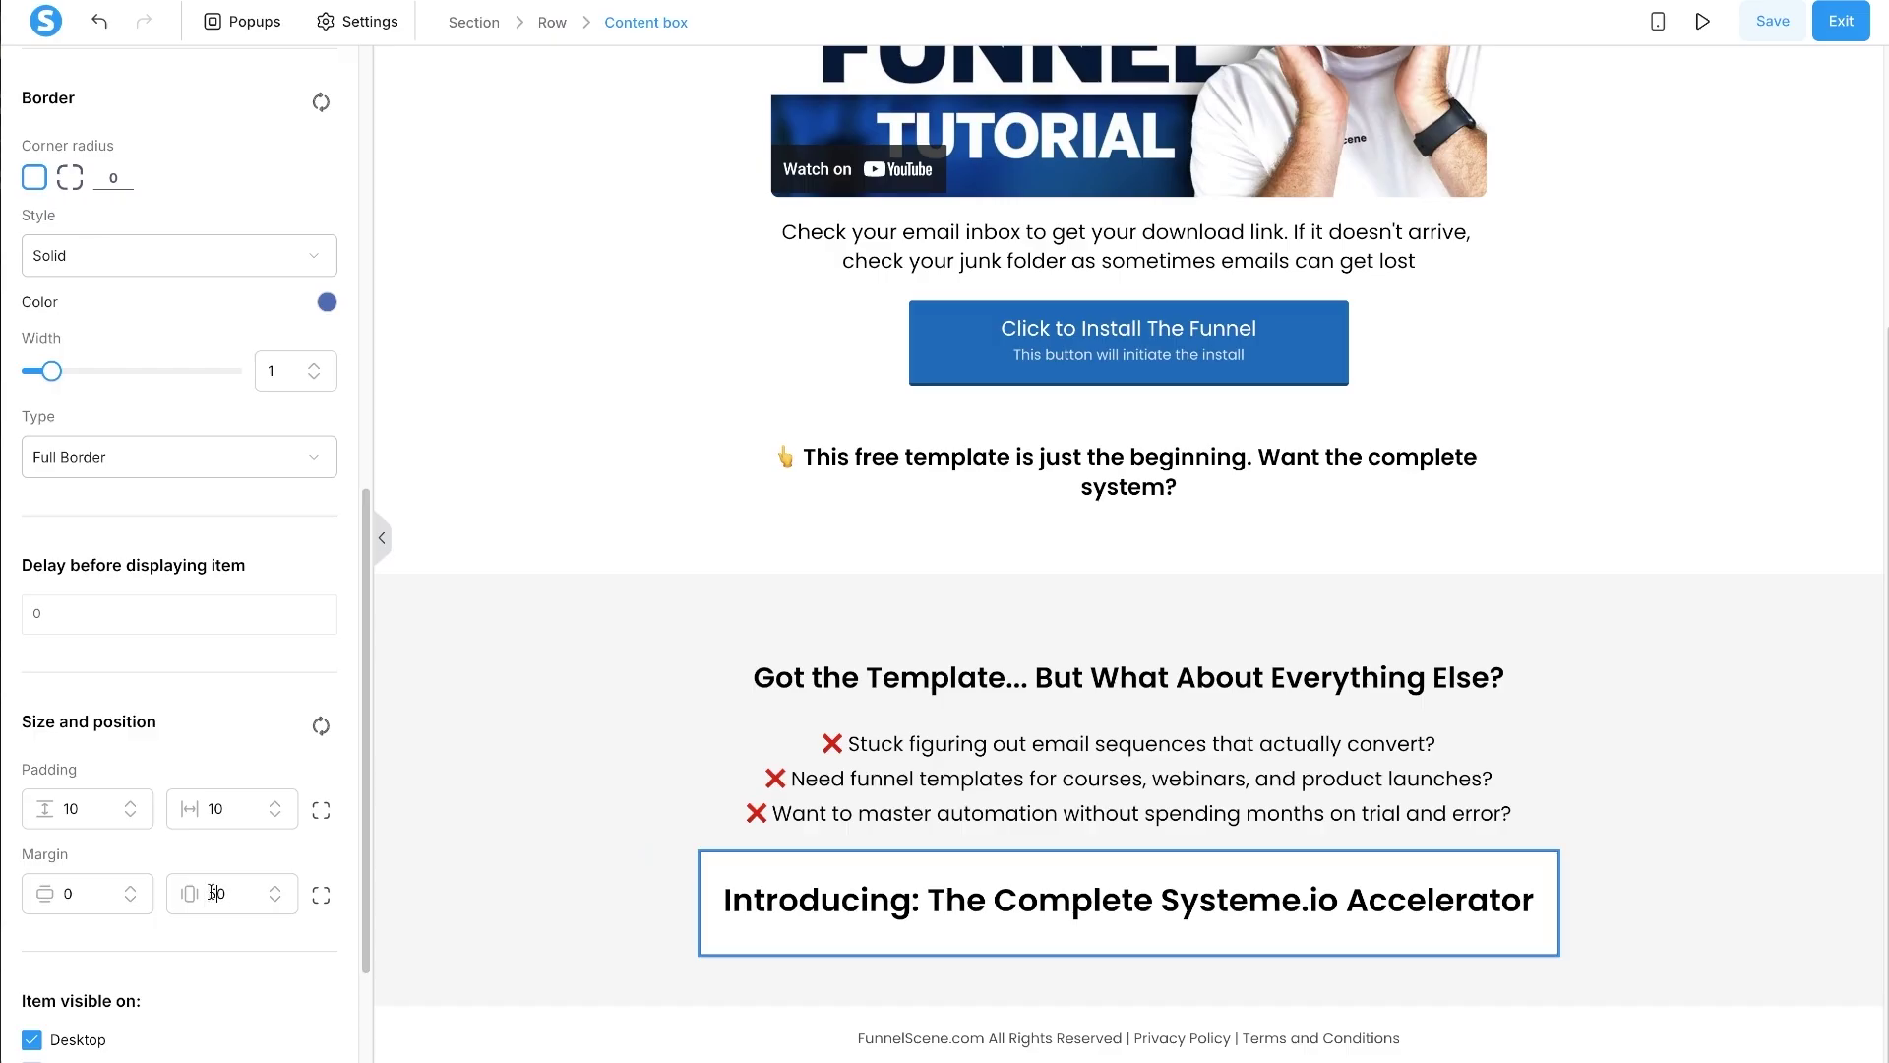
pyautogui.click(1238, 899)
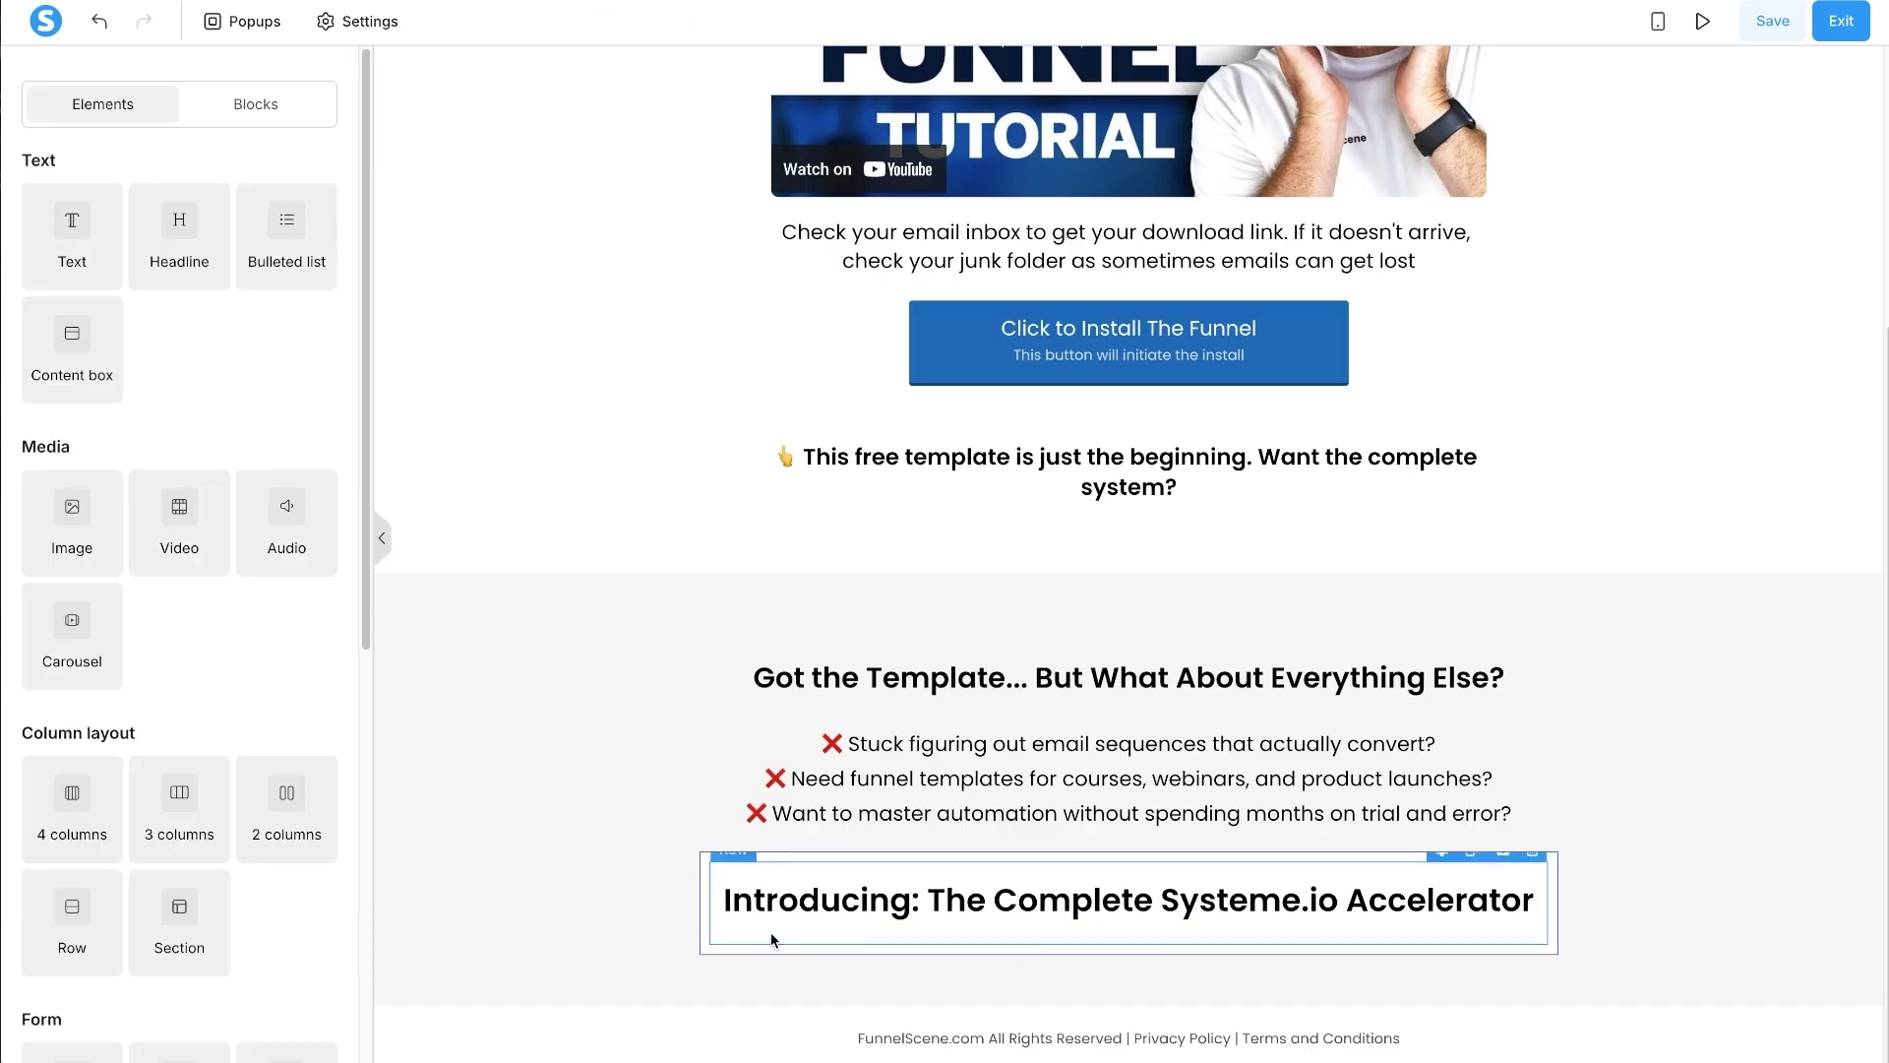
pyautogui.click(703, 895)
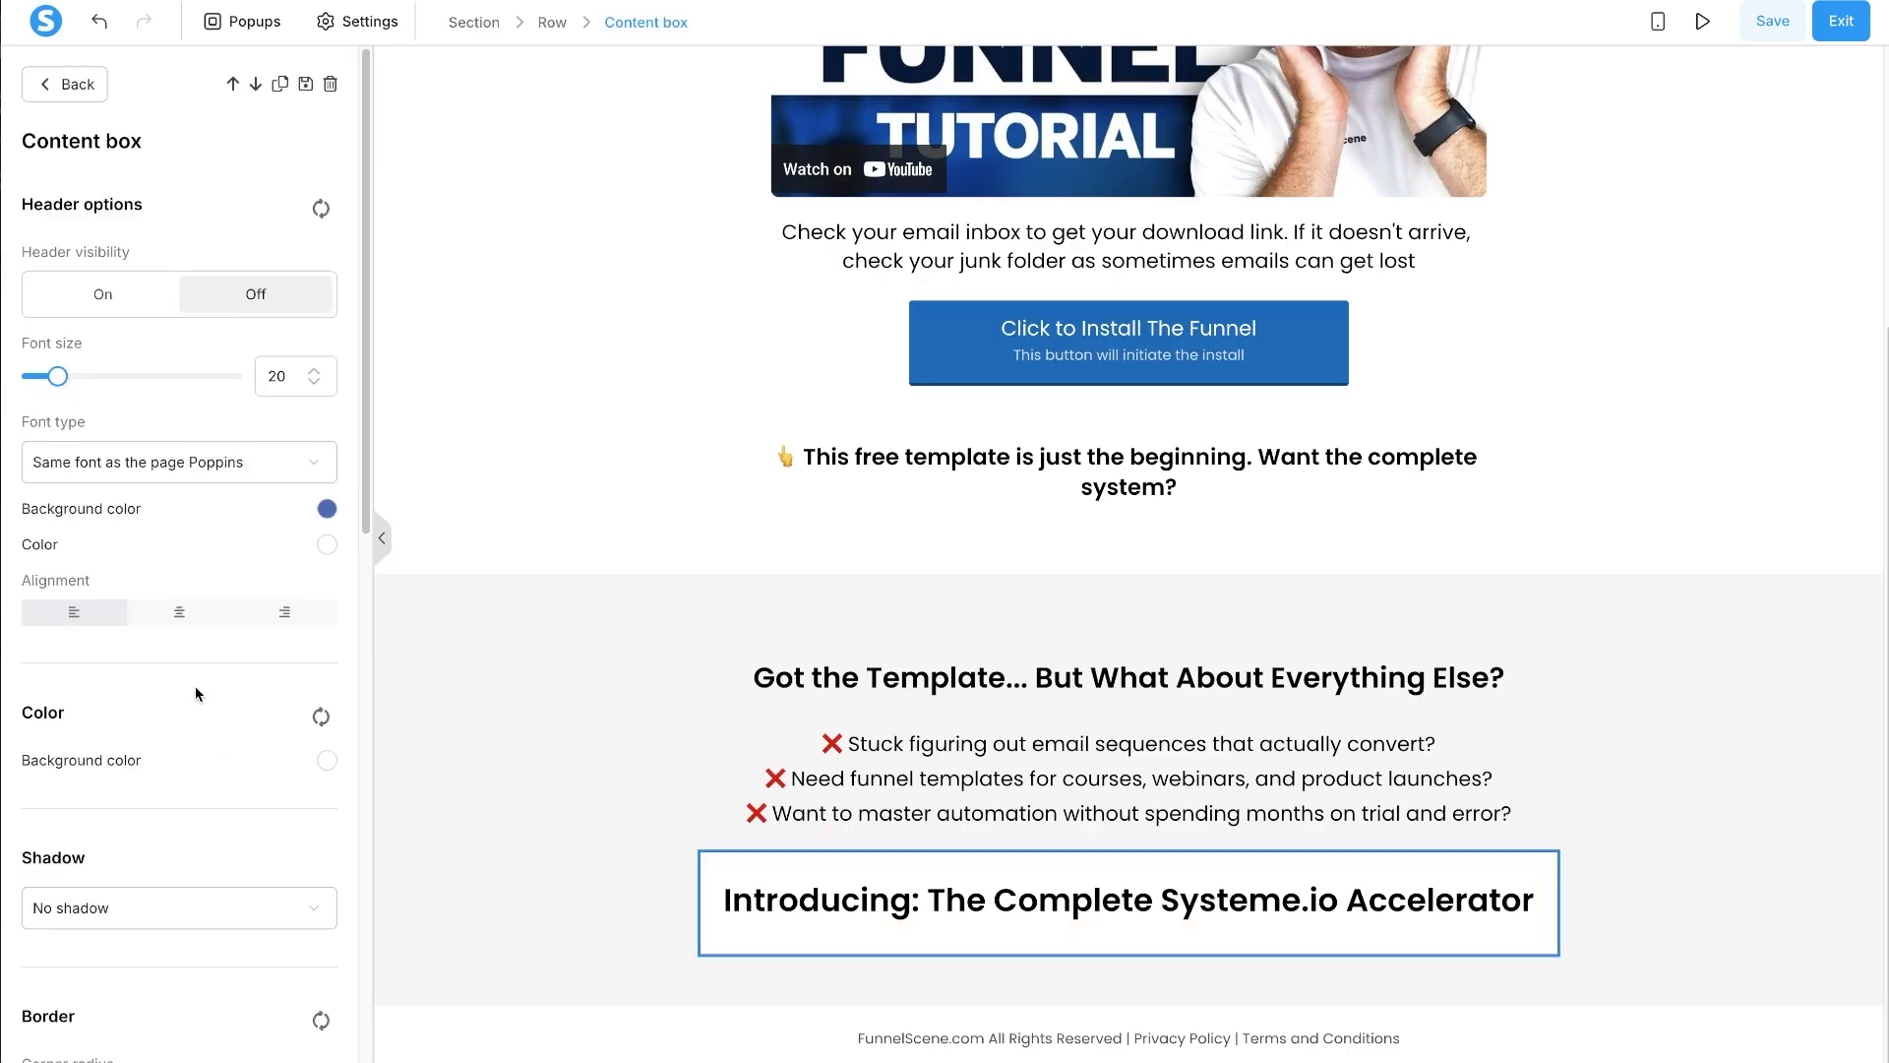
pyautogui.scroll(-7, 195, 689)
pyautogui.scroll(-1, 317, 942)
pyautogui.click(1027, 903)
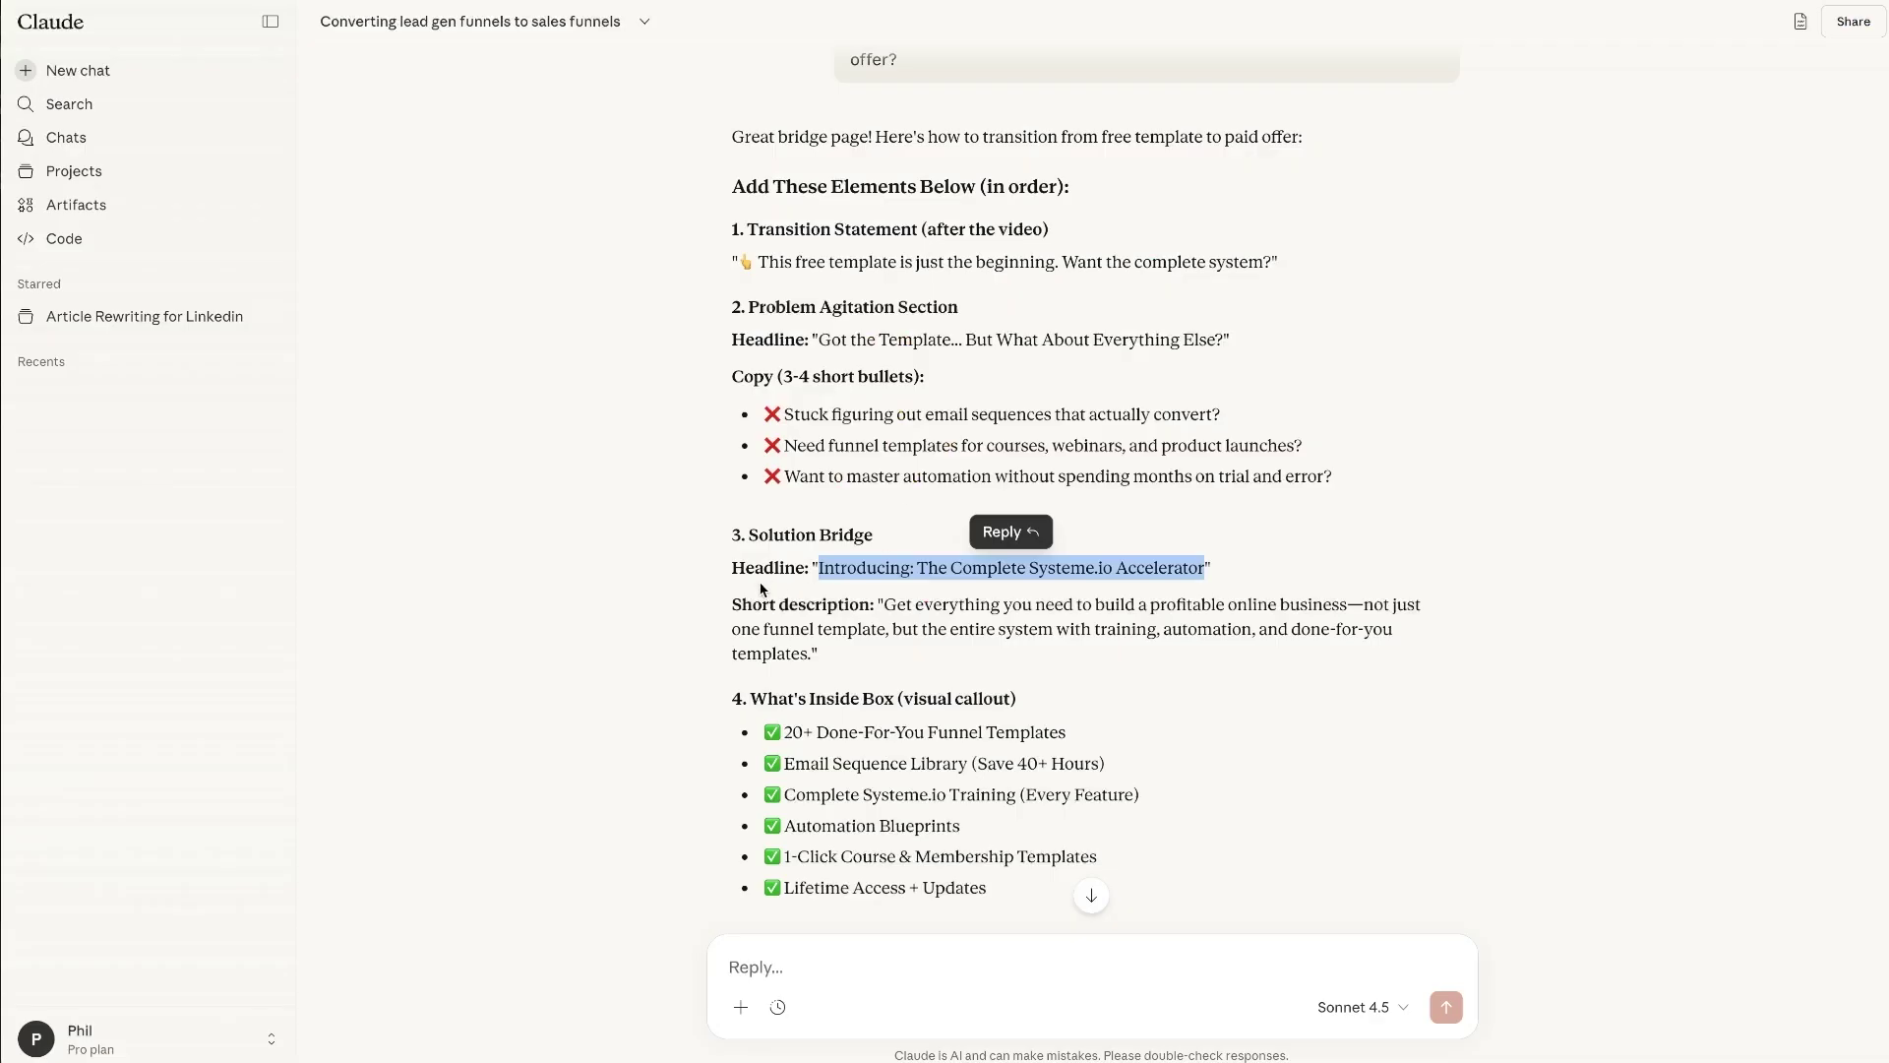
# - Copy the short description from the chat and drop a duplicated text block into the Accelerator box
pyautogui.click(761, 587)
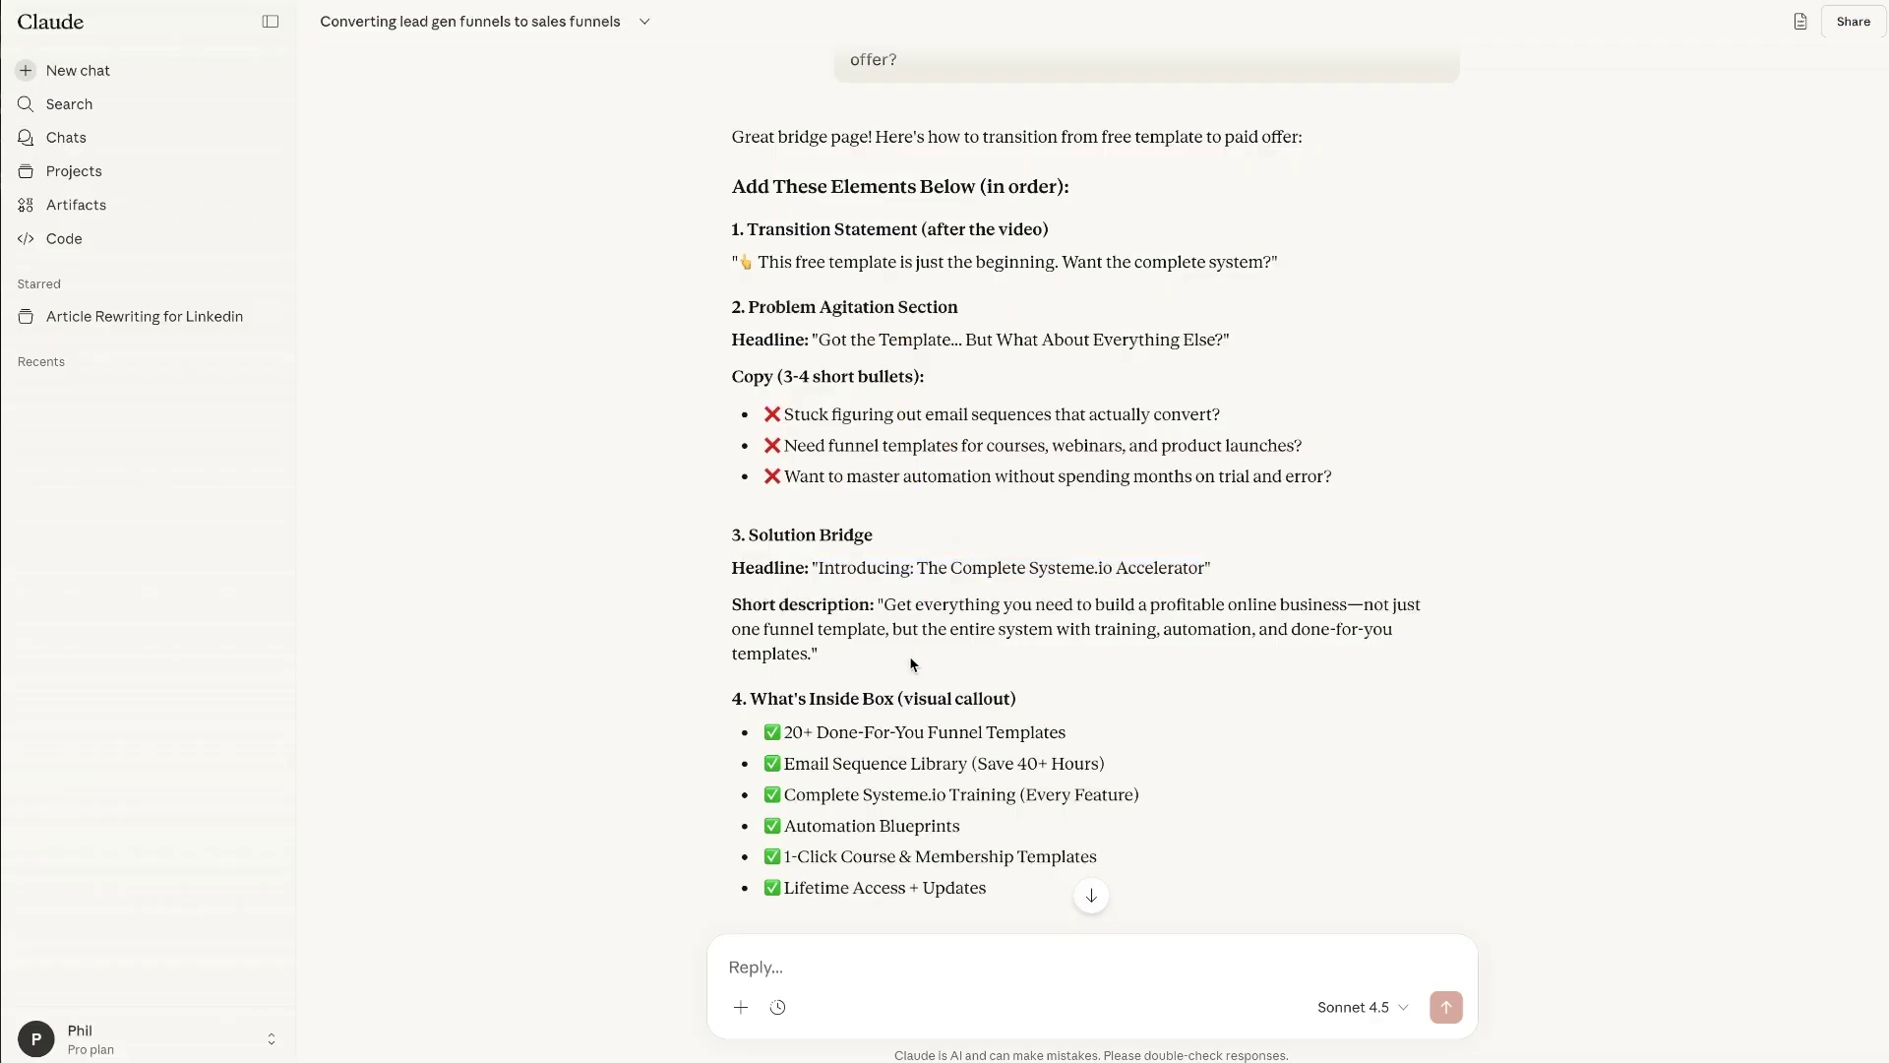
pyautogui.moveTo(810, 652); pyautogui.dragTo(889, 600)
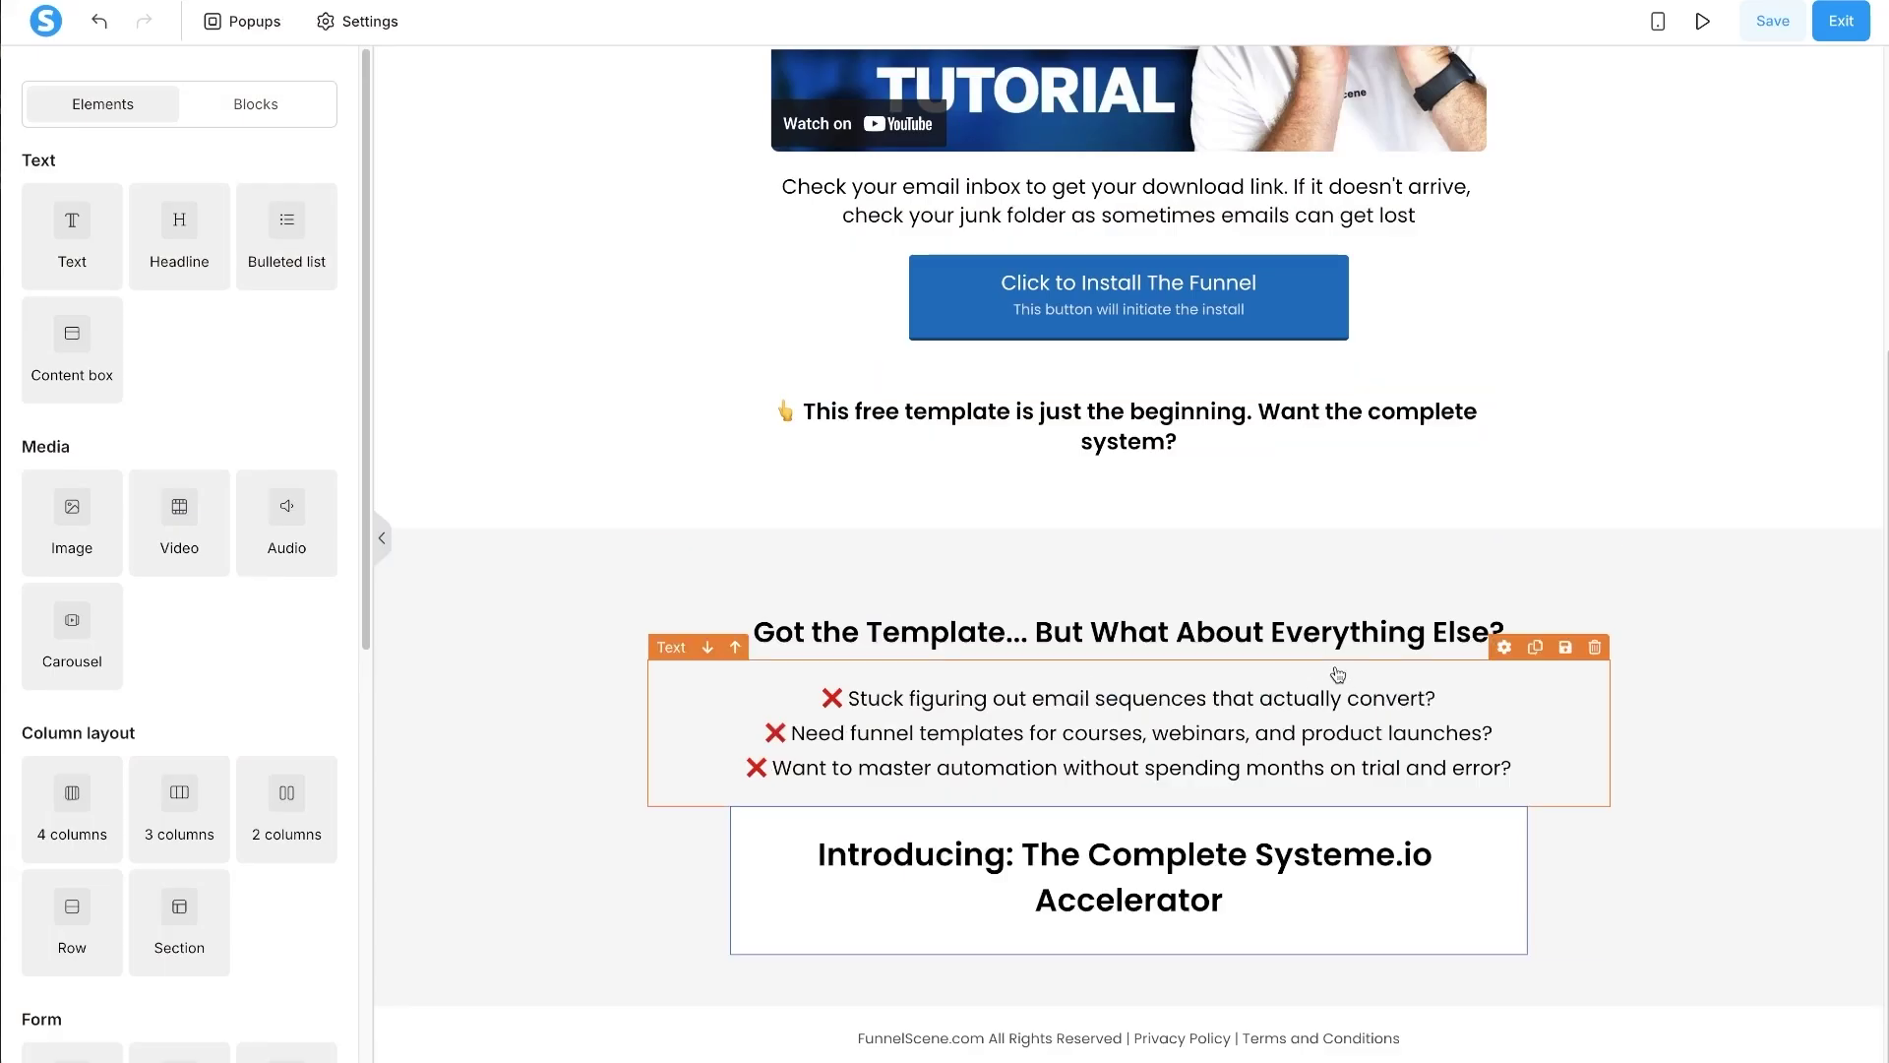
pyautogui.click(1535, 646)
pyautogui.scroll(-2, 1515, 689)
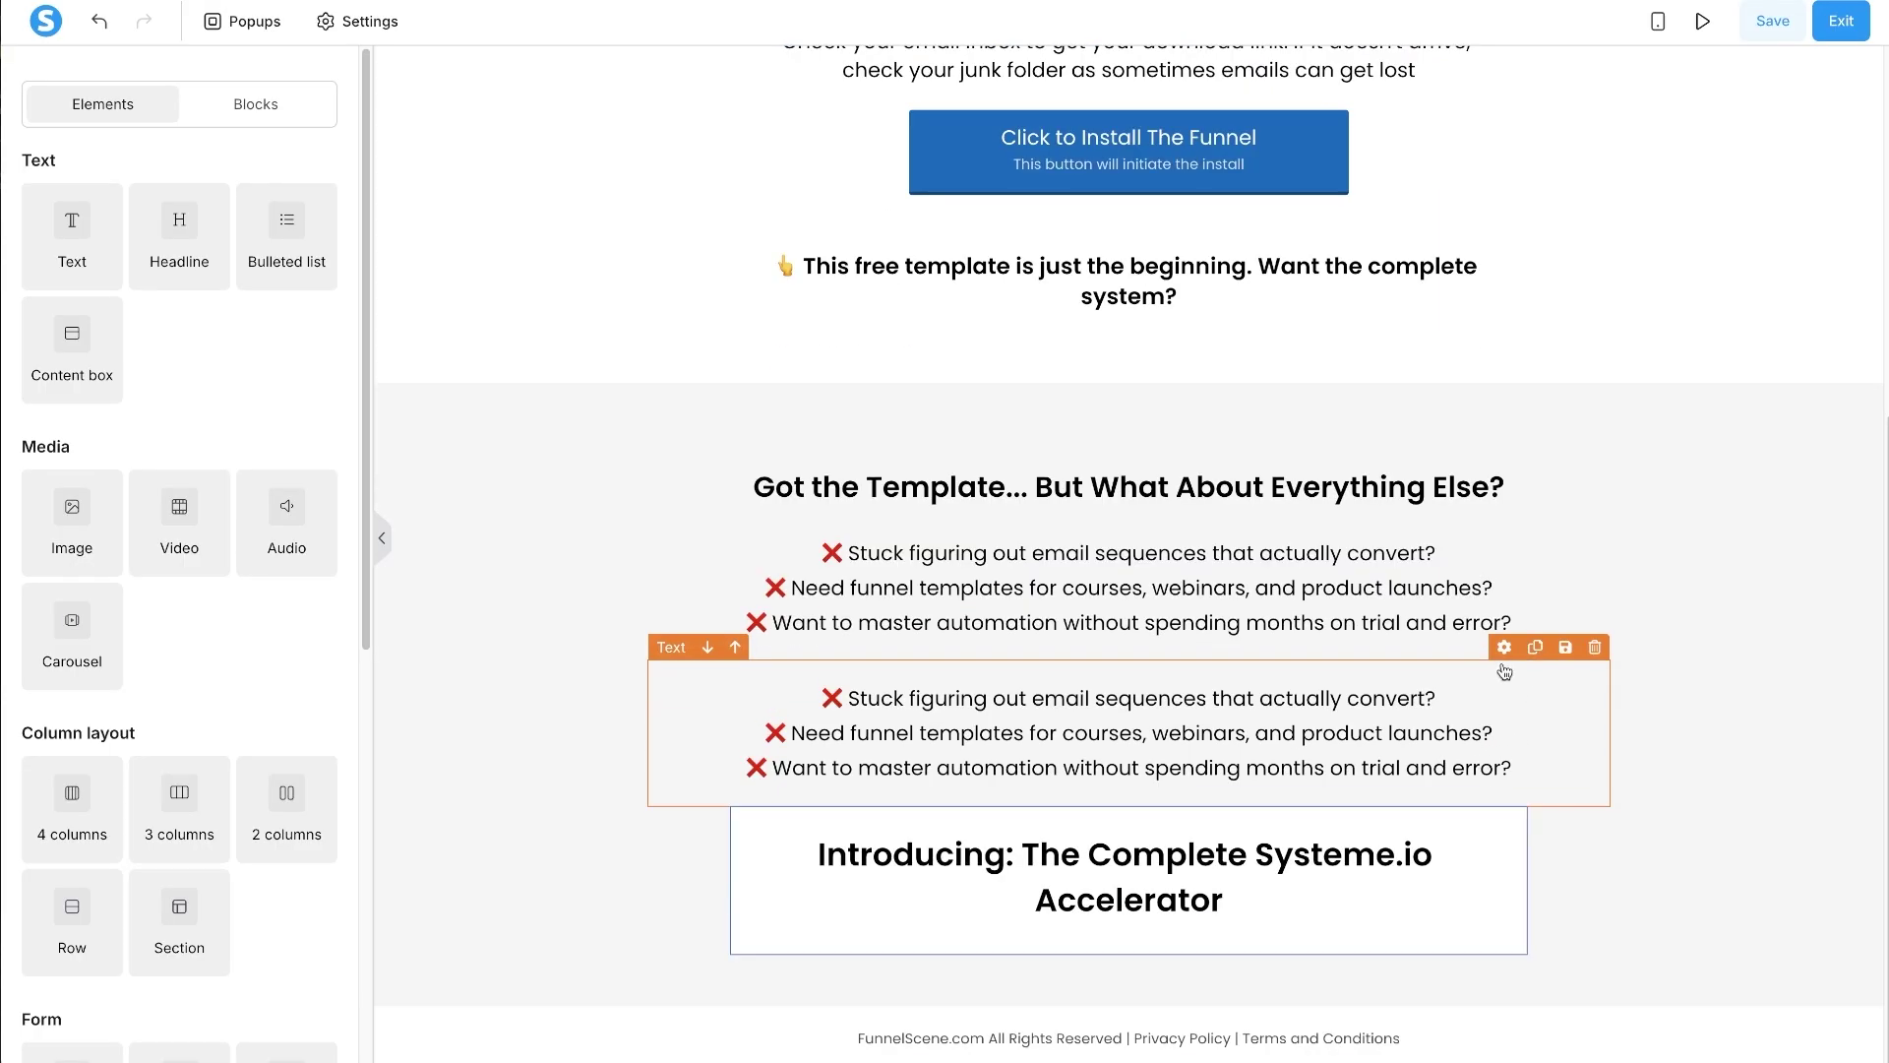
pyautogui.moveTo(1503, 670); pyautogui.dragTo(1247, 894)
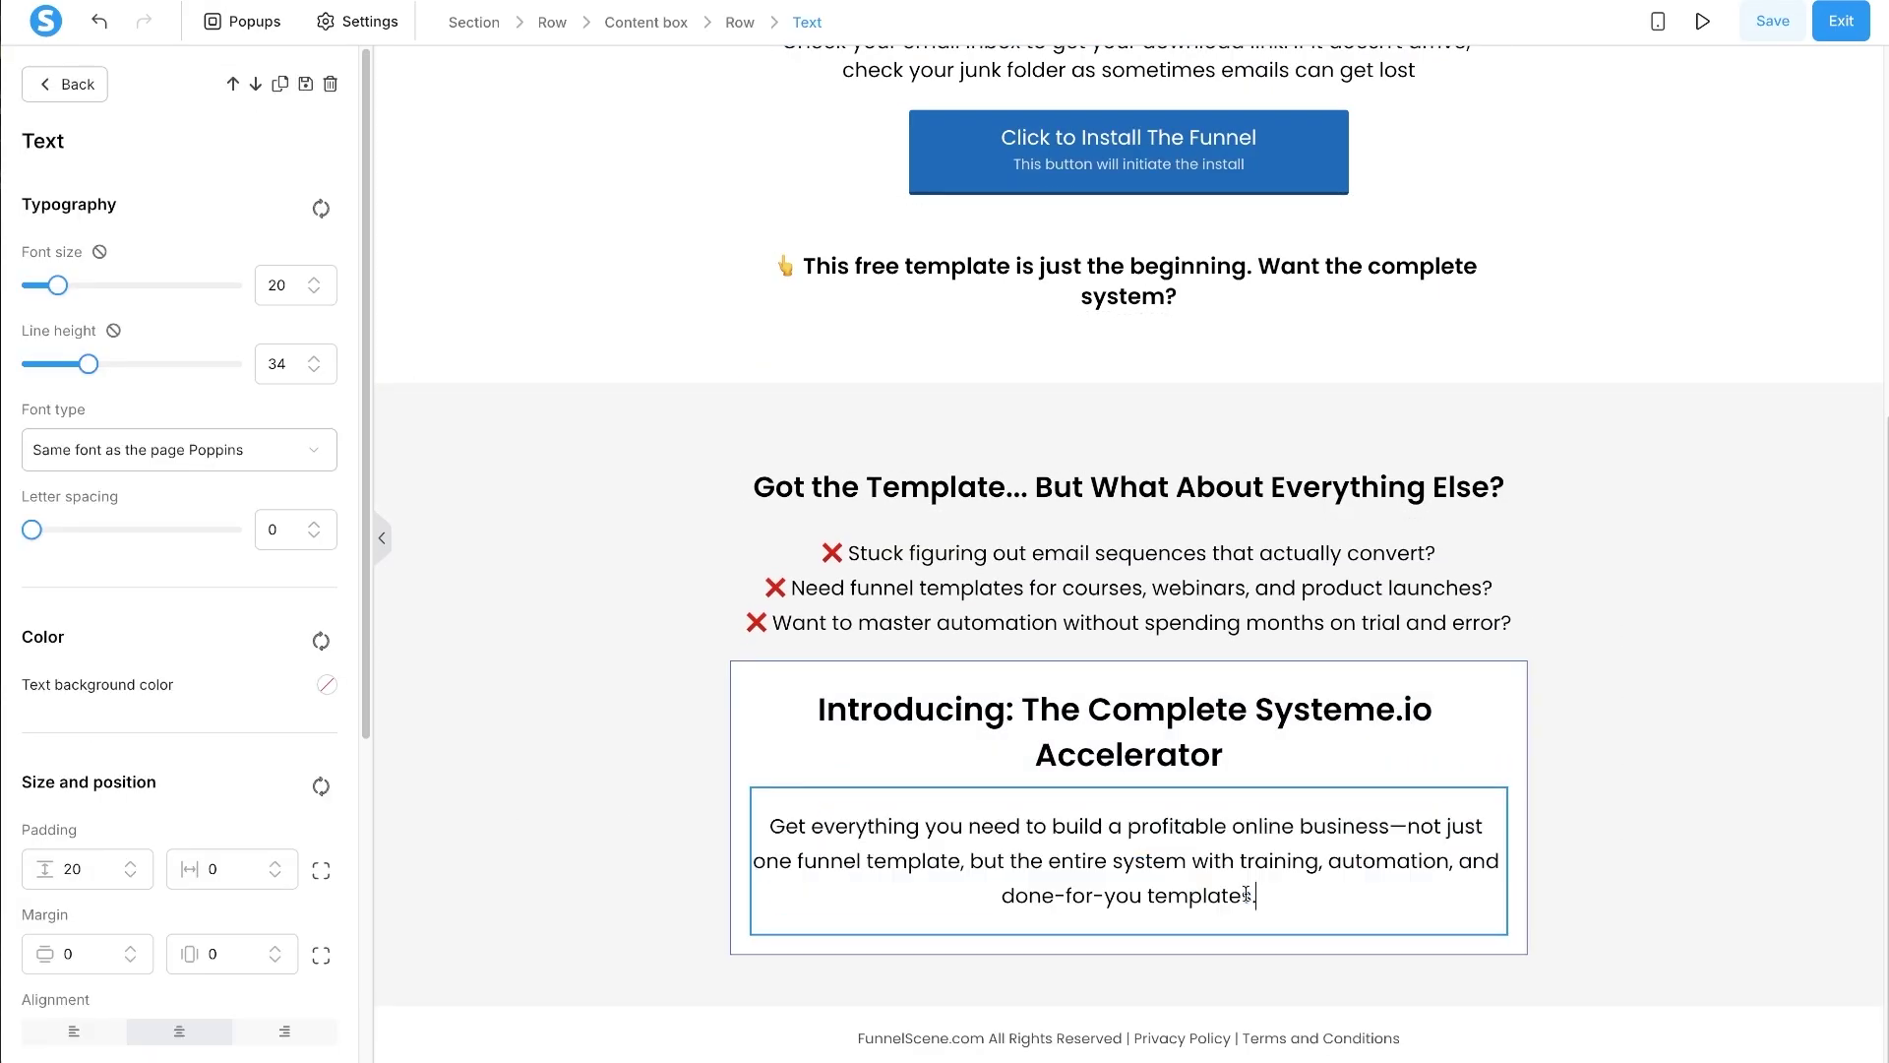
# - Replace the dash after 'business' with a comma and set the paragraph's top padding to 0
pyautogui.doubleClick(1399, 826)
pyautogui.press('BackSpace')
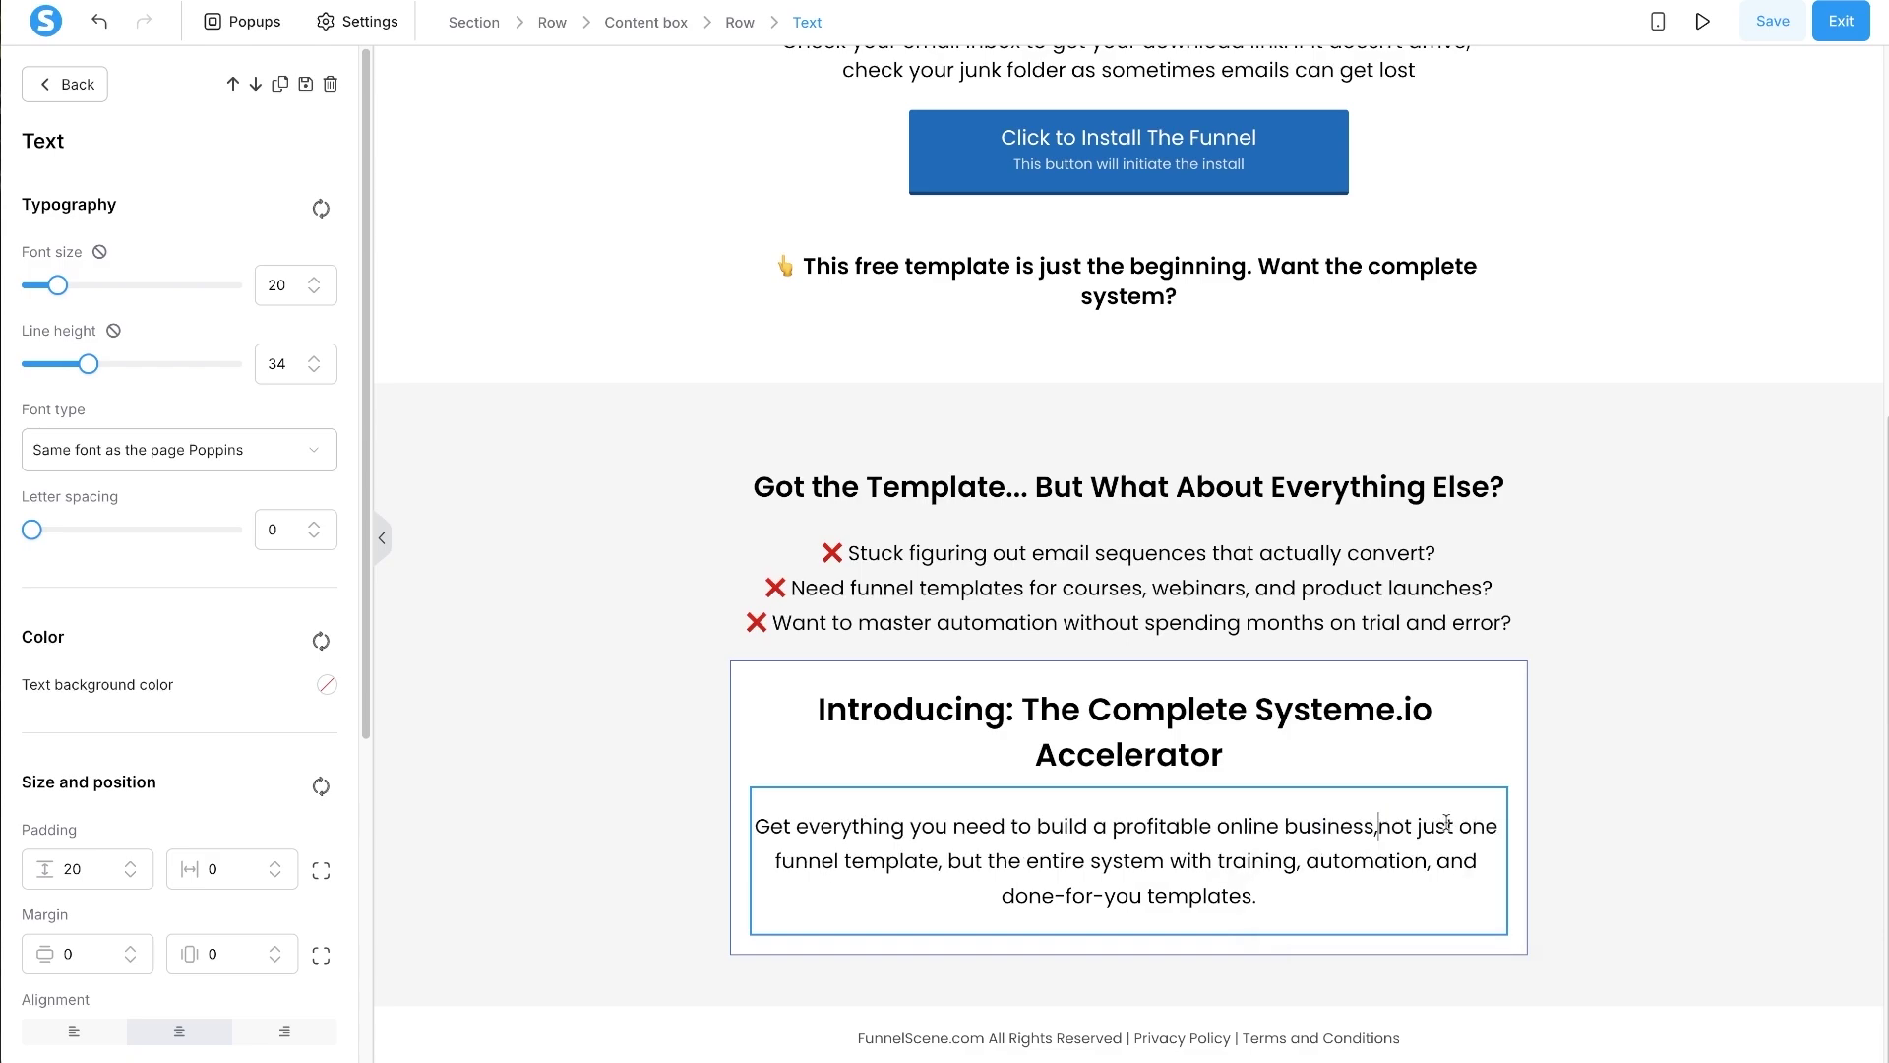
pyautogui.write(',')
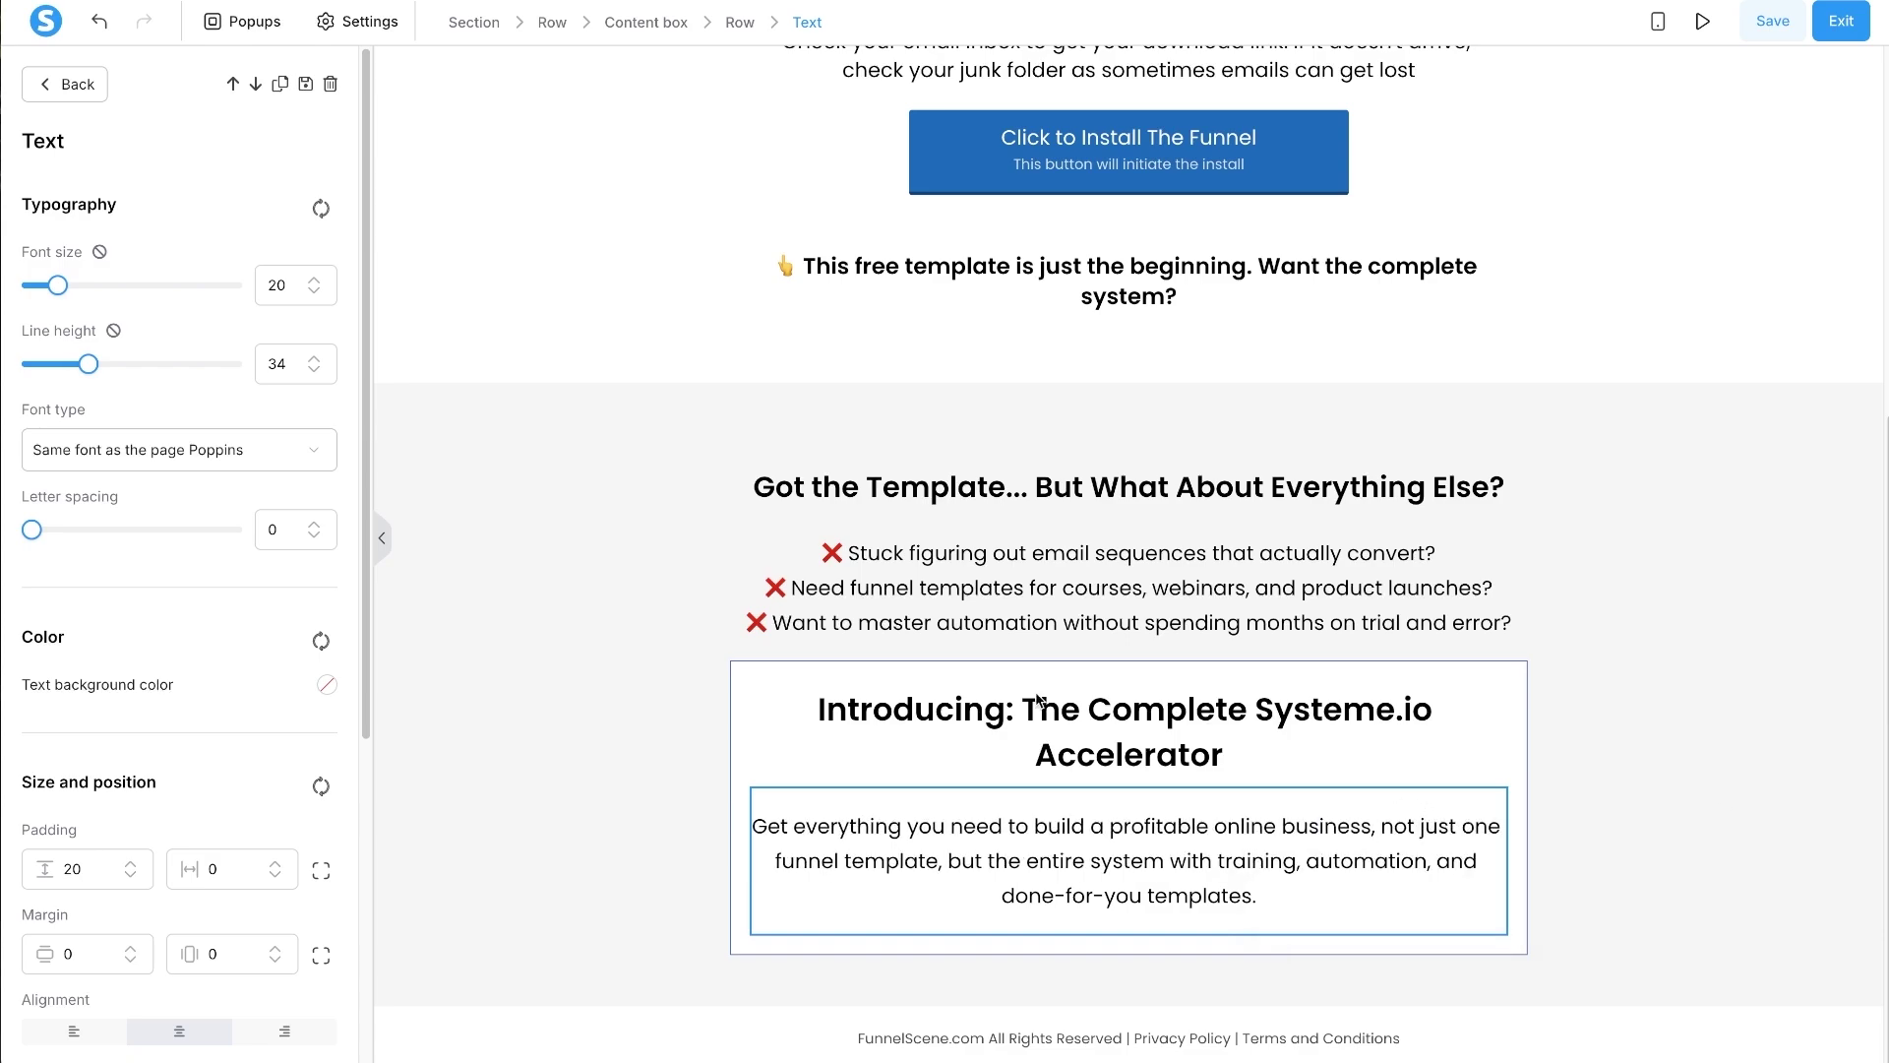
pyautogui.click(70, 865)
pyautogui.press('BackSpace')
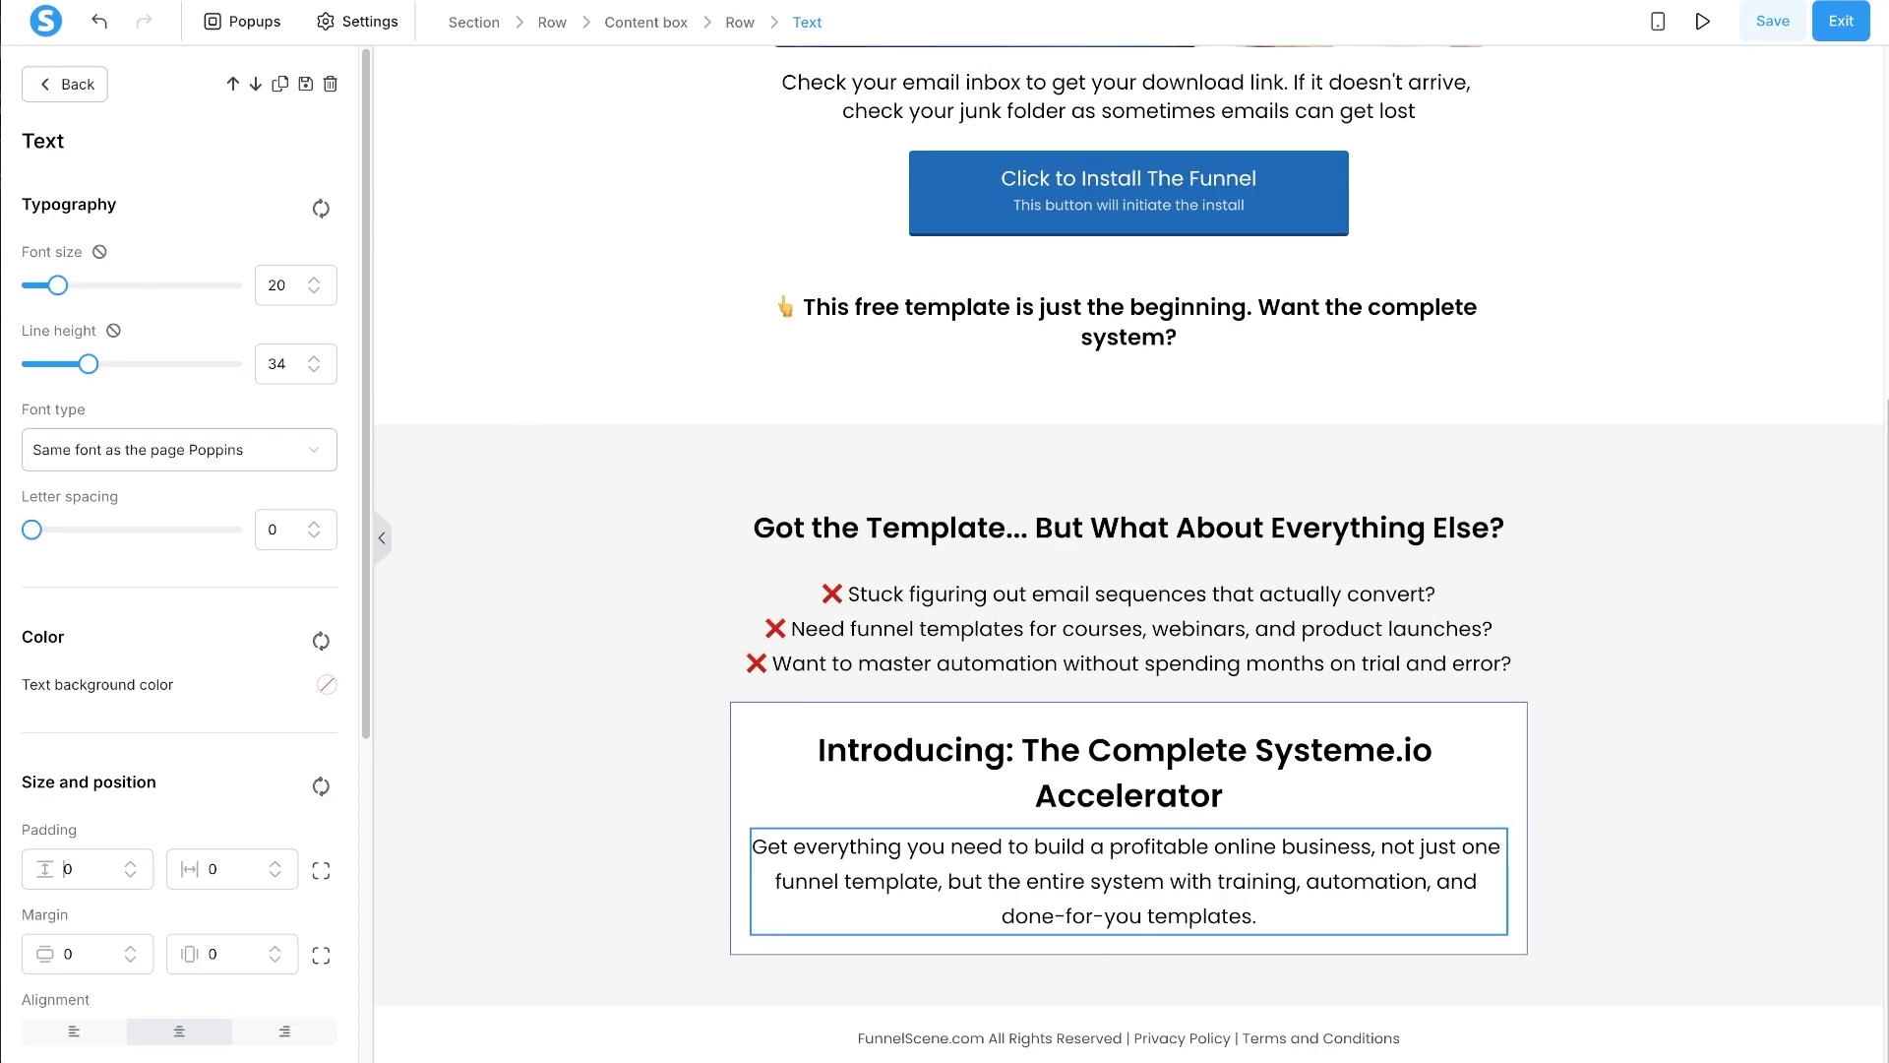
pyautogui.hotkey('alt', 'Tab')
pyautogui.click(984, 620)
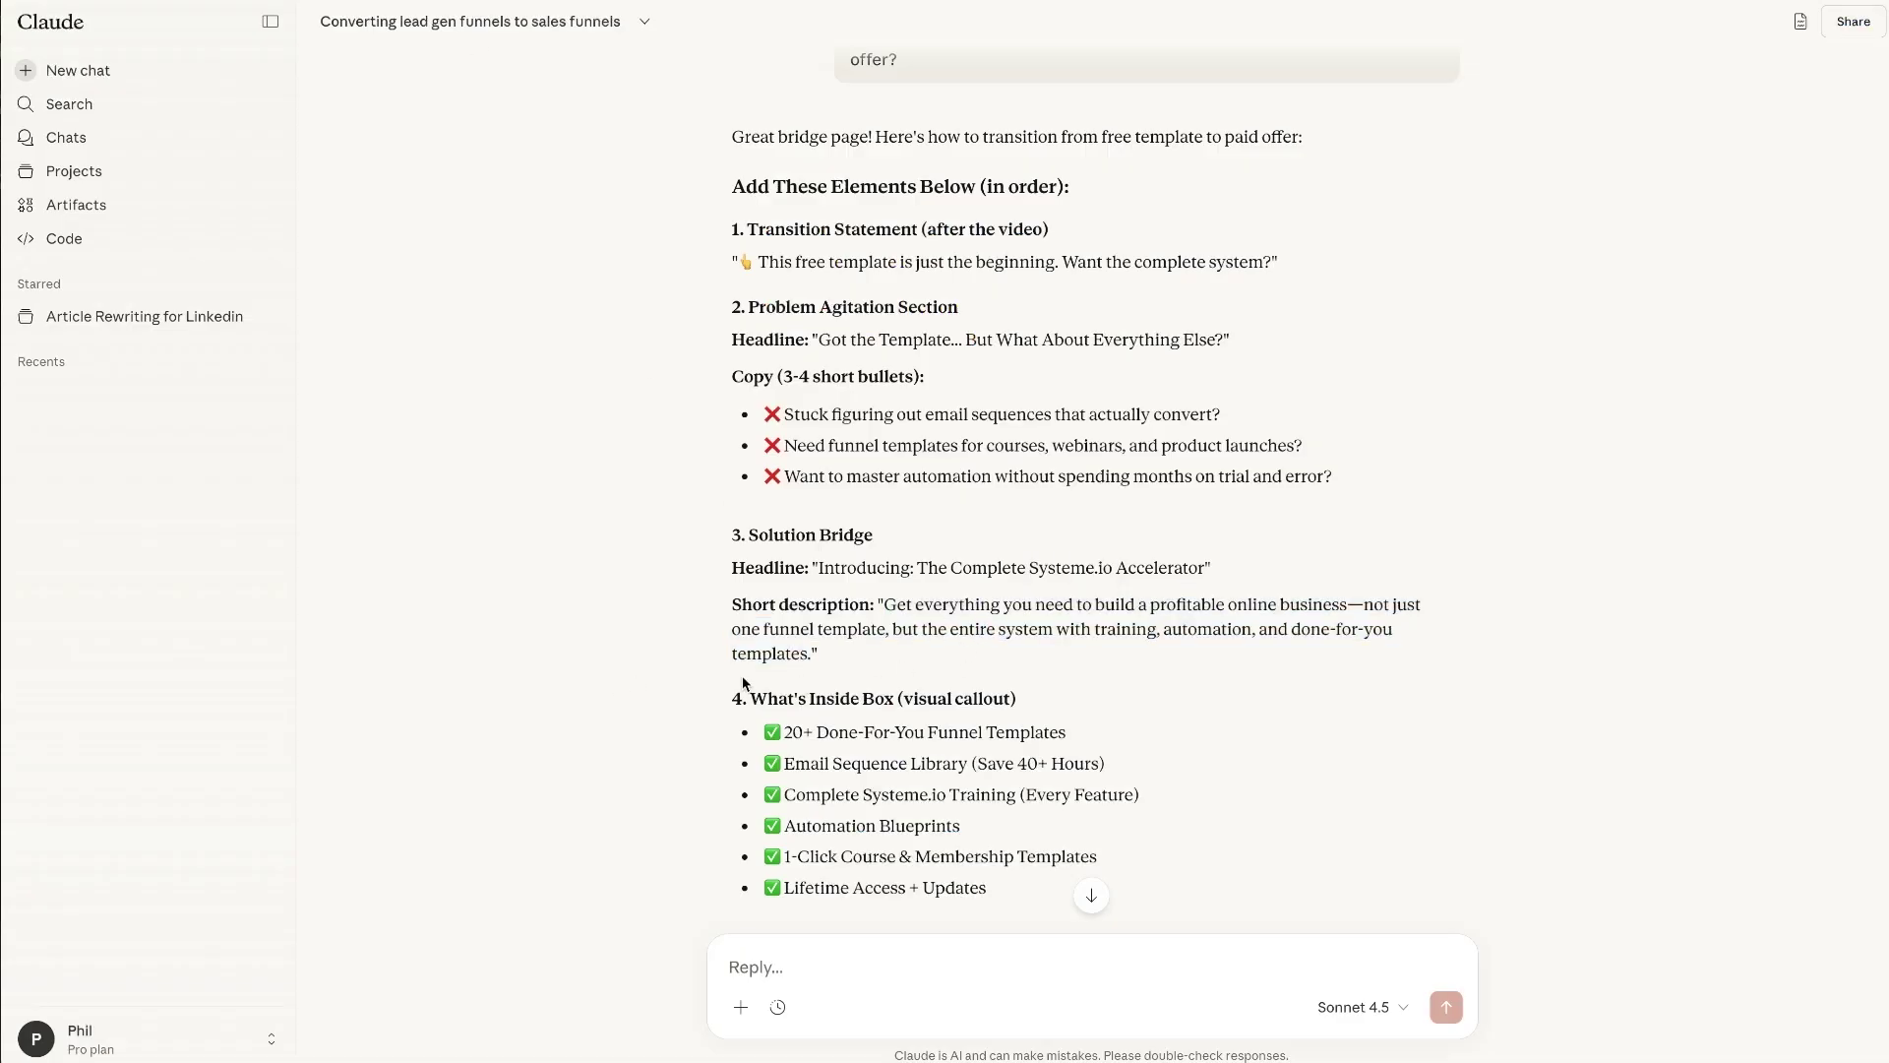
# - Insert the Systeme Accelerator mockup image from Your images below the description in the box
pyautogui.moveTo(745, 682); pyautogui.dragTo(899, 698)
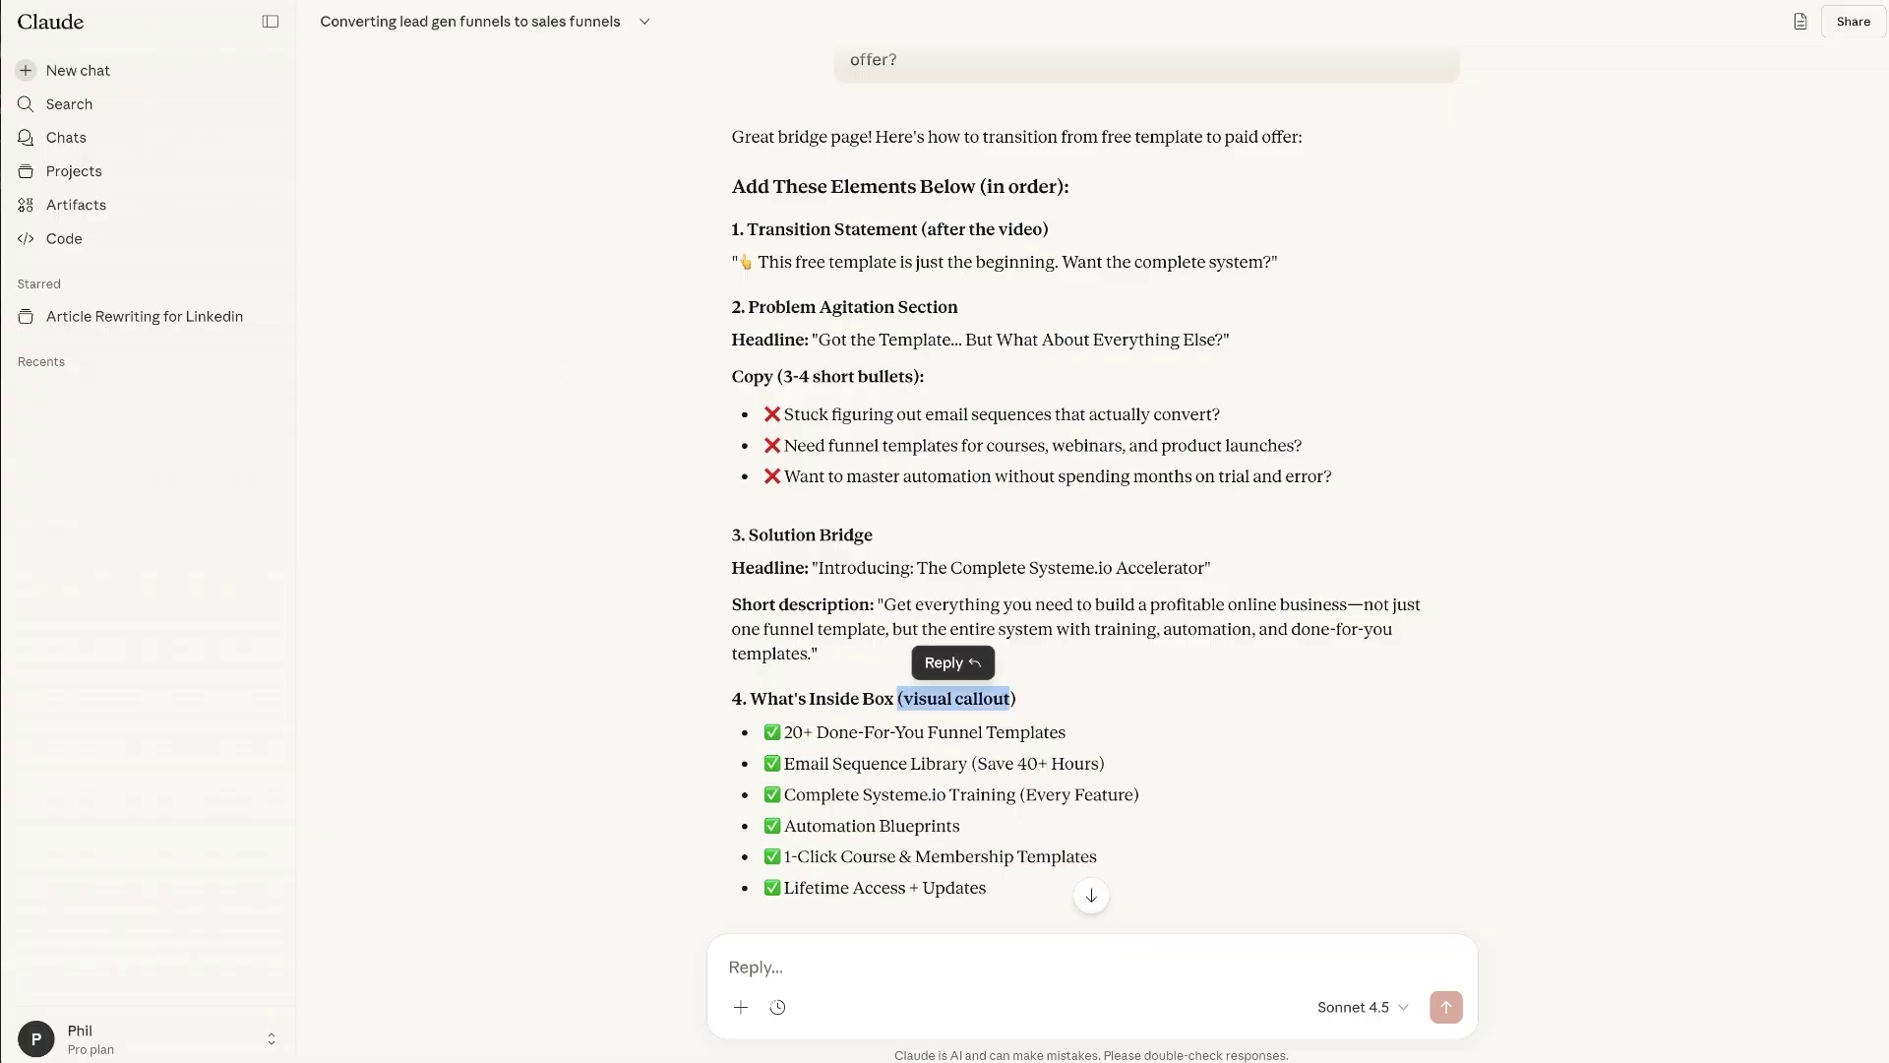
pyautogui.hotkey('alt', 'Tab')
pyautogui.click(49, 90)
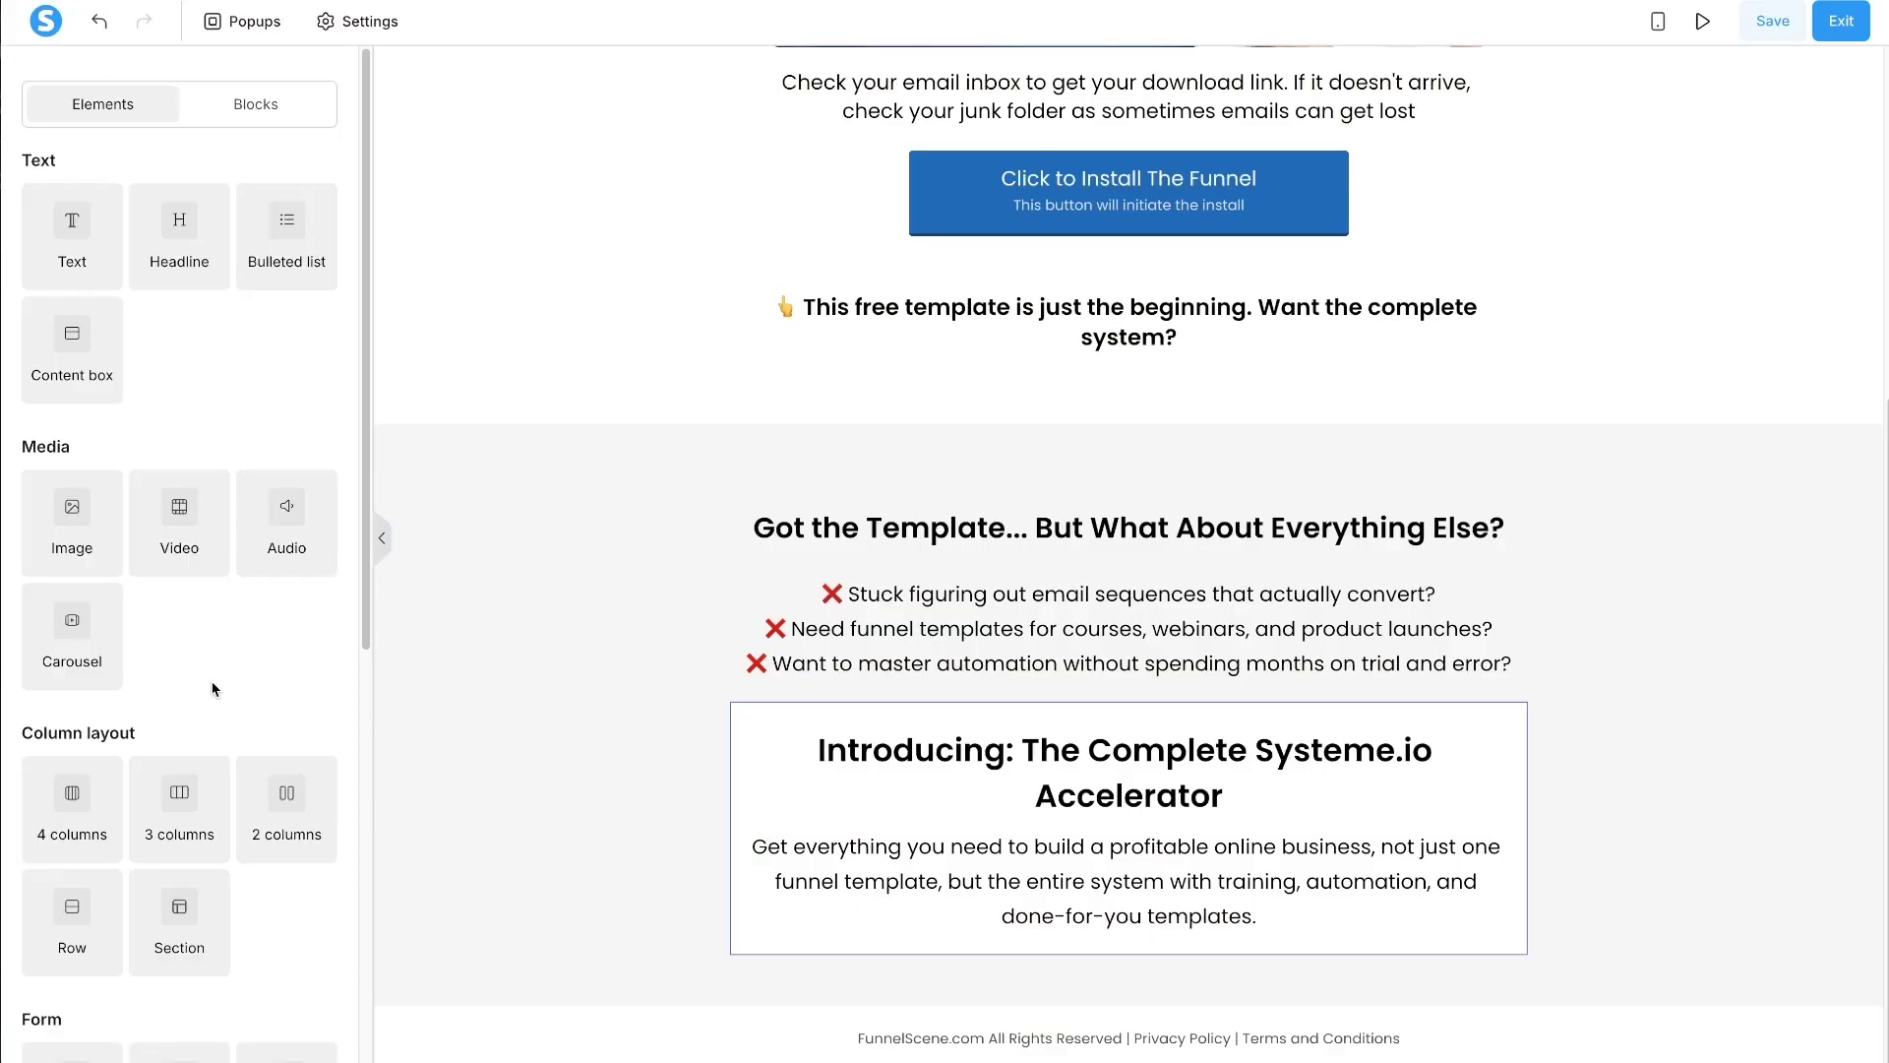
pyautogui.scroll(-6, 197, 703)
pyautogui.scroll(6, 177, 725)
pyautogui.moveTo(73, 522); pyautogui.dragTo(1075, 908)
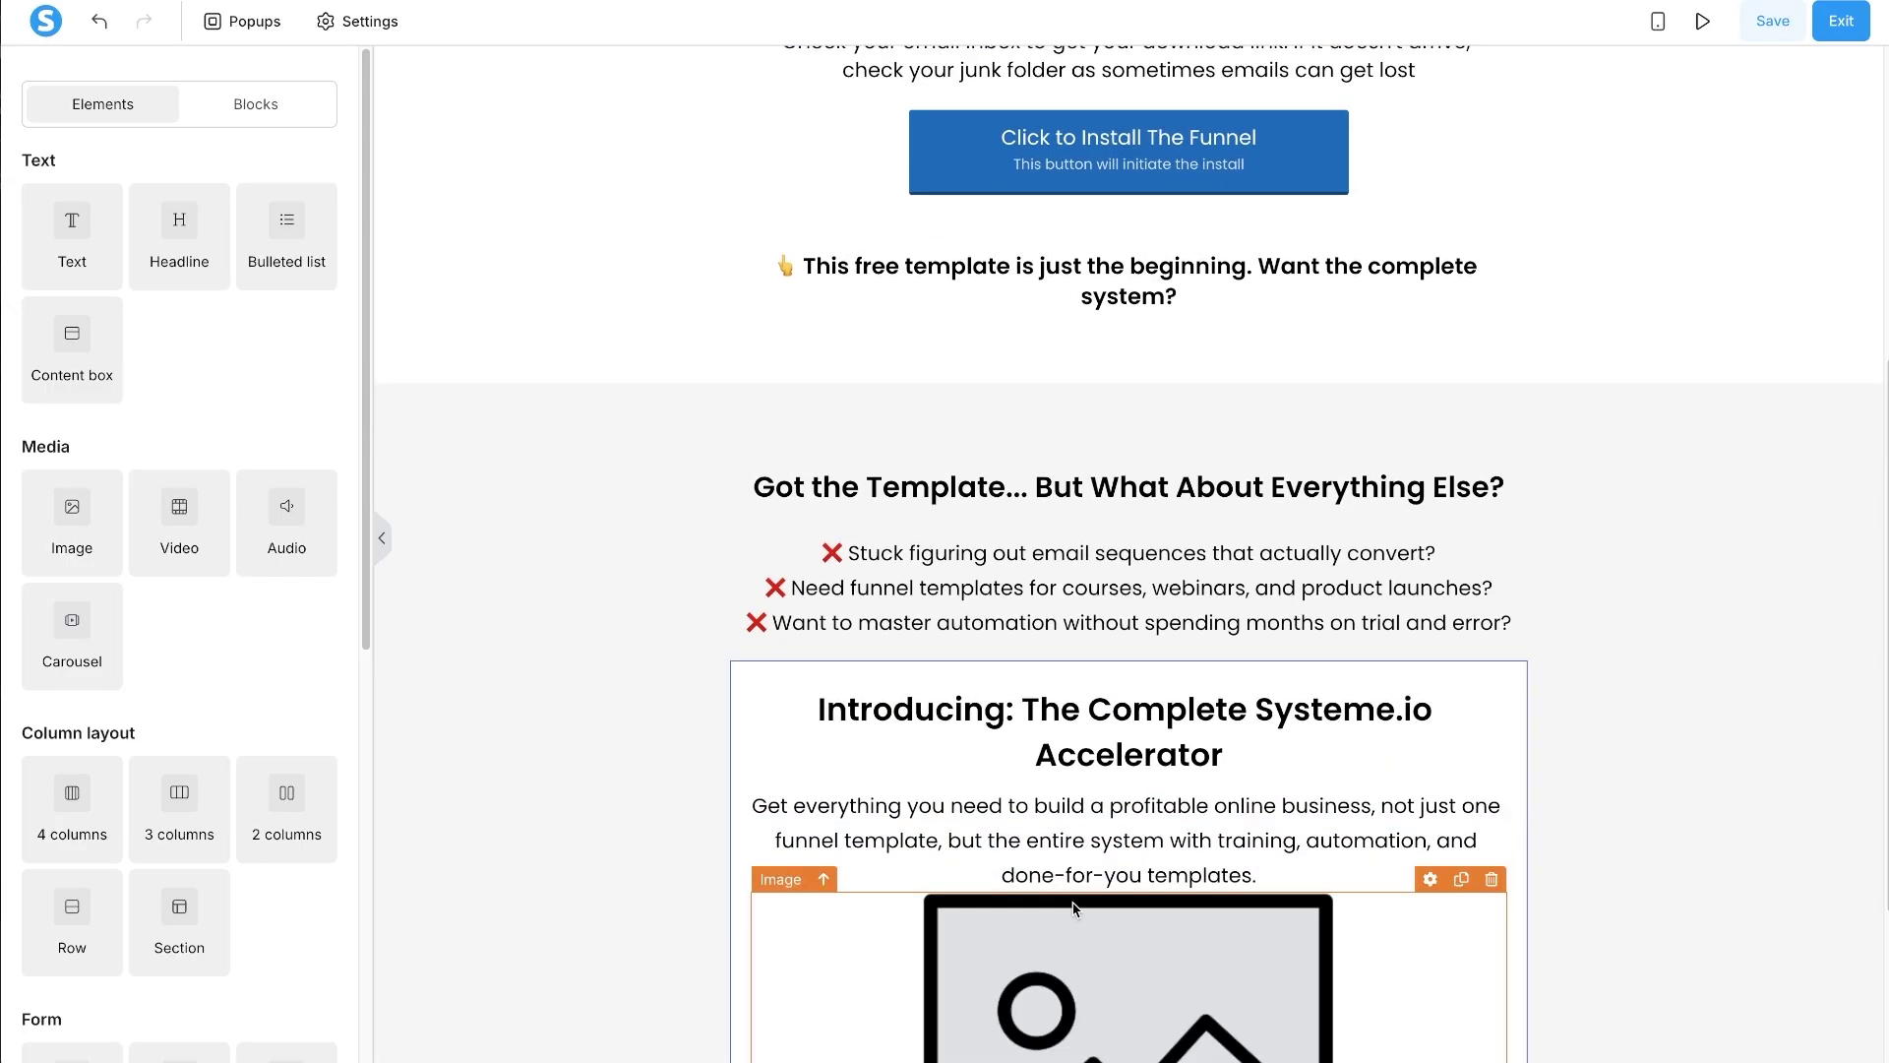
pyautogui.scroll(-3, 1079, 866)
pyautogui.click(1083, 825)
pyautogui.click(317, 242)
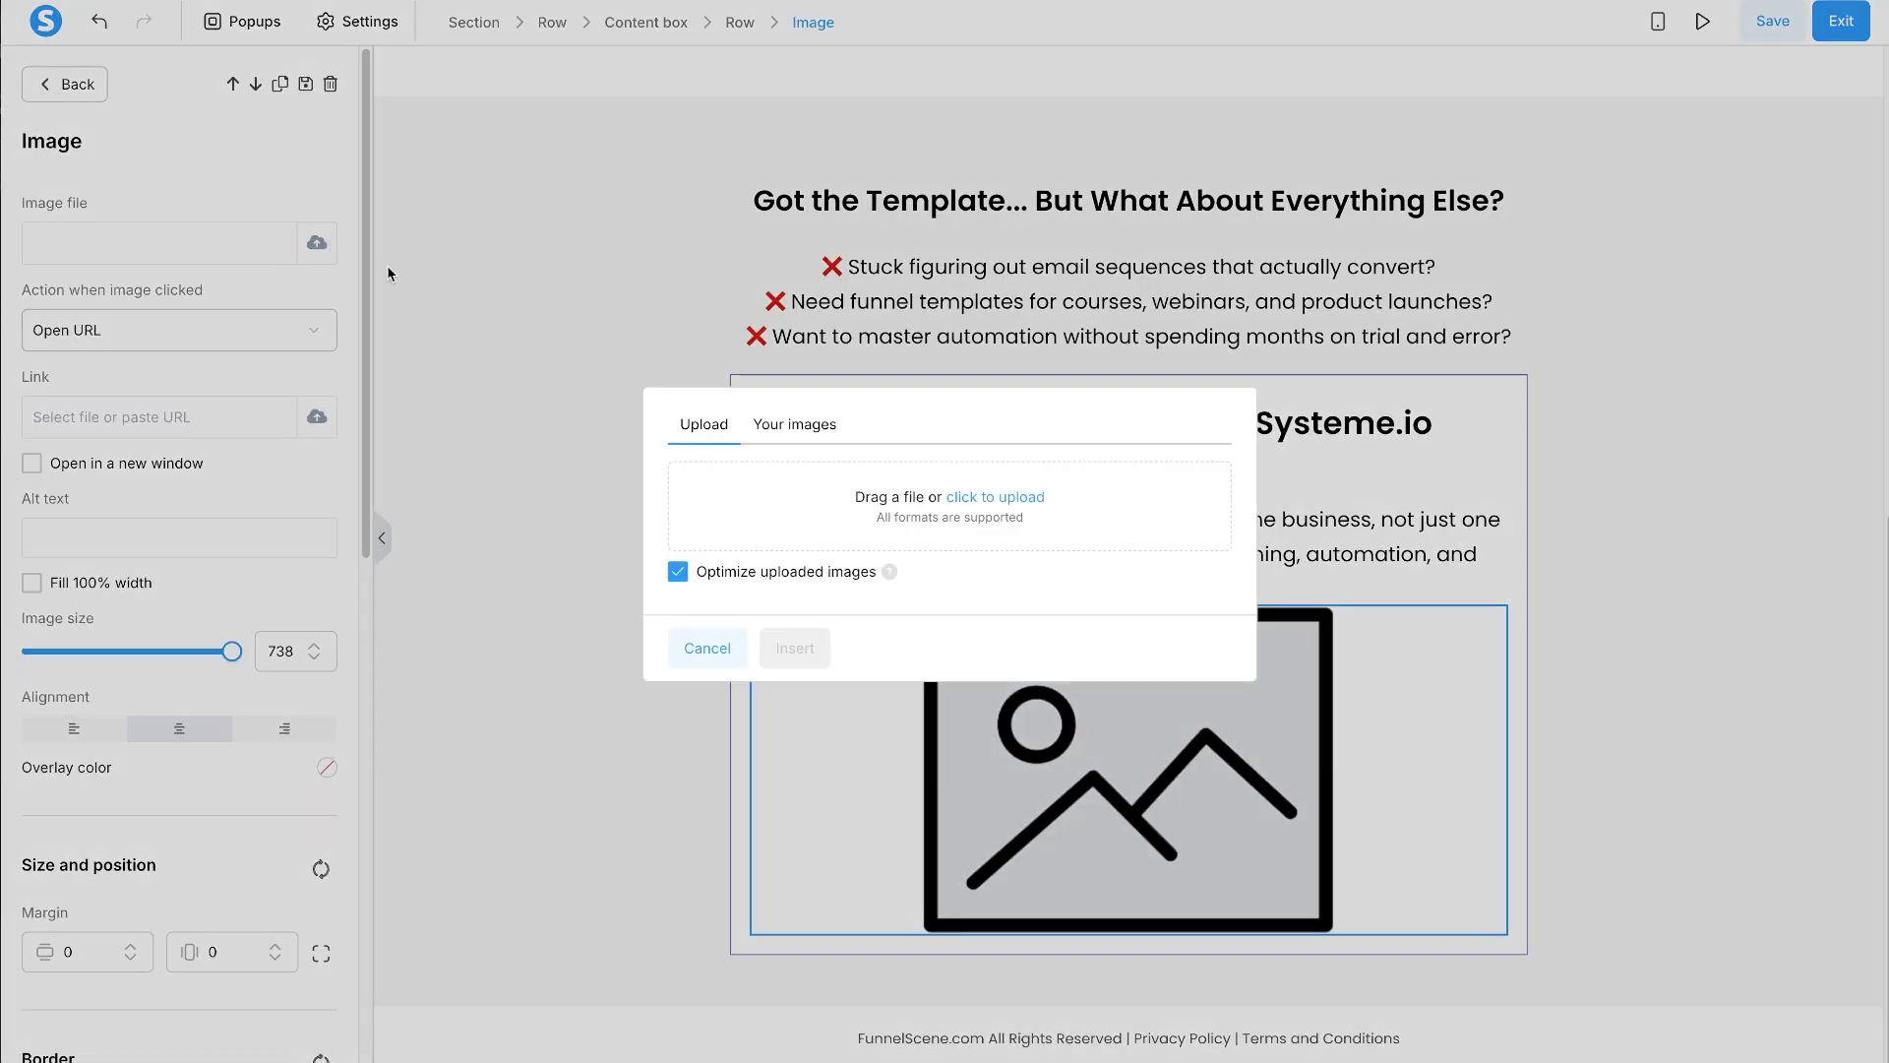
pyautogui.click(797, 433)
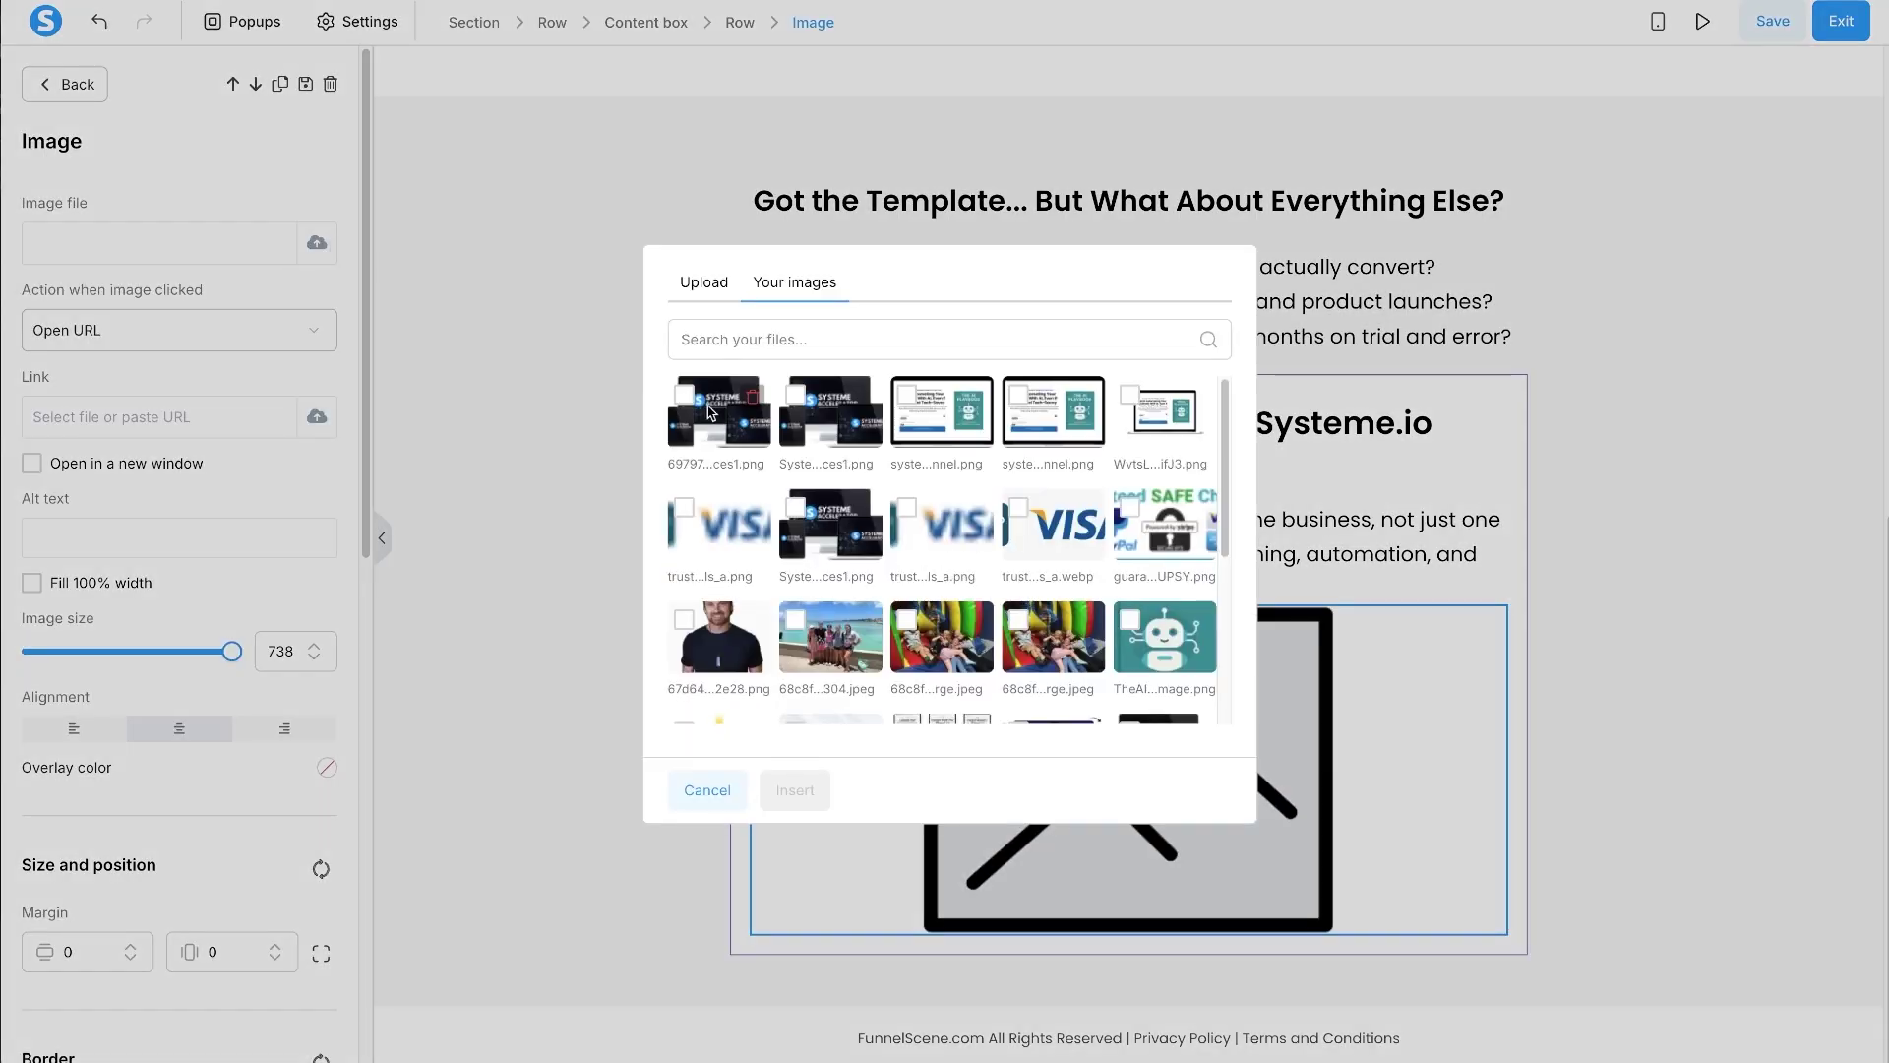
pyautogui.click(710, 411)
pyautogui.click(795, 791)
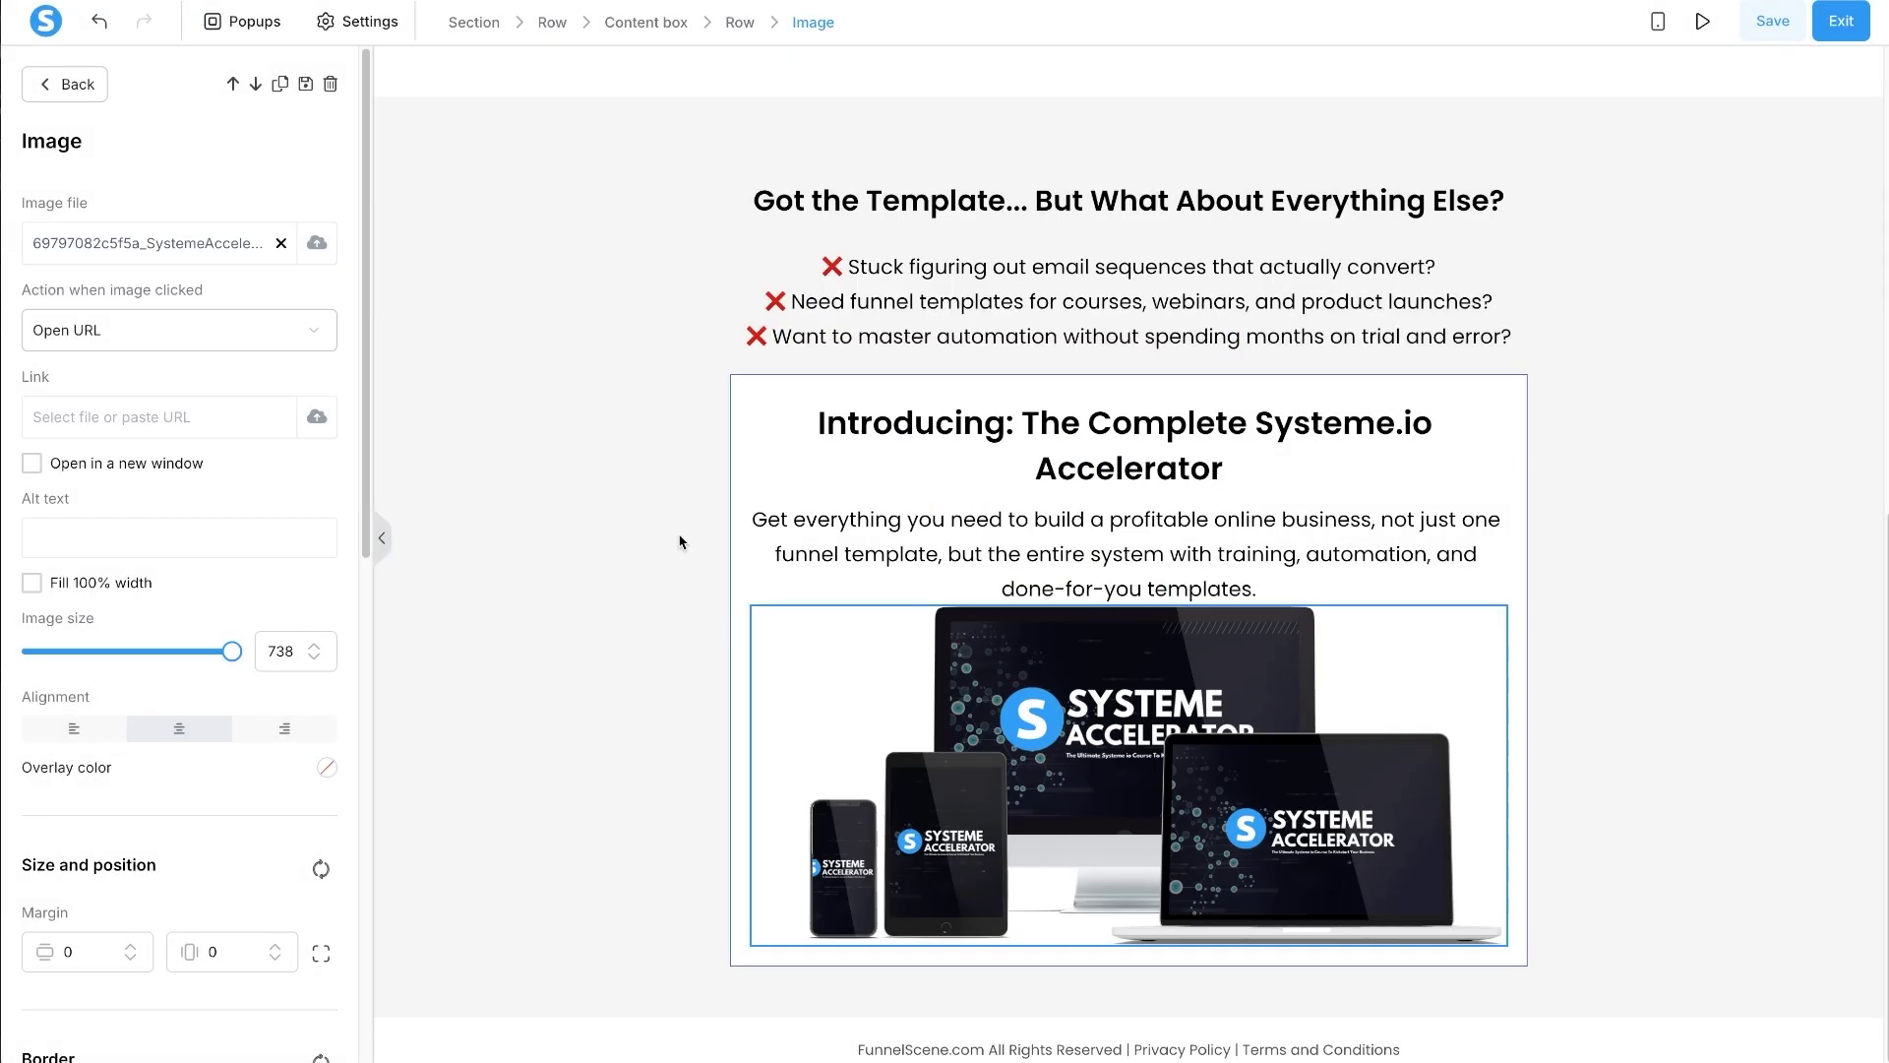
# - Set the product image size to 600 and its margin to 20
pyautogui.moveTo(232, 650); pyautogui.dragTo(198, 659)
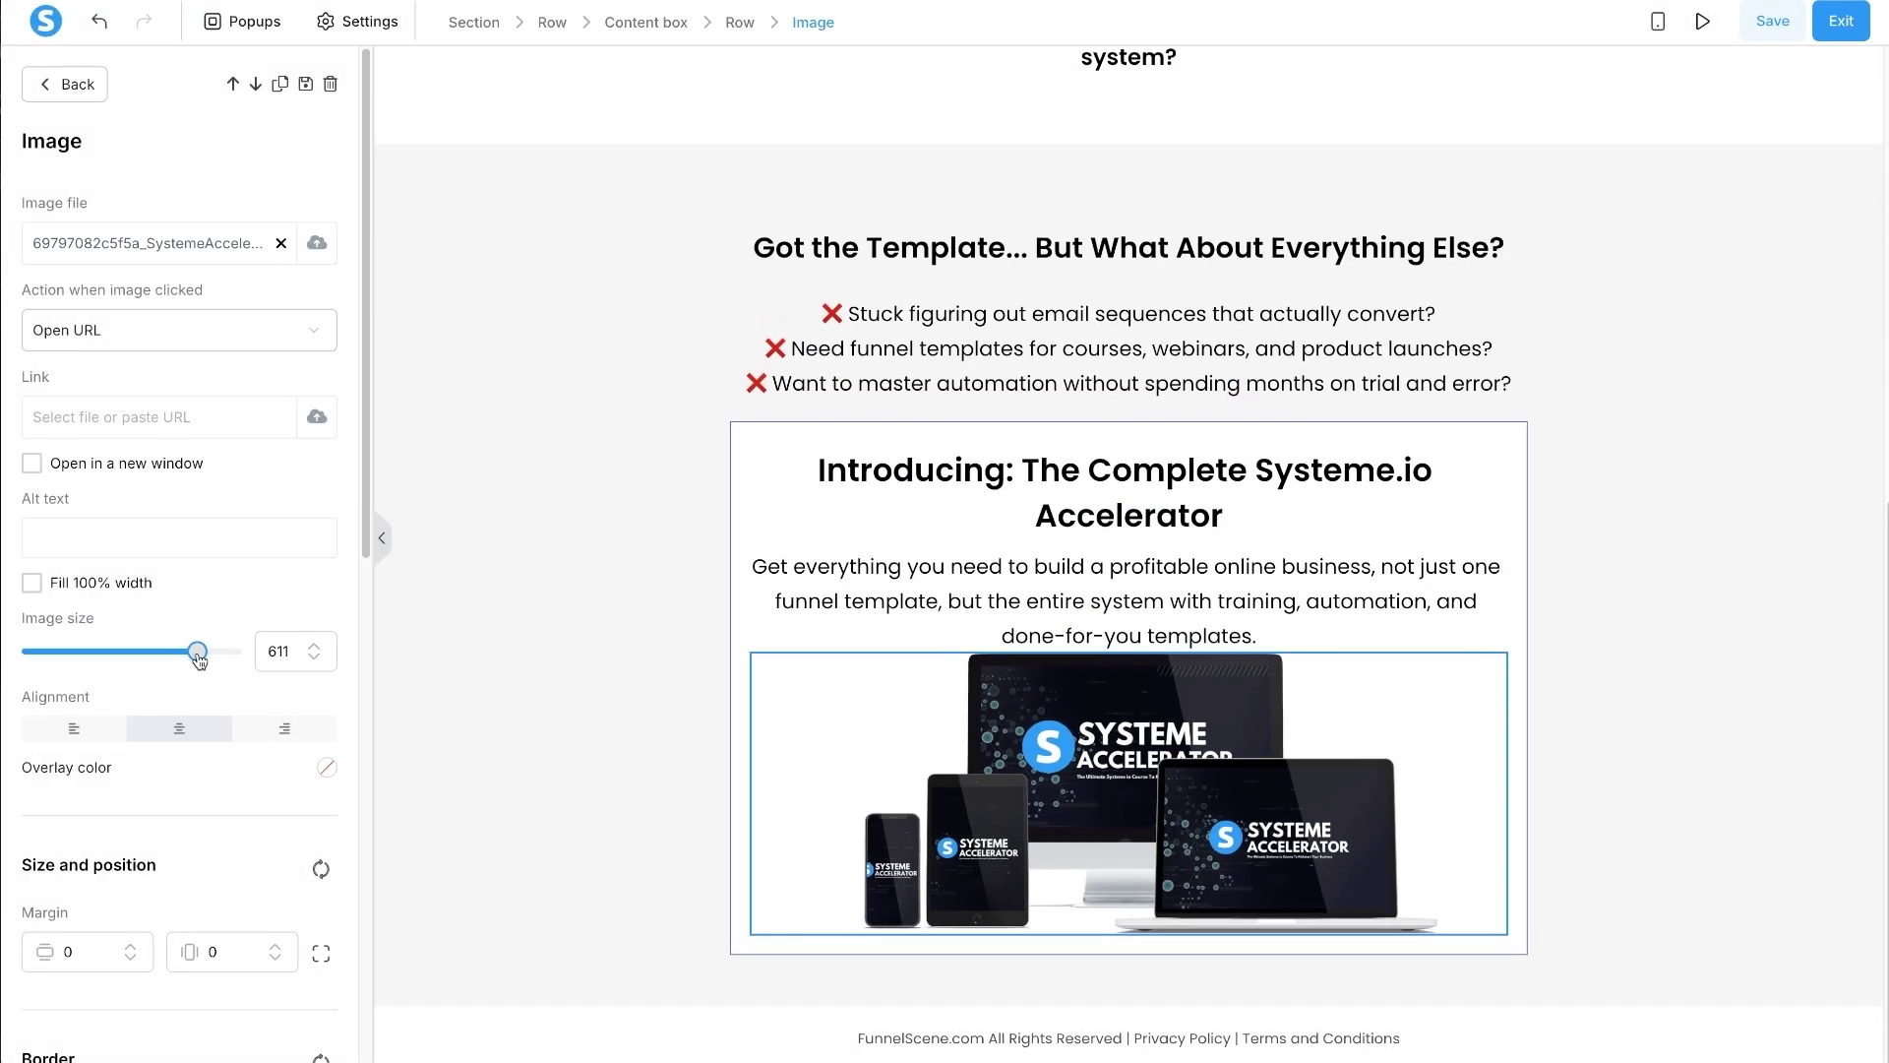
pyautogui.click(316, 659)
pyautogui.click(316, 660)
pyautogui.click(317, 661)
pyautogui.click(317, 661)
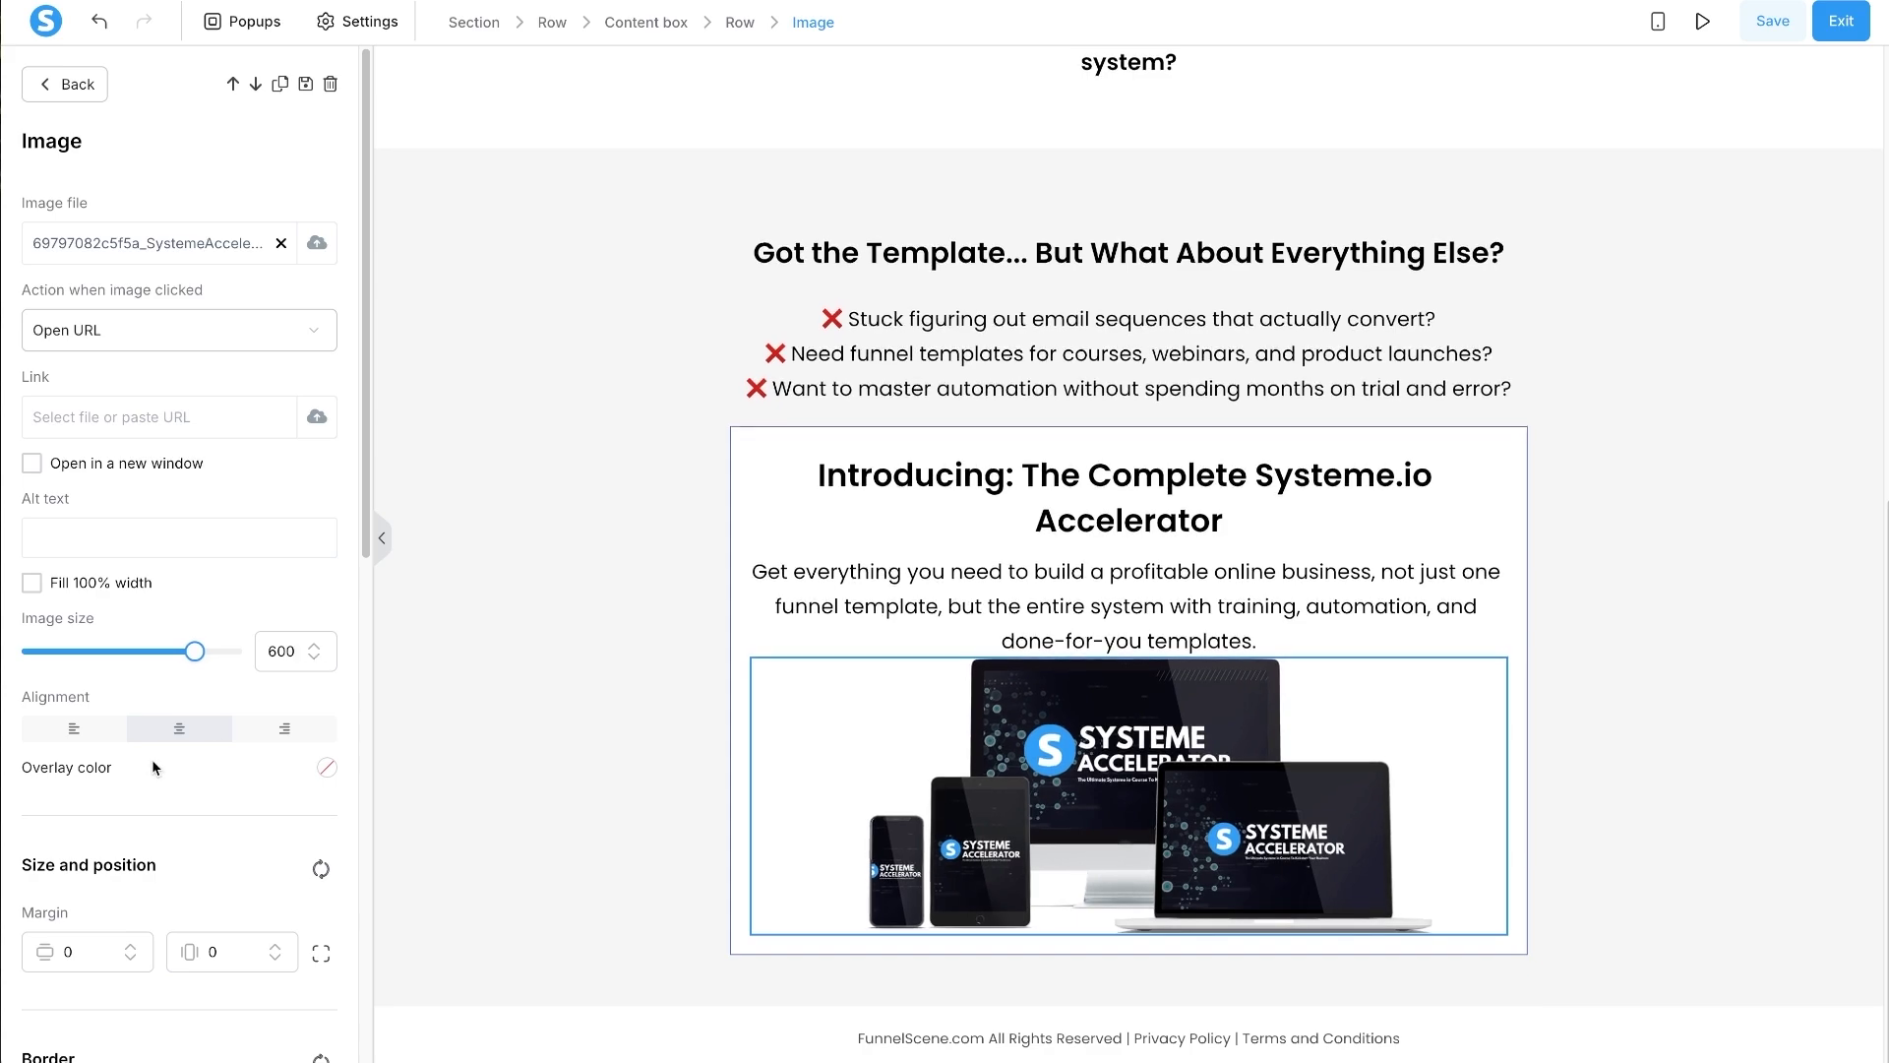
pyautogui.scroll(-3, 152, 759)
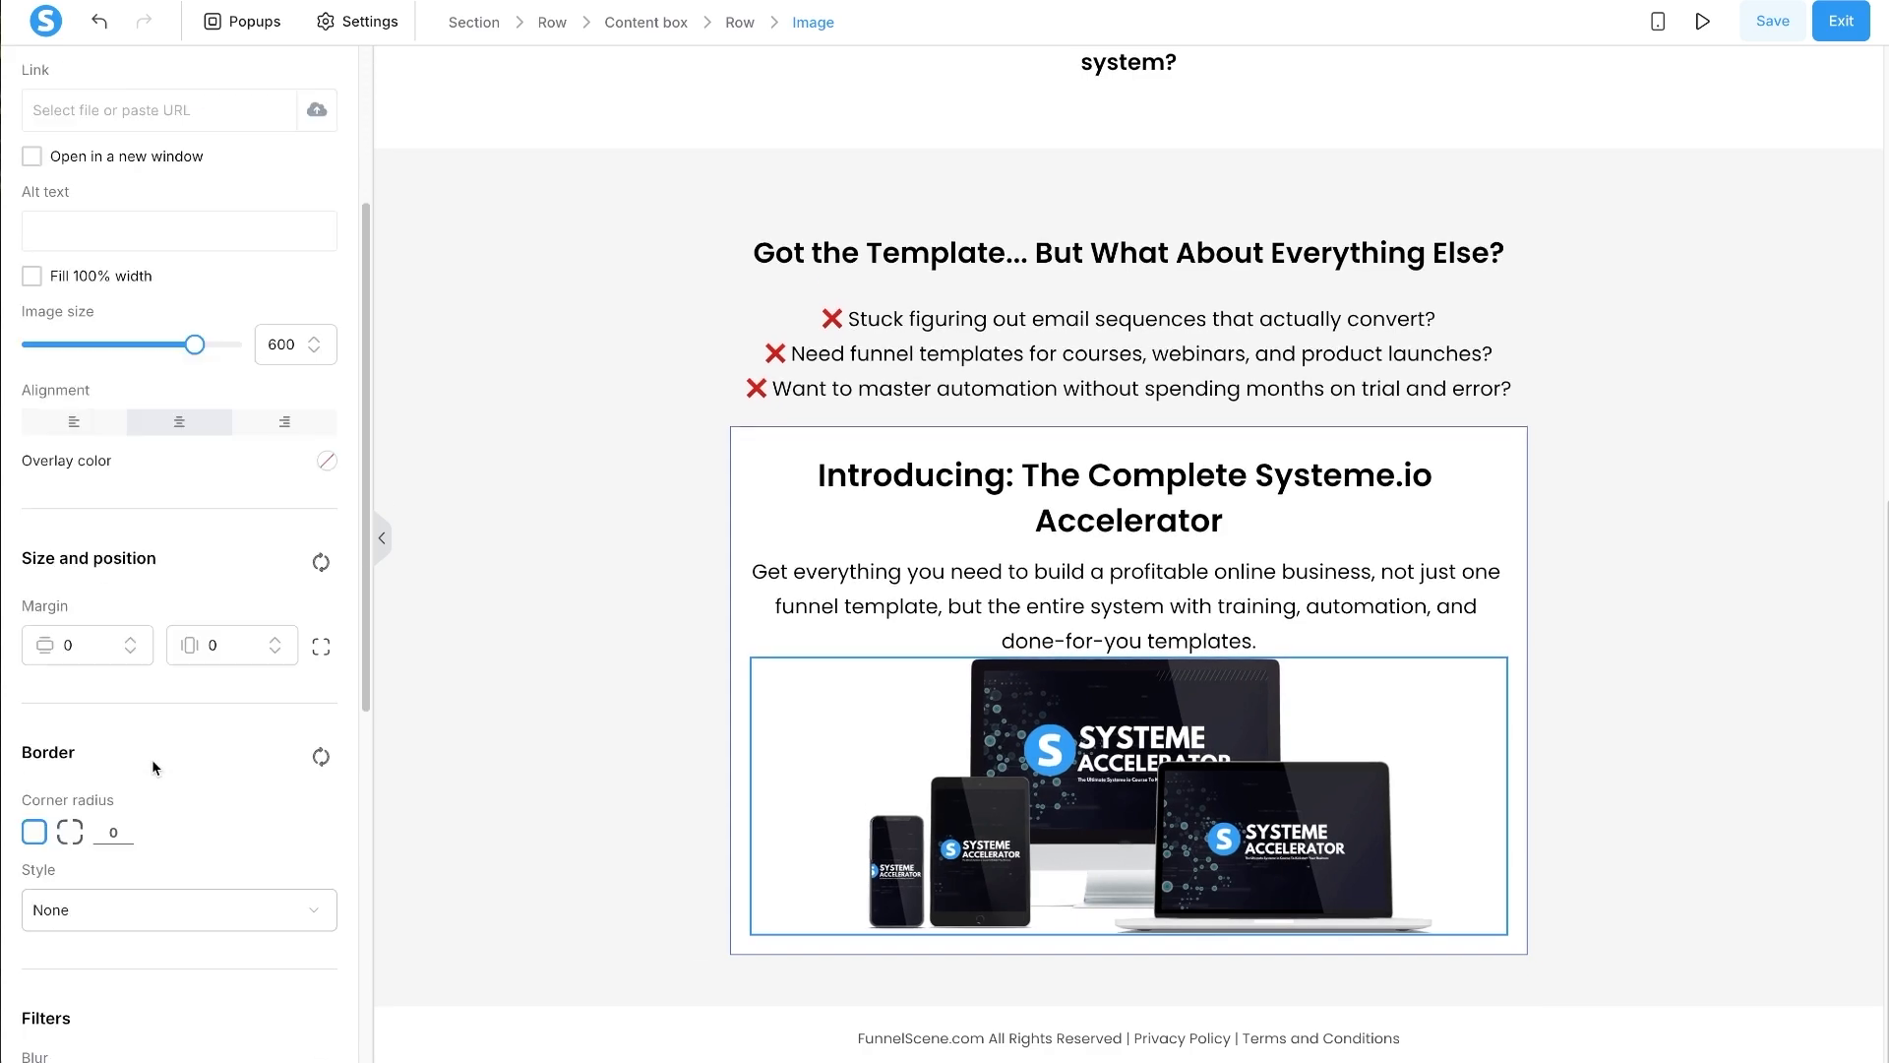
pyautogui.click(63, 644)
pyautogui.write('2')
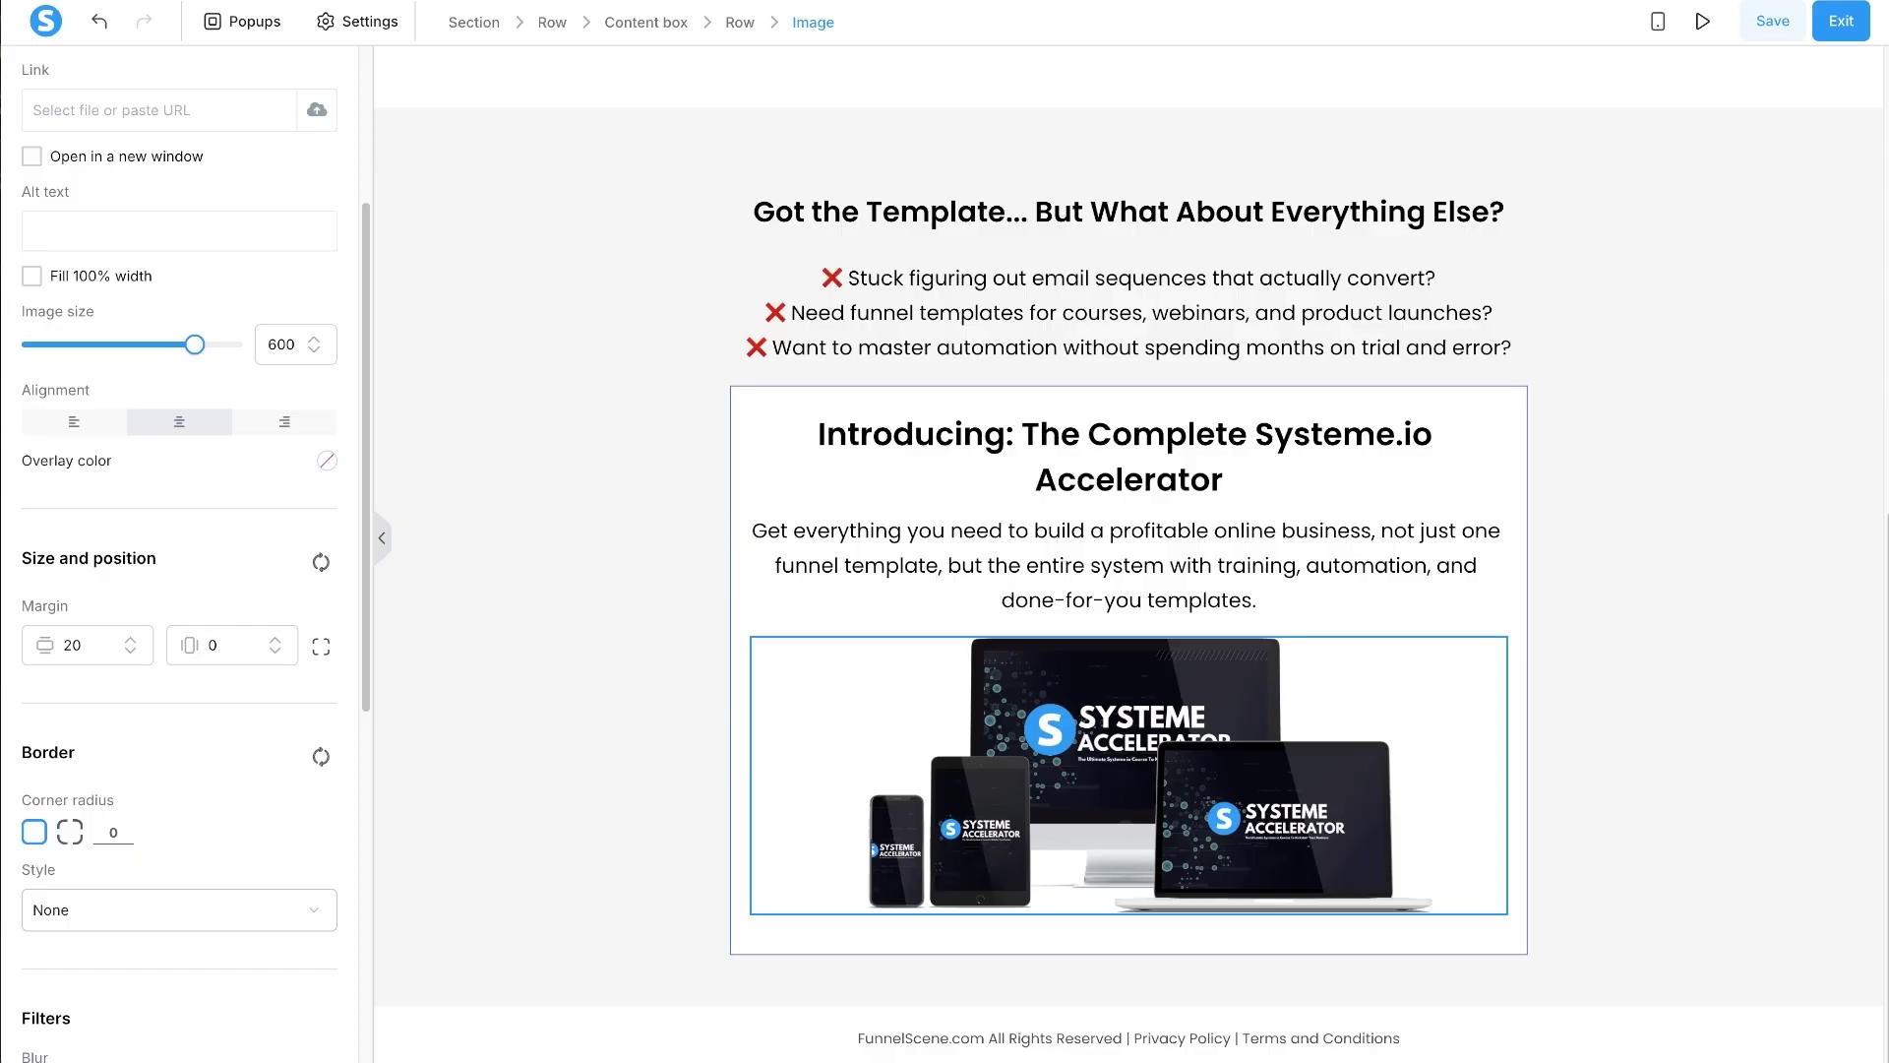
# - Select the checklist items in the chat for copying
pyautogui.hotkey('alt', 'Tab')
pyautogui.click(947, 634)
pyautogui.moveTo(1028, 901); pyautogui.dragTo(770, 740)
pyautogui.hotkey('ctrl', 'c')
pyautogui.hotkey('alt', 'Tab')
# - Duplicate the intro paragraph below the product image and paste the checklist into it
pyautogui.click(1432, 492)
pyautogui.moveTo(1405, 508); pyautogui.dragTo(1190, 854)
pyautogui.click(1190, 854)
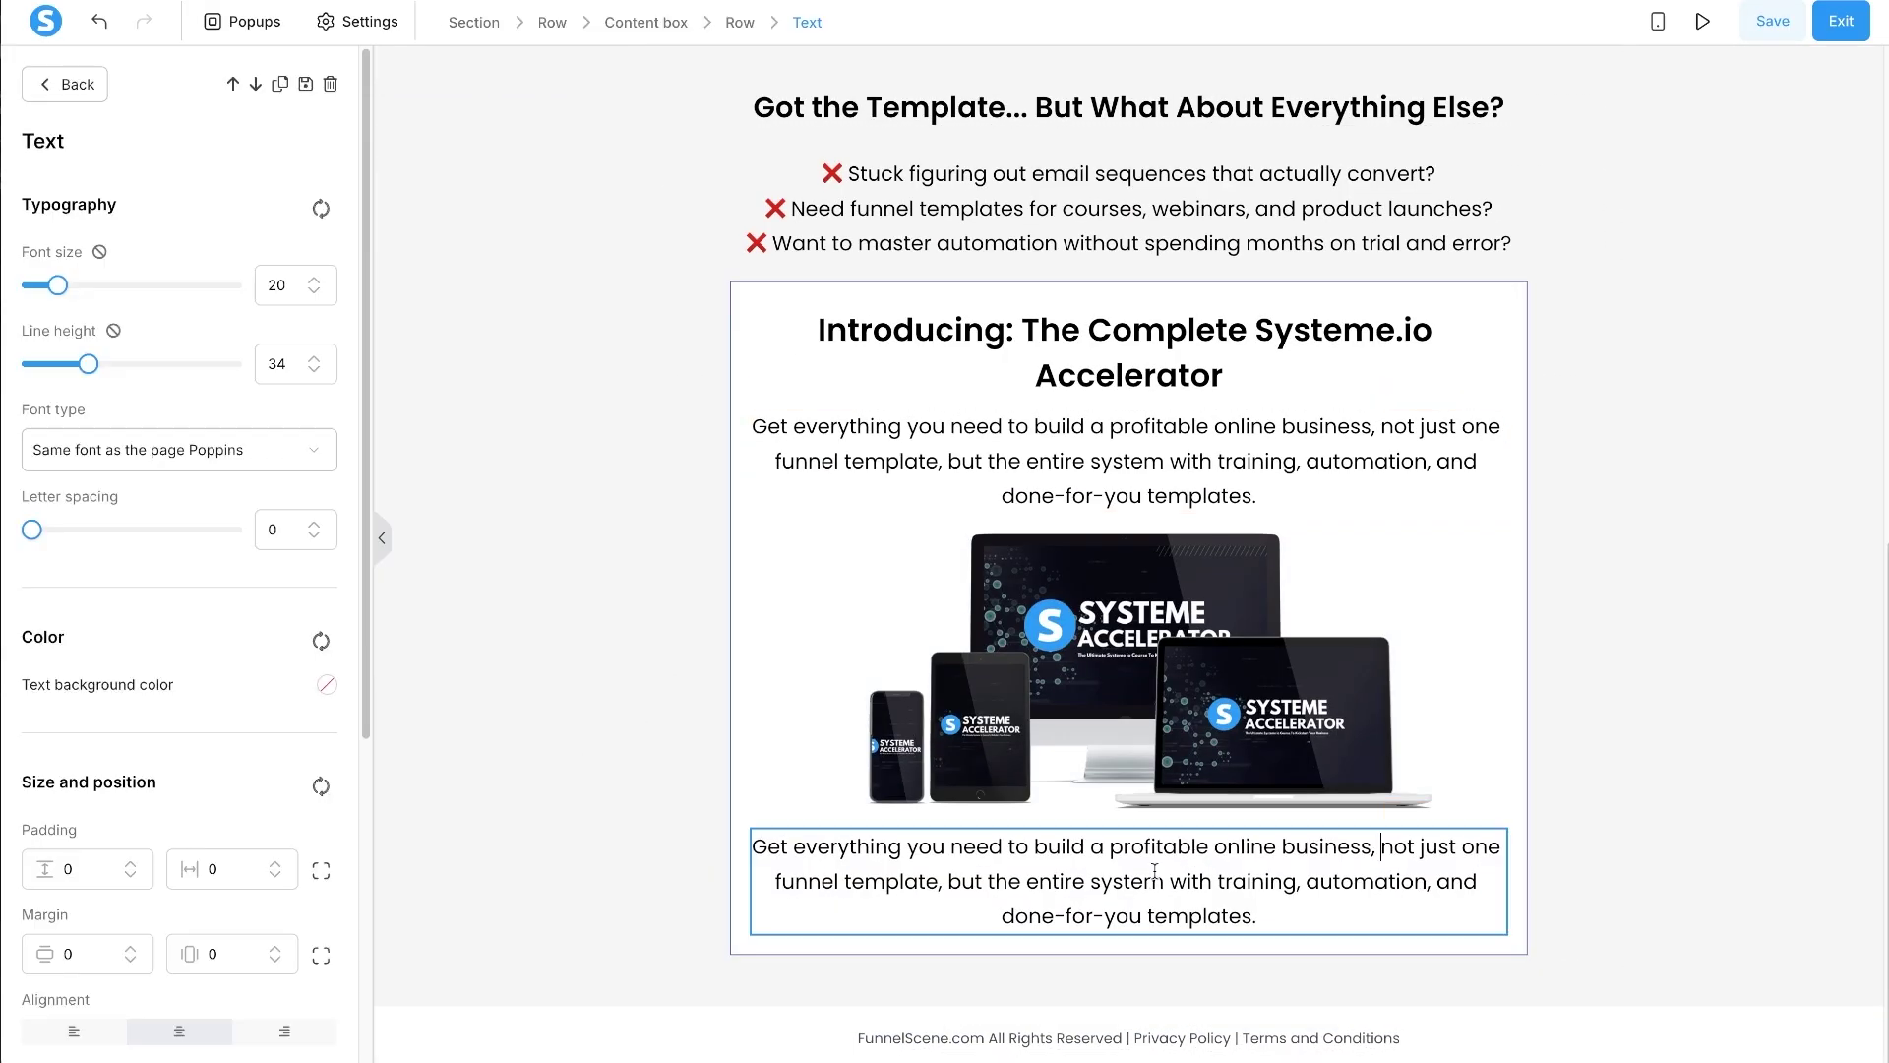
pyautogui.hotkey('ctrl', 'a')
pyautogui.hotkey('ctrl', 'v')
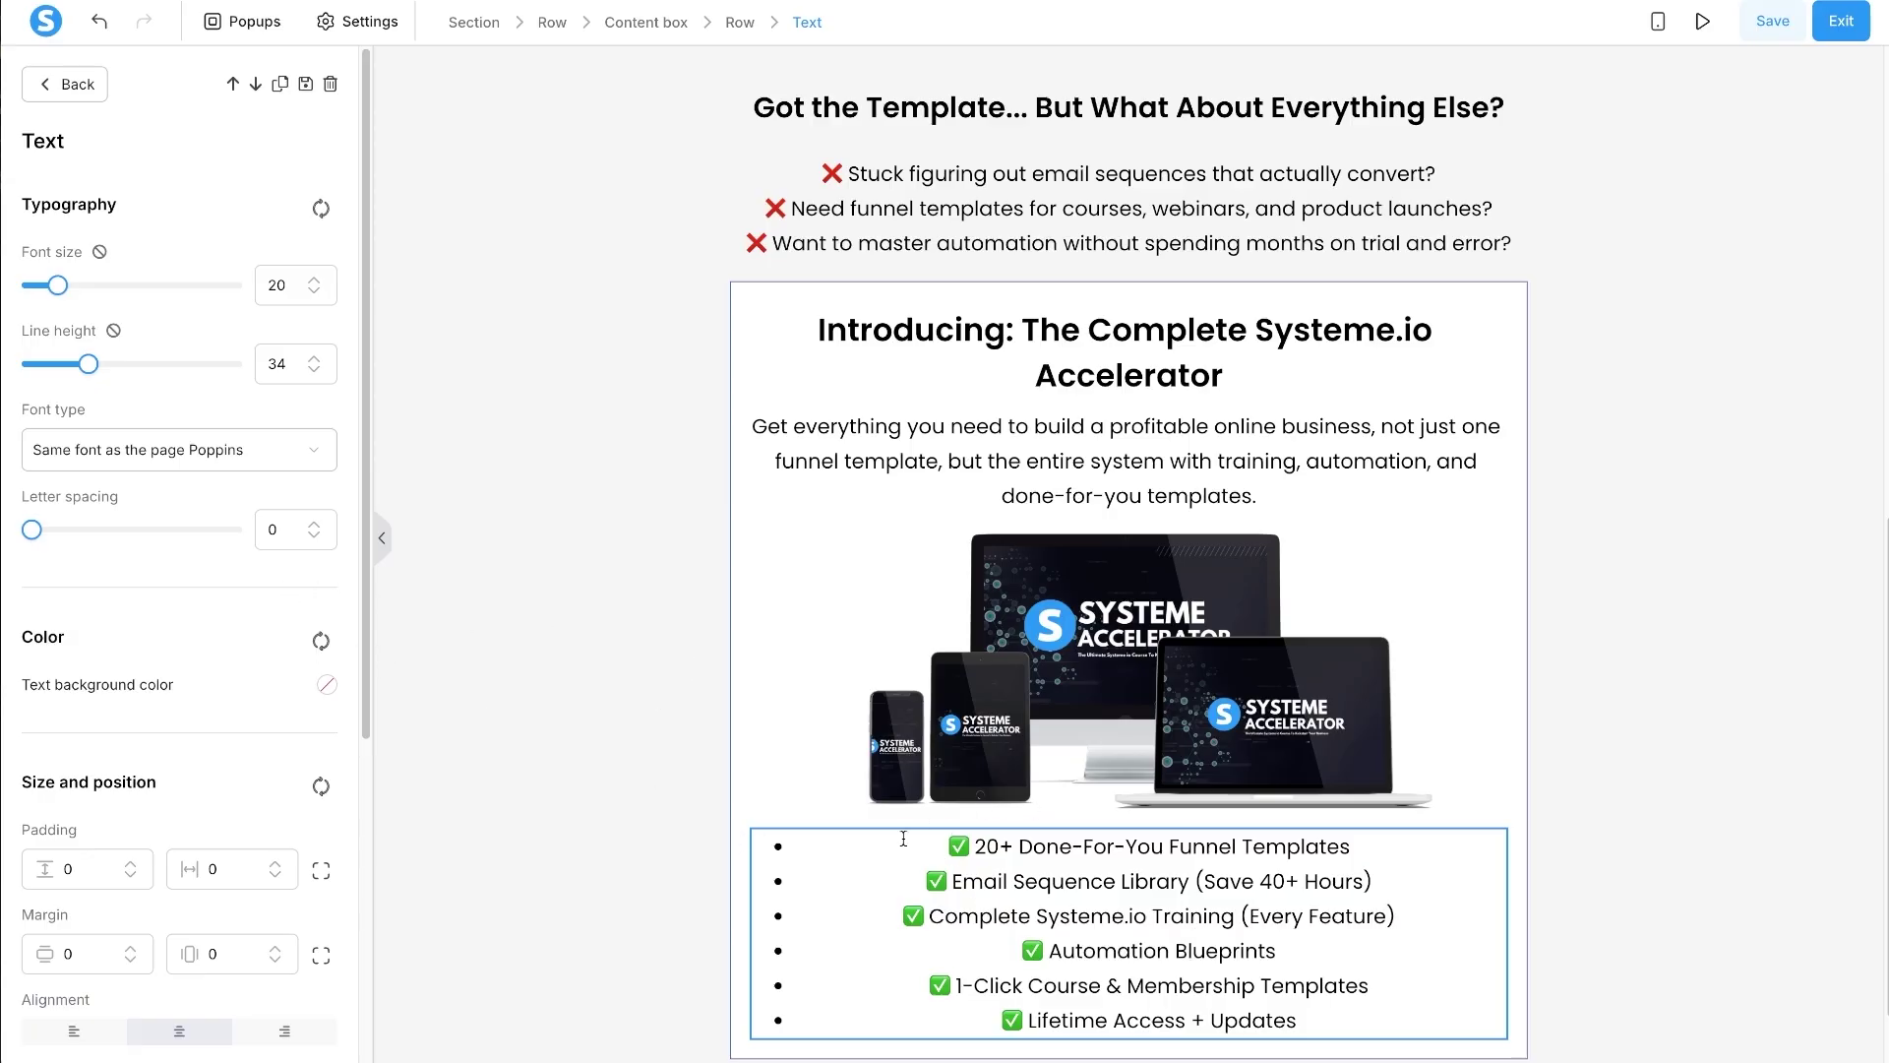
# - Left-align the checklist and delete the bullet dot from each of its lines
pyautogui.hotkey('ctrl', 'a')
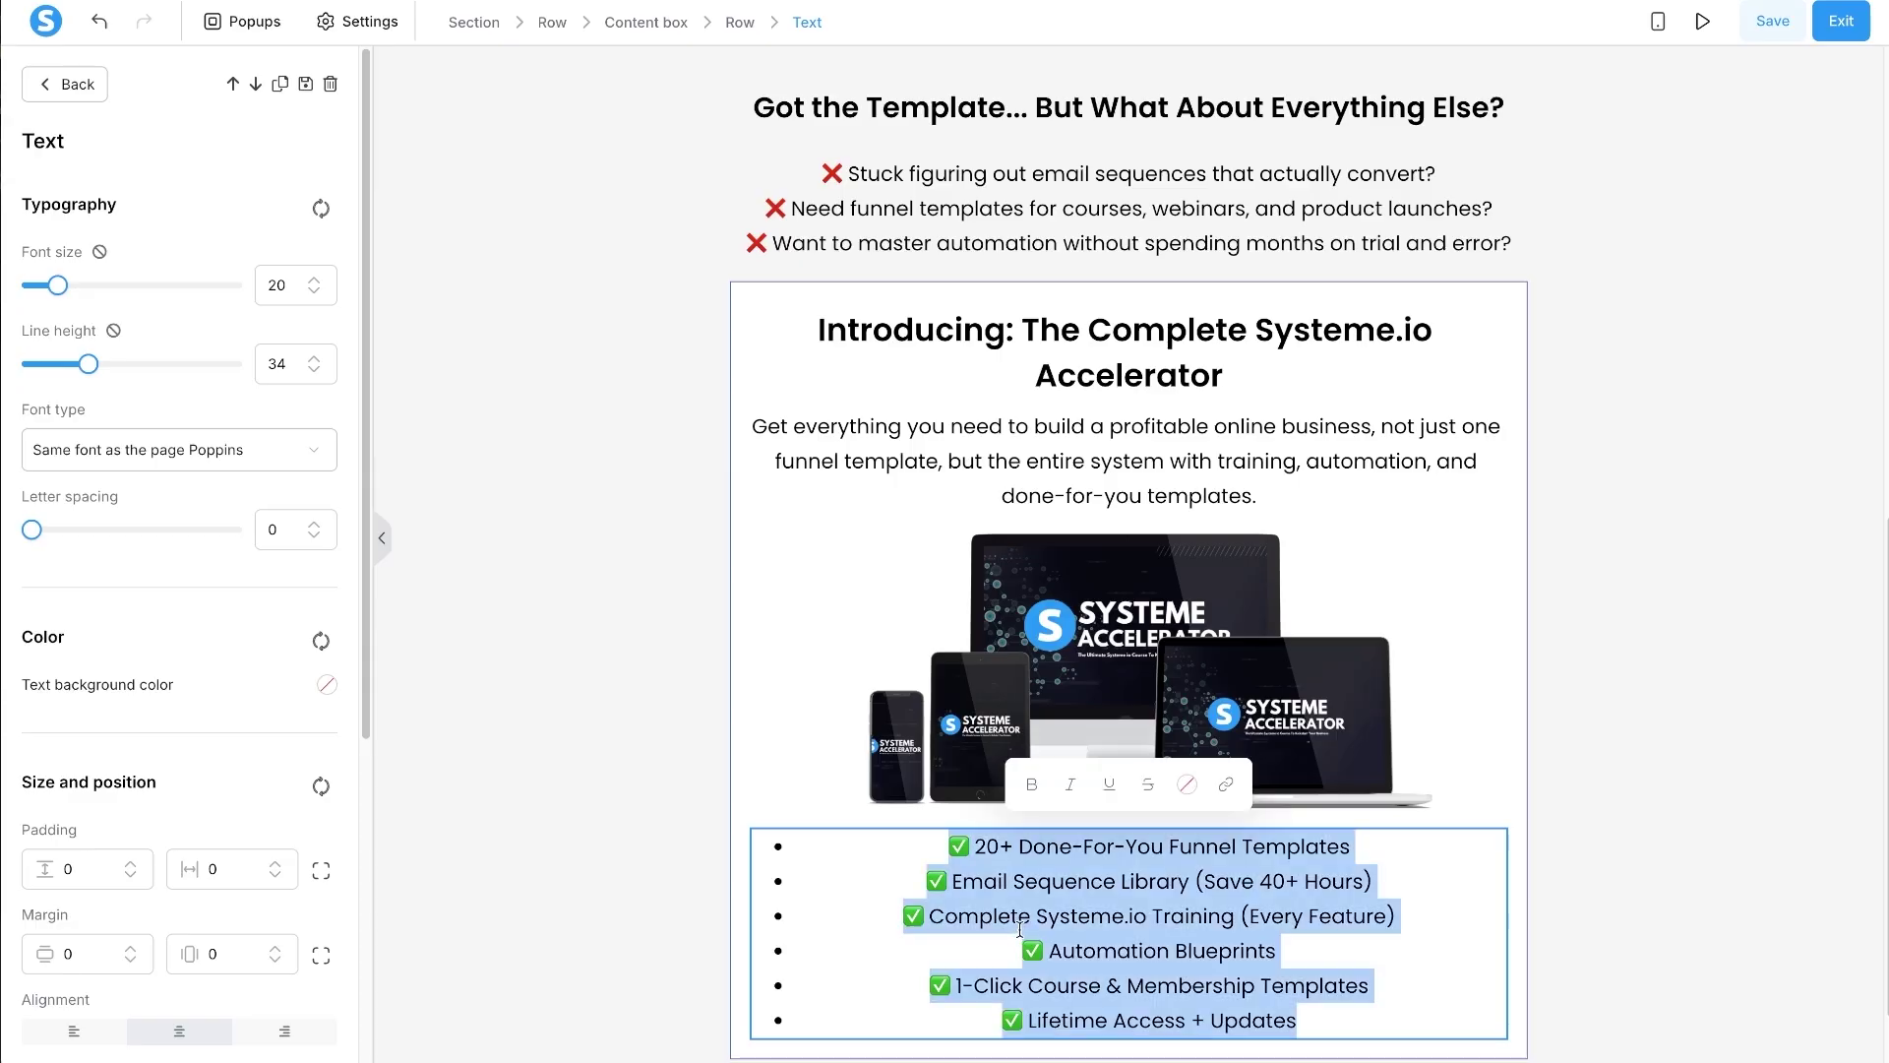
pyautogui.scroll(-5, 218, 639)
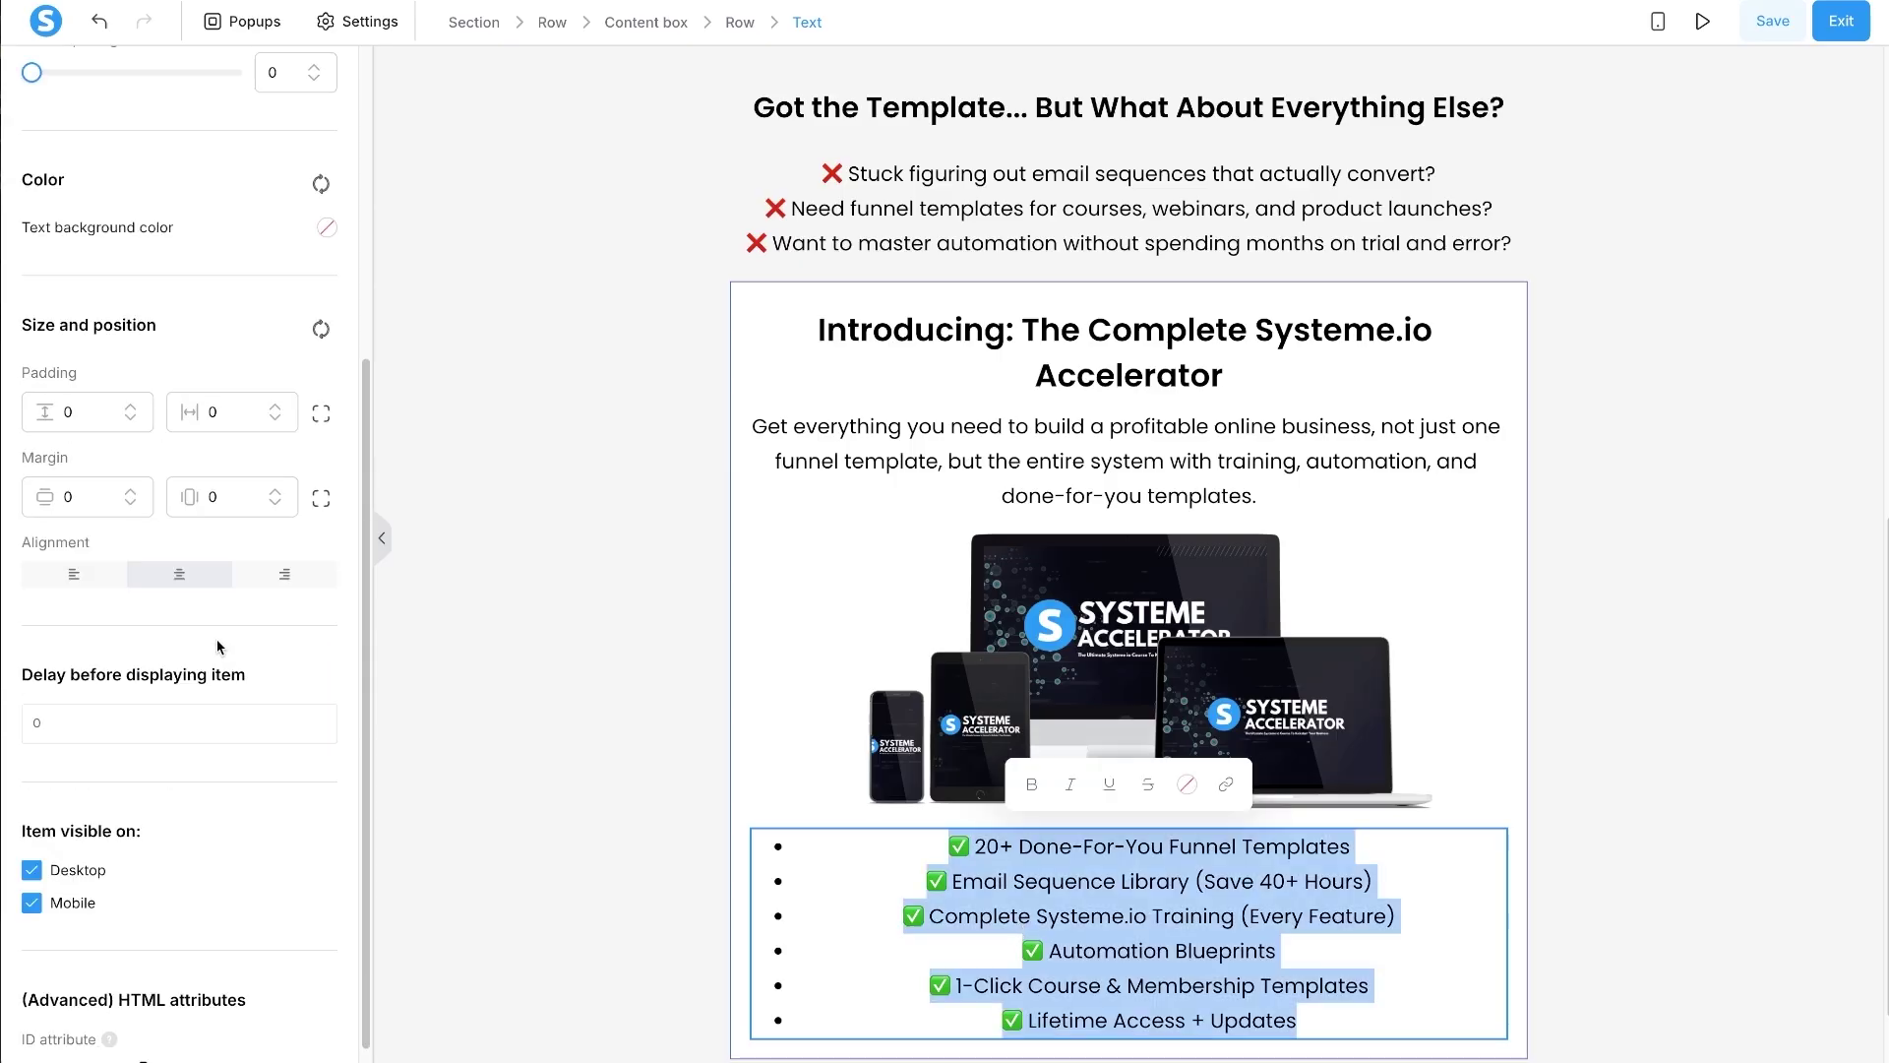
pyautogui.click(74, 573)
pyautogui.click(848, 915)
pyautogui.click(797, 847)
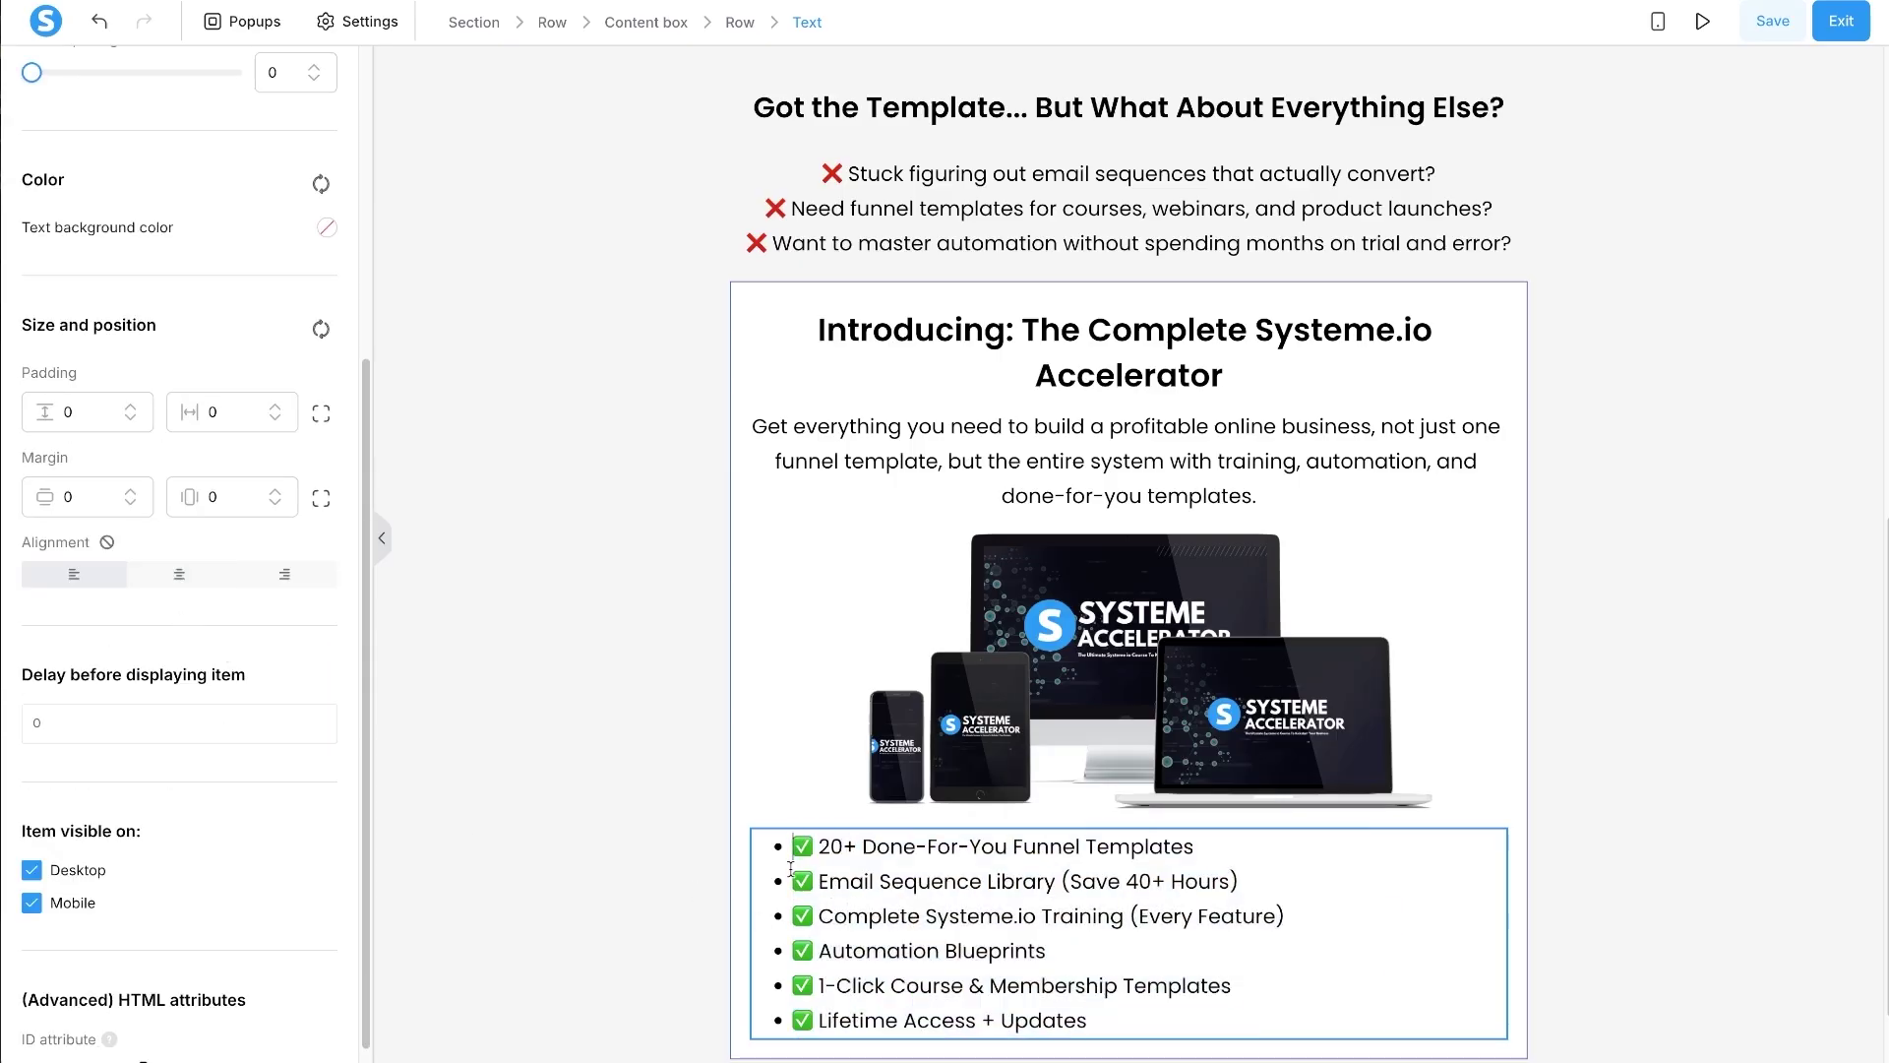
pyautogui.press('BackSpace')
pyautogui.click(793, 880)
pyautogui.press('BackSpace')
pyautogui.click(793, 915)
pyautogui.press('BackSpace')
pyautogui.click(793, 950)
pyautogui.press('BackSpace')
pyautogui.click(791, 984)
pyautogui.press('BackSpace')
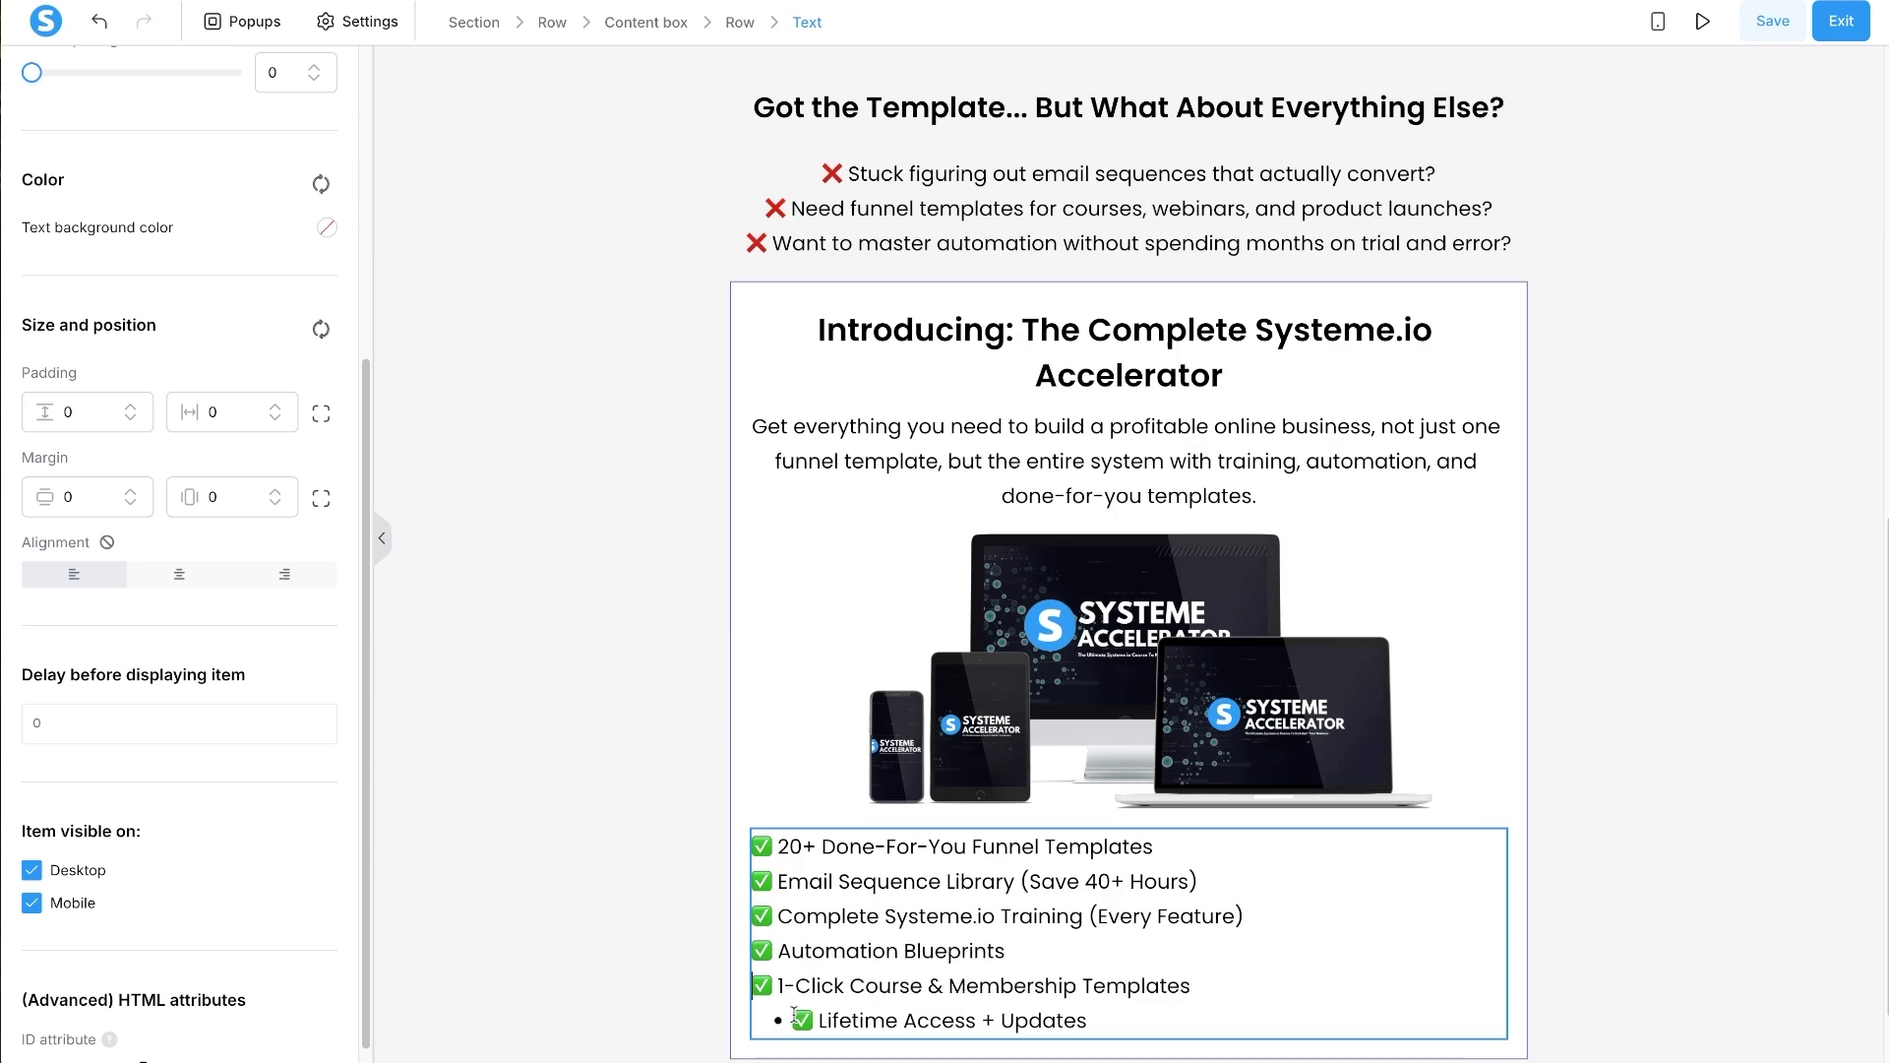
pyautogui.click(783, 1012)
pyautogui.press('BackSpace')
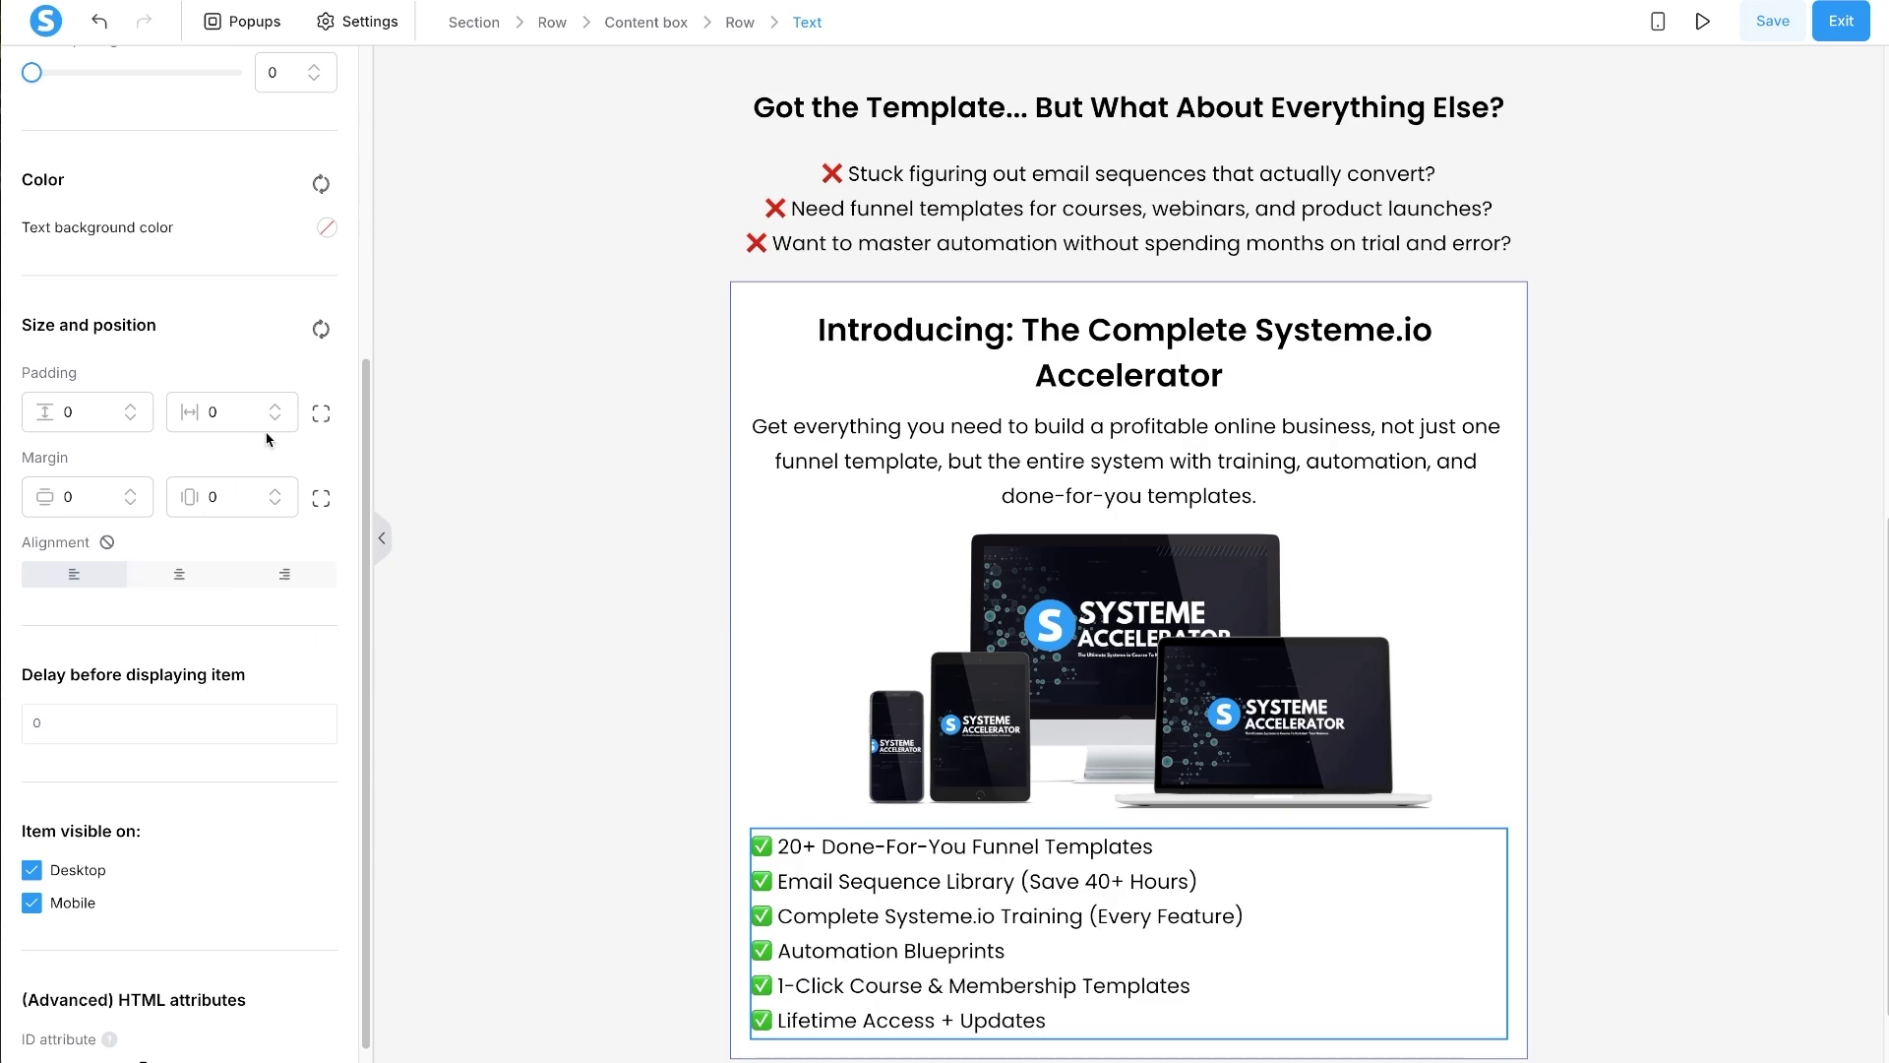
# - Give the checklist a separate left margin of 120
pyautogui.click(321, 498)
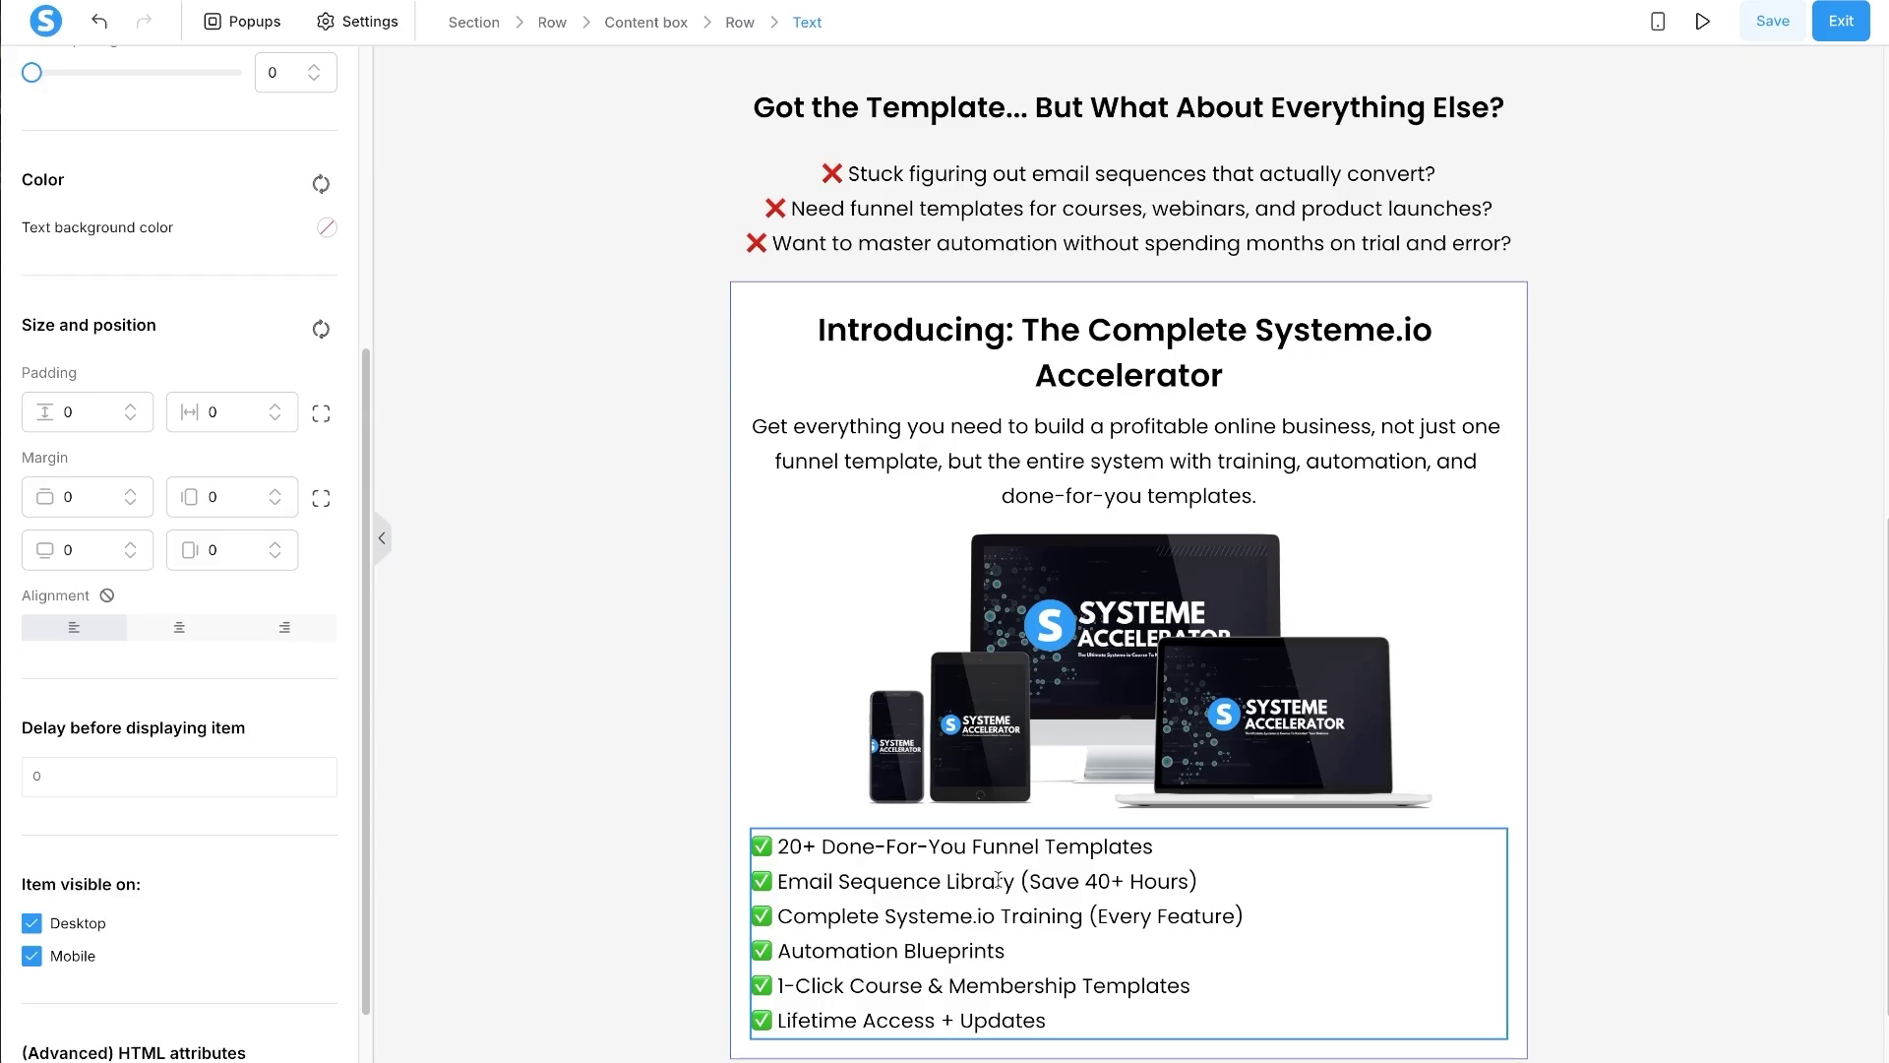
pyautogui.click(210, 489)
pyautogui.write('8')
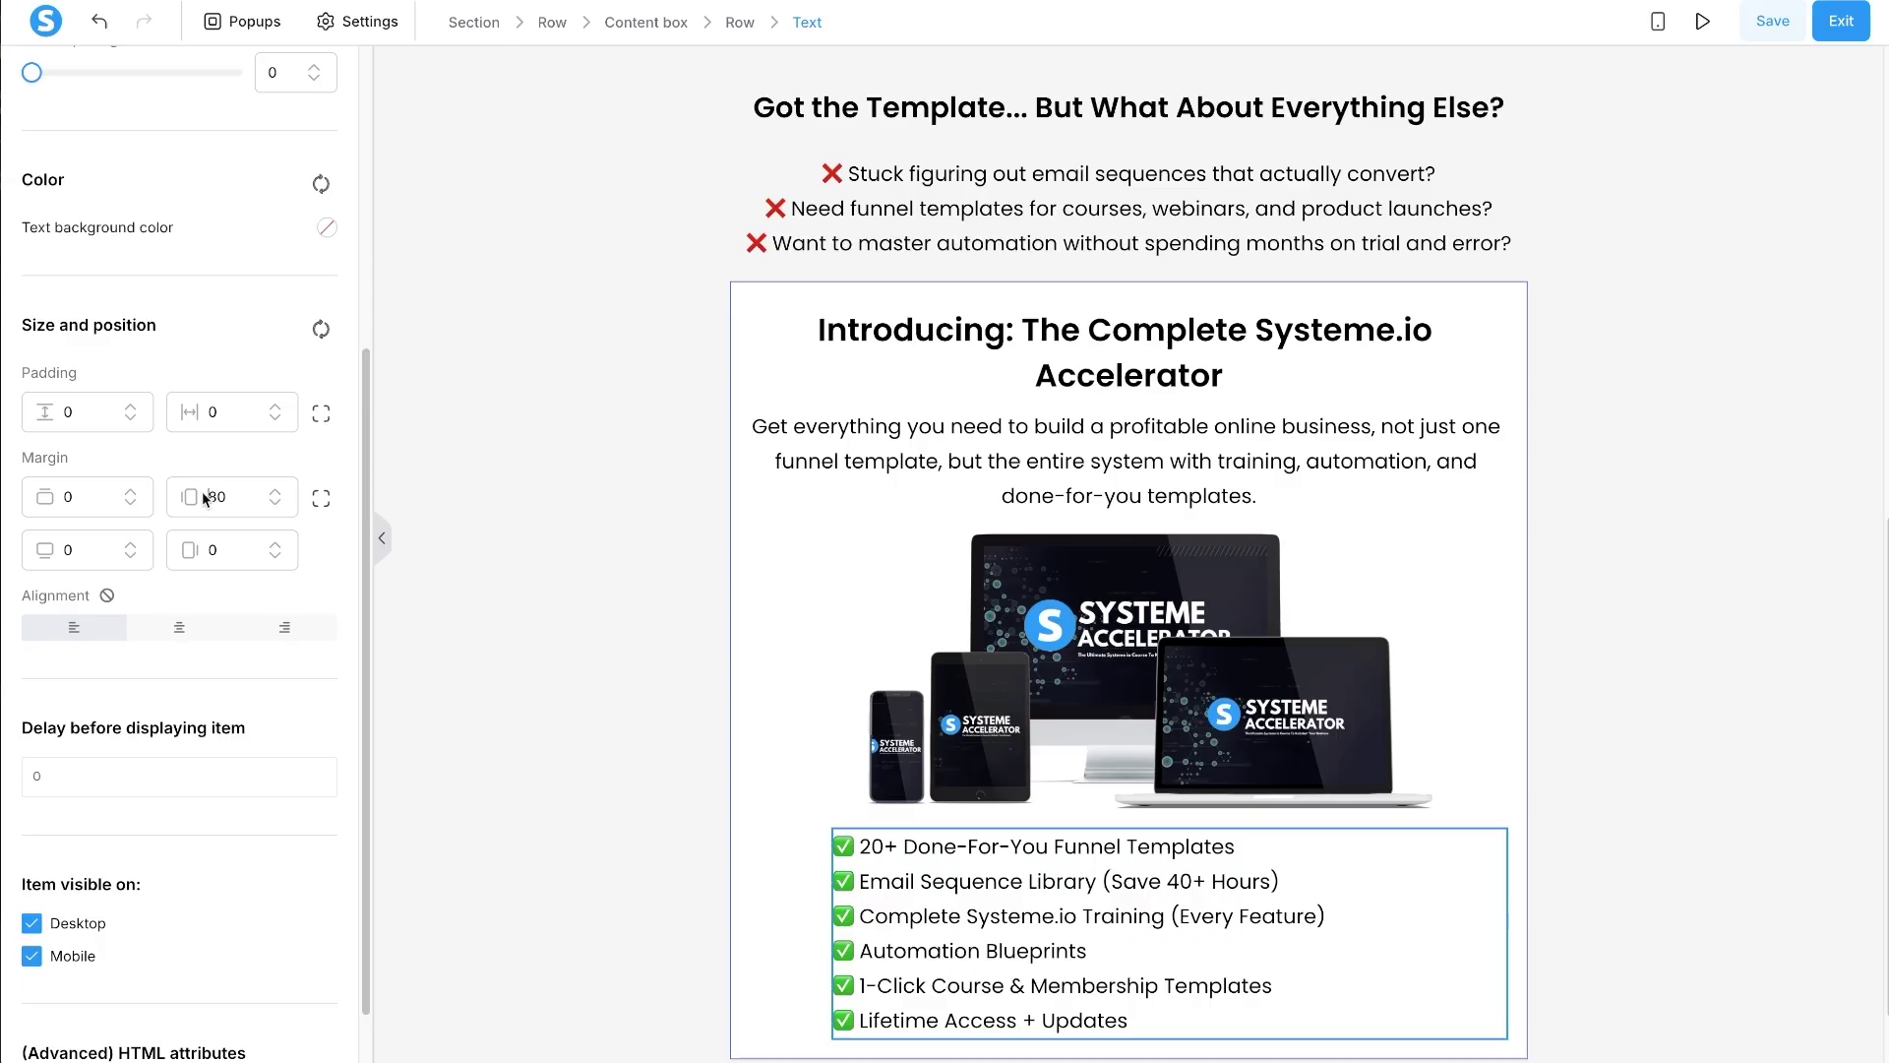
pyautogui.write('12')
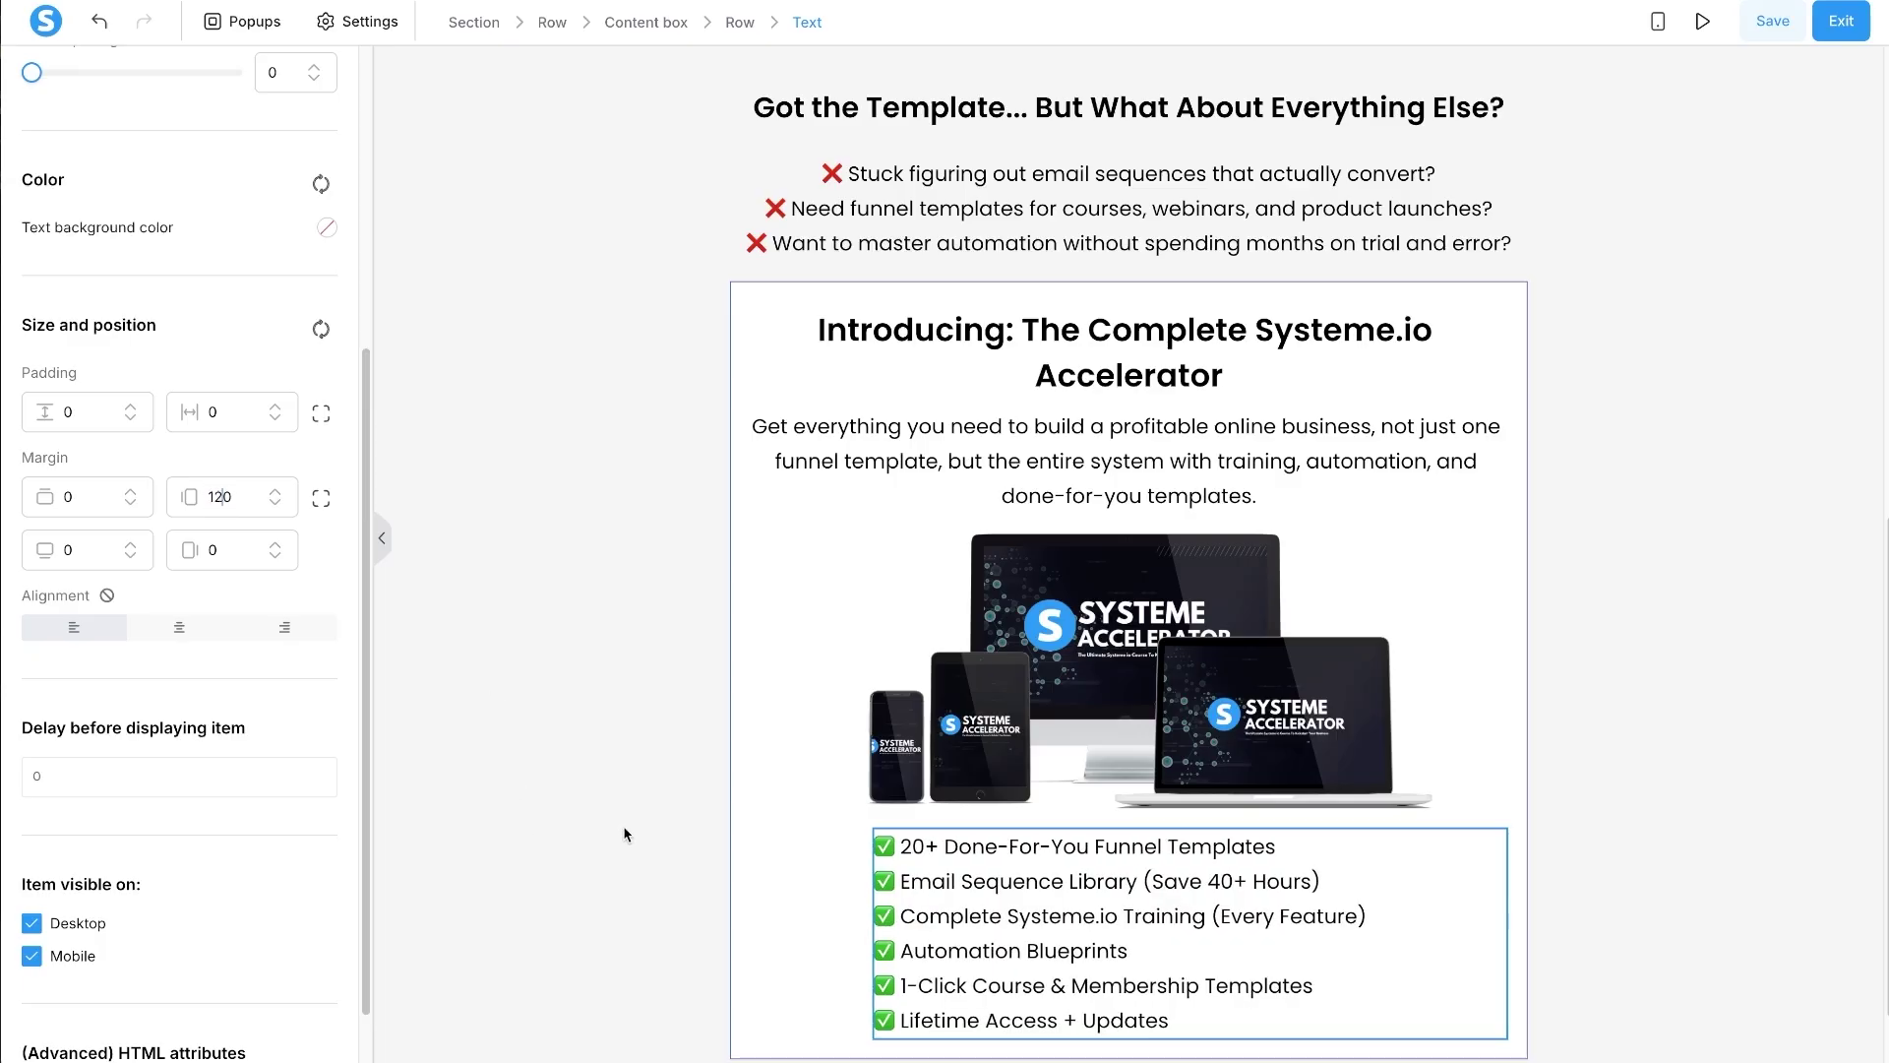
pyautogui.click(906, 489)
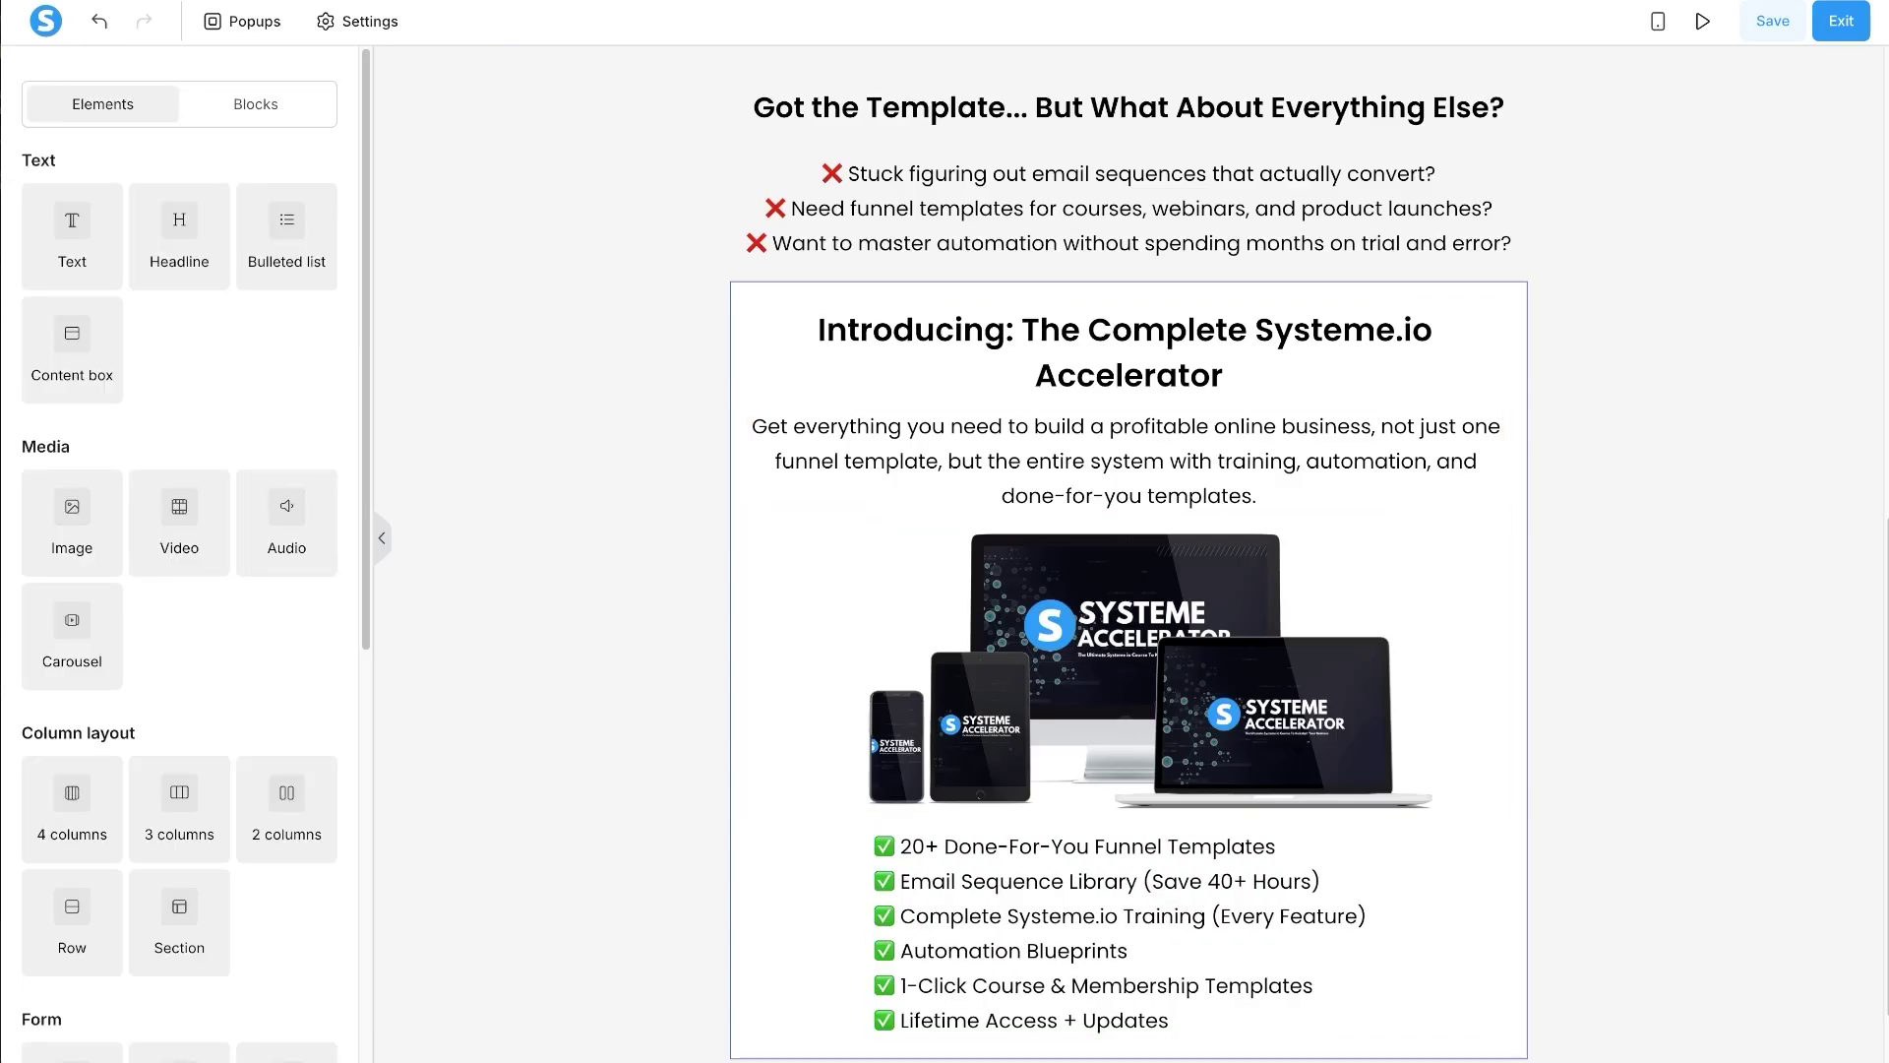
# - Increase the checklist's left margin to 140
pyautogui.click(883, 962)
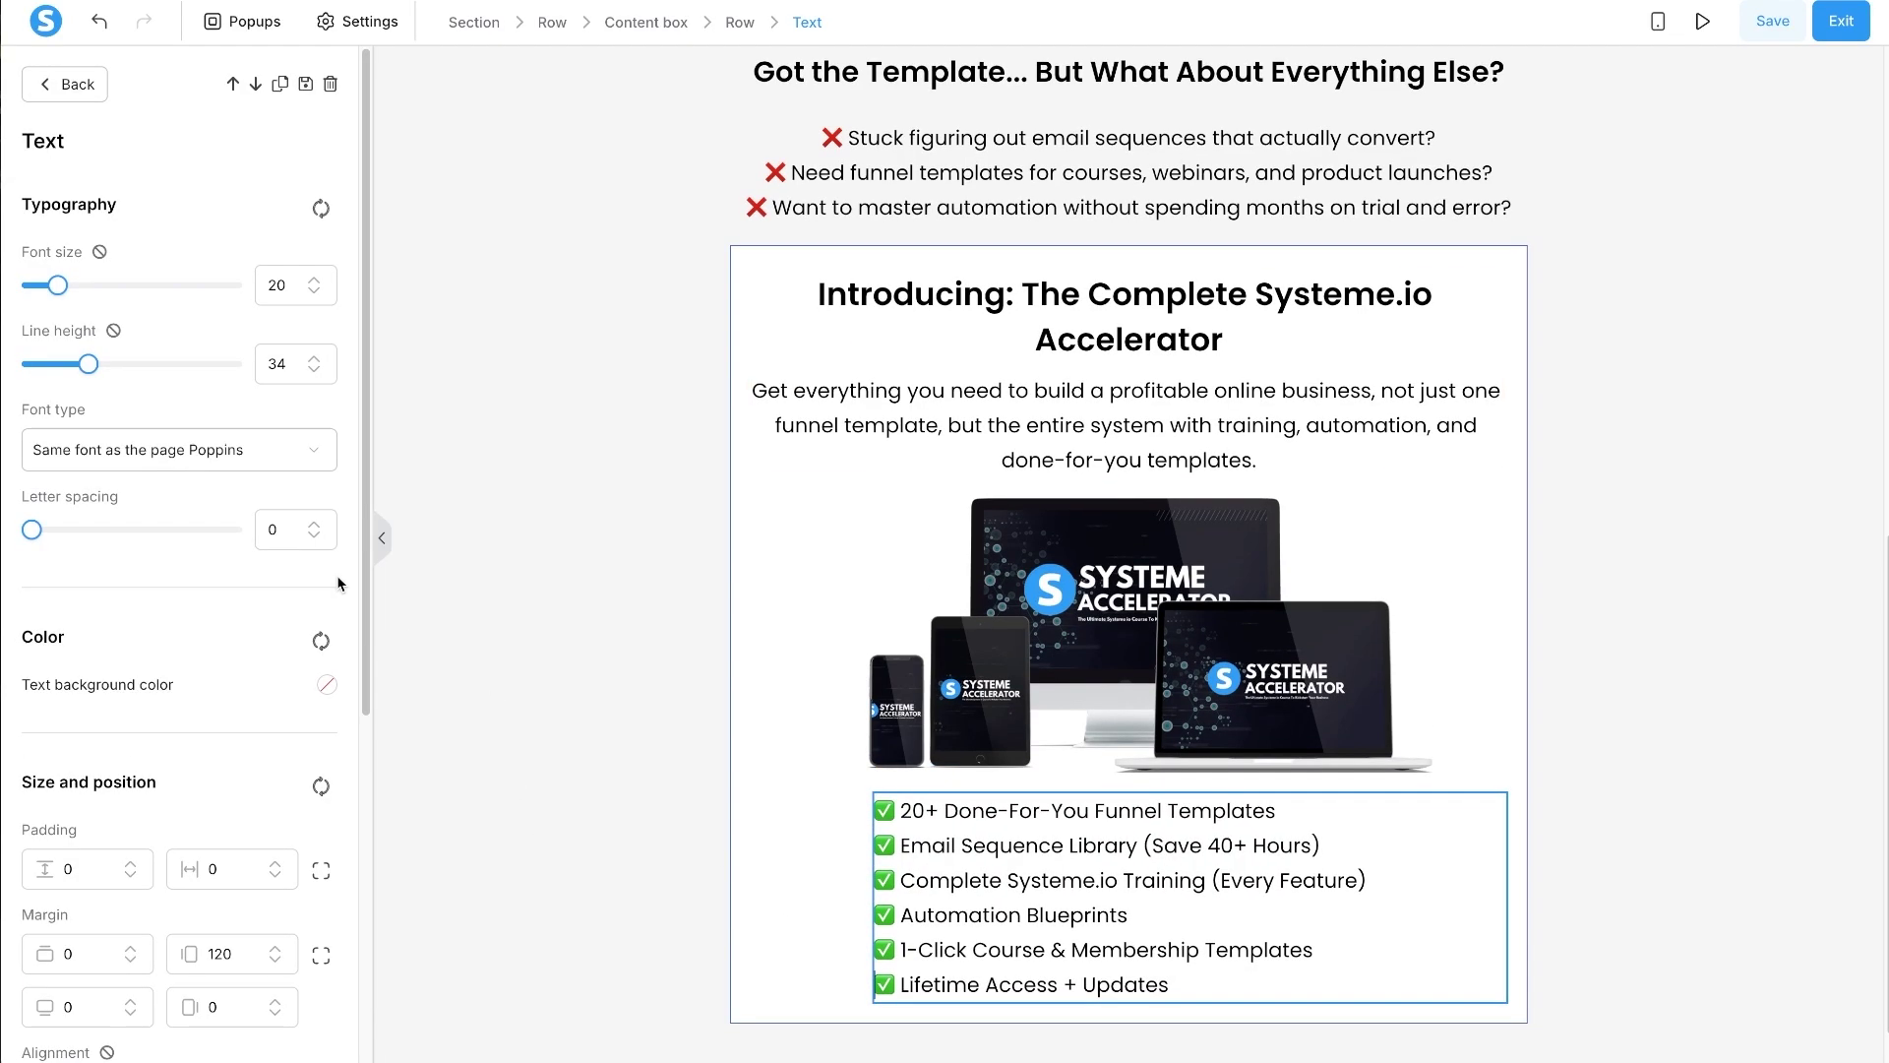
pyautogui.doubleClick(218, 953)
pyautogui.write('140')
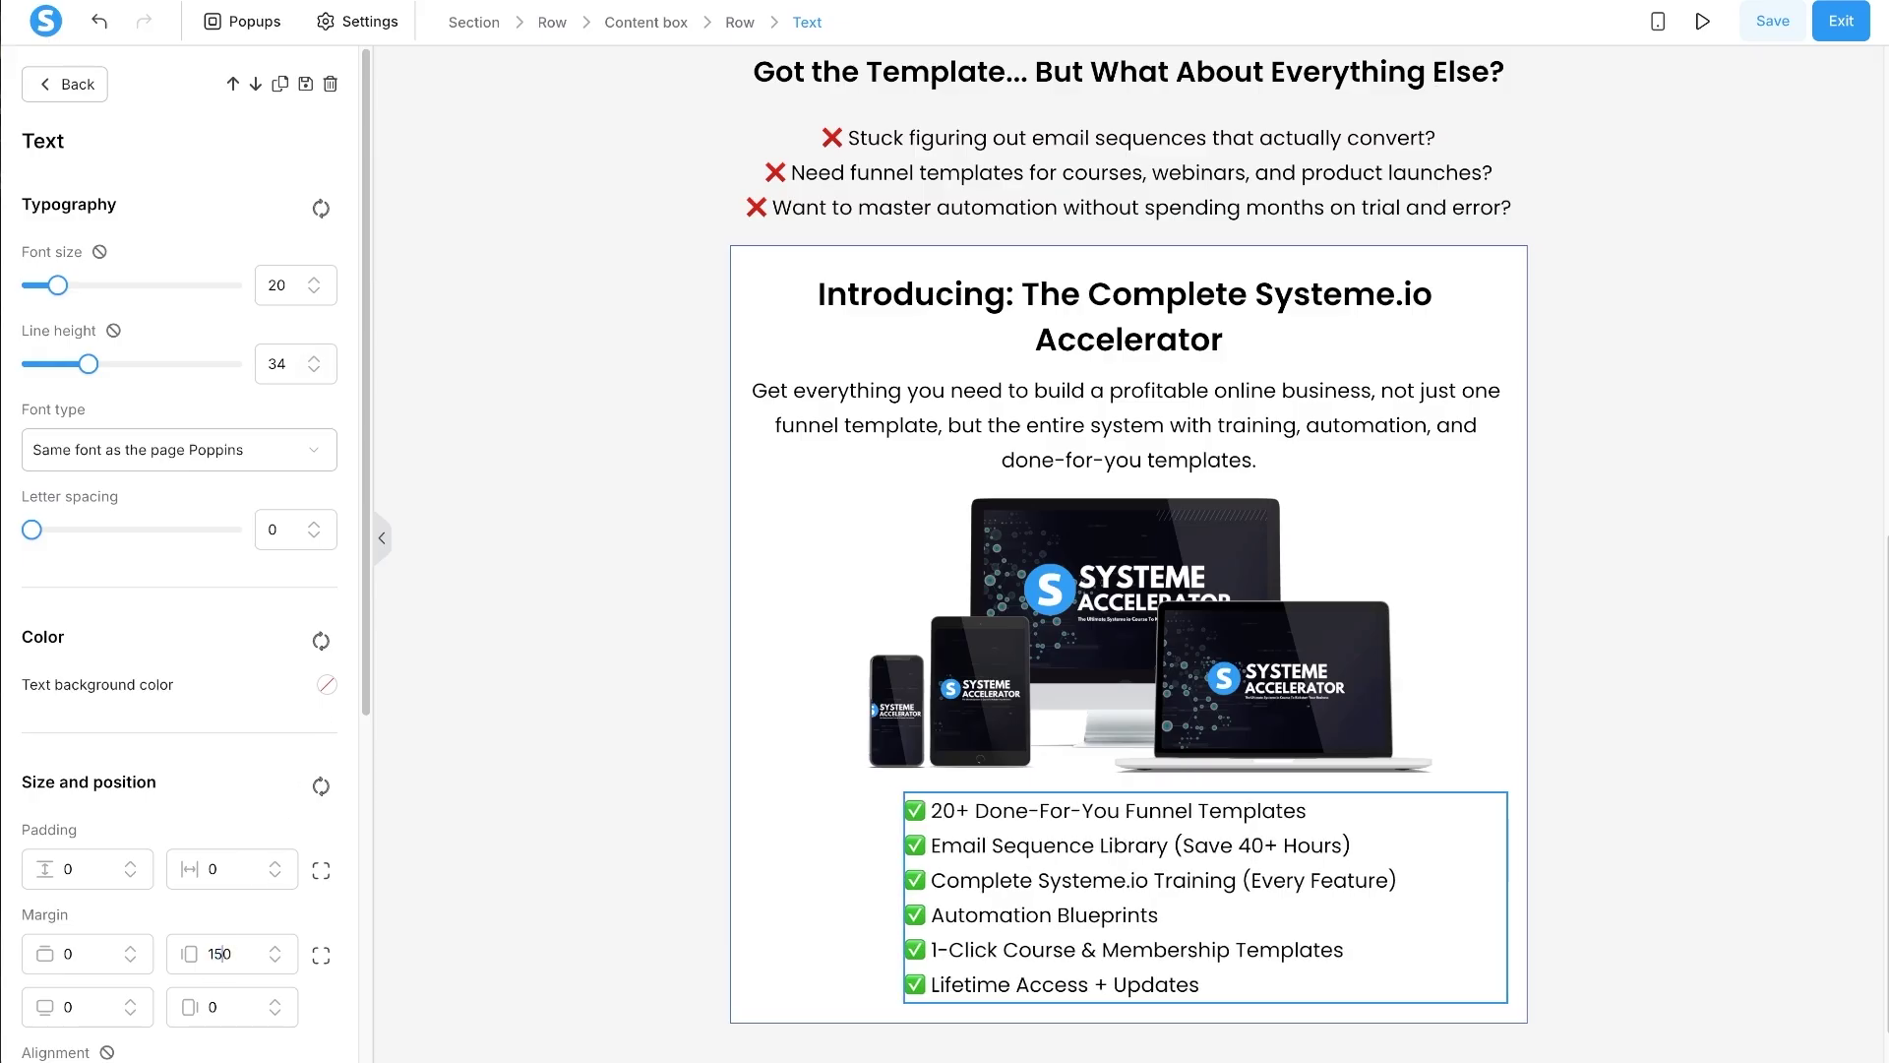
pyautogui.write('4')
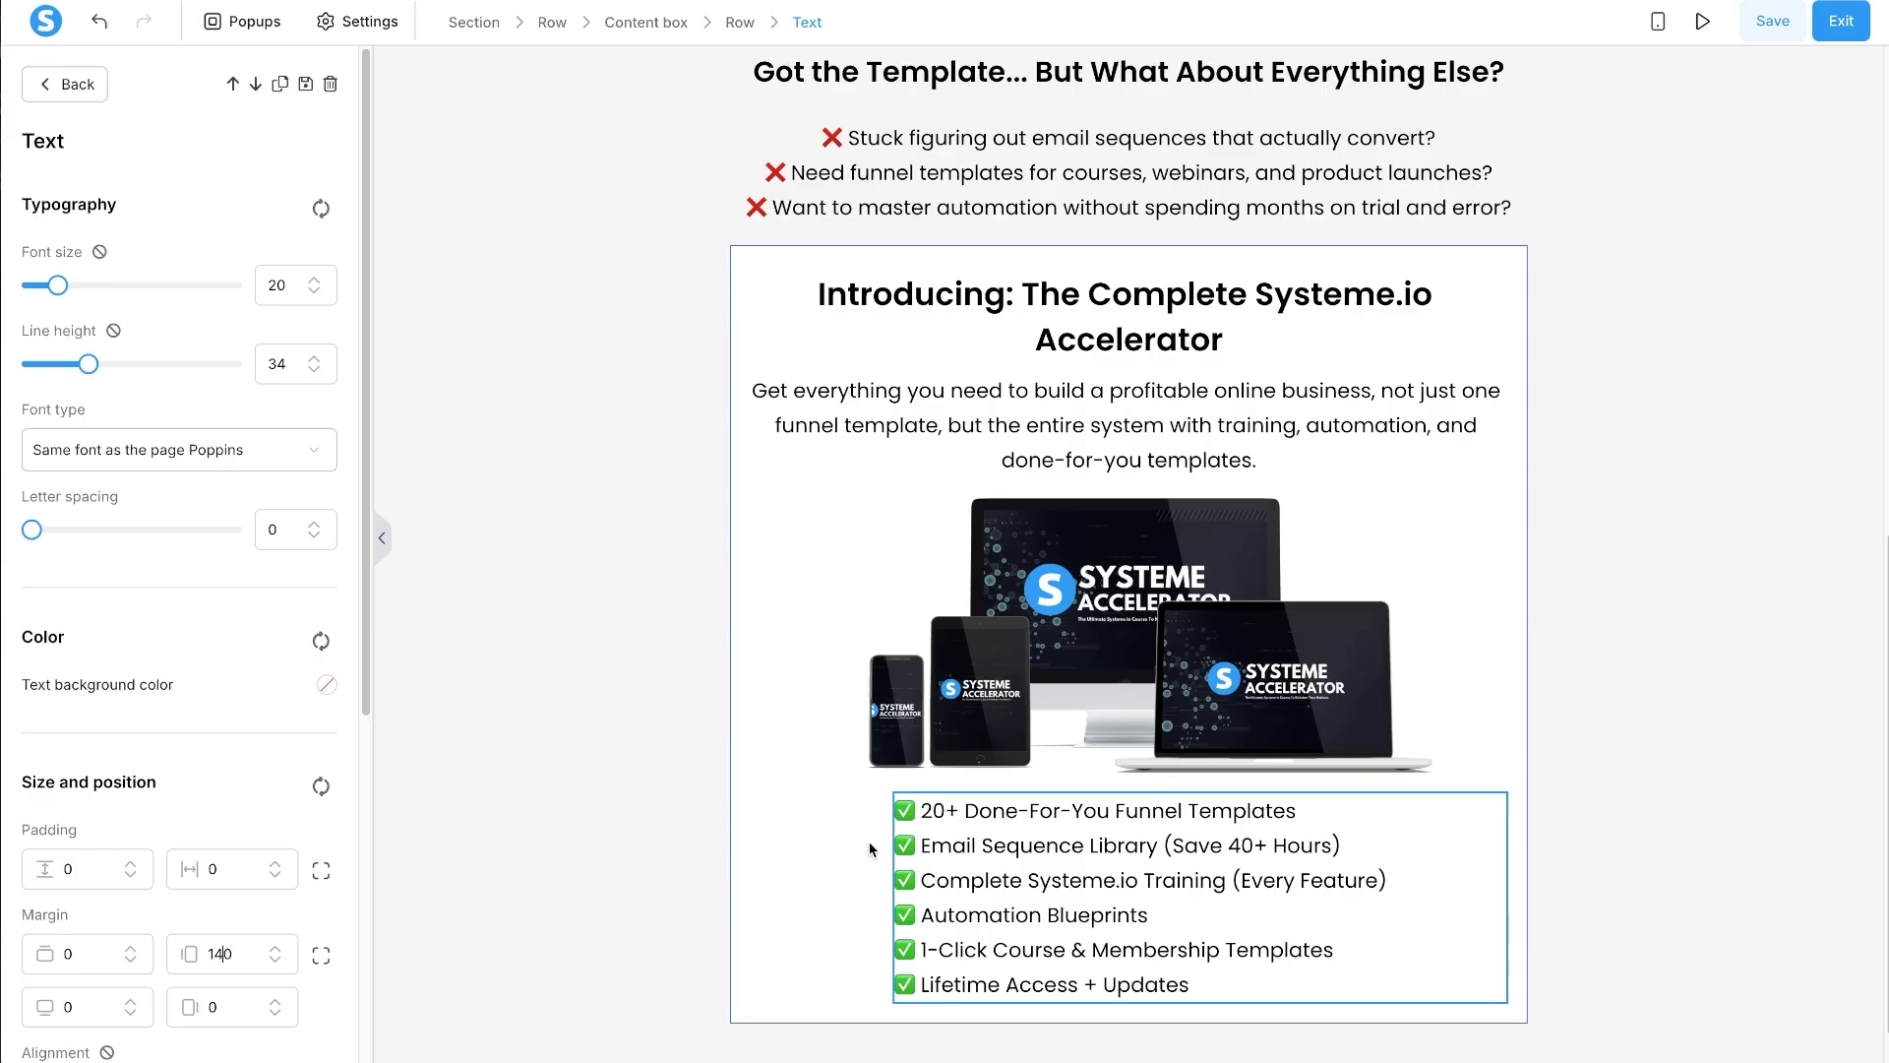
pyautogui.click(870, 848)
pyautogui.scroll(-1, 1114, 624)
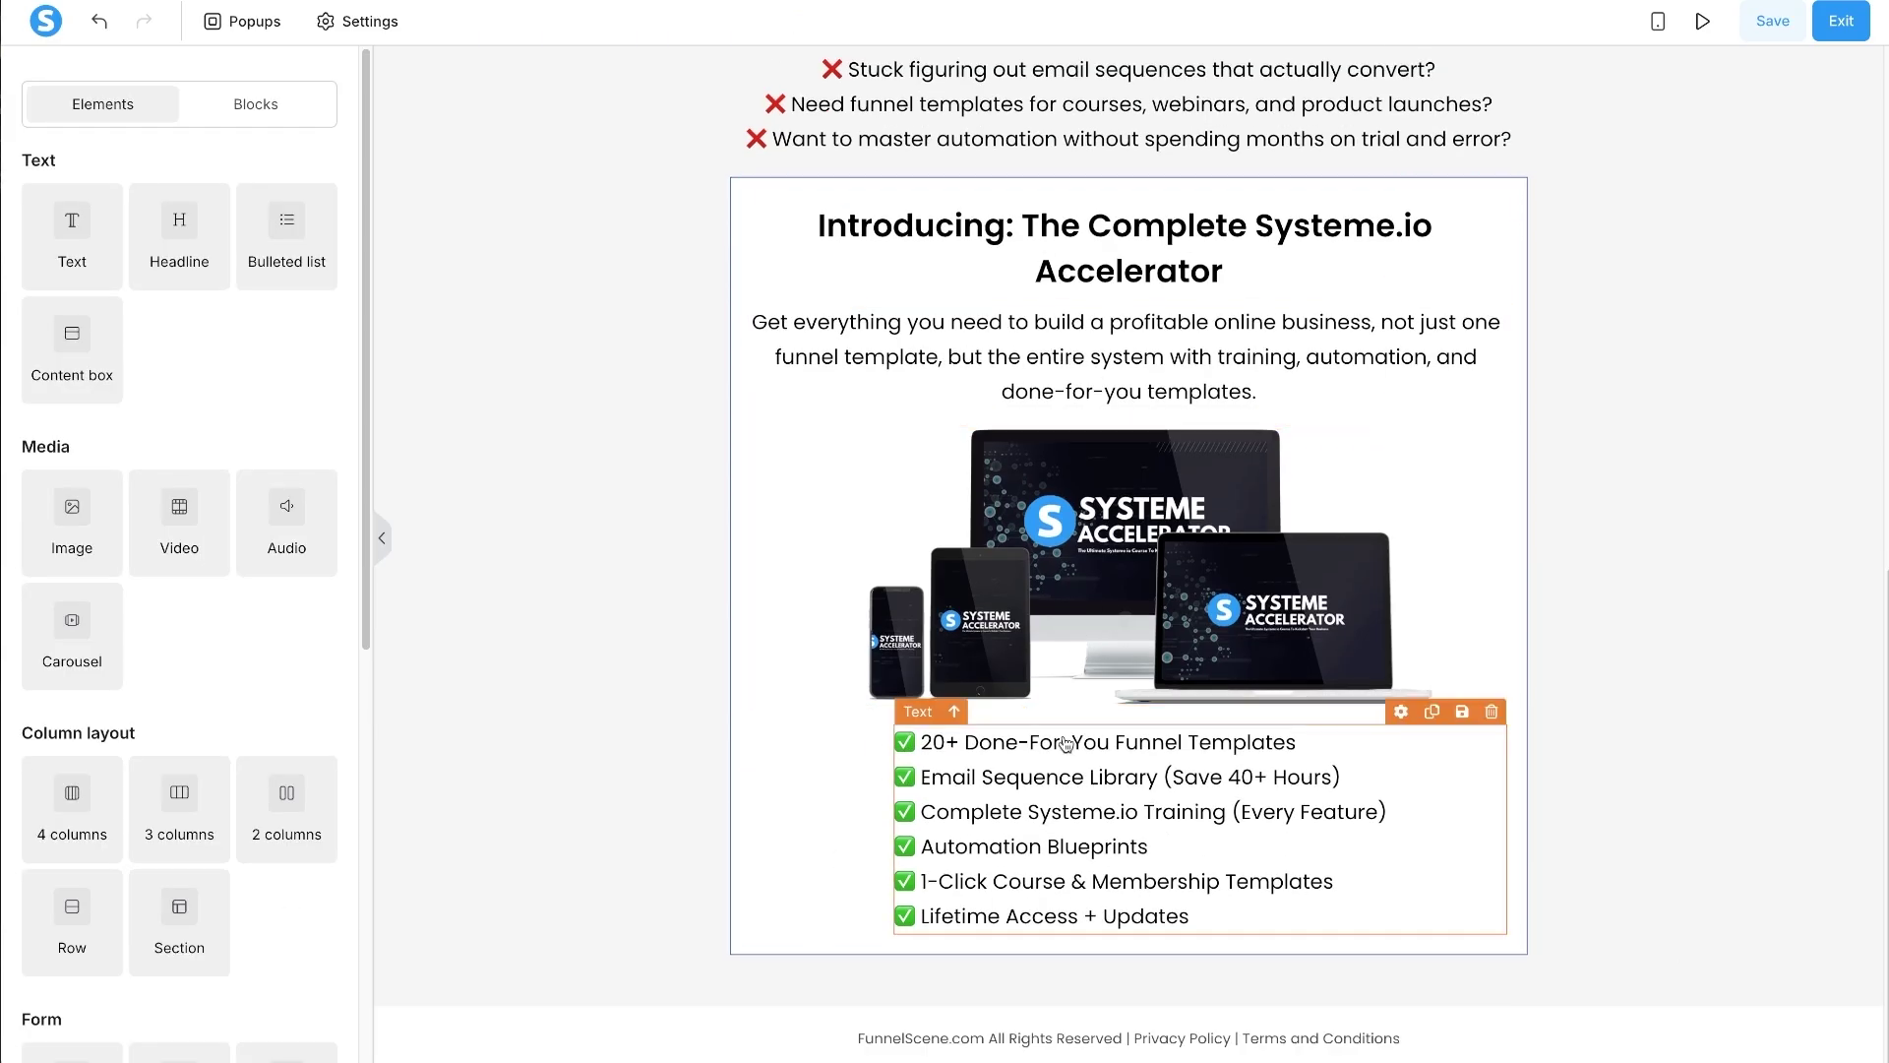
# - Bold the phrases Email Sequence, Library and Complete Systeme.io Training in the checklist
pyautogui.click(949, 744)
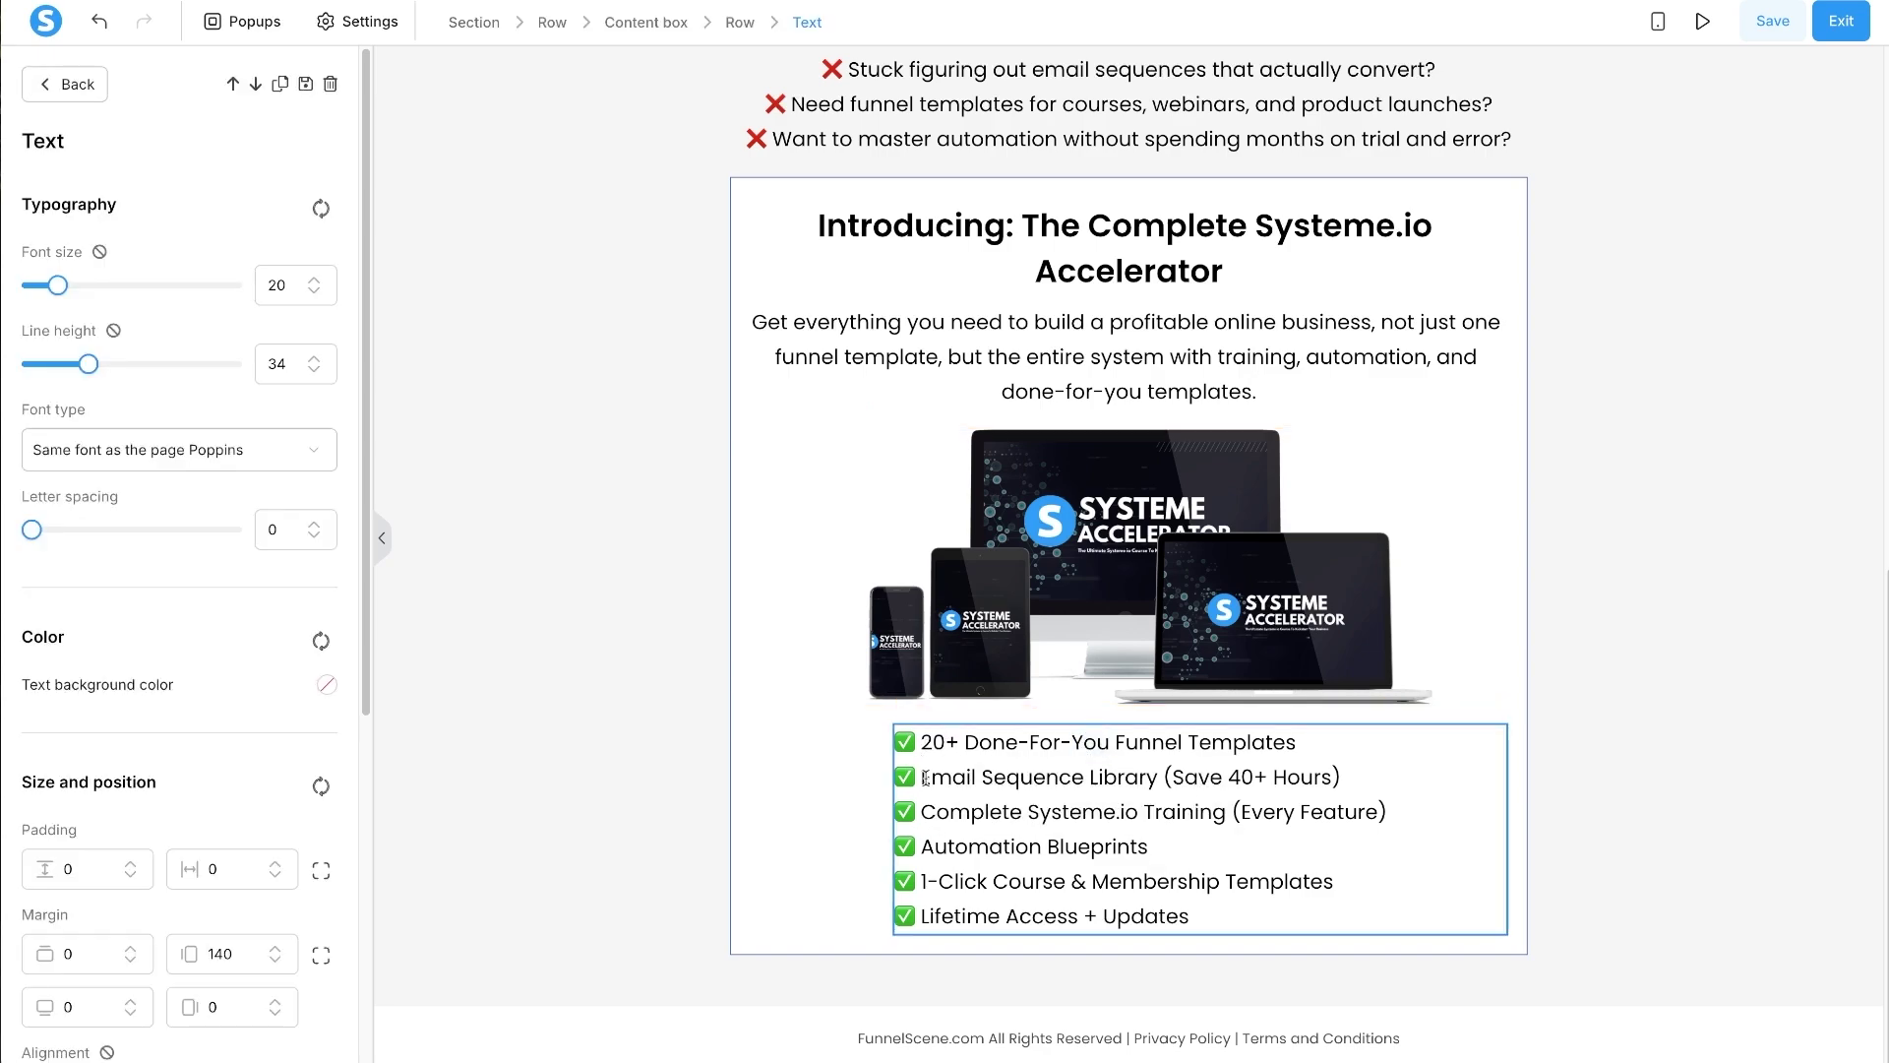
pyautogui.moveTo(925, 779); pyautogui.dragTo(1091, 777)
pyautogui.hotkey('ctrl', 'b')
pyautogui.click(1101, 750)
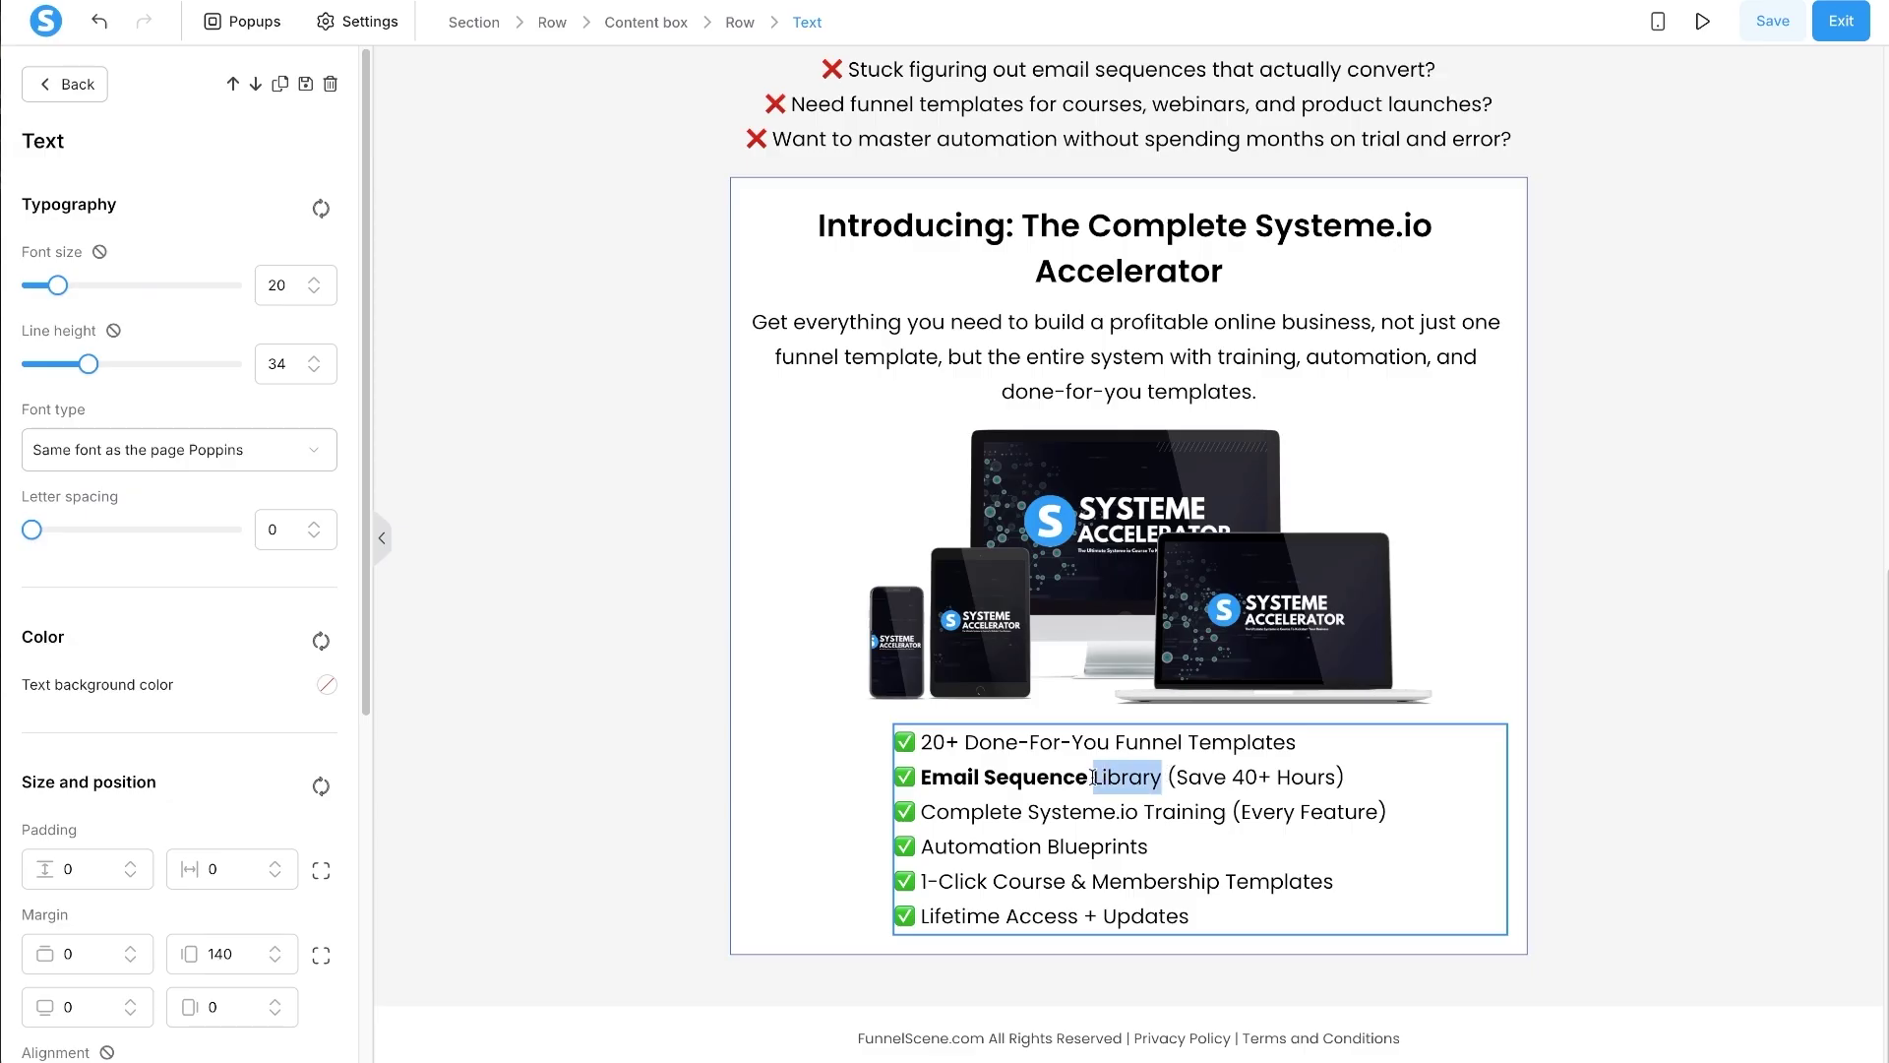
pyautogui.hotkey('ctrl', 'b')
pyautogui.click(989, 812)
pyautogui.moveTo(921, 812); pyautogui.dragTo(1223, 881)
pyautogui.hotkey('ctrl', 'b')
# - Bold Automation Blueprints, 1-Click Course & Membership, Lifetime Access + Updates and 20+ Done-For-You Funnel
pyautogui.hotkey('ctrl', 'b')
pyautogui.click(988, 853)
pyautogui.hotkey('ctrl', 'b')
pyautogui.click(923, 912)
pyautogui.moveTo(923, 912); pyautogui.dragTo(1190, 915)
pyautogui.hotkey('ctrl', 'b')
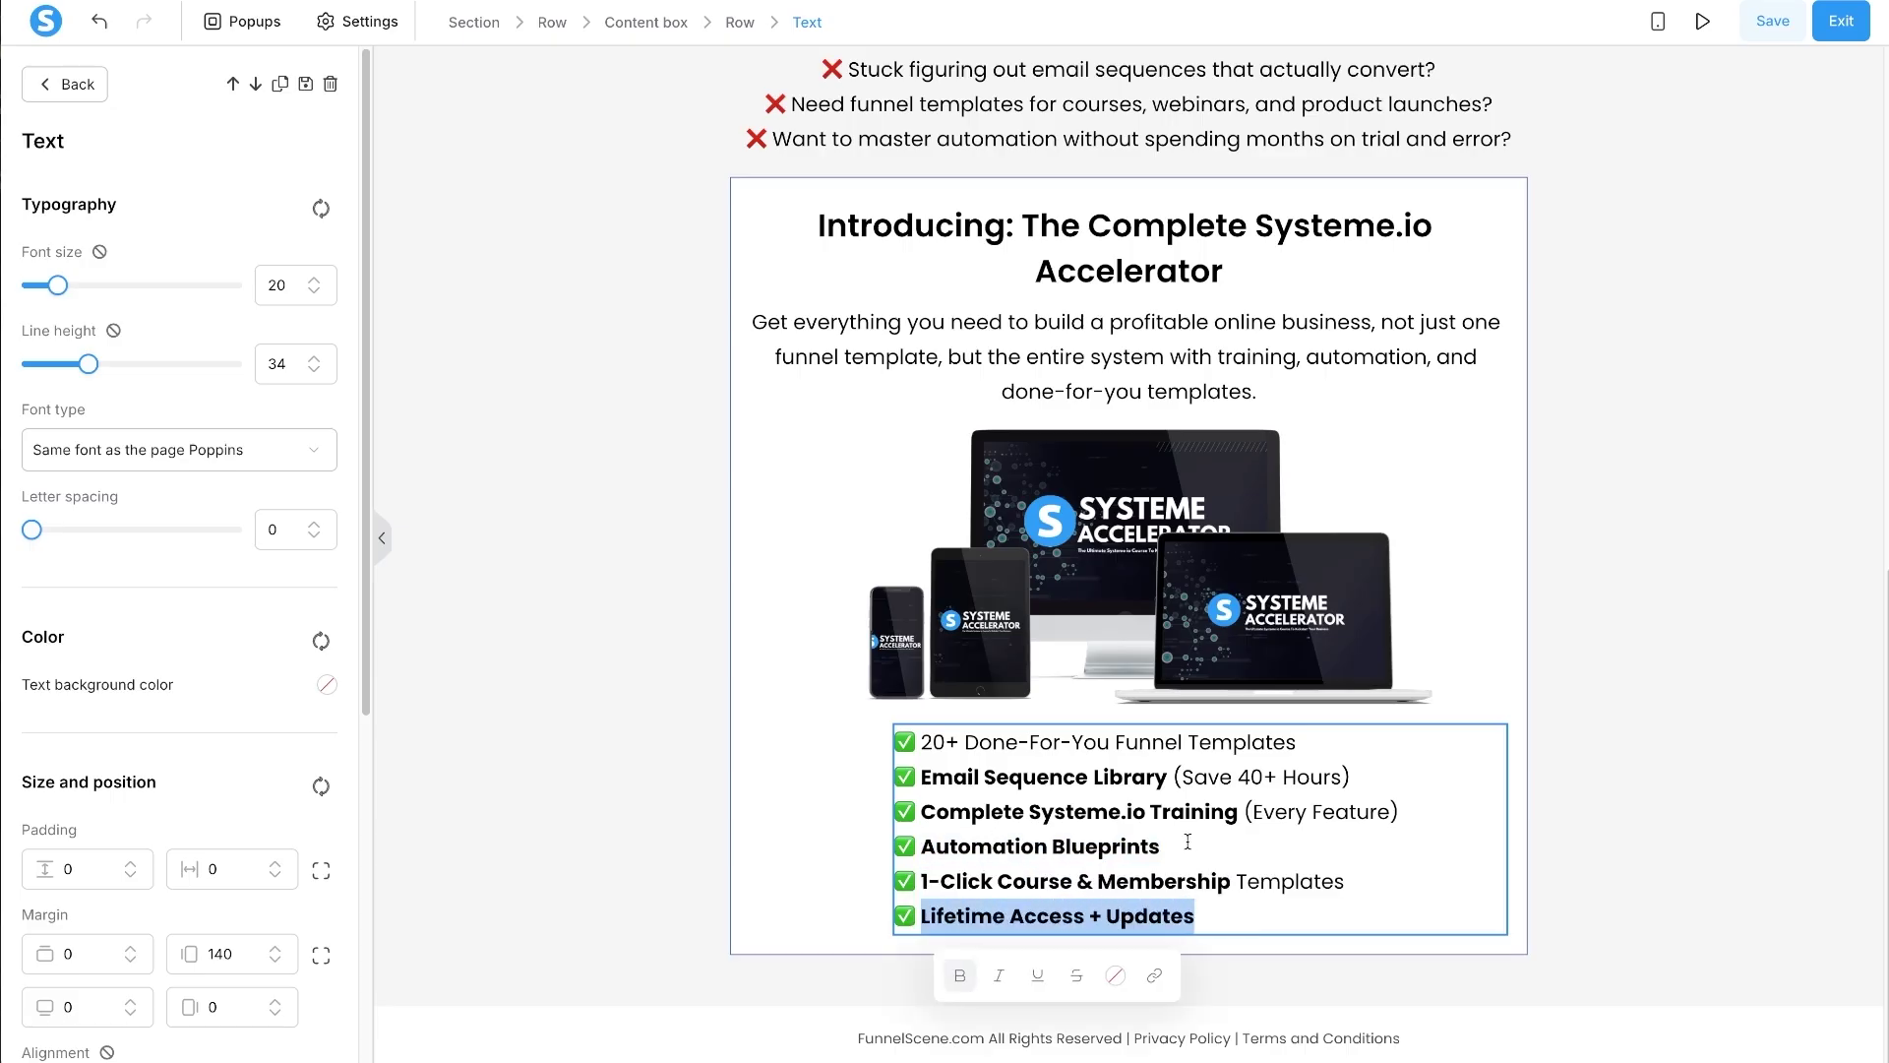
pyautogui.click(1104, 776)
pyautogui.moveTo(1195, 740); pyautogui.dragTo(920, 741)
pyautogui.hotkey('ctrl', 'b')
pyautogui.click(1238, 777)
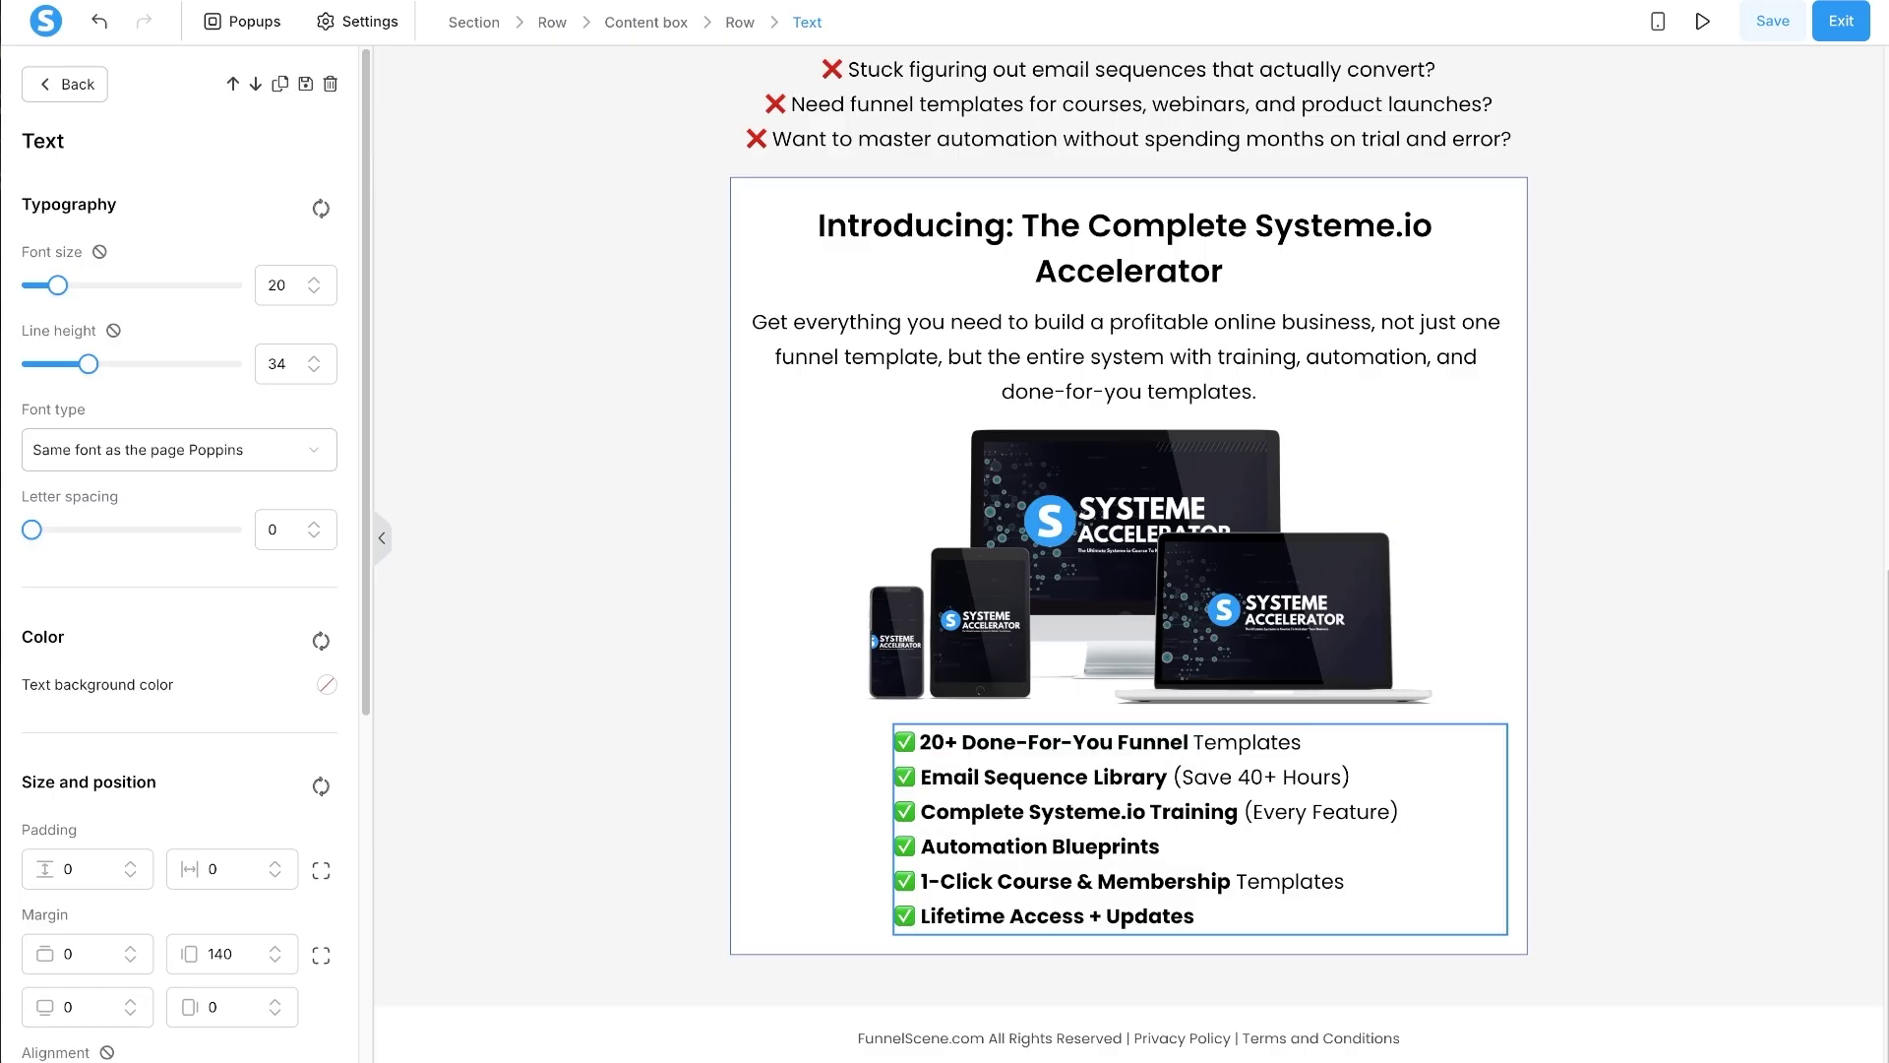
pyautogui.hotkey('alt', 'Tab')
pyautogui.scroll(-2, 1083, 634)
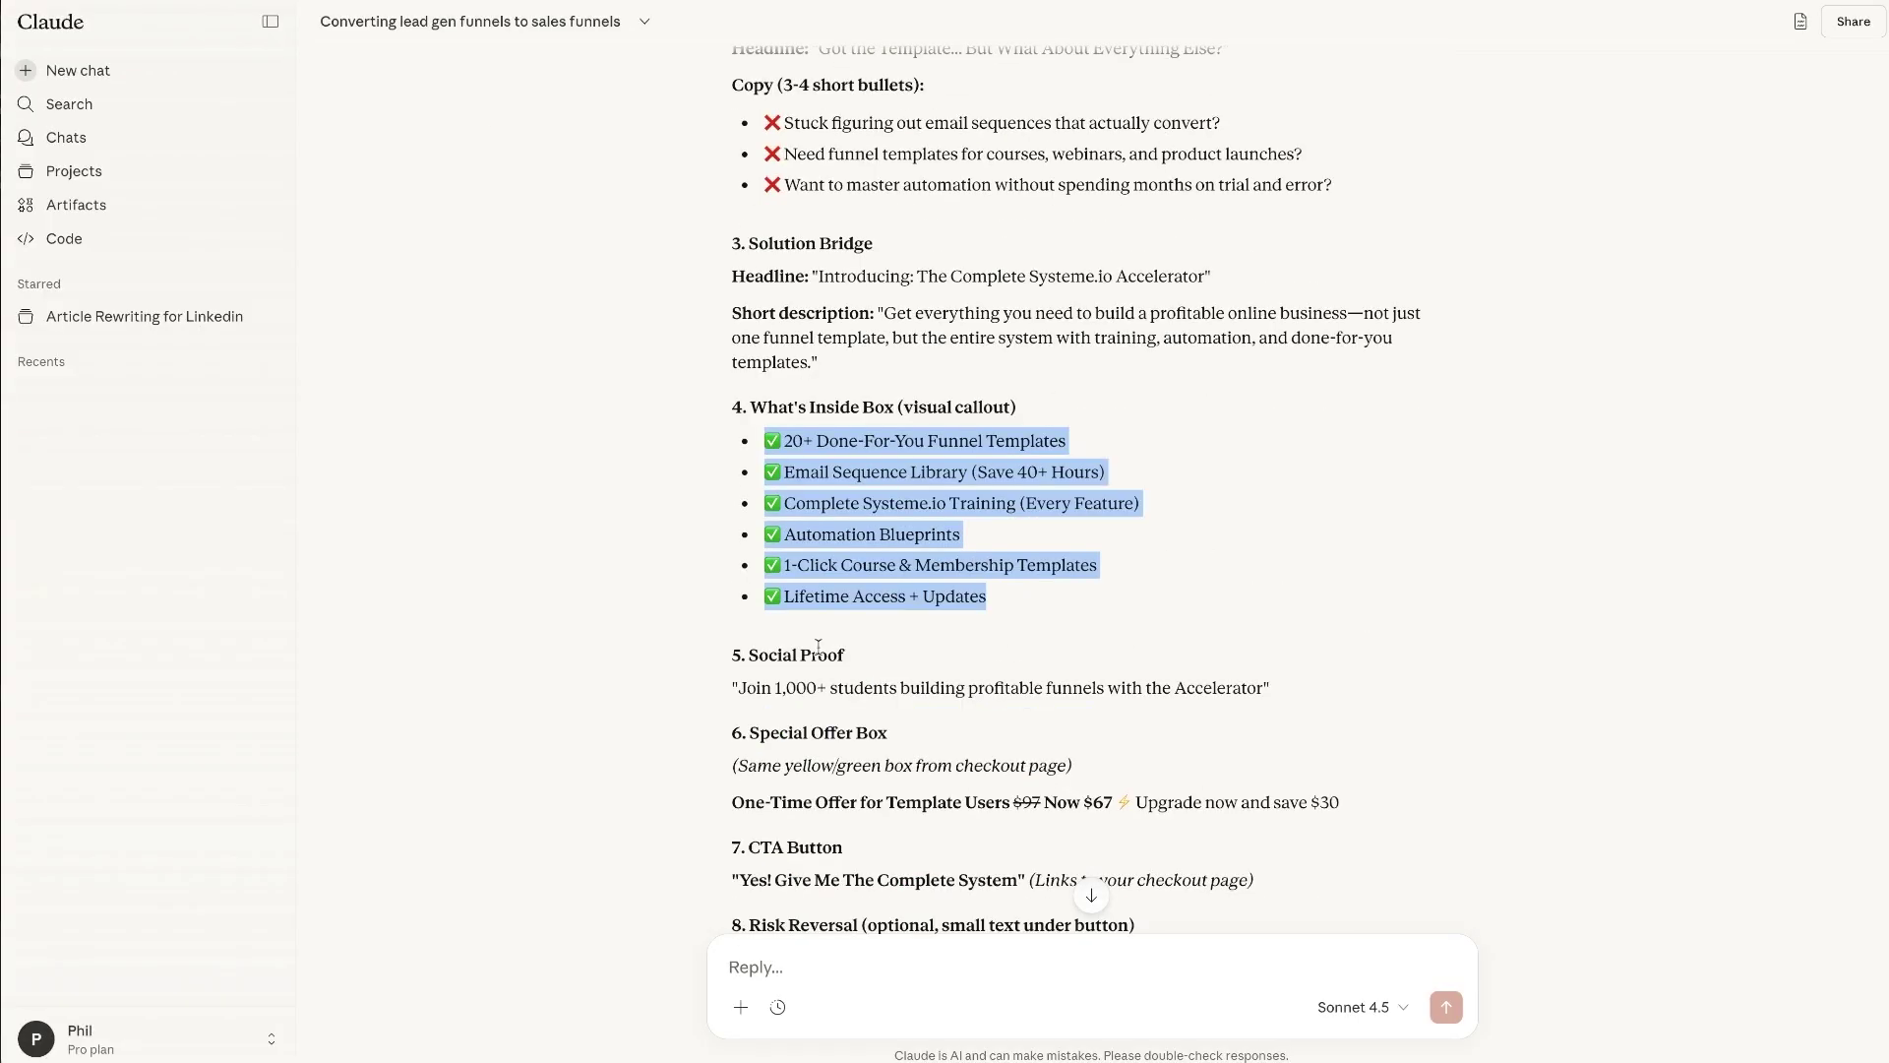
pyautogui.click(748, 692)
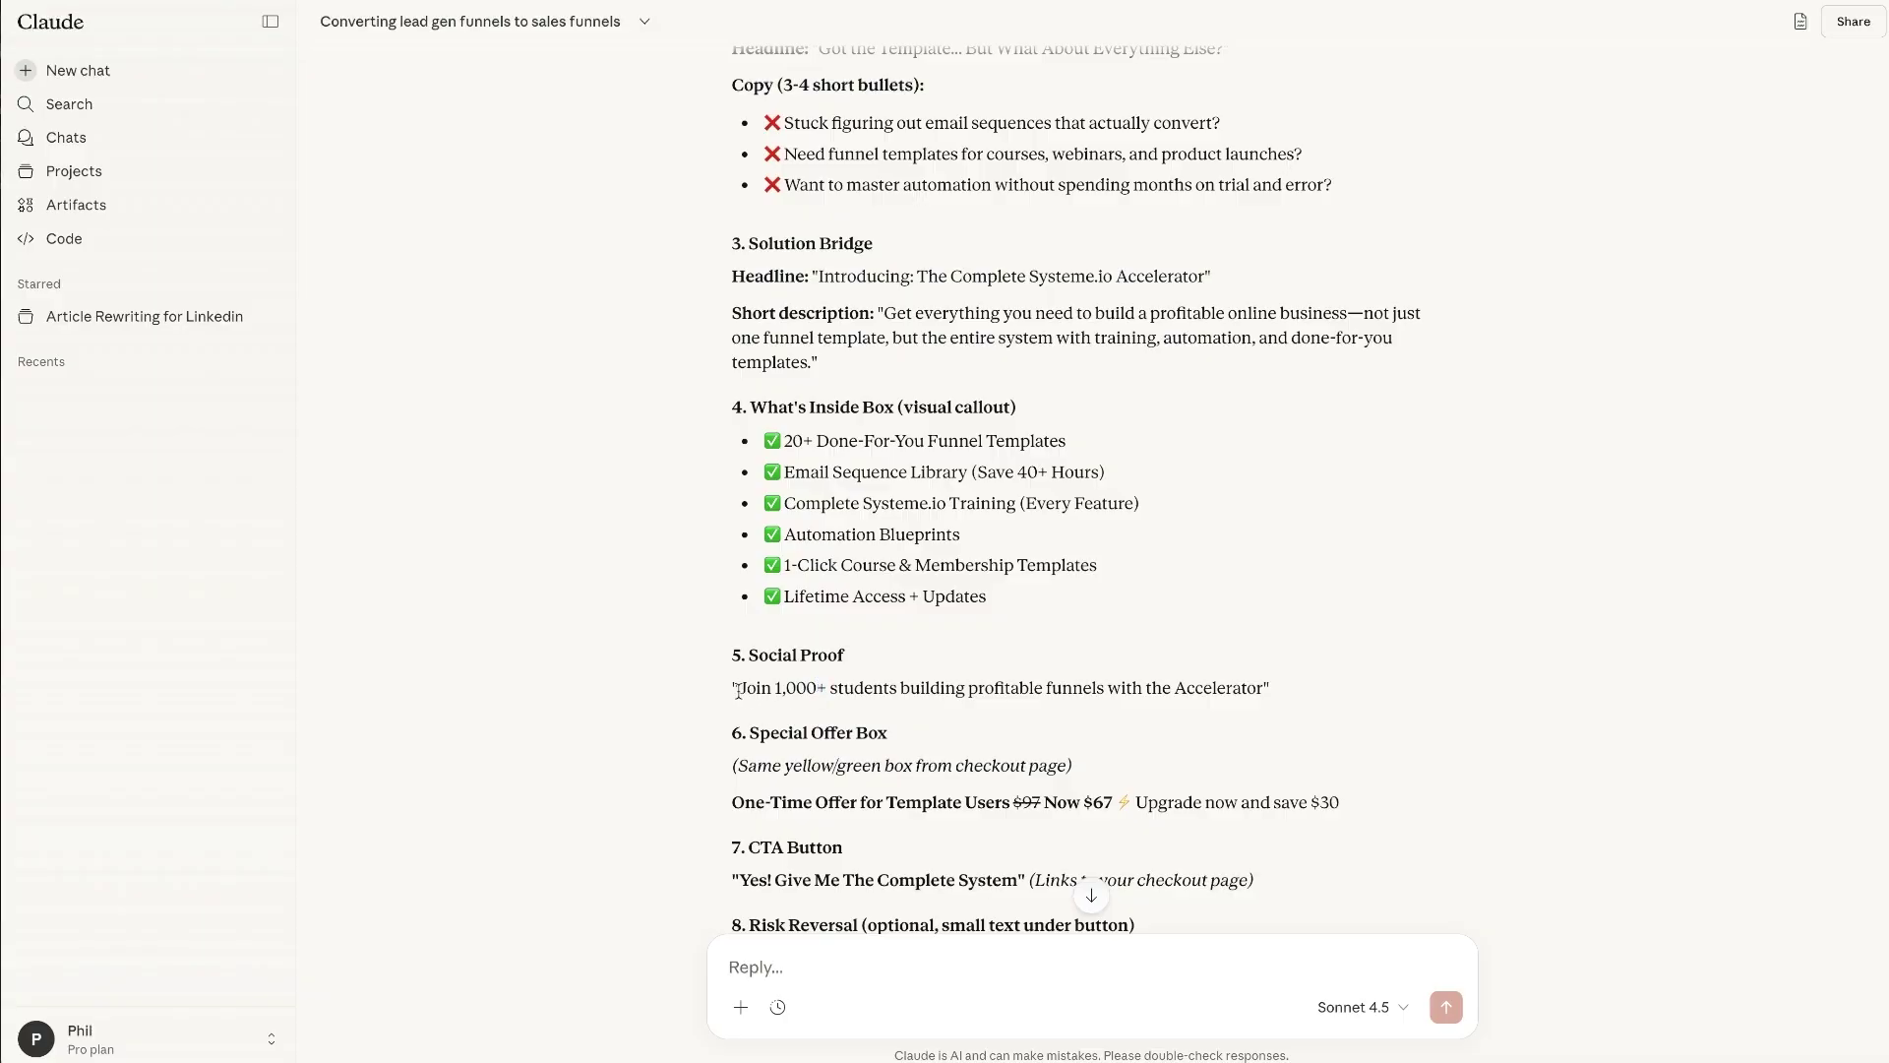
pyautogui.moveTo(739, 692); pyautogui.dragTo(1263, 688)
pyautogui.hotkey('ctrl', 'c')
pyautogui.scroll(-1, 1263, 689)
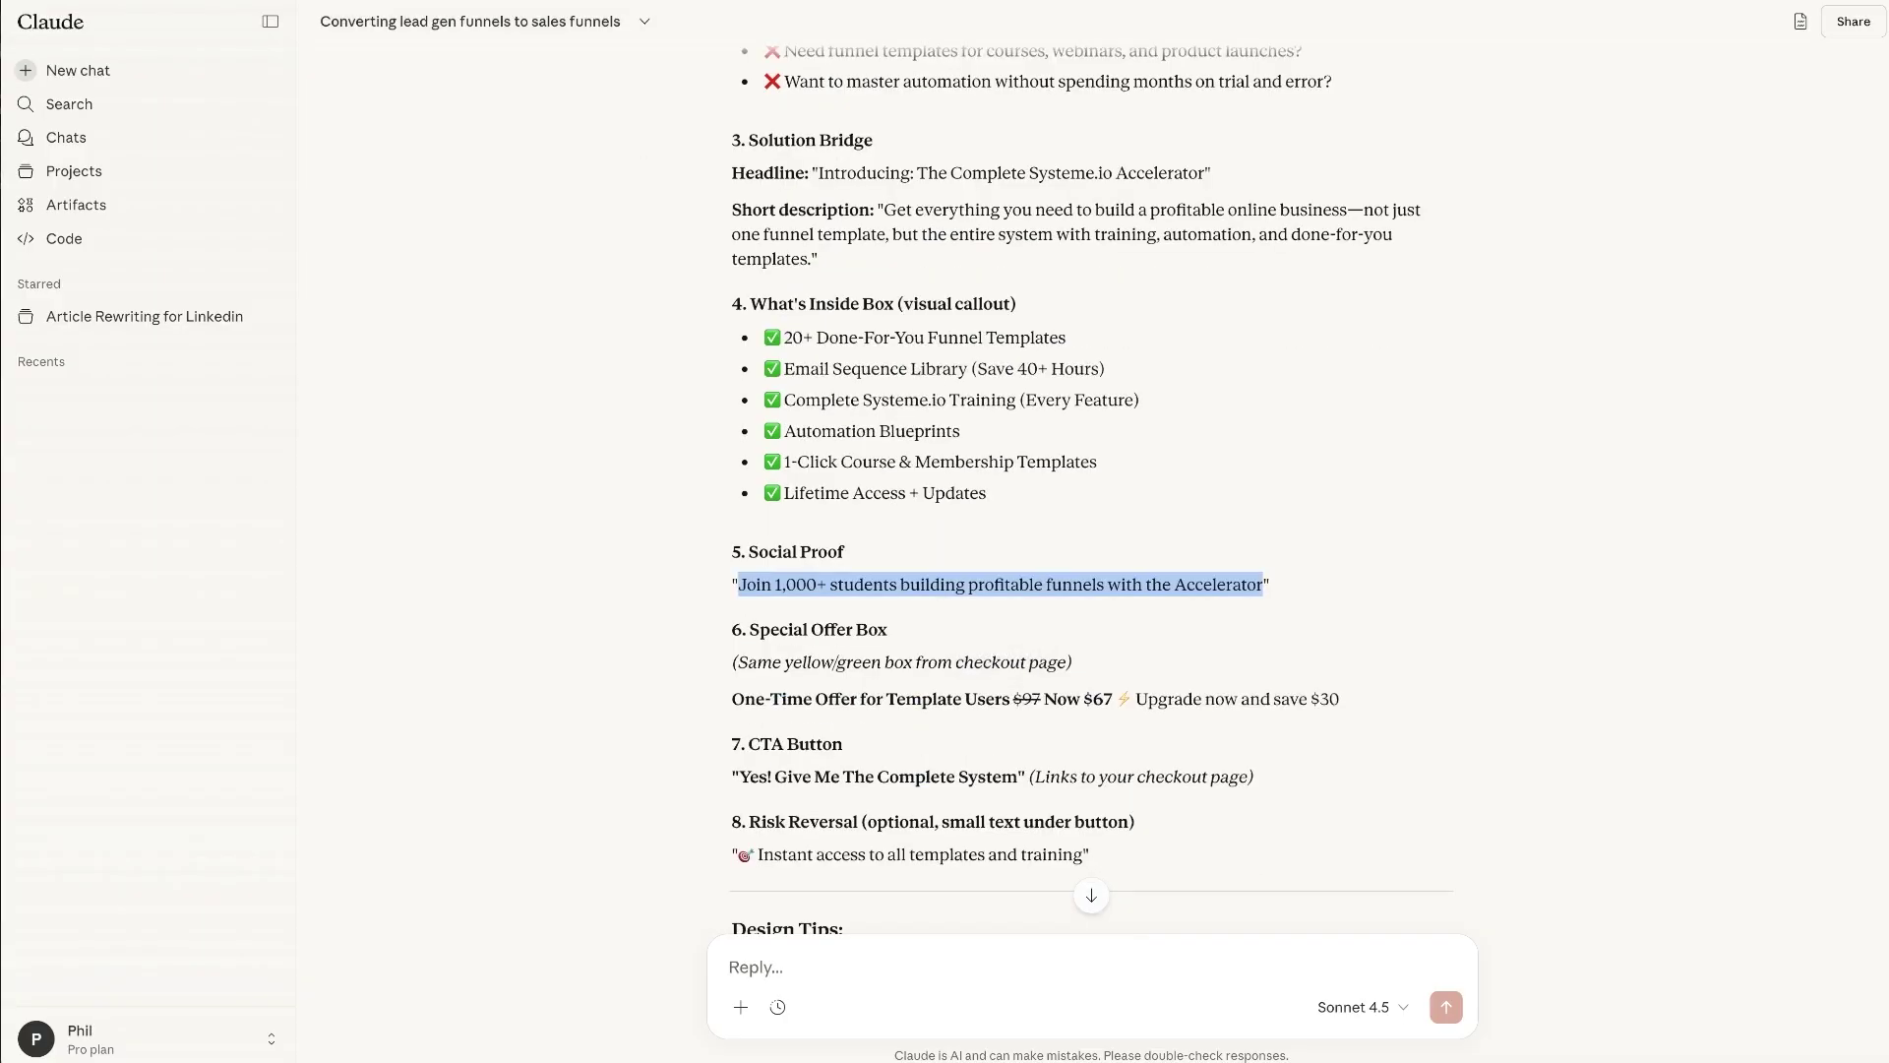
pyautogui.hotkey('alt', 'Tab')
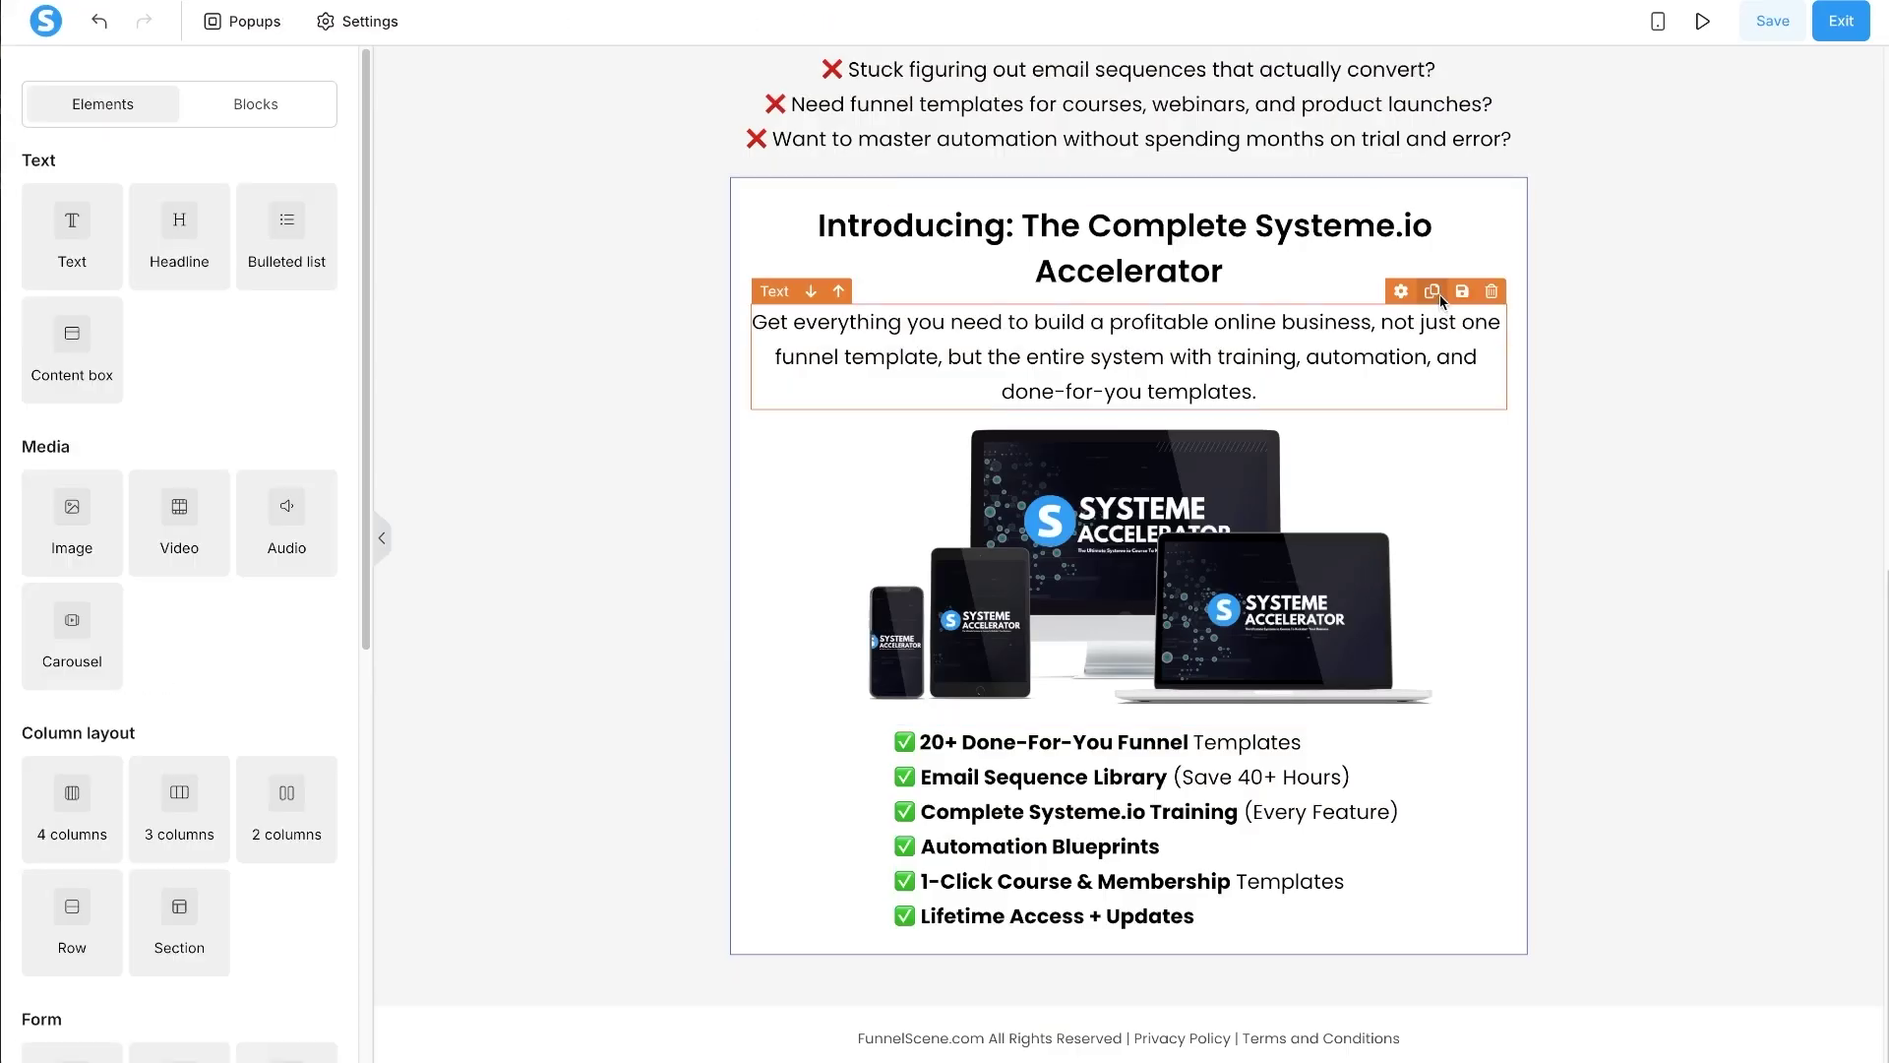
# - Copy the description paragraph below the checklist, paste the 'Join 1,000+ students…' line into it, and bold it
pyautogui.click(1439, 294)
pyautogui.moveTo(1438, 293); pyautogui.dragTo(1255, 900)
pyautogui.tripleClick(1132, 984)
pyautogui.hotkey('ctrl', 'v')
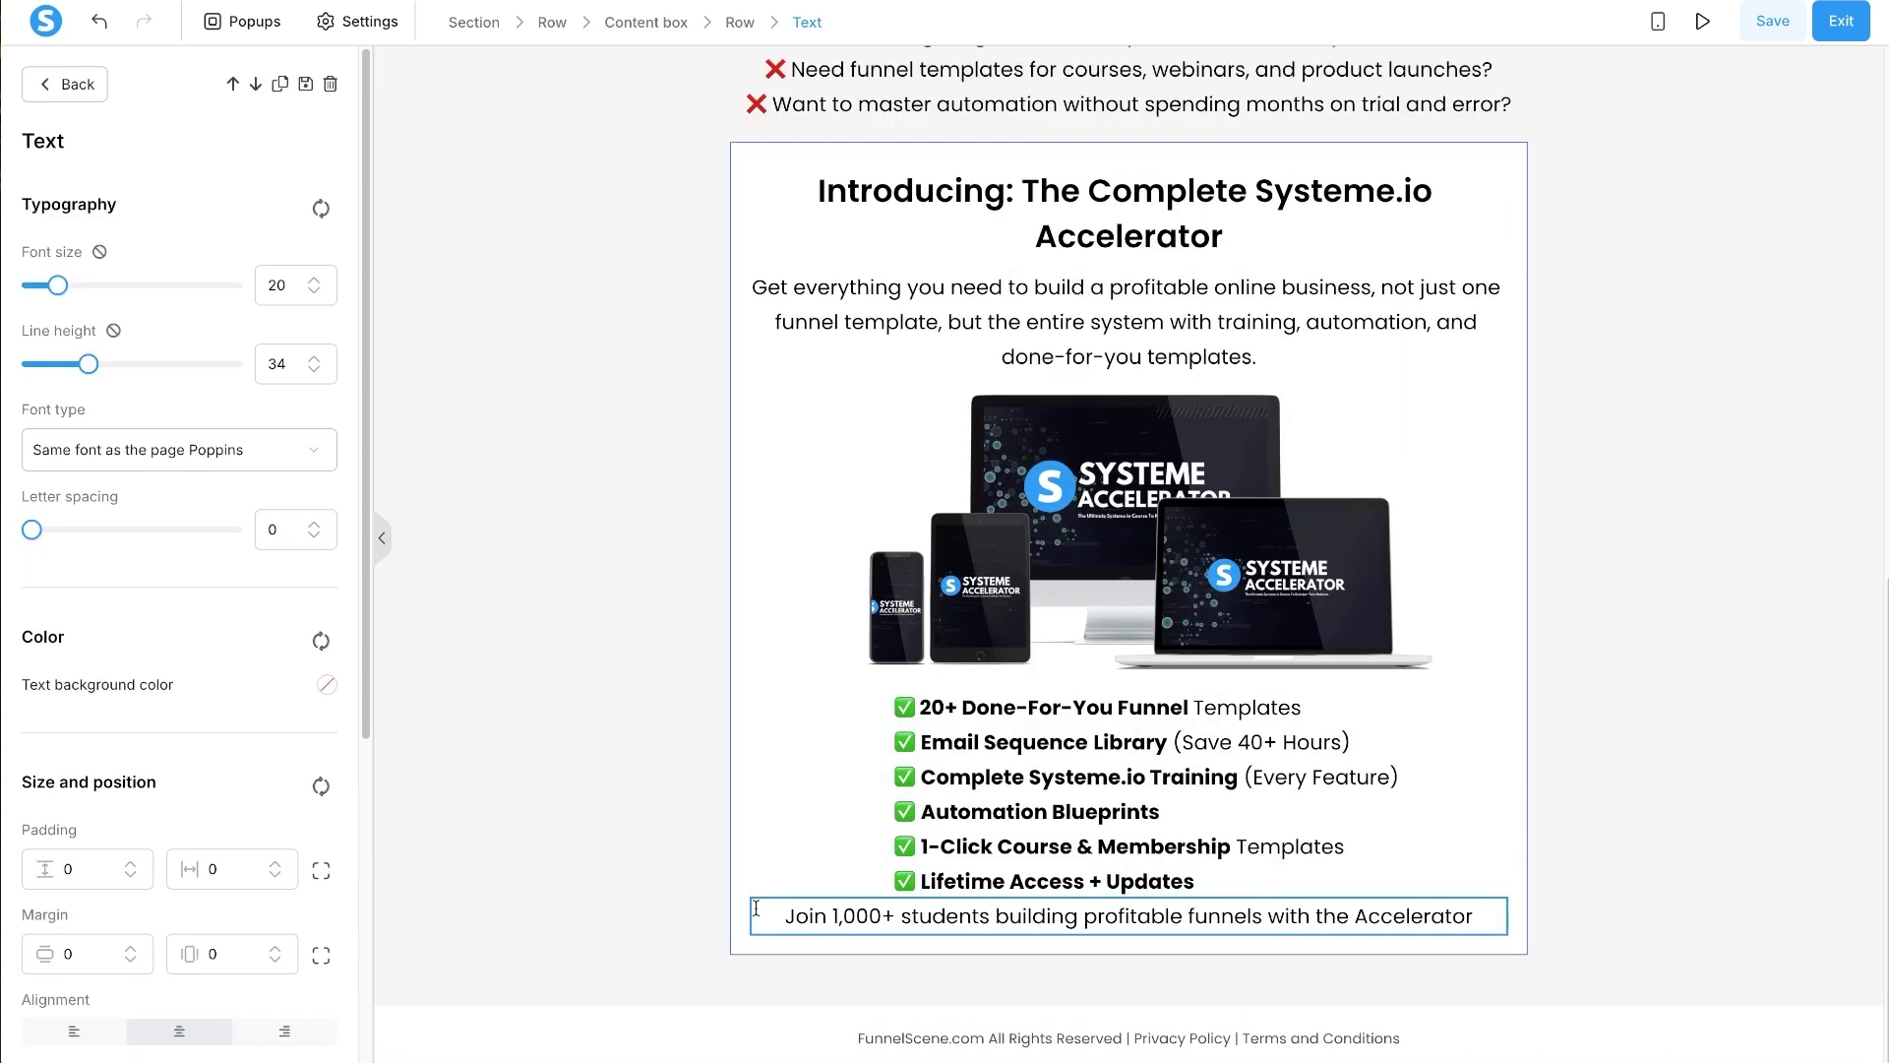
pyautogui.moveTo(756, 908); pyautogui.dragTo(945, 979)
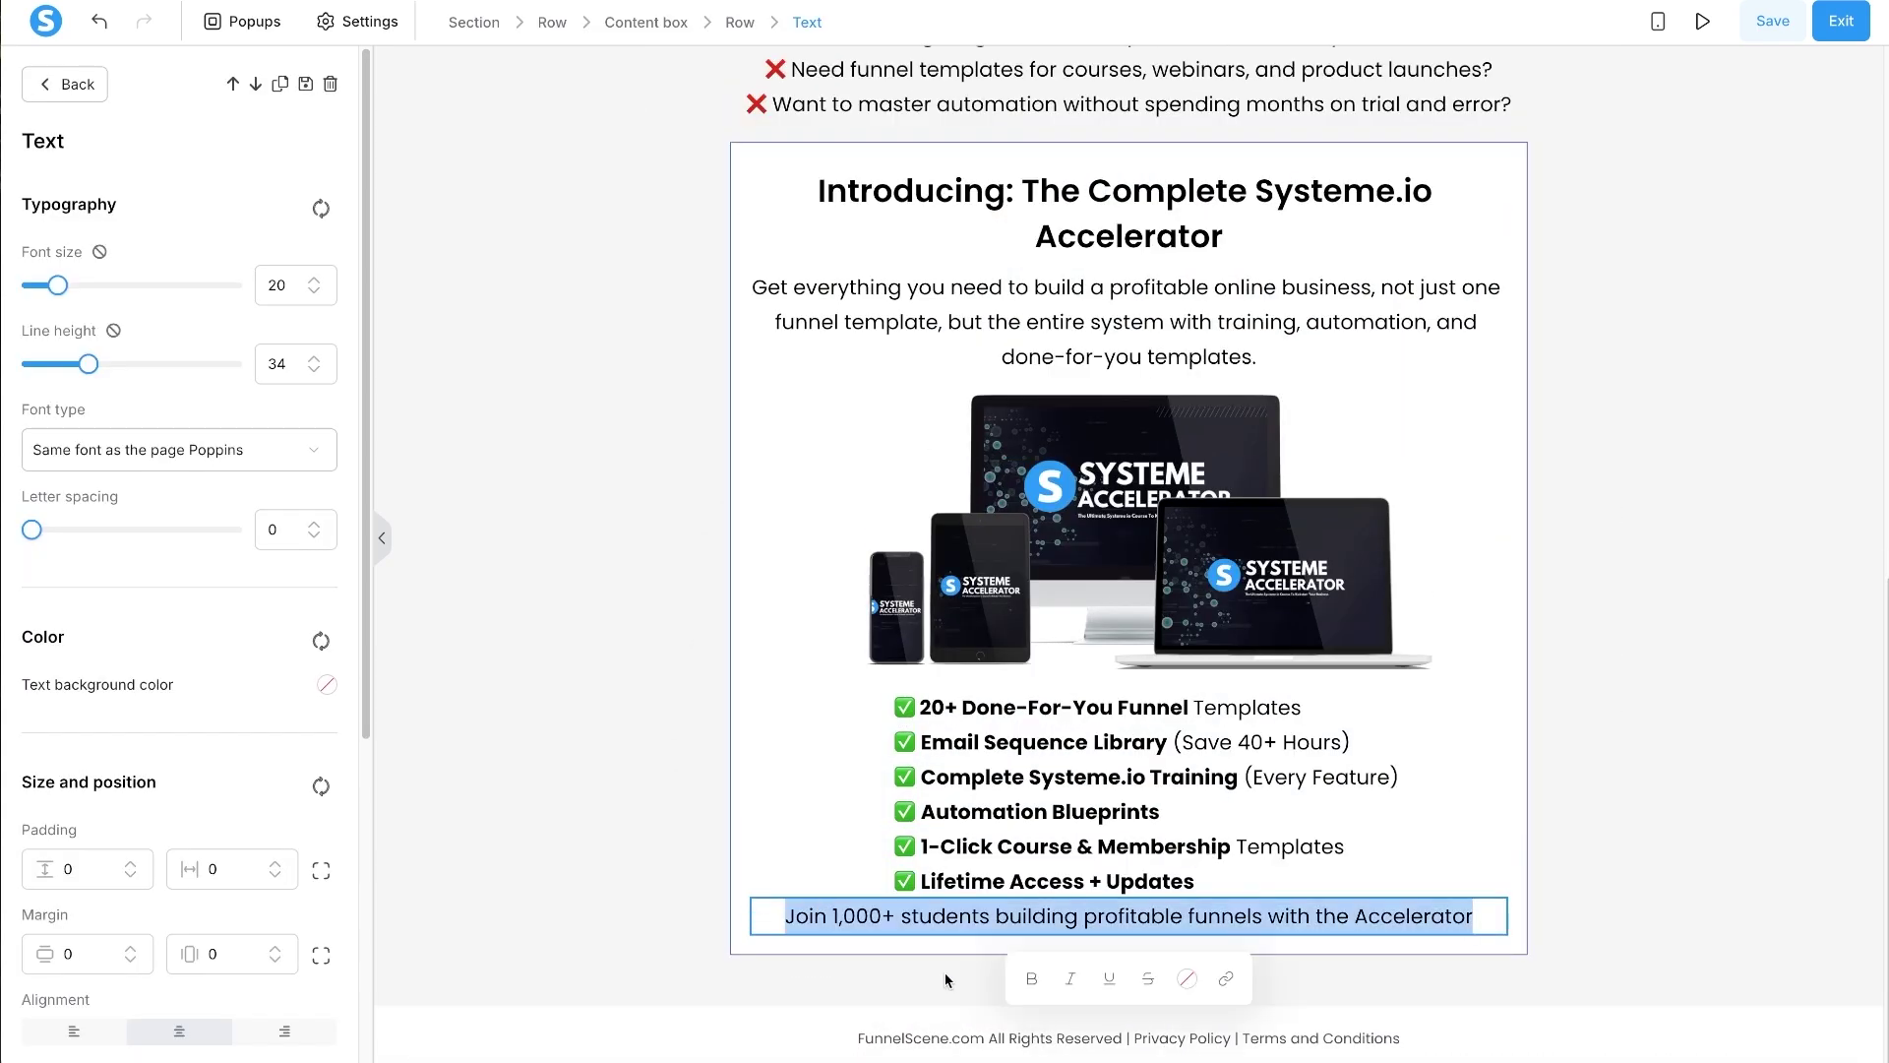
pyautogui.click(1032, 978)
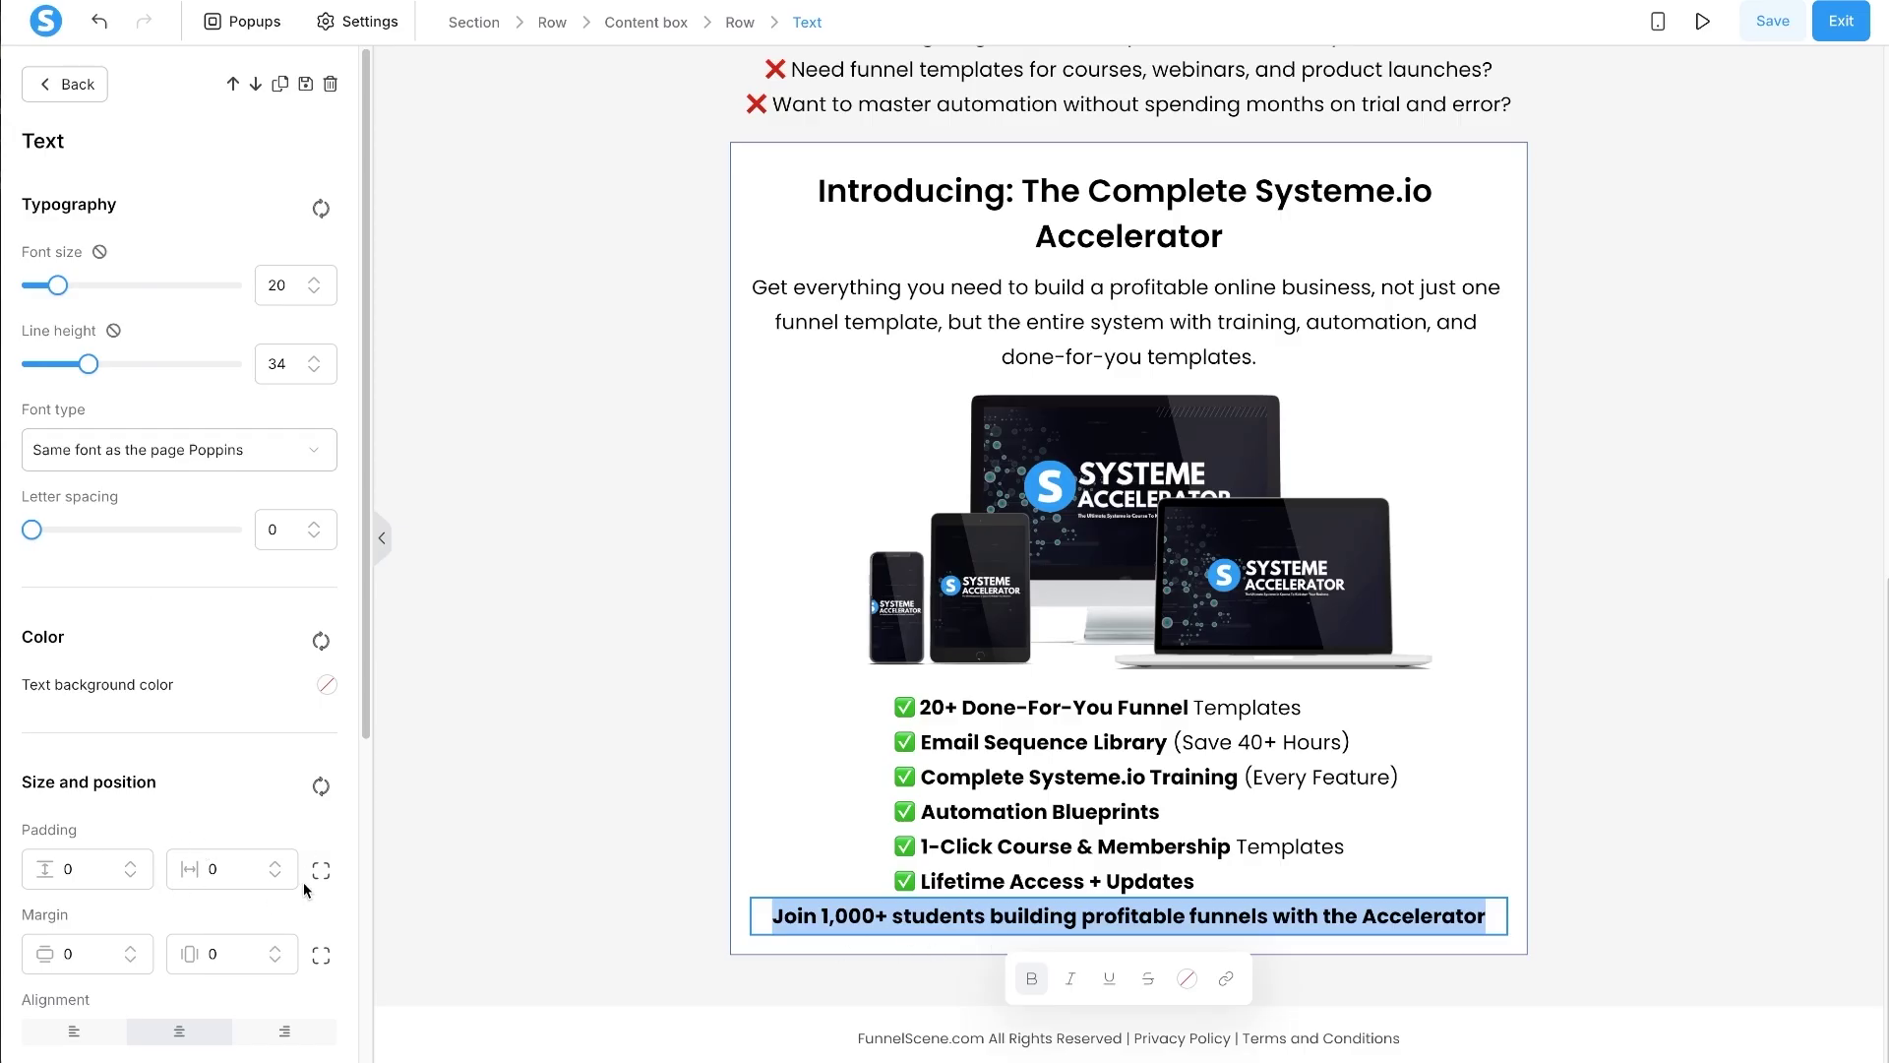
# - Give the social-proof line a top margin of 20
pyautogui.click(321, 956)
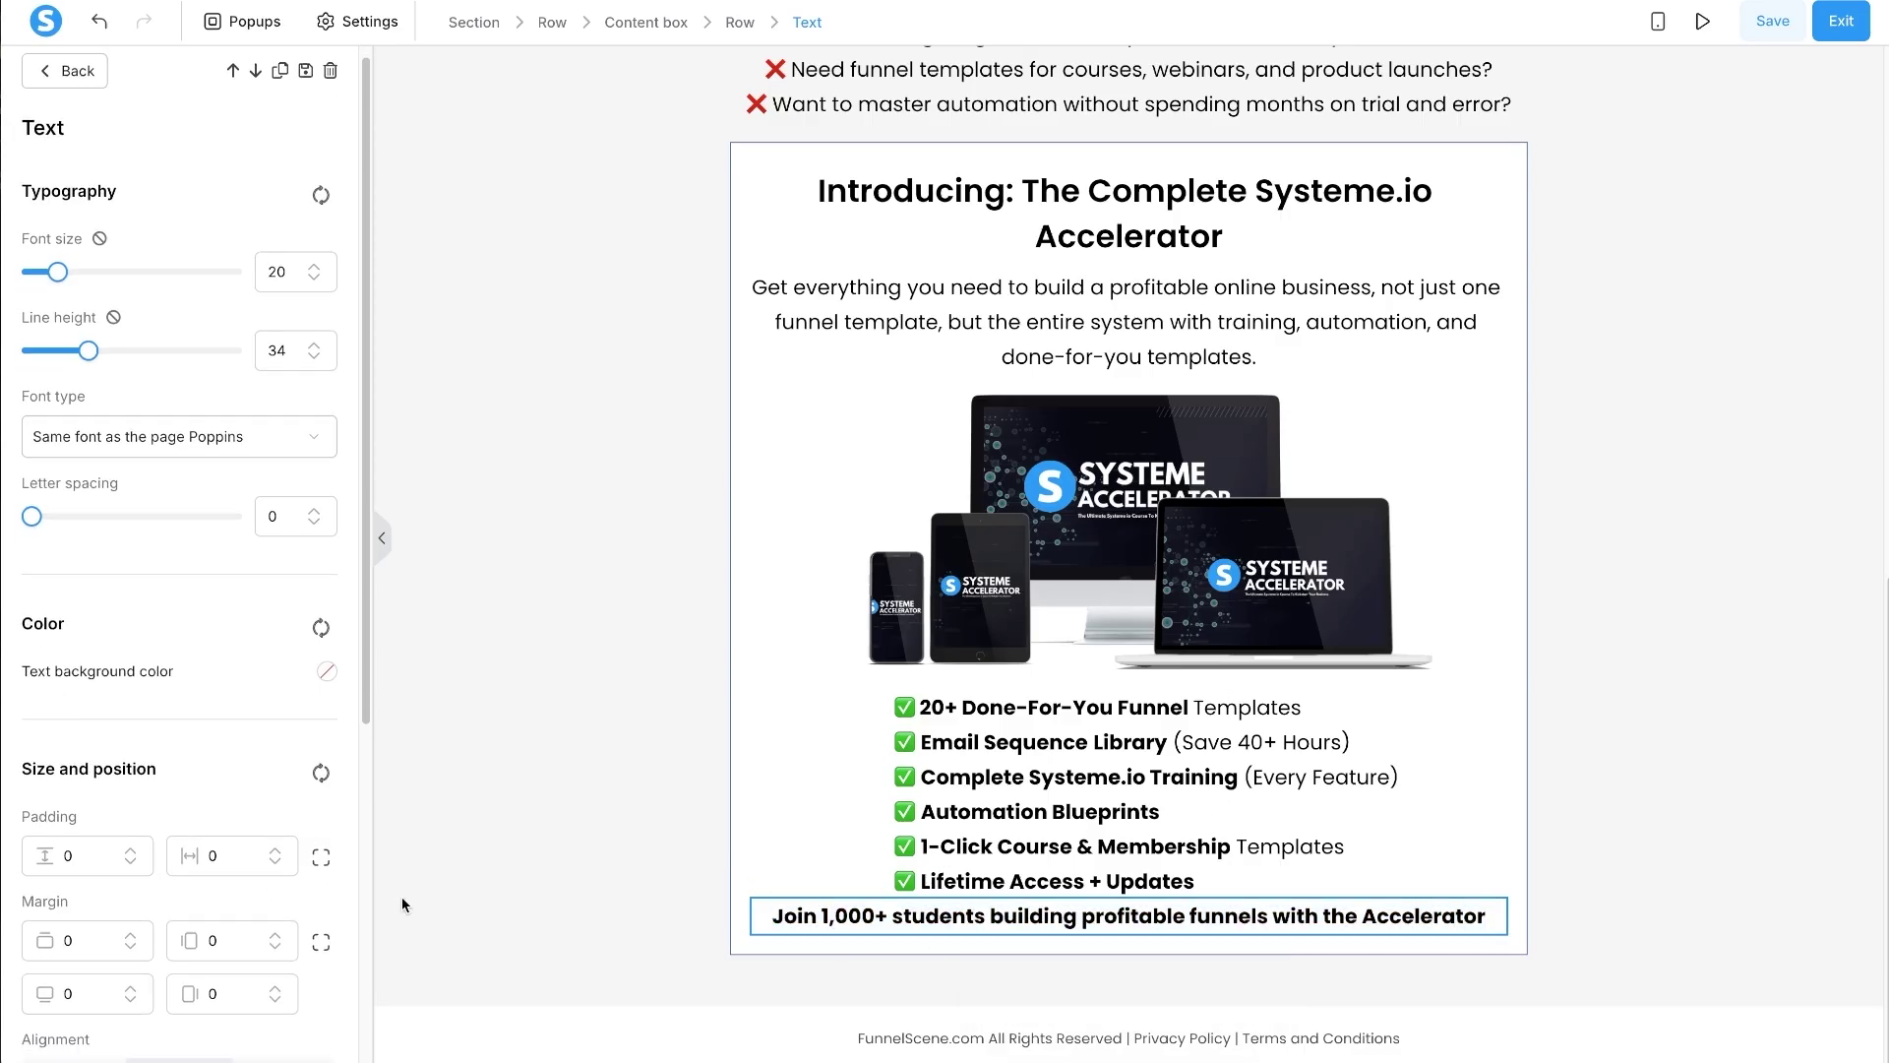
pyautogui.scroll(-1, 163, 909)
pyautogui.click(67, 853)
pyautogui.write('2')
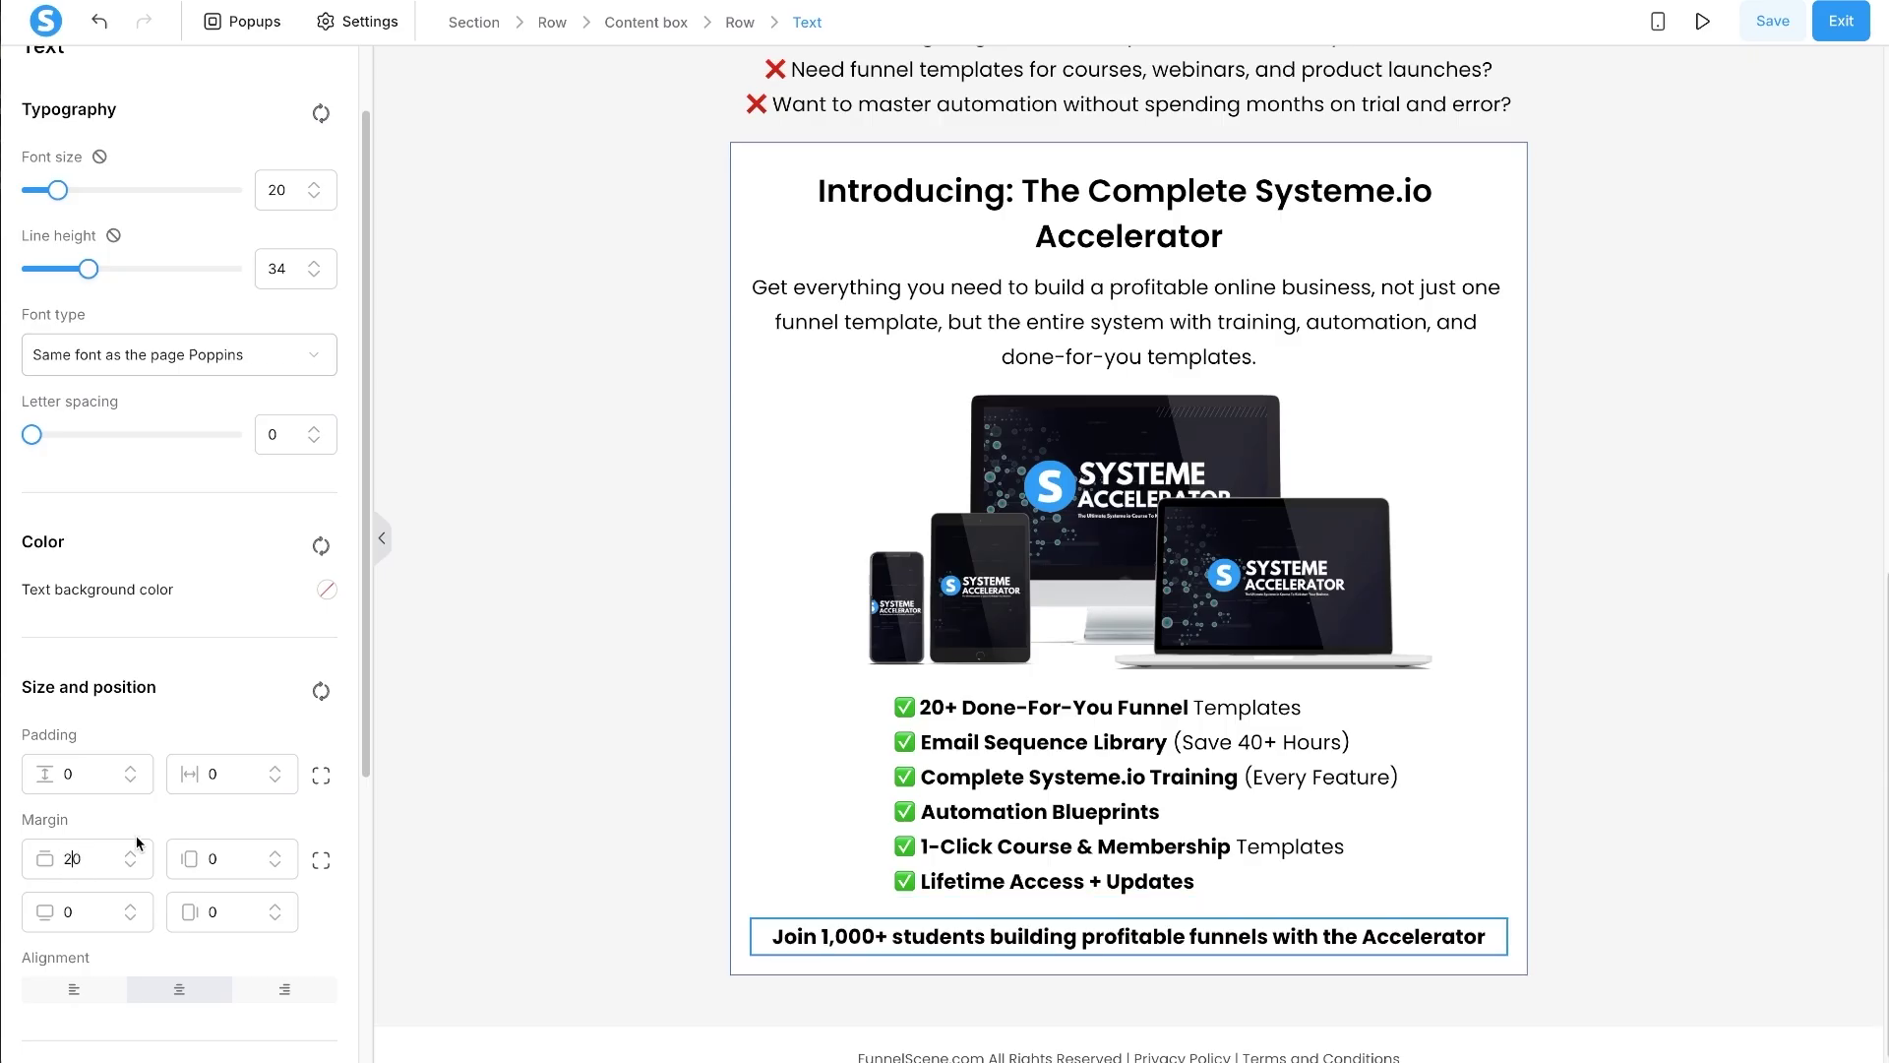
# - Colour the social-proof line blue, then switch to the Claude chat
pyautogui.tripleClick(1047, 942)
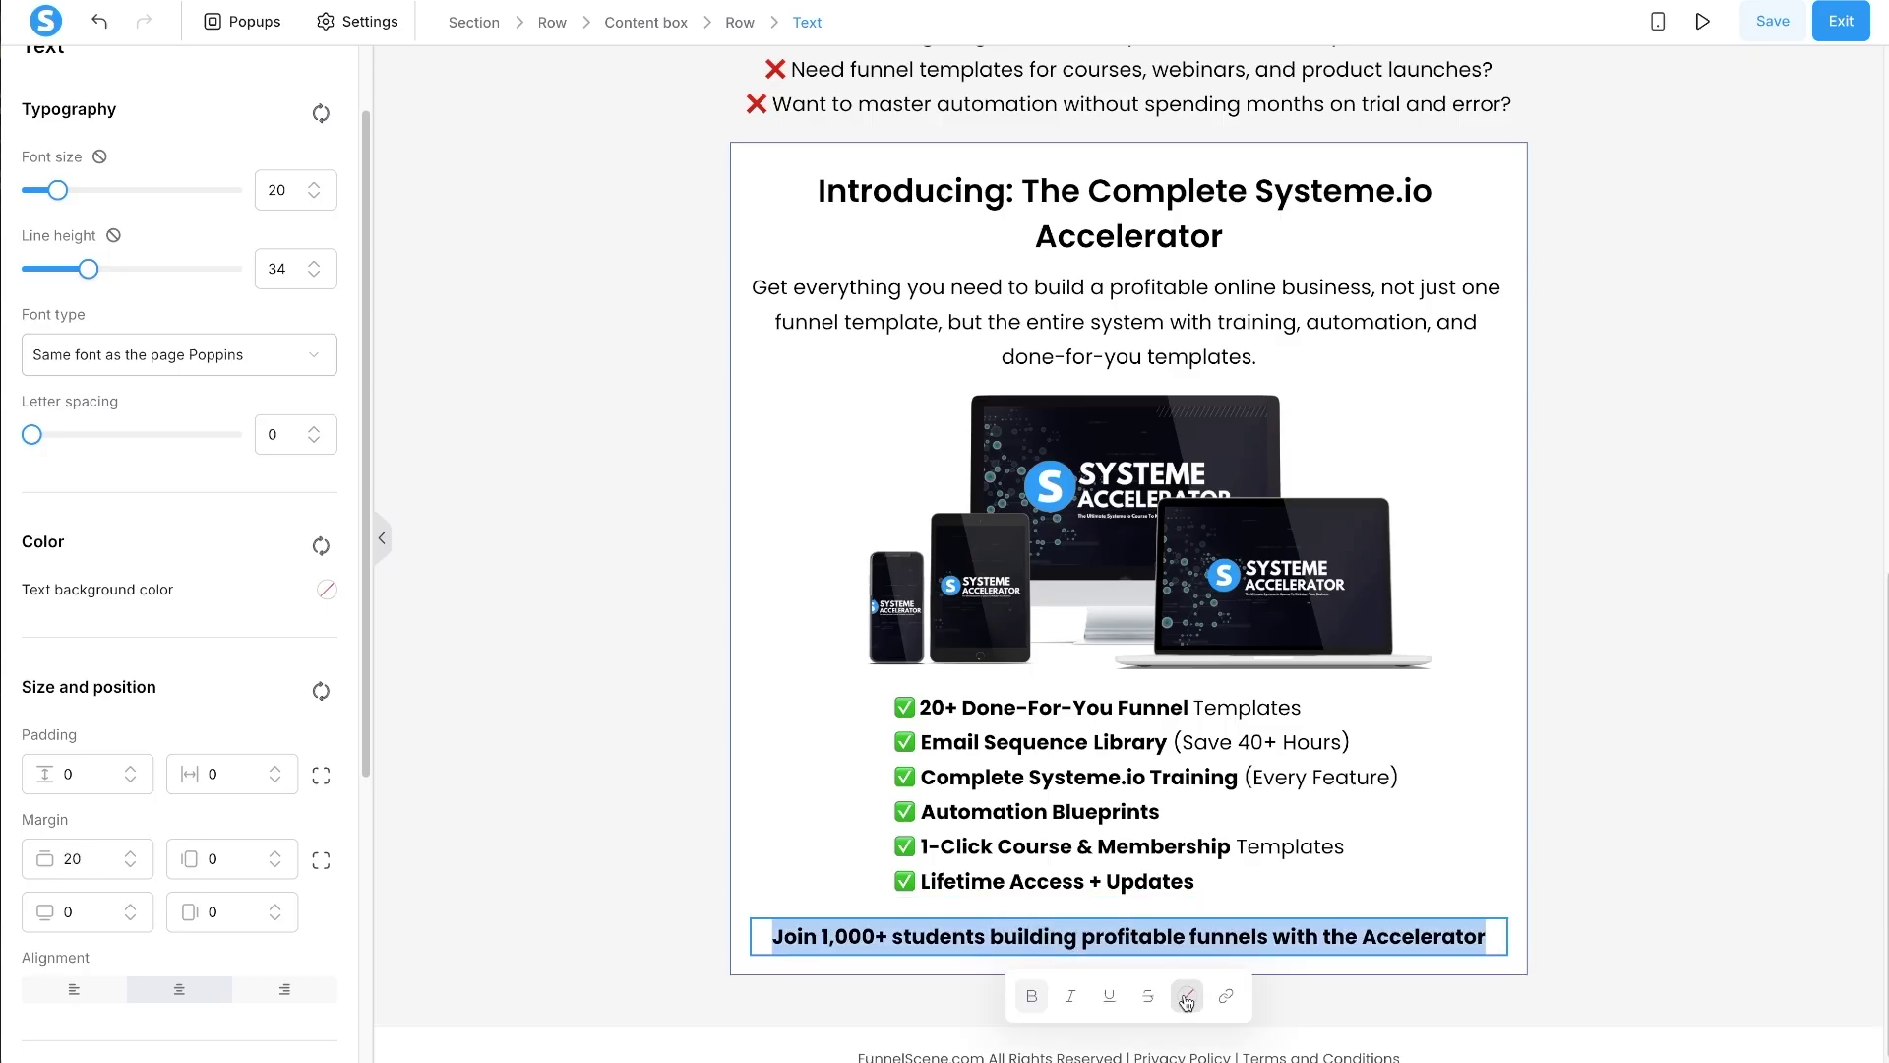
pyautogui.click(1188, 998)
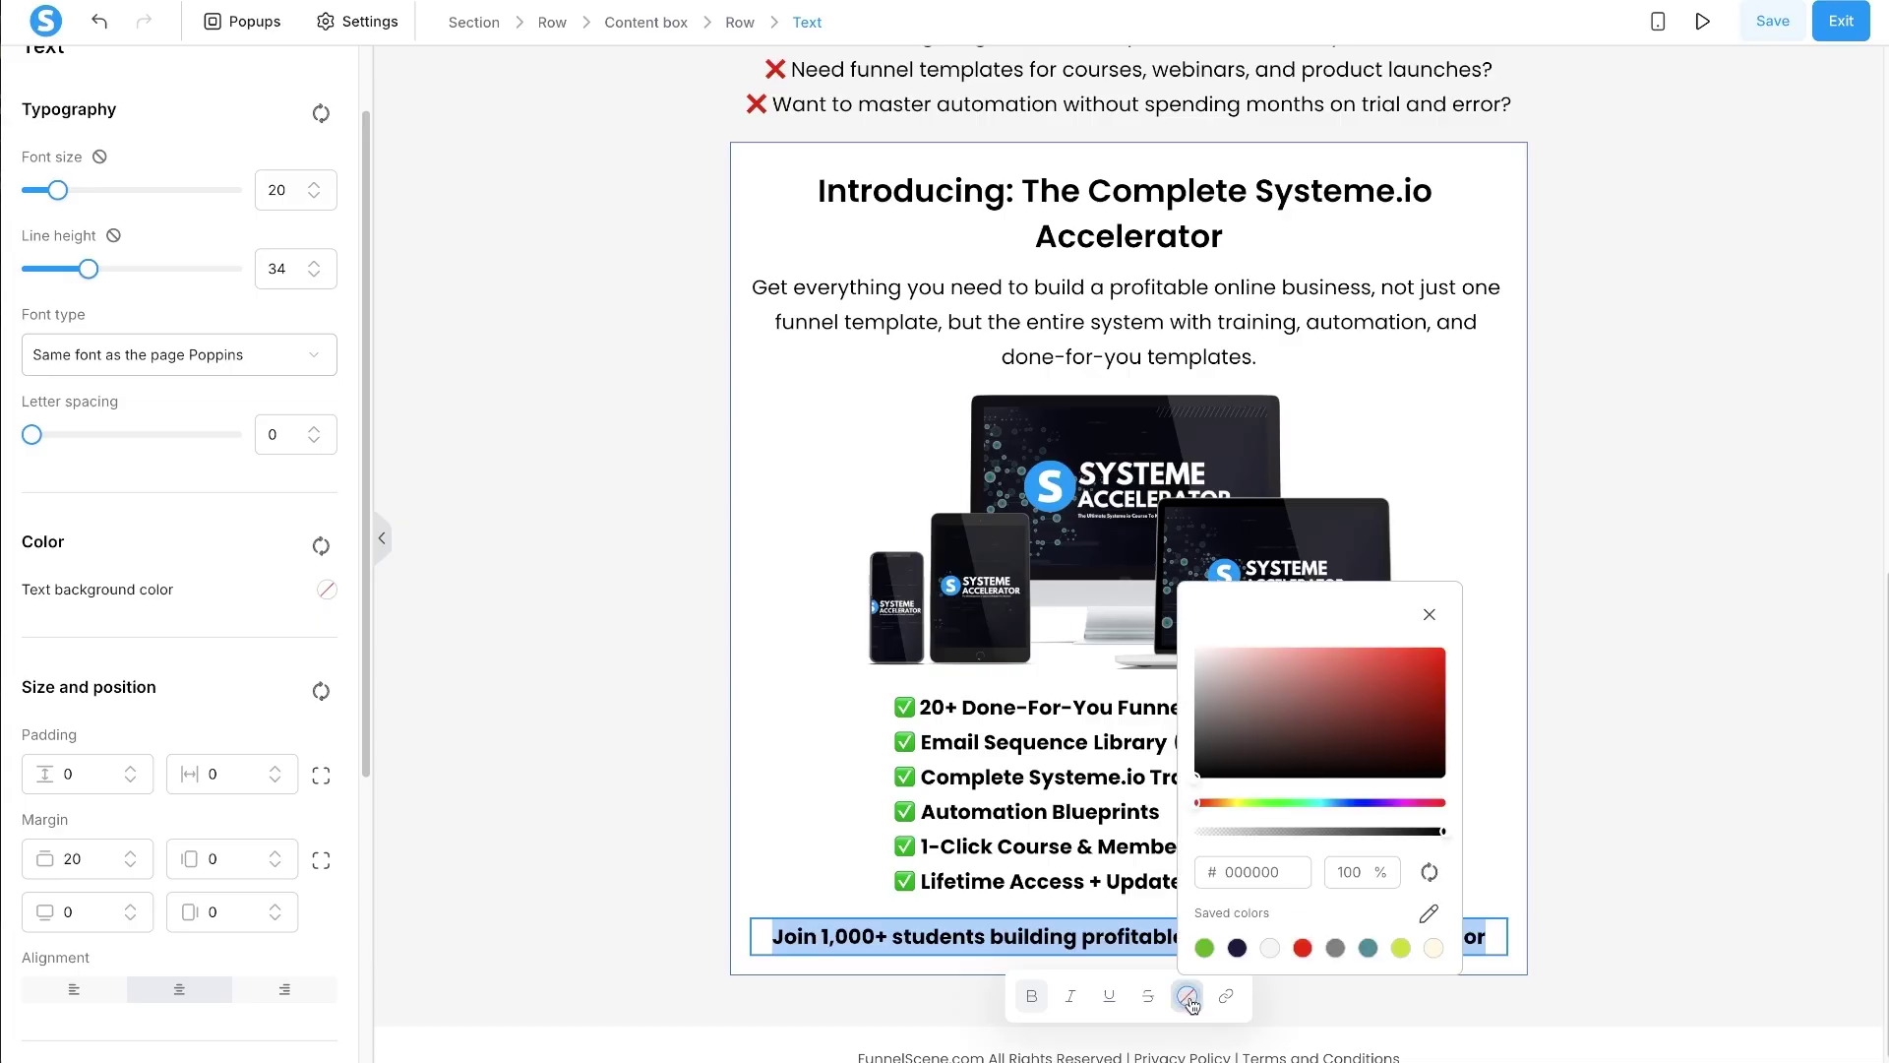
pyautogui.click(1351, 803)
pyautogui.click(1427, 679)
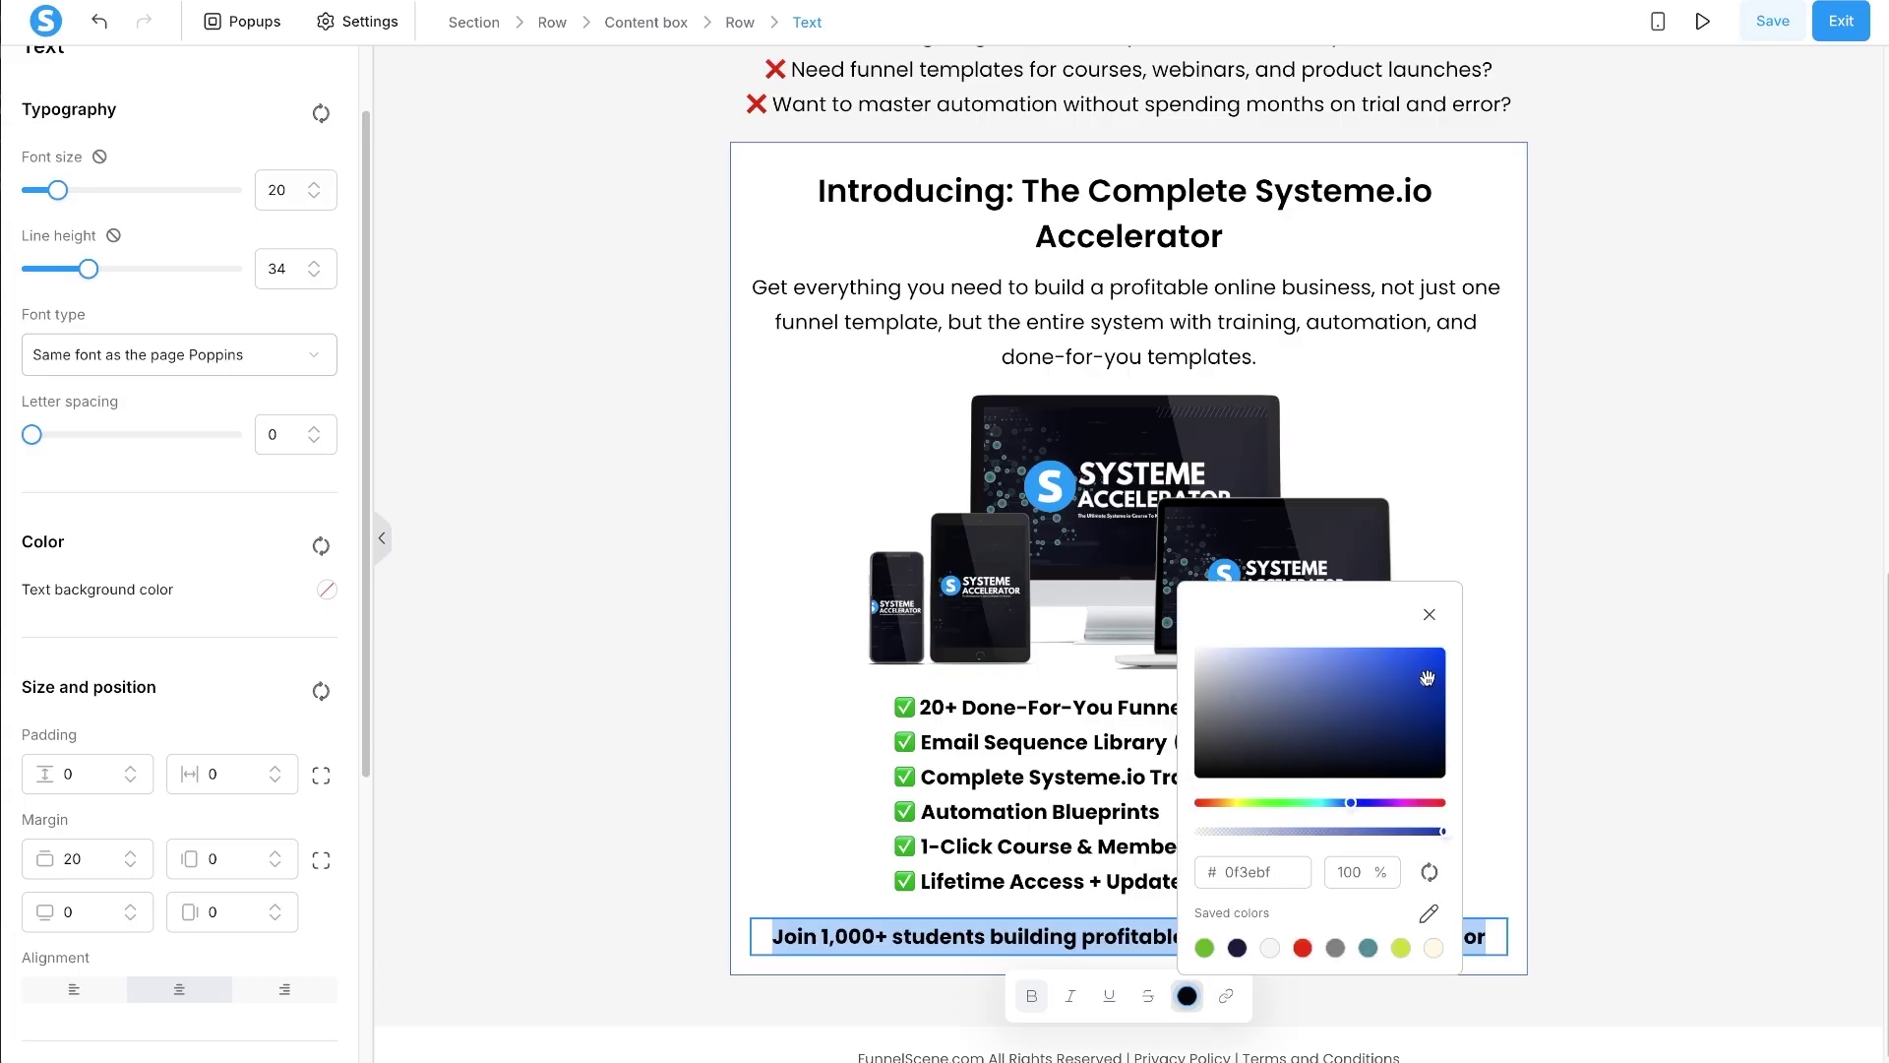
pyautogui.click(1389, 654)
pyautogui.click(817, 899)
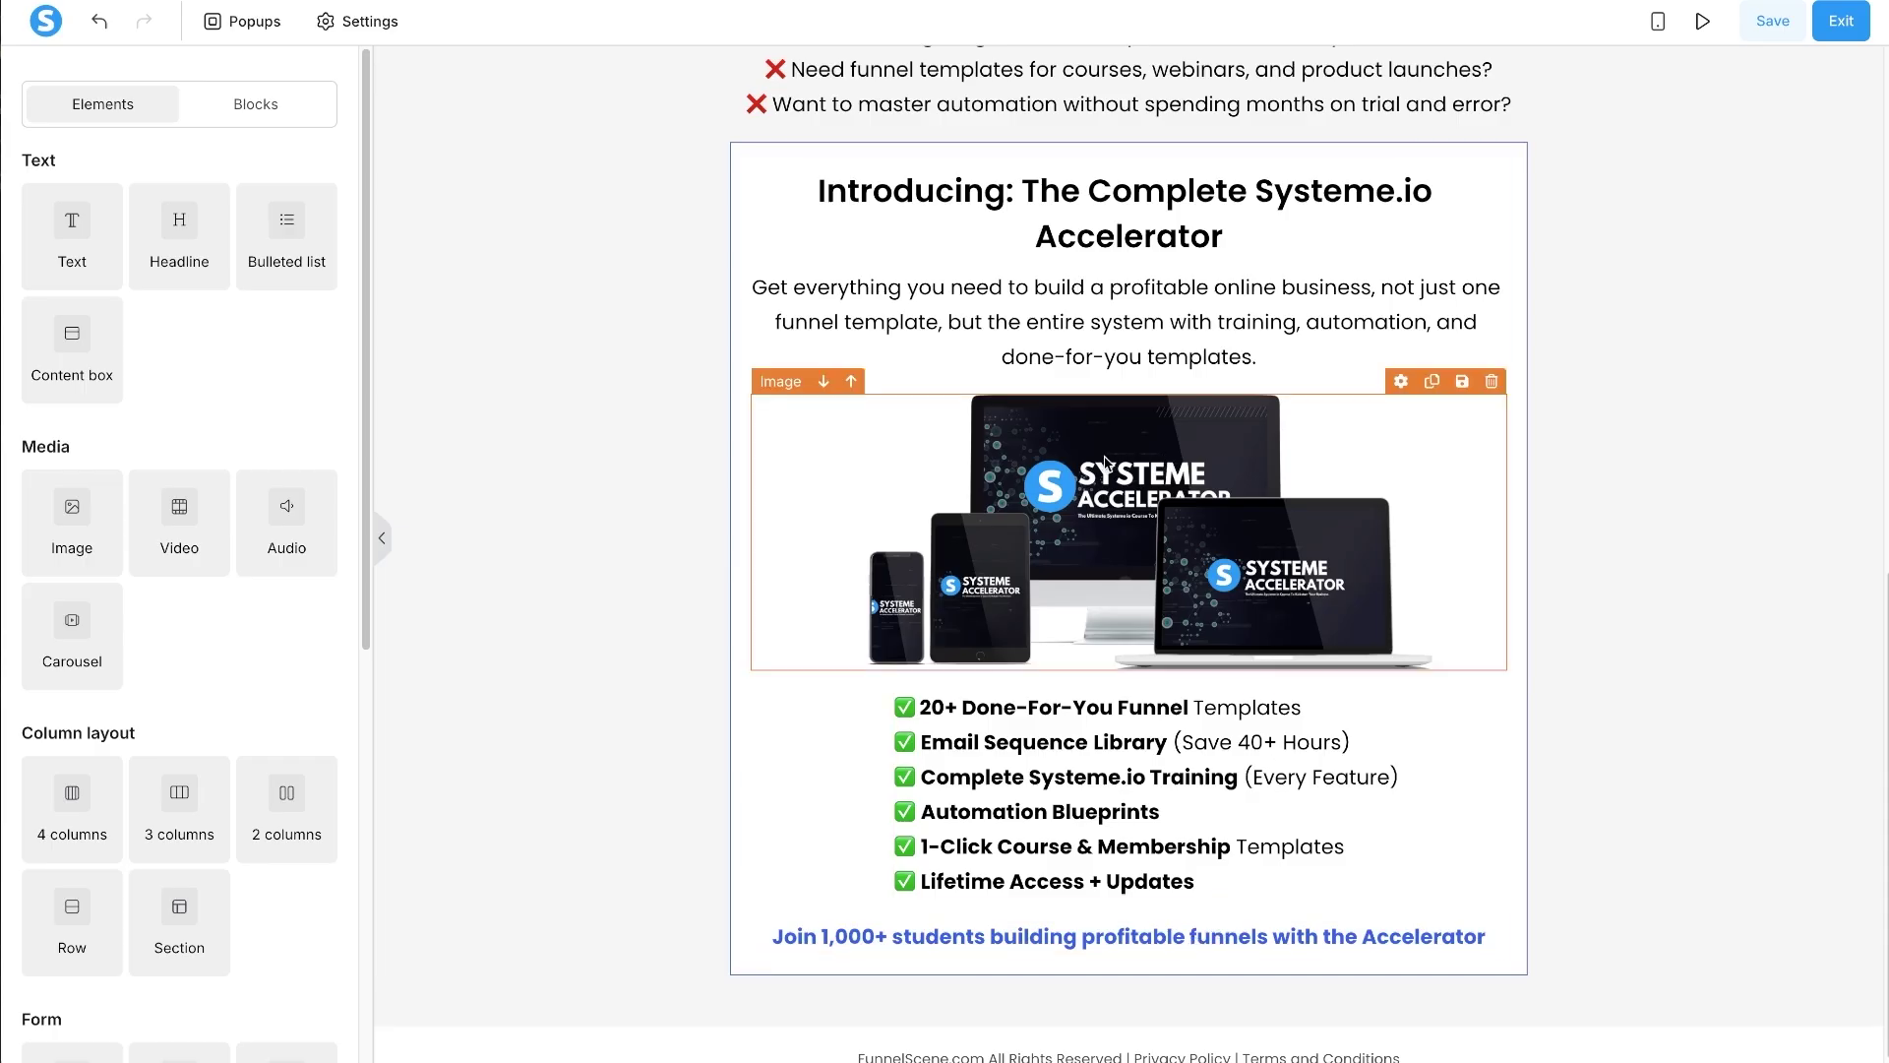
pyautogui.hotkey('alt', 'Tab')
# - Read the '6. Special Offer Box' section of Claude's outline, then return to the Systeme.io editor
pyautogui.scroll(-2, 817, 580)
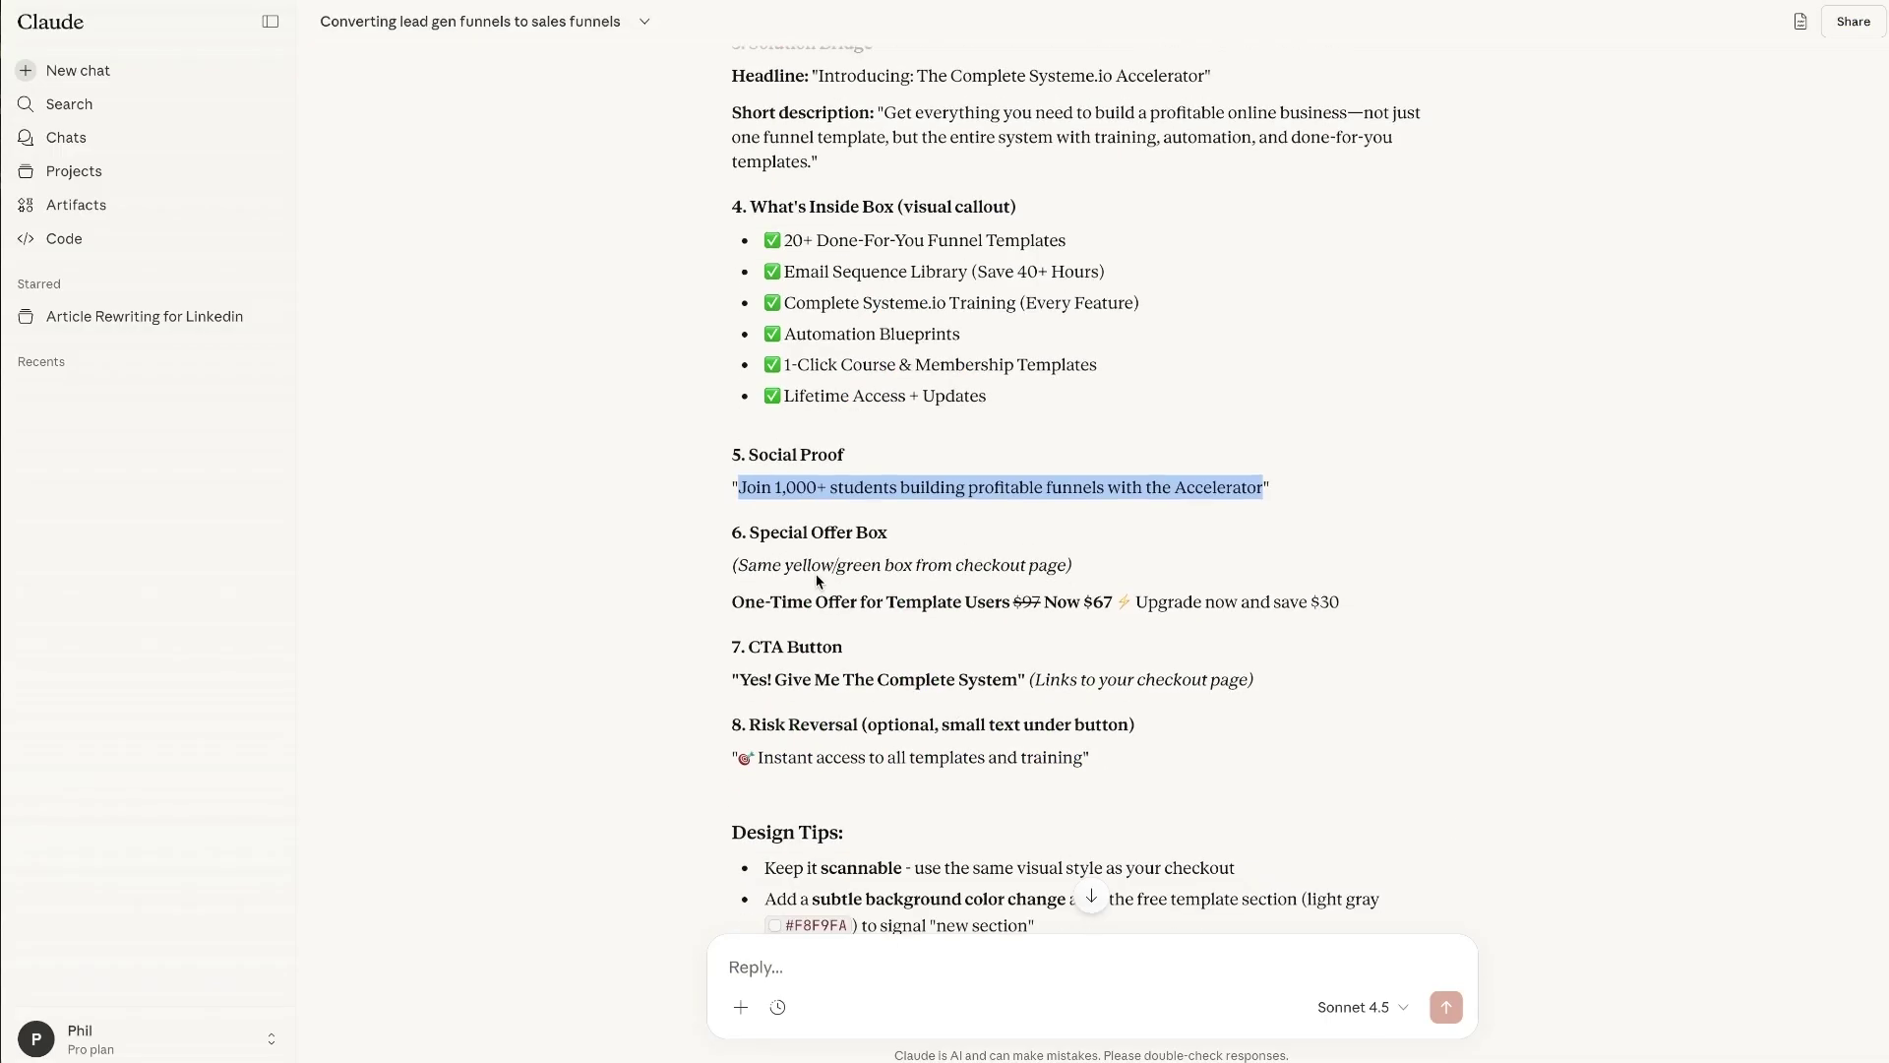
pyautogui.moveTo(710, 547); pyautogui.dragTo(1161, 573)
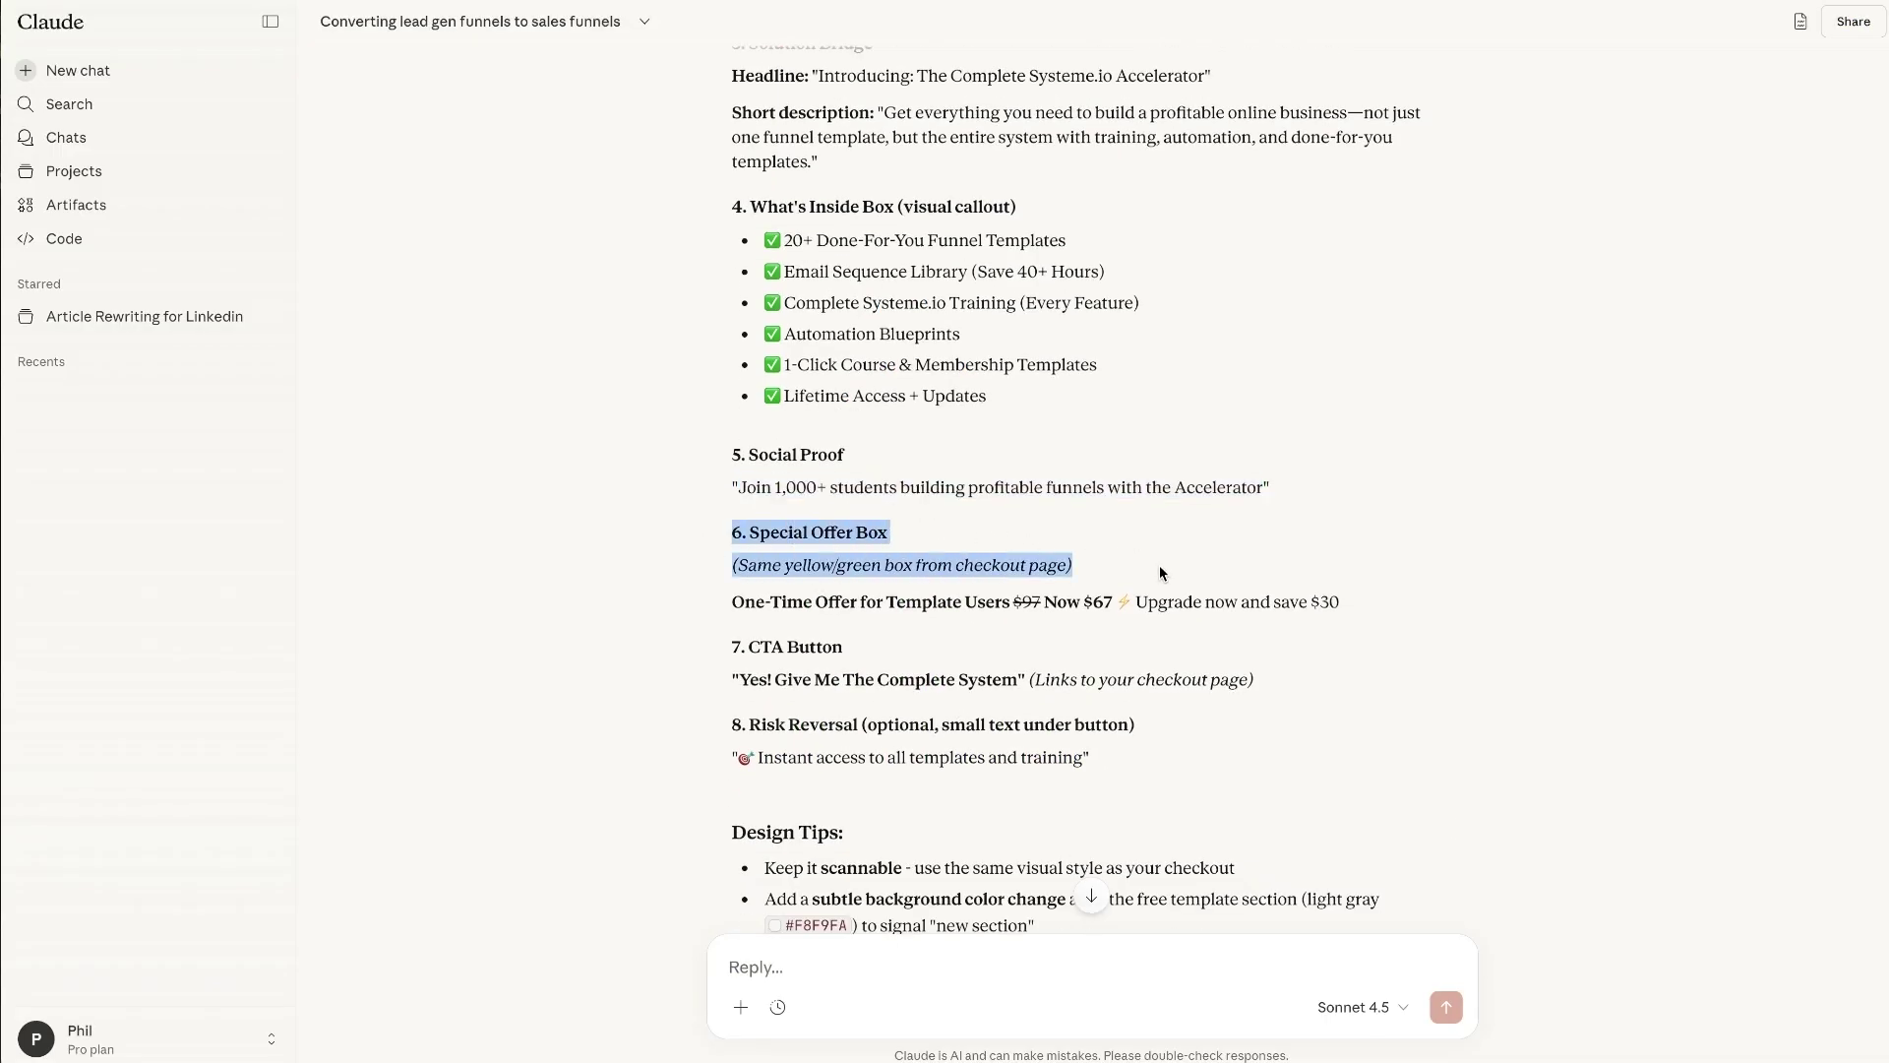
pyautogui.click(1106, 551)
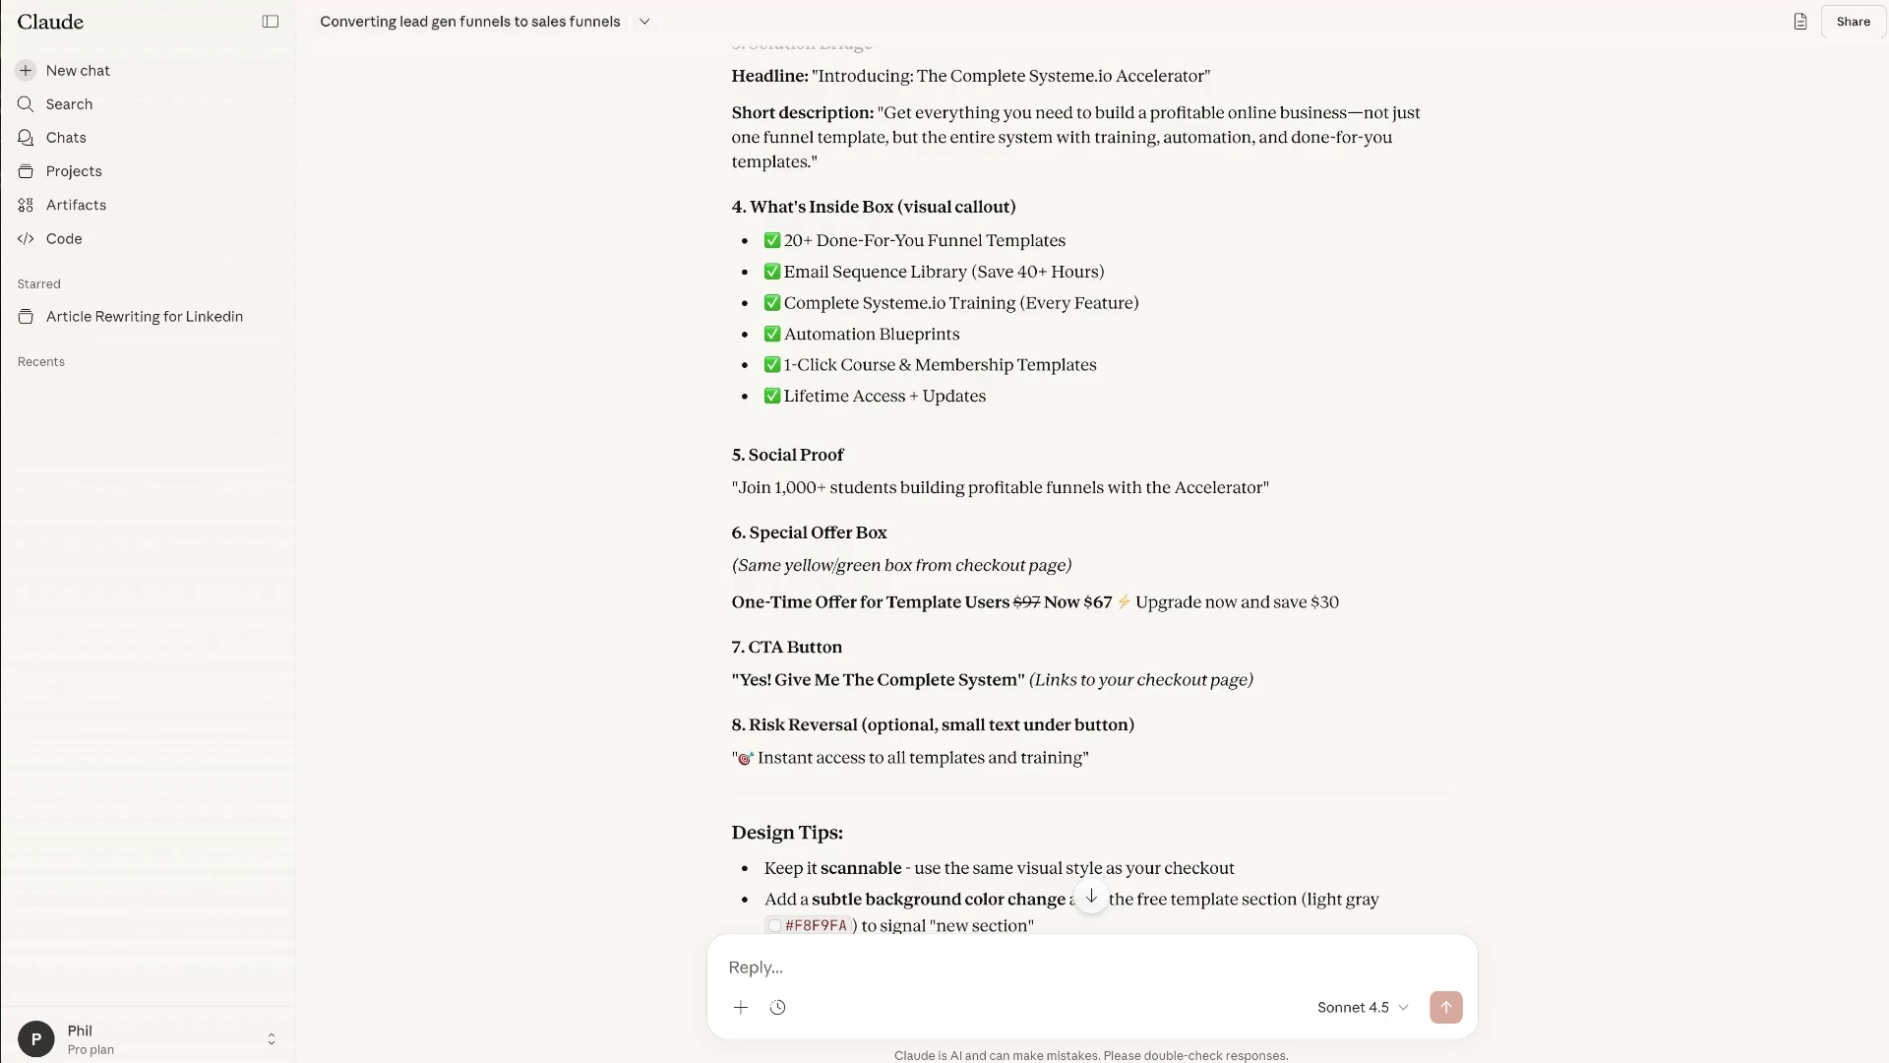
pyautogui.scroll(-5, 1138, 704)
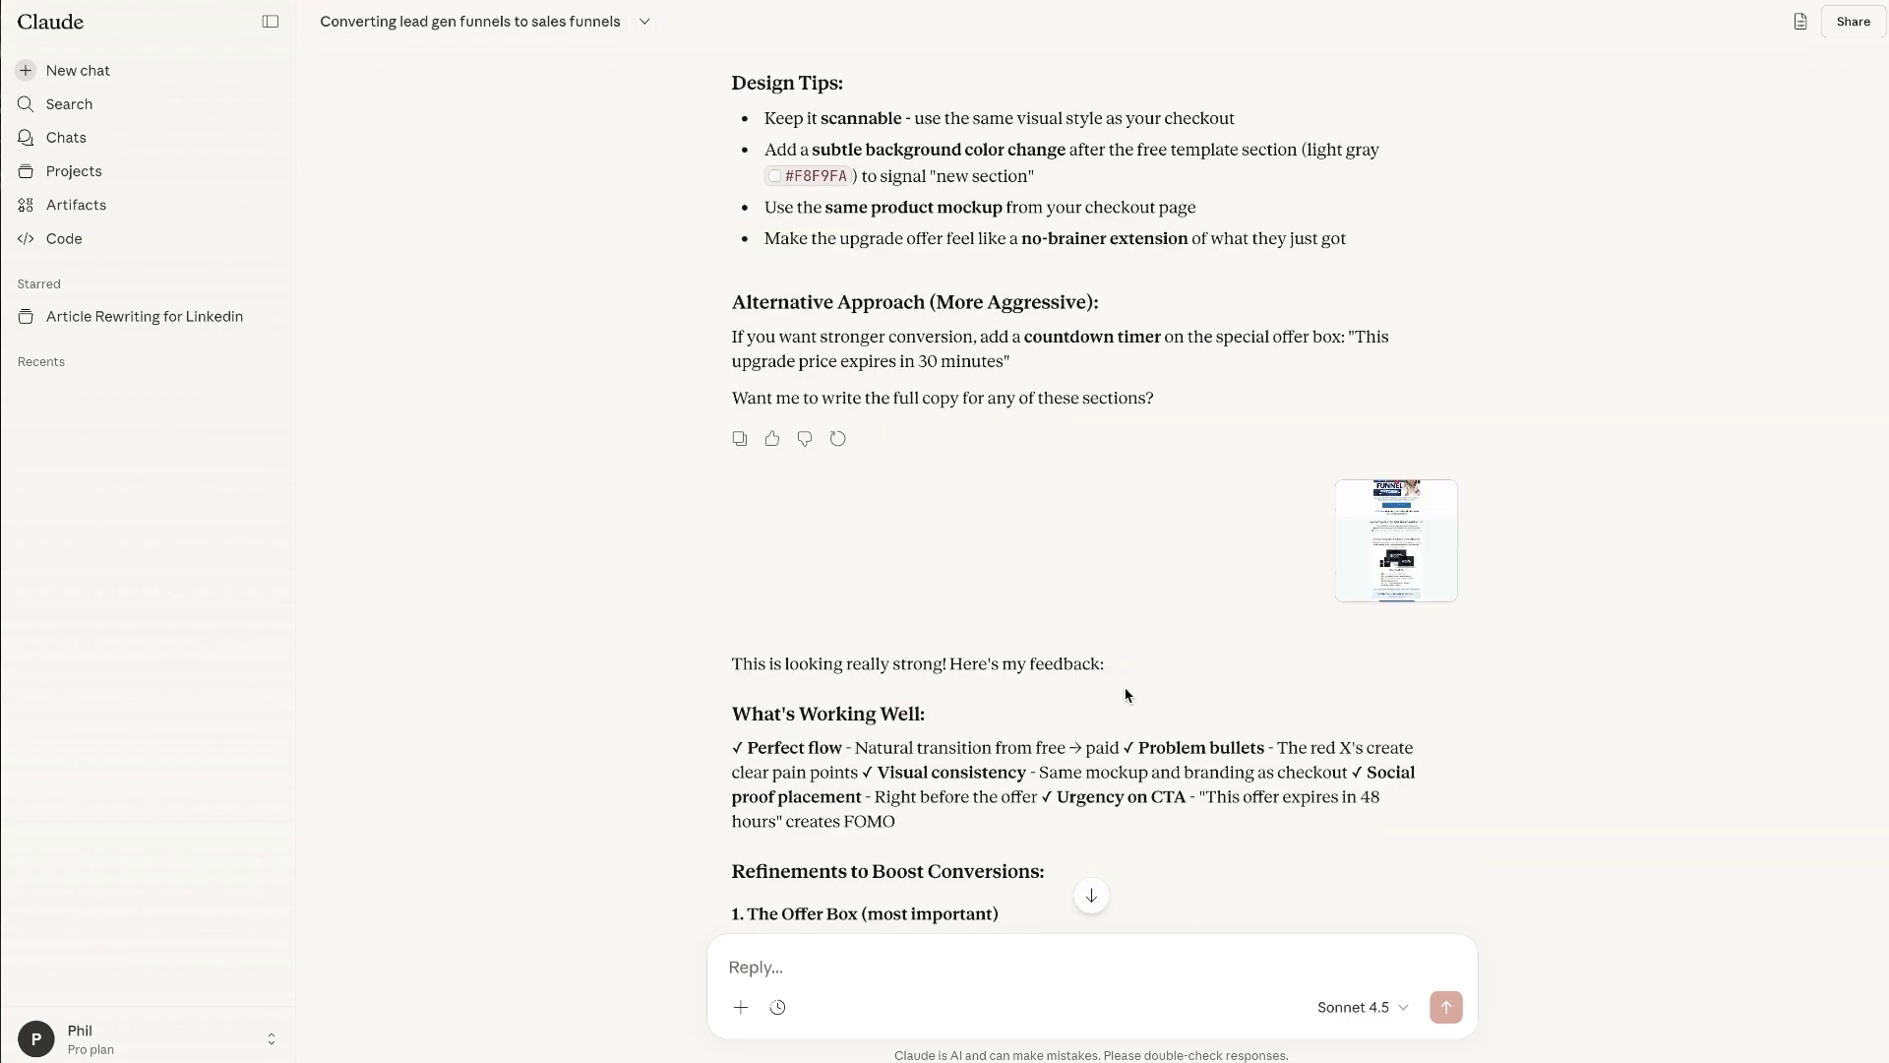
pyautogui.scroll(5, 771, 545)
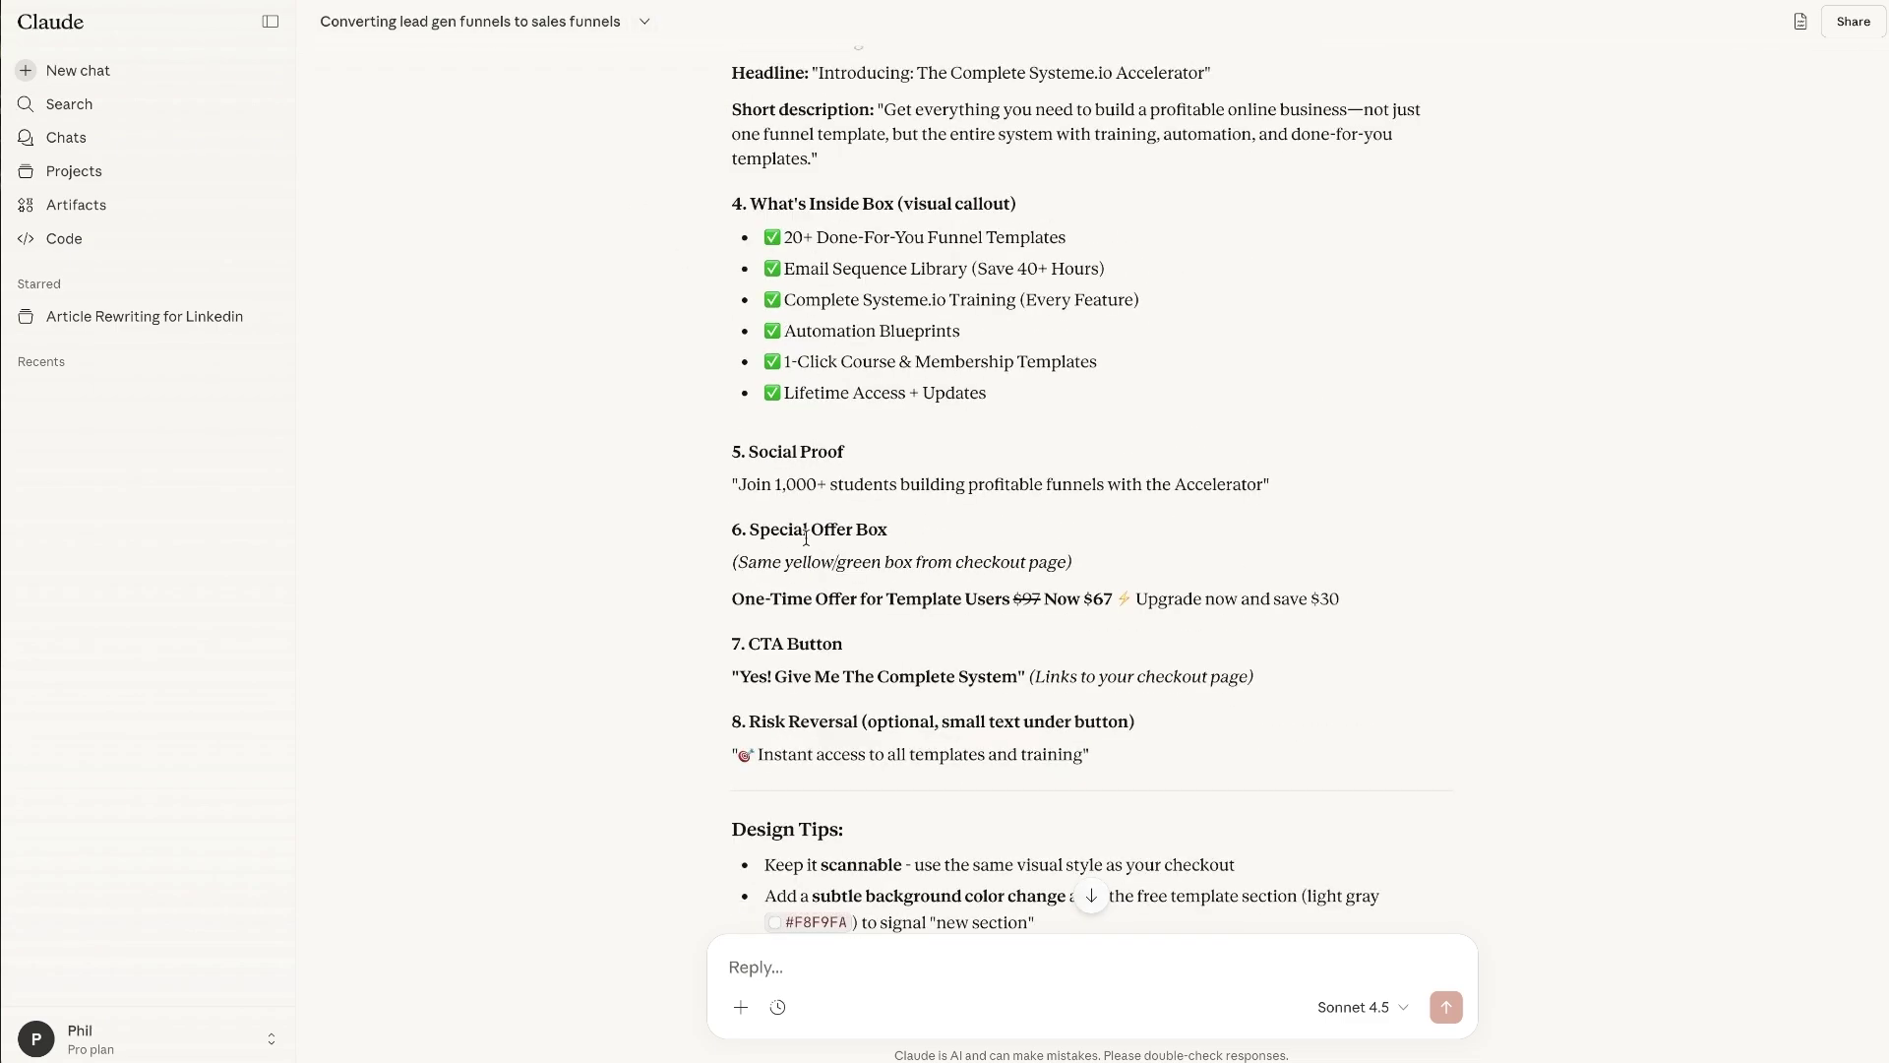
pyautogui.hotkey('alt', 'Tab')
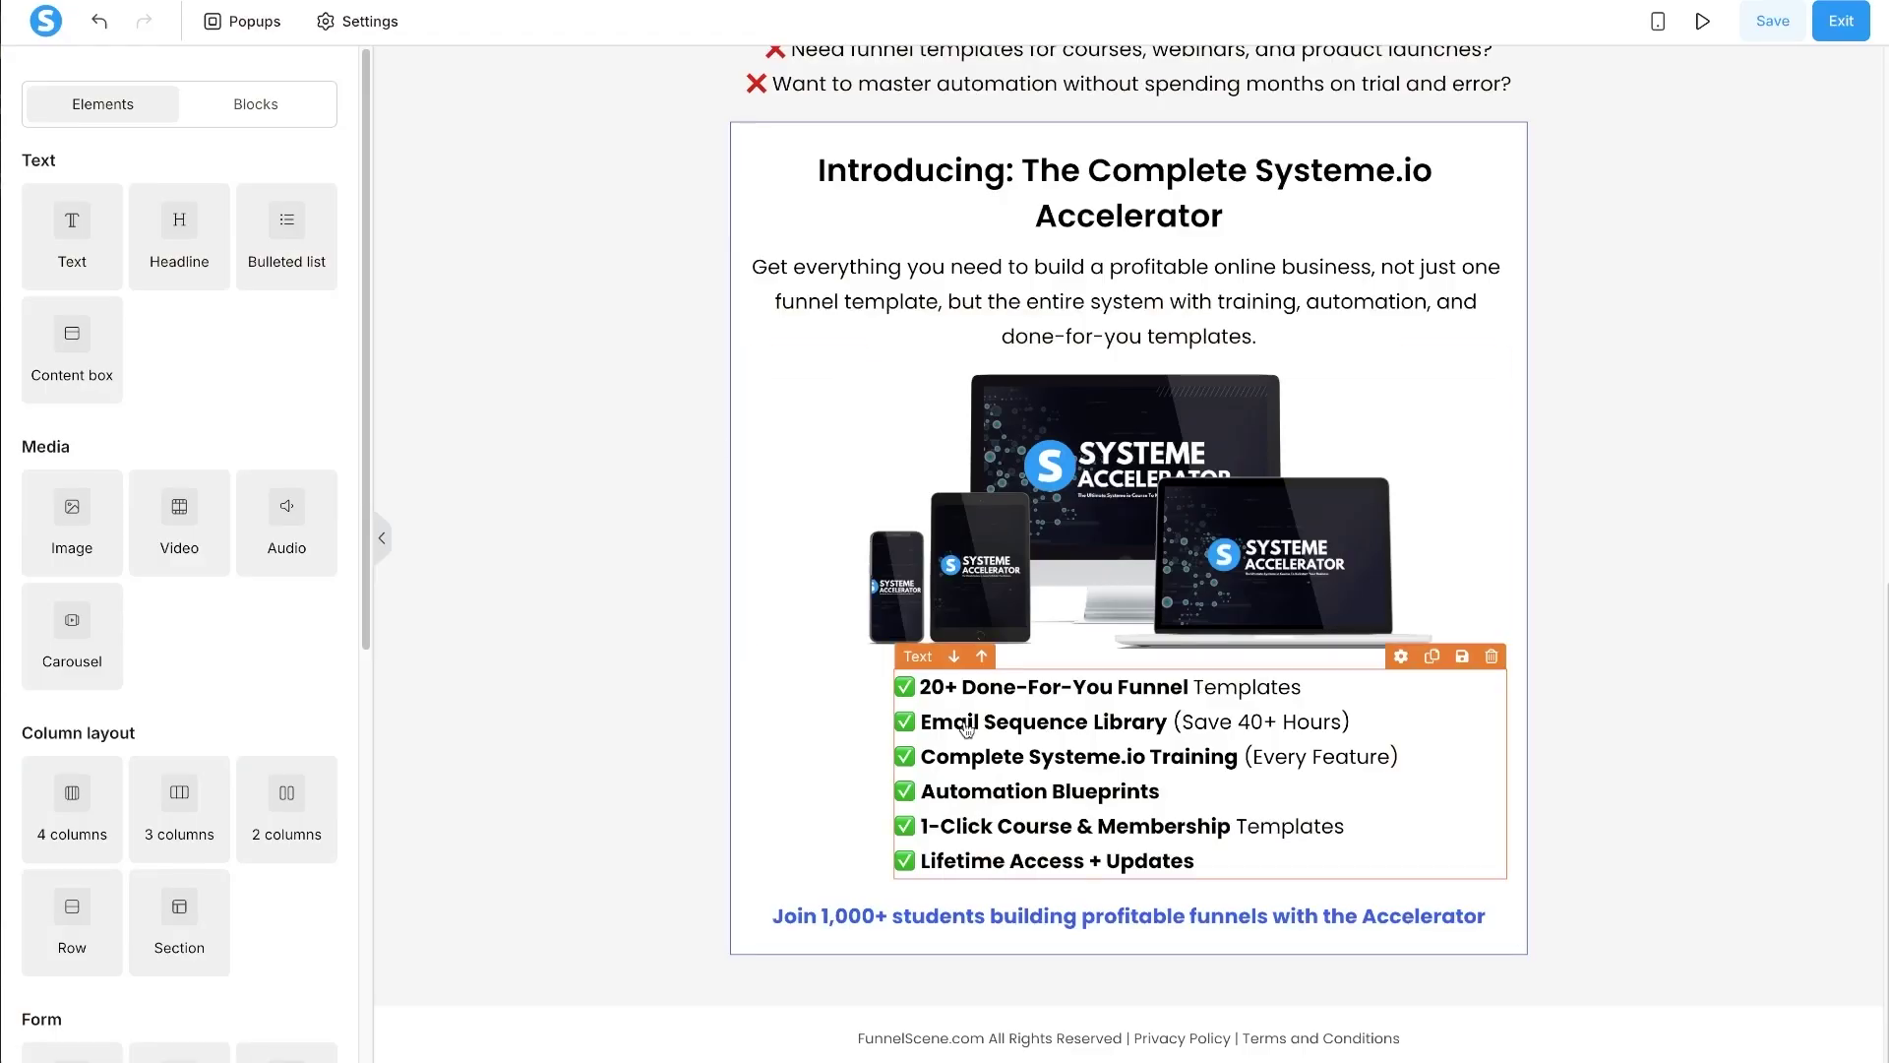
# - Place a content box under the Join line, with its header hidden and a top margin of 20
pyautogui.moveTo(88, 400); pyautogui.dragTo(1112, 945)
pyautogui.click(1086, 976)
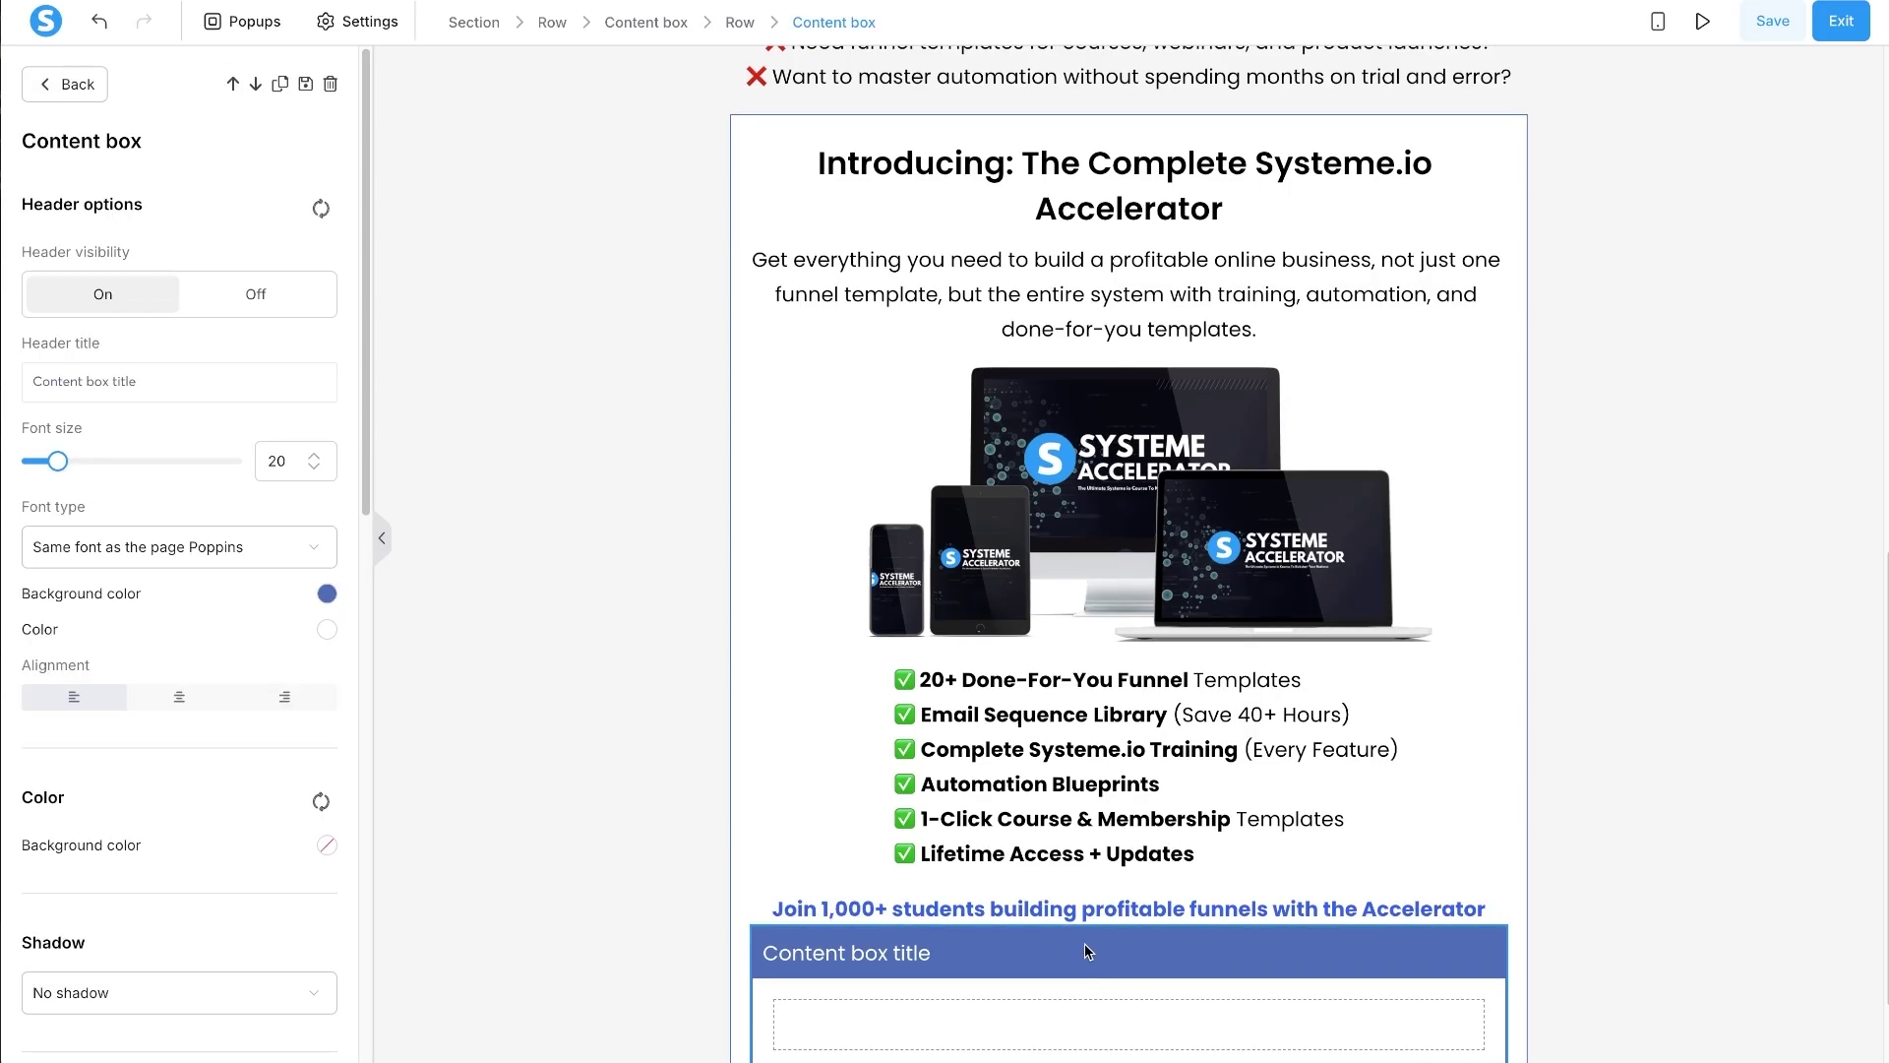
pyautogui.click(295, 294)
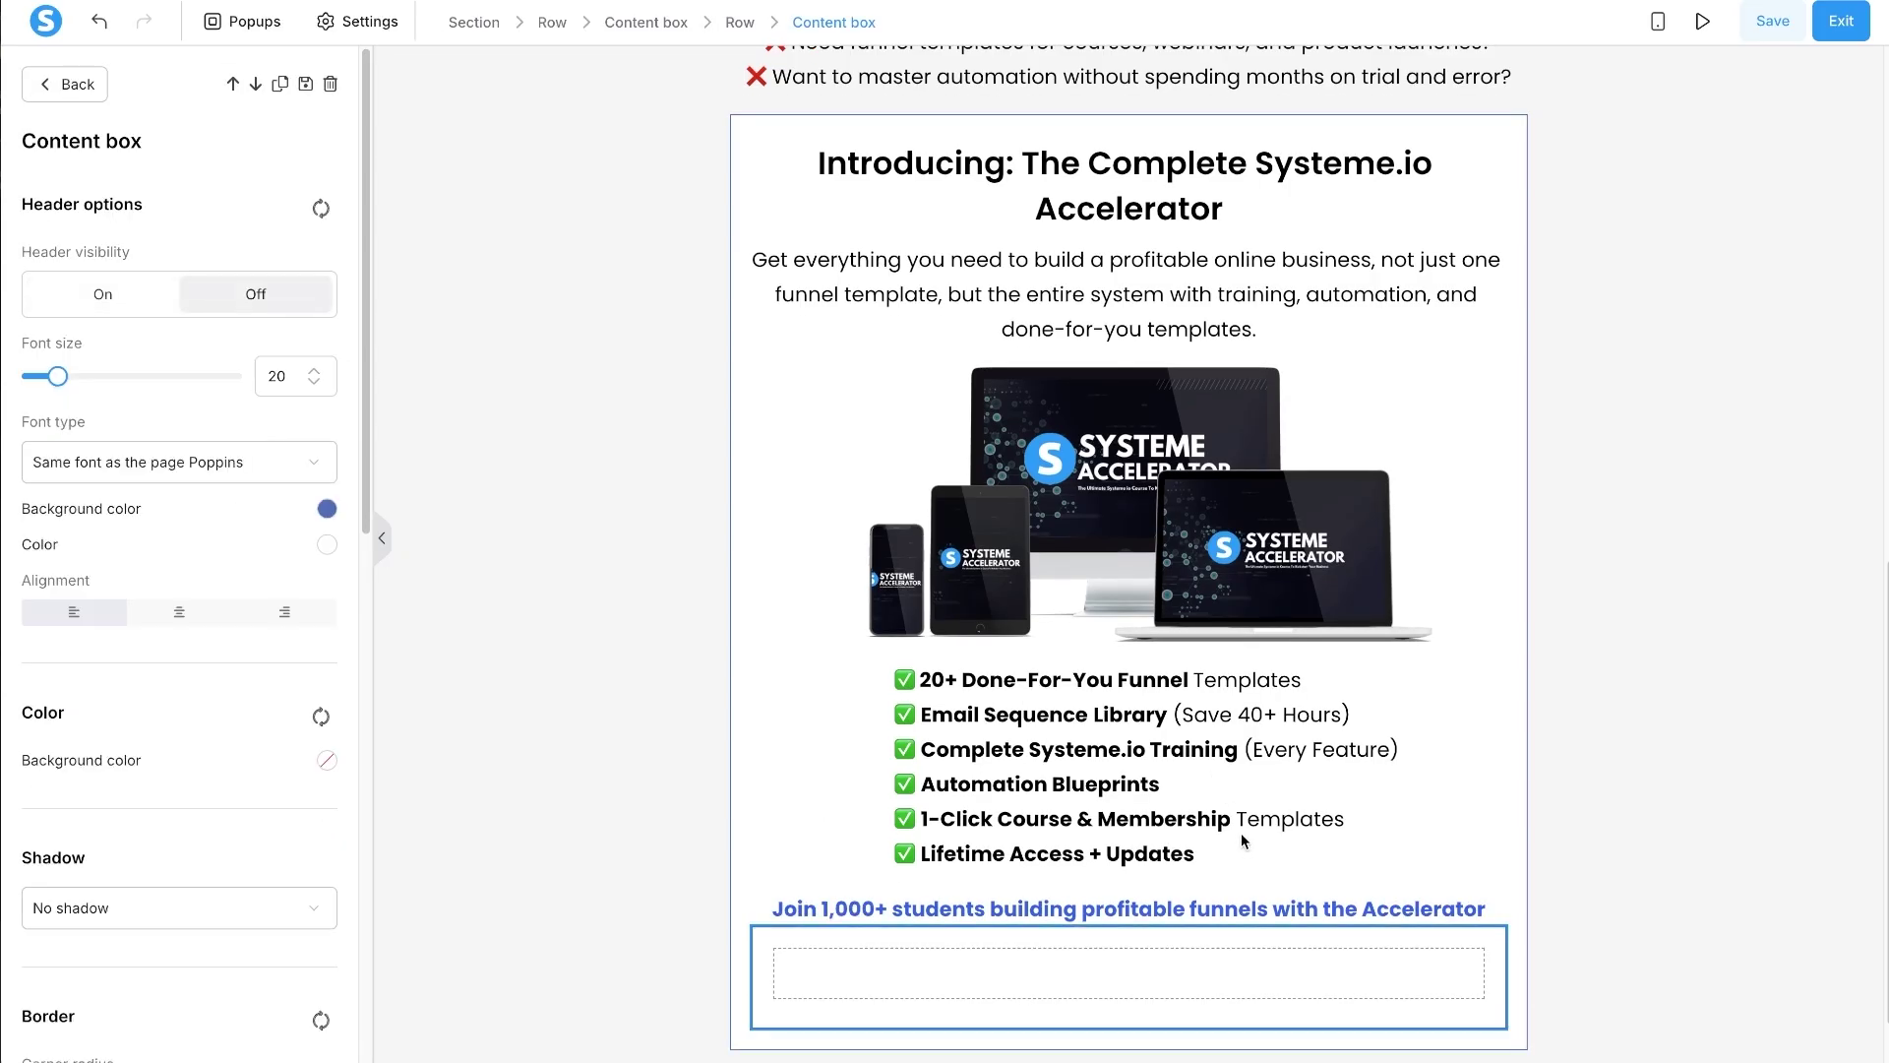
pyautogui.scroll(-5, 173, 717)
pyautogui.scroll(-6, 173, 709)
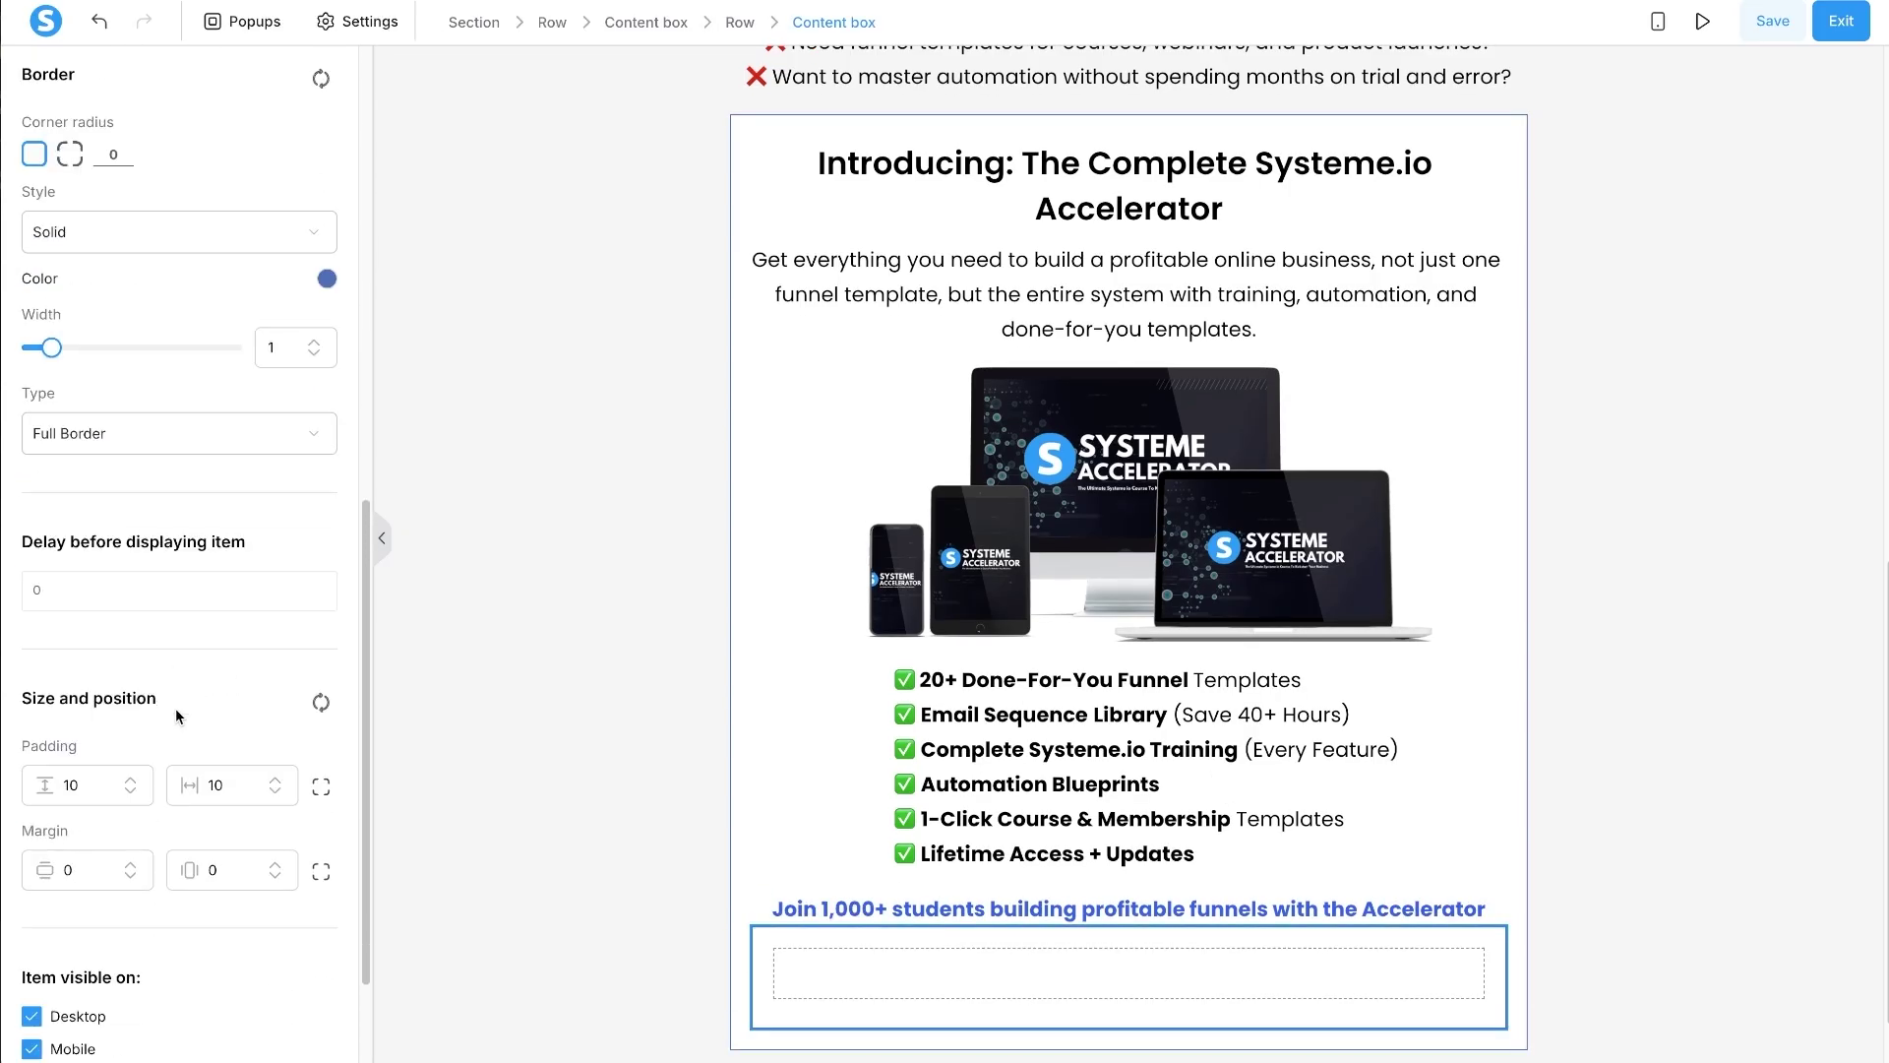
pyautogui.click(321, 871)
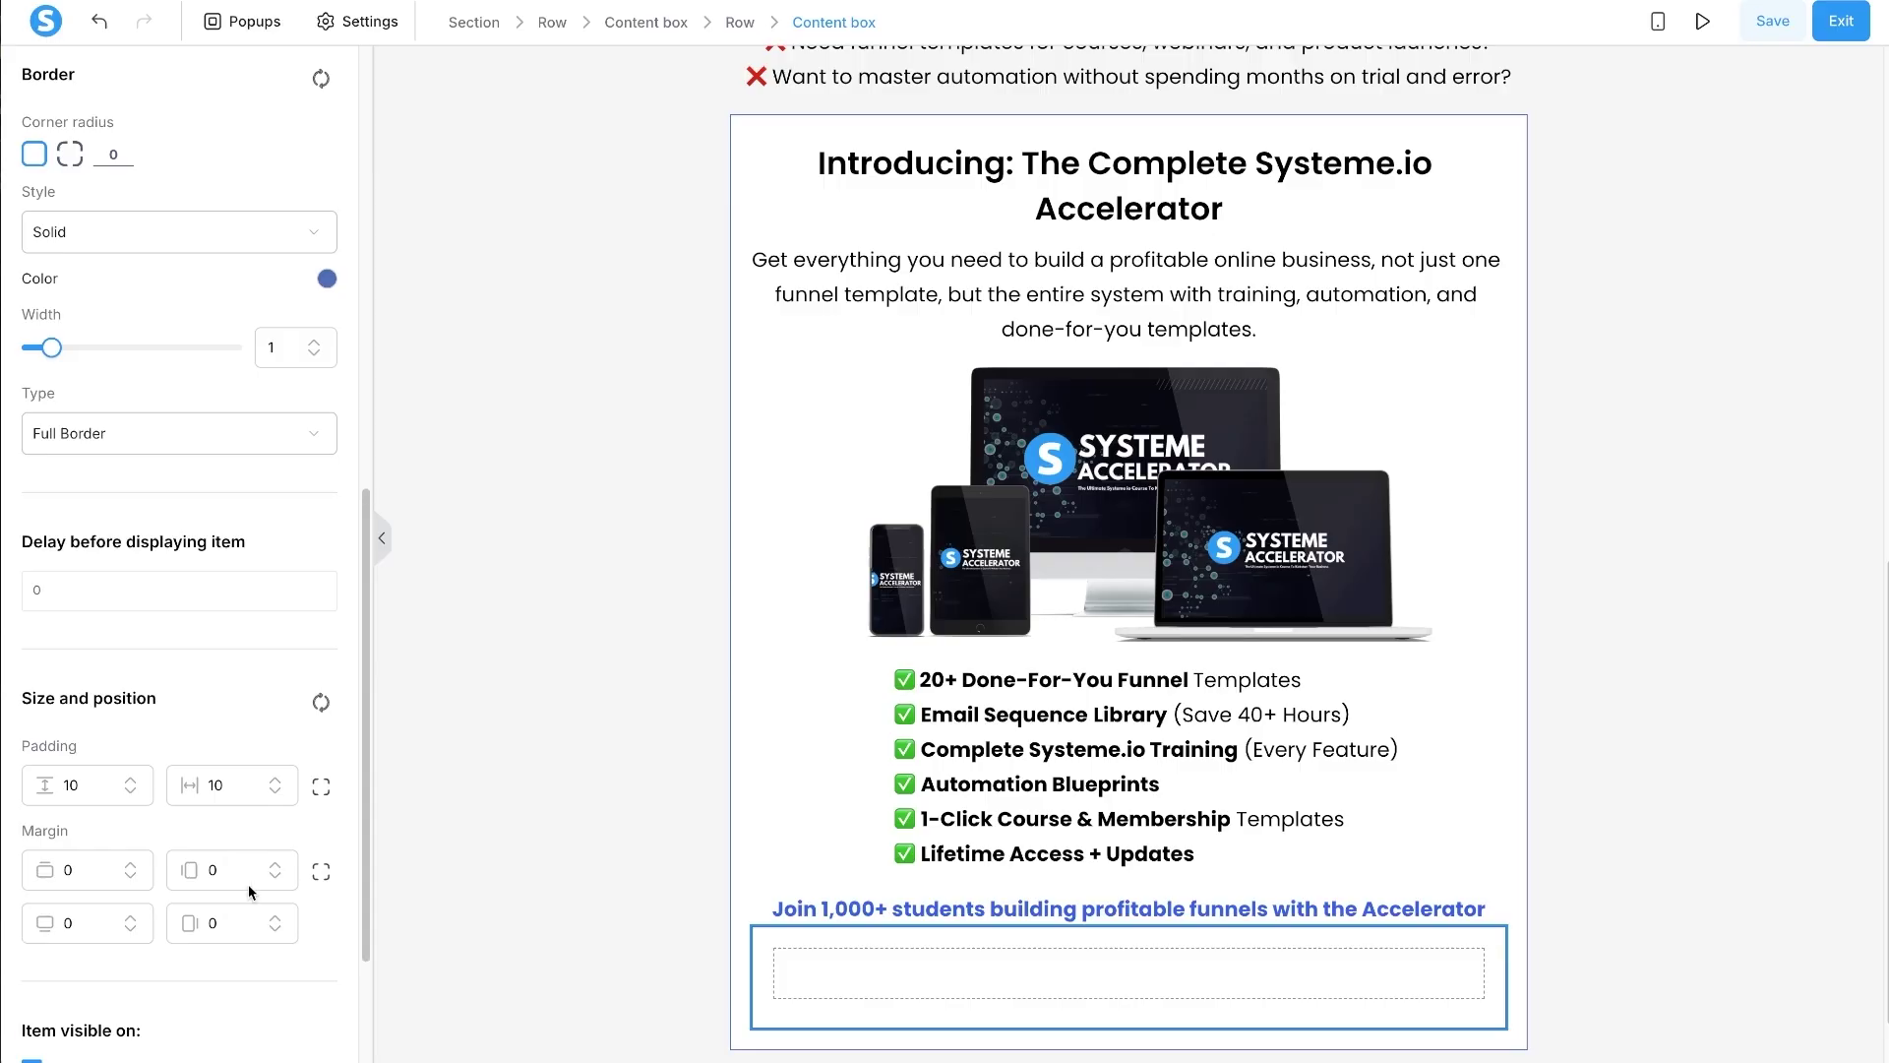
pyautogui.click(64, 868)
pyautogui.write('2')
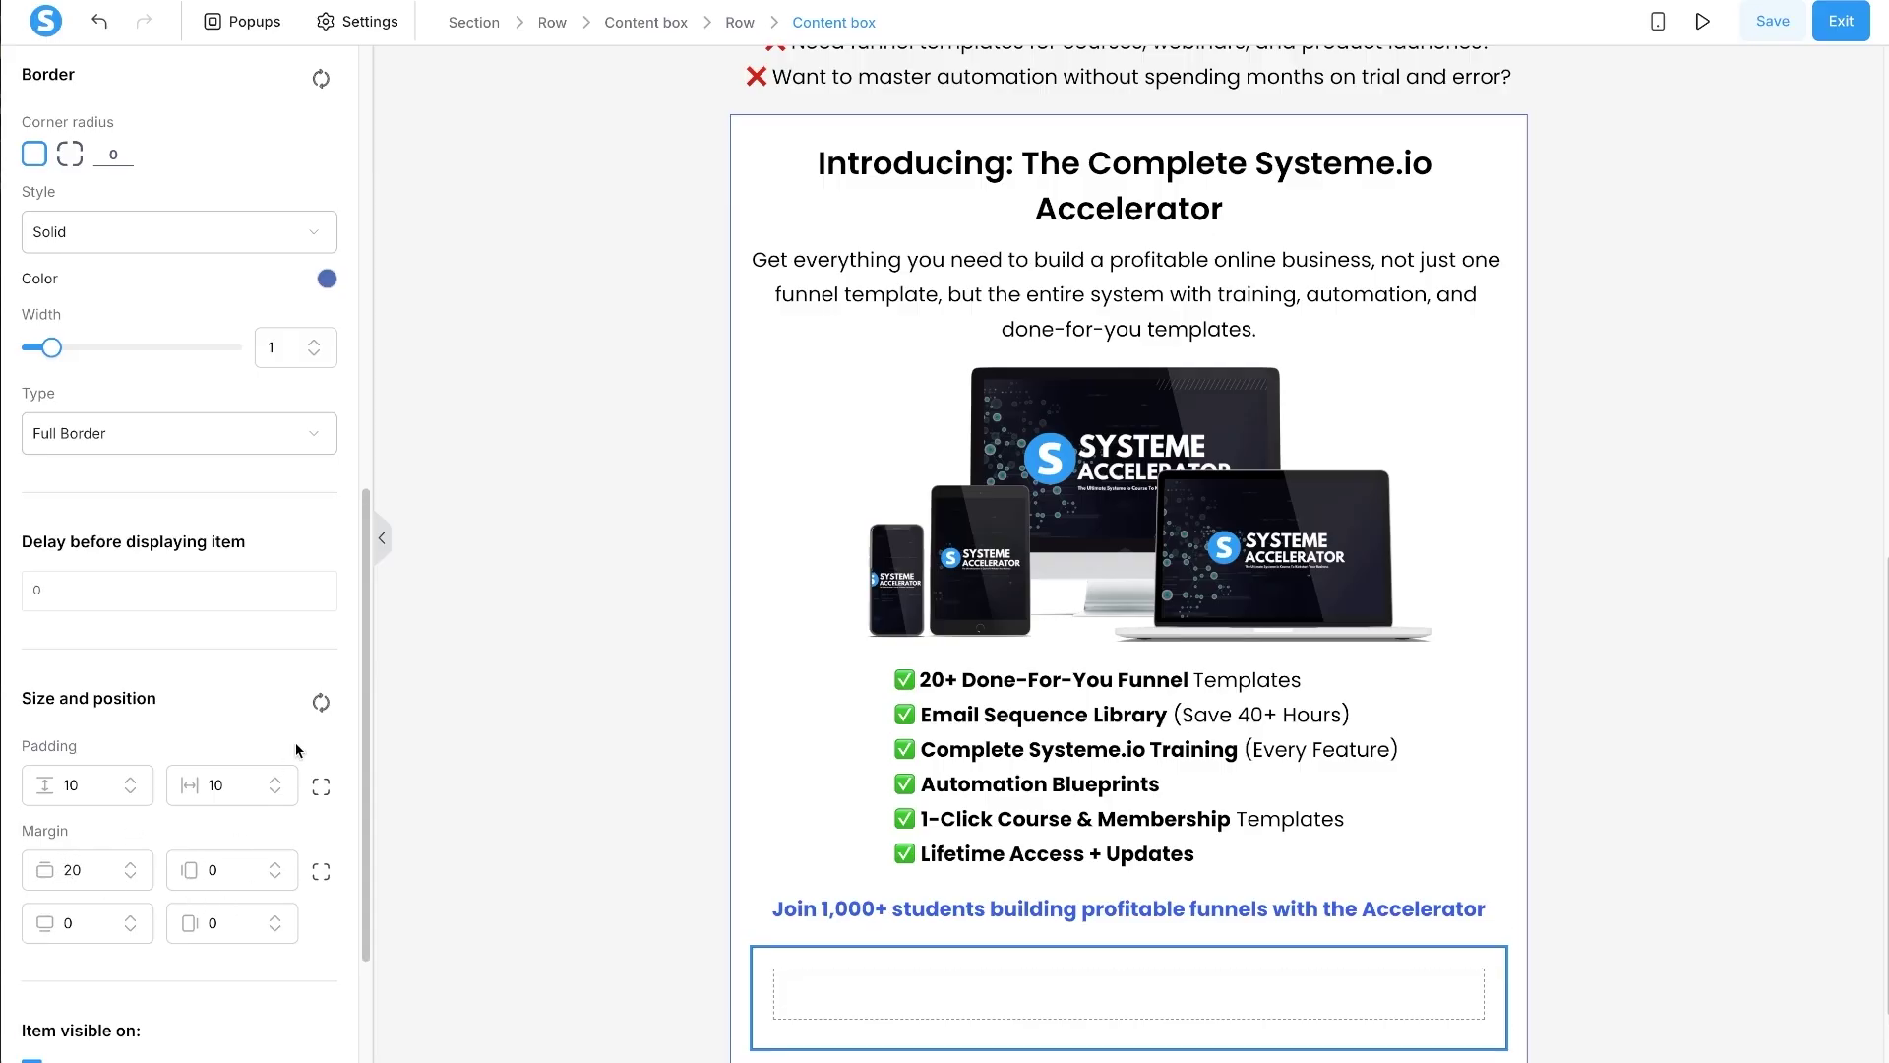
# - Make the box border dashed and open its background colour picker before switching to Claude
pyautogui.click(84, 220)
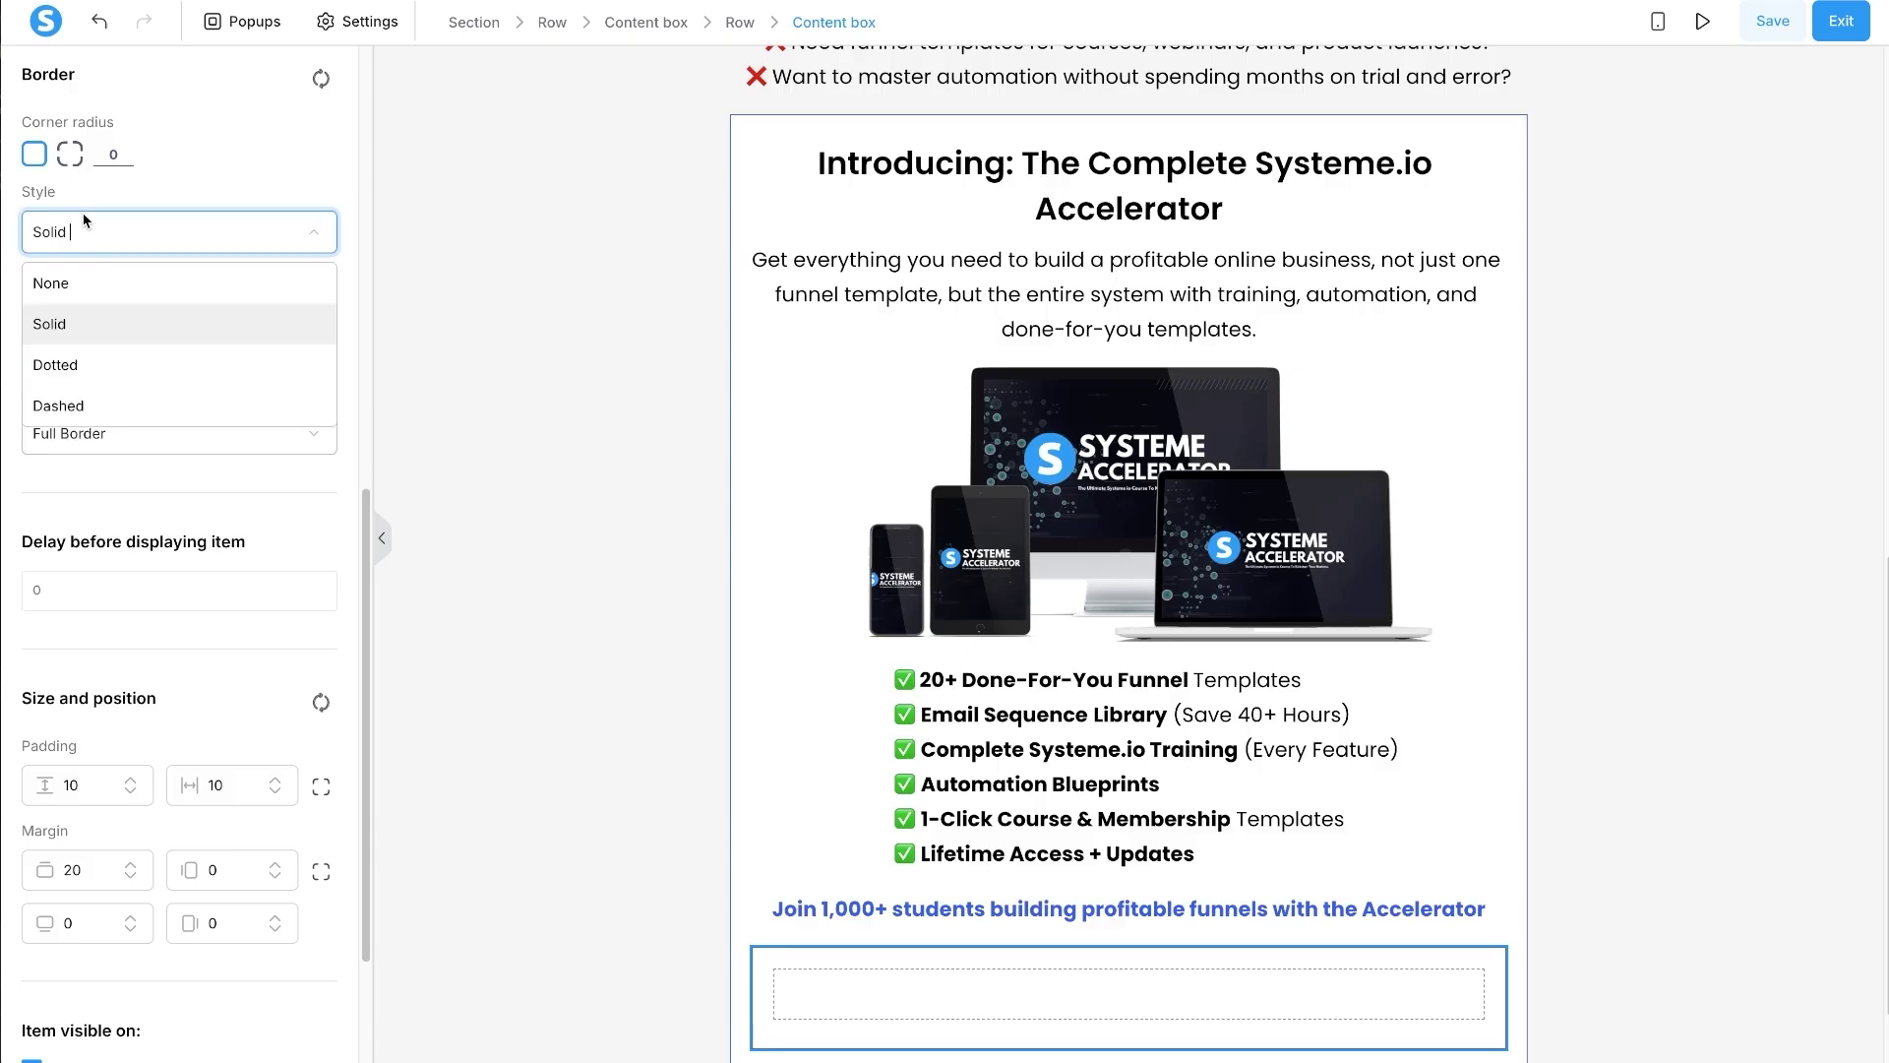
pyautogui.click(81, 409)
pyautogui.scroll(4, 89, 404)
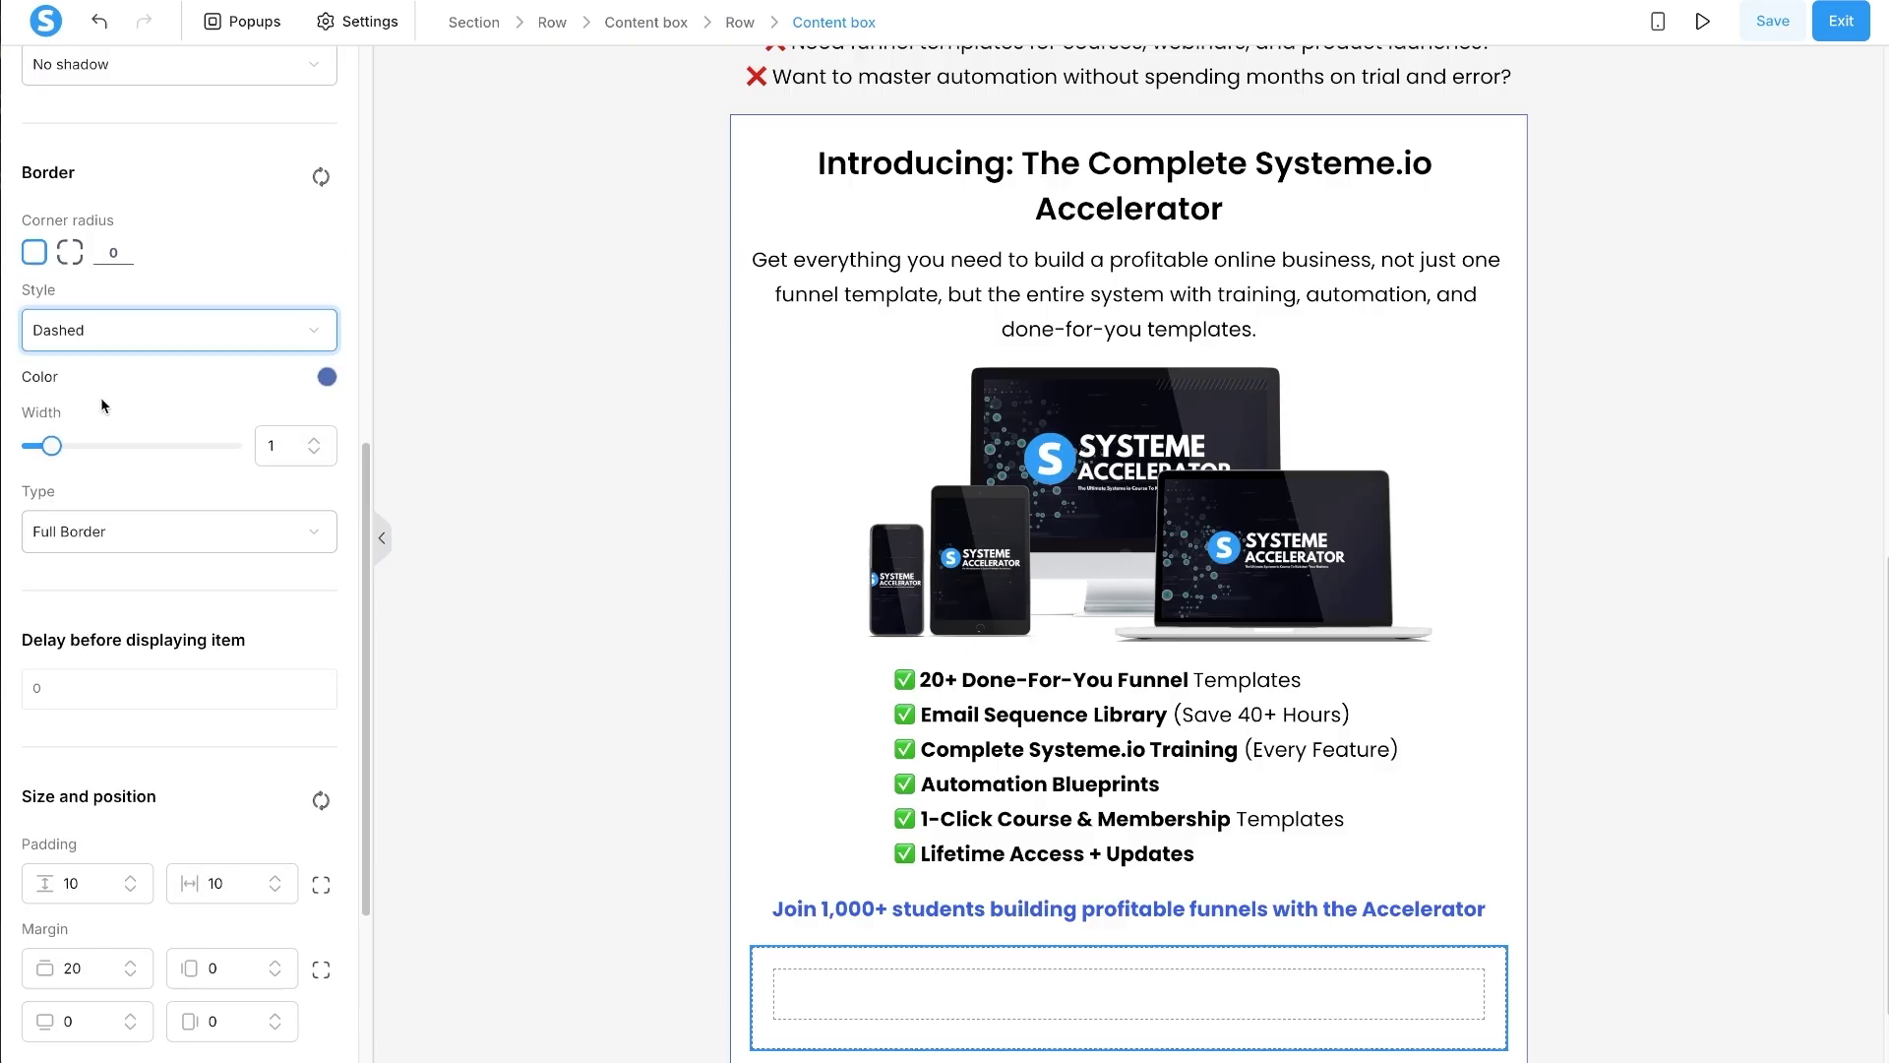
pyautogui.scroll(1, 132, 384)
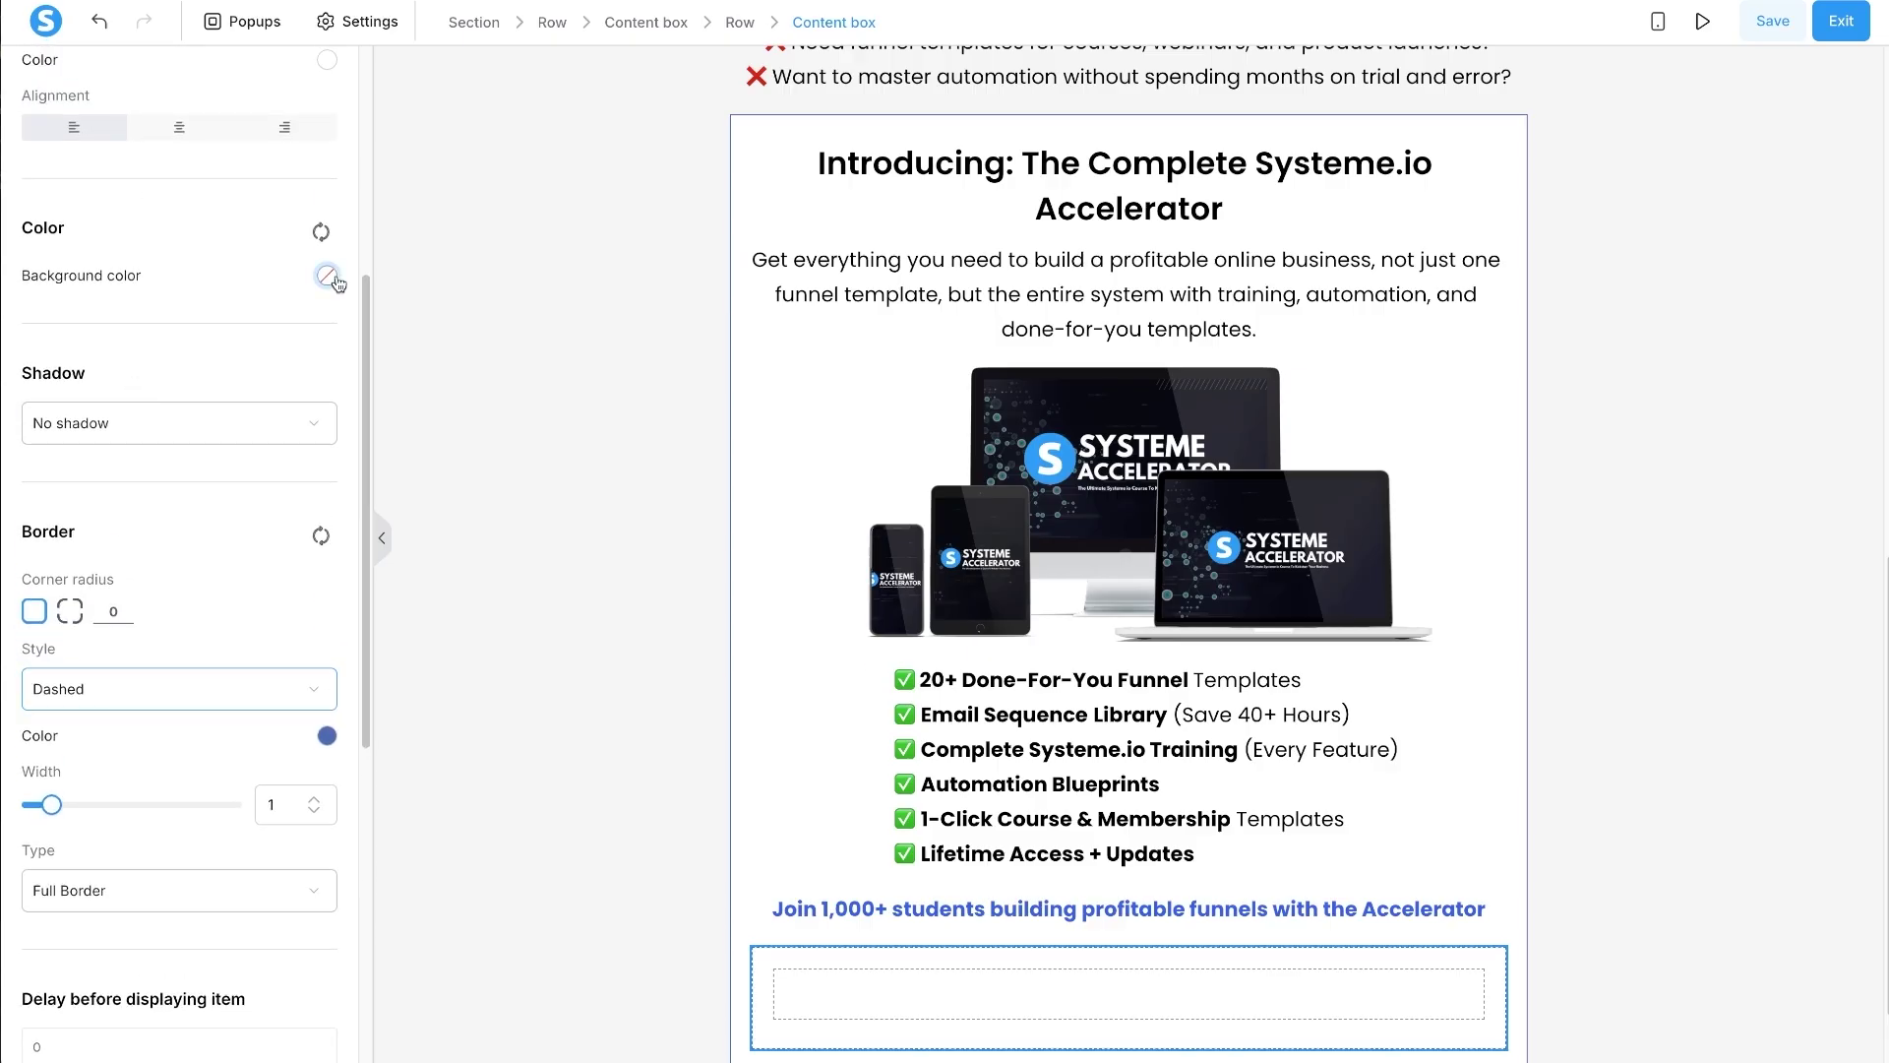
pyautogui.click(327, 275)
pyautogui.hotkey('alt', 'Tab')
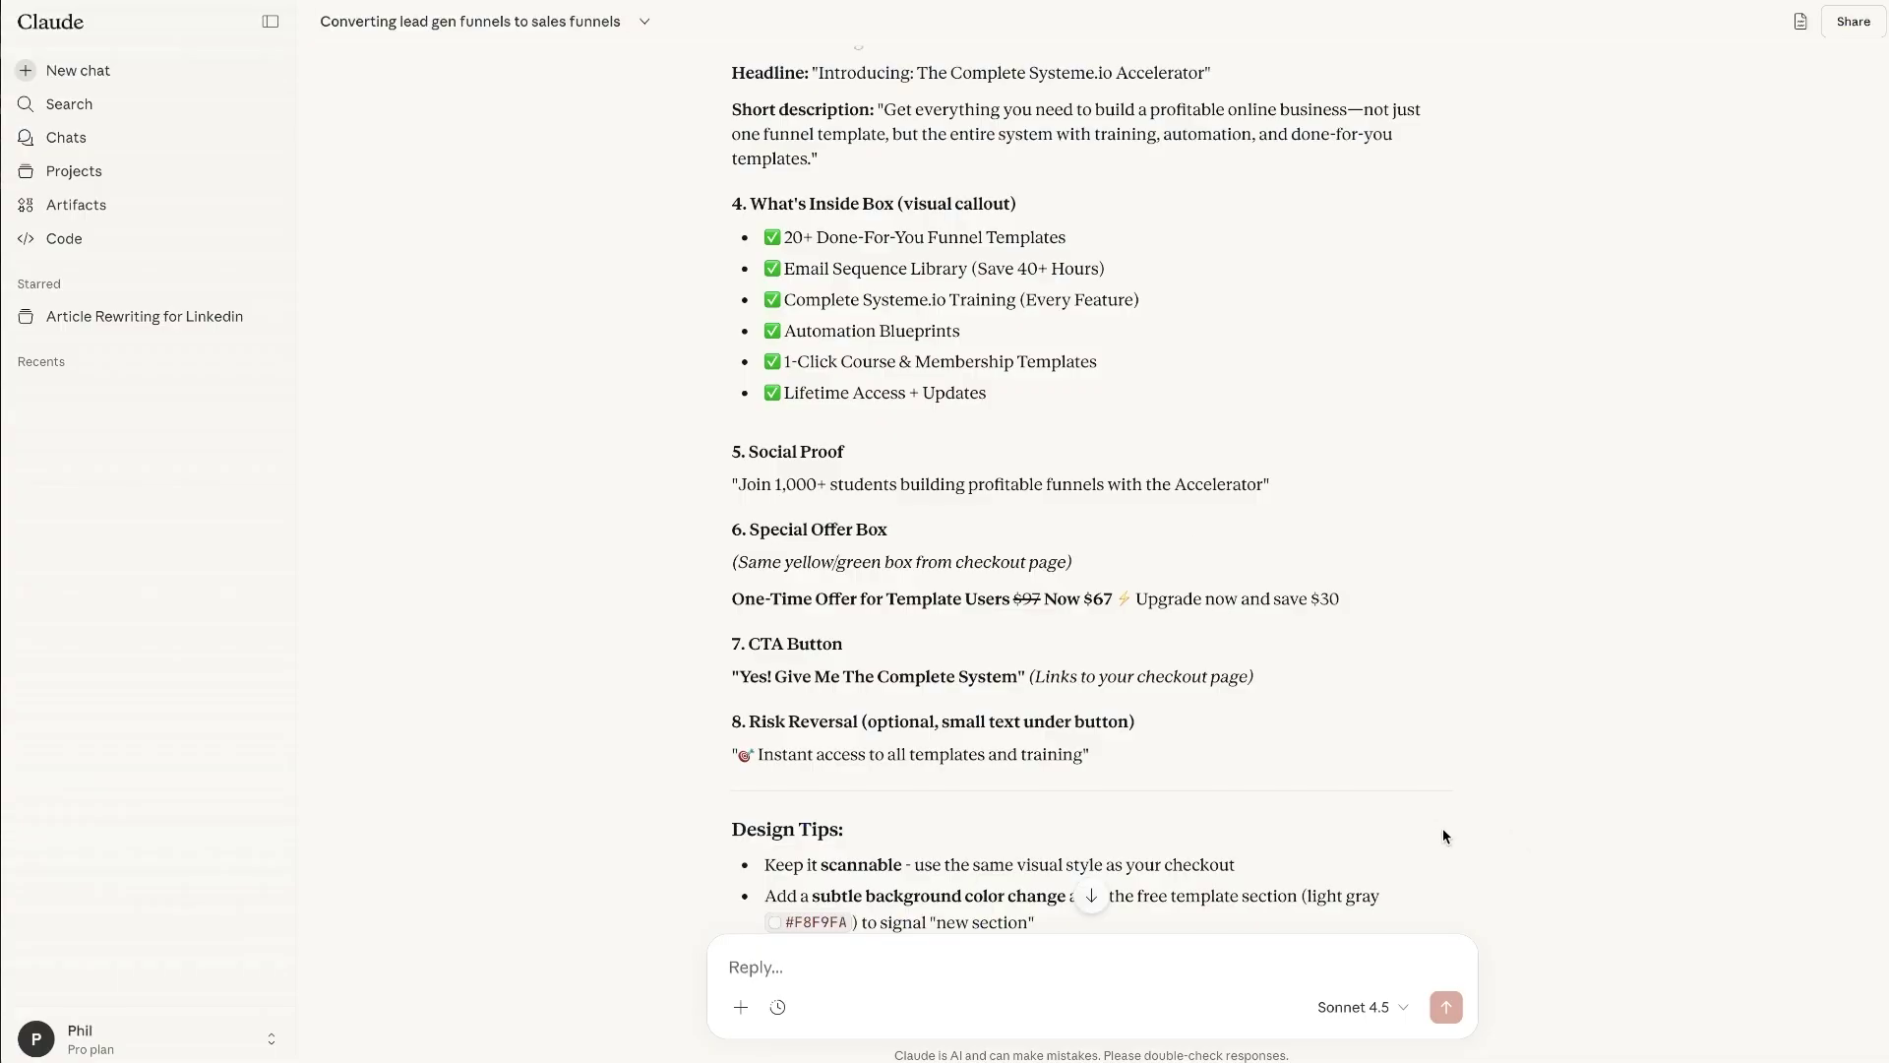
# - Copy the recommended colour code #FFFBEA from Claude's 'My Recommendation' section and go back to Systeme.io
pyautogui.scroll(-3, 1234, 787)
pyautogui.scroll(-10, 1101, 528)
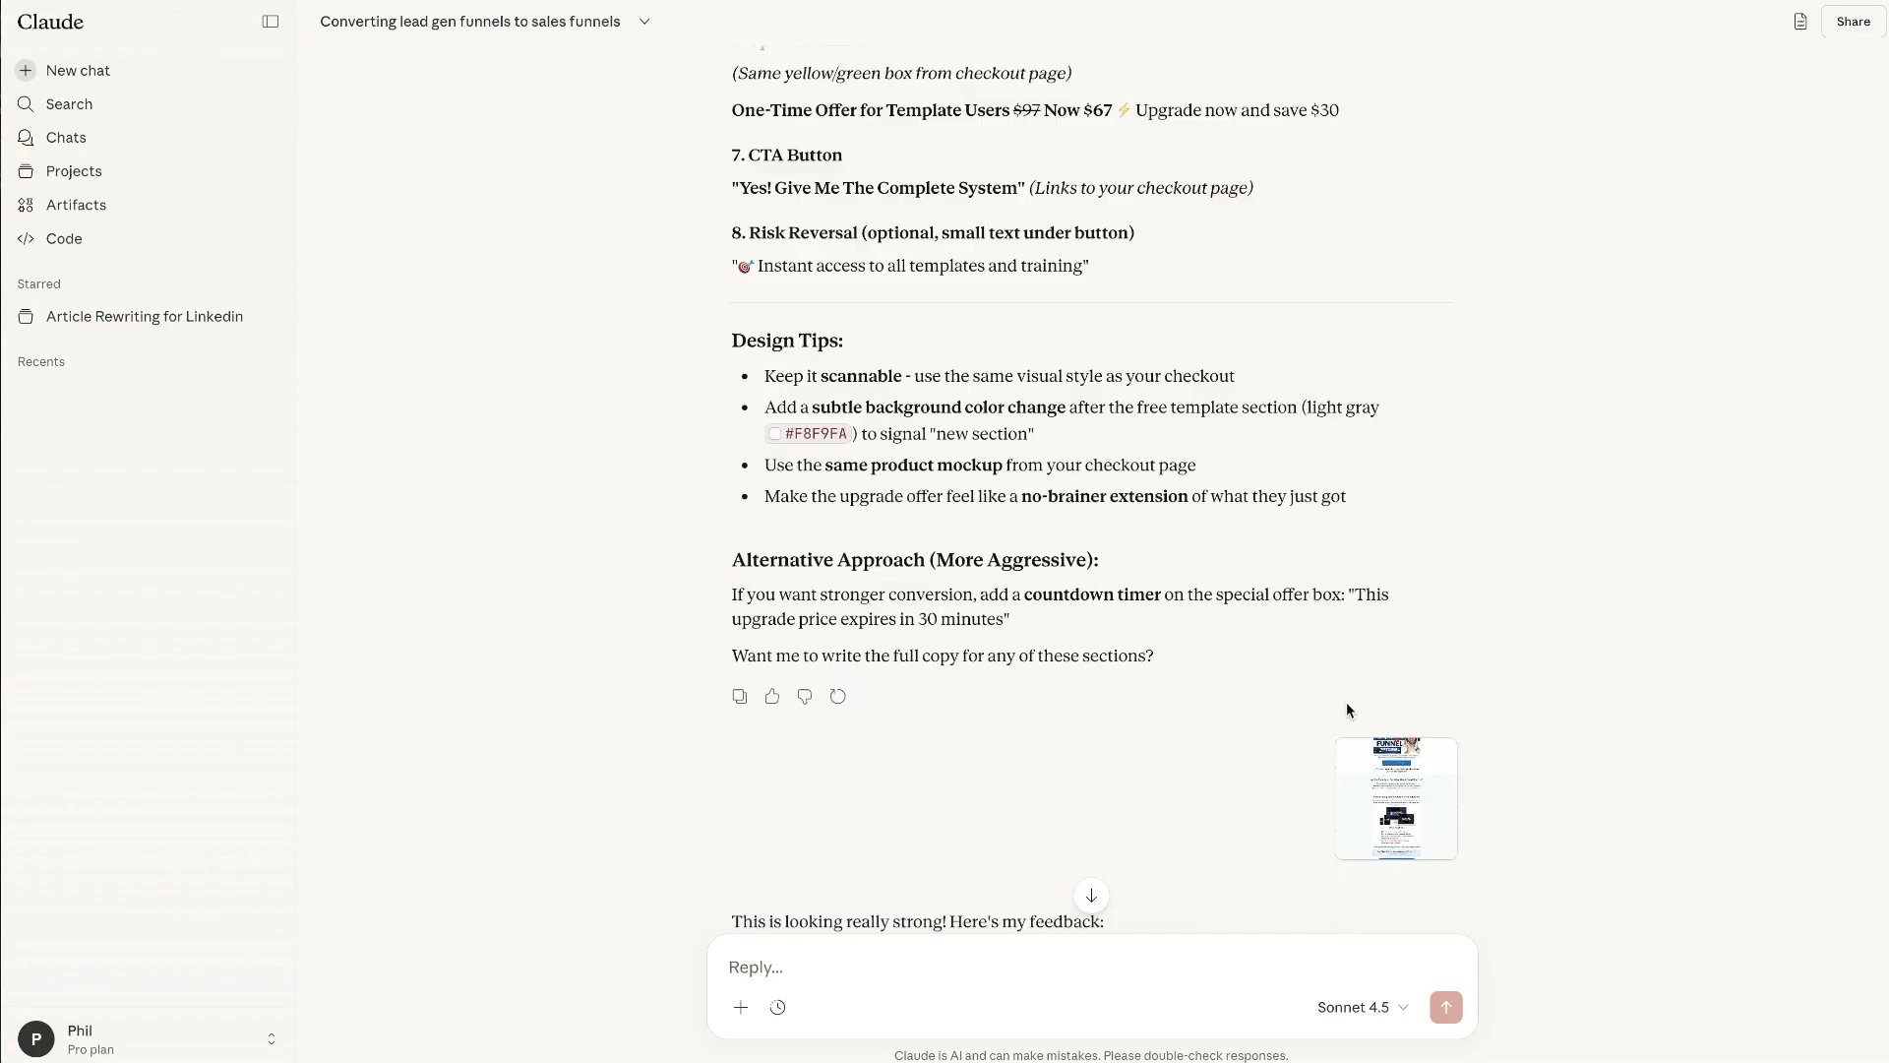
pyautogui.scroll(3, 1078, 487)
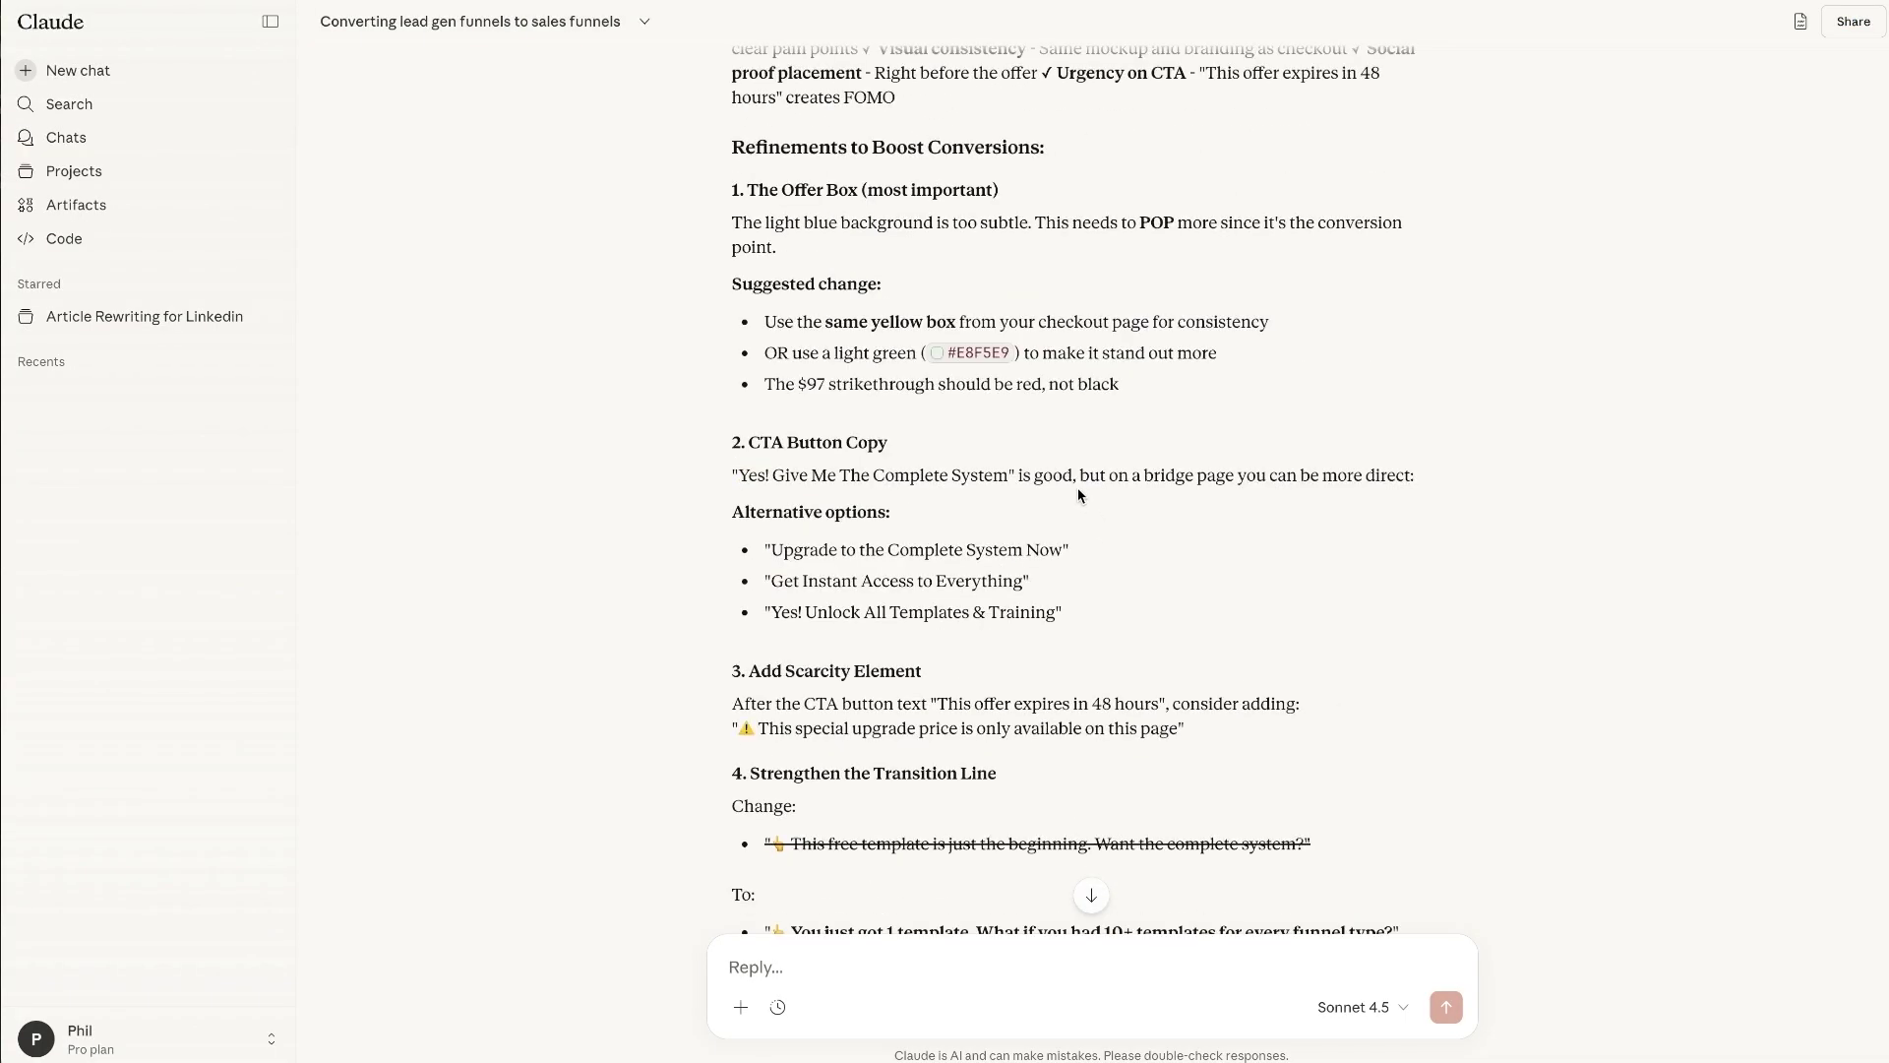
pyautogui.scroll(-15, 1077, 488)
pyautogui.scroll(-8, 1224, 593)
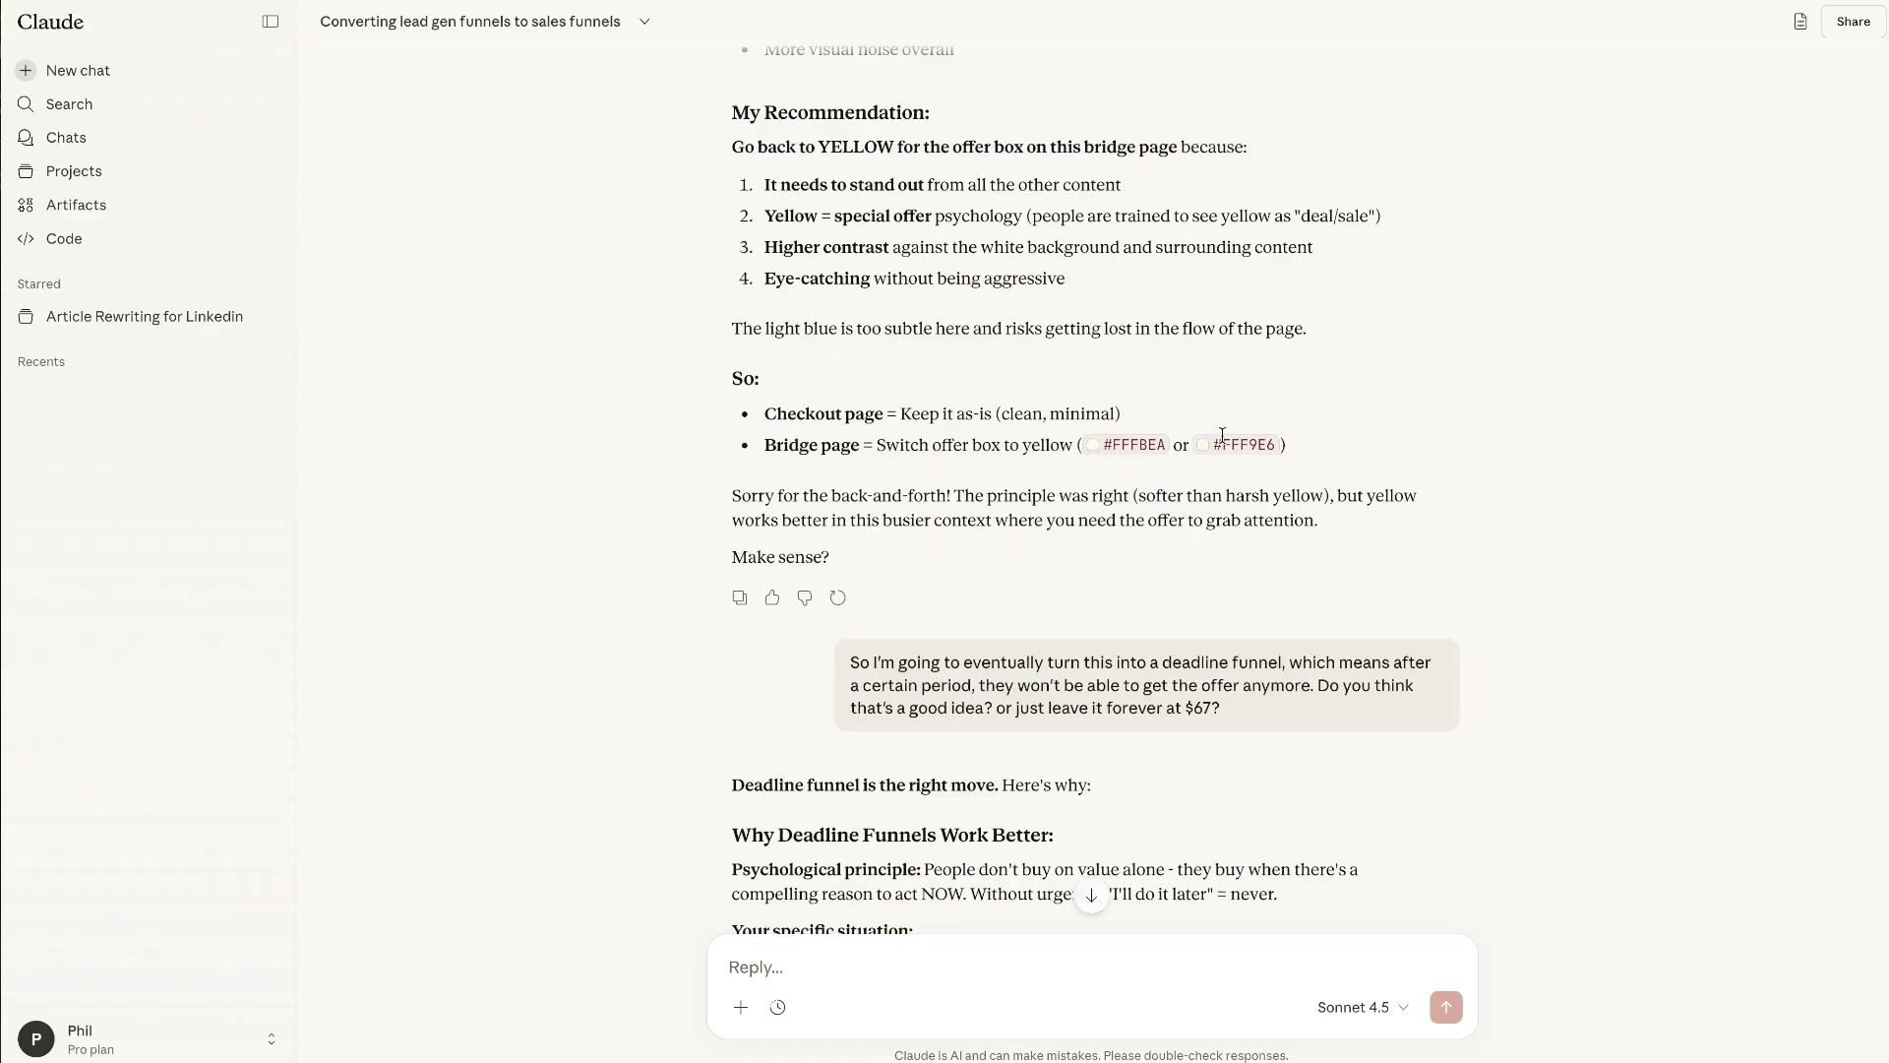
pyautogui.doubleClick(1154, 434)
pyautogui.hotkey('alt', 'Tab')
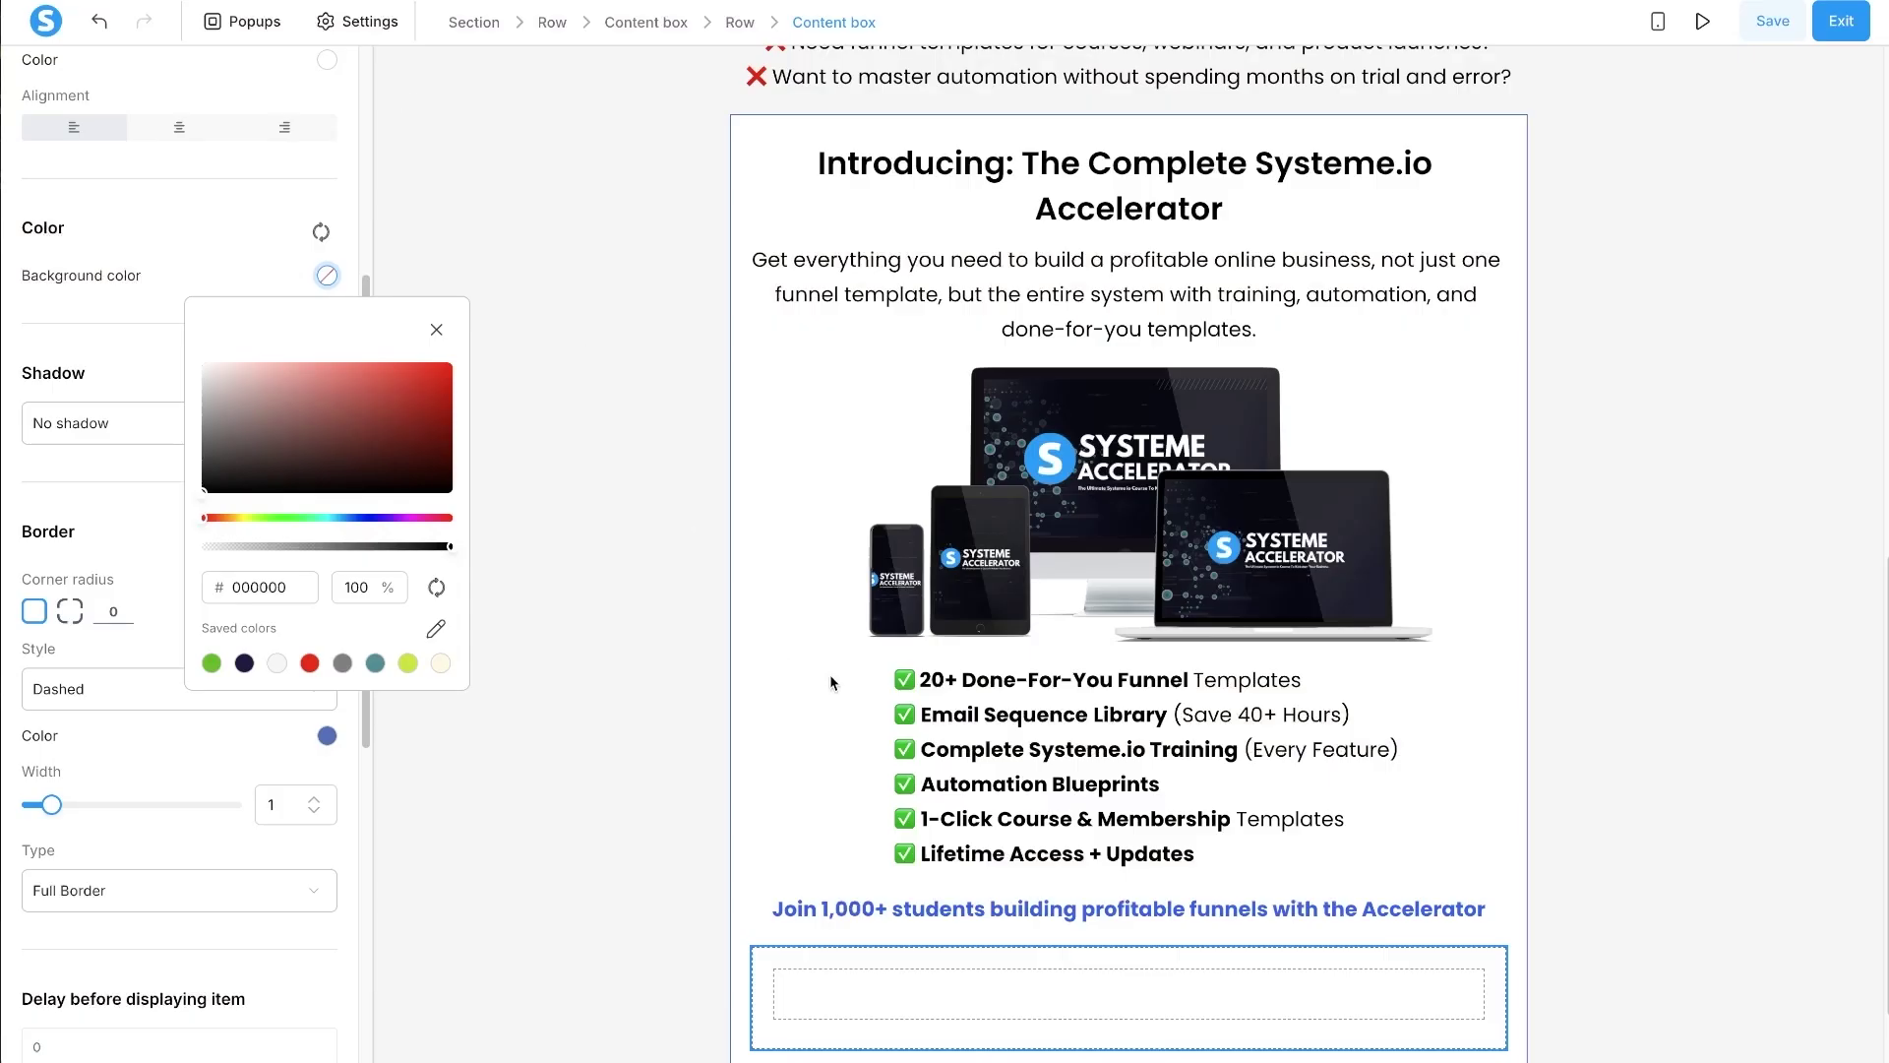
# - Paste #FFFBEA as the dashed box's background colour, then return to the Claude chat
pyautogui.doubleClick(285, 586)
pyautogui.write('fffbea')
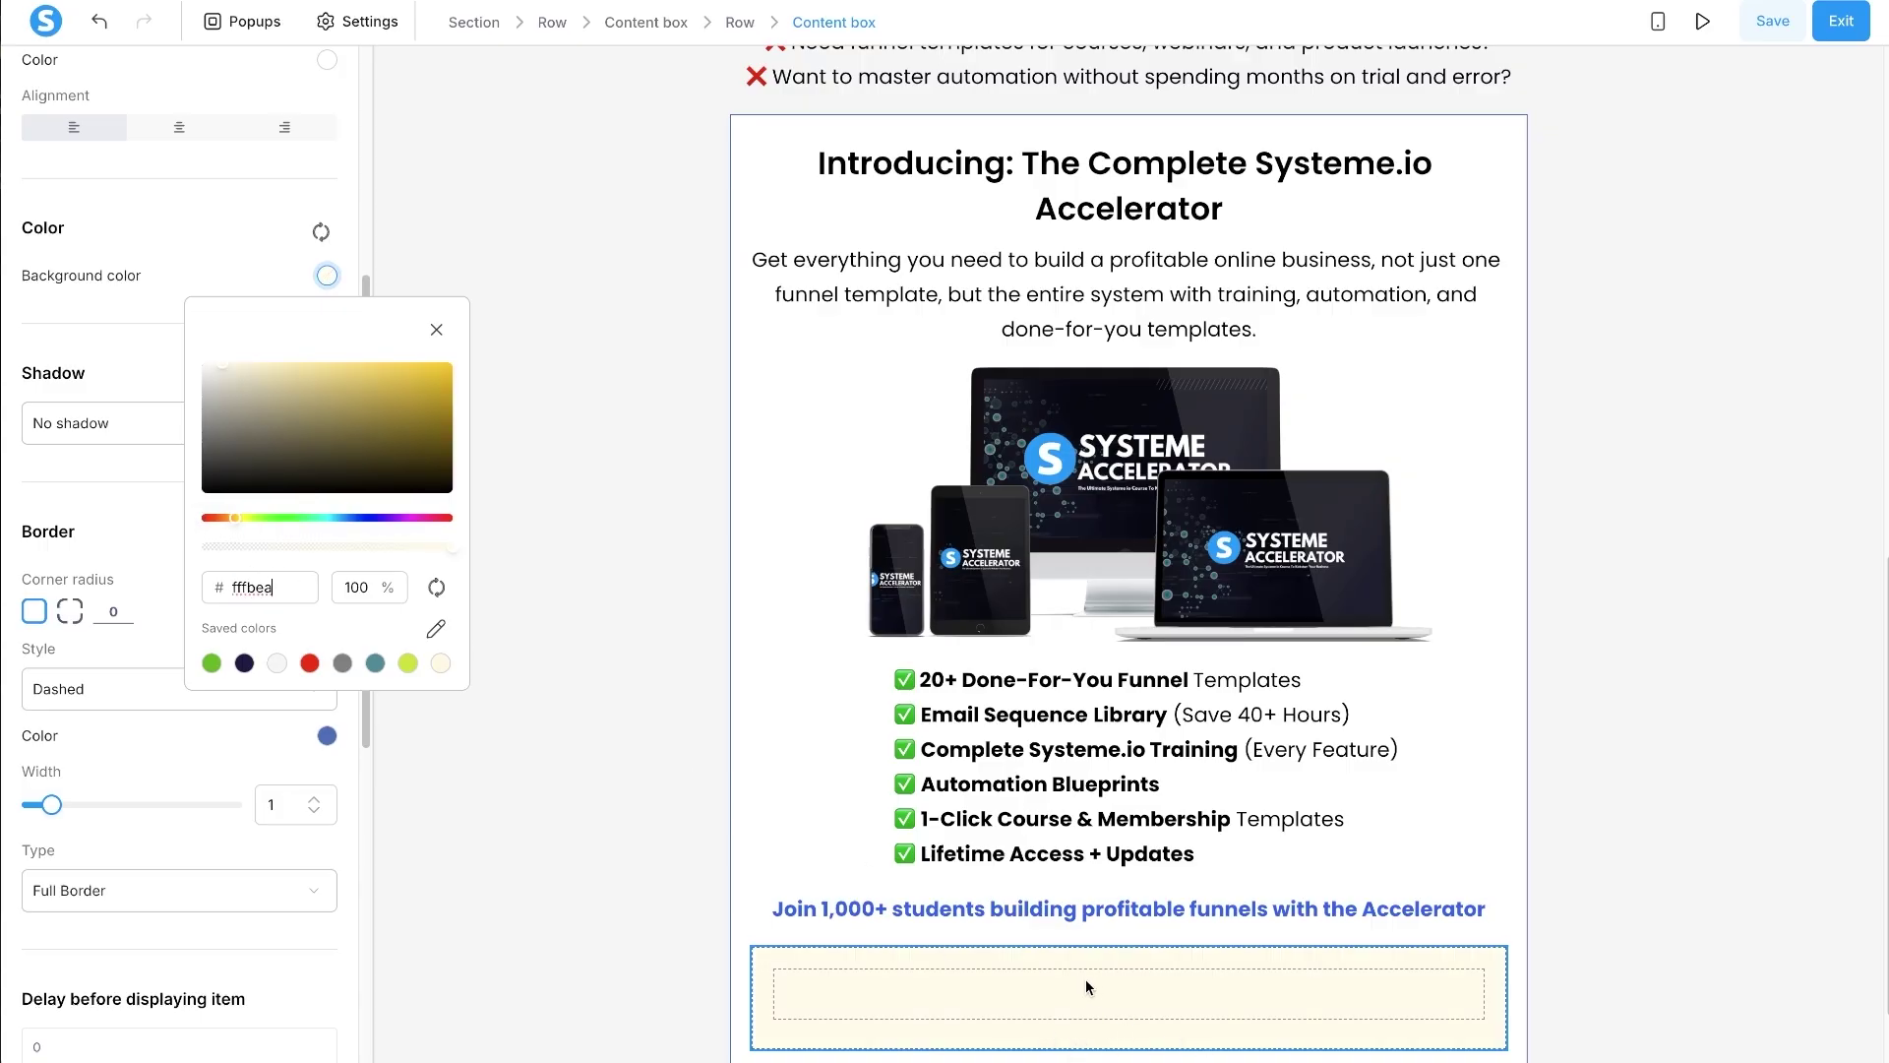
pyautogui.click(641, 865)
pyautogui.hotkey('alt', 'Tab')
pyautogui.scroll(20, 1268, 654)
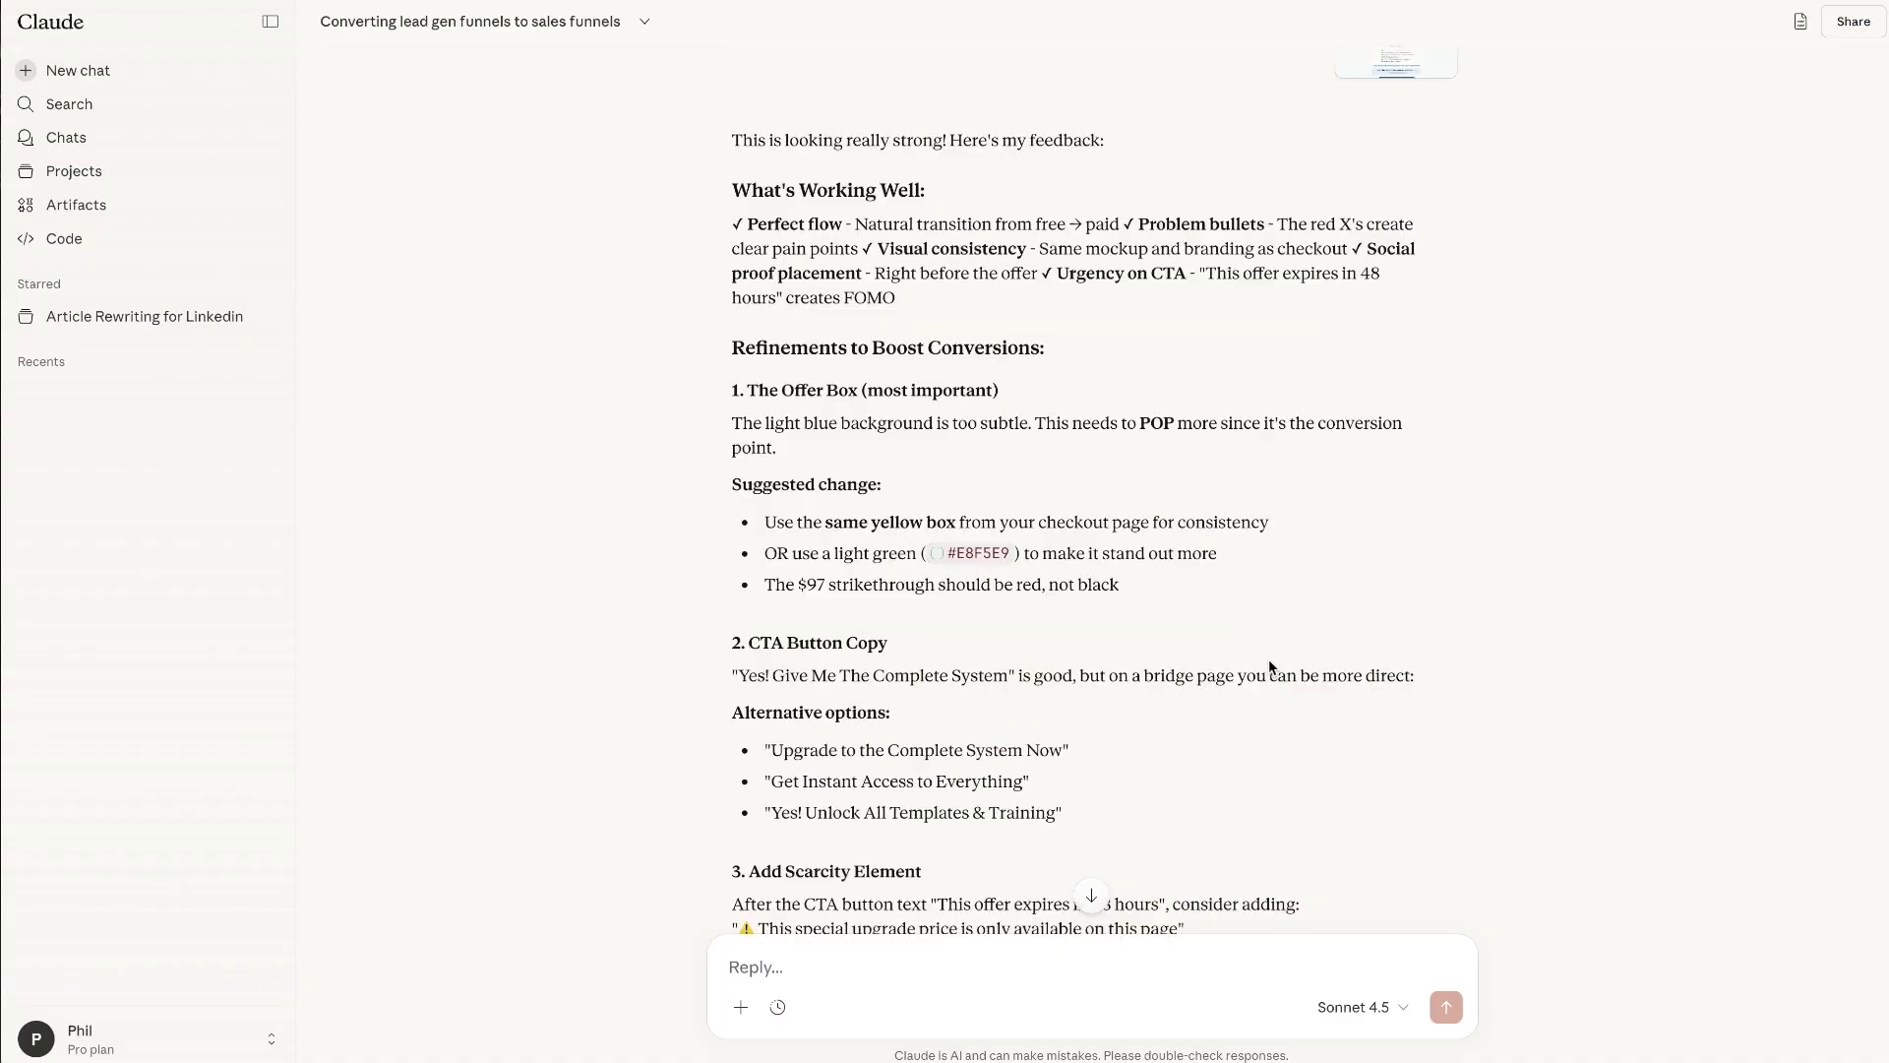
# - Select the 'One-Time Offer for Template Users' line under 6. Special Offer Box in Claude's outline
pyautogui.scroll(-1, 1265, 657)
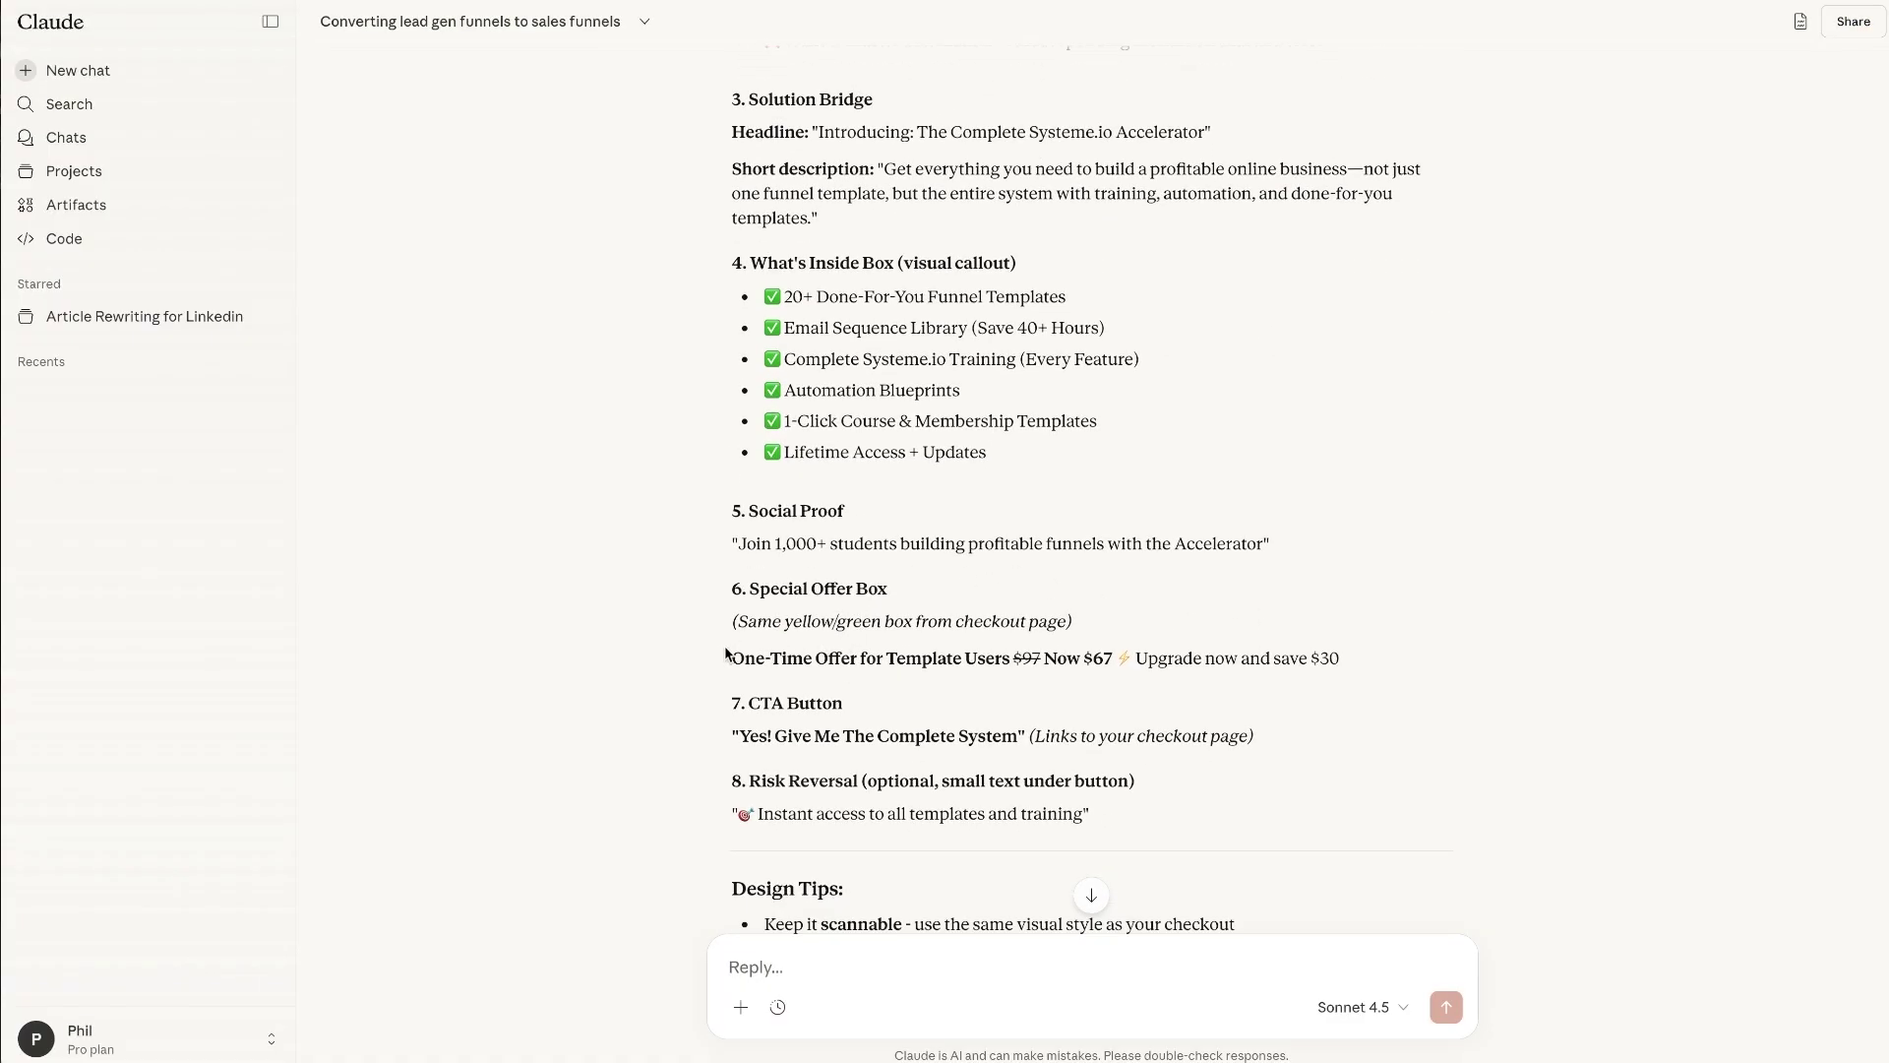
pyautogui.moveTo(726, 654); pyautogui.dragTo(1013, 658)
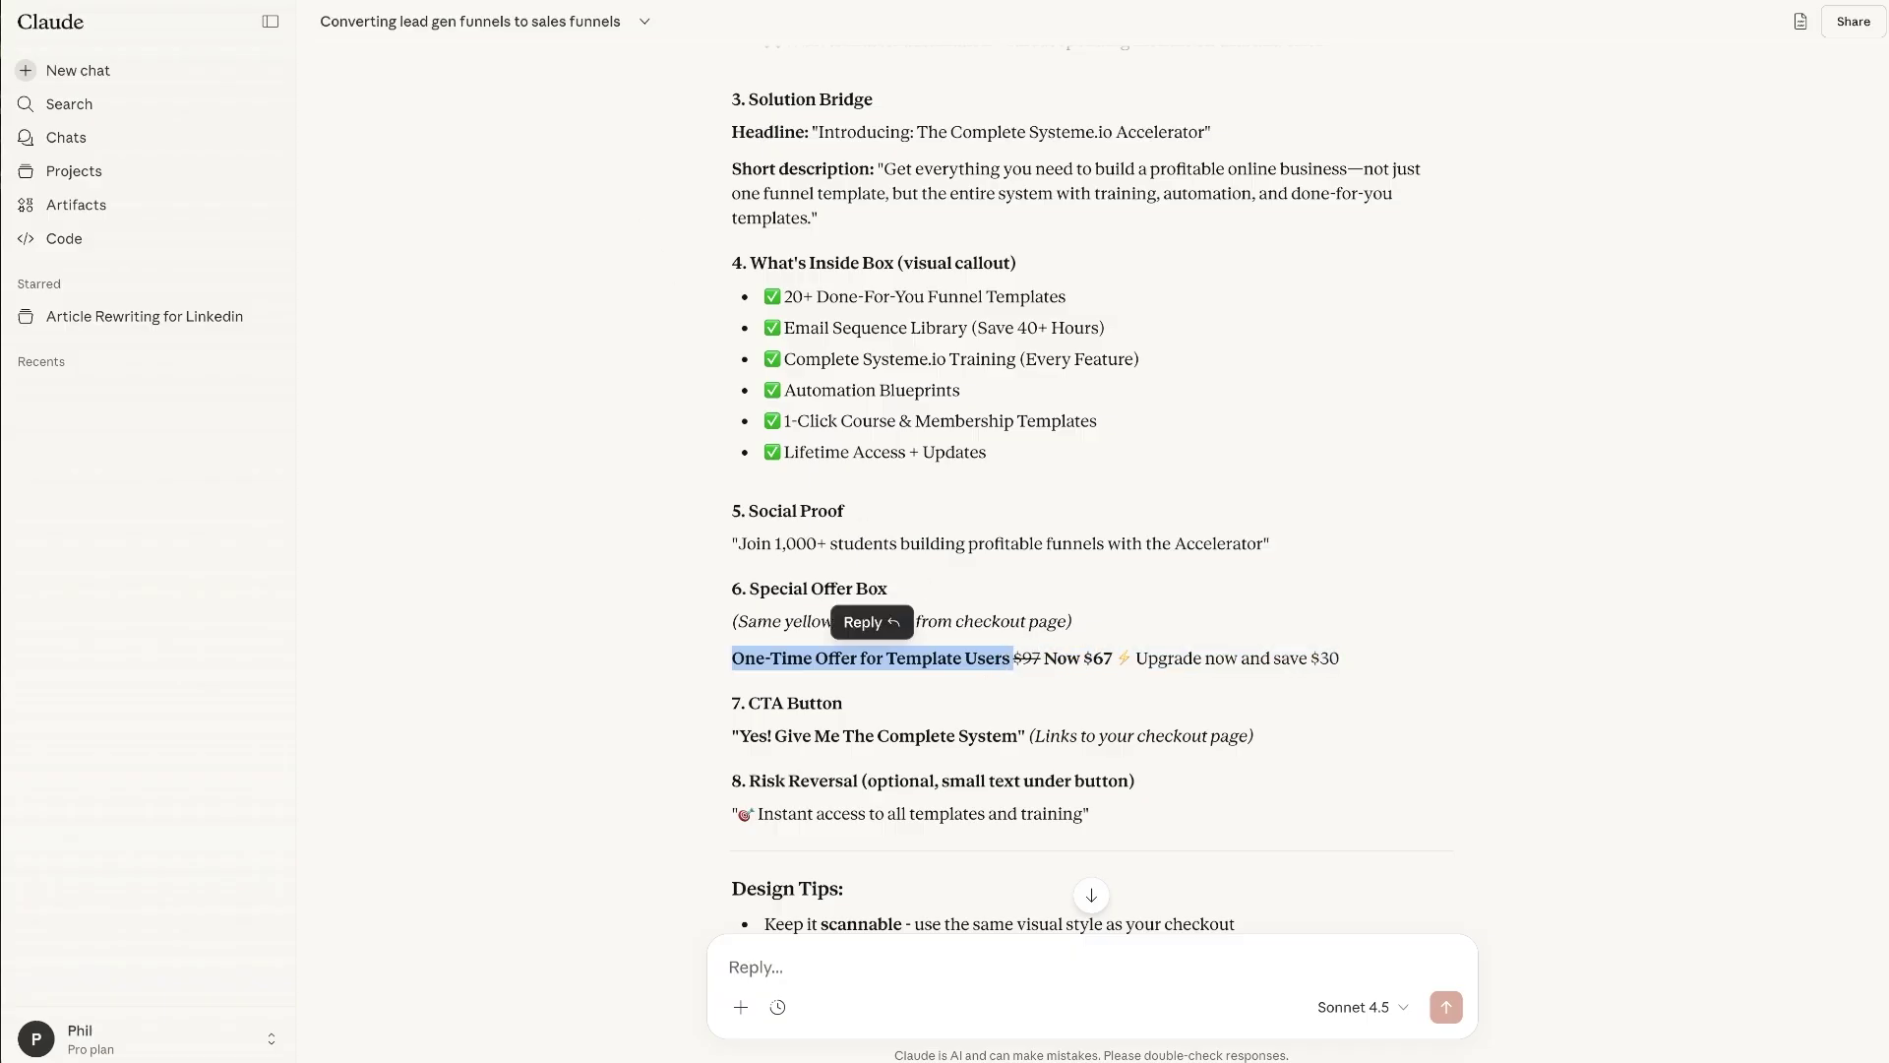
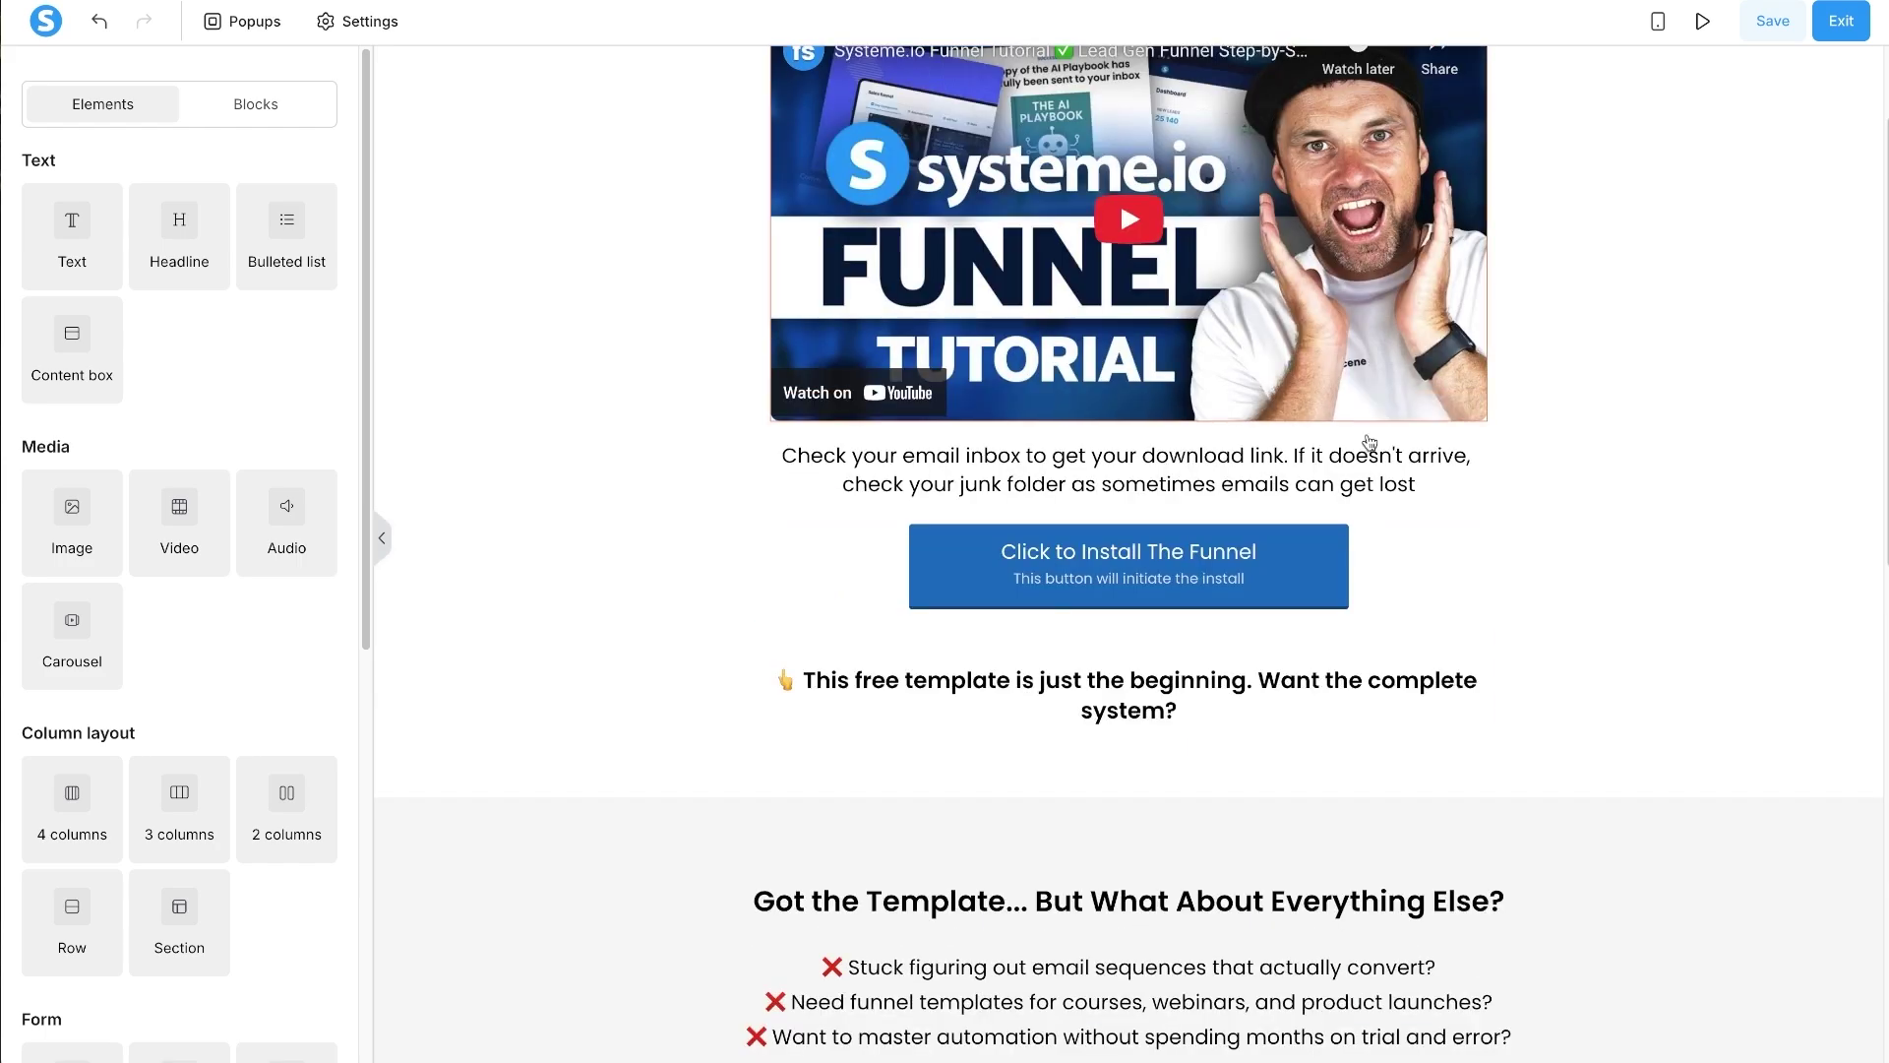
# - Duplicate the 'Click to Install The Funnel' button and drag the copy into the one-time offer box
pyautogui.click(1412, 511)
pyautogui.moveTo(1378, 529); pyautogui.dragTo(1259, 909)
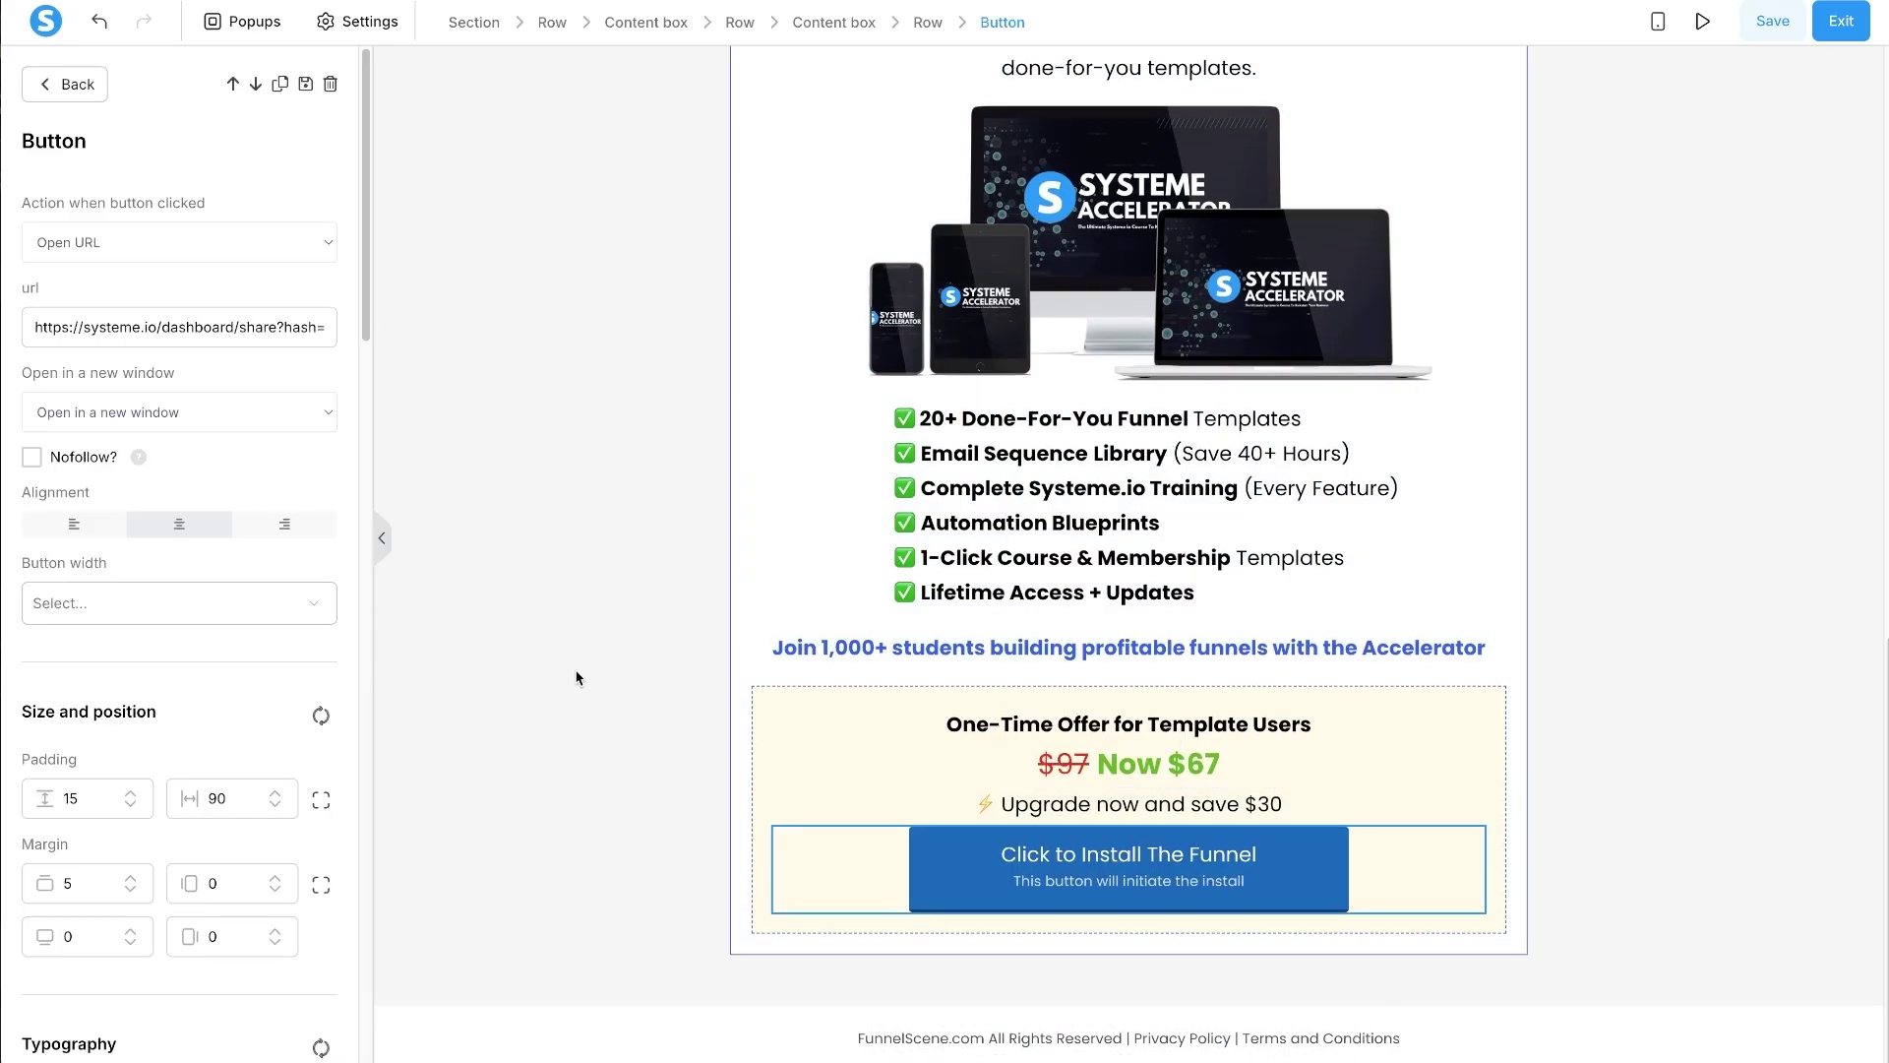
# - Drop the copied button below the offer box and set its click action to Next step URL
pyautogui.moveTo(1340, 858); pyautogui.dragTo(1306, 959)
pyautogui.click(969, 903)
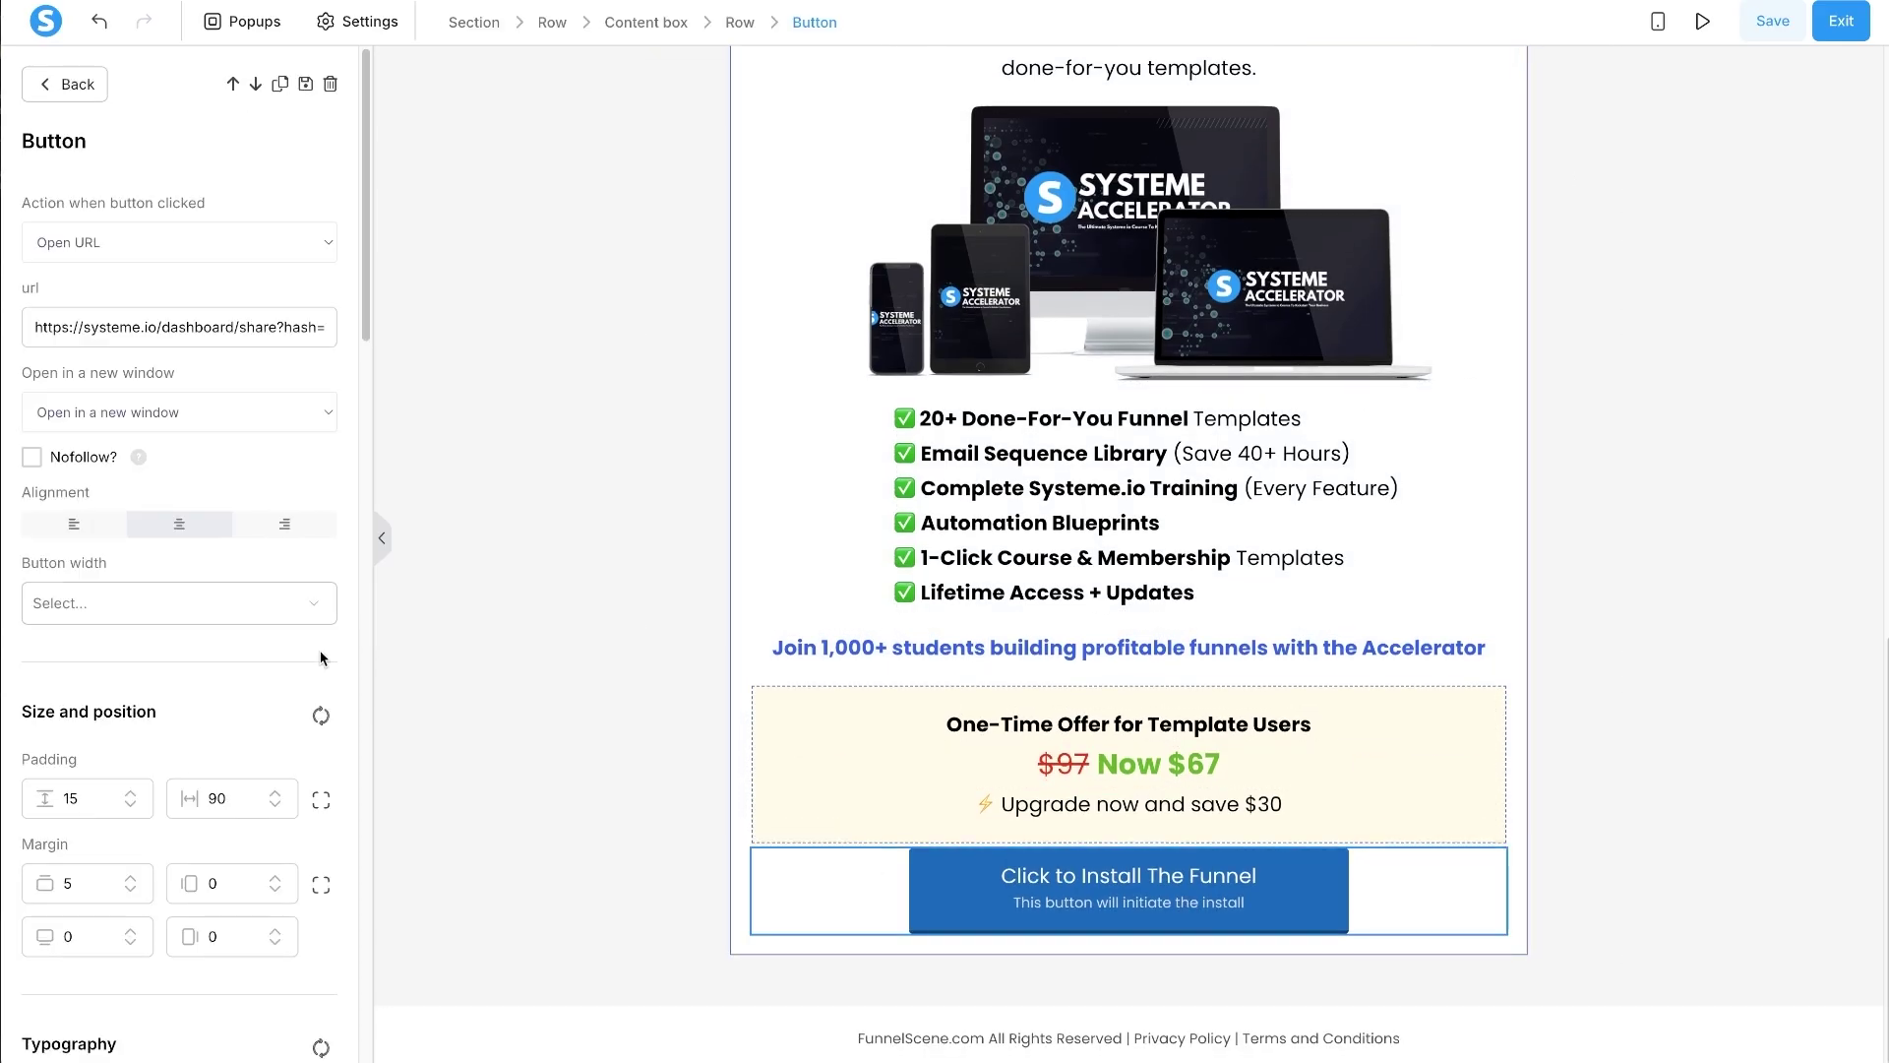
pyautogui.click(153, 243)
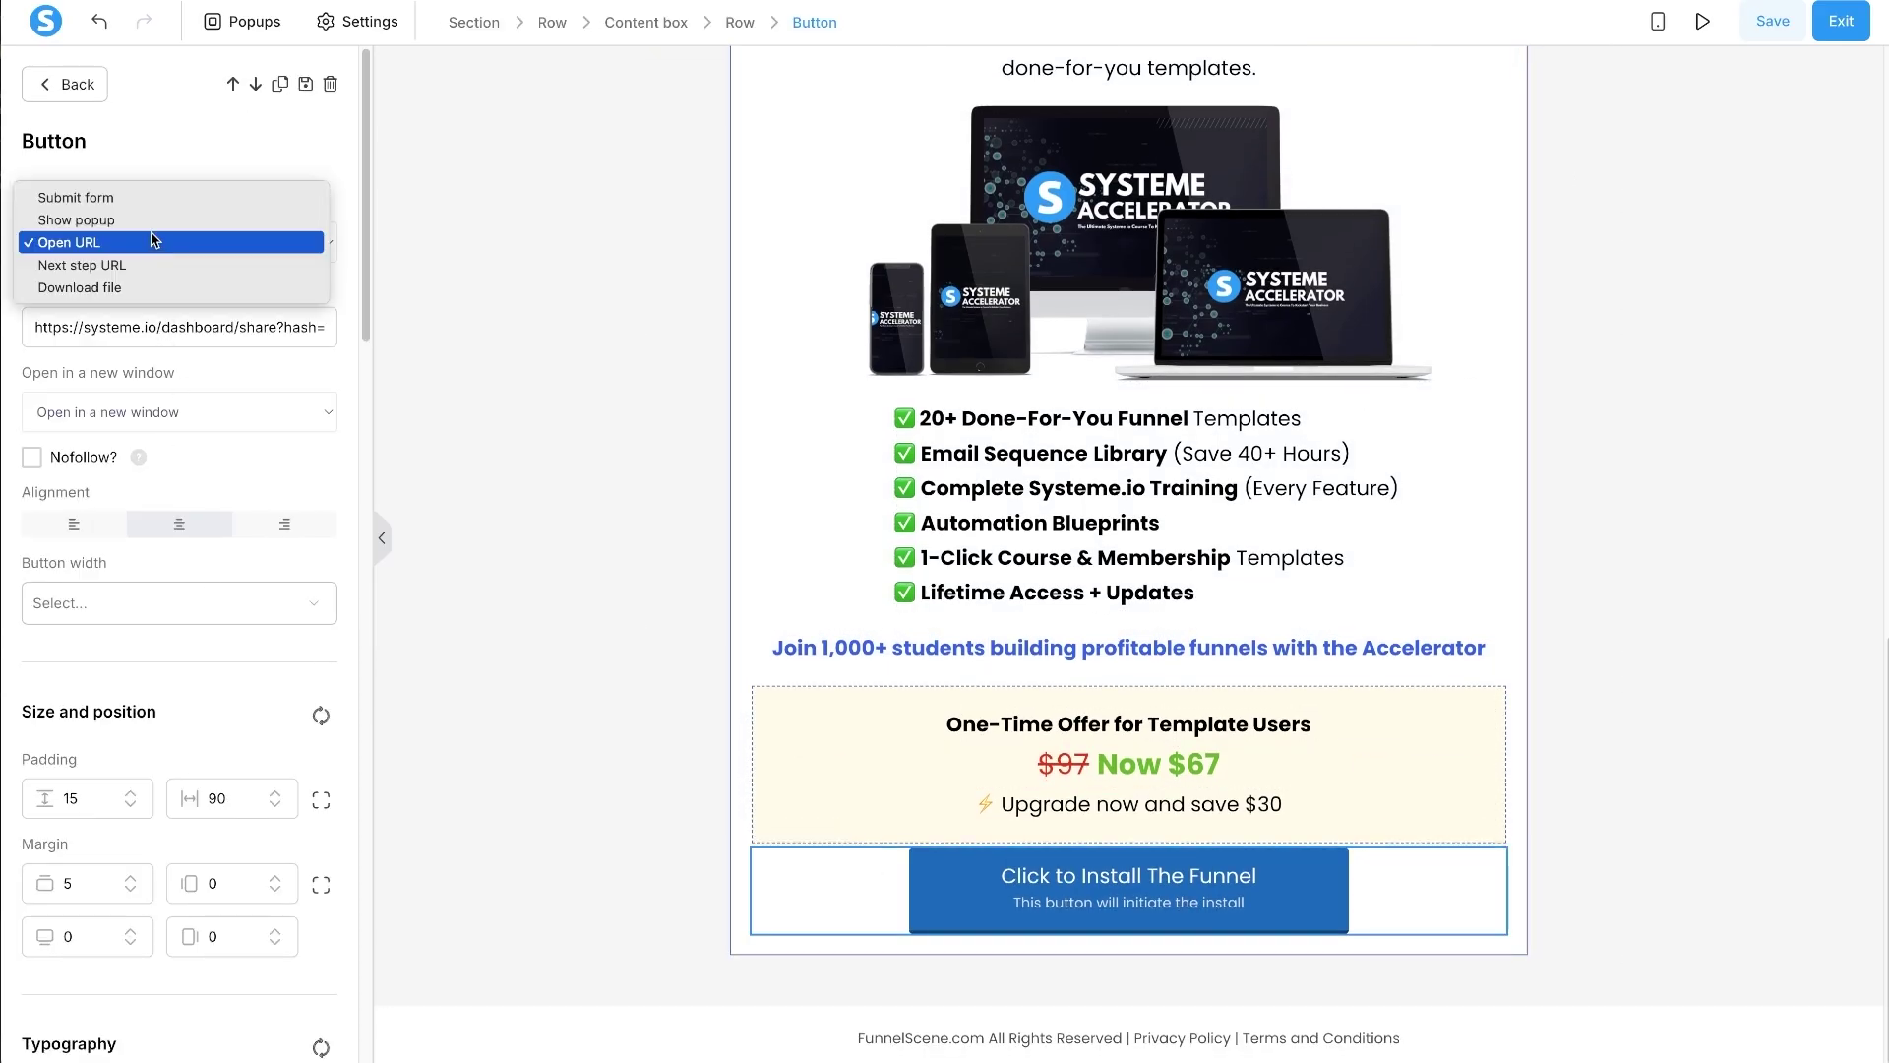
pyautogui.click(152, 242)
pyautogui.click(1021, 876)
pyautogui.click(1067, 897)
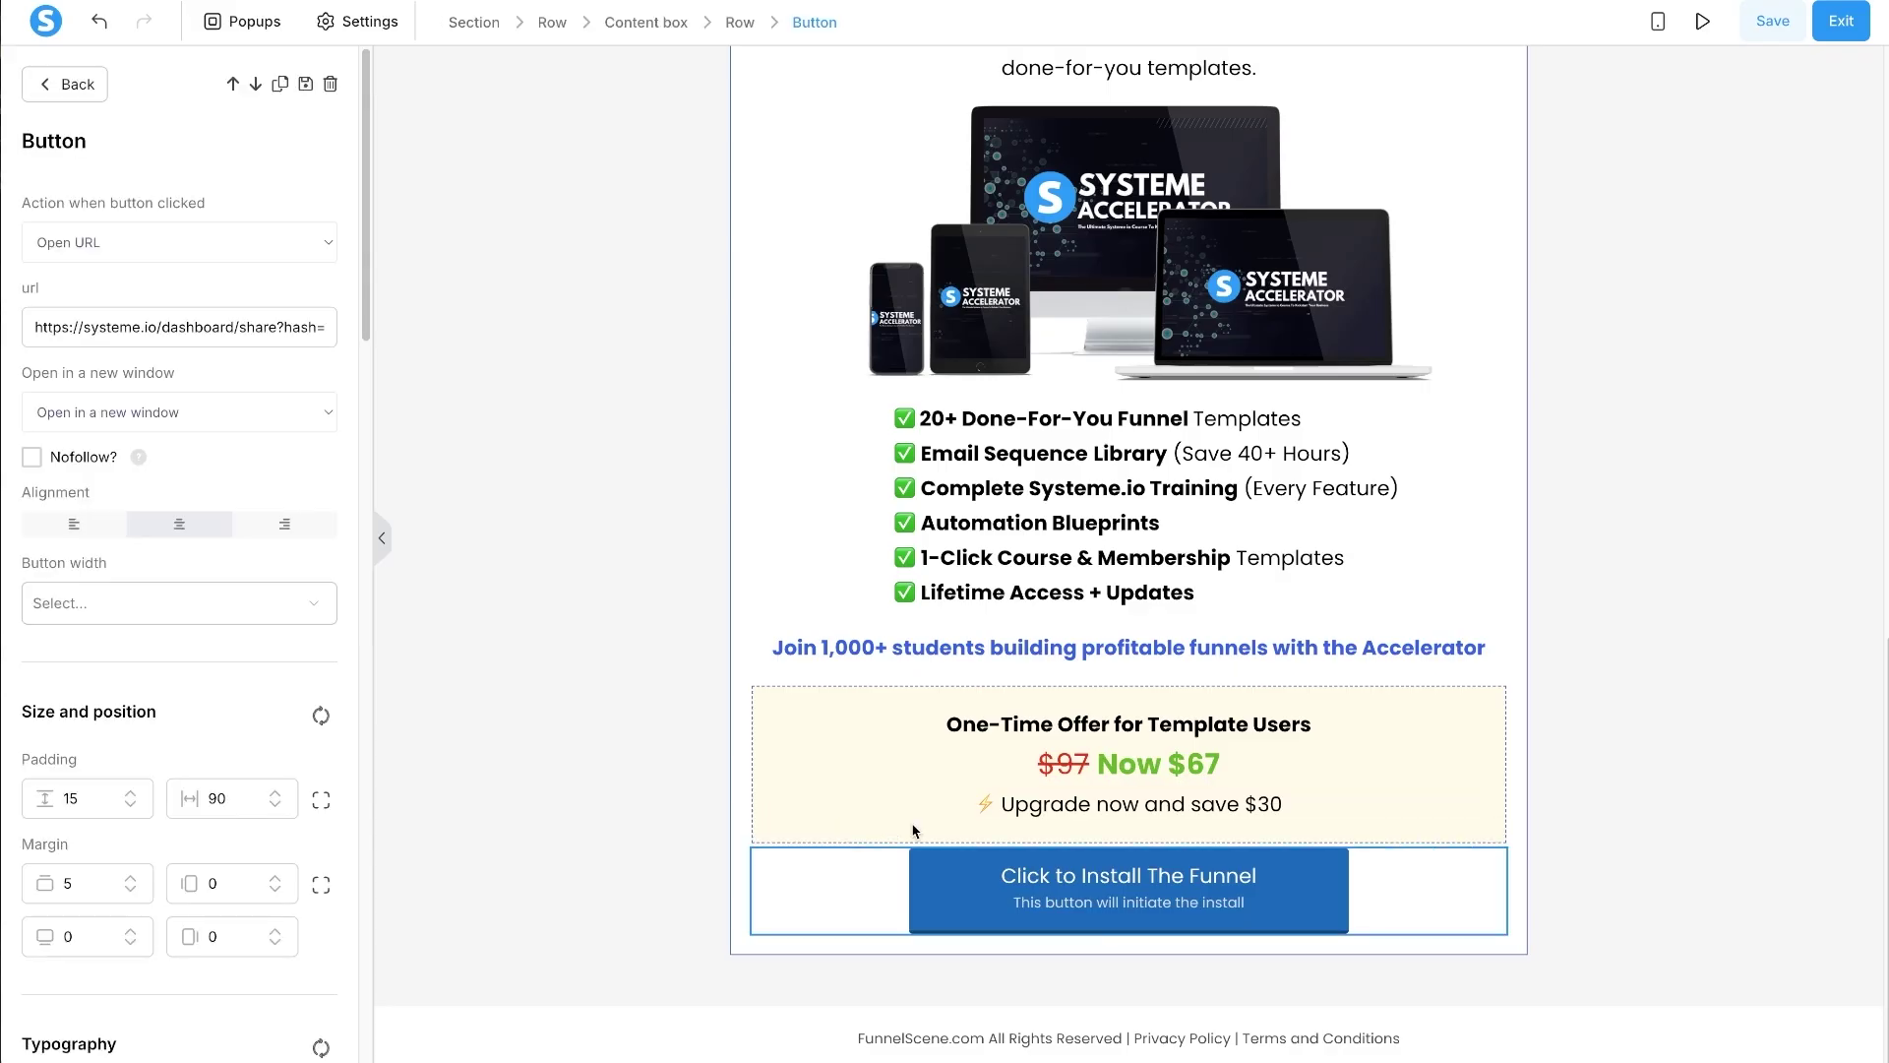
pyautogui.moveTo(21, 209); pyautogui.dragTo(213, 202)
pyautogui.click(189, 253)
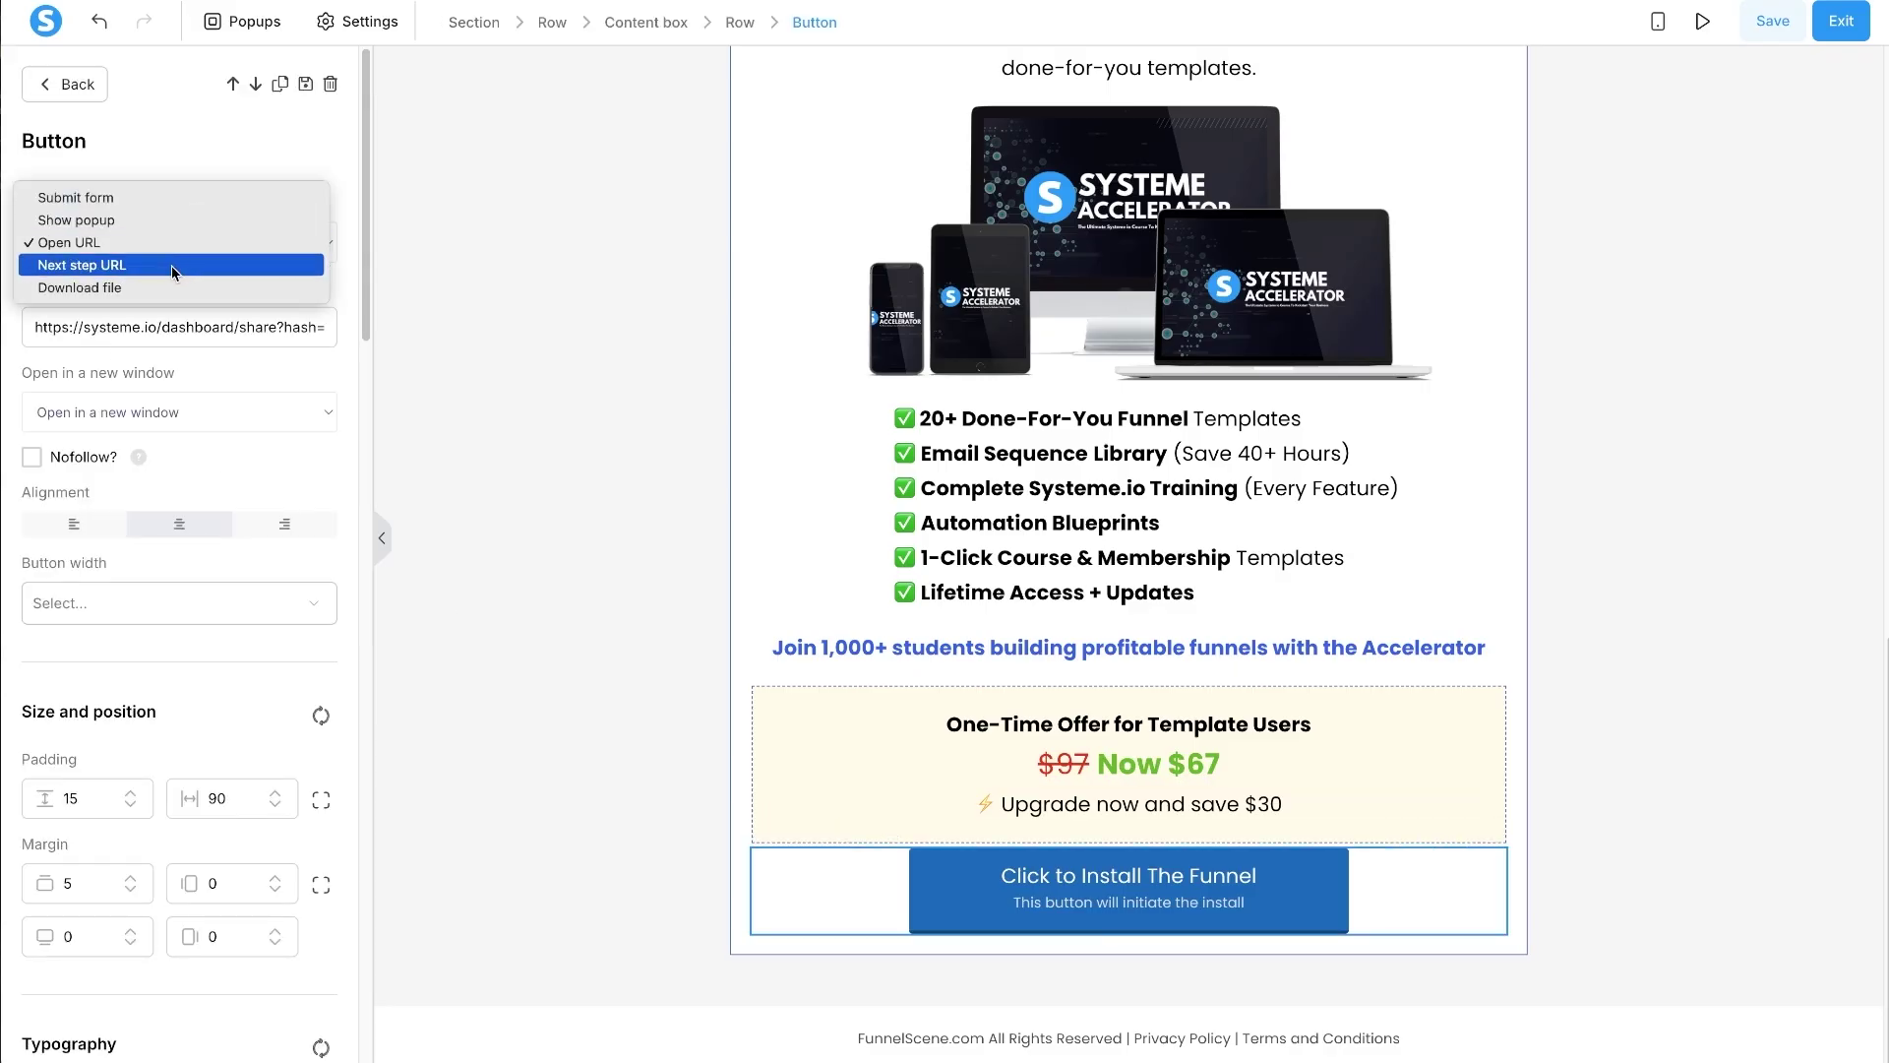
pyautogui.click(172, 266)
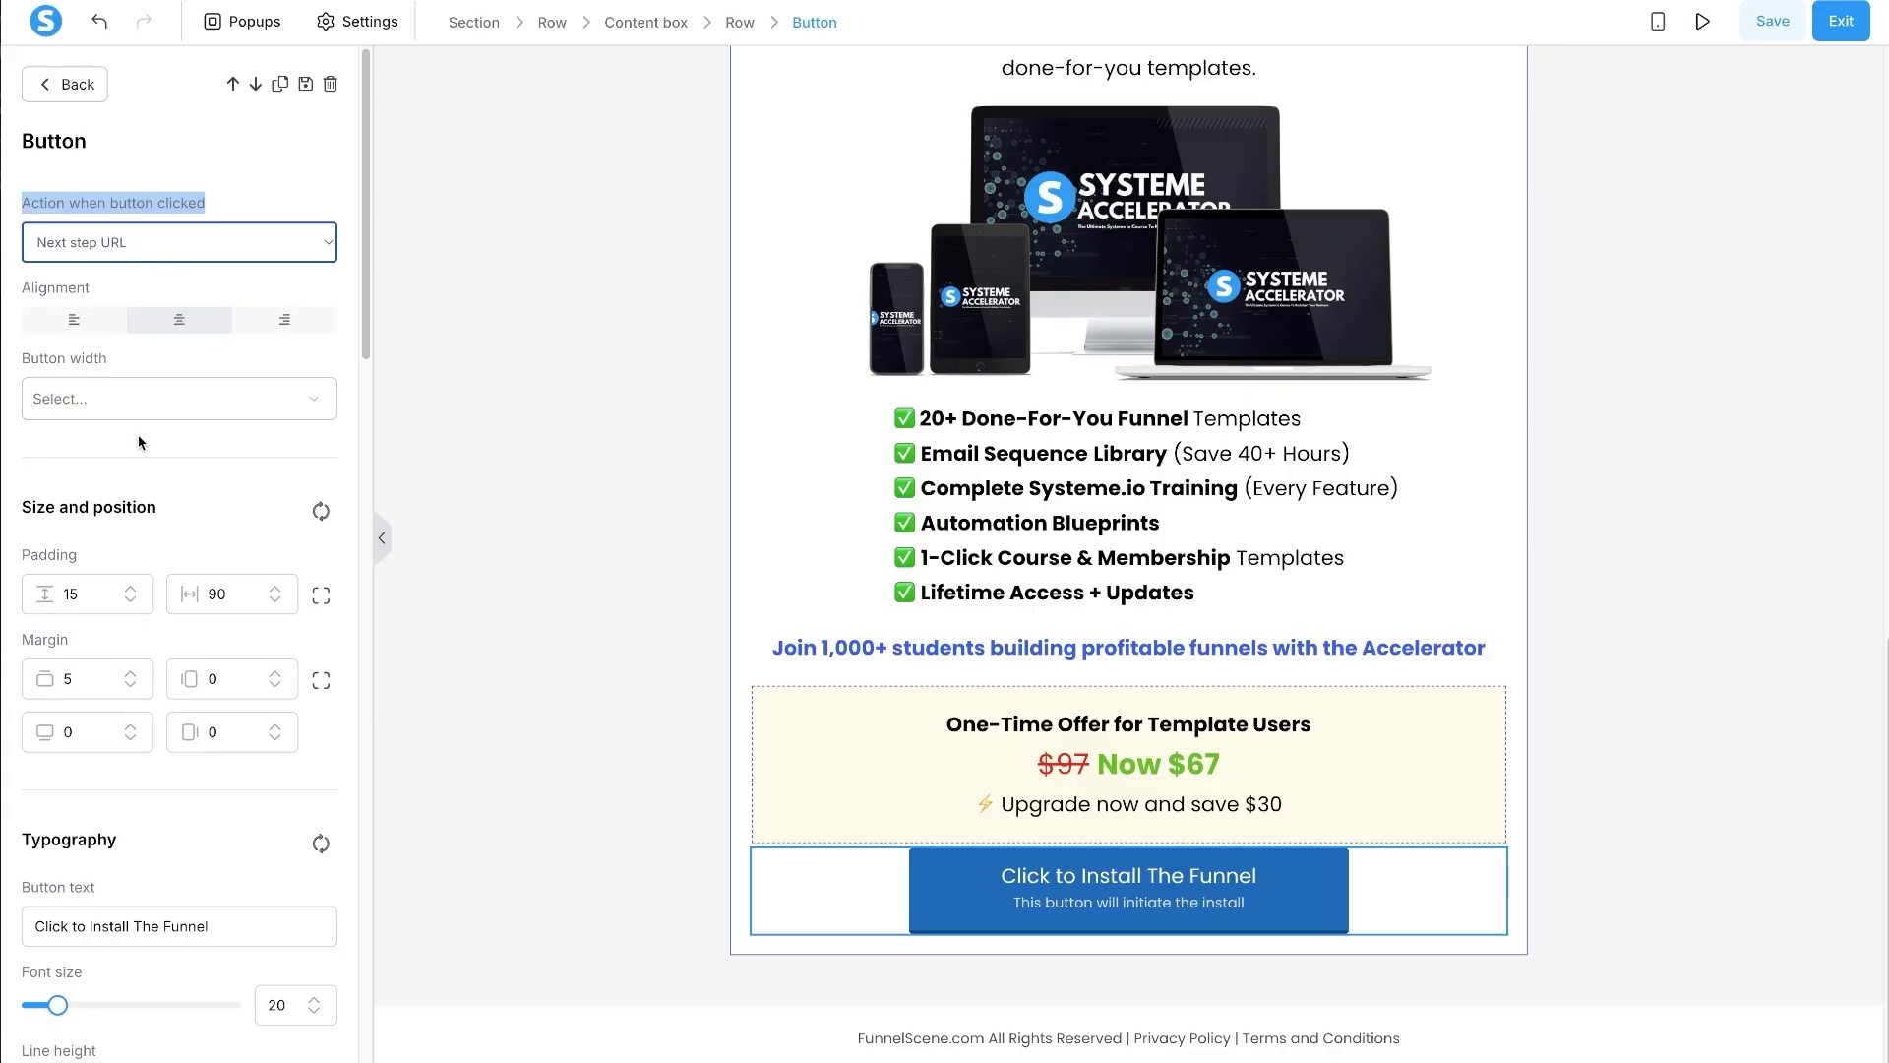
pyautogui.click(565, 551)
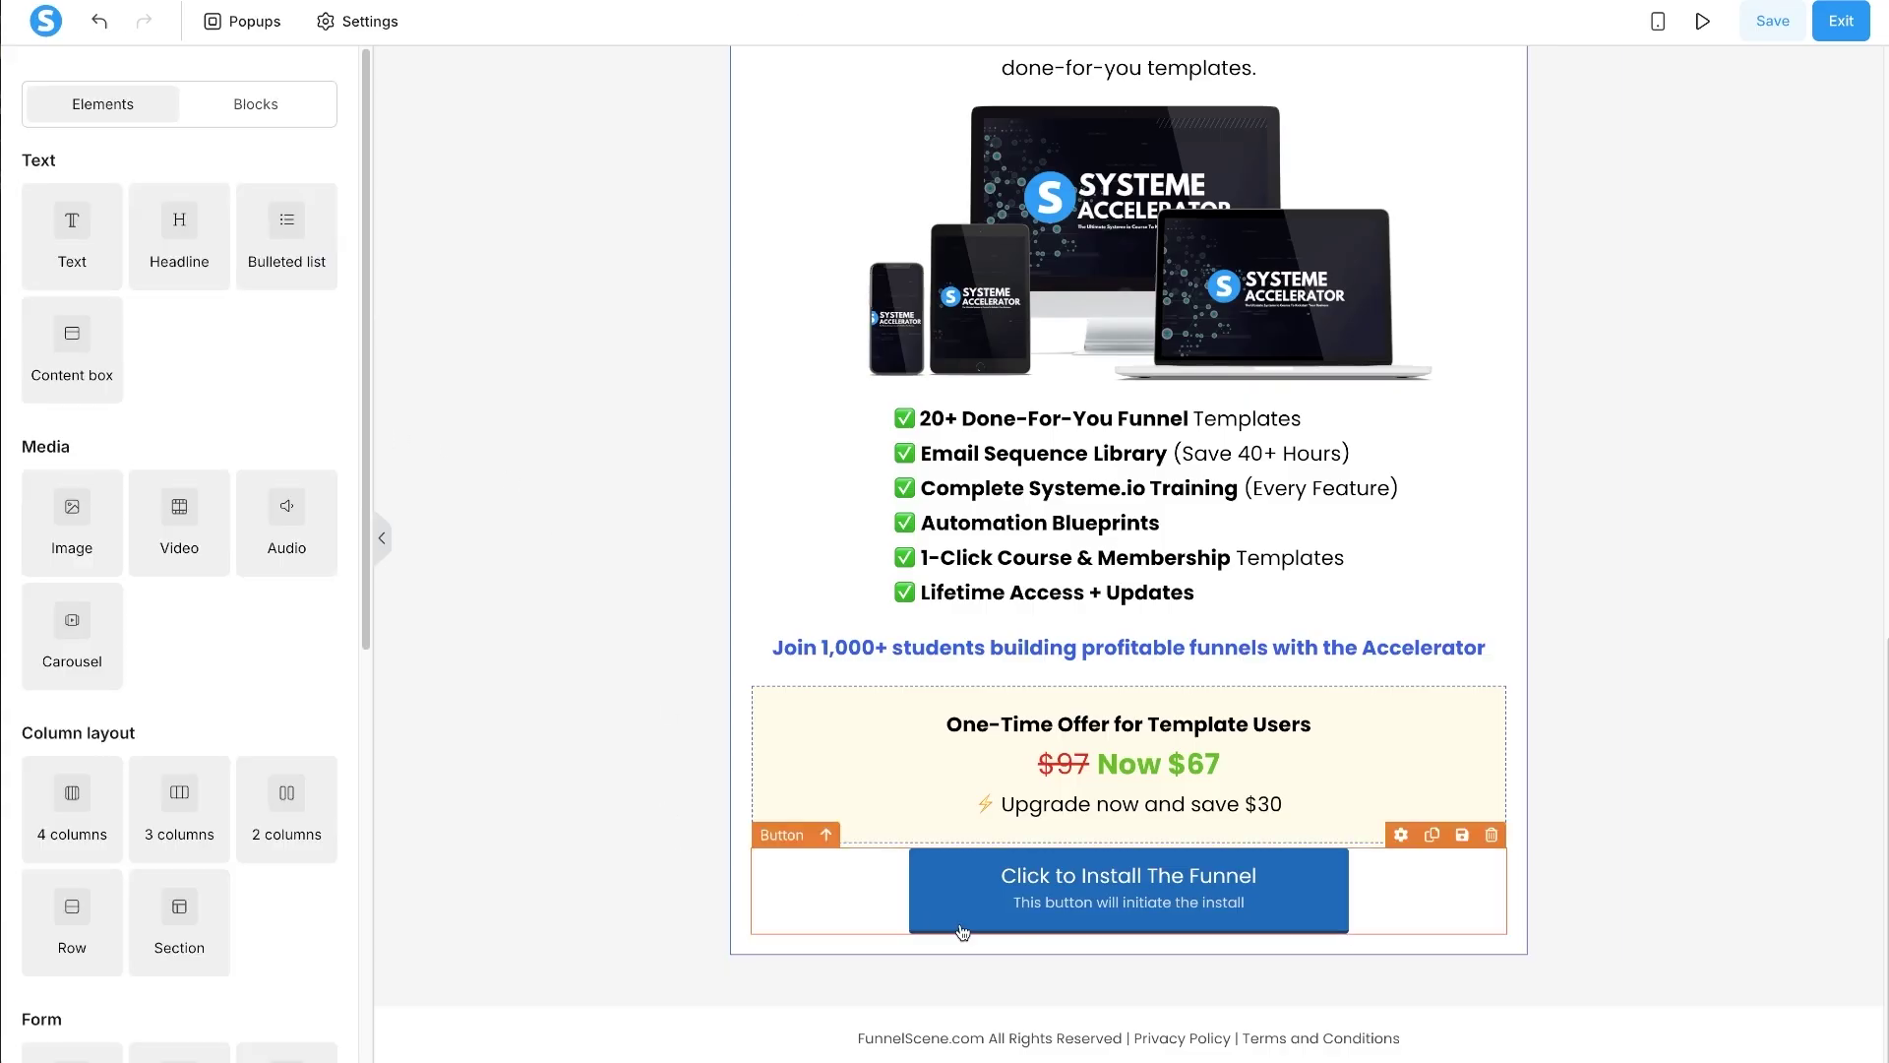
# - Relabel the button 'Yes! Give Me The Complete System' at size 18 with subtext 'Secure This One Time Offer'
pyautogui.click(962, 923)
pyautogui.scroll(-1, 270, 793)
pyautogui.scroll(-1, 269, 794)
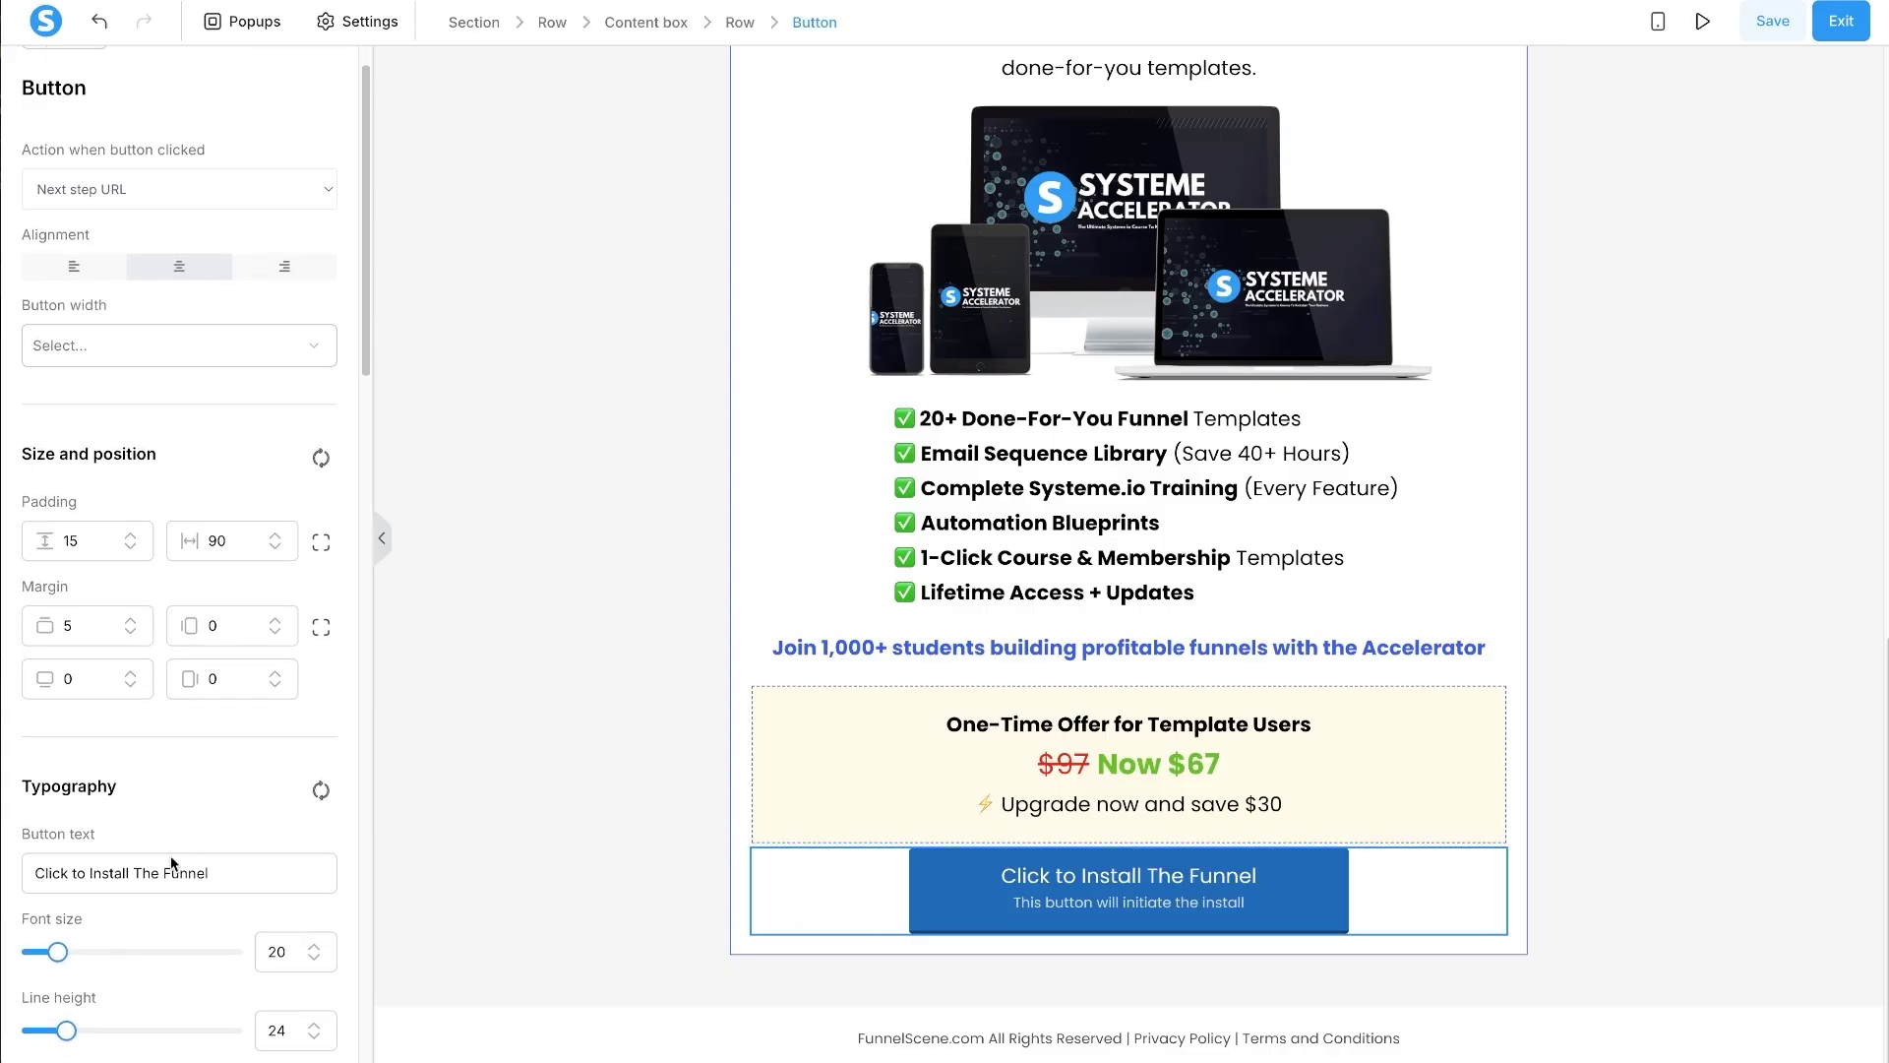
pyautogui.tripleClick(122, 882)
pyautogui.write('Yes! Give Me The Complete System')
pyautogui.scroll(-4, 175, 736)
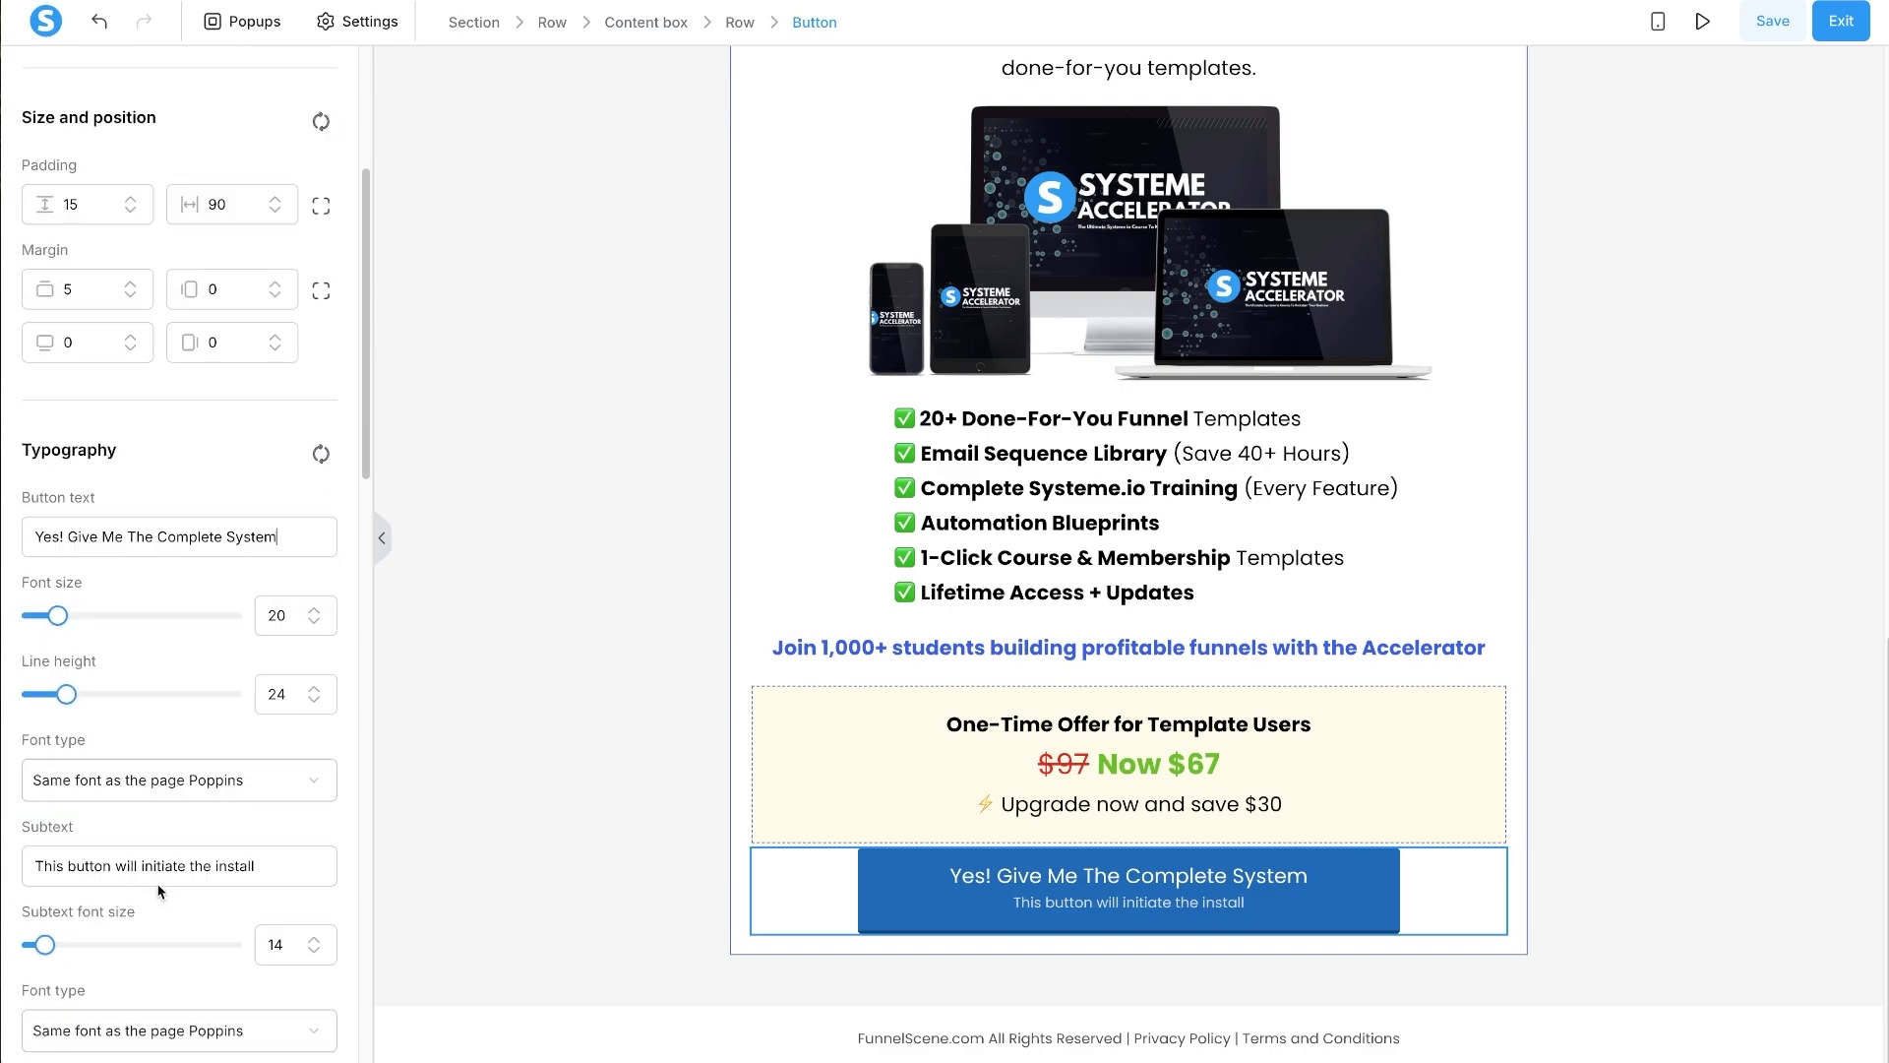
pyautogui.click(319, 609)
pyautogui.click(319, 609)
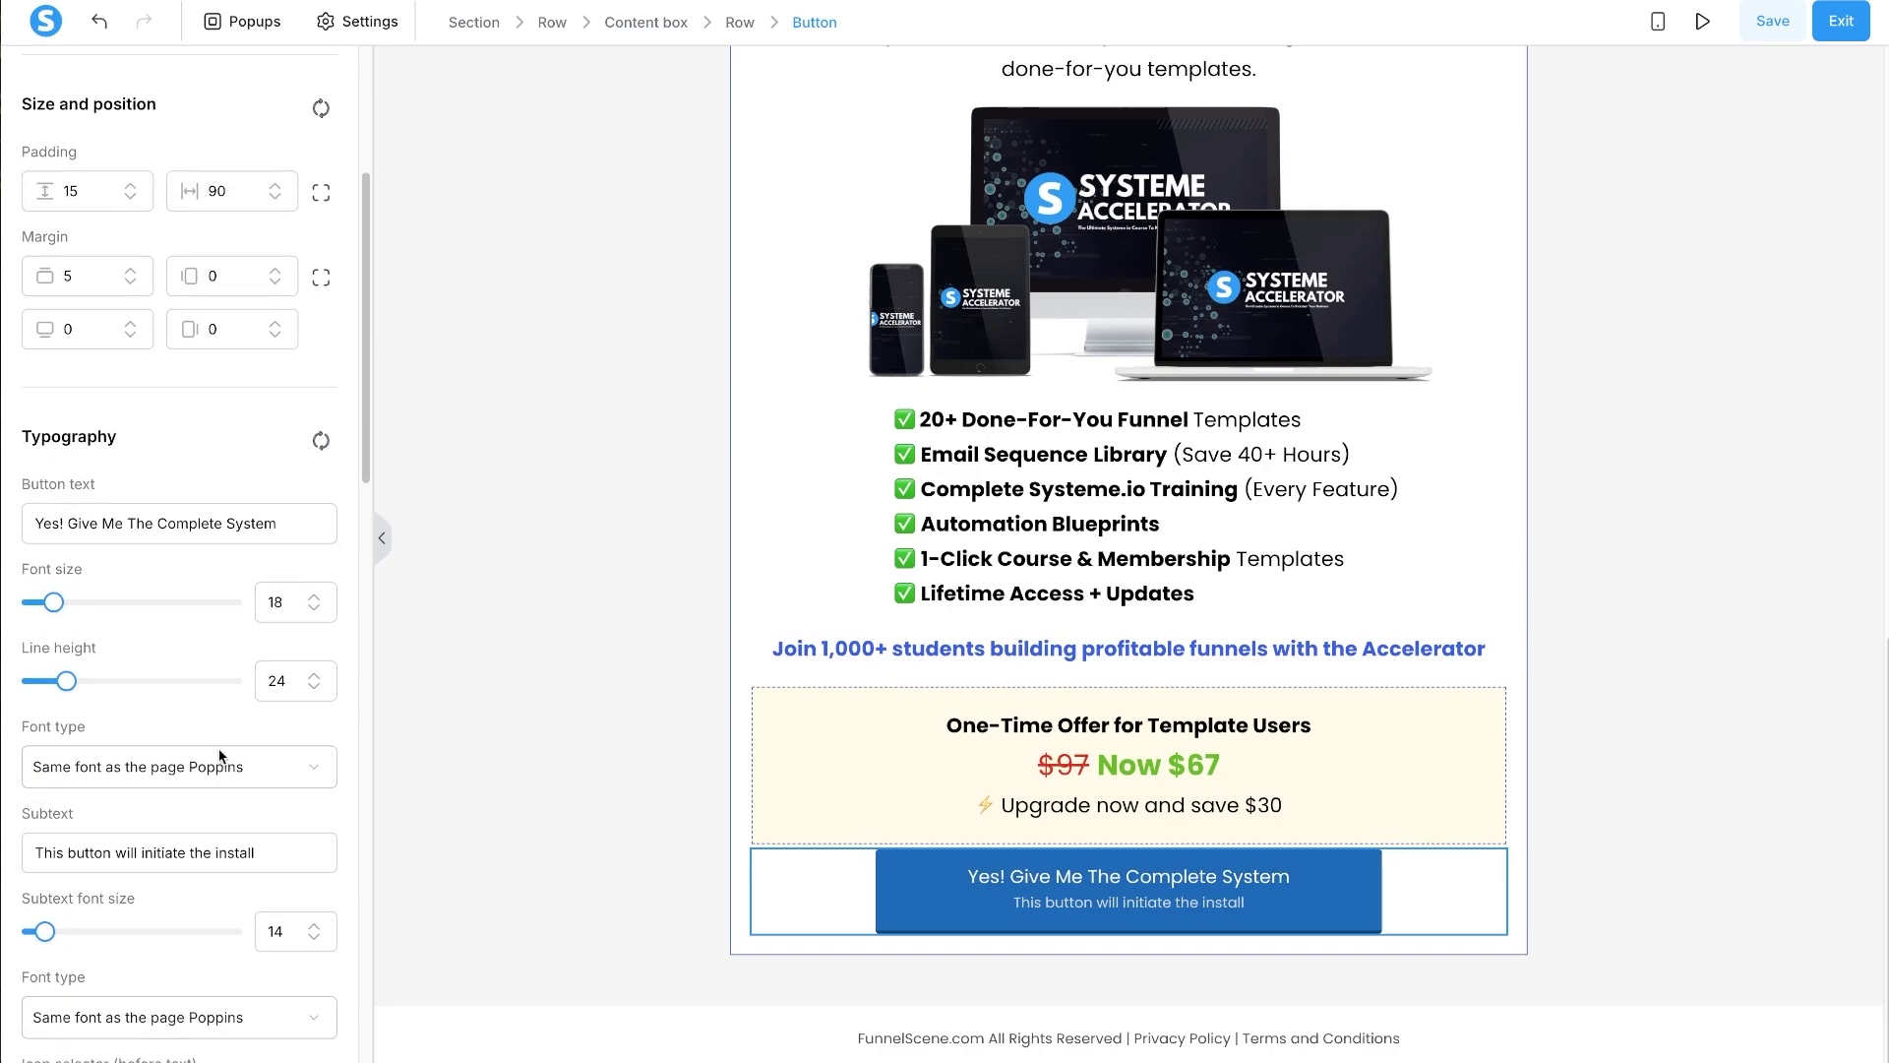
pyautogui.tripleClick(127, 847)
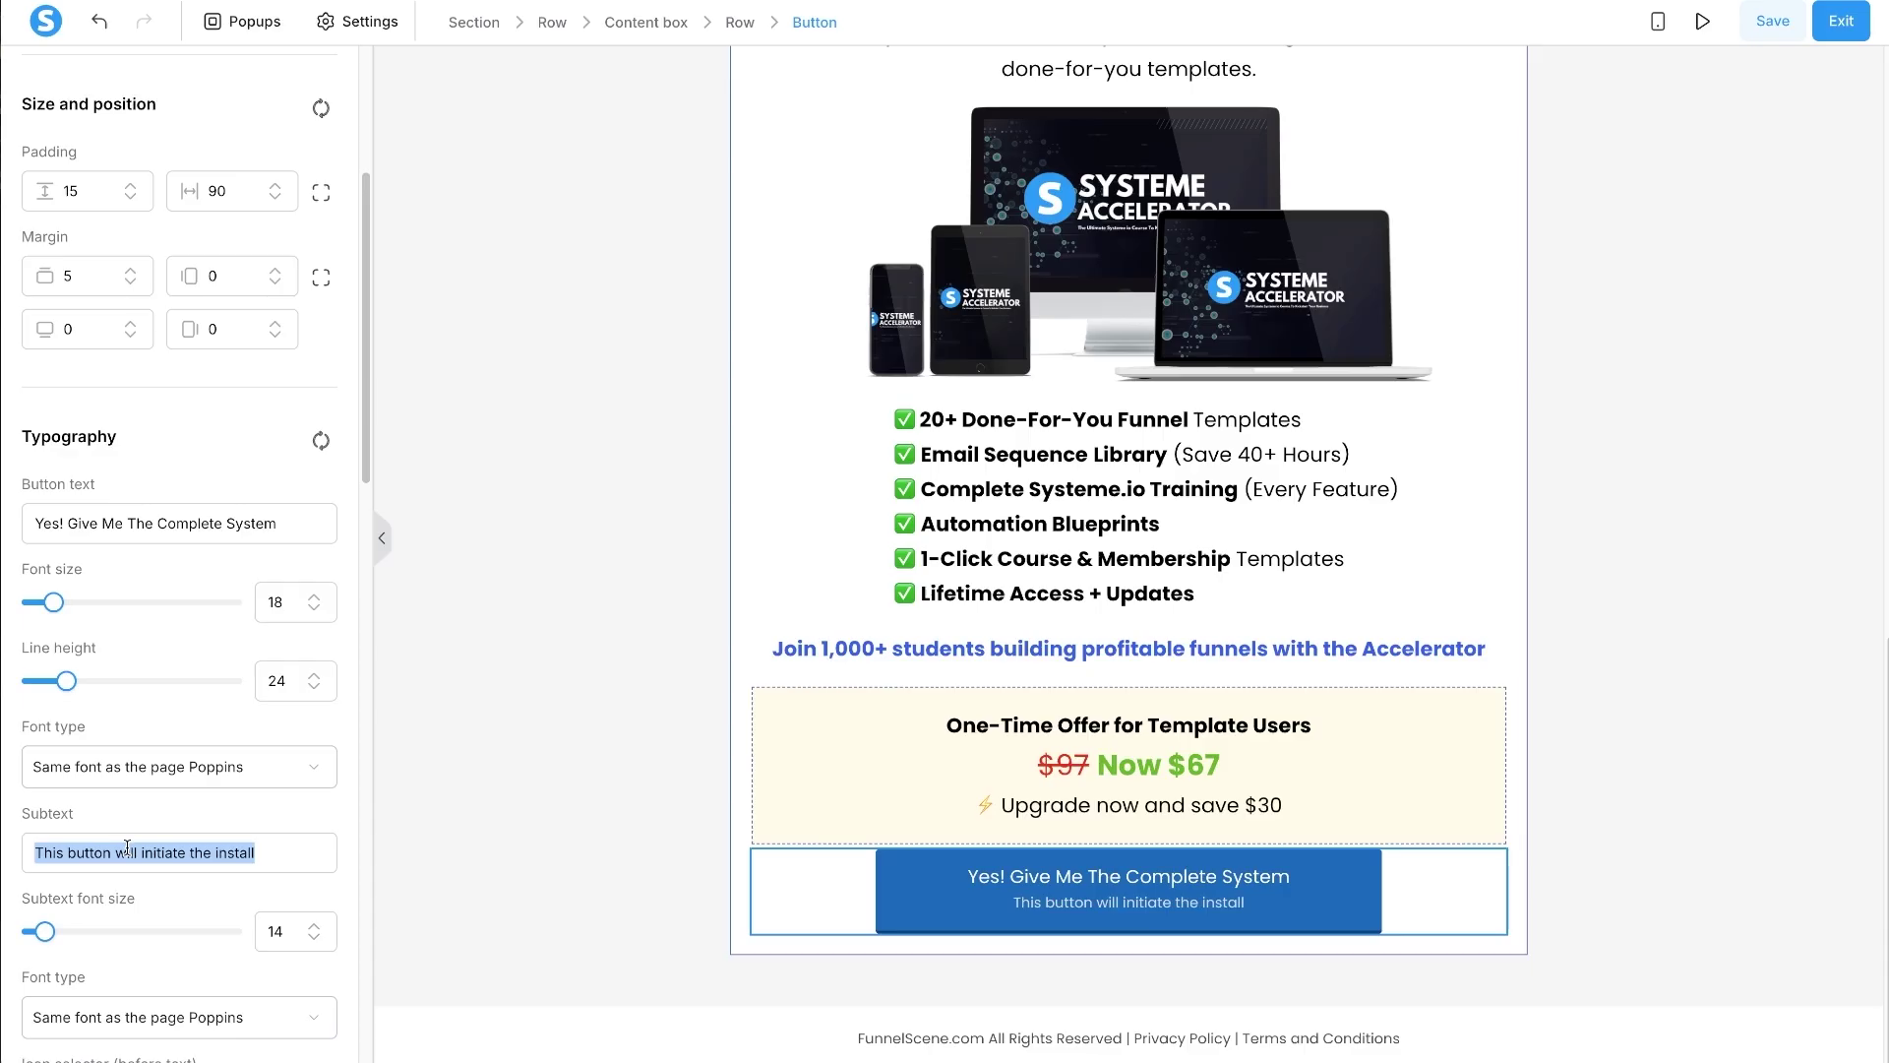
pyautogui.write('Secure This Ont')
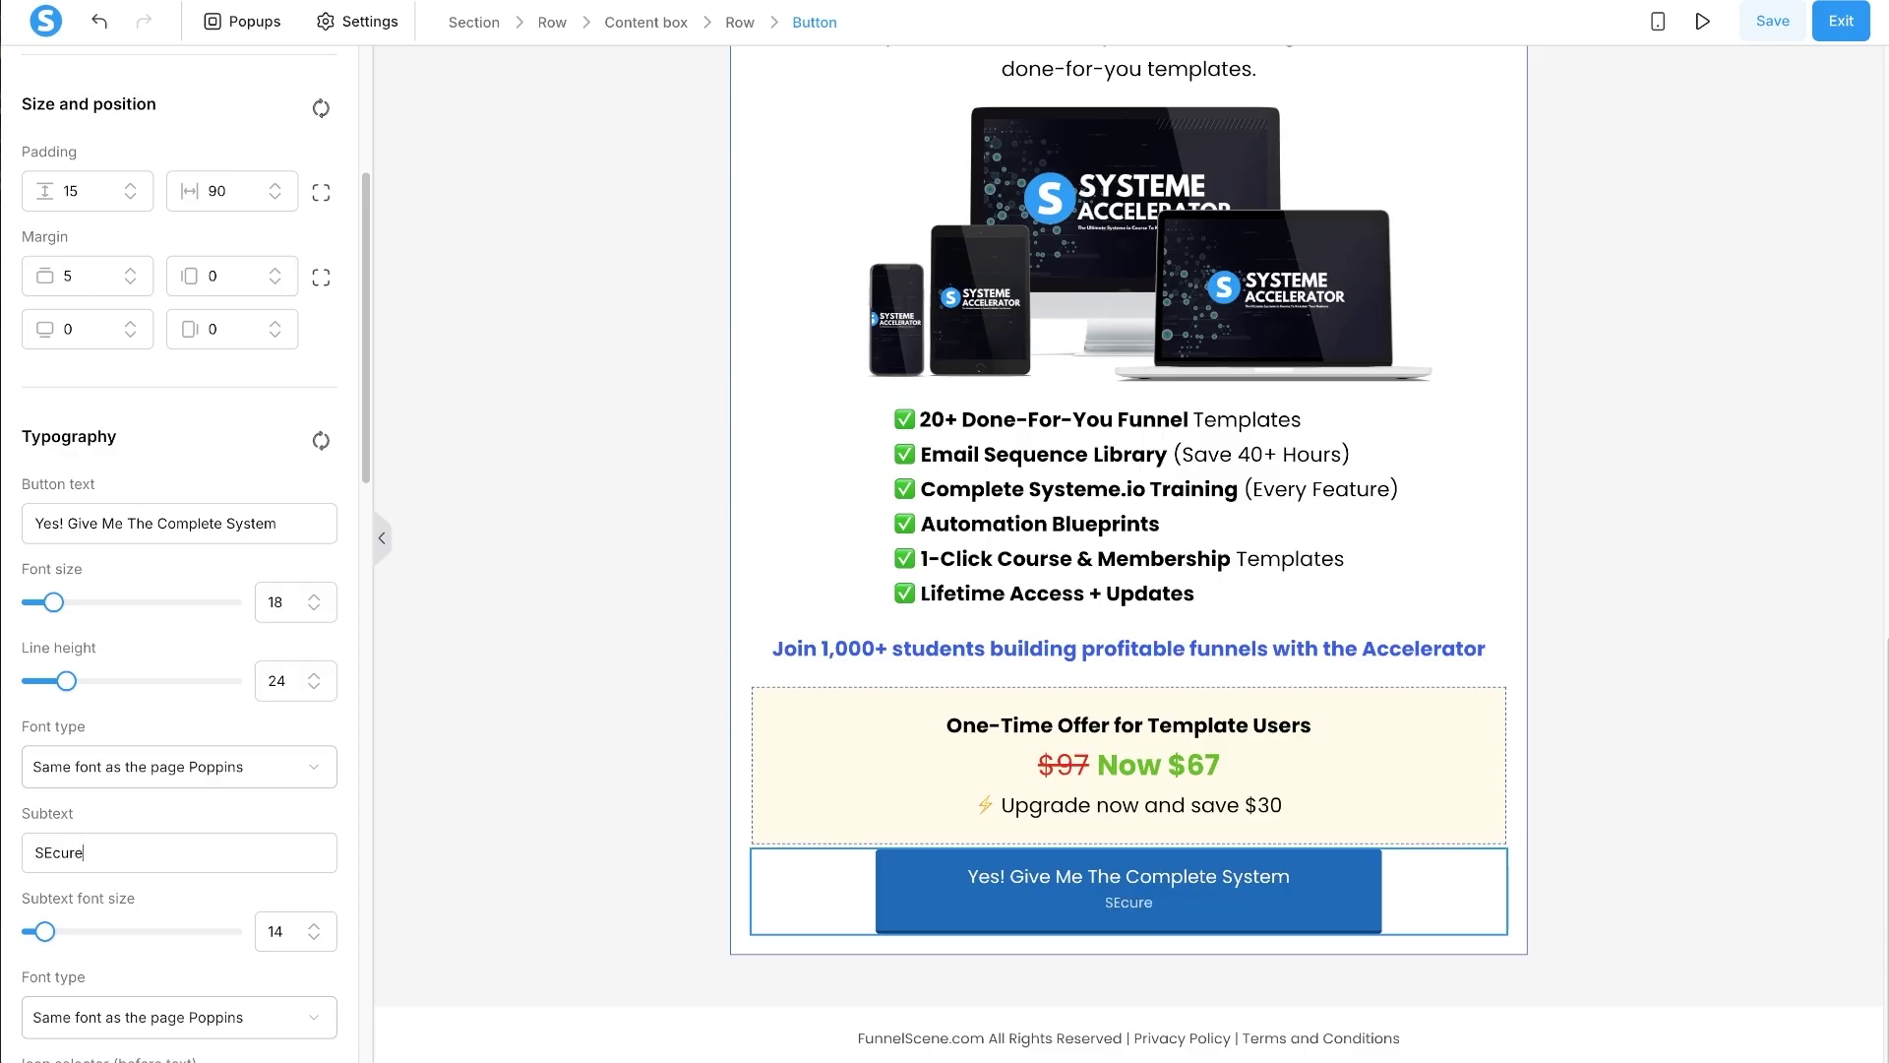
pyautogui.press('BackSpace')
pyautogui.write('e Time Offer')
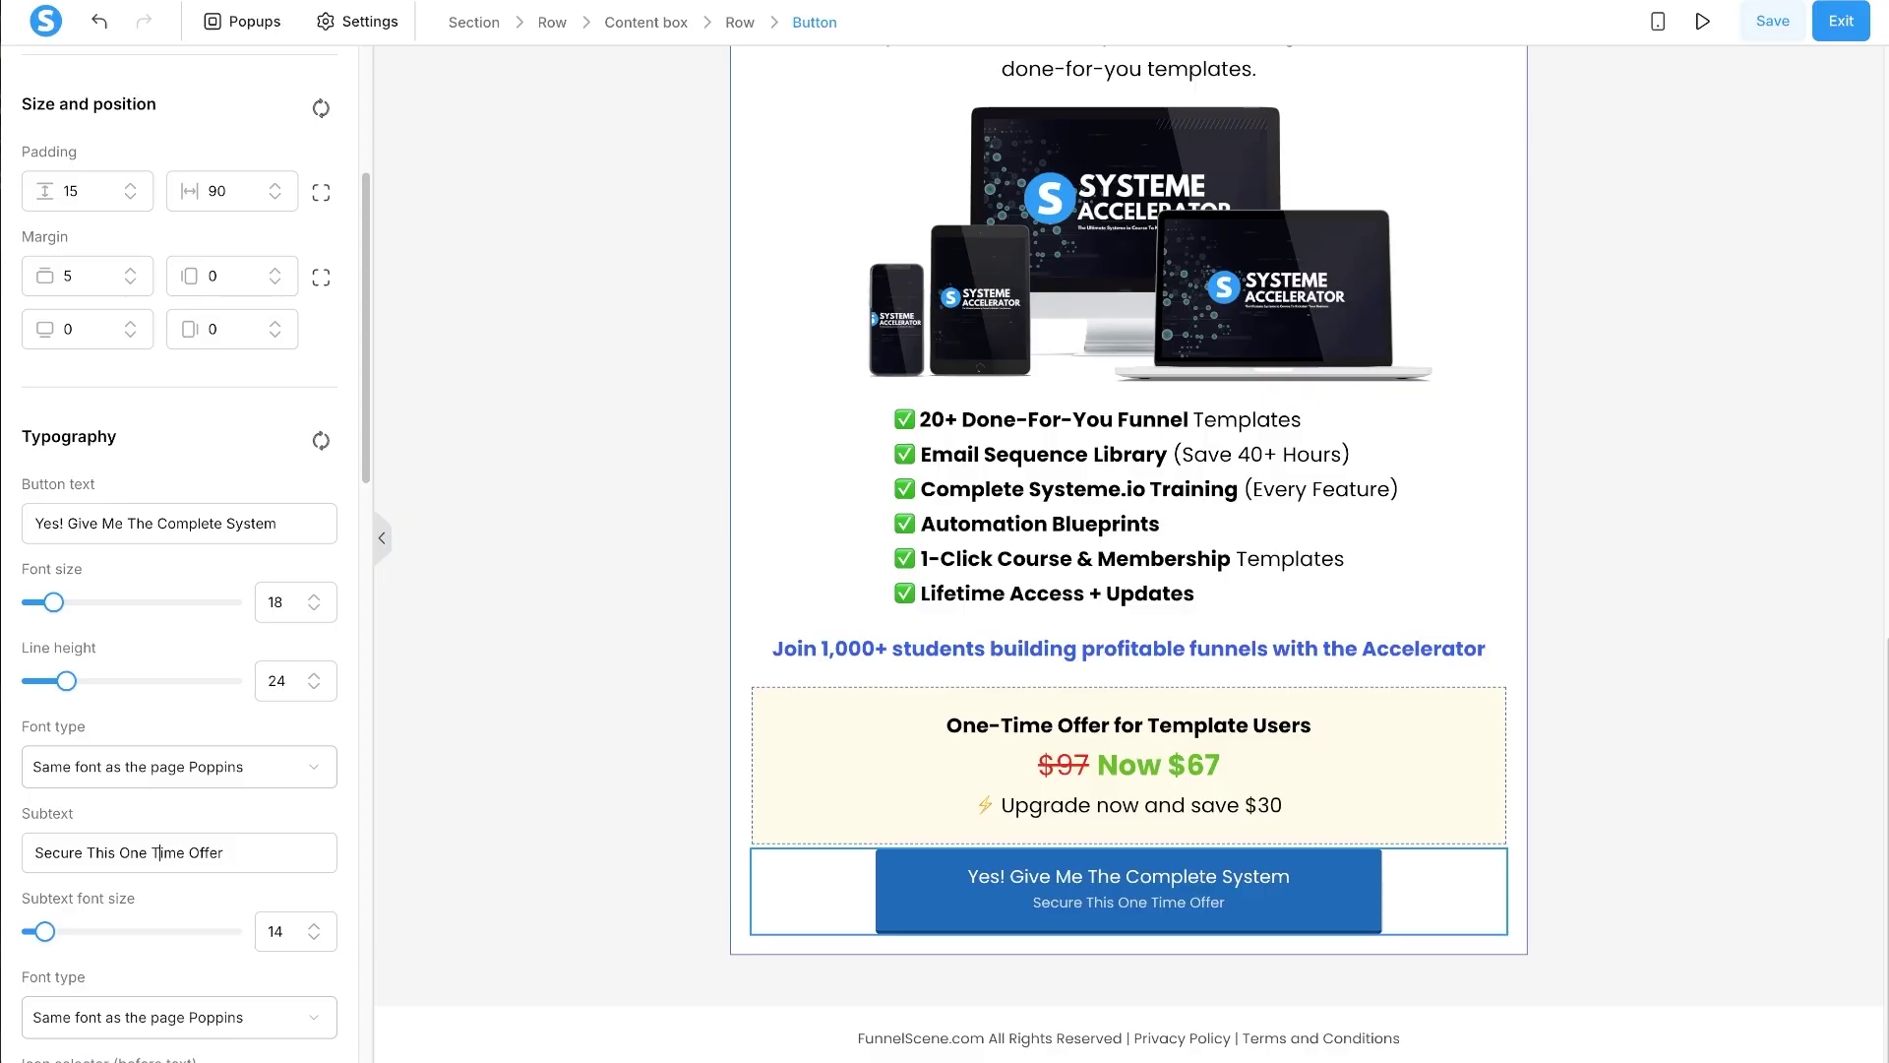
# - Copy the risk-reversal line from Claude's outline and return to the Systeme.io editor
pyautogui.hotkey('alt', 'Tab')
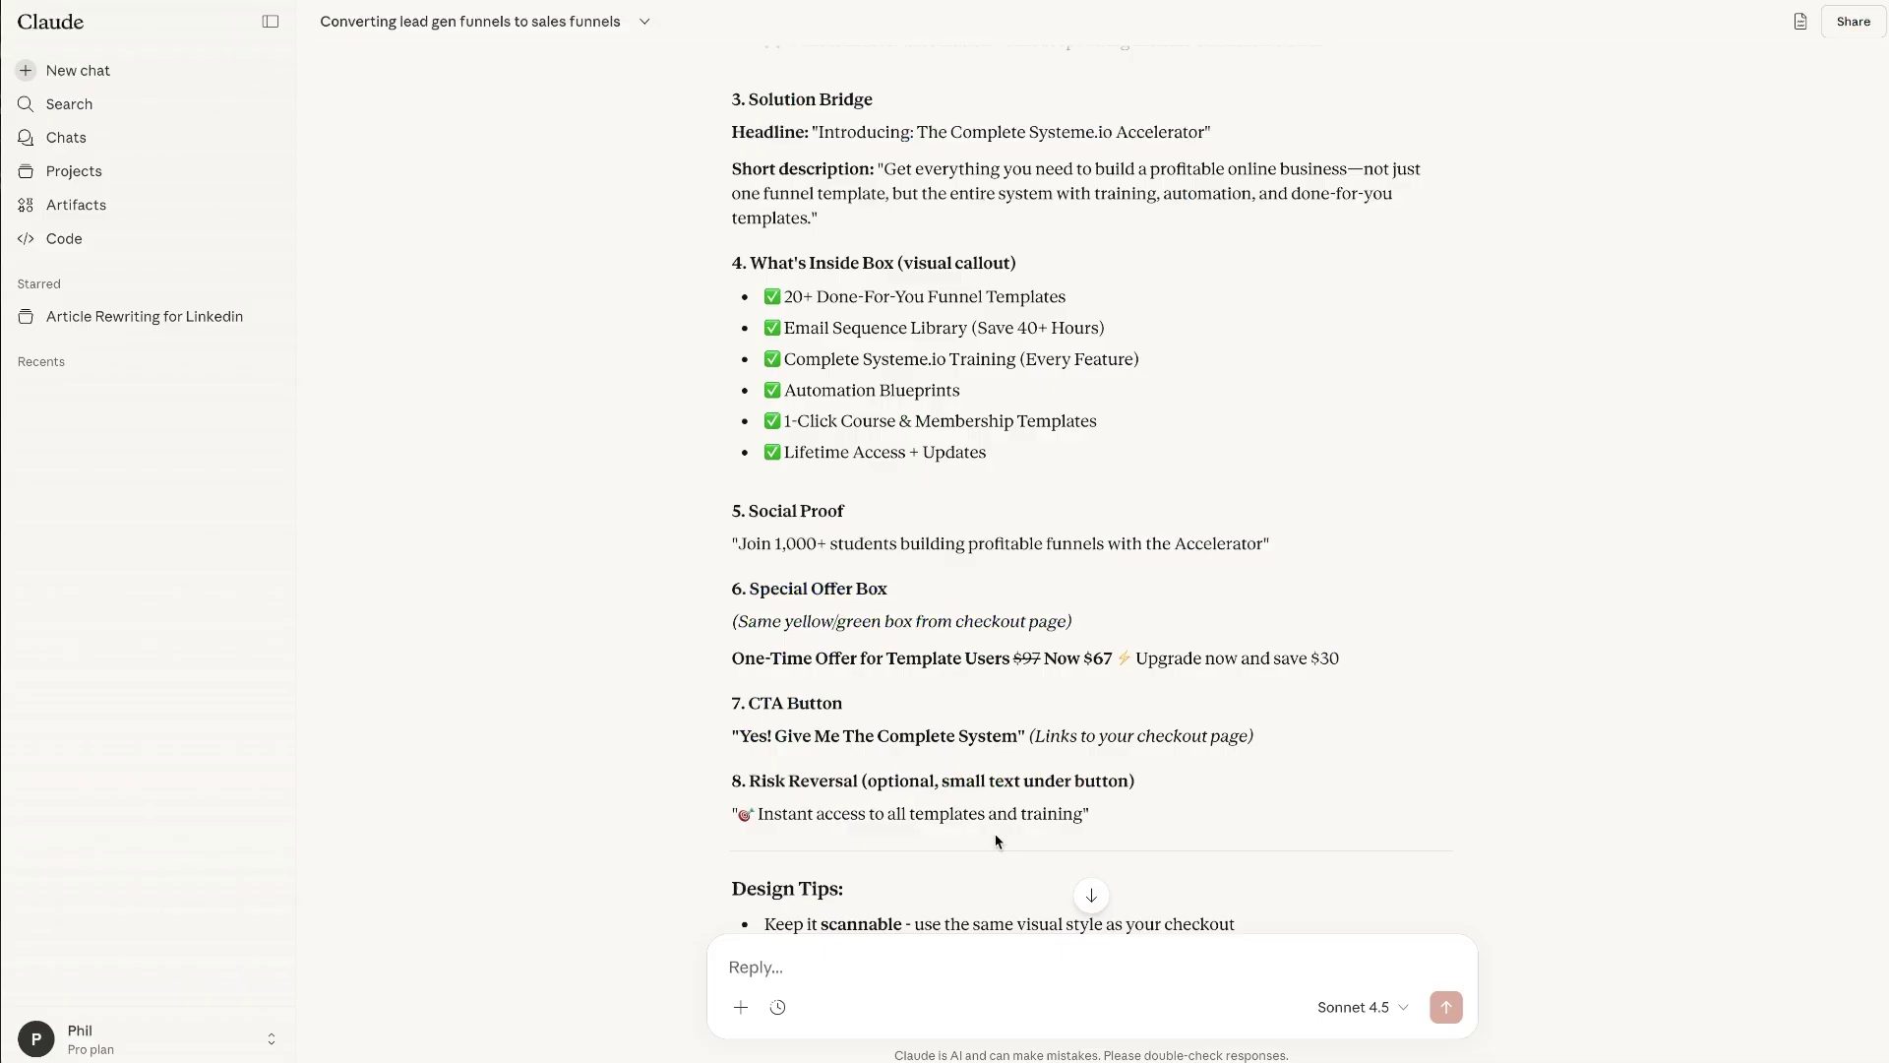
pyautogui.tripleClick(942, 818)
pyautogui.hotkey('ctrl', 'c')
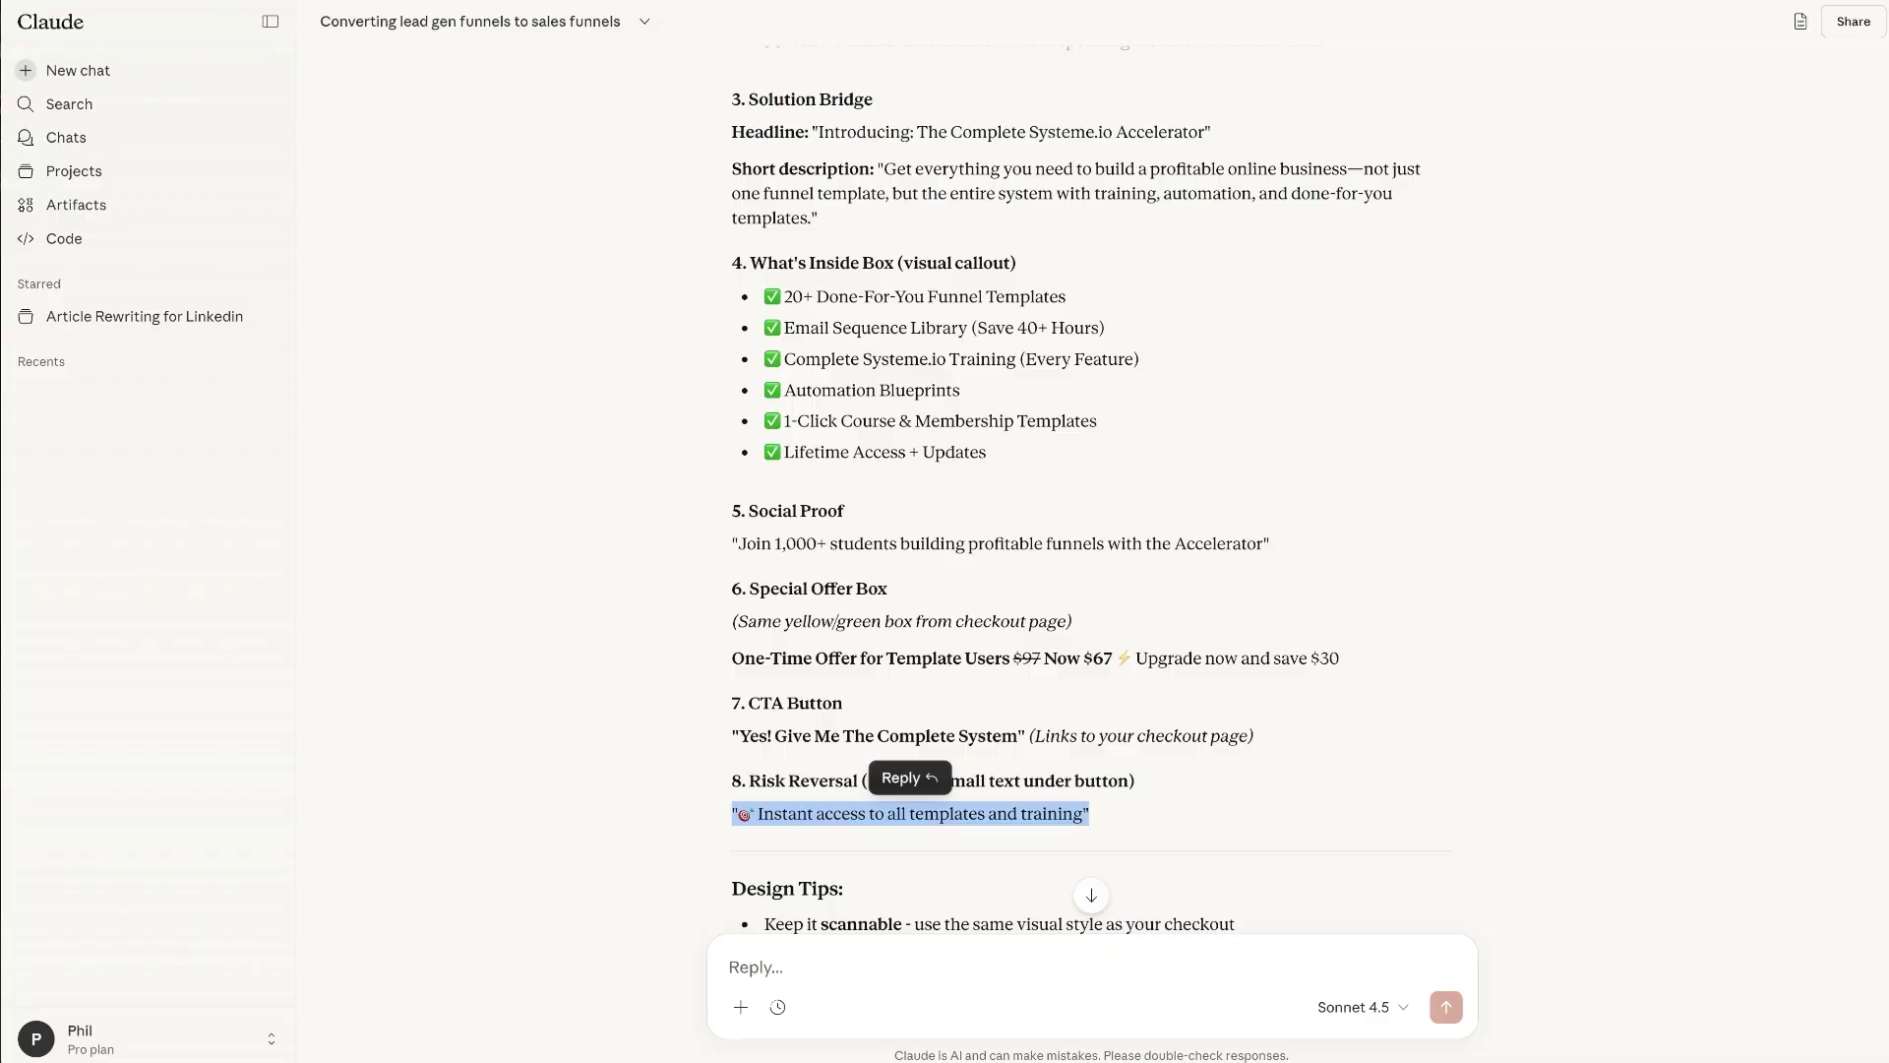
pyautogui.hotkey('alt', 'Tab')
pyautogui.press('Escape')
pyautogui.scroll(4, 1358, 463)
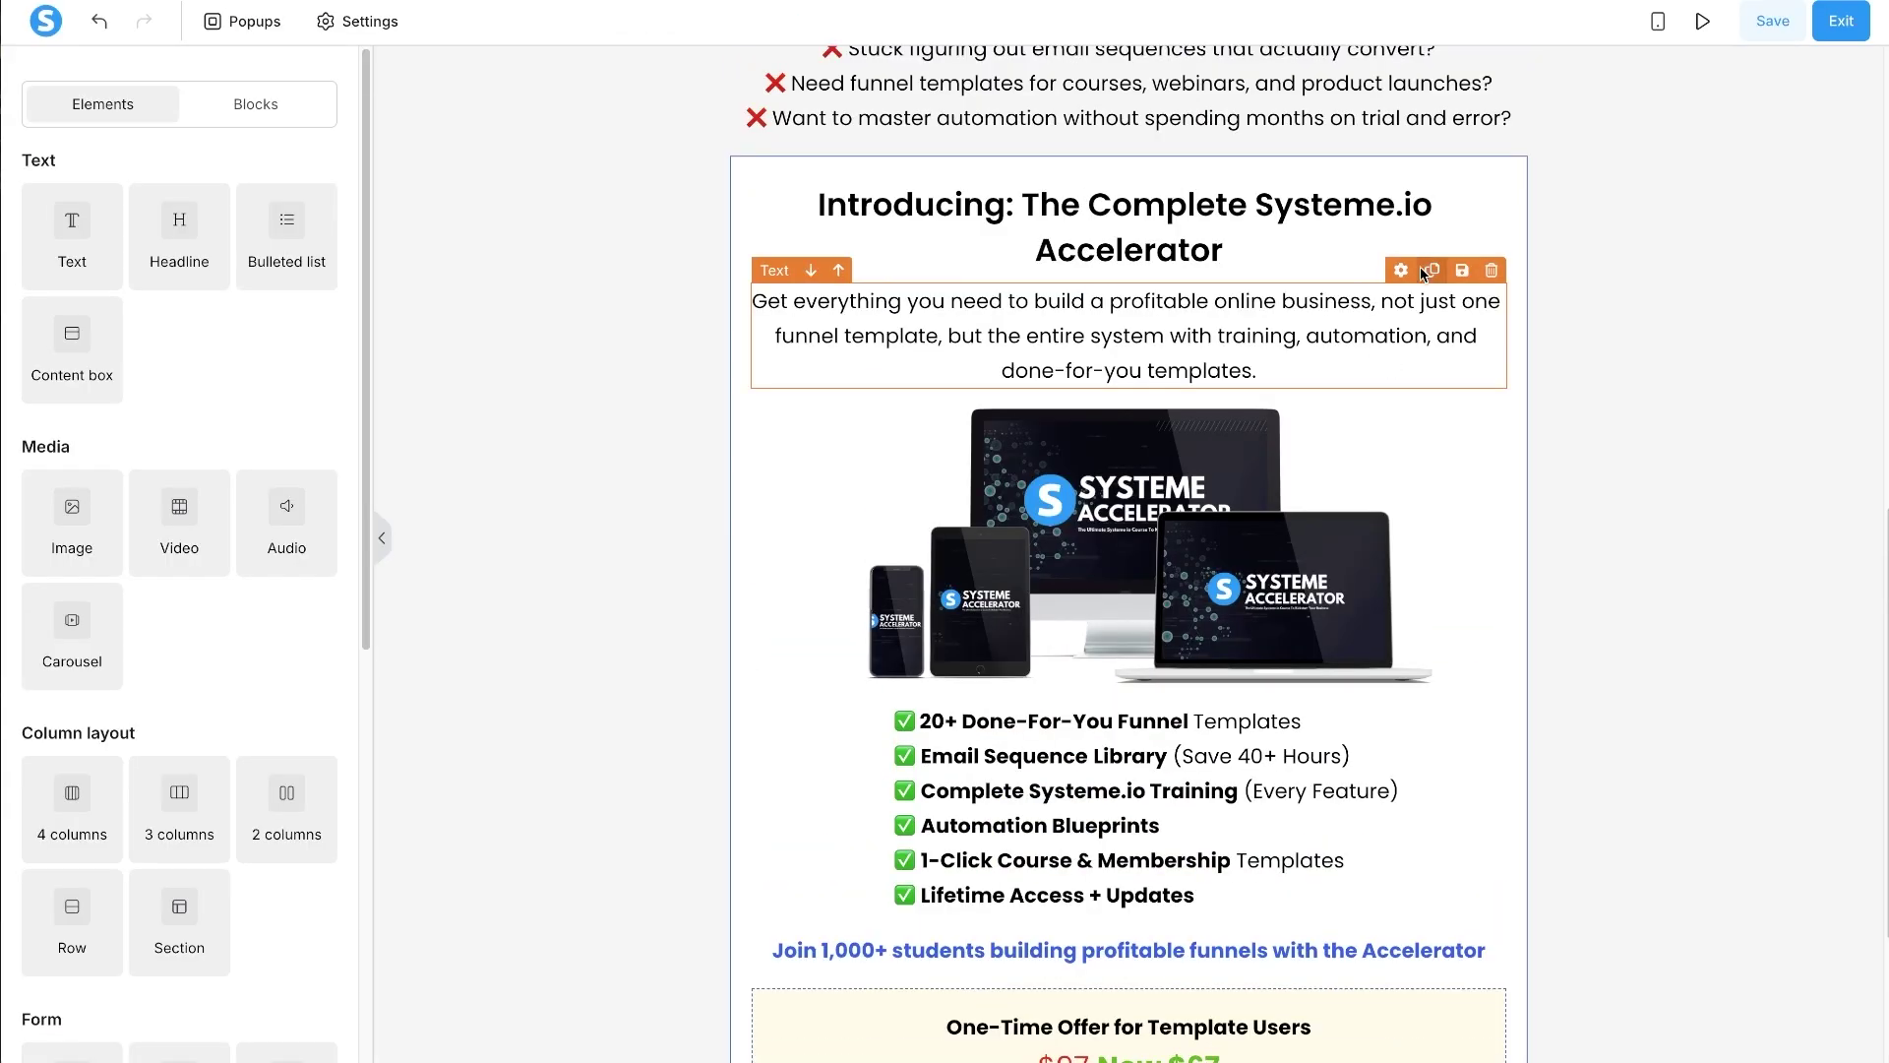
# - Add a duplicated text block under the button reading 'Instant access to all templates and training' at size 18
pyautogui.click(1432, 270)
pyautogui.moveTo(1424, 273); pyautogui.dragTo(1249, 904)
pyautogui.hotkey('ctrl', 'a')
pyautogui.hotkey('ctrl', 'v')
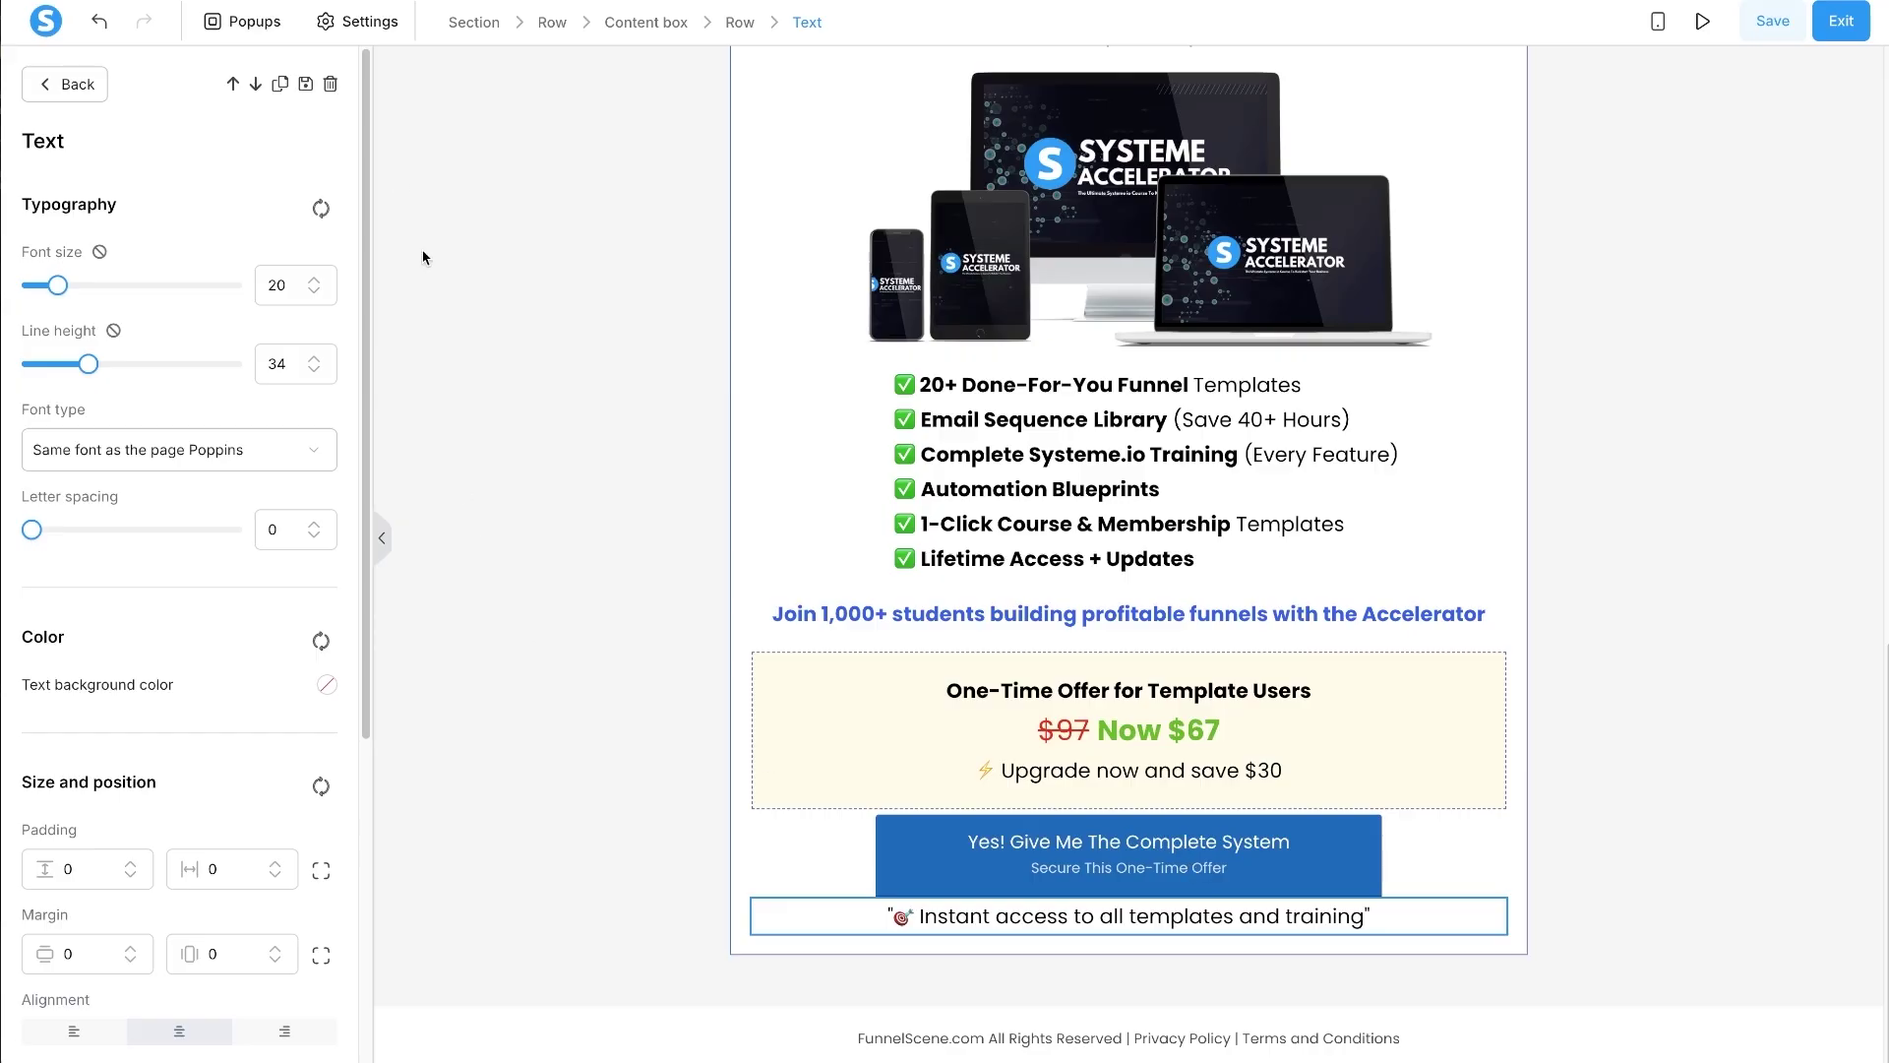
pyautogui.scroll(-1, 297, 765)
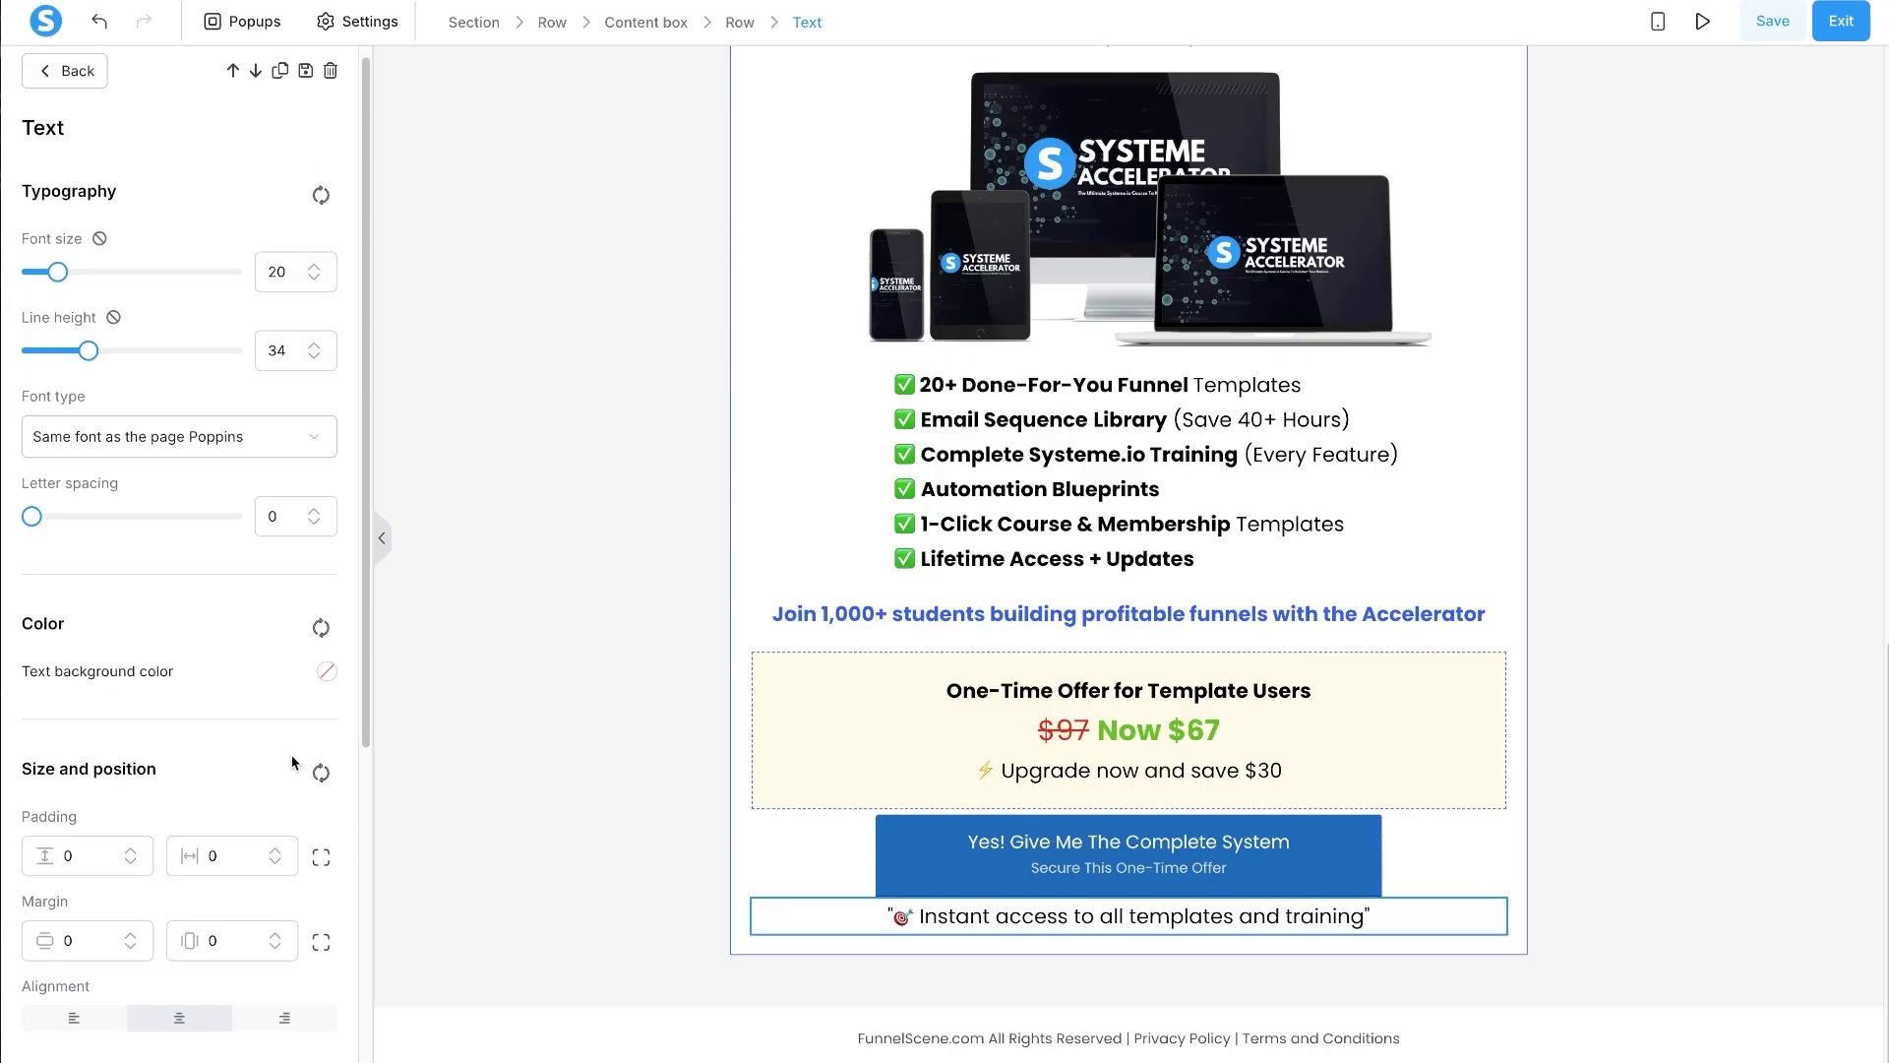
pyautogui.click(313, 282)
pyautogui.click(314, 282)
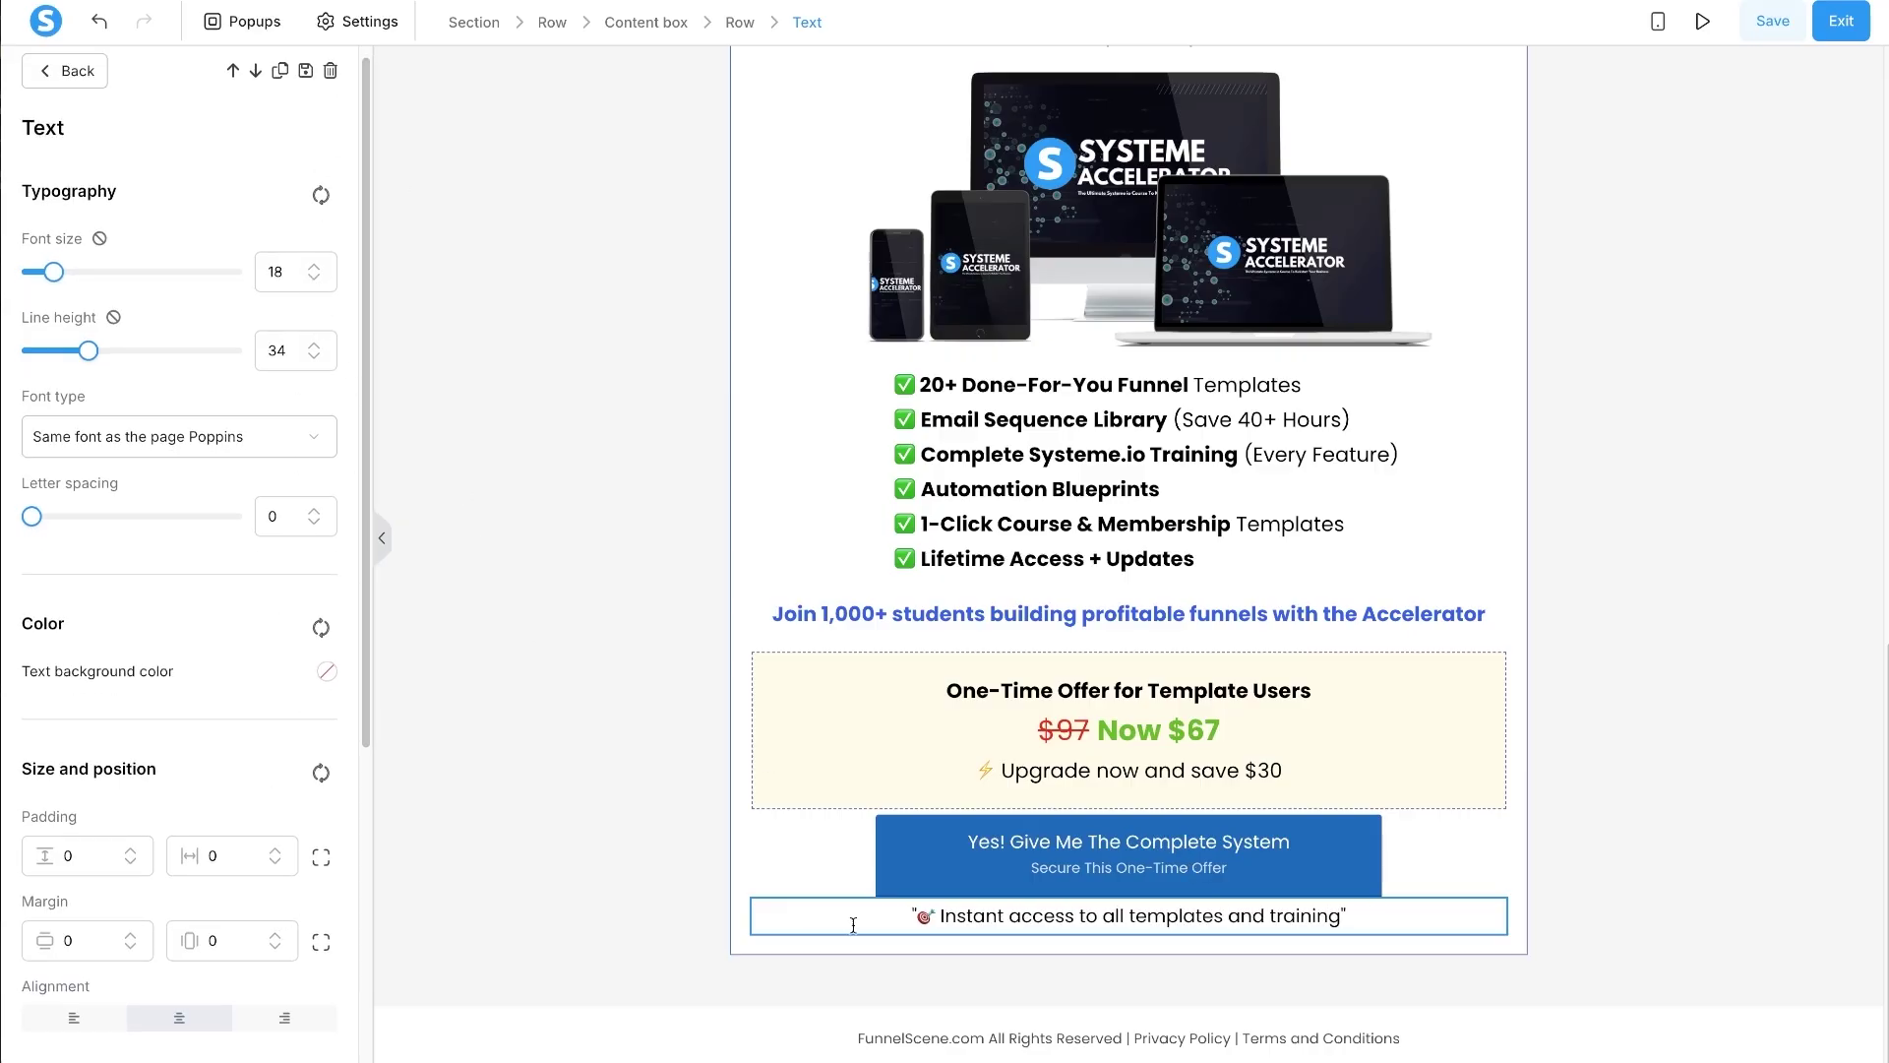
pyautogui.hotkey('ctrl', 'a')
pyautogui.hotkey('ctrl', 'c')
pyautogui.press('BackSpace')
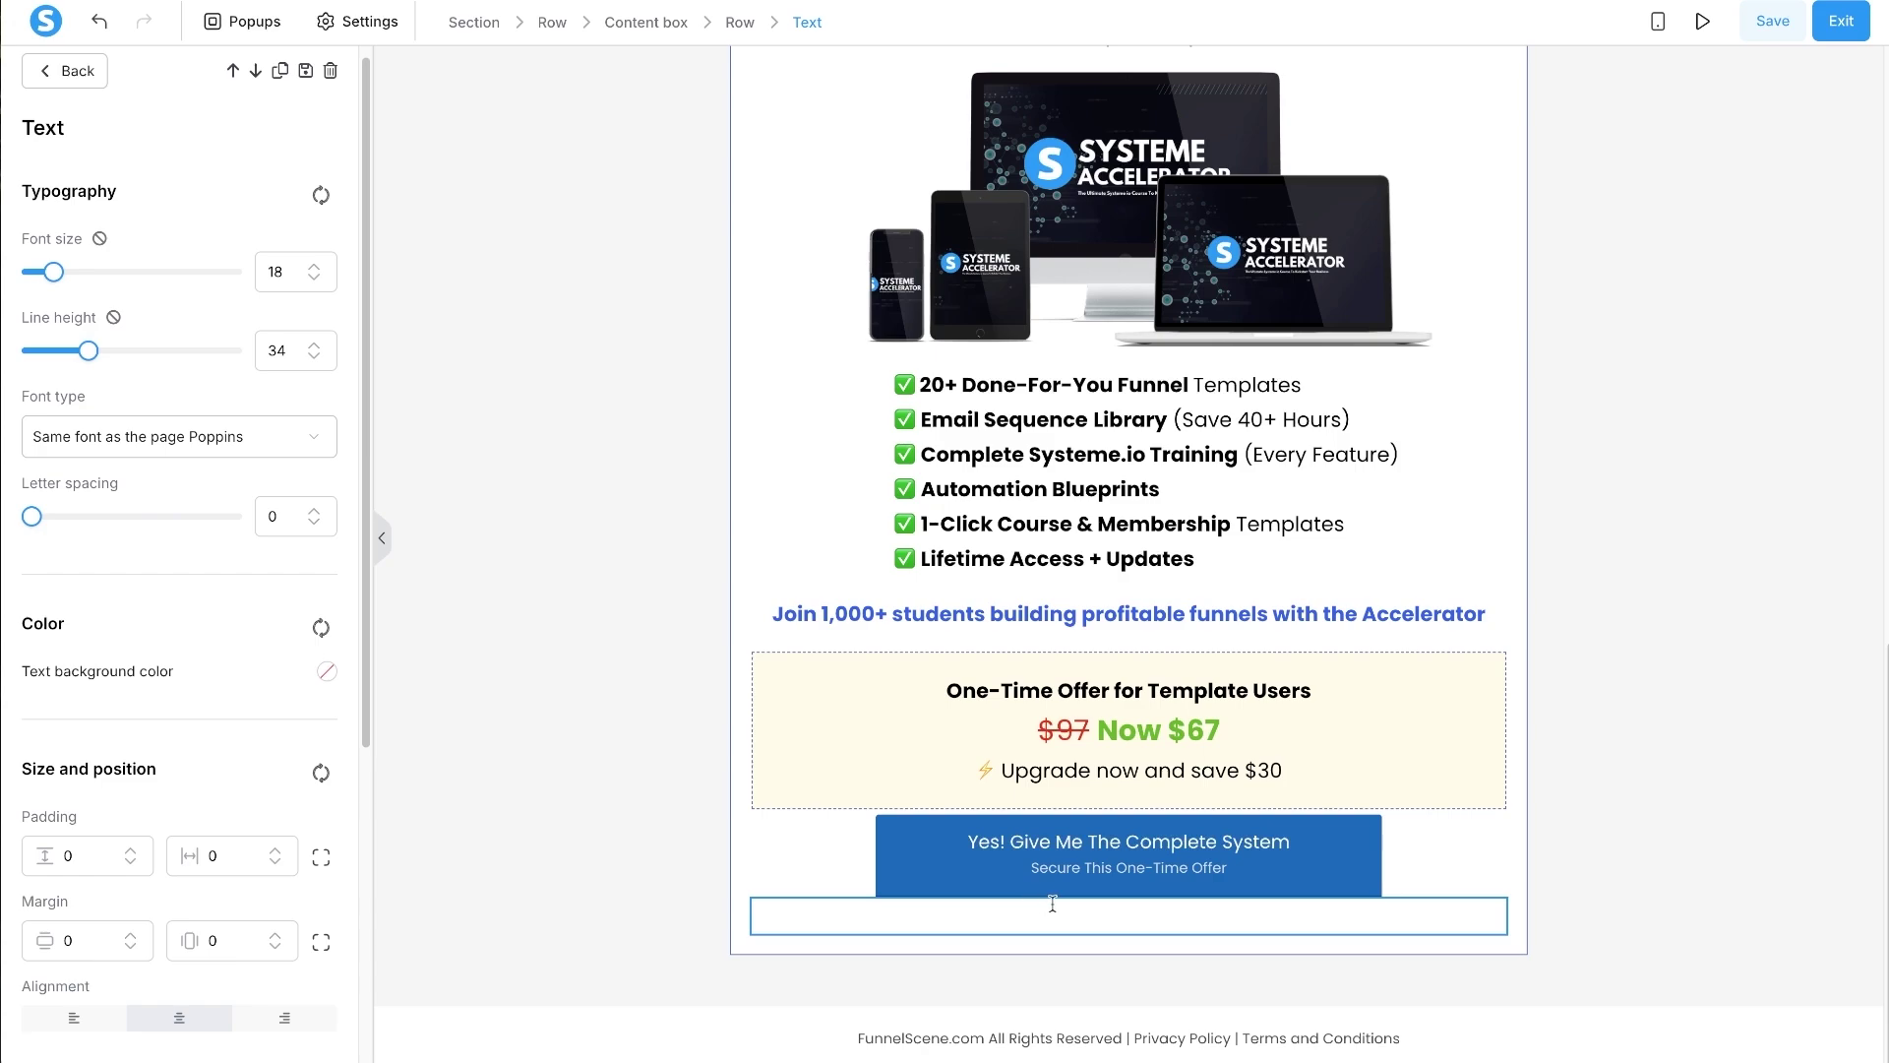
pyautogui.hotkey('ctrl', 'v')
pyautogui.click(918, 914)
pyautogui.press('BackSpace')
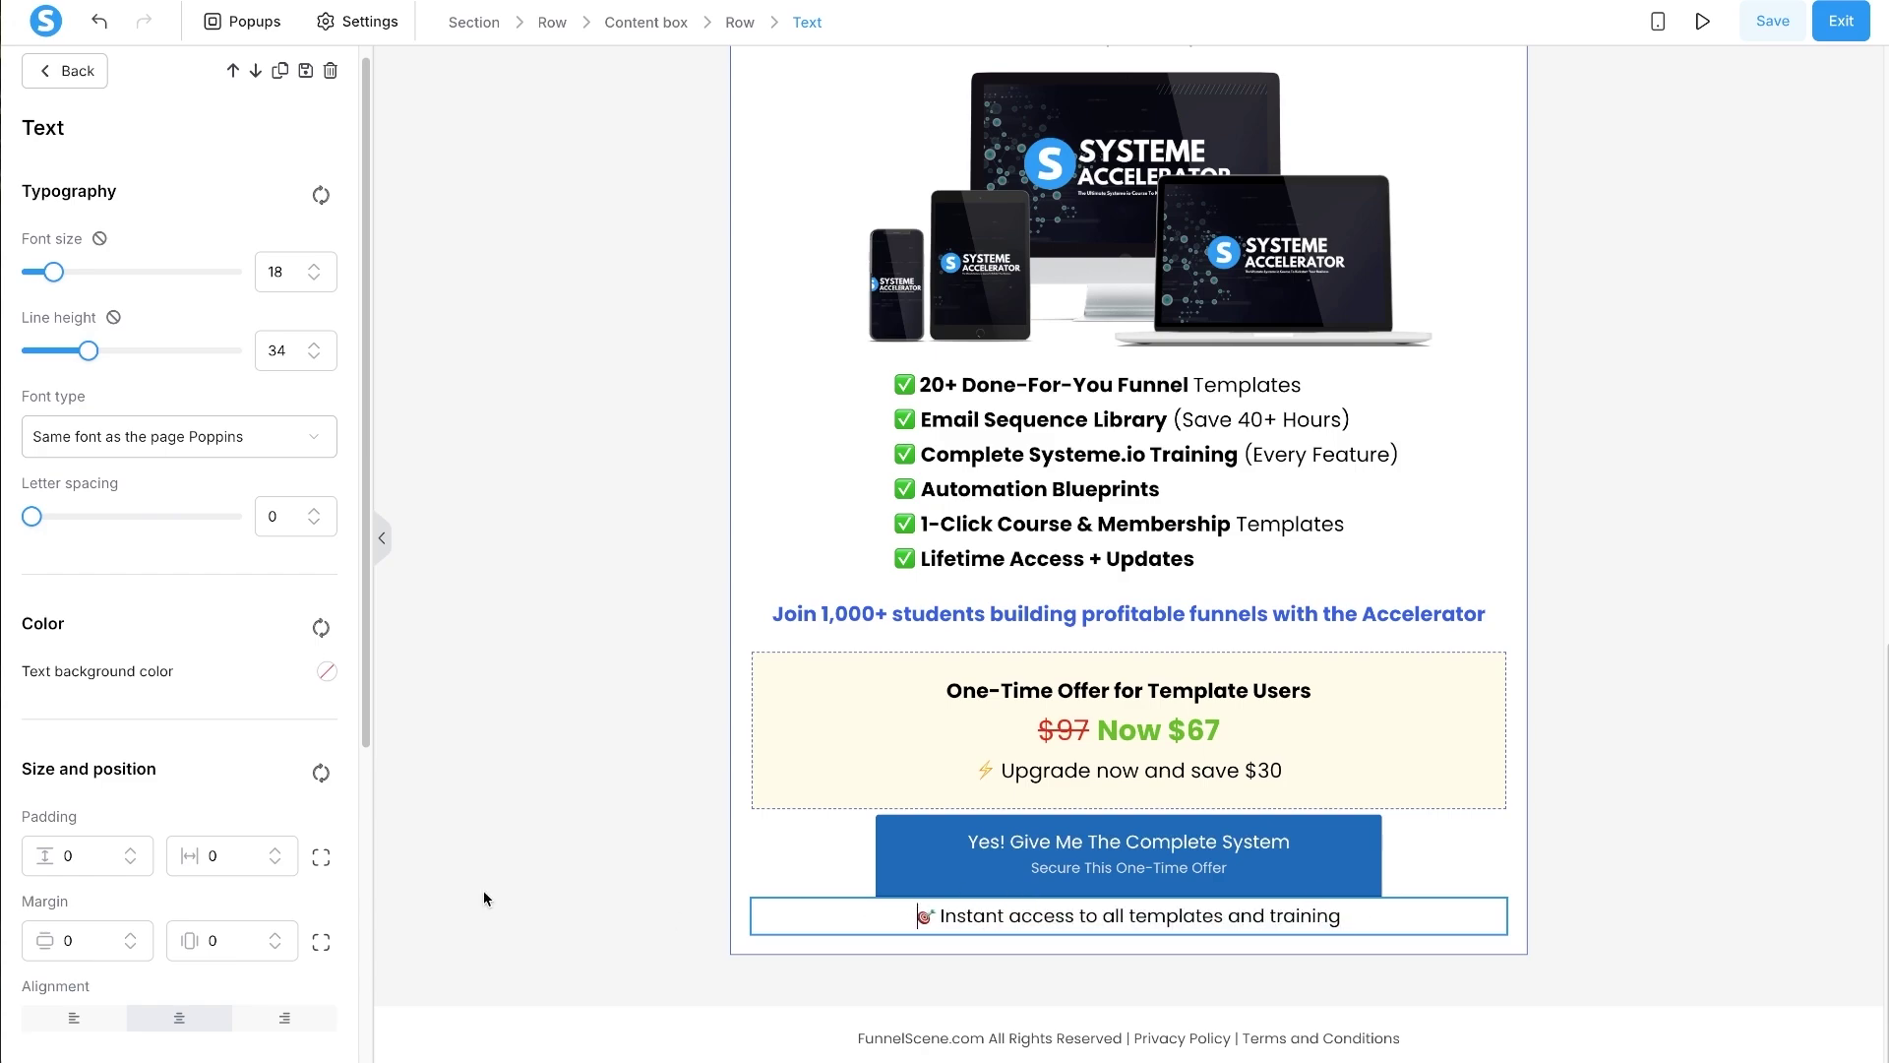
# - Give the new line a top margin of 10, then check the next part of Claude's outline
pyautogui.click(320, 937)
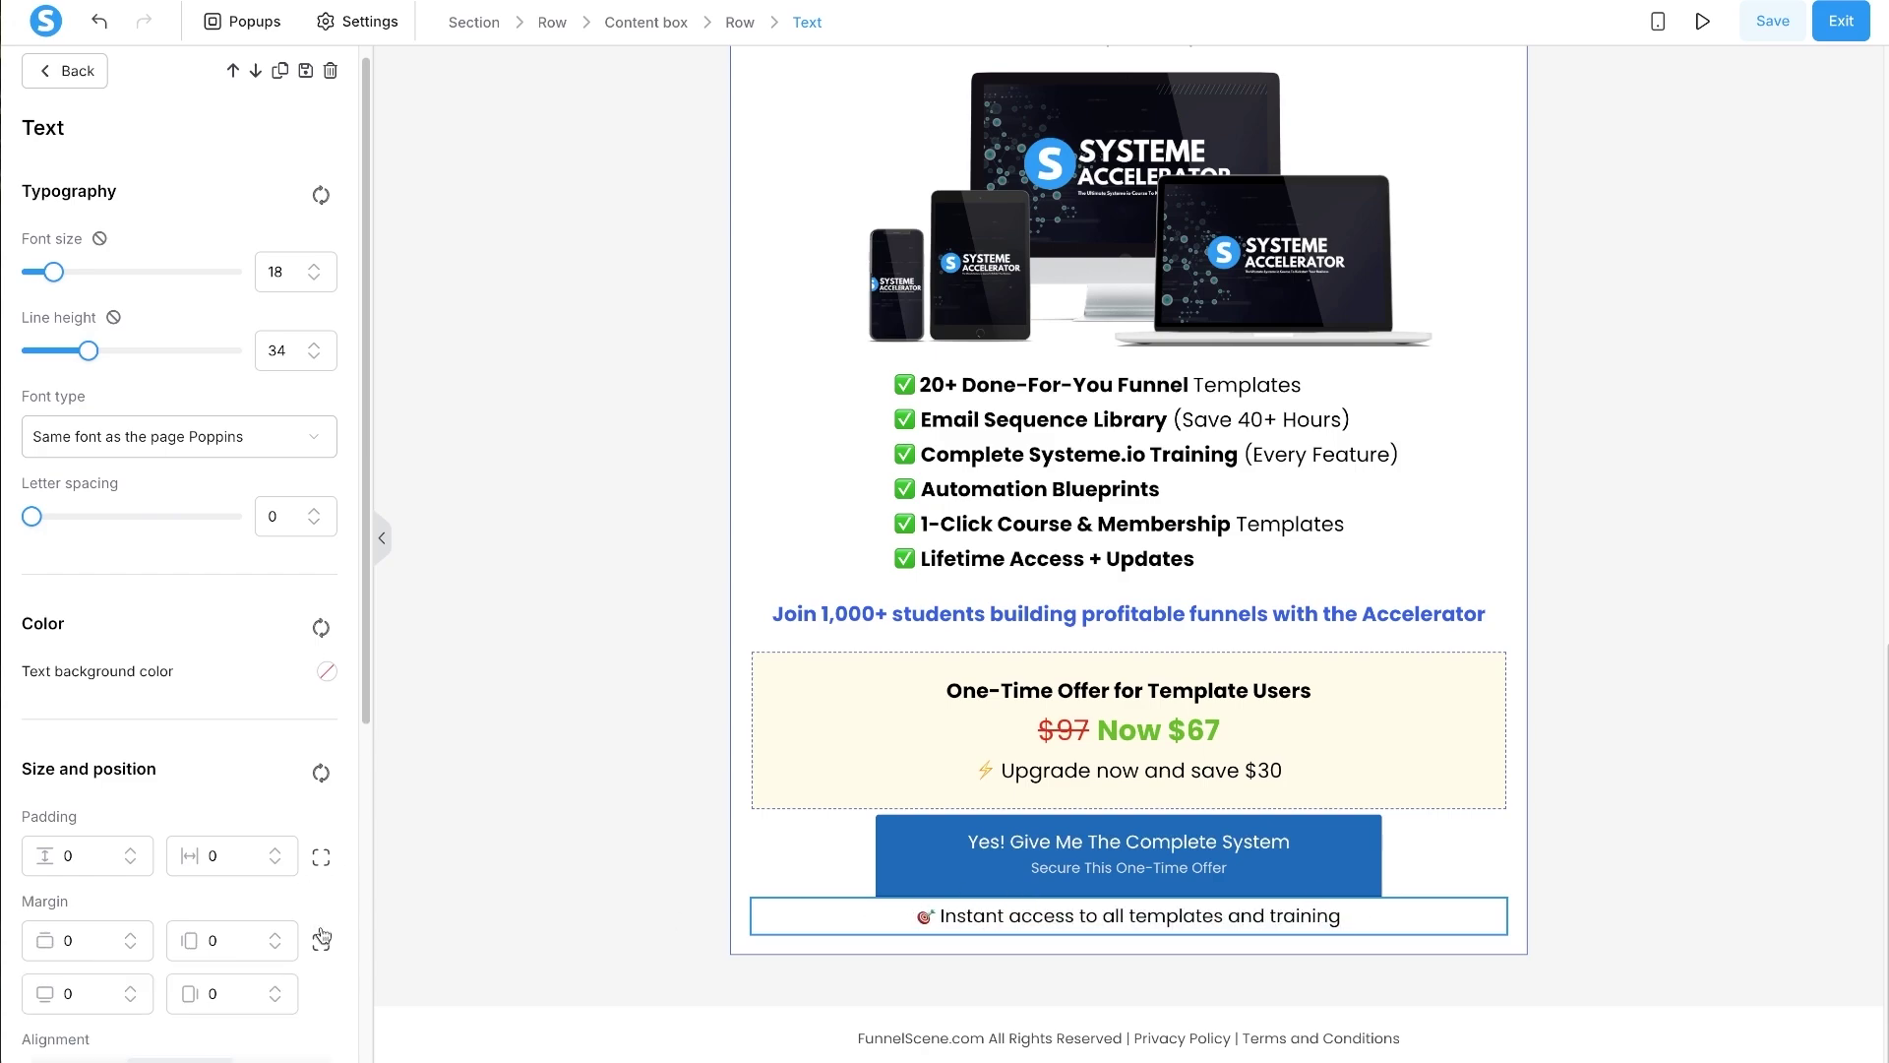
pyautogui.click(66, 942)
pyautogui.write('1')
pyautogui.click(704, 815)
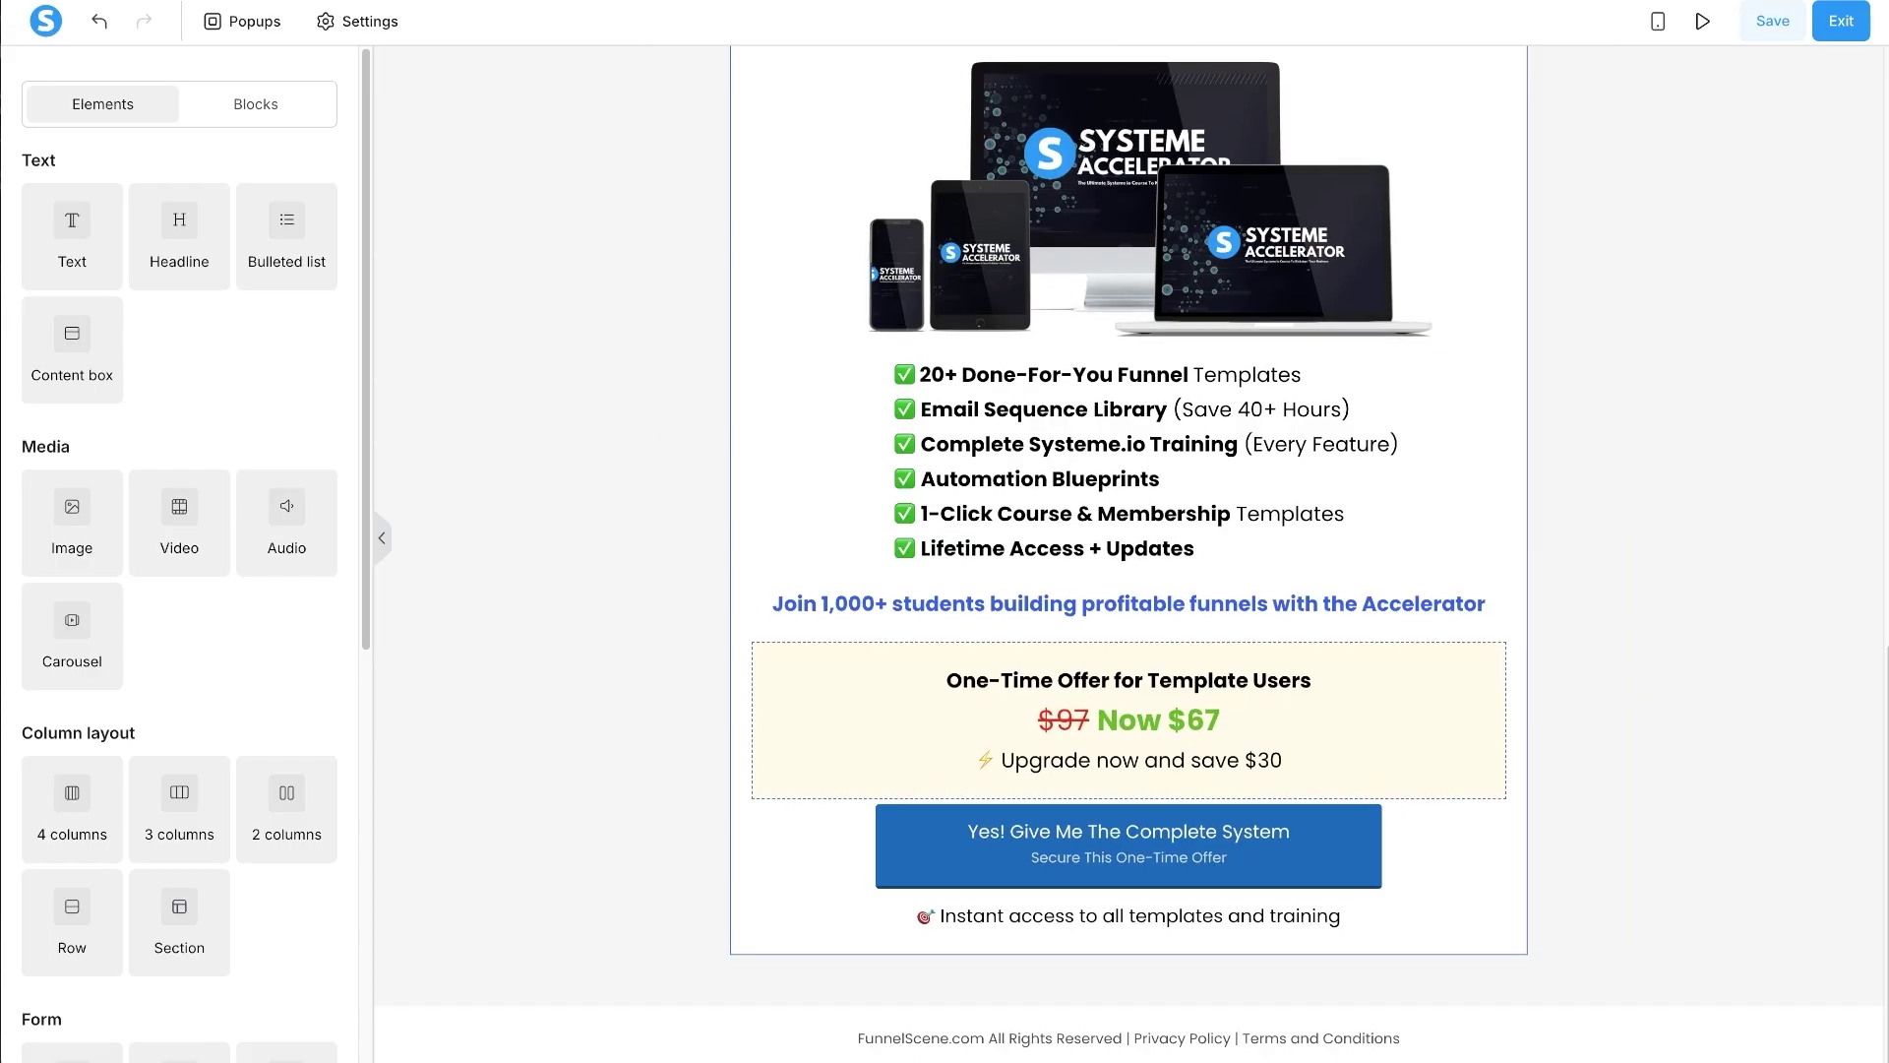
pyautogui.hotkey('alt', 'Tab')
pyautogui.scroll(-3, 1270, 646)
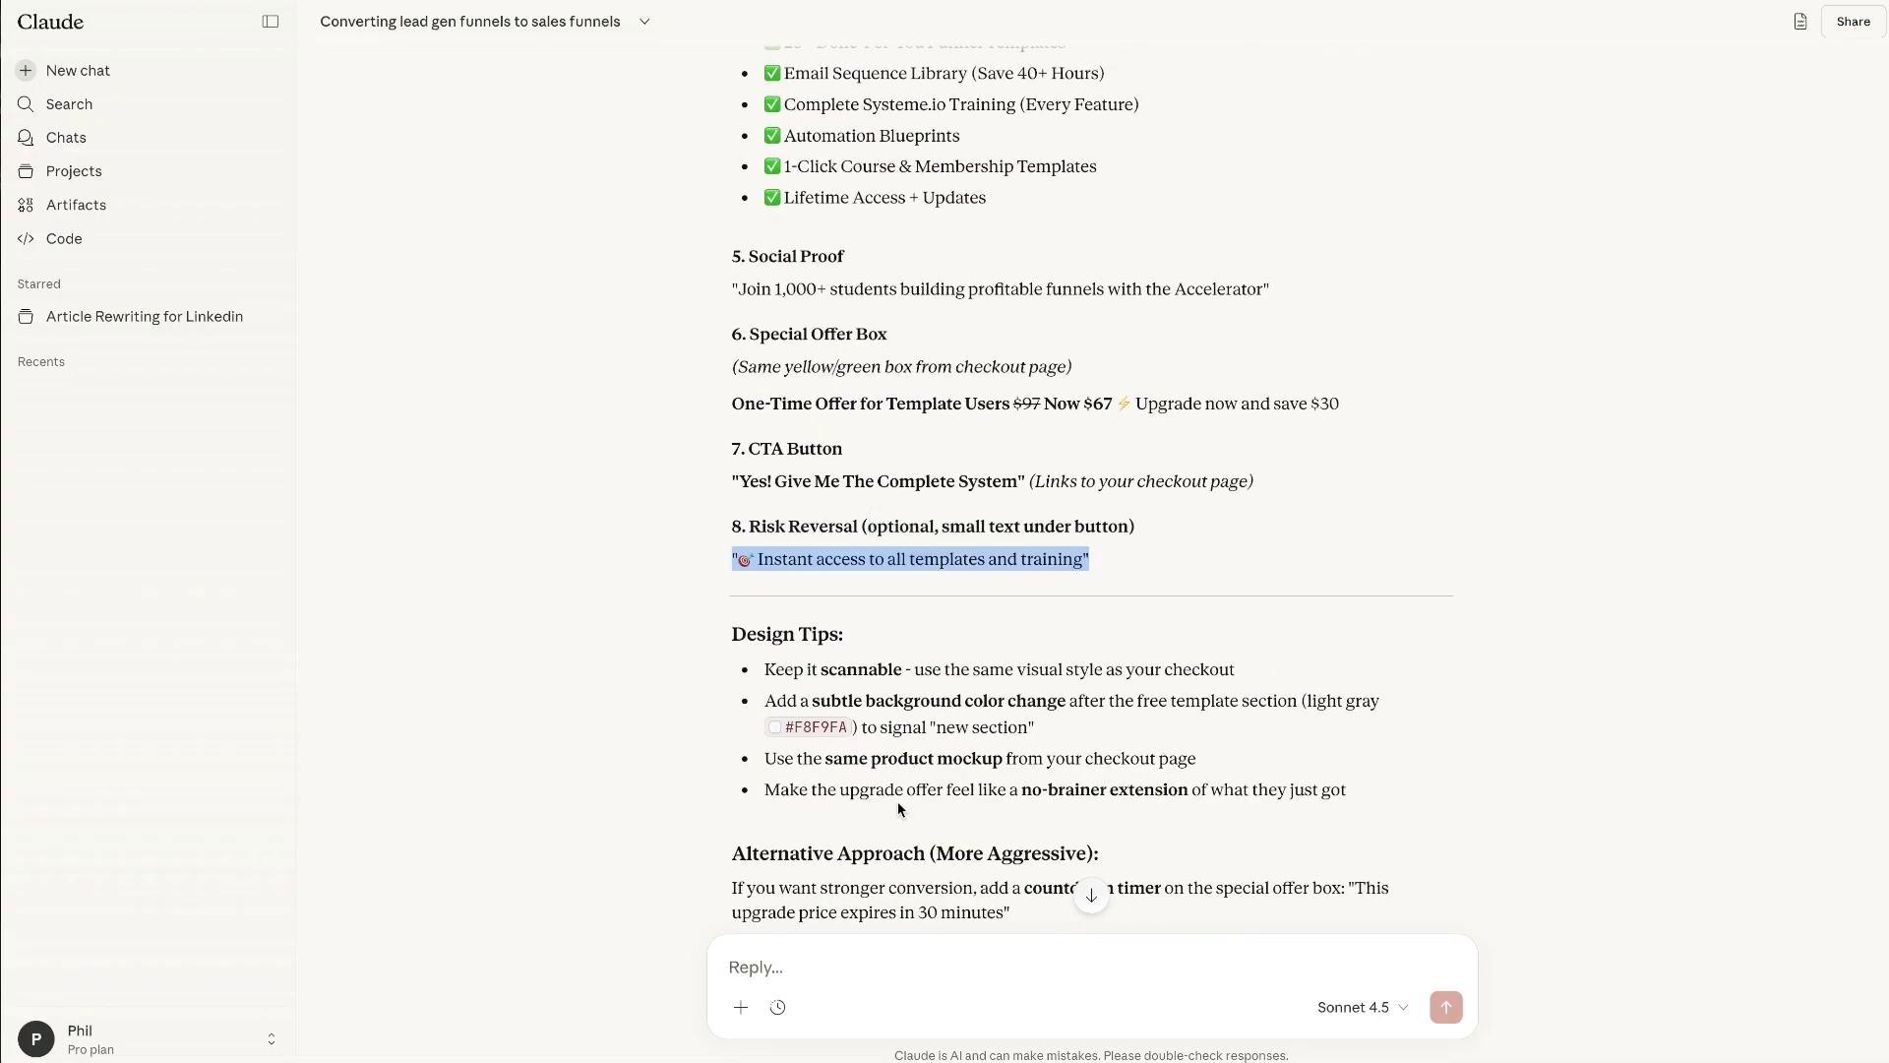
pyautogui.hotkey('alt', 'Tab')
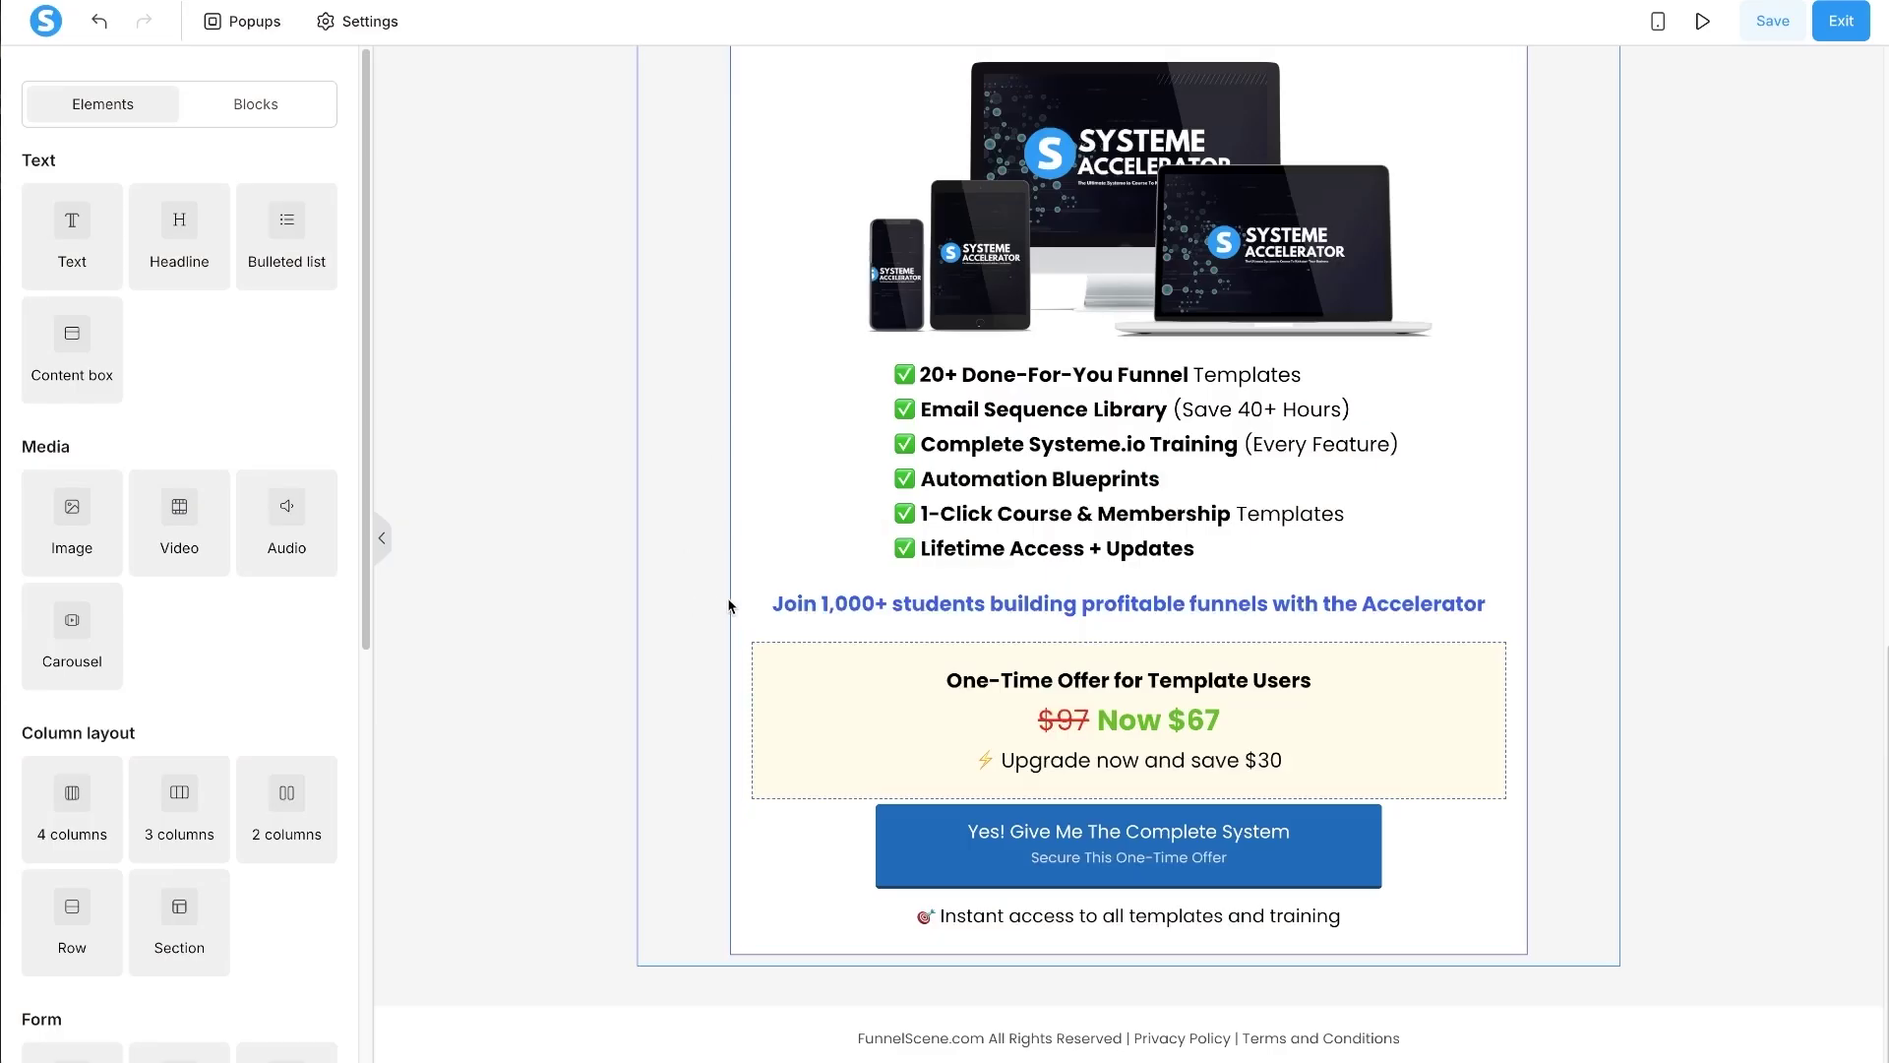
pyautogui.scroll(9, 939, 622)
# - Set the Accelerator section's bottom padding to 140, leaving the other sides at 40
pyautogui.scroll(-7, 1201, 704)
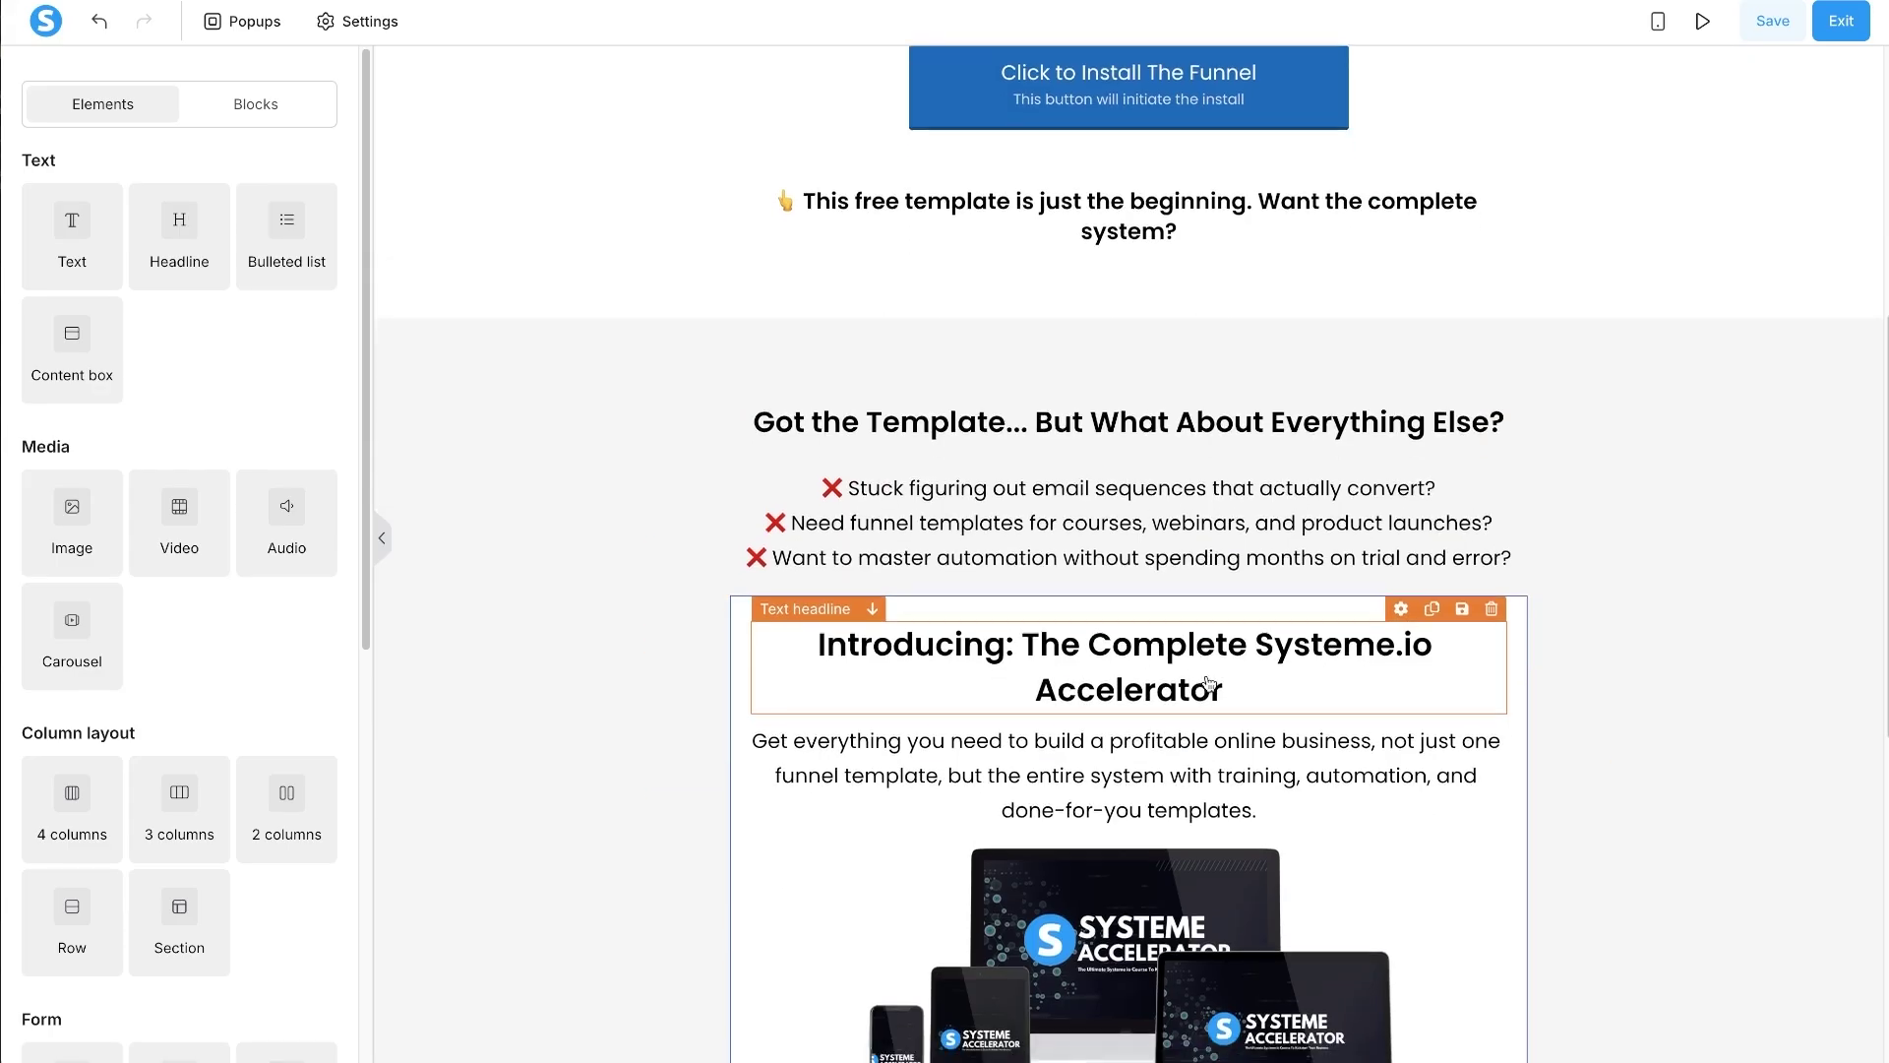
pyautogui.scroll(12, 1201, 679)
pyautogui.scroll(-10, 1205, 675)
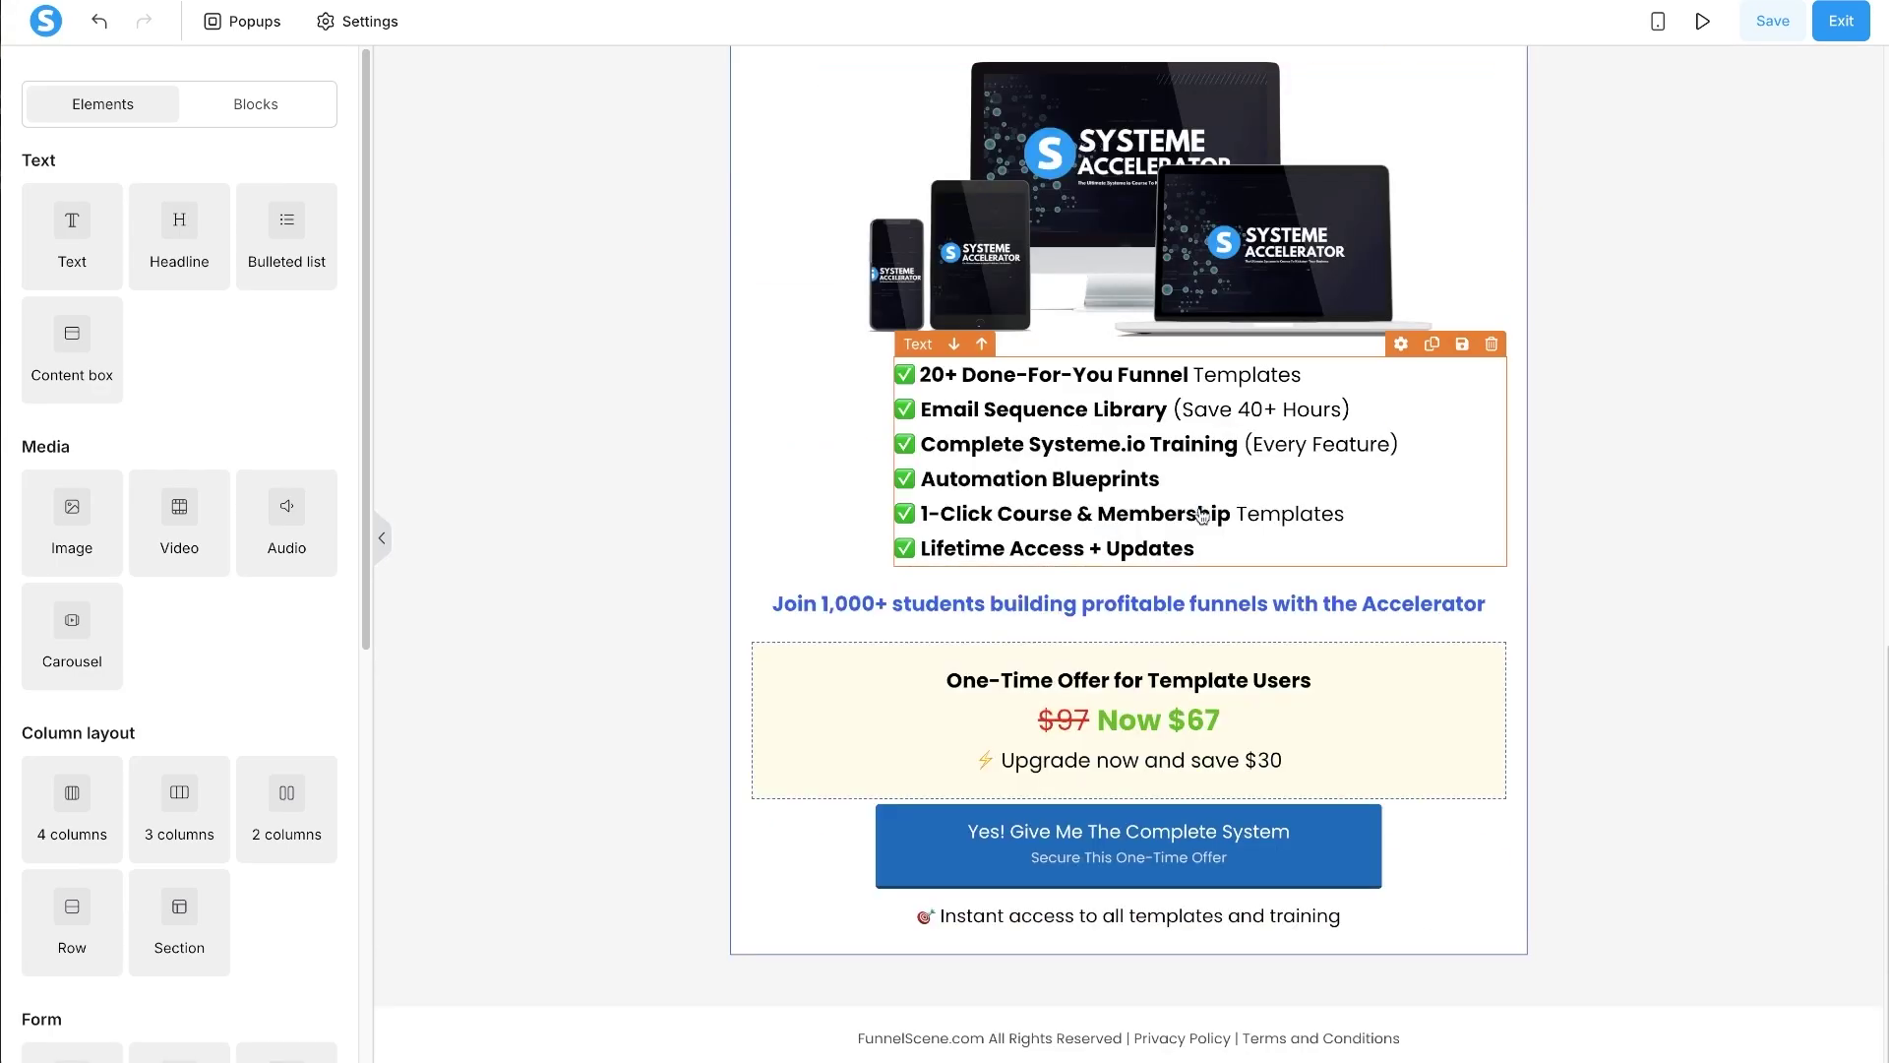
pyautogui.click(482, 933)
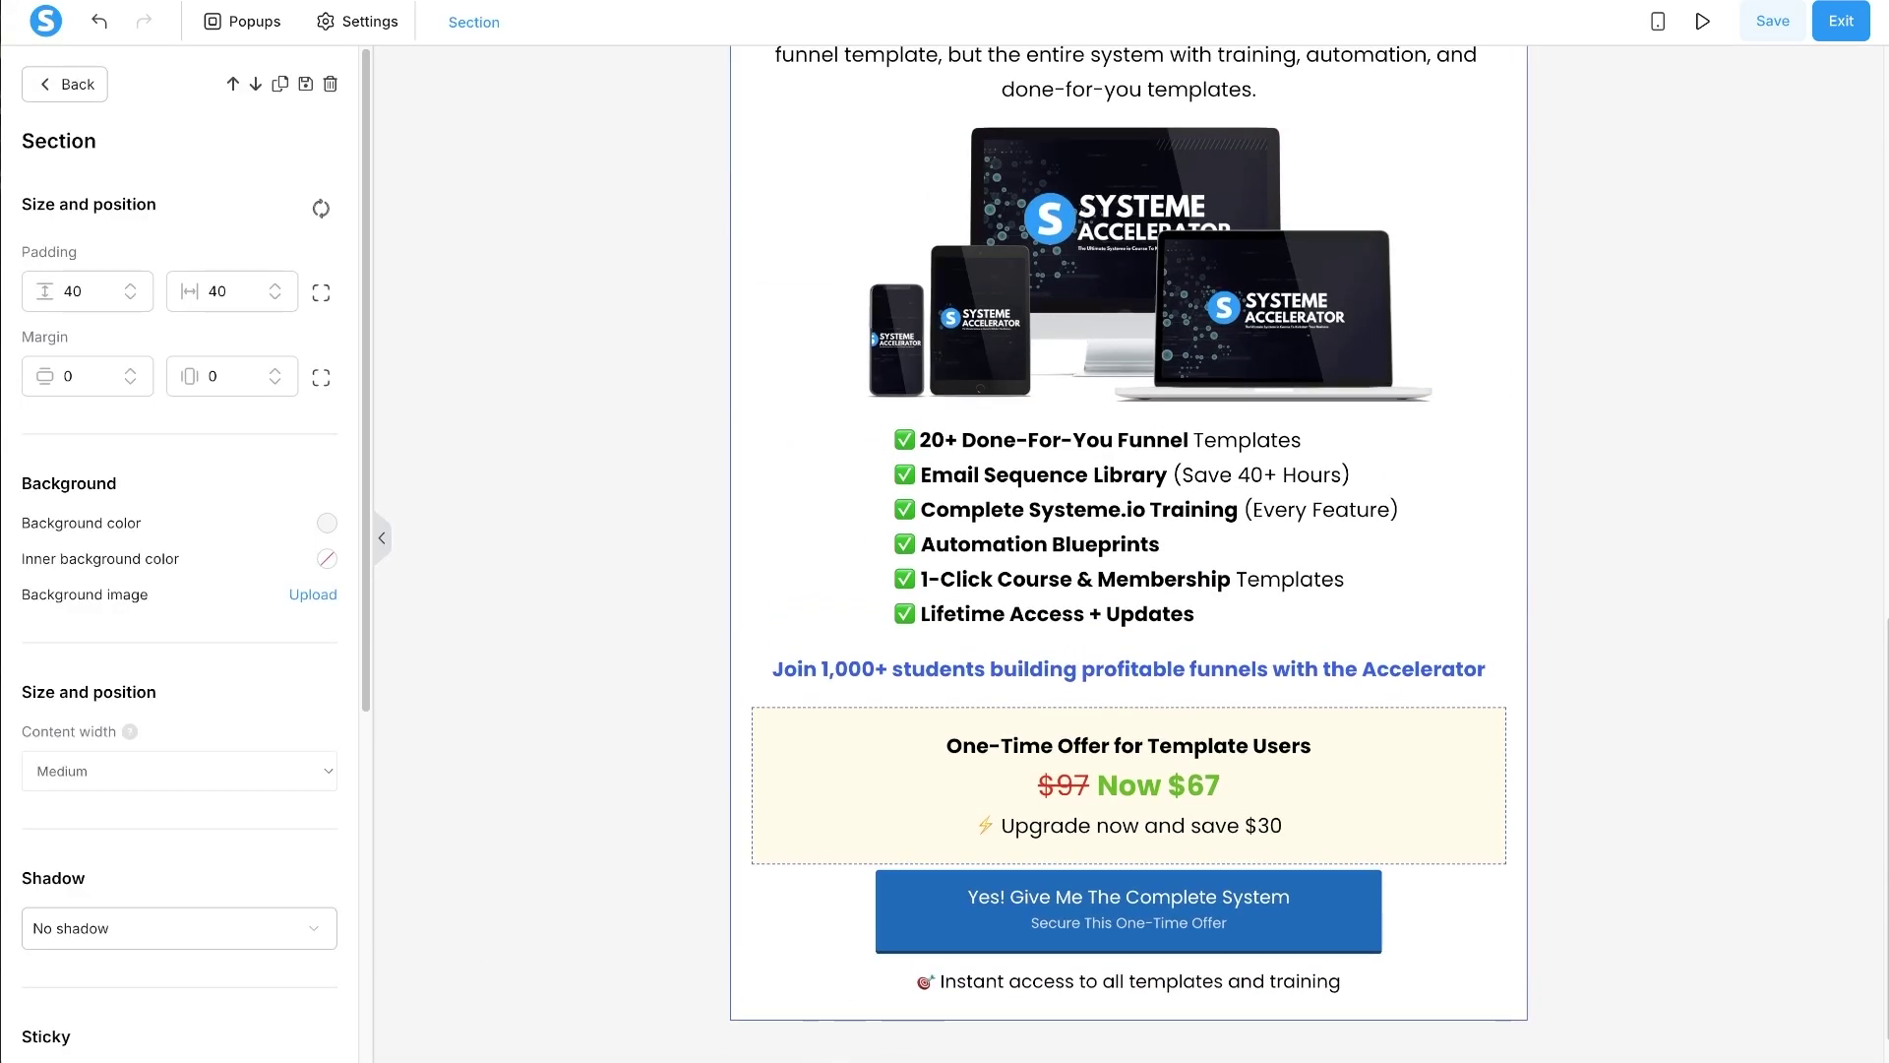
pyautogui.click(330, 298)
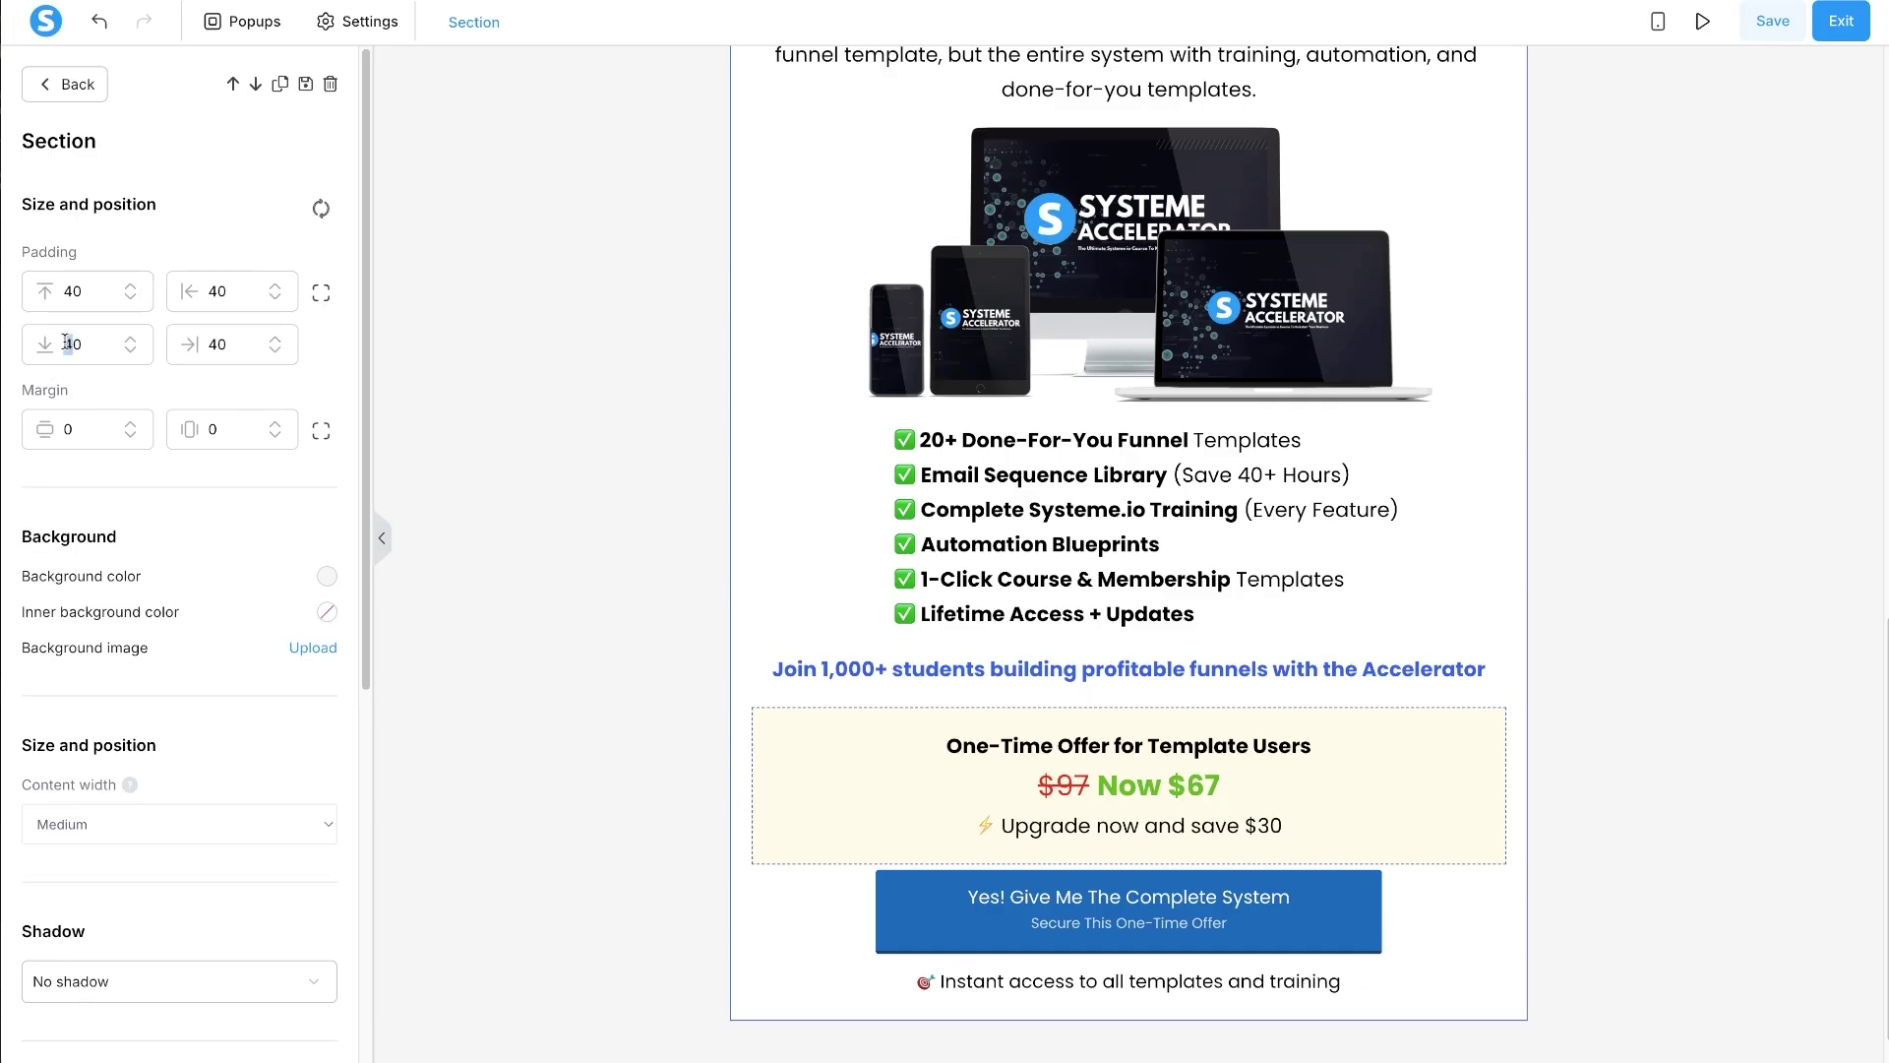
pyautogui.click(474, 565)
pyautogui.click(818, 903)
pyautogui.click(740, 897)
# - Make the Accelerator content box borderless with rounded corners and a Mid shadow
pyautogui.click(746, 914)
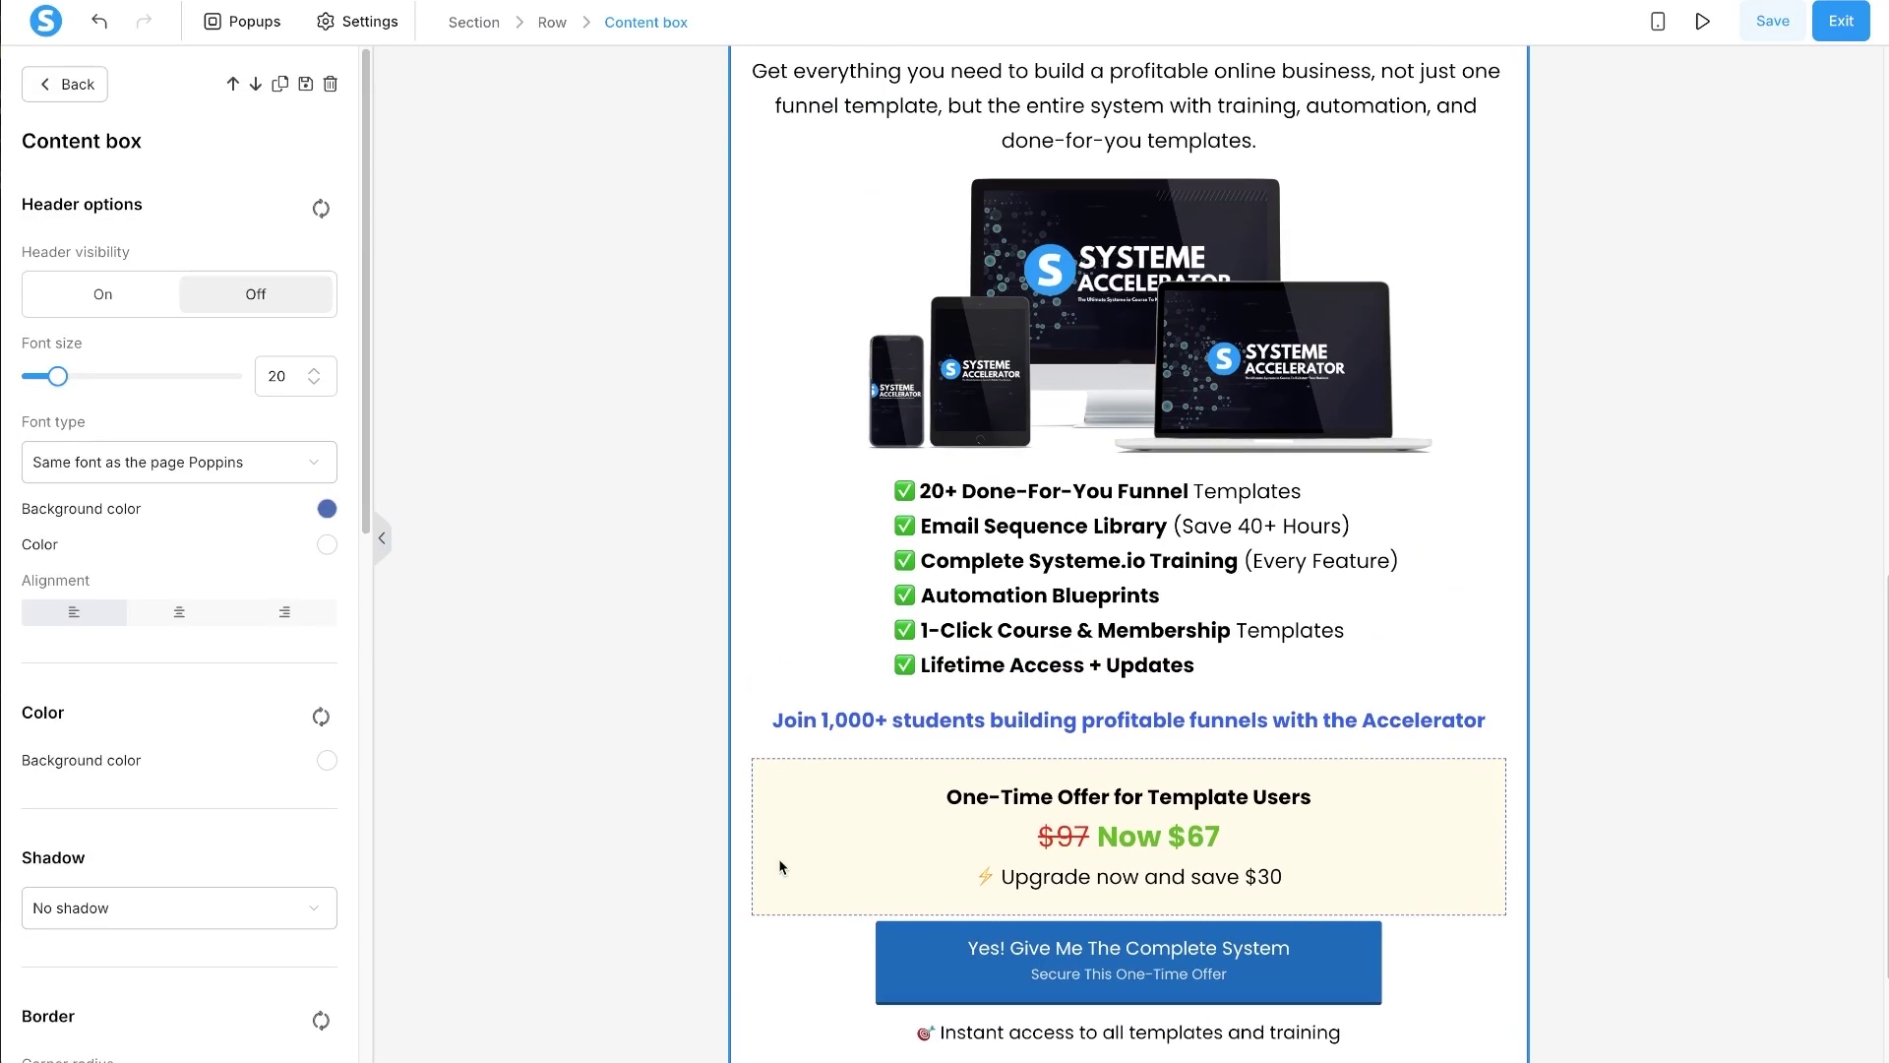
pyautogui.click(834, 388)
pyautogui.click(742, 493)
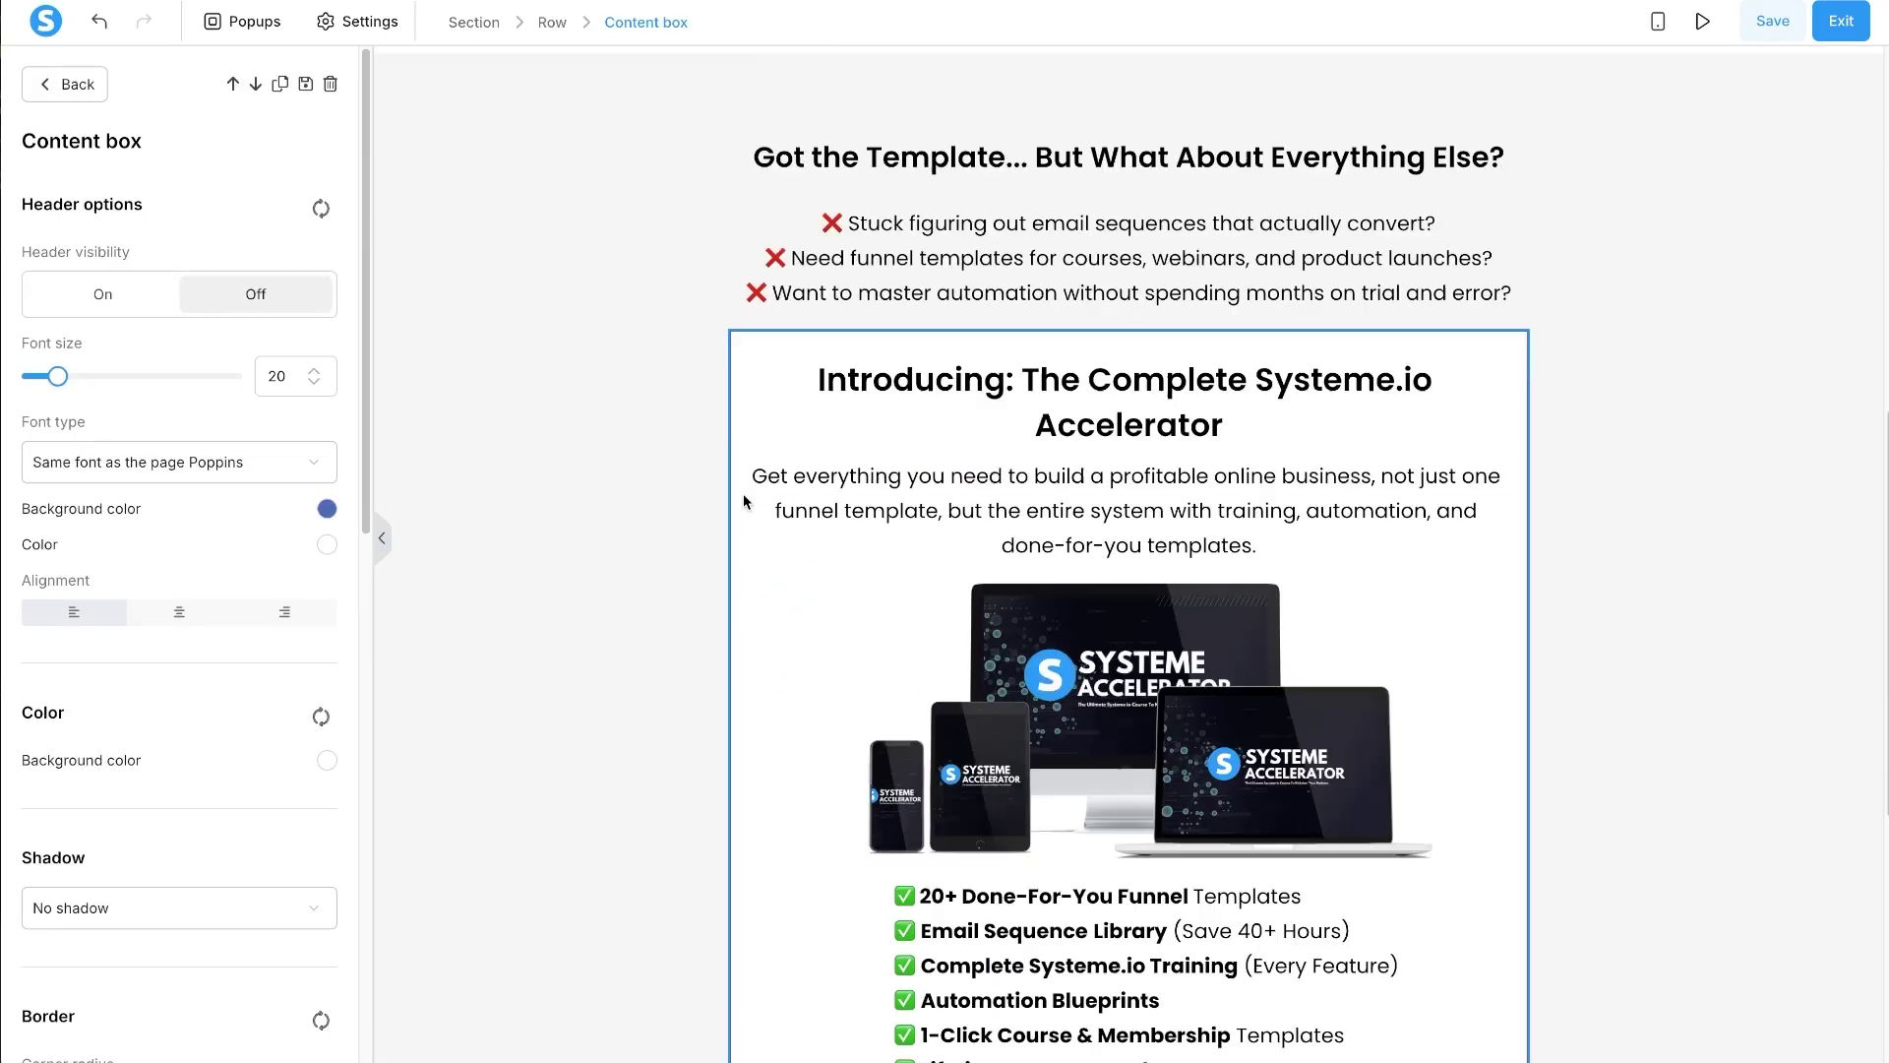
pyautogui.scroll(-6, 255, 595)
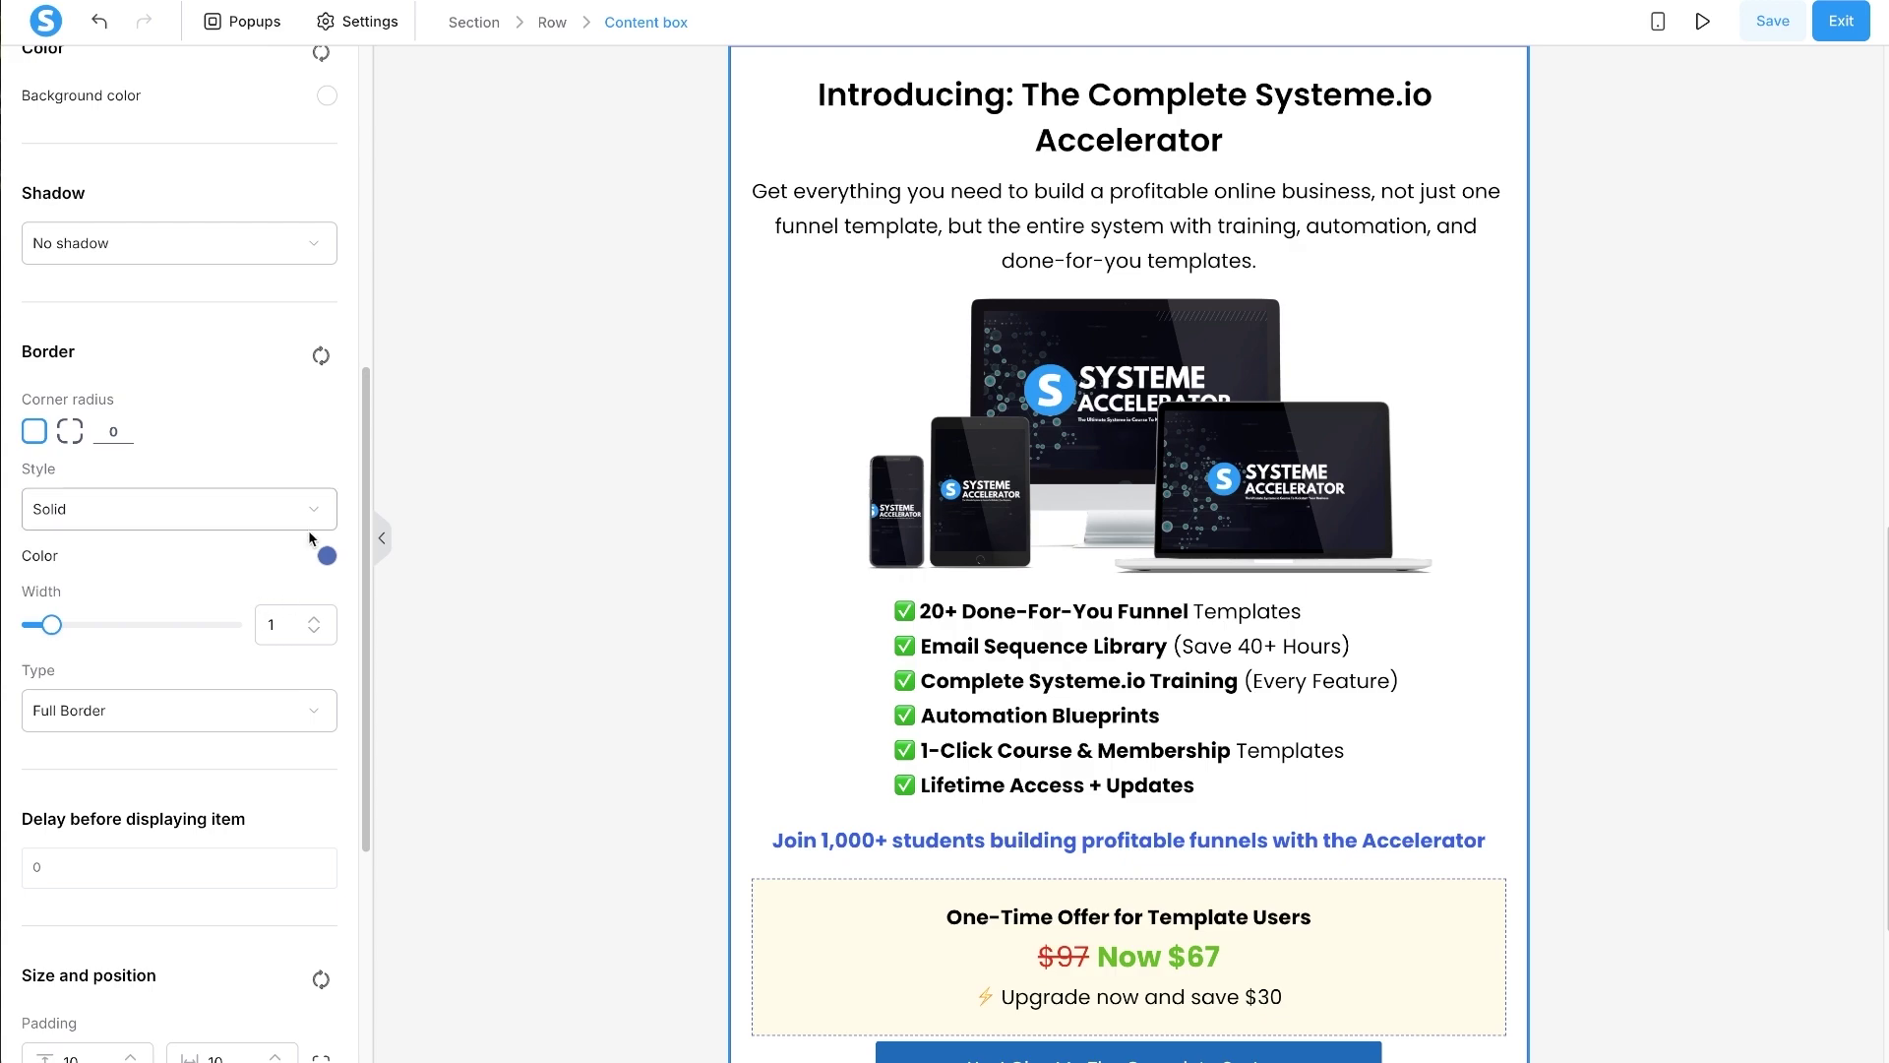
pyautogui.click(319, 636)
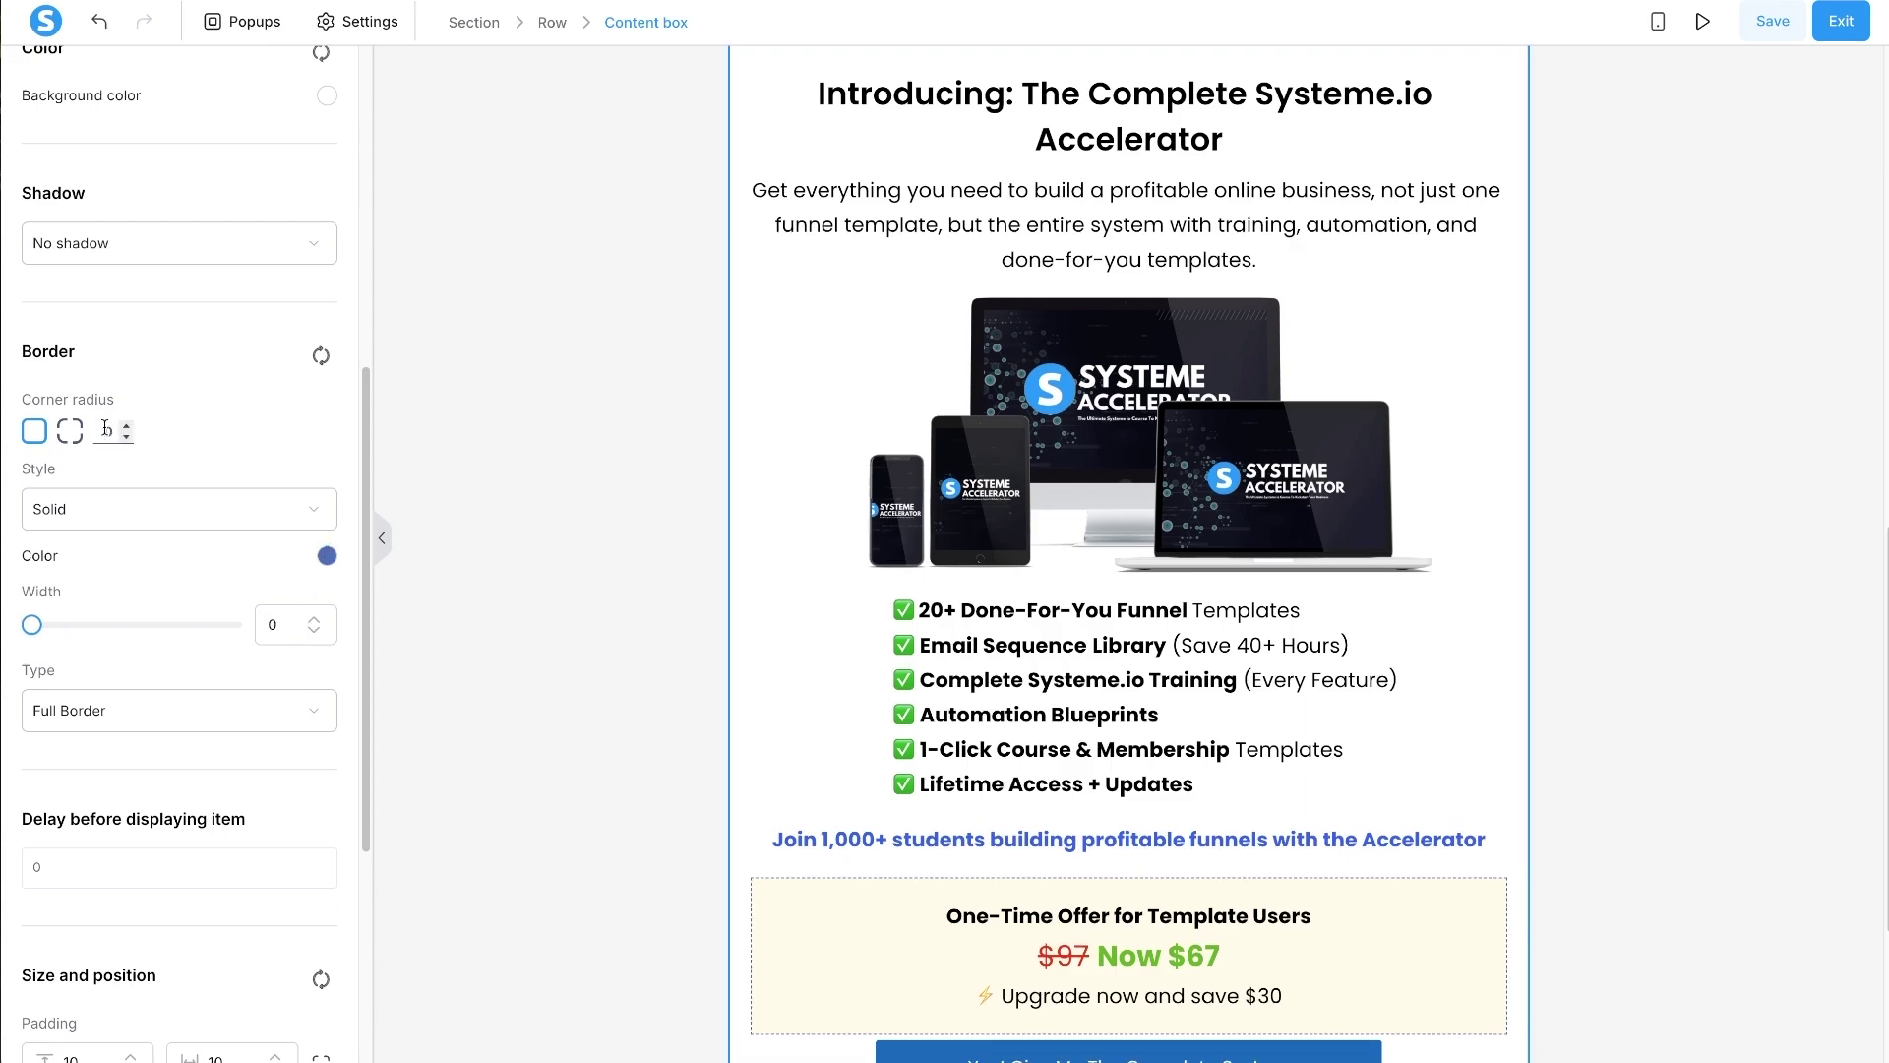
pyautogui.click(138, 246)
pyautogui.click(99, 372)
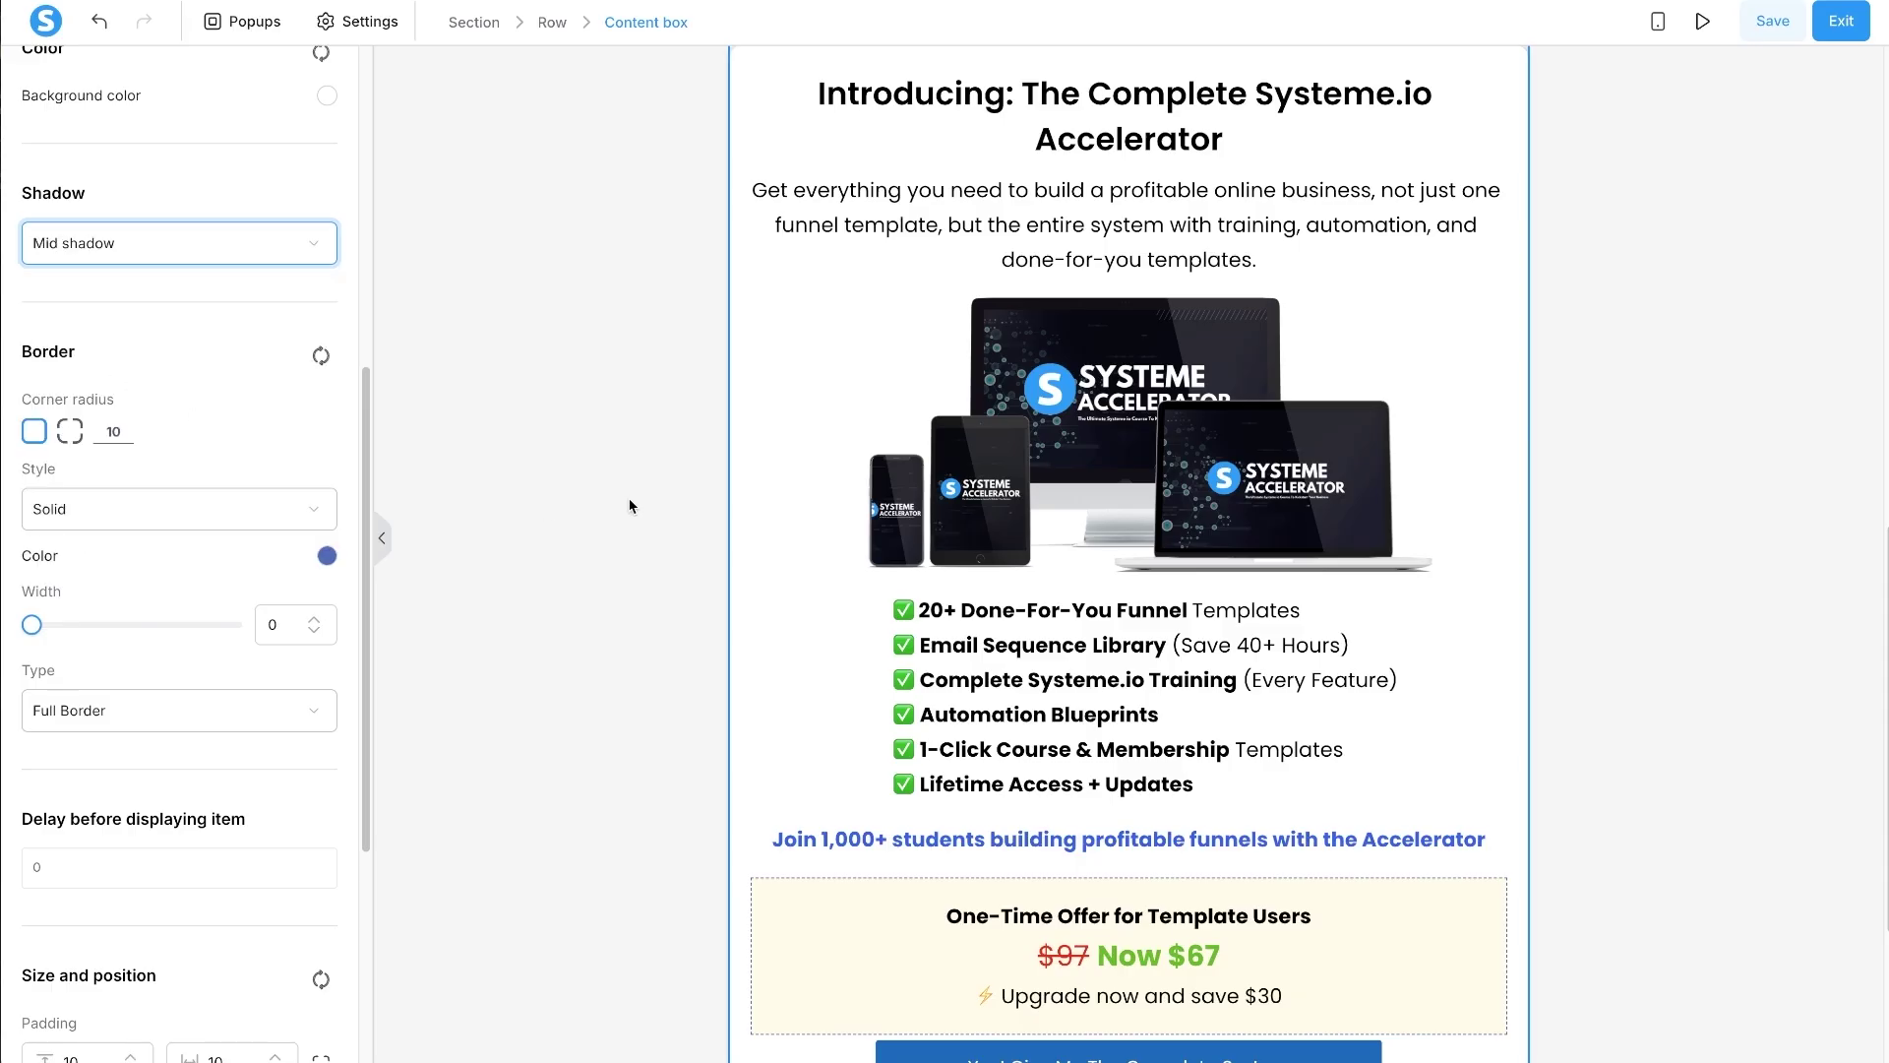
pyautogui.click(630, 506)
# - Split the content box's margin into separate sides, save the page, and open its preview
pyautogui.scroll(-4, 1545, 551)
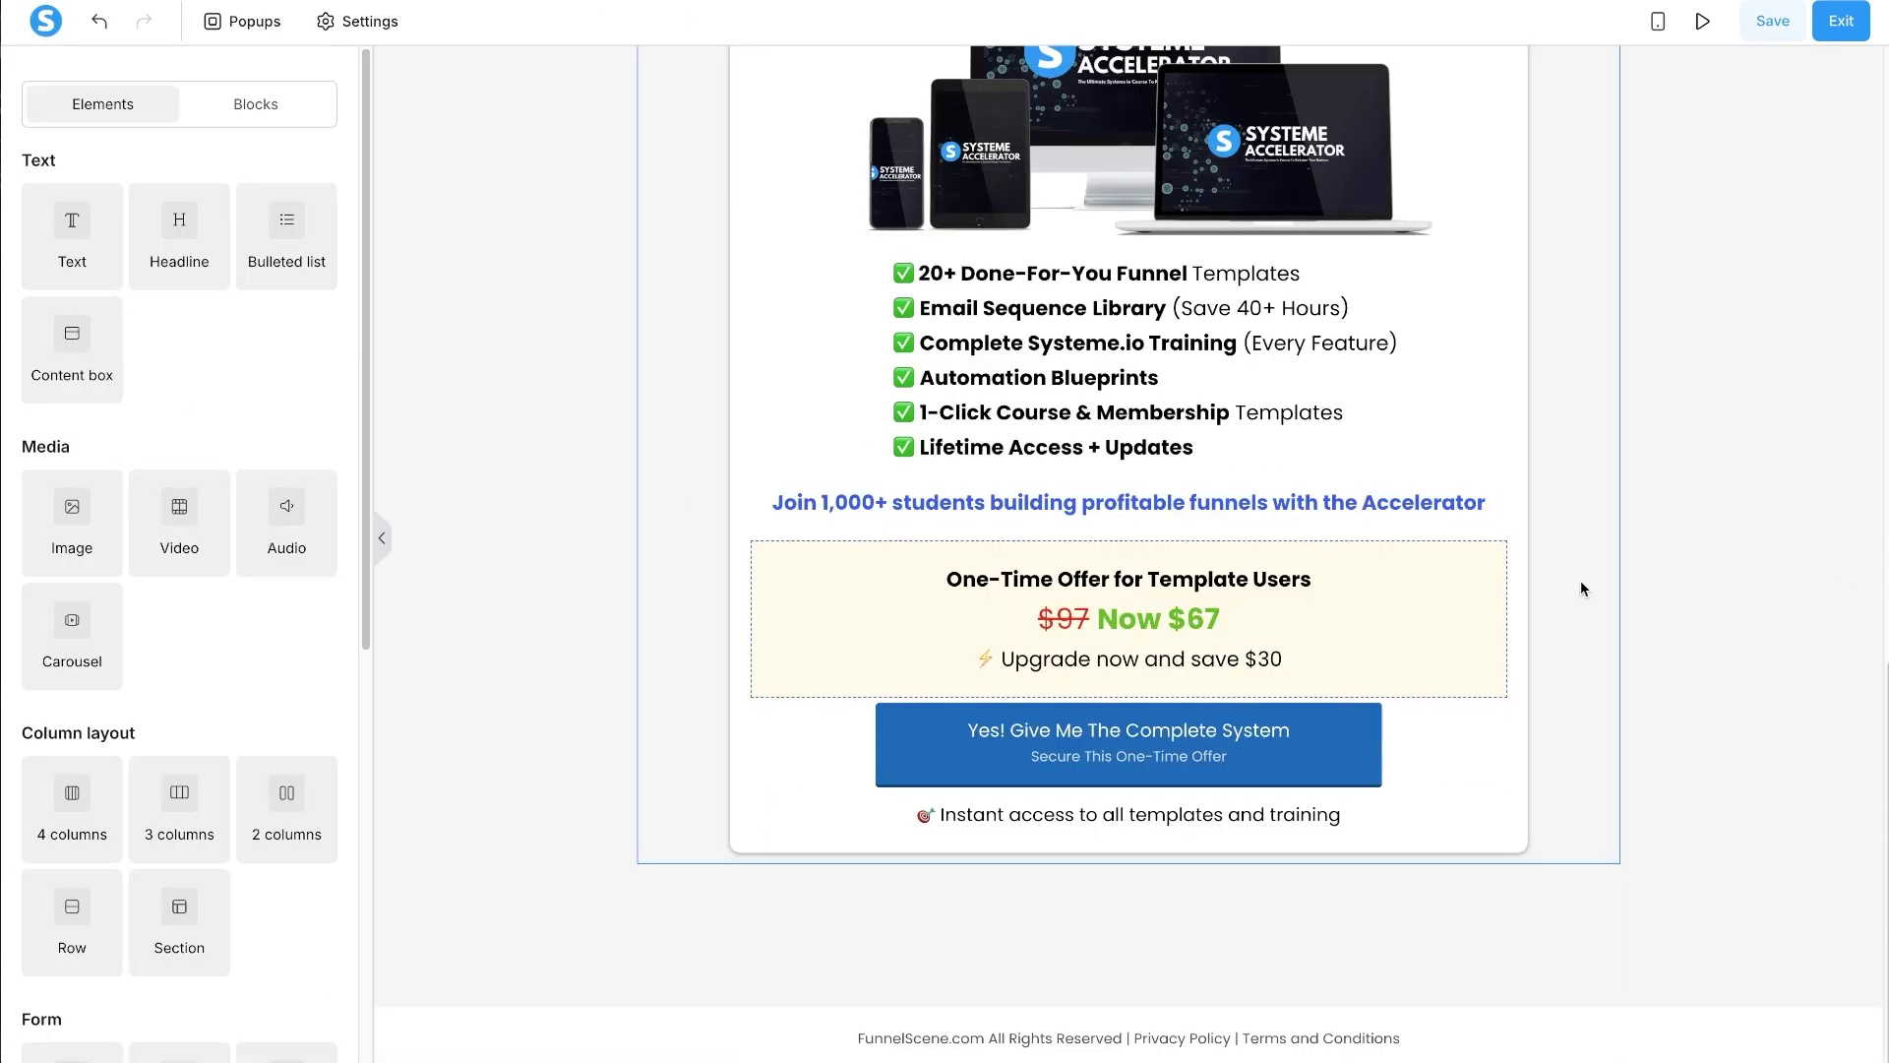
pyautogui.scroll(10, 1467, 895)
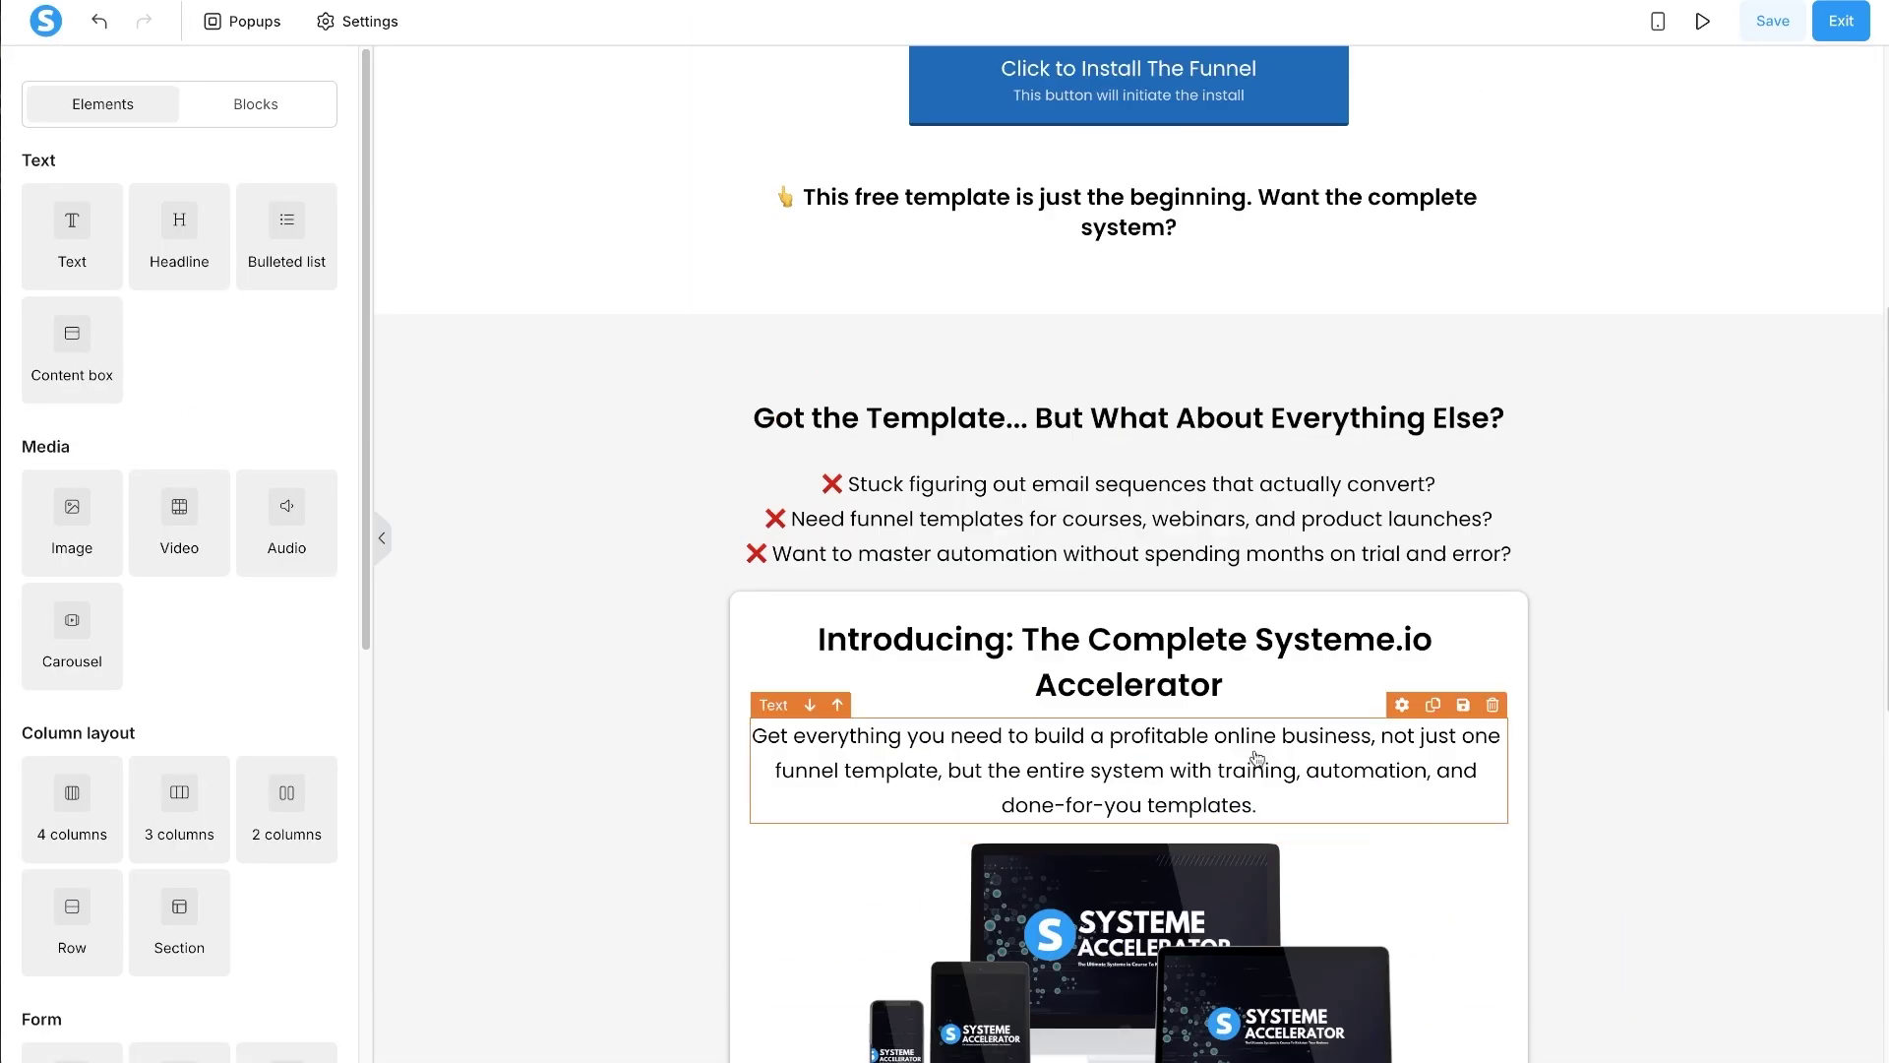
pyautogui.click(746, 599)
pyautogui.scroll(-5, 698, 618)
pyautogui.scroll(-8, 217, 640)
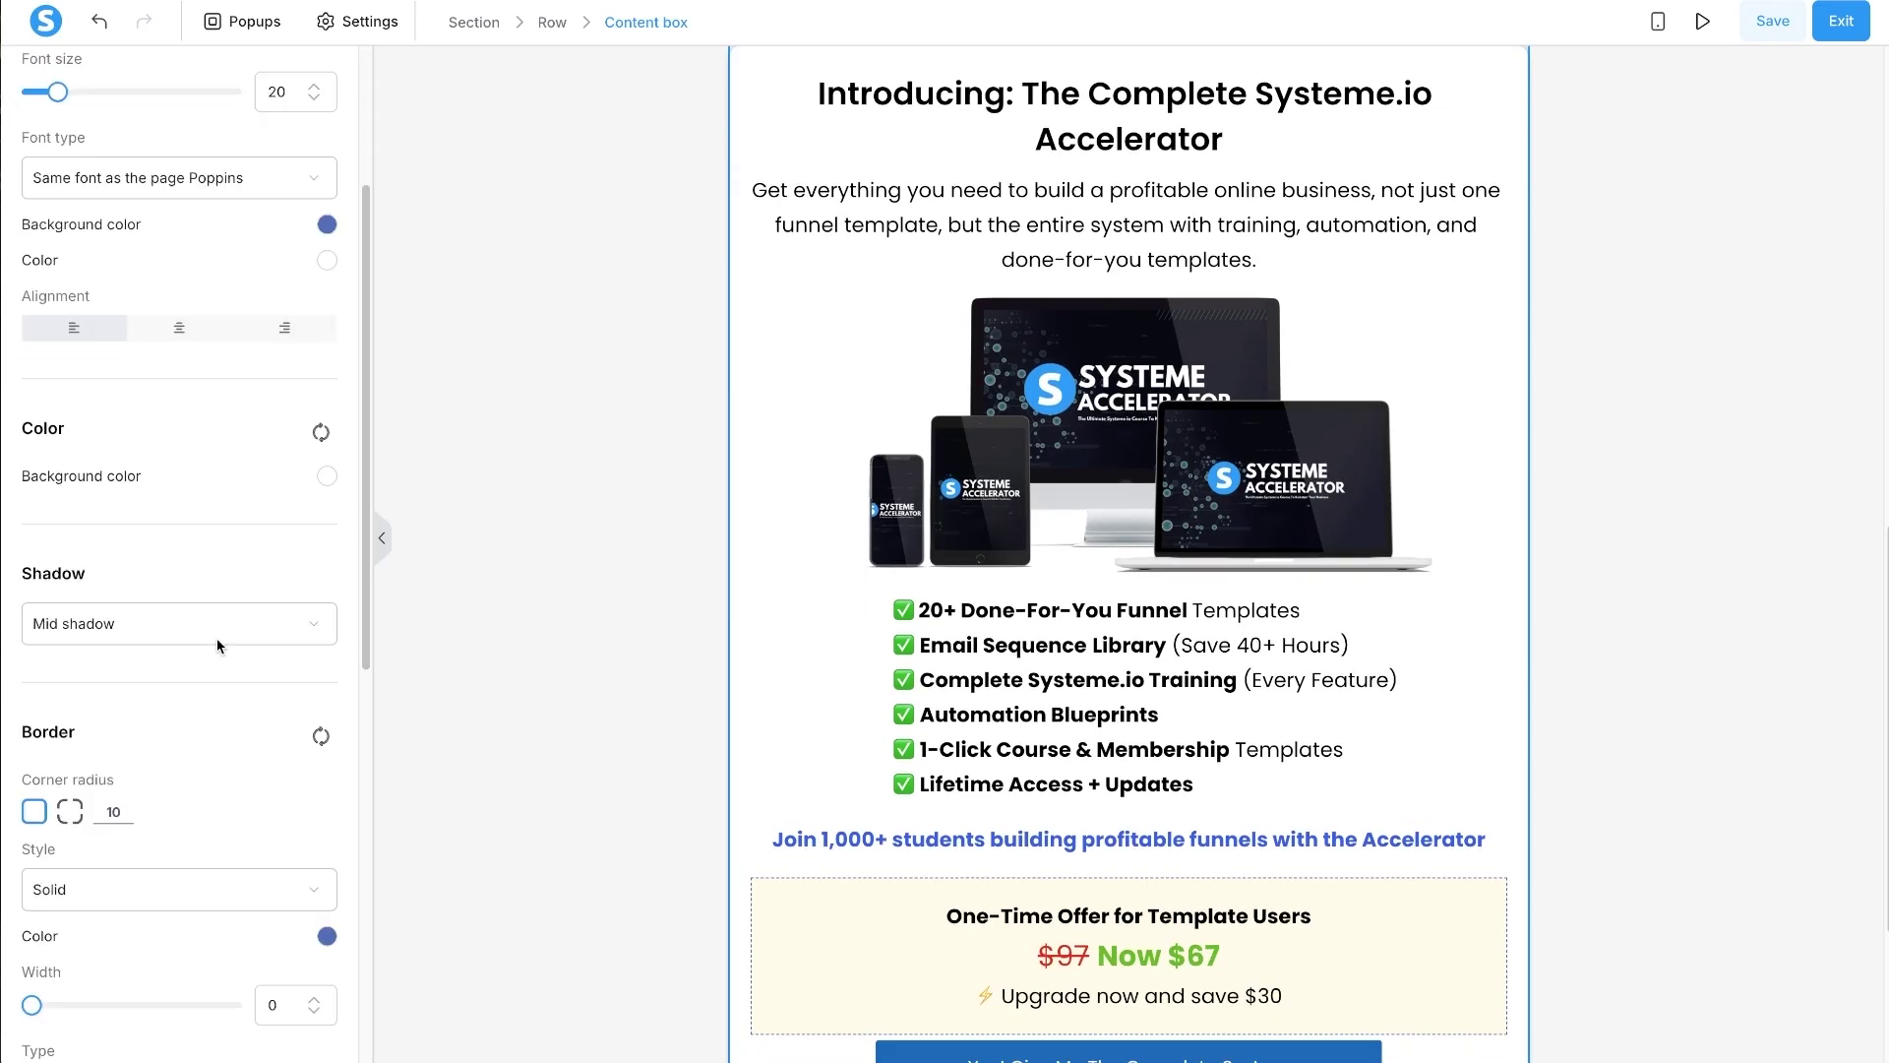
pyautogui.scroll(-2, 226, 671)
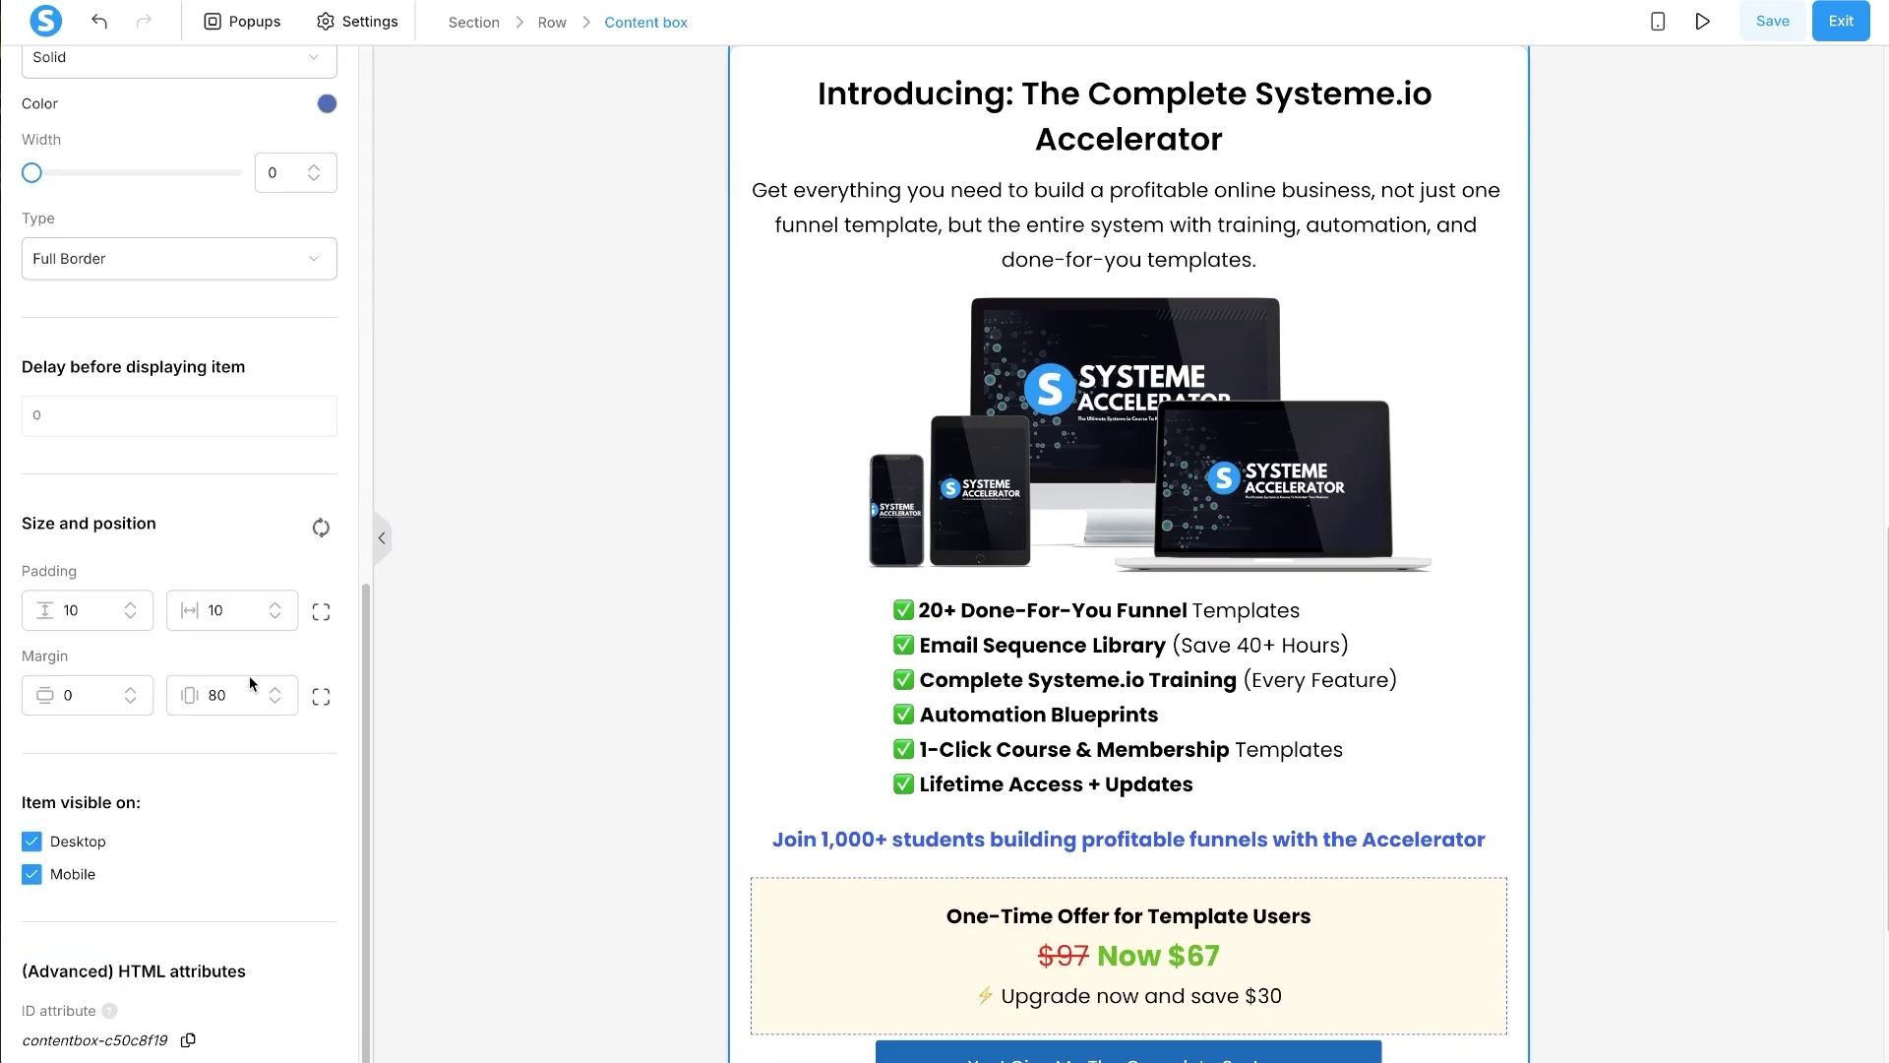
pyautogui.click(320, 697)
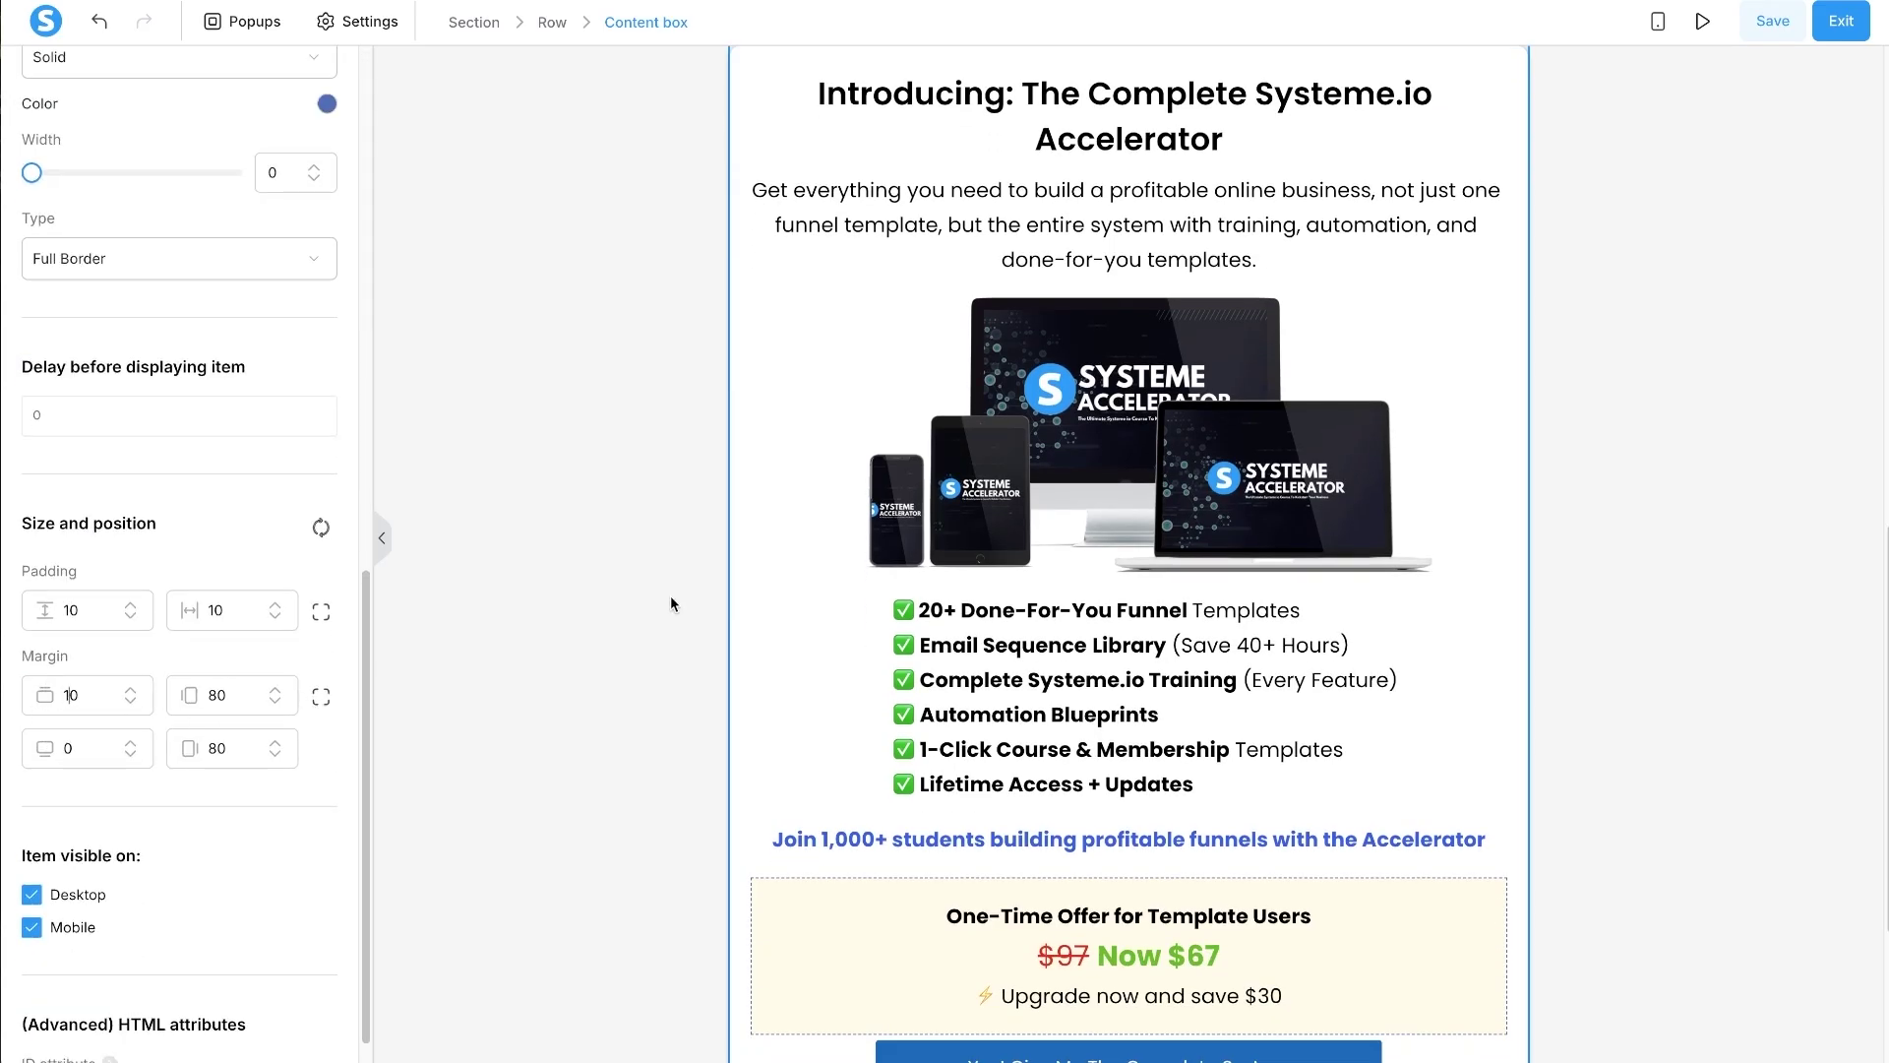
pyautogui.click(637, 489)
pyautogui.scroll(5, 636, 489)
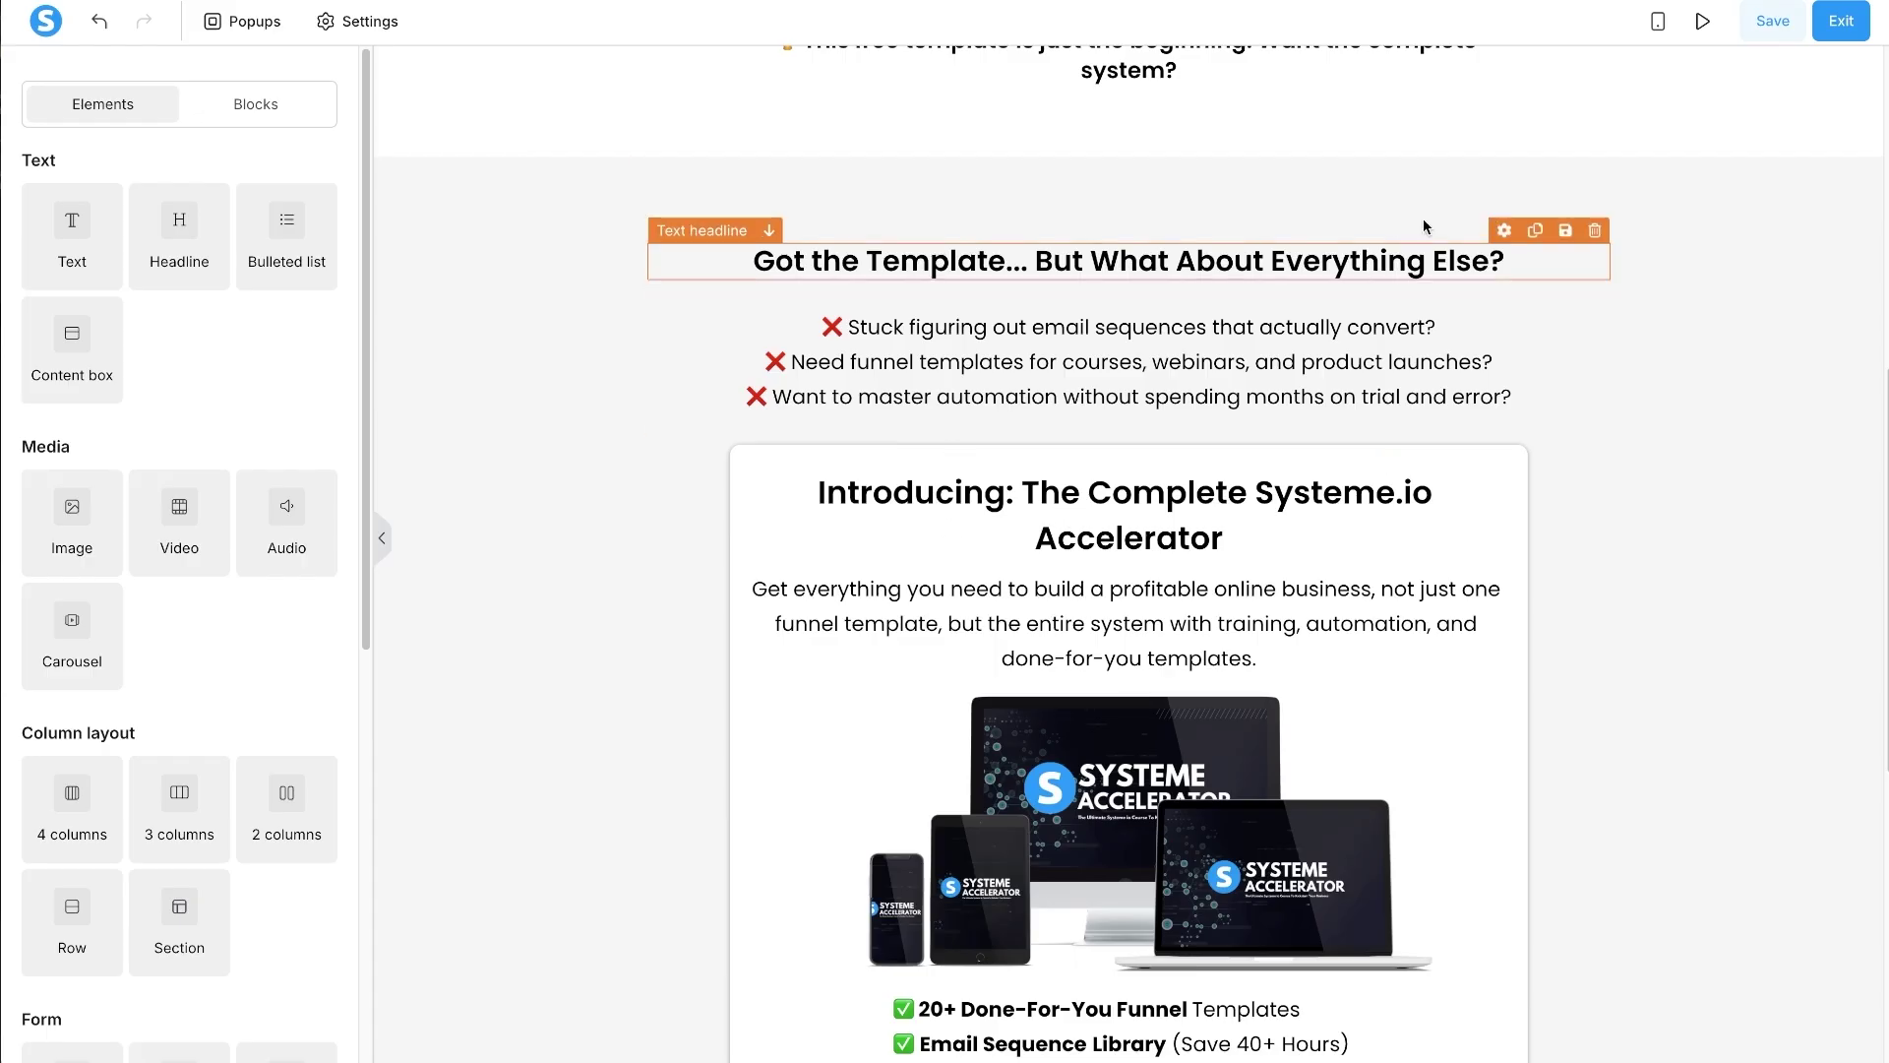
pyautogui.click(1759, 24)
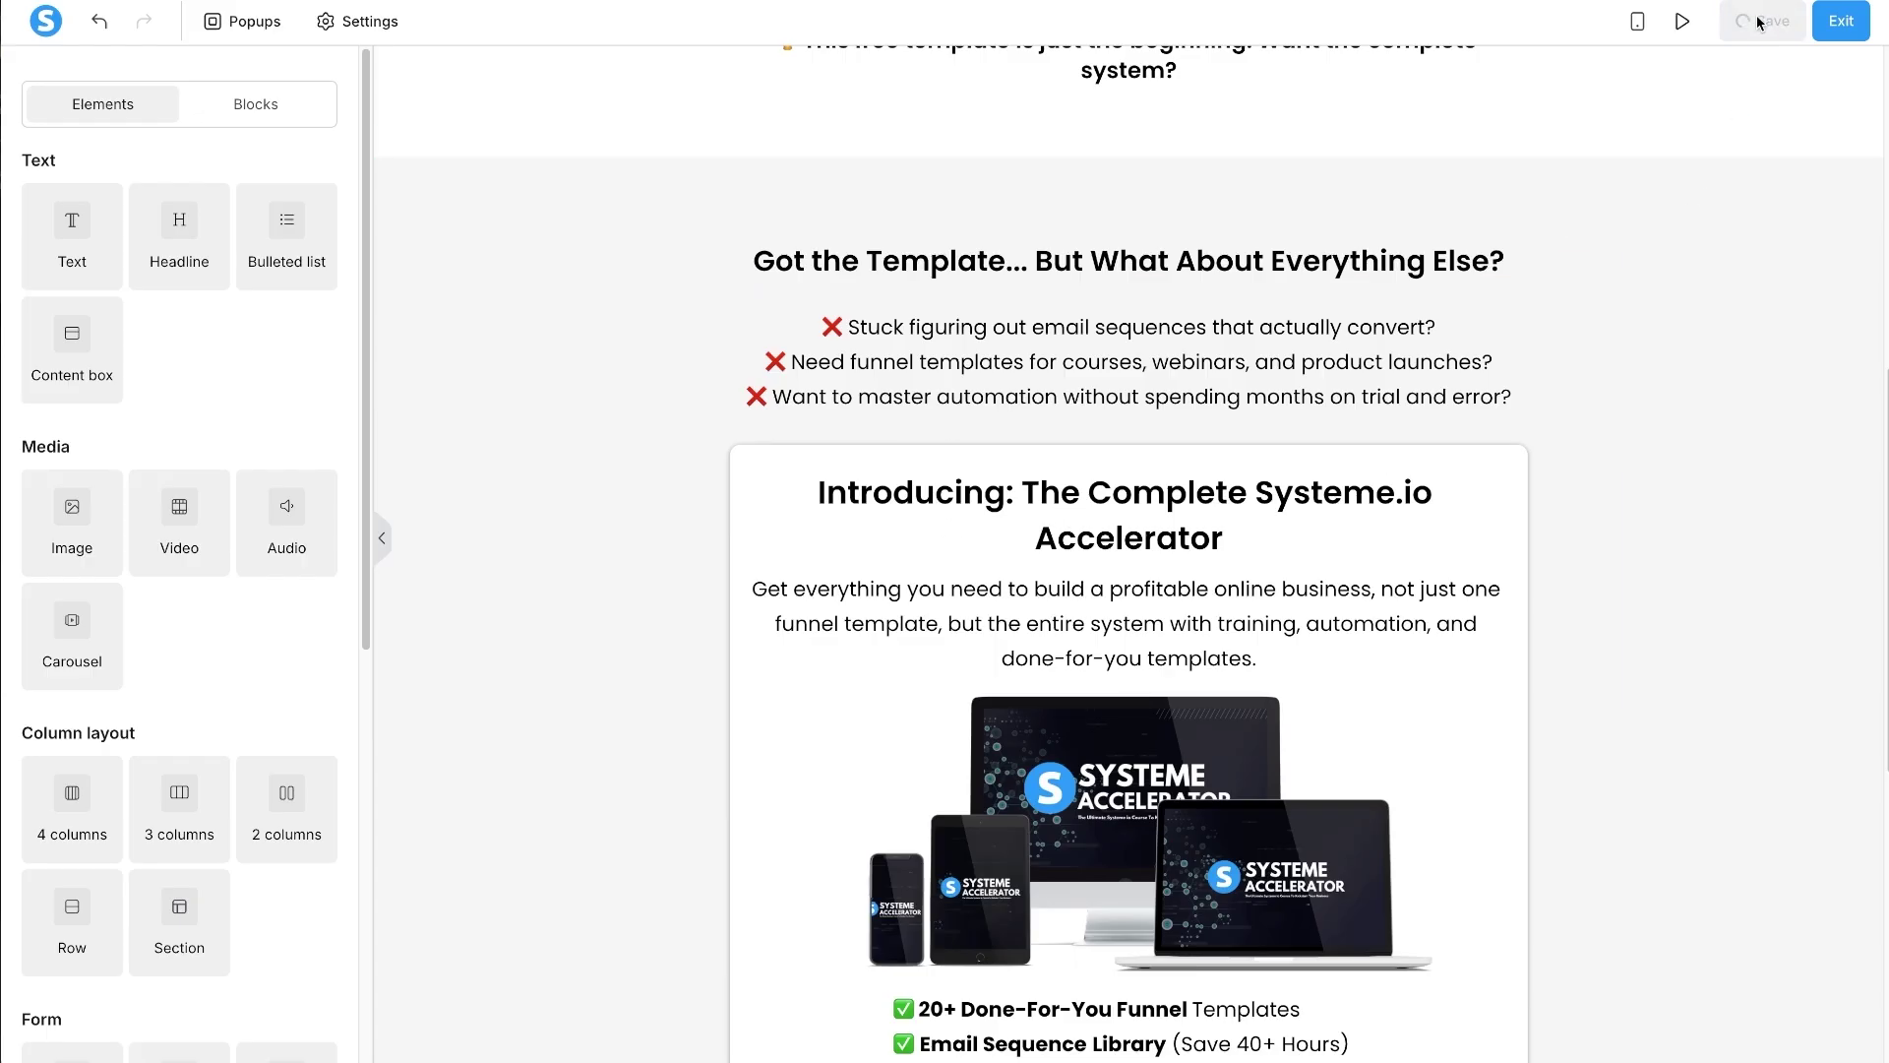
pyautogui.click(1703, 22)
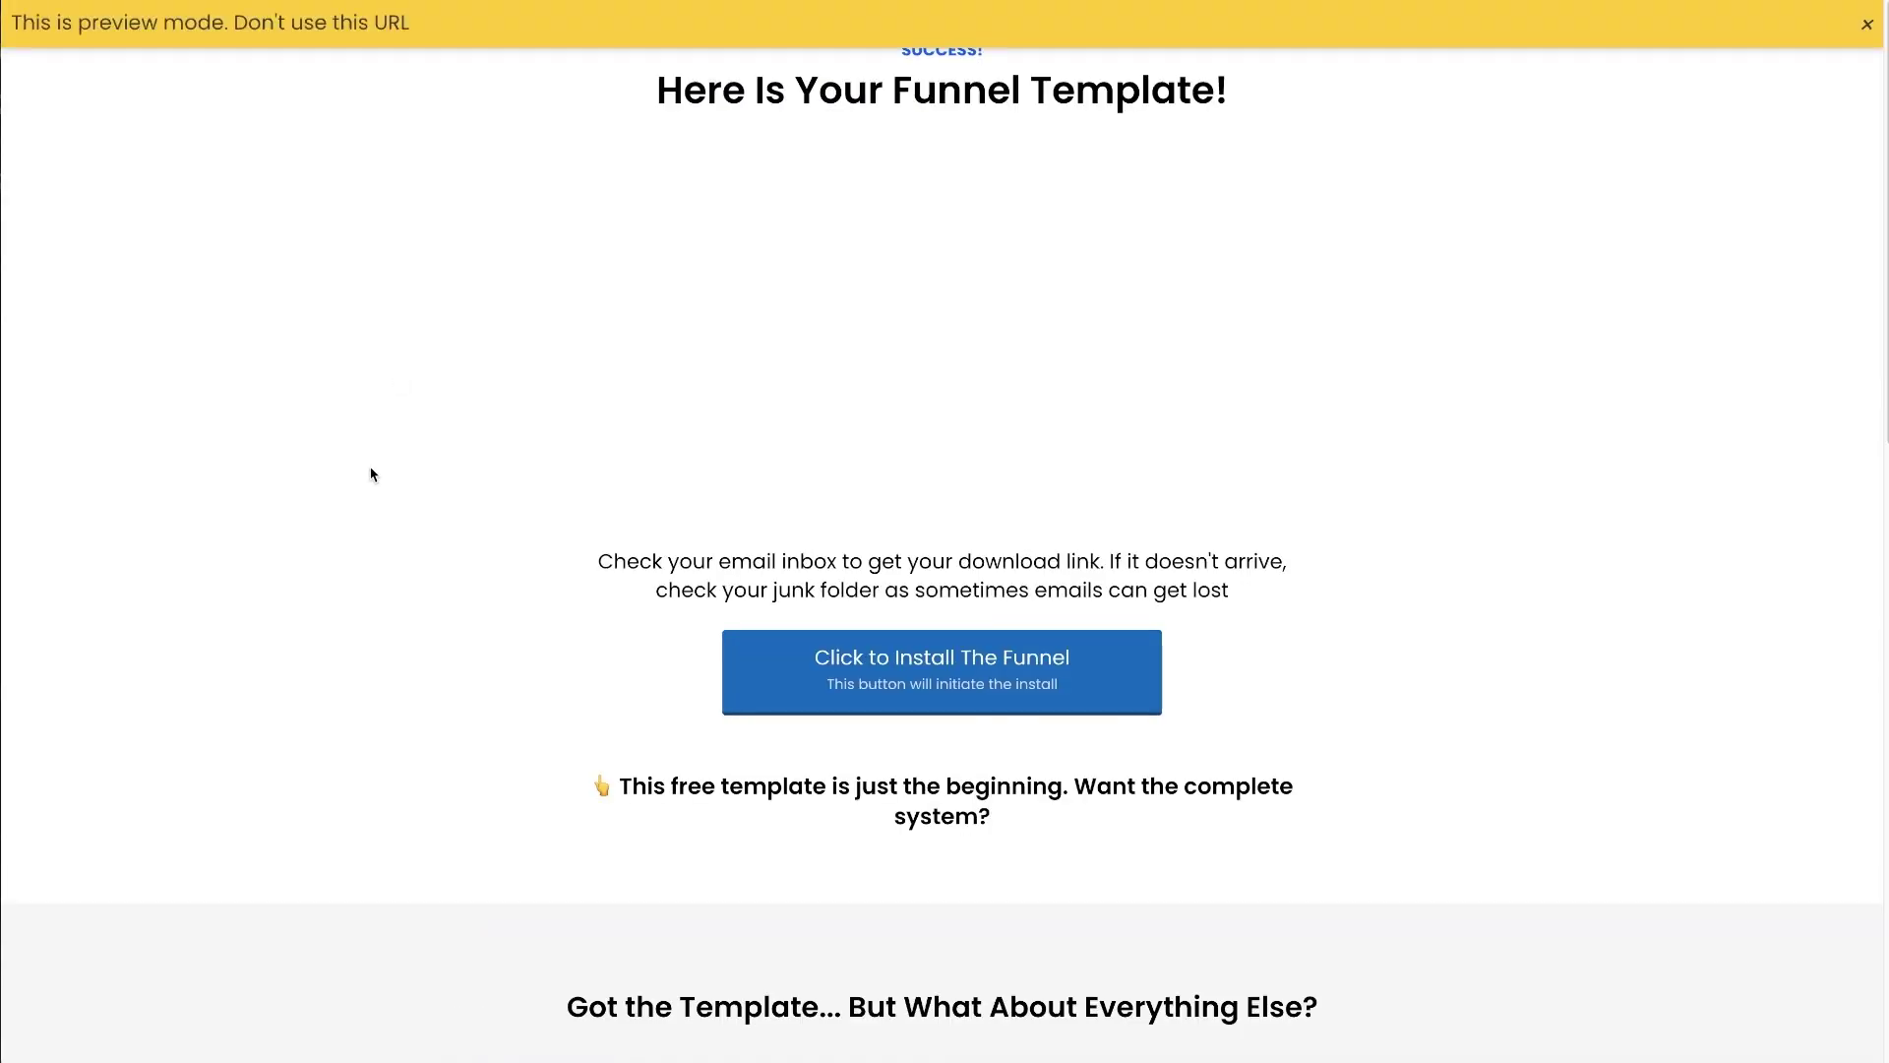
# - Dismiss the preview banner, review the thank-you page, and click 'Yes! Give Me The Complete System'
pyautogui.click(1872, 23)
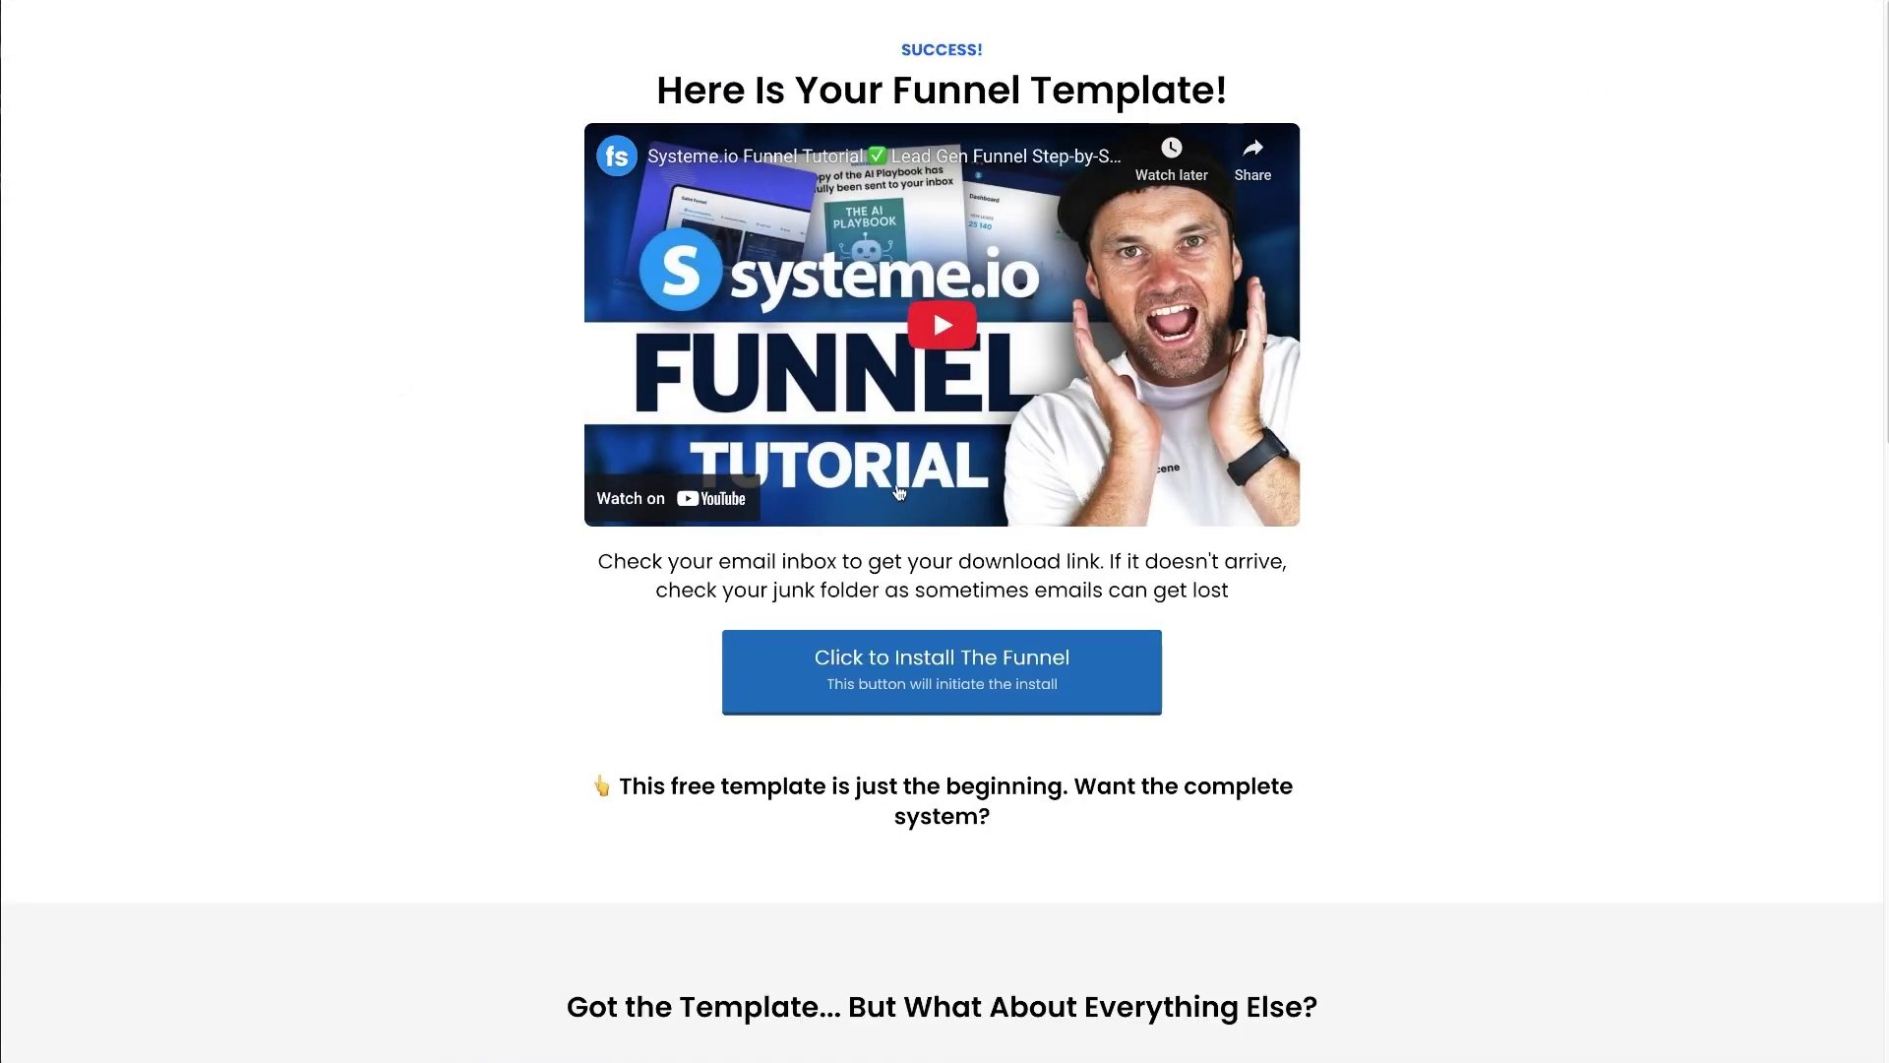
pyautogui.moveTo(536, 771); pyautogui.dragTo(1118, 836)
pyautogui.click(1117, 835)
pyautogui.moveTo(542, 768); pyautogui.dragTo(1063, 820)
pyautogui.click(1065, 838)
pyautogui.scroll(-8, 1066, 841)
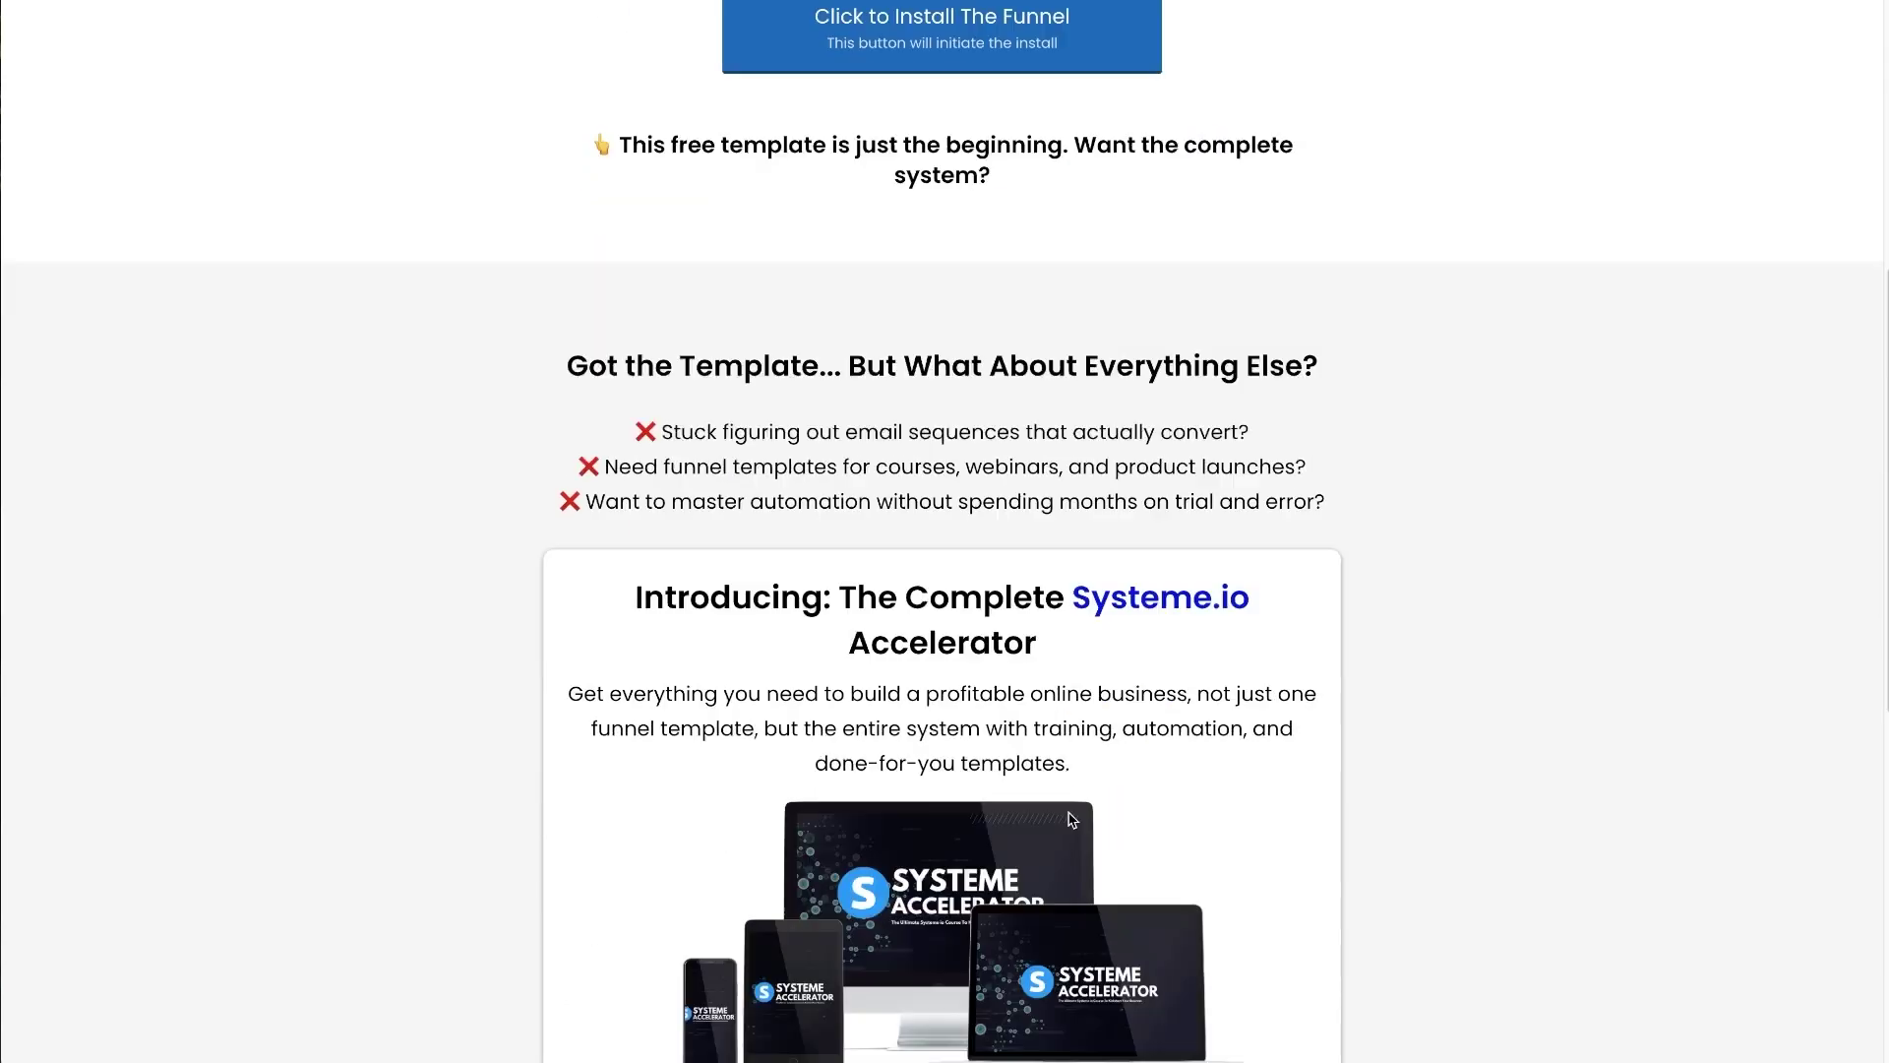
pyautogui.moveTo(1271, 379); pyautogui.dragTo(1069, 378)
pyautogui.click(862, 586)
pyautogui.scroll(-4, 862, 587)
pyautogui.moveTo(571, 730); pyautogui.dragTo(1237, 747)
pyautogui.click(1241, 746)
pyautogui.scroll(-1, 1187, 784)
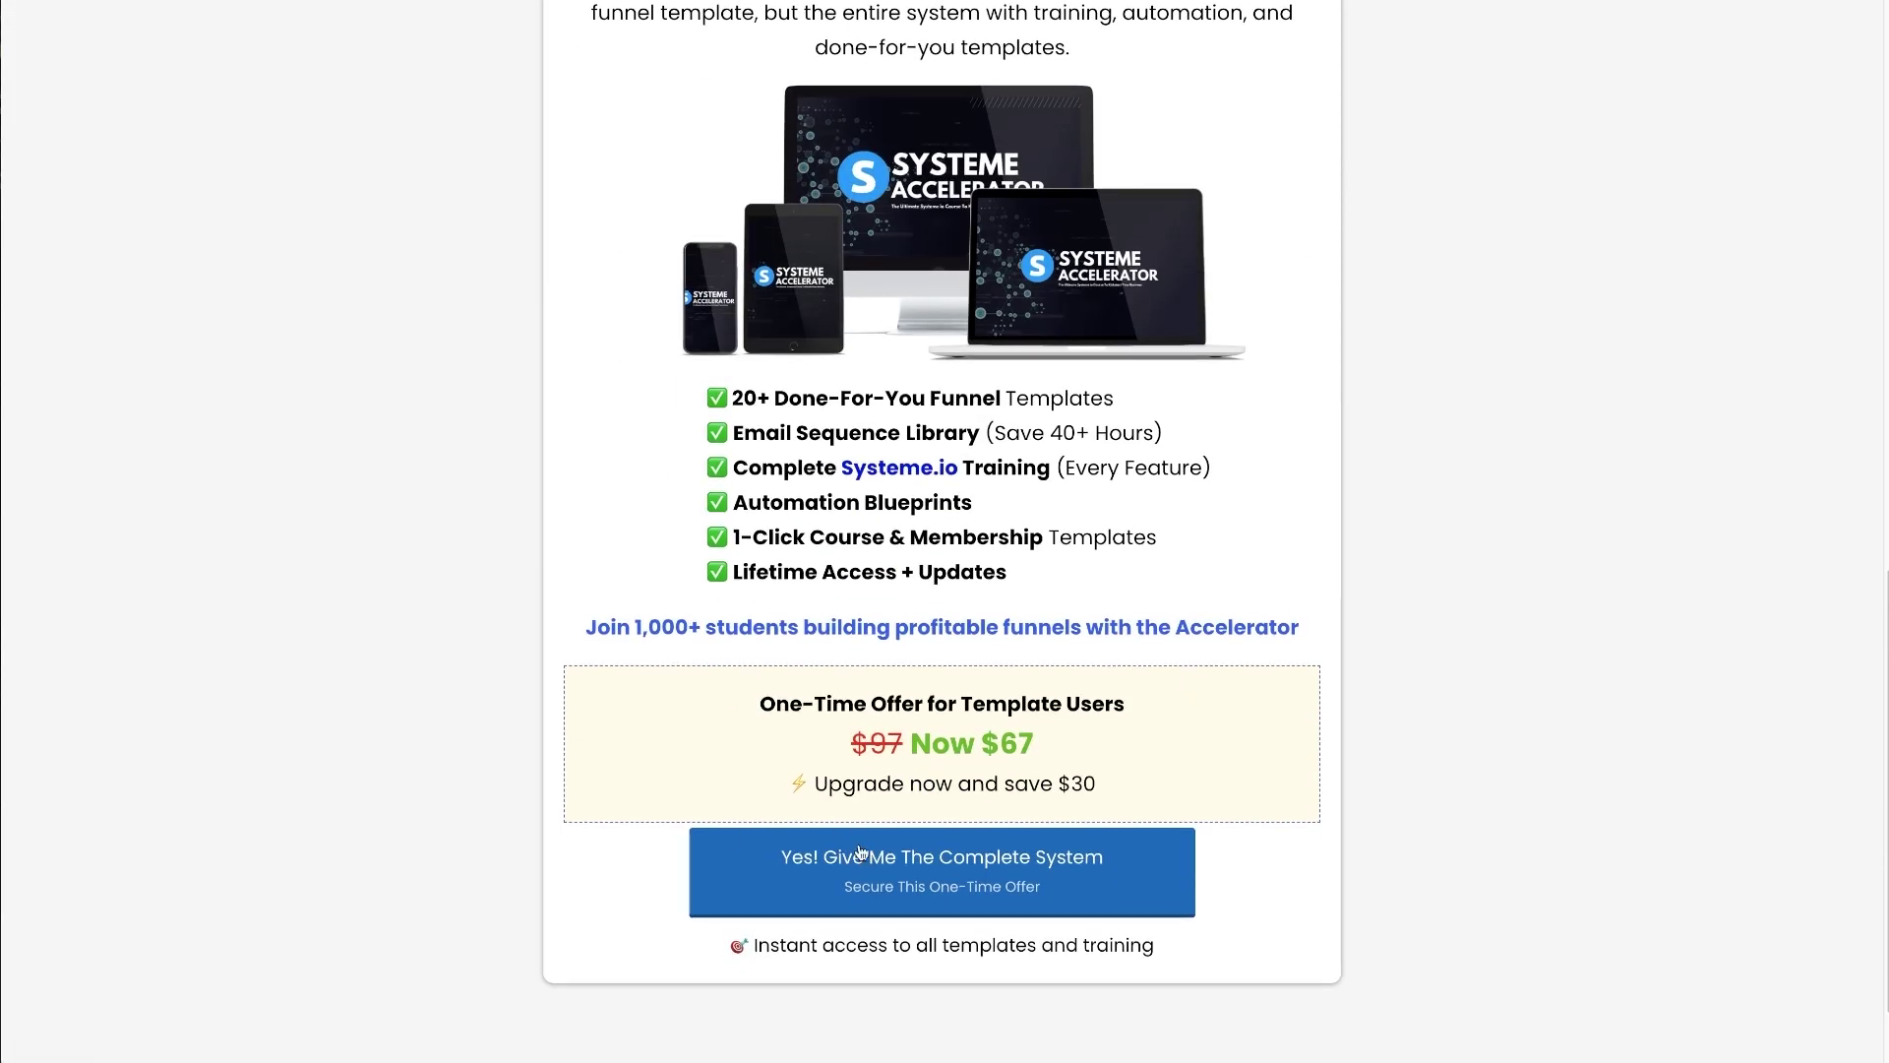
pyautogui.click(946, 850)
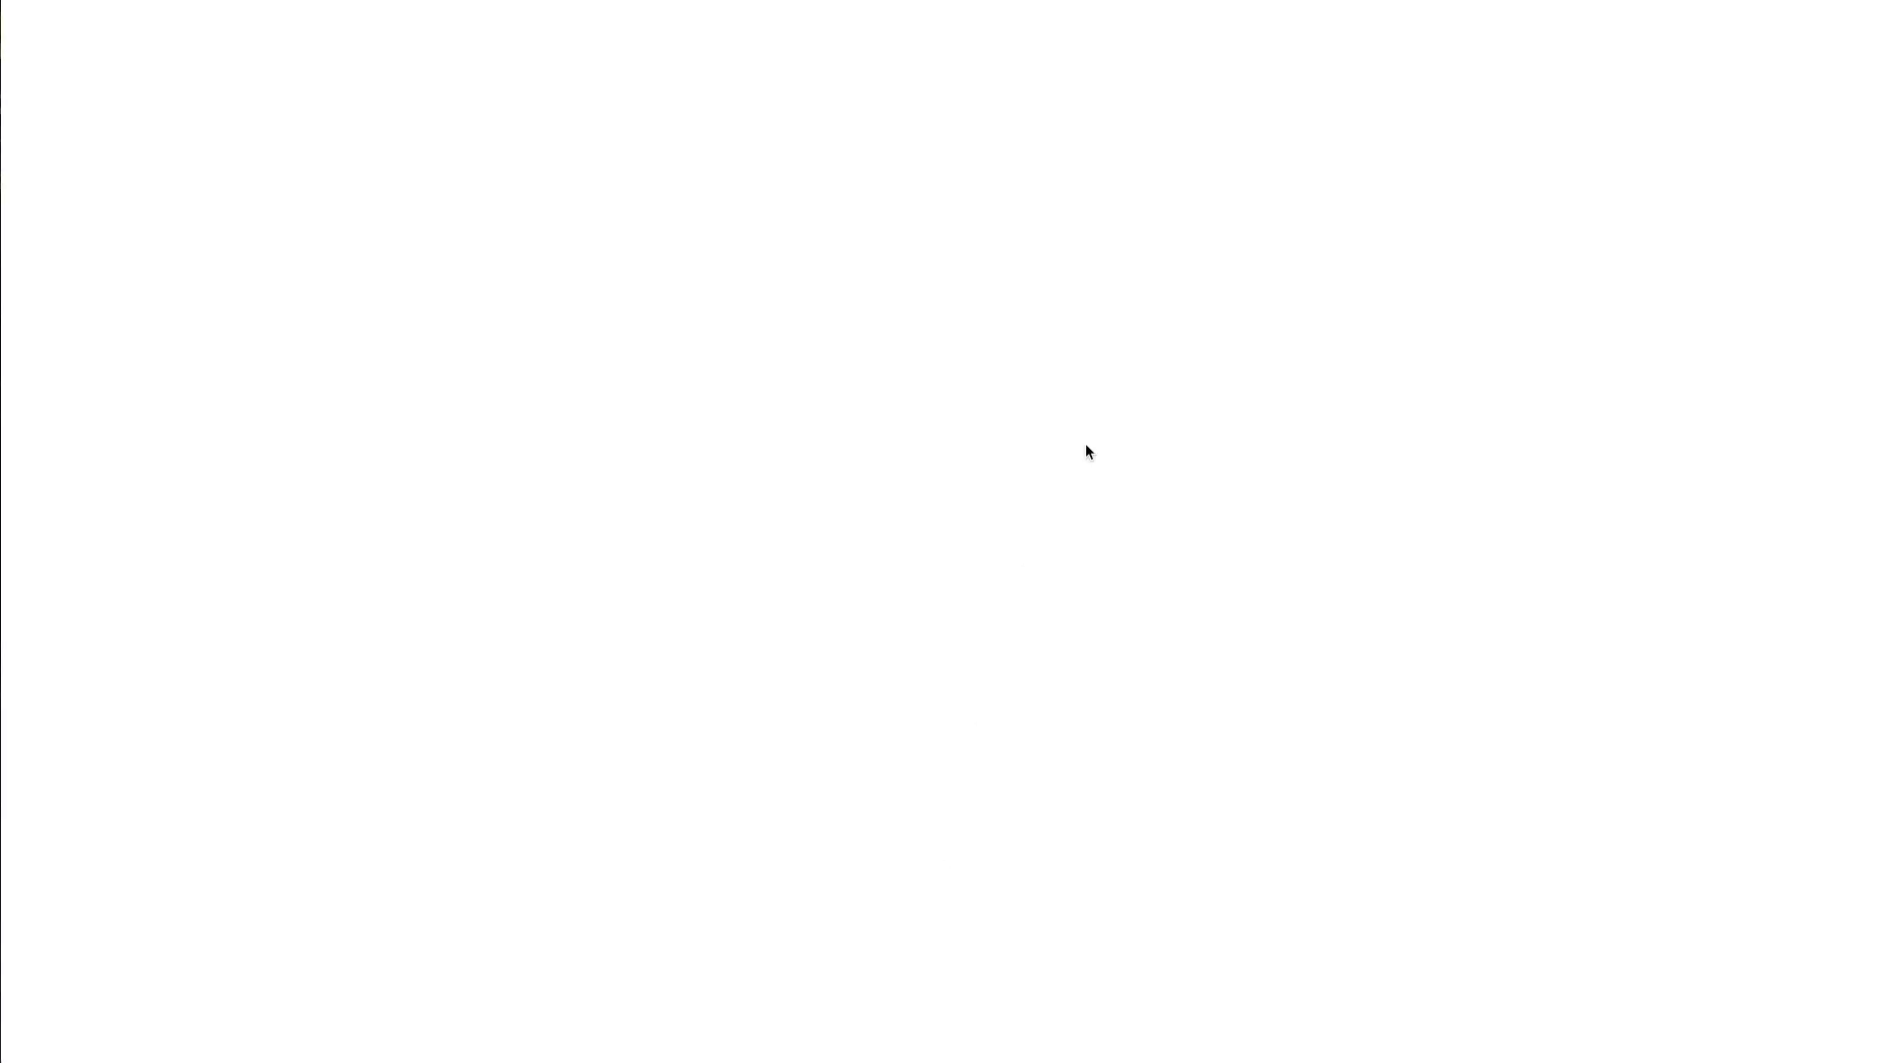
pyautogui.hotkey('ctrl', 'a')
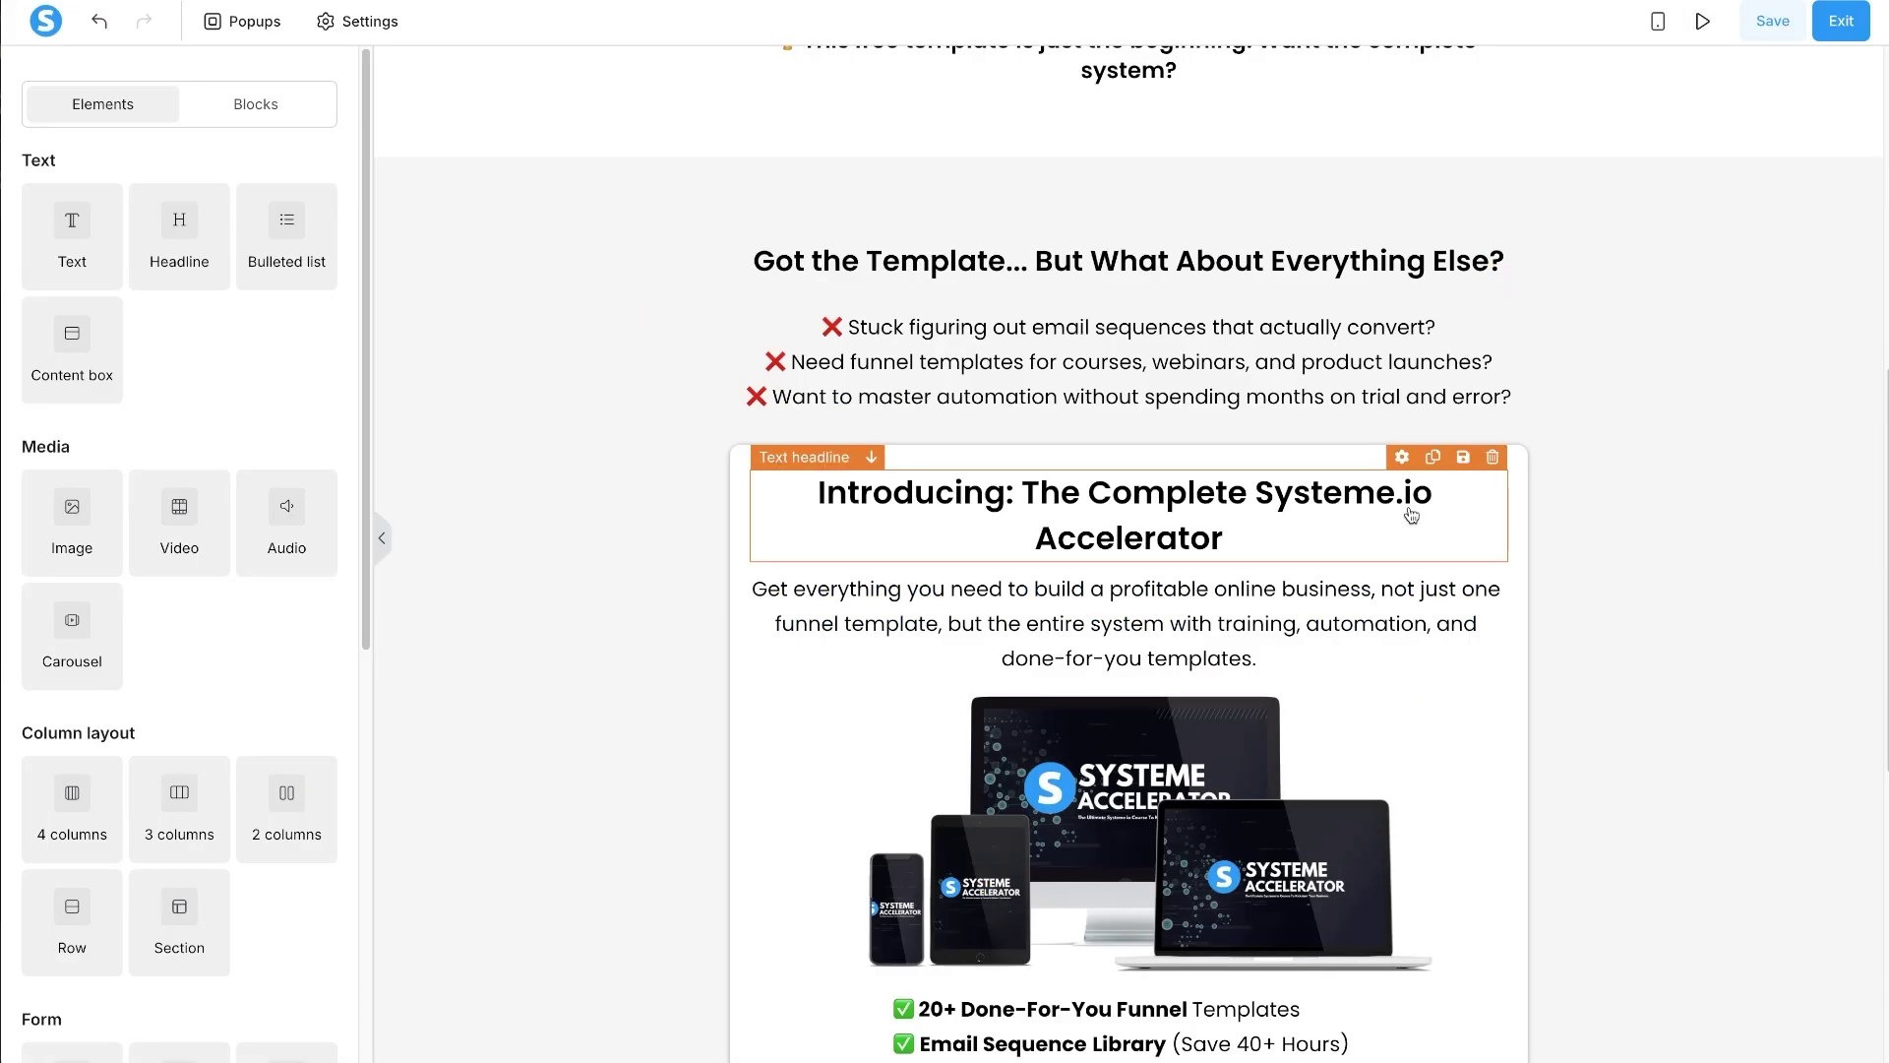
pyautogui.click(1439, 494)
pyautogui.moveTo(1439, 494); pyautogui.dragTo(1257, 494)
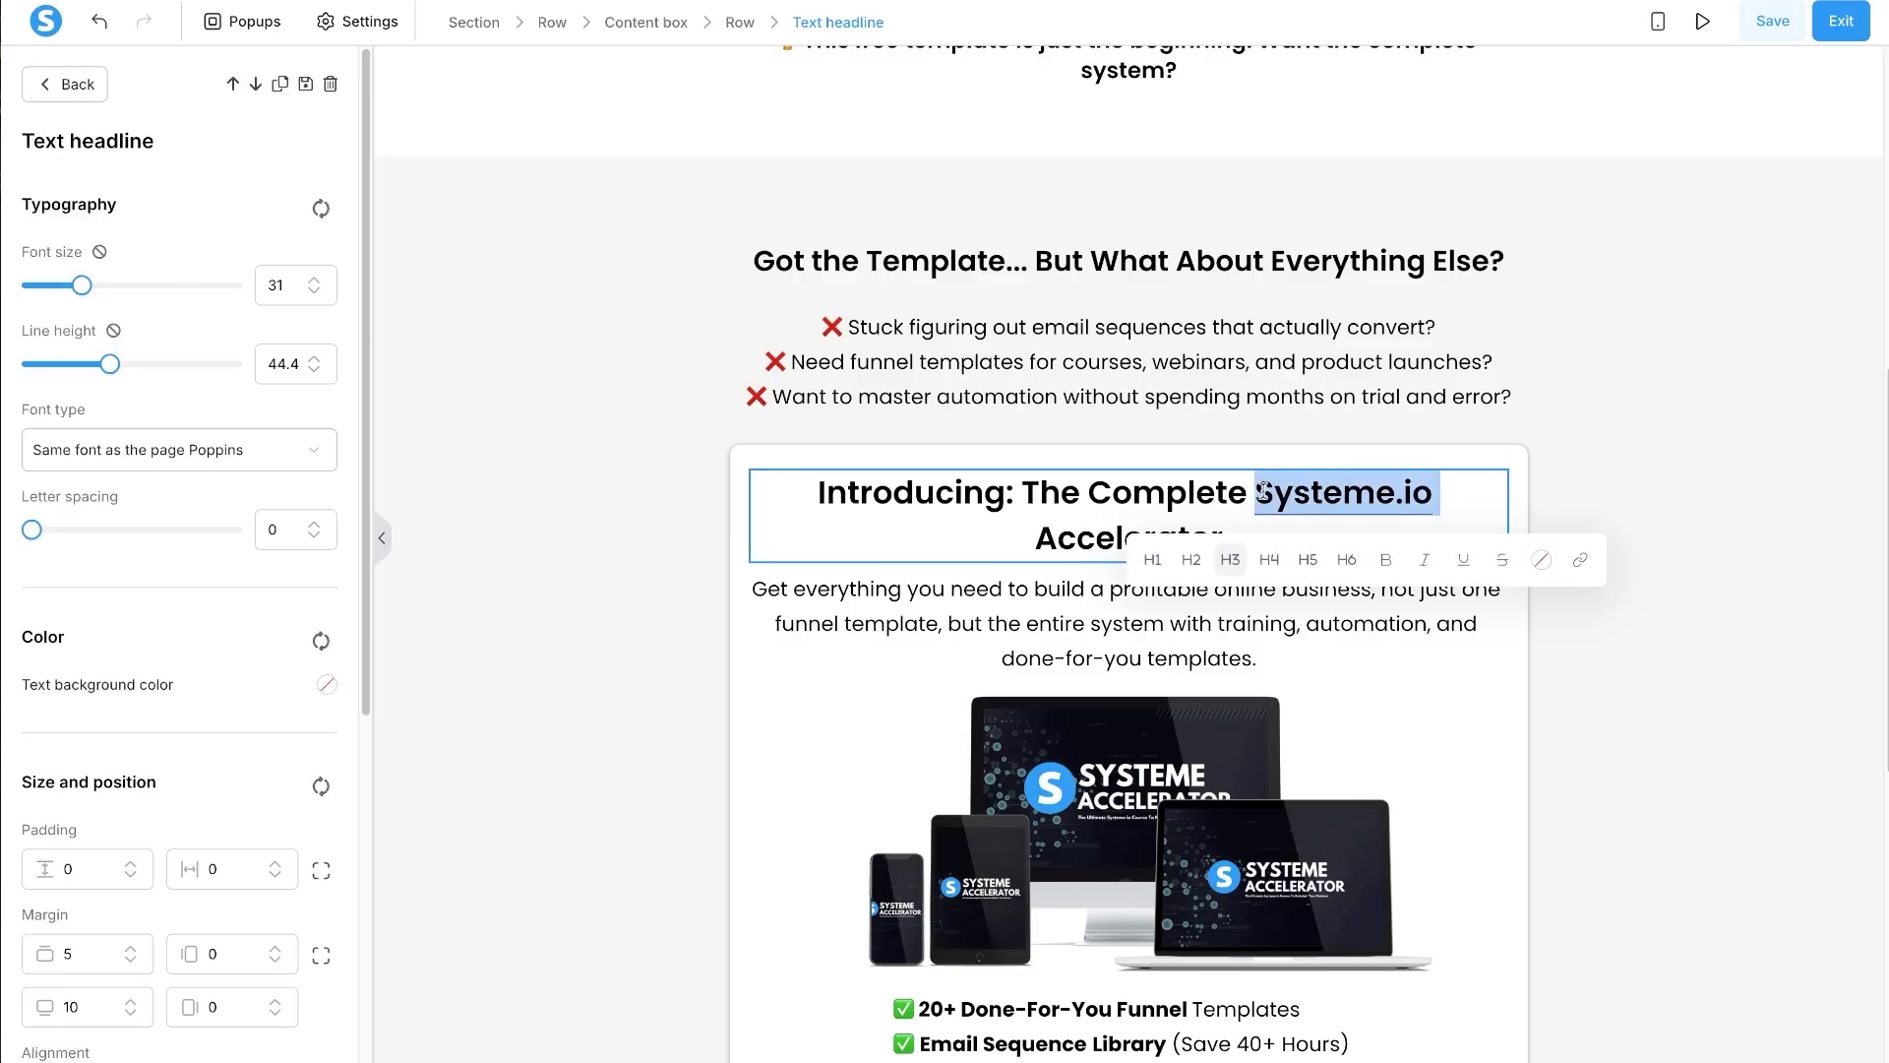
pyautogui.click(1570, 561)
pyautogui.click(1493, 682)
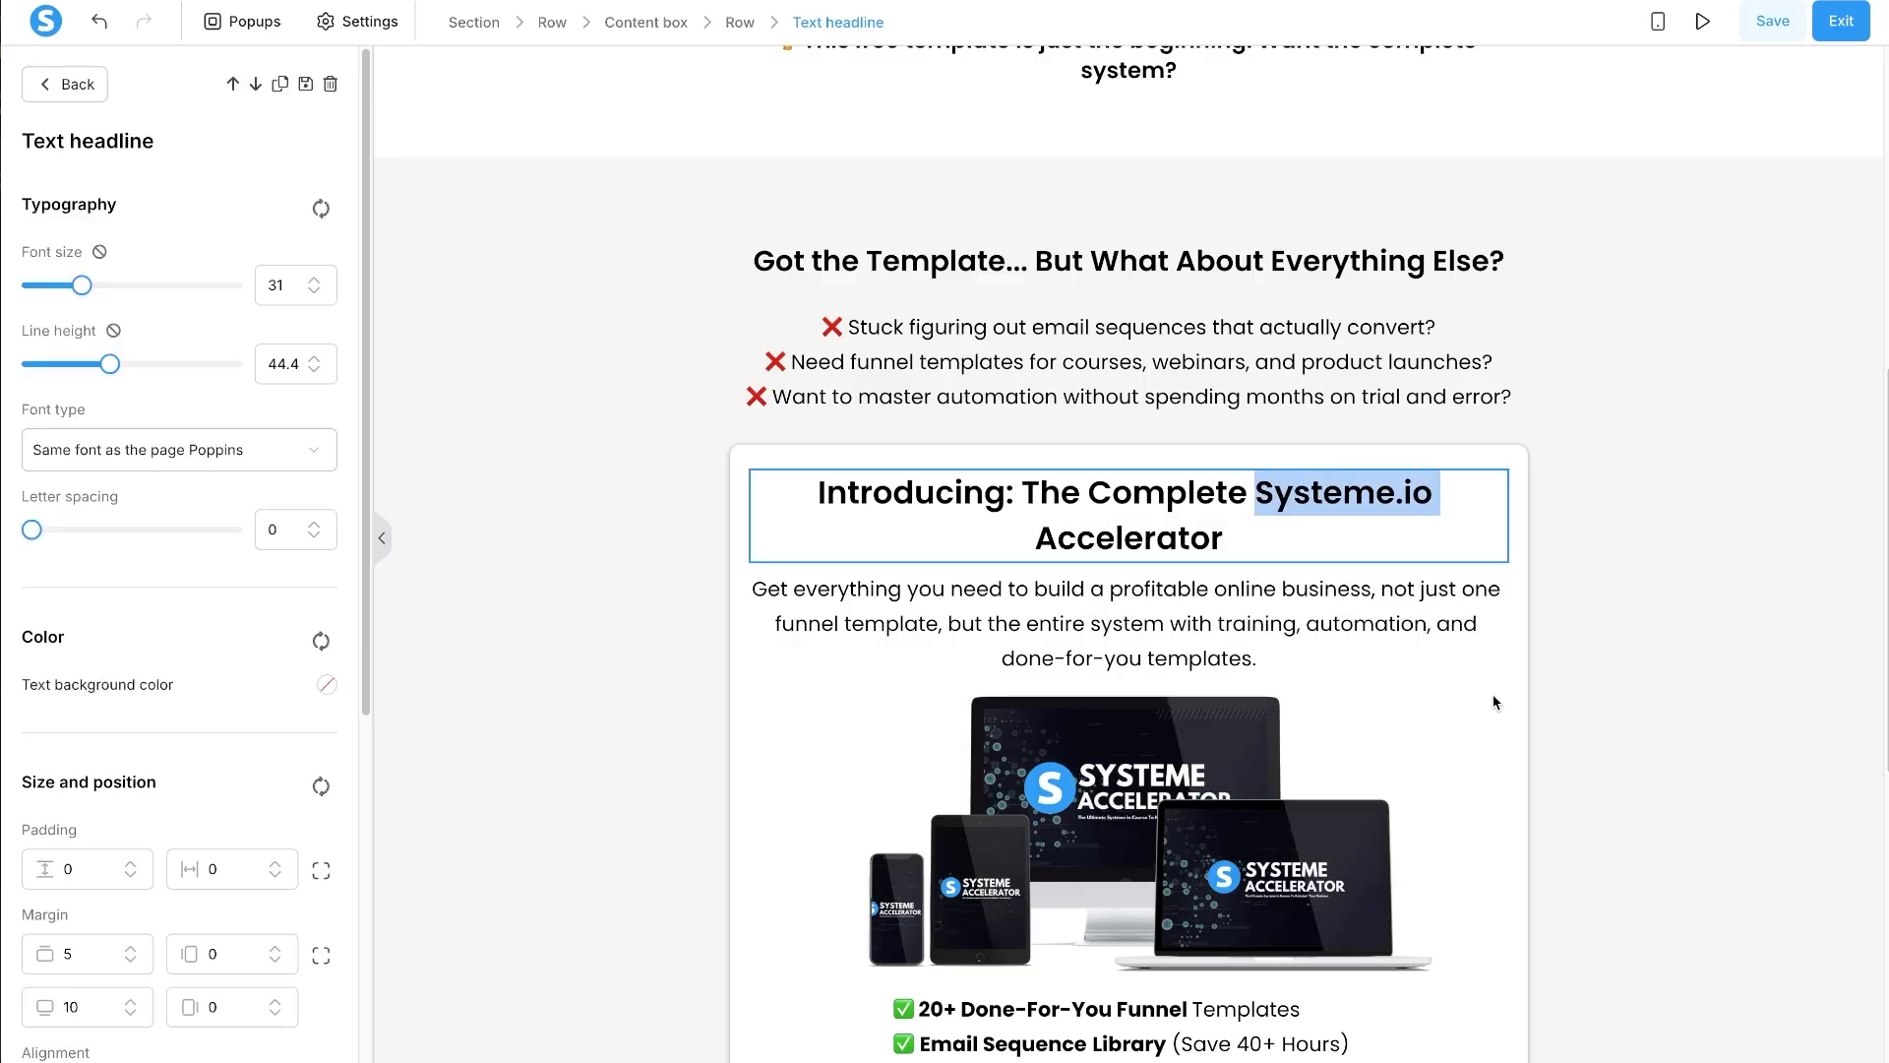
pyautogui.press('Escape')
pyautogui.scroll(-3, 1082, 591)
pyautogui.click(1080, 815)
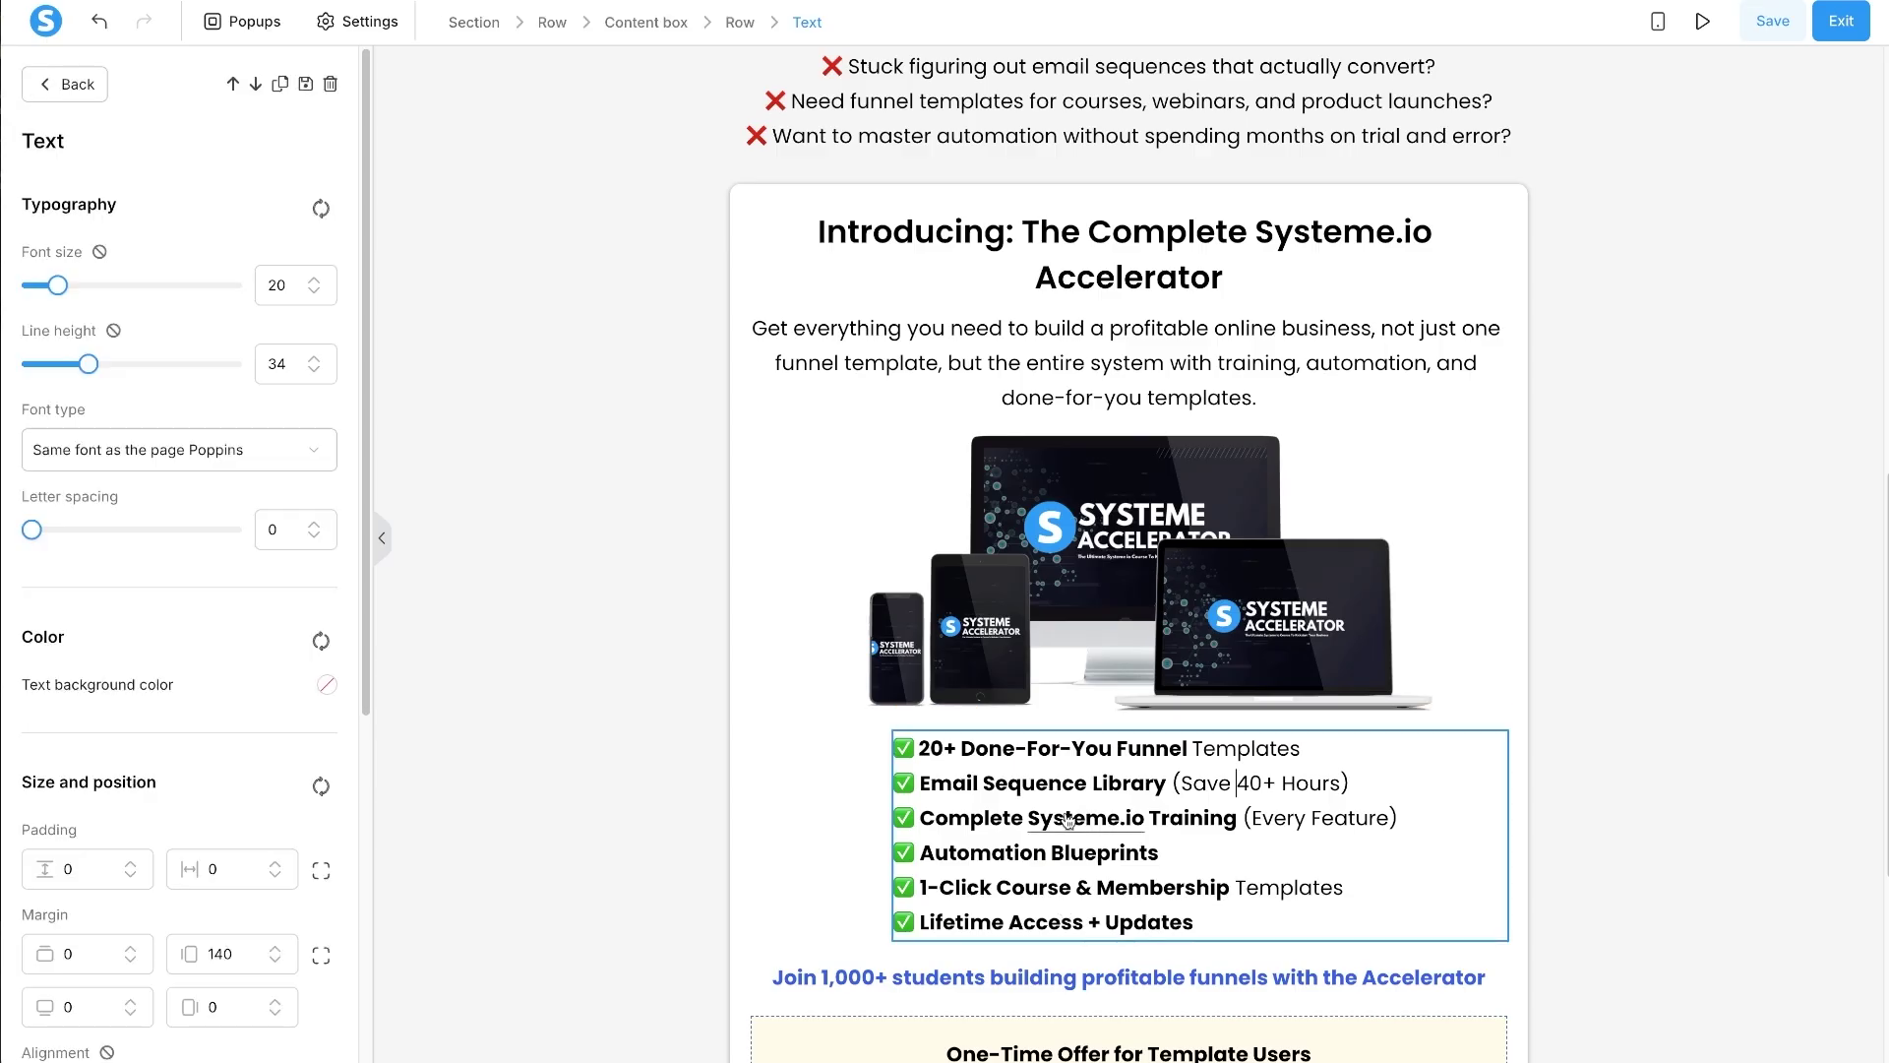
pyautogui.moveTo(1029, 818); pyautogui.dragTo(1144, 811)
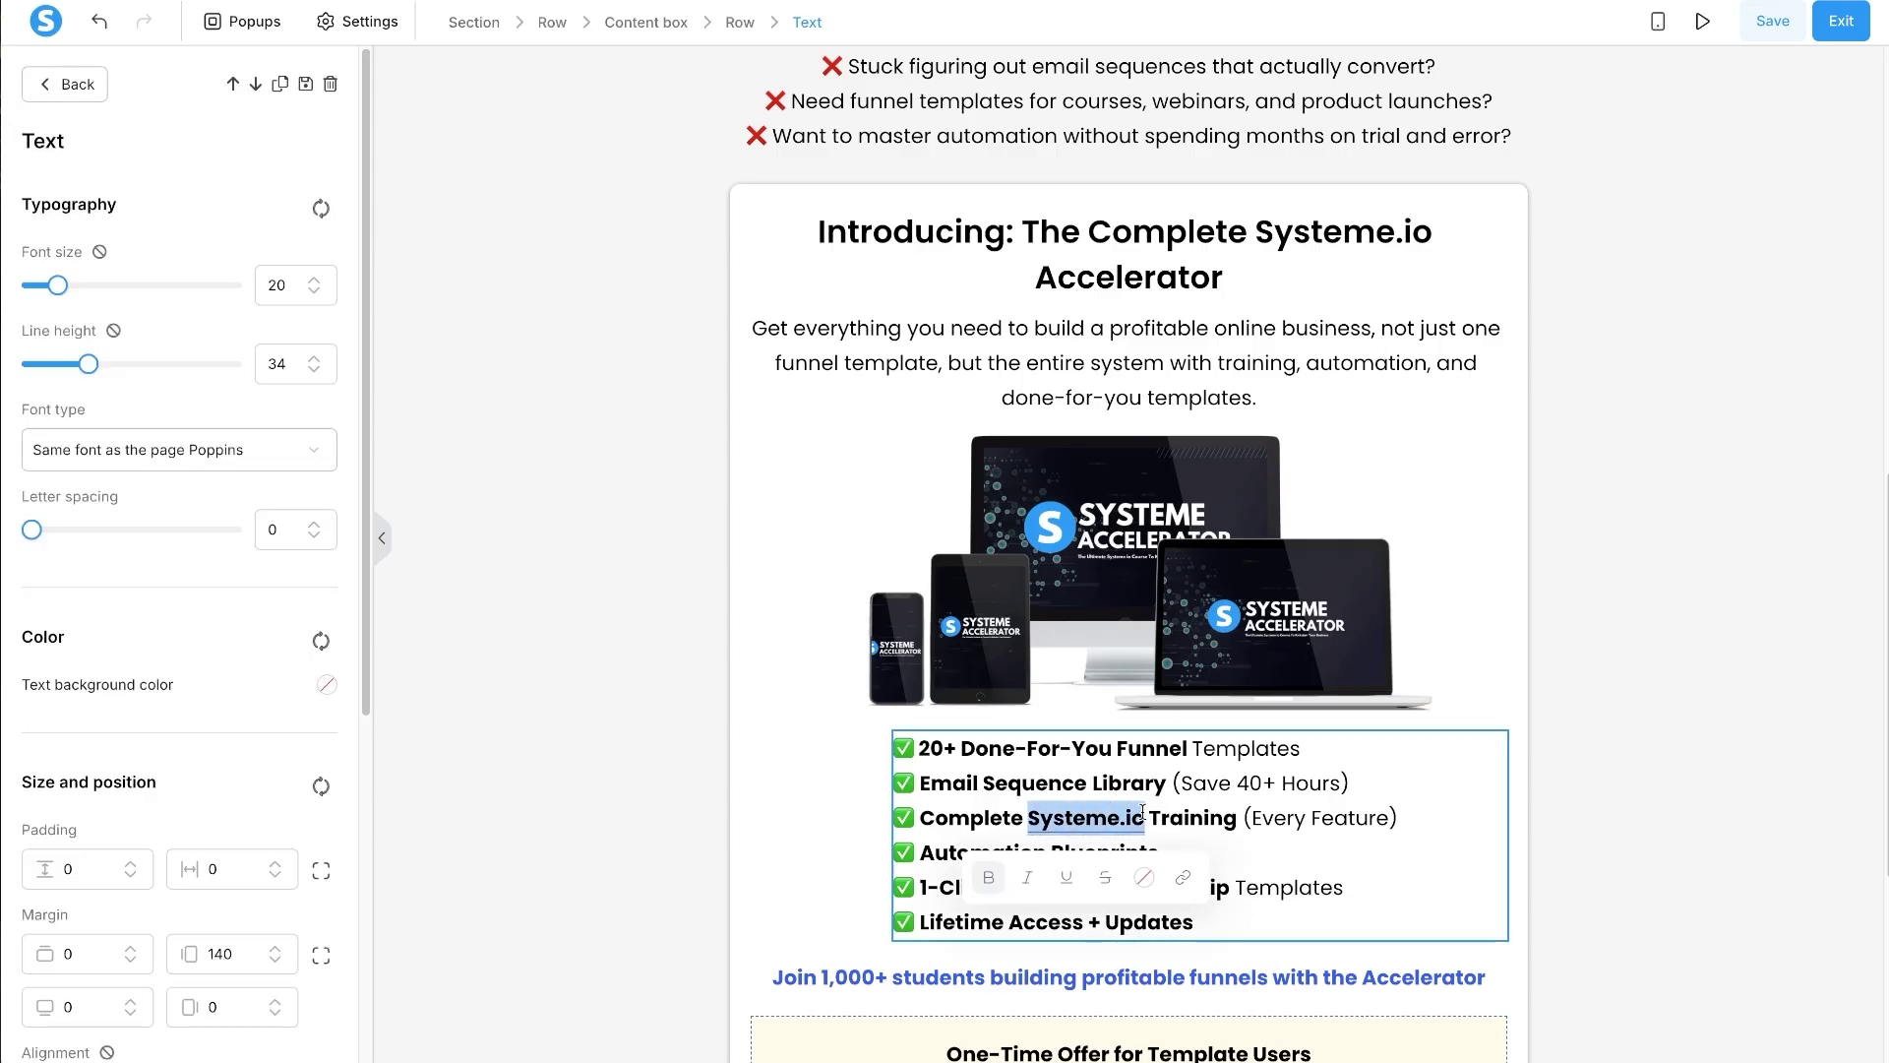
pyautogui.click(1183, 877)
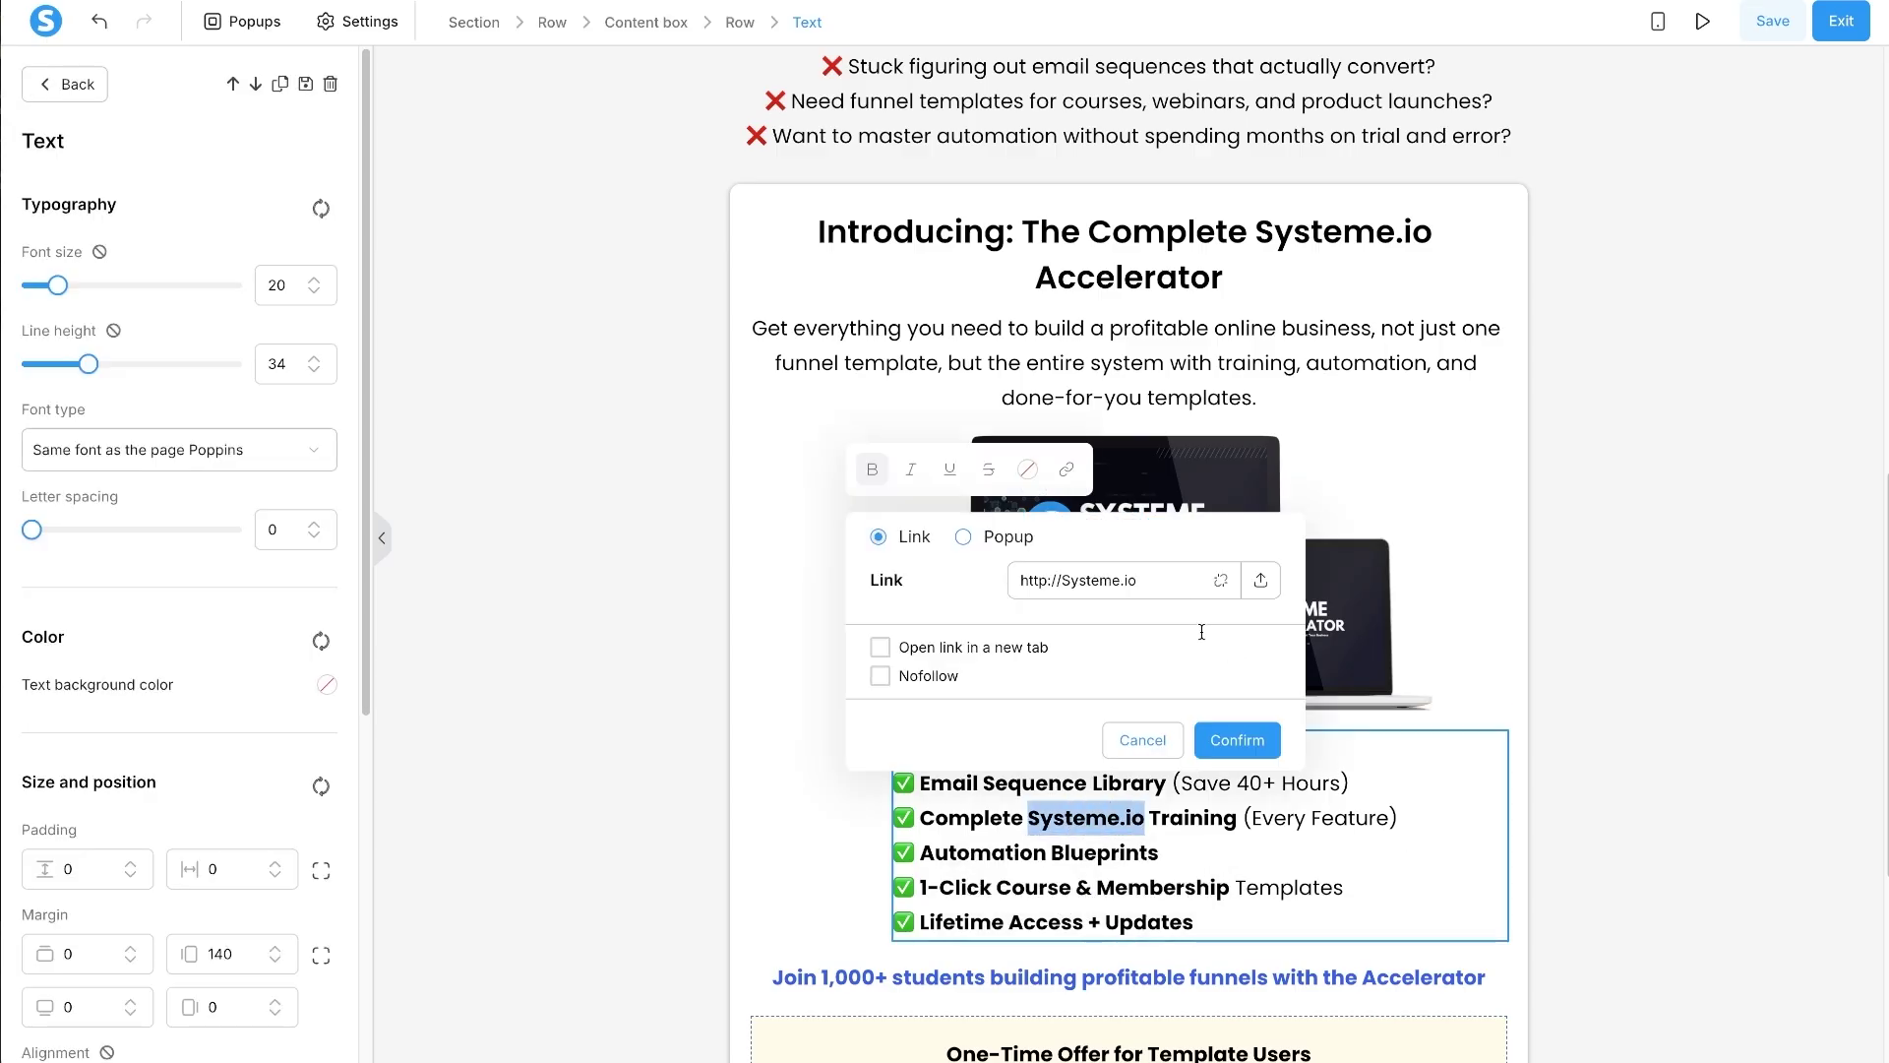
pyautogui.click(1217, 582)
pyautogui.scroll(-4, 1323, 836)
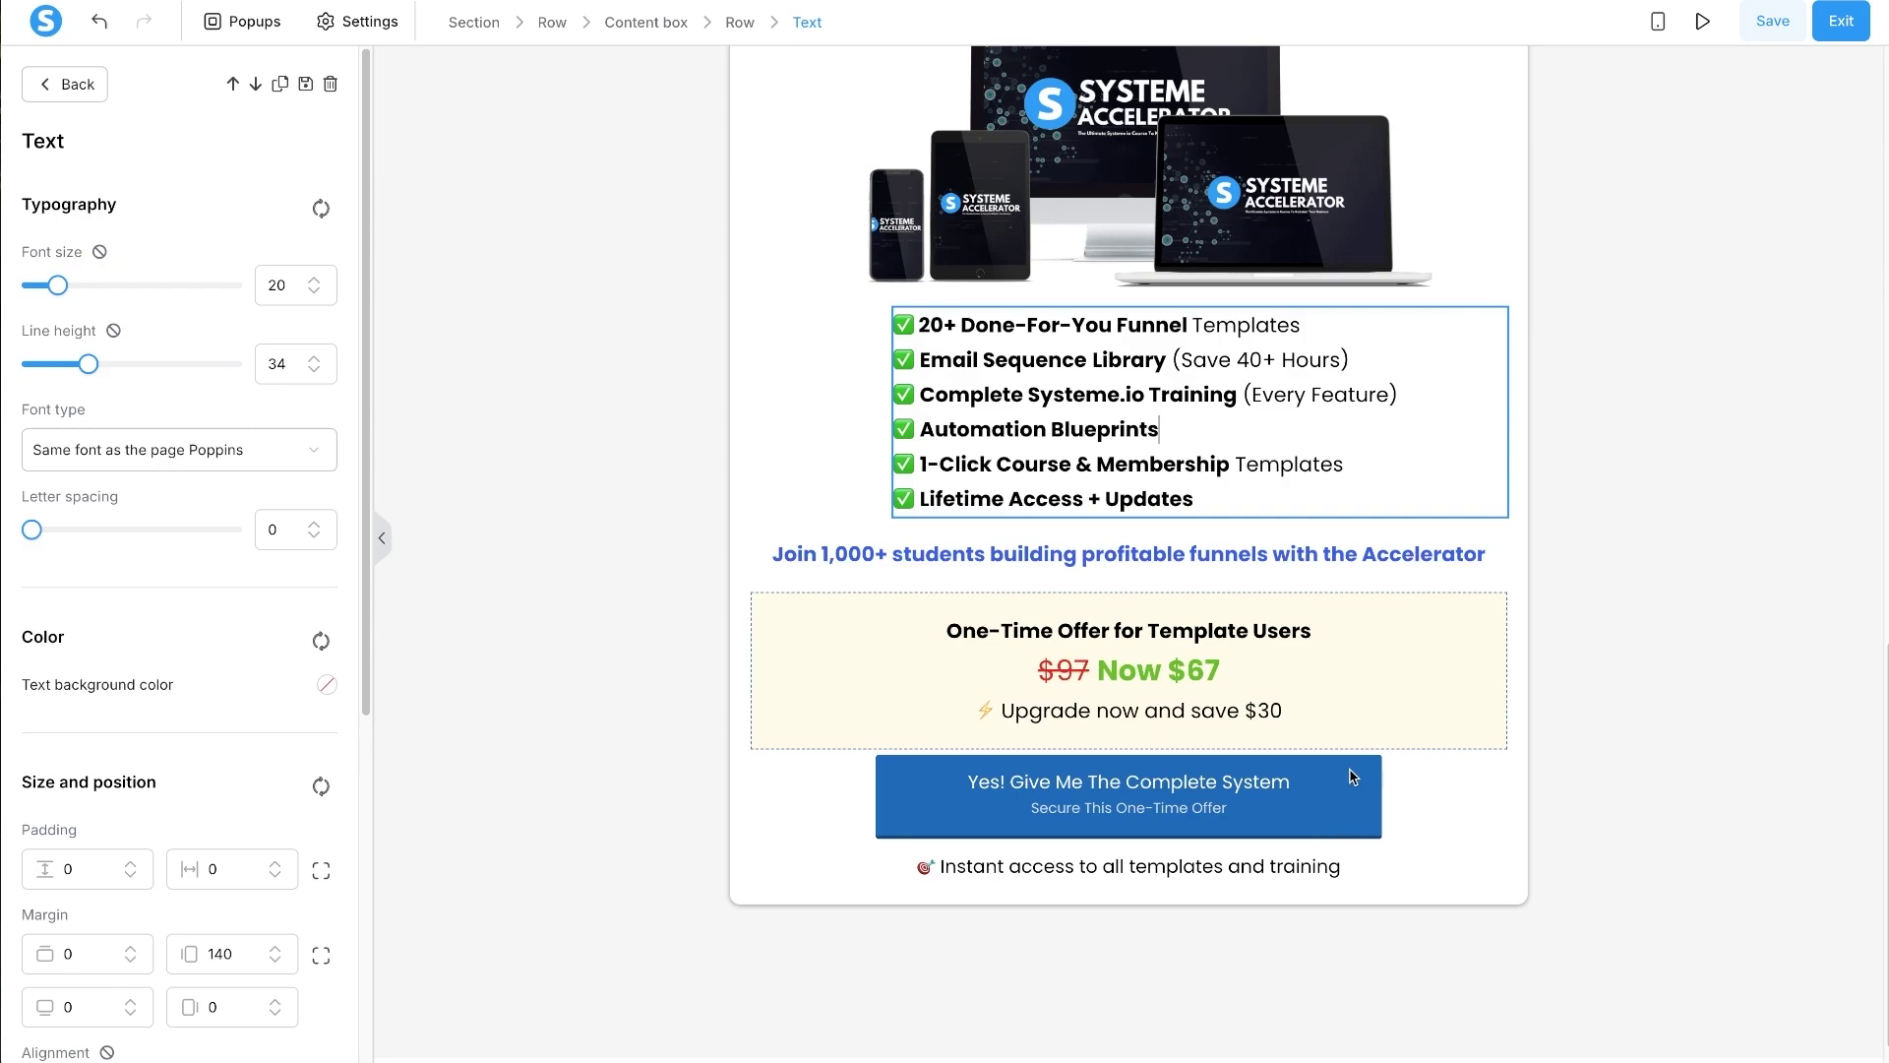
pyautogui.click(1353, 777)
# - Raise the offer button's top margin from 5 to 7
pyautogui.click(1489, 824)
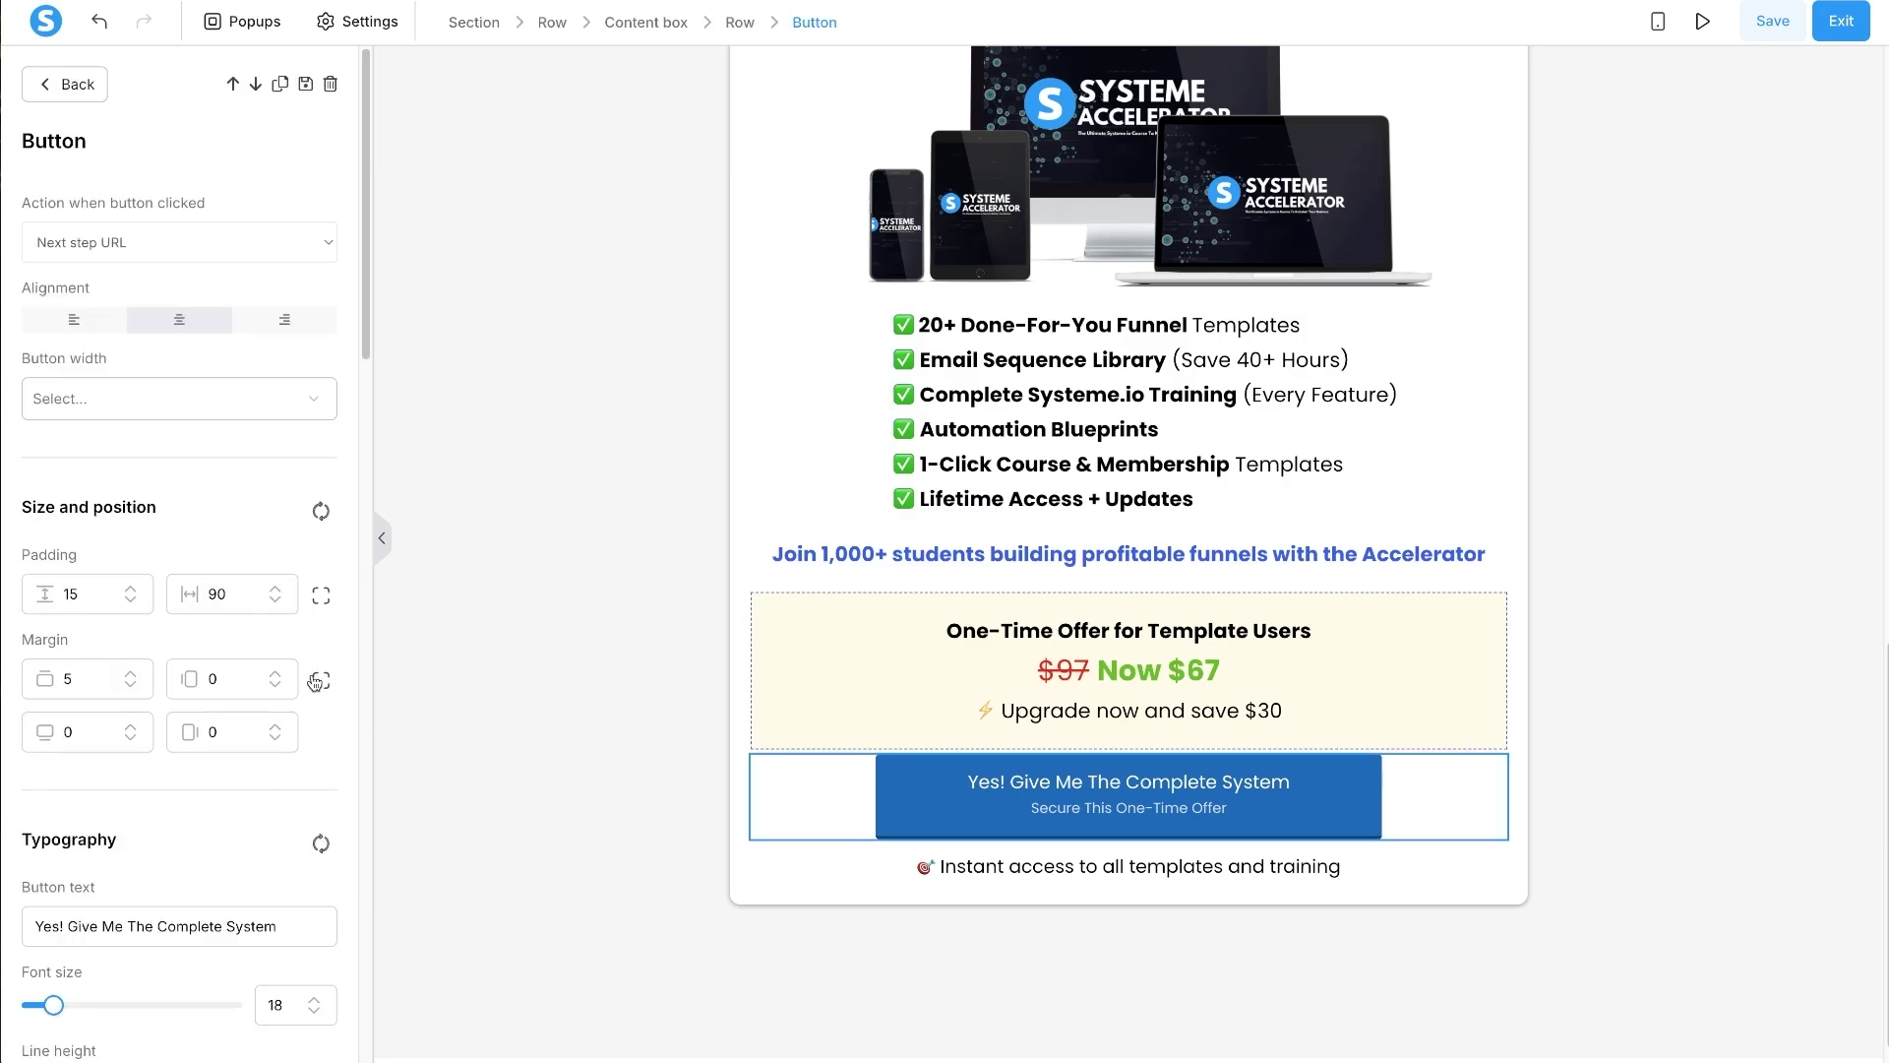
pyautogui.click(129, 673)
pyautogui.click(130, 673)
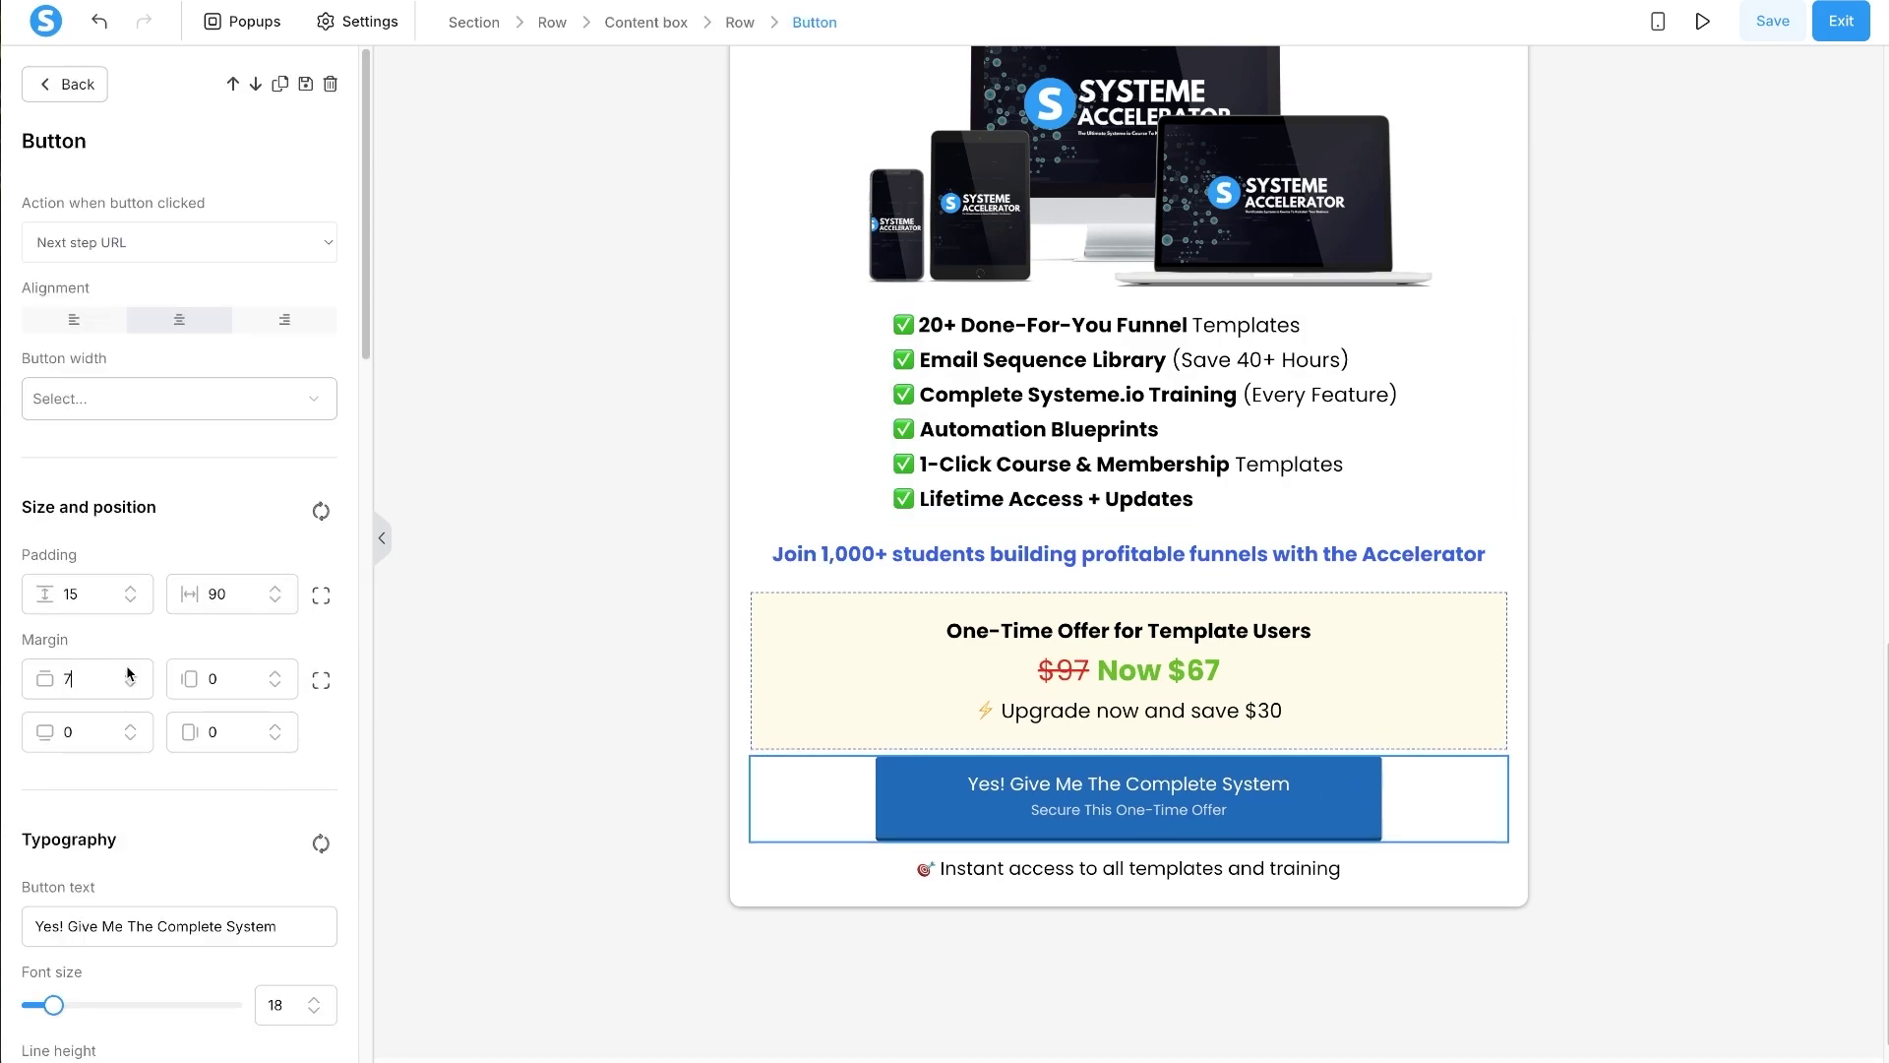
pyautogui.click(131, 676)
pyautogui.click(131, 676)
pyautogui.click(653, 852)
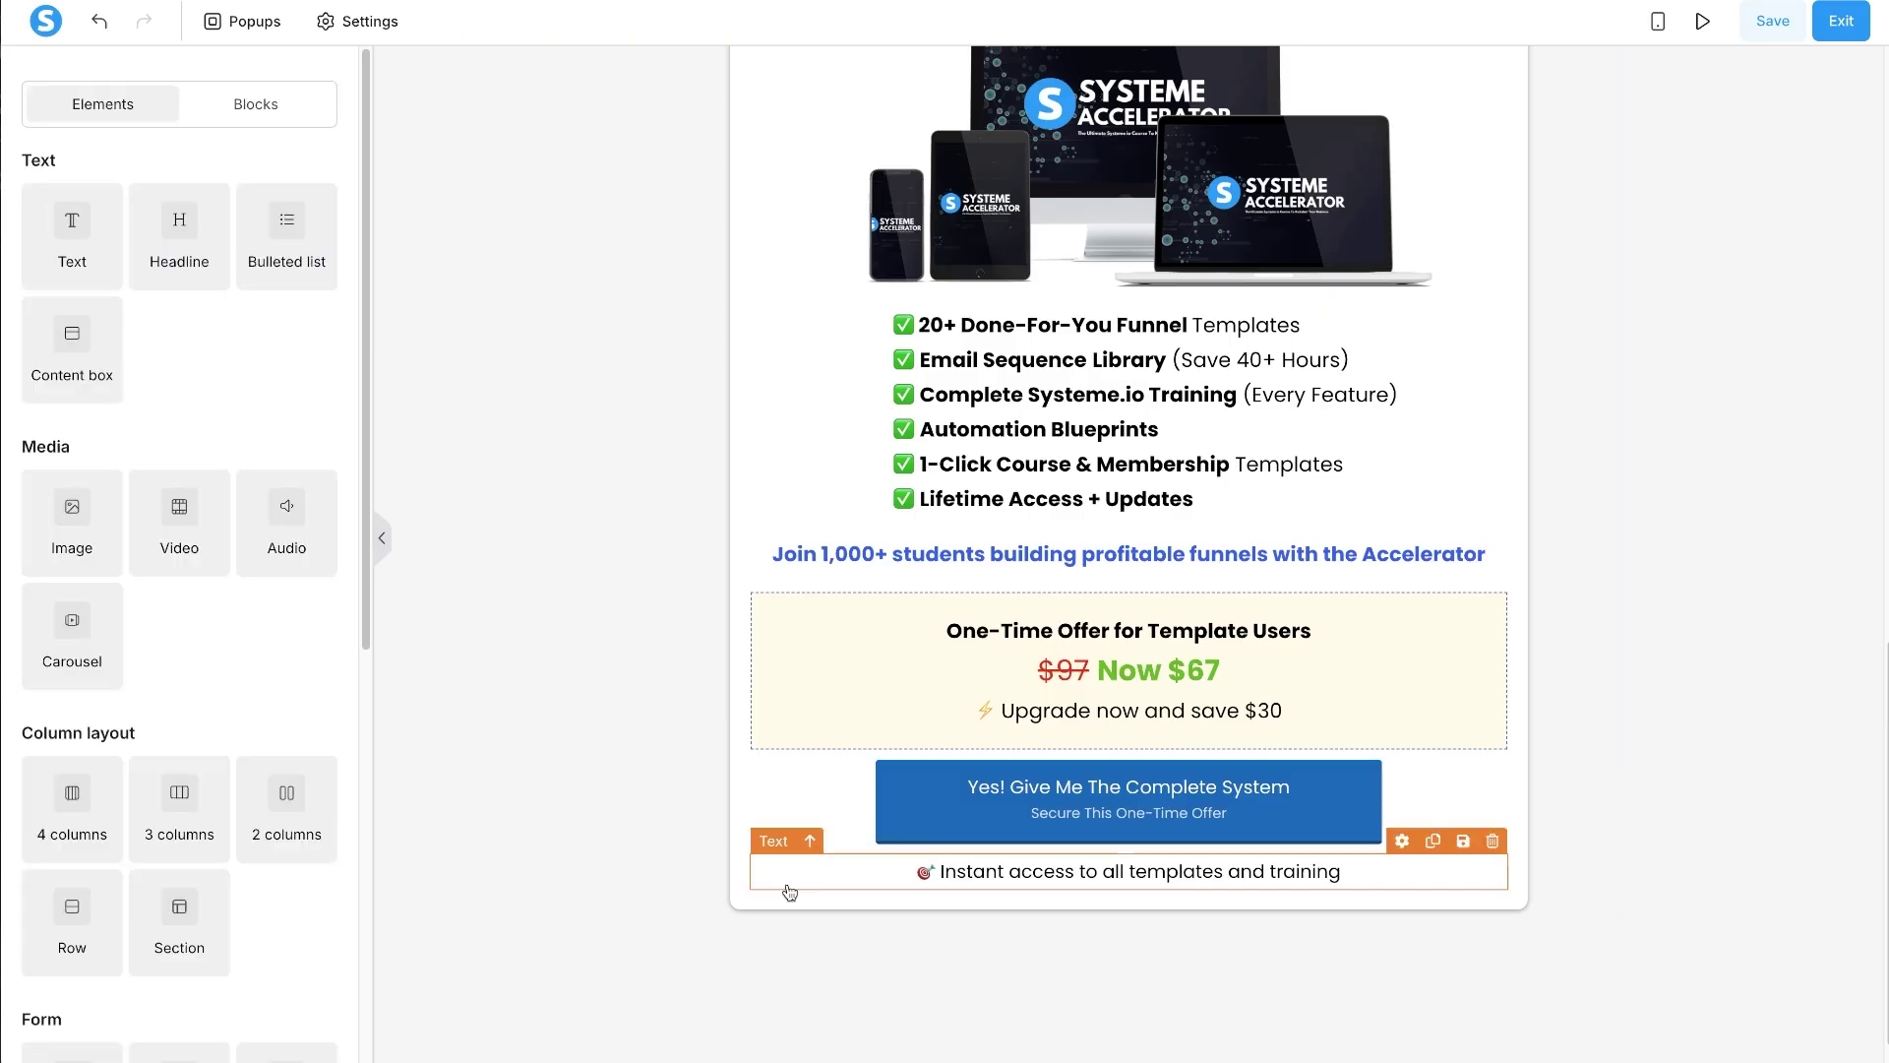
pyautogui.scroll(-1, 939, 826)
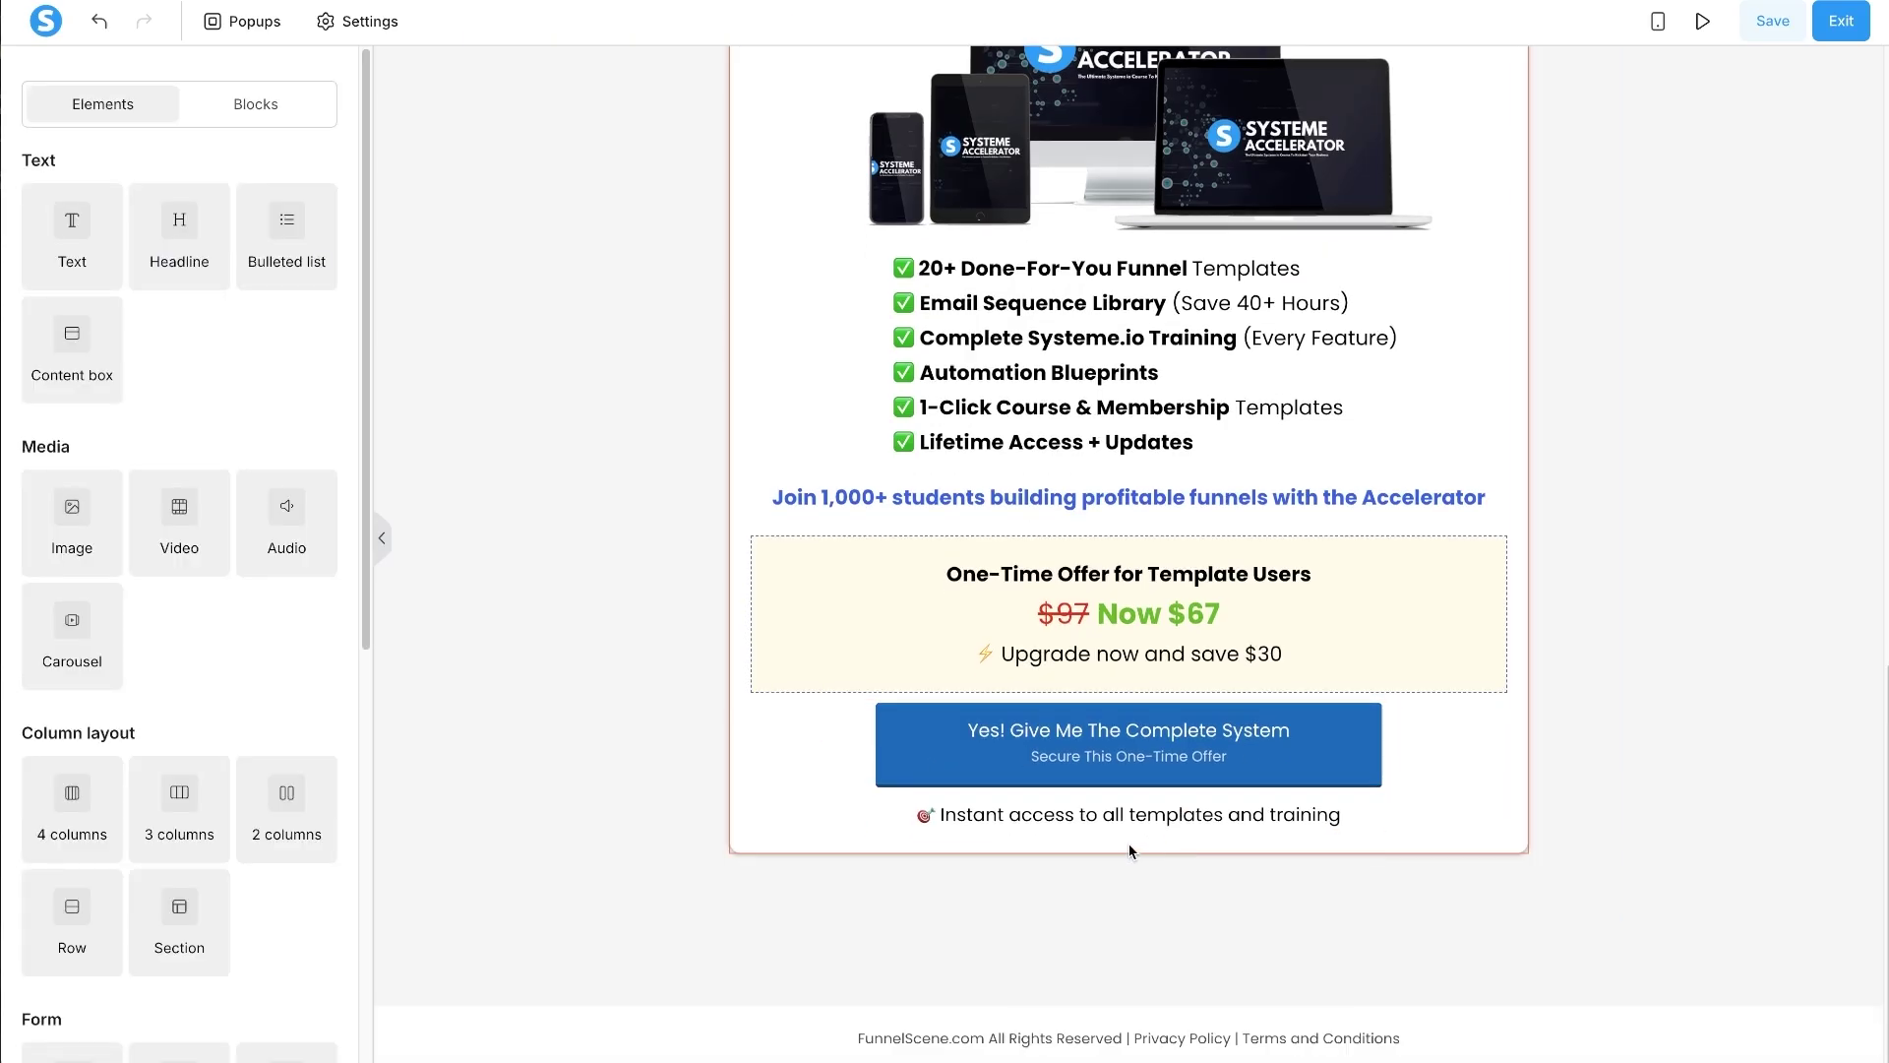
pyautogui.scroll(15, 1366, 787)
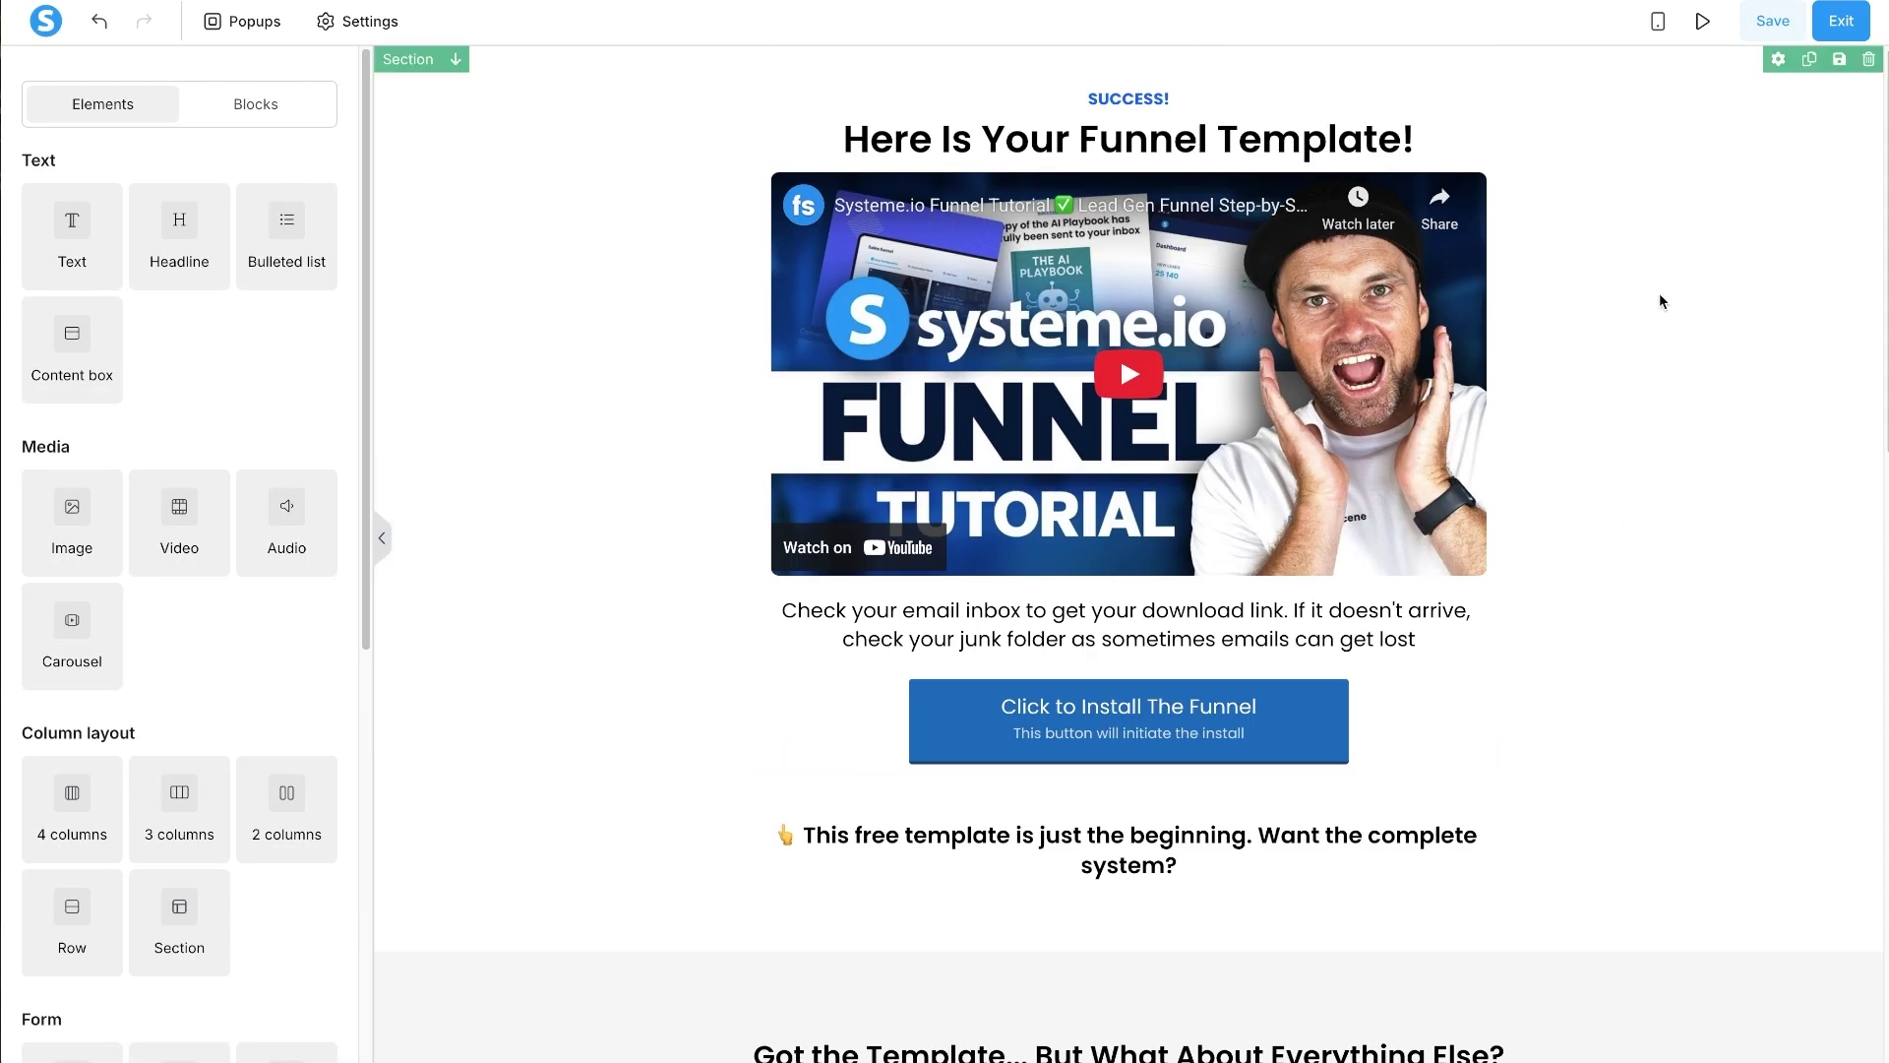
# - In the mobile layout, cut the opening section's bottom padding from 40 to 30
pyautogui.click(1661, 20)
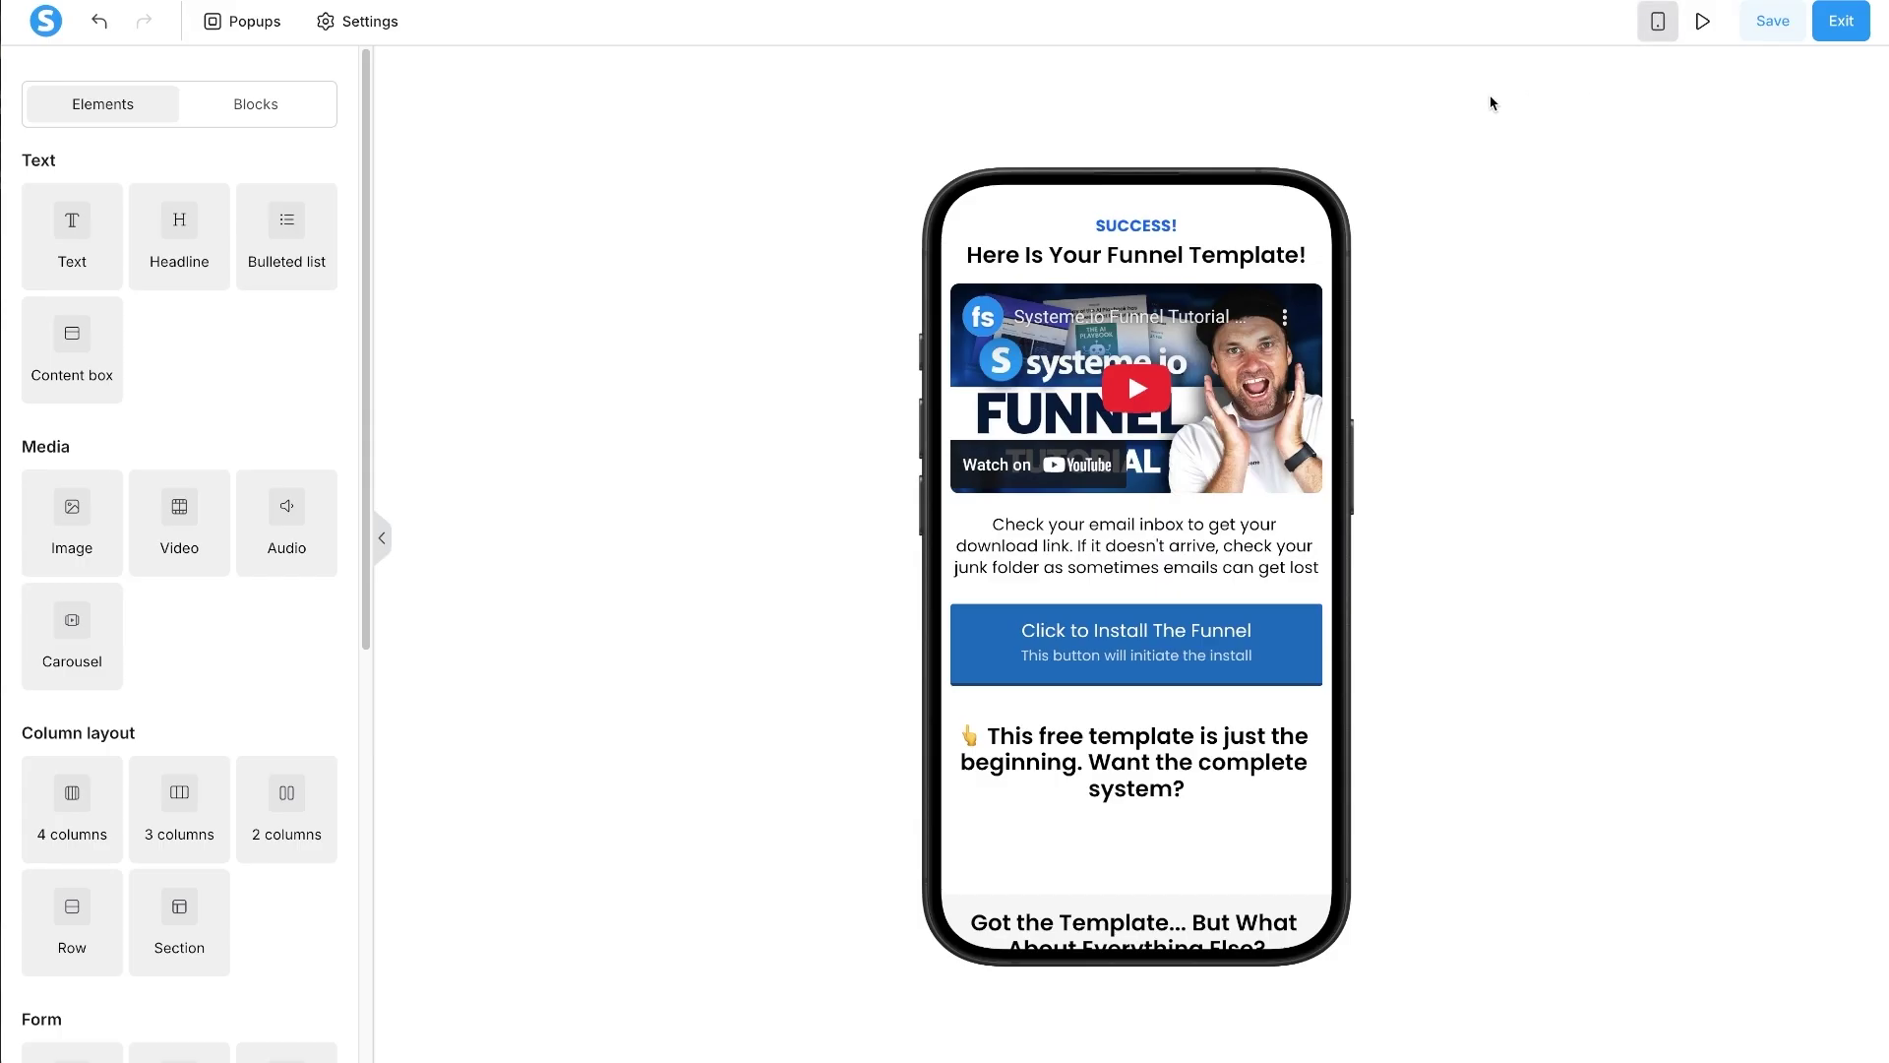
pyautogui.click(1153, 671)
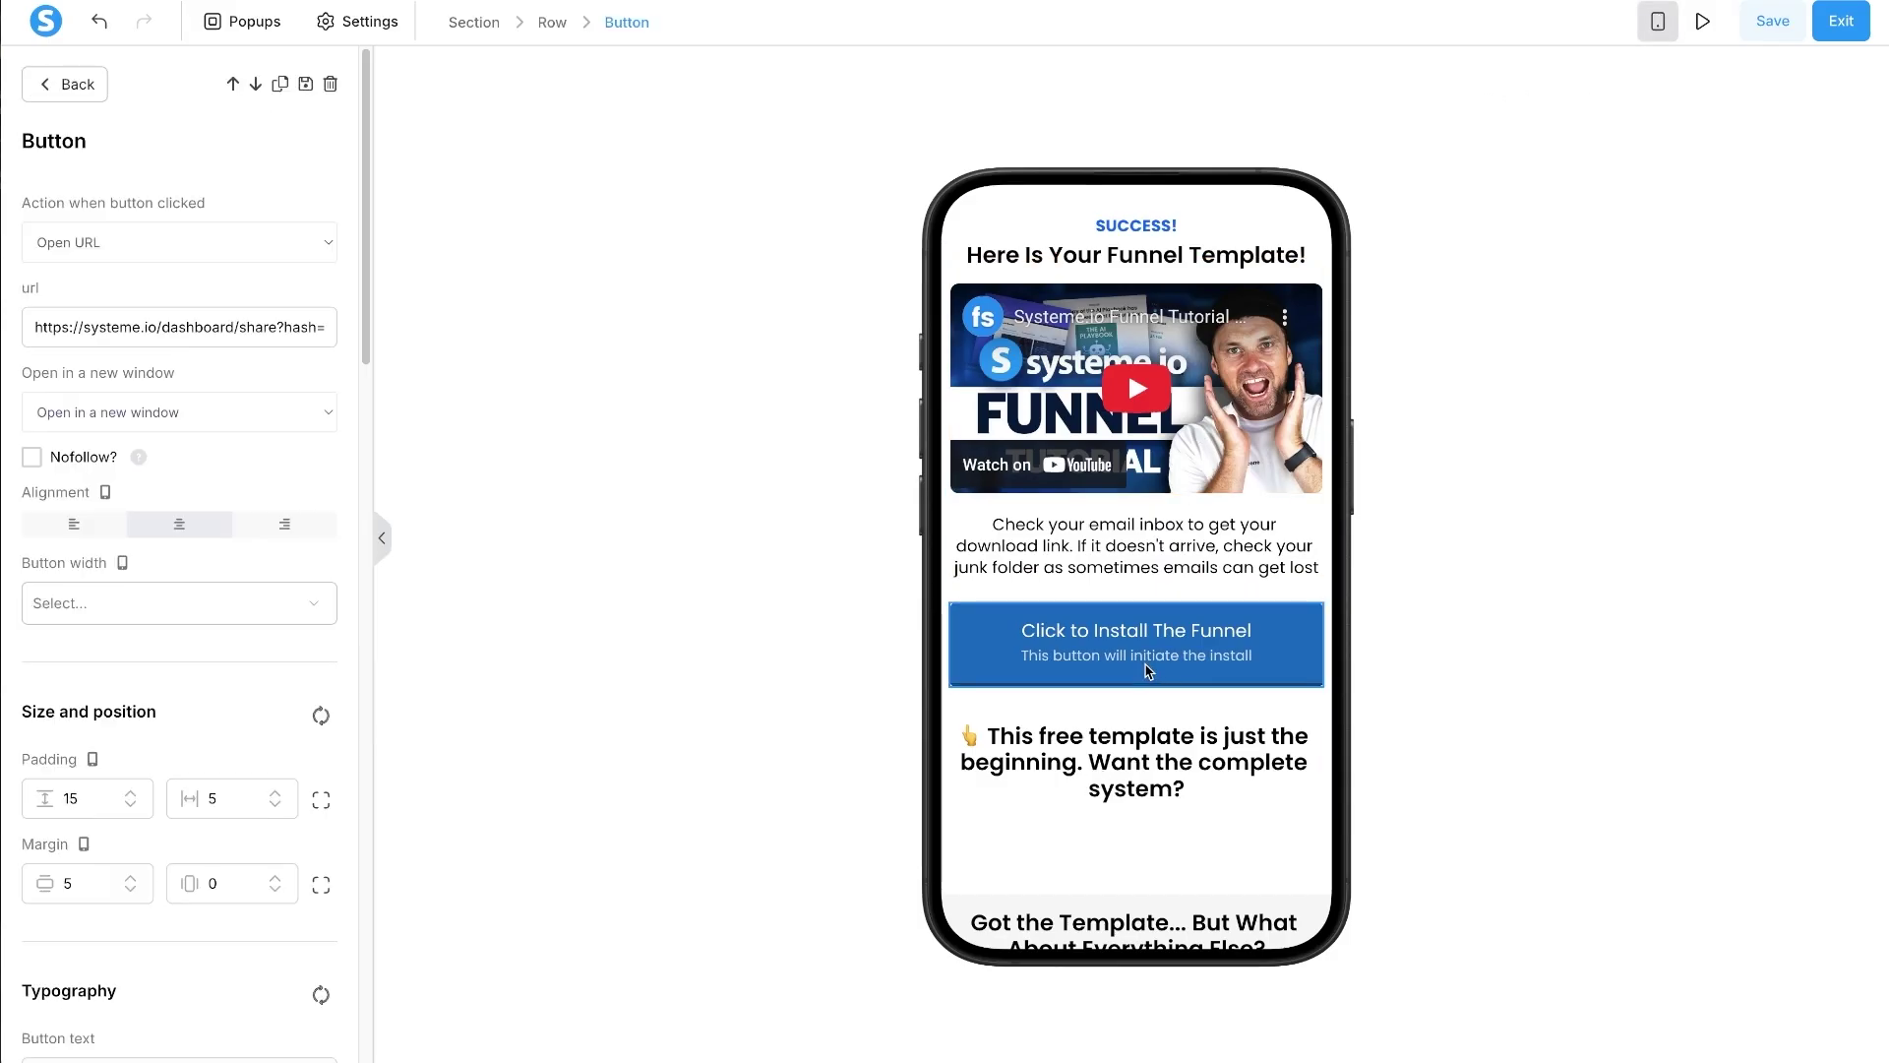
pyautogui.click(819, 725)
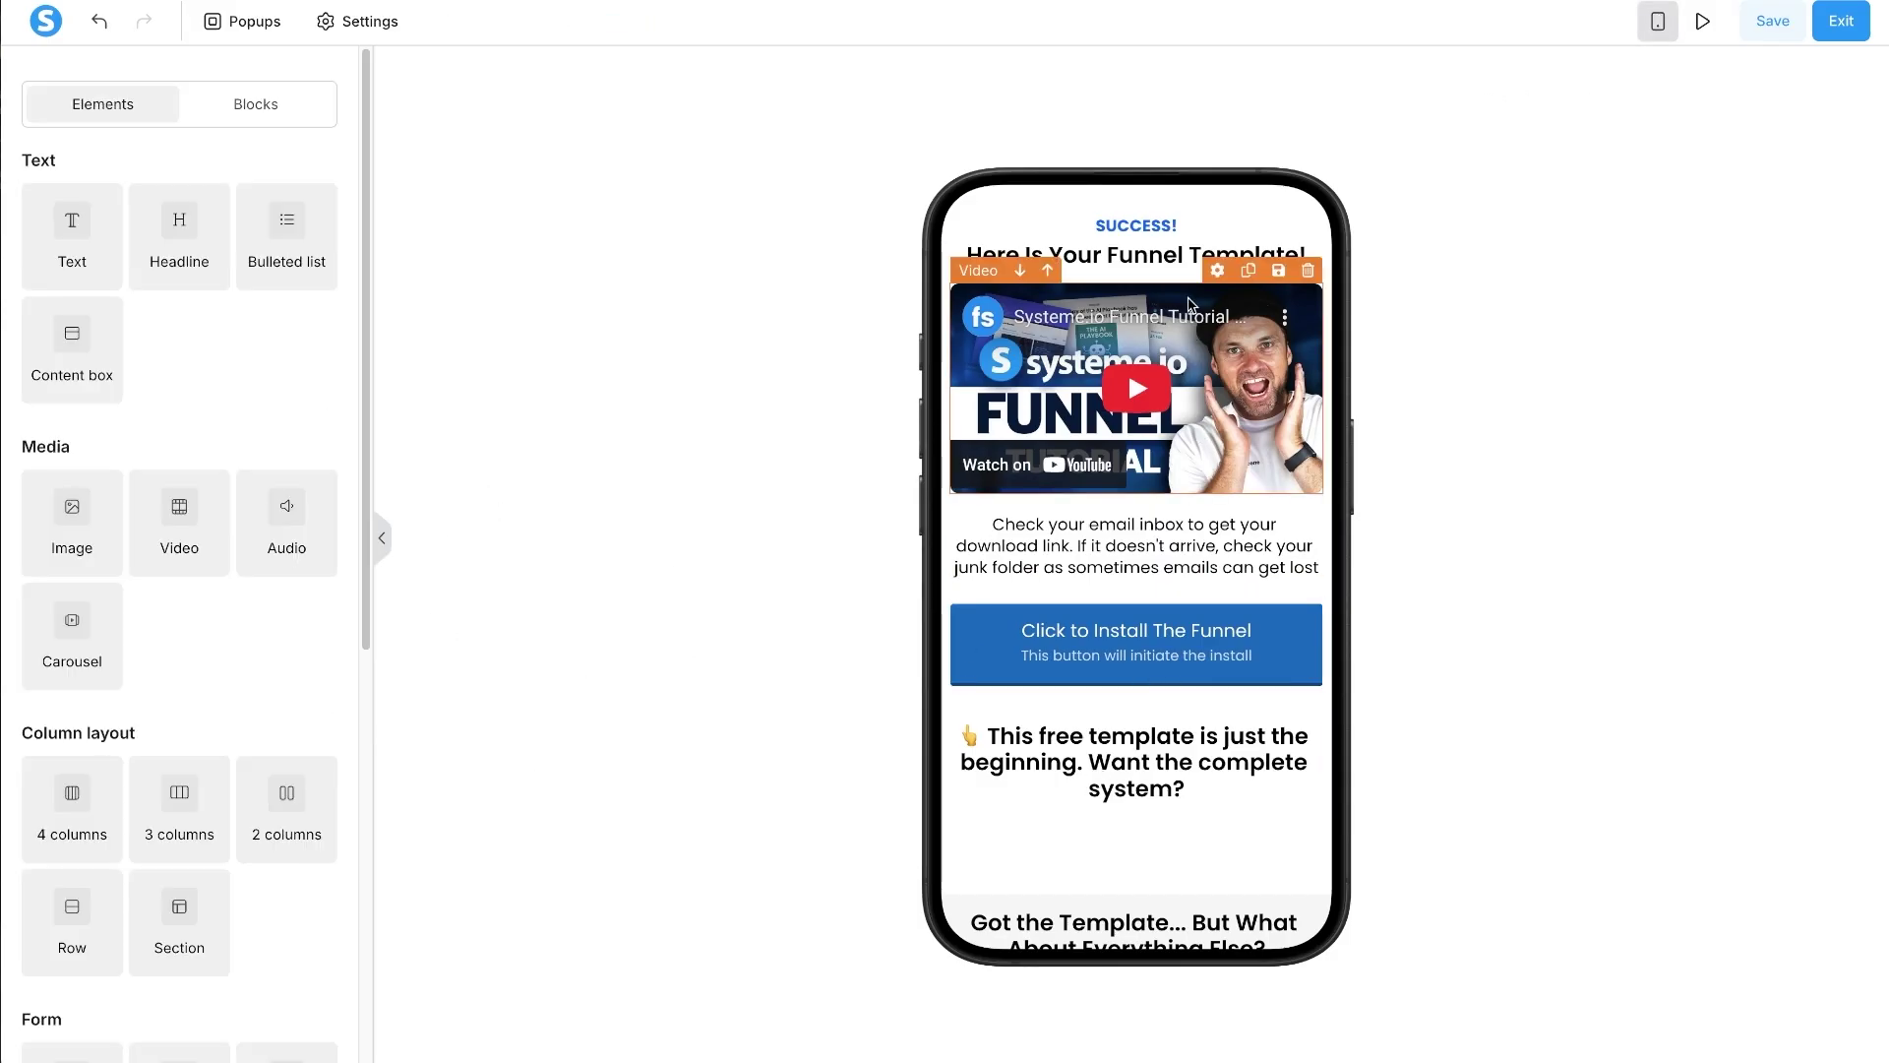
pyautogui.scroll(-3, 1131, 551)
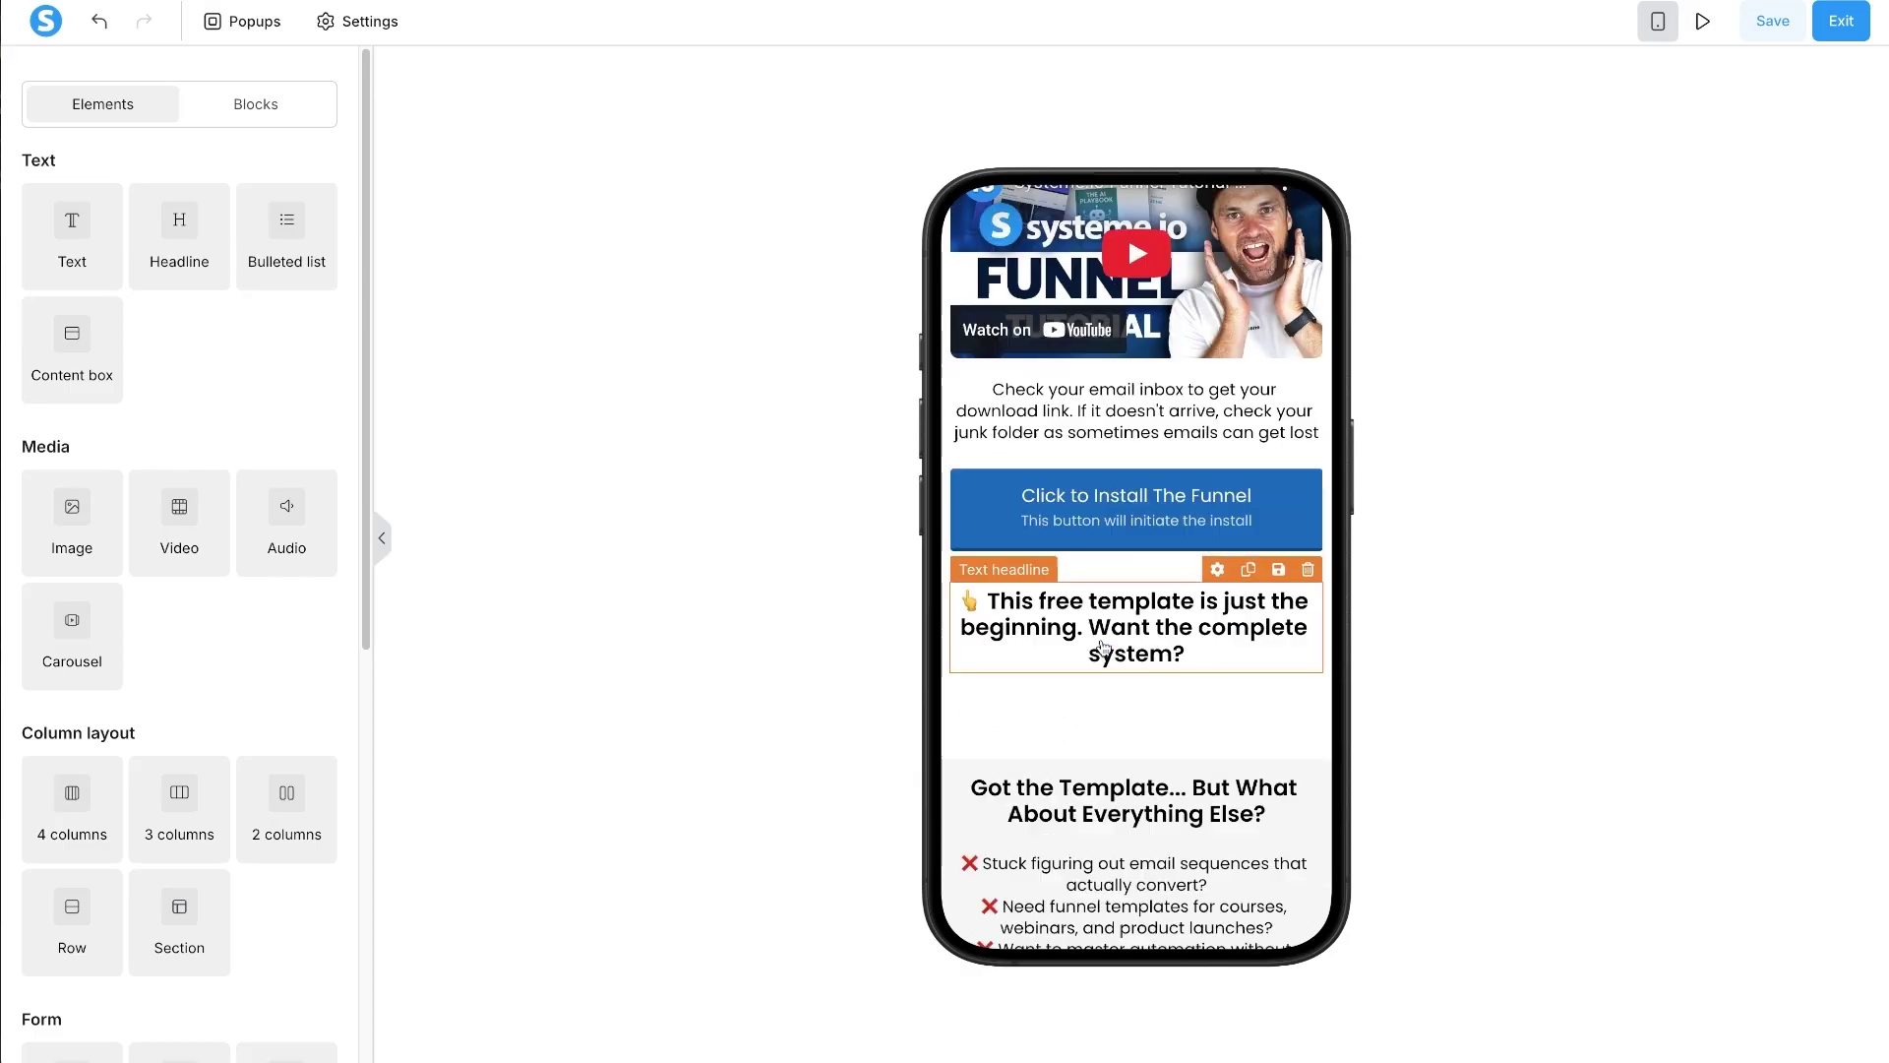
pyautogui.click(1079, 614)
pyautogui.scroll(1, 992, 902)
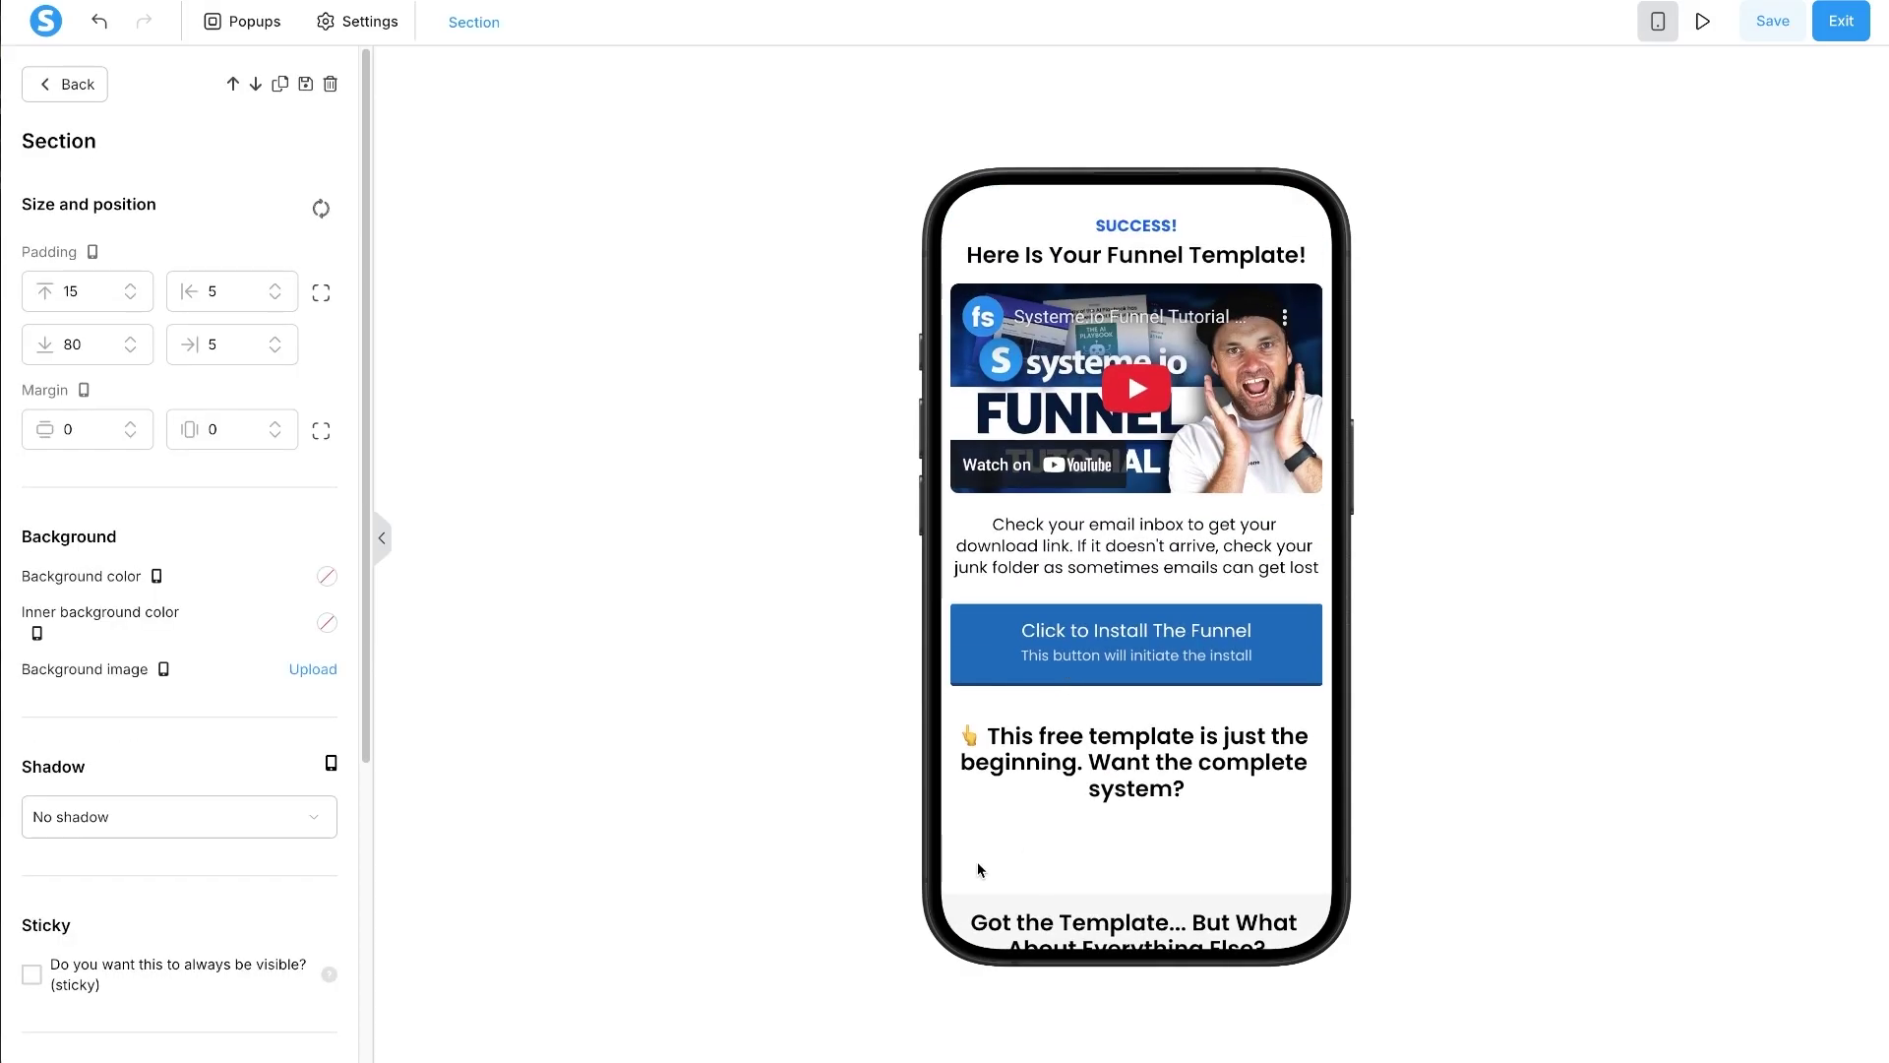
pyautogui.click(979, 859)
pyautogui.click(992, 847)
pyautogui.write('4')
pyautogui.press('BackSpace')
pyautogui.write('3')
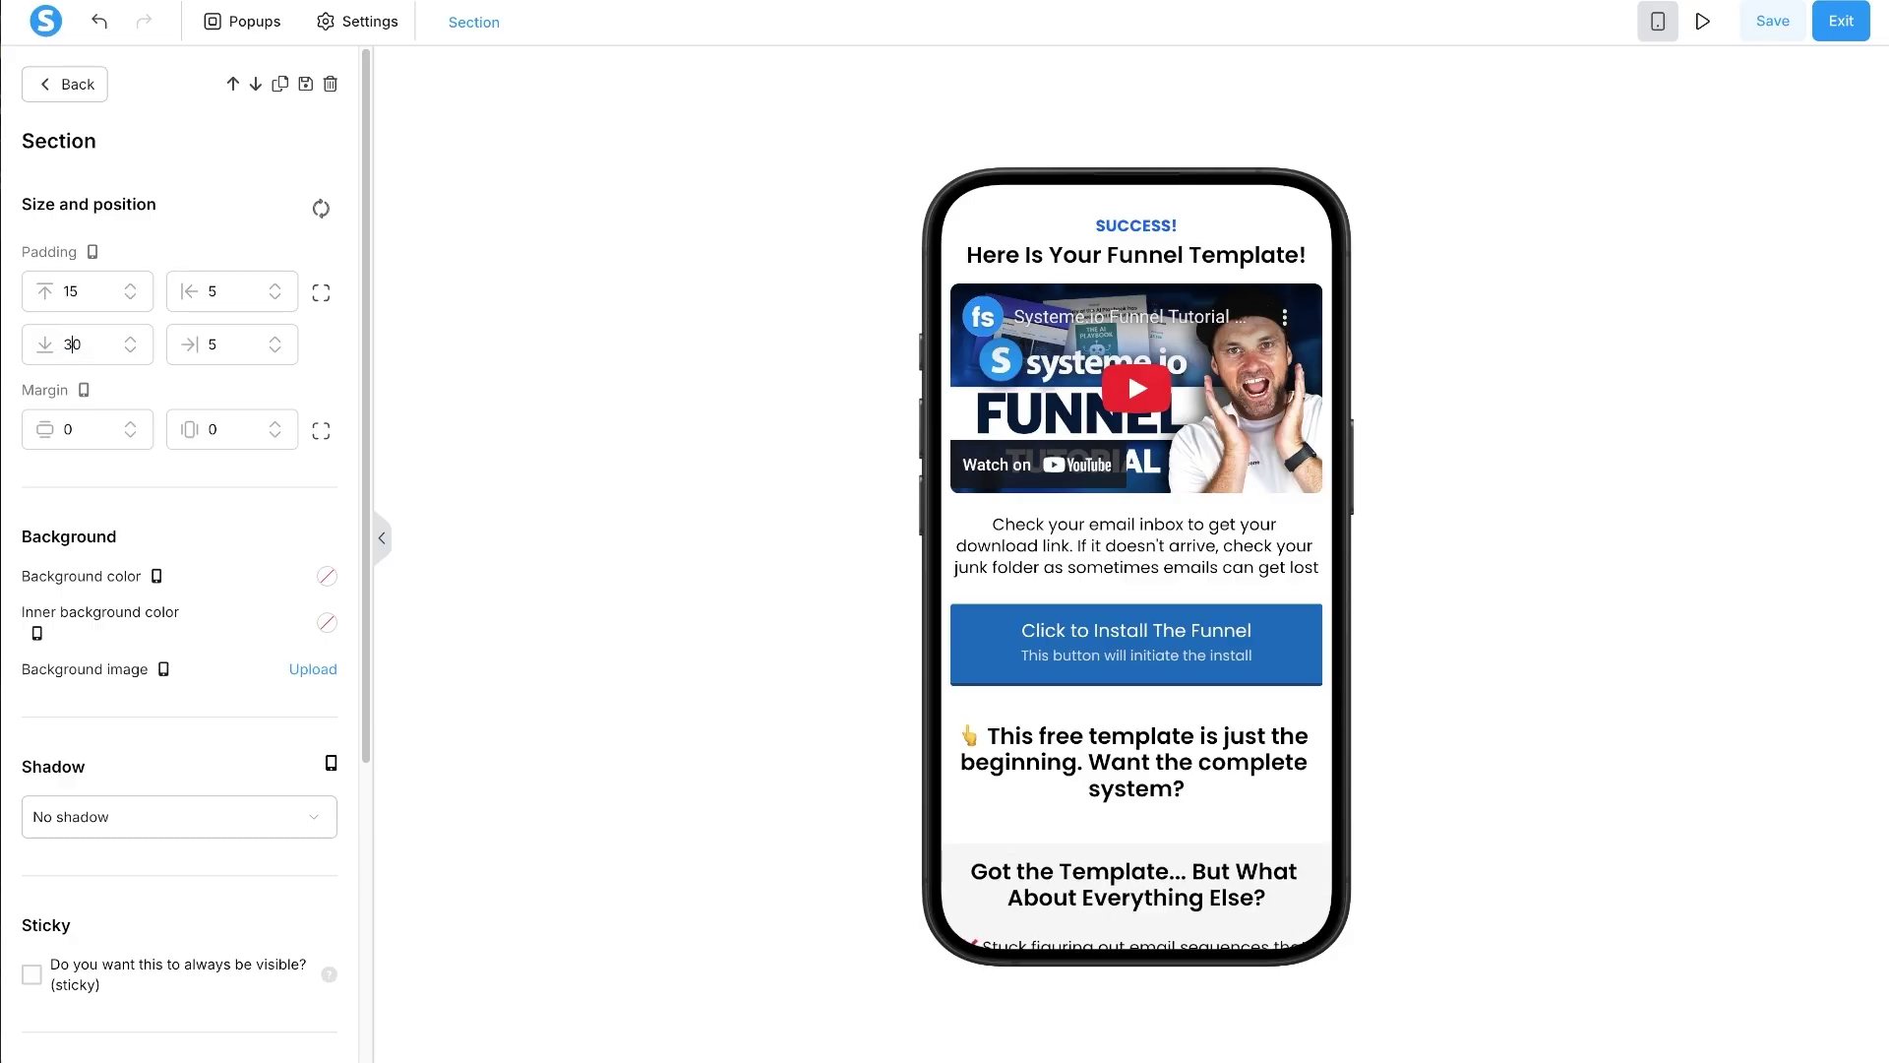
pyautogui.click(1128, 835)
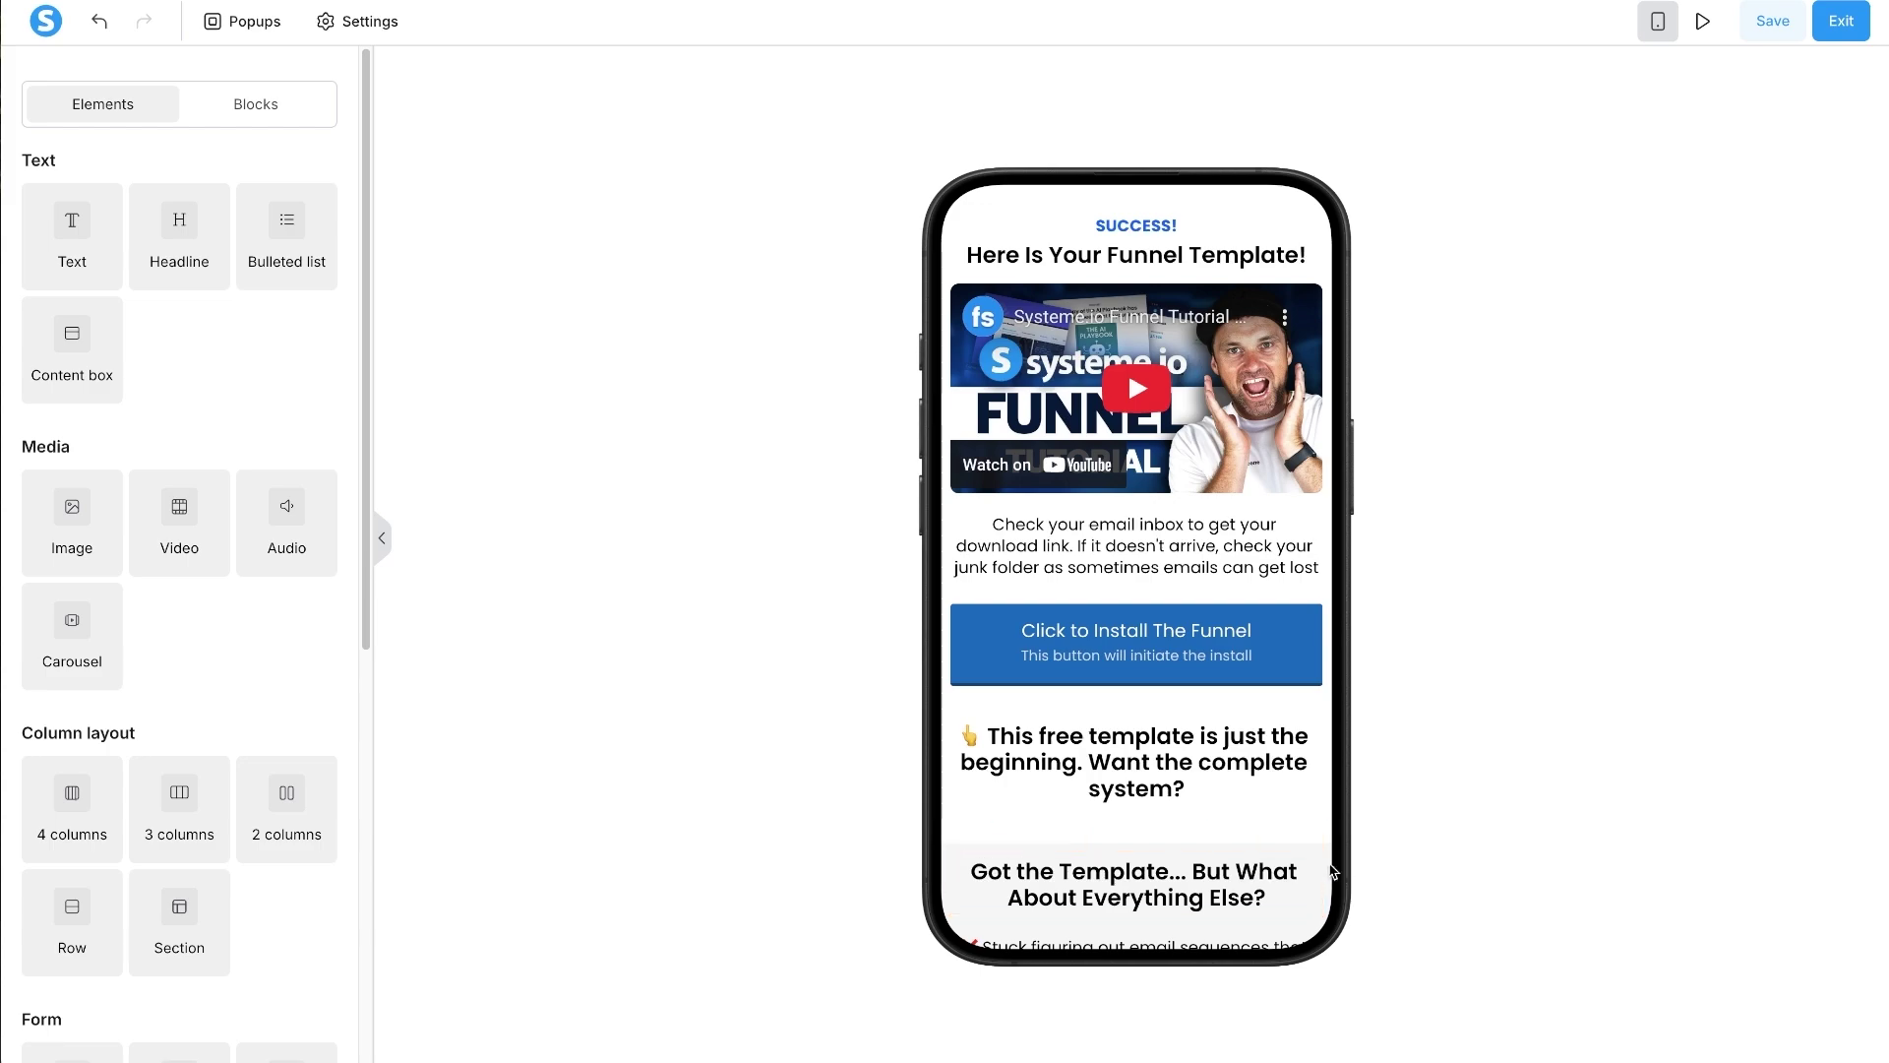
# - Give the 'Got the Template' row a top padding of 30
pyautogui.click(1168, 883)
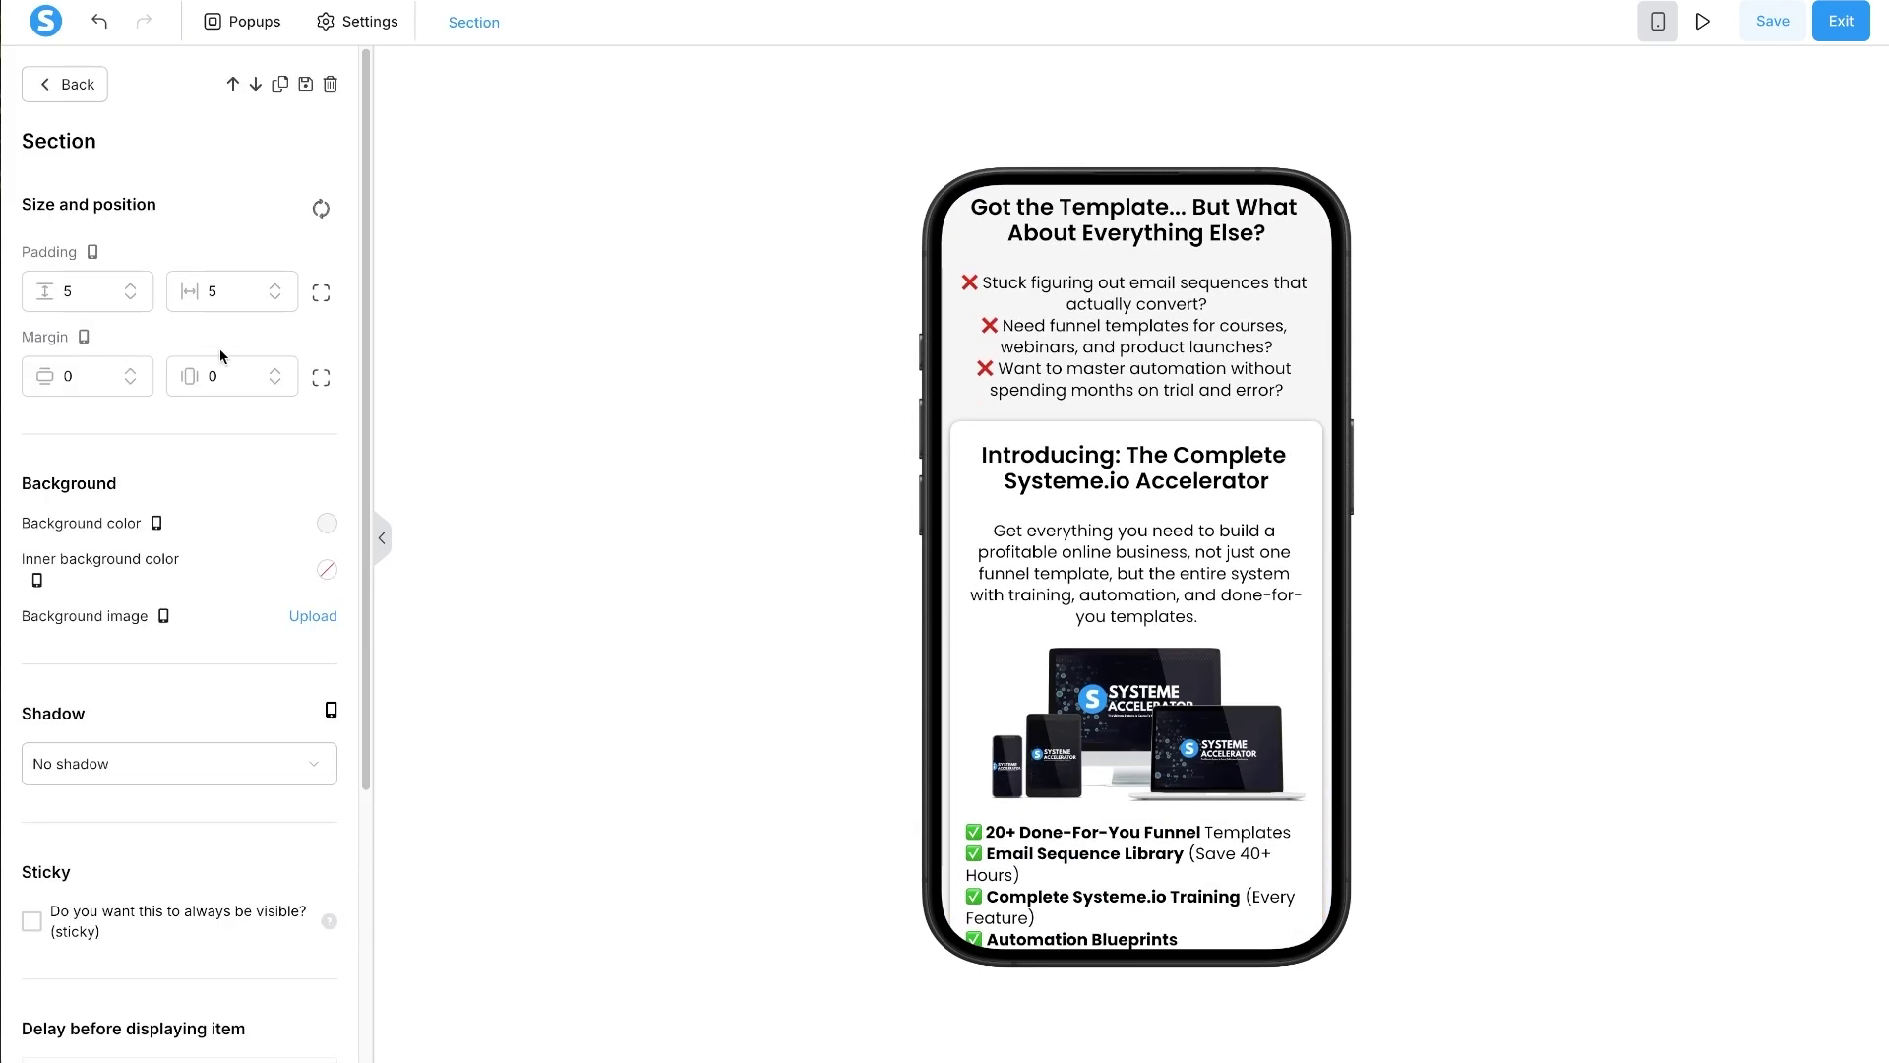
pyautogui.click(1144, 469)
pyautogui.scroll(5, 1131, 492)
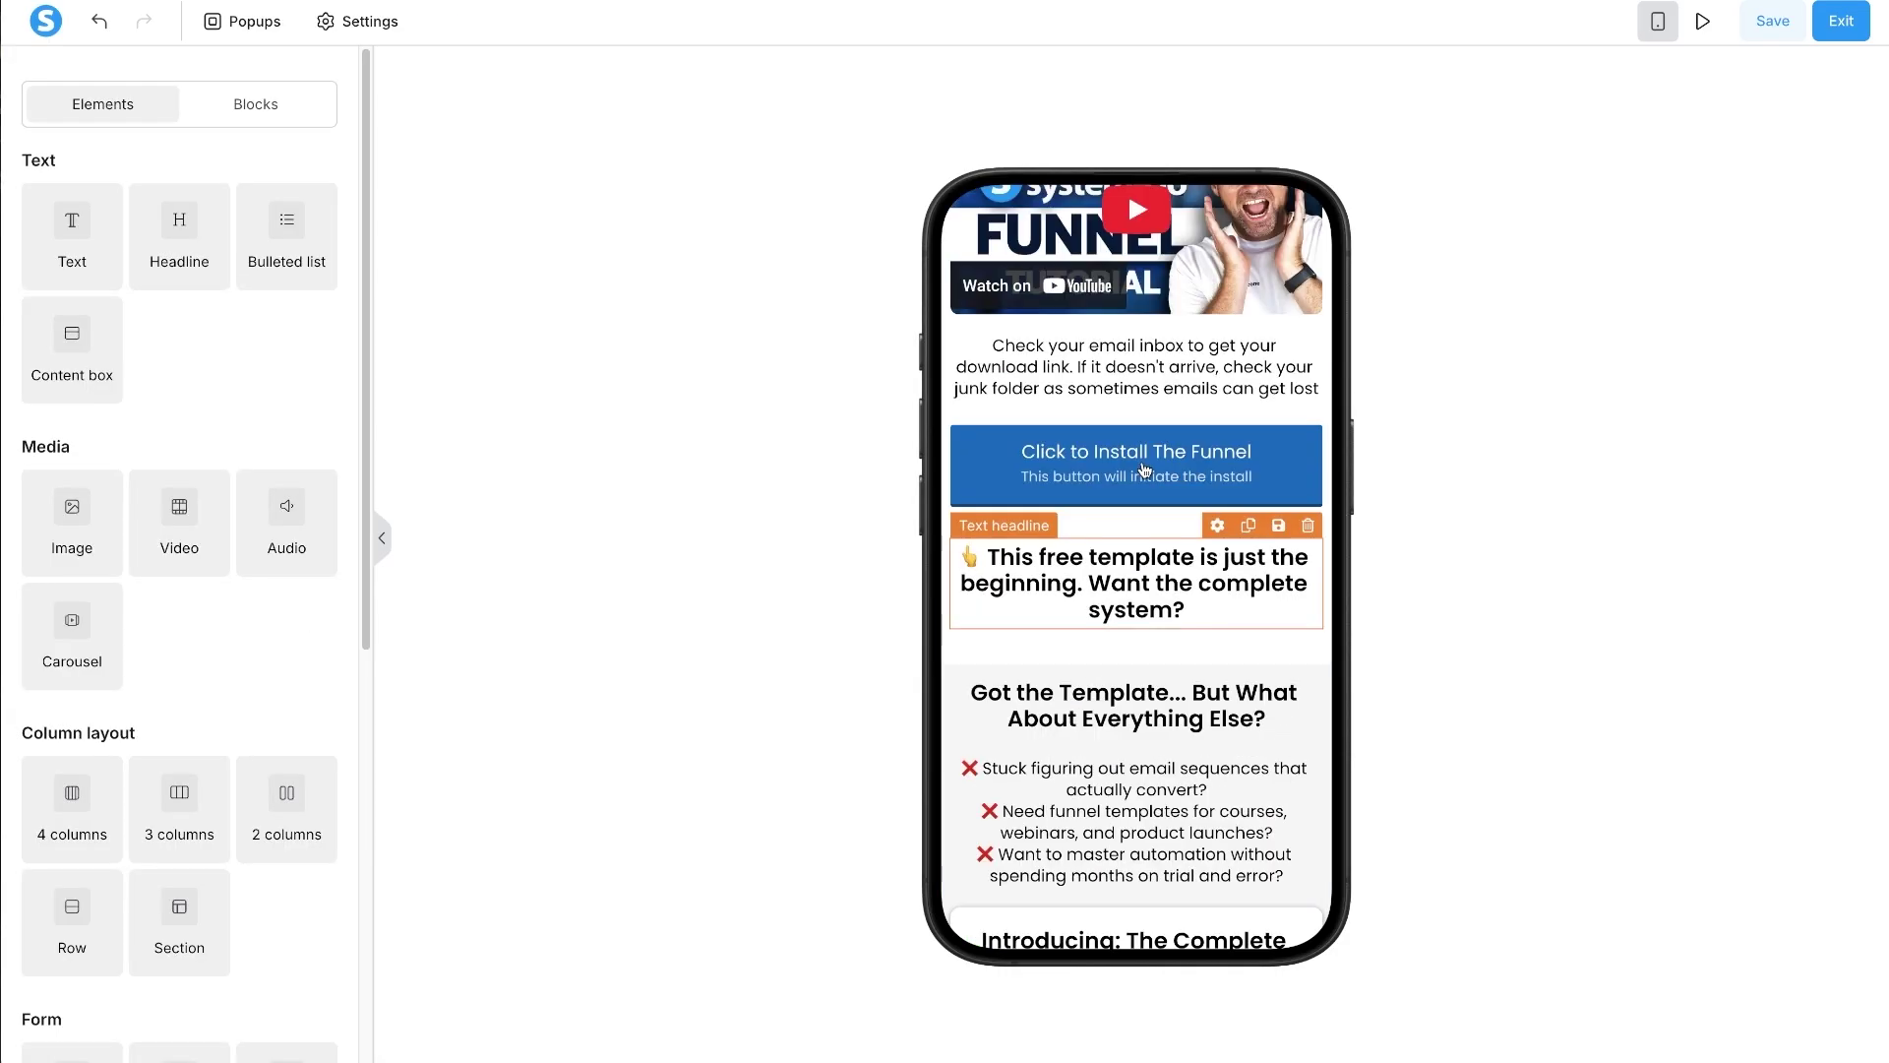
pyautogui.click(946, 696)
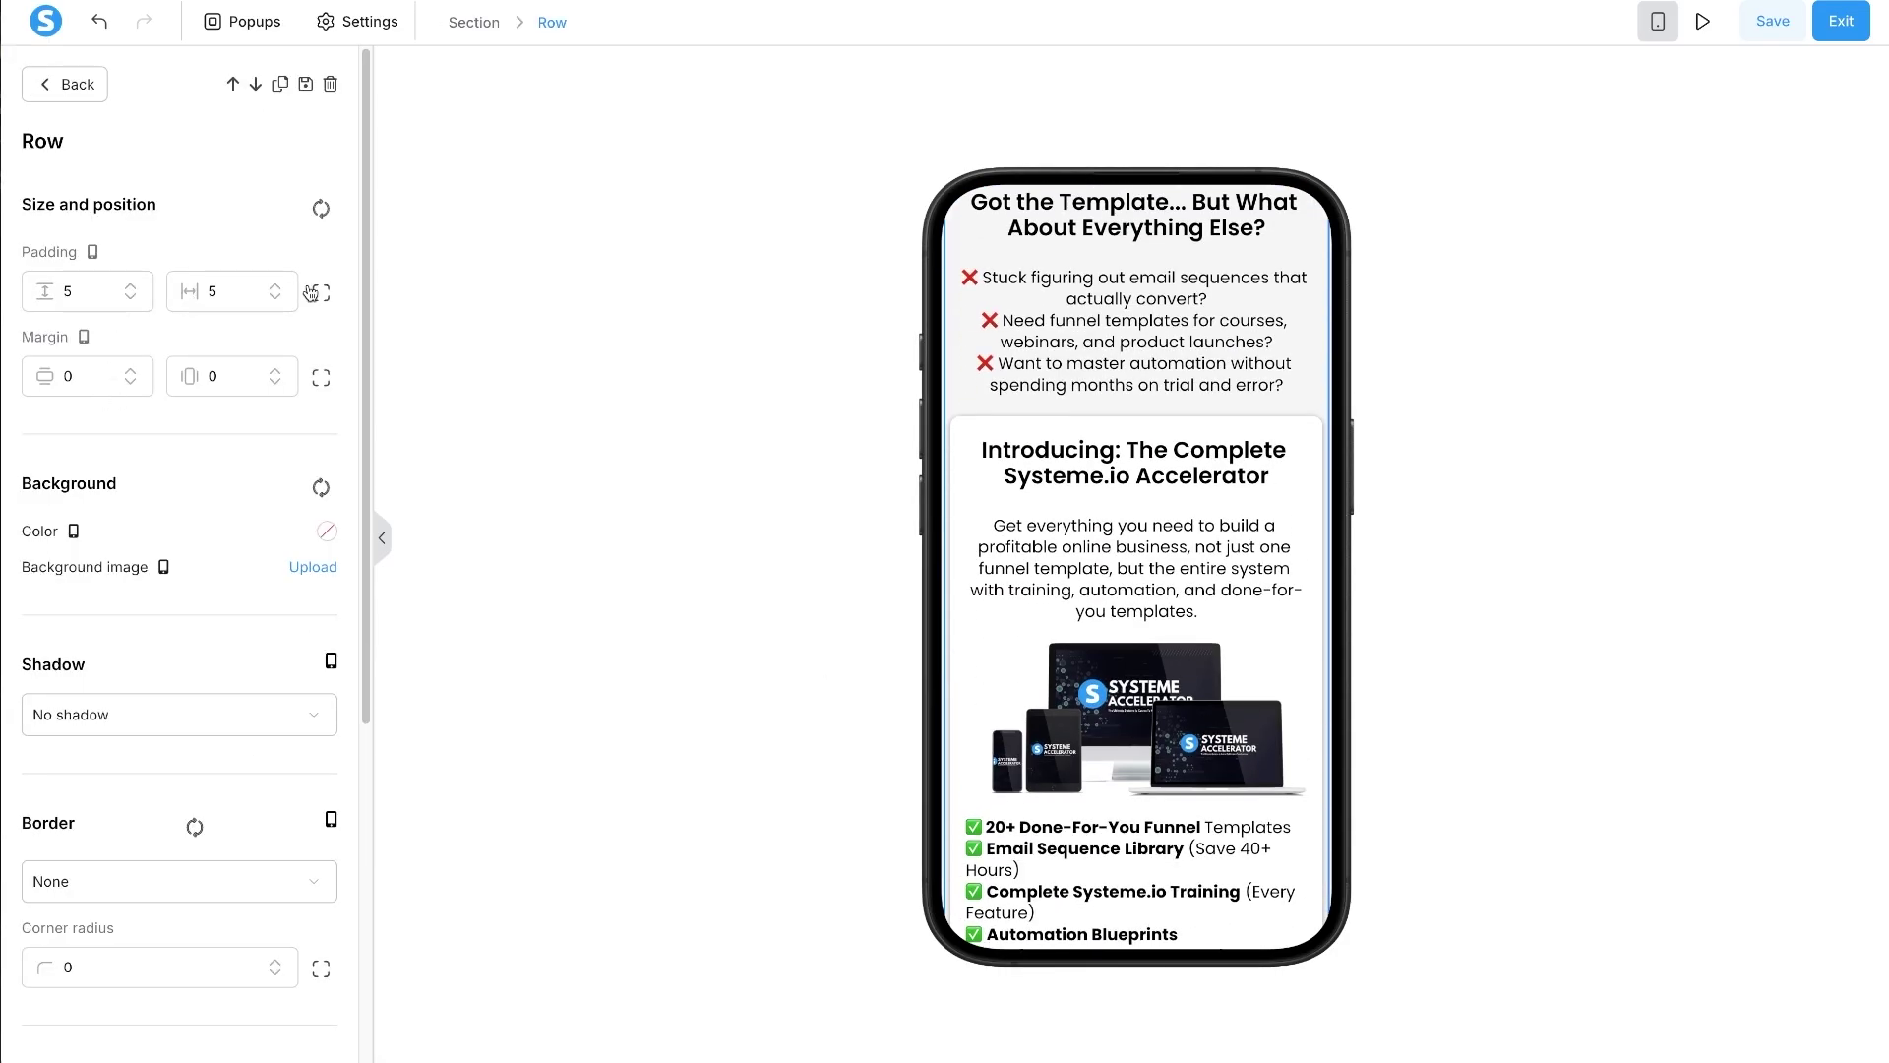
pyautogui.click(320, 292)
pyautogui.write('30')
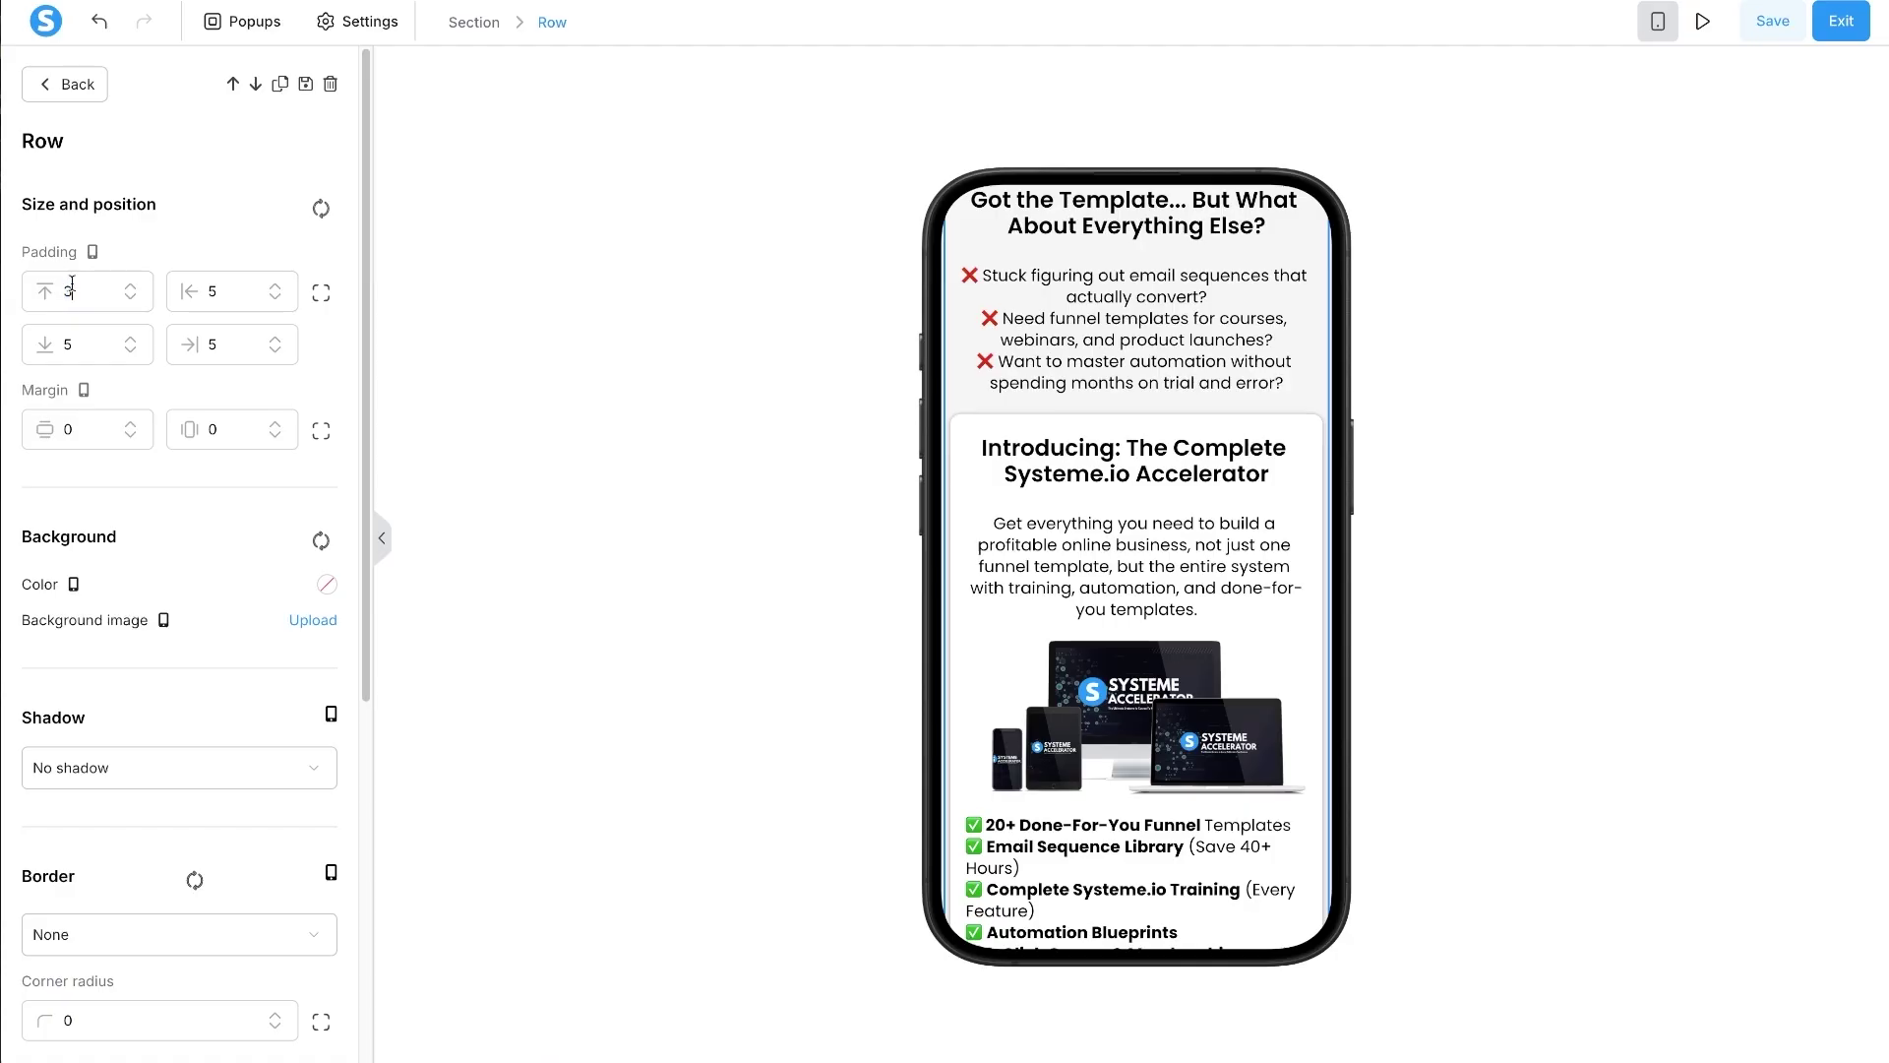
pyautogui.click(763, 551)
pyautogui.scroll(3, 1060, 576)
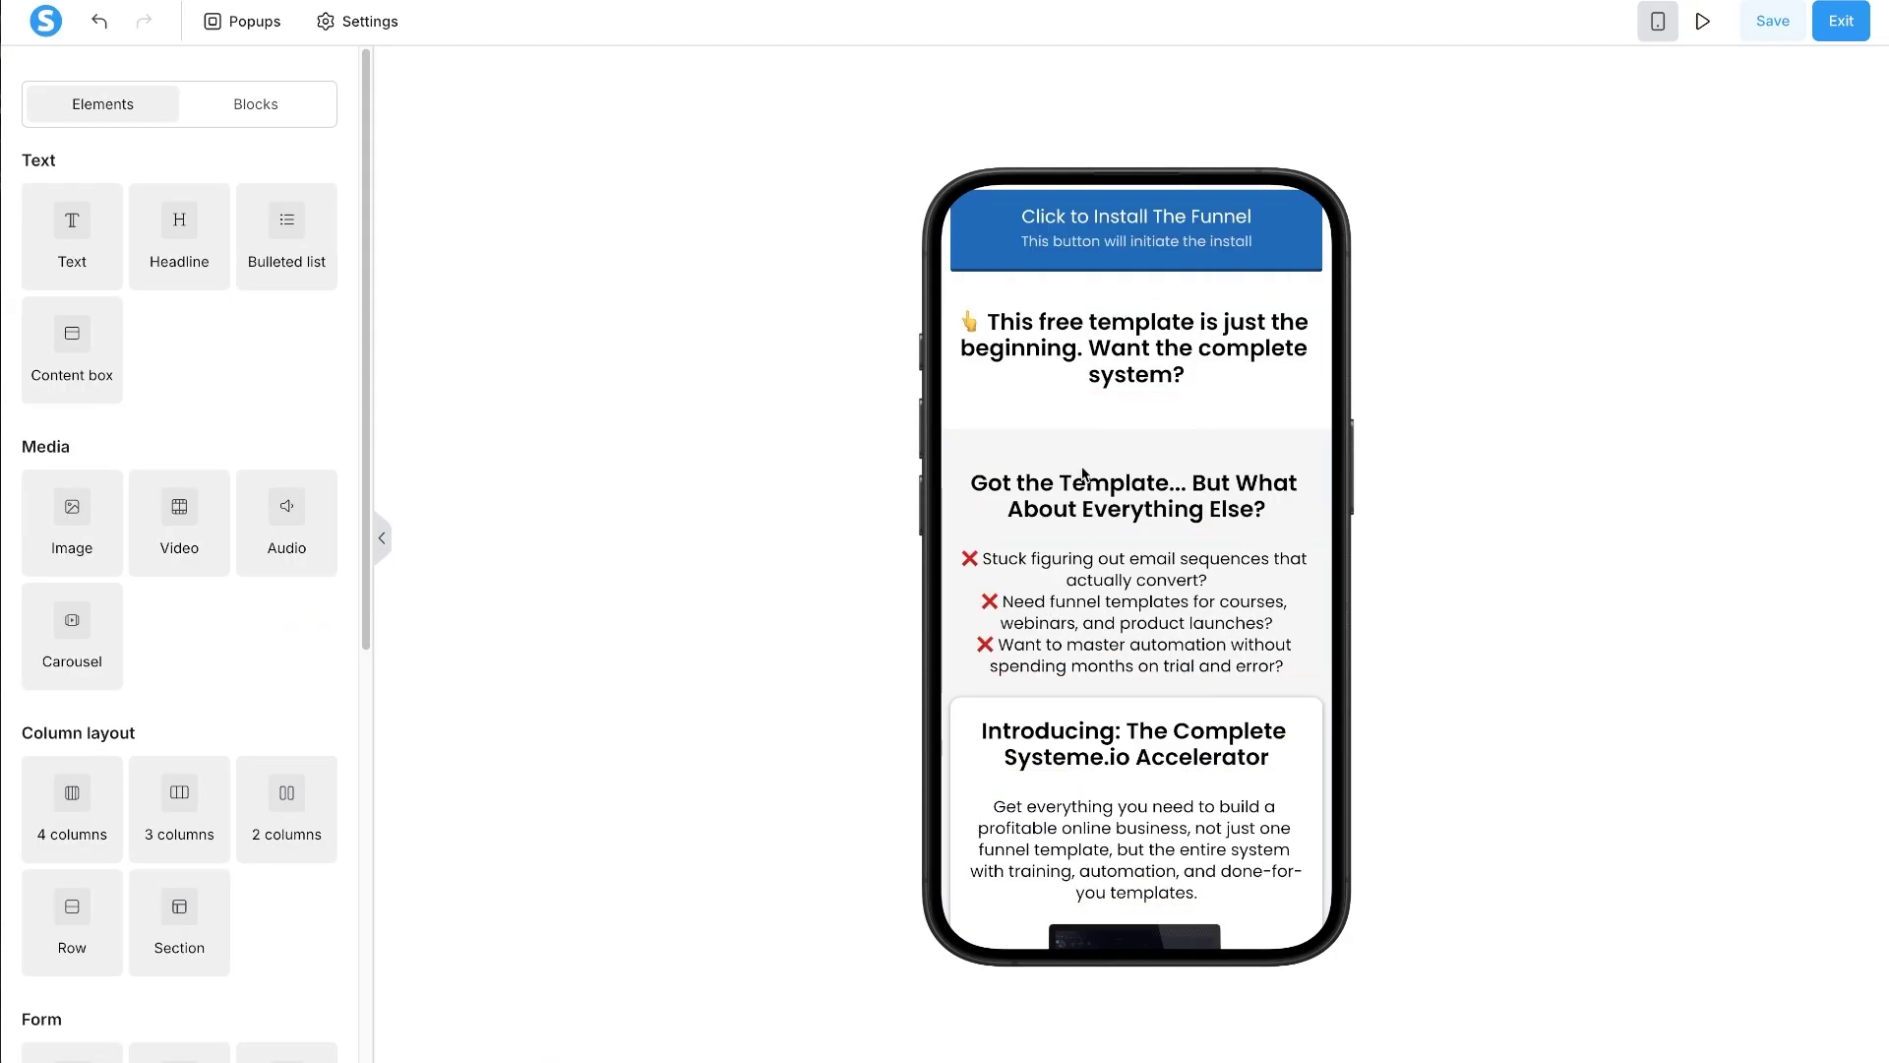
# - Increase the line height of the pain-point checklist
pyautogui.click(1136, 569)
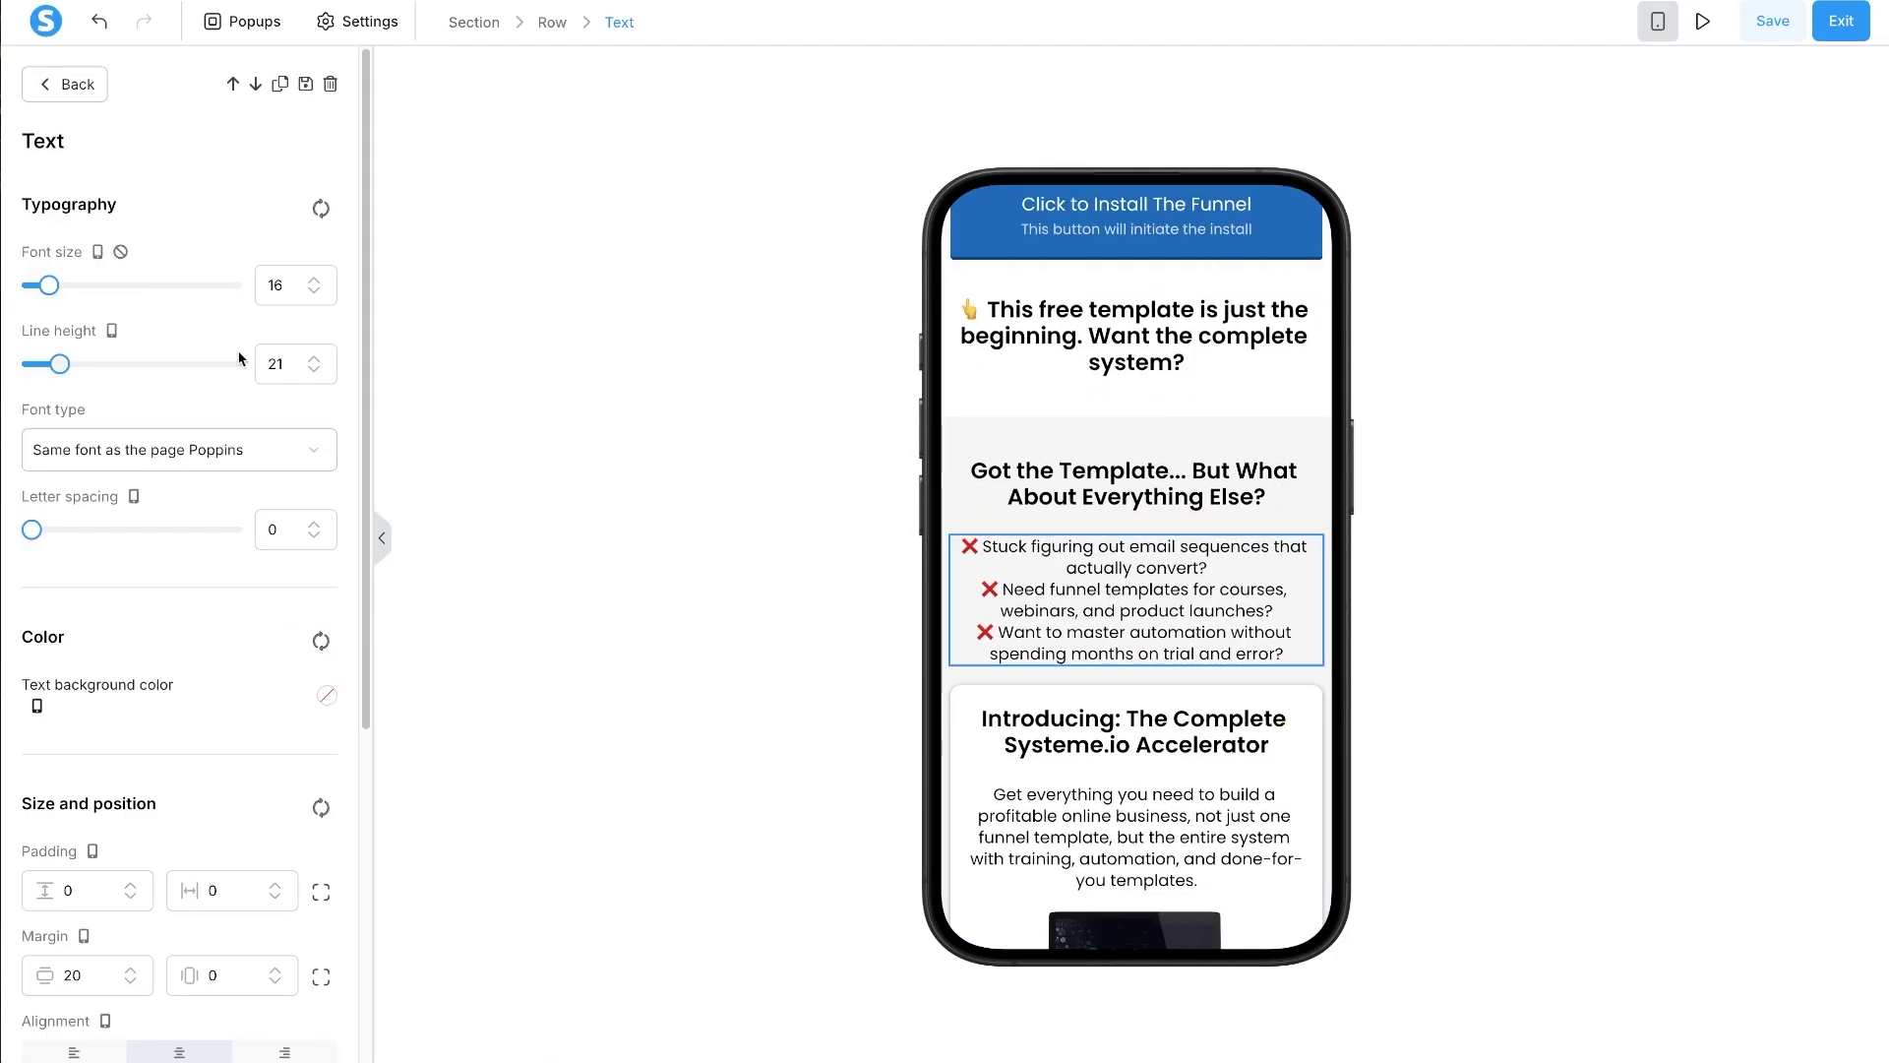
pyautogui.click(314, 360)
pyautogui.click(314, 361)
pyautogui.click(314, 361)
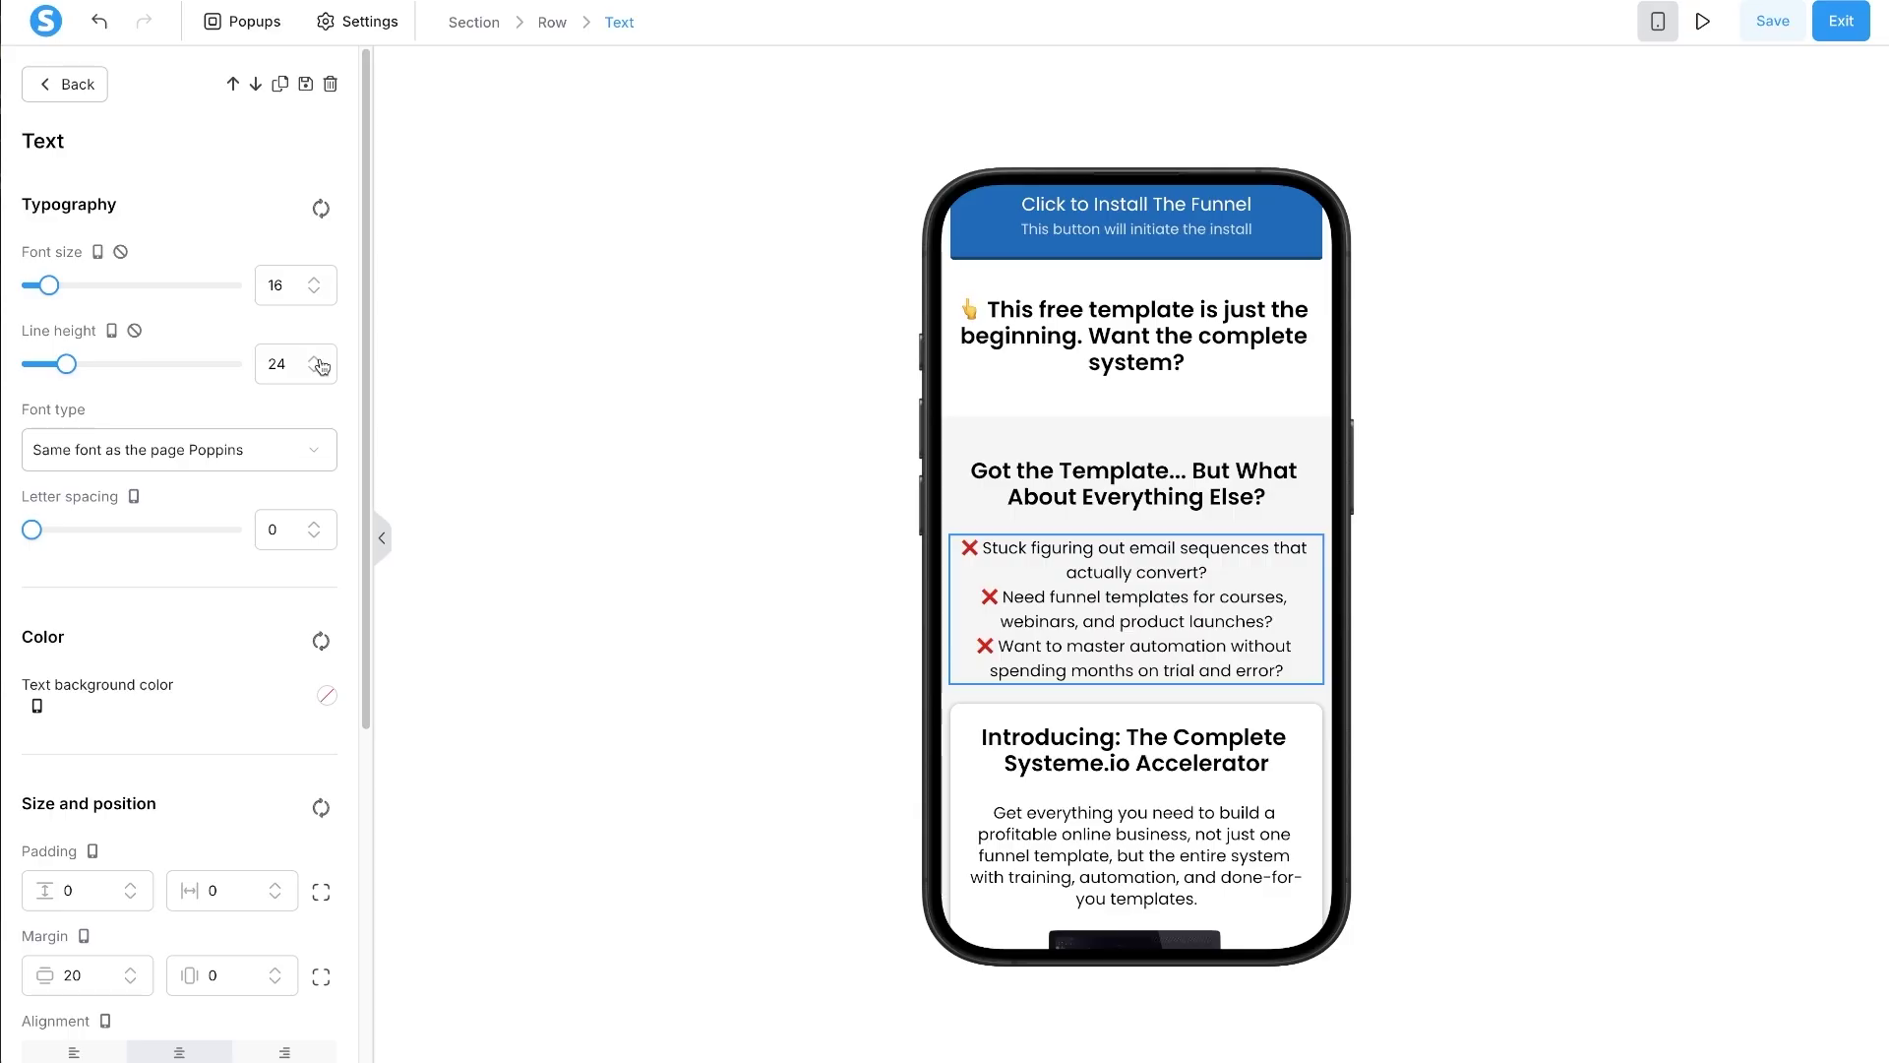
pyautogui.doubleClick(1132, 770)
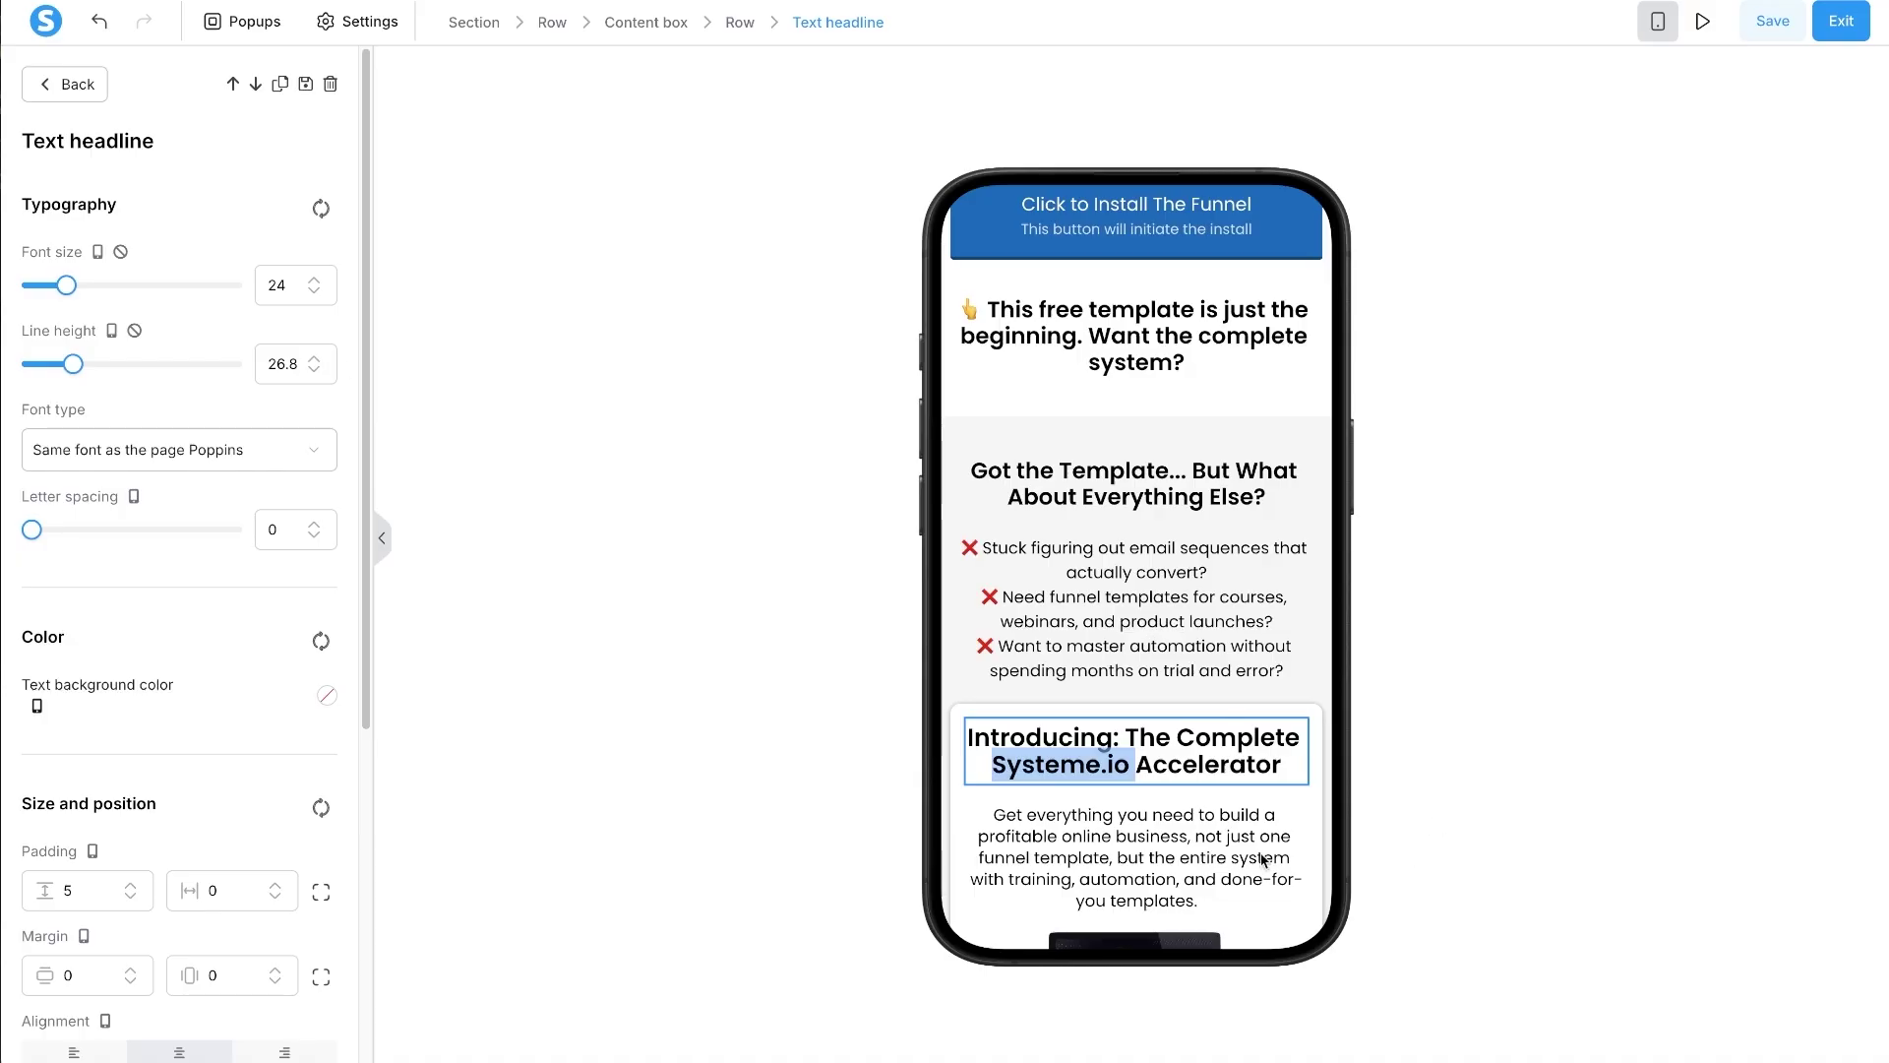
pyautogui.click(1364, 861)
pyautogui.click(1121, 838)
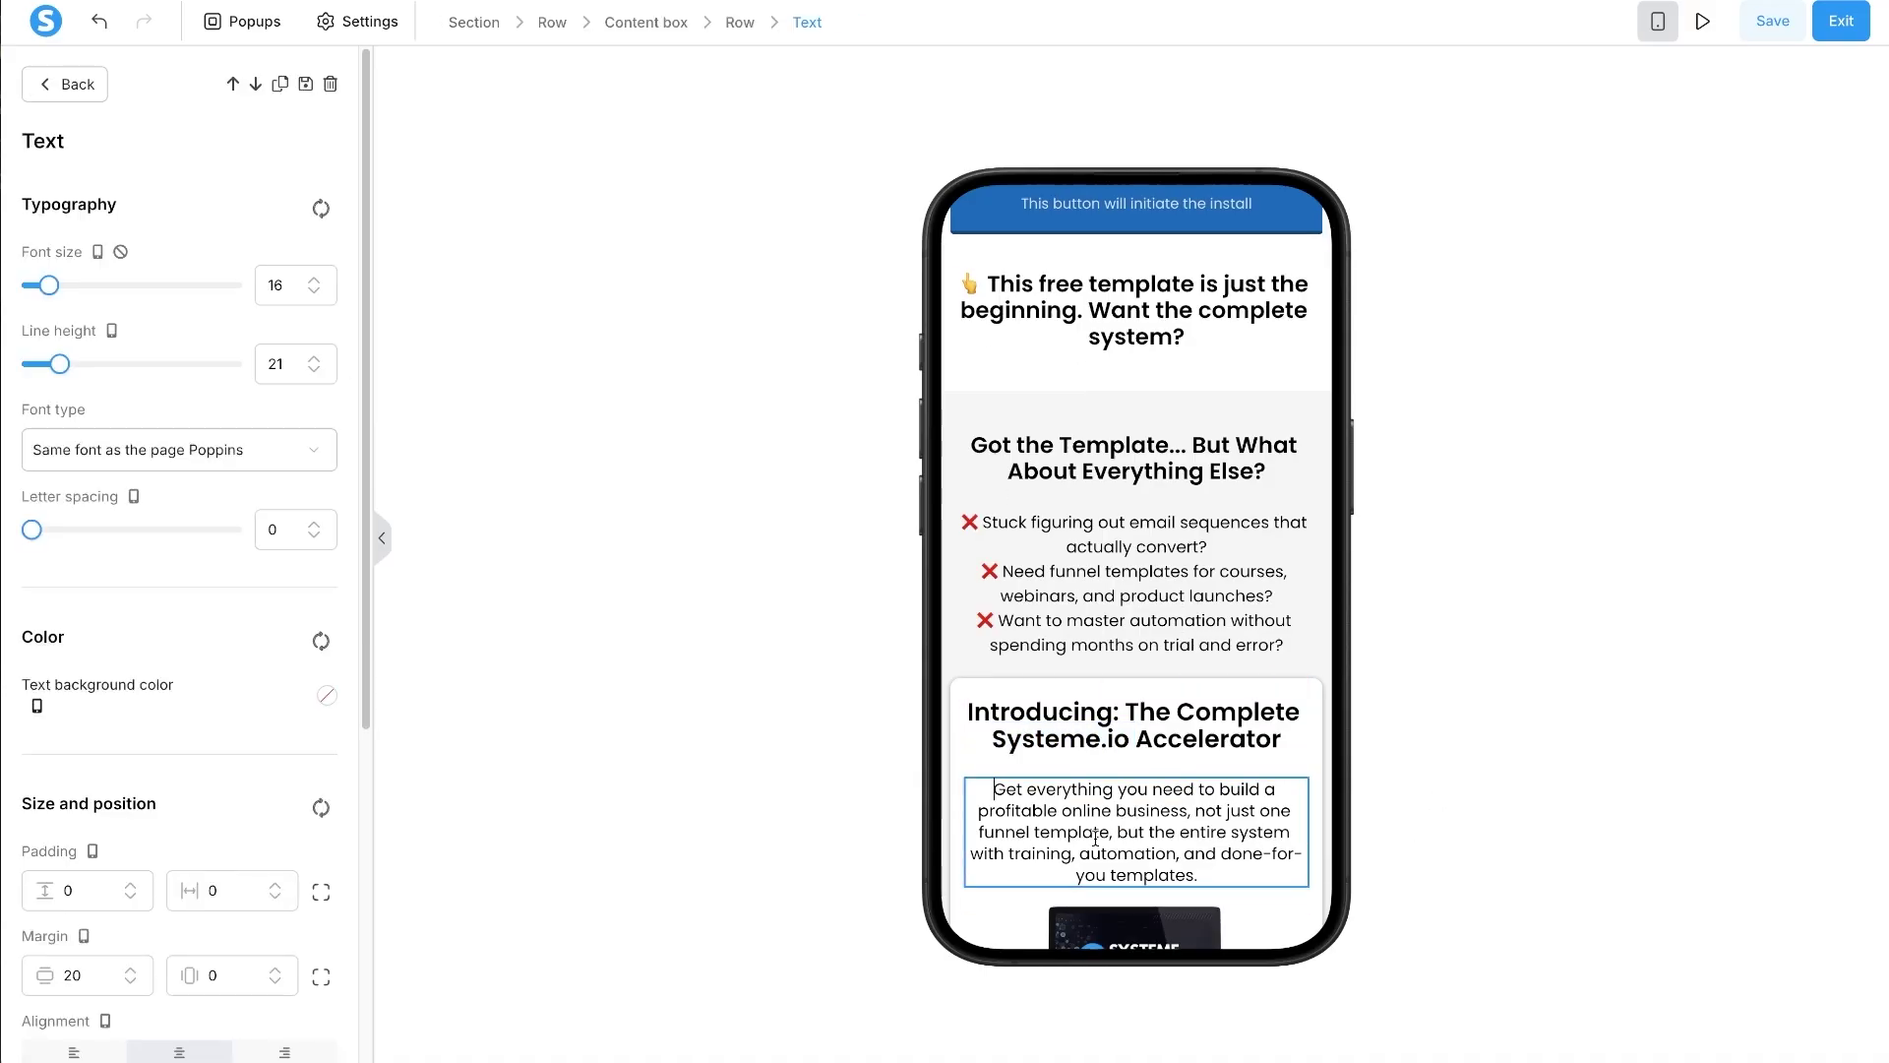
pyautogui.click(1062, 736)
pyautogui.click(1063, 736)
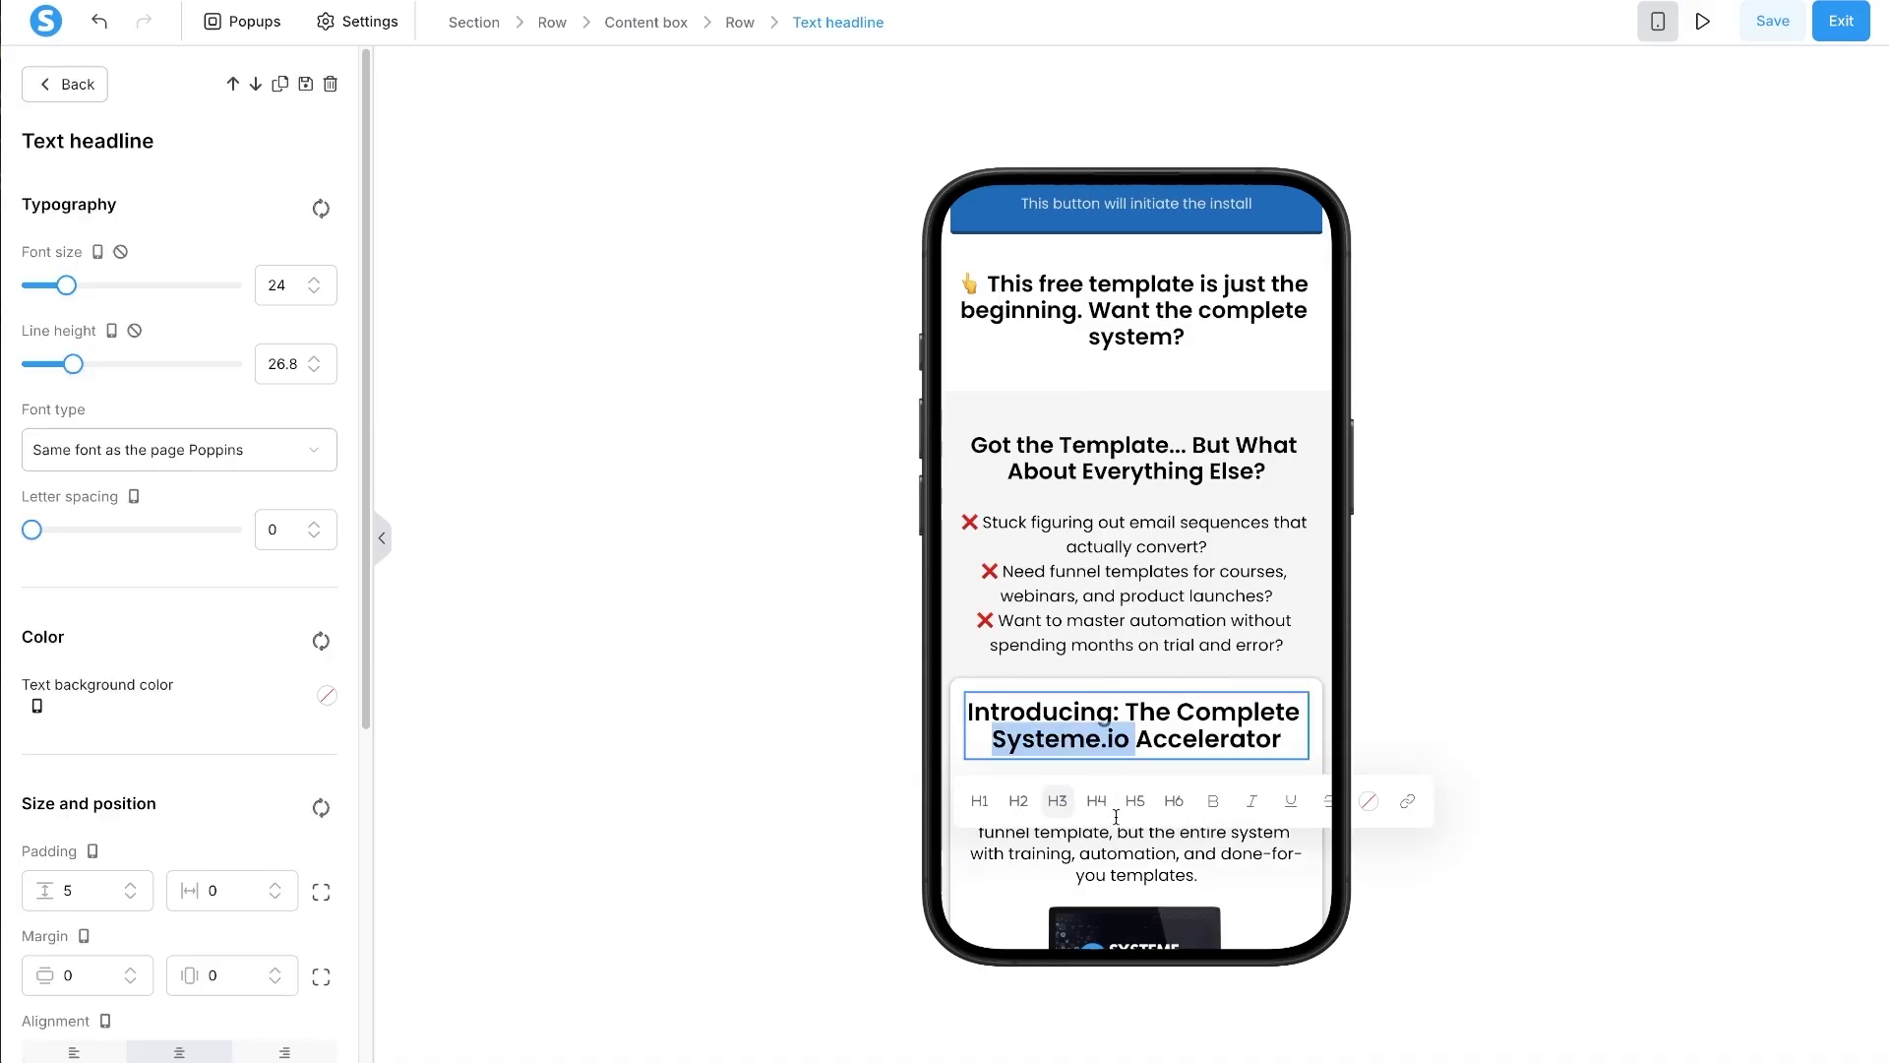
pyautogui.click(1142, 831)
# - Split the intro paragraph's margin into sides and set its top margin to 5
pyautogui.click(1136, 851)
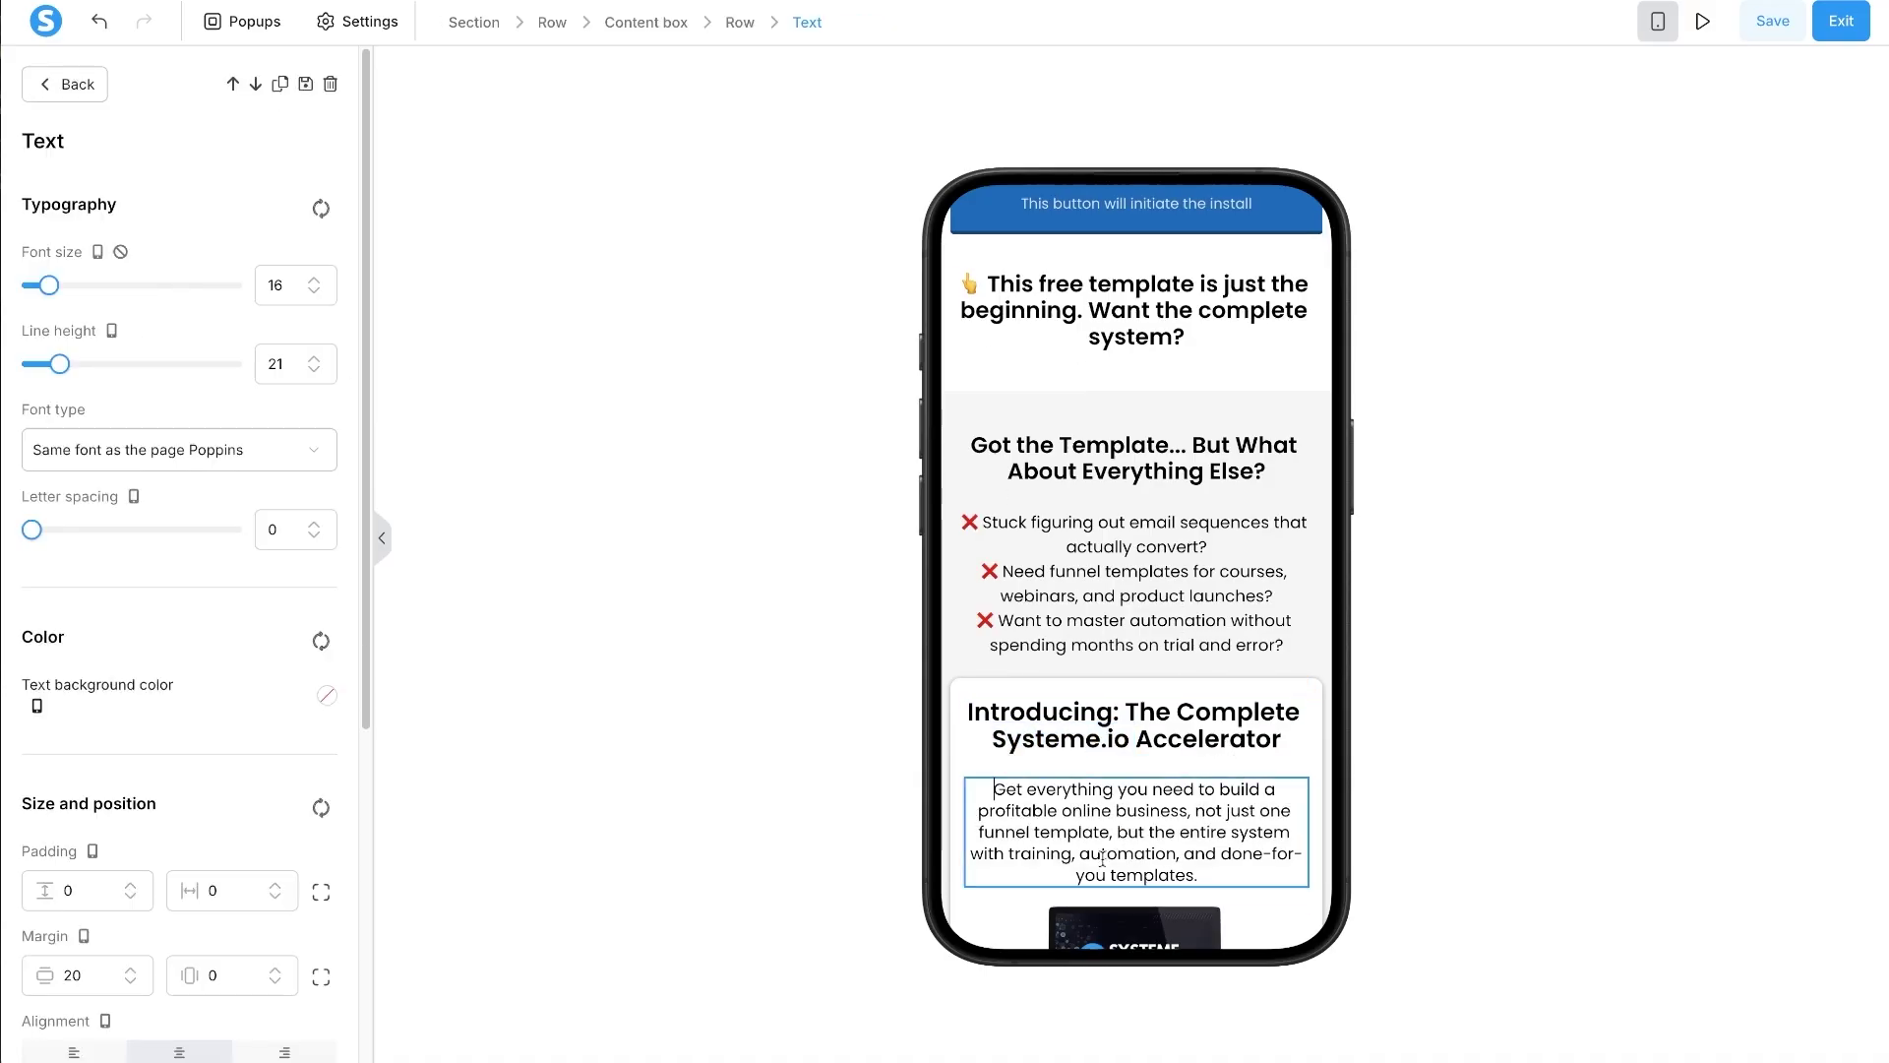
pyautogui.click(322, 977)
pyautogui.scroll(-3, 191, 868)
pyautogui.click(69, 640)
pyautogui.press('BackSpace')
pyautogui.write('1')
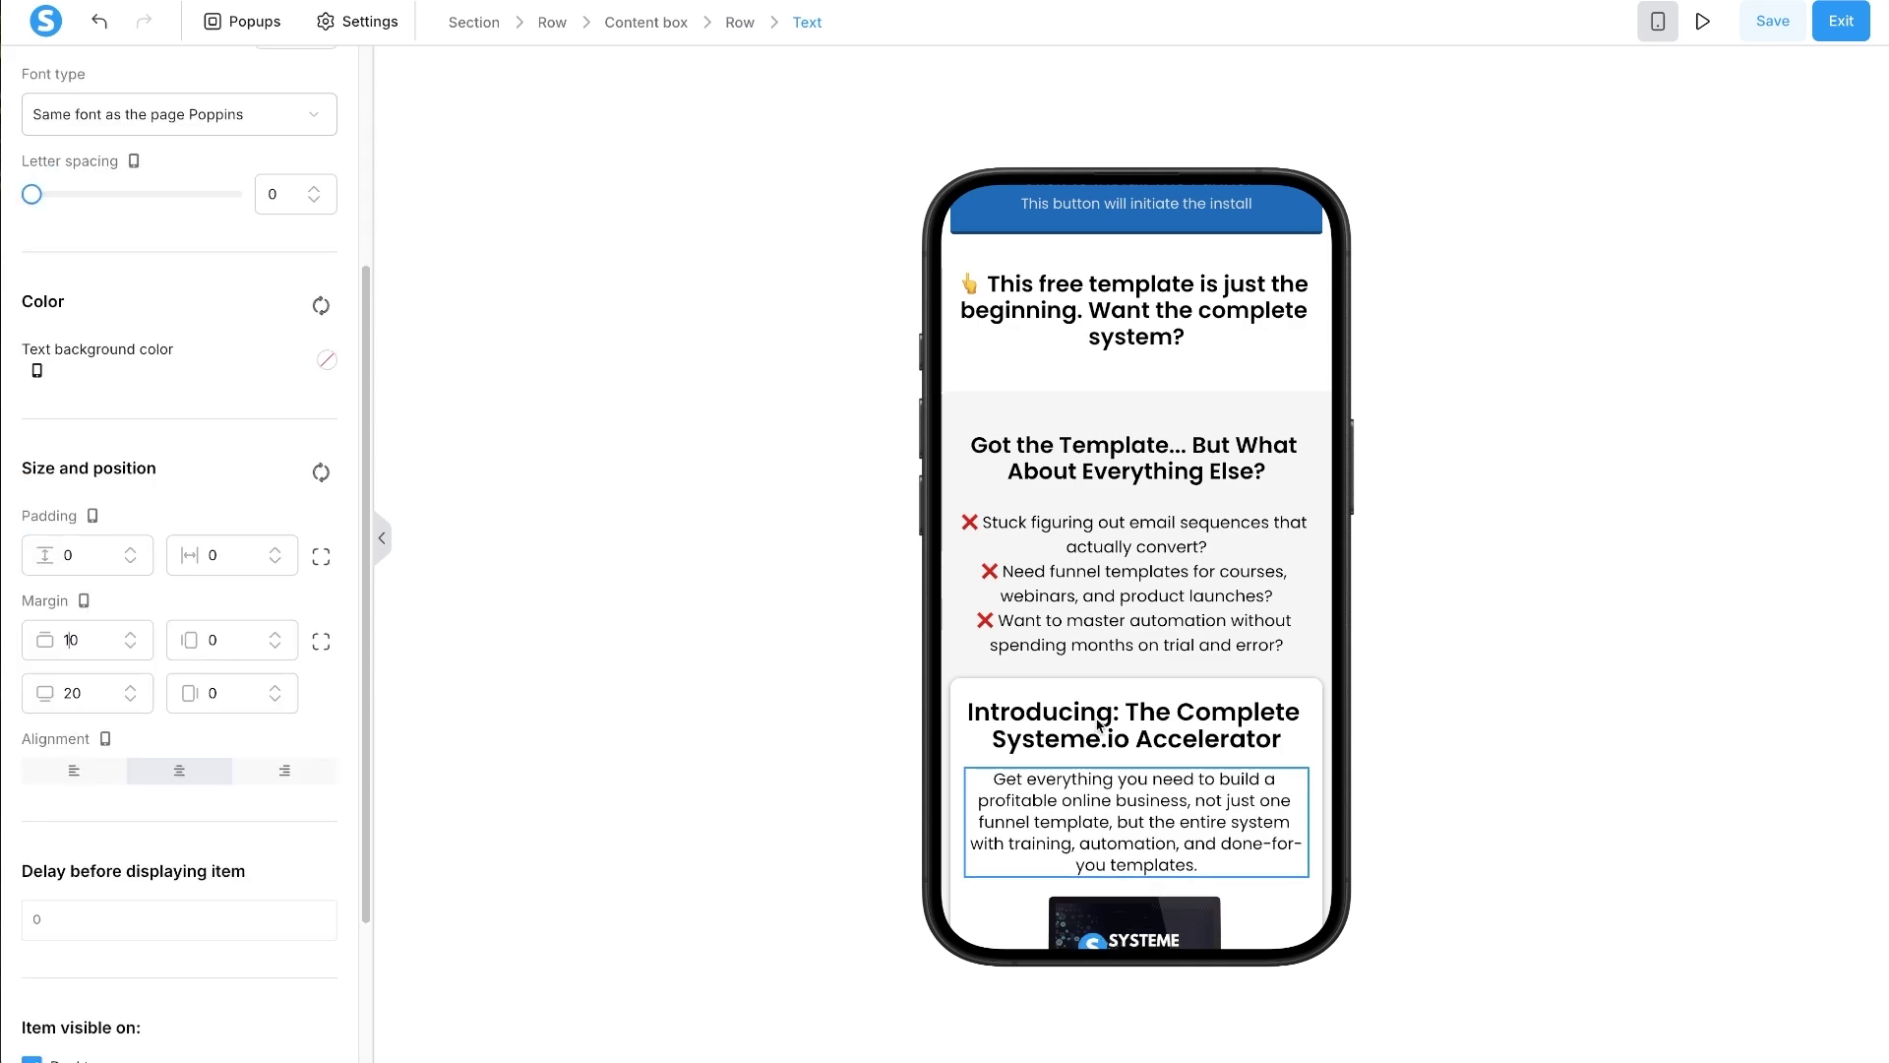
pyautogui.press('BackSpace')
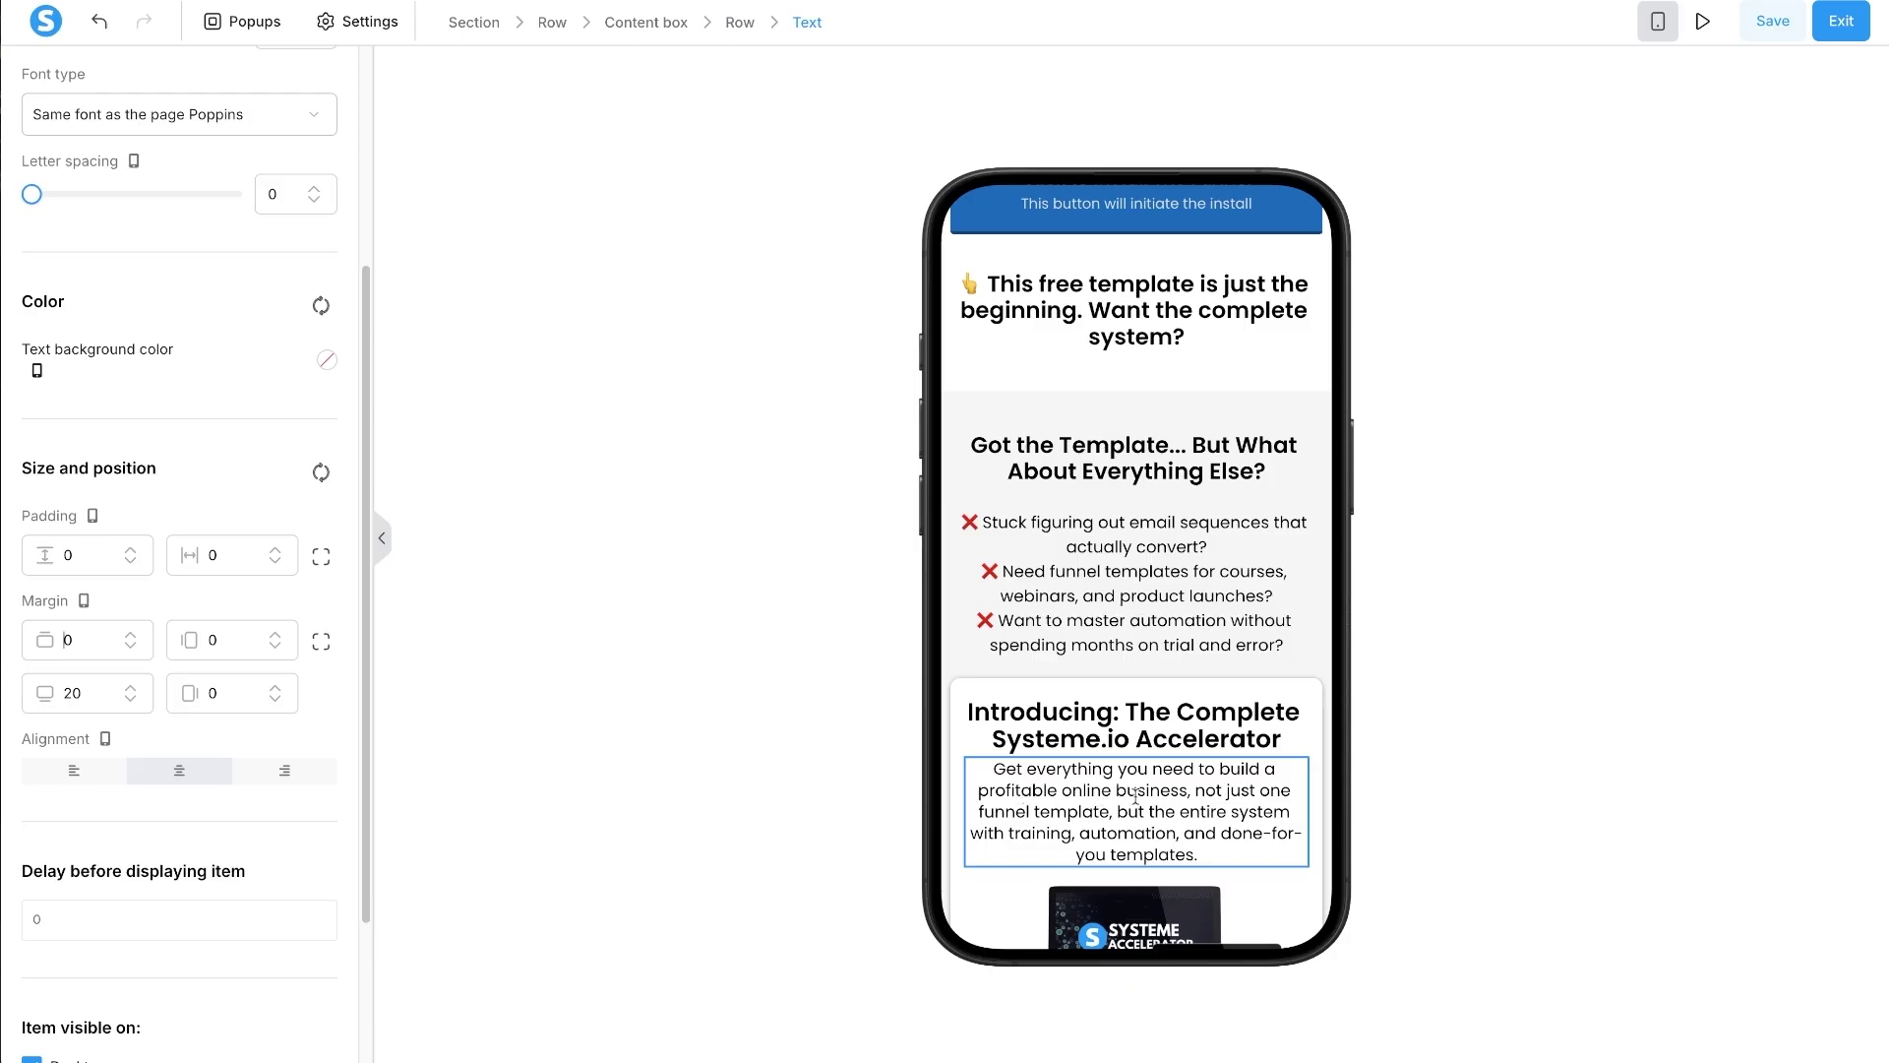
pyautogui.press('Delete')
pyautogui.write('5')
pyautogui.scroll(-2, 1240, 805)
pyautogui.scroll(-3, 1240, 804)
# - Raise the Accelerator features checklist's line height by three steps
pyautogui.click(1184, 724)
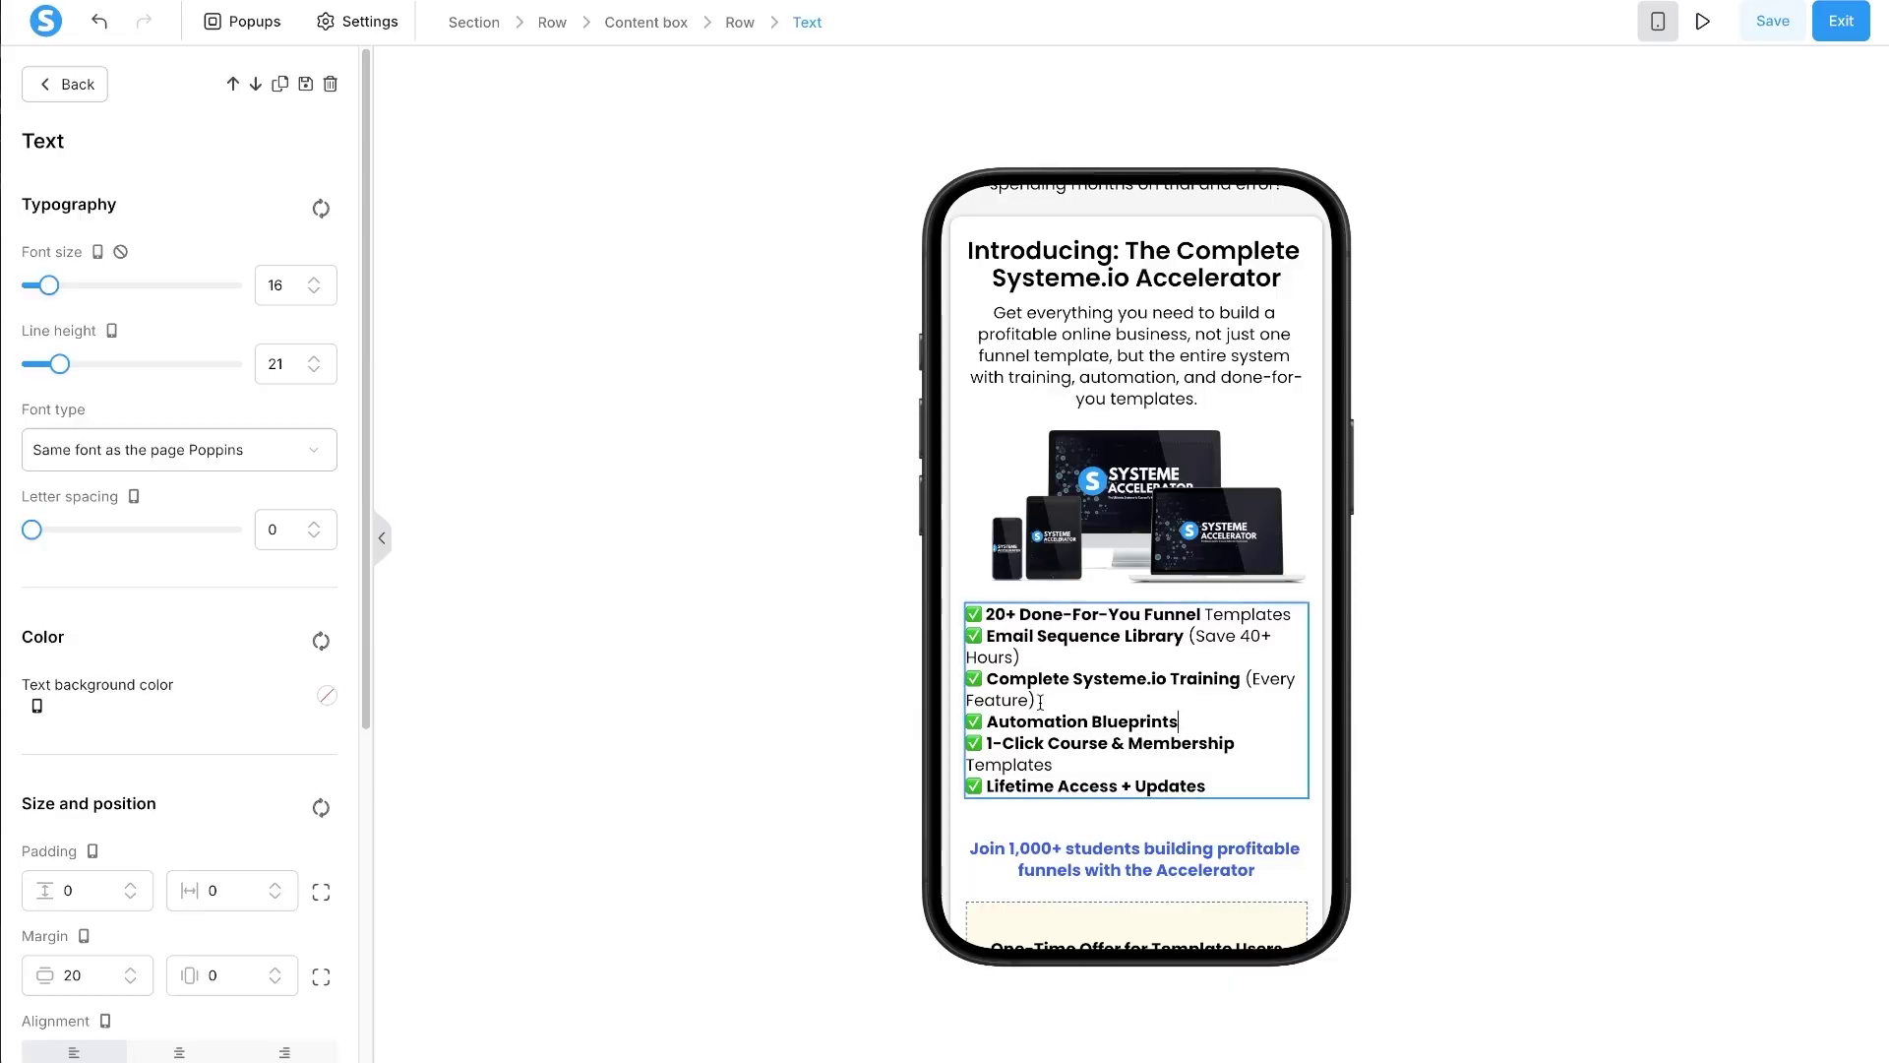
pyautogui.click(313, 359)
pyautogui.click(313, 359)
pyautogui.click(313, 359)
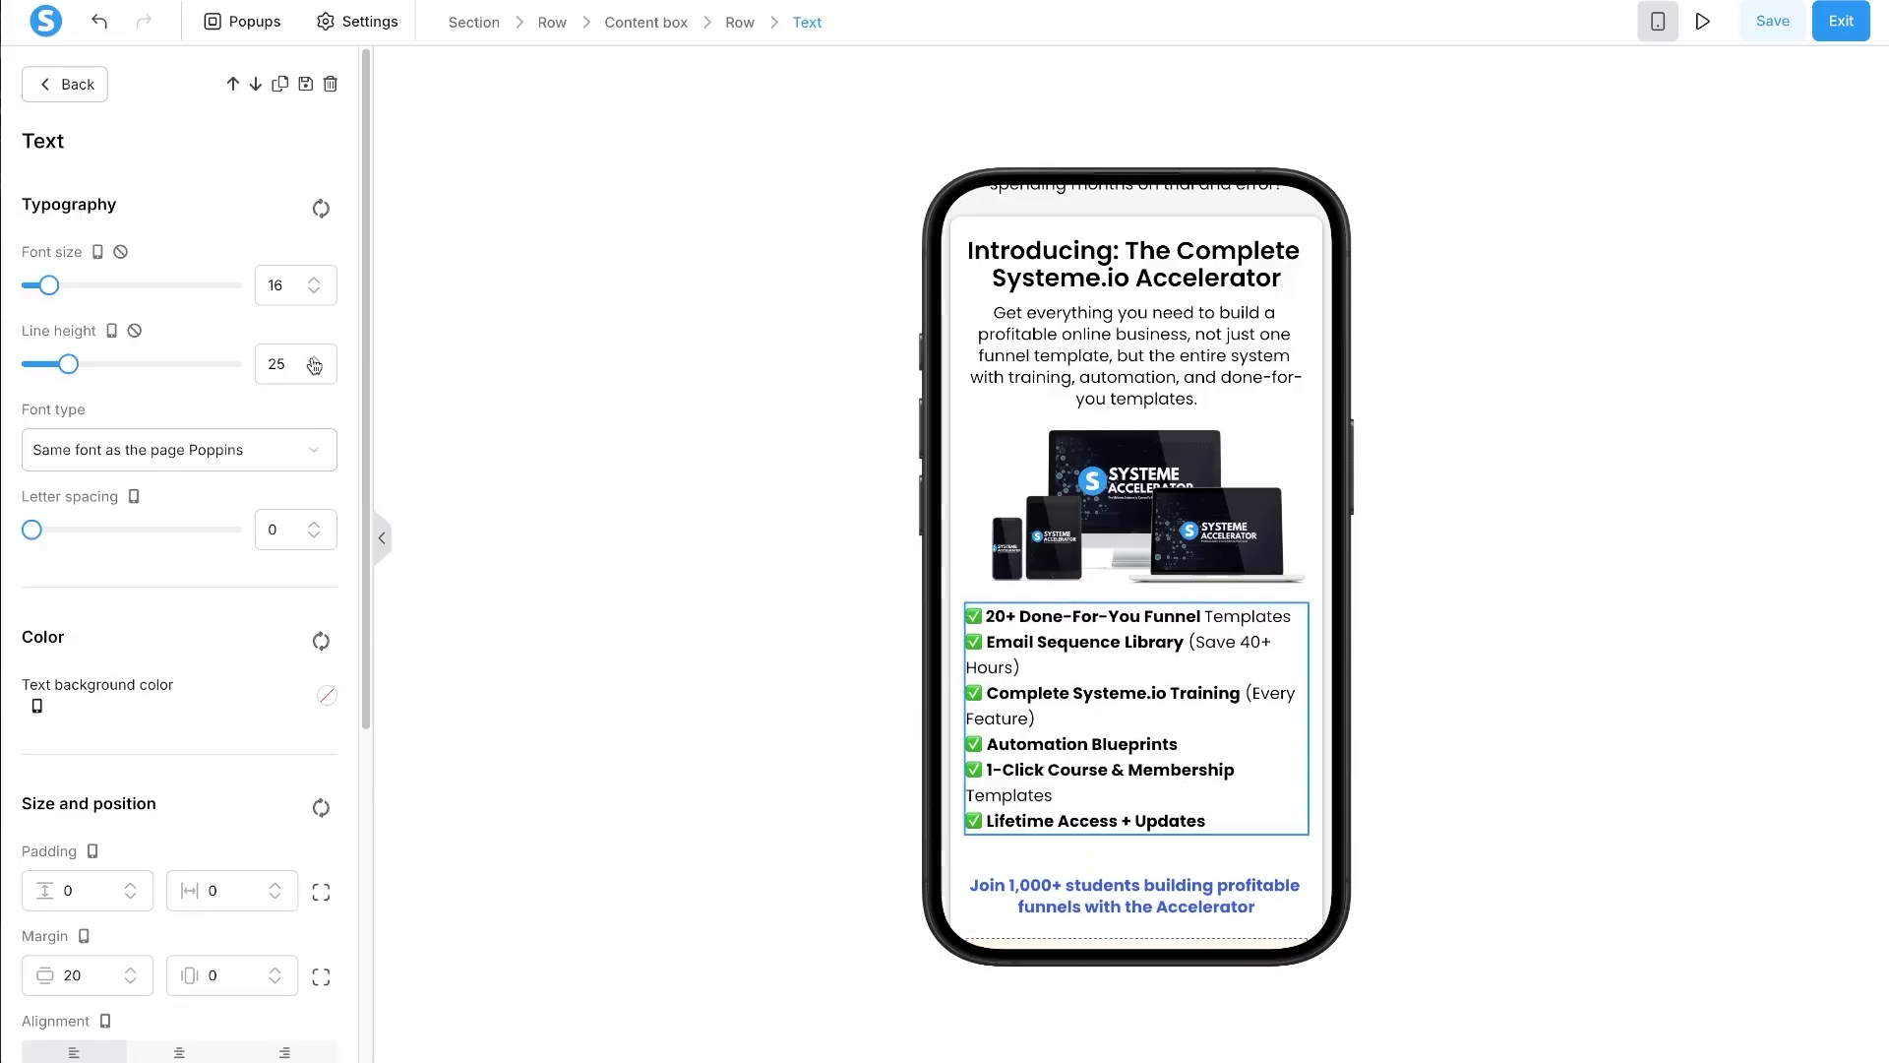
pyautogui.click(312, 359)
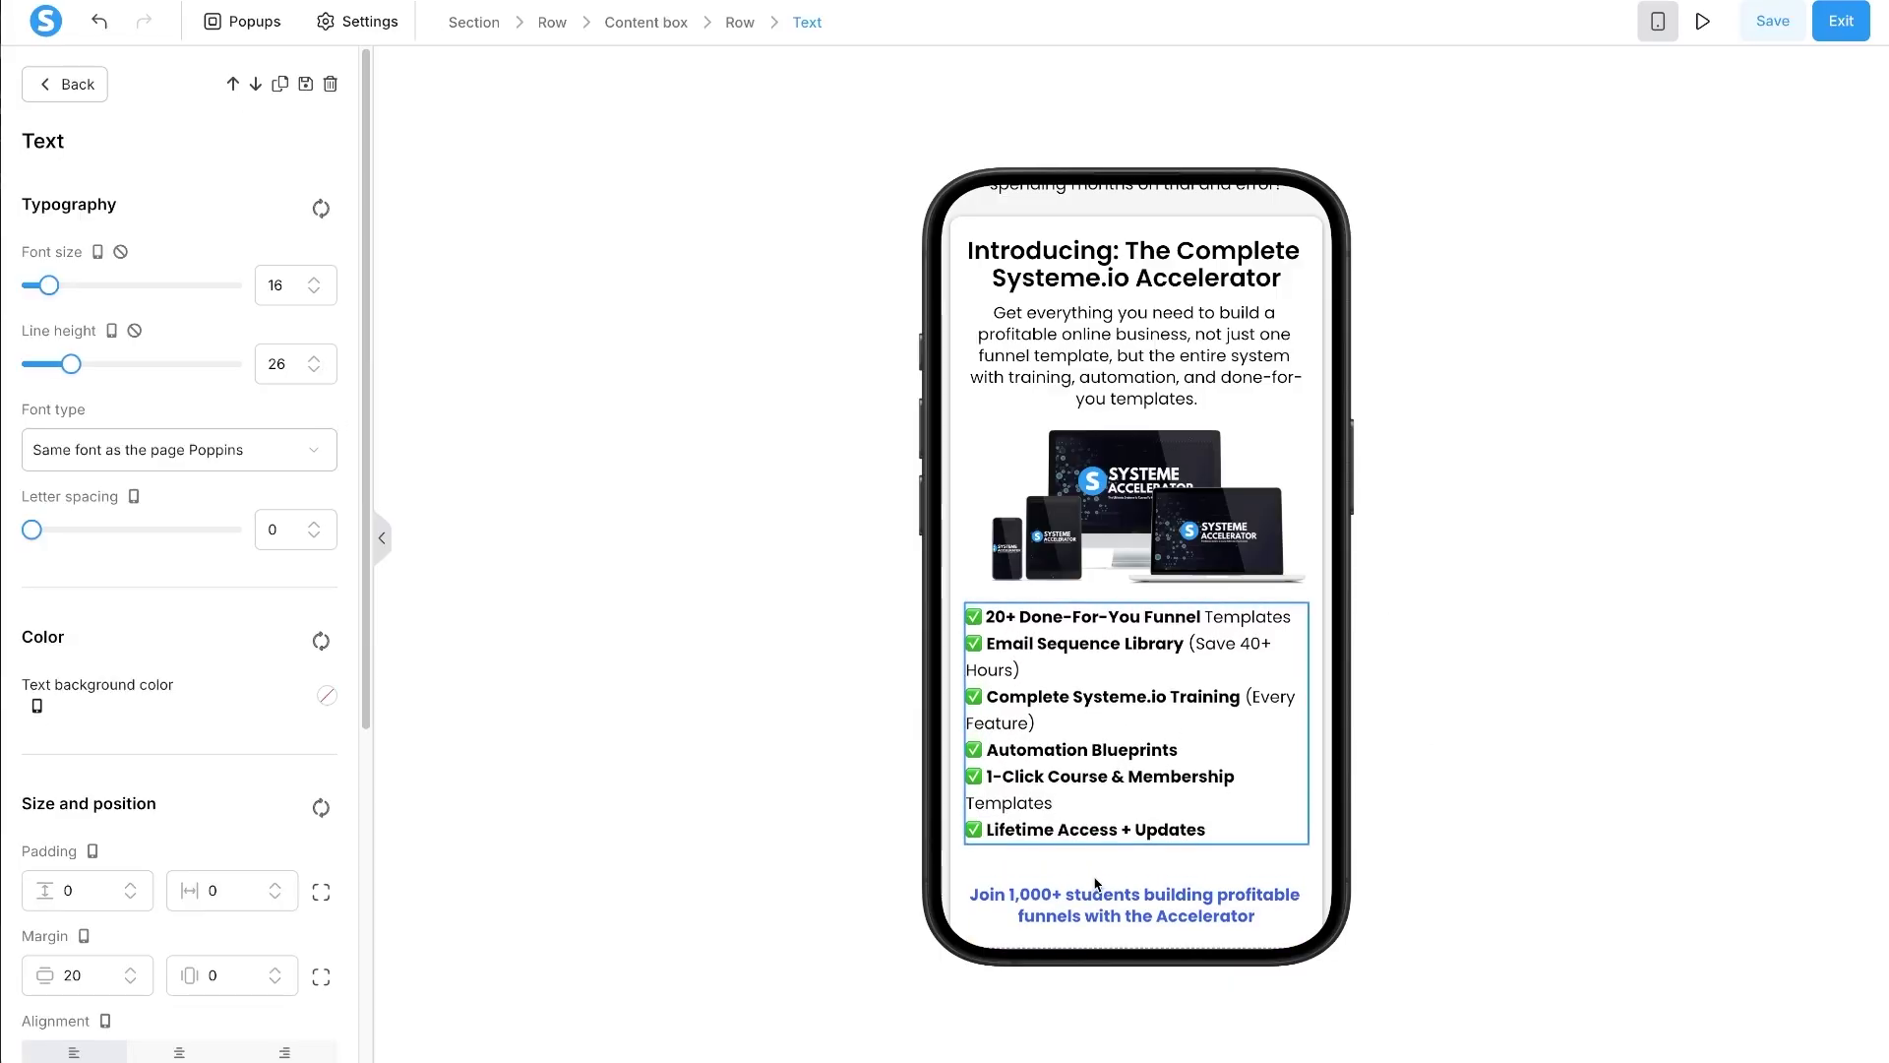
pyautogui.press('Escape')
# - Give the Join 1,000+ students line no top margin and a bottom margin of 2
pyautogui.tripleClick(1161, 930)
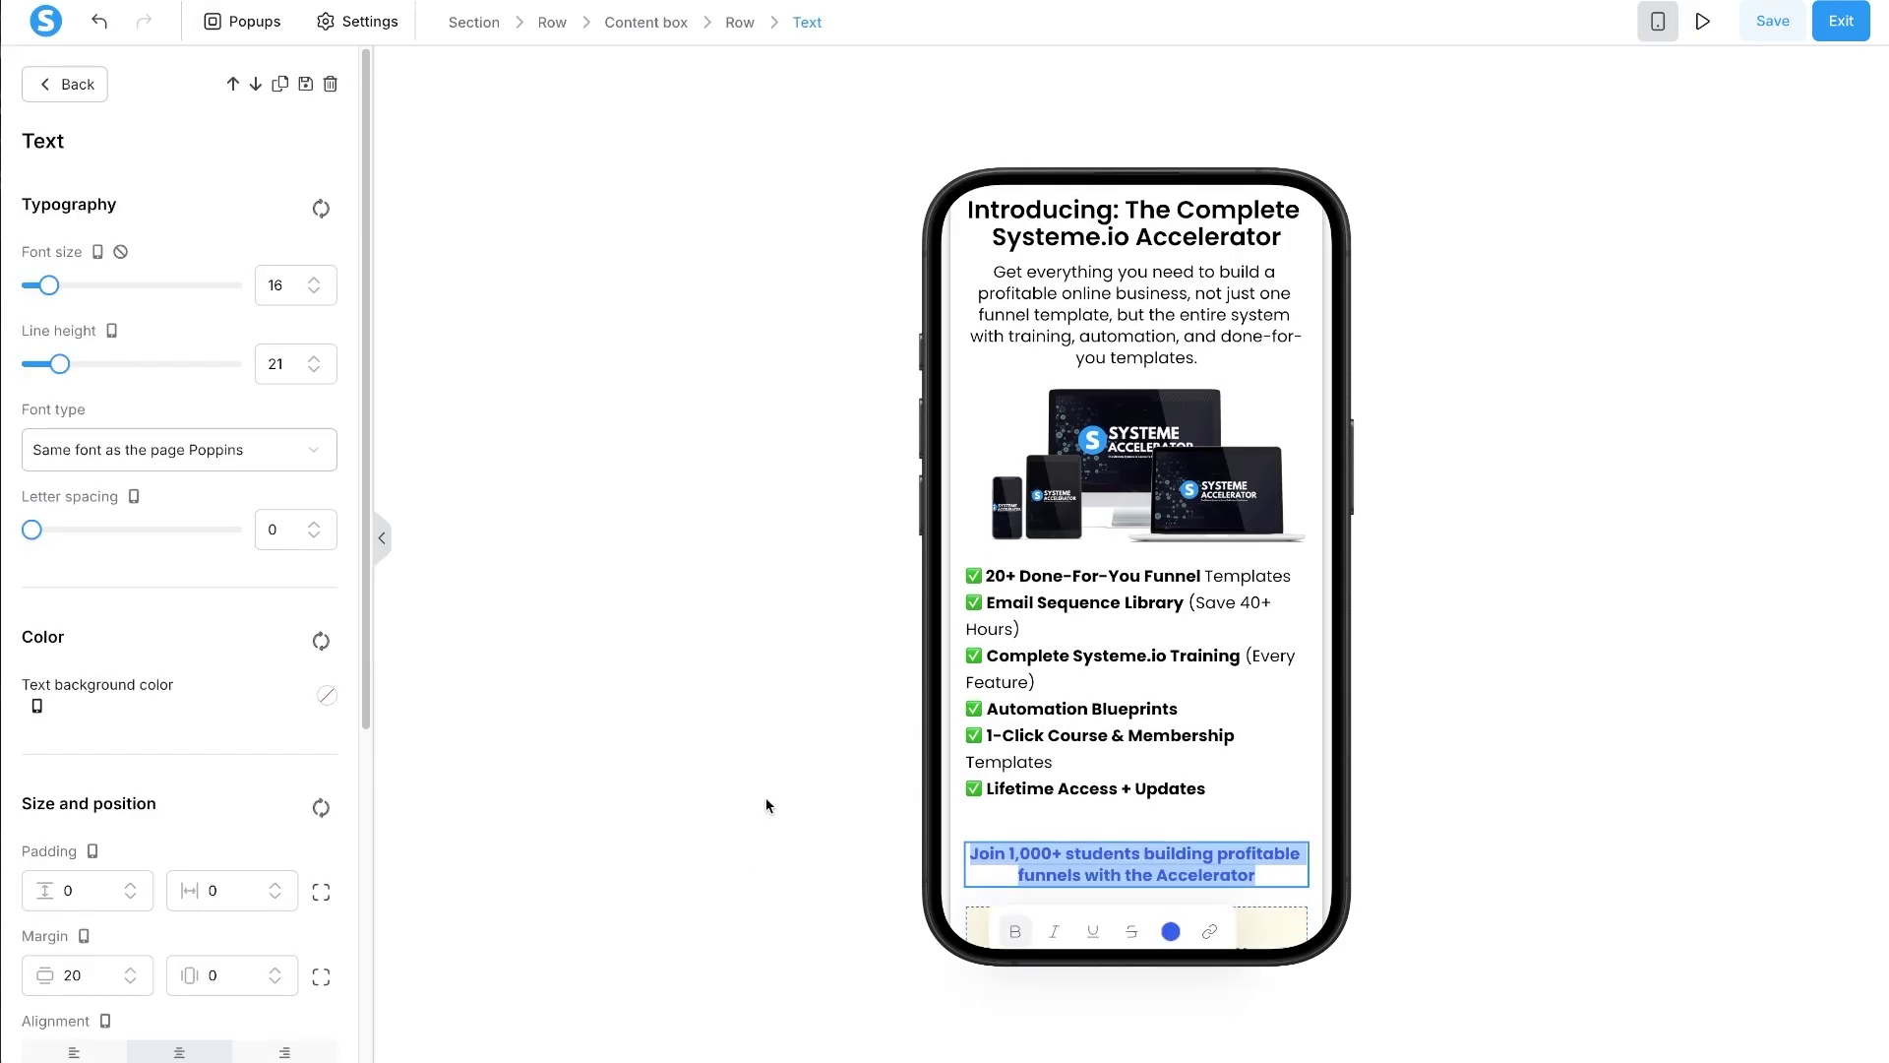
pyautogui.click(73, 972)
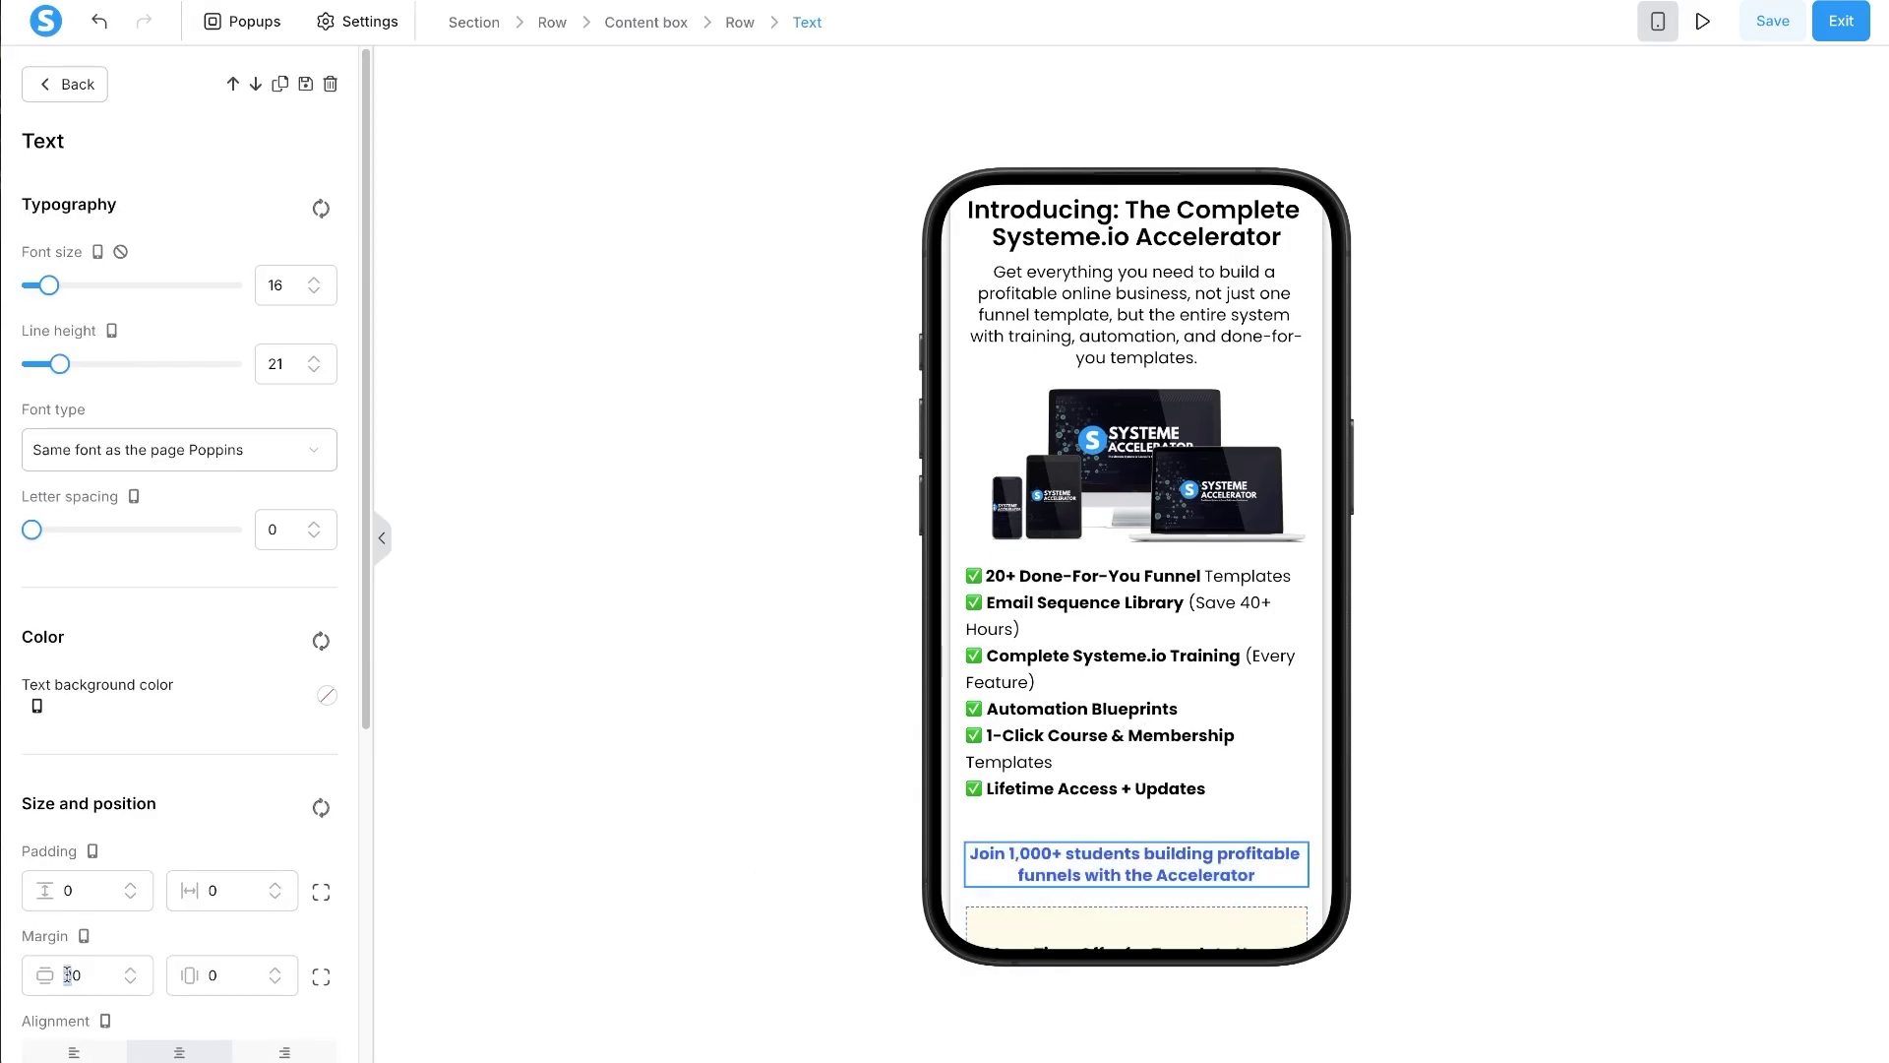
pyautogui.press('BackSpace')
pyautogui.write('1')
pyautogui.click(321, 976)
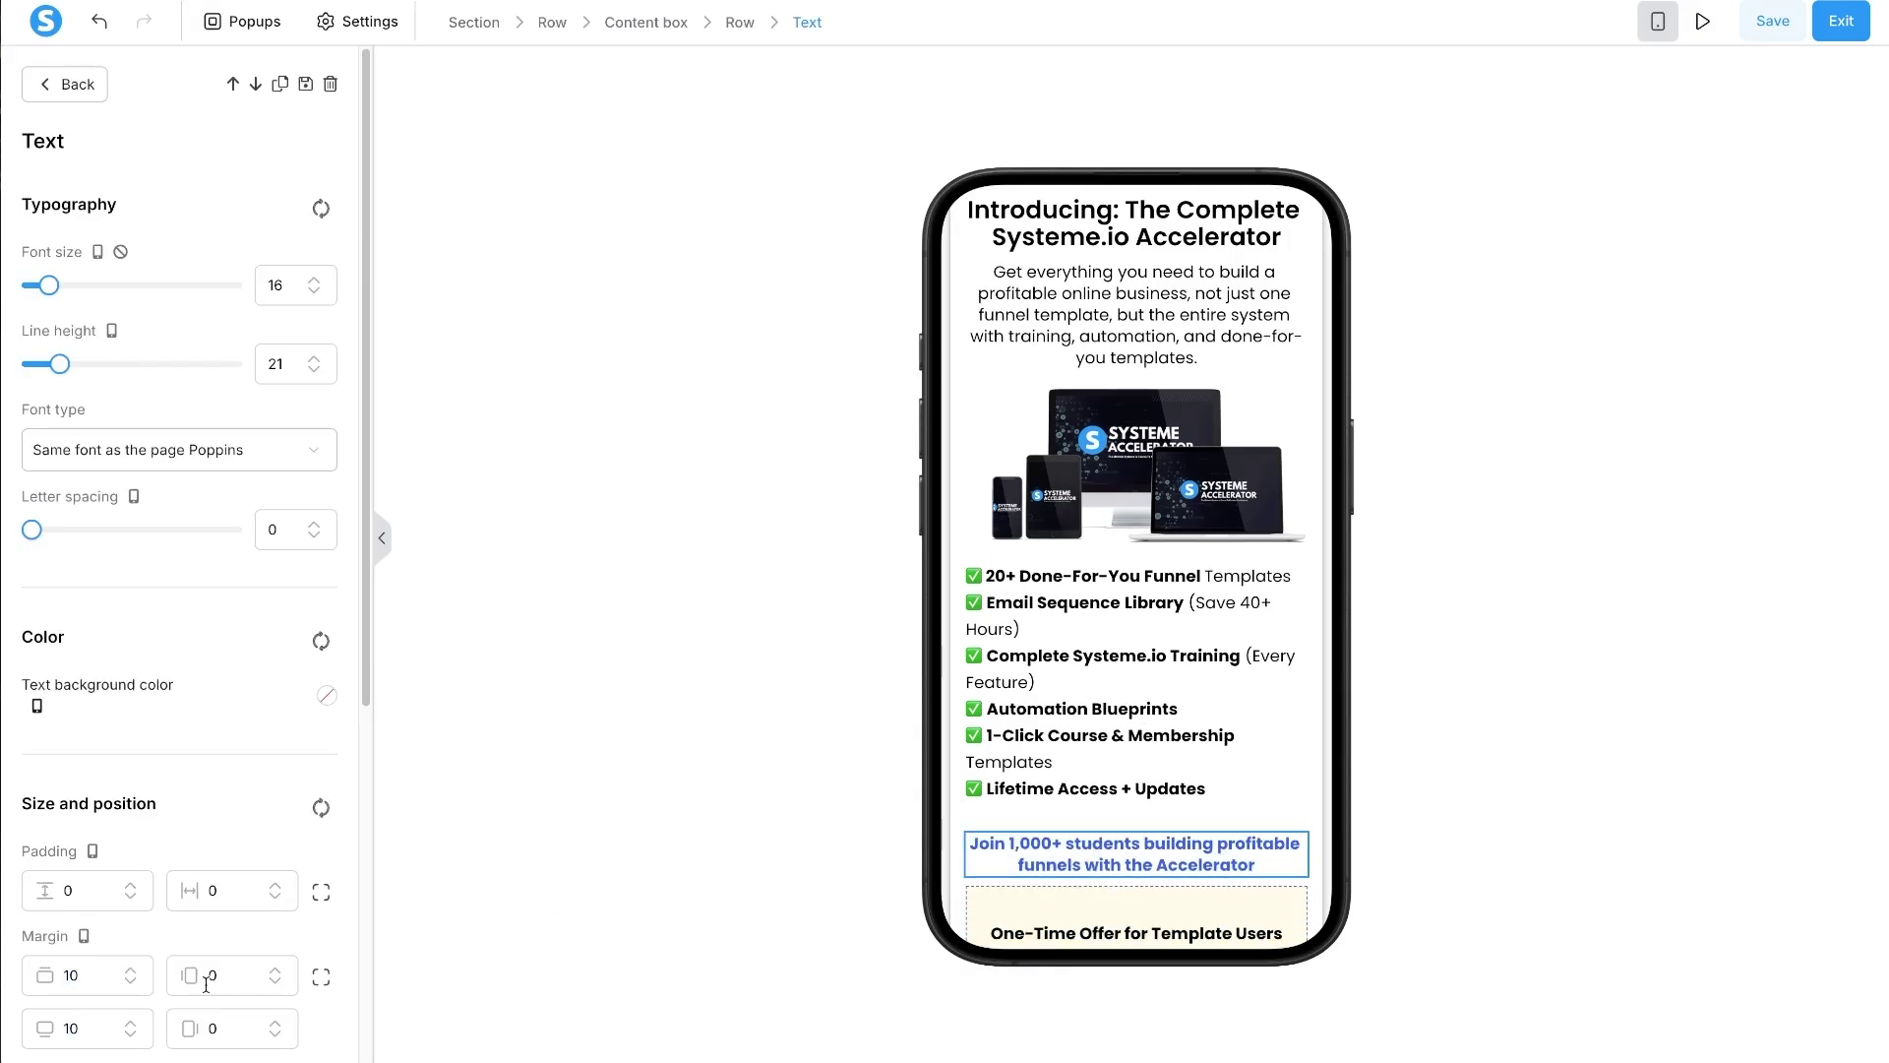
pyautogui.click(68, 974)
pyautogui.press('BackSpace')
pyautogui.click(69, 1027)
pyautogui.press('BackSpace')
pyautogui.write('2')
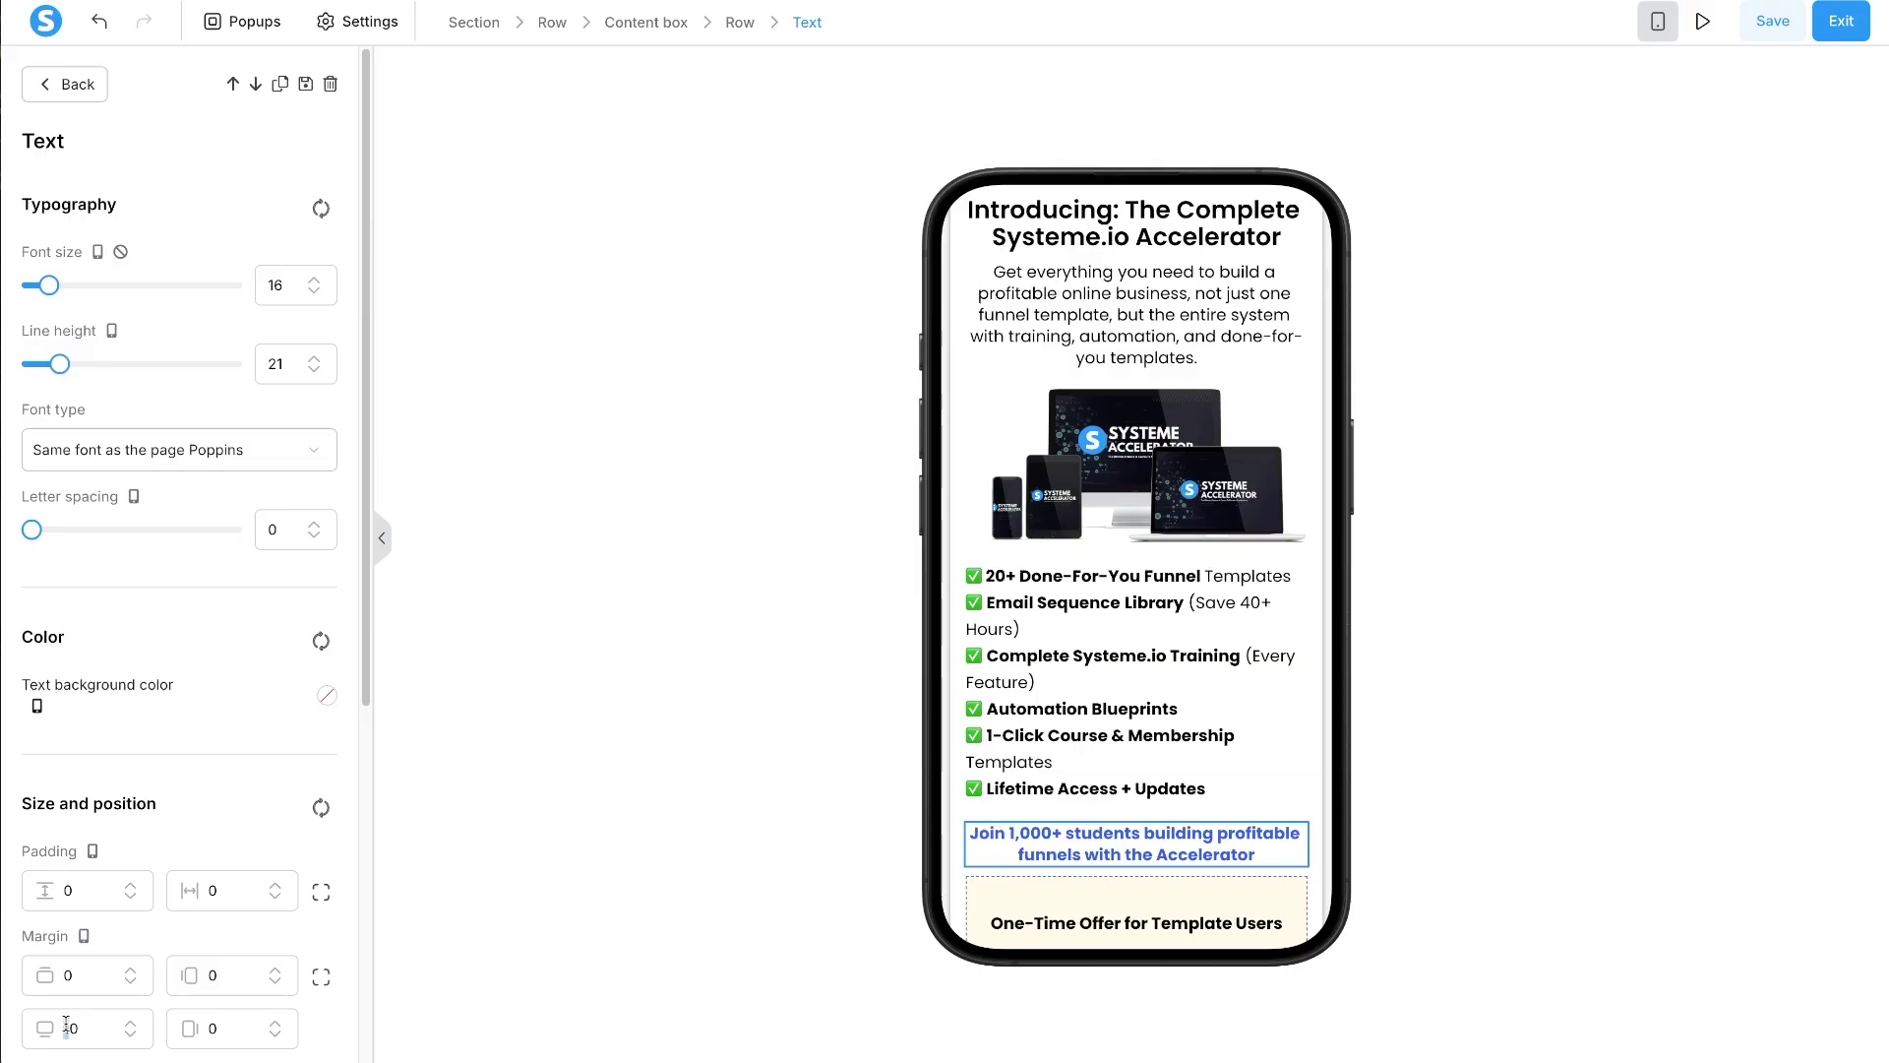
pyautogui.press('Escape')
# - Remove the margin above the Upgrade line in the One-Time Offer box
pyautogui.scroll(-4, 1220, 799)
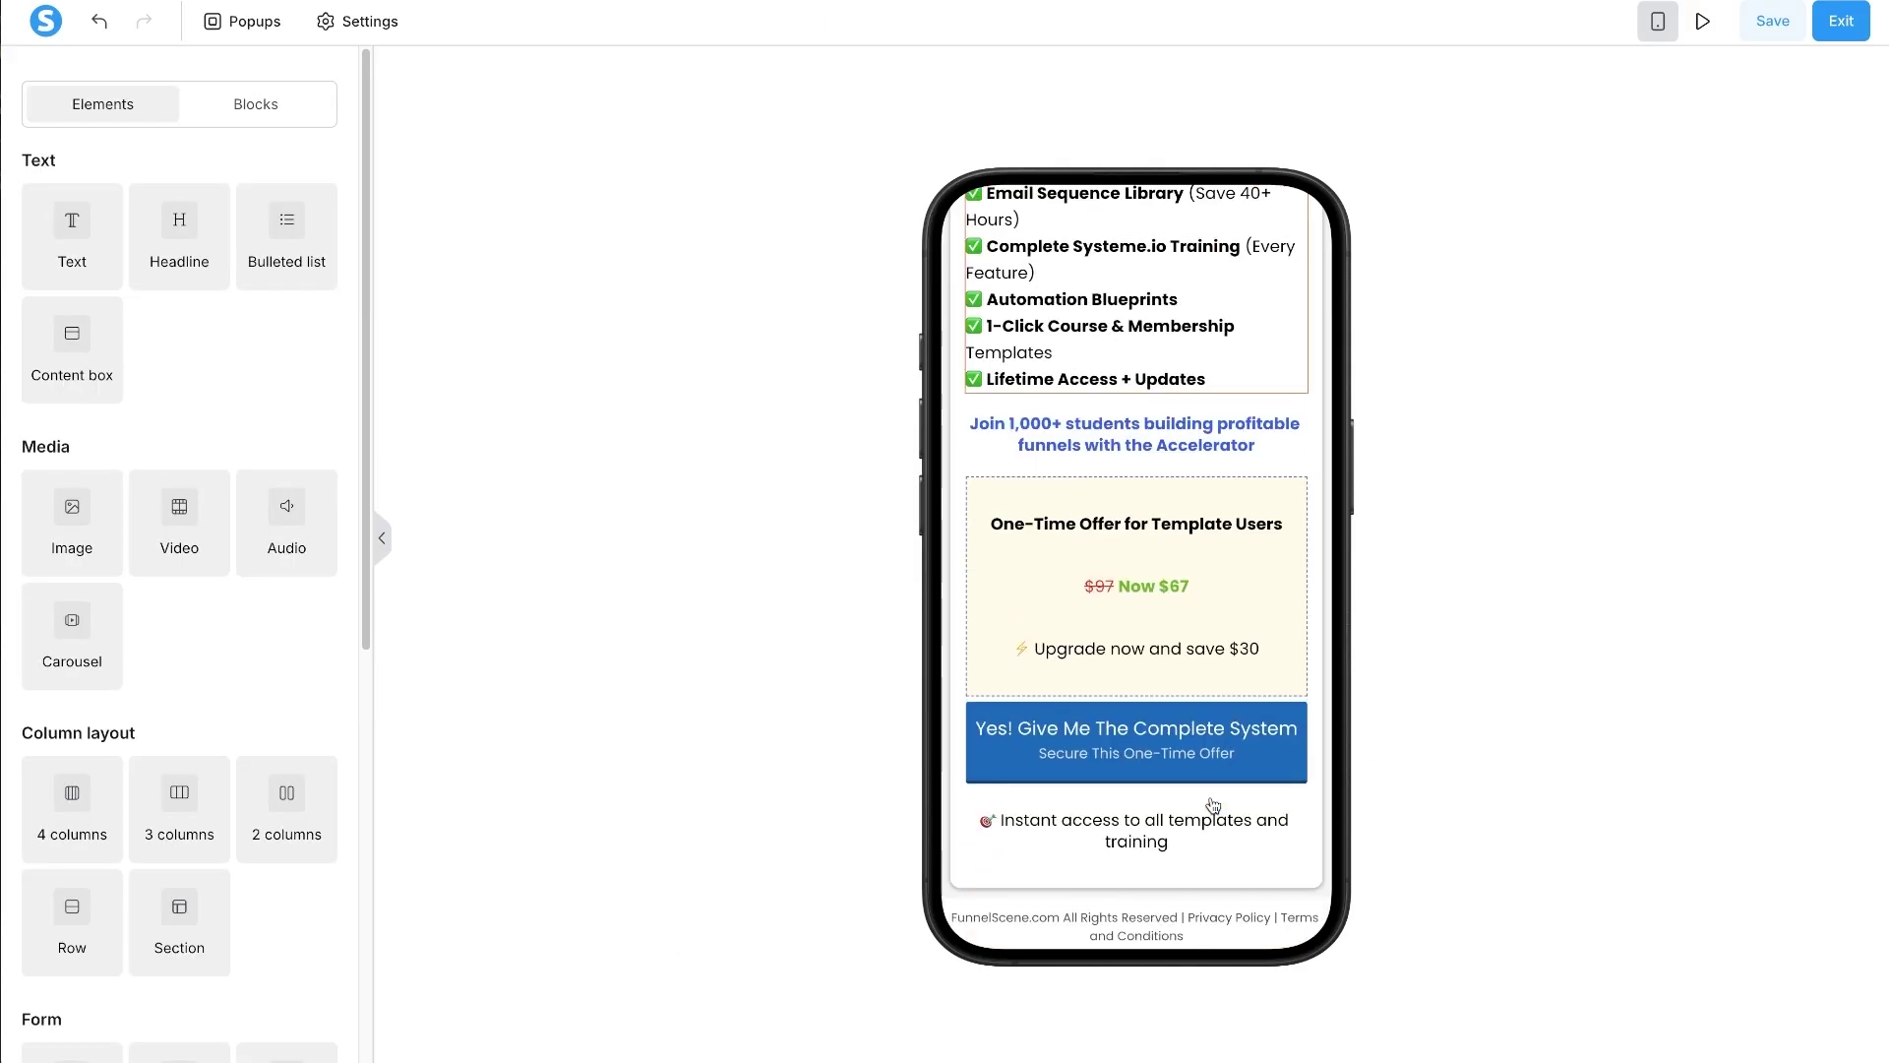
pyautogui.click(1129, 521)
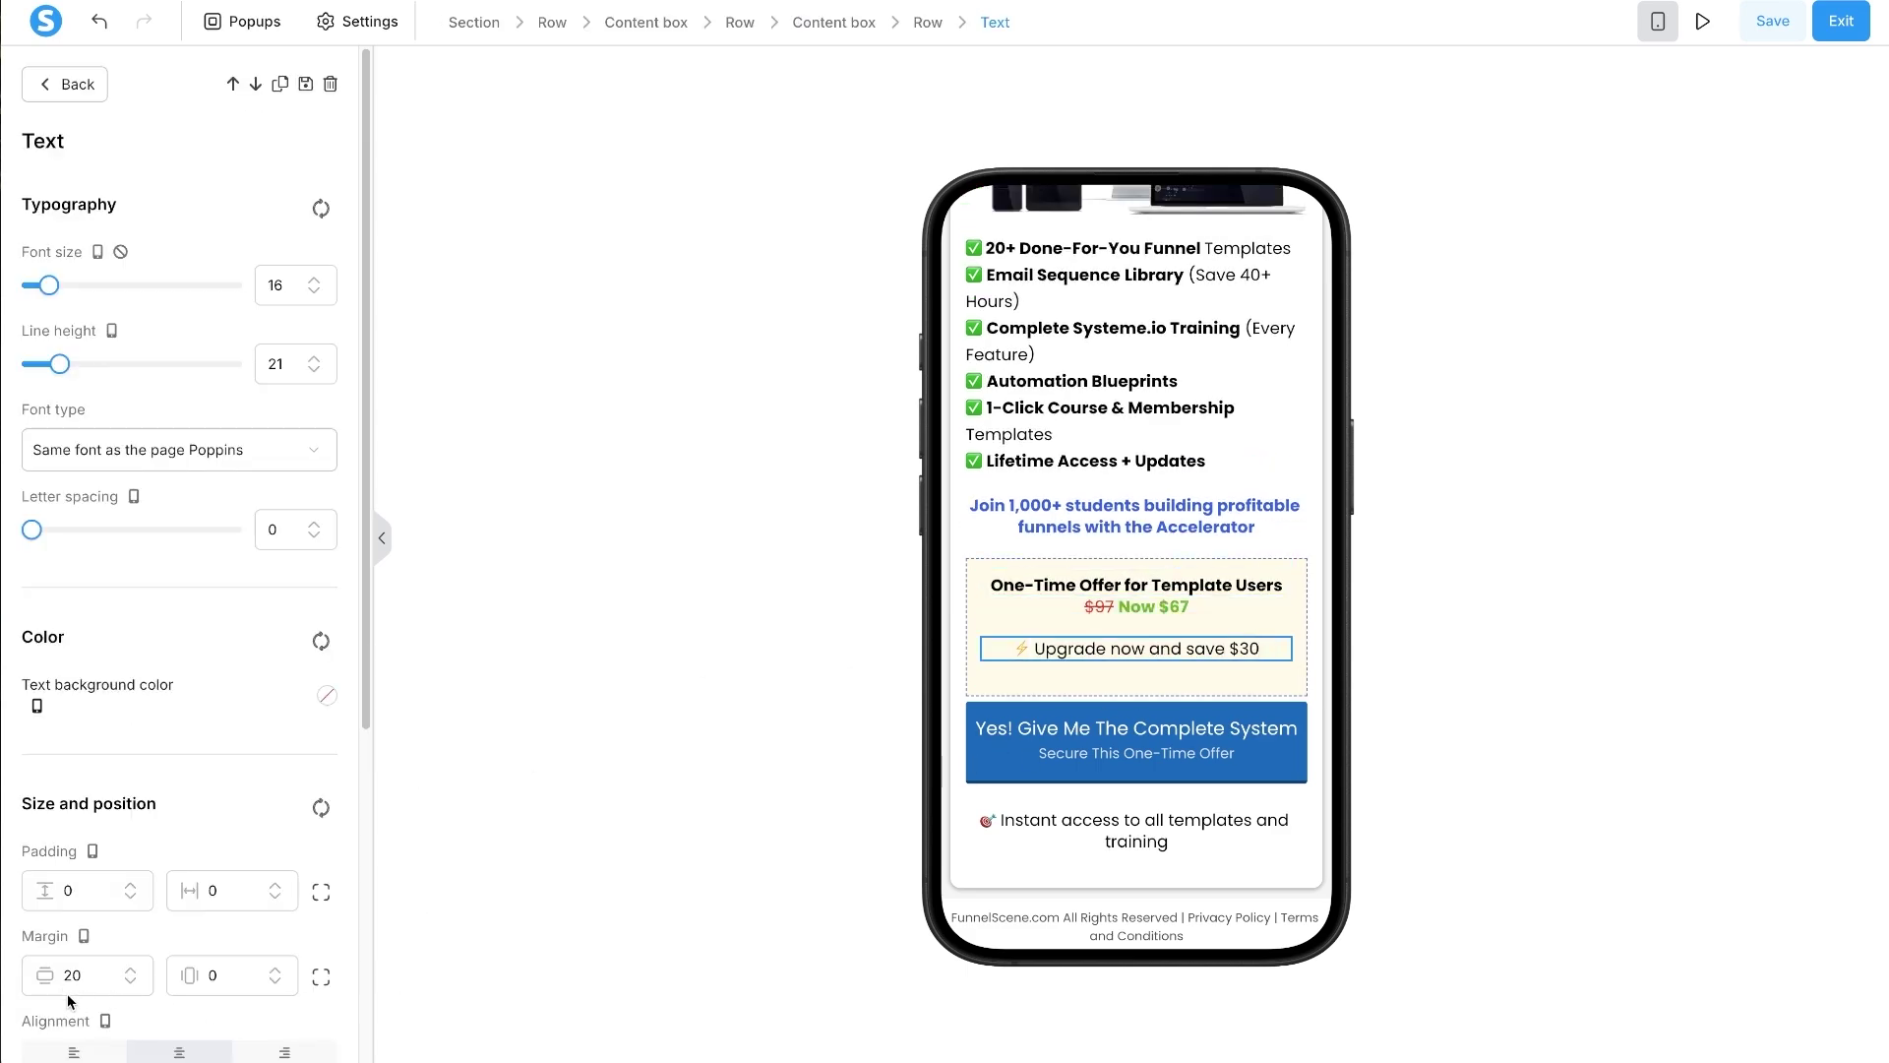
pyautogui.press('BackSpace')
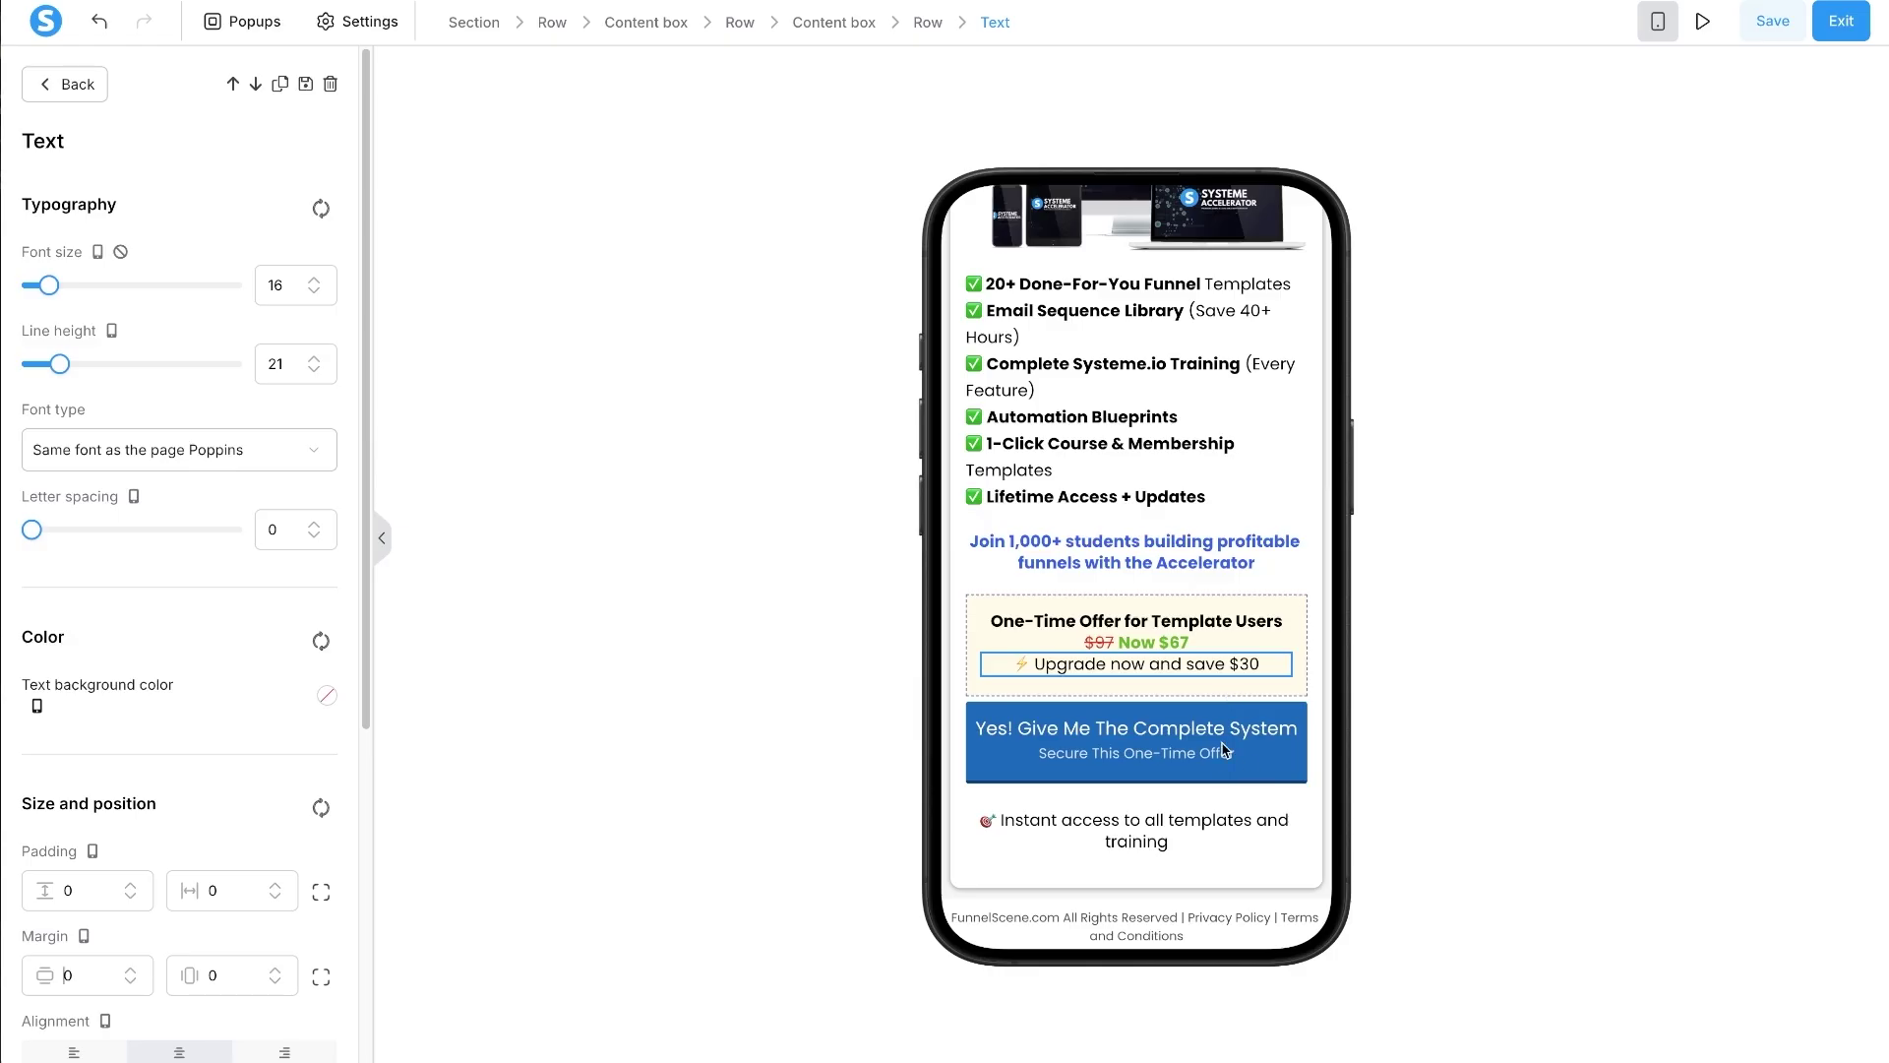
pyautogui.click(1223, 767)
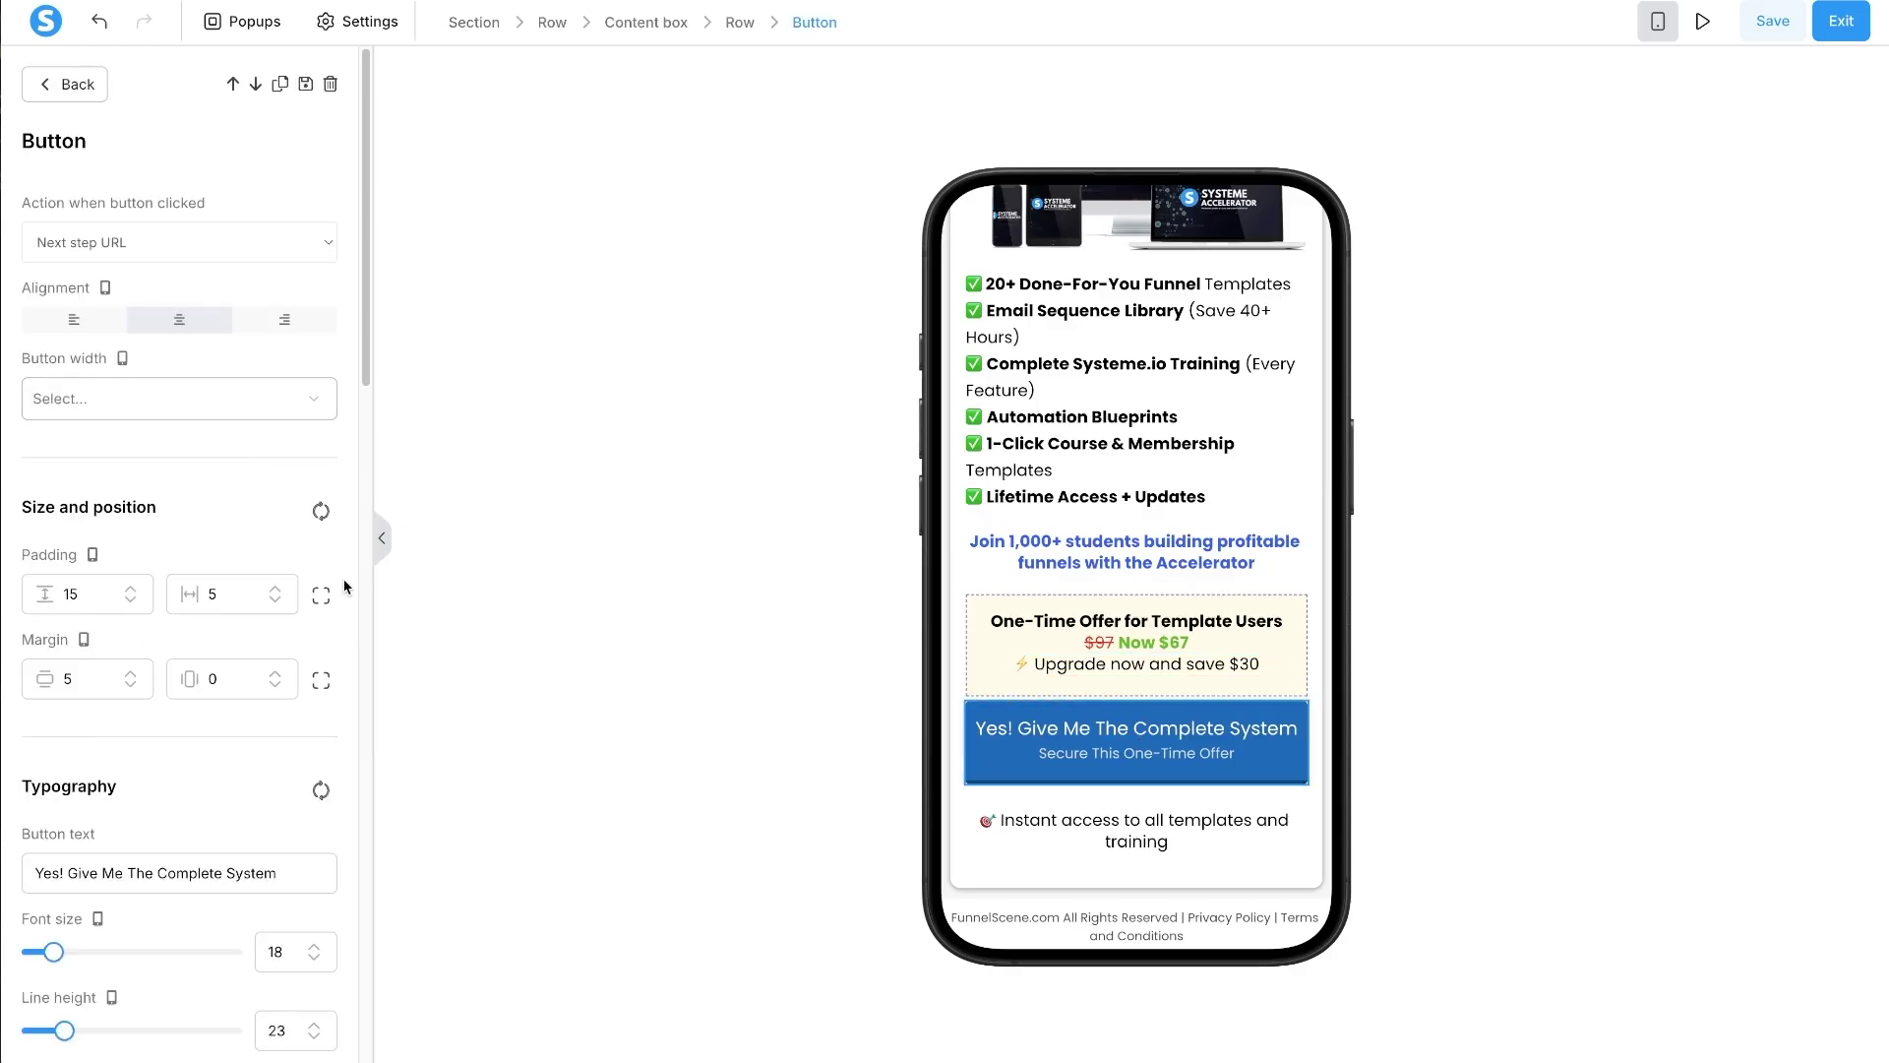
# - Adjust the Yes! Give Me The Complete System button's font size and set its top margin to 2
pyautogui.click(314, 946)
pyautogui.click(314, 945)
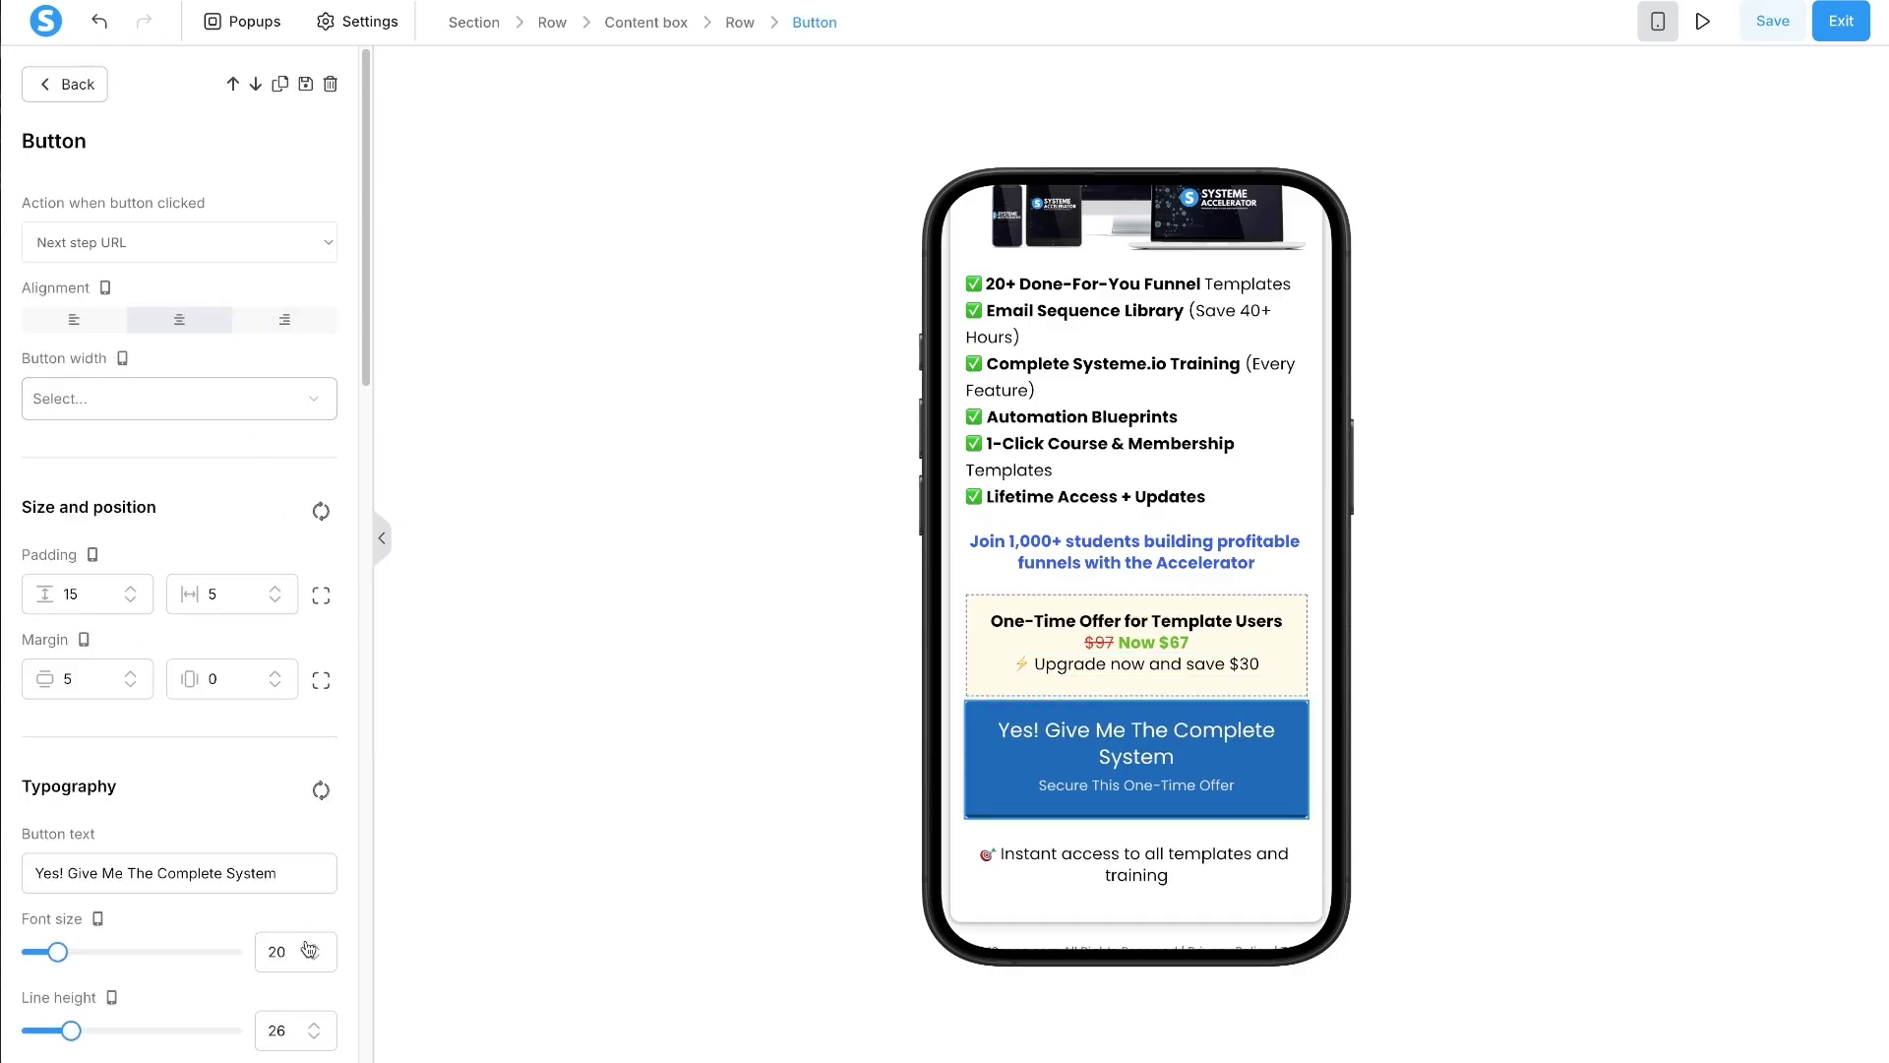
pyautogui.click(315, 957)
pyautogui.click(315, 958)
pyautogui.click(315, 958)
pyautogui.click(315, 958)
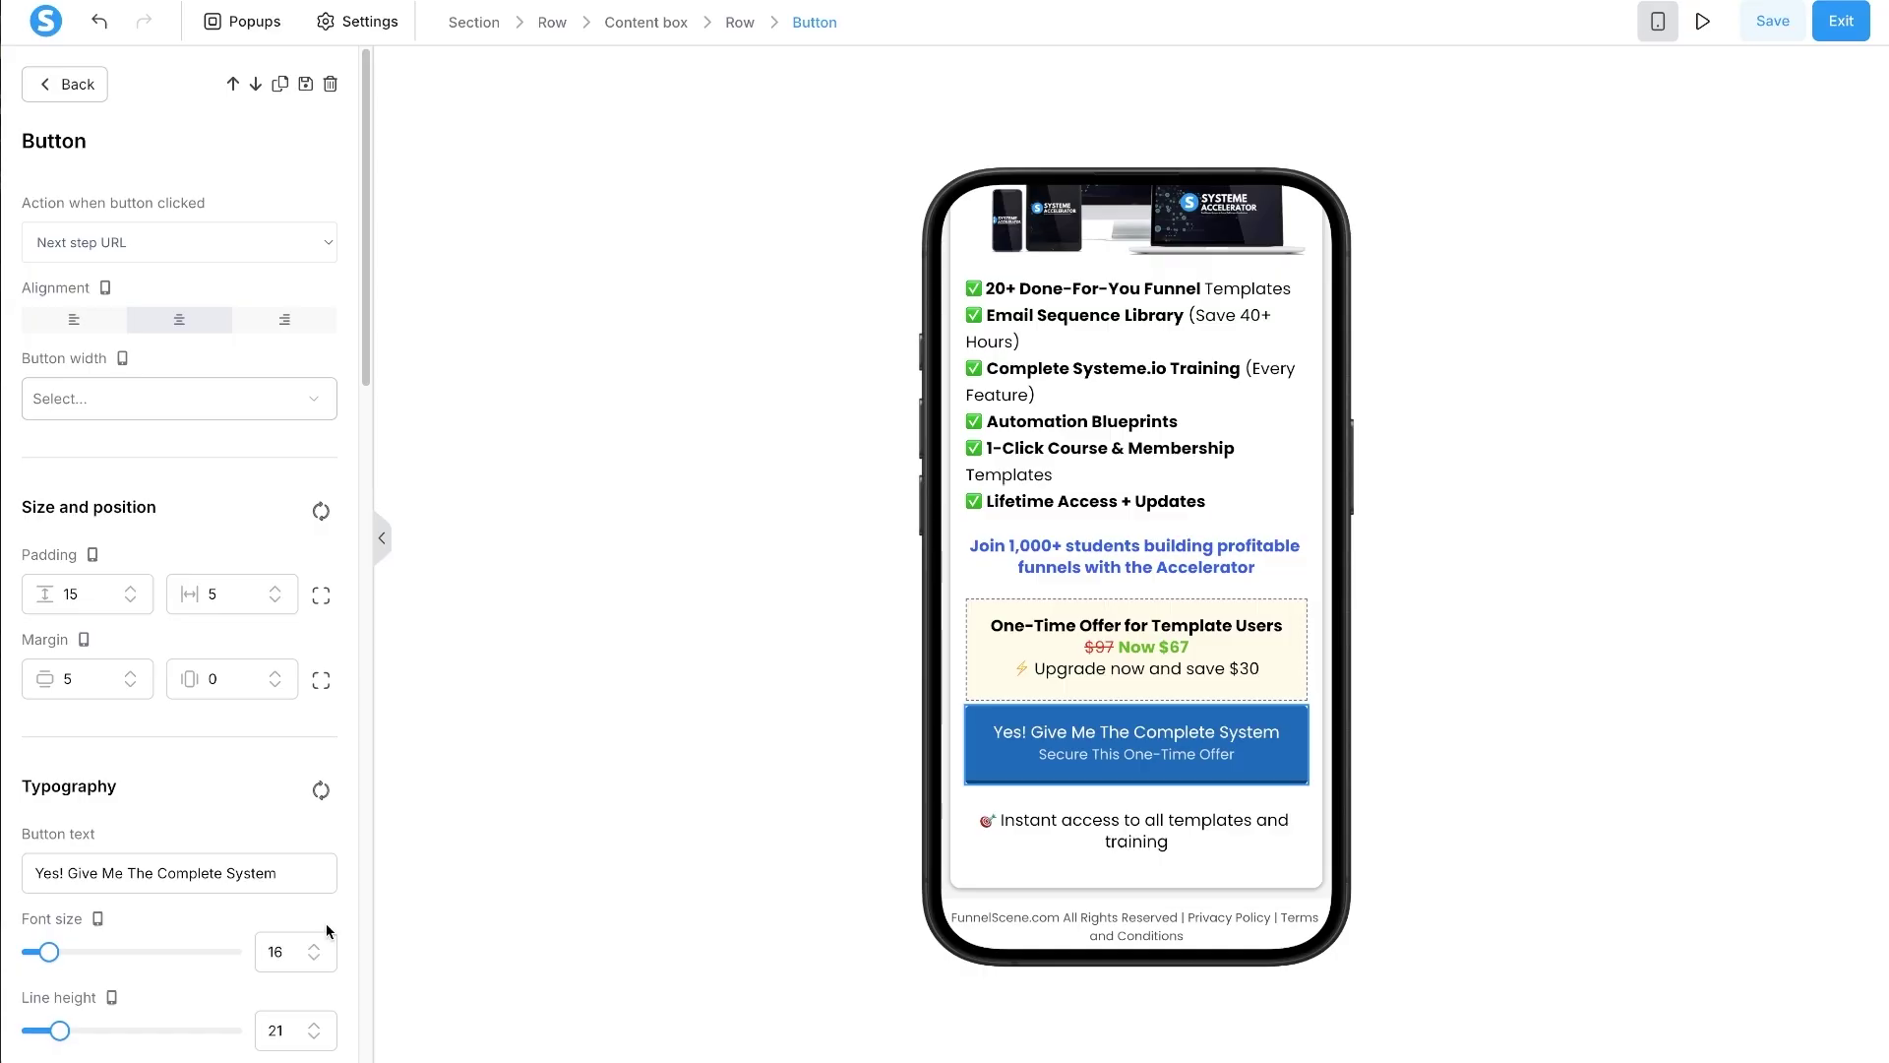
pyautogui.scroll(-1, 147, 836)
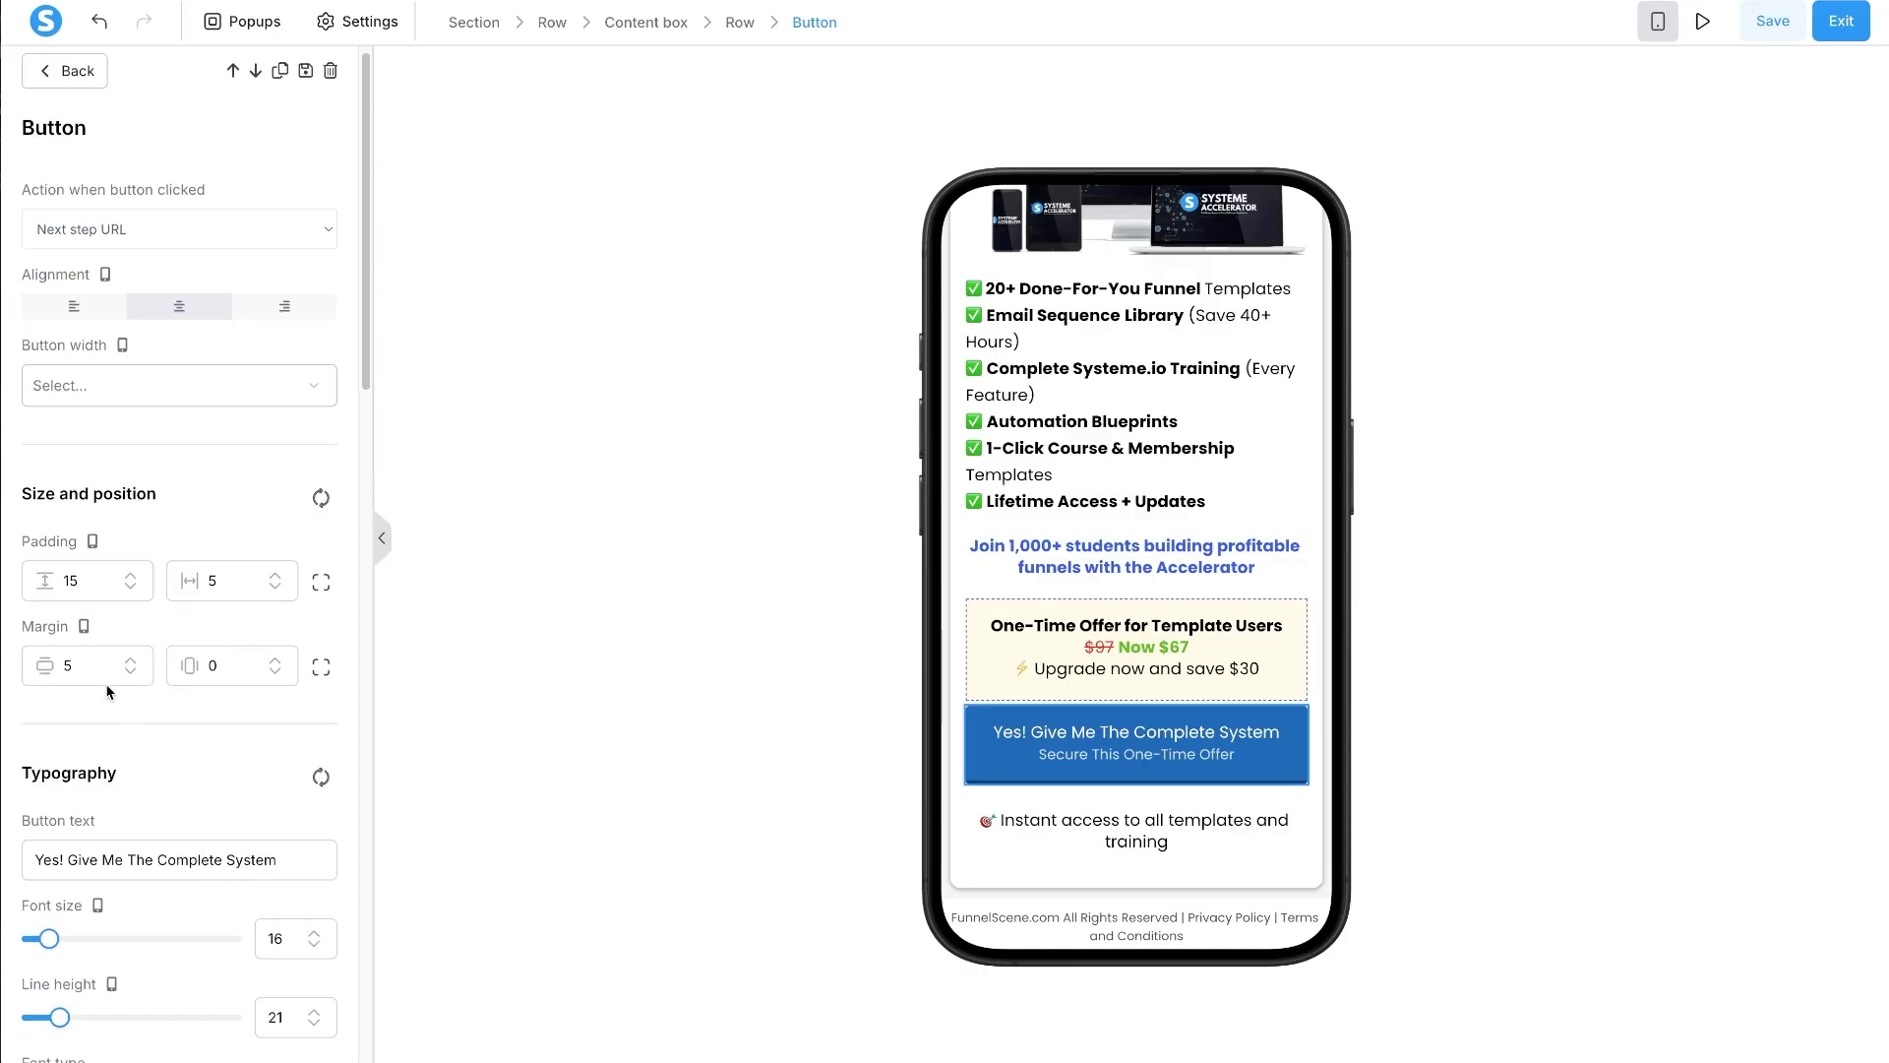
pyautogui.click(322, 665)
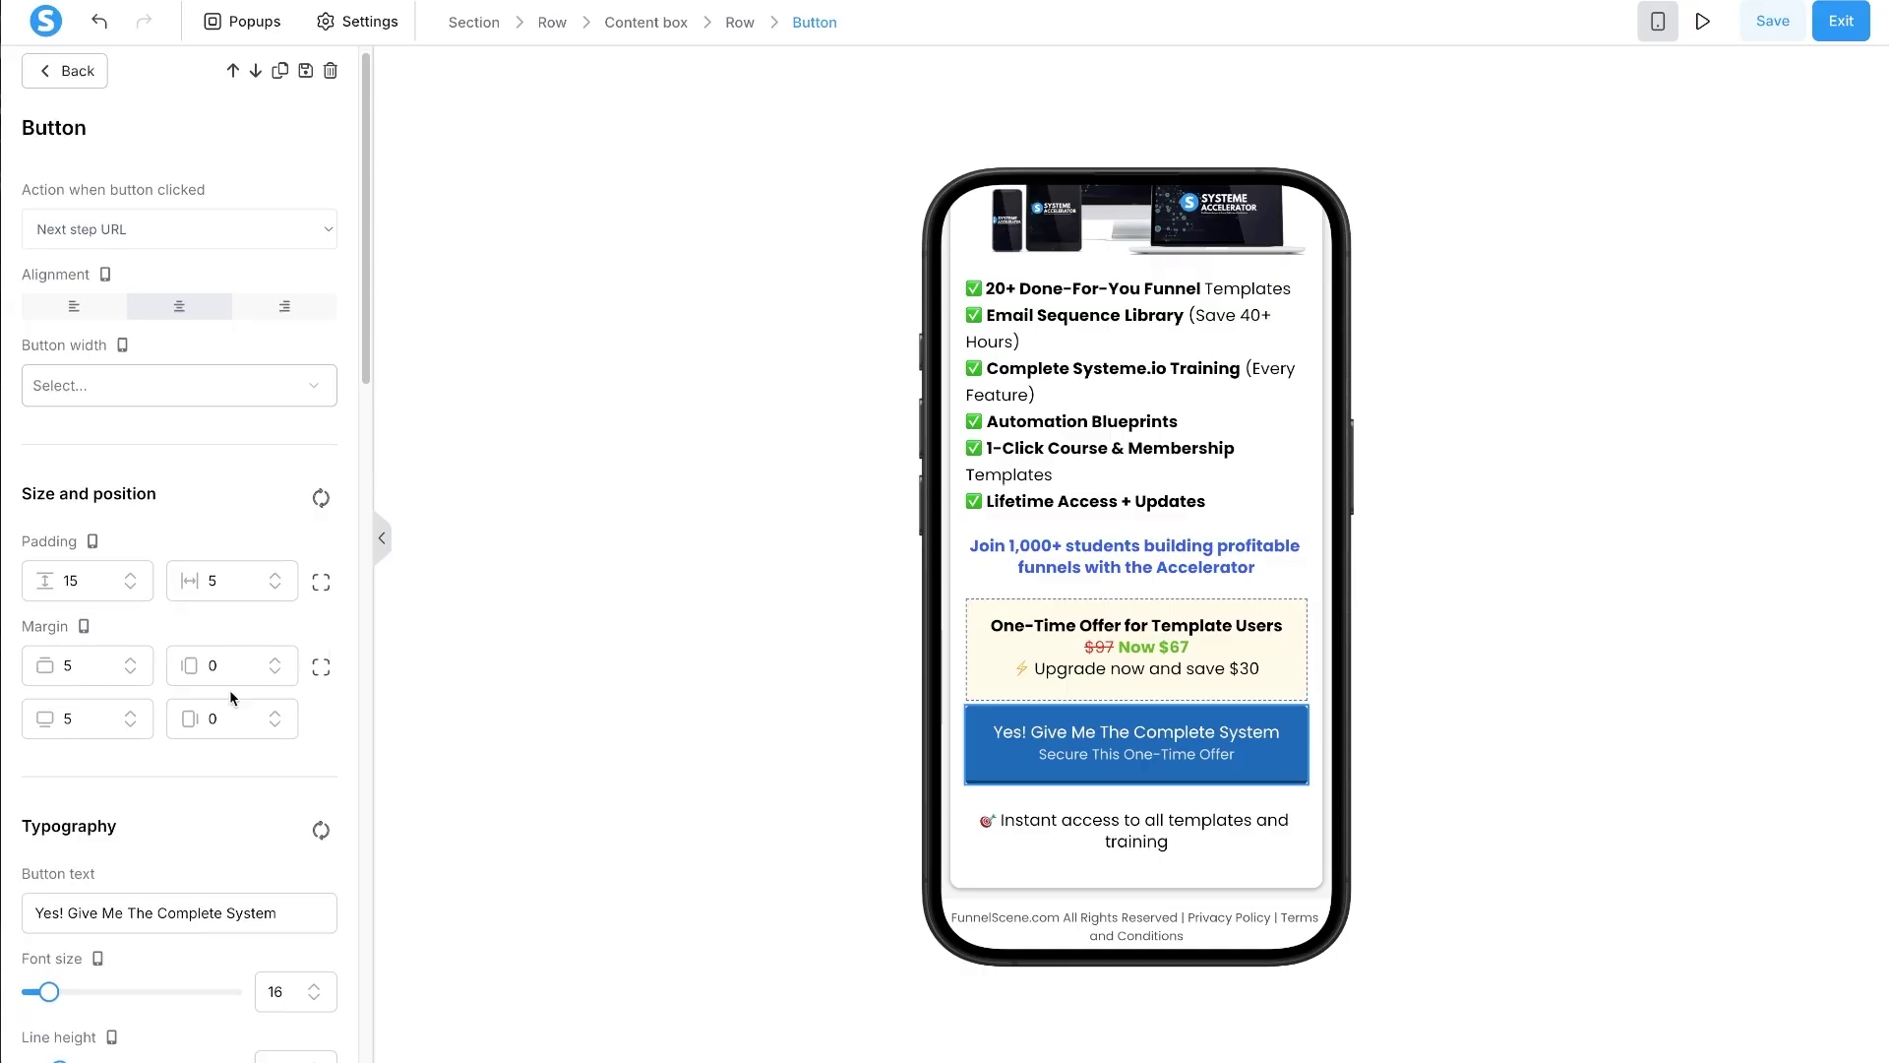
pyautogui.click(64, 667)
pyautogui.write('2')
pyautogui.click(1164, 864)
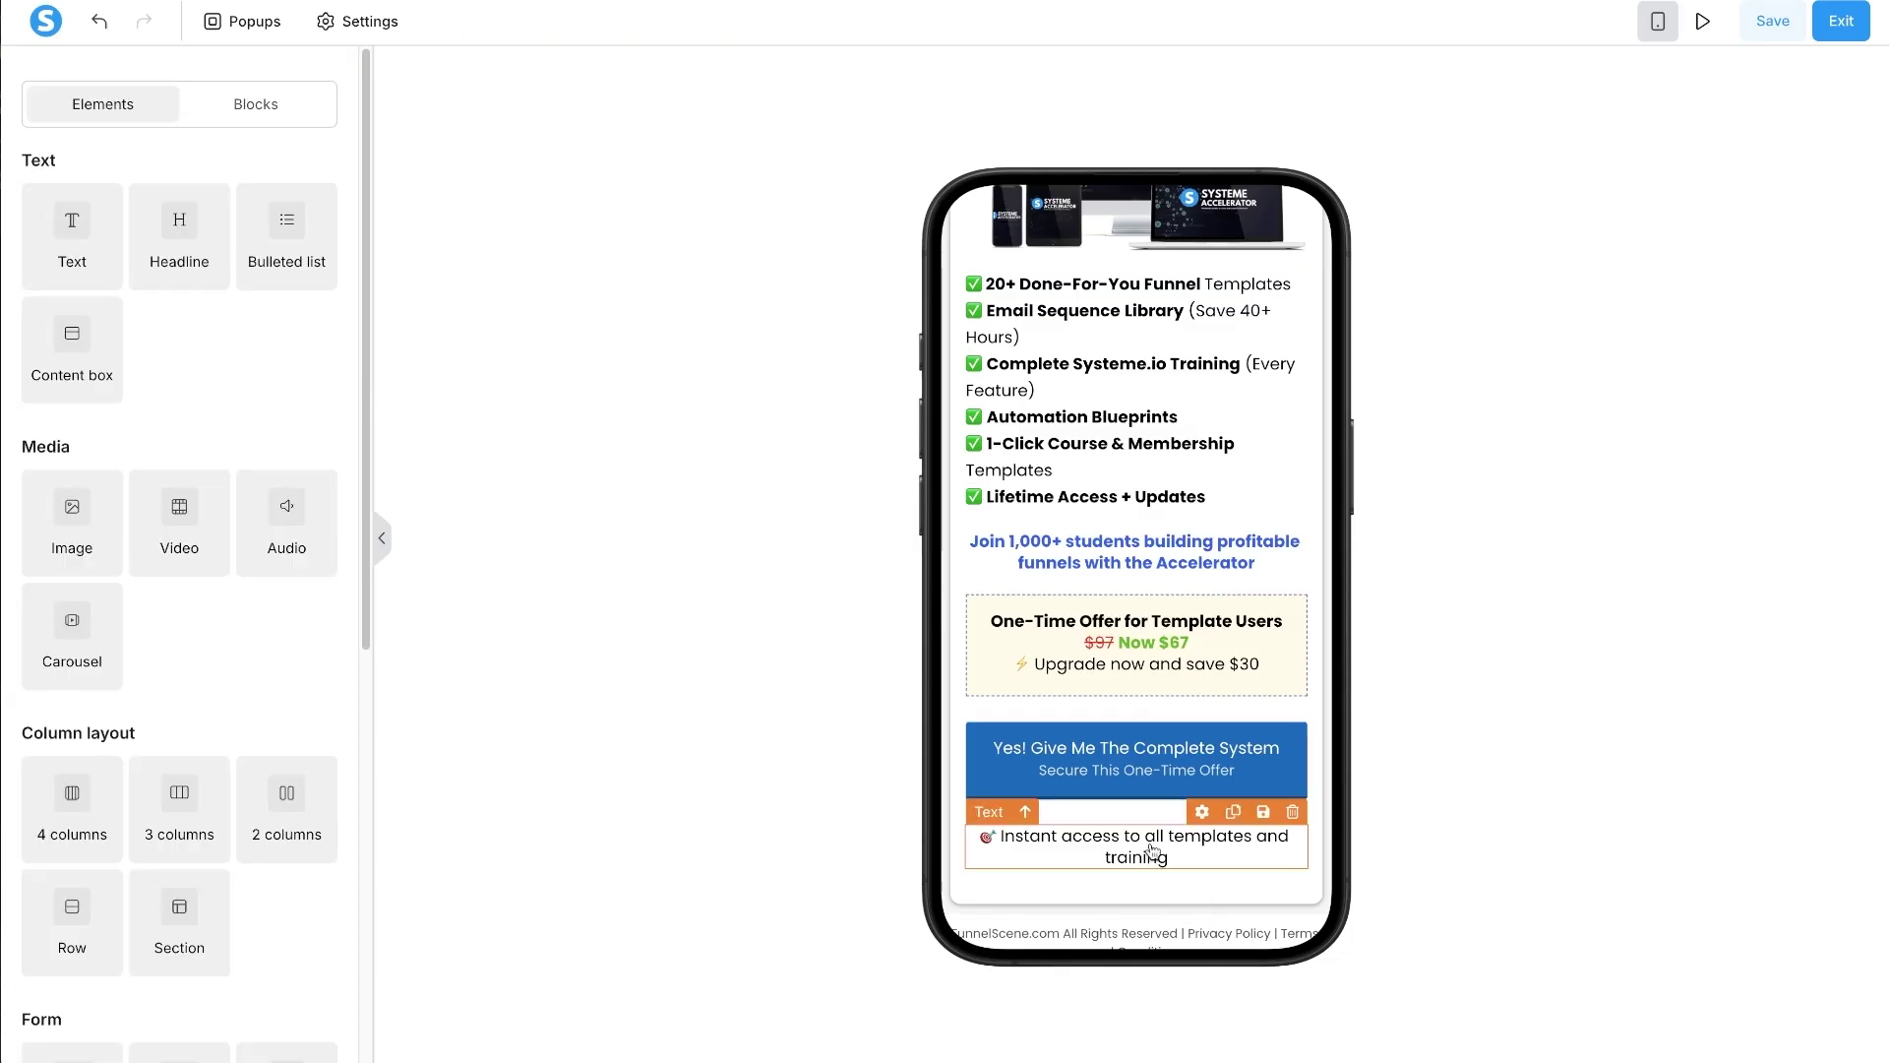
# - Shrink the Instant access line to size 14 and bring up the upsell row's settings
pyautogui.click(1131, 848)
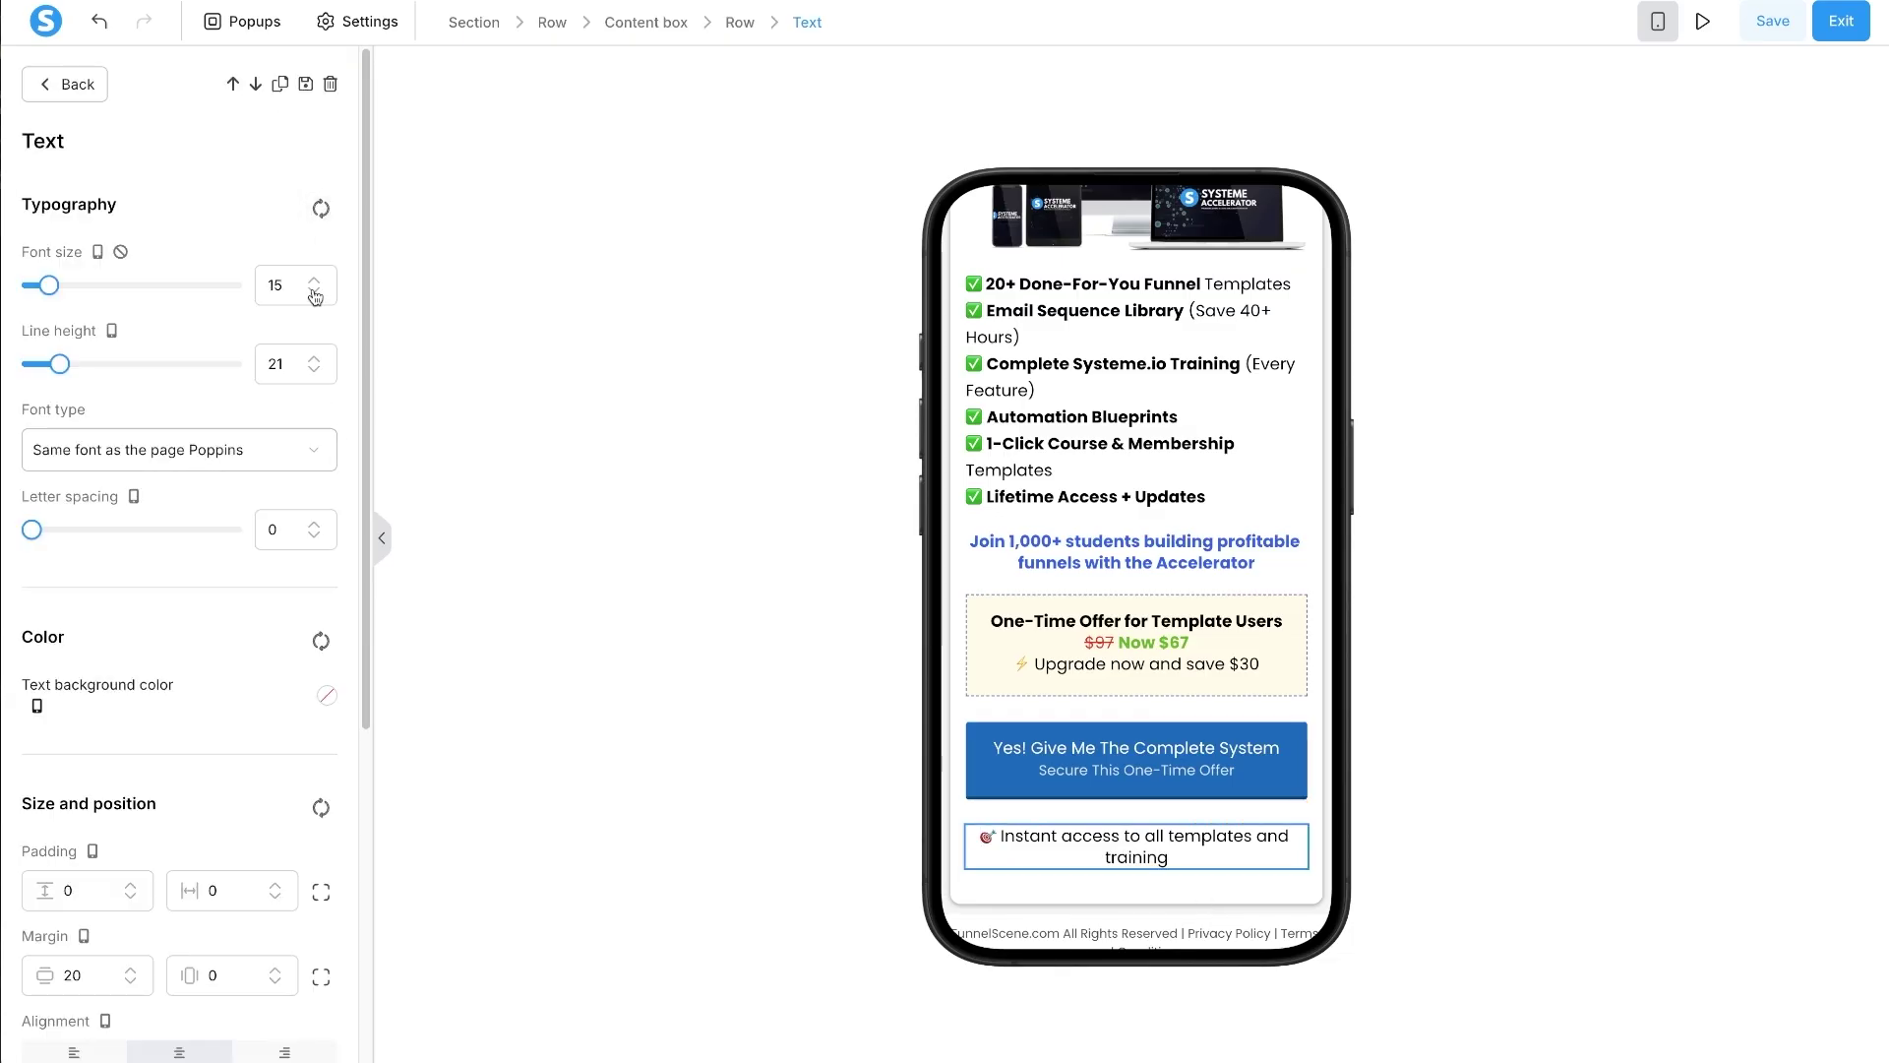
pyautogui.click(314, 293)
pyautogui.click(314, 292)
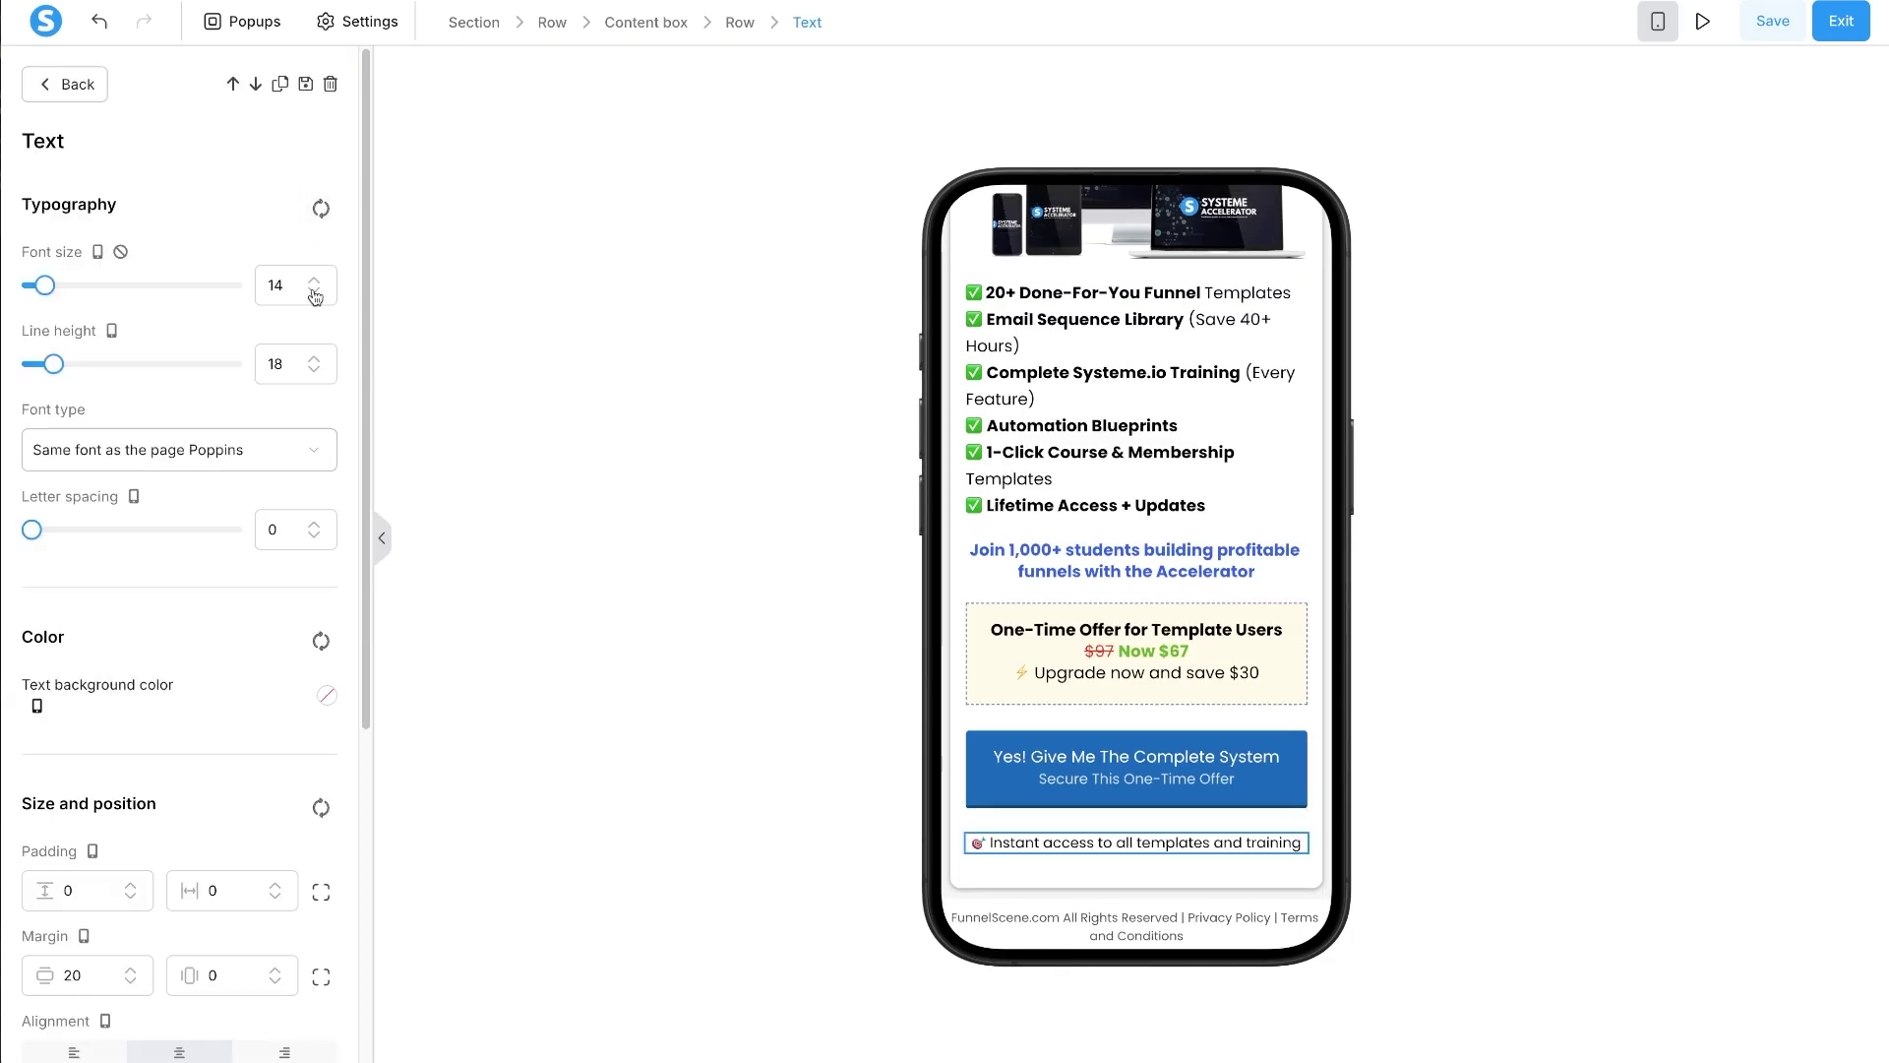
pyautogui.click(1156, 867)
pyautogui.click(1086, 893)
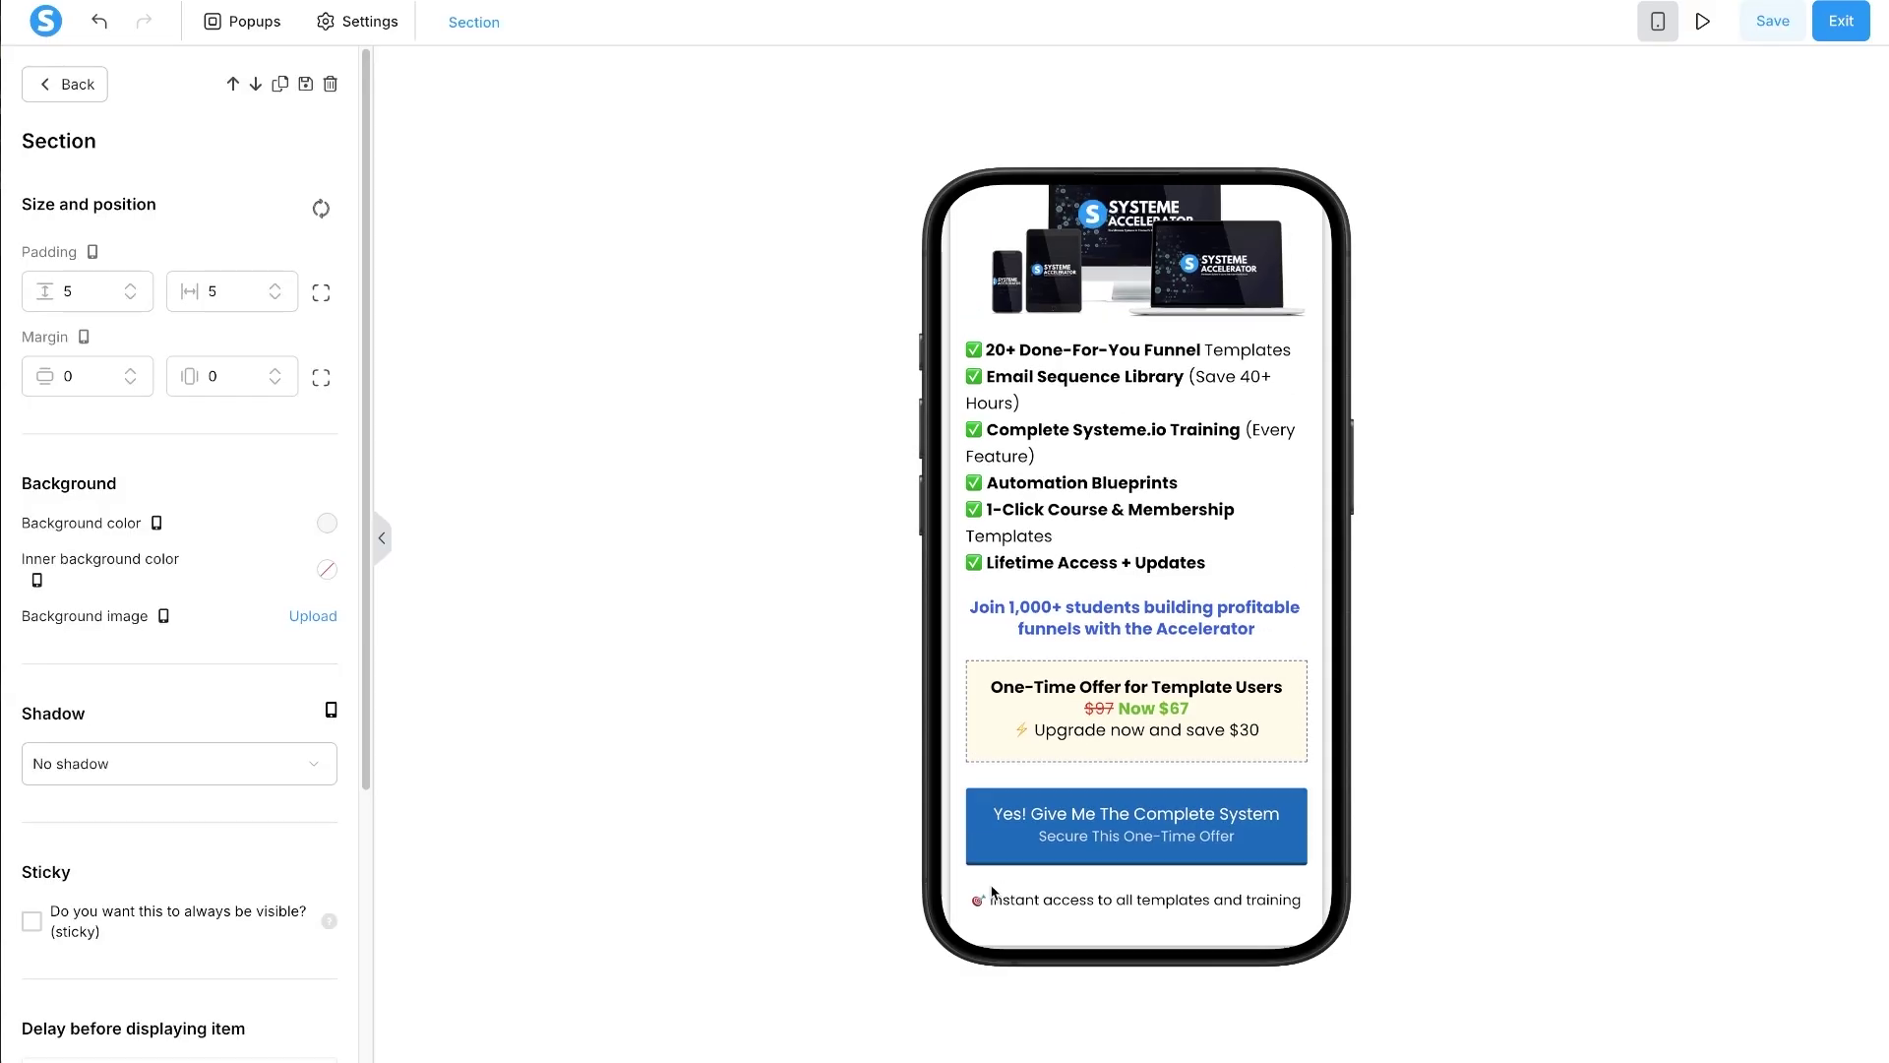
pyautogui.click(1029, 1049)
pyautogui.scroll(-1, 954, 839)
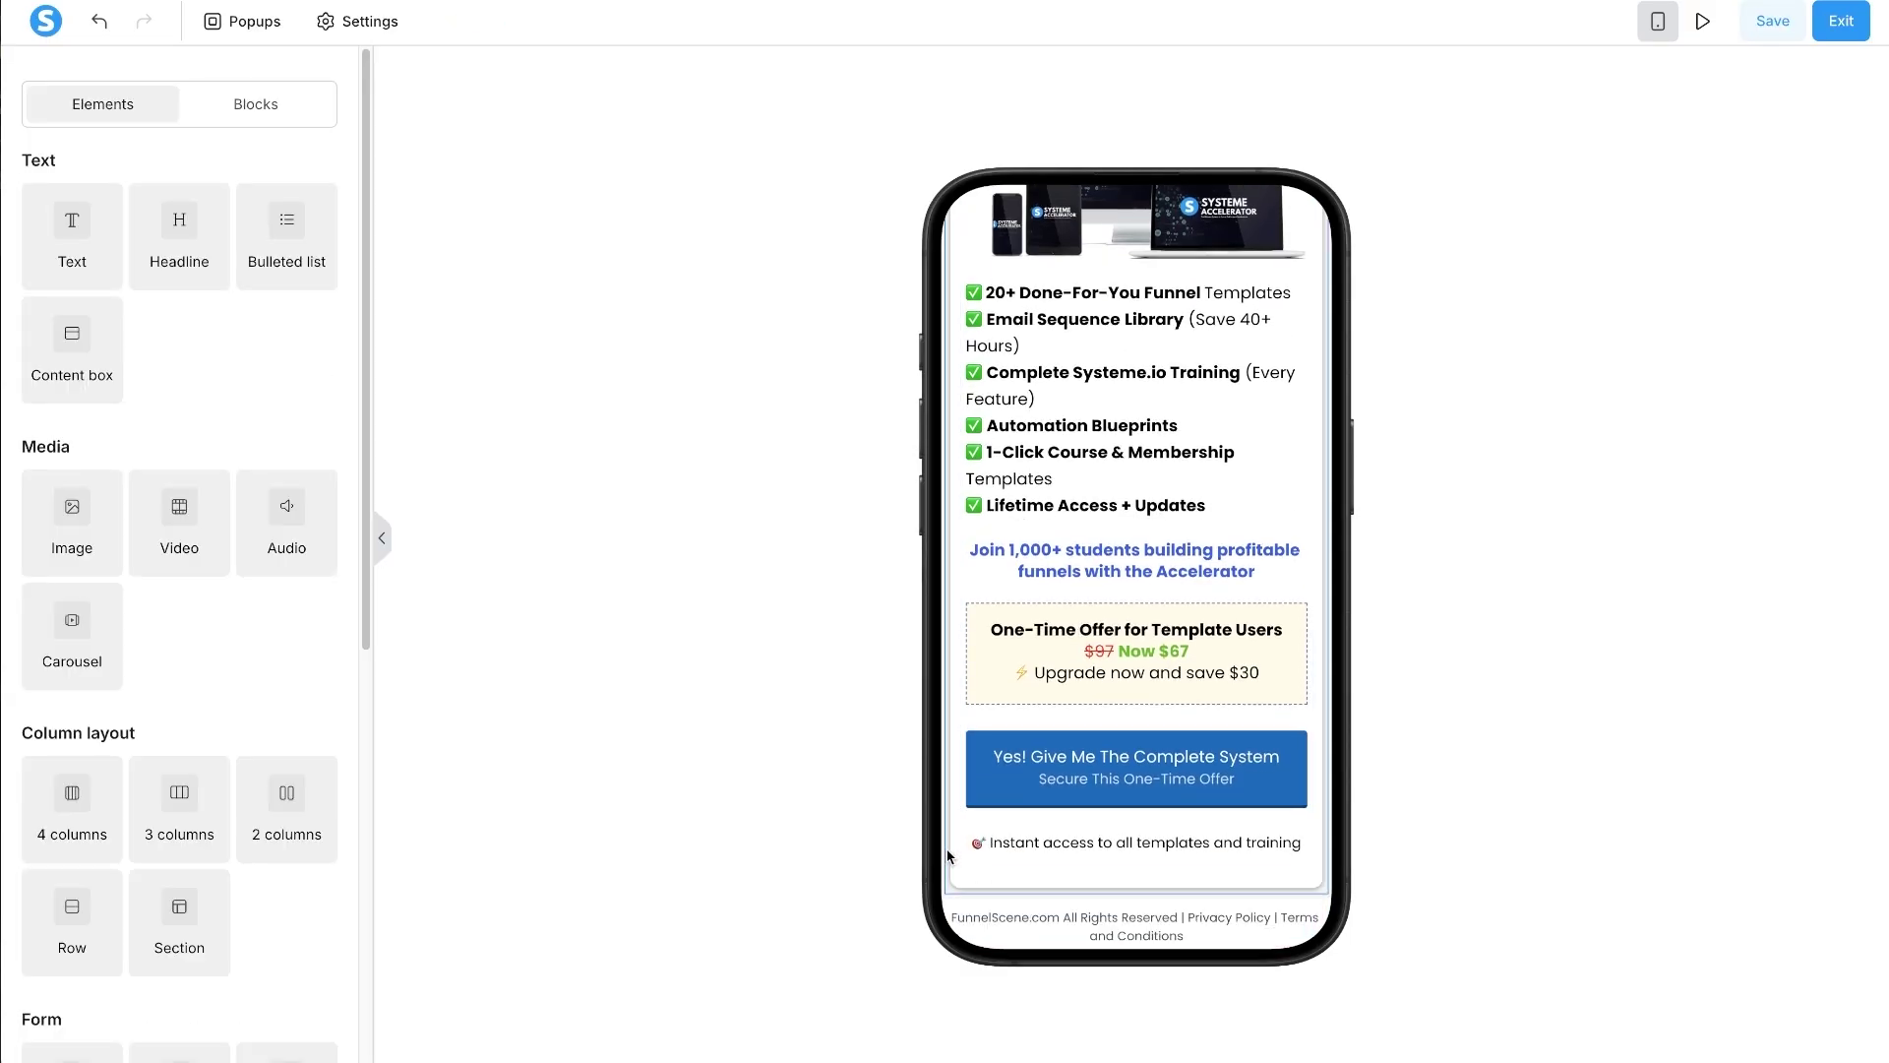
pyautogui.click(949, 855)
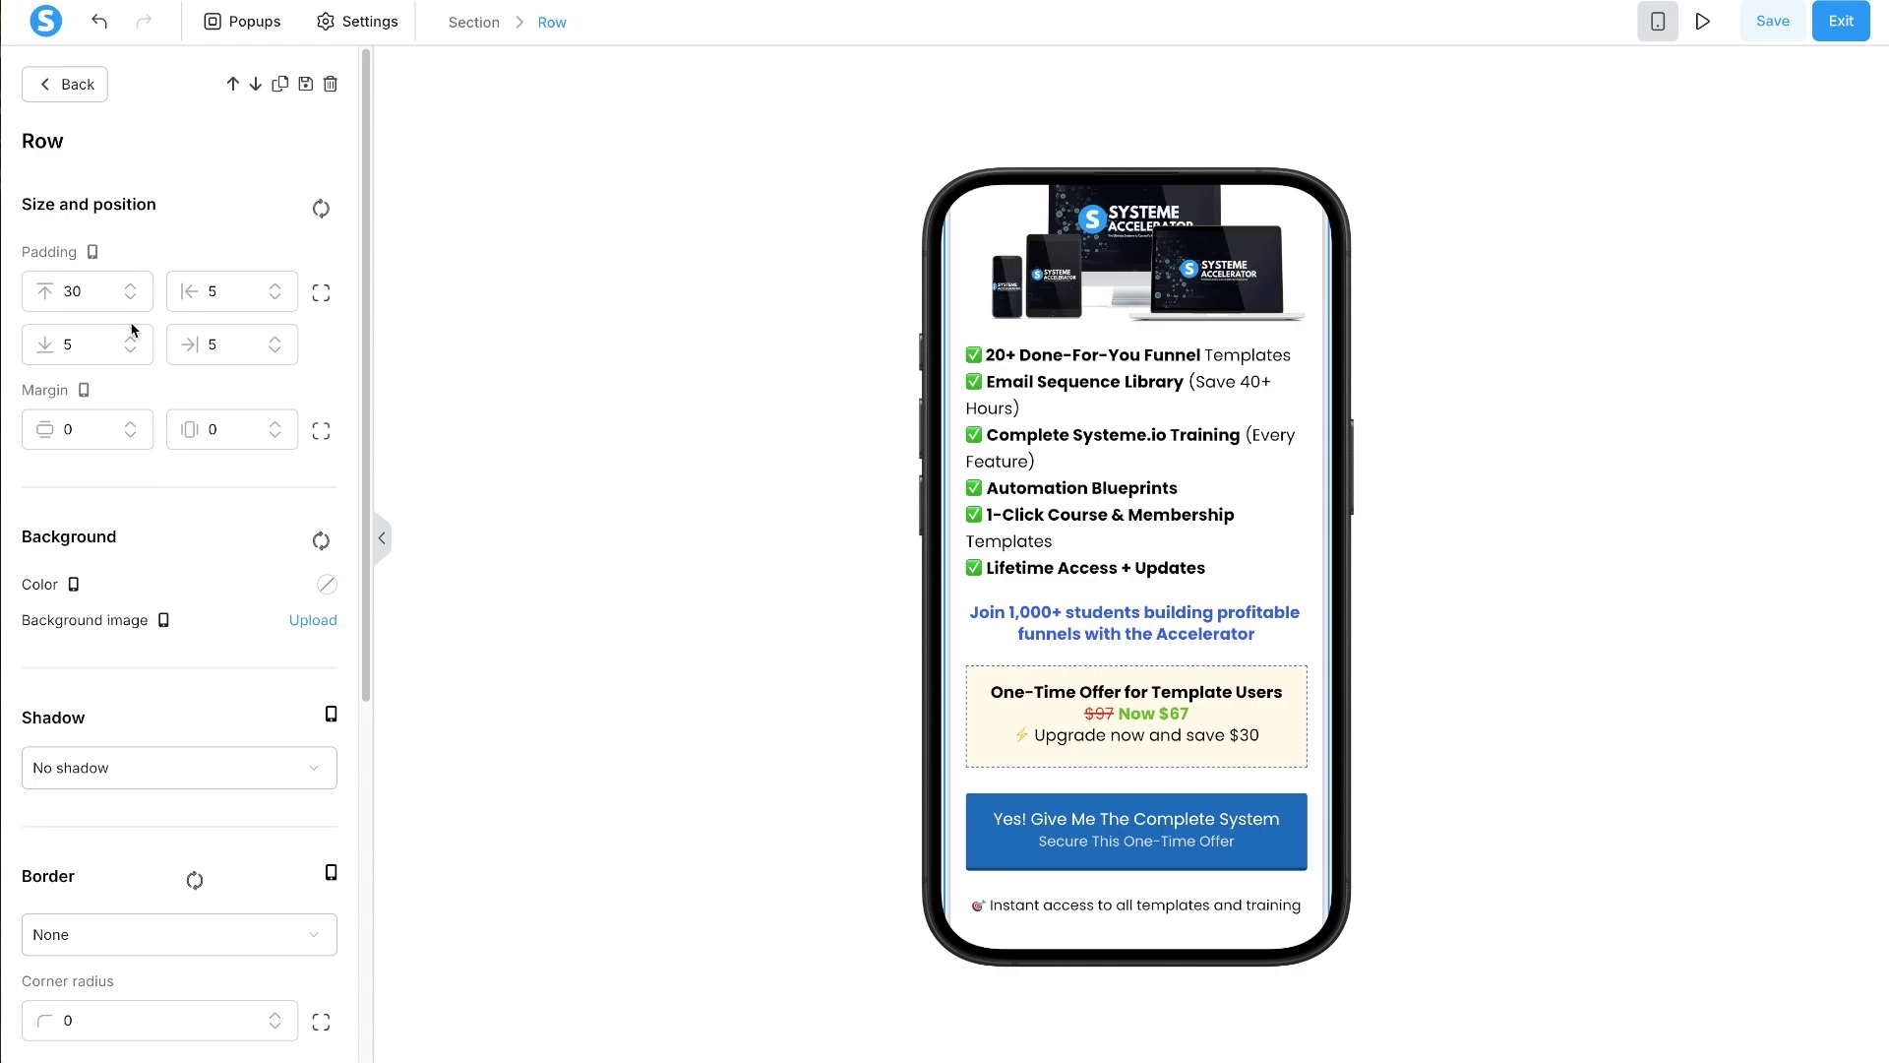
# - Set the upsell row's bottom padding to 105
pyautogui.write('0')
pyautogui.press('Escape')
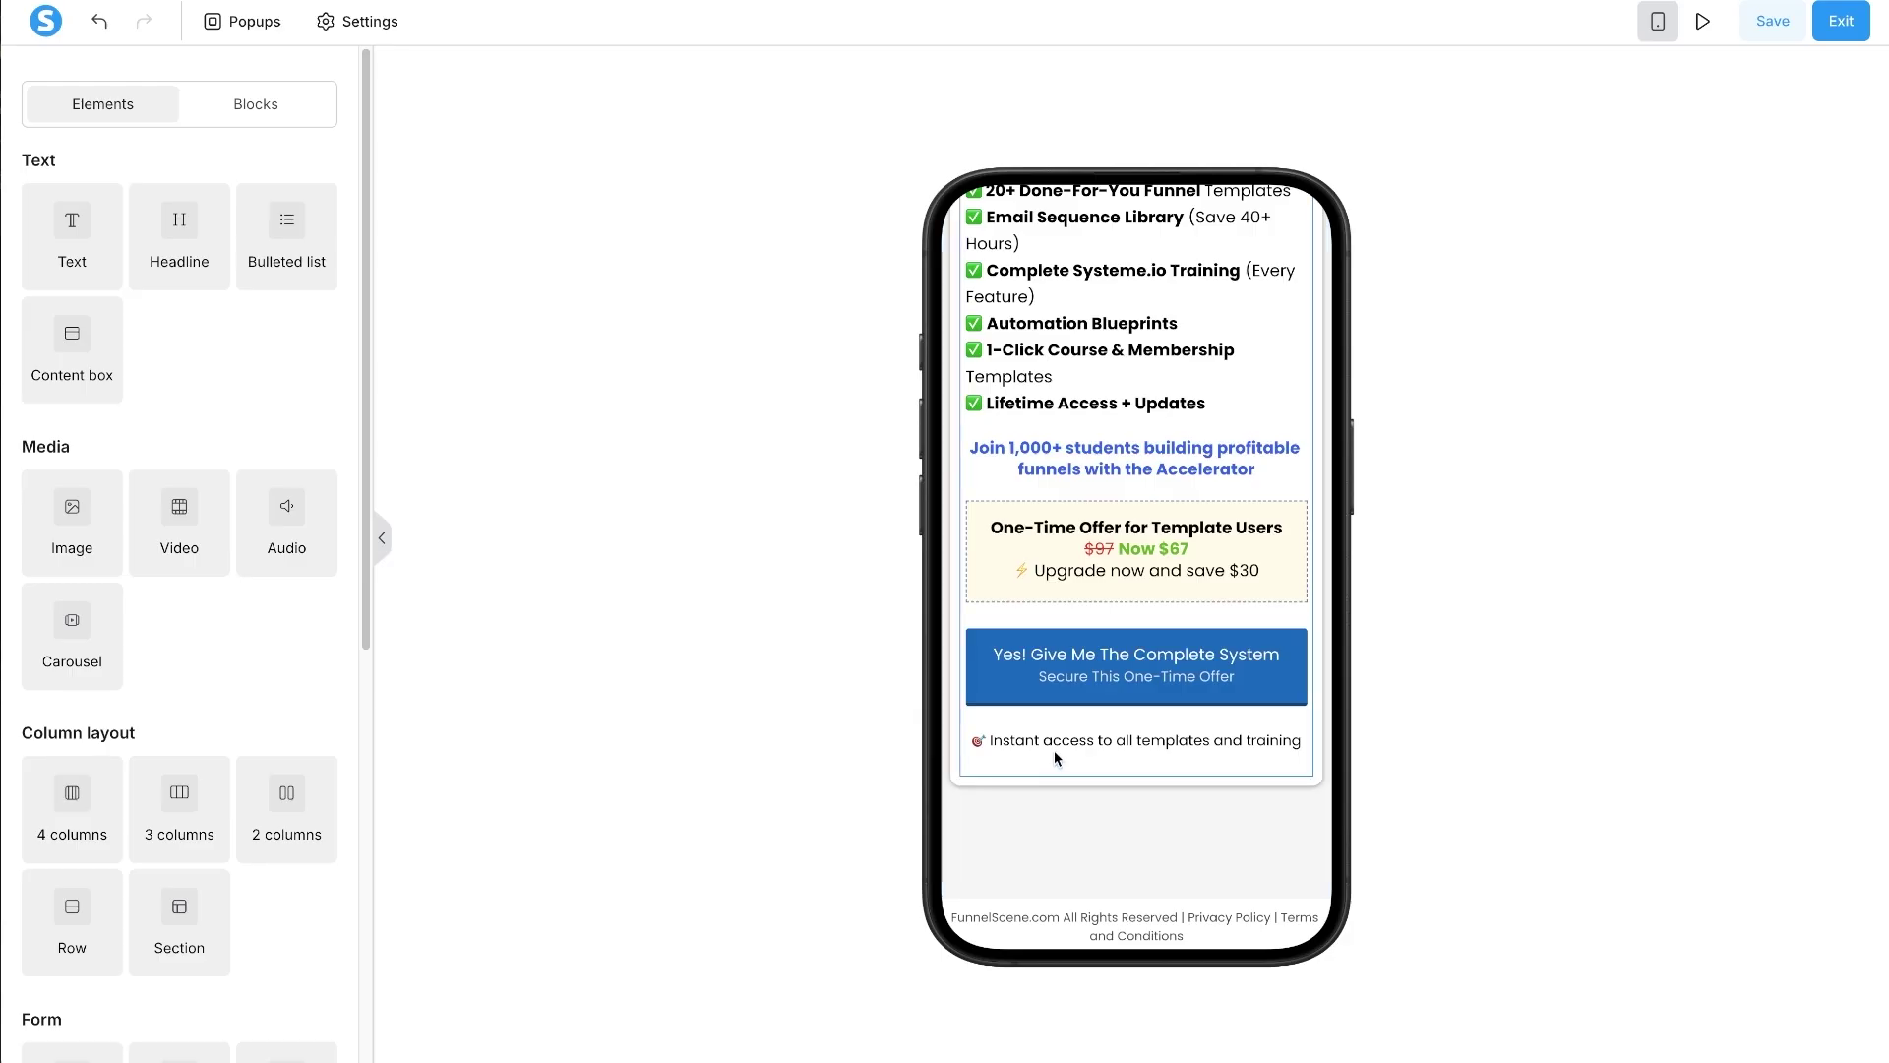
pyautogui.scroll(10, 1054, 749)
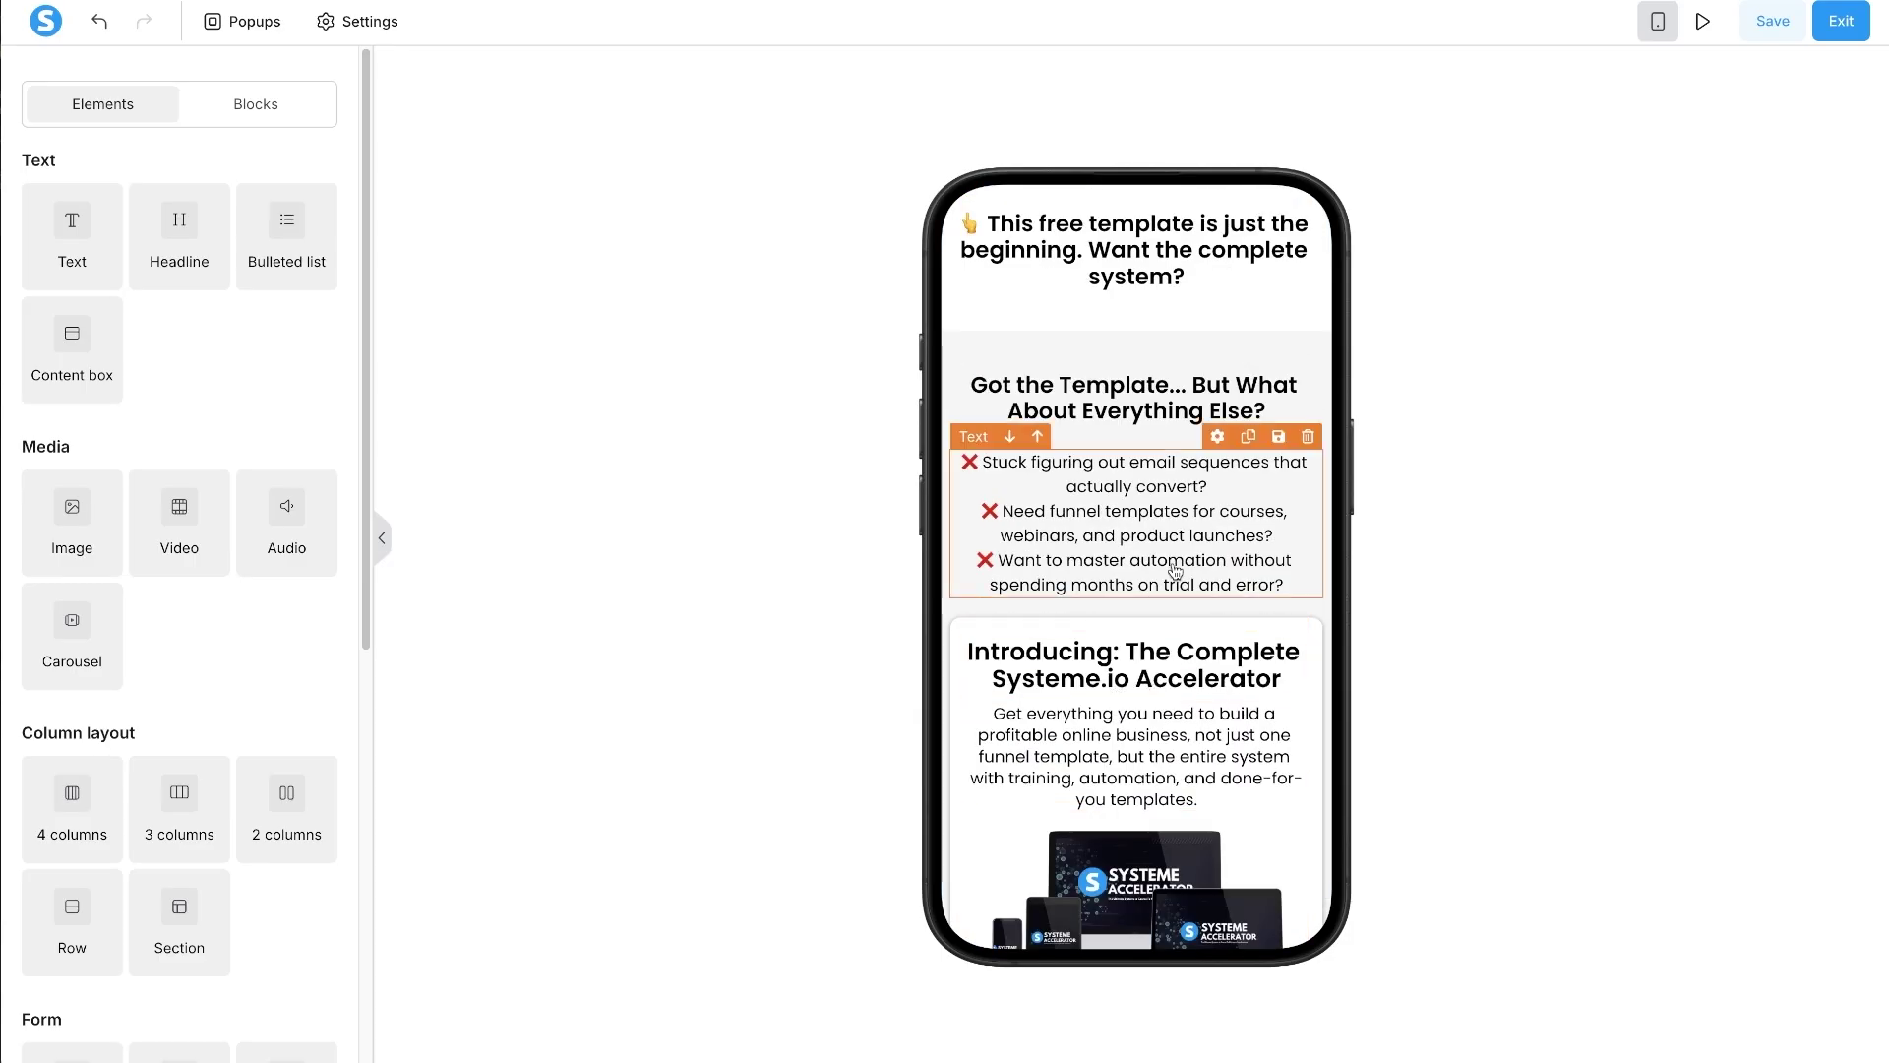
pyautogui.scroll(5, 1157, 604)
pyautogui.click(1130, 554)
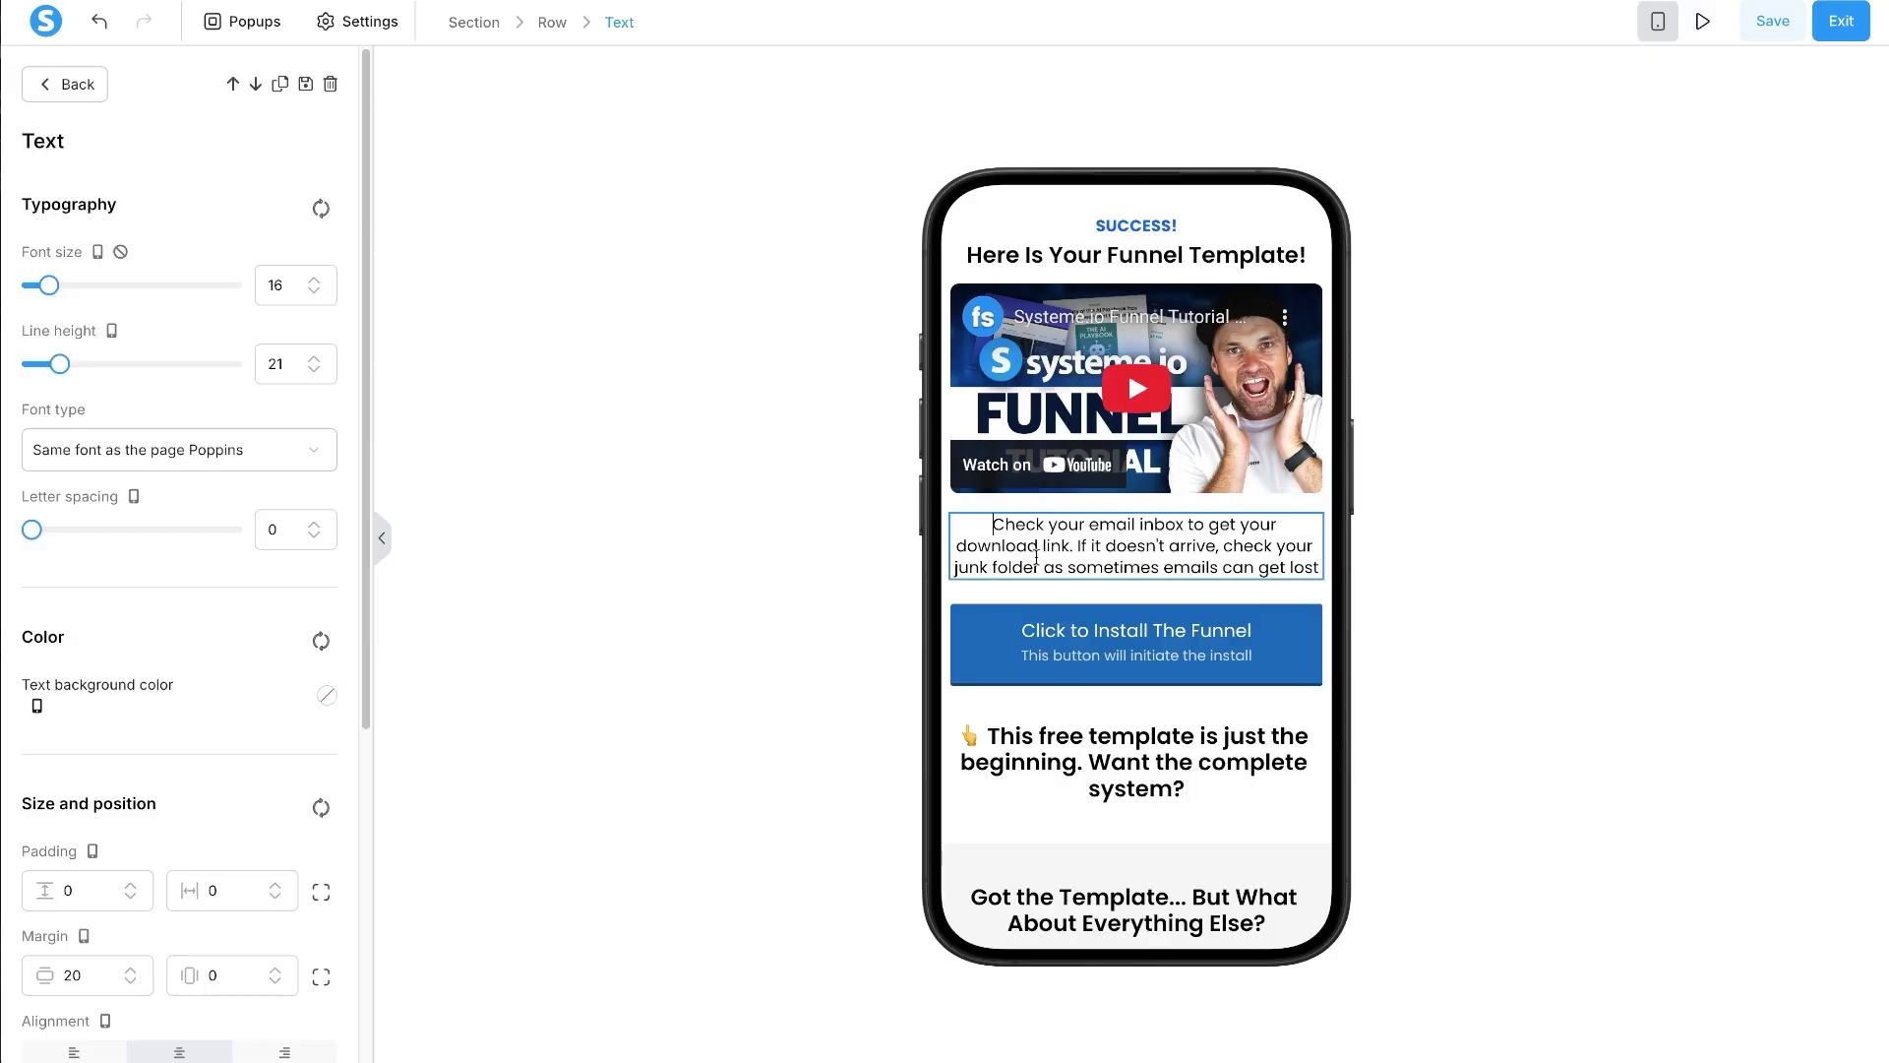
pyautogui.click(882, 498)
pyautogui.scroll(-3, 1131, 551)
pyautogui.click(1175, 726)
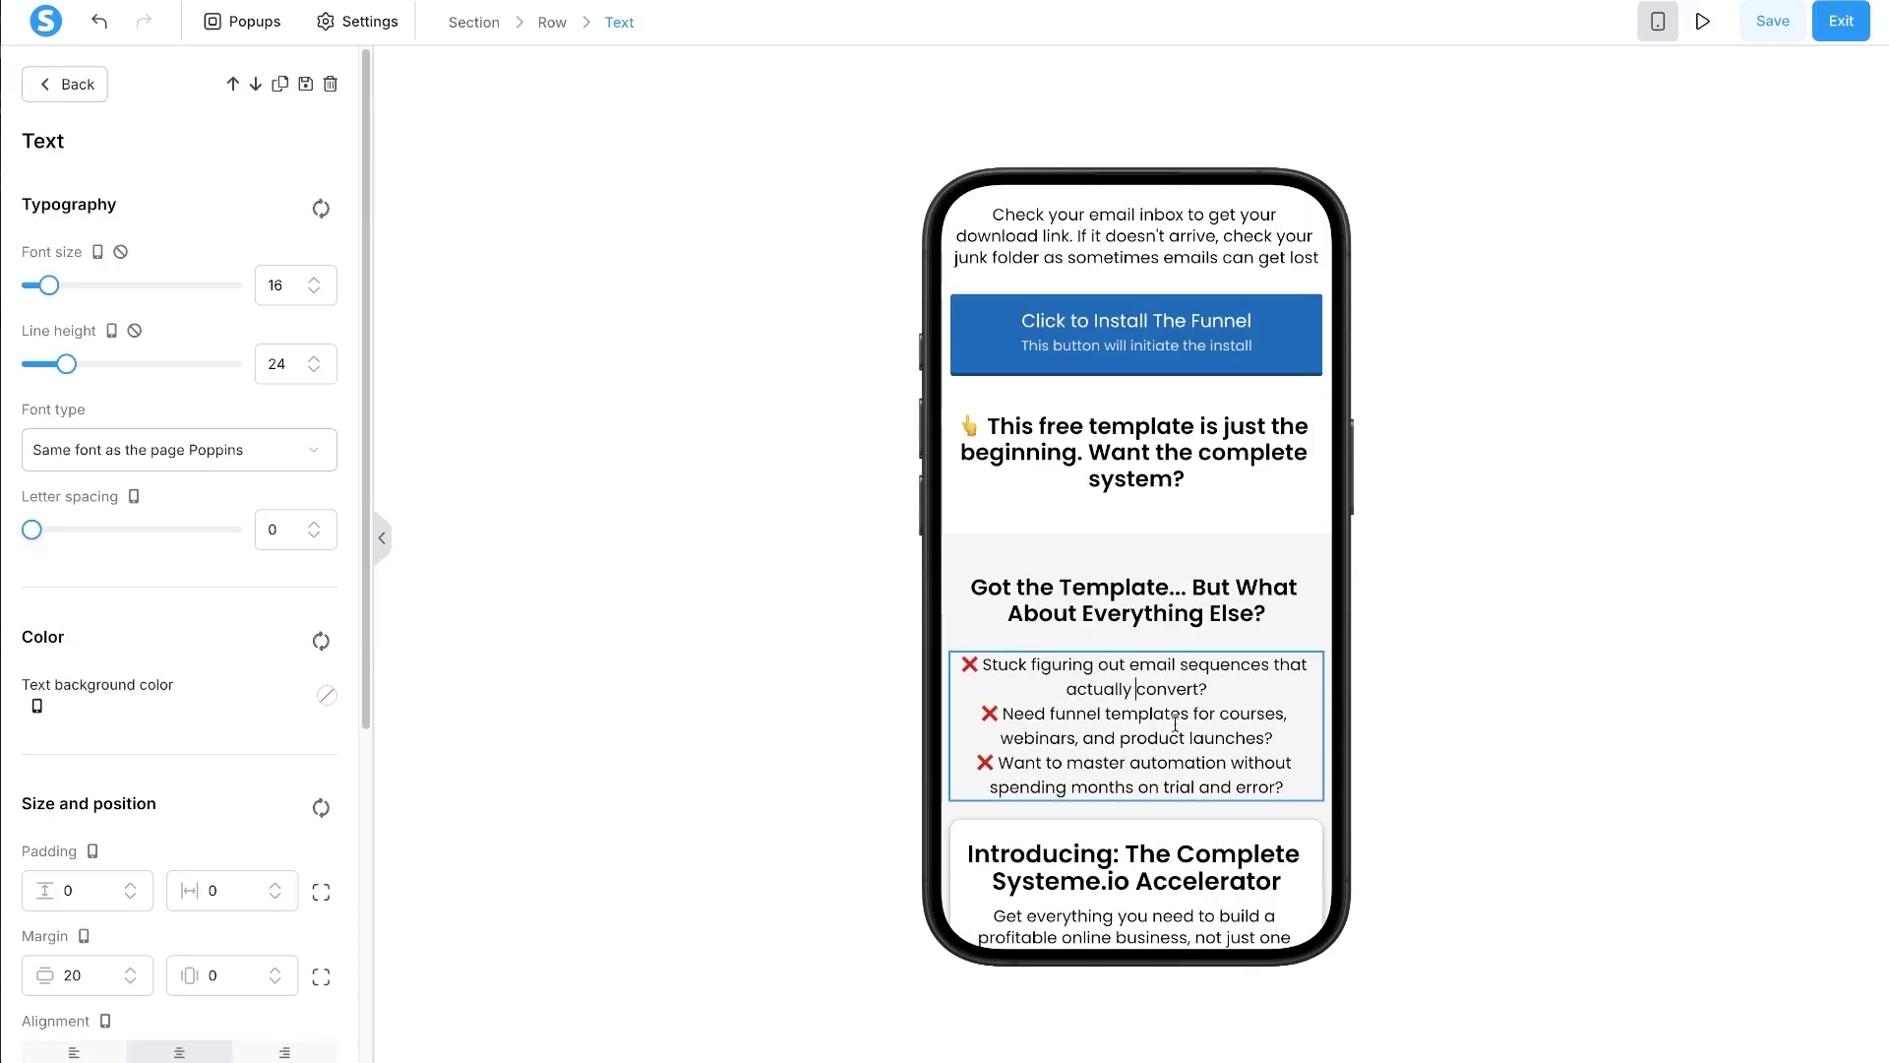
pyautogui.scroll(3, 1119, 544)
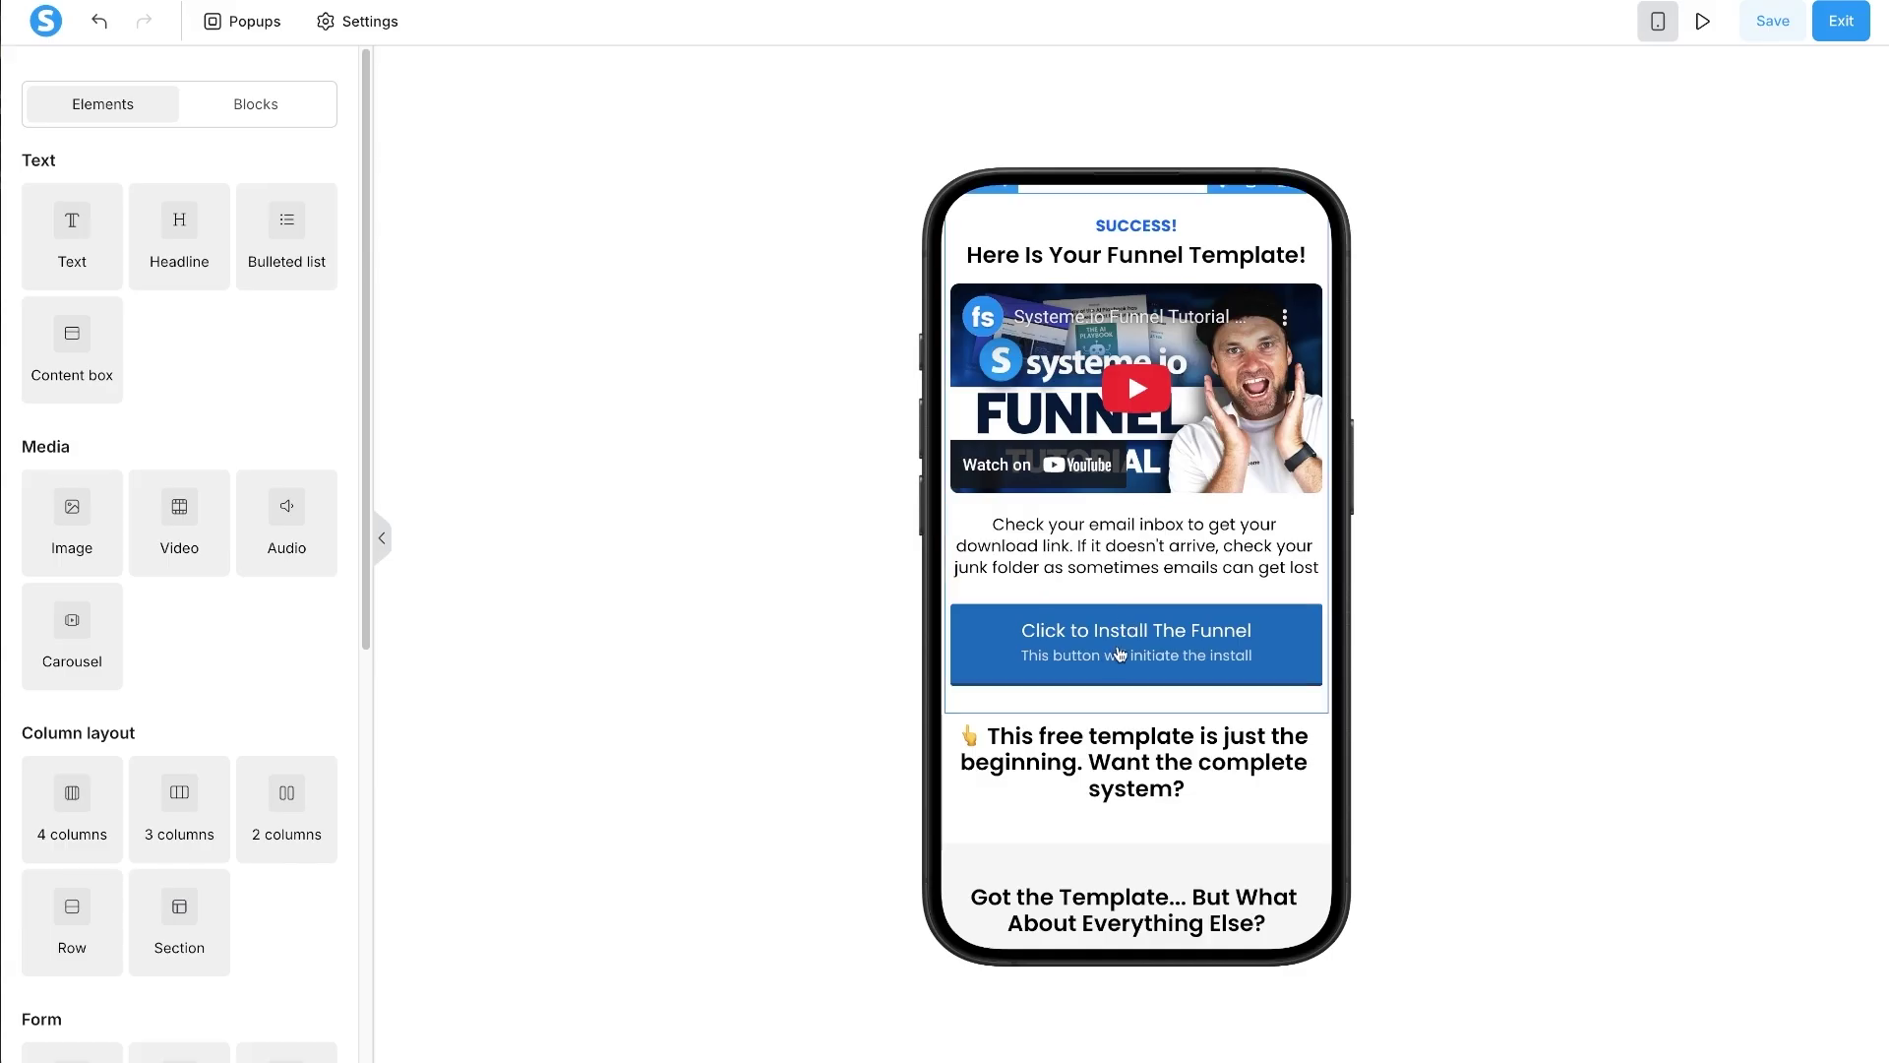
# - Set the complete-system teaser headline to font size 18 and line height 23.8
pyautogui.click(1136, 762)
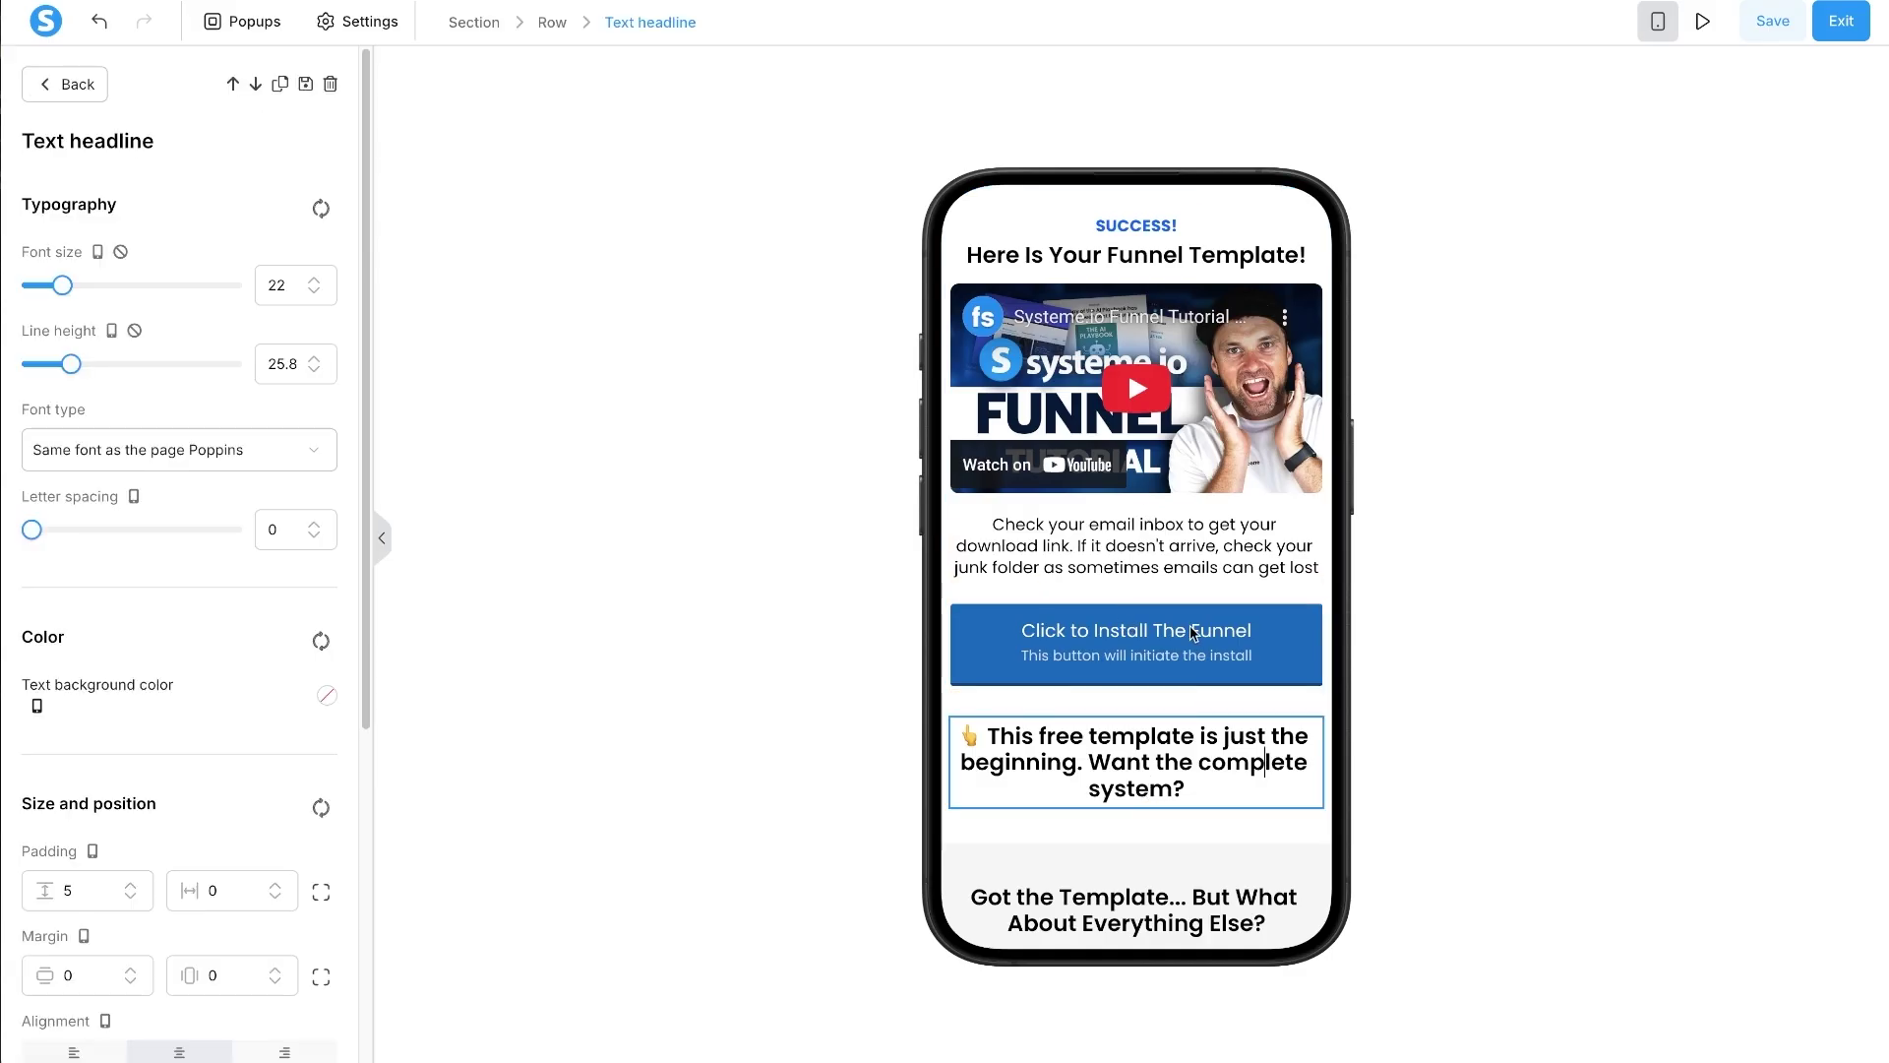
pyautogui.click(314, 292)
pyautogui.click(314, 292)
pyautogui.click(314, 292)
pyautogui.click(314, 291)
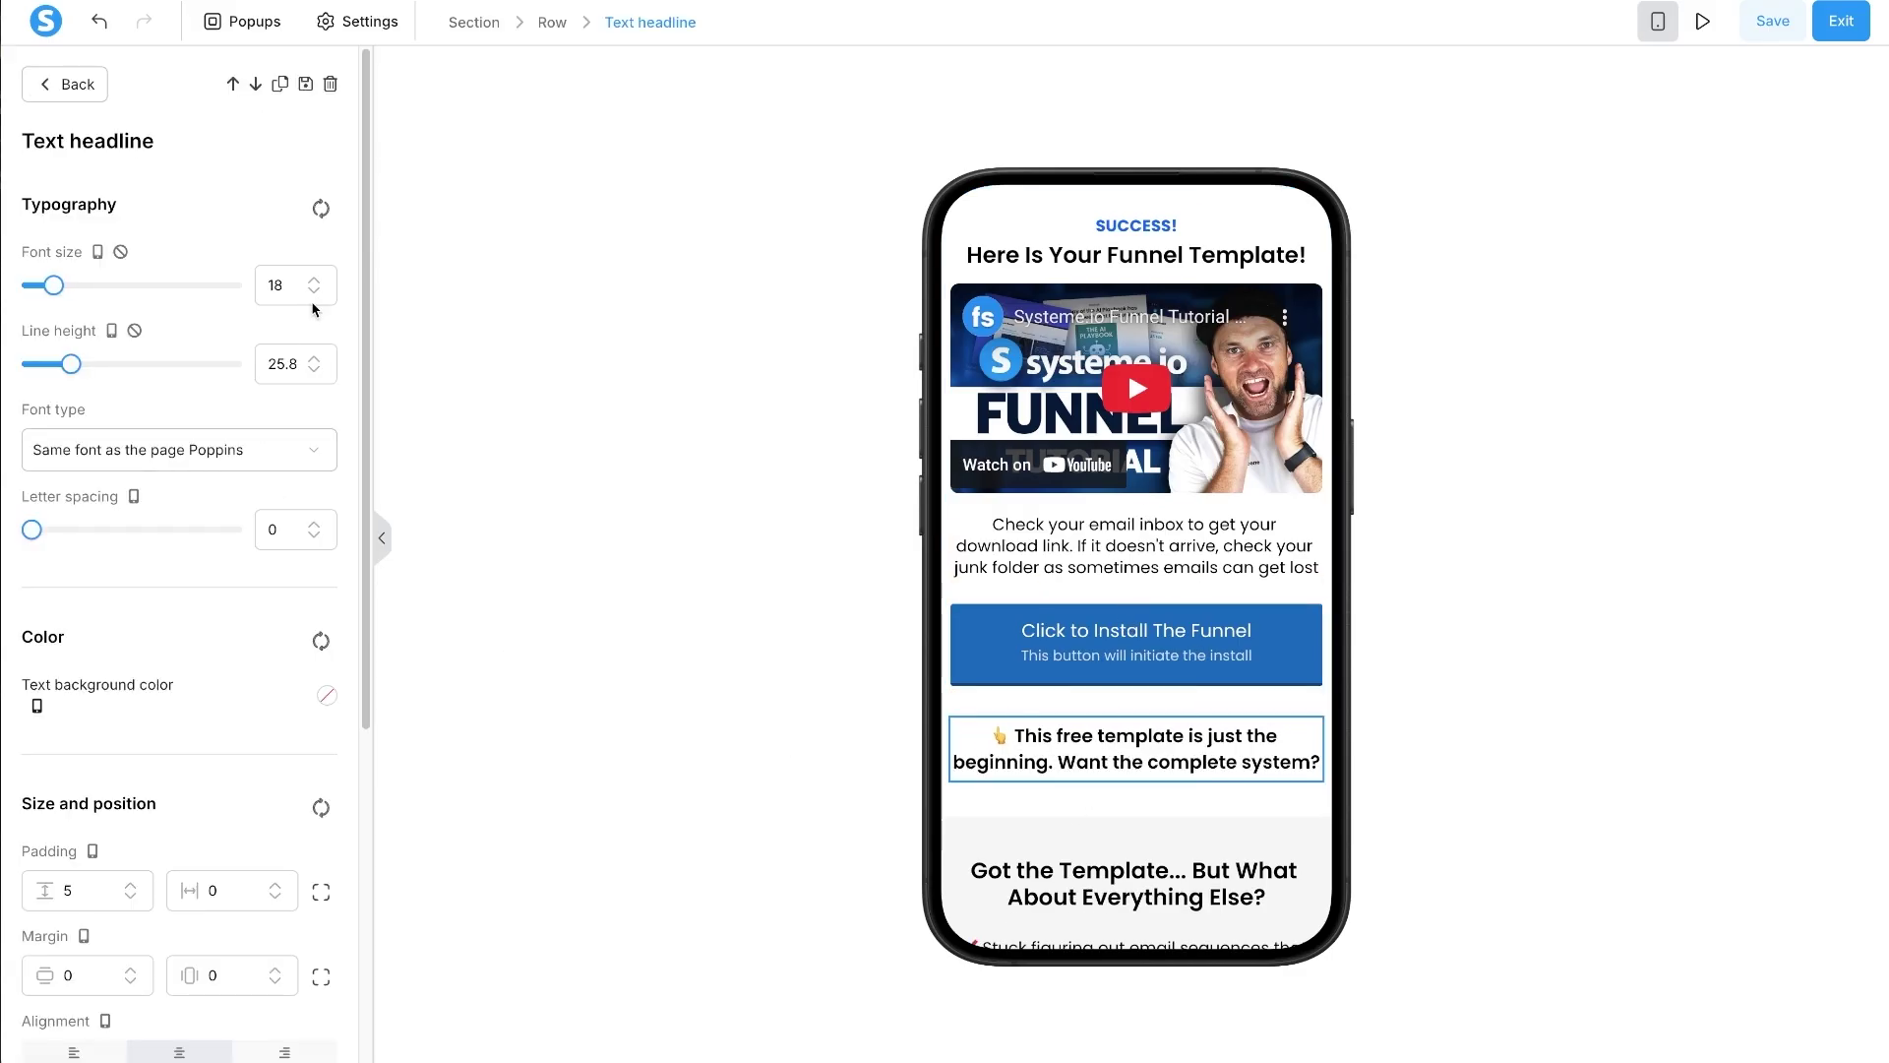
pyautogui.click(314, 370)
pyautogui.click(314, 370)
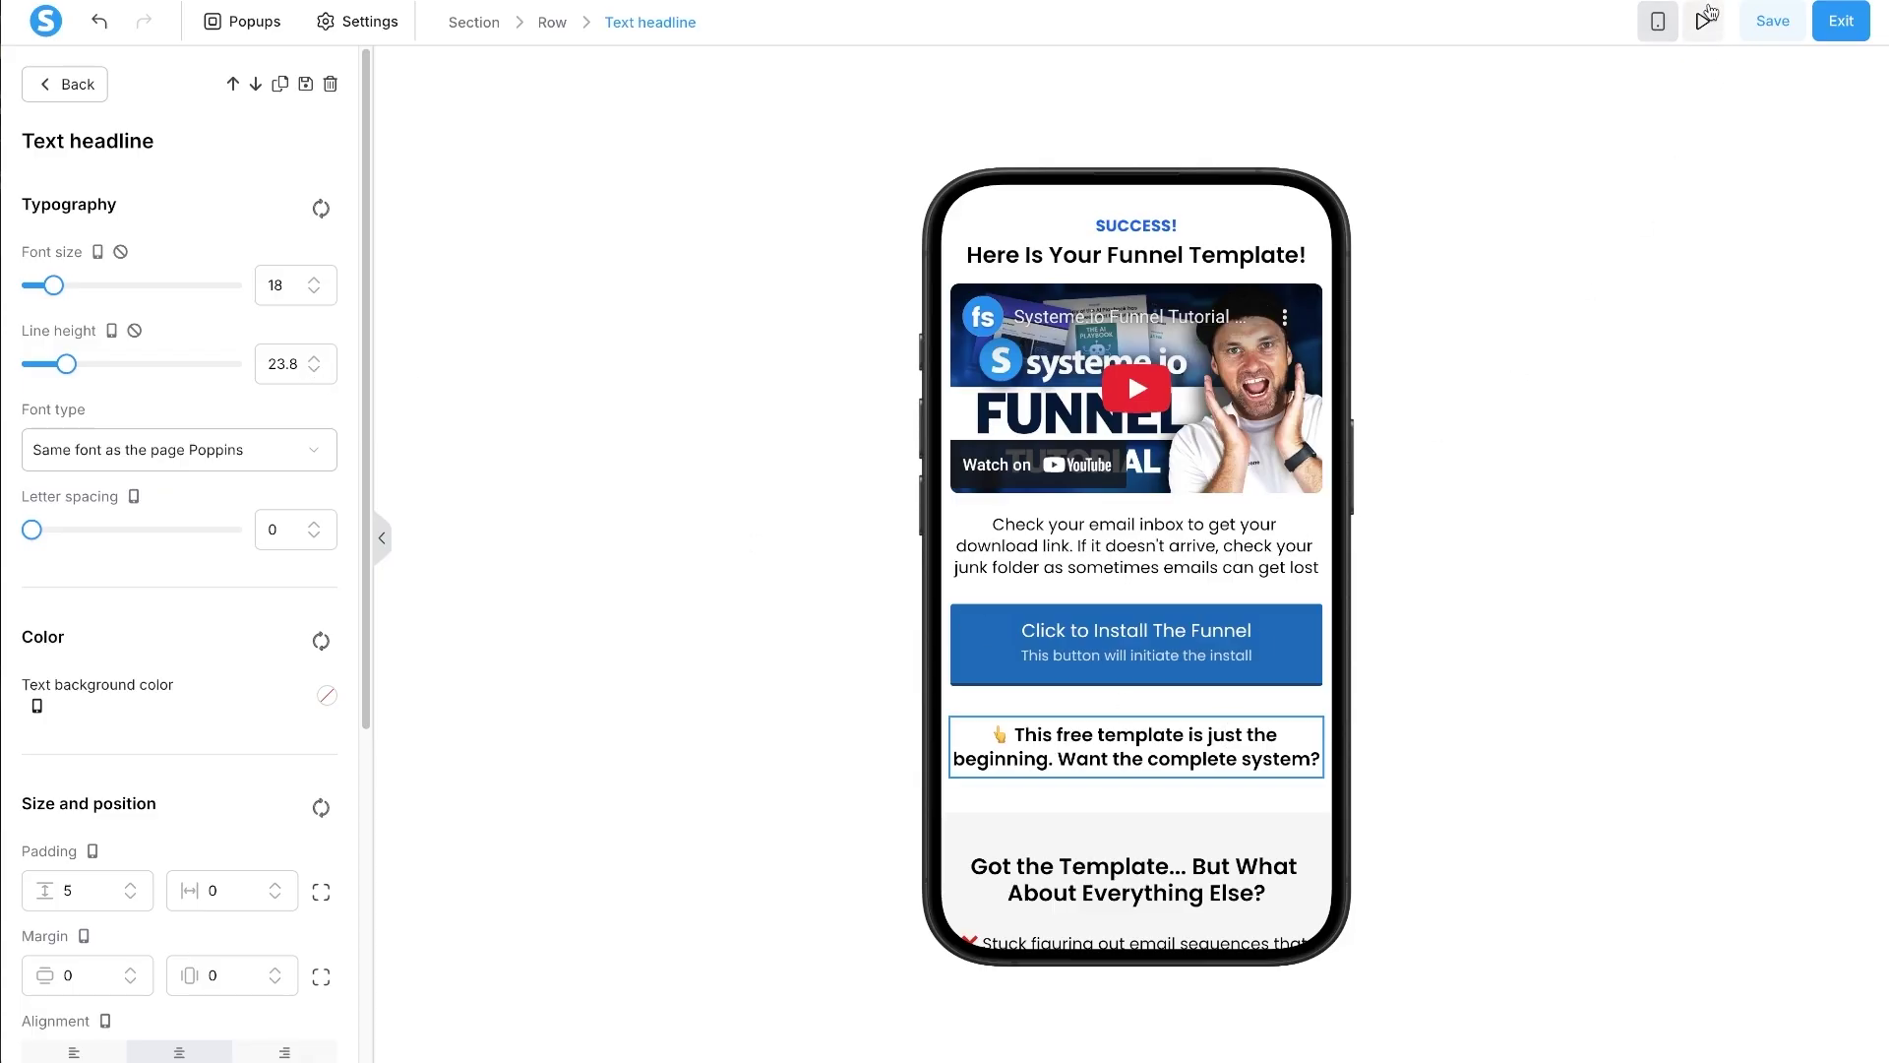
# - Switch to the desktop layout and scroll through the page to review it
pyautogui.click(1657, 20)
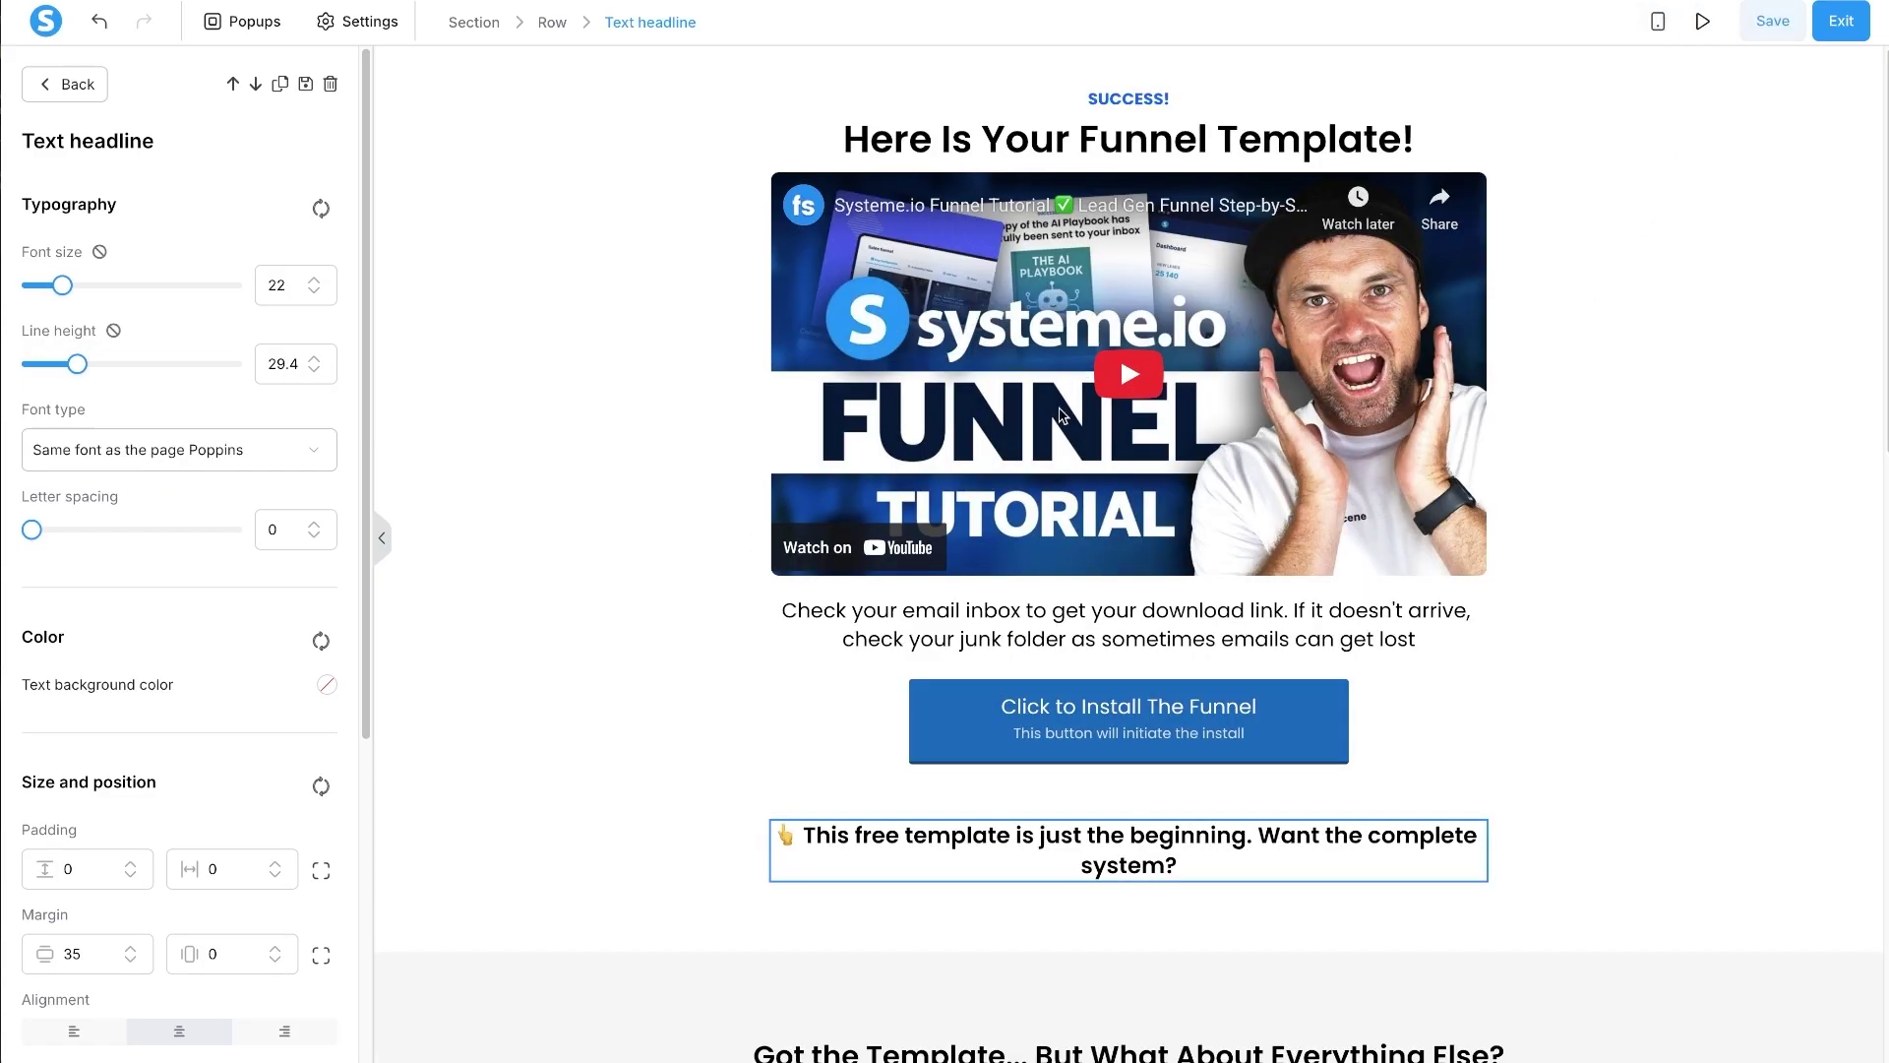
pyautogui.click(1285, 665)
pyautogui.scroll(-4, 1358, 689)
pyautogui.scroll(-12, 1403, 702)
# - Save and exit the editor, then open the live Lead Gen Funnel opt-in page
pyautogui.click(1834, 18)
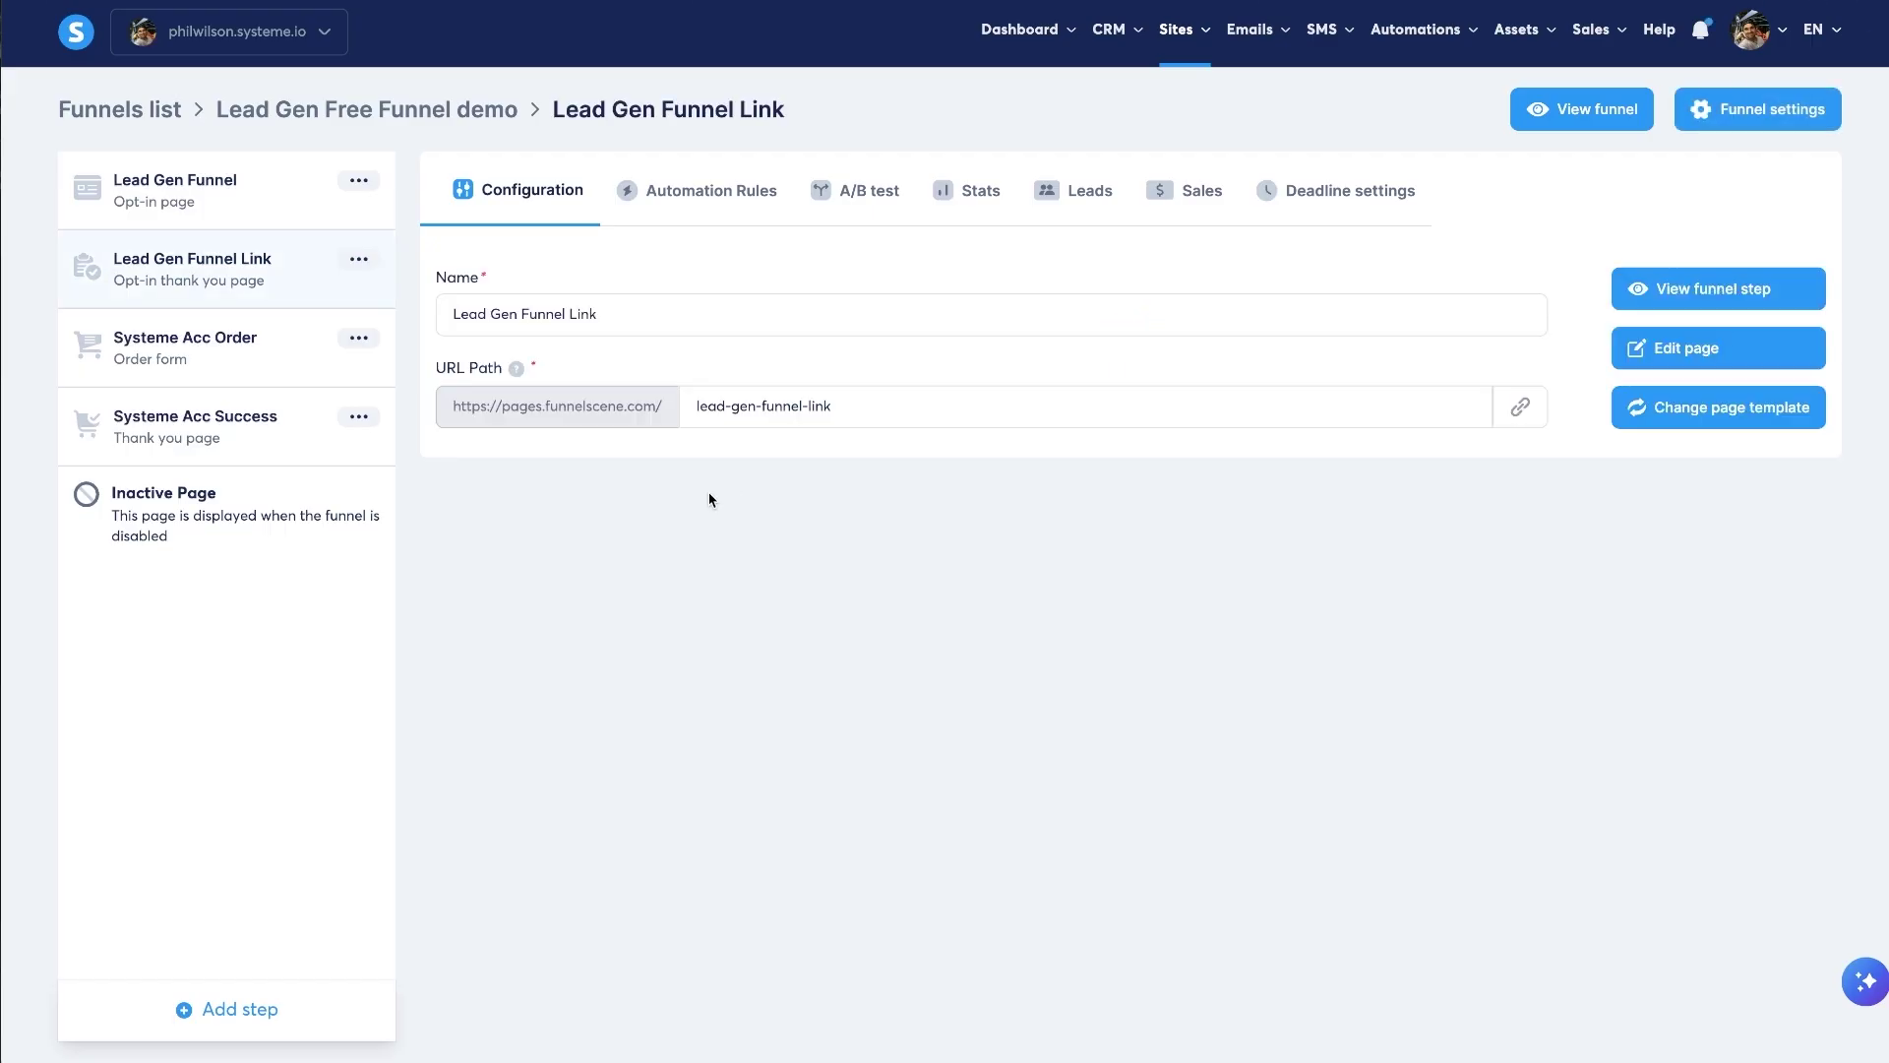
pyautogui.click(221, 194)
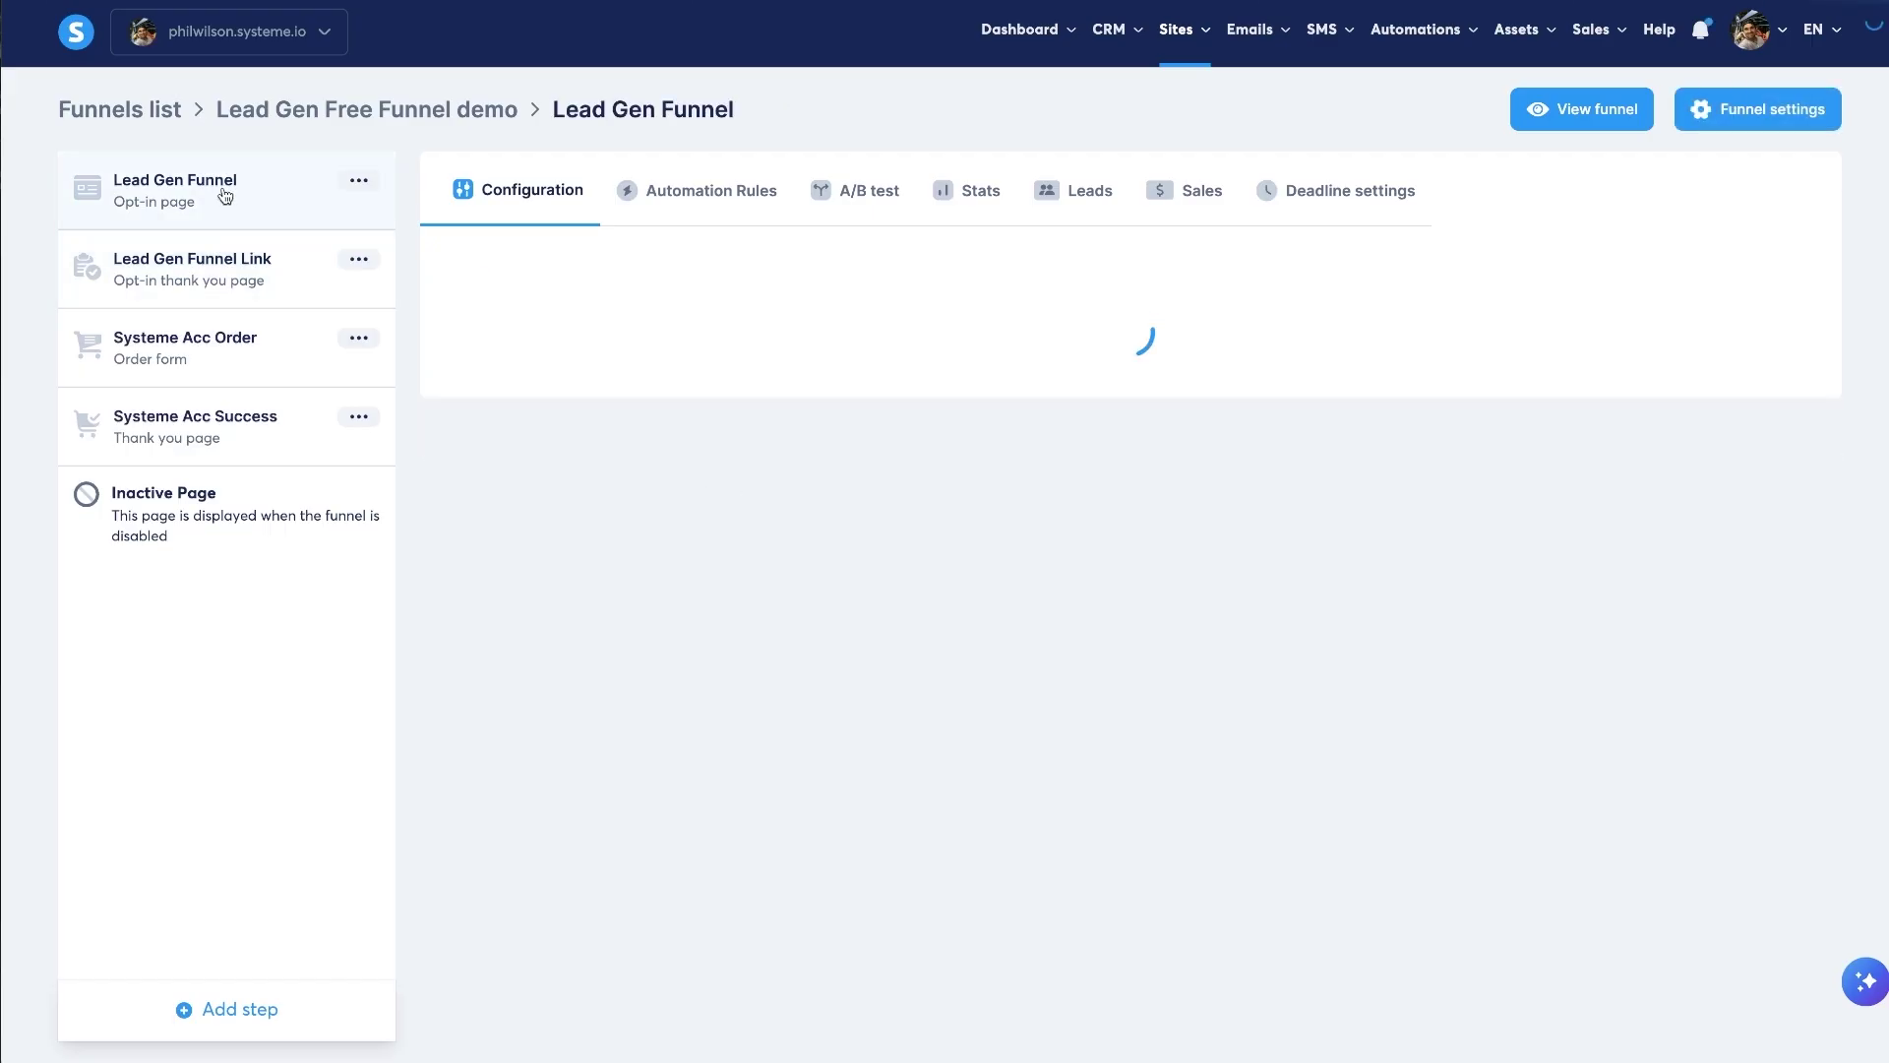
pyautogui.click(1663, 285)
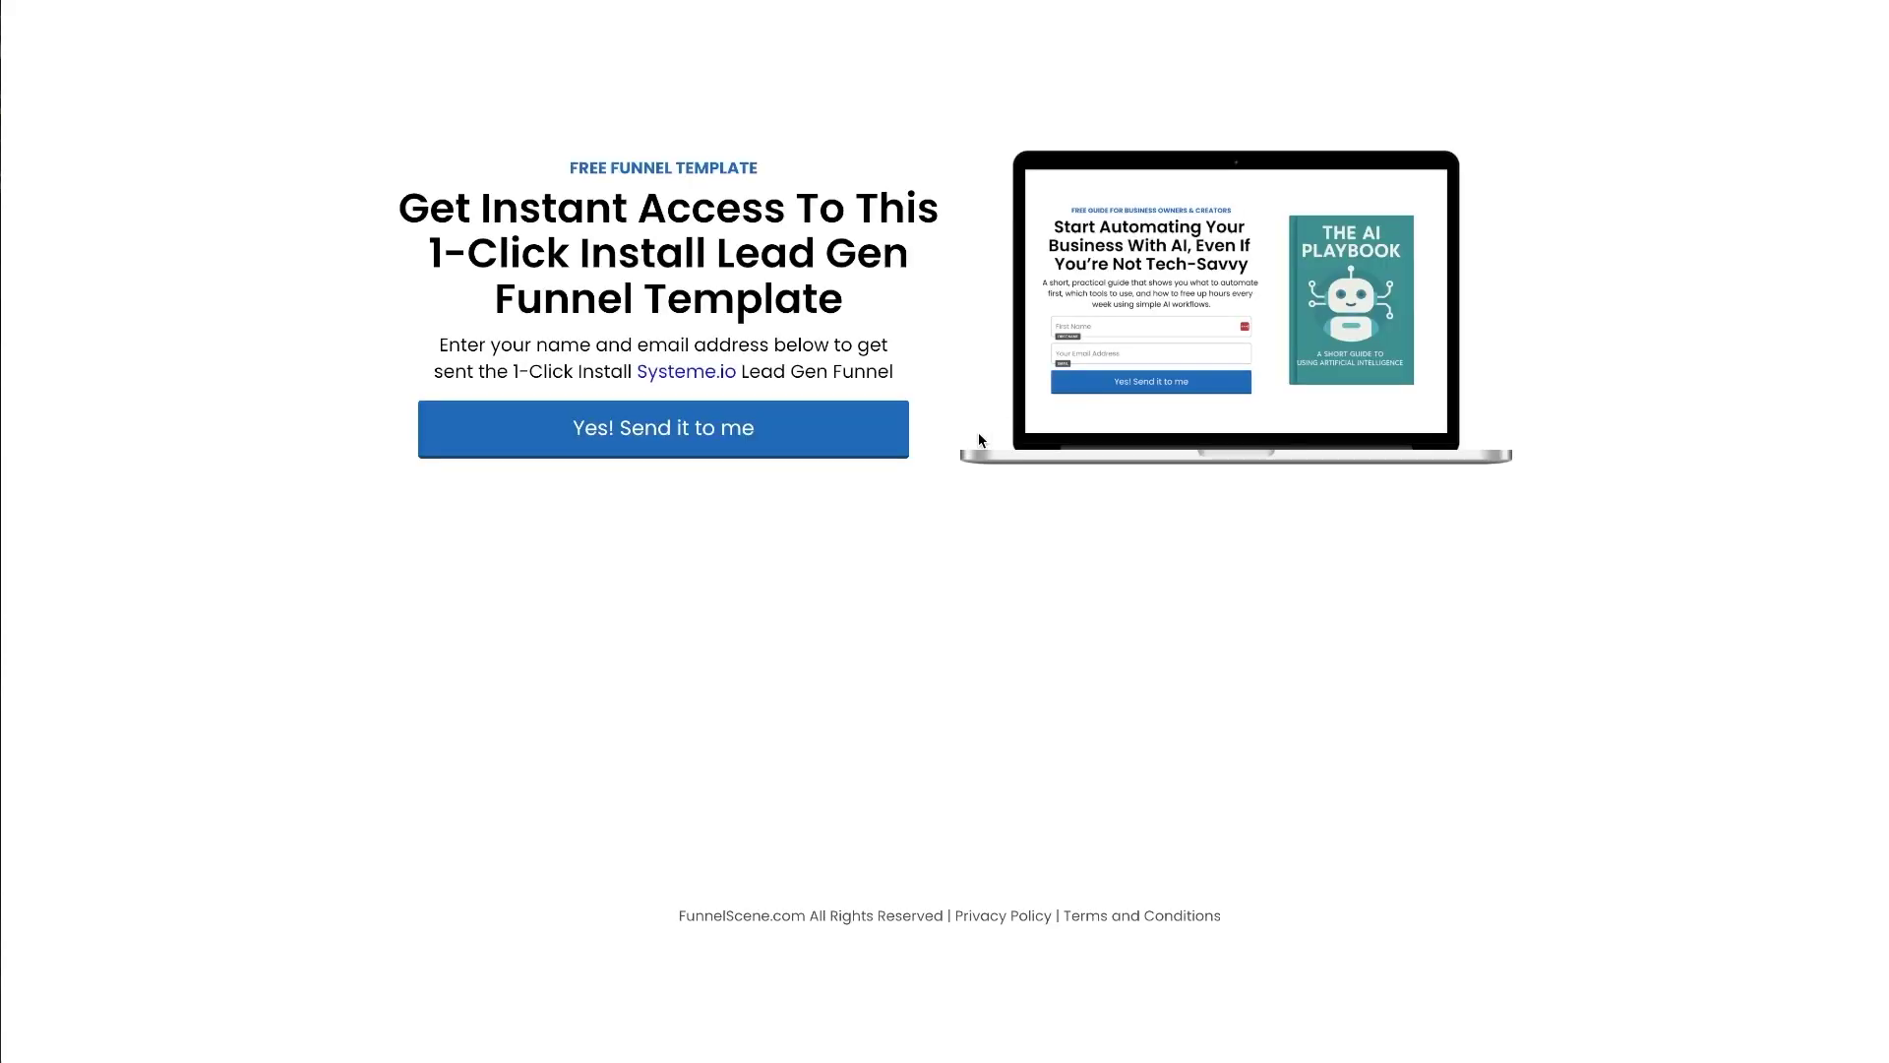
# - Fill in the opt-in form with a first name and e-mail address and submit it
pyautogui.click(718, 421)
pyautogui.write('Phil')
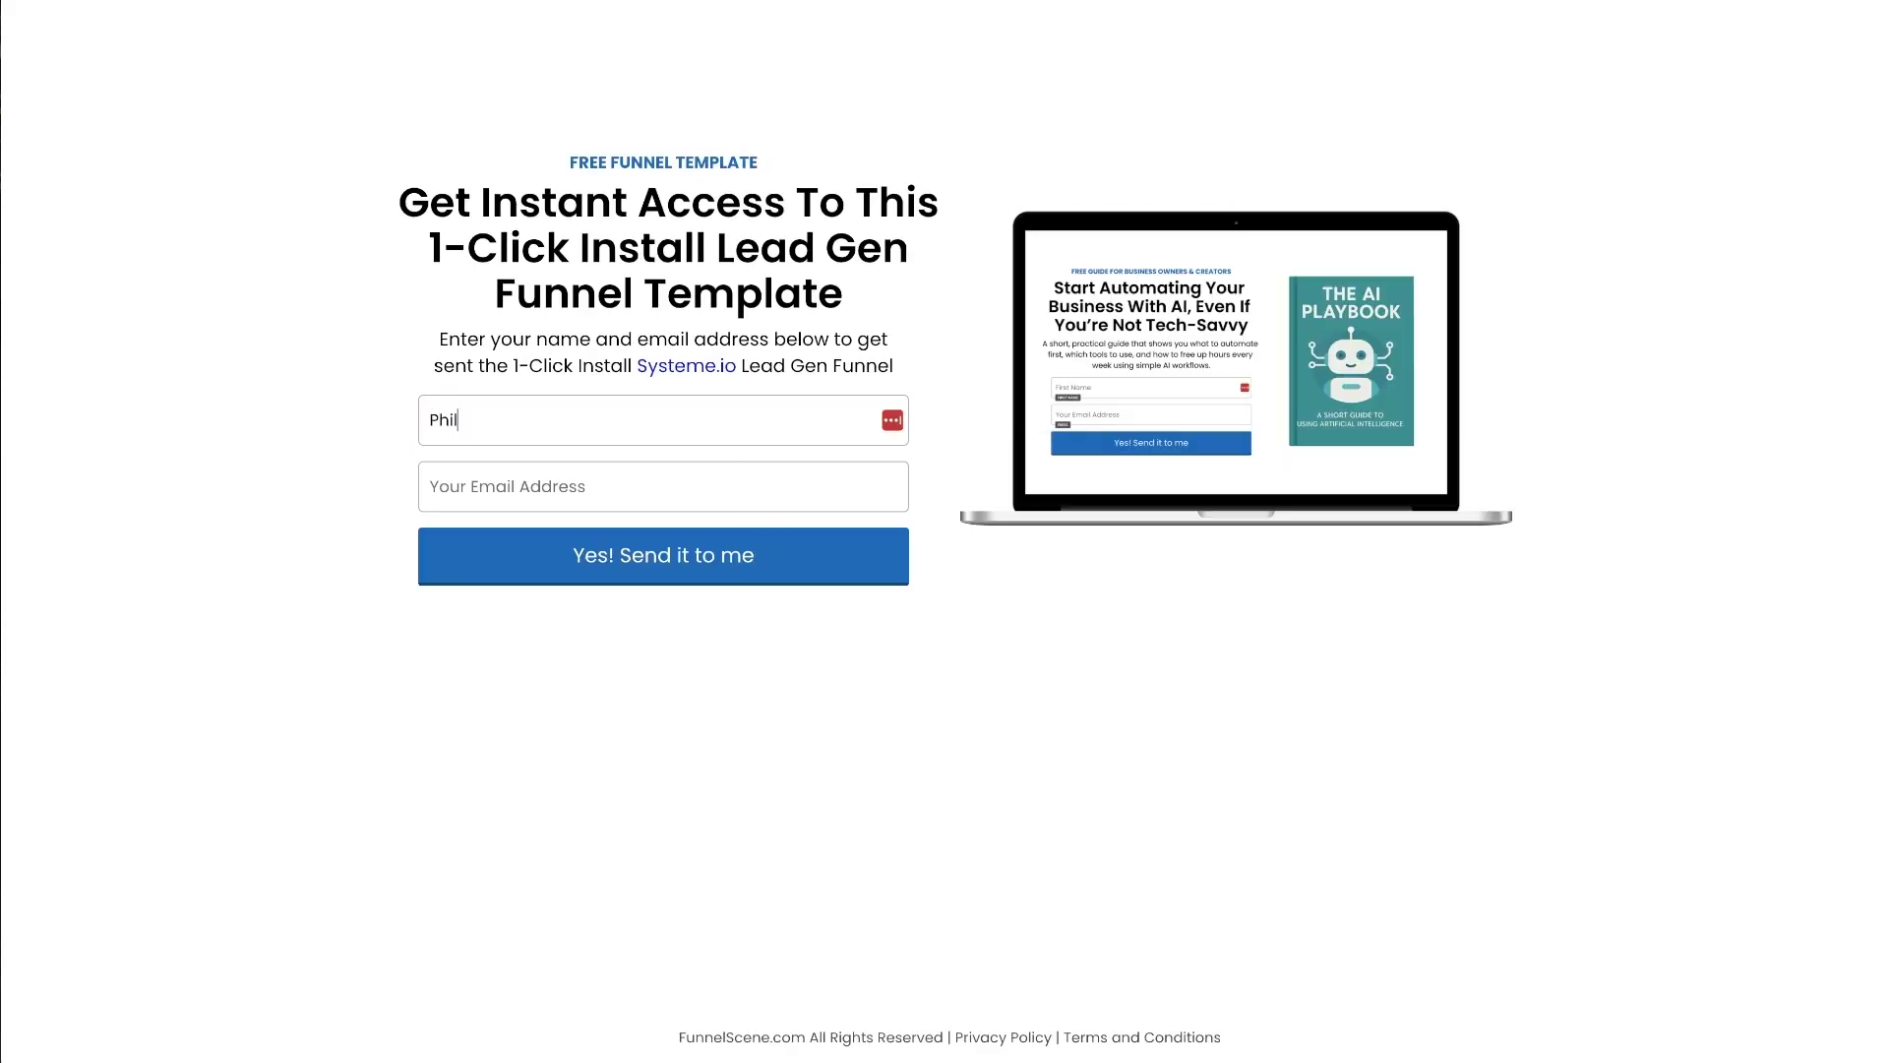
pyautogui.press('Tab')
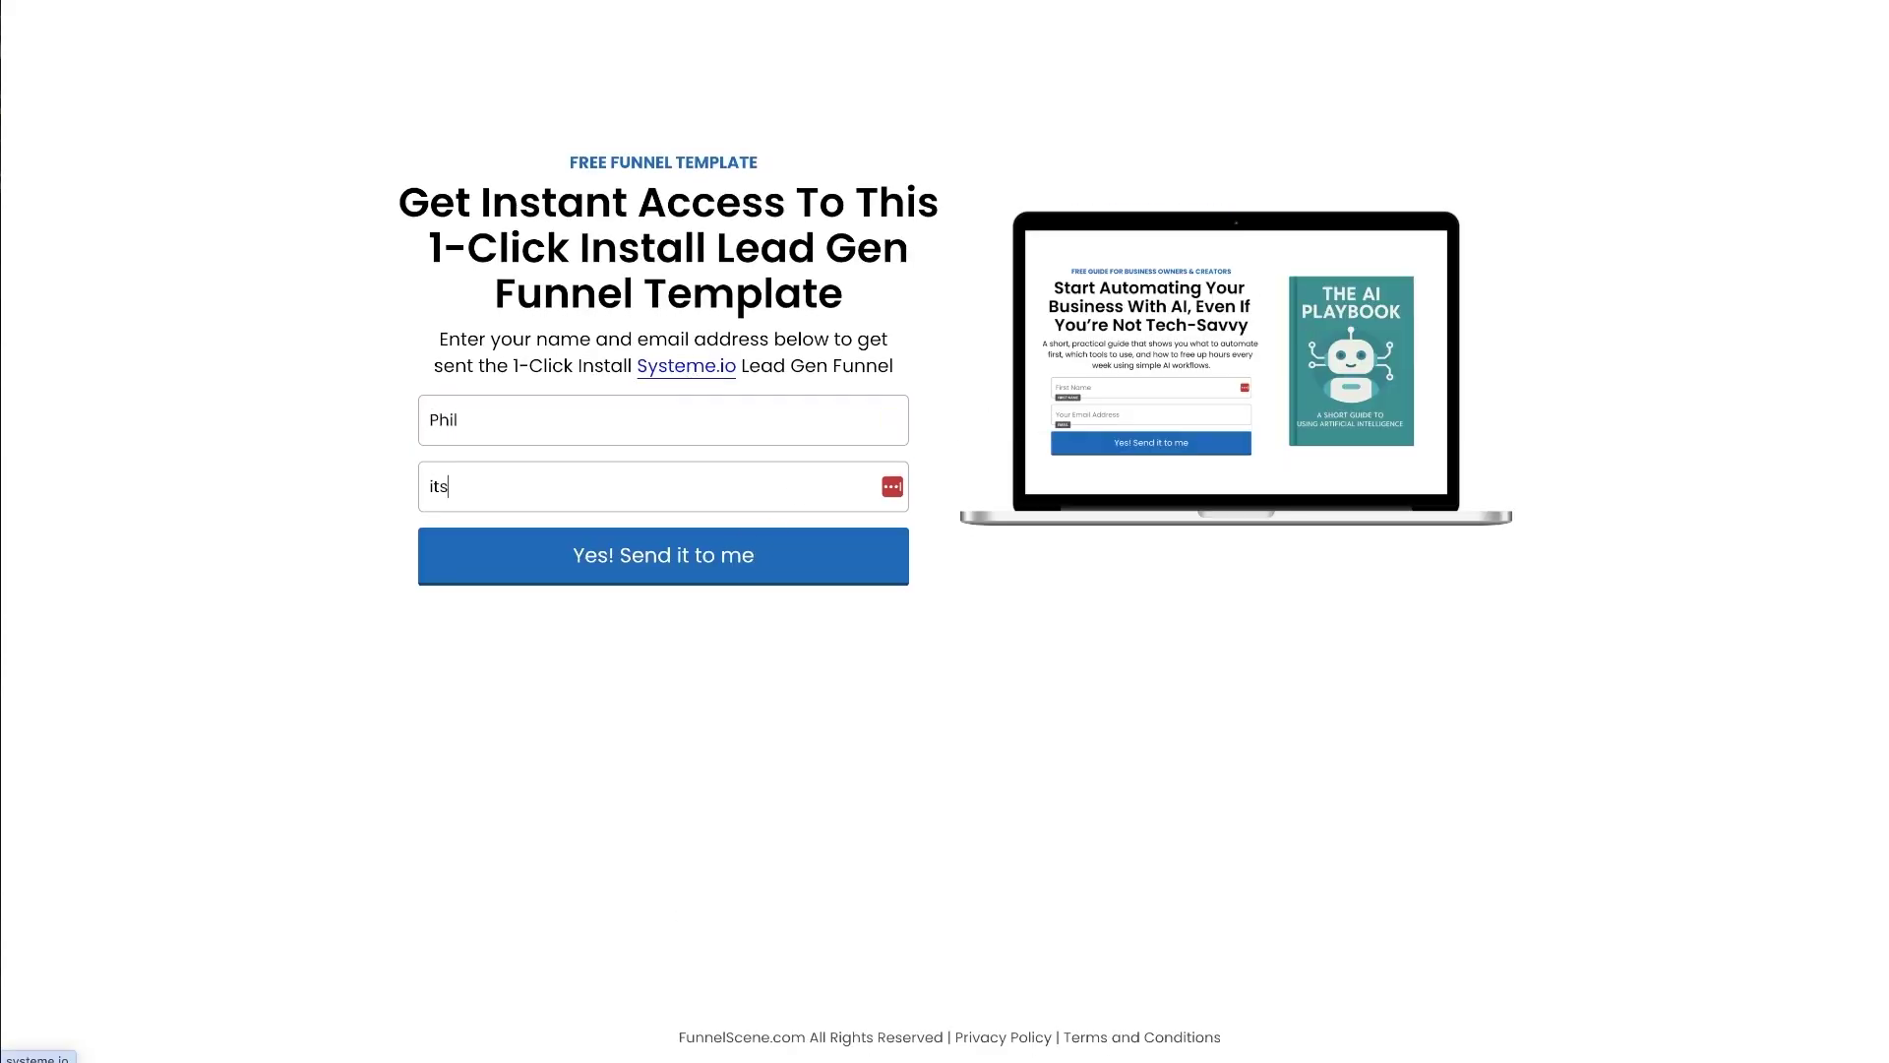
pyautogui.hotkey('ctrl', 'a')
pyautogui.click(658, 566)
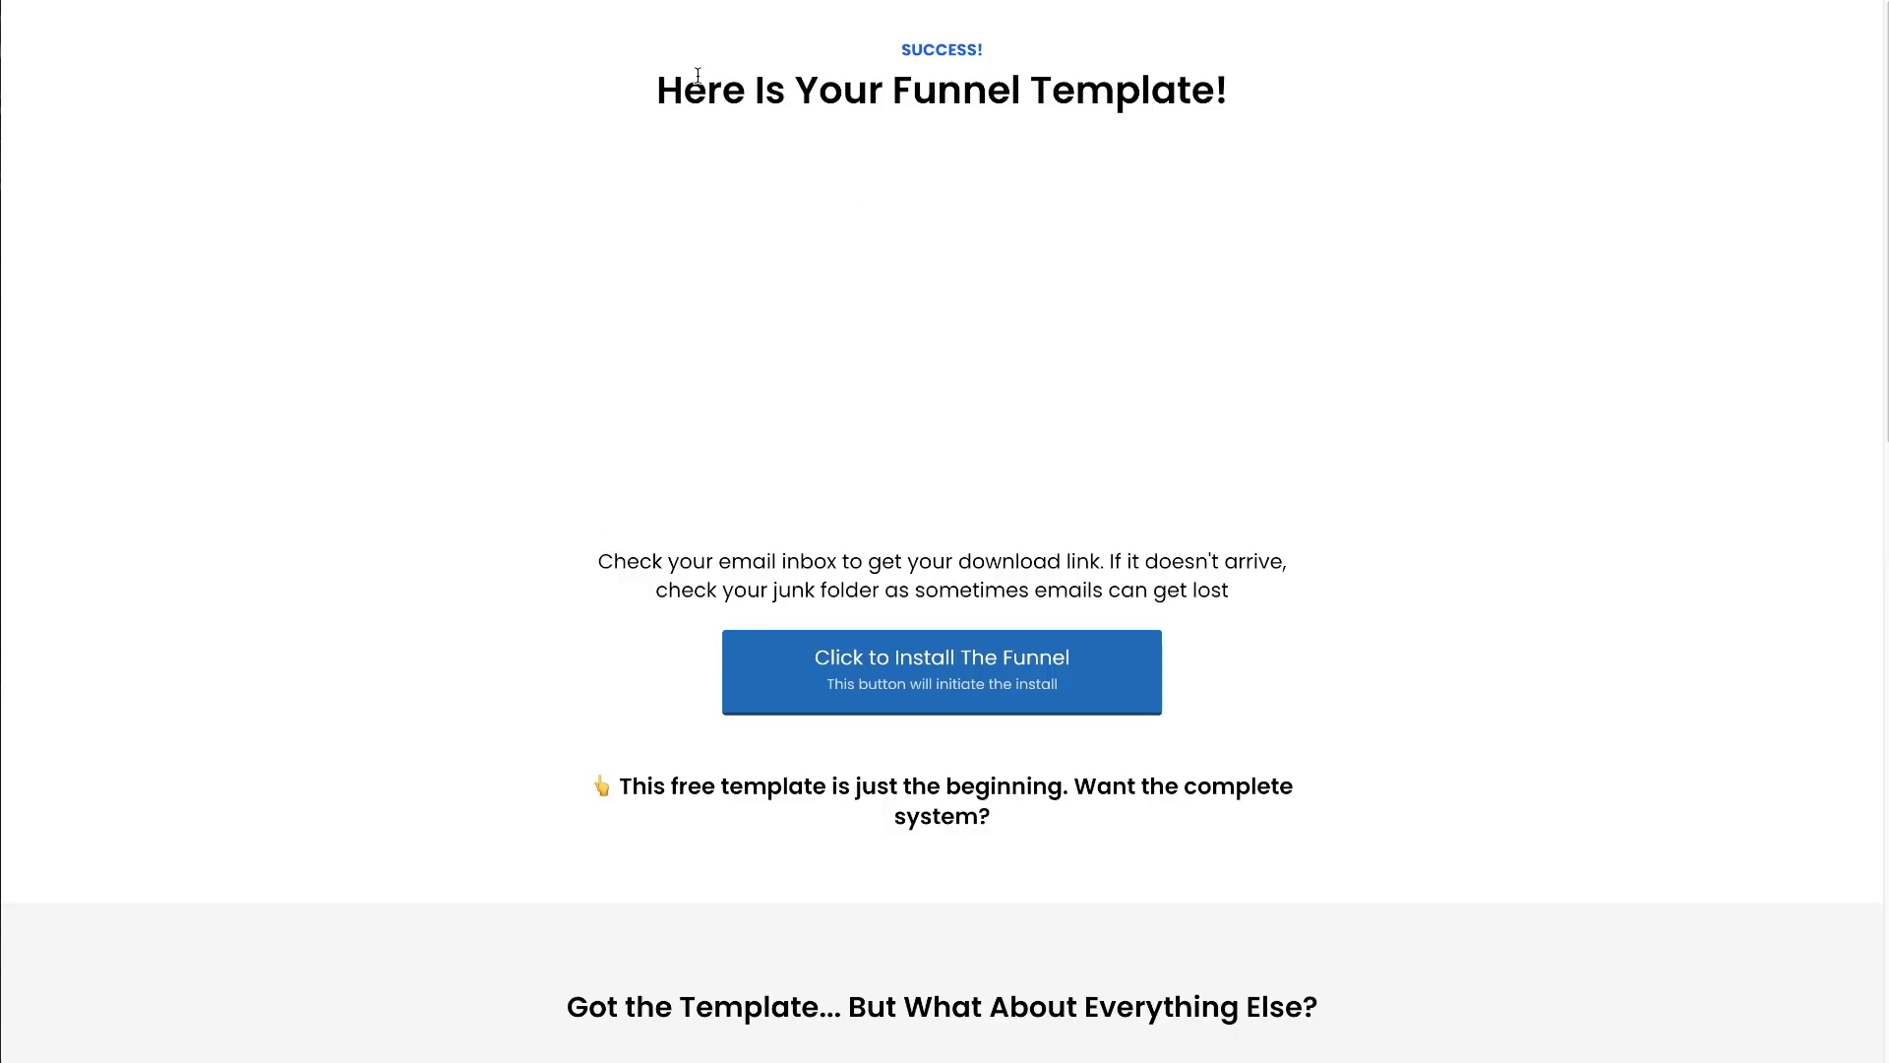
# - On the success page, accept the upsell offer to reach the checkout
pyautogui.moveTo(611, 42); pyautogui.dragTo(1313, 666)
pyautogui.click(1314, 666)
pyautogui.scroll(-2, 1389, 683)
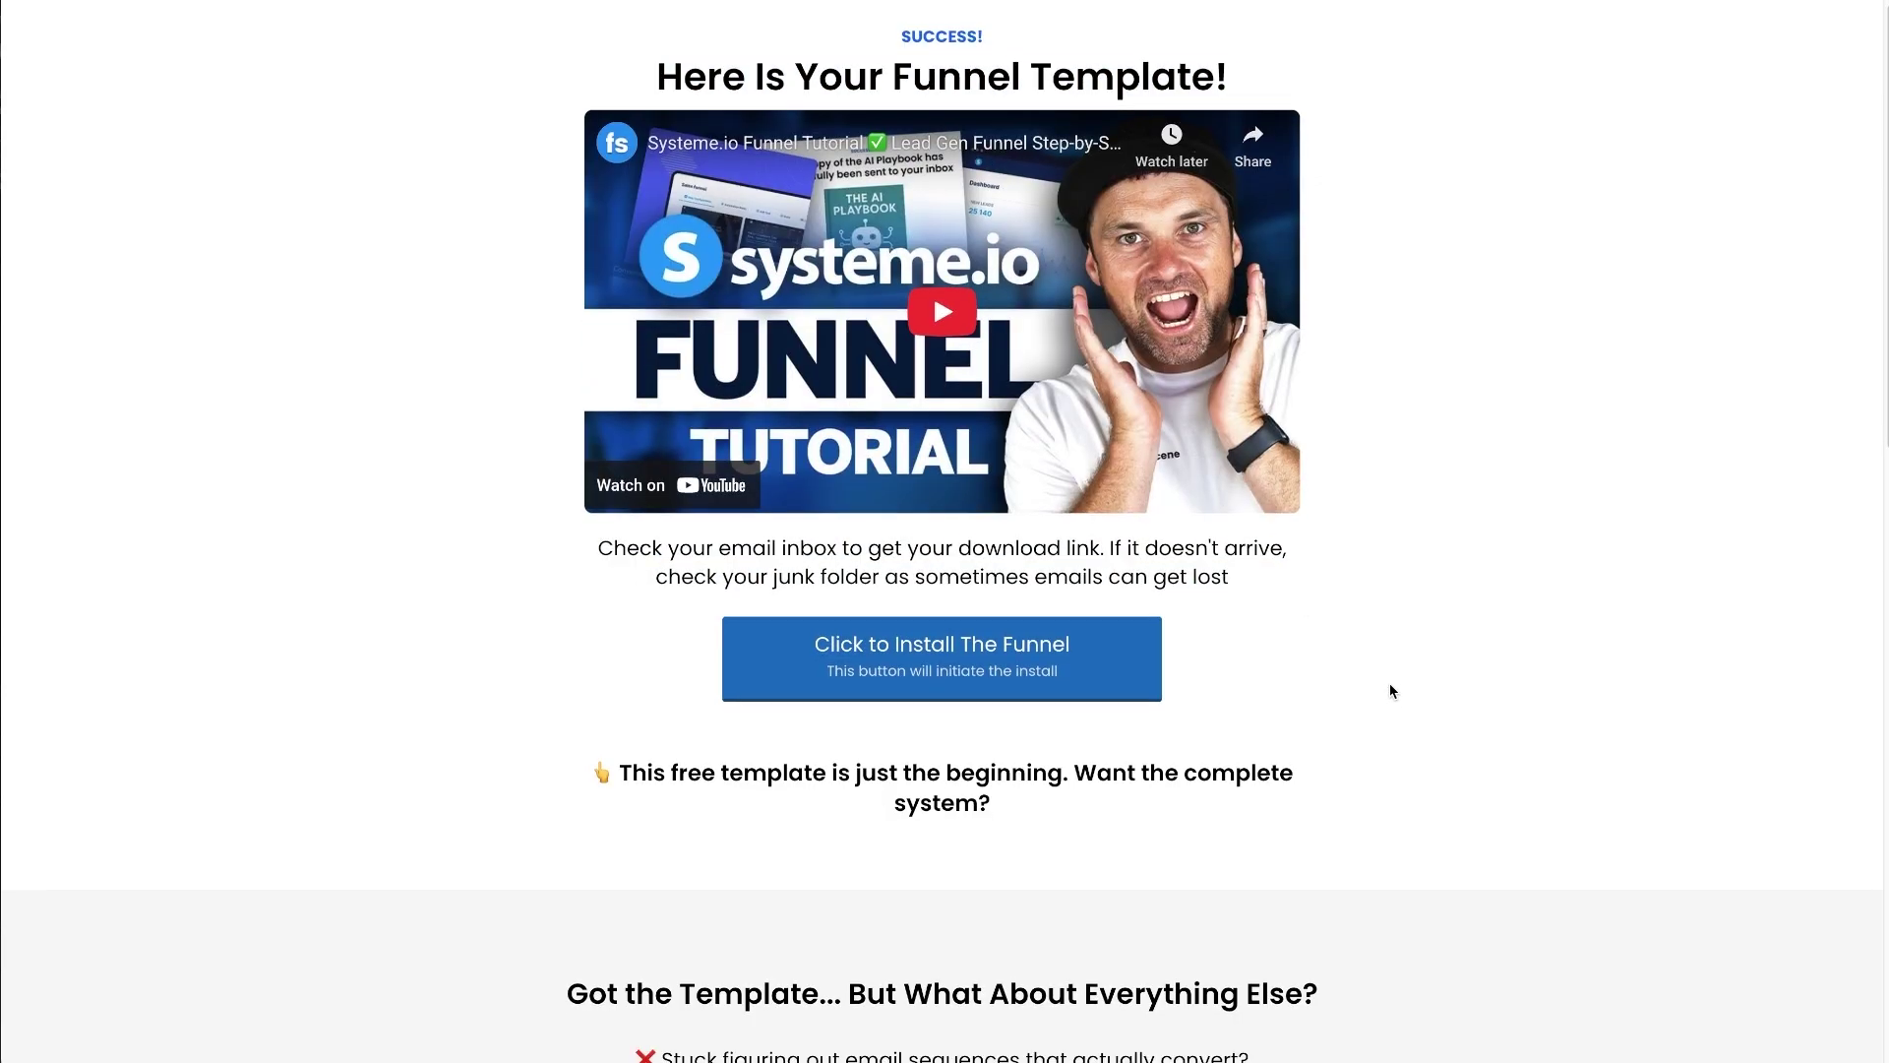
pyautogui.scroll(-4, 1164, 618)
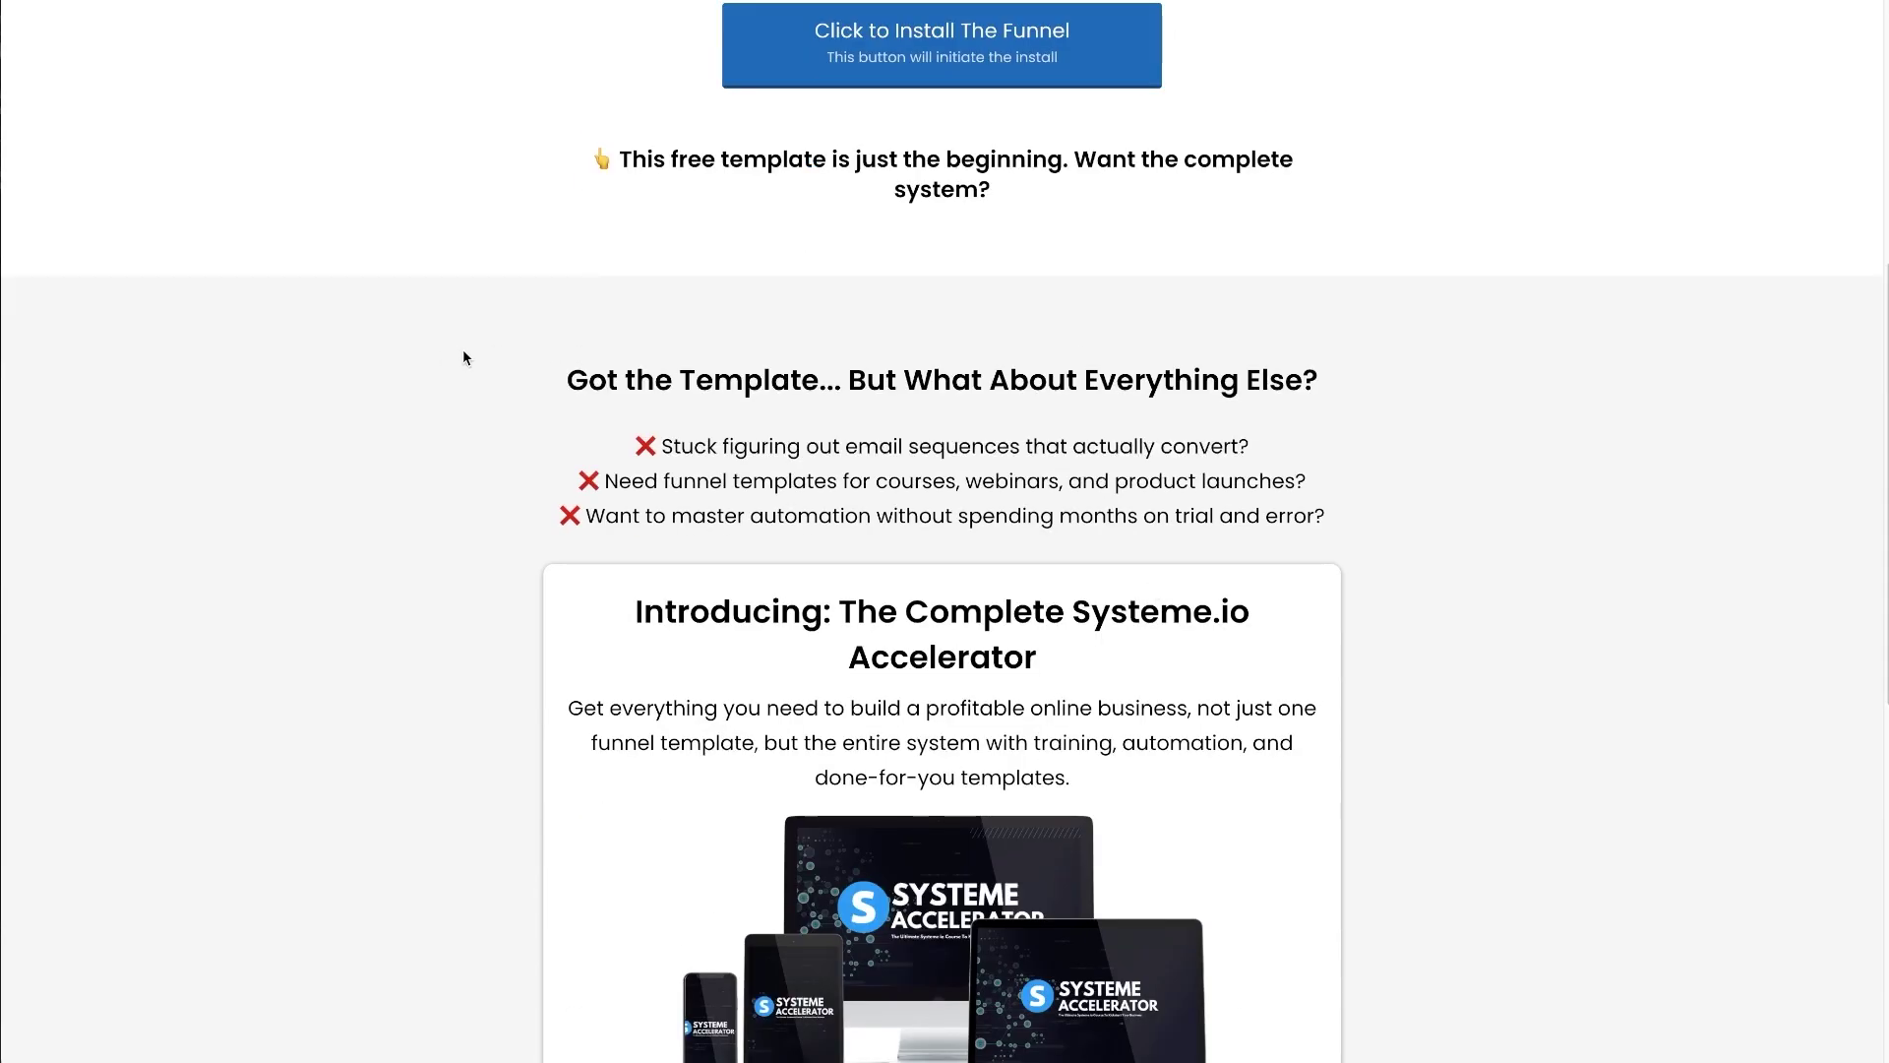
pyautogui.scroll(-8, 405, 569)
pyautogui.moveTo(405, 570); pyautogui.dragTo(1242, 738)
pyautogui.click(1052, 799)
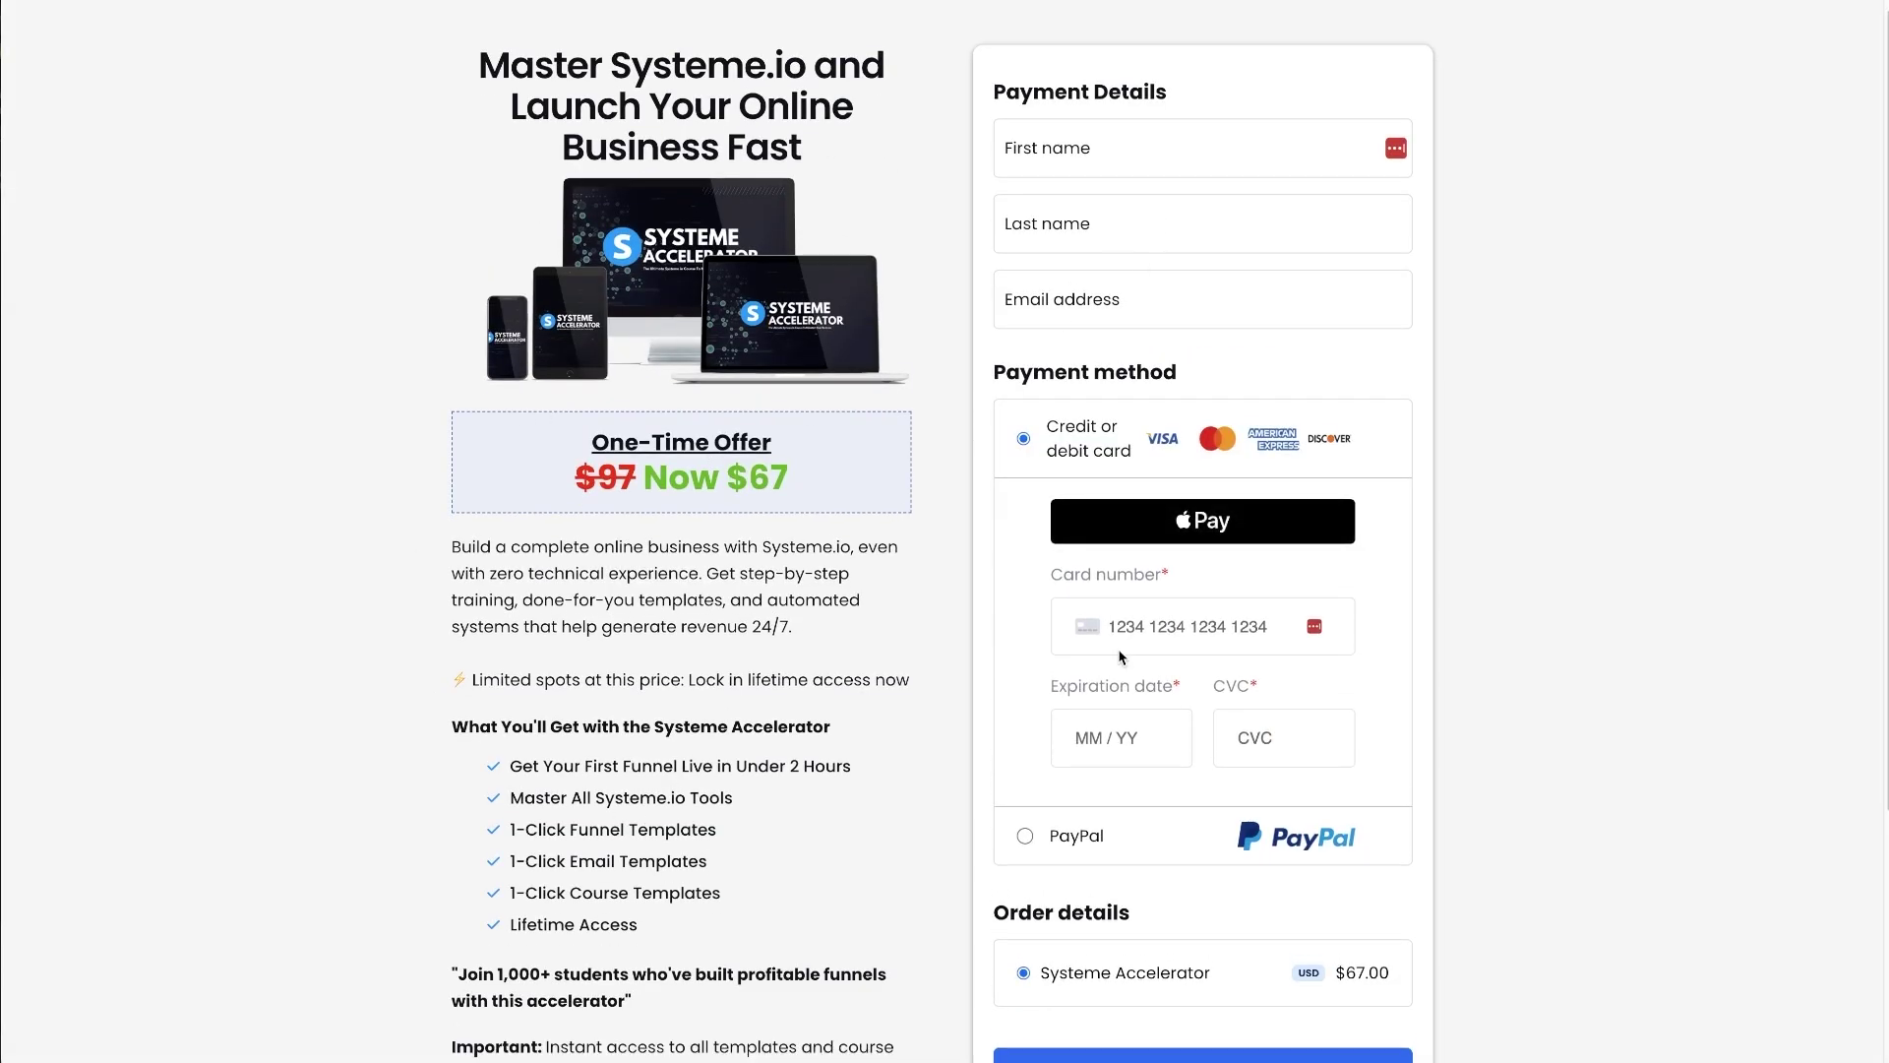
# - Try Buy Now on the $67 order form with empty card fields
pyautogui.scroll(-1, 842, 379)
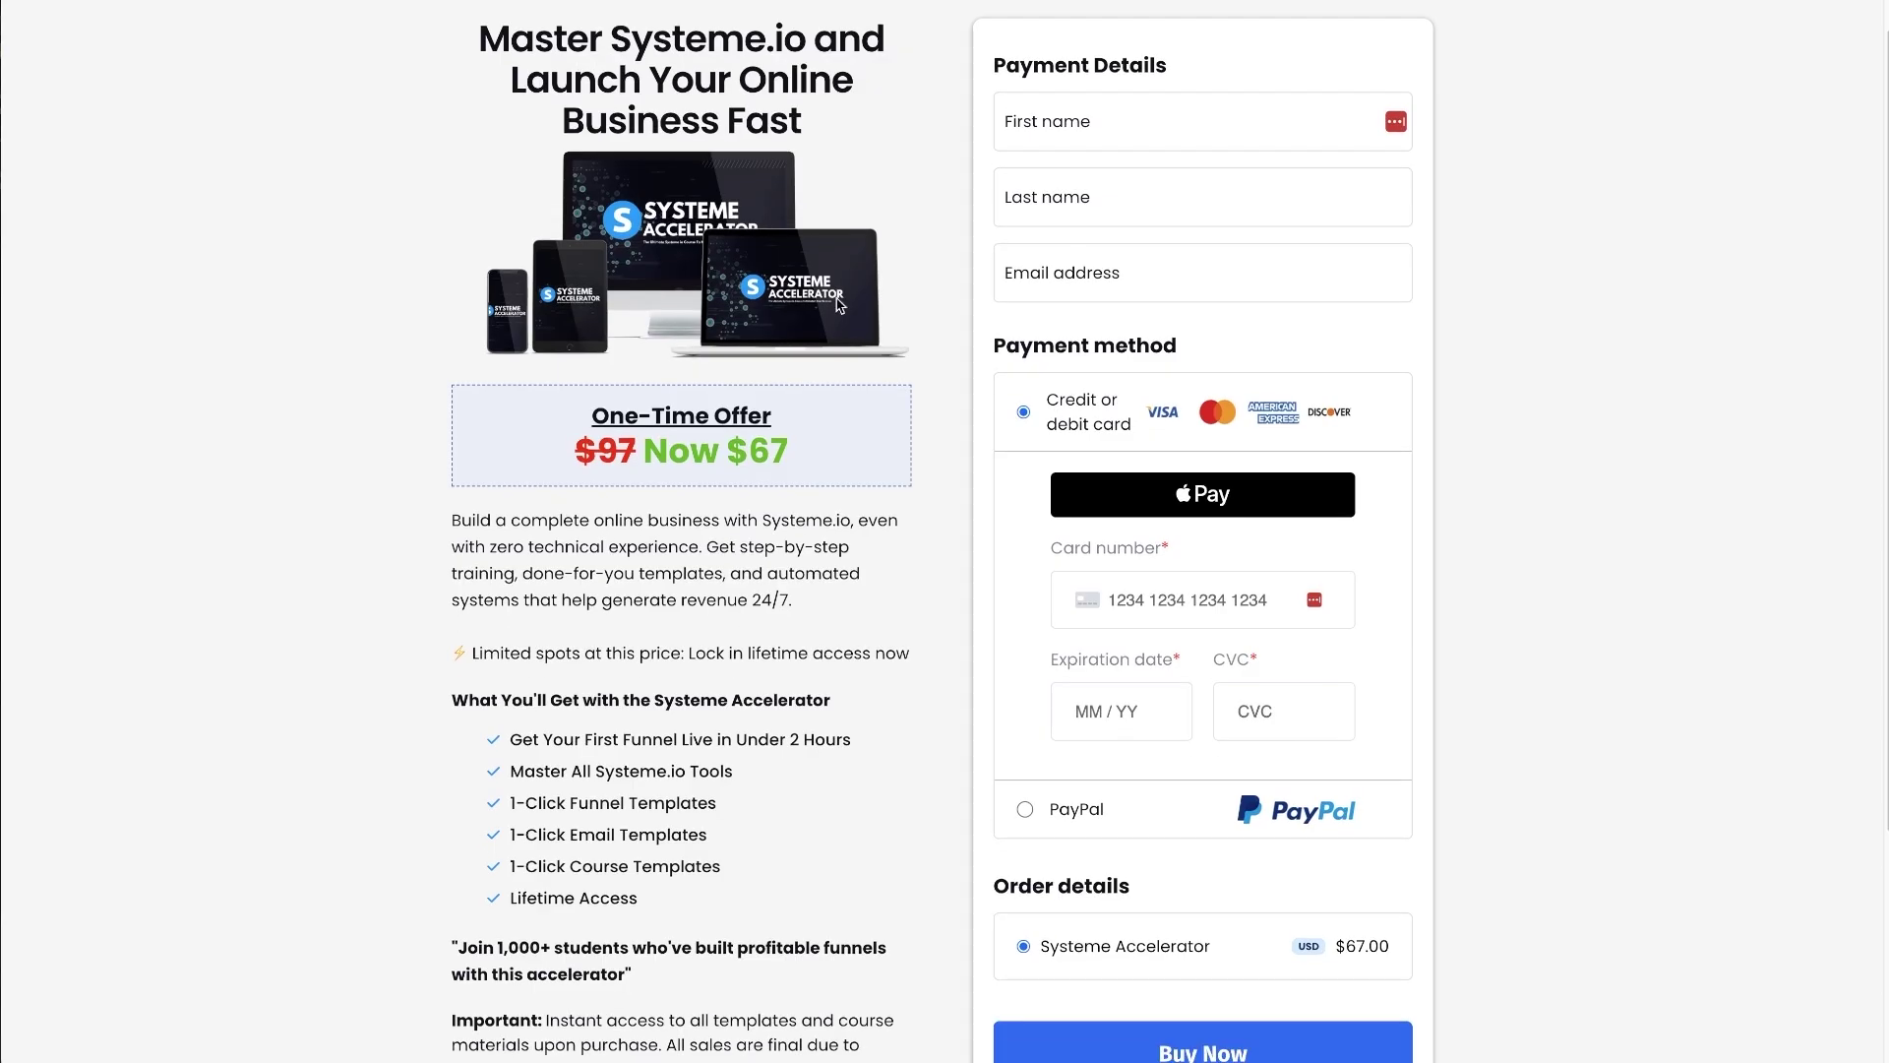
pyautogui.scroll(-3, 638, 550)
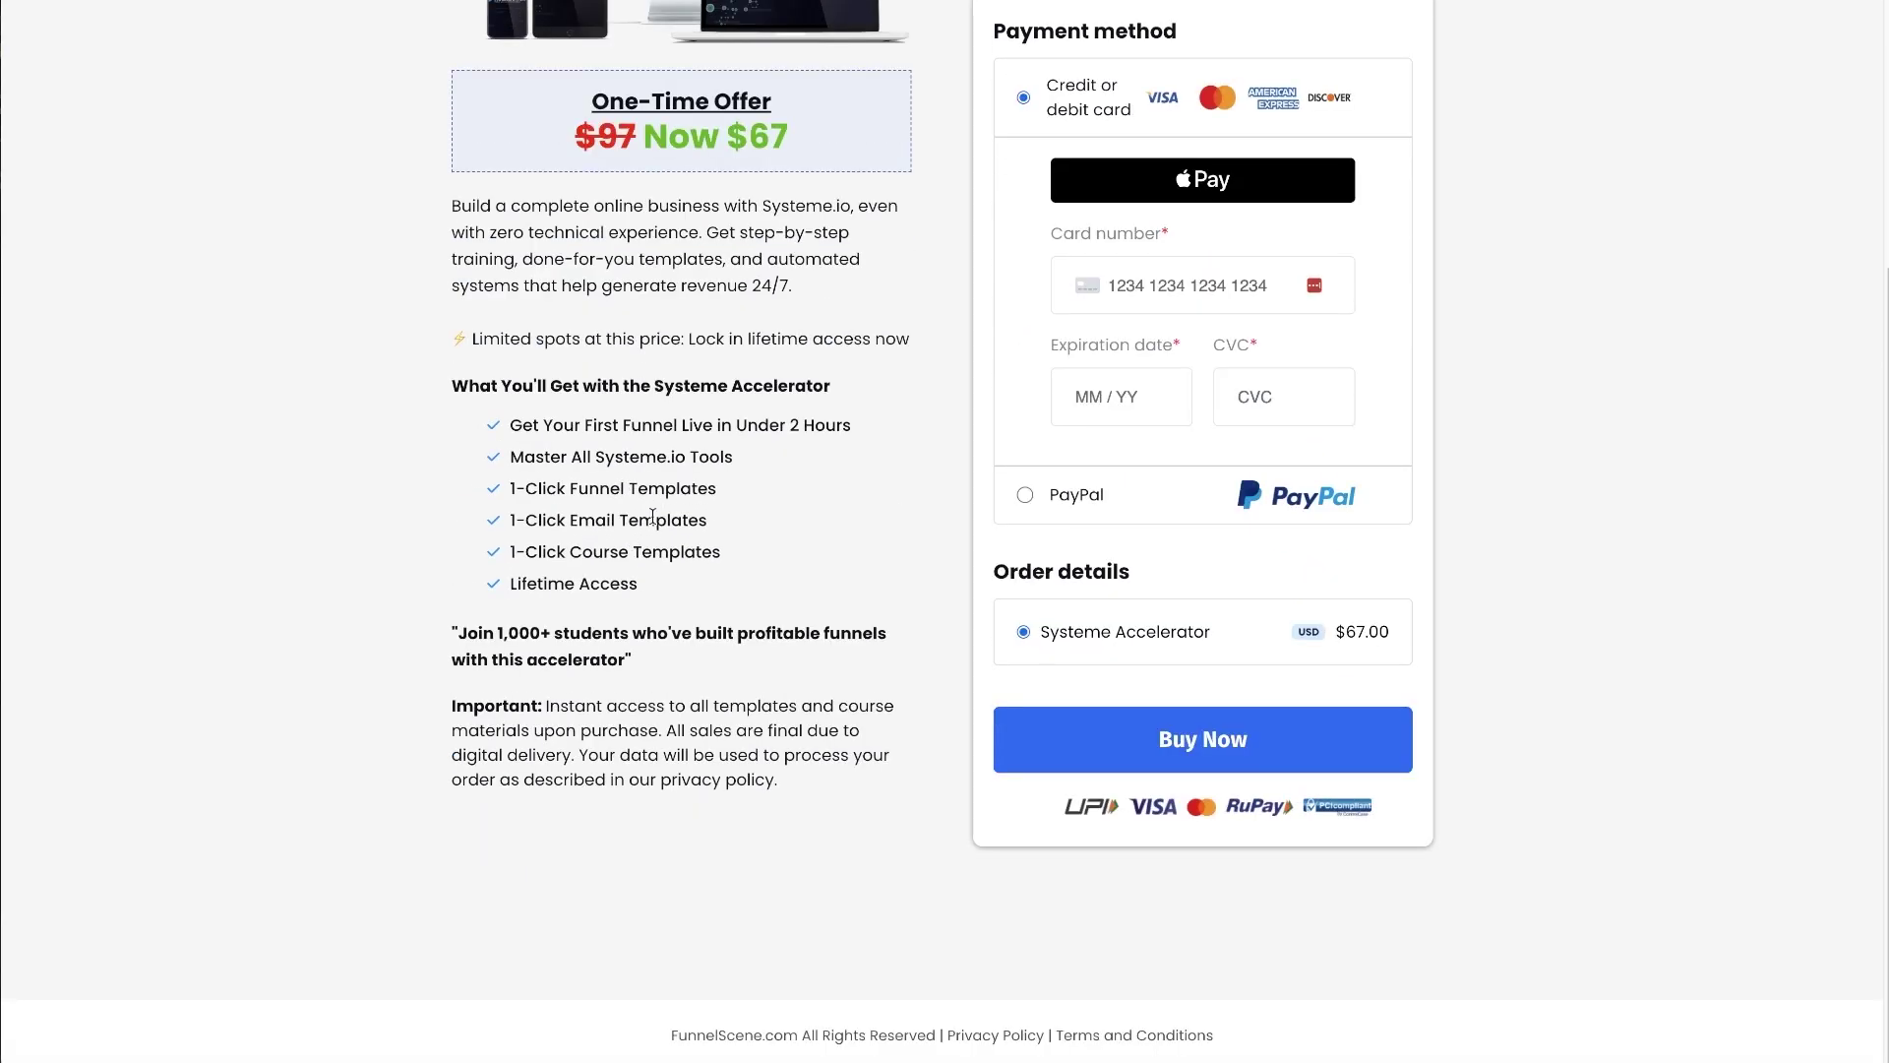
pyautogui.click(1213, 736)
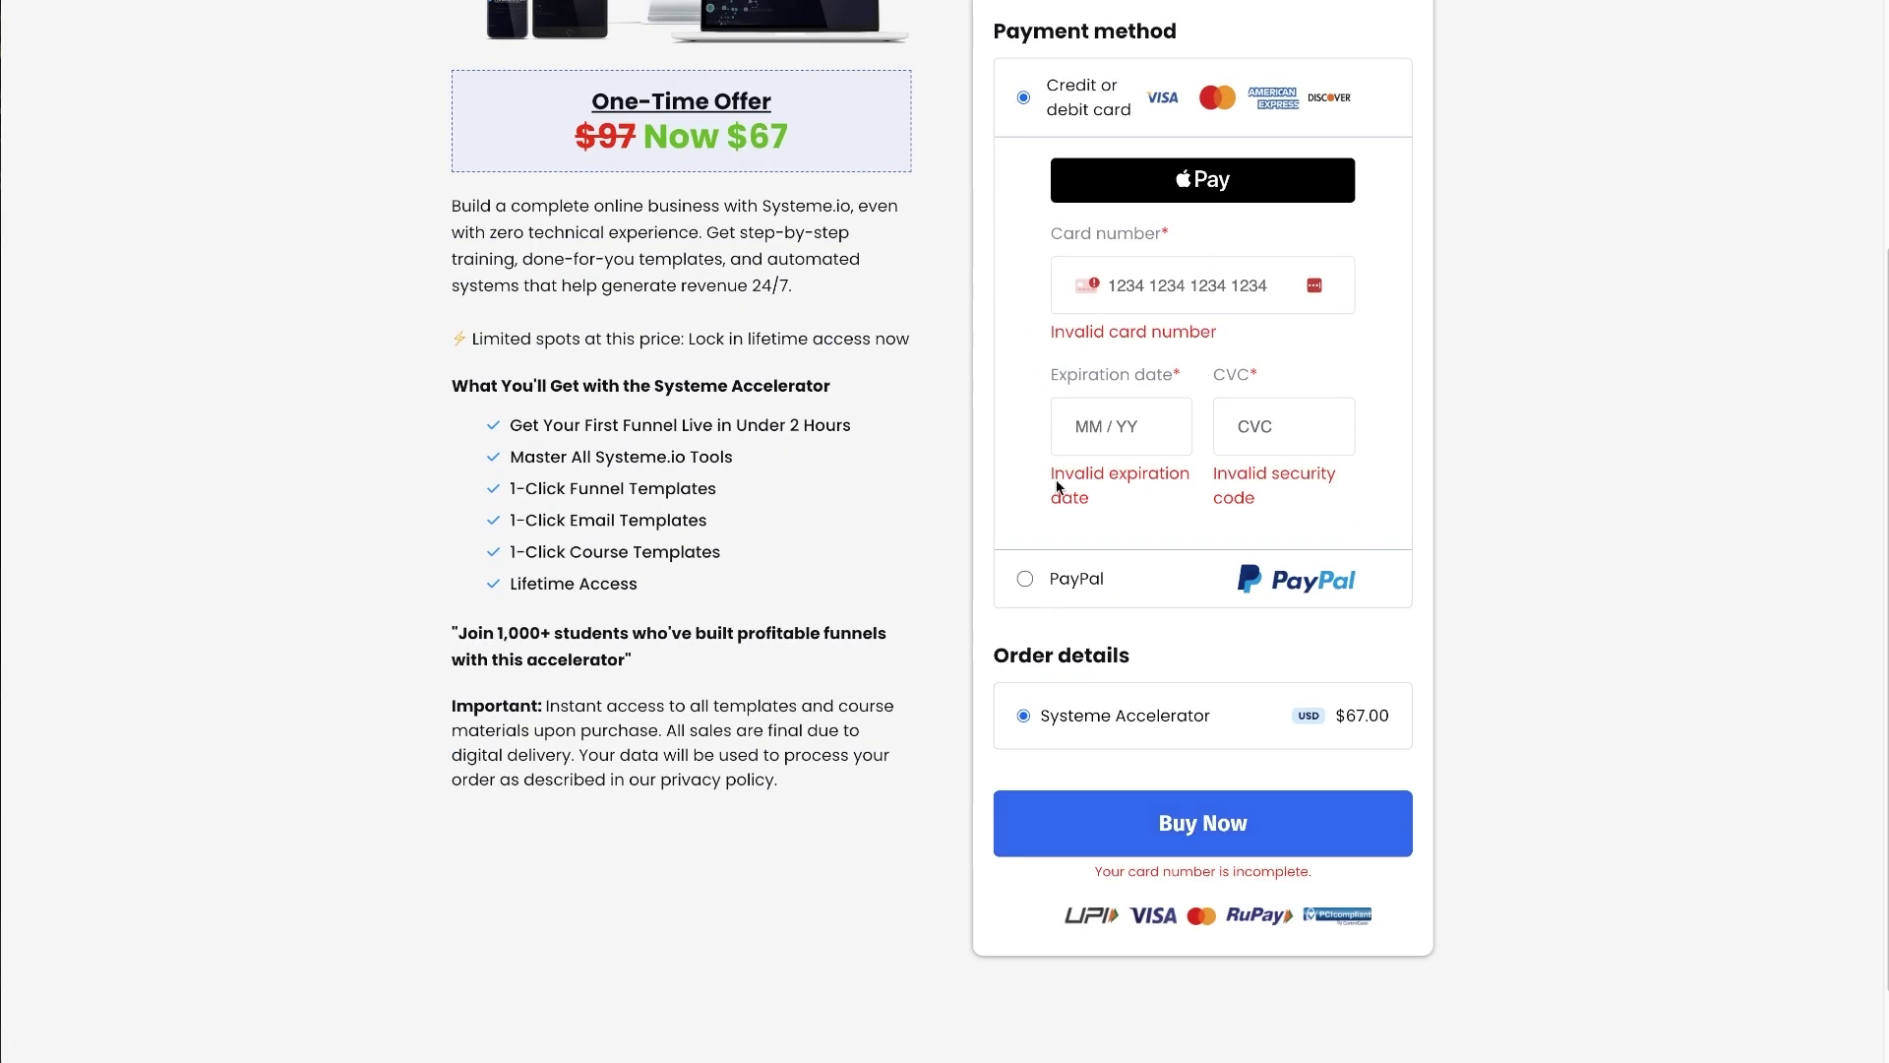
pyautogui.scroll(3, 1049, 427)
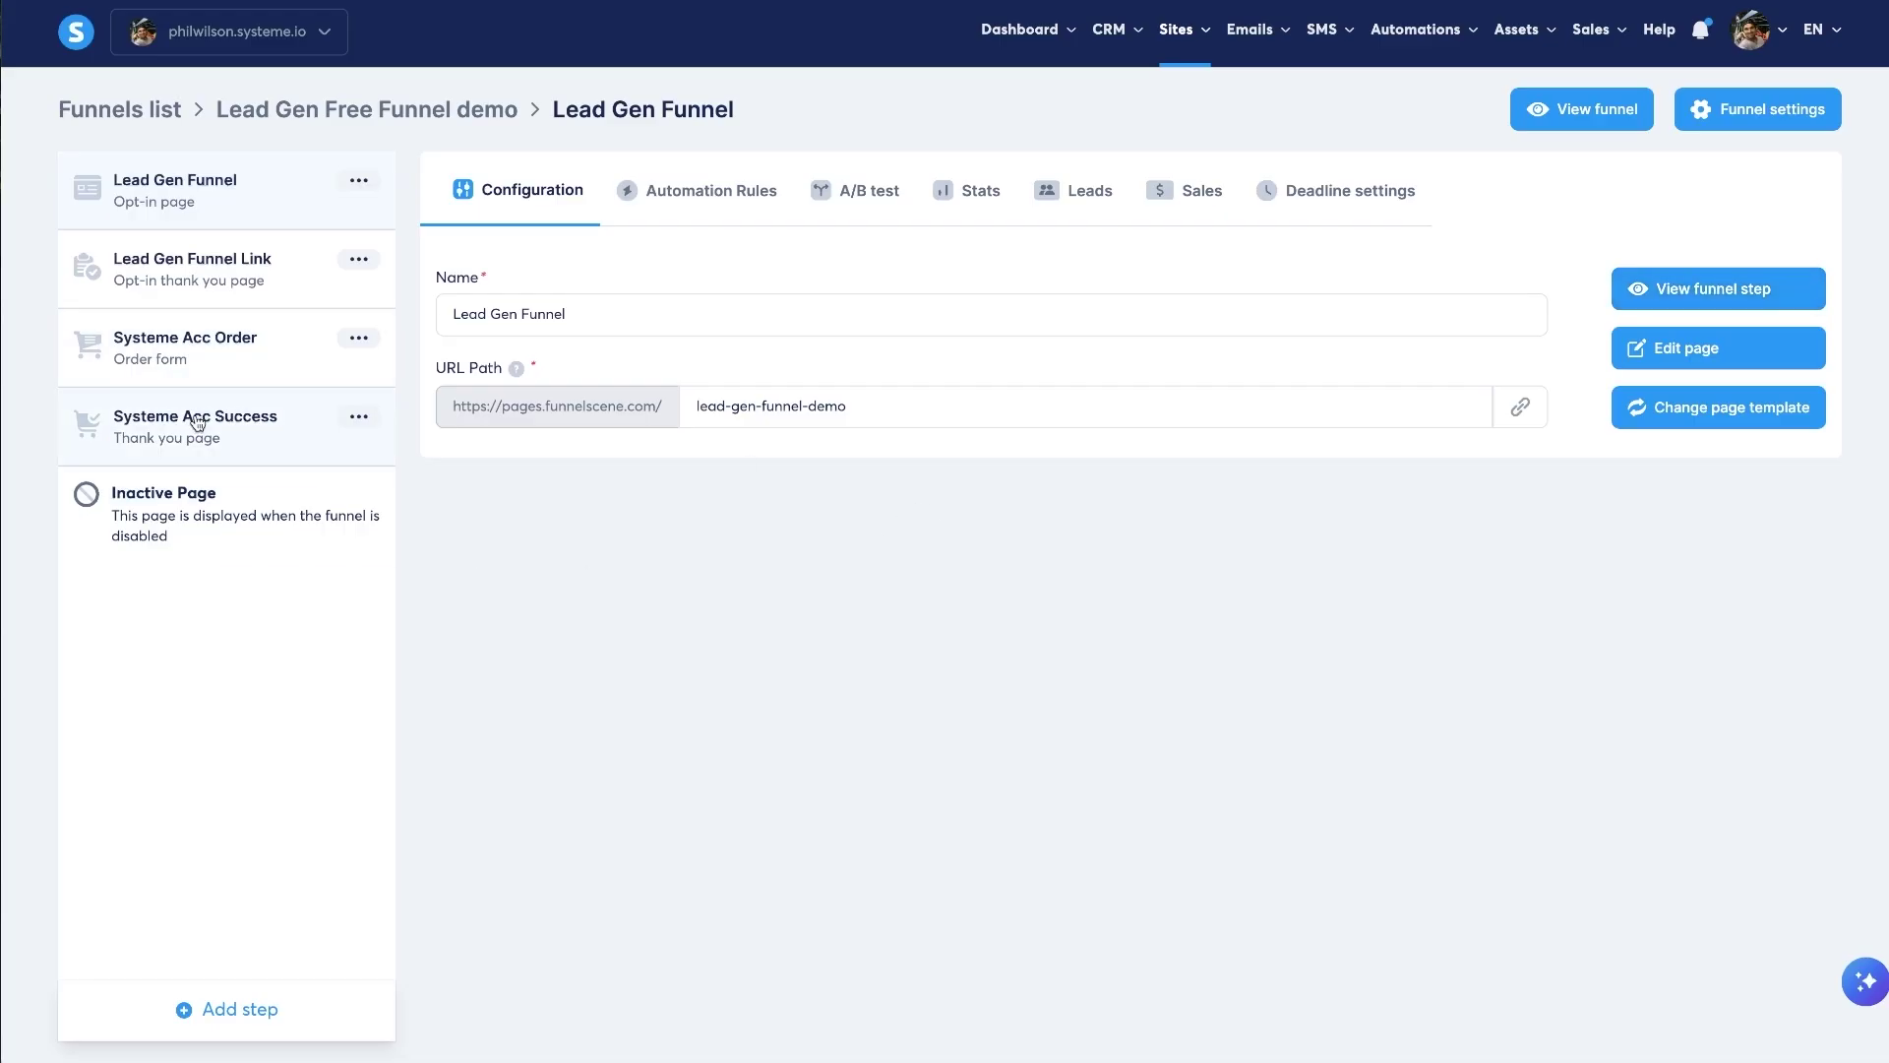
# - Check the Systeme Acc Order step's Systeme Accelerator $67 digital product and price plan
pyautogui.click(198, 422)
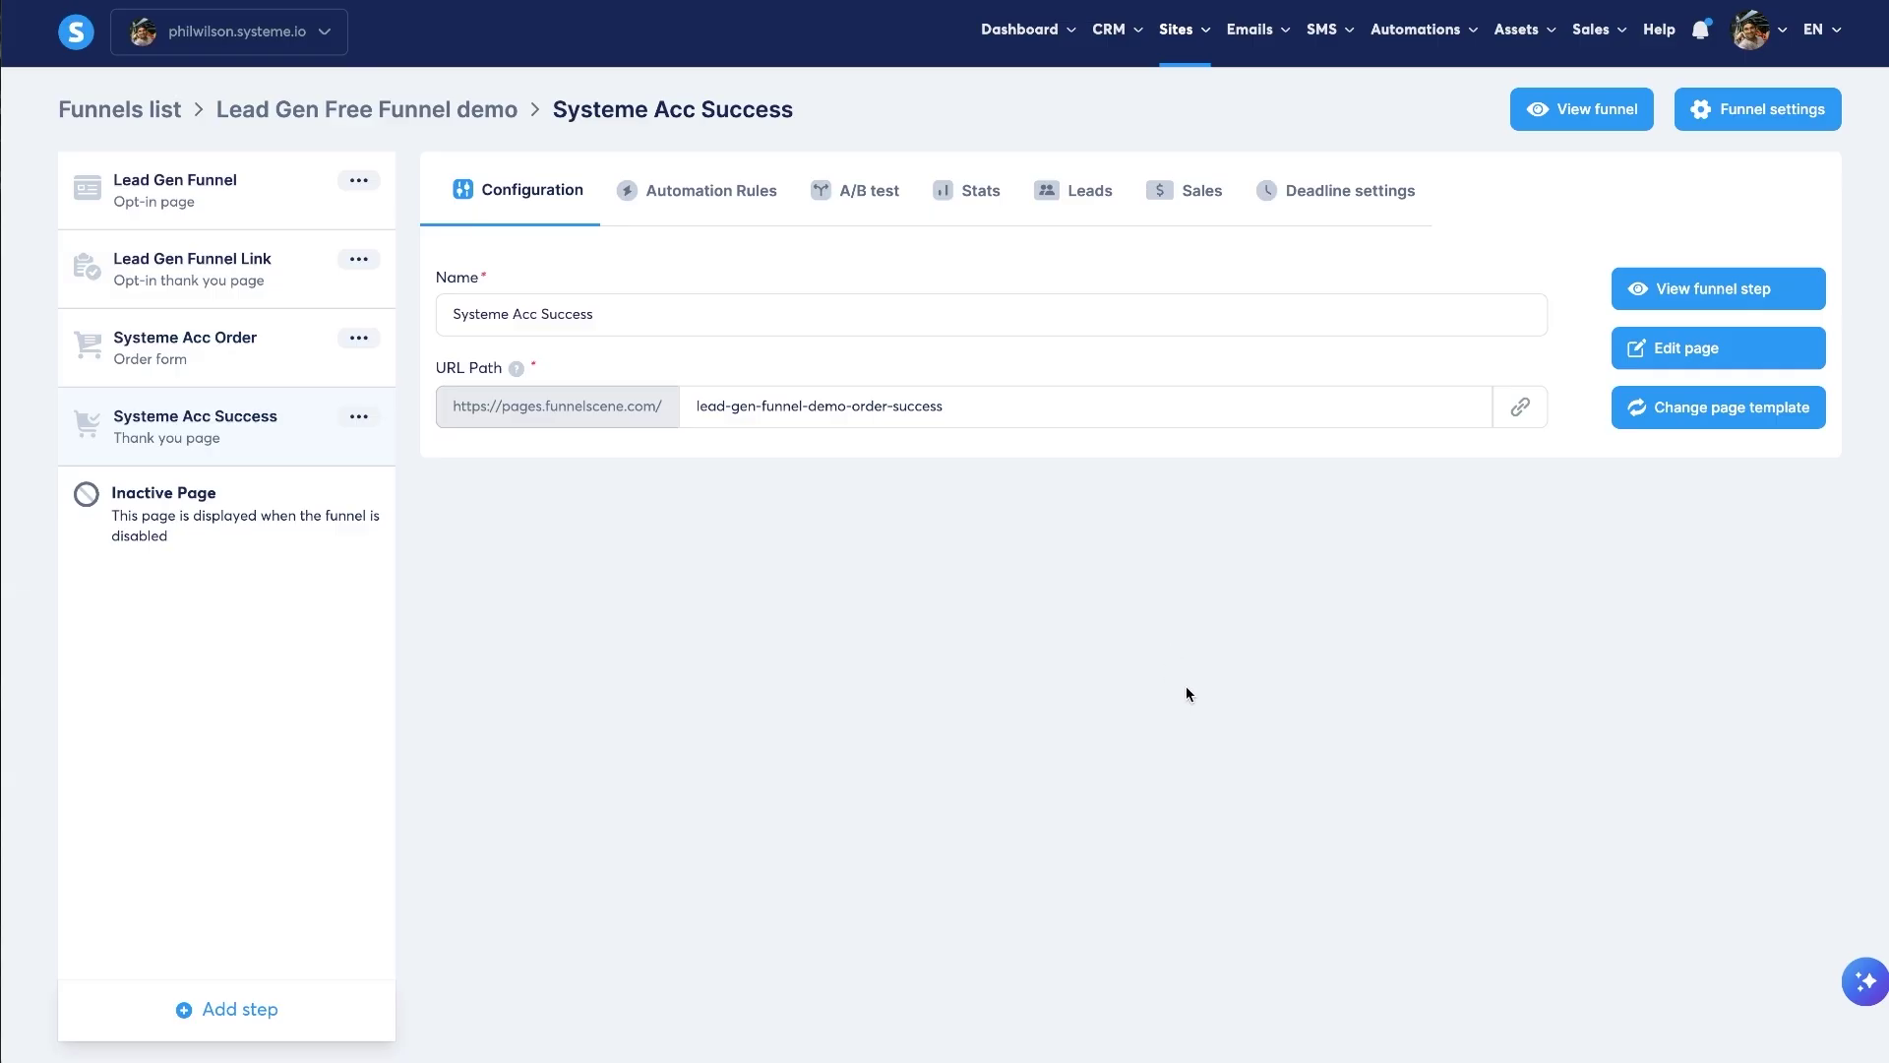
pyautogui.click(197, 326)
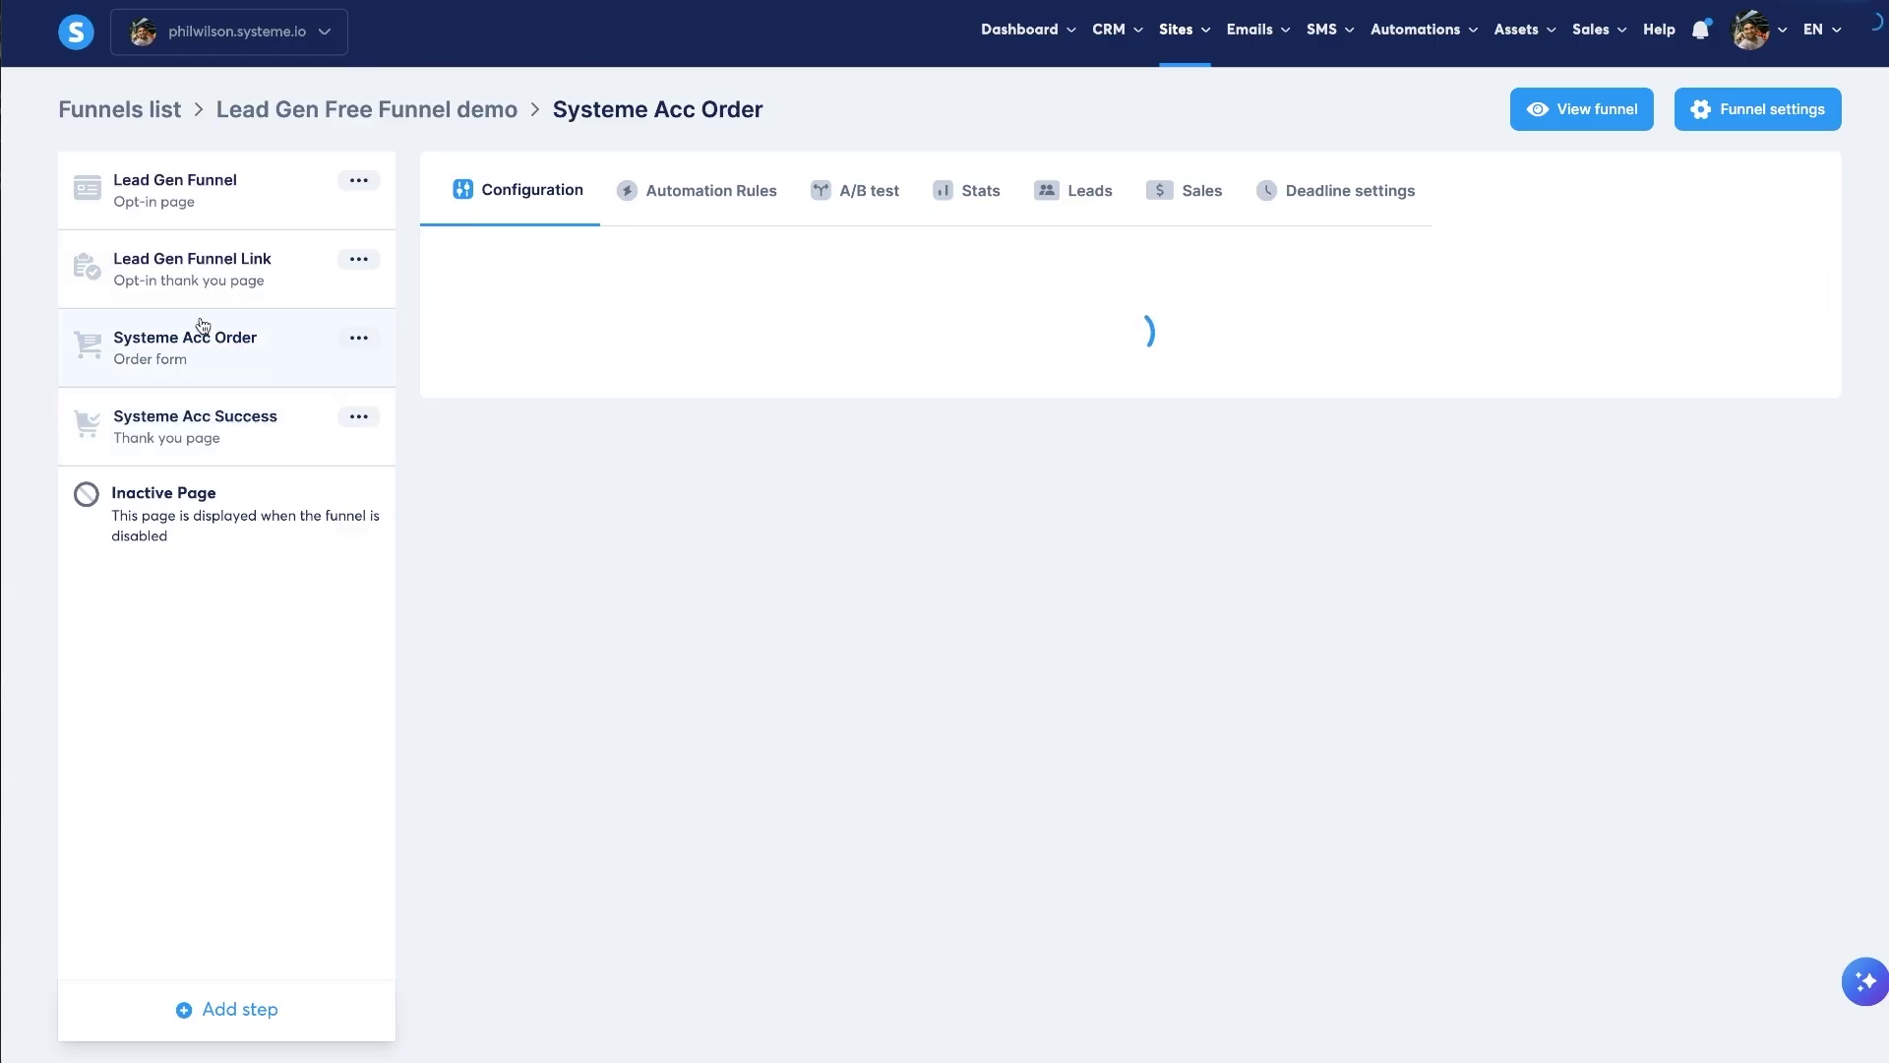
pyautogui.scroll(-3, 886, 816)
pyautogui.scroll(-3, 701, 843)
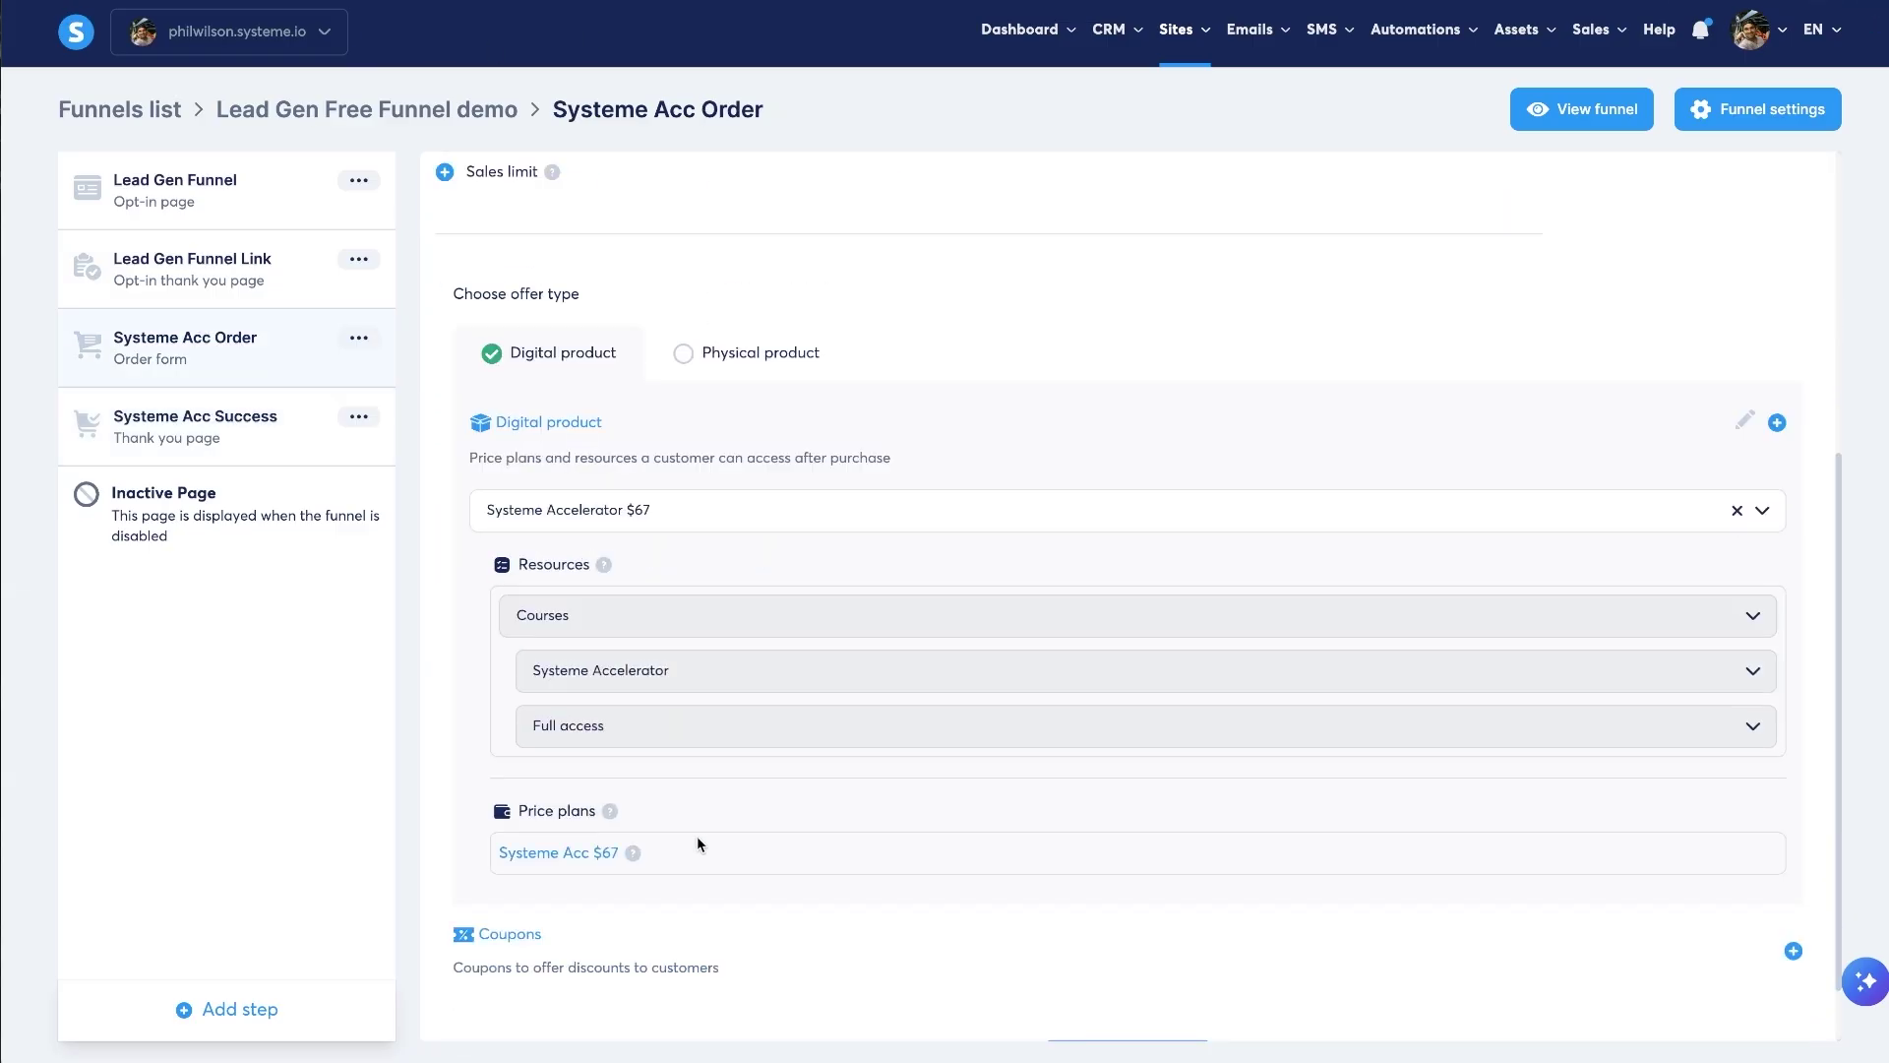
pyautogui.rightClick(531, 852)
pyautogui.click(710, 836)
pyautogui.scroll(6, 864, 834)
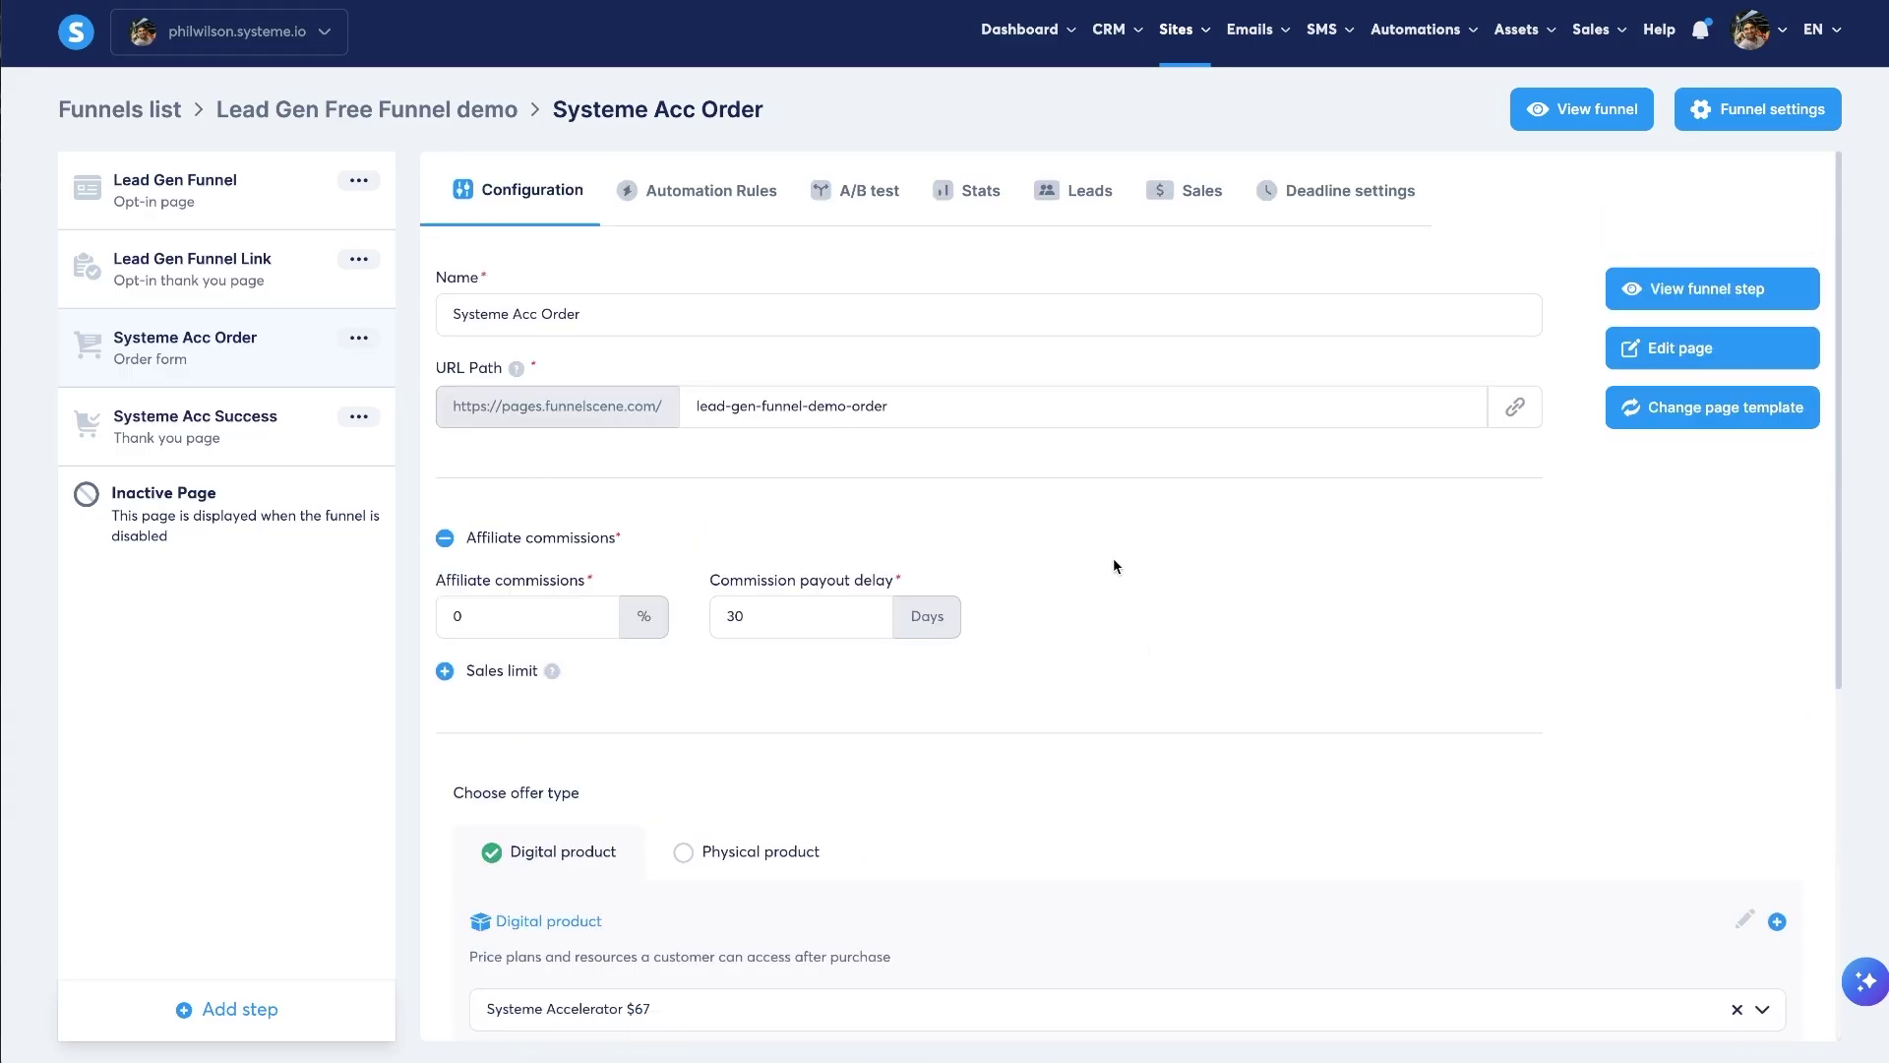